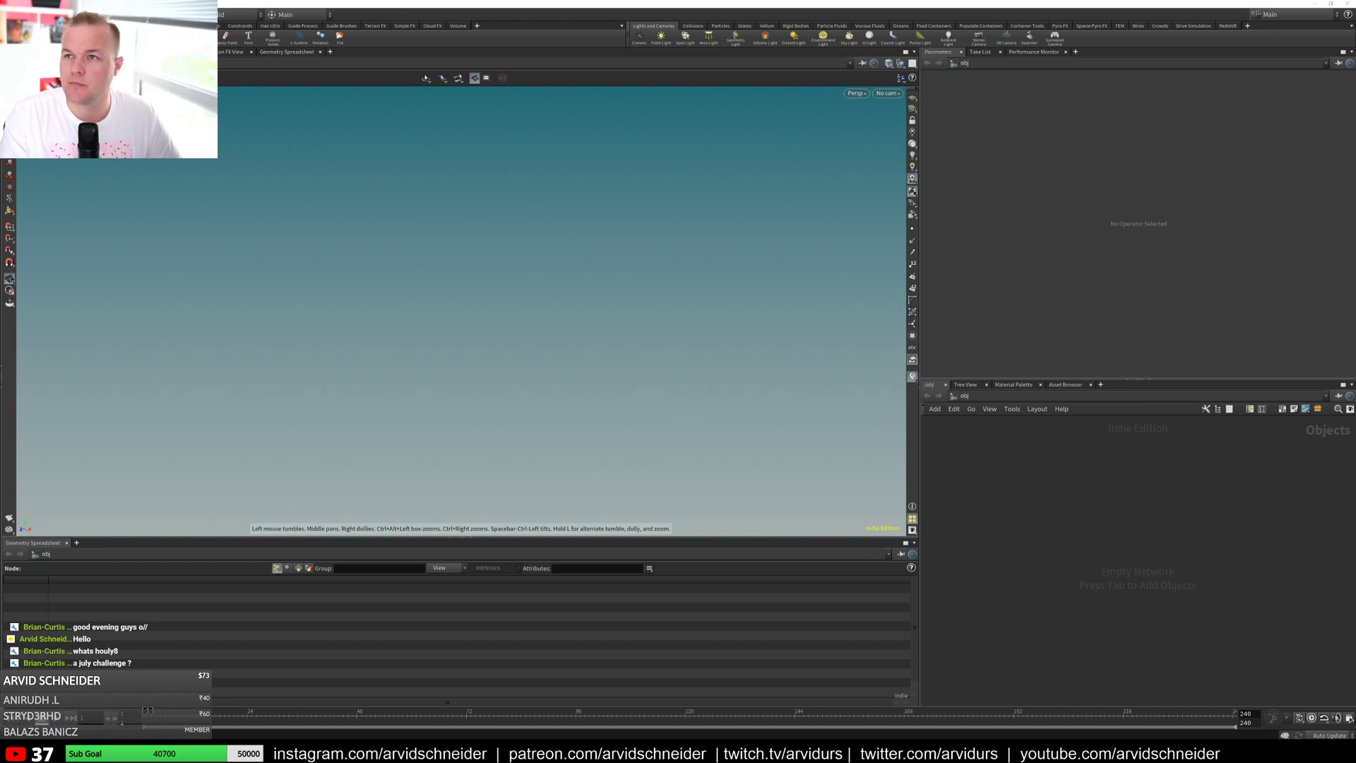
Step: Switch to the browser's HOULY Daily Challenge page and view the earlier fire-breathing pig head render
key("alt+Tab")
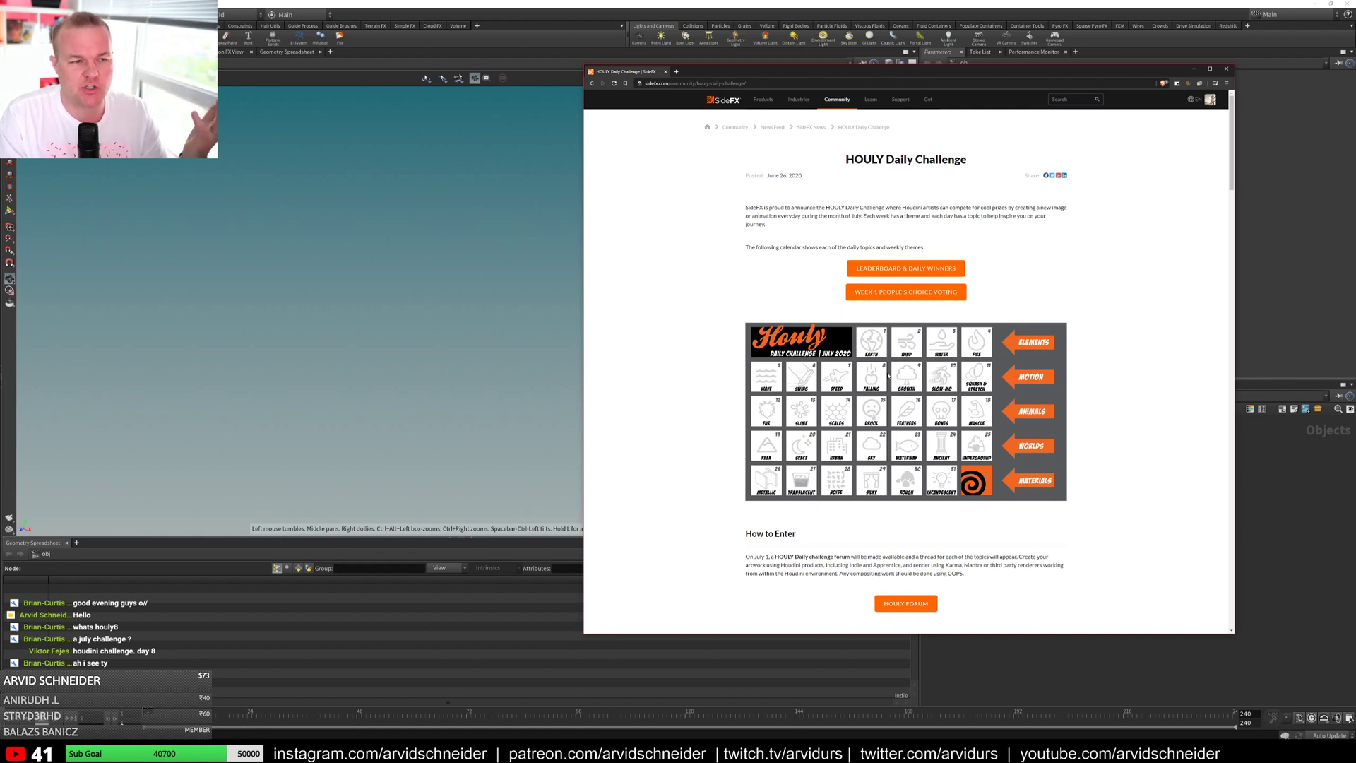
key("super+e")
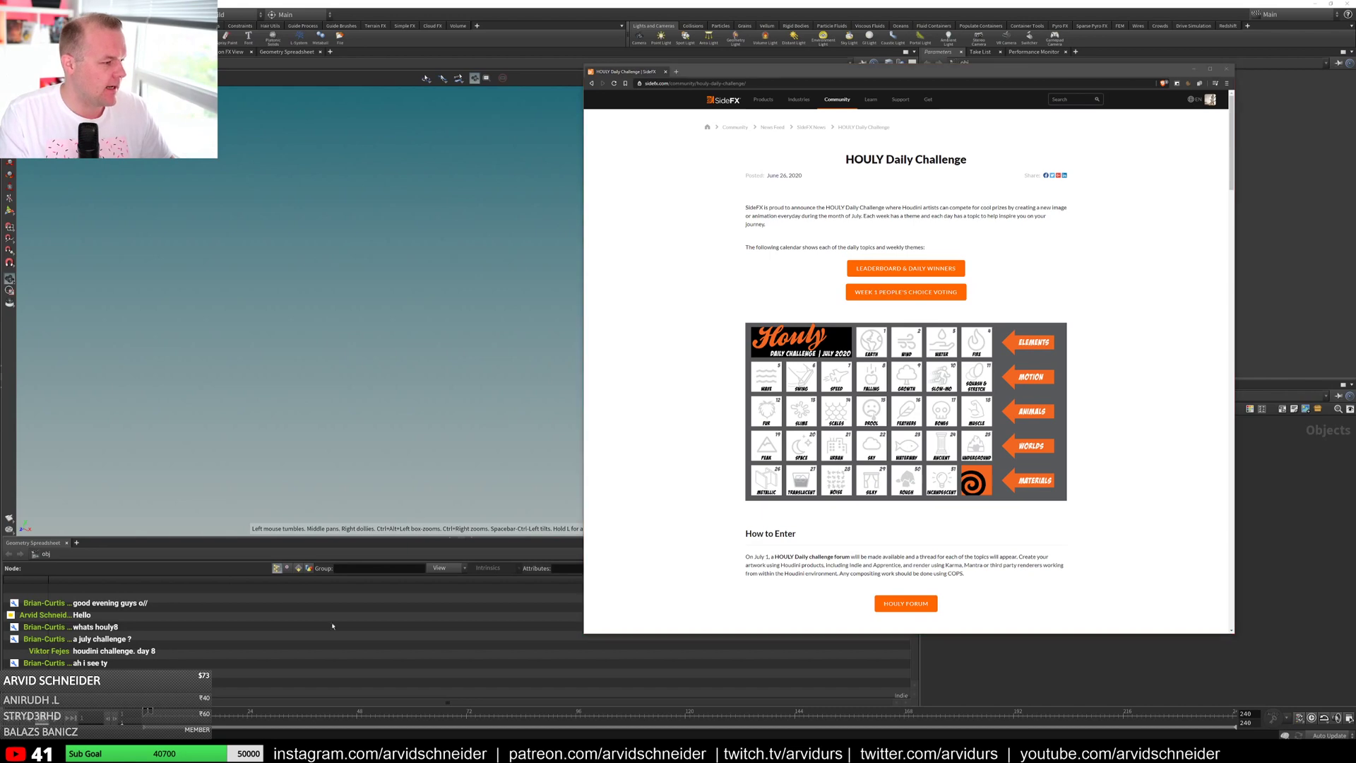
key("alt+F4")
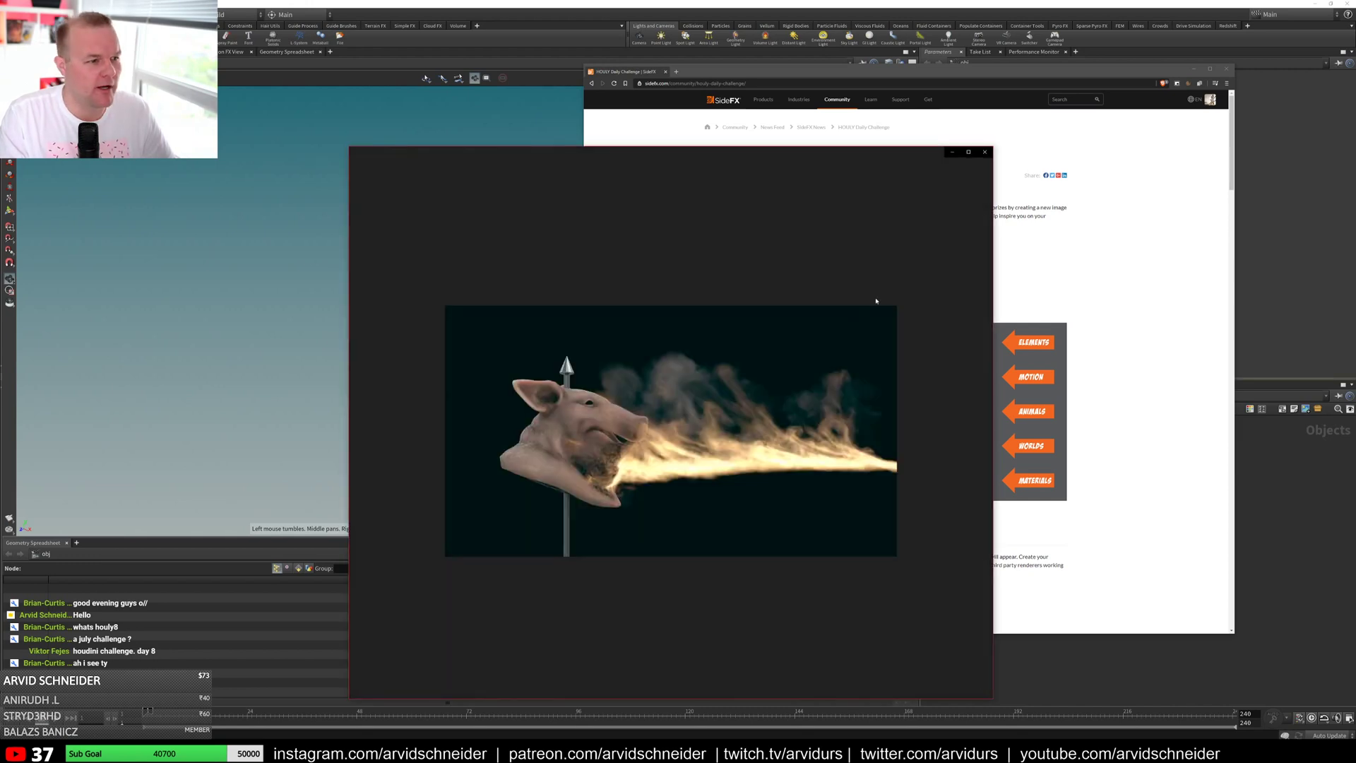
left_click_drag(885, 266, 791, 268)
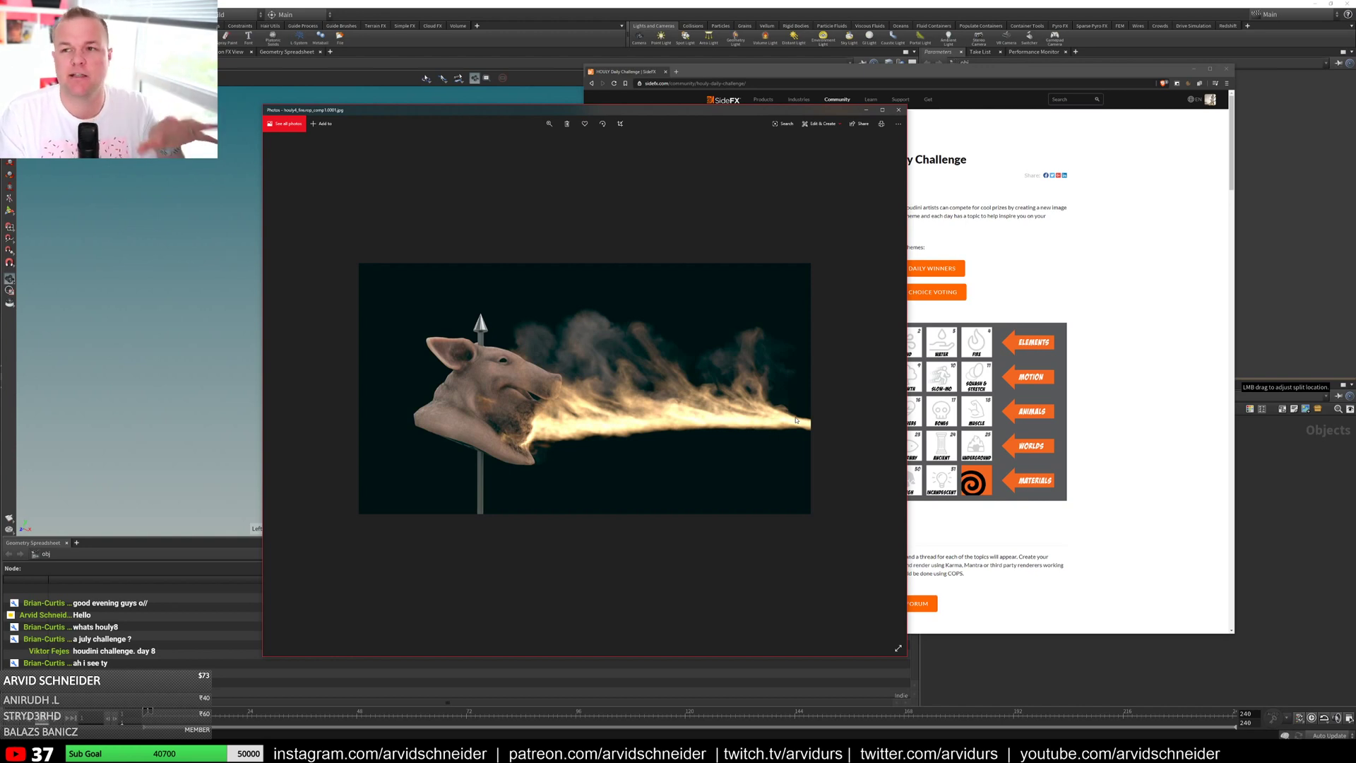
left_click(899, 110)
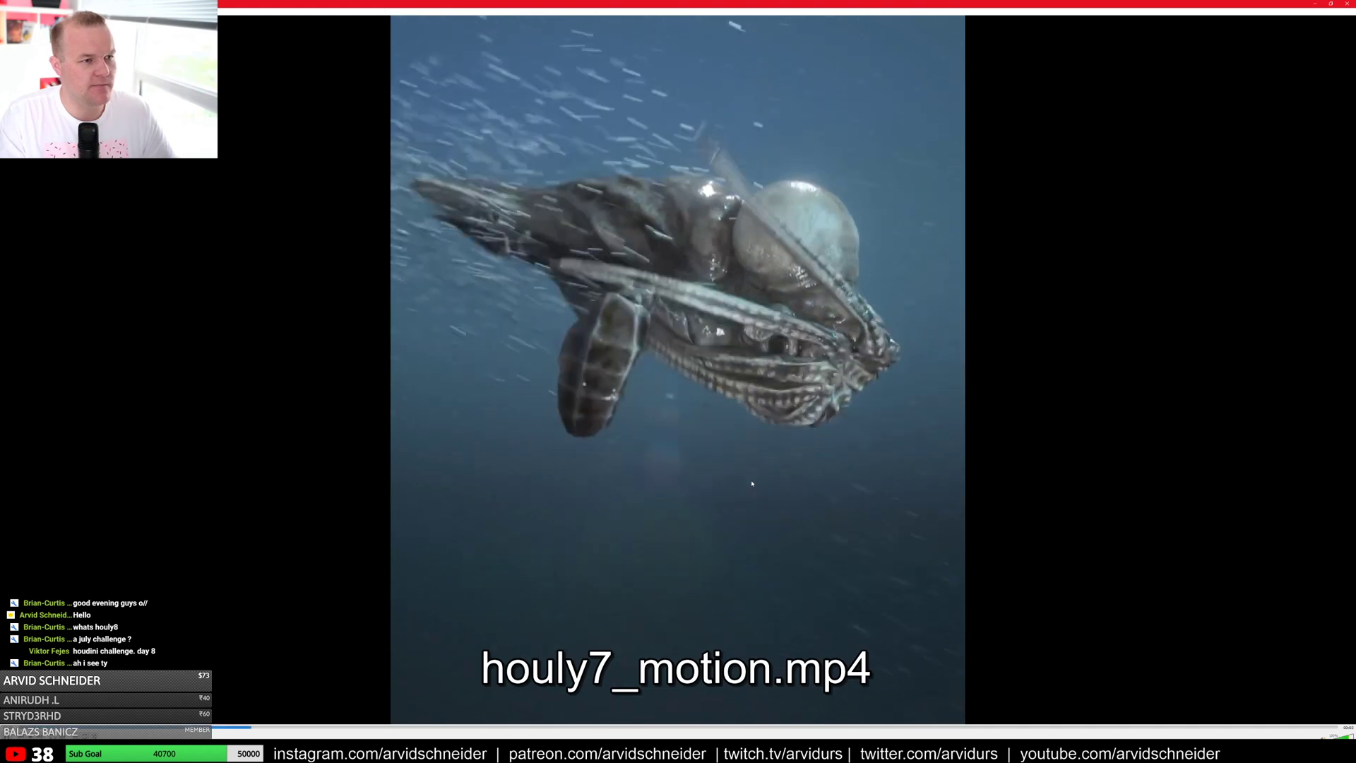
Step: Watch the earlier challenge animation houly7_motion.mp4, pausing and resuming it, and close the video player
key("space")
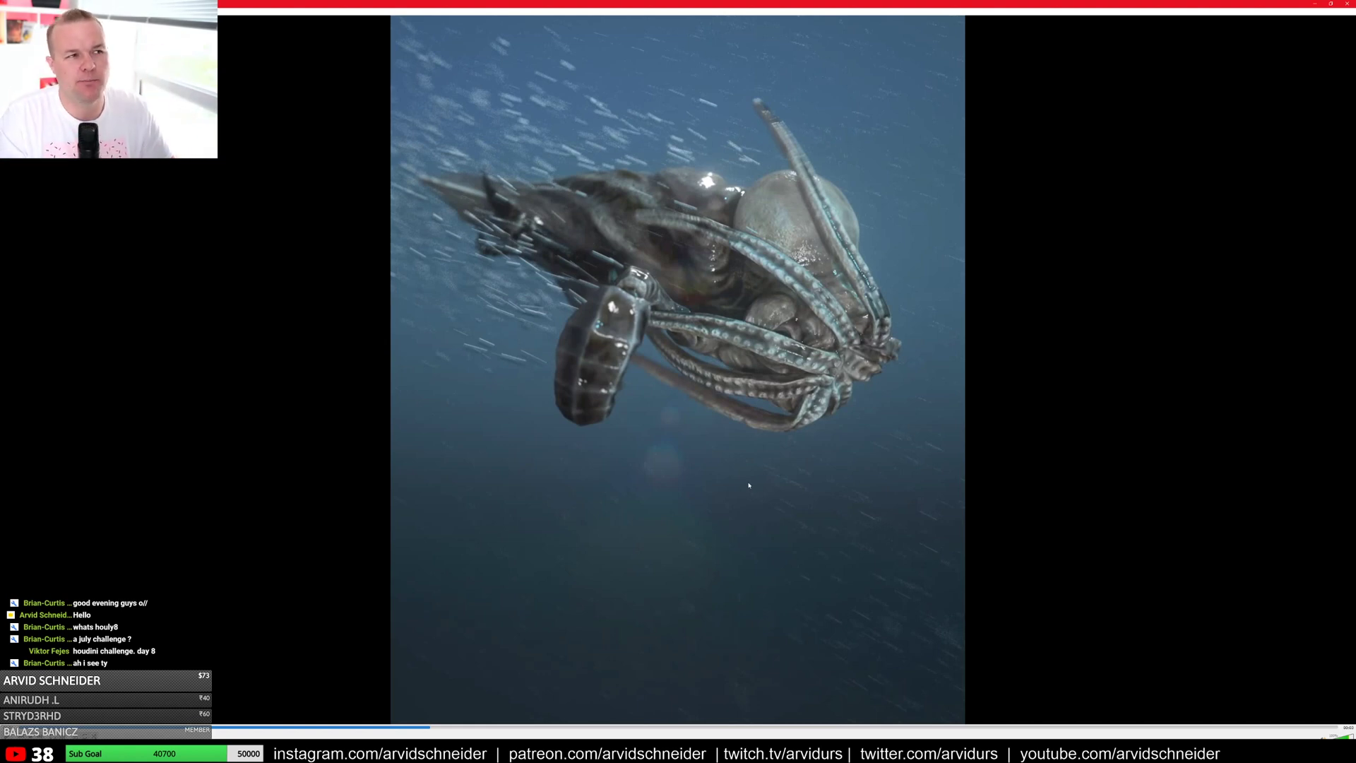
key("space")
key("space")
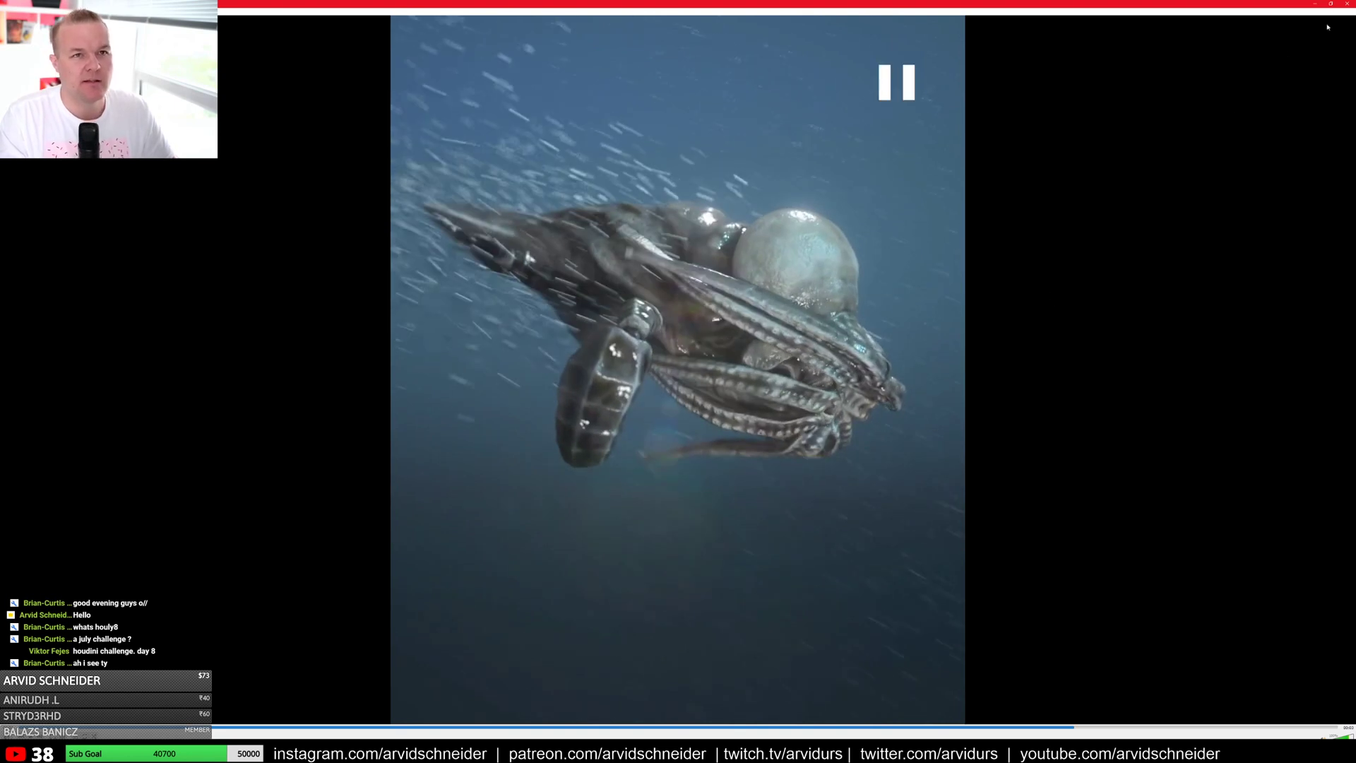
left_click(1347, 4)
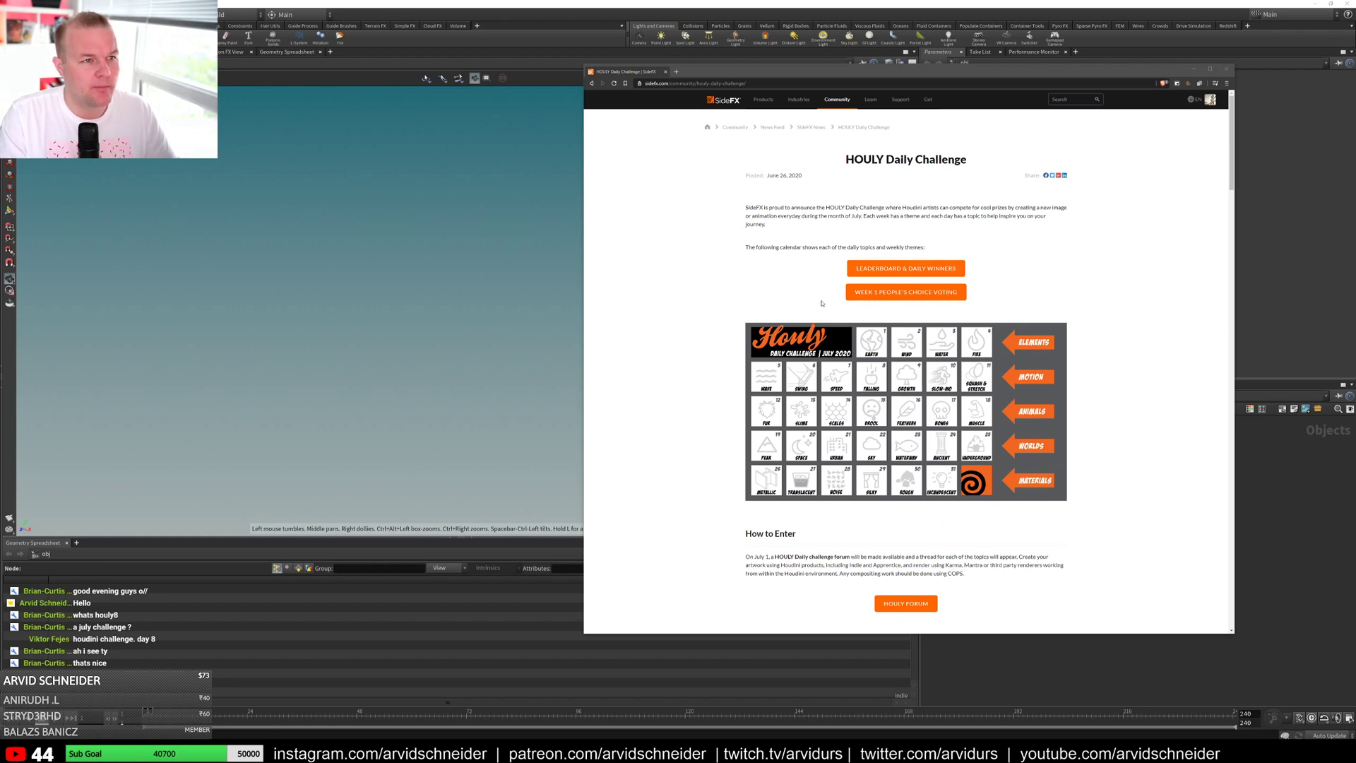
Step: Switch to Photoshop and create a new blank document with a white background
left_click(794, 356)
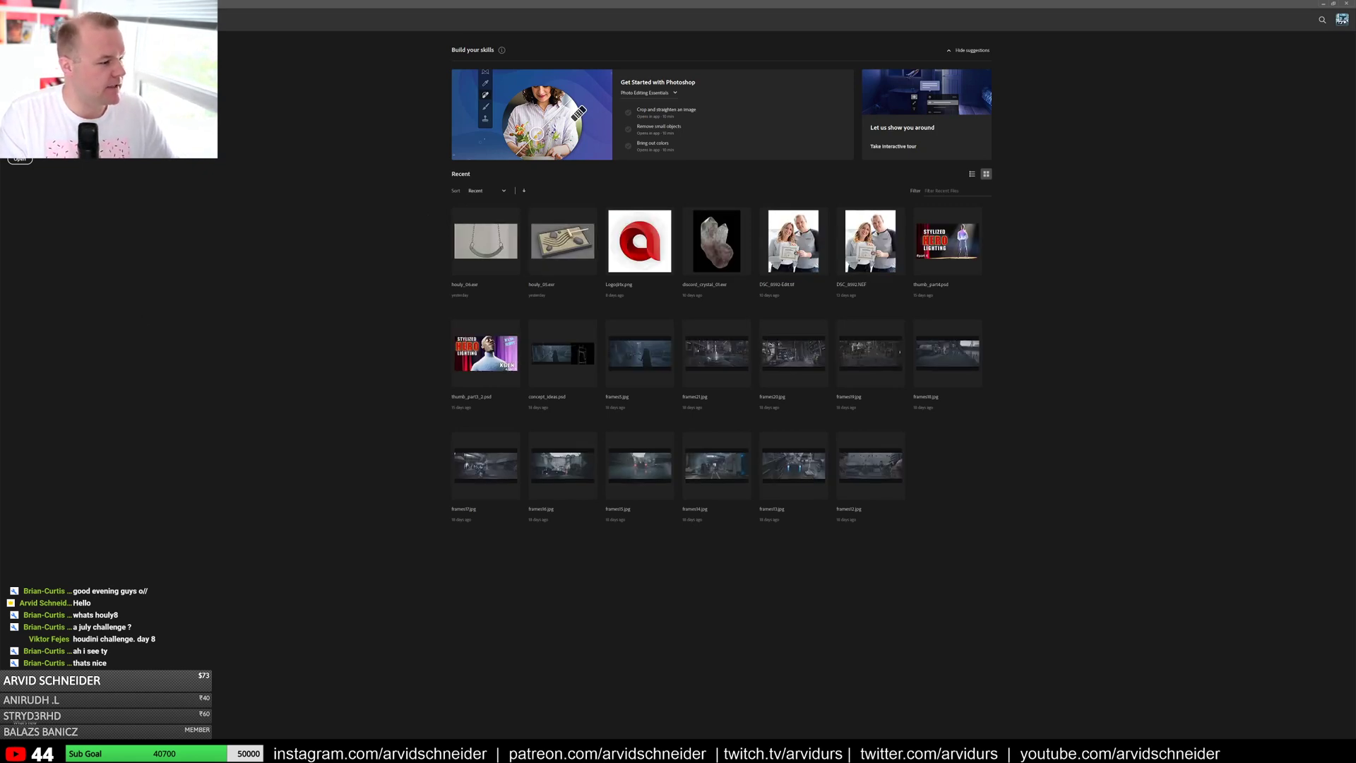
key("ctrl+n")
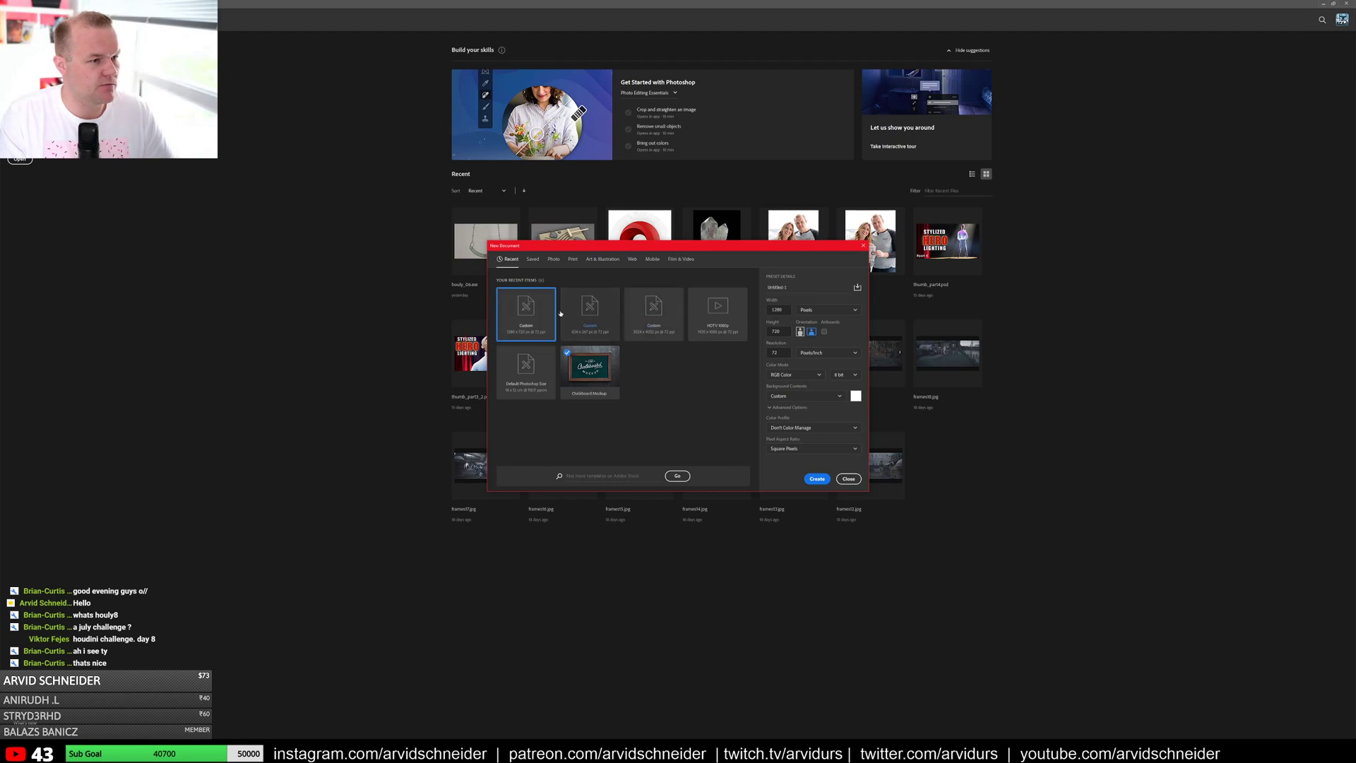
key("Escape")
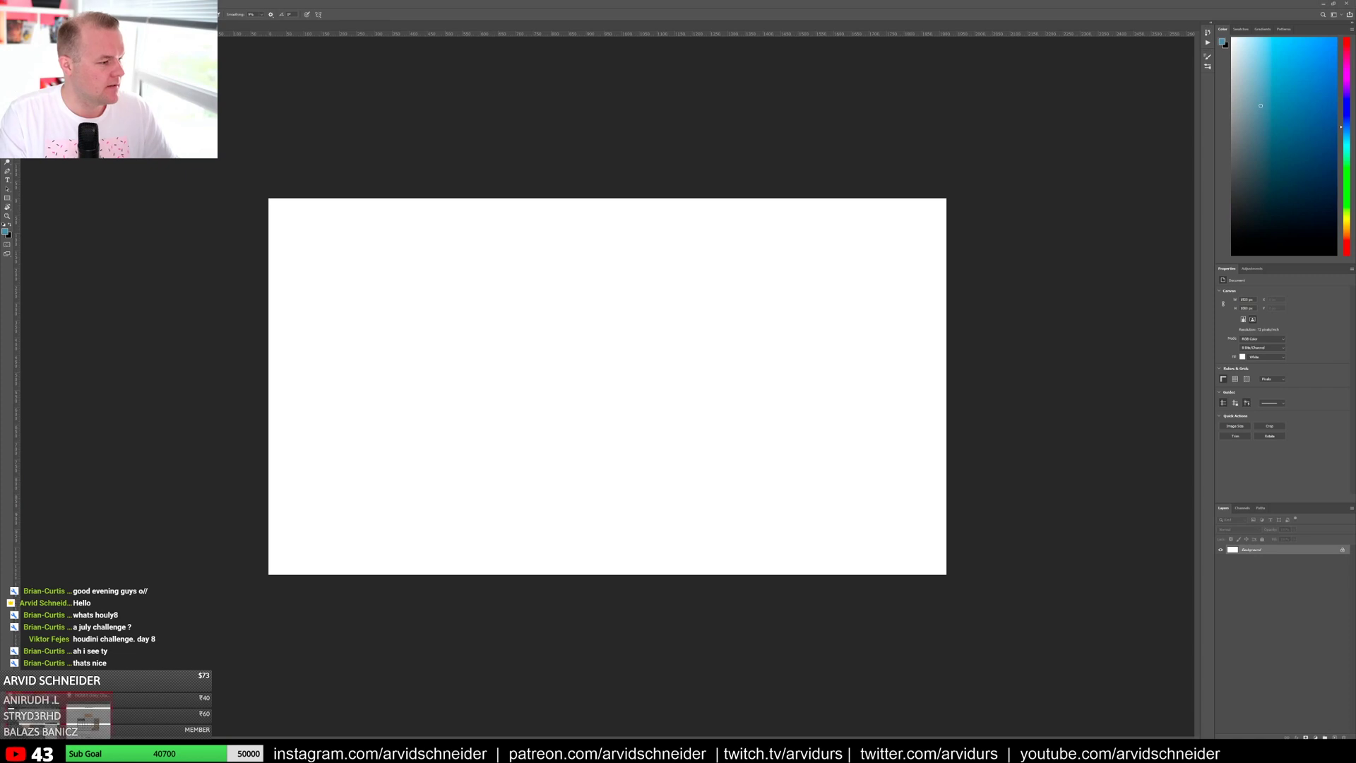
Step: Return to the HOULY Daily Challenge page in the browser and open its calendar image in a separate tab
key("alt+Tab")
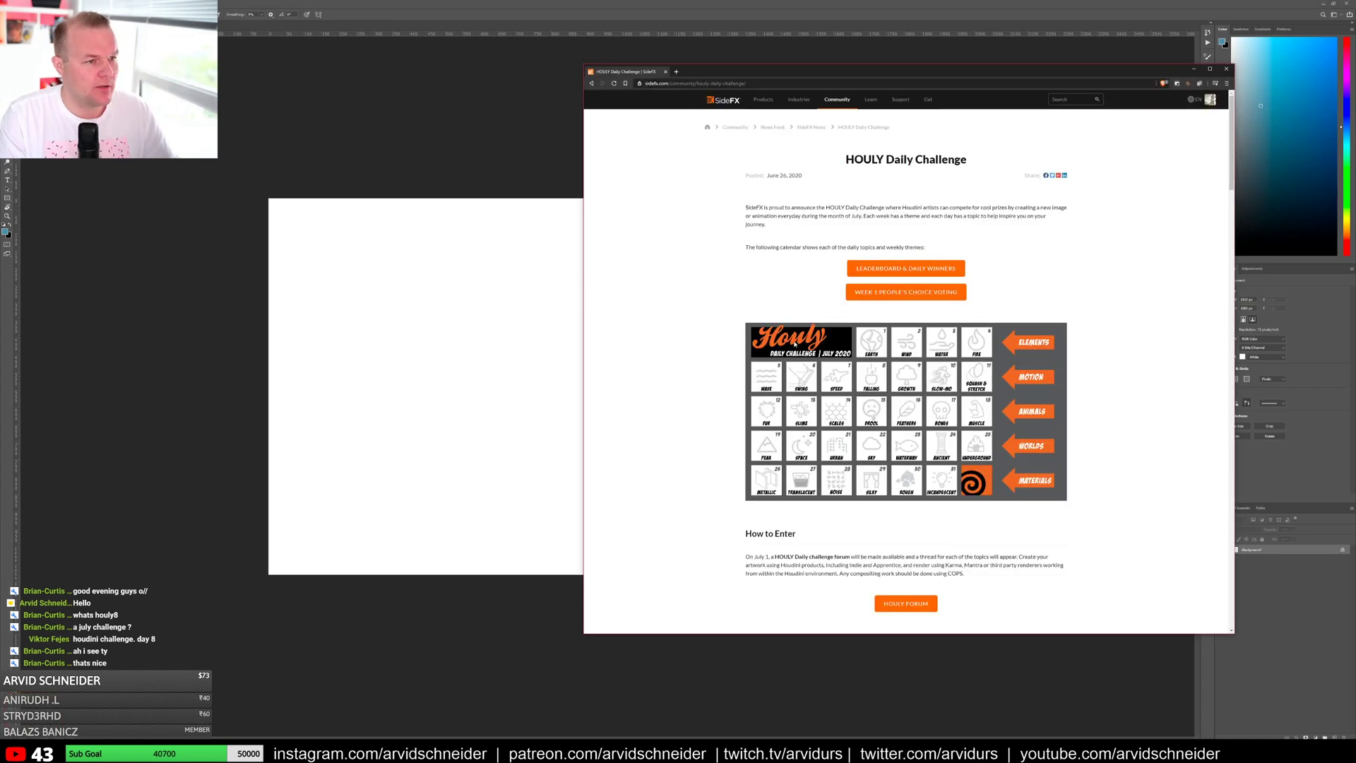
scroll(794, 388, "down", 4)
scroll(788, 405, "up", 4)
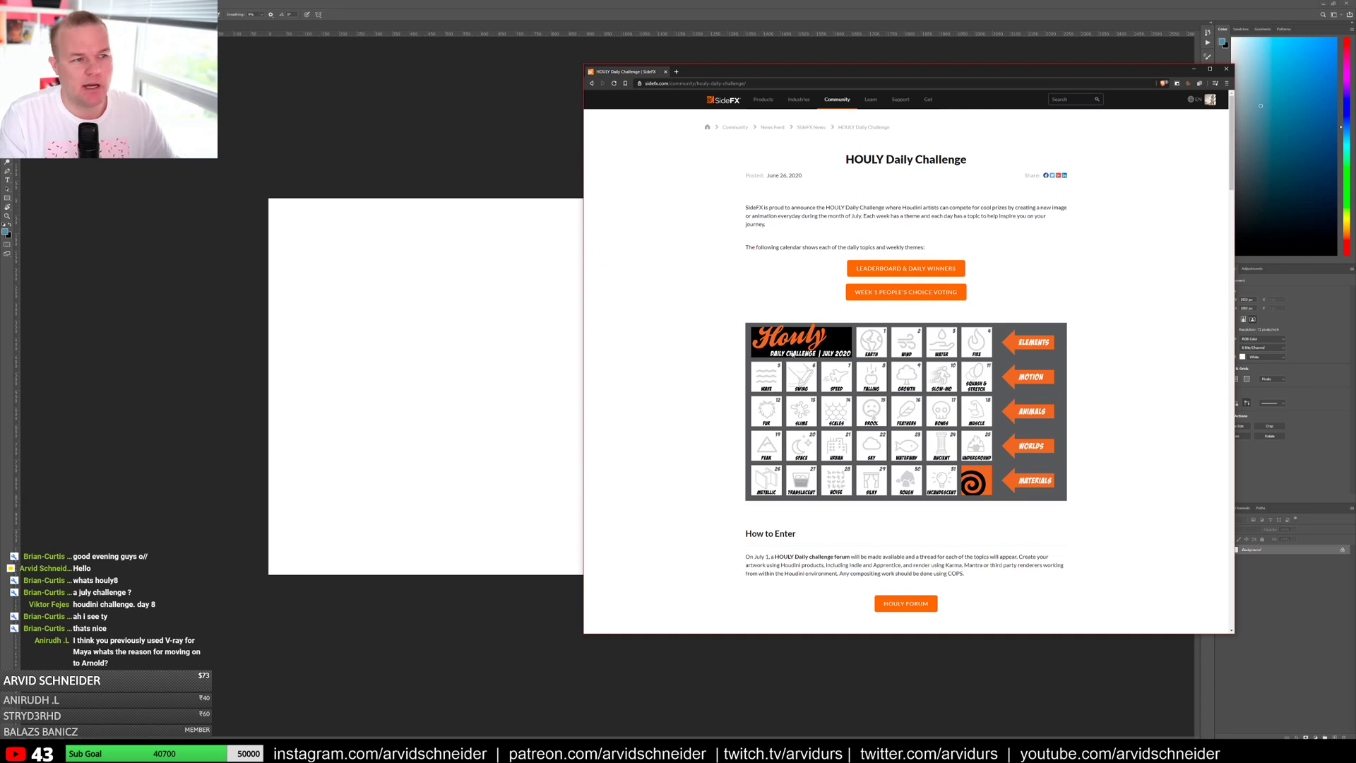
right_click(790, 338)
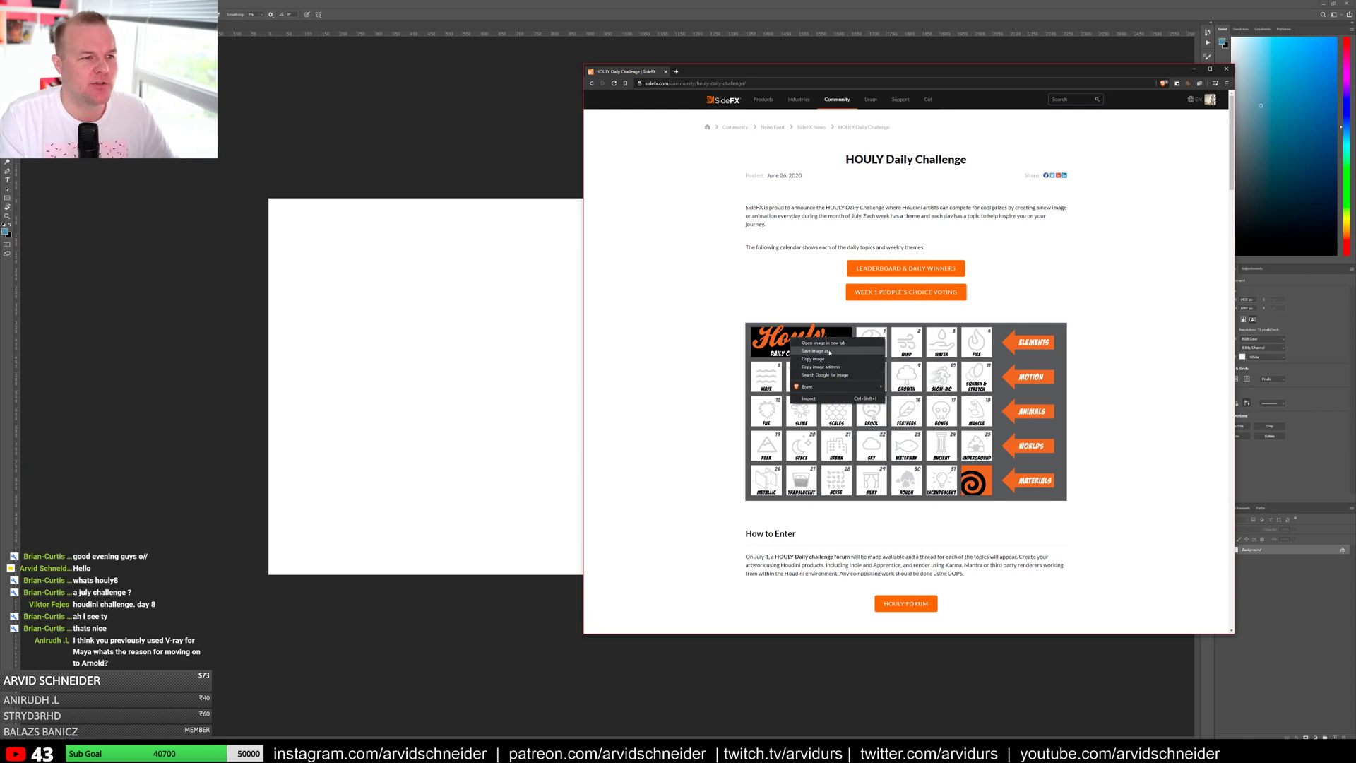
left_click(821, 344)
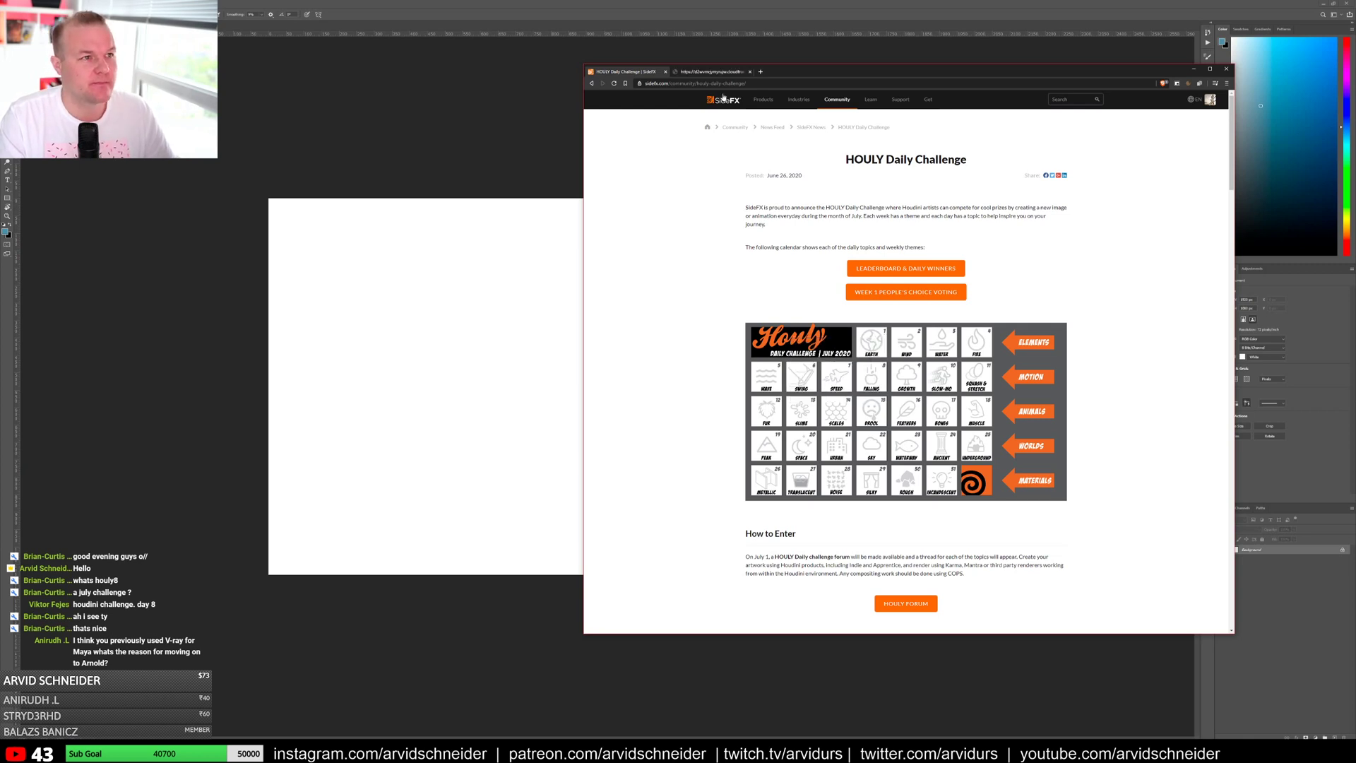
left_click(707, 74)
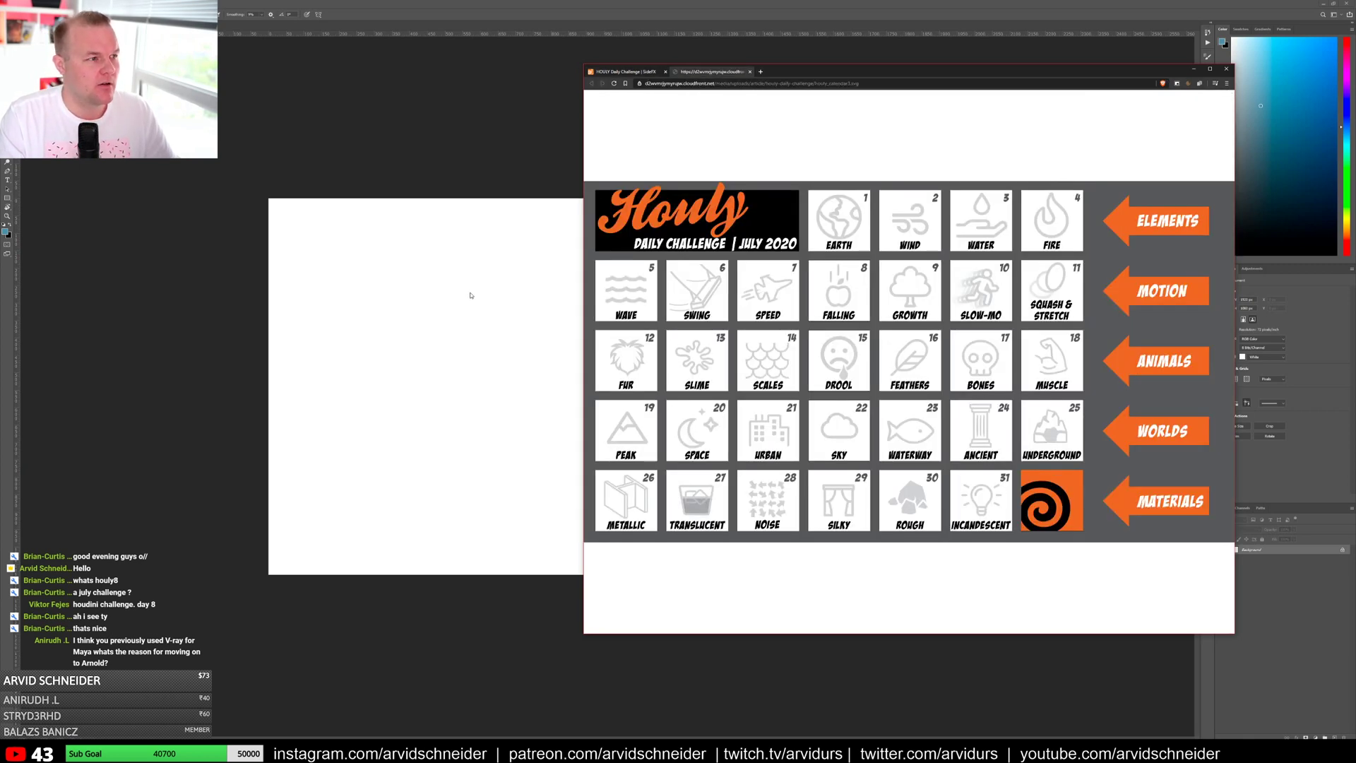
Step: Capture a screen snip of the "Houly Daily Challenge | July 2020" logo from the calendar and paste it into the Photoshop document
left_click(452, 317)
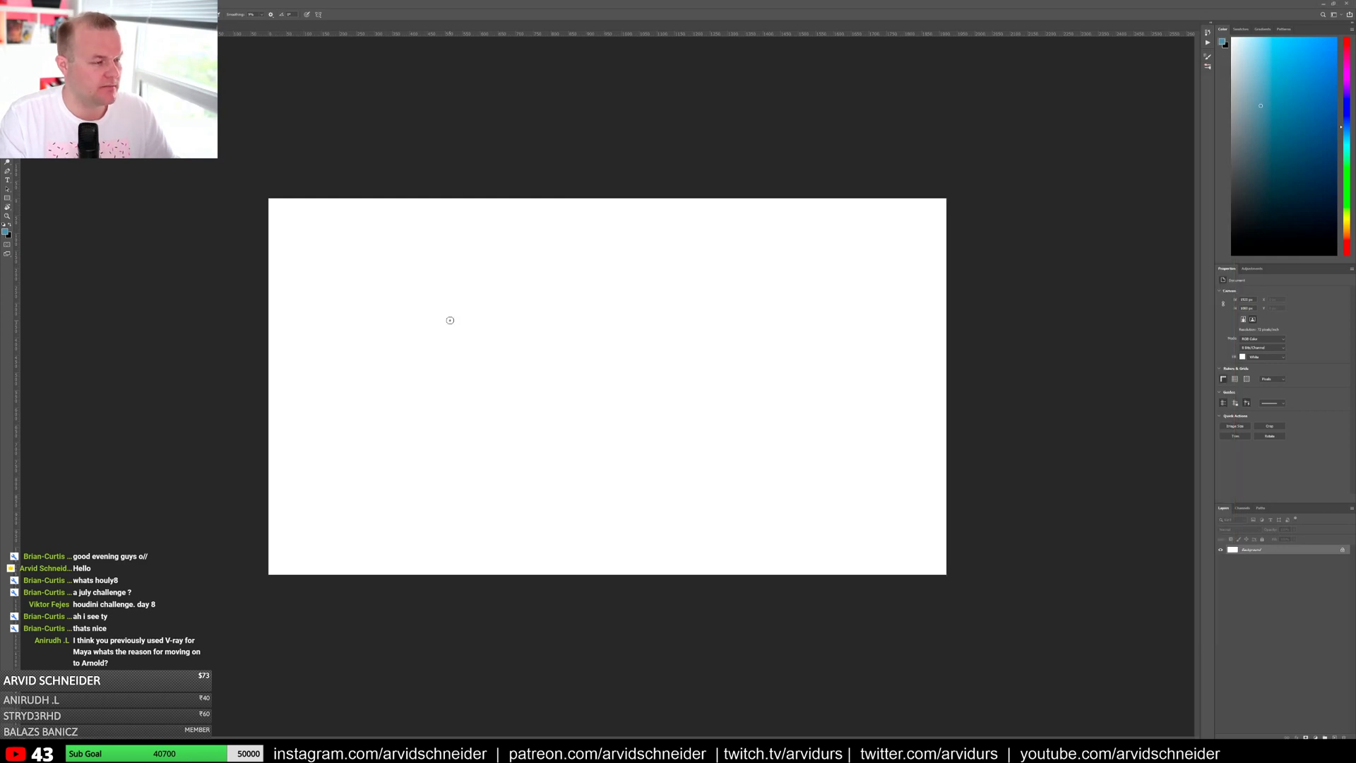
key("alt+Tab")
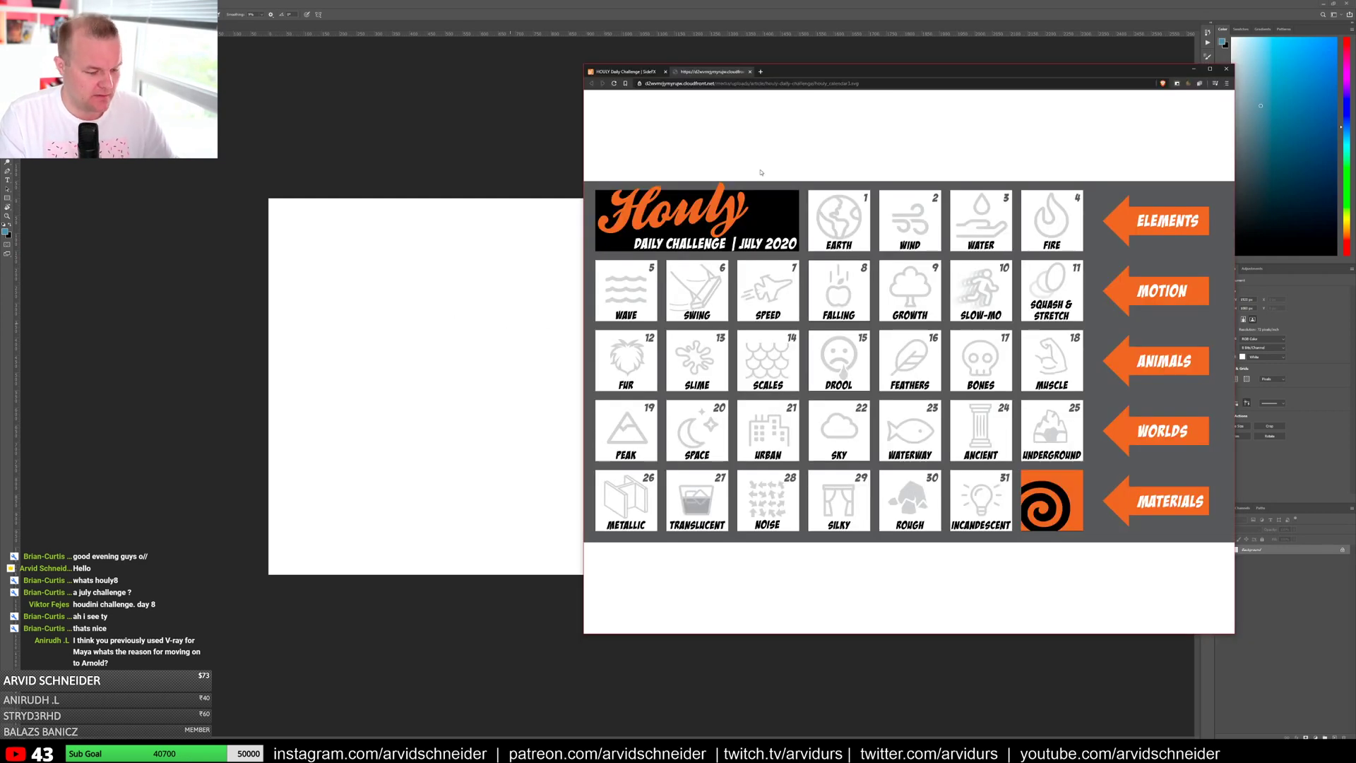
key("super+shift+s")
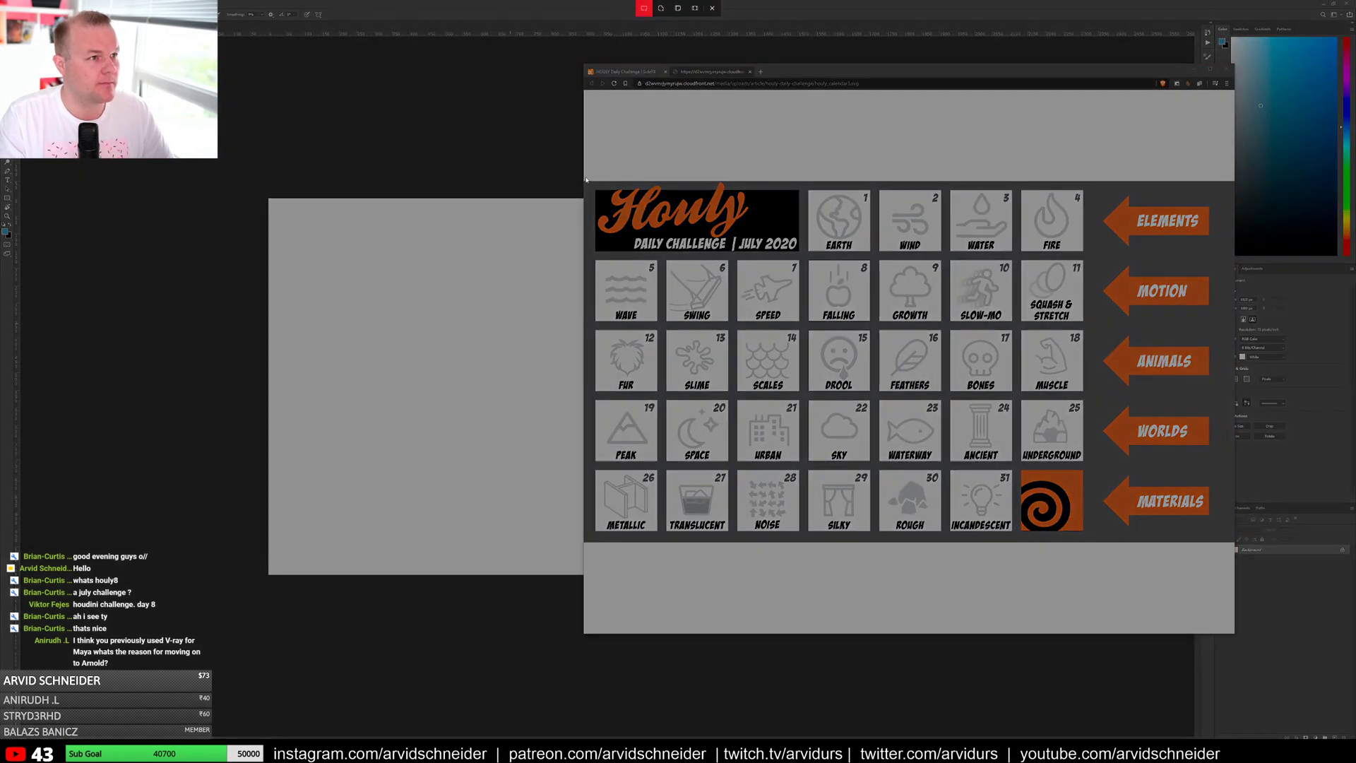
mouse_move(589, 184)
left_mouse_down()
mouse_move(782, 248)
mouse_move(587, 171)
mouse_move(591, 183)
left_mouse_up()
key("super+shift+s")
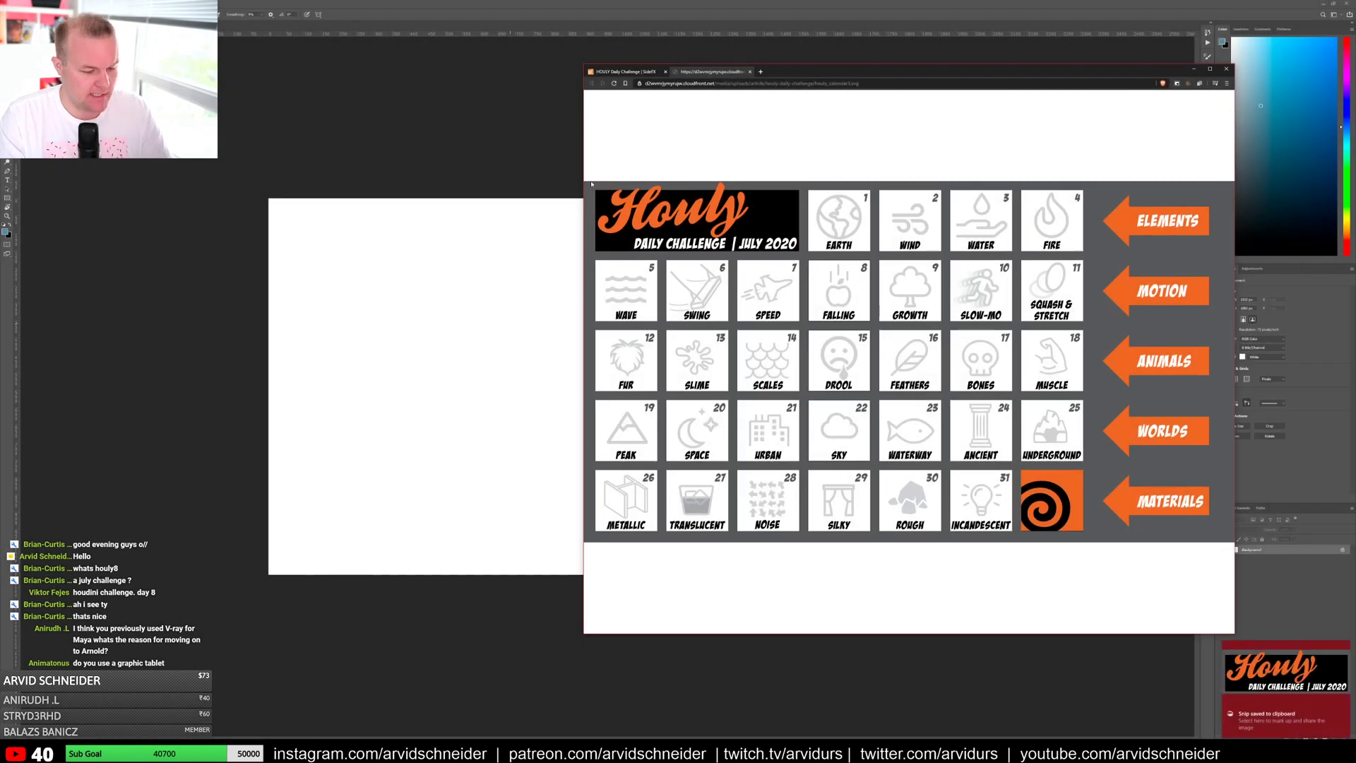
left_click(479, 155)
key("ctrl+v")
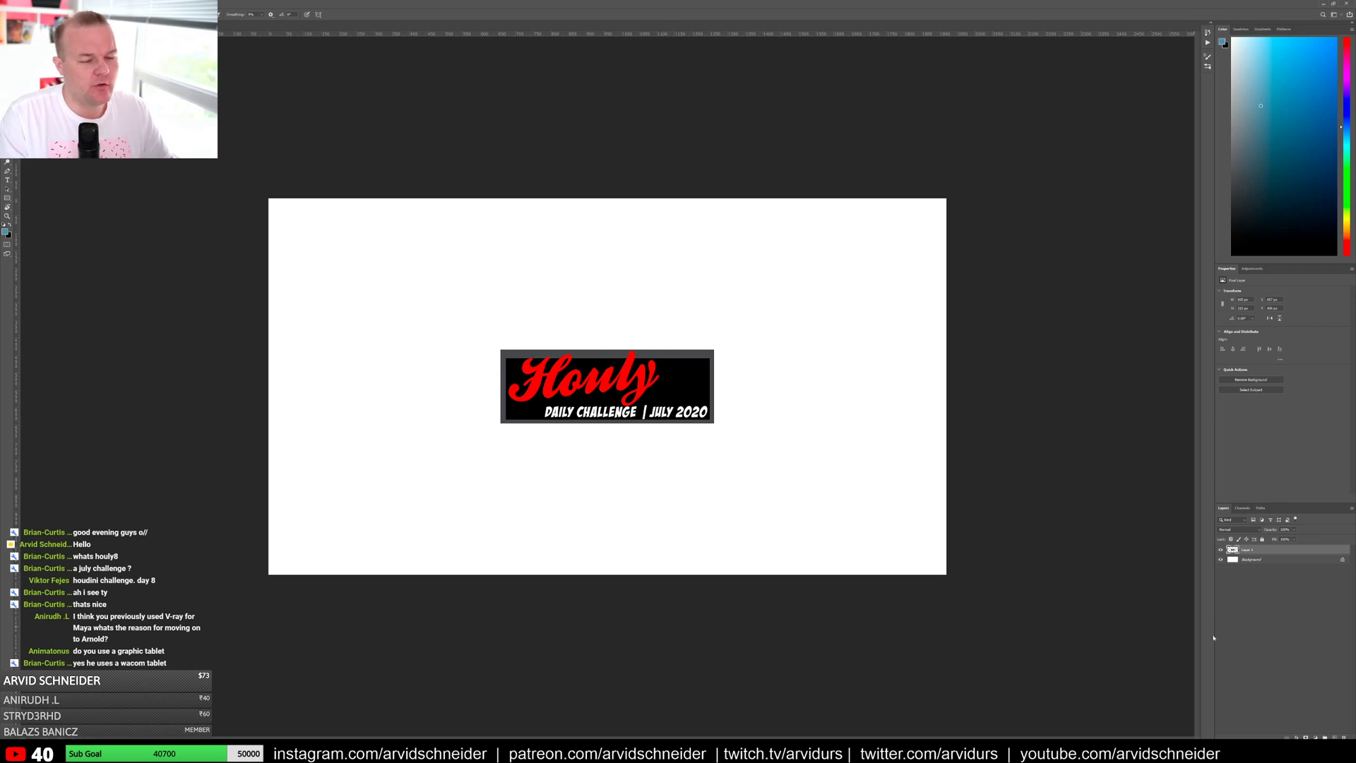
left_click(1260, 603)
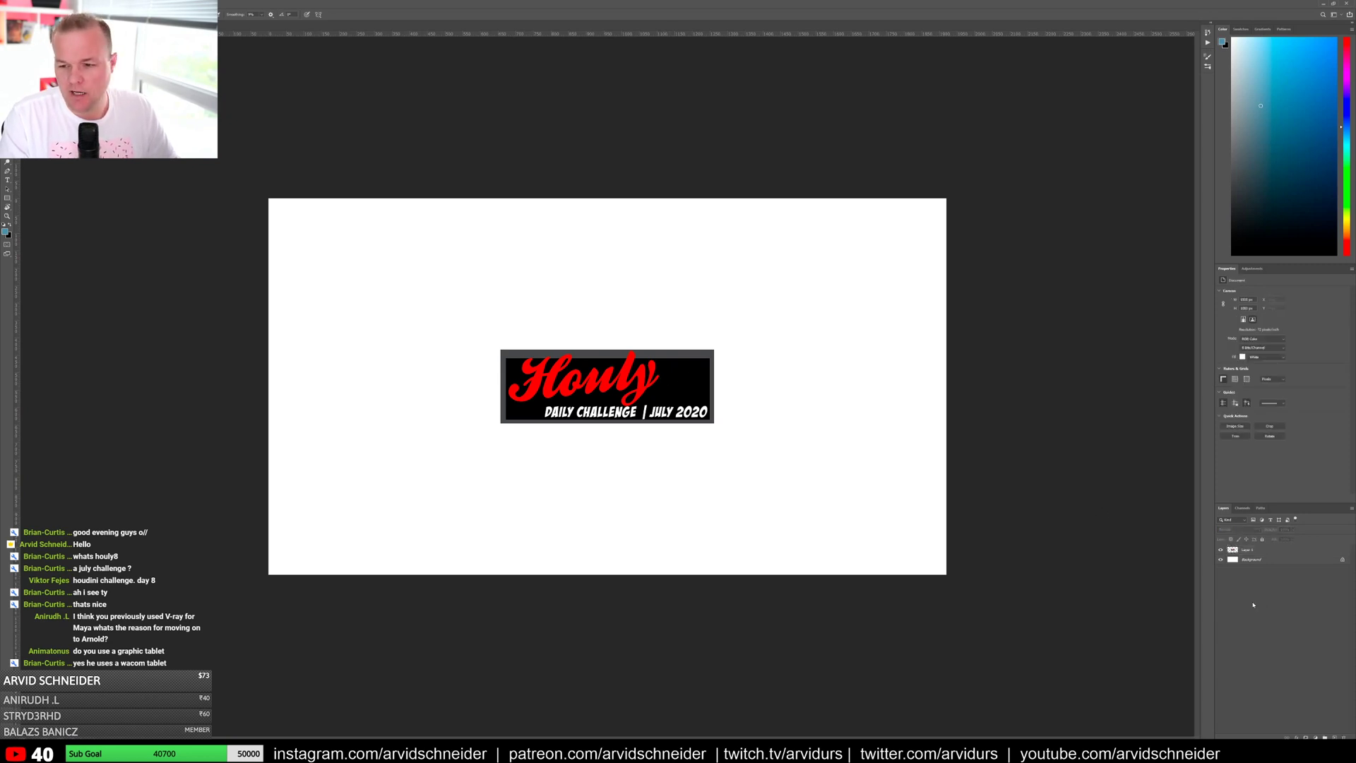
left_click(625, 387)
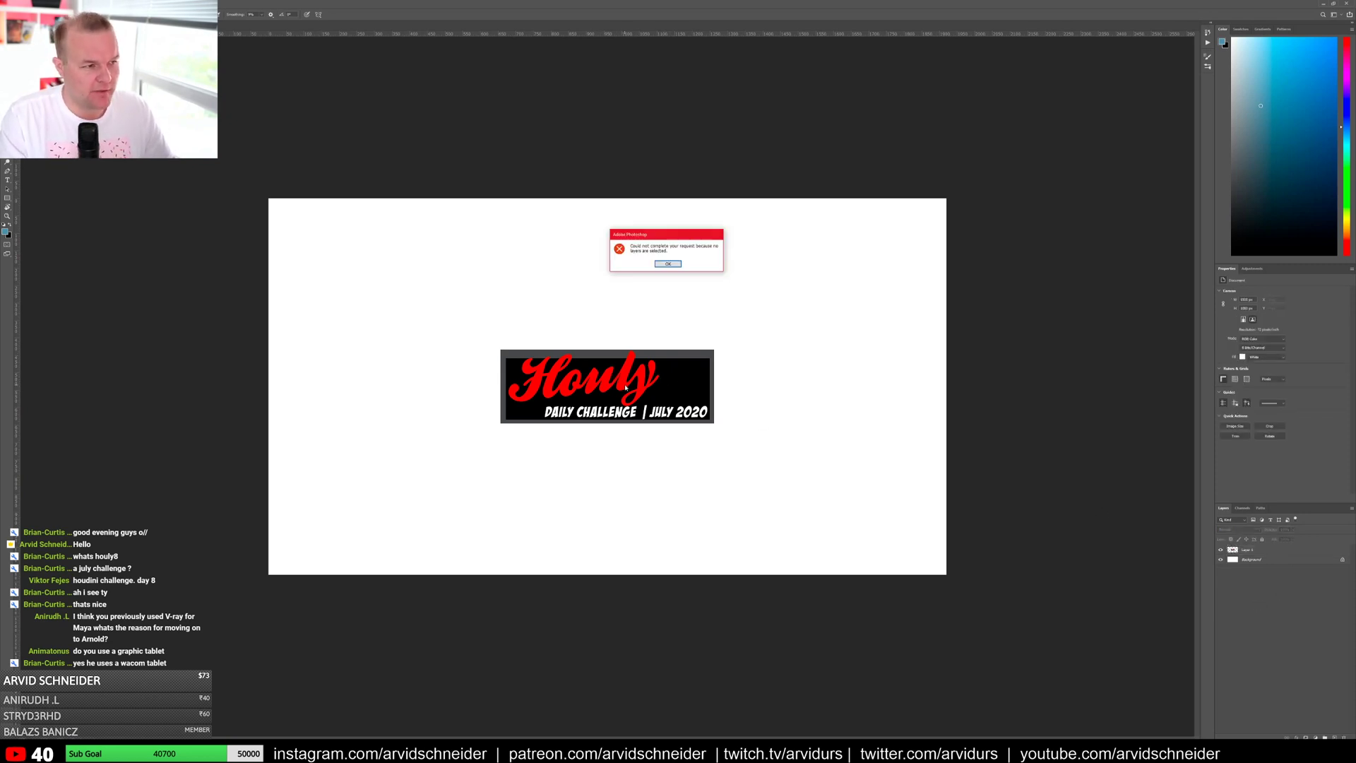
left_click(669, 265)
key("v")
left_click(1270, 550)
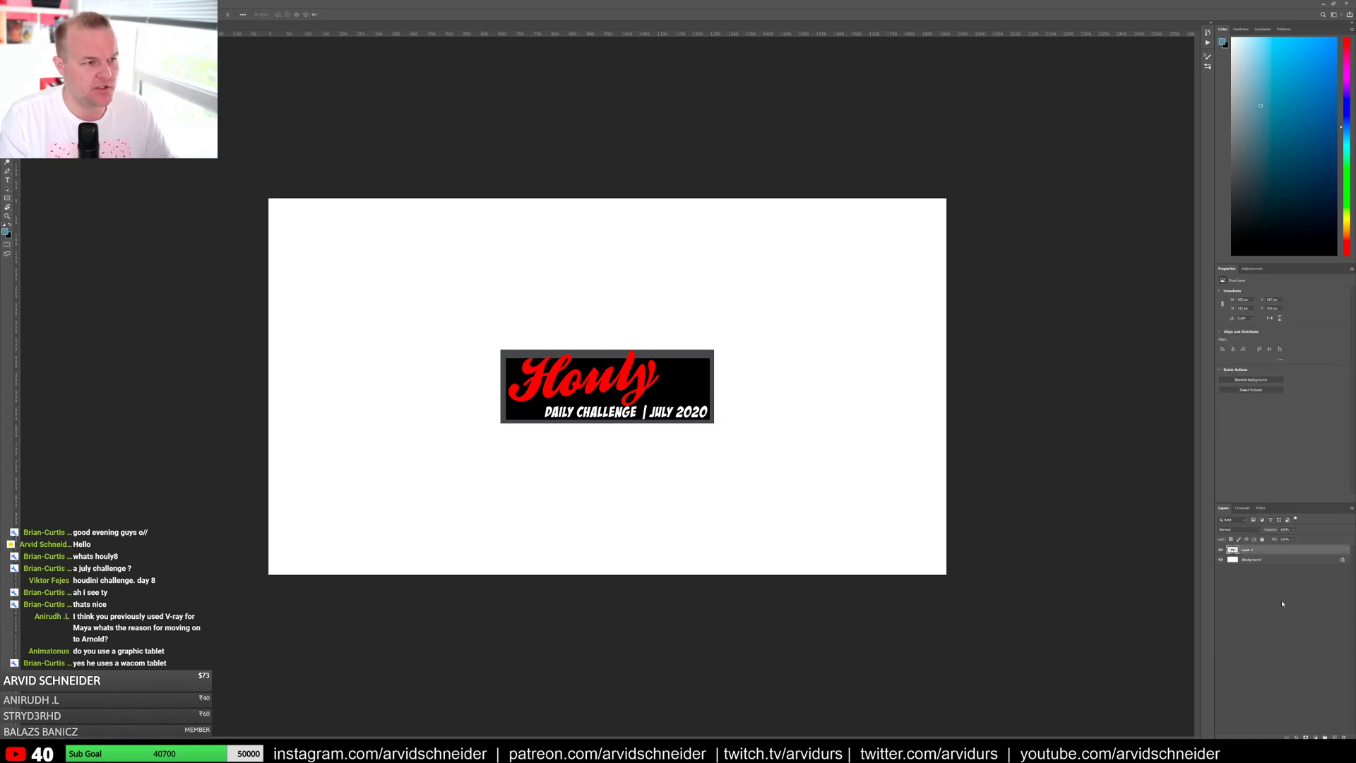
Step: Unlock the white background layer and delete it, keeping only the pasted logo layer
left_click(1310, 560)
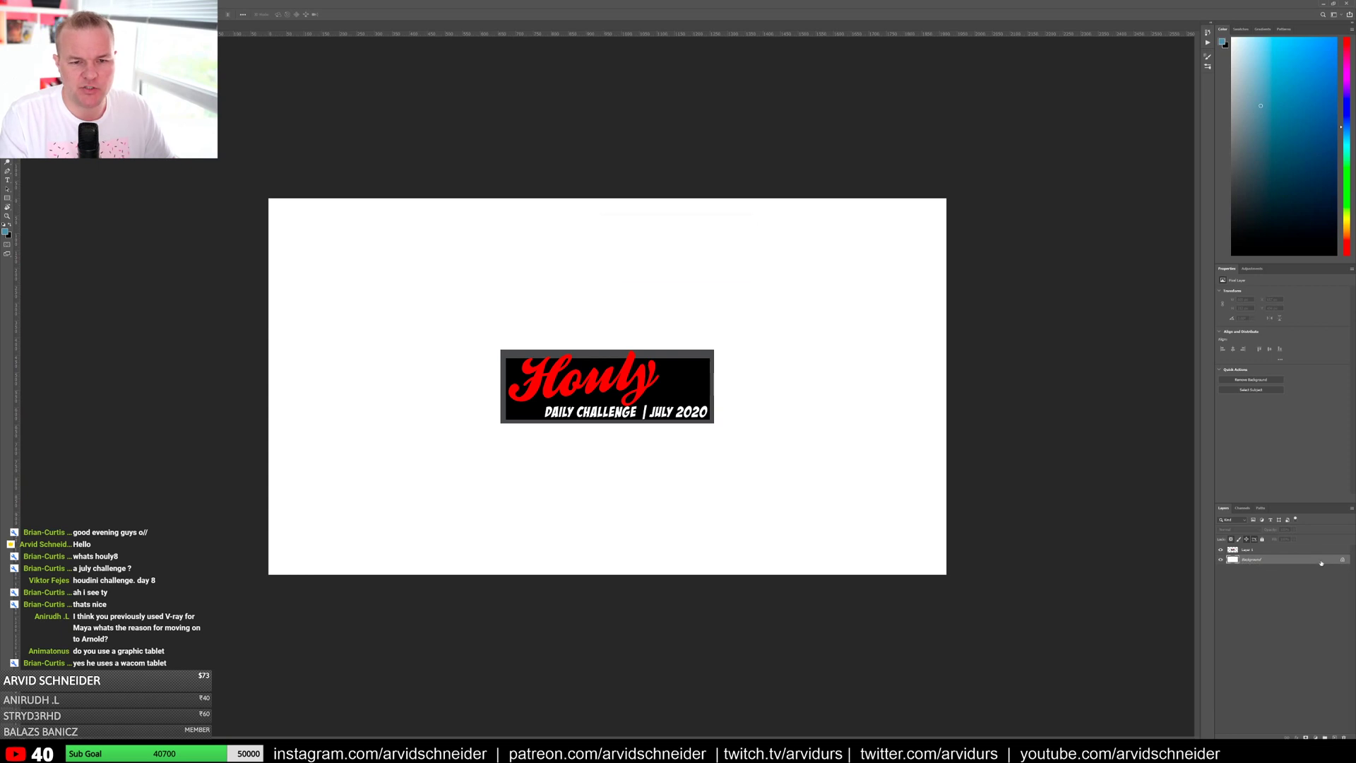
double_click(1322, 563)
left_click(732, 233)
left_click_drag(1331, 562, 1344, 737)
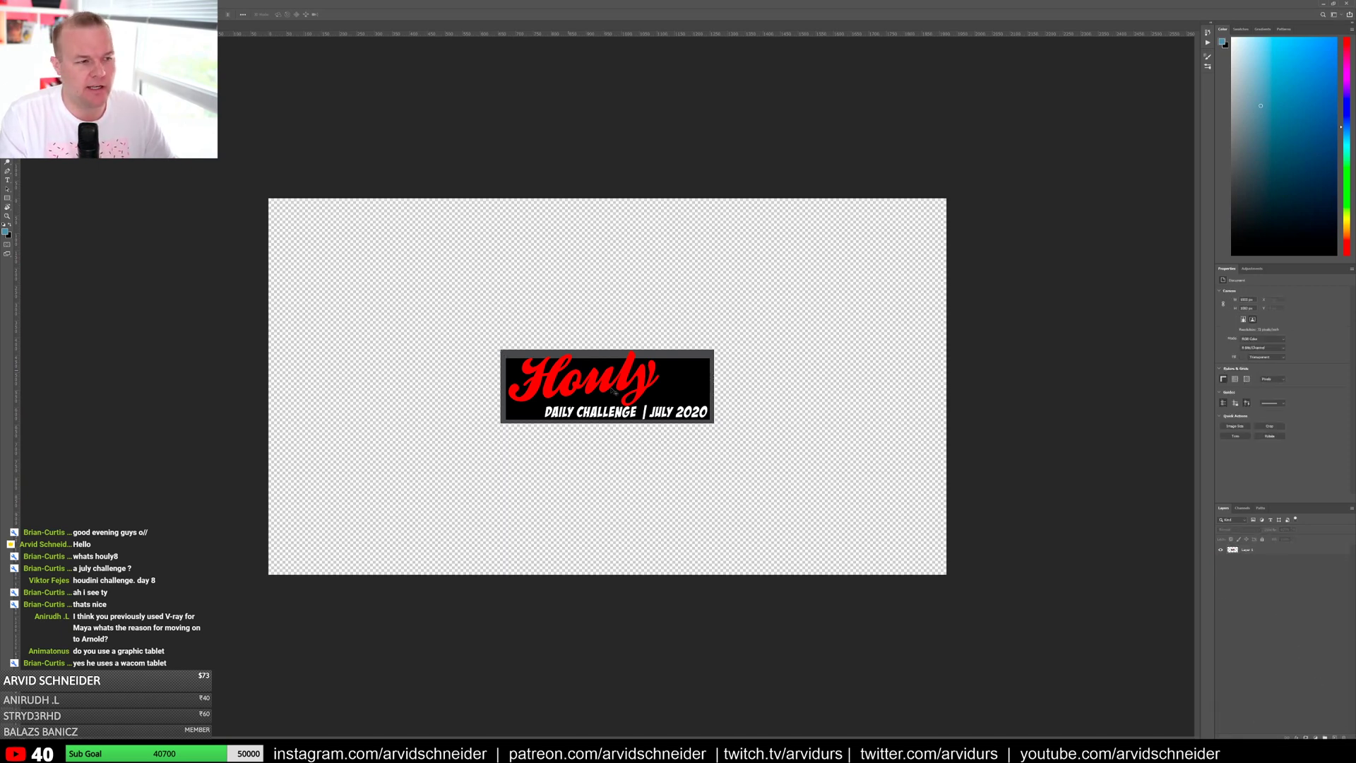
Step: Crop the canvas on all four sides tightly around the Houly logo
scroll(630, 388, "up", 2, "alt")
key("c")
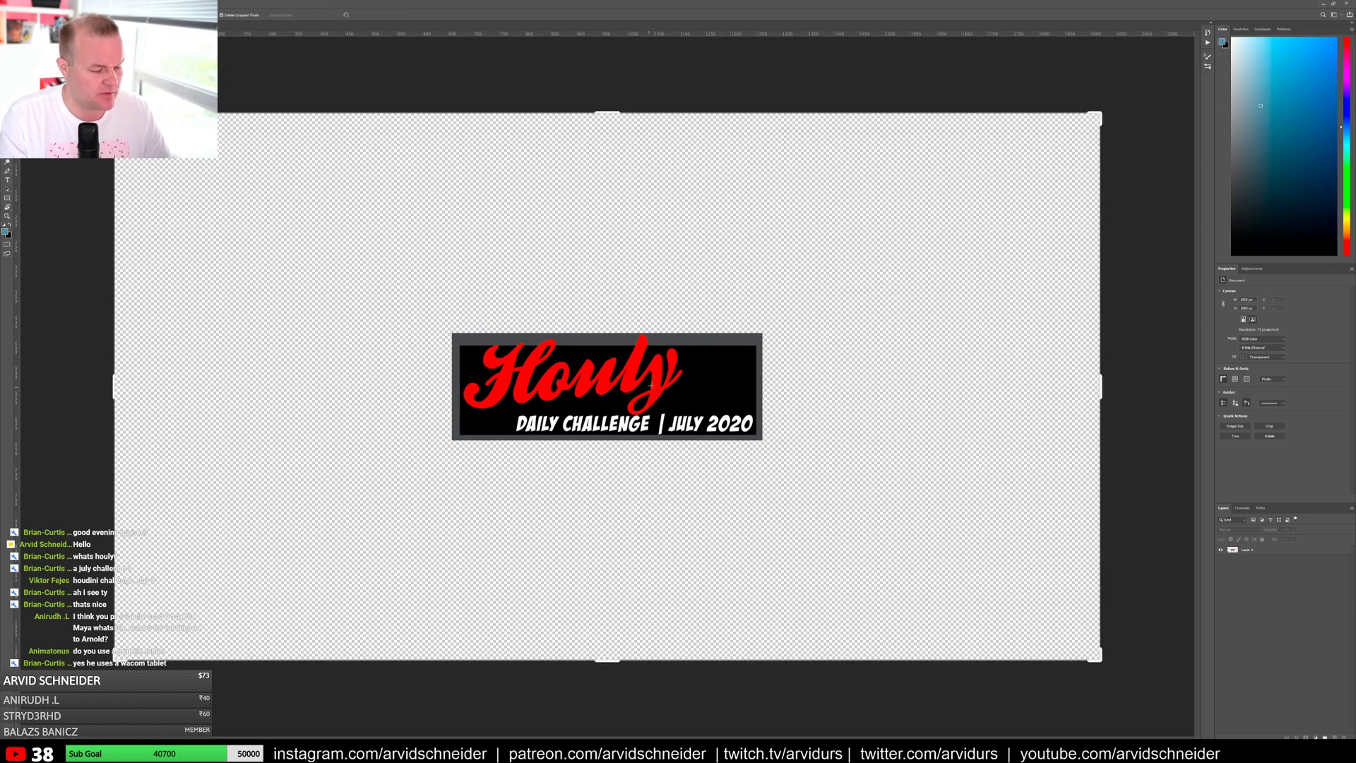
left_click_drag(606, 659, 611, 551)
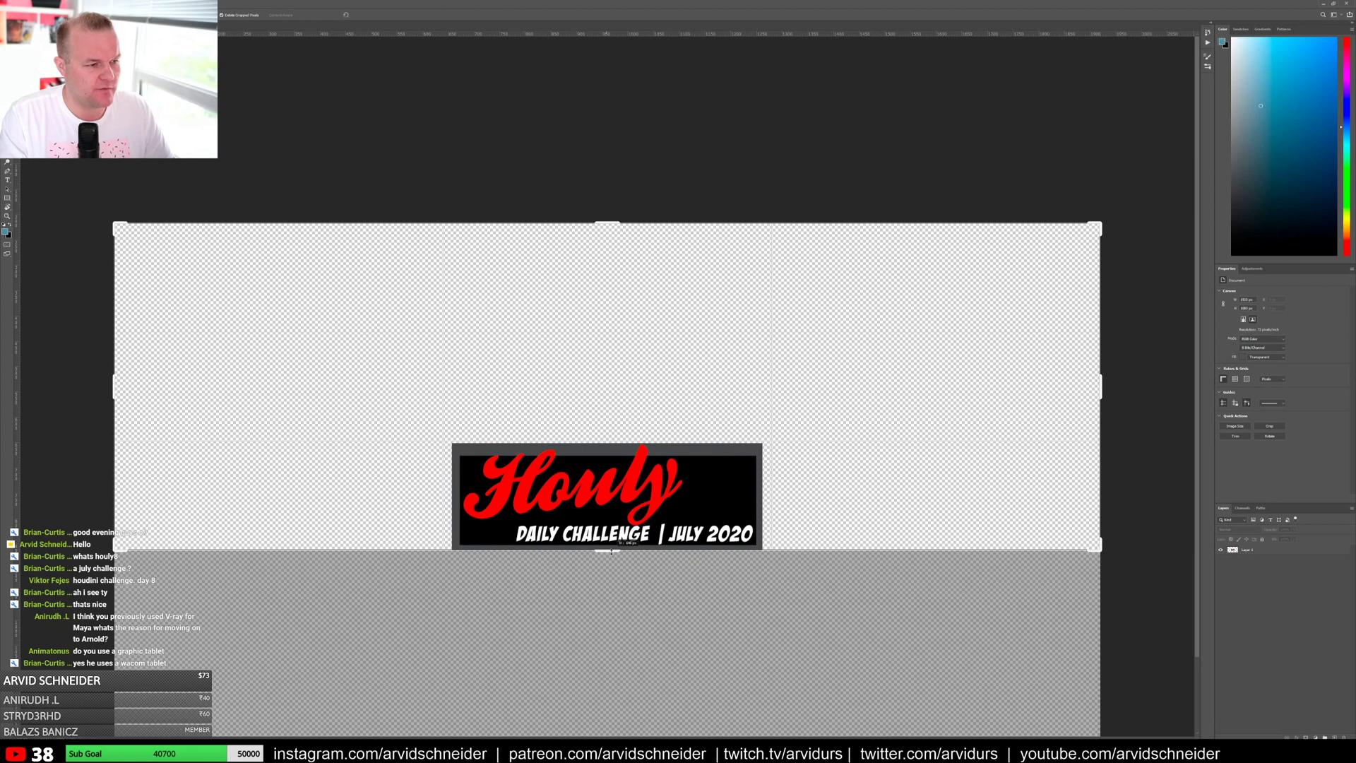
left_click_drag(603, 224, 621, 319)
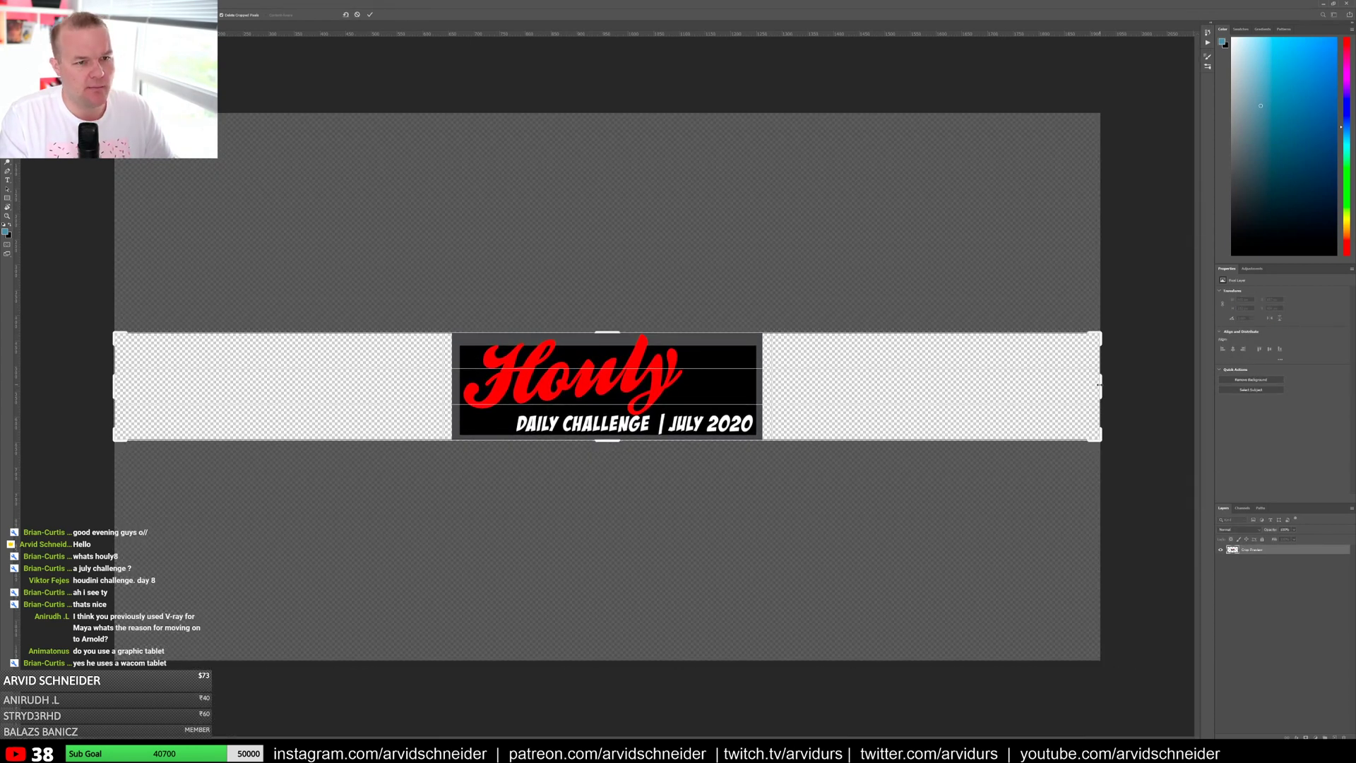
left_click_drag(1099, 385, 925, 411)
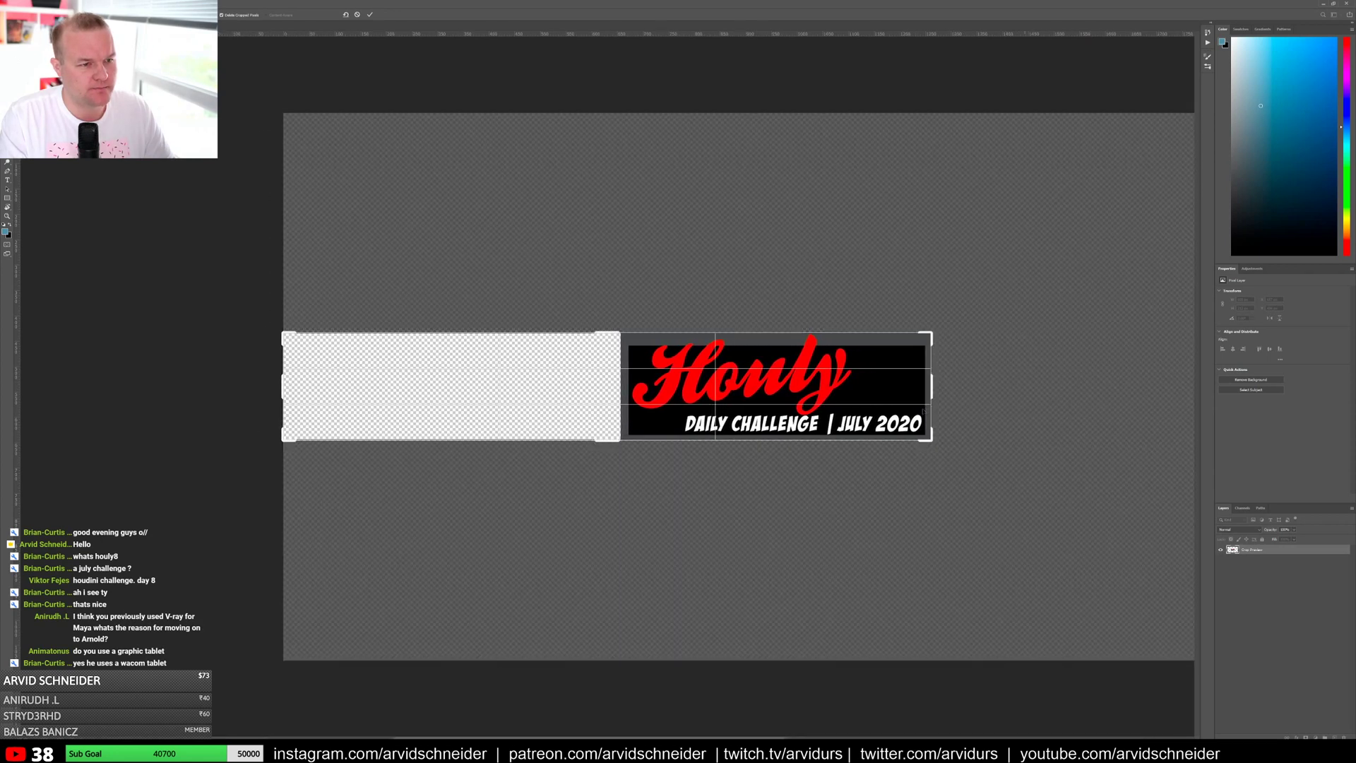
left_click_drag(284, 392, 453, 397)
key("Return")
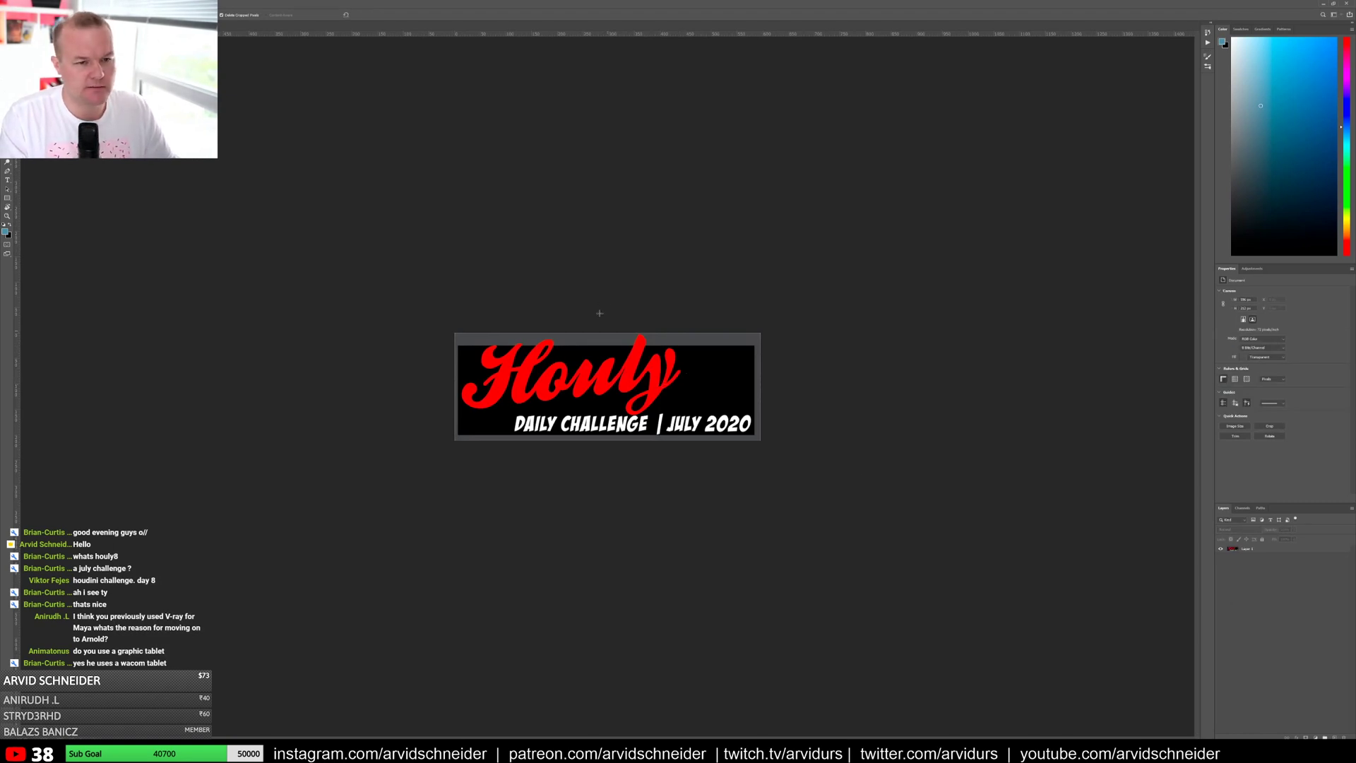
Step: Extend the canvas with the Crop tool by equal transparent strips above and below the Houly logo
left_click_drag(602, 363, 605, 359)
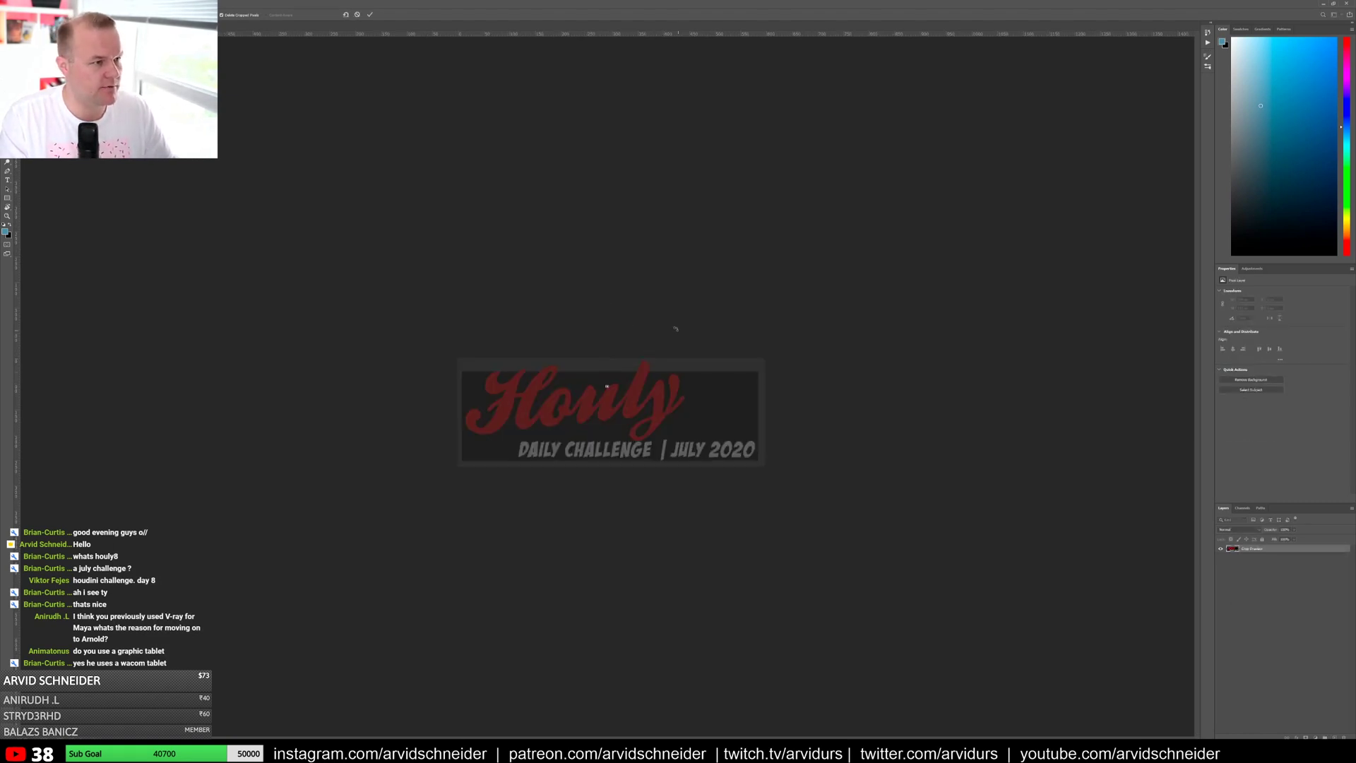
key("Escape")
left_click(639, 336)
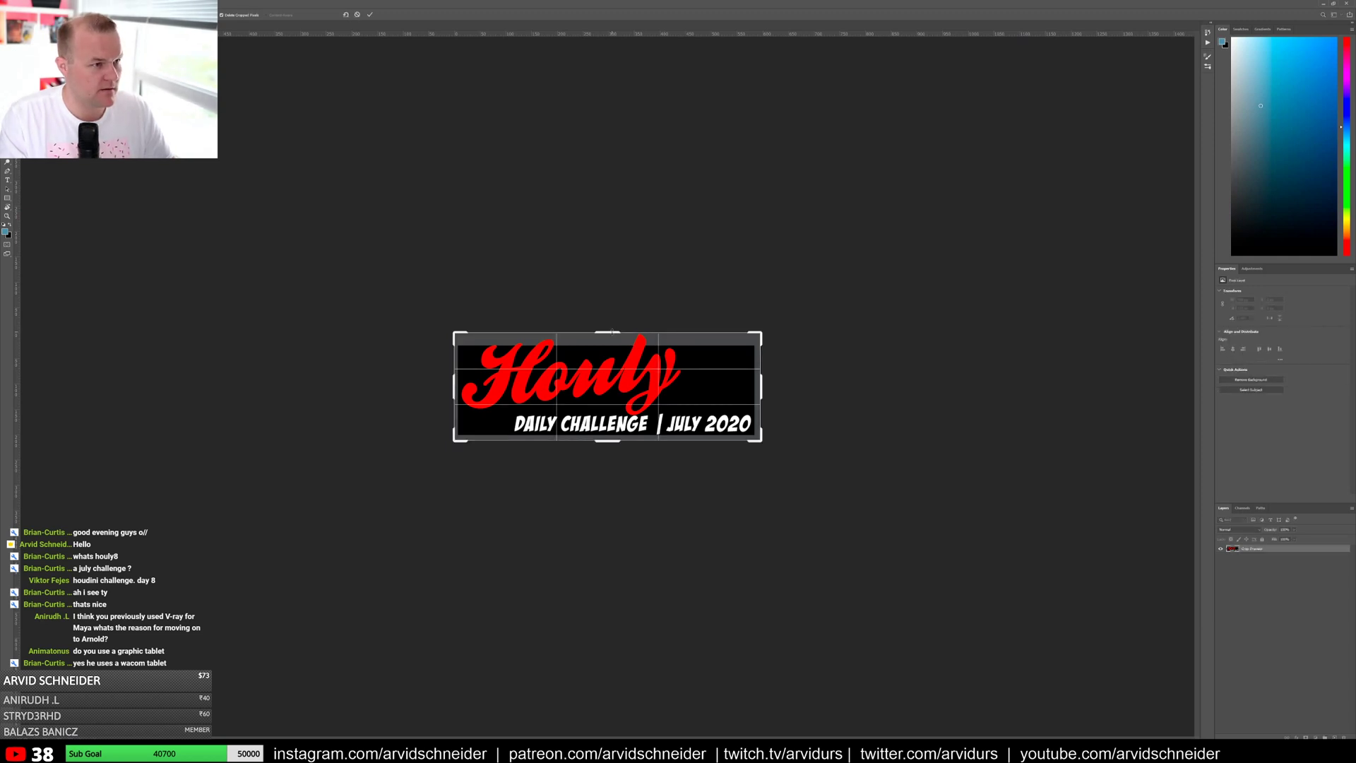
left_click_drag(612, 332, 612, 269, "alt")
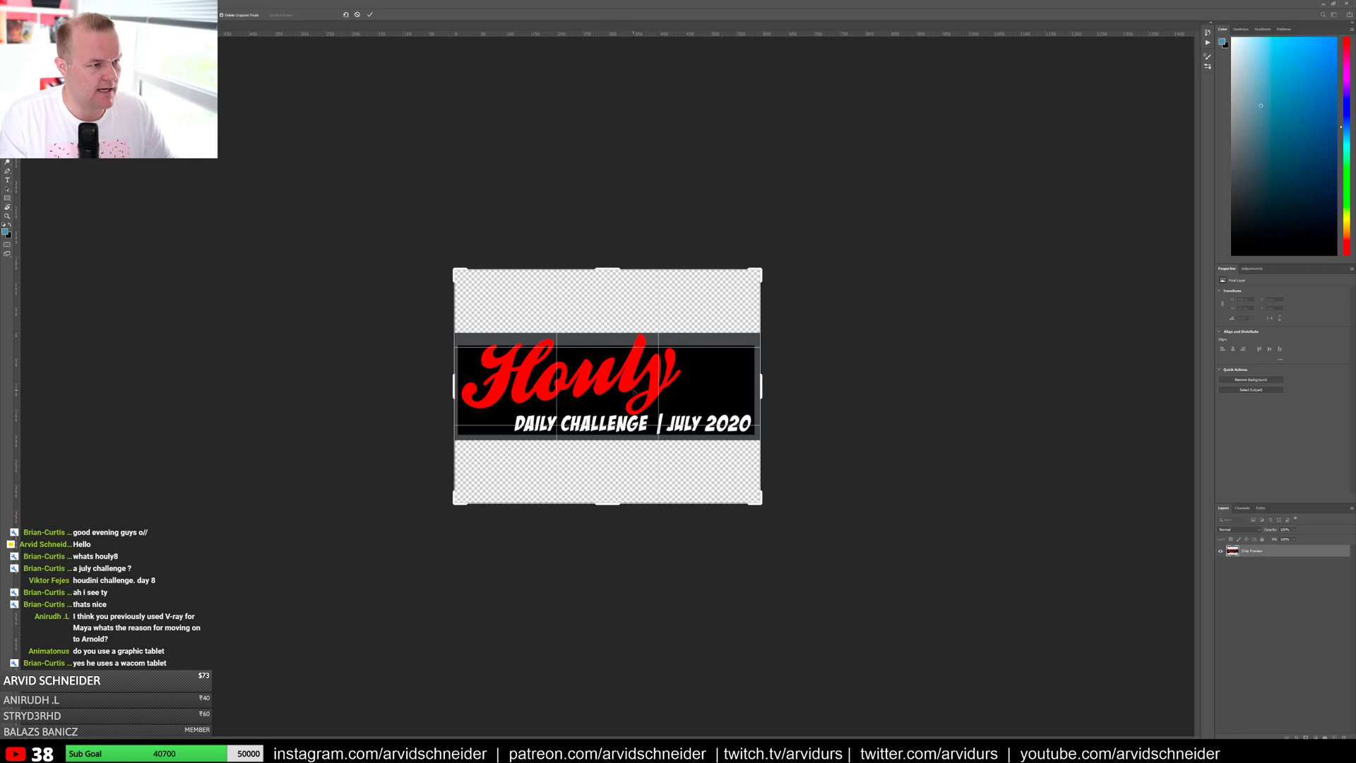
key("Return")
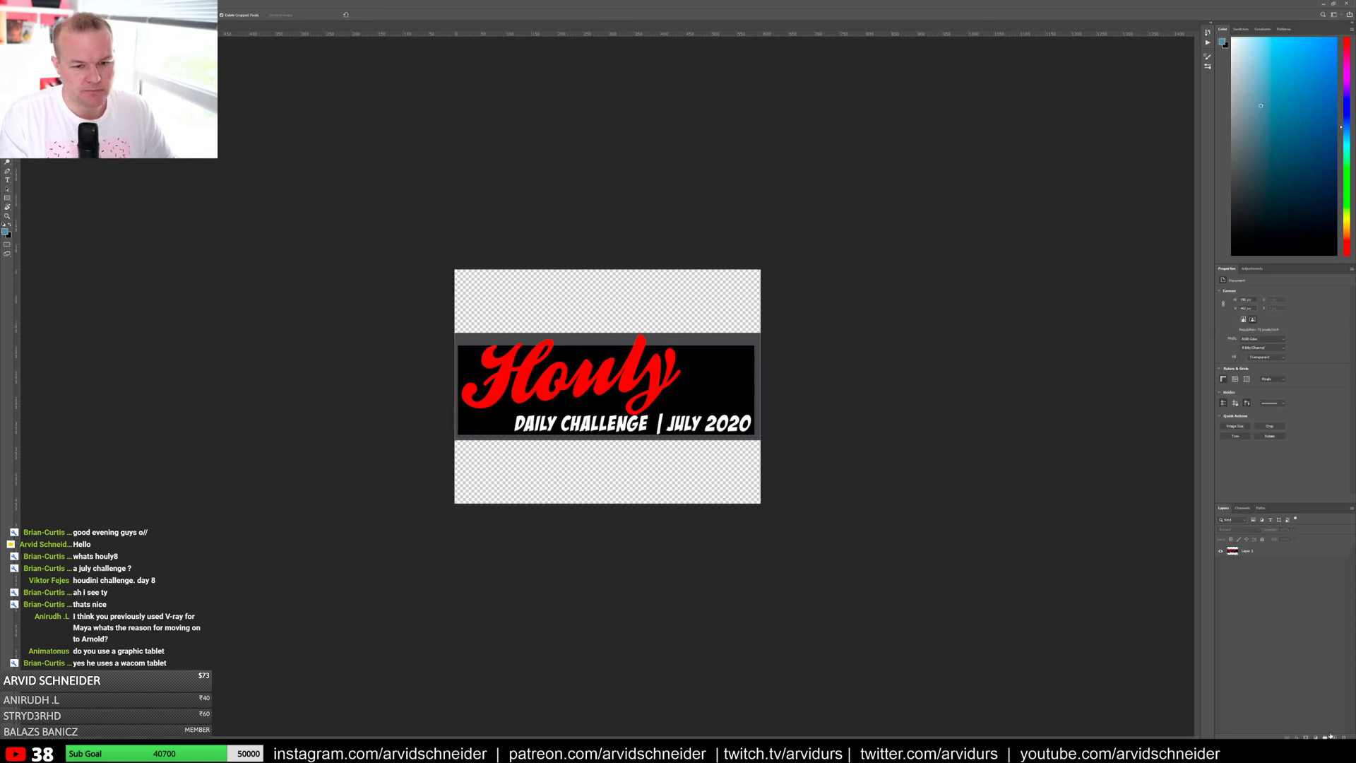
Step: Add a new layer, fill it with black as the foreground colour, and place it below the Houly logo layer
left_click(1330, 735)
key("d")
key("shift+BackSpace")
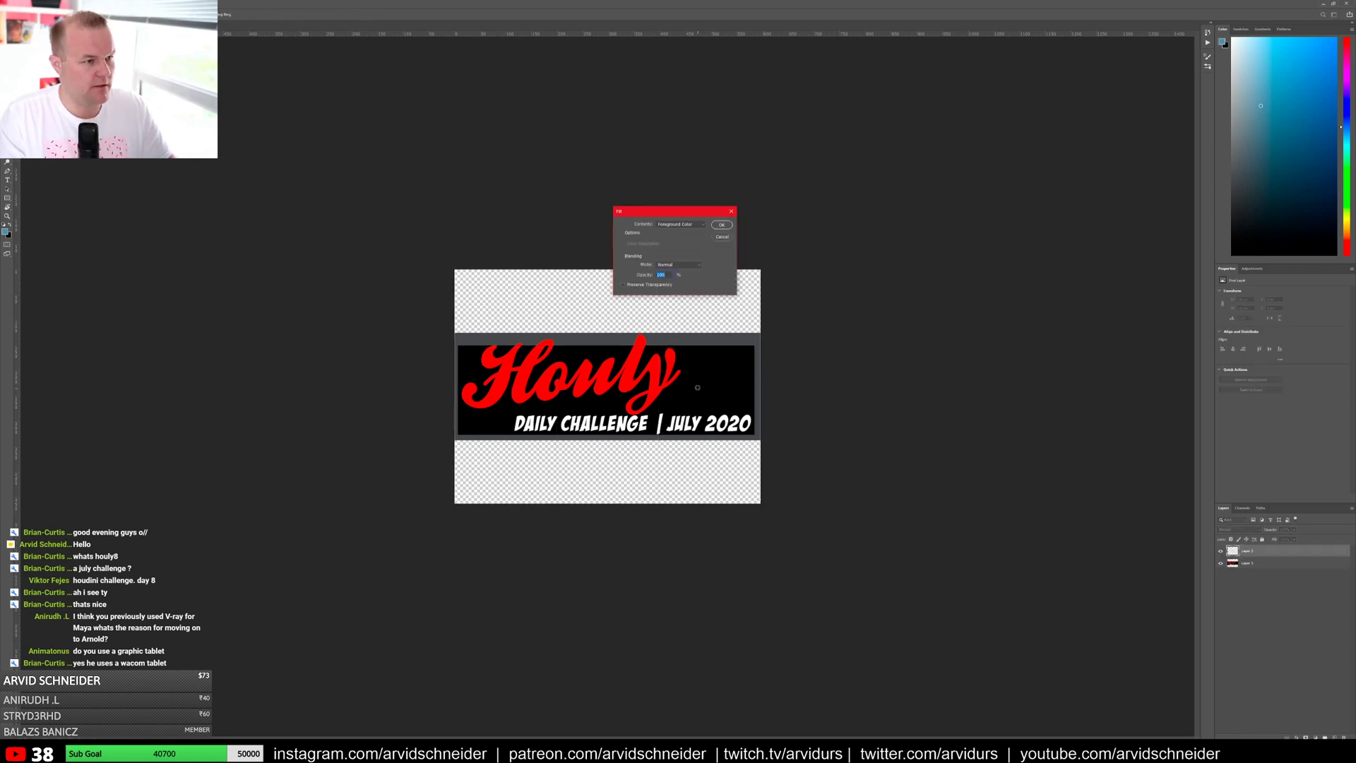
left_click(721, 225)
key("c")
left_click_drag(1267, 564, 1254, 547)
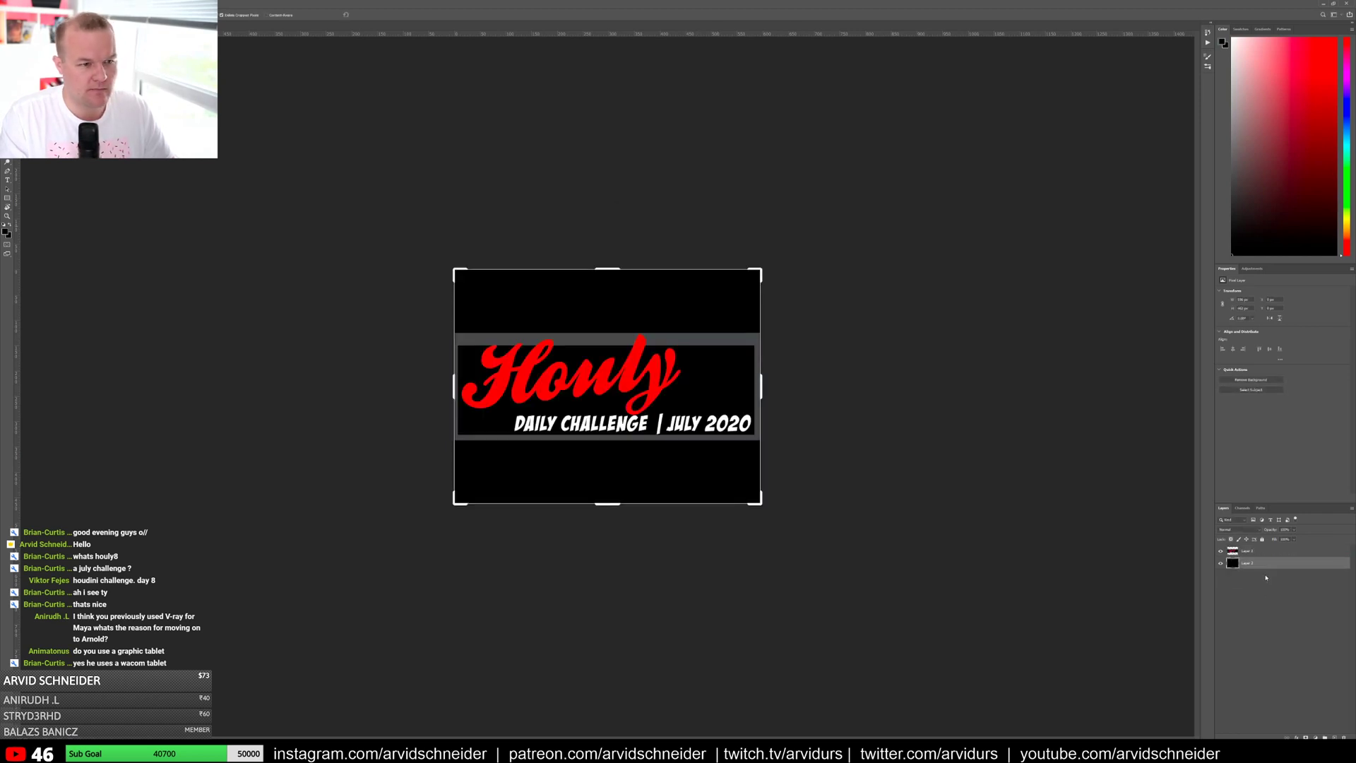
left_click(1223, 572)
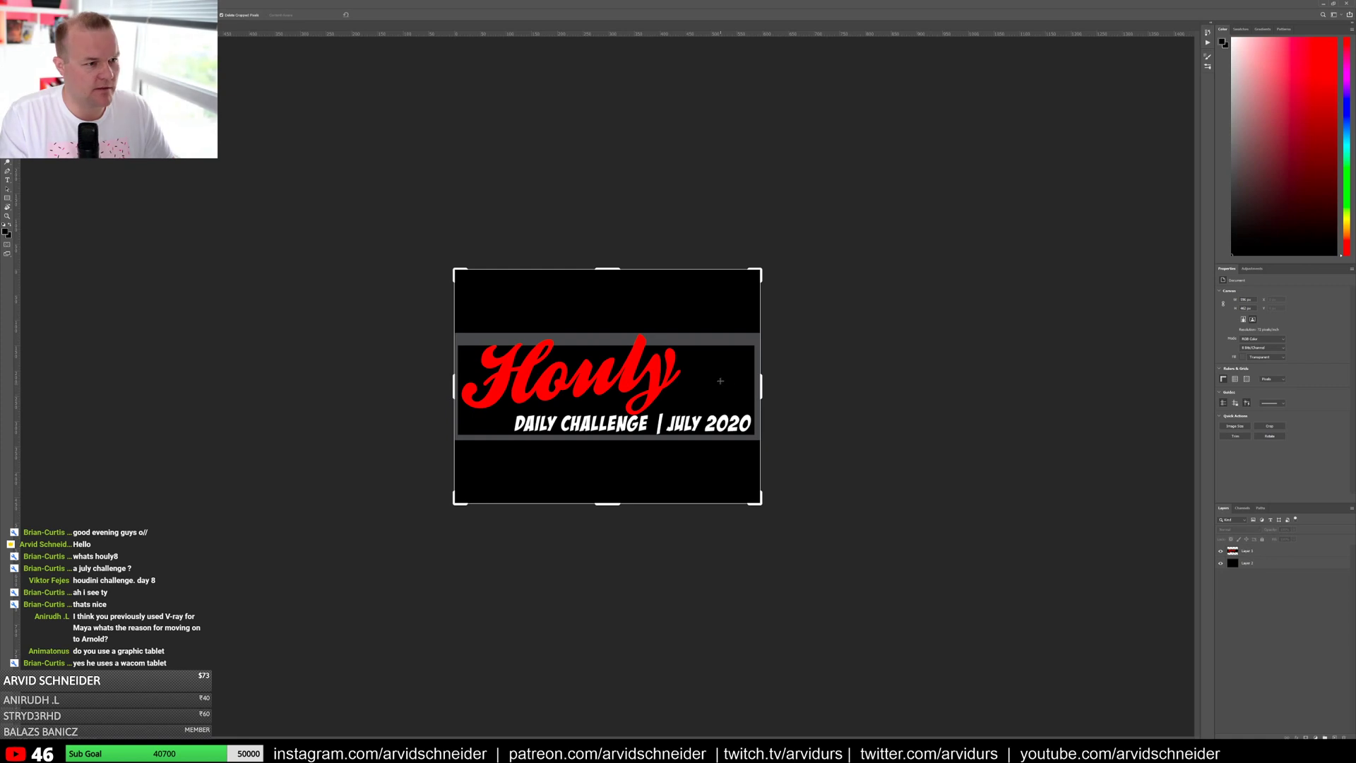
left_click(728, 336)
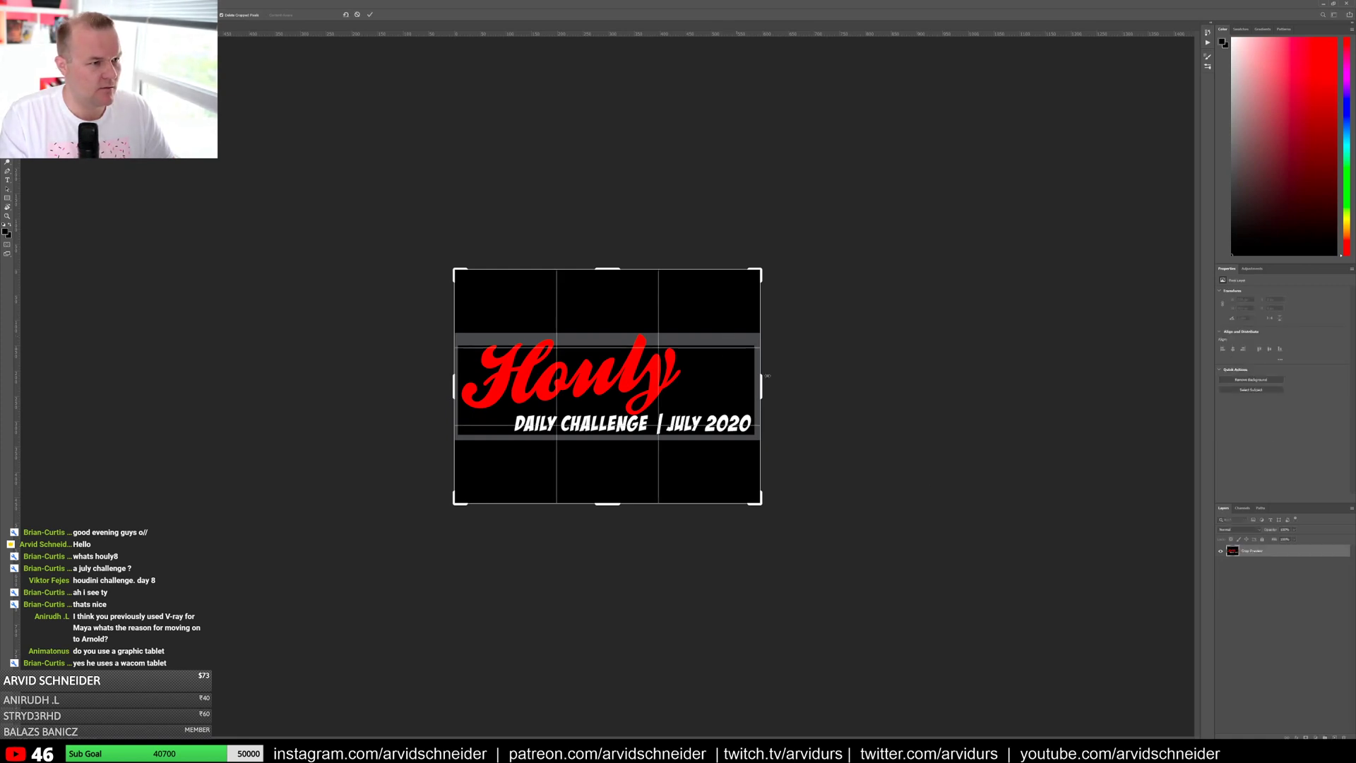
key("Escape")
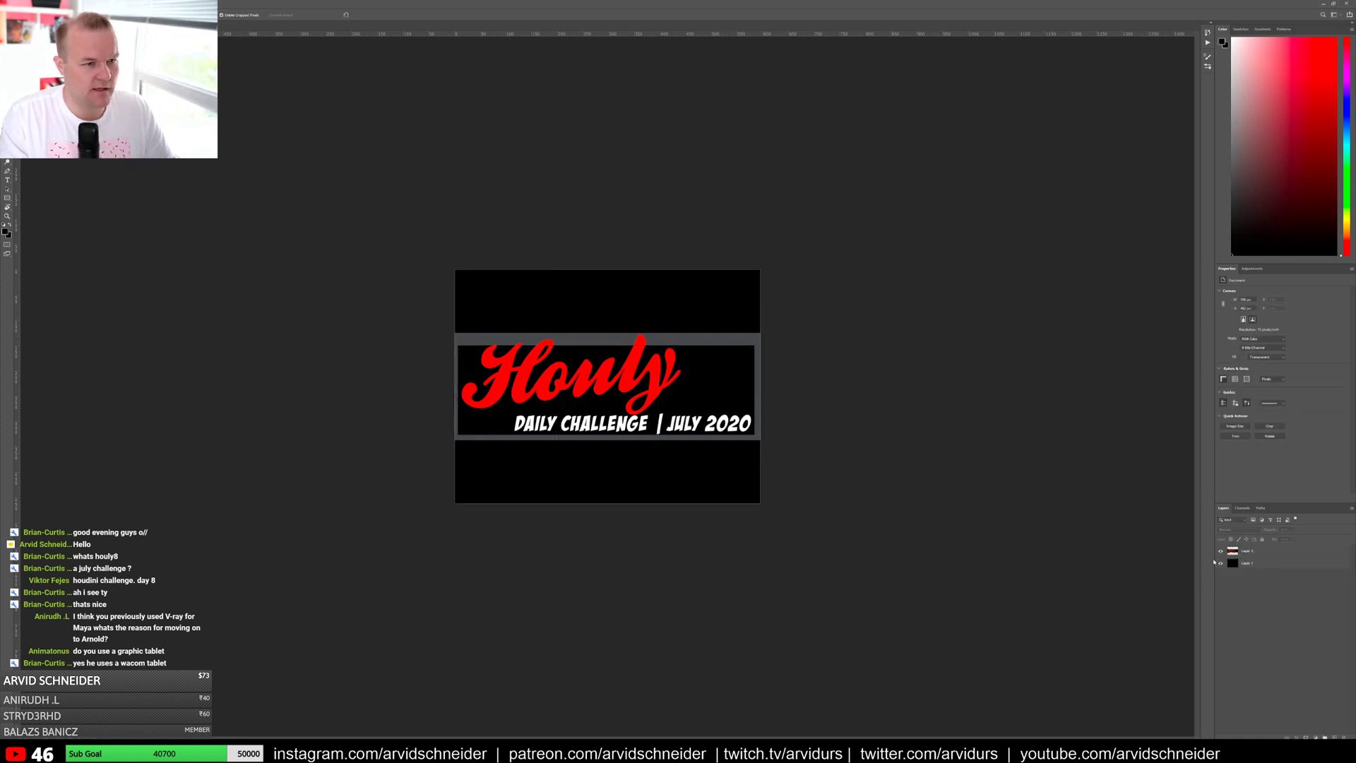
Step: Select the grey border around the logo on the logo layer with Color Range, sampling the grey above the lettering
left_click(1232, 554)
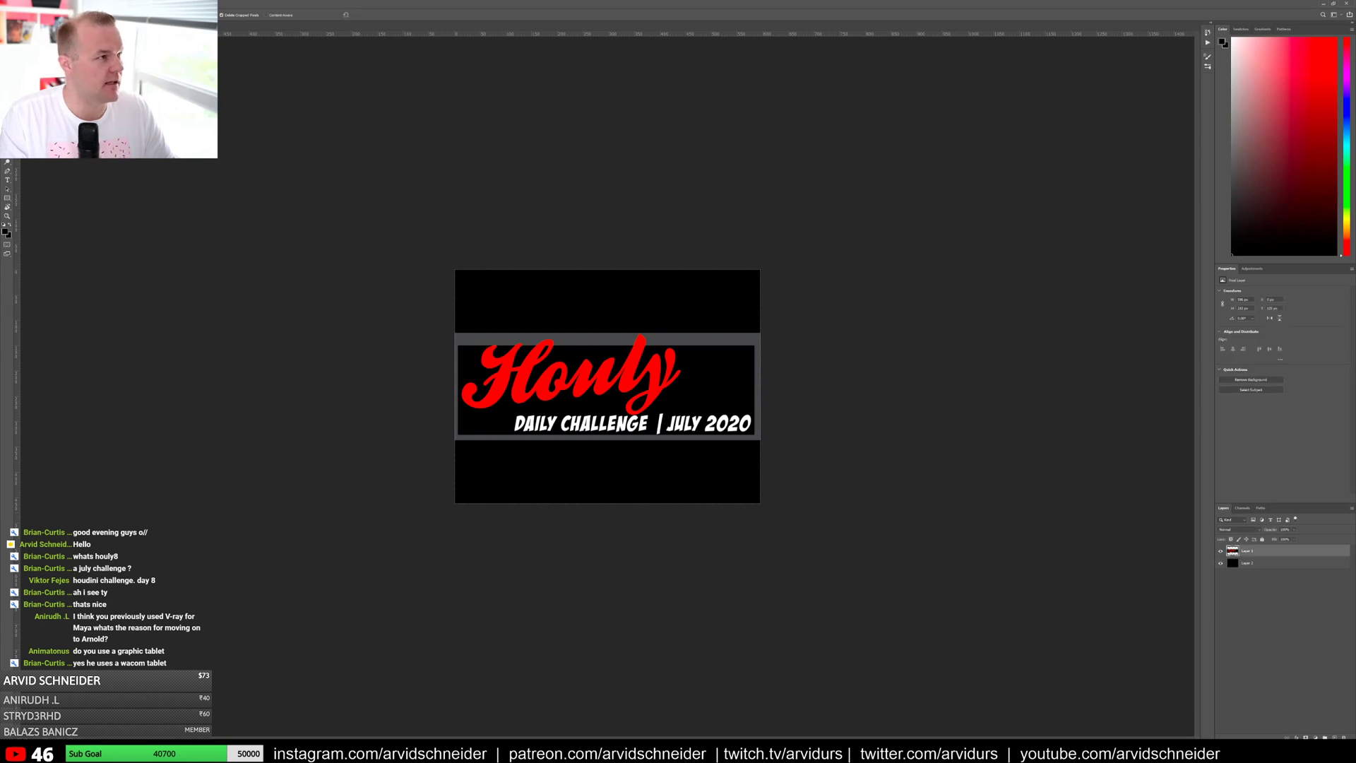
left_click(53, 4)
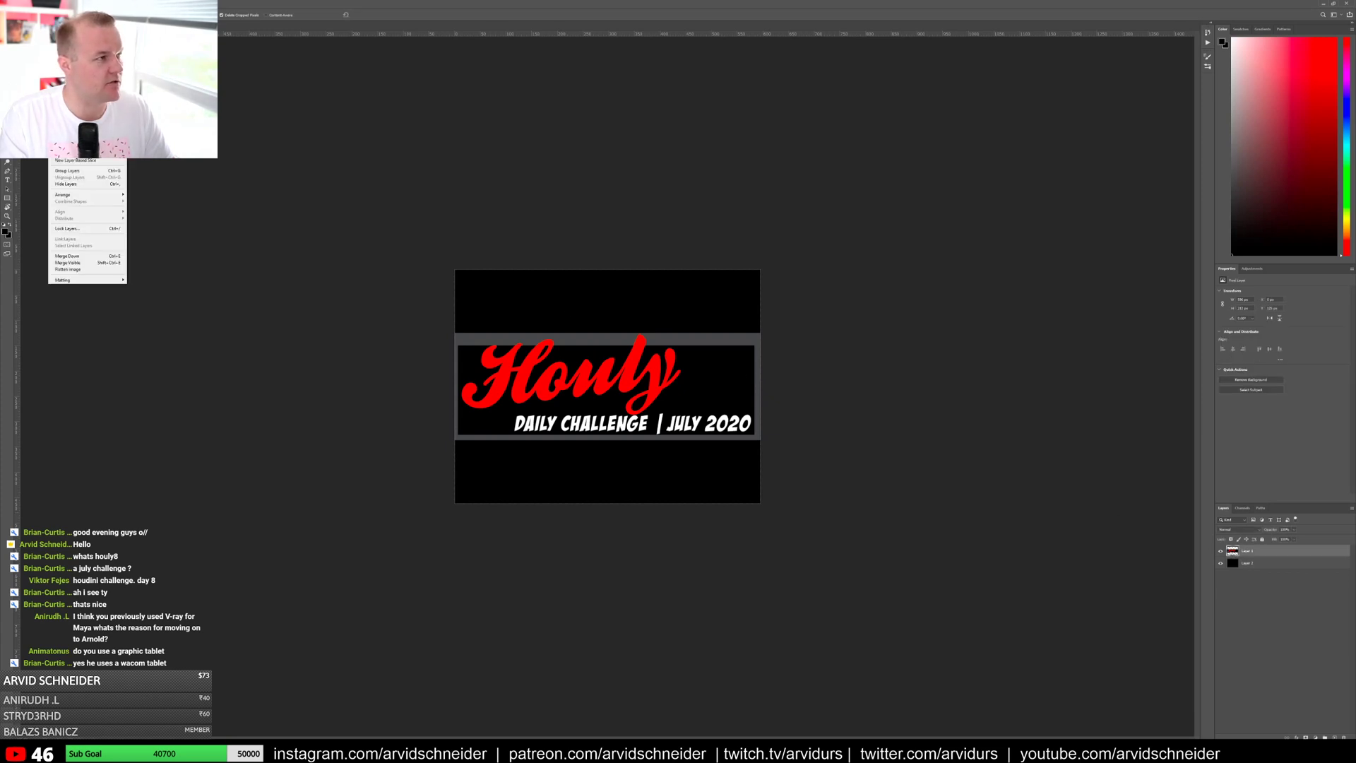
left_click(94, 74)
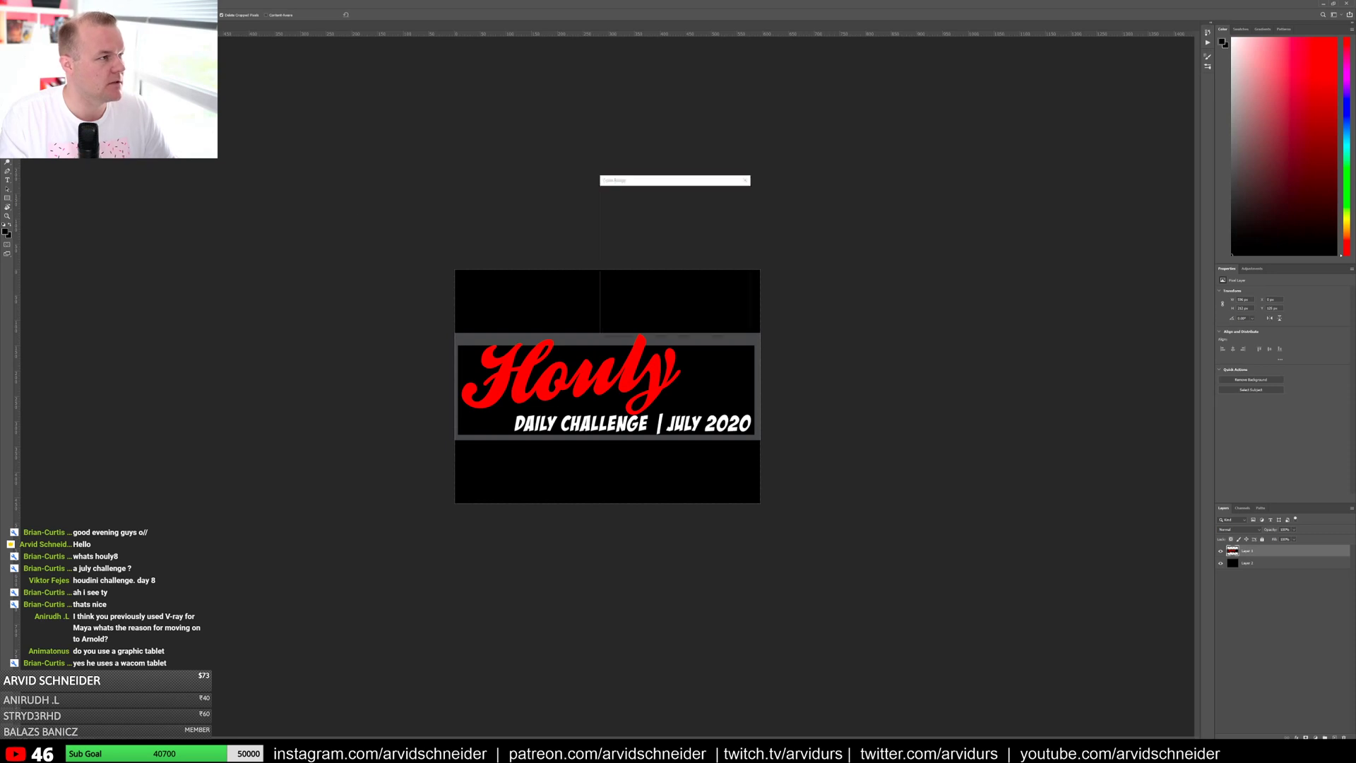
left_click(699, 340)
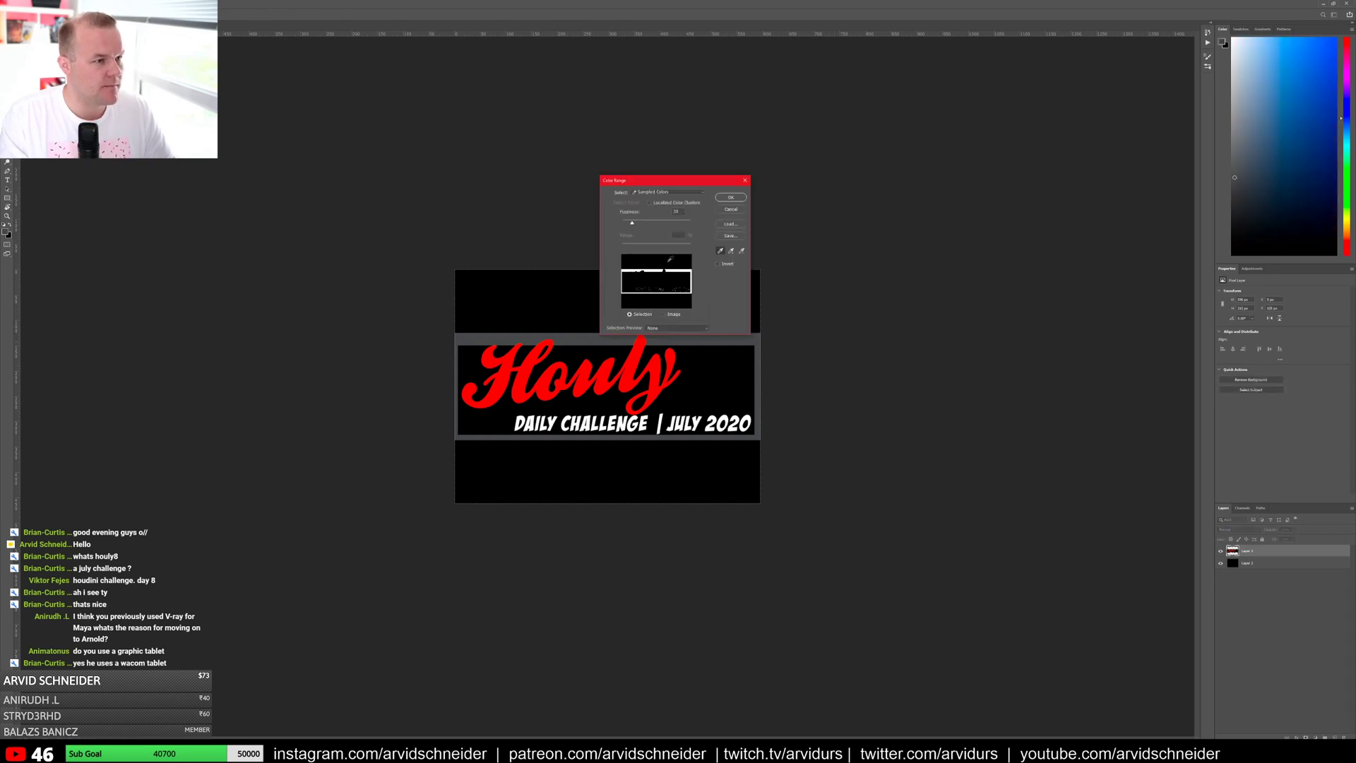
left_click(731, 199)
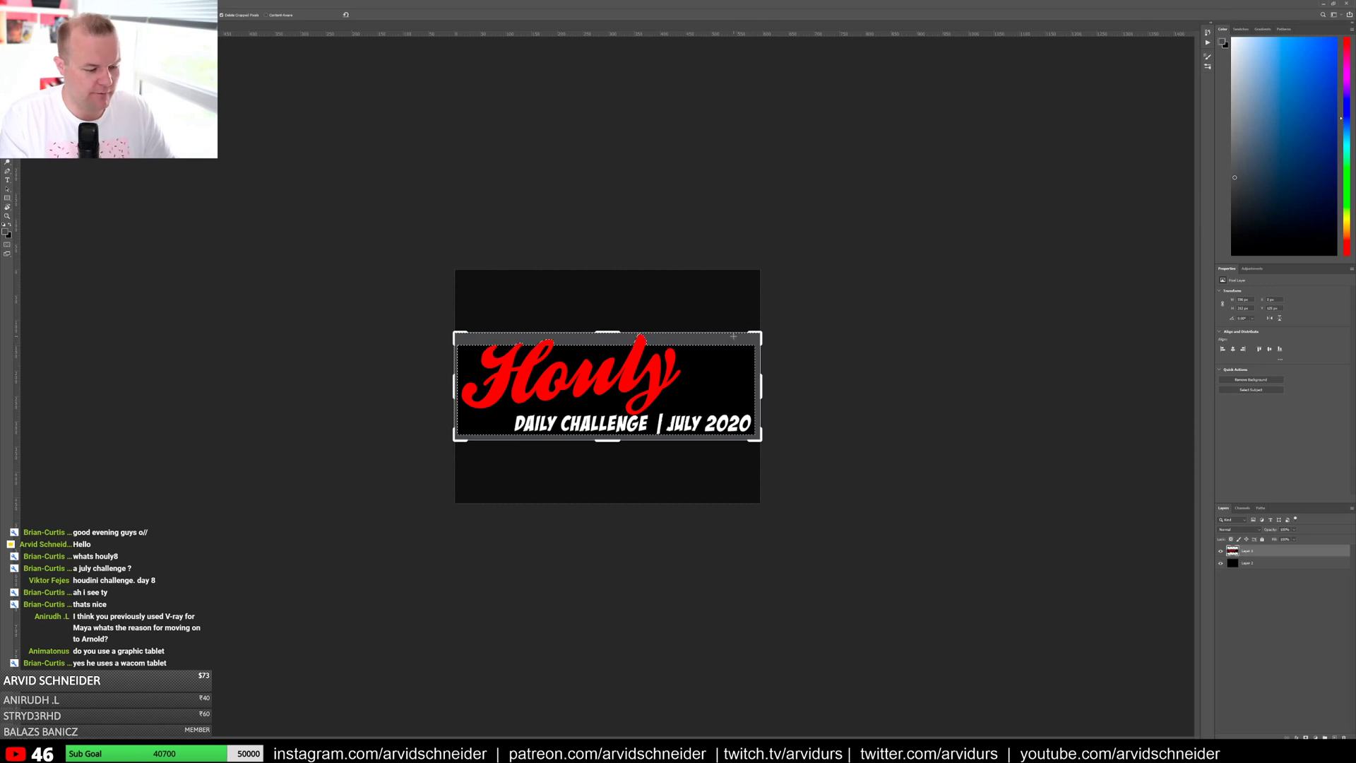
key("shift+F5")
left_click(722, 236)
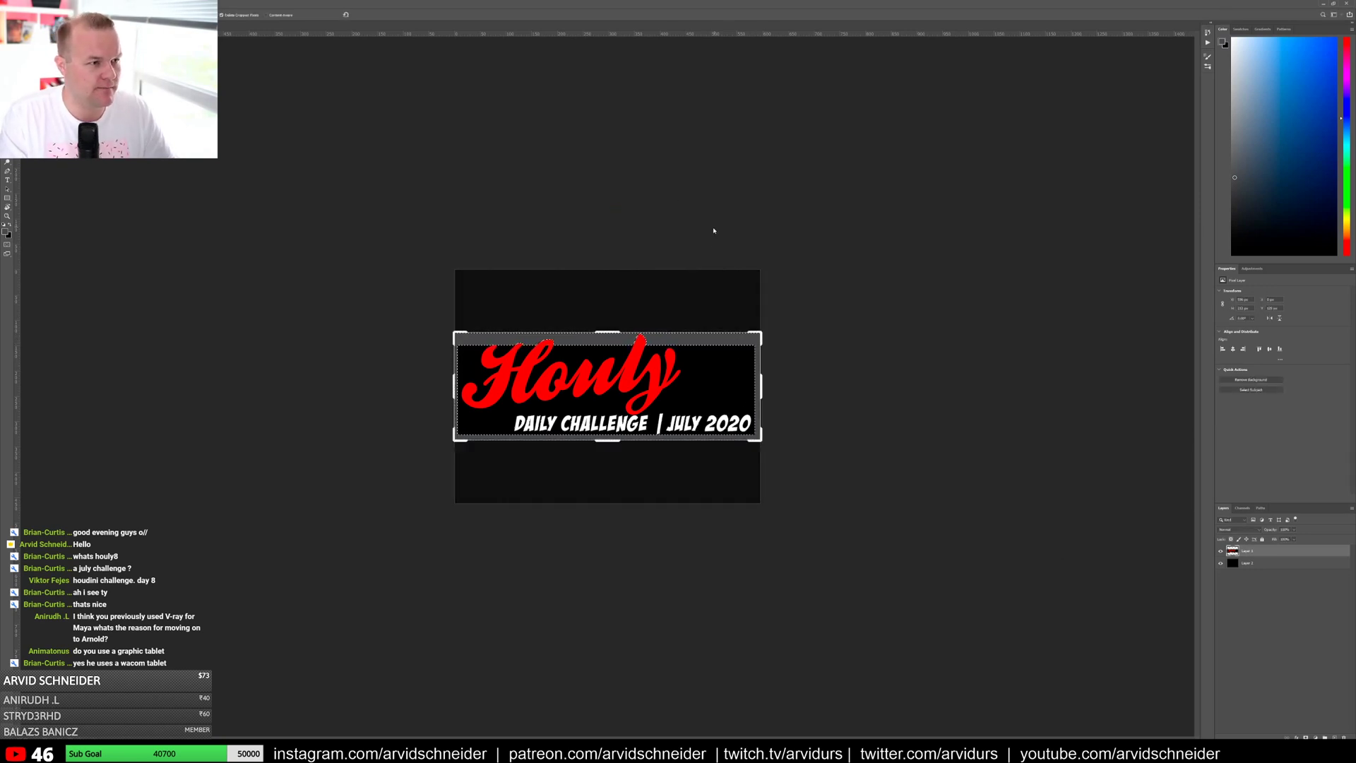
key("Escape")
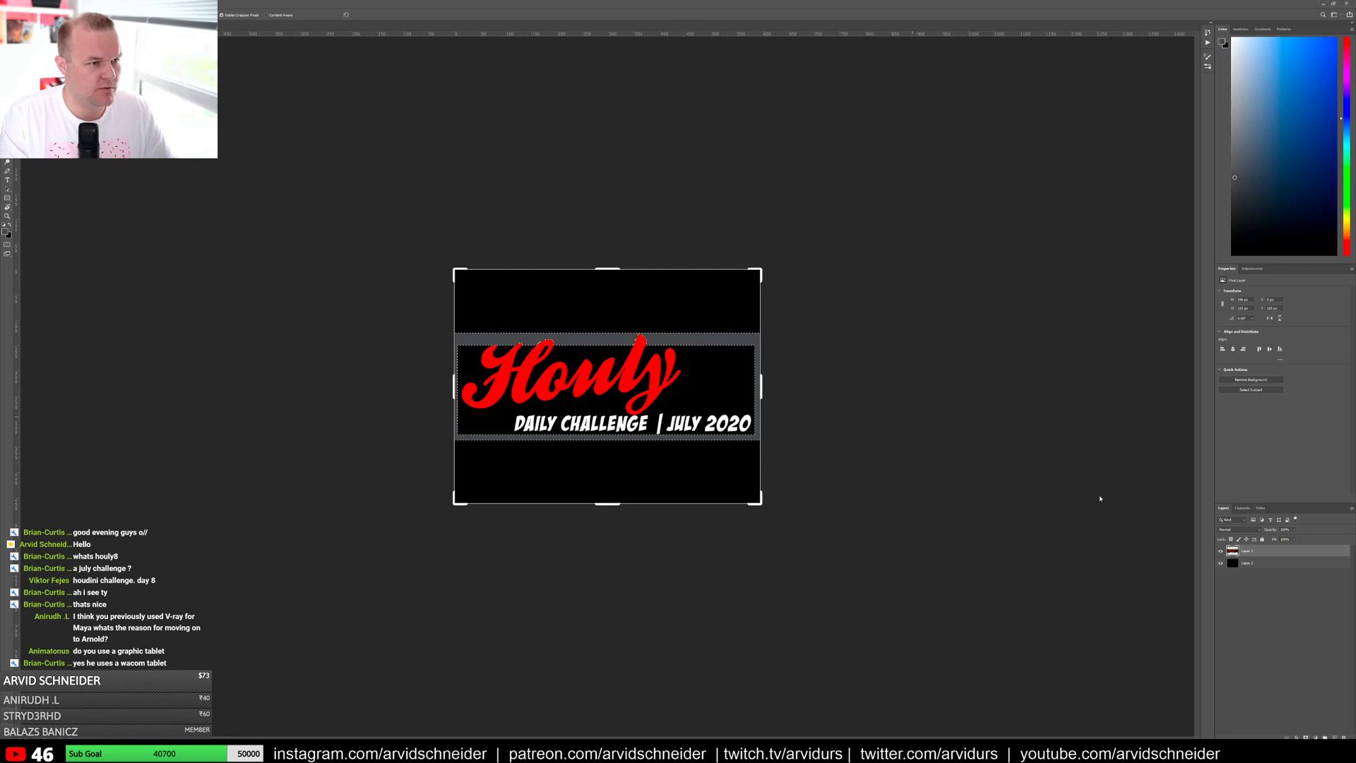
left_click(1220, 552)
left_click(1220, 551)
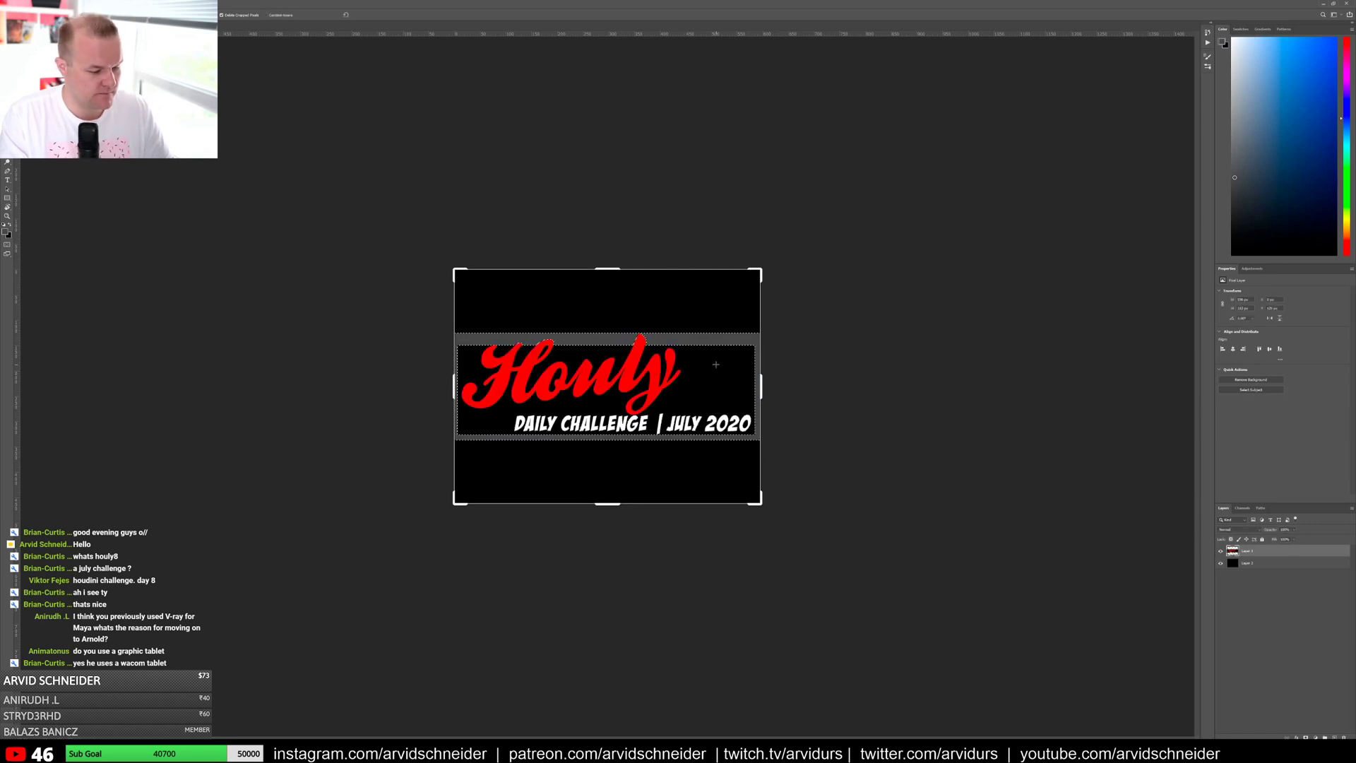
Step: Sample the black background as foreground colour, fill the selected grey border with it at Normal mode, and deselect
key("b")
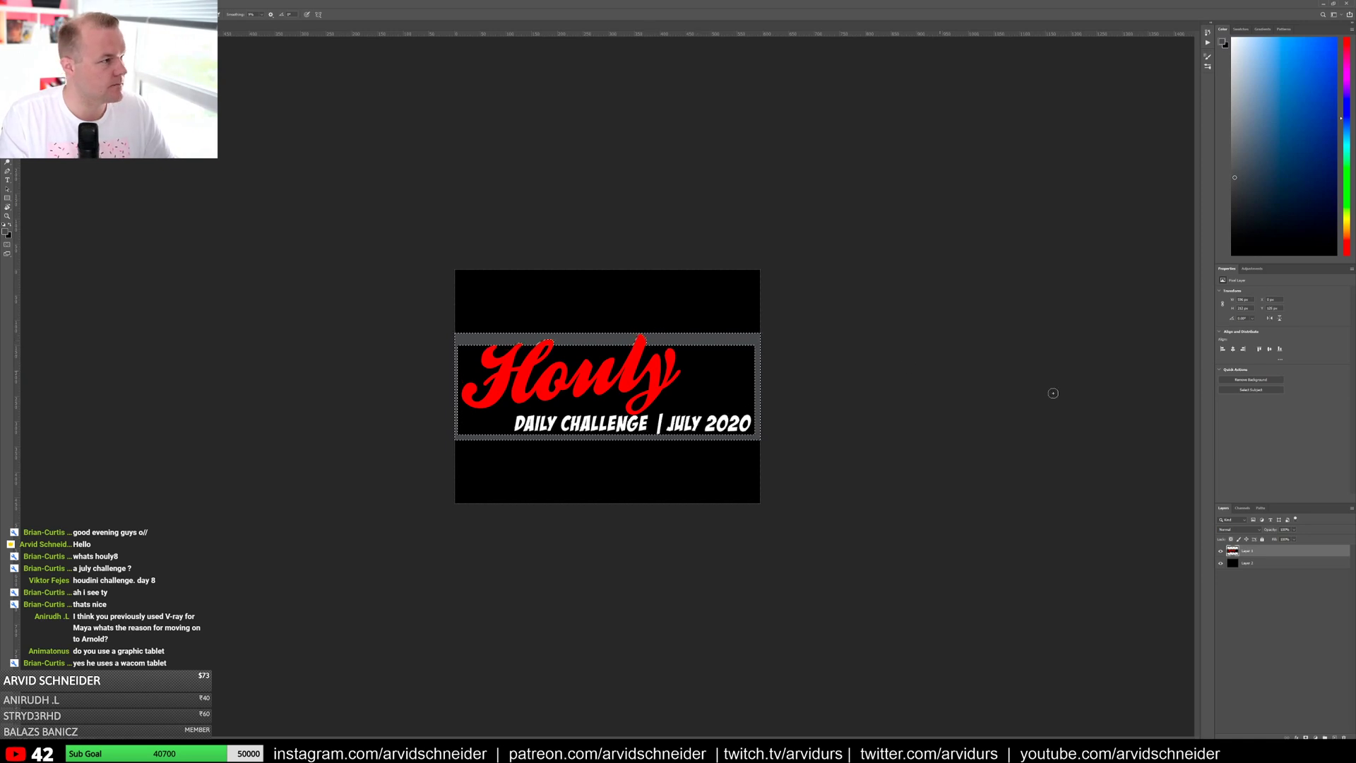
left_click(712, 305, "alt")
left_click_drag(670, 340, 723, 340)
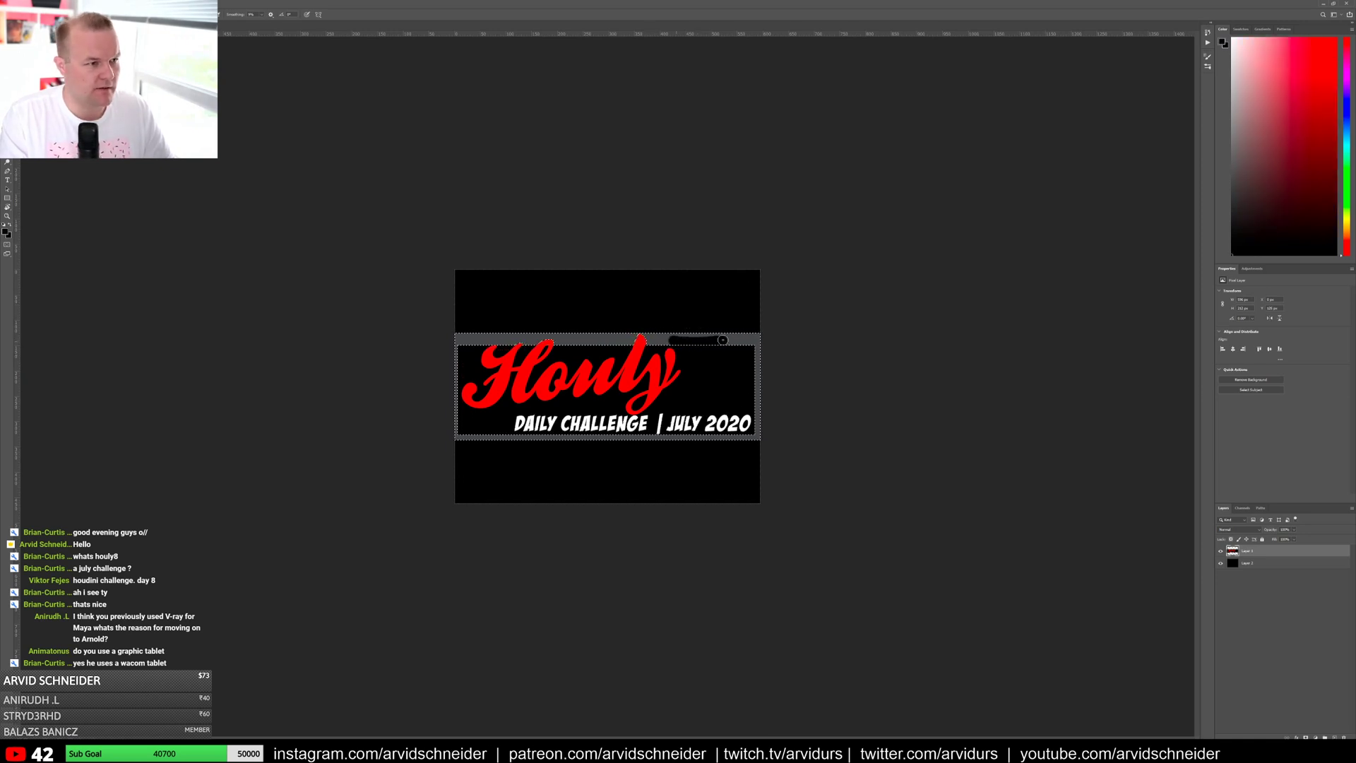
key("ctrl+z")
key("shift+F5")
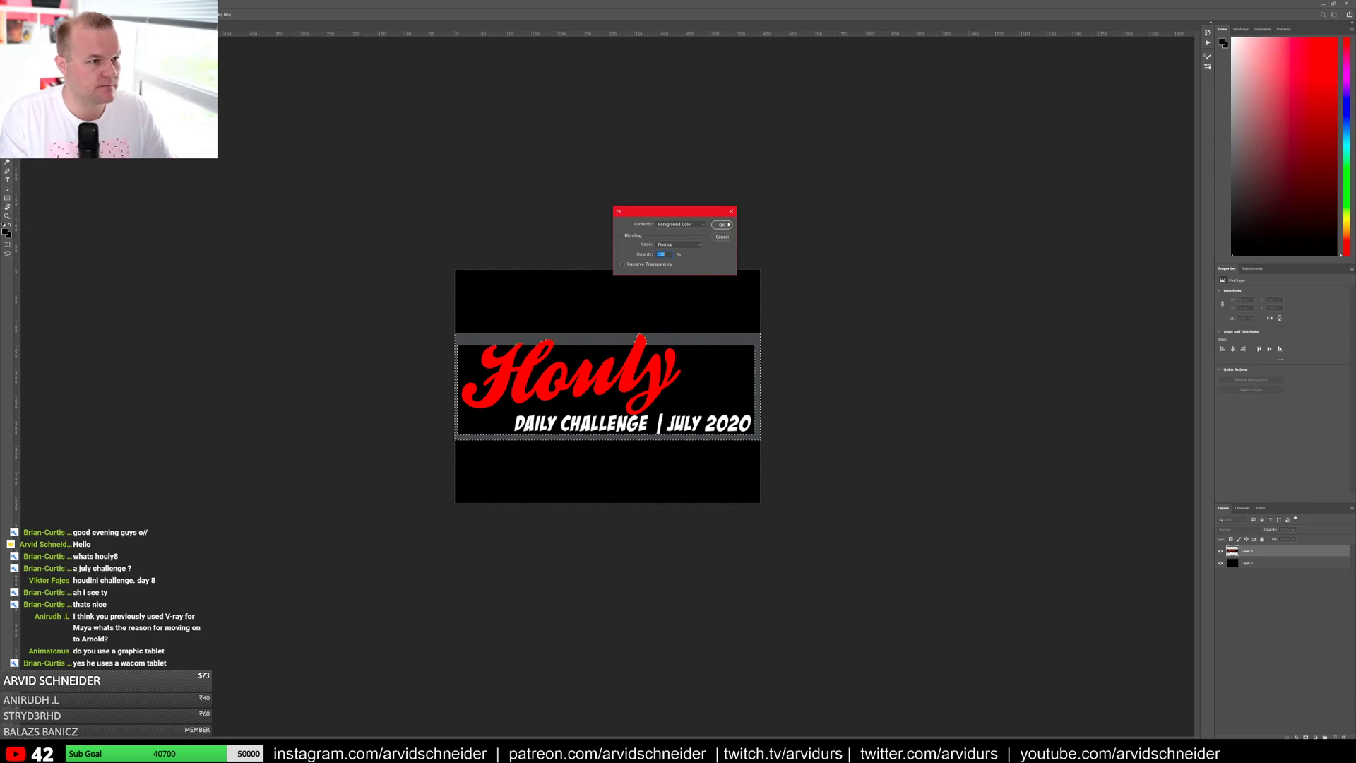
left_click(722, 224)
key("ctrl+d")
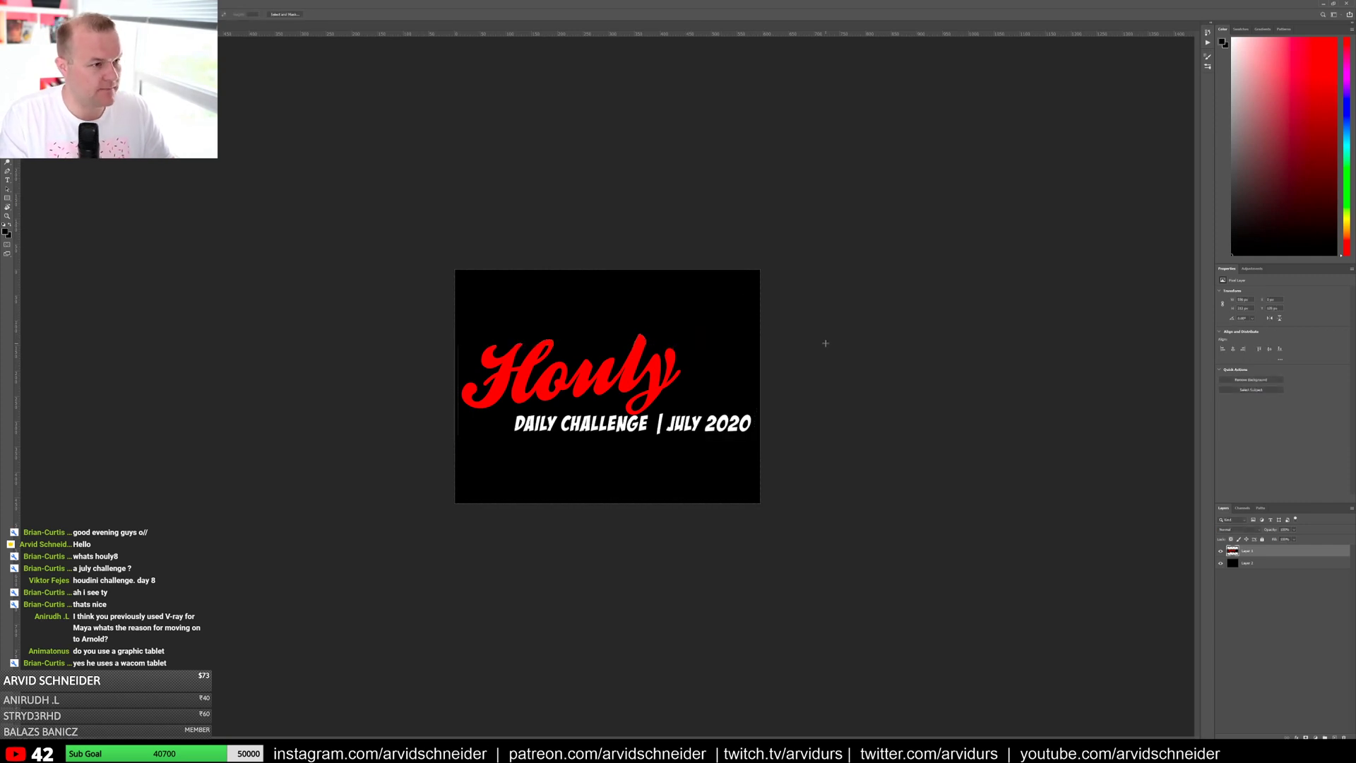
left_click(1251, 610)
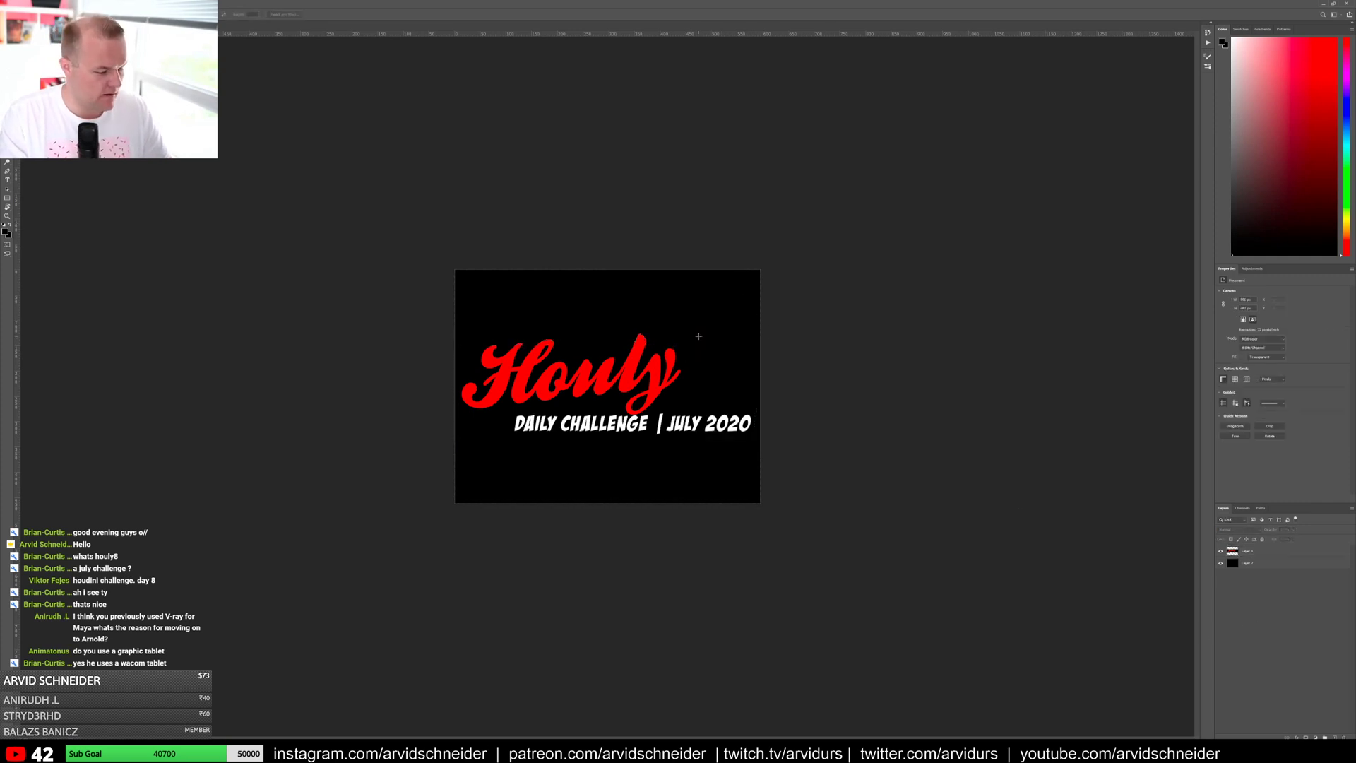
Step: Start saving the document under a new name and browse to the research\houdini\sourceimages folder on the WORK drive
left_click(15, 4)
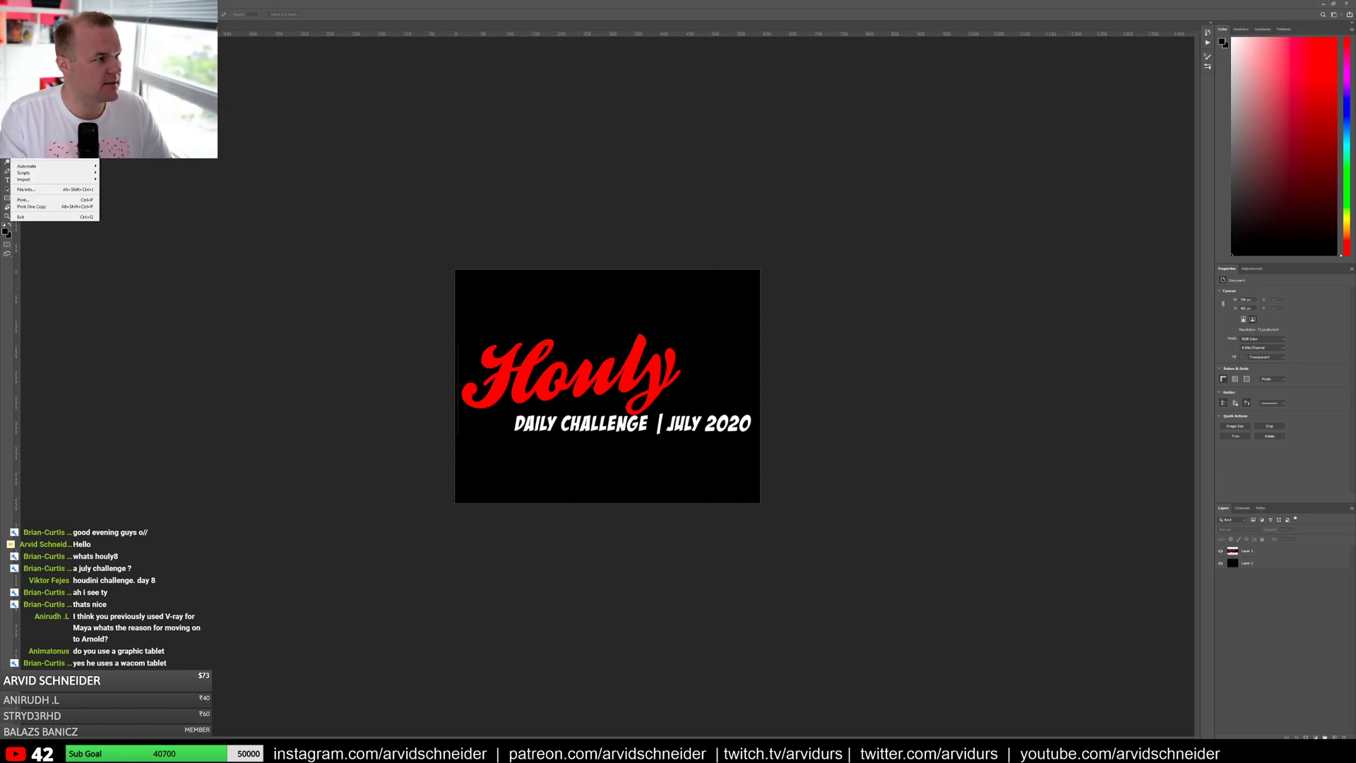
left_click(30, 88)
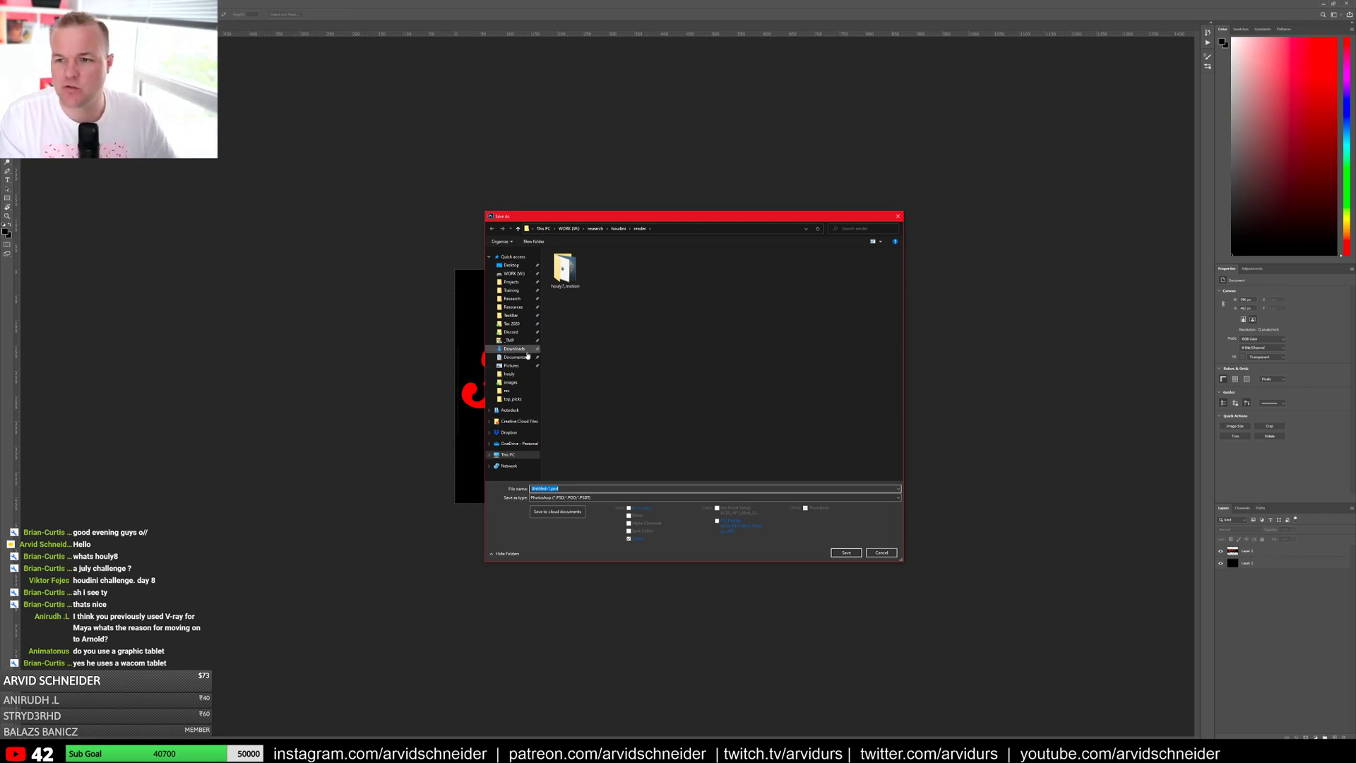
left_click(513, 274)
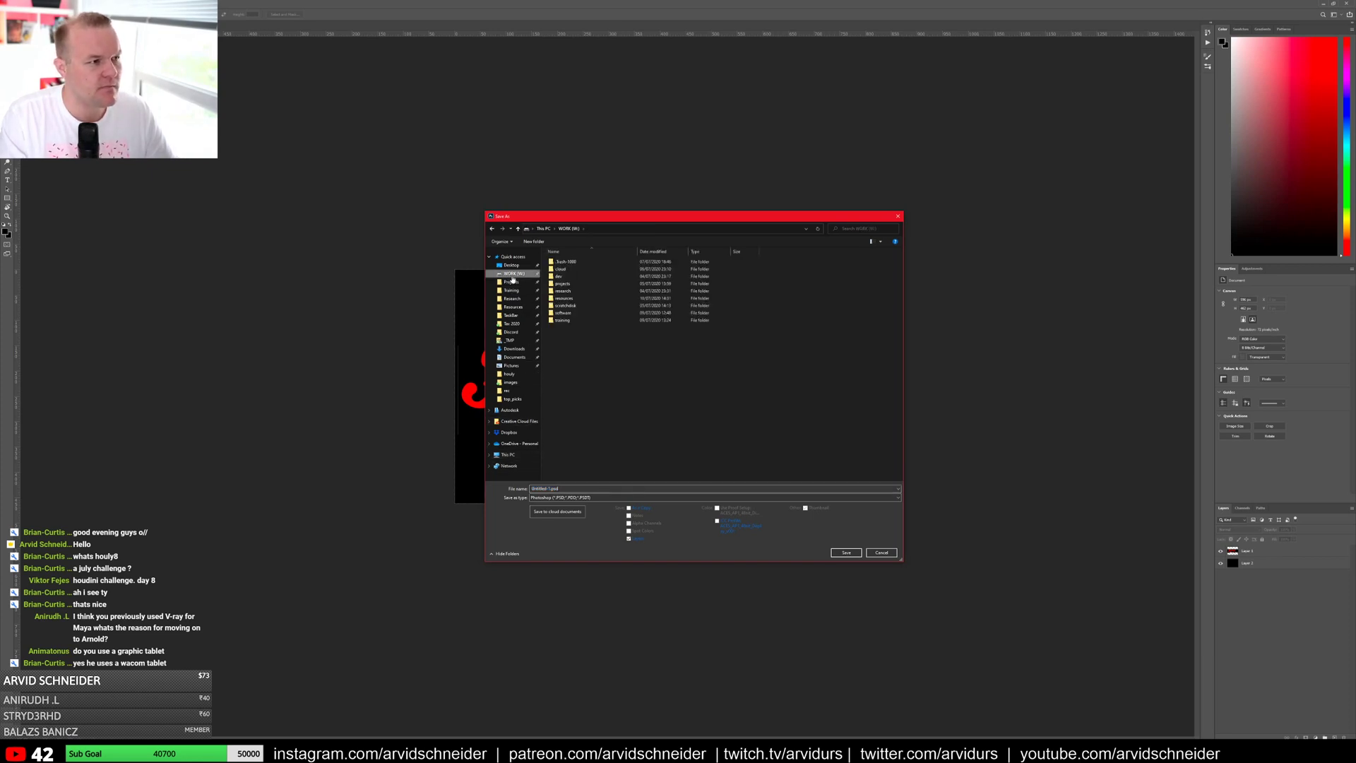
double_click(572, 290)
double_click(565, 262)
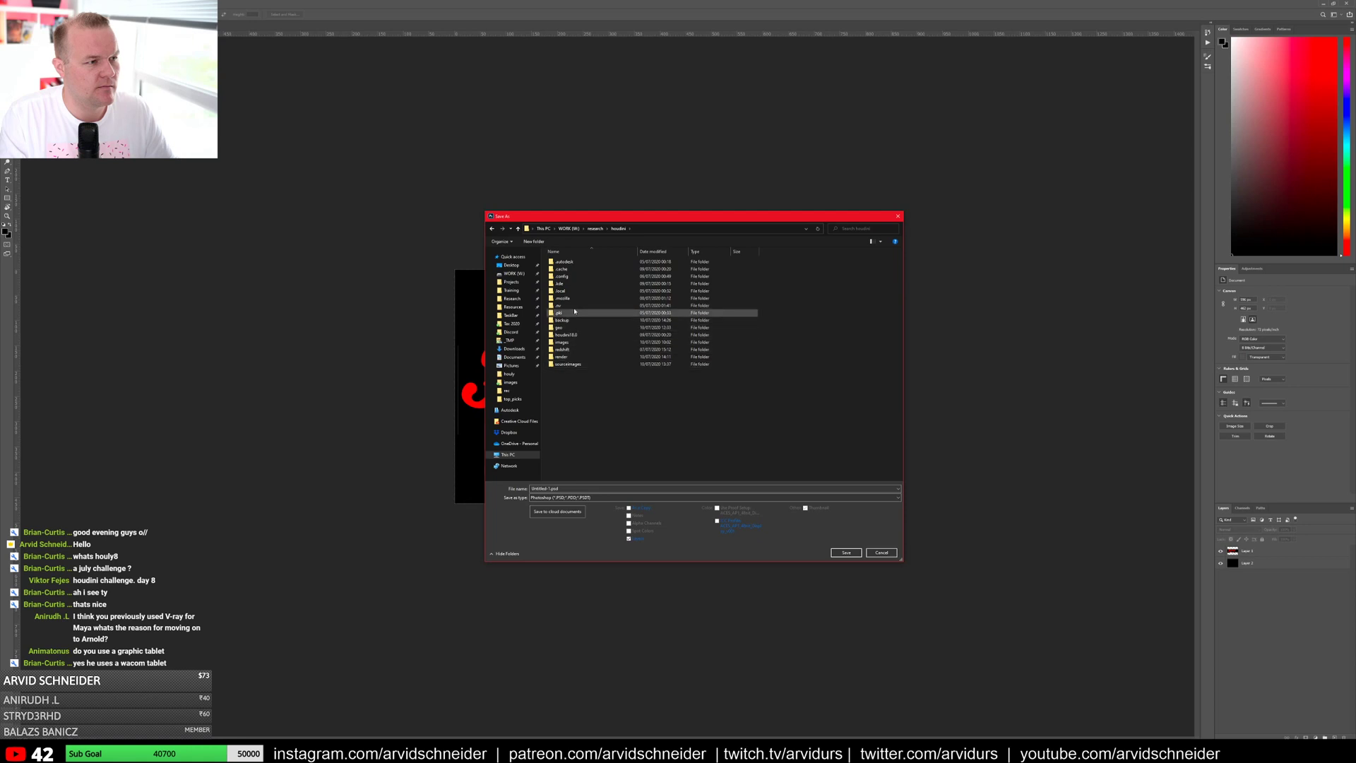
double_click(565, 364)
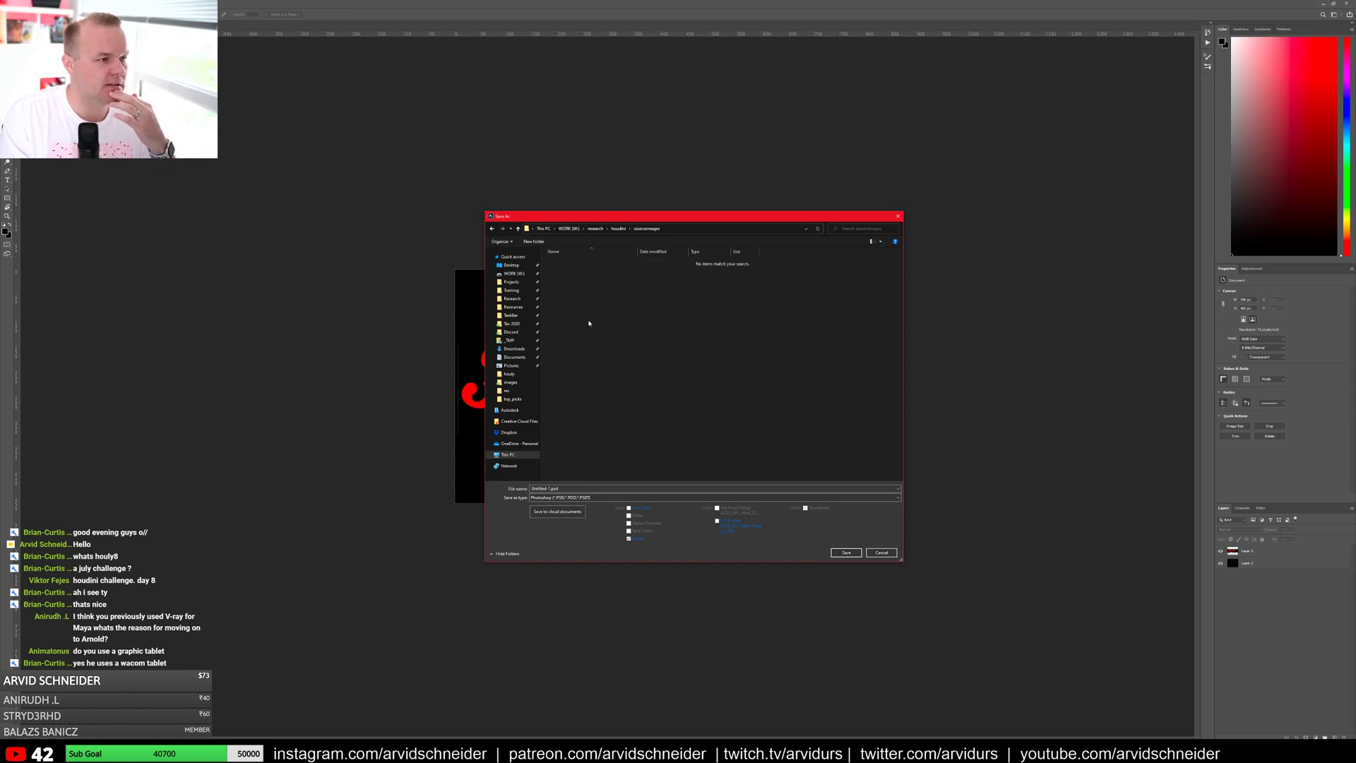
Step: Create a project folder structure named houly8 with a sources subfolder inside sourceimages
right_click(595, 319)
left_click(621, 373)
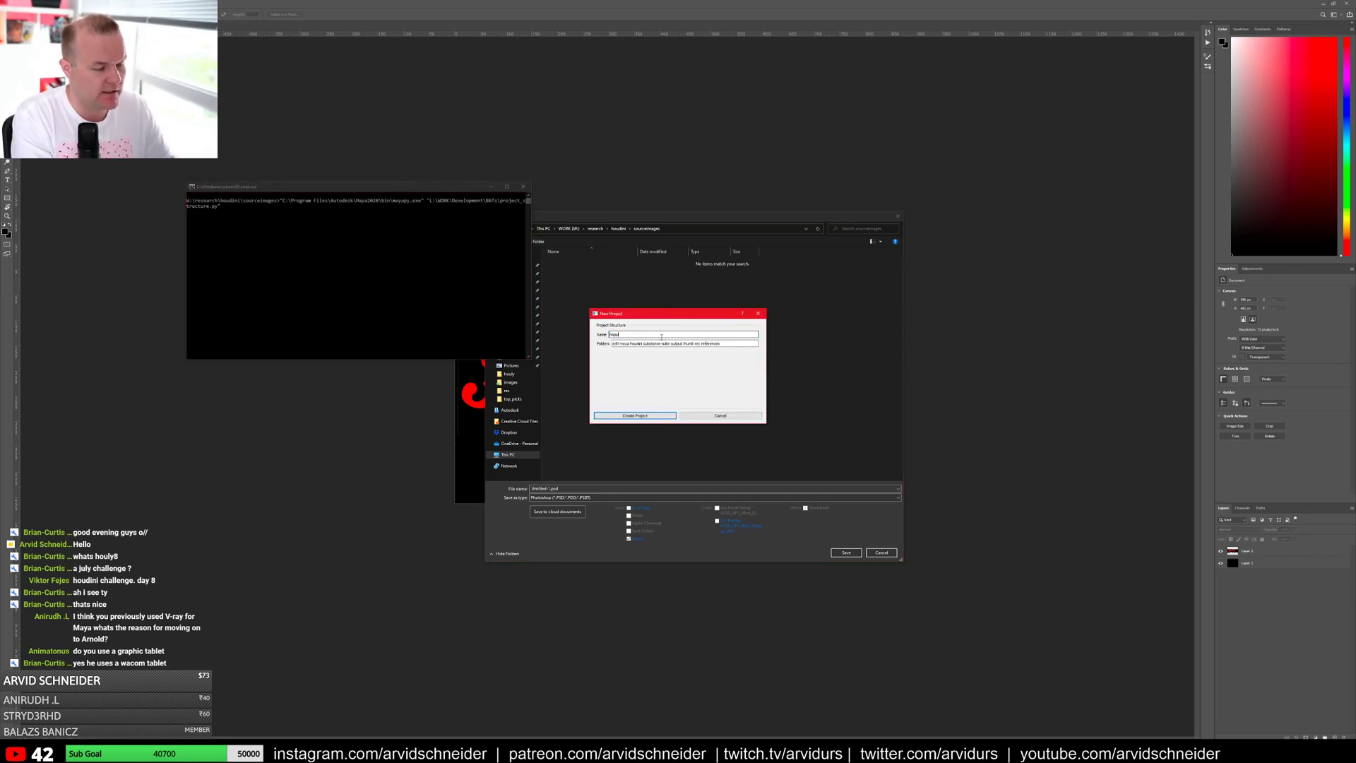
type("houly")
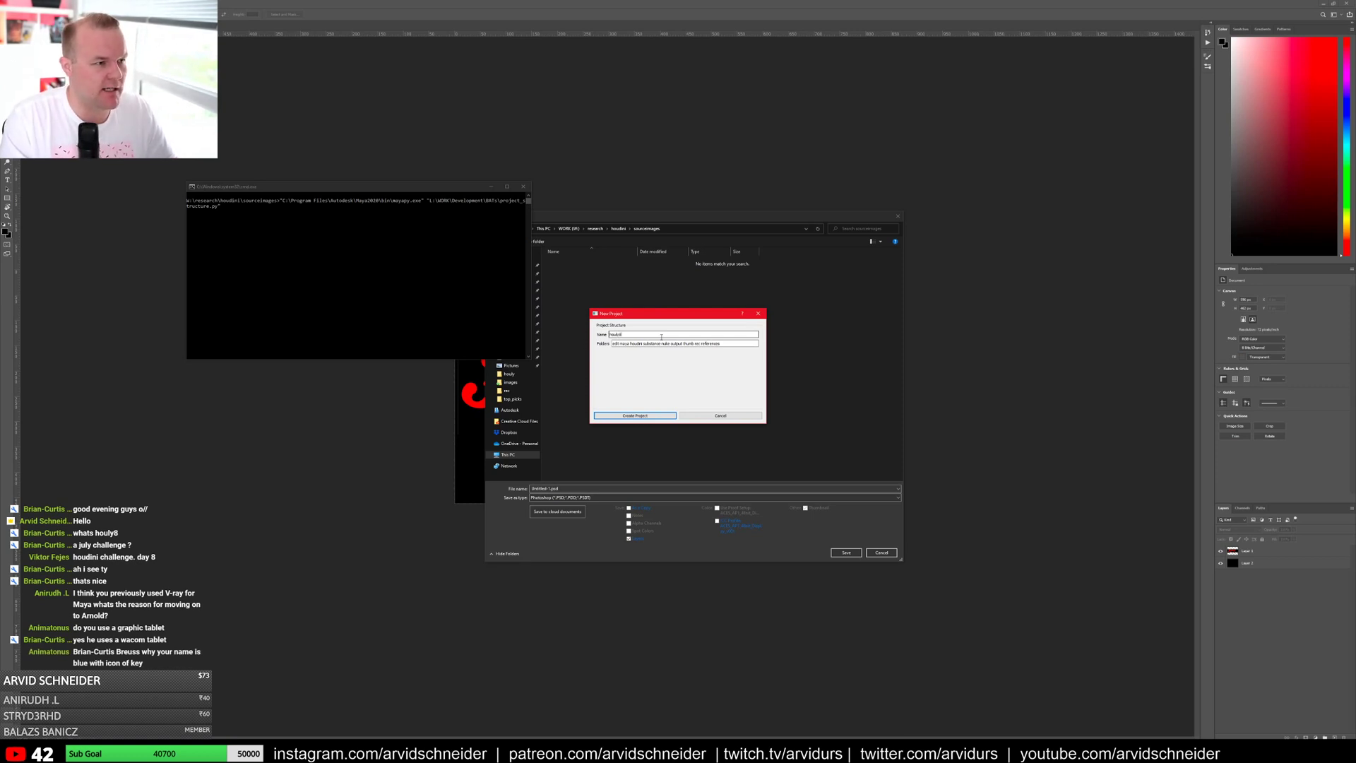
key("Tab")
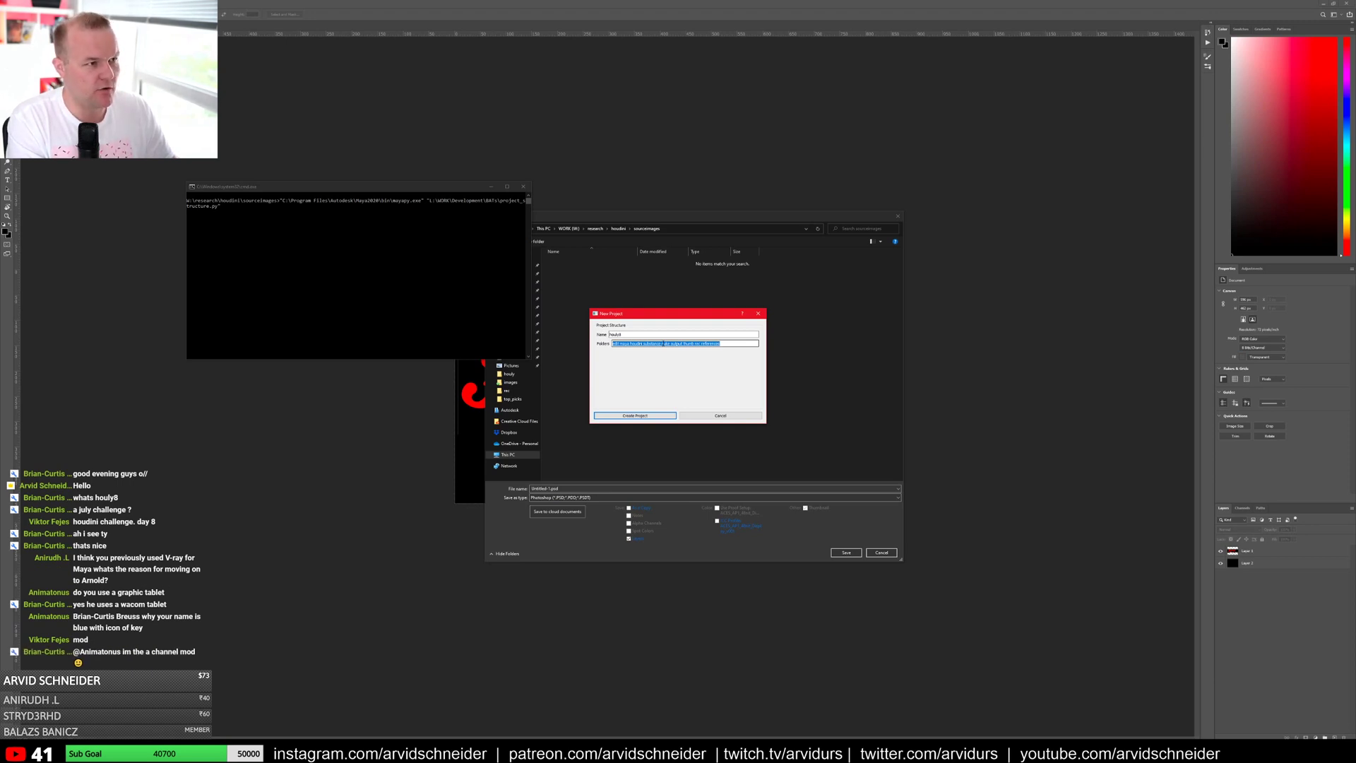
type("sourcei")
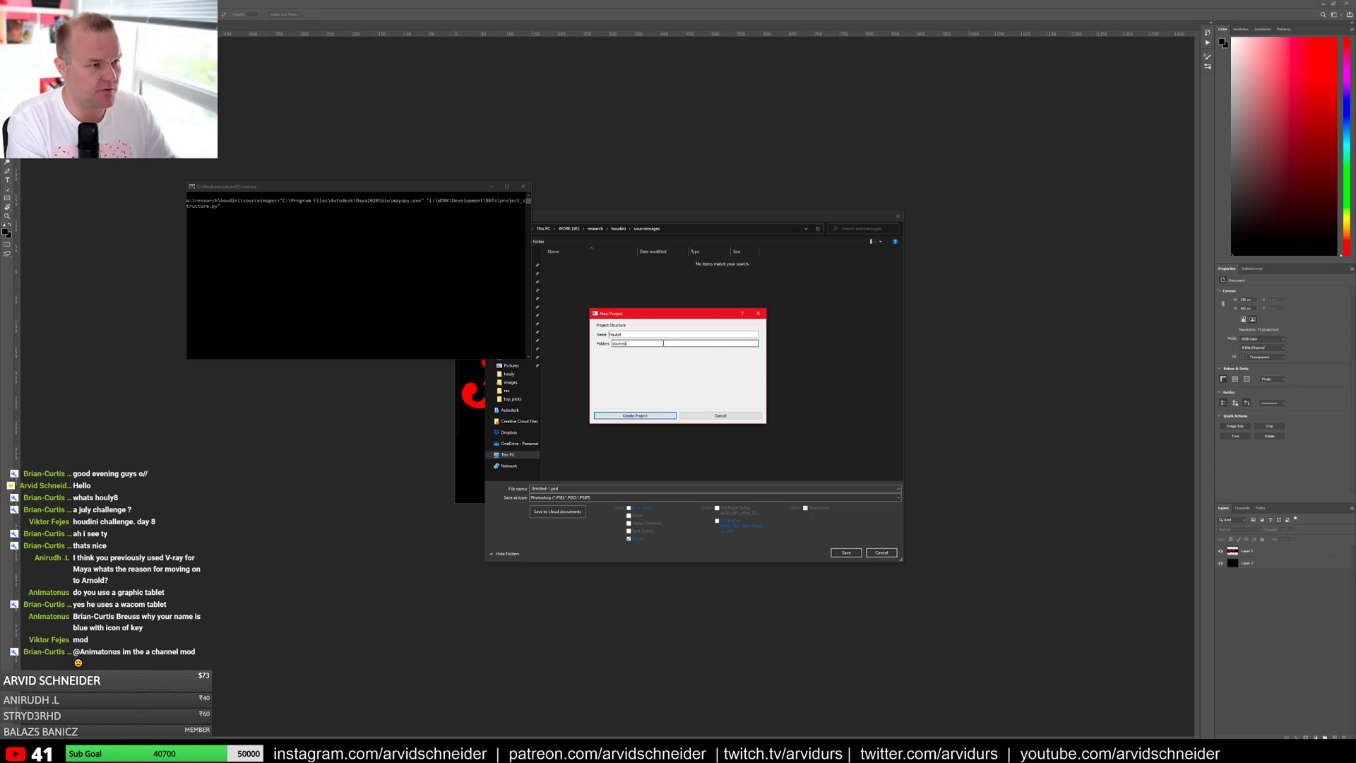
key("Return")
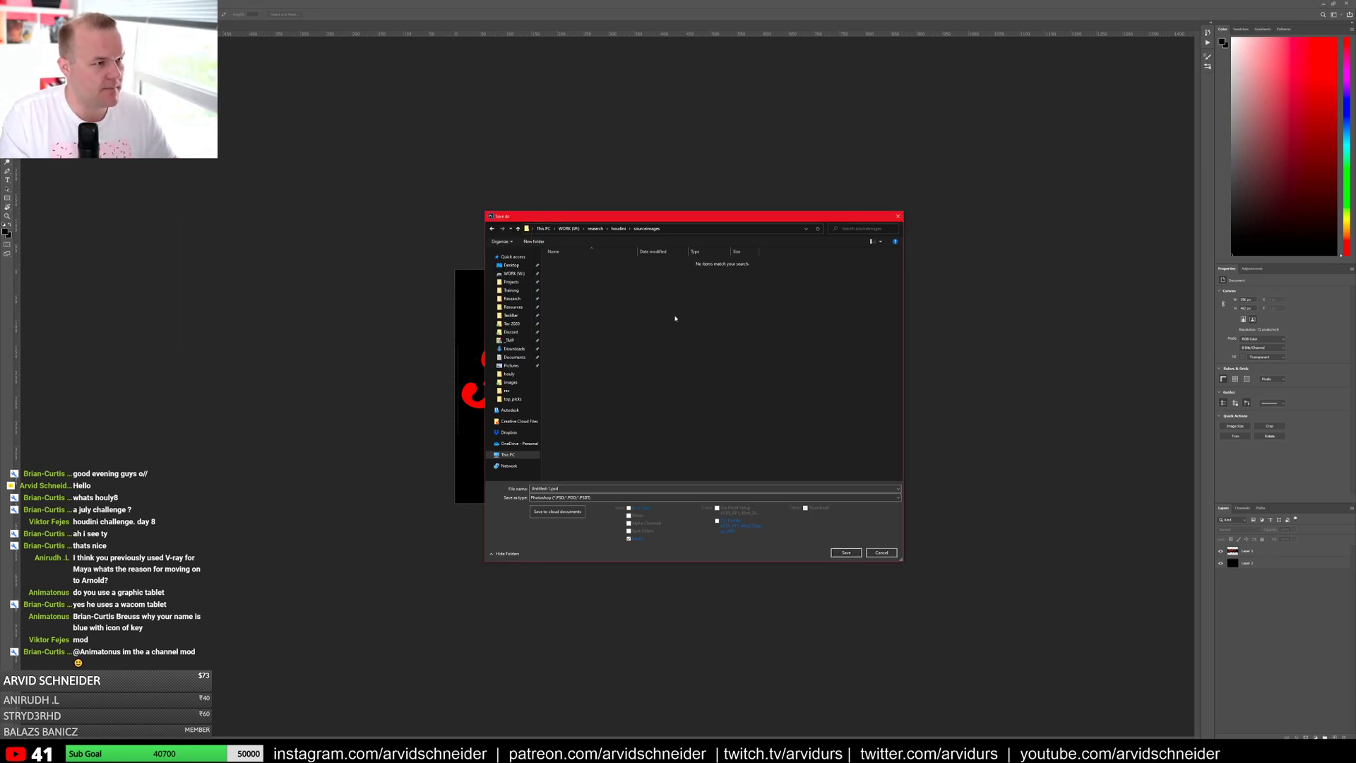
Step: Save the image as a JPEG named houly_logo in the houly8\sources folder, accepting the JPEG options
double_click(566, 265)
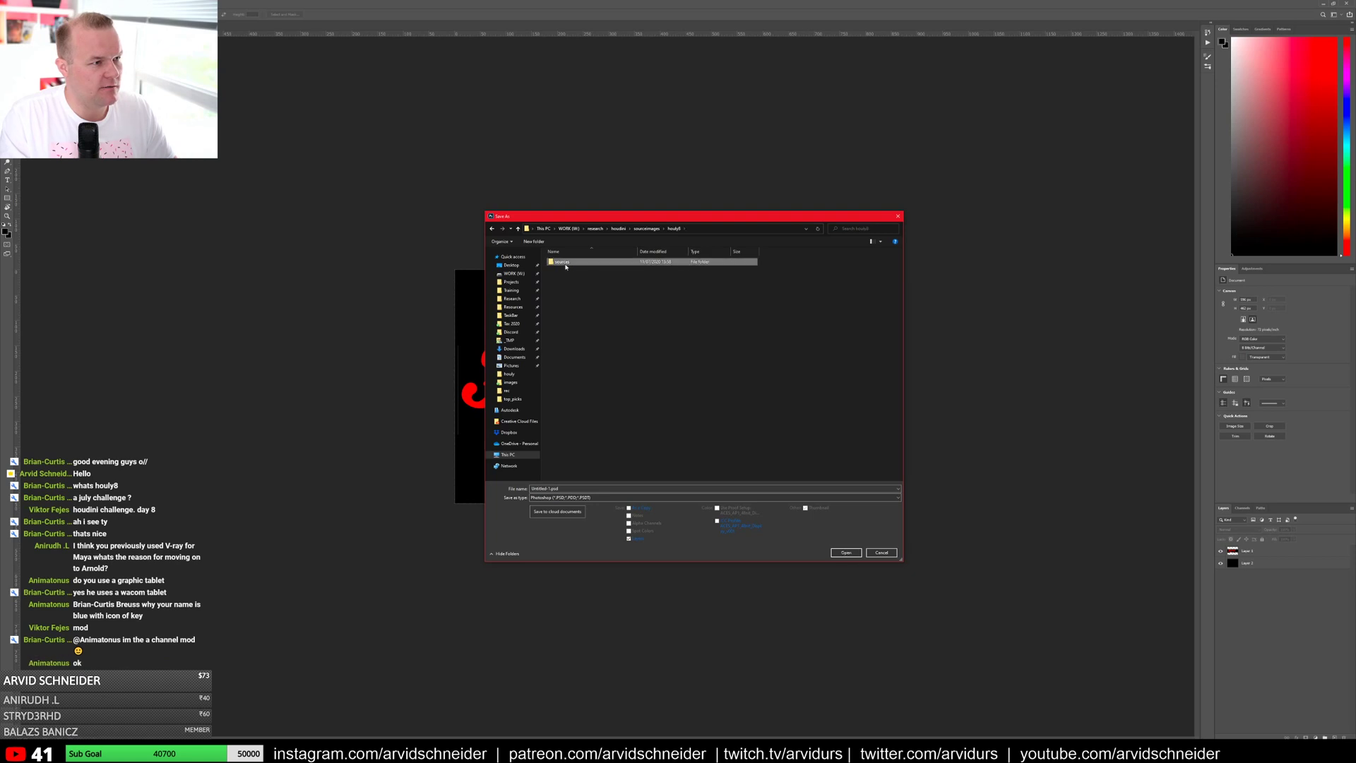
double_click(565, 264)
left_click(568, 497)
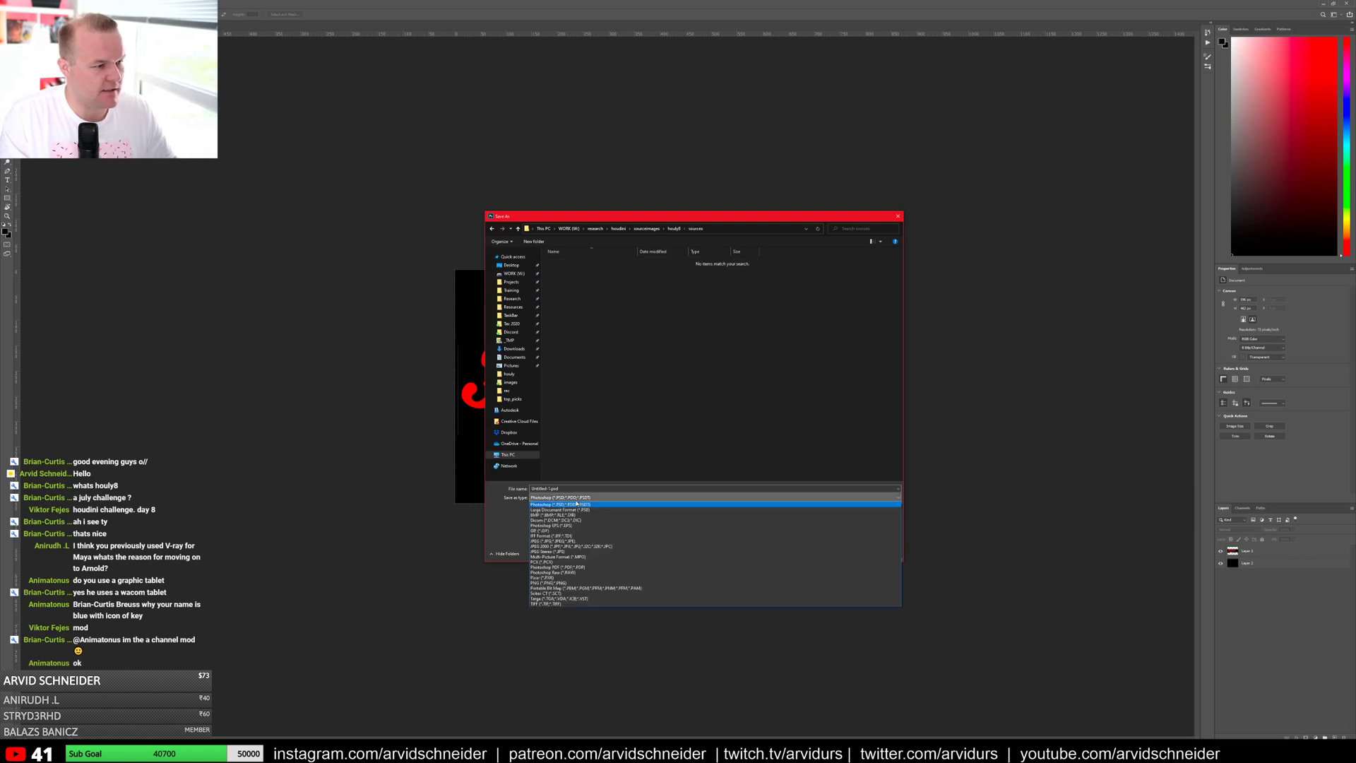
left_click(563, 541)
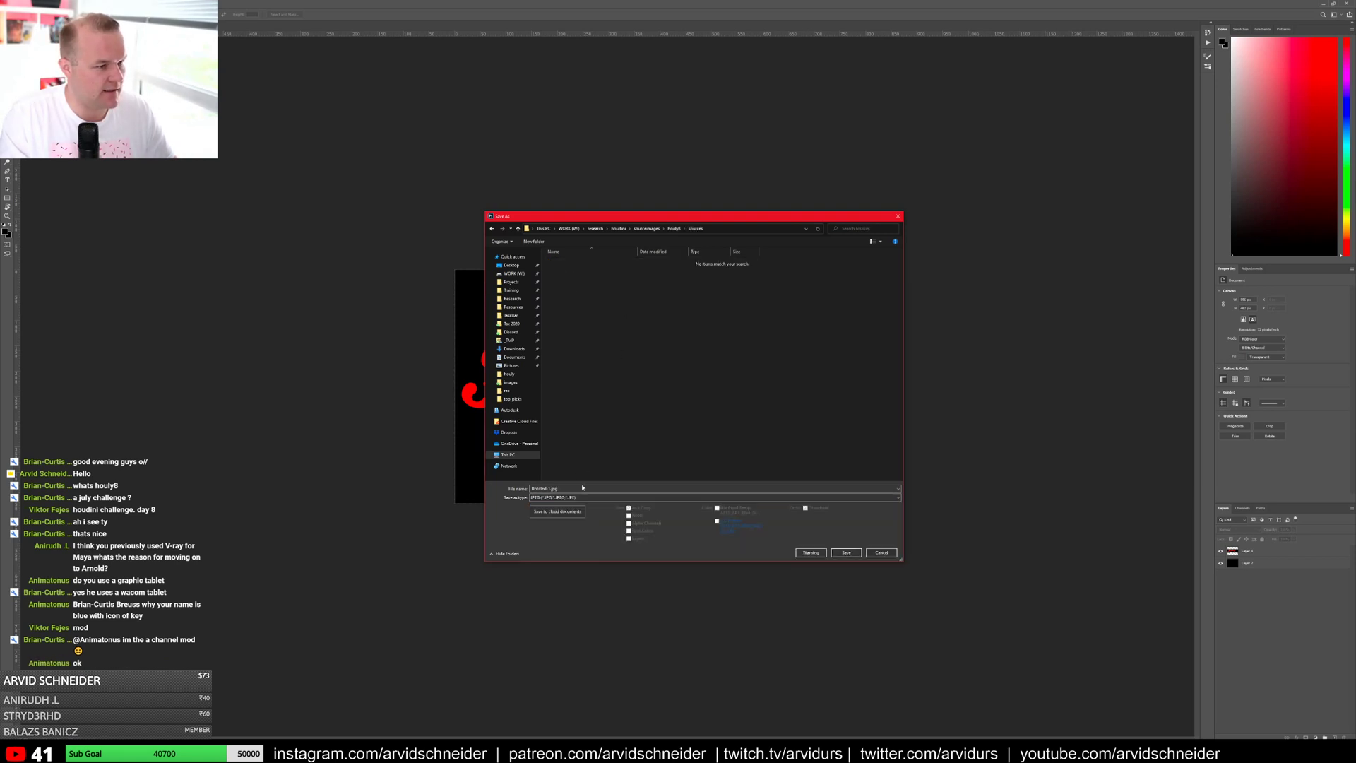
left_click(581, 488)
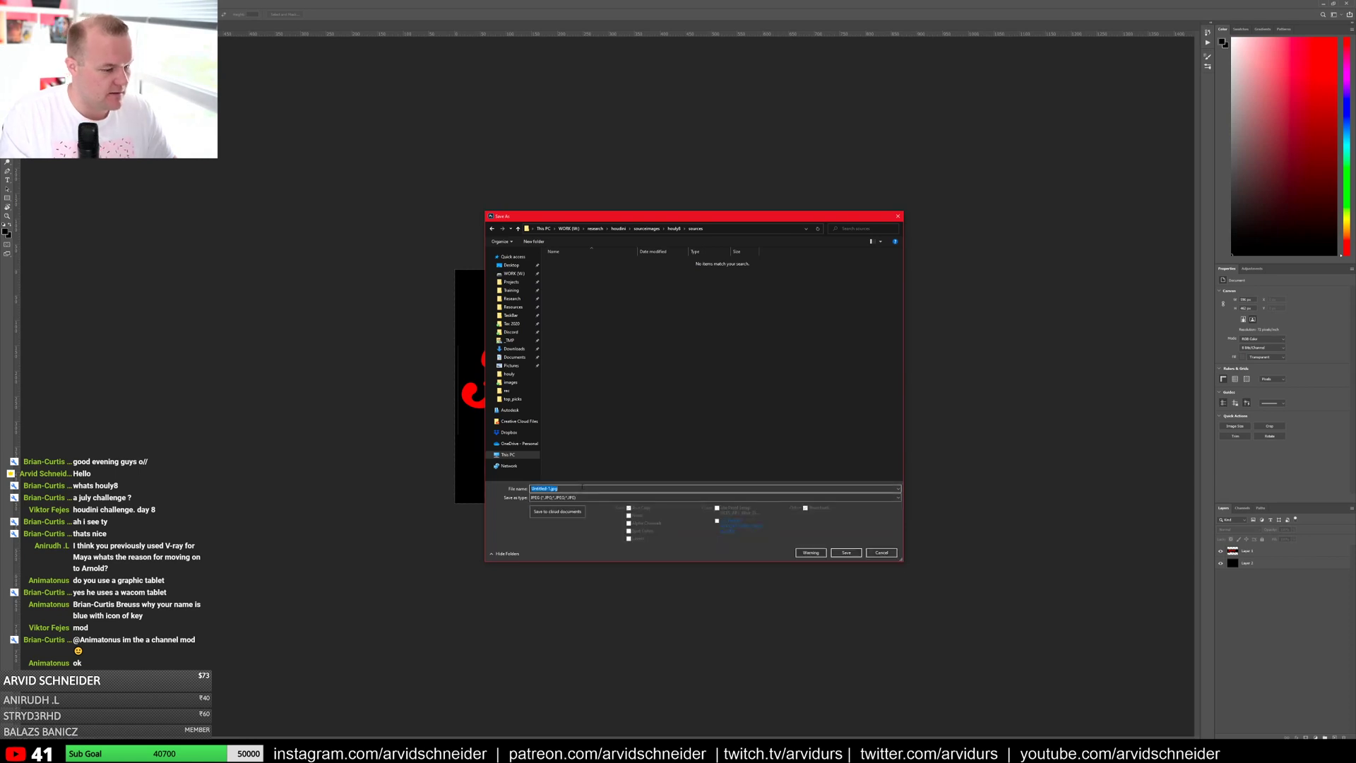
type("houly_logo")
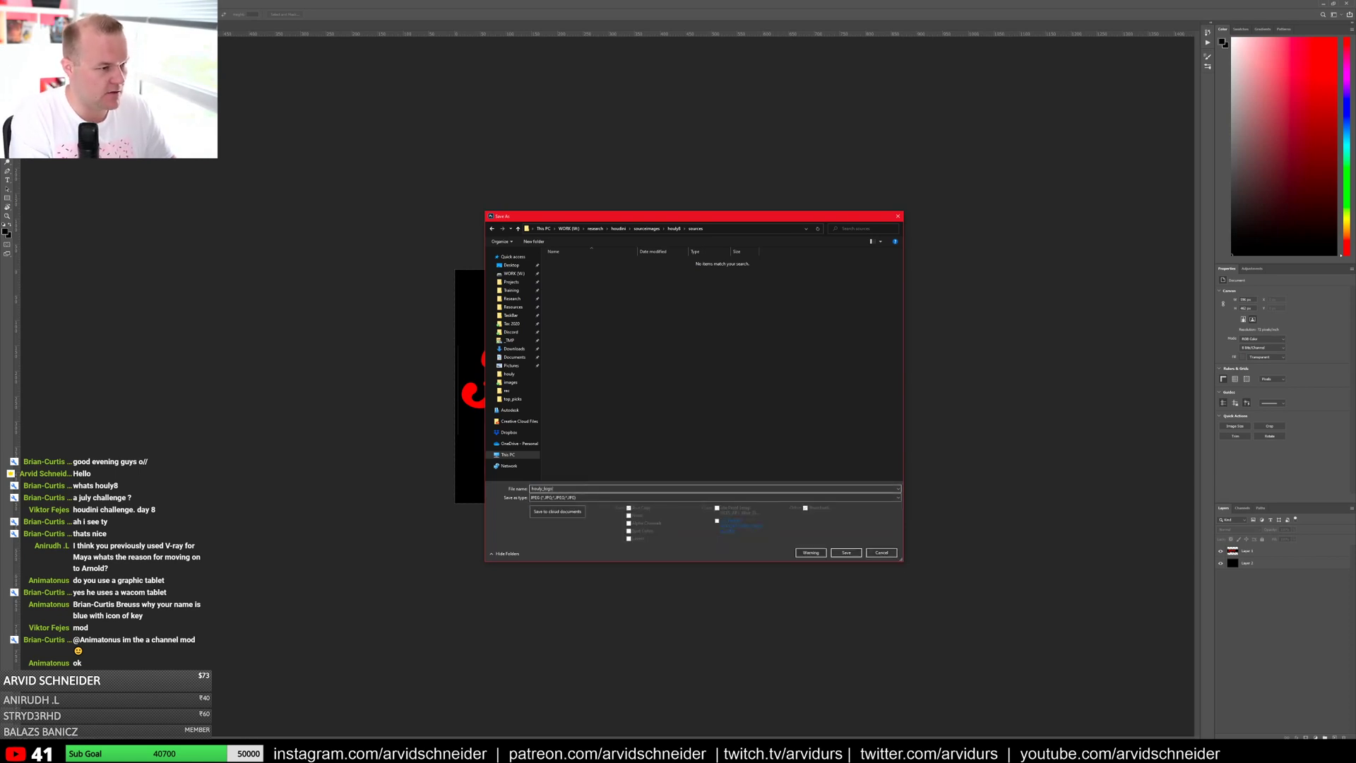
key("Return")
left_click(717, 218)
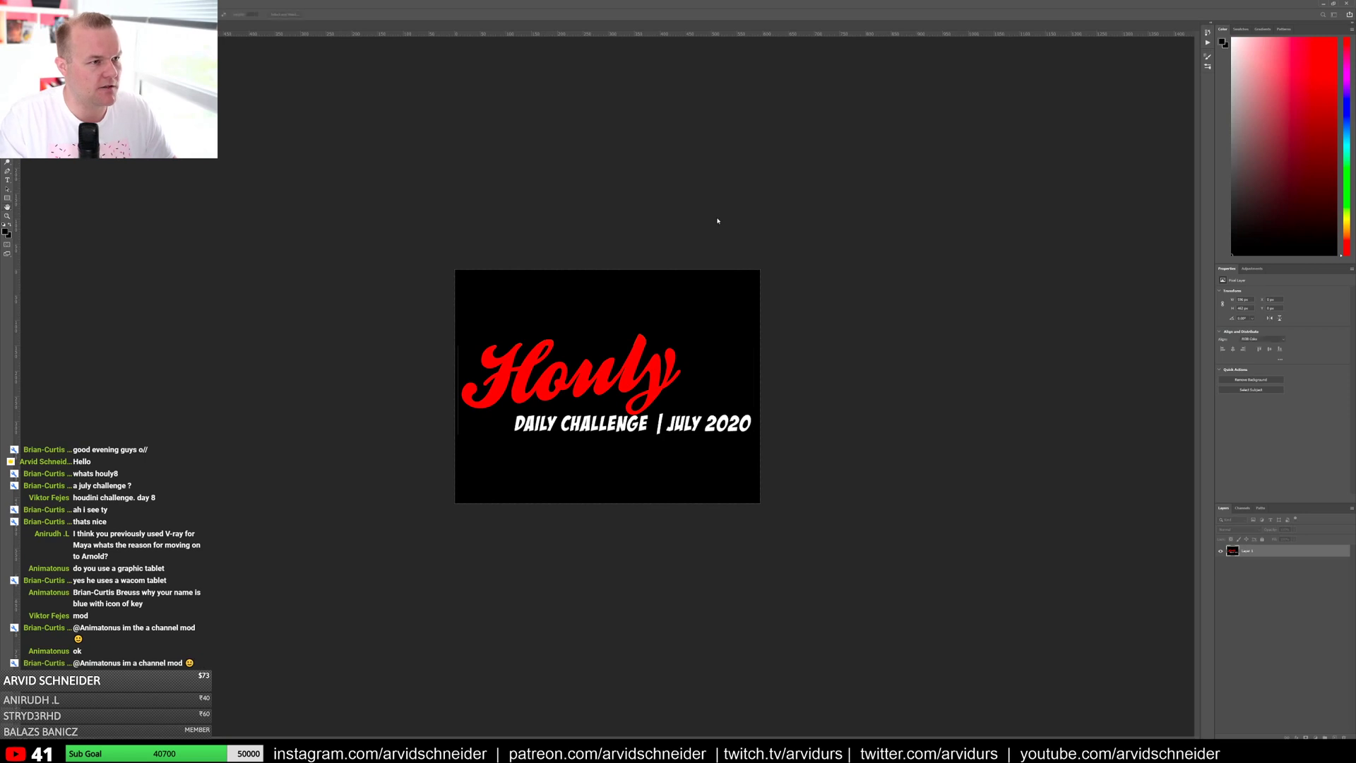
Step: Minimize the image editor and switch to the empty Houdini scene
left_click(1321, 4)
left_click(1194, 70)
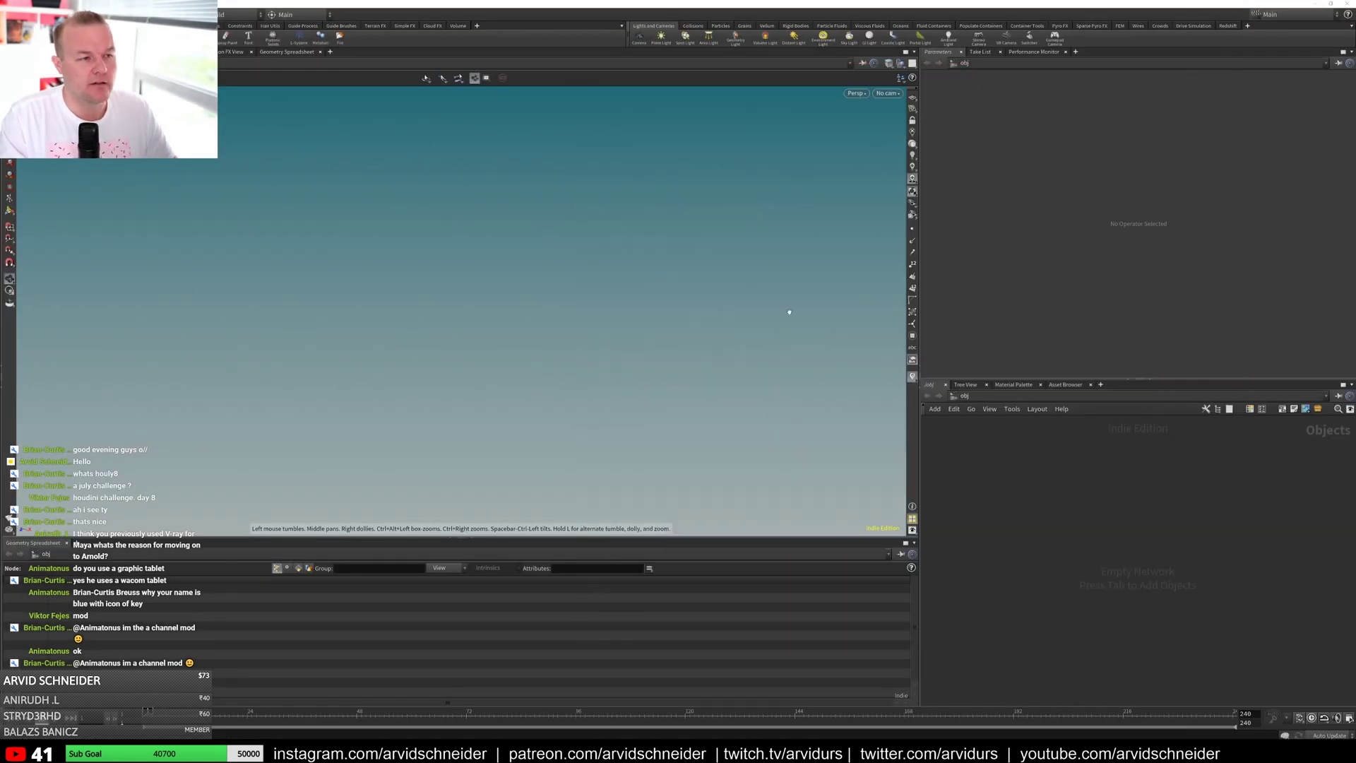
Step: Add a Grid geometry object to the empty object network
left_click(1054, 472)
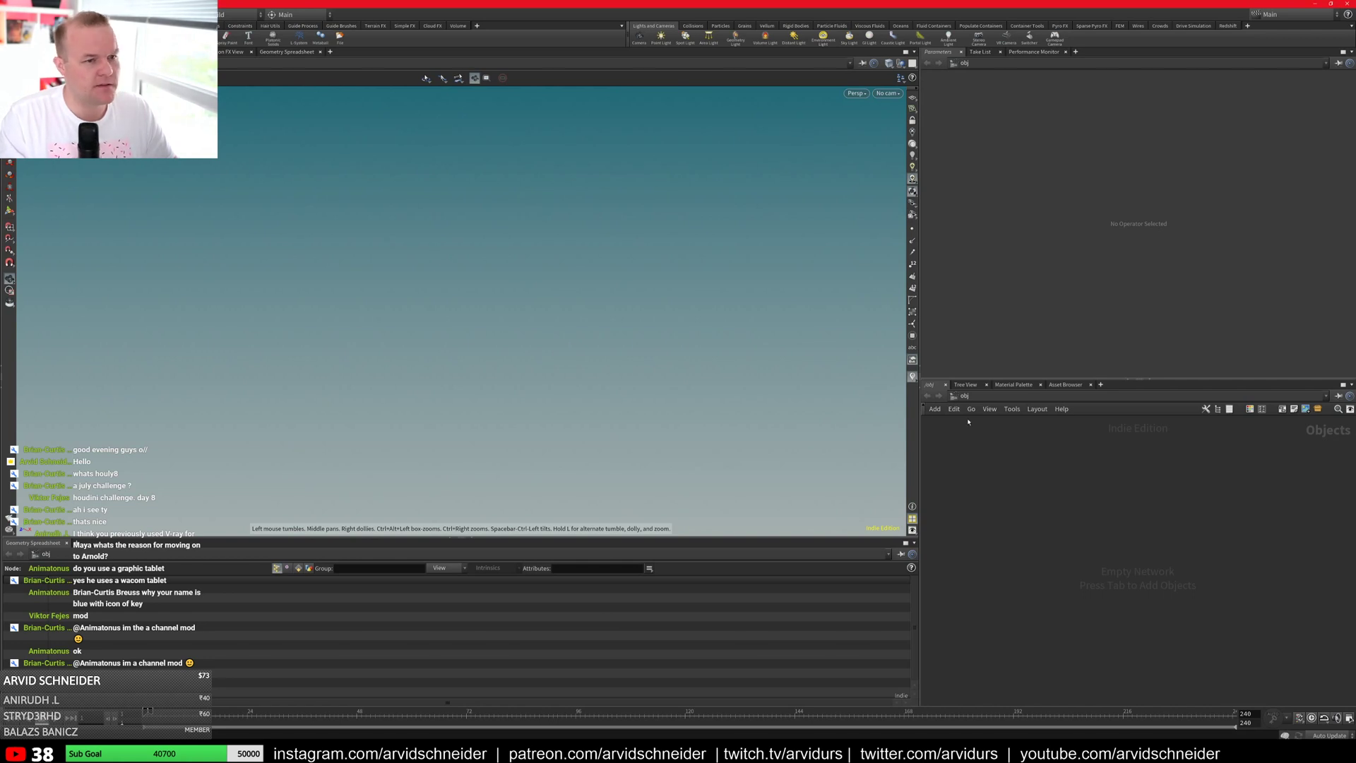
key("Tab")
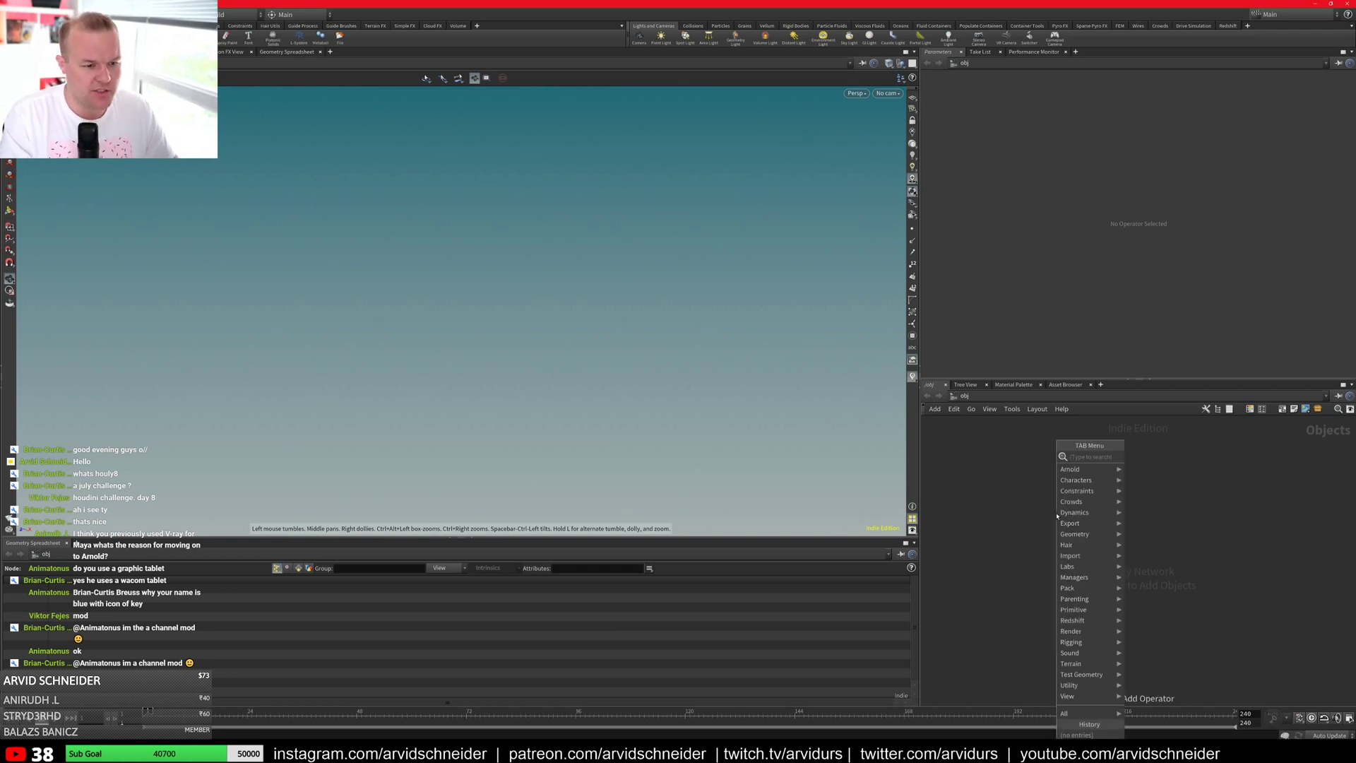
key("Escape")
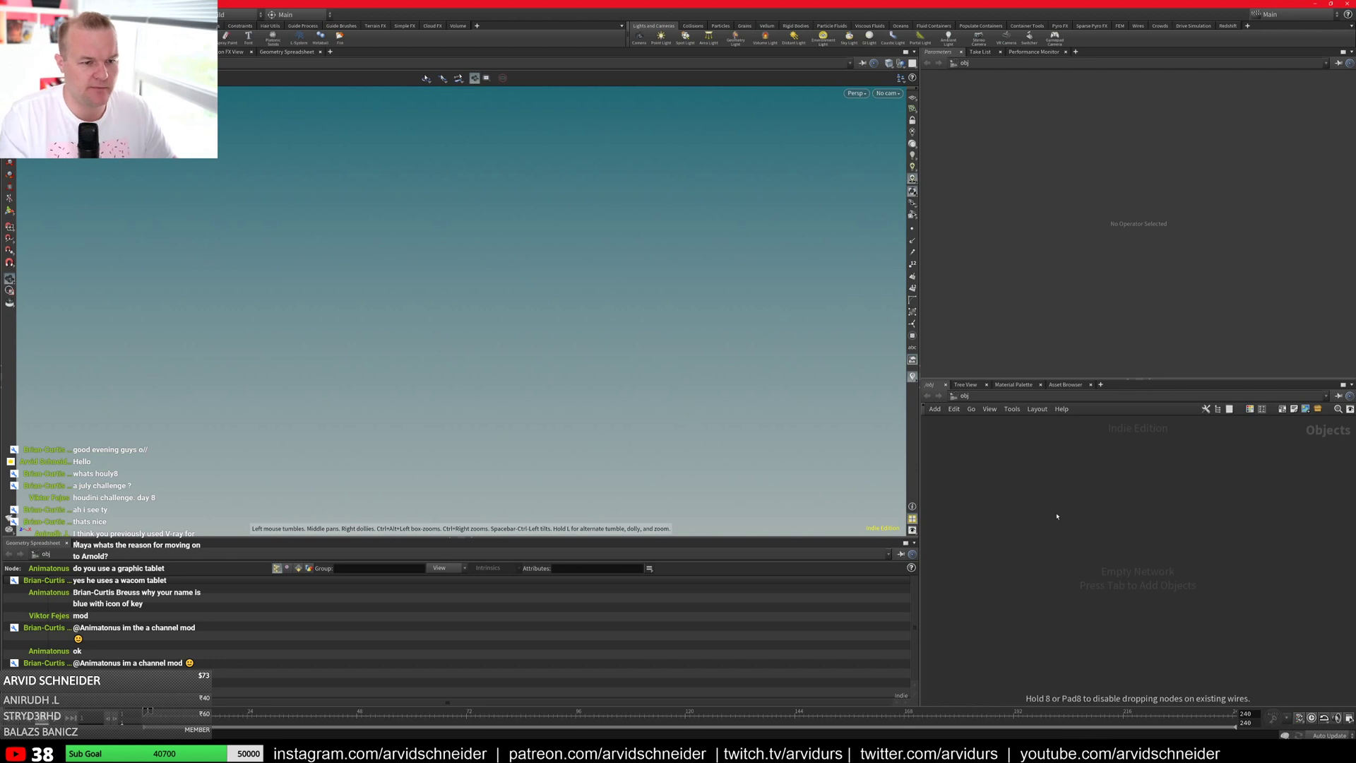
left_click(1092, 487)
Step: Start saving the scene and browse to the research/houdini folder on the W: drive
key("ctrl+s")
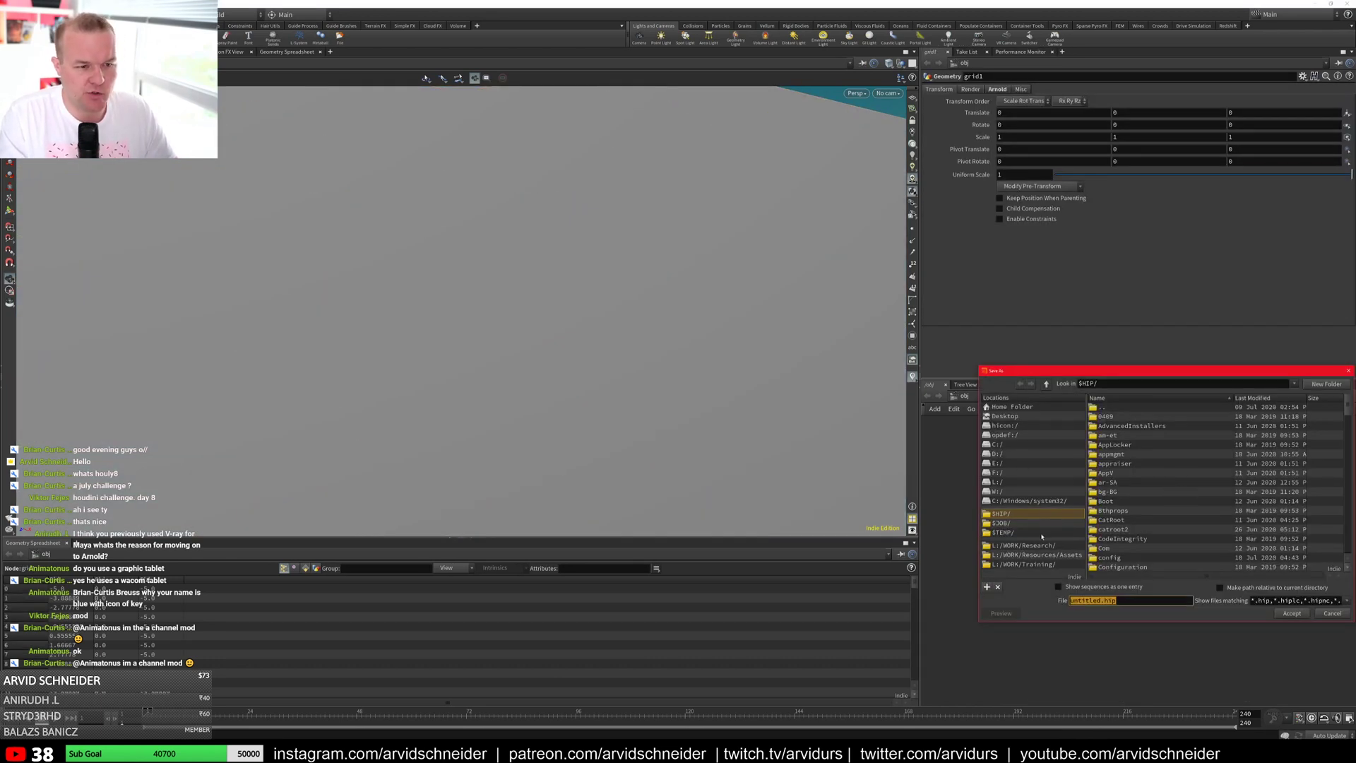
left_click(999, 491)
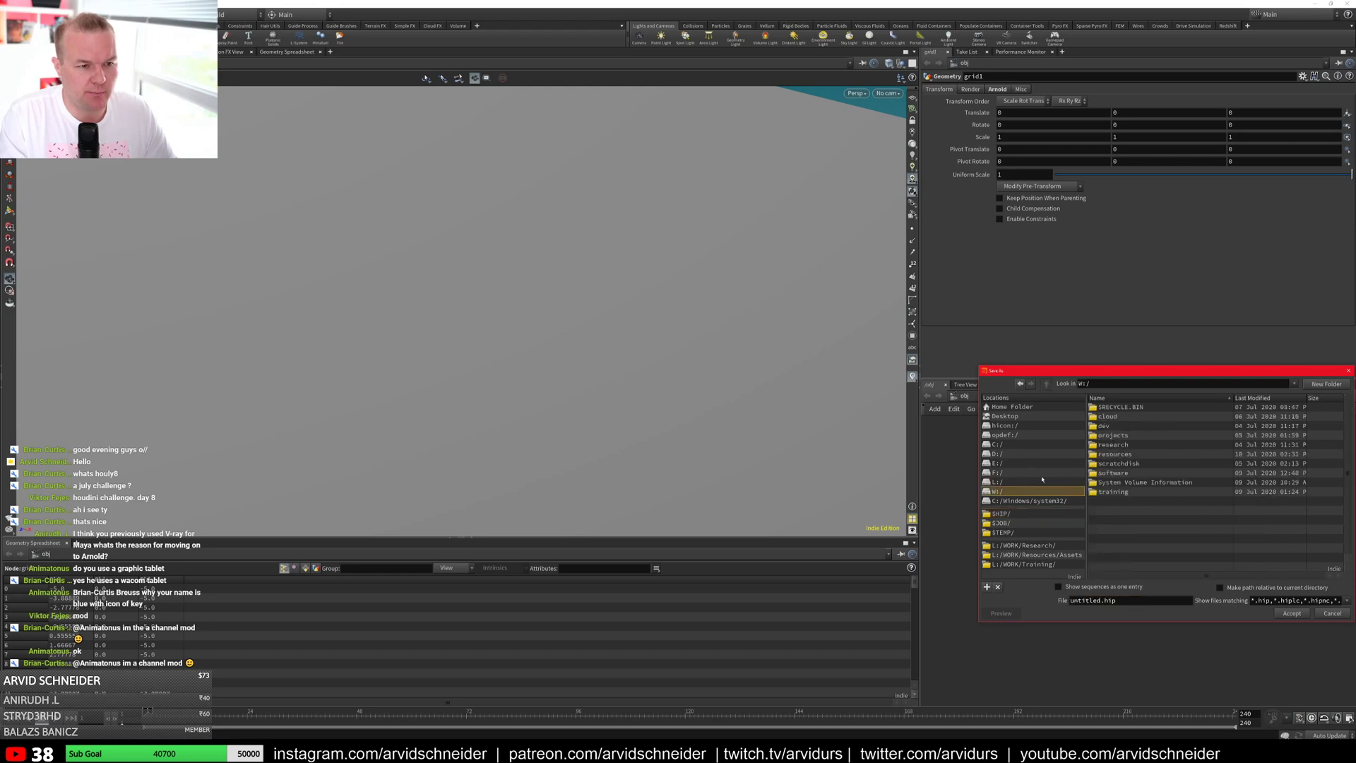
double_click(1120, 445)
double_click(1117, 417)
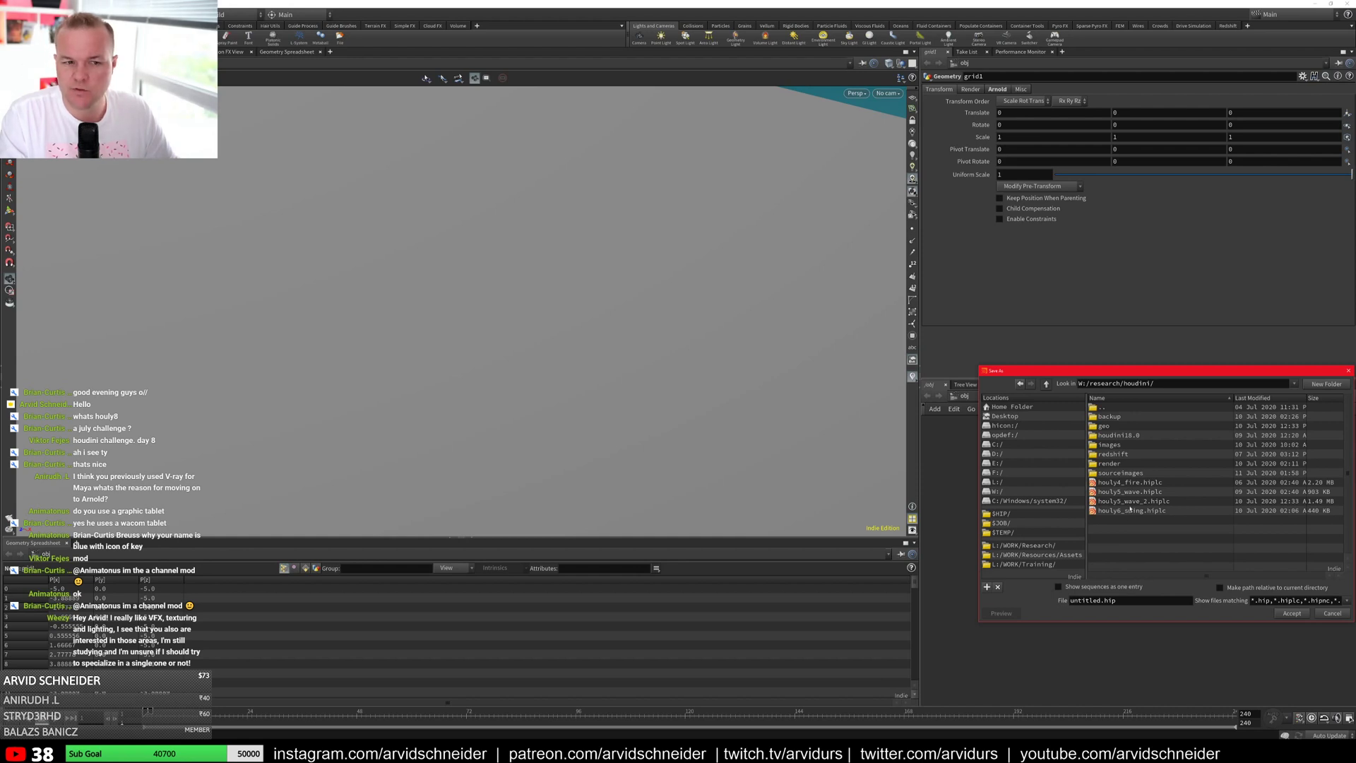
Step: Save the scene as houly8_falling.hiplc, basing the name on the houly6_swing file, and toggle the Auto Save option
left_click(1132, 509)
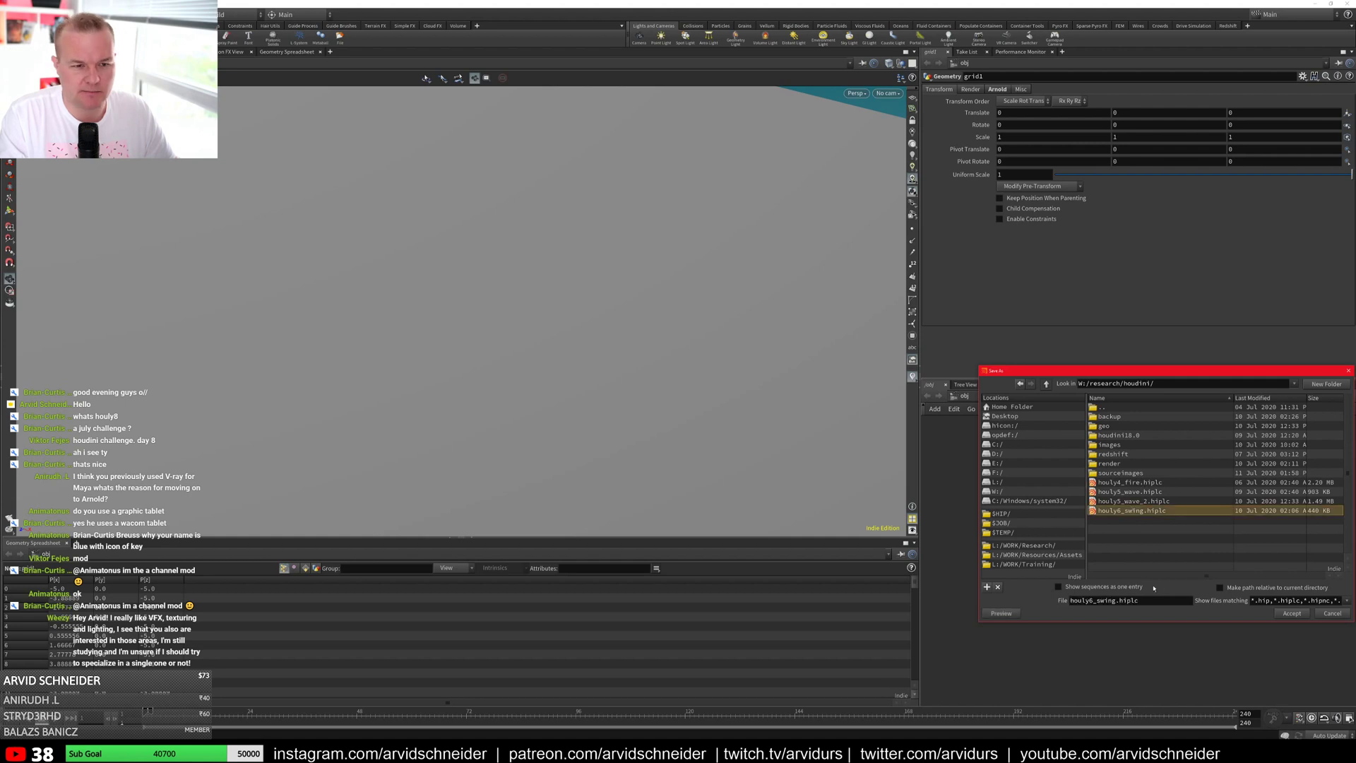
left_click(1092, 601)
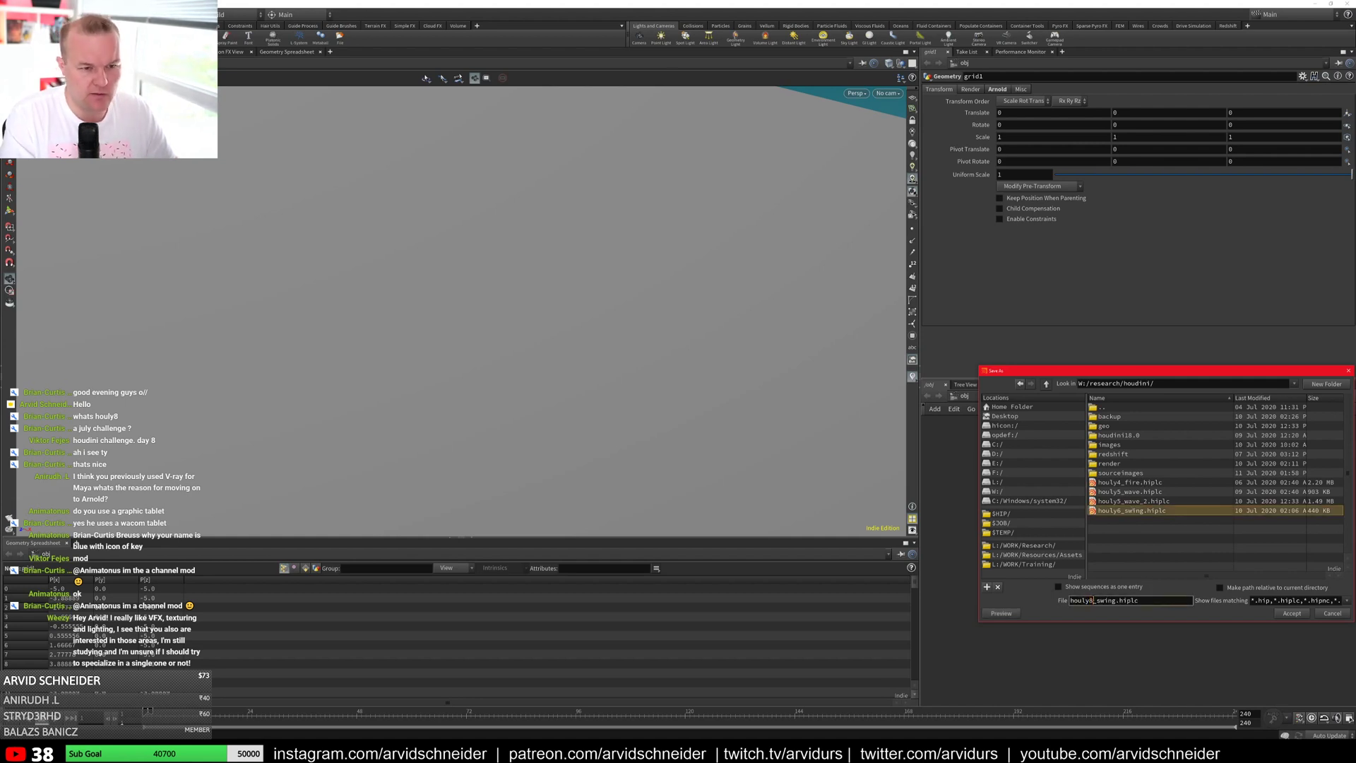
type("8")
key("ctrl+a")
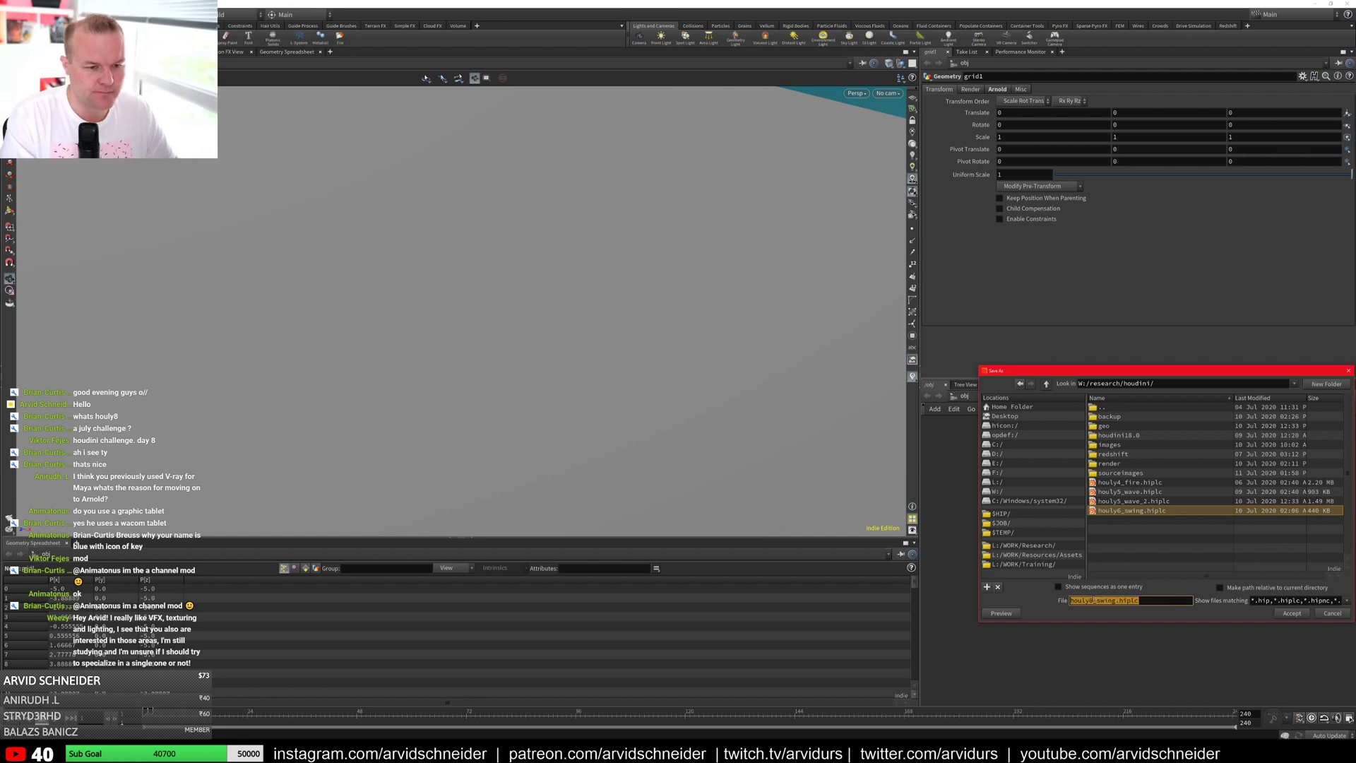
left_click(1093, 601)
left_click_drag(1095, 600, 1113, 601)
type("pattern")
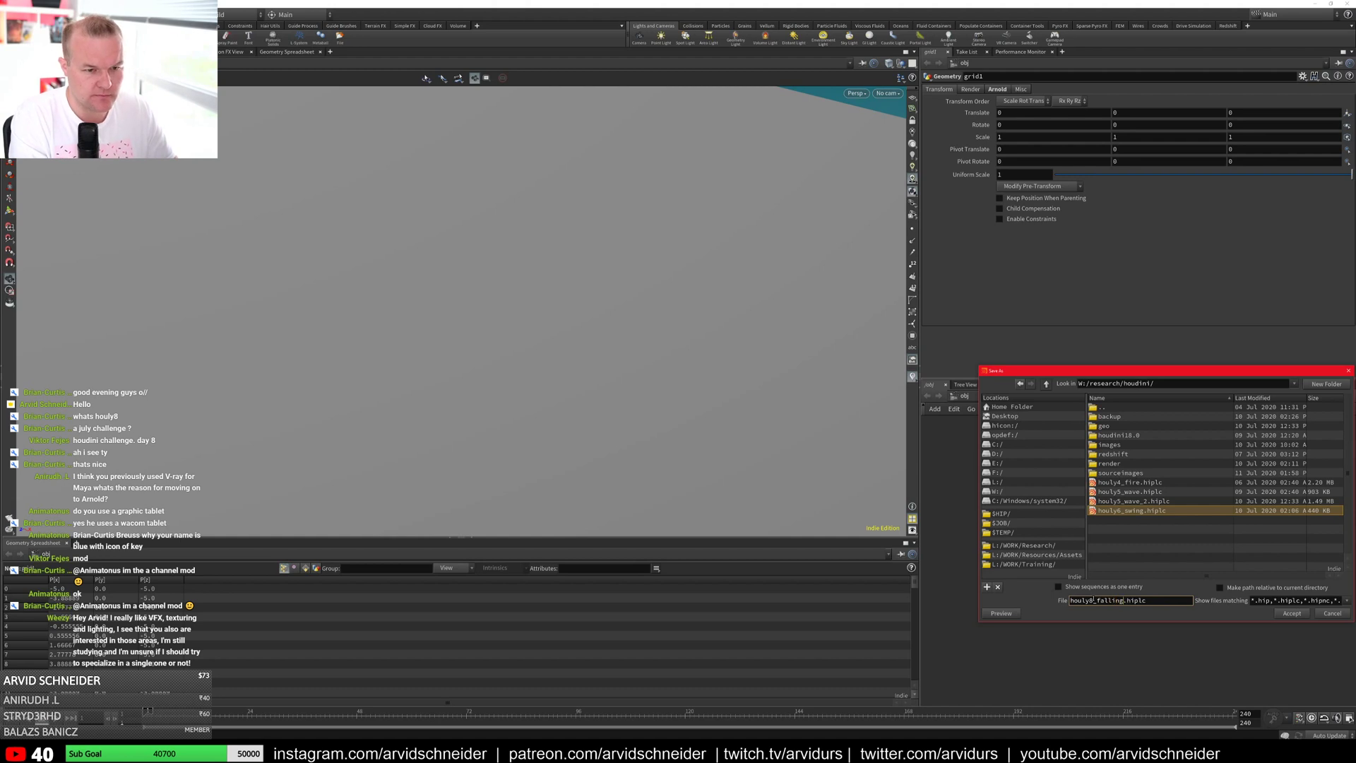
key("Return")
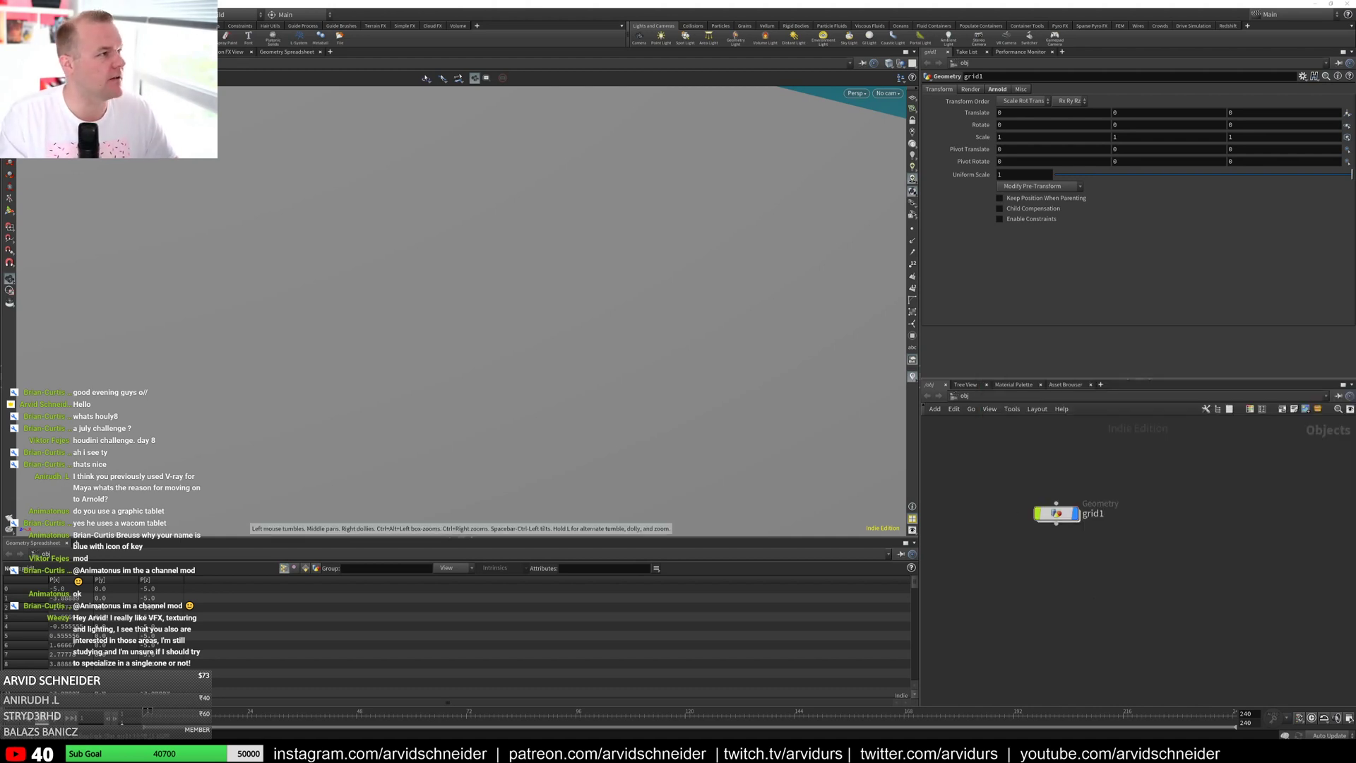
left_click(27, 14)
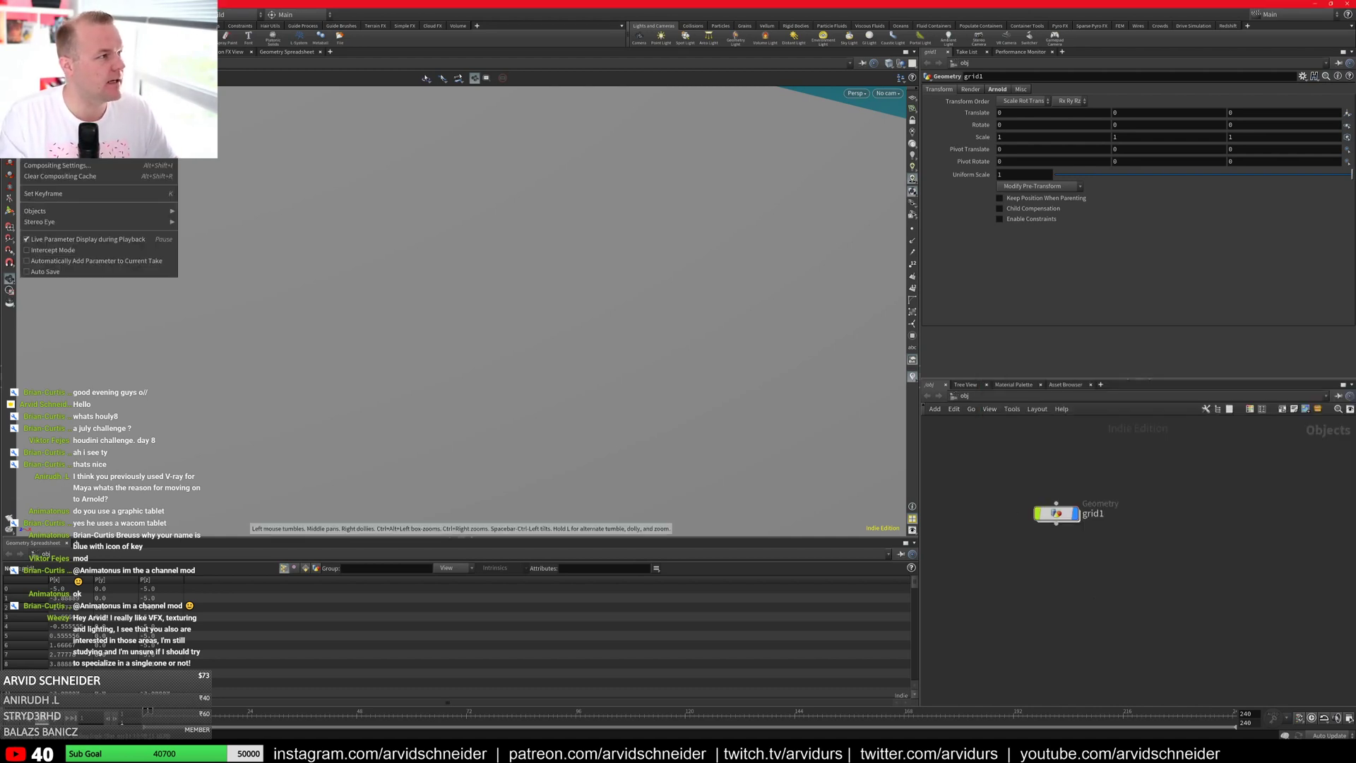
left_click(71, 273)
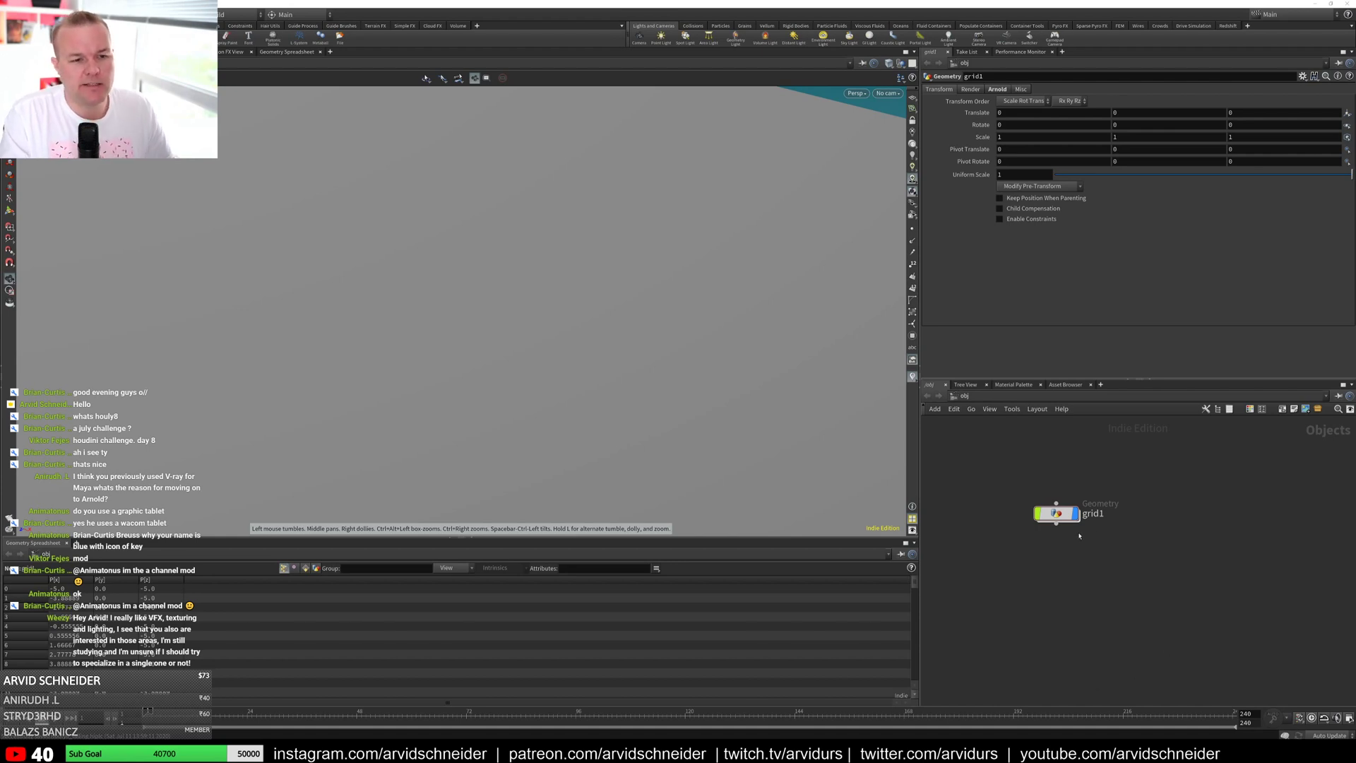
Step: Rename the grid geometry object to dominos
double_click(1093, 513)
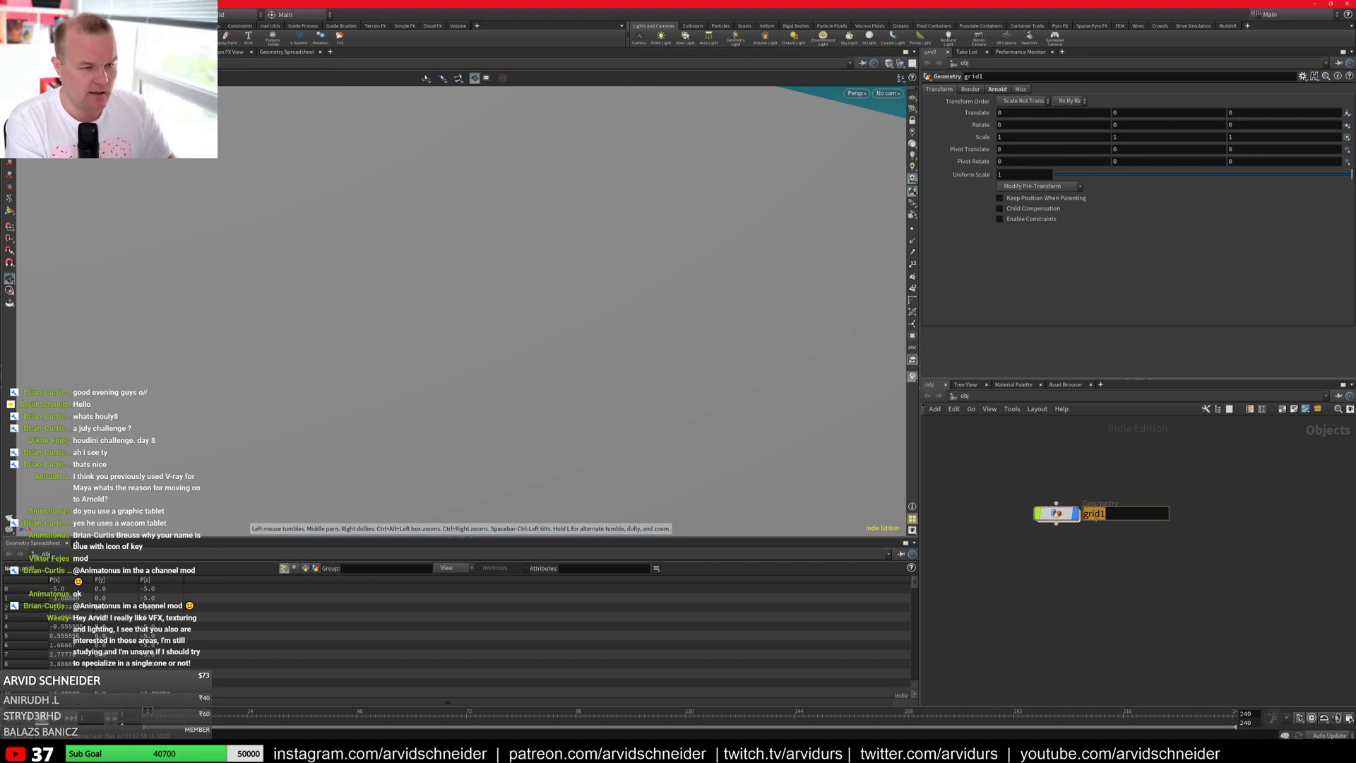
key("BackSpace")
type("domi")
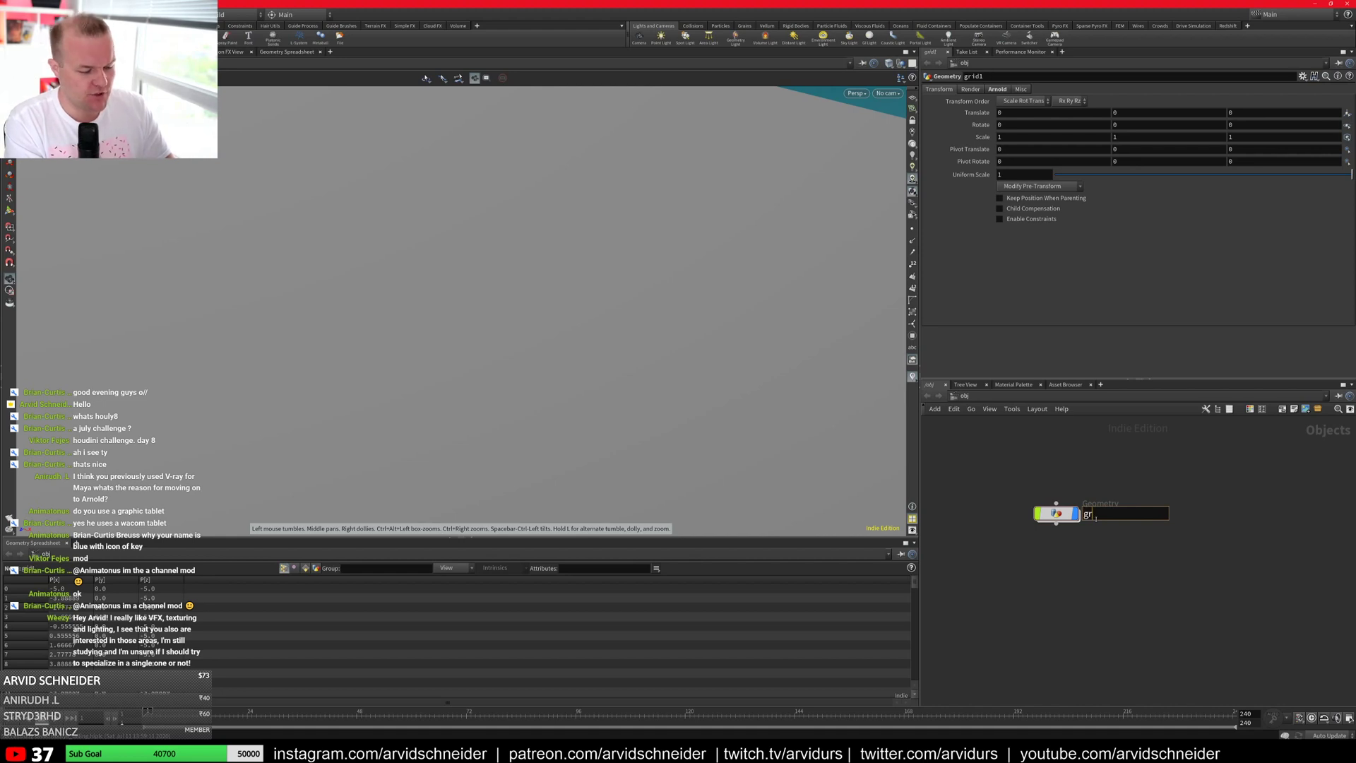
type("nios")
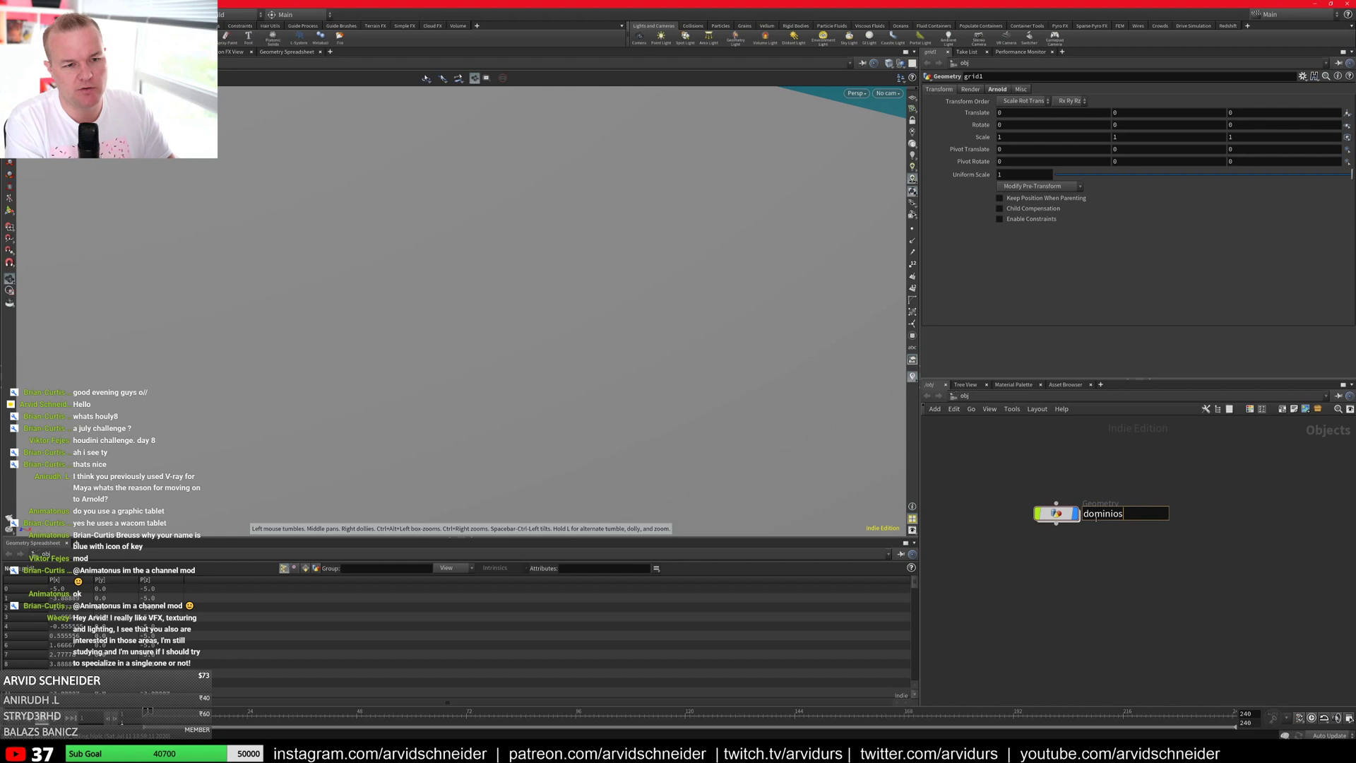
key("BackSpace")
key("BackSpace")
key("BackSpace")
type("os")
key("Return")
Step: Enter the dominos object's network, move the grid node higher and bring up the node search below it
double_click(1055, 515)
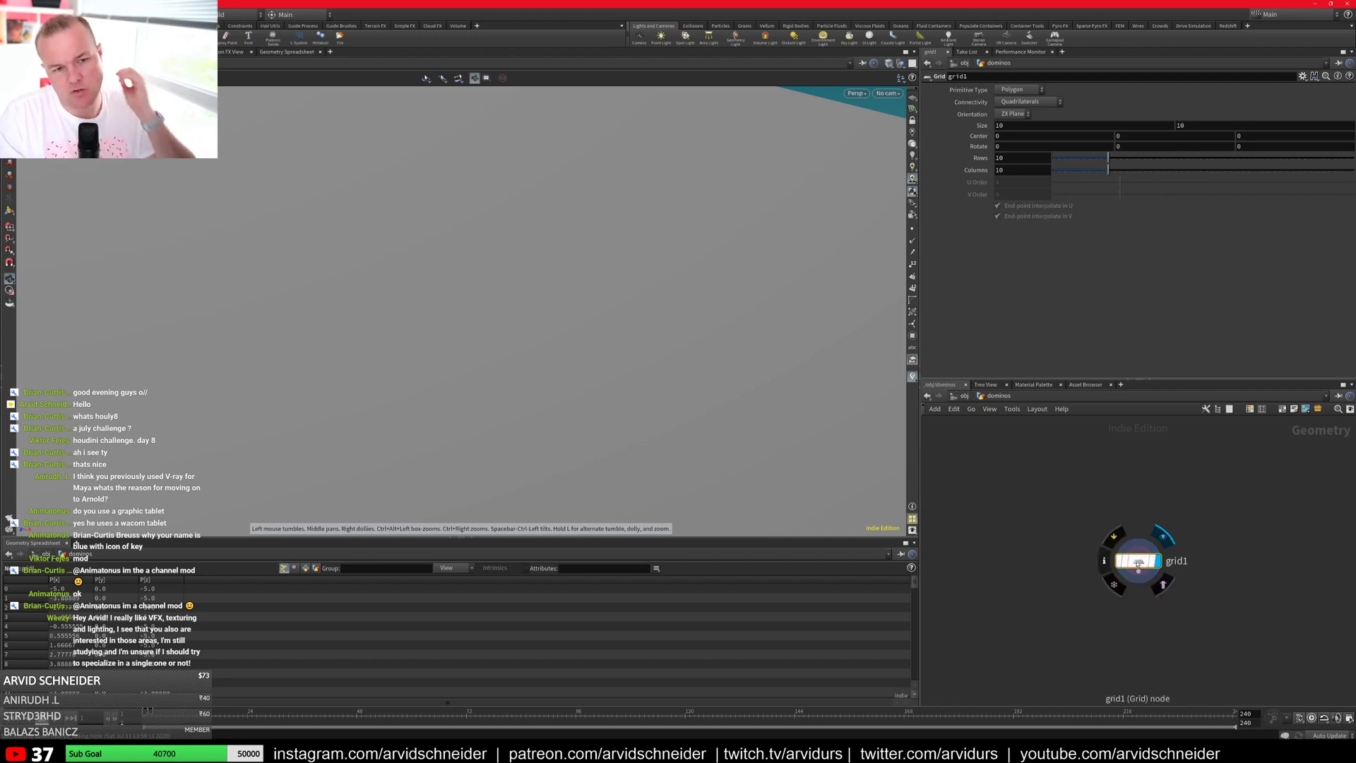
left_click_drag(1141, 584, 1110, 510)
key("Tab")
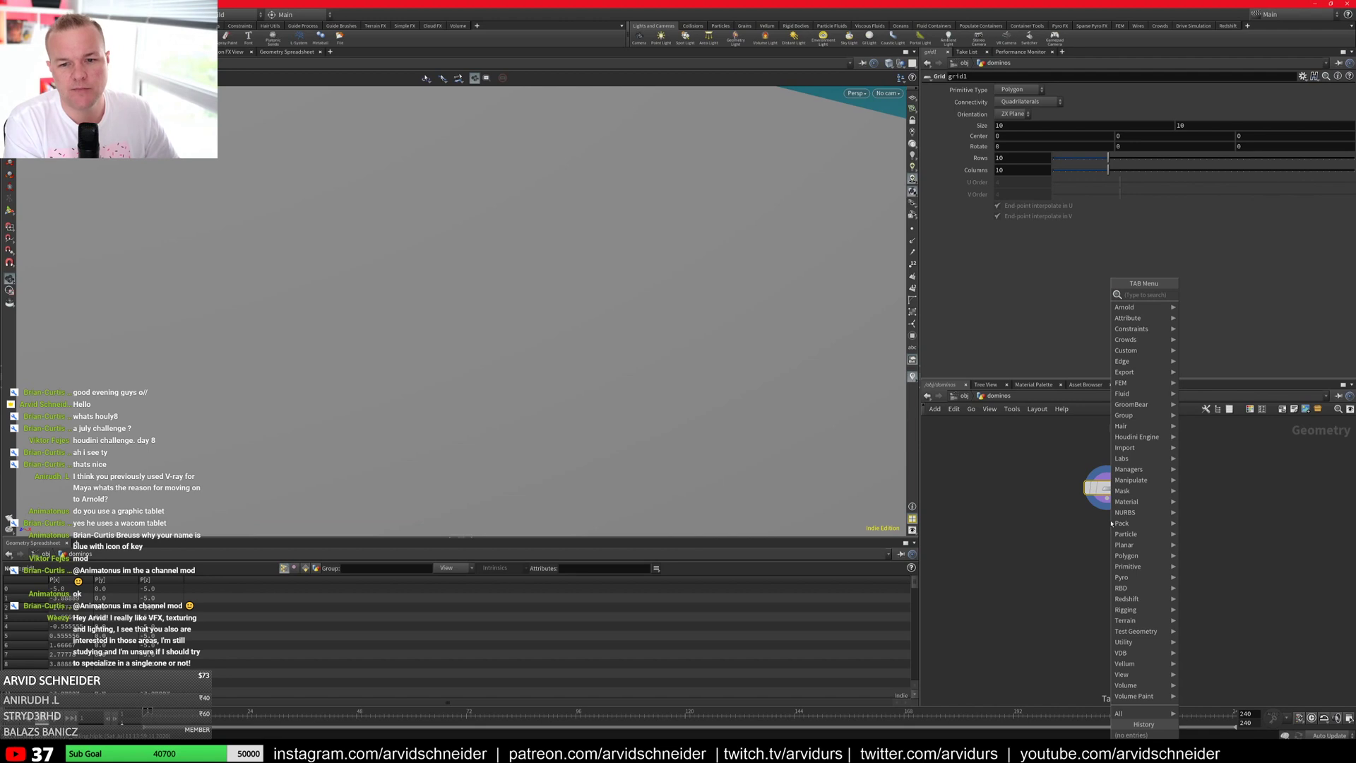
type("attr")
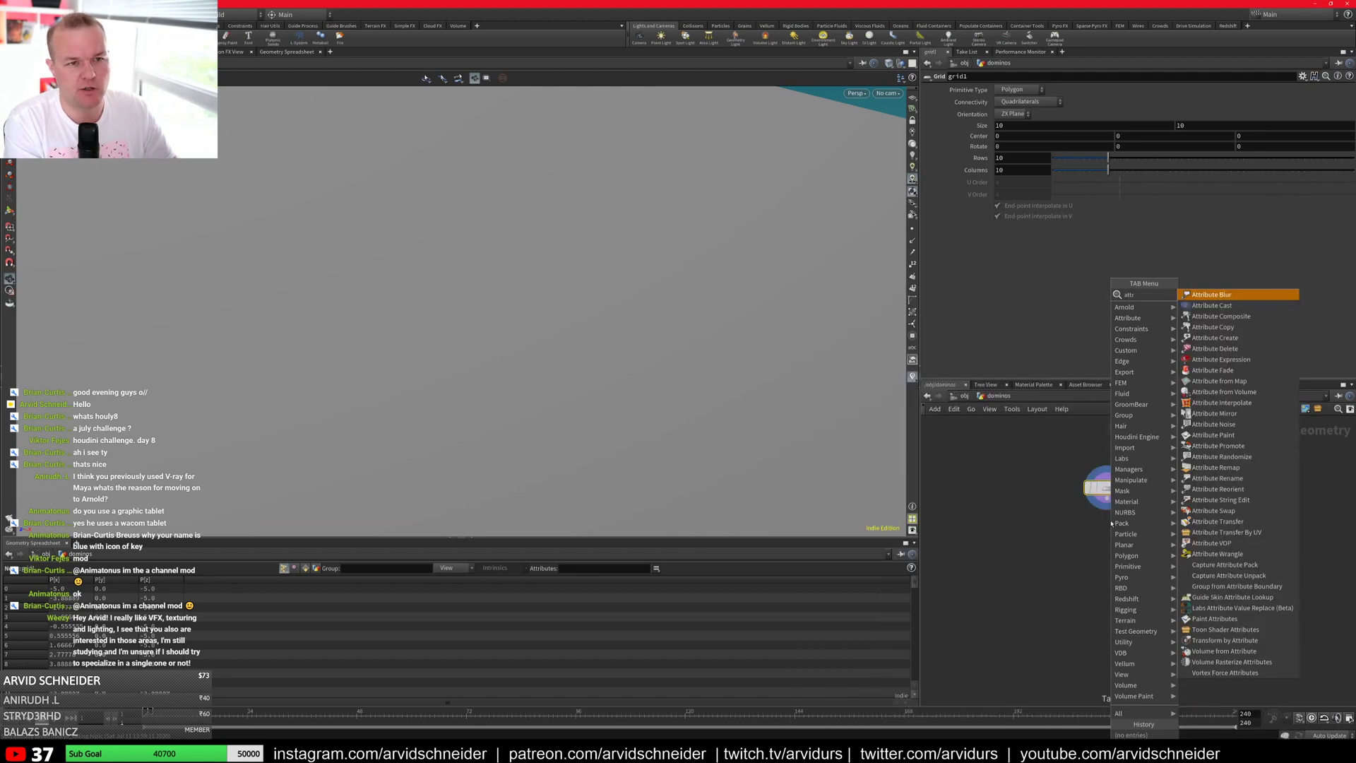
type("tr")
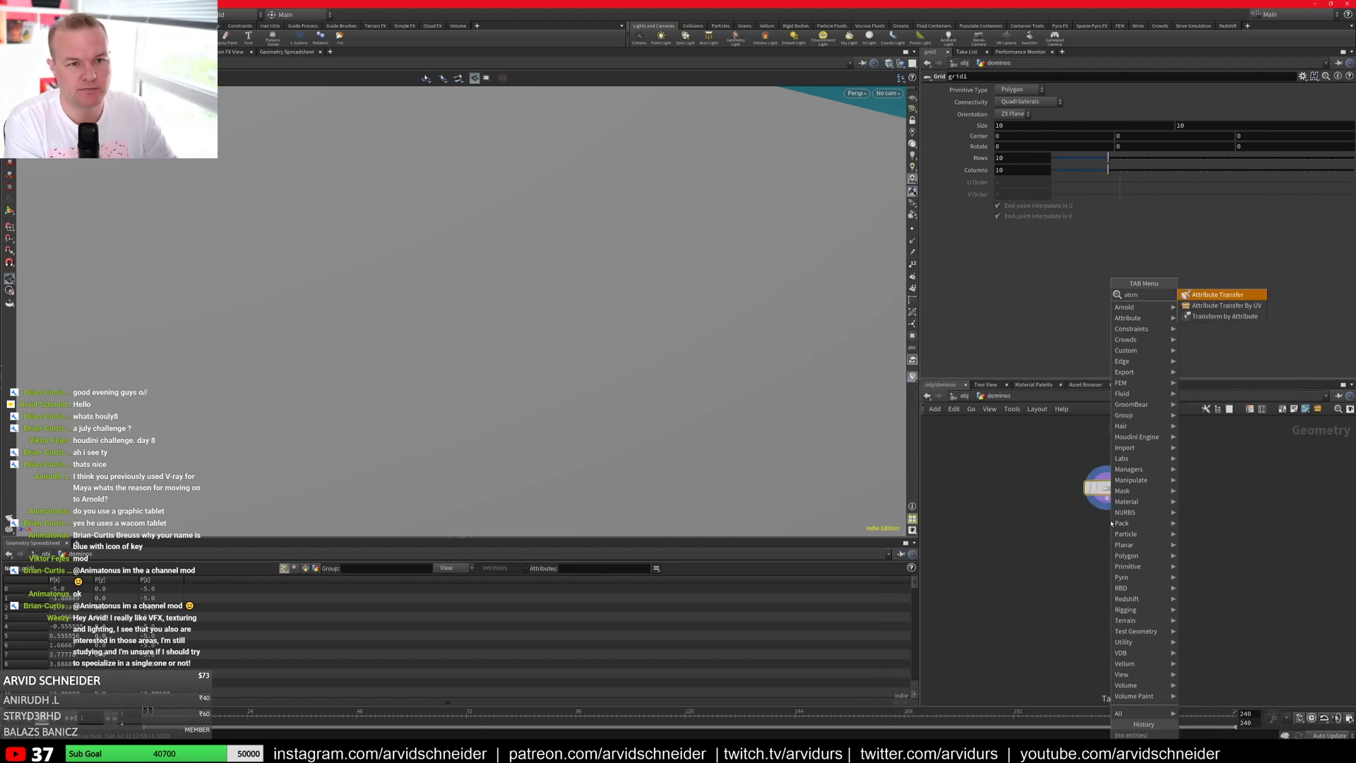
key("BackSpace")
key("BackSpace")
key("BackSpace")
key("BackSpace")
key("BackSpace")
key("BackSpace")
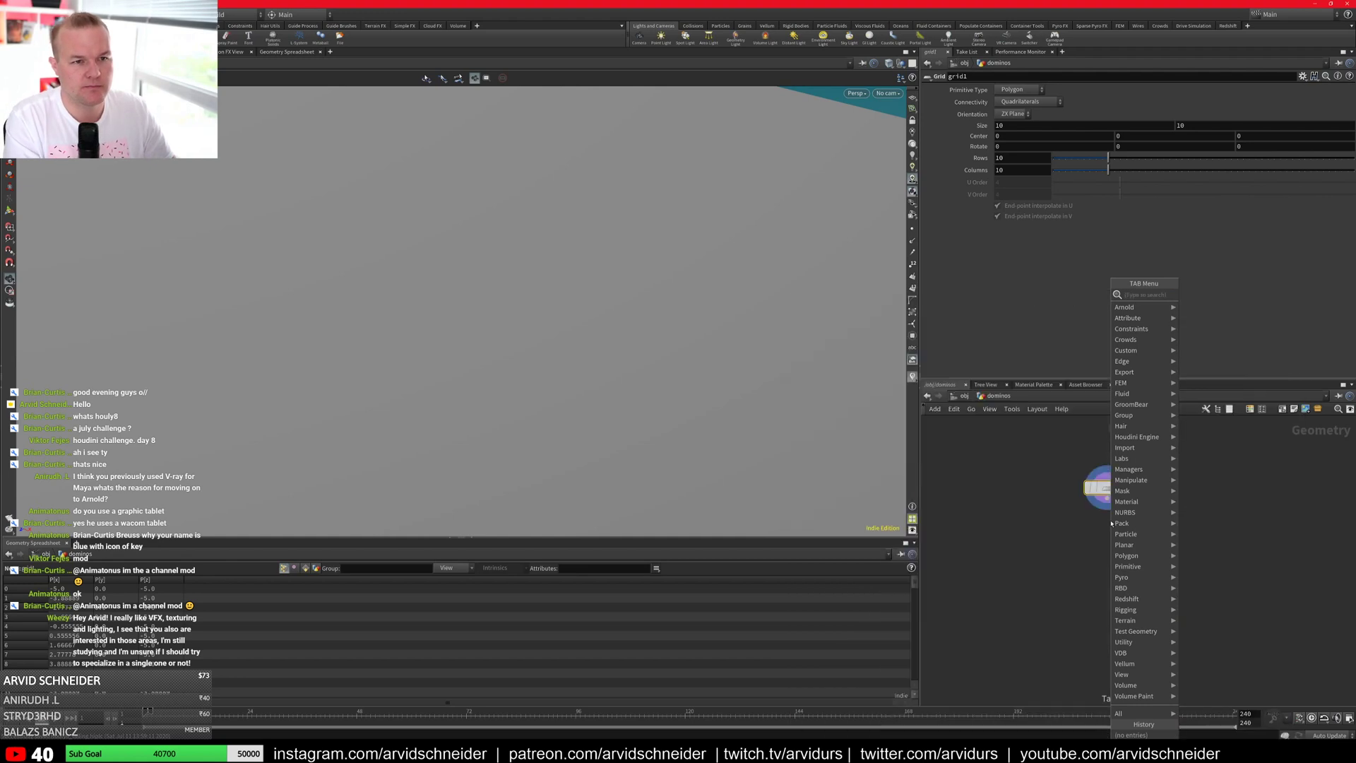
type("texture")
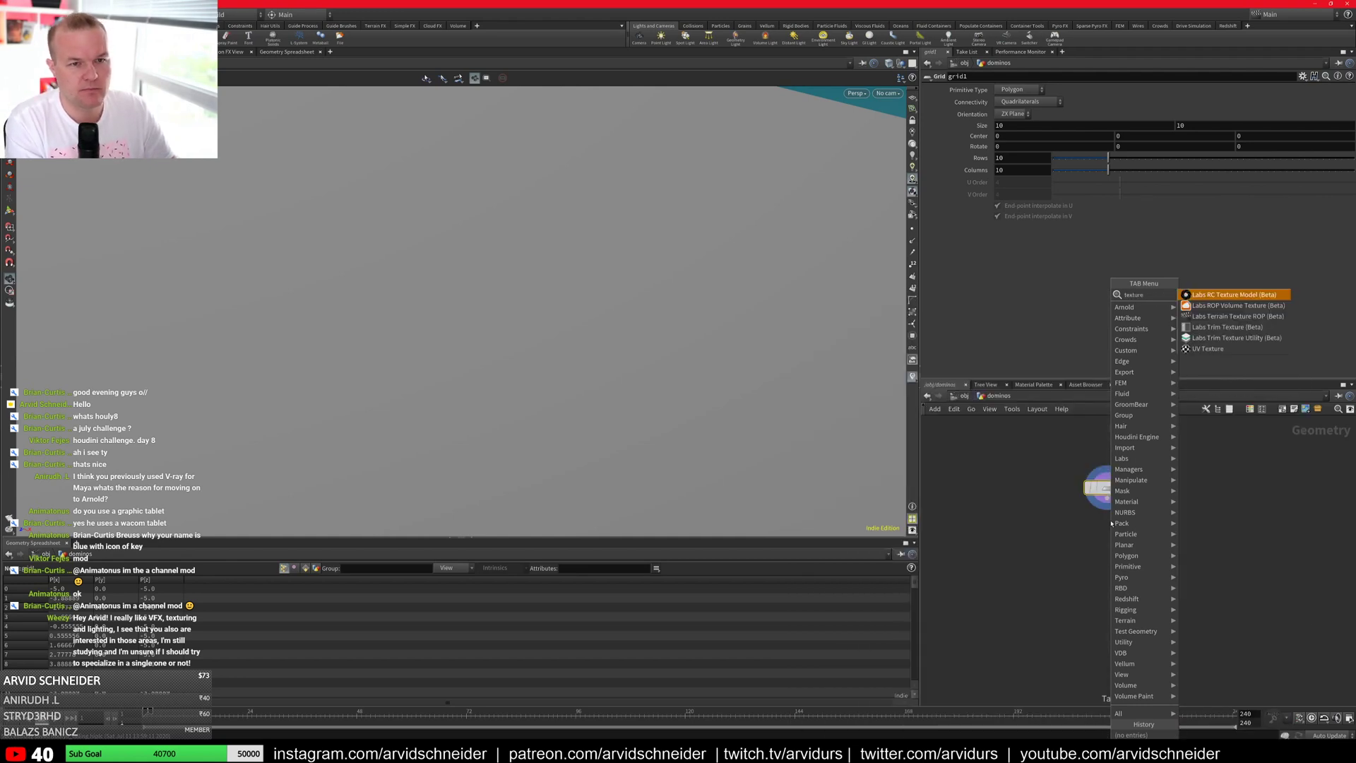
key("BackSpace")
key("BackSpace")
key("BackSpace")
key("BackSpace")
key("BackSpace")
key("BackSpace")
key("BackSpace")
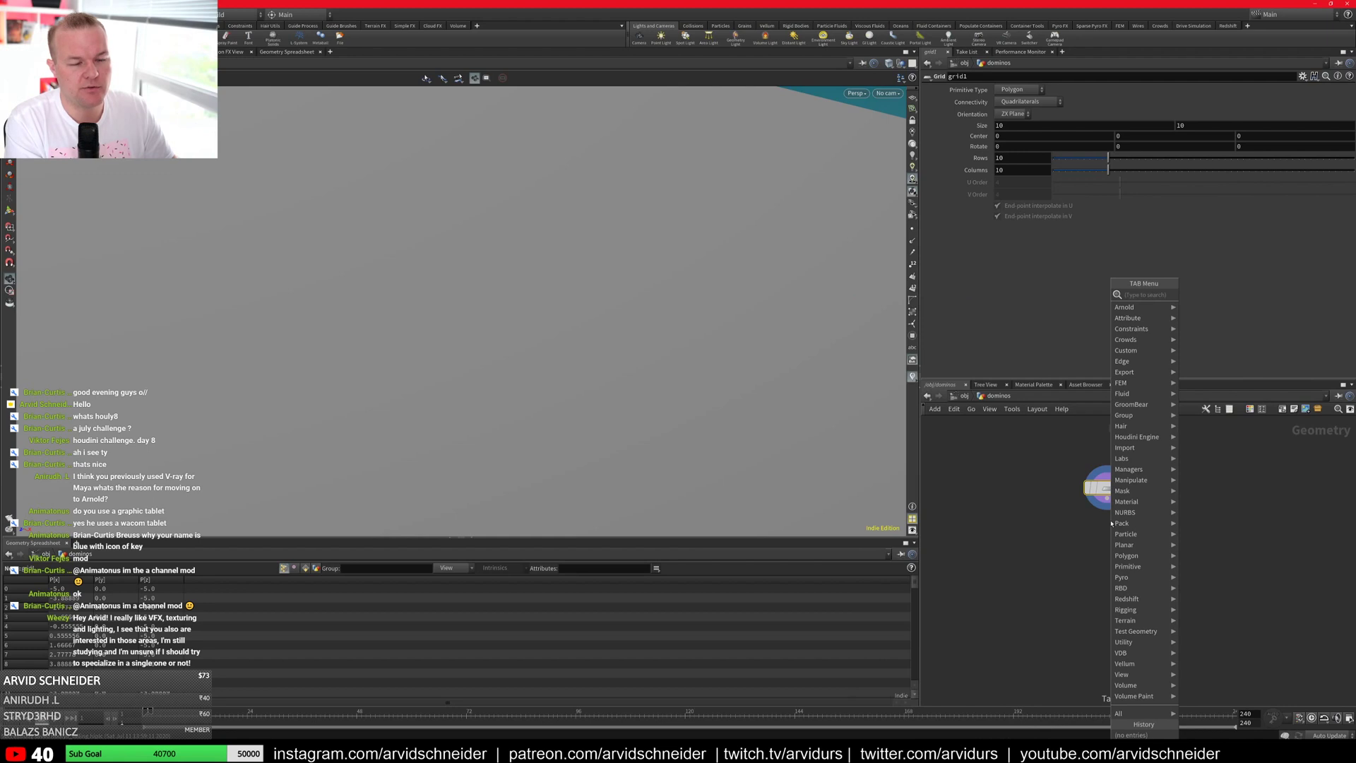
Step: Add an Attribute from Map node below the grid node, fed by the grid
type("attr")
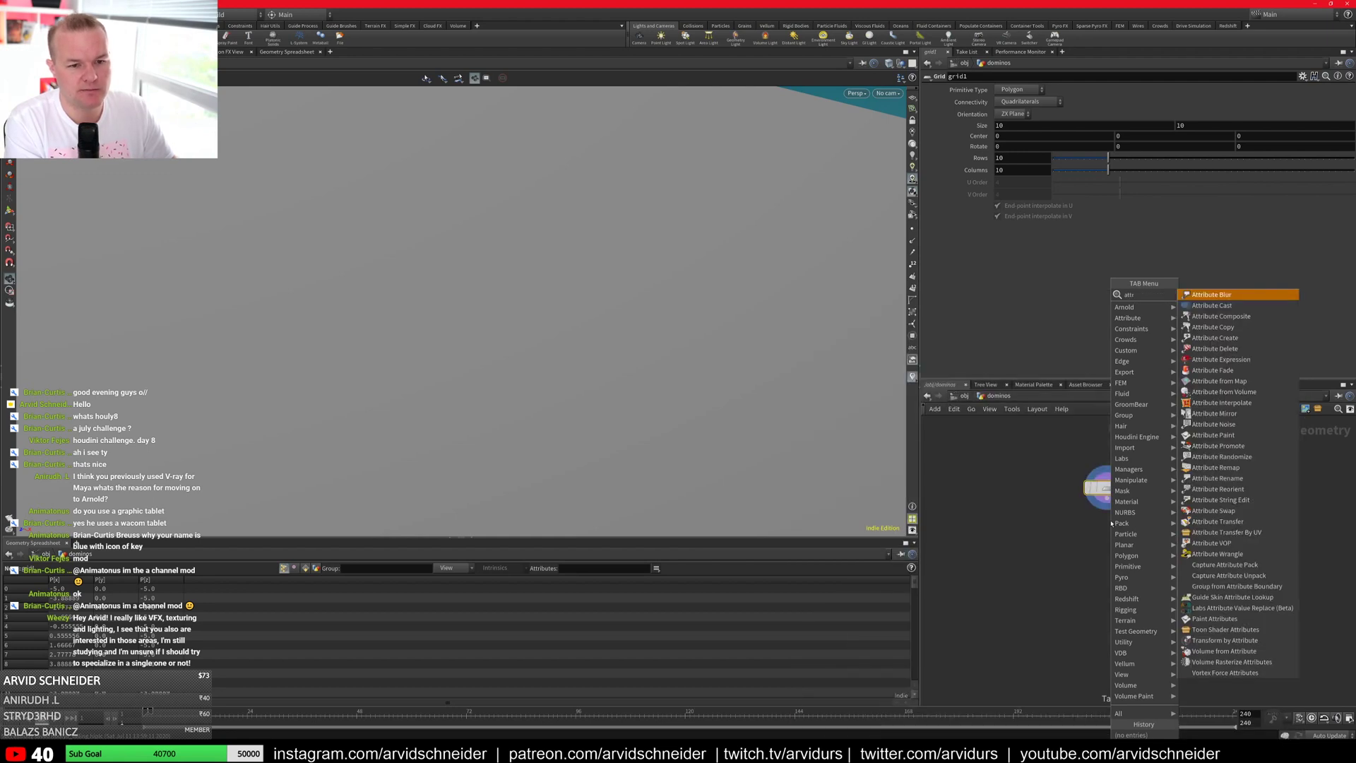
type(" map")
key("Return")
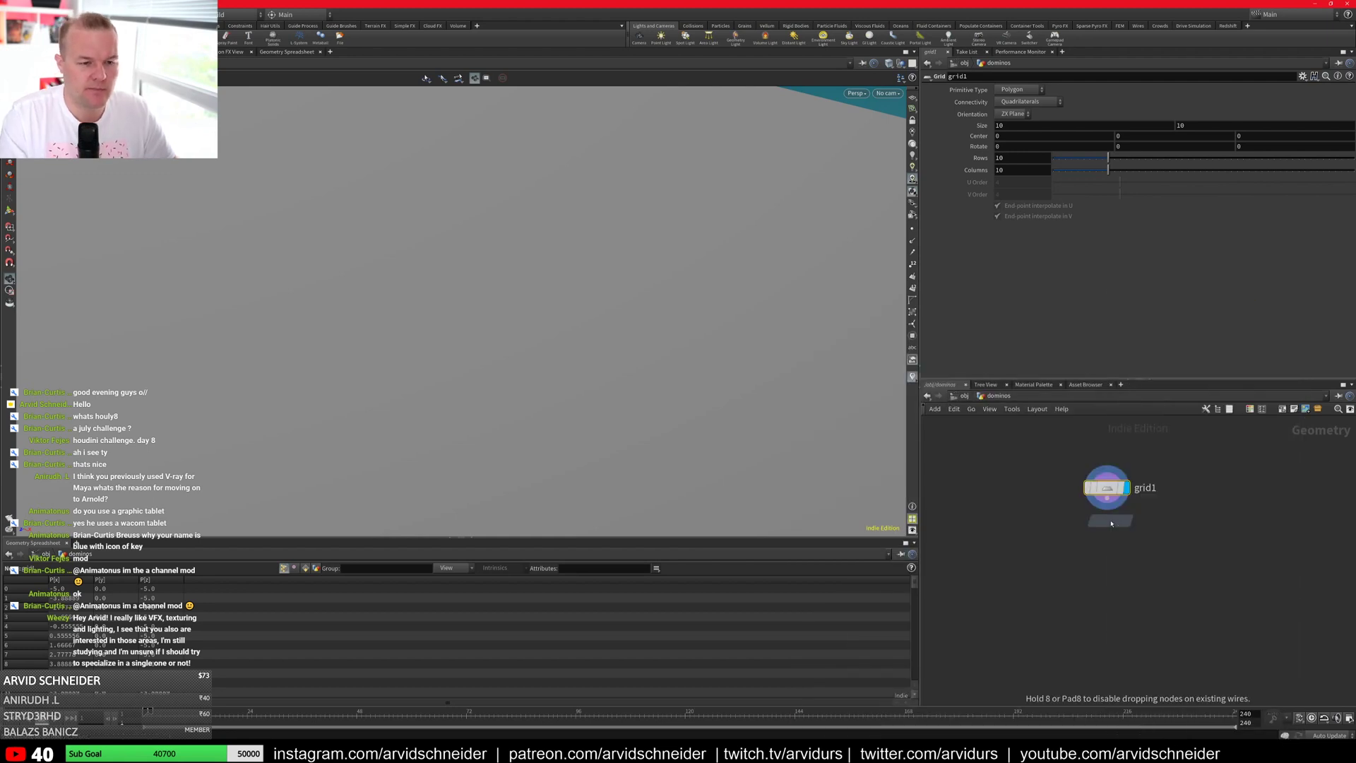
left_click(1111, 524)
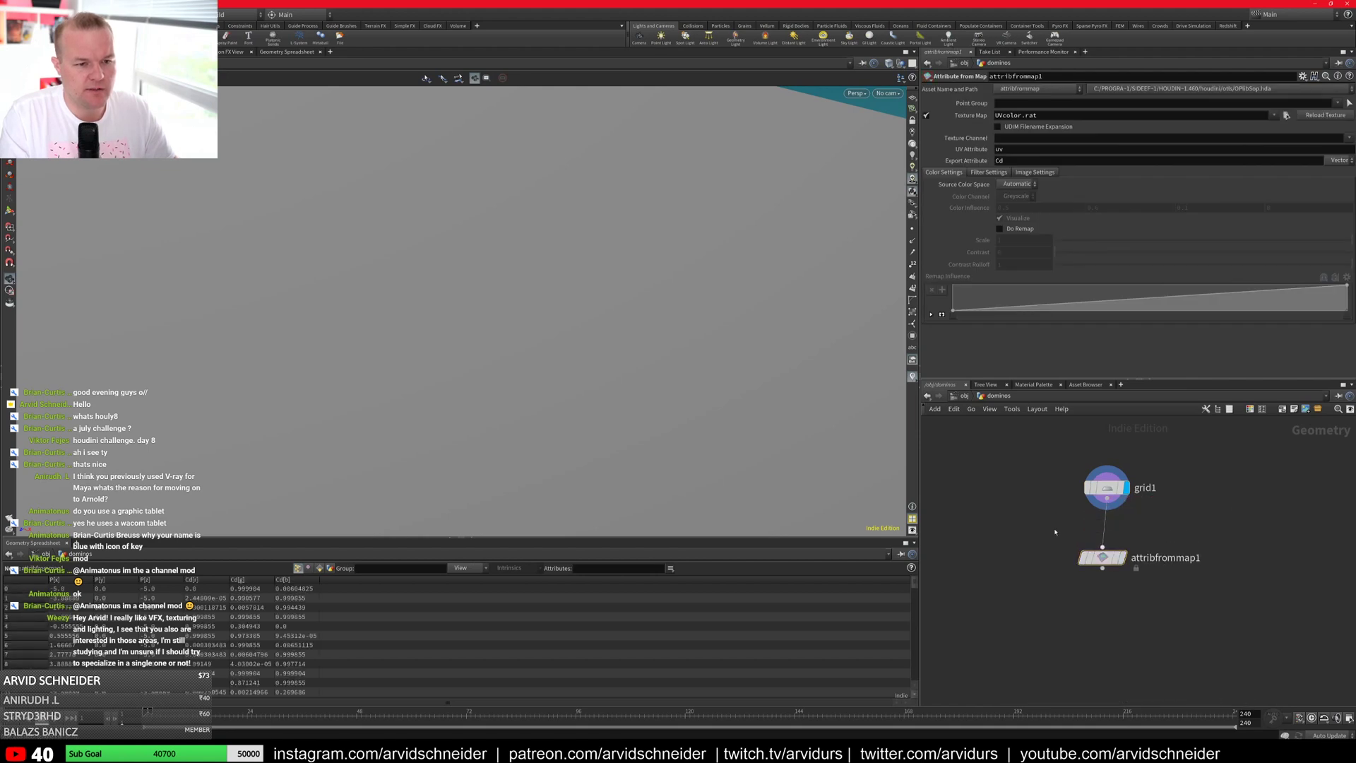
Step: Set the Attribute from Map node's texture map to $HIP/sourceimages/houly8/sources/houly_logo.jpg and display that node in the viewport
scroll(763, 382, "down", 10)
left_click_drag(805, 382, 708, 356)
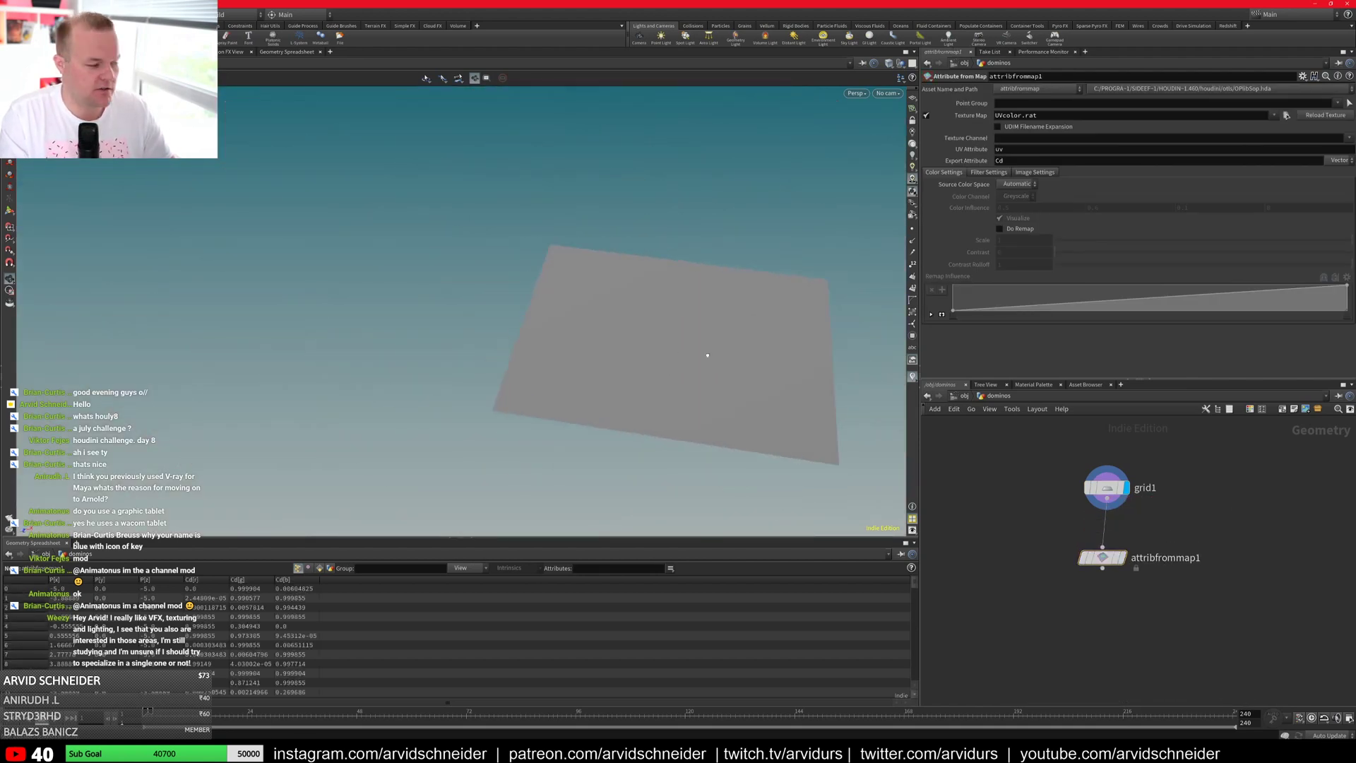
left_click(1103, 558)
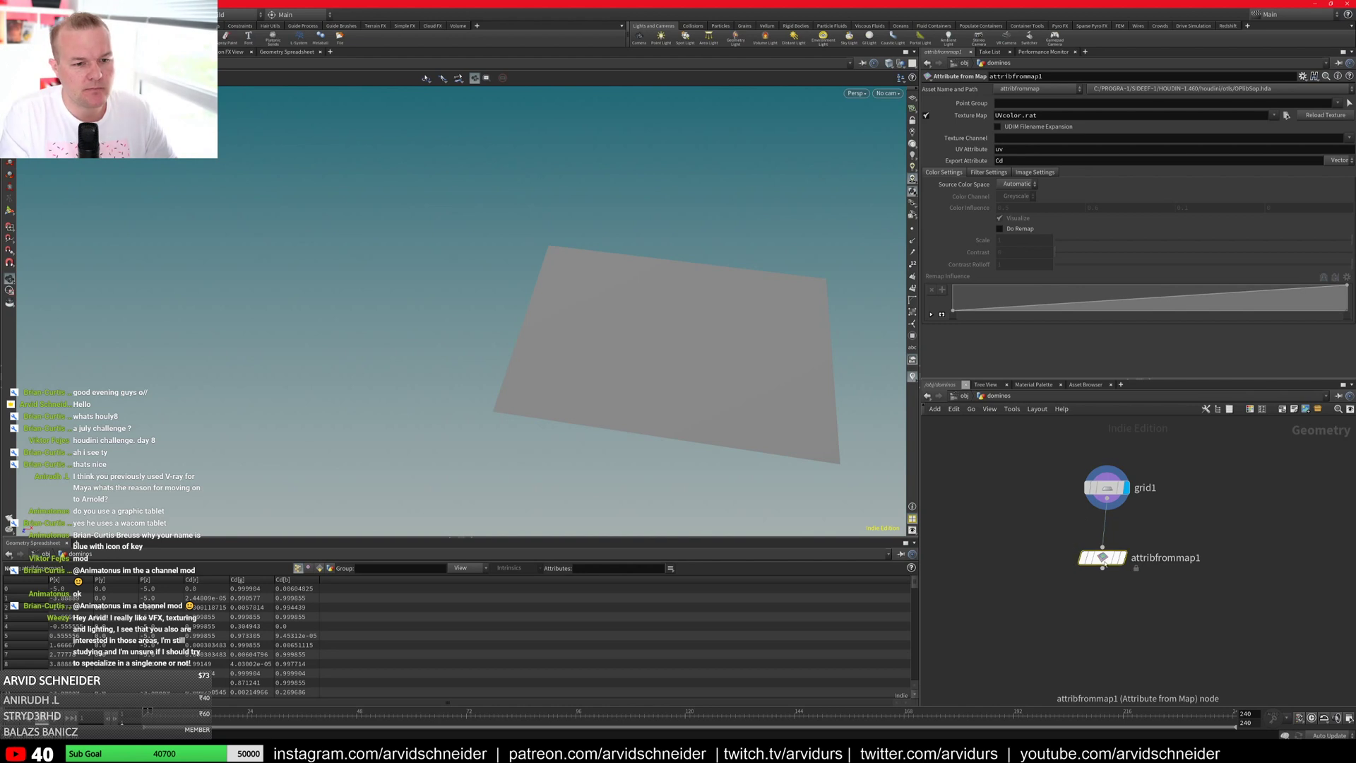
left_click(1286, 115)
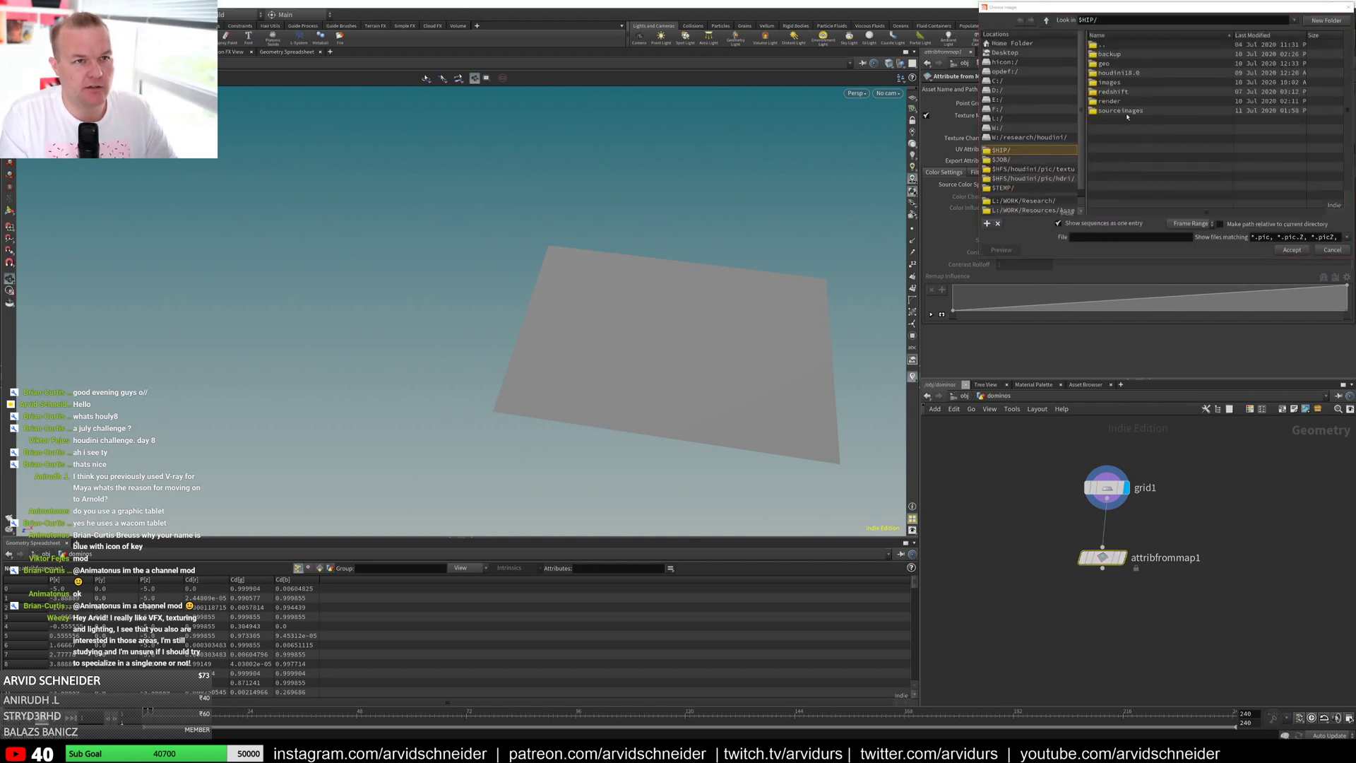
double_click(1109, 102)
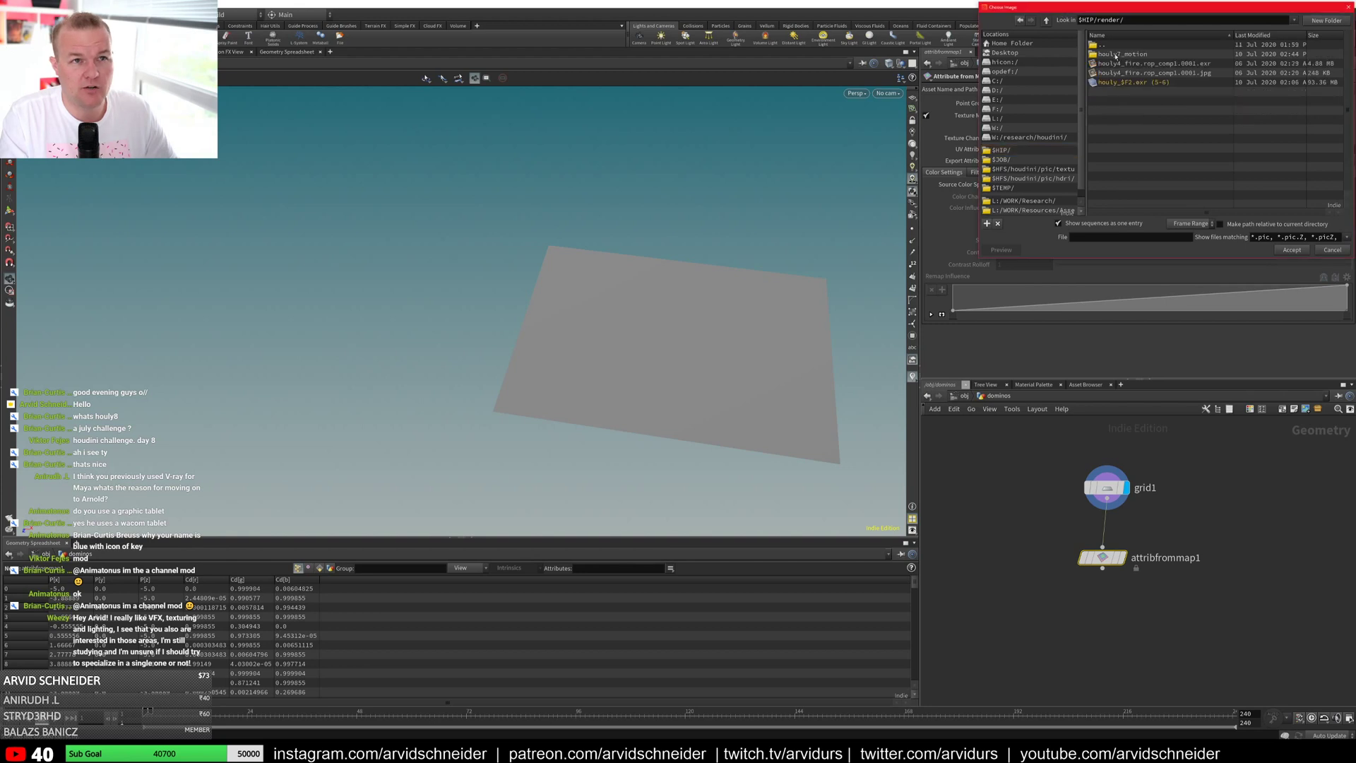
left_click(1047, 21)
double_click(1113, 111)
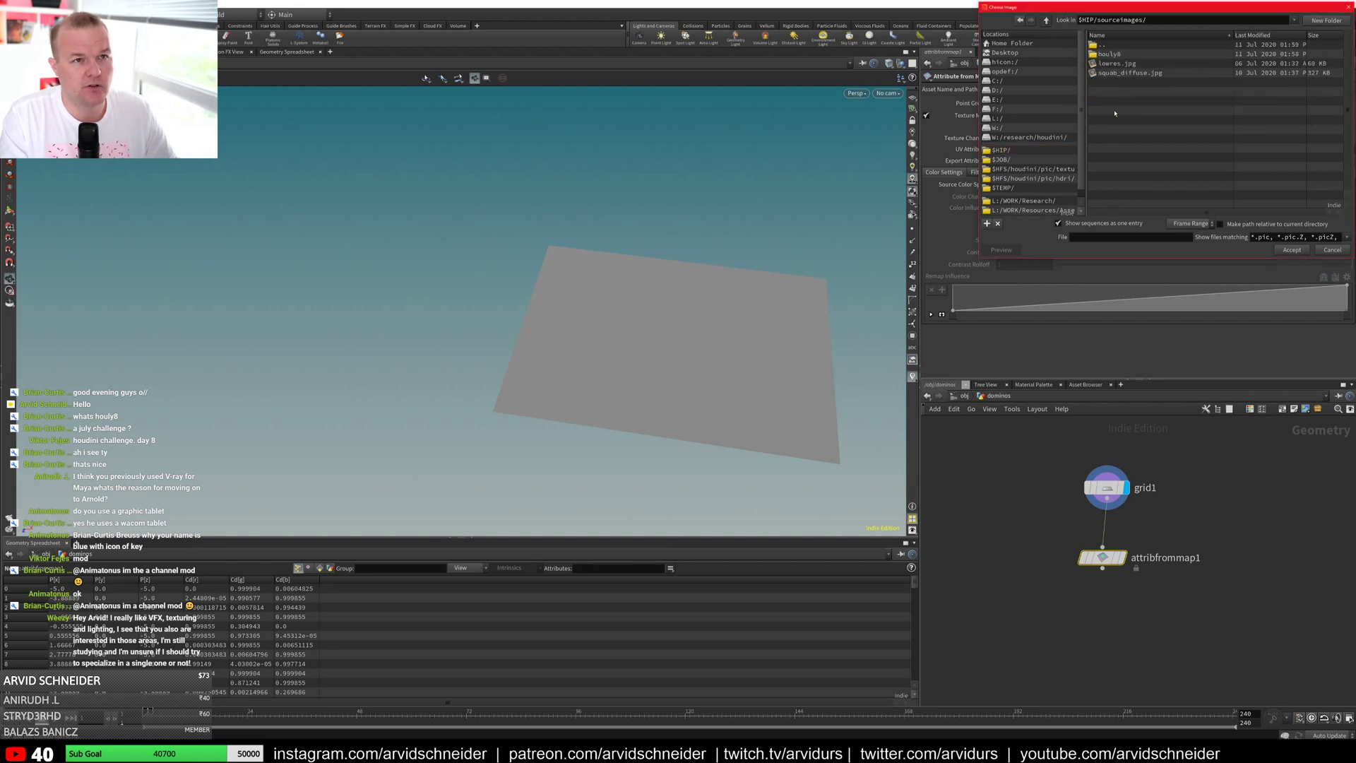
double_click(1109, 56)
double_click(1110, 56)
double_click(1110, 56)
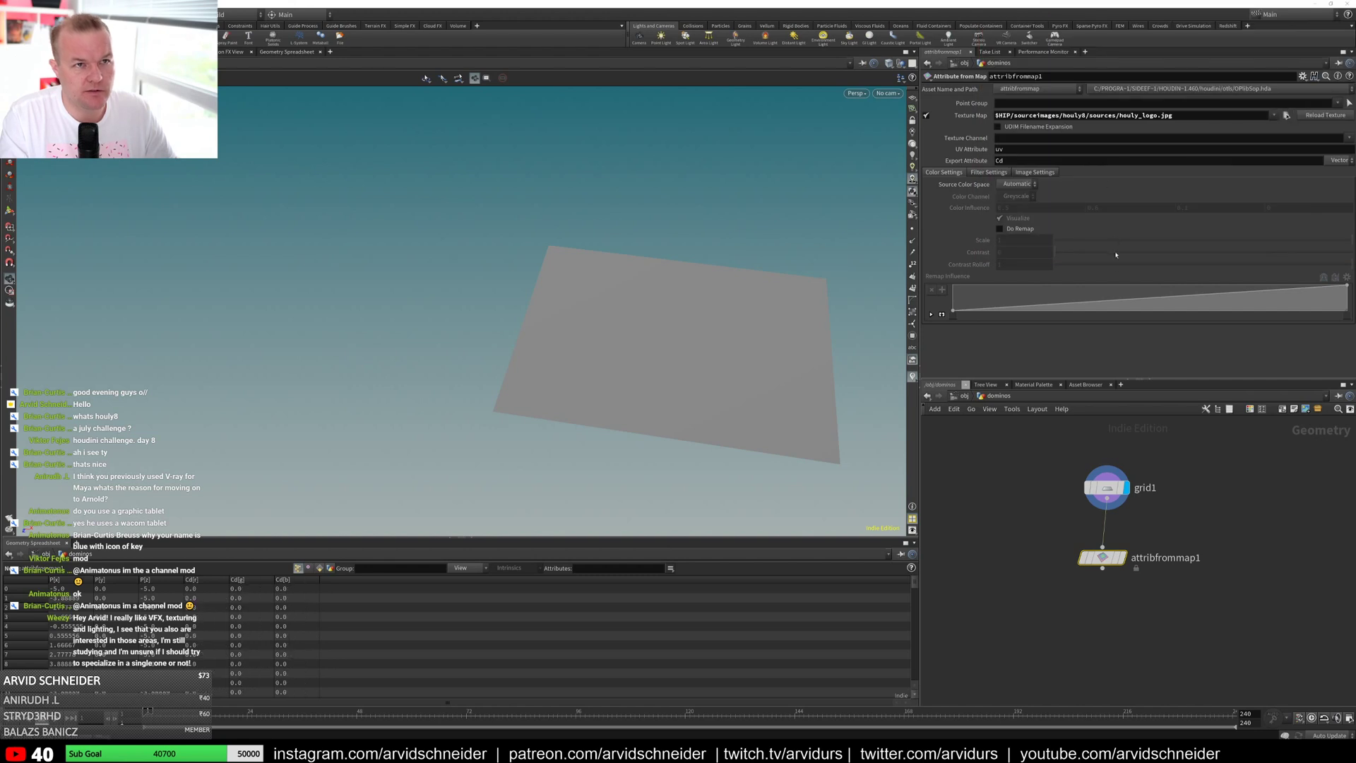
left_click(1120, 557)
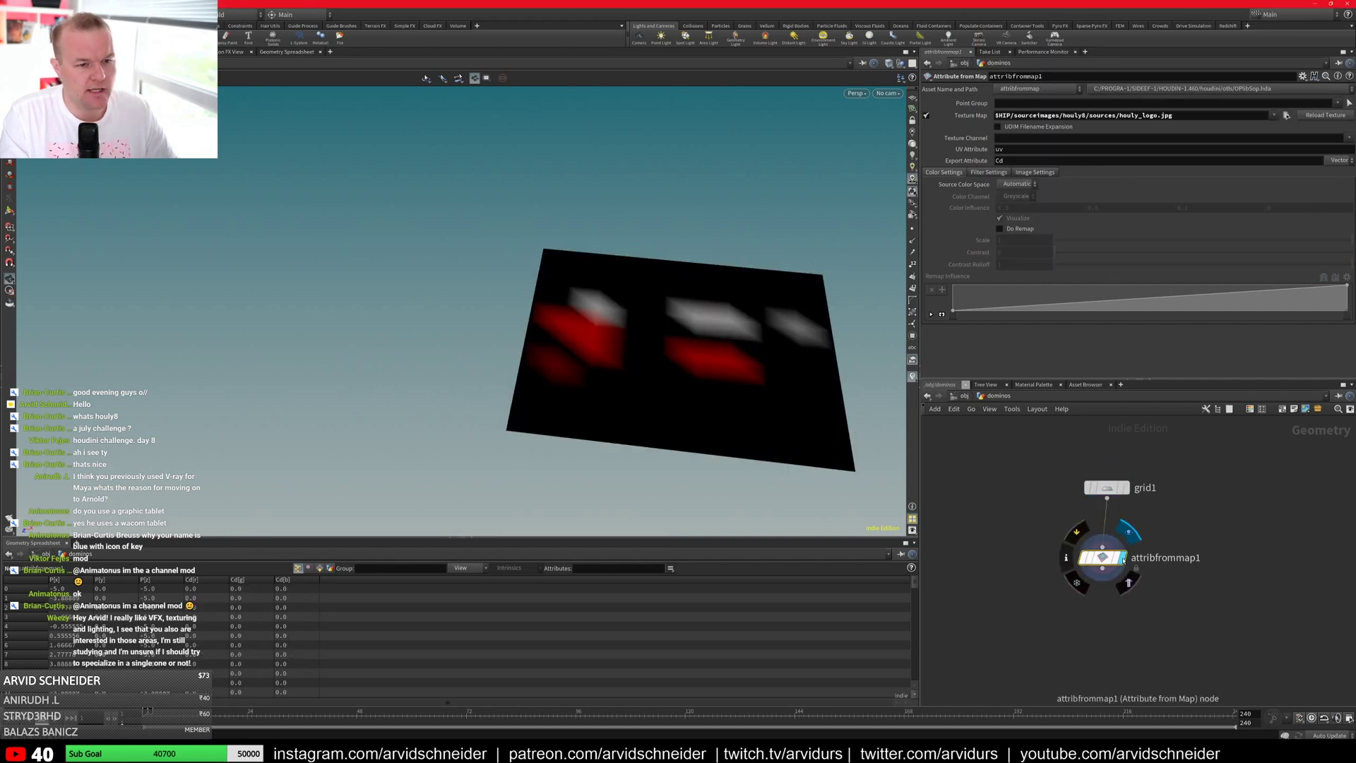
left_click_drag(813, 430, 734, 374)
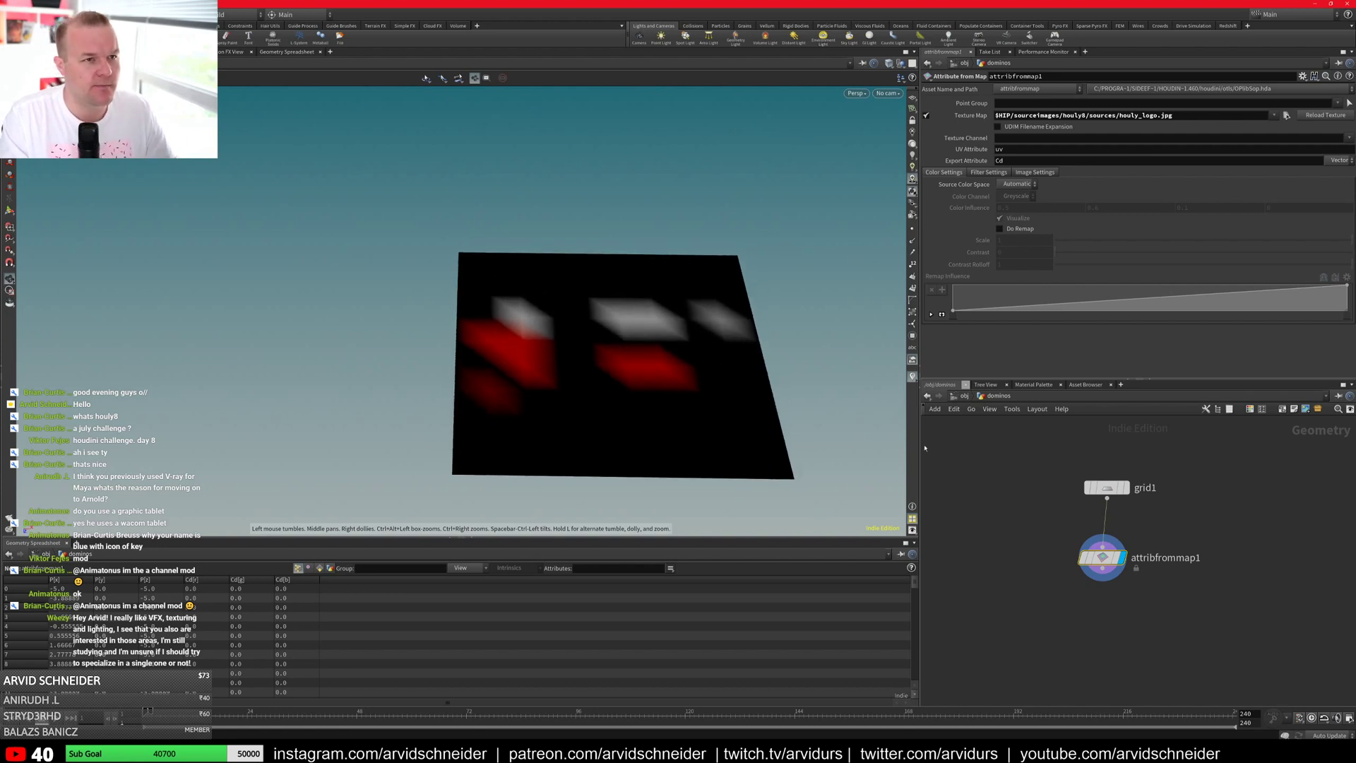
Step: Show the grid in wireframe and set its rows and columns to 100
left_click(1107, 487)
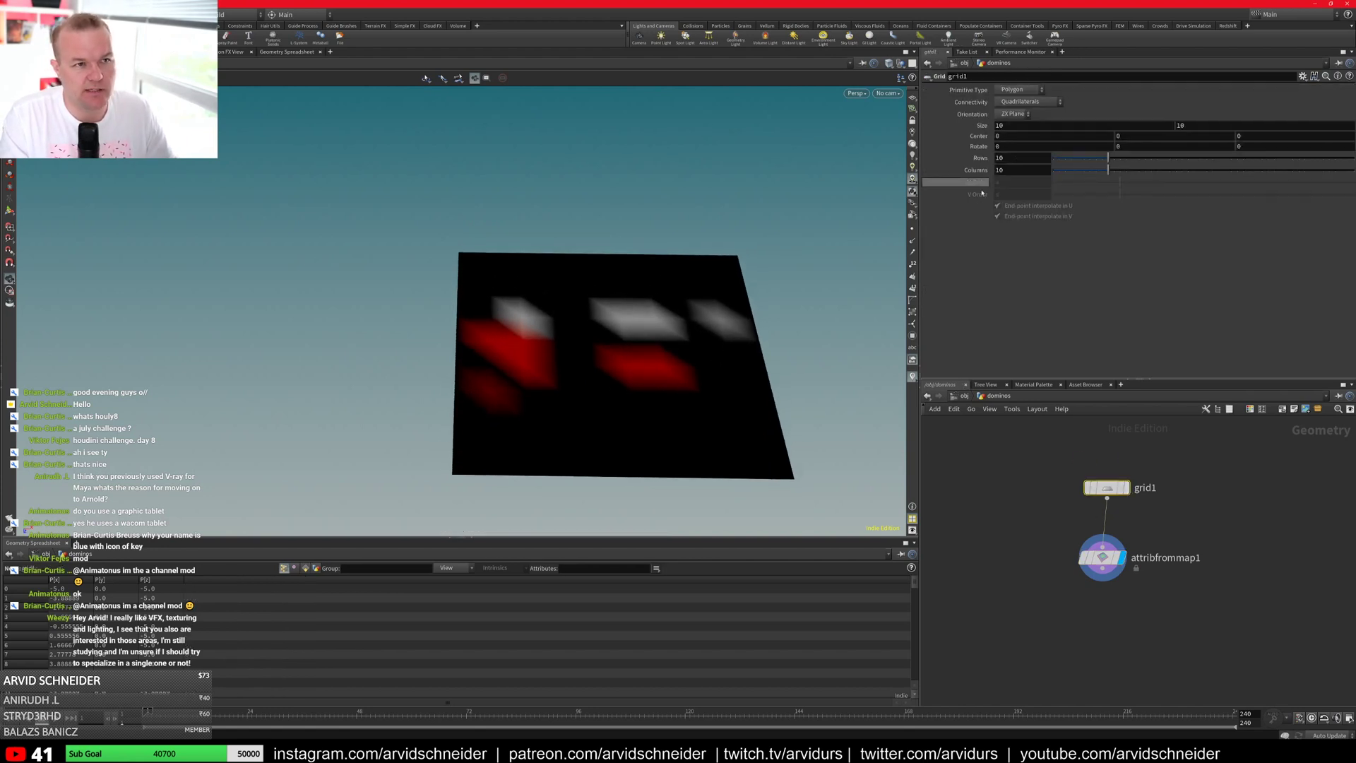
mouse_move(701, 324)
left_mouse_down()
mouse_move(698, 313)
mouse_move(619, 363)
left_mouse_up()
key("shift+w")
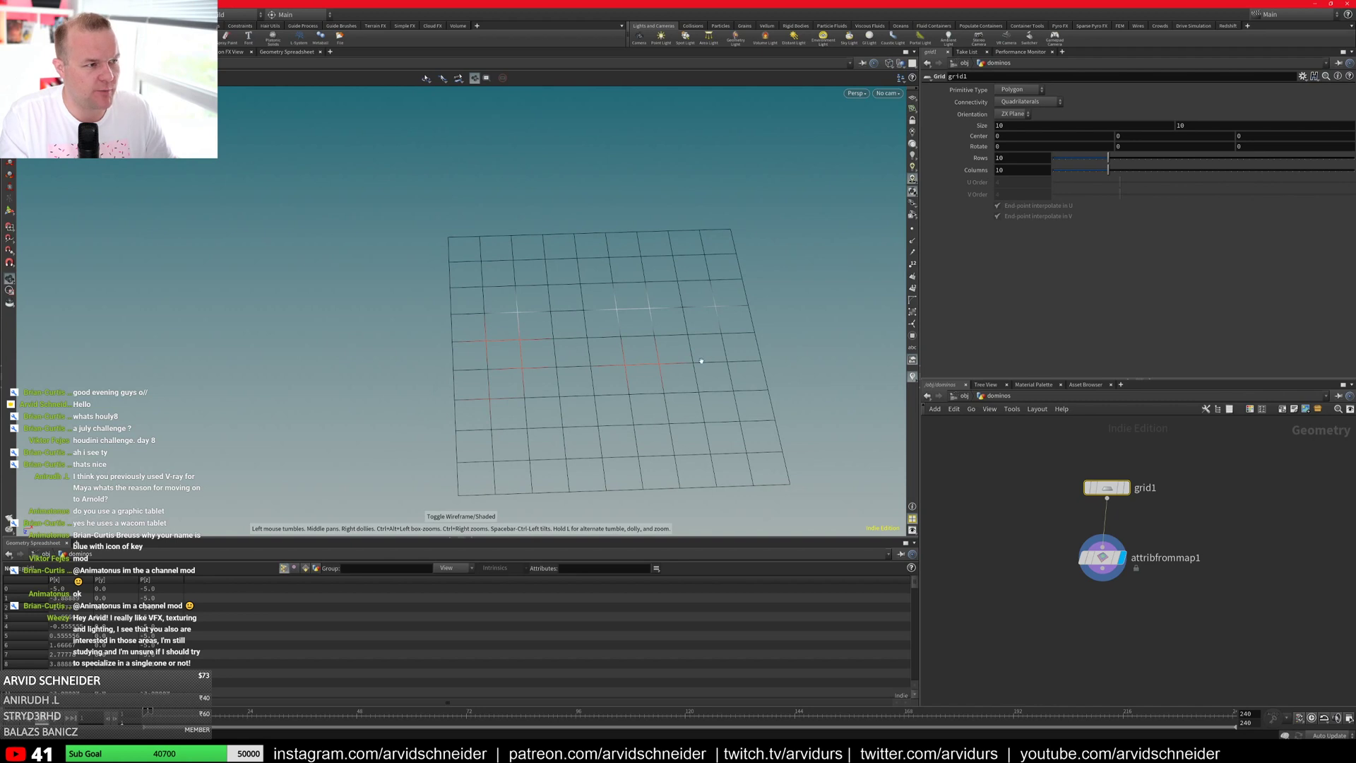
middle_click_drag(701, 361, 653, 339)
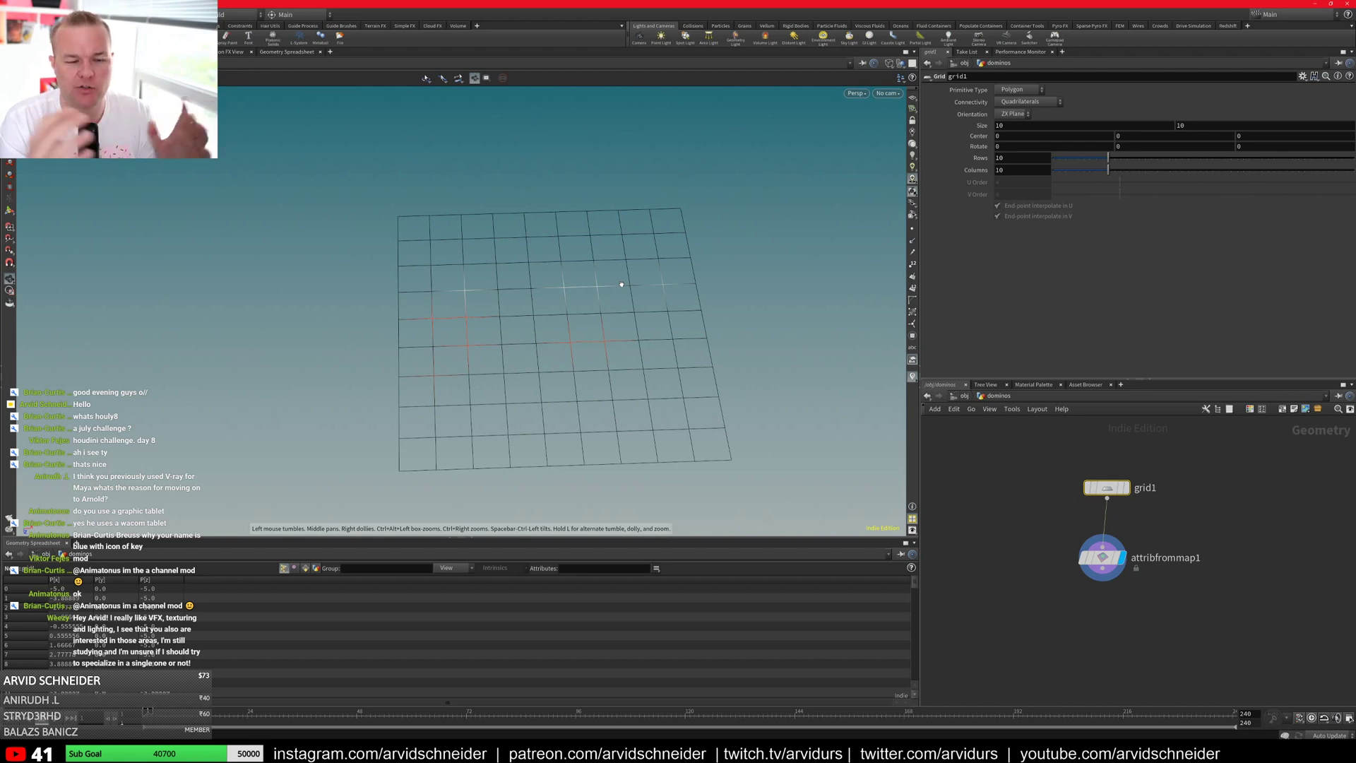
left_click(1020, 157)
type("0")
key("Tab")
type("100")
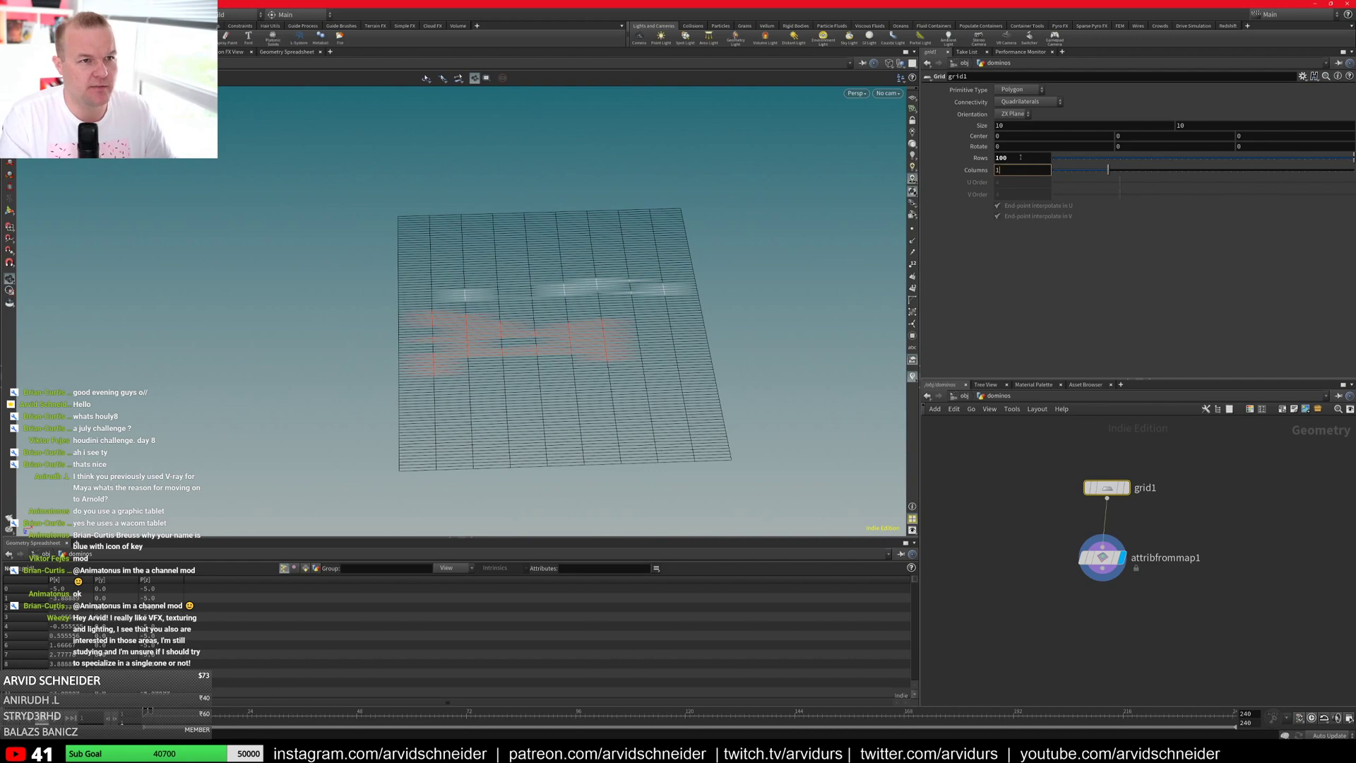
key("Return")
left_click_drag(565, 381, 666, 405)
right_click_drag(666, 406, 636, 395)
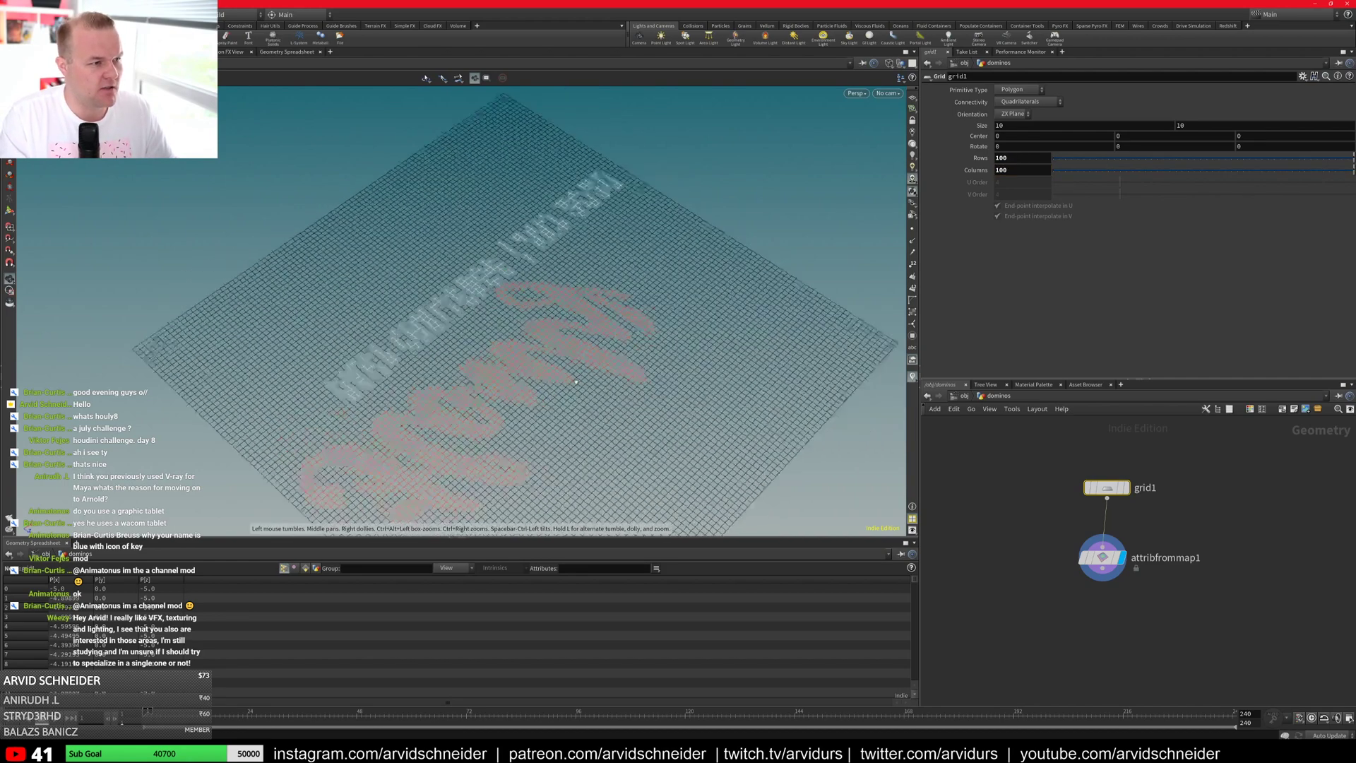
left_click_drag(635, 395, 900, 269)
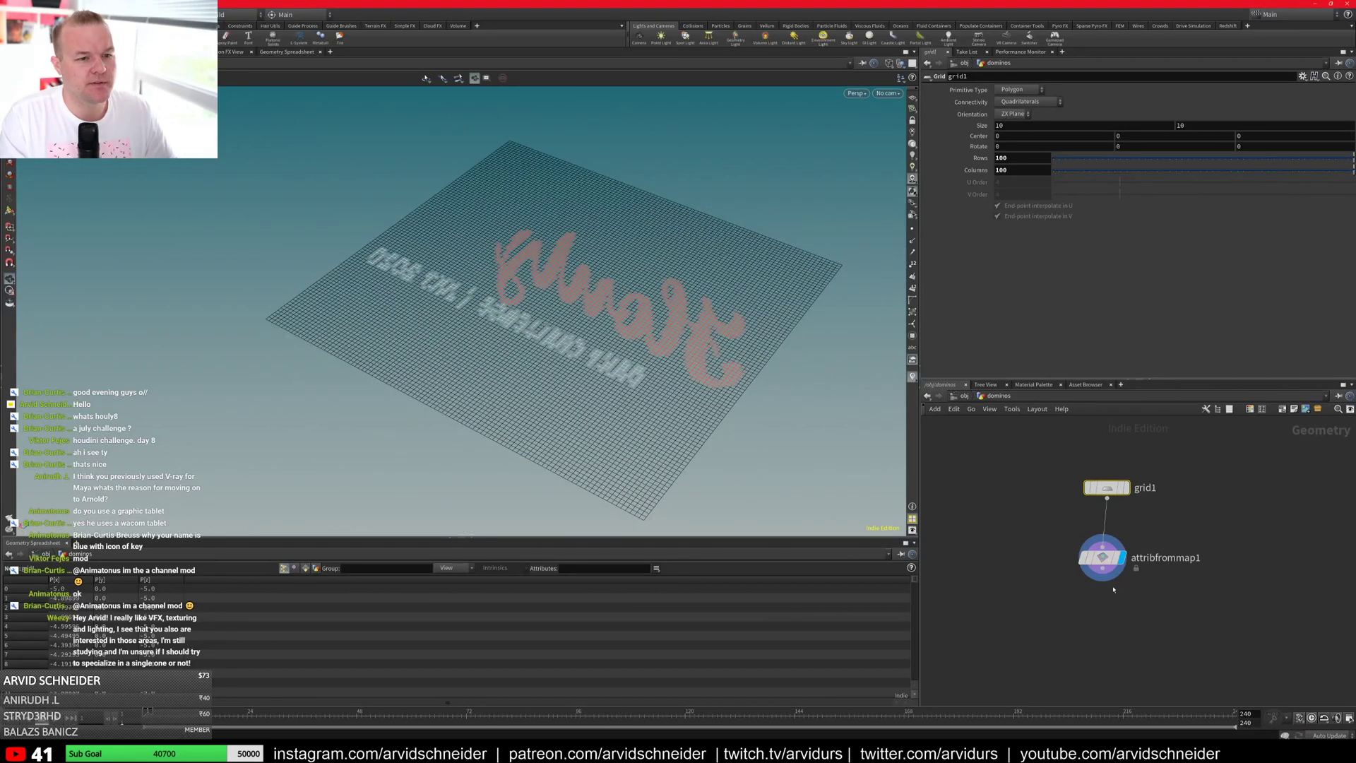
Step: Enable Do Remap on the Attribute from Map node and try adjusting its color scale
left_click(1102, 557)
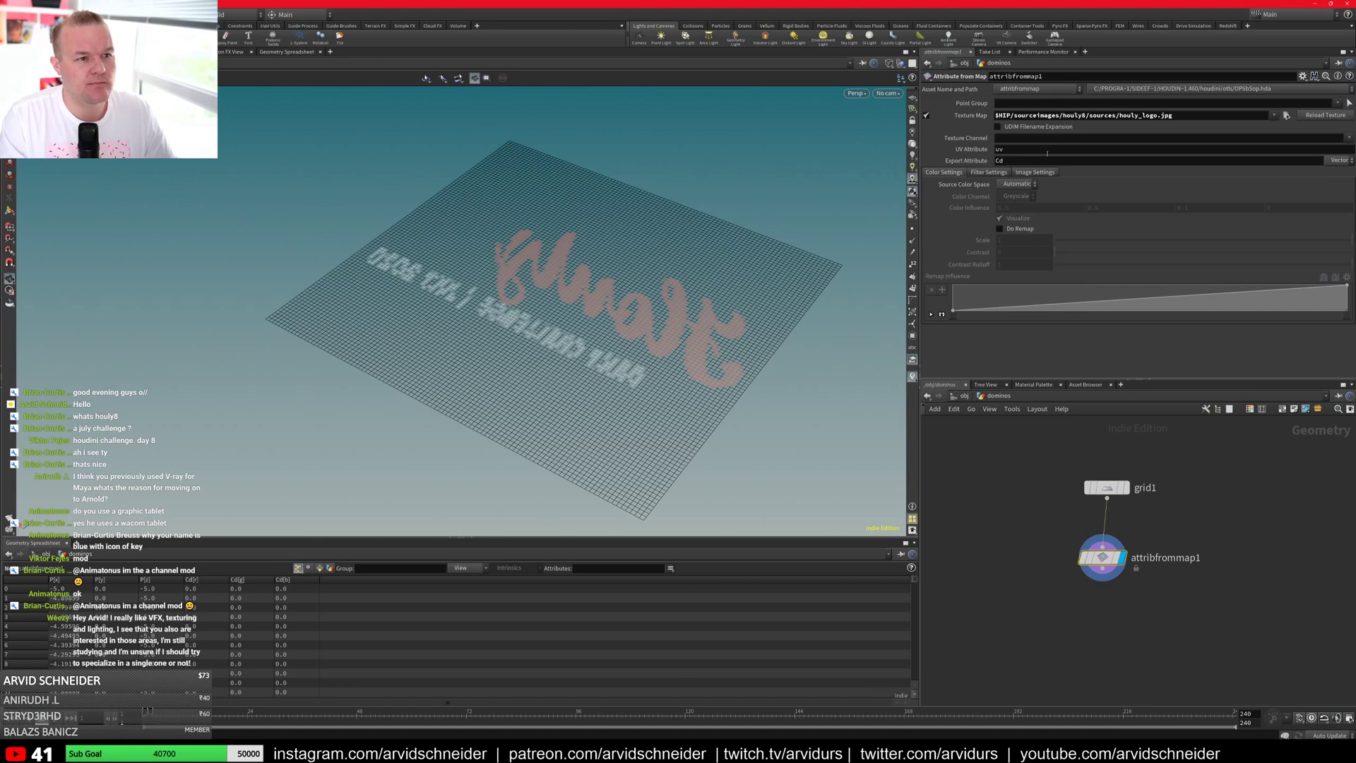
left_click(1012, 229)
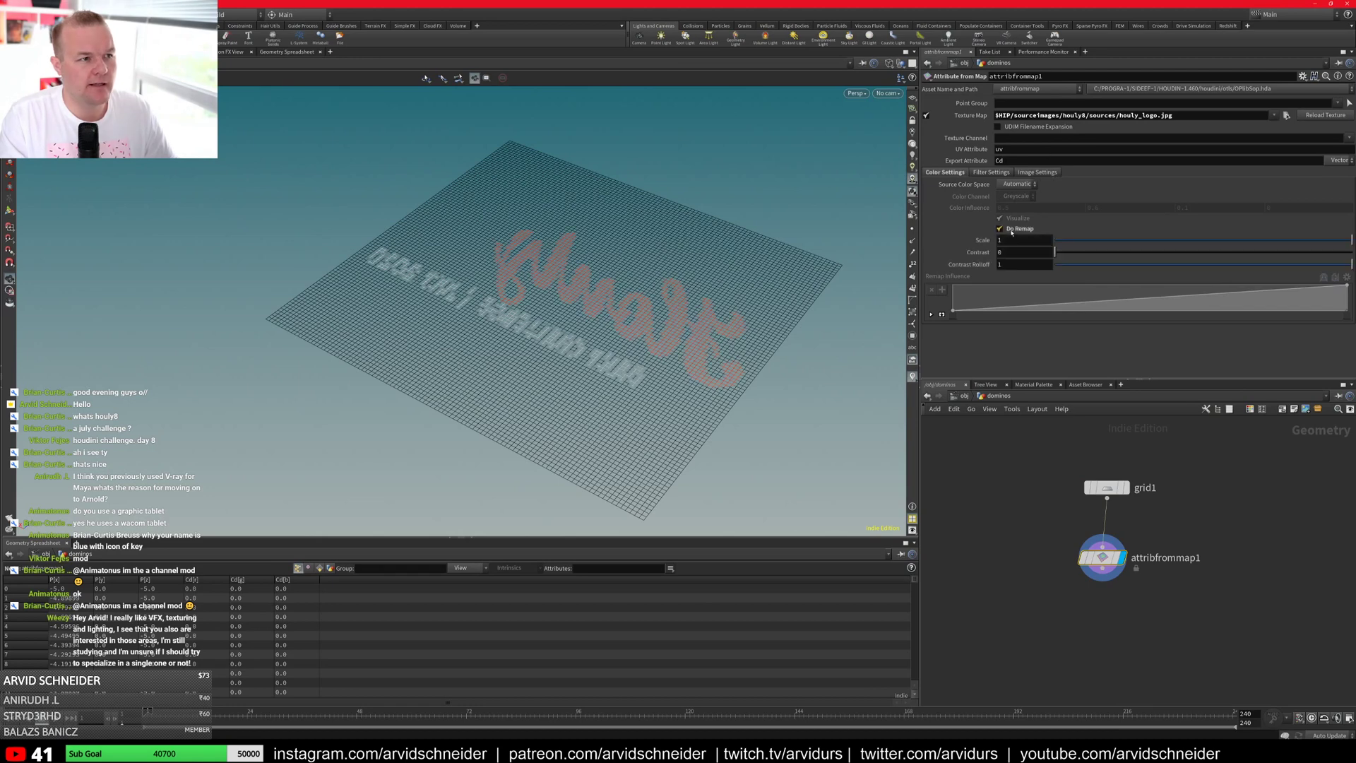
left_click(1023, 240)
type("-1")
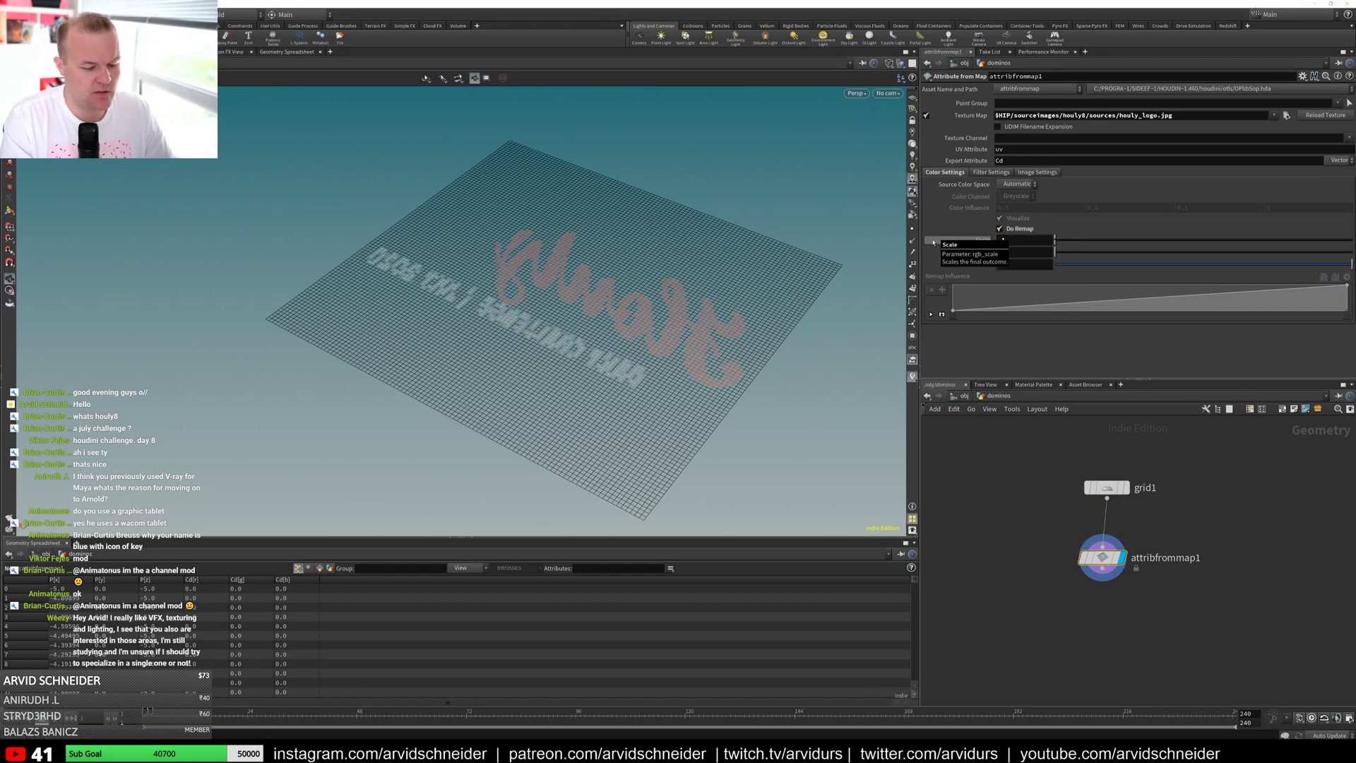
key("Return")
middle_click_drag(1022, 231, 1082, 266)
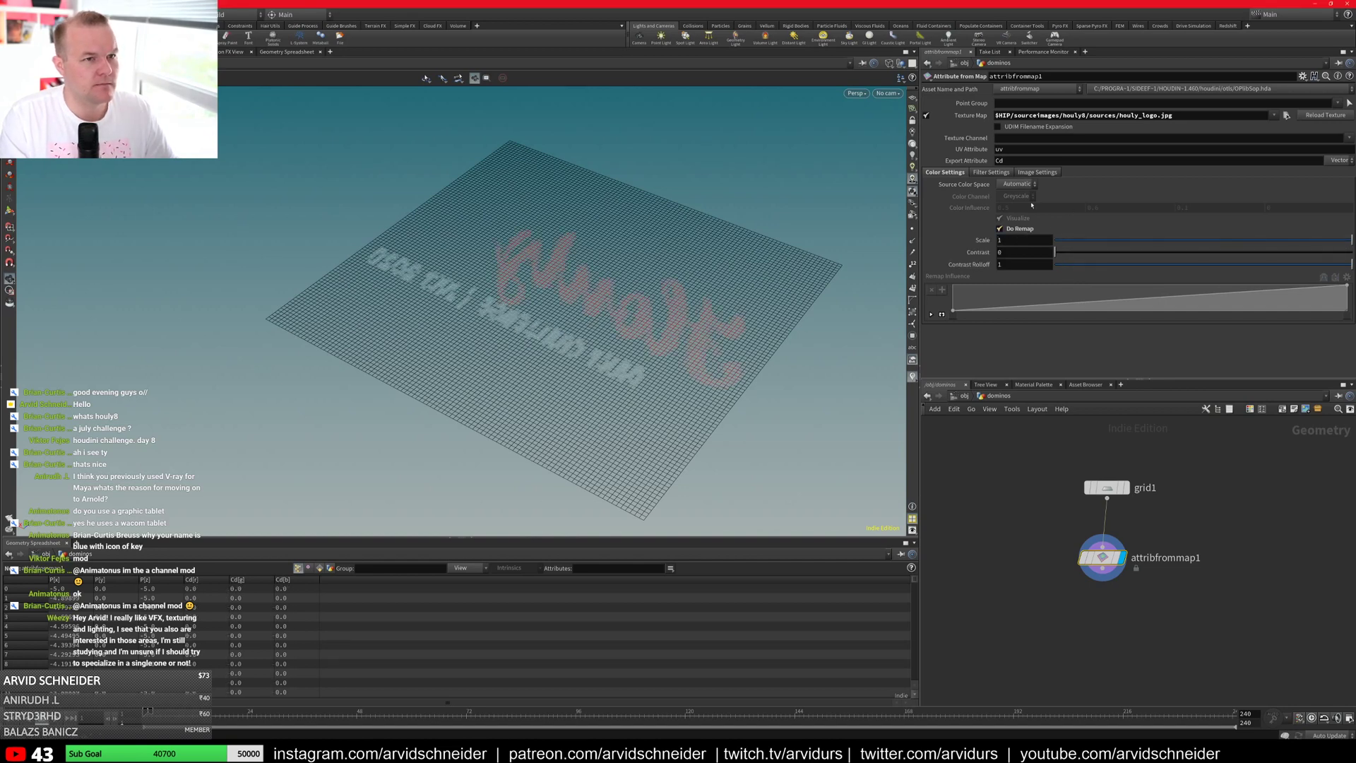
Step: Enable Invert U in the Attribute from Map node's image settings so the logo is no longer mirrored
left_click(1035, 172)
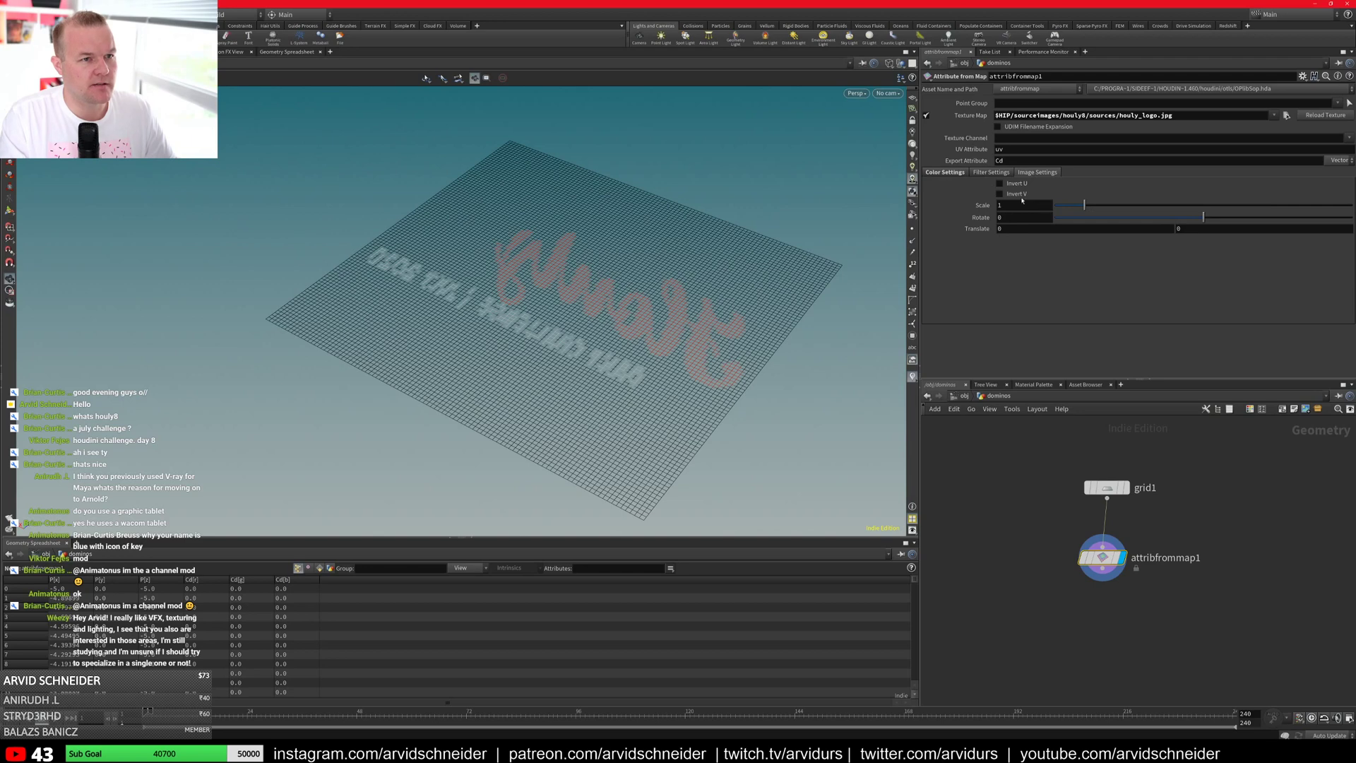
left_click(1000, 183)
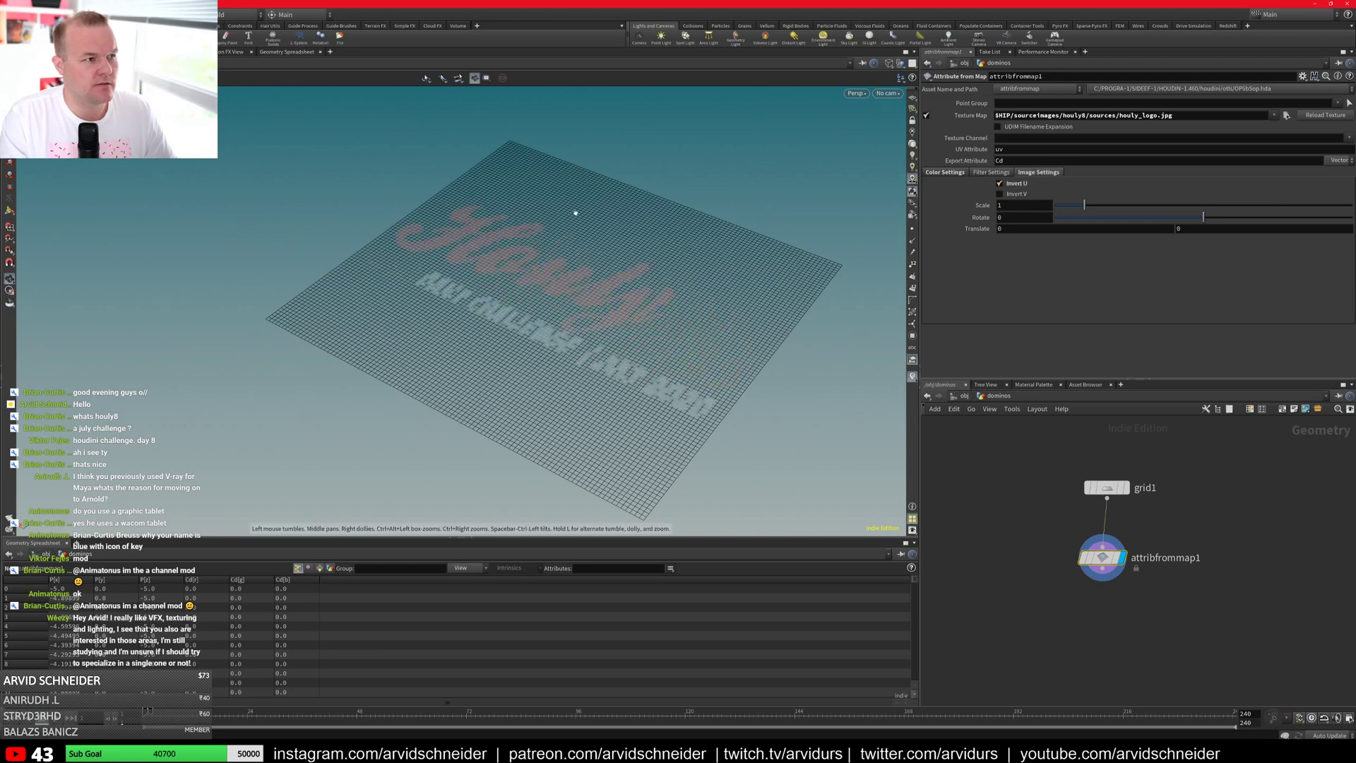
mouse_move(576, 213)
left_mouse_down()
mouse_move(723, 272)
mouse_move(678, 221)
mouse_move(711, 239)
mouse_move(636, 279)
mouse_move(624, 268)
left_mouse_up()
key("w")
key("w")
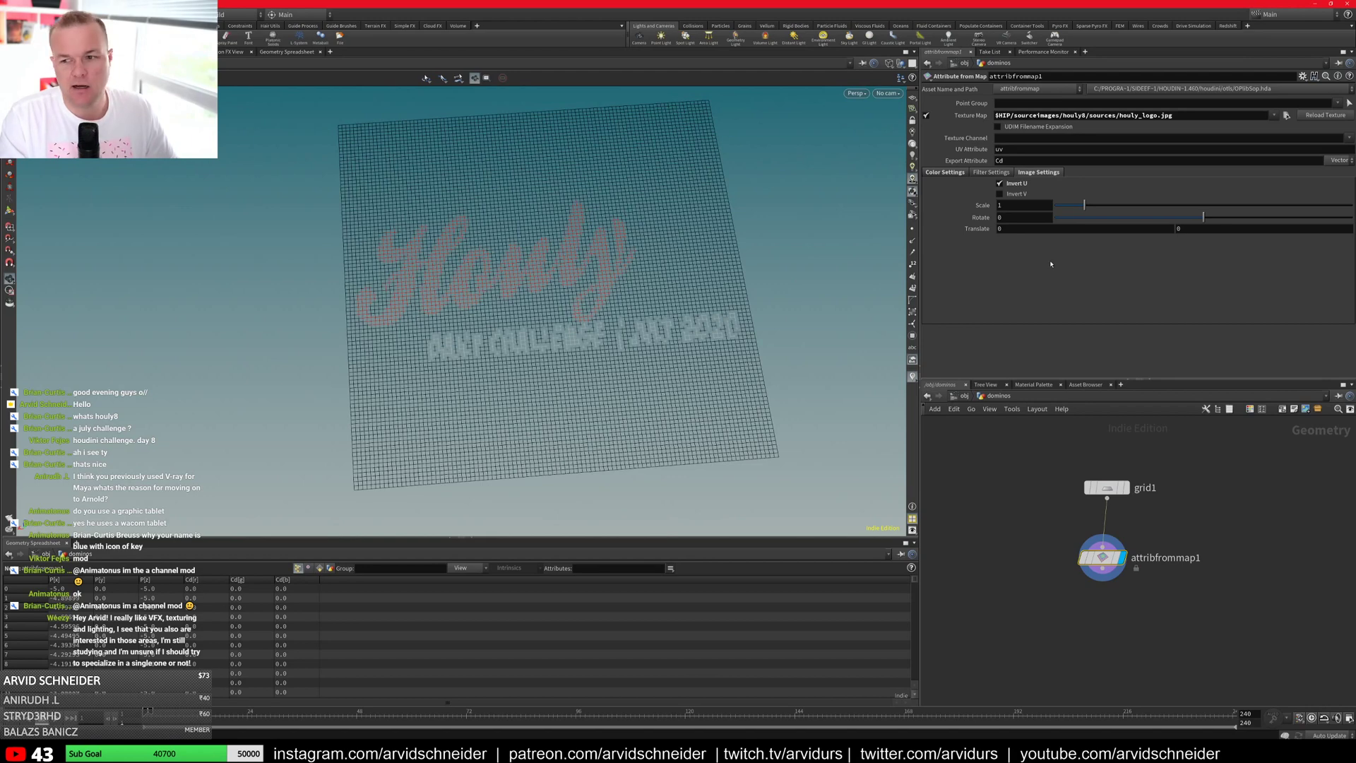
Step: Increase the grid's rows and columns to 200
left_click(1106, 487)
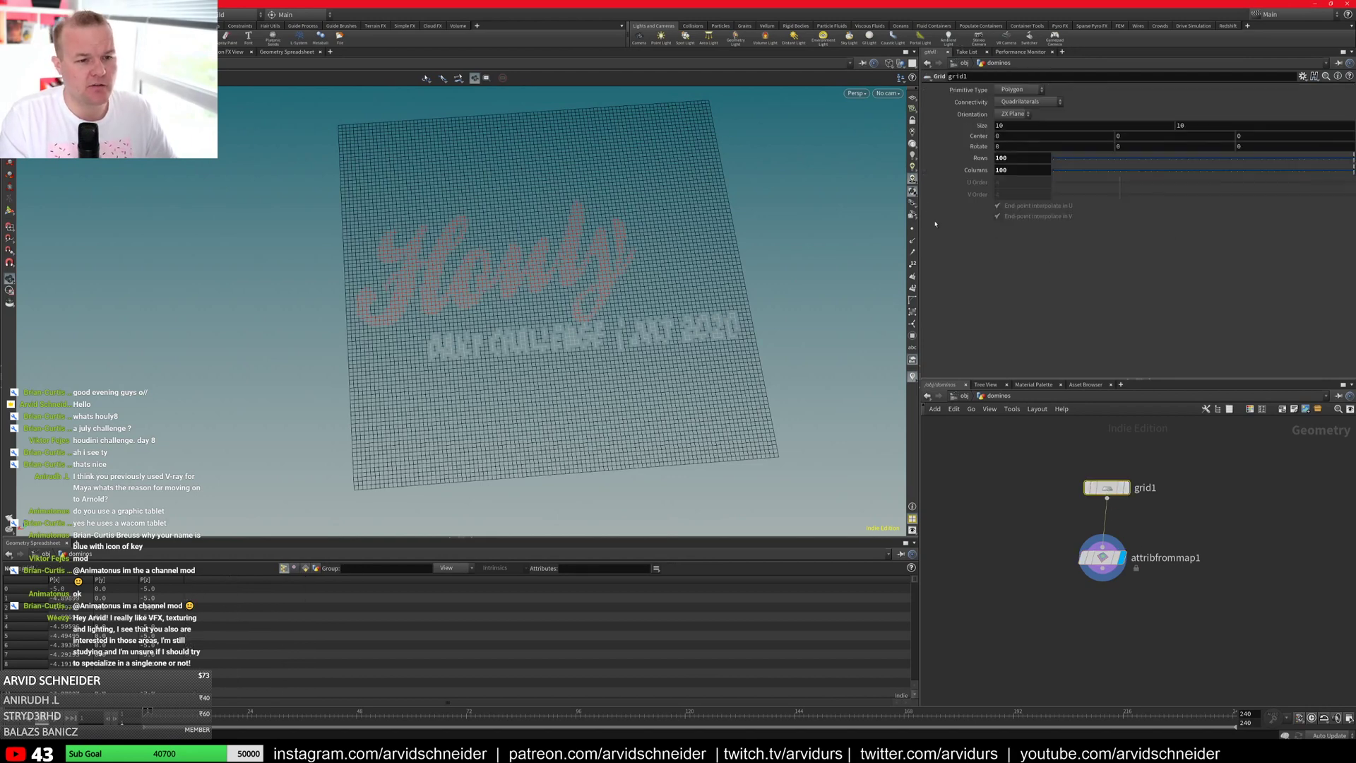
left_click(998, 158)
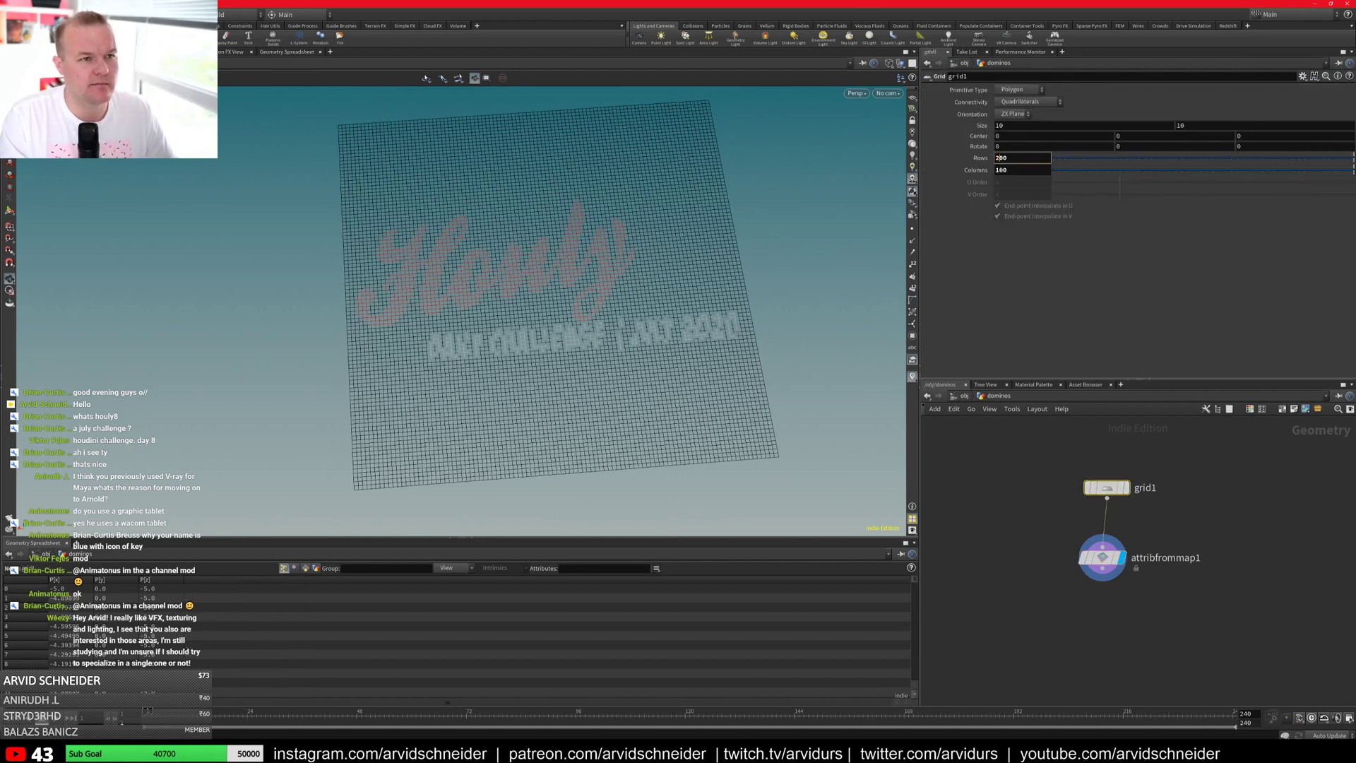
key("Return")
left_click(998, 171)
key("BackSpace")
type("2")
key("Return")
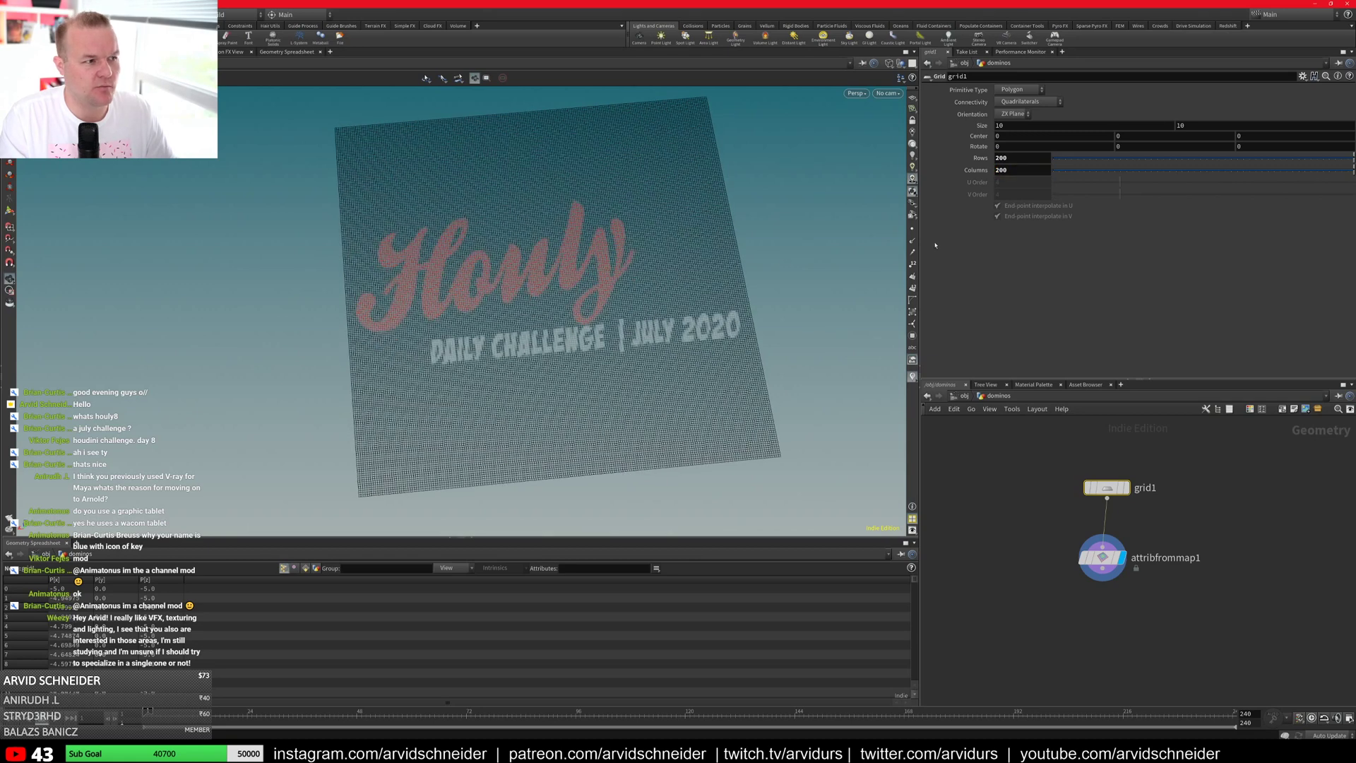
Step: Switch the viewport back to shaded display and inspect the logo colors on the grid up close
left_click_drag(625, 310, 728, 265)
key("shift+w")
right_click_drag(497, 294, 696, 353)
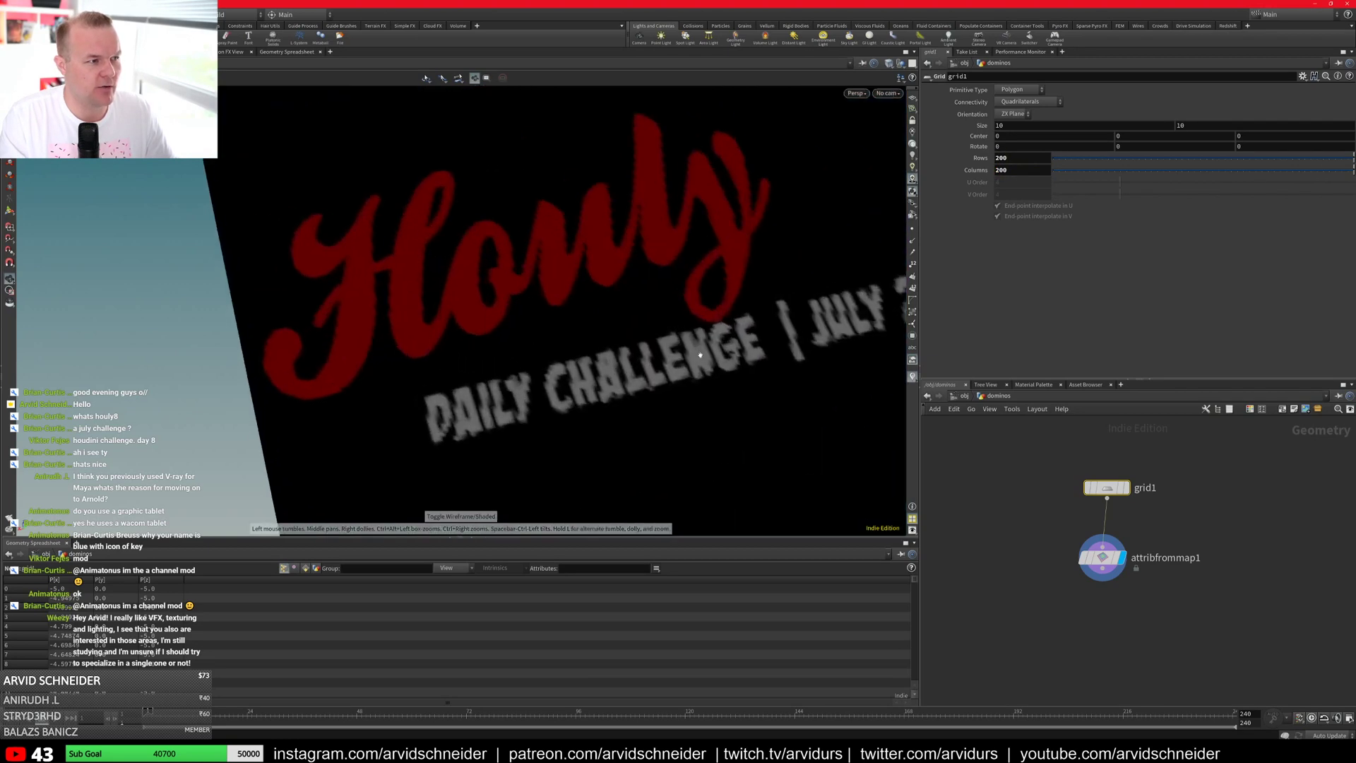
mouse_move(696, 354)
left_mouse_down()
mouse_move(611, 455)
mouse_move(530, 302)
left_mouse_up()
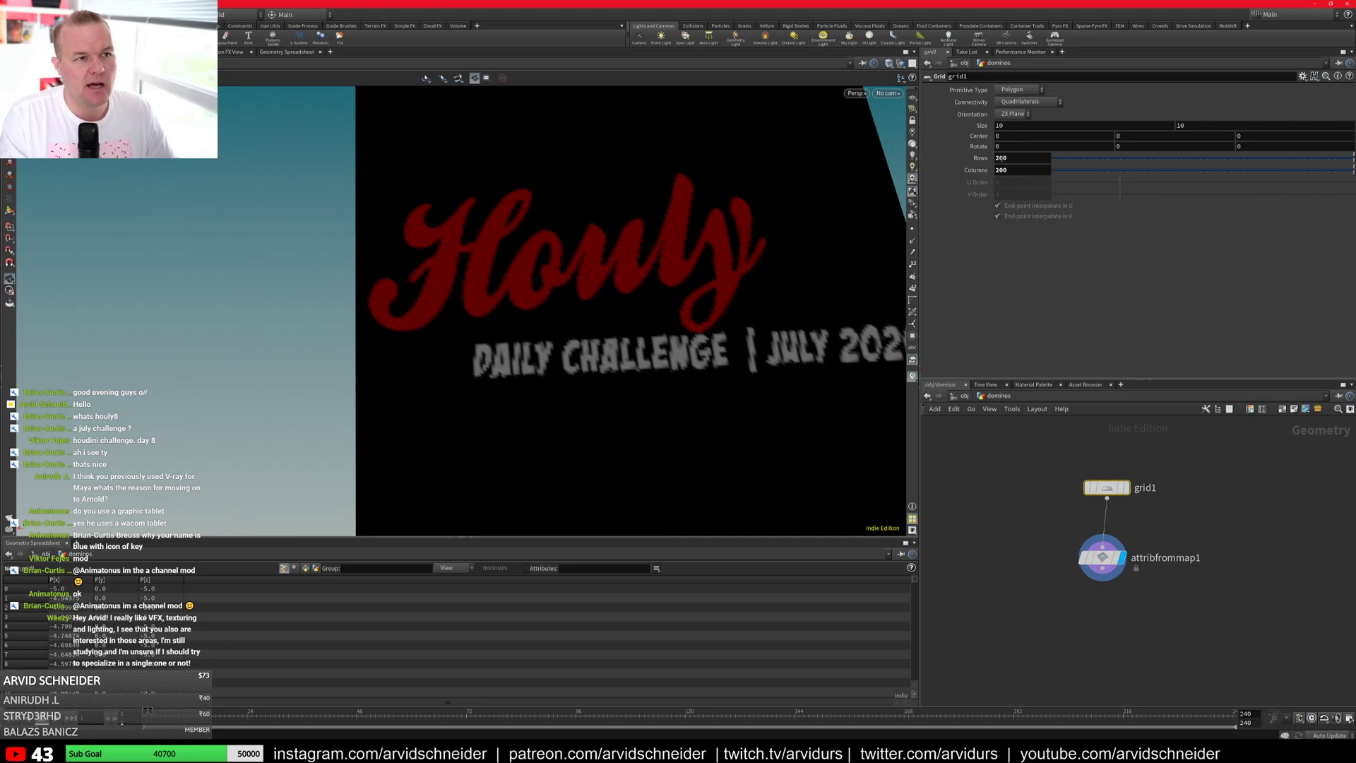
Step: Reduce the grid's rows and columns to 50 each
left_click_drag(1007, 158, 988, 159)
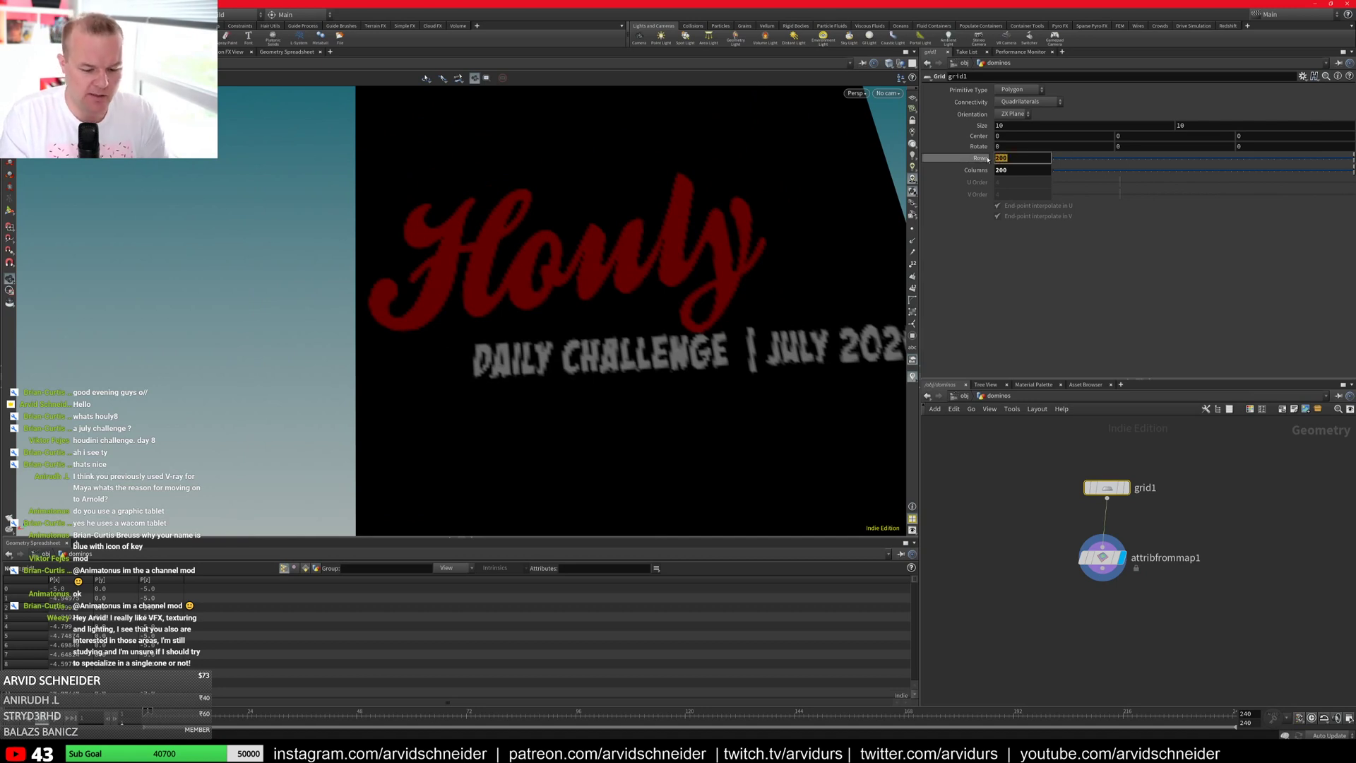
type("50")
key("Tab")
type("50")
key("Return")
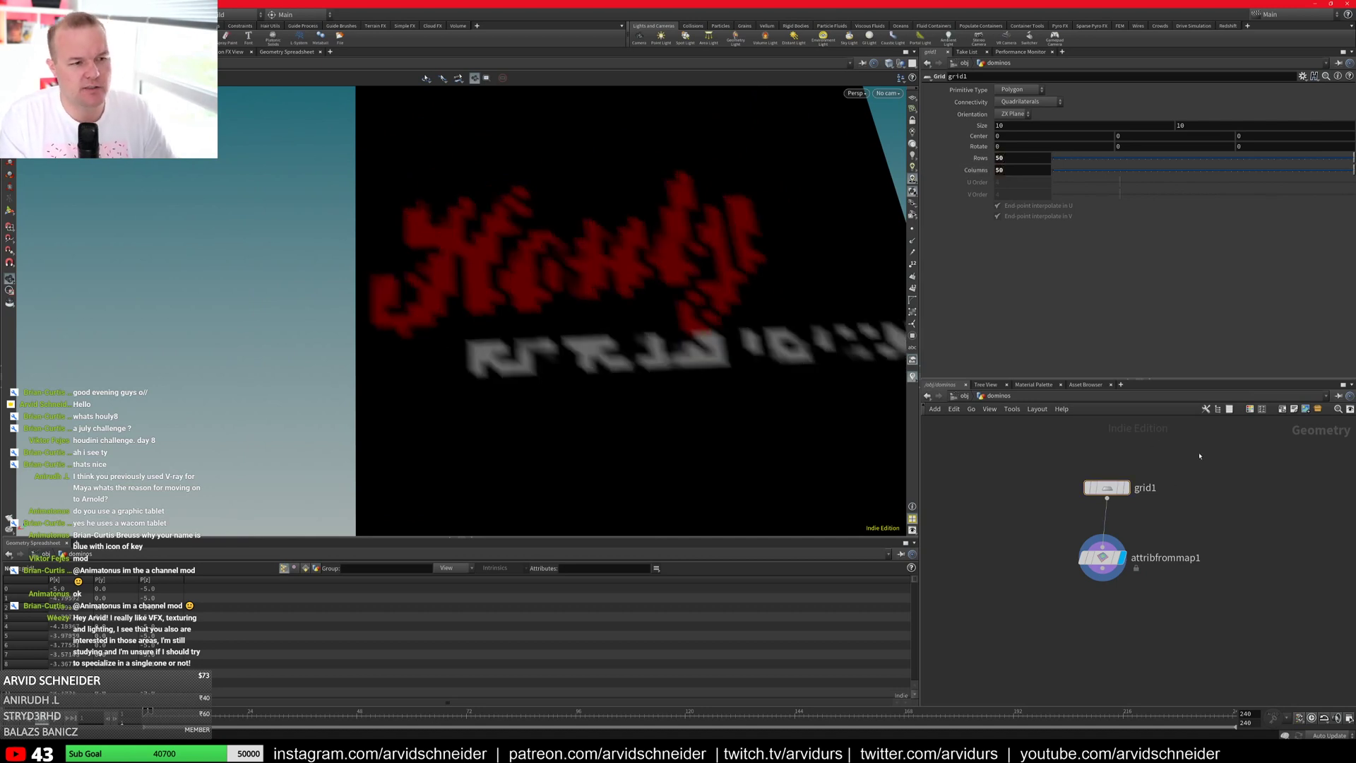
Step: Set the second size value of the grid to 5, making it a wide rectangle
left_click(1109, 489)
left_click_drag(537, 261, 565, 272)
right_click_drag(565, 272, 579, 270)
left_click_drag(579, 269, 586, 318)
mouse_move(1051, 125)
middle_mouse_down()
mouse_move(1068, 126)
mouse_move(1053, 127)
middle_mouse_up()
middle_click_drag(1227, 123, 1234, 125)
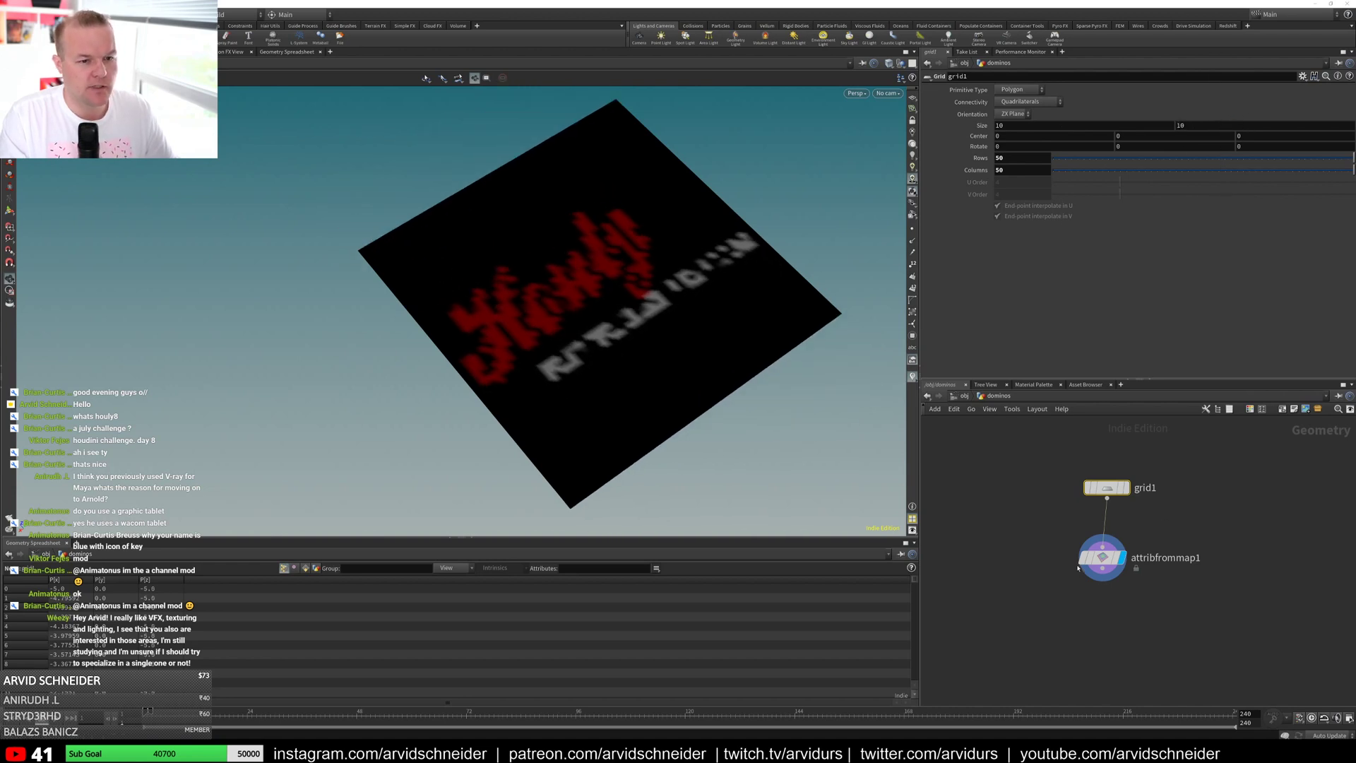
left_click(1181, 125)
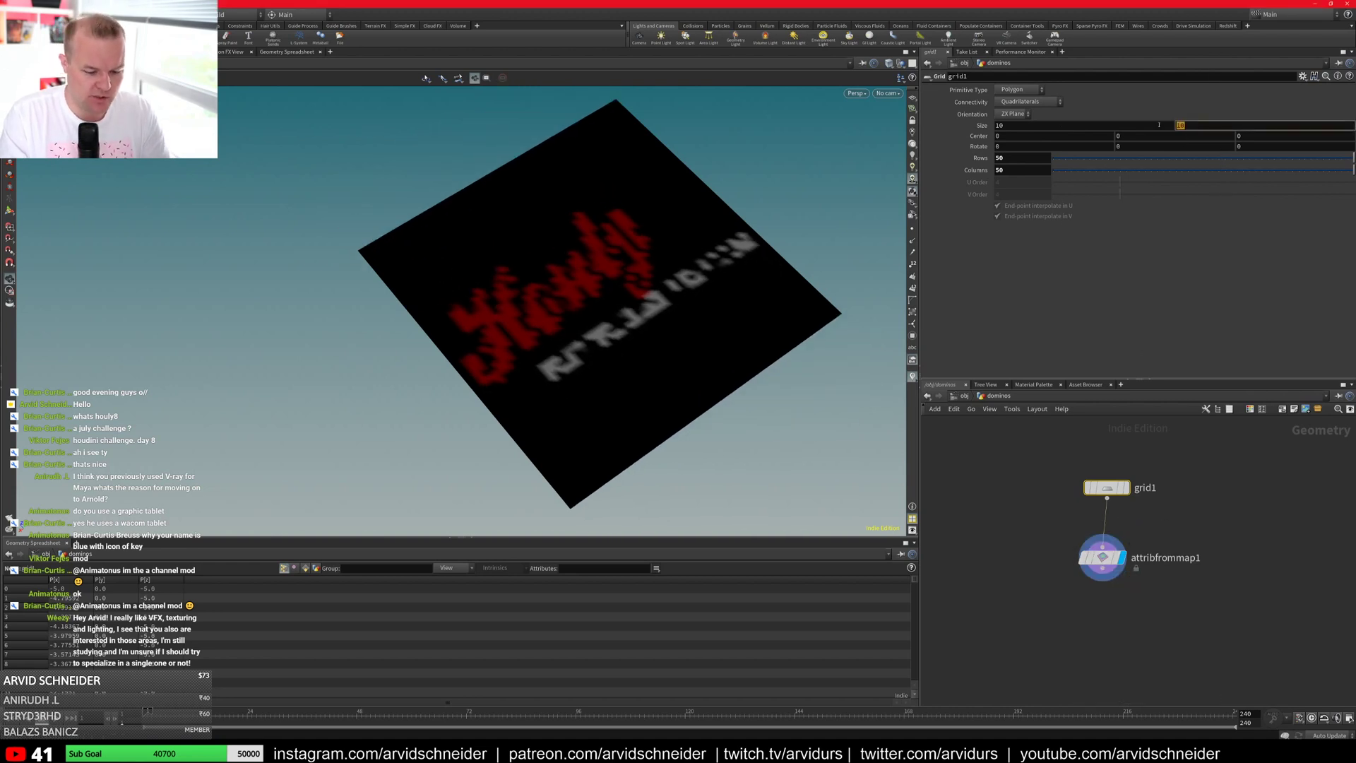
type("5")
key("Return")
left_click(1103, 557)
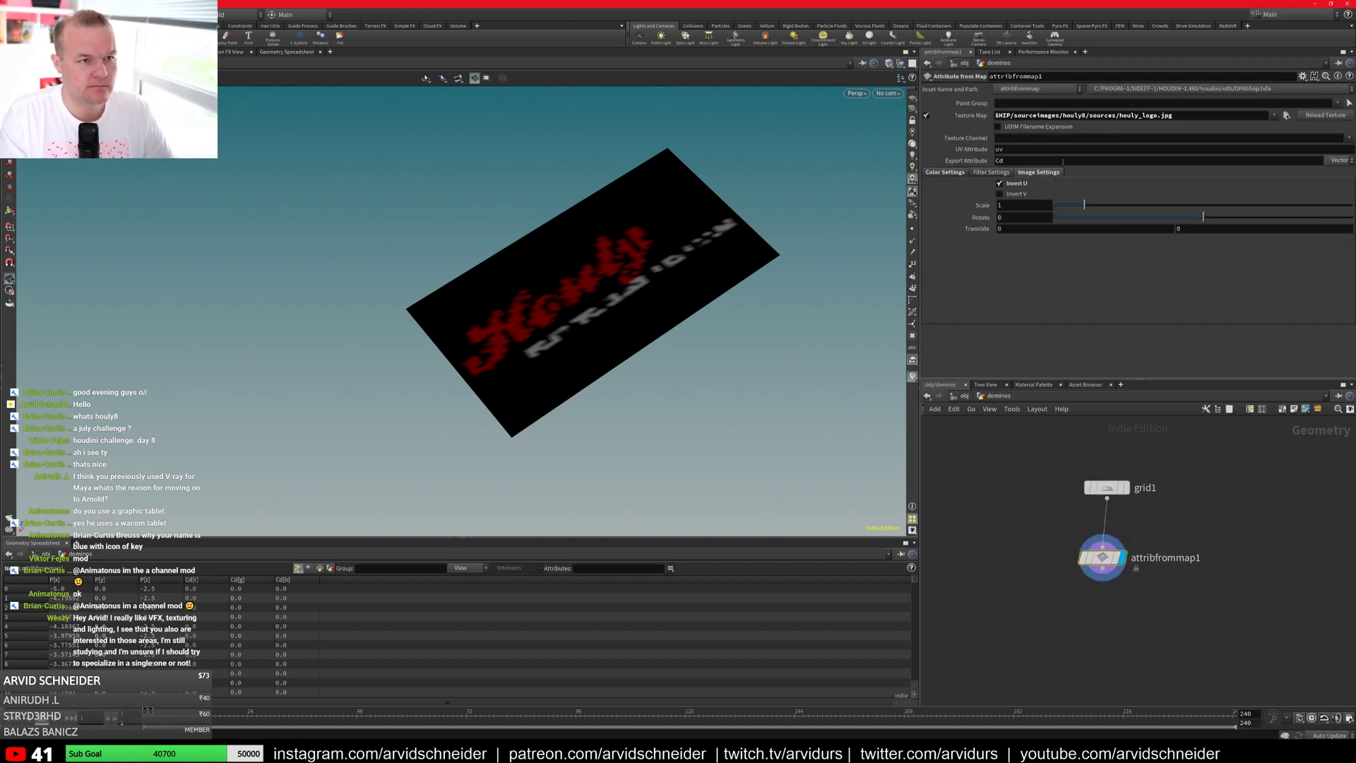
left_click_drag(1084, 205, 1100, 207)
key("ctrl+z")
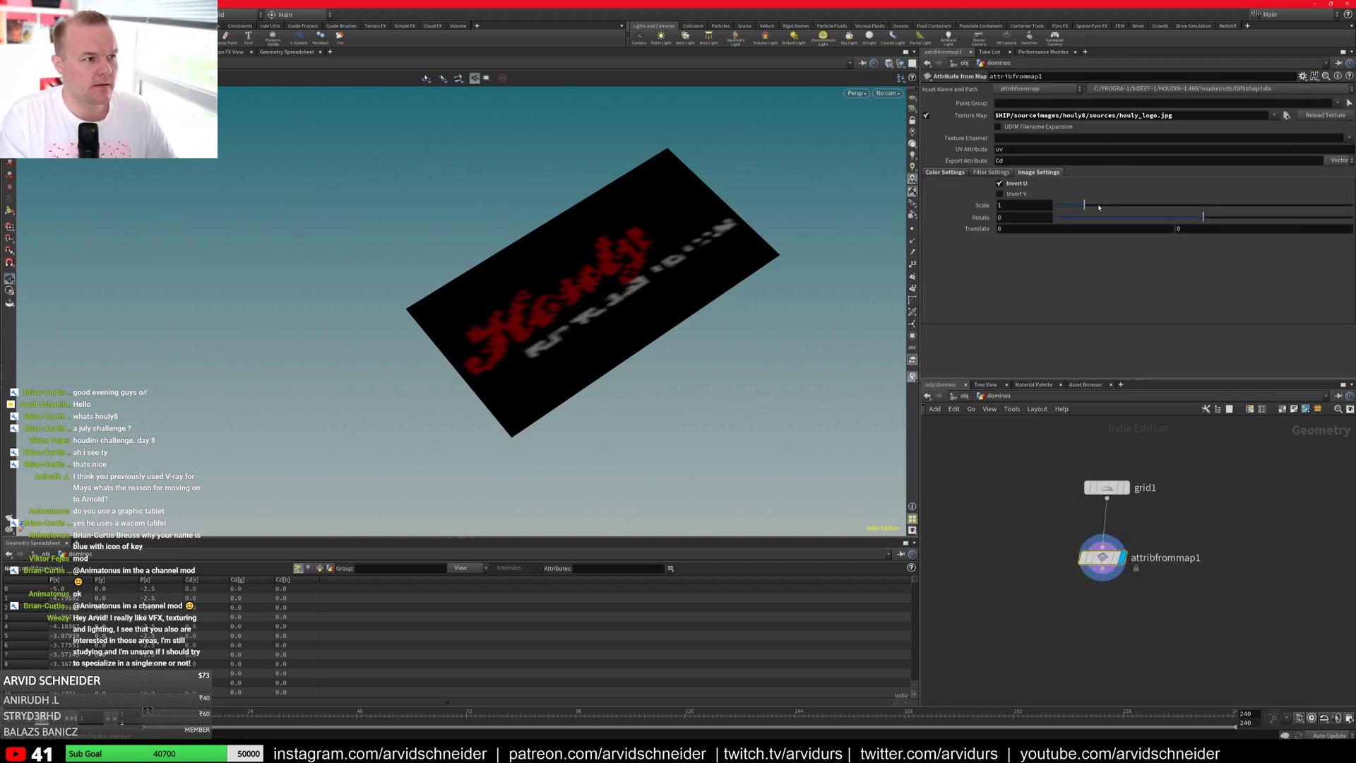
middle_click_drag(1185, 230, 1184, 232)
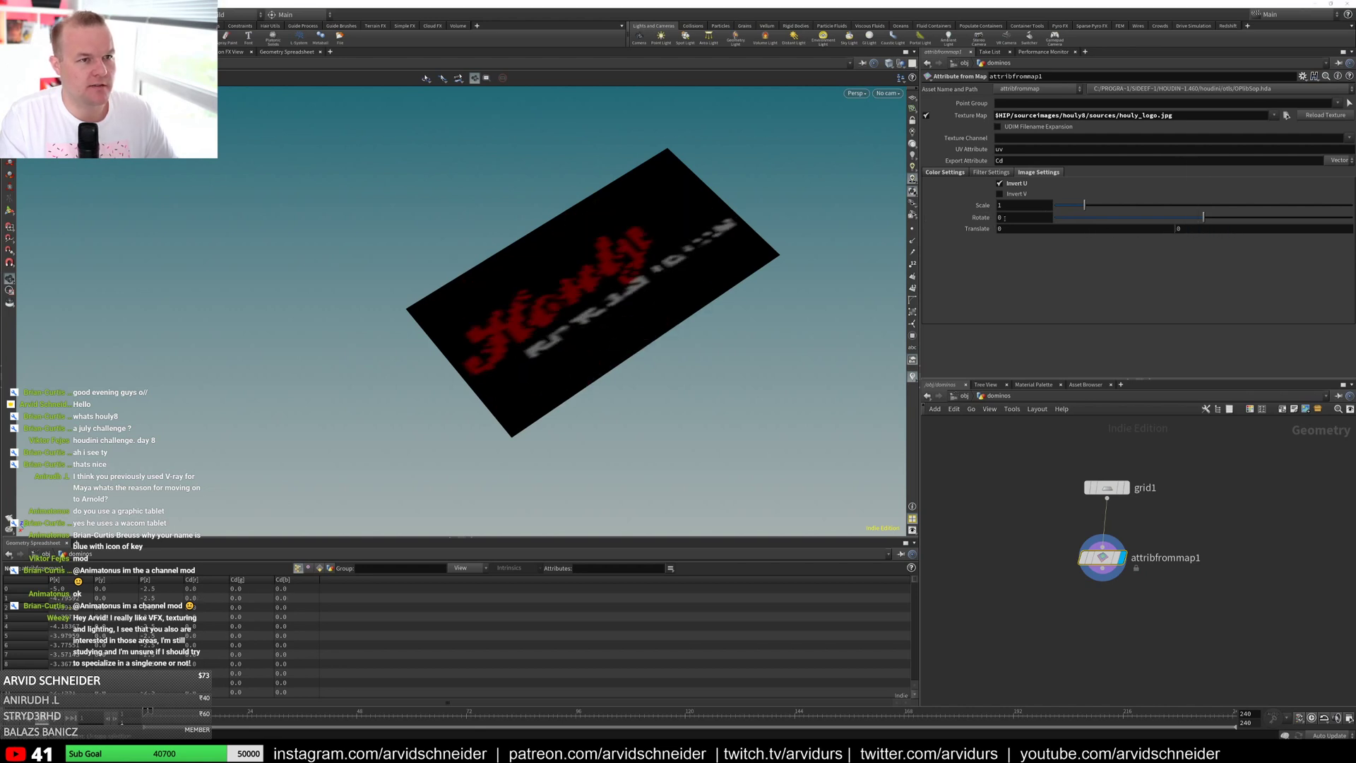
Step: Check the Attribute from Map node's filter options and turn off Do Remap in its color settings
left_click(983, 173)
left_click(1027, 183)
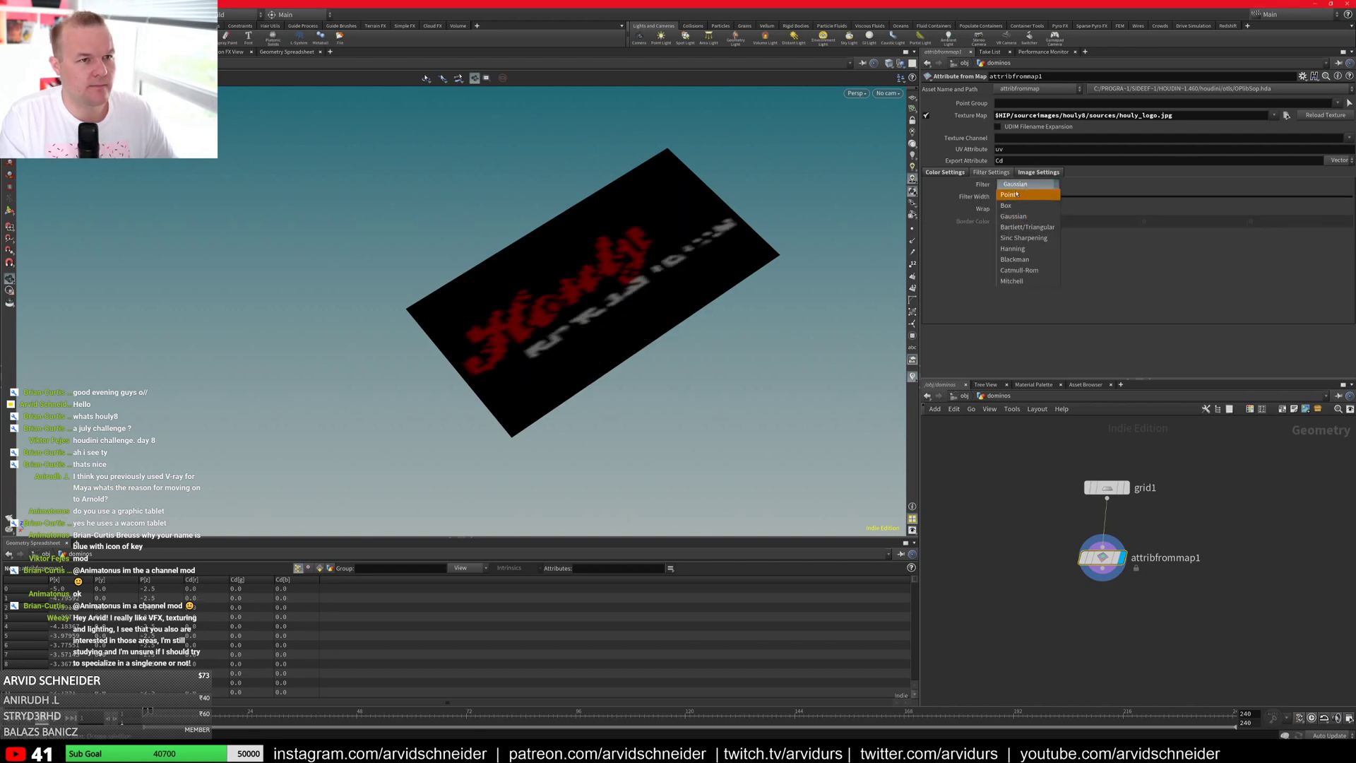
left_click(958, 209)
left_click(947, 172)
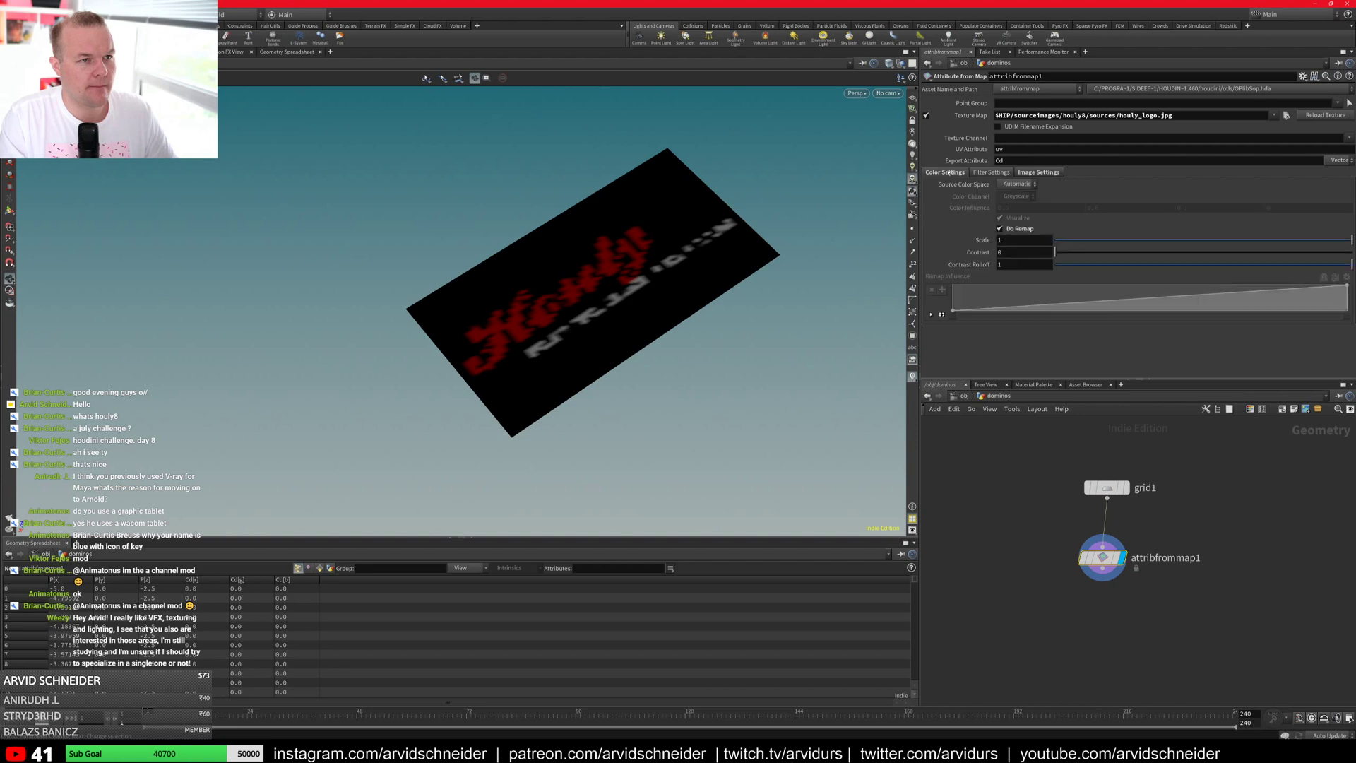
left_click(1021, 229)
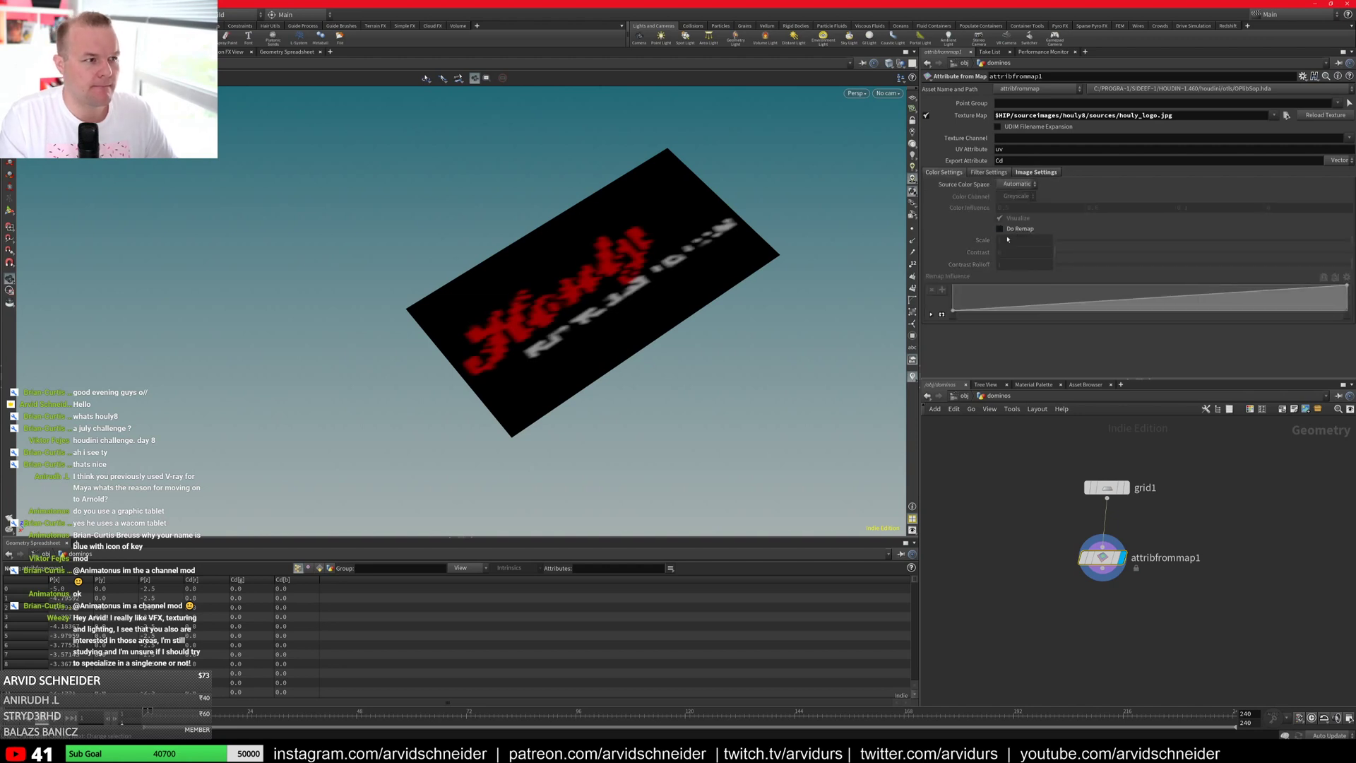
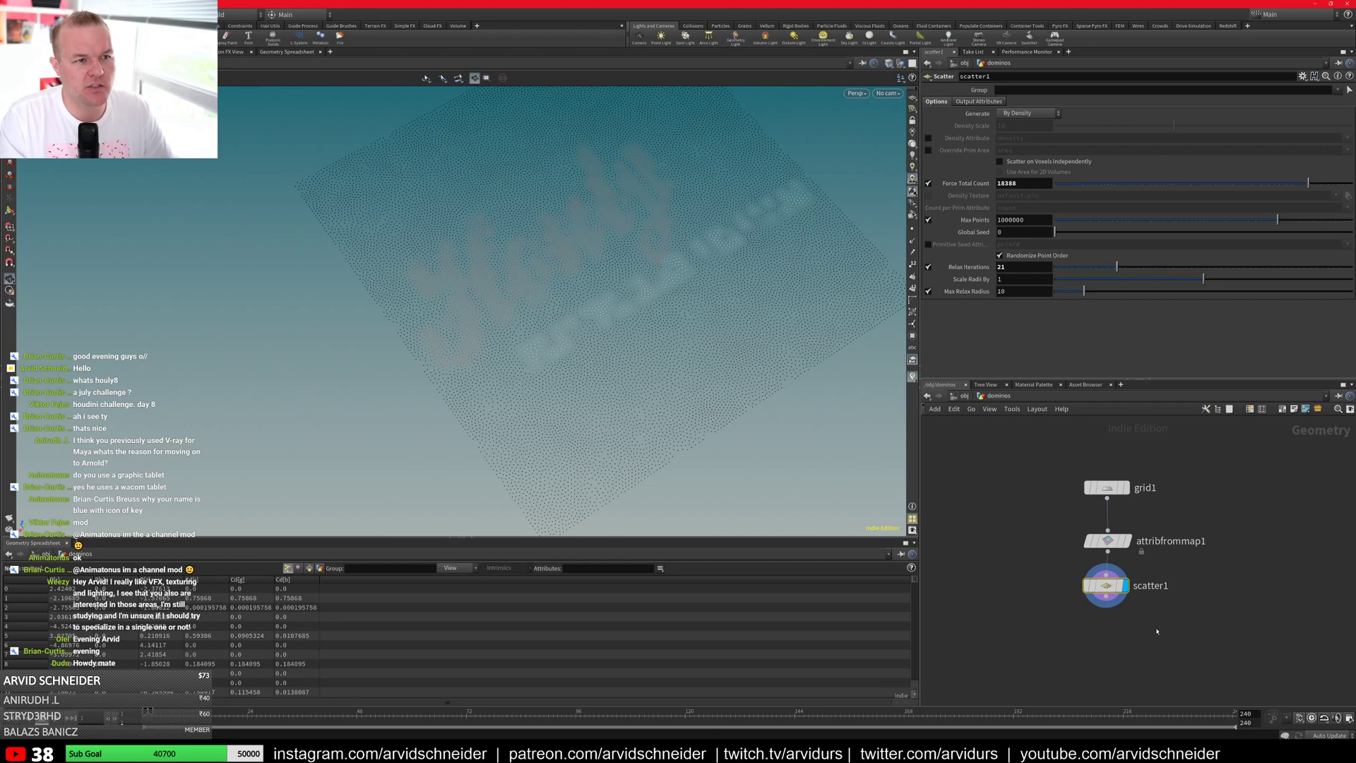
Step: Branch an Add node off the Attribute from Map node beside the Scatter node, deleting geometry but keeping the points
left_click_drag(1105, 587, 1004, 579)
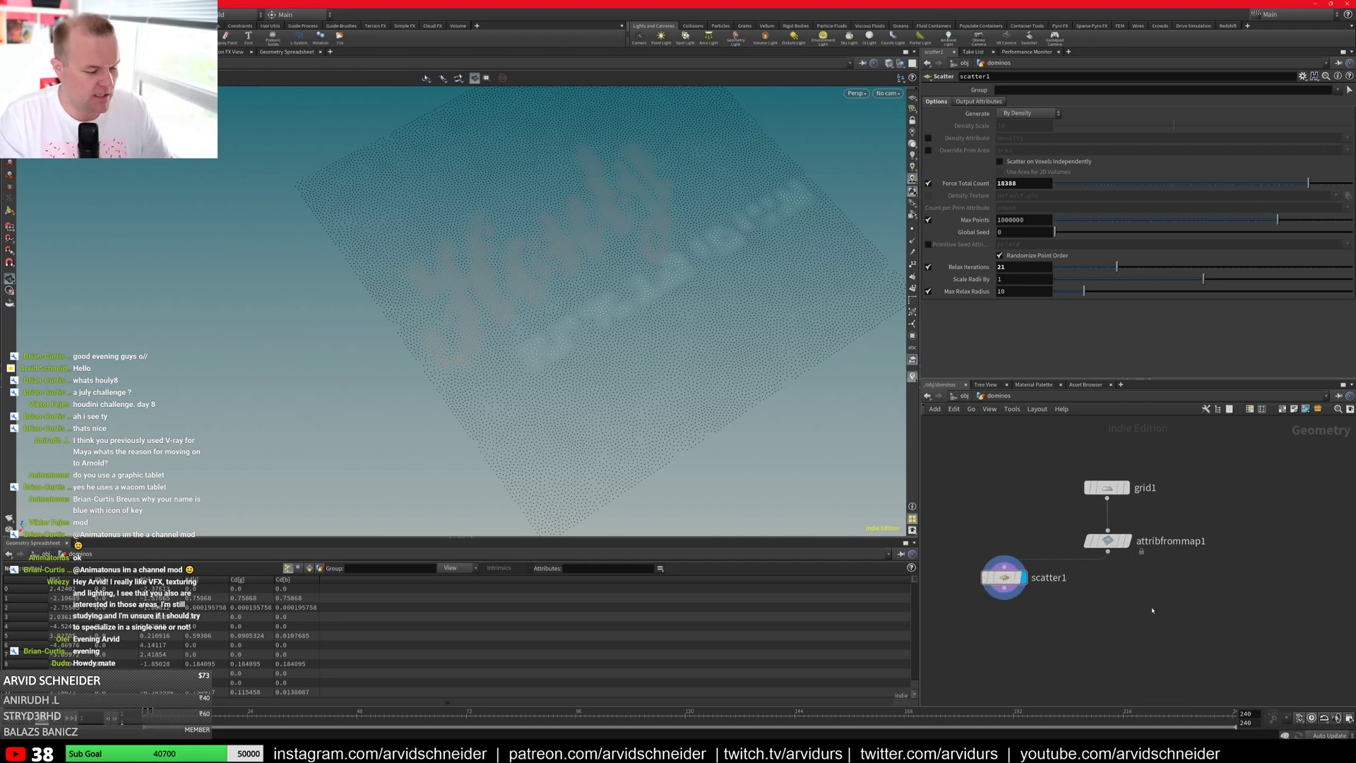
key("Tab")
type("add")
key("Return")
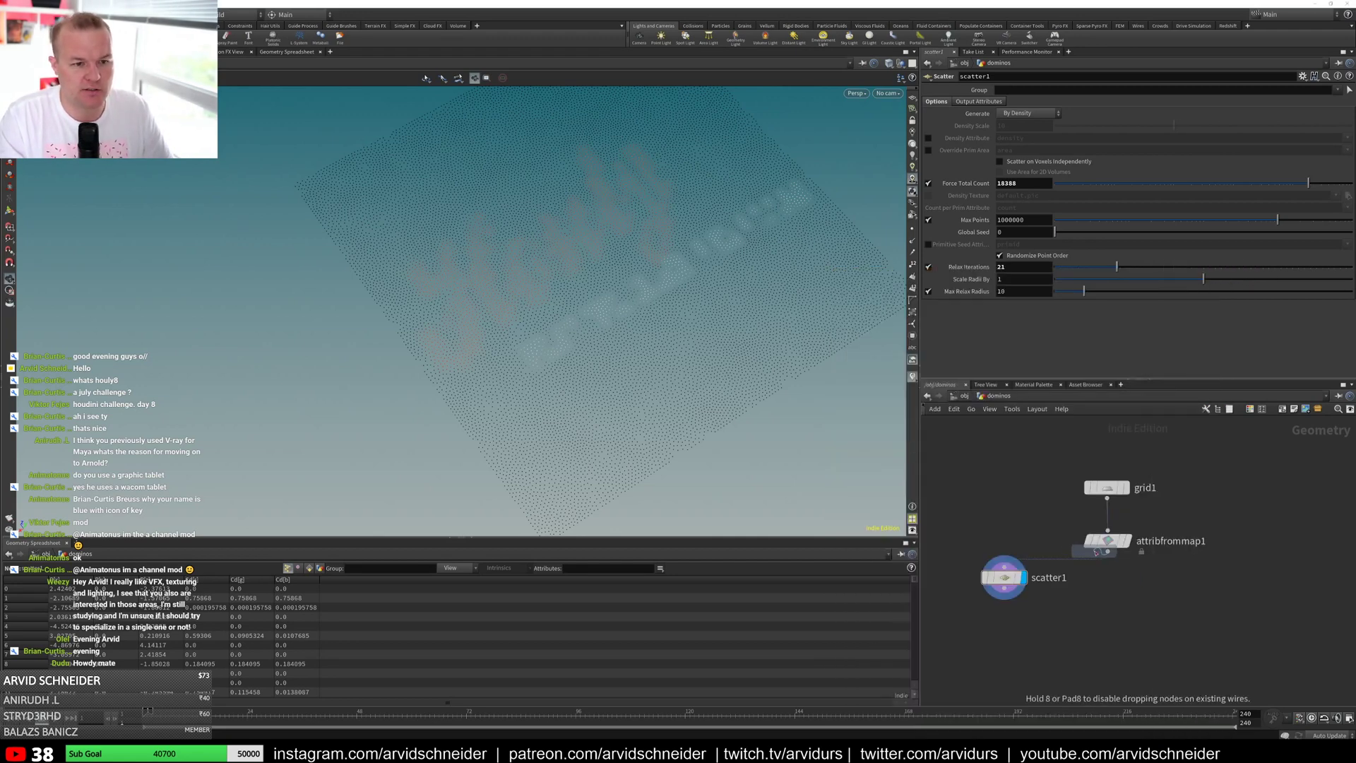
left_click(1176, 585)
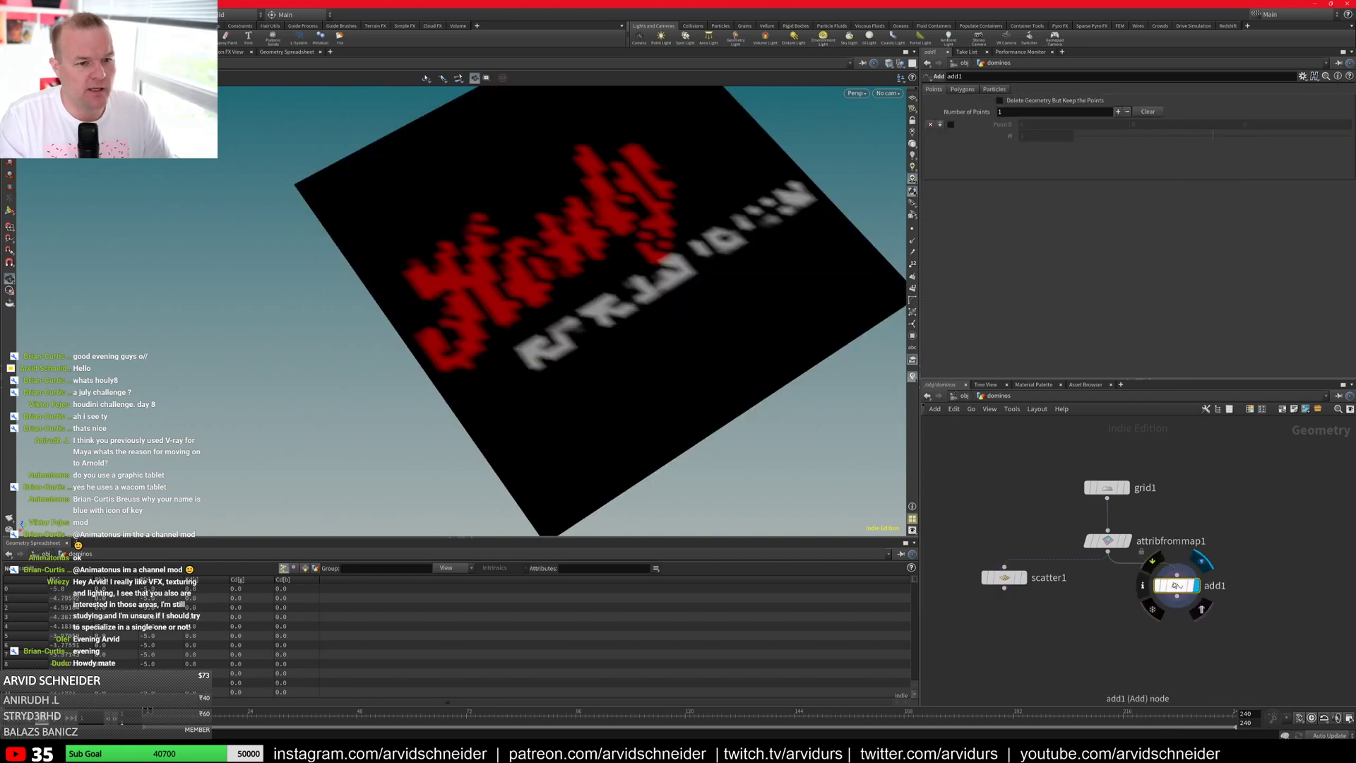
left_click(1021, 101)
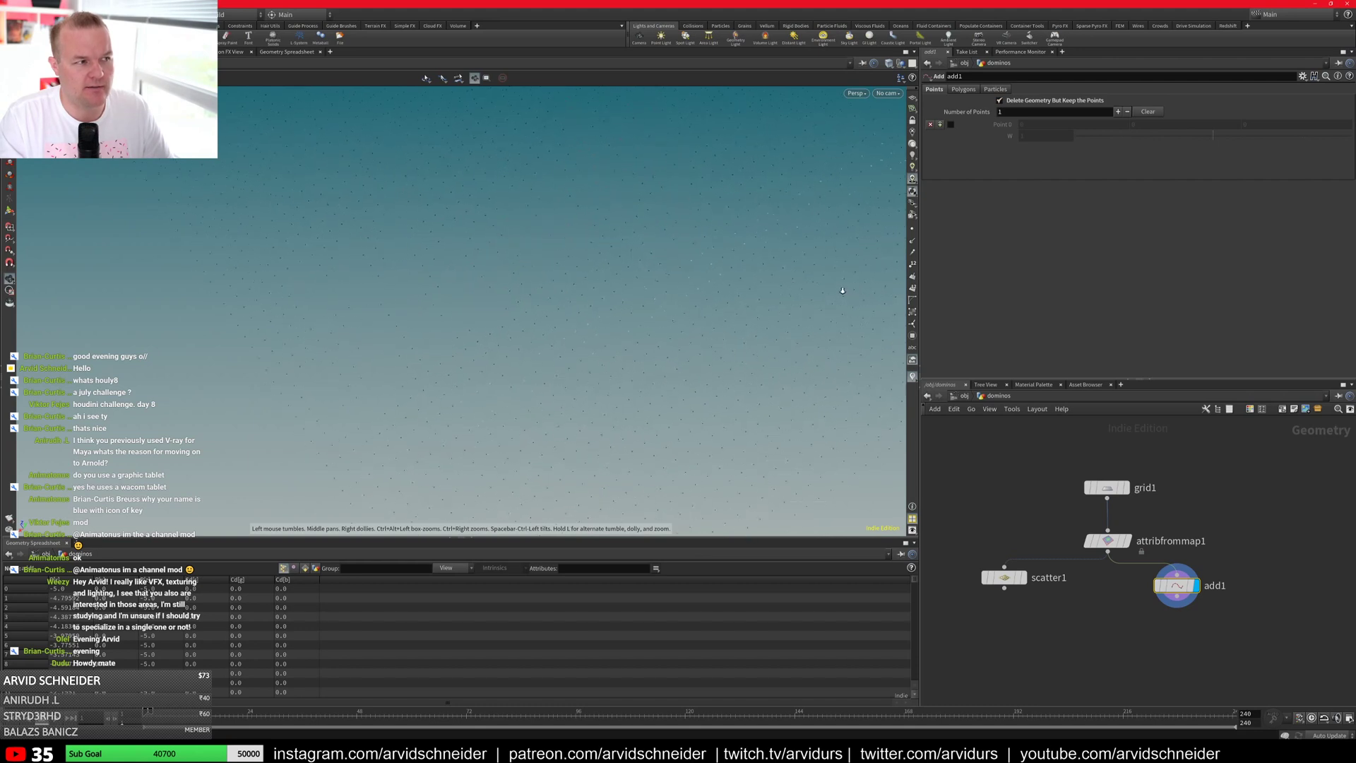
Step: Set the viewport background's color scheme to Grey in the display options, after trying Dark
left_click_drag(695, 338, 633, 277)
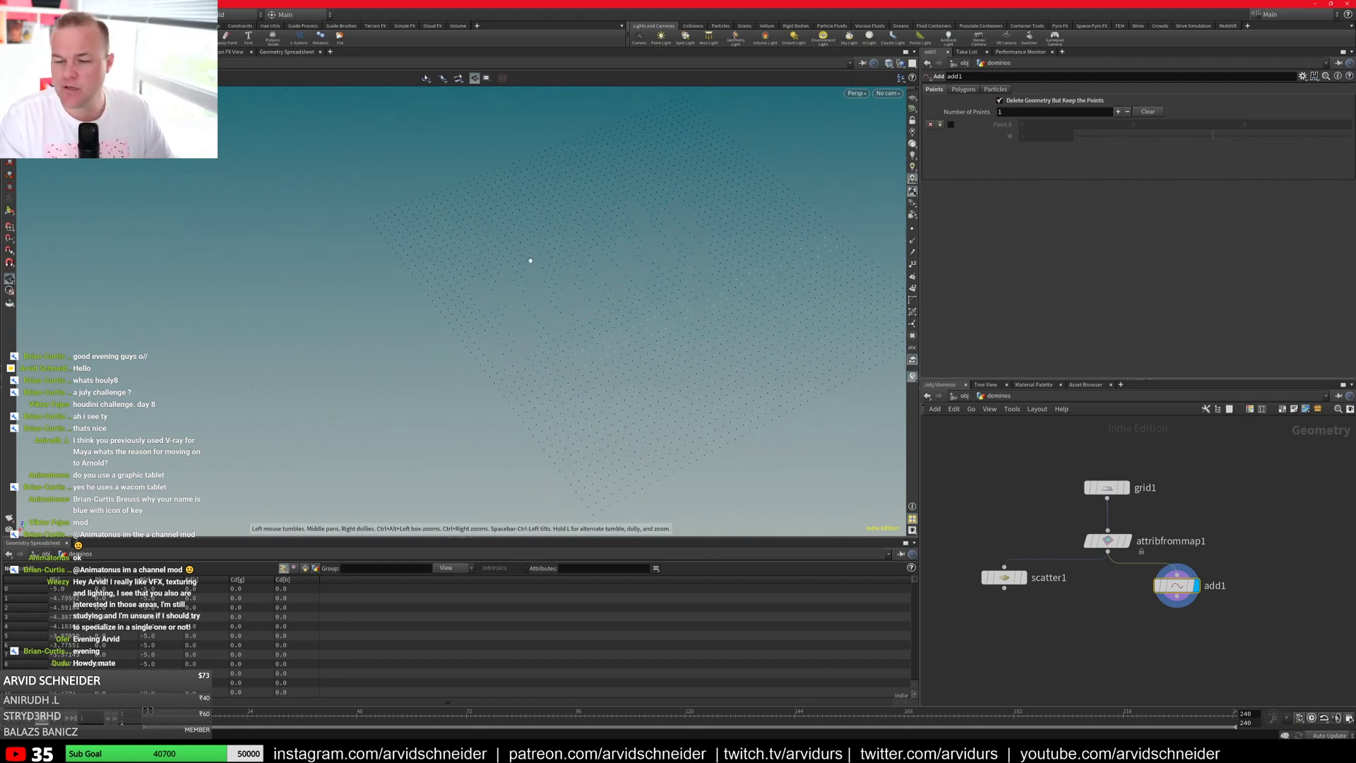
key("d")
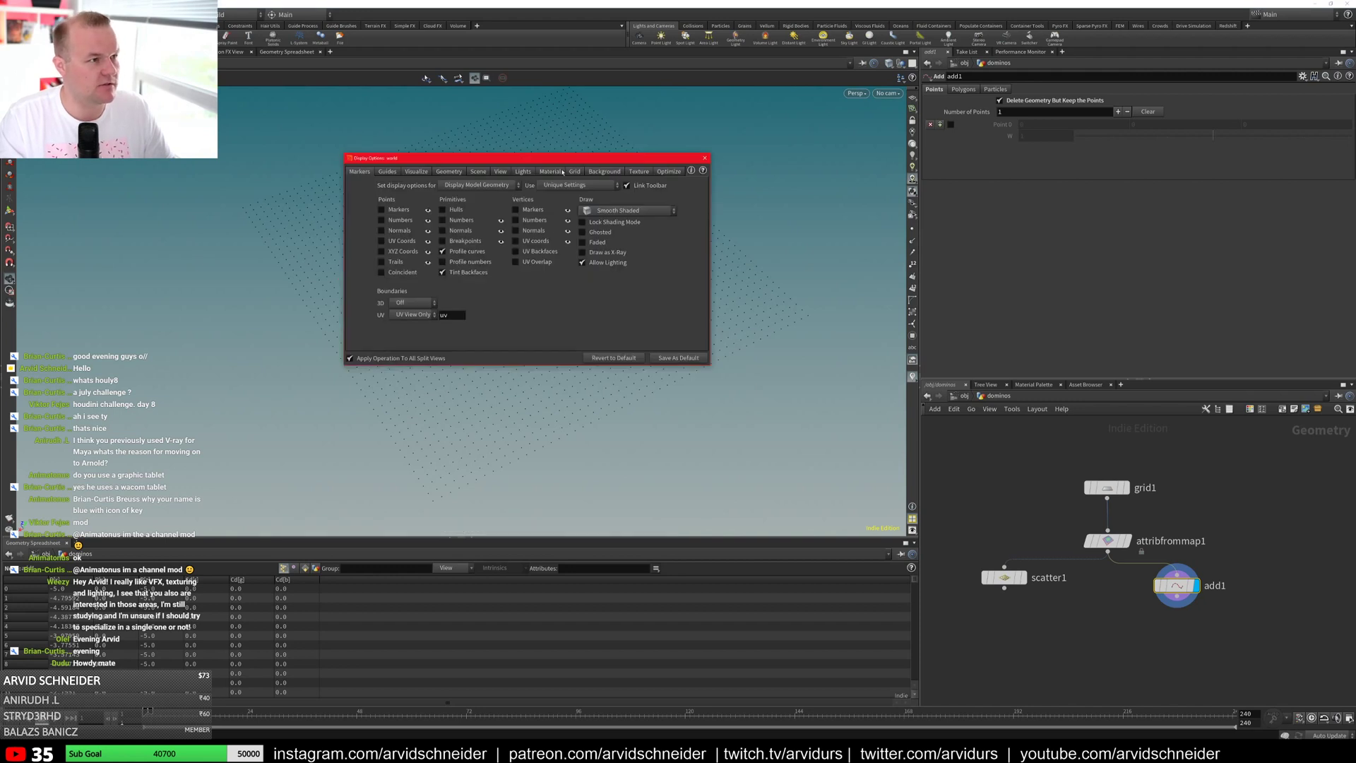
left_click(605, 171)
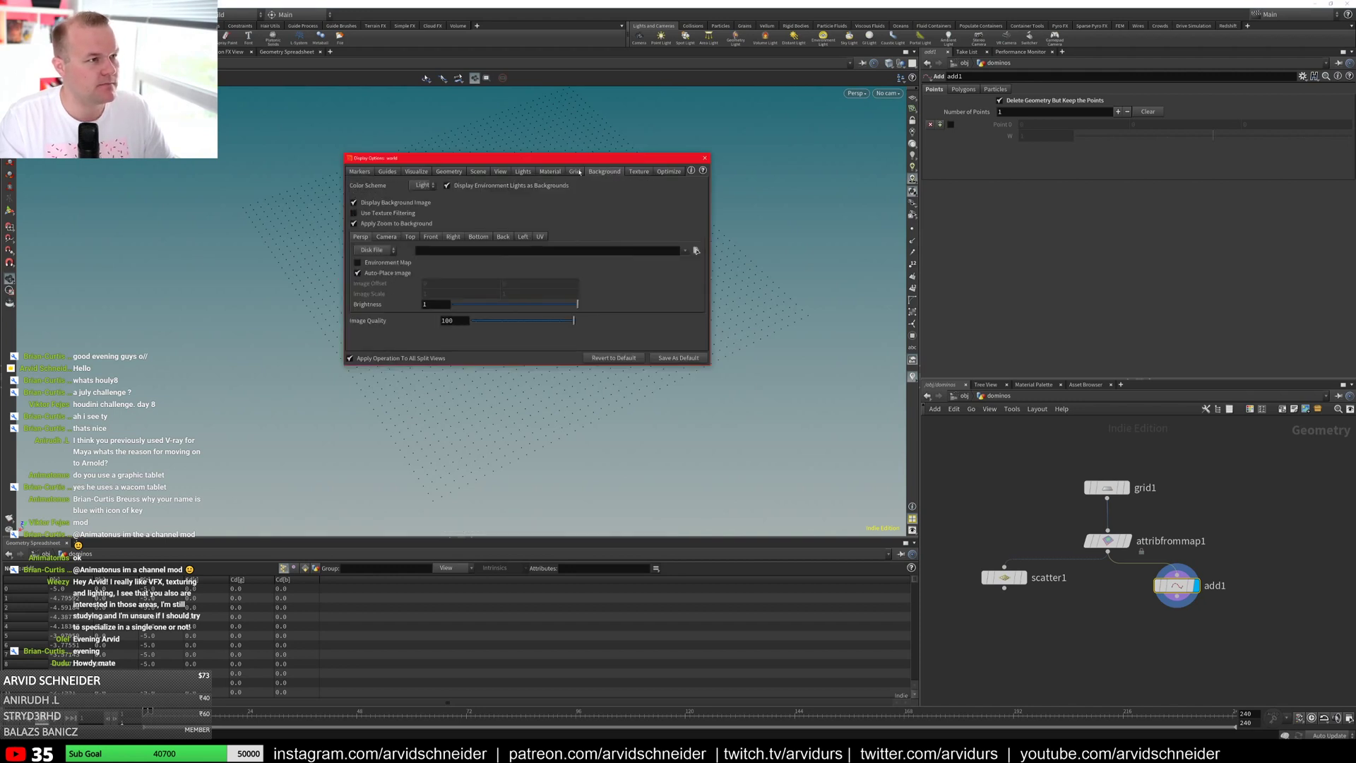
left_click(423, 185)
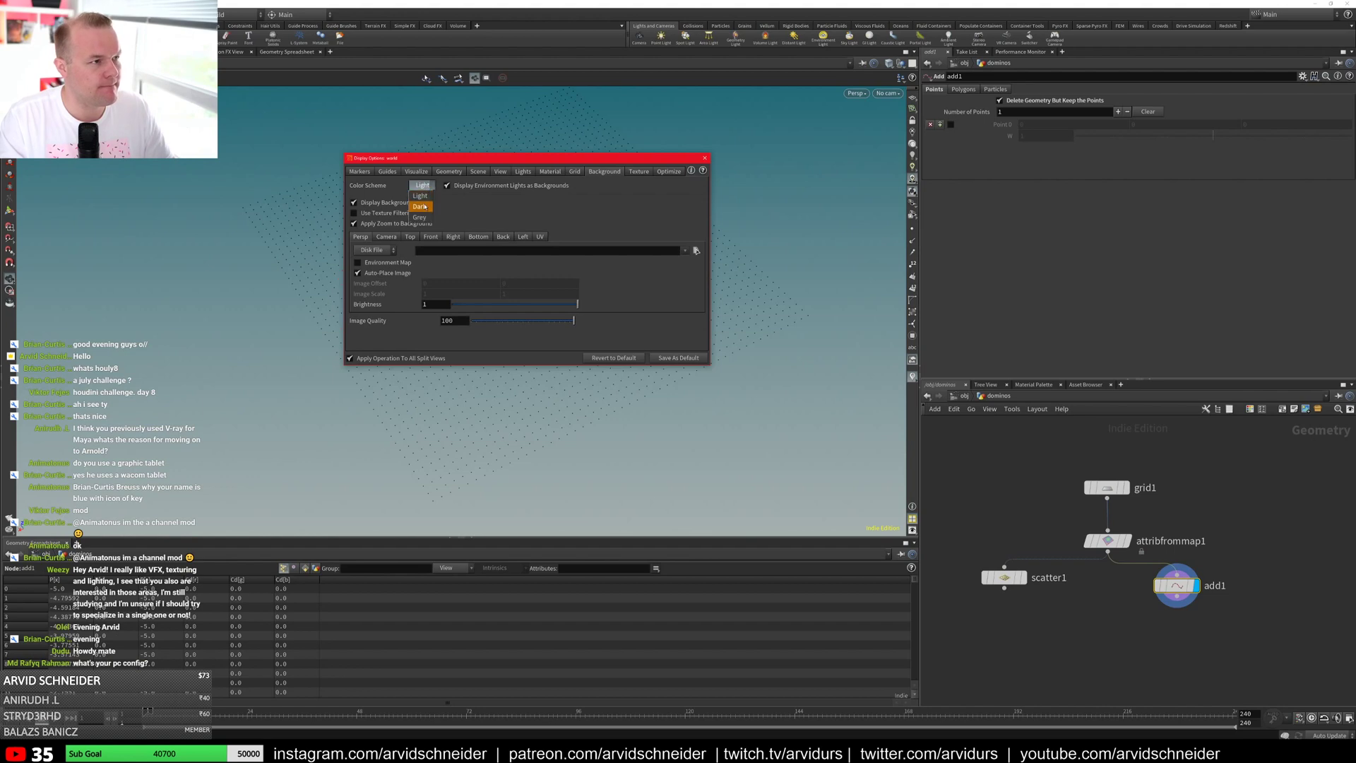
left_click(423, 199)
left_click_drag(494, 158, 846, 188)
left_click_drag(903, 251, 630, 246)
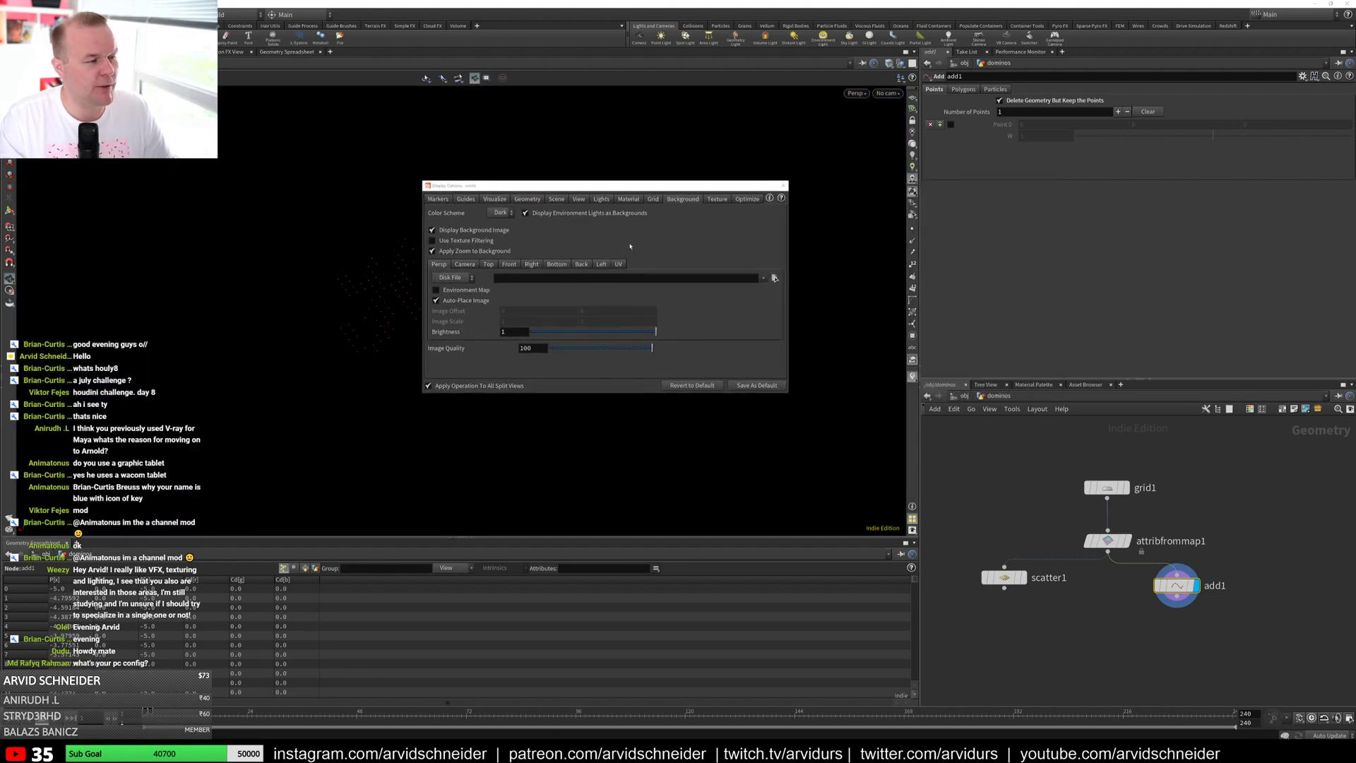
left_click(500, 213)
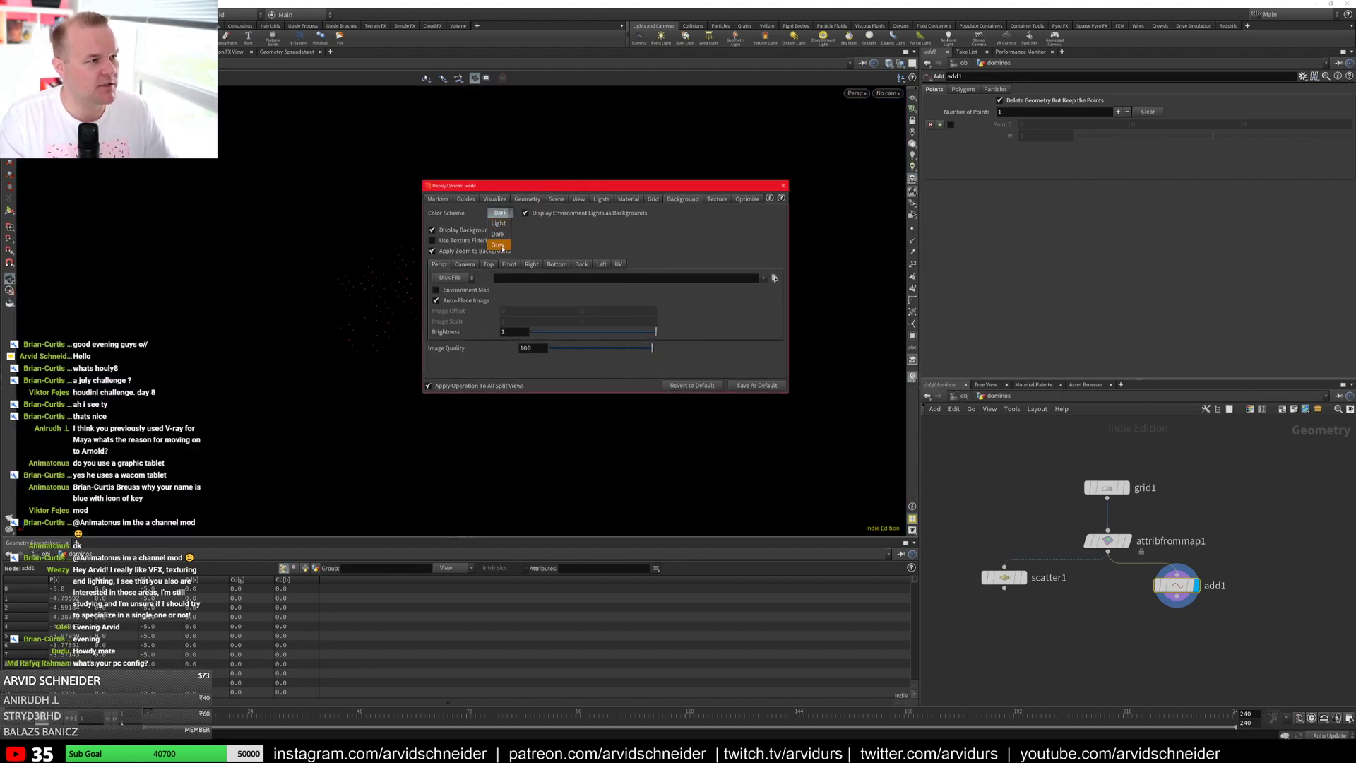
left_click(502, 247)
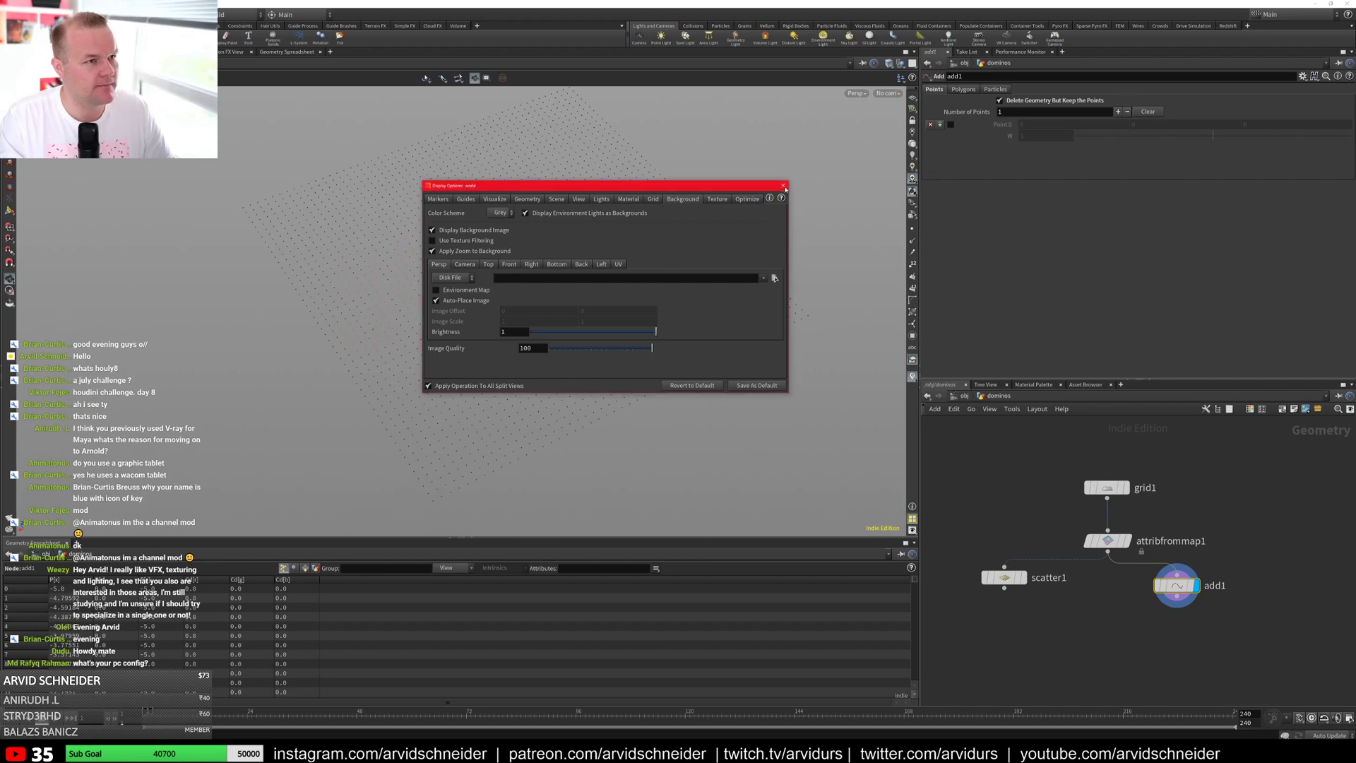
key("d")
left_click_drag(674, 164, 578, 187)
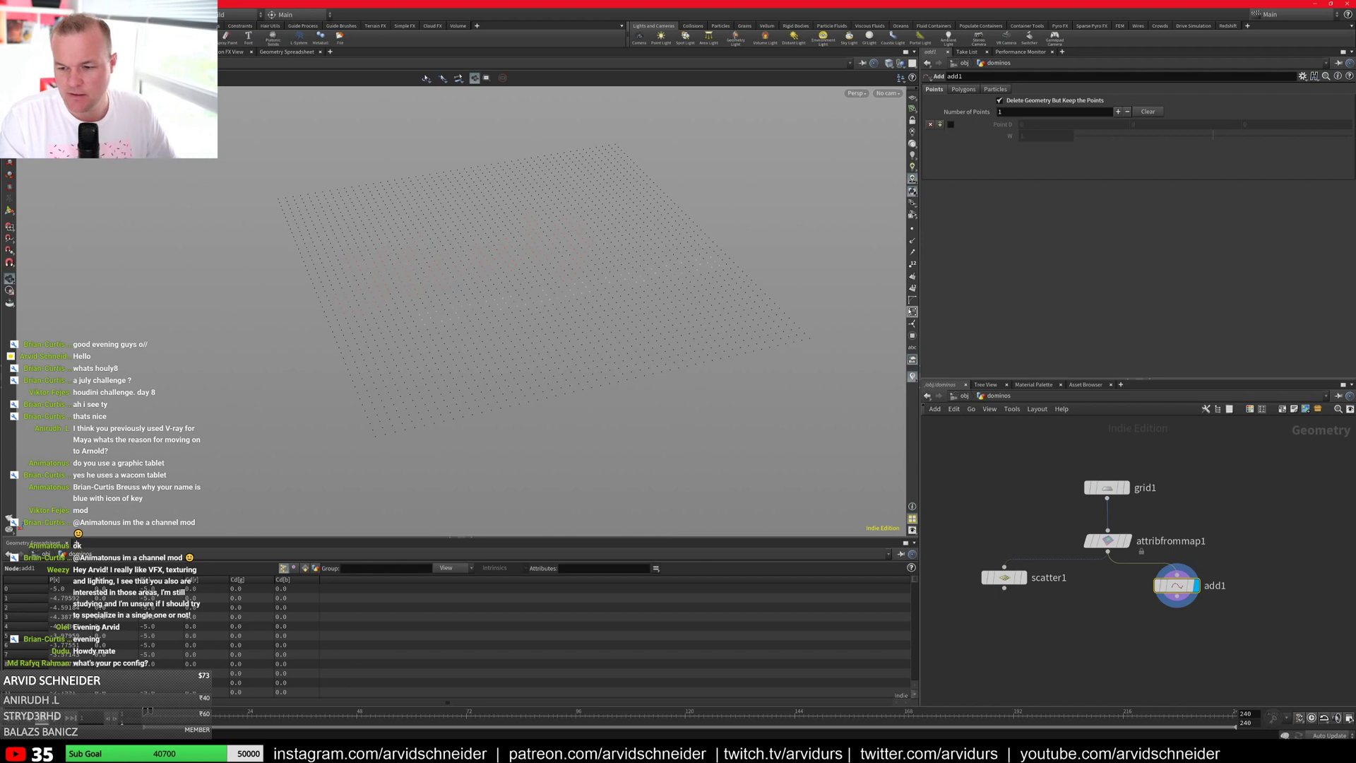
left_click_drag(717, 298, 694, 297)
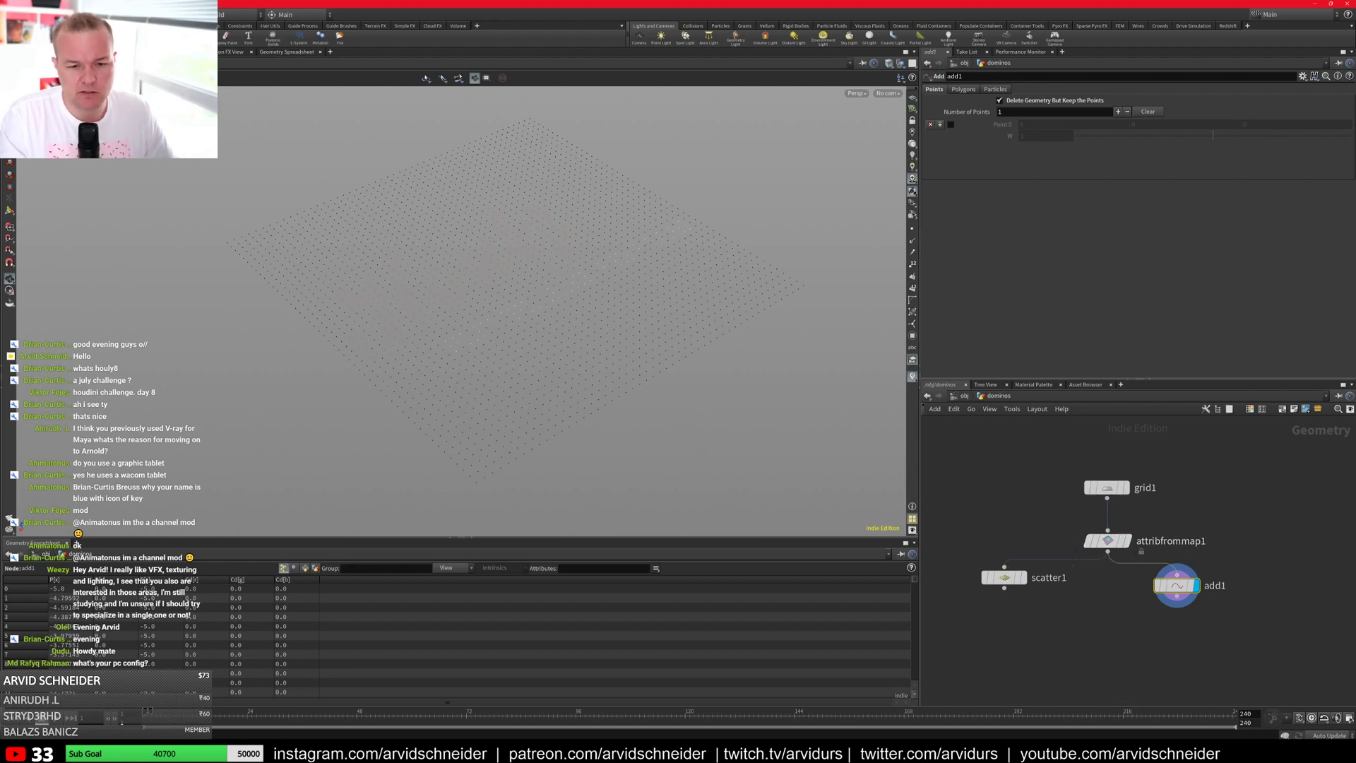
Step: Open the system information in Process Hacker to check the CPU details, and return to Houdini
key("ctrl+shift+Escape")
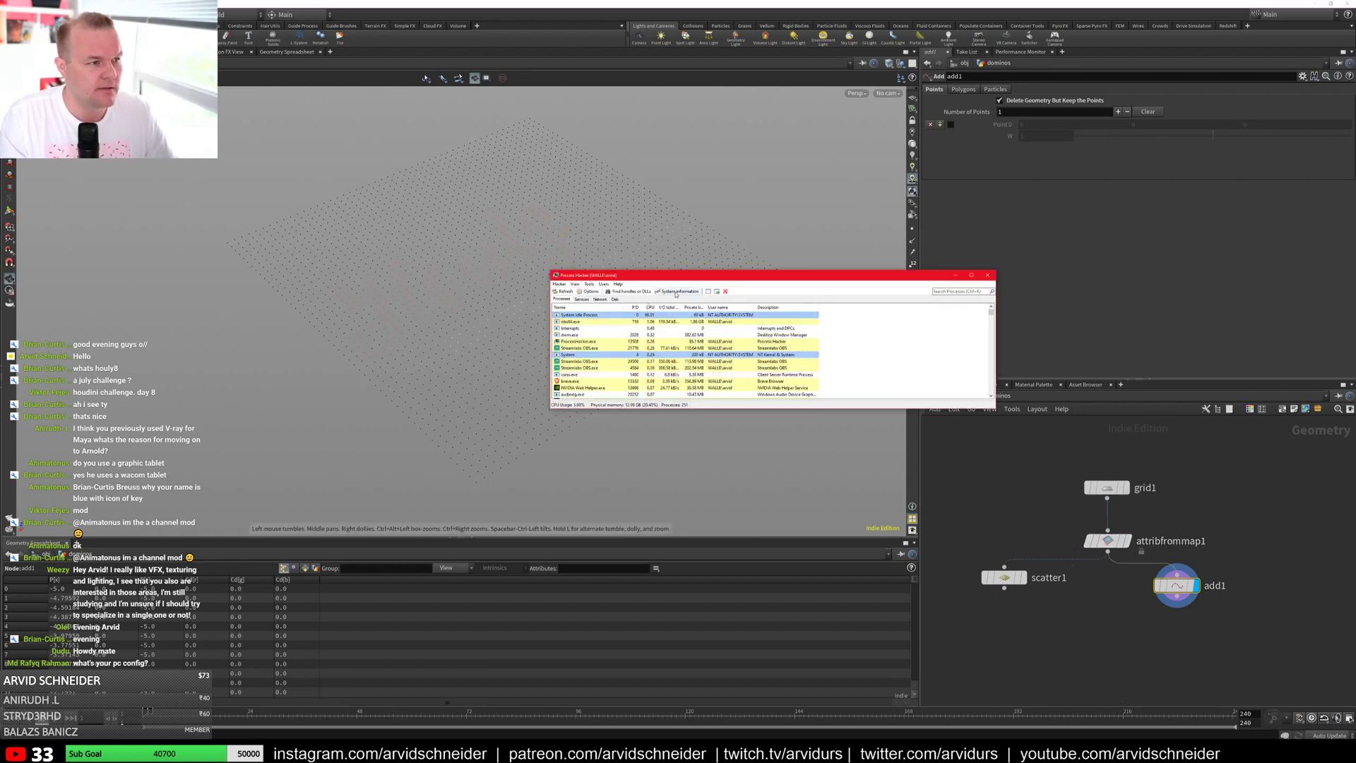
left_click(676, 292)
left_click(988, 276)
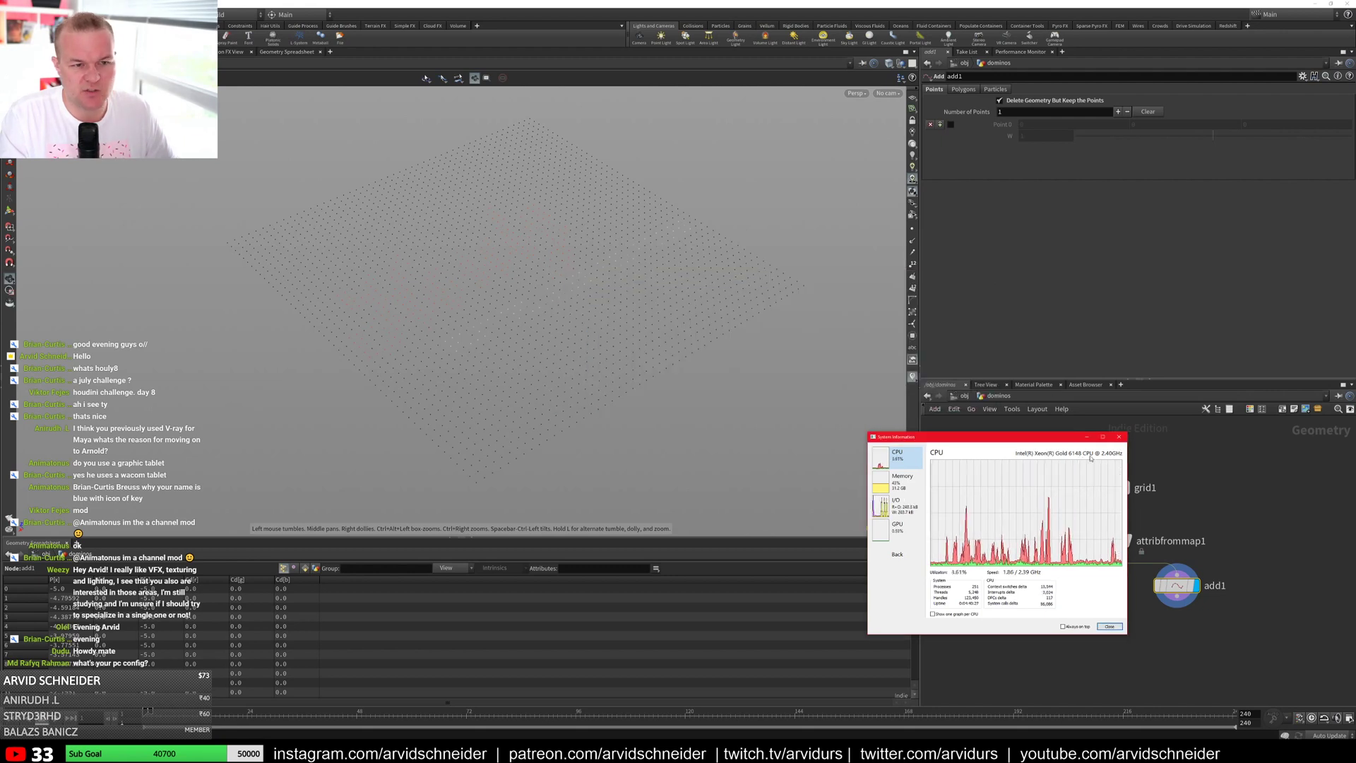
left_click_drag(1089, 433, 1088, 495)
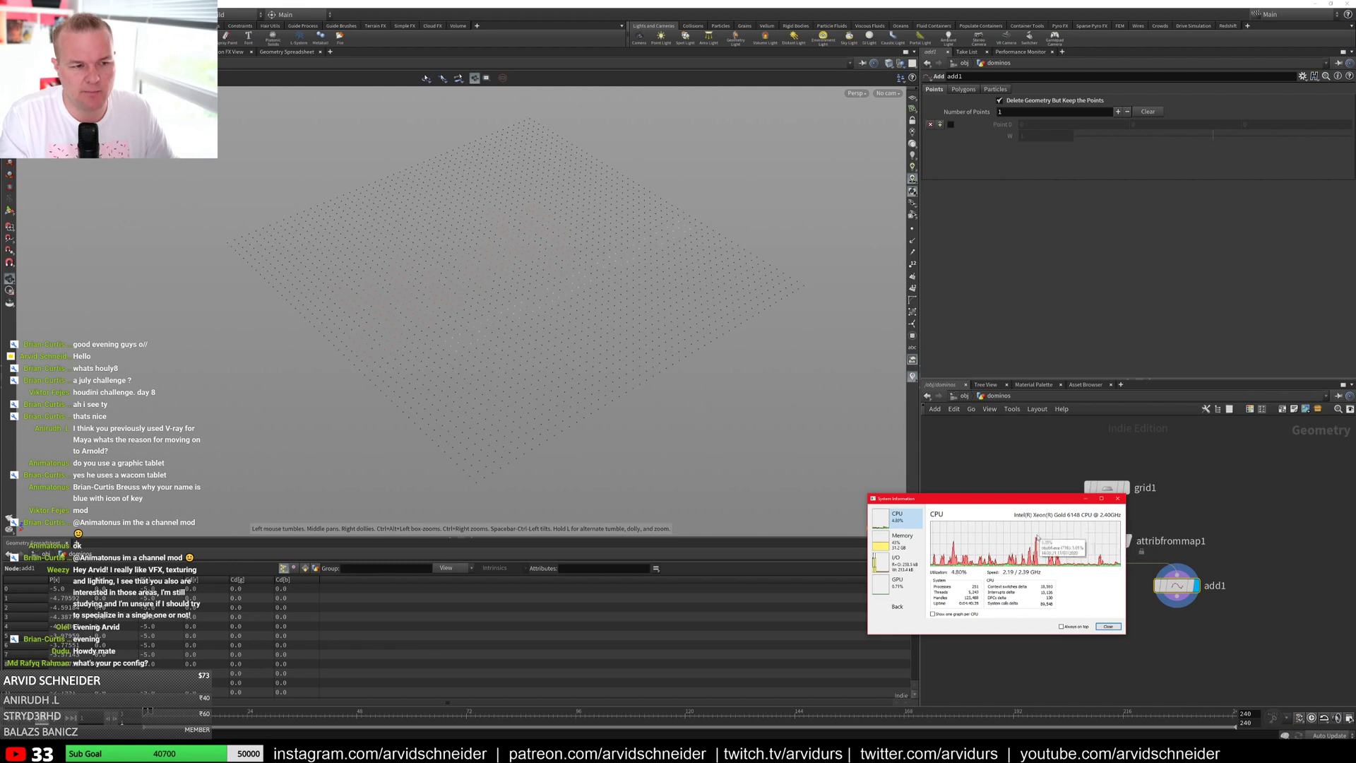
left_click(1156, 601)
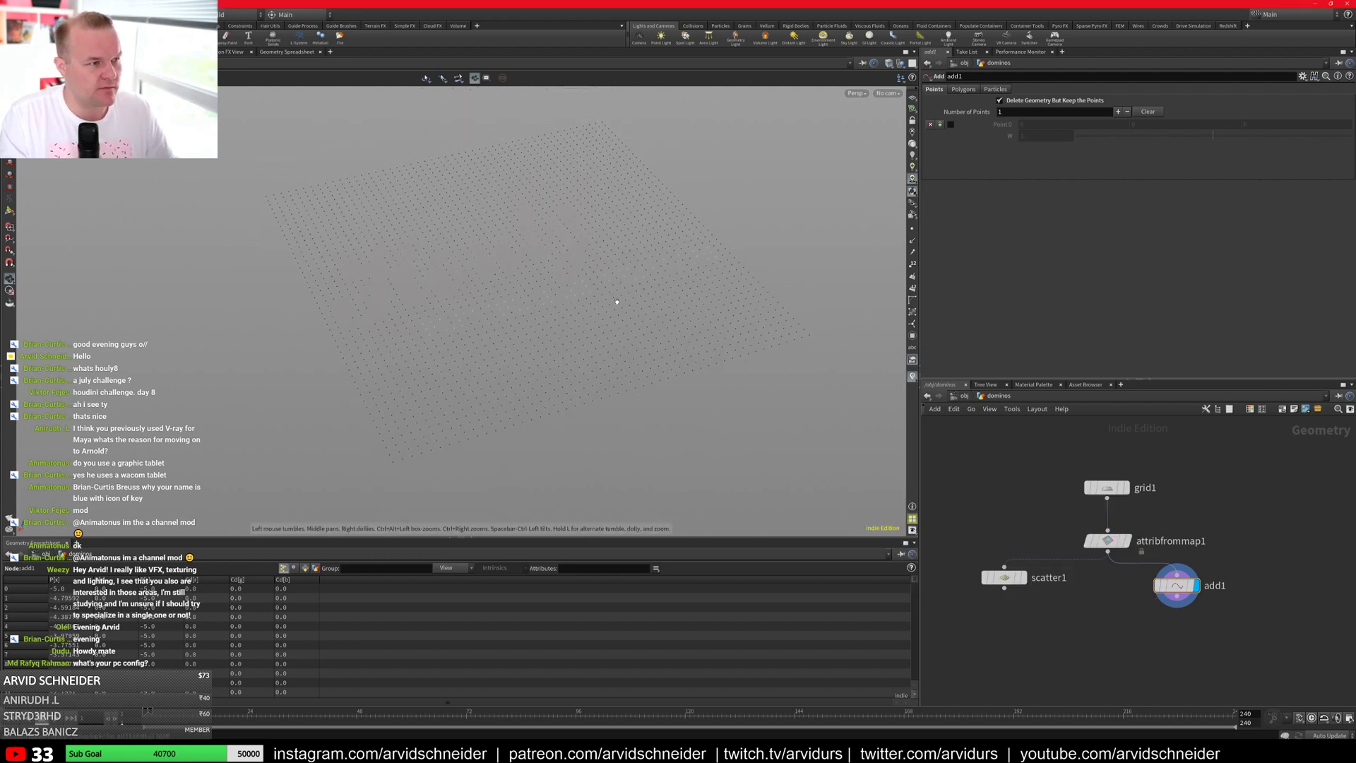
Step: Add a Box node to the network and place it below the Scatter and Add nodes
middle_click_drag(1200, 634, 1147, 608)
key("Tab")
left_click(1117, 595)
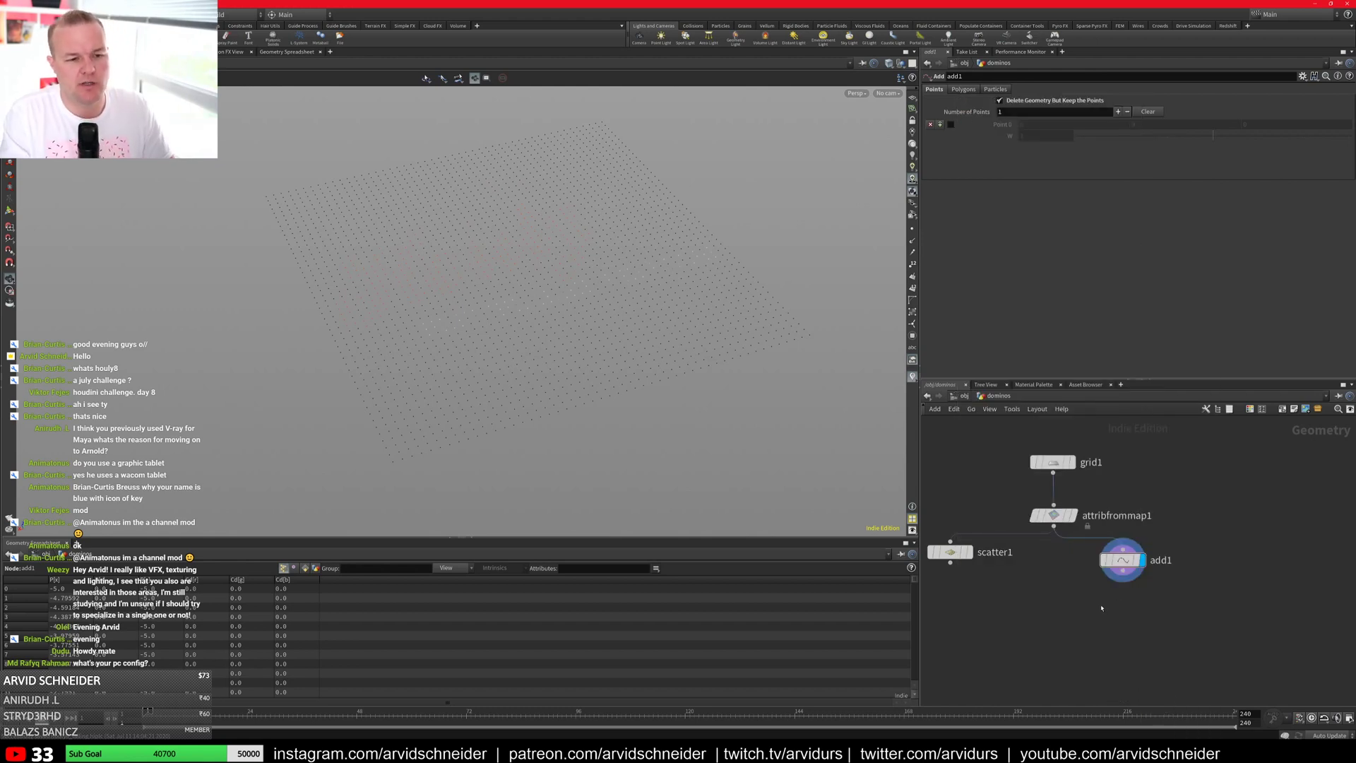
middle_click_drag(1103, 618, 1116, 592)
key("Tab")
type("box")
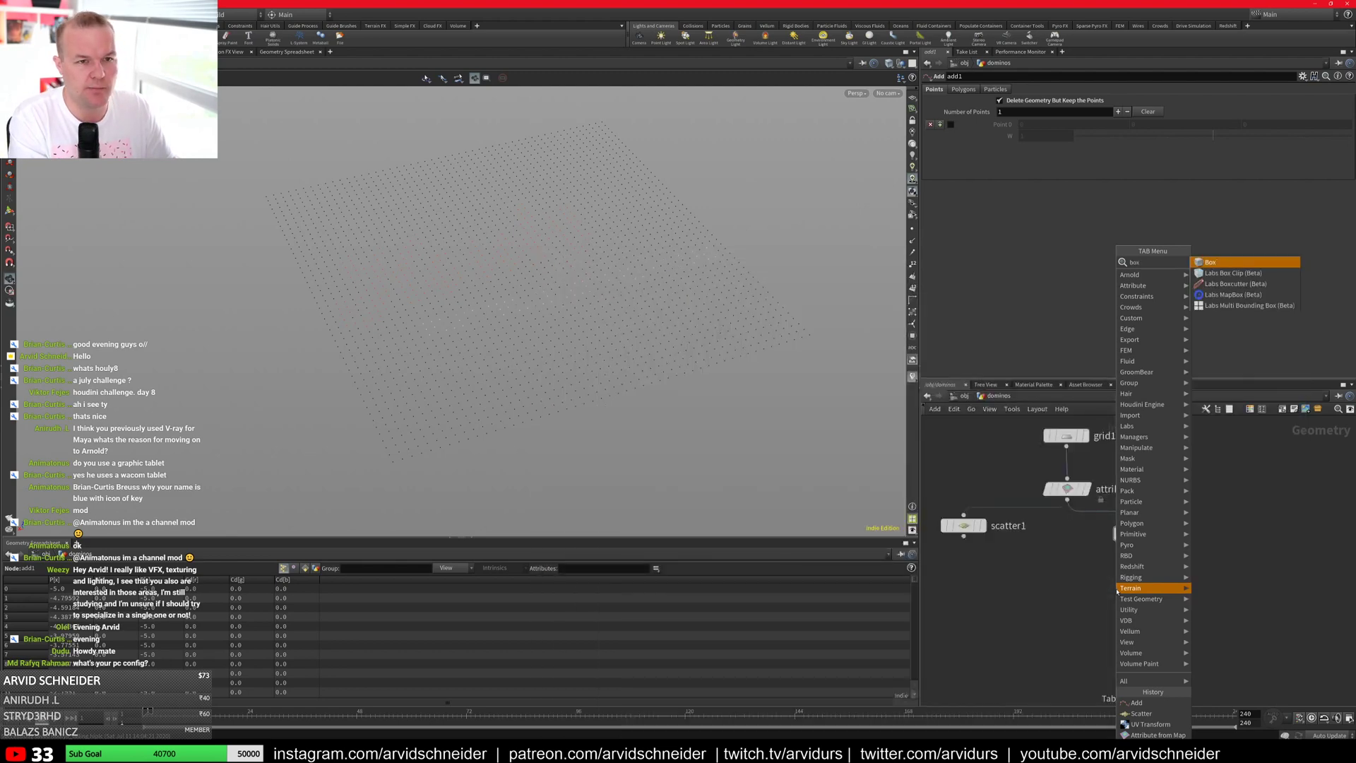
key("Return")
scroll(1116, 592, "up", 3)
left_click(1116, 592)
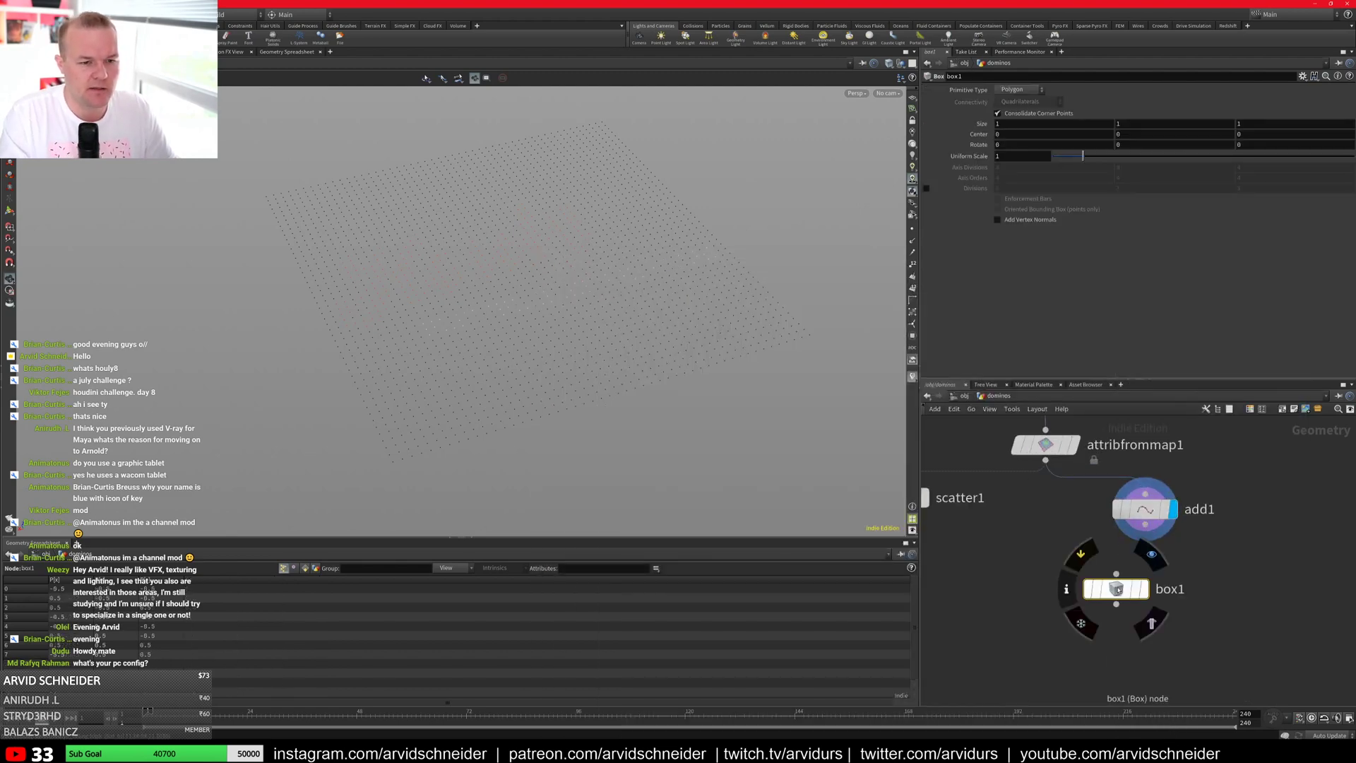
left_click_drag(1117, 592, 1022, 592)
scroll(1126, 551, "down", 2)
Step: Add a Copy to Points node that takes the box as geometry and the Add node's points as targets
key("Tab")
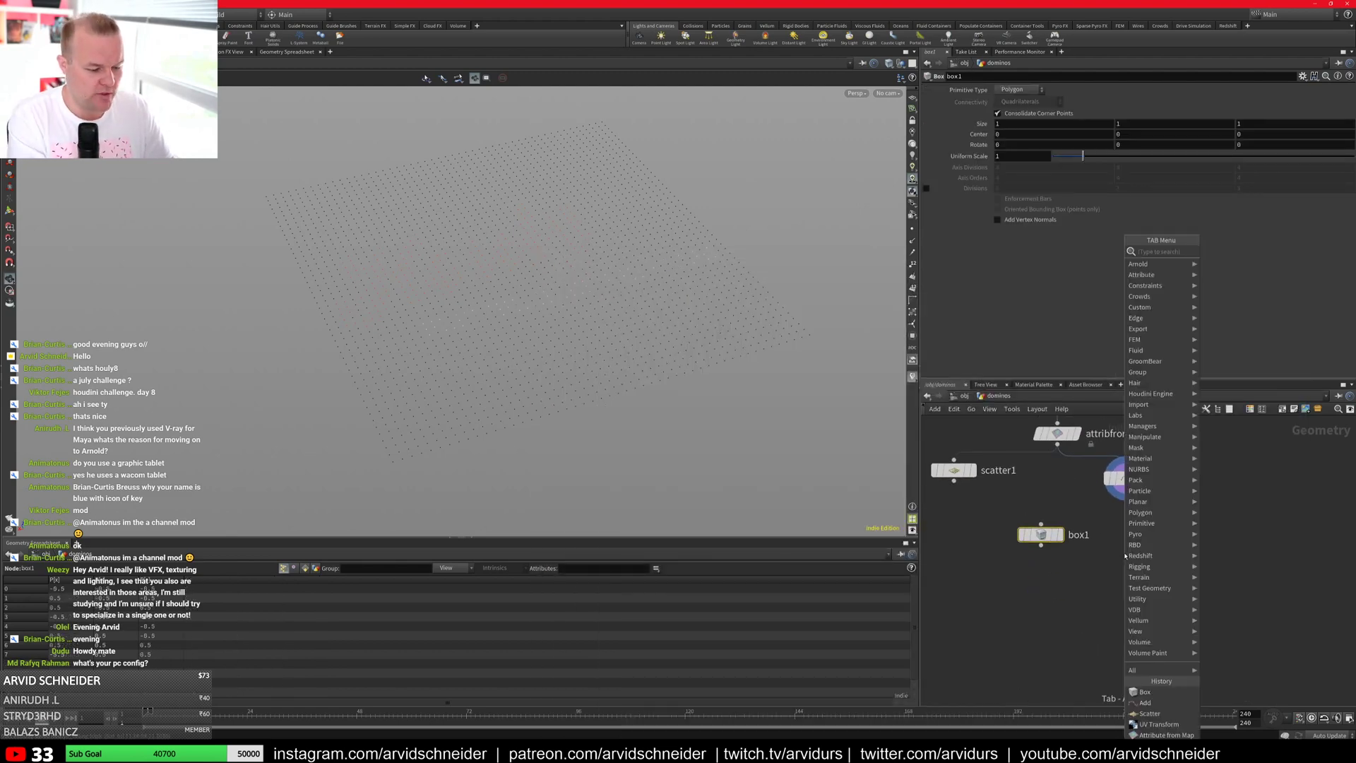
type("copto")
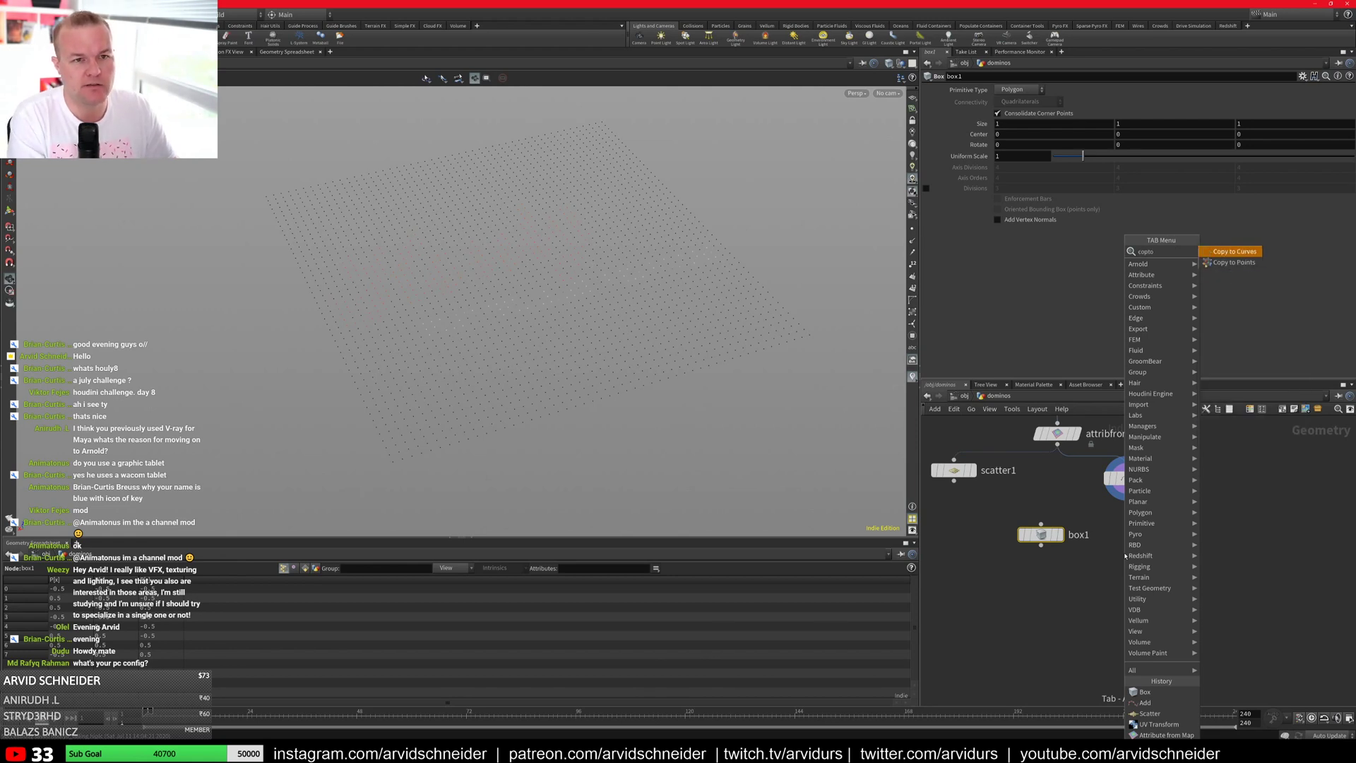
key("Down")
key("Return")
left_click(1126, 554)
left_click_drag(1126, 554, 1119, 590)
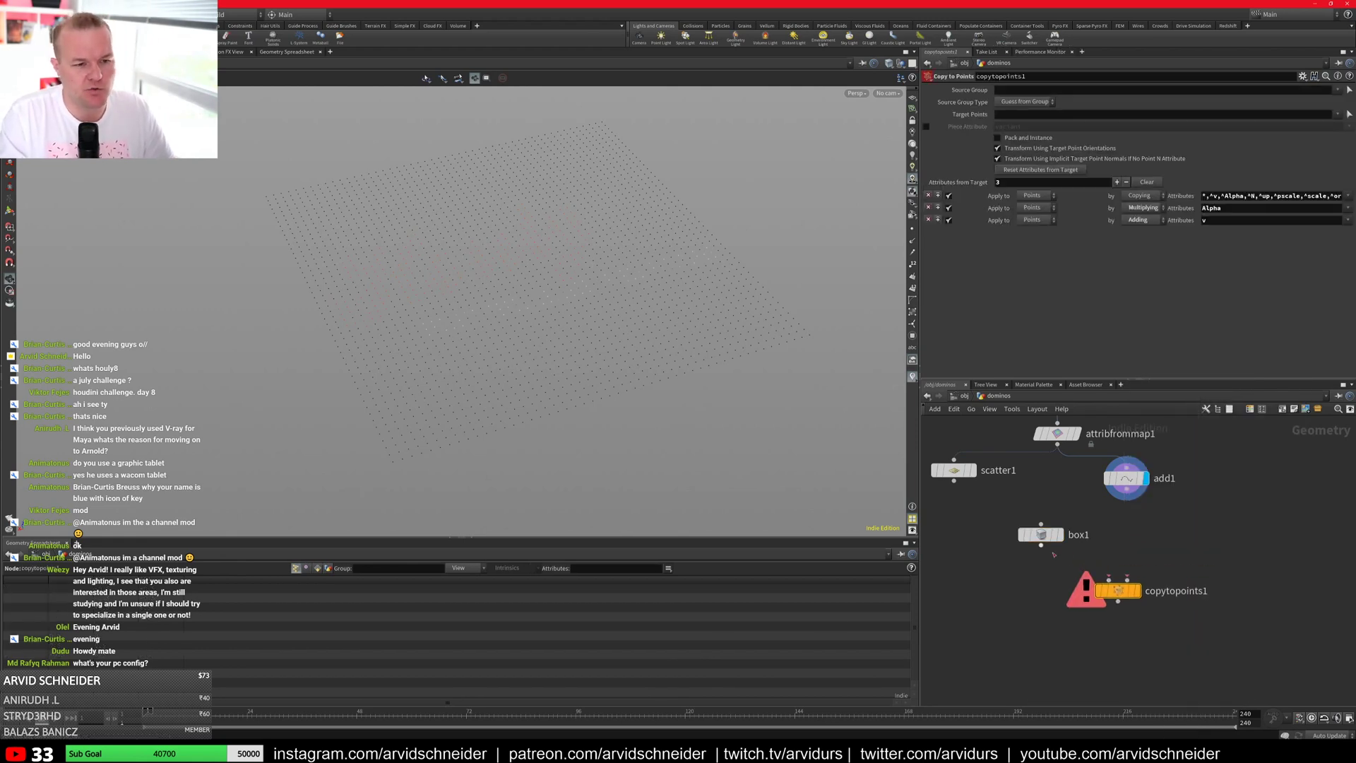
left_click_drag(1126, 490, 1128, 579)
Step: Move the Box and Copy to Points nodes further below the Add node and display the Copy to Points result
middle_click_drag(1147, 645, 1174, 581)
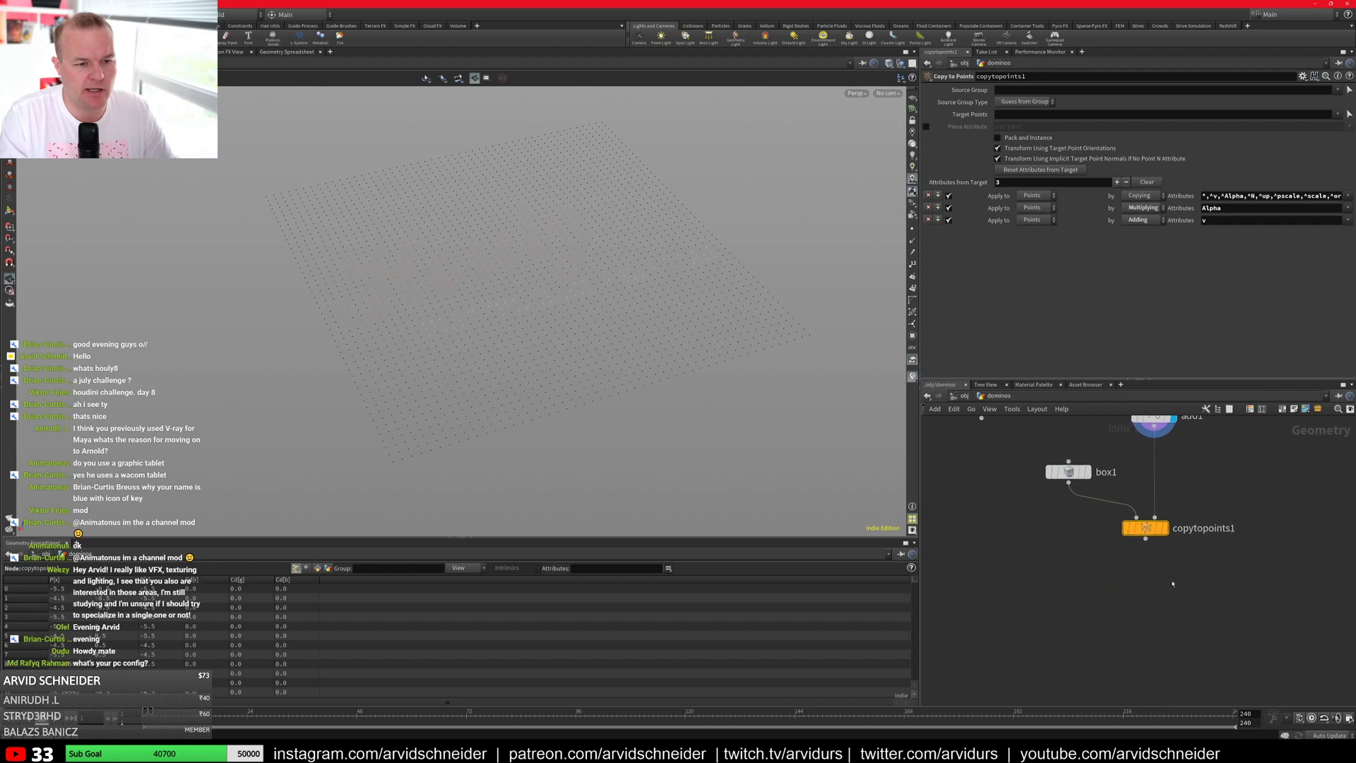
scroll(1172, 578, "down", 2)
left_click_drag(1059, 493, 1147, 618)
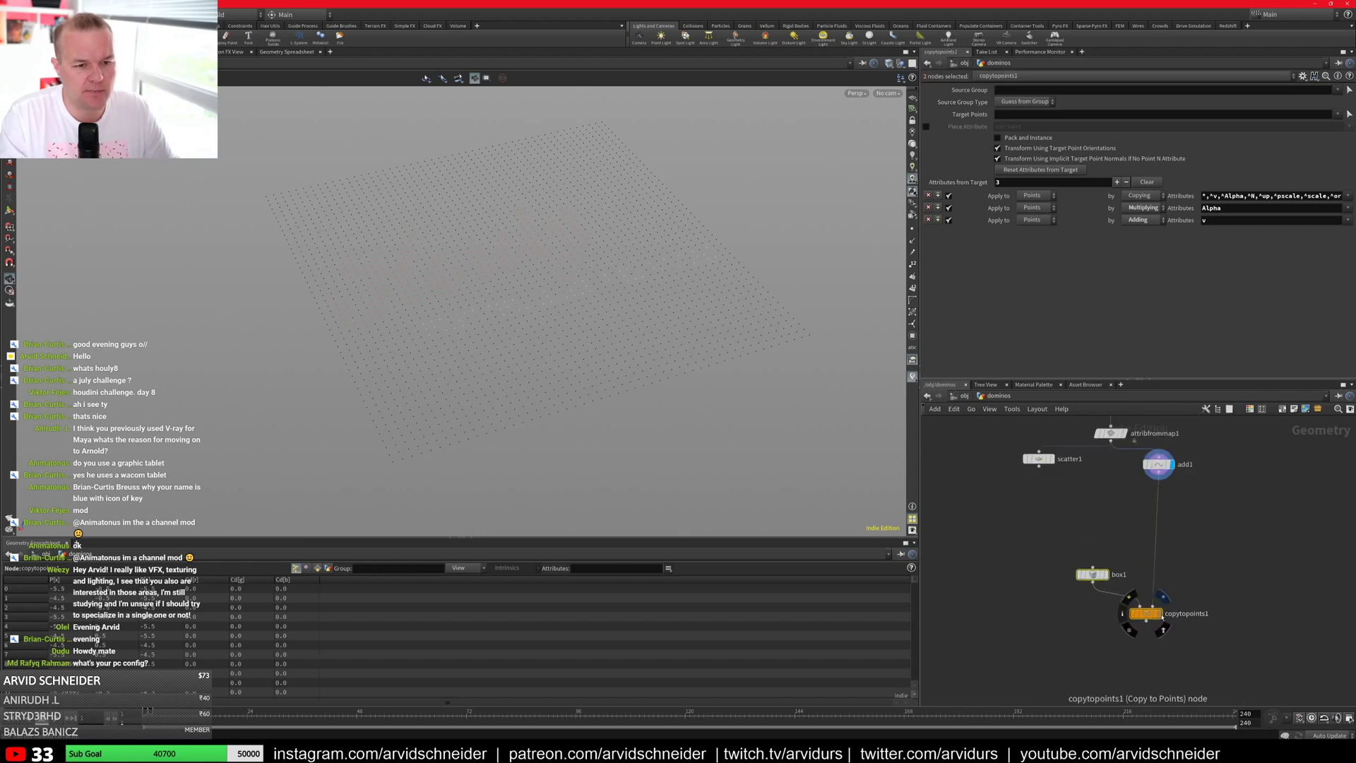
left_click(1159, 613)
mouse_move(610, 341)
left_mouse_down("alt")
mouse_move(778, 287)
mouse_move(600, 348)
left_mouse_up("alt")
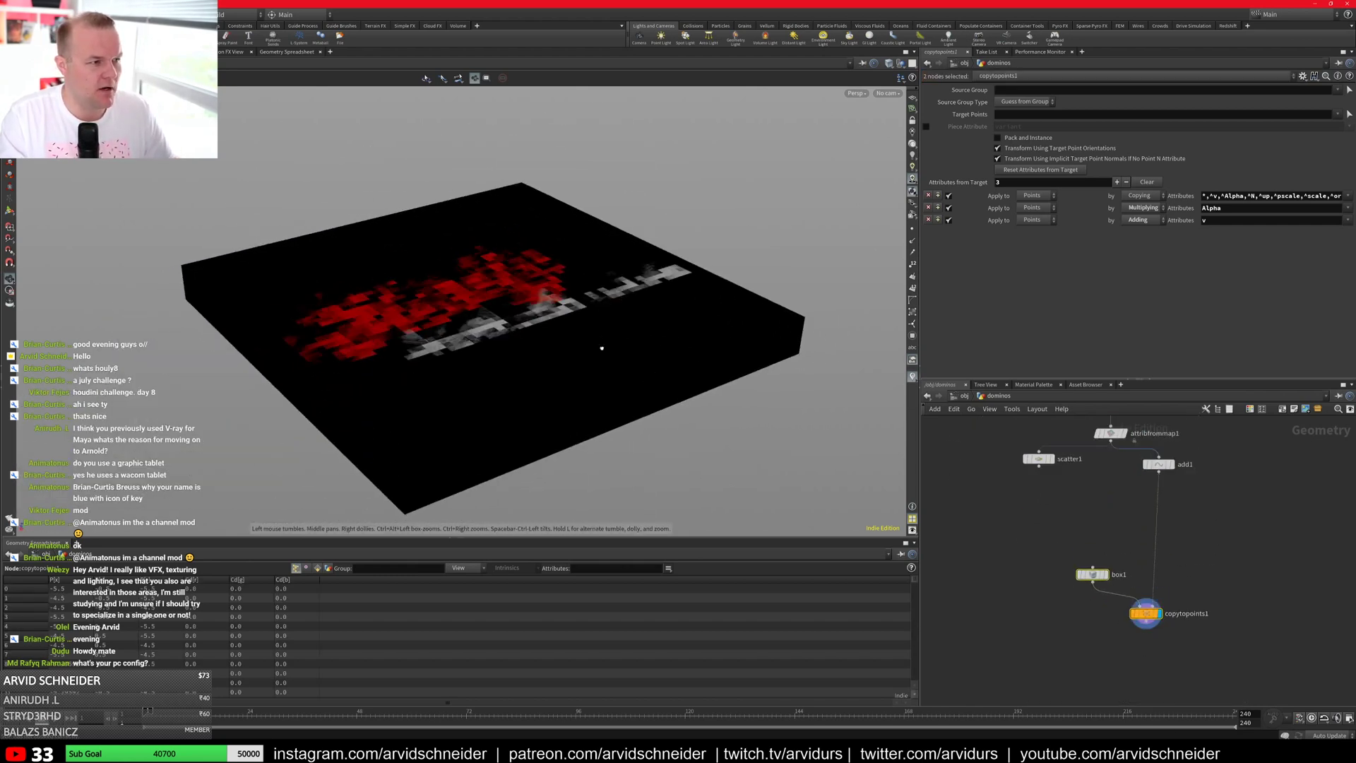
Step: Set the box's uniform scale to 0.05 and inspect the spacing of the copied boxes
mouse_move(1090, 575)
left_mouse_down()
mouse_move(1068, 563)
mouse_move(1092, 566)
left_mouse_up()
left_click(1107, 579)
left_click(1097, 565)
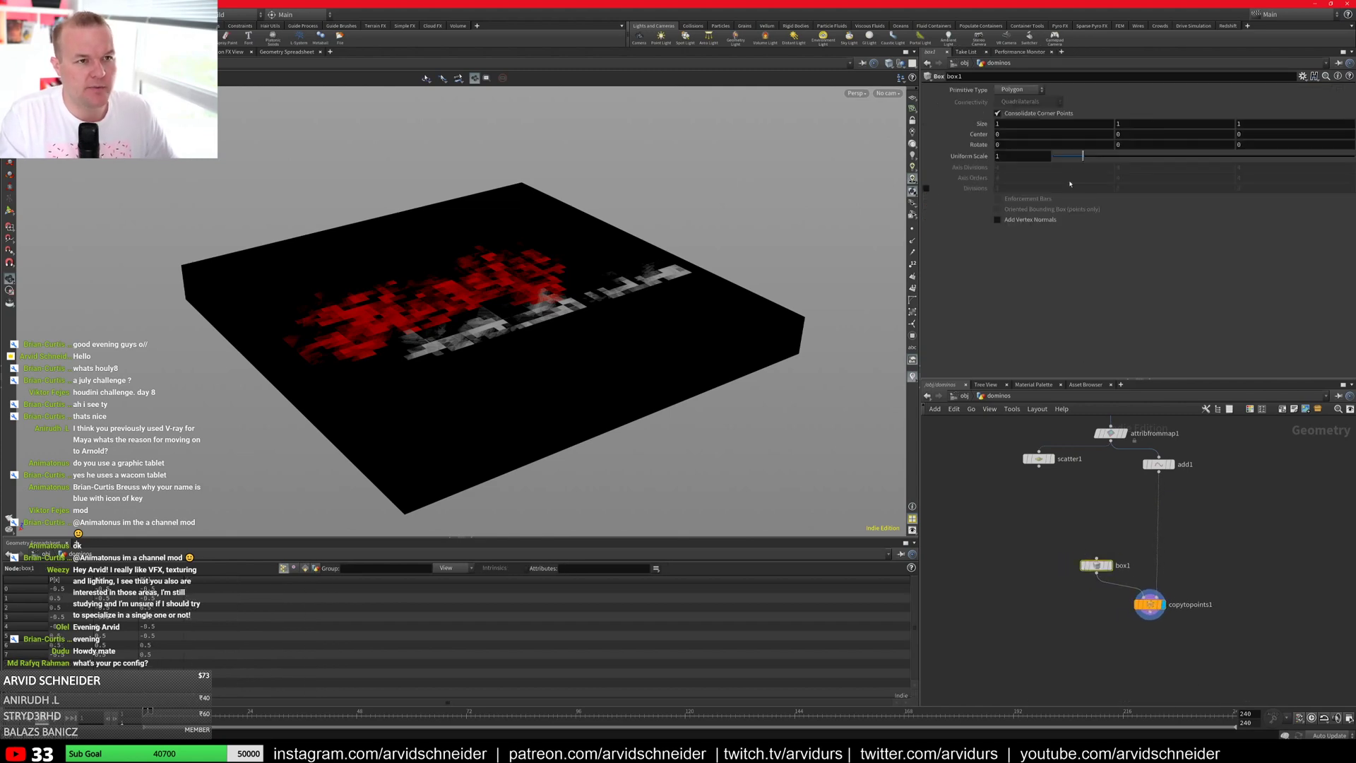
left_click_drag(1082, 156, 1053, 167)
key("f")
right_click_drag(439, 341, 502, 339)
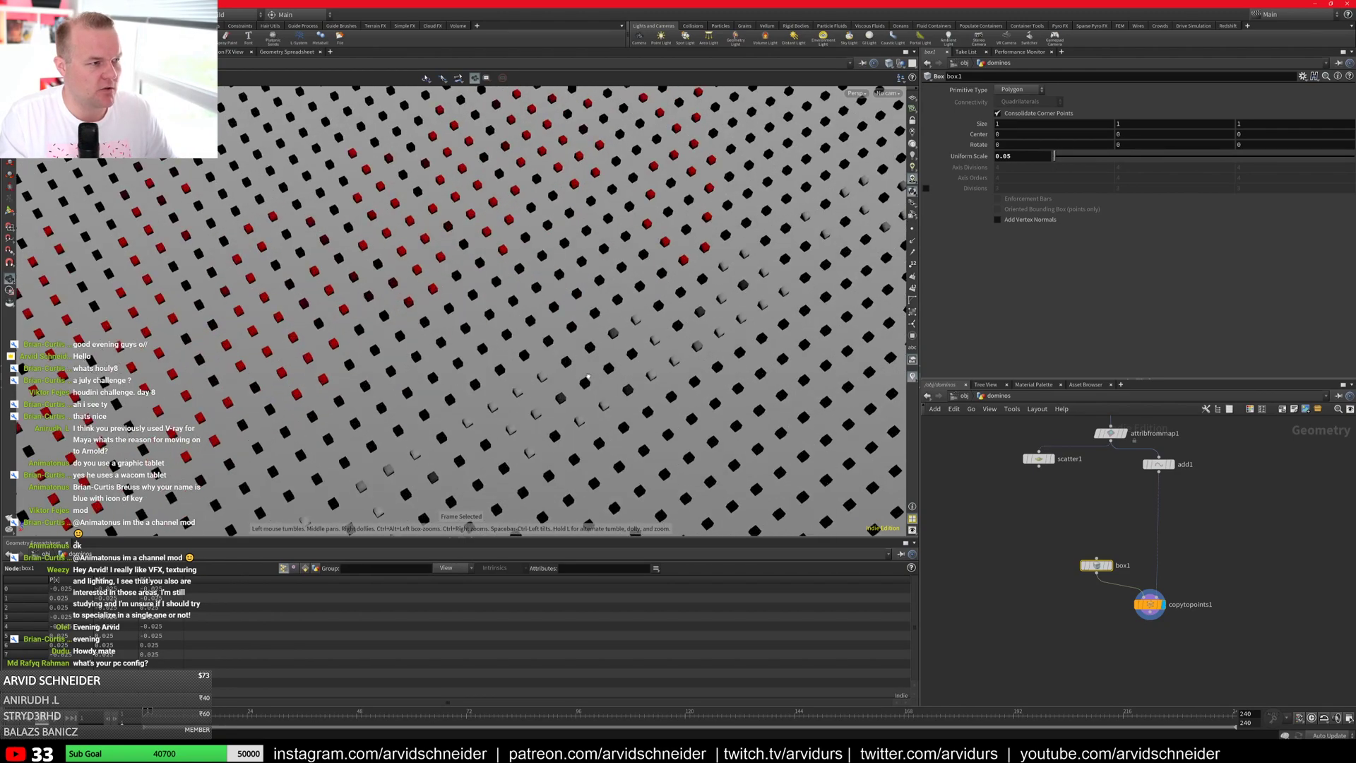
left_click_drag(502, 340, 583, 279)
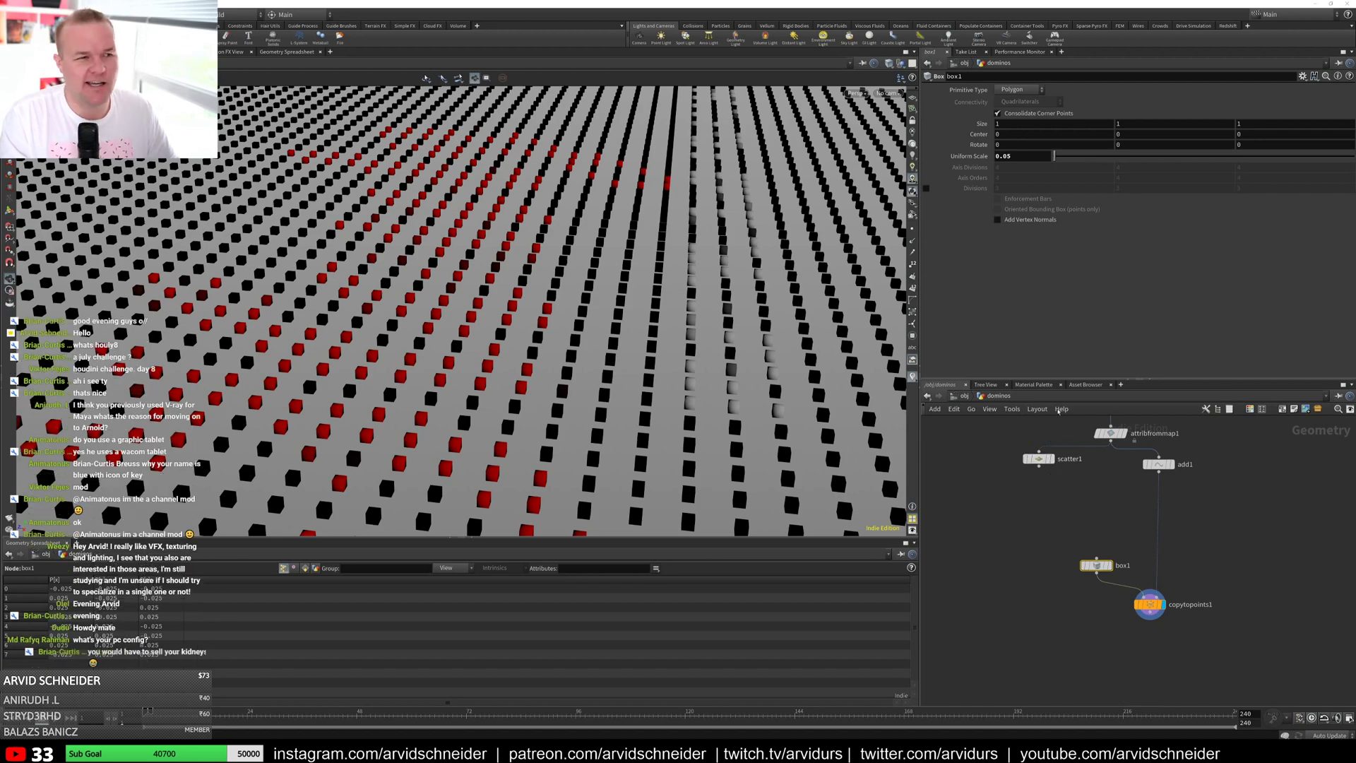
right_click_drag(707, 353, 649, 360)
left_click_drag(649, 360, 585, 356)
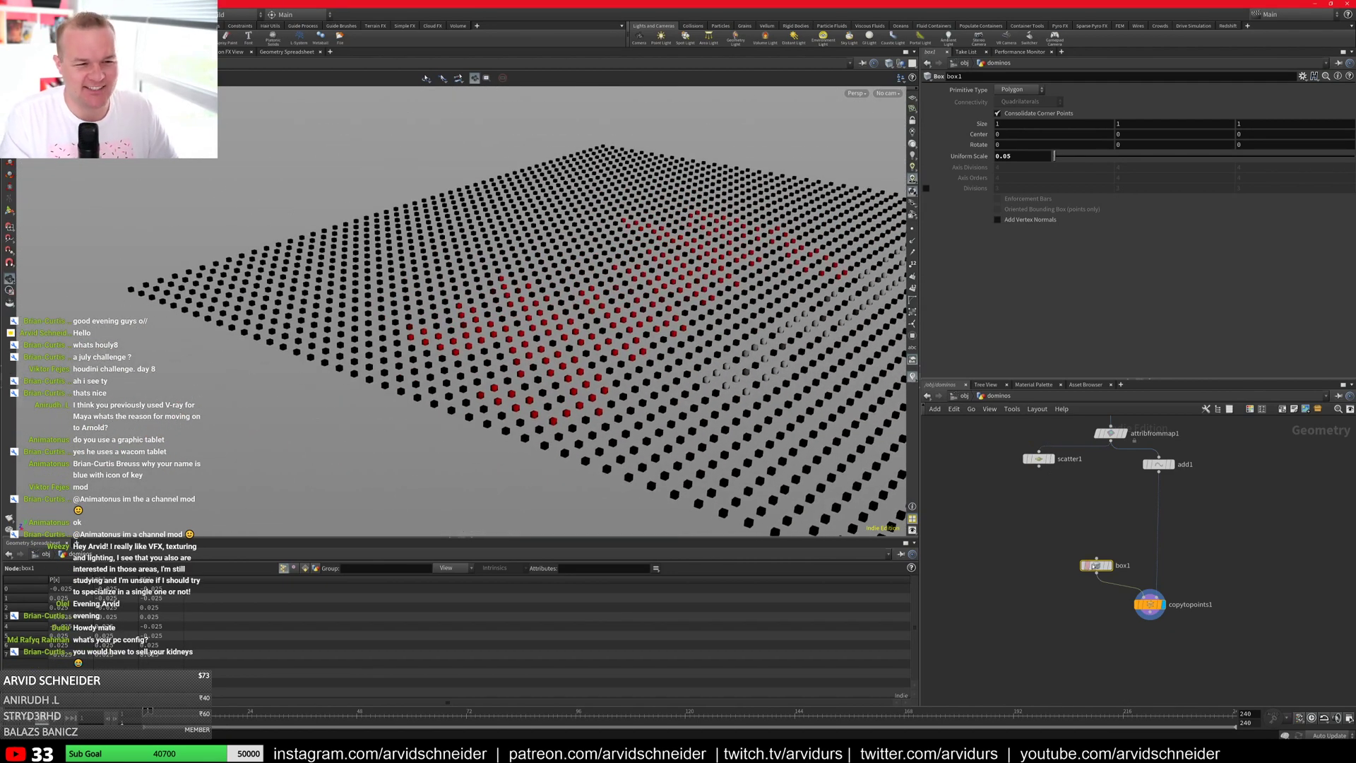
Step: Move the Box node away from Copy to Points, display it alone and frame the single box in the viewport
left_click_drag(1094, 566, 1046, 536)
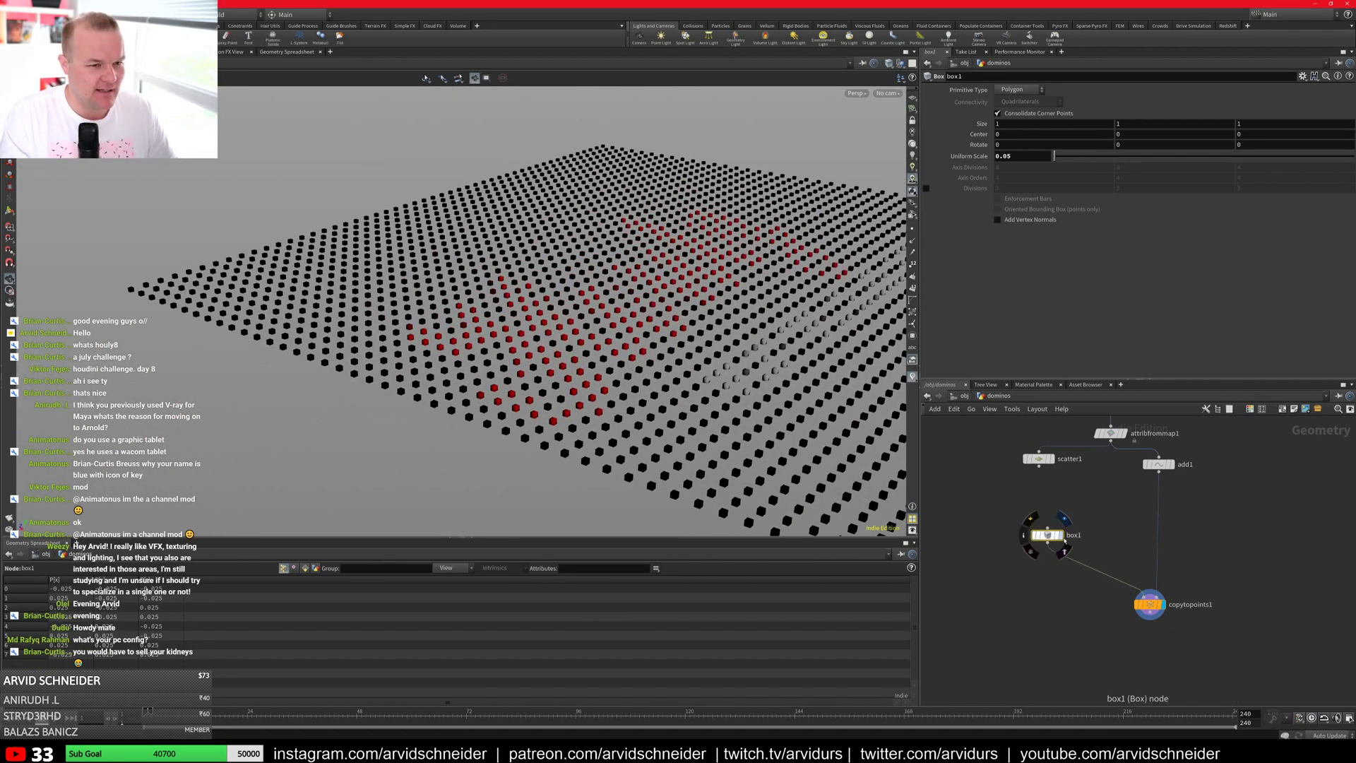
left_click(1061, 536)
key("f")
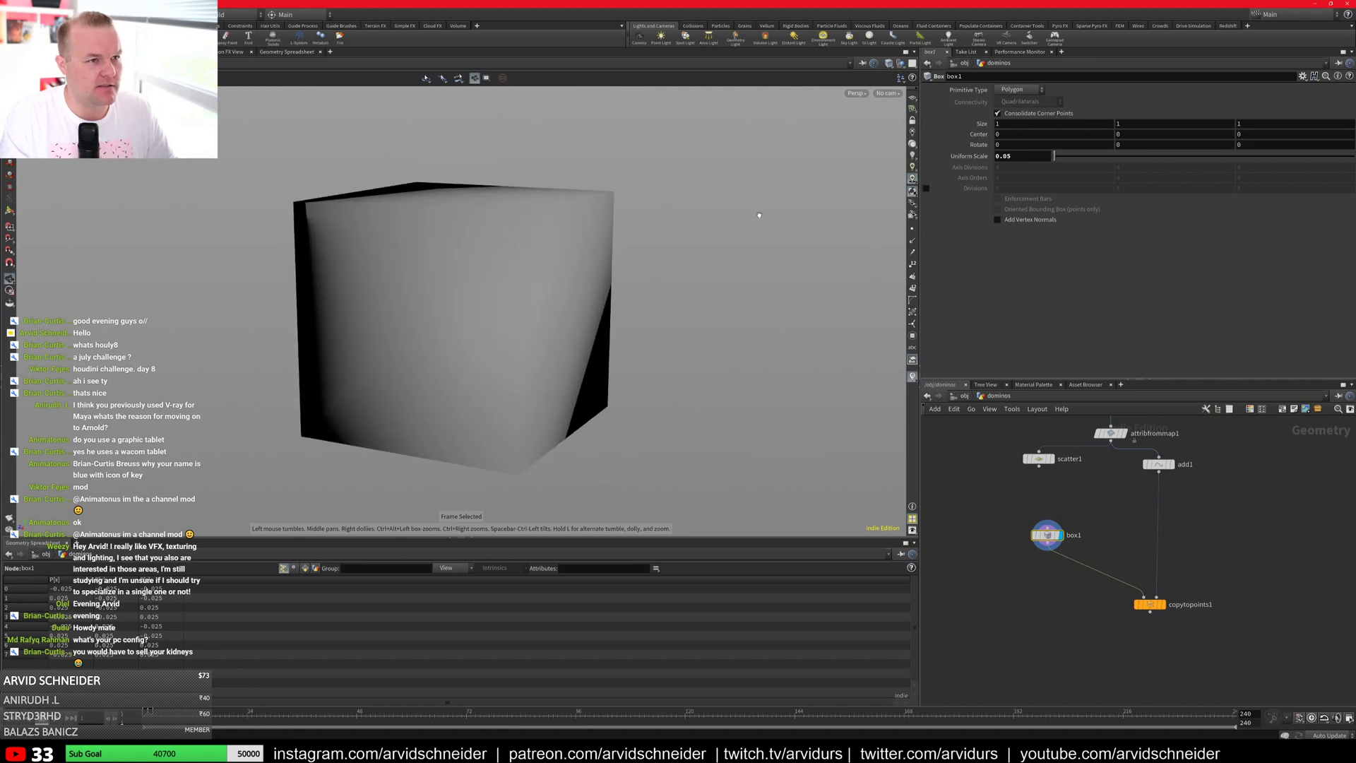
scroll(759, 215, "down", 2)
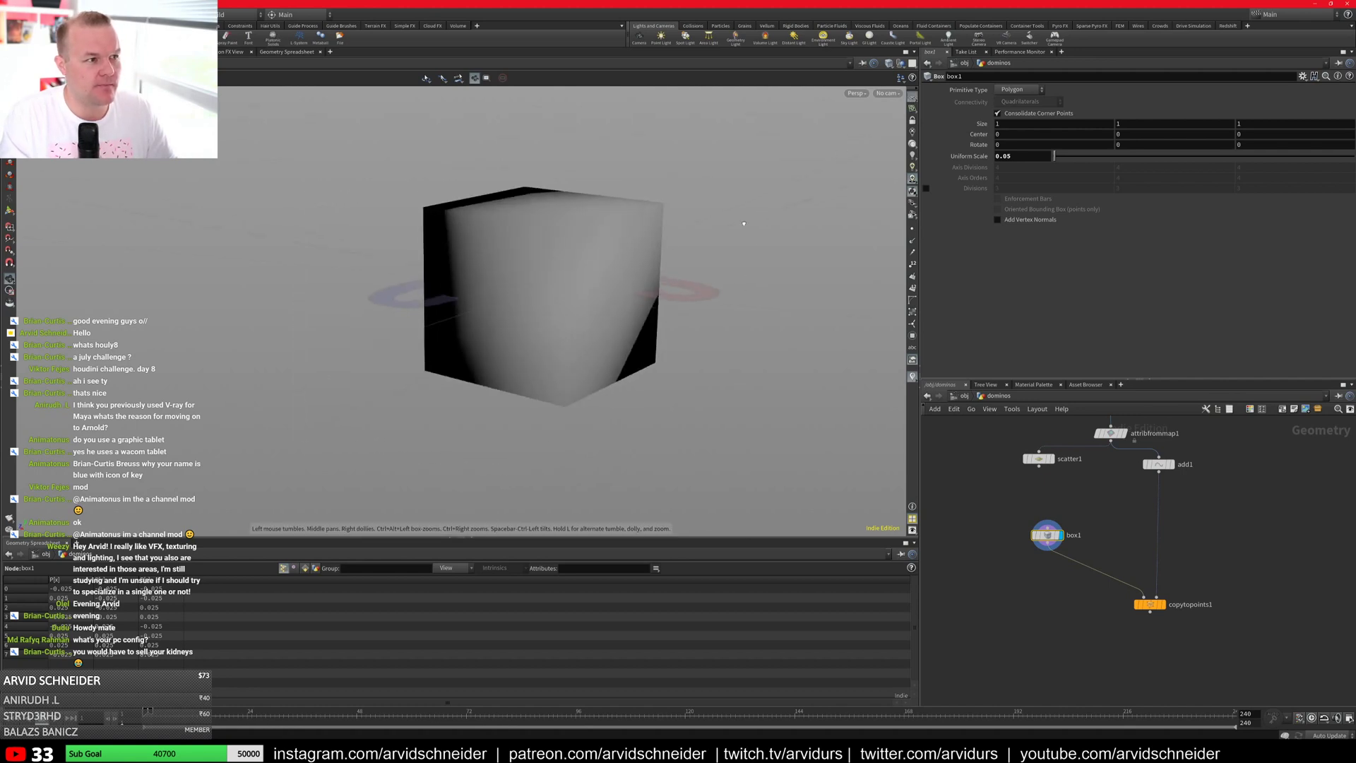
left_click_drag(743, 223, 725, 228)
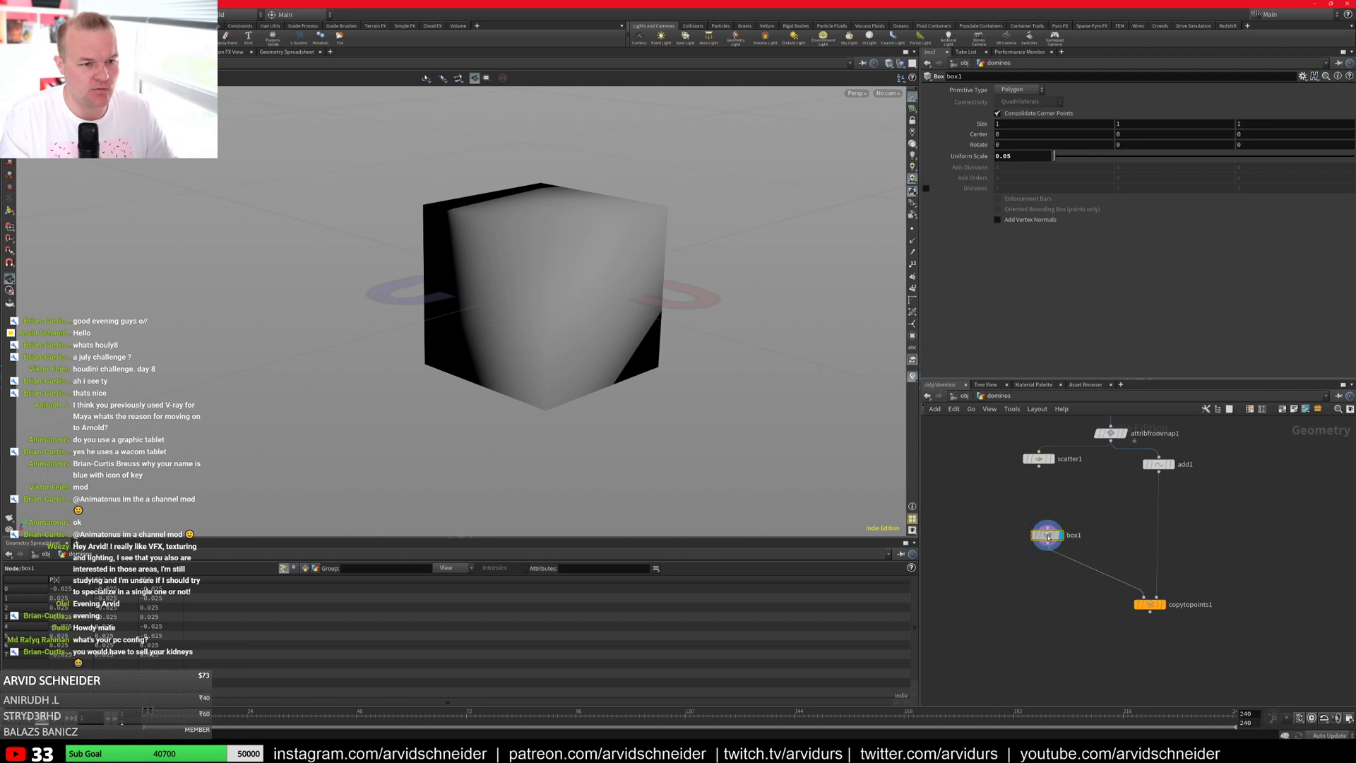
Step: Try a Transform node between the box and Copy to Points, and delete it
key("Tab")
type("tra")
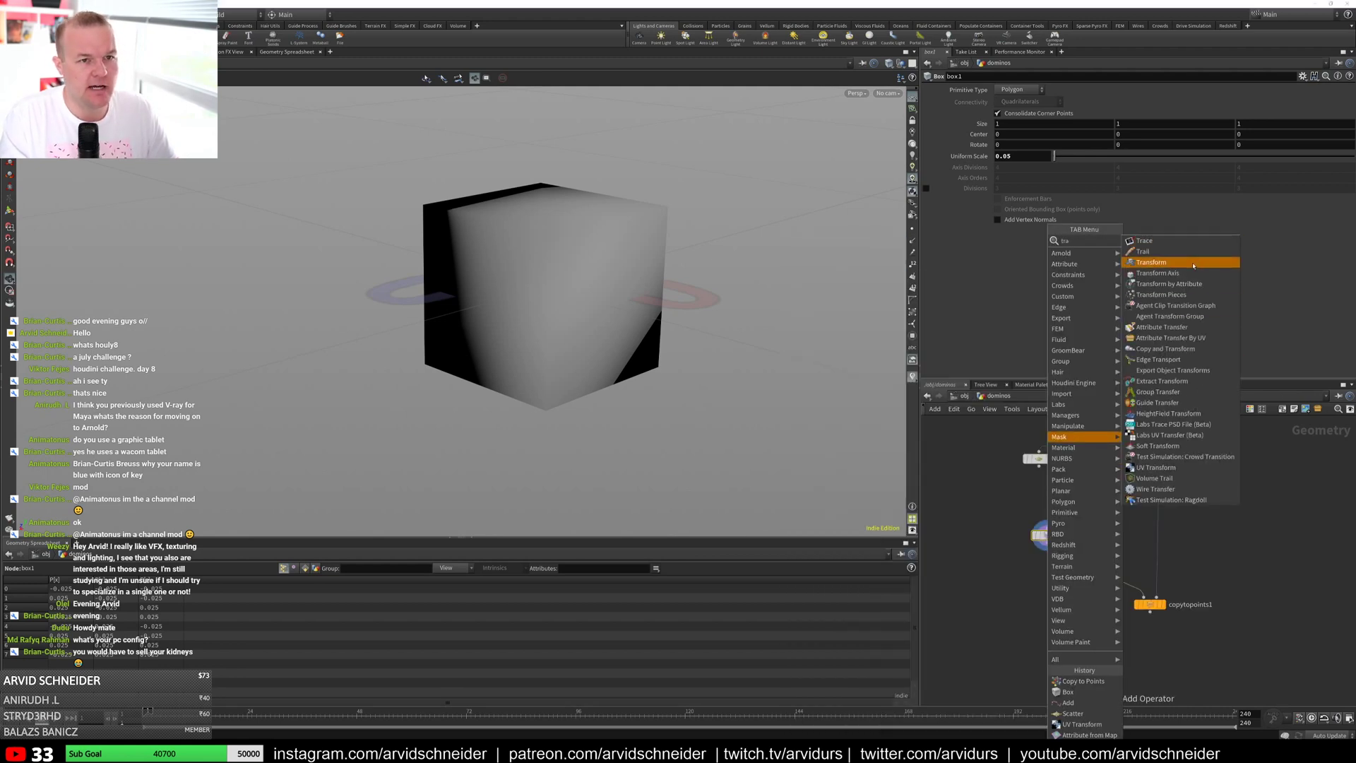
left_click(1193, 265)
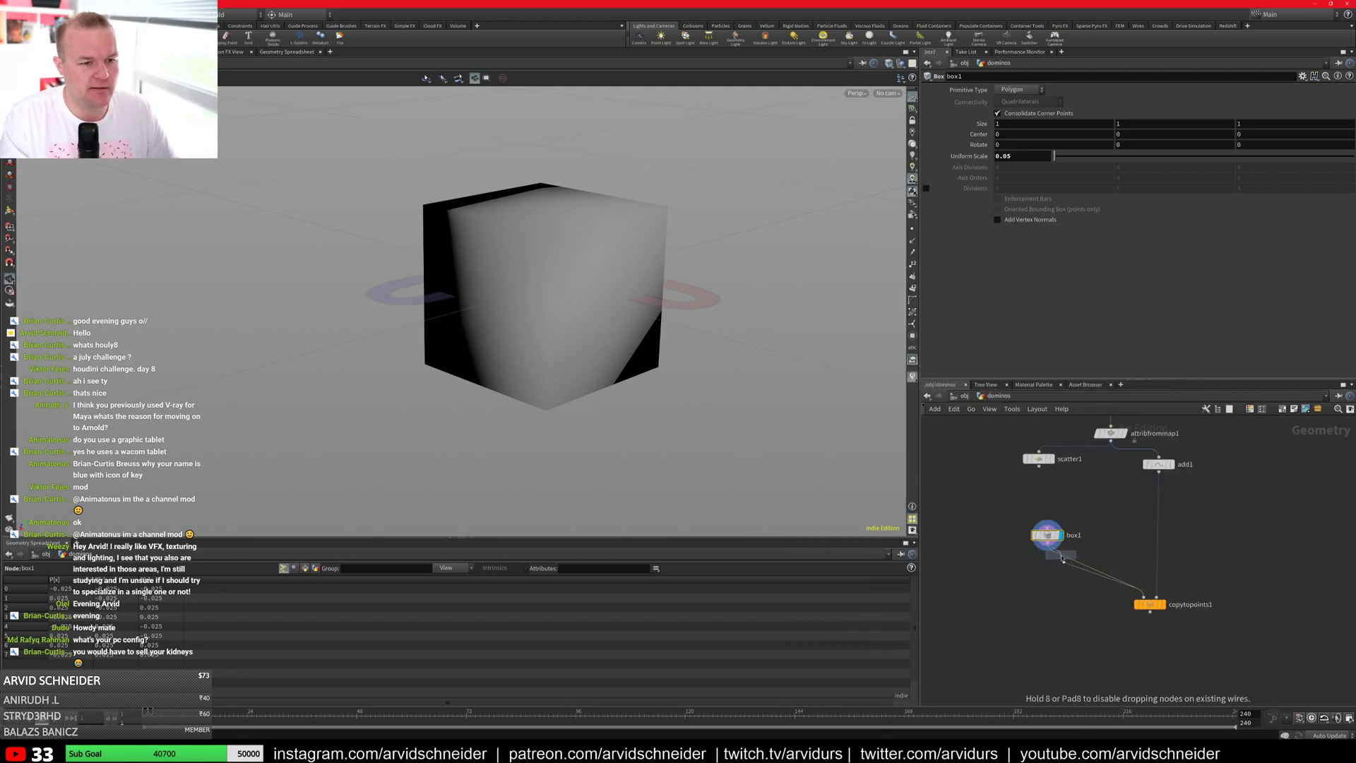
left_click(1060, 558)
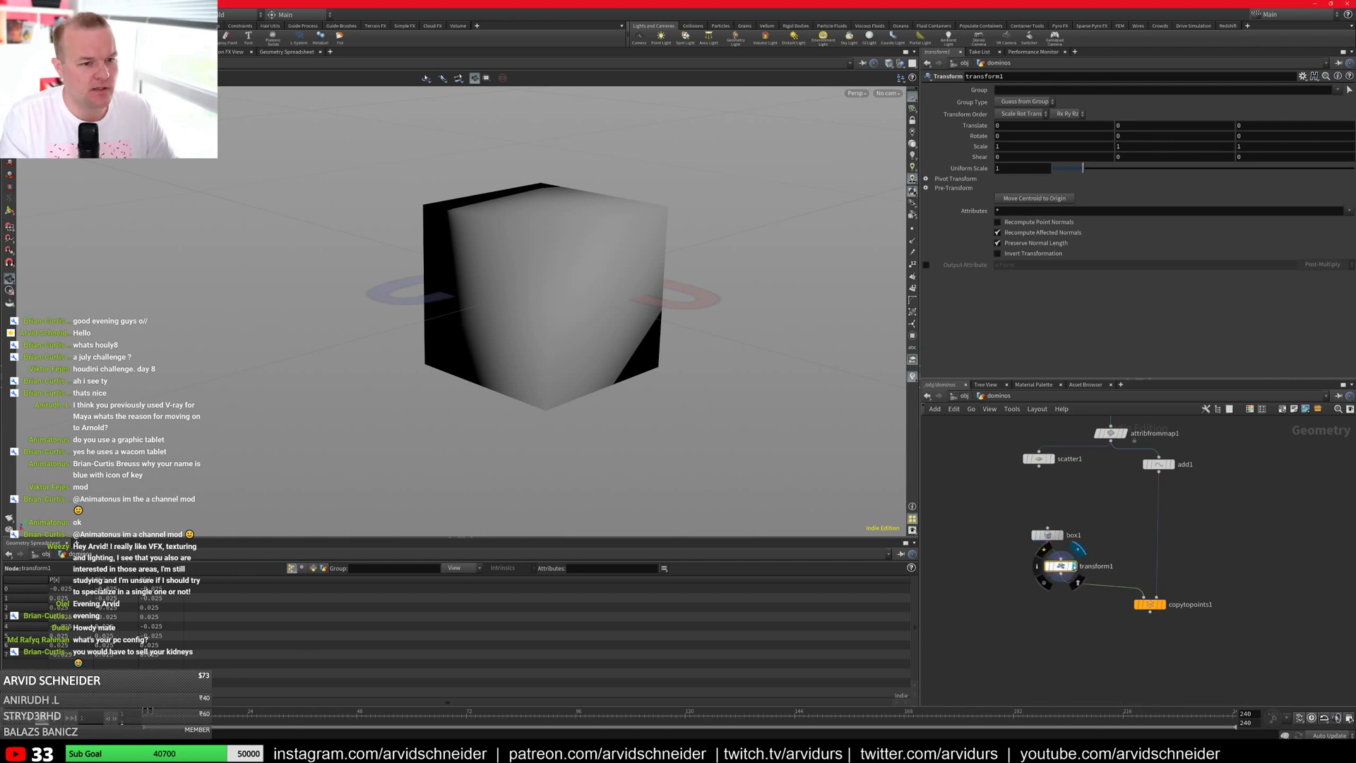
key("w")
key("w")
mouse_move(657, 390)
left_mouse_down()
mouse_move(596, 384)
mouse_move(656, 303)
left_mouse_up()
key("Return")
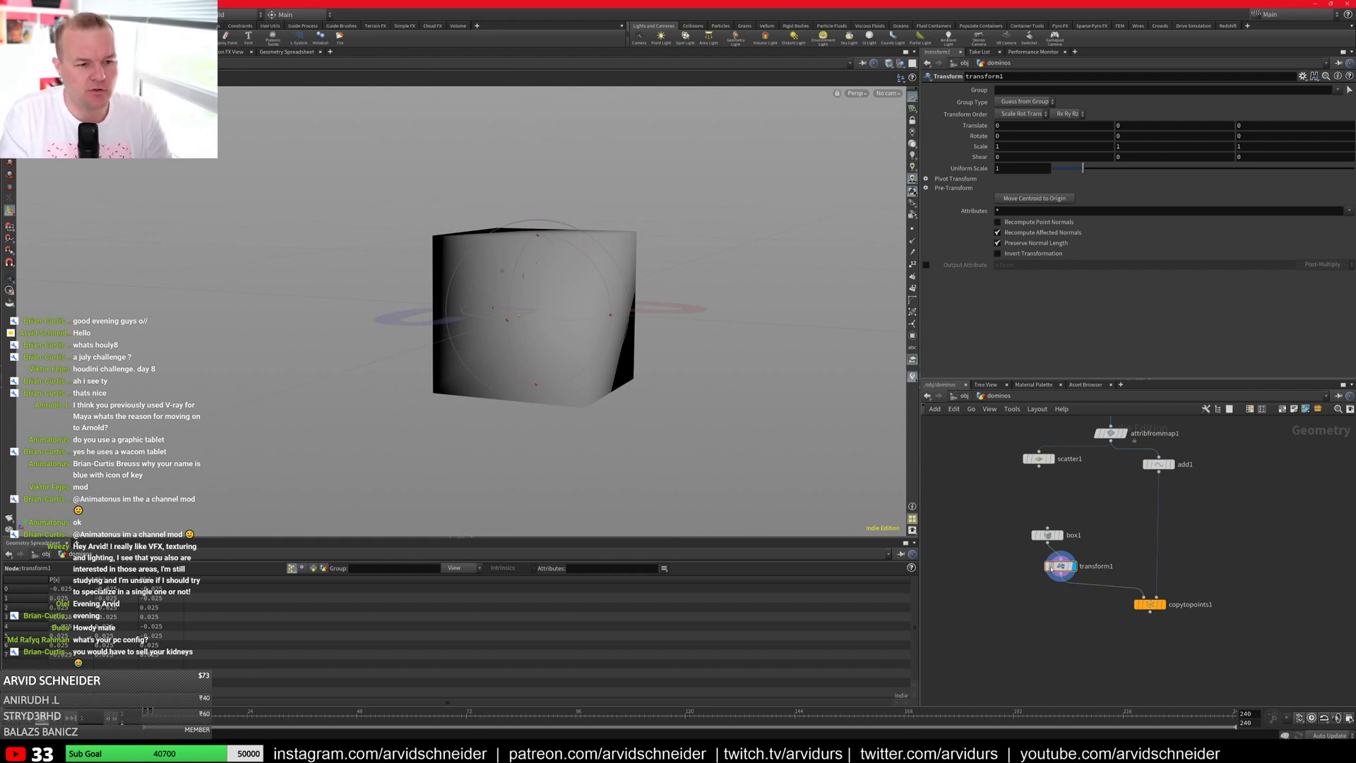
key("Delete")
Step: Insert a Labs Axis Align node between the Box and Copy to Points, and display the box resting on the ground
key("Tab")
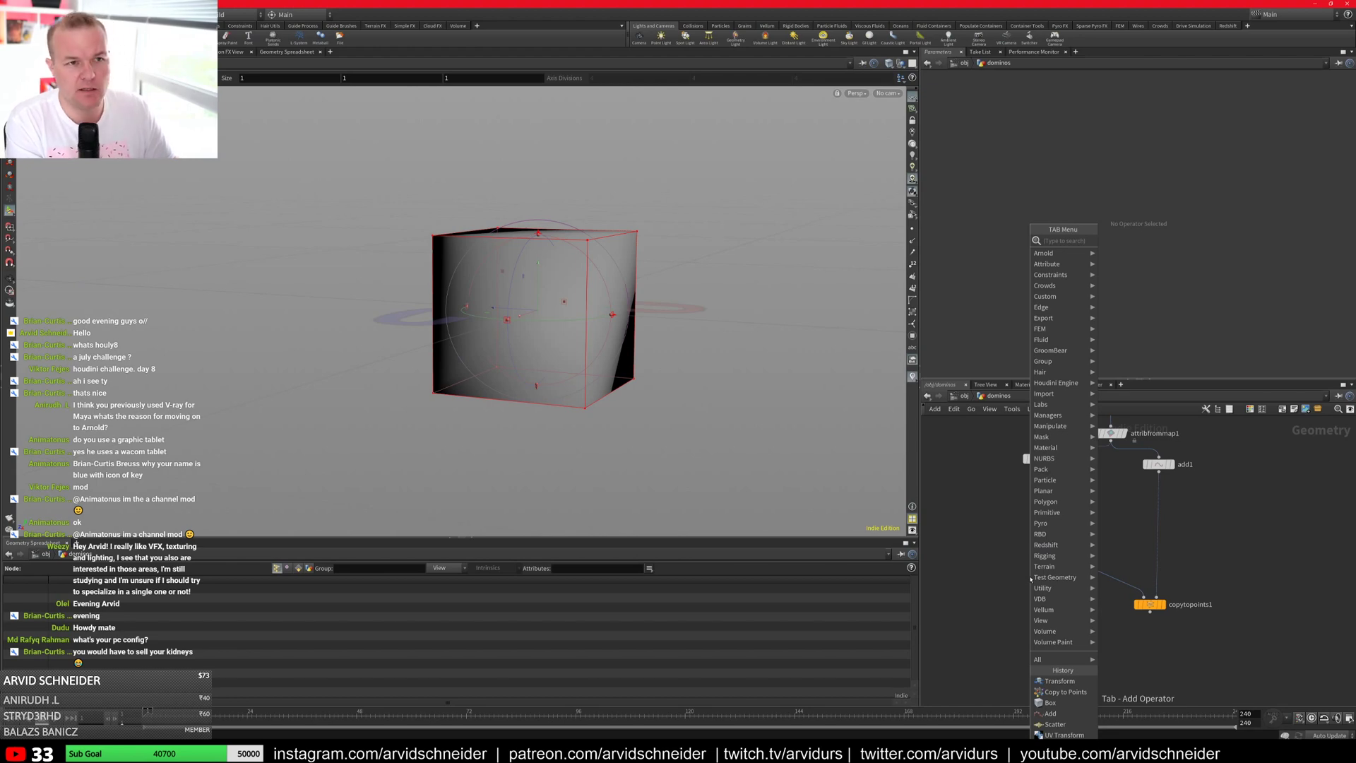
type("game")
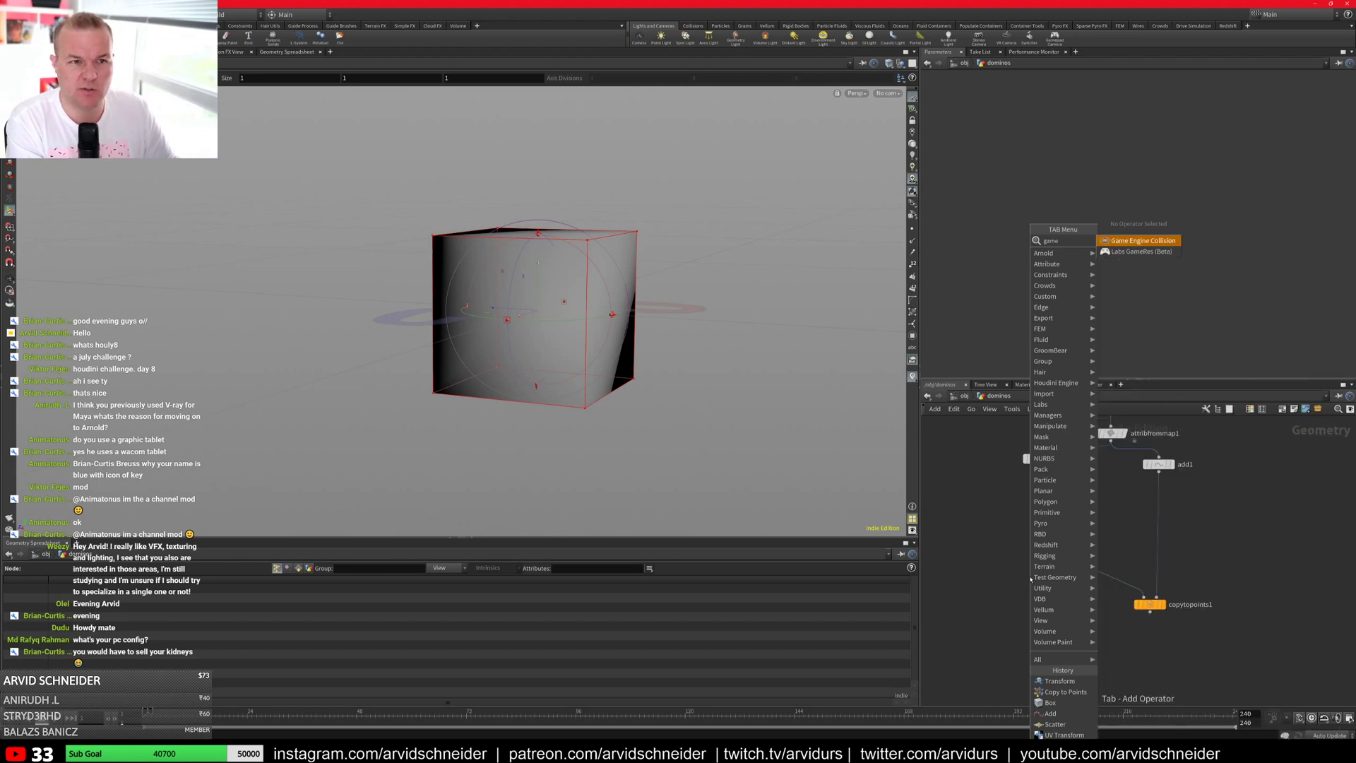
key("BackSpace")
key("BackSpace")
key("BackSpace")
key("BackSpace")
type("axis")
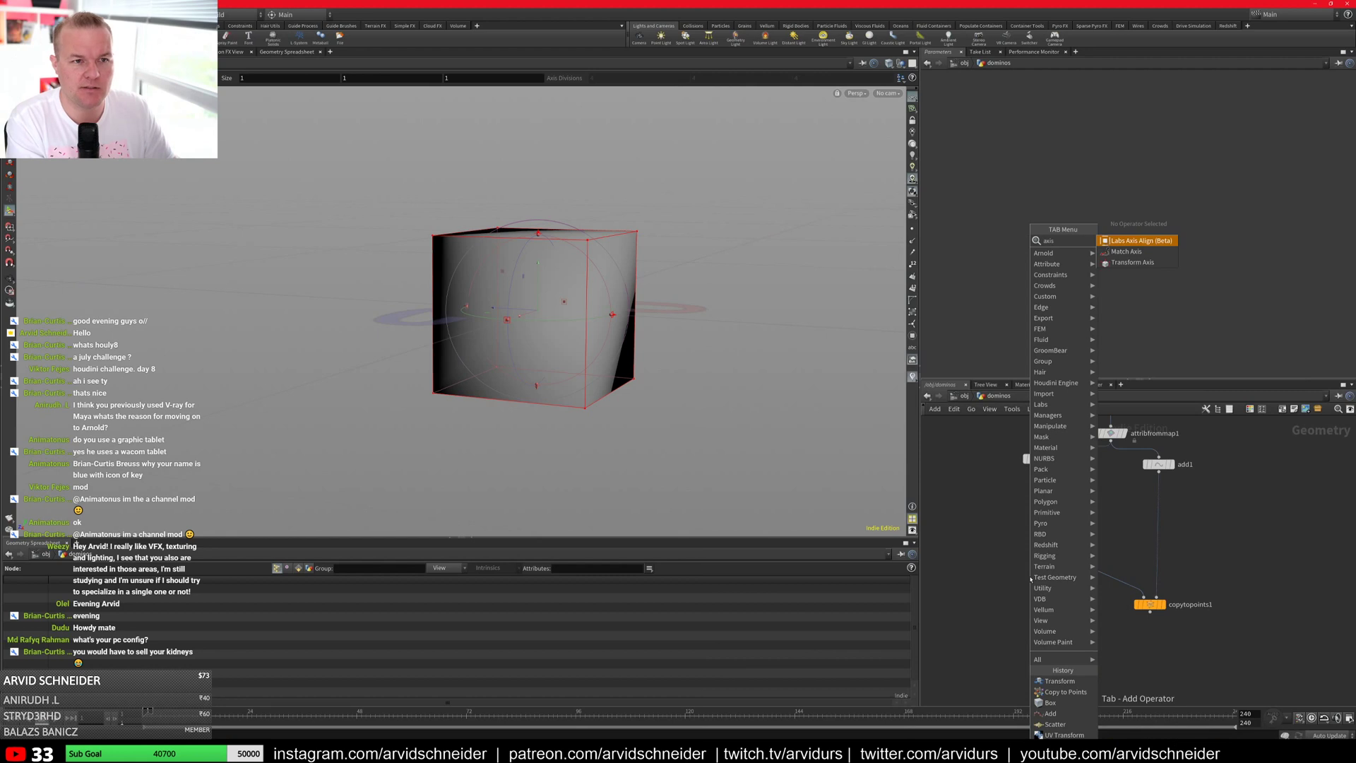
key("Return")
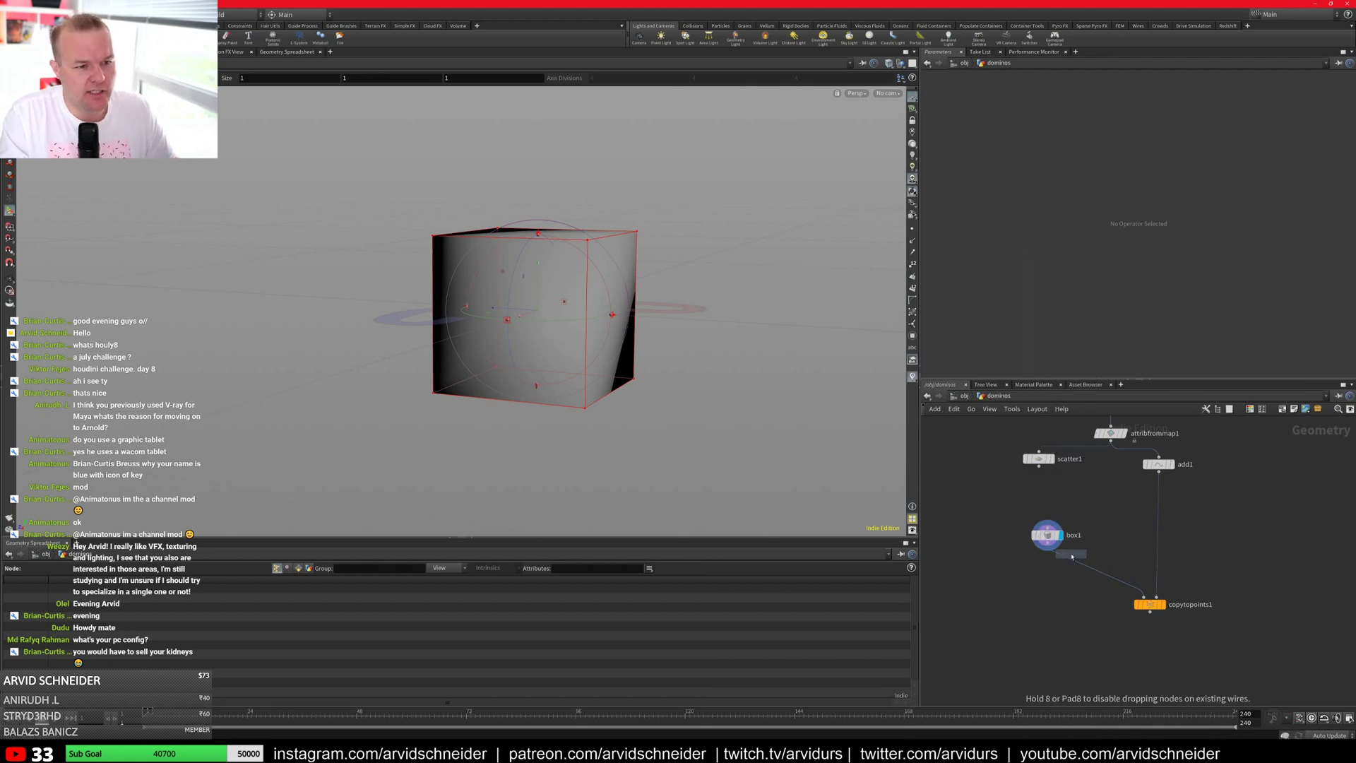
left_click(1071, 556)
mouse_move(1072, 557)
left_mouse_down()
mouse_move(1048, 547)
mouse_move(1050, 563)
left_mouse_up()
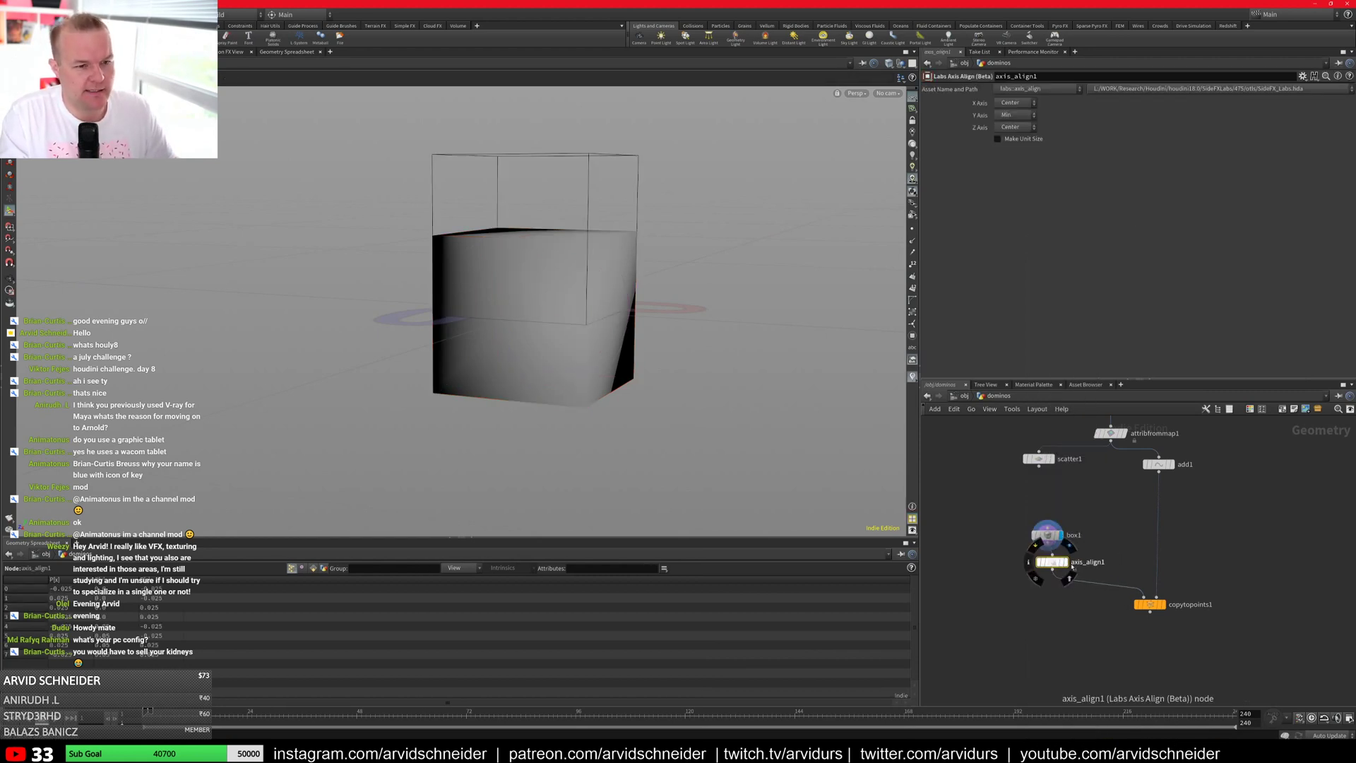
left_click(1039, 546)
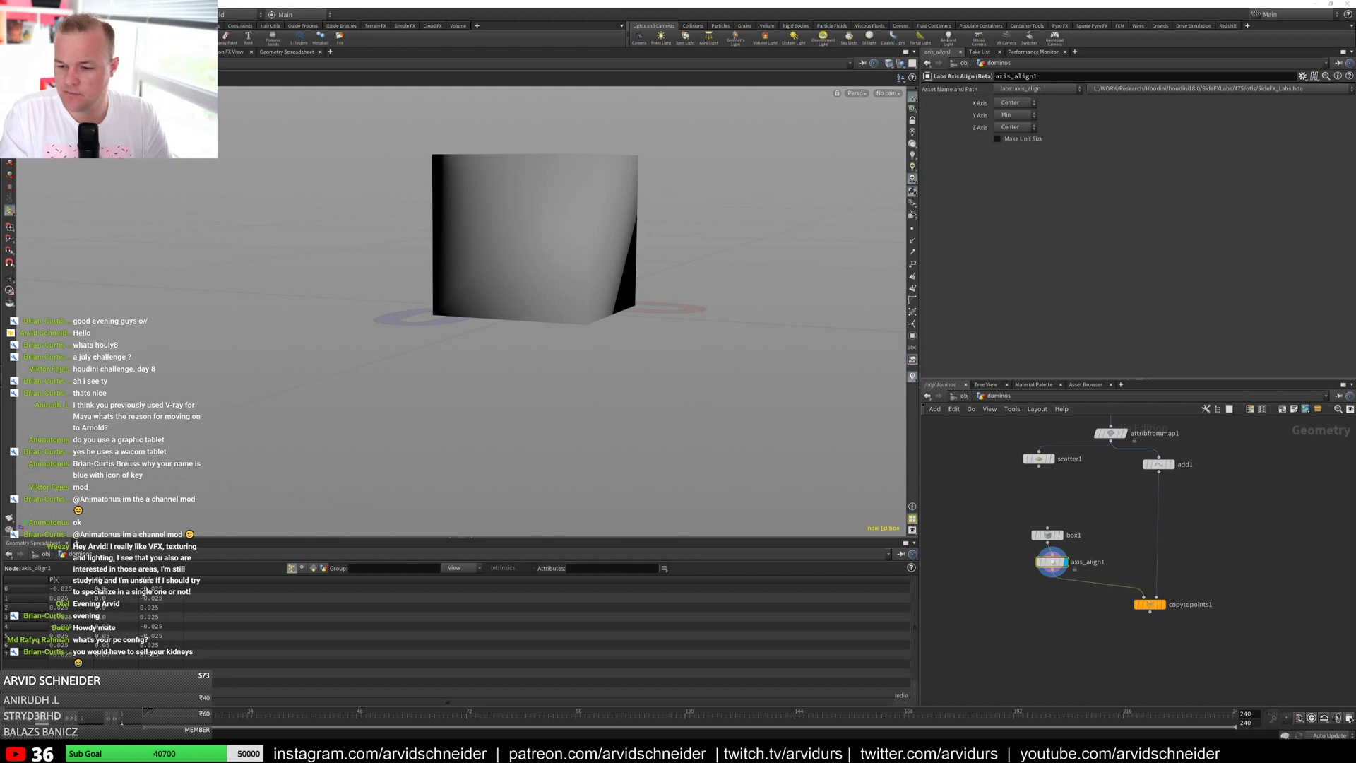
key("s")
left_click_drag(691, 274, 465, 302, "alt")
key("Escape")
left_click_drag(687, 315, 614, 306, "alt")
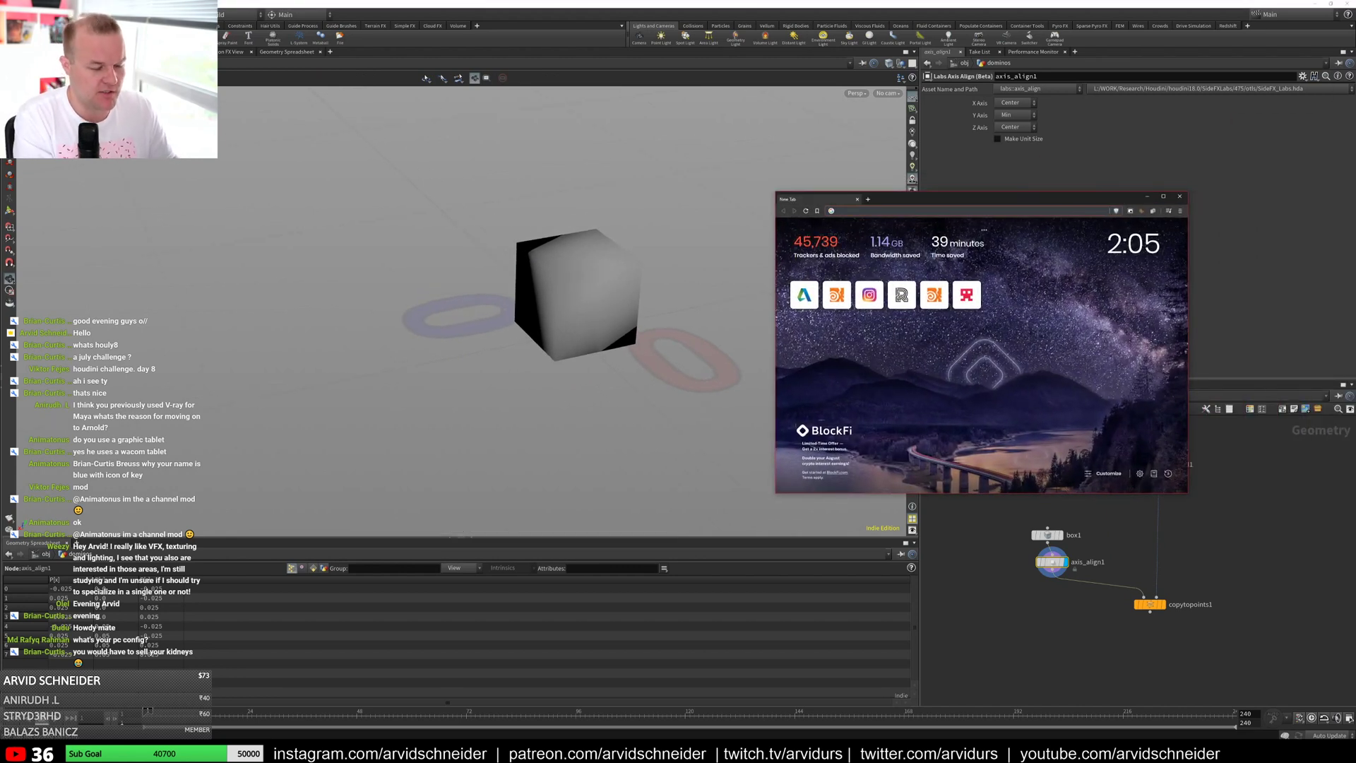
Step: Search the web for "domino stone dimension" in the browser and open the Introduction to Dominoes article
type("do")
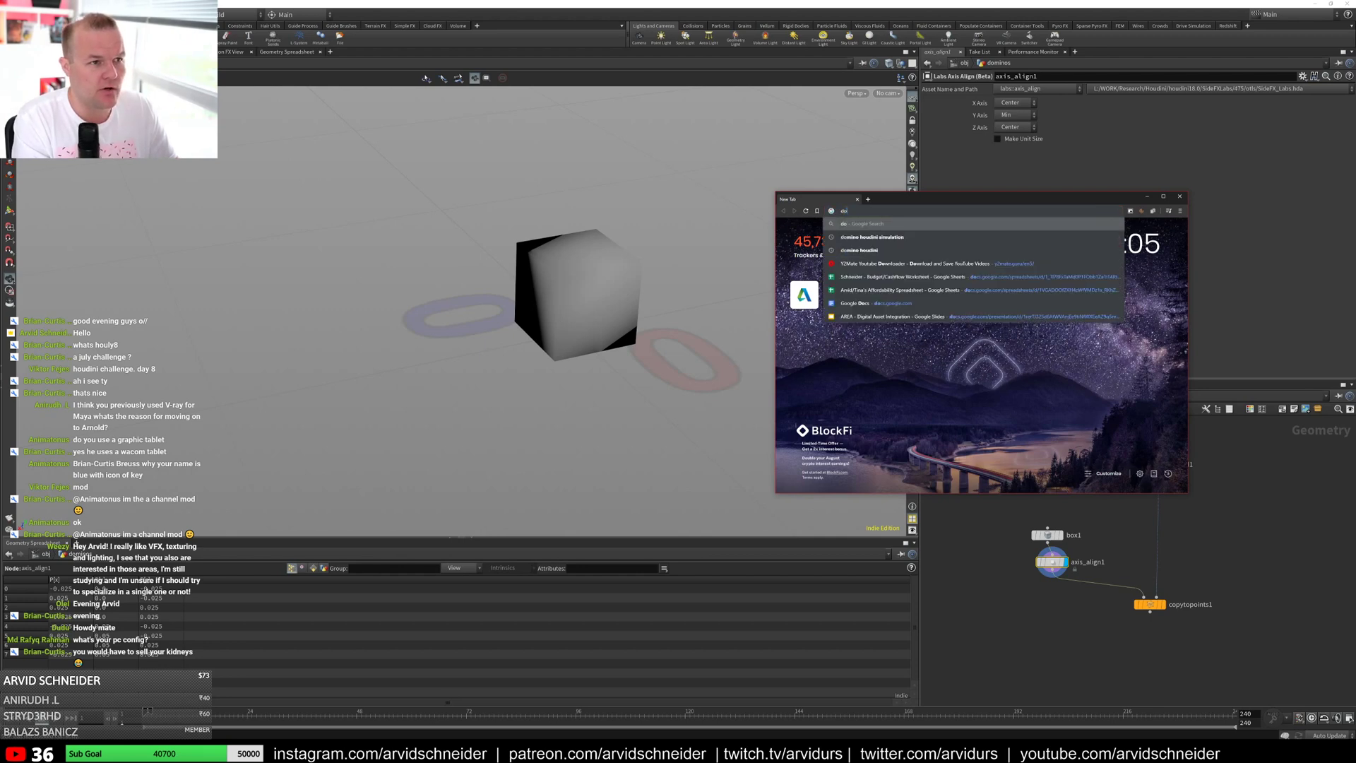
type("mino st")
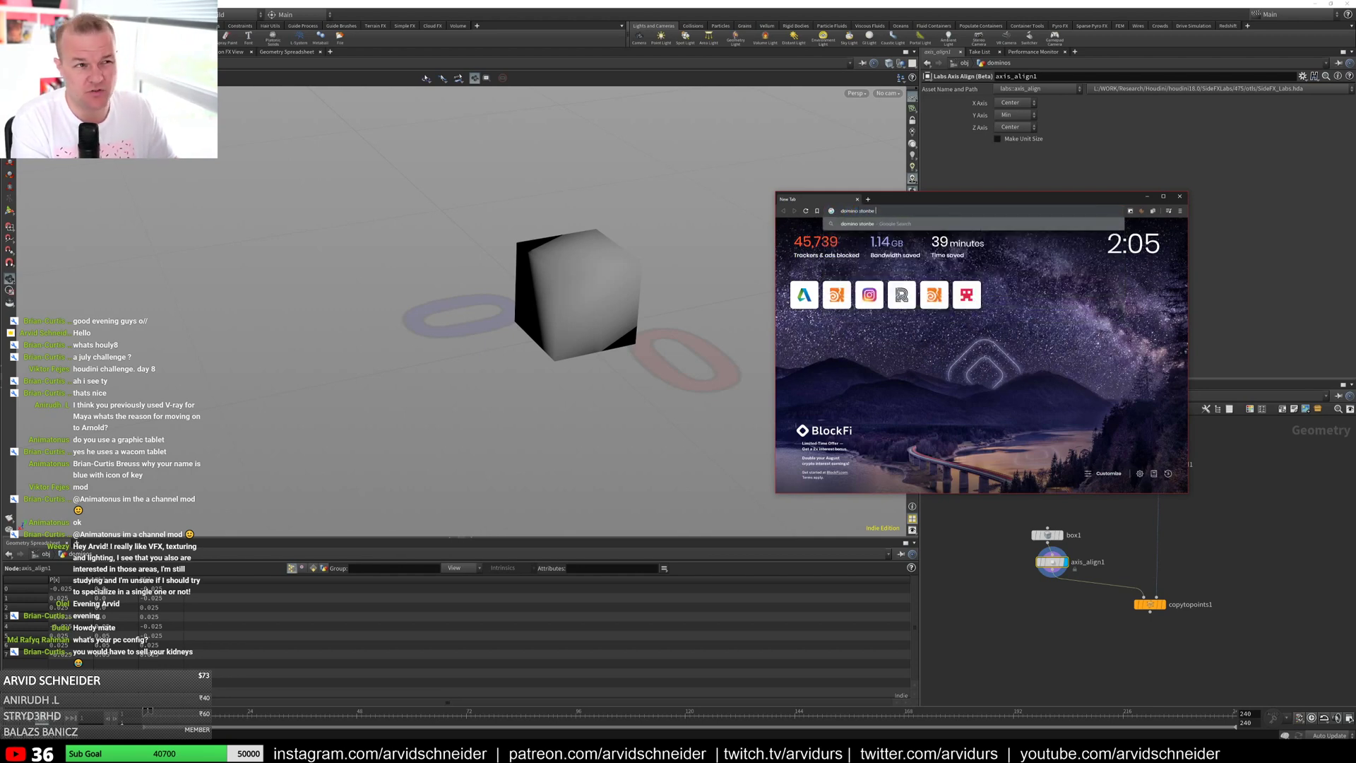
type("one dimensi")
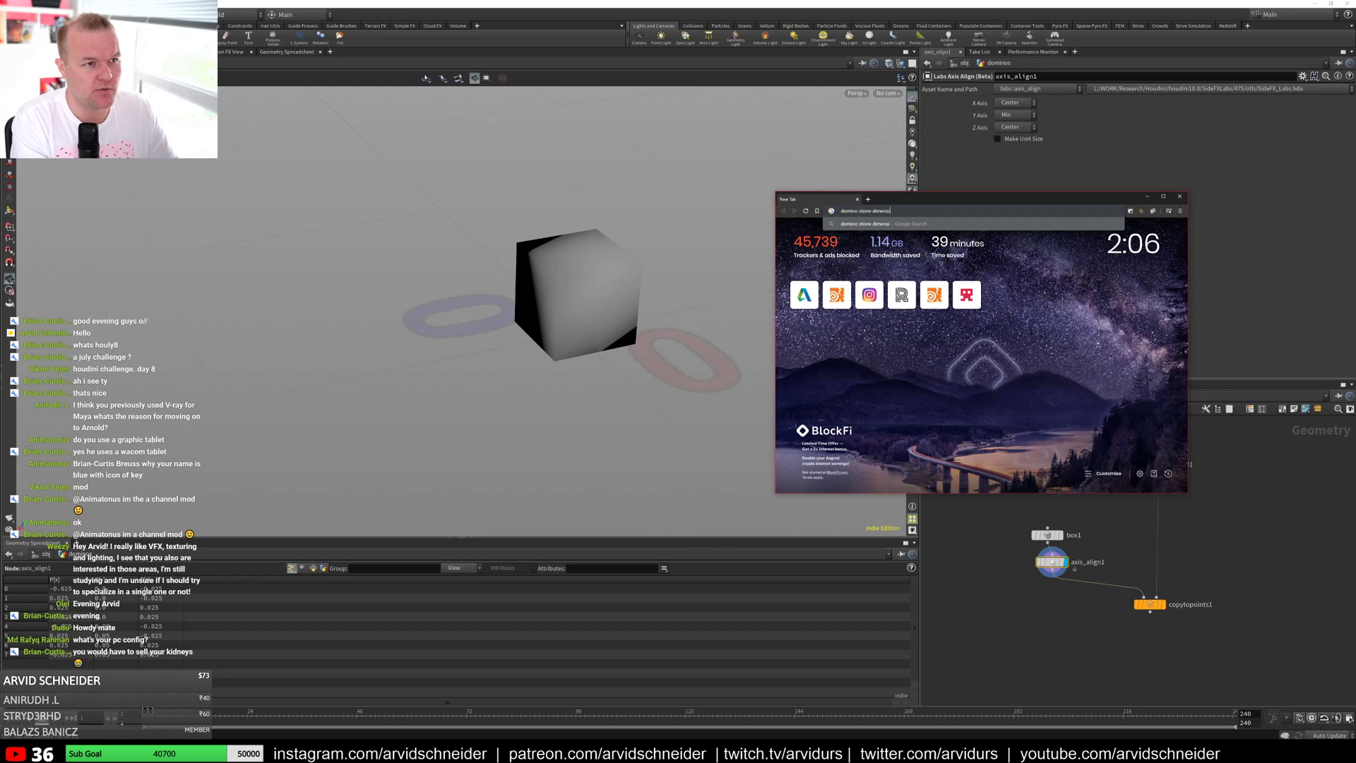
type("on")
key("Return")
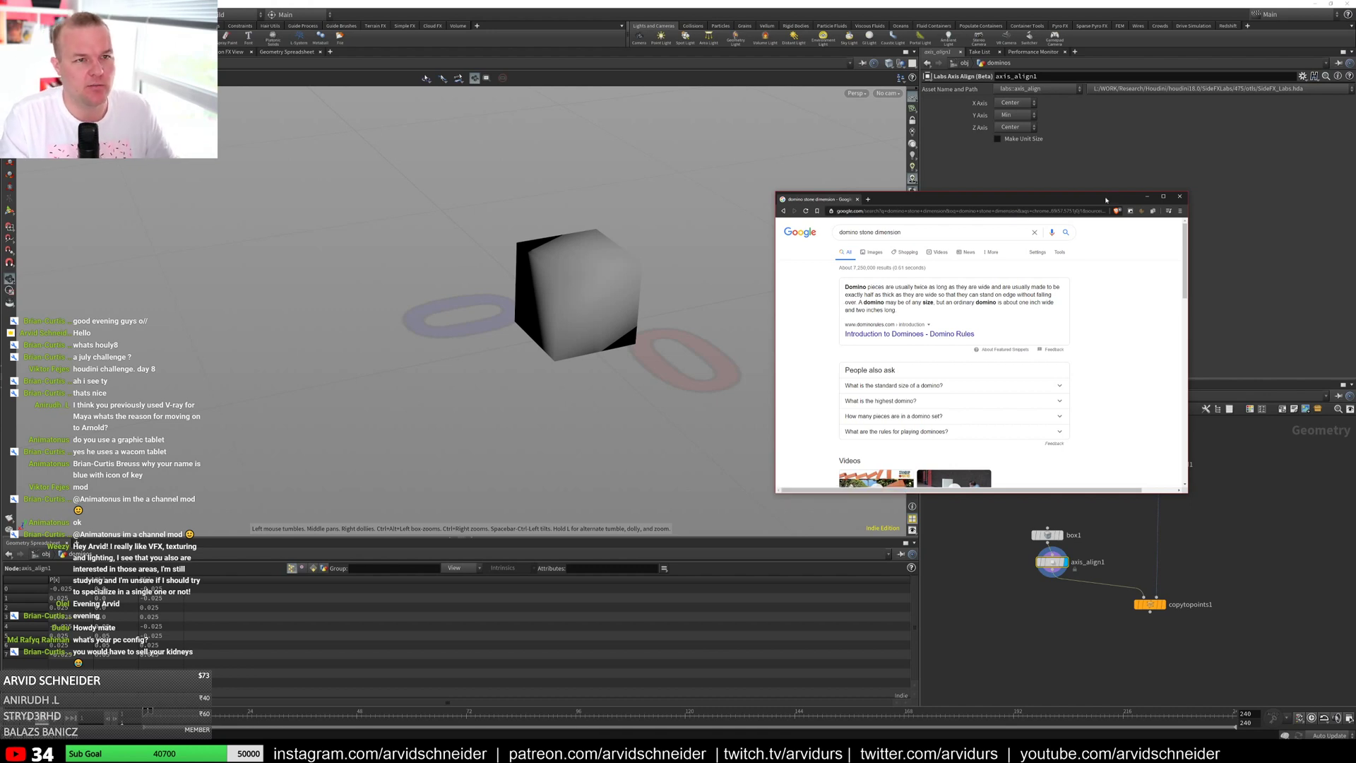
left_click(883, 334)
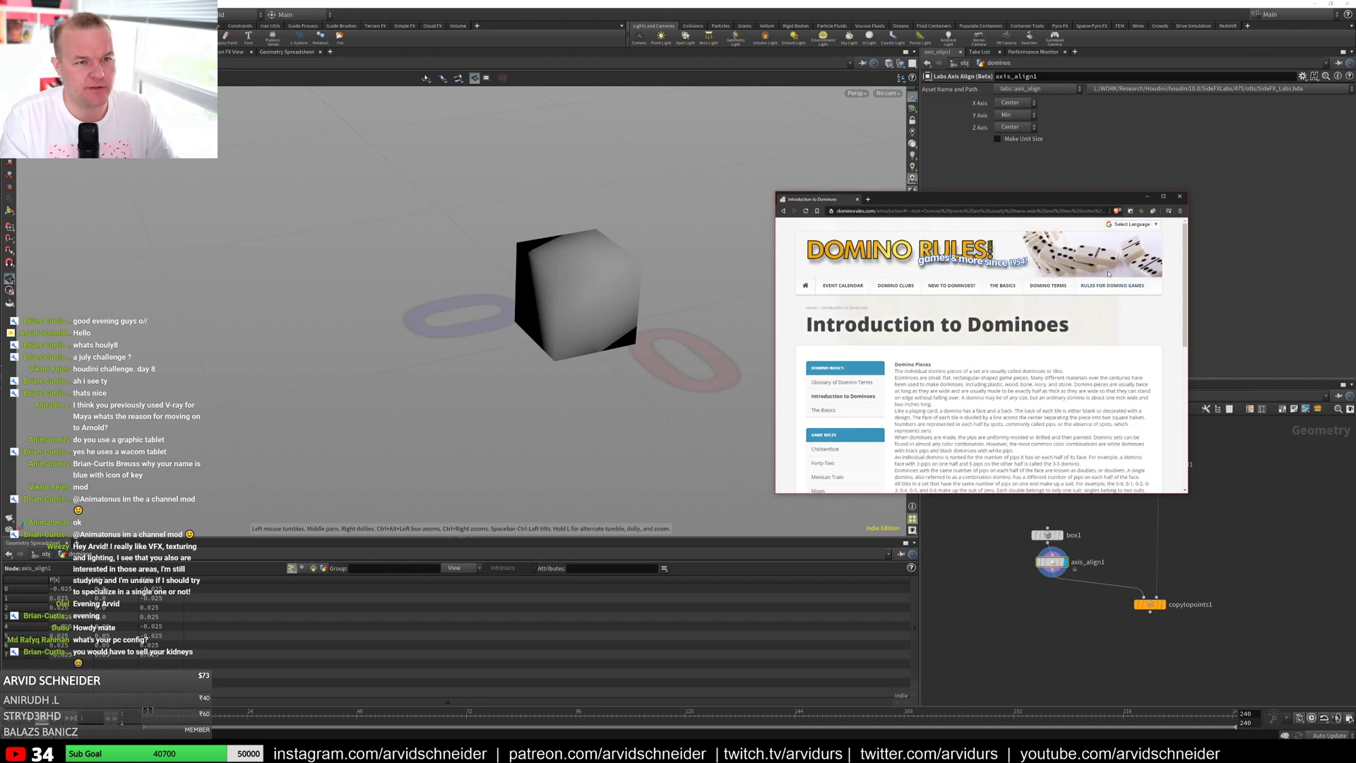
left_click_drag(1024, 200, 916, 293)
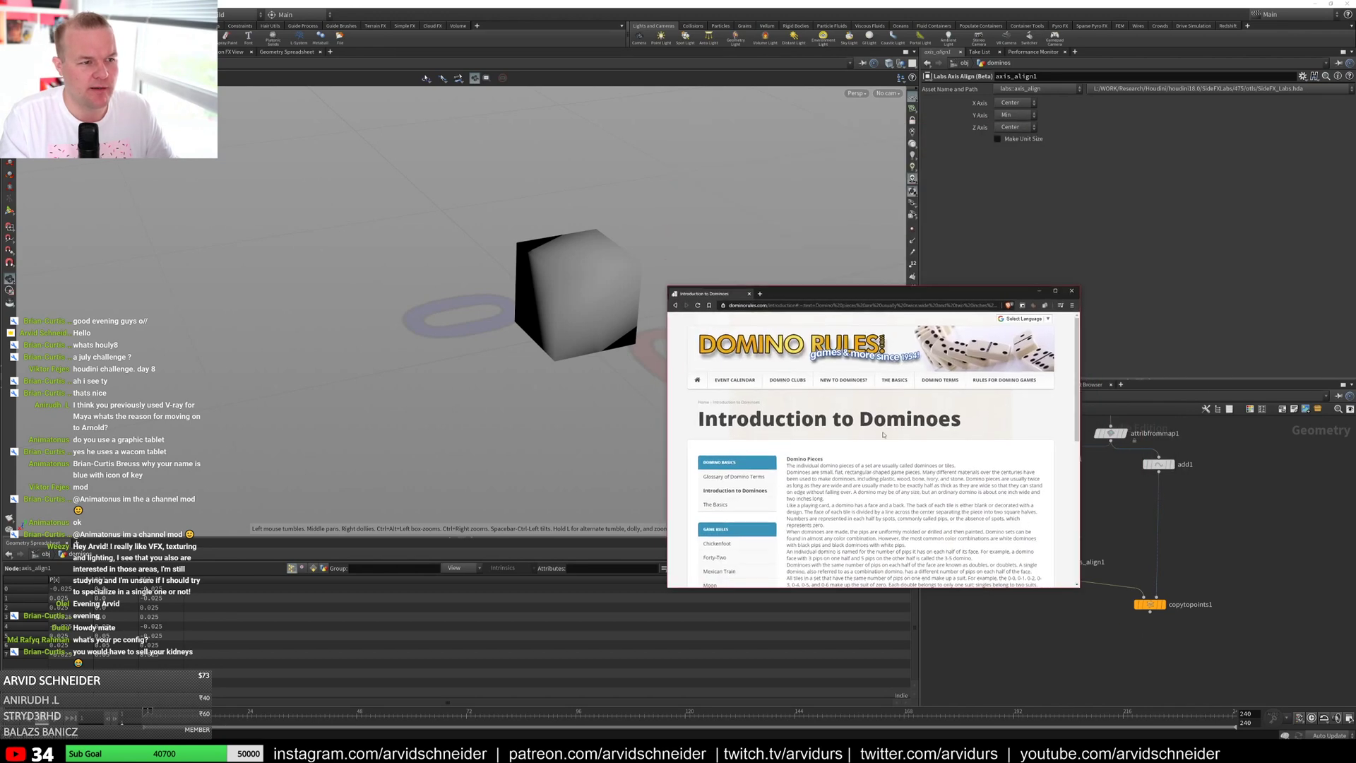
Step: Return to Houdini and set the Box node's size to 2 in Y and 0.5 in Z
key("alt+Tab")
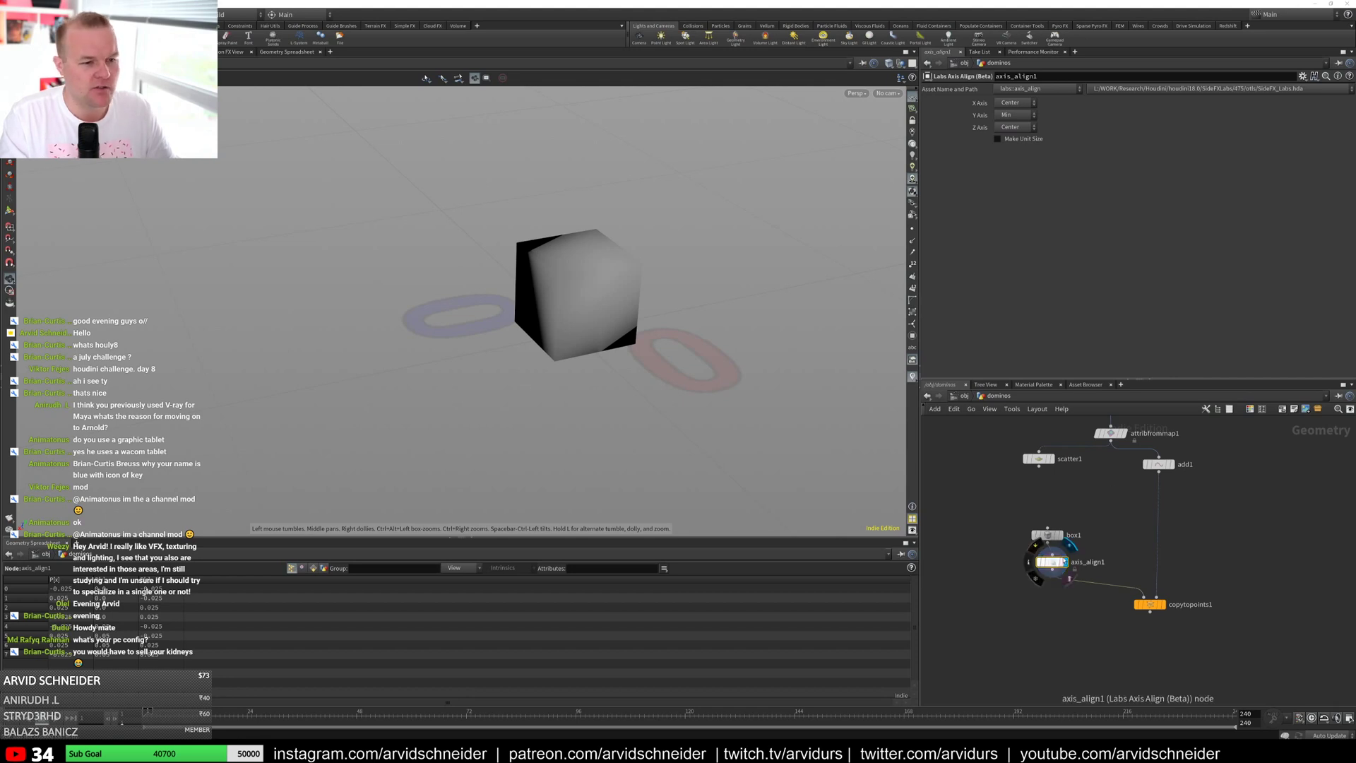
left_click(1048, 534)
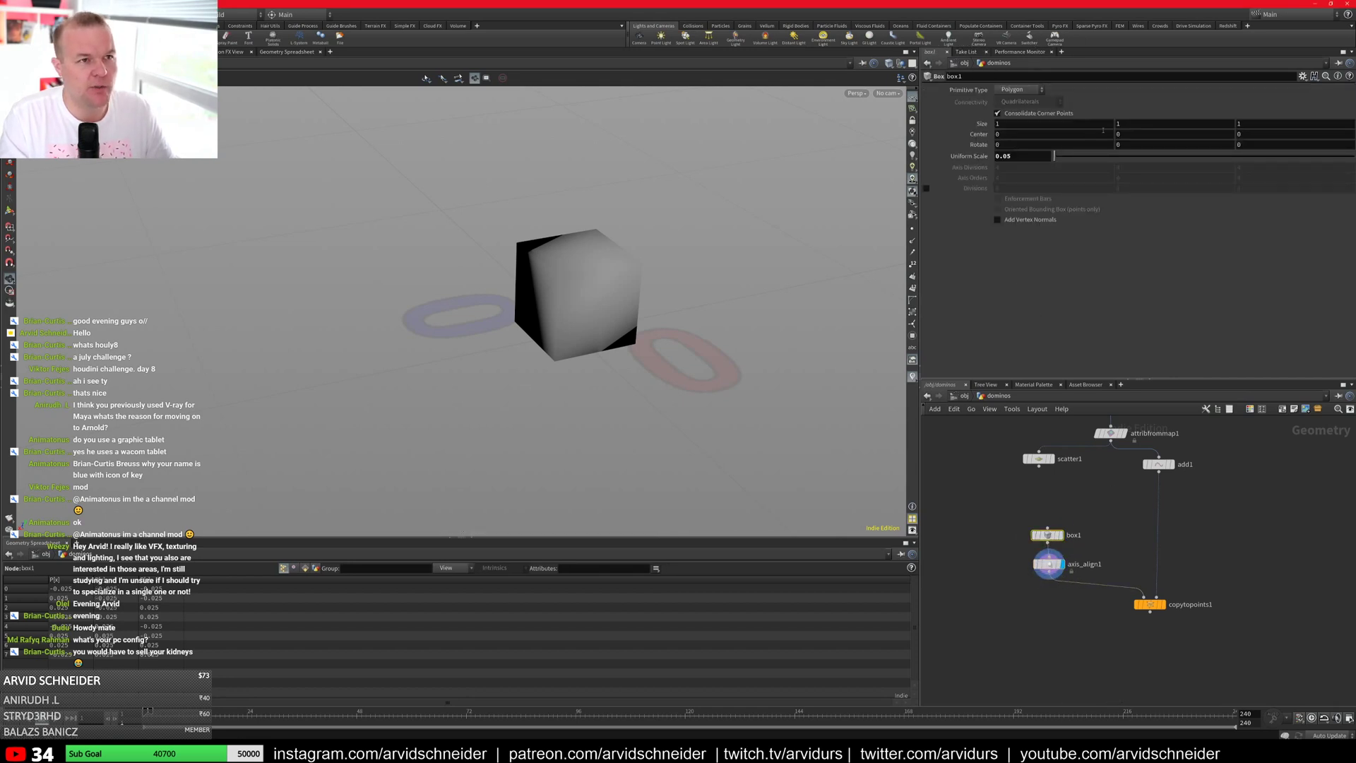
key("BackSpace")
type("2")
key("Return")
left_click_drag(748, 211, 678, 268)
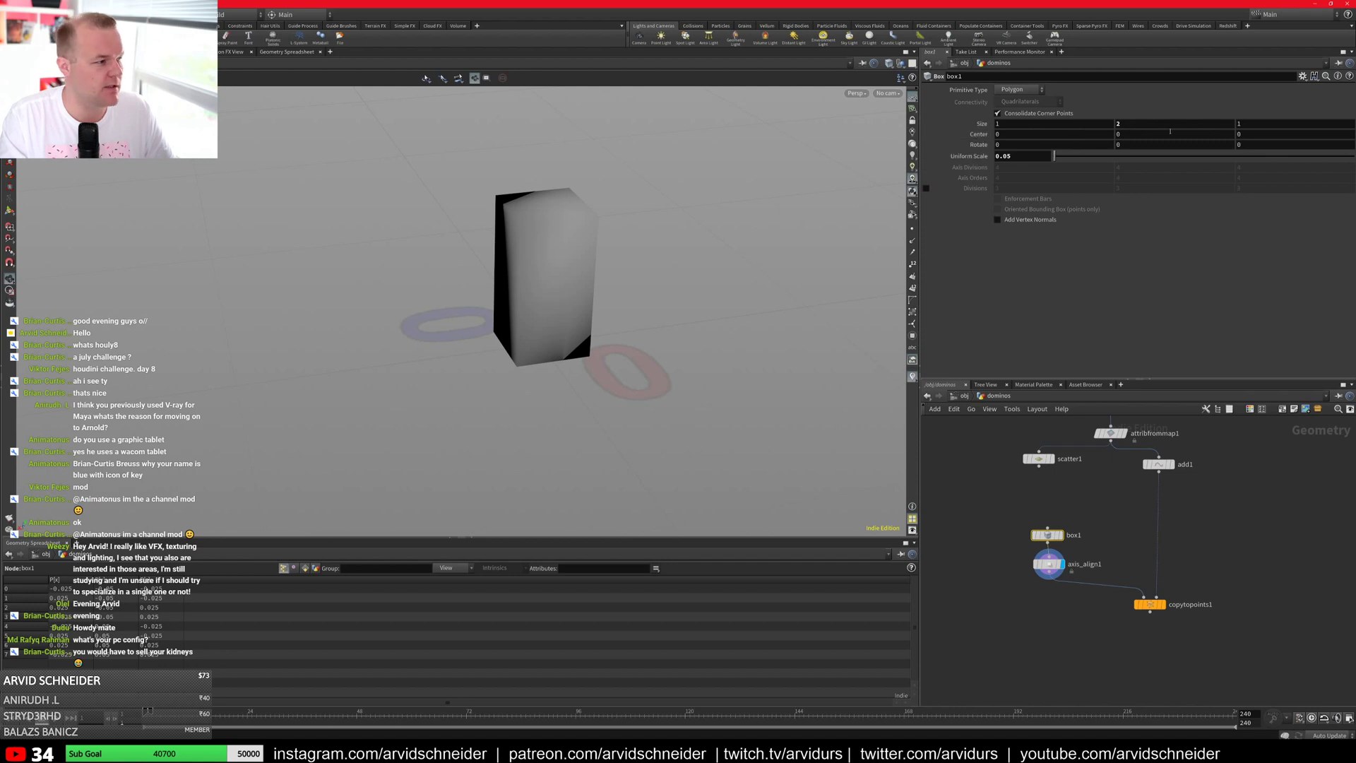
mouse_move(1240, 127)
middle_mouse_down()
mouse_move(1266, 122)
mouse_move(1219, 124)
middle_mouse_up()
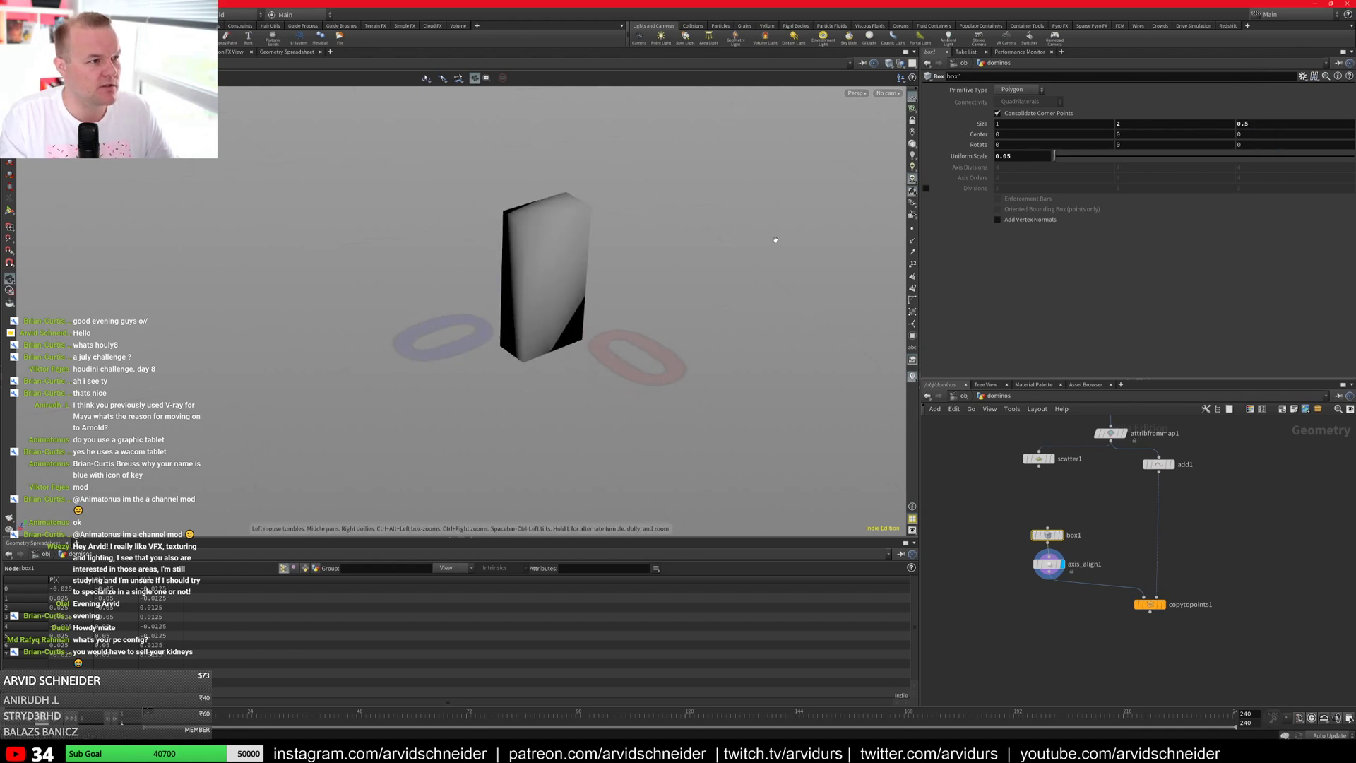
Step: Switch the viewport to wireframe and check the box's proportions against the domino article
key("w")
left_click_drag(694, 231, 734, 243)
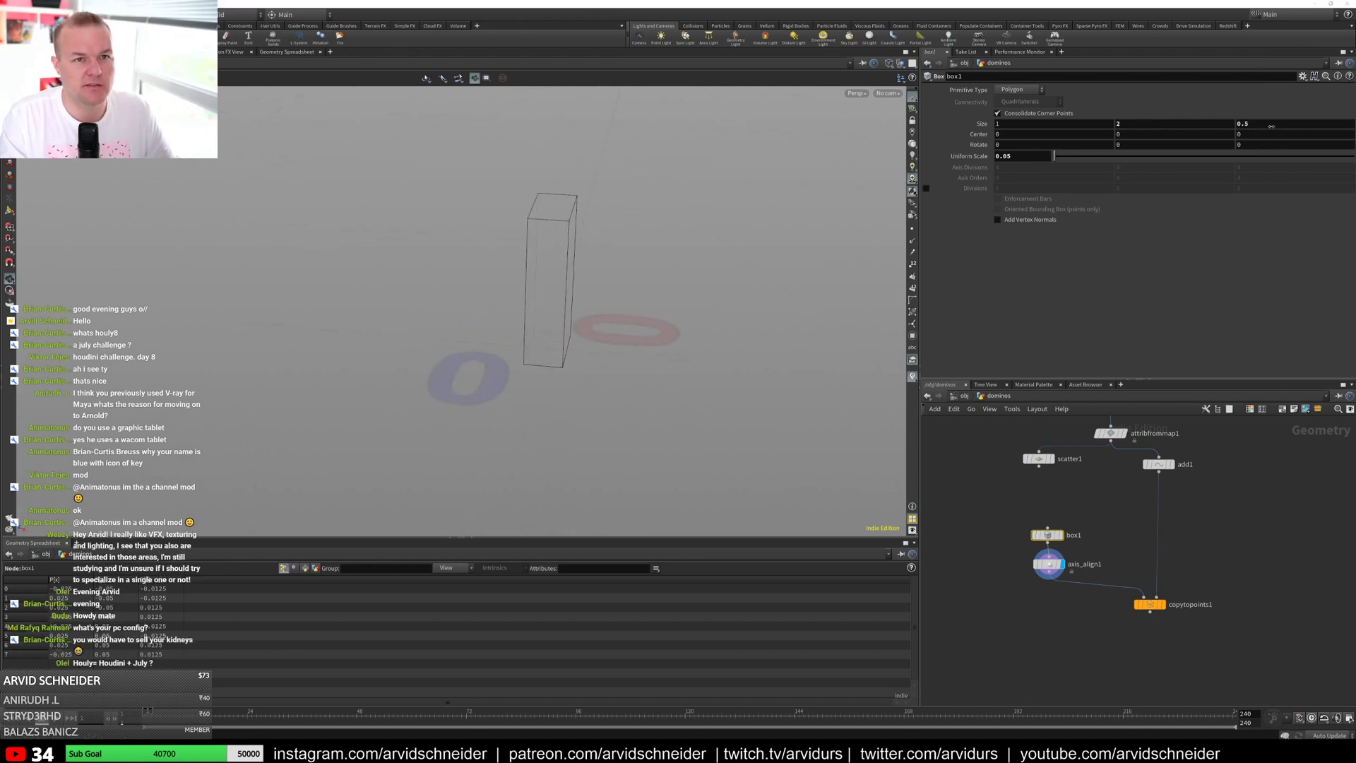
mouse_move(1269, 126)
middle_mouse_down()
mouse_move(1274, 154)
mouse_move(1275, 127)
middle_mouse_up()
left_click_drag(1355, 176, 1147, 230)
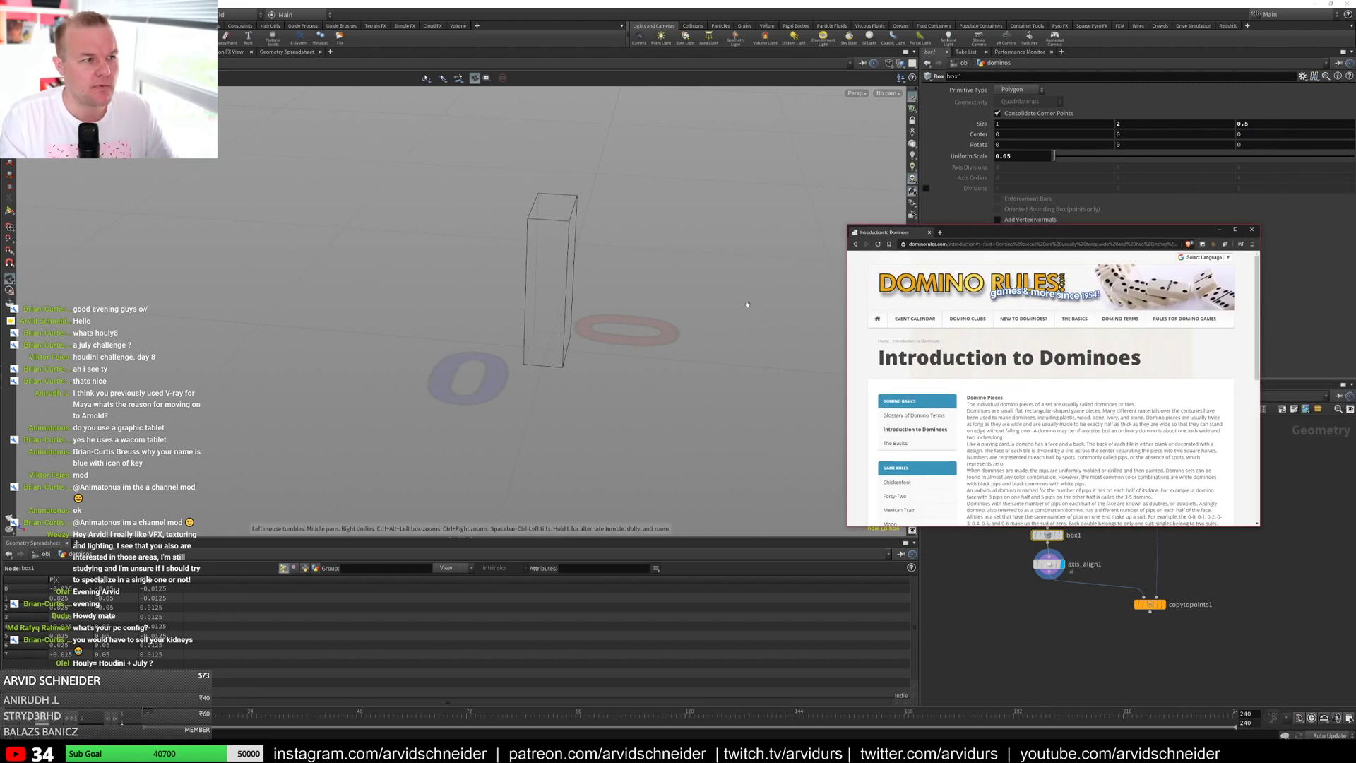
mouse_move(746, 304)
left_mouse_down()
mouse_move(560, 265)
mouse_move(650, 250)
mouse_move(618, 255)
left_mouse_up()
key("shift+w")
key("shift+w")
Step: Spread the Box and Axis Align nodes apart vertically and move both further away from the Scatter node
left_click_drag(1060, 575, 980, 550)
middle_click_drag(965, 476, 1063, 492)
left_click(1062, 484)
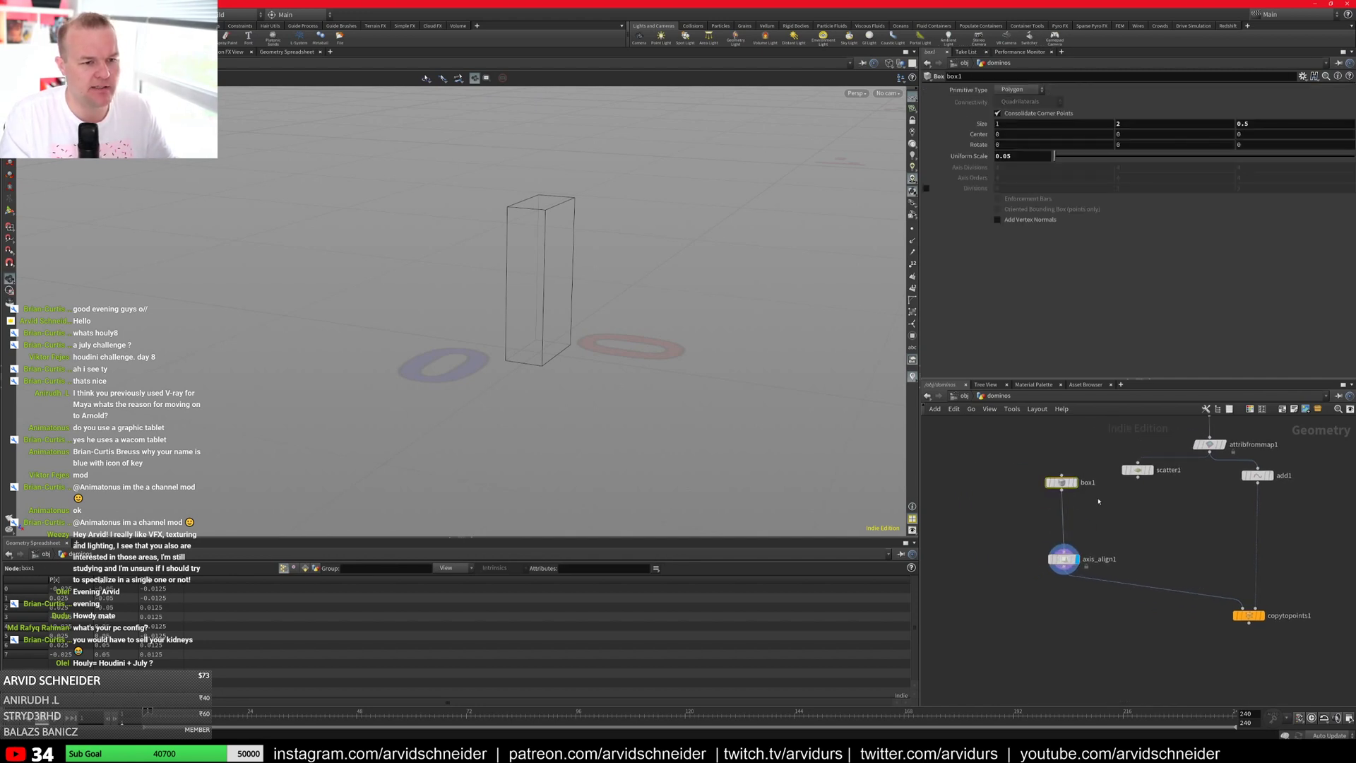
left_click(1064, 560, "shift")
left_click_drag(1064, 561, 1000, 559)
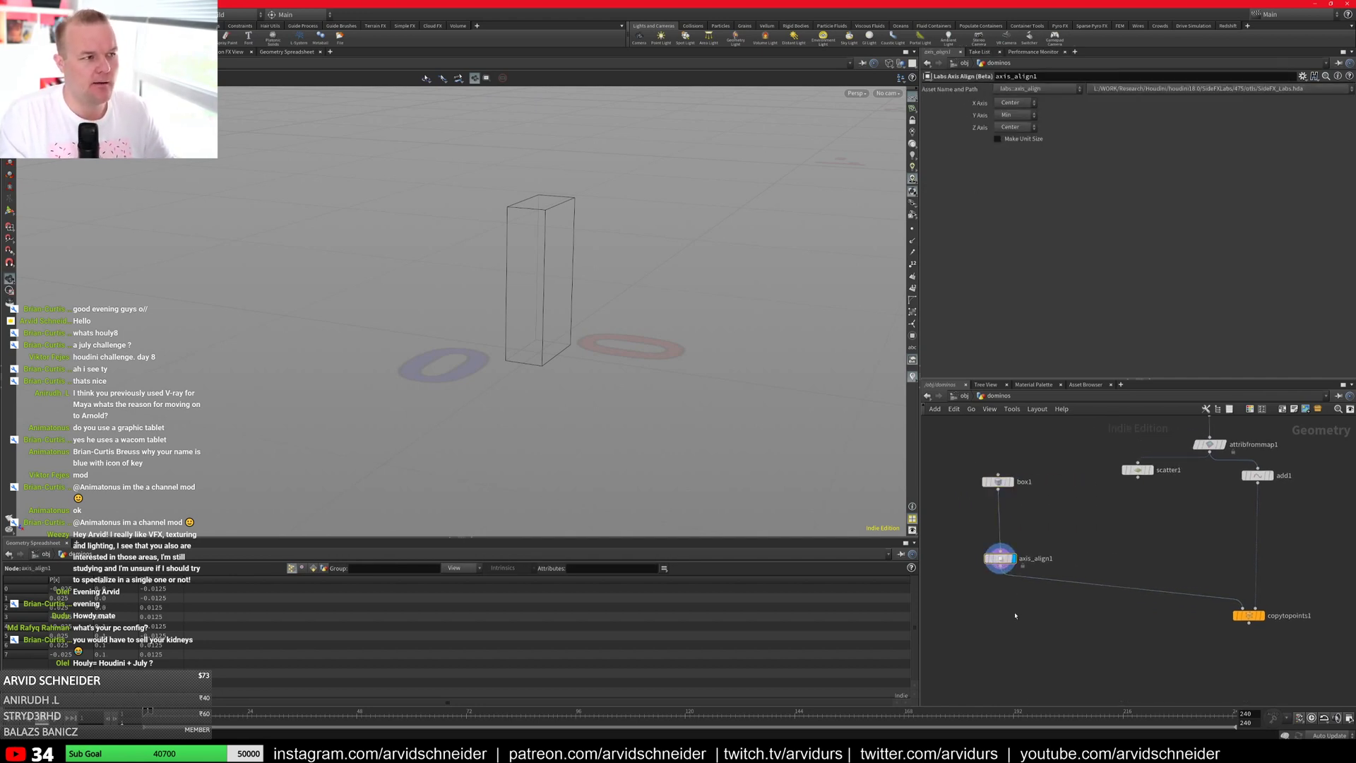
Step: Insert a PolyBevel node between the Box and Axis Align, display it, and set its distance to 0.008
key("Tab")
type("bev")
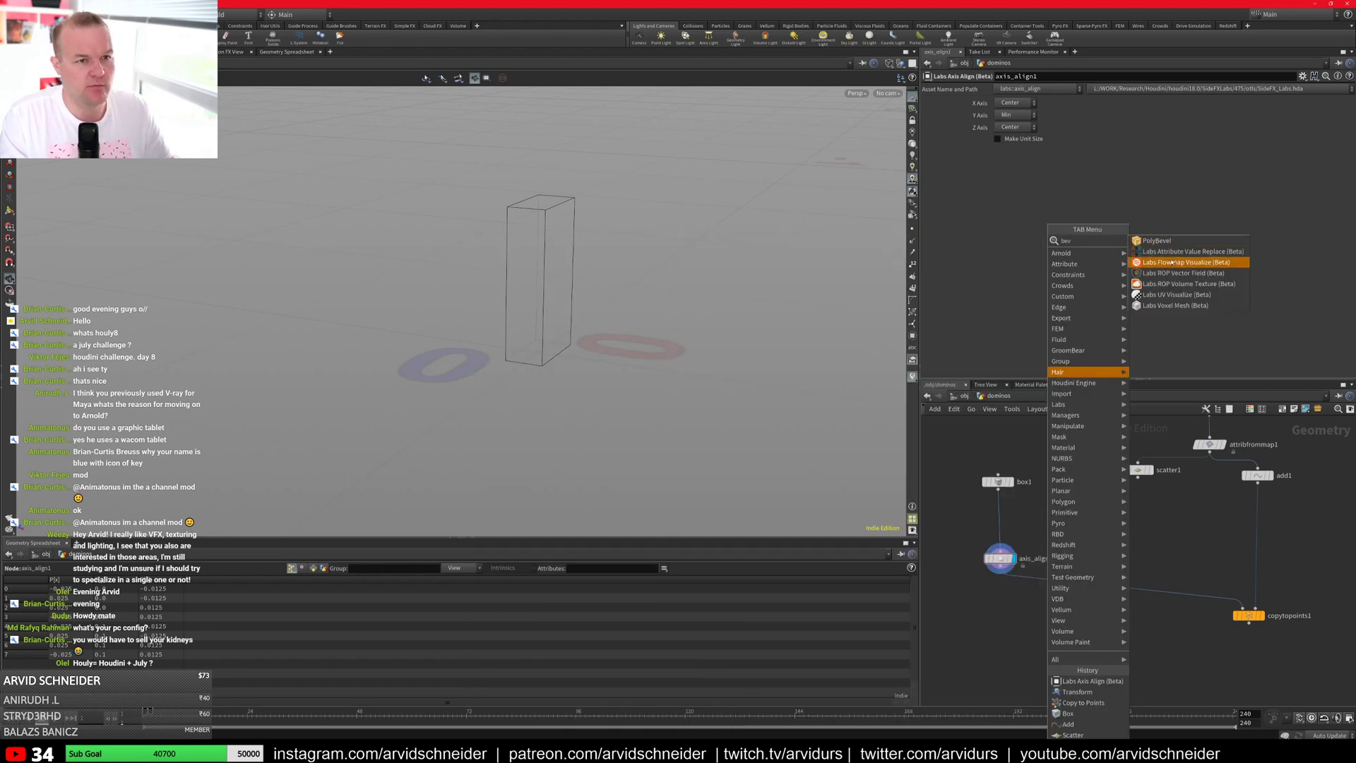
left_click(1156, 240)
left_click(1015, 518)
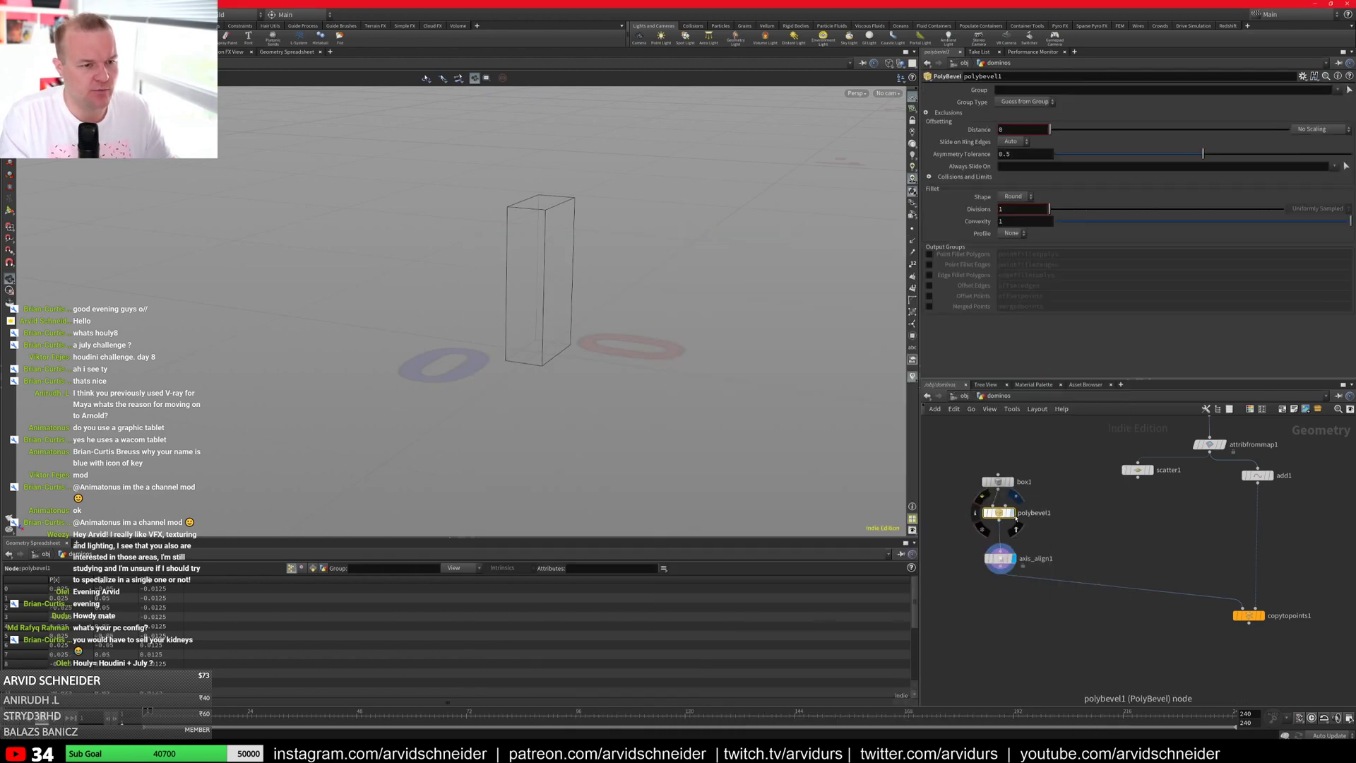
left_click(1017, 503)
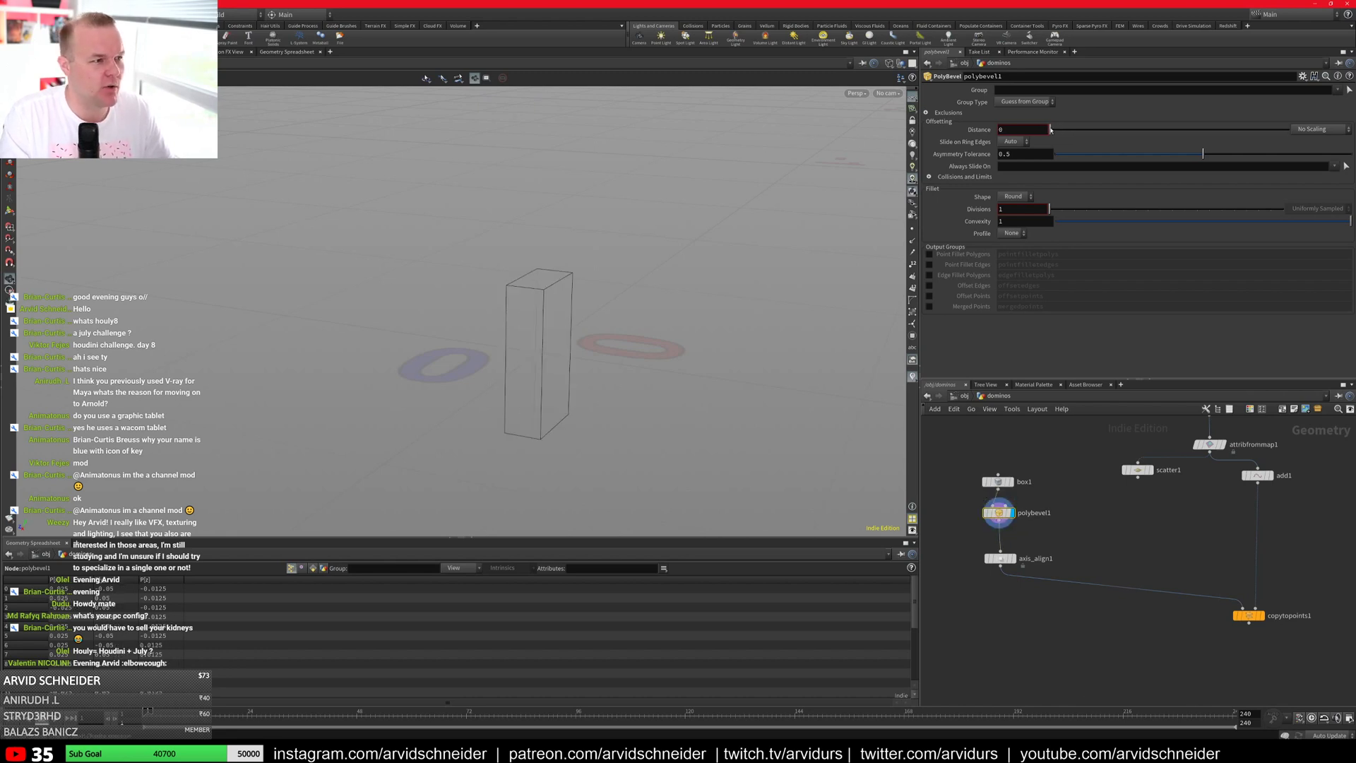
middle_click_drag(1036, 130, 1087, 170)
Step: Switch to the browser and browse the image results for "domino stone dimension" to examine the edges of real dominos
key("alt+Tab")
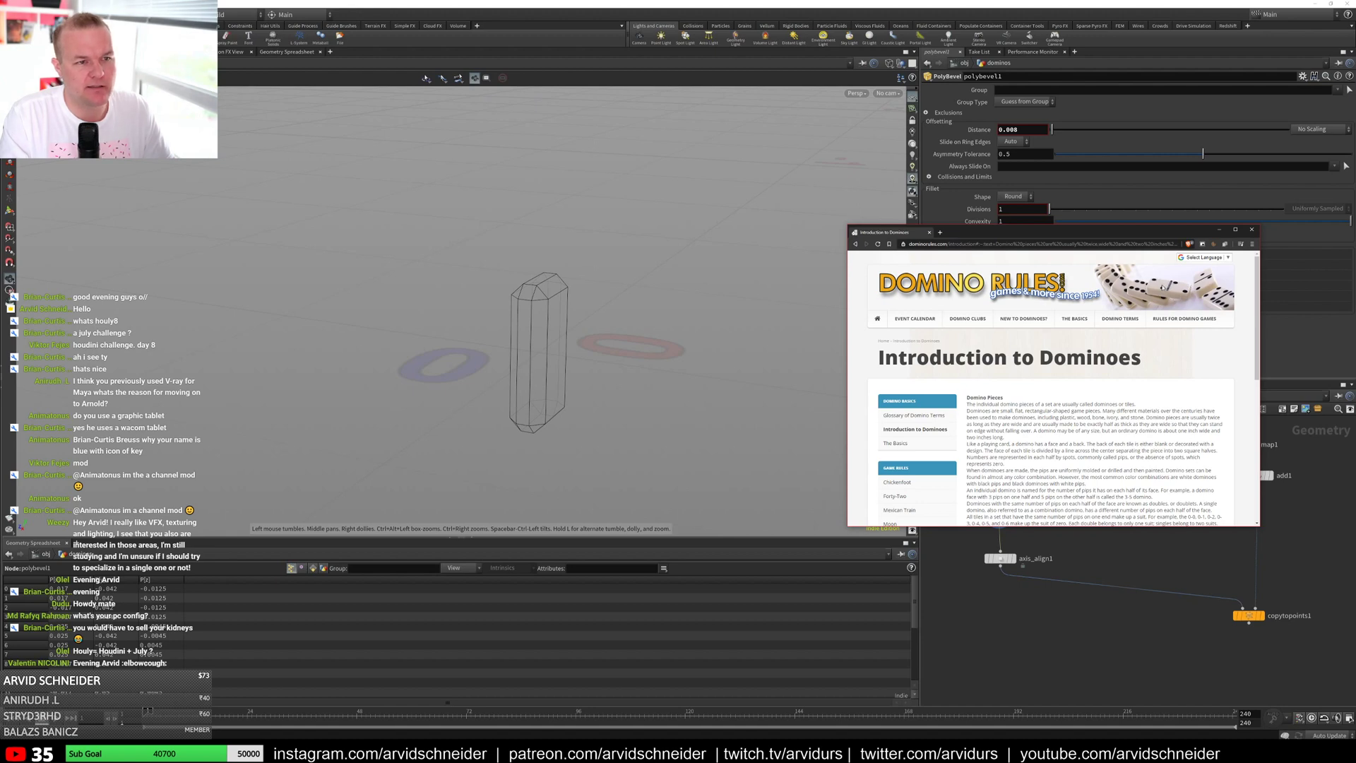
scroll(1052, 417, "down", 5)
scroll(1053, 417, "up", 4)
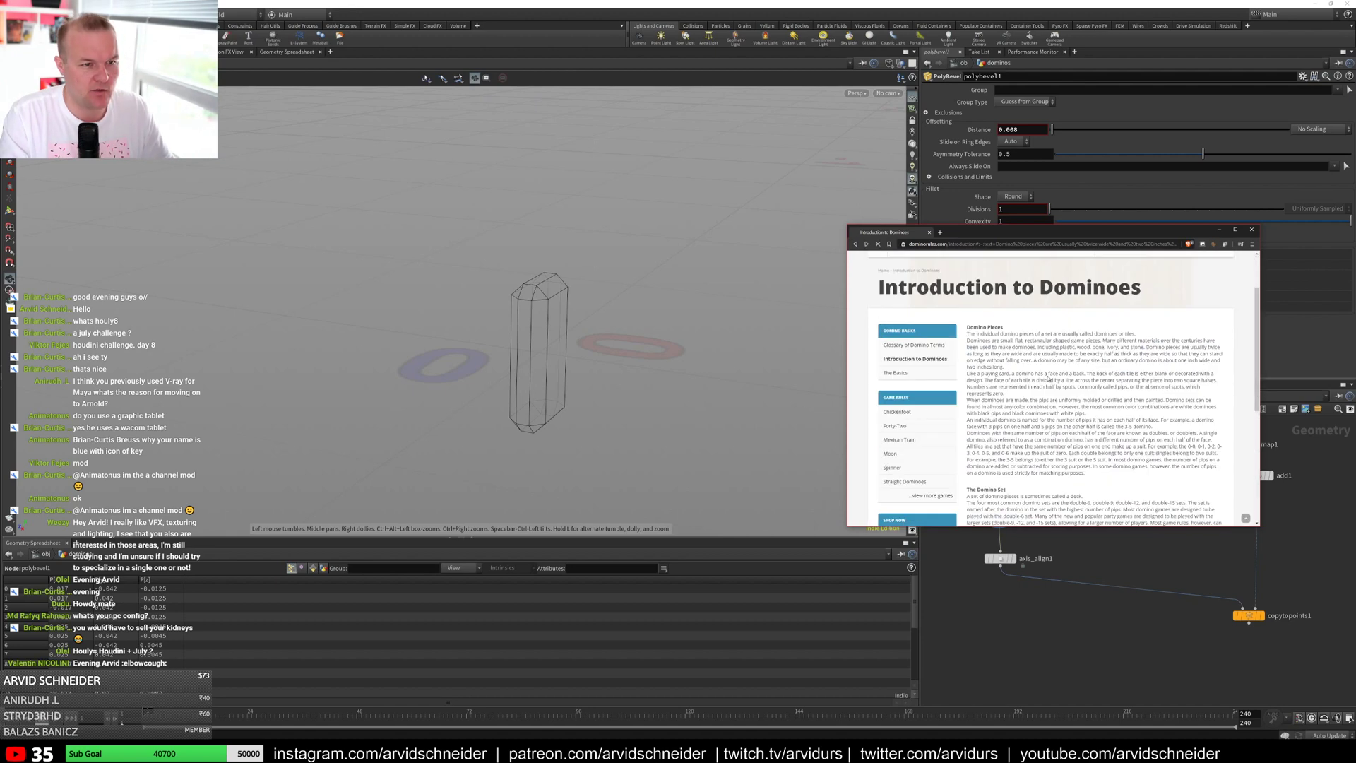
left_click(855, 244)
left_click(945, 287)
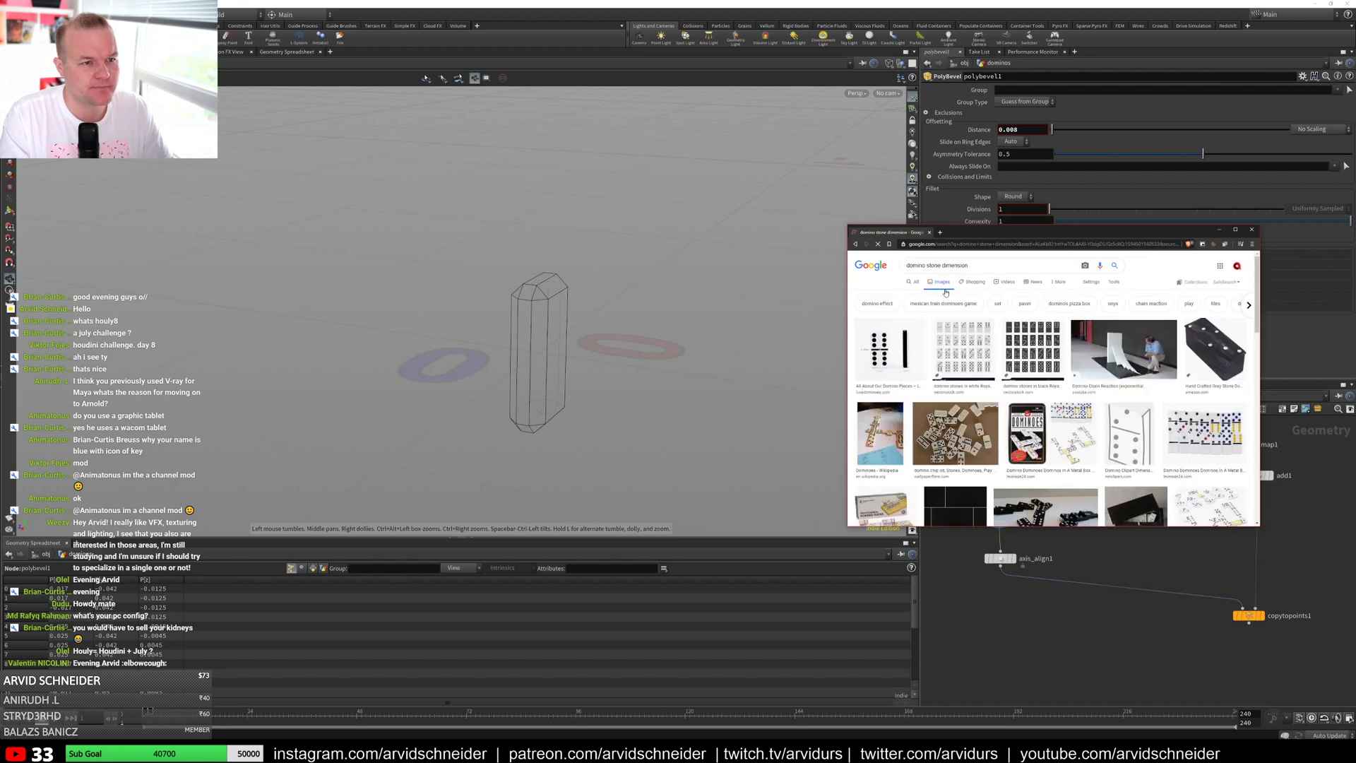
scroll(914, 378, "down", 6)
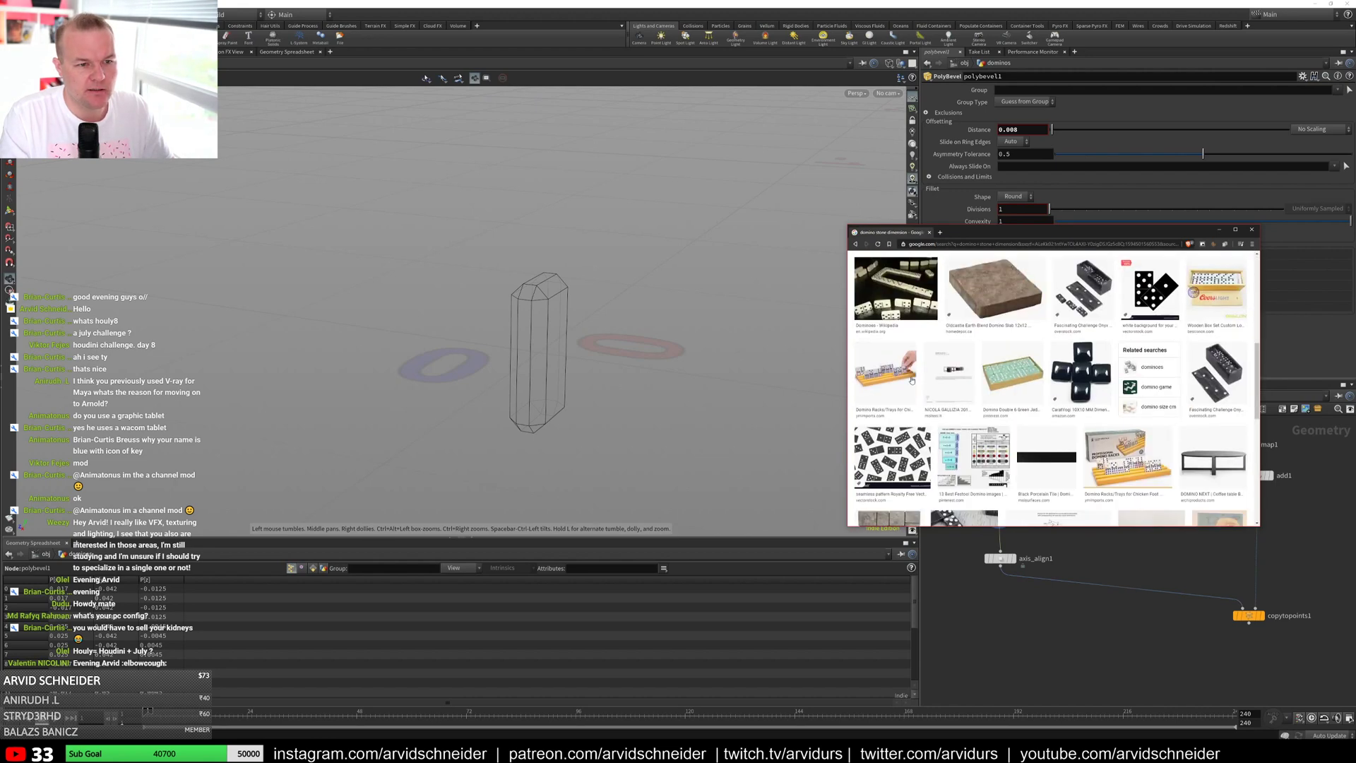
scroll(916, 380, "down", 6)
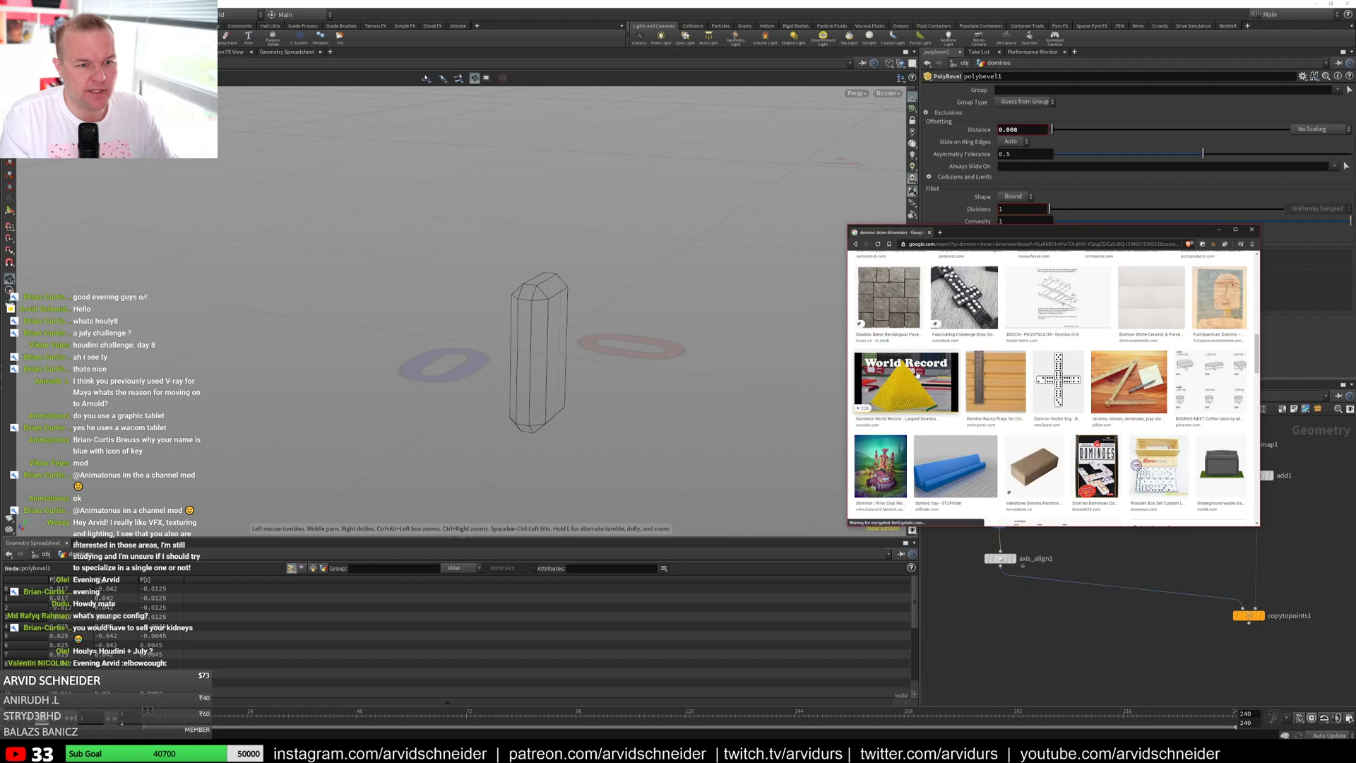
scroll(920, 381, "down", 10)
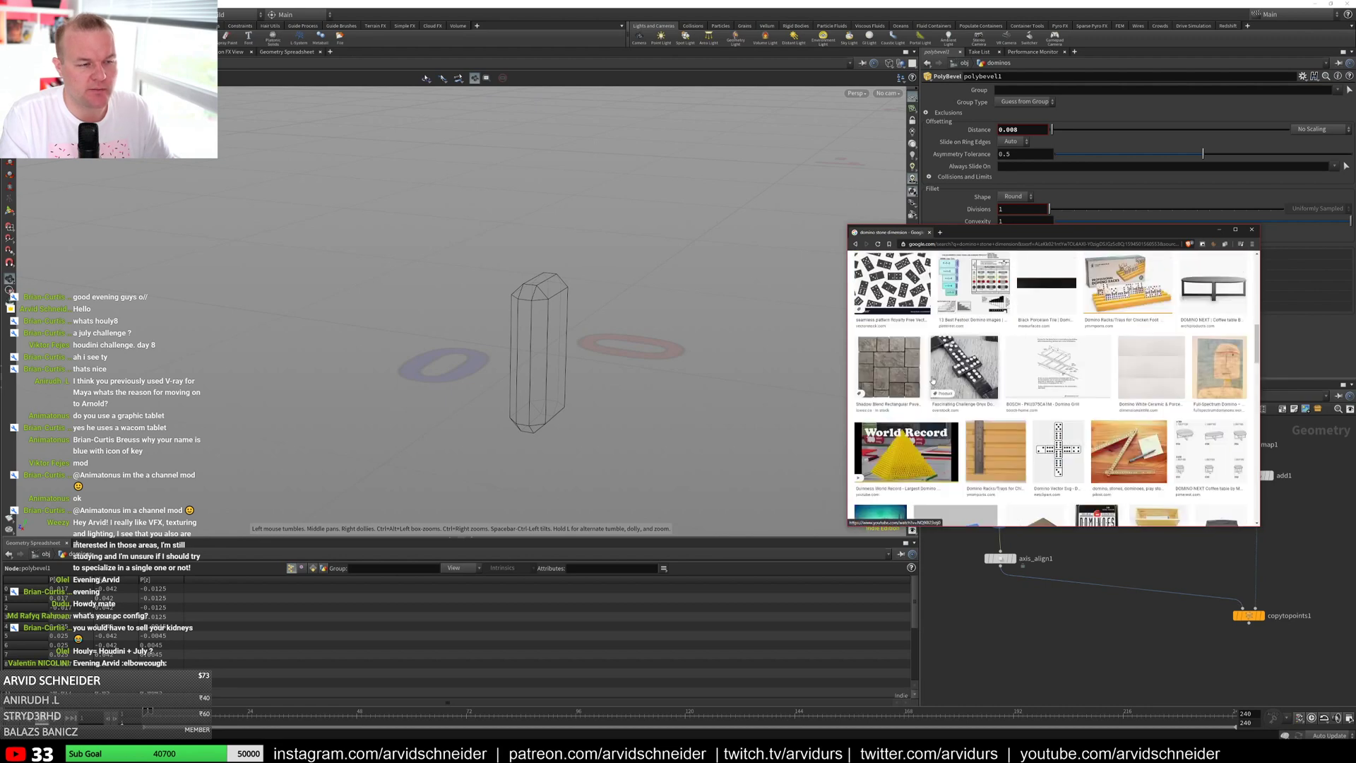
scroll(928, 389, "up", 20)
Step: Narrow the image search to "domino stone" and open the picture of the falling domino stones
double_click(954, 265)
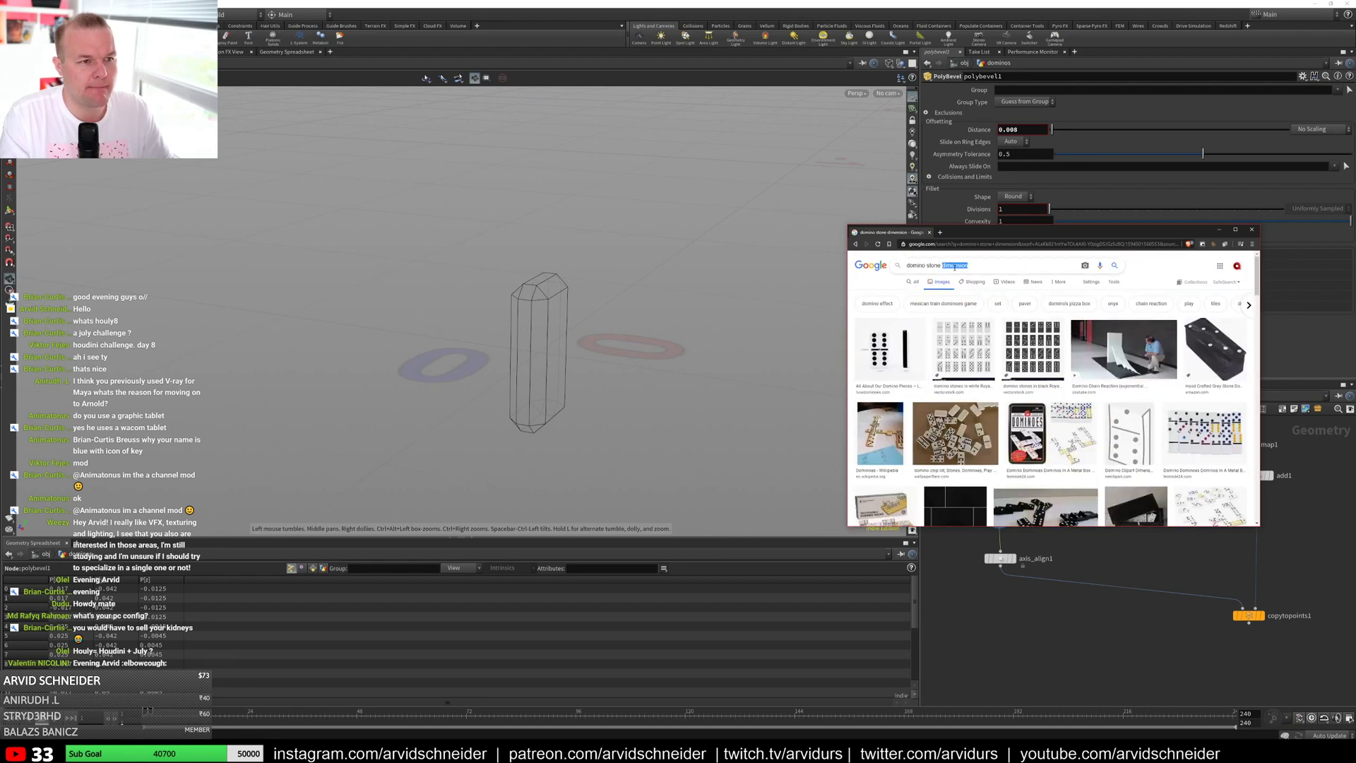
key("BackSpace")
key("Return")
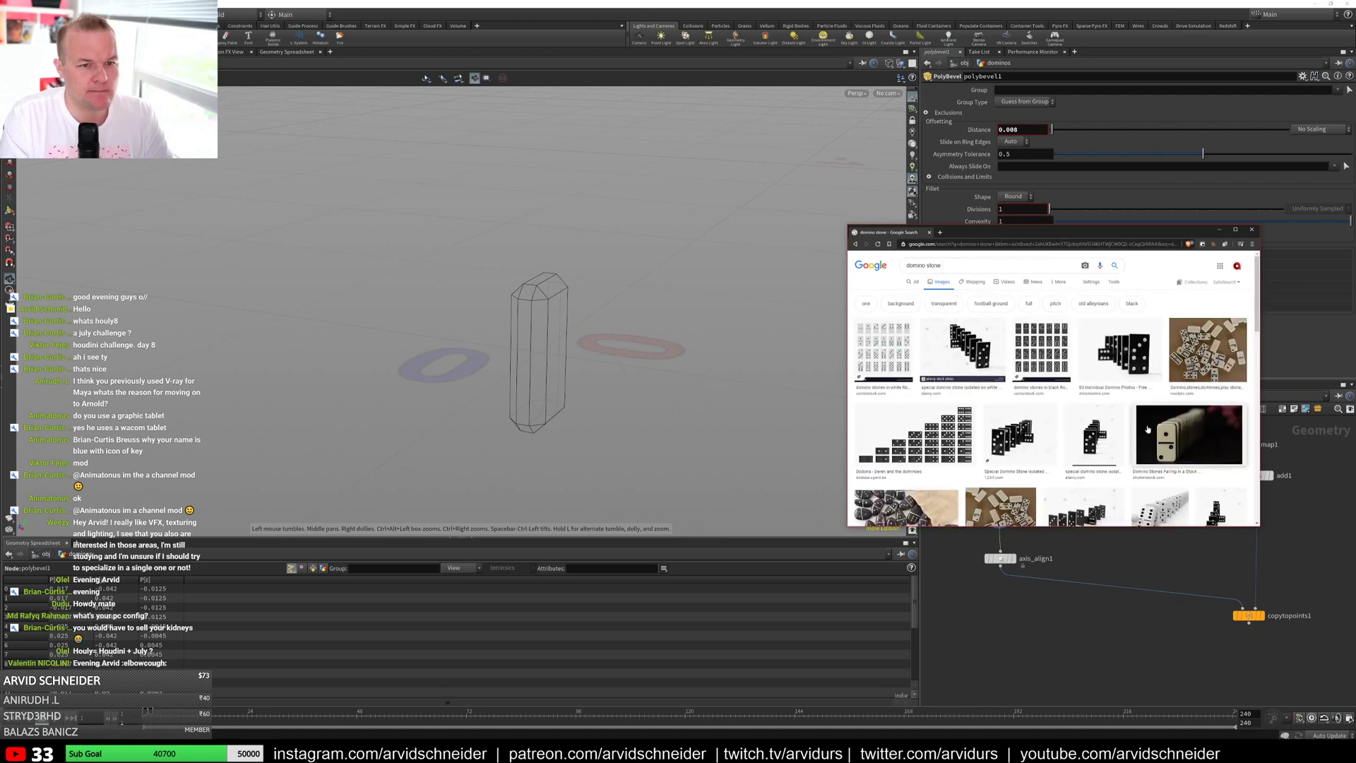
scroll(1173, 434, "down", 2)
left_click(1174, 333)
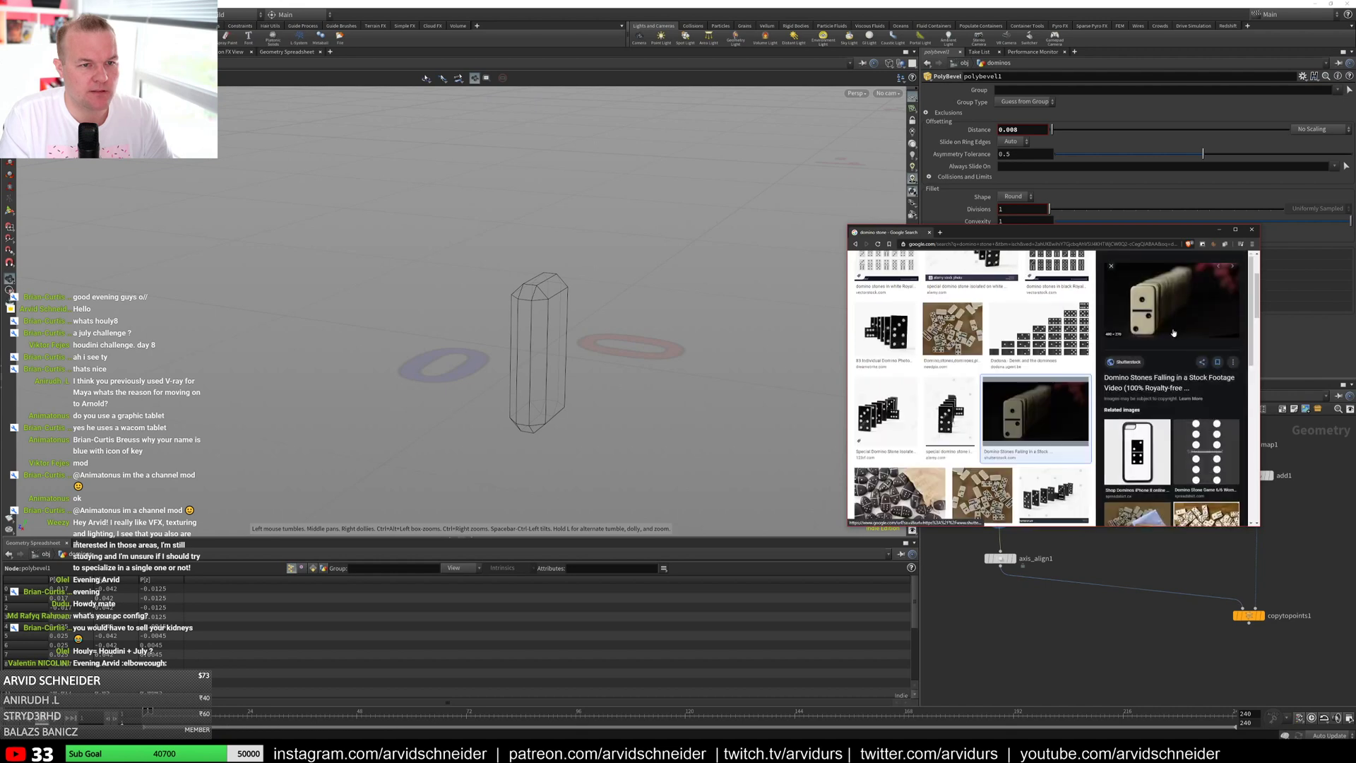
Step: Launch PureRef, add the falling domino stones picture from the image search results to its board, and minimize the browser
key("super")
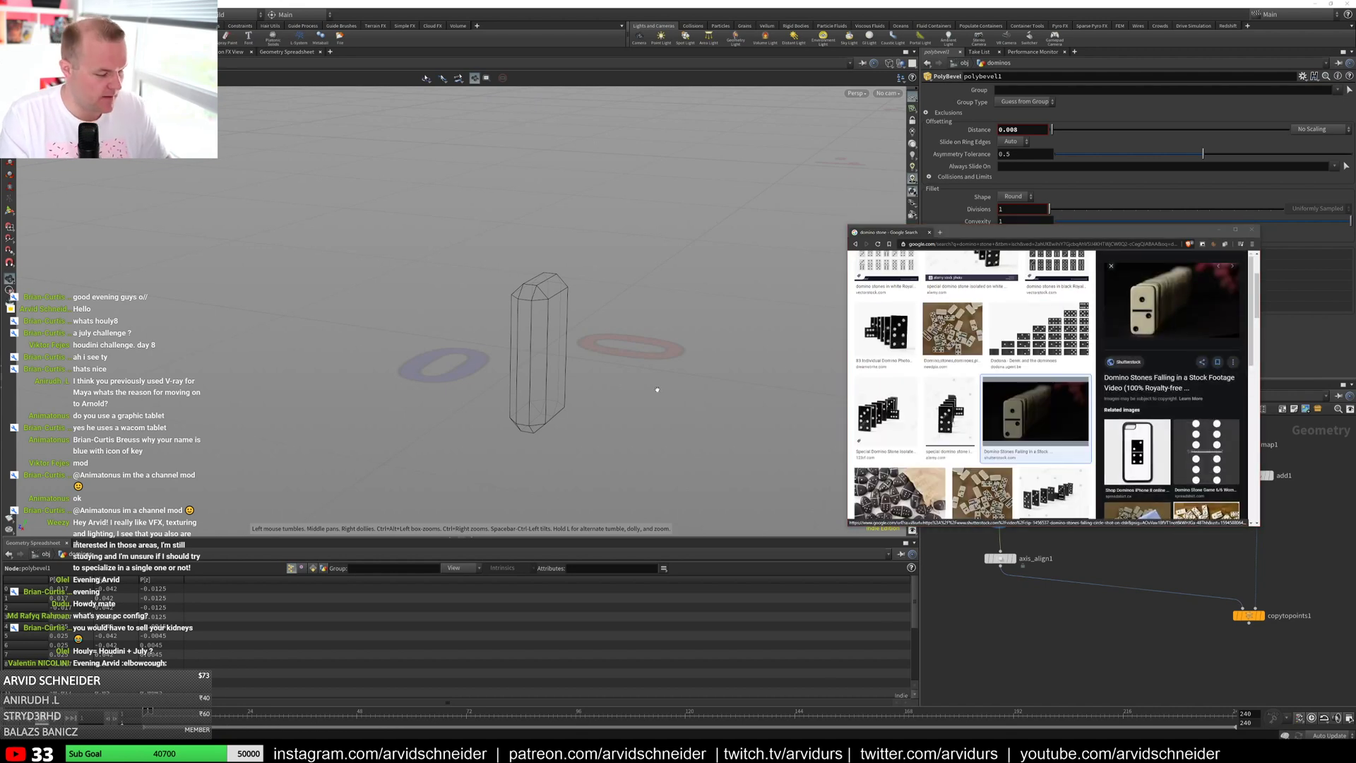
type("ou")
key("BackSpace")
key("BackSpace")
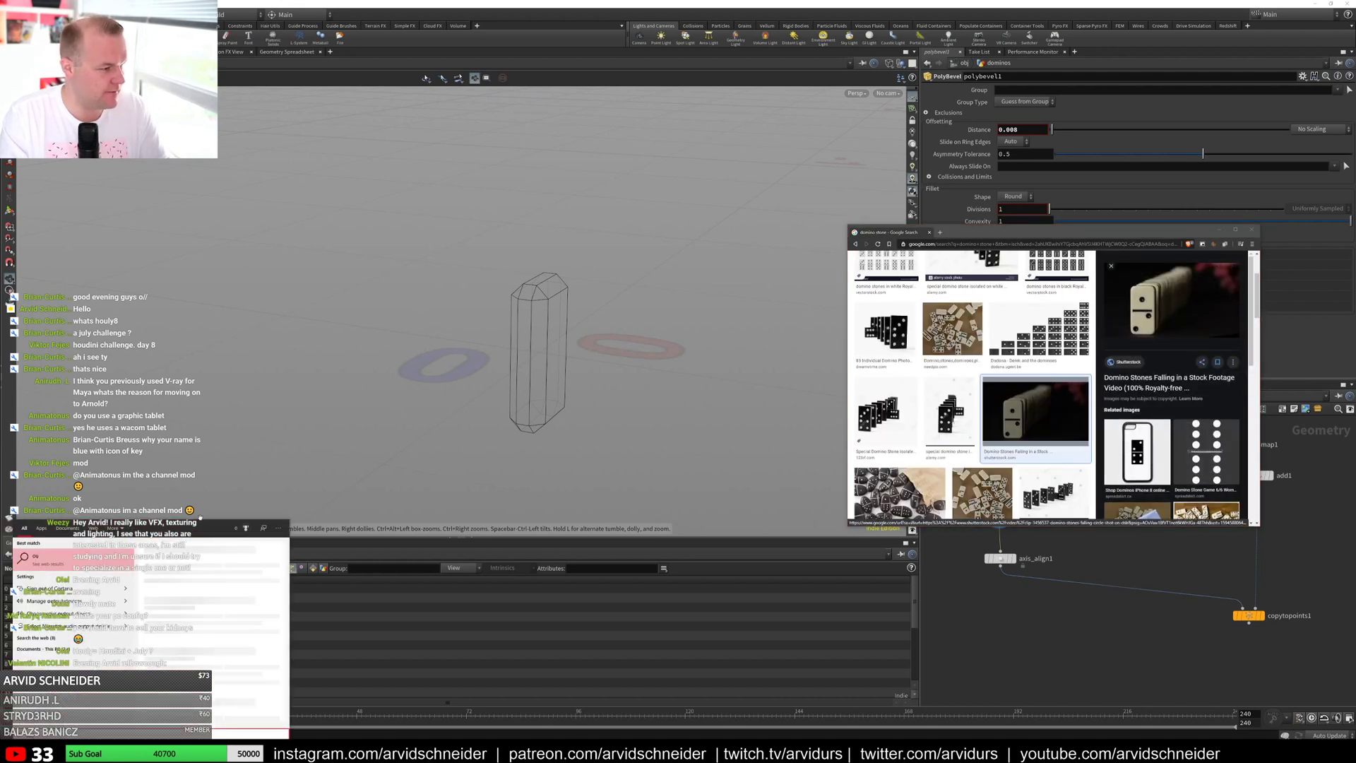
type("p")
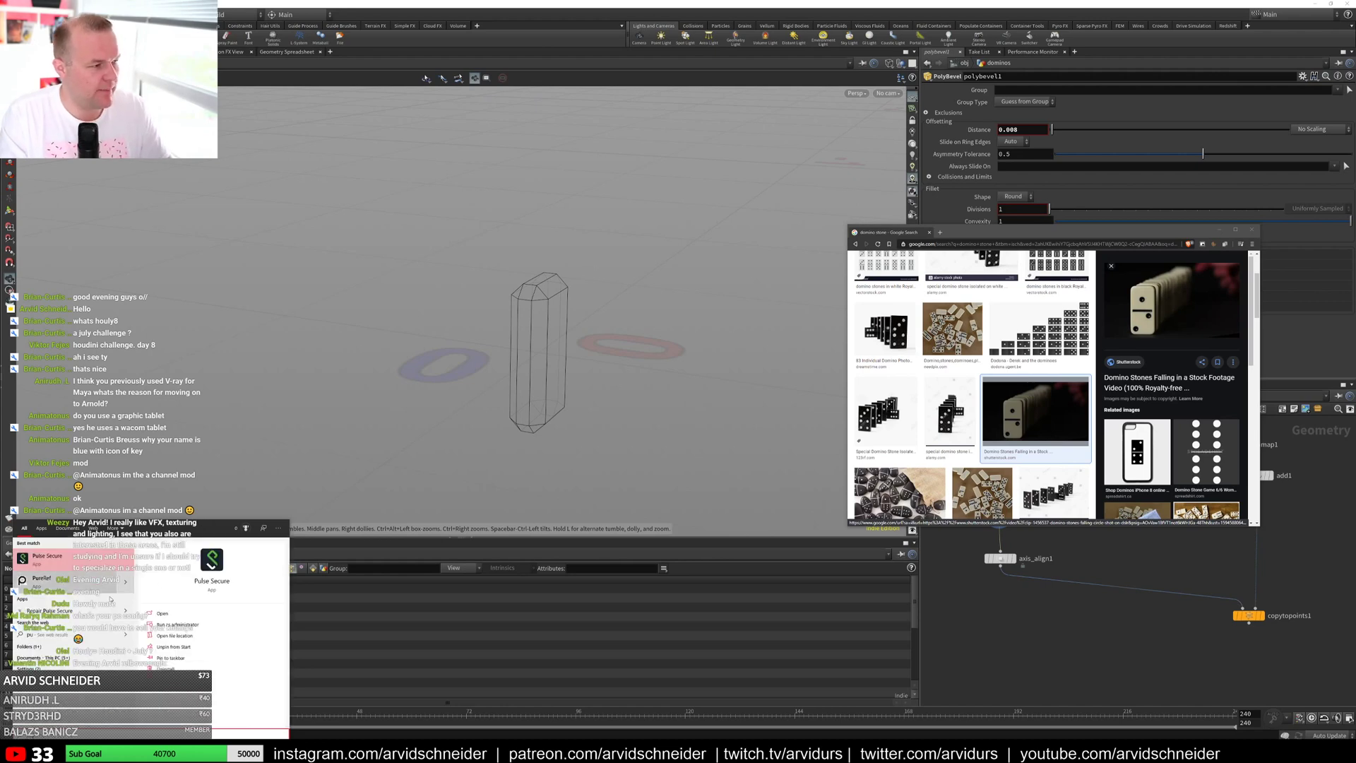
left_click(57, 589)
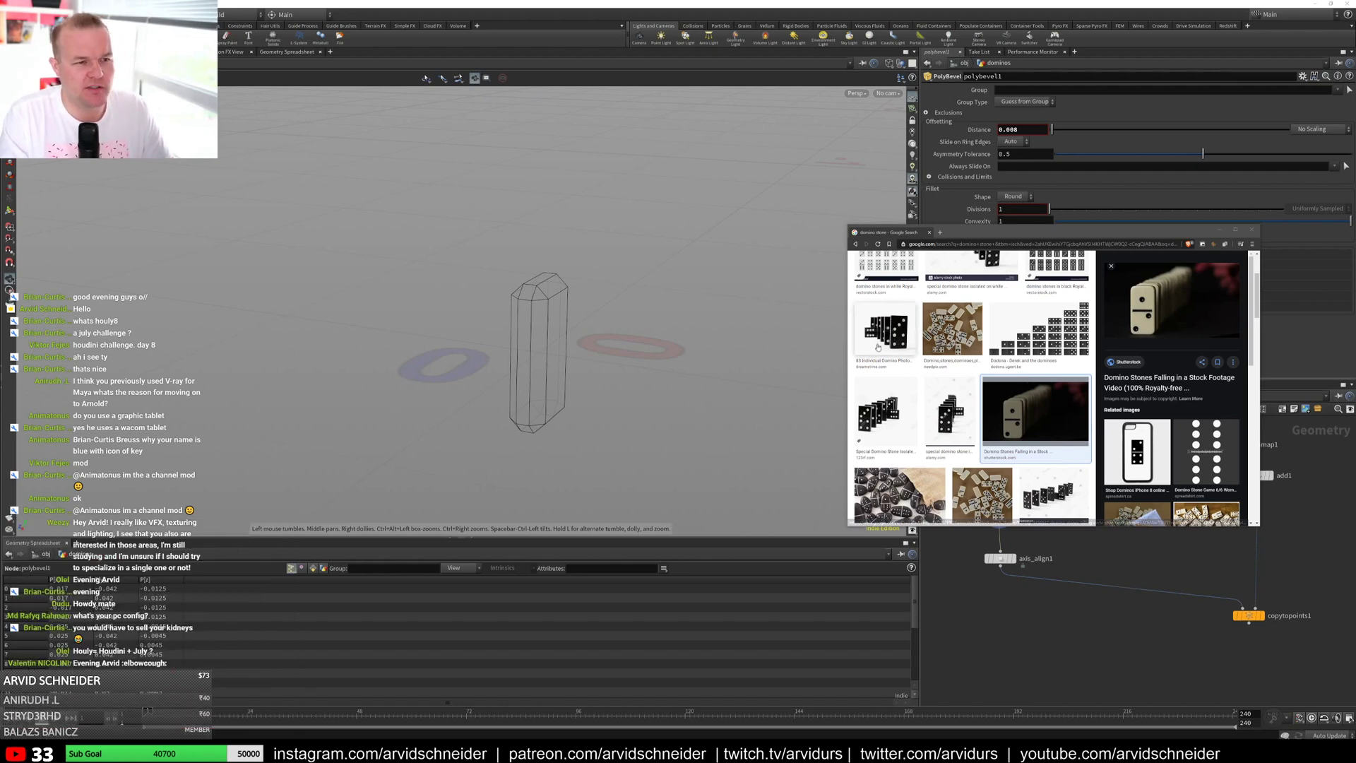
left_click_drag(1173, 309, 390, 335)
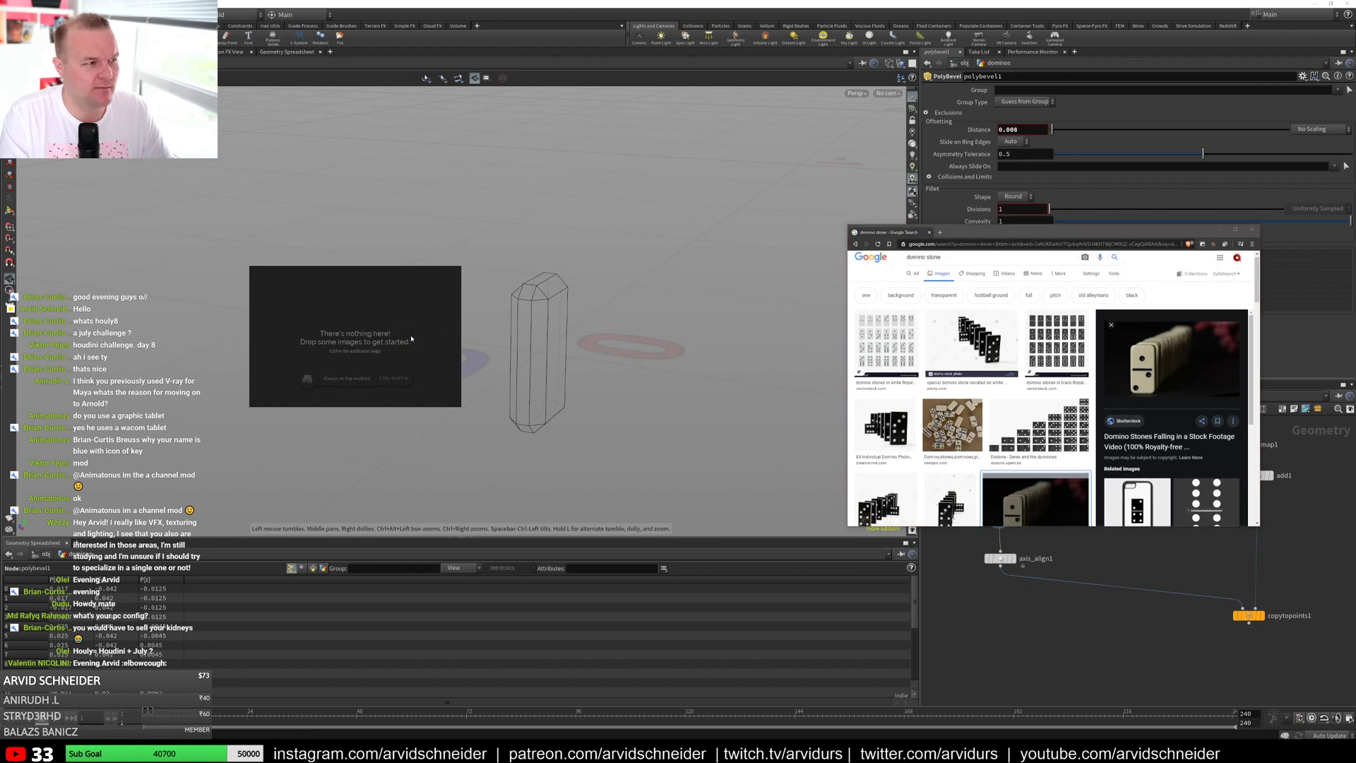
left_click(1220, 231)
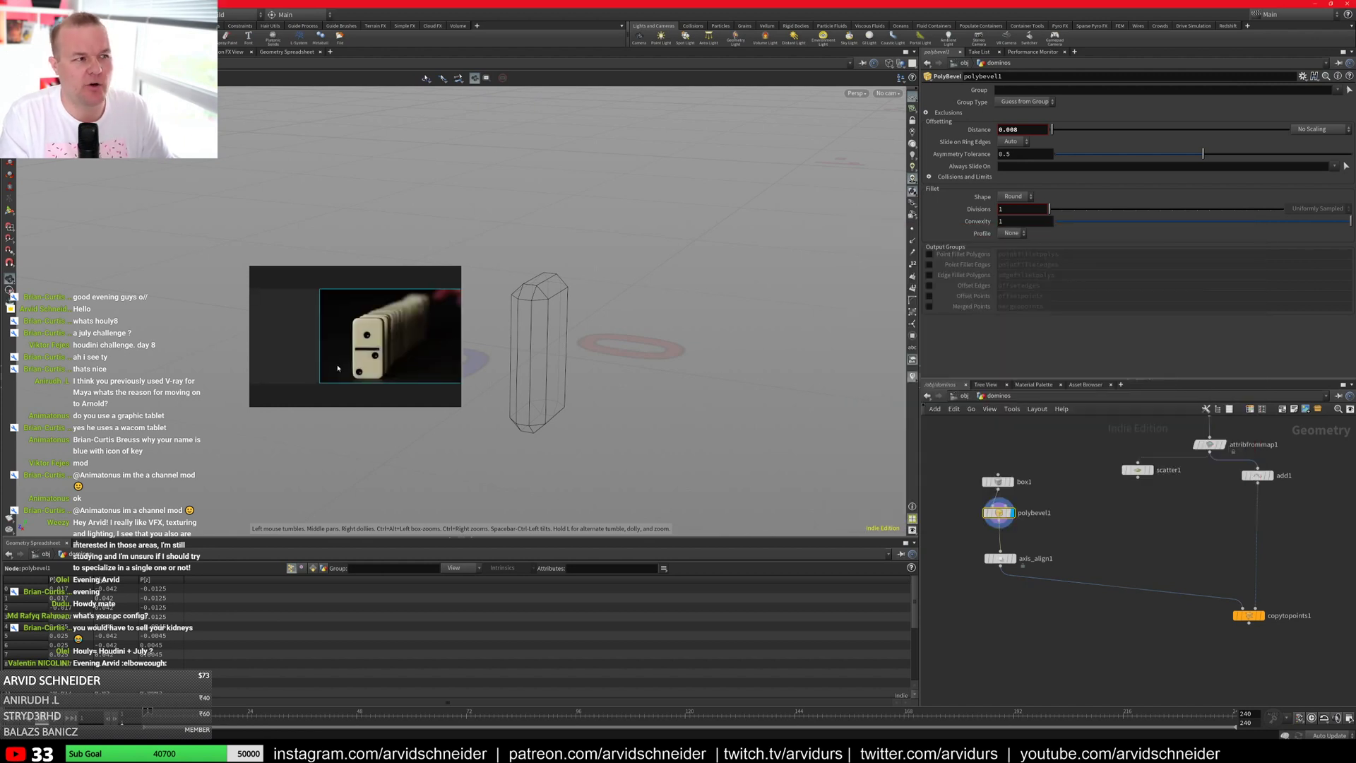
Step: Fit the PureRef board around the domino picture and park it in the viewport's upper-left area as a reference
right_click_drag(394, 359, 814, 457)
left_click_drag(814, 457, 747, 459)
left_click_drag(880, 502, 922, 575)
double_click(797, 473)
right_click_drag(859, 452, 268, 203)
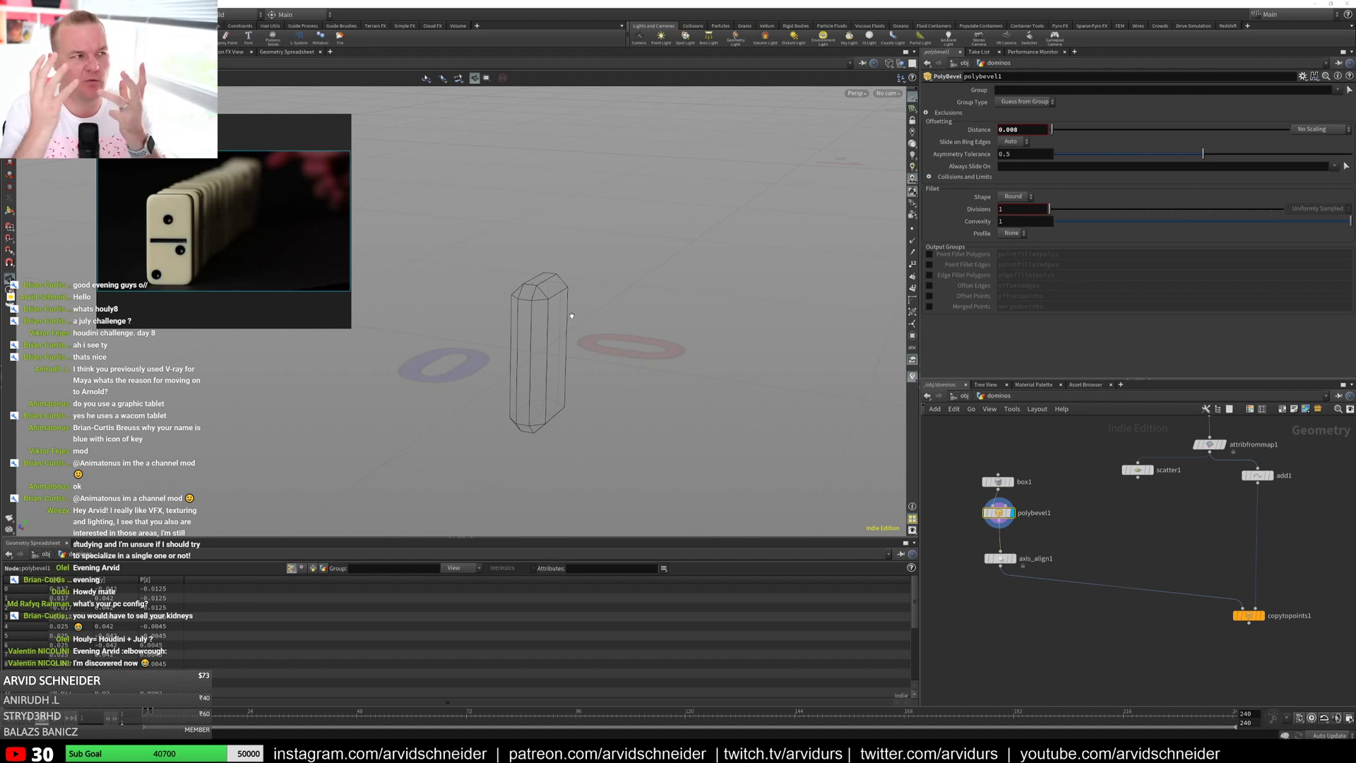
Step: Limit the PolyBevel group to the box's four short corner edges, p5-6 p7-4 p0-3 p2-1
left_click_drag(721, 310, 696, 312, "alt")
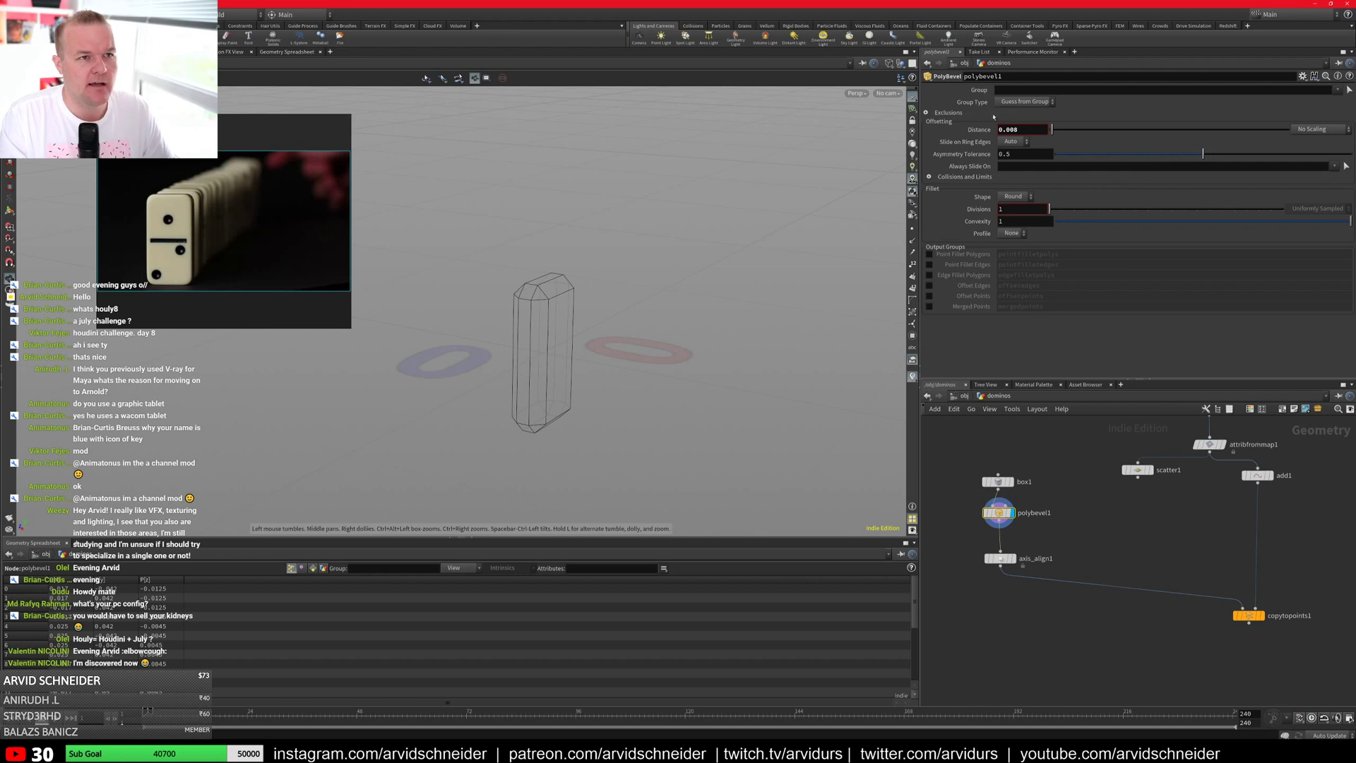
left_click(1349, 90)
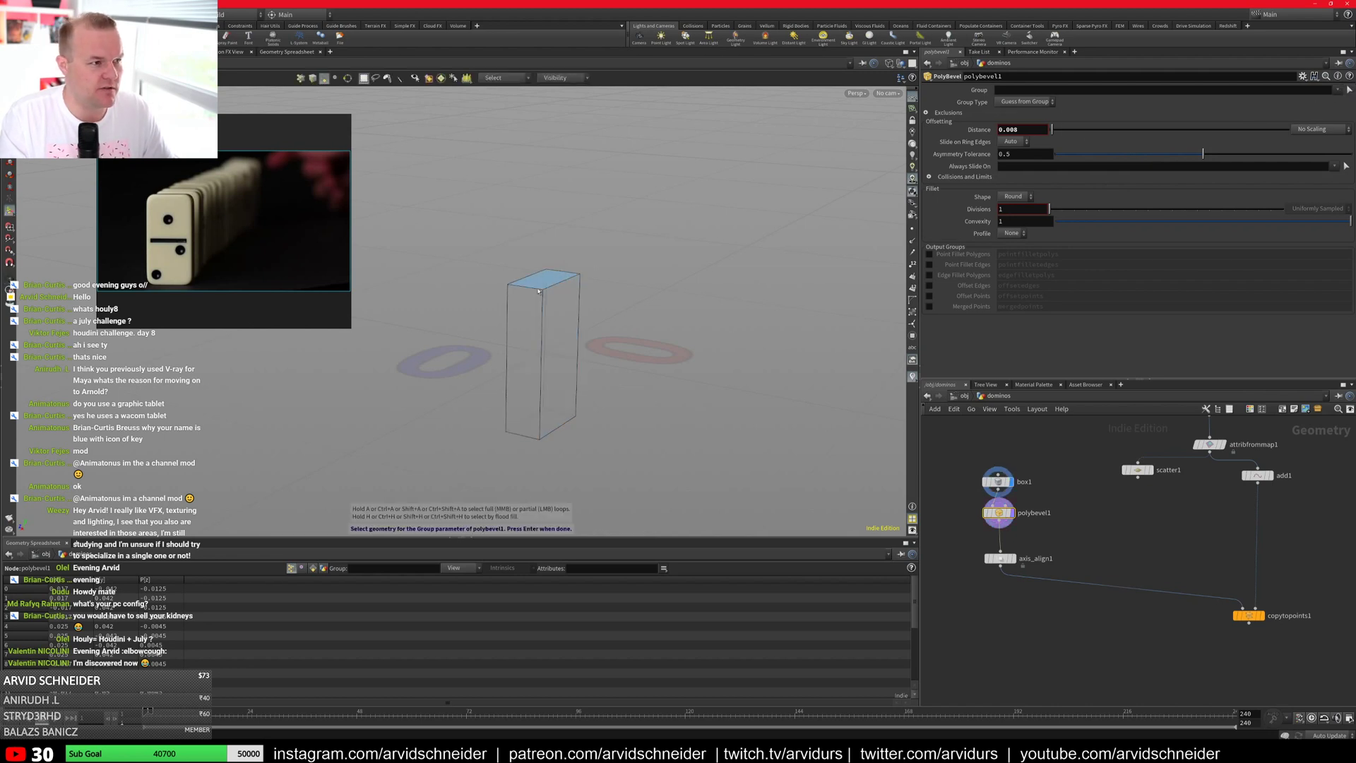
key("3")
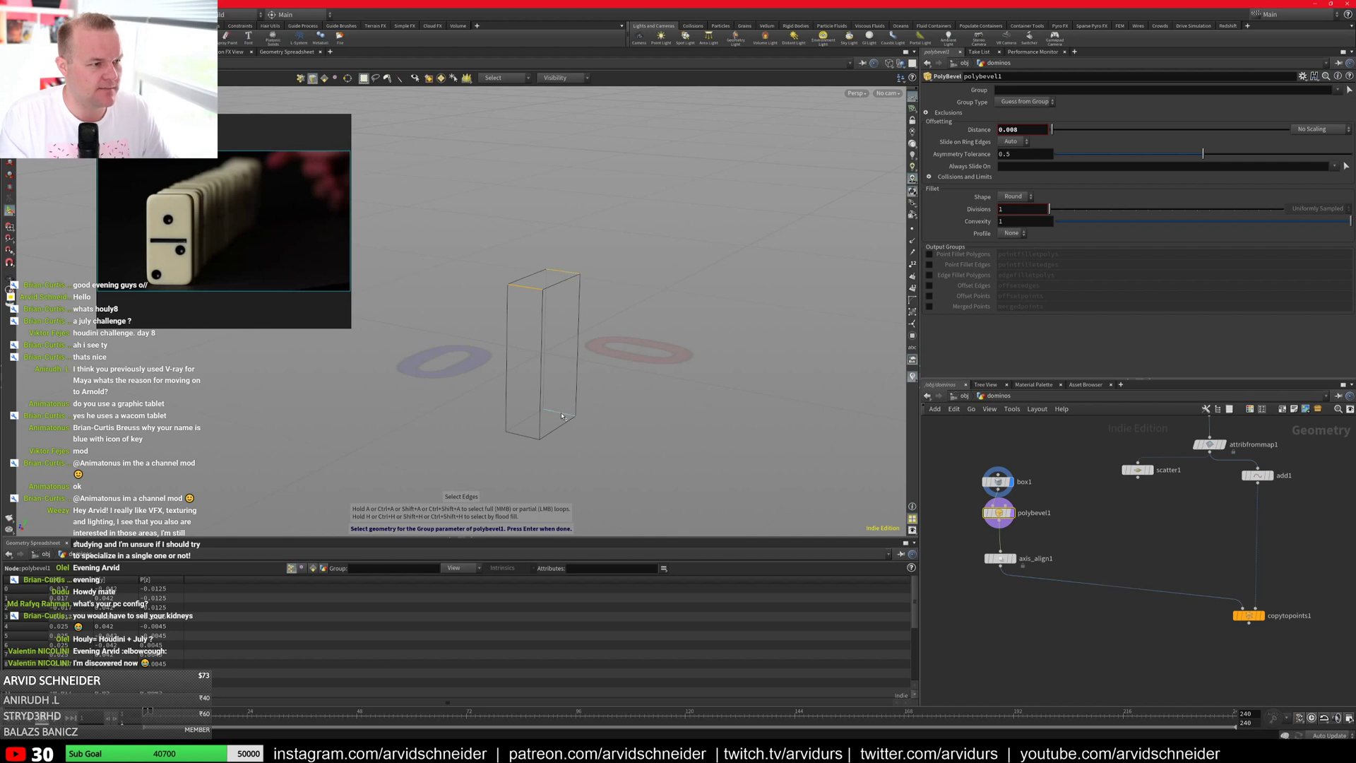
key("Return")
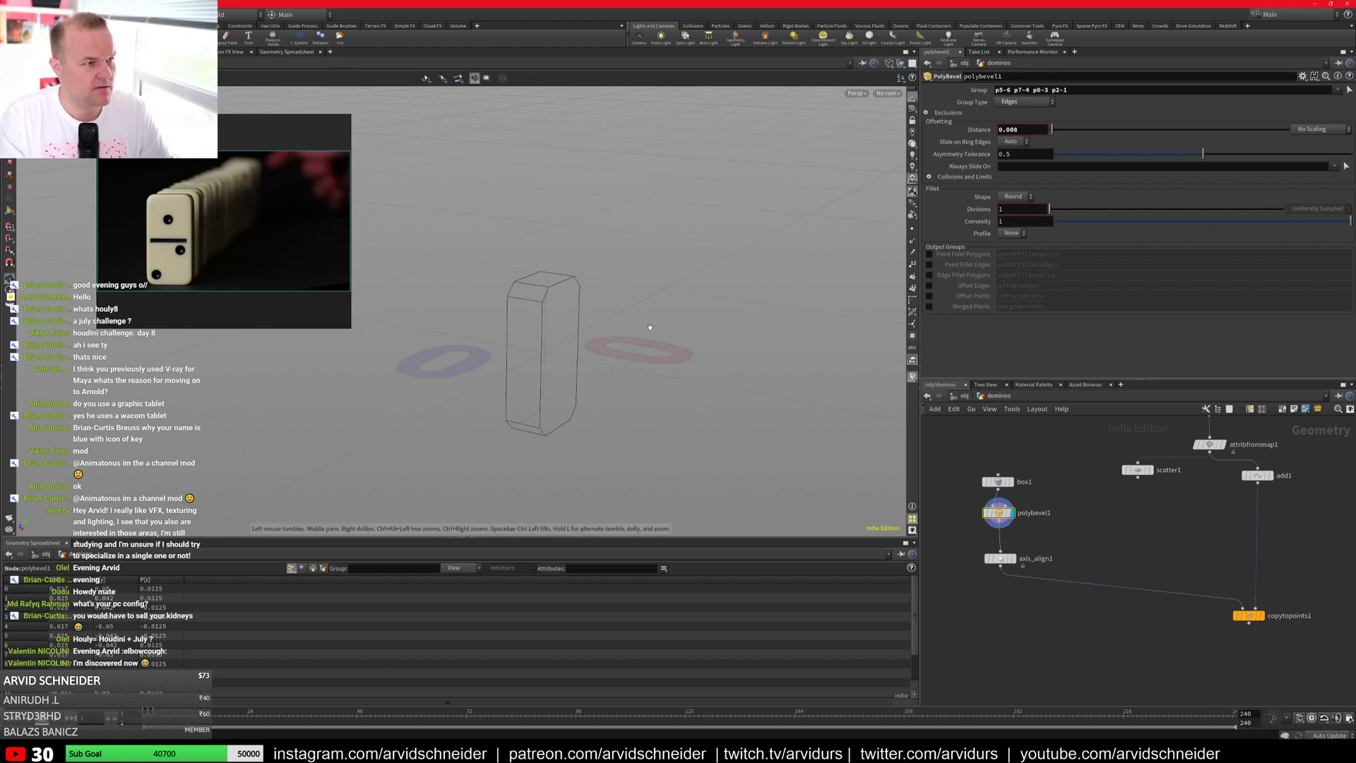
Step: Set the corner-edge PolyBevel's distance to 0.011 and its divisions to 6 to round the domino's corners
middle_click_drag(1037, 129, 1056, 172)
left_click_drag(777, 297, 718, 272, "alt")
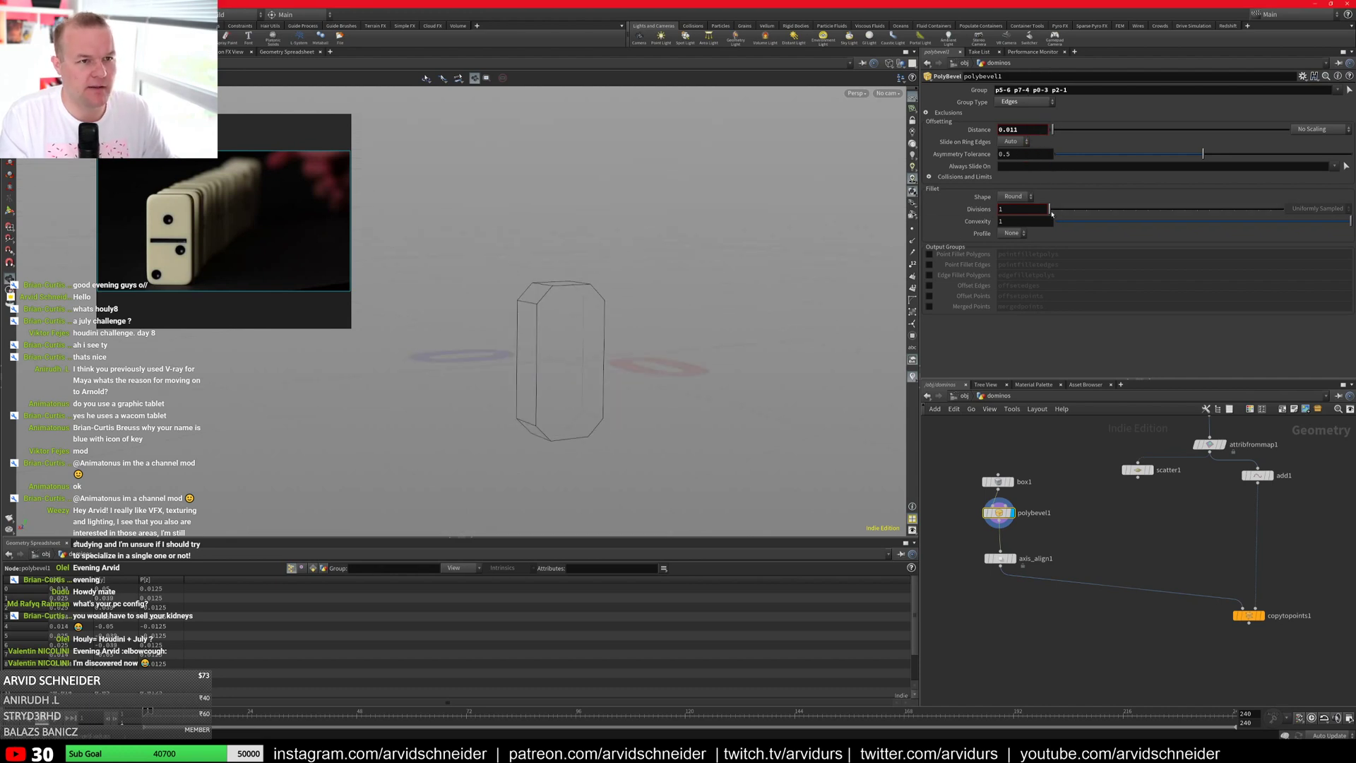
left_click_drag(1049, 209, 1111, 216)
left_click_drag(635, 224, 714, 218, "alt")
Step: Duplicate the PolyBevel node between the first bevel and Axis Align, and clear the copy's edge group
middle_click_drag(1002, 556, 997, 520)
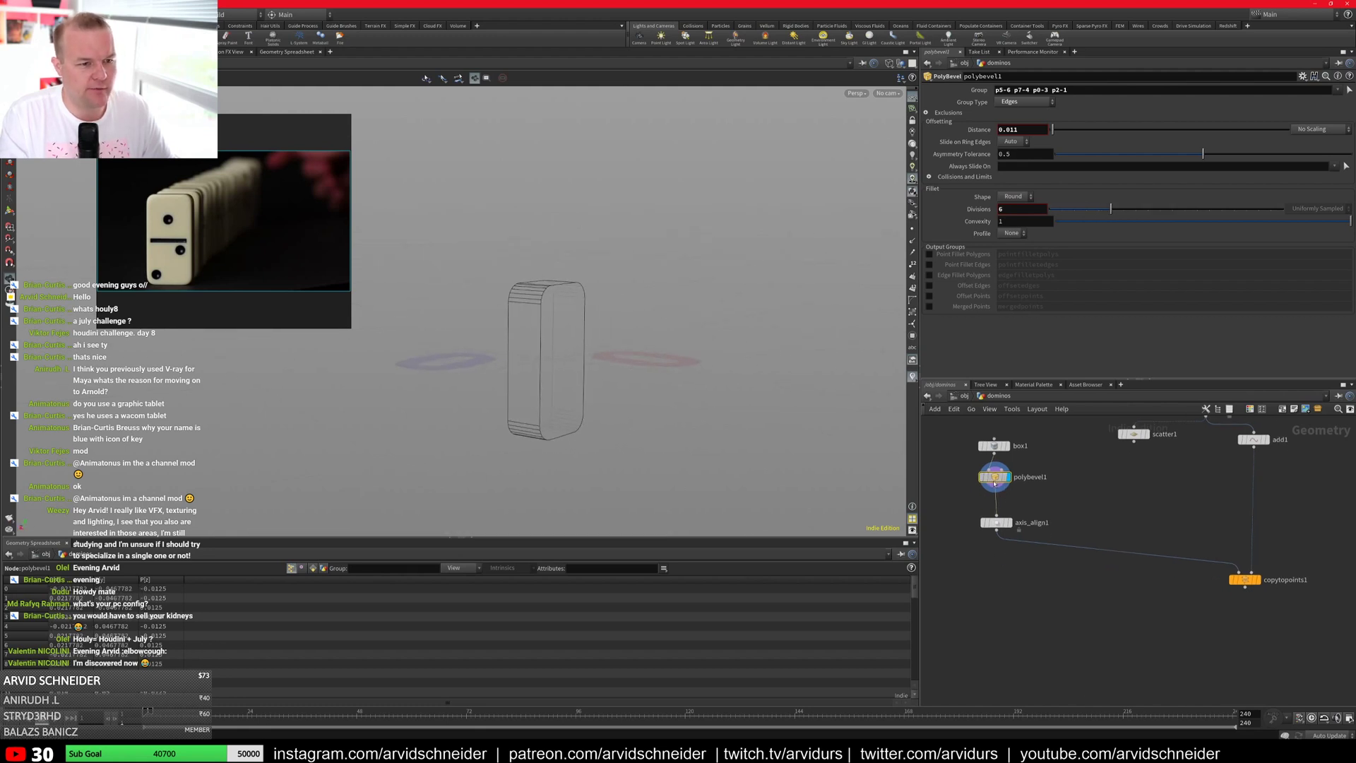
left_click_drag(995, 481, 1002, 505, "alt")
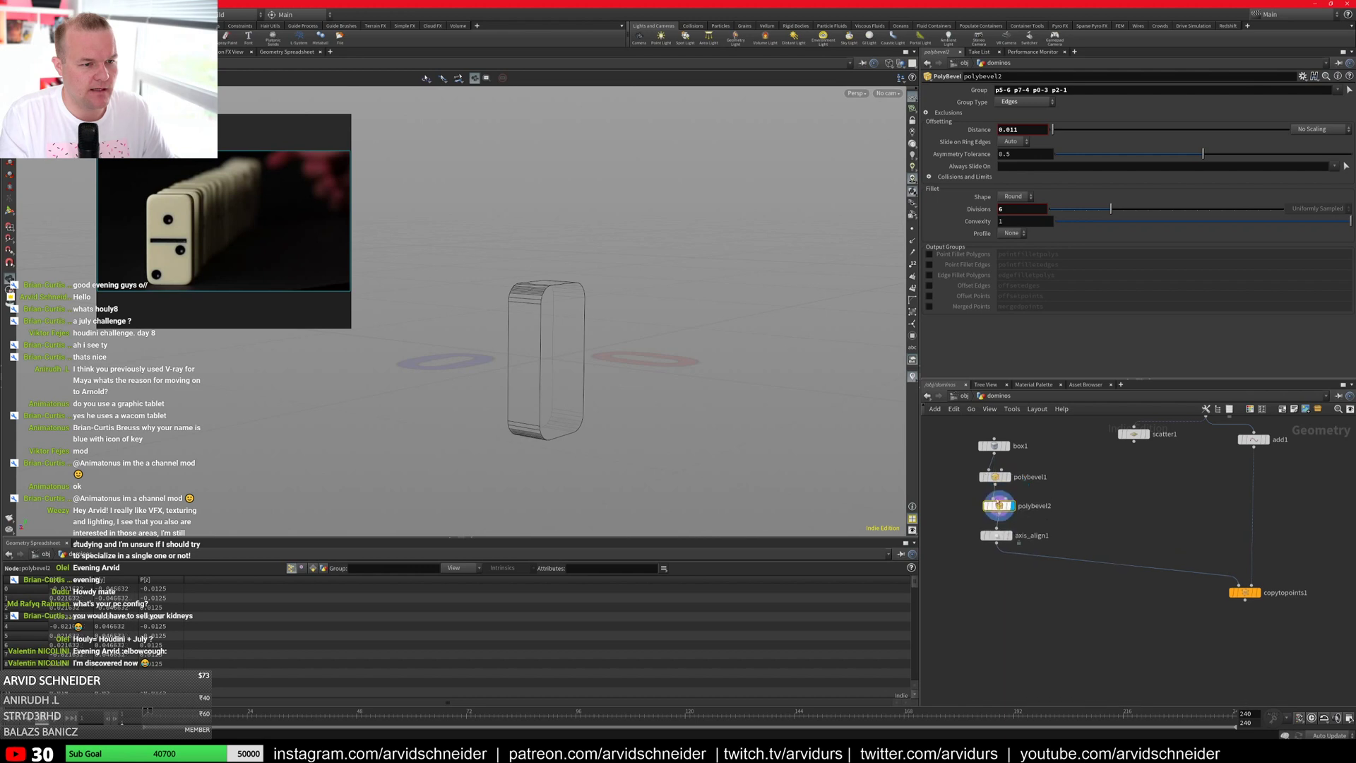
left_click_drag(1078, 89, 990, 90)
key("BackSpace")
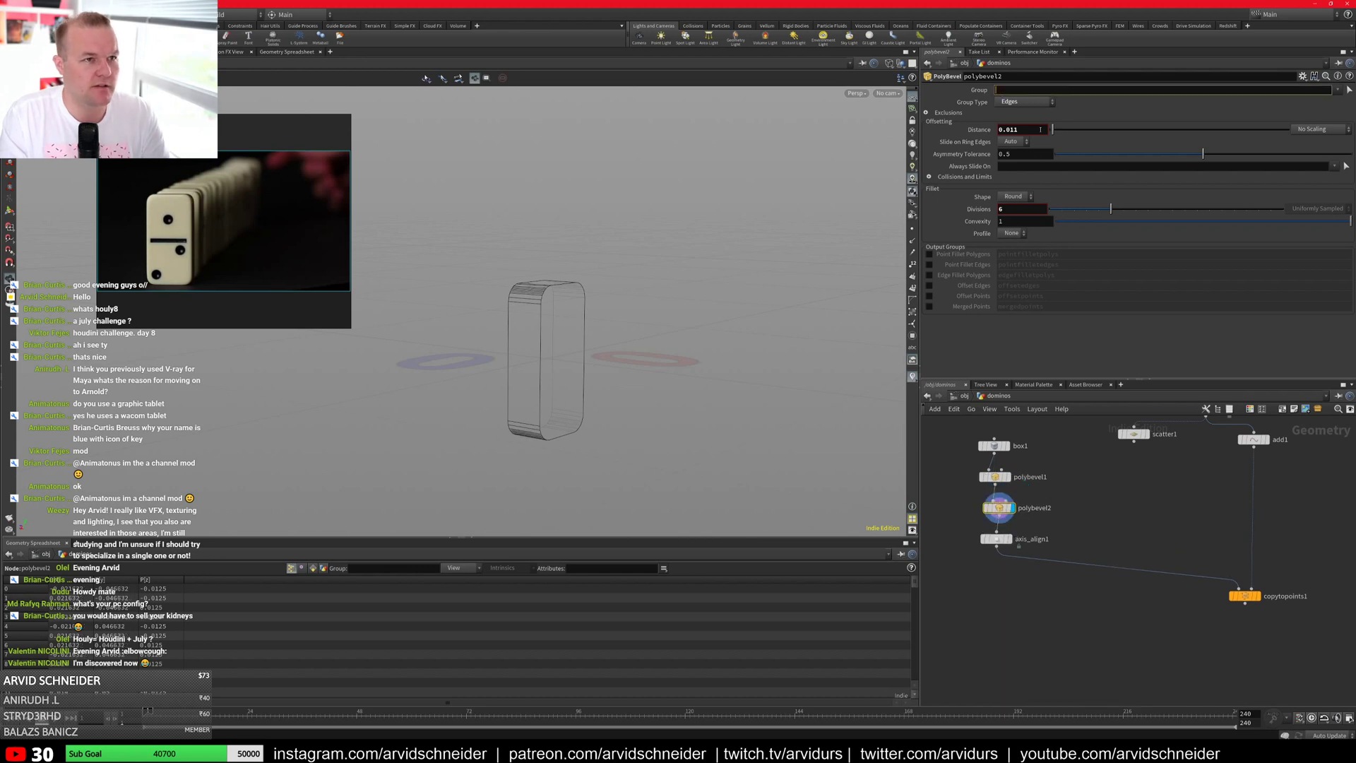
key("Return")
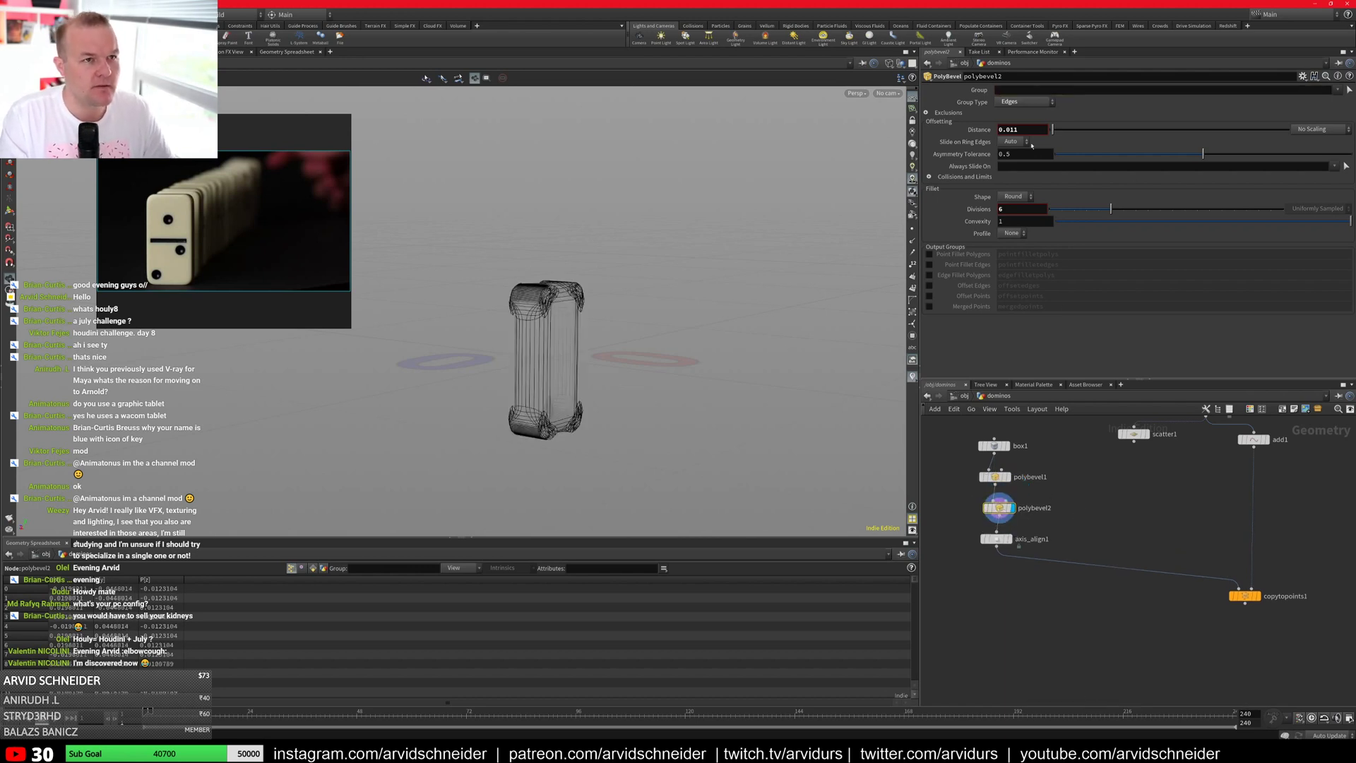
Step: Make the second PolyBevel ignore flat edges, with a maximum normal angle of 86.2
left_click(927, 113)
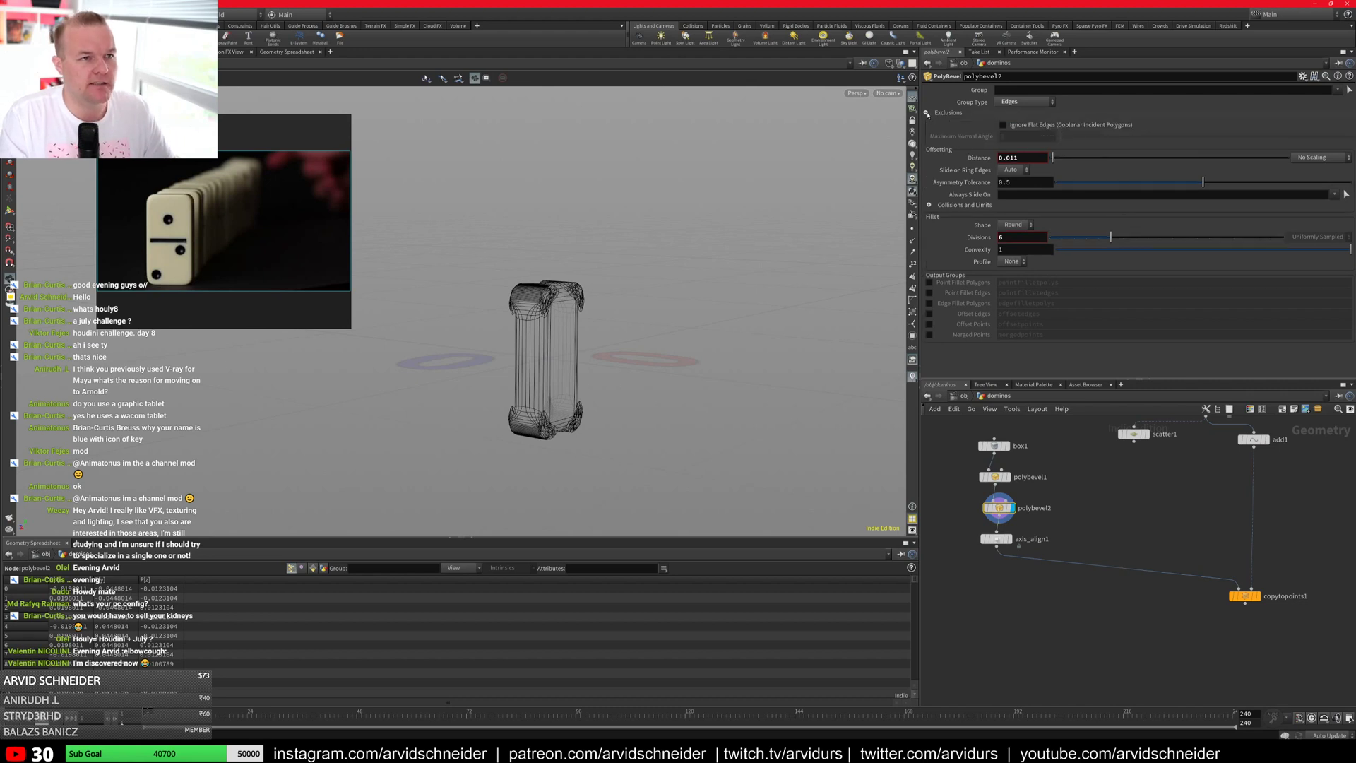
left_click(1030, 125)
left_click_drag(1063, 136, 1198, 143)
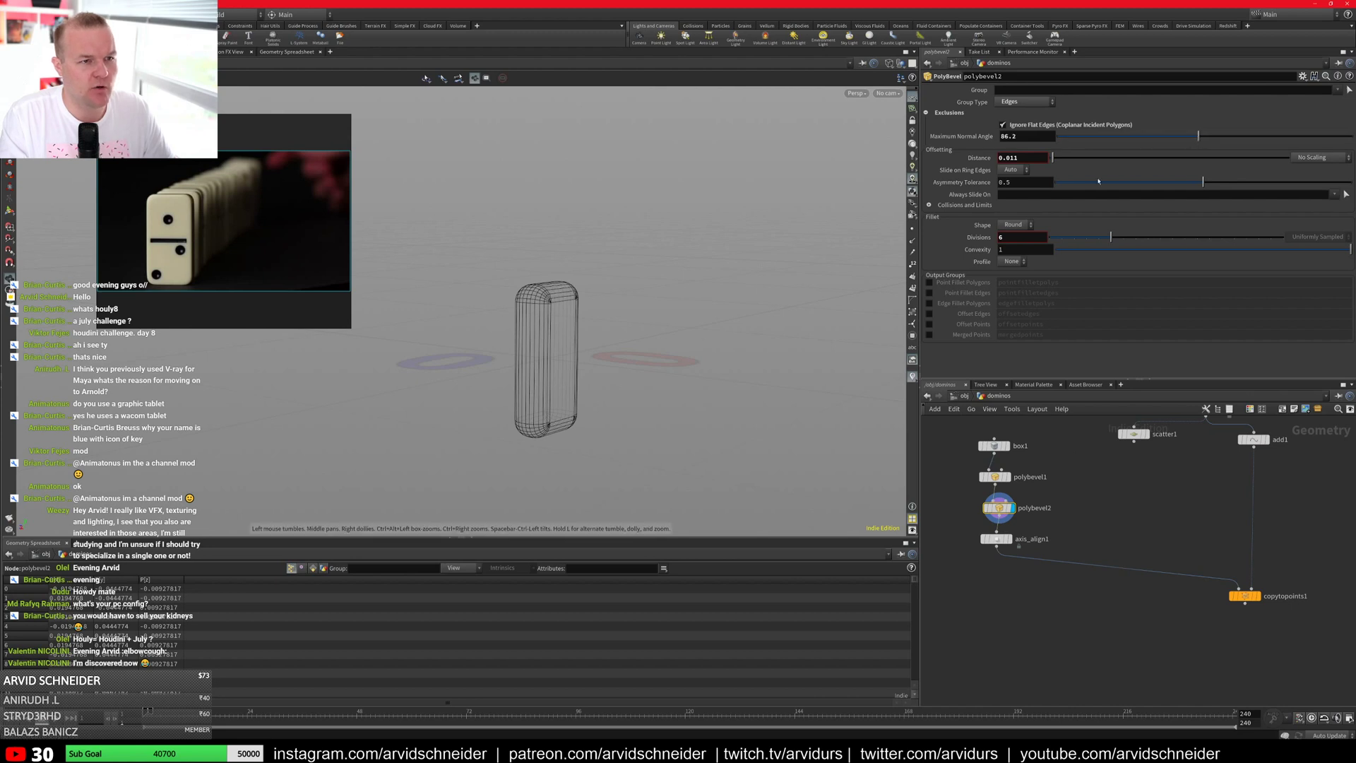
Step: Reduce the second PolyBevel's distance to 0.0049, comparing the domino's rounded edges with the reference picture
left_click_drag(1072, 159, 1028, 162)
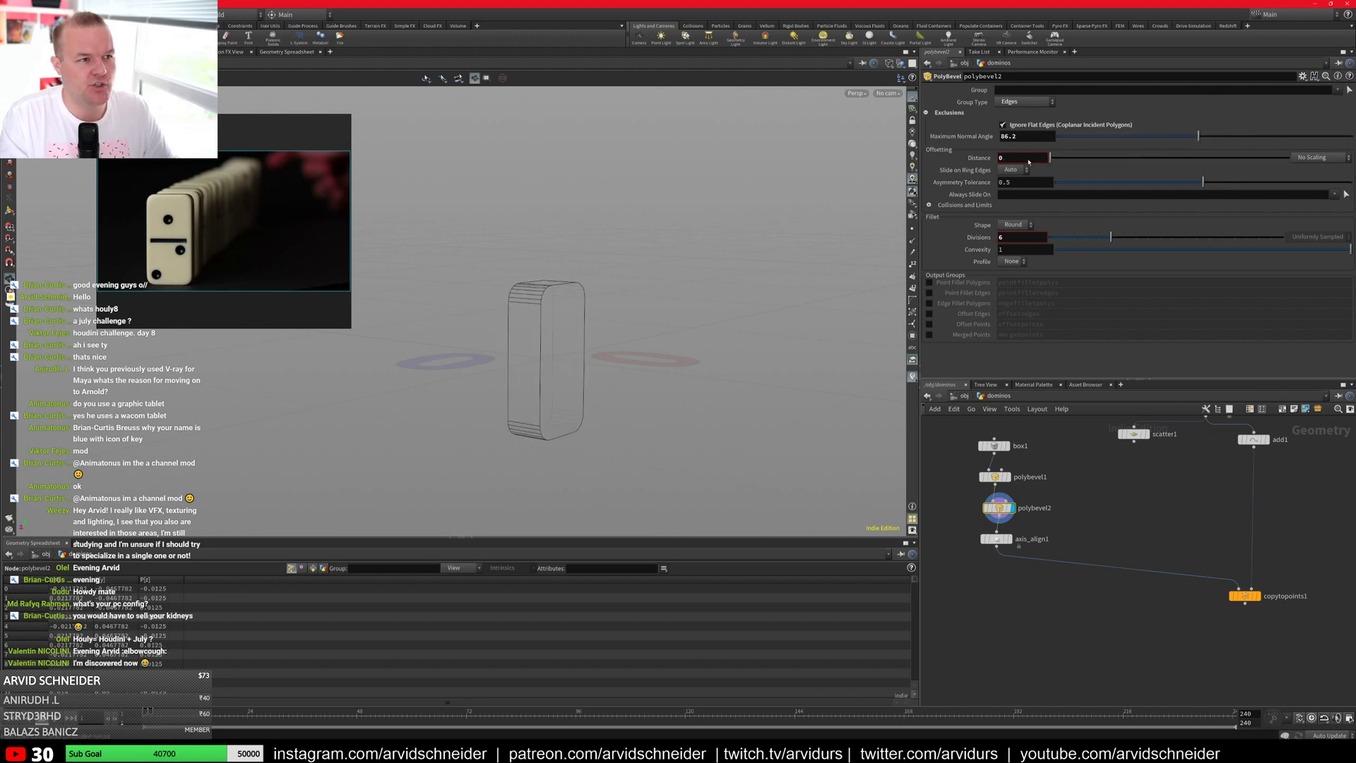
middle_click_drag(1026, 157, 1194, 220)
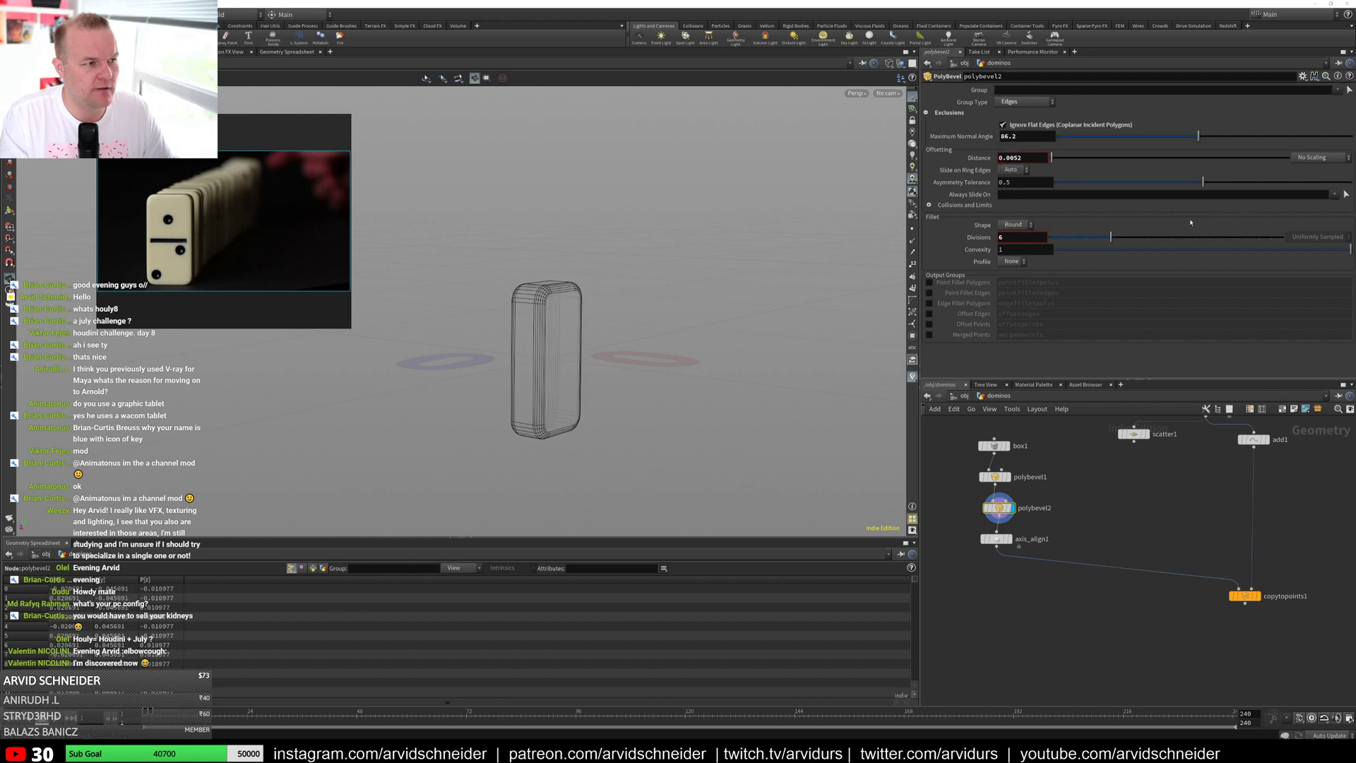
left_click_drag(689, 288, 597, 291, "alt")
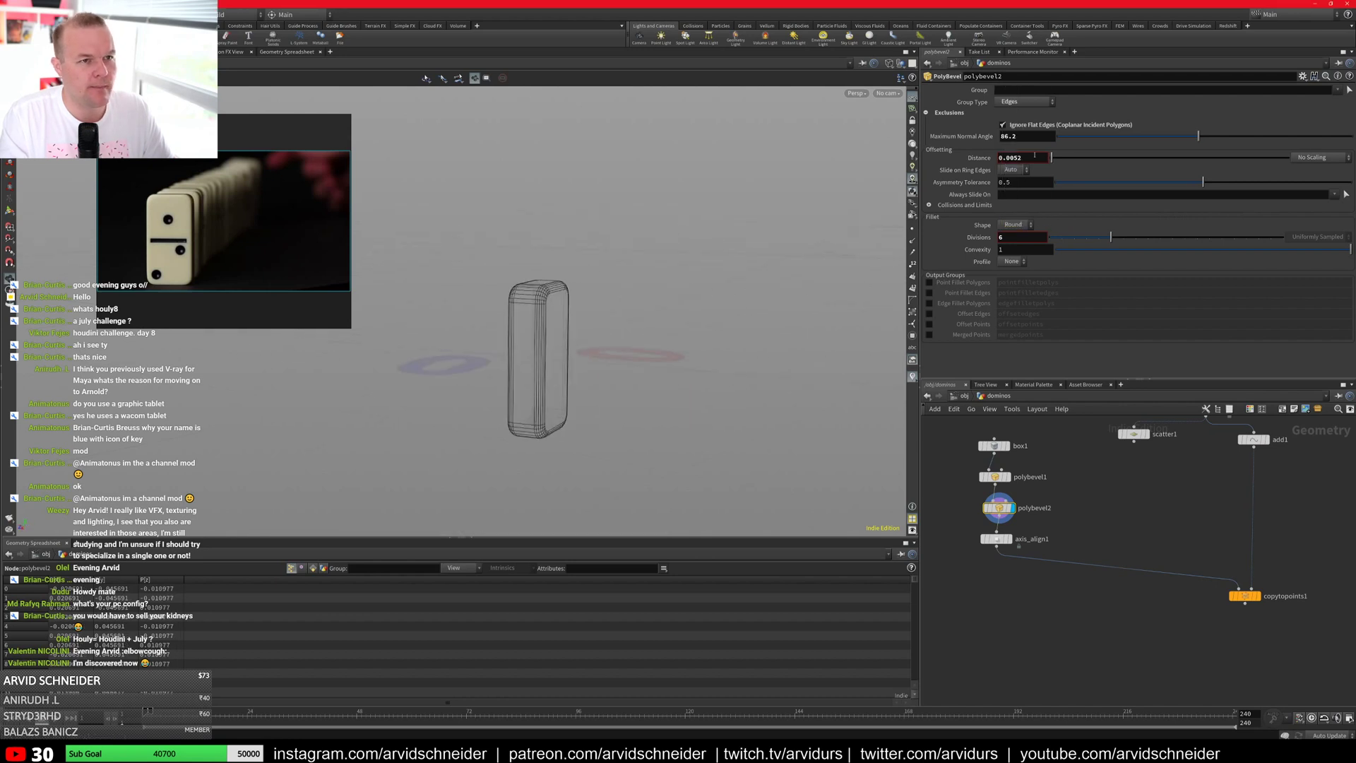
middle_click_drag(1034, 156, 1036, 216)
mouse_move(495, 219)
left_mouse_down()
mouse_move(509, 220)
mouse_move(492, 221)
left_mouse_up()
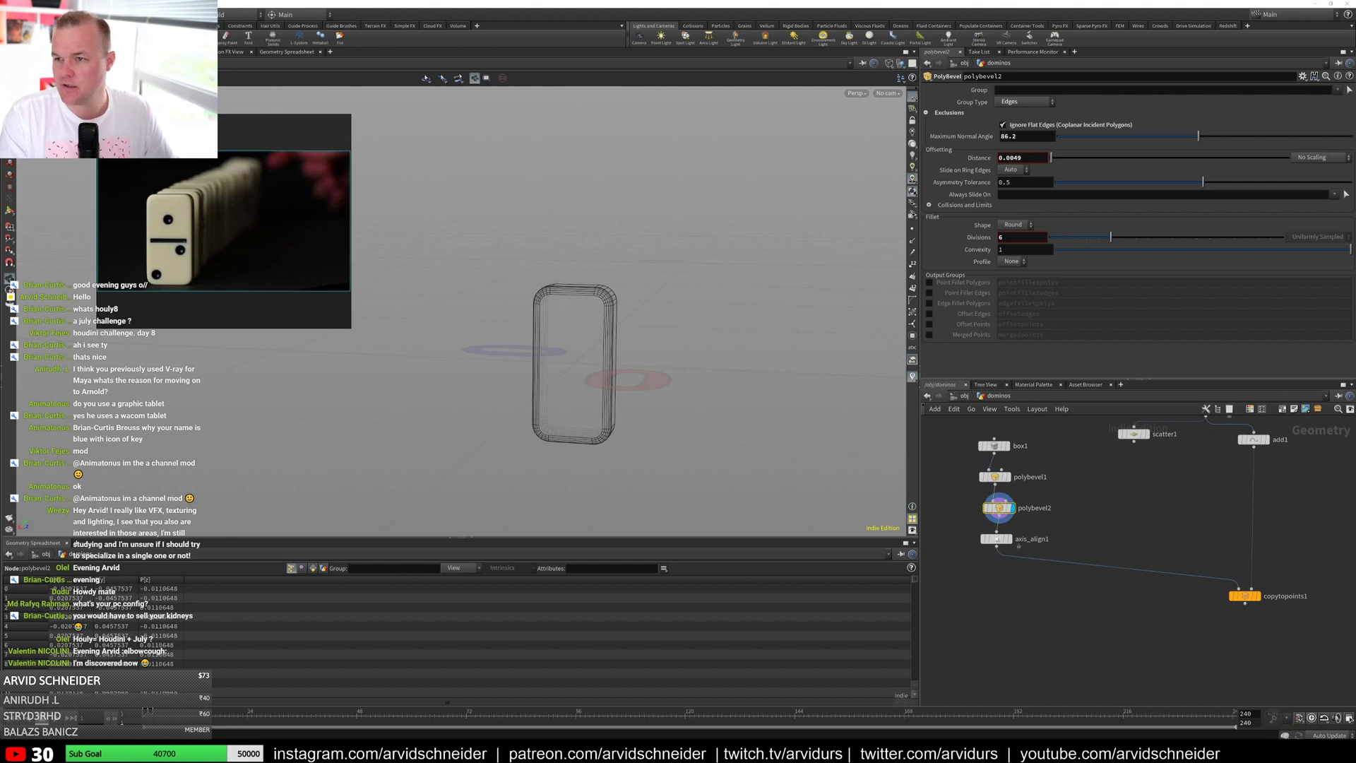
left_click_drag(622, 294, 671, 284)
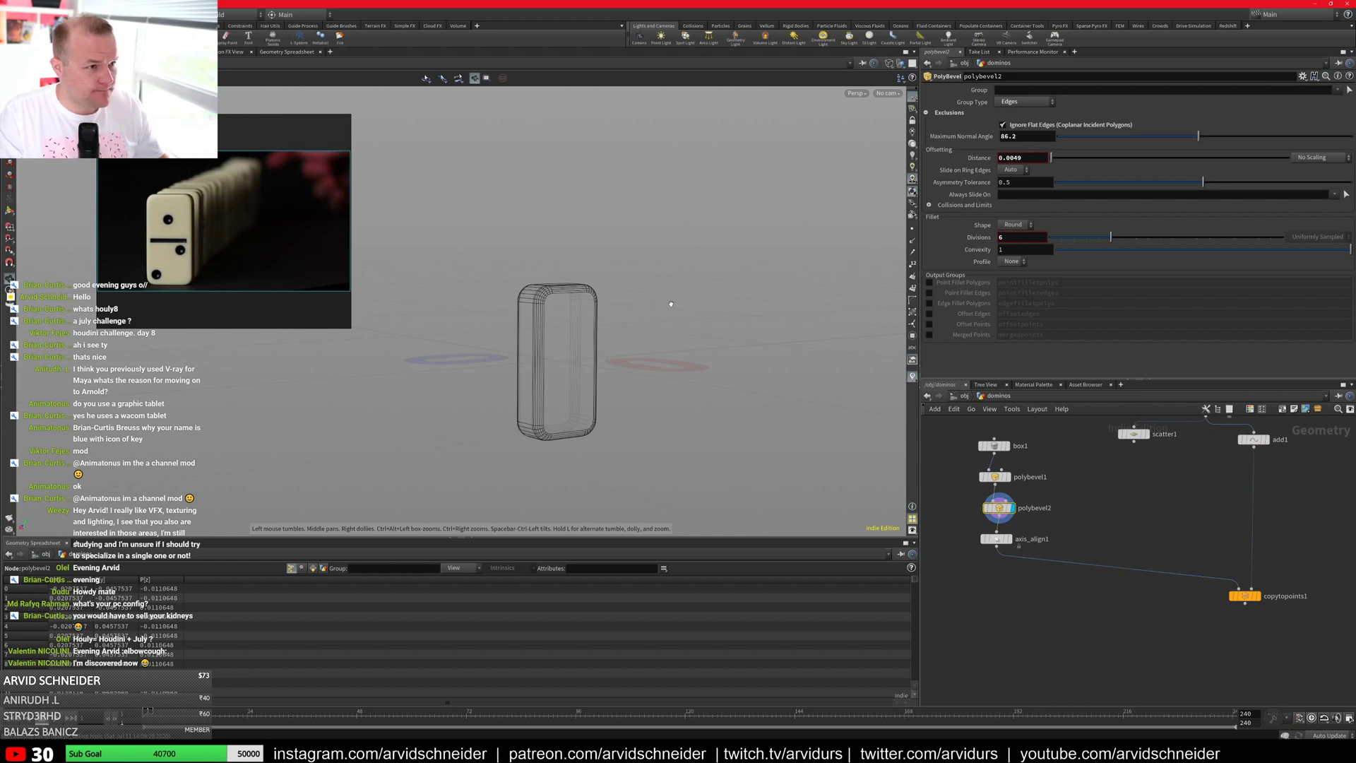
Step: Check the shaded domino, display Axis Align and Copy to Points in turn, and view the whole domino field
key("f")
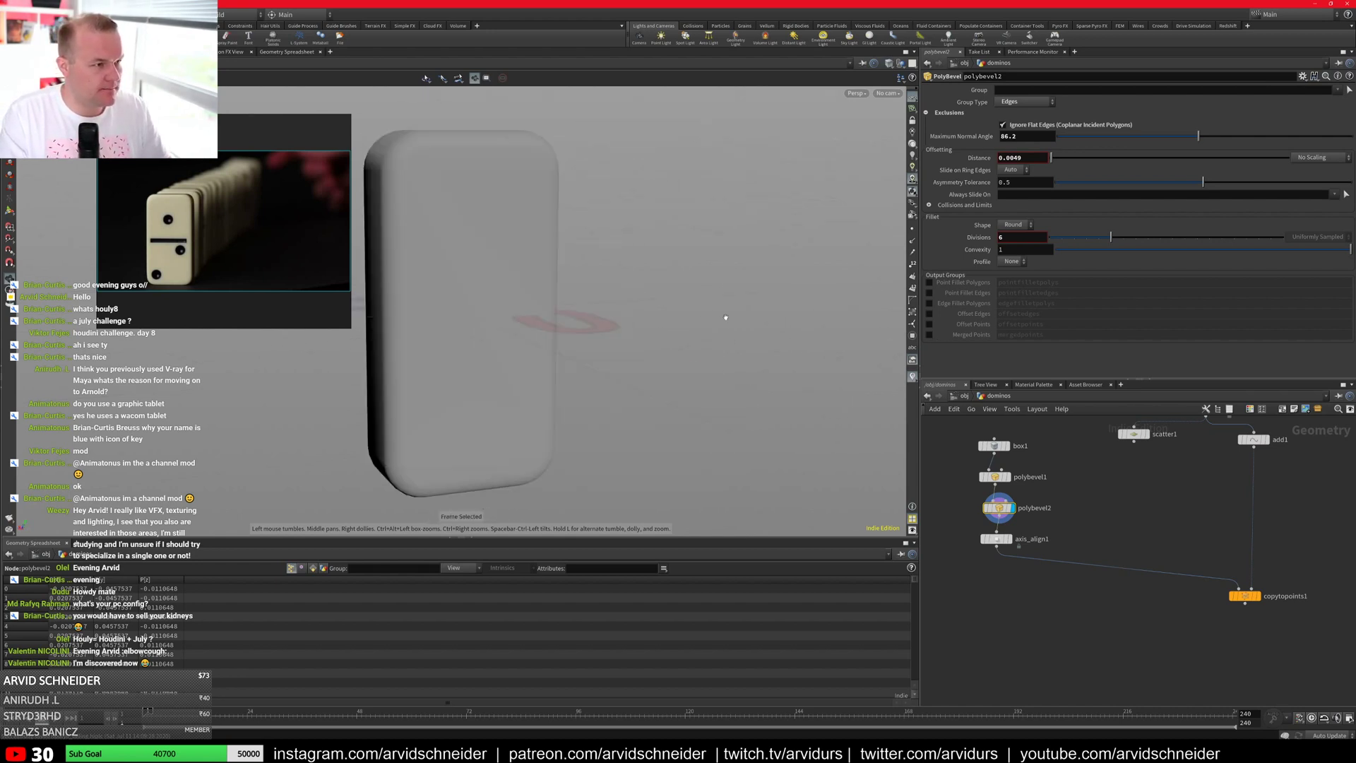
left_click(1009, 539)
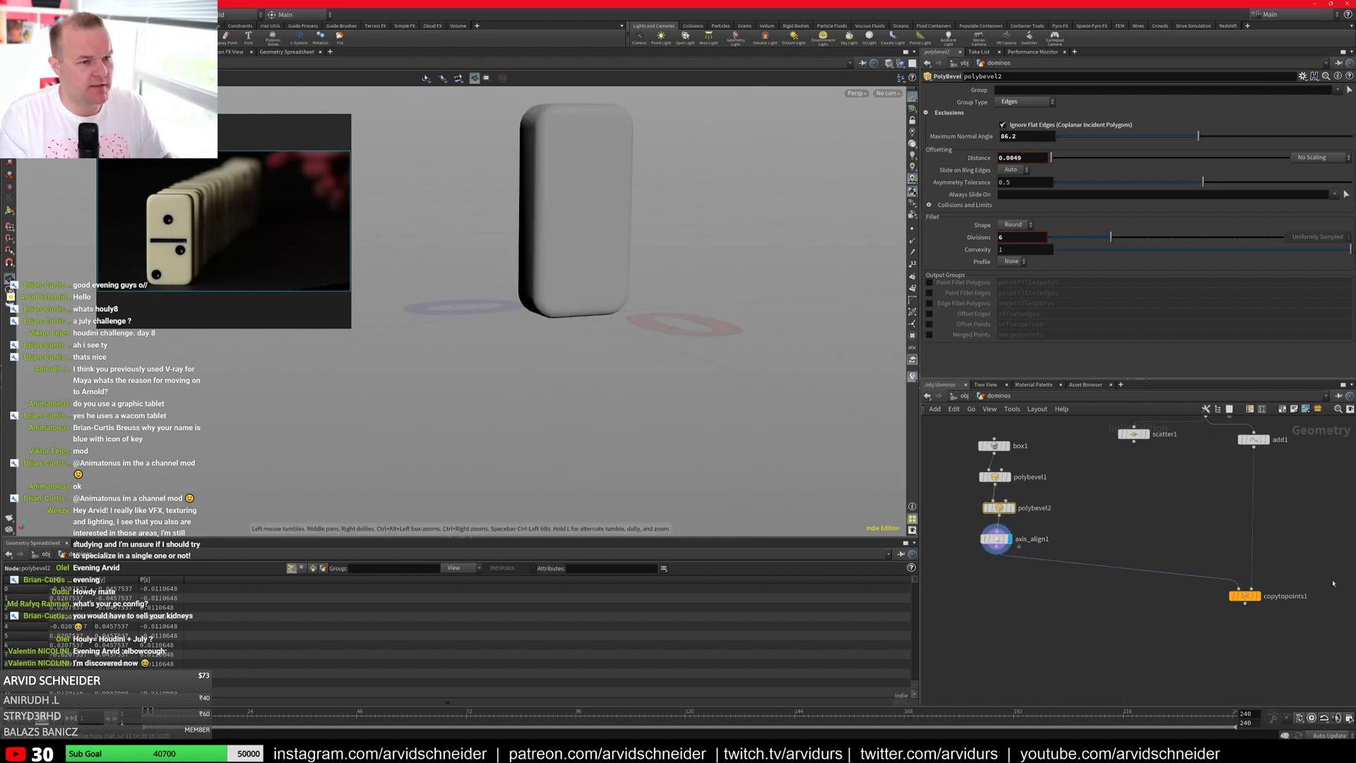
left_click(1256, 595)
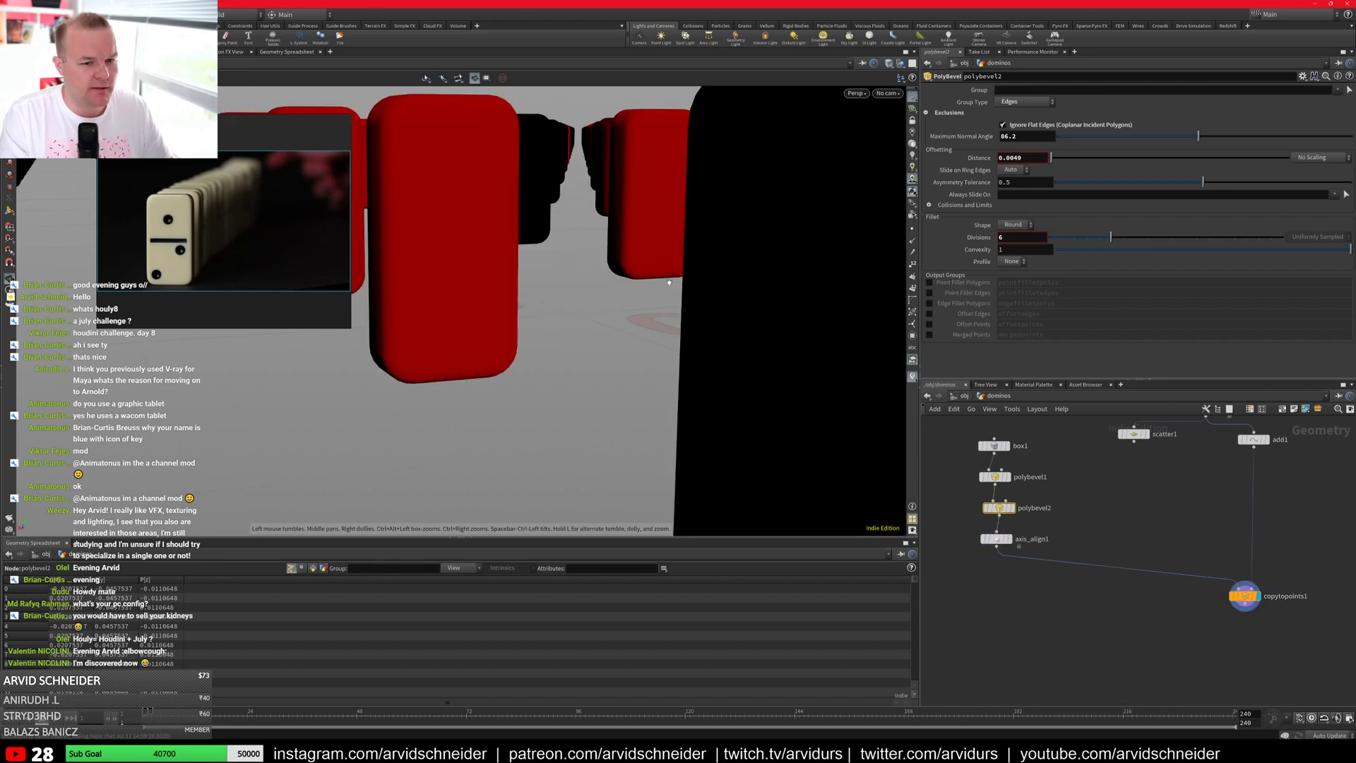
left_click_drag(669, 282, 565, 298)
left_click_drag(702, 307, 639, 282)
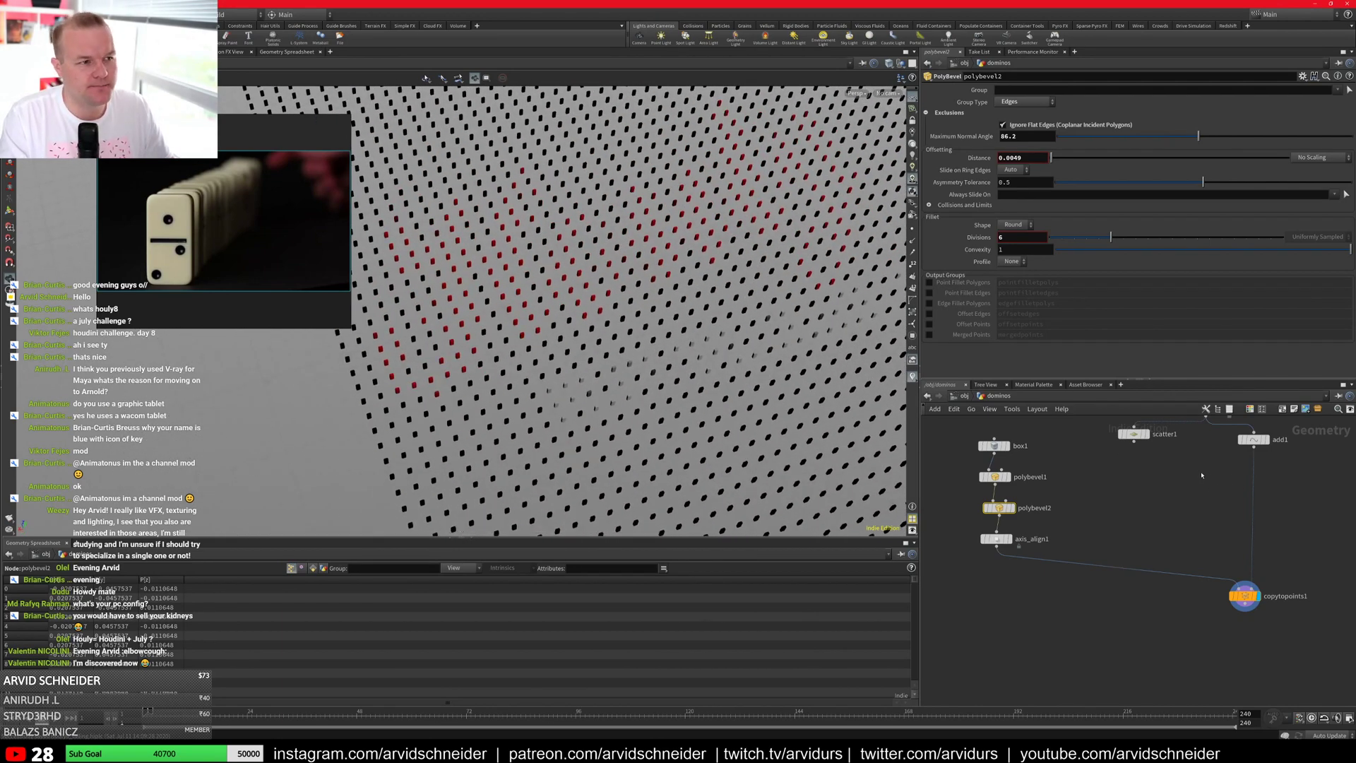
Step: Turn on Pack and Instance in the Copy to Points node
middle_click_drag(1199, 467, 1100, 549)
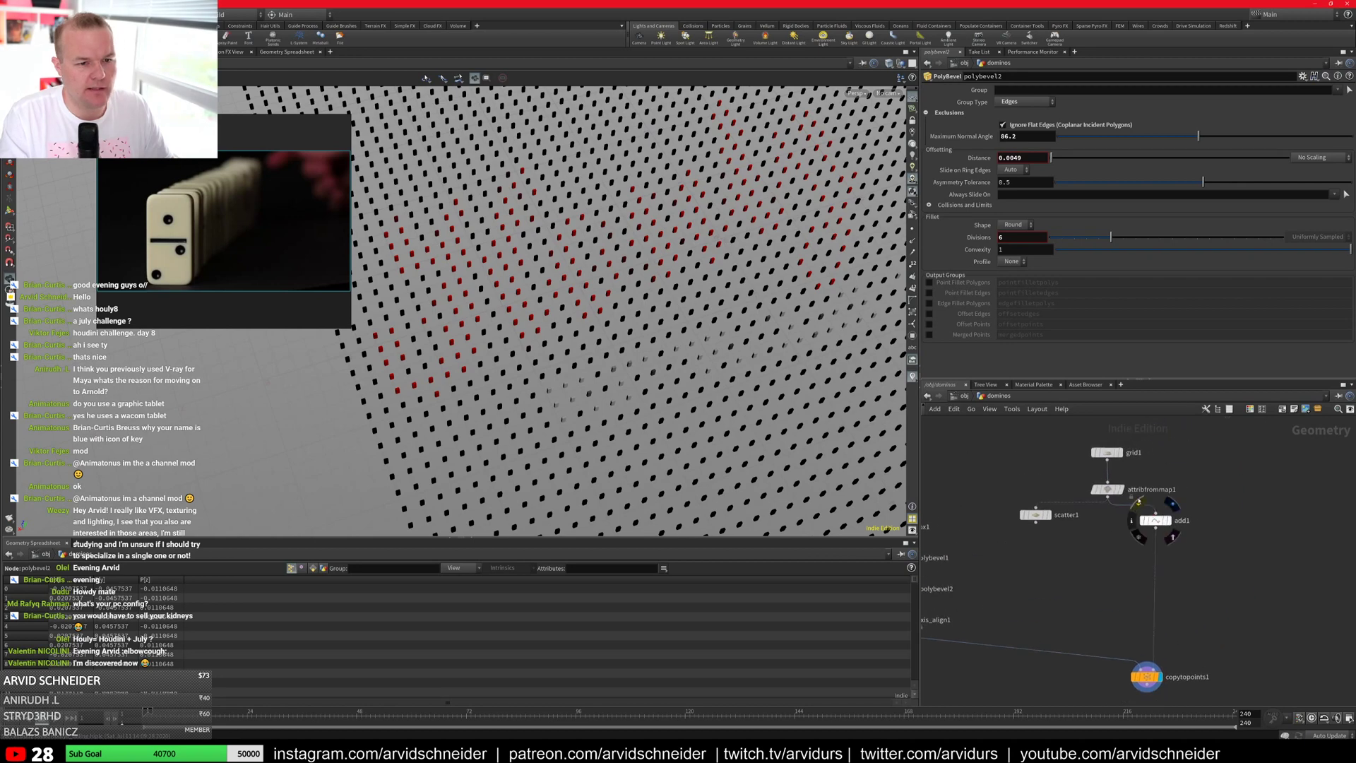
left_click(1107, 453)
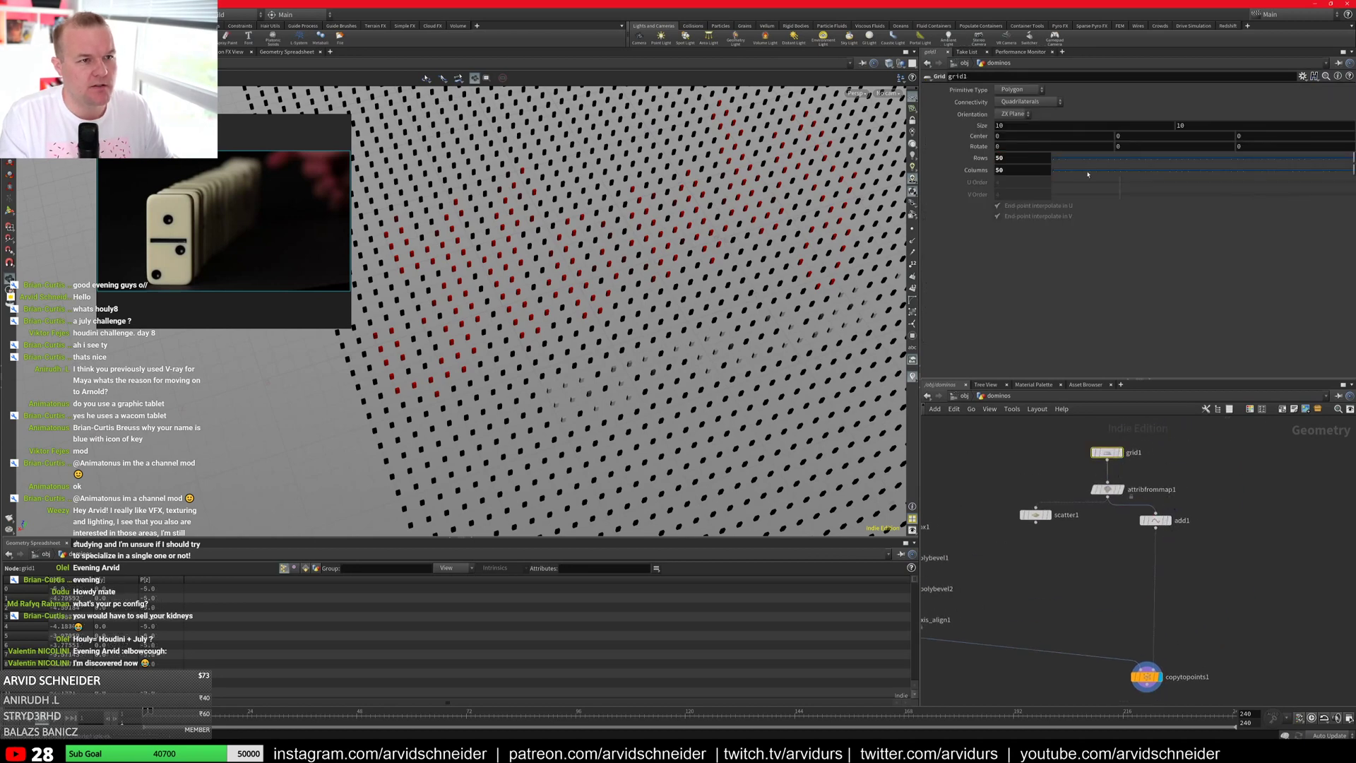
middle_click_drag(1037, 542, 1070, 470)
left_click(1179, 605)
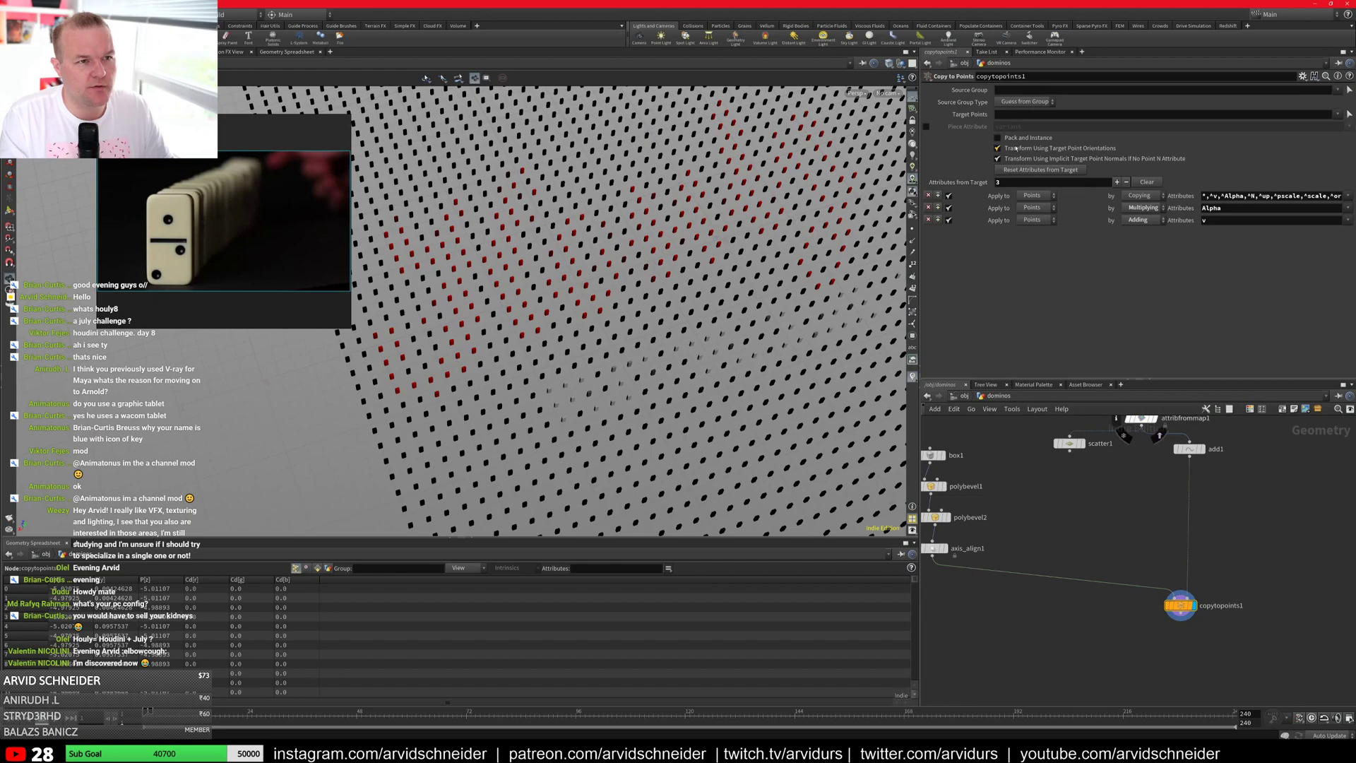
left_click_drag(628, 261, 618, 435)
Step: Increase the Grid node to 100 rows and 100 columns and inspect the Houly logo in the domino field
middle_click_drag(1121, 425, 1123, 503)
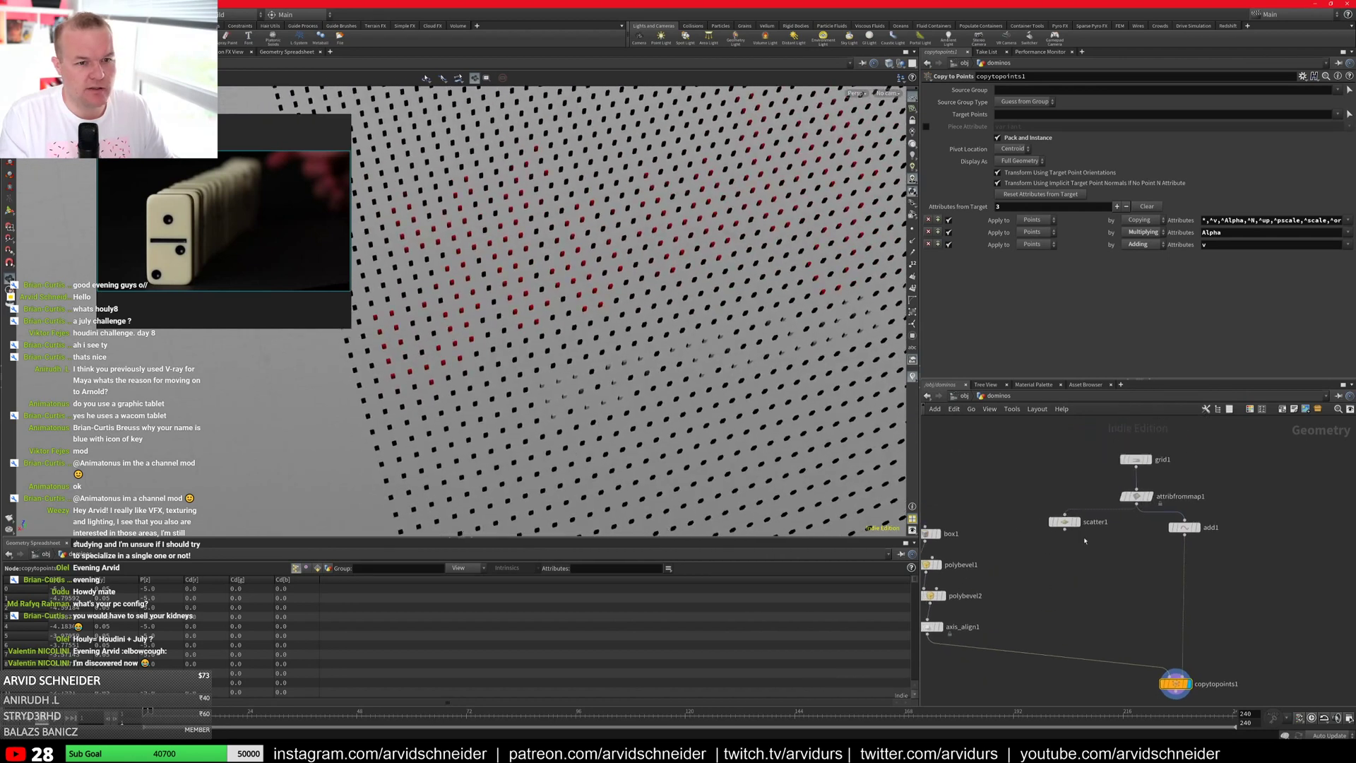
left_click(1139, 460)
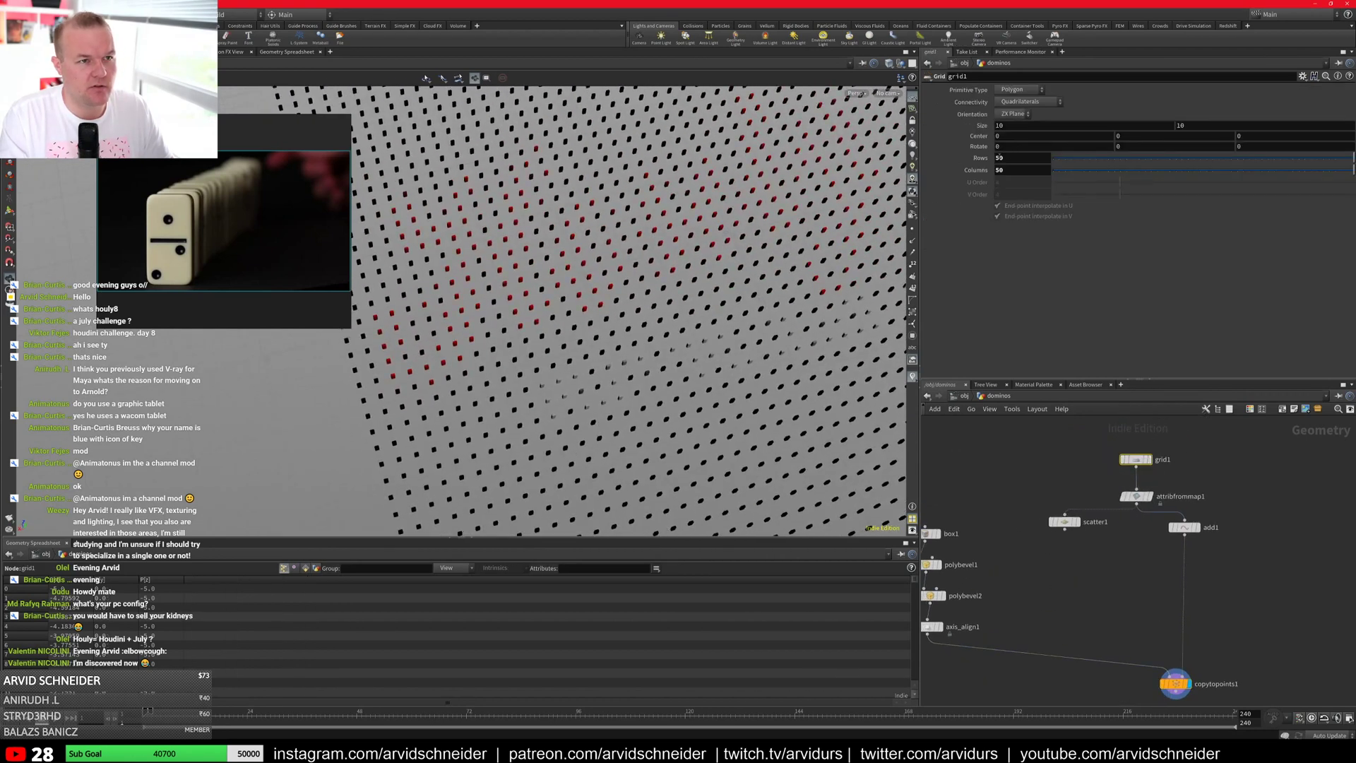
double_click(999, 157)
type("100")
key("Tab")
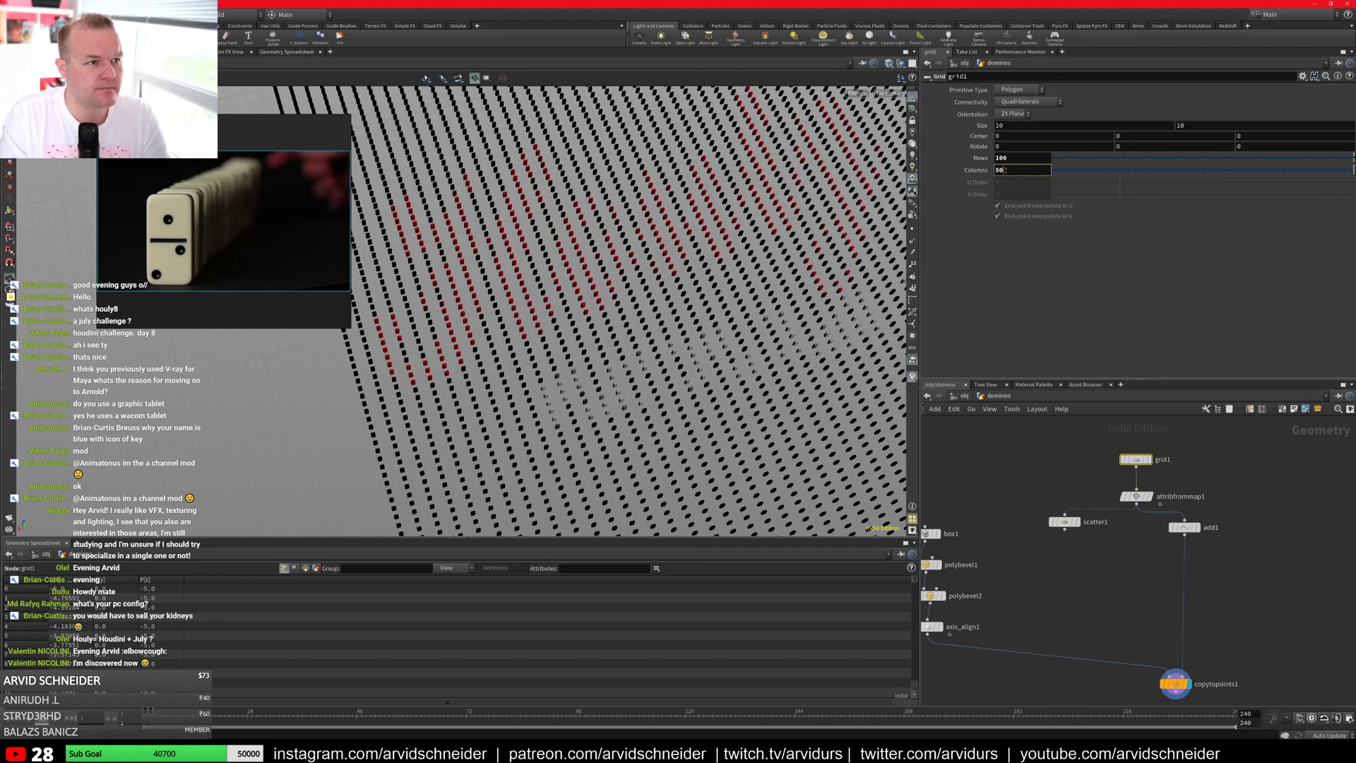
type("100")
key("Return")
scroll(728, 261, "up", 3)
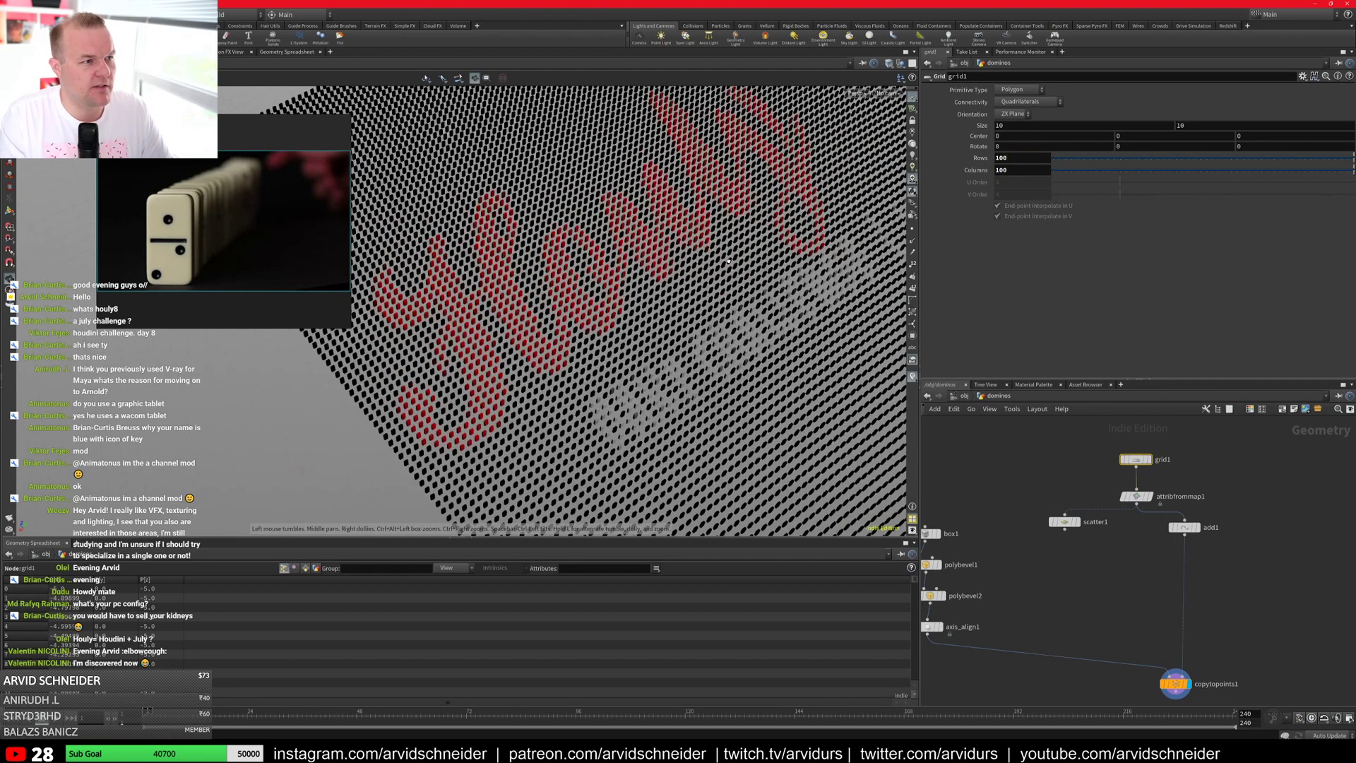
left_click_drag(728, 262, 830, 276)
scroll(832, 276, "up", 5)
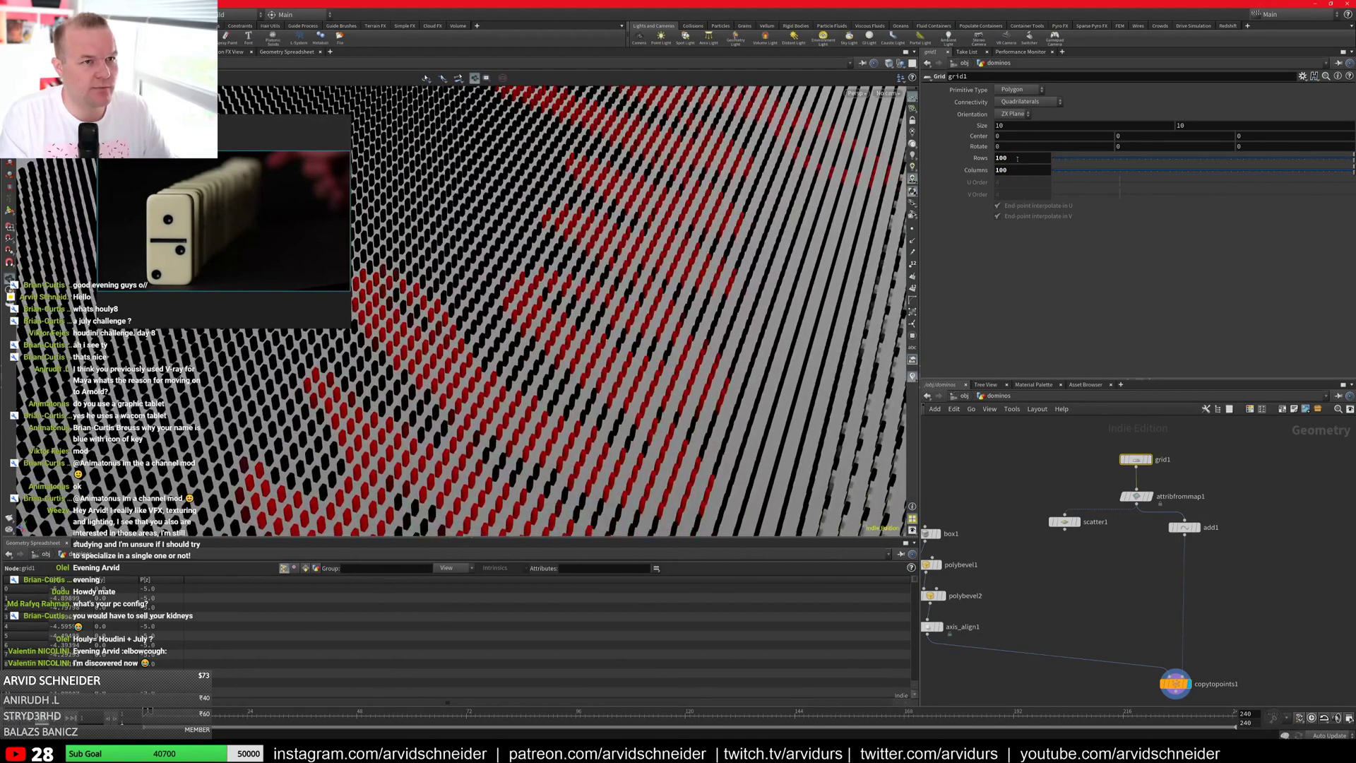
Step: Set the Grid node to 140 rows and 130 columns and inspect the Houly logo across the domino field
mouse_move(1022, 166)
middle_mouse_down()
mouse_move(1021, 152)
mouse_move(1048, 152)
mouse_move(1020, 172)
middle_mouse_up()
left_click_drag(791, 289, 717, 437)
scroll(699, 304, "up", 5)
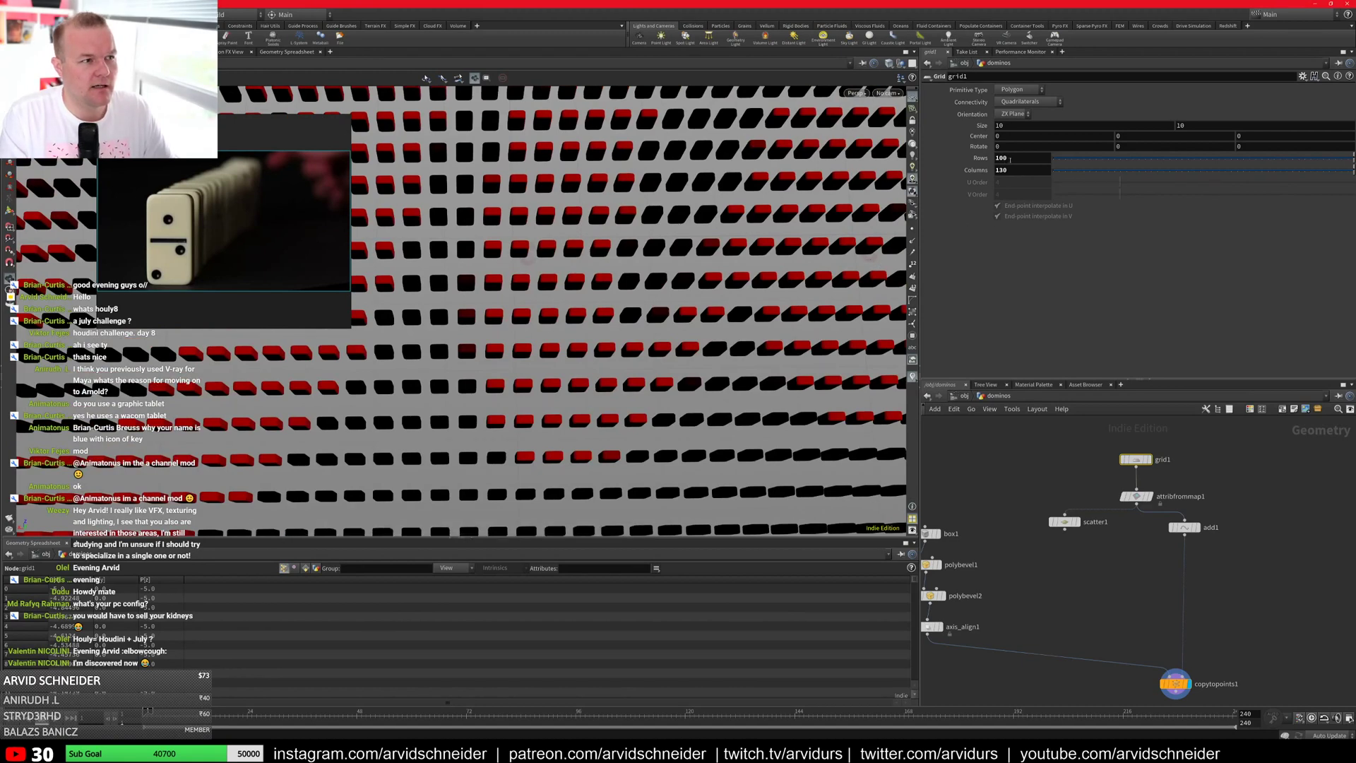
middle_click_drag(1014, 157, 1045, 155)
right_click_drag(696, 236, 622, 244)
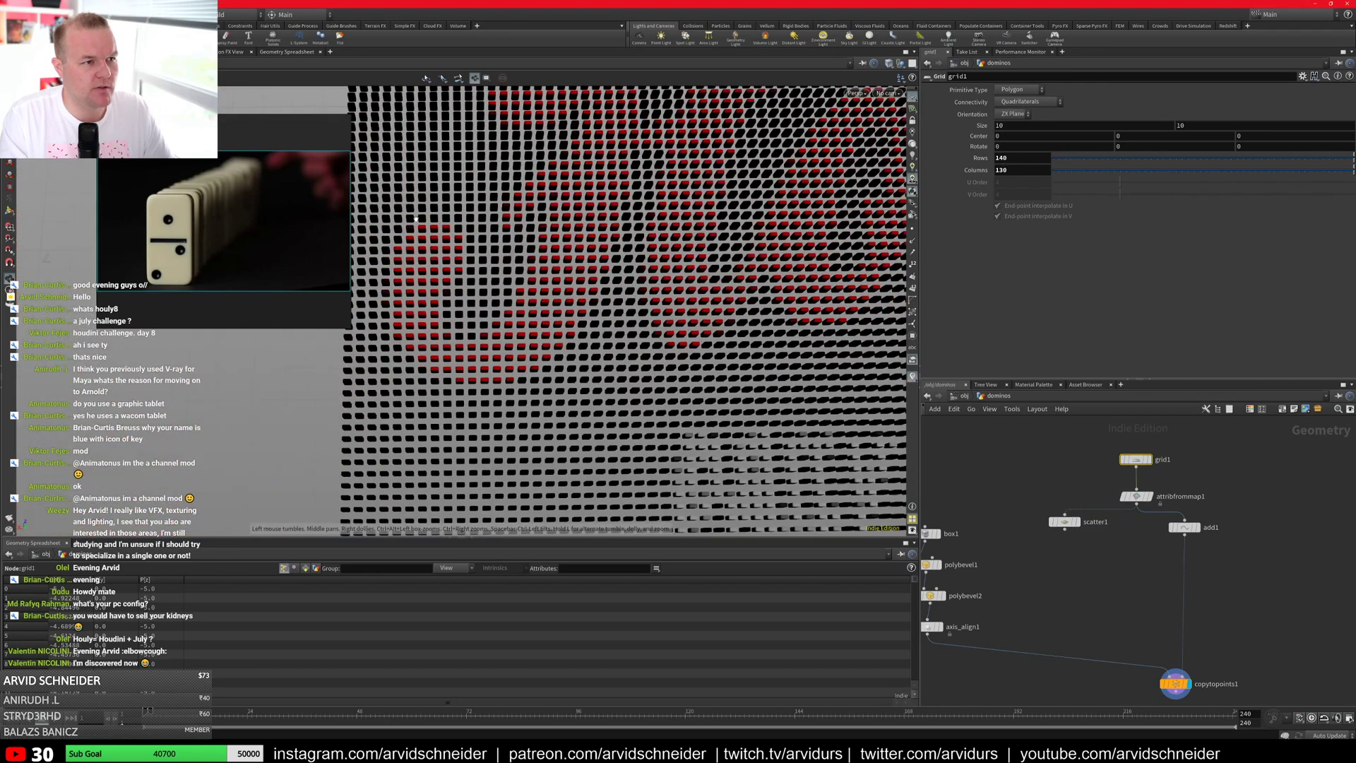
mouse_move(614, 244)
left_mouse_down()
mouse_move(688, 161)
mouse_move(633, 243)
left_mouse_up()
right_click_drag(634, 244, 611, 243)
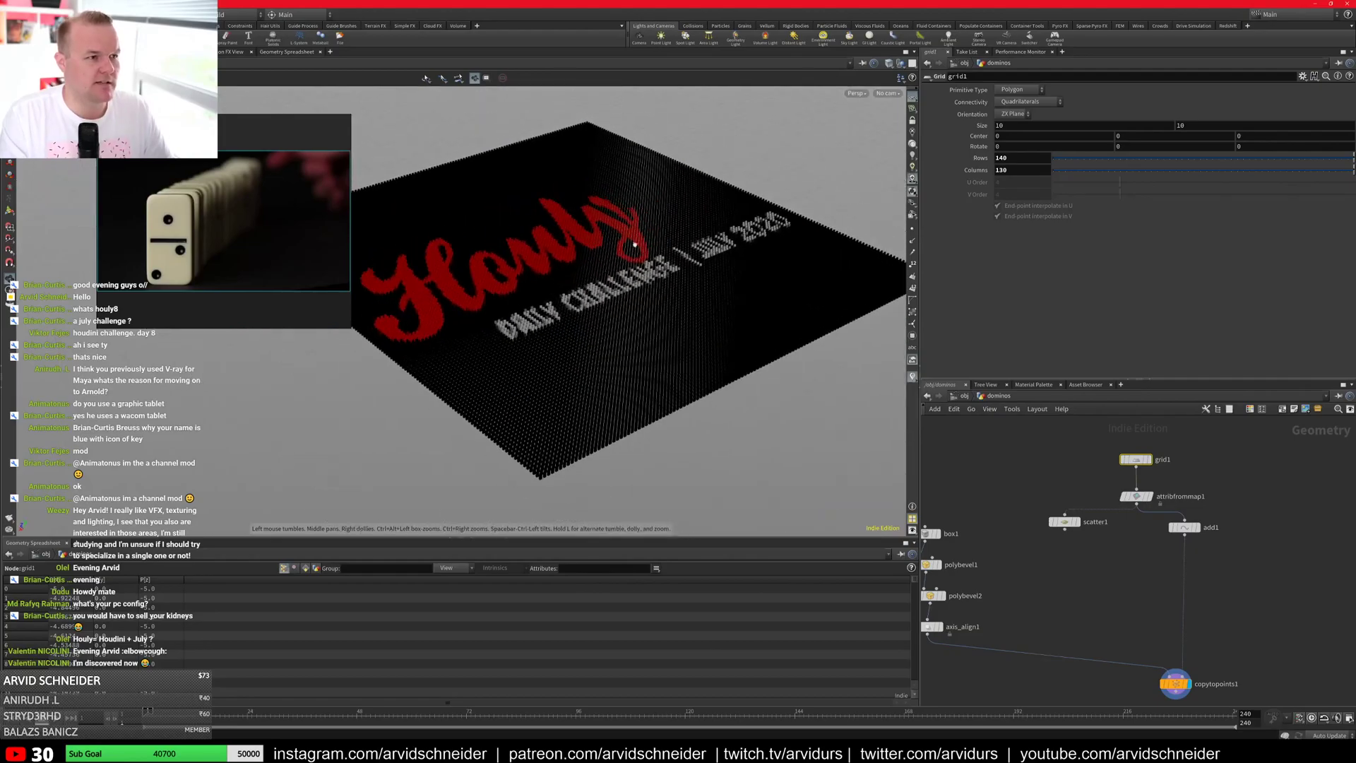
left_click_drag(611, 244, 612, 271)
middle_click_drag(612, 272, 636, 339)
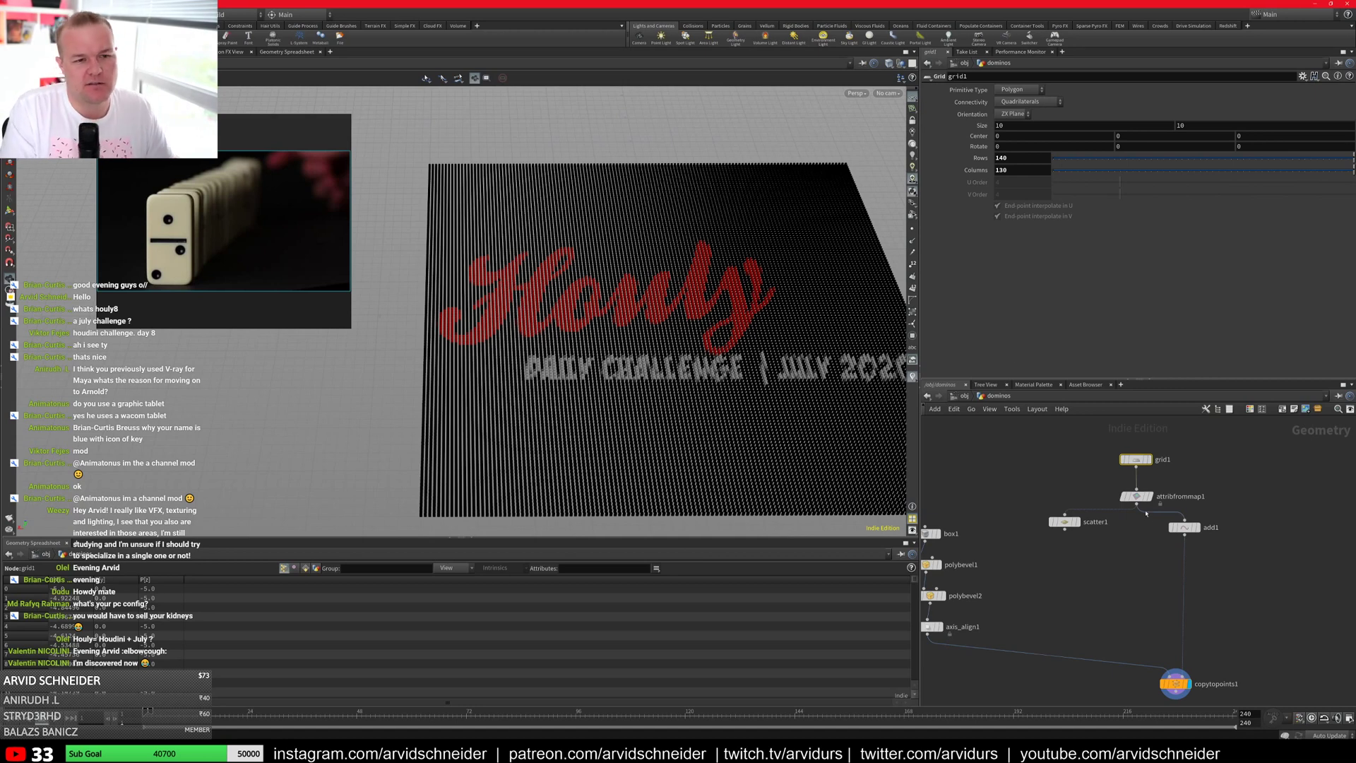
Step: Add a Null node directly after the Copy to Points node in the dominos network
middle_click_drag(1270, 545, 1282, 425)
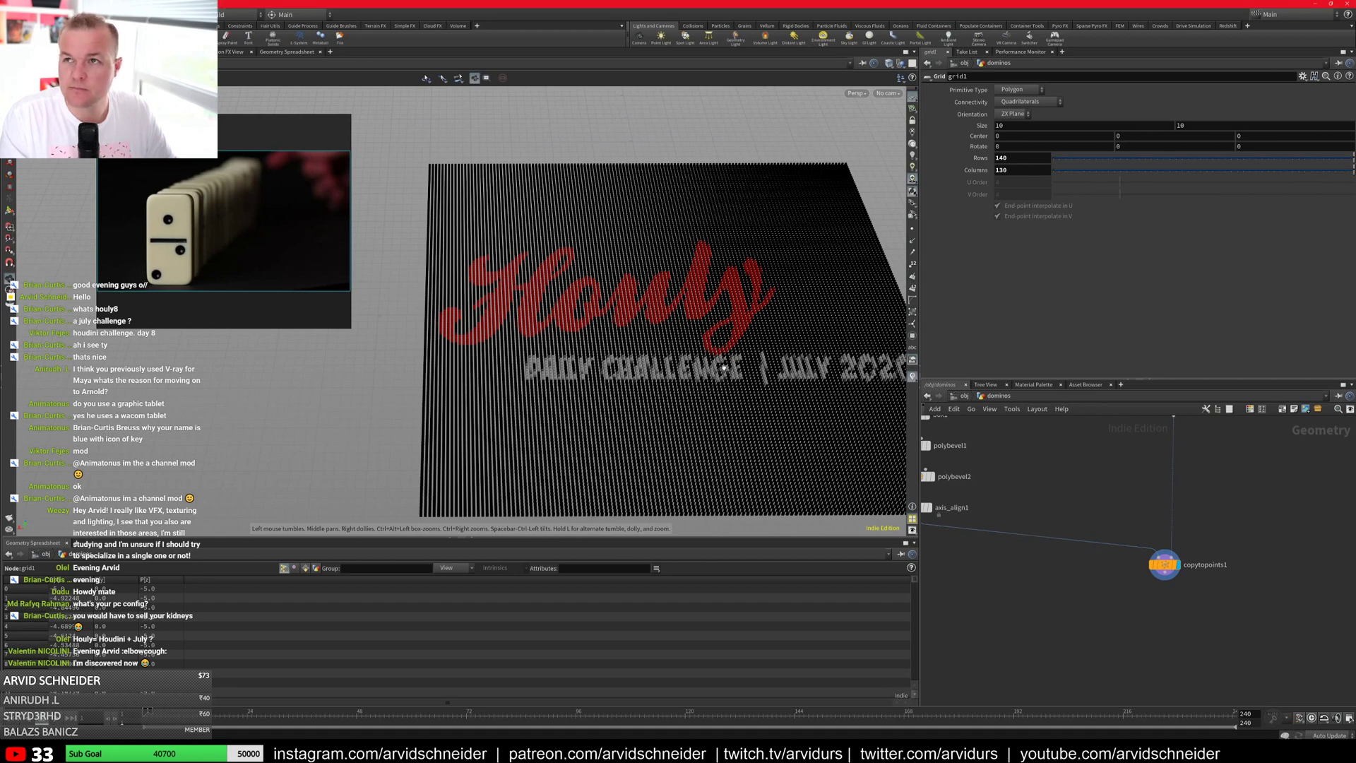
left_click_drag(724, 368, 690, 333)
scroll(1130, 573, "down", 3)
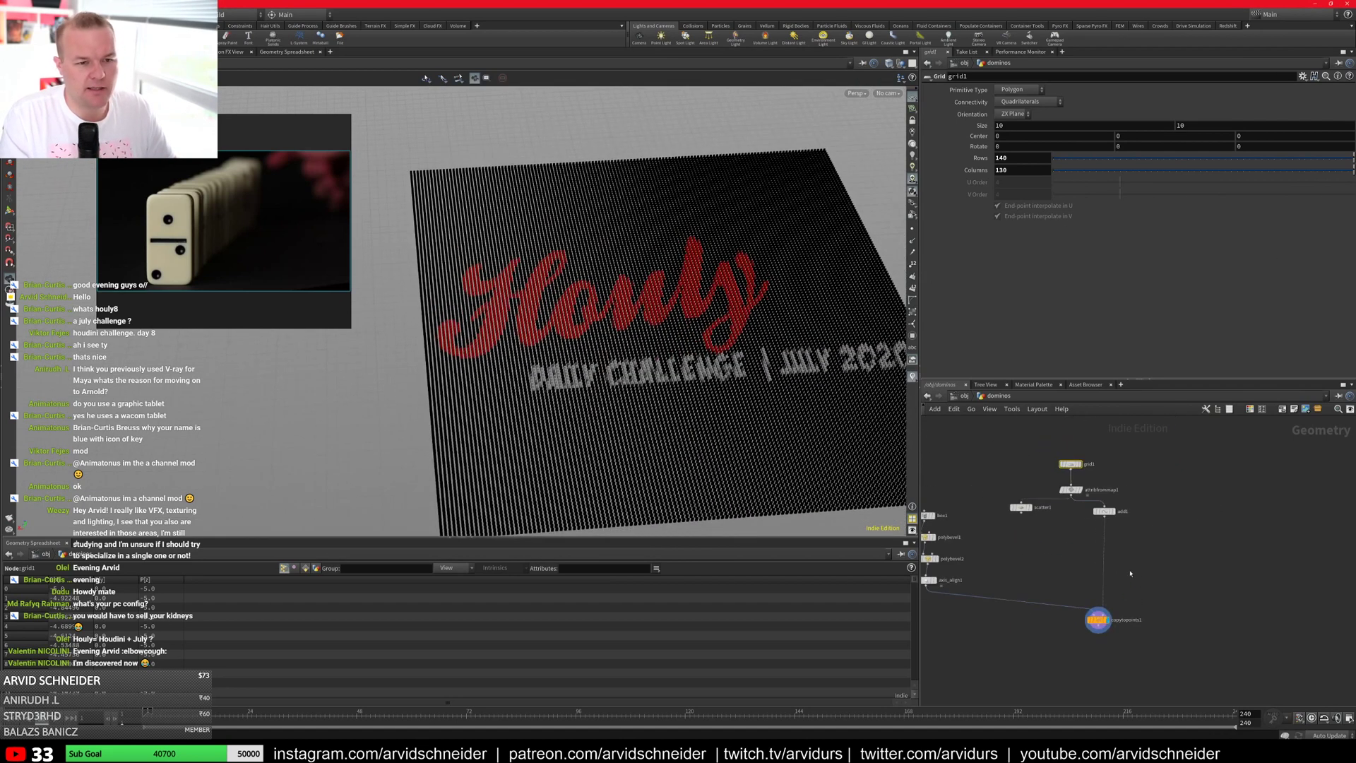
middle_click_drag(1130, 573, 1147, 534)
key("Tab")
type("nul")
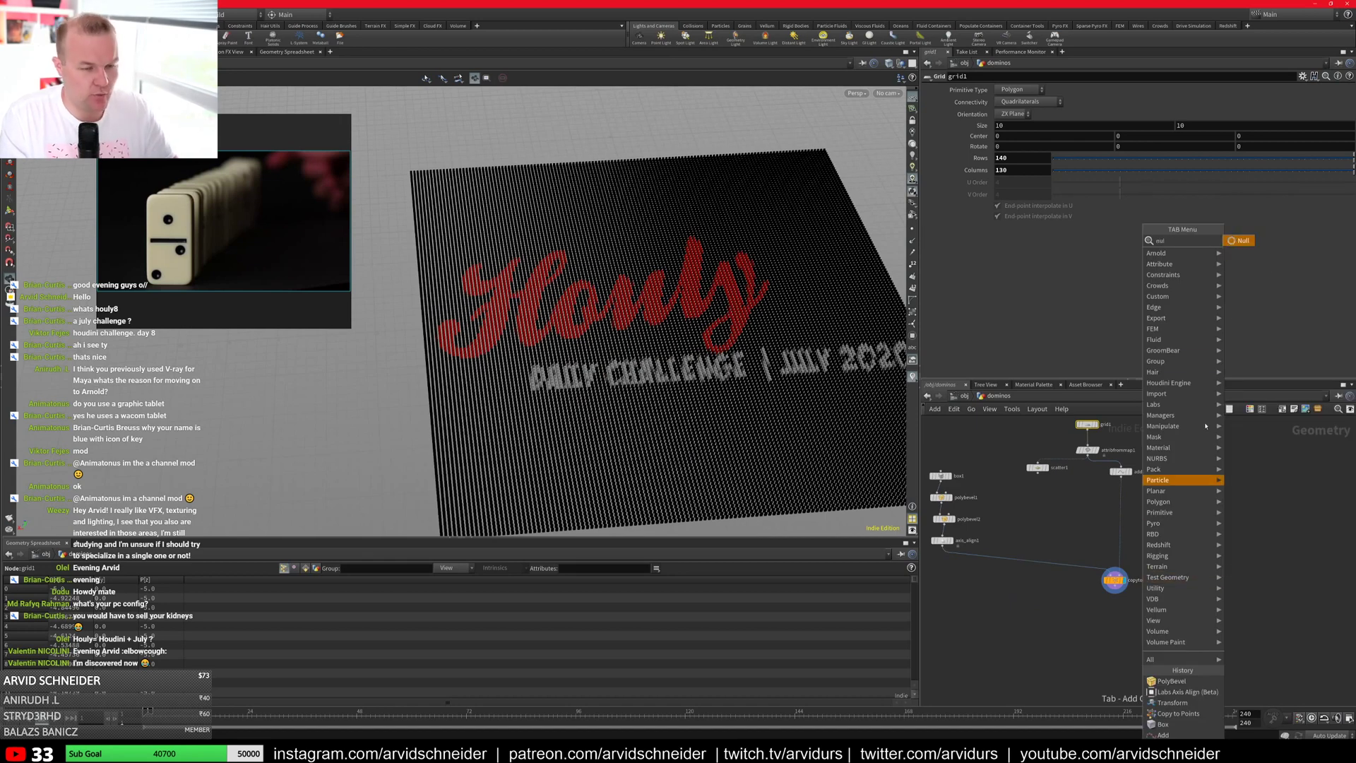
left_click(1241, 241)
left_click(1115, 604)
Step: Rename the Null node OUT, move it slightly lower and make it the displayed output
double_click(1132, 604)
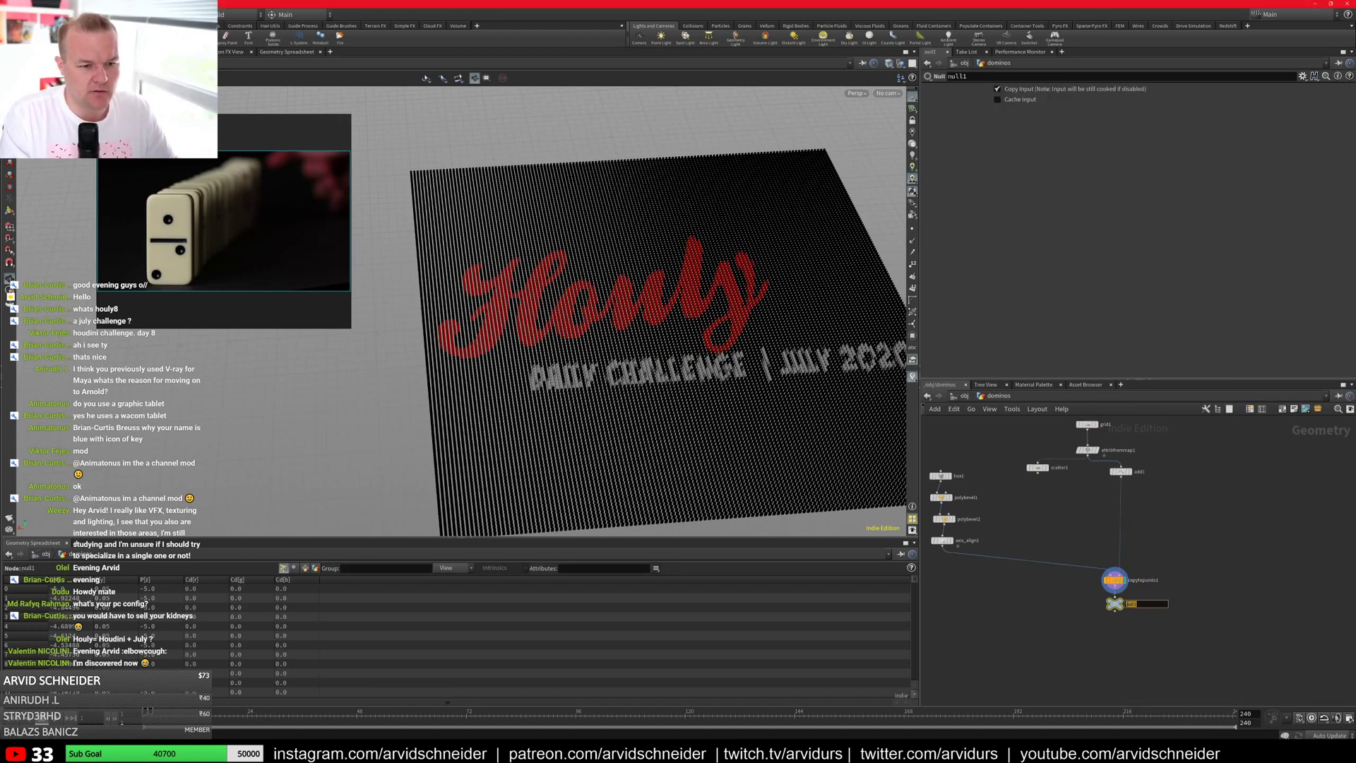
type("O")
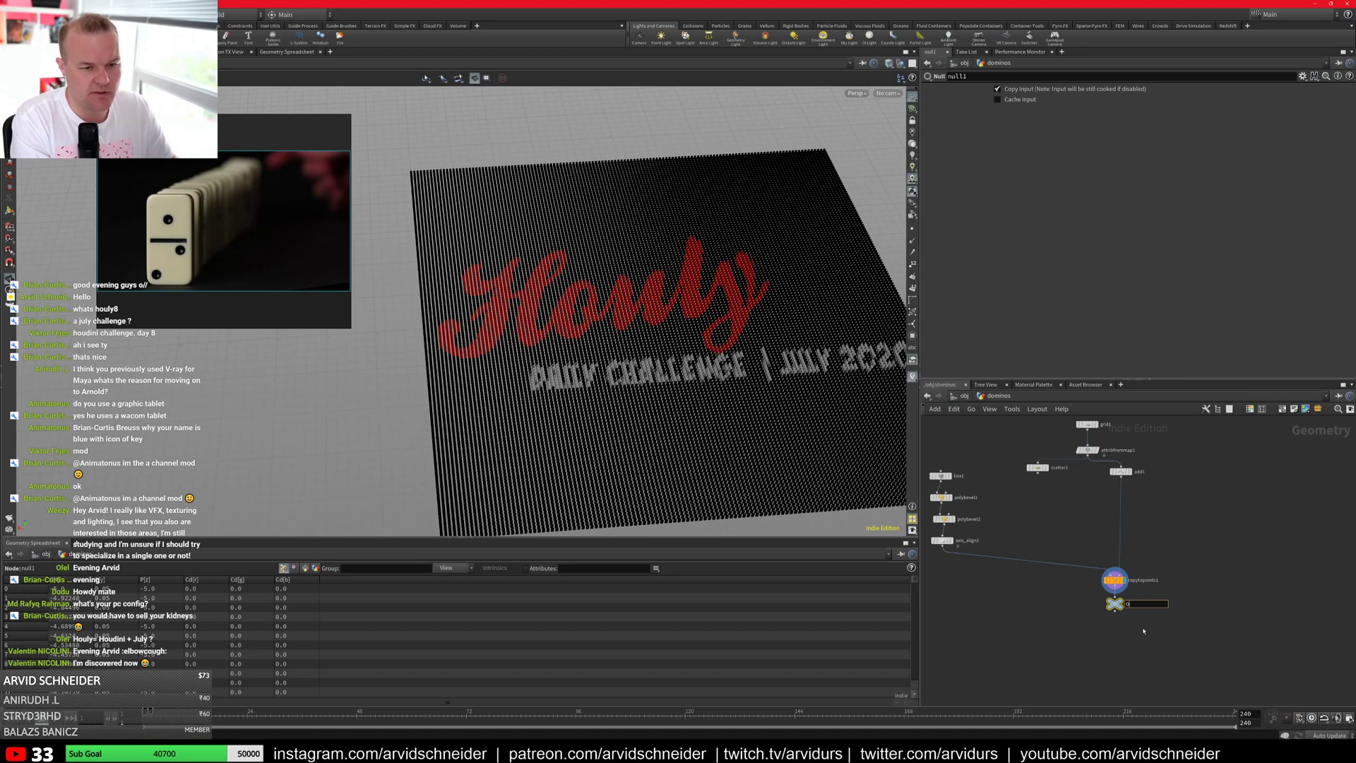
type("UT")
key("Return")
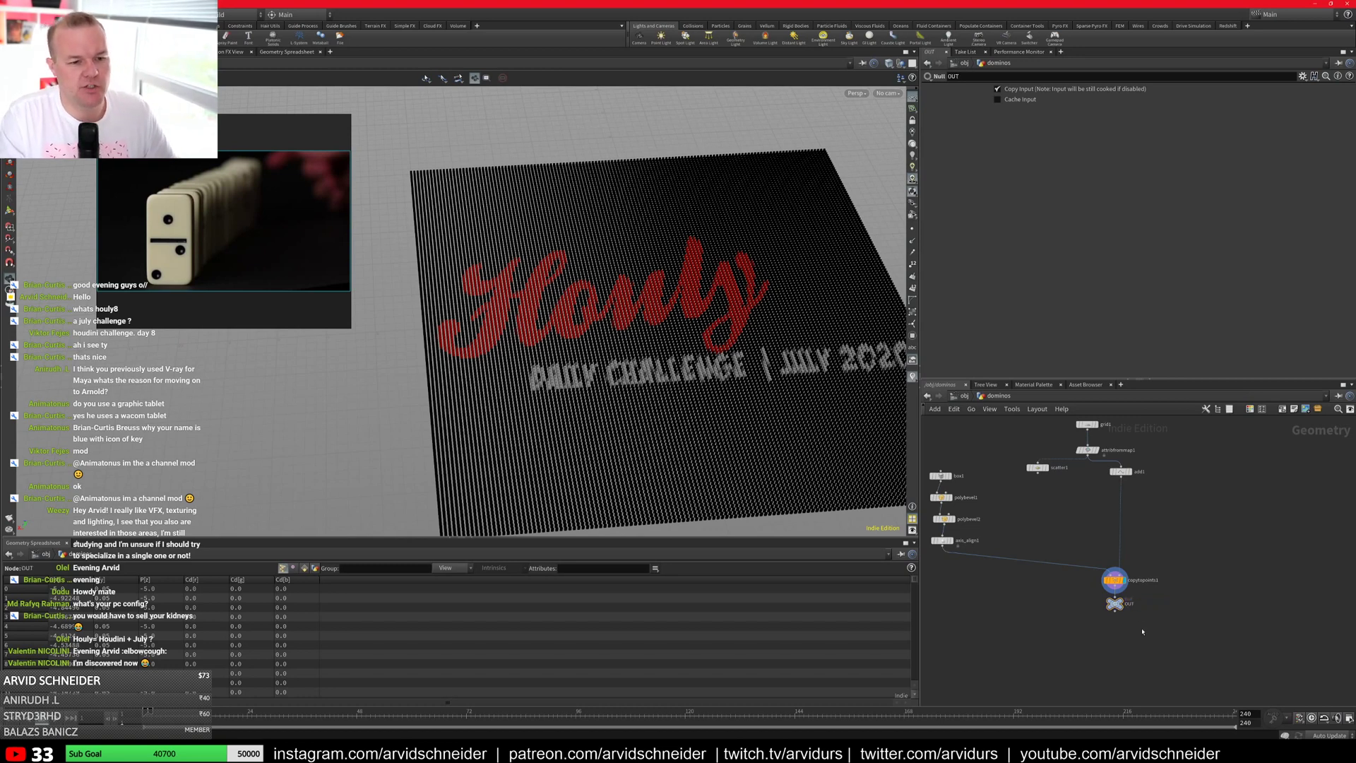
left_click_drag(1122, 606, 1117, 626)
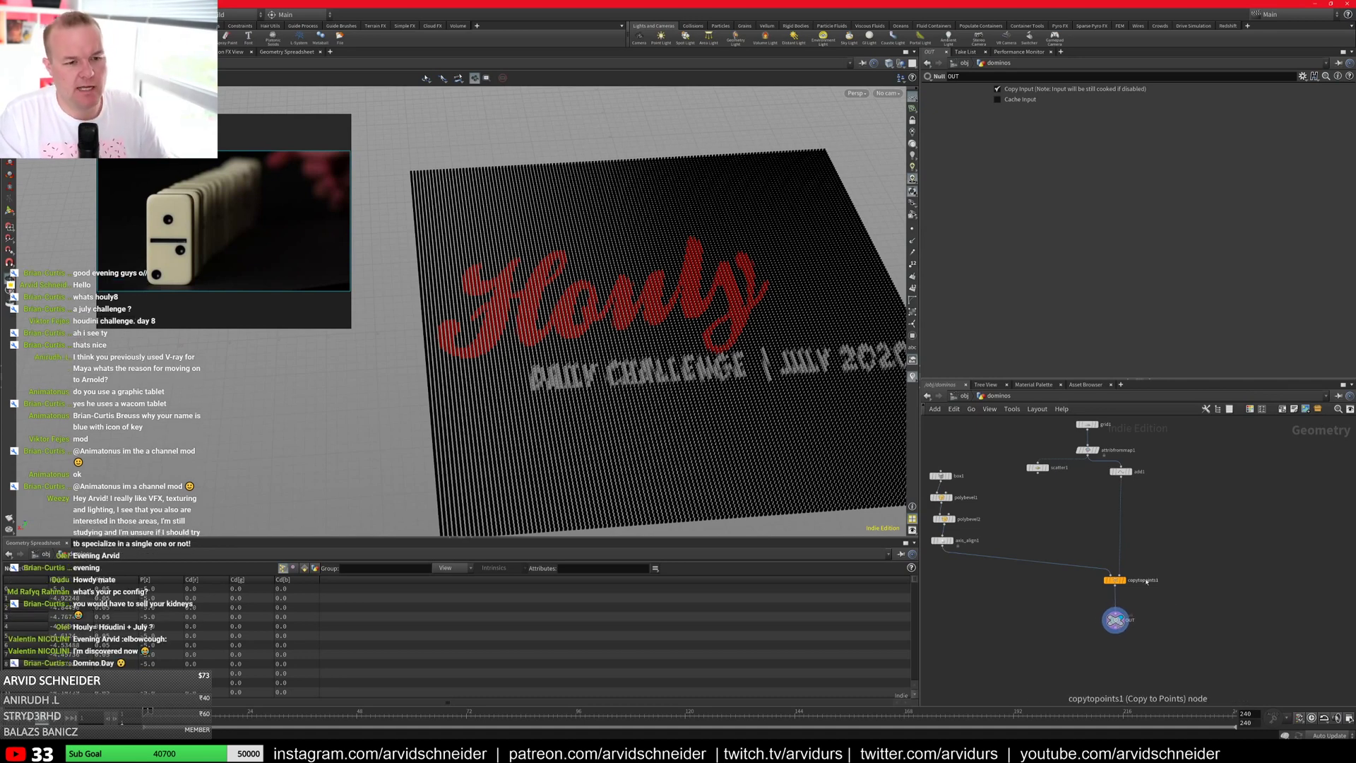
Step: Return to the object level and move the dominos node aside to make room for another object
key("u")
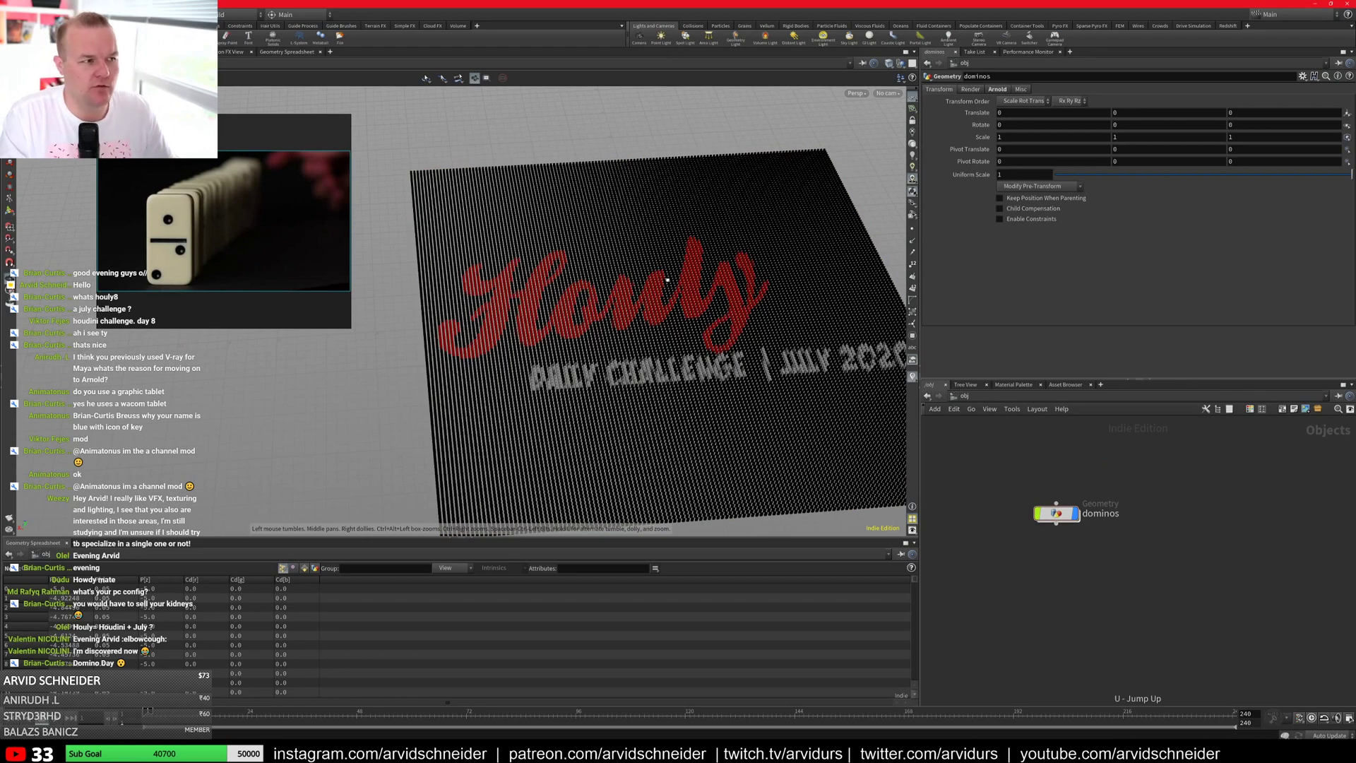
left_click_drag(667, 280, 664, 308)
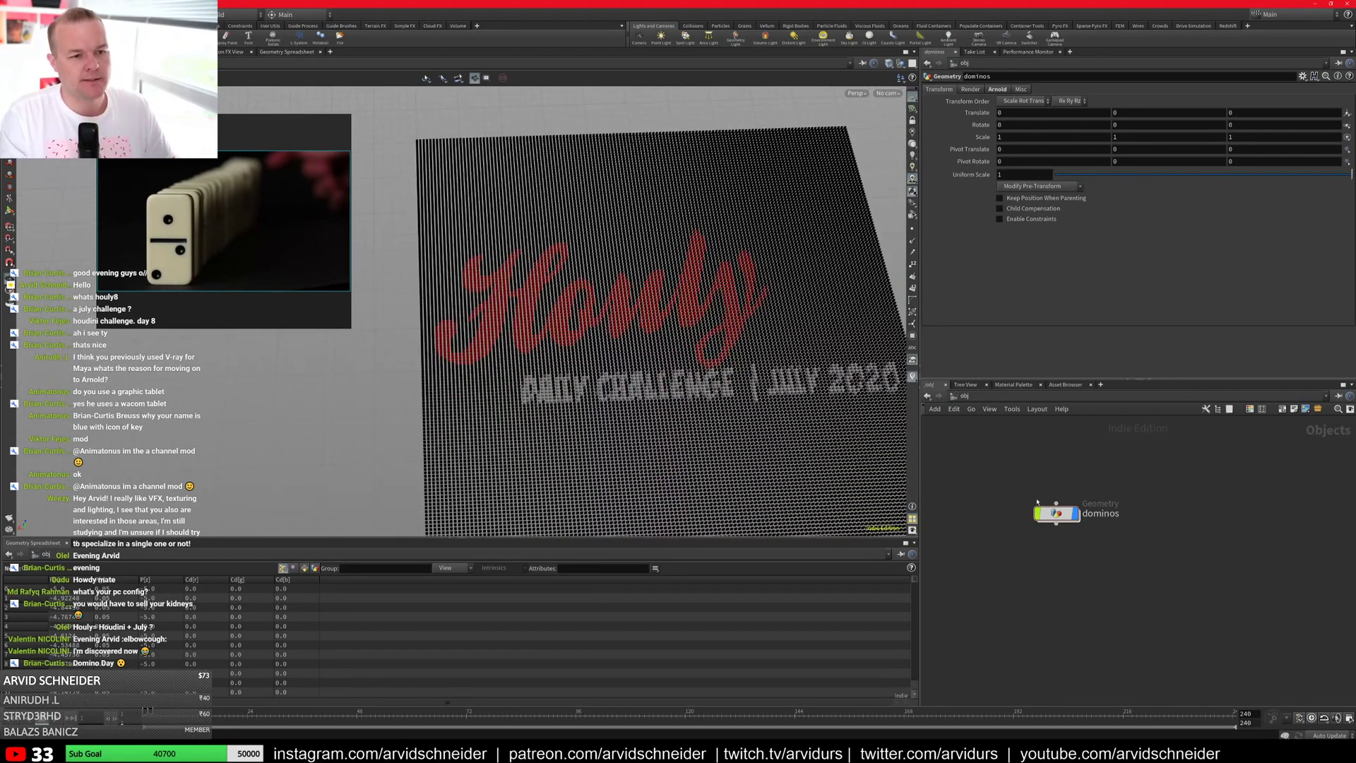
left_click_drag(1067, 512, 976, 506)
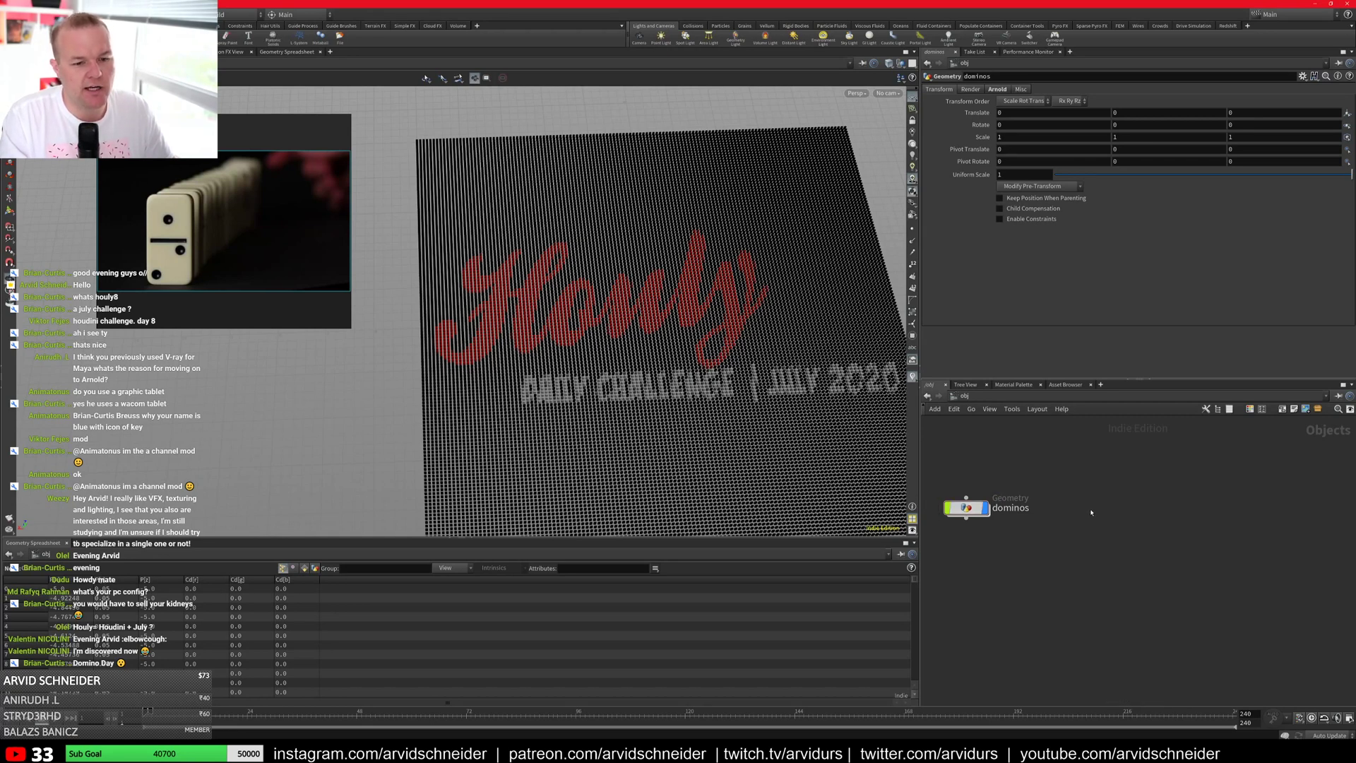
mouse_move(1238, 750)
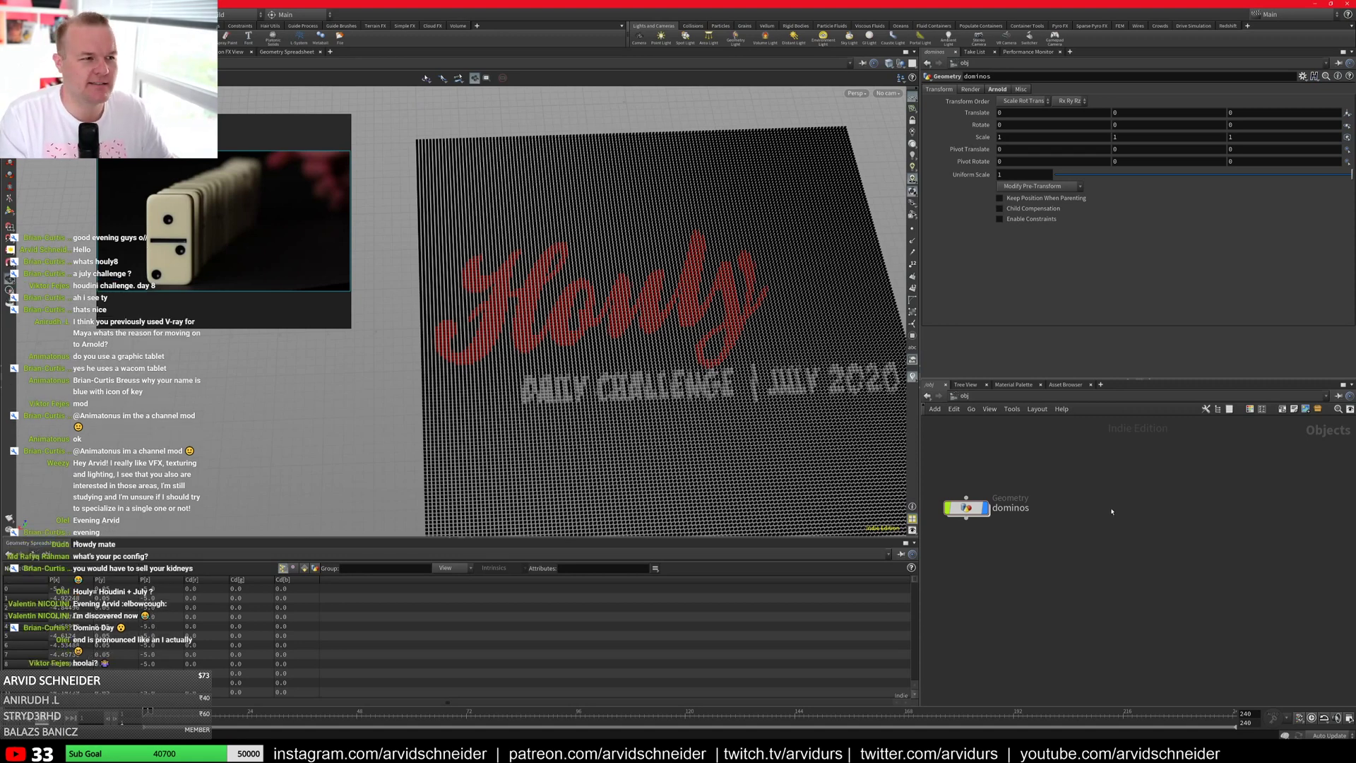
Step: Create a Geometry object named rigid_test beside dominos, then enter its network and hide the other objects
key("Tab")
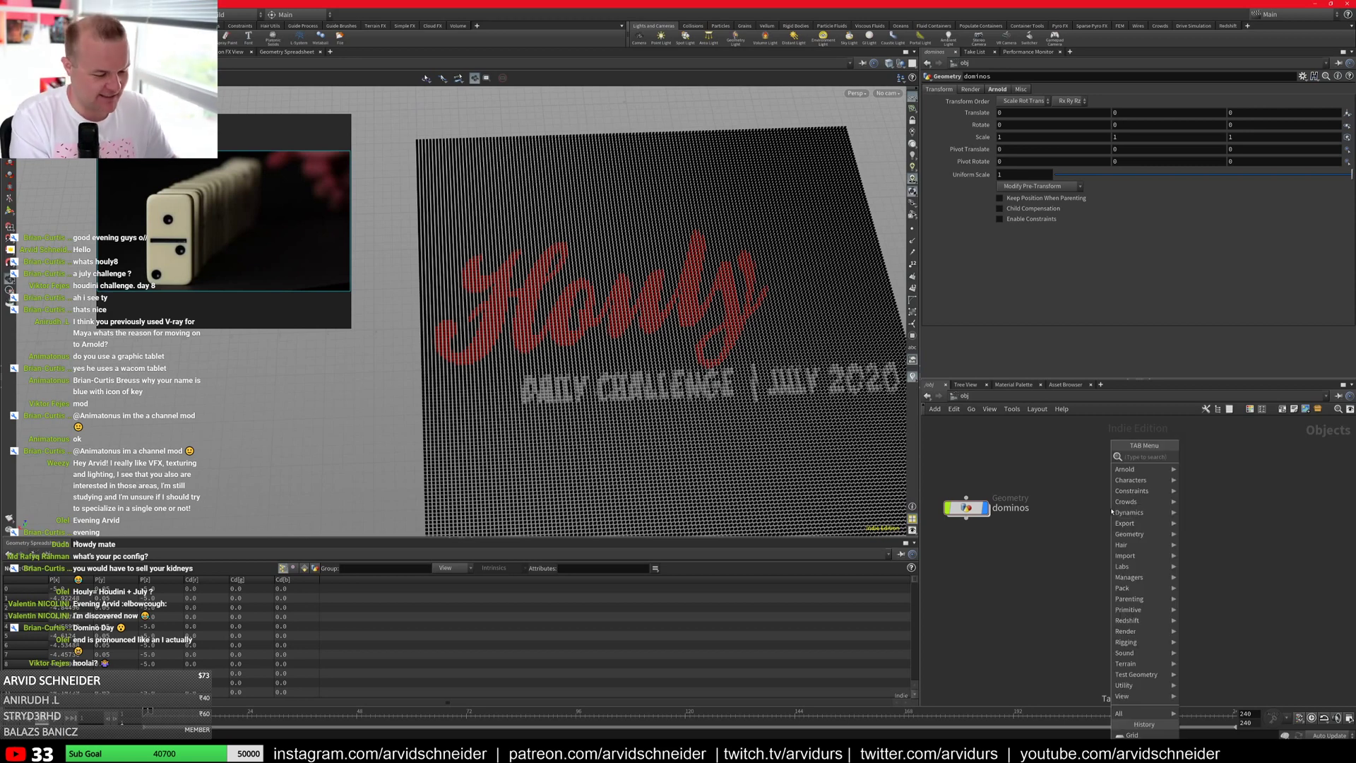
type("geo")
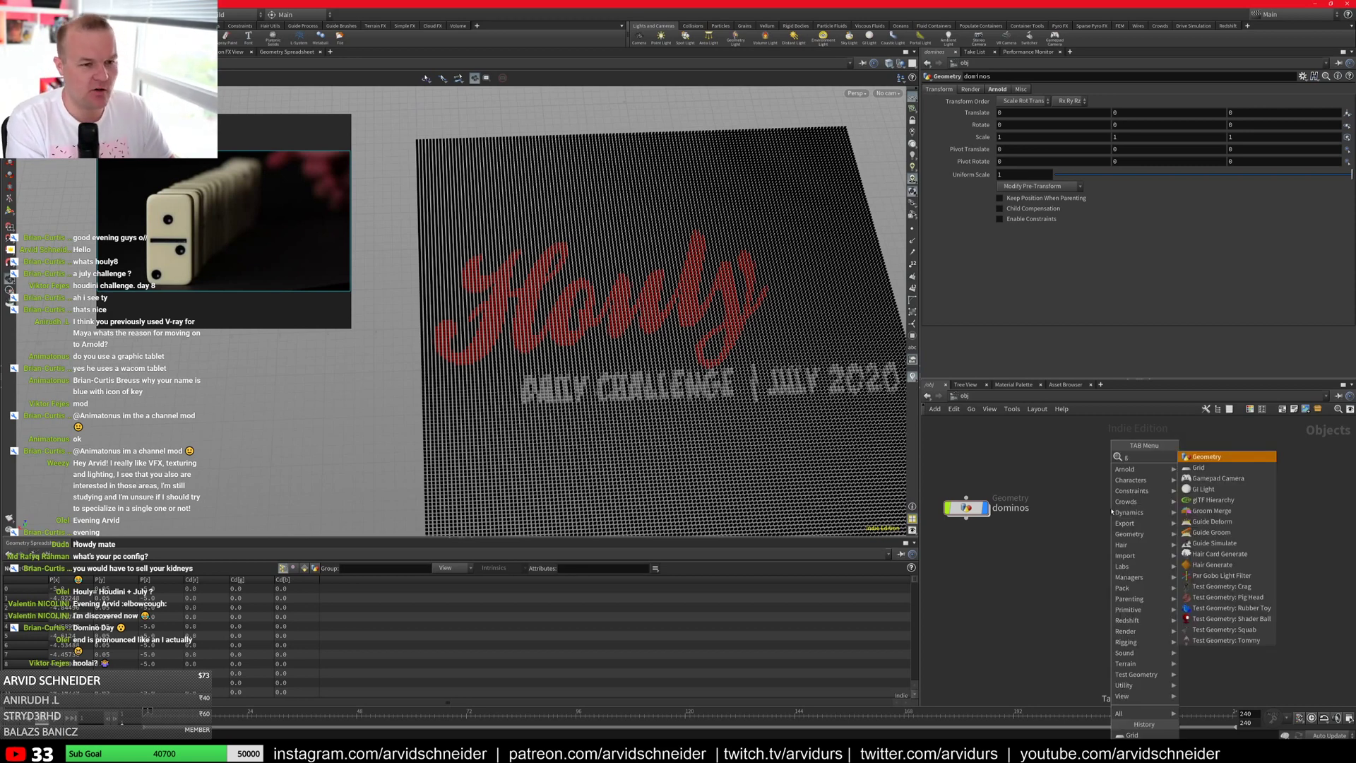
key("Return")
key("Return")
left_click(1140, 511)
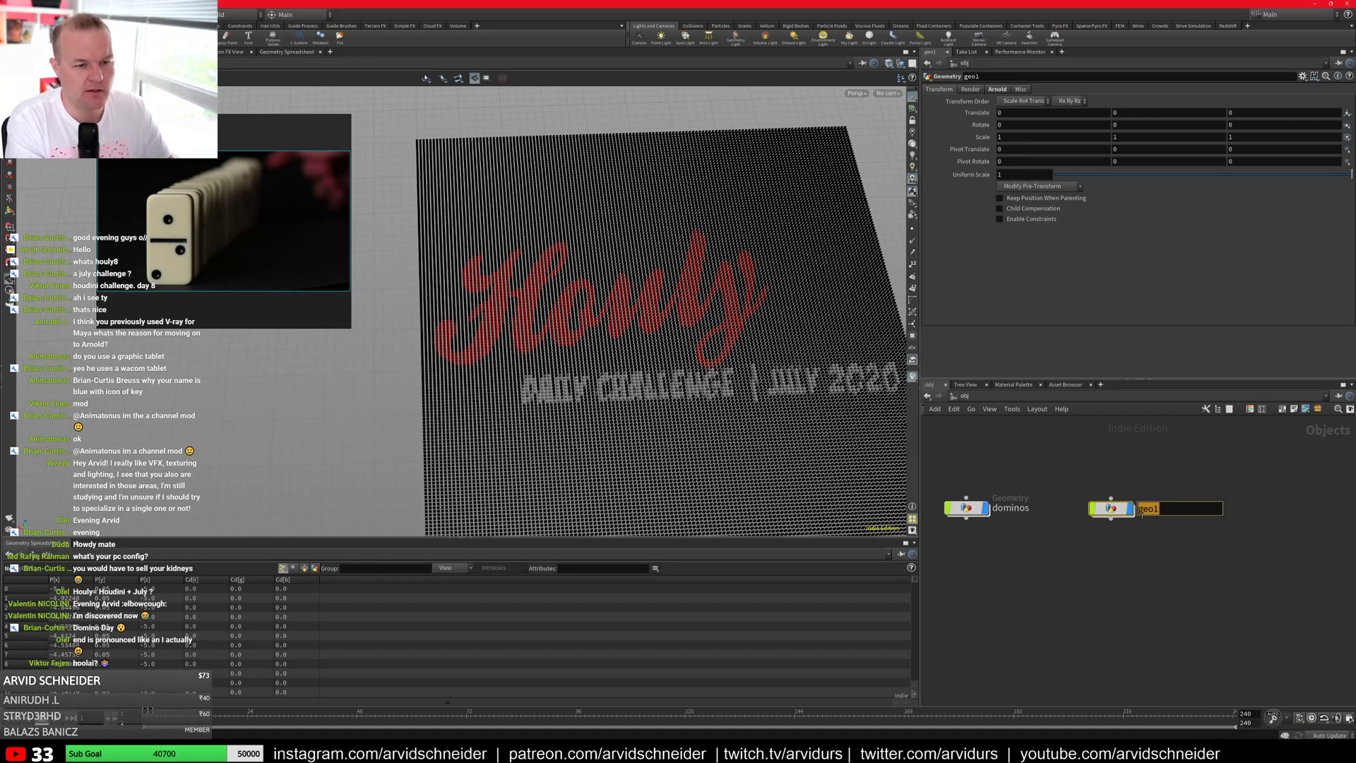
key("BackSpace")
type("rigid_test")
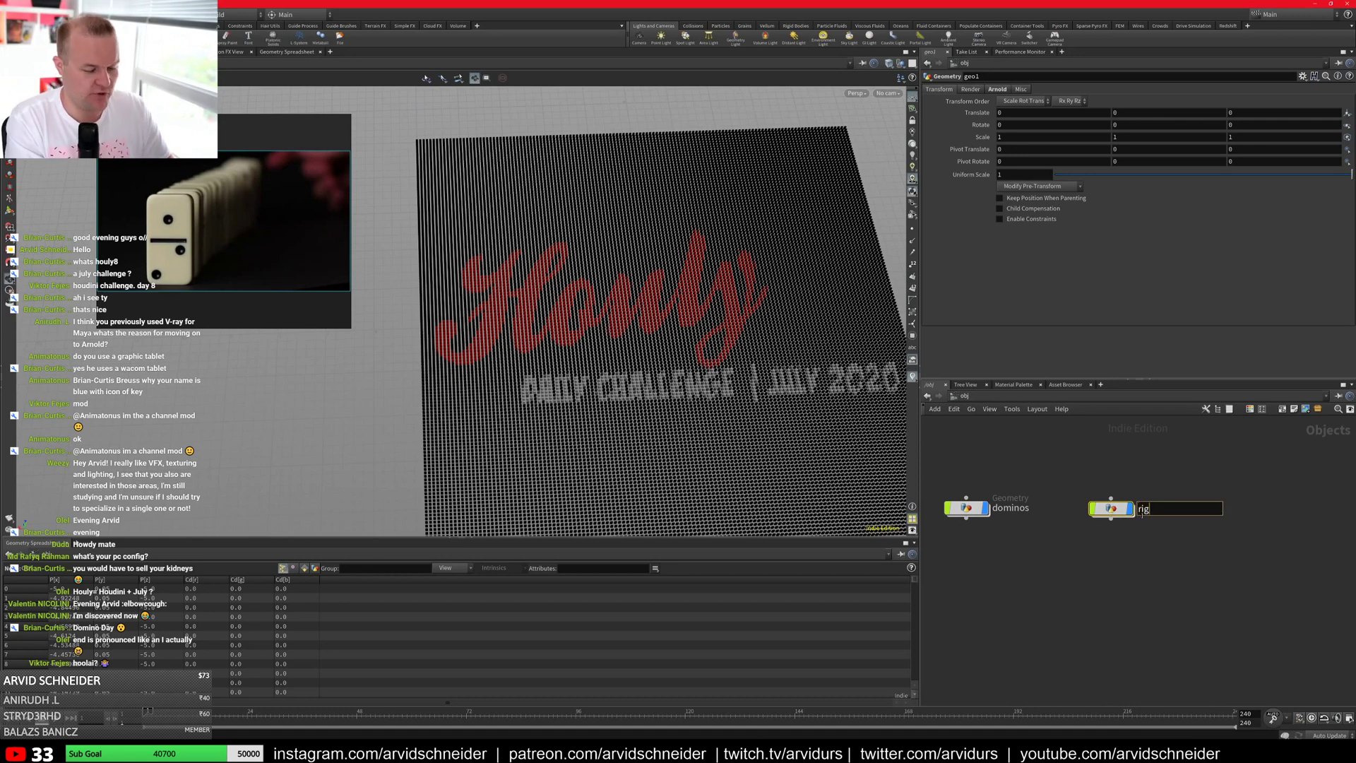
key("Return")
key("Return")
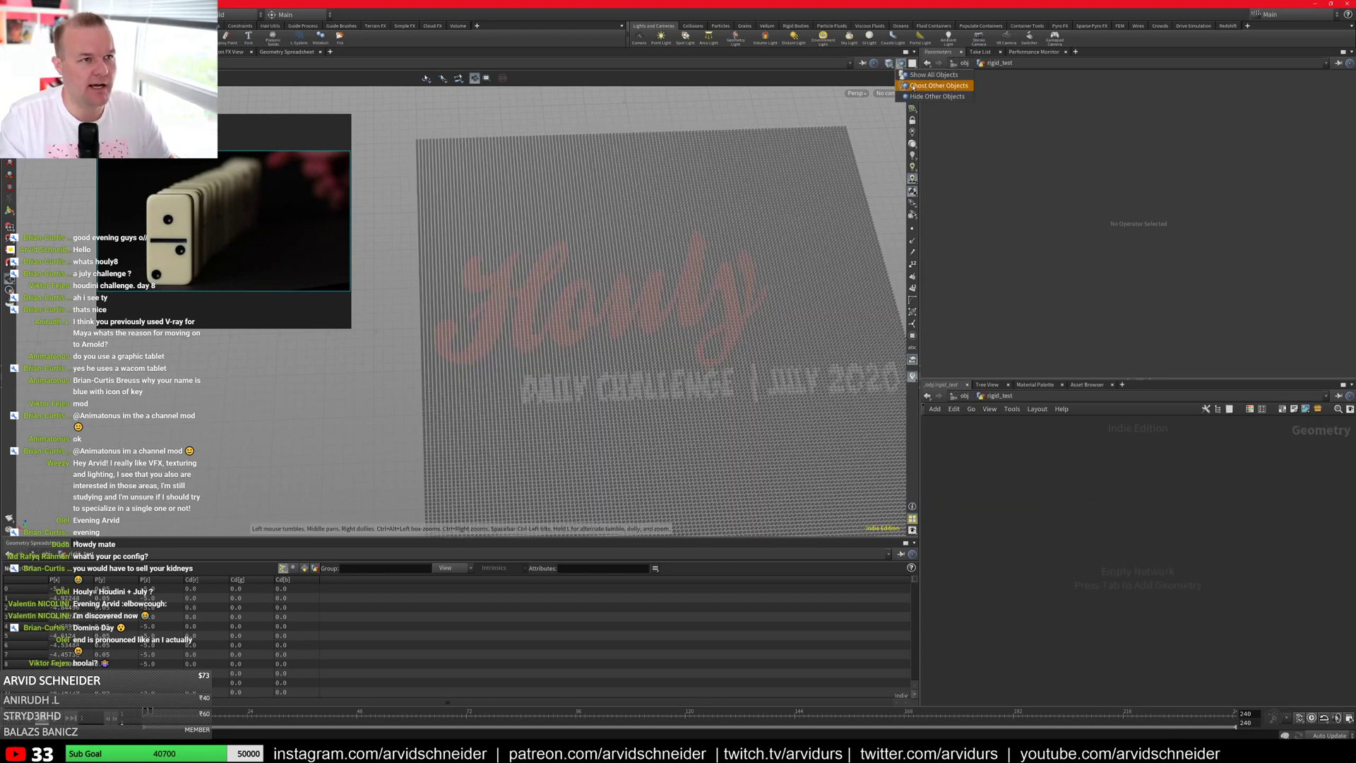
Step: Add a Box node to the empty rigid_test network
key("Tab")
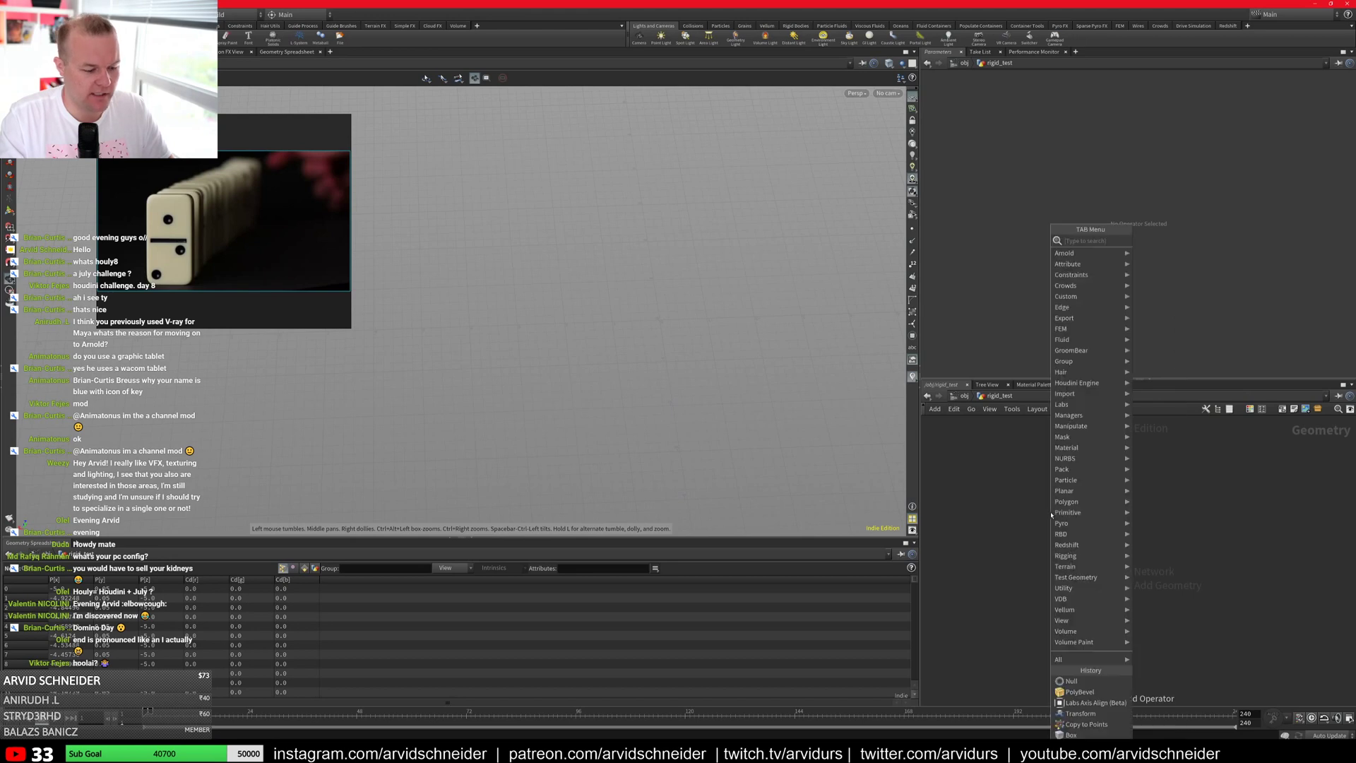
type("bo")
key("Down")
key("Down")
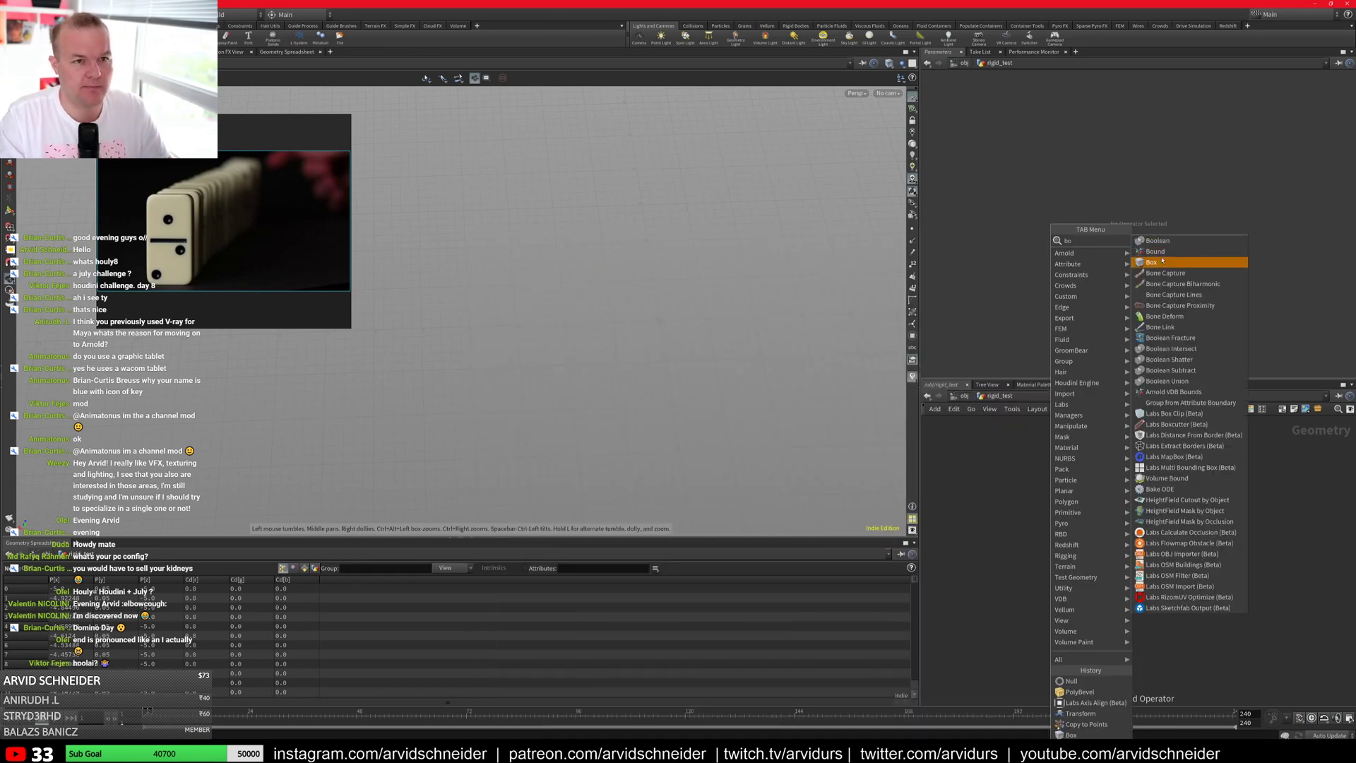
key("Return")
key("Return")
Step: Set the test box's Y size to 2 and Z size to 0.5 for a domino shape
left_click(1159, 123)
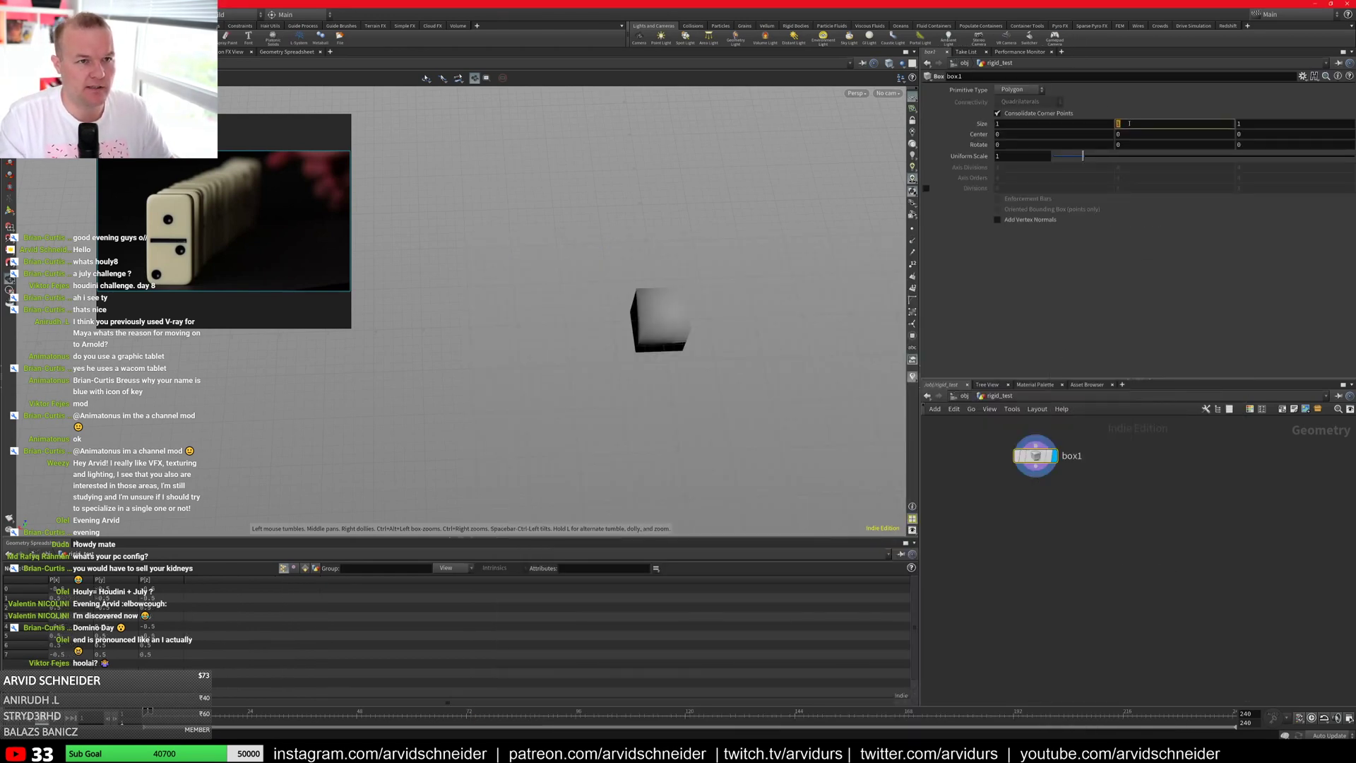
type("2")
key("Tab")
type(".1")
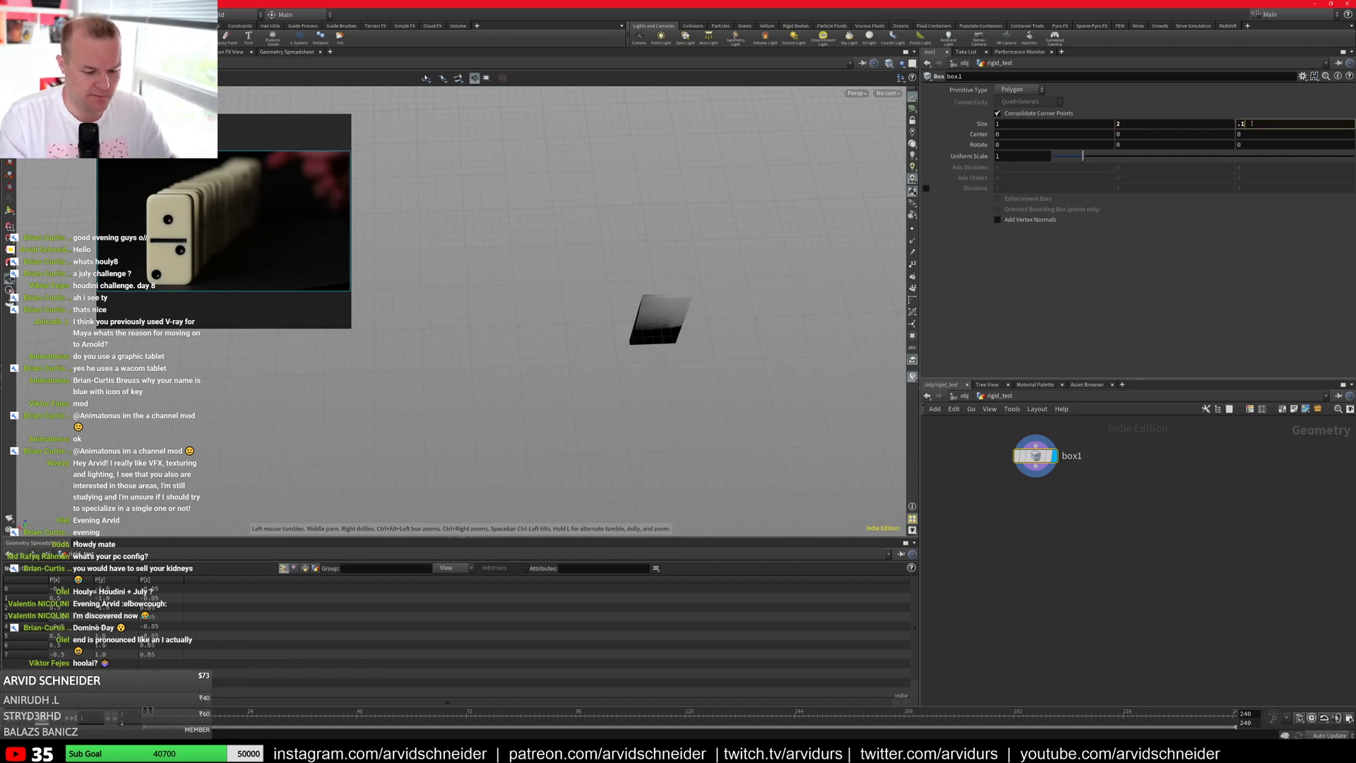
key("BackSpace")
type("5")
key("Return")
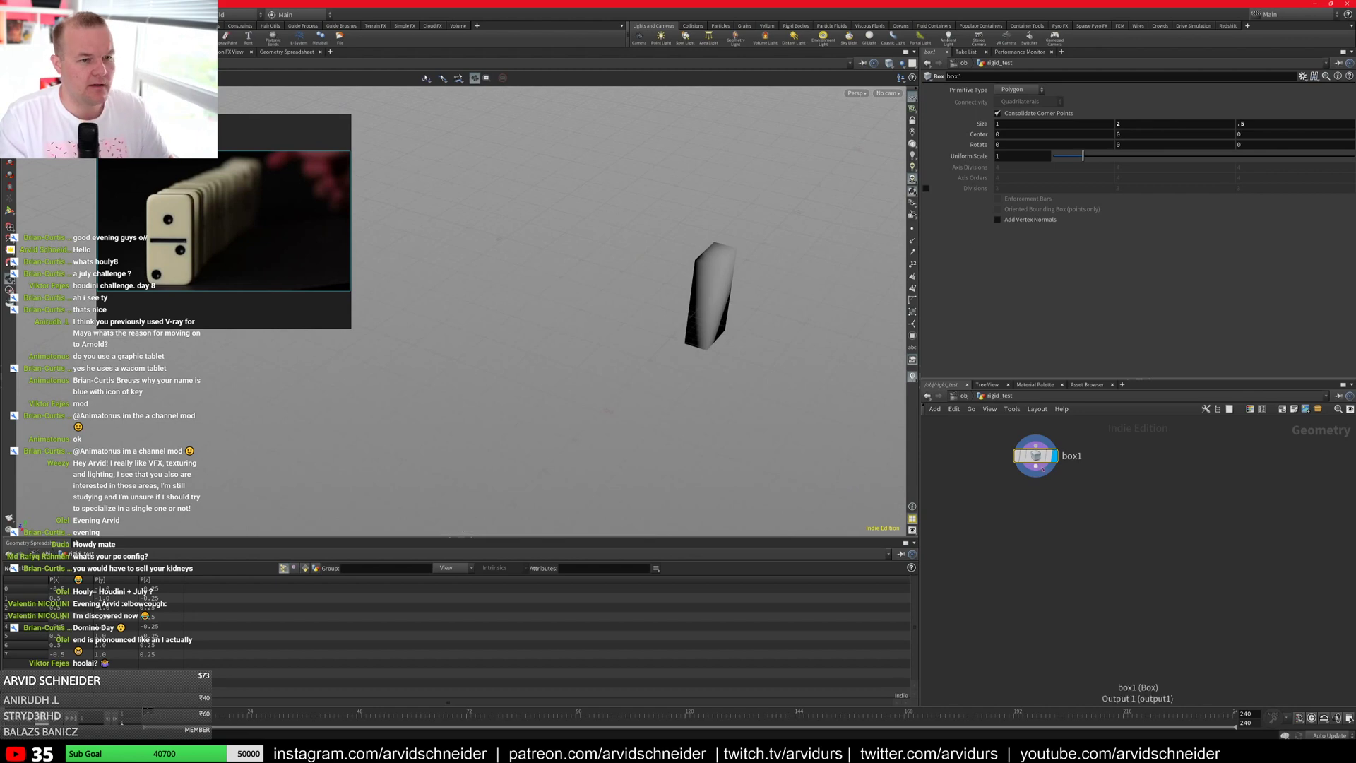
Step: Add a Labs Axis Align node below the test box
key("Tab")
type("ax")
left_click(1158, 242)
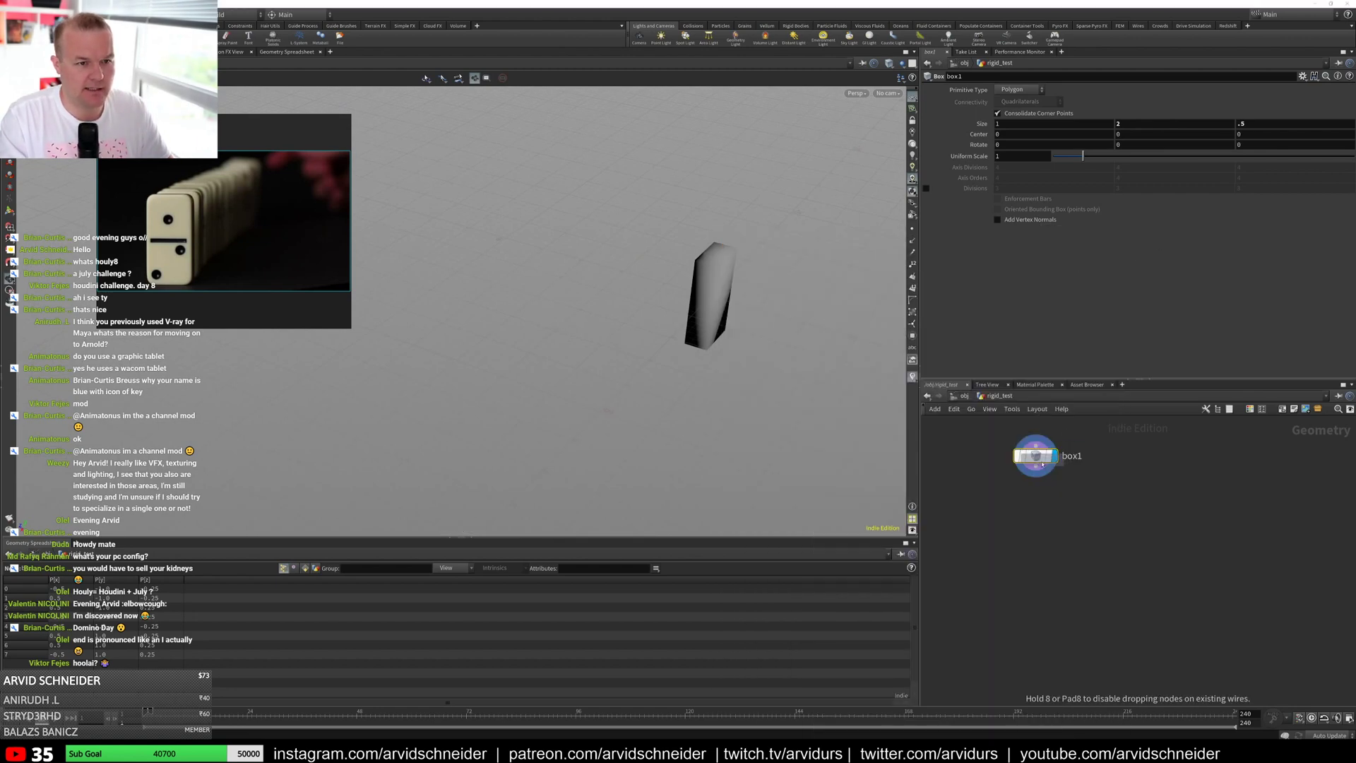
left_click(1034, 462)
Step: Add a Copy and Transform node below Axis Align and display its result
key("Tab")
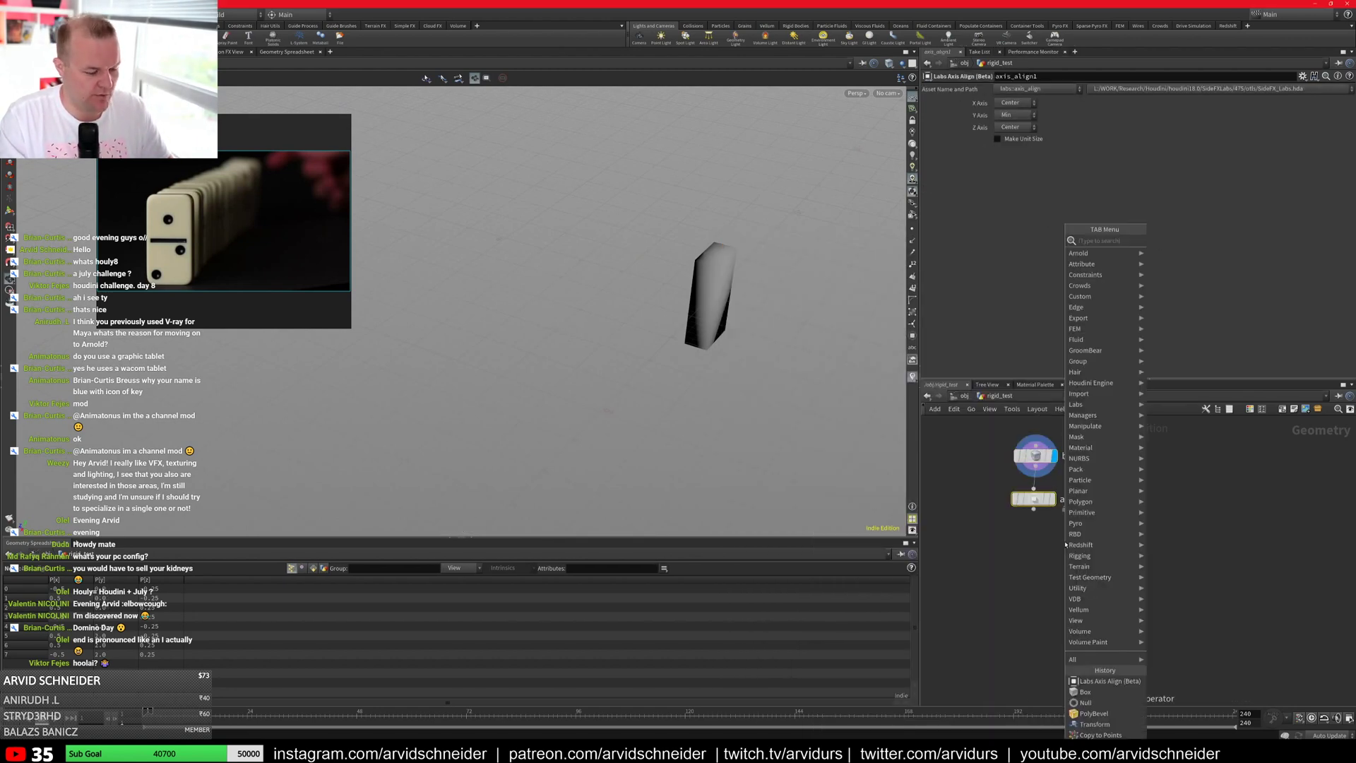
type("cop")
left_click(1188, 251)
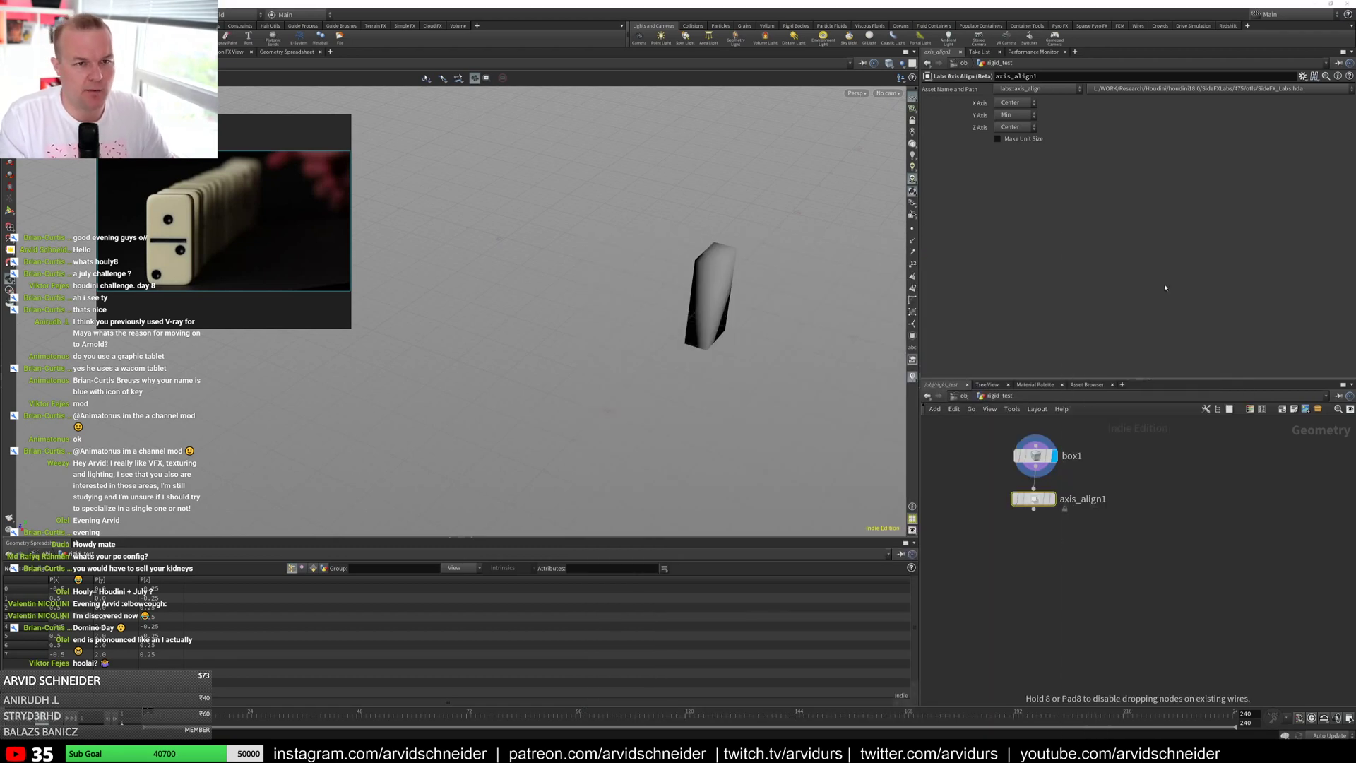
left_click(1059, 550)
left_click(1051, 541)
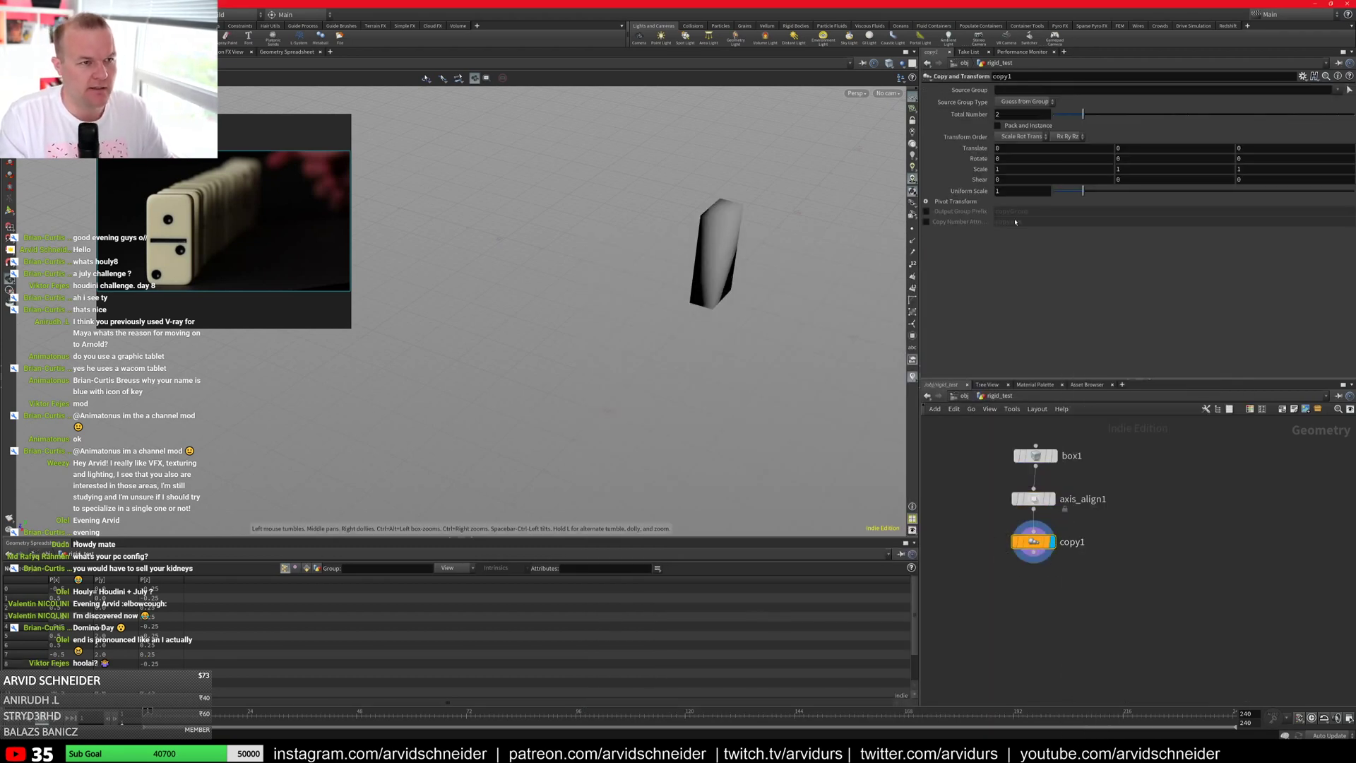
Step: Set the Copy and Transform node to 8 copies with a Z translation of -1.45 to form a domino row
left_click(1159, 114)
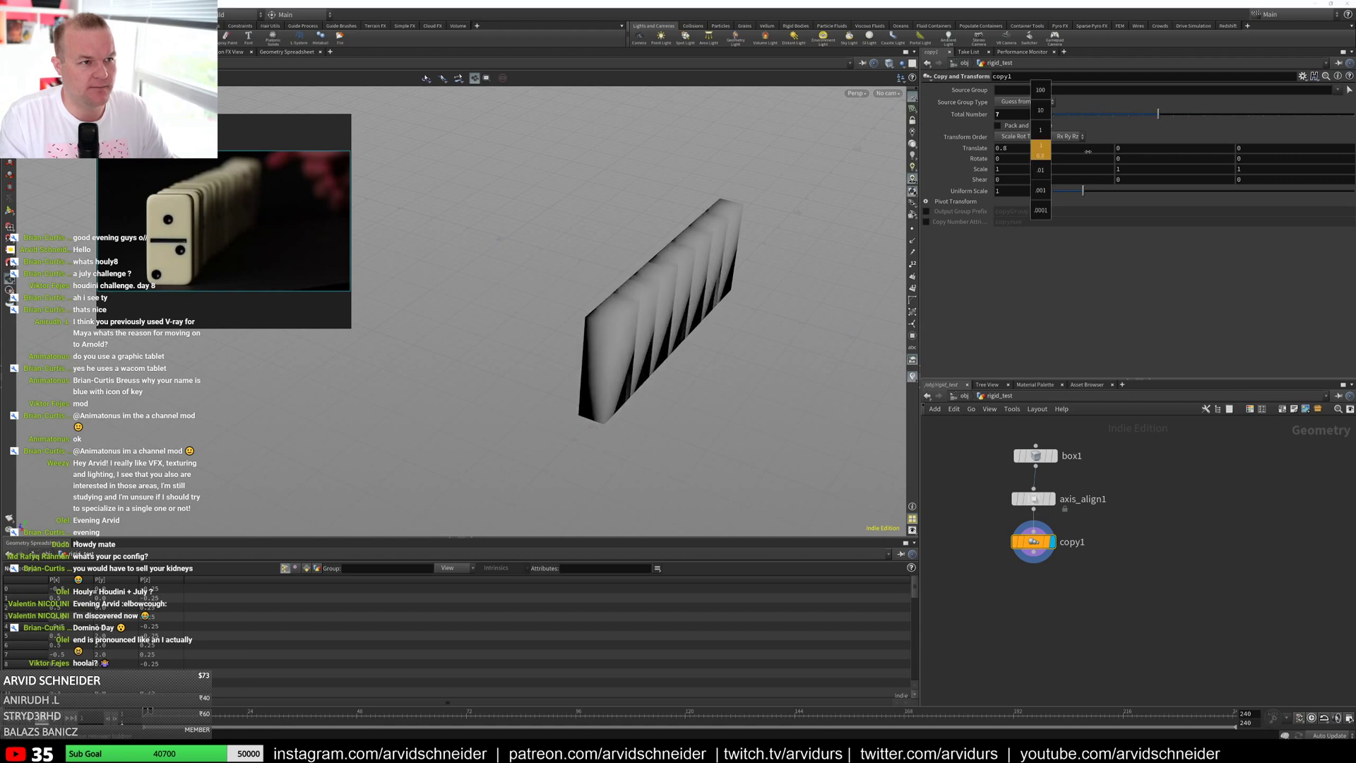
middle_click(1125, 148)
key("ctrl+z")
middle_click_drag(1266, 148, 1167, 161)
left_click_drag(784, 298, 495, 254, "alt")
left_click_drag(1082, 113, 1173, 115)
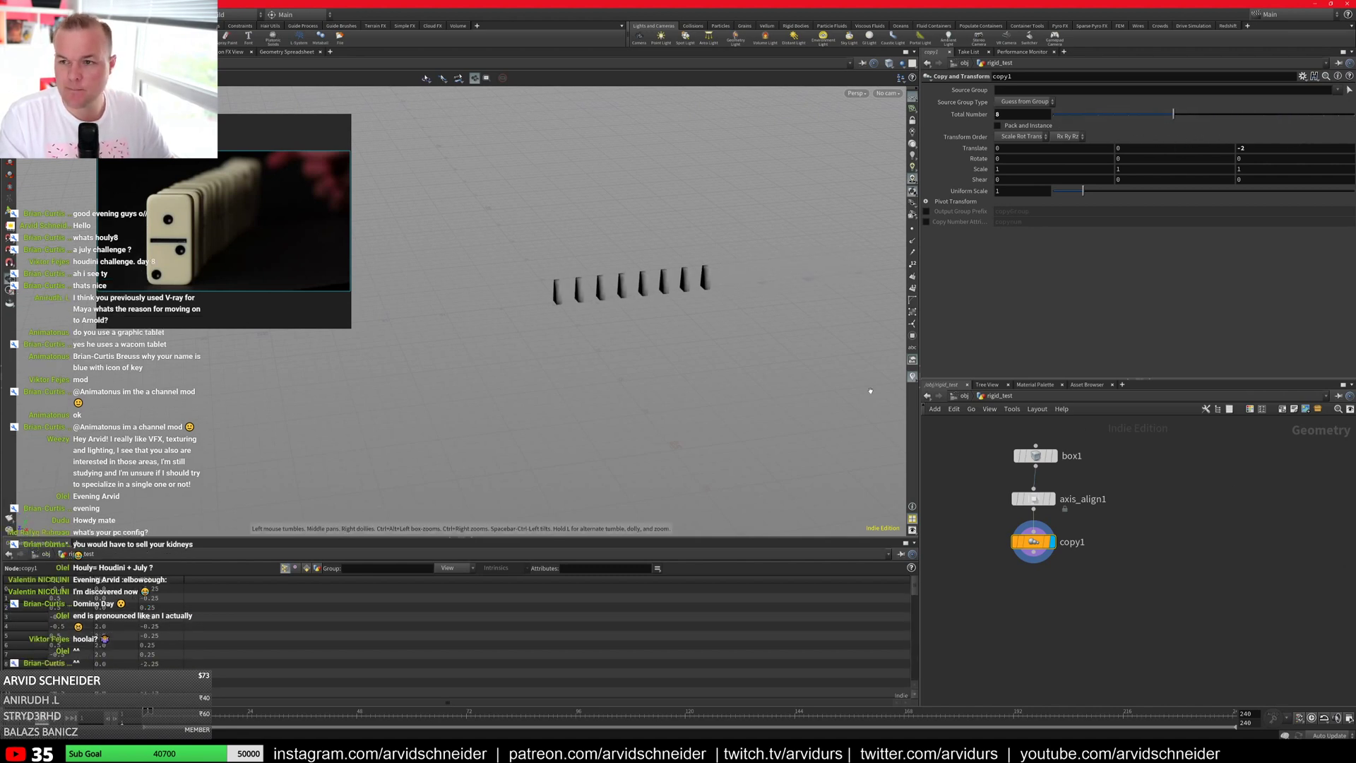
scroll(696, 277, "up", 10)
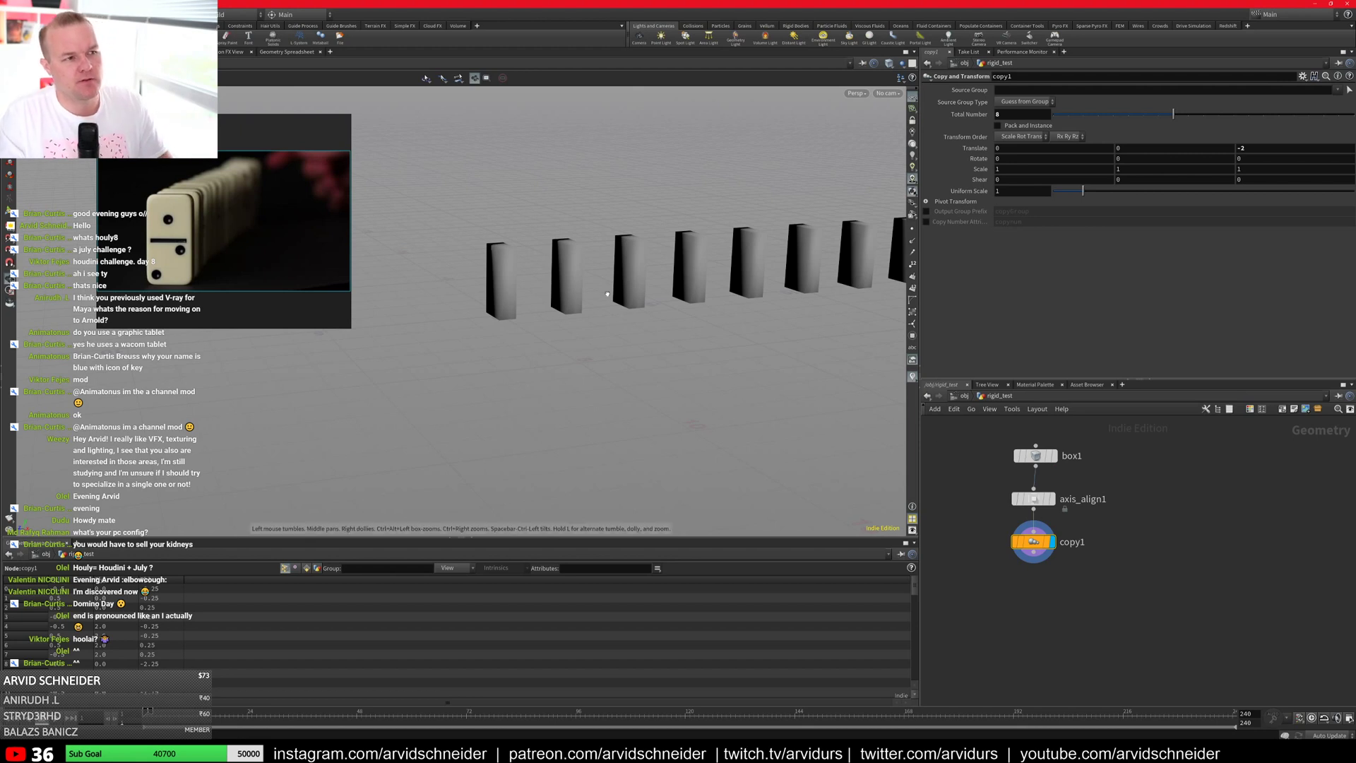
left_click_drag(827, 320, 469, 242)
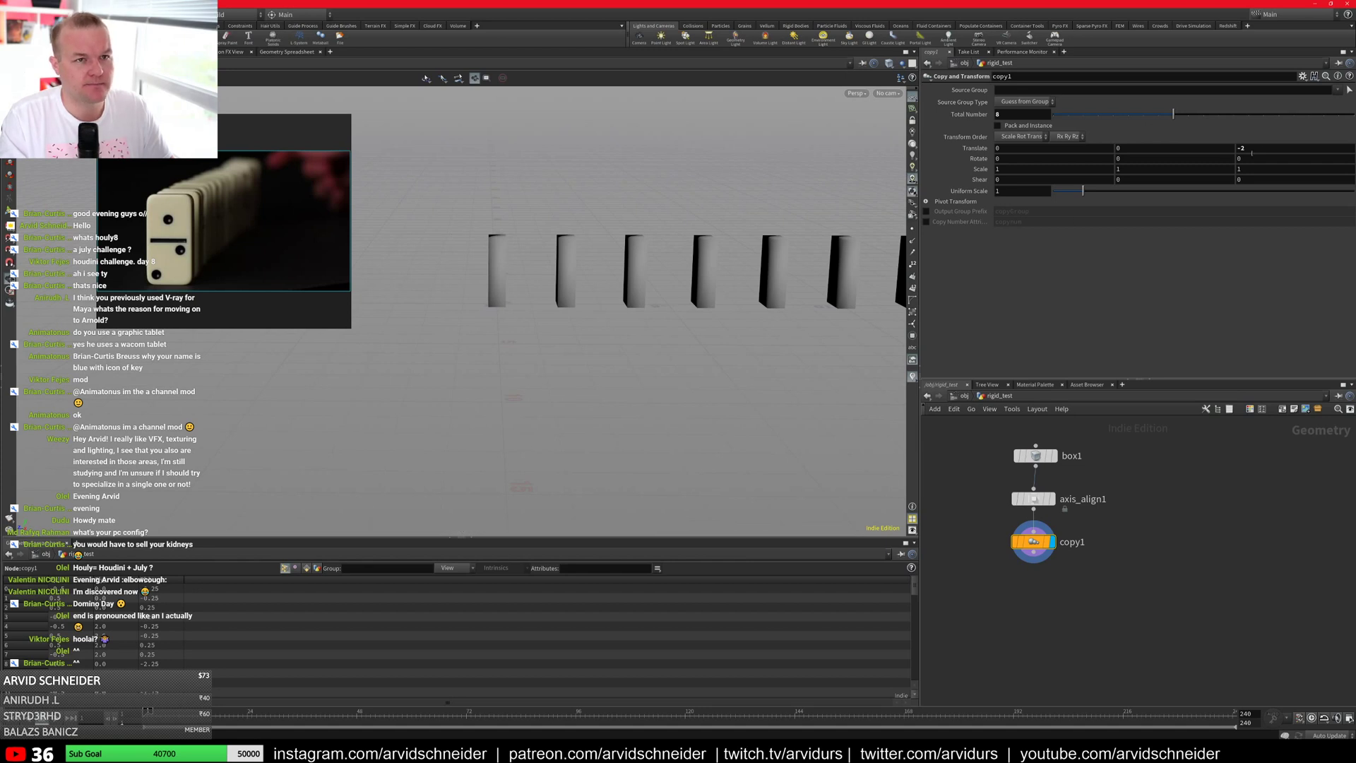
middle_click_drag(1260, 148, 1321, 162)
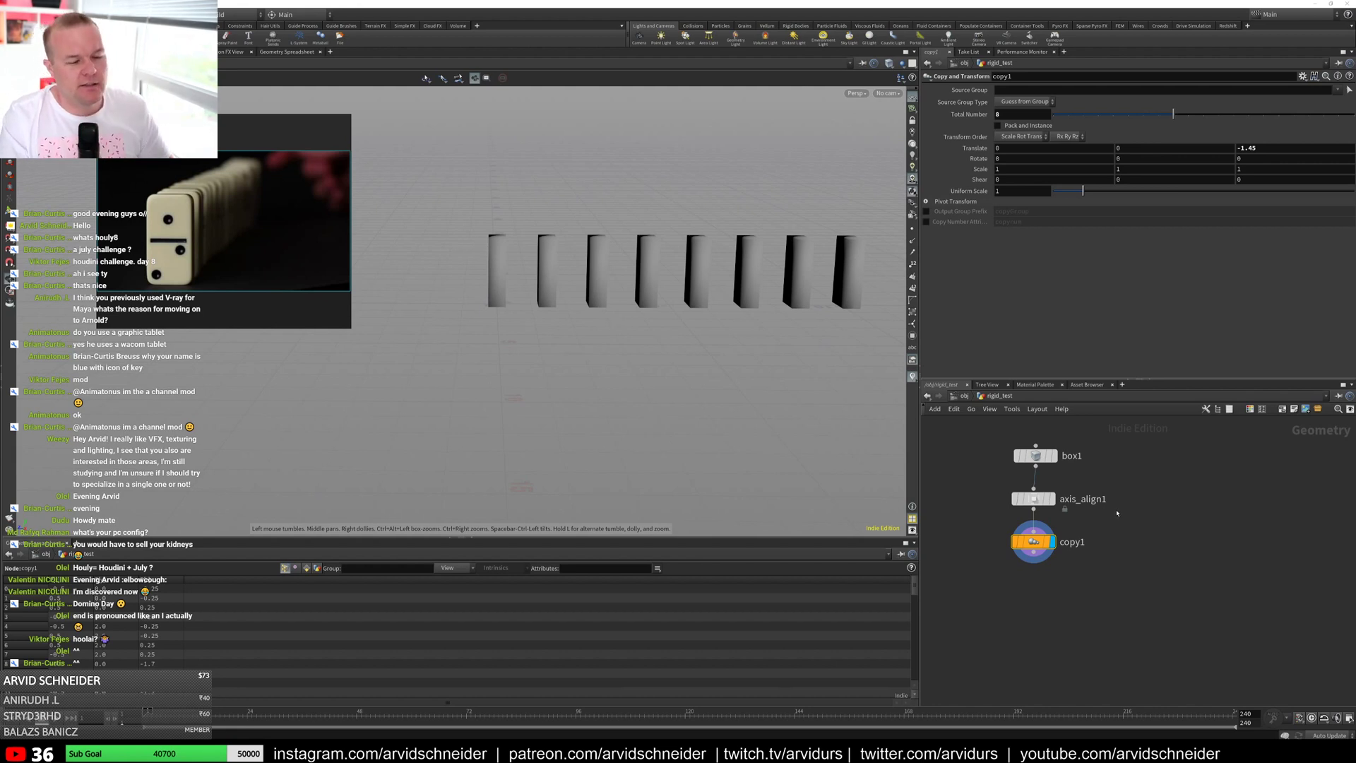
Step: Add an RBD Bullet Solver below the Copy and Transform node, feed it the domino row and display its result
key("Tab")
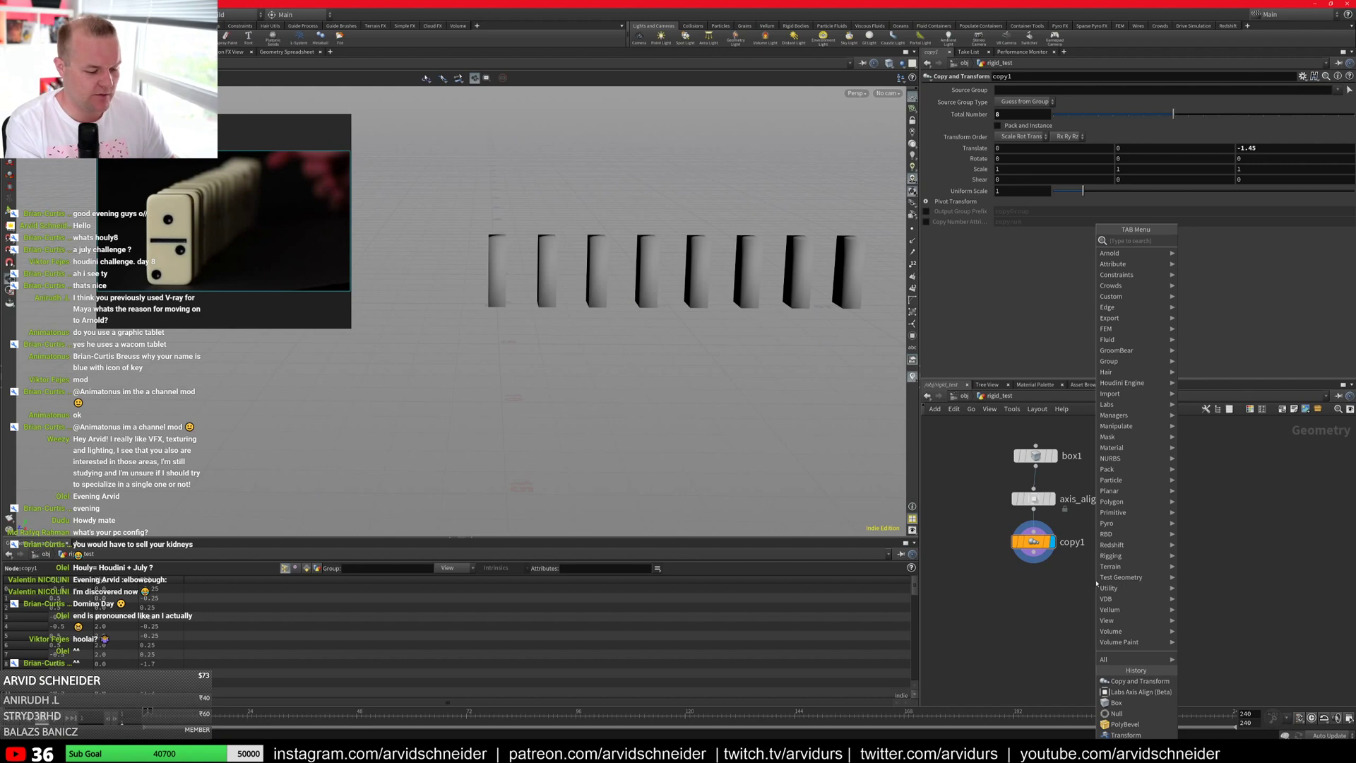
type("sol")
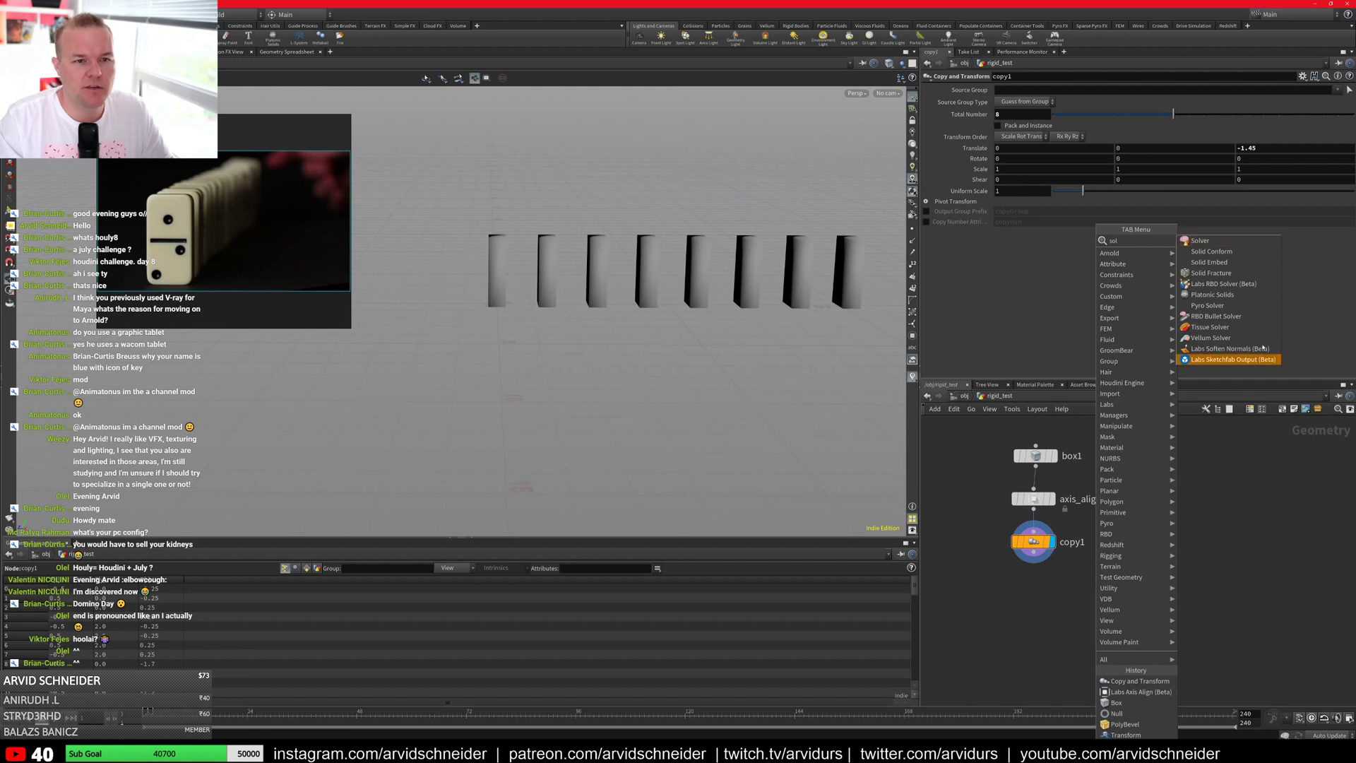
left_click(1215, 316)
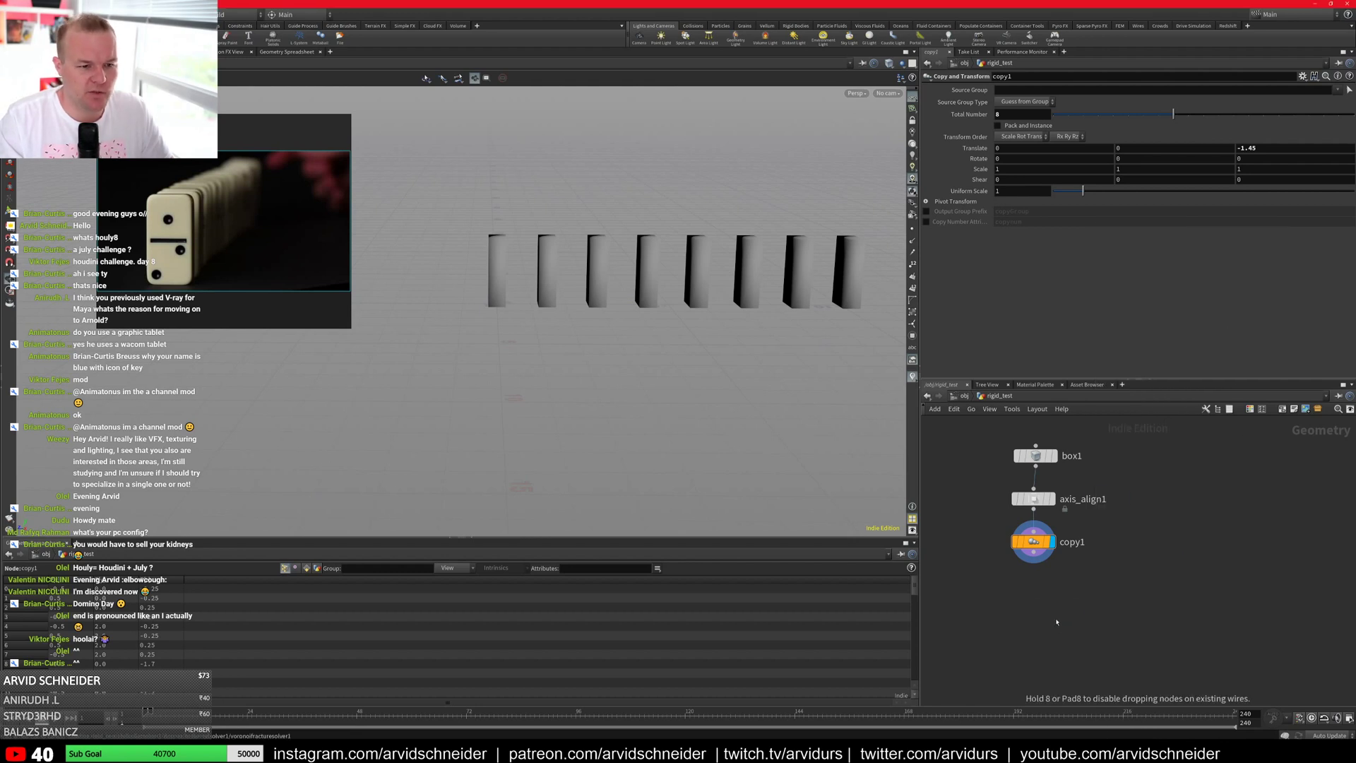
left_click(1057, 621)
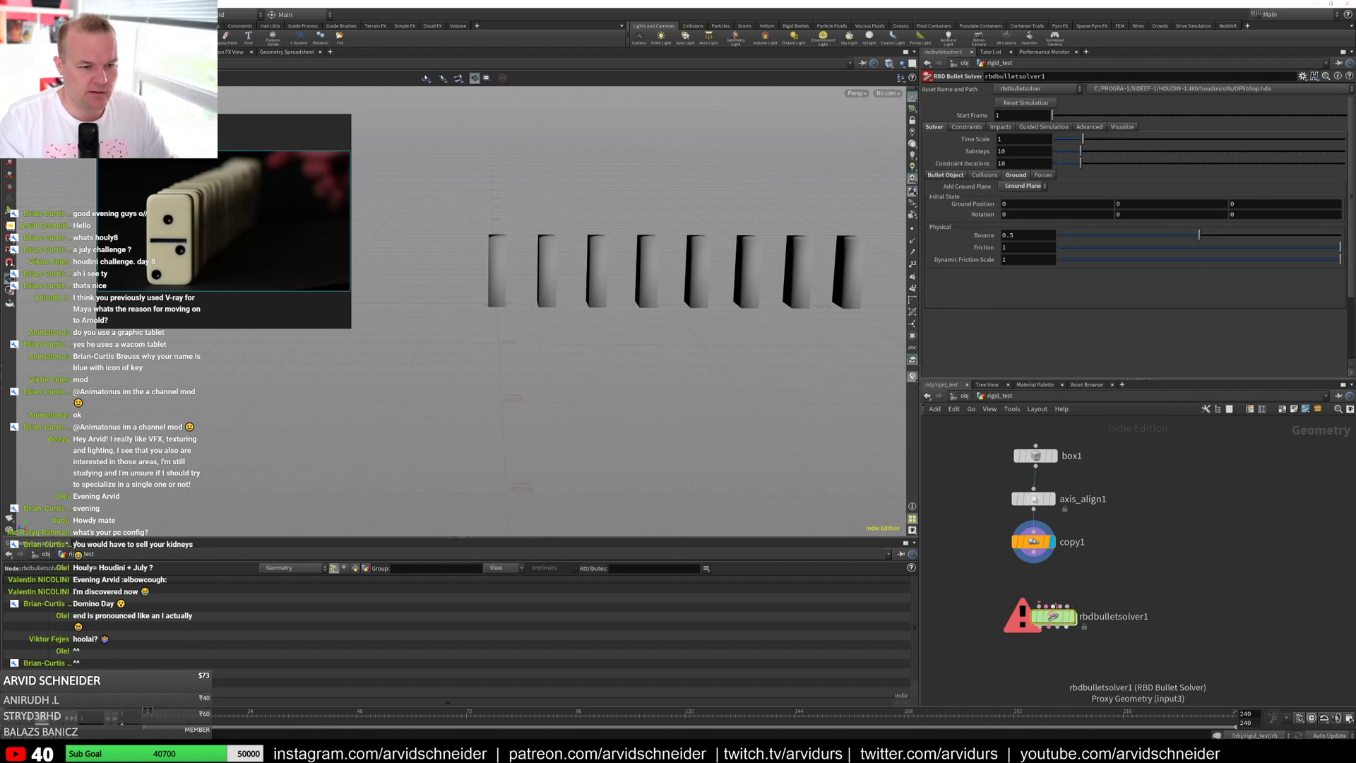
left_click_drag(1034, 563, 1035, 606)
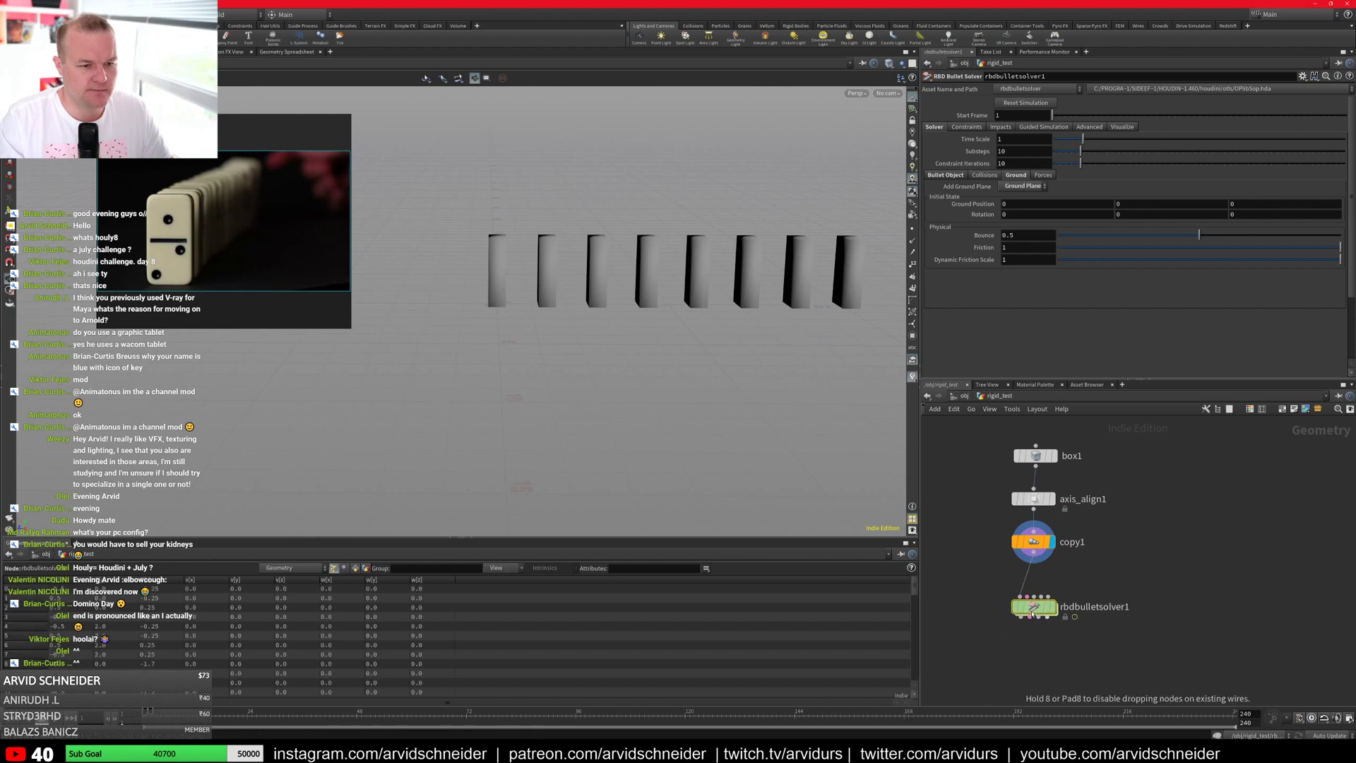
left_click(1056, 606)
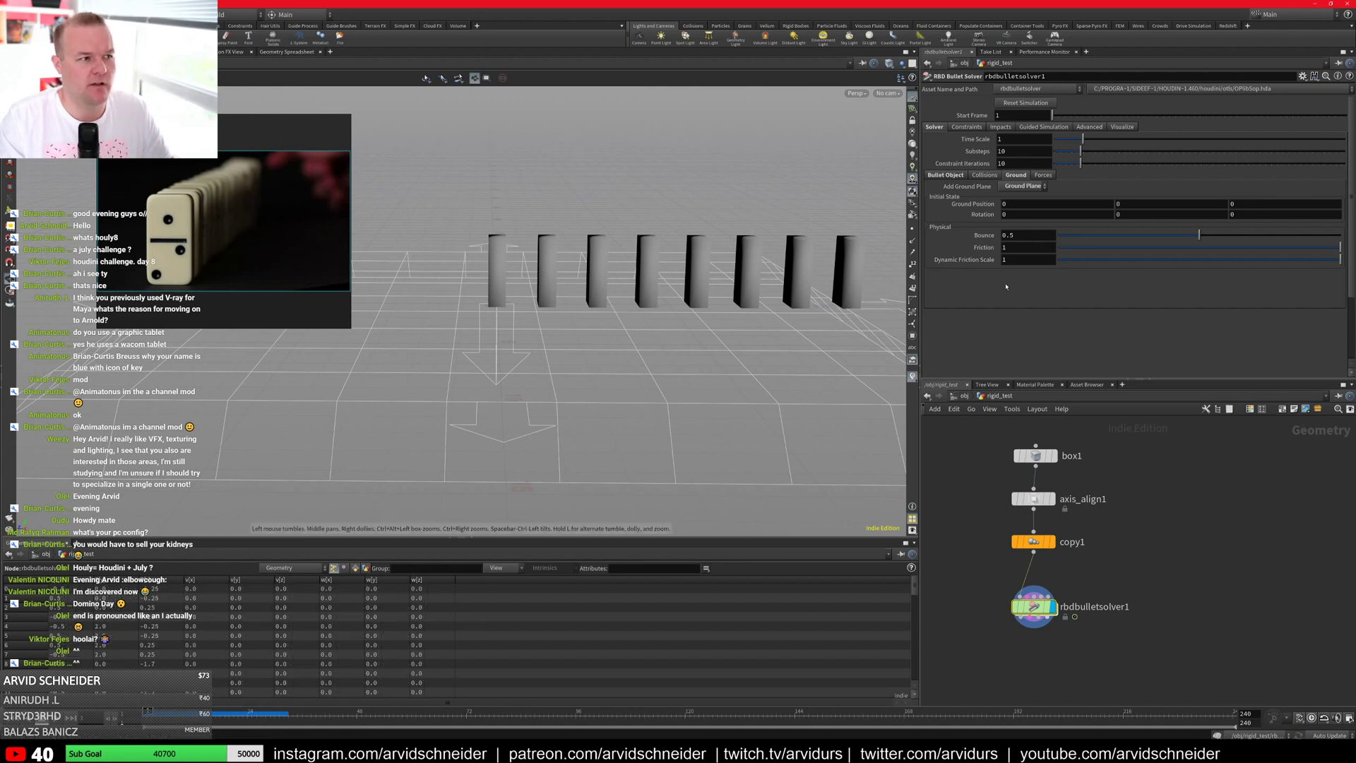
Step: Test the simulation with the ground plane's Y position at -0.7, and reset the position to 0
middle_click_drag(1140, 204, 1088, 205)
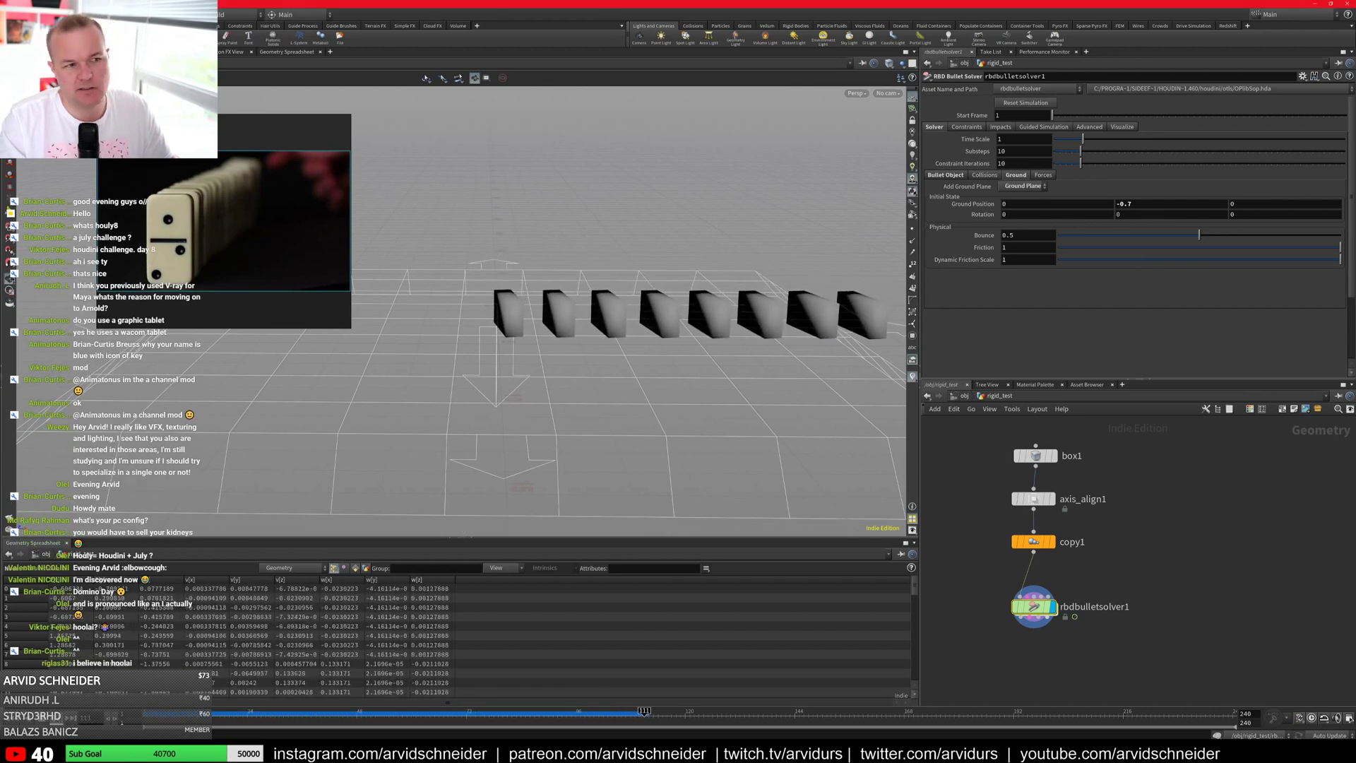
left_click(43, 718)
left_click_drag(191, 713, 148, 713)
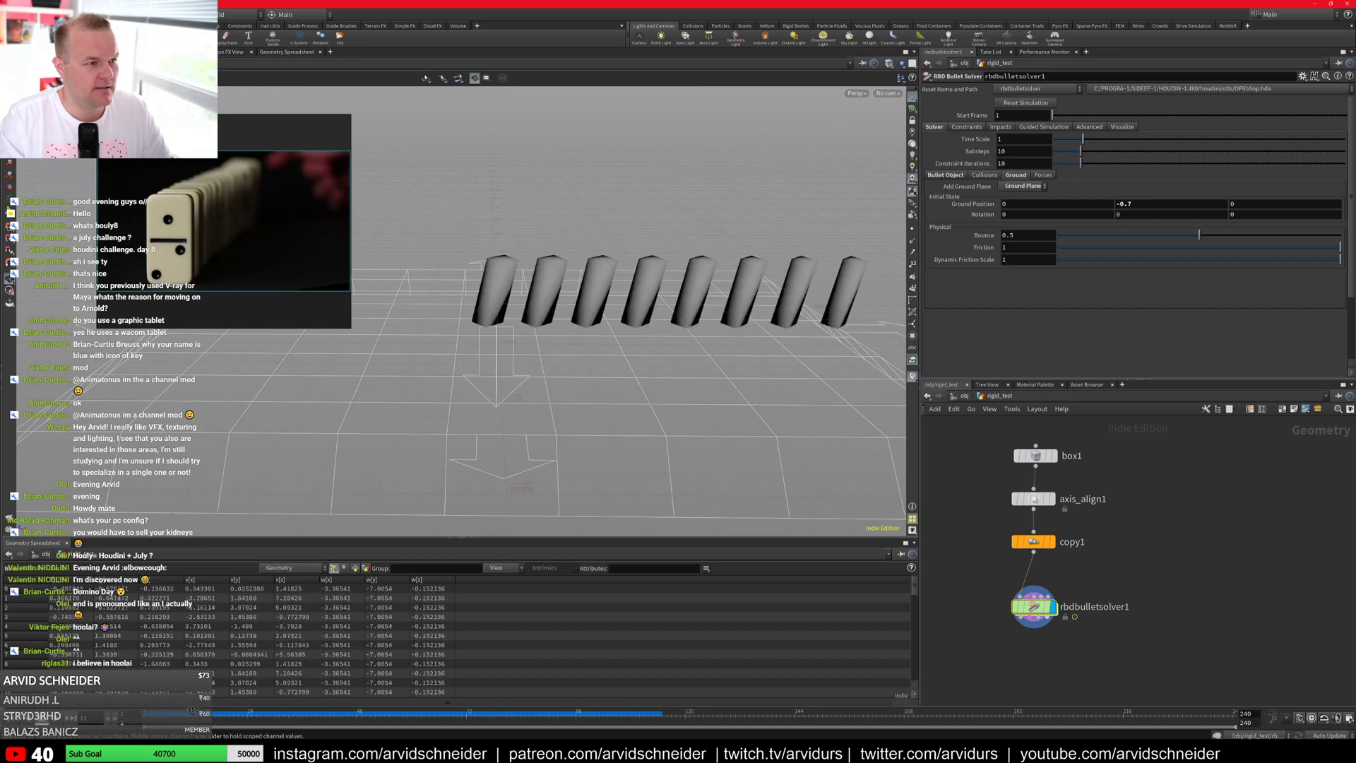
key("ctrl+Up")
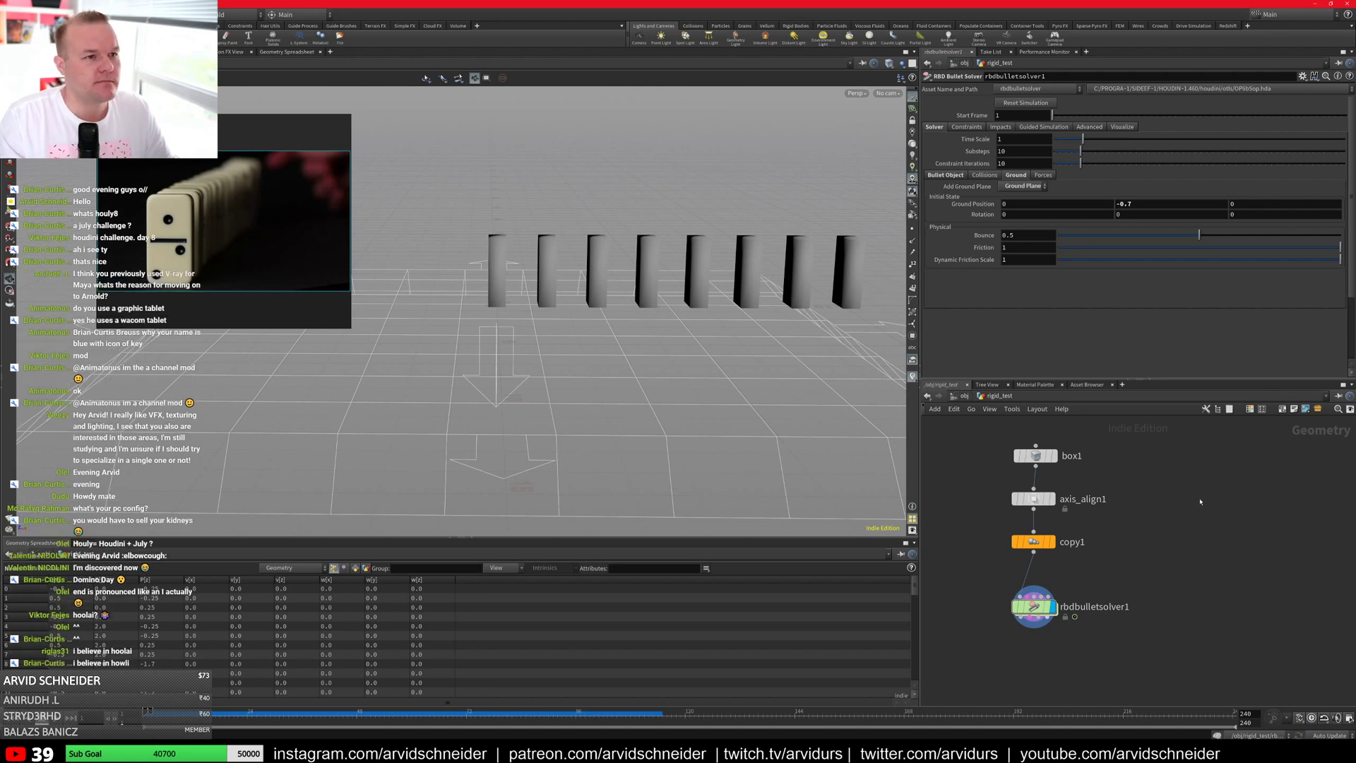
type("0")
key("Return")
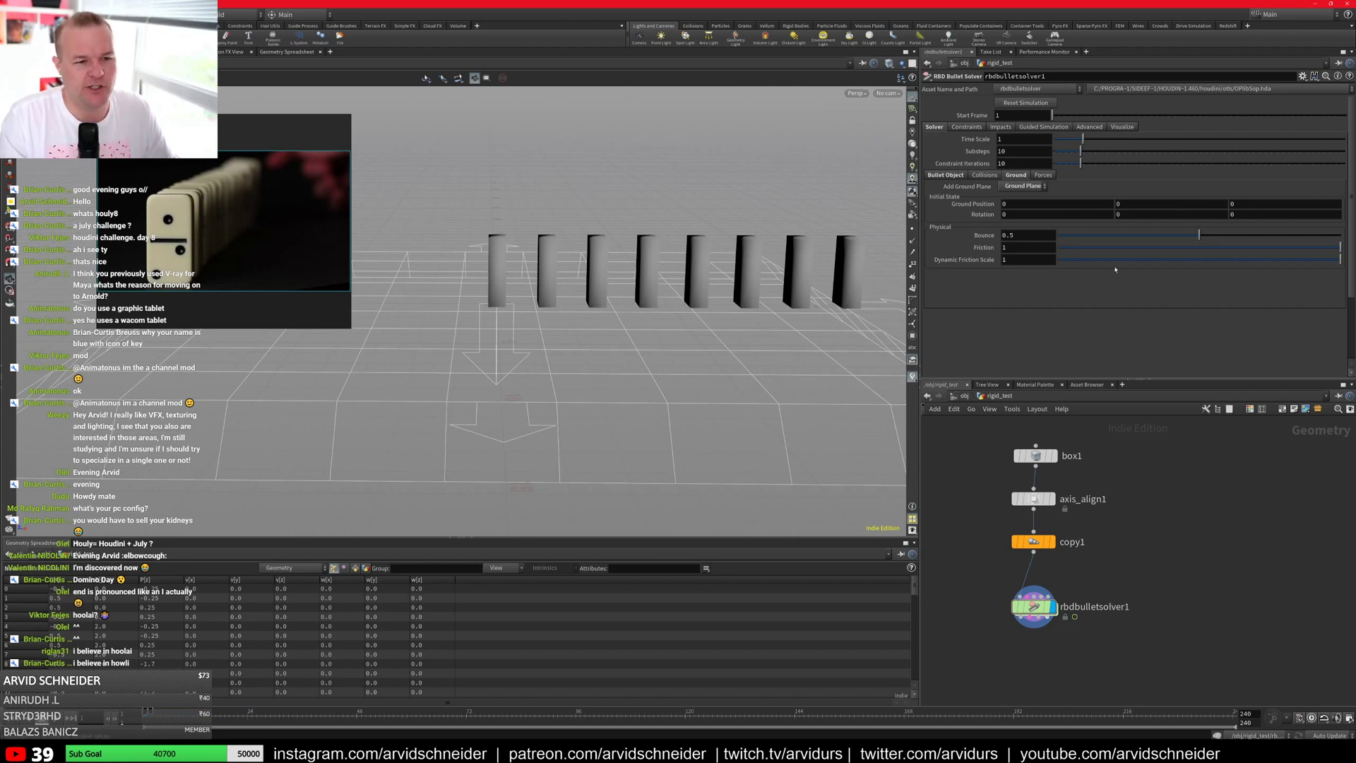
Step: Add a second box beside the domino nodes with a Z size of 4 and a uniform scale of 0.48
left_click_drag(982, 436, 977, 512)
middle_click_drag(1106, 536, 1125, 561)
key("Tab")
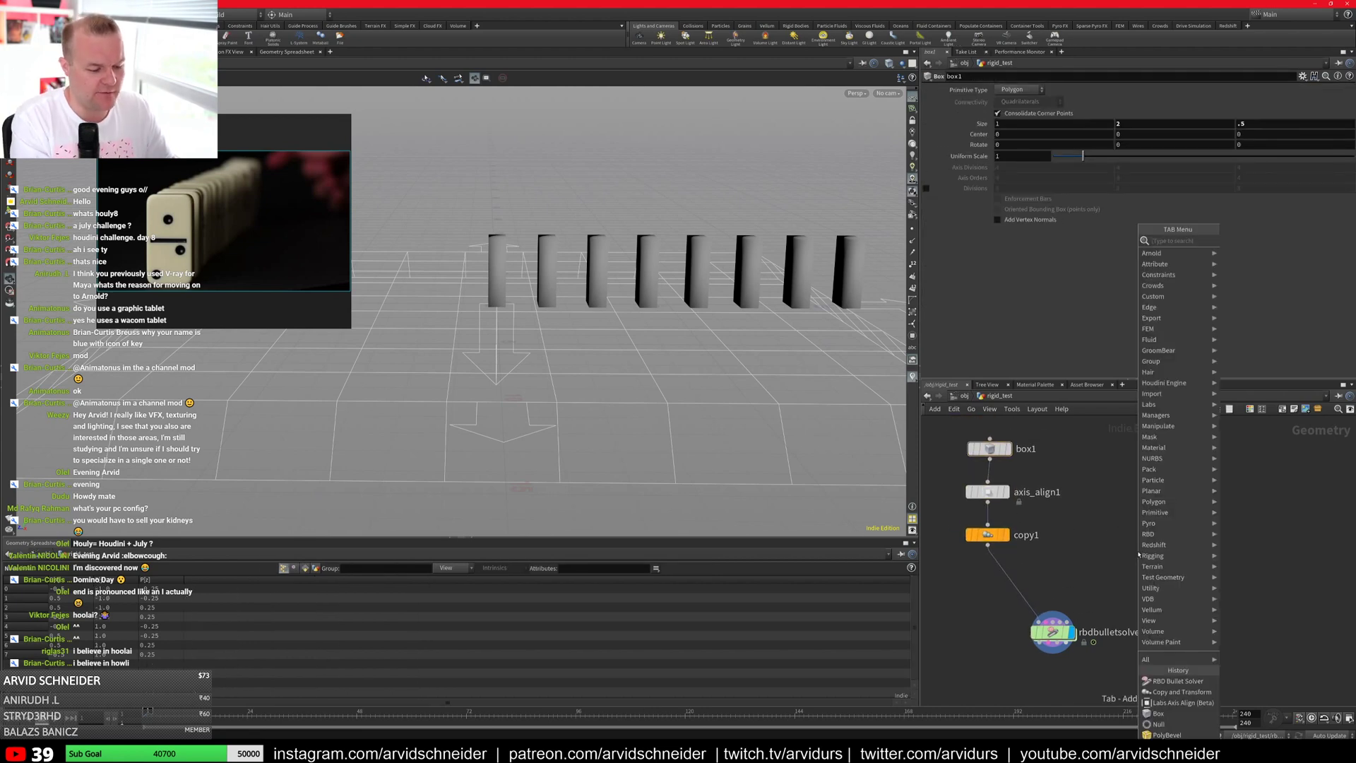
type("grid")
key("Return")
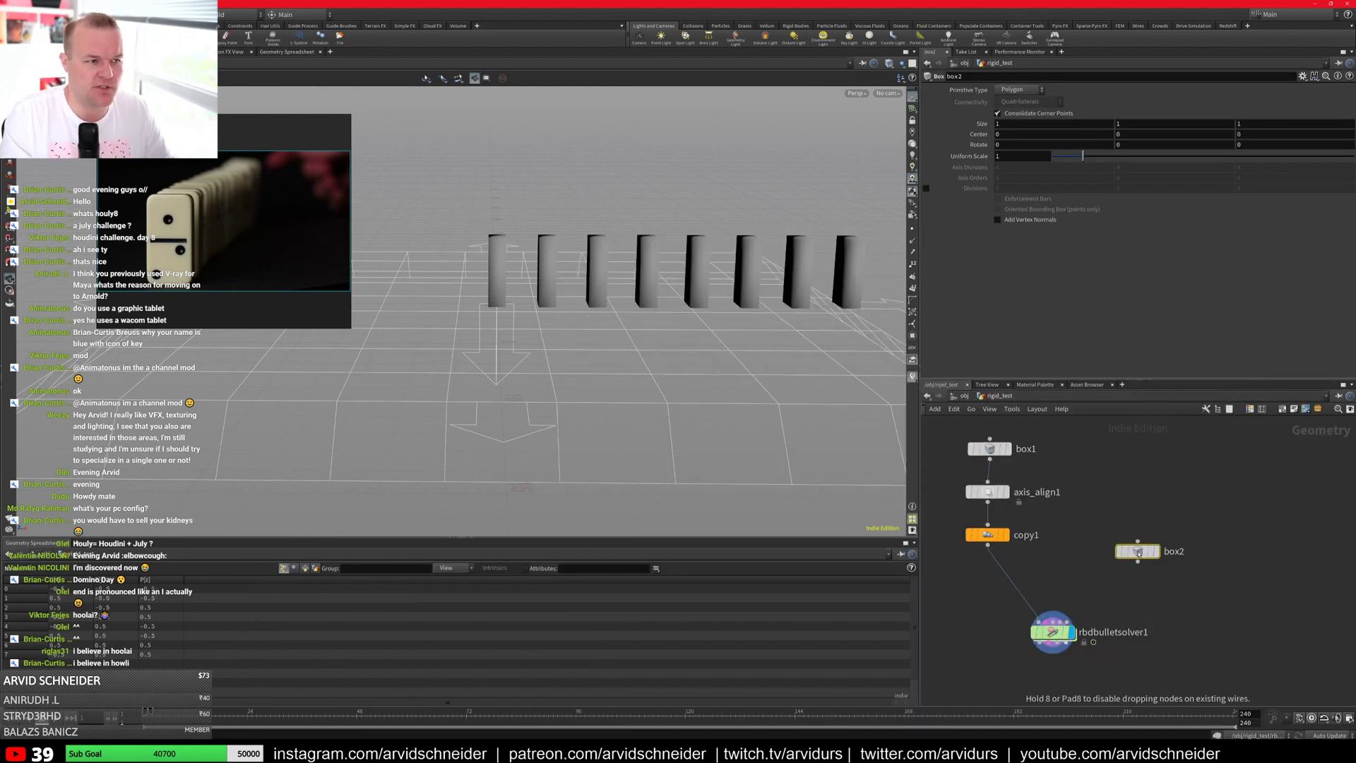
left_click(1112, 509)
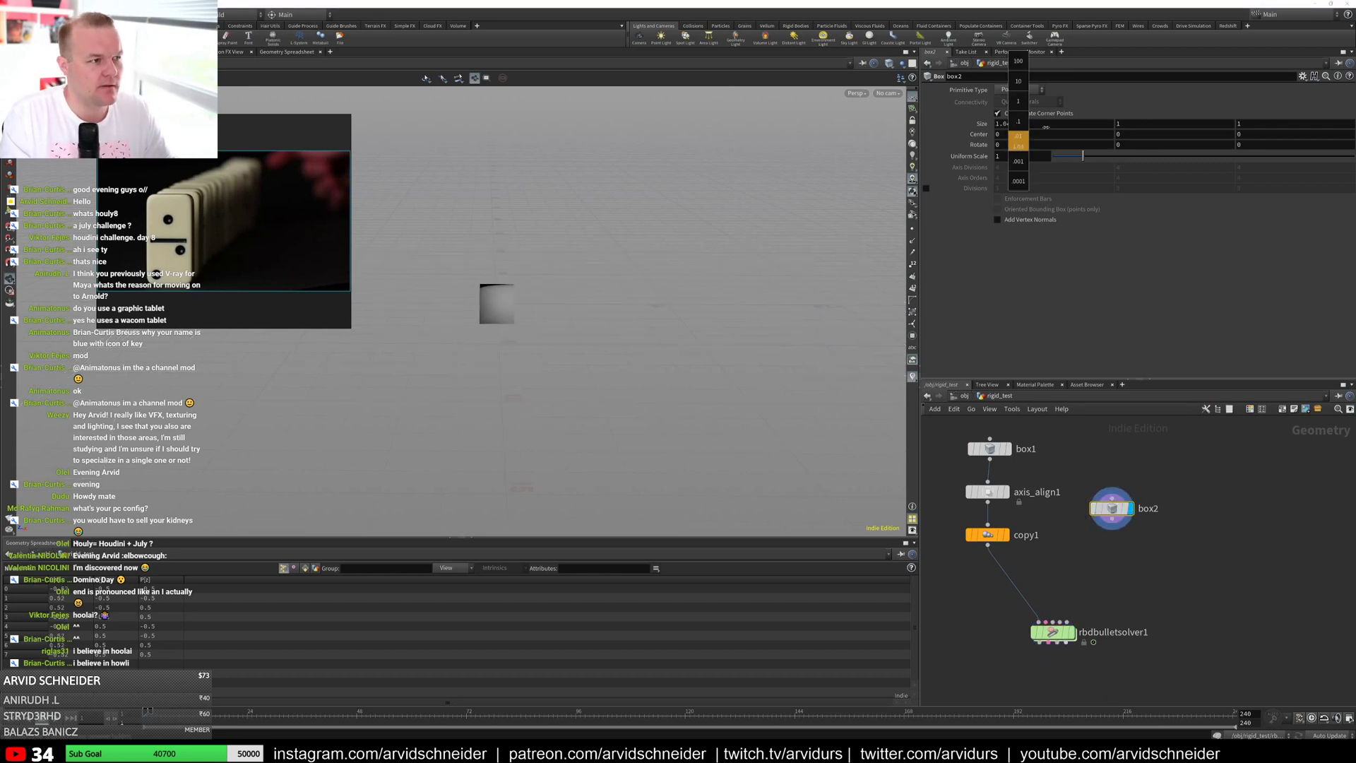
left_click(1066, 156)
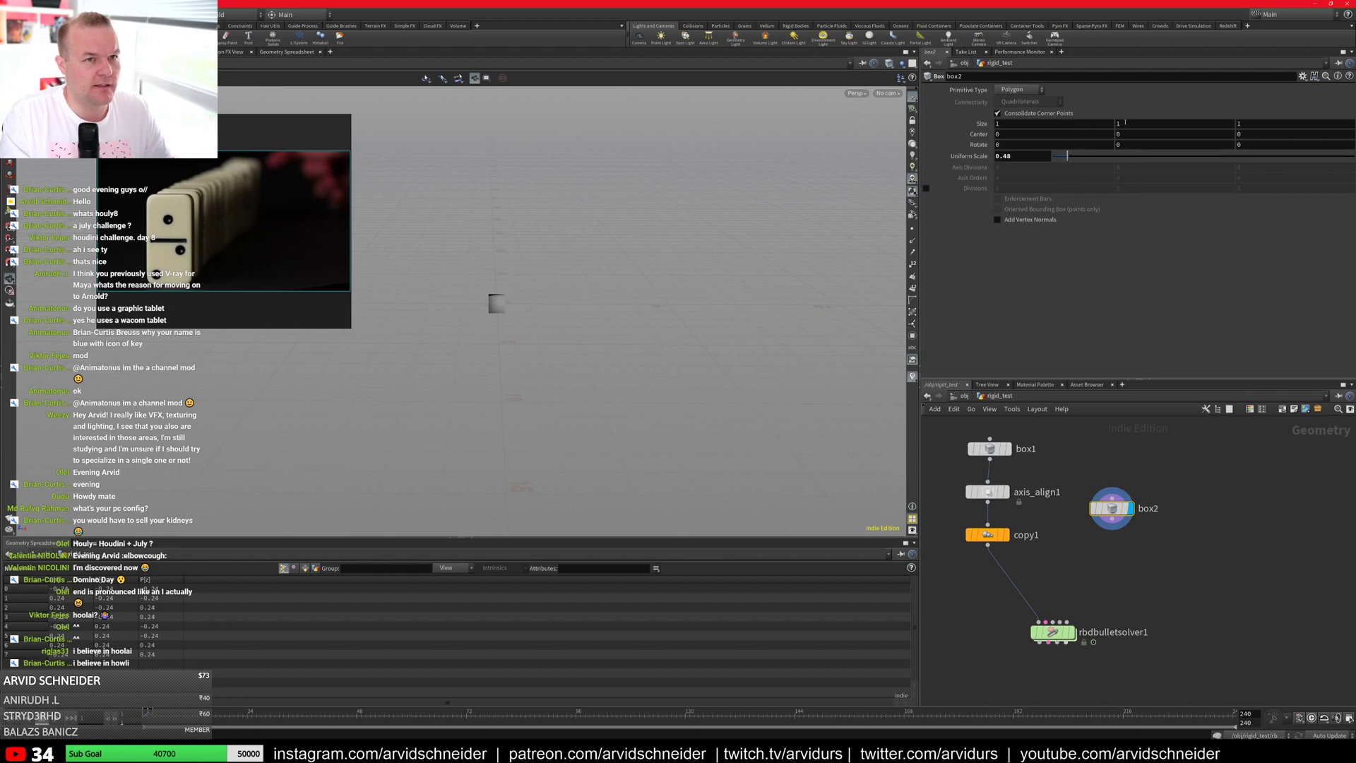
middle_click_drag(1244, 125, 1272, 126)
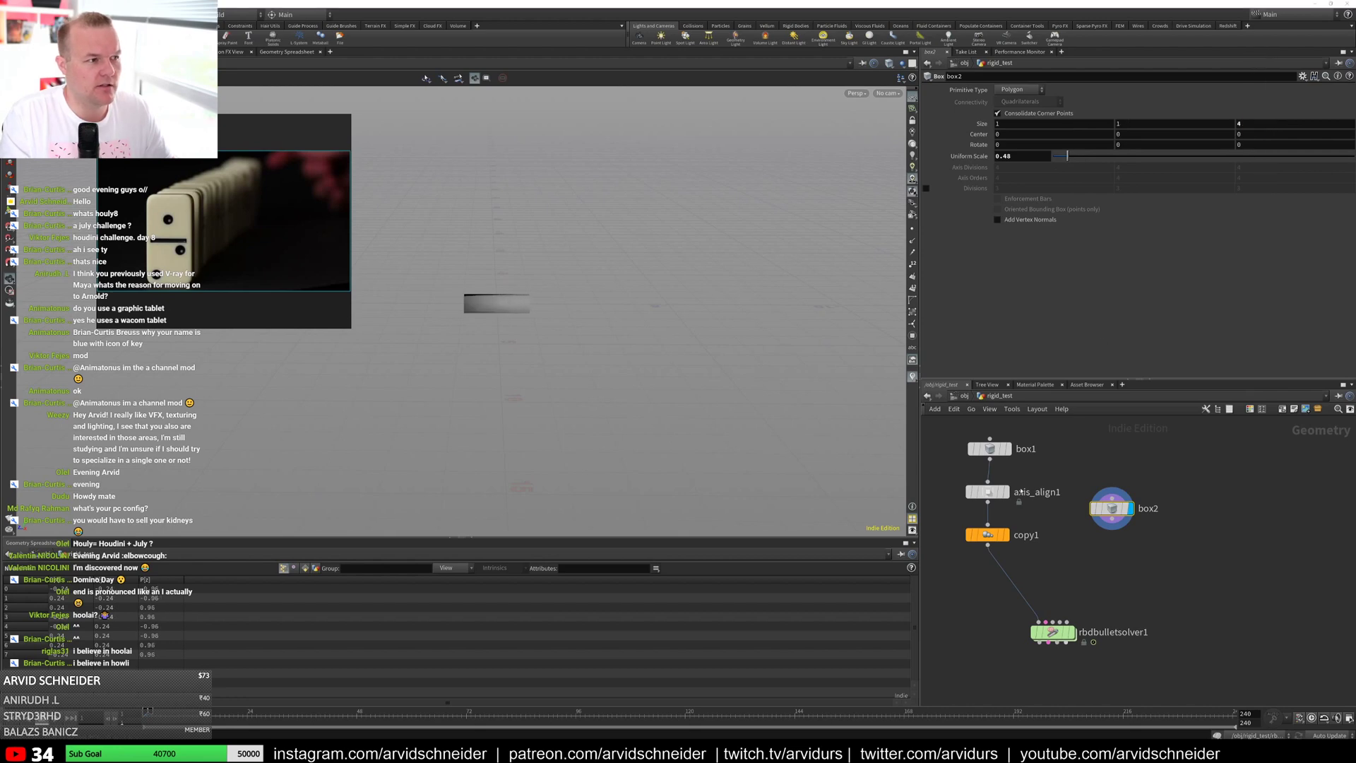
Step: Try merging the second box with the domino row ahead of the solver, and remove the Merge node
key("Tab")
type("line")
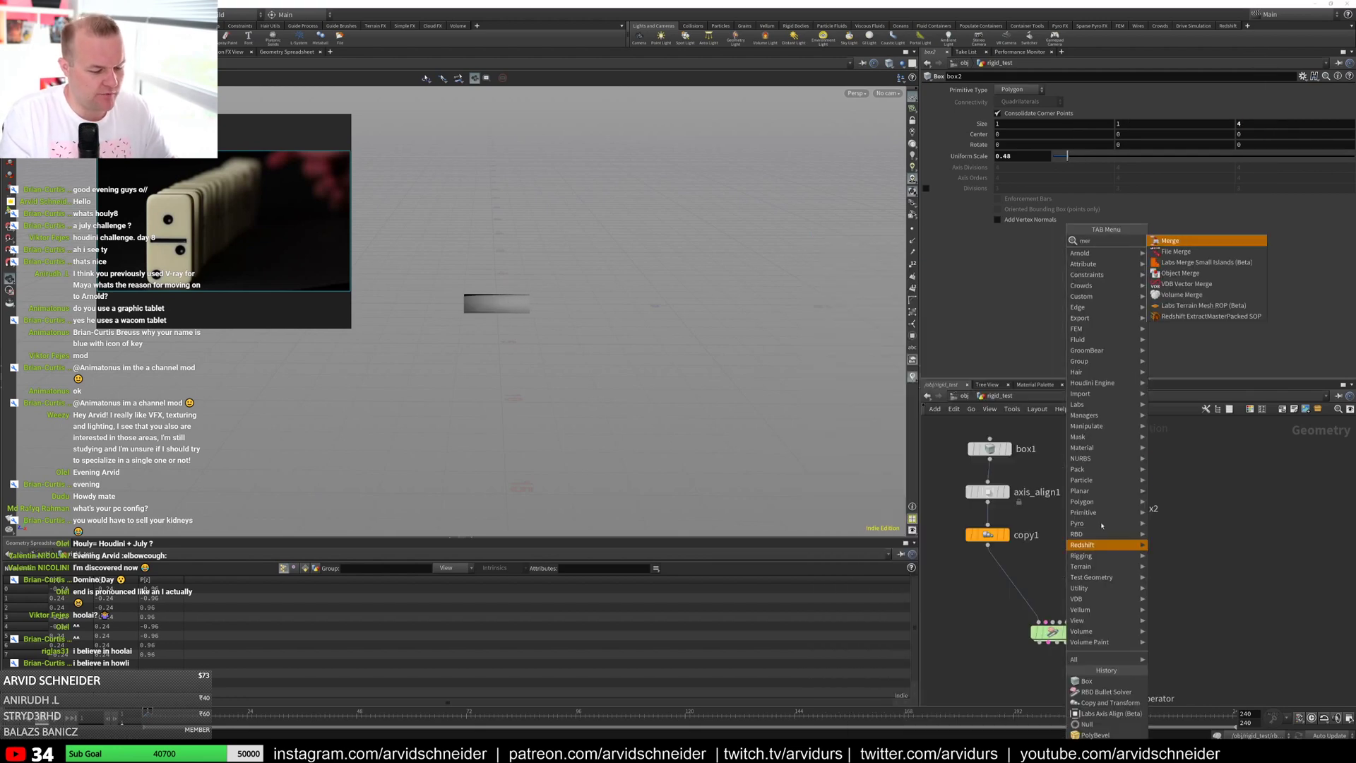
left_click(1154, 242)
left_click(1010, 581)
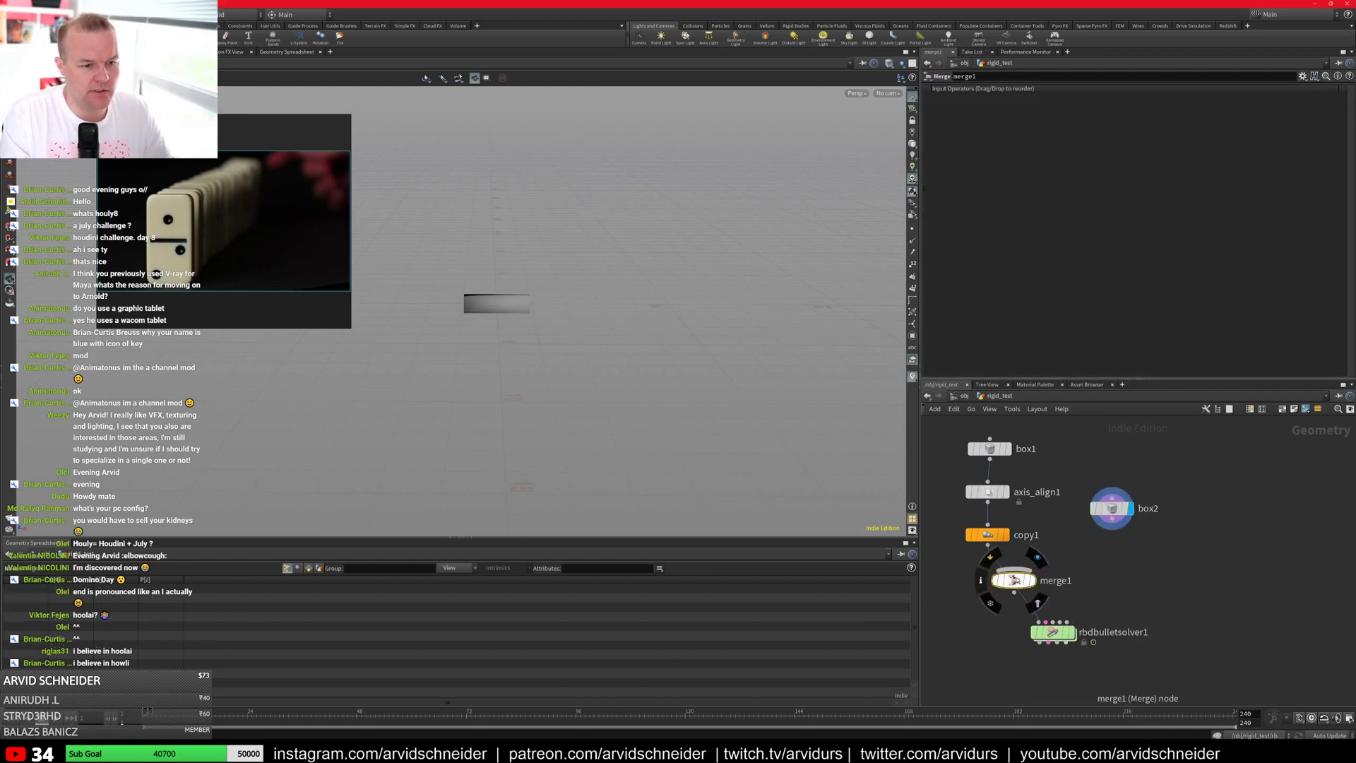
left_click_drag(1115, 524, 1011, 572)
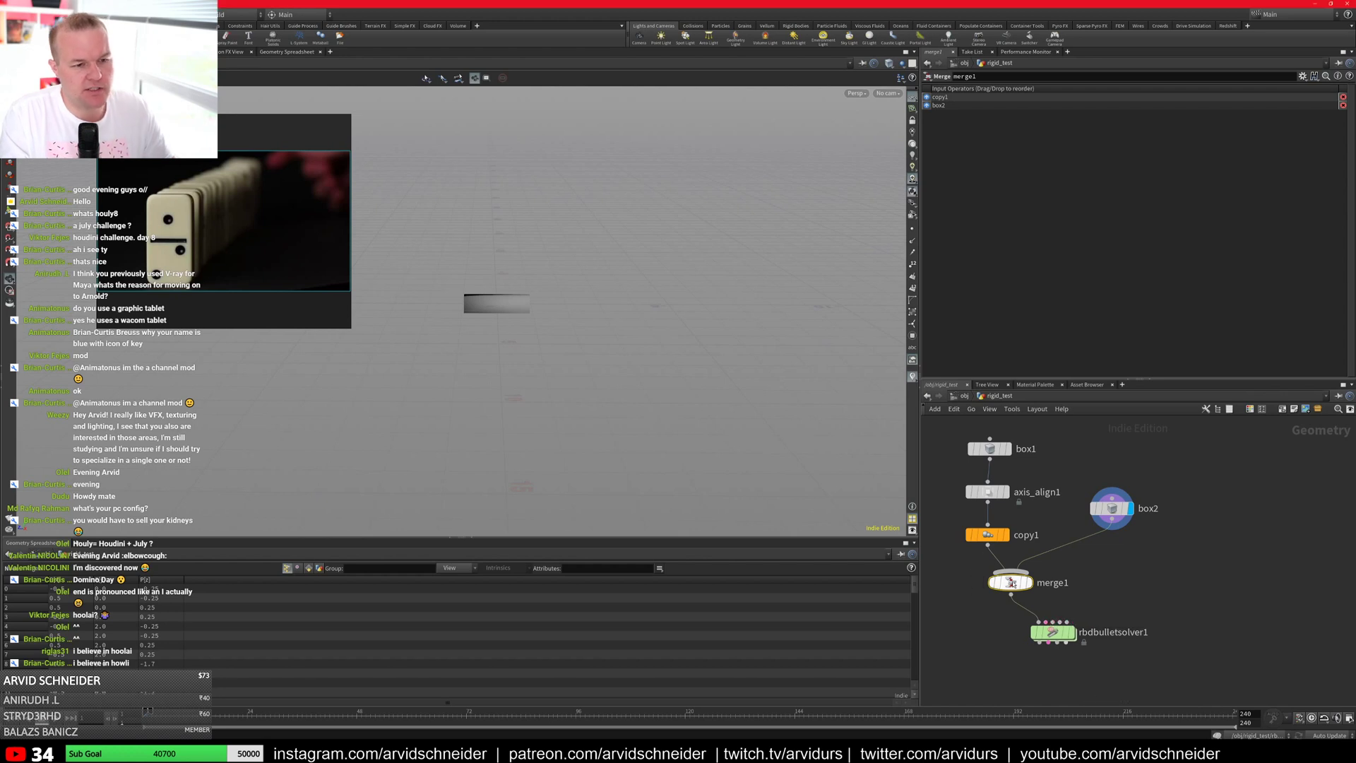
key("Delete")
Step: Connect the second box to the solver's collision input and set its center to Y 1.9 and Z 1.6
left_click_drag(1112, 527, 1067, 622)
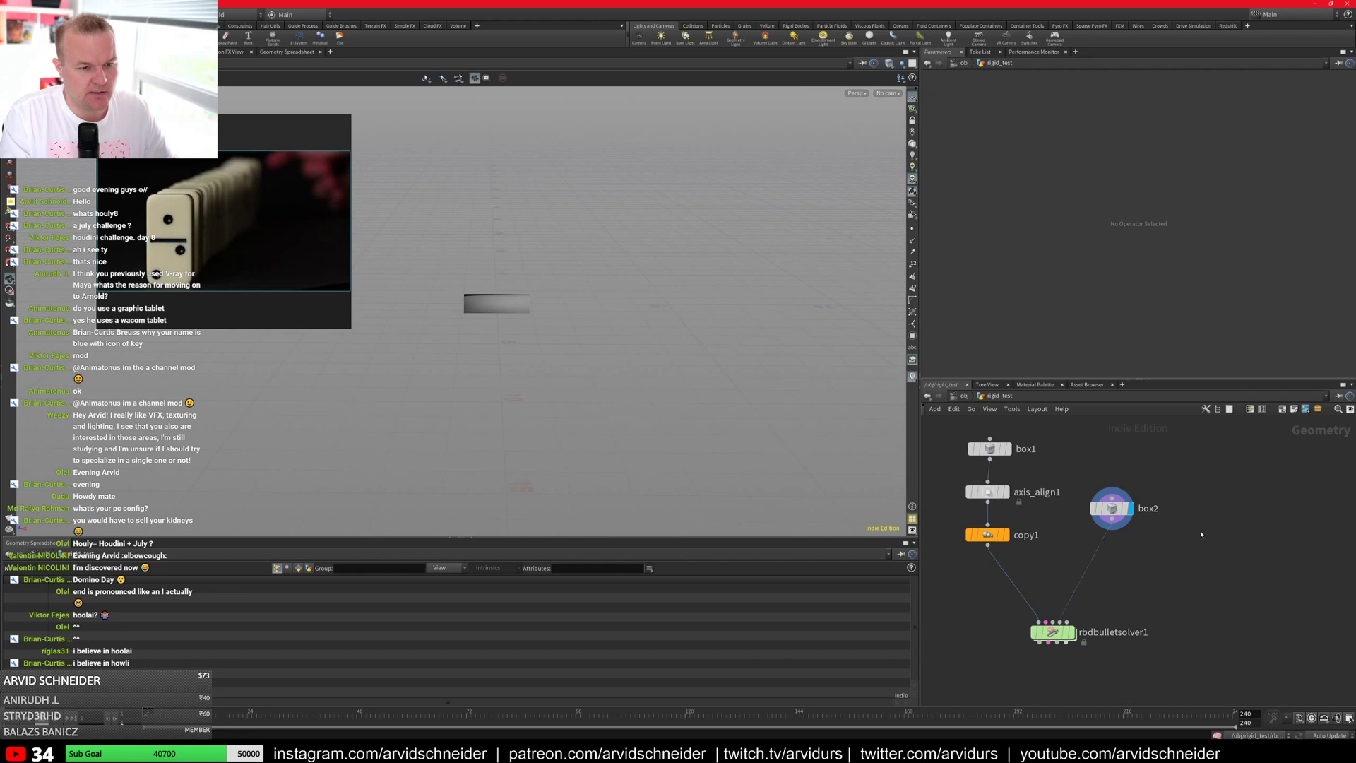
left_click(1072, 632)
left_click(1113, 509)
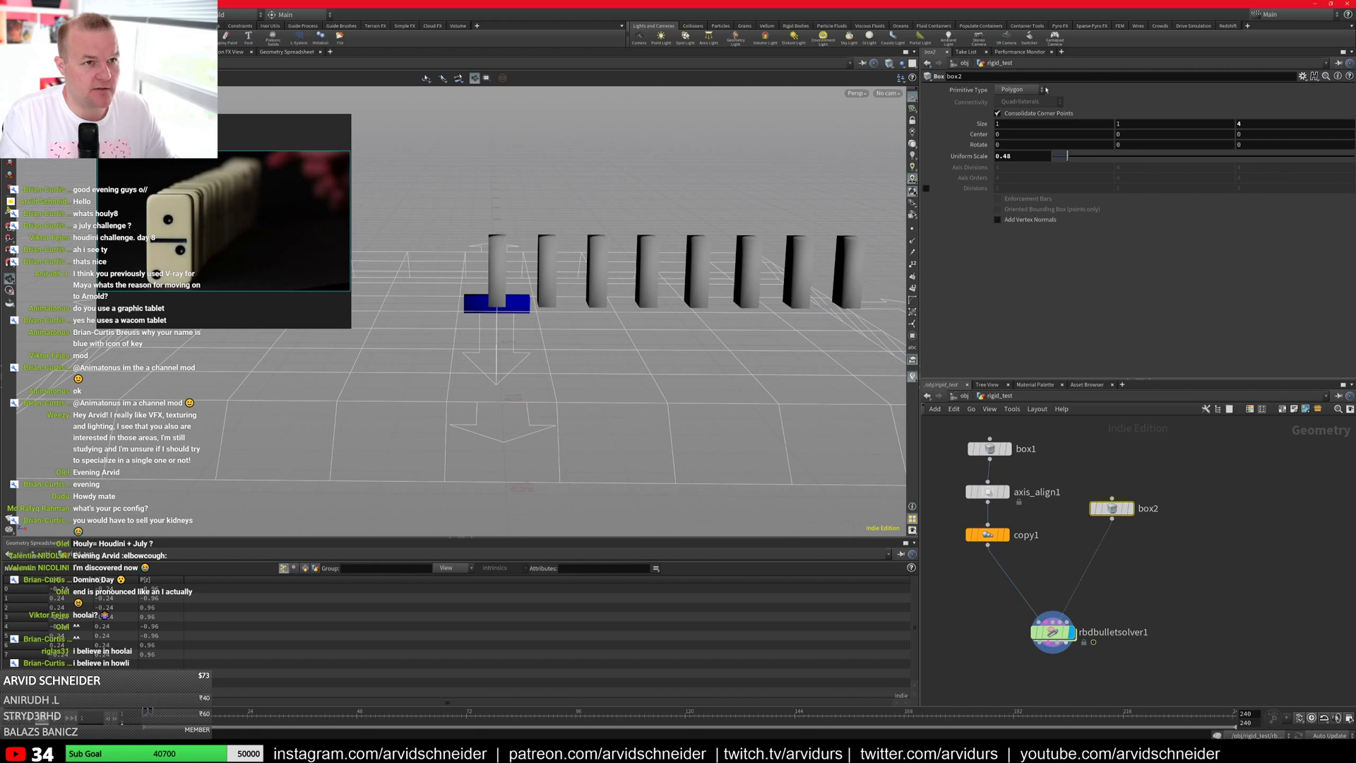
middle_click_drag(1133, 125, 1158, 134)
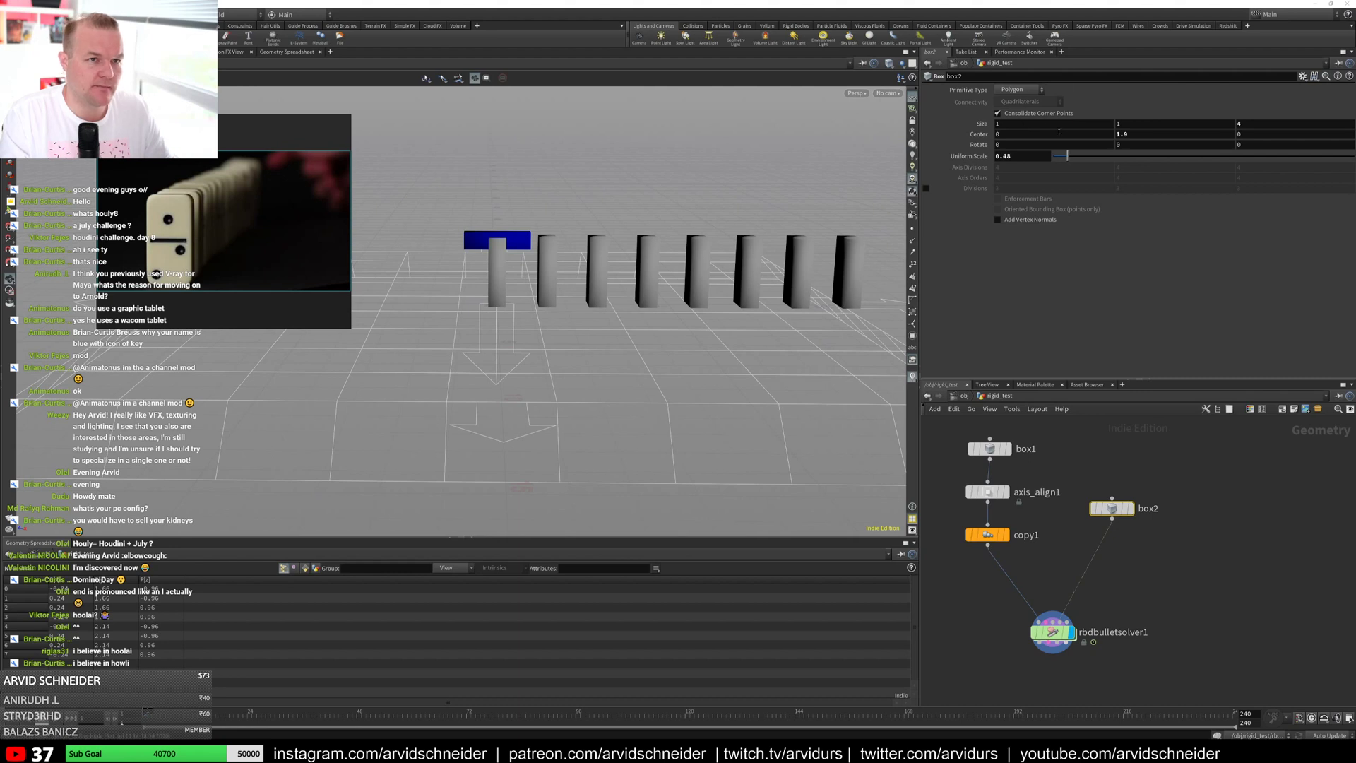
middle_click_drag(1058, 132, 1061, 133)
mouse_move(1256, 136)
middle_mouse_down()
mouse_move(1274, 137)
mouse_move(1245, 136)
middle_mouse_up()
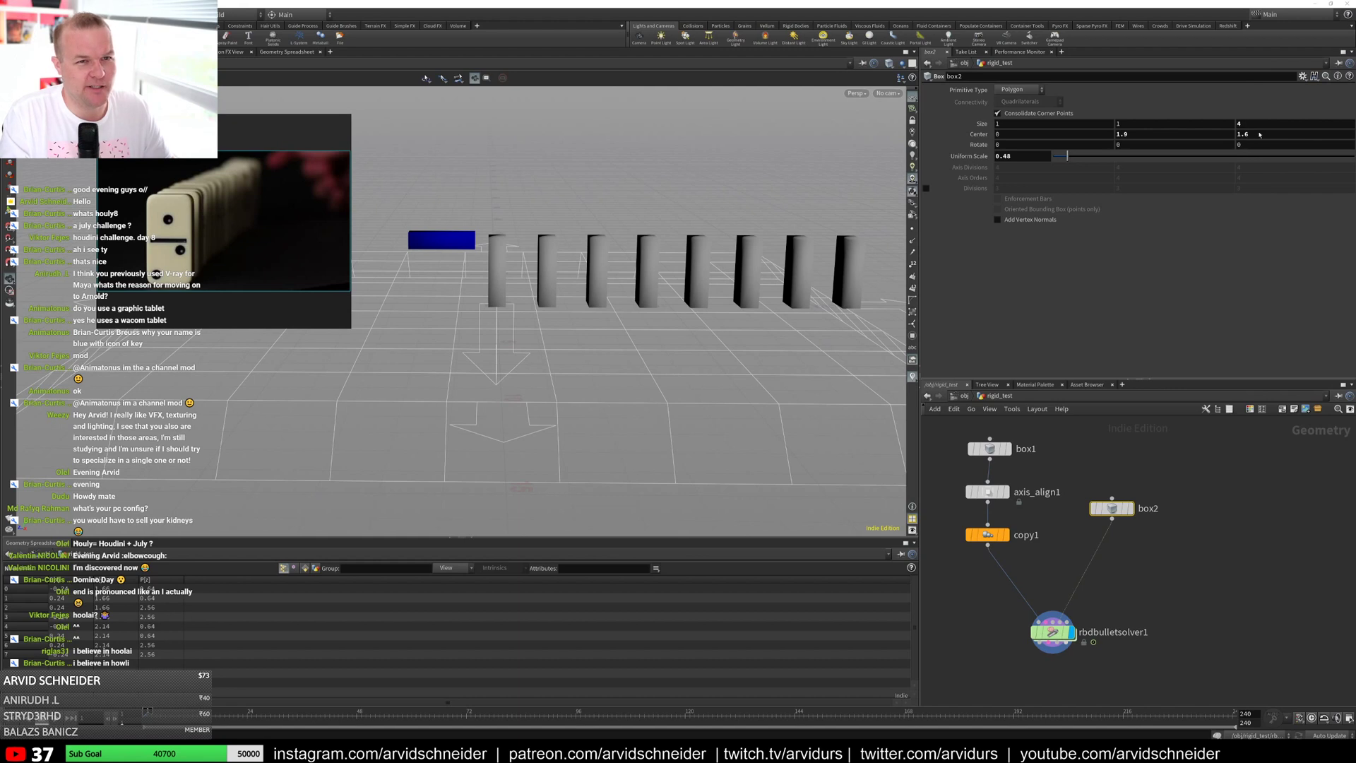
Step: Keyframe the second box's Z center at 1.6 on frame 1 and 0.9 on frame 12 to push the first domino
left_click(1261, 135, "alt")
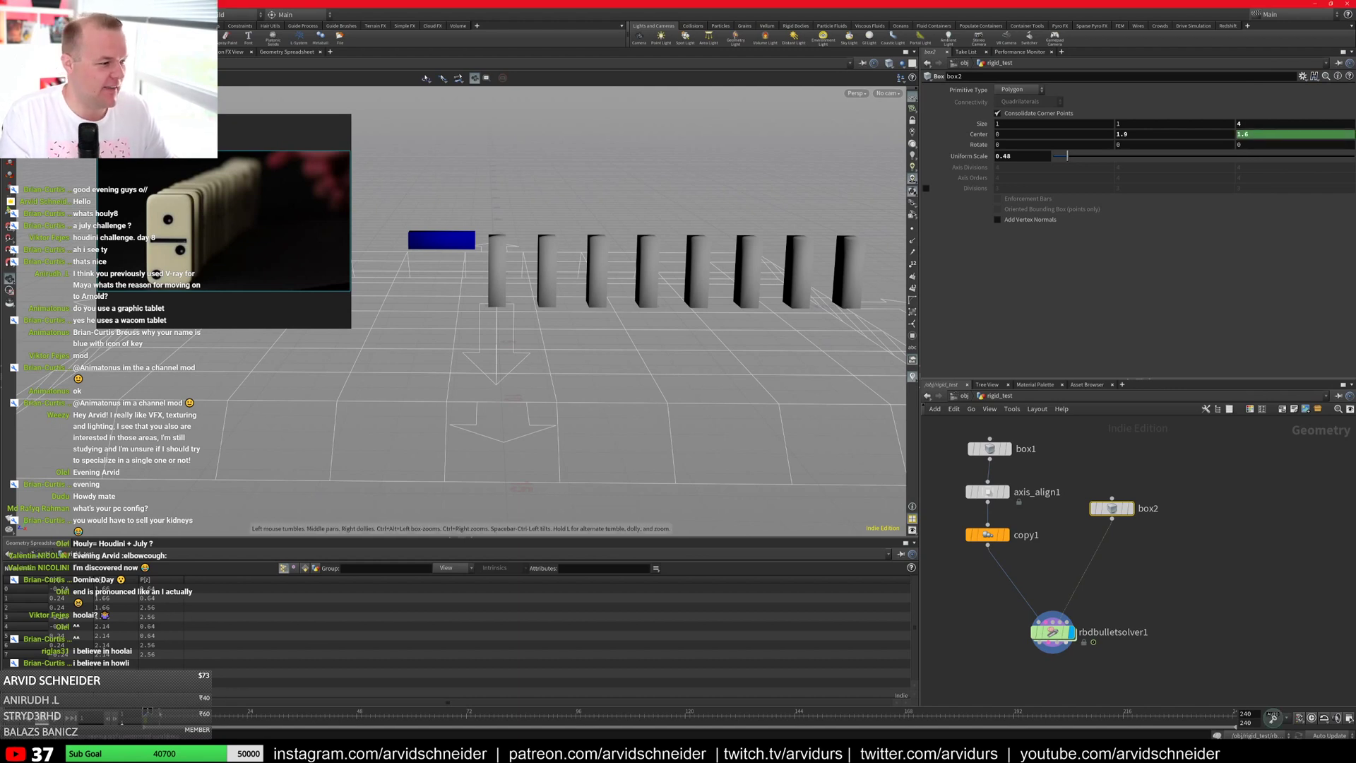
left_click_drag(228, 722, 247, 719)
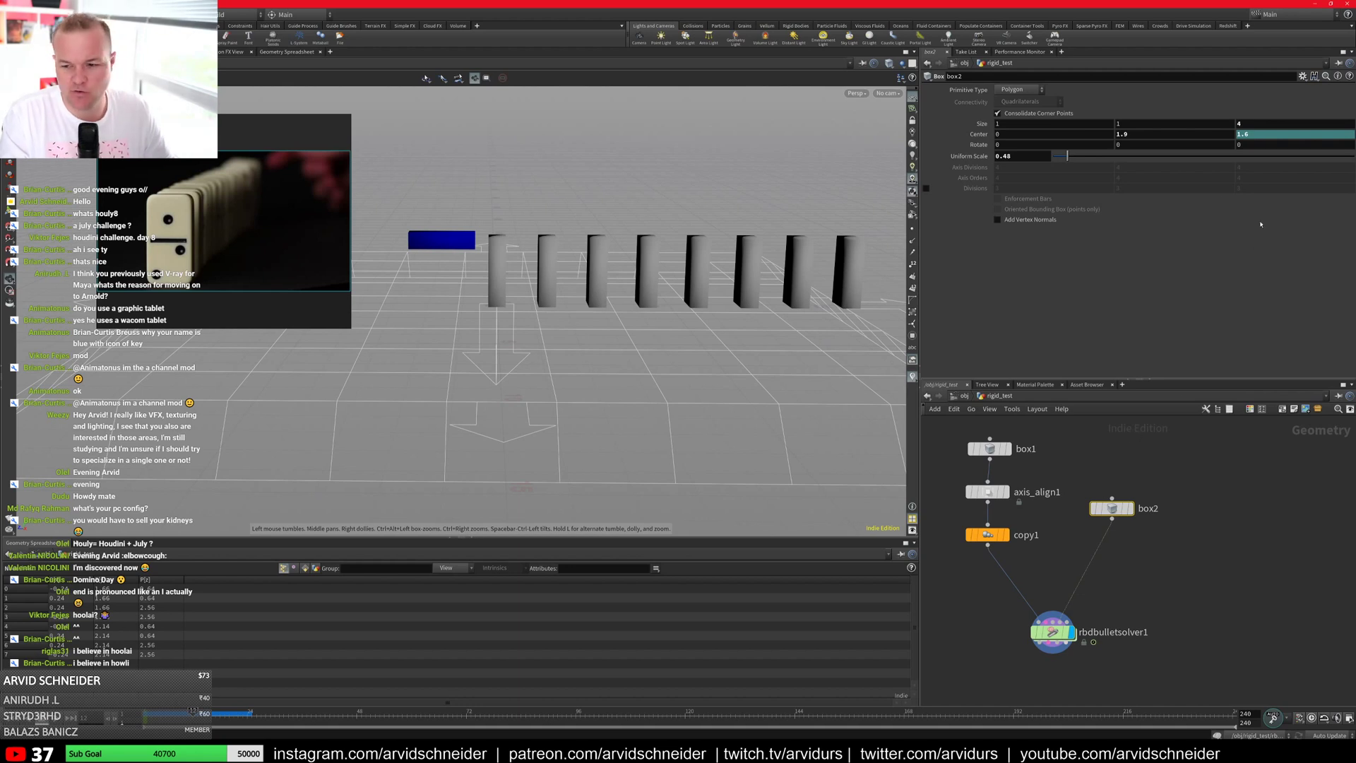
mouse_move(1252, 136)
middle_mouse_down()
mouse_move(1254, 118)
mouse_move(1259, 138)
middle_mouse_up()
Step: Preview the animated box and the solver result from frame 1, and inspect the solver's collision settings
left_click(1130, 509)
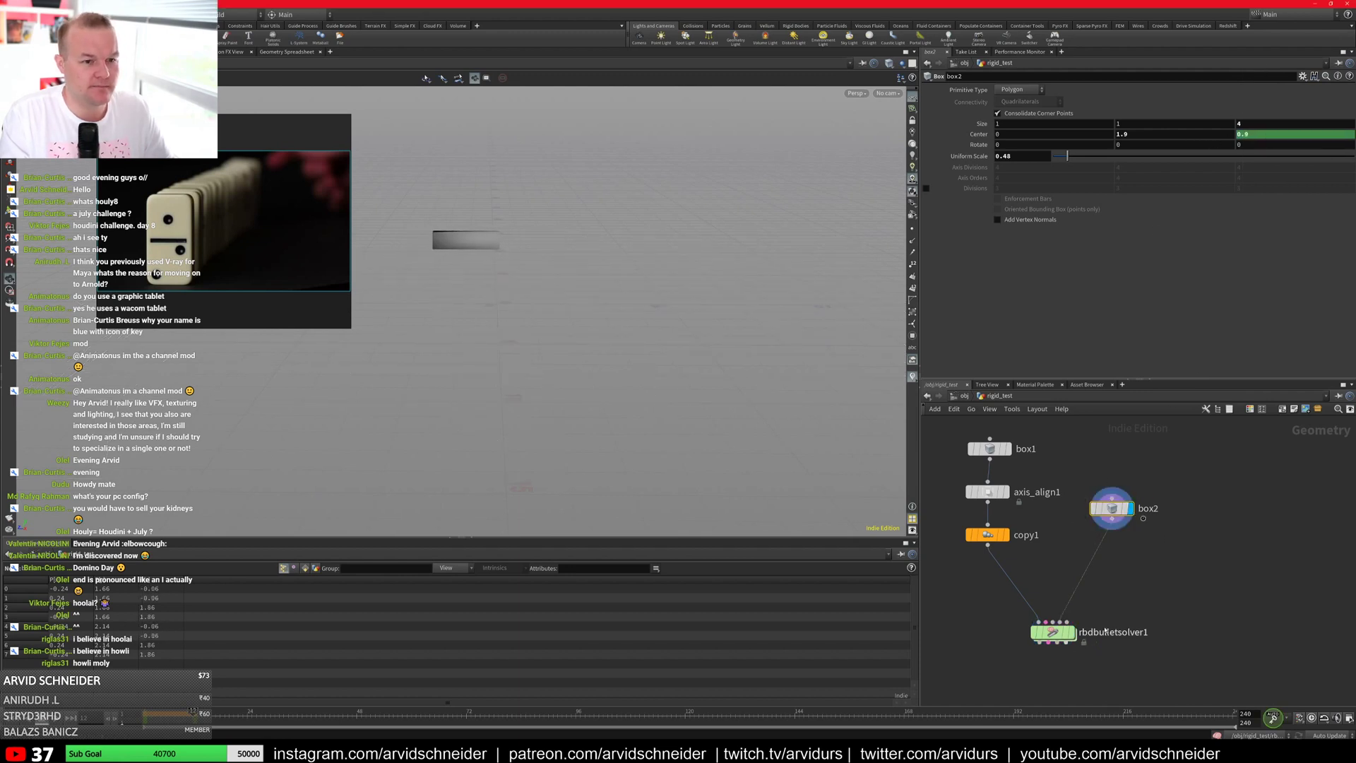
mouse_move(146, 721)
left_mouse_down()
mouse_move(184, 720)
mouse_move(145, 719)
left_mouse_up()
left_click(1071, 634)
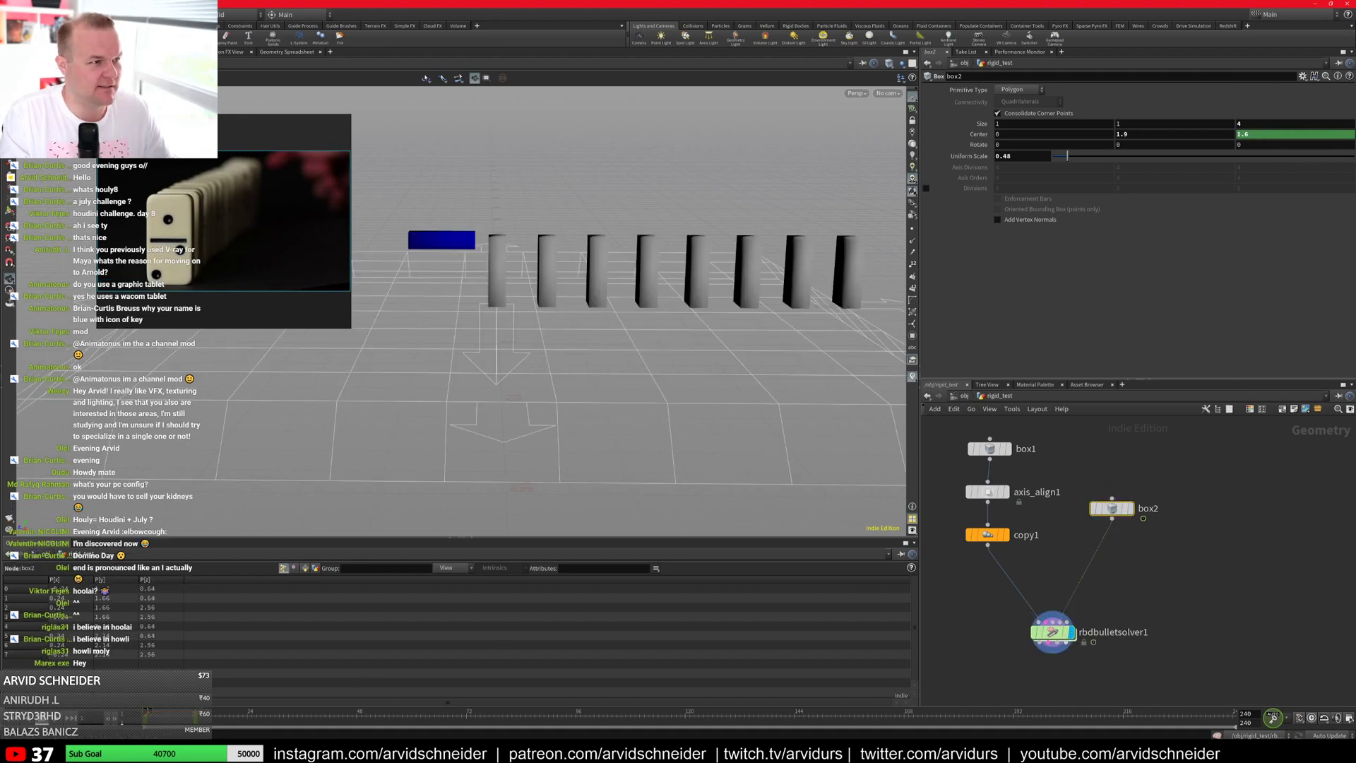
left_click(56, 718)
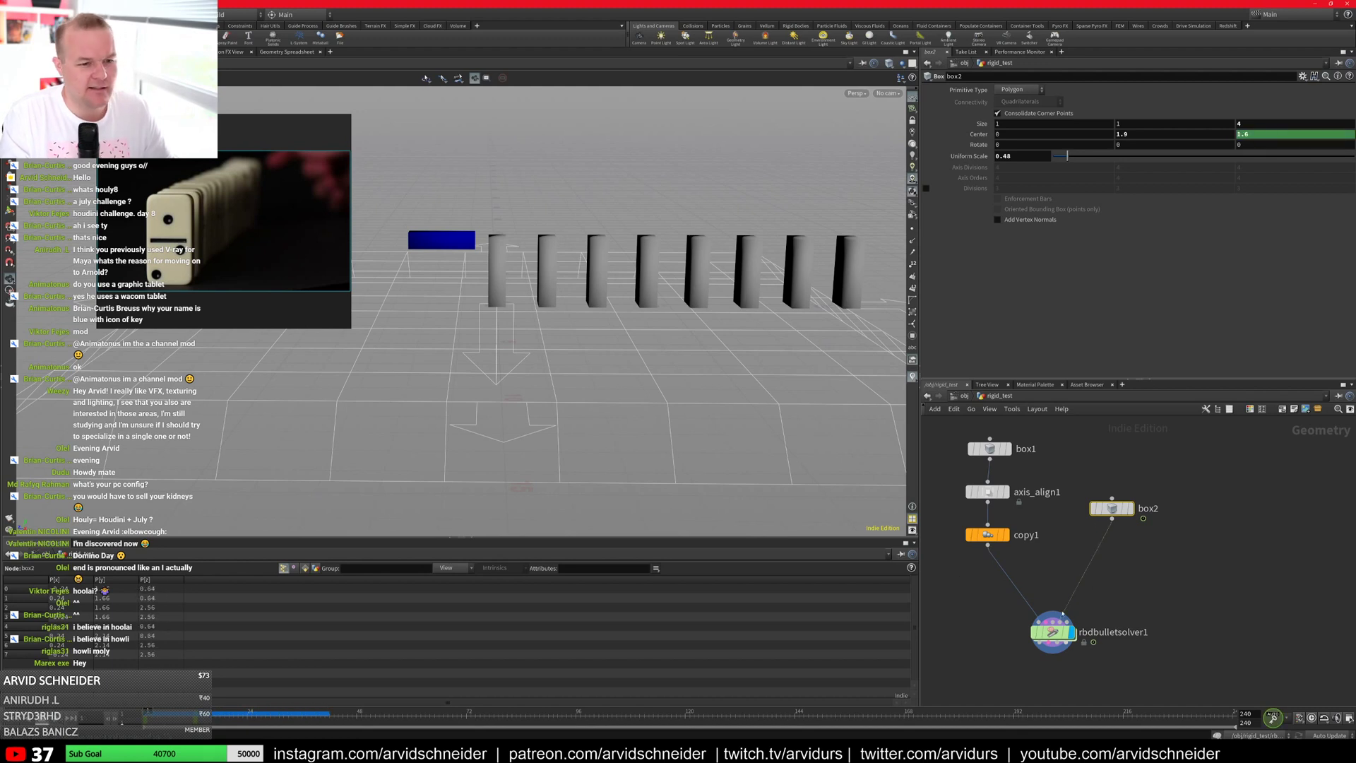
left_click(1052, 633)
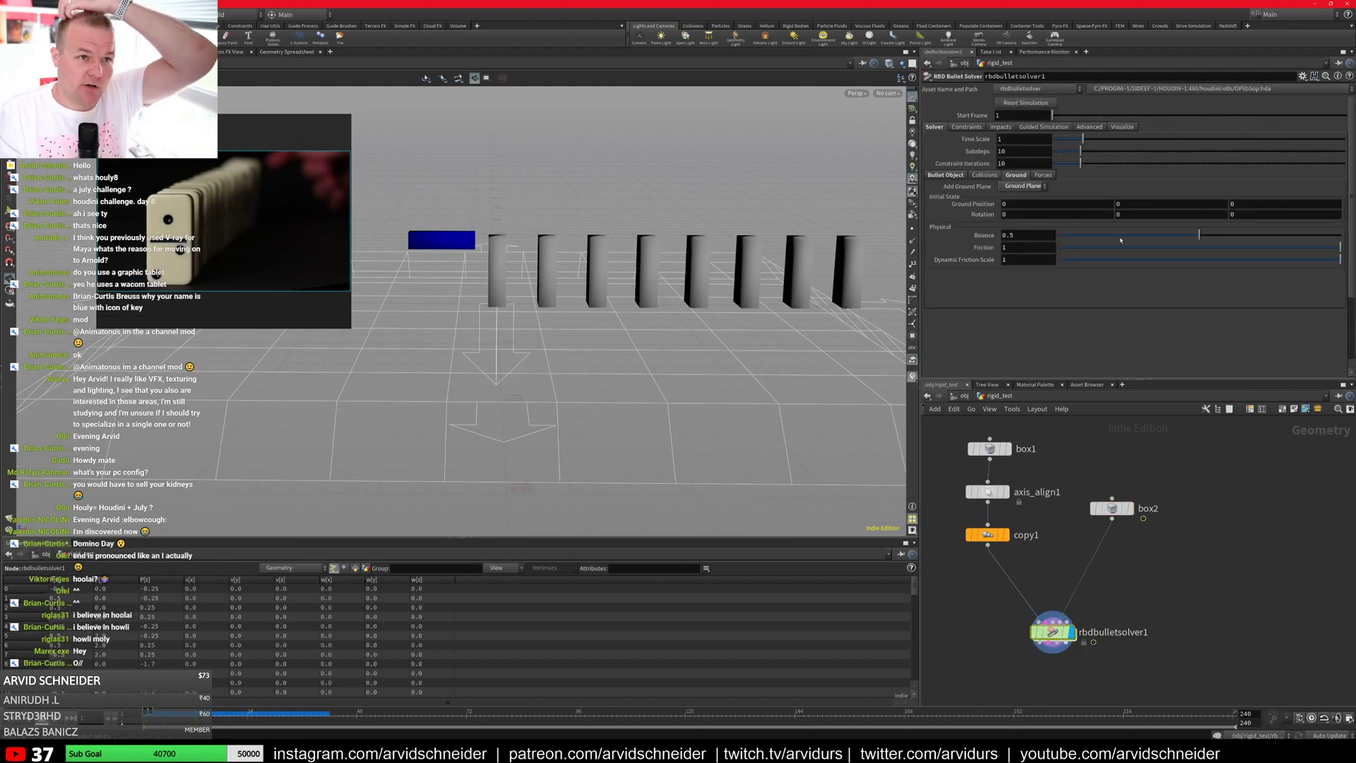
left_click(984, 176)
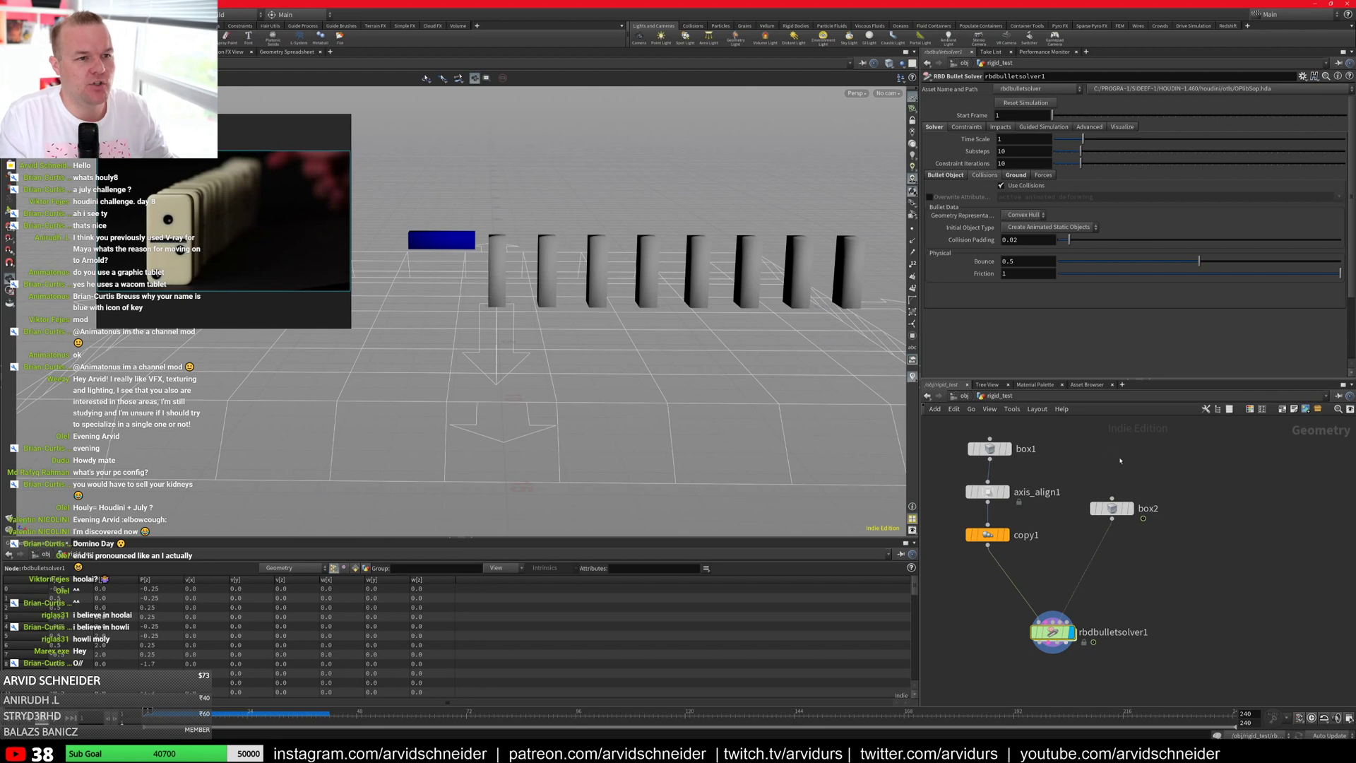
Step: Allow editing of the RBD Bullet Solver's contents and open its internal network
middle_click_drag(1061, 643, 1088, 555)
right_click(1079, 543)
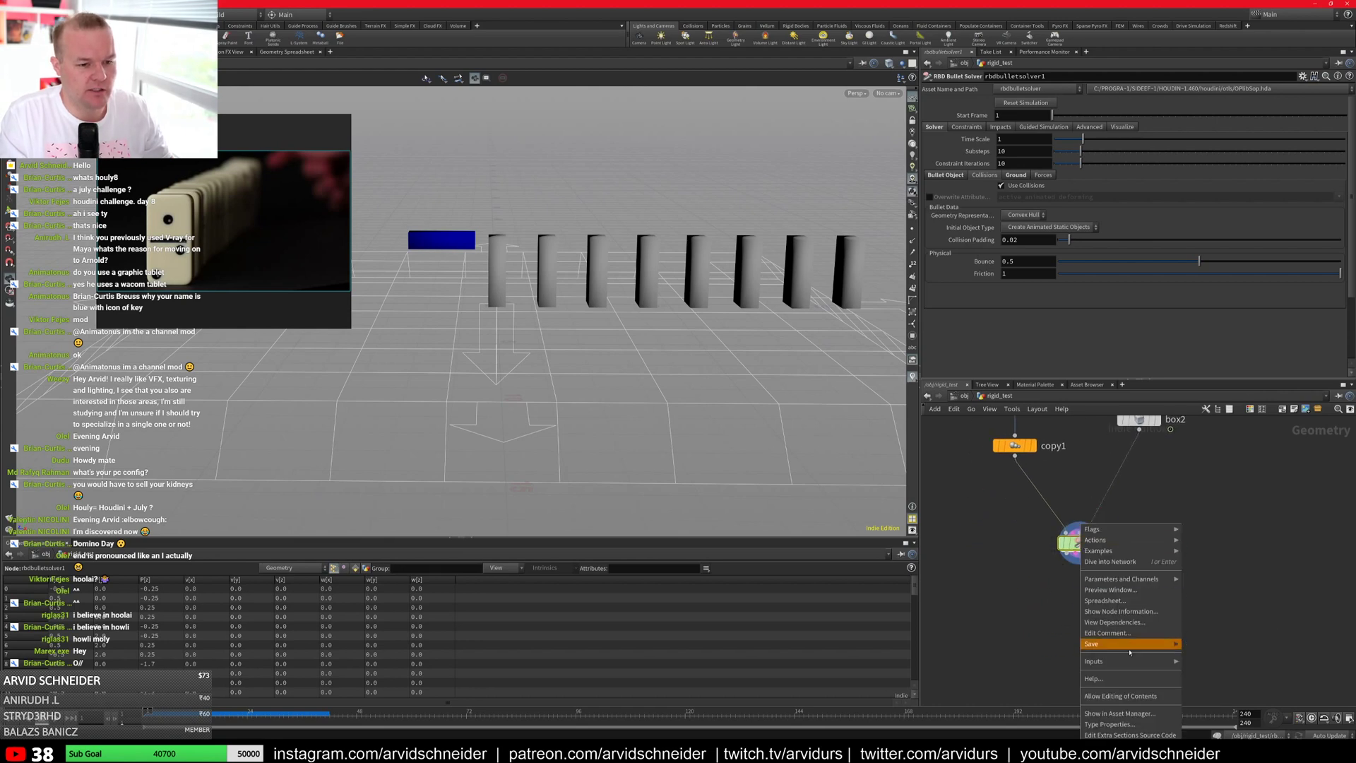
left_click(1124, 696)
double_click(1081, 543)
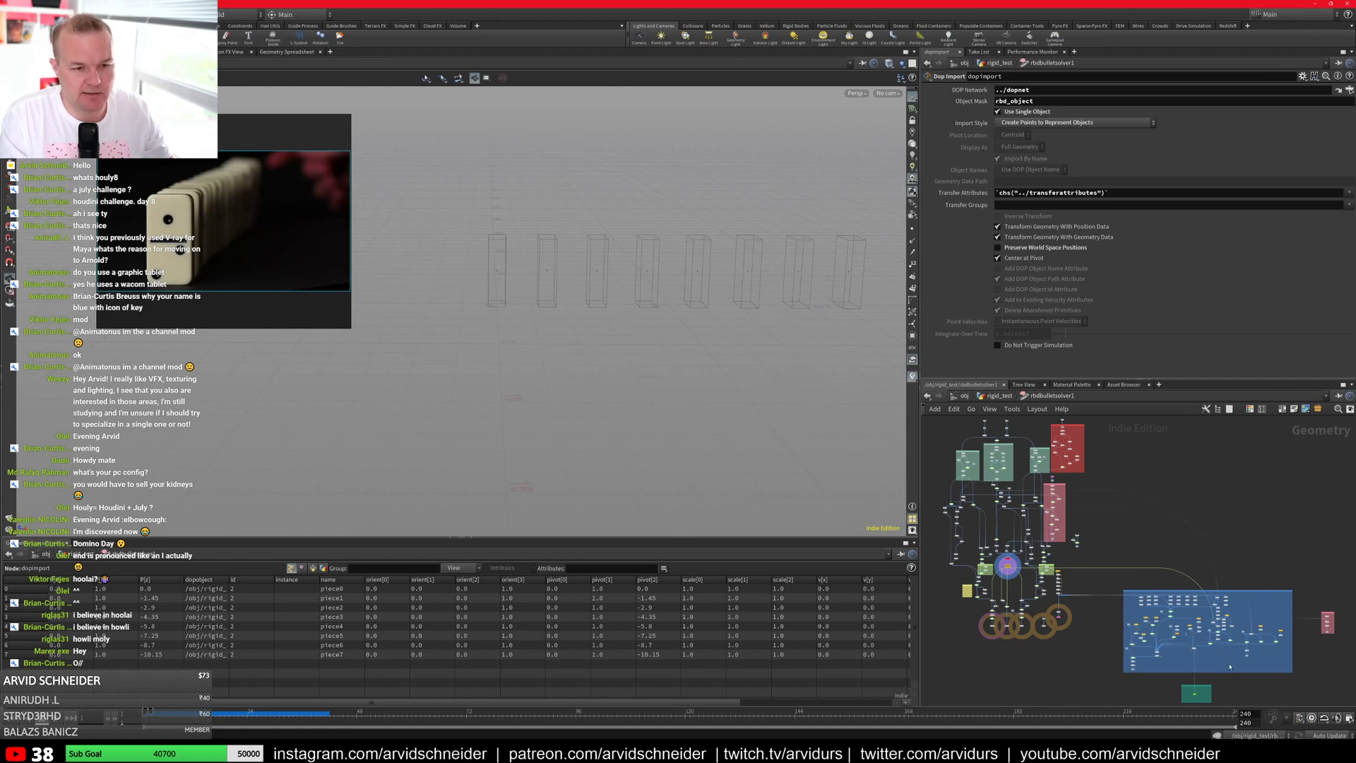
Step: Search the solver's internal network for "coll" and go to the dopimport_collision node
scroll(1227, 658, "up", 5)
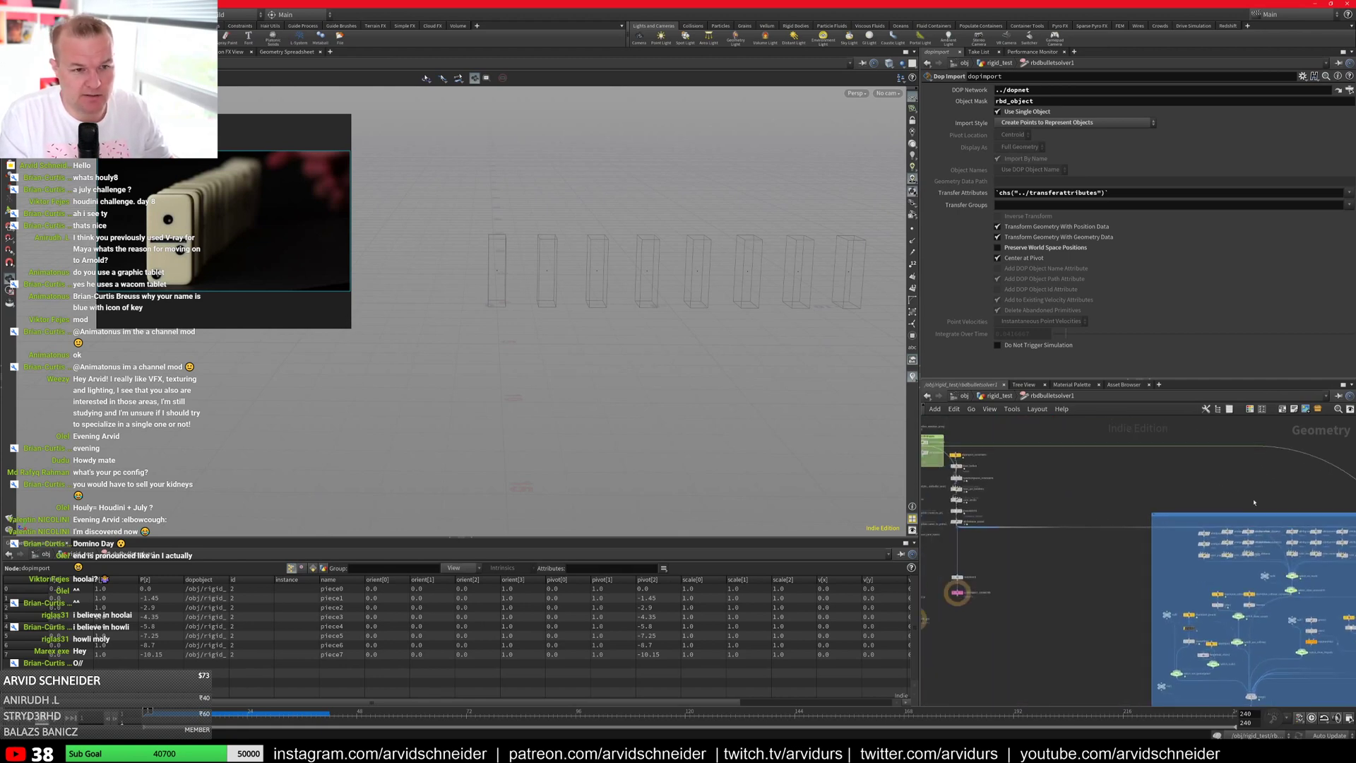
middle_click_drag(1057, 473, 1188, 535)
key("ctrl+f")
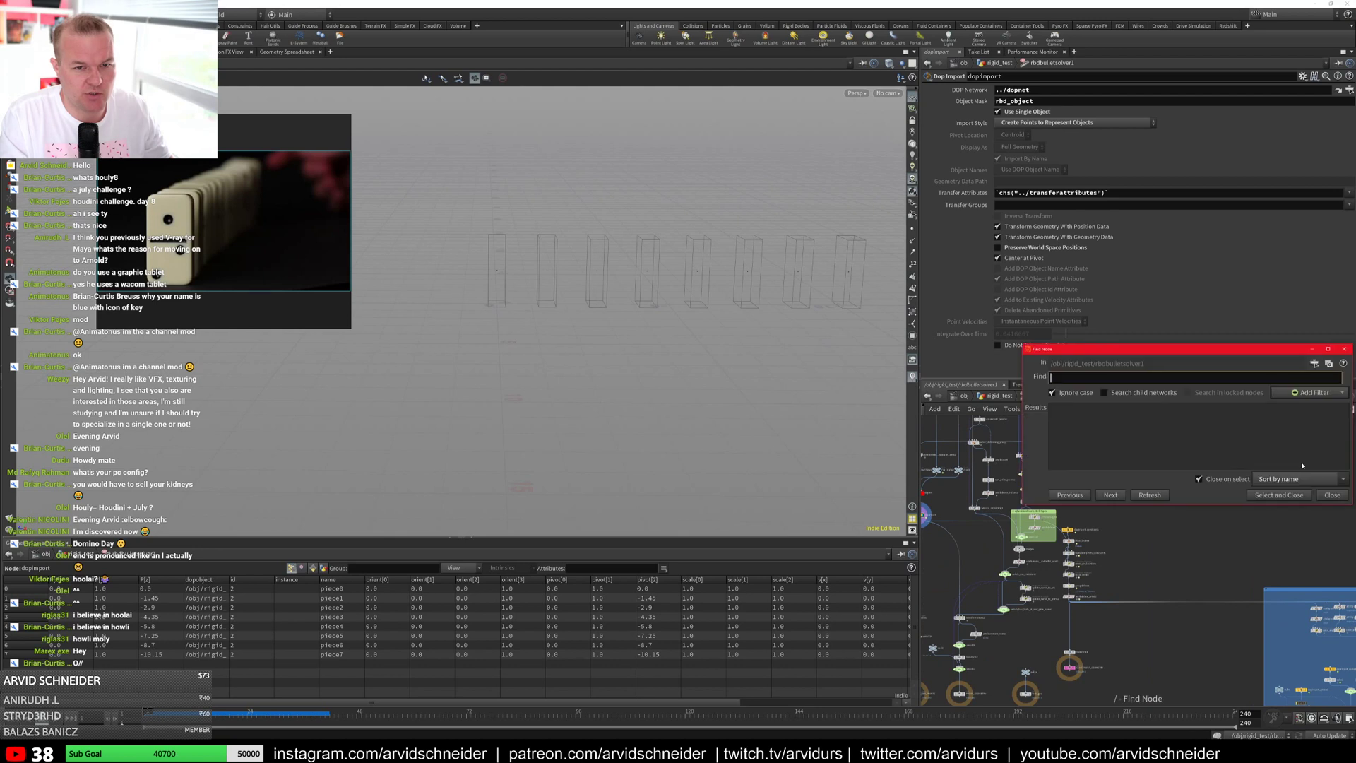
type("col")
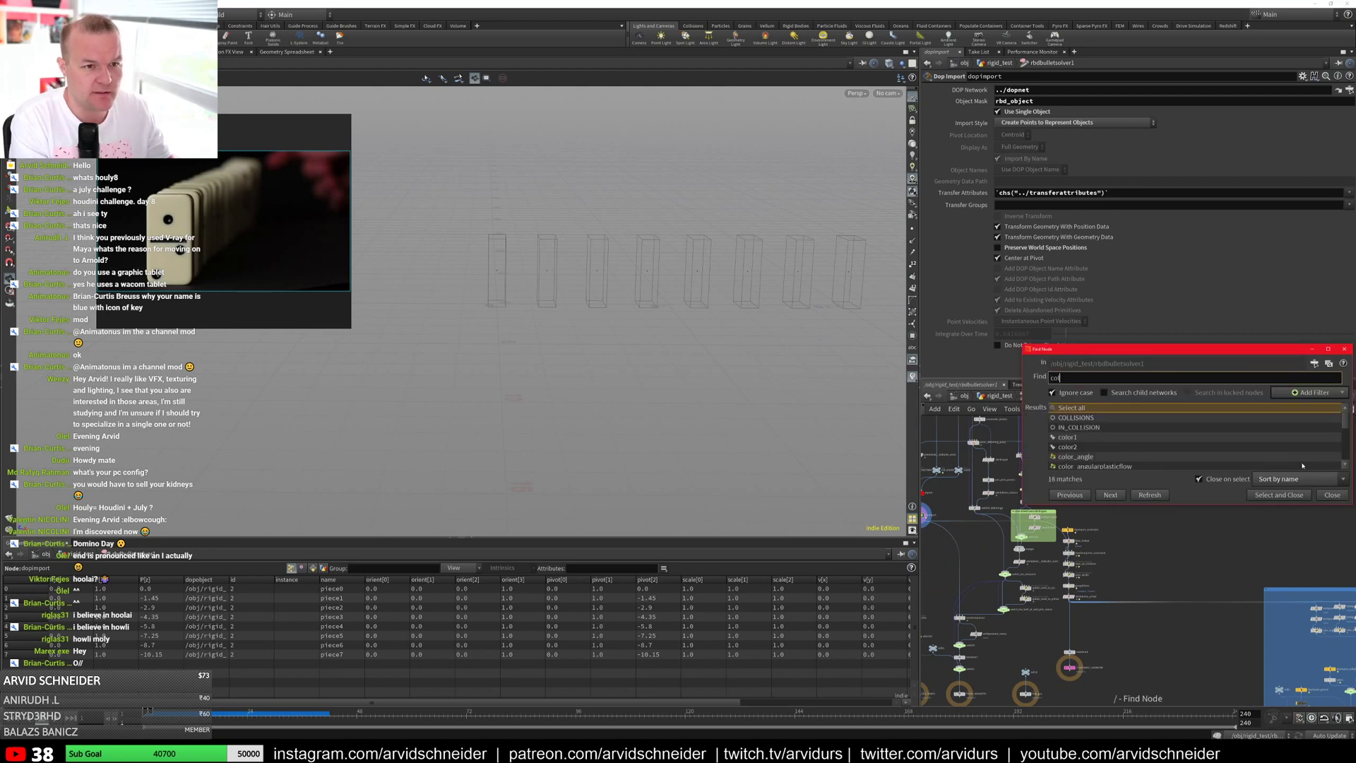
type("l")
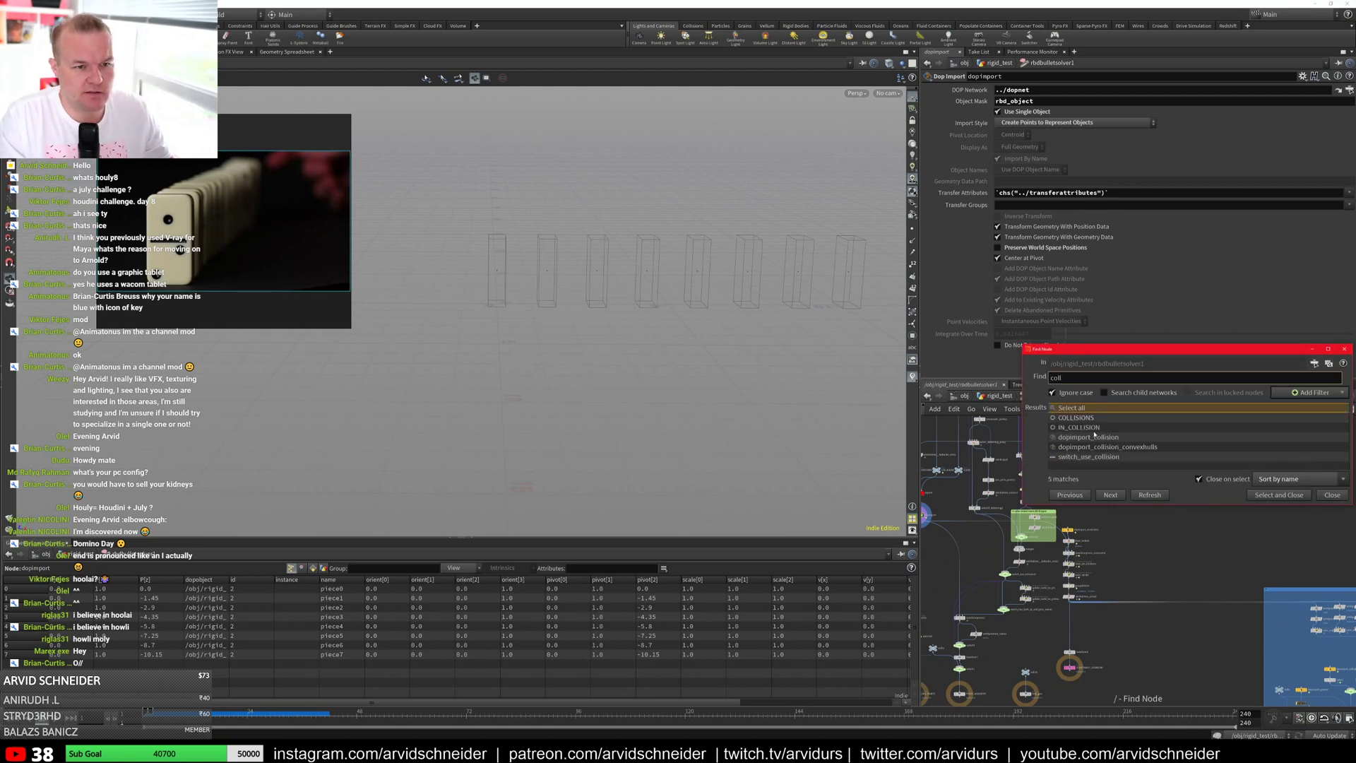
left_click(1086, 438)
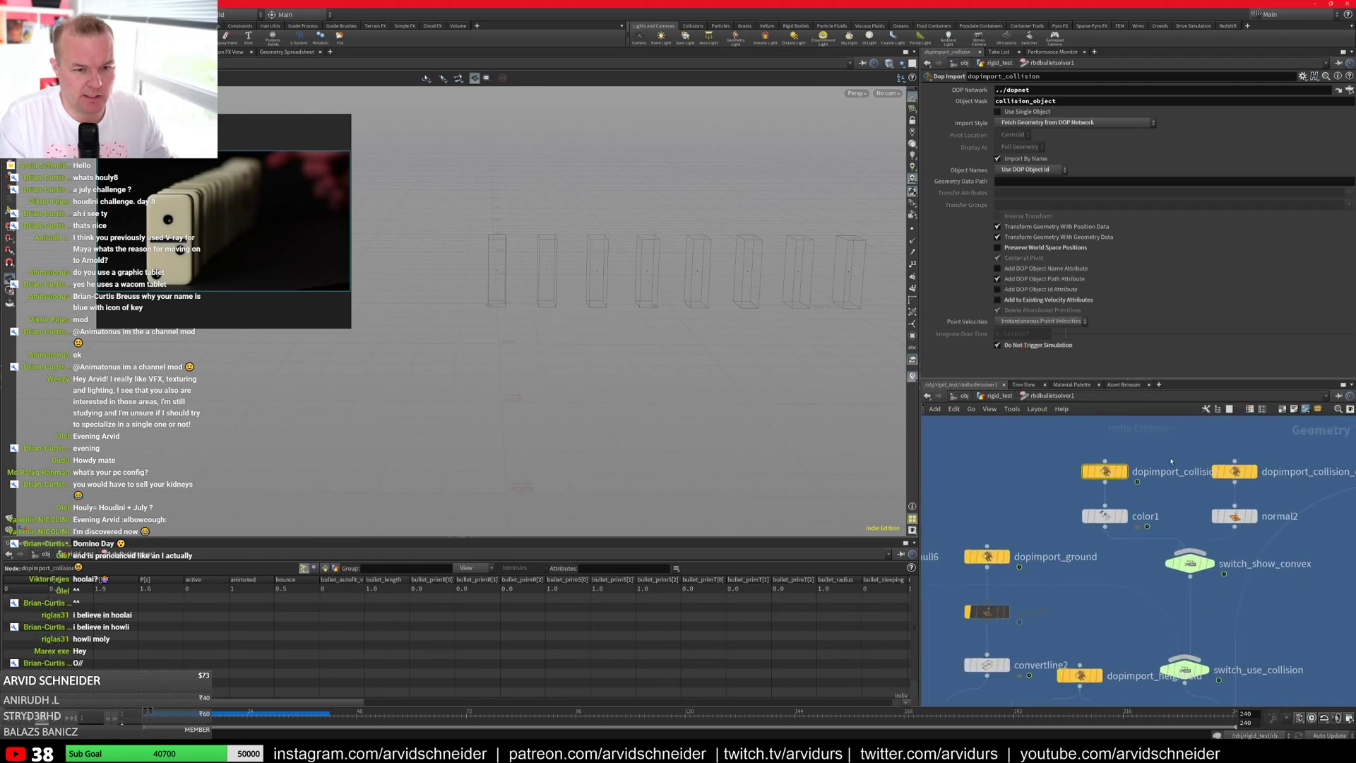
Step: Try Transform Input Geometry as the import style of dopimport_collision, and restore Fetch Geometry from DOP Network
middle_click_drag(1160, 599, 1114, 548)
scroll(1110, 544, "down", 1)
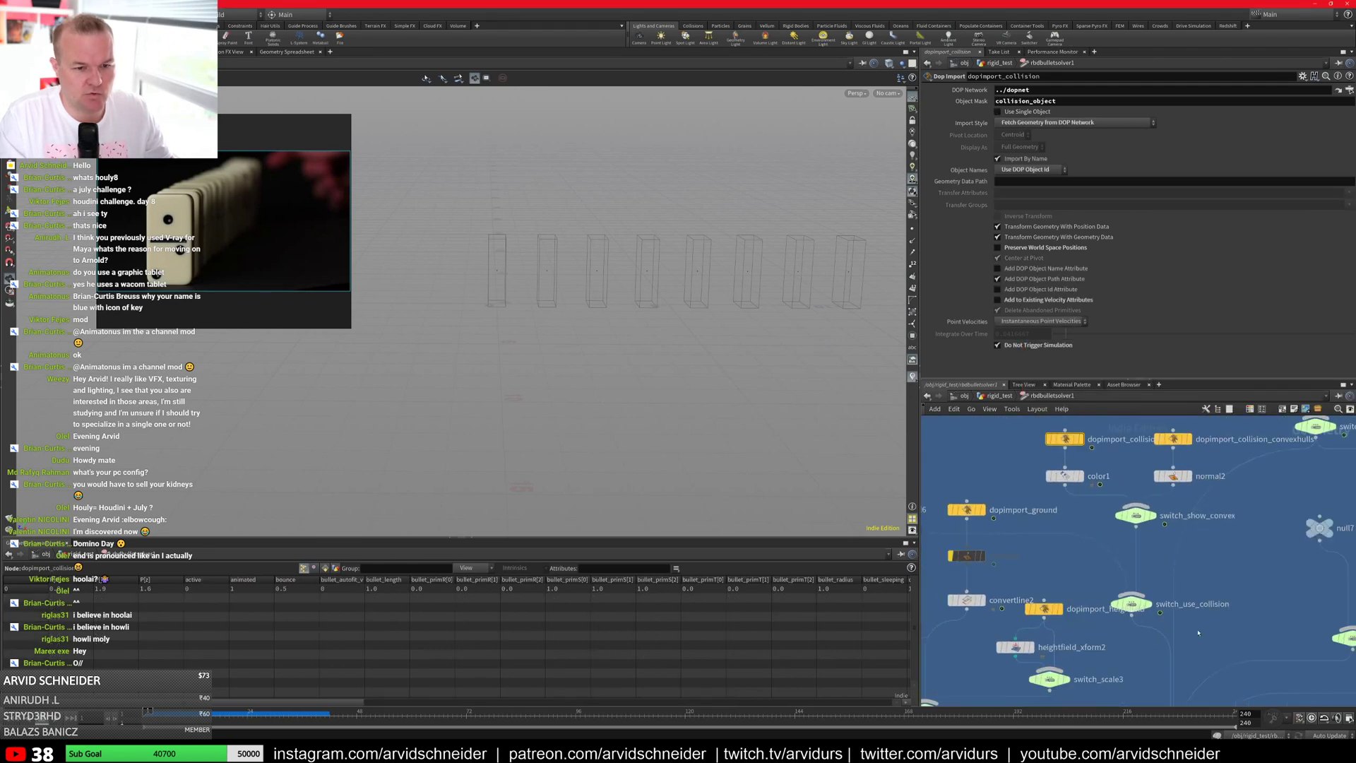
middle_click_drag(1157, 618, 1160, 529)
middle_click_drag(1029, 480, 1088, 563)
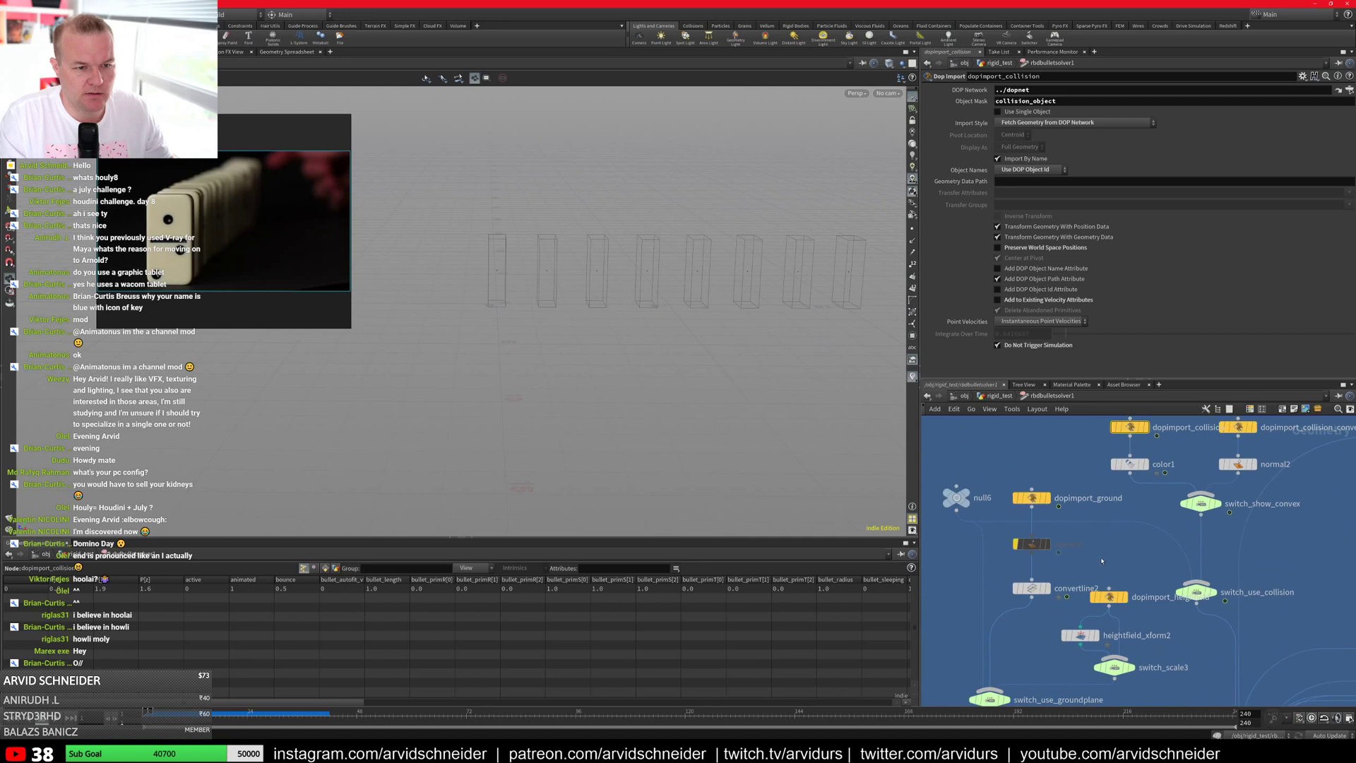
scroll(1102, 560, "down", 1)
middle_click_drag(1273, 560, 1157, 531)
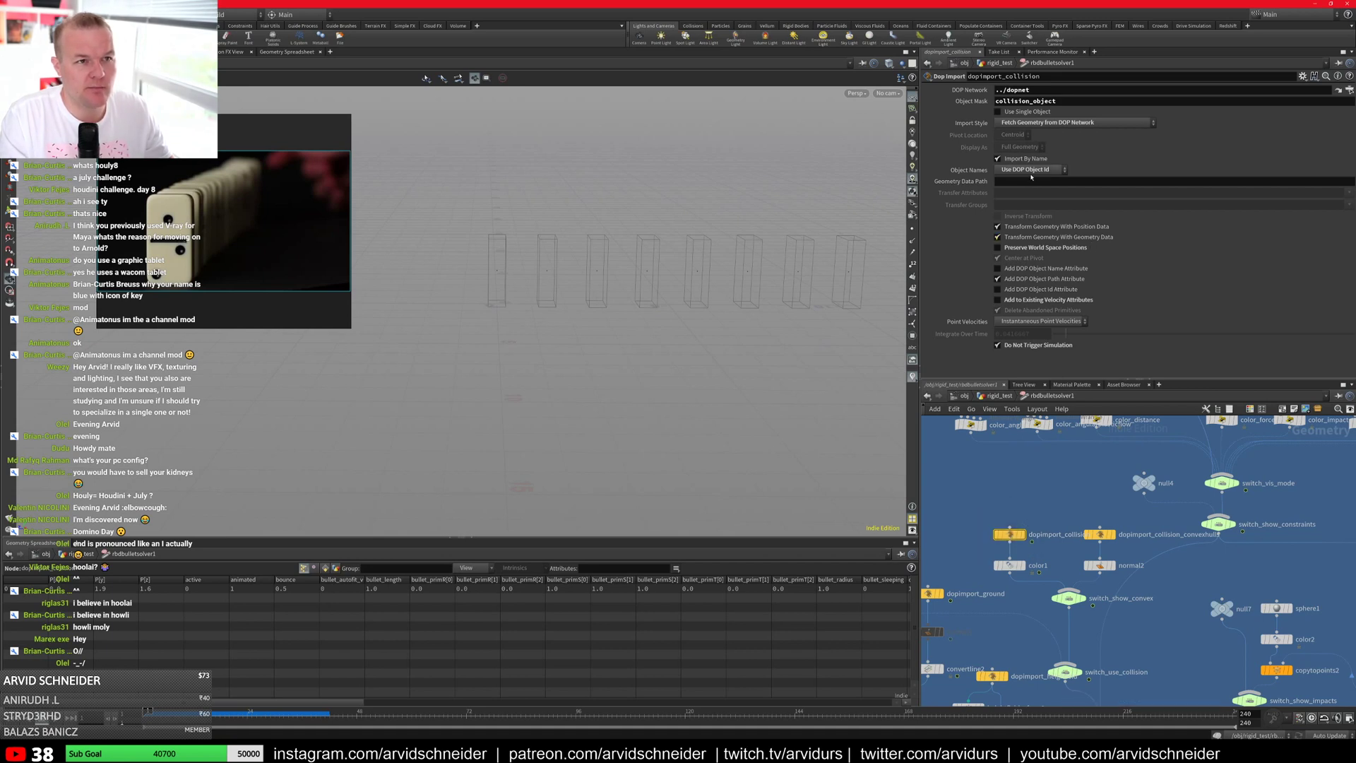
left_click(1054, 124)
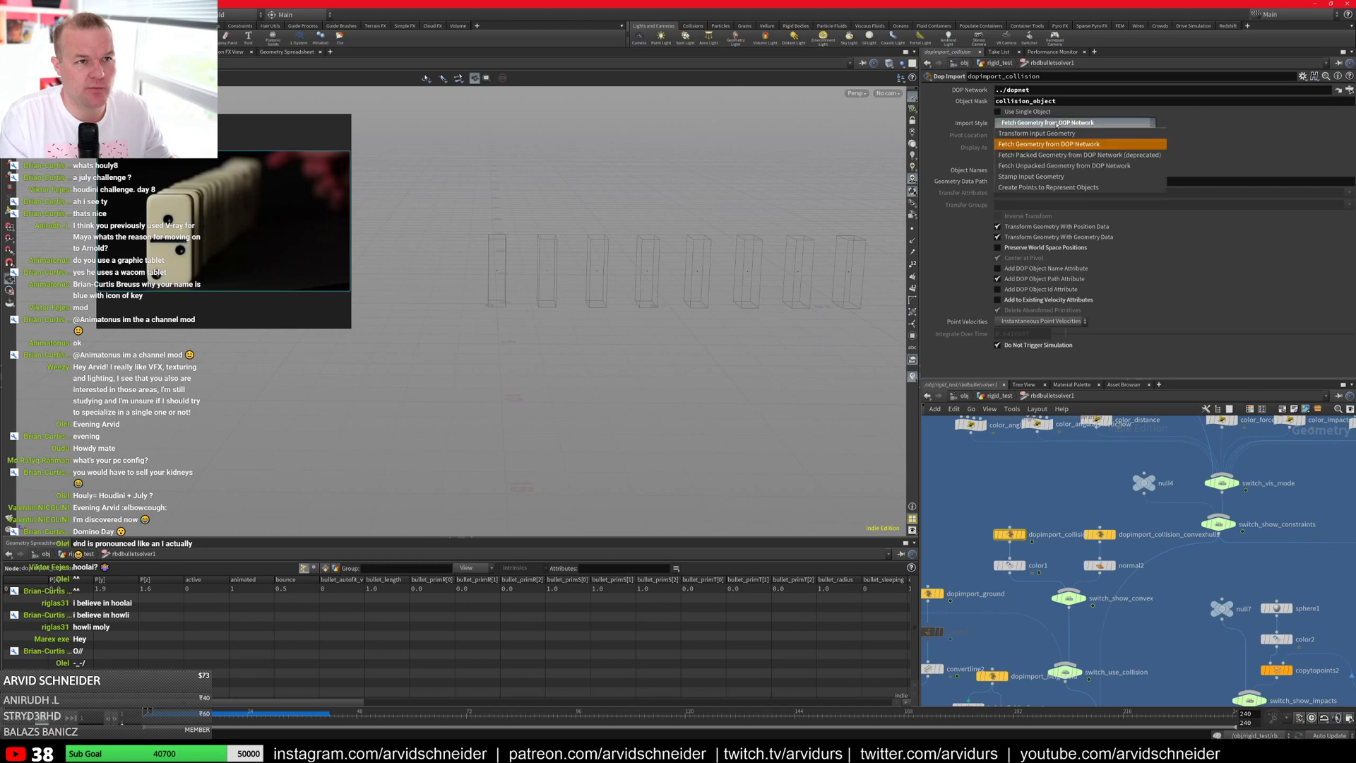
left_click(1036, 133)
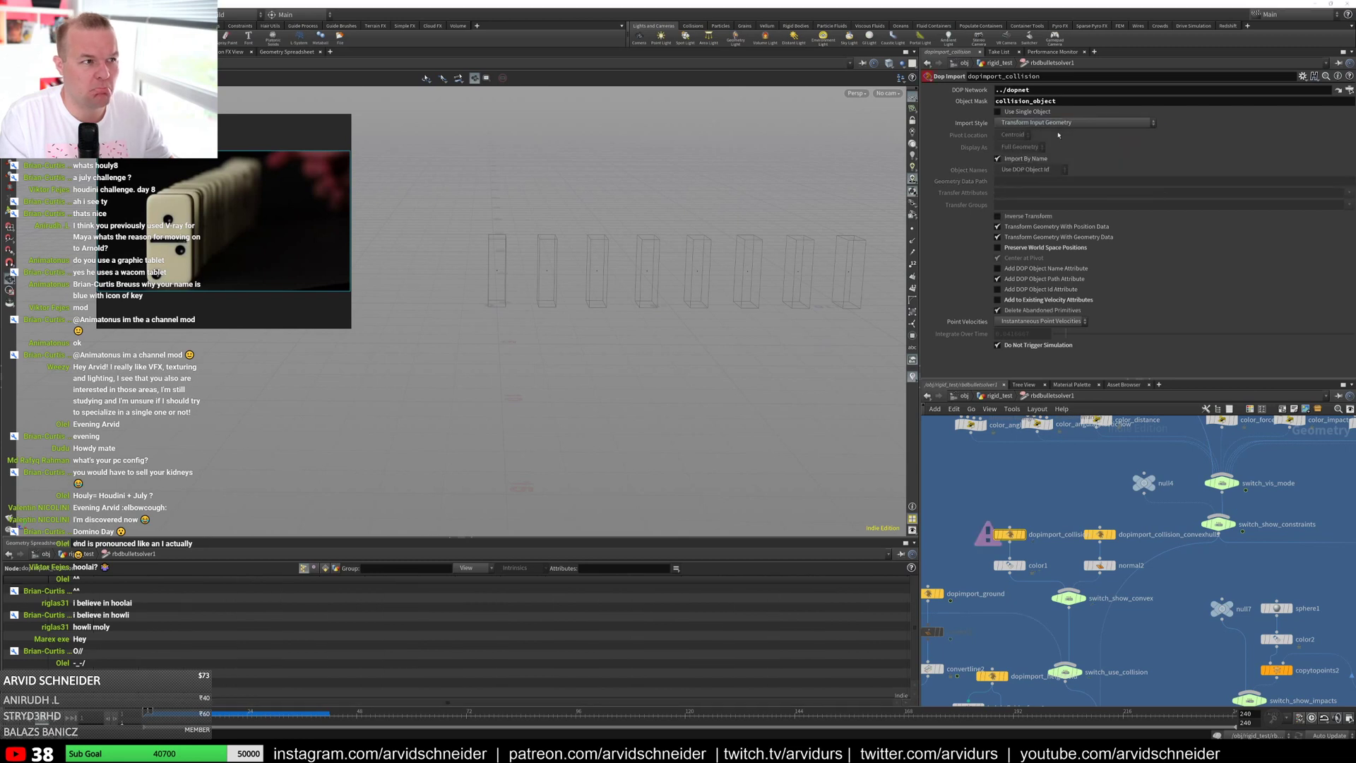
left_click(1029, 123)
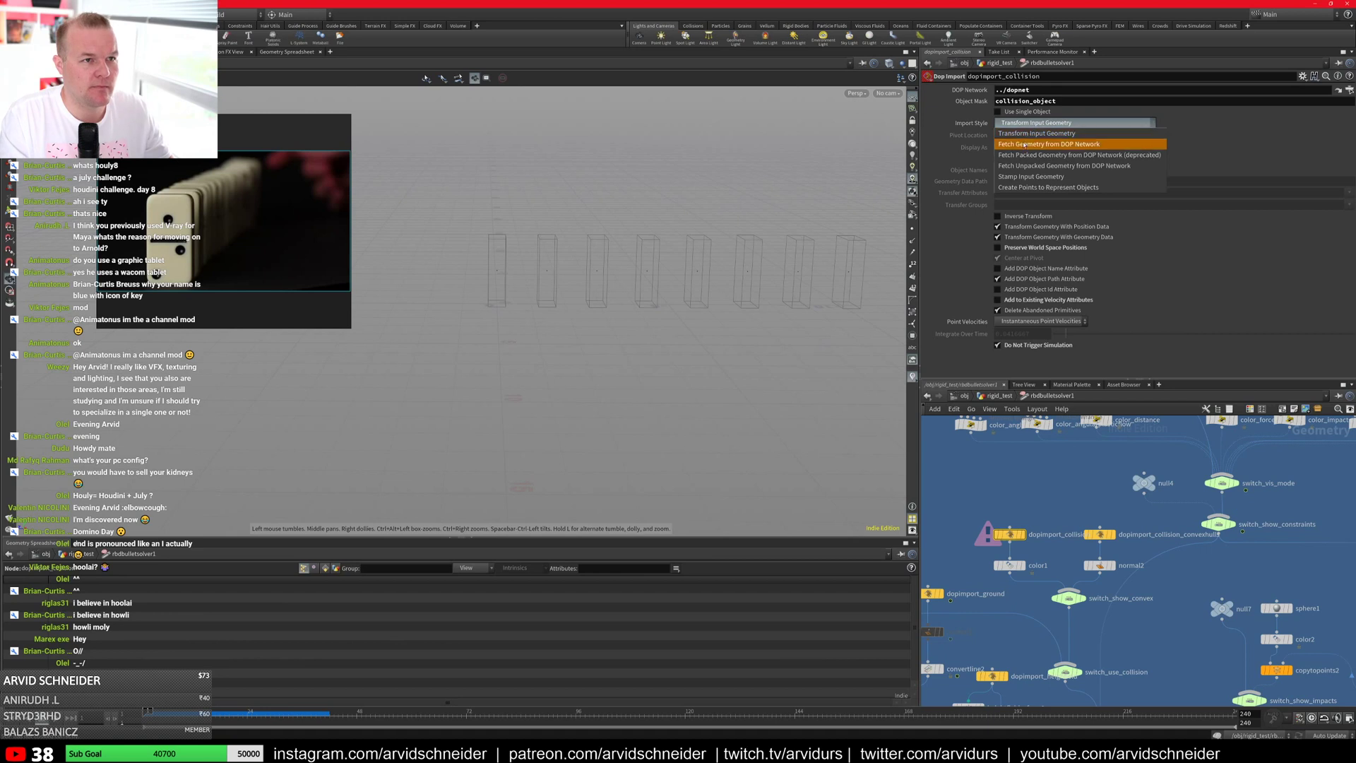
left_click(1023, 144)
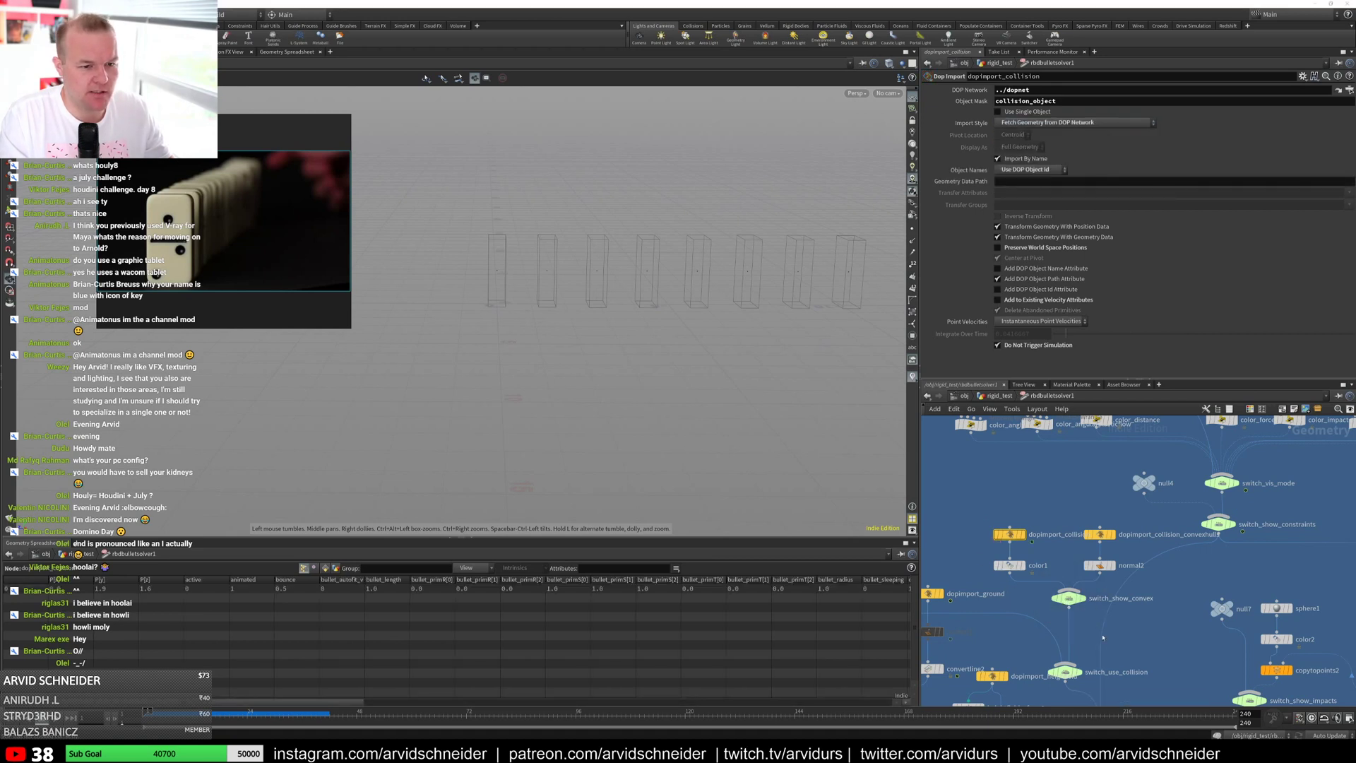
Step: Trace the collision import nodes down to the merge and guide output, and return to the rigid_test network
middle_click_drag(1100, 640, 1079, 582)
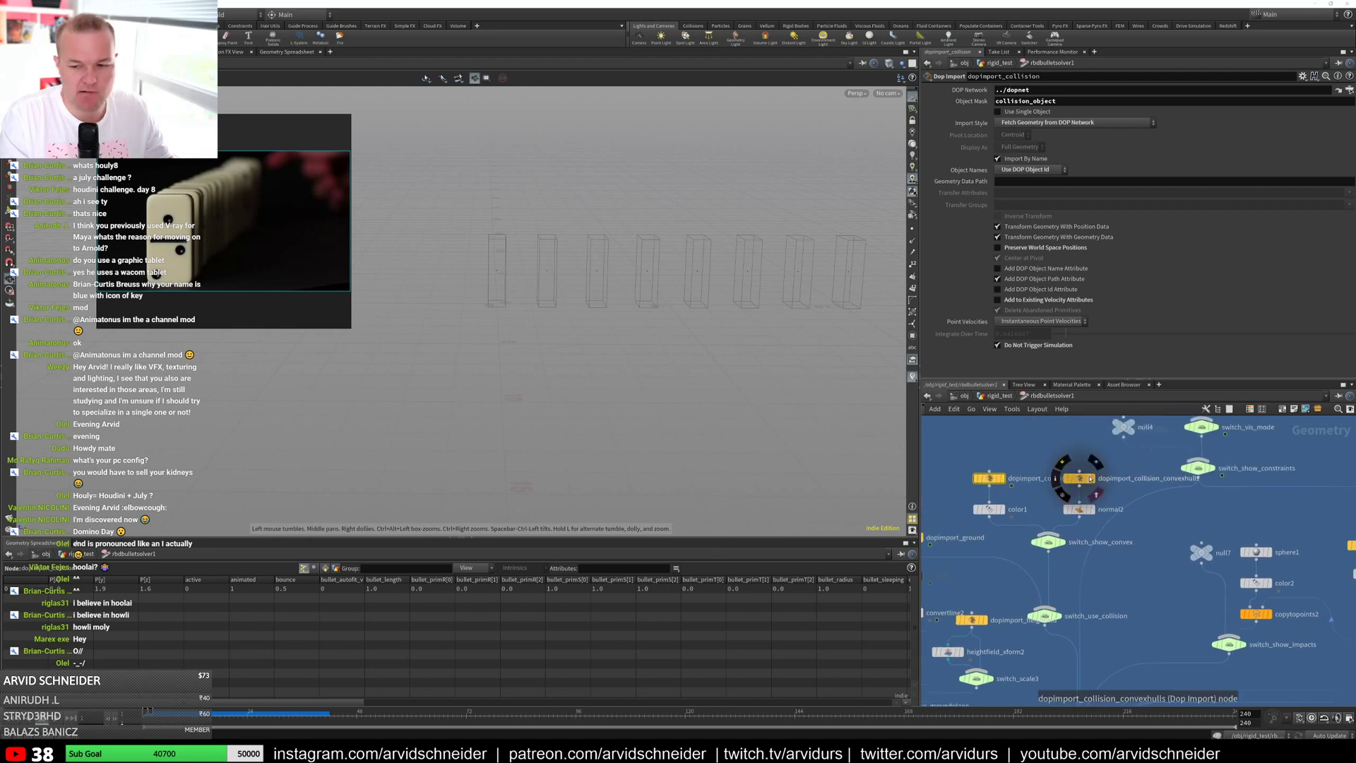
middle_click_drag(1120, 661, 1132, 522)
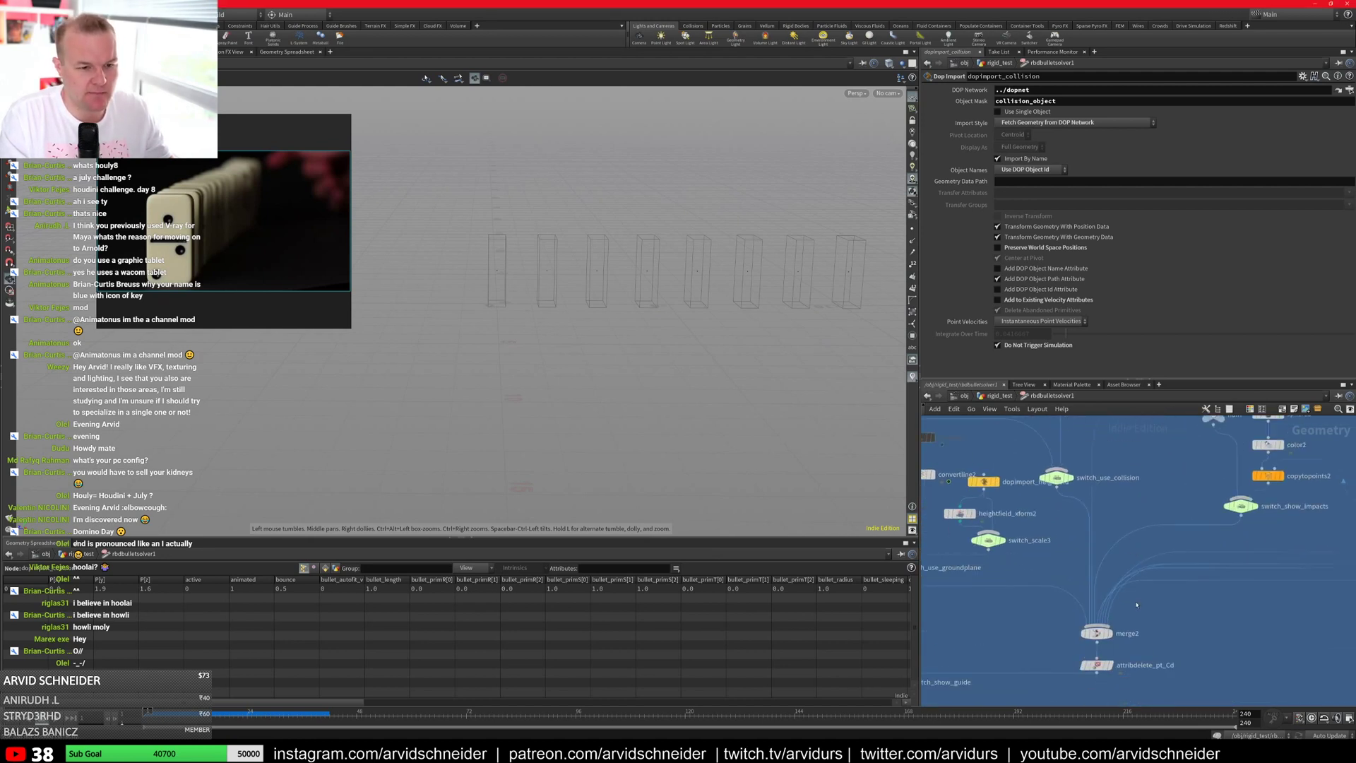
middle_click_drag(1136, 604, 1177, 524)
scroll(1107, 571, "down", 1)
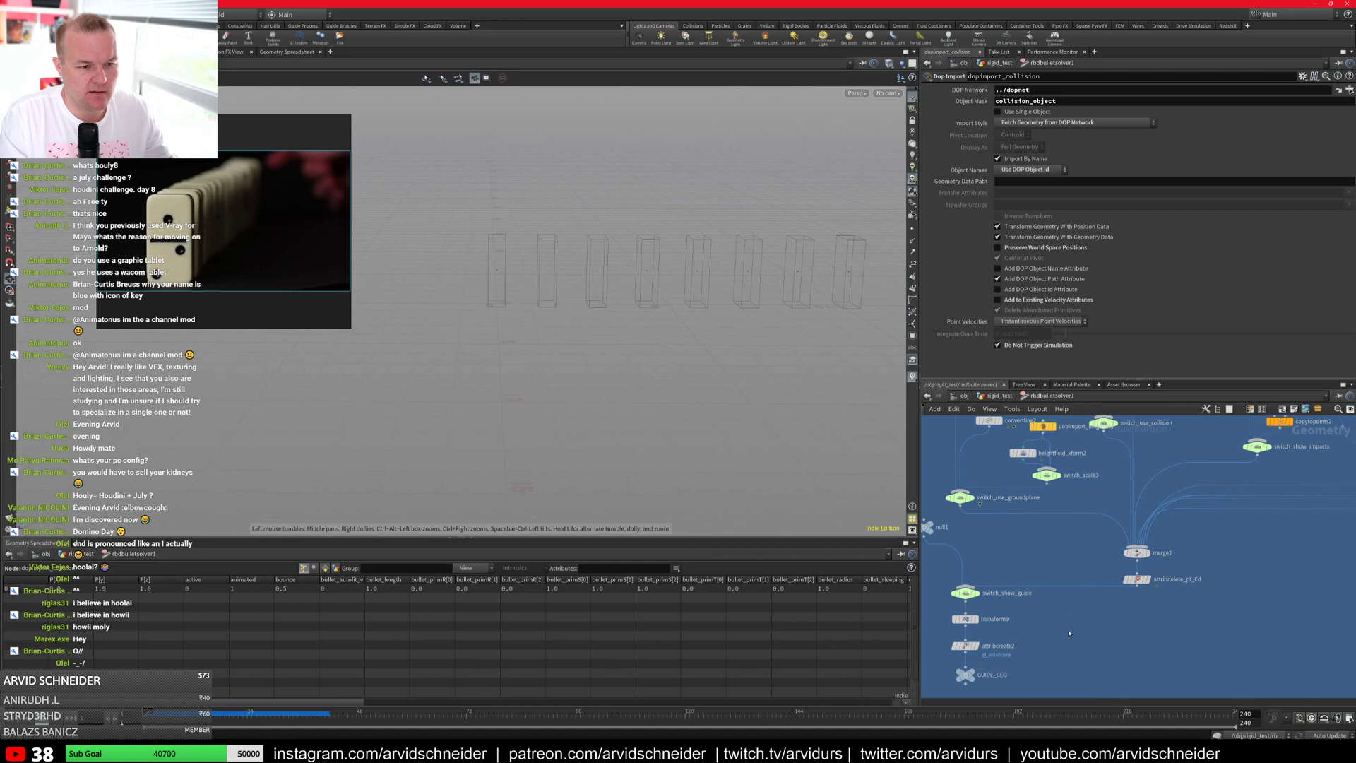
key("u")
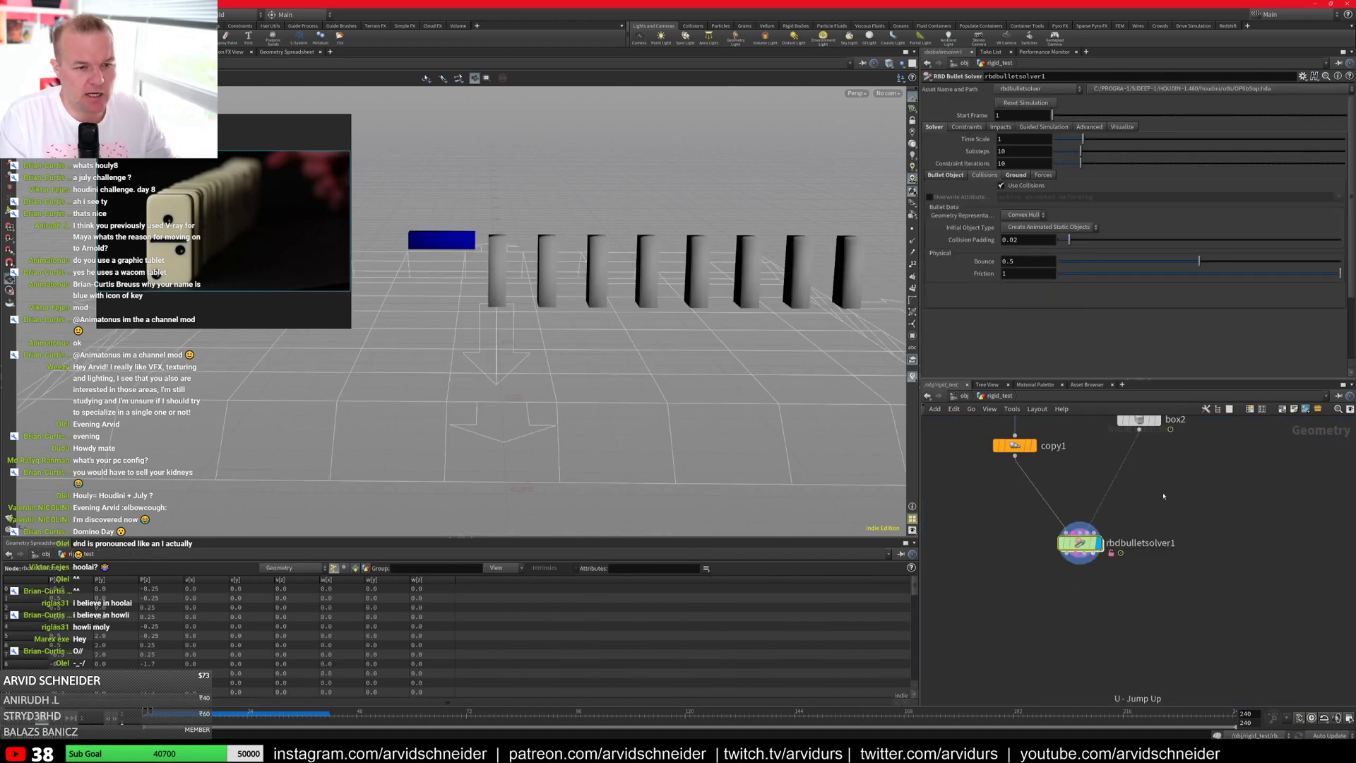
Step: Set the RBD Bullet Solver's collision Initial Object Type to Create Deforming Static Objects
middle_click_drag(1139, 419, 1130, 479)
left_click(1130, 479)
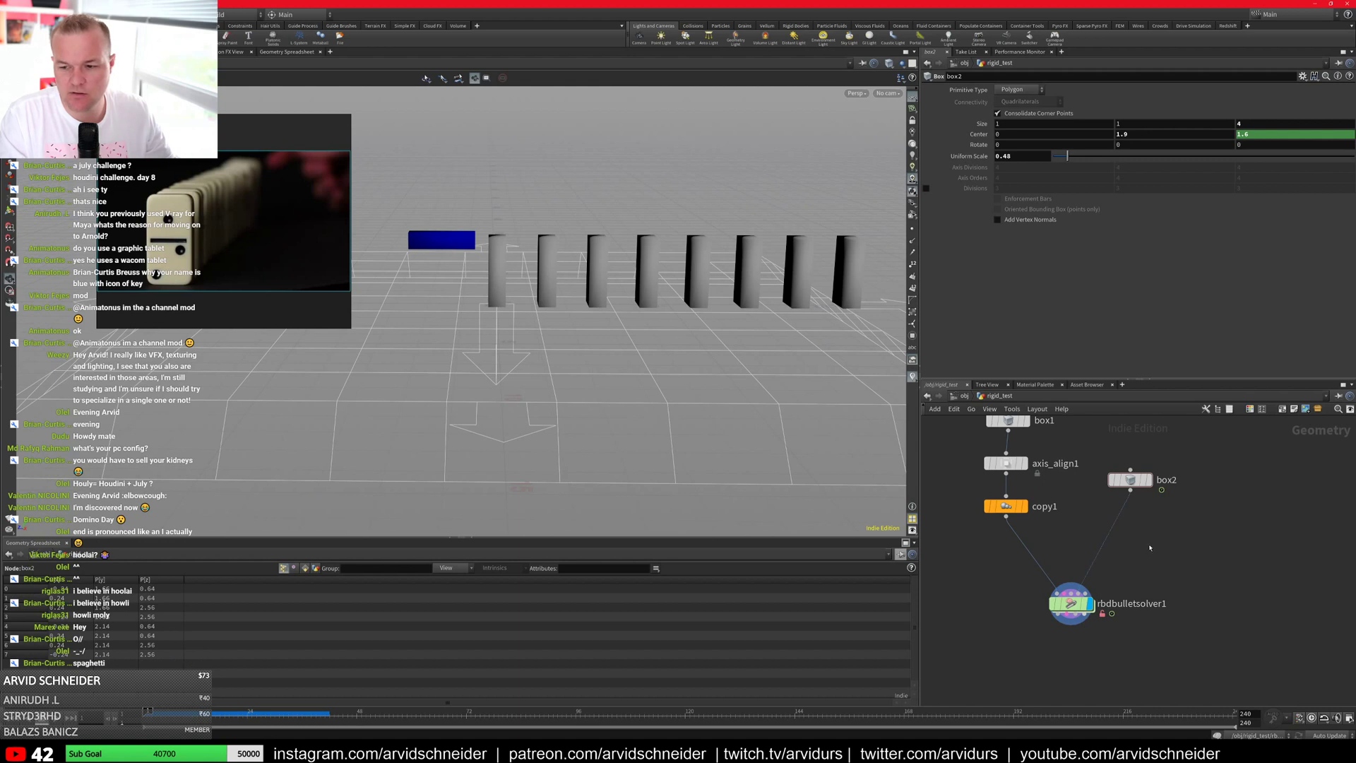
left_click(1071, 603)
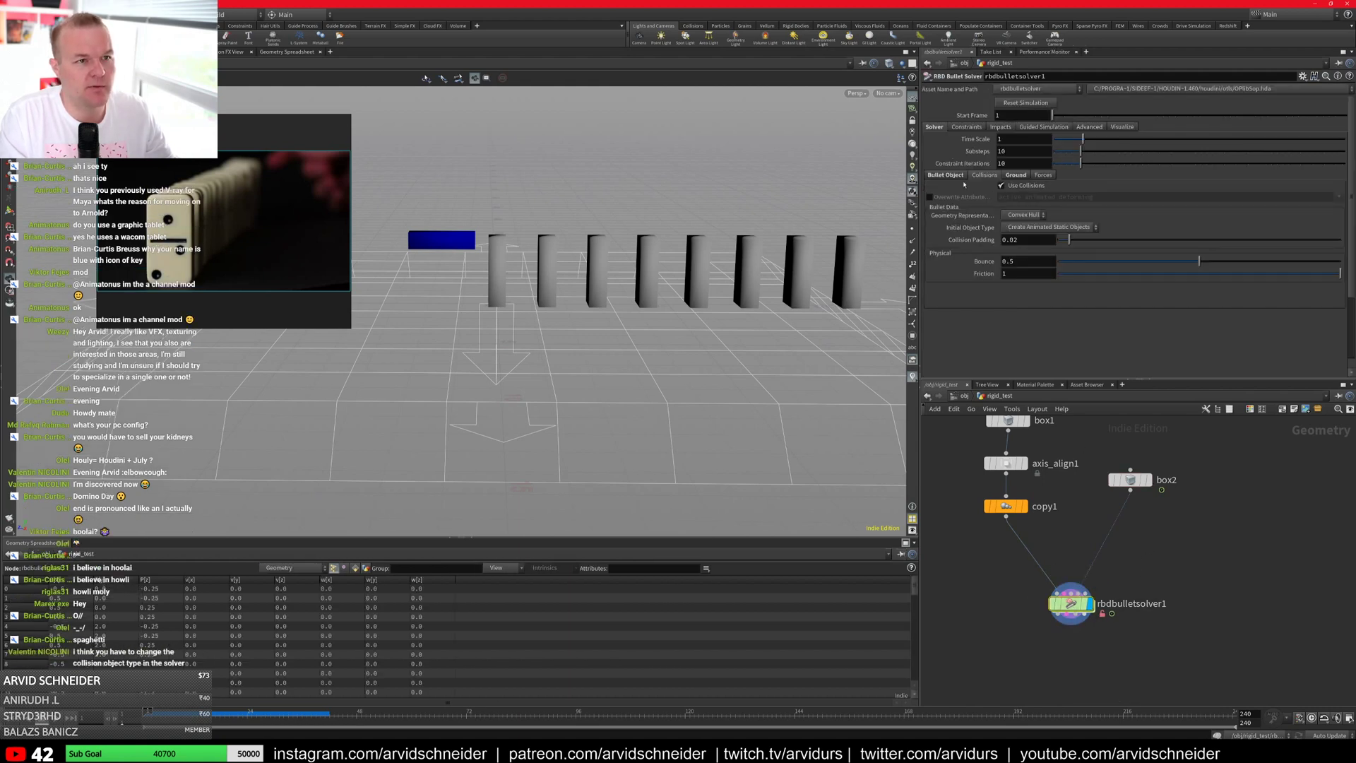
left_click(1028, 228)
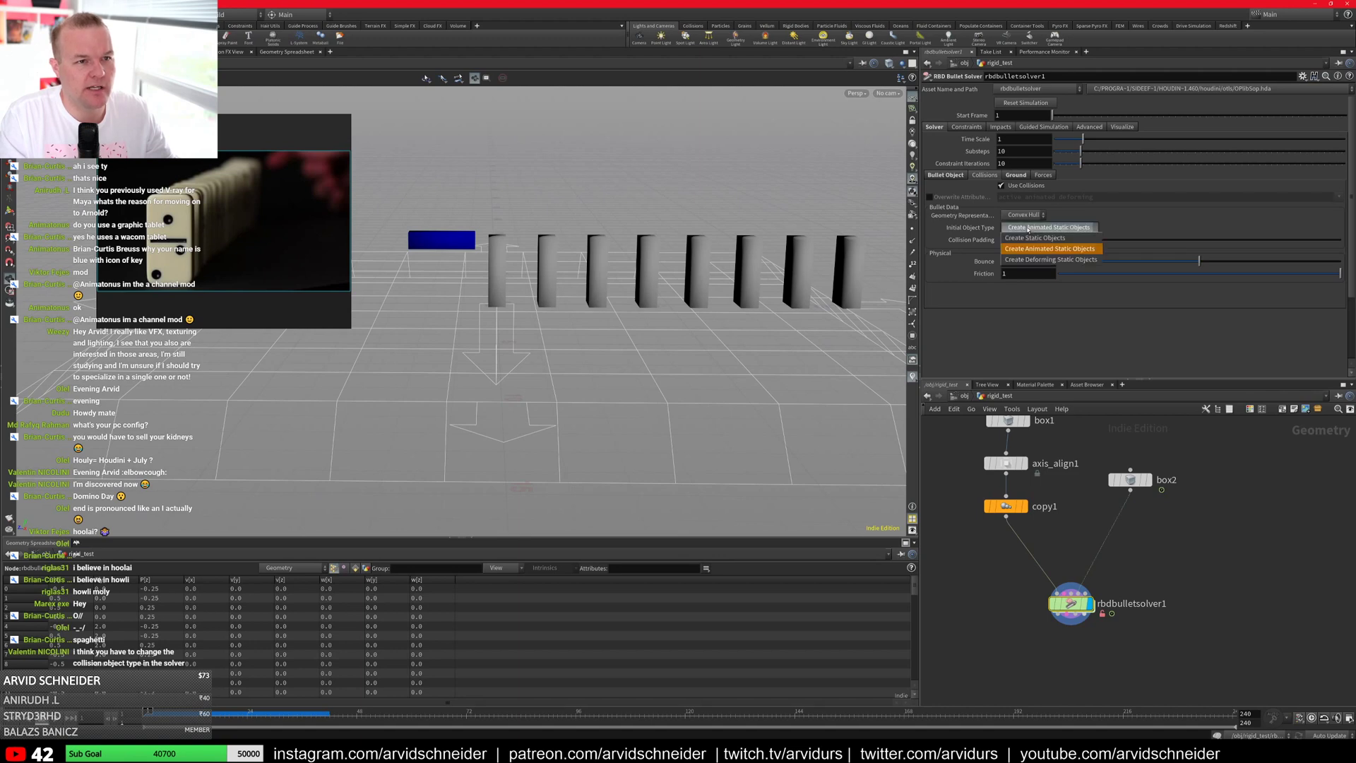
left_click(1051, 260)
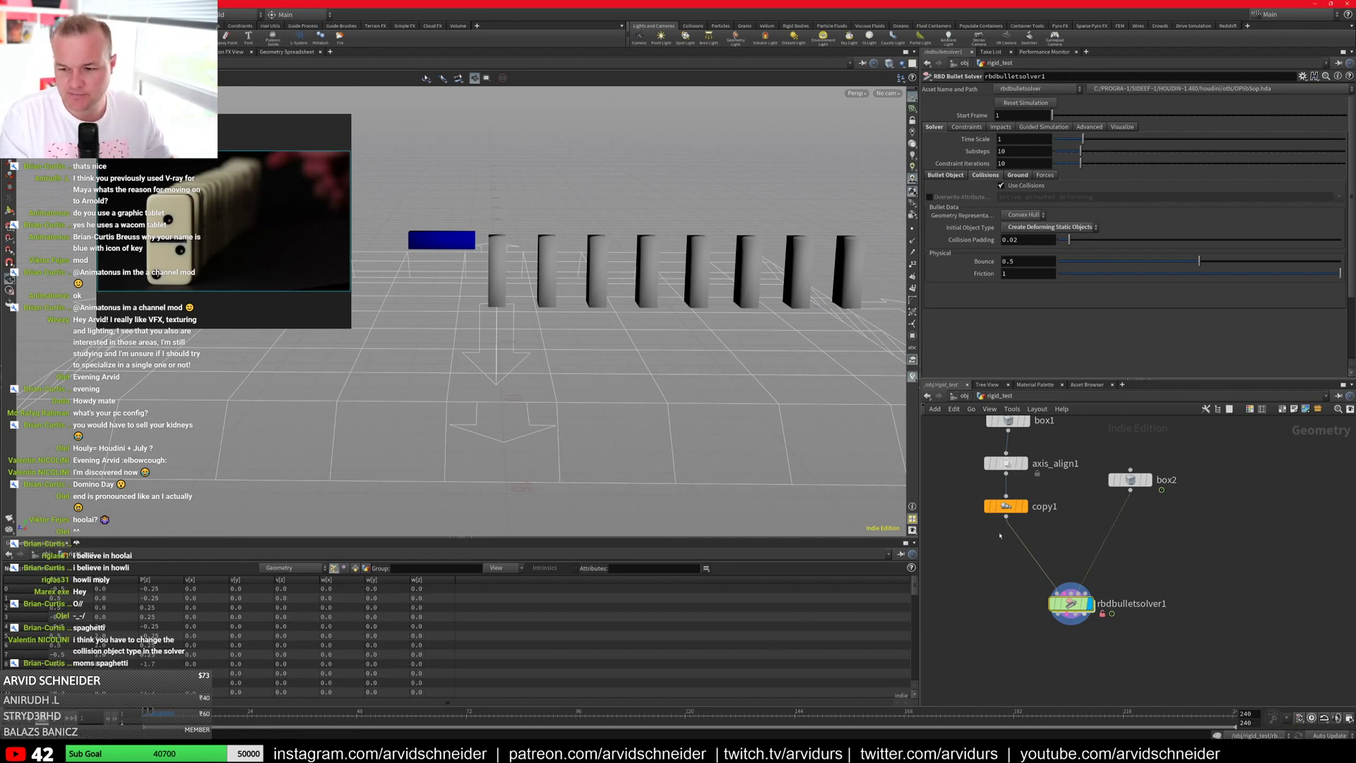
Step: Play the simulation and examine the falling domino row from a wider angle
key("Up")
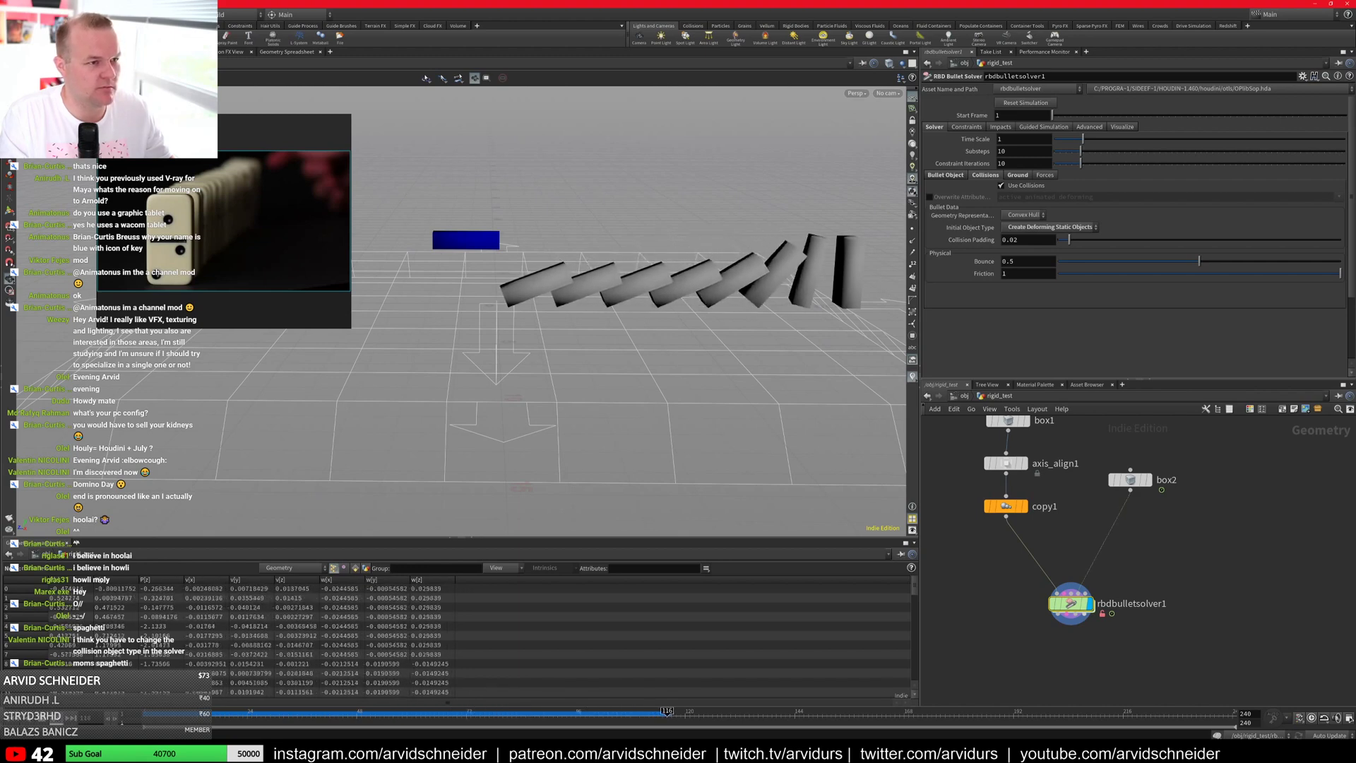
right_click_drag(623, 364, 528, 340)
middle_click_drag(529, 340, 502, 385)
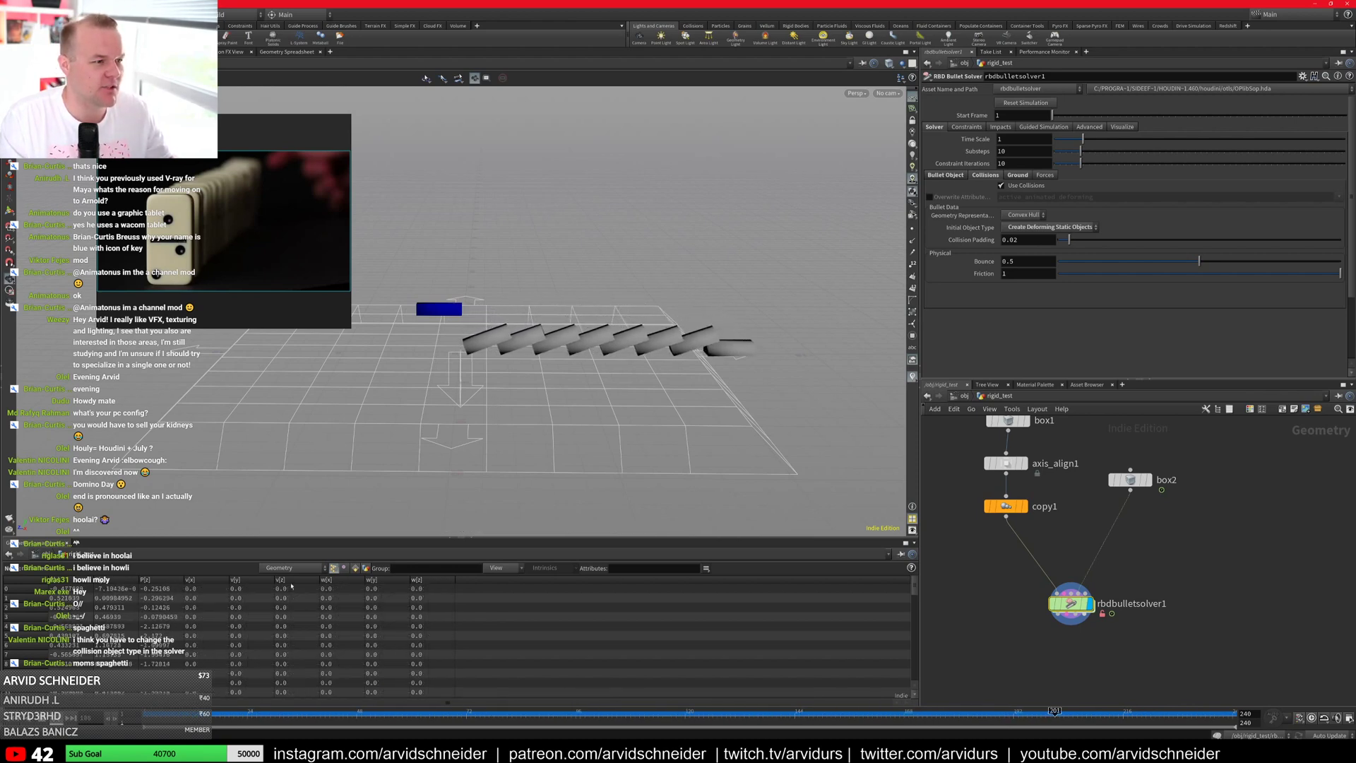
left_click_drag(498, 386, 483, 387)
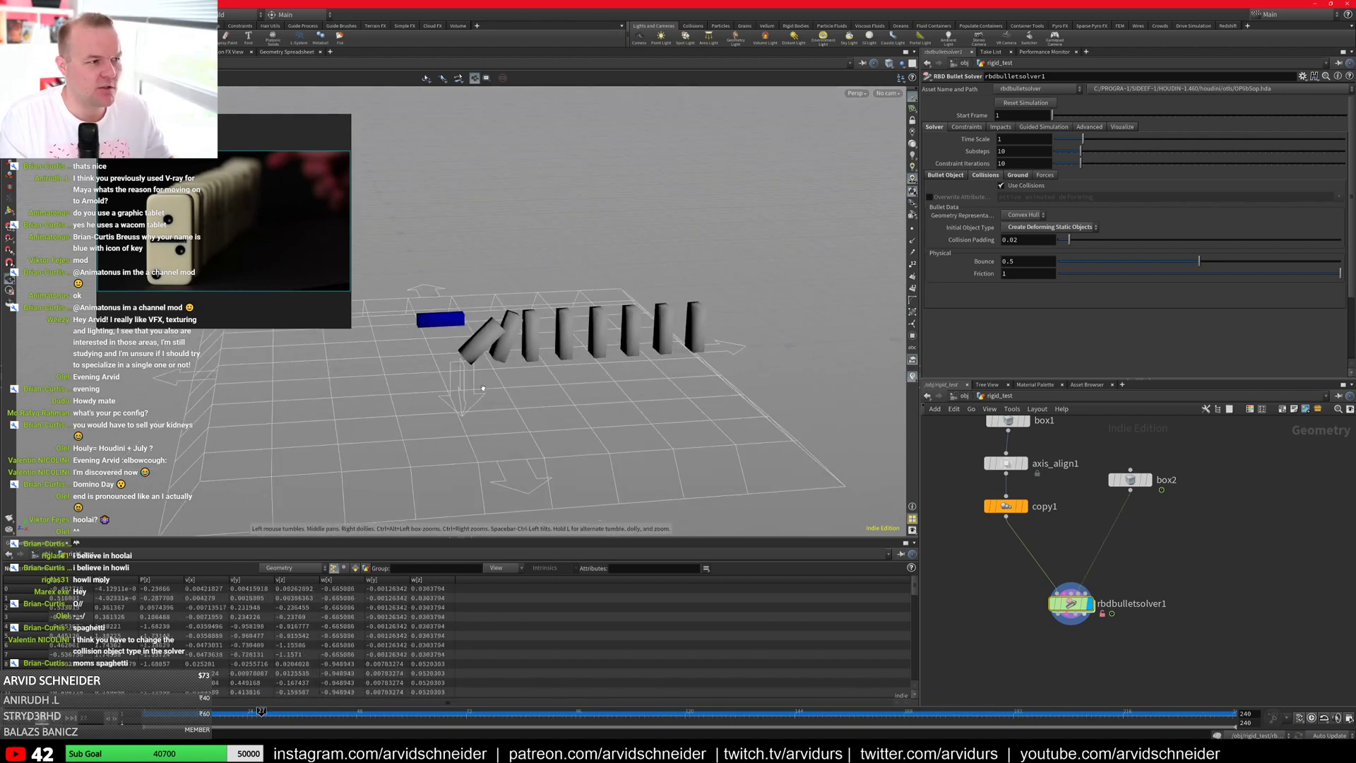
Step: Set the solver's collision geometry representation to Box and collapse the geometry spreadsheet to inspect the toppling dominos in a larger viewport
left_click(1024, 214)
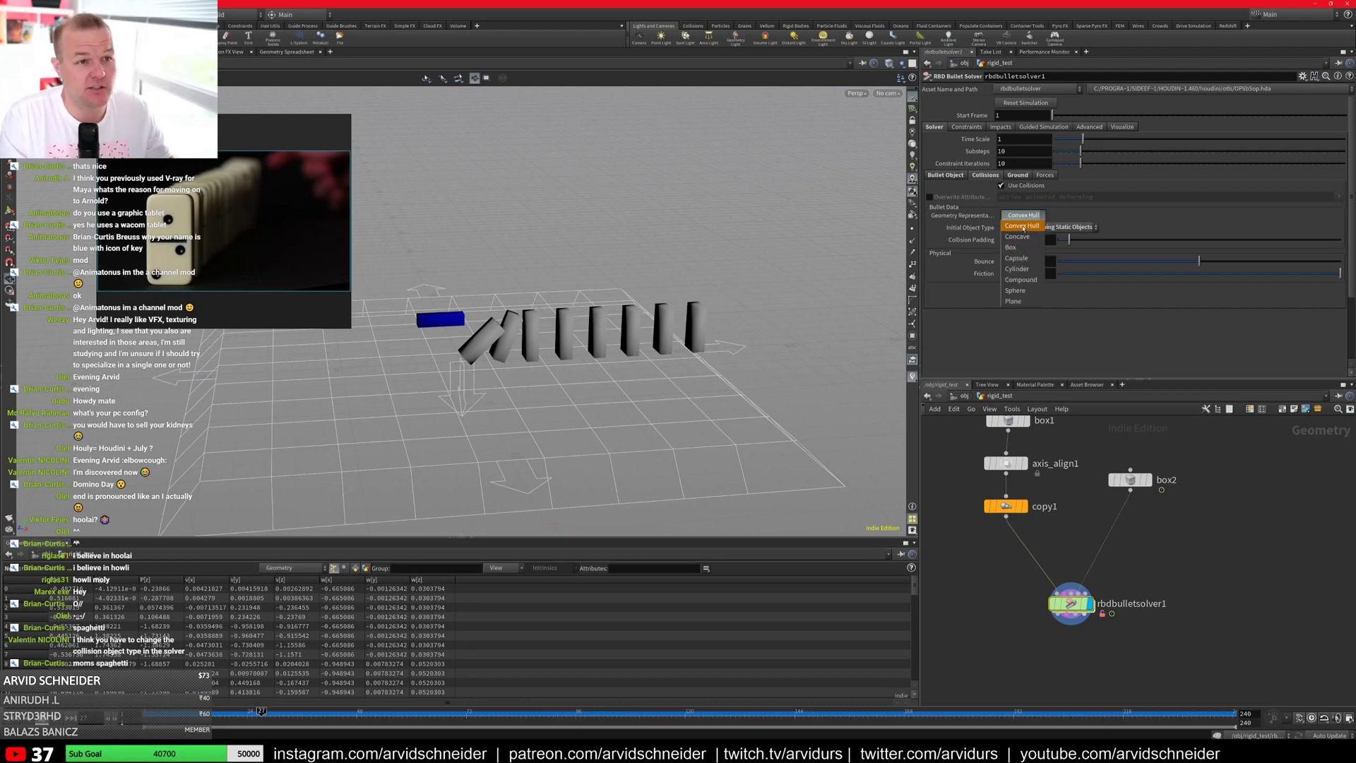
left_click(1014, 247)
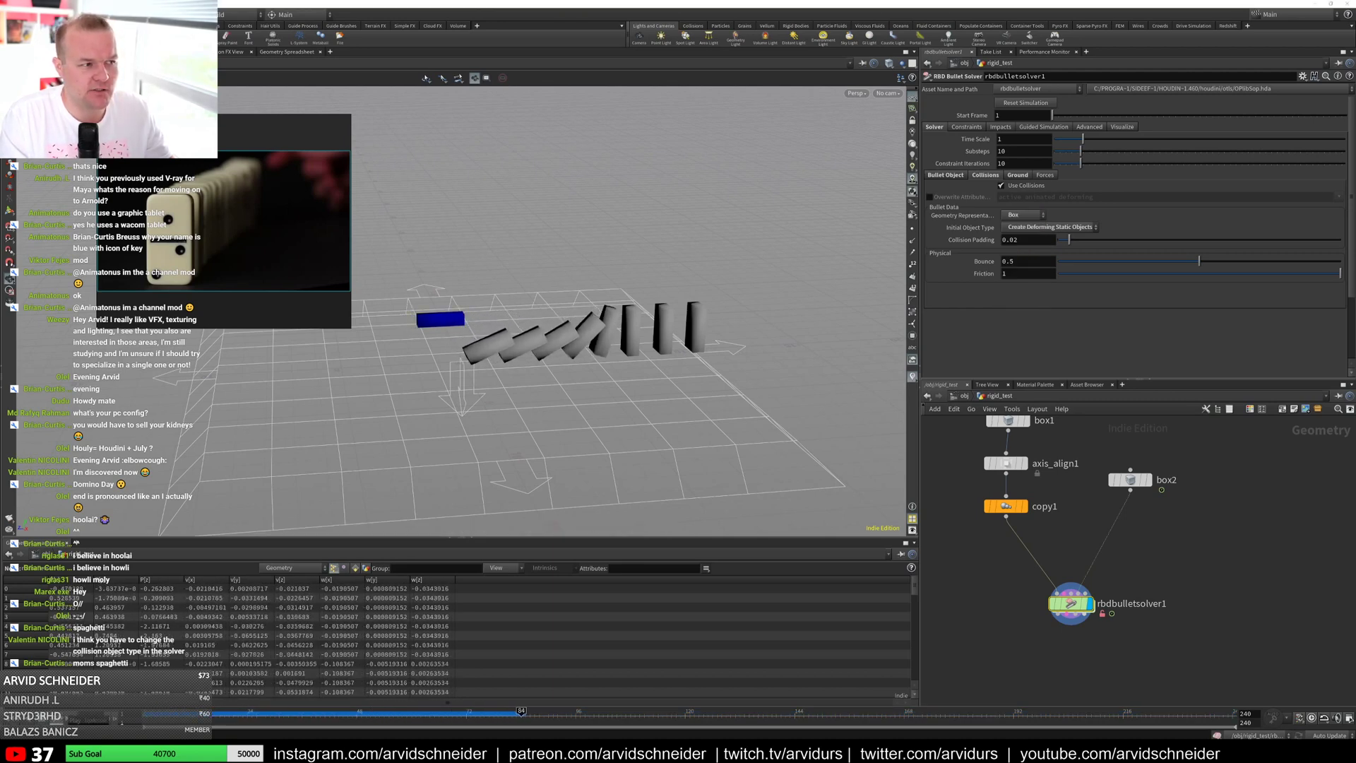
left_click(473, 540)
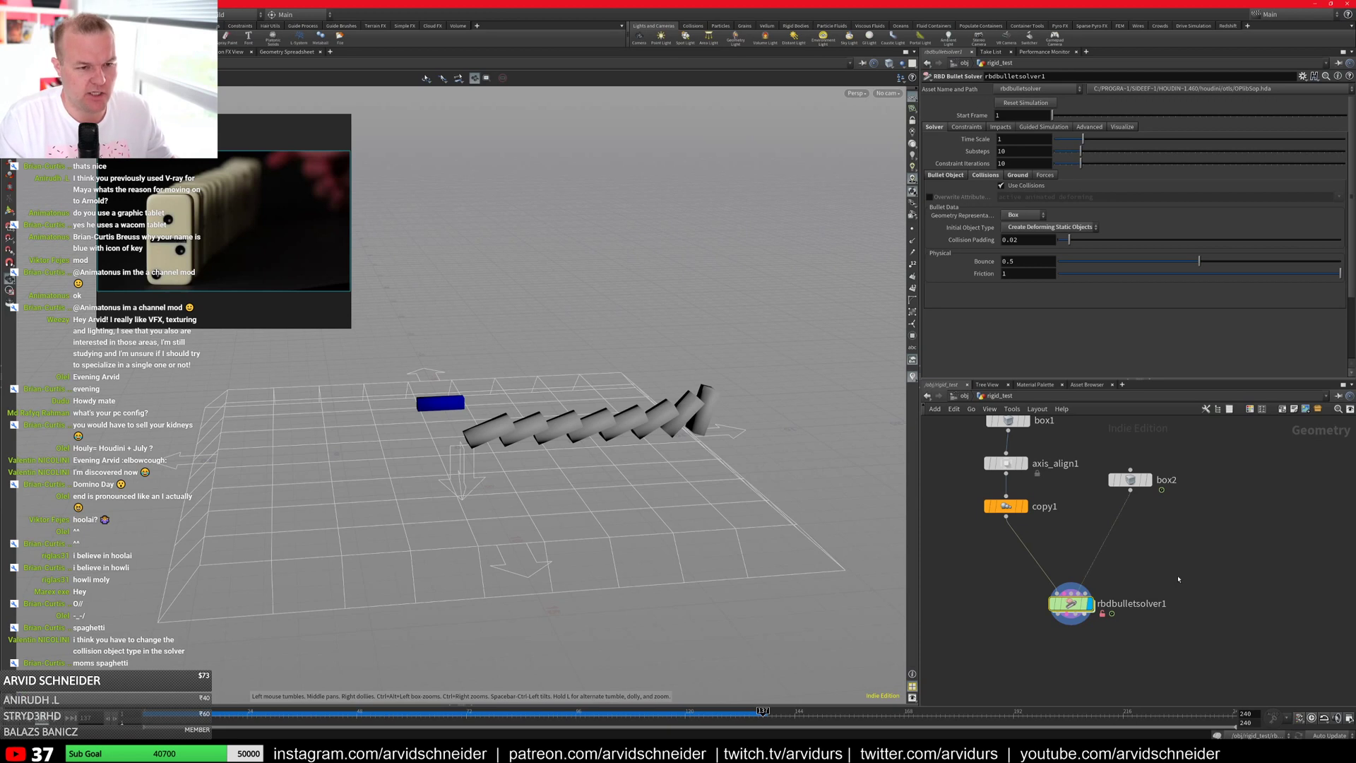
scroll(1178, 579, "down", 3)
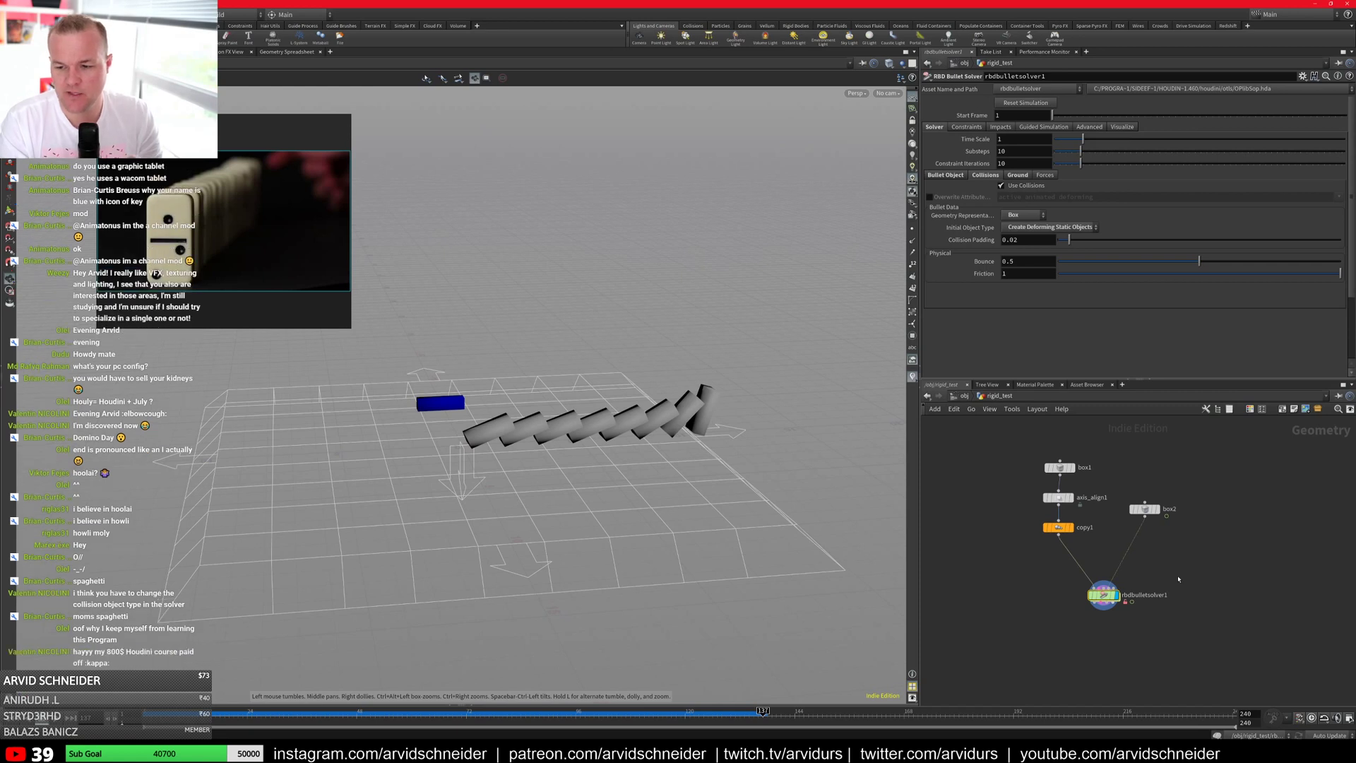
left_click_drag(713, 497, 720, 544)
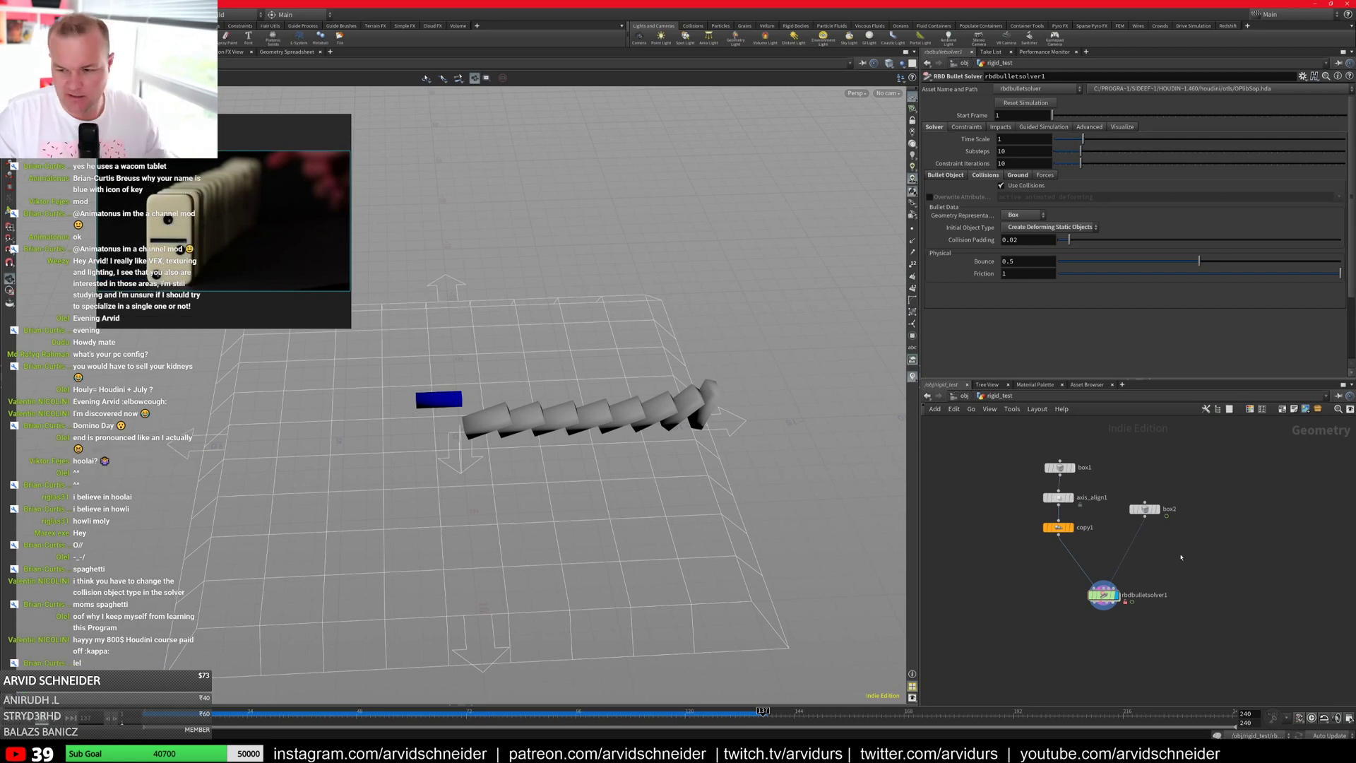
left_click_drag(565, 480, 660, 427)
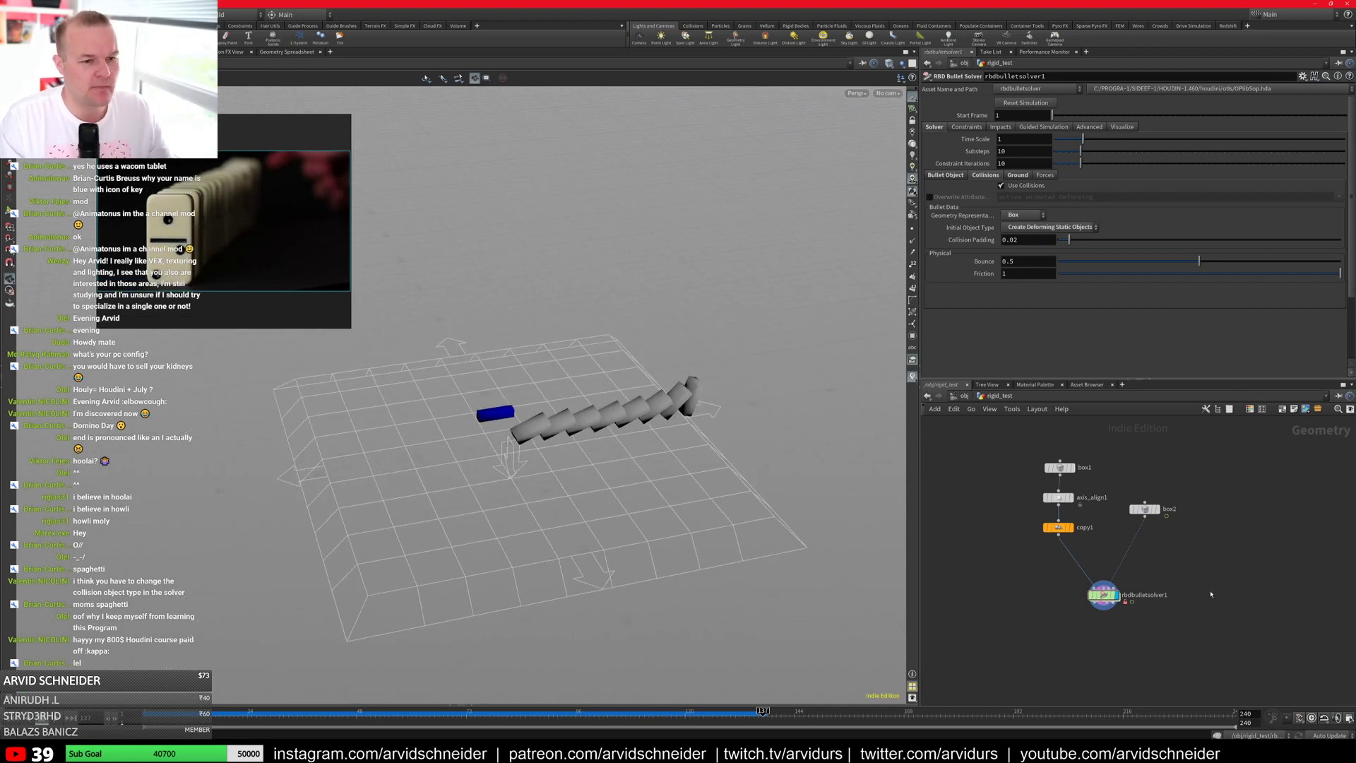
Step: Return to the object level and add a Geometry node below the dominos object
key("u")
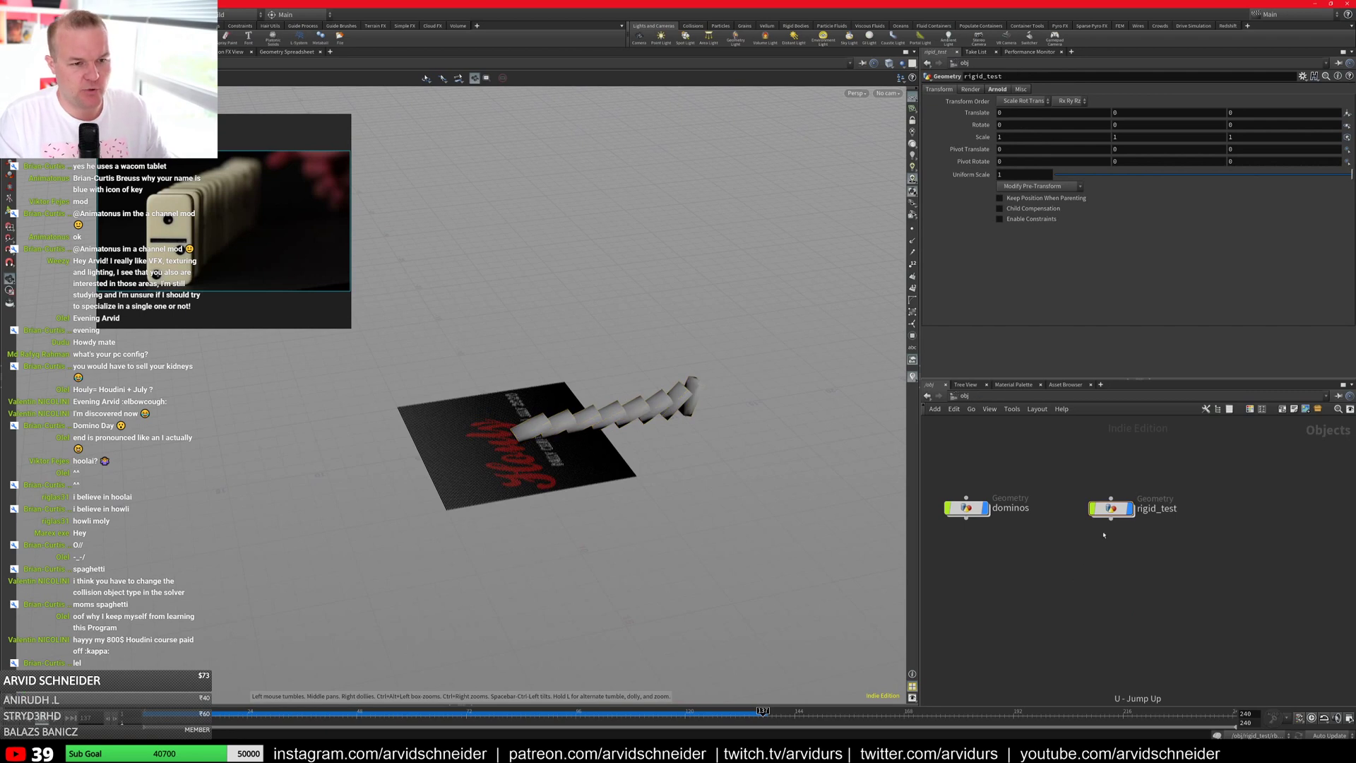
key("Tab")
type("geo")
key("Return")
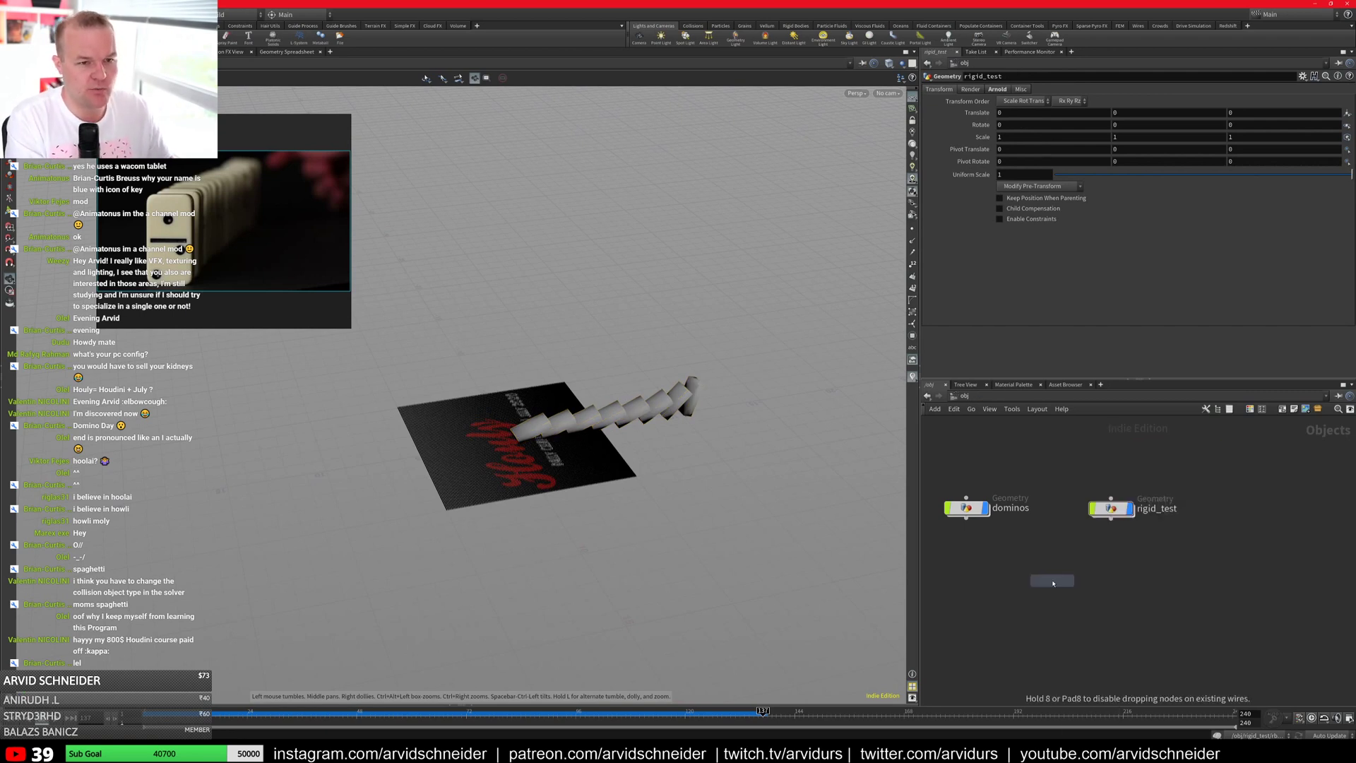
left_click(1014, 540)
Step: Rename the new Geometry node as dominos_sim and align it beneath the dominos object
type("do")
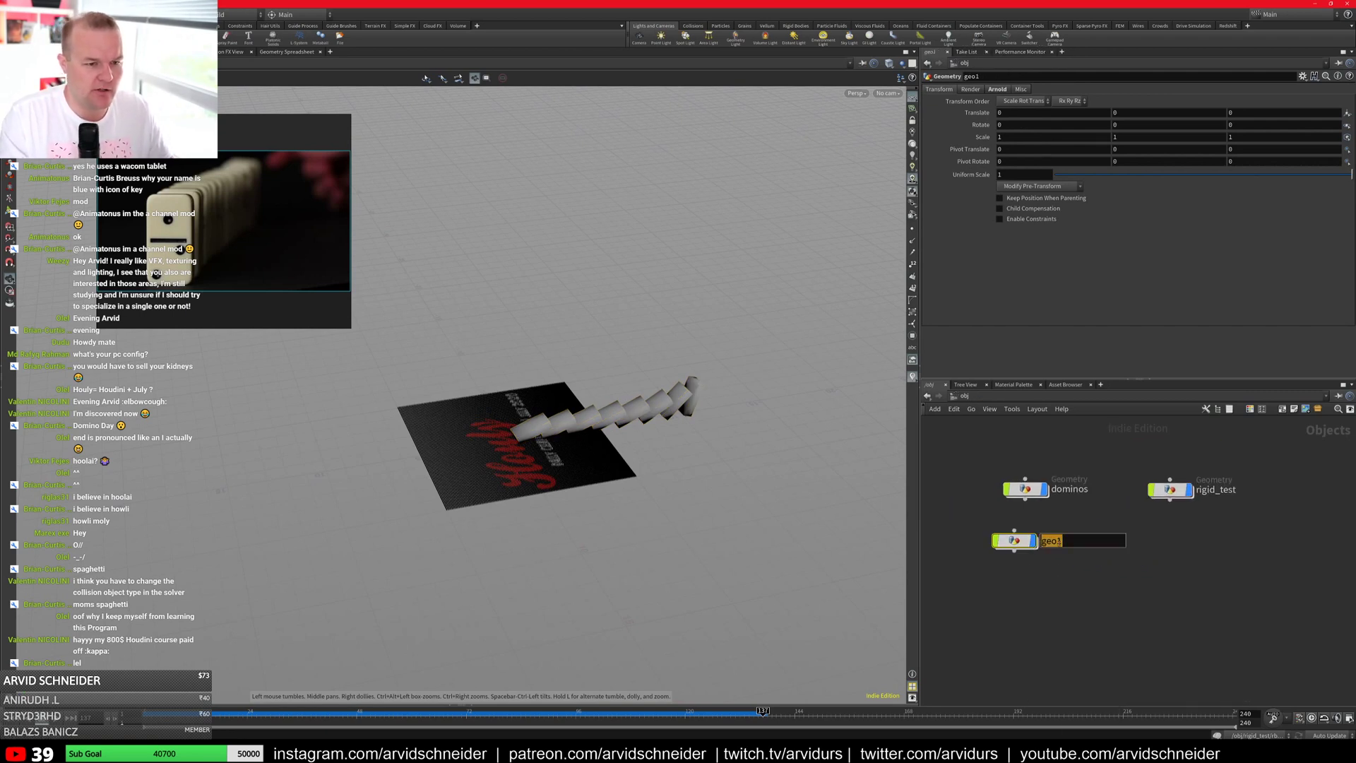
type("minos")
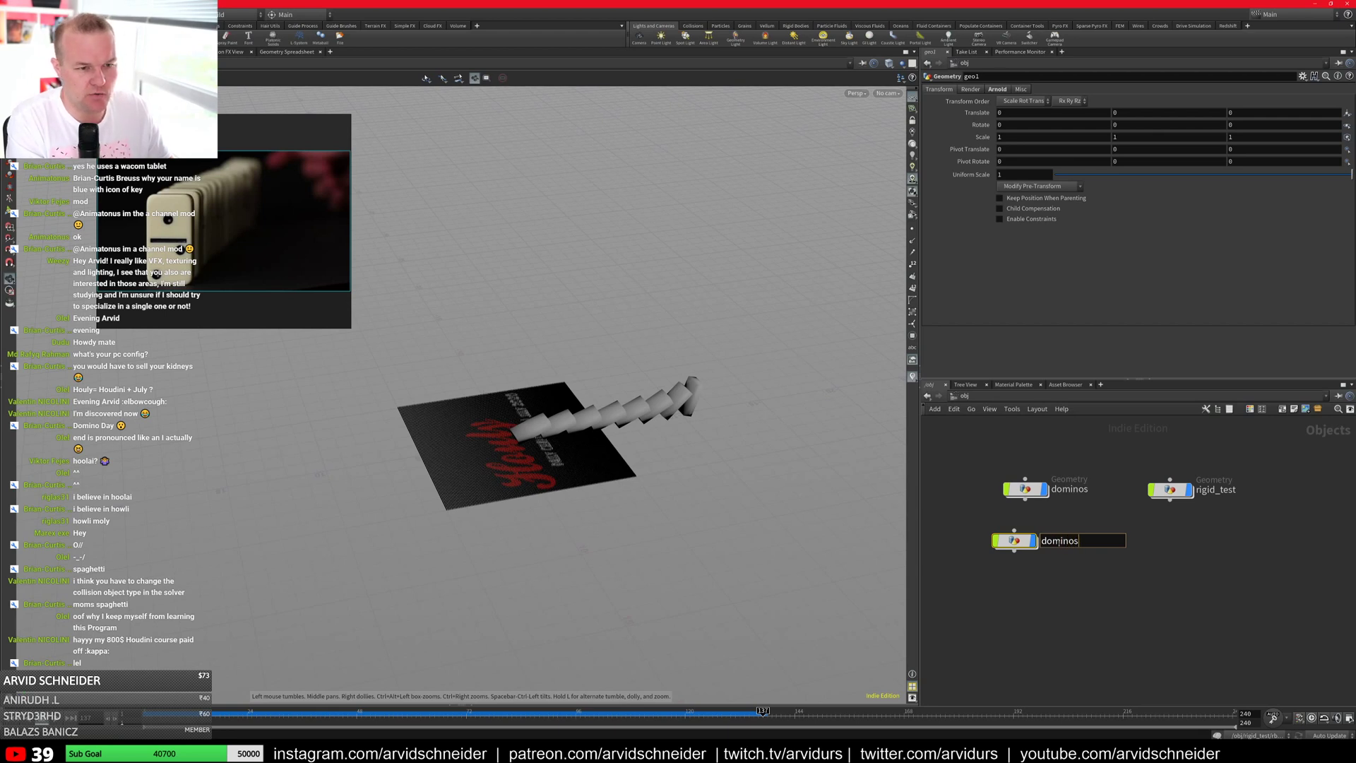
type("-")
key("BackSpace")
type("_s")
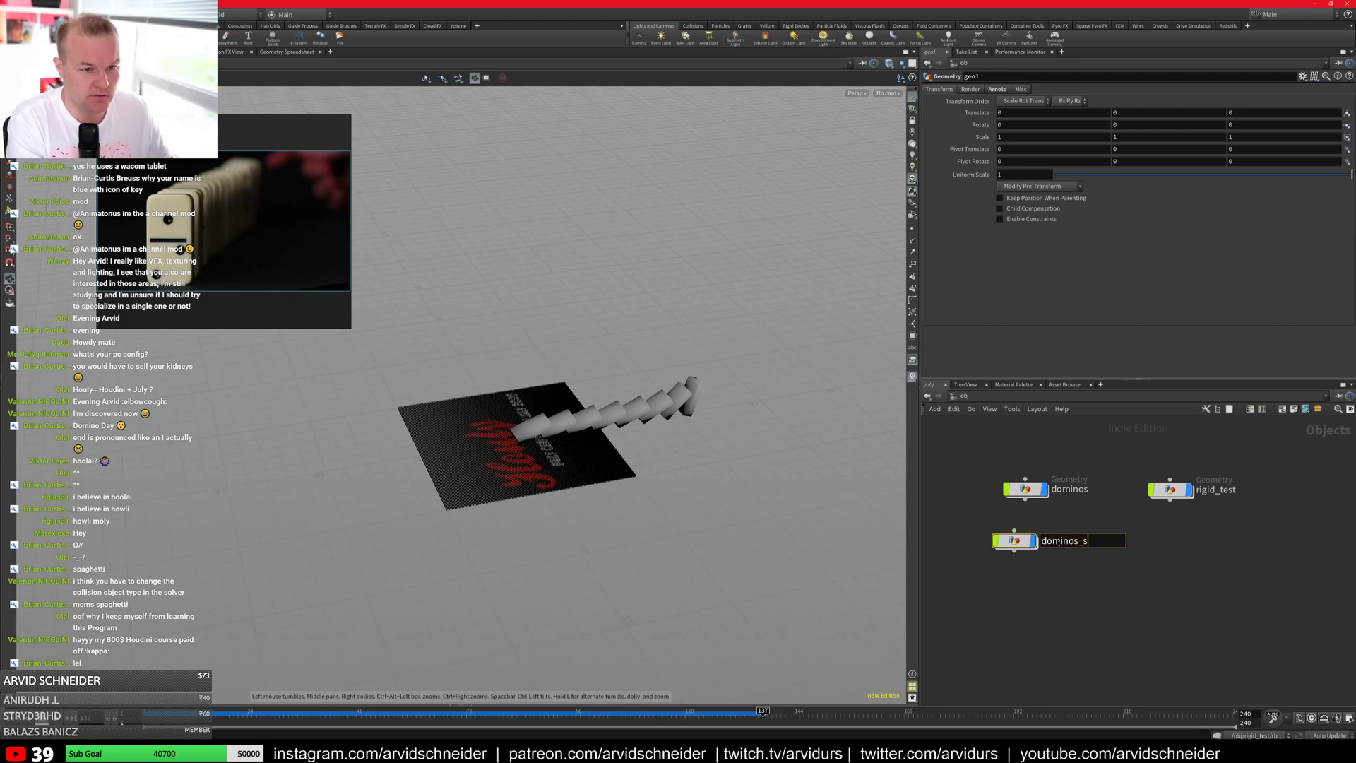
type("im")
key("Return")
left_click_drag(1020, 544, 1037, 546)
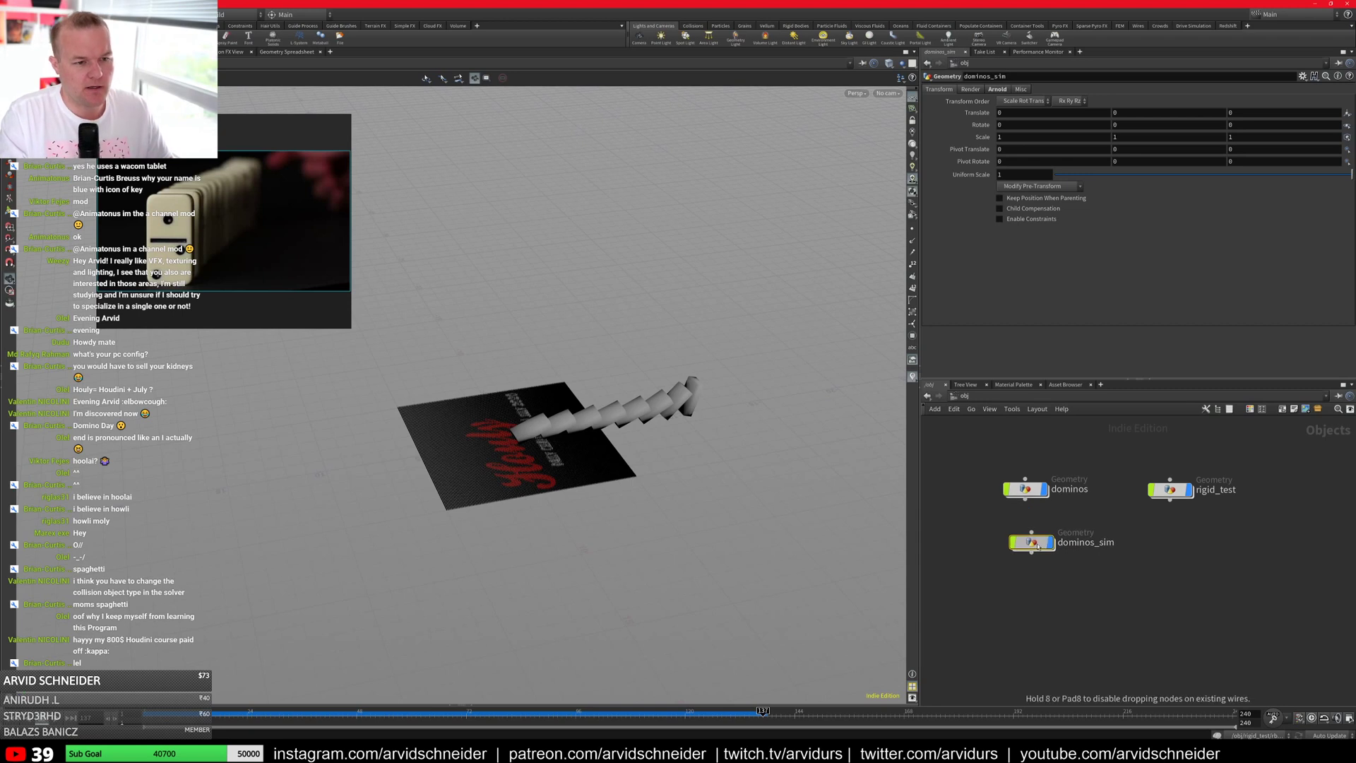
Step: Enter the dominos_sim object and add an Object Merge node to its network
double_click(1037, 545)
key("Tab")
type("o")
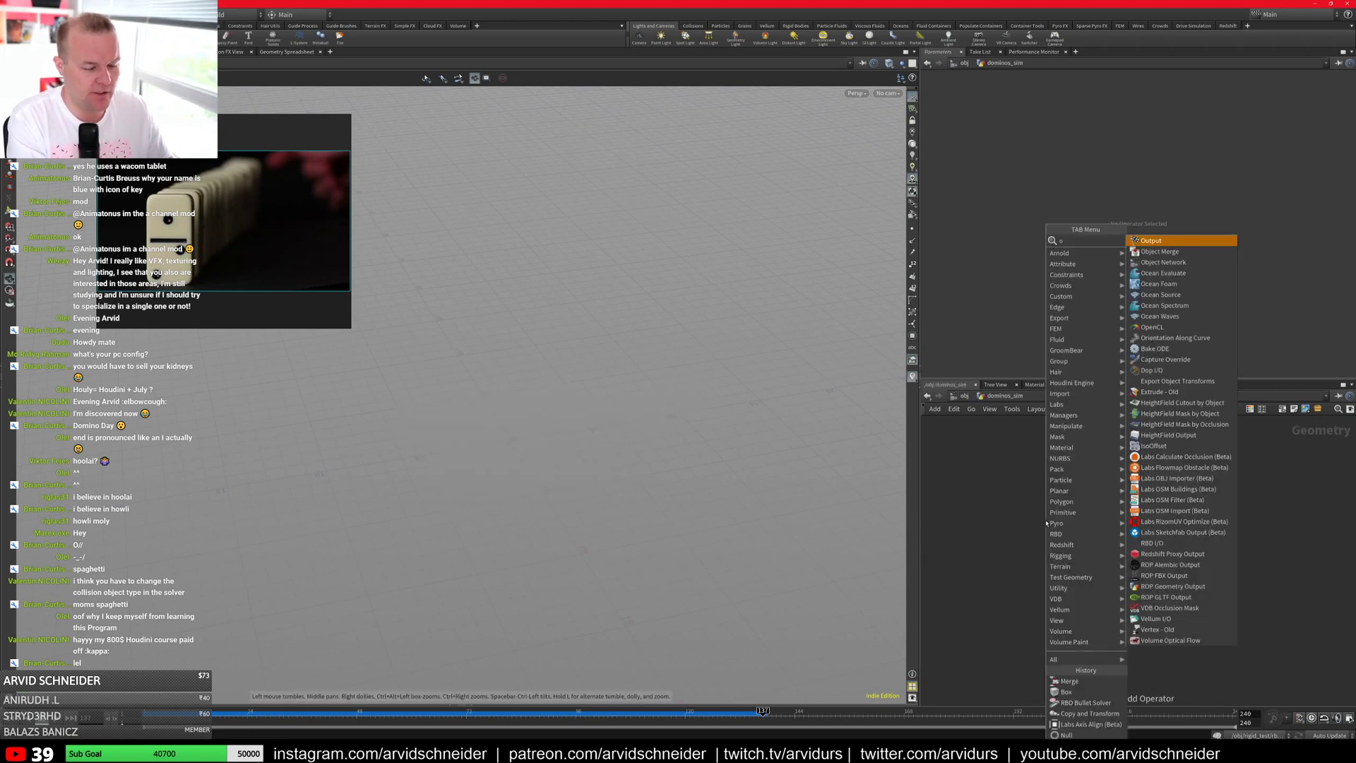
type("bj")
key("Return")
left_click(1046, 522)
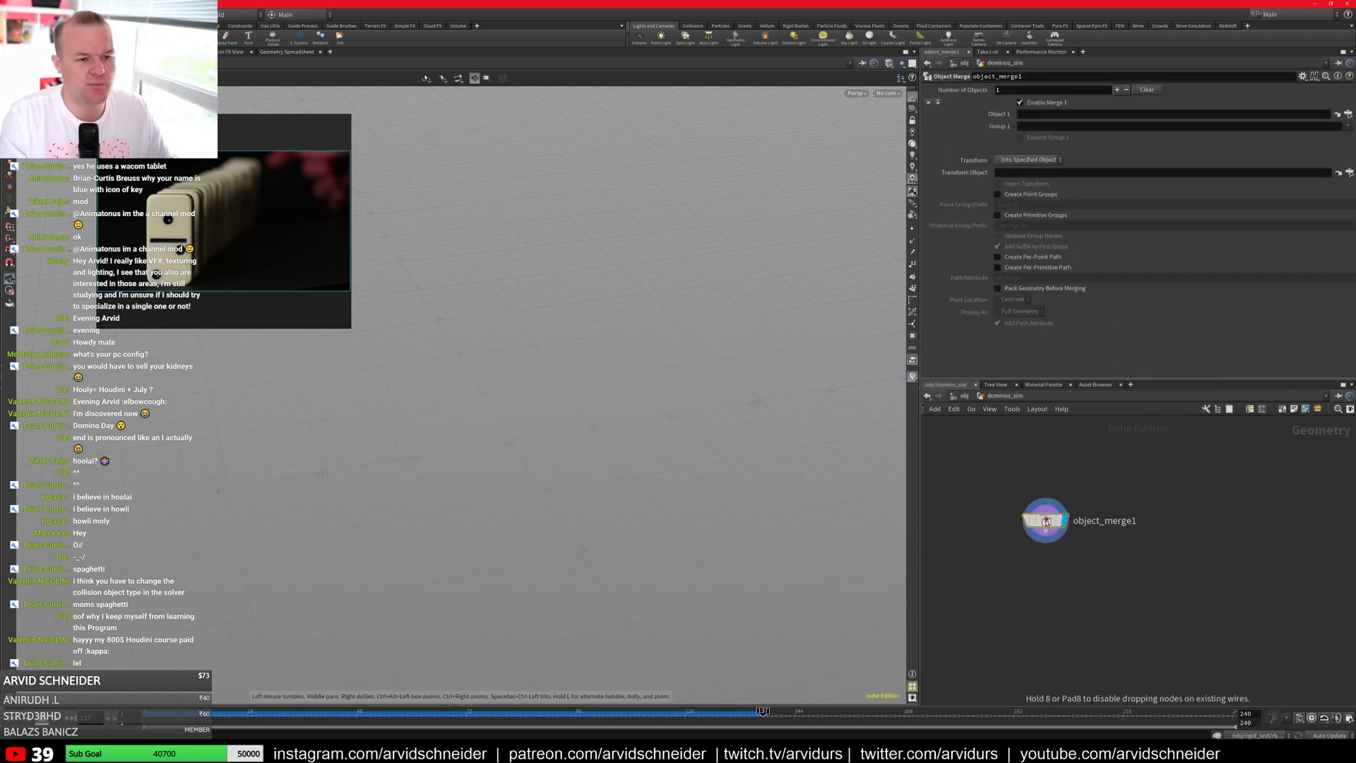
Step: Set Object 1 of the Object Merge to /obj/dominos/OUT and inspect the imported domino grid
left_click(1349, 115)
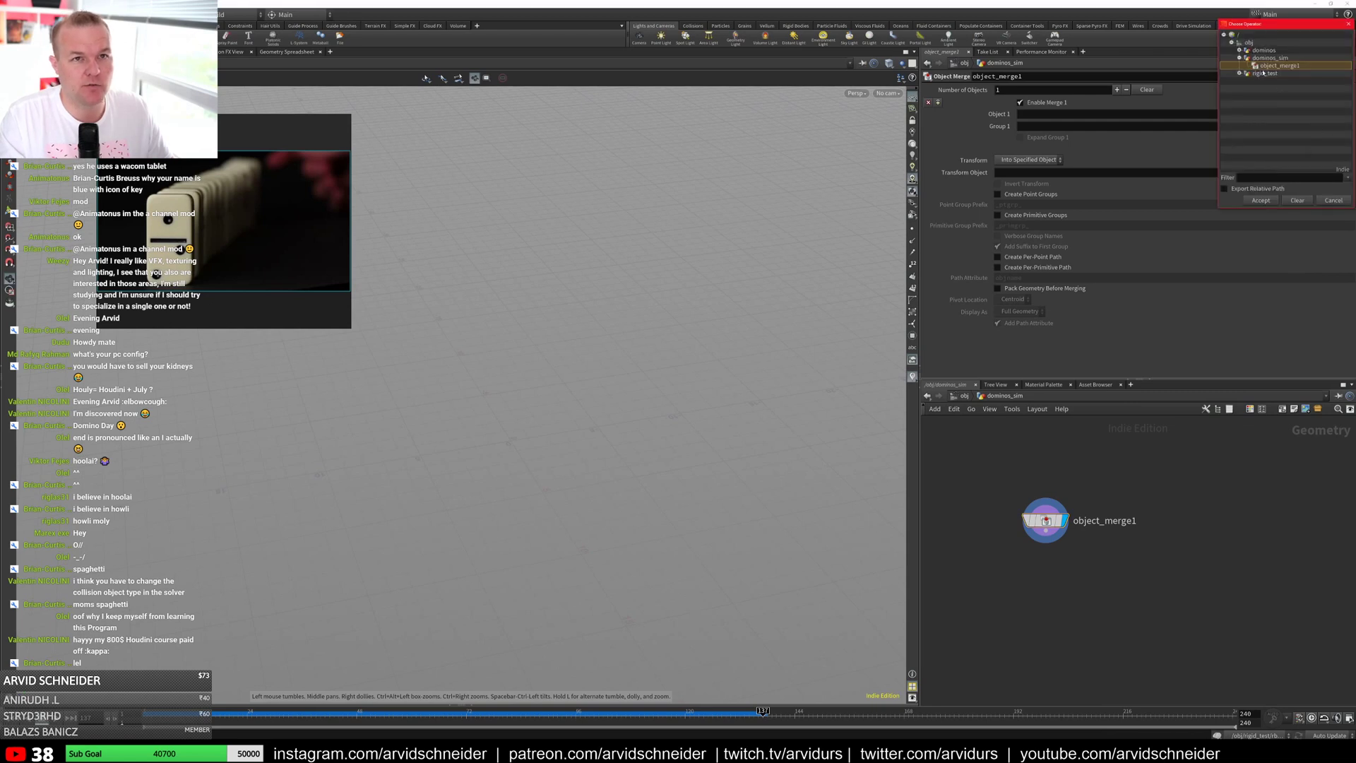
left_click(1239, 50)
double_click(1265, 58)
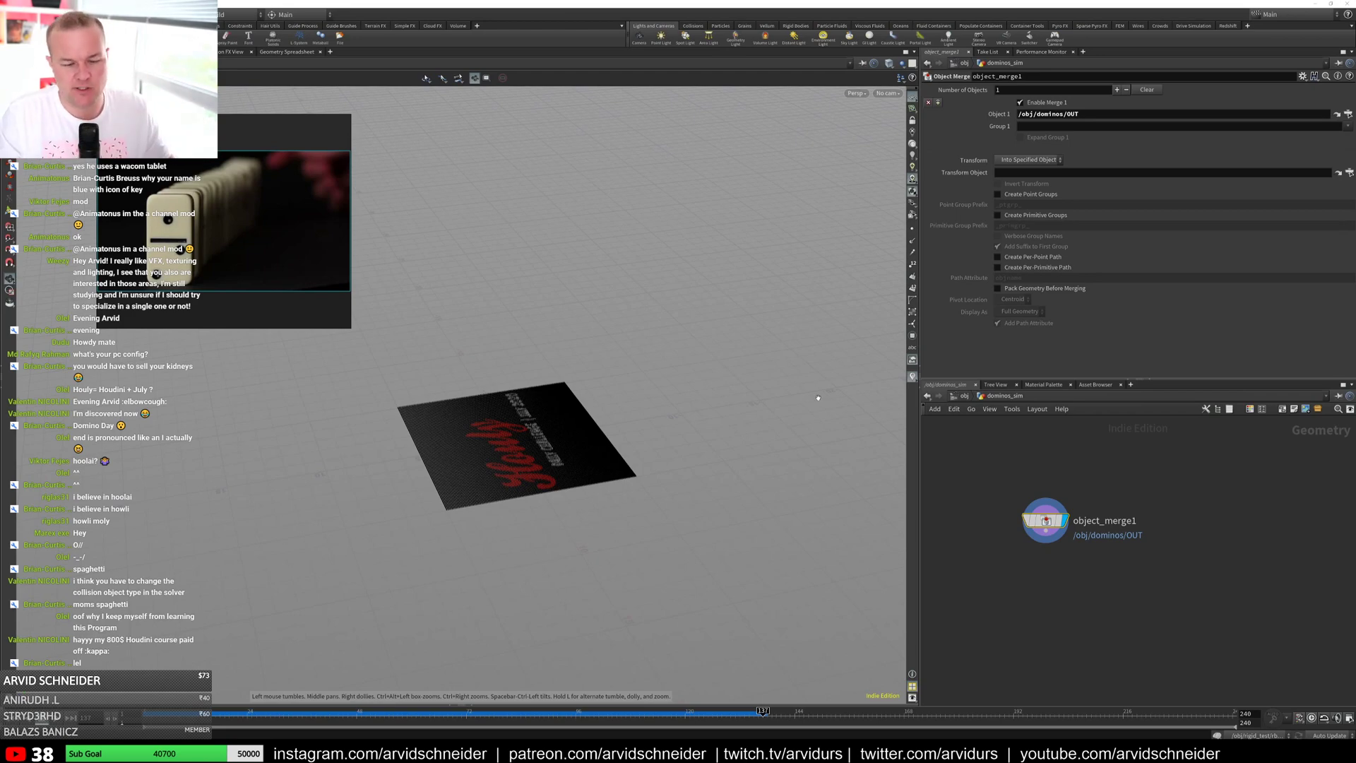
left_click_drag(818, 397, 621, 396)
right_click_drag(622, 396, 565, 423)
left_click_drag(537, 325, 505, 372)
right_click_drag(506, 372, 466, 432)
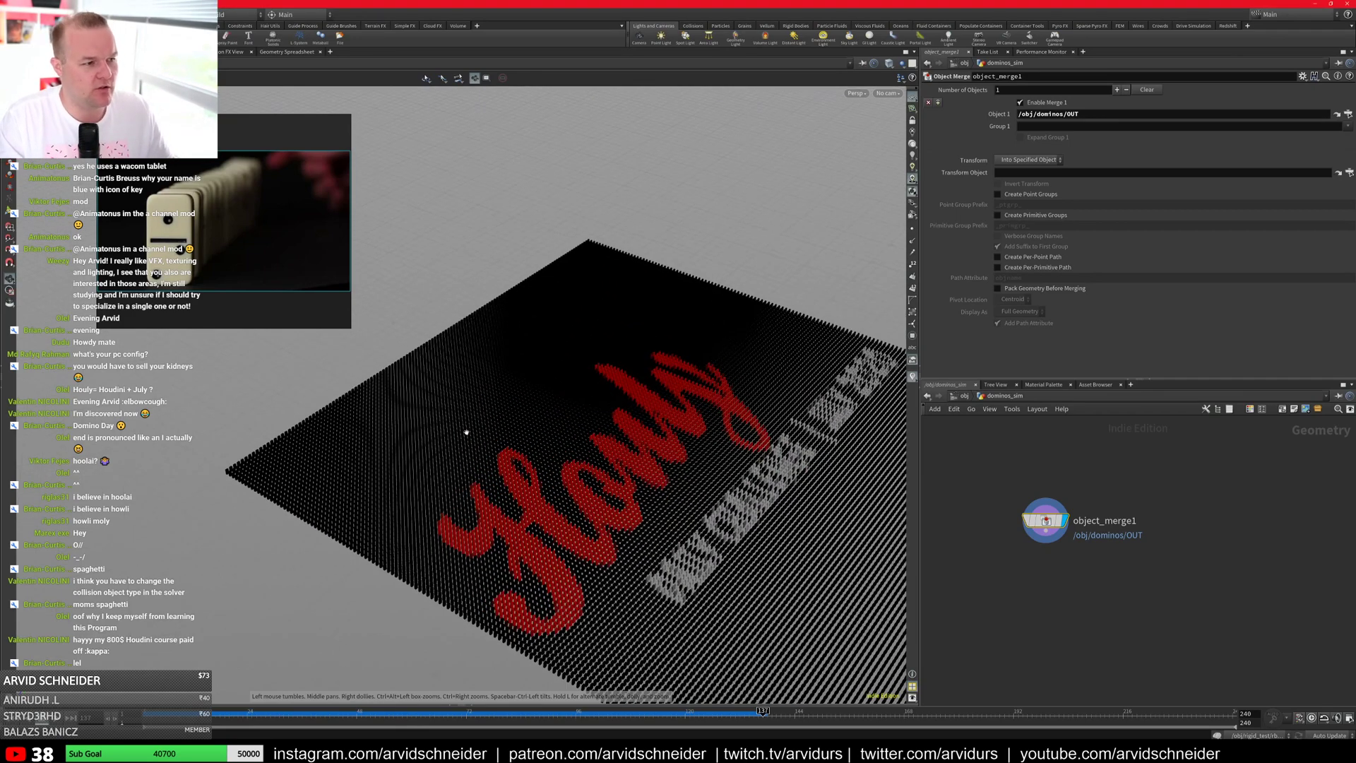
left_click_drag(466, 433, 501, 499)
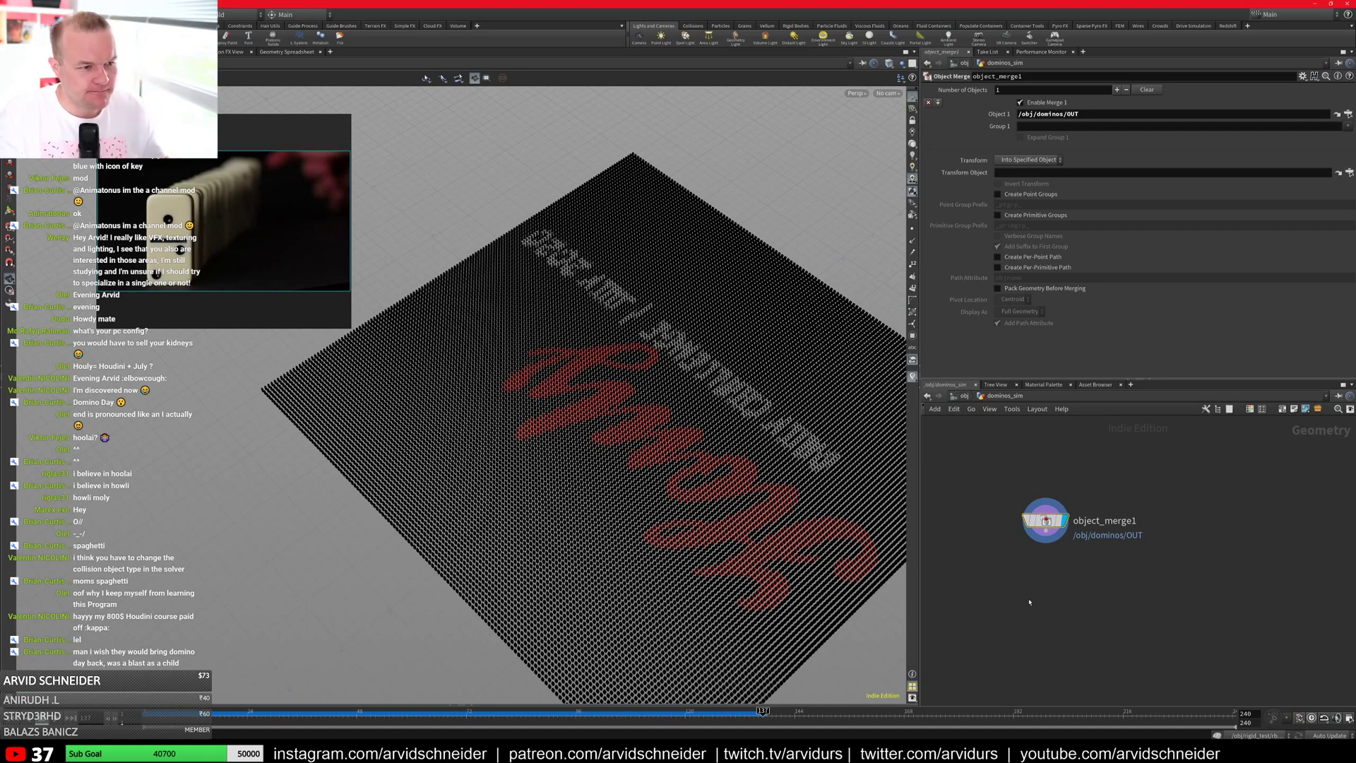
key("Tab")
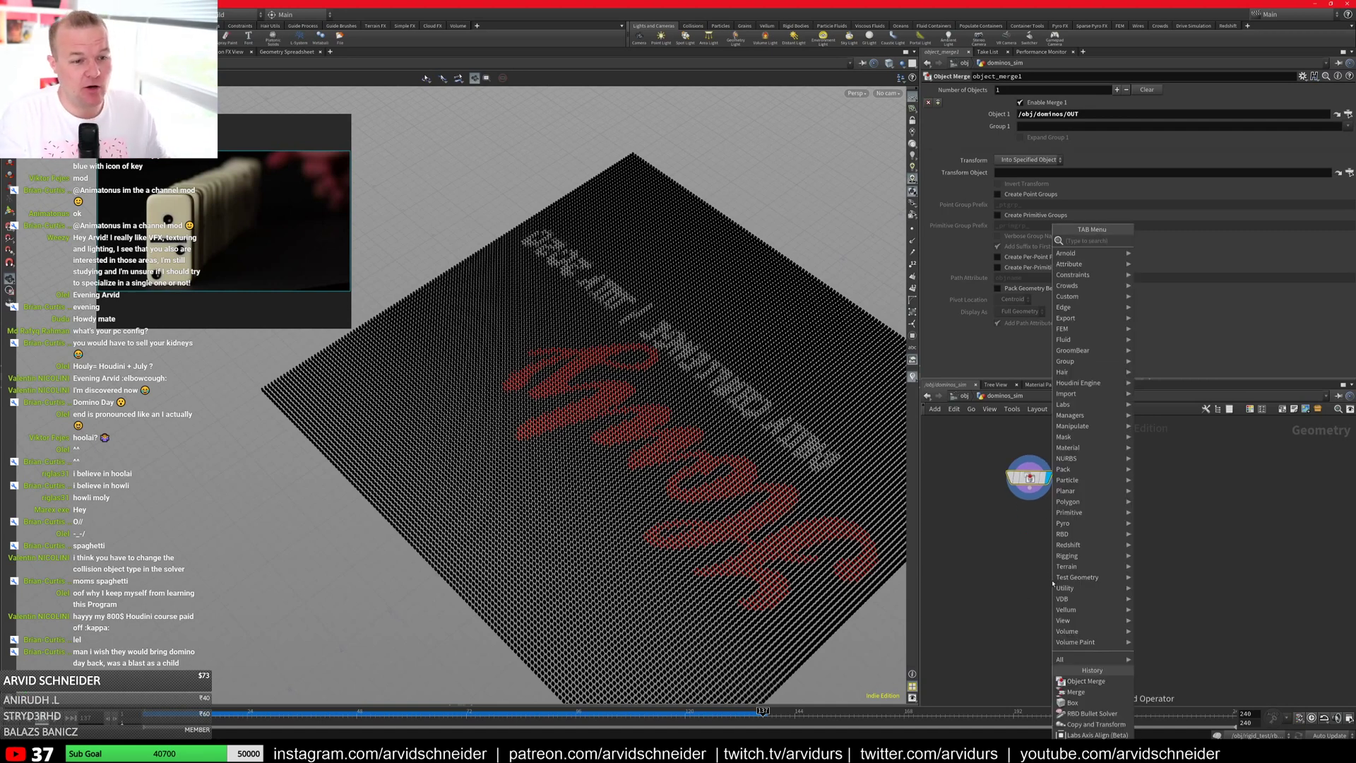
type("ri")
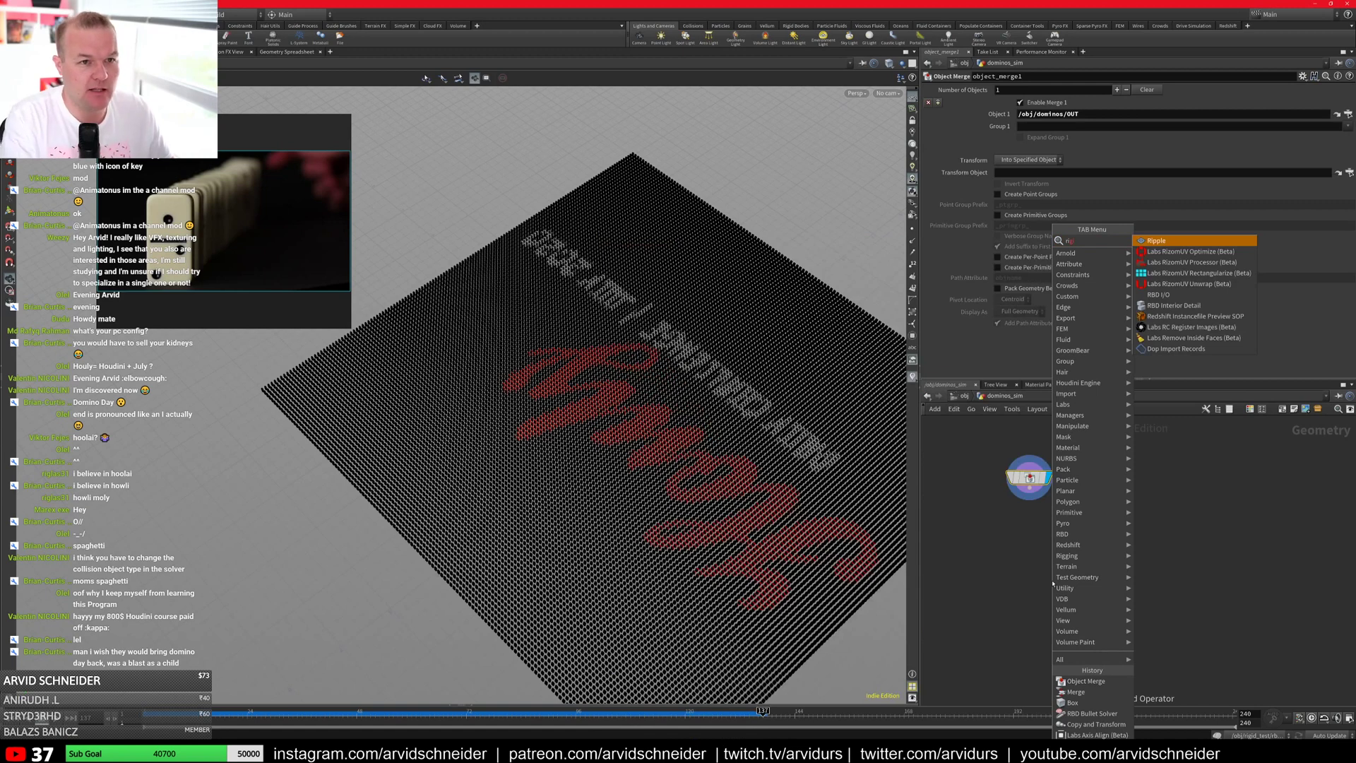
key("Escape")
key("Tab")
type("as")
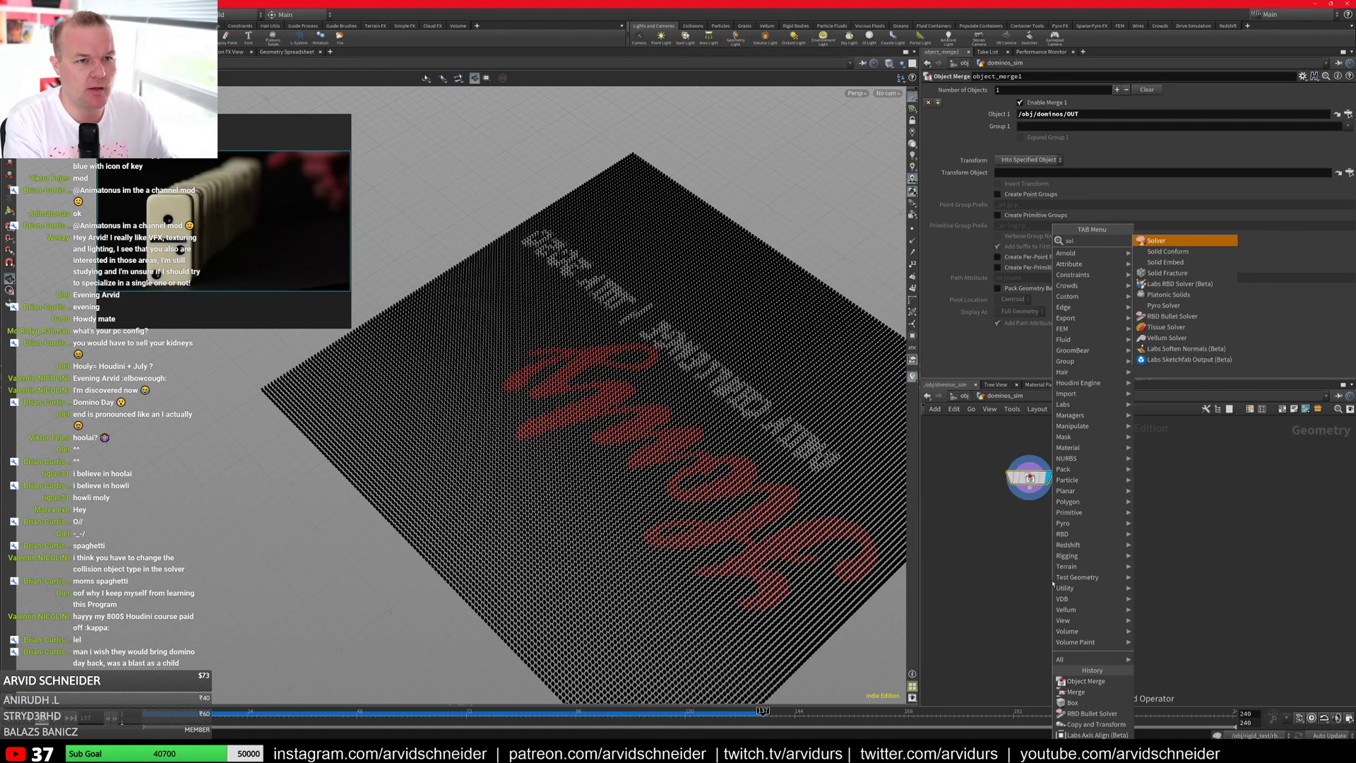
key("Return")
left_click(1052, 583)
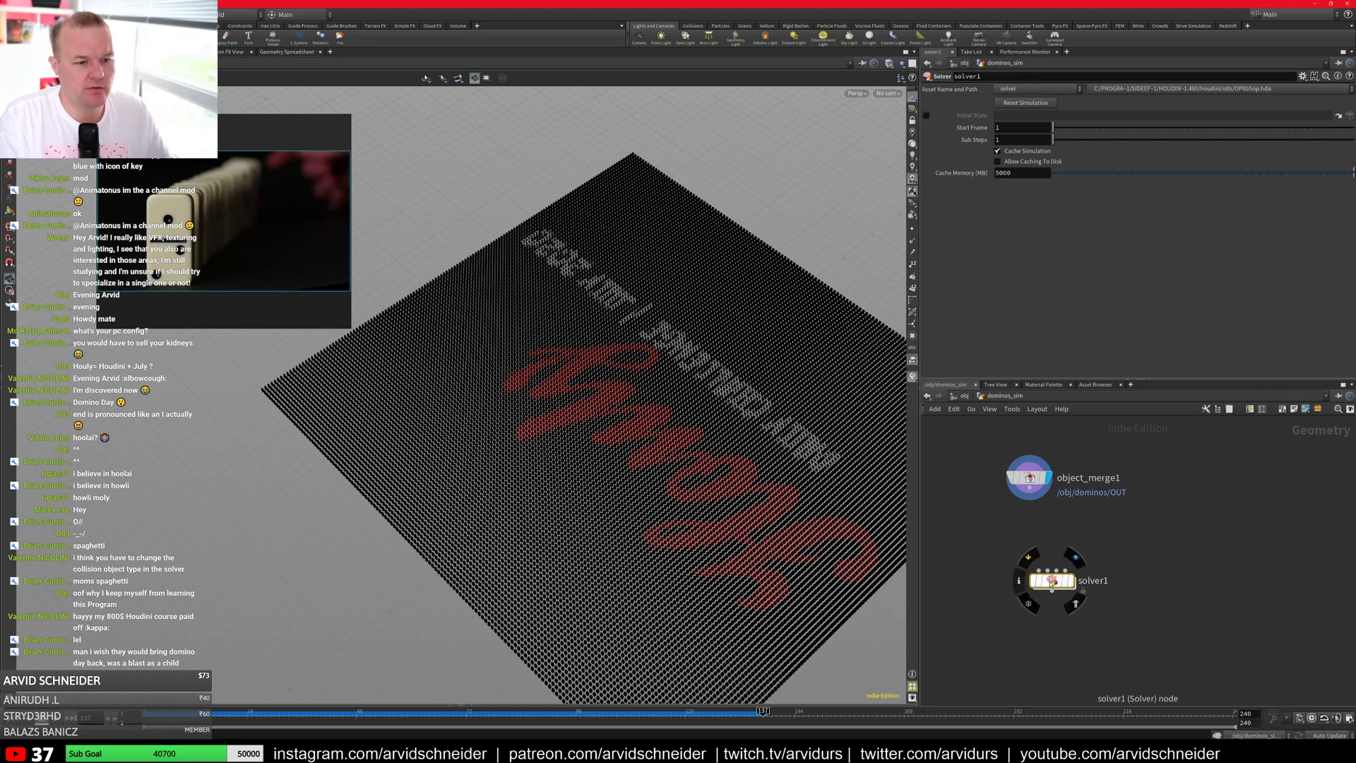
key("Delete")
Step: Add an RBD Bullet Solver node below the Object Merge
key("Tab")
type("ri")
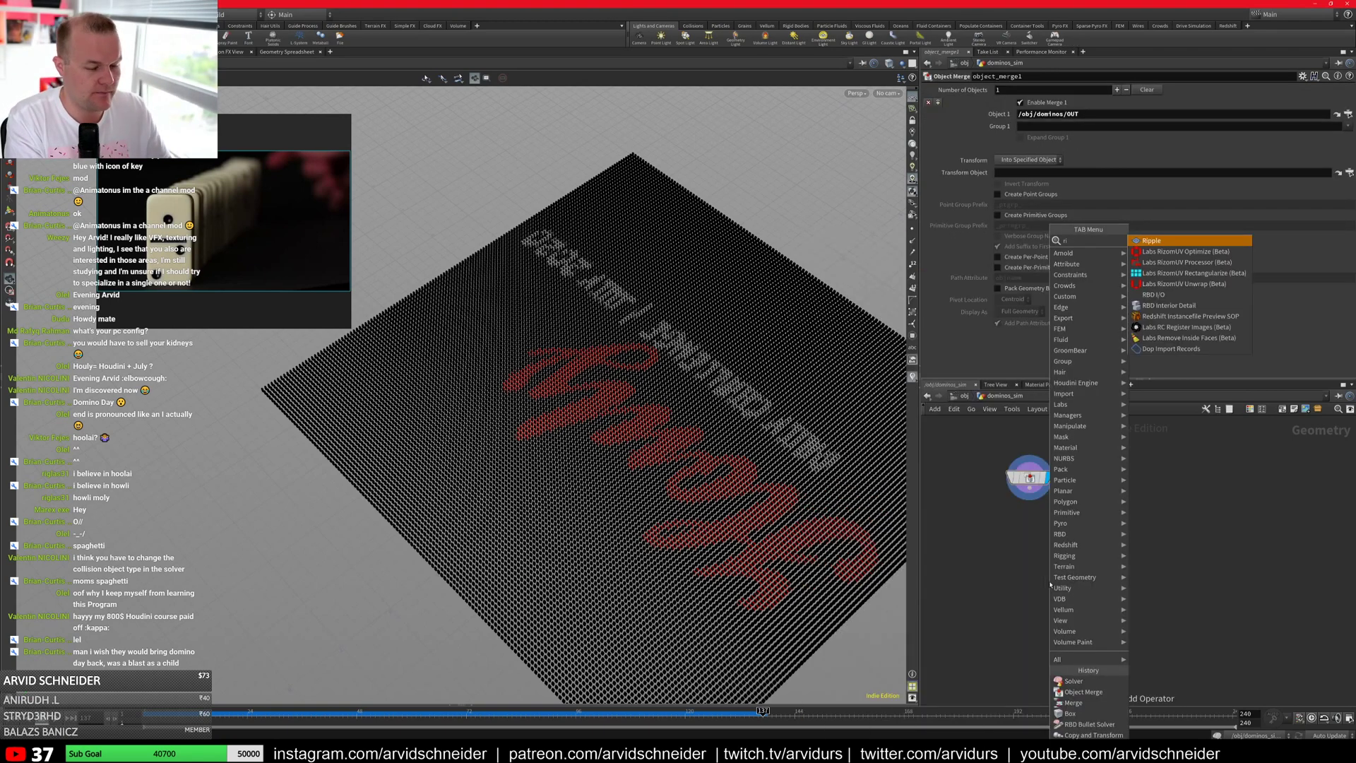
key("BackSpace")
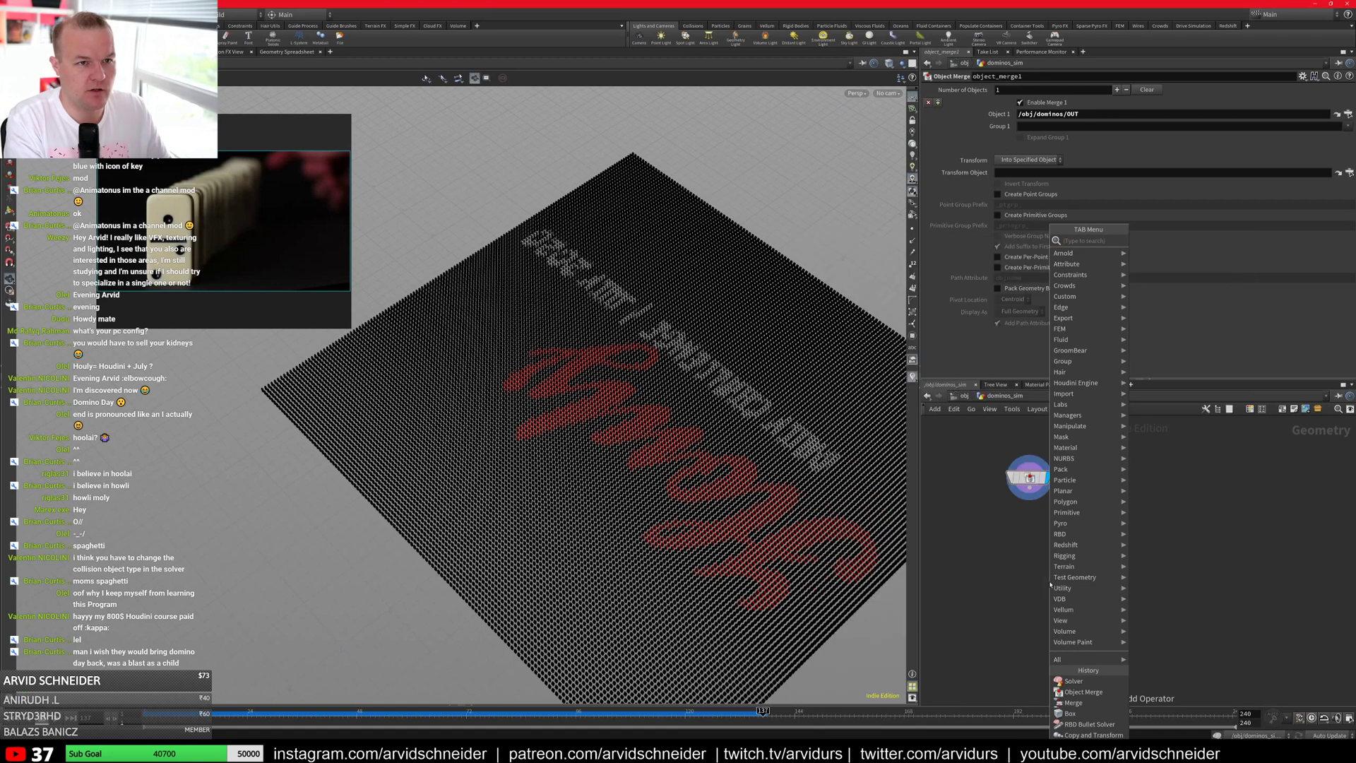
type("bd")
key("Return")
left_click(1050, 583)
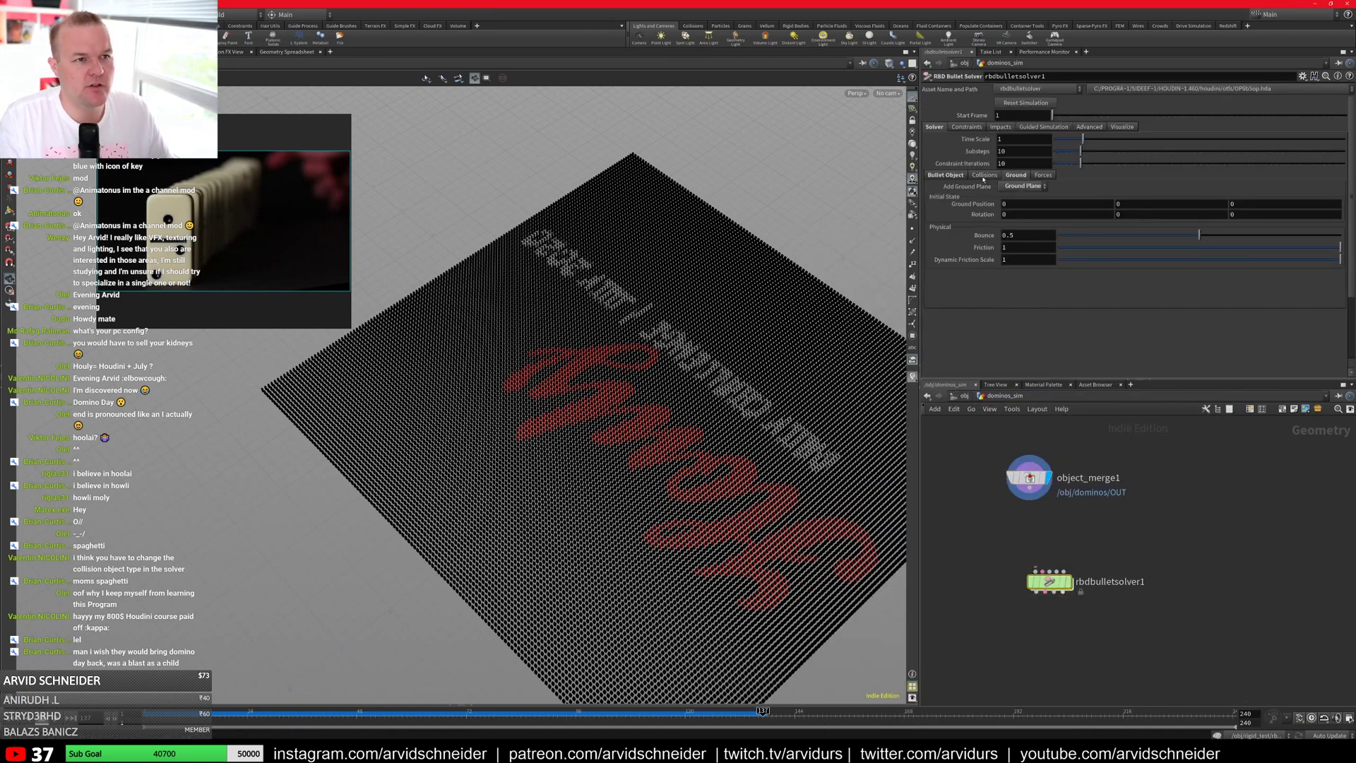
Step: Set the RBD Bullet Solver's collision geometry representation to Box
left_click(985, 175)
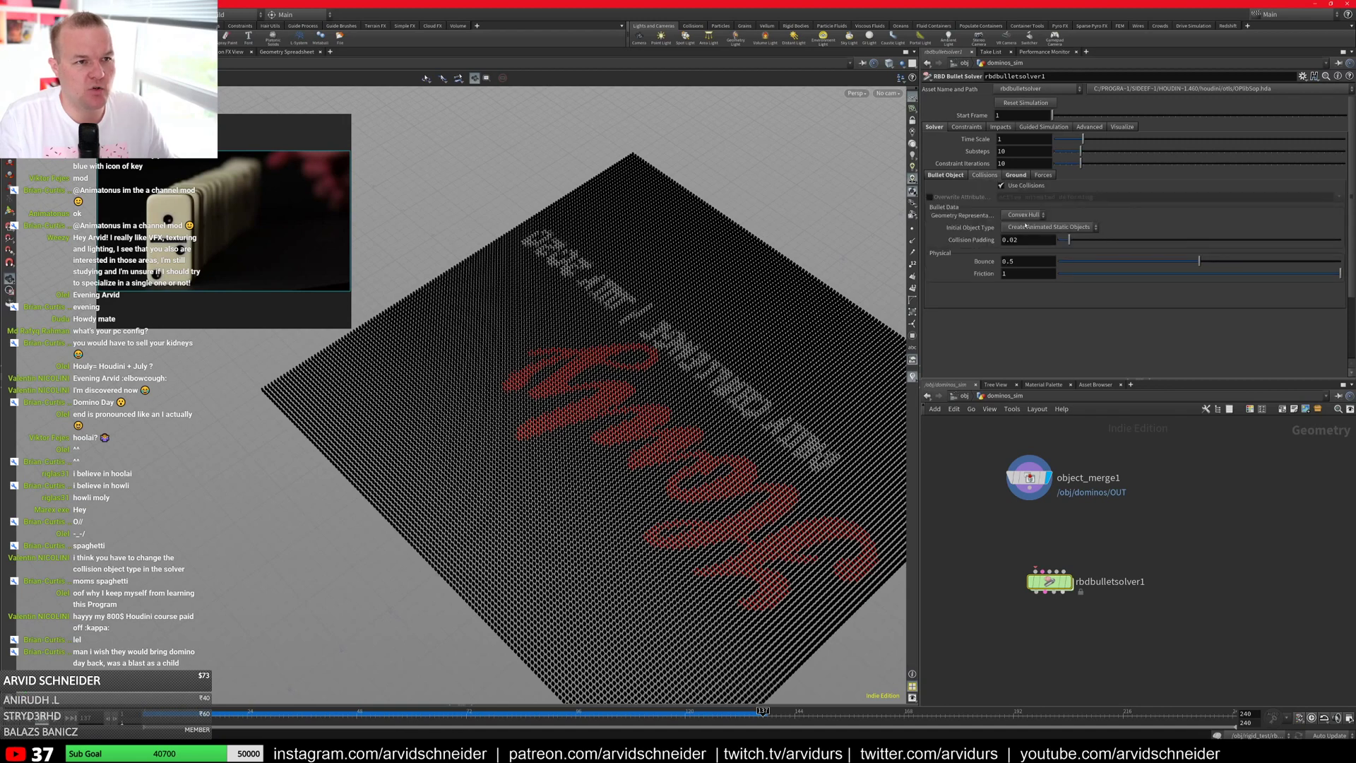
left_click(1023, 215)
left_click(1020, 248)
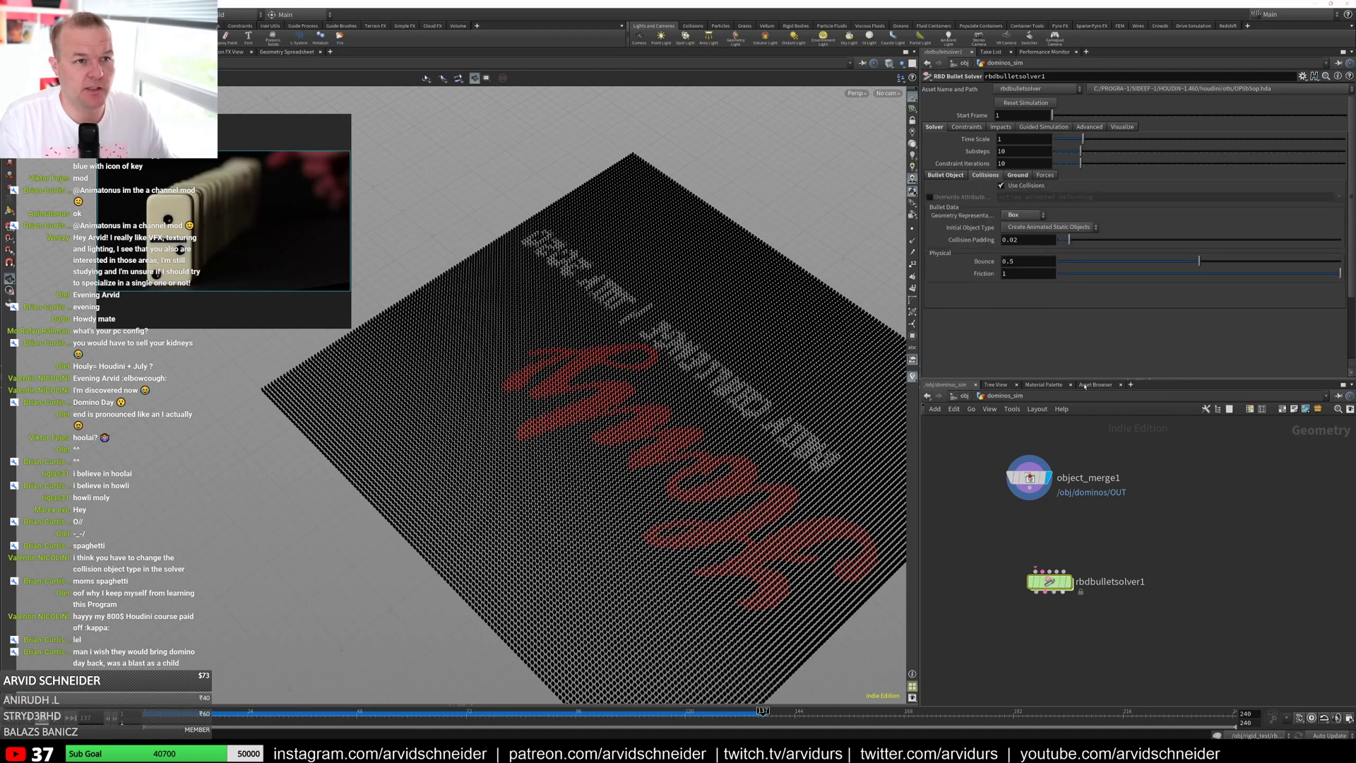
Step: Connect the Object Merge to the RBD Bullet Solver's first input and display the solver's output
left_click_drag(1029, 501, 1036, 569)
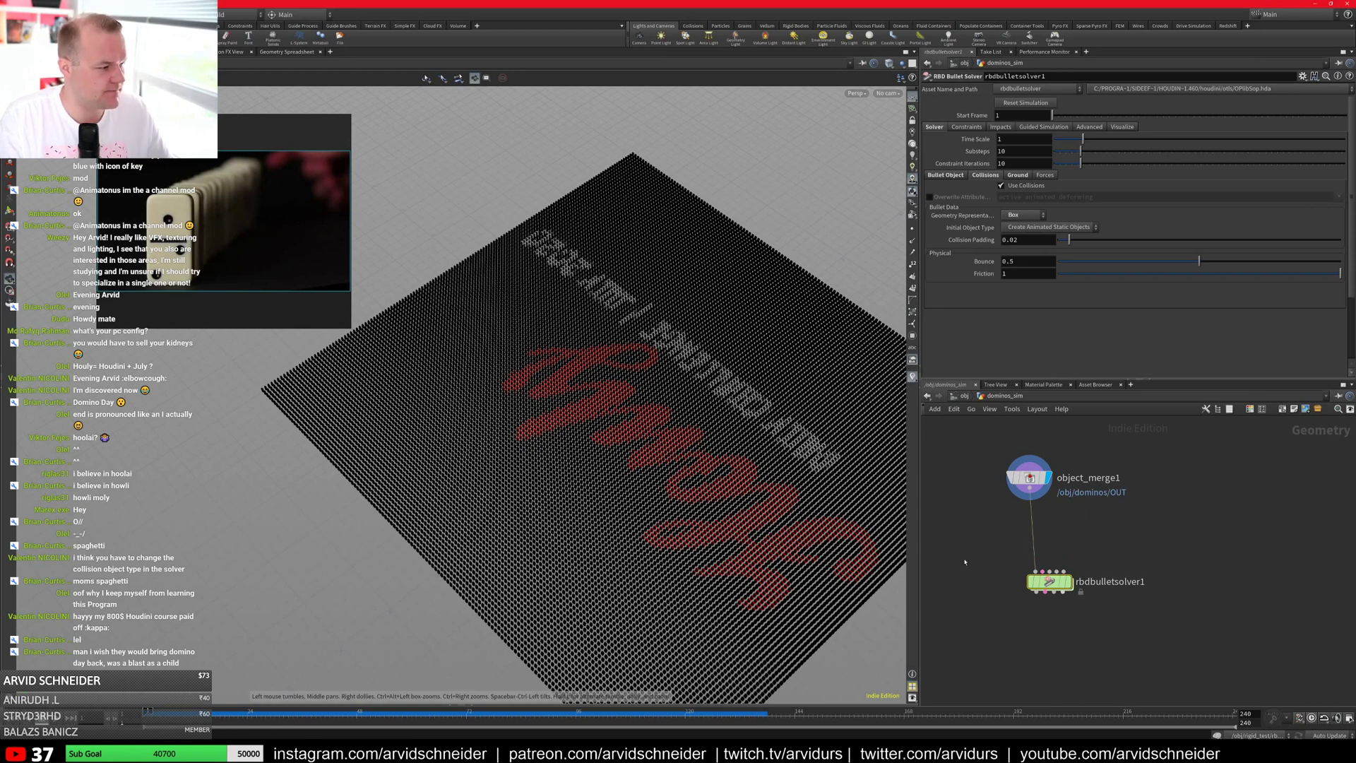
mouse_move(1049, 582)
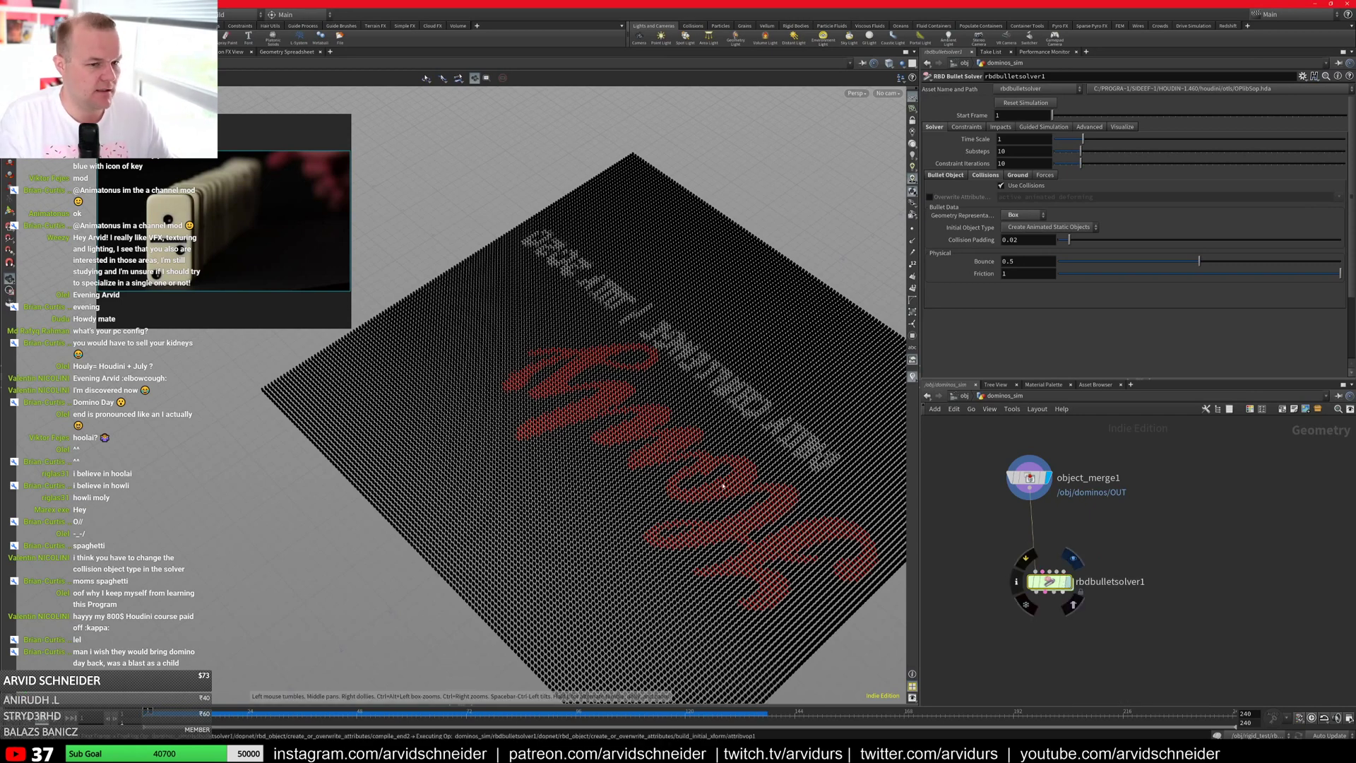
left_click_drag(721, 483, 663, 422)
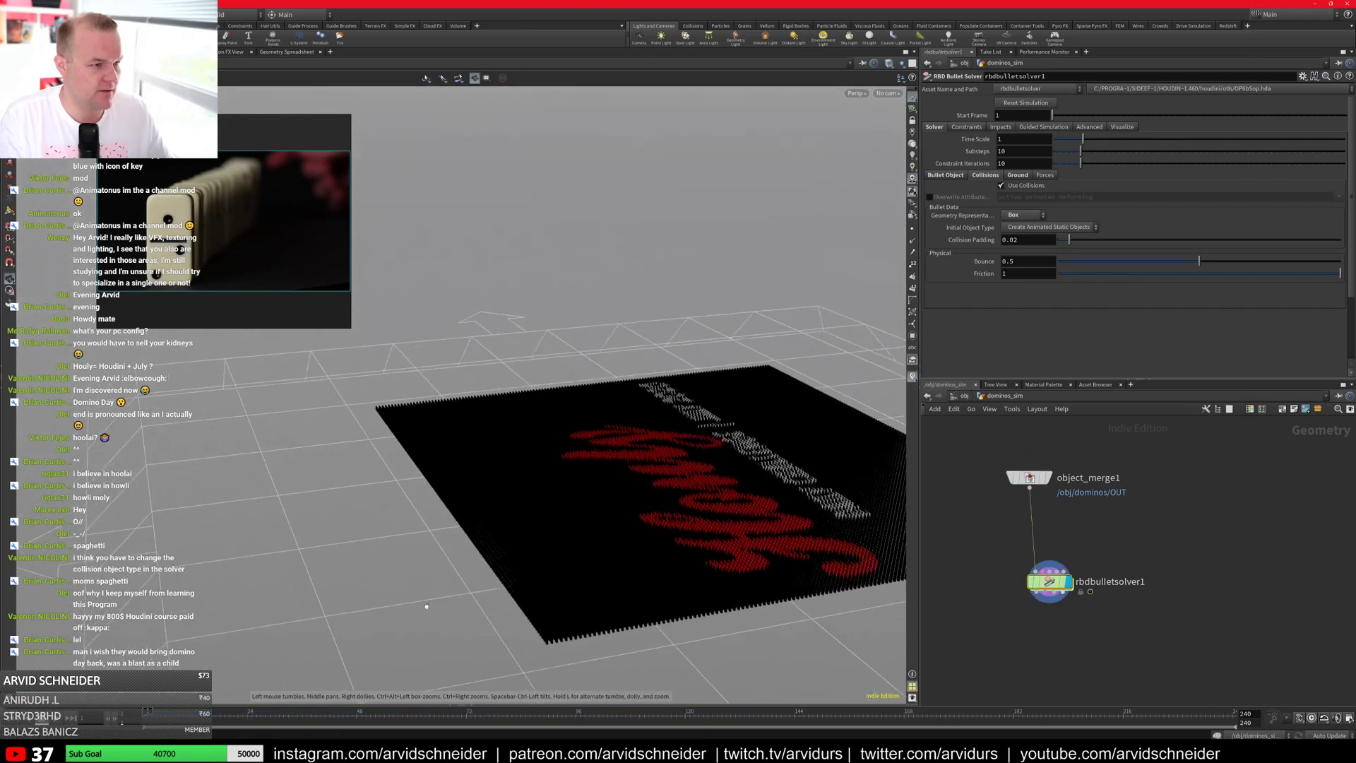
Step: Play the simulation briefly and examine the simulated domino grid up close
left_click(57, 719)
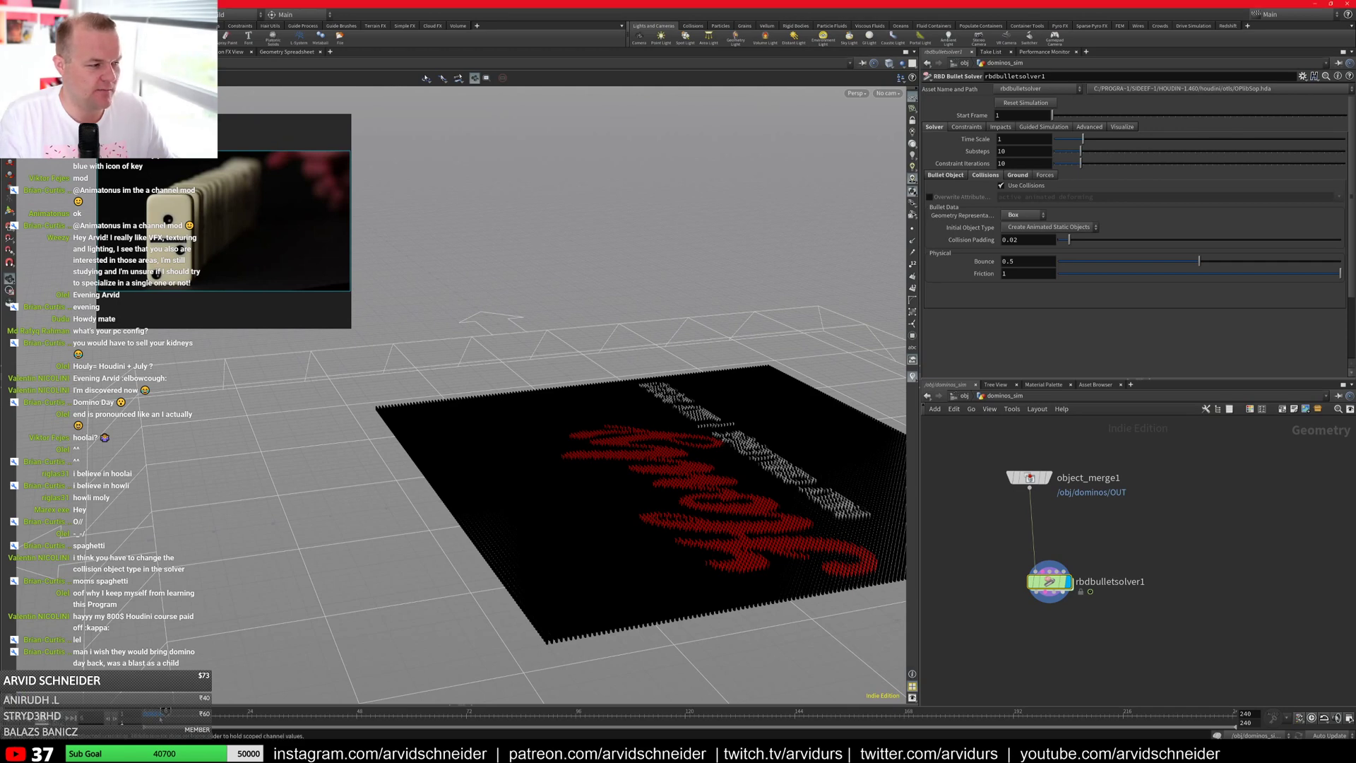
key("space")
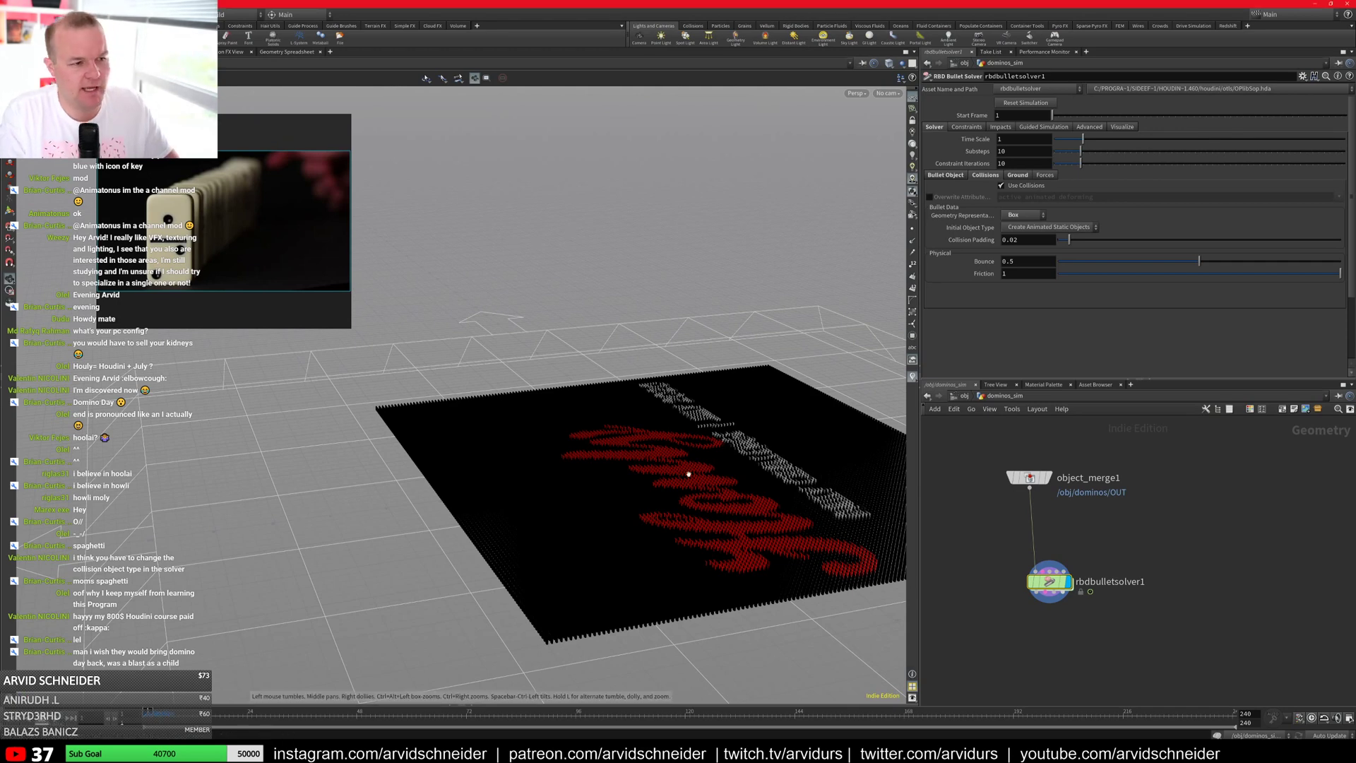
left_click_drag(690, 469, 646, 544)
scroll(646, 544, "up", 5)
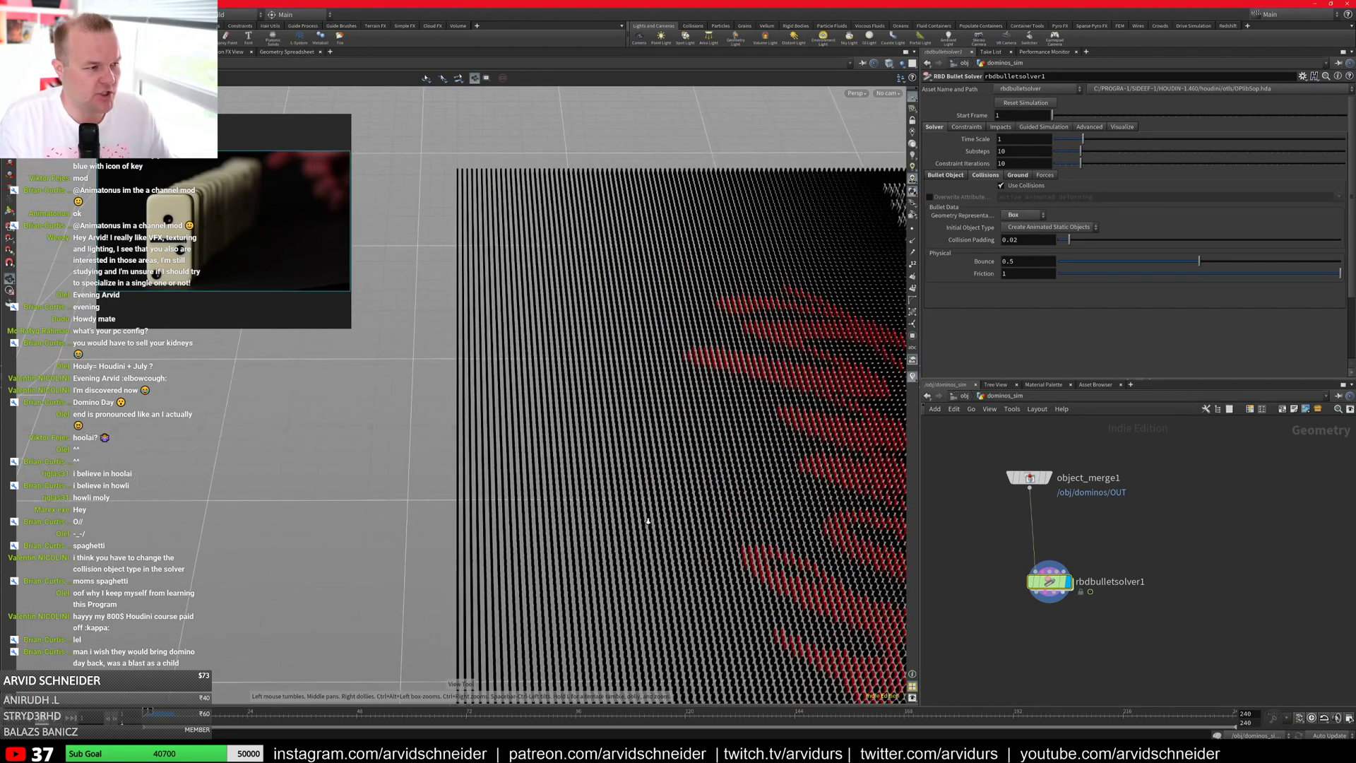
Step: Copy box2 from the rigid_test network into dominos_sim and connect it to the RBD Bullet Solver's collision input
key("u")
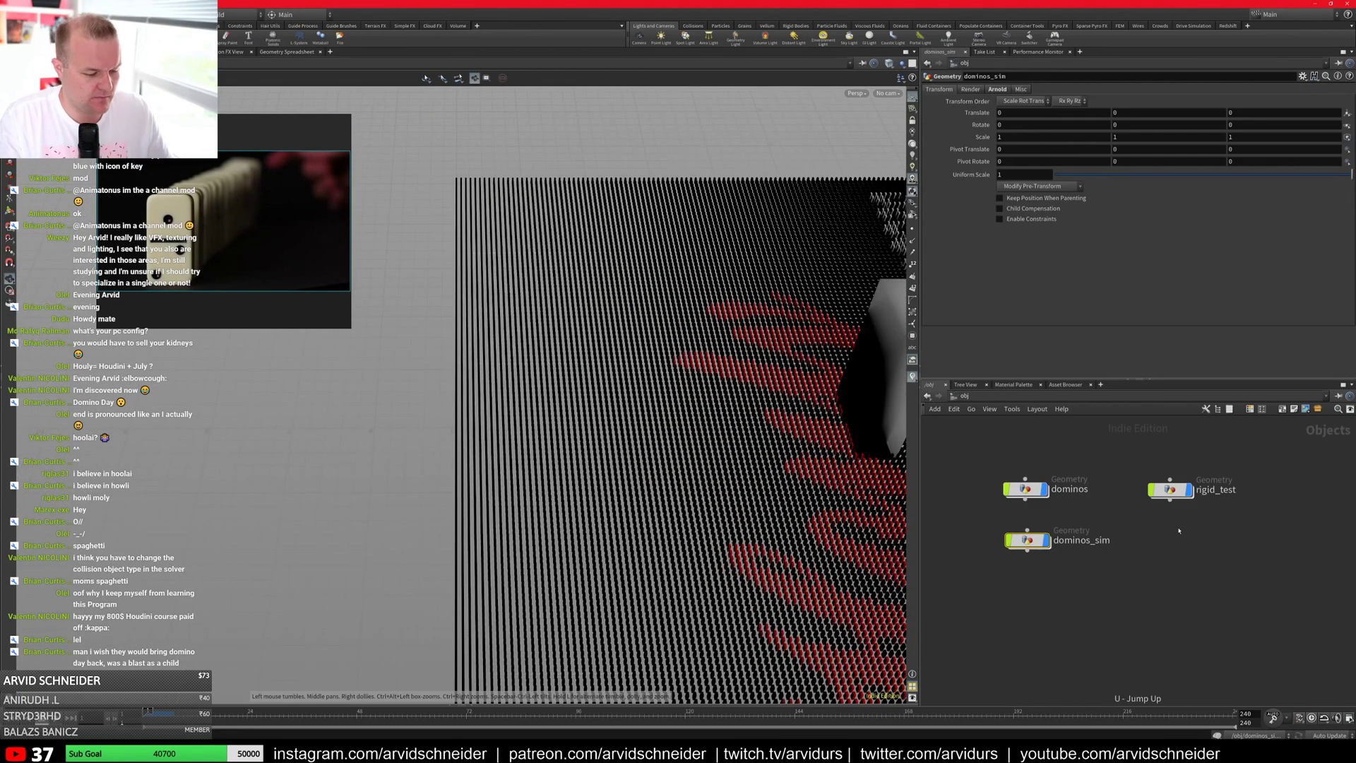
double_click(1172, 489)
left_click(1144, 510)
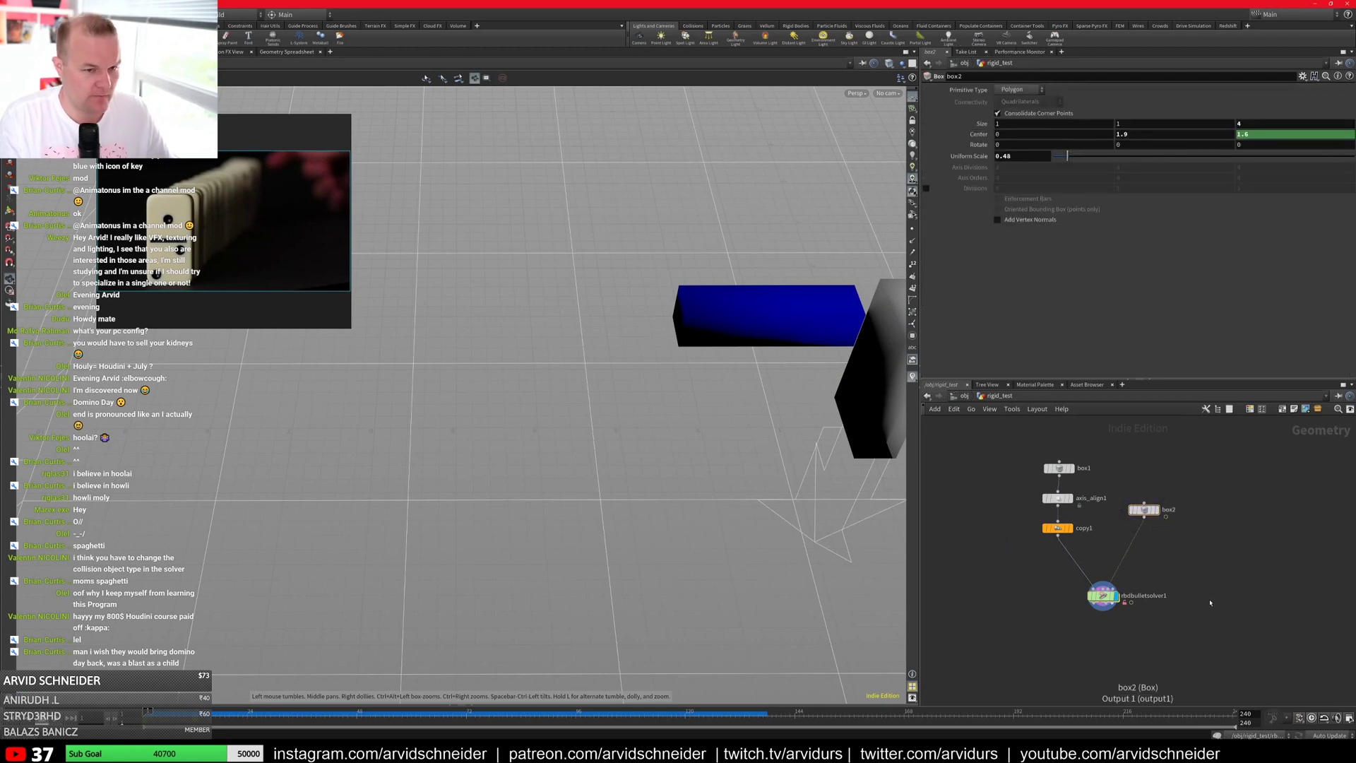
key("u")
double_click(1039, 547)
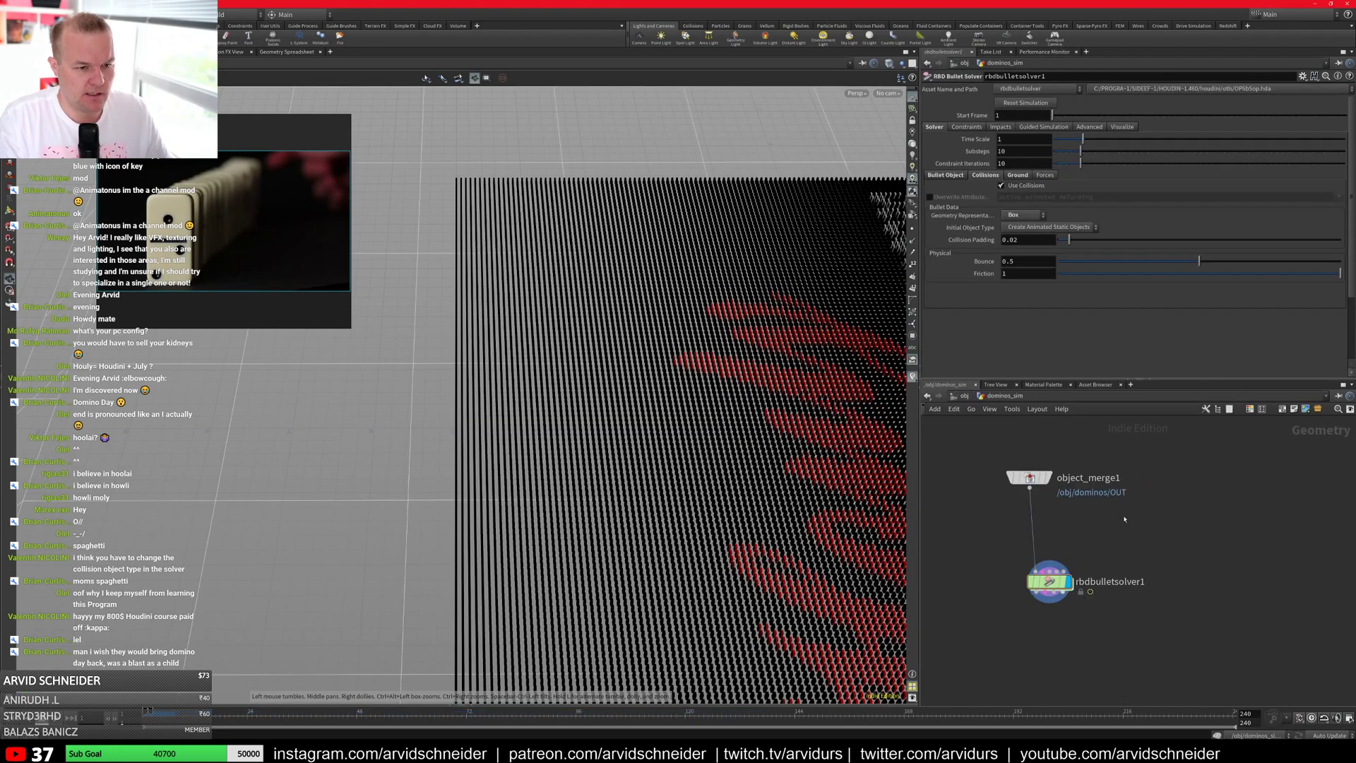
key("ctrl+v")
left_click_drag(1126, 517, 1060, 574)
scroll(586, 431, "down", 2)
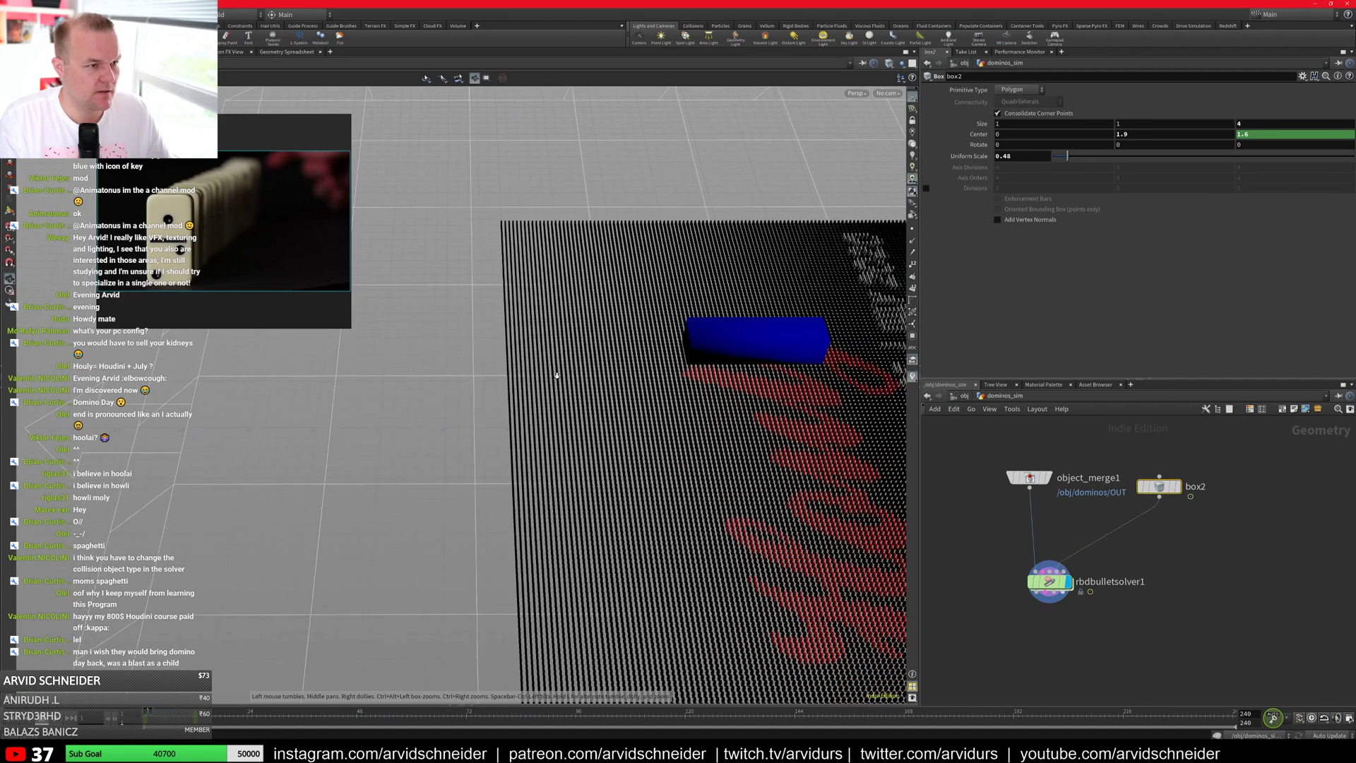
Step: Move box2 down beside the outer edge of the domino grid, to a center of about 0.24 in Y and 6.08 in Z
left_click_drag(580, 430, 516, 344)
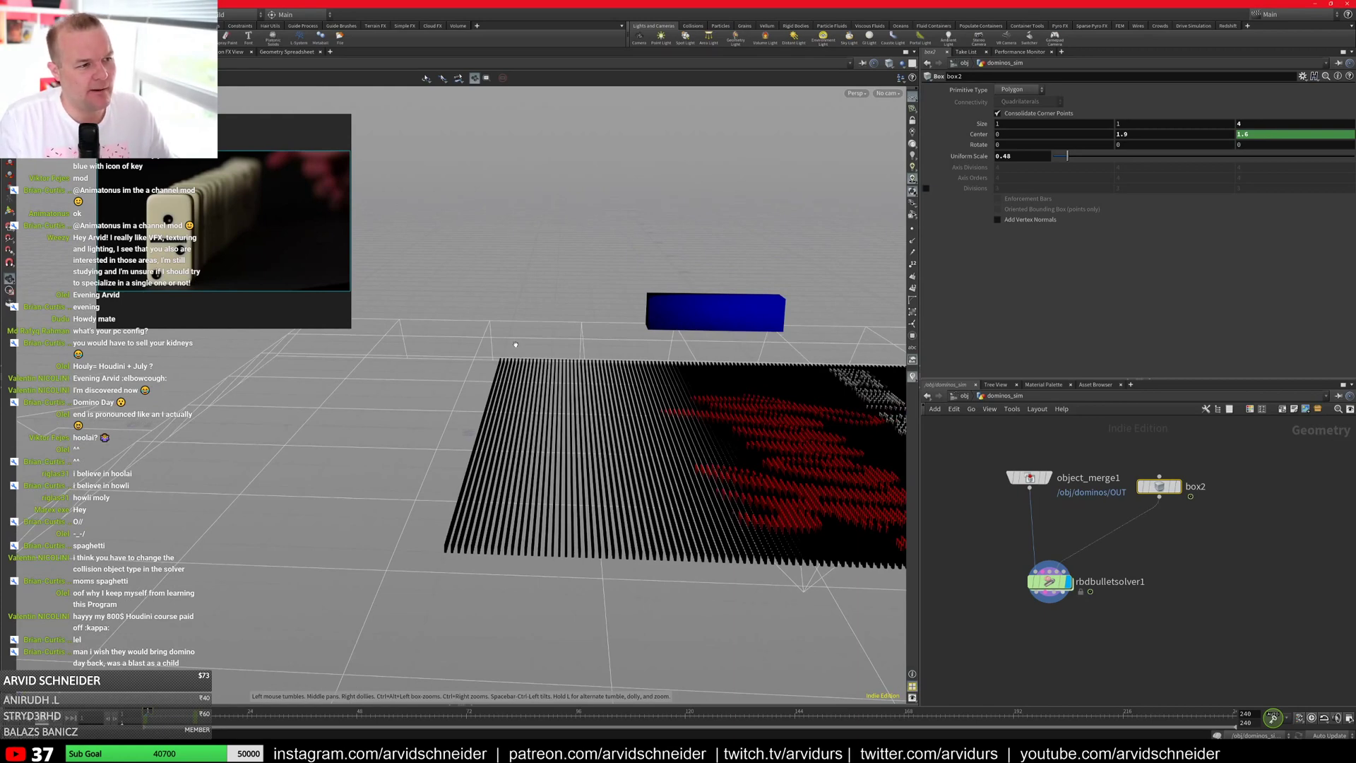
left_click_drag(515, 344, 666, 521)
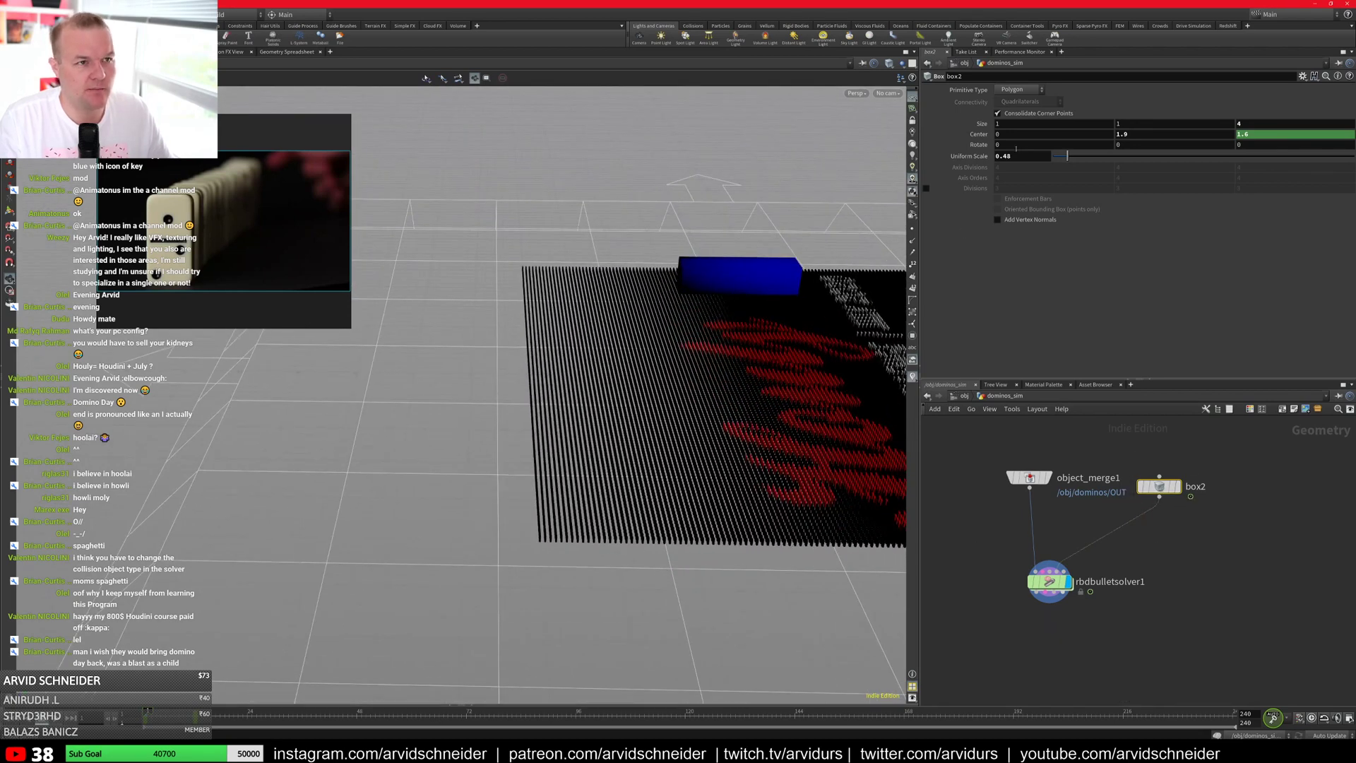
left_click_drag(737, 337, 498, 329)
key("Return")
left_click_drag(599, 340, 466, 346, "alt")
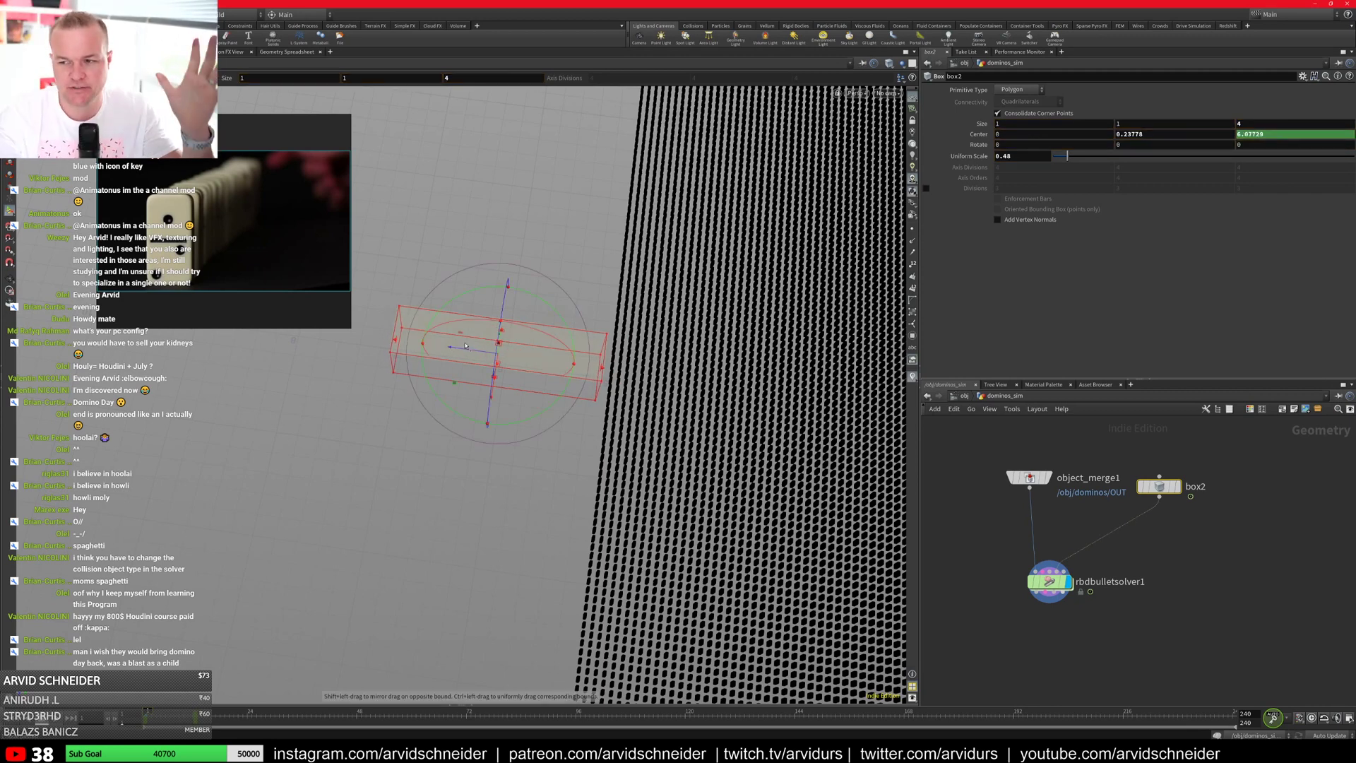
key("Escape")
left_click_drag(537, 381, 475, 410)
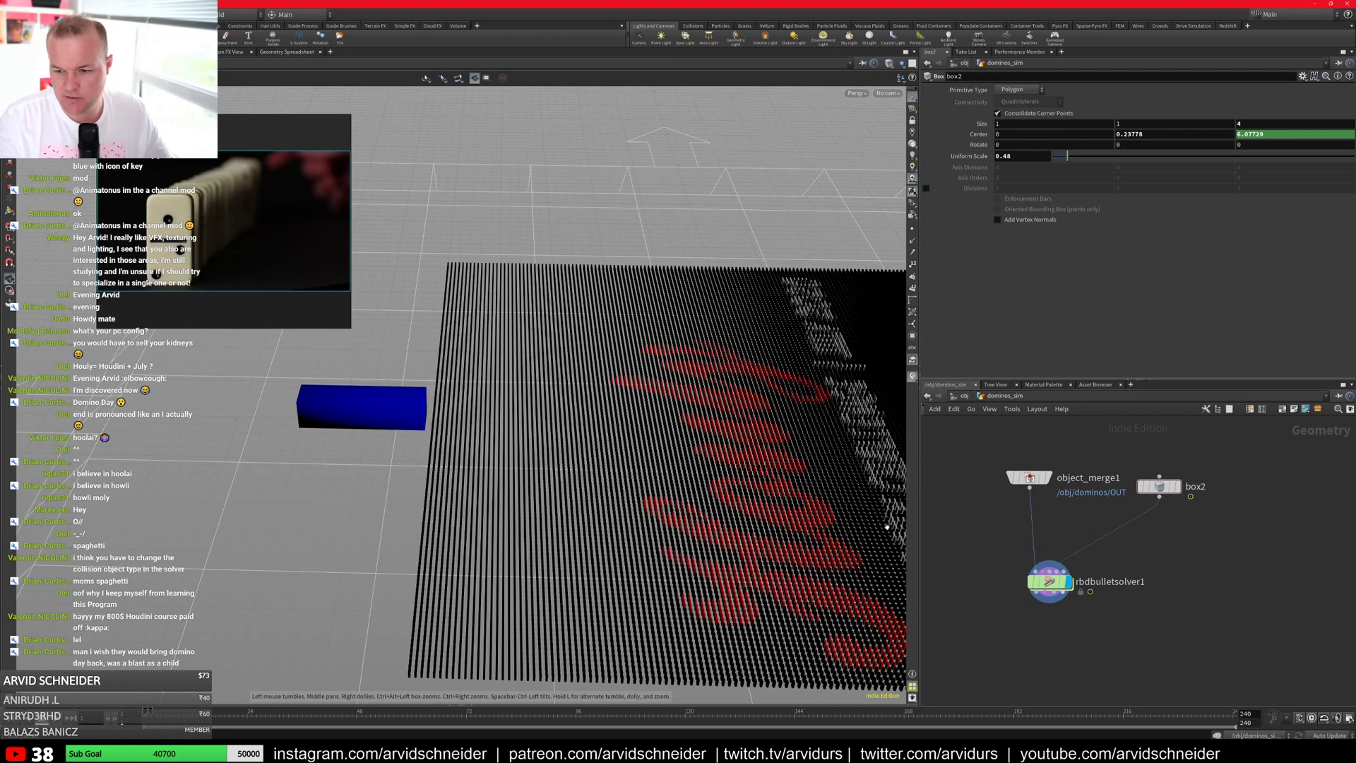
left_click_drag(737, 467, 742, 460)
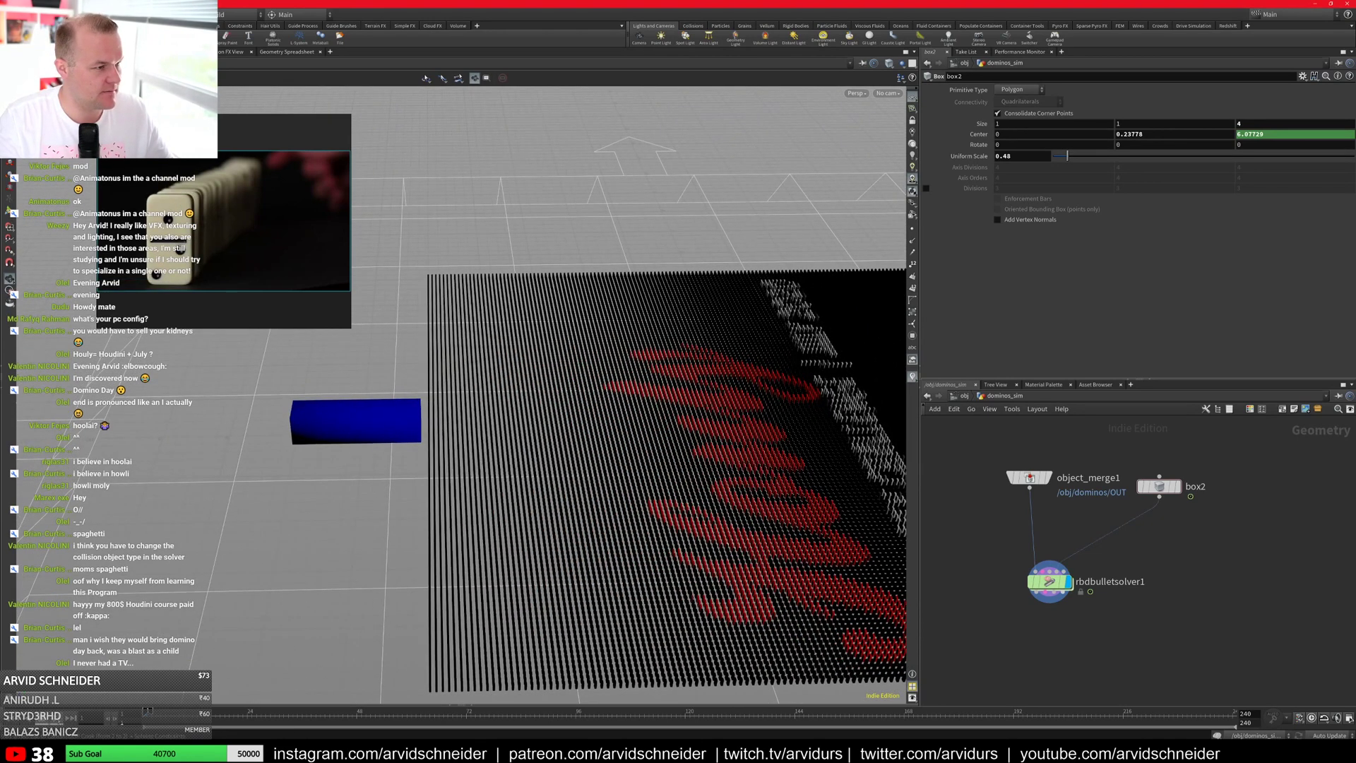
type("5.9567")
key("Return")
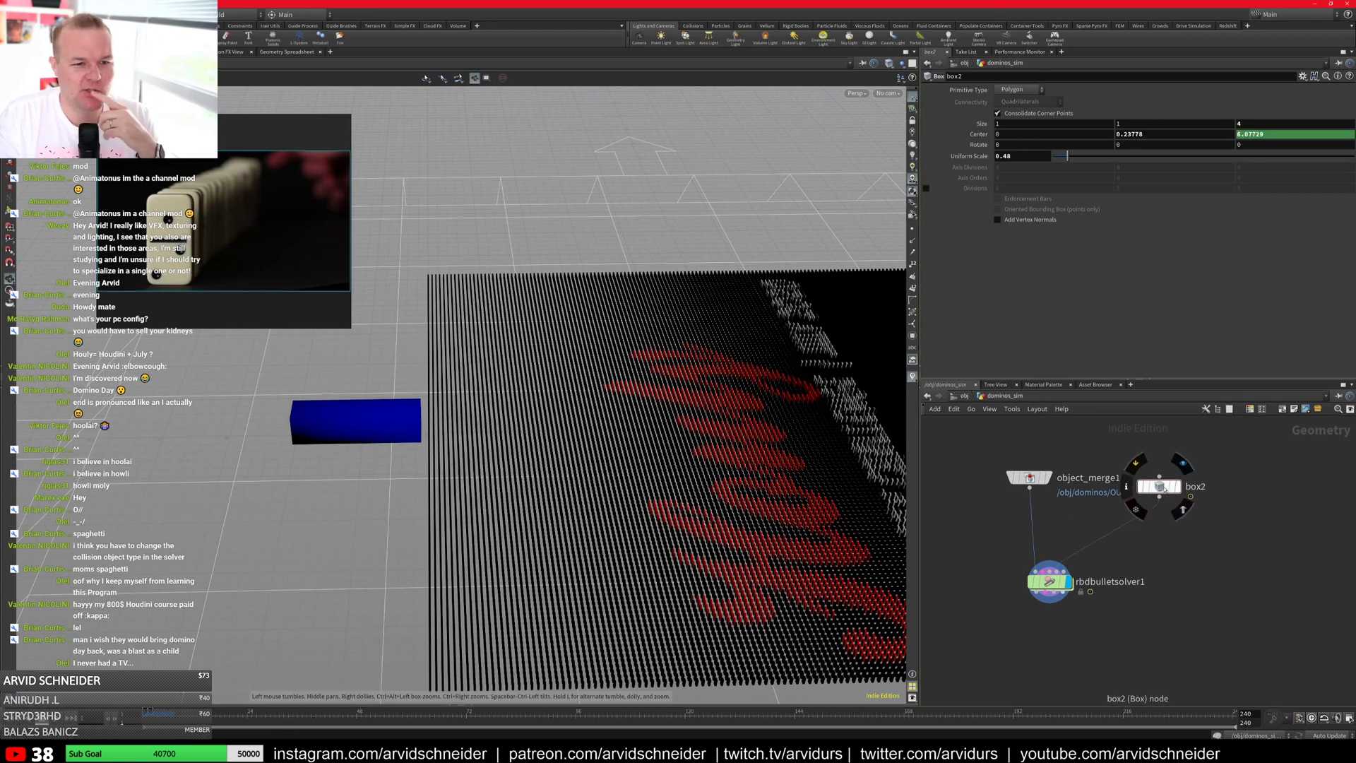
Step: Set the solver's collision initial object type to Create Deforming Static Objects and its collision bounce to 0
left_click(1049, 580)
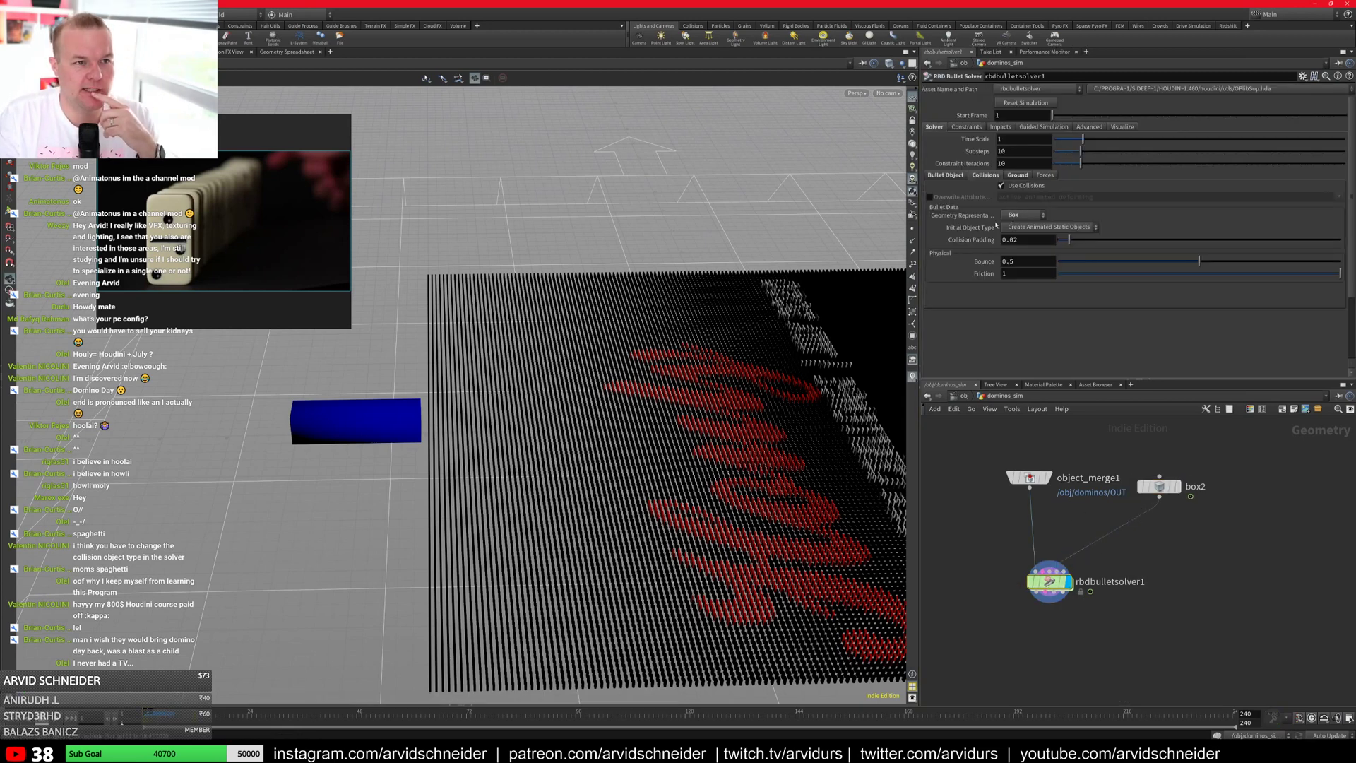
left_click(1050, 227)
left_click(1053, 259)
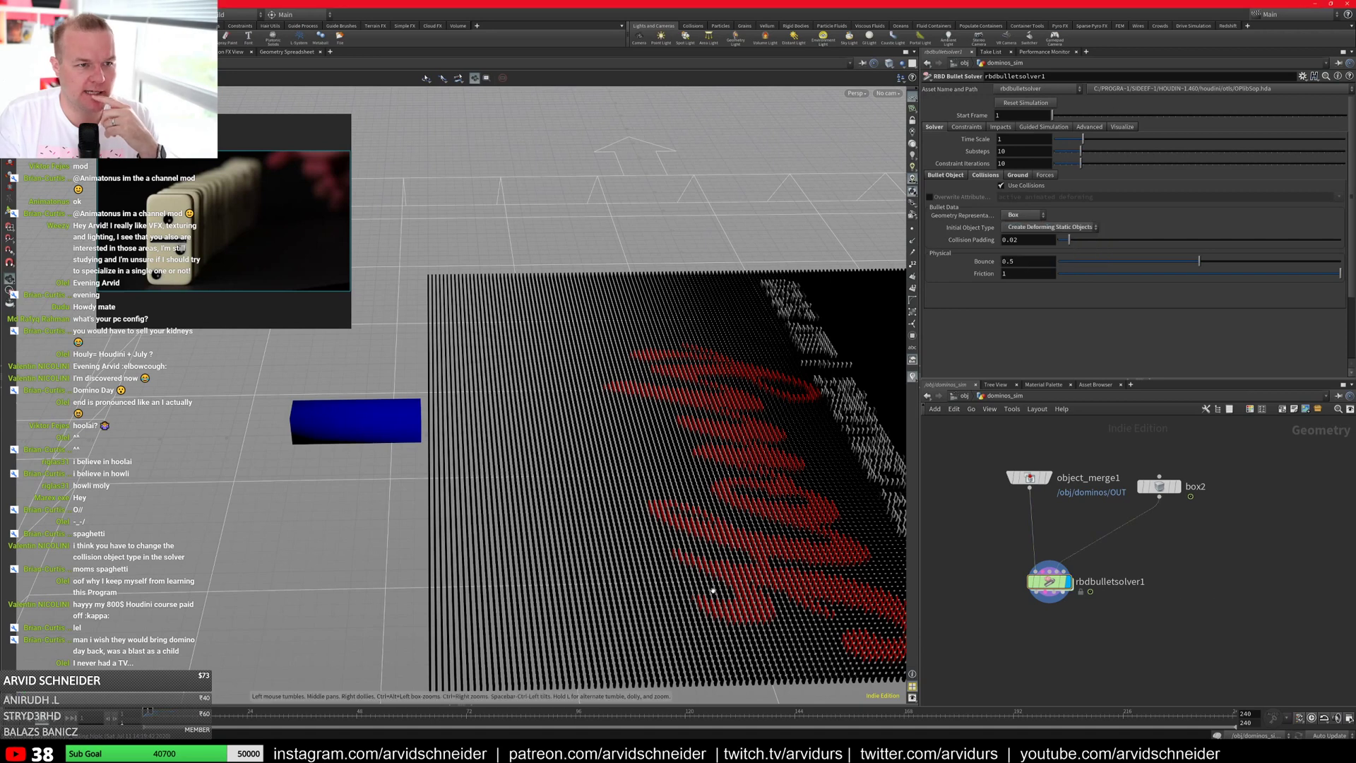
left_click(1028, 262)
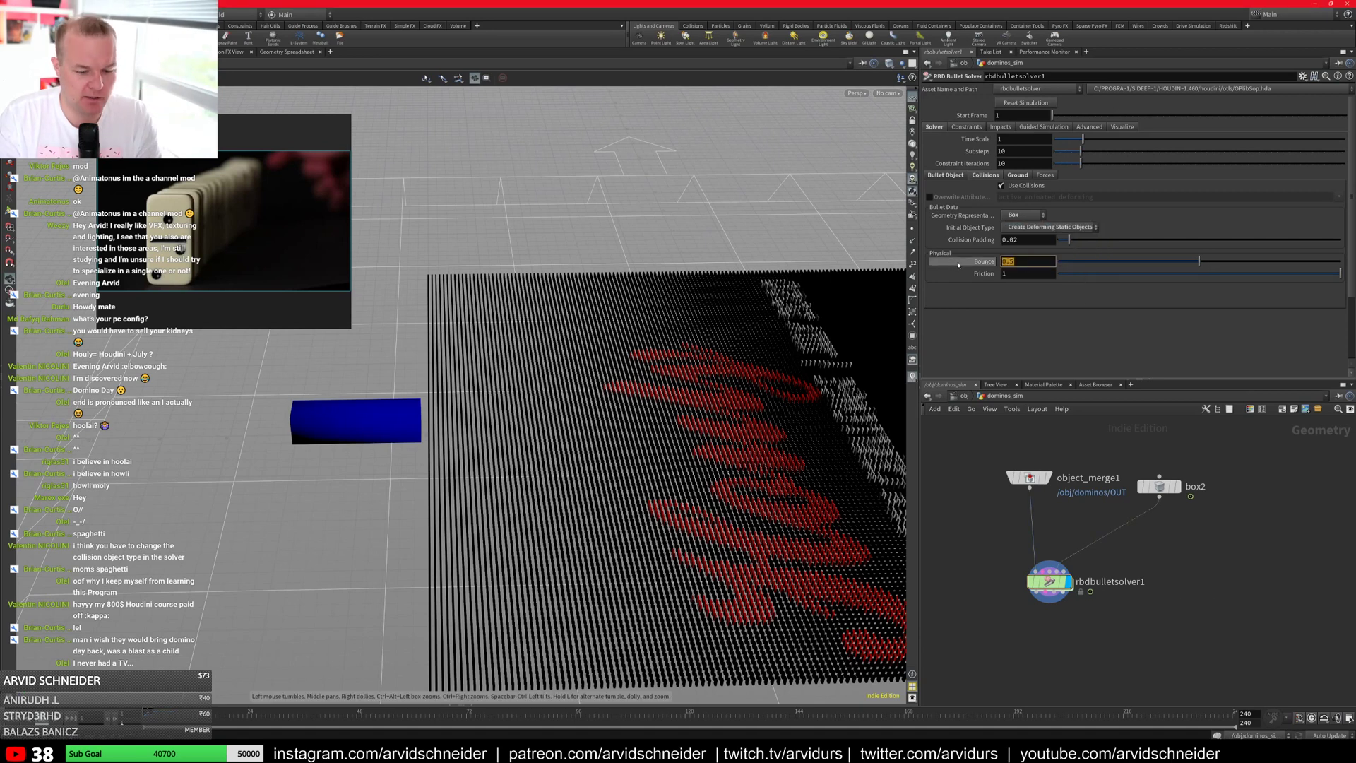
type("0")
key("Return")
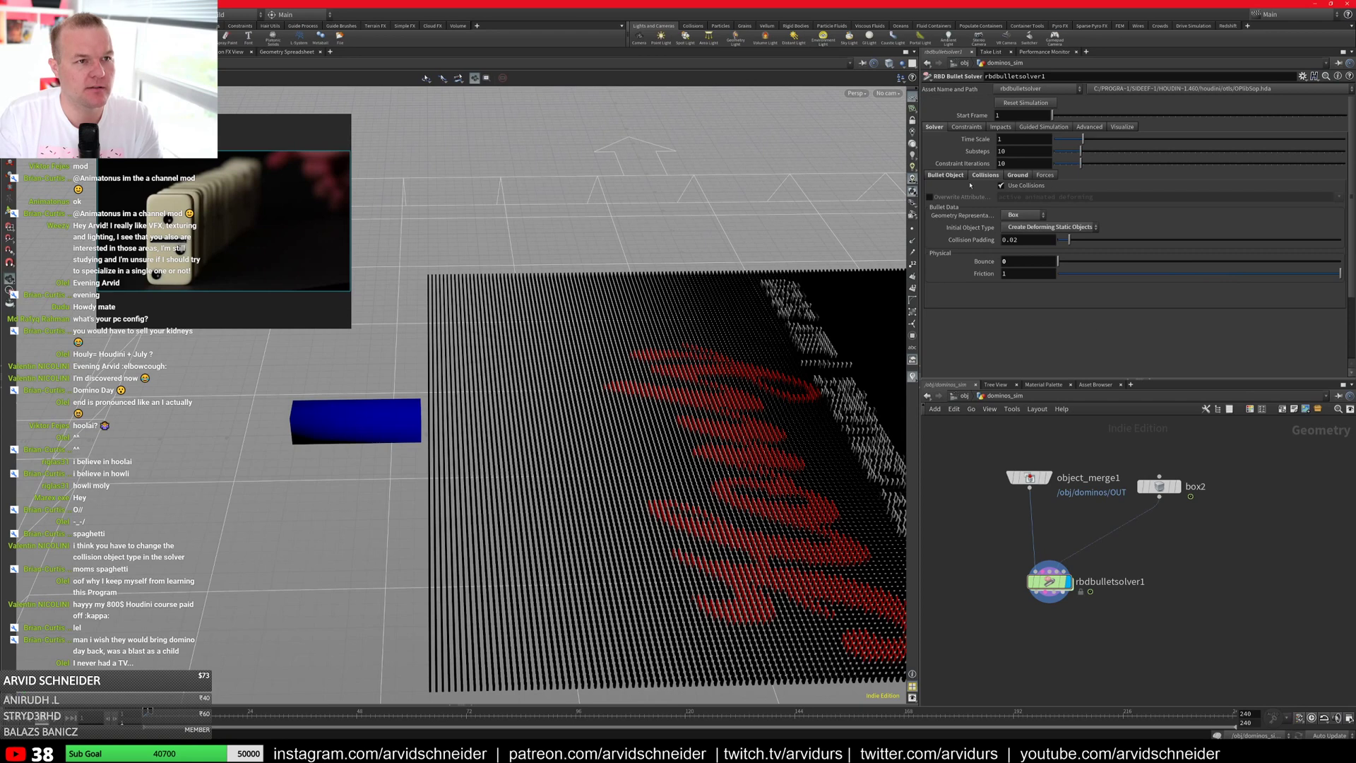
Step: Play the solver's simulation and examine how the box plows through the domino grid, from overview down to close range
left_click(947, 175)
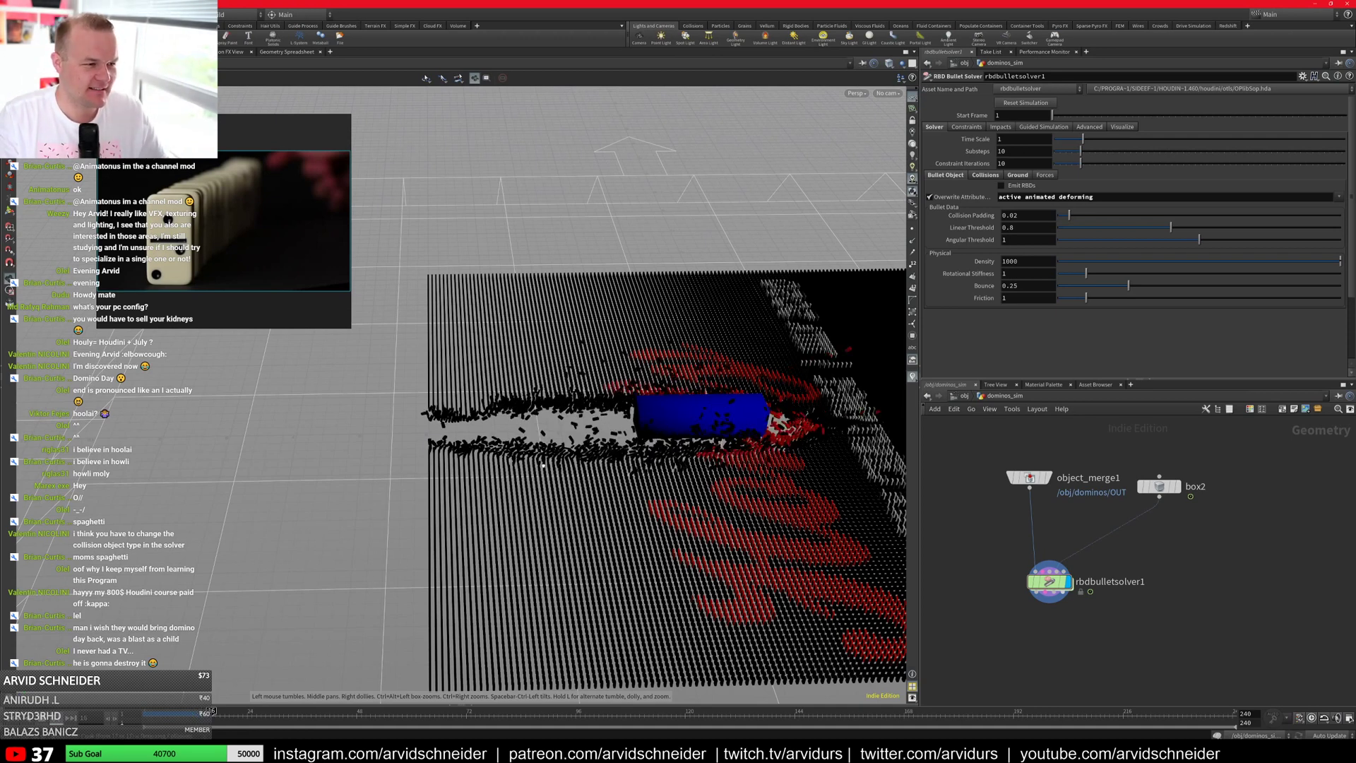
left_click_drag(543, 466, 800, 483)
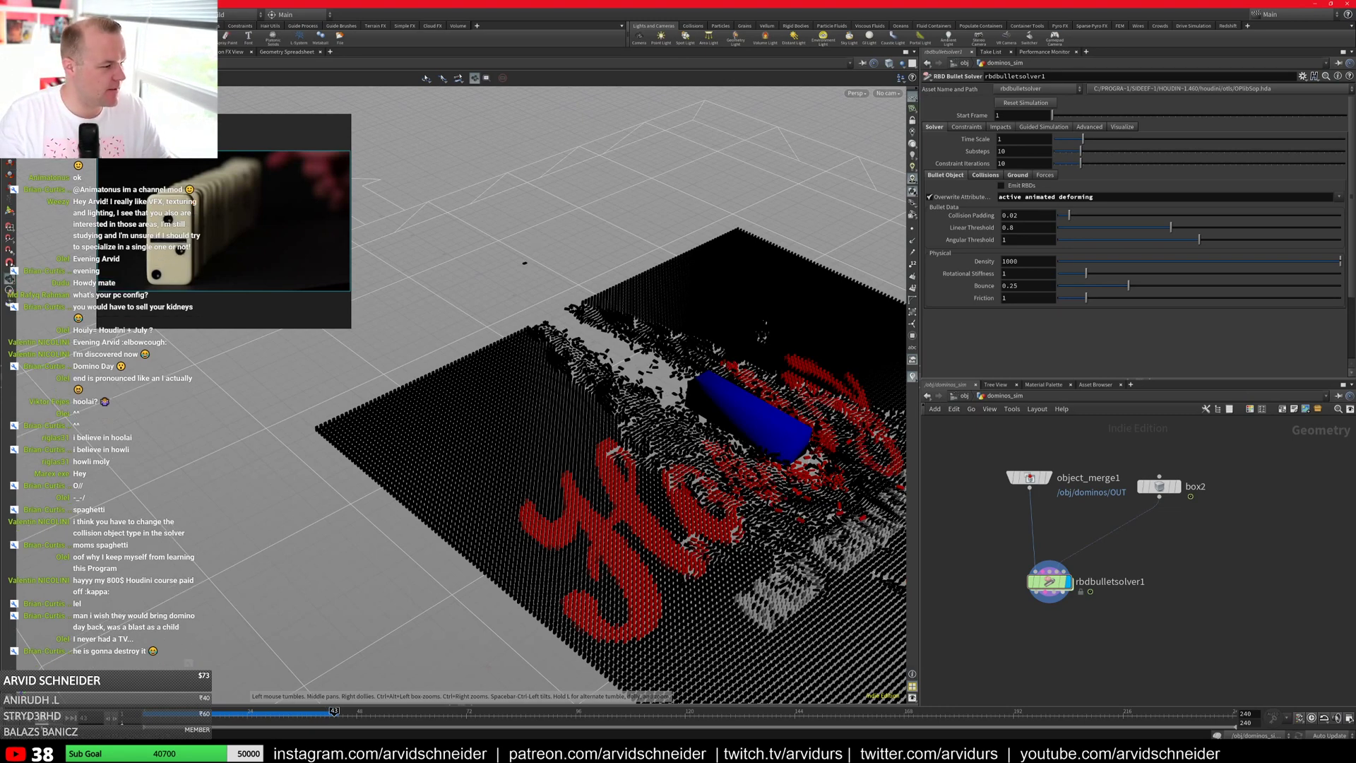
middle_click_drag(826, 445, 621, 417)
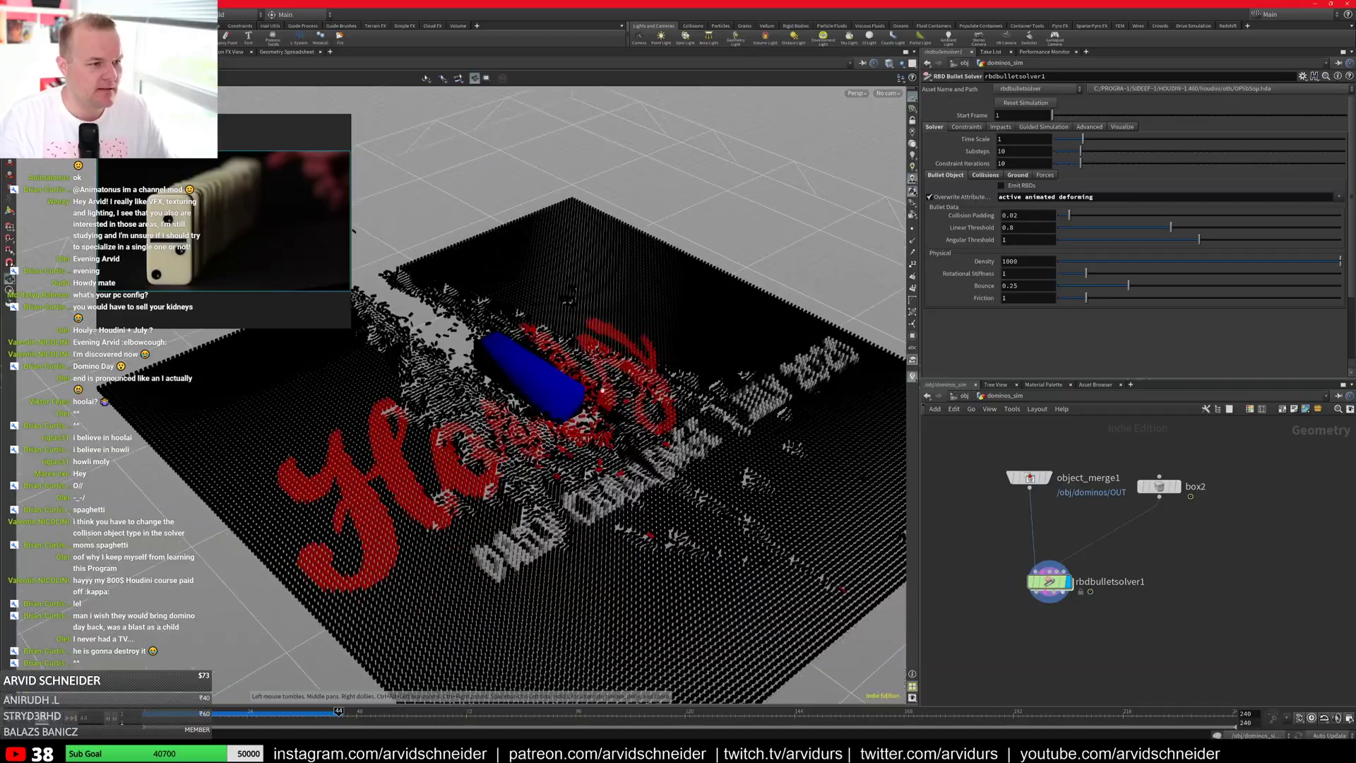
left_click_drag(622, 417, 725, 440)
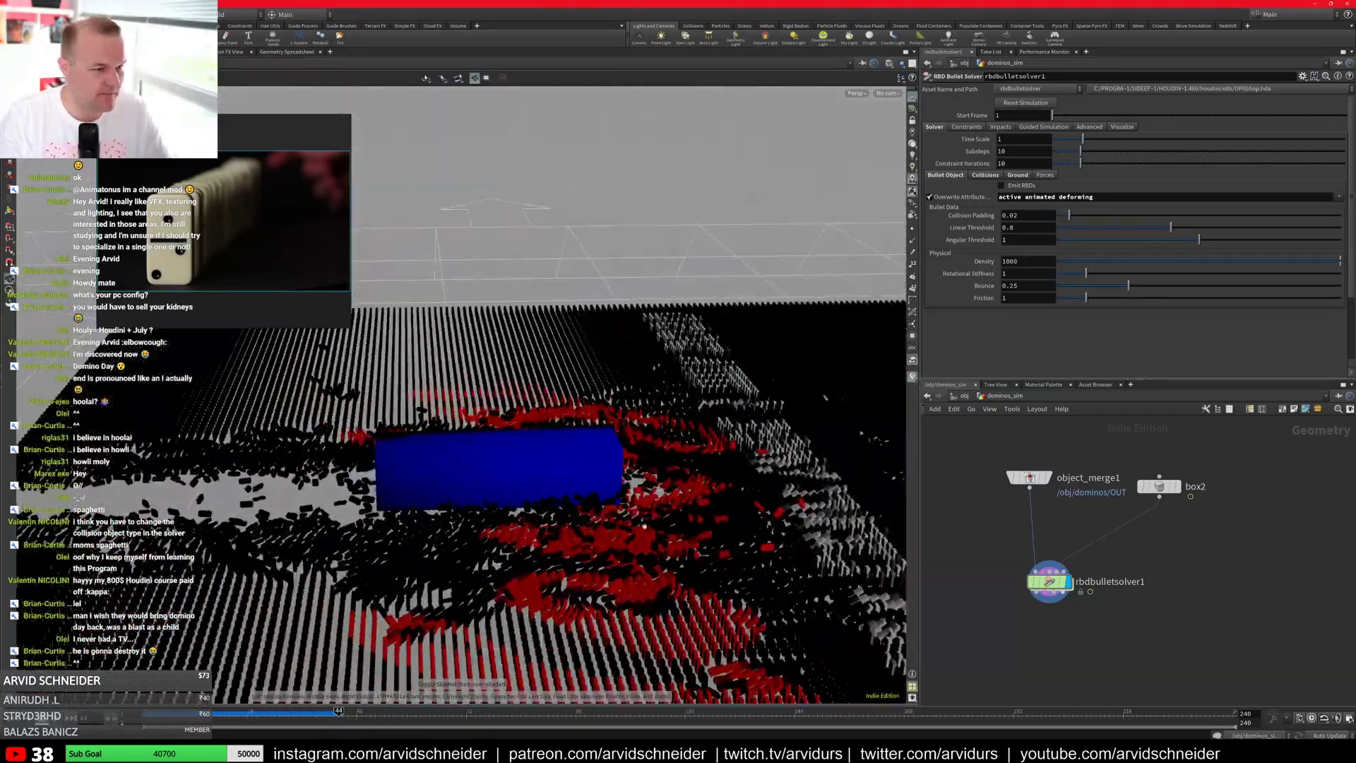
mouse_move(724, 440)
right_mouse_down()
mouse_move(731, 551)
mouse_move(630, 520)
right_mouse_up()
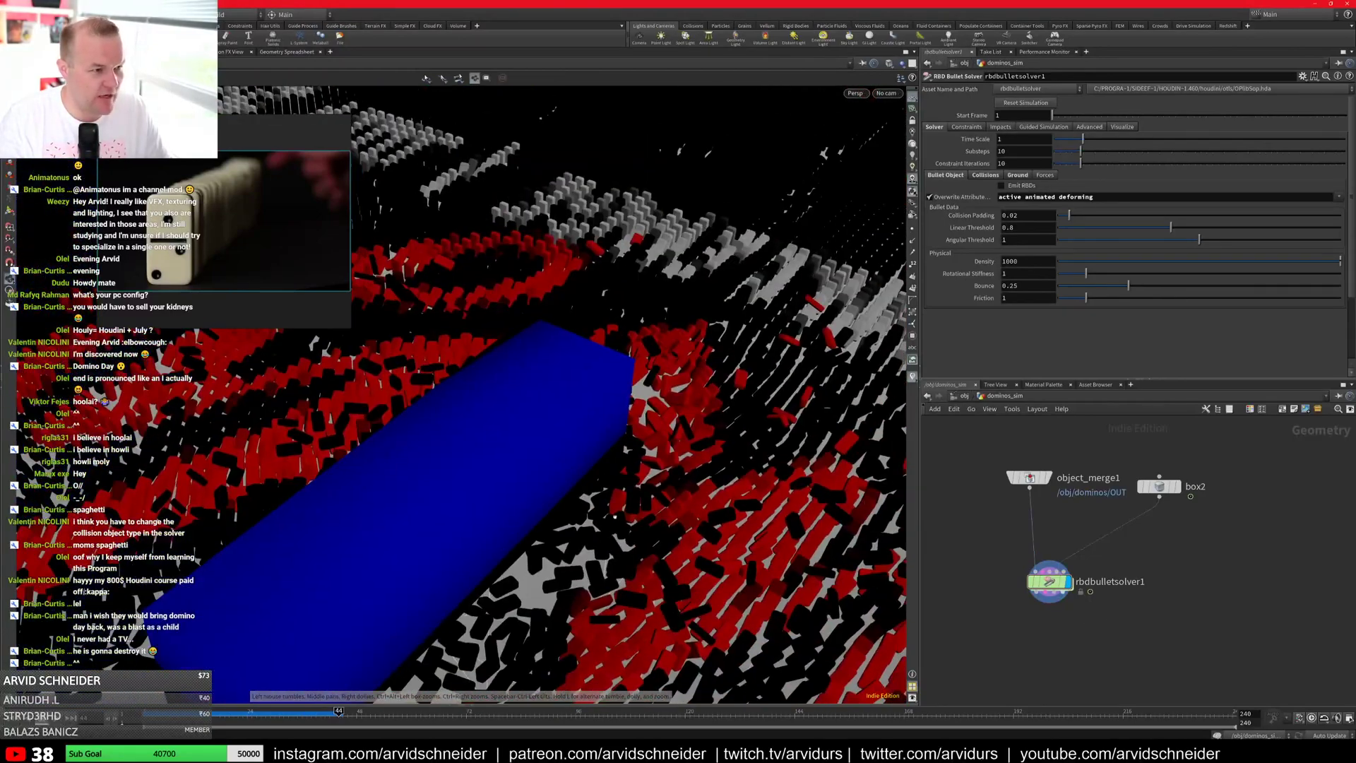
left_click_drag(630, 519, 603, 475)
key("shift+w")
right_click_drag(603, 475, 587, 481)
left_click_drag(587, 481, 581, 521)
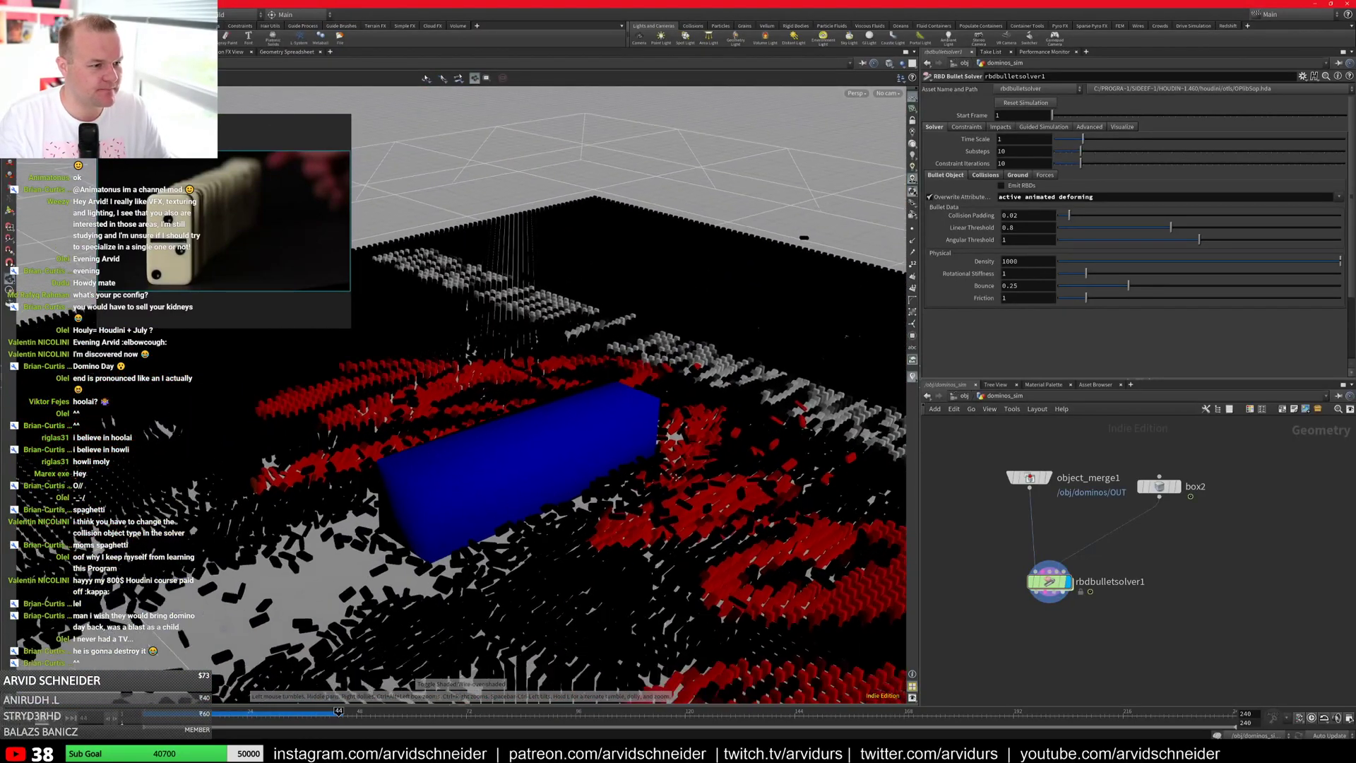
right_click_drag(581, 521, 540, 505)
left_click_drag(541, 505, 494, 548)
Step: Scrub back and forth through the simulated frames and examine the dominos scattered ahead of and beside the box
left_click_drag(336, 713, 233, 712)
middle_click_drag(636, 463, 365, 486)
left_click_drag(365, 486, 240, 498)
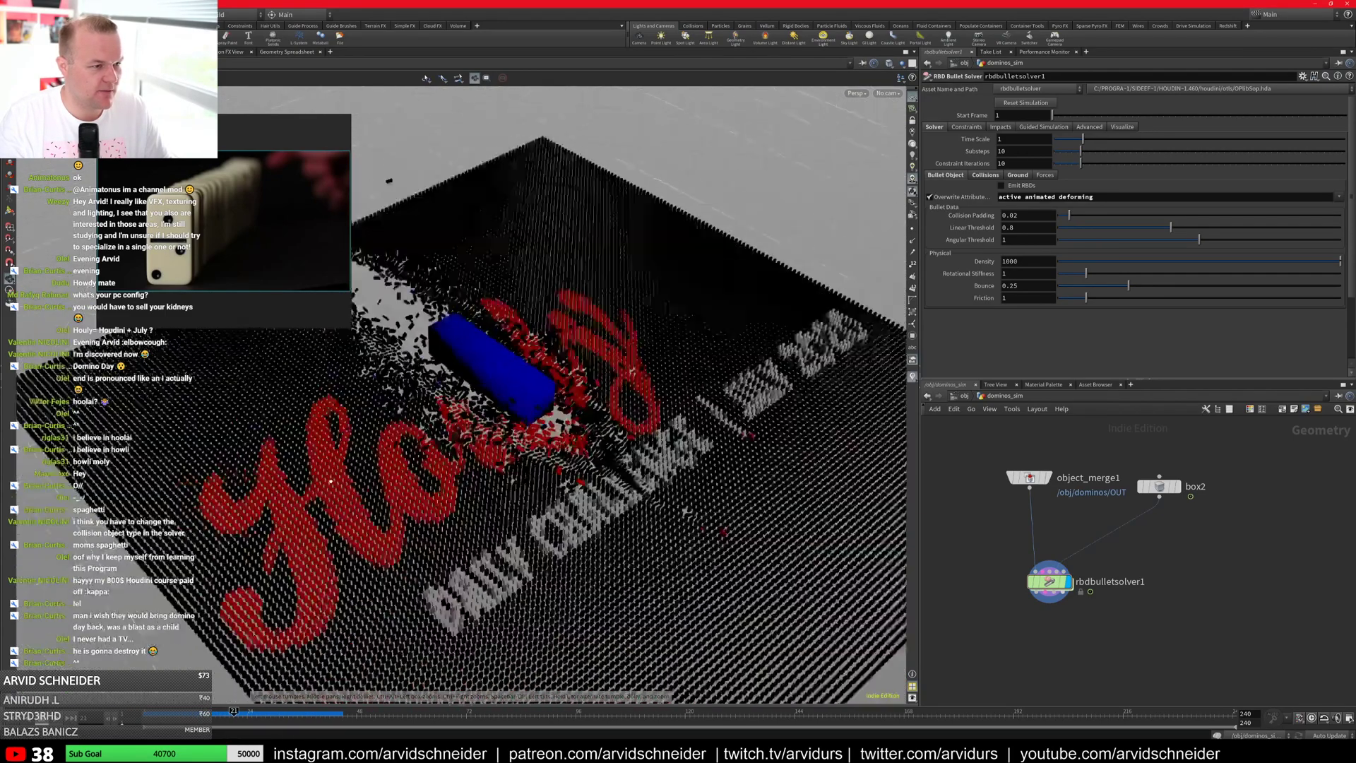
middle_click_drag(661, 565, 579, 480)
left_click_drag(579, 481, 664, 558)
middle_click_drag(664, 558, 682, 573)
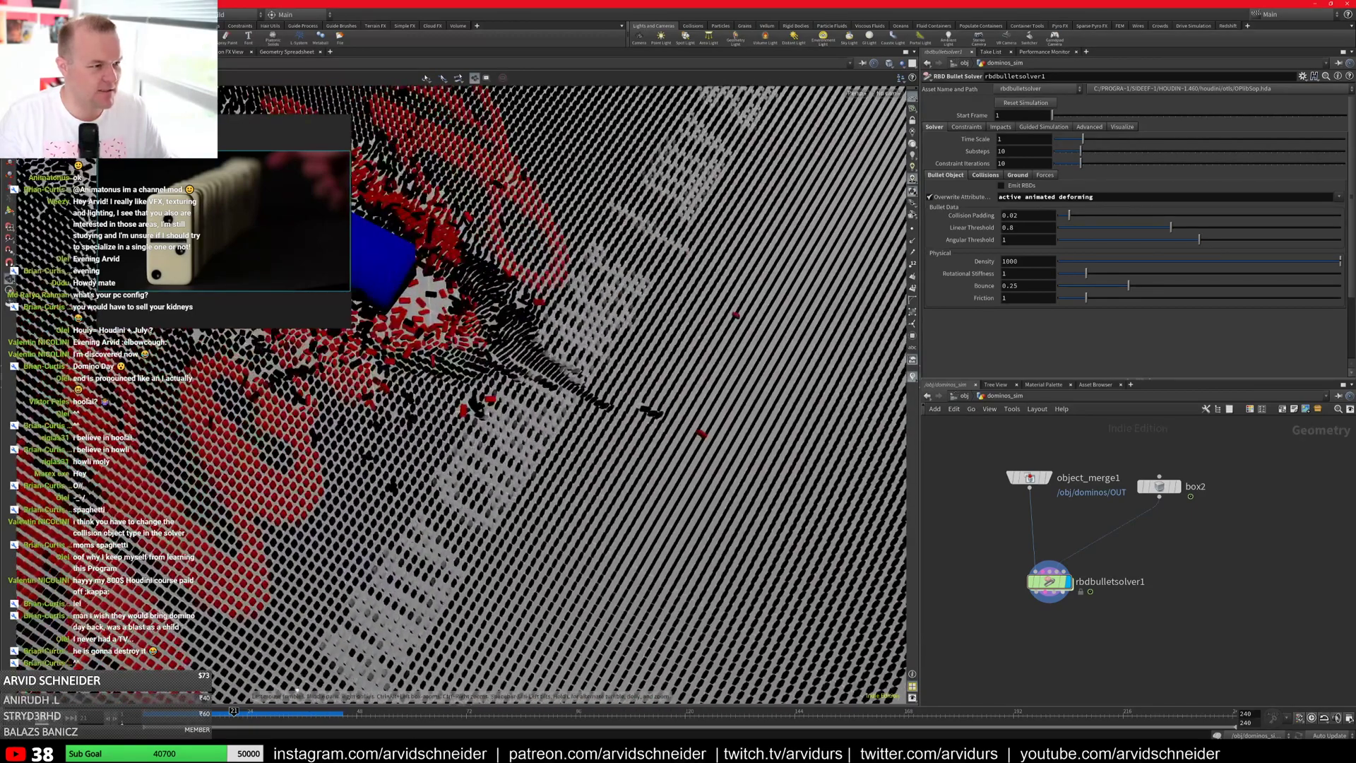
left_click_drag(234, 712, 335, 737)
left_click_drag(594, 523, 556, 474)
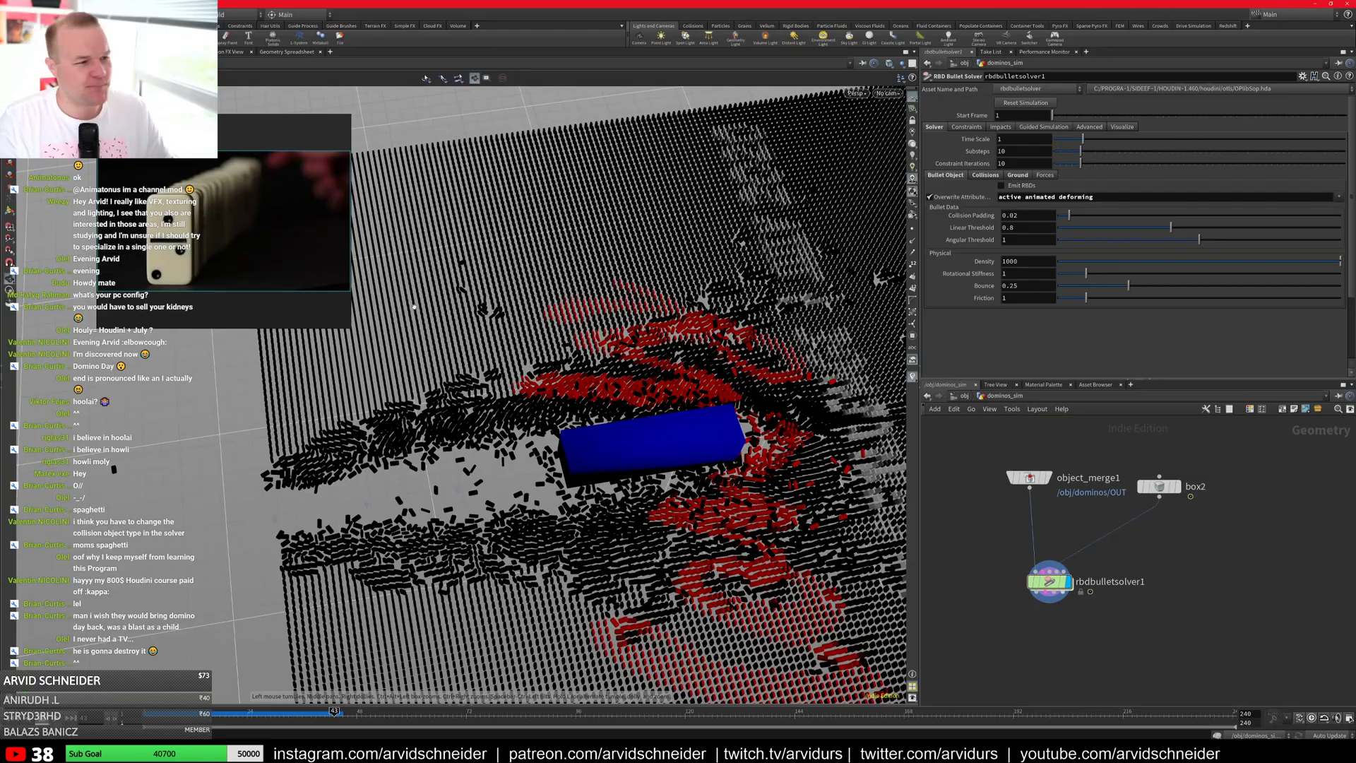
left_click_drag(570, 341, 438, 316)
mouse_move(334, 713)
left_mouse_down()
mouse_move(161, 713)
mouse_move(324, 718)
left_mouse_up()
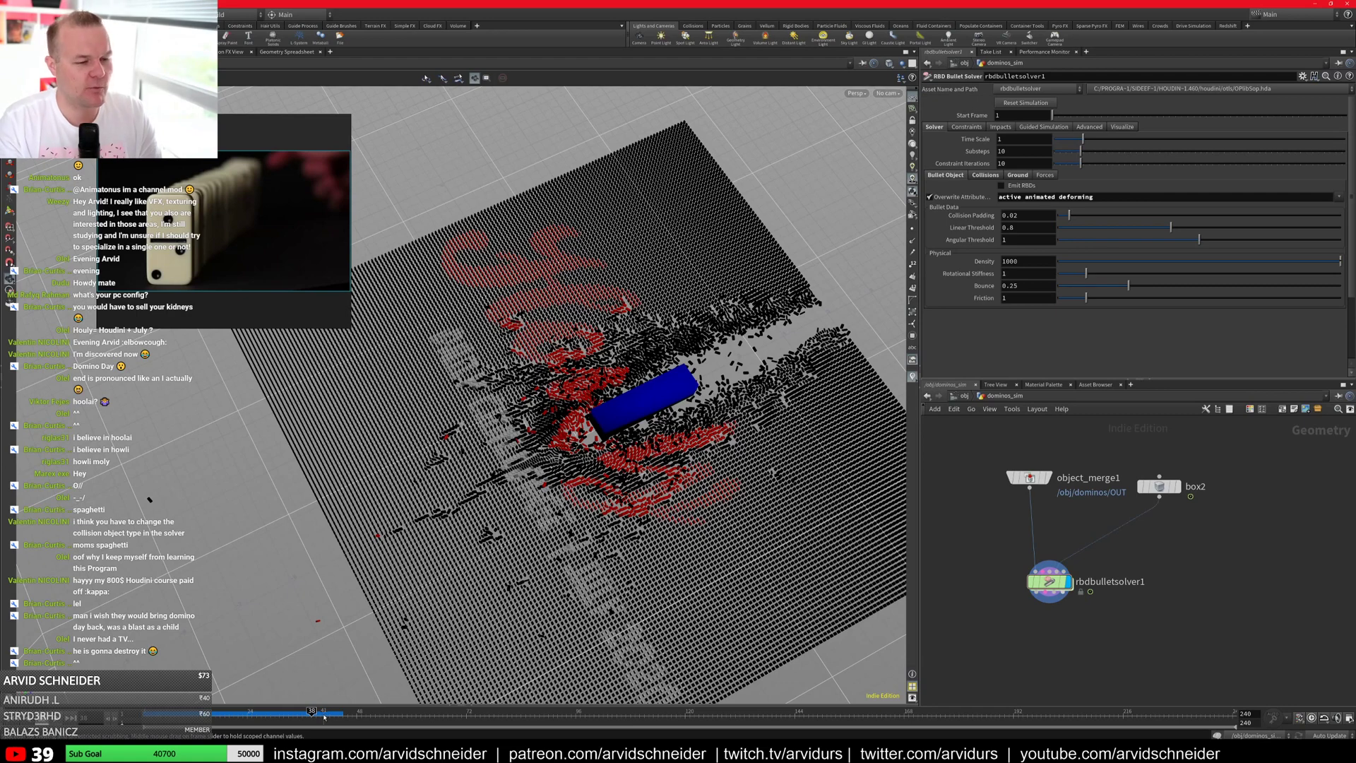
Step: Inspect the undisturbed domino grid inside the dominos network and return to the object level
key("u")
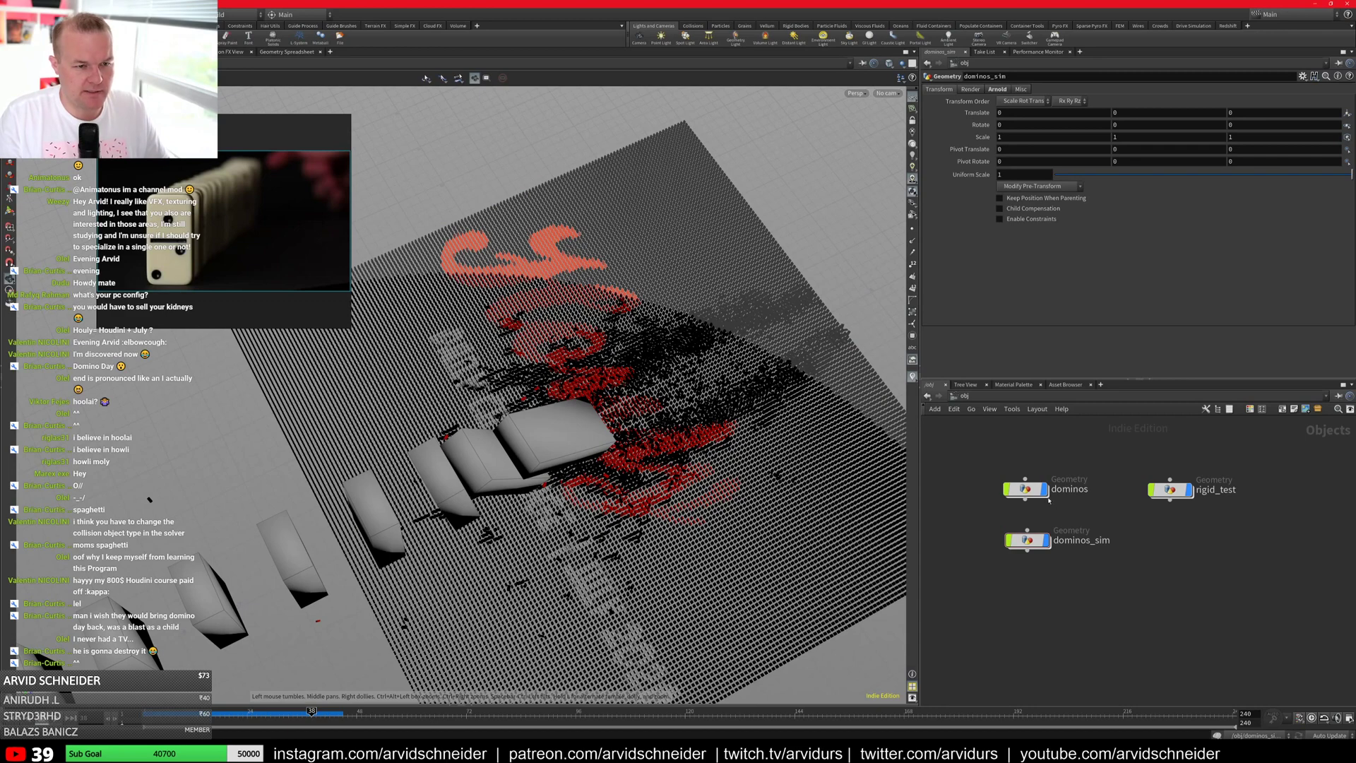
double_click(1026, 490)
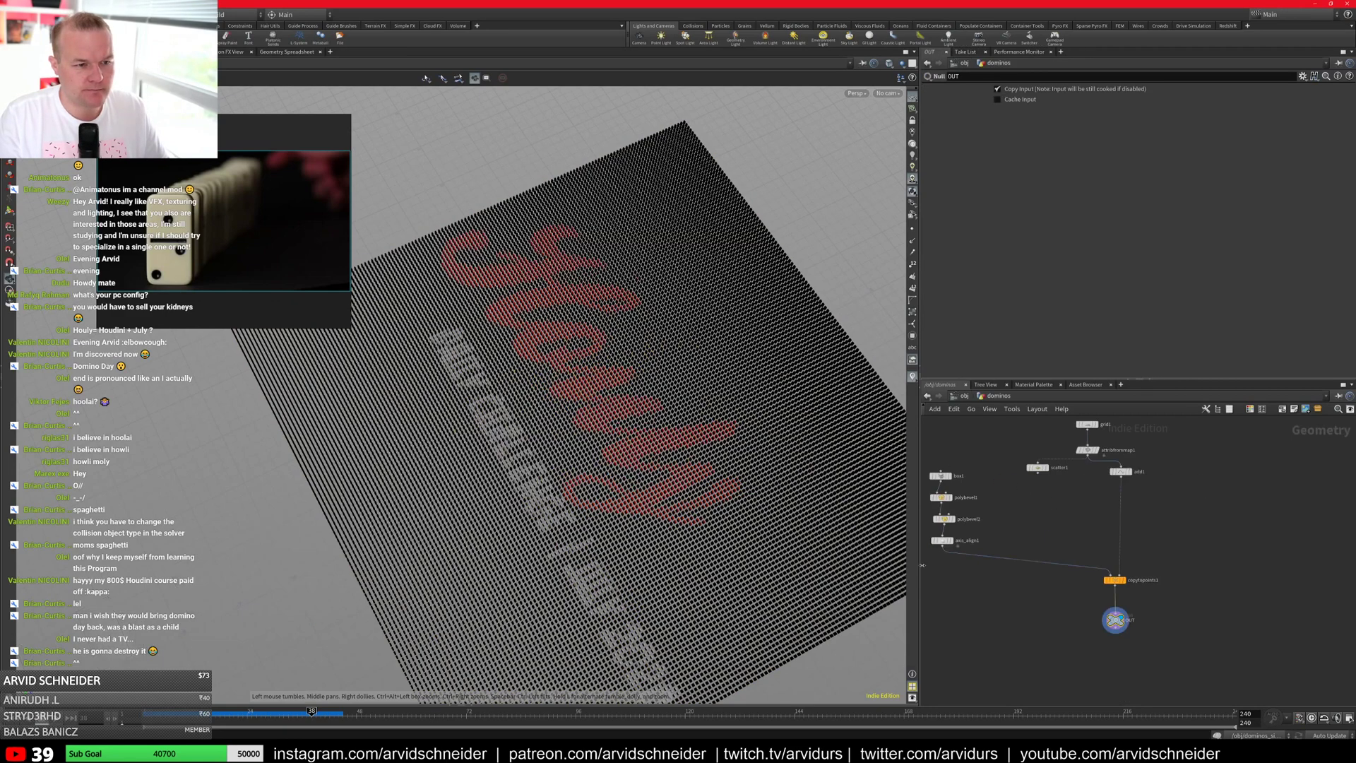
key("u")
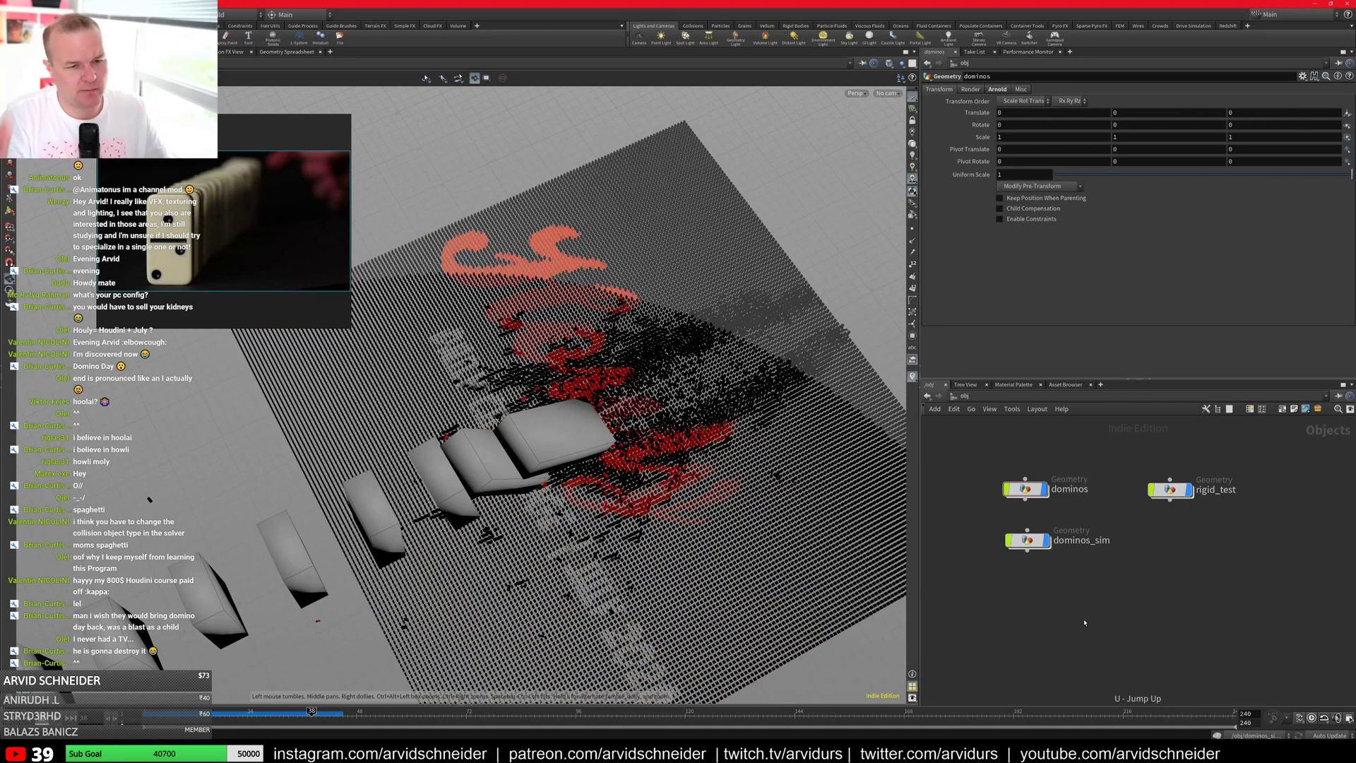
Step: Create a new Geometry object below dominos_sim and name it spline_copy
key("Tab")
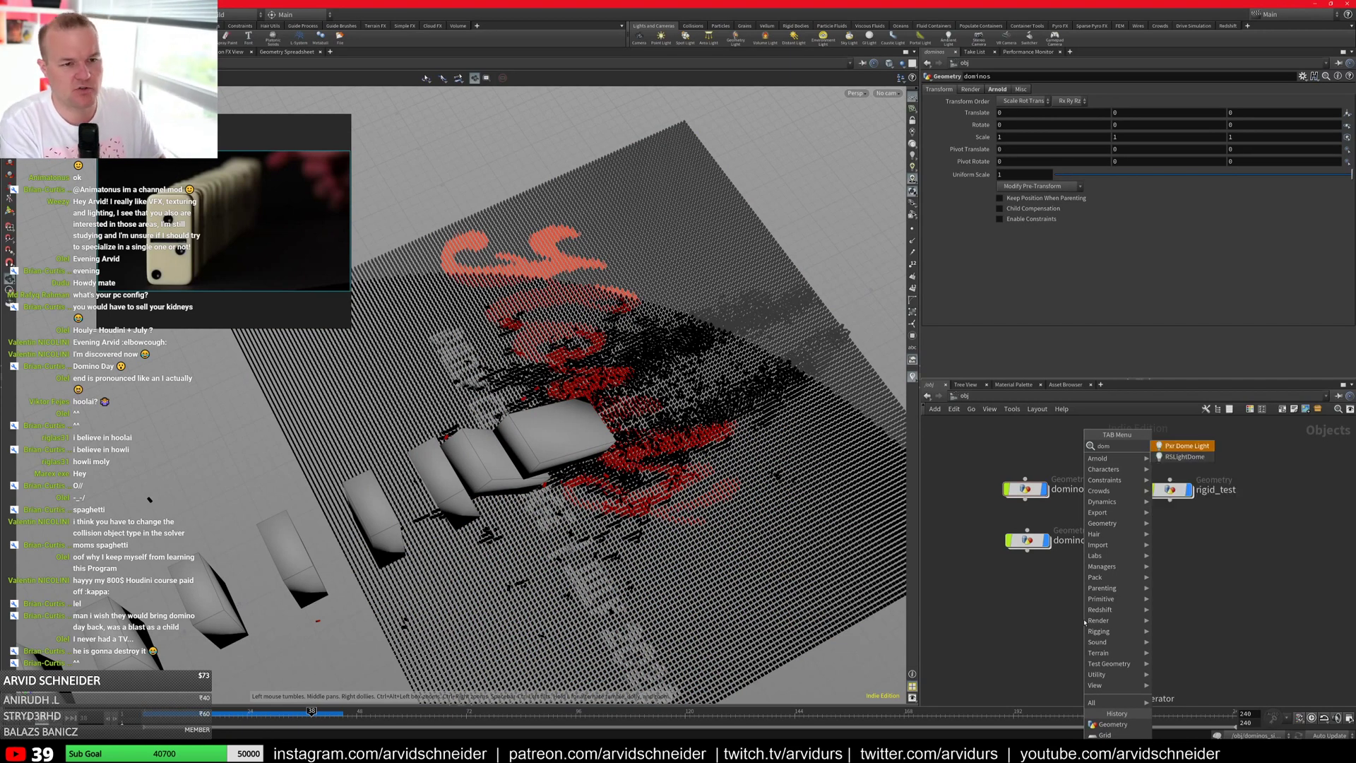
key("Escape")
key("Tab")
type("geo")
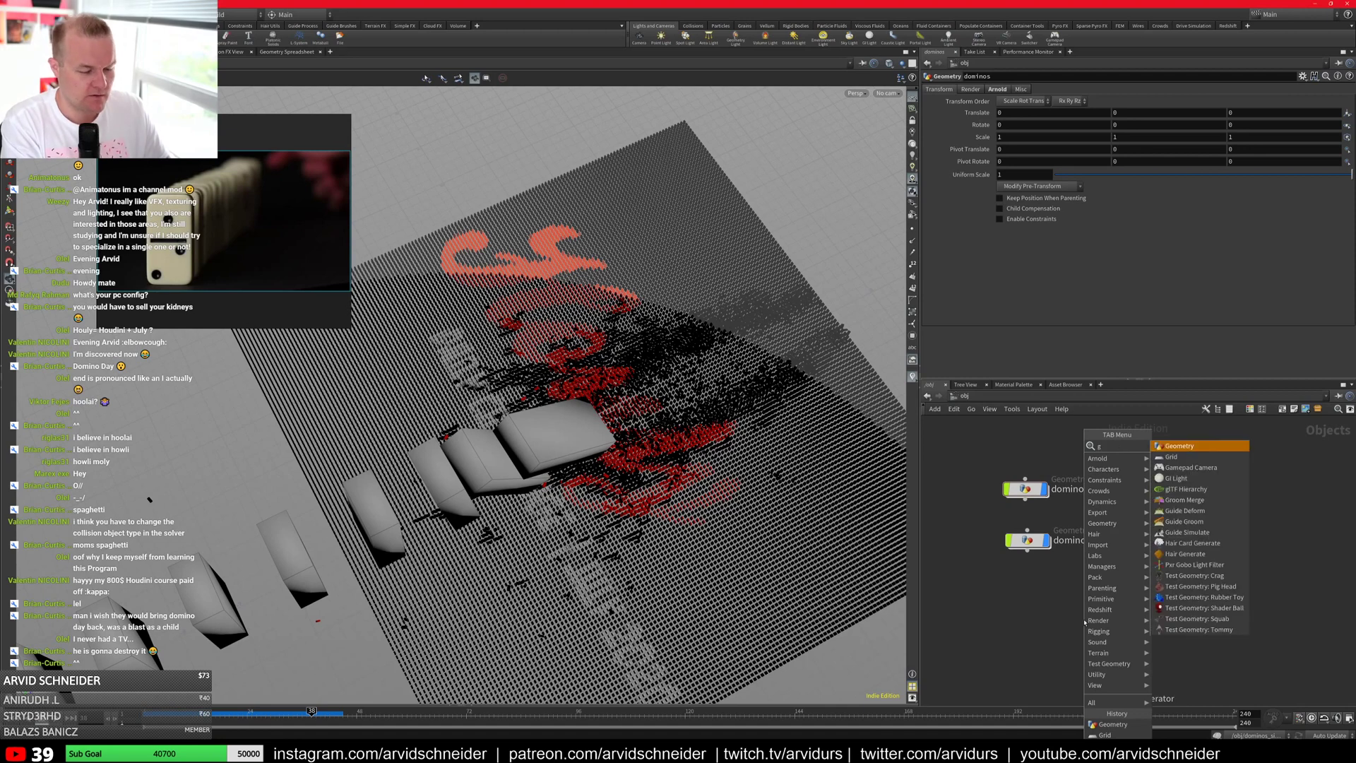
key("Return")
left_click(1085, 621)
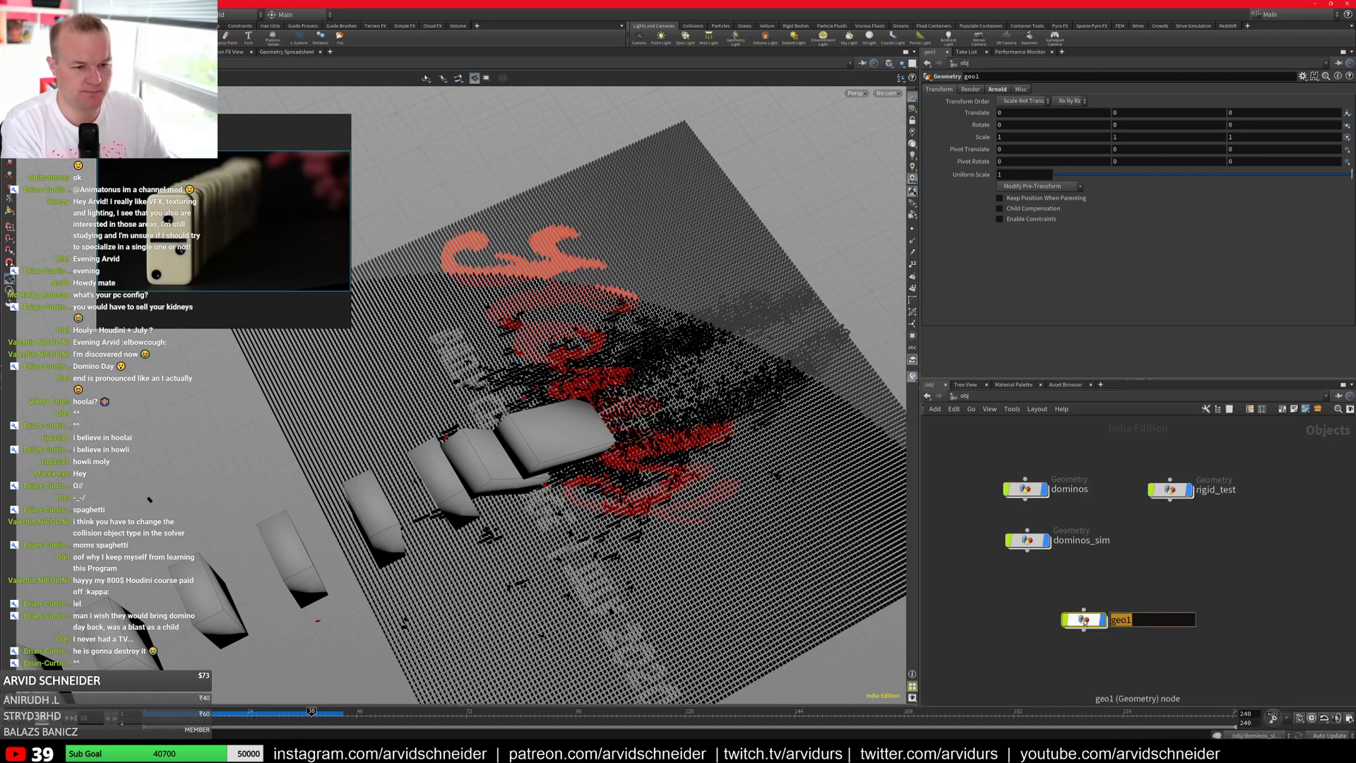
type("spling")
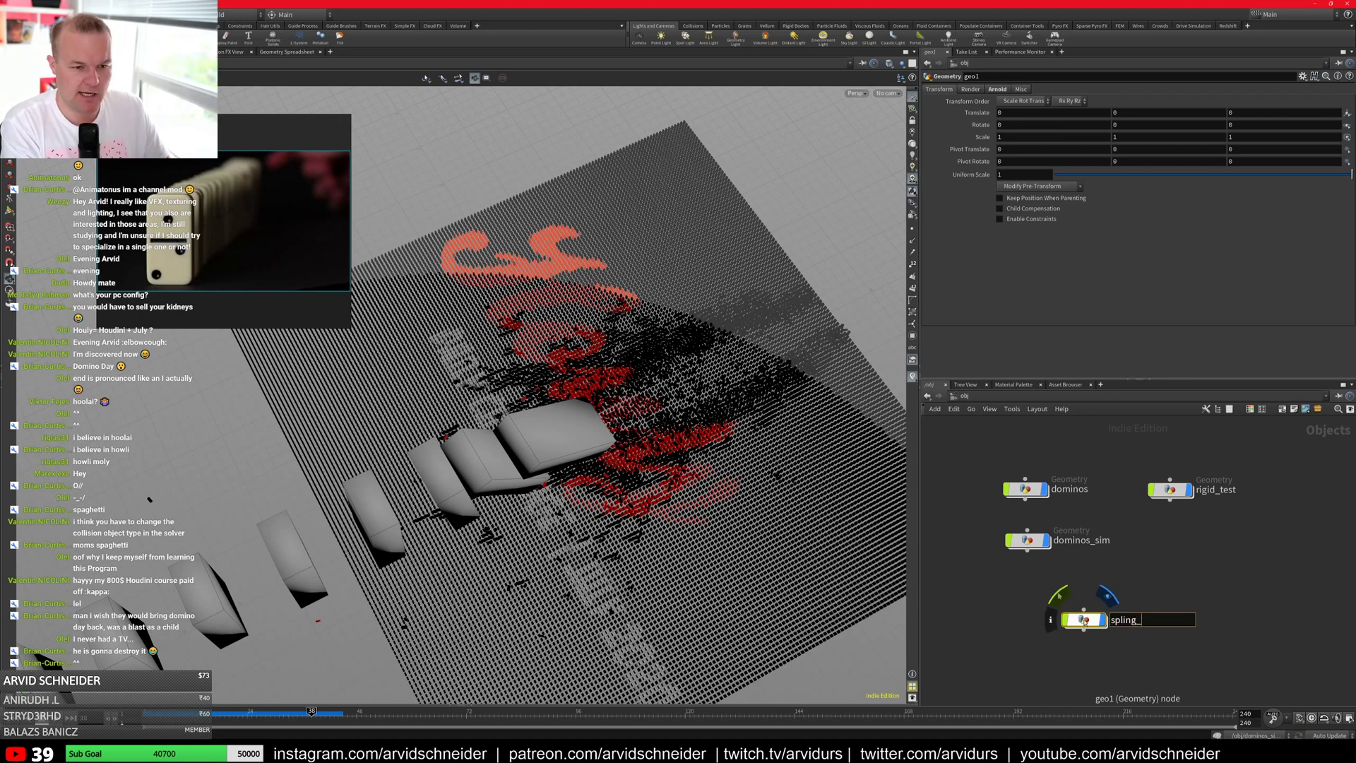
type("_copy")
key("Return")
Step: Add a Box node inside the spline_copy network
double_click(1085, 621)
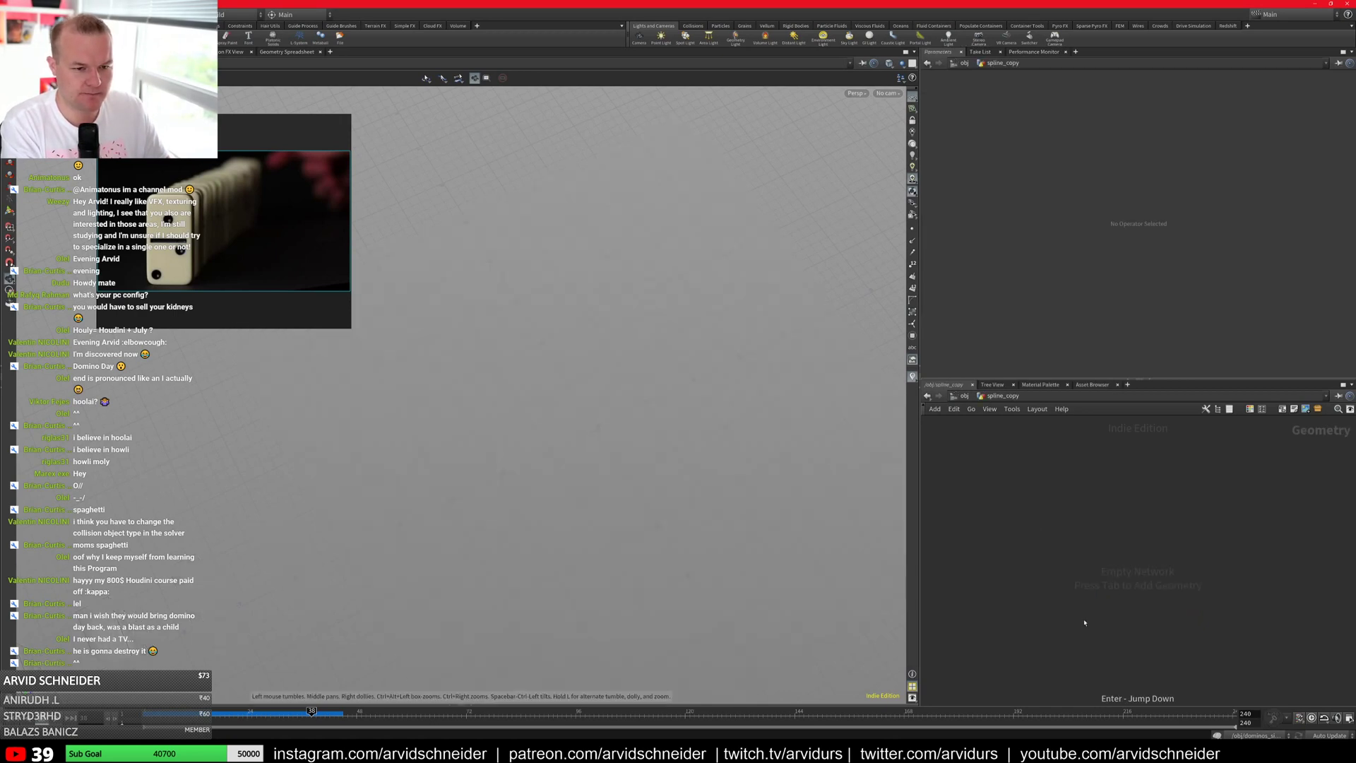
key("Tab")
type("box")
key("Return")
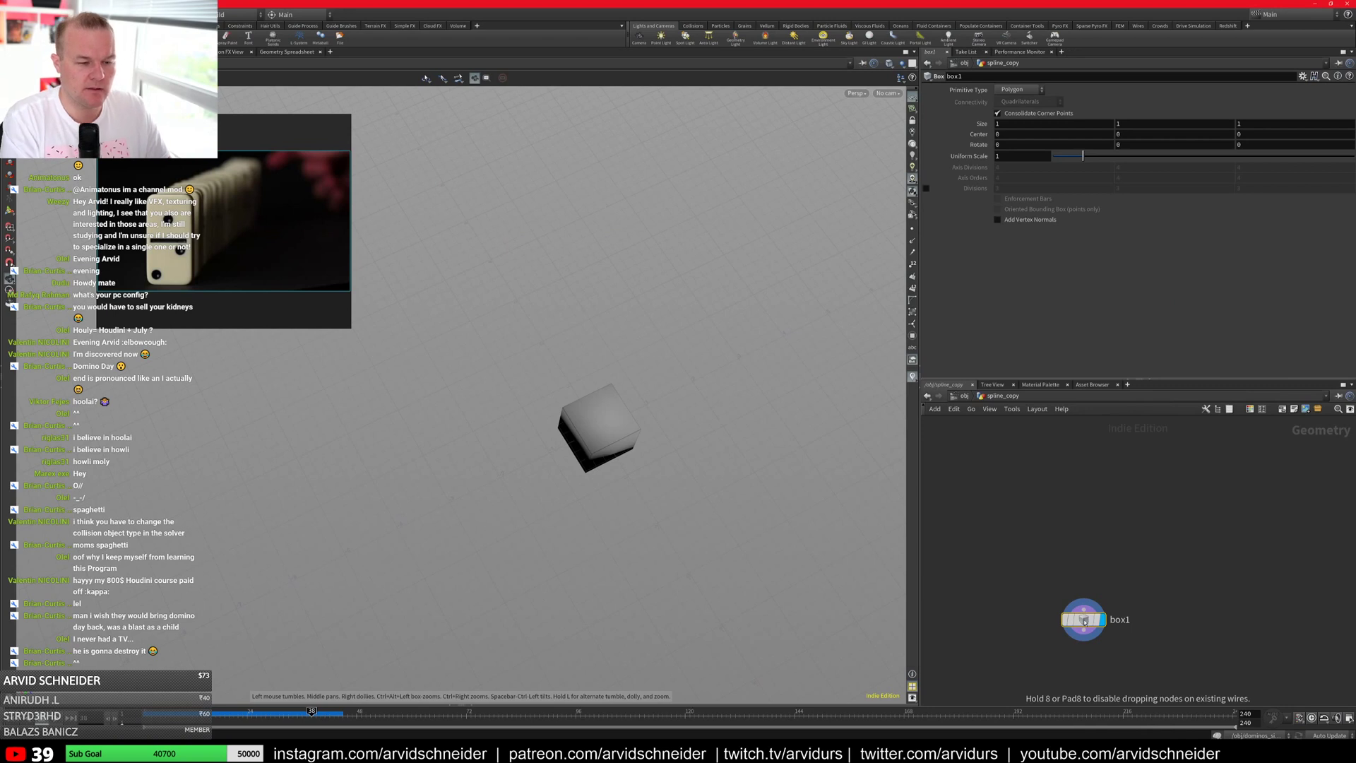
left_click(1016, 493)
Step: Add a Draw Curve node beside box1 in the spline_copy network
key("Tab")
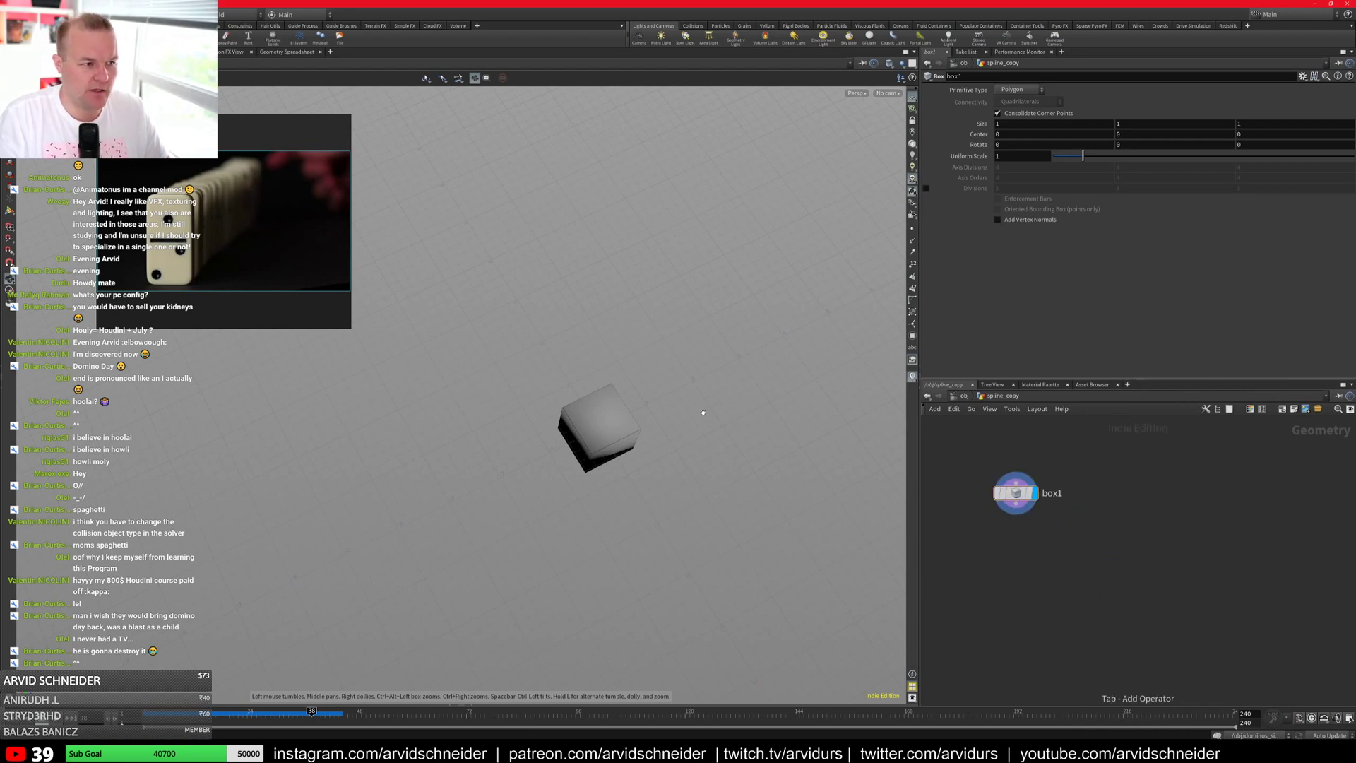
key("space+2")
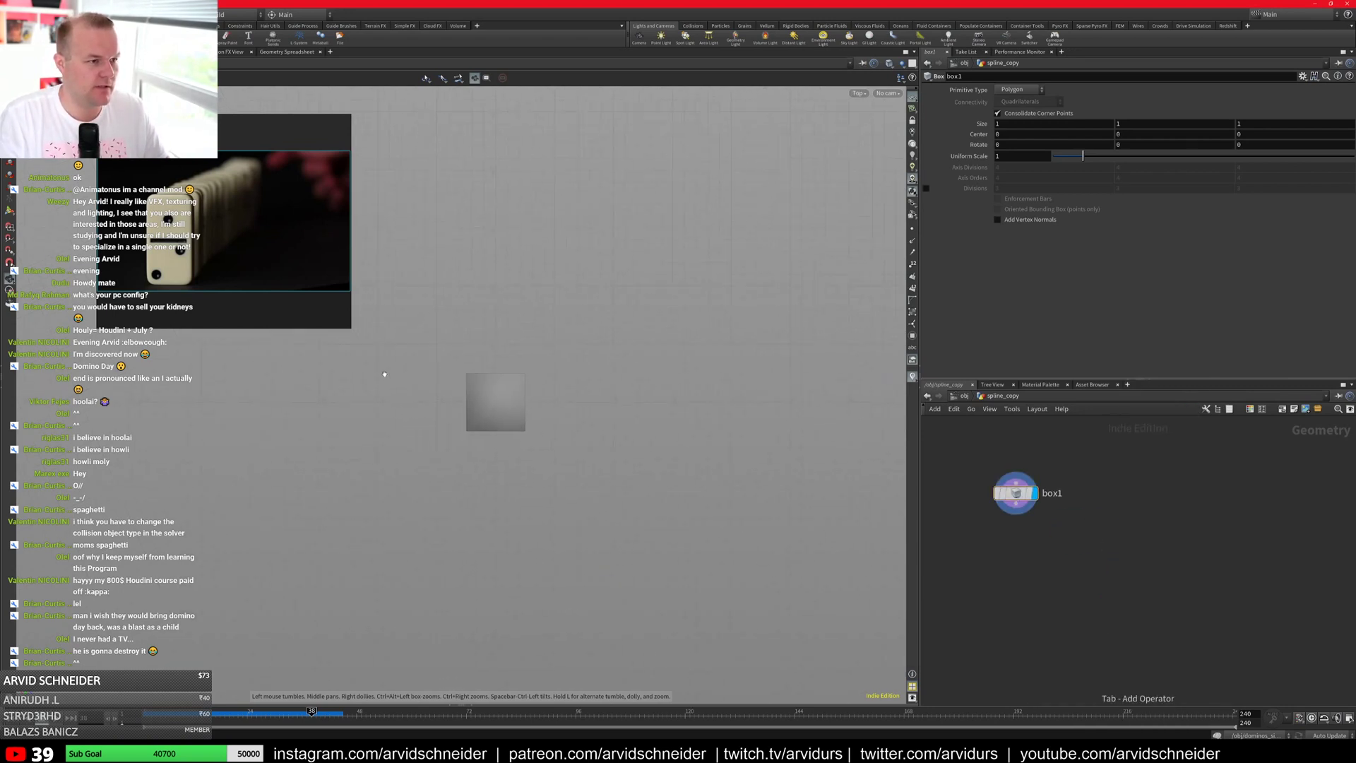
key("Tab")
type("draw")
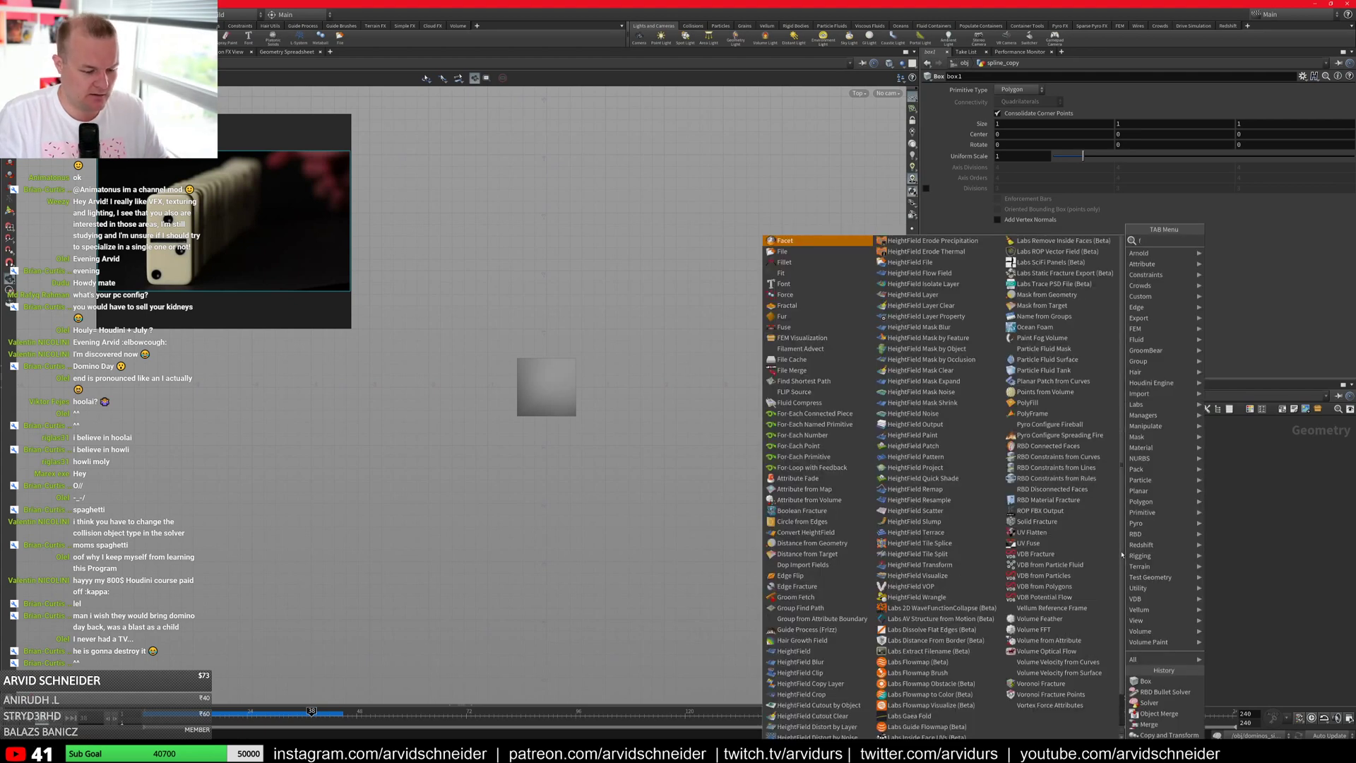
key("Return")
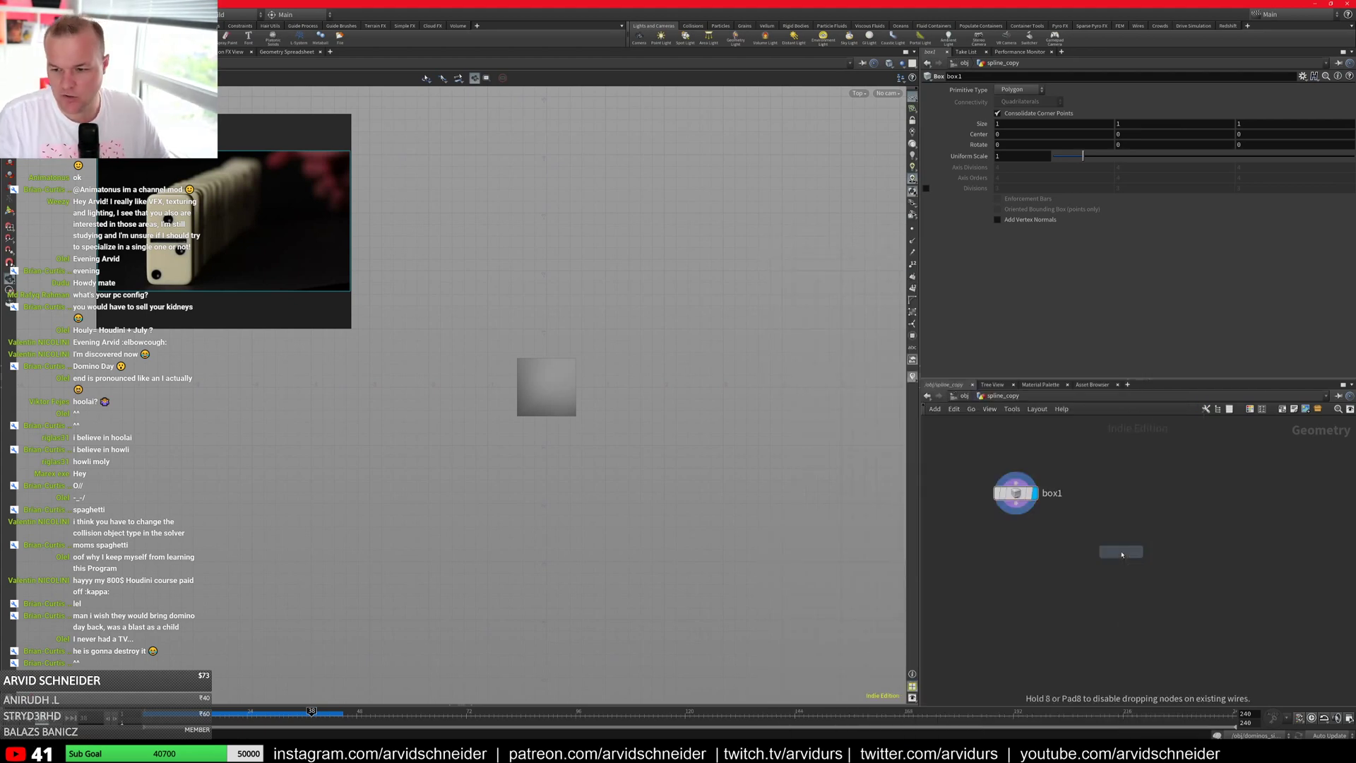
left_click(1123, 498)
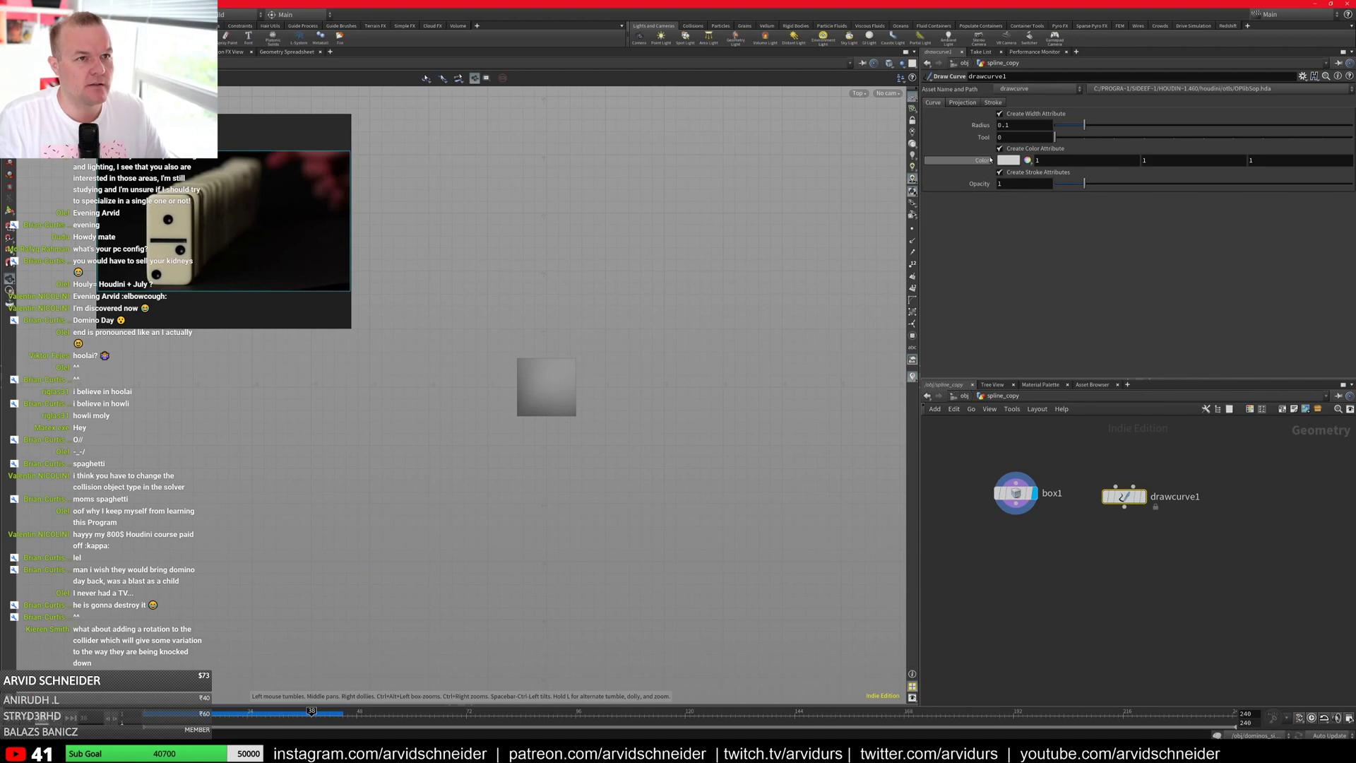
Step: Try to sketch a curve in the viewport using the Draw Curve tool's XY Plane projection
key("Return")
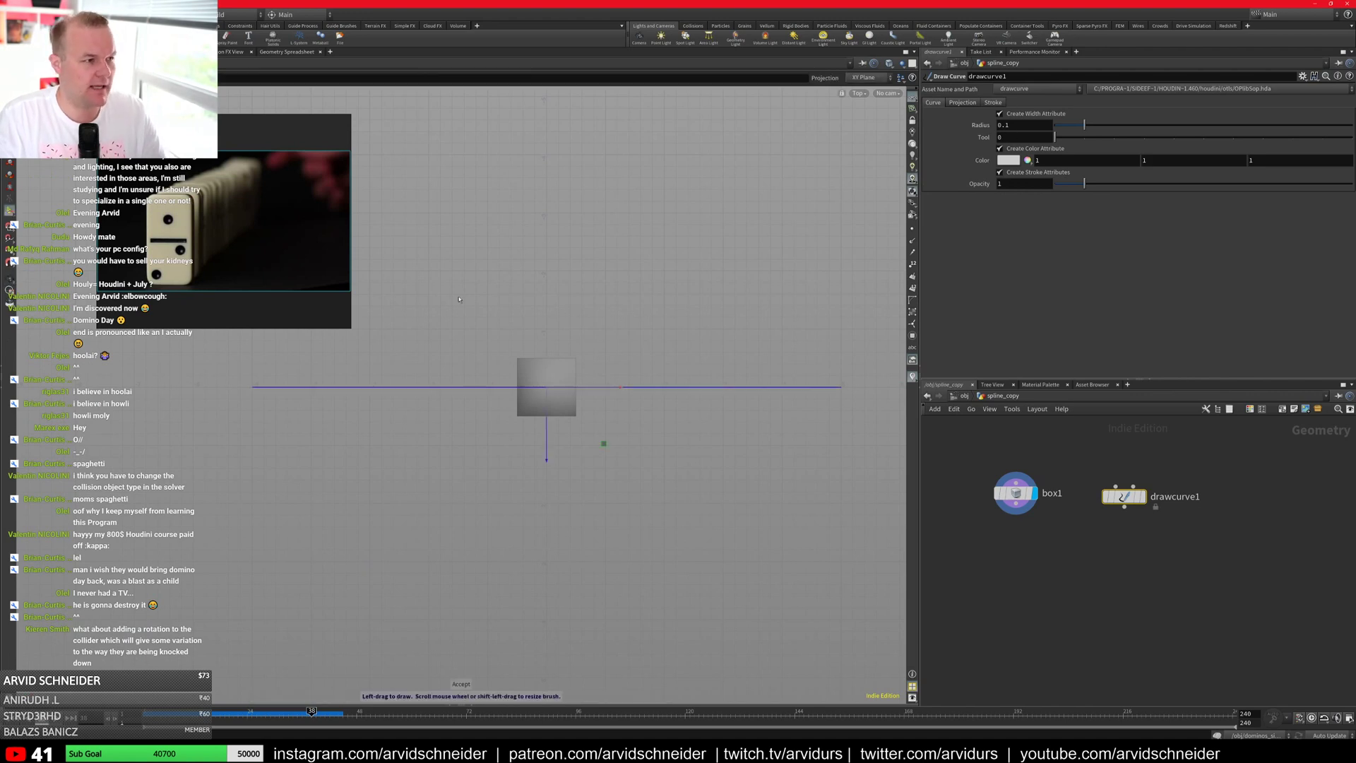
left_click_drag(411, 283, 516, 240)
mouse_move(514, 395)
left_mouse_down()
mouse_move(600, 445)
mouse_move(614, 396)
left_mouse_up()
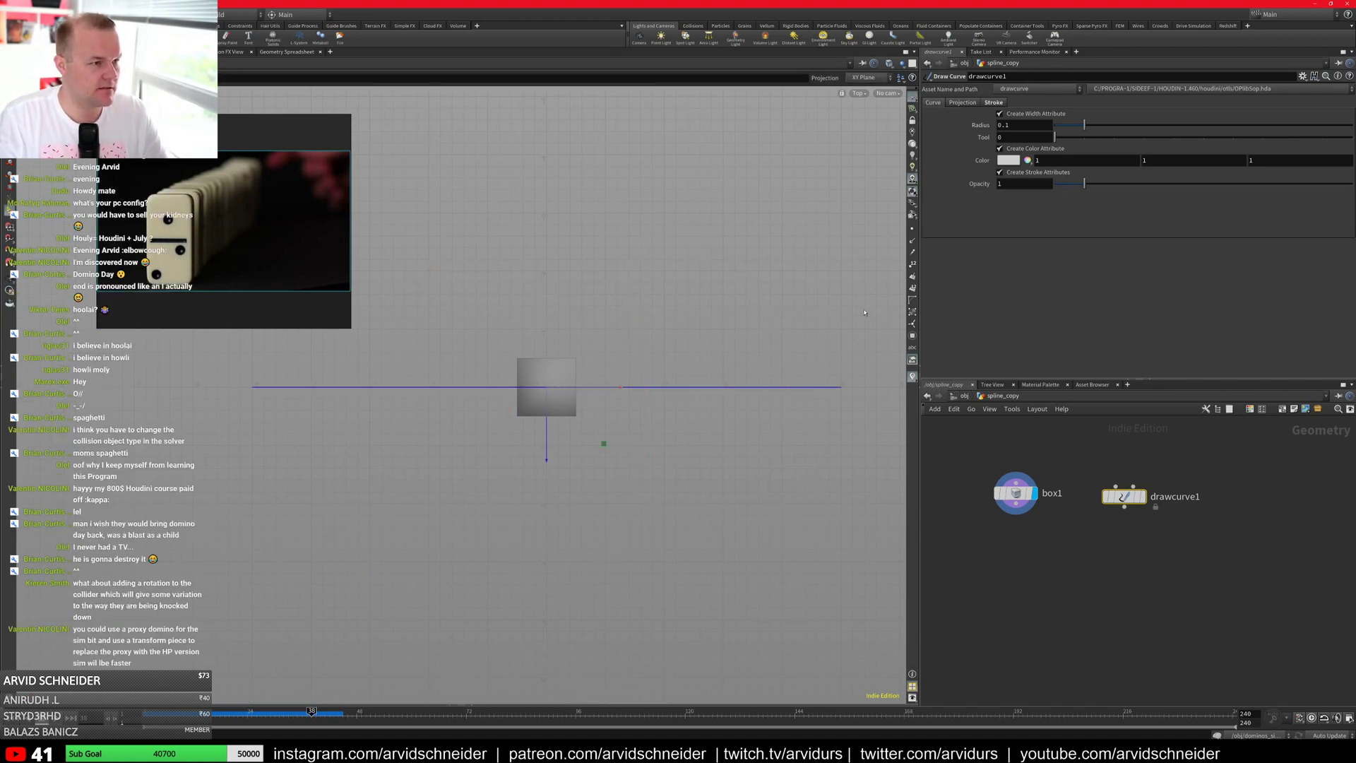
Step: Set the Draw Curve projection to ZX Plane and display the drawcurve1 node
left_click(966, 103)
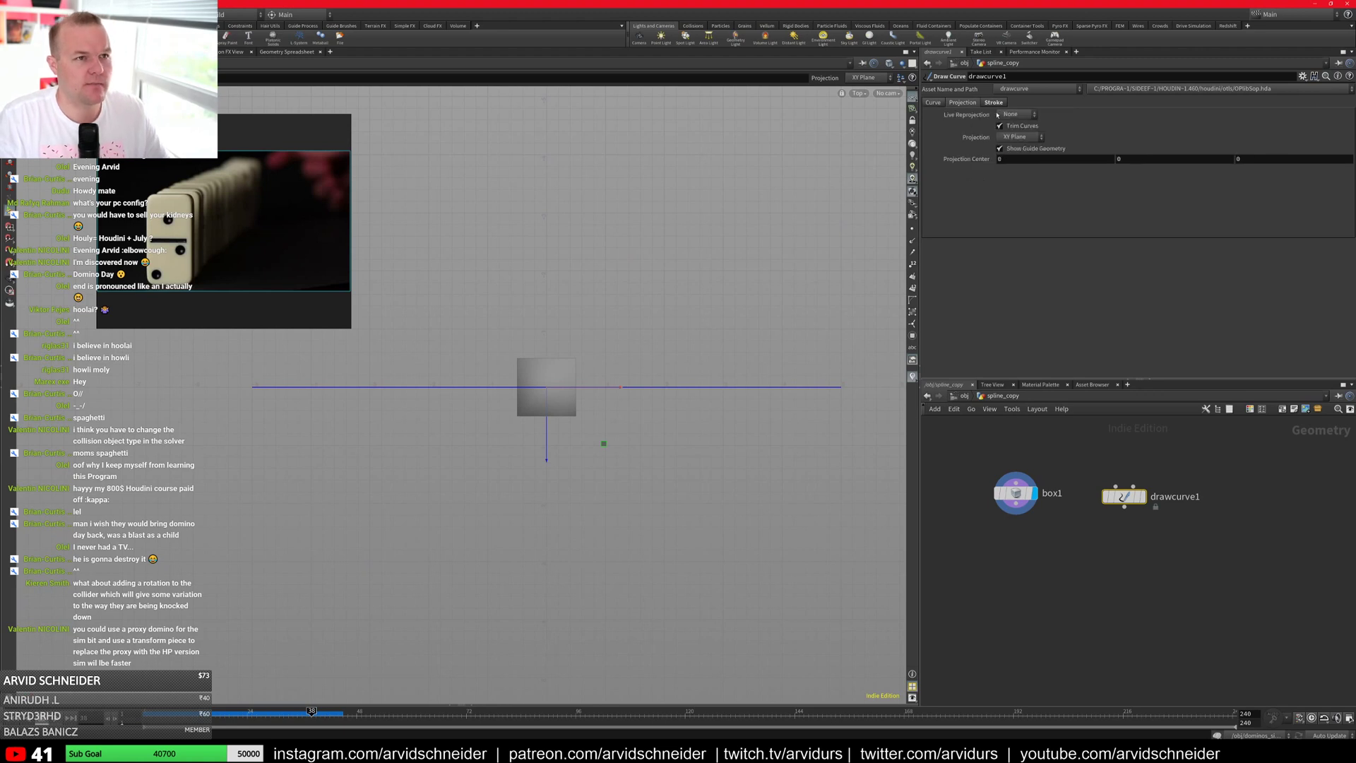
left_click(1015, 137)
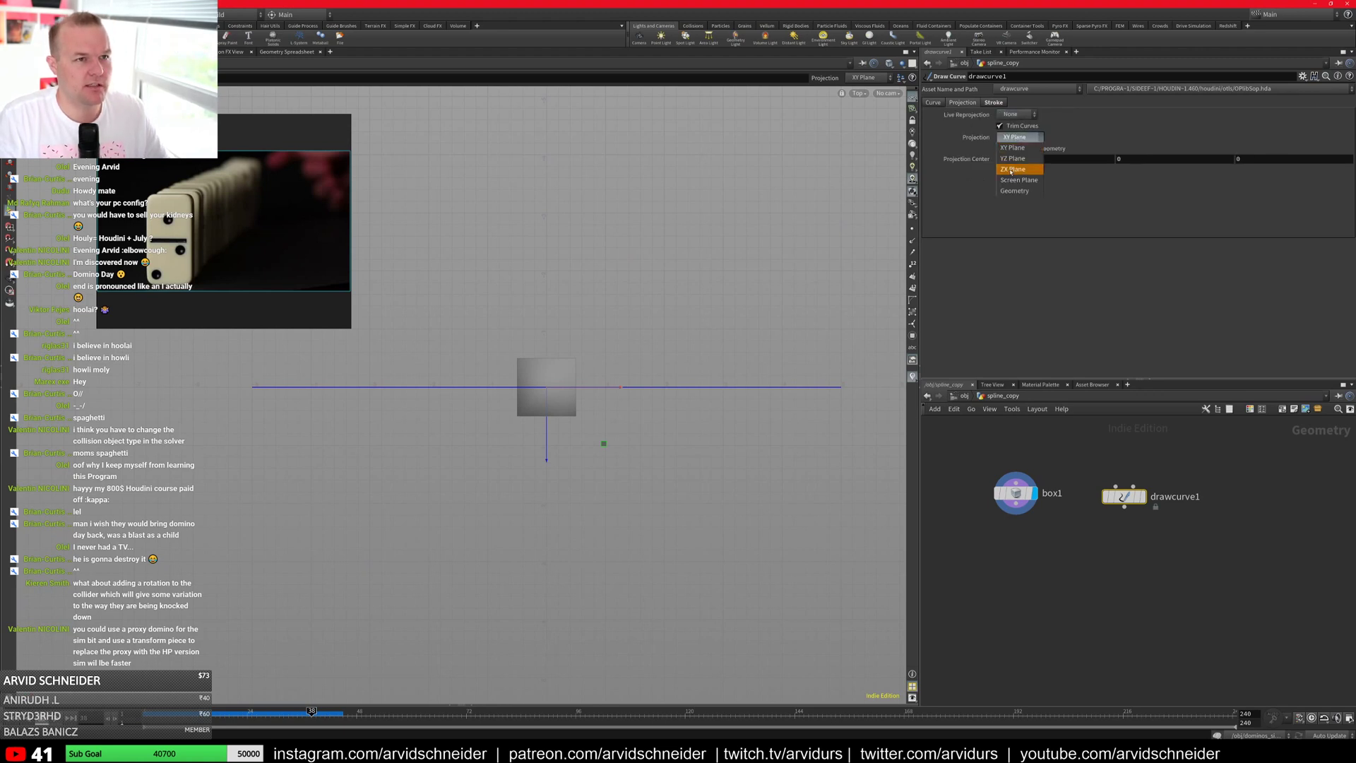
left_click(1010, 170)
left_click(1142, 497)
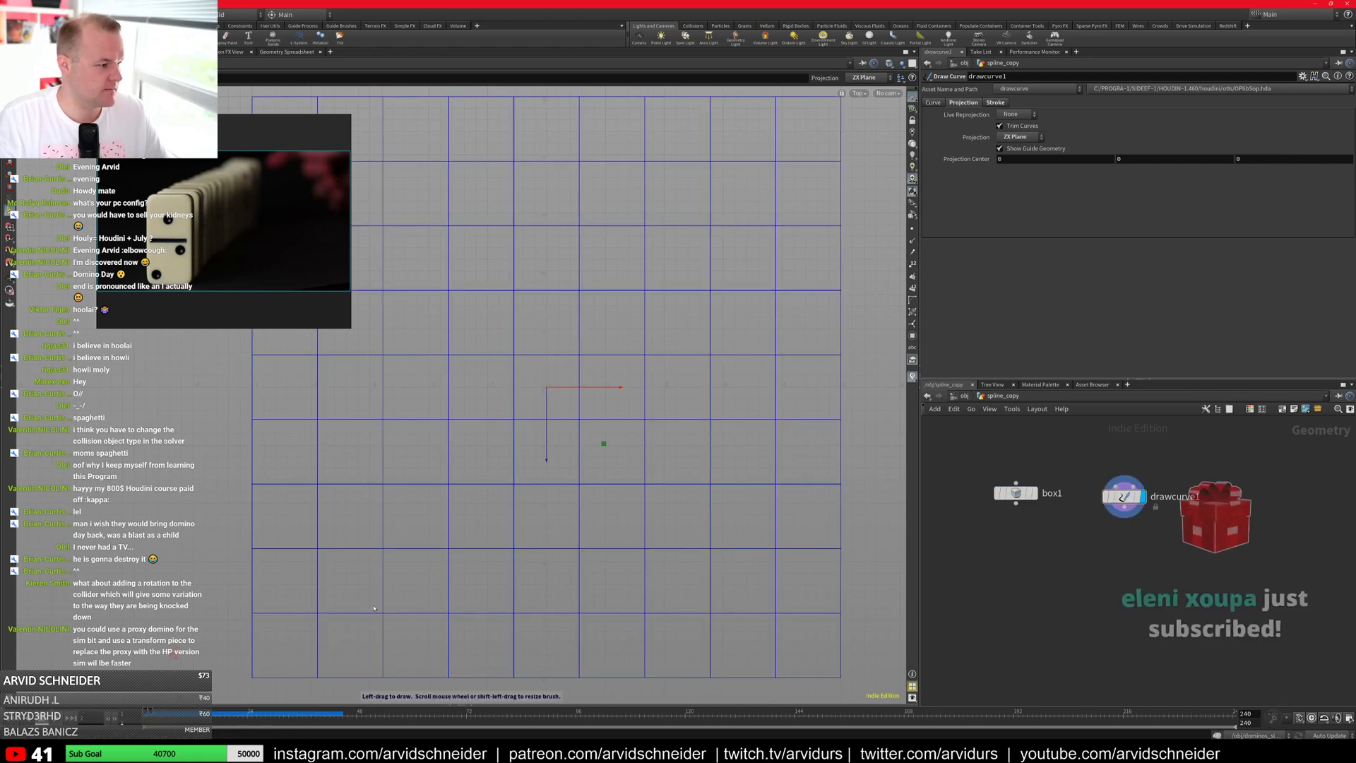
Step: Draw a long winding freehand curve across the ground grid, finishing with a large arc that loops back over it
mouse_move(1128, 498)
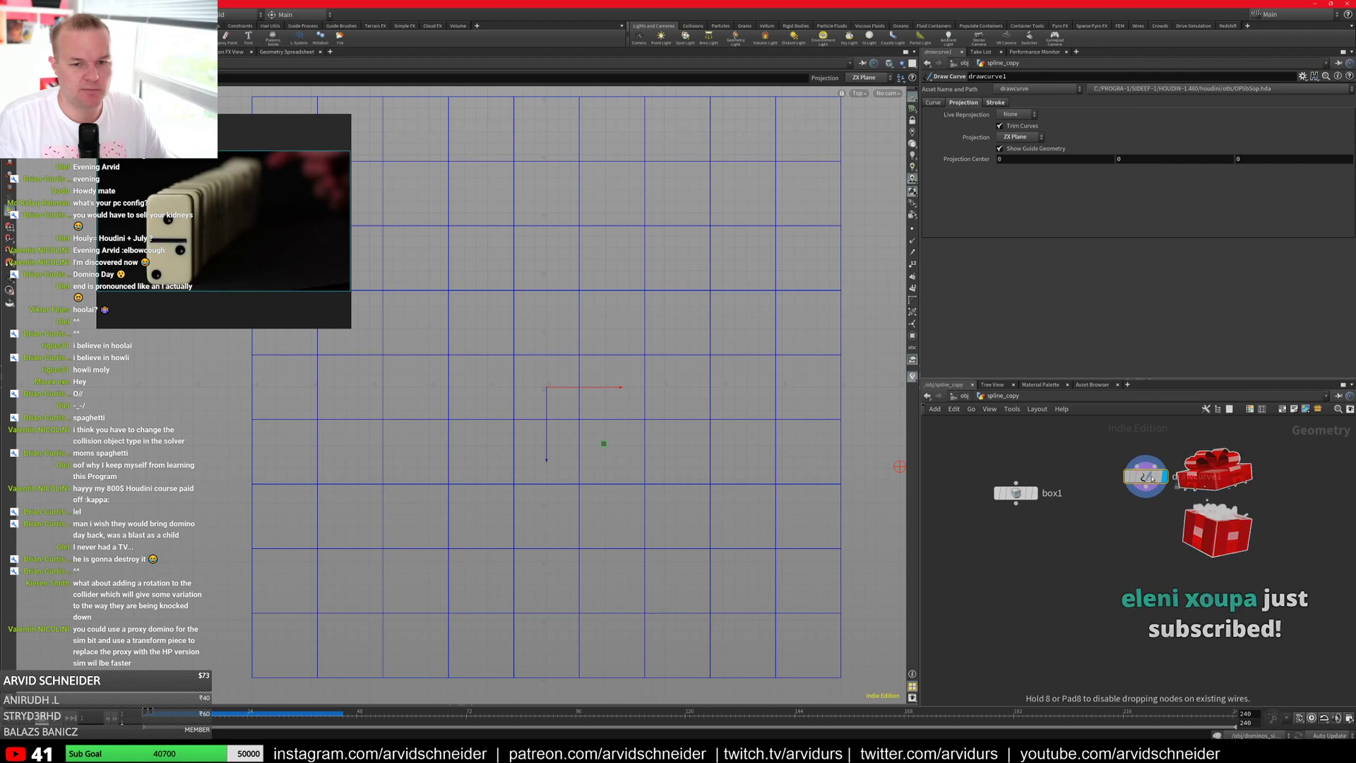
mouse_move(347, 371)
left_mouse_down()
mouse_move(400, 314)
mouse_move(403, 445)
mouse_move(572, 440)
mouse_move(797, 471)
left_mouse_up()
left_click_drag(791, 163, 544, 240)
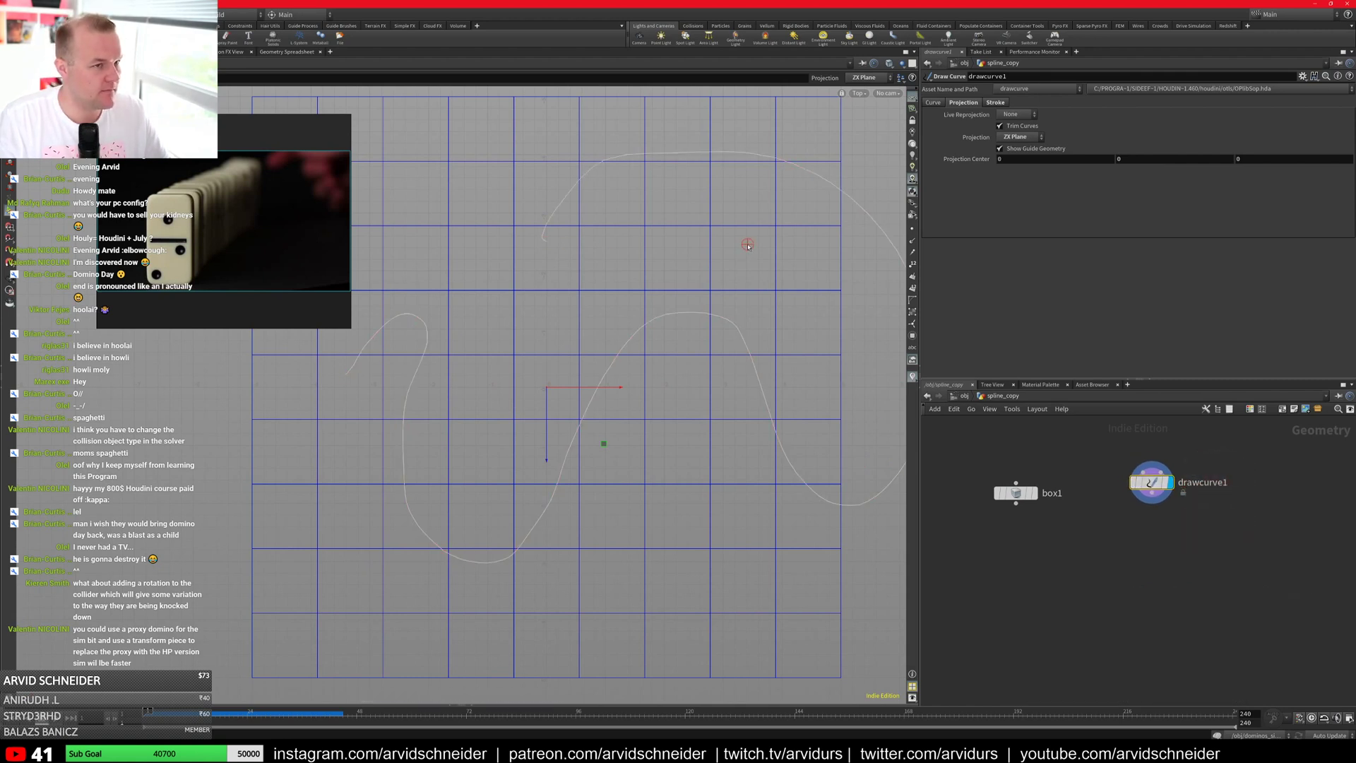
scroll(741, 243, "down", 2)
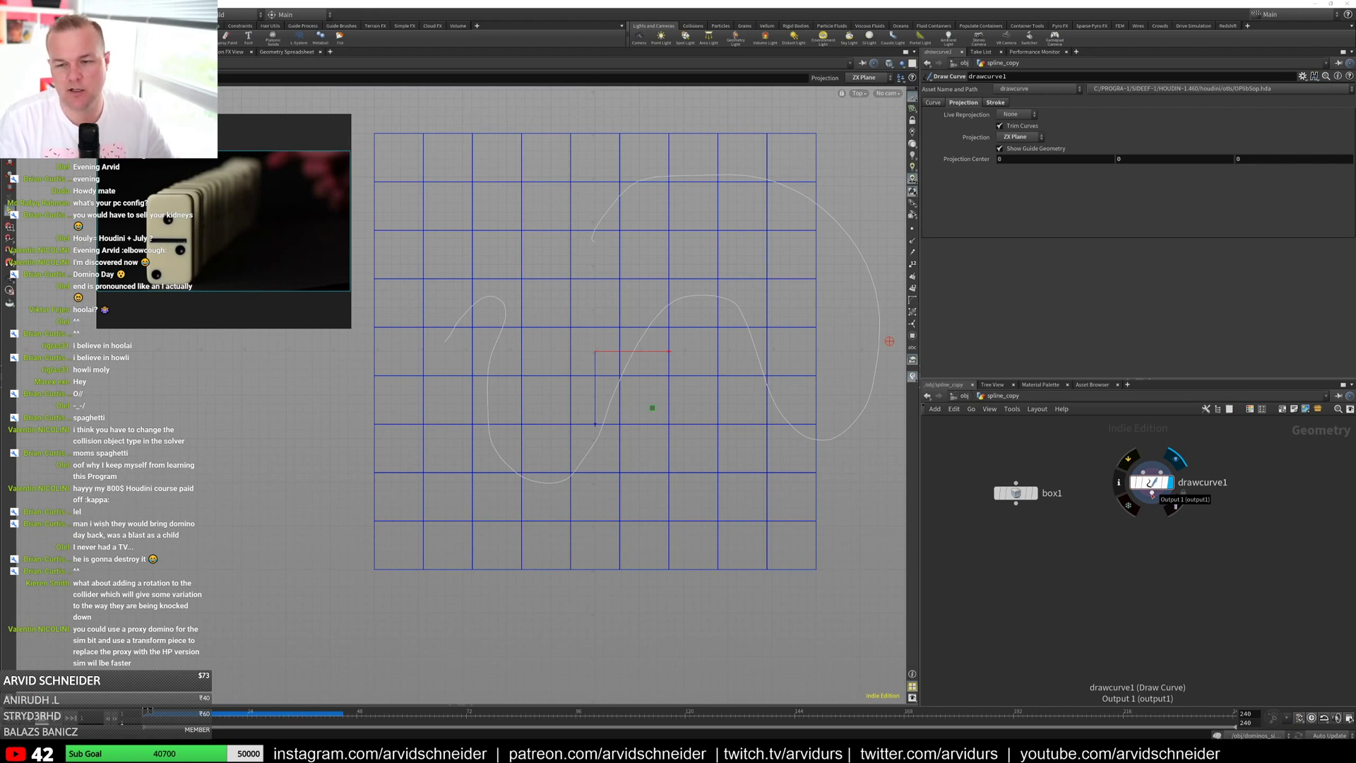
Step: Open the dominos_sim network and examine rbdbulletsolver1's collision settings and the domino layout
left_click(1122, 569)
key("u")
left_click(1033, 541)
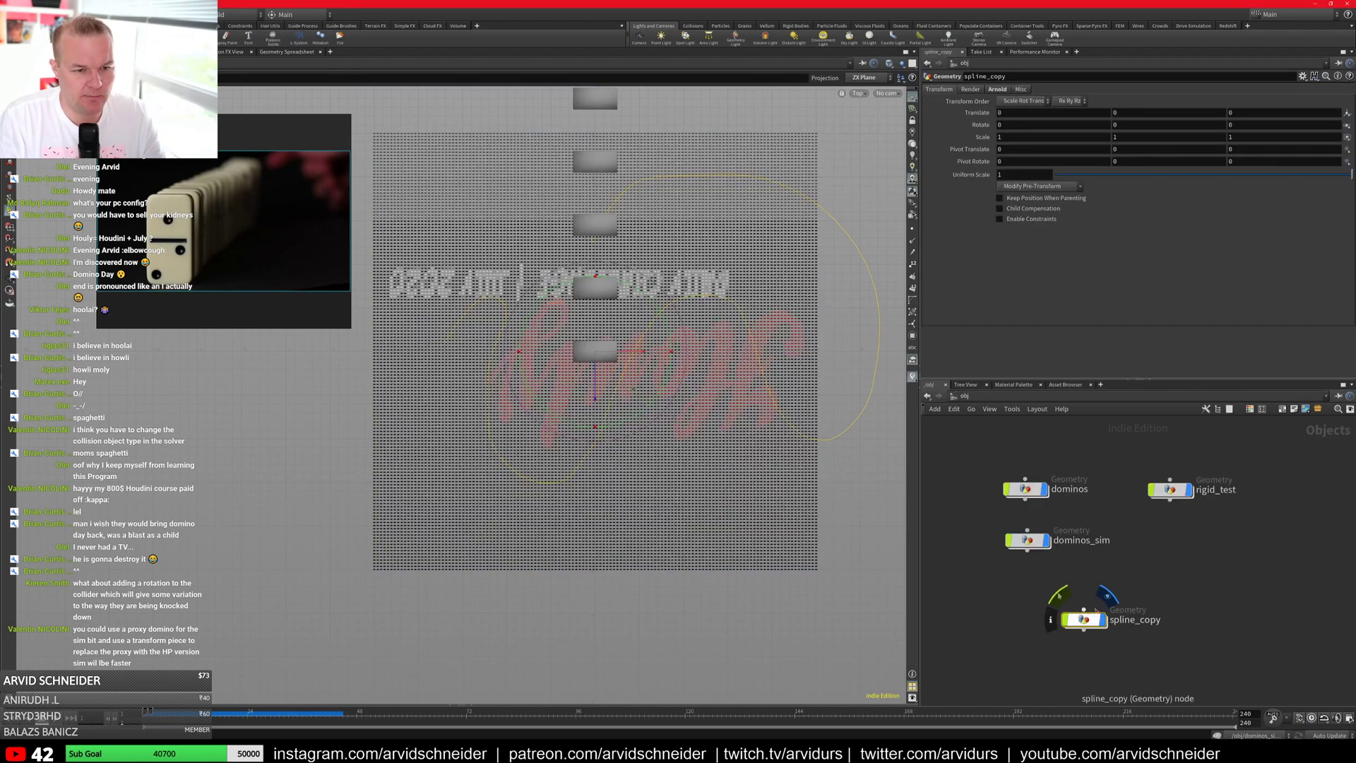
double_click(1031, 542)
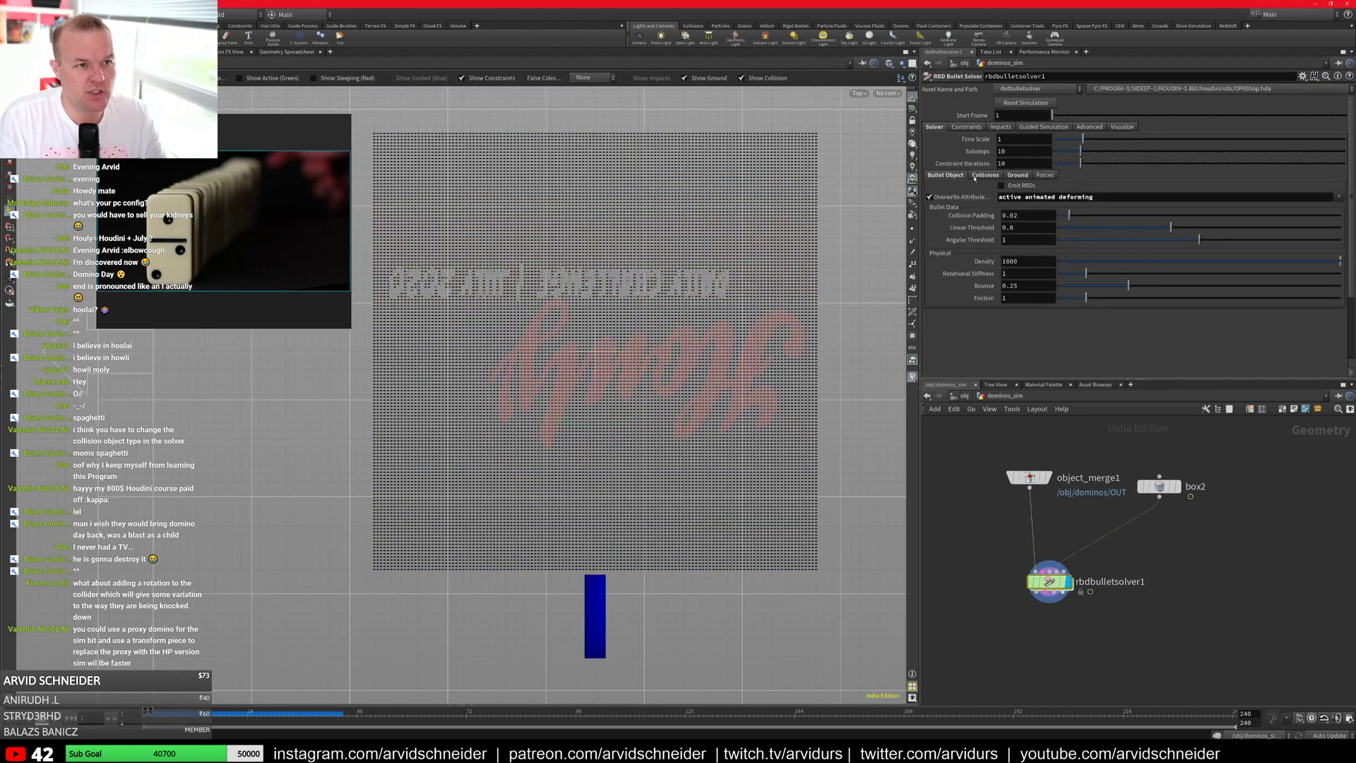
left_click(984, 175)
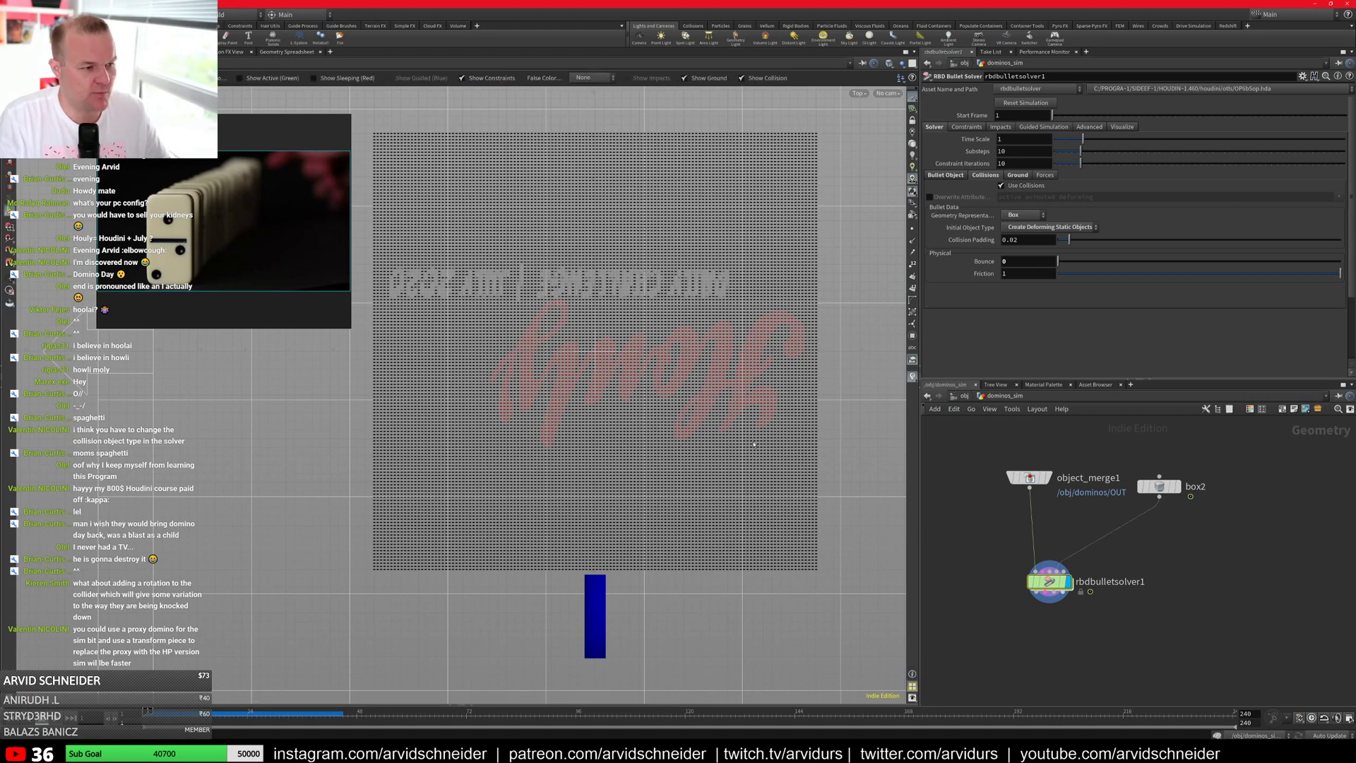
left_click_drag(776, 415, 556, 377)
right_click_drag(555, 377, 792, 391)
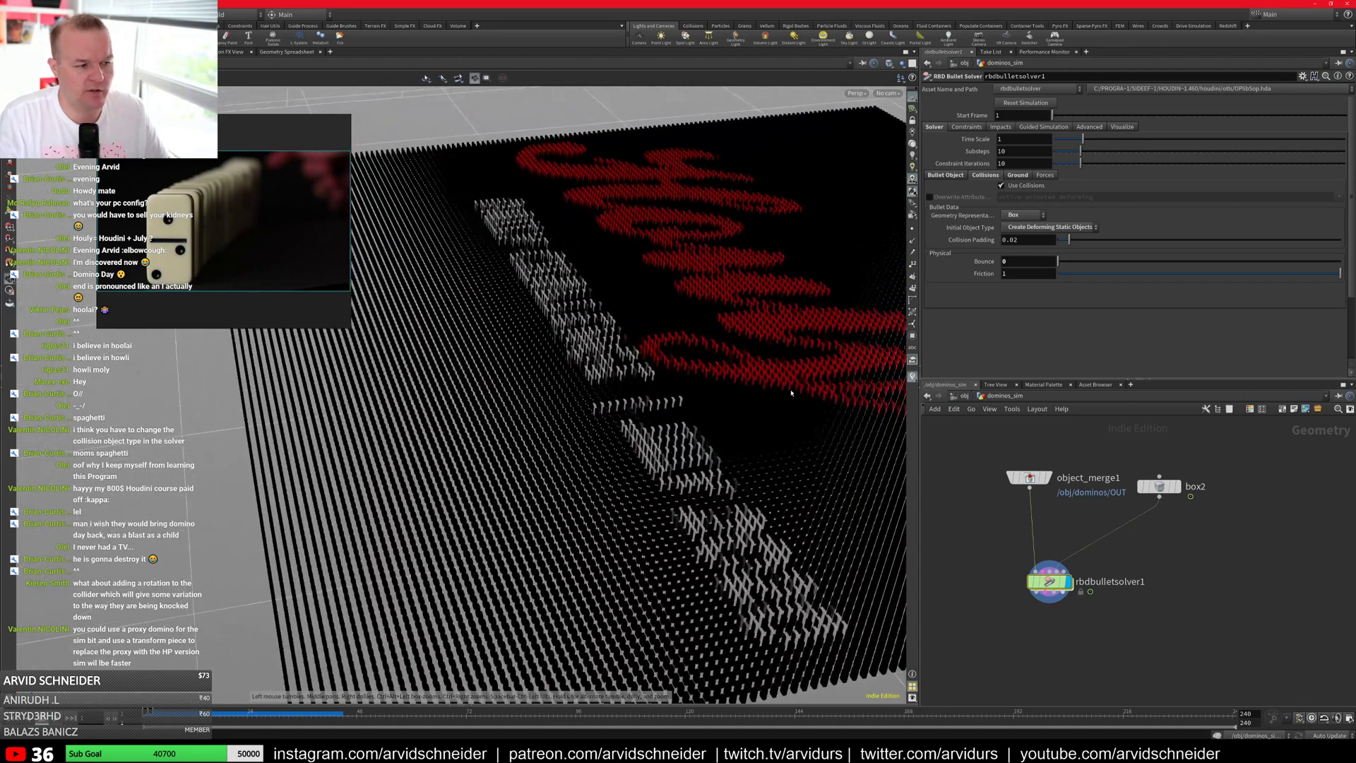
left_click_drag(734, 332, 661, 363)
middle_click_drag(662, 364, 666, 339)
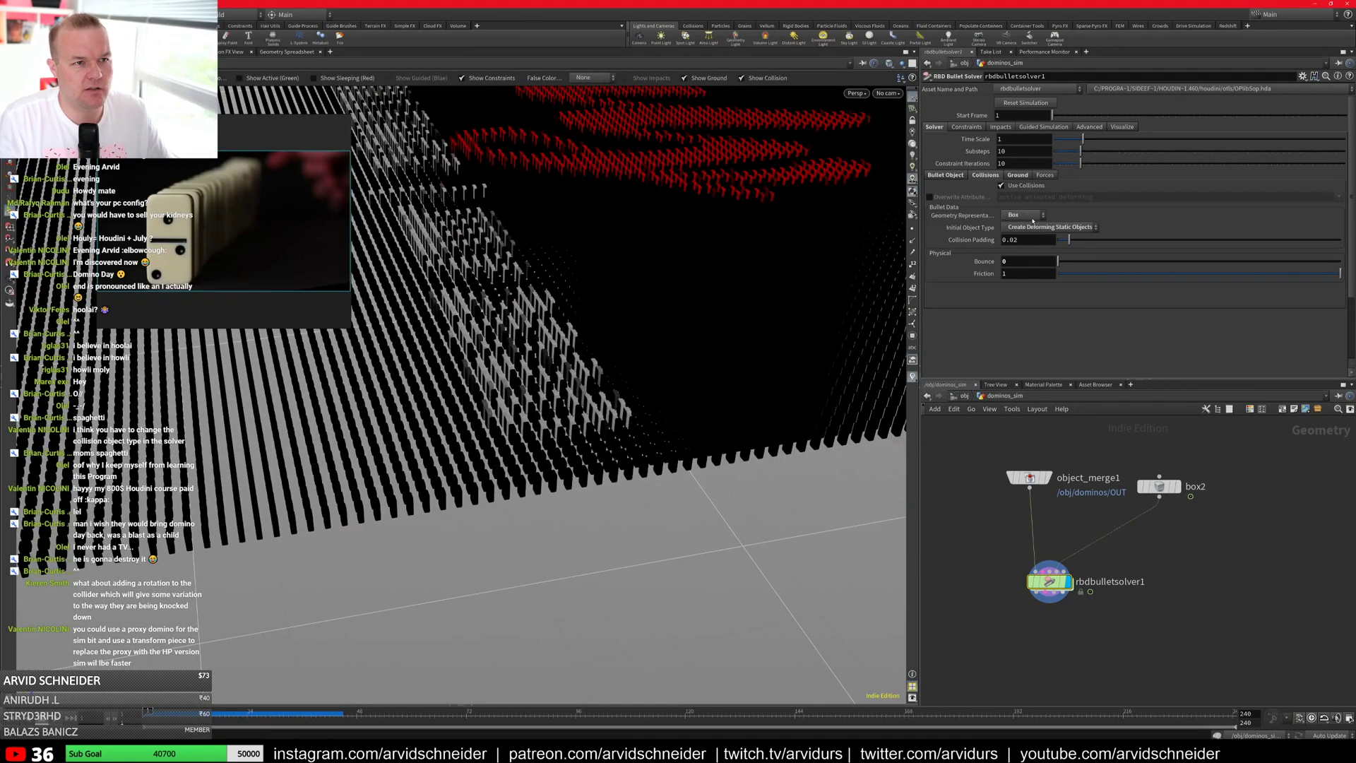
Step: Restore the bullet solver's start frame to its default and hide the ground guide in its visualization settings
left_click_drag(1053, 116, 1123, 115)
left_click(1123, 127)
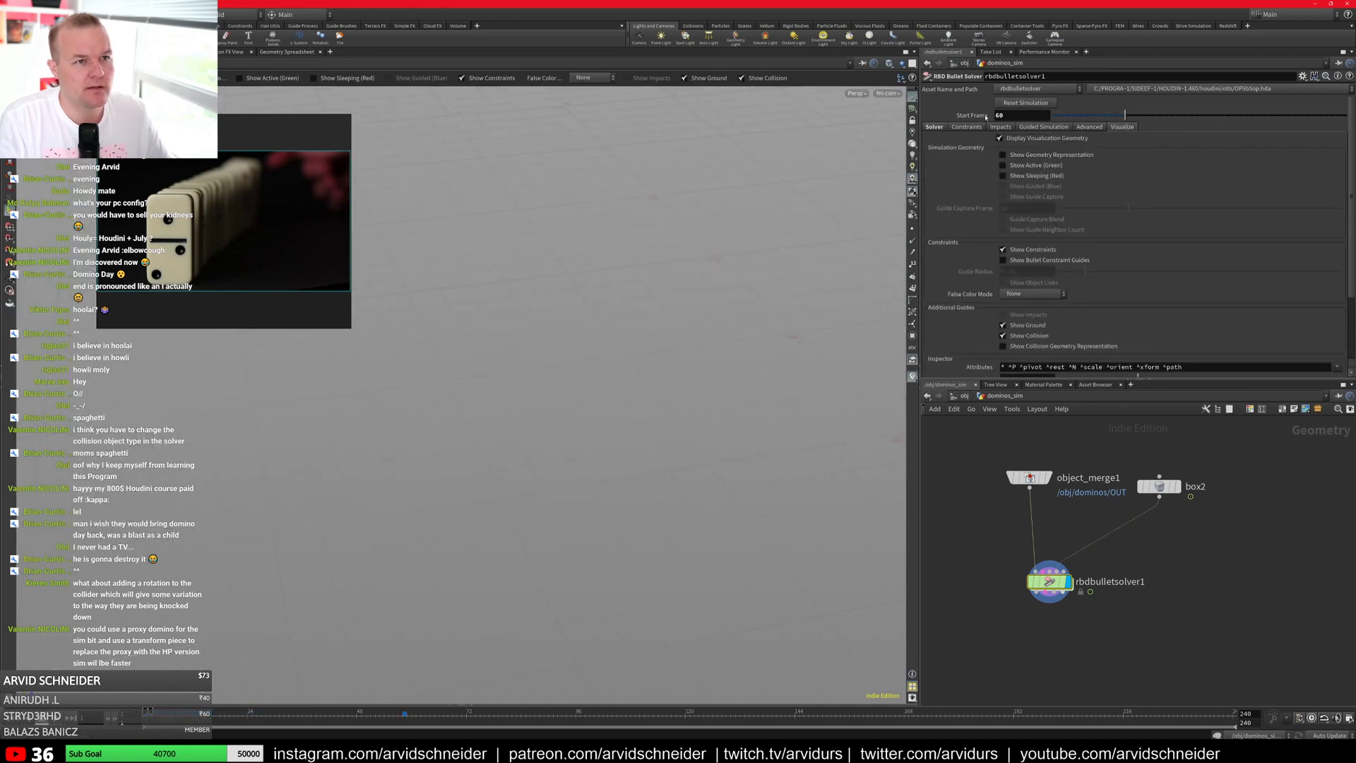
middle_click(986, 117, "ctrl")
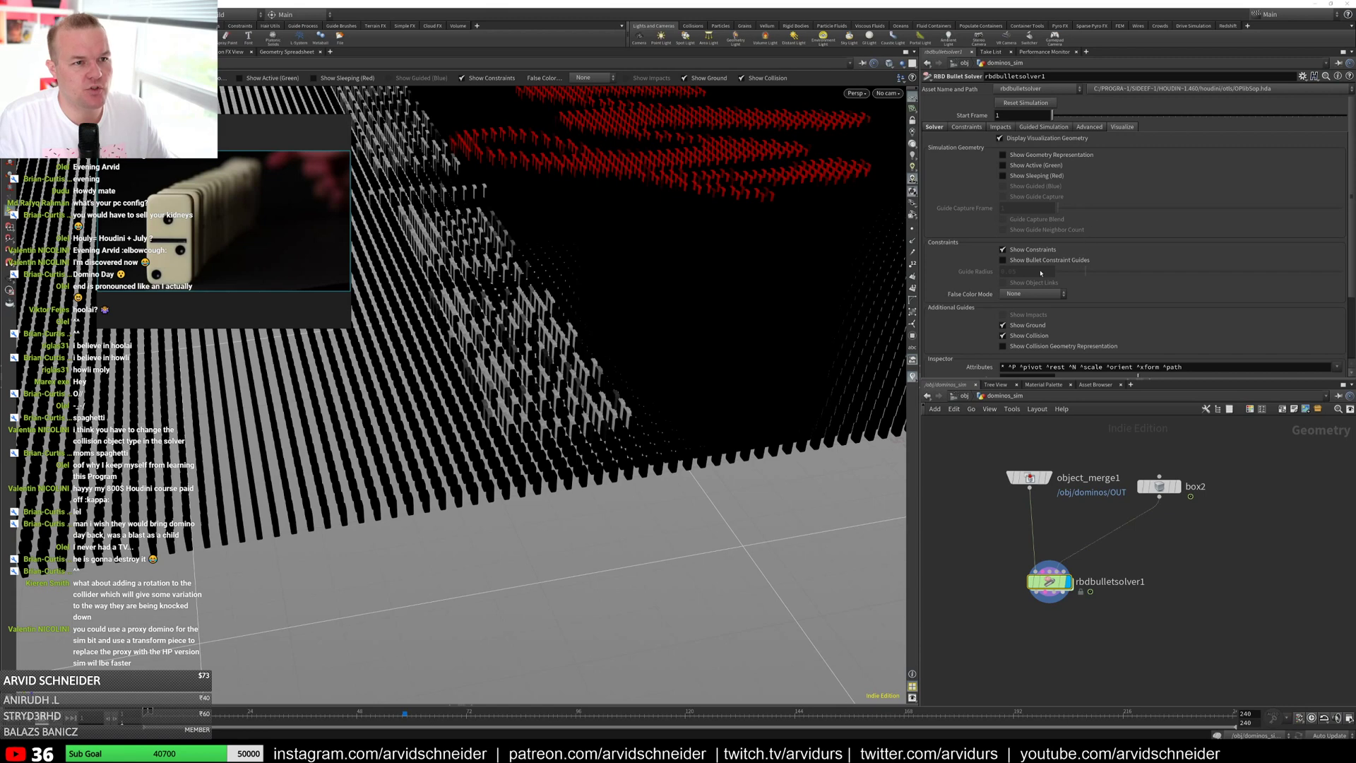
left_click(1002, 325)
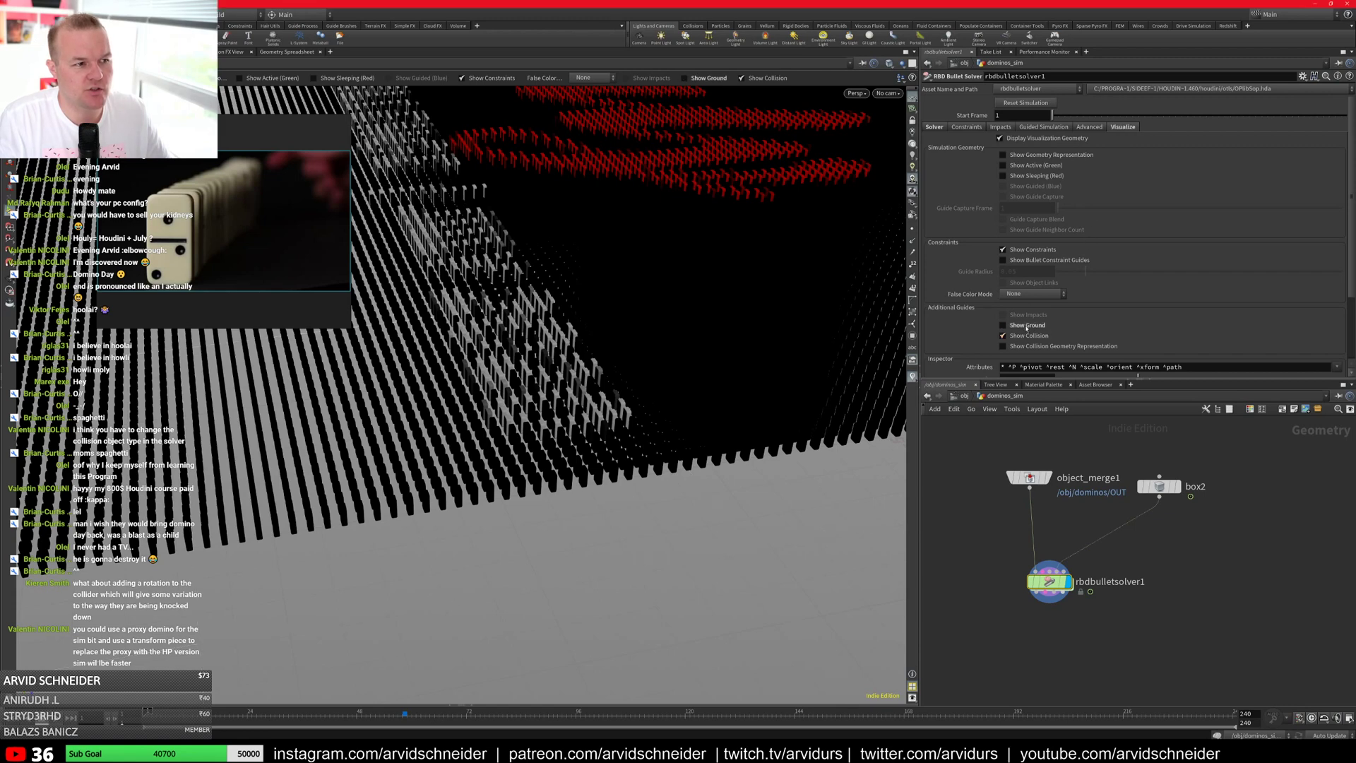
scroll(982, 318, "down", 3)
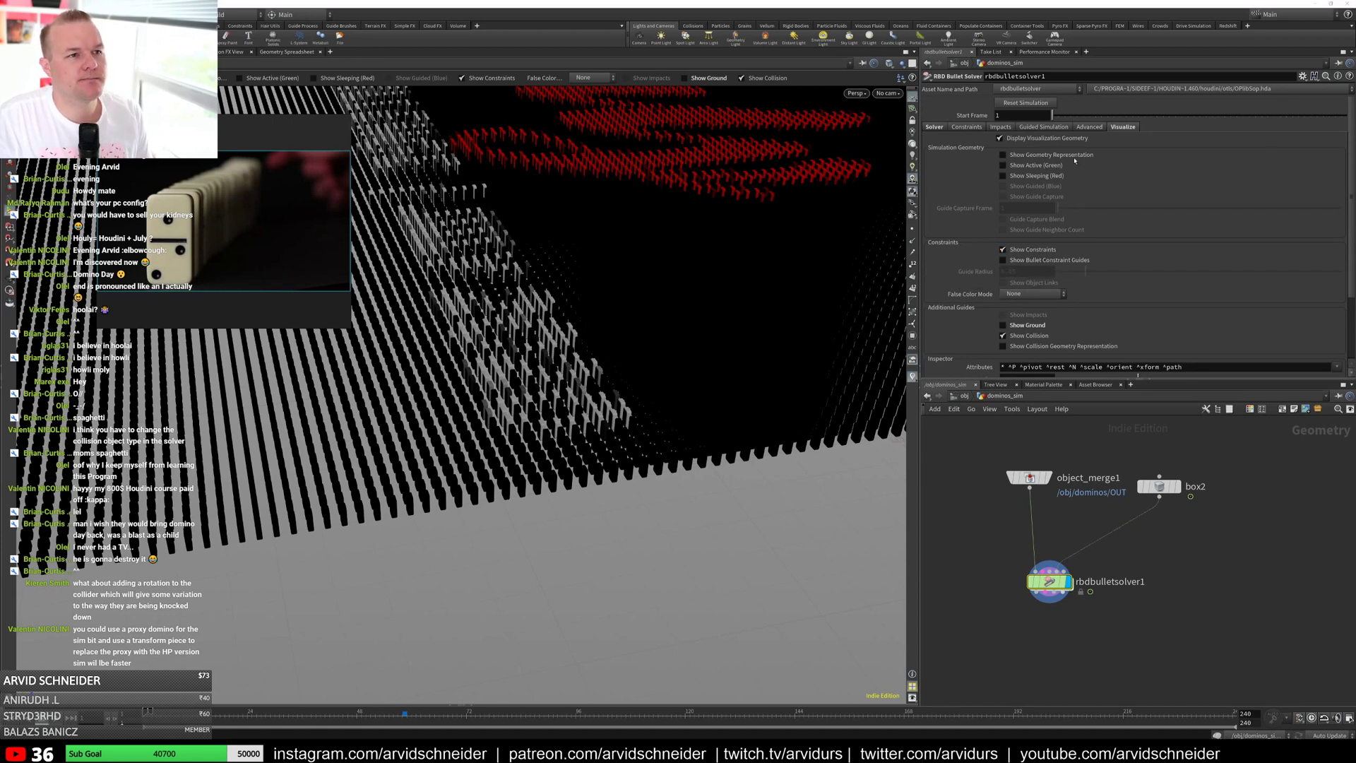
Step: Try showing the solver's geometry representation for the dominos and turn it off again
left_click(1046, 158)
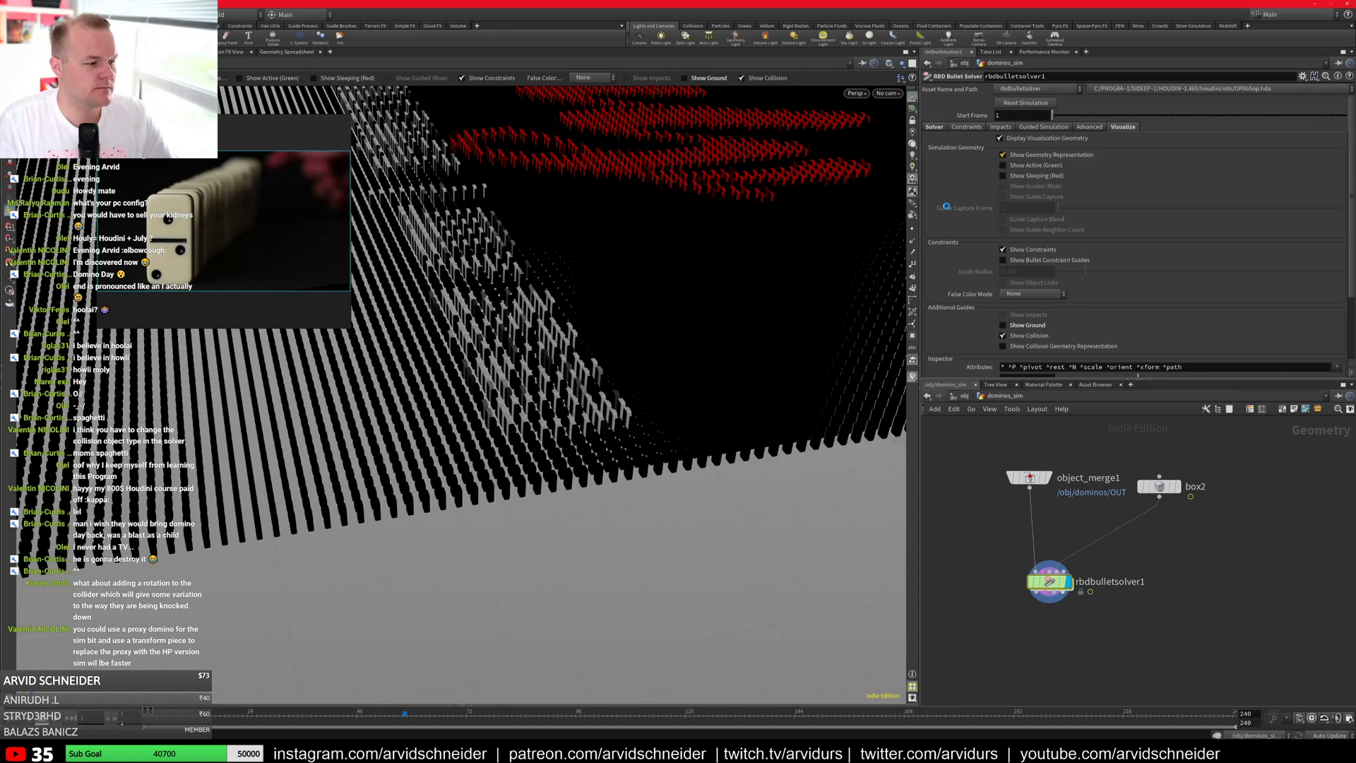
mouse_move(1236, 752)
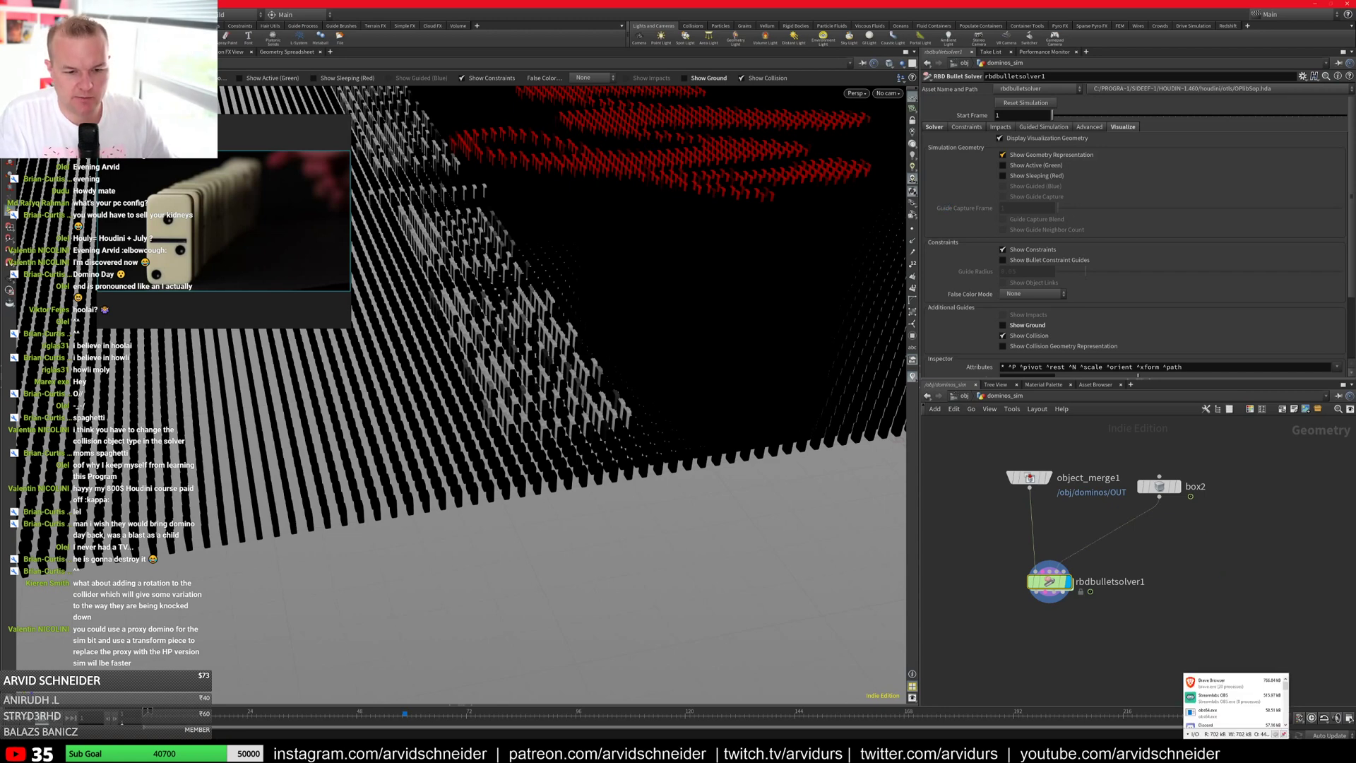
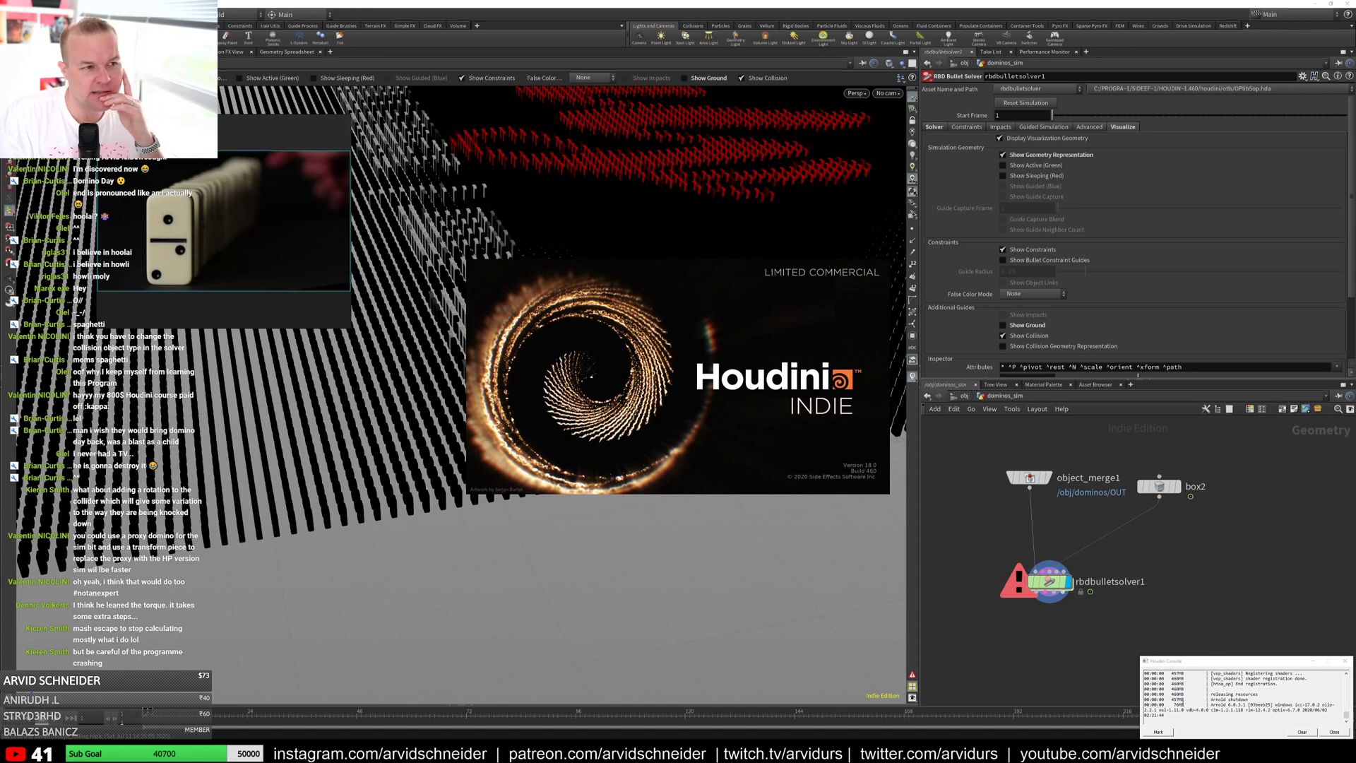
left_click(1315, 662)
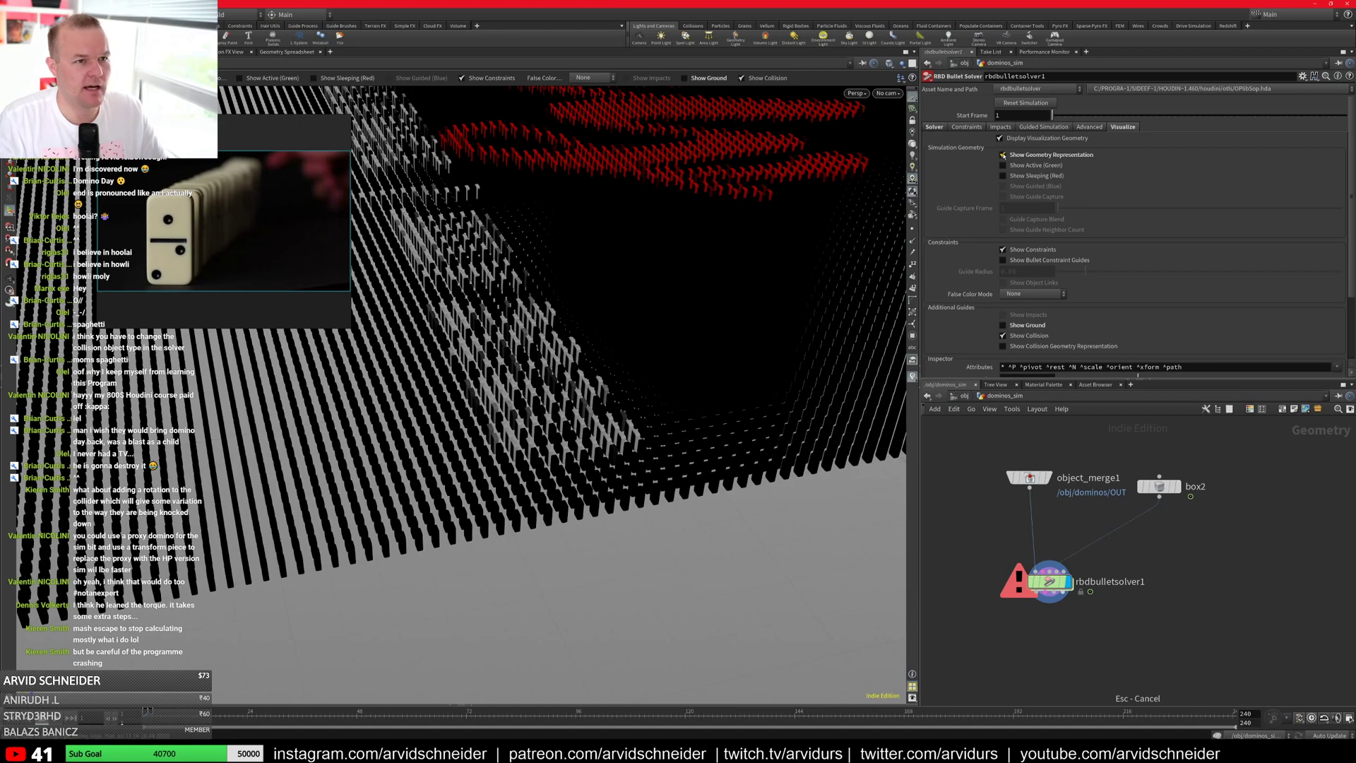
left_click(1003, 155)
Step: Try showing the collision geometry representation for the collider box and switch it back off
left_click_drag(452, 360, 459, 388, "alt")
right_click_drag(459, 388, 375, 403, "alt")
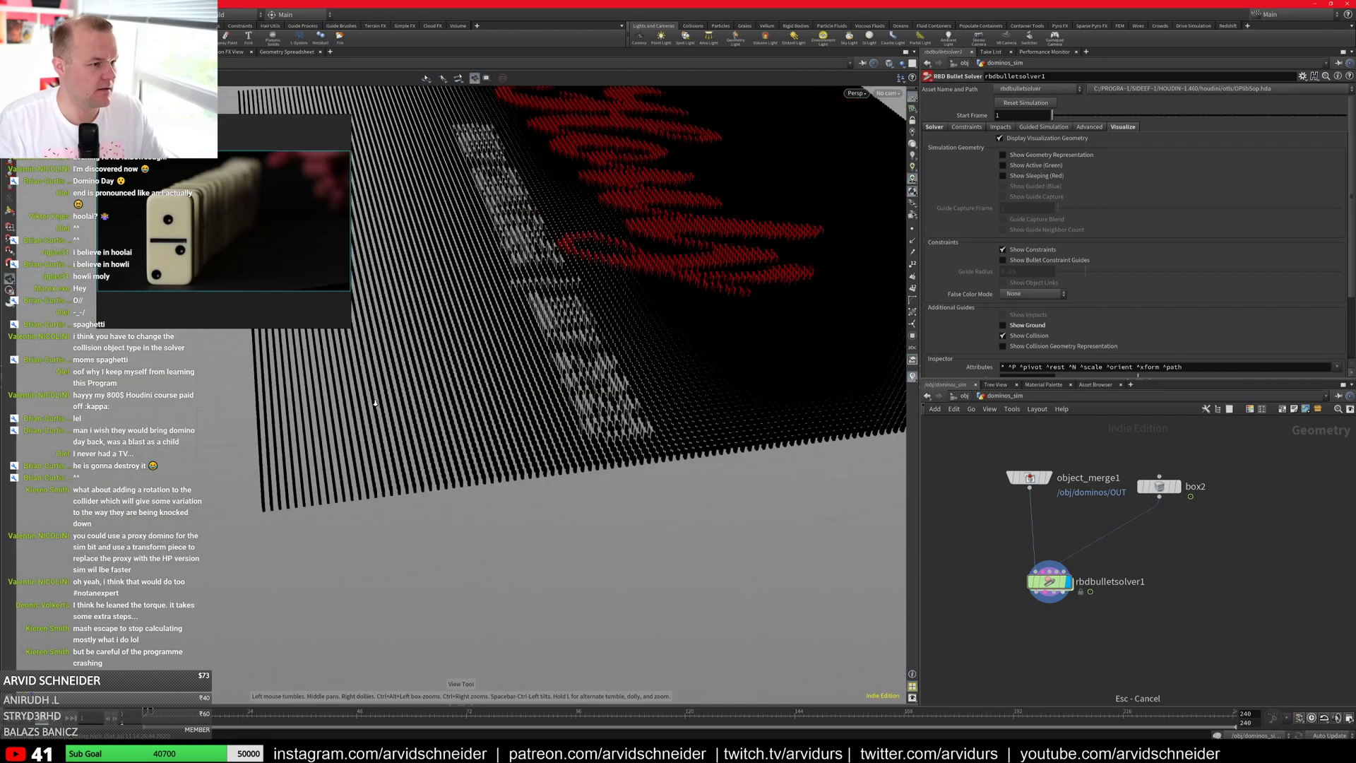
left_click_drag(375, 402, 516, 400)
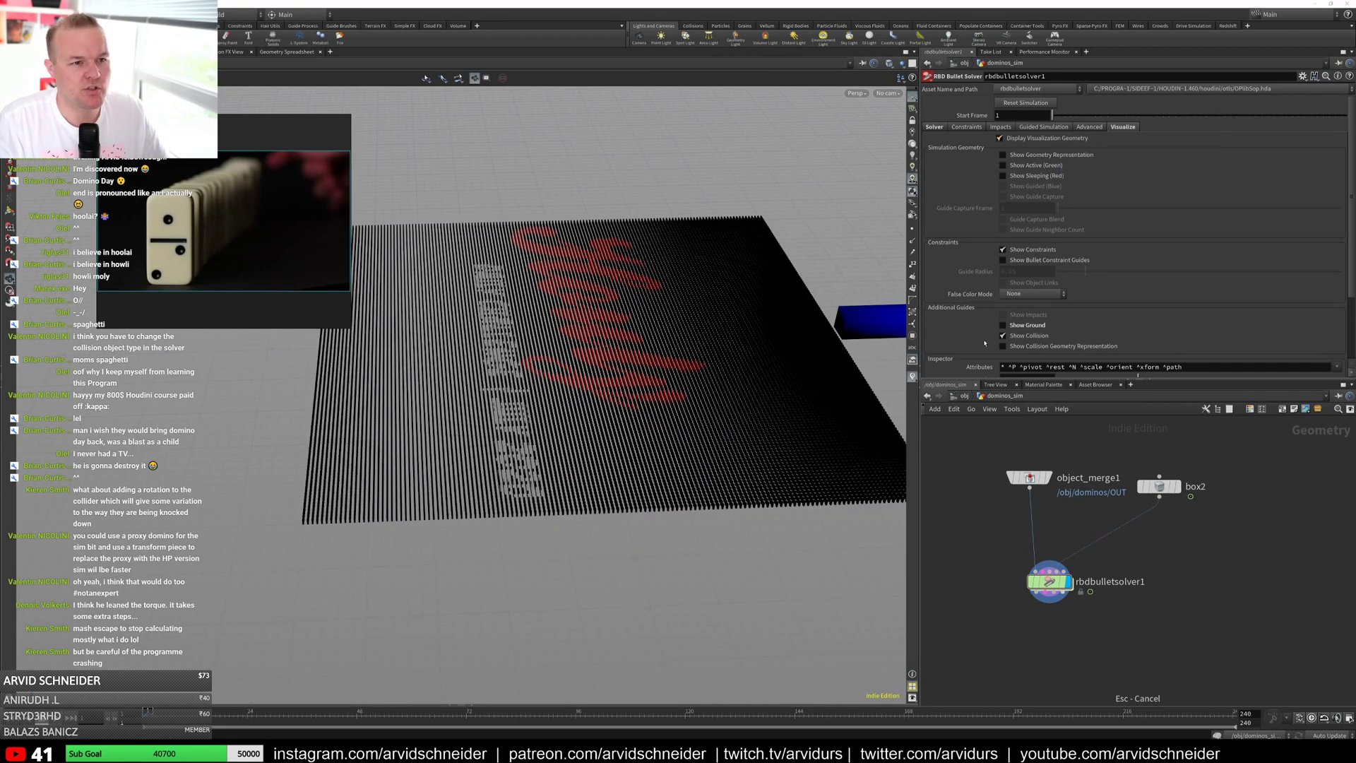
left_click(1033, 348)
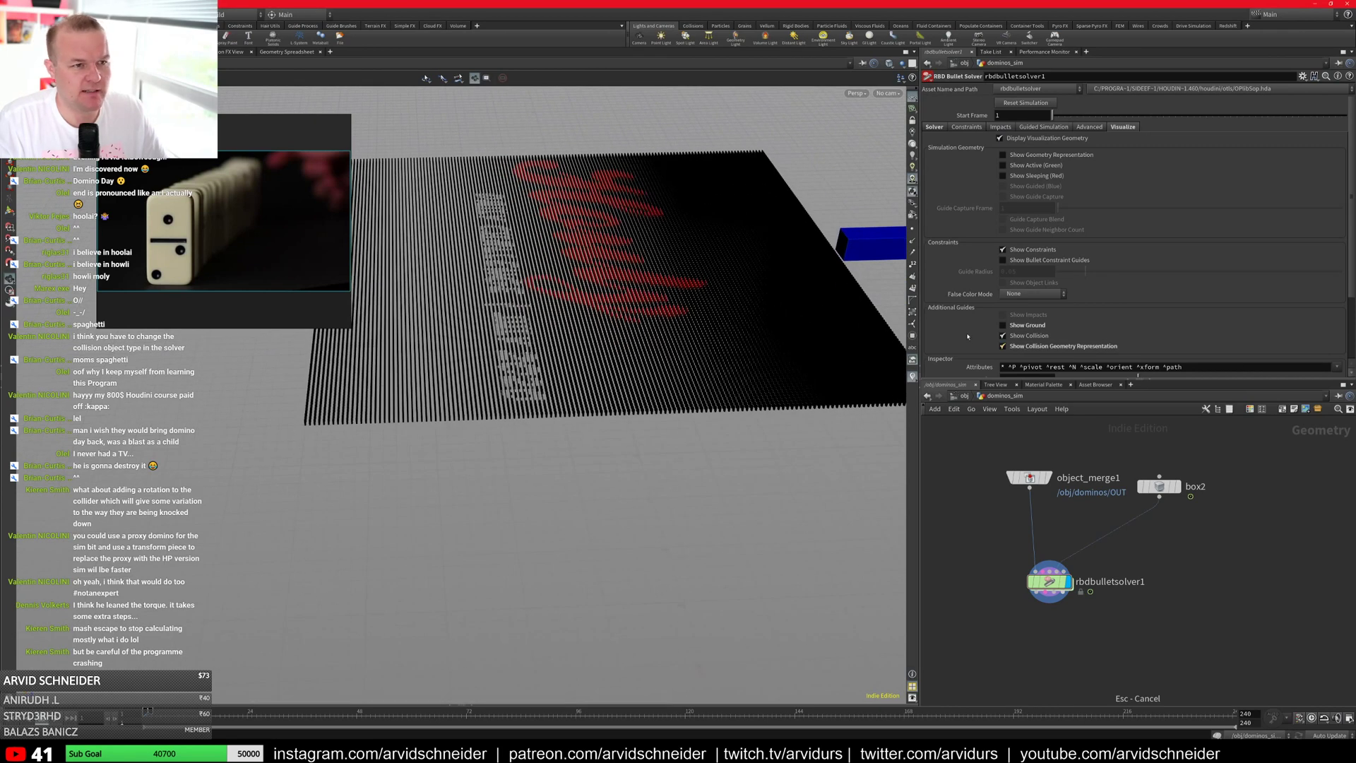
scroll(968, 336, "down", 2)
left_click(1004, 320)
scroll(968, 314, "up", 2)
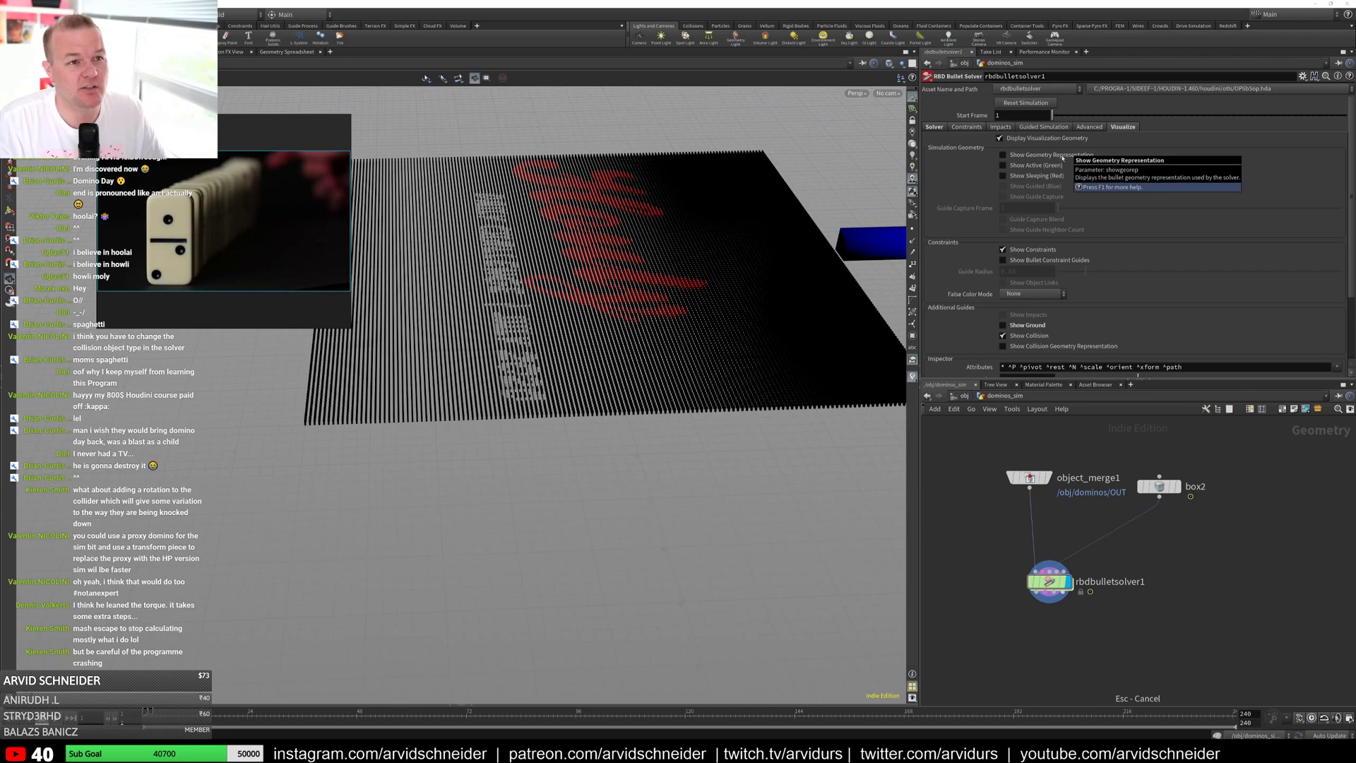
Step: Open the spline_copy geometry and add a Copy to Points node with box1 as its source
left_click_drag(621, 320, 635, 396)
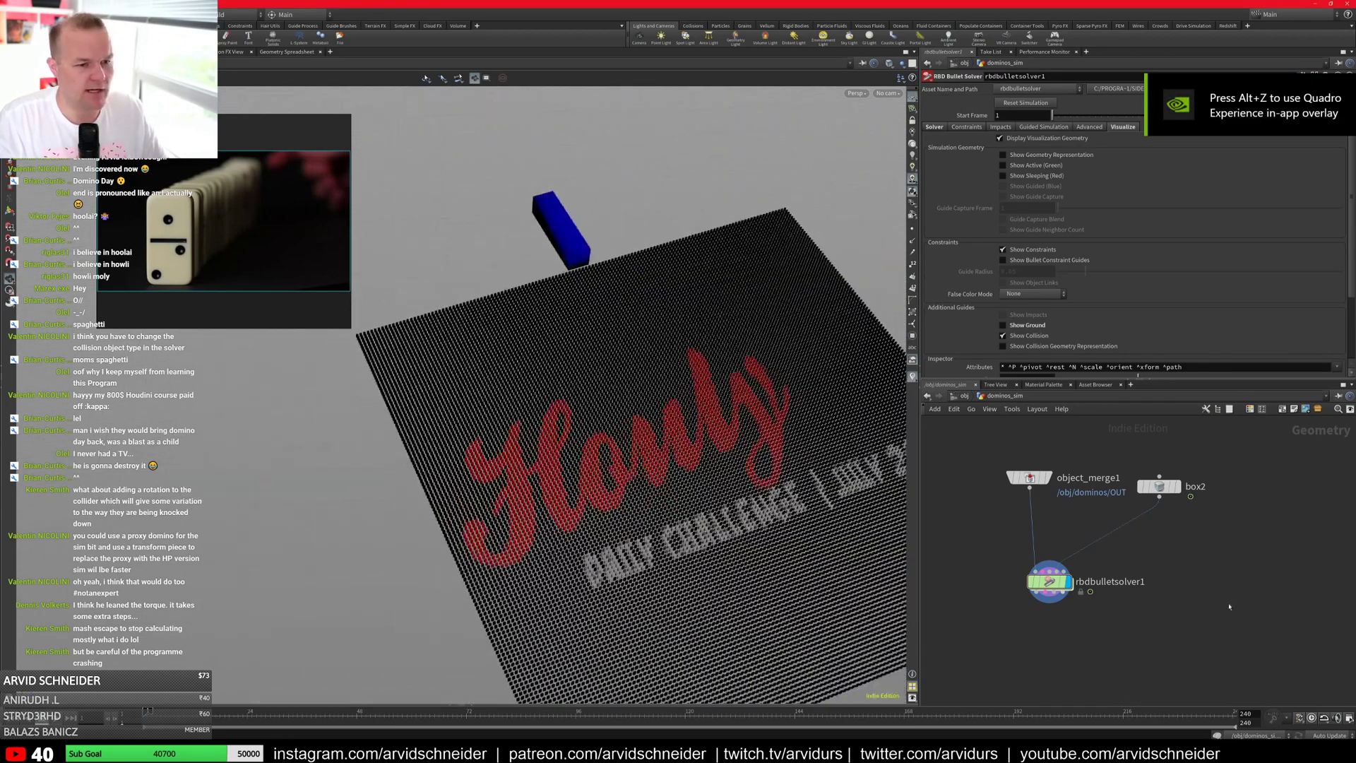
key("u")
double_click(1086, 623)
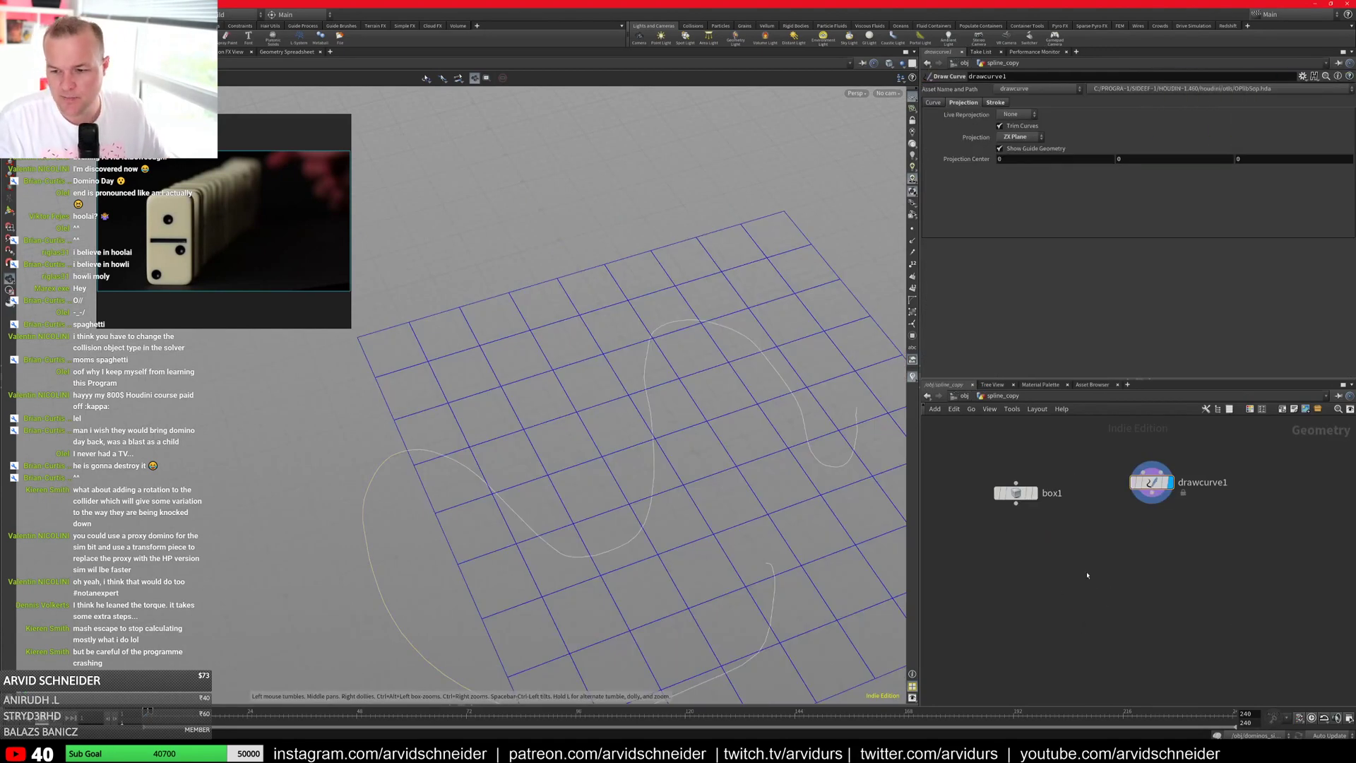
key("l")
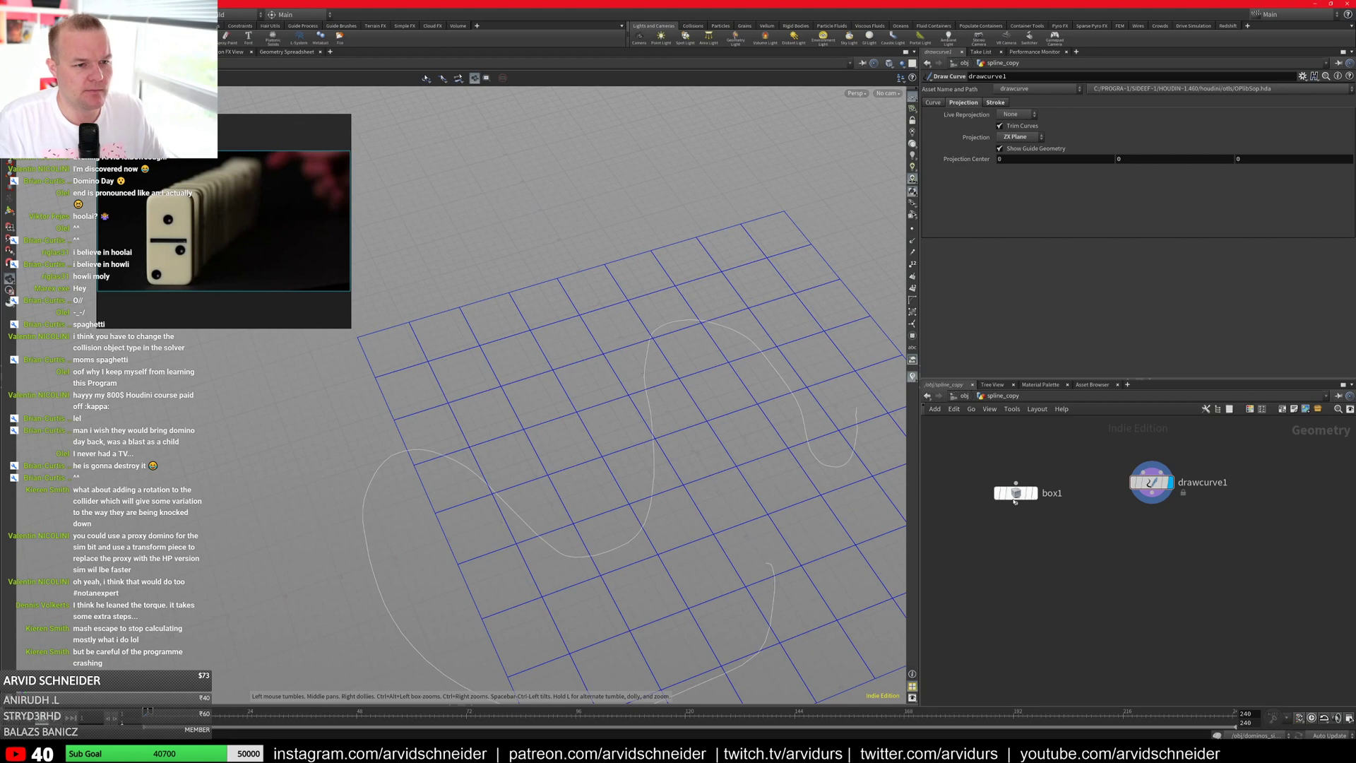
key("Tab")
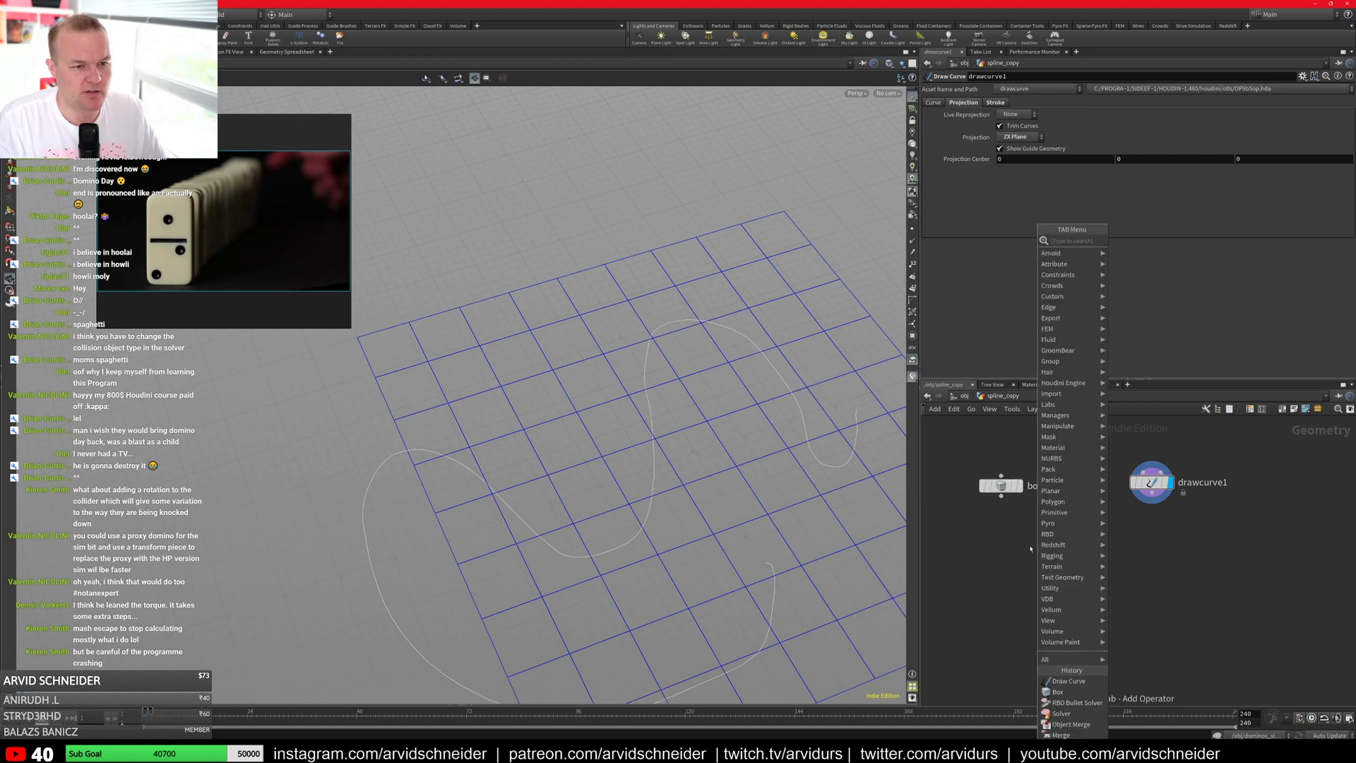
type("copyto")
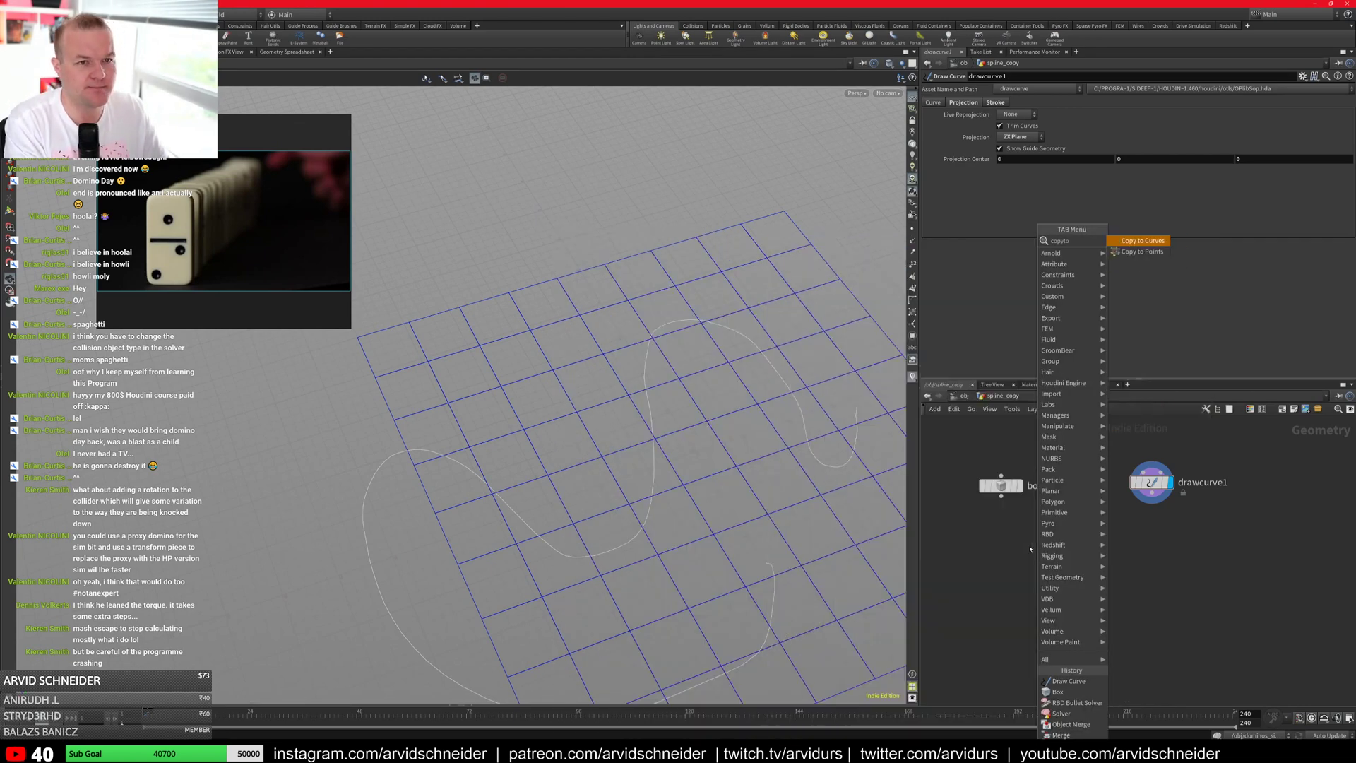
key("Return")
left_click(1034, 550)
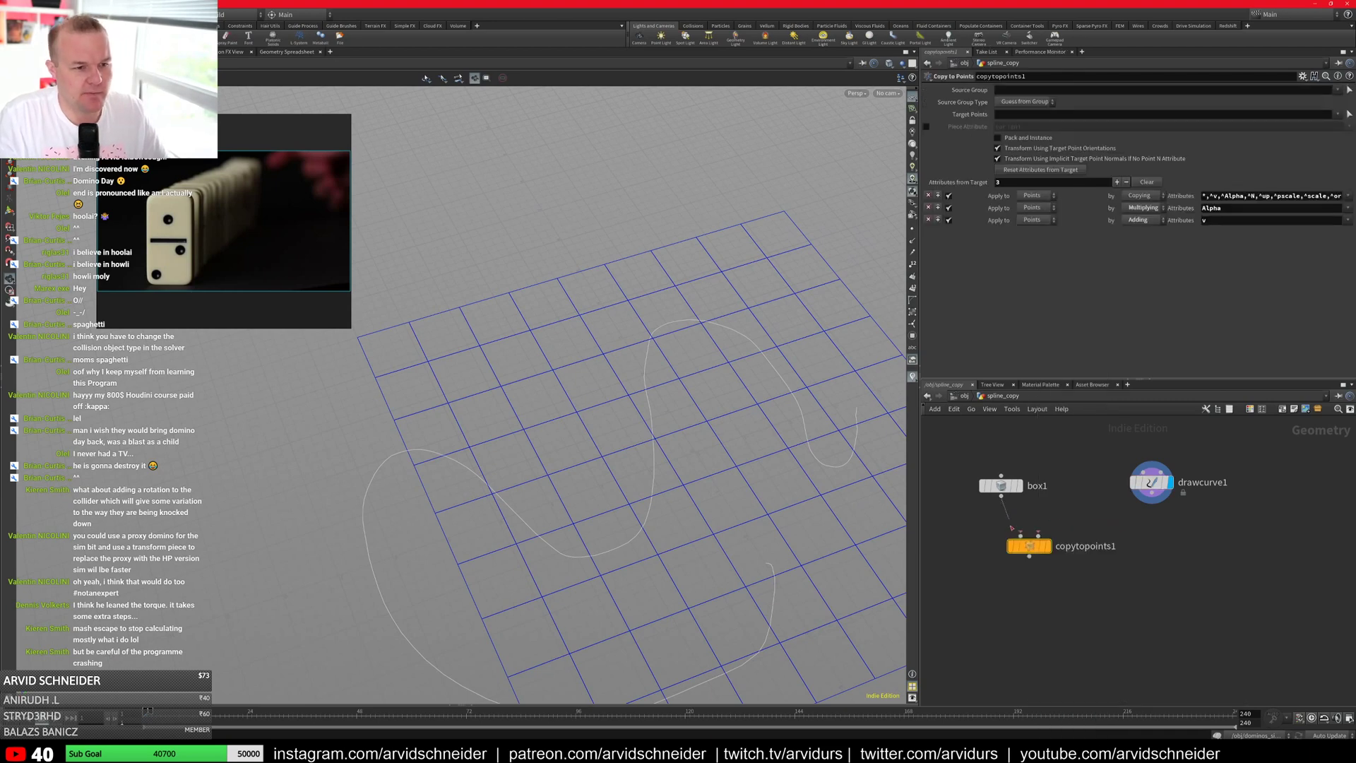
Step: Connect drawcurve1 as the target points of copytopoints1 and display the copied boxes along the curve
left_click_drag(1038, 552, 1098, 569)
left_click_drag(1151, 493, 1107, 559)
left_click(1118, 569)
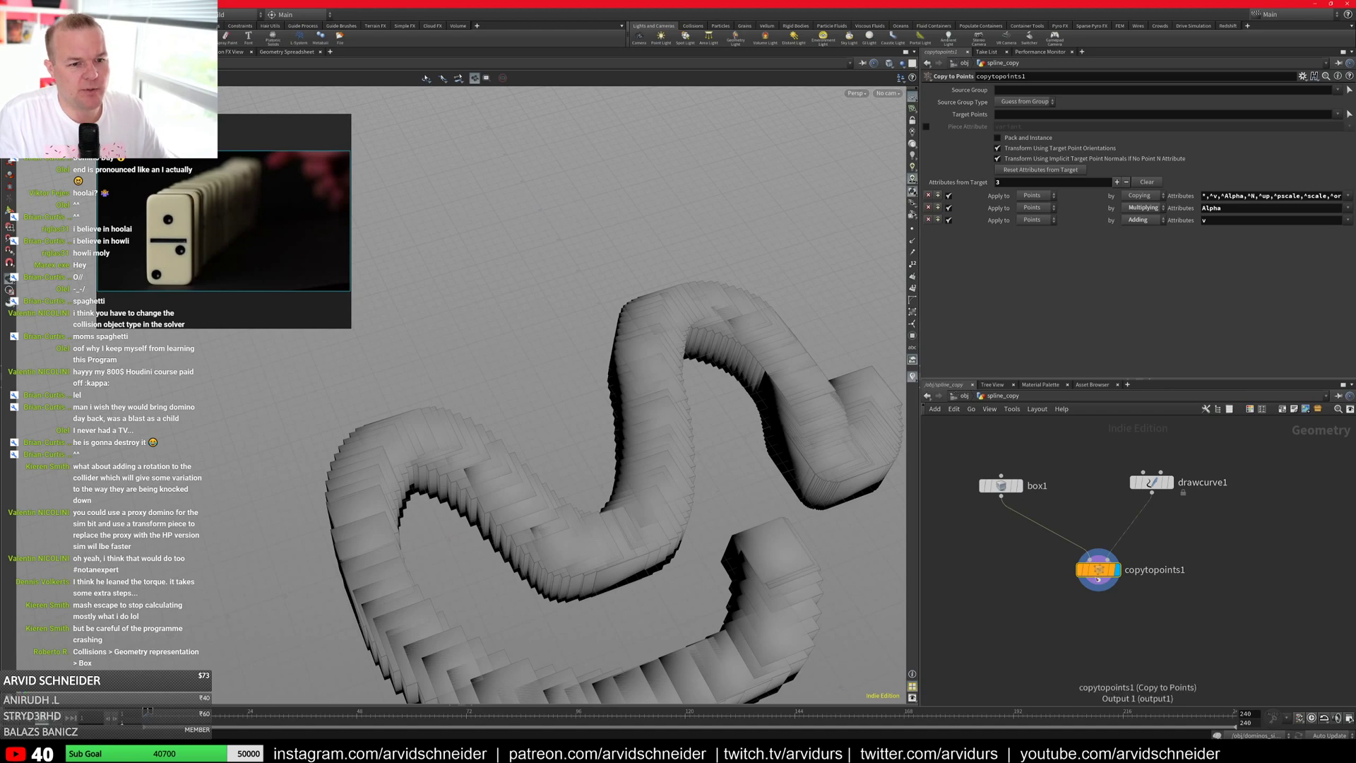
left_click_drag(1099, 570, 1100, 593)
Step: Insert an Orientation Along Curve node between drawcurve1 and copytopoints1
key("Tab")
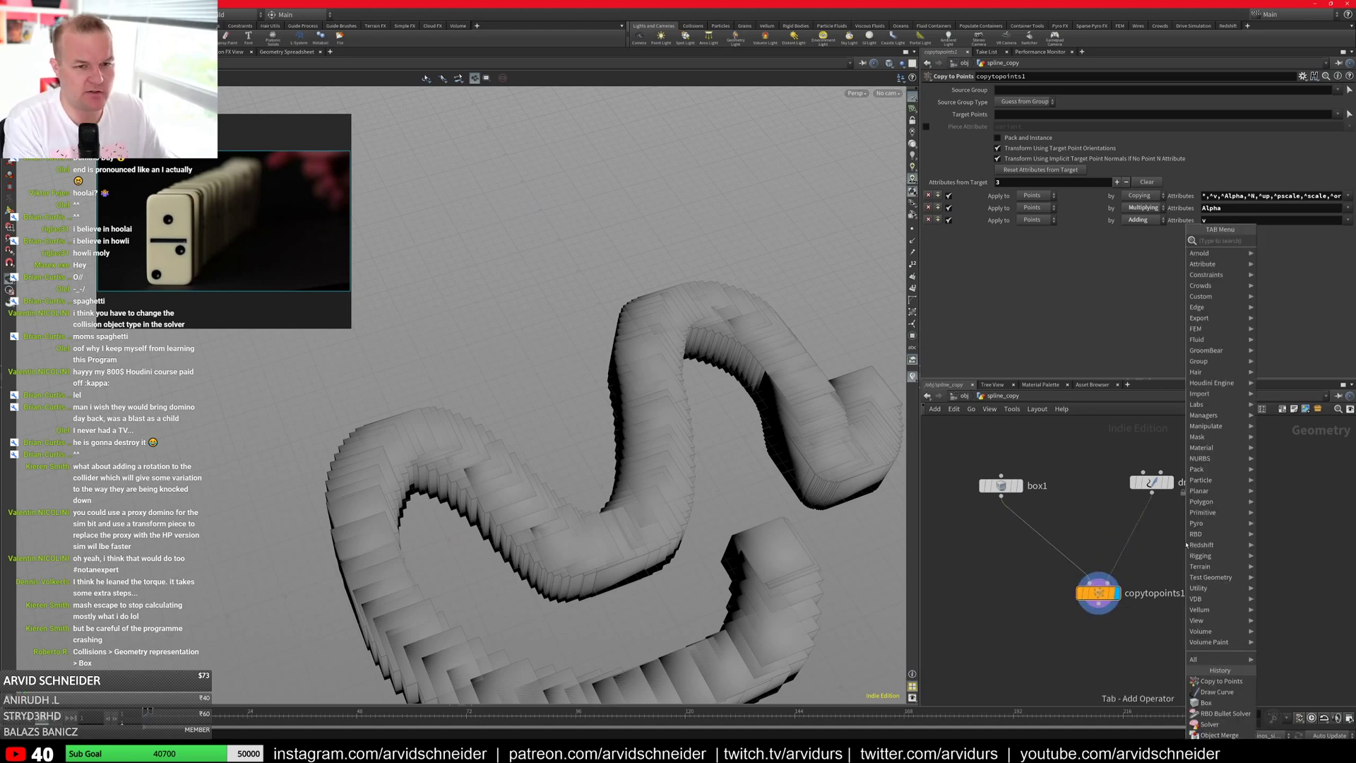
type("ore")
key("BackSpace")
key("BackSpace")
key("BackSpace")
type("alig")
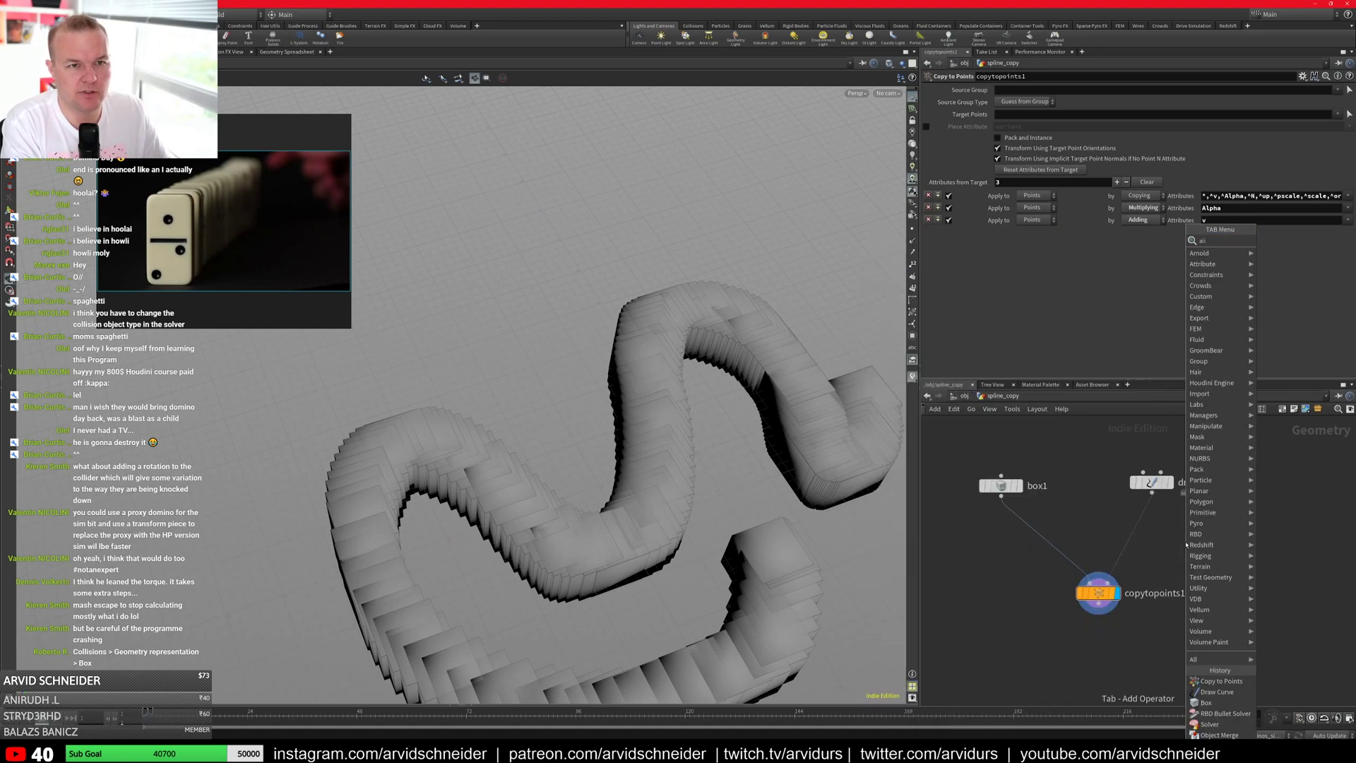
key("BackSpace")
key("BackSpace")
key("BackSpace")
key("BackSpace")
type("curv")
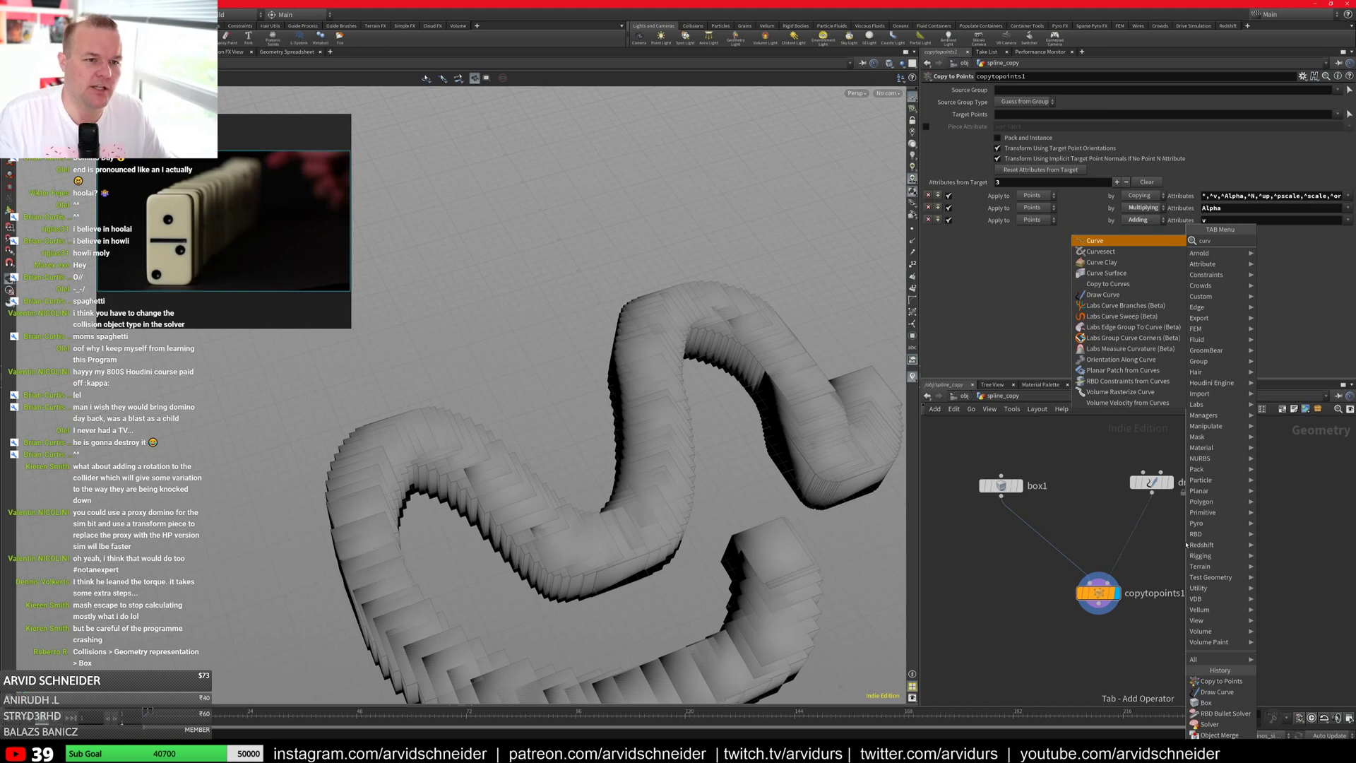
left_click(1122, 360)
left_click(1142, 525)
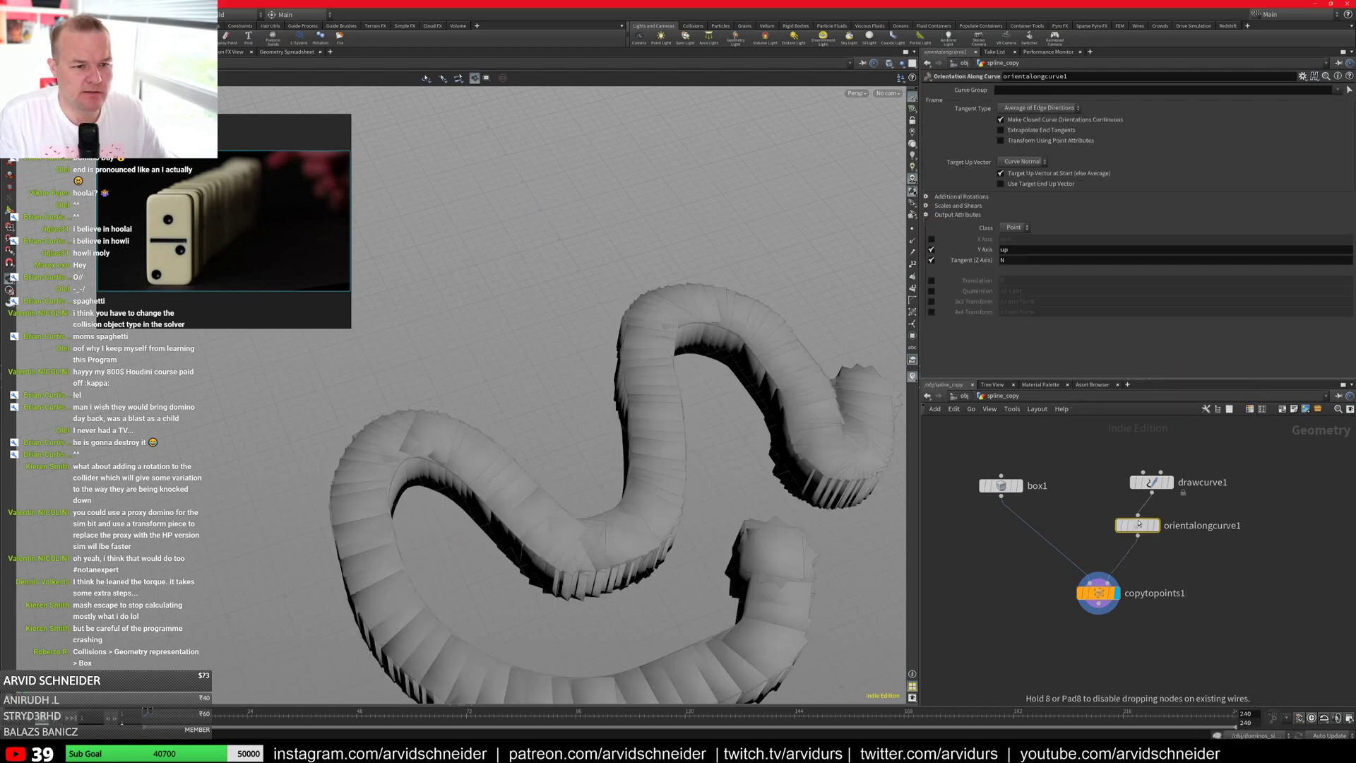
Step: Set the X size of box1 to 0.4
left_click(1001, 485)
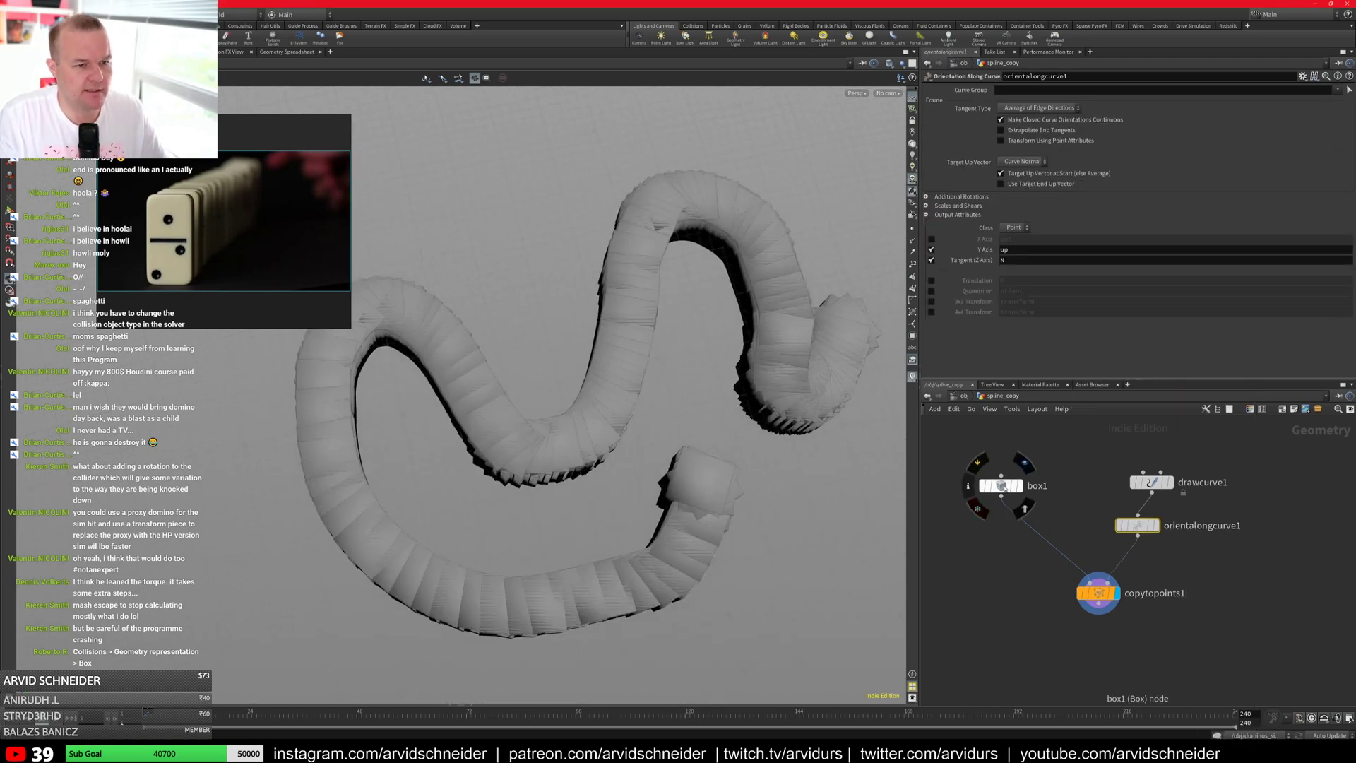
middle_click_drag(1077, 124, 1034, 135)
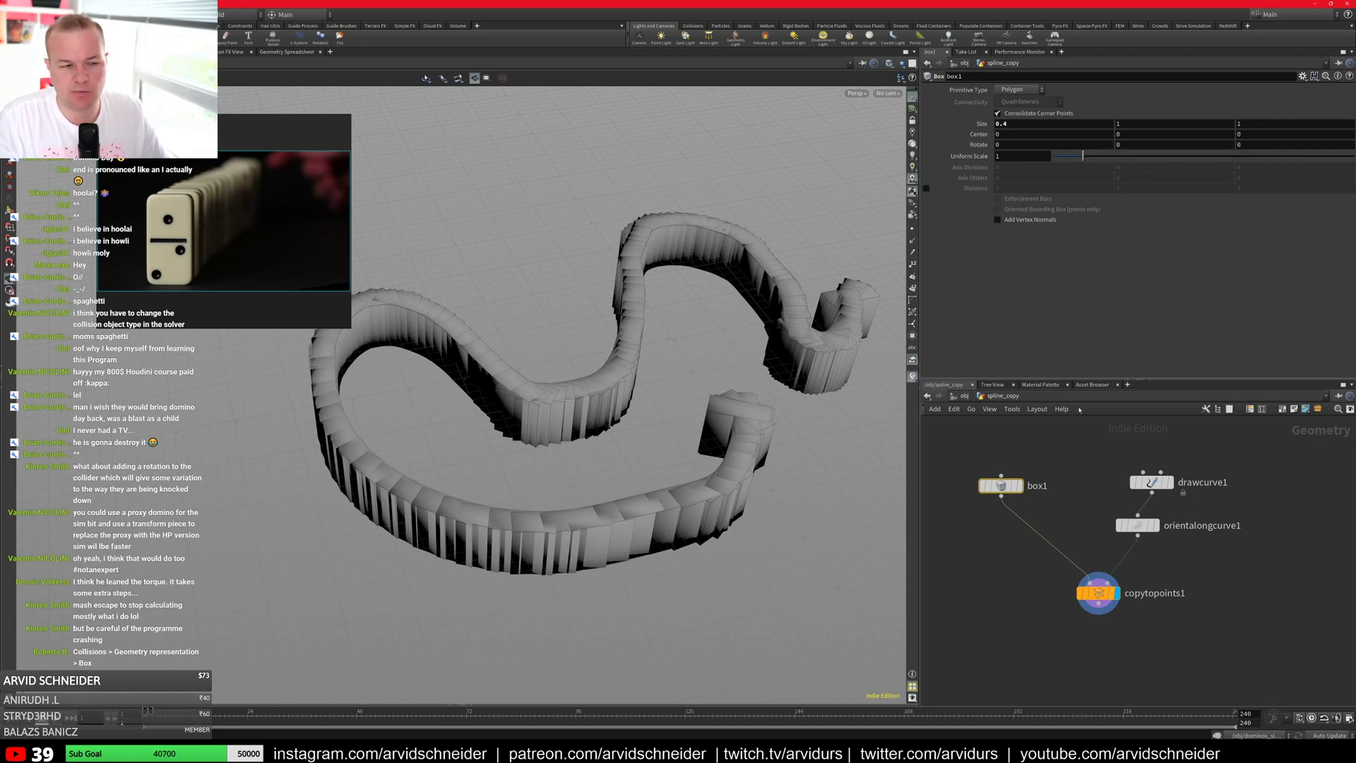
Step: Open dominos_sim and check the collision Geometry Representation setting on rbdbulletsolver1
key("u")
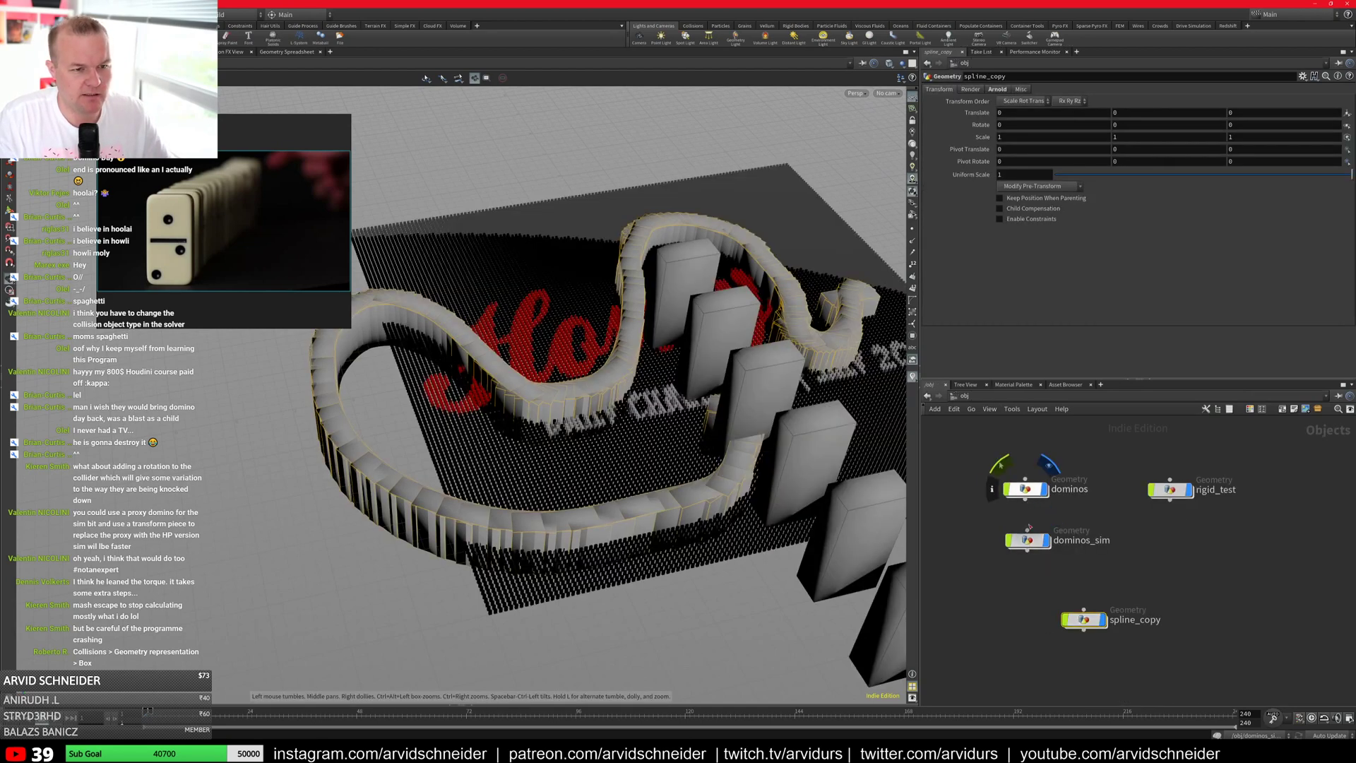
left_click(1027, 550)
double_click(1027, 540)
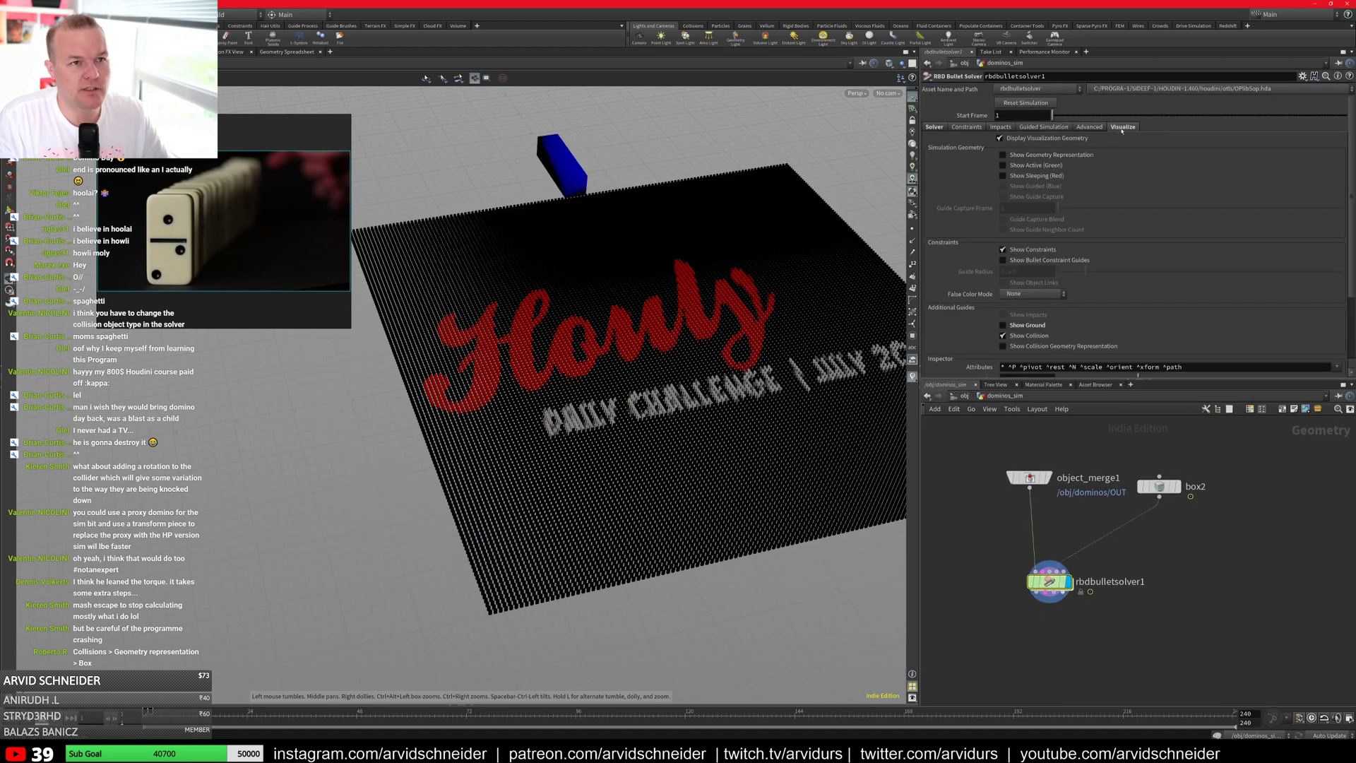
left_click(981, 128)
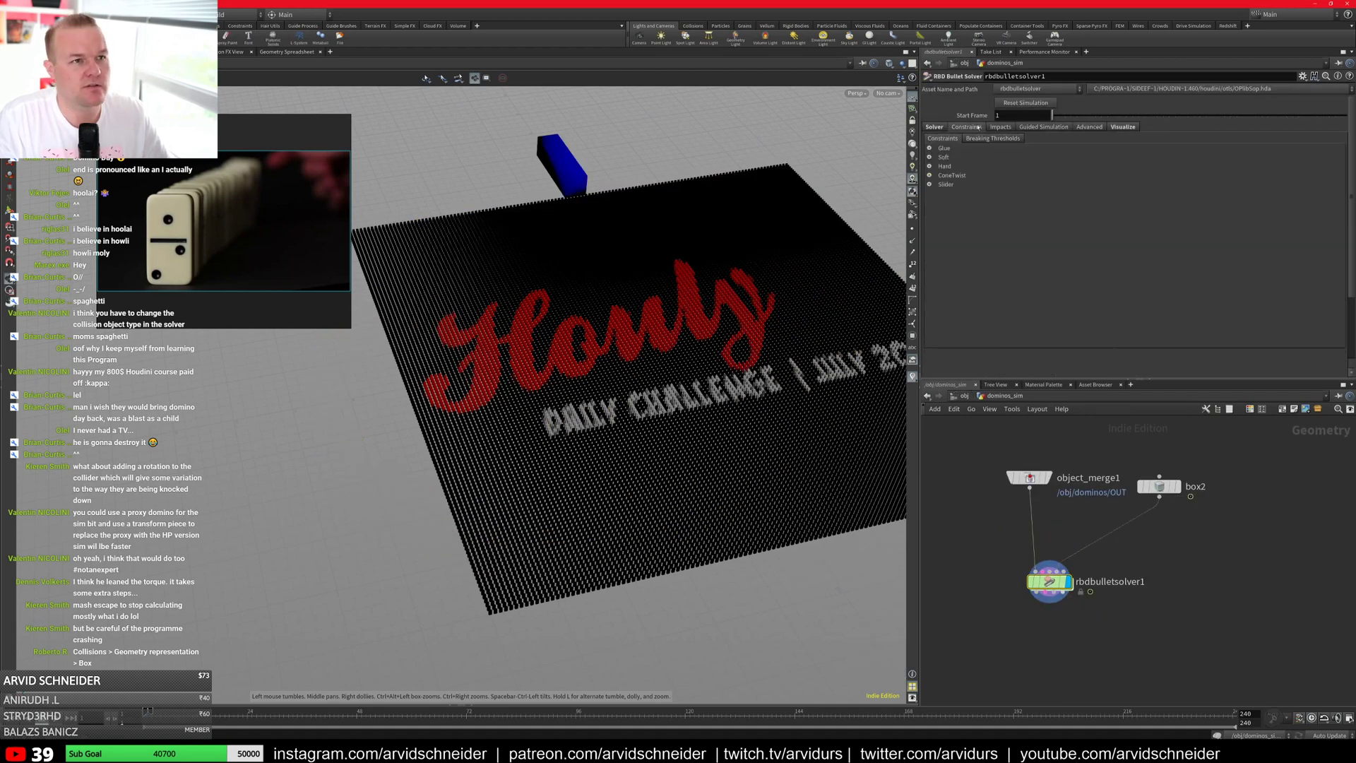
left_click(935, 127)
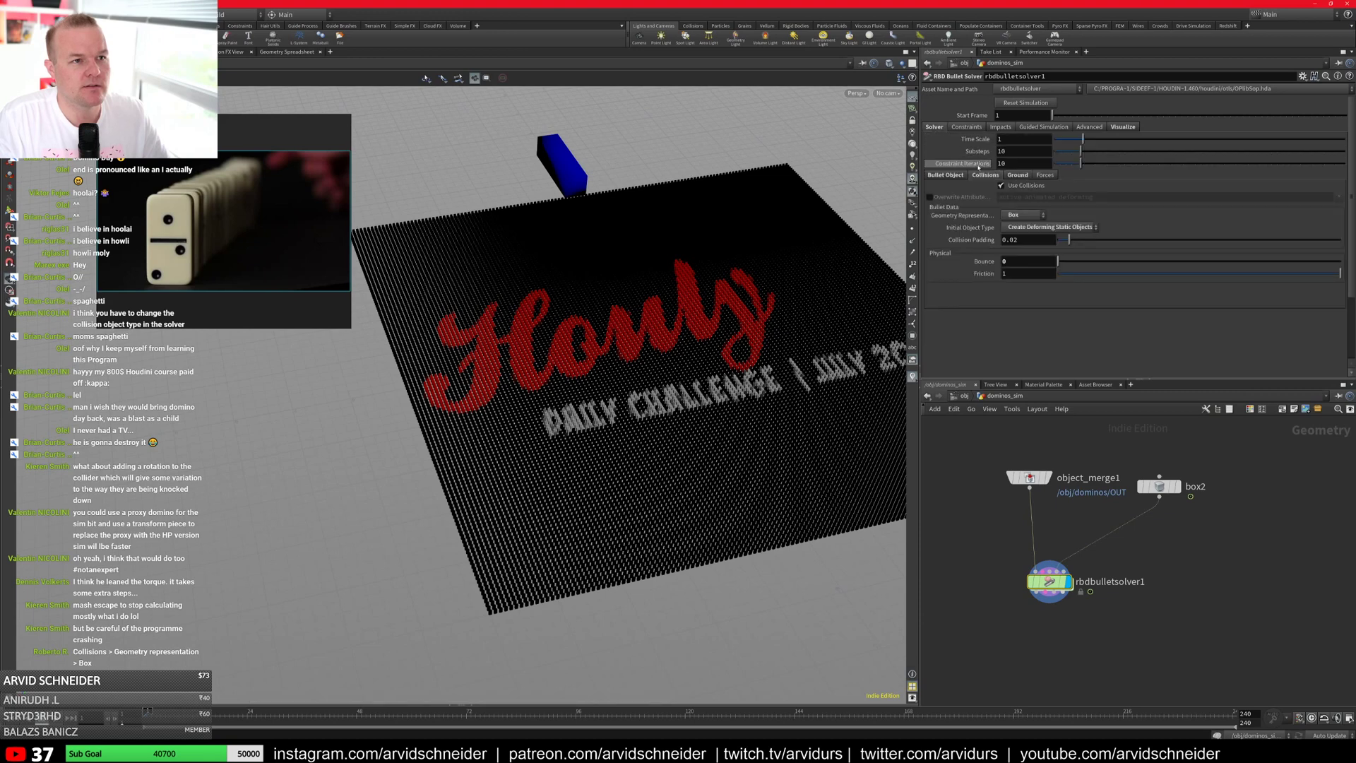
left_click(1018, 216)
left_click(1014, 247)
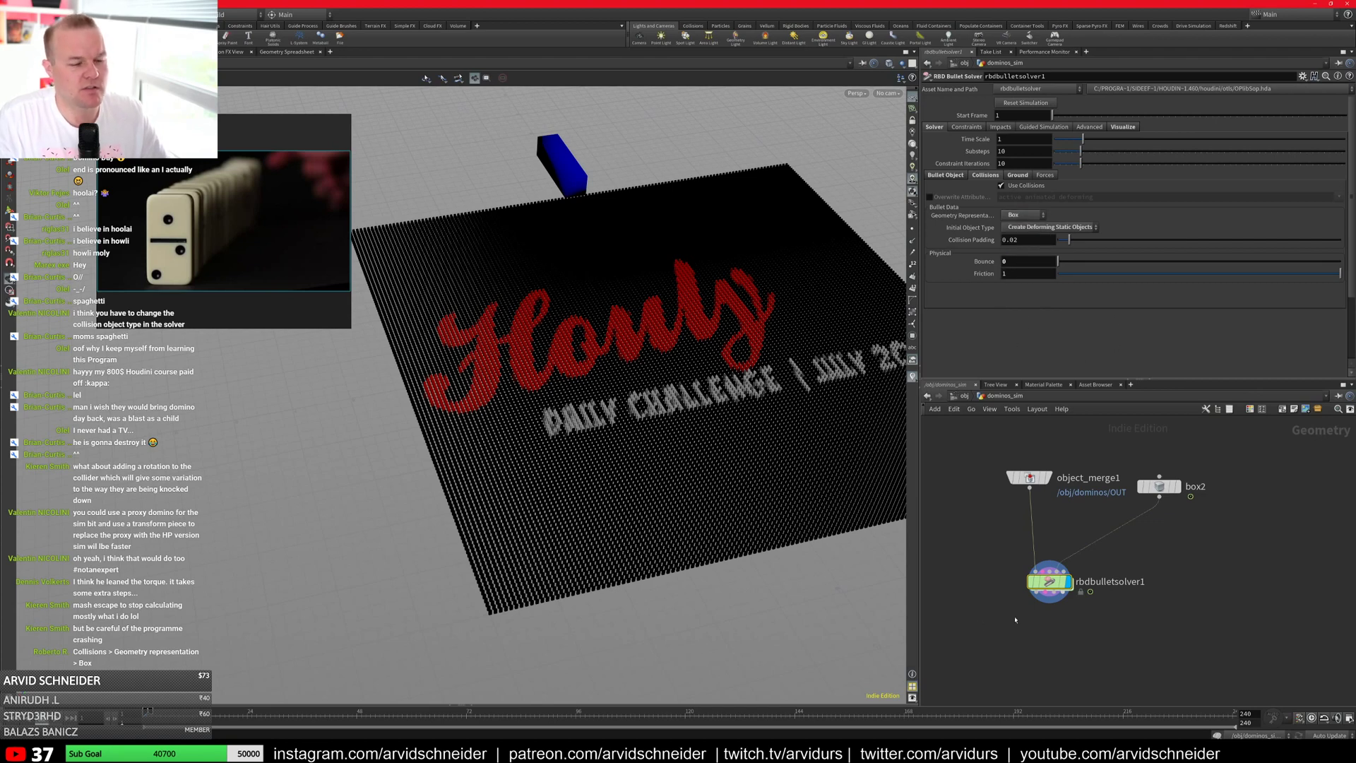
Step: Return to the spline_copy network and reduce the Z size of box1 to 0.1027 for thin domino shapes
key("u")
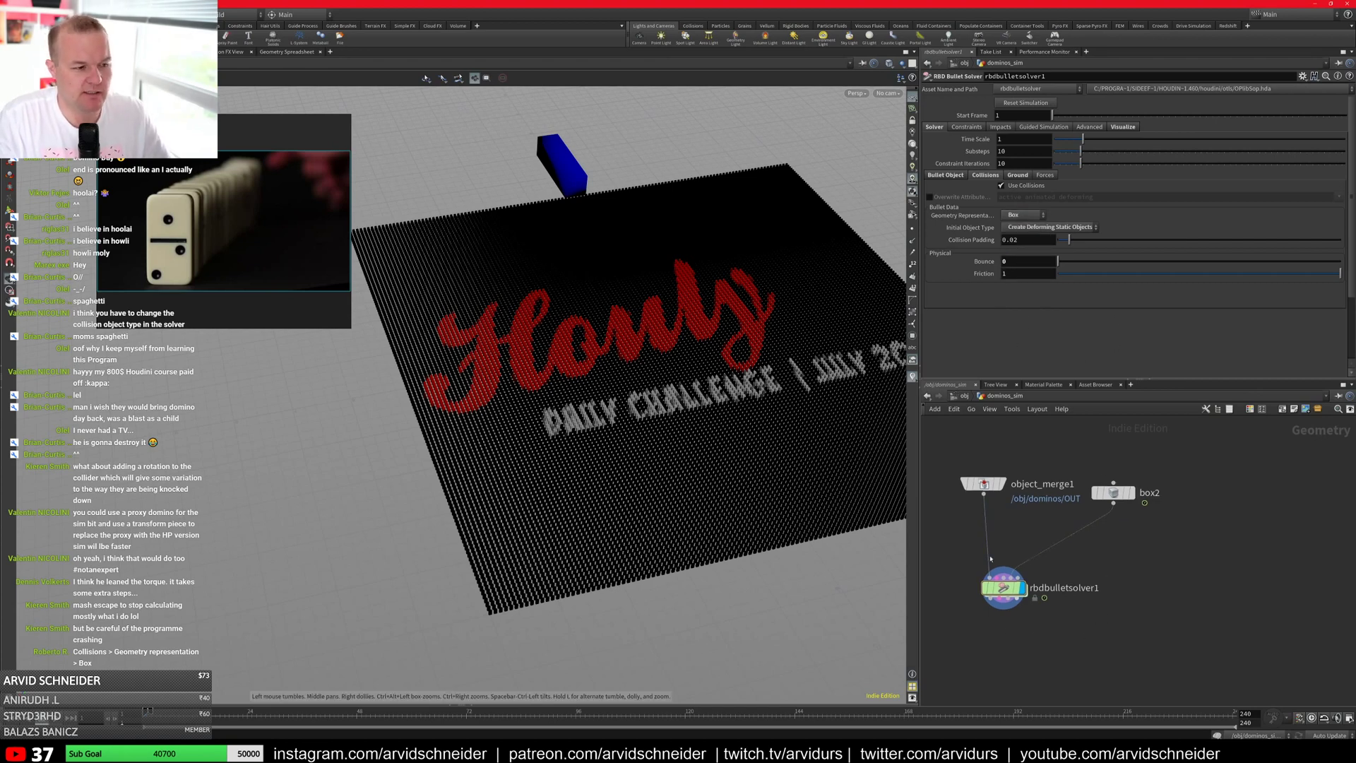
double_click(1081, 618)
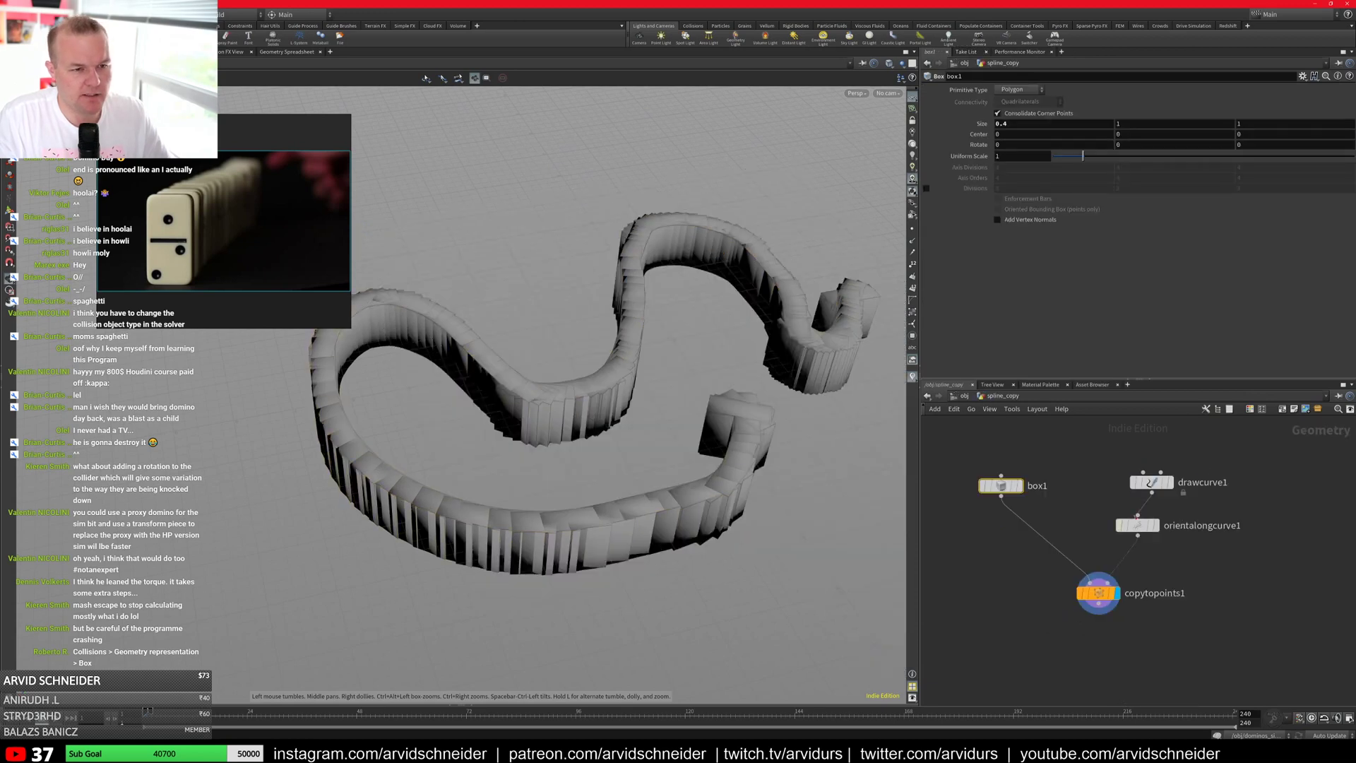
left_click(1138, 525)
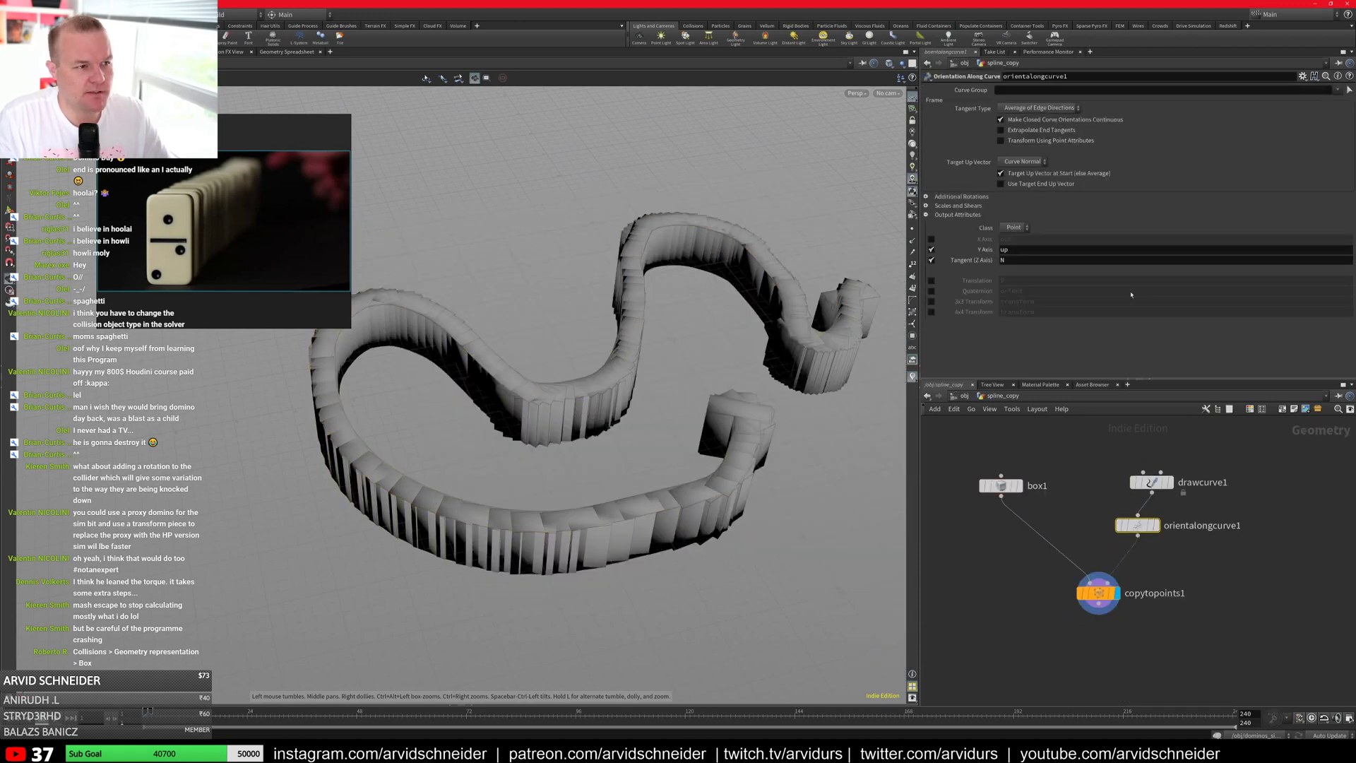
left_click(1036, 483)
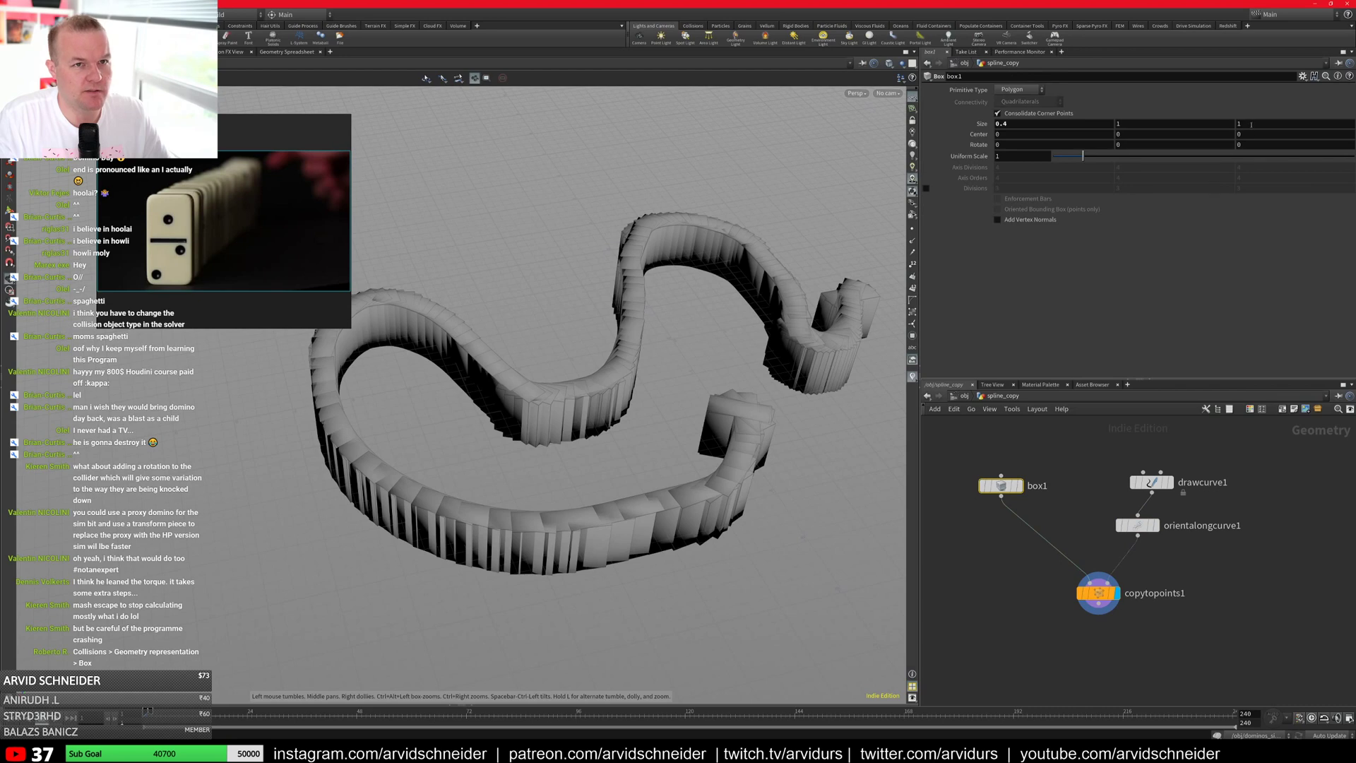
middle_click_drag(1251, 124, 1353, 128)
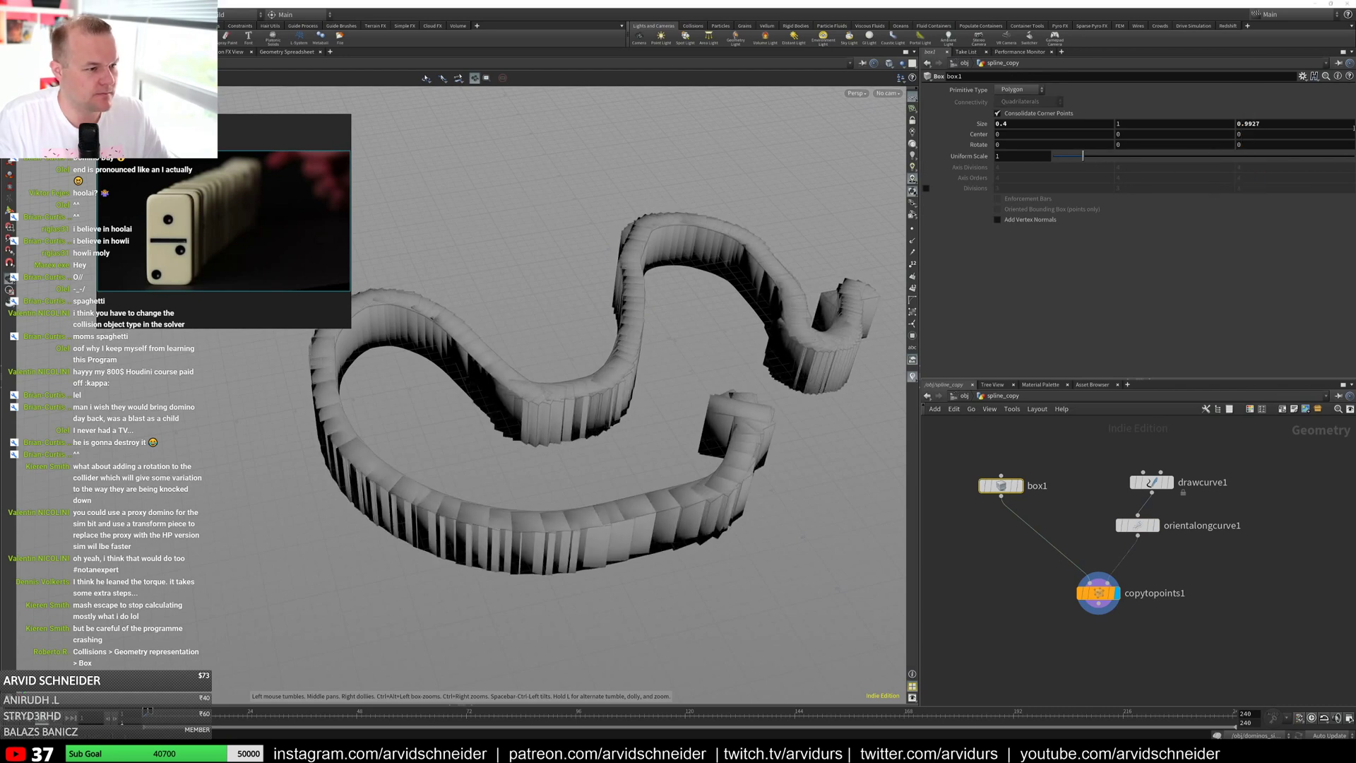
middle_click_drag(1263, 128, 858, 180)
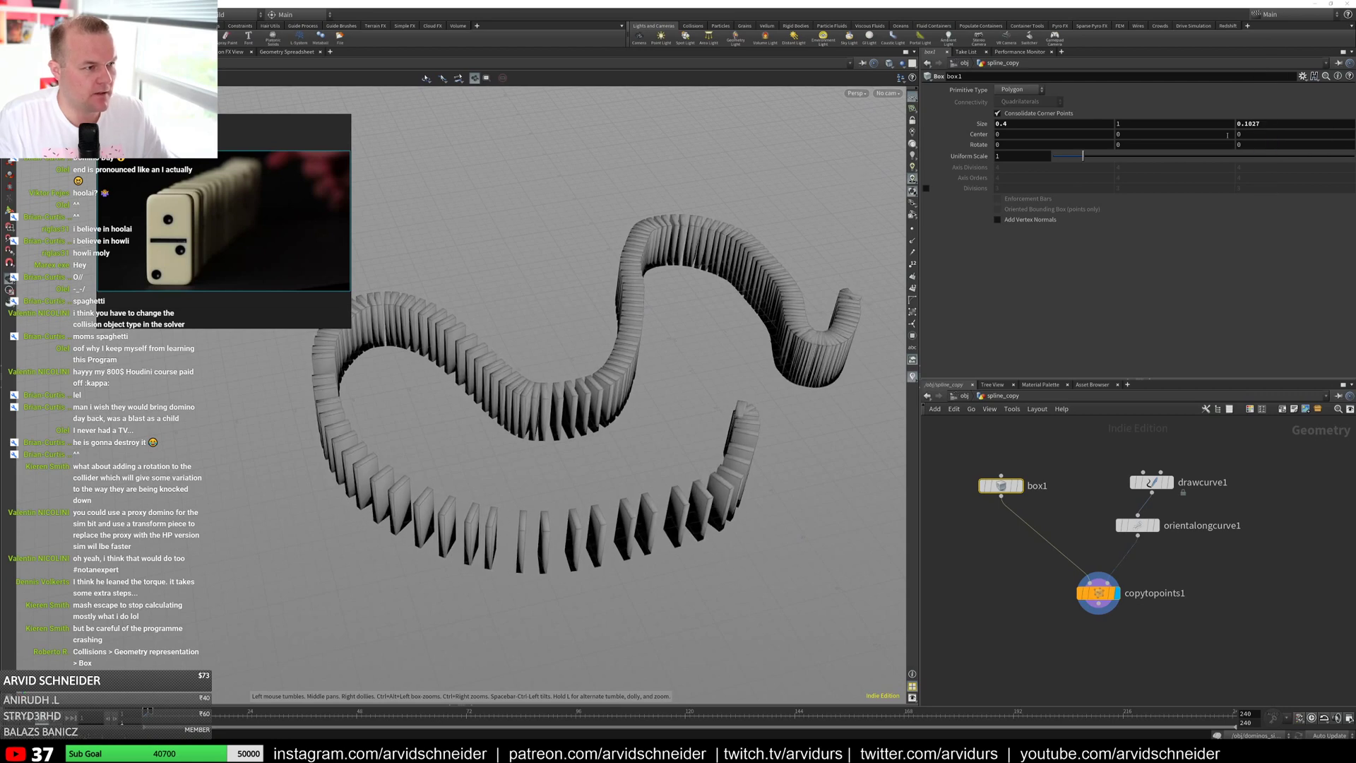
left_click_drag(720, 291, 707, 330, "alt")
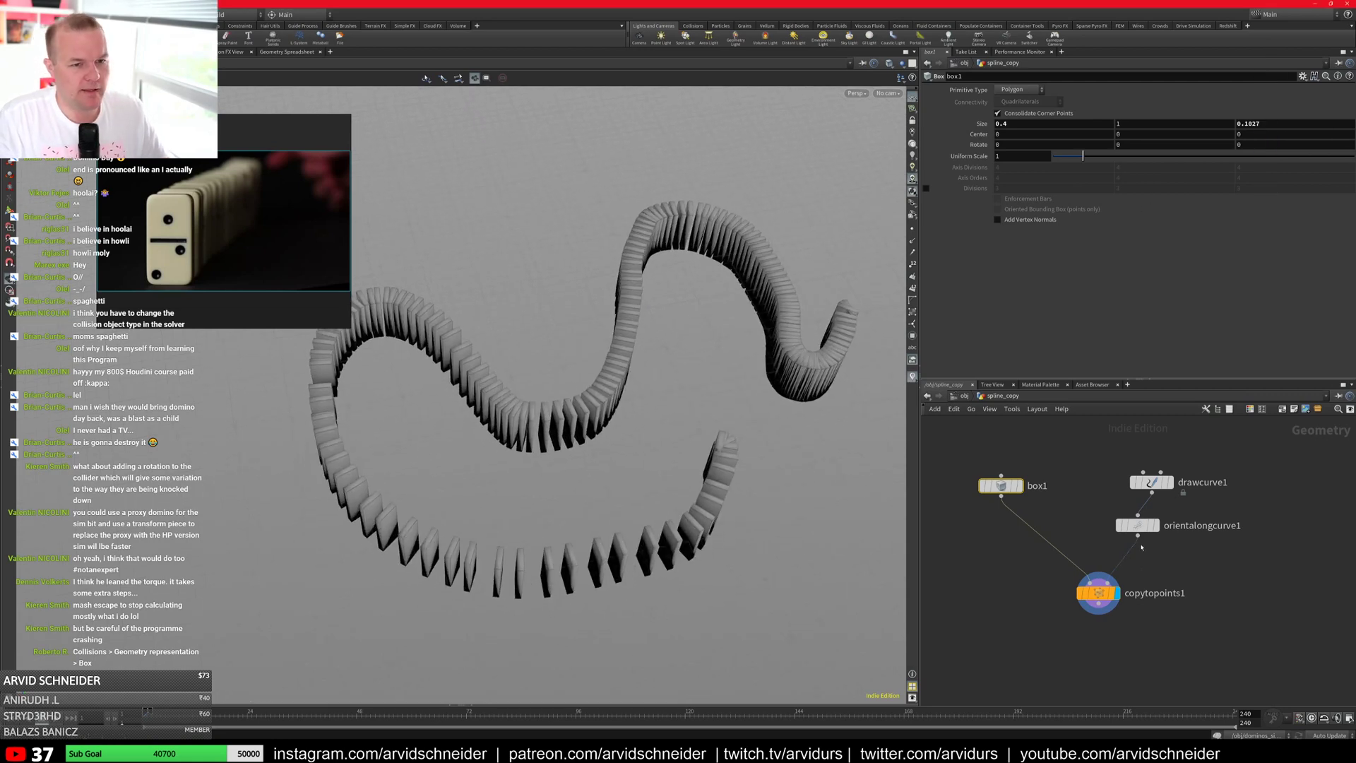
Step: Move drawcurve1 up to make room and insert a Resample node between it and orientalongcurve1
left_click_drag(1152, 485, 1137, 448)
middle_click_drag(1195, 476, 1190, 487)
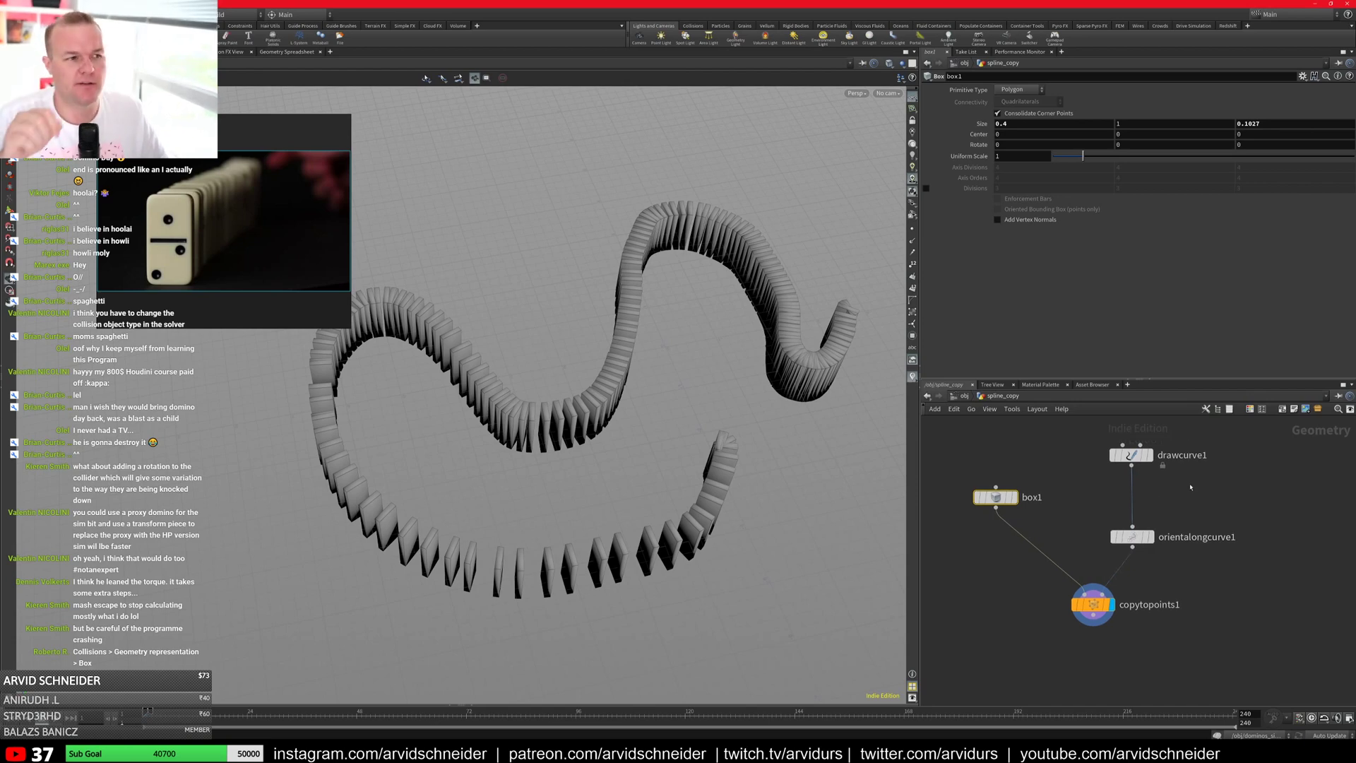
key("Tab")
type("resa")
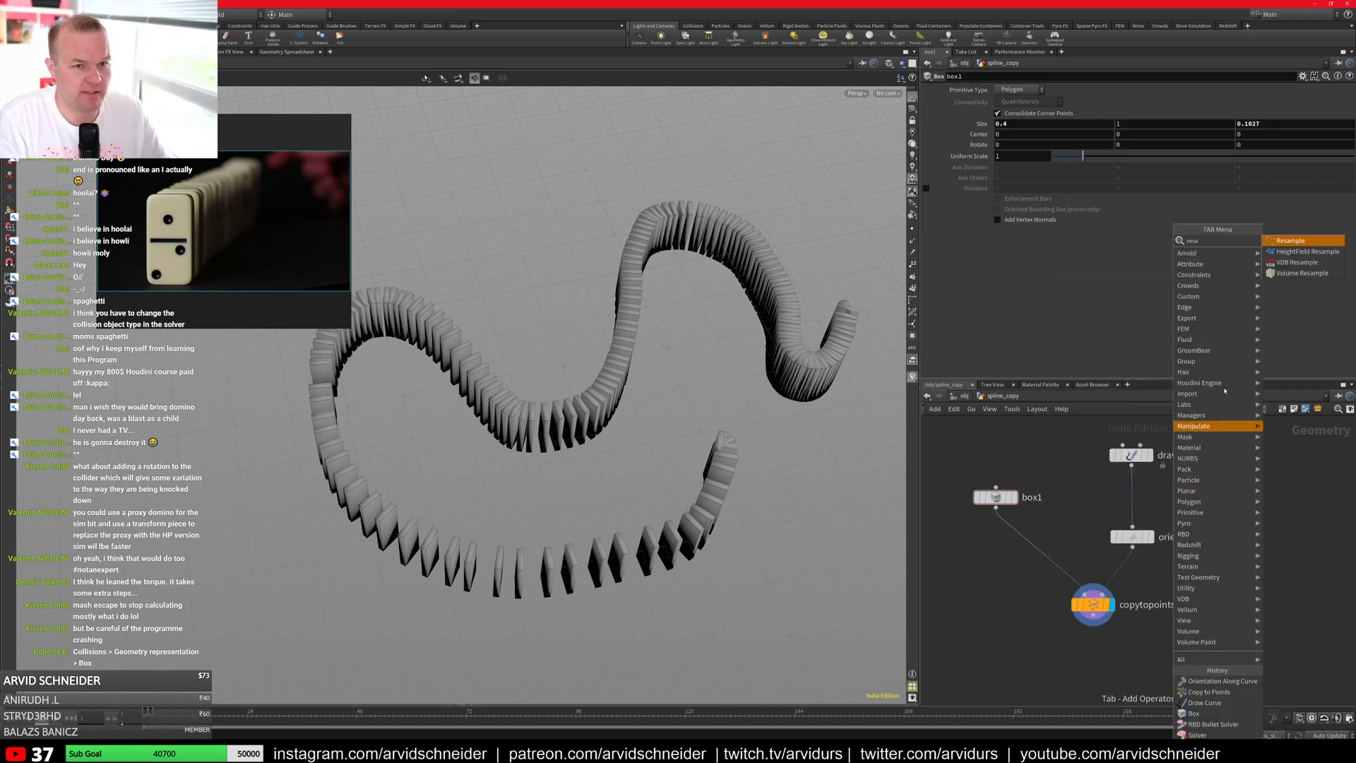
left_click(1290, 241)
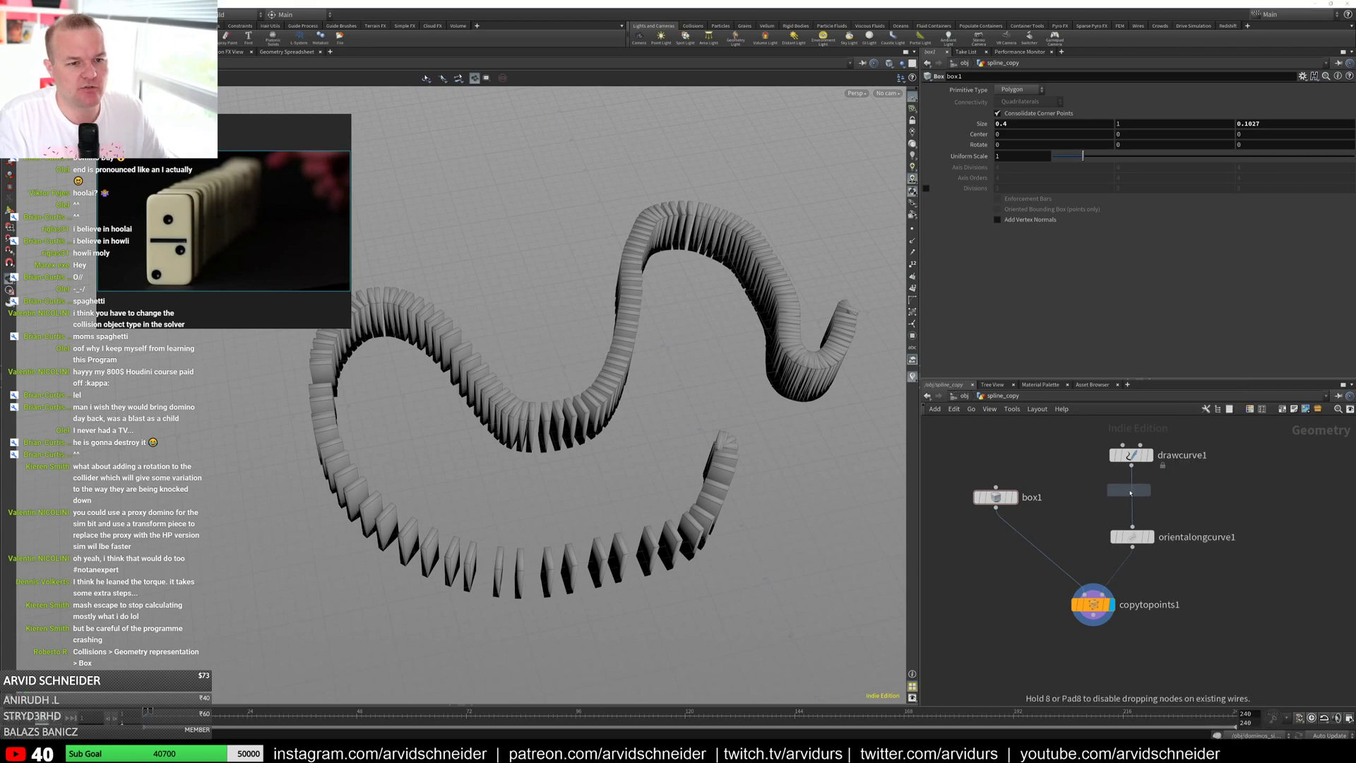
left_click(1132, 492)
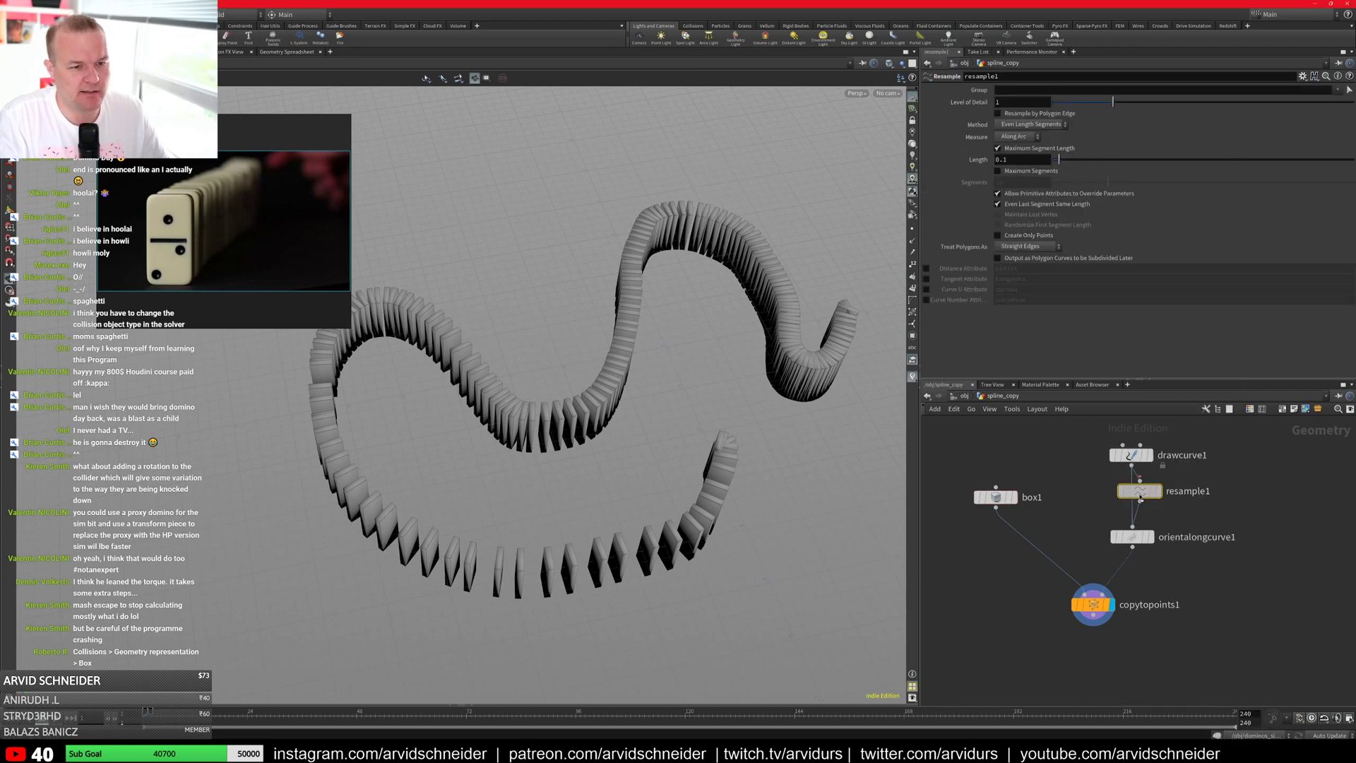
Step: Display drawcurve1 and resample1 in turn to compare the point spacing along the curve
left_click(1150, 454)
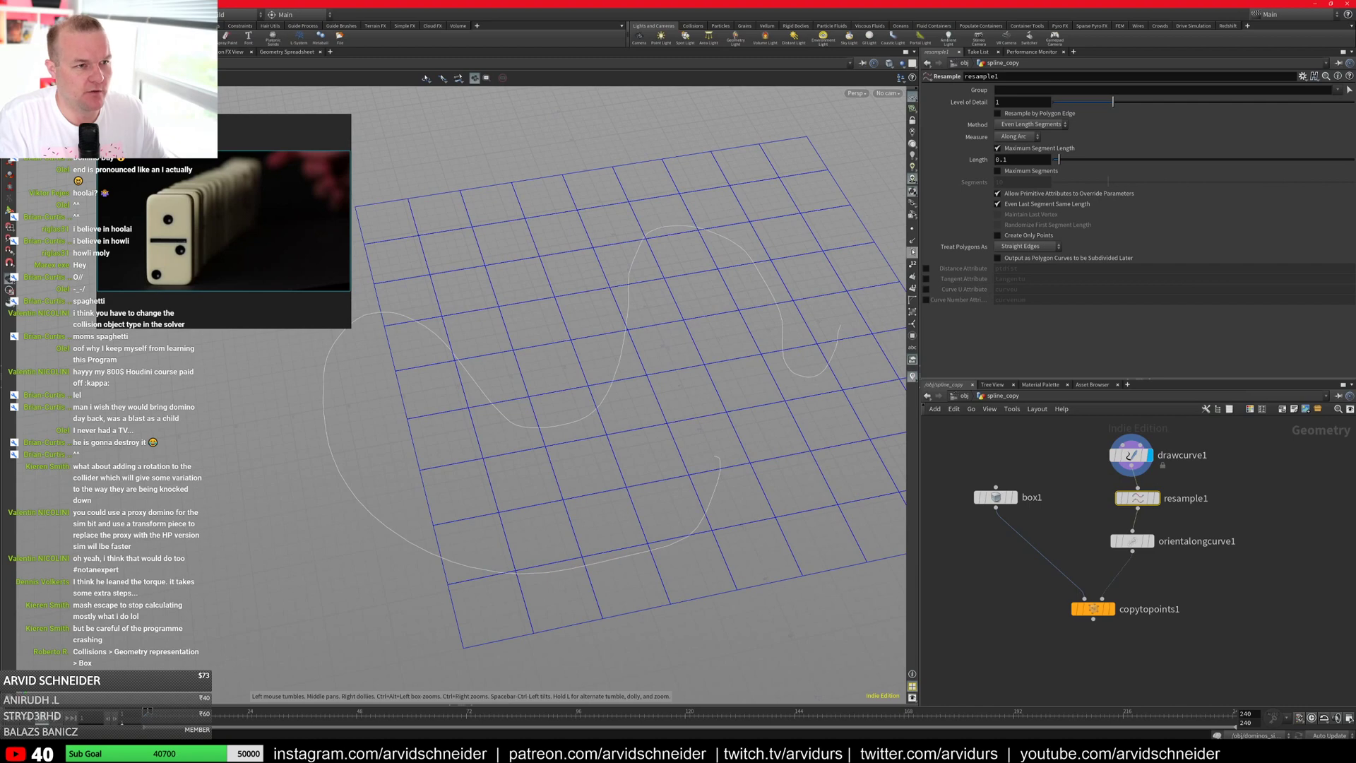
left_click_drag(636, 353, 572, 403, "alt")
right_click_drag(558, 399, 590, 414, "alt")
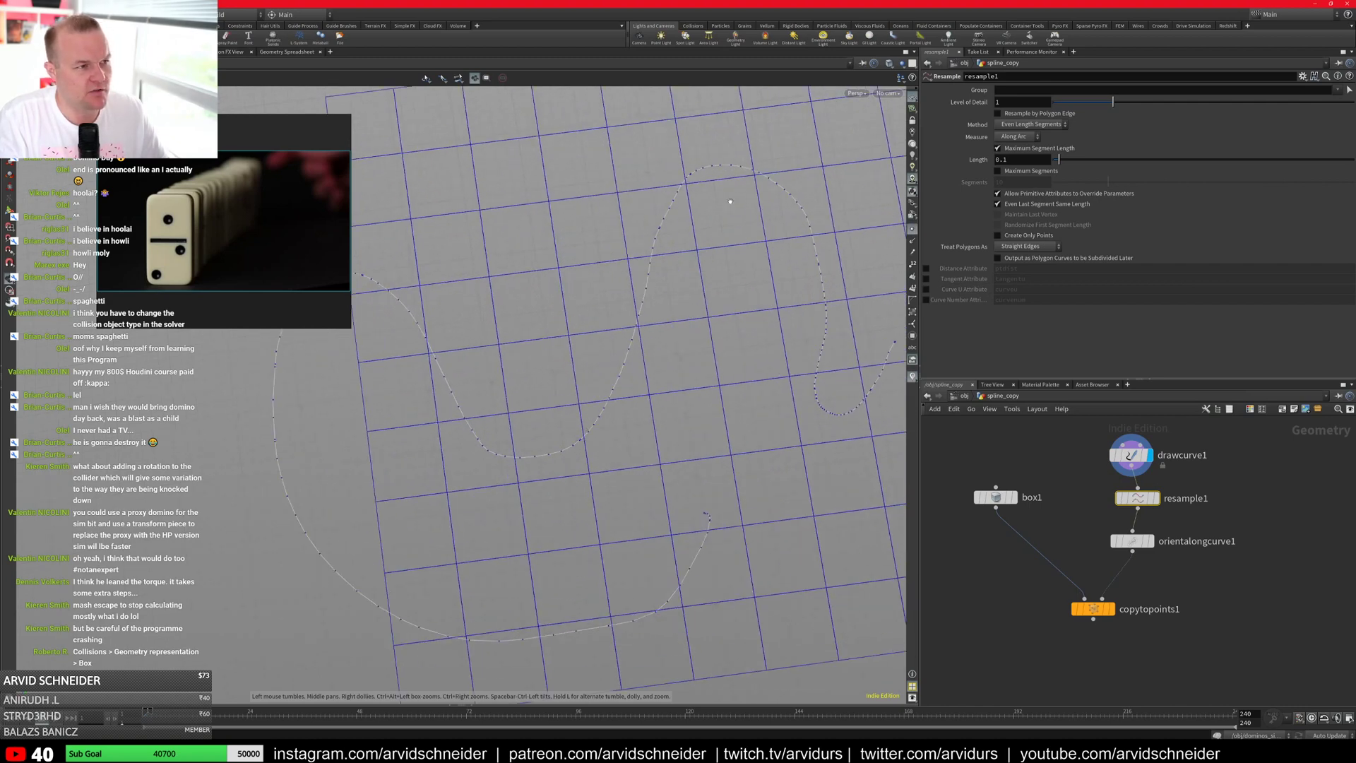
left_click(1156, 498)
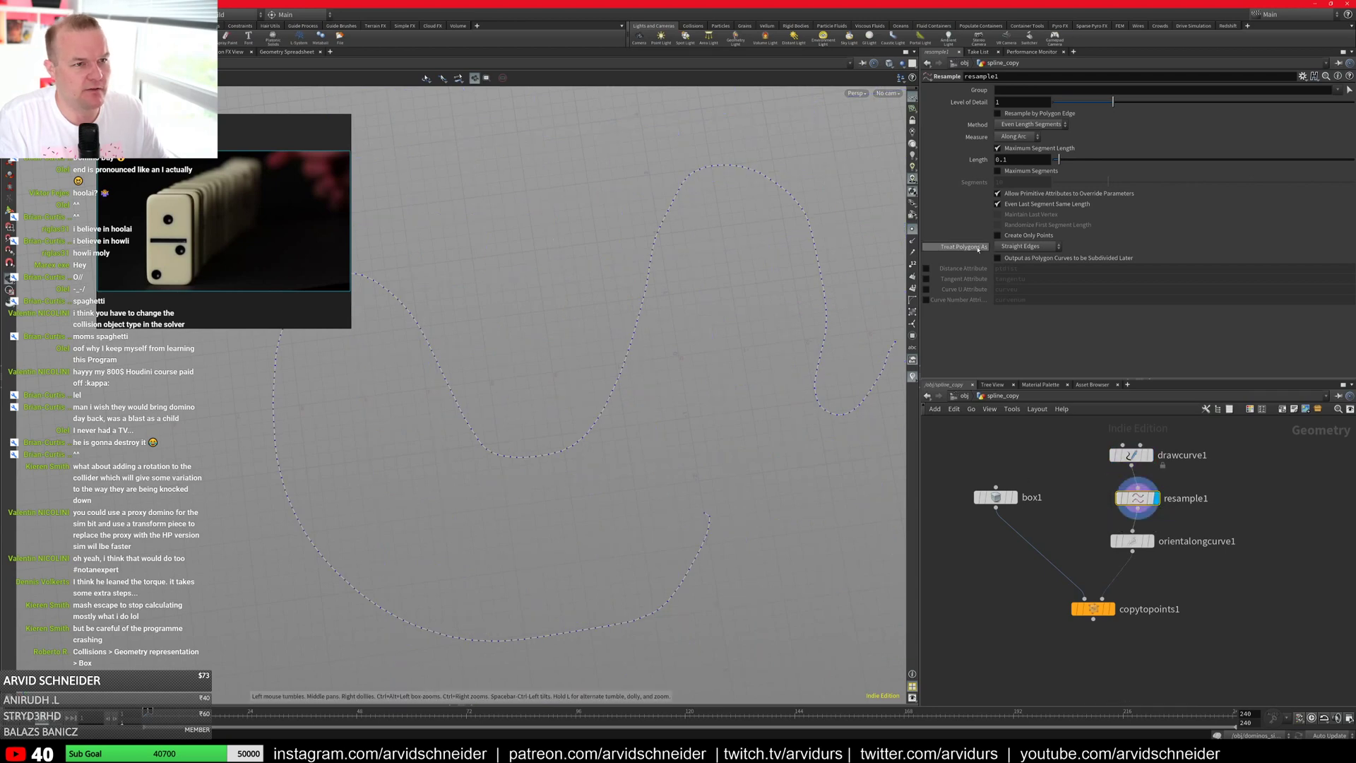
Step: Display copytopoints1 and space the dominos apart by setting the Length of resample1 to 0.851
middle_click_drag(1026, 160, 1125, 194)
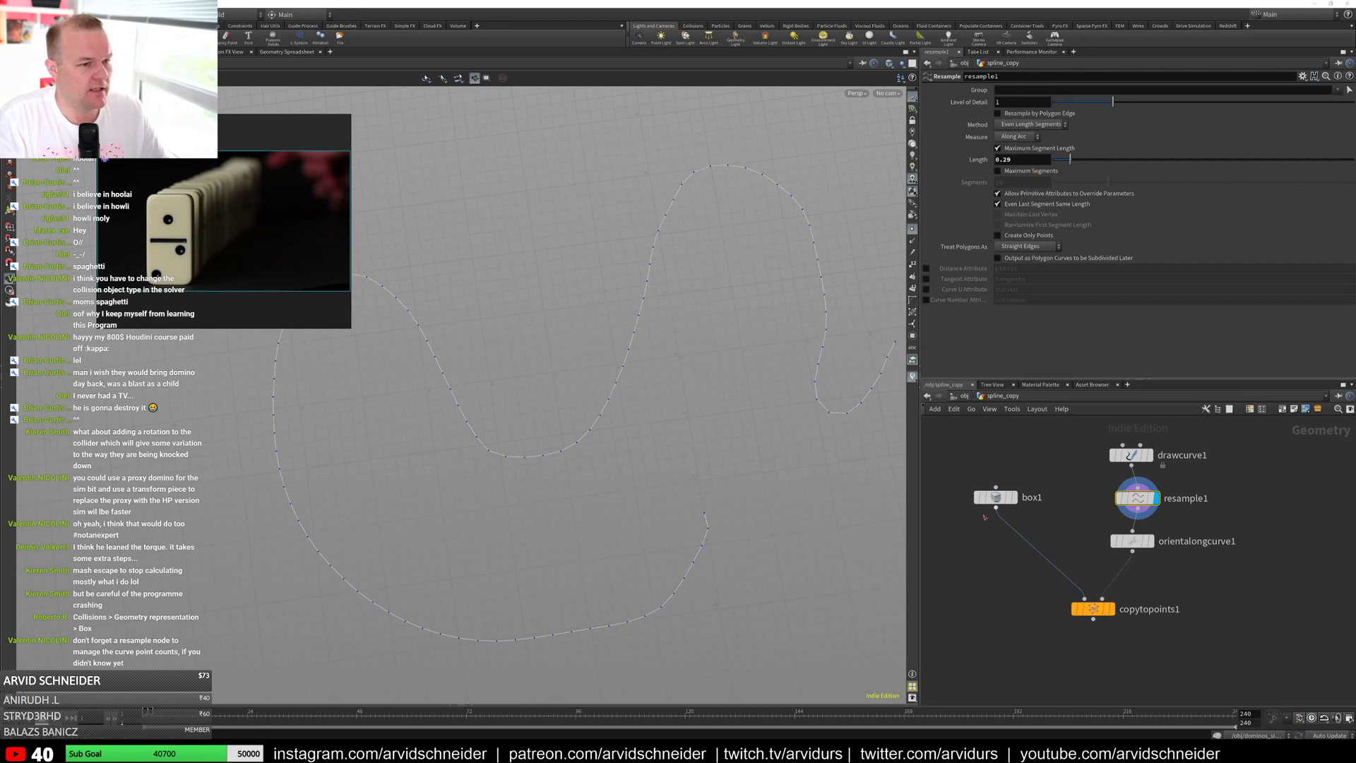
left_click(1110, 609)
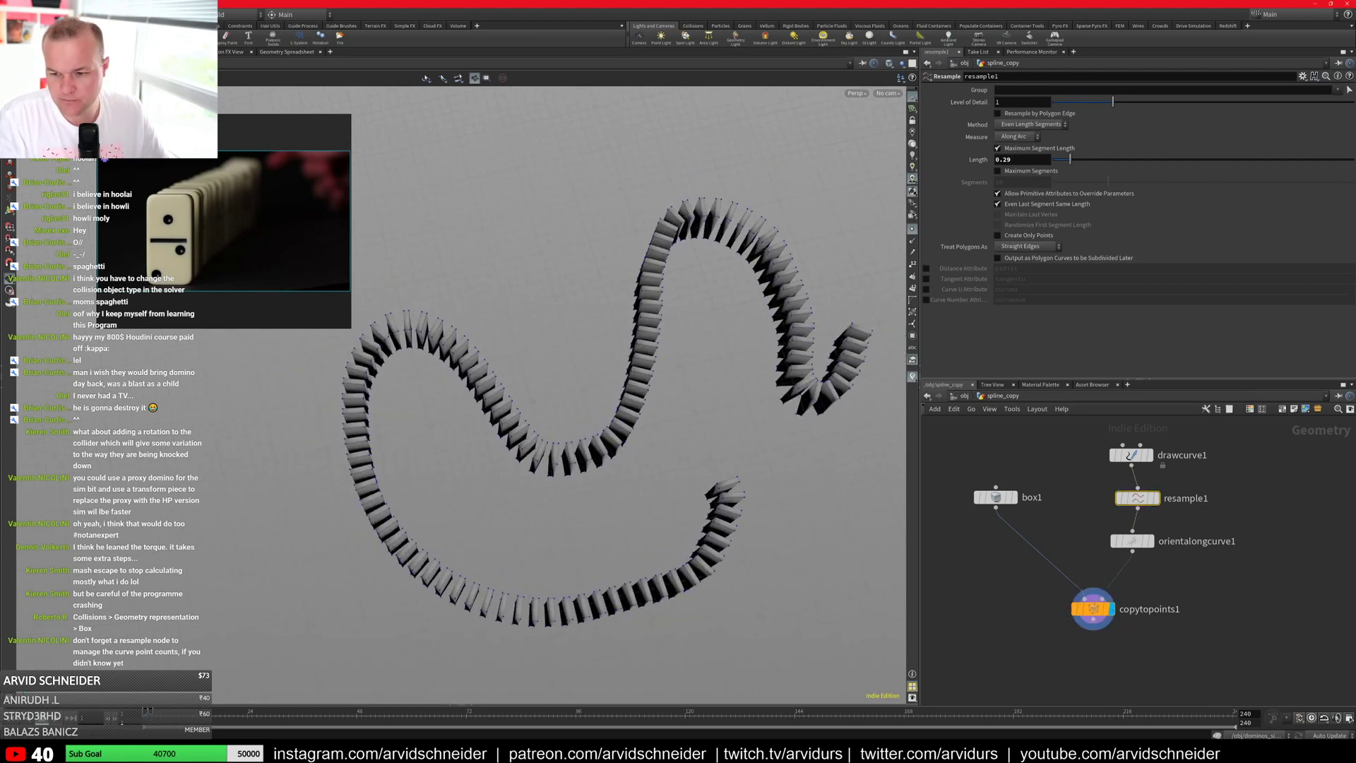
left_click_drag(787, 471, 812, 375)
left_click_drag(1060, 159, 1103, 159)
left_click_drag(852, 321, 678, 422)
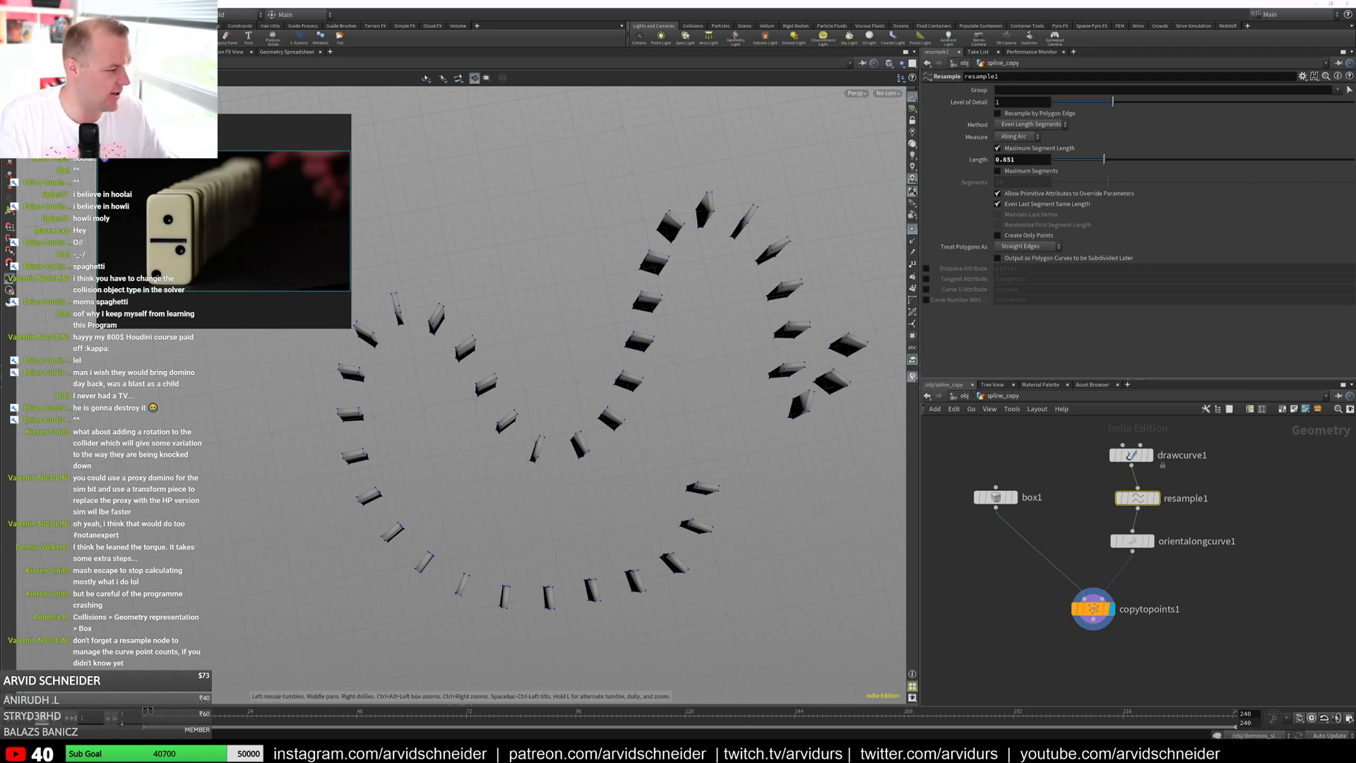
Step: Switch to the web browser and search Google Images for "domino day layout"
key("alt+Tab")
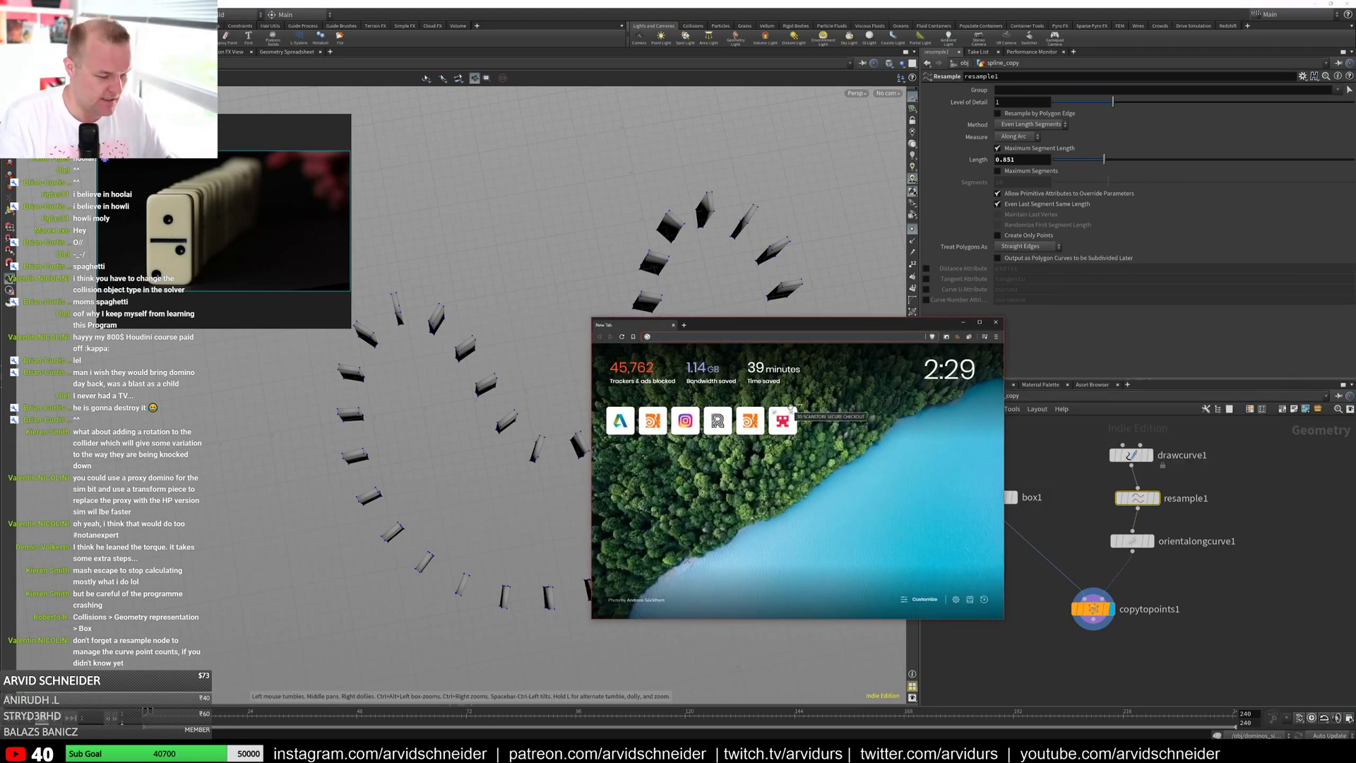
type("domino day layout")
key("Return")
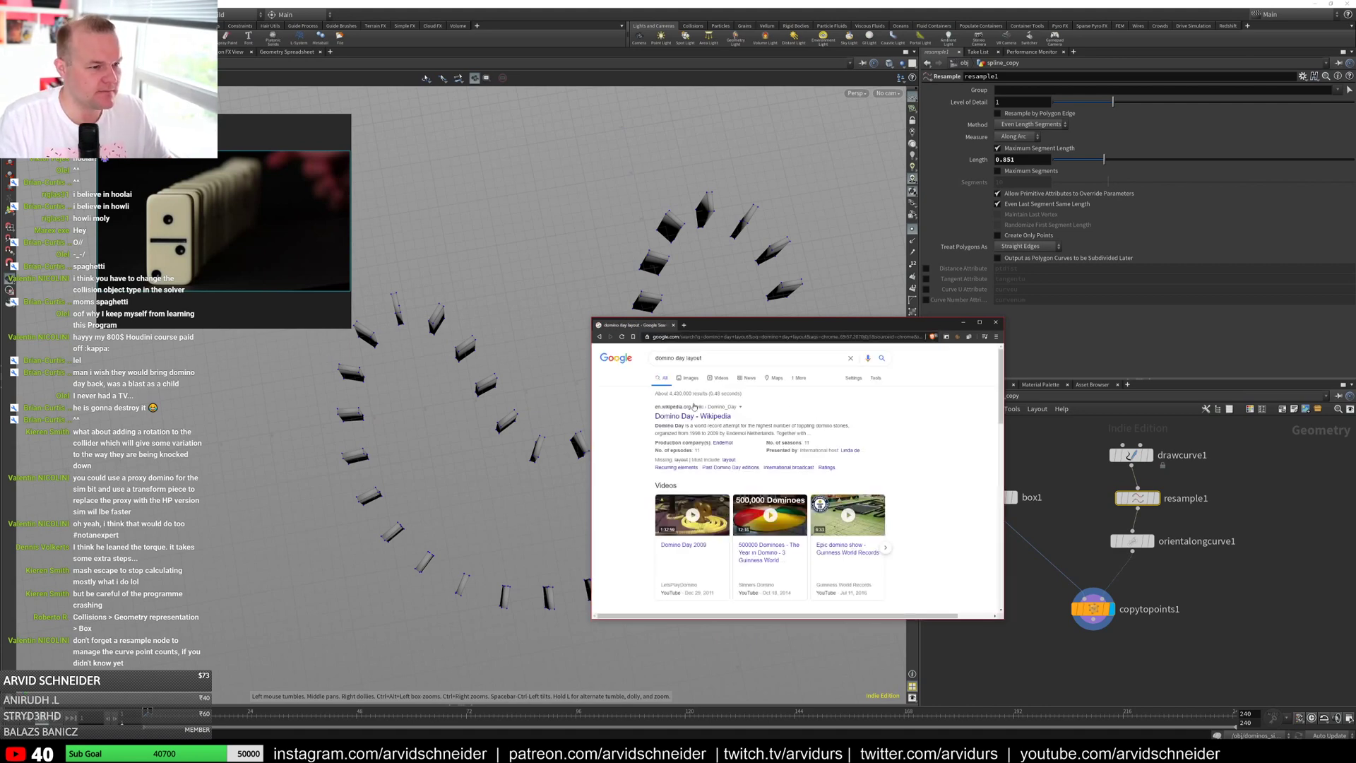
left_click(689, 378)
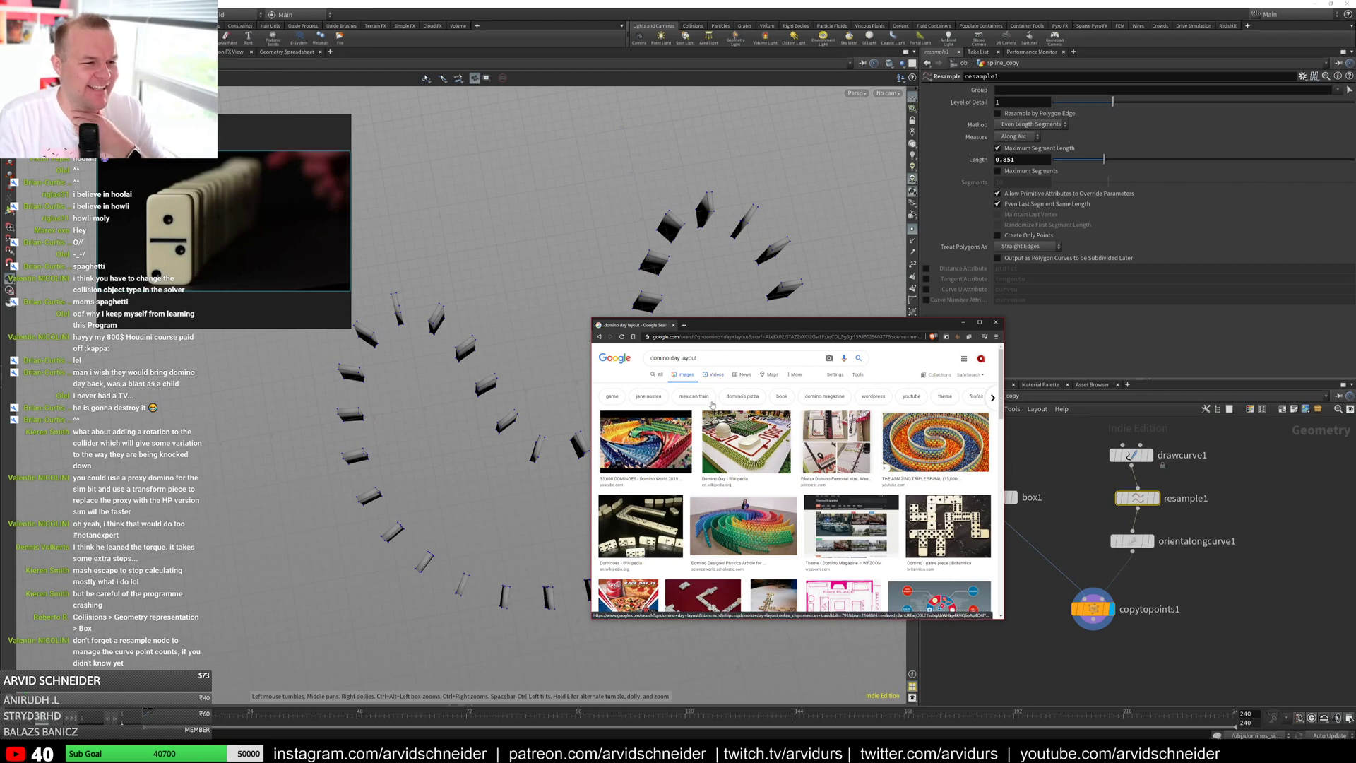
Step: Open the Domino Designer article from the rainbow spiral image result and enlarge the browser window to view it
left_click(784, 502)
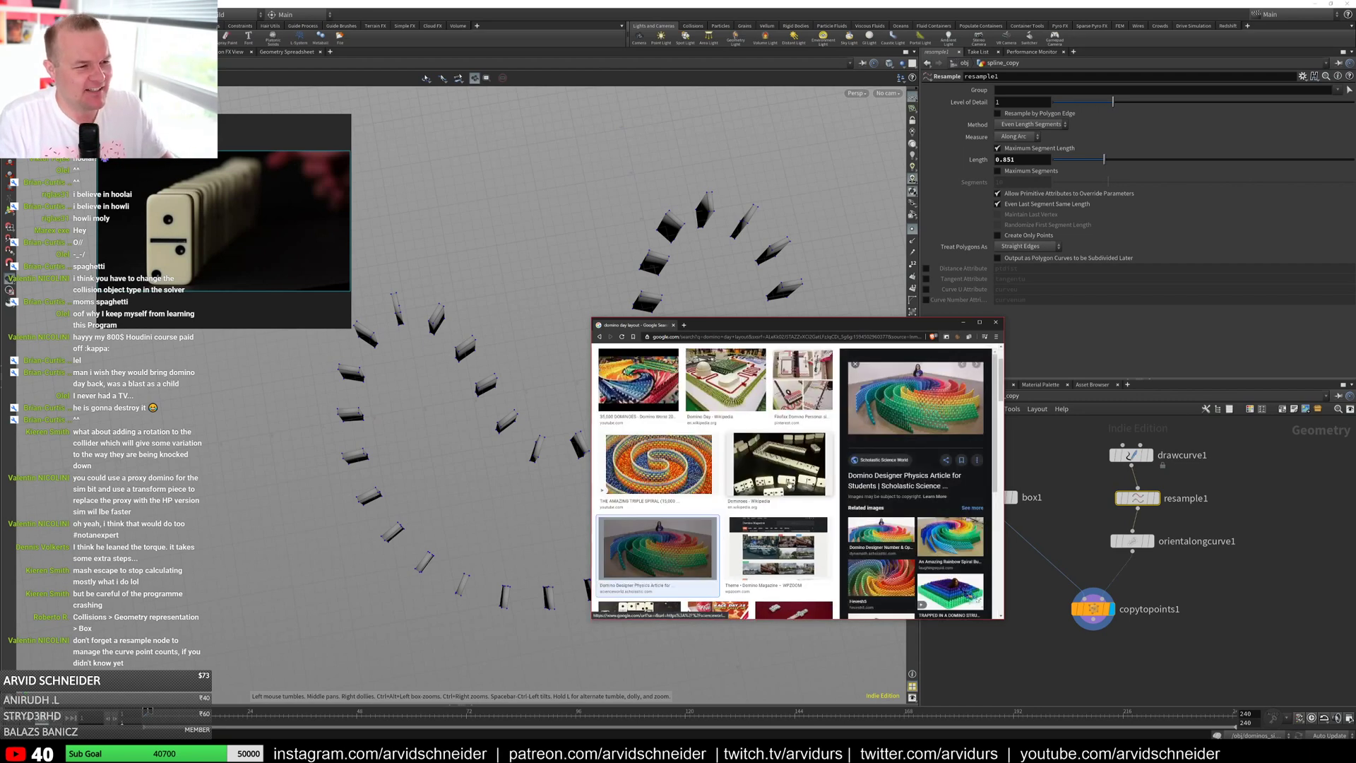
left_click(927, 409)
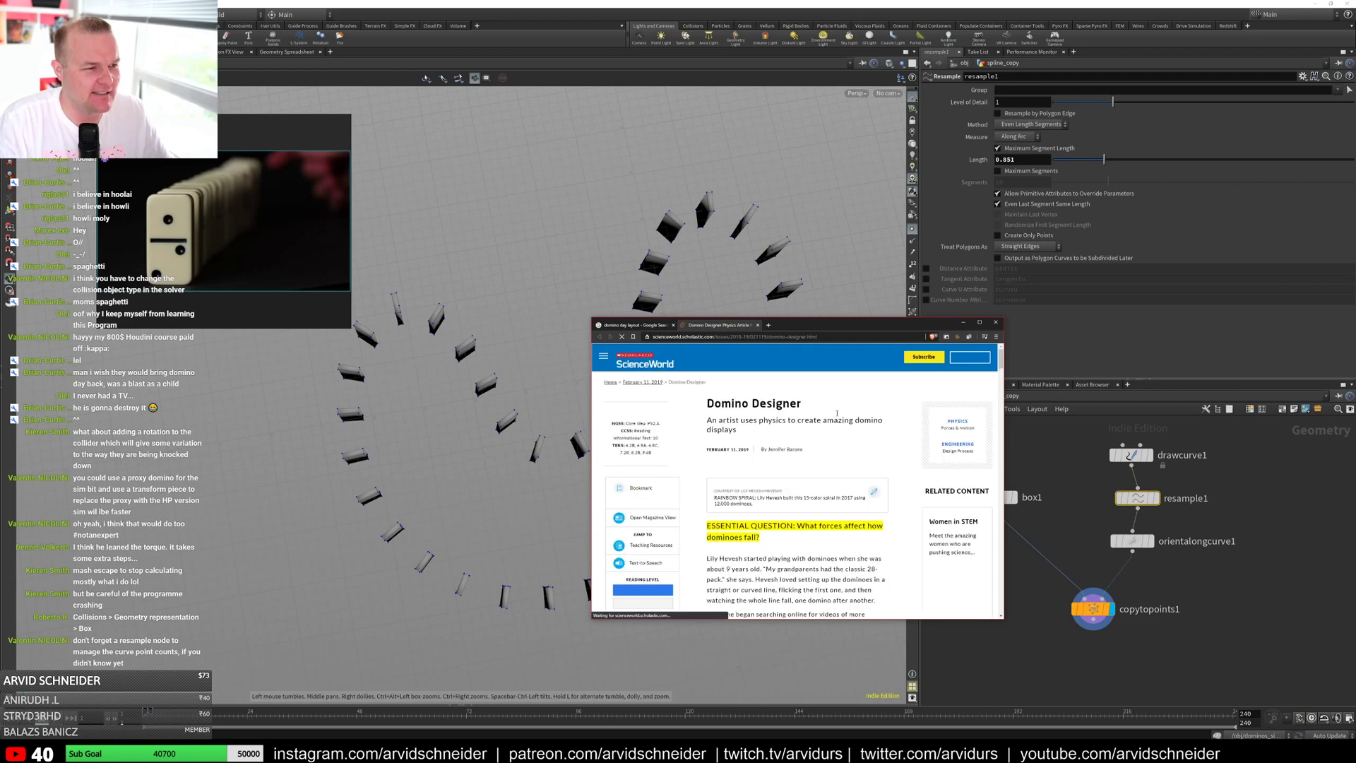
left_click_drag(592, 318, 456, 108)
right_click_drag(519, 153, 457, 95, "alt")
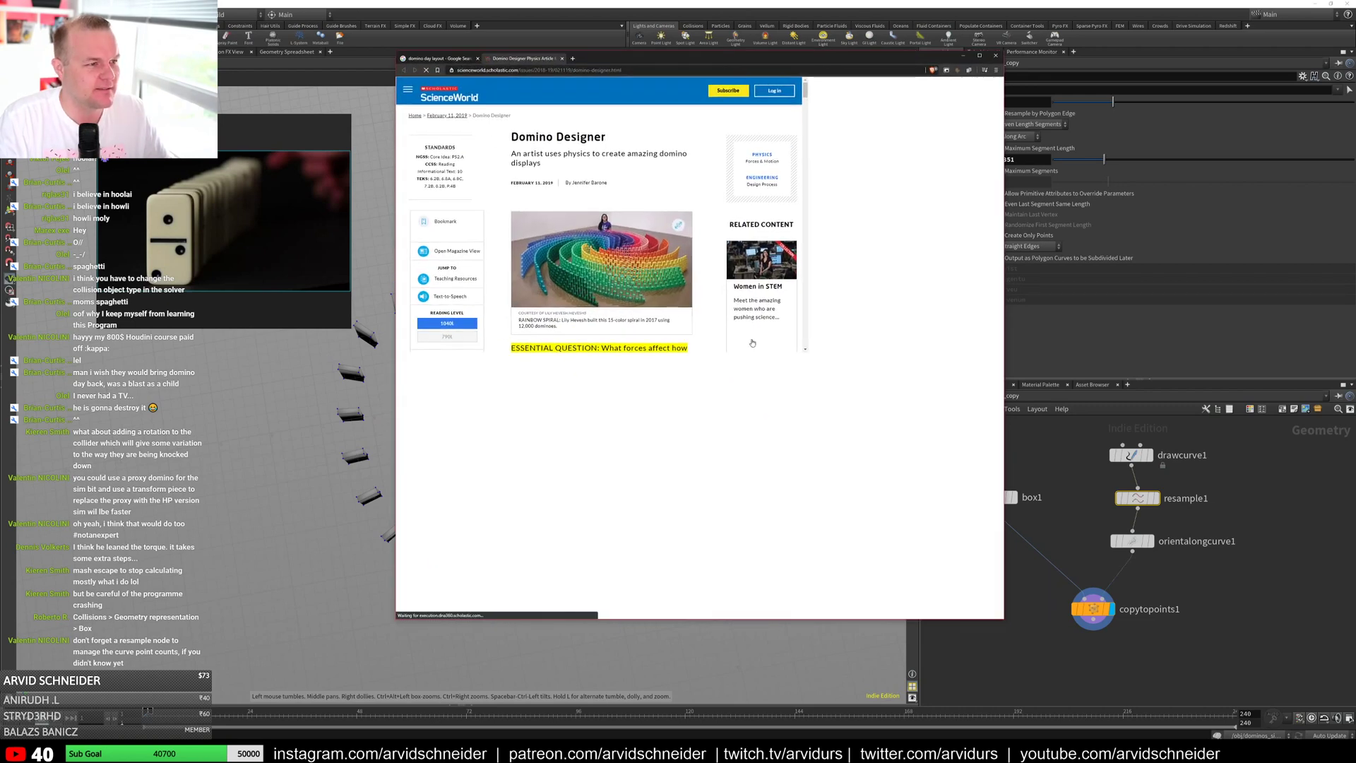
left_click_drag(822, 390, 945, 451, "alt")
left_click(525, 131)
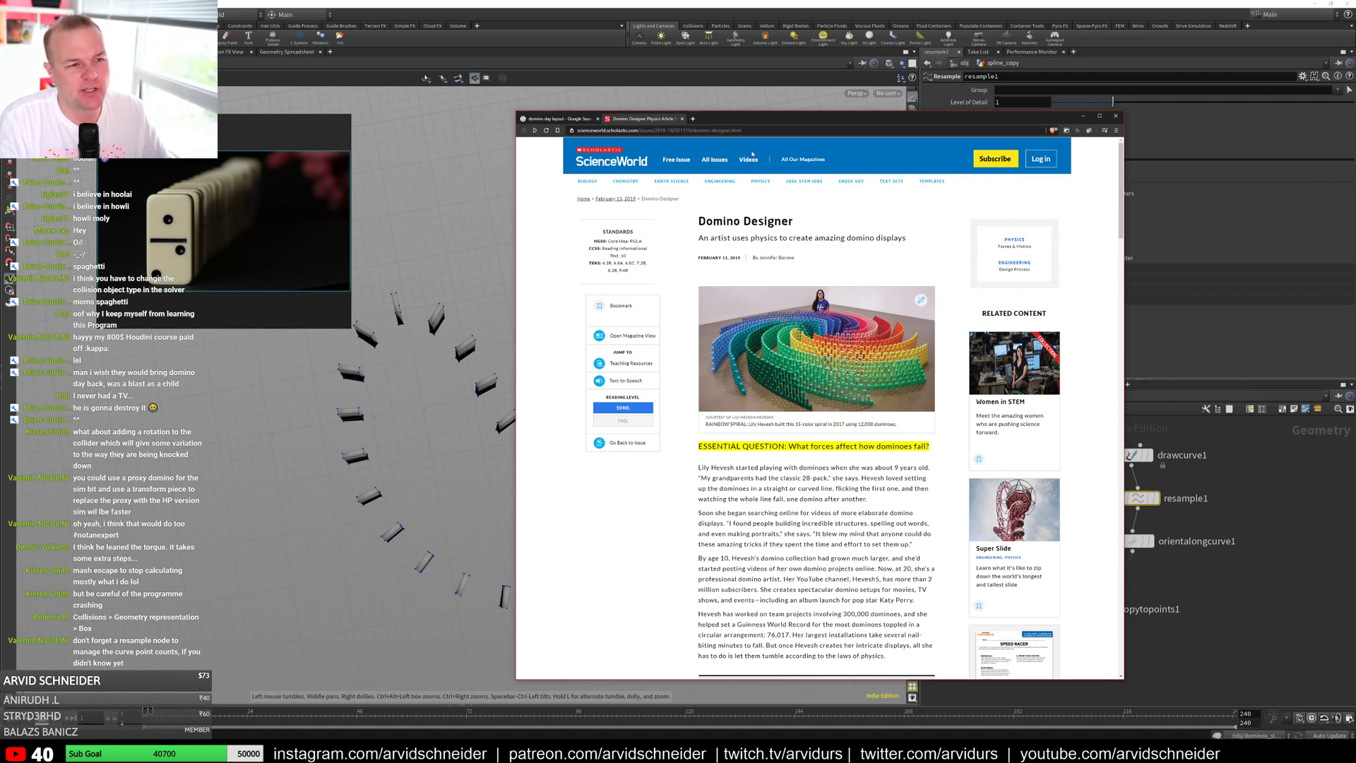
Step: Close the Domino Designer article and preview the Wikipedia Domino Day and branching Domino Town images from the search results
middle_click(645, 120)
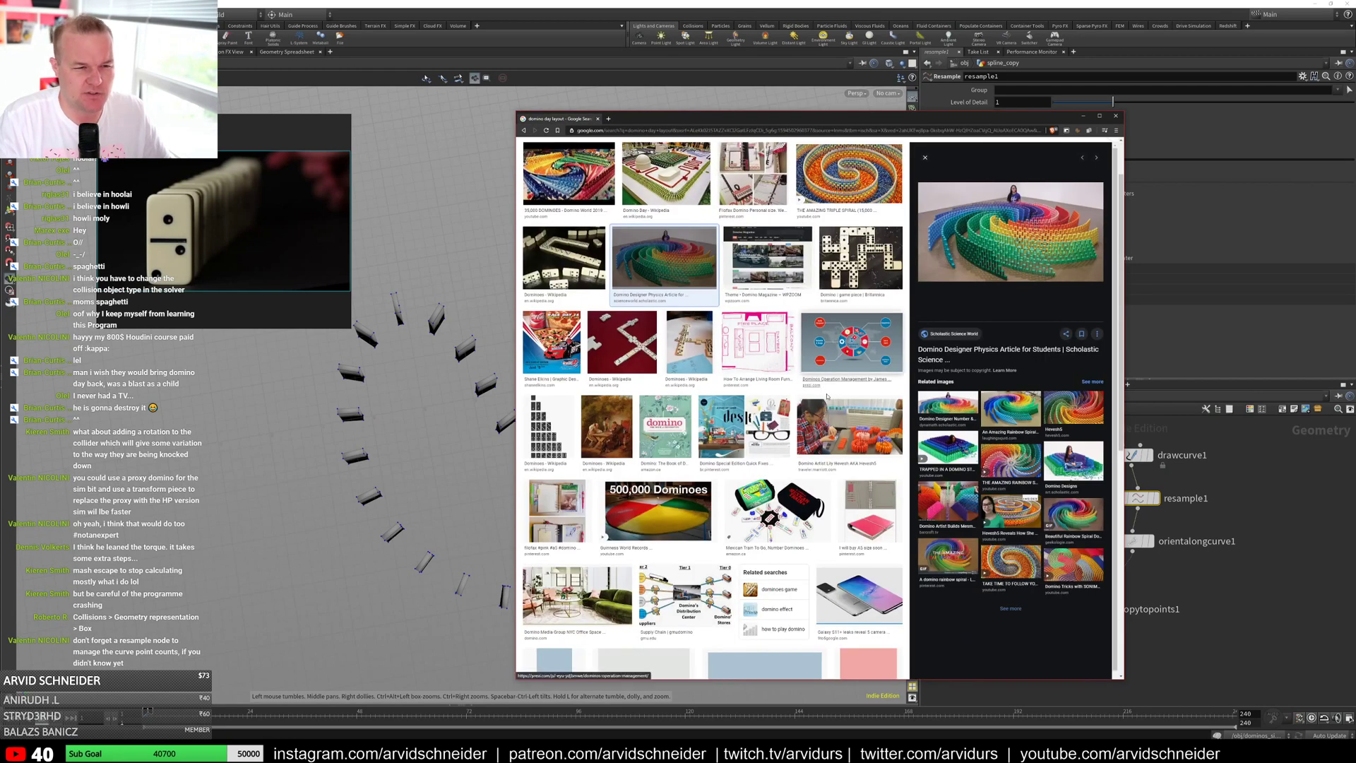
scroll(760, 406, "up", 1)
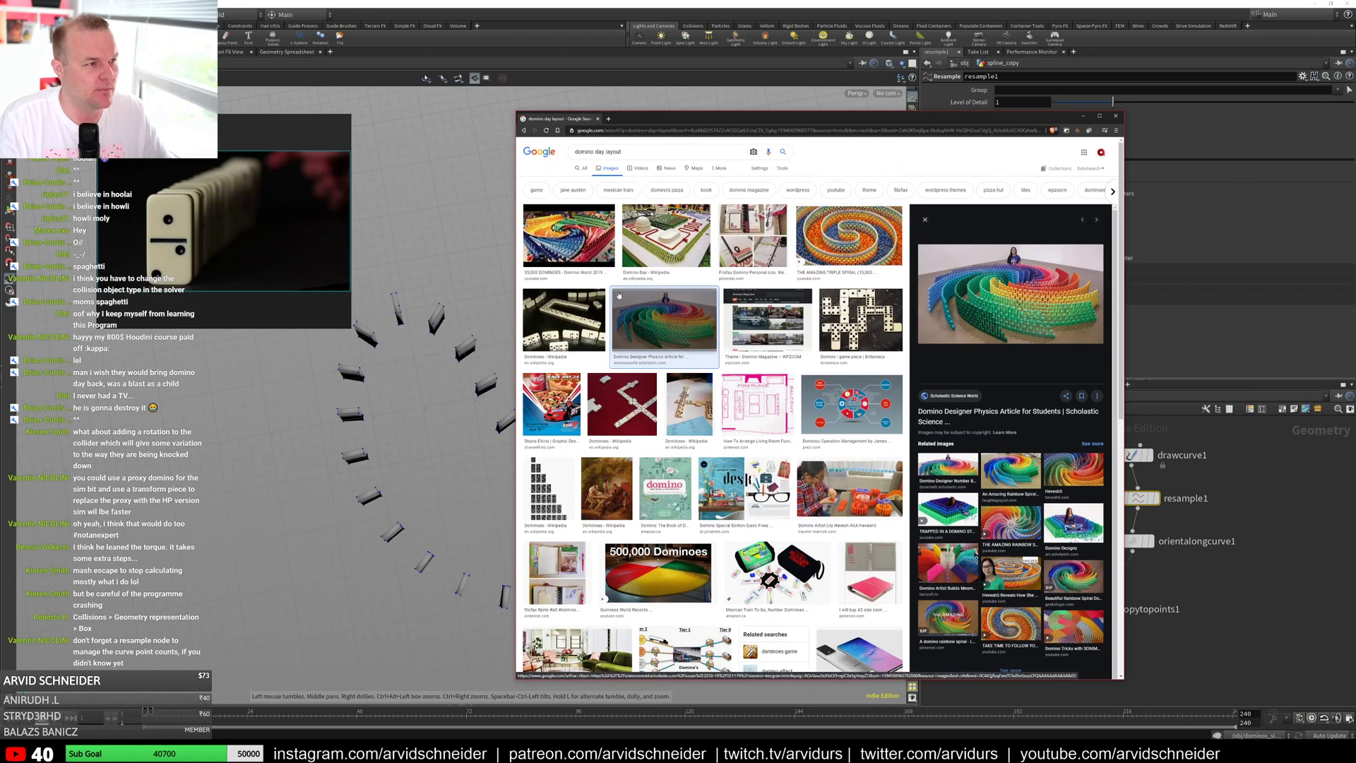
left_click(667, 244)
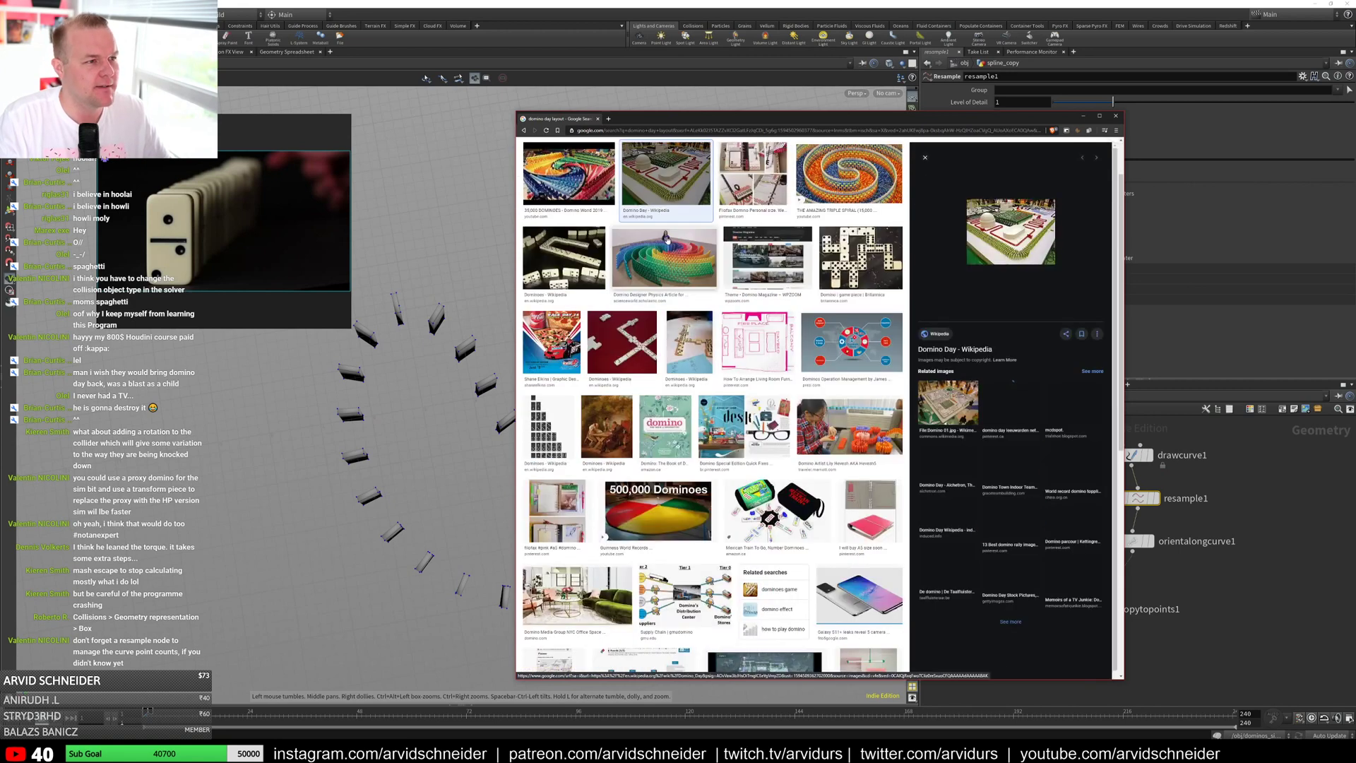
left_click(1019, 452)
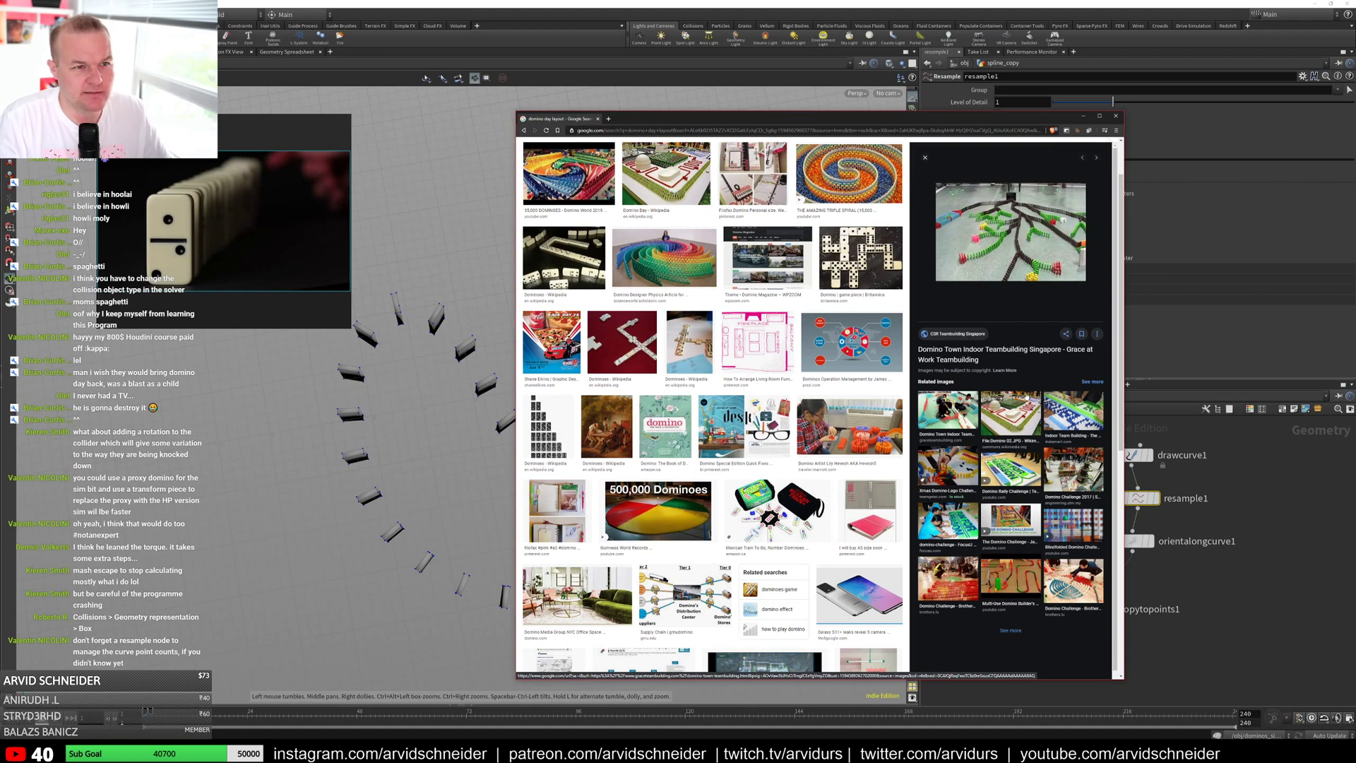
Step: Return to Houdini, add an L-System node beside the curve network and display it
key("alt+Tab")
middle_click_drag(1189, 590, 1145, 569)
key("Tab")
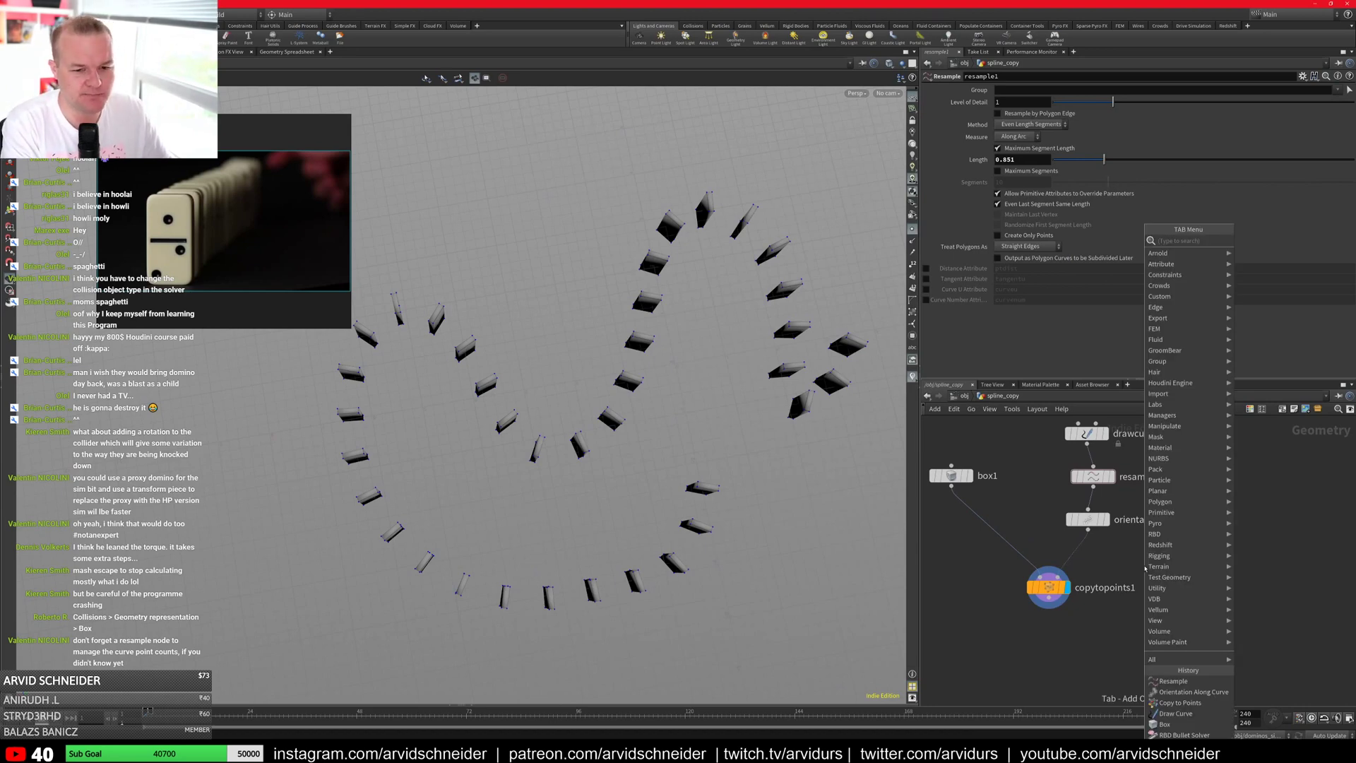
type("s")
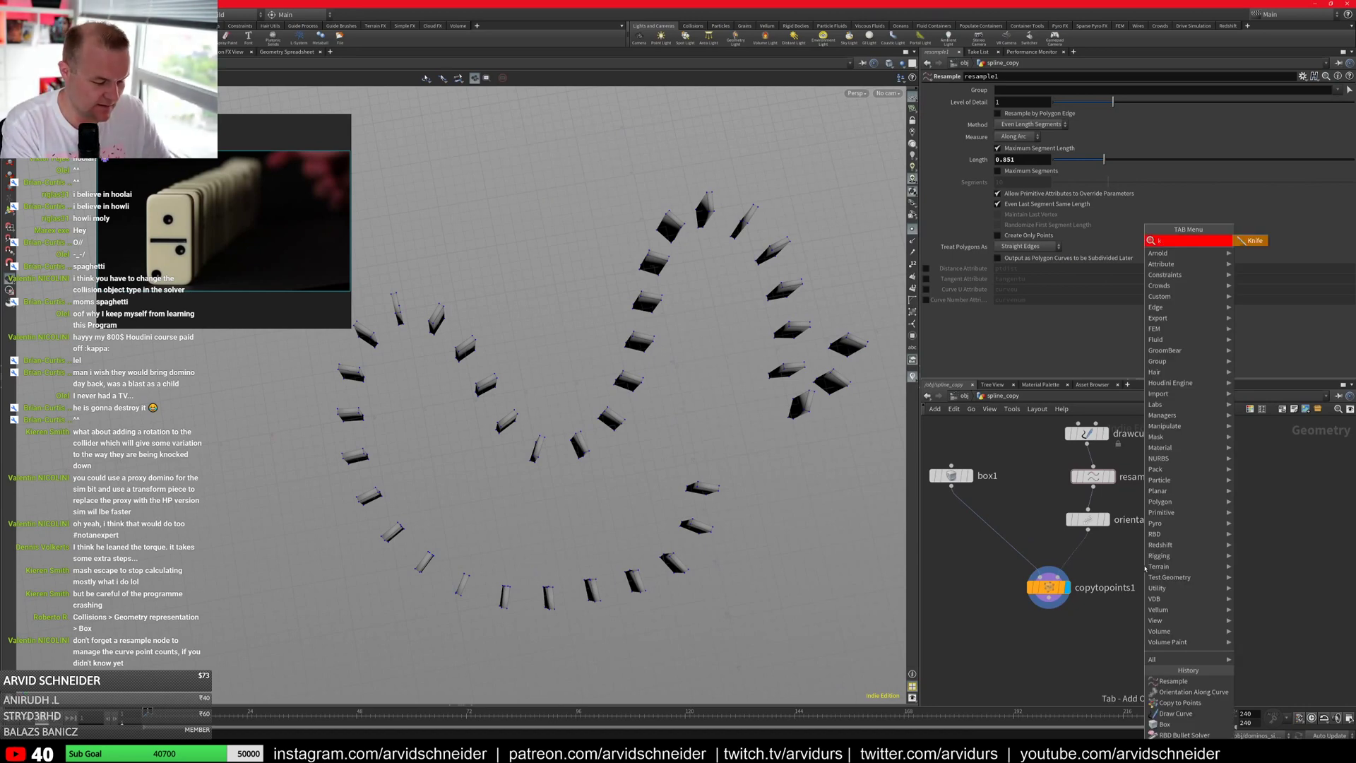
type("lsys")
key("Return")
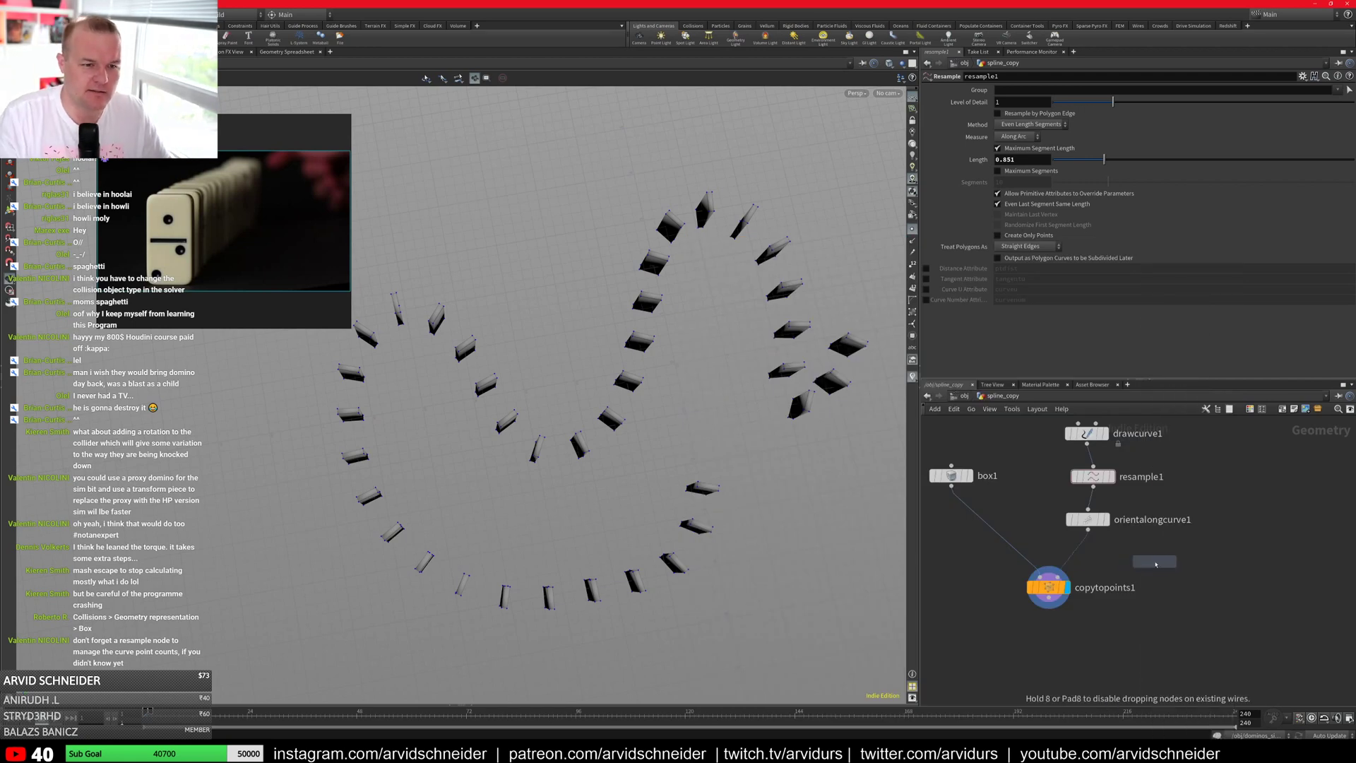
left_click(1192, 481)
left_click(1209, 481)
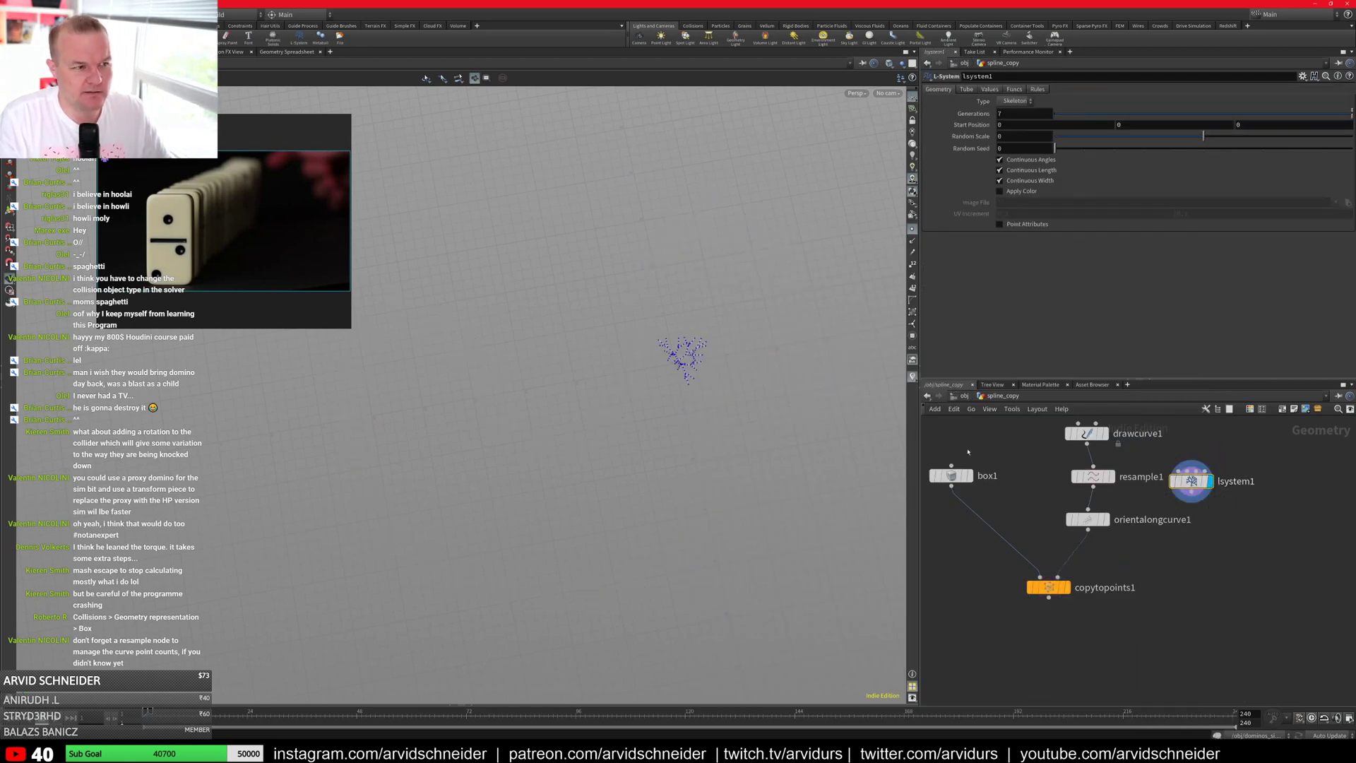
key("h")
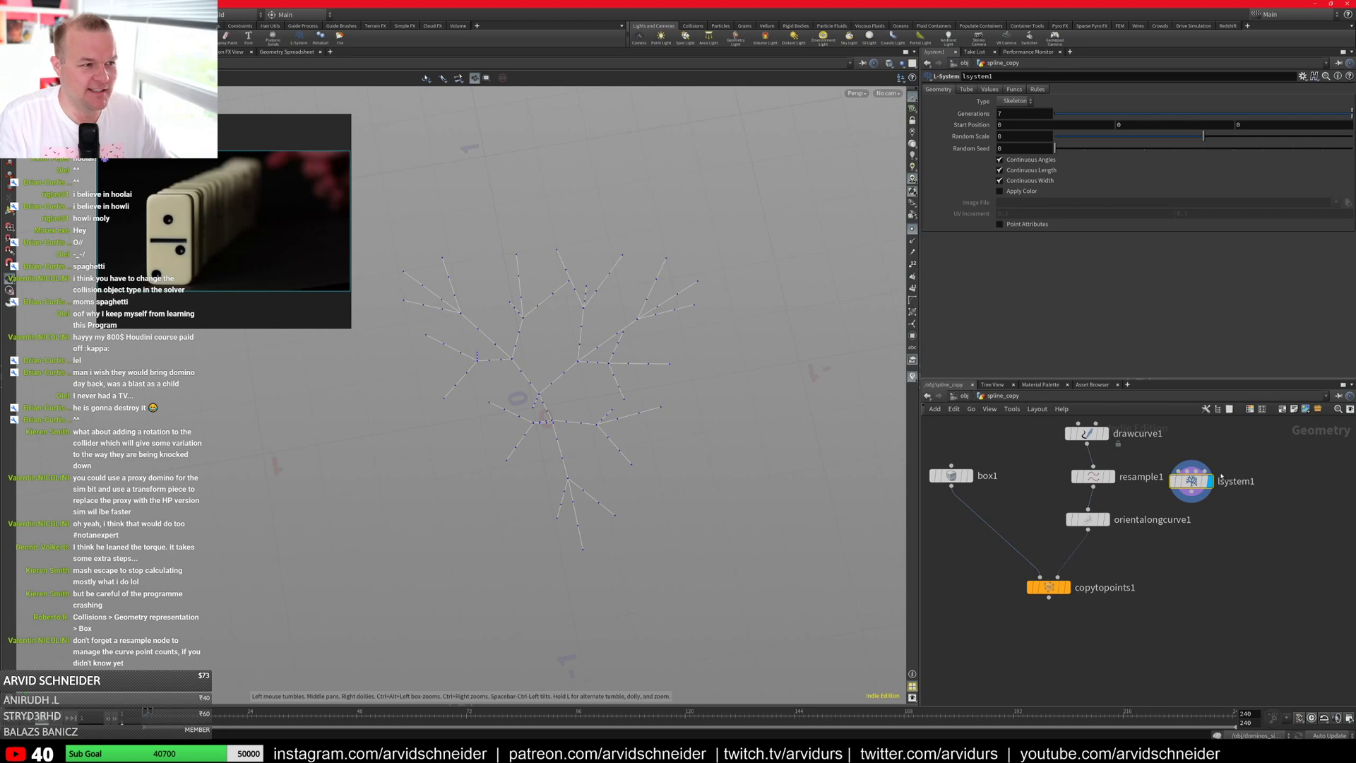
left_click_drag(1201, 483, 1276, 442)
middle_click_drag(1240, 544, 1221, 644)
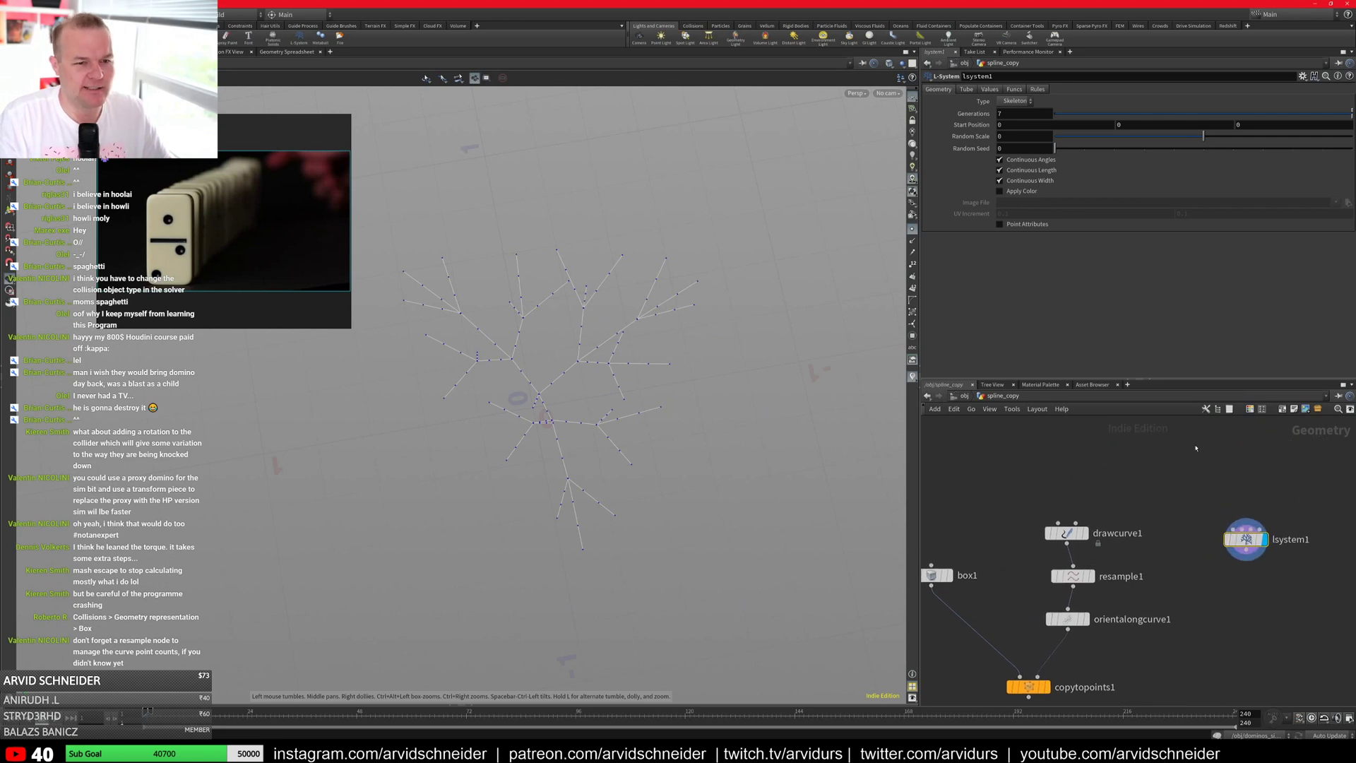
Step: Try the Apply Color and Random Scale settings of lsystem1 and revert them
left_click(1030, 101)
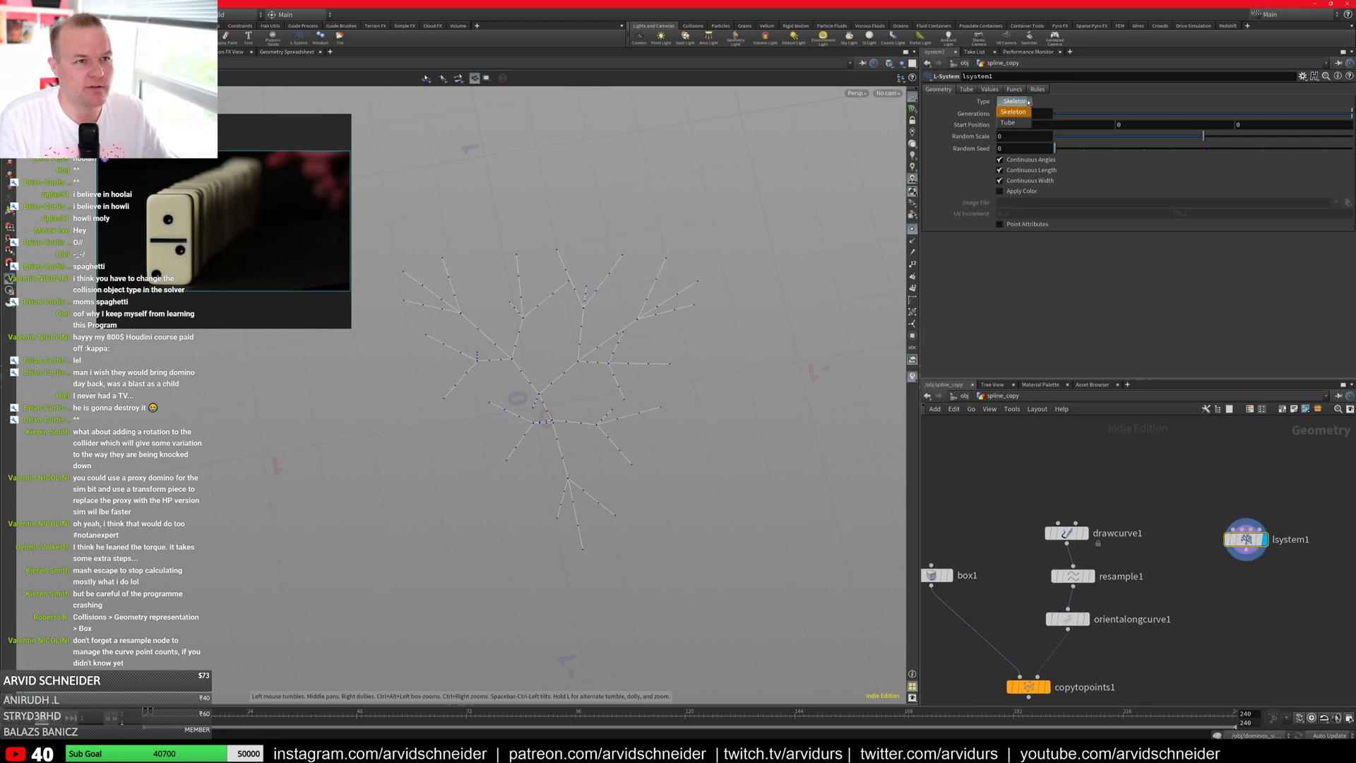
left_click(1027, 102)
middle_click_drag(1041, 113, 1032, 115)
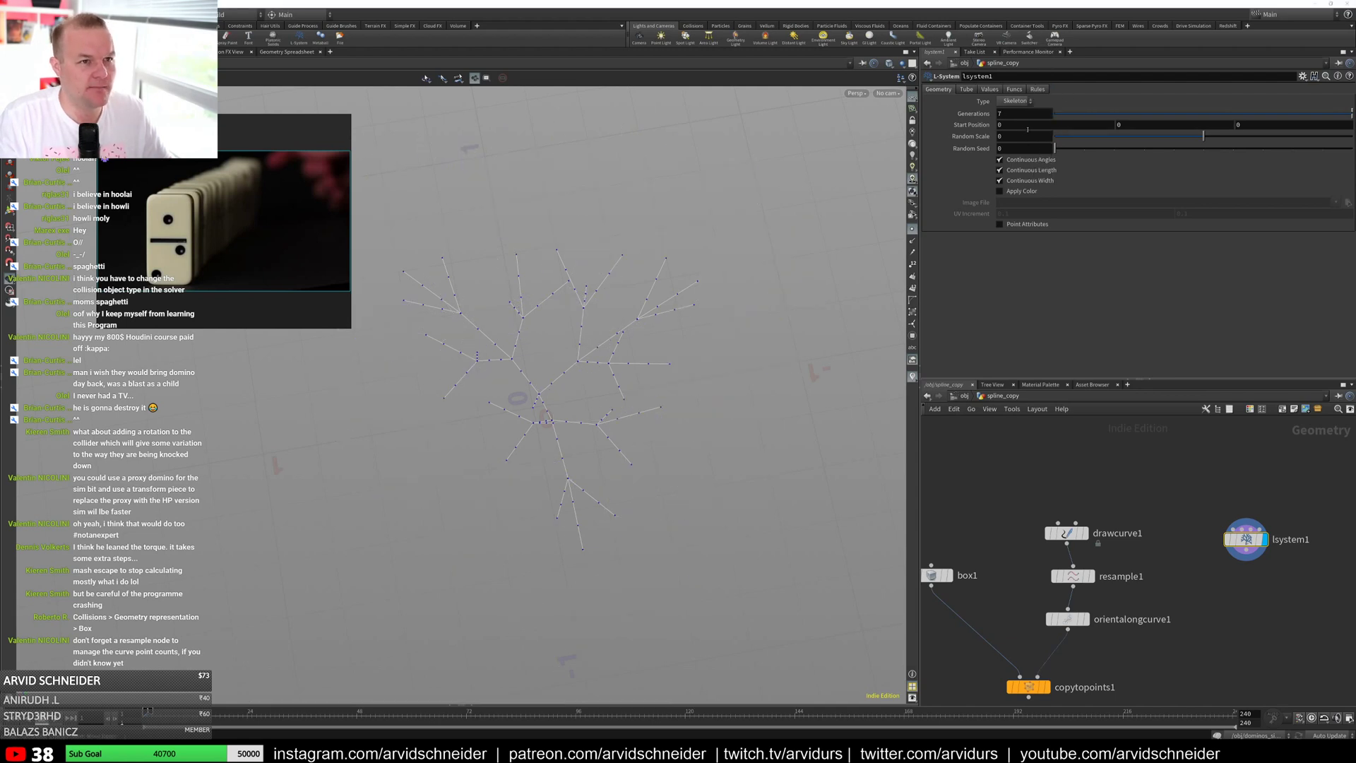
left_click(1026, 194)
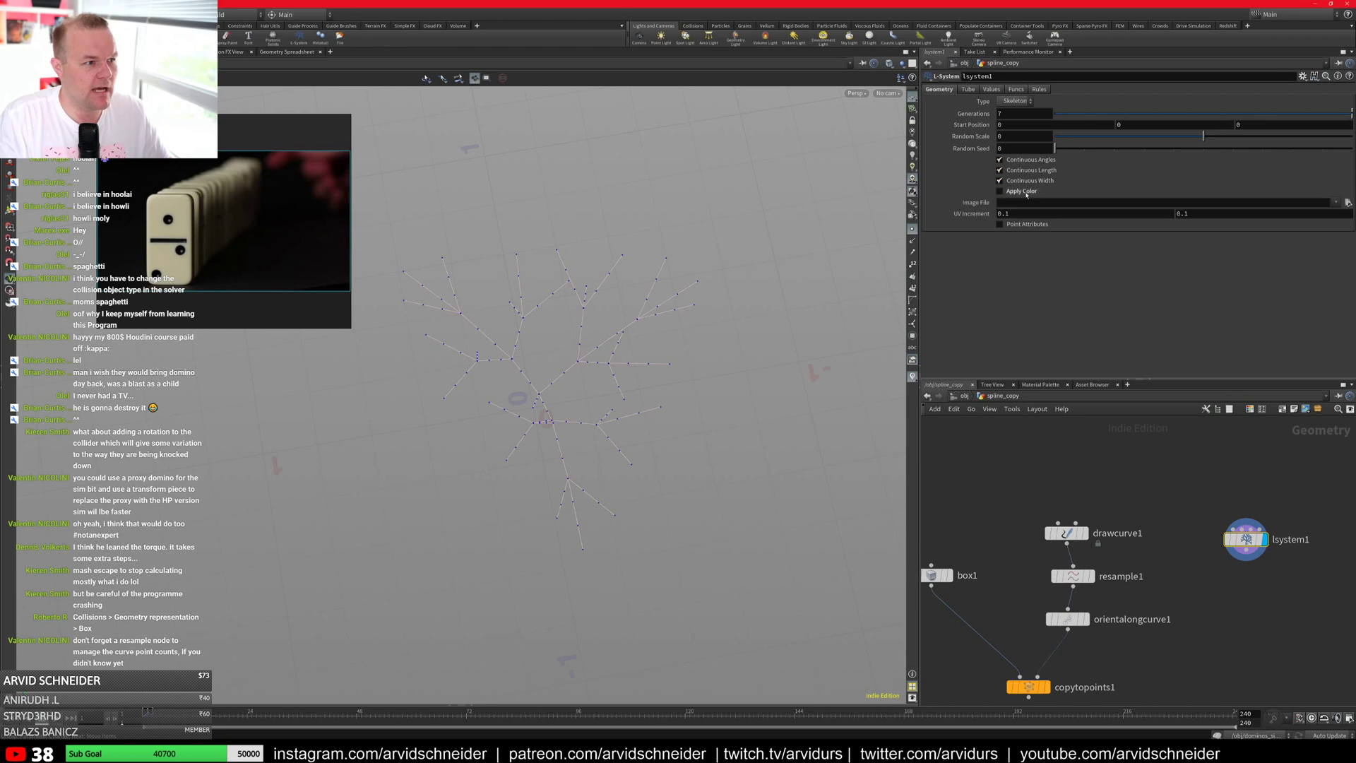
left_click(1027, 193)
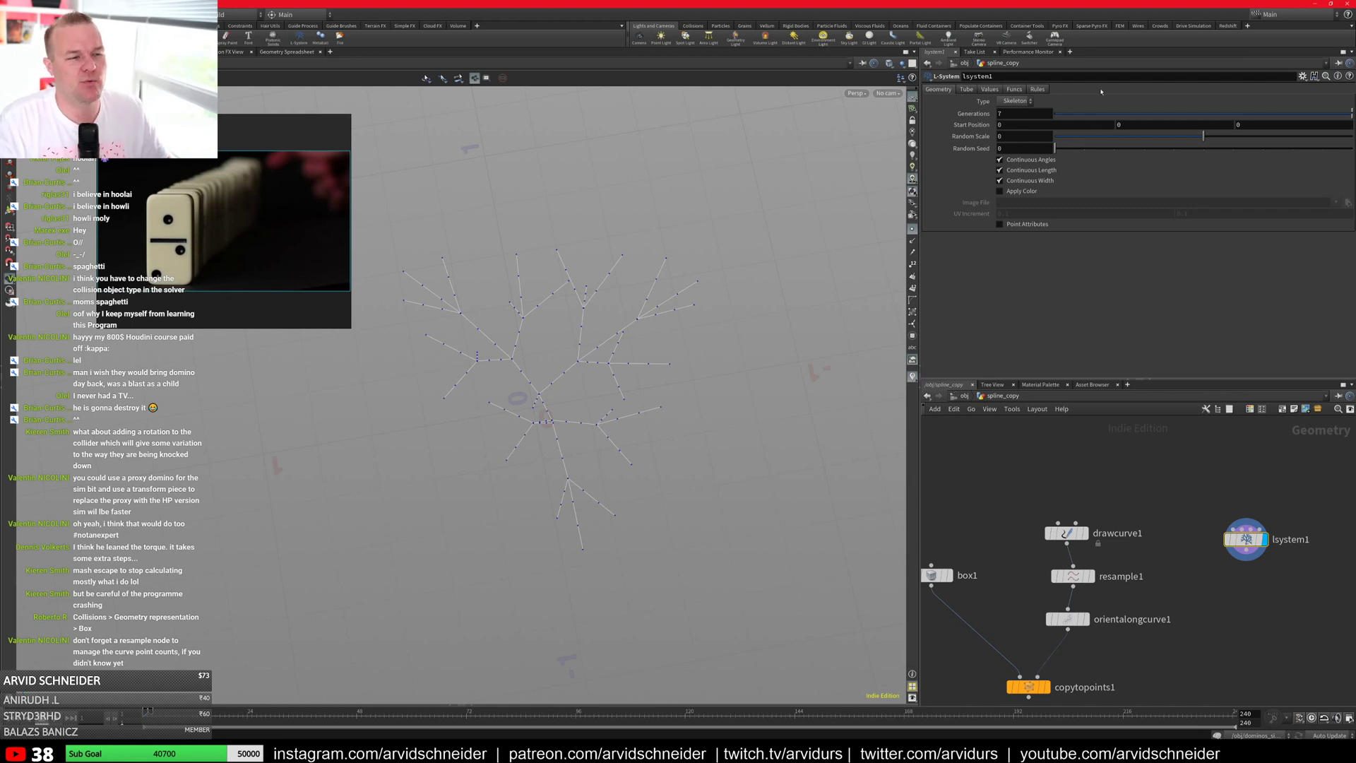
left_click_drag(1203, 137, 1111, 143)
key("ctrl+z")
Step: Feed lsystem1 into resample1 in place of the drawn curve, display resample1 and set its Length to 0.02
middle_click_drag(1213, 652, 1199, 610)
left_click_drag(1232, 508, 1084, 532)
left_click(1078, 534)
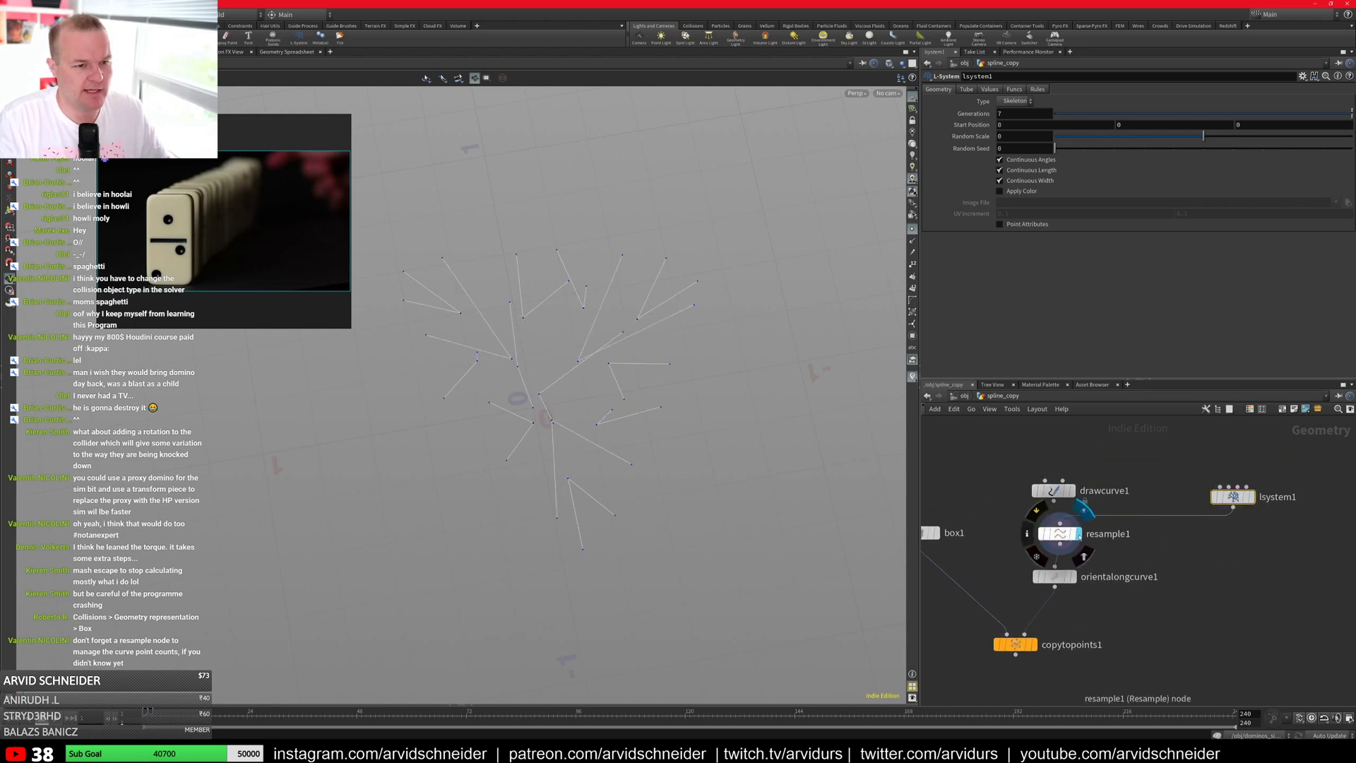
left_click(1062, 535)
mouse_move(1098, 165)
left_mouse_down()
mouse_move(1169, 166)
mouse_move(1015, 172)
mouse_move(1102, 164)
left_mouse_up()
middle_click_drag(1029, 160, 1059, 193)
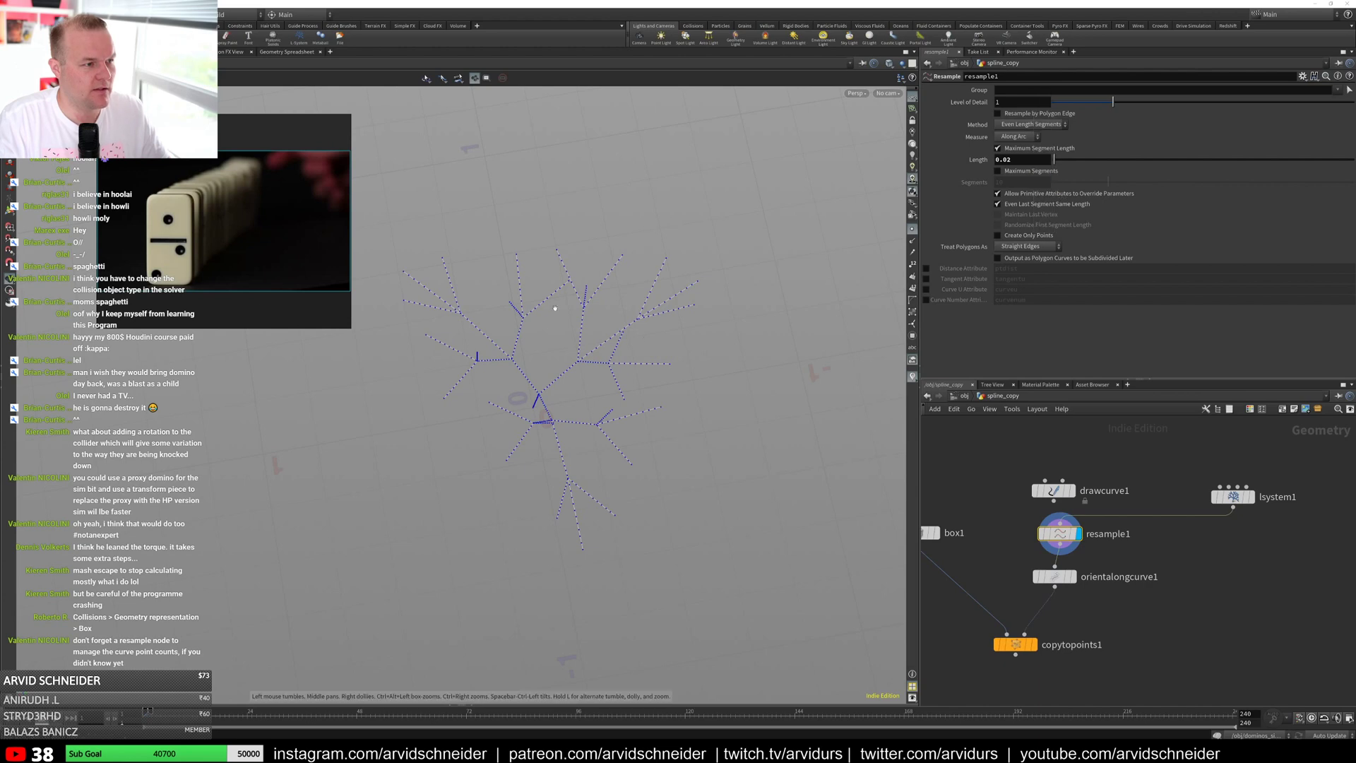
right_click_drag(554, 308, 562, 395, "alt")
left_click_drag(563, 395, 629, 402, "alt")
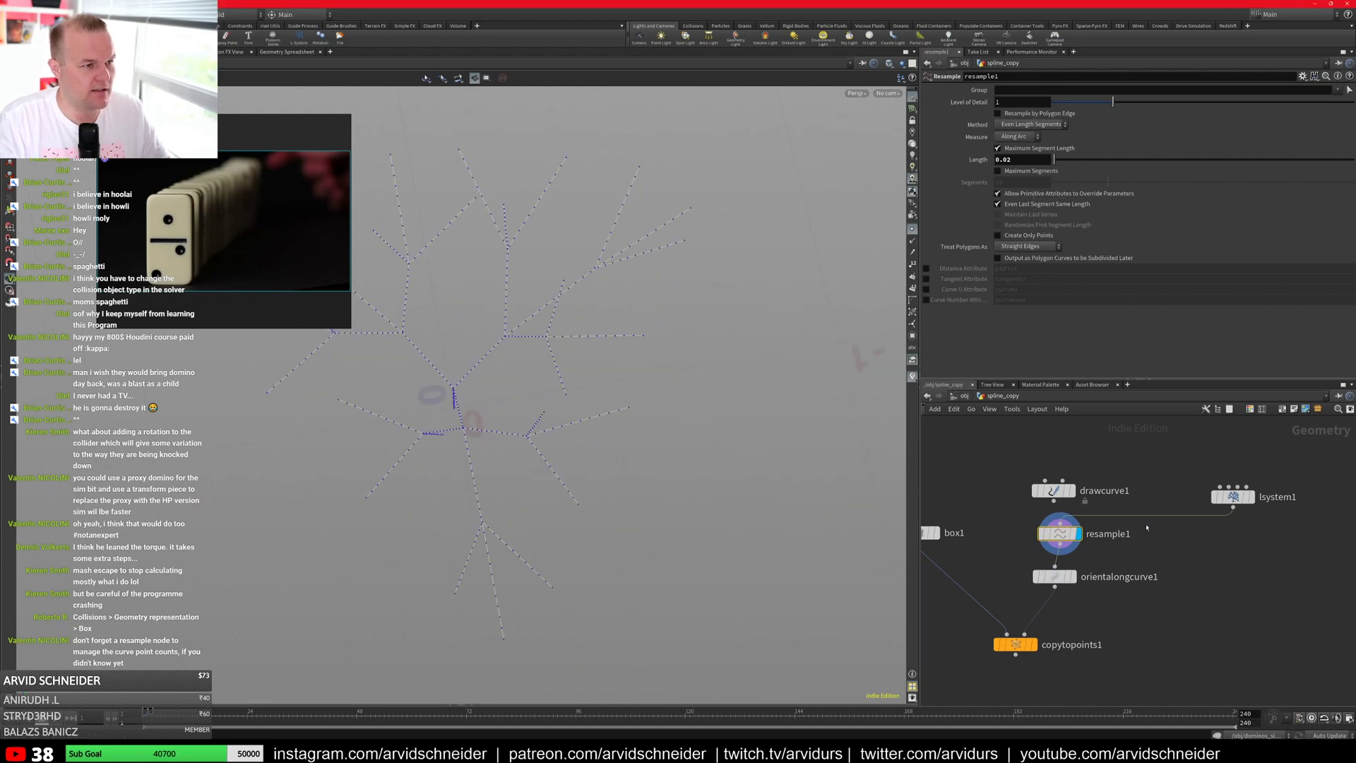
Step: Insert a Fuse node between lsystem1 and resample1, display it and set its Snap Distance to 0.0767657
left_click_drag(1233, 497, 1233, 468)
key("Tab")
type("fuse")
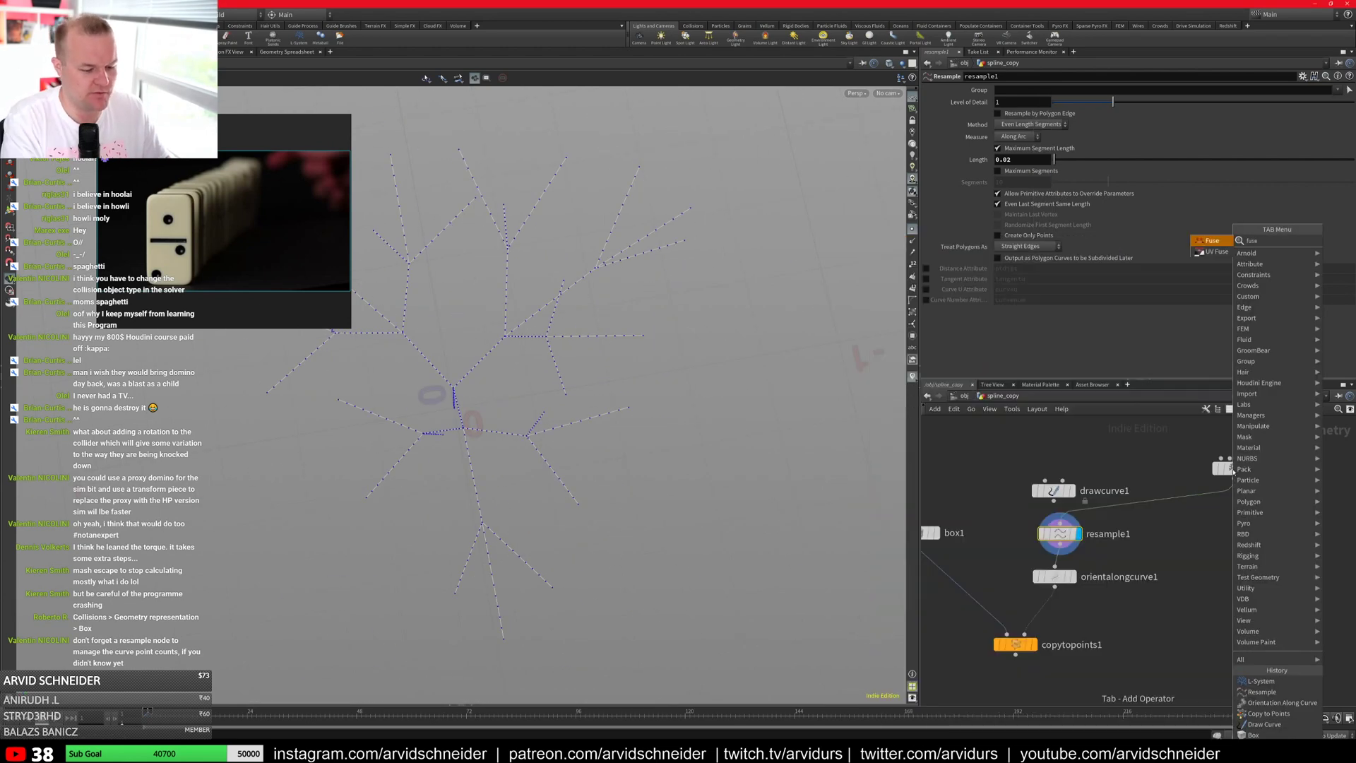
key("Return")
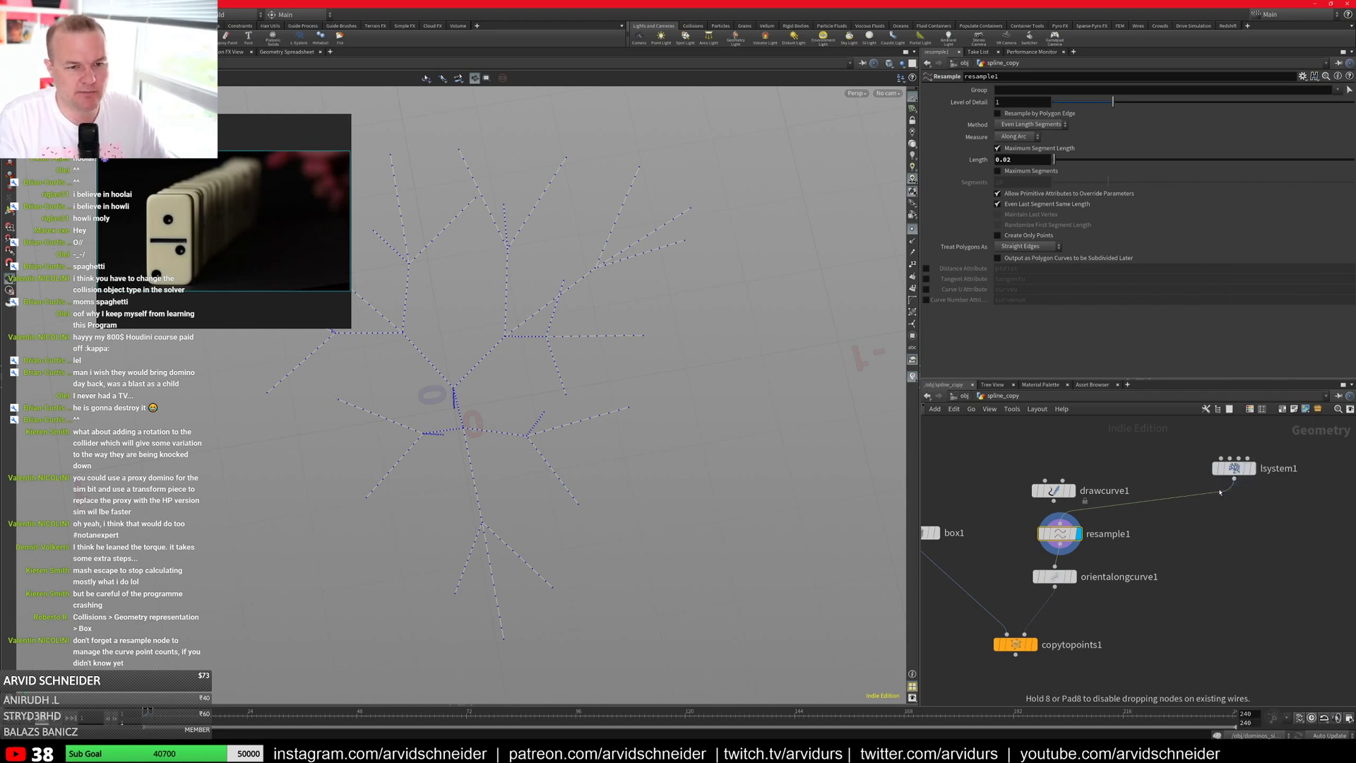
left_click(1219, 488)
left_click_drag(1219, 488, 1219, 512)
left_click(1236, 512)
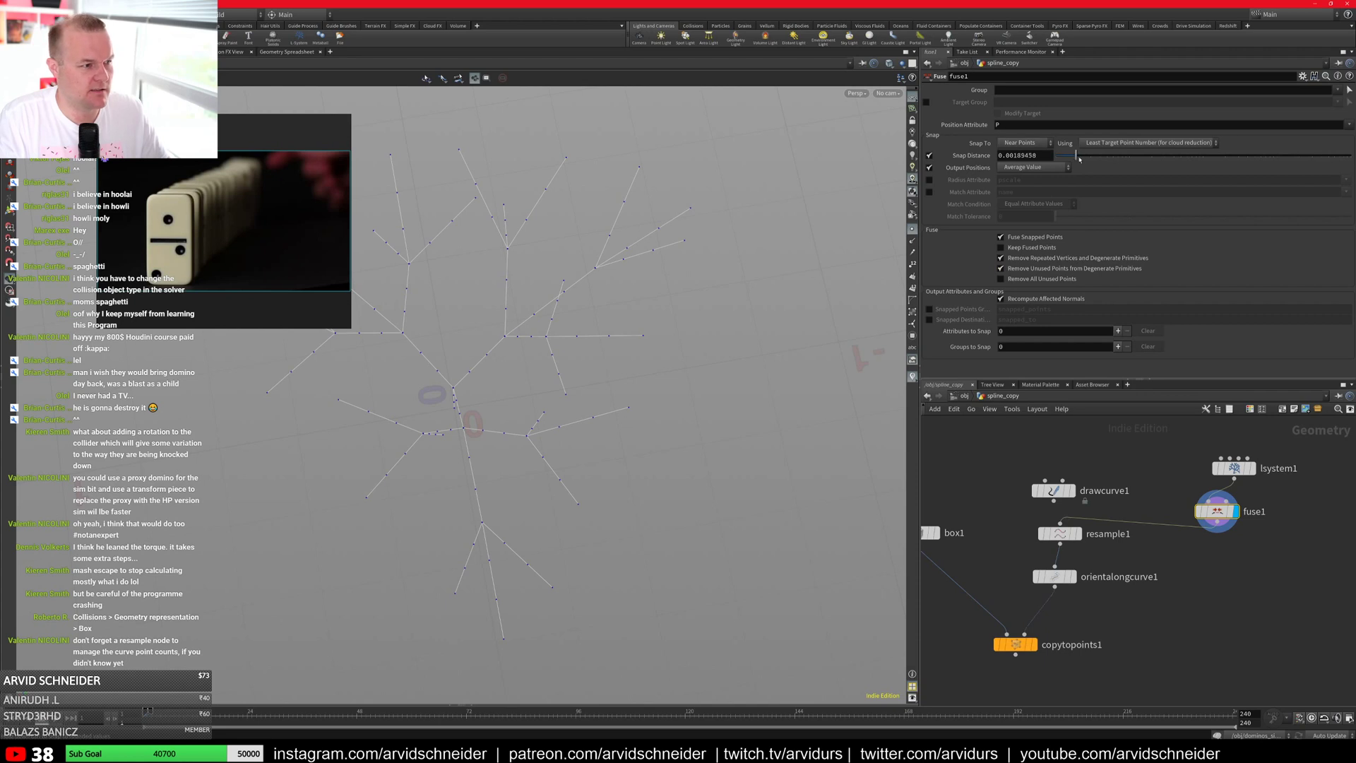
left_click_drag(1079, 159, 1195, 177)
Step: Display copytopoints1 and shrink the copied dominos by setting the Uniform Scale of box1 to 0.06
left_click(1078, 534)
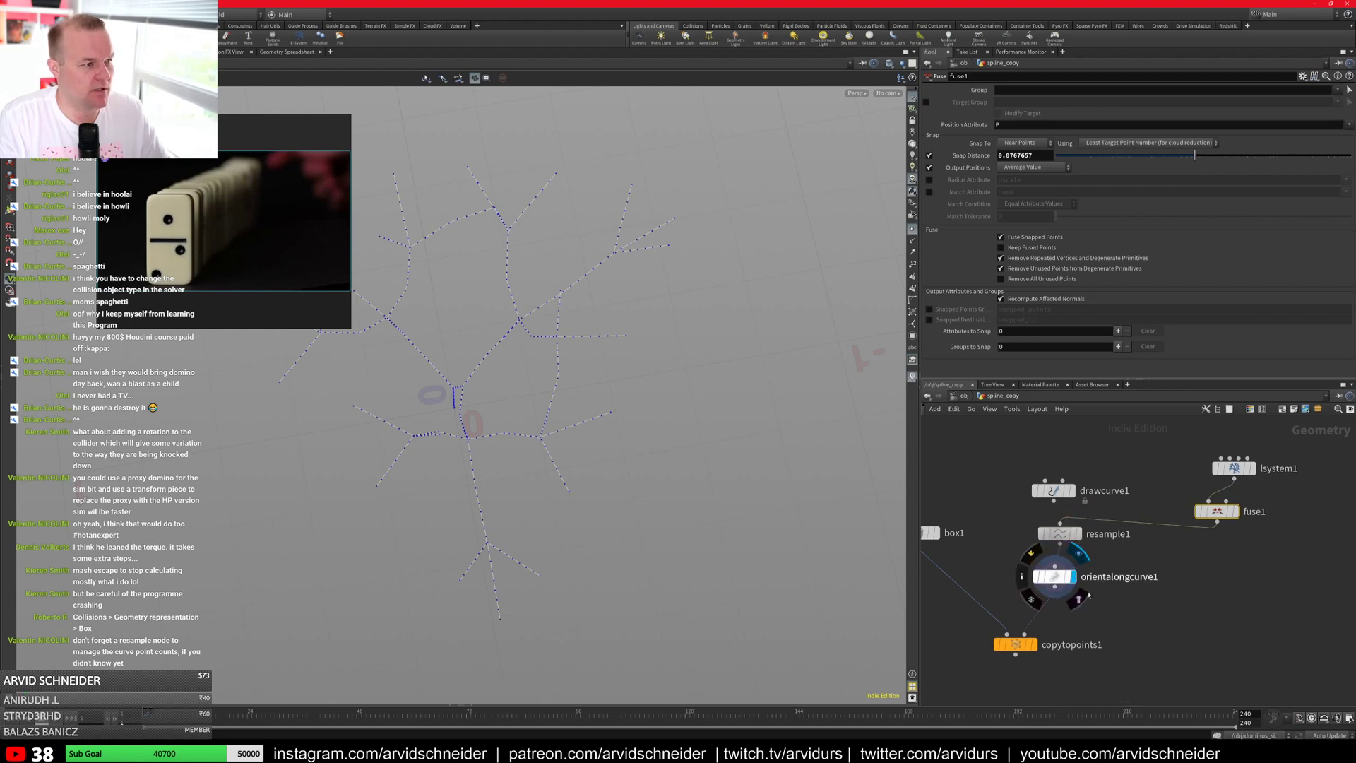
left_click(1033, 645)
scroll(749, 441, "down", 5)
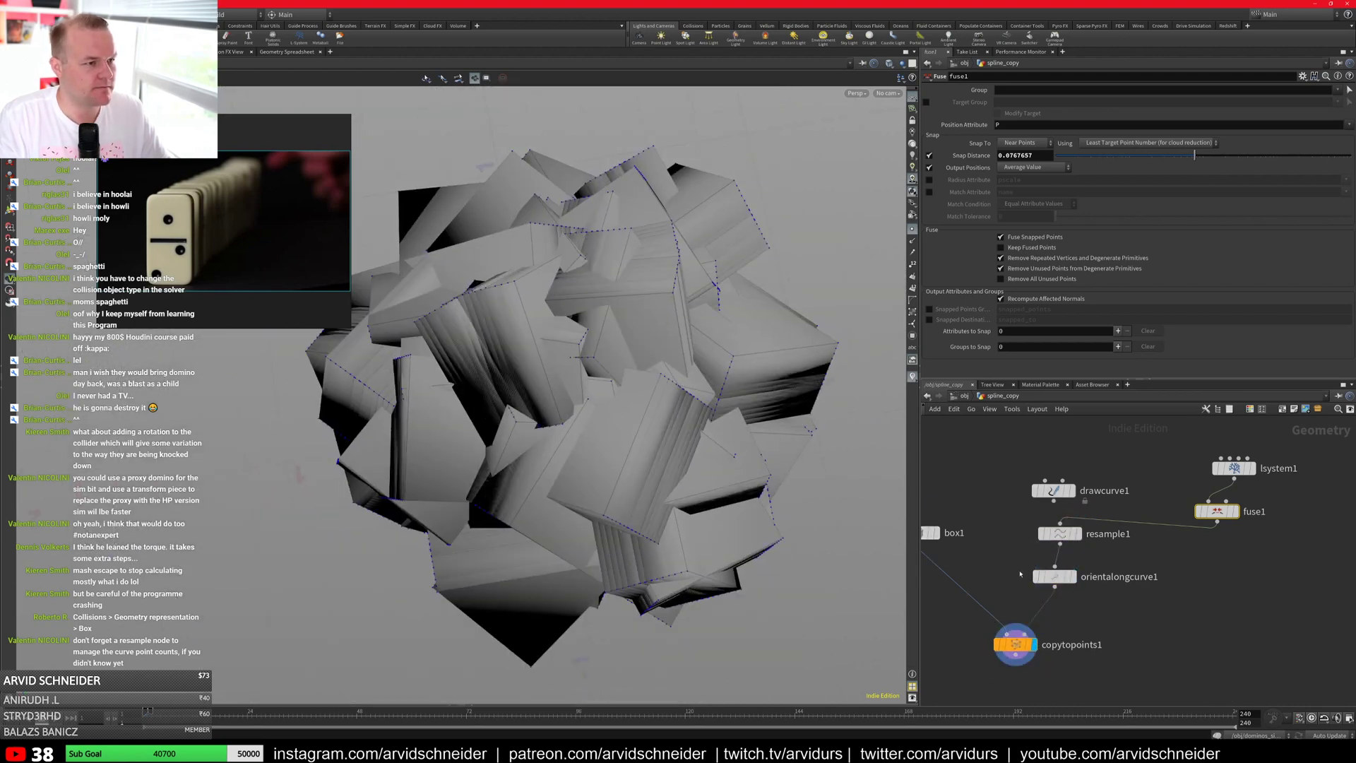
middle_click_drag(1160, 667, 1253, 607)
left_click(1010, 473)
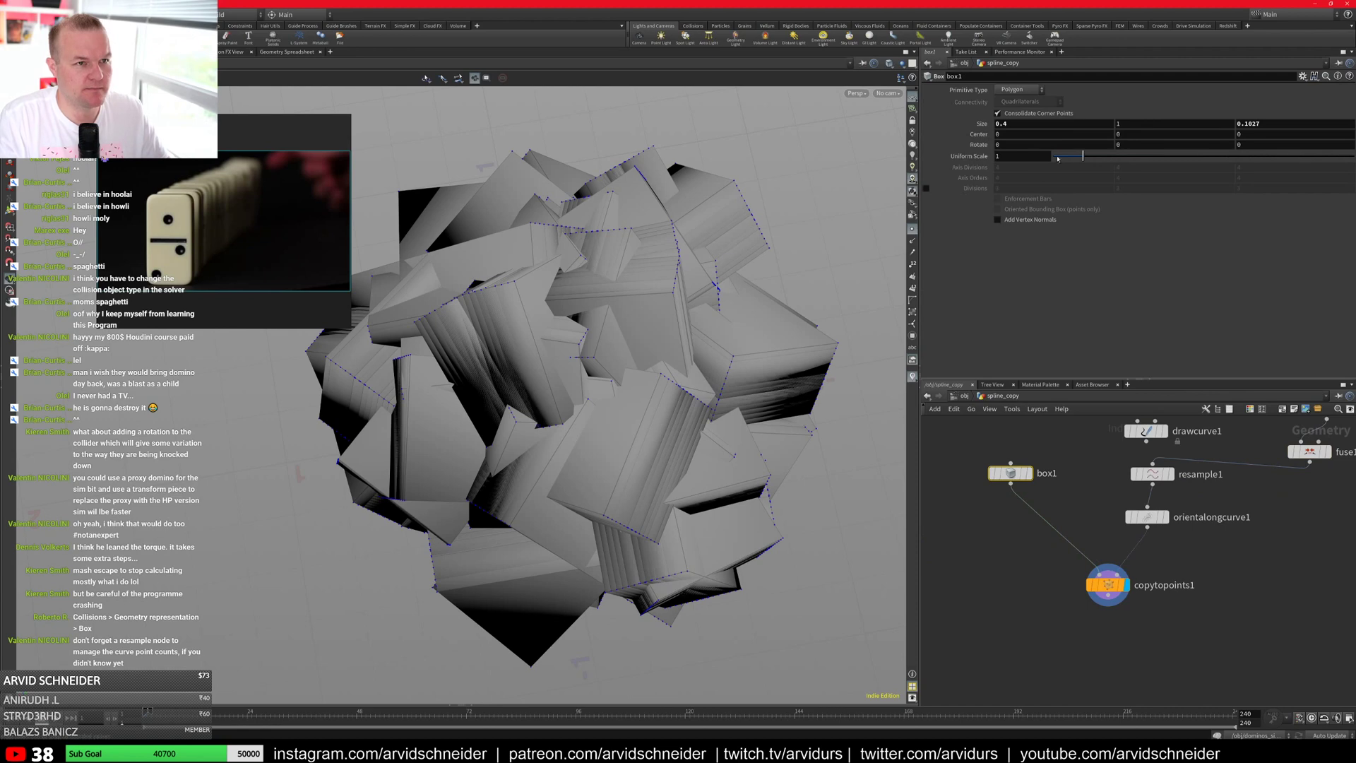
left_click_drag(1057, 159, 1055, 156)
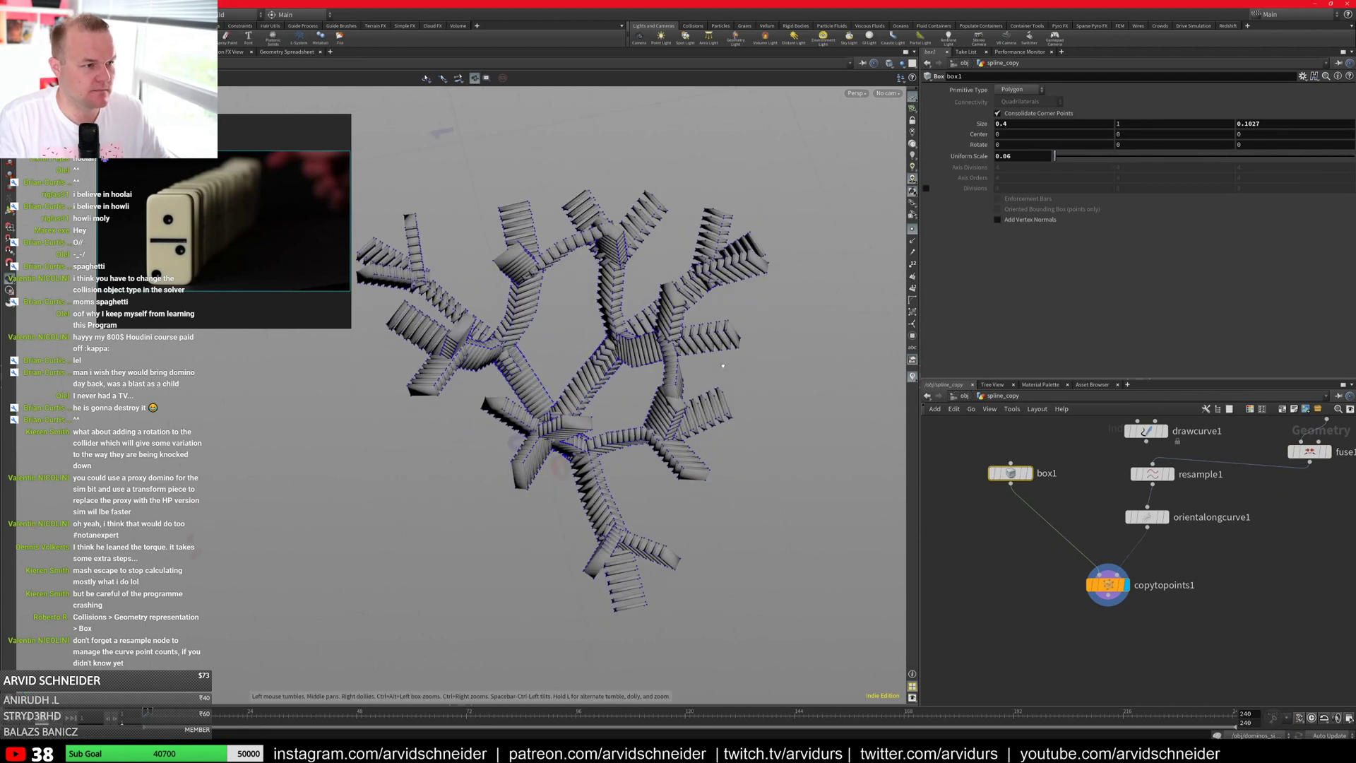
left_click_drag(723, 365, 667, 349)
middle_click_drag(1232, 461, 1077, 559)
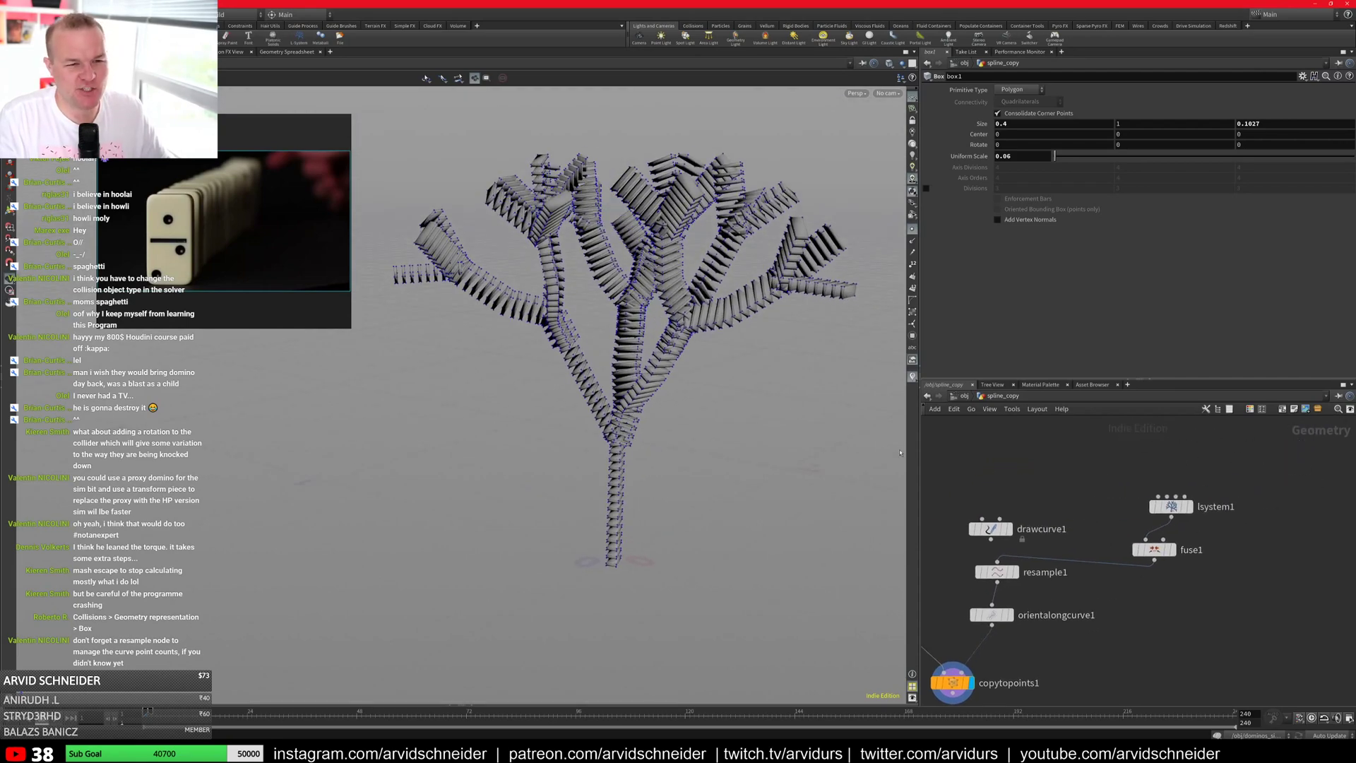
left_click_drag(728, 417, 860, 214)
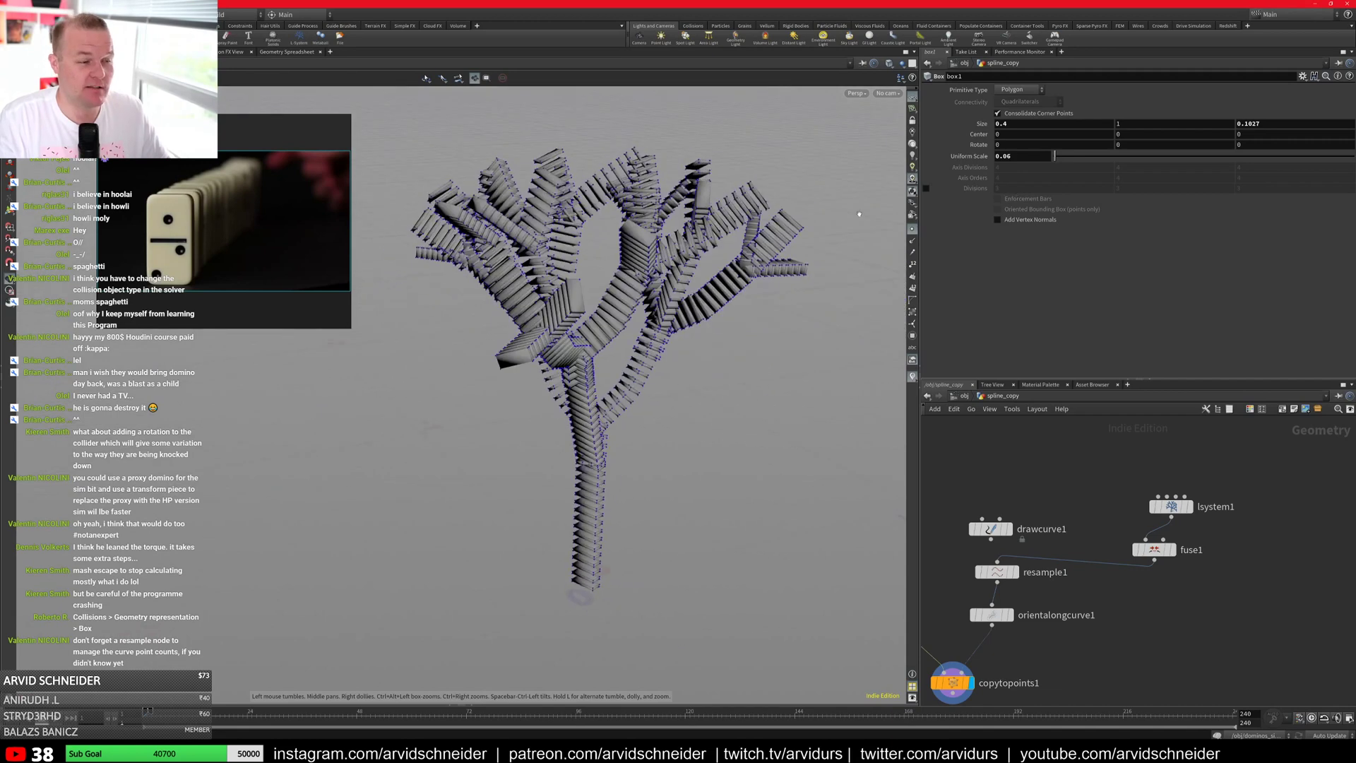
Step: Display lsystem1 and examine its tube settings and branching skeleton from the side
left_click(1171, 507)
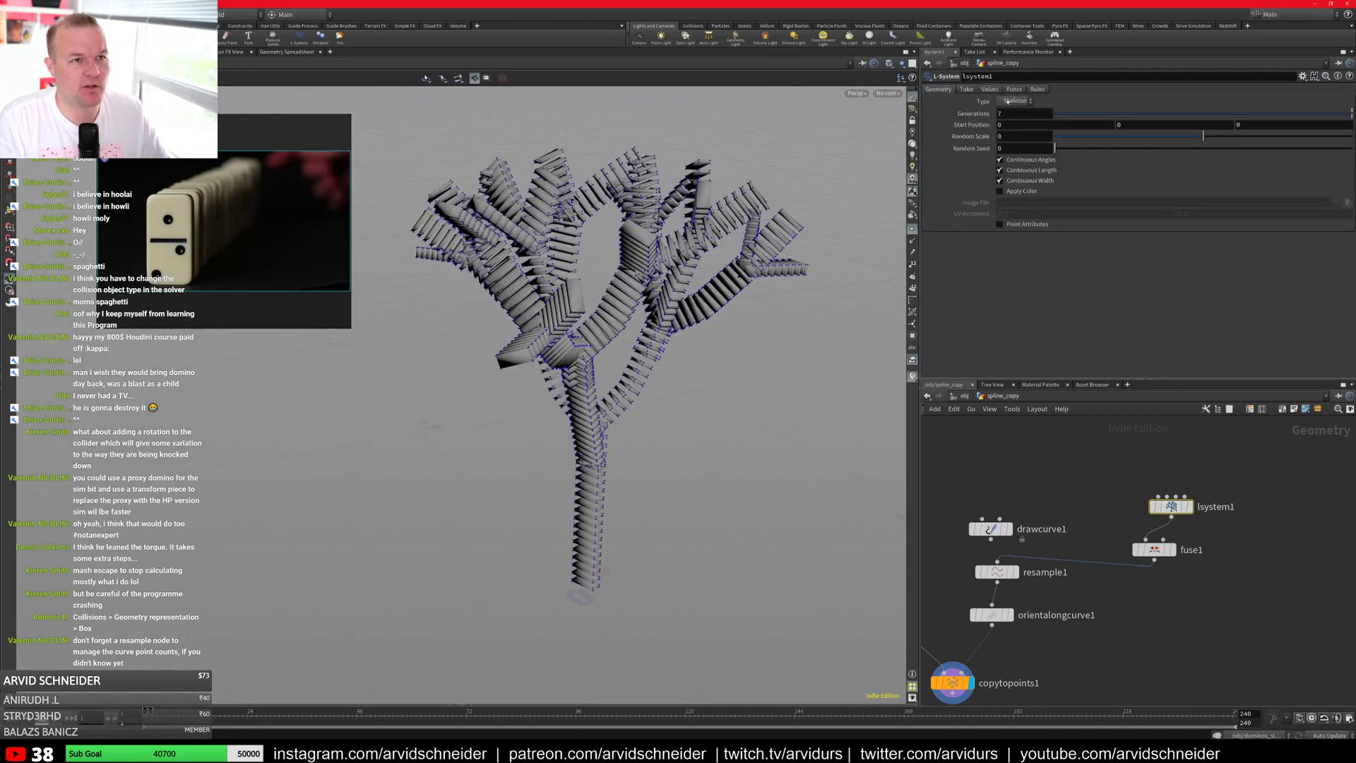
left_click(966, 90)
left_click(1188, 507)
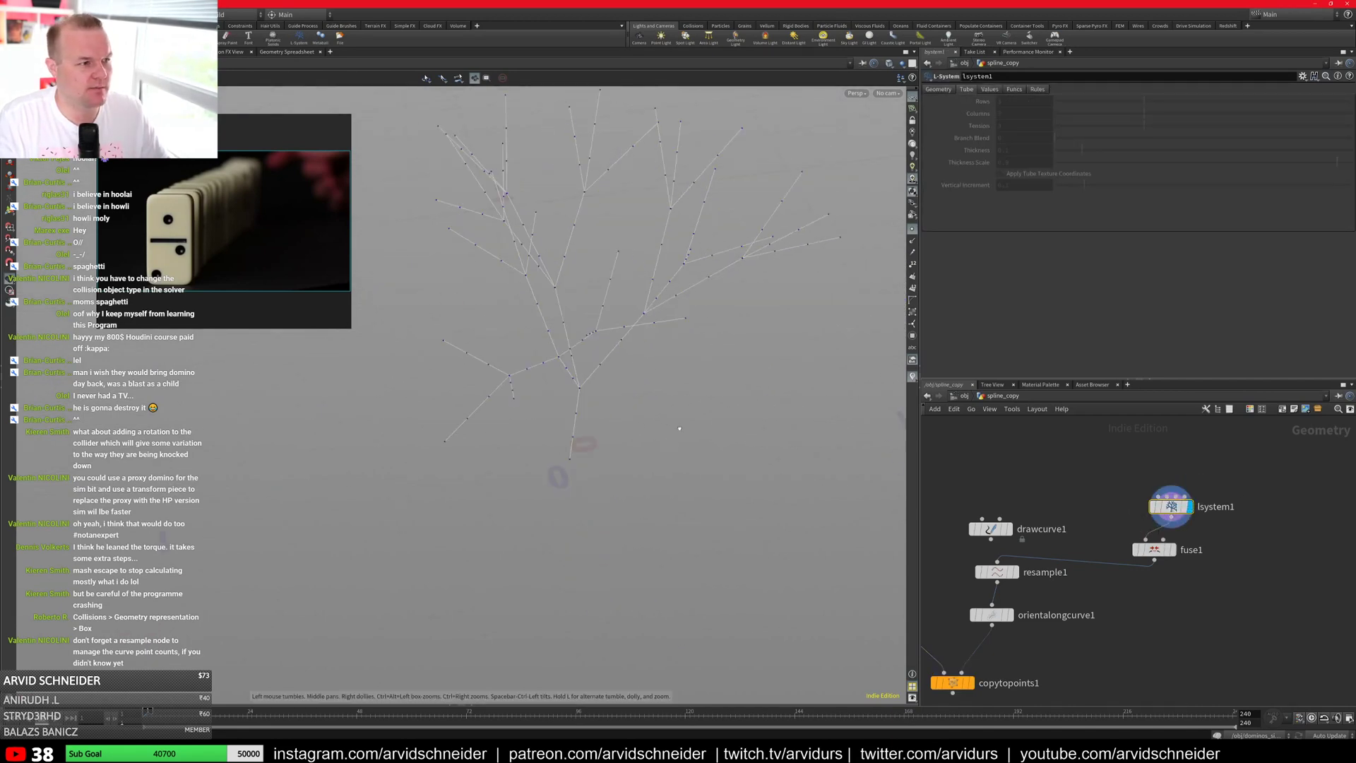
left_click_drag(666, 530, 686, 329)
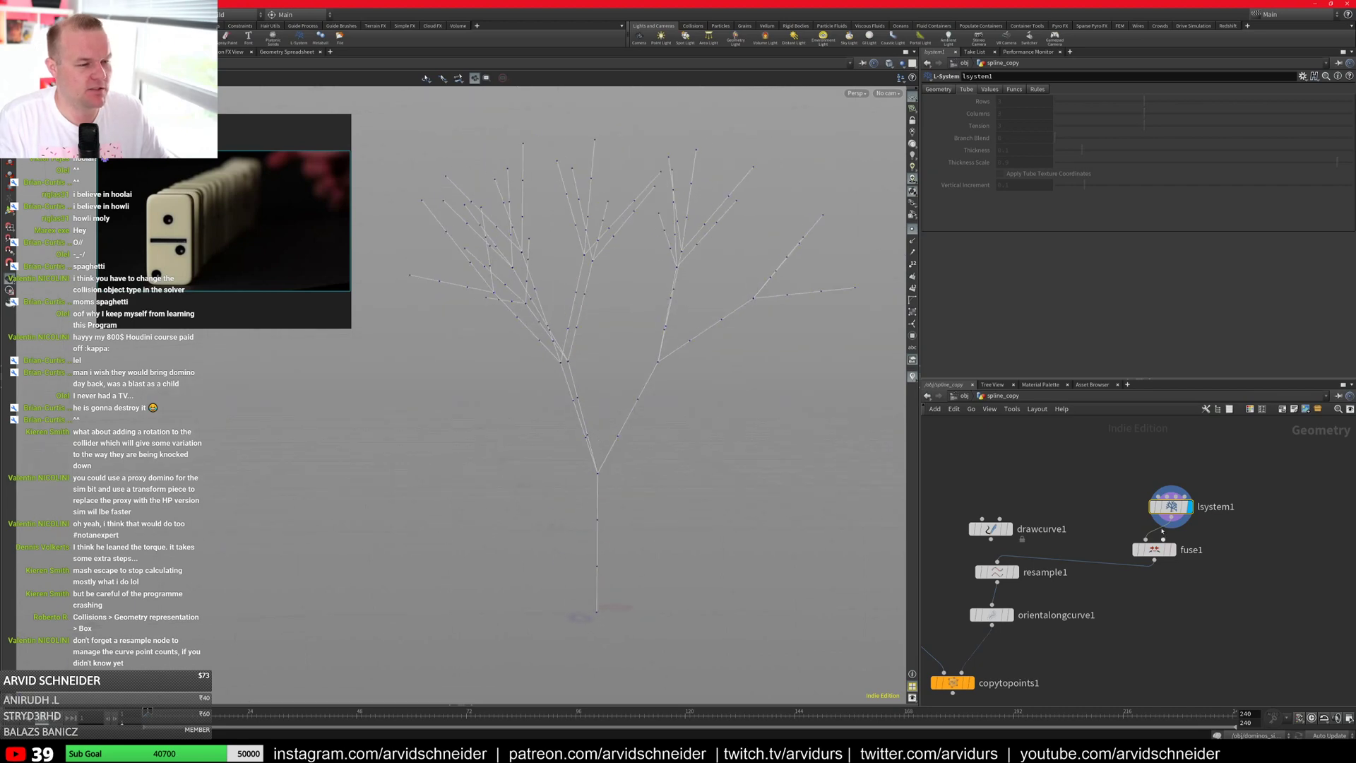
Step: Move lsystem1 up and insert an Attribute Wrangle between it and fuse1
left_click_drag(1166, 501, 1152, 439)
key("Tab")
key("Escape")
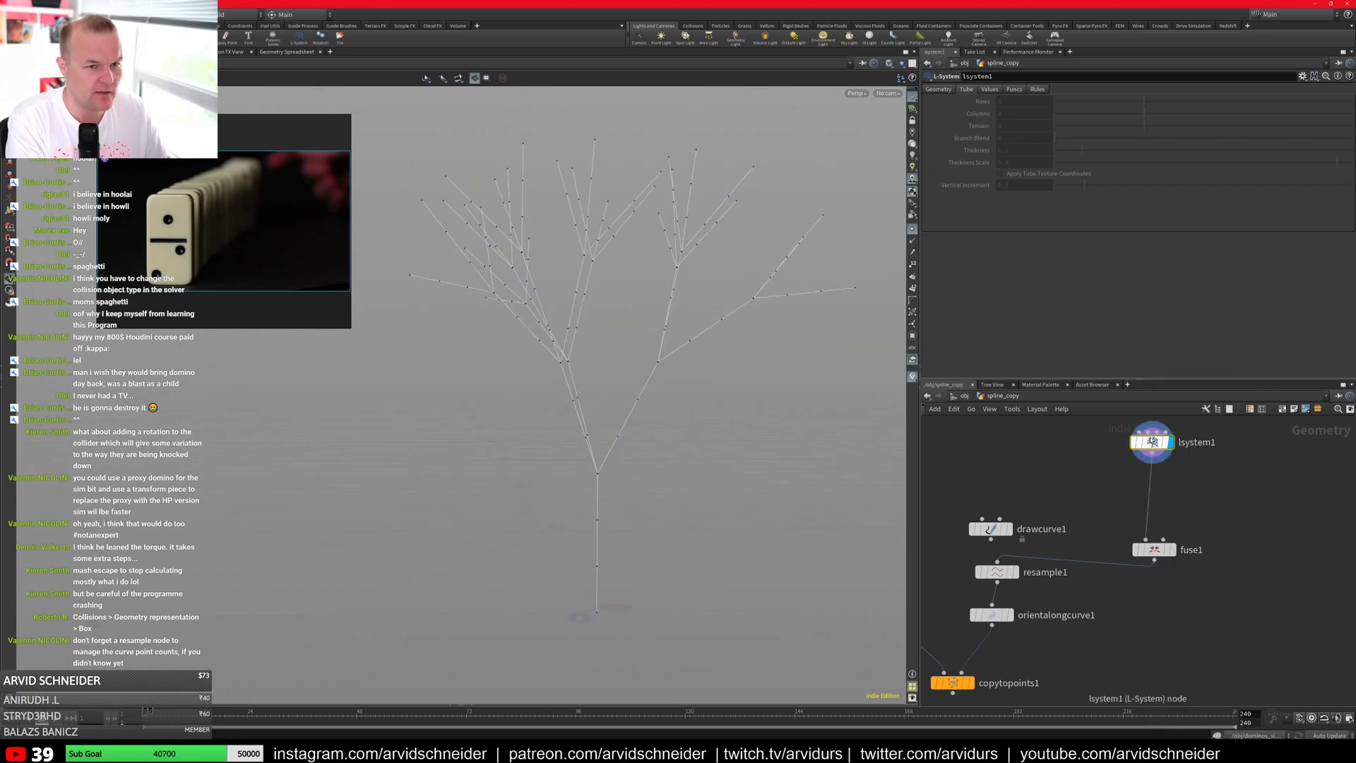
key("Tab")
type("at")
key("BackSpace")
key("BackSpace")
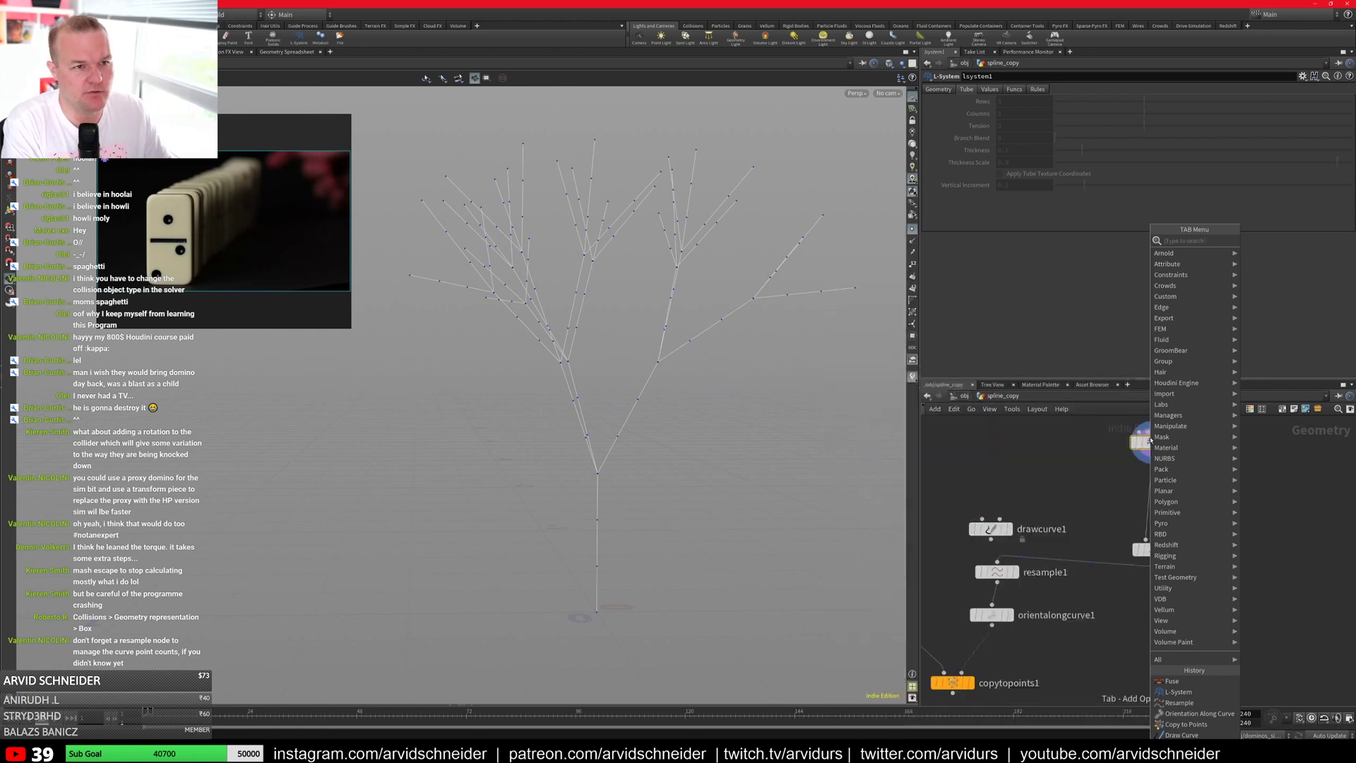
type("aw")
key("Return")
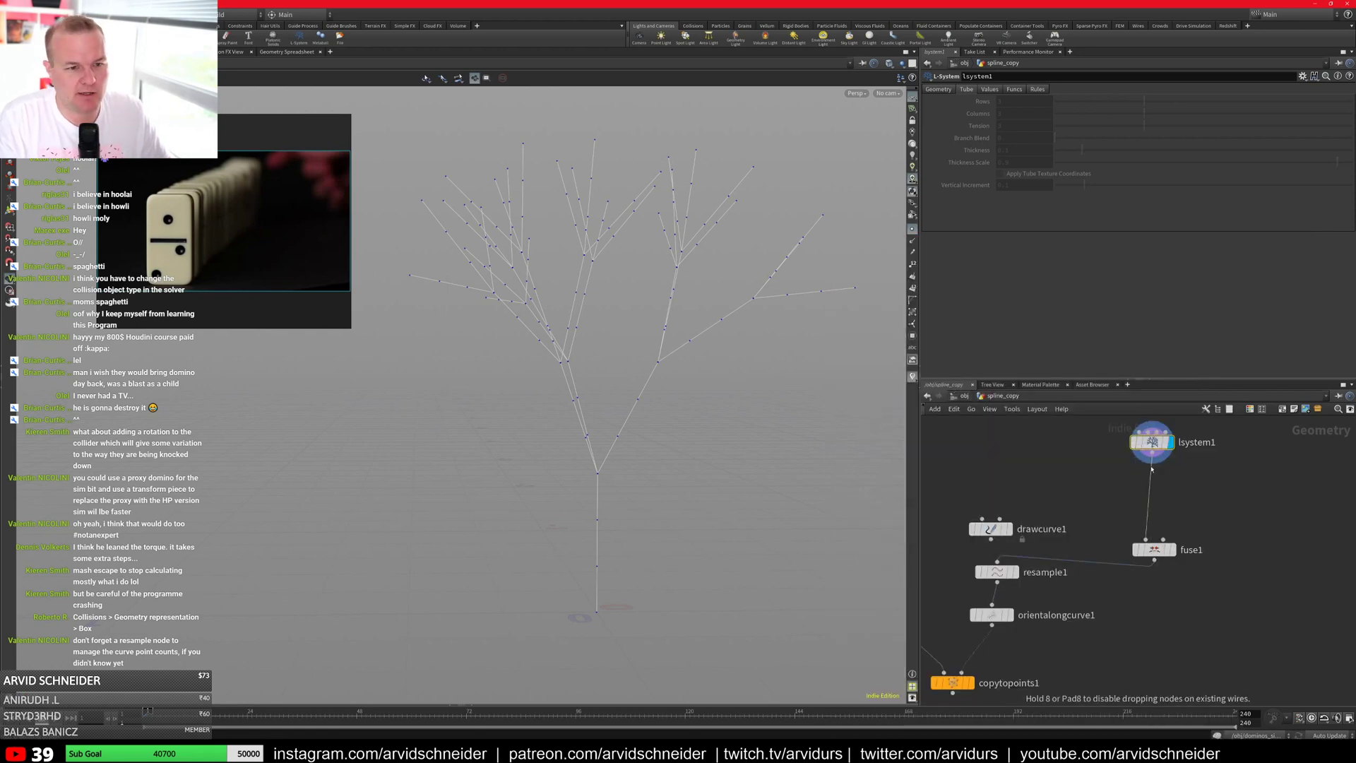
left_click(1163, 480)
Step: Flatten the L-System onto the ground with the expression "@P.y = 0;" in attribwrangle1 and display that node
left_click(1092, 195)
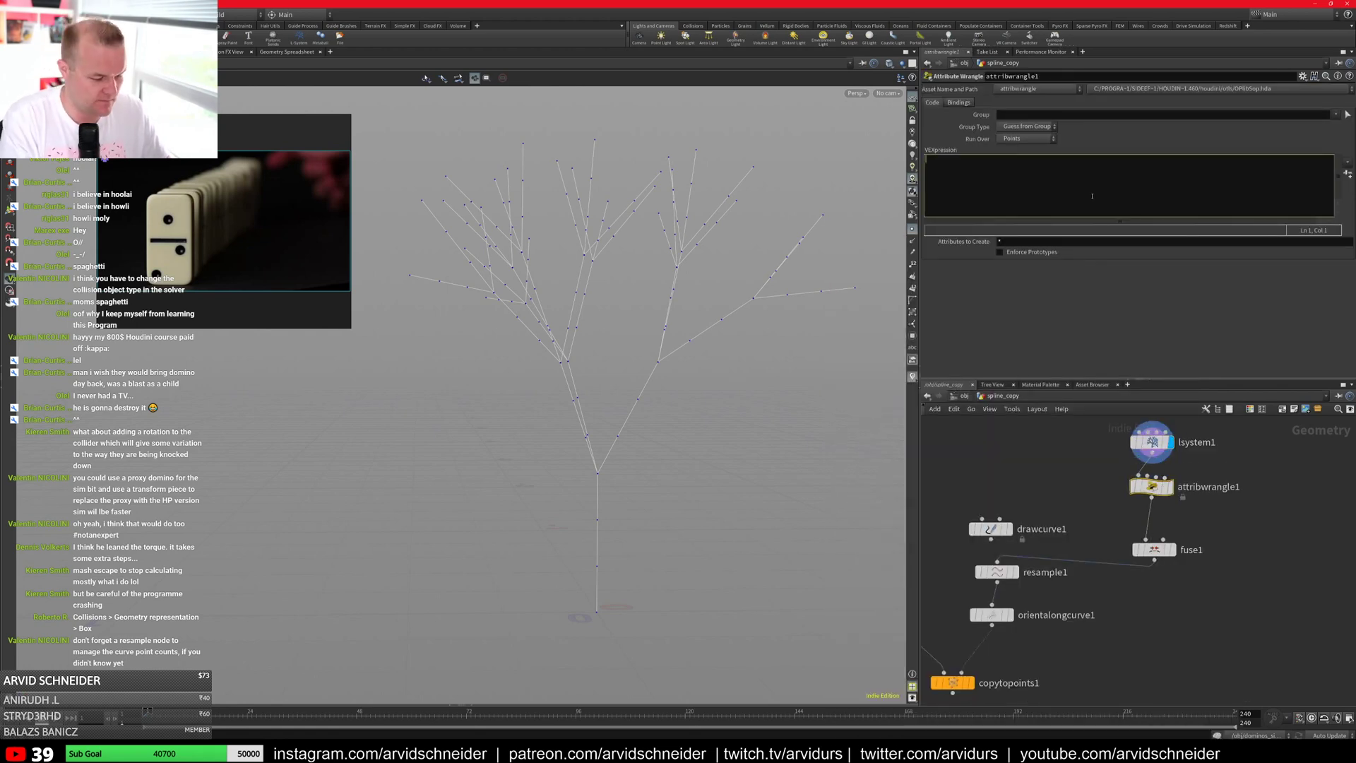
type("@P[")
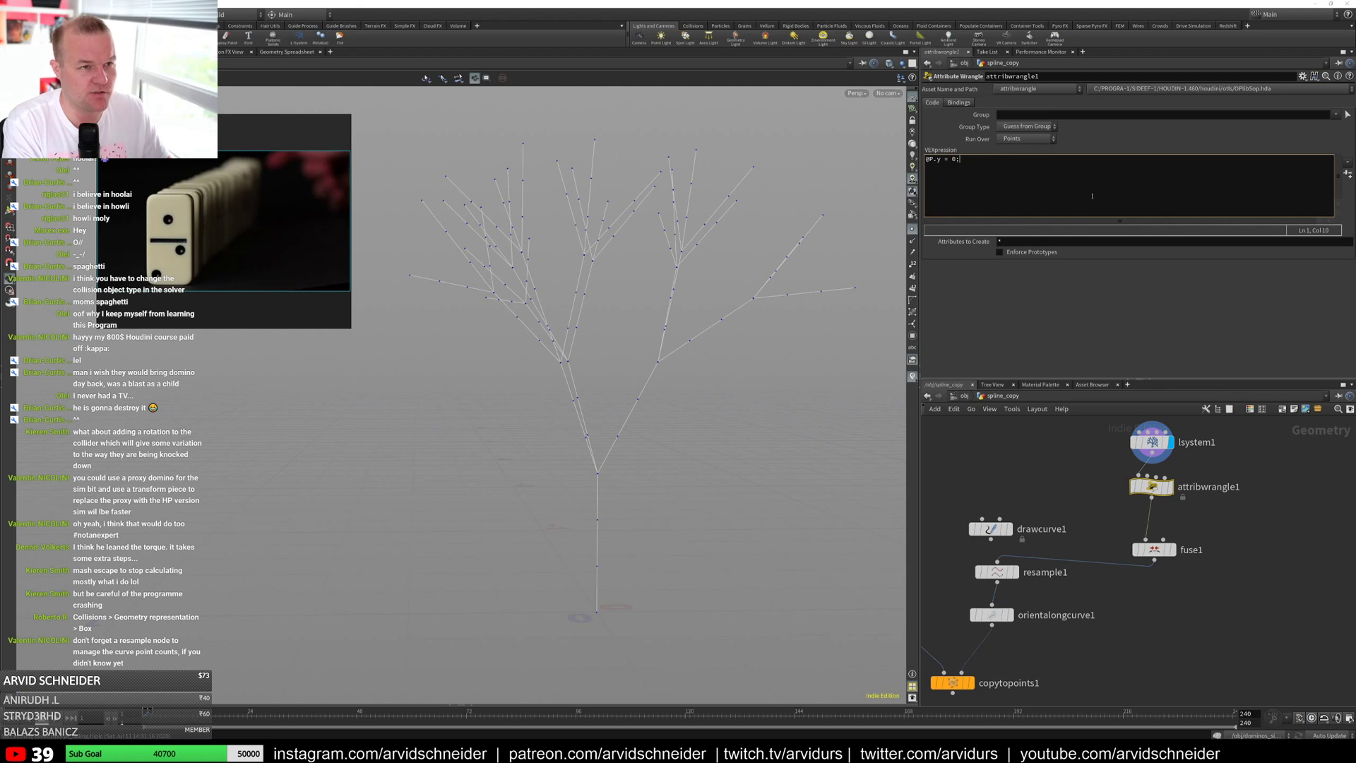
left_click(1172, 491)
left_click_drag(519, 247, 463, 417, "alt")
key("space+f")
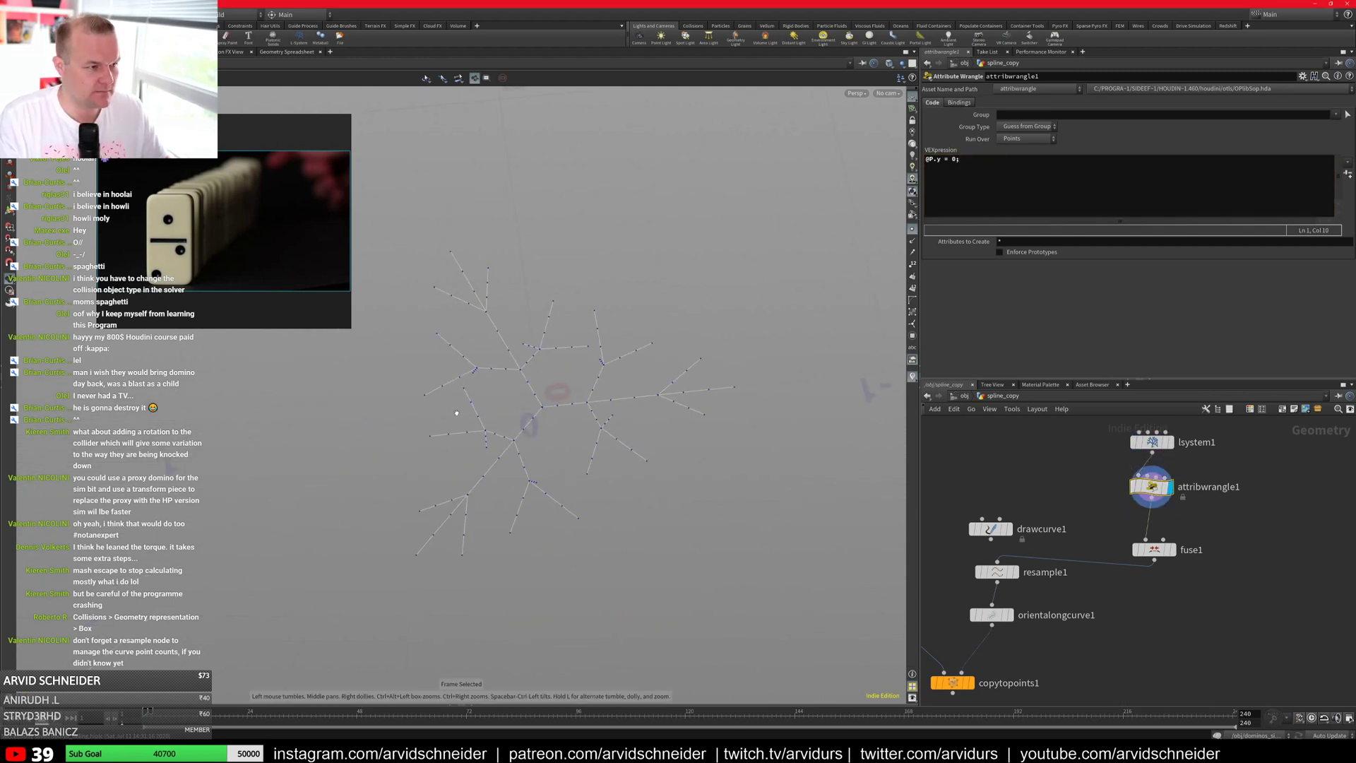
Step: Display copytopoints1 and widen the domino spacing by setting the Length of resample1 to 0.035
left_click(1172, 550)
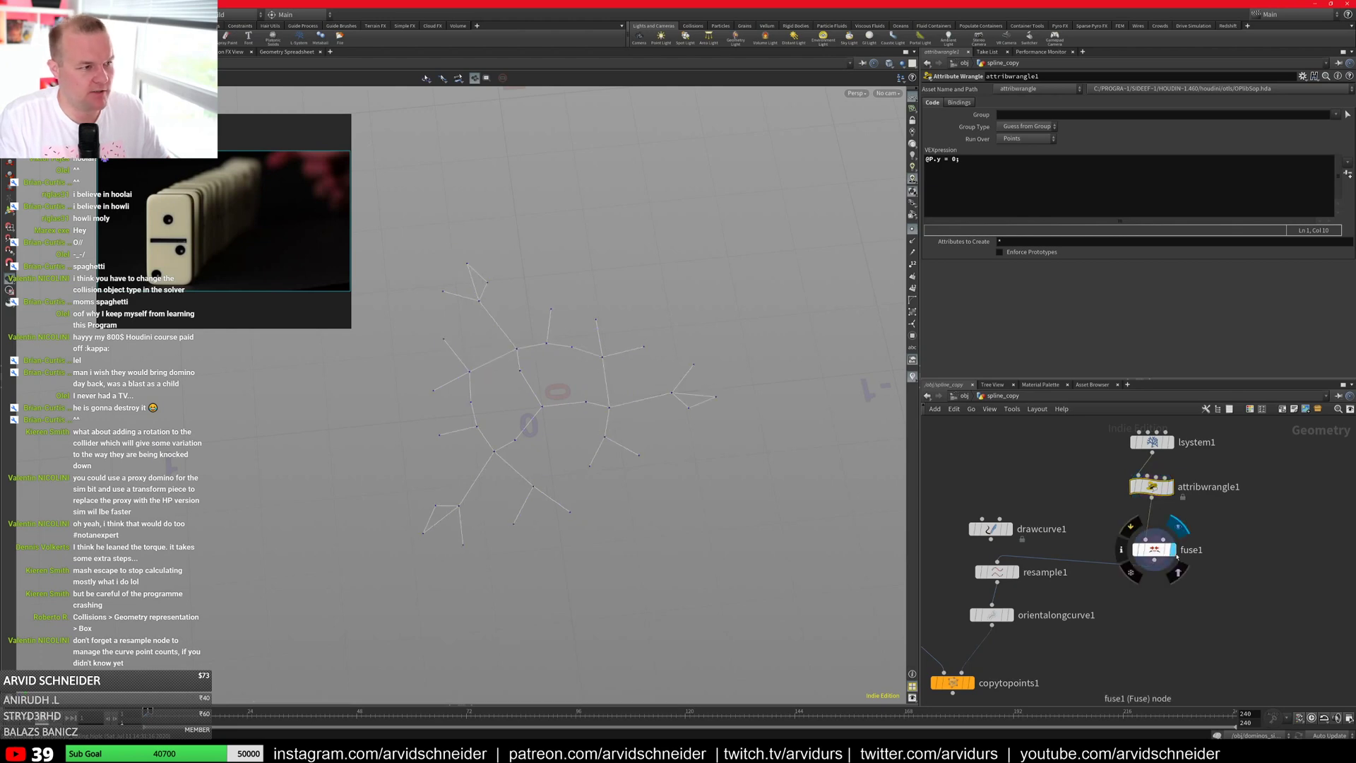
left_click(971, 683)
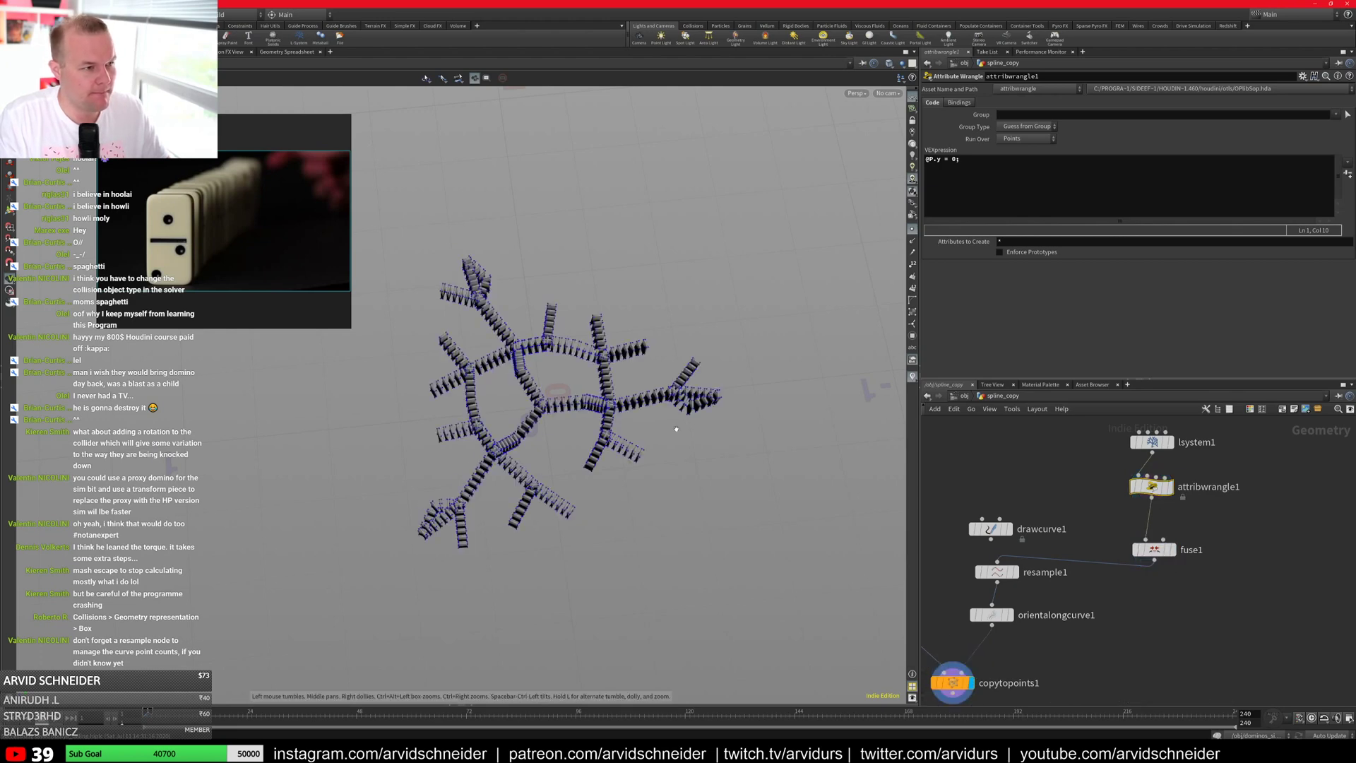
left_click_drag(671, 474, 716, 472, "alt")
middle_click_drag(1116, 644, 1176, 558)
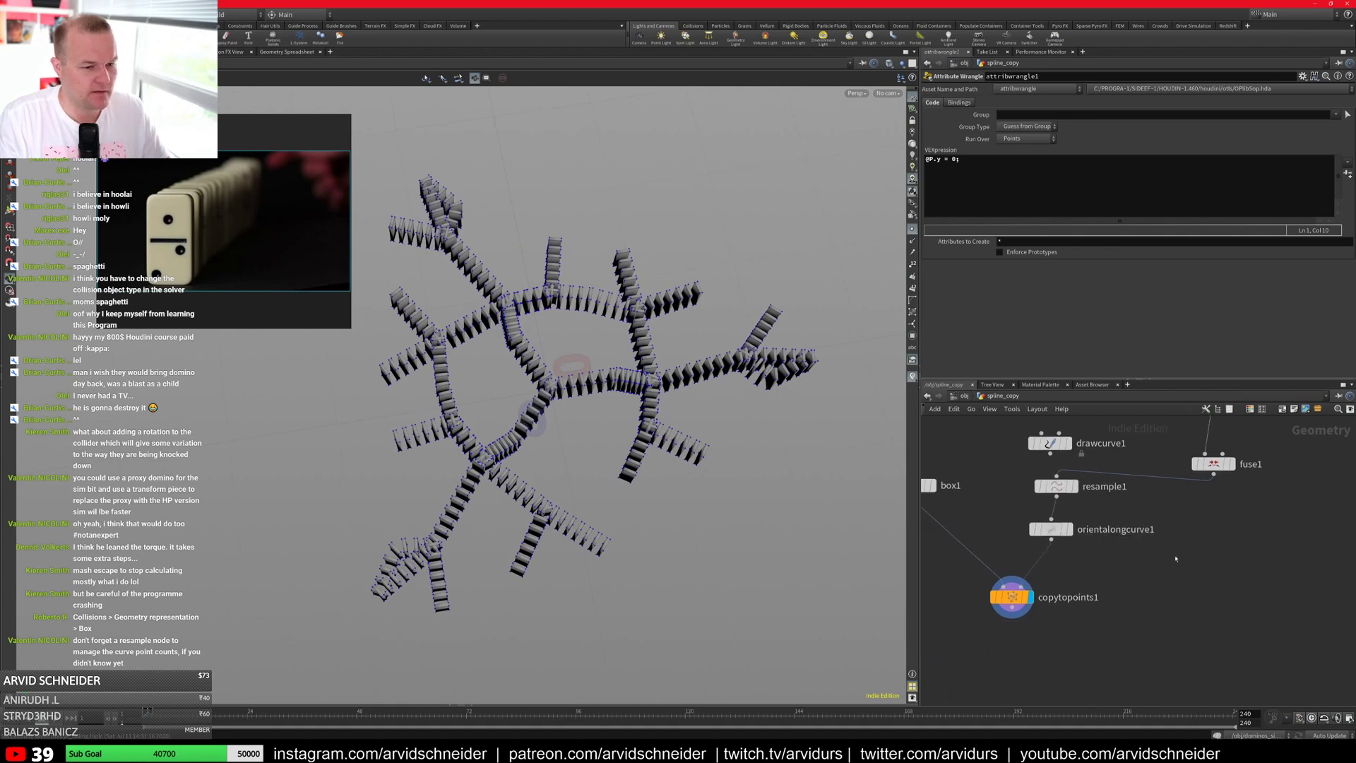
left_click(1056, 488)
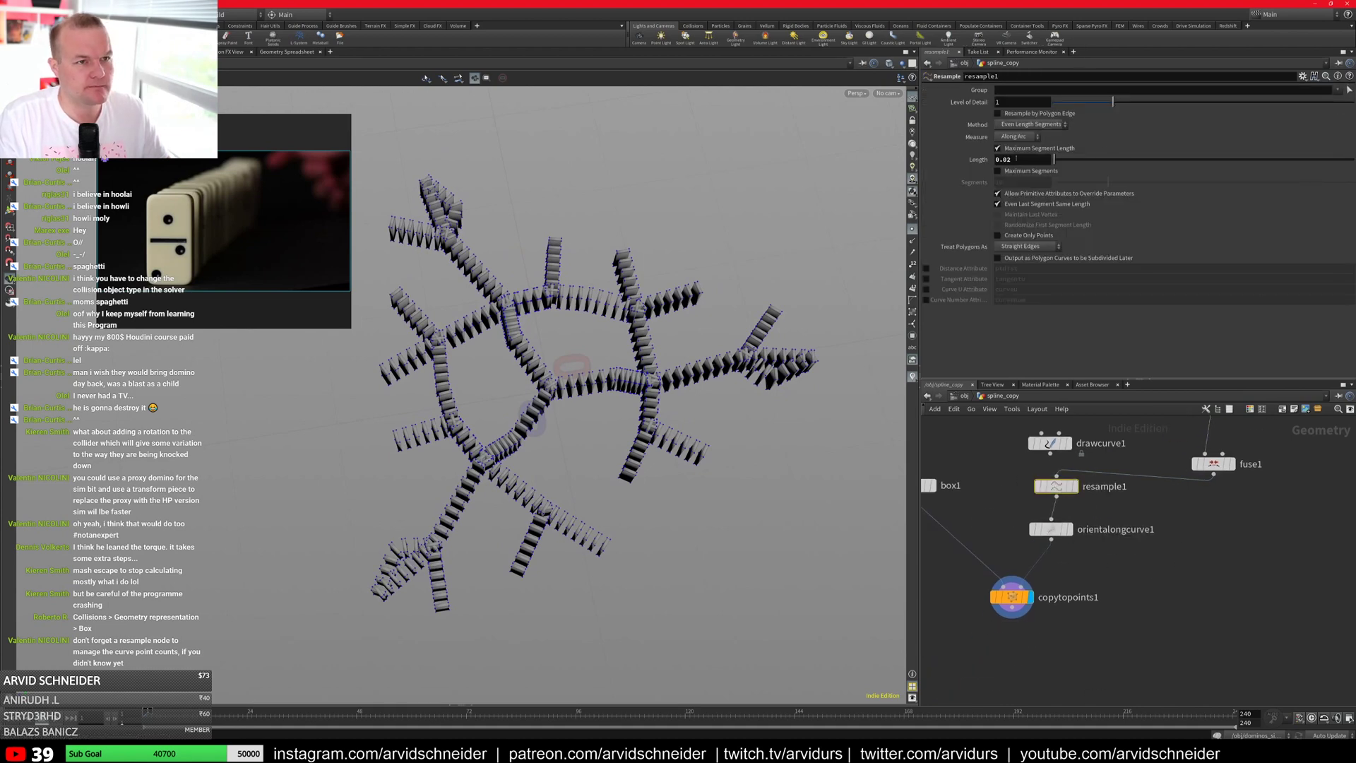
middle_click_drag(1016, 159, 1124, 203)
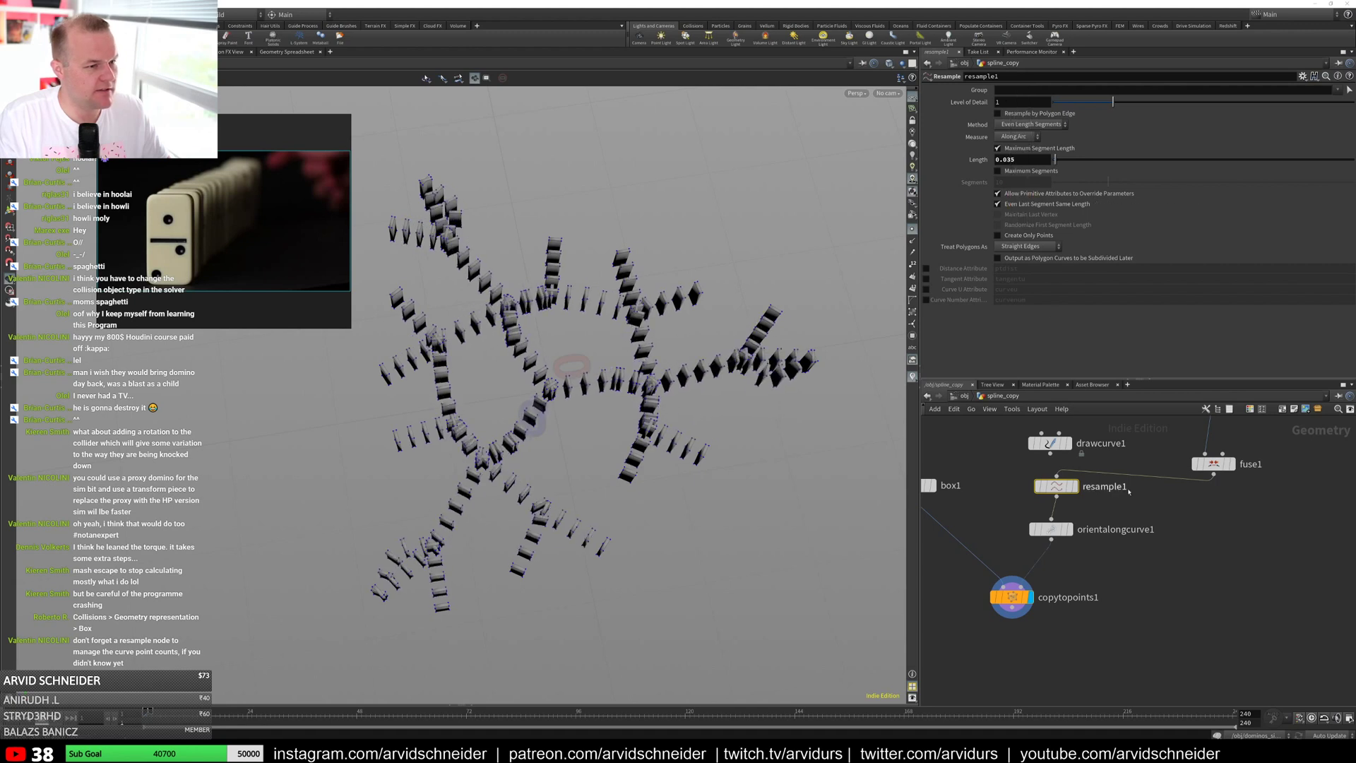
Step: Insert a Convert node between attribwrangle1 and fuse1 and display it
left_click(1232, 464)
scroll(514, 393, "up", 5)
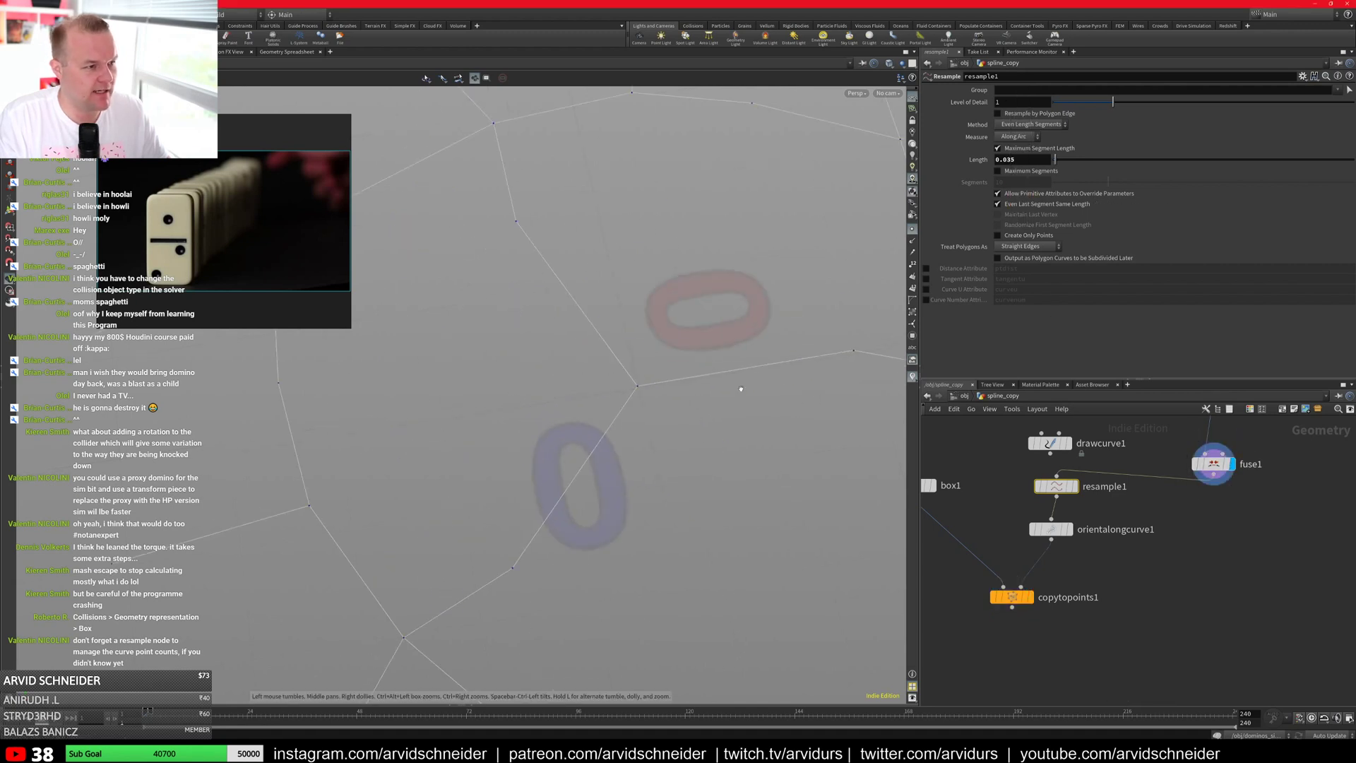
middle_click_drag(1285, 463, 1186, 610)
key("Tab")
type("conve")
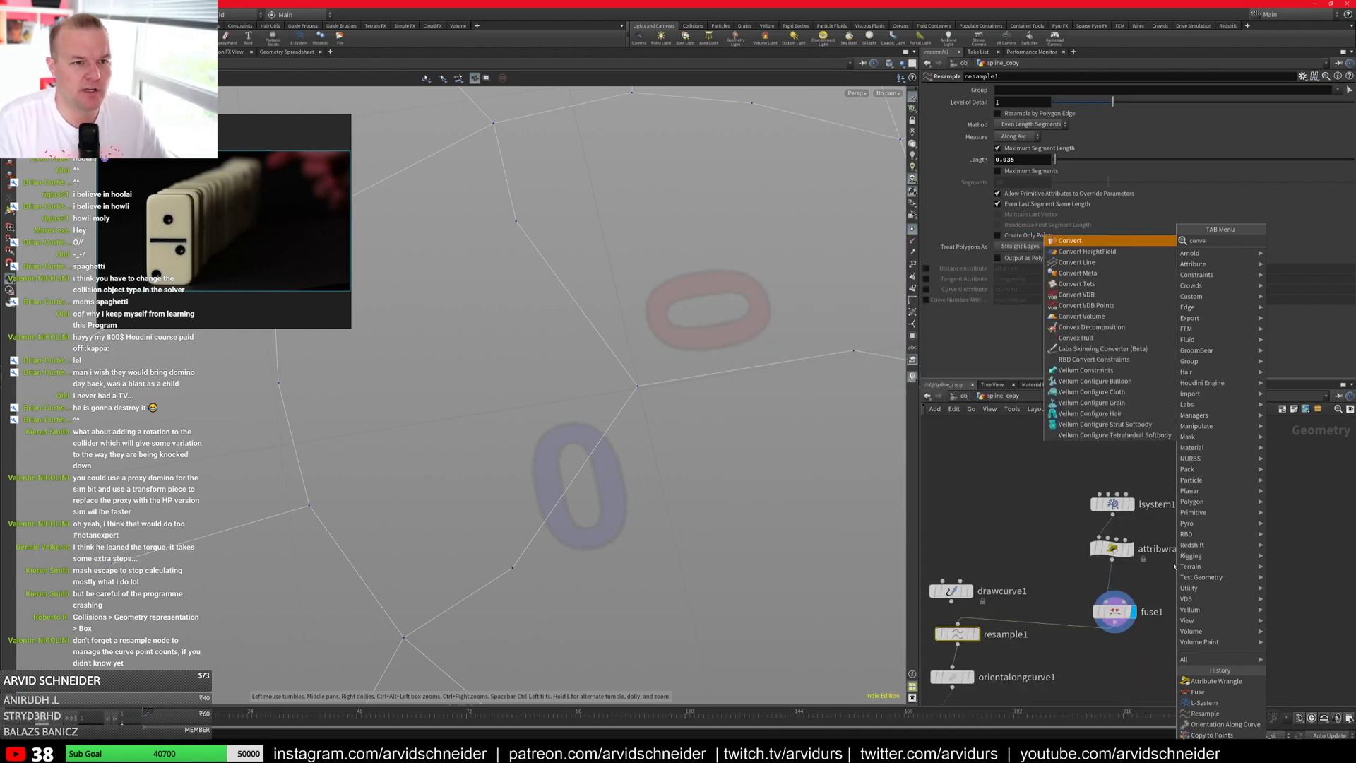
left_click(1074, 241)
left_click(1111, 589)
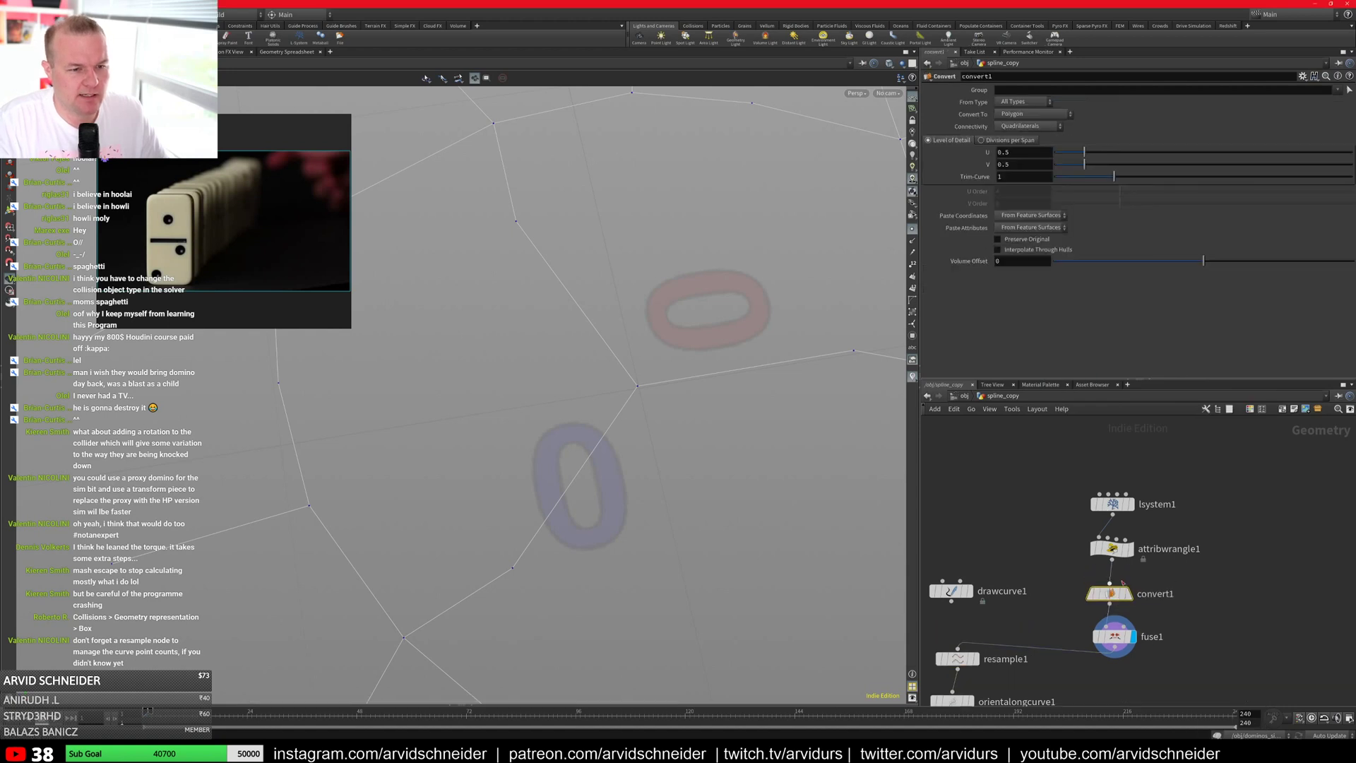
left_click(1130, 594)
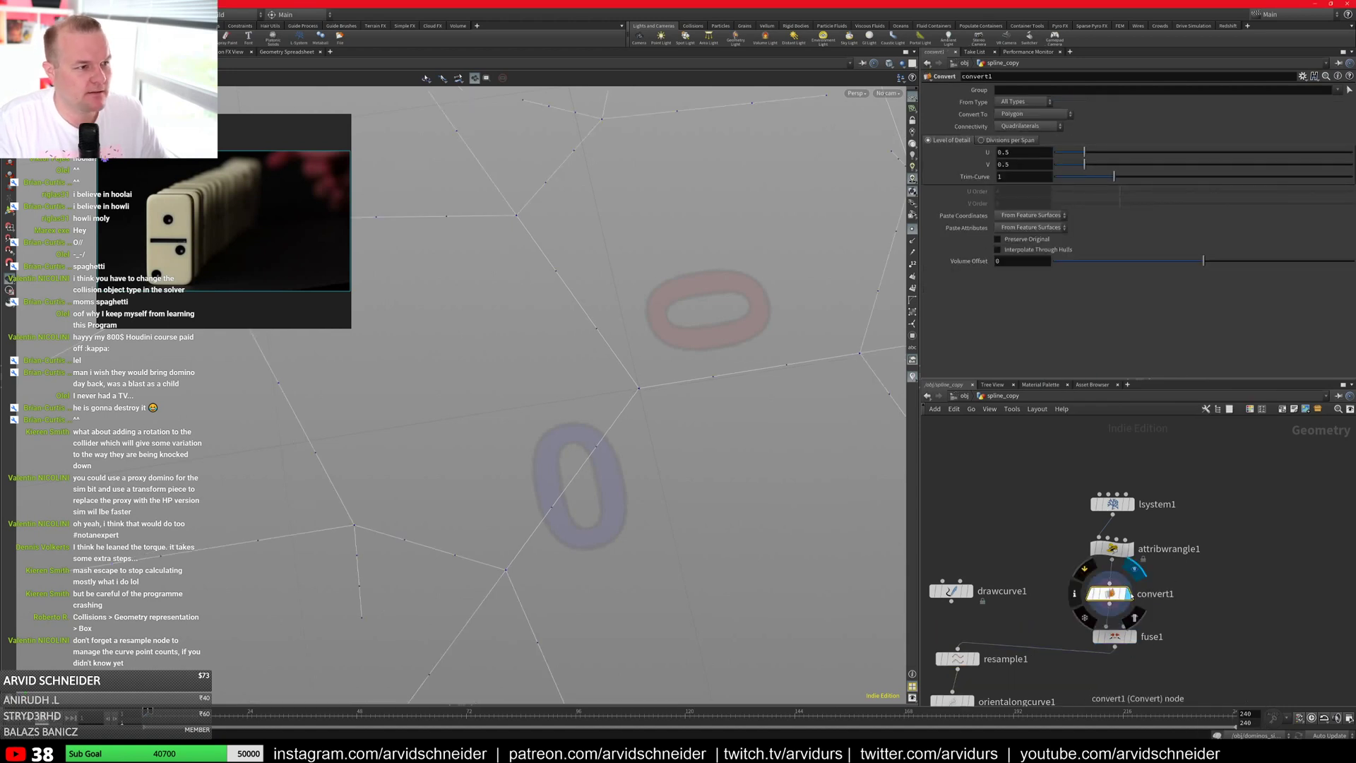
Step: Try converting the flattened L-System branches to NURBS Curve and to Bezier Curve in convert1
left_click(1020, 113)
left_click(1009, 111)
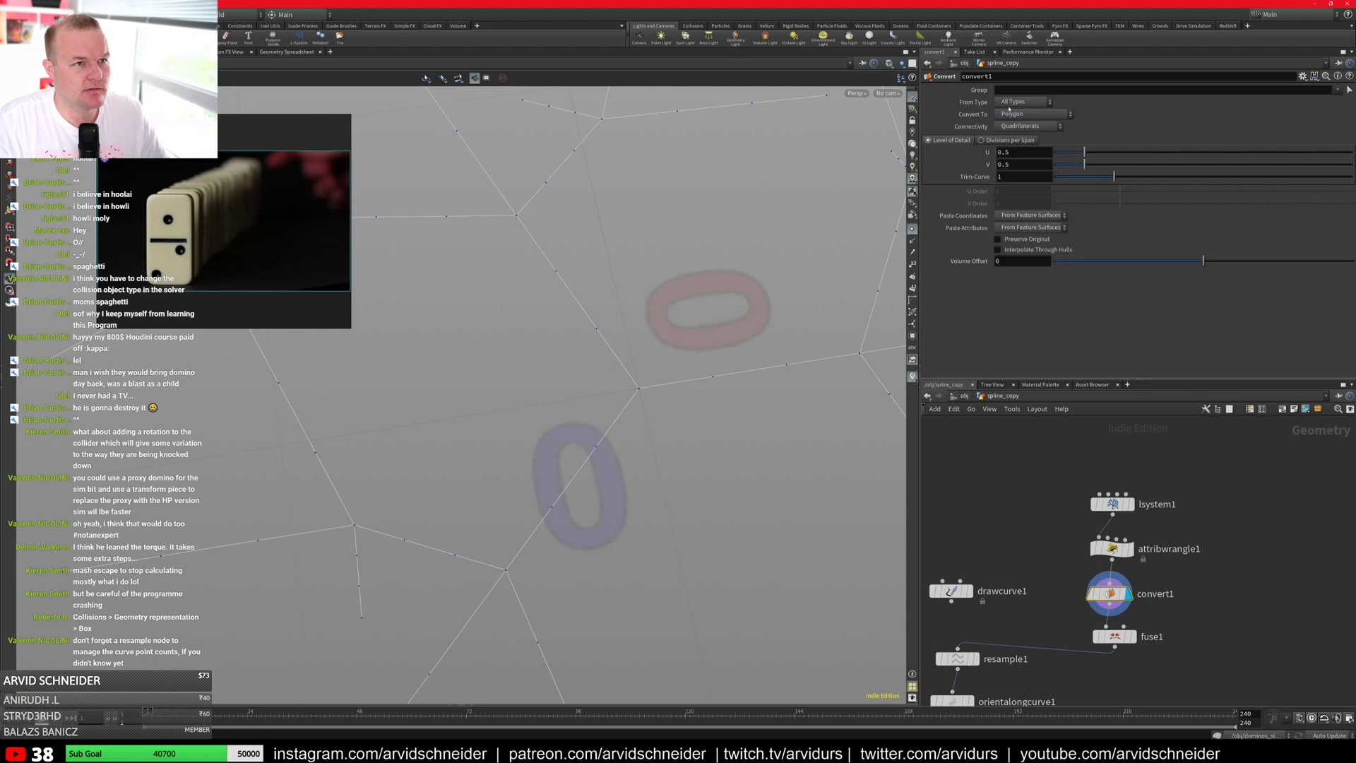
left_click(1021, 113)
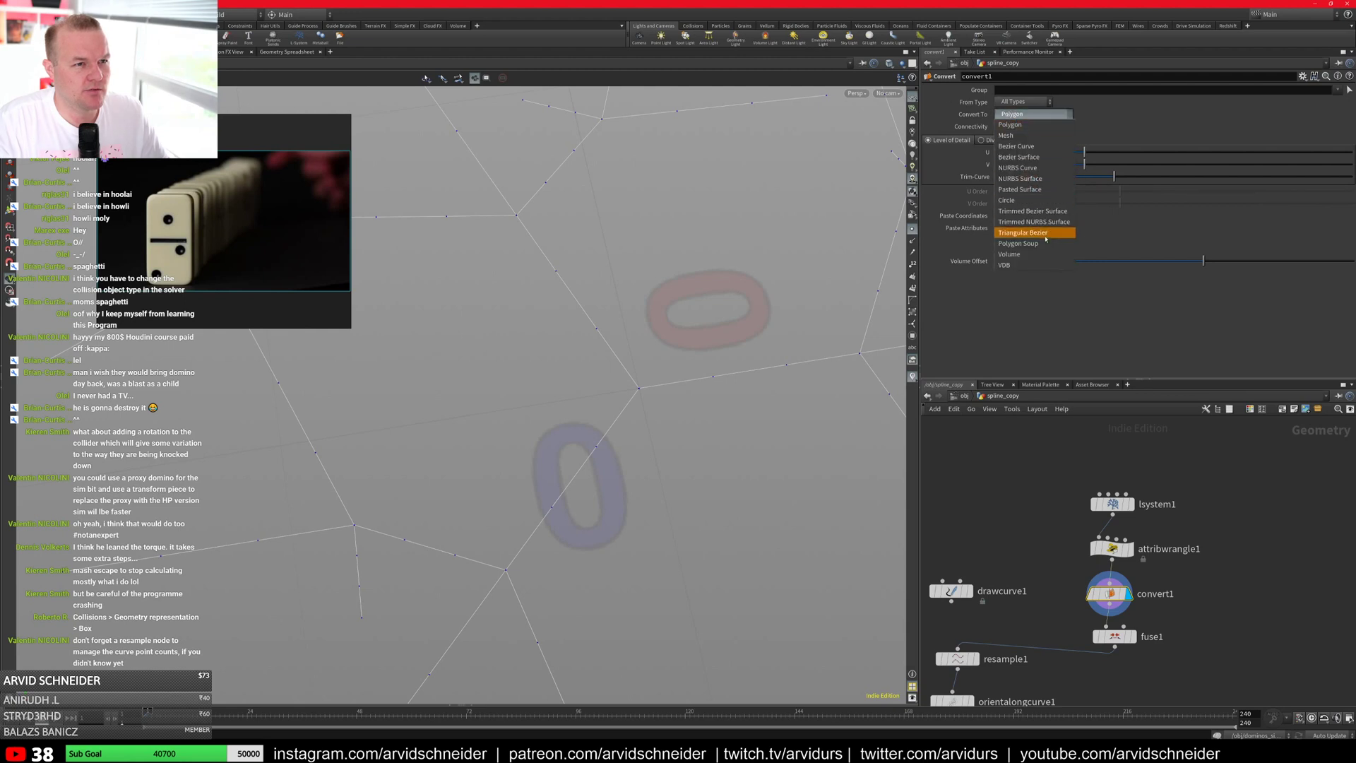
left_click(1024, 173)
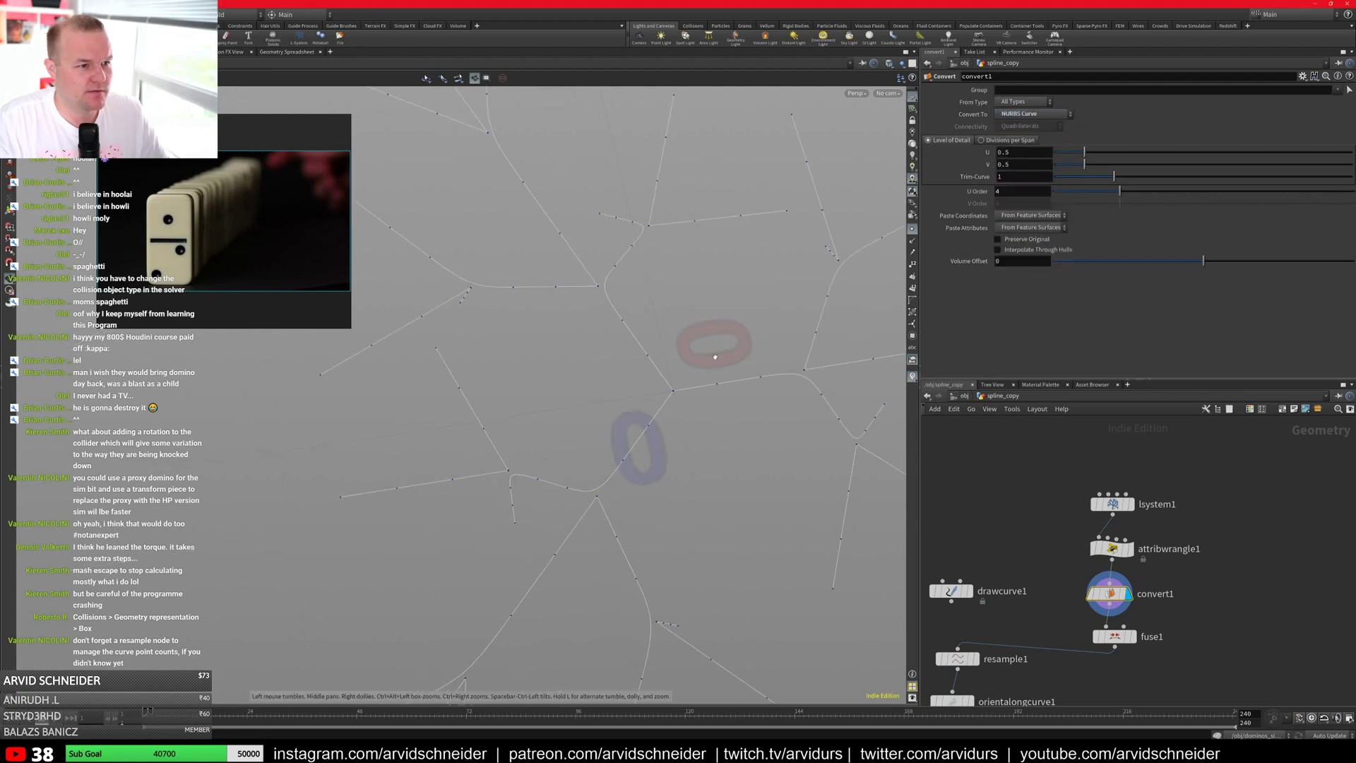
right_click_drag(673, 385, 638, 383)
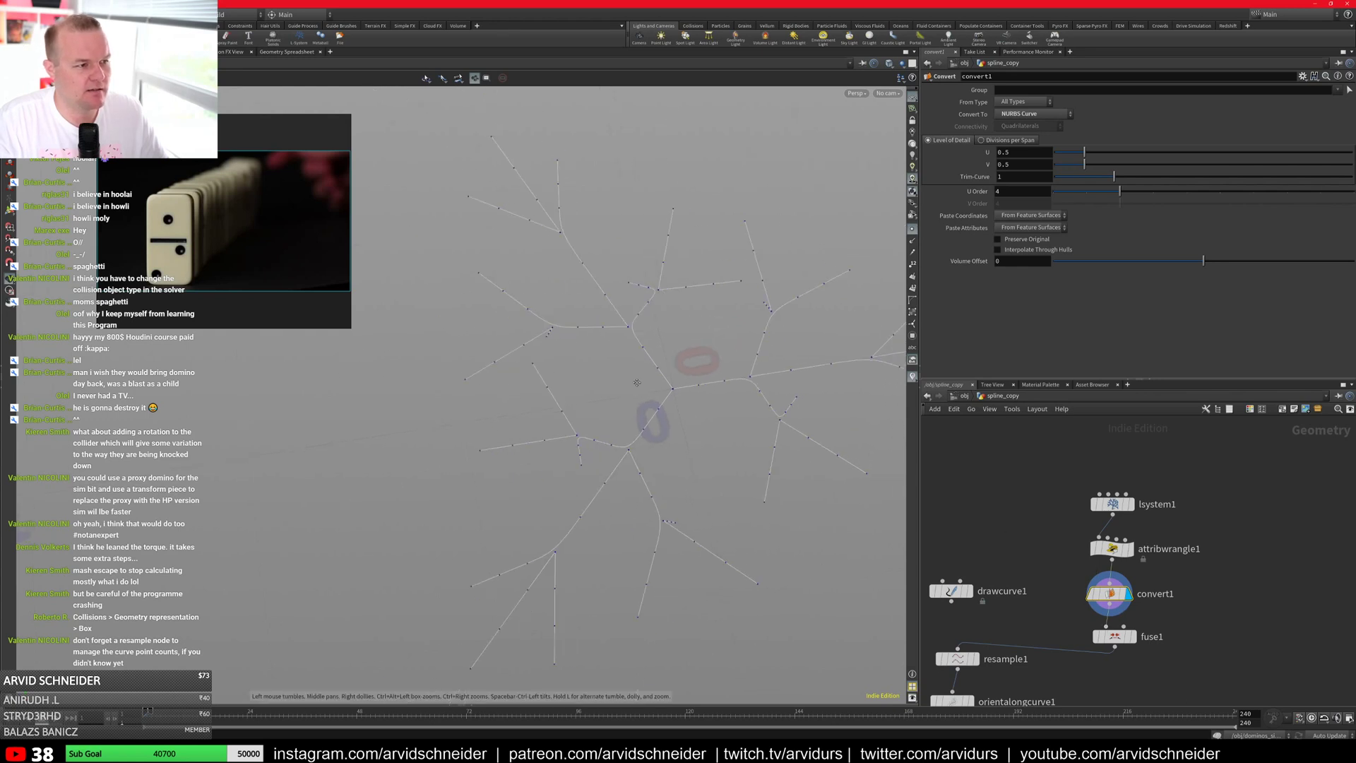
middle_click_drag(639, 383, 535, 374)
left_click(1023, 114)
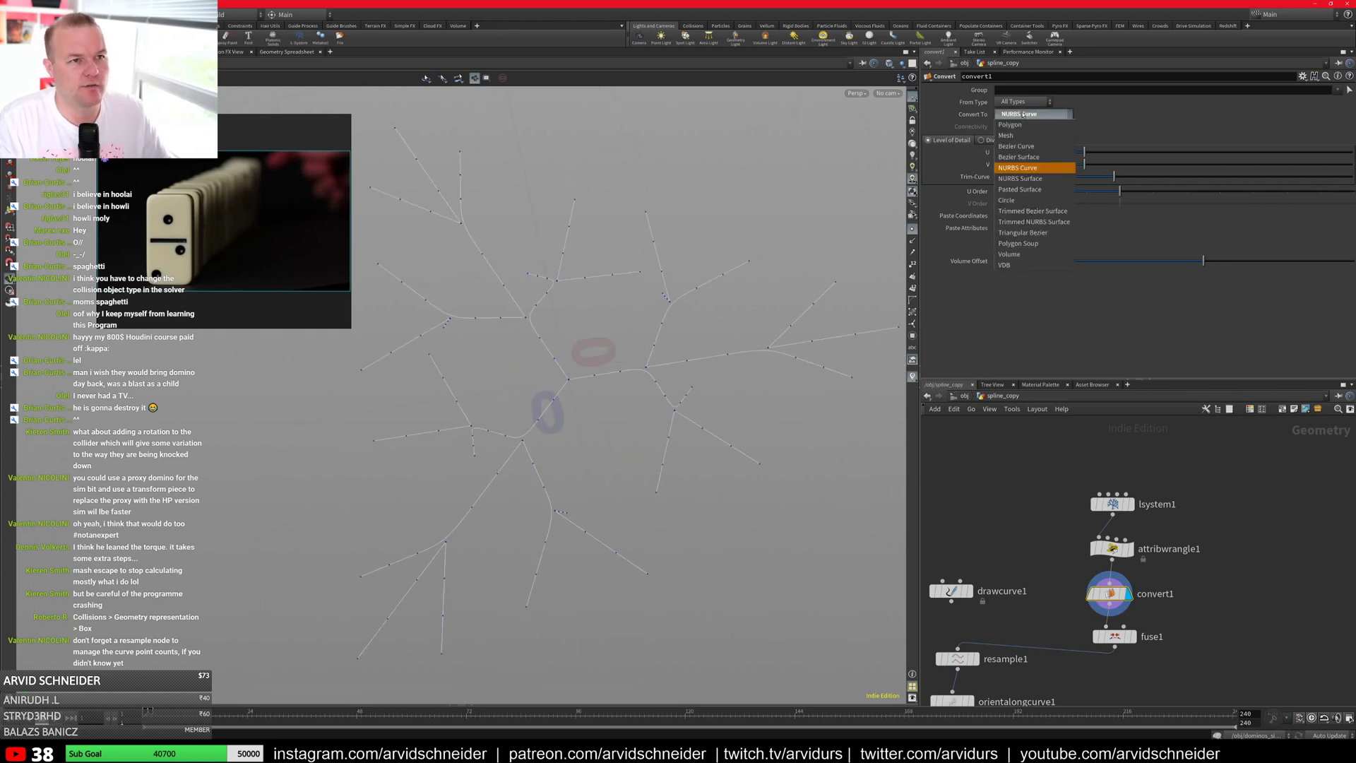
left_click(1029, 151)
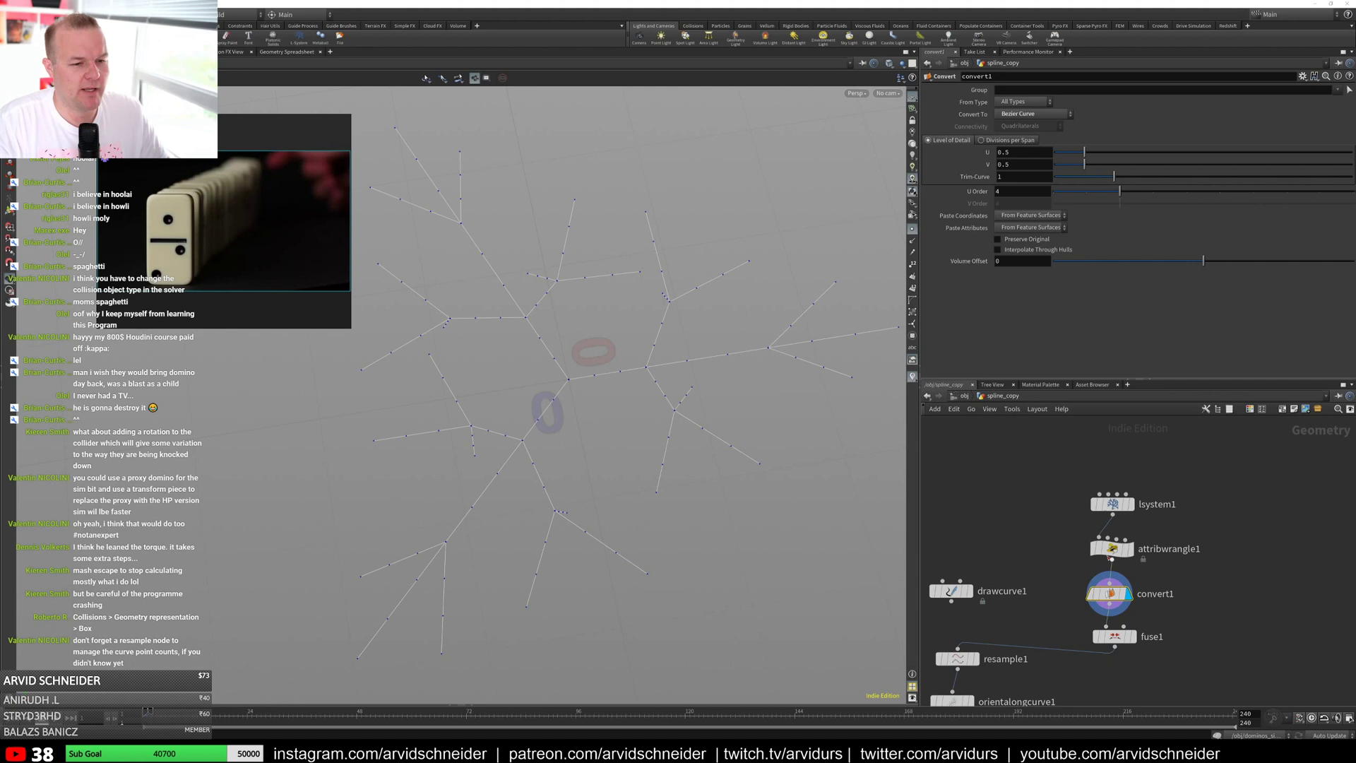
Step: Delete convert1 and display fuse1
left_click(1112, 598)
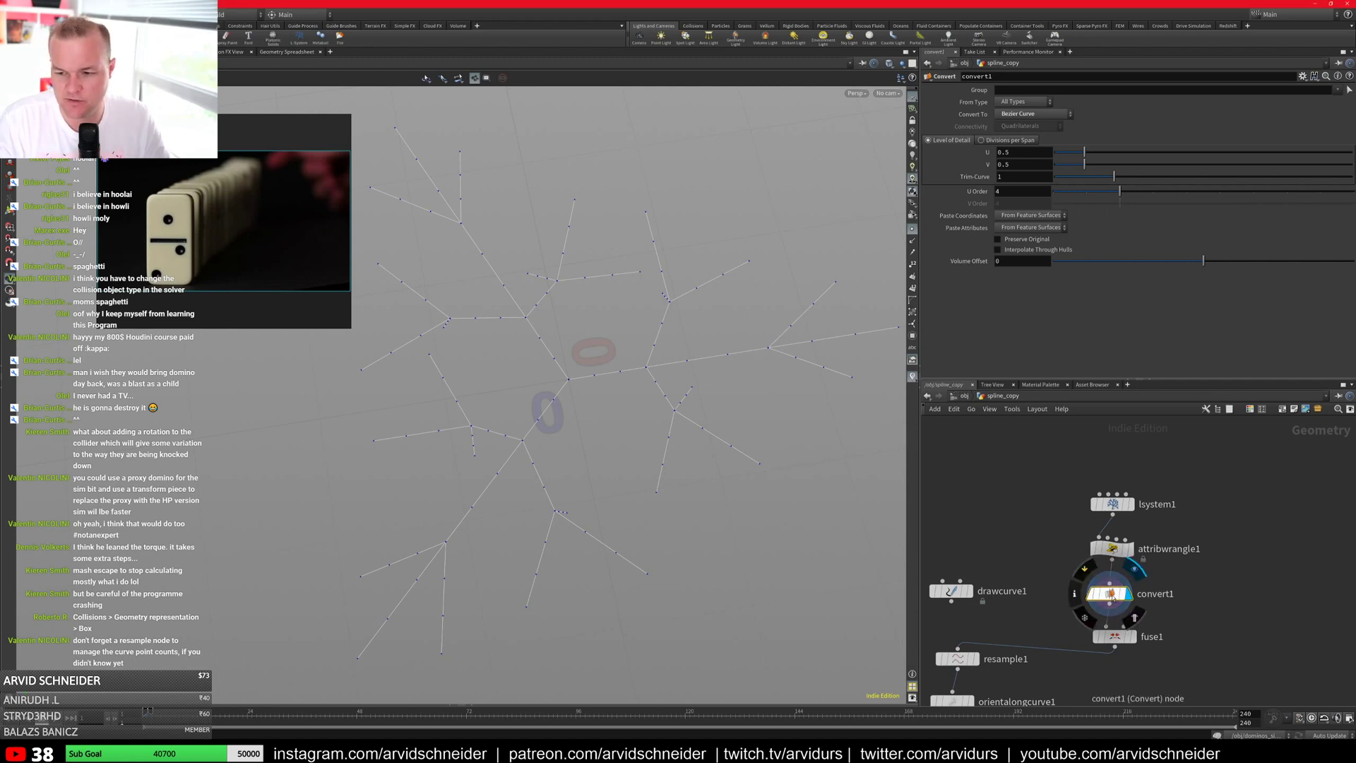
key("Delete")
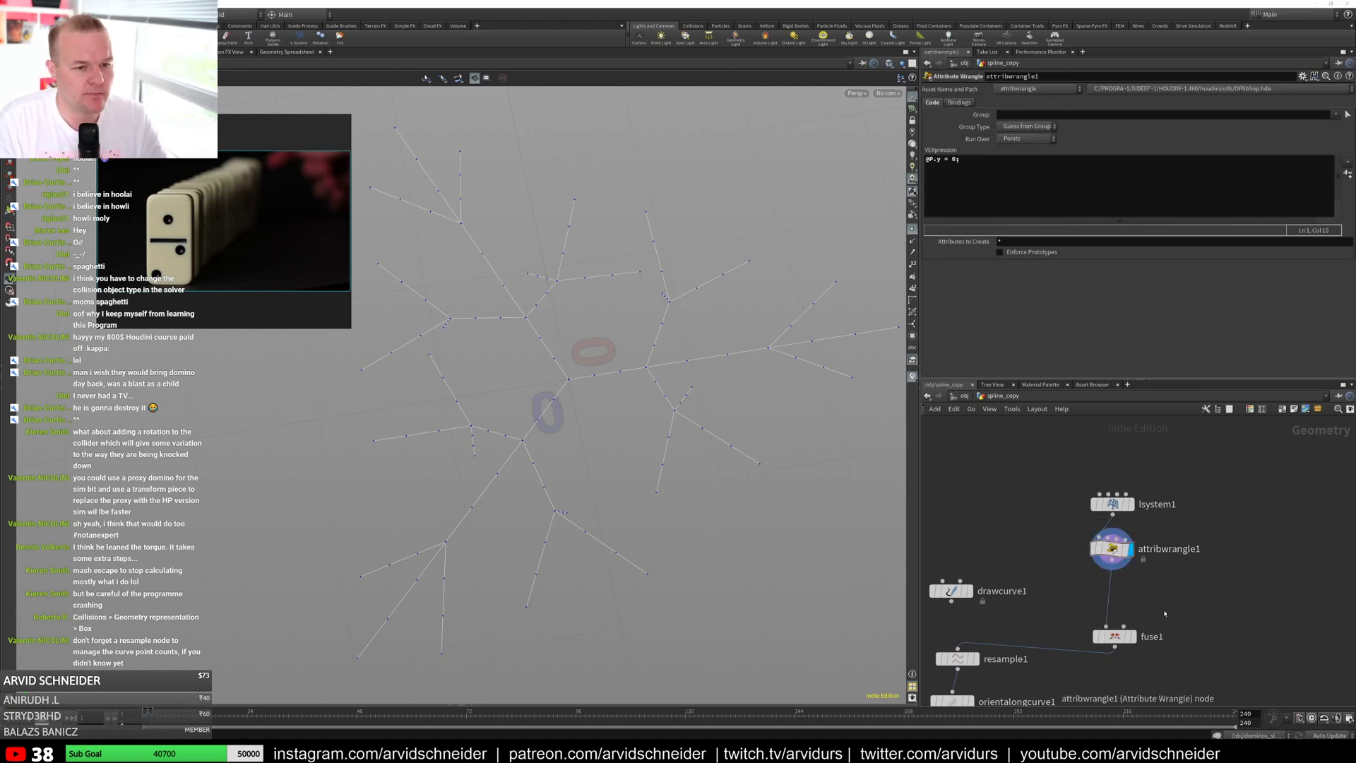
left_click(1134, 637)
middle_click_drag(1168, 628, 1257, 542)
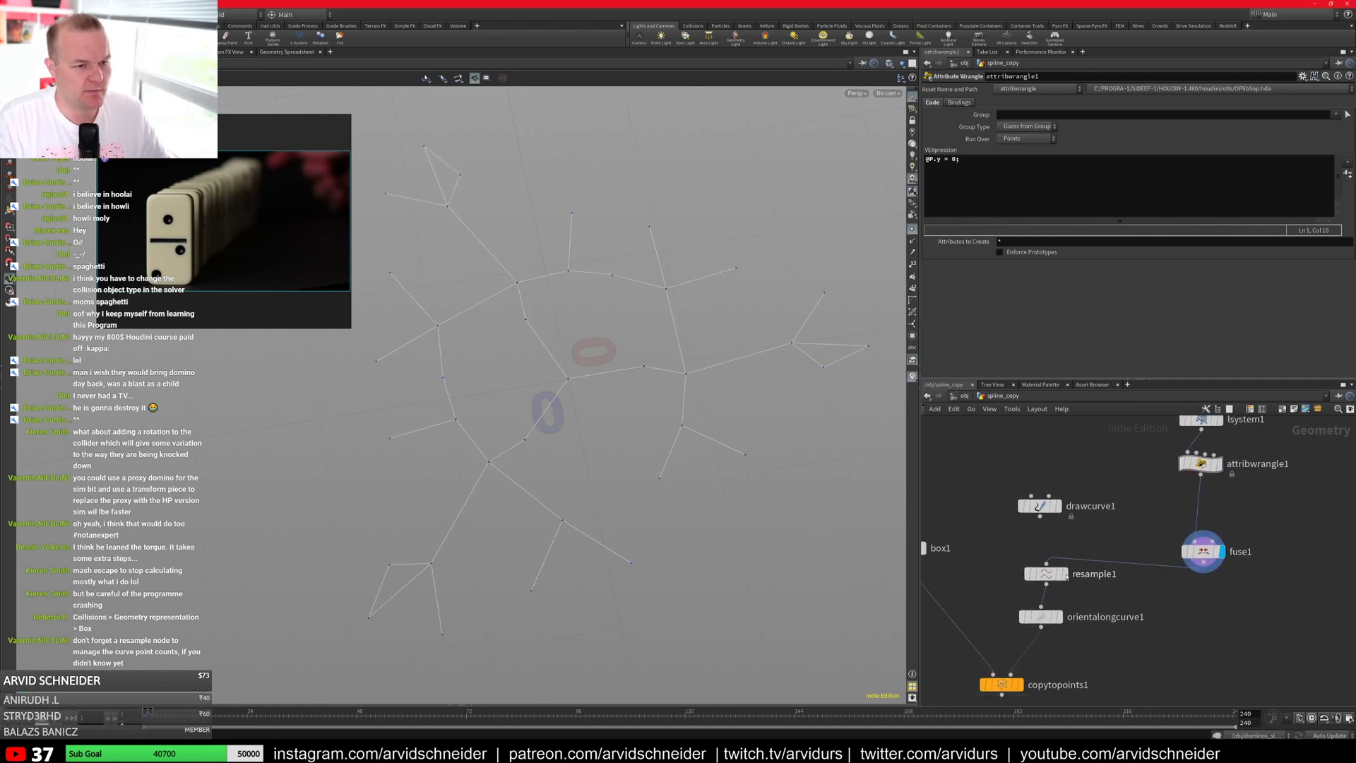
Step: Switch to the browser to examine the Domino Day and Longest / Biggest Domino Line reference images, and return to Houdini
left_click(404, 751)
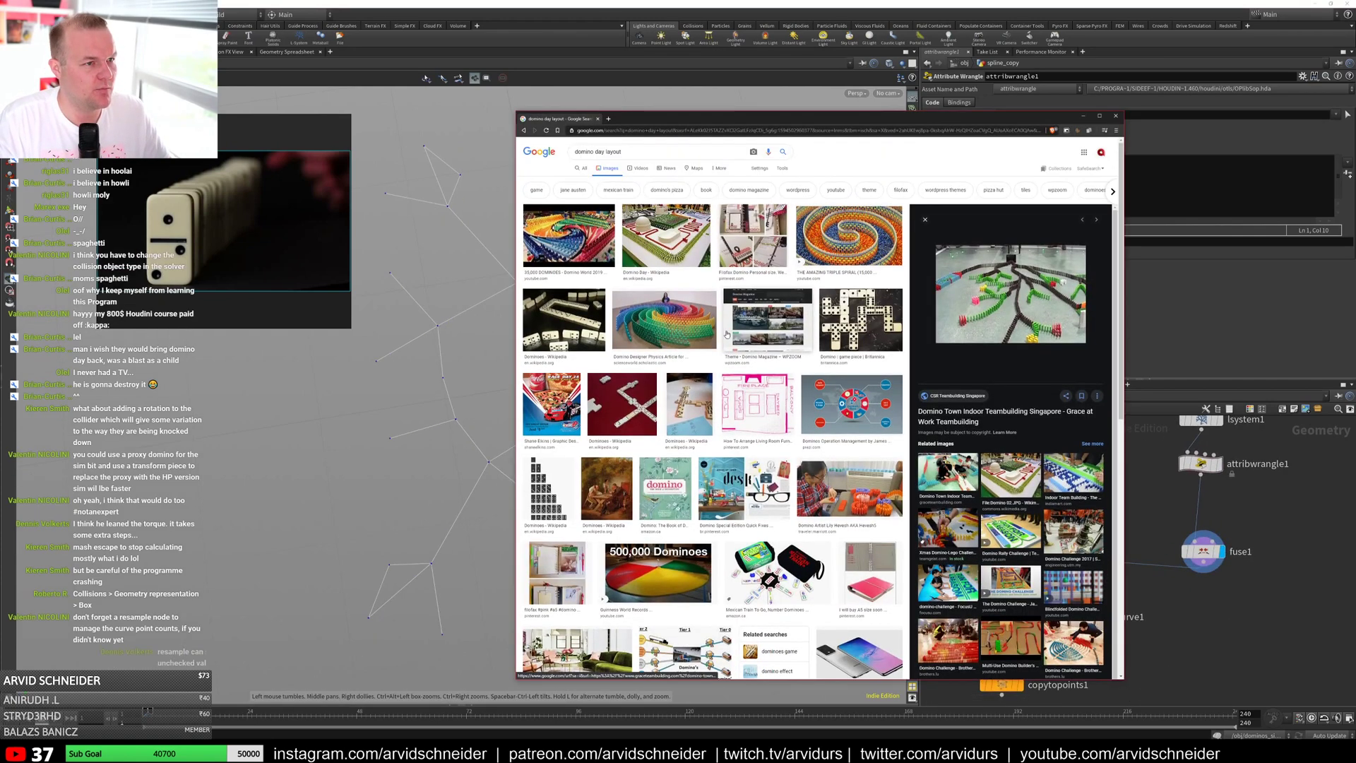
left_click(666, 235)
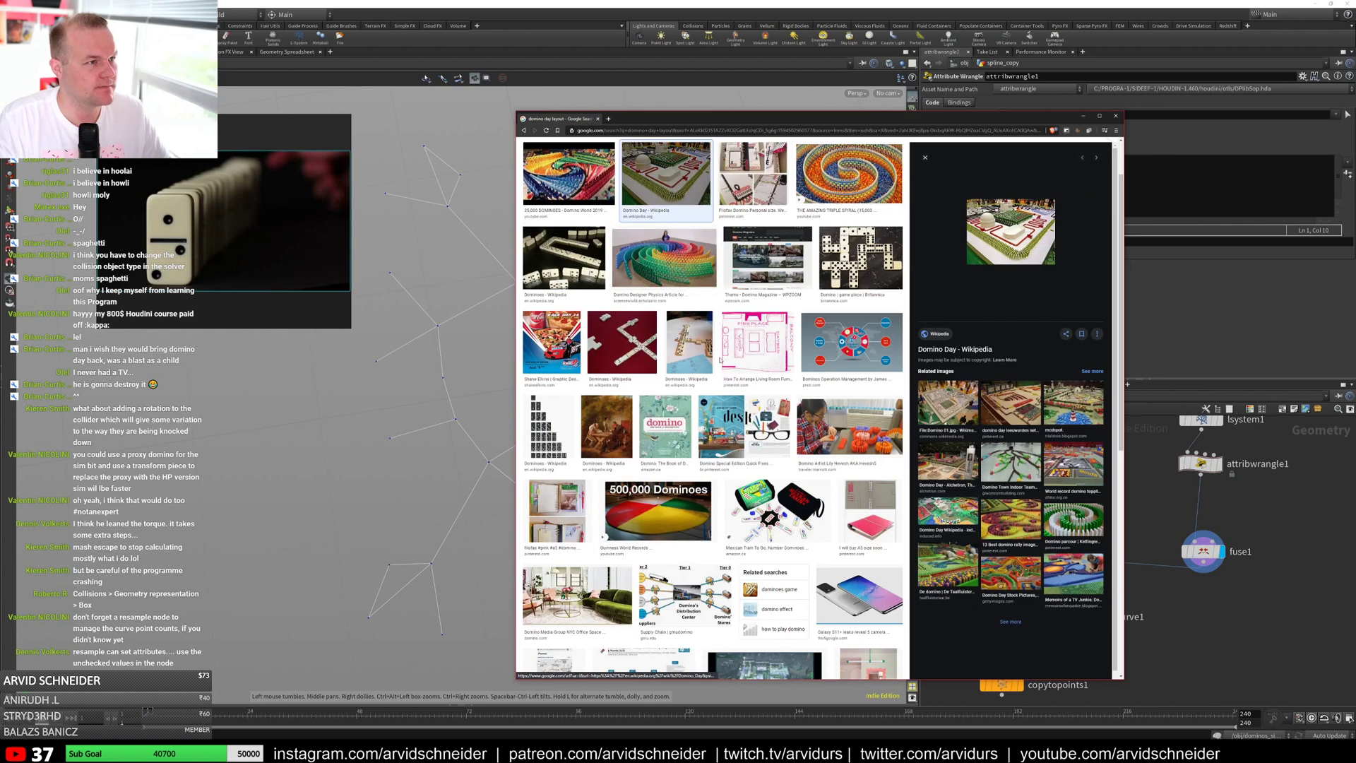
scroll(719, 360, "down", 4)
left_click(856, 467)
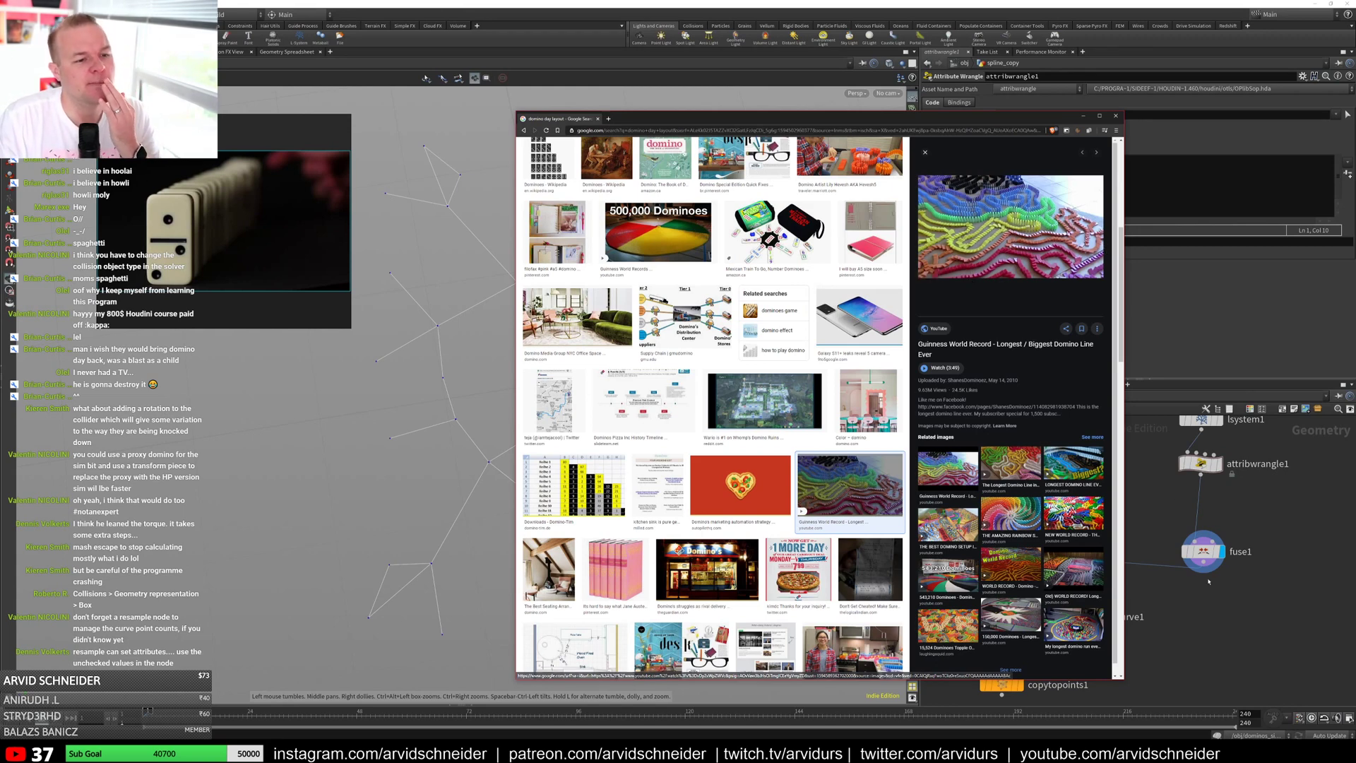
left_click(1235, 630)
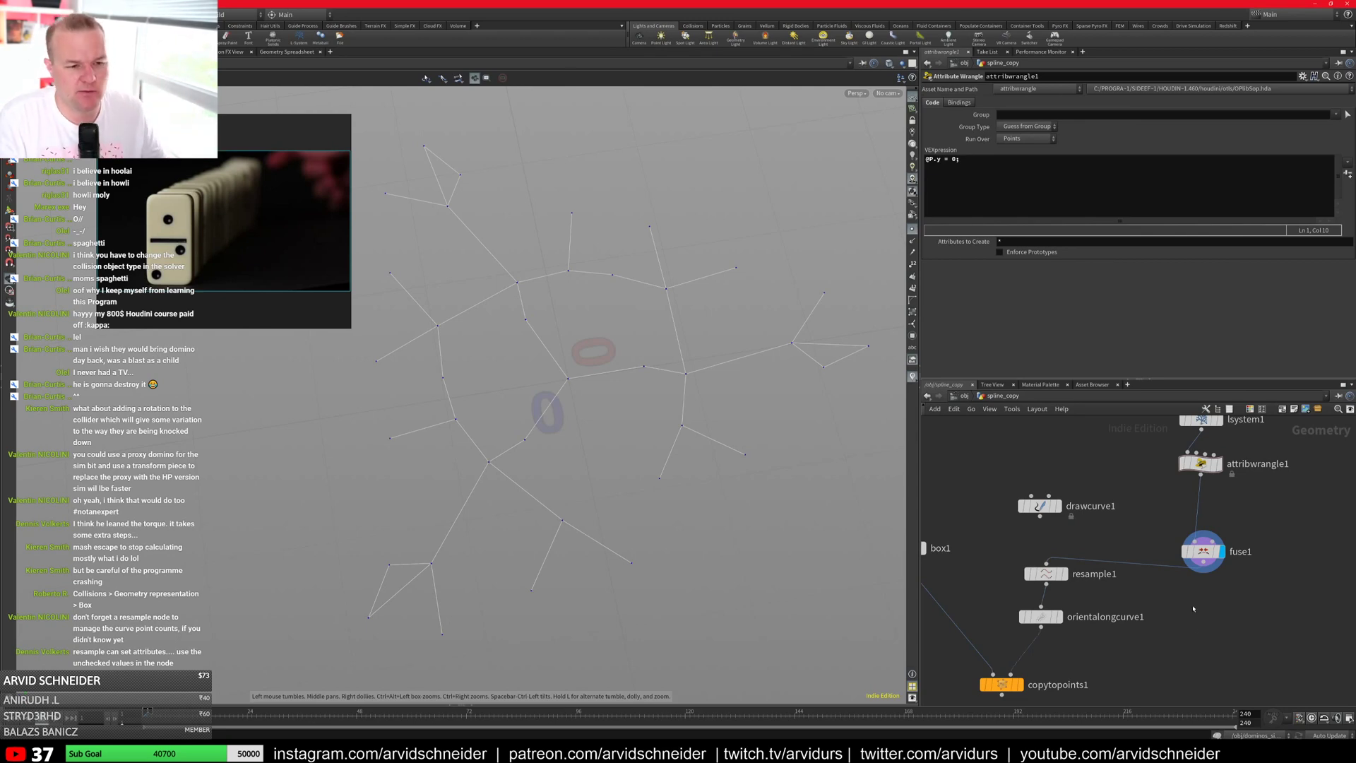
Step: Open the dominos_sim network, examine the full domino field and its collider box, and go back to object level
key("u")
key("l")
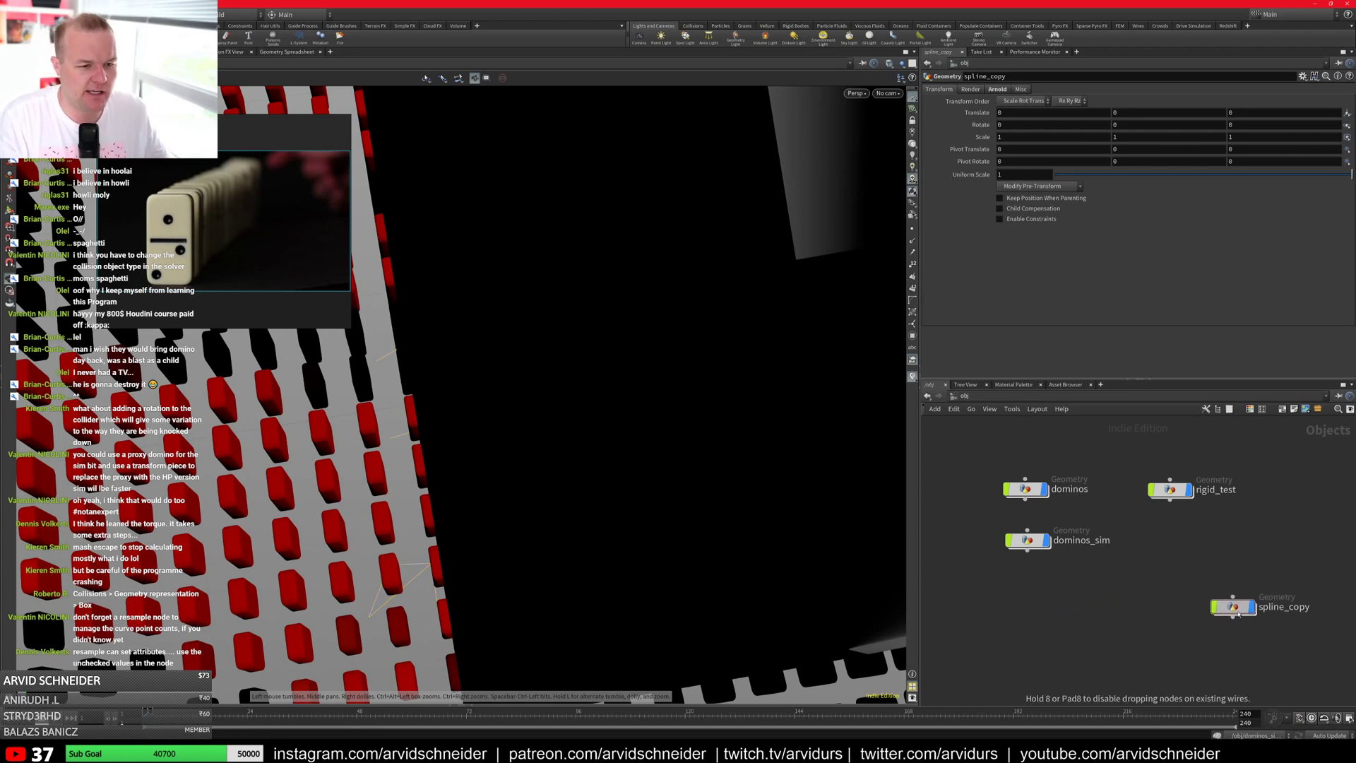
double_click(1028, 540)
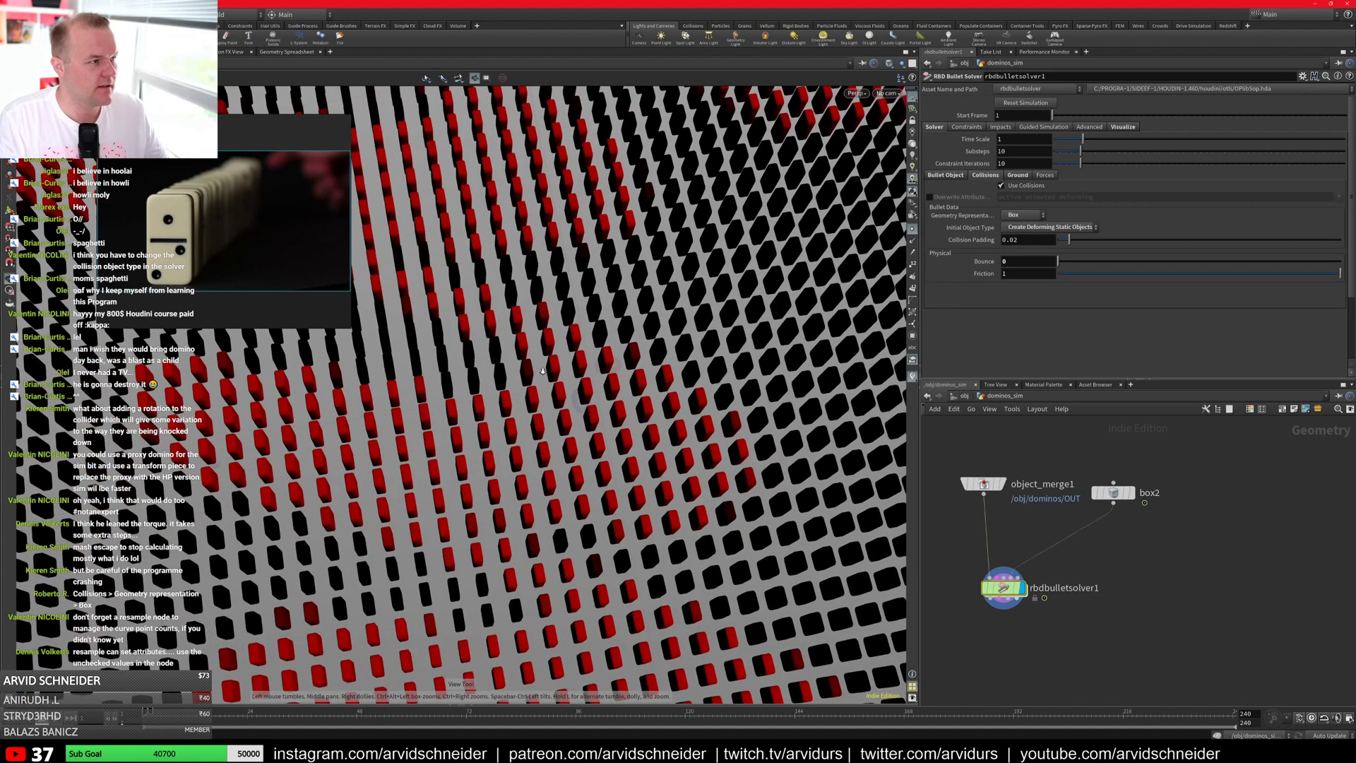
left_click_drag(543, 371, 237, 274)
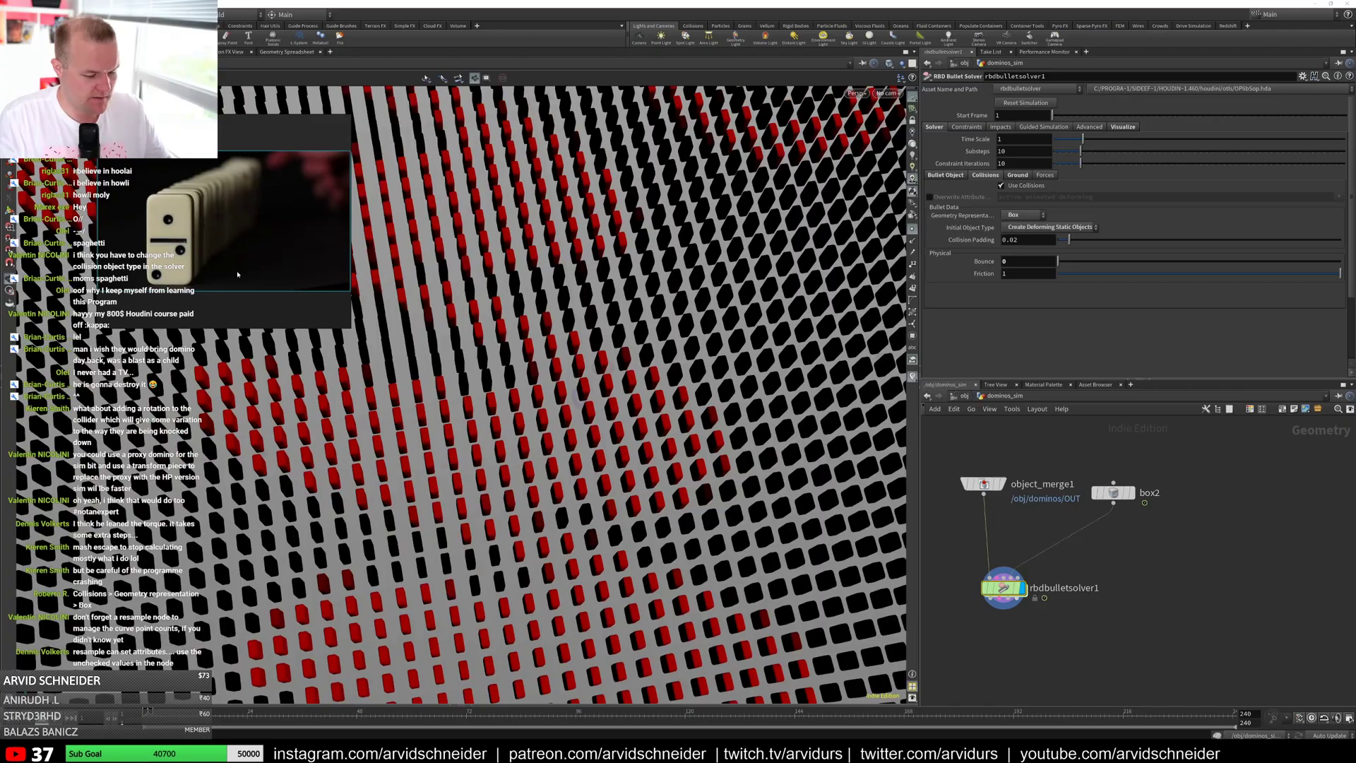
scroll(238, 274, "down", 10)
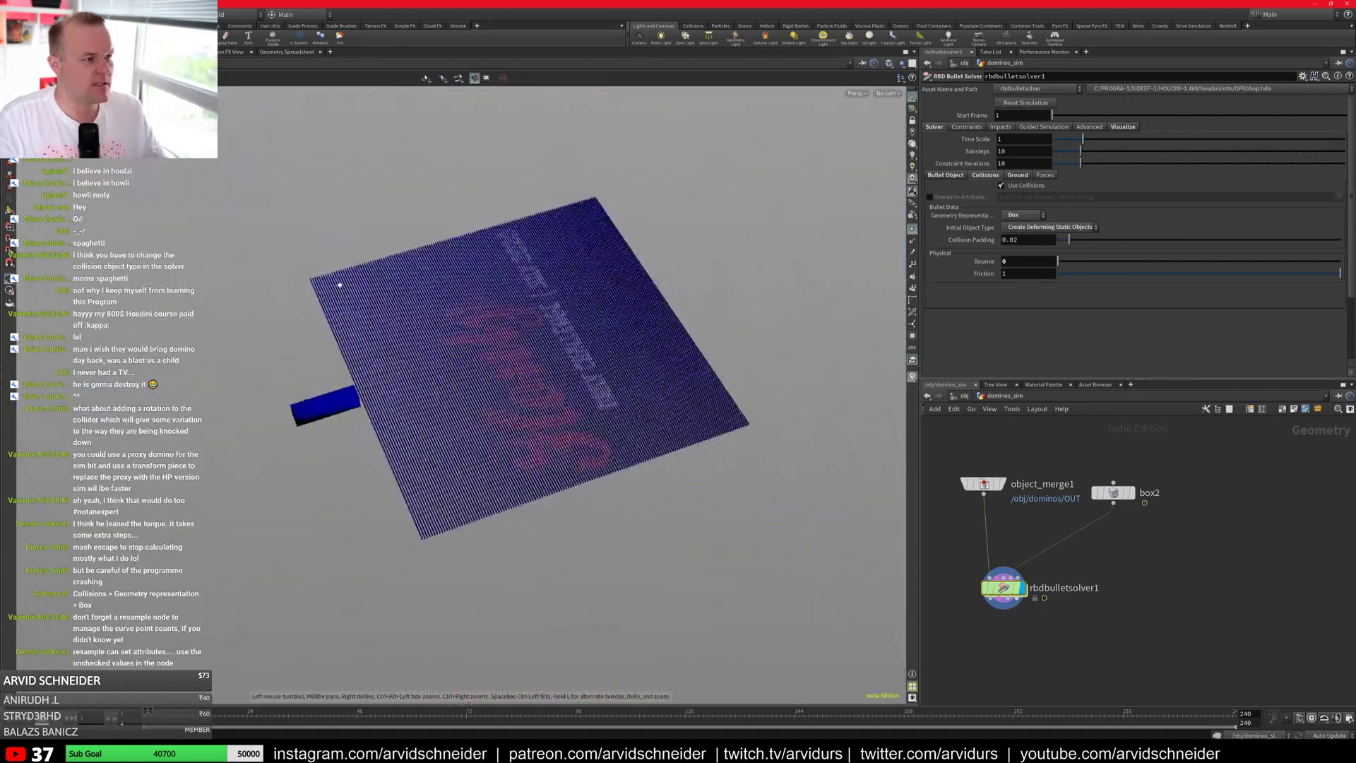
left_click_drag(340, 284, 388, 371)
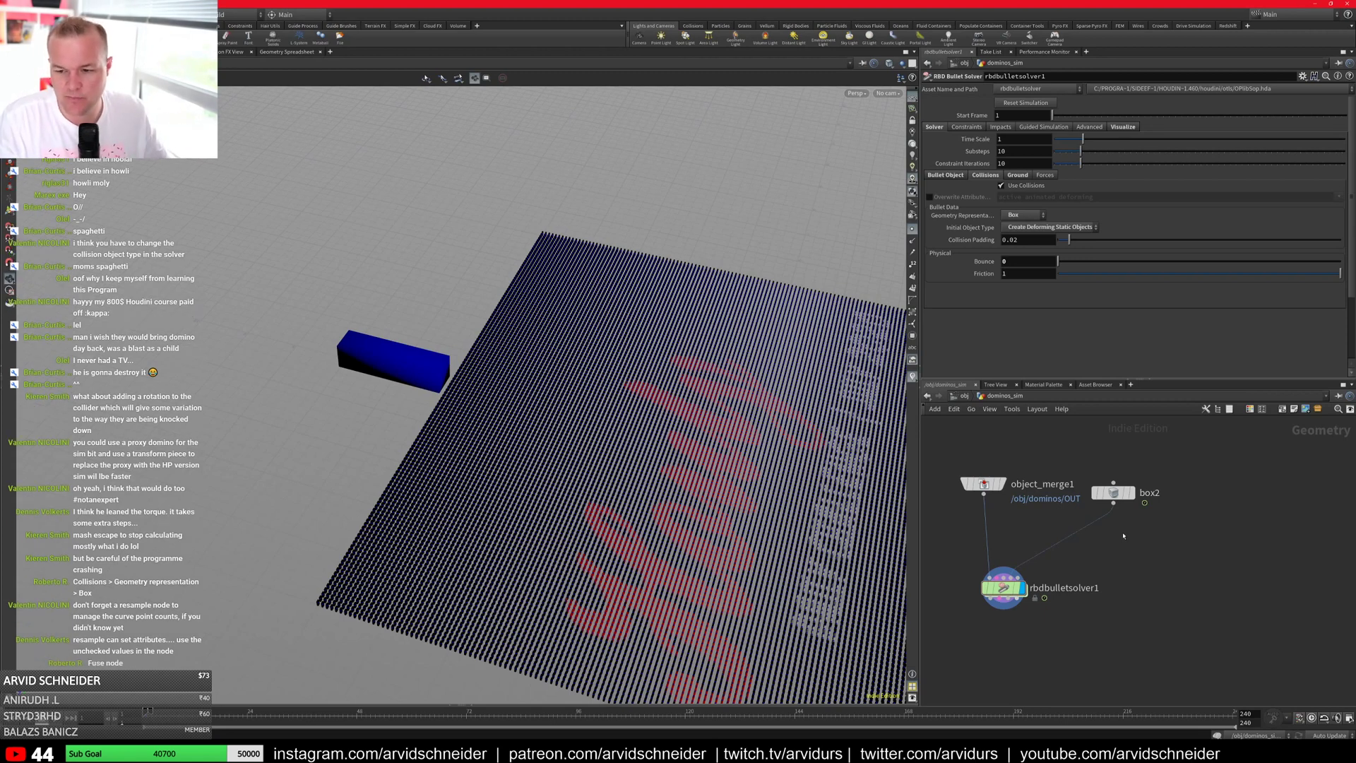
key("u")
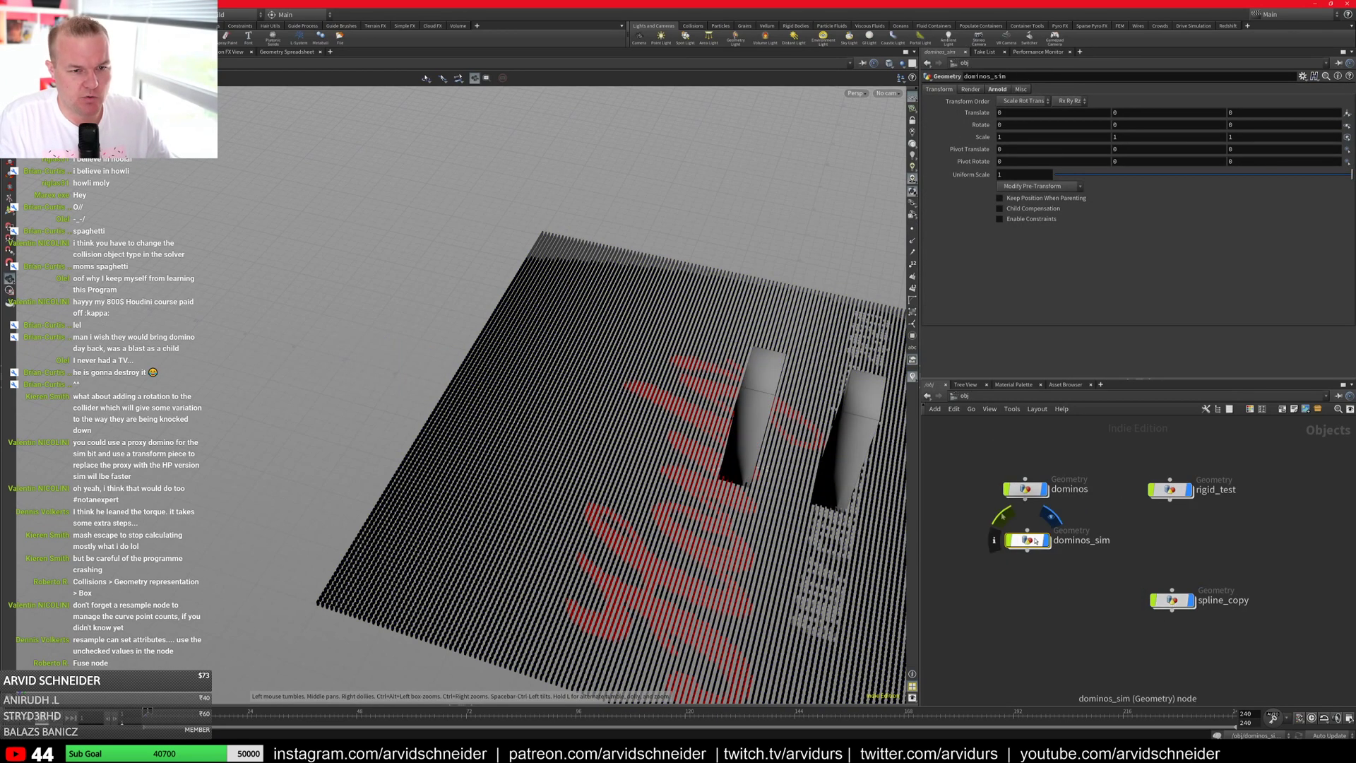
Step: Reopen spline_copy, display fuse1 and reduce its Snap Distance to 0.0347272
double_click(1171, 599)
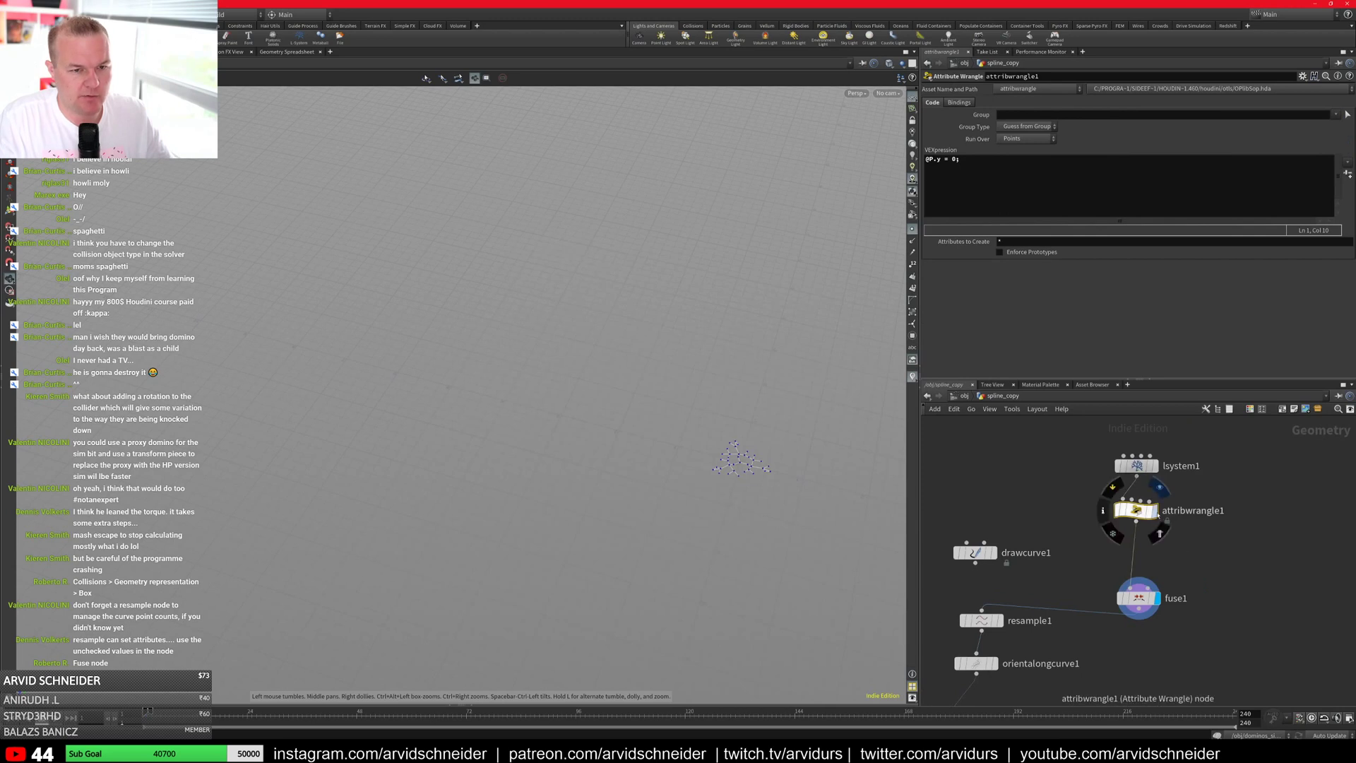
left_click(1157, 511)
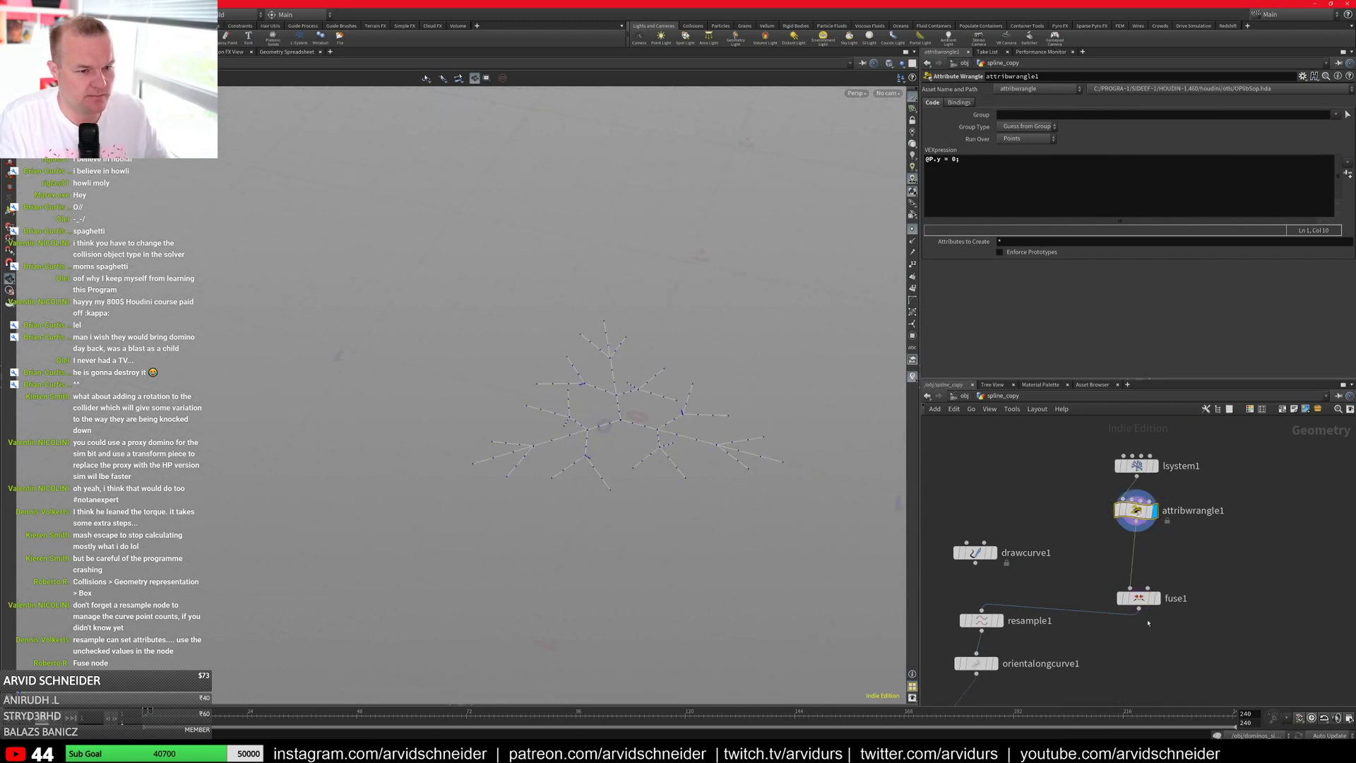
left_click(1157, 598)
scroll(803, 513, "up", 5)
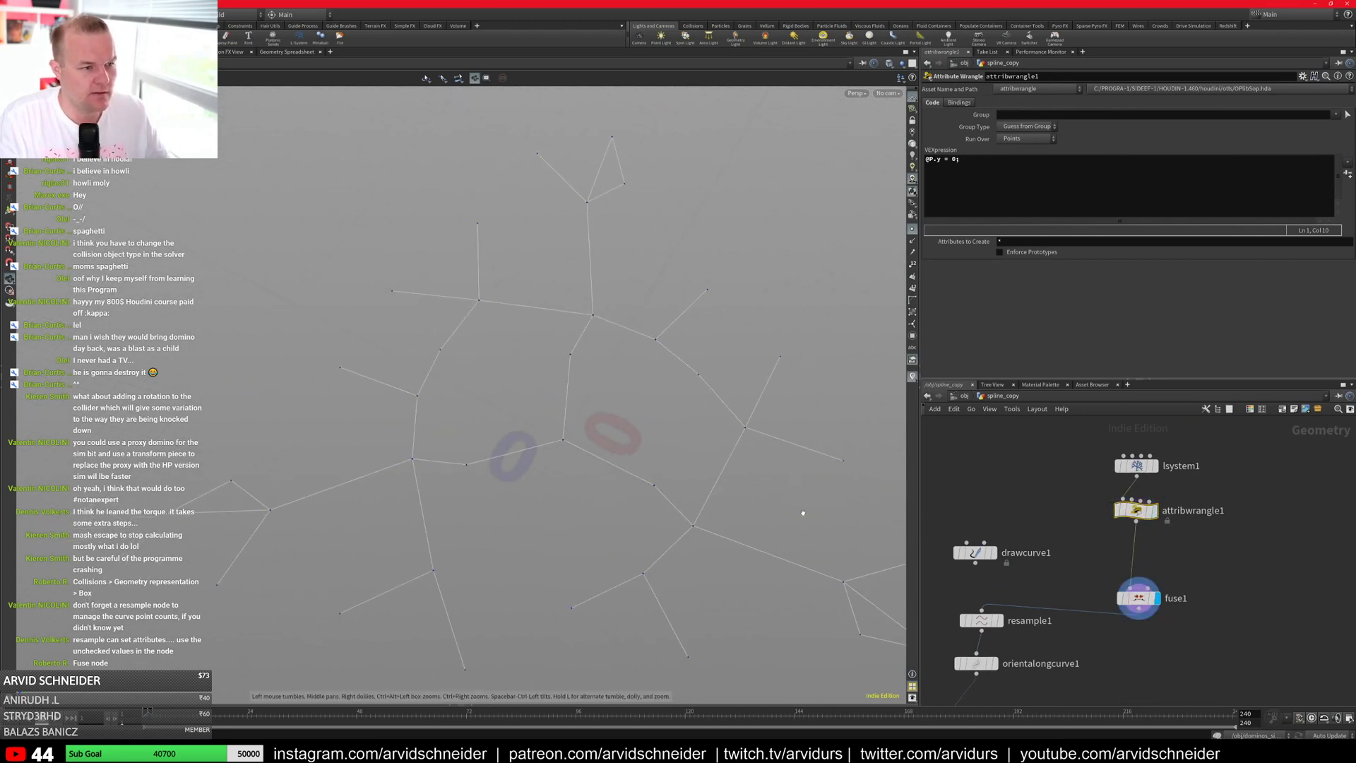
left_click(1141, 598)
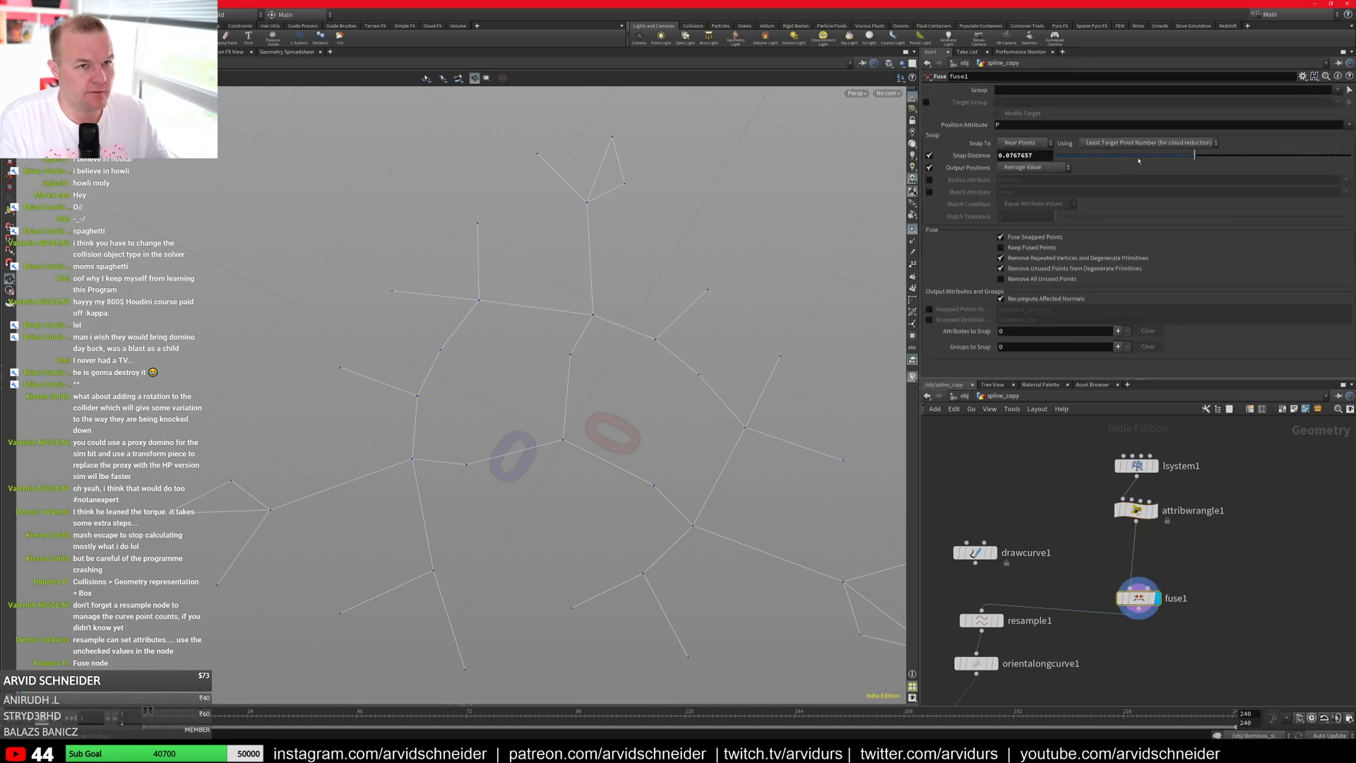
left_click_drag(1194, 154, 1169, 154)
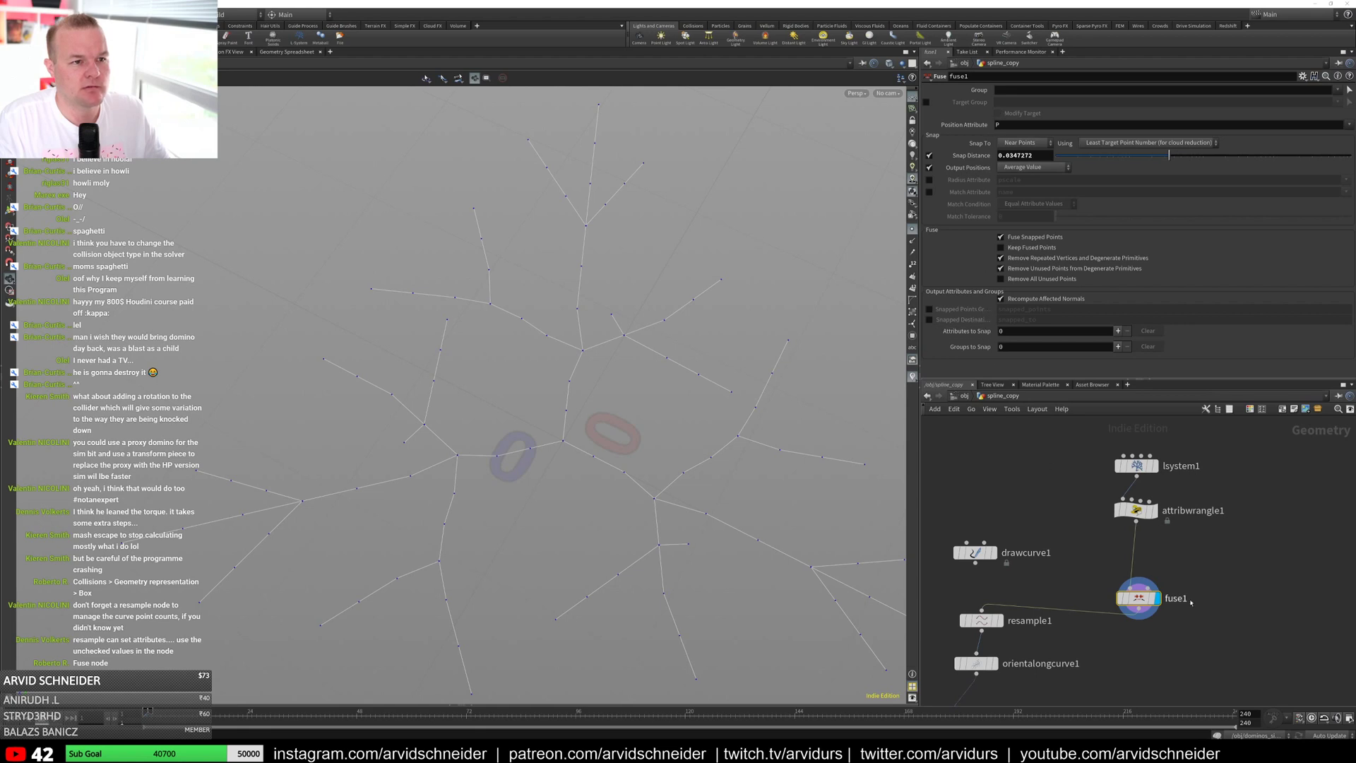
Step: Display resample1 and examine the resampled points around the branch junctions up close
middle_click_drag(1038, 629, 1058, 535)
mouse_move(1021, 531)
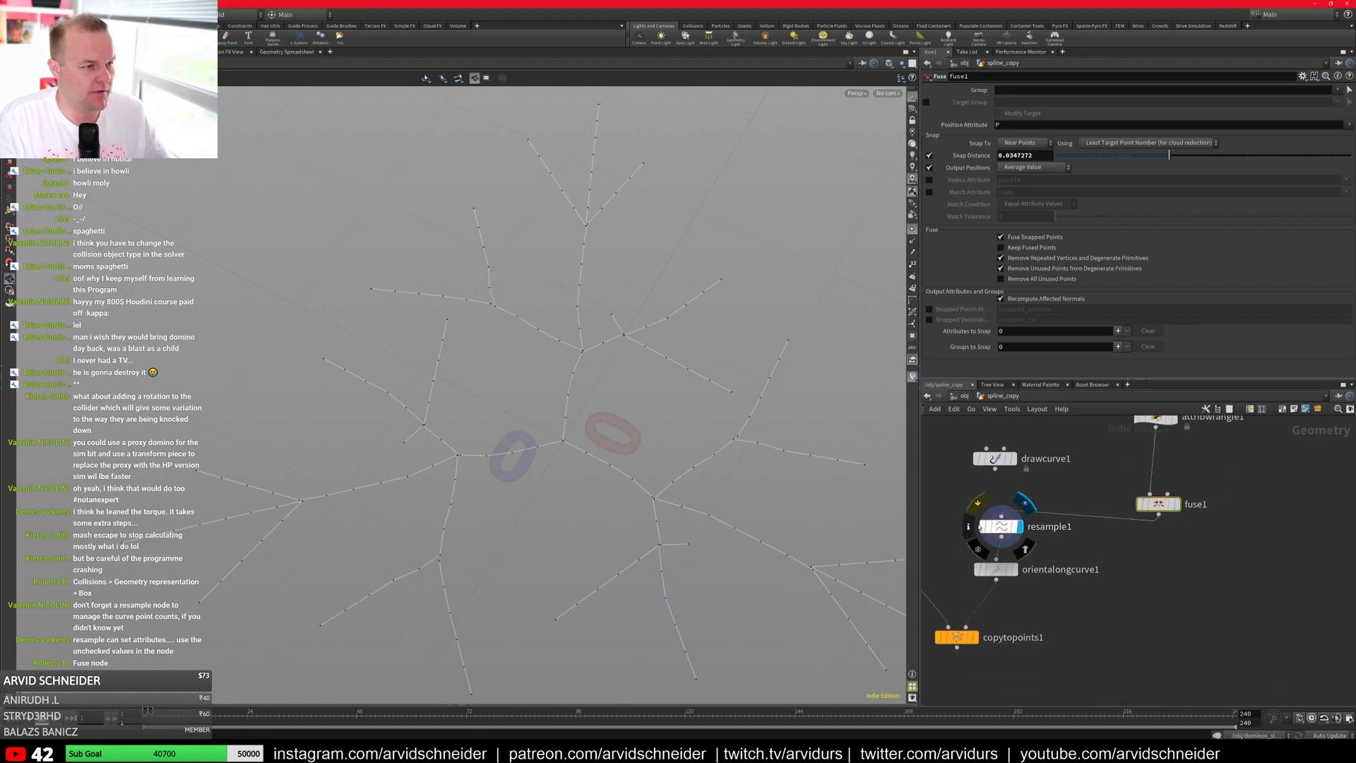
scroll(699, 519, "up", 5)
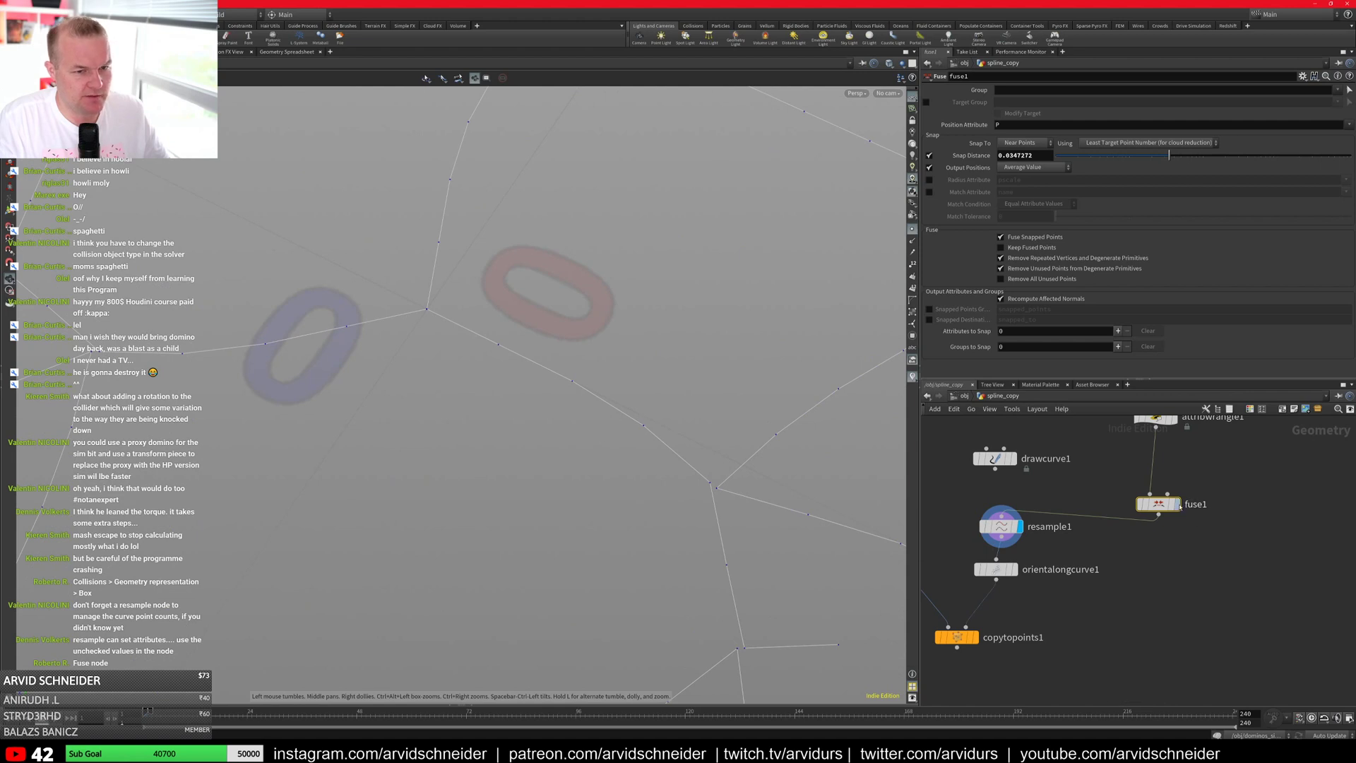
Step: Compare the fuse1 and resample1 results up close at a branch junction, and open resample1's parameters
left_click_drag(727, 470, 706, 463)
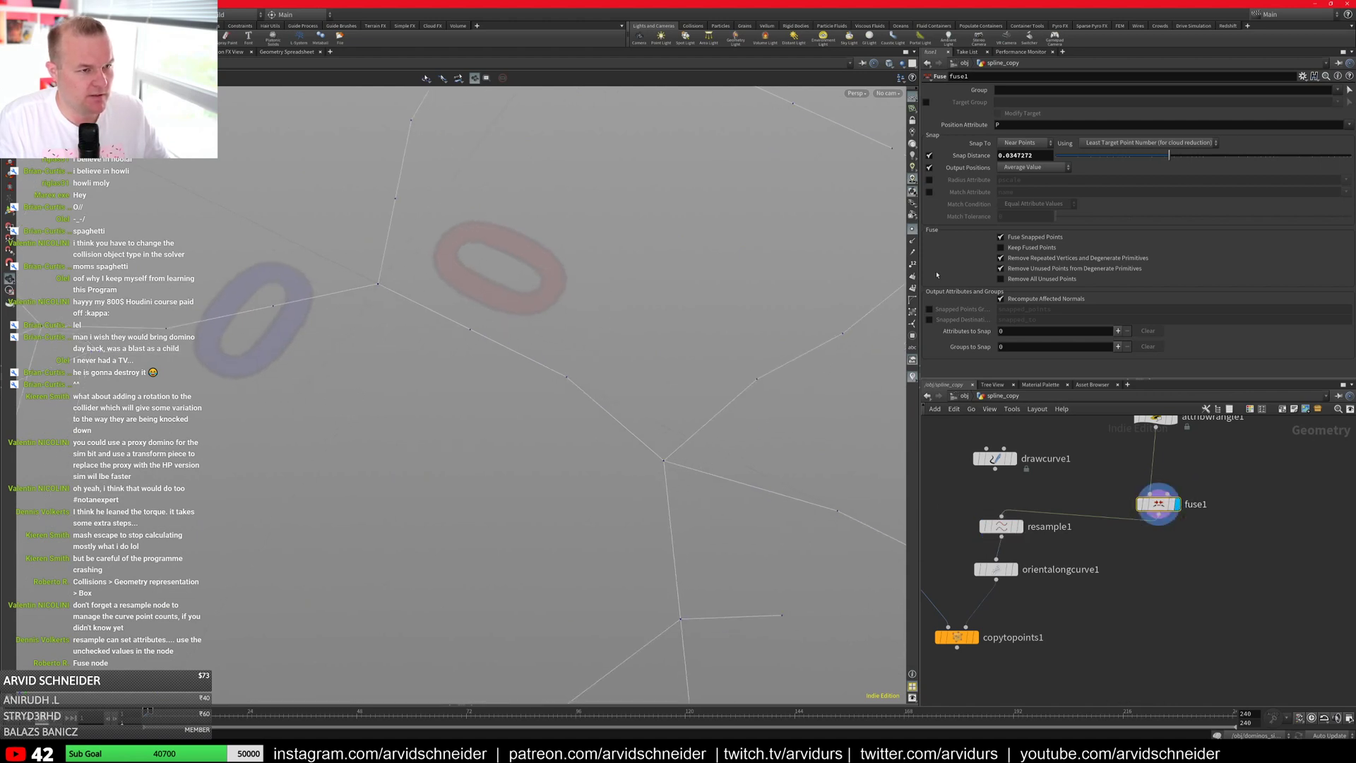
scroll(636, 424, "up", 6)
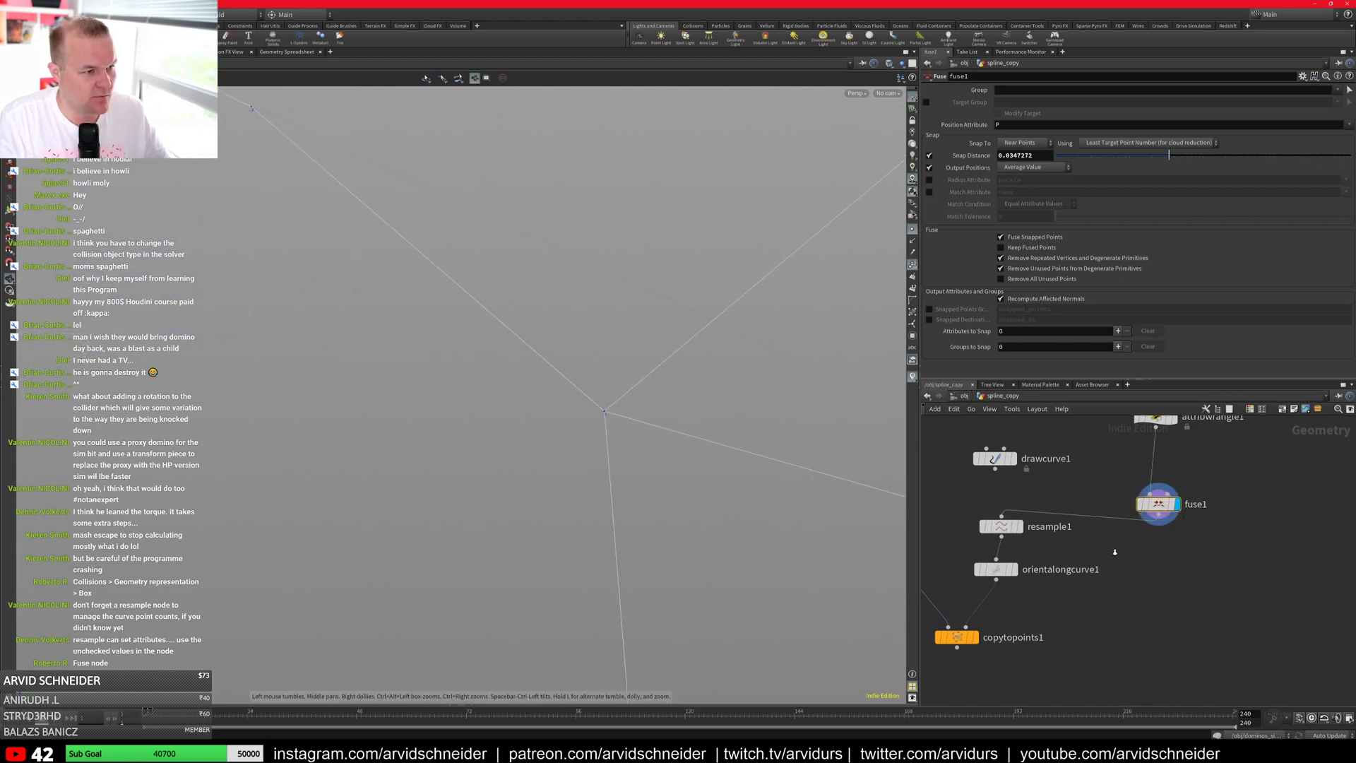
left_click(1019, 526)
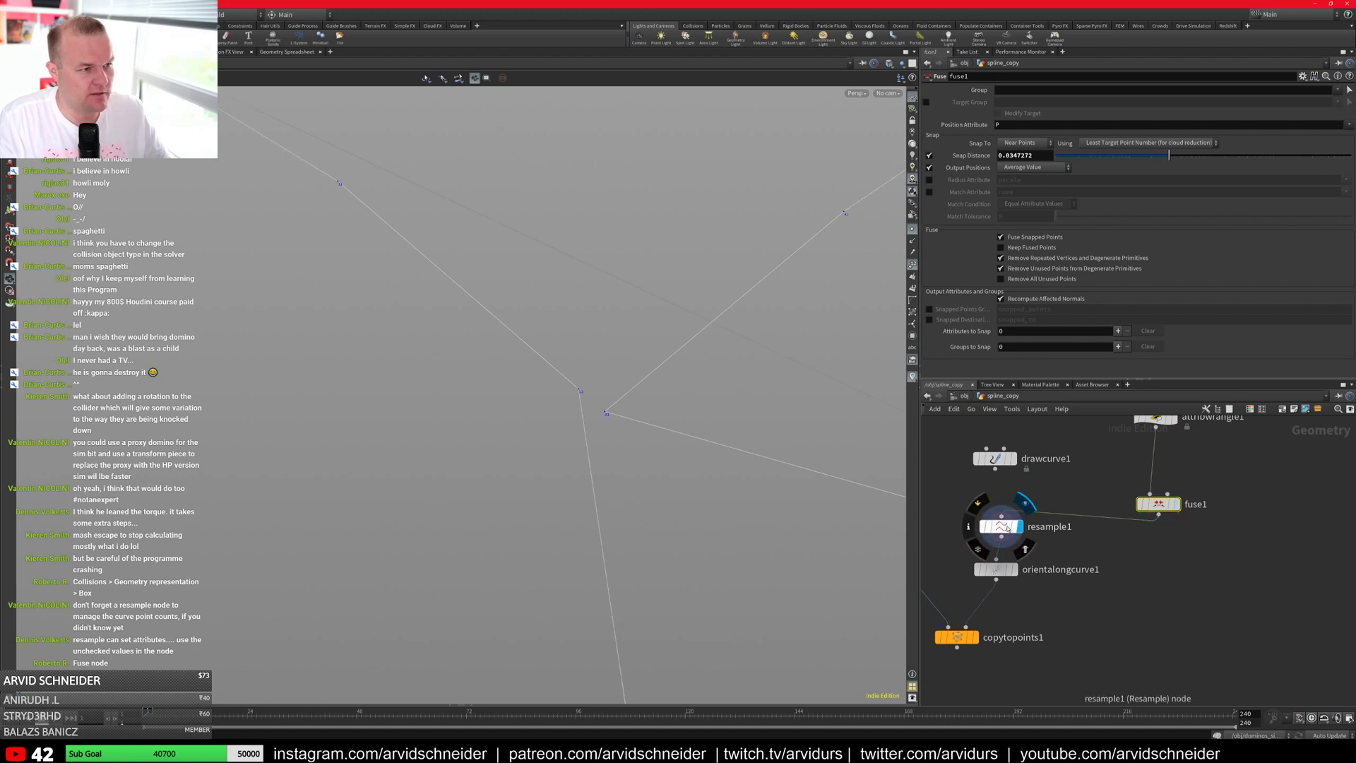
left_click(1001, 526)
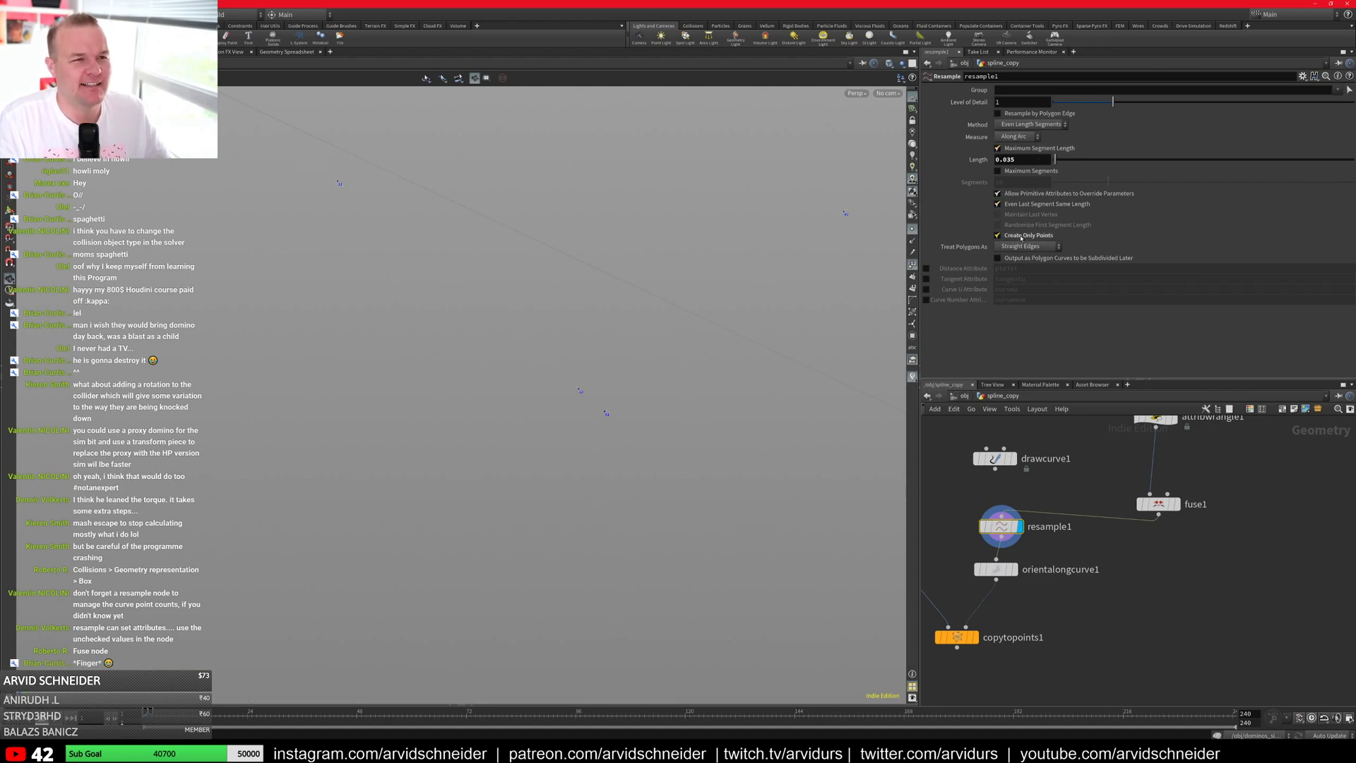
Step: Try measuring resample1's segments Along Chord and resampling without Maximum Segment Length, restoring Along Arc and the length limit
left_click(1019, 139)
left_click(1020, 148)
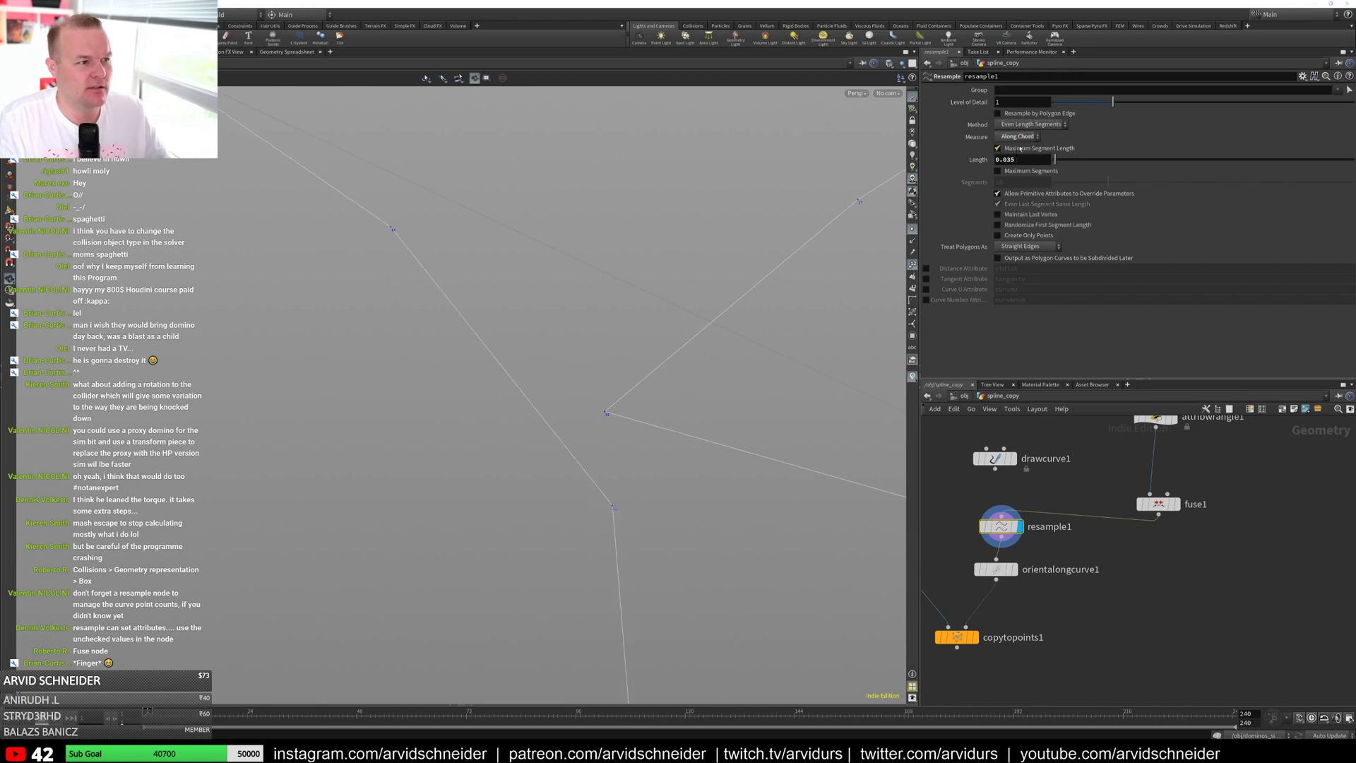
left_click(1018, 136)
left_click(1017, 134)
left_click(1030, 149)
left_click(1031, 149)
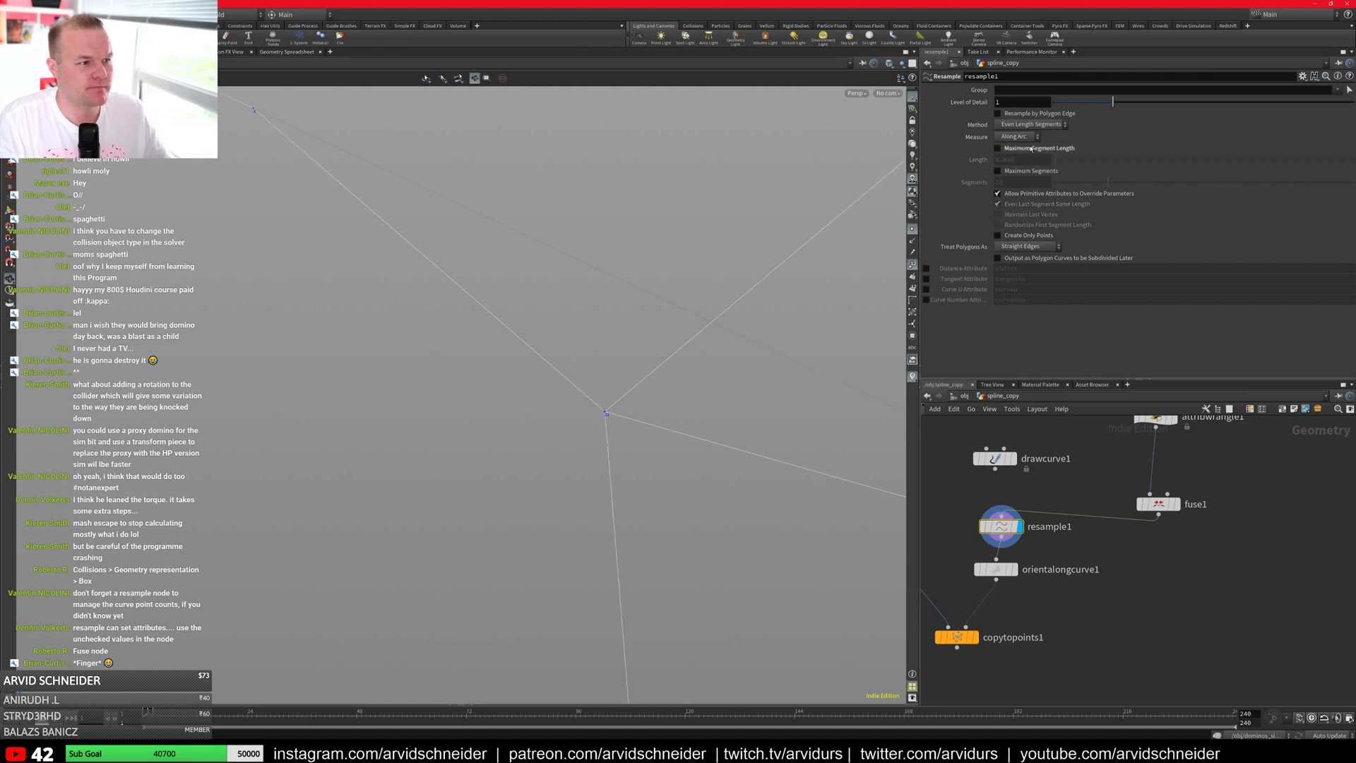
left_click(1031, 149)
left_click(1027, 173)
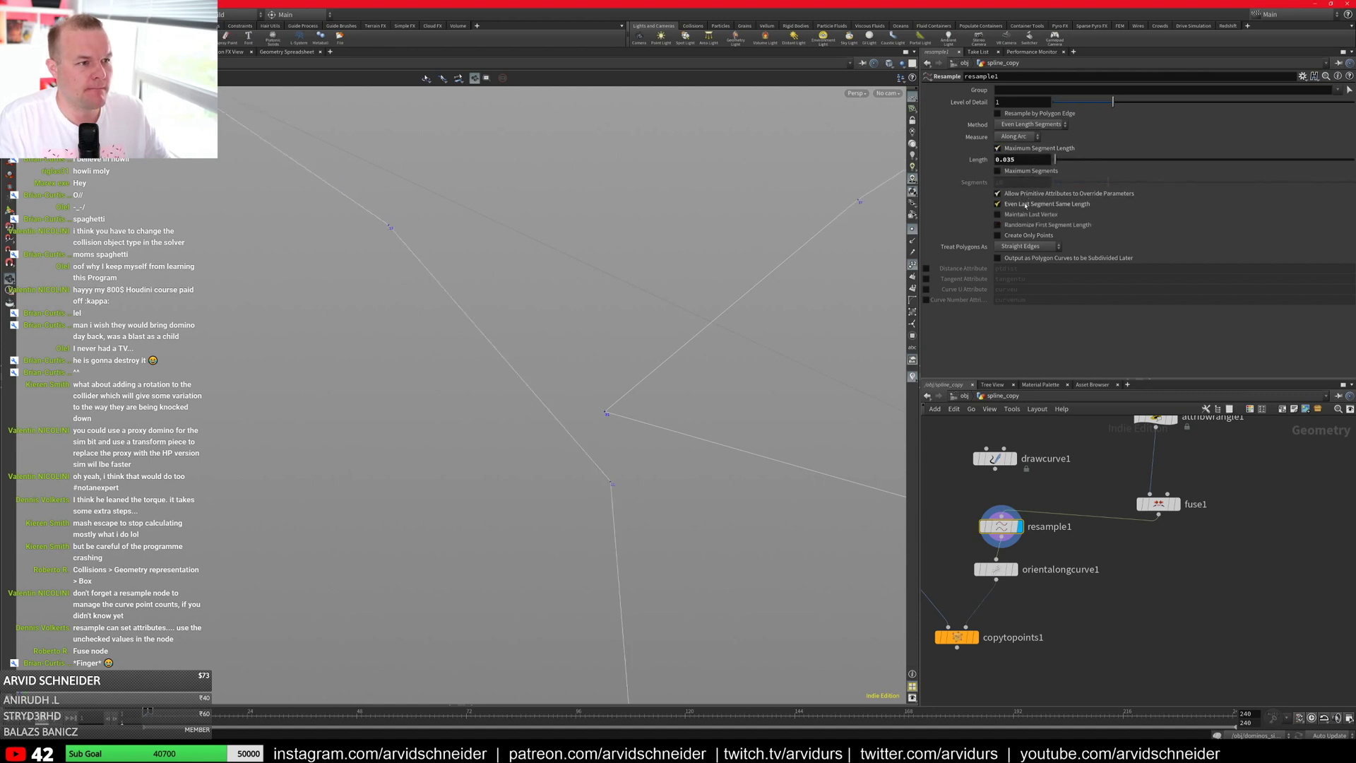
Step: Try Subdivision Curves and Interpolating Curves for resample1's Treat Polygons As option, and return to Straight Edges
left_click(1030, 235)
left_click(1028, 246)
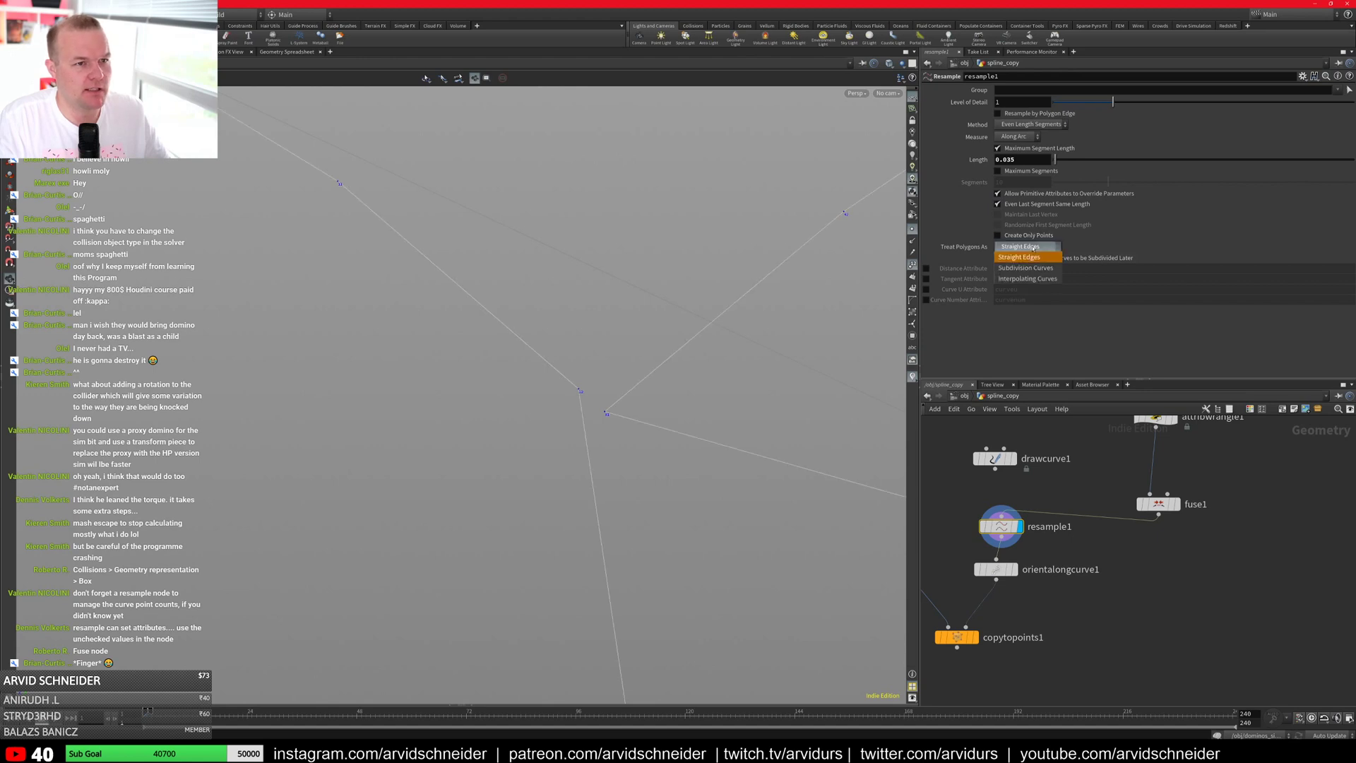
left_click(1029, 267)
left_click(1028, 245)
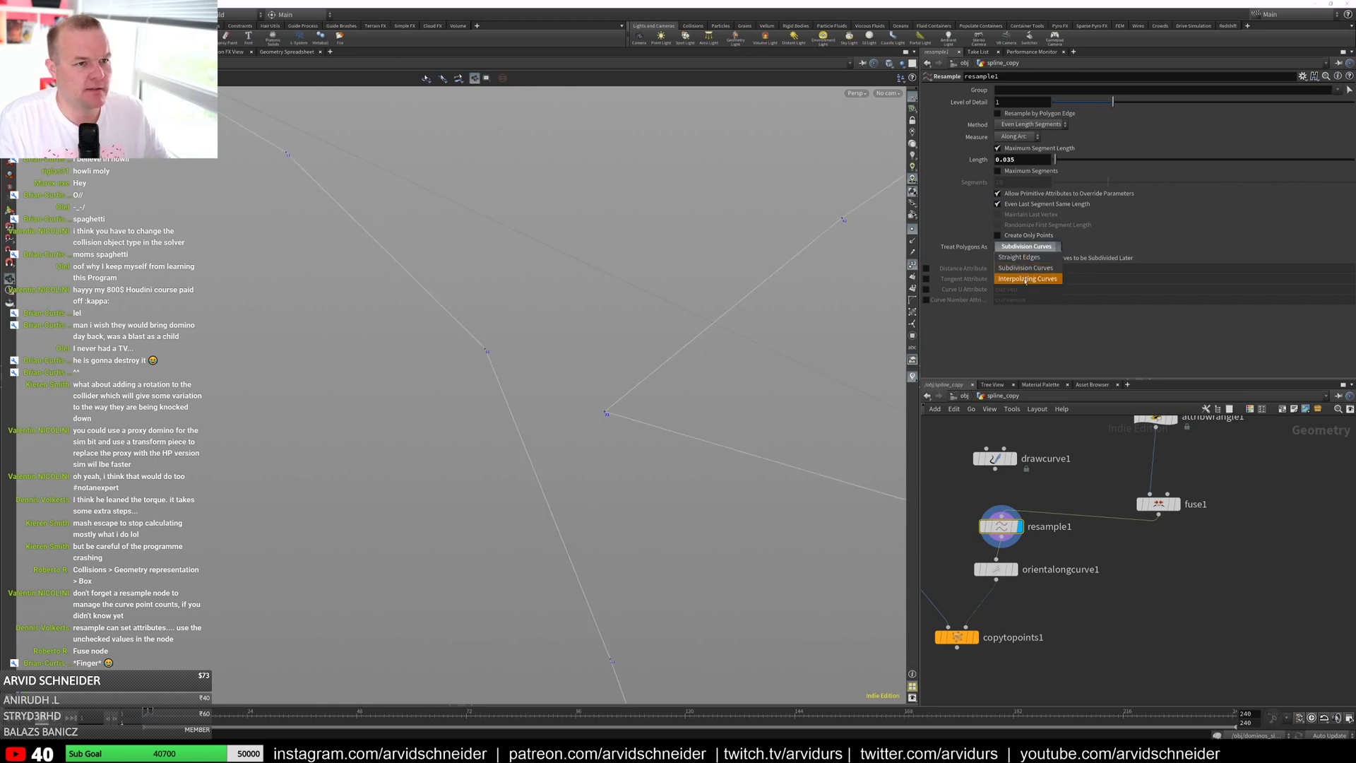
left_click(1028, 279)
left_click(1022, 246)
left_click(1019, 256)
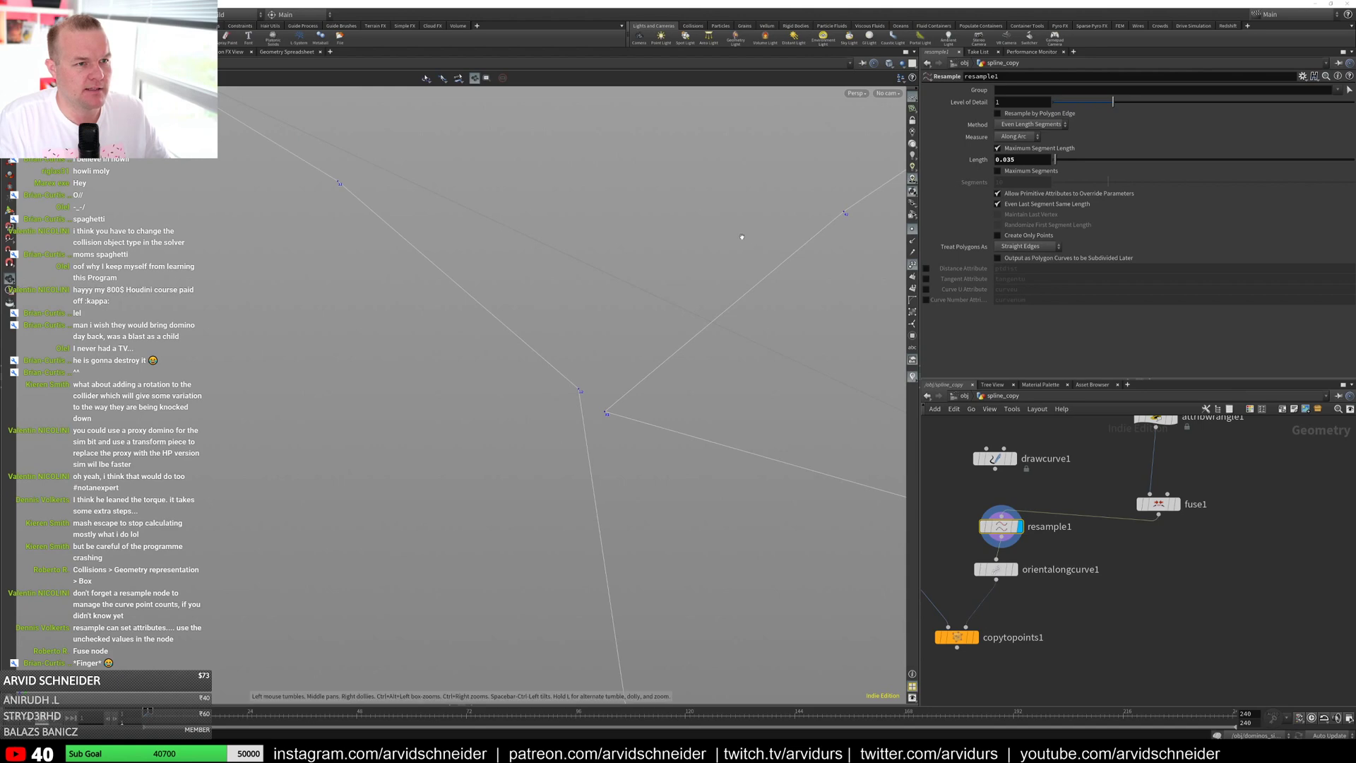
Step: Leave spline_copy, open the dominos_sim network and view the whole domino field and collider box with point numbers hidden
key("h")
key("u")
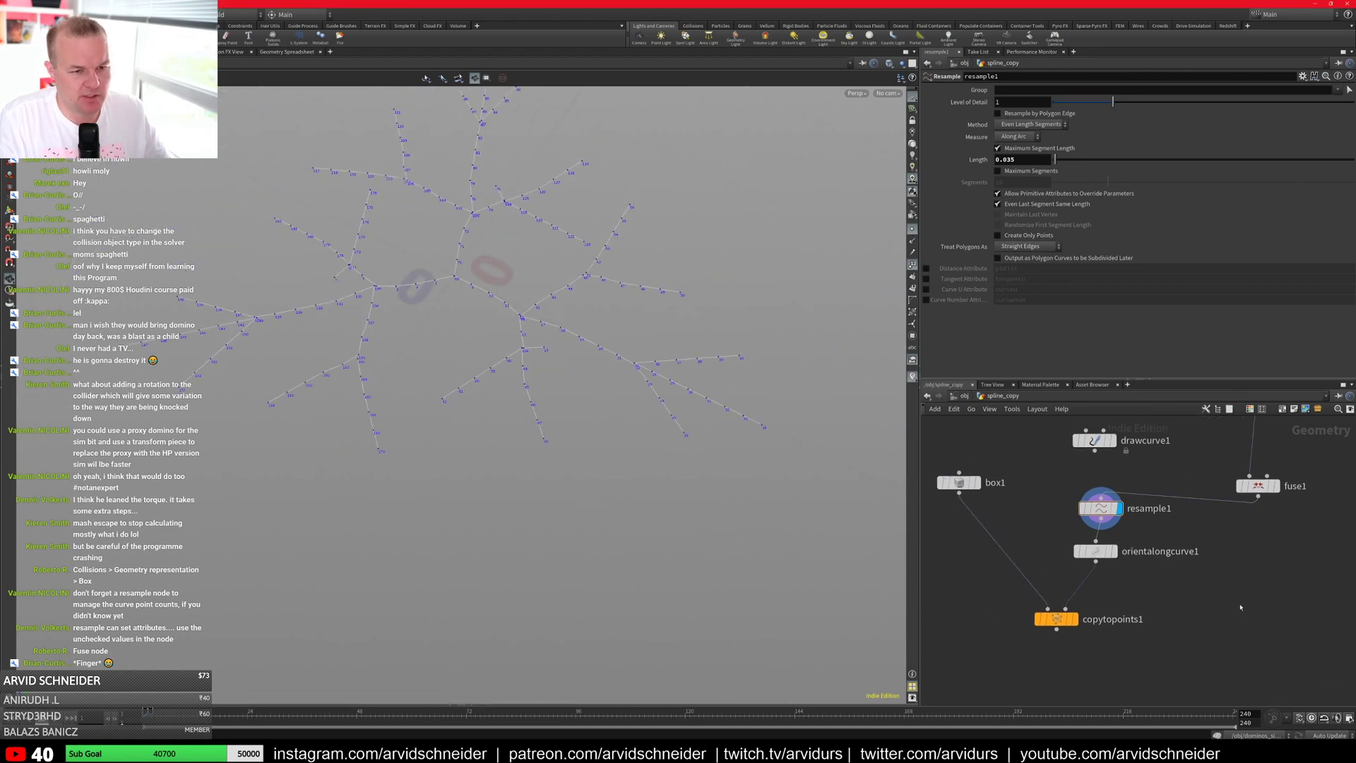
double_click(1028, 543)
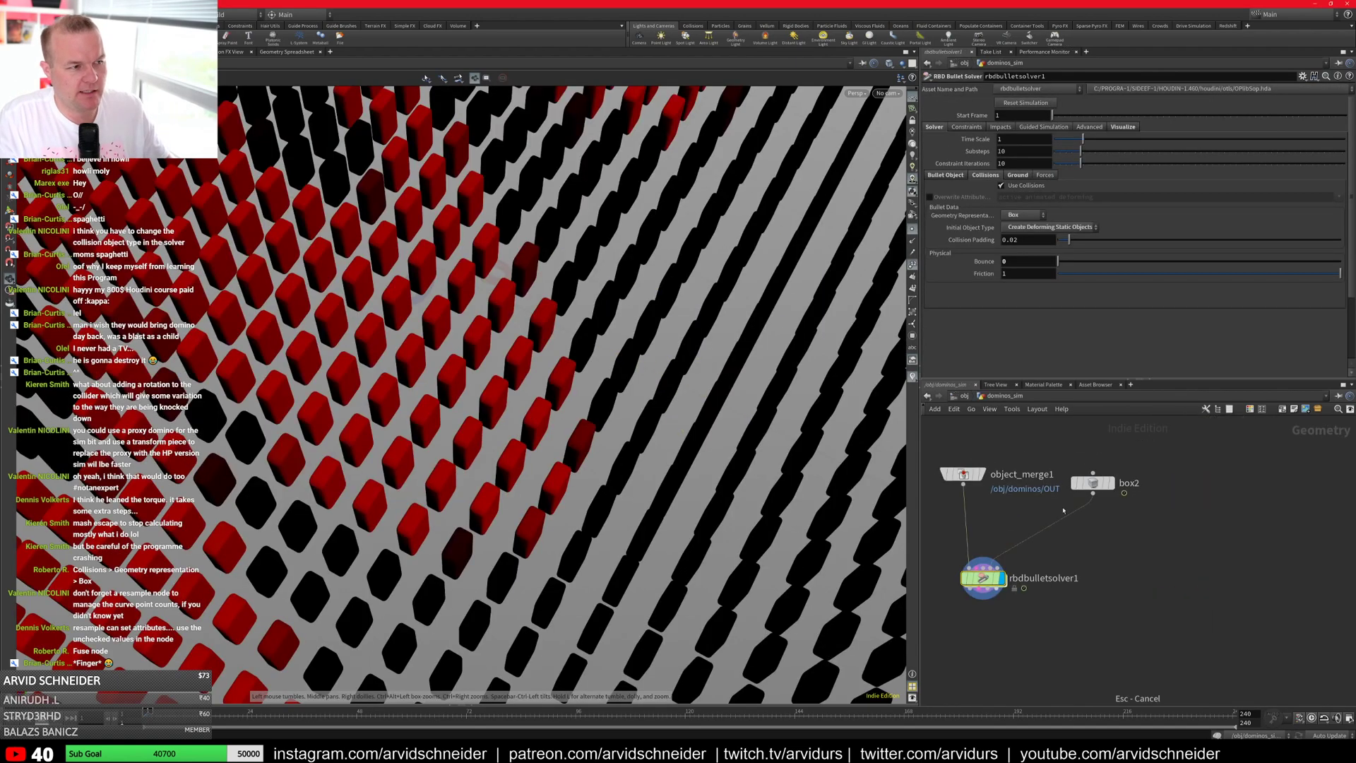
key("h")
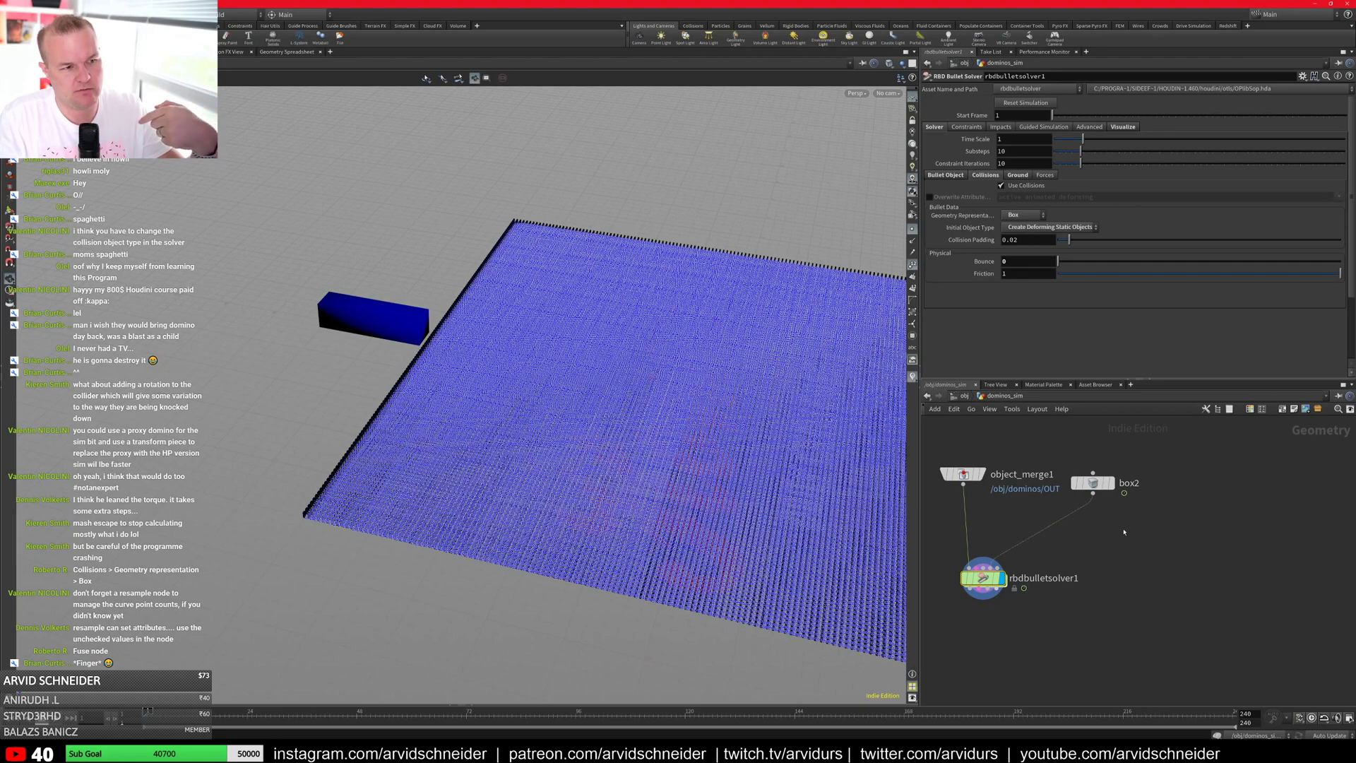
left_click_drag(353, 423, 458, 367, "alt")
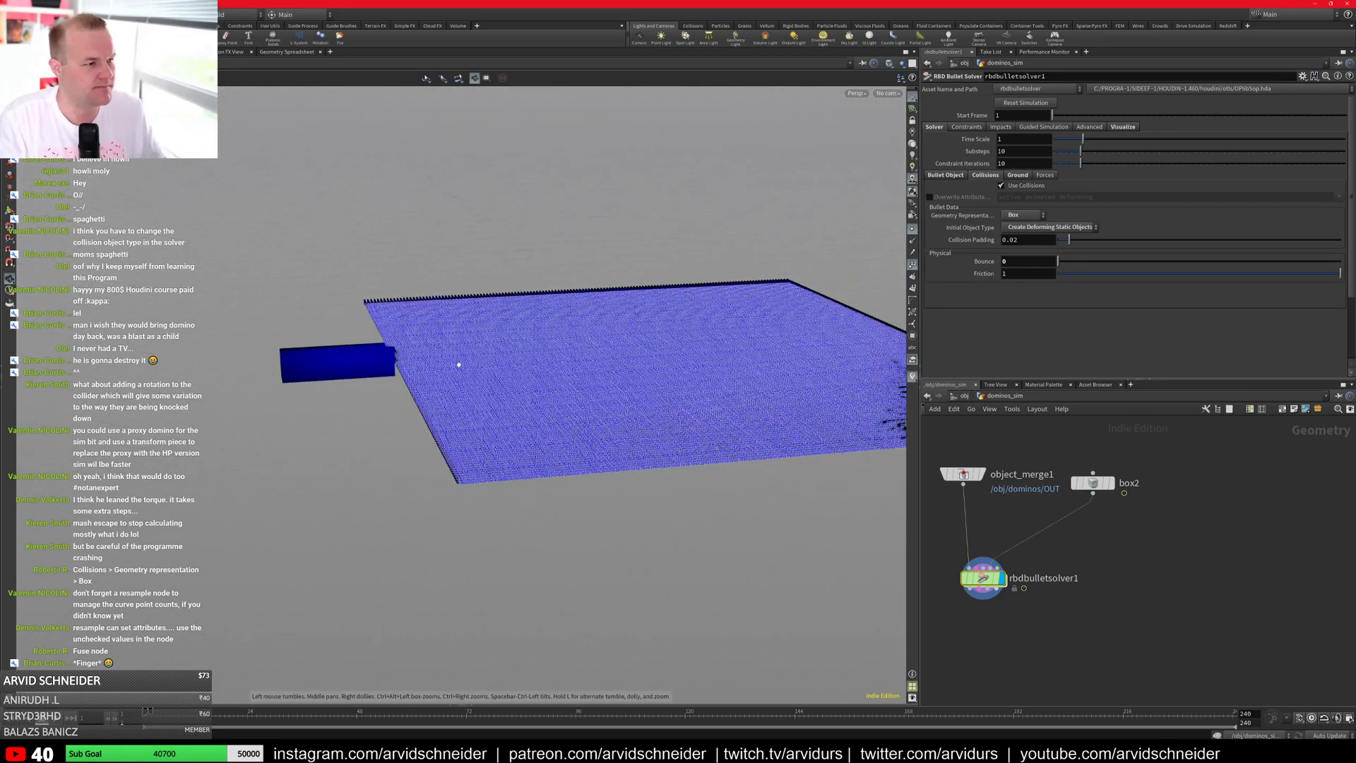
left_click(912, 265)
mouse_move(478, 321)
right_mouse_down("alt")
mouse_move(647, 382)
mouse_move(494, 325)
right_mouse_up("alt")
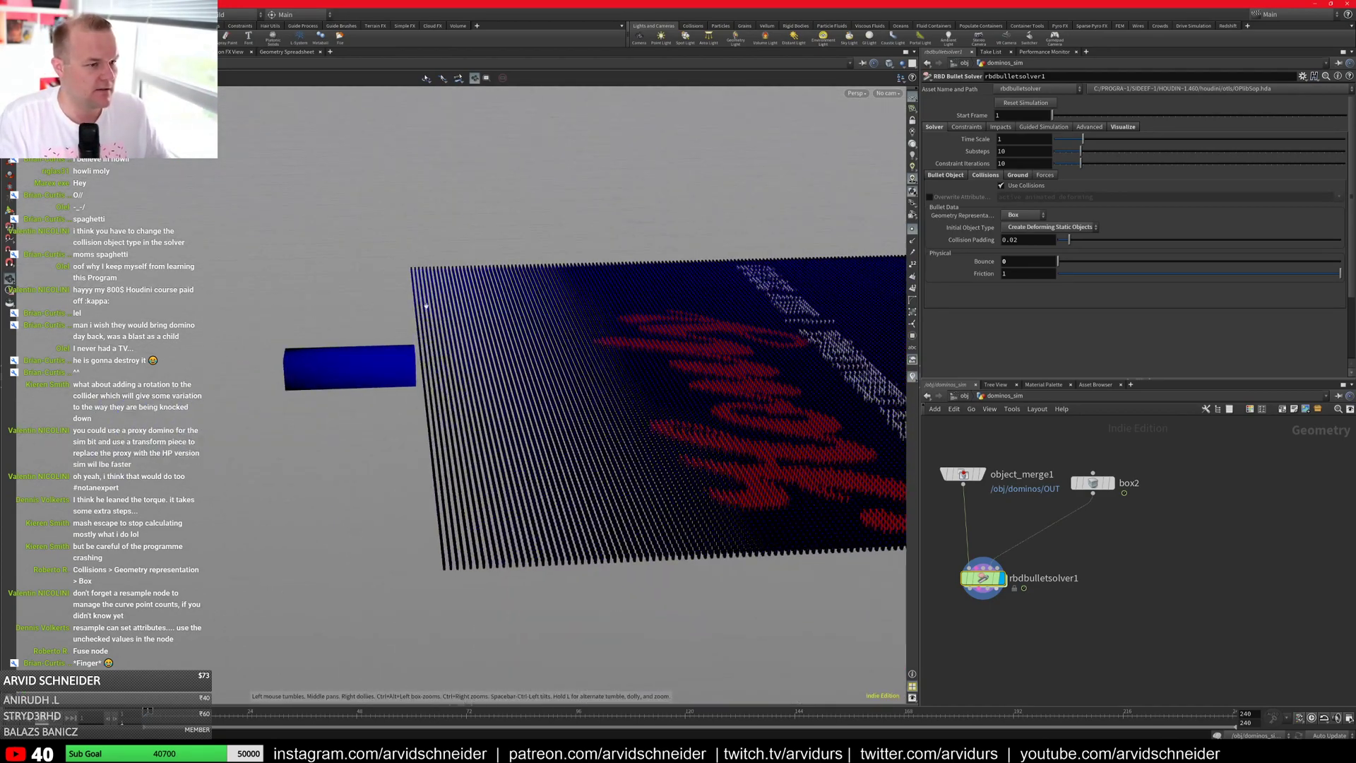
left_click_drag(494, 324, 584, 351, "alt")
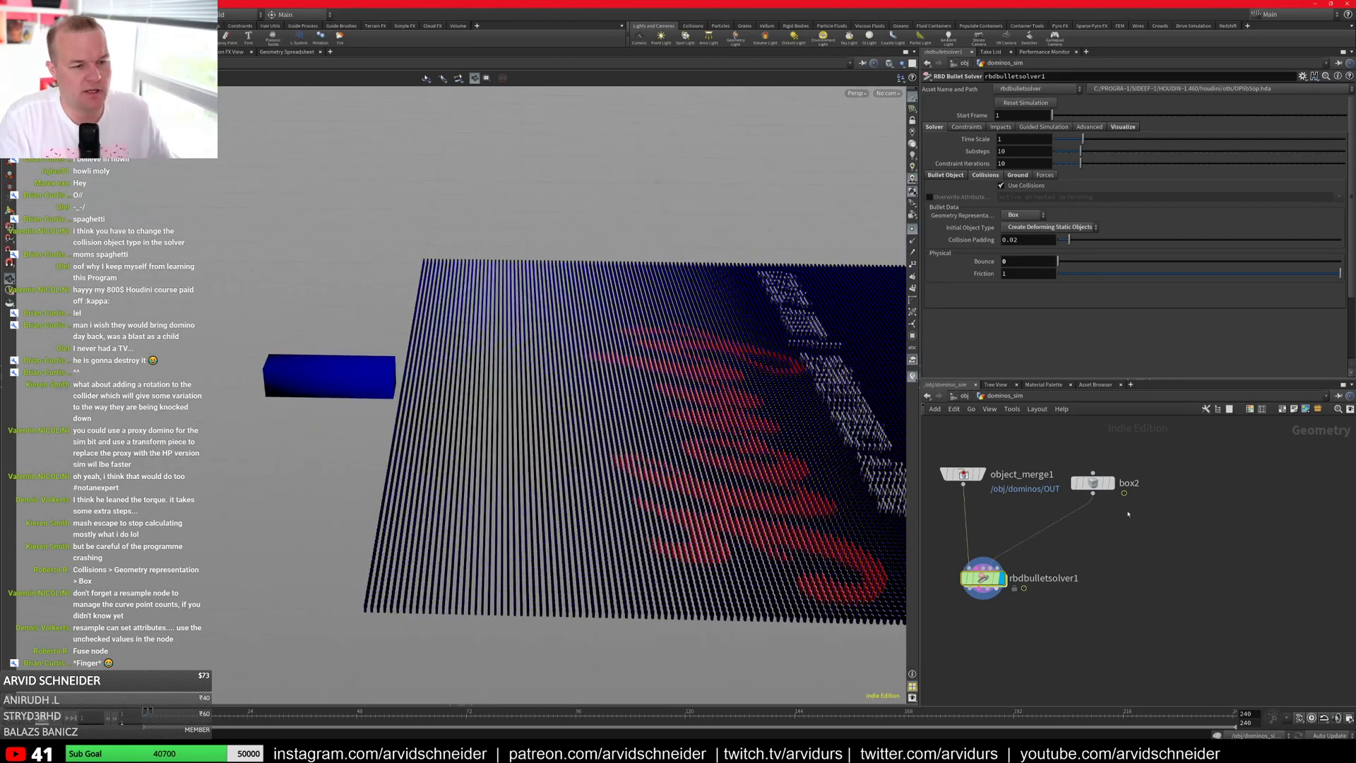
Step: Add a Sphere node next to box2 in the dominos_sim network
key("Tab")
type("sphere")
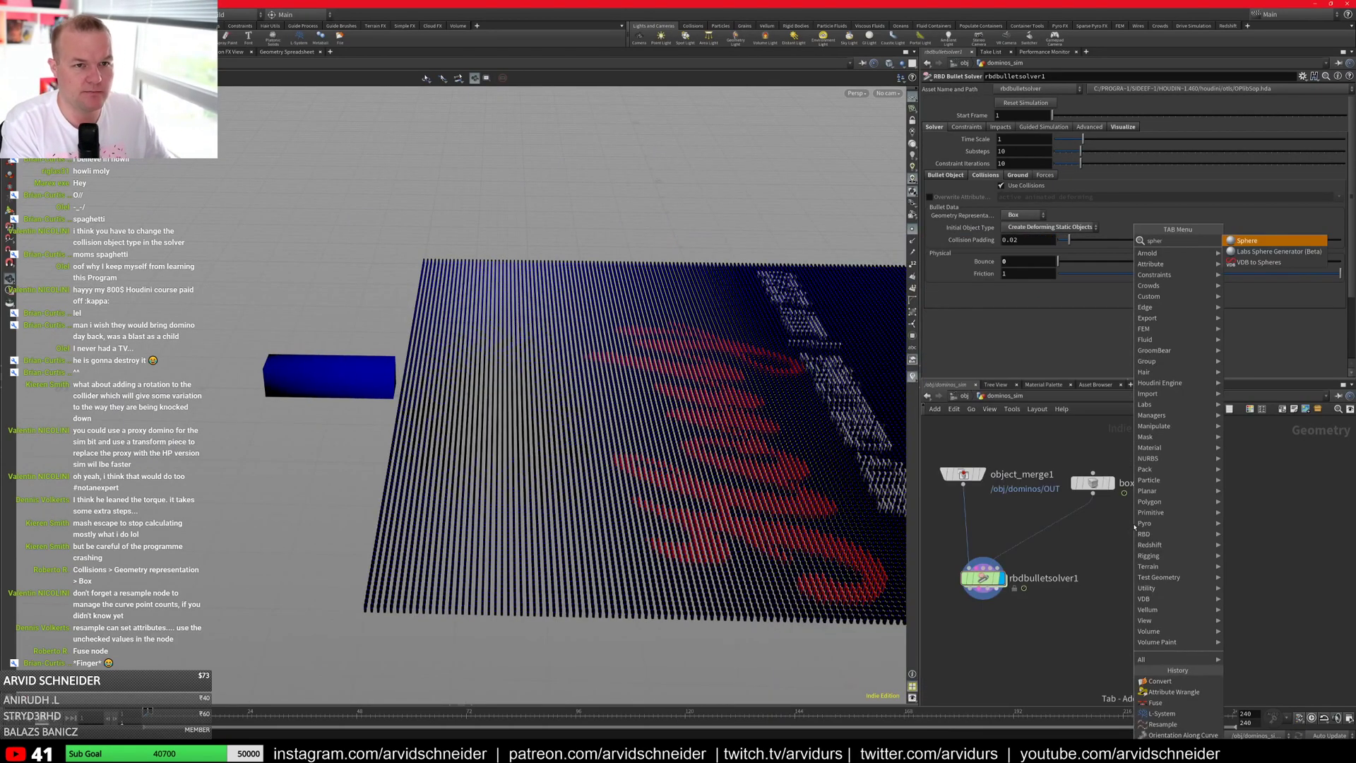
key("Return")
left_click(1154, 503)
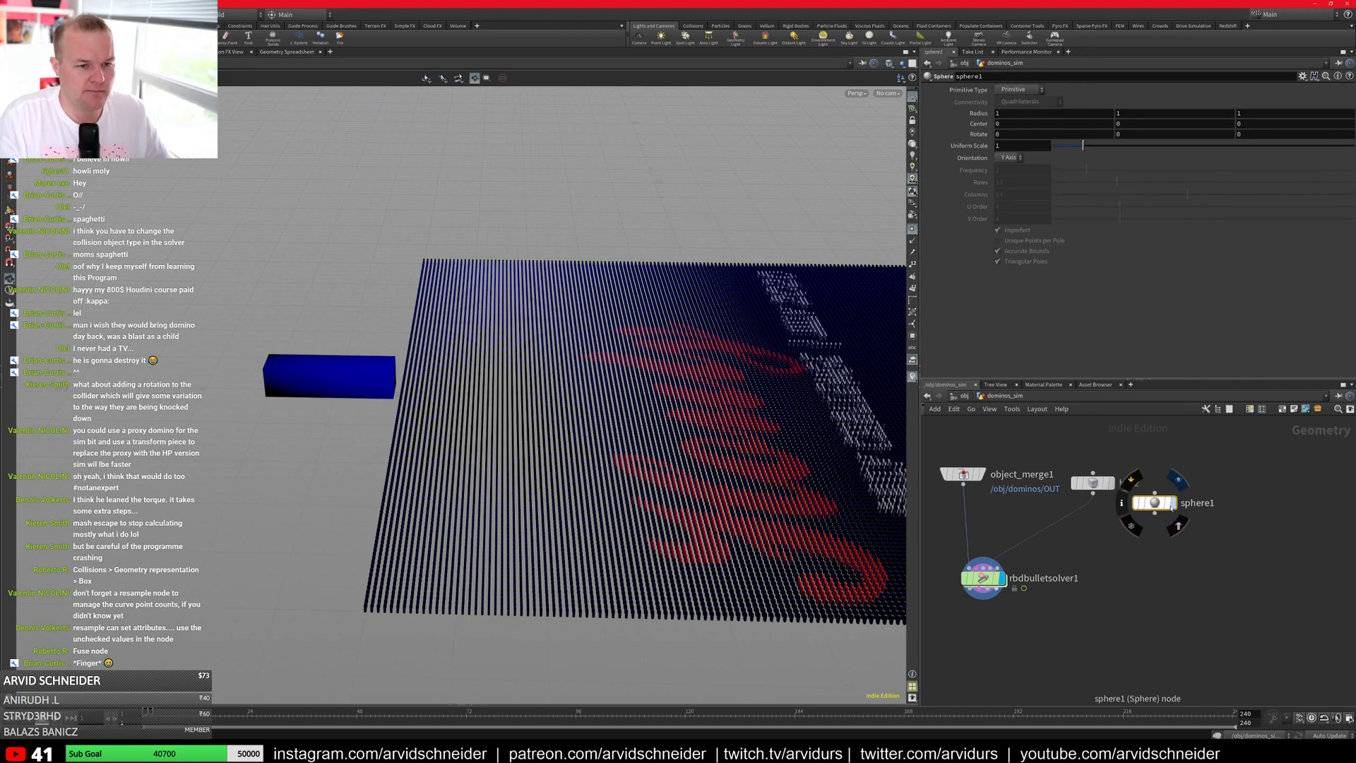
Step: Template the sphere over the simulated dominos and hide the point markers in the viewport
left_click(1179, 526)
scroll(675, 363, "down", 5)
scroll(712, 366, "up", 1)
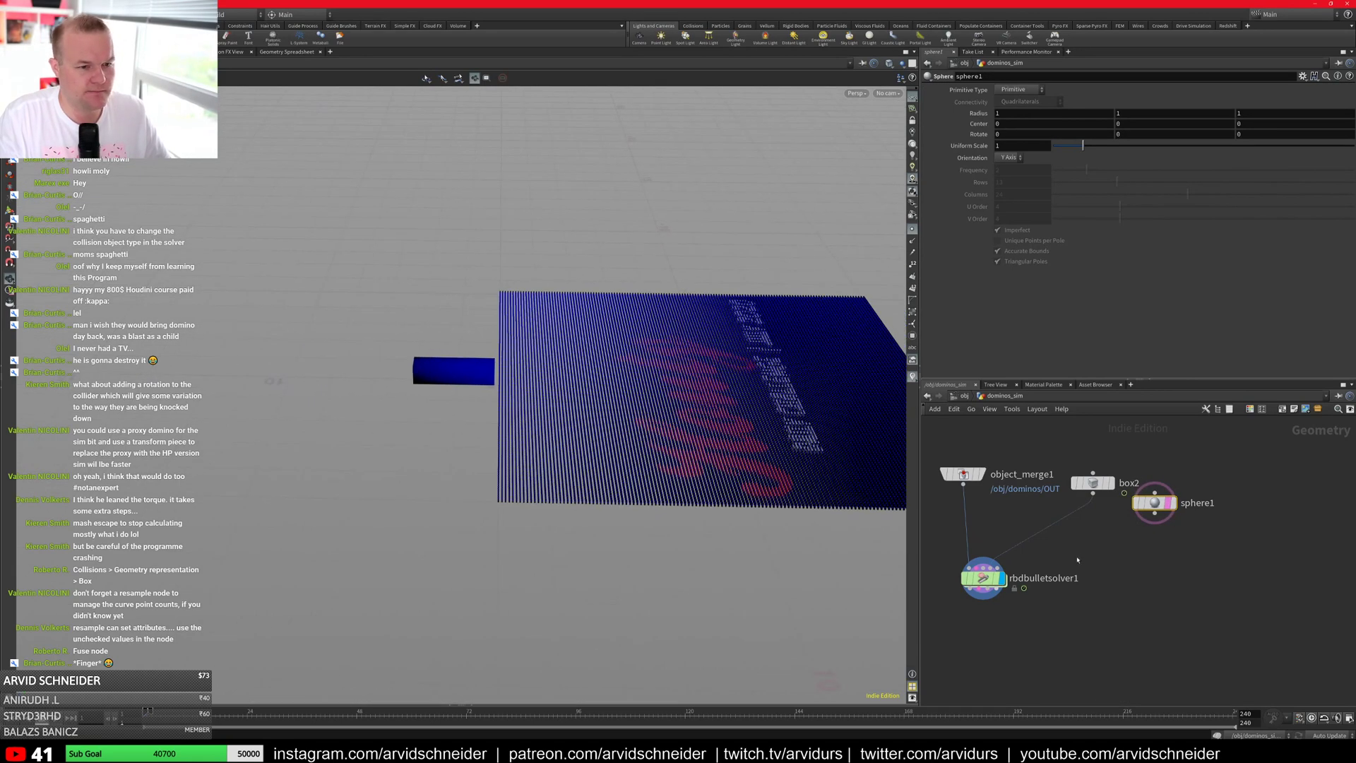
left_click_drag(609, 341, 839, 286)
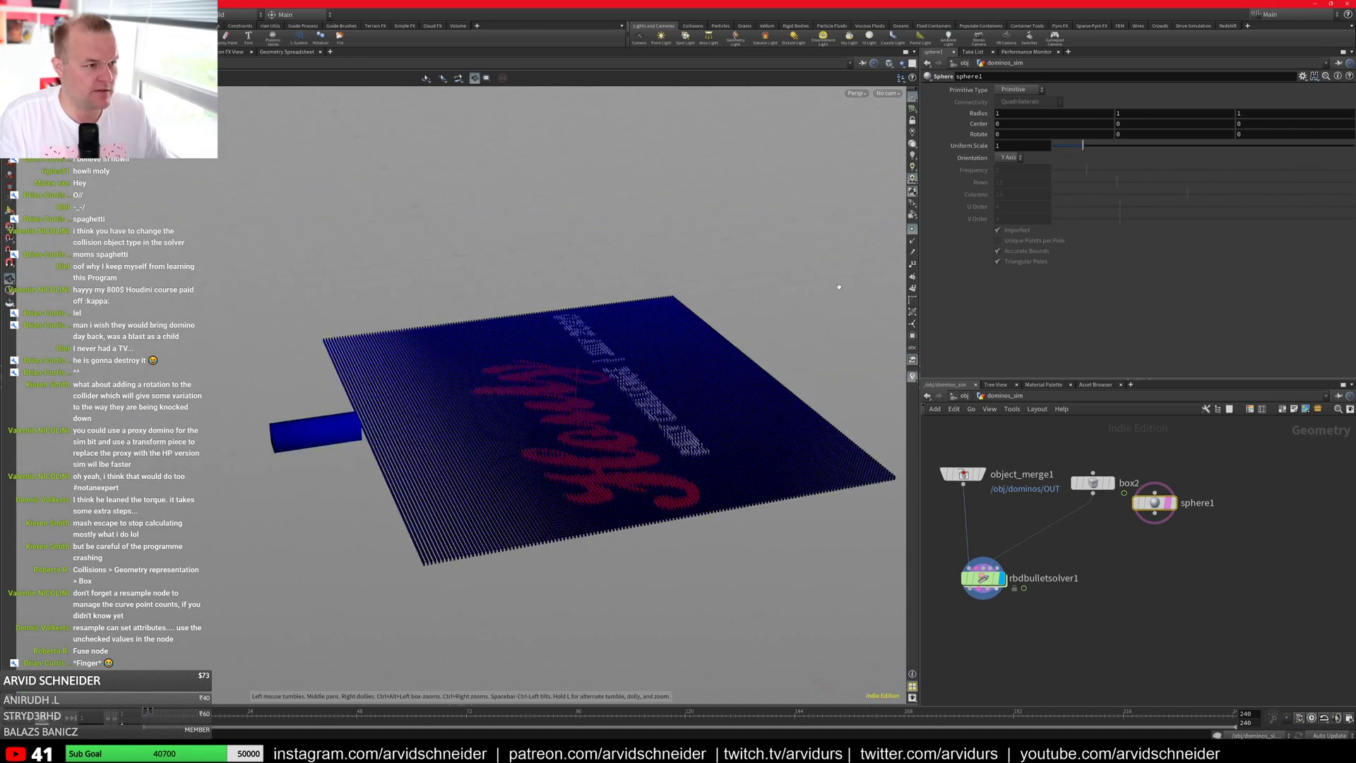
left_click(910, 231)
Step: Try to reposition the templated sphere with its viewport handle, and undo the changes
left_click_drag(747, 294, 613, 328)
key("Return")
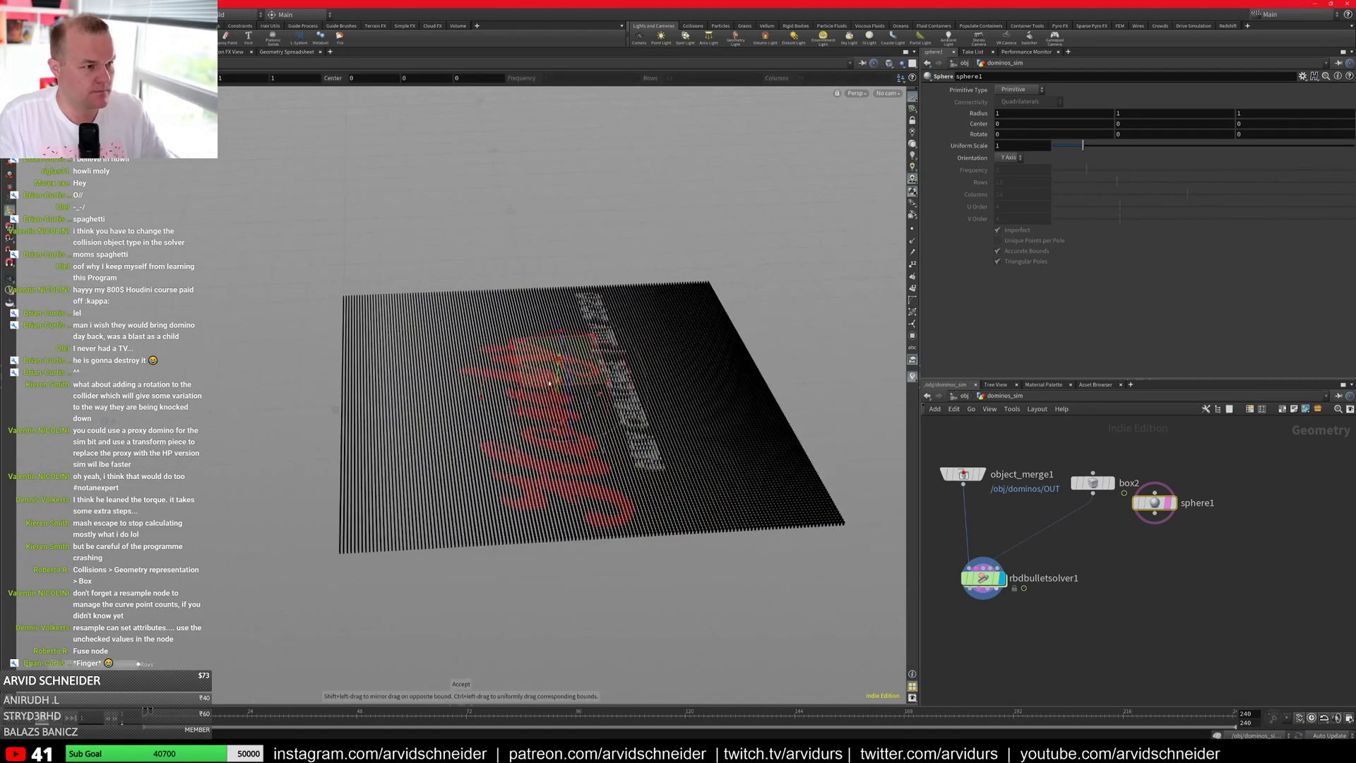
mouse_move(549, 382)
left_mouse_down()
mouse_move(317, 409)
mouse_move(548, 400)
left_mouse_up()
key("ctrl+z")
middle_click_drag(482, 427, 541, 437, "alt")
key("ctrl+z")
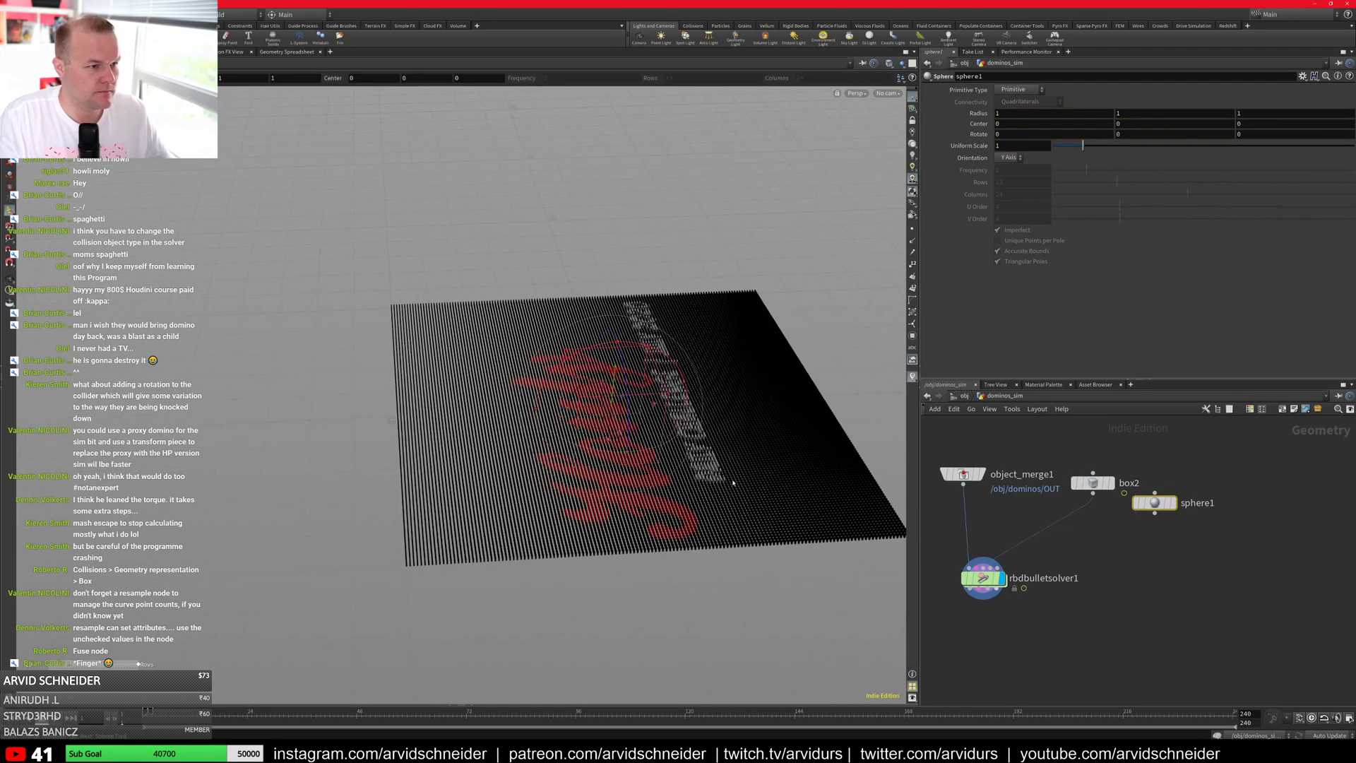
Step: Display sphere1 and set its Primitive Type to Polygon
left_click(1174, 504)
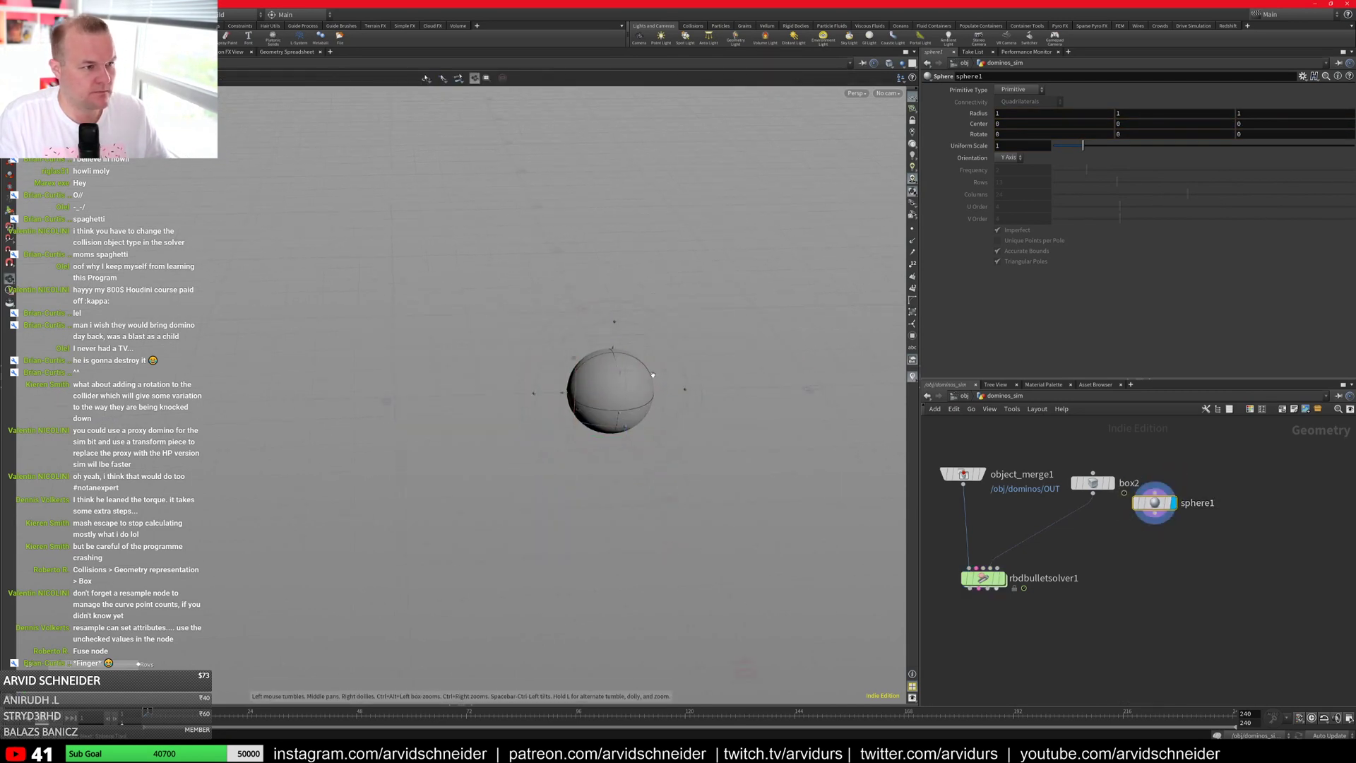
left_click(1017, 90)
left_click(1017, 102)
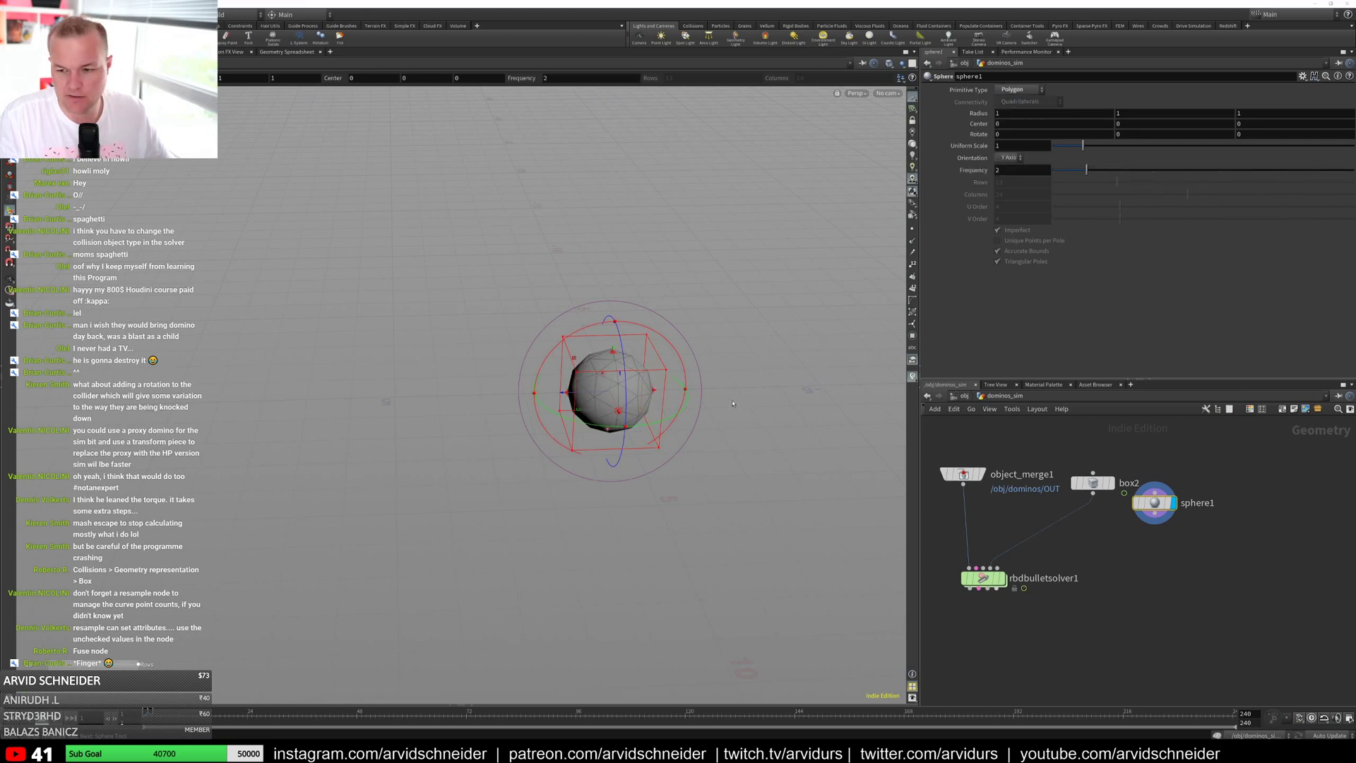
Step: Move the sphere along Z to about 6.28 and template object_merge1 to show the dominos around it
left_click_drag(722, 402, 708, 390, "alt")
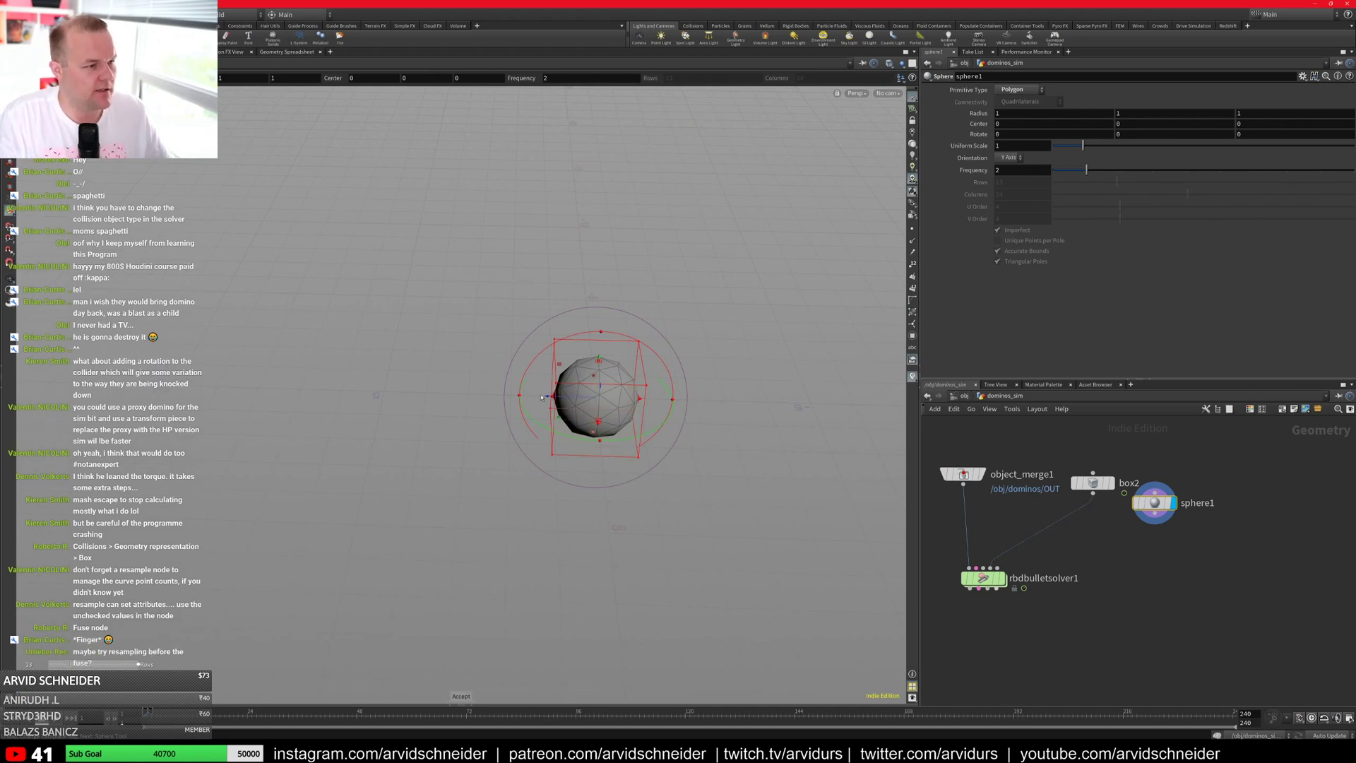
key("t")
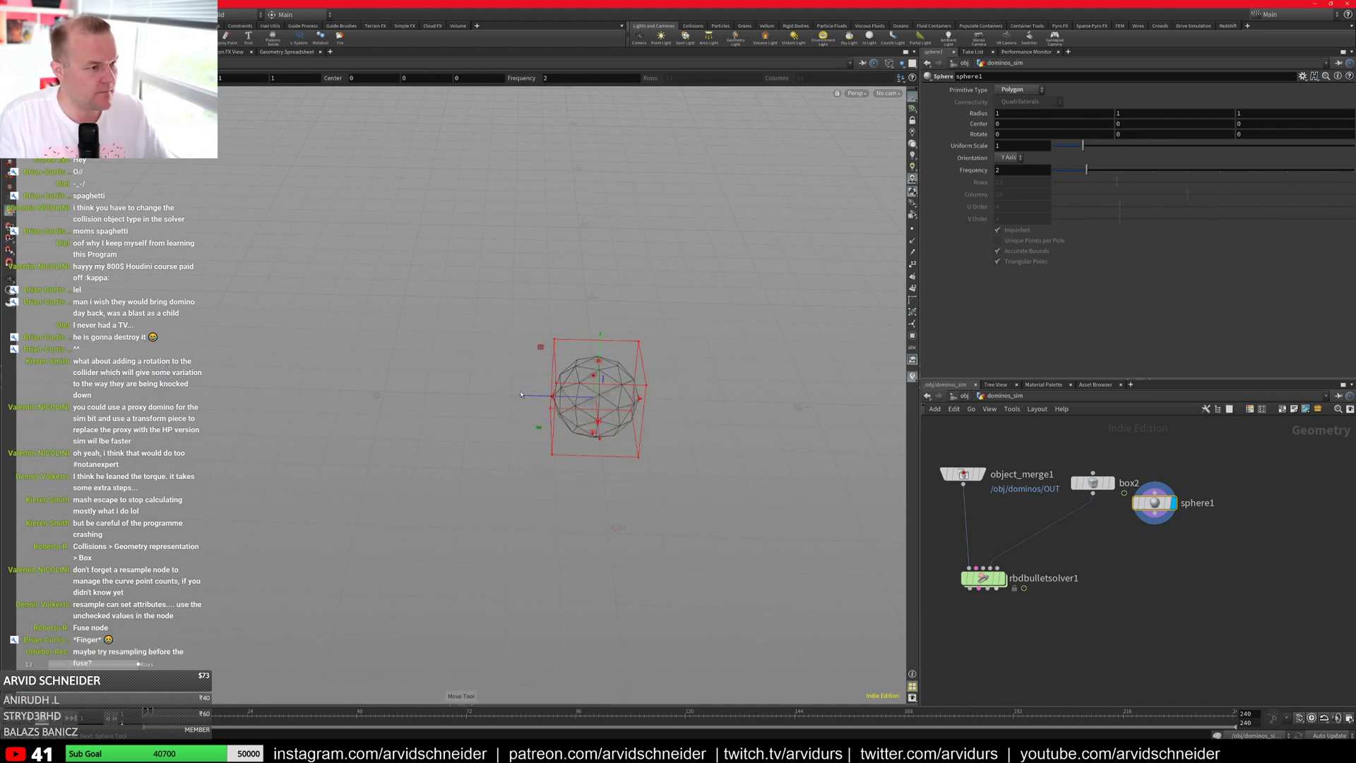
left_click_drag(521, 394, 254, 388)
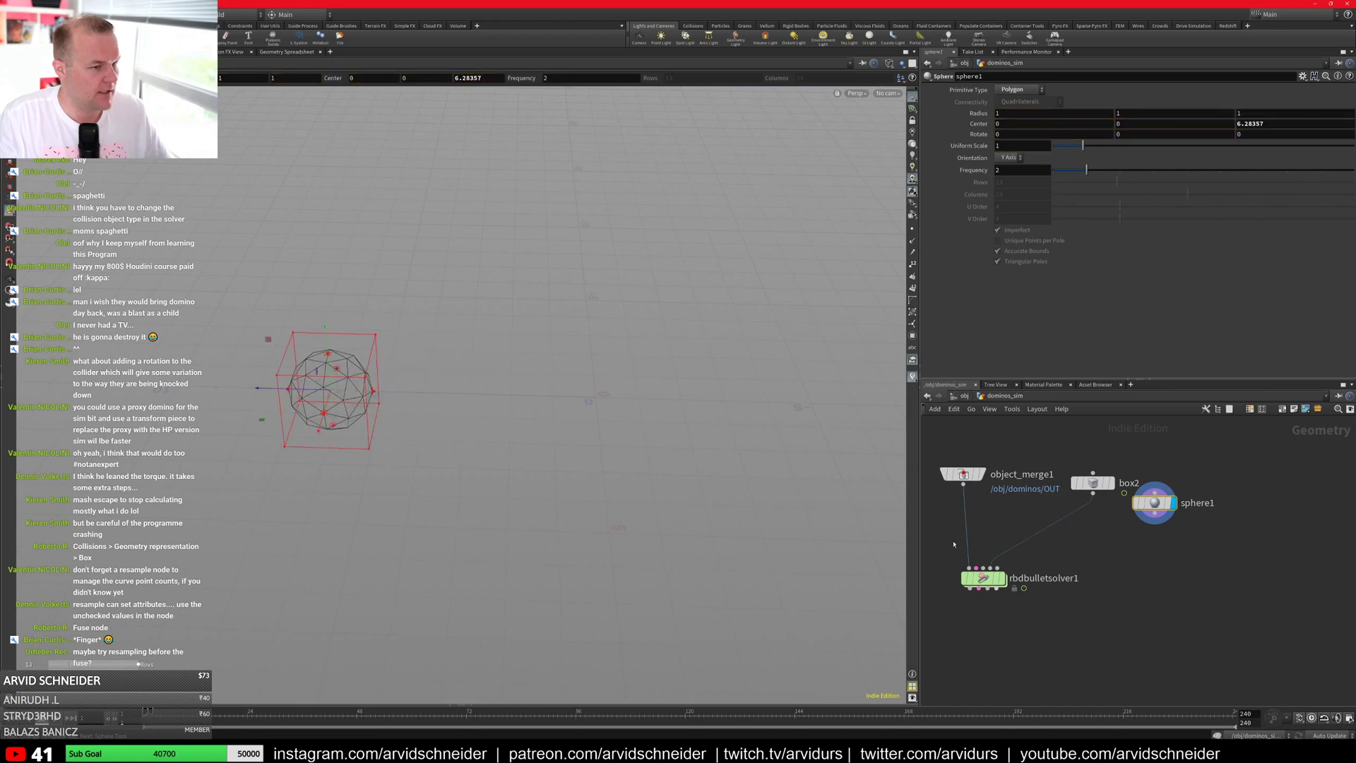
left_click(975, 478)
left_click_drag(558, 395, 777, 459, "alt")
right_click_drag(777, 459, 760, 587, "alt")
left_click_drag(760, 587, 735, 572, "alt")
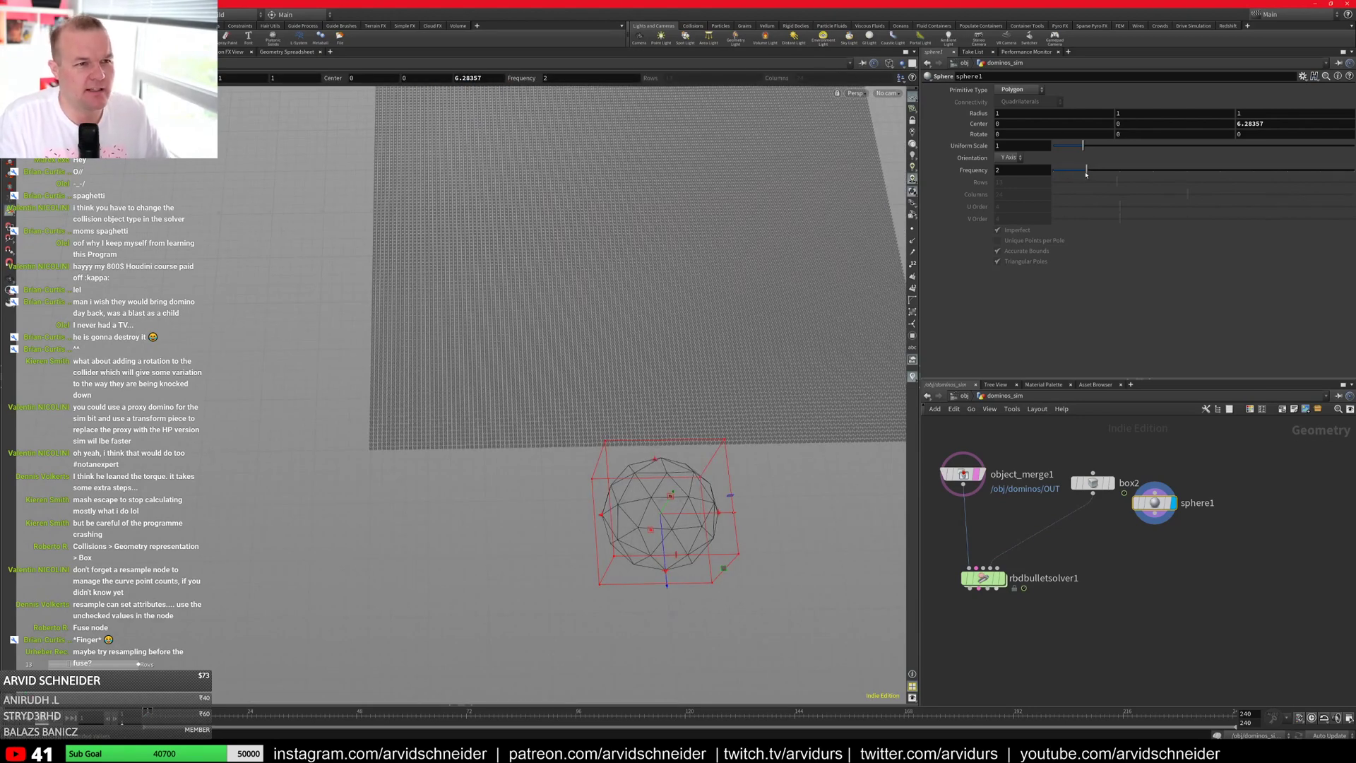
Step: Set sphere1's Frequency to 5 and move its center to X -6.1422, Z 5.86476 near the domino field's corner
left_click_drag(1087, 173, 1202, 173)
left_click_drag(667, 473, 315, 490, "alt")
middle_click_drag(315, 491, 483, 473, "alt")
right_click_drag(483, 473, 564, 425, "alt")
left_click_drag(564, 425, 691, 261, "alt")
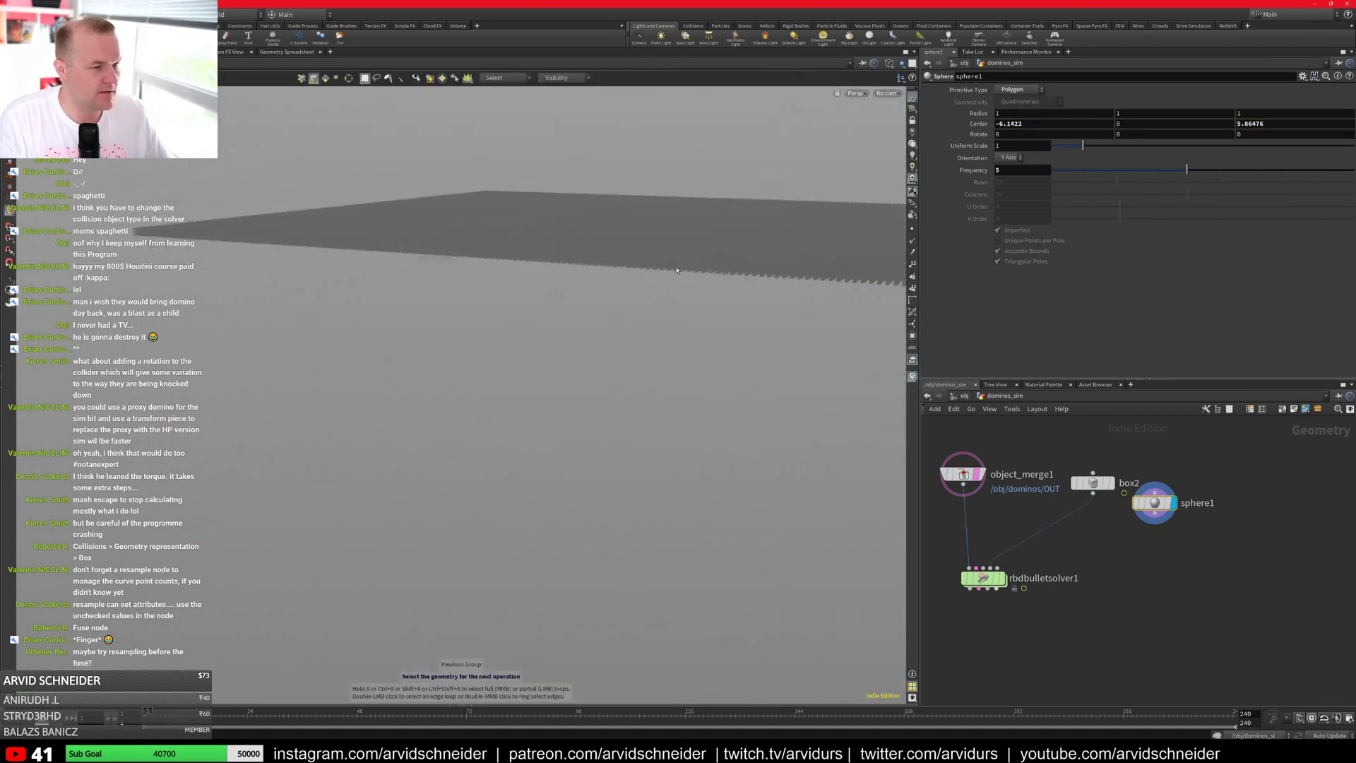
key("space+f")
left_click_drag(724, 324, 870, 458, "alt")
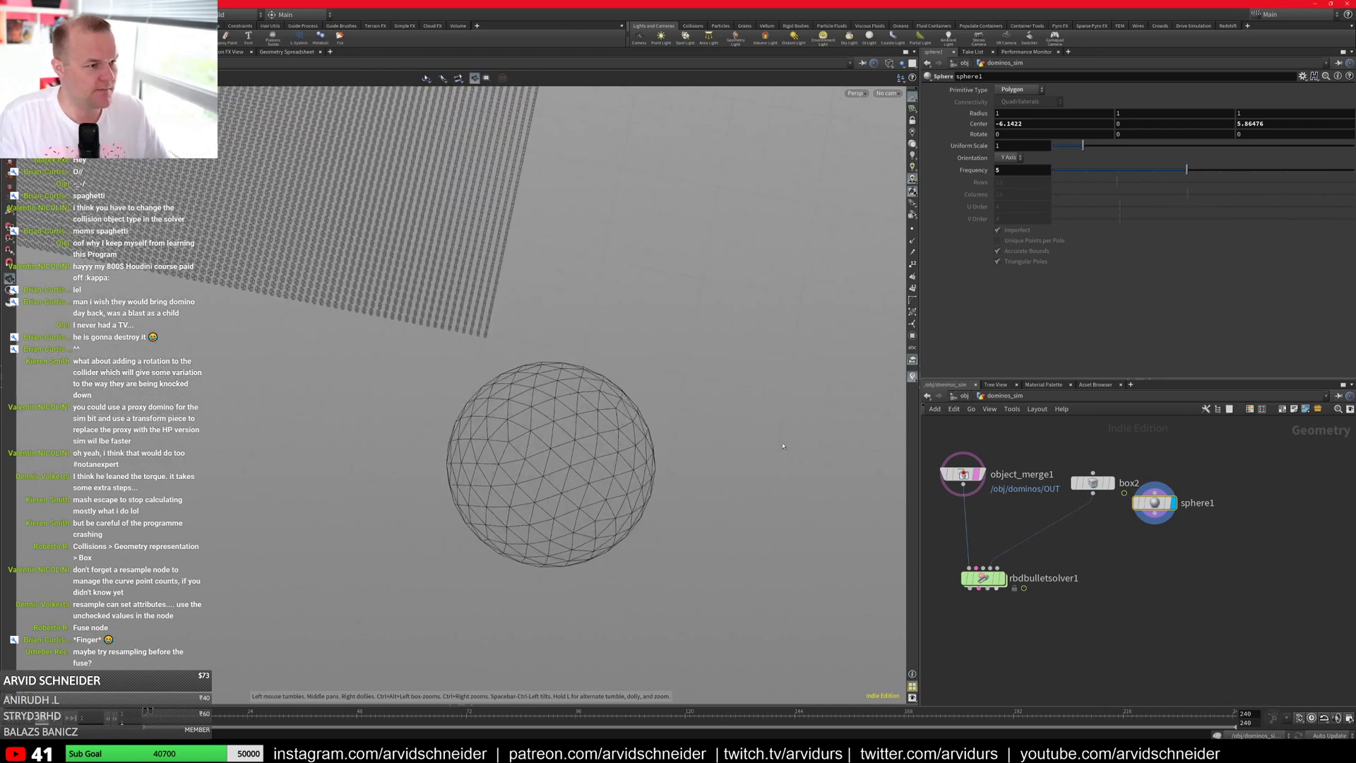
Step: Line up the sphere1 node with box2 and keyframe the sphere's Center X at -6.1422
left_click_drag(1163, 506, 1182, 485)
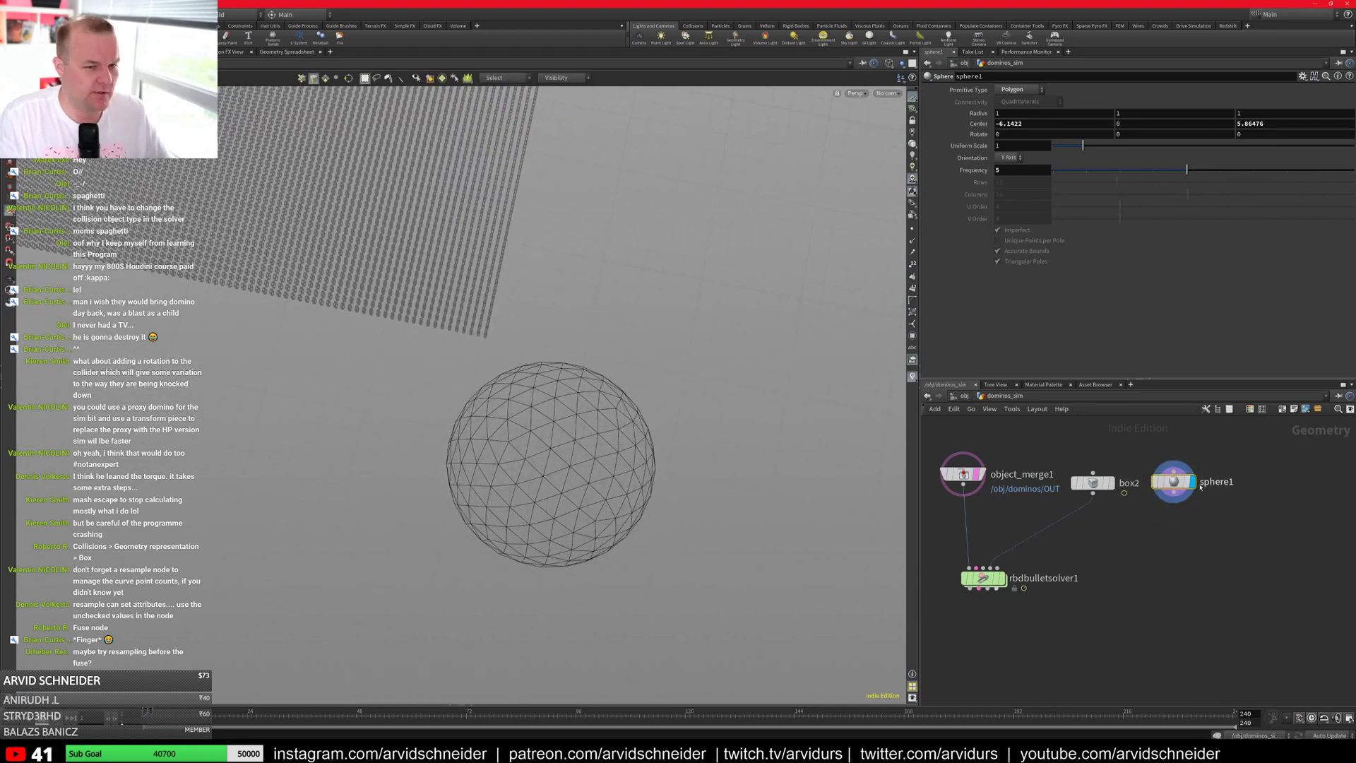
left_click_drag(759, 339, 562, 342, "alt")
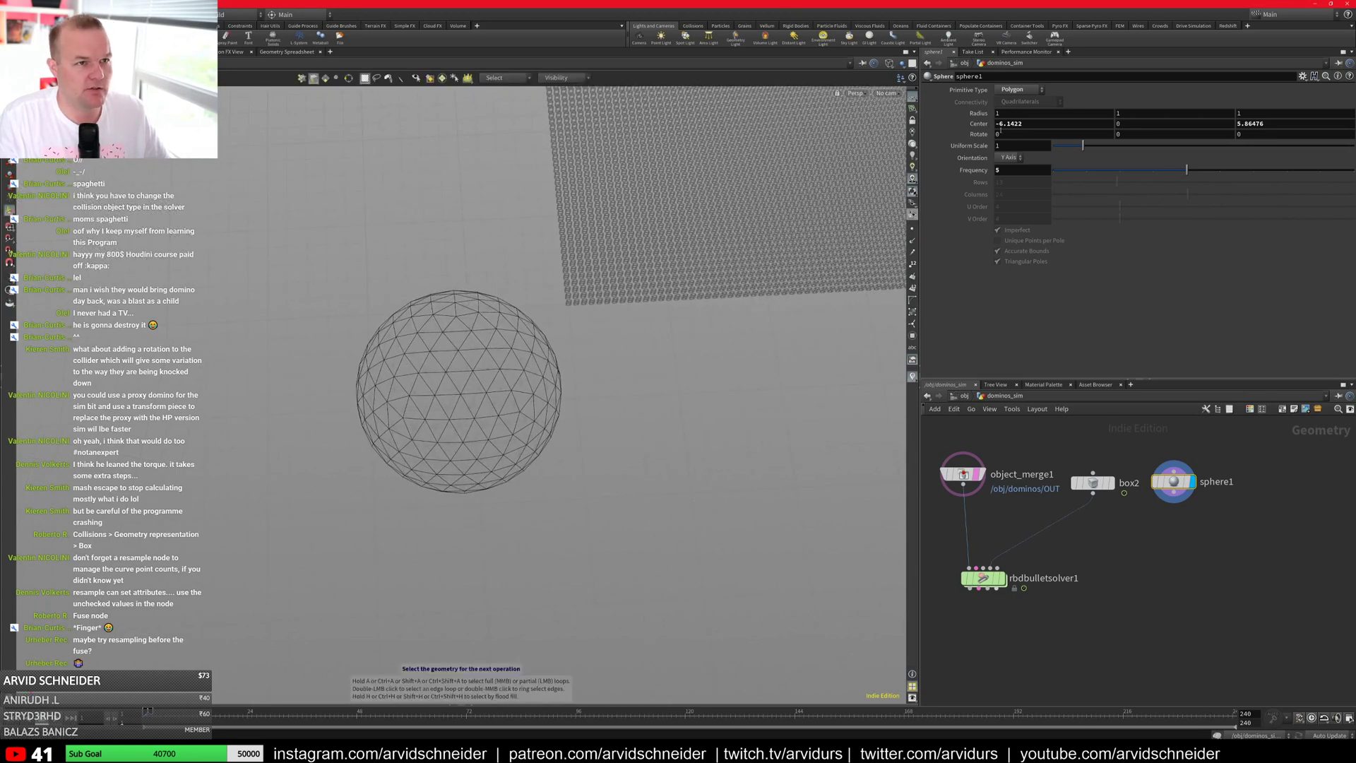
left_click(1029, 123, "alt")
middle_click_drag(1031, 125, 1041, 126)
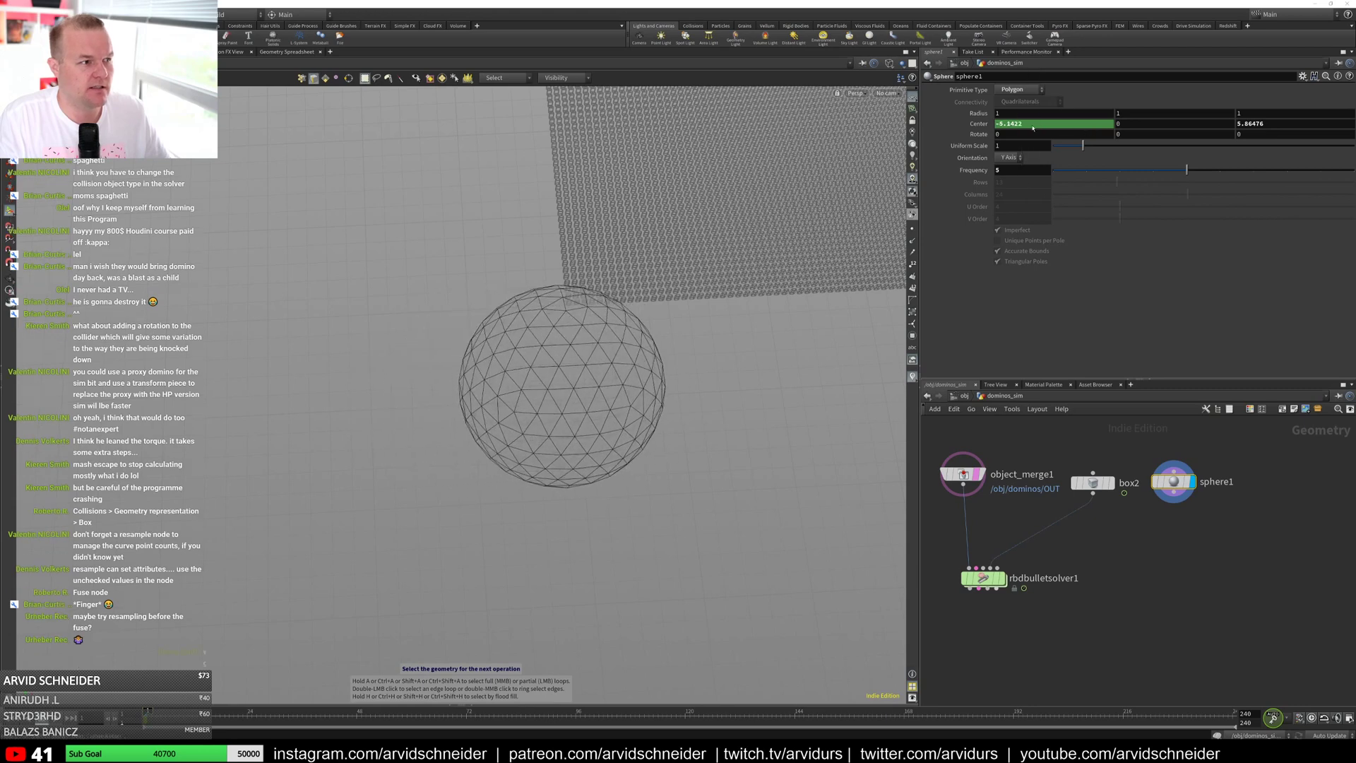
key("ctrl+z")
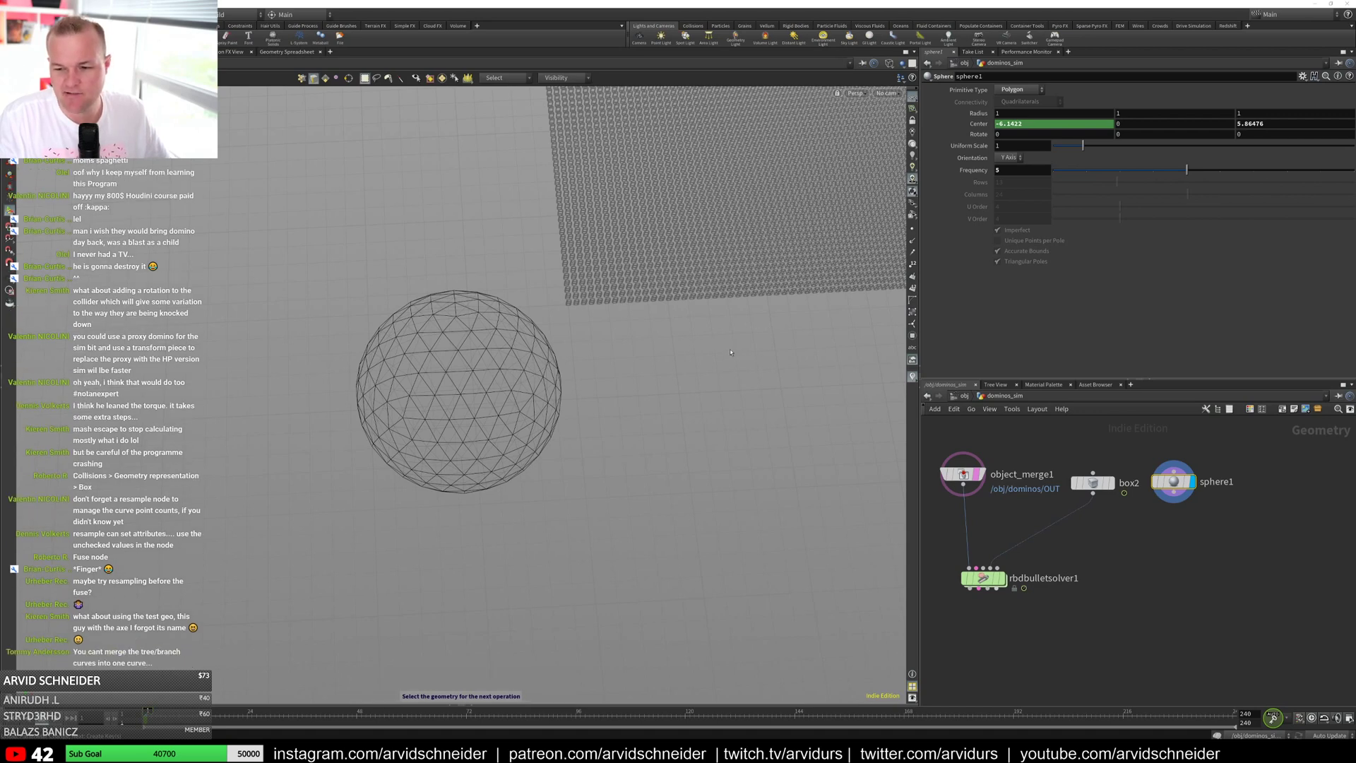
middle_click_drag(731, 352, 696, 406, "alt")
right_click_drag(695, 406, 534, 381, "alt")
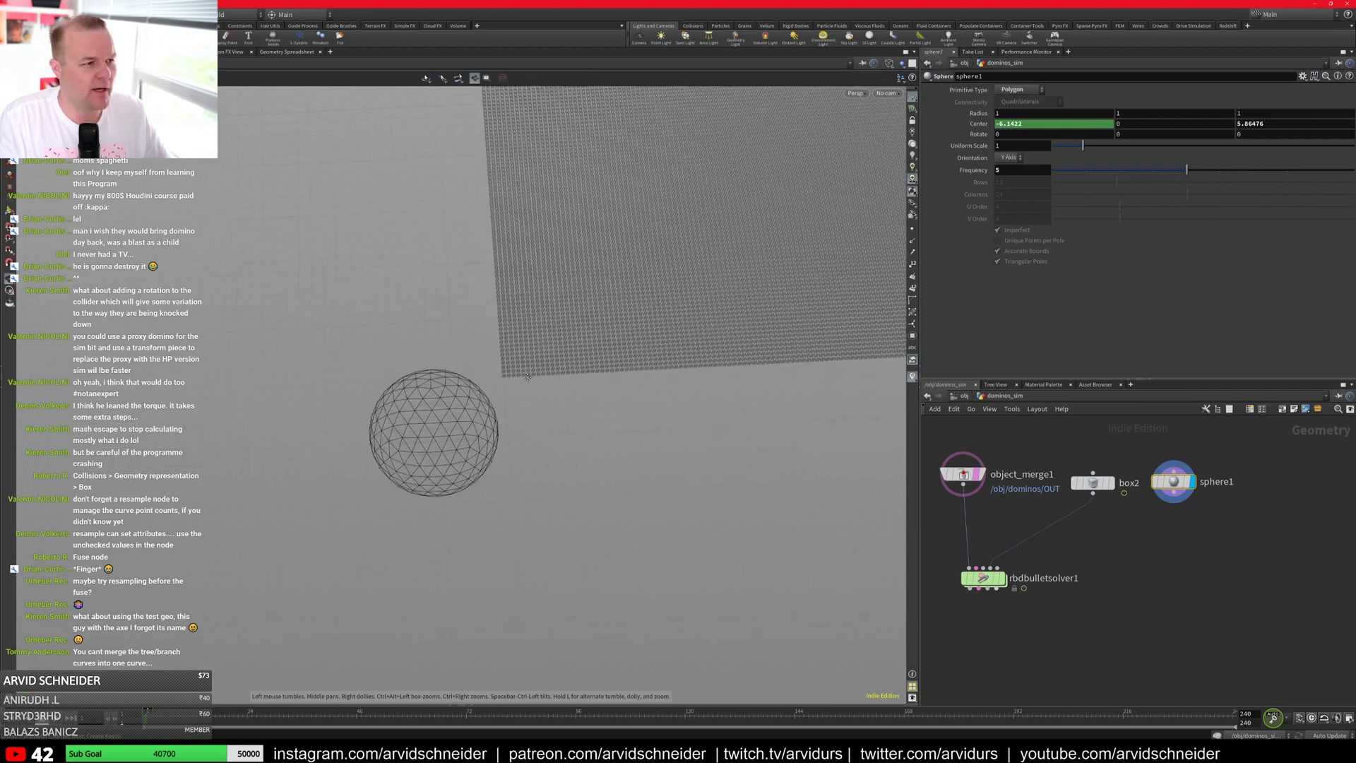
Step: Keyframe sphere1's Center X at 6.6378 on a later frame, past the domino field, and scrub the timeline back to the start
middle_click_drag(534, 381, 515, 406, "alt")
middle_click_drag(498, 521, 435, 573, "alt")
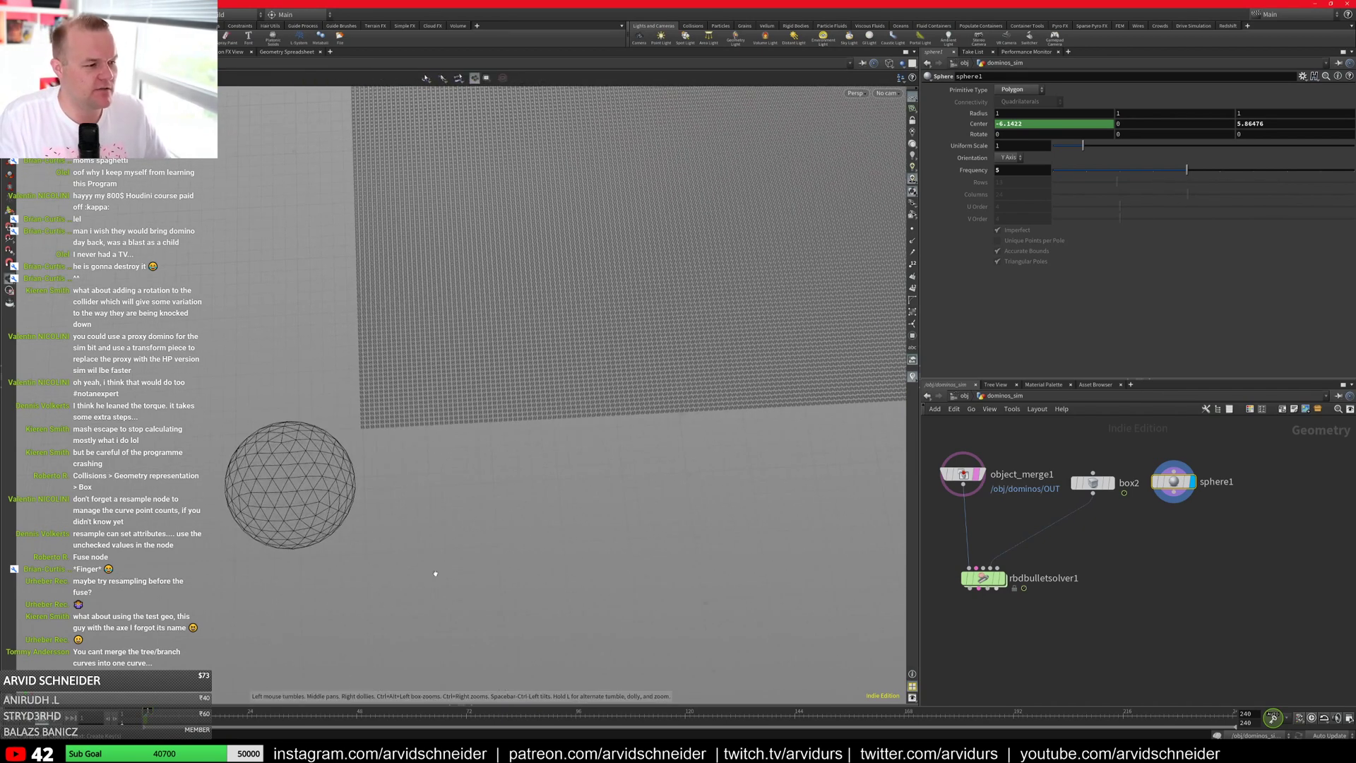
key("s")
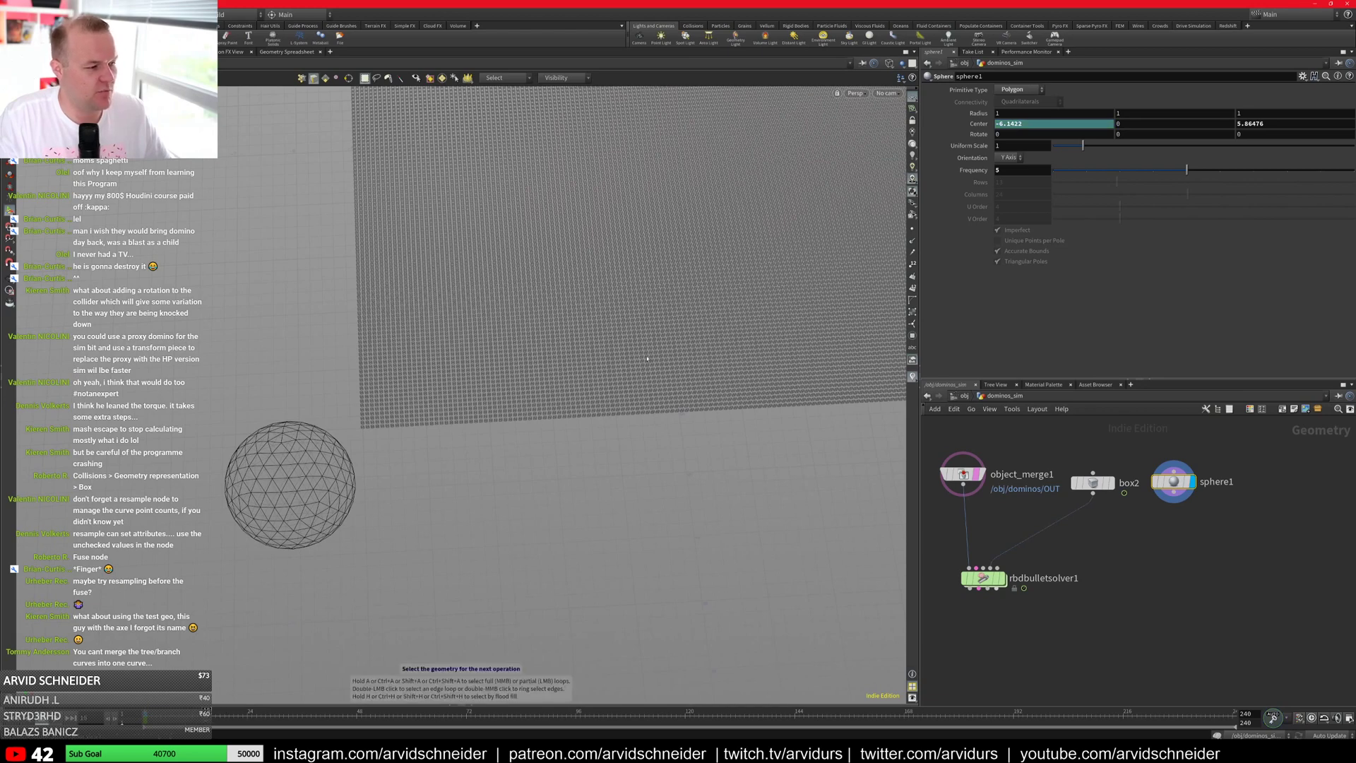
right_click_drag(649, 339, 484, 327, "alt")
middle_click_drag(646, 300, 499, 355, "alt")
middle_click_drag(1012, 124, 1028, 146)
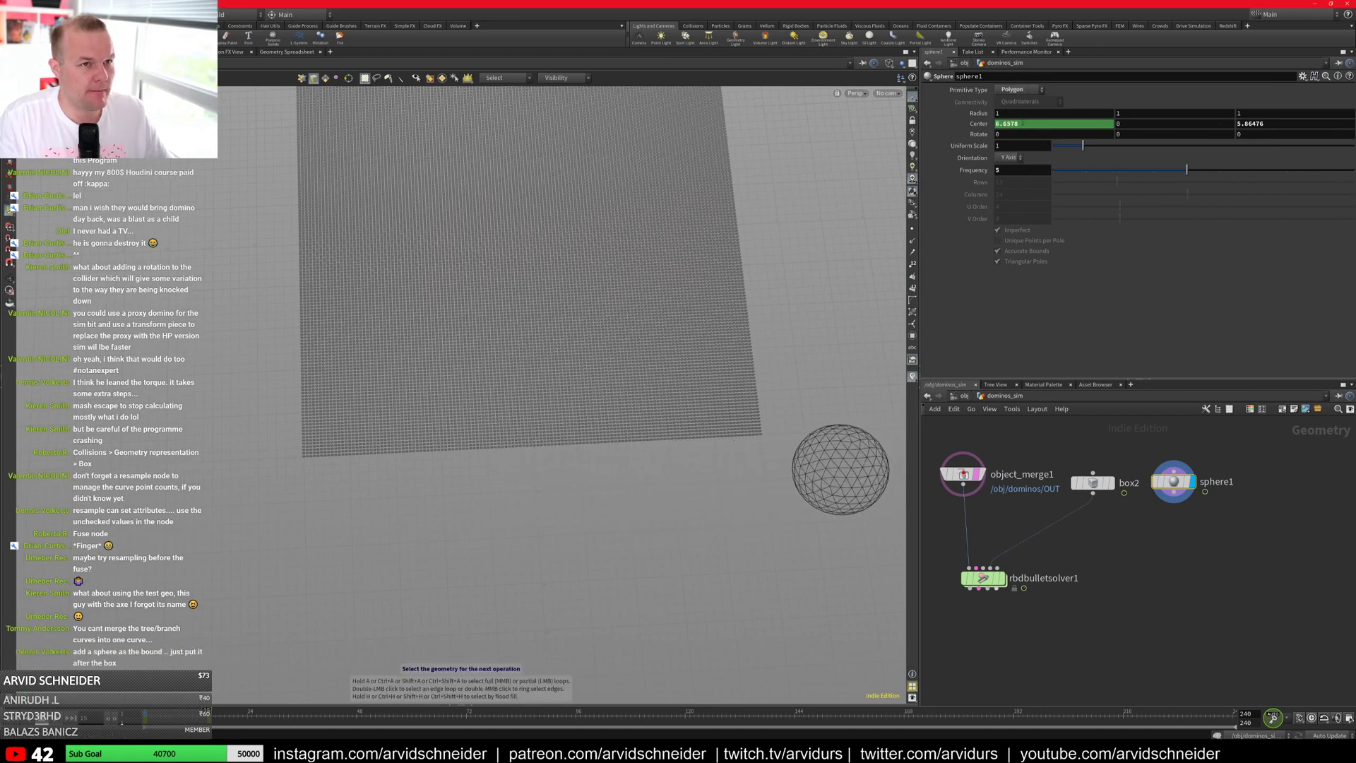
left_click_drag(226, 713, 146, 714)
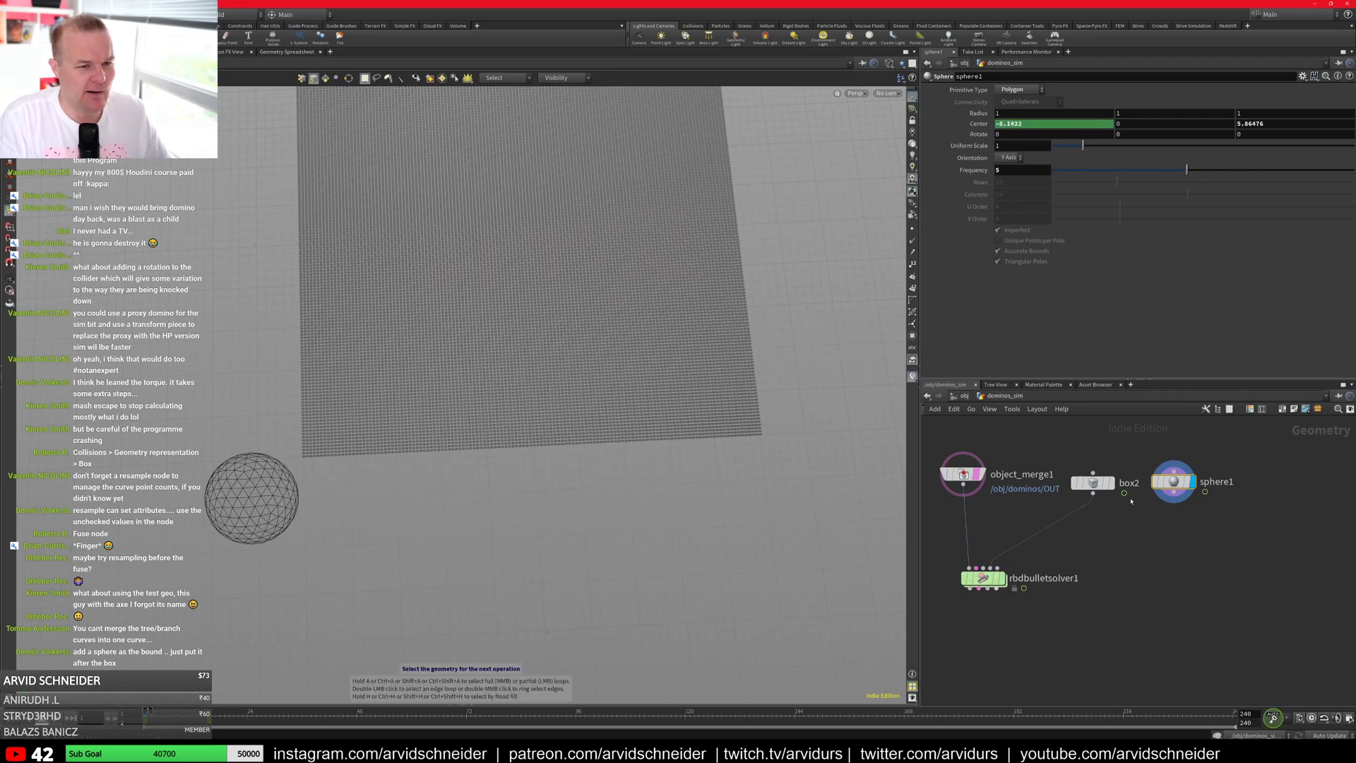
Step: Wire sphere1 into rbdbulletsolver1's collision input in place of box2 and open the dominos network
left_click_drag(1174, 496, 998, 567)
middle_click_drag(1016, 527, 1039, 586)
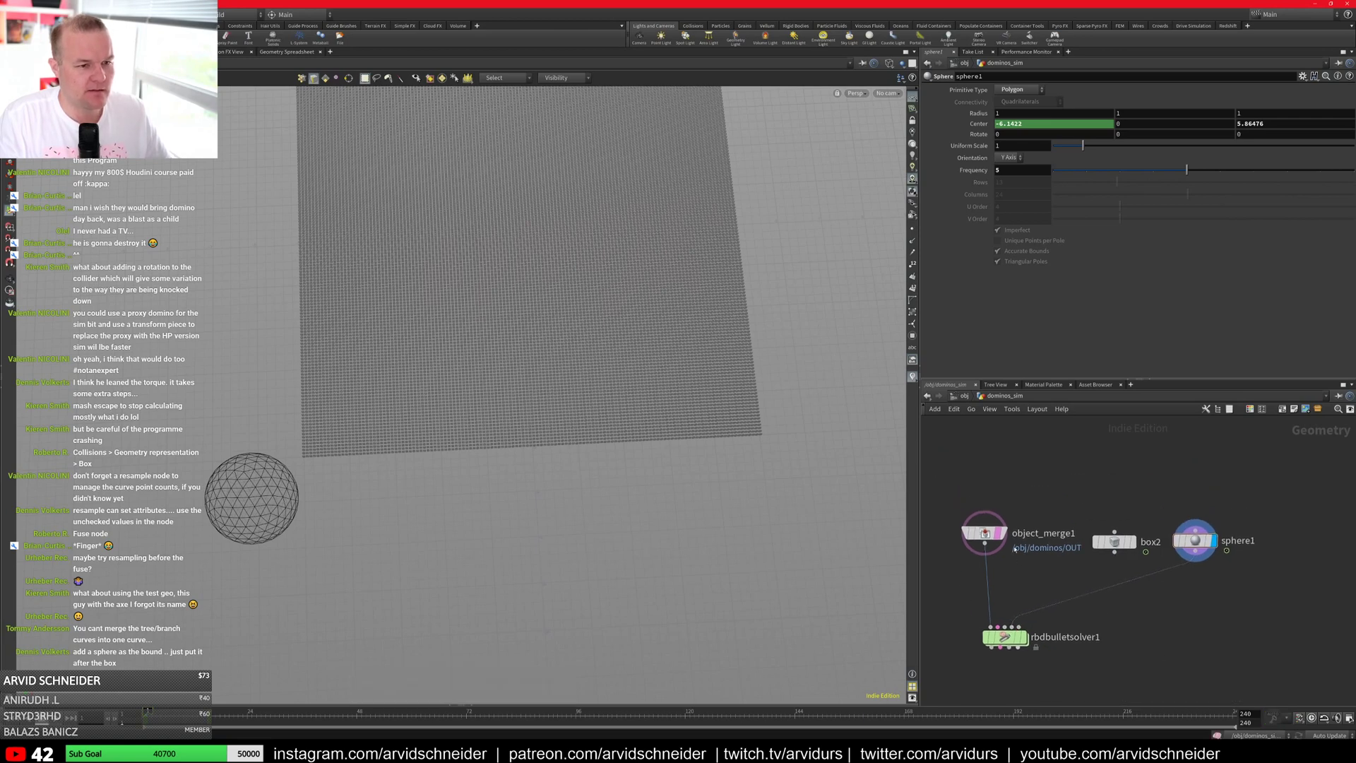
key("u")
left_click(1026, 489)
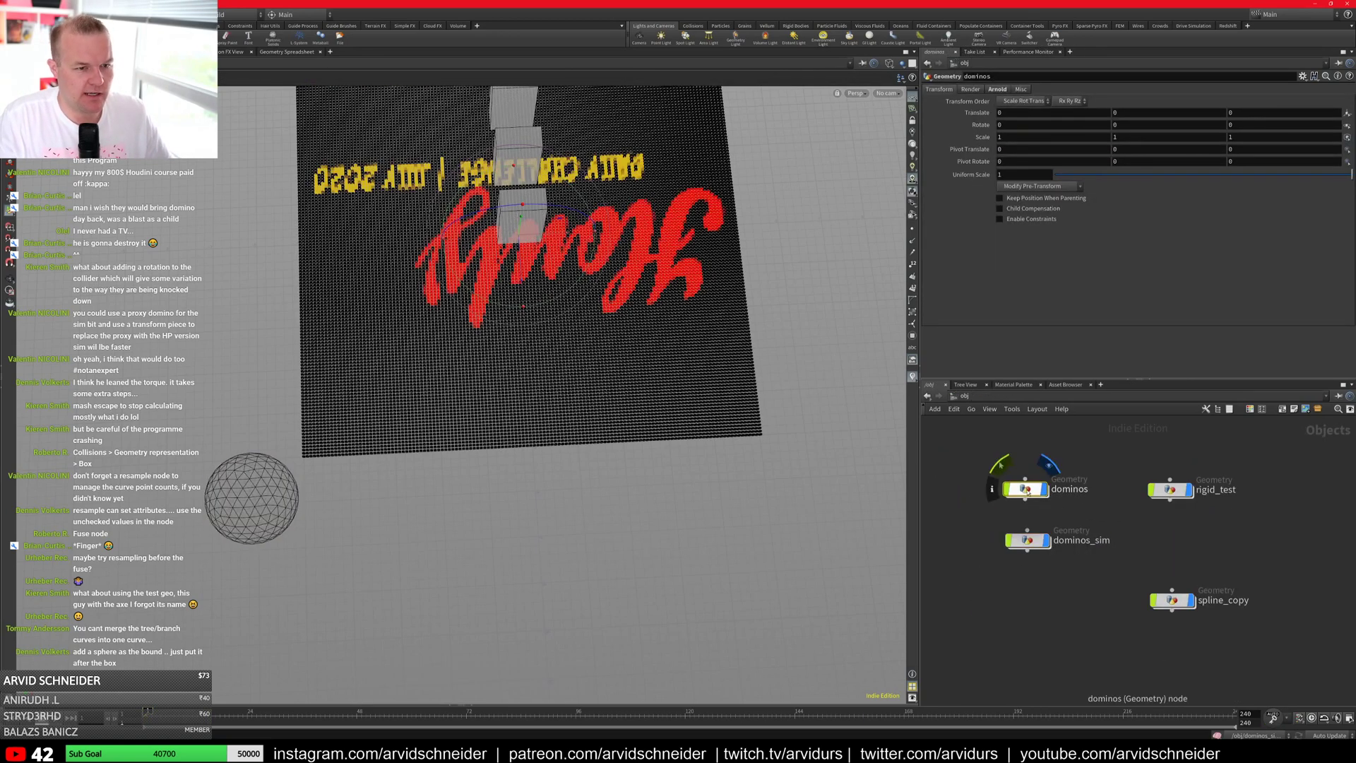
double_click(1026, 489)
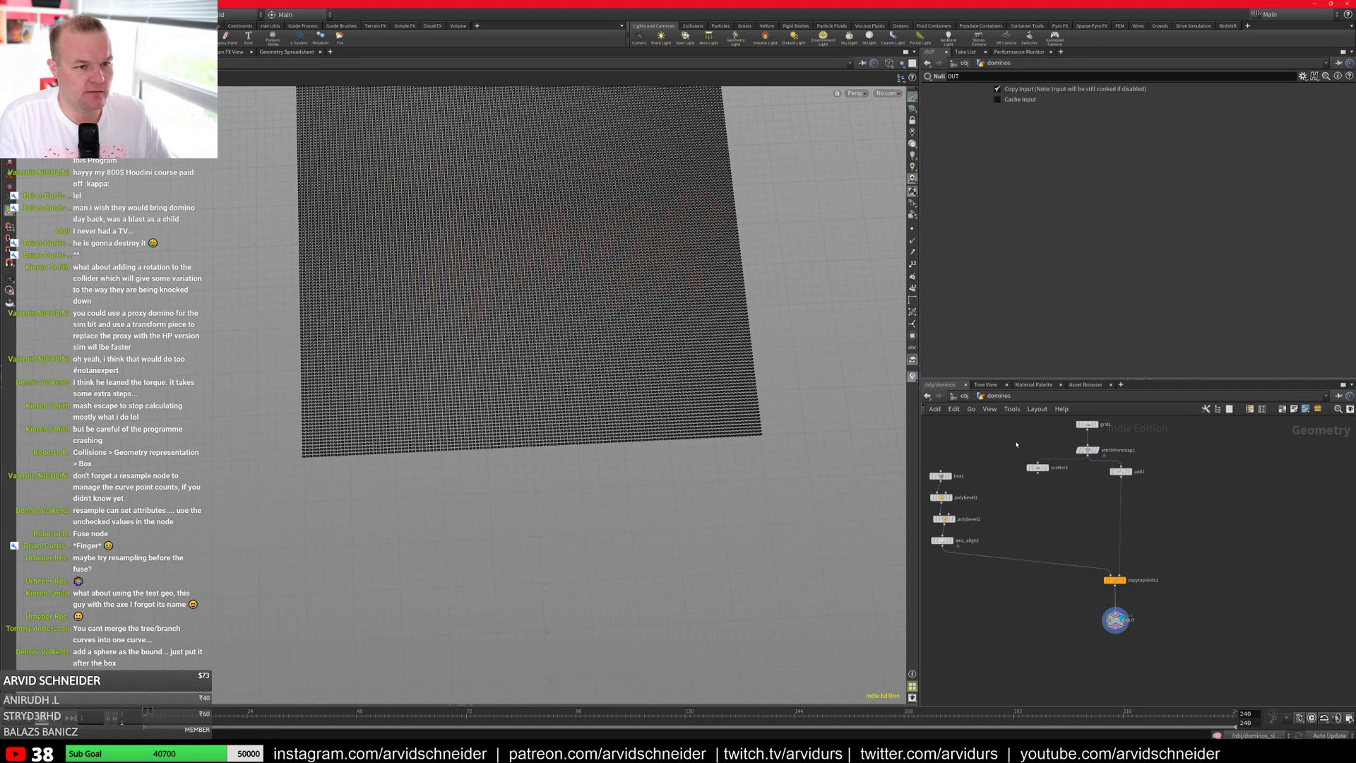
Step: Insert a Blast node between add1 and copytopoints1, display it and enable Delete Non Selected
middle_click_drag(1016, 444, 1023, 500)
left_click(1101, 481)
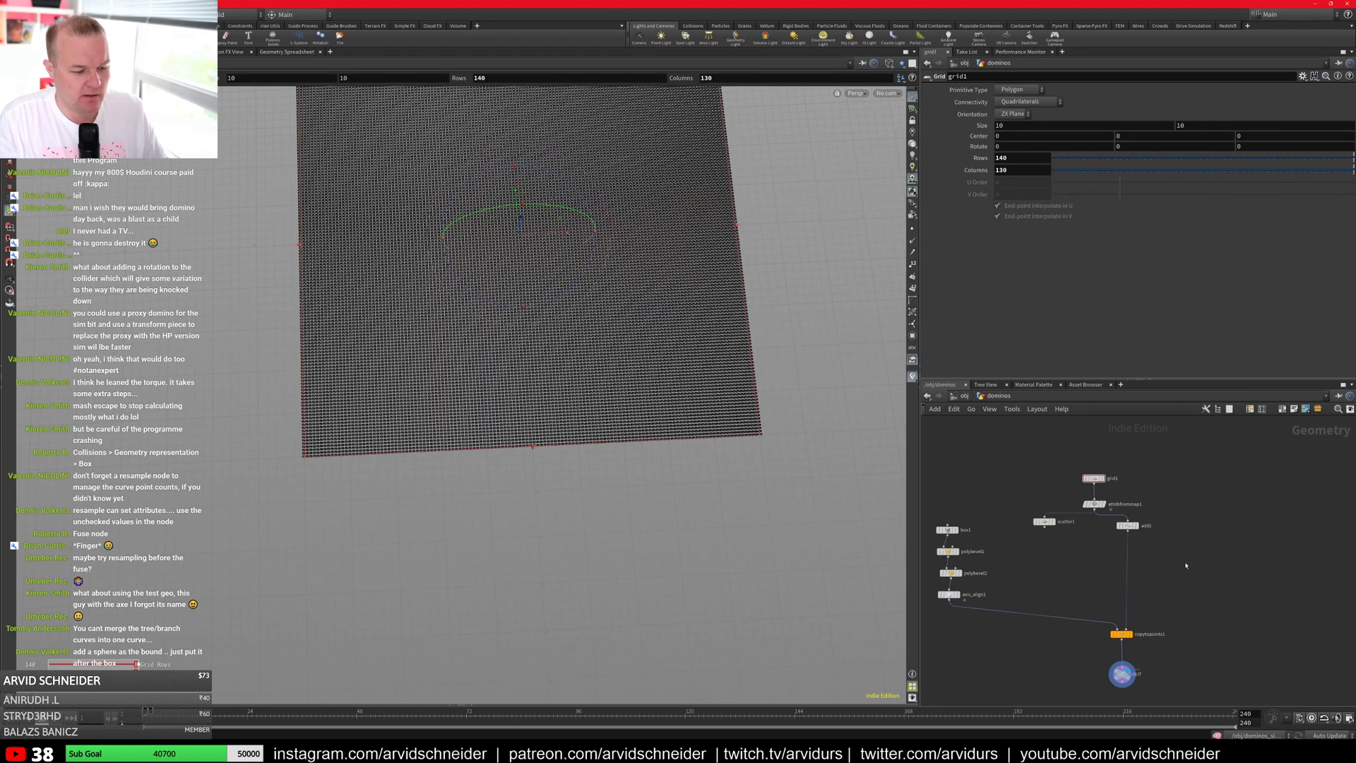
key("Tab")
type("bla")
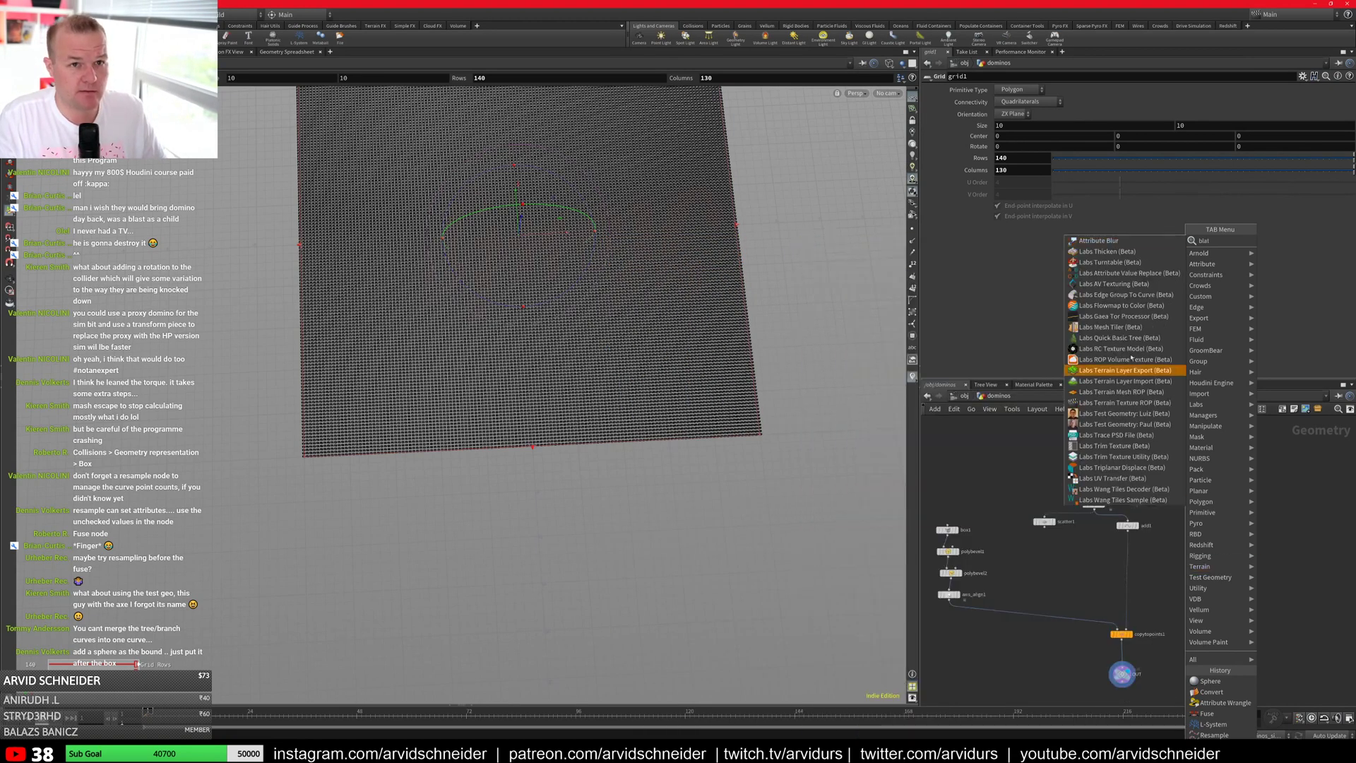
key("Escape")
key("Tab")
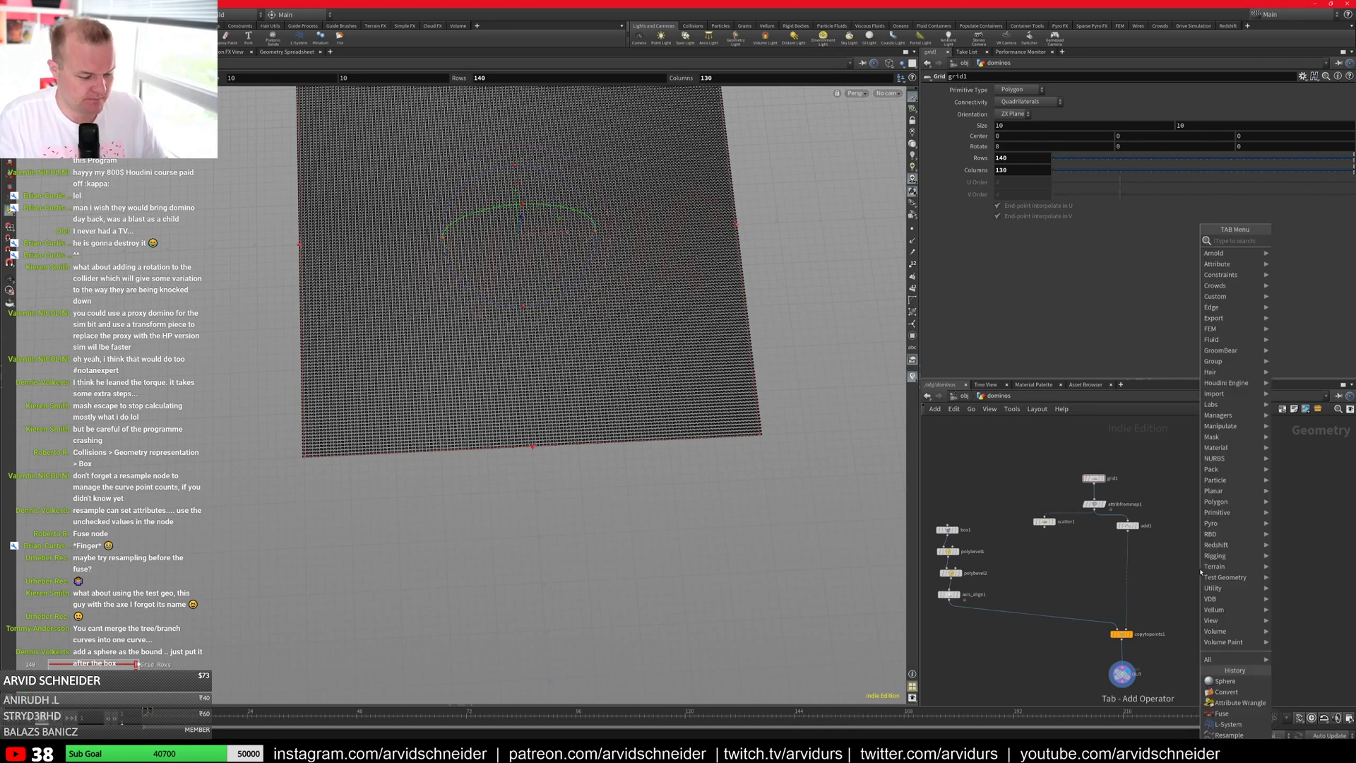
type("blas")
left_click(1121, 242)
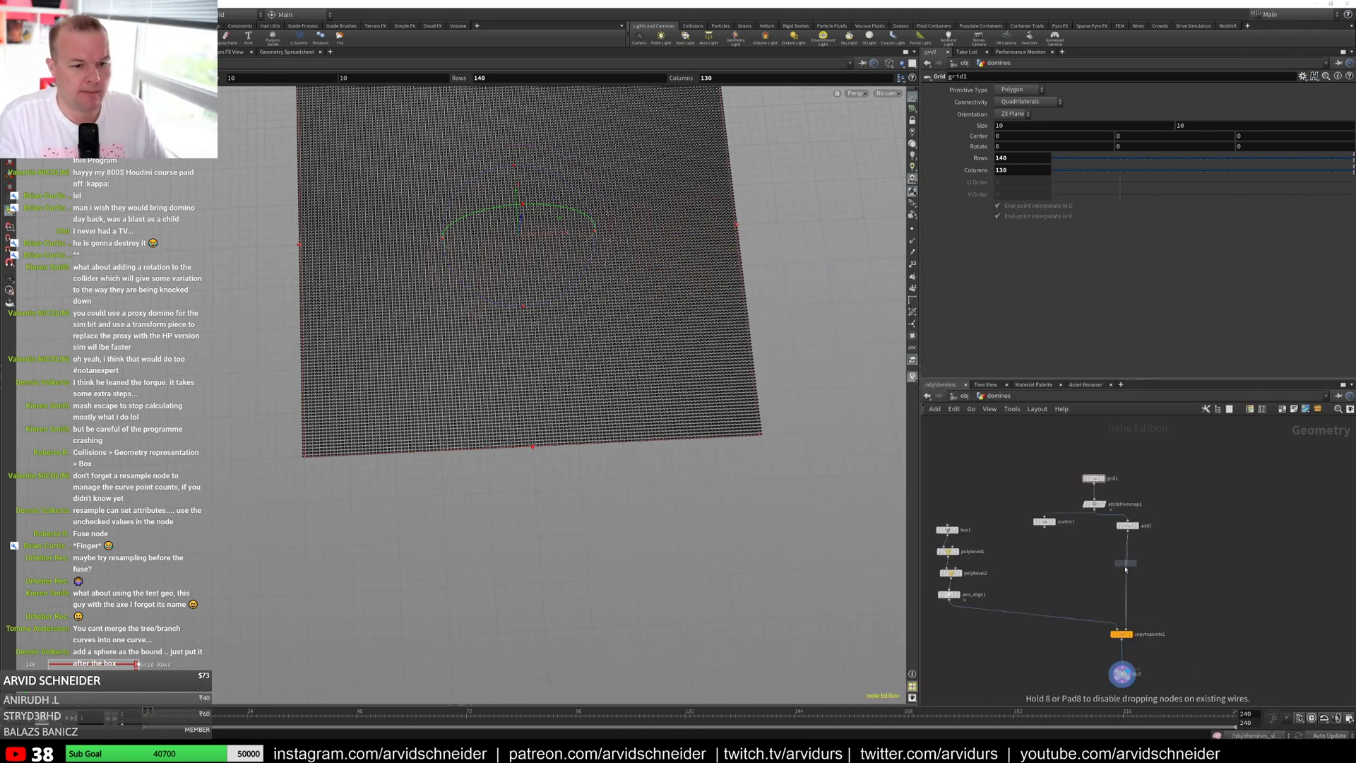
left_click(1130, 563)
left_click(1138, 561)
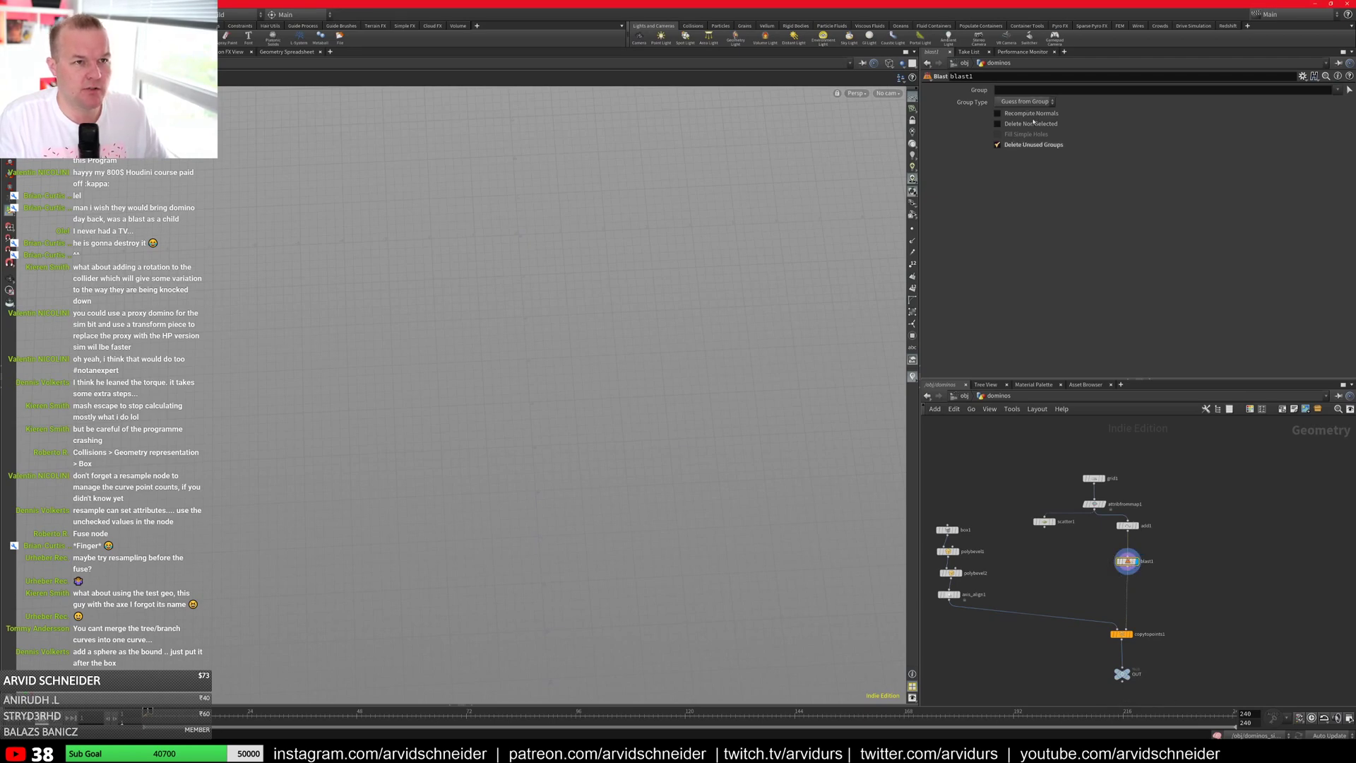
left_click(998, 123)
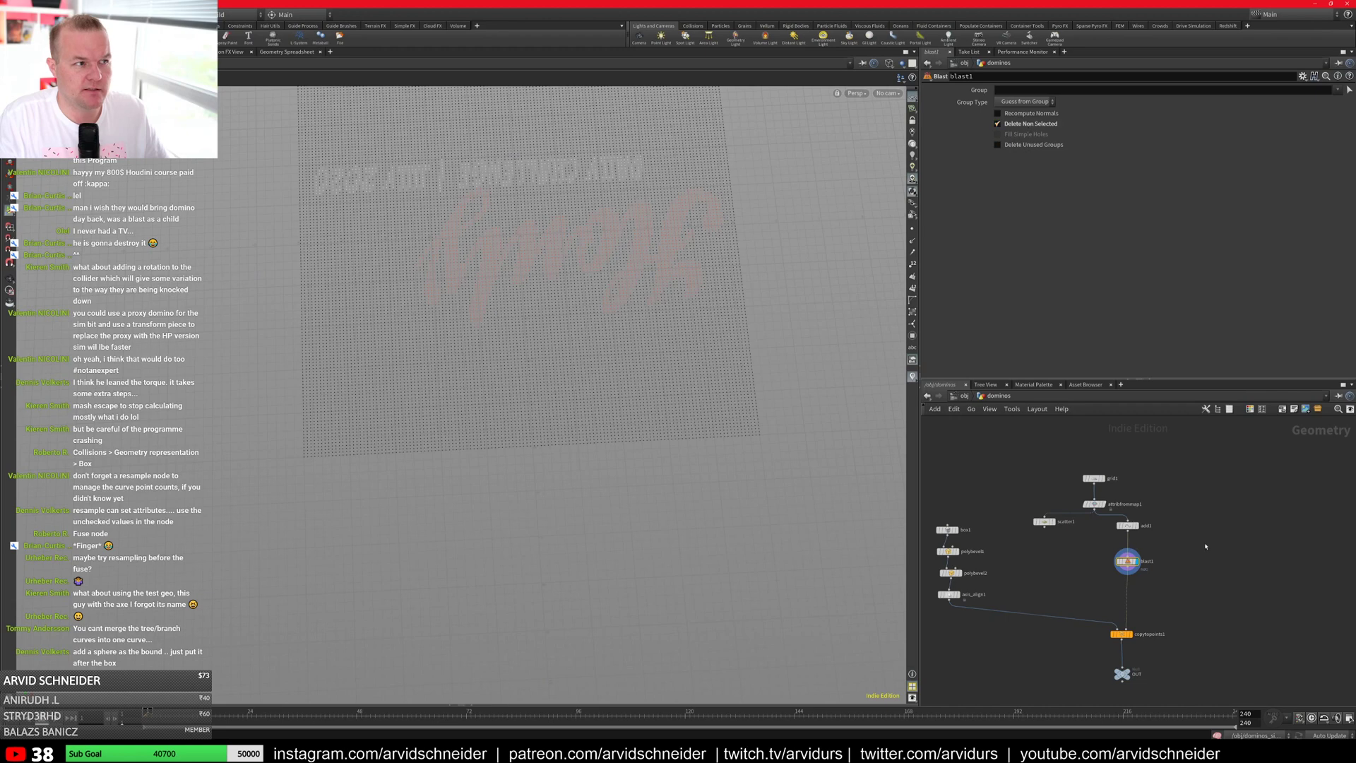
Step: Add a Box node, insert a Group Create node between add1 and blast1, and wire the box into the group's second input
key("Tab")
type("box")
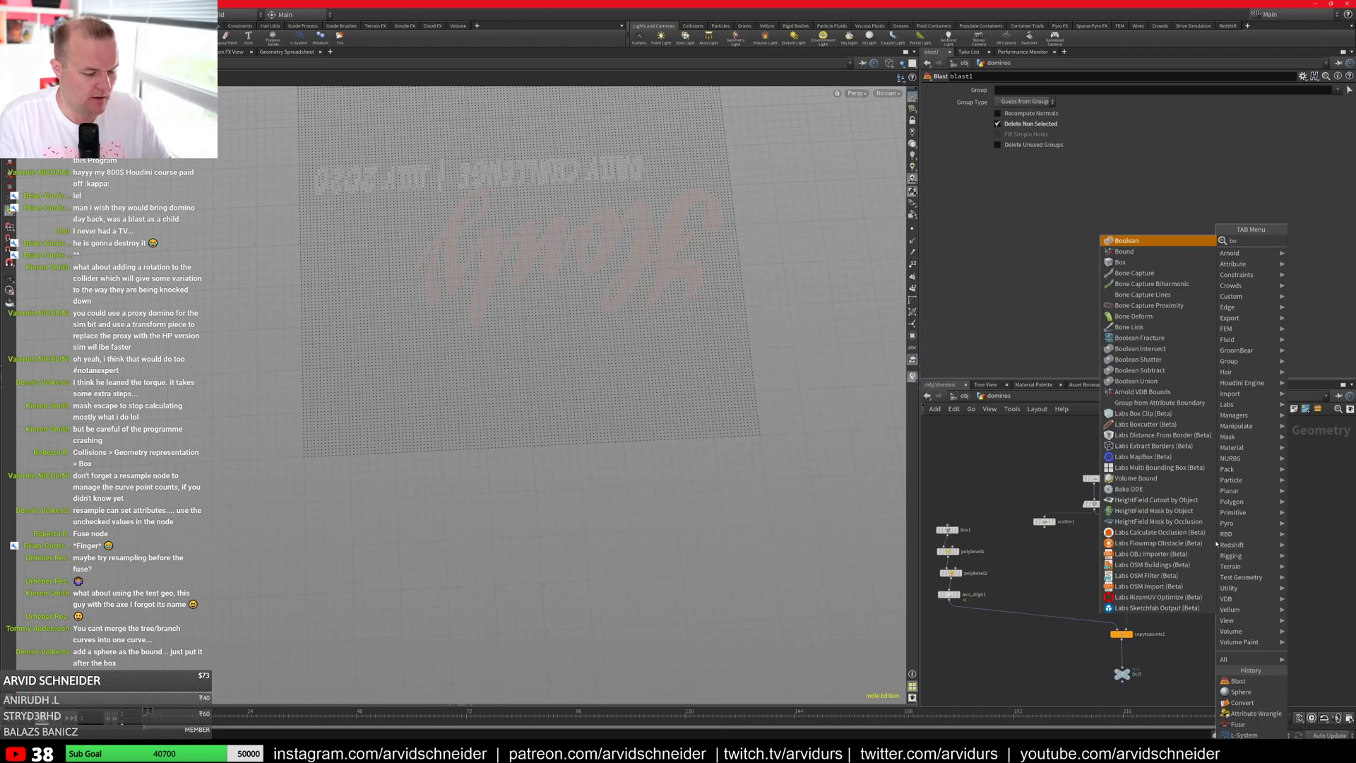
left_click(1143, 243)
left_click(1196, 530)
key("Tab")
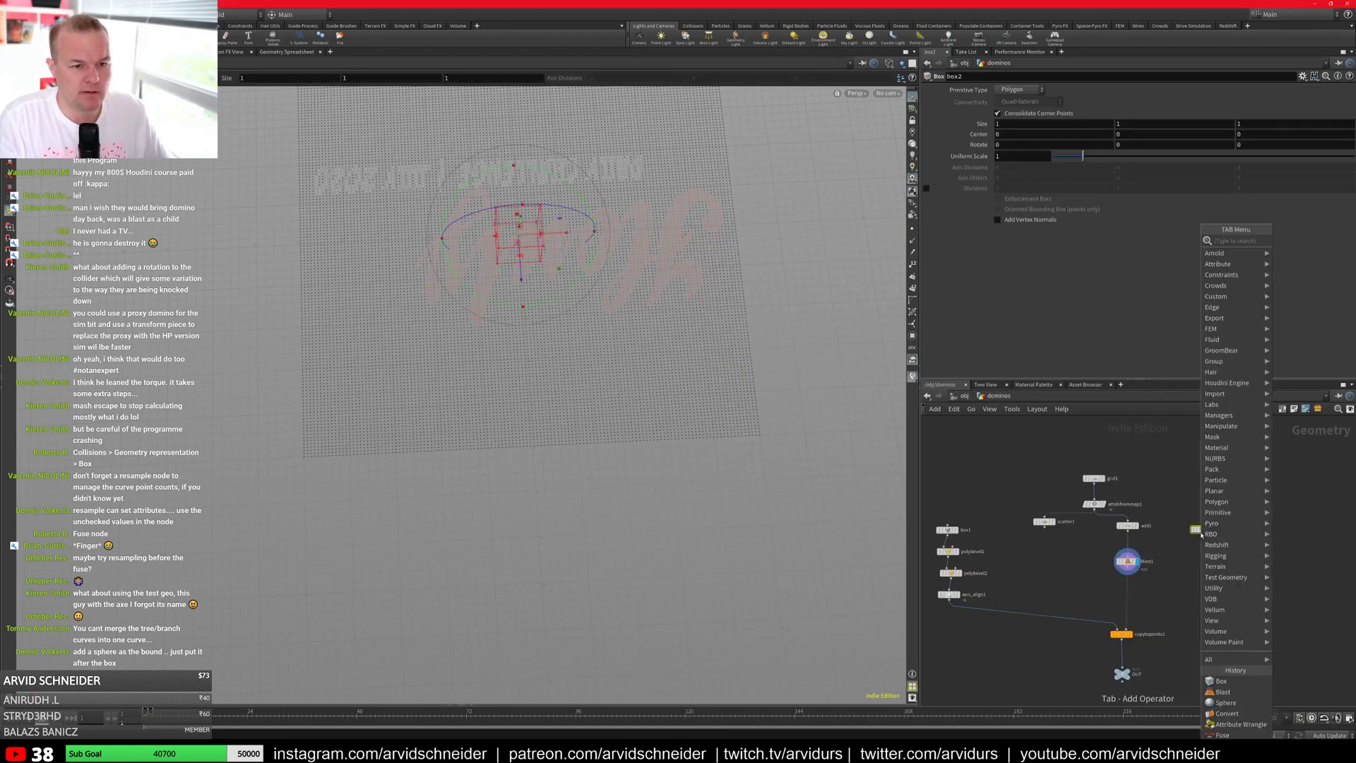
left_click(1133, 521)
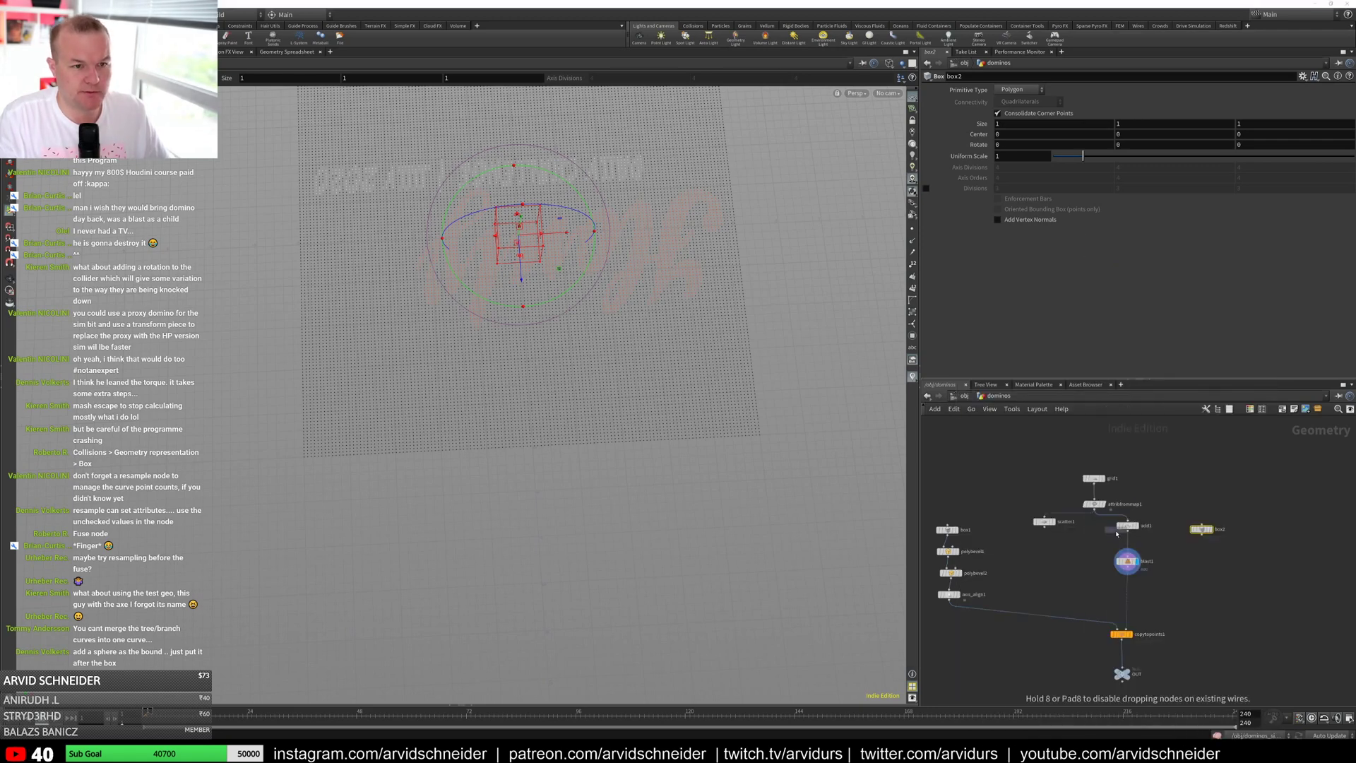
left_click(1131, 546)
scroll(1131, 546, "up", 5)
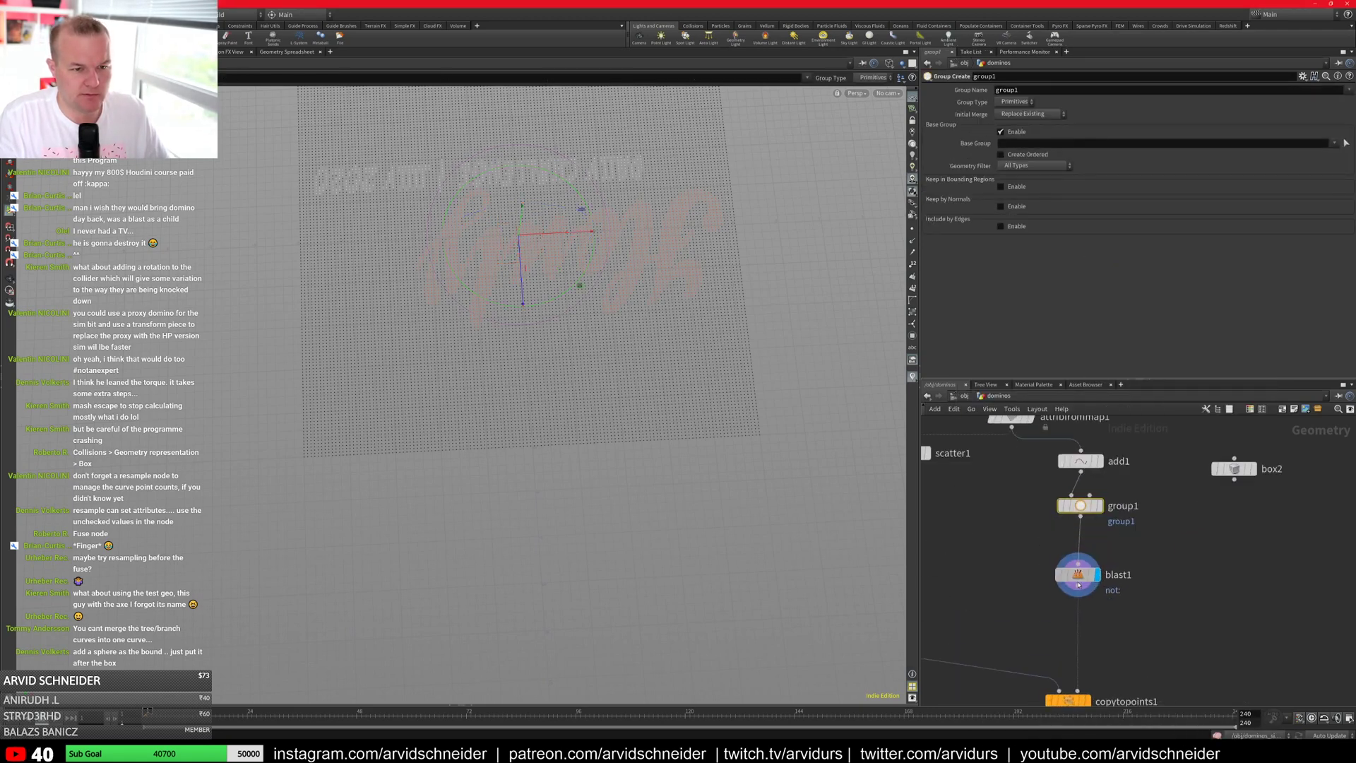
left_click_drag(1234, 479, 1077, 537)
Step: Set group1's Group Type to Points and enable Keep in Bounding Regions with the Bounding Object type
left_click(1015, 102)
left_click(1013, 113)
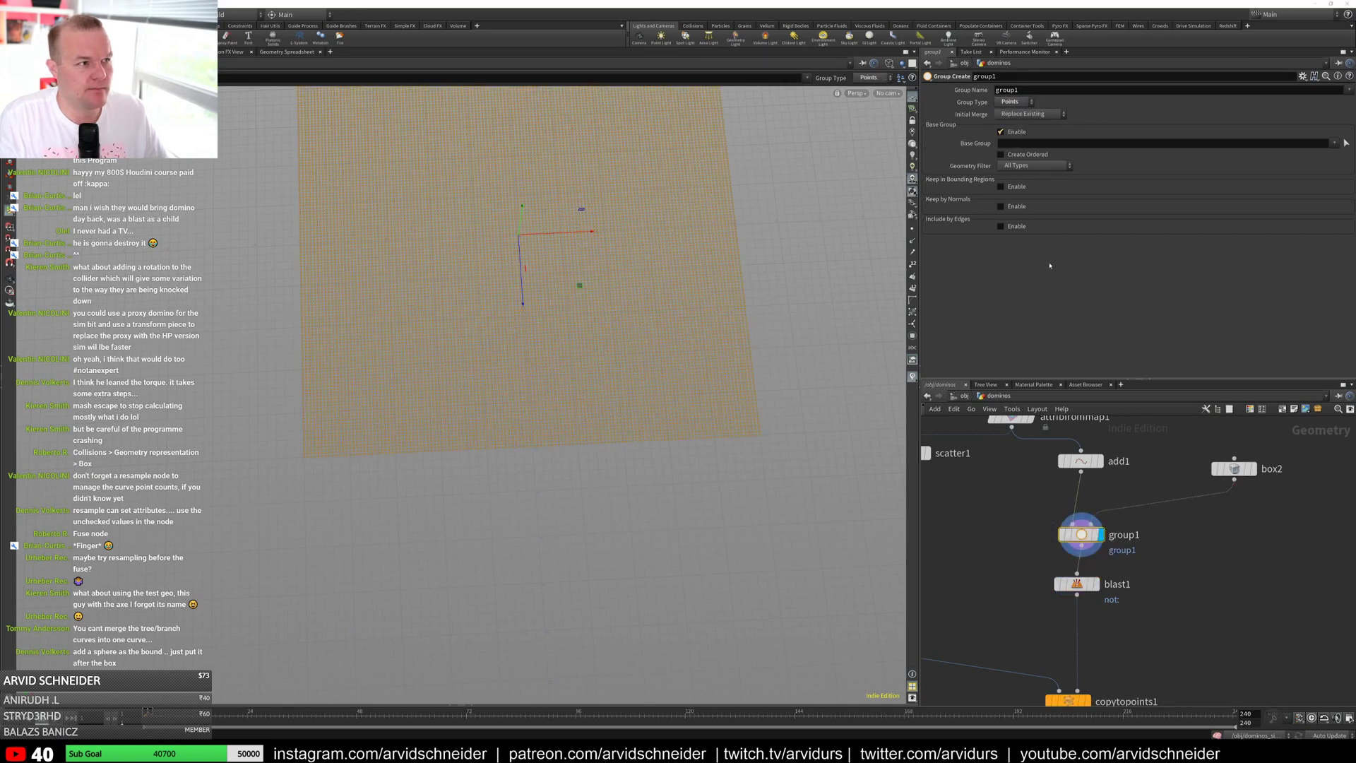
left_click(1235, 469)
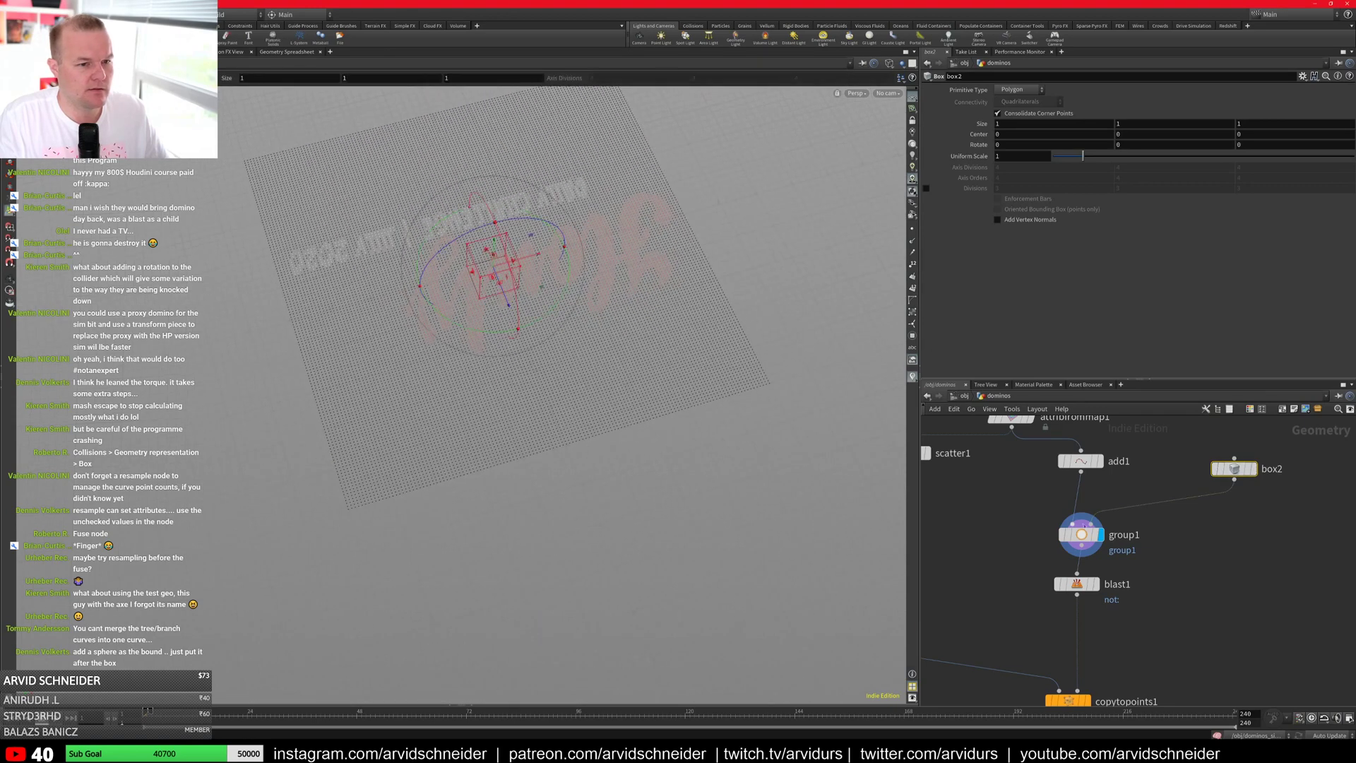
left_click(1080, 534)
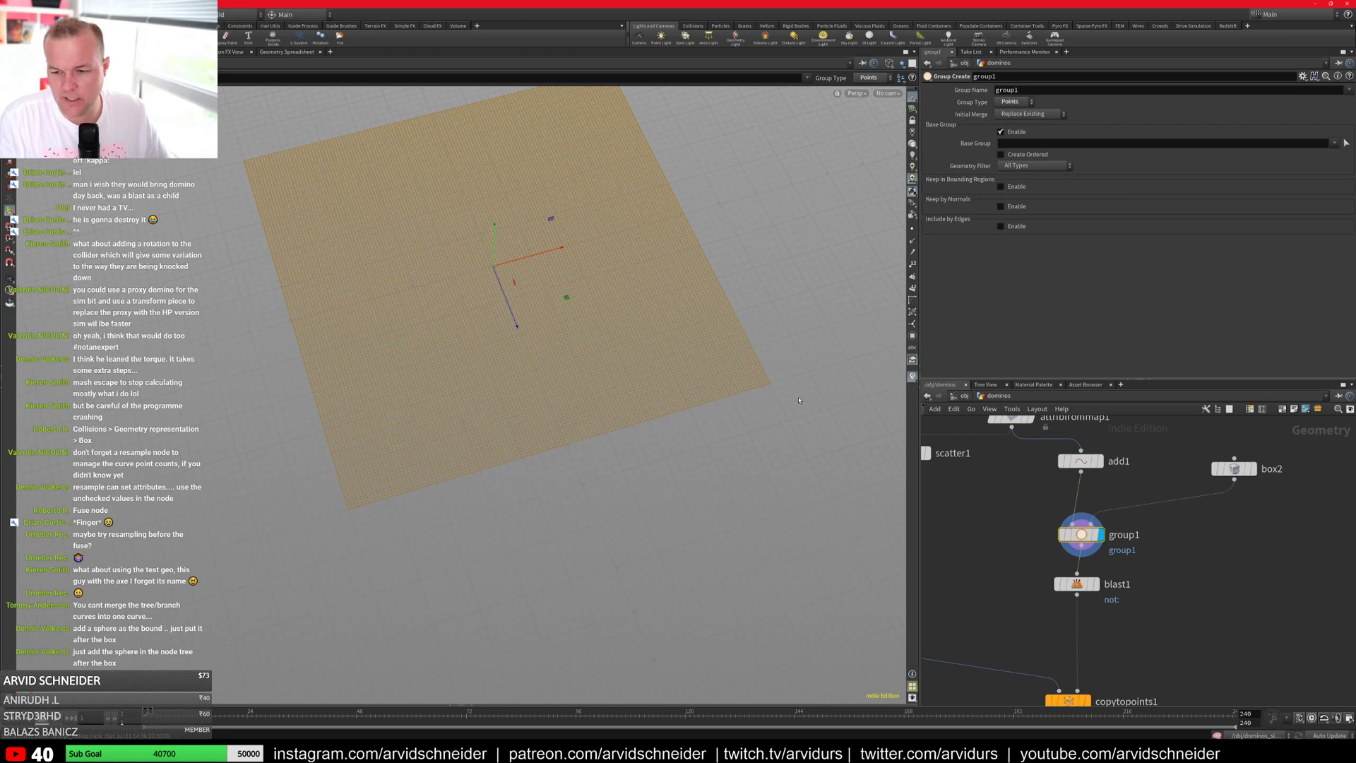
left_click_drag(799, 400, 735, 272)
left_click(1031, 166)
left_click(1032, 166)
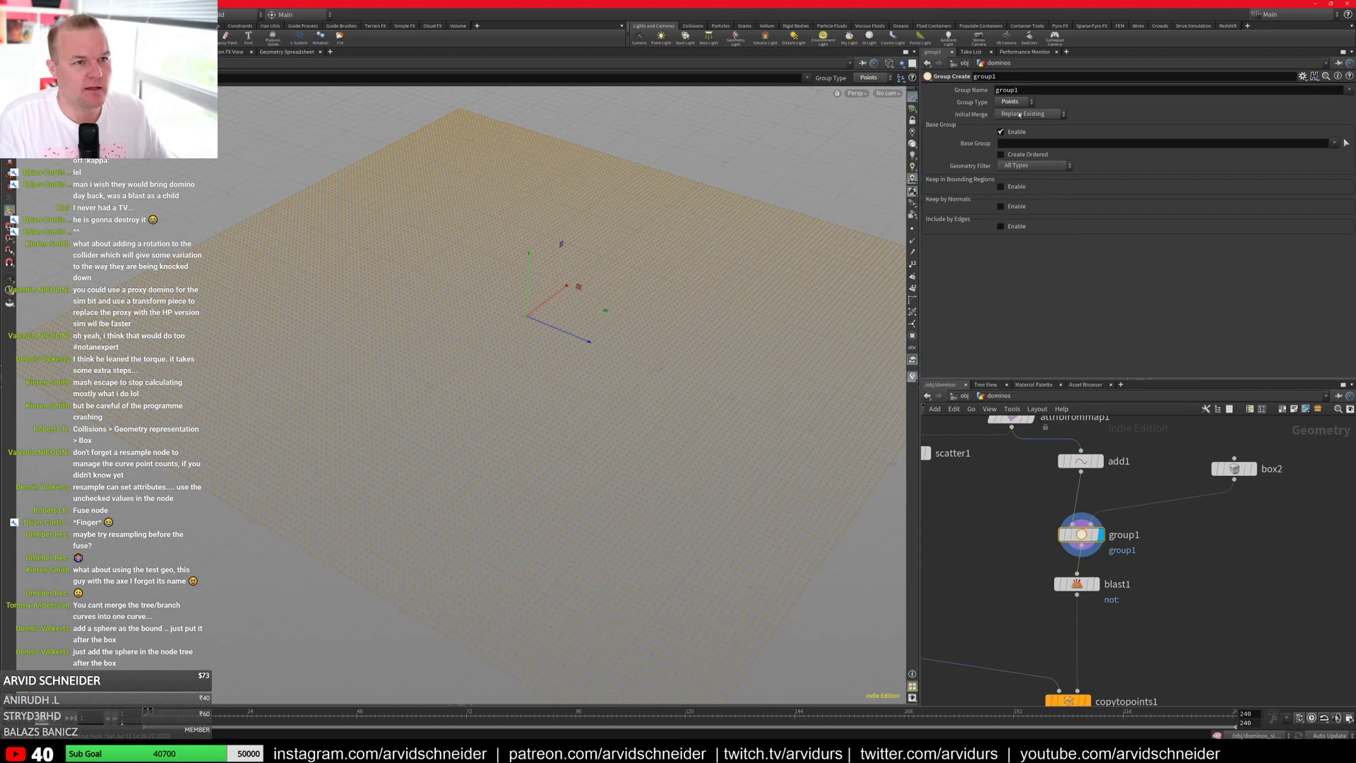
left_click(1009, 187)
left_click(1031, 197)
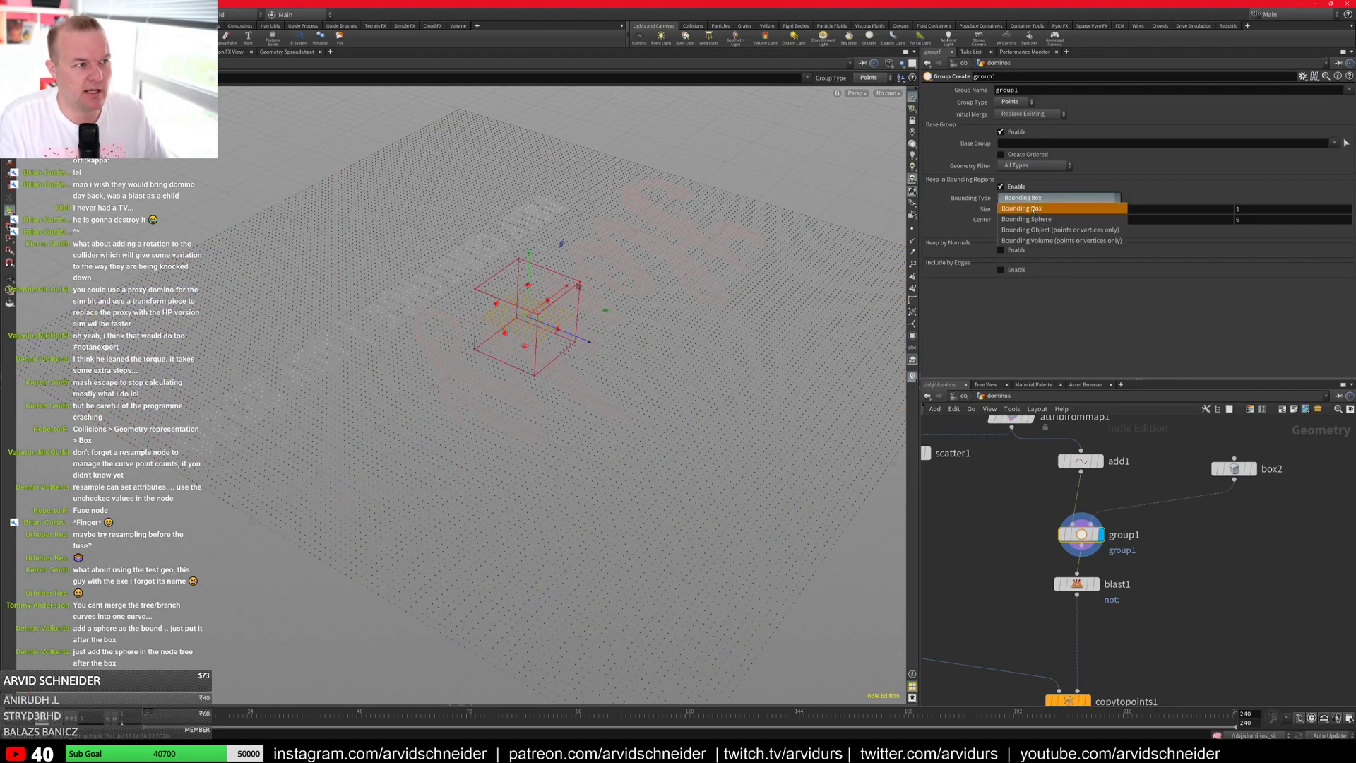
left_click(1045, 229)
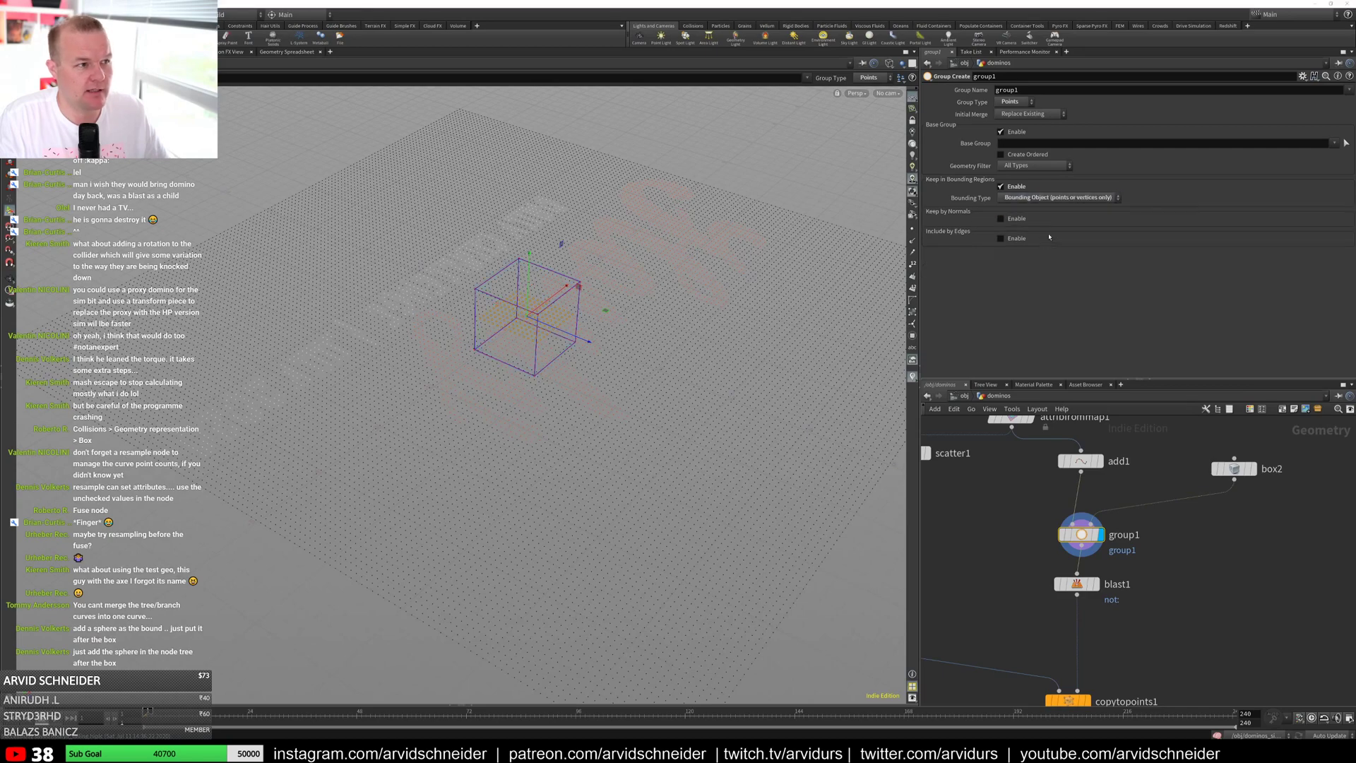
Step: Resize box2 to about 12.18 by 1 by 8.6 and shift its center to about Z -3.8 over one side of the grid
left_click_drag(685, 330, 680, 364)
right_click_drag(679, 364, 417, 367)
left_click_drag(417, 367, 608, 360)
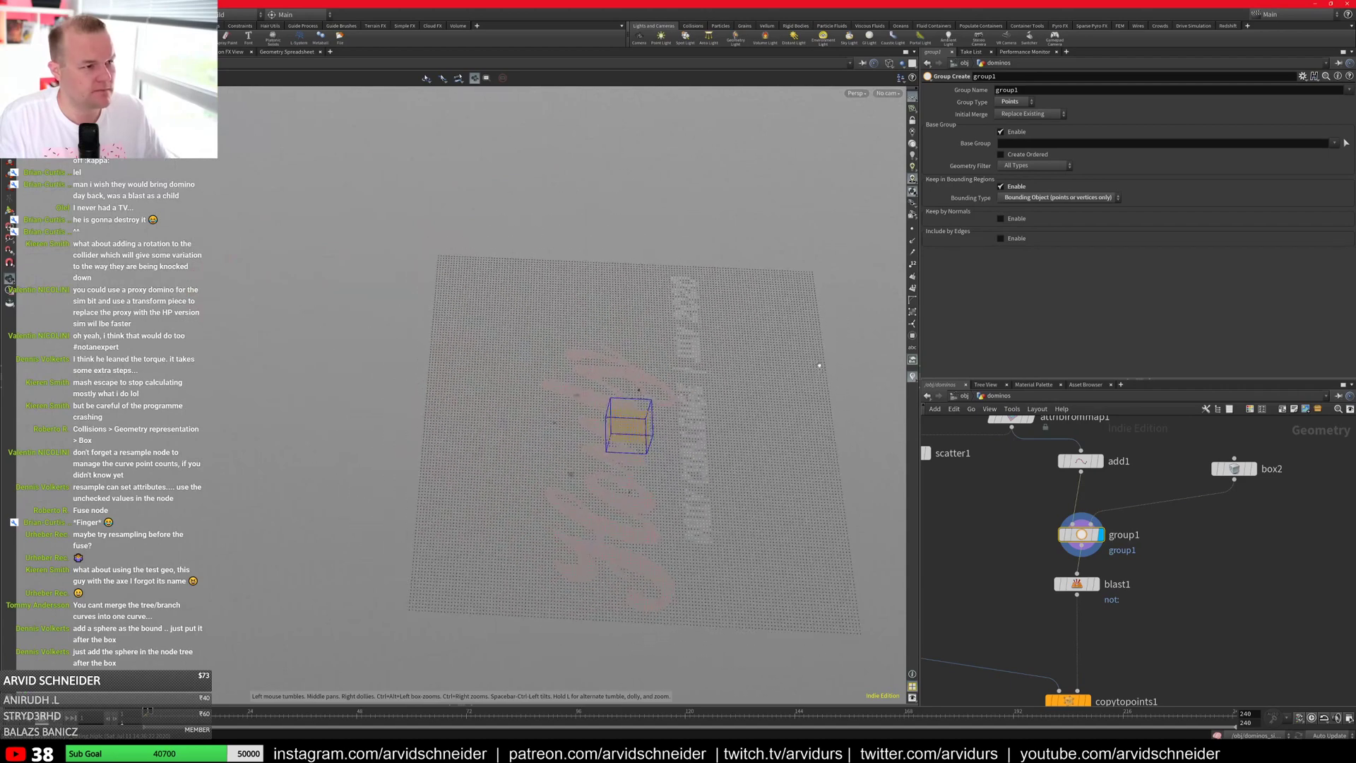
key("Return")
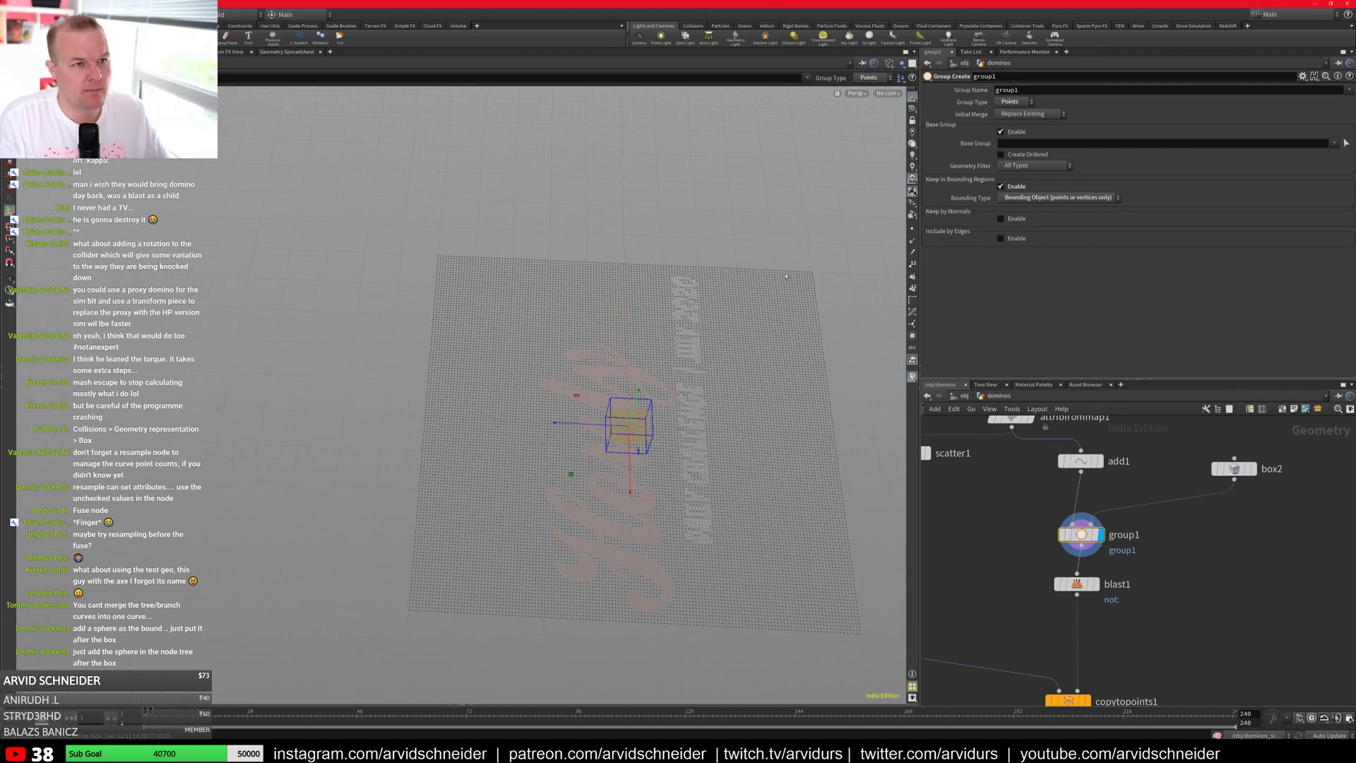
left_click_drag(594, 404, 660, 428)
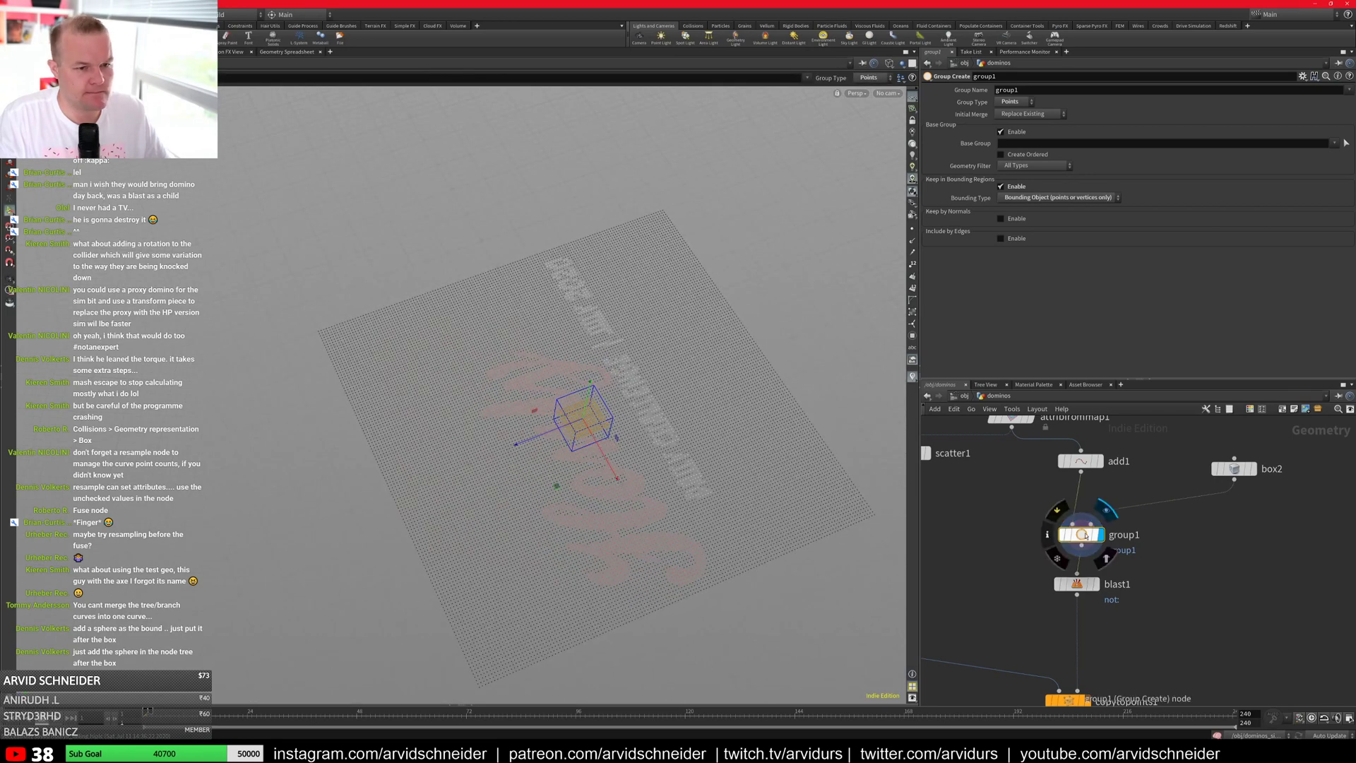
left_click(1234, 469)
left_click_drag(594, 438, 601, 427)
left_click_drag(633, 408, 661, 440)
key("ctrl+z")
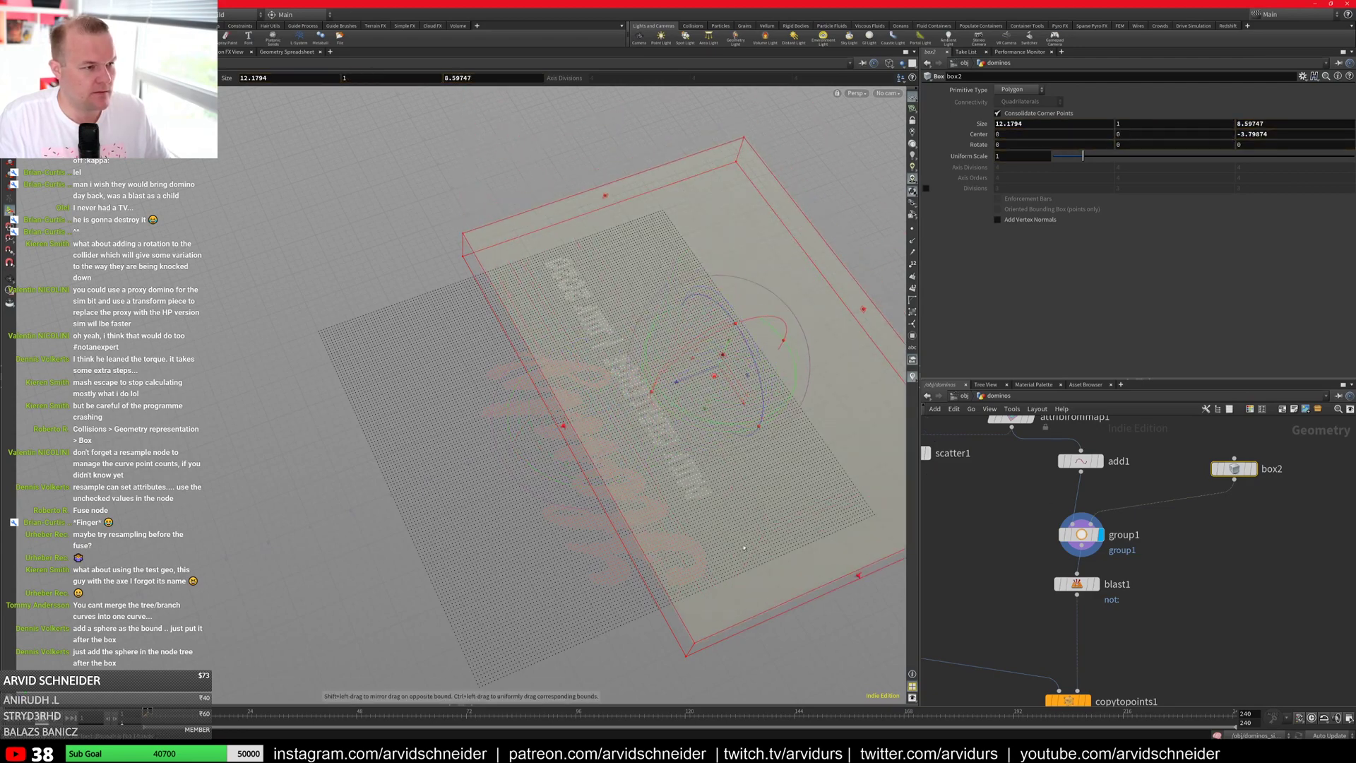
left_click_drag(680, 488, 713, 414, "alt")
Step: Display blast1, set its Group to group1 and turn off Delete Non Selected to remove the boxed points
left_click(1081, 535)
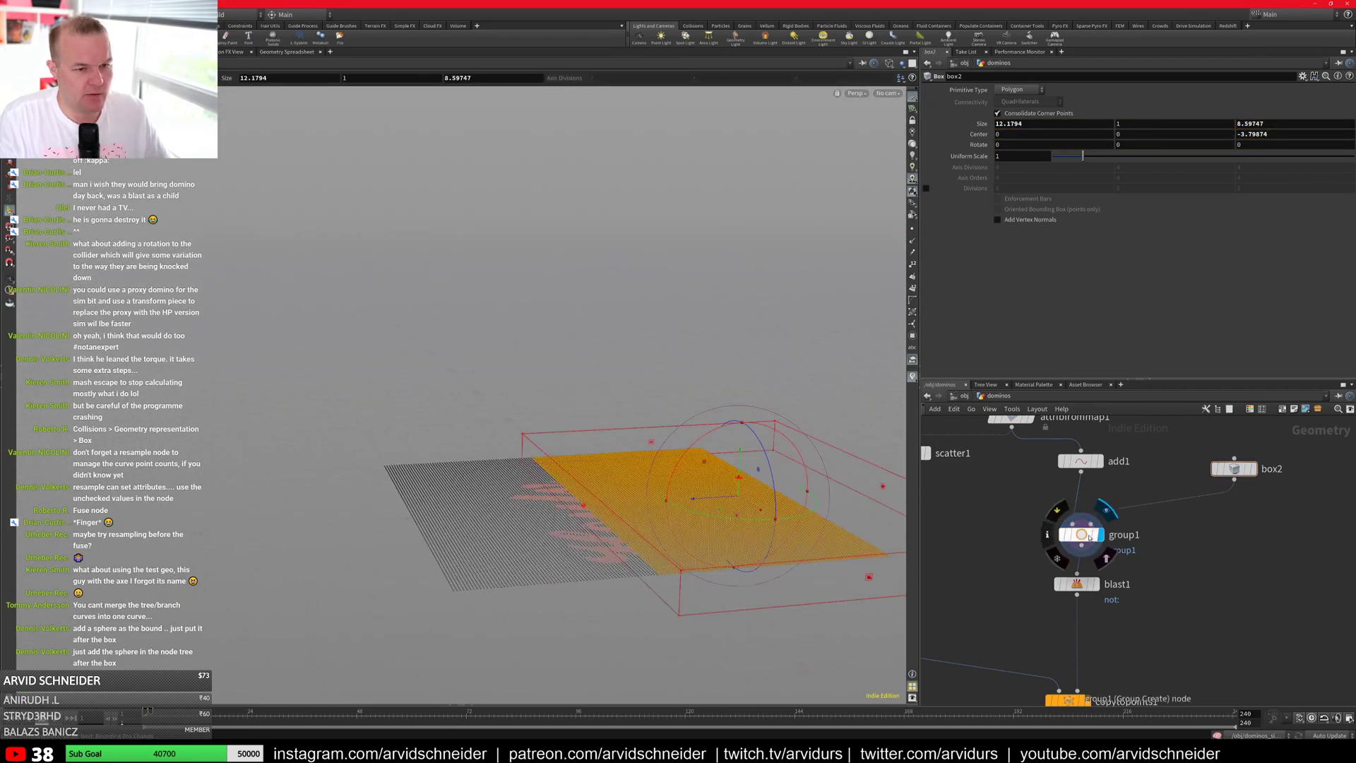
left_click(1089, 585)
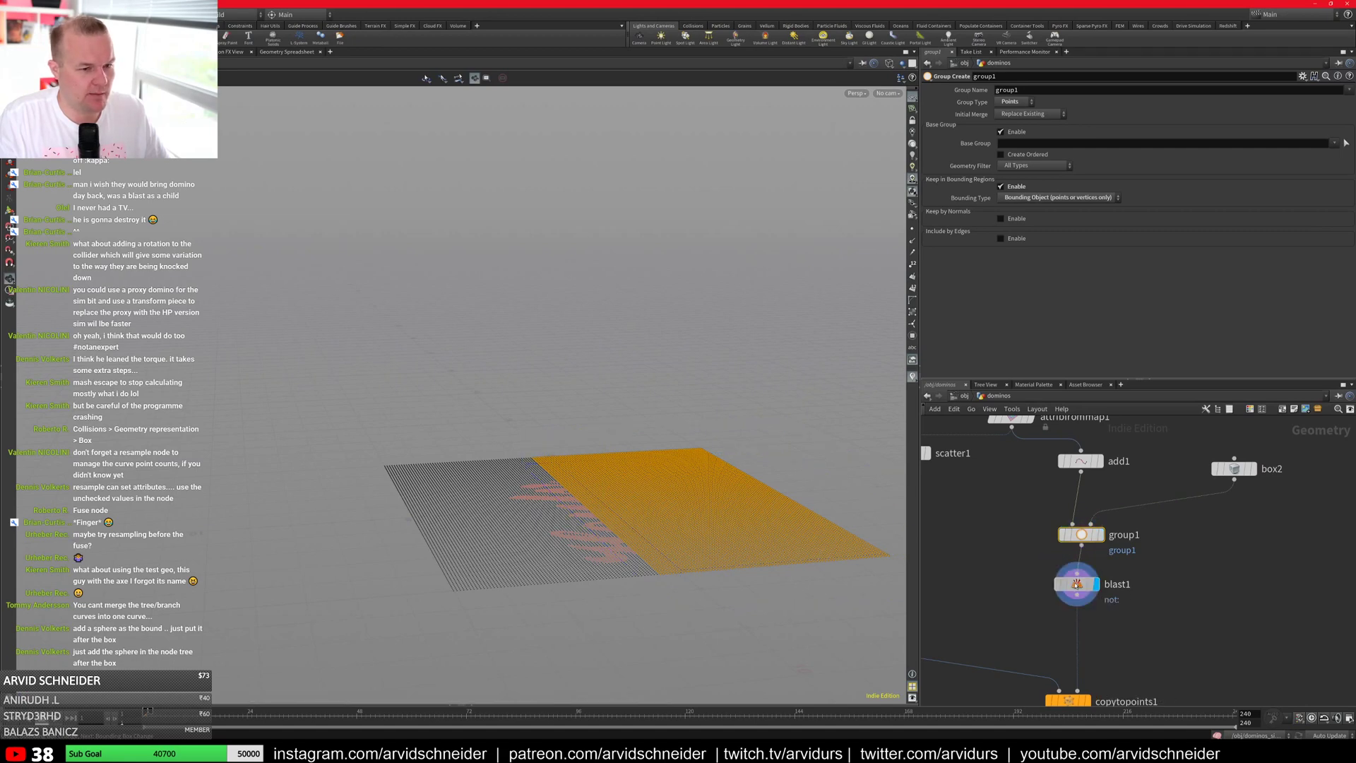
left_click(1337, 89)
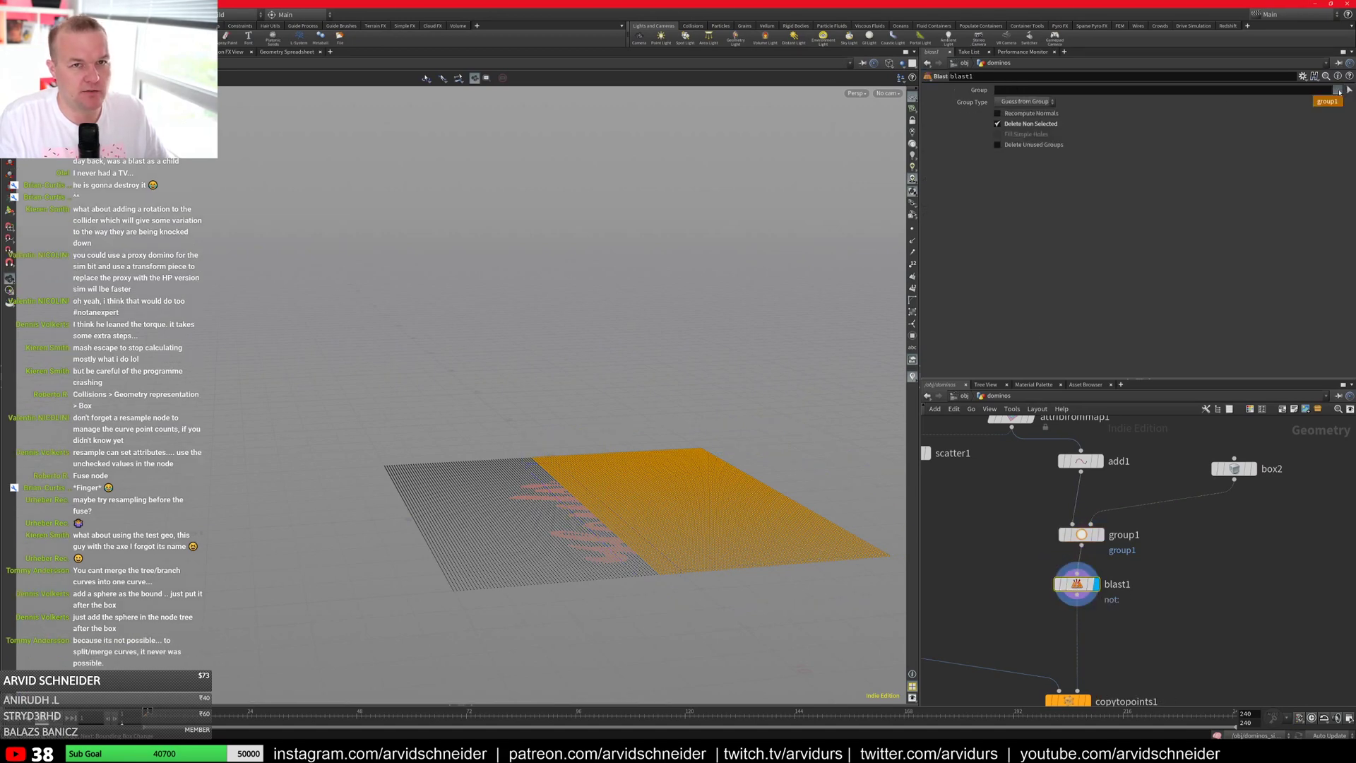
left_click(1327, 101)
left_click(1036, 123)
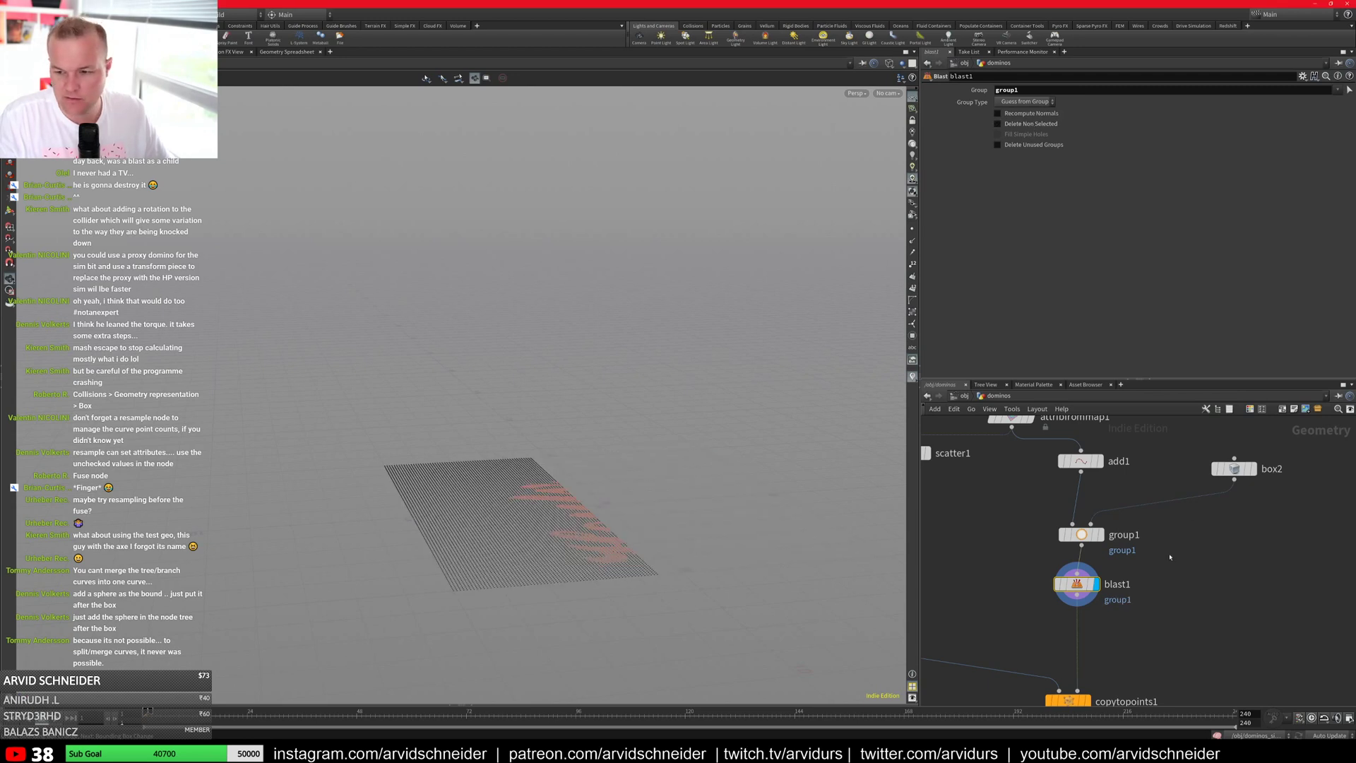
Step: Display the OUT node of the dominos network and go back into the dominos_sim network
middle_click_drag(1150, 636, 1162, 504)
left_click(1095, 651)
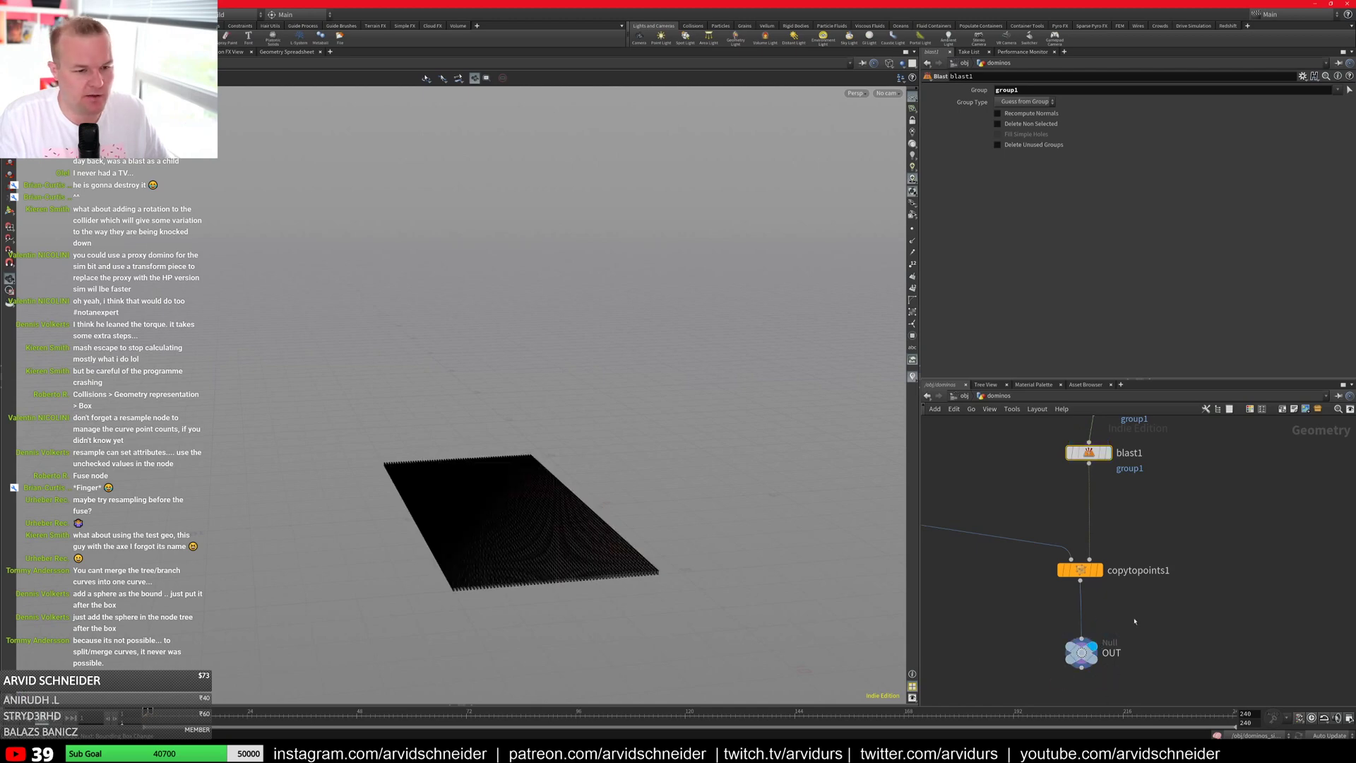
key("u")
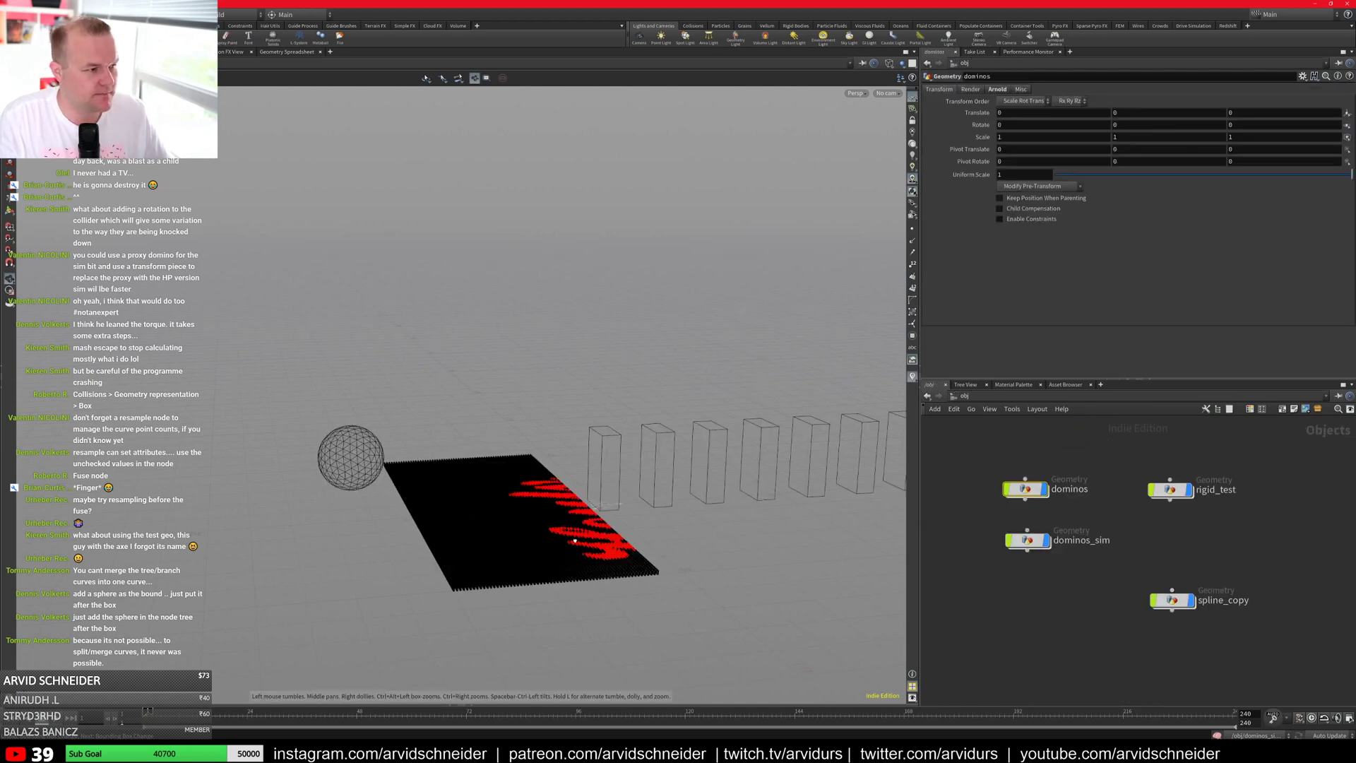
left_click_drag(621, 519, 706, 523)
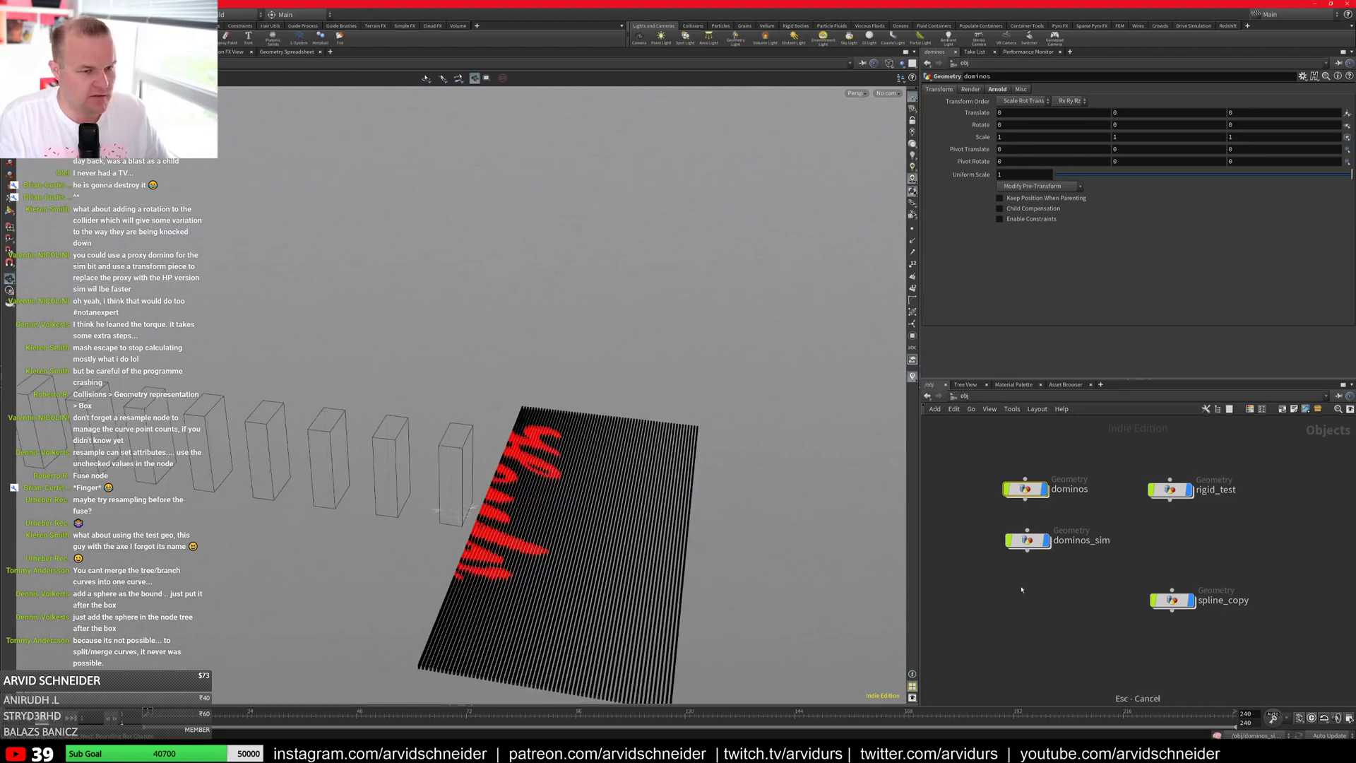
left_click(1028, 541)
double_click(1028, 541)
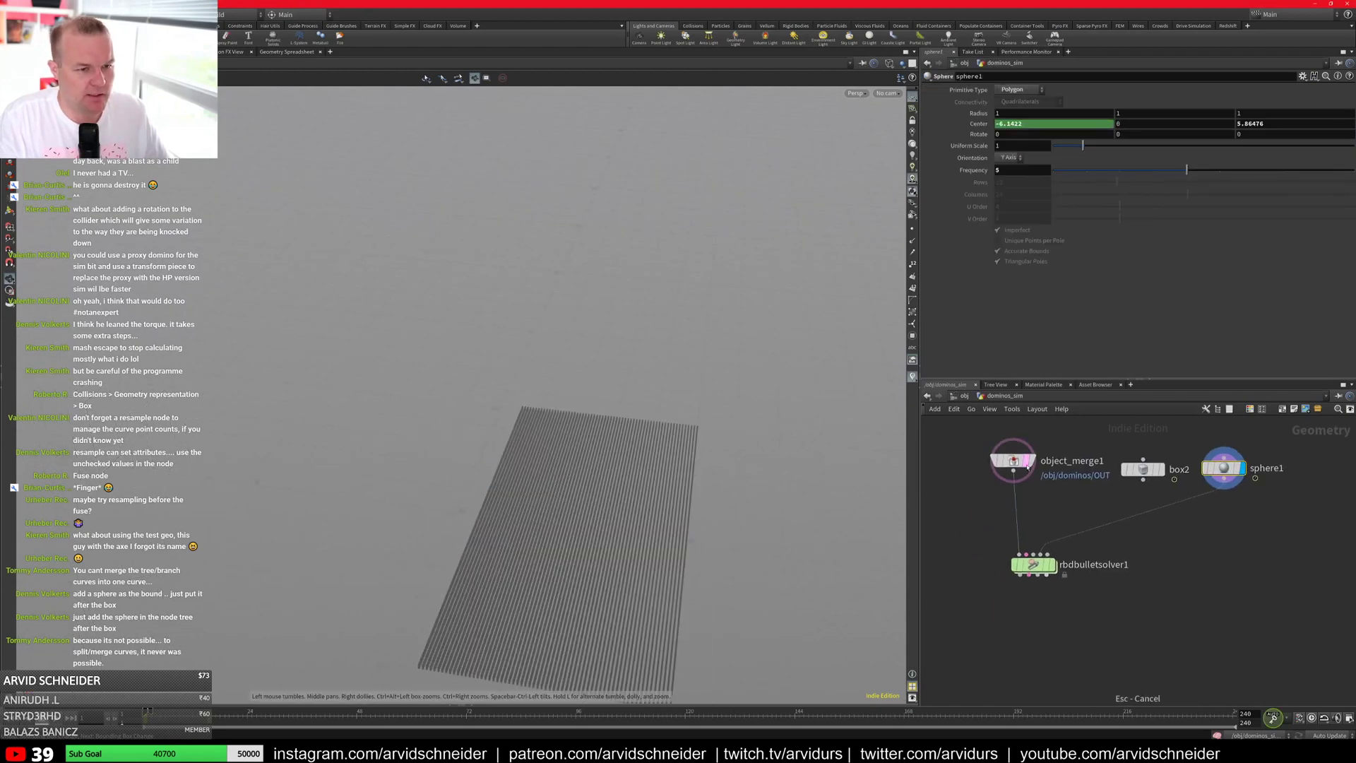
Step: Display the rbdbulletsolver1 node and run the simulation of the sphere hitting the reduced domino grid
left_click(1051, 565)
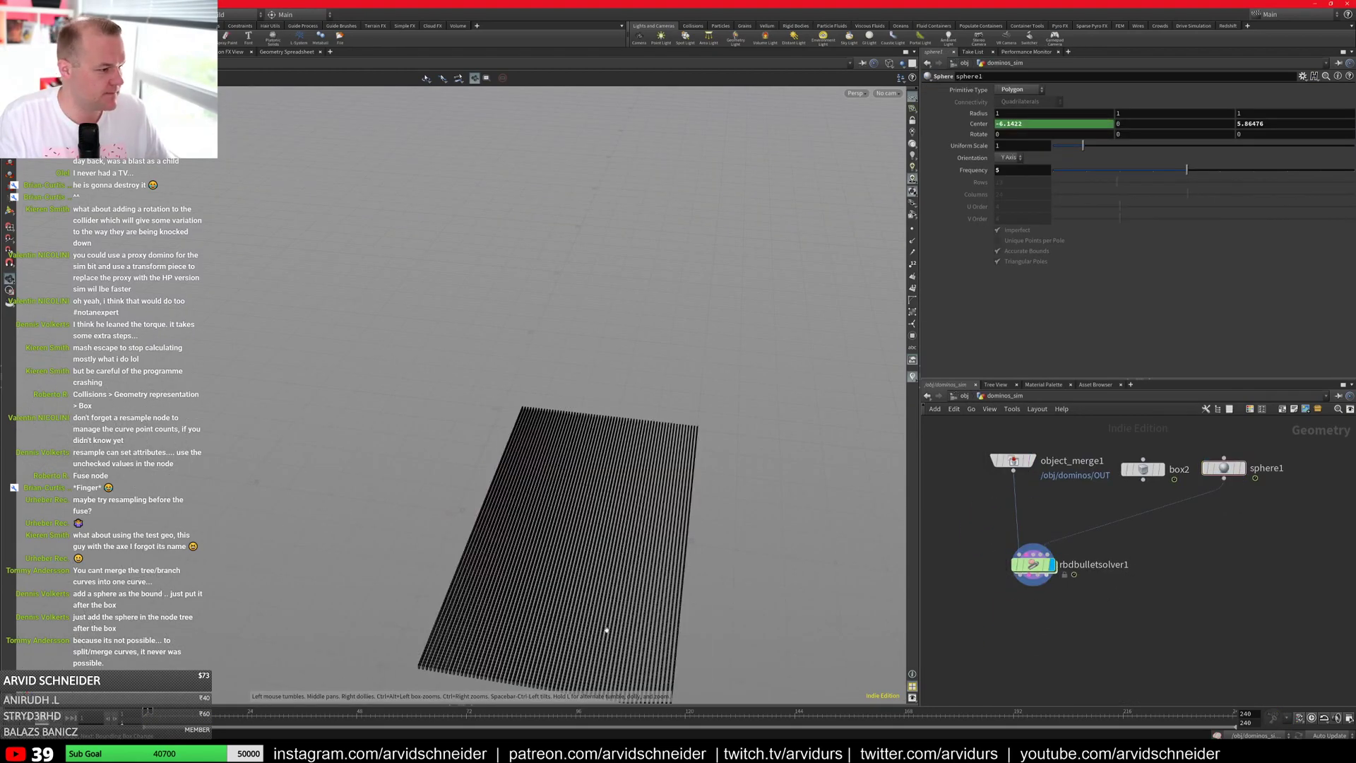
left_click_drag(606, 629, 554, 475)
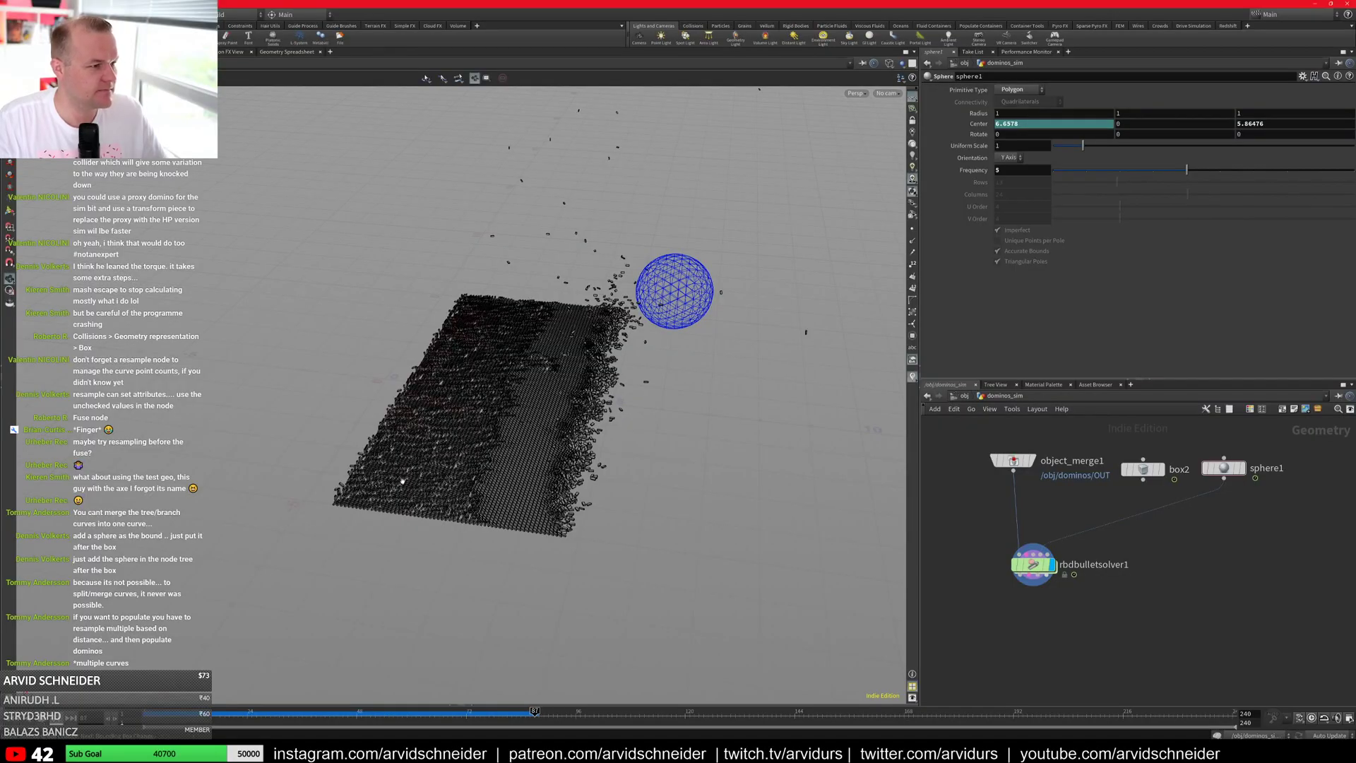
right_click_drag(403, 481, 494, 544)
left_click_drag(495, 544, 554, 434)
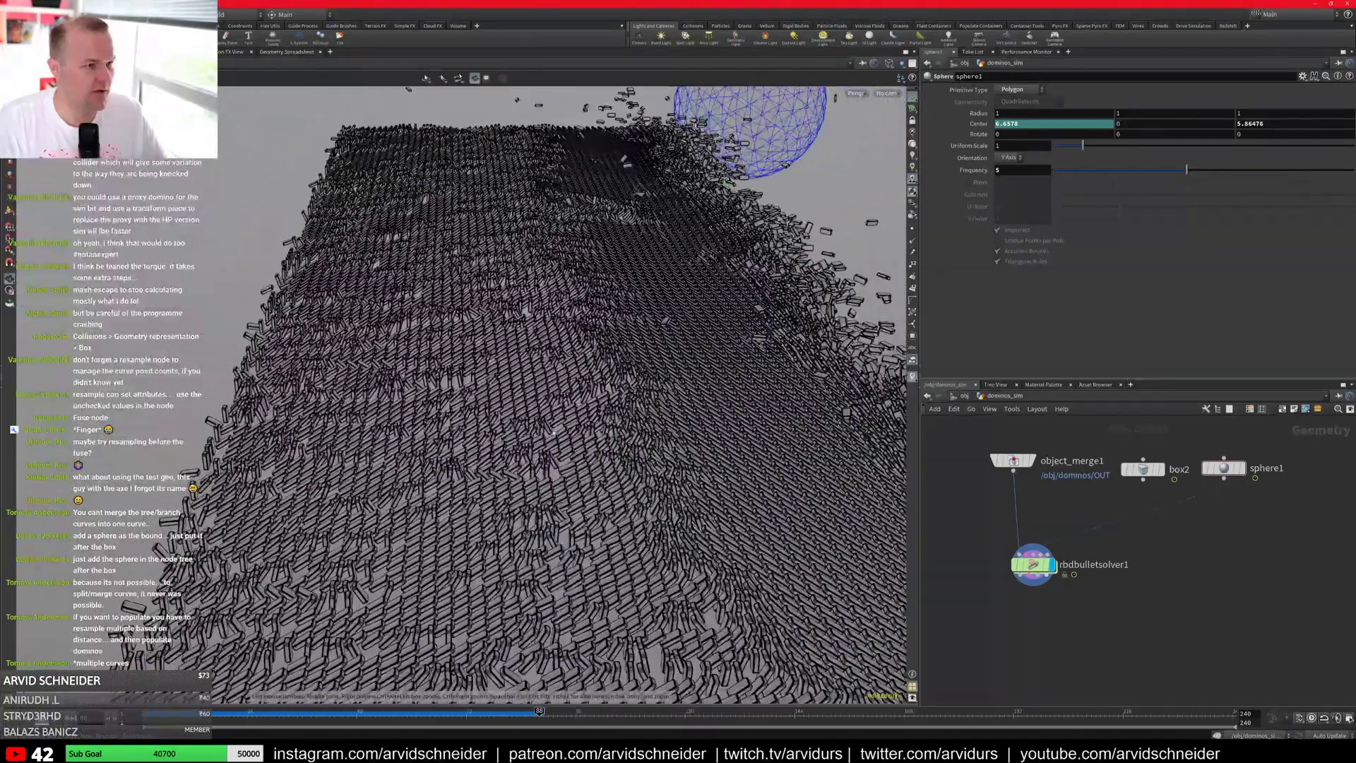
right_click_drag(553, 433, 512, 417)
Step: Scrub through the simulated frames to examine how the dominoes fall around the sphere collider
left_click_drag(519, 710, 226, 704)
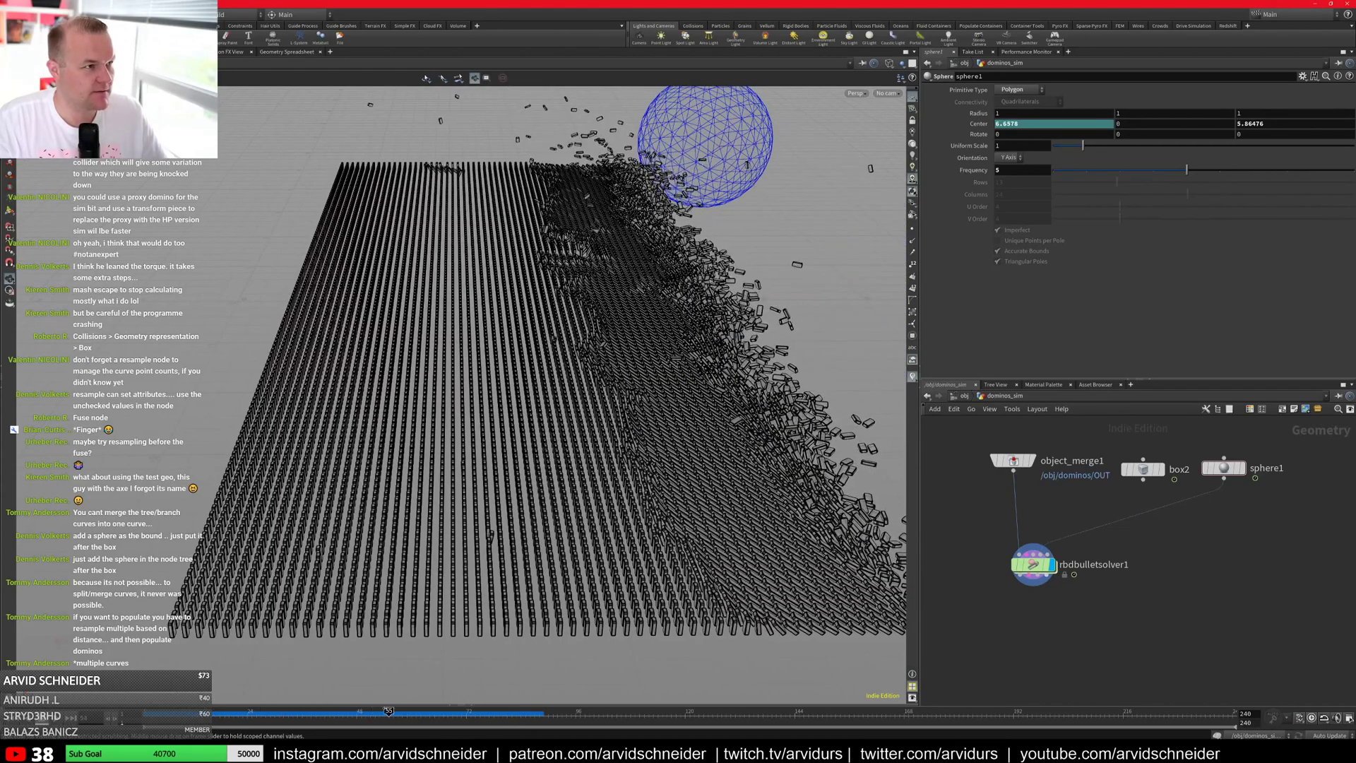
left_click_drag(389, 712, 306, 712)
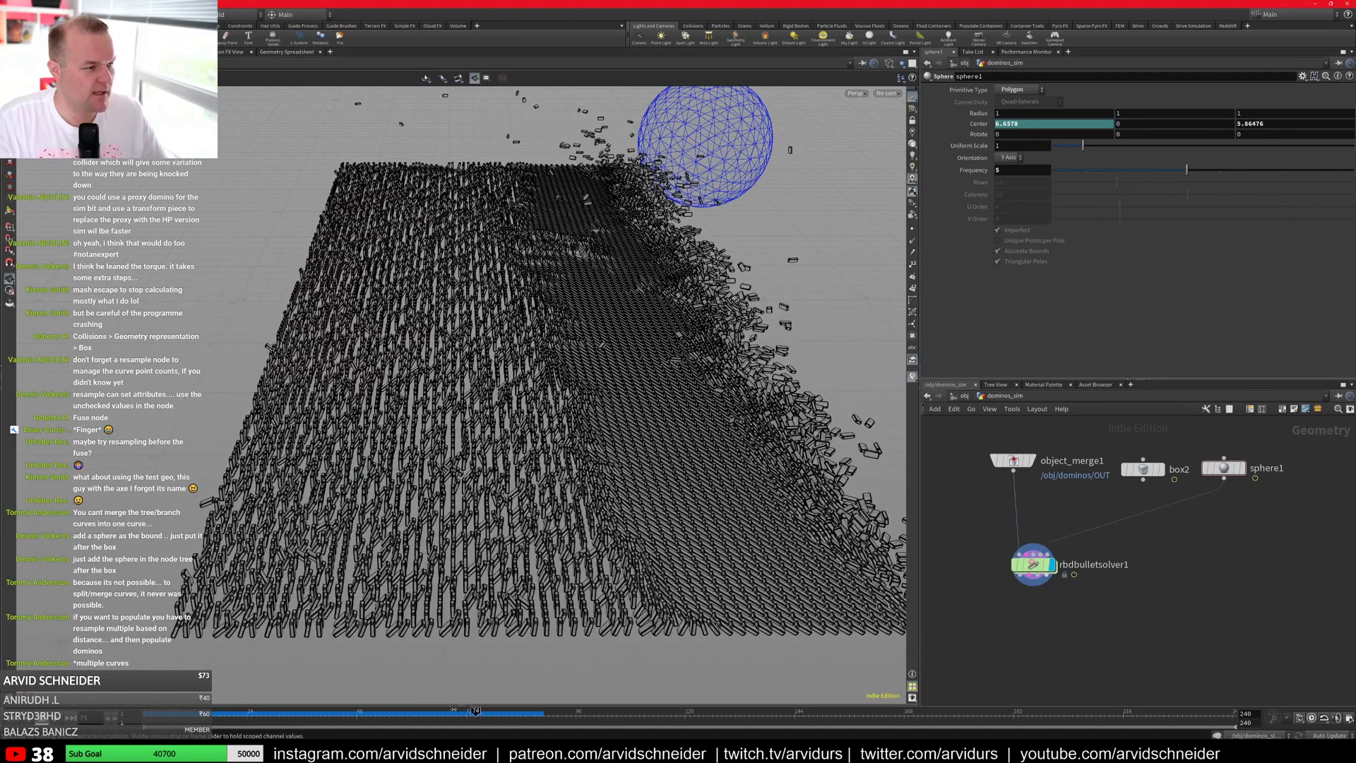
left_click_drag(454, 710, 508, 721)
left_click_drag(565, 565, 657, 600)
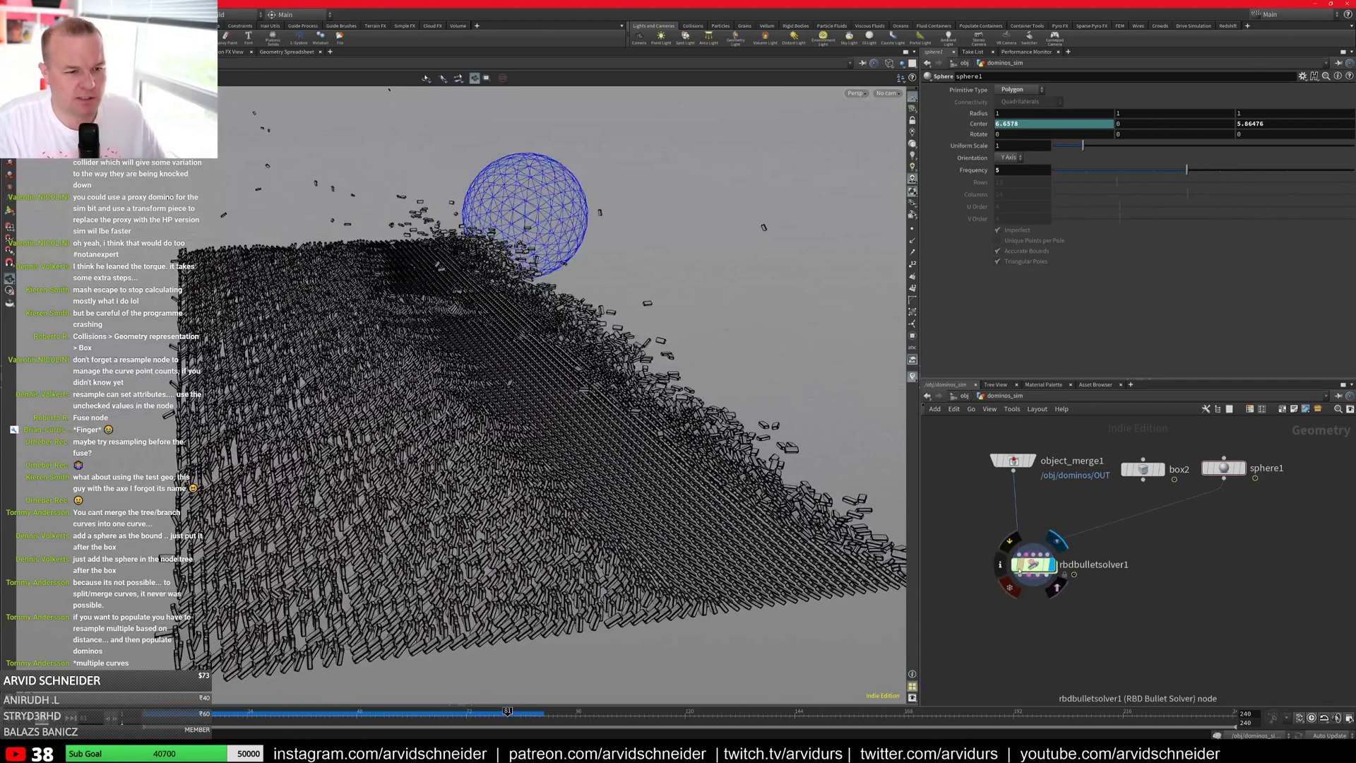
Step: Set the Bounce of rbdbulletsolver1's bullet objects to 0
left_click(1033, 565)
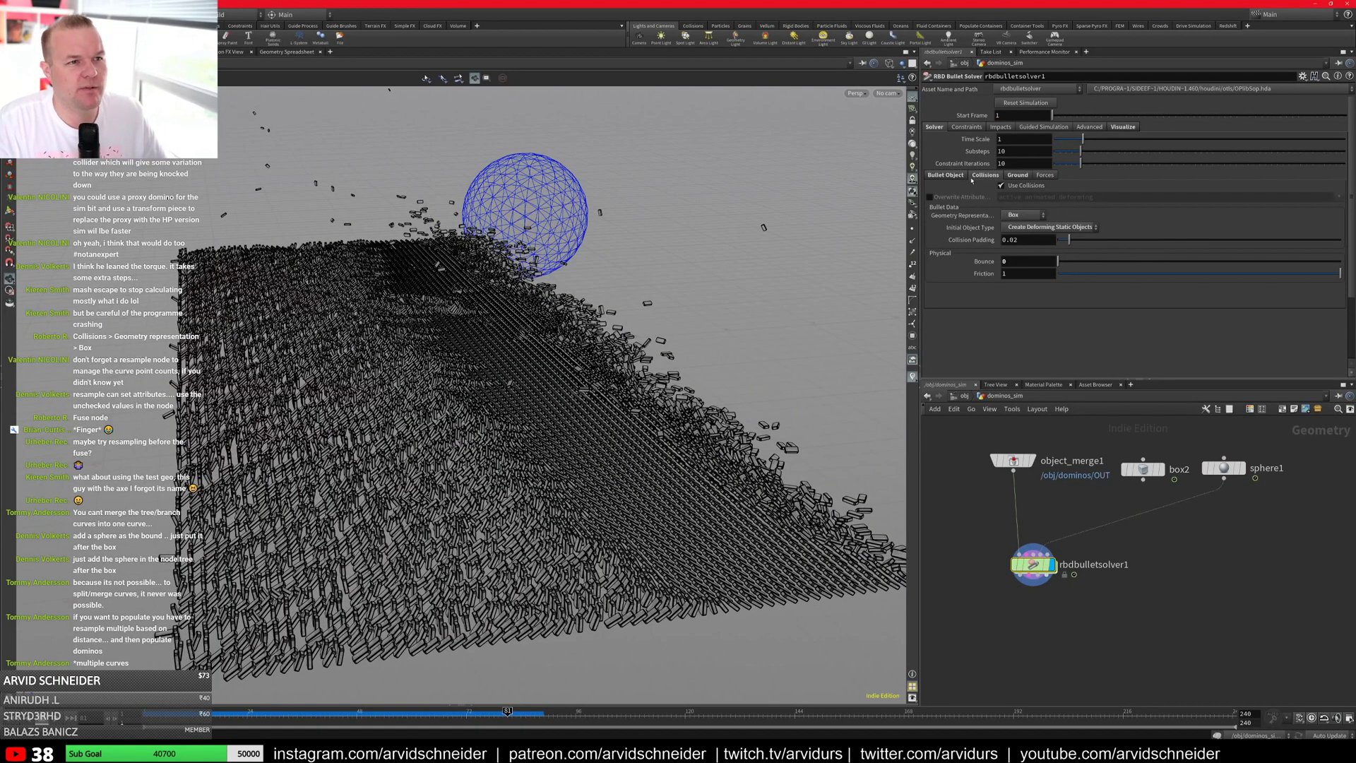
left_click(947, 175)
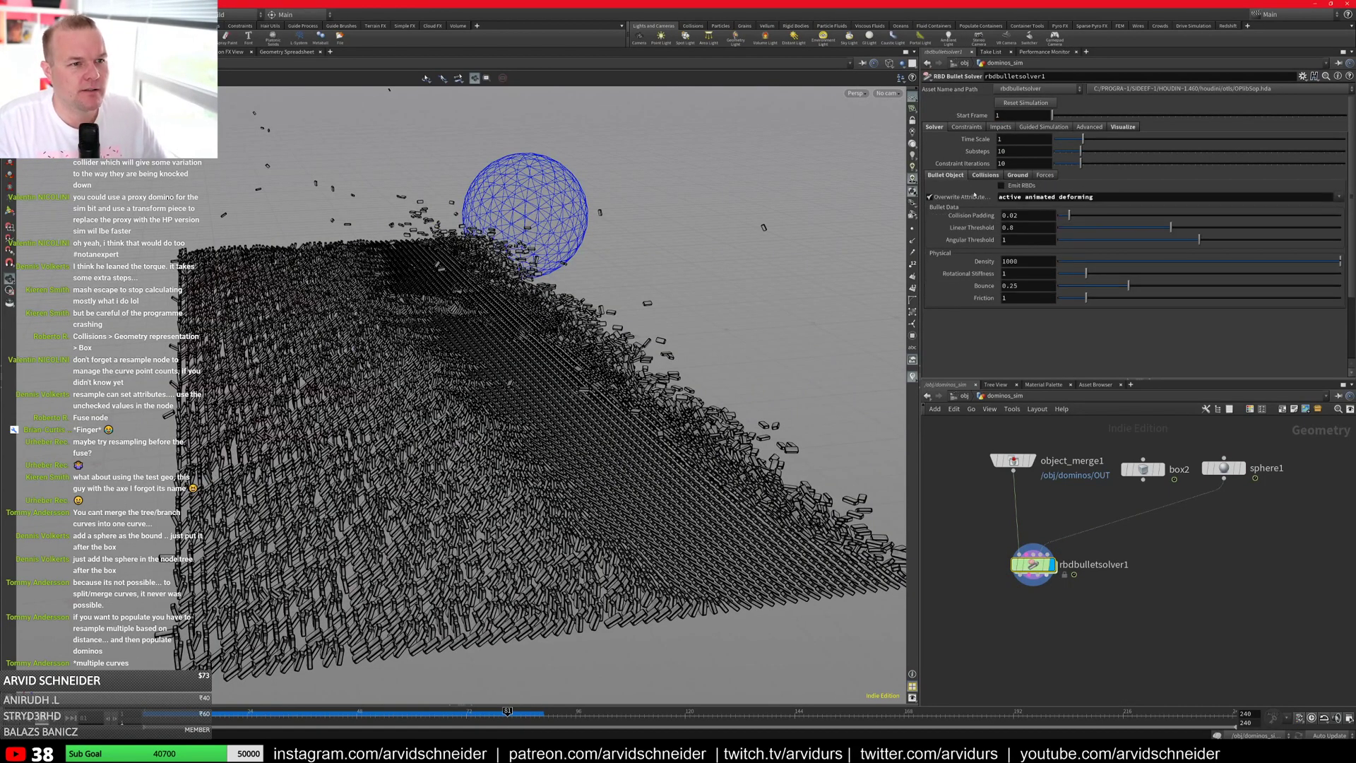
left_click_drag(1084, 287, 1053, 289)
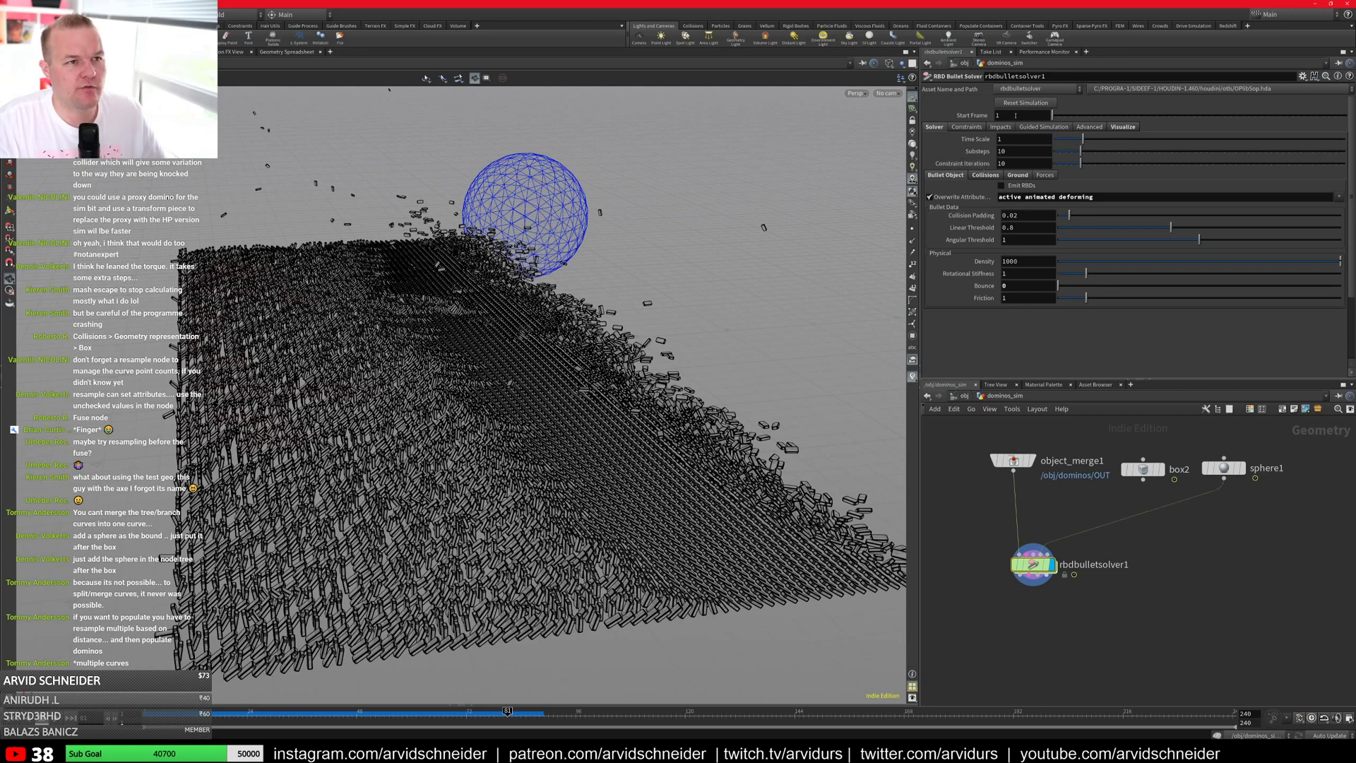
Step: Set the Collision Padding in rbdbulletsolver1's Collisions settings to 0.01
left_click(985, 174)
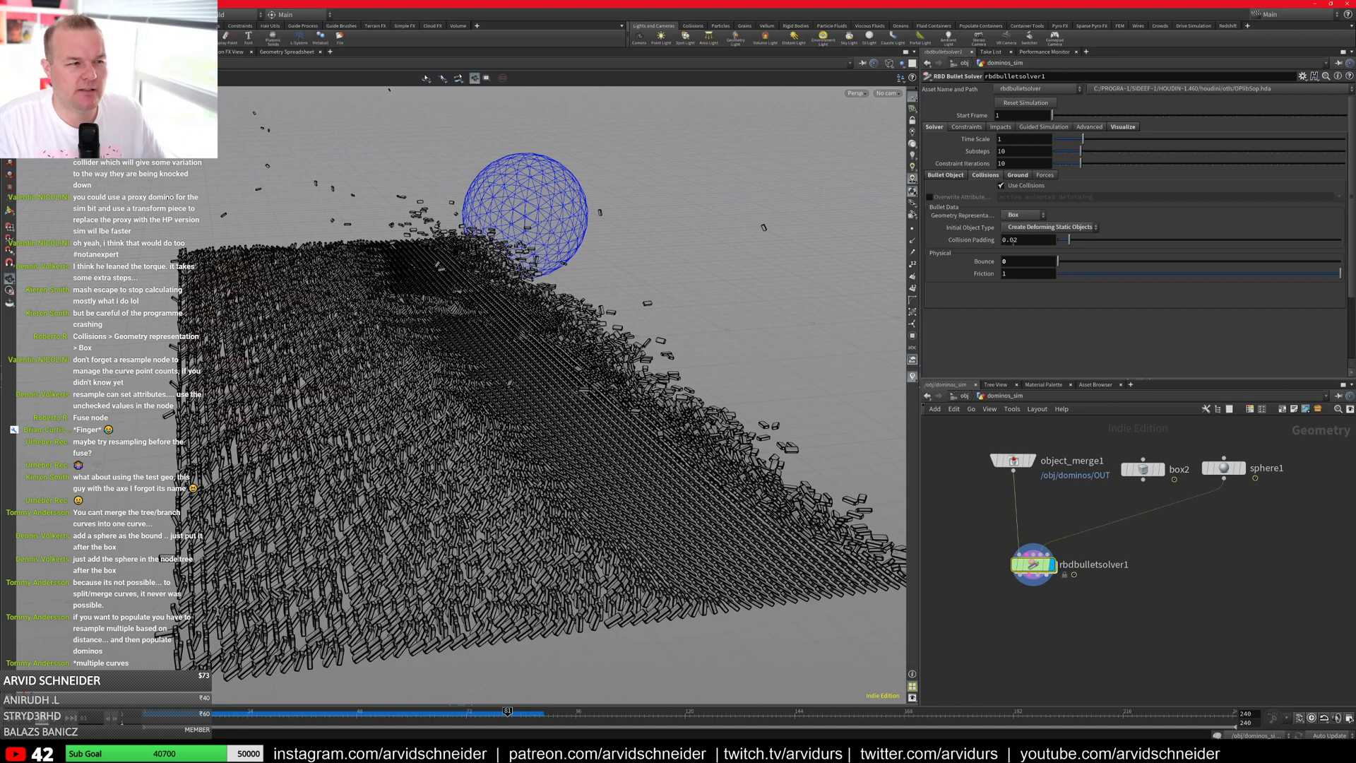
left_click(1015, 240)
type("0.01")
key("Return")
left_click(1029, 261)
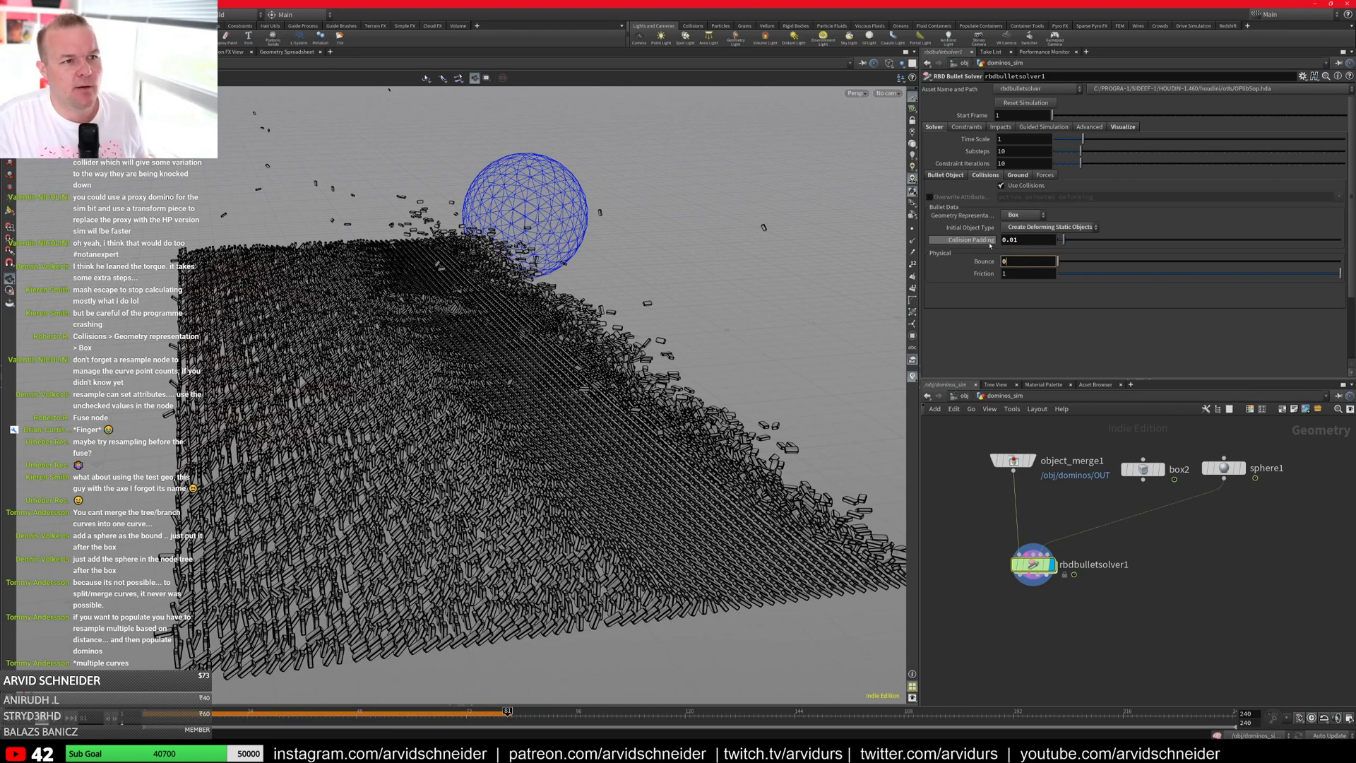
mouse_move(990, 245)
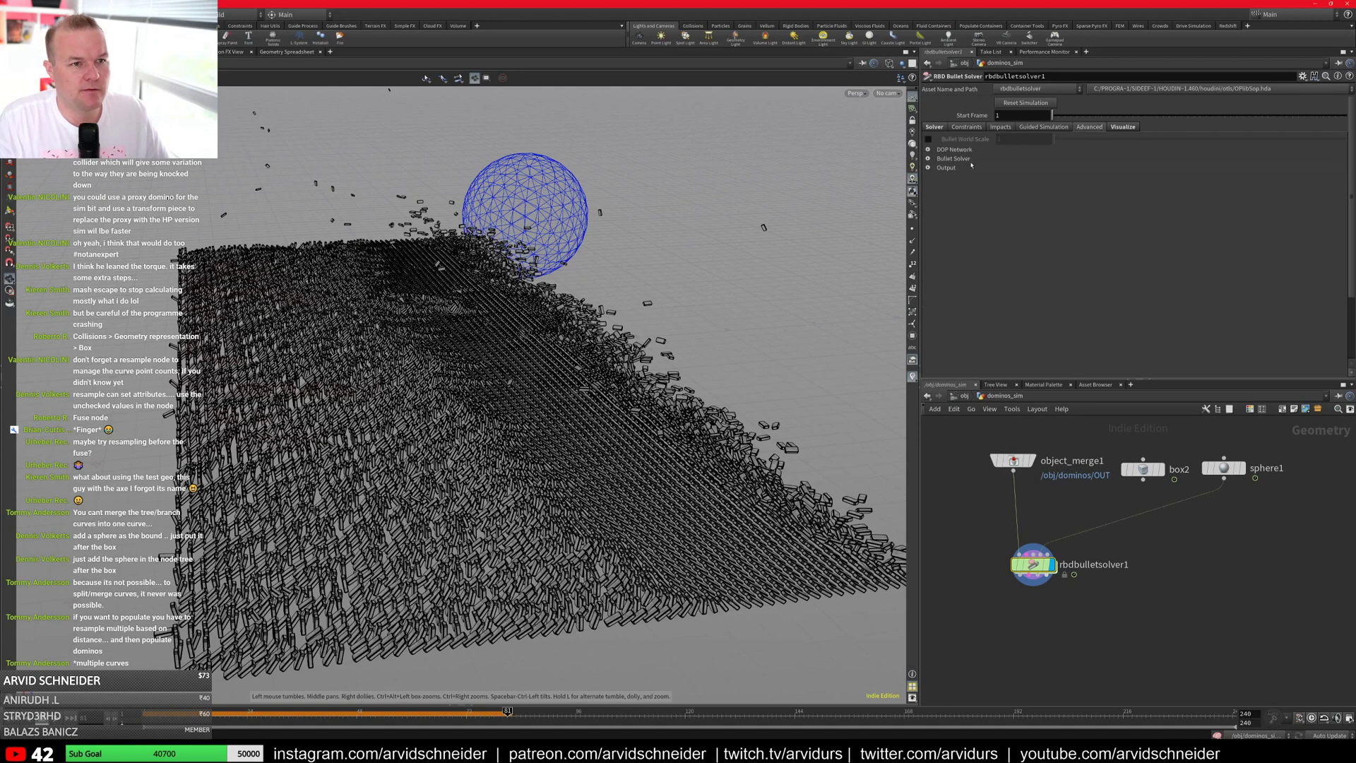
Step: Examine rbdbulletsolver1's advanced DOP Network and Bullet Solver options, plus its impact, guided simulation and constraint settings
left_click(928, 158)
left_click(928, 150)
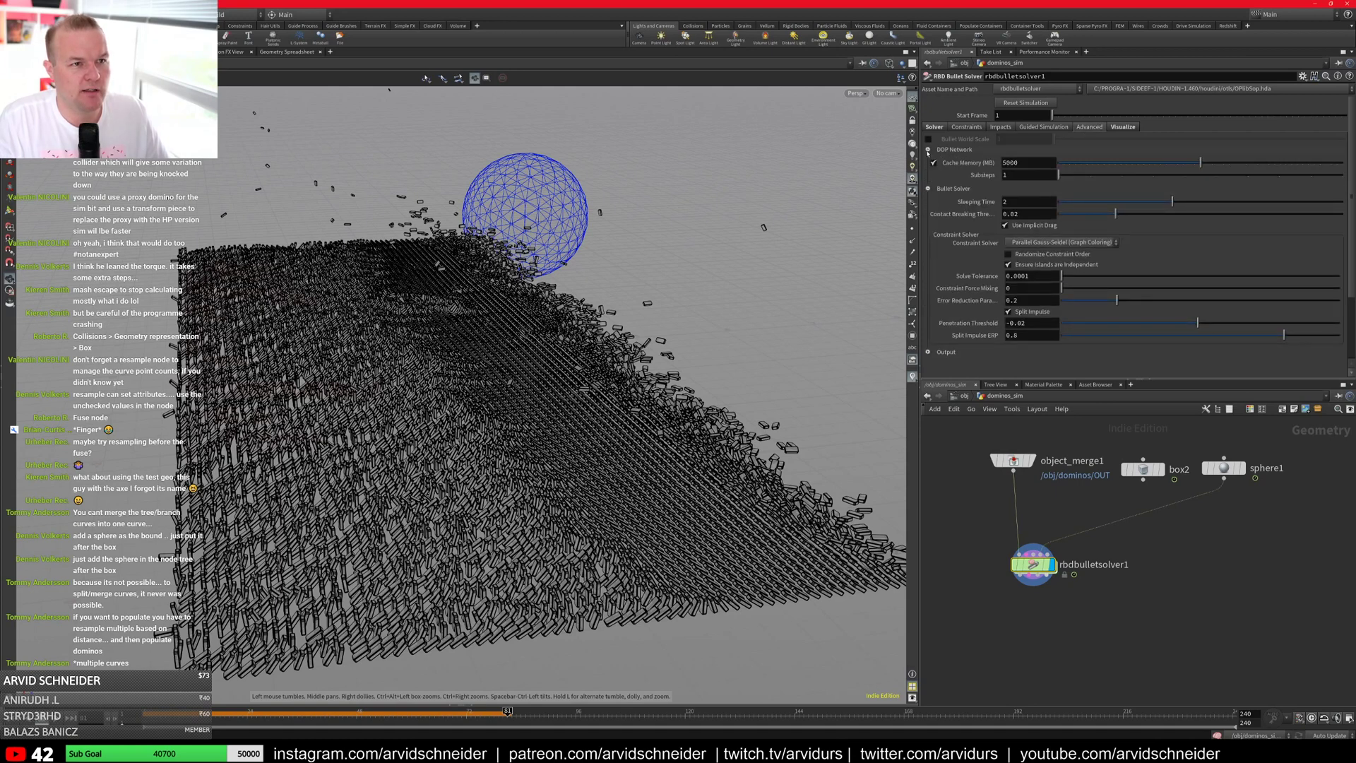
left_click(928, 149)
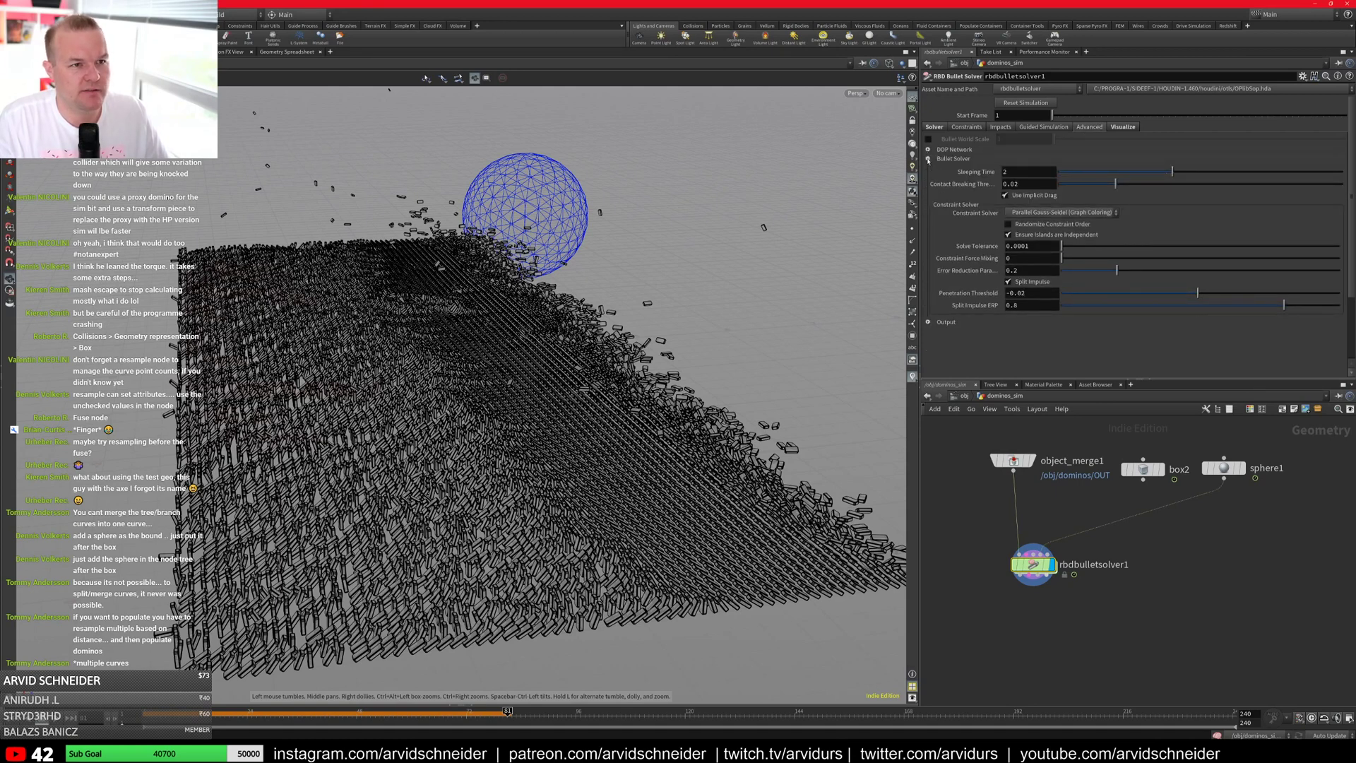
left_click(1063, 213)
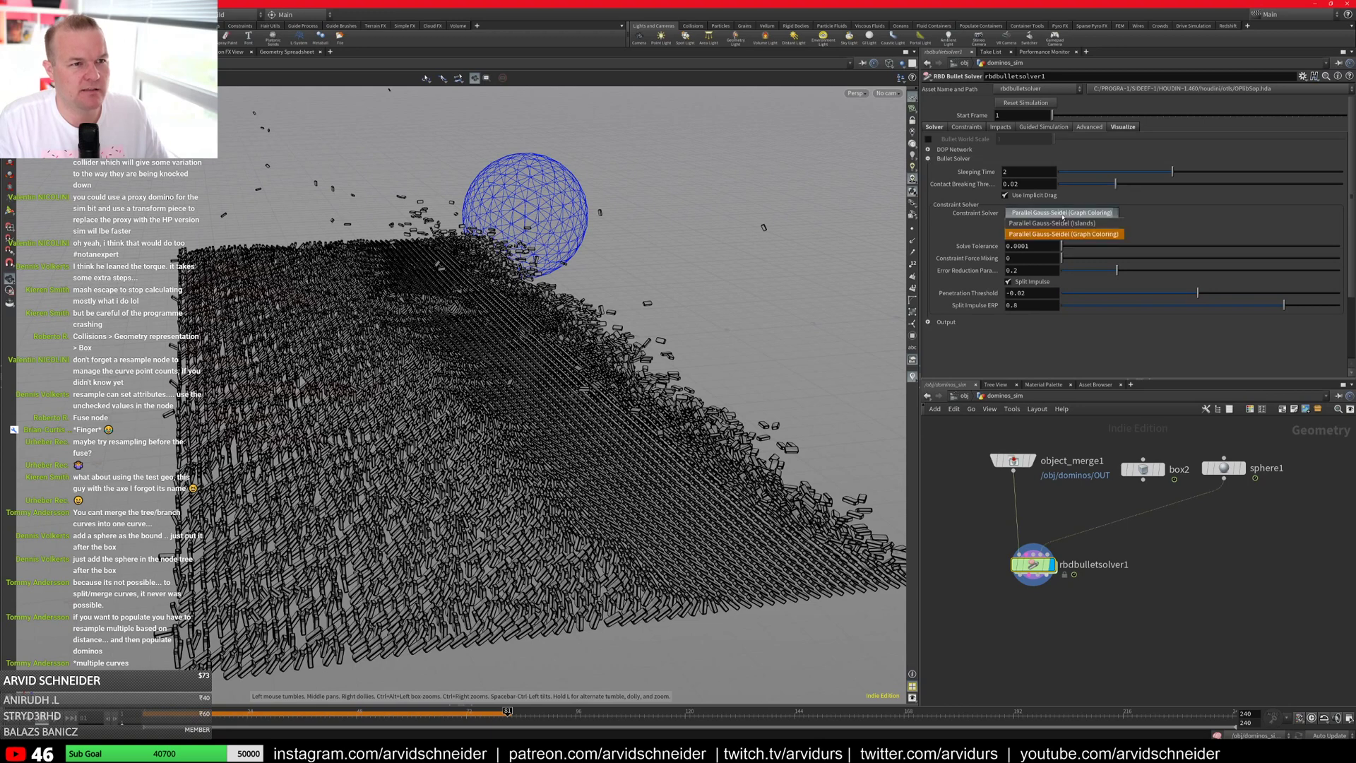
left_click(1063, 214)
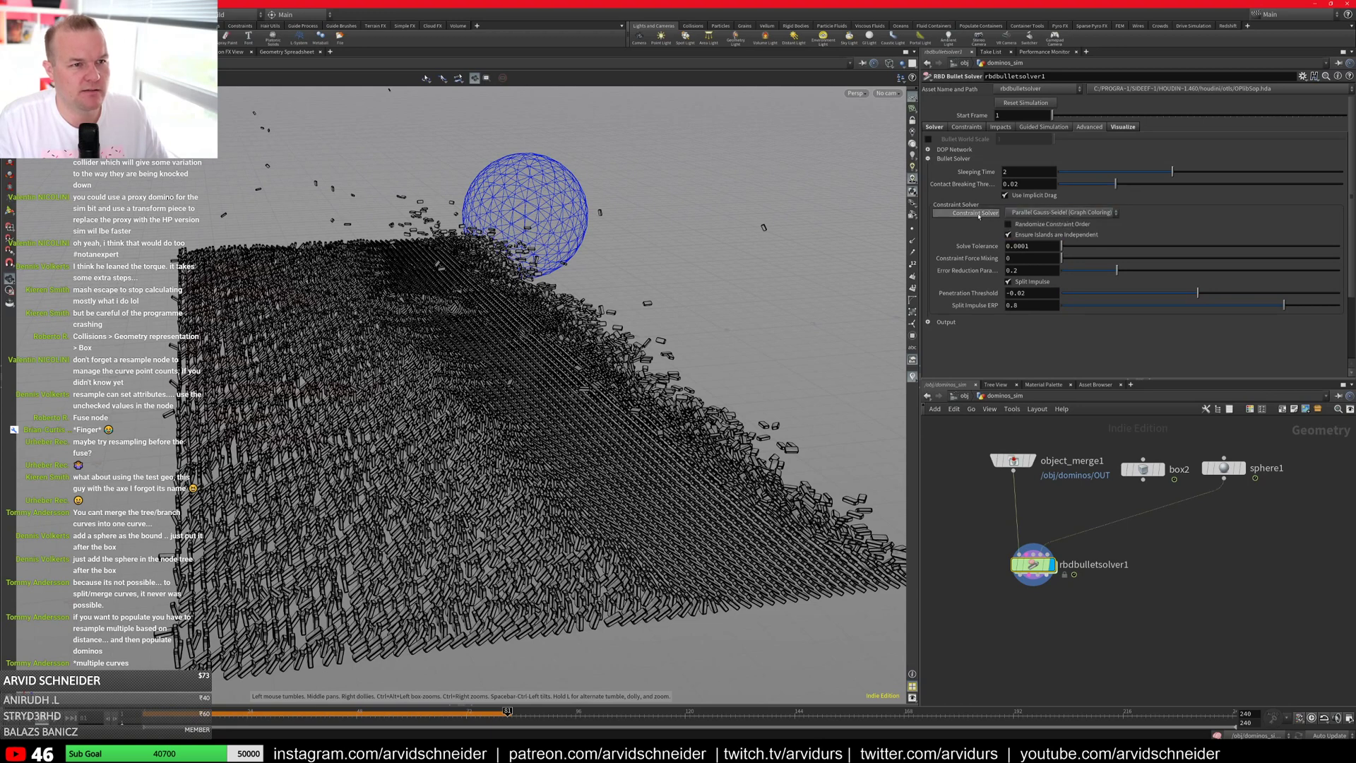
mouse_move(979, 216)
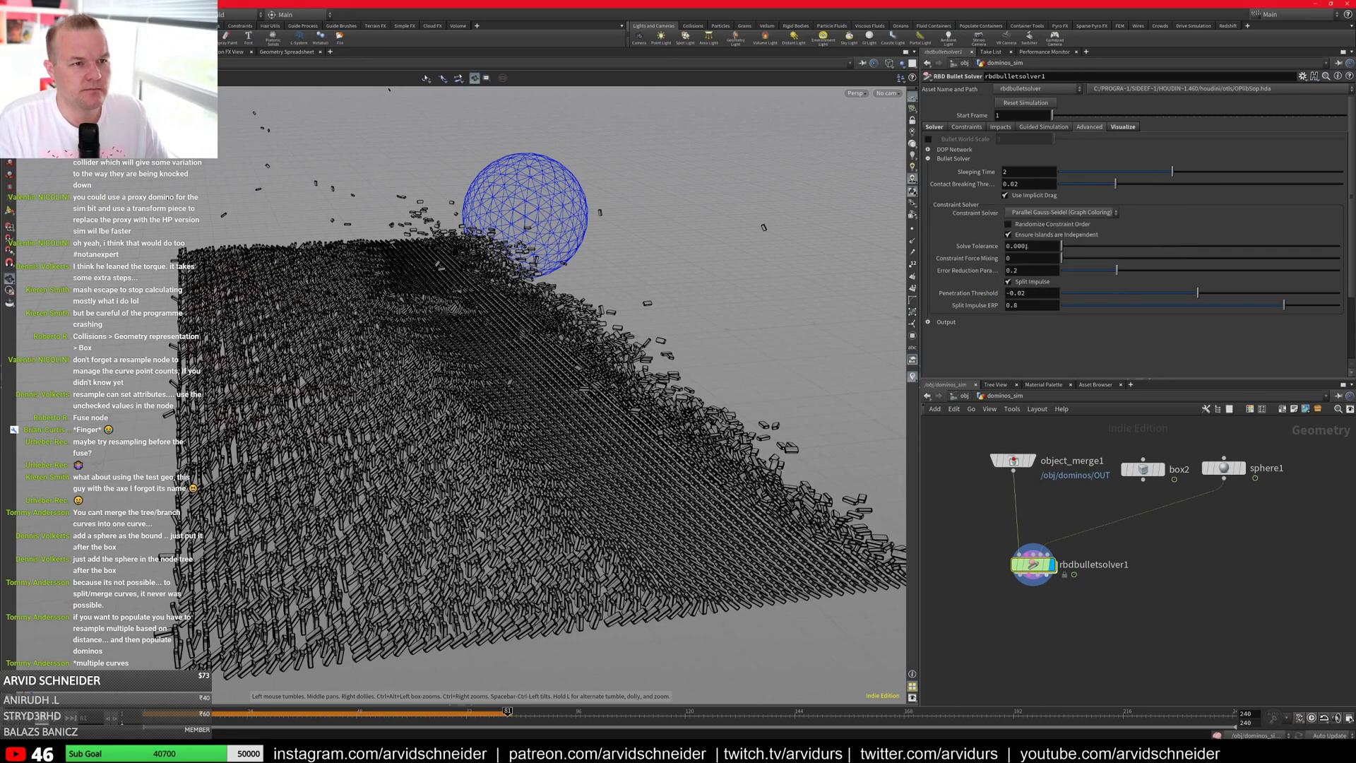
left_click(953, 158)
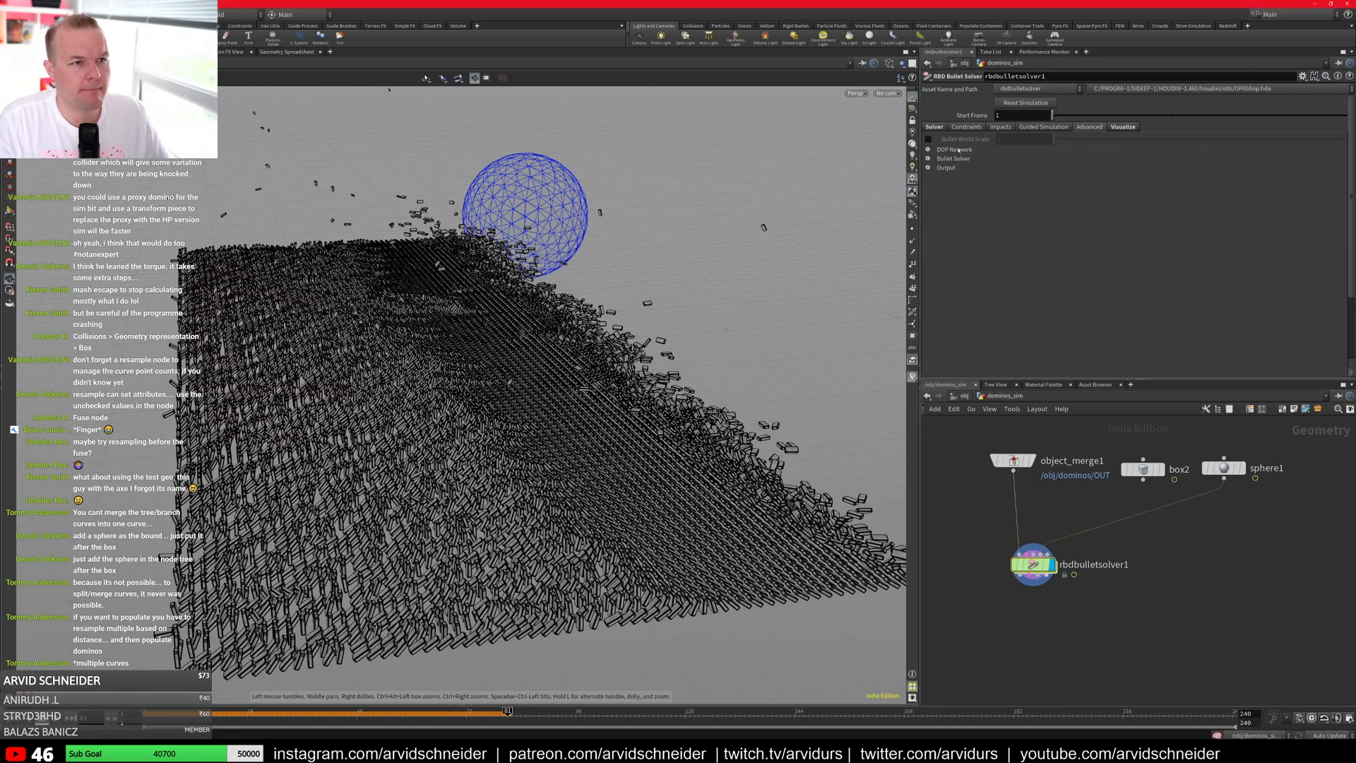
left_click(1000, 128)
left_click(1024, 128)
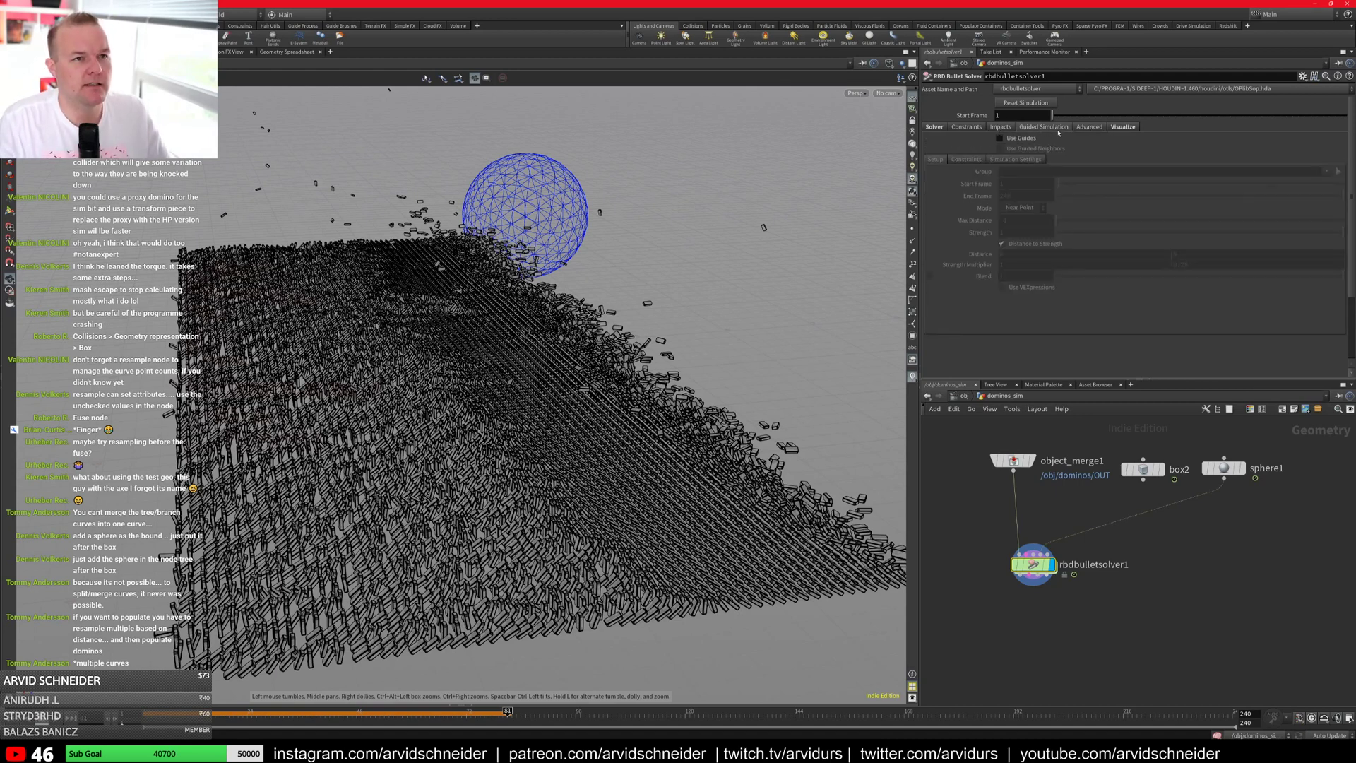
left_click(1088, 128)
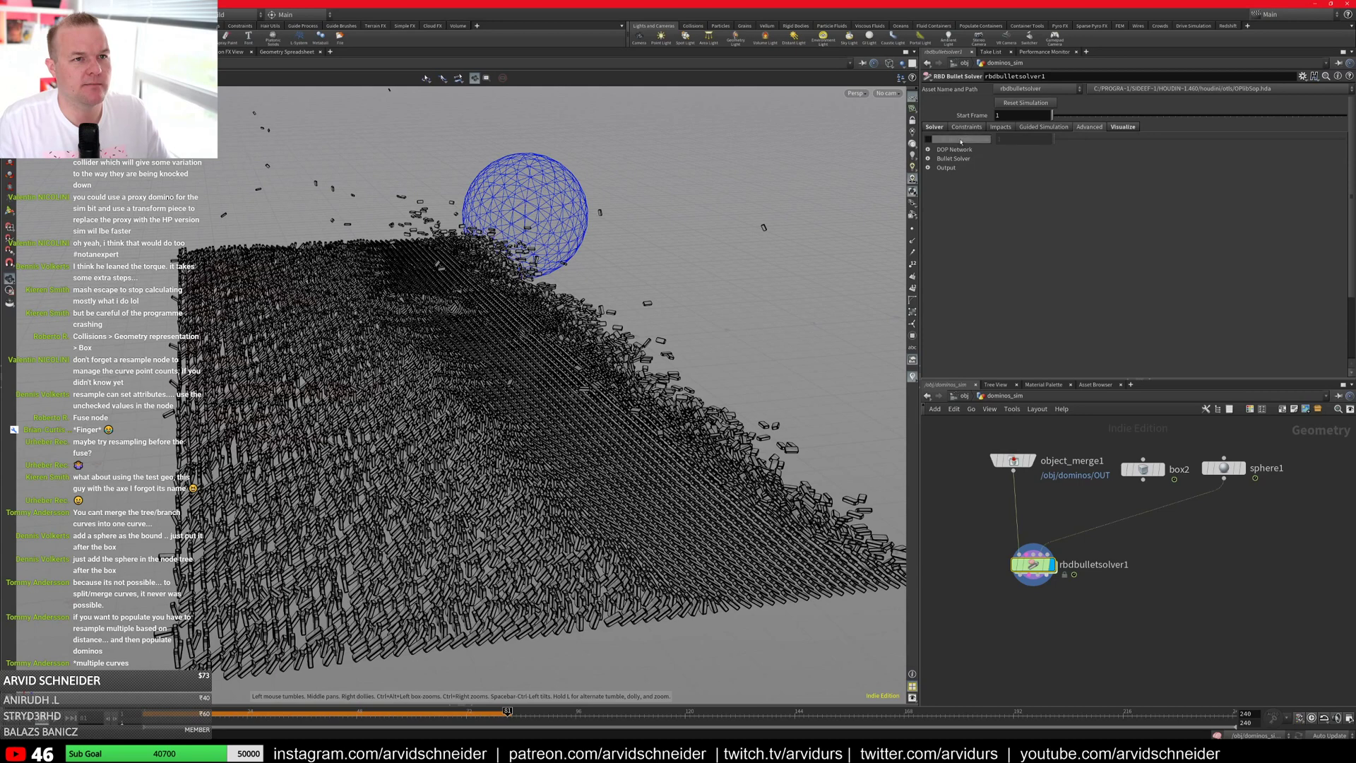
left_click(946, 128)
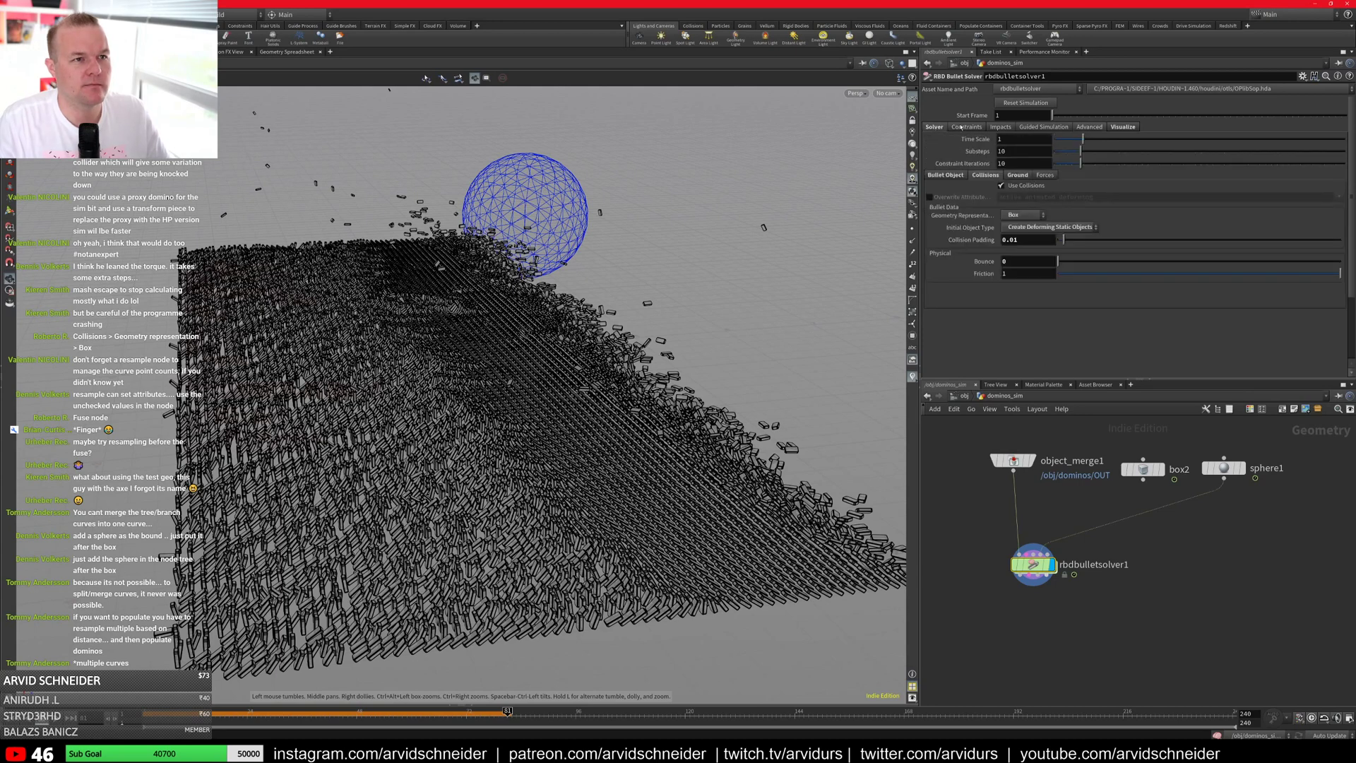
left_click(968, 128)
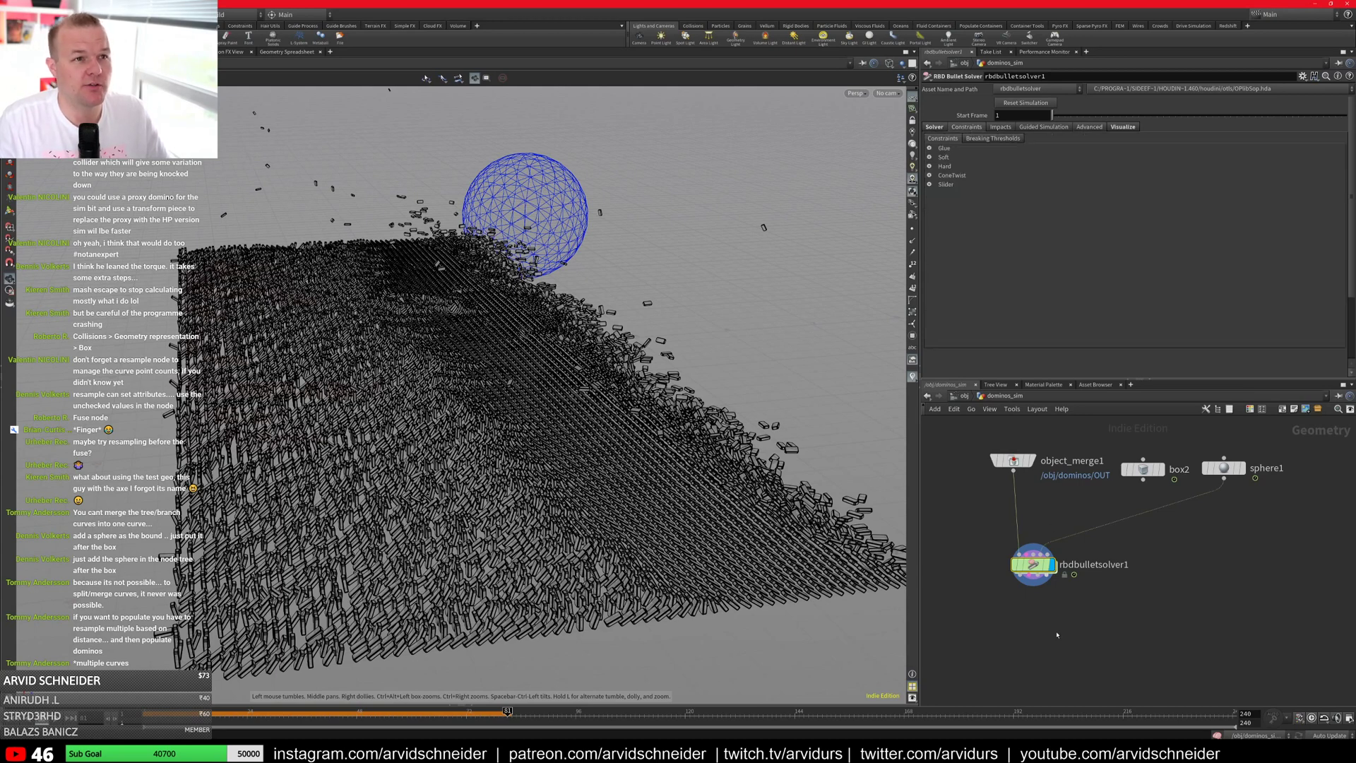
Step: Return to the first frame, switch the viewport to shaded display and rerun the domino simulation
key("ctrl+Up")
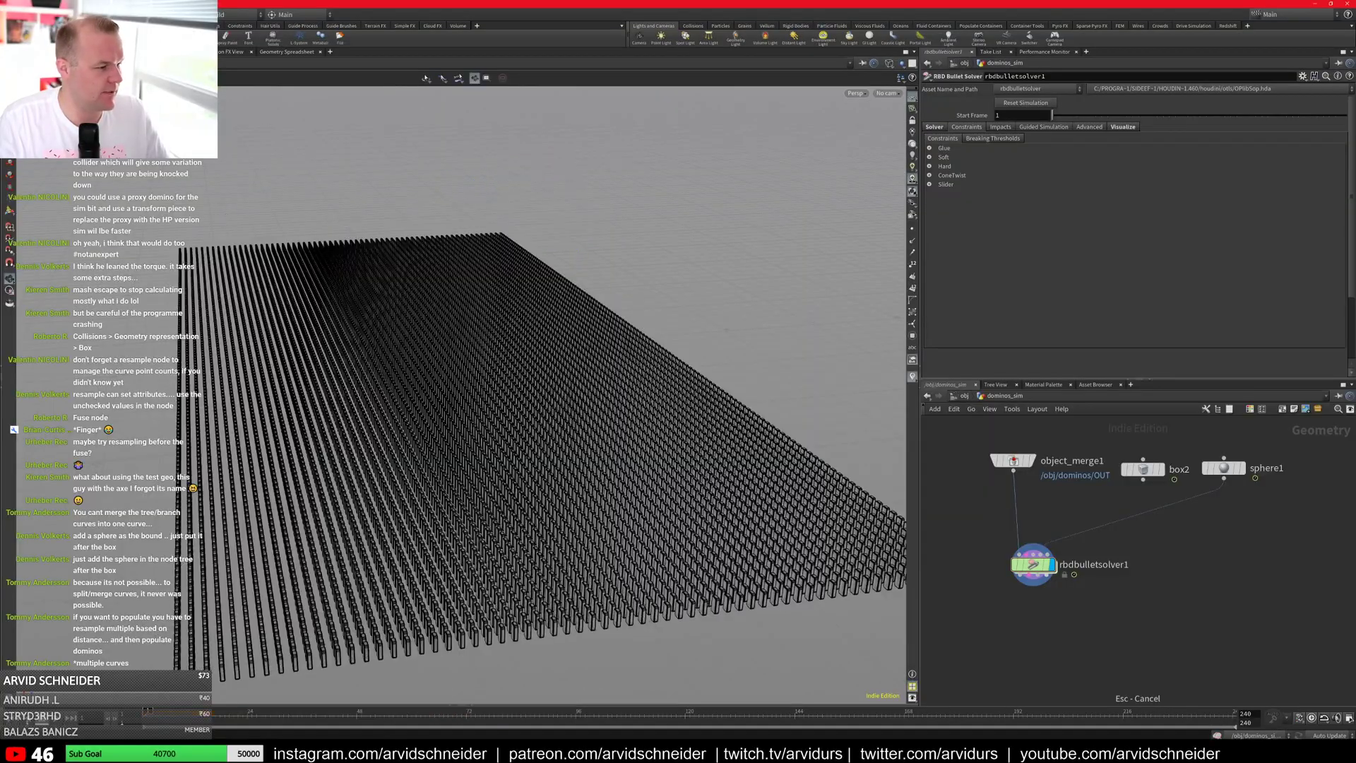
mouse_move(613, 475)
left_mouse_down()
mouse_move(544, 537)
mouse_move(526, 459)
mouse_move(571, 471)
mouse_move(444, 463)
mouse_move(537, 396)
left_mouse_up()
key("w")
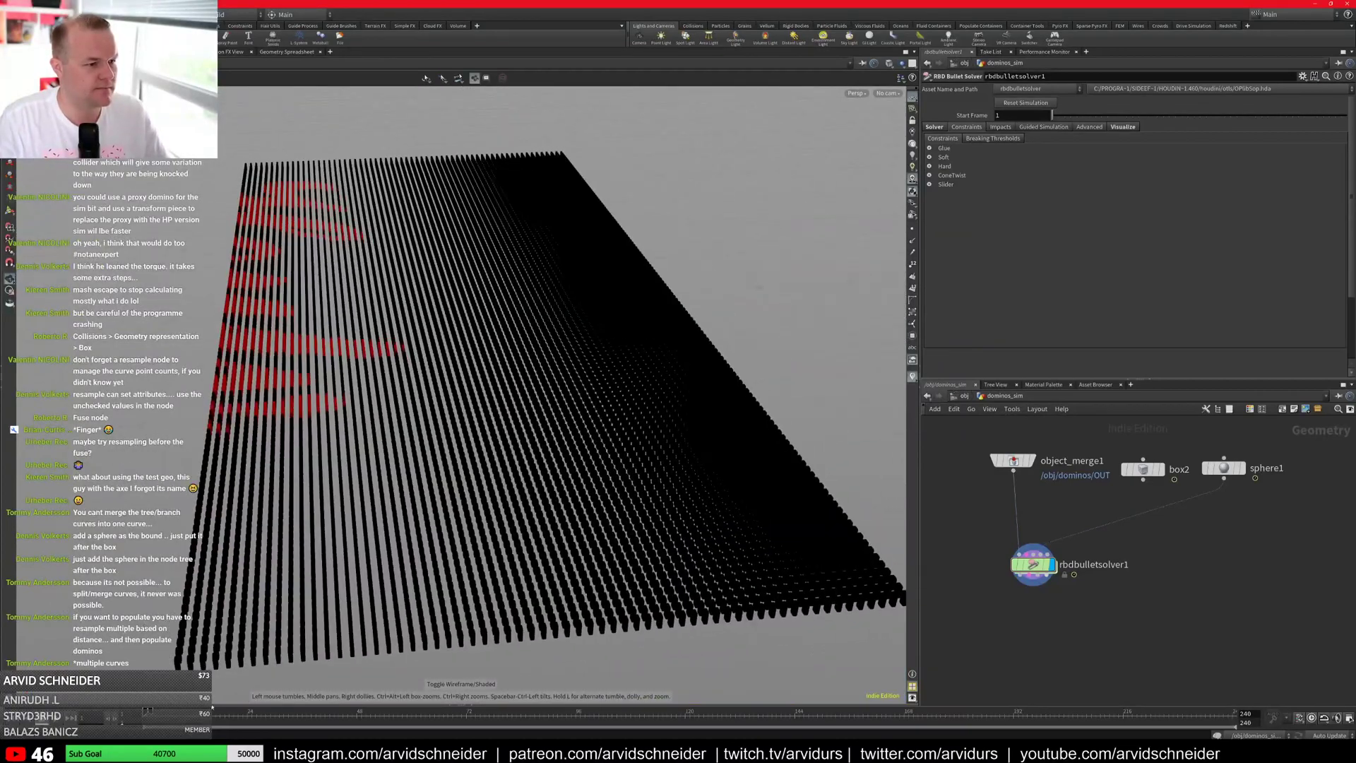
key("Up")
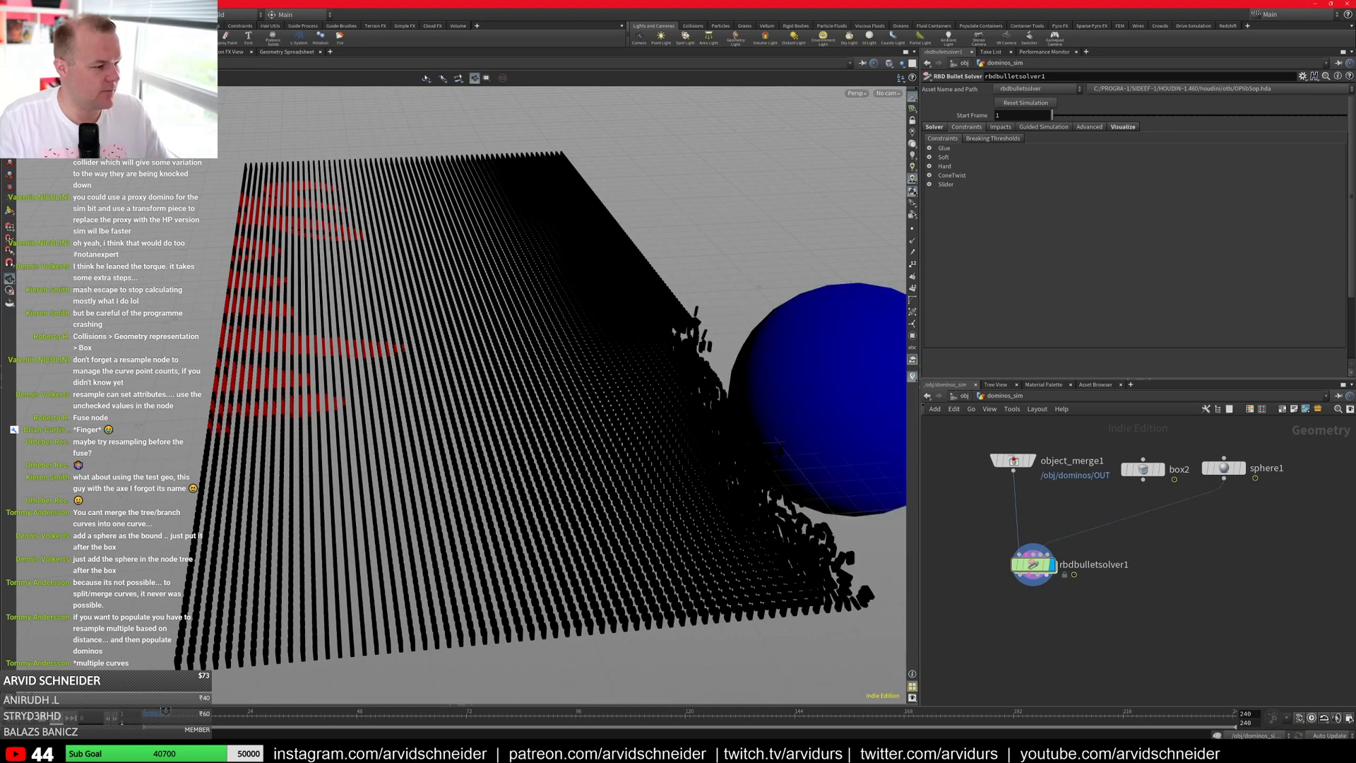
Step: Switch to the web browser and search Google Images for "abstract pattern"
key("alt+Tab")
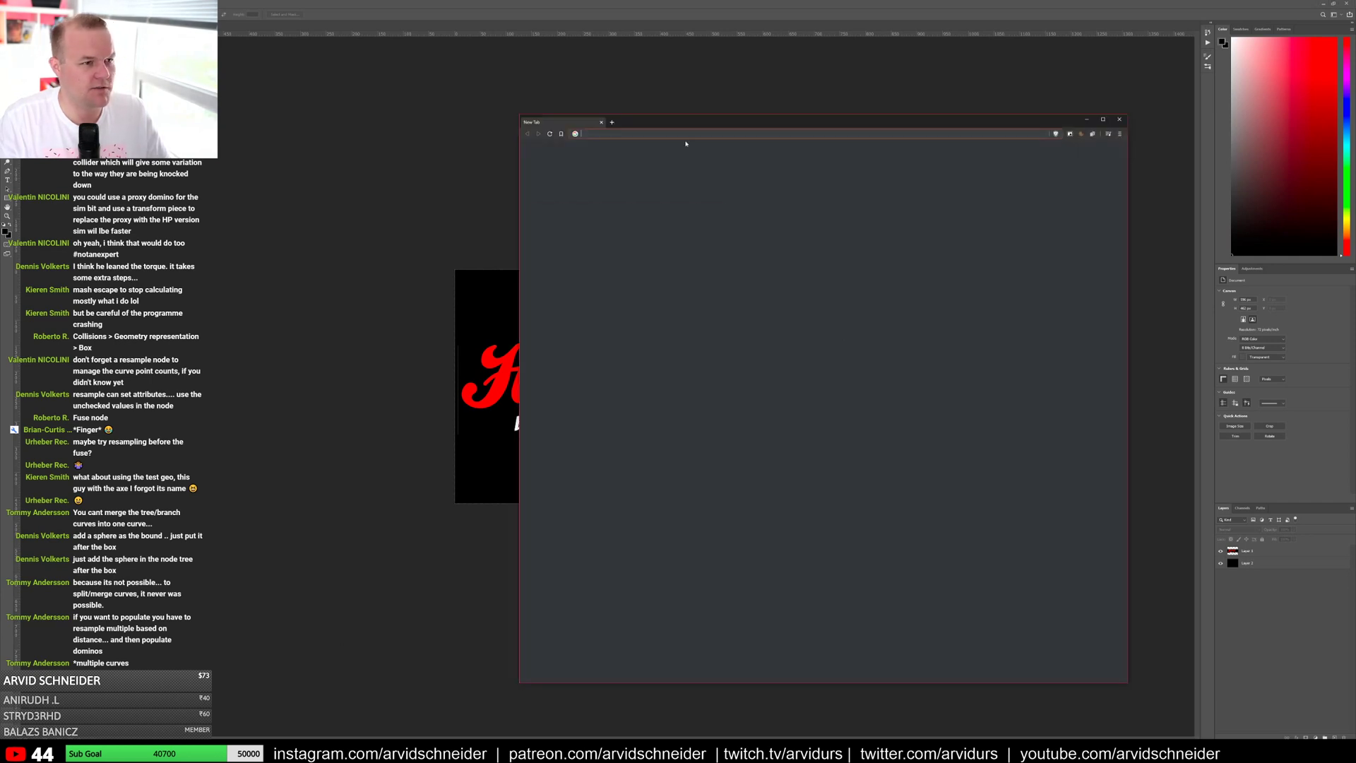
left_click(616, 135)
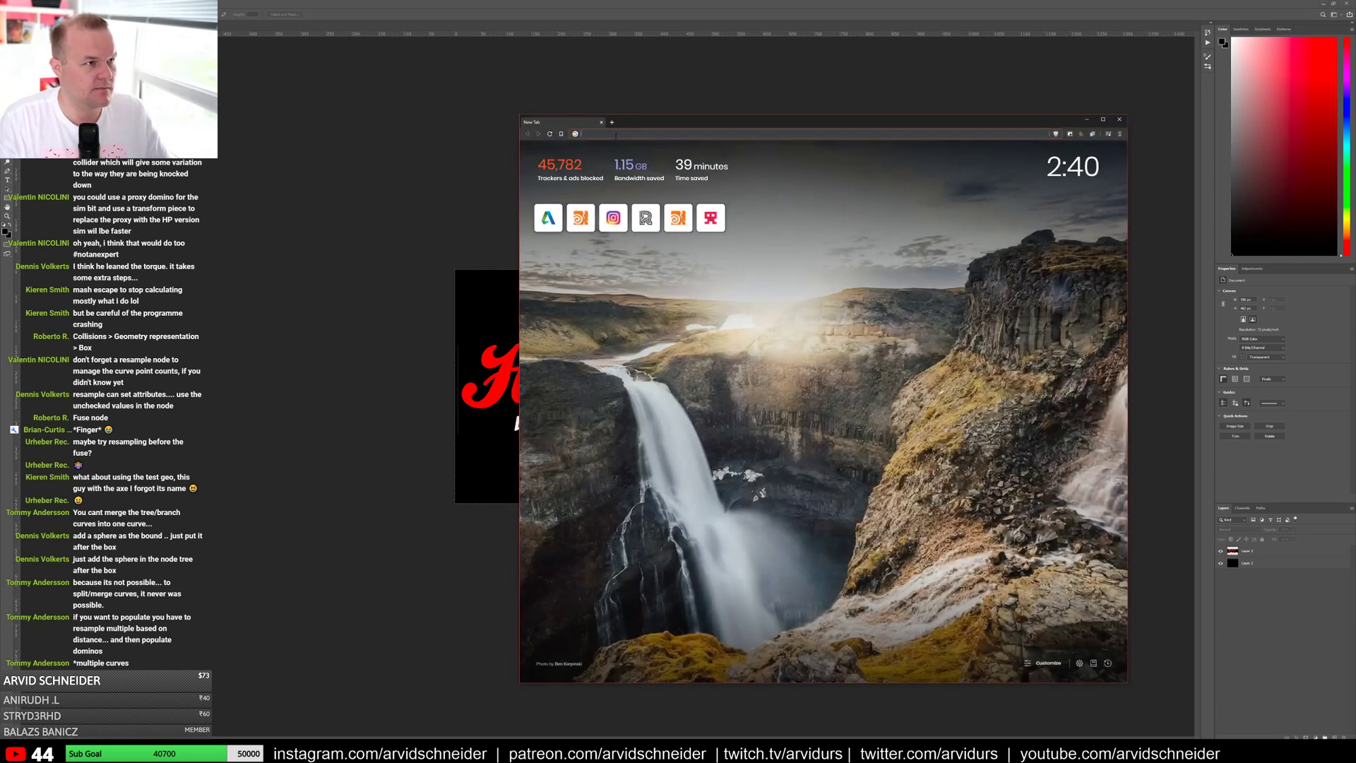
type("abstract pattern")
key("Return")
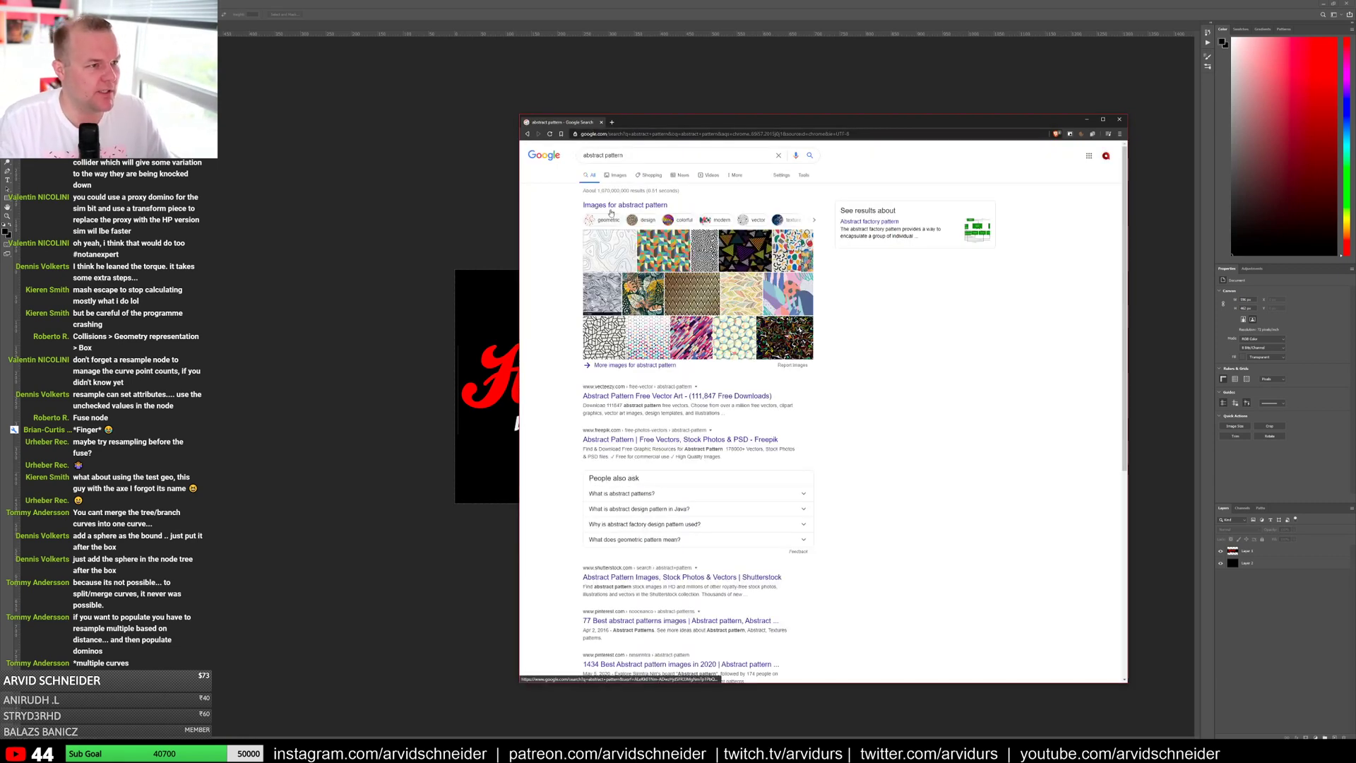
left_click(620, 179)
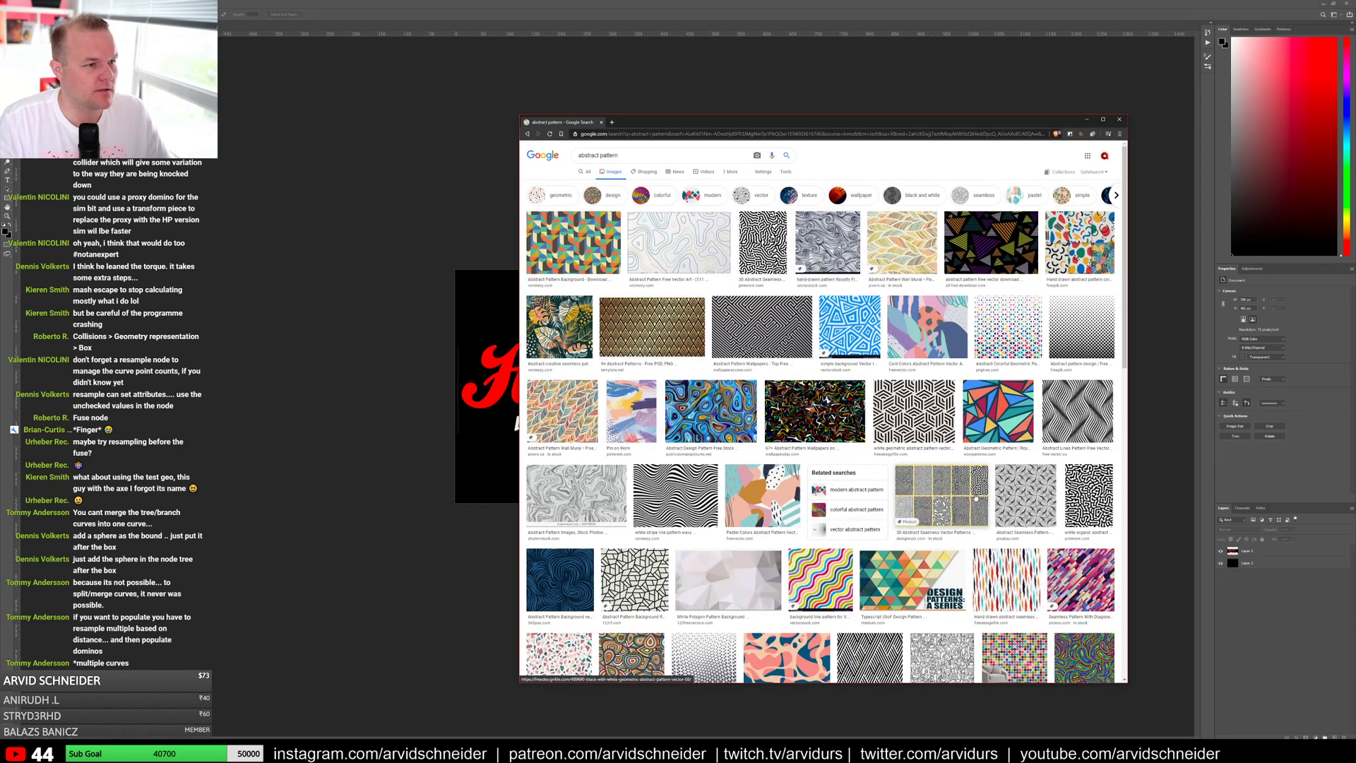
Step: Copy the multicolored abstract geometric pattern image and paste it as a new layer into the Photoshop logo document
left_click(987, 418)
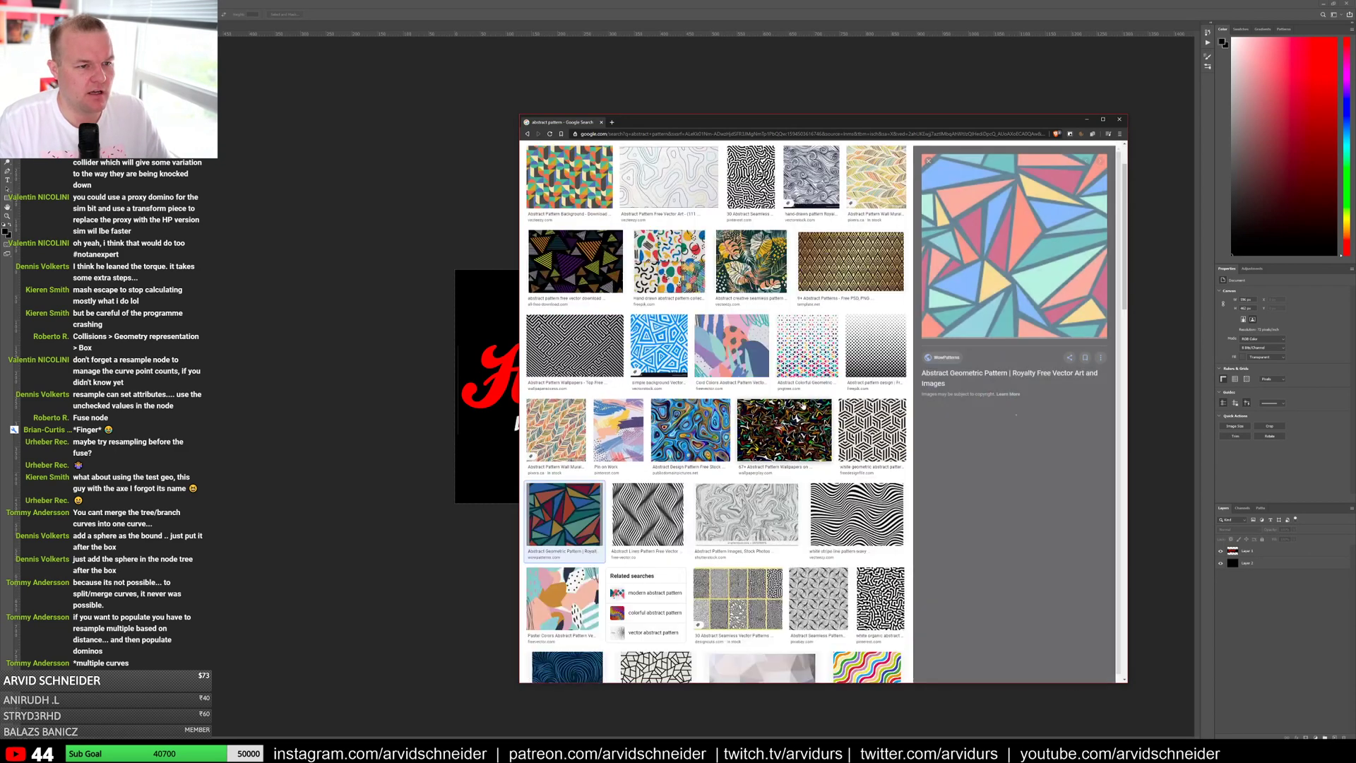
right_click(1032, 249)
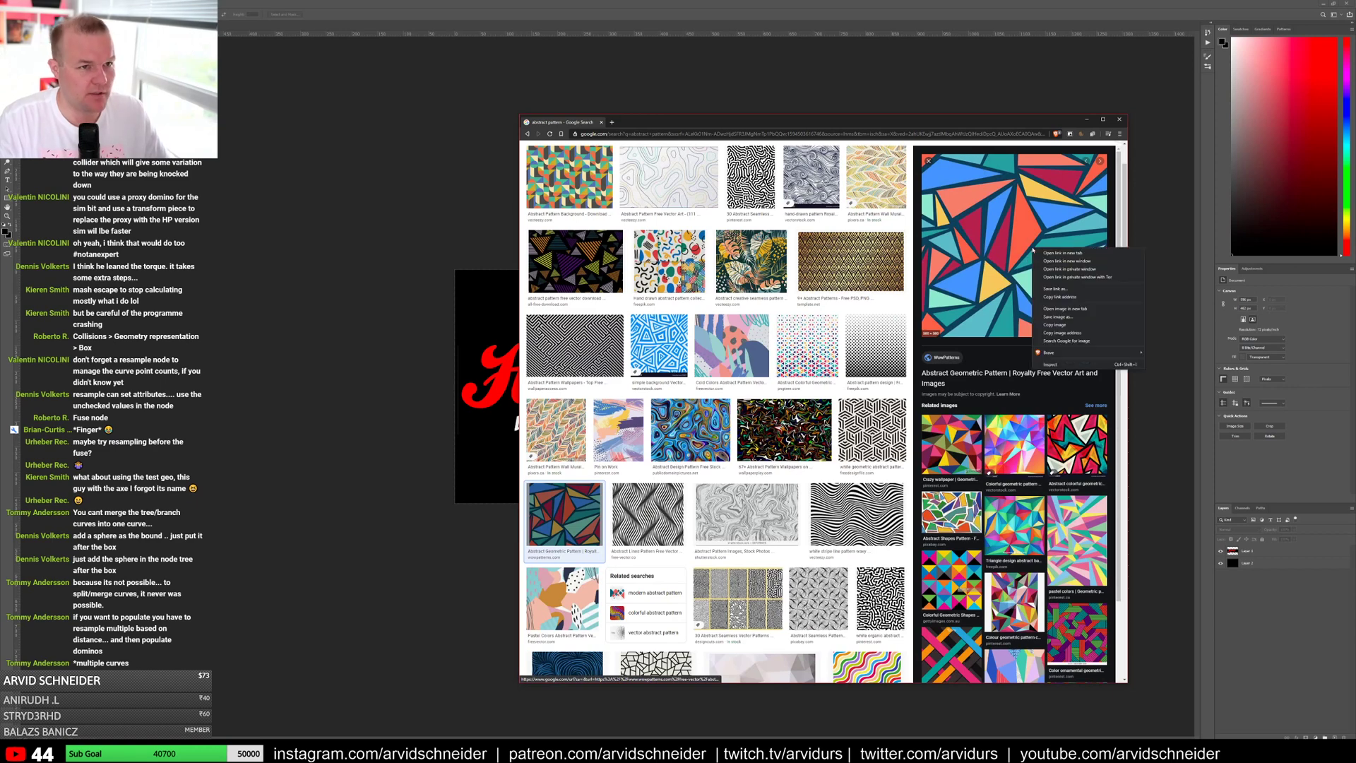
left_click(1056, 324)
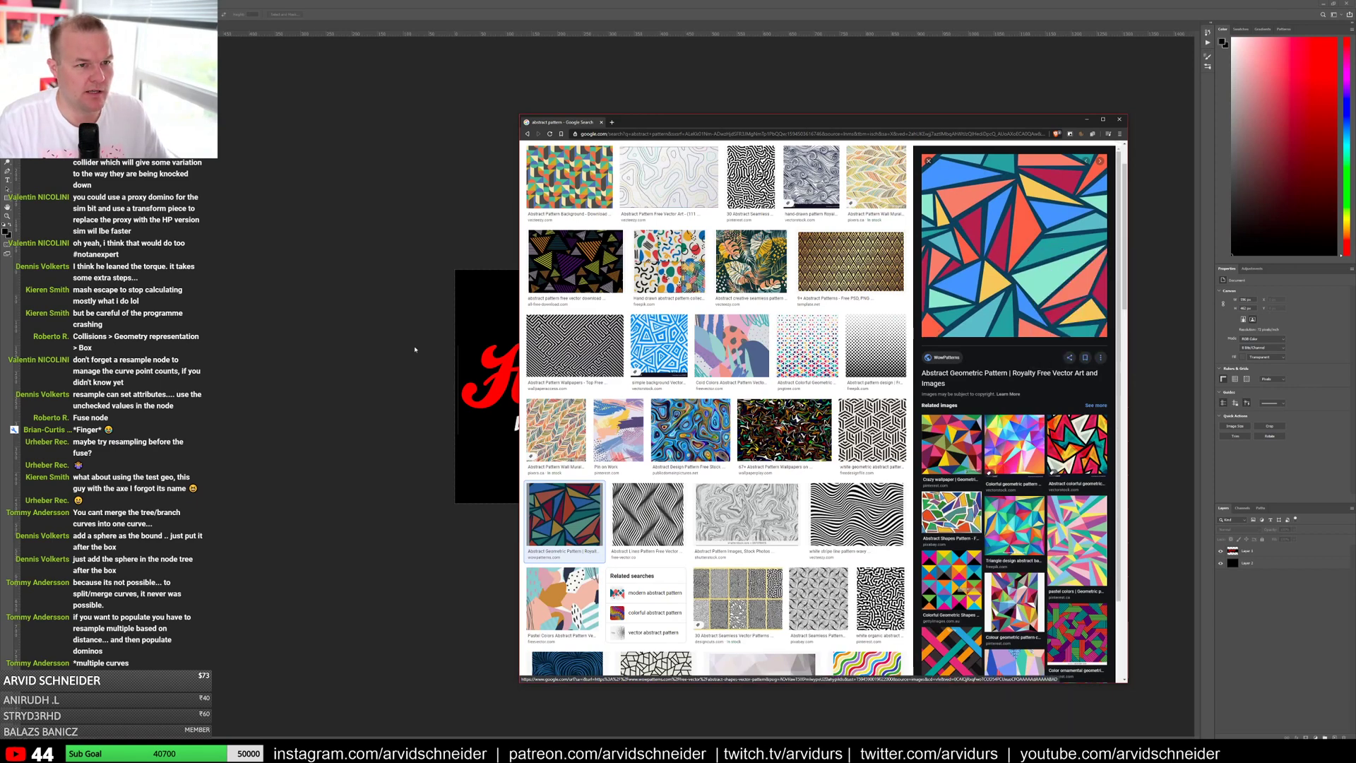
key("alt+Tab")
key("ctrl+v")
left_click(1285, 615)
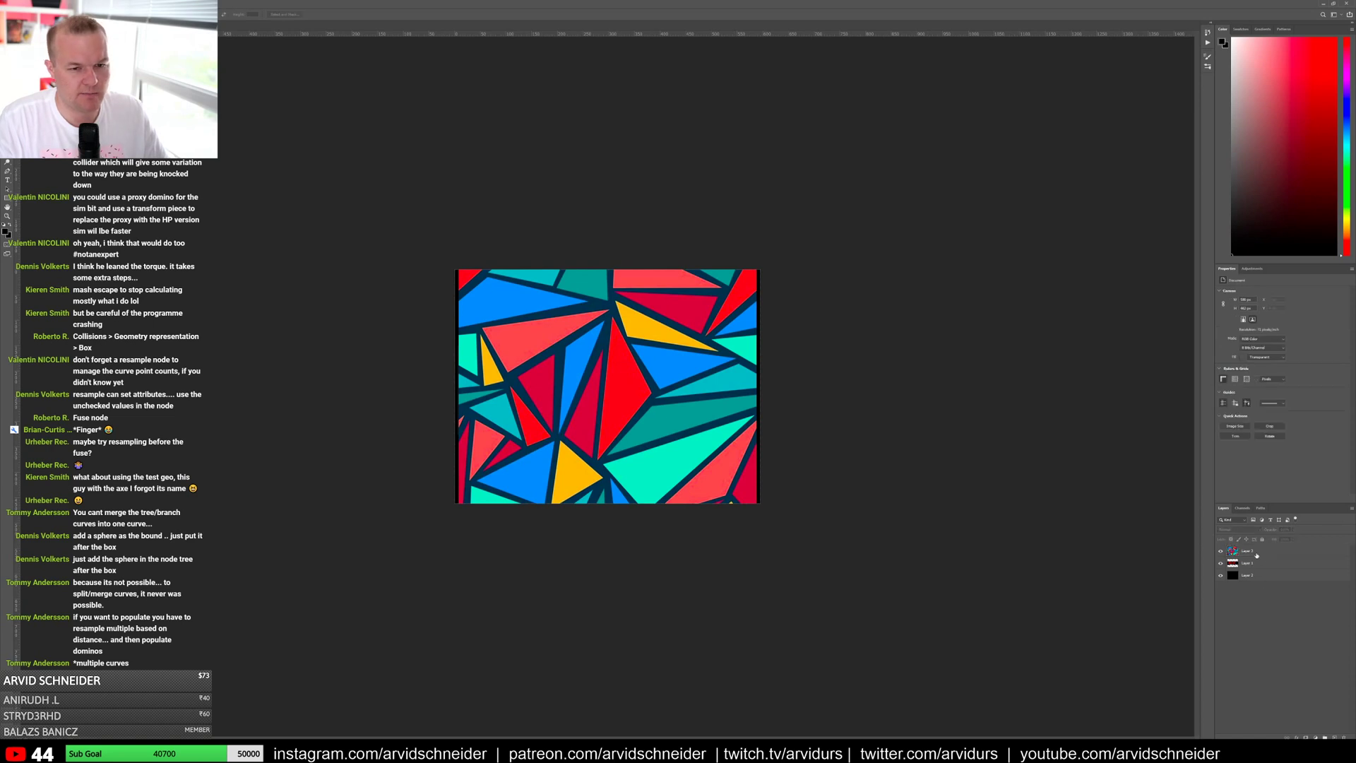
left_click(1254, 564)
left_click(1247, 551)
left_click(1240, 530)
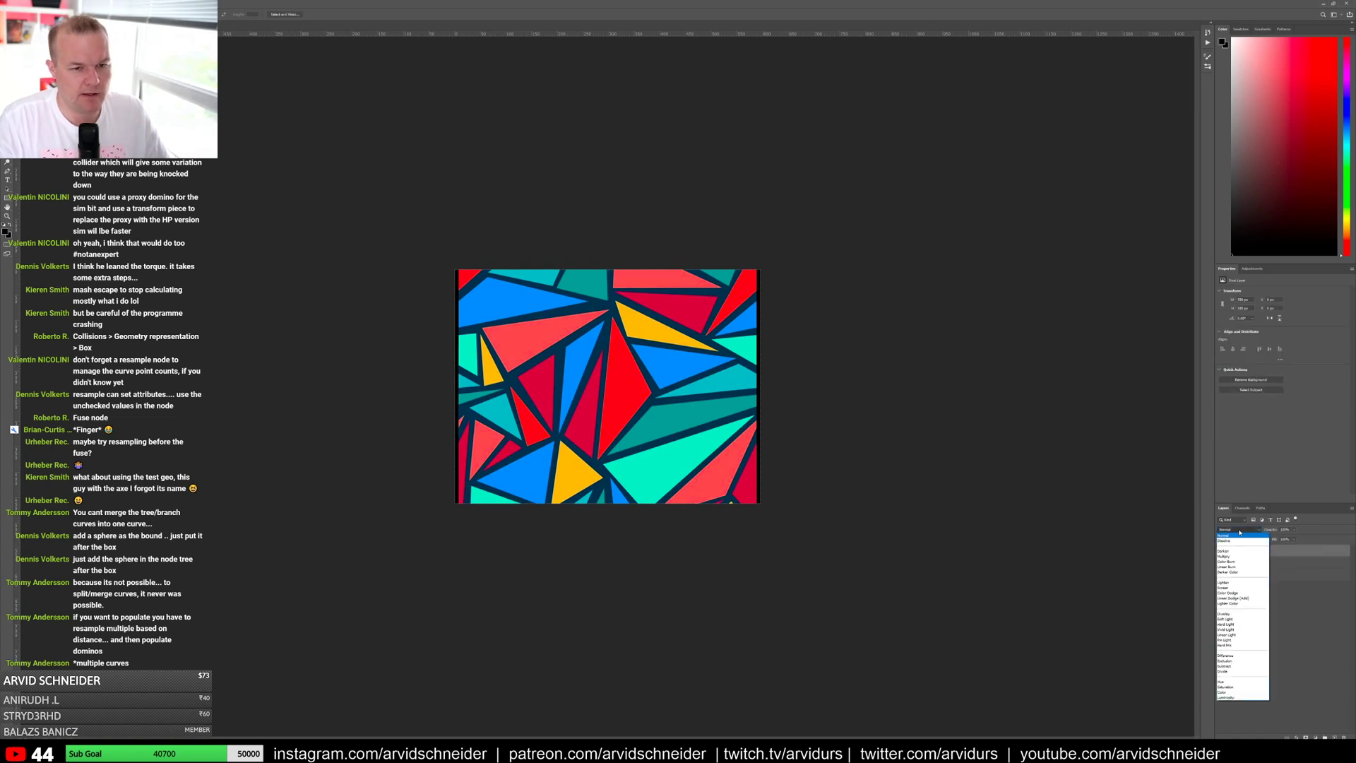
left_click(1239, 531)
left_click(1239, 530)
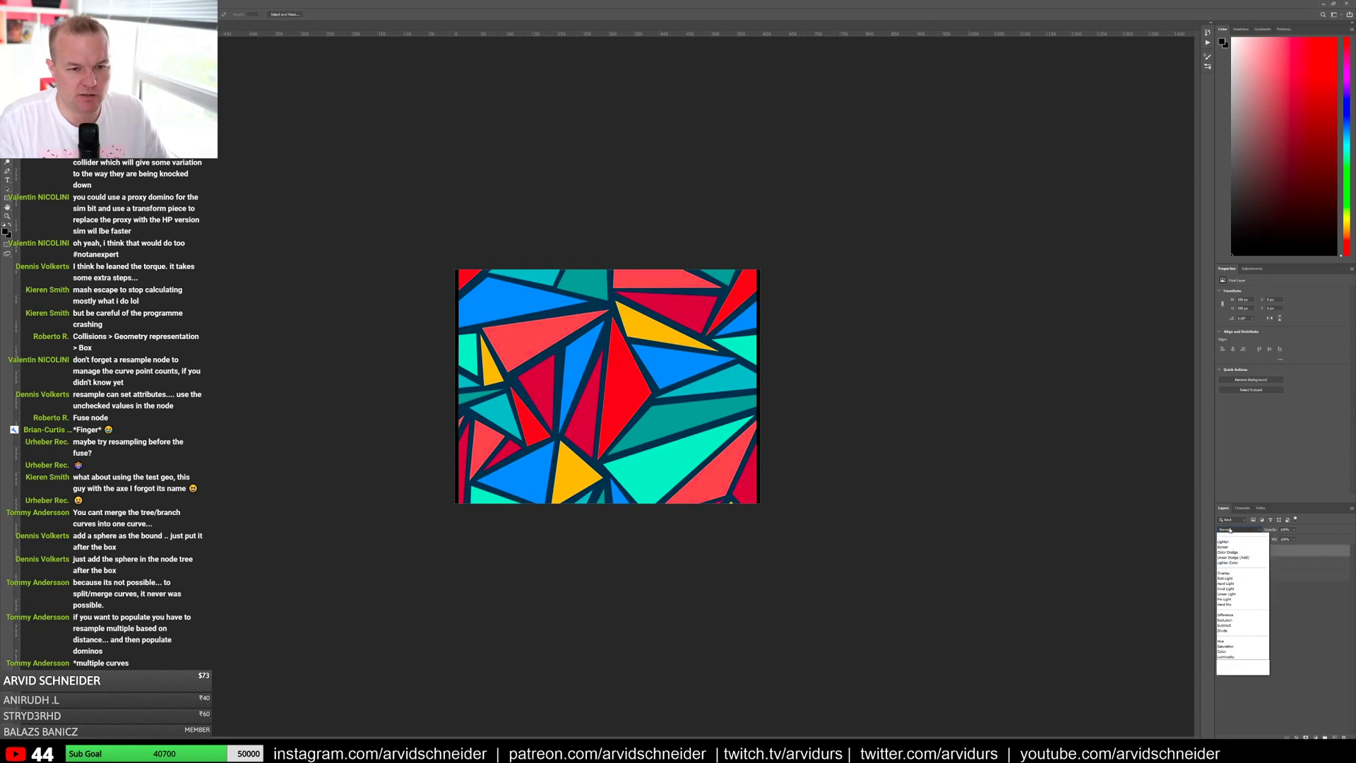
left_click(1241, 532)
Step: Hide the pattern layer and select the logo layer's red and white lettering with Color Range, raising the fuzziness
left_click(1223, 553)
left_click(1249, 563)
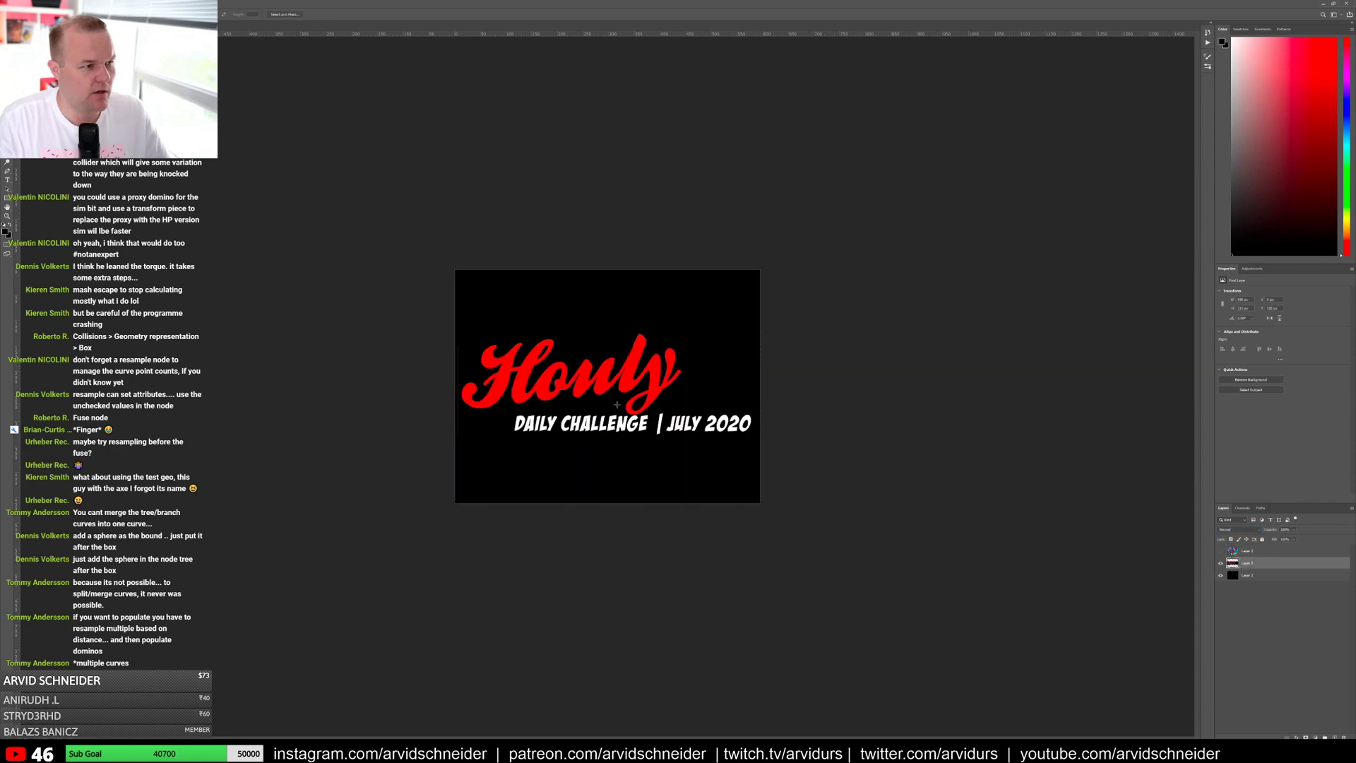
mouse_move(655, 411)
left_mouse_down("ctrl")
mouse_move(690, 418)
mouse_move(679, 419)
left_mouse_up("ctrl")
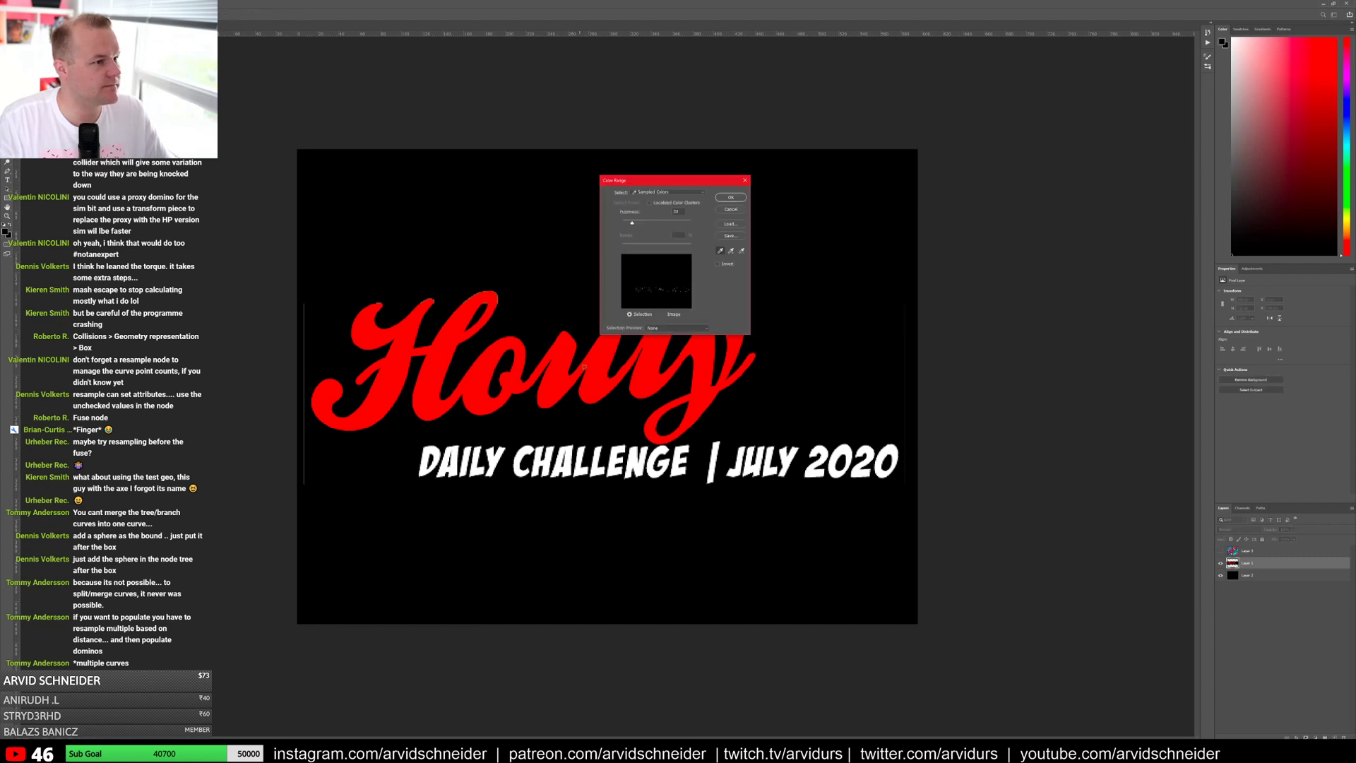
left_click(600, 376)
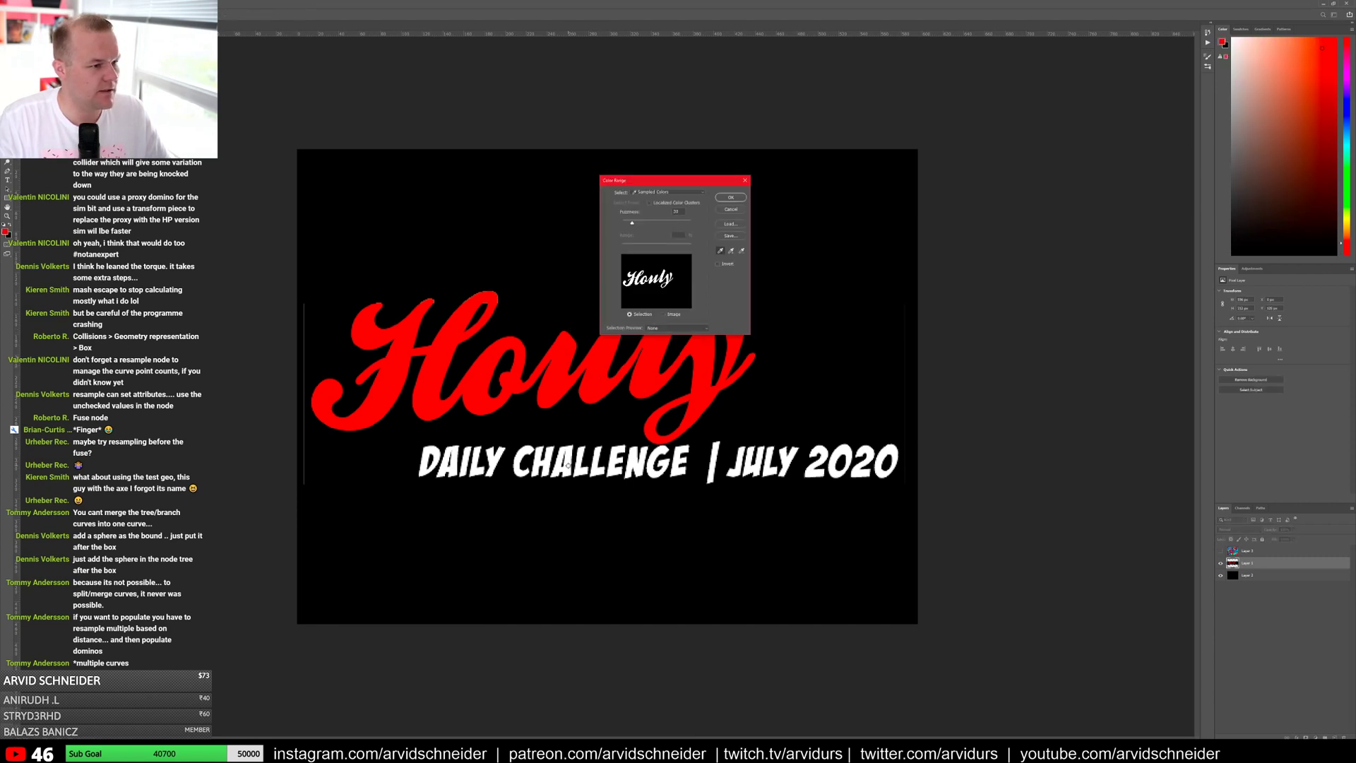
left_click(731, 250)
left_click(633, 463)
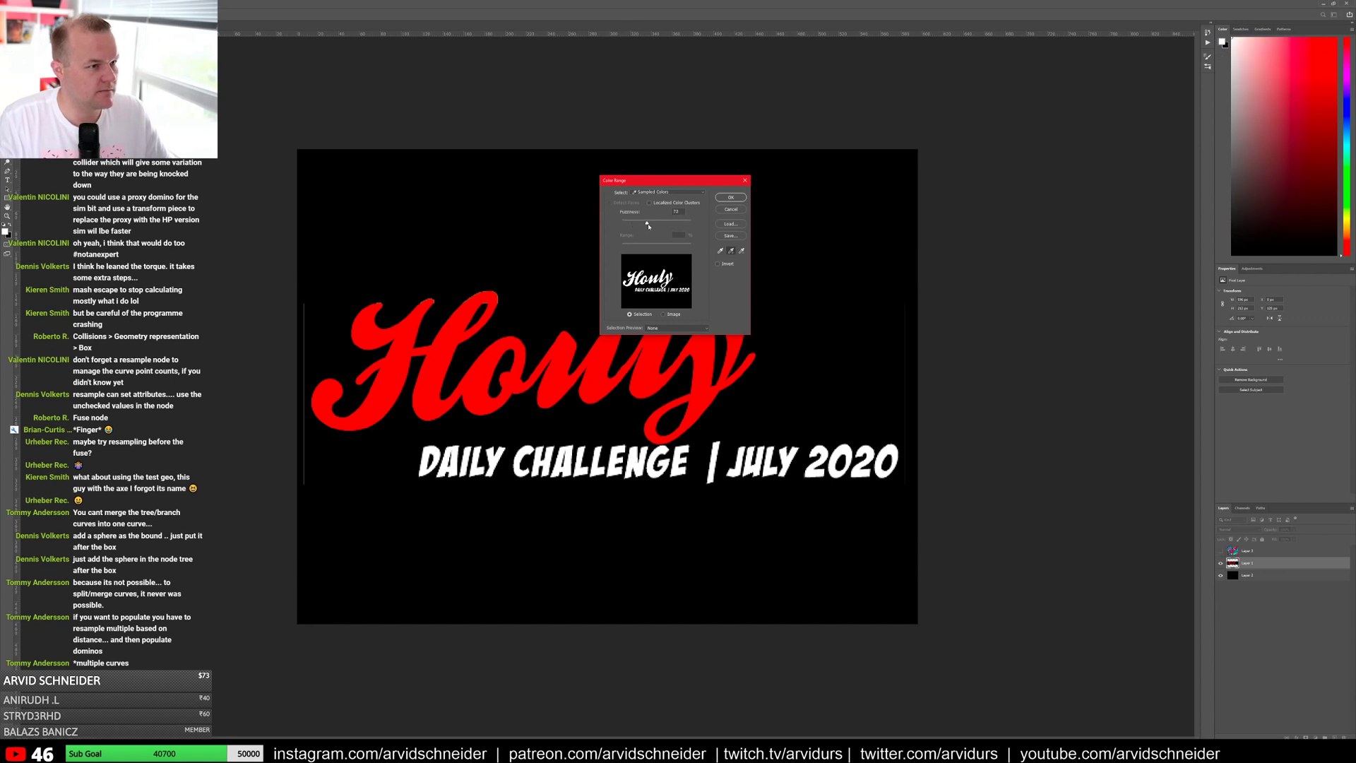
left_click(731, 198)
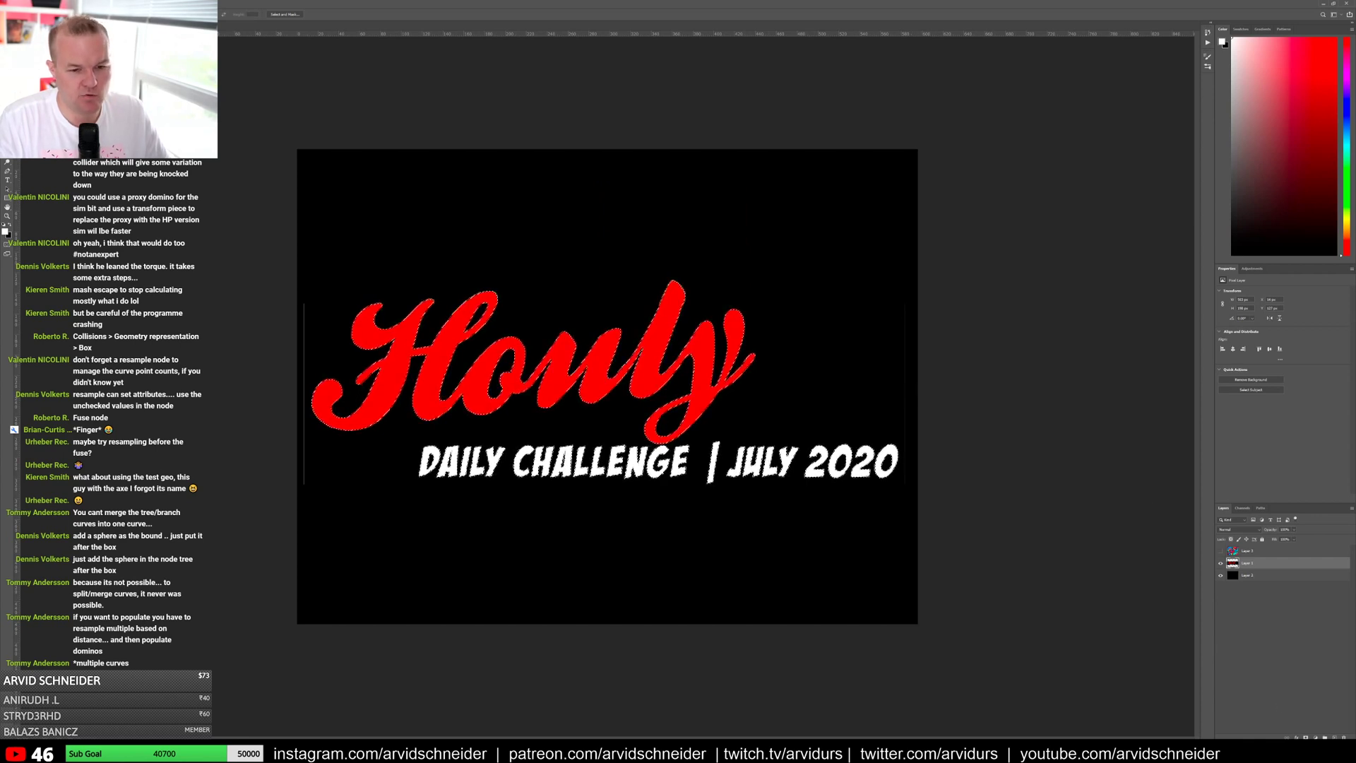
Step: Mask the logo layer down to its selected lettering and place it above the pattern layer, with the pattern shown
left_click(1306, 738, "alt")
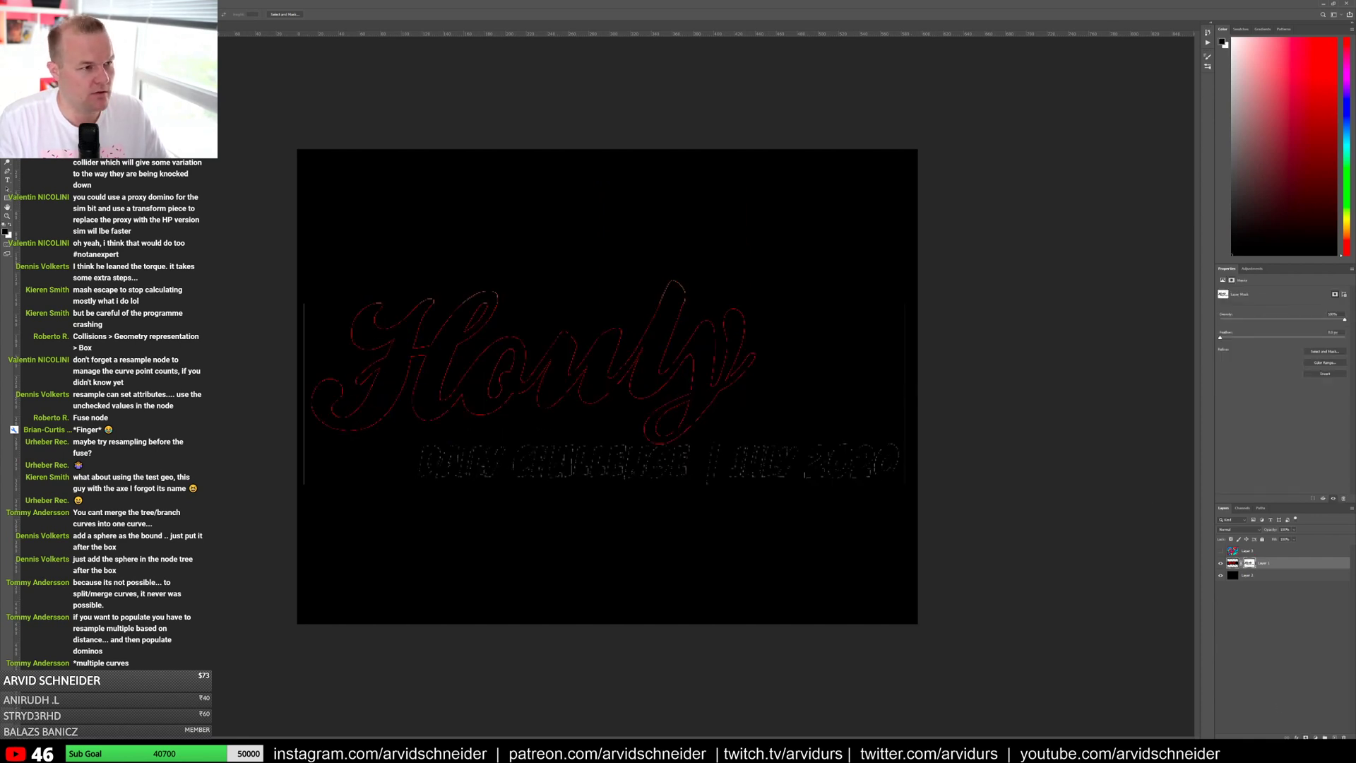
key("ctrl+i")
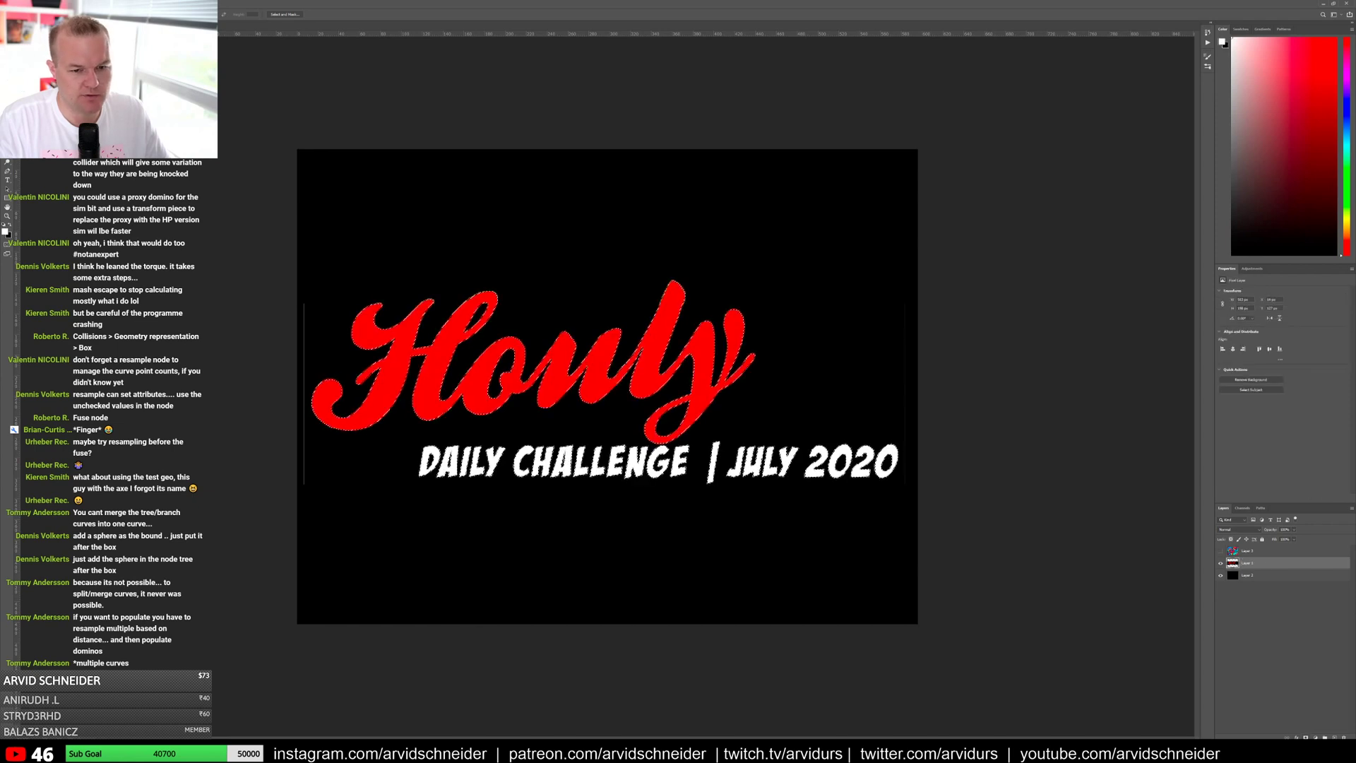
left_click_drag(1234, 565, 1235, 546)
left_click(1226, 595)
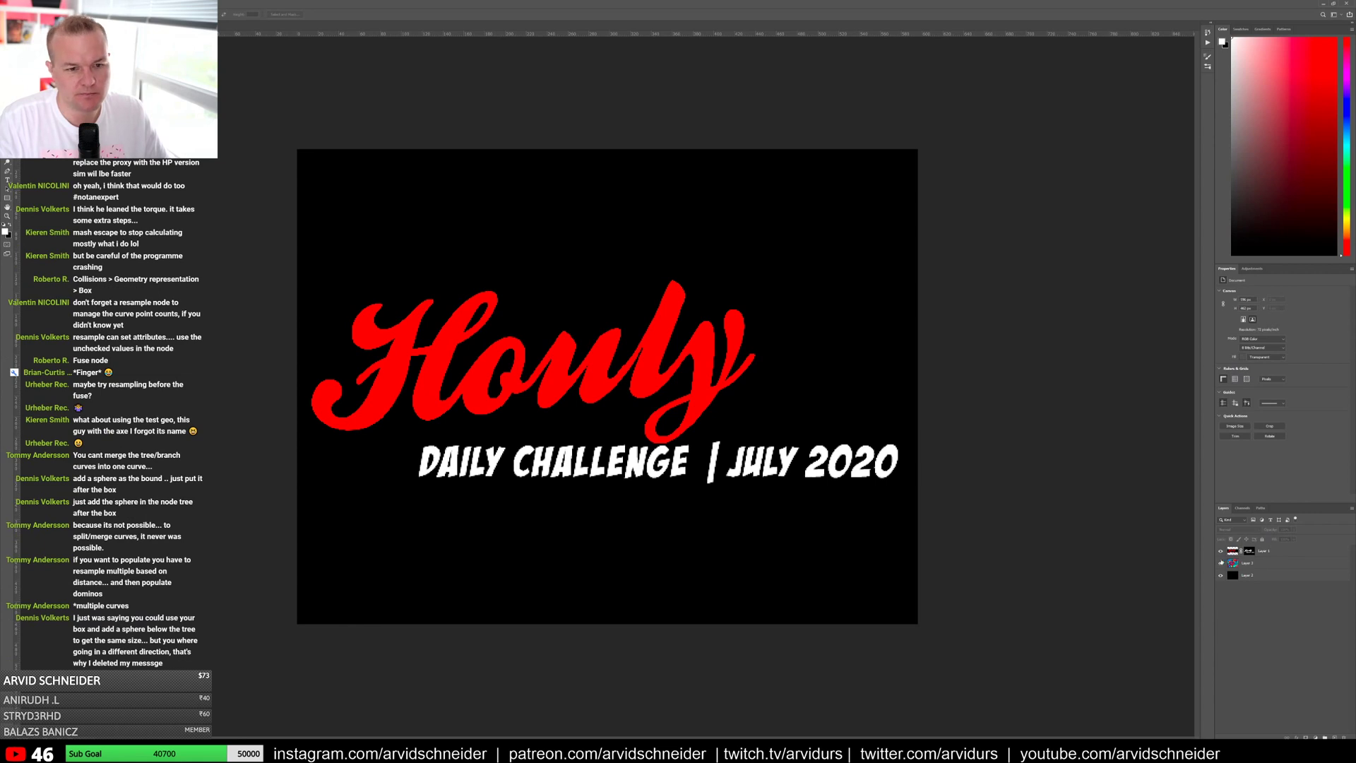
left_click(1221, 563)
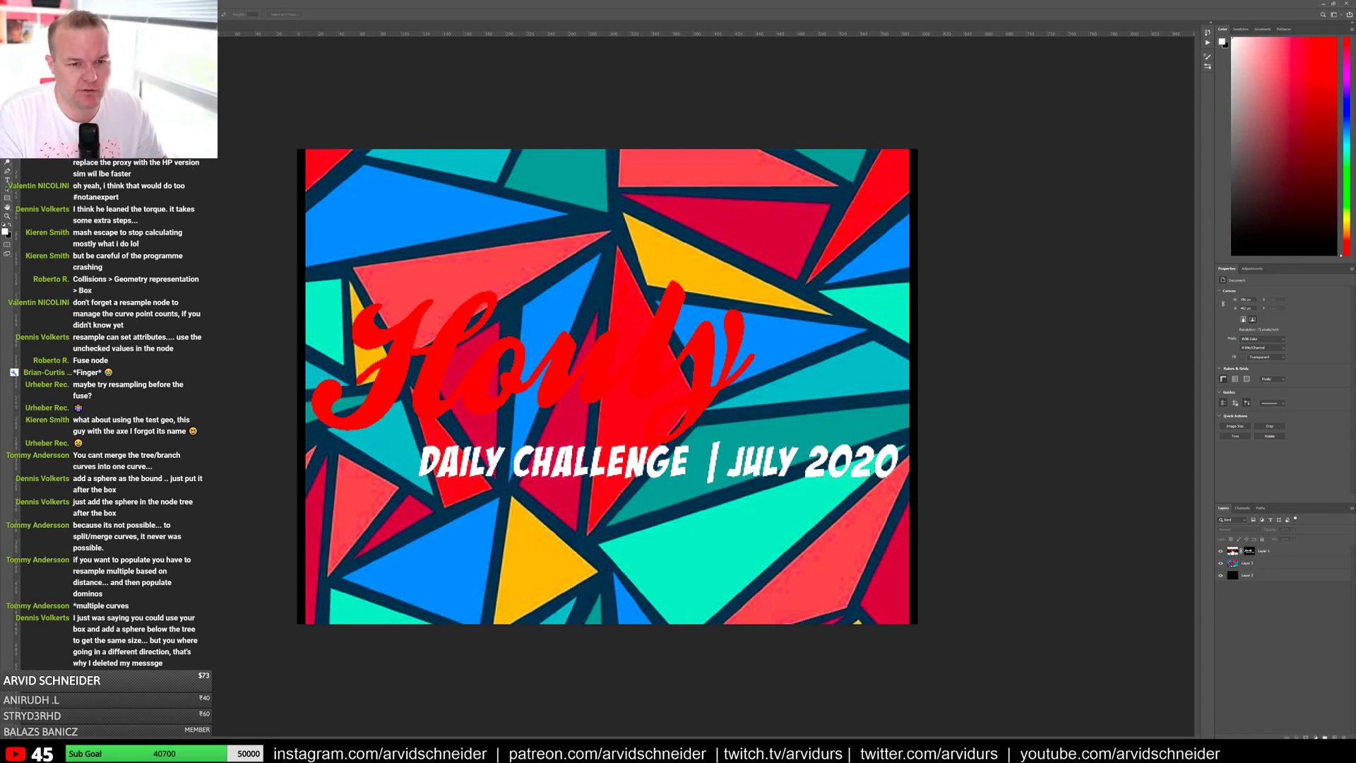
Step: Add a thick black (000000) Stroke layer style around the lettering of the logo layer
left_click(1264, 551)
right_click(1264, 551)
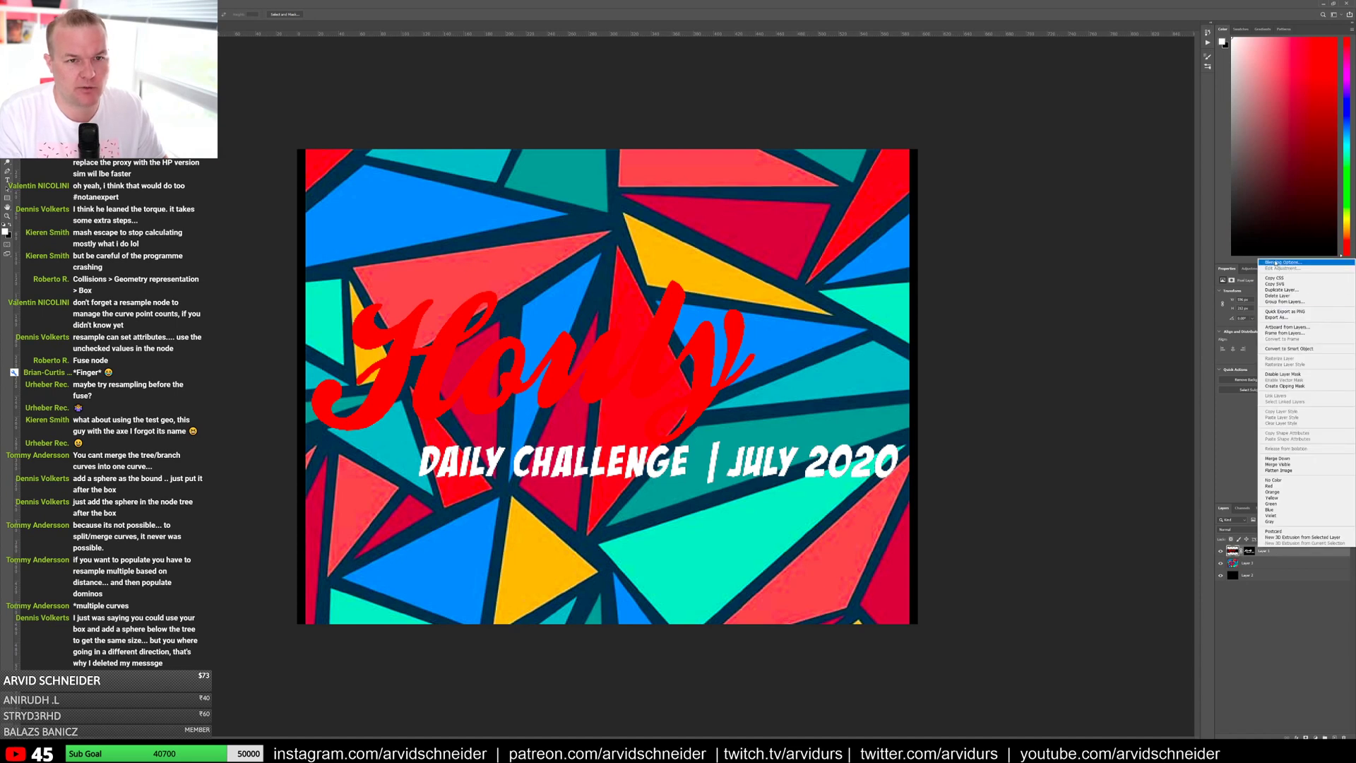
left_click(1276, 263)
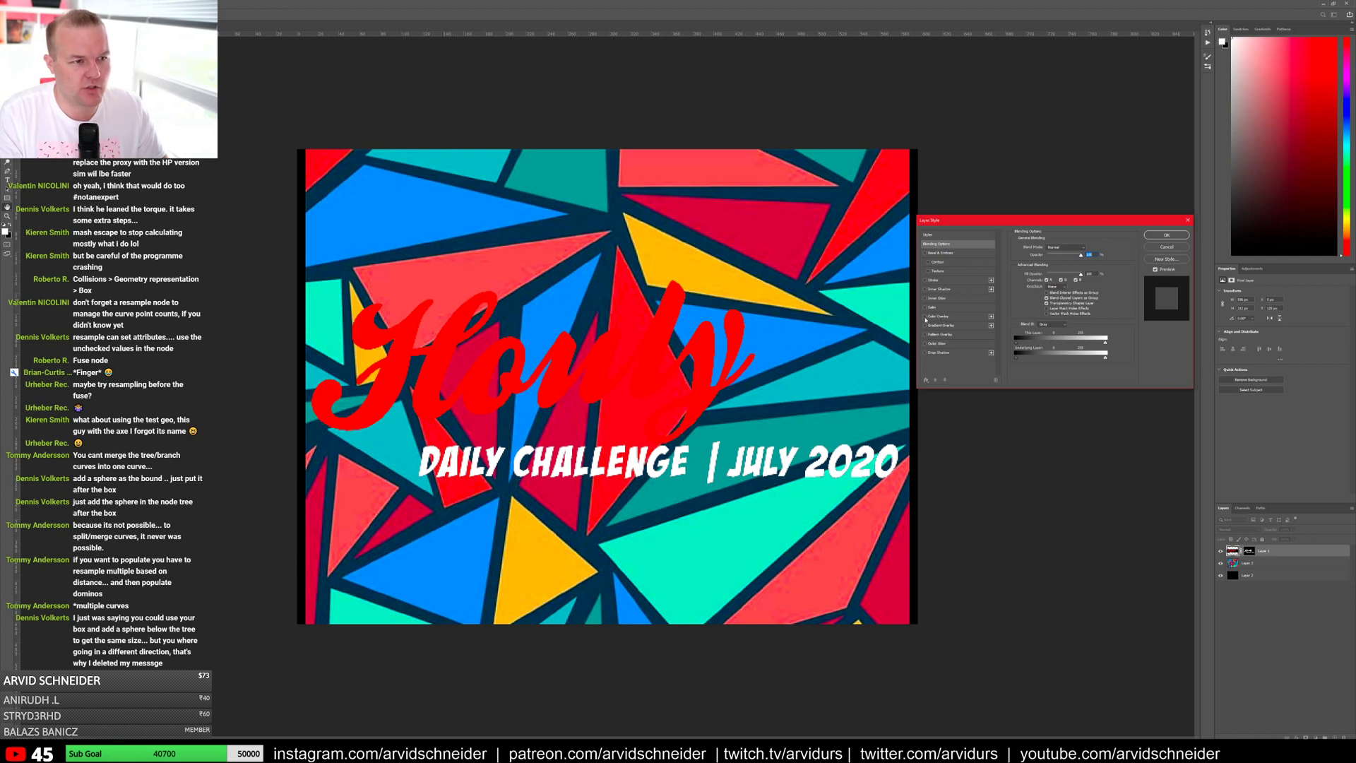
left_click(925, 279)
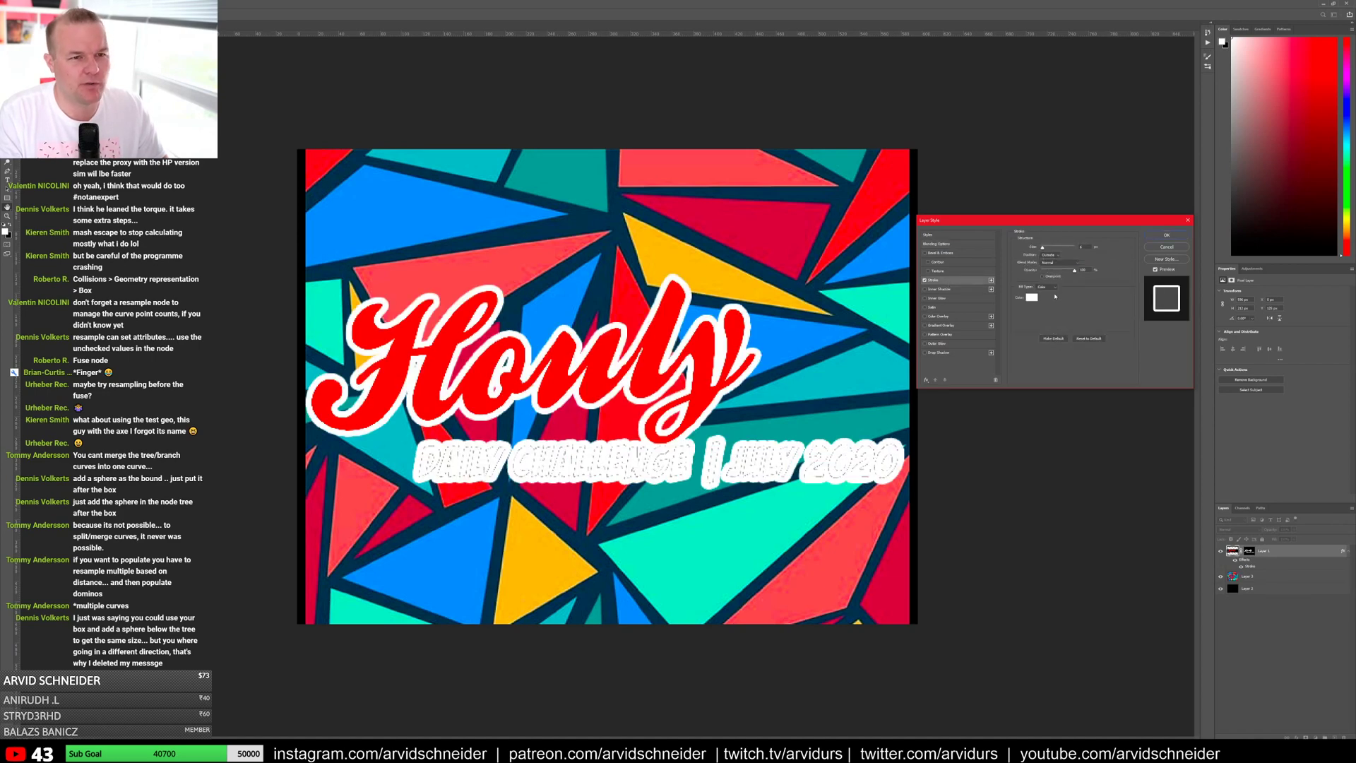
left_click(1032, 297)
type("000000")
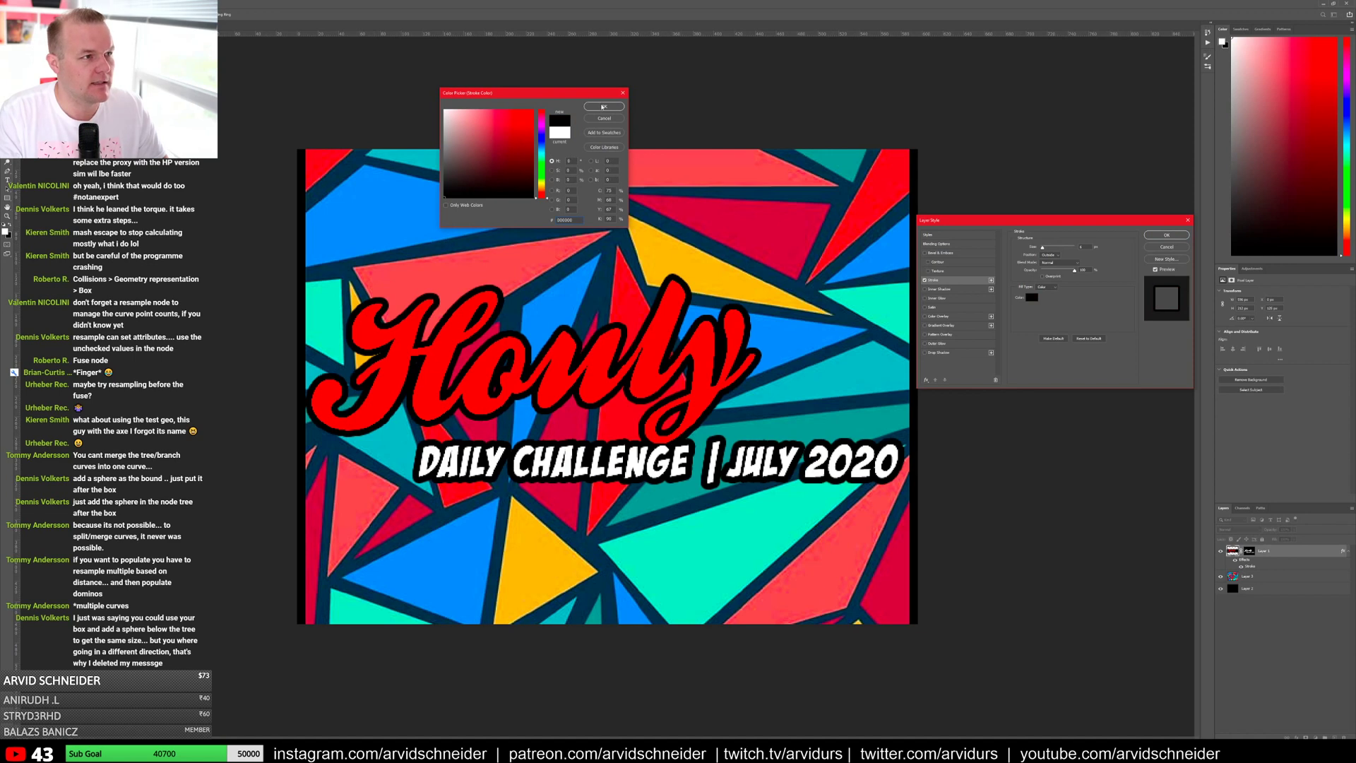
left_click(604, 107)
left_click_drag(1046, 249, 1048, 251)
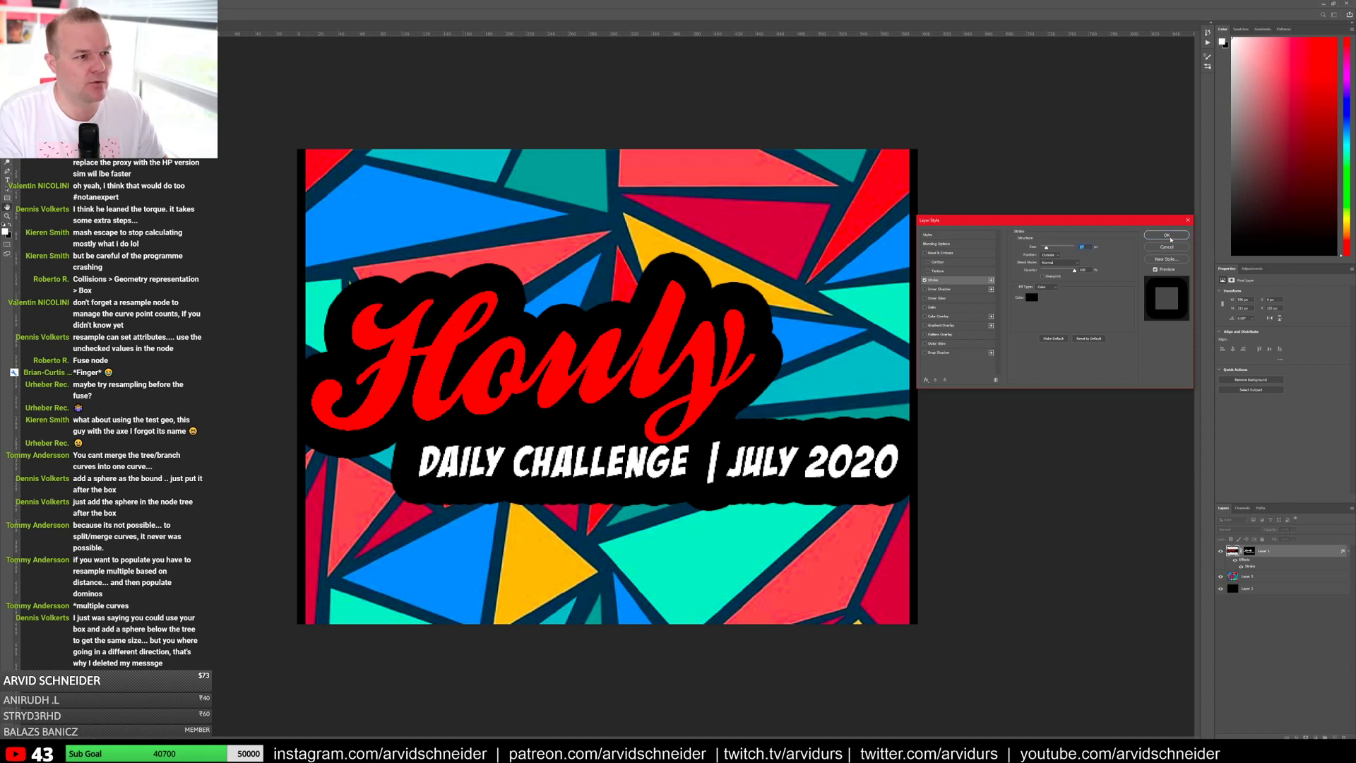
left_click(1168, 236)
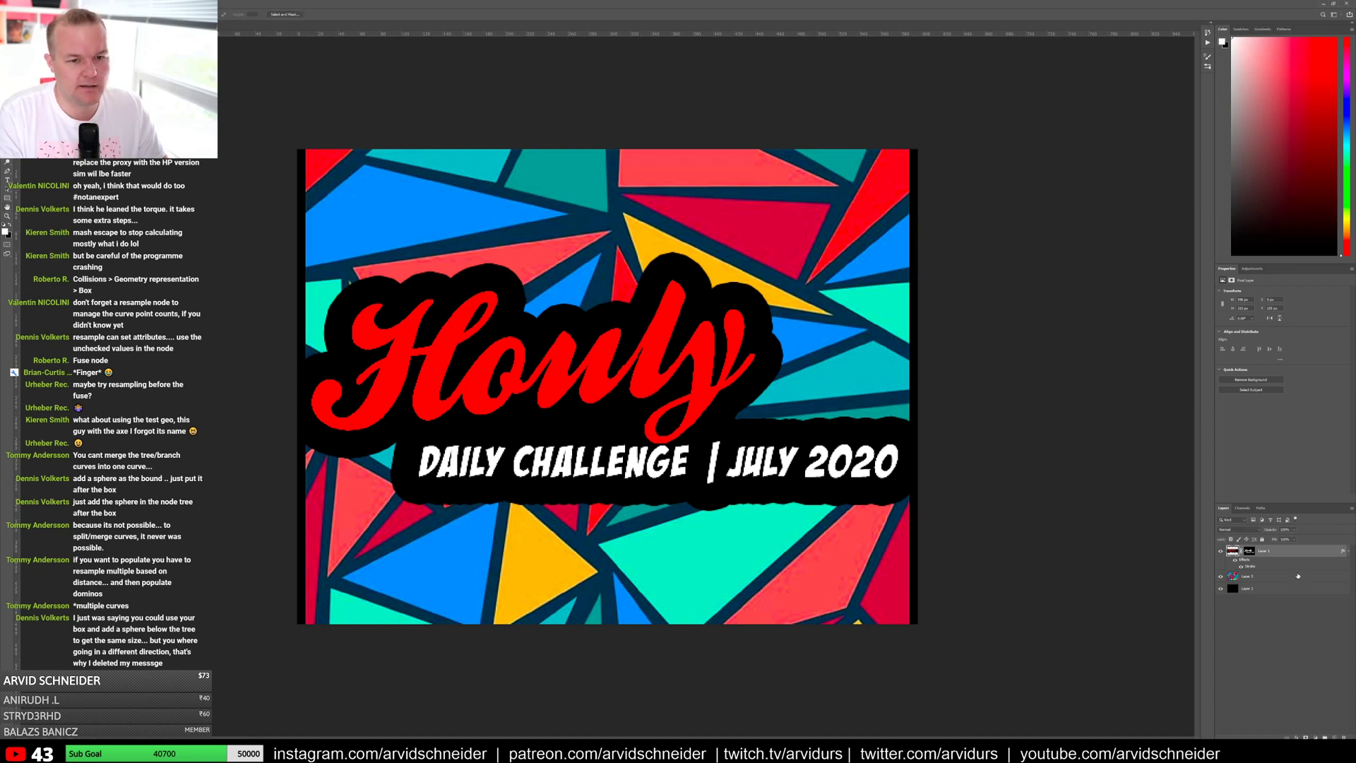
left_click(1136, 561)
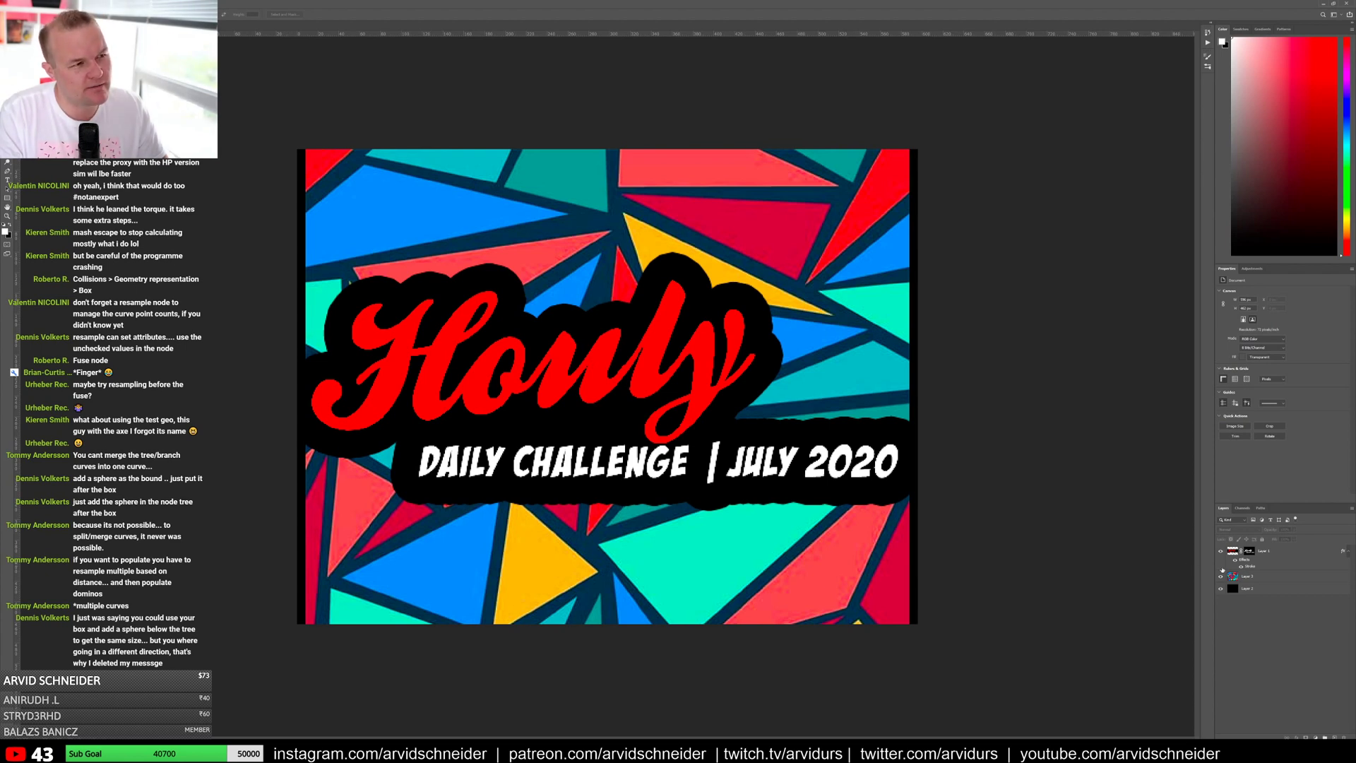
left_click(15, 4)
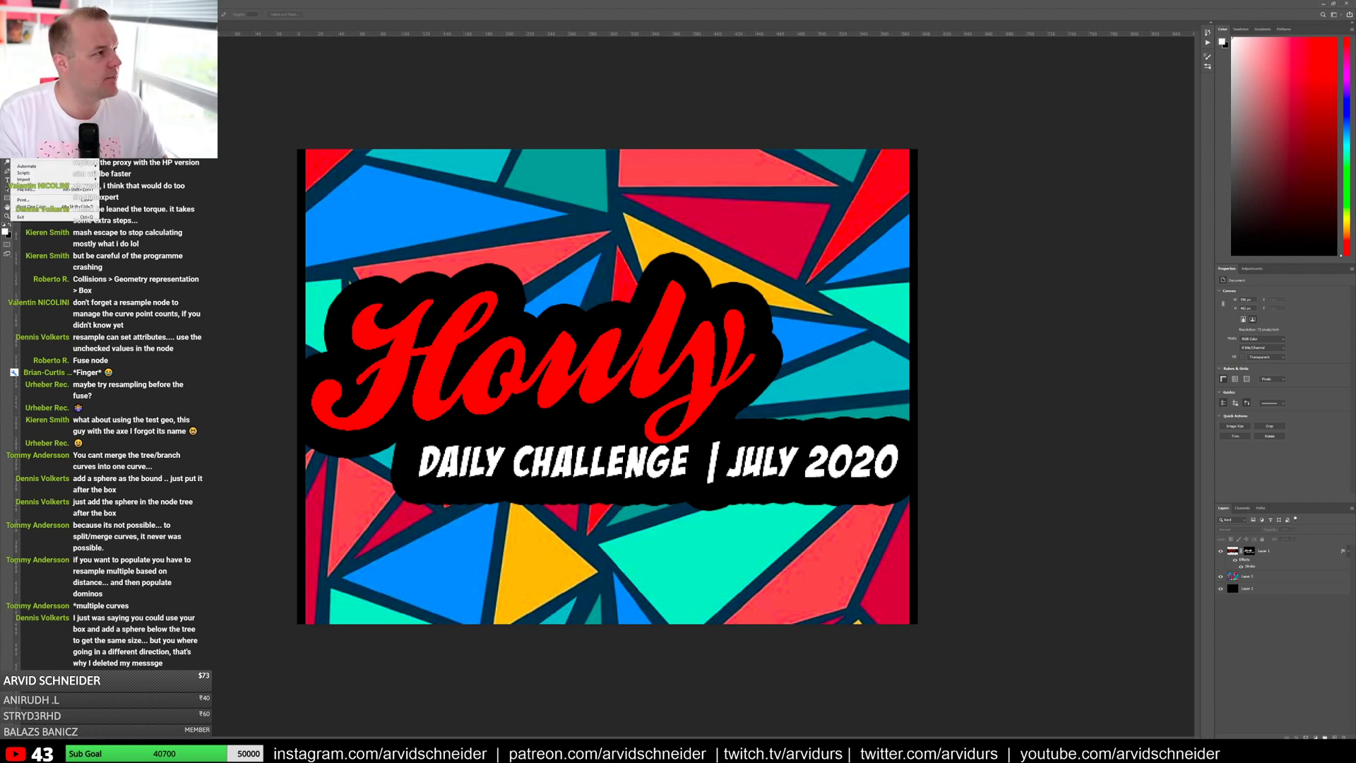
mouse_move(35, 110)
left_click(127, 112)
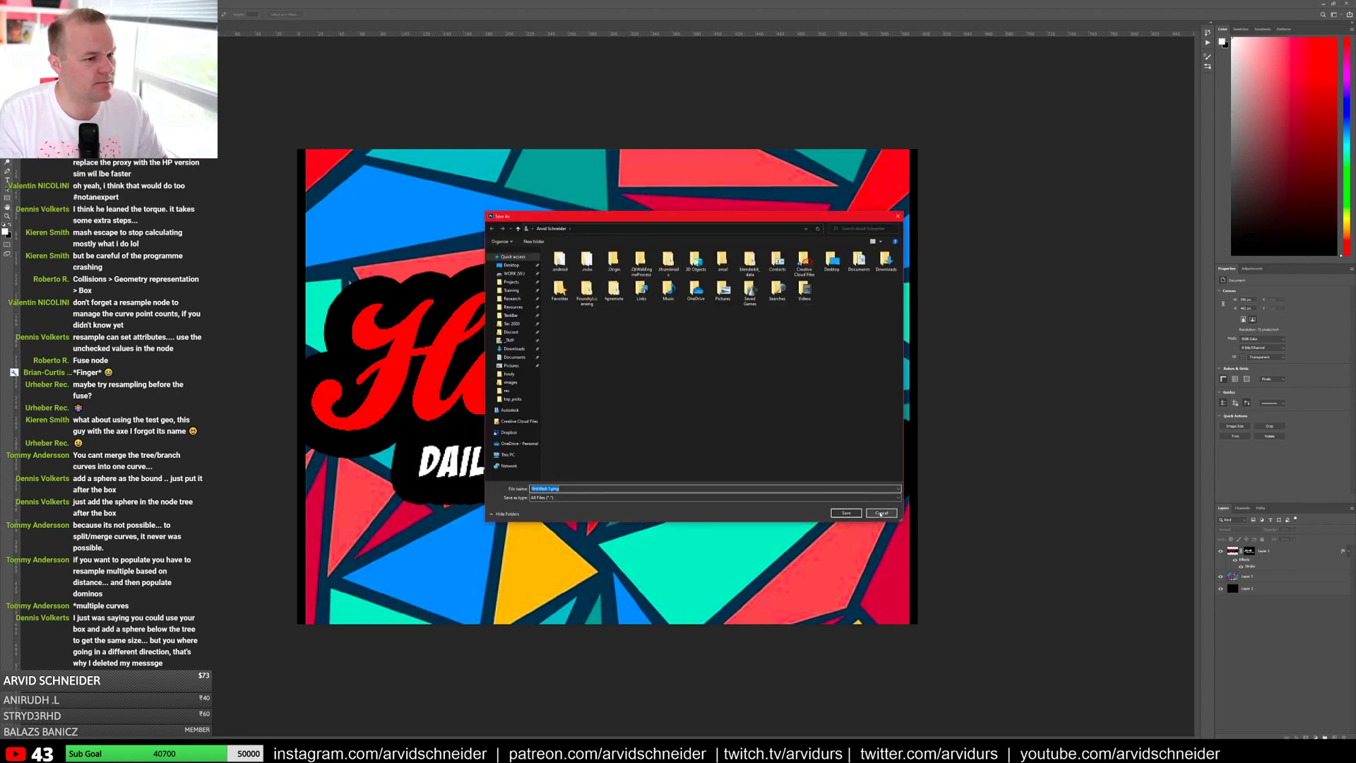
left_click(881, 514)
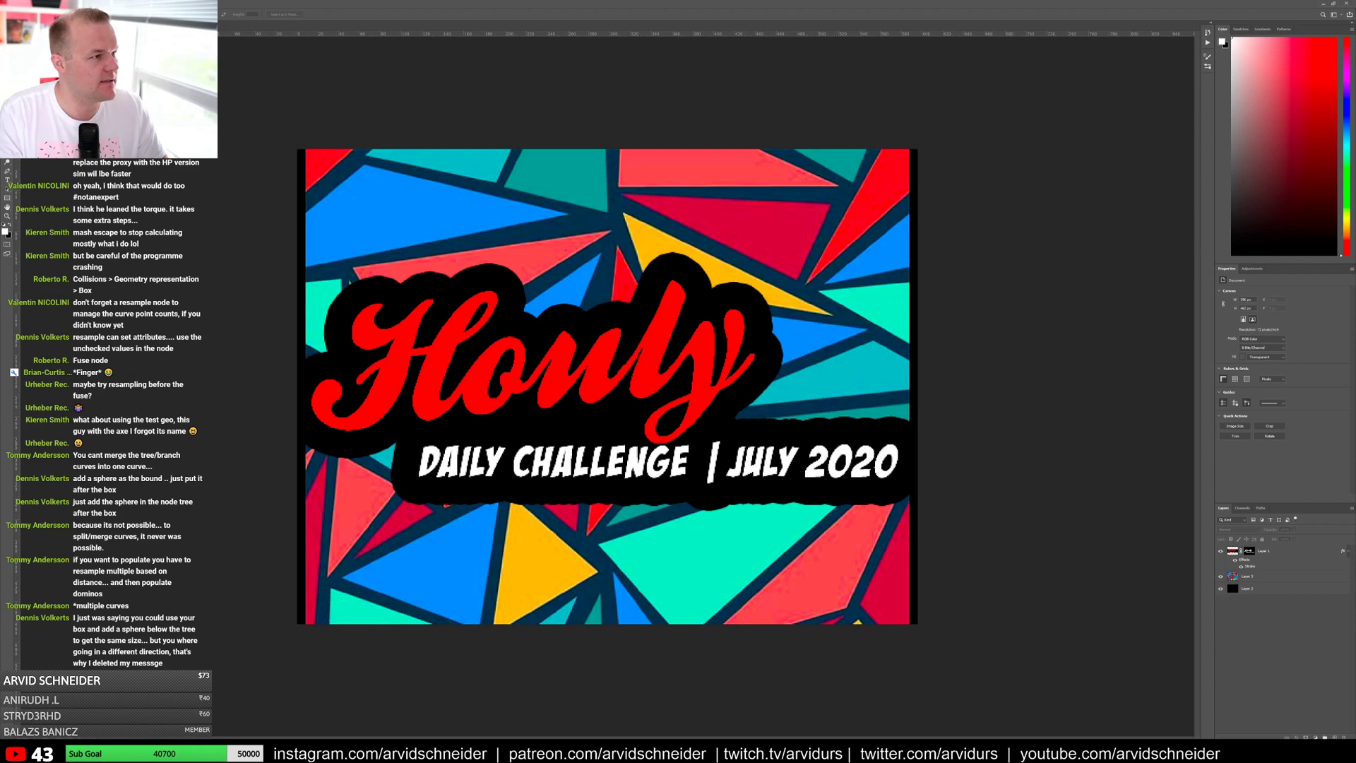
Step: Crop the canvas to the pattern's width, removing the black strips on both sides
key("c")
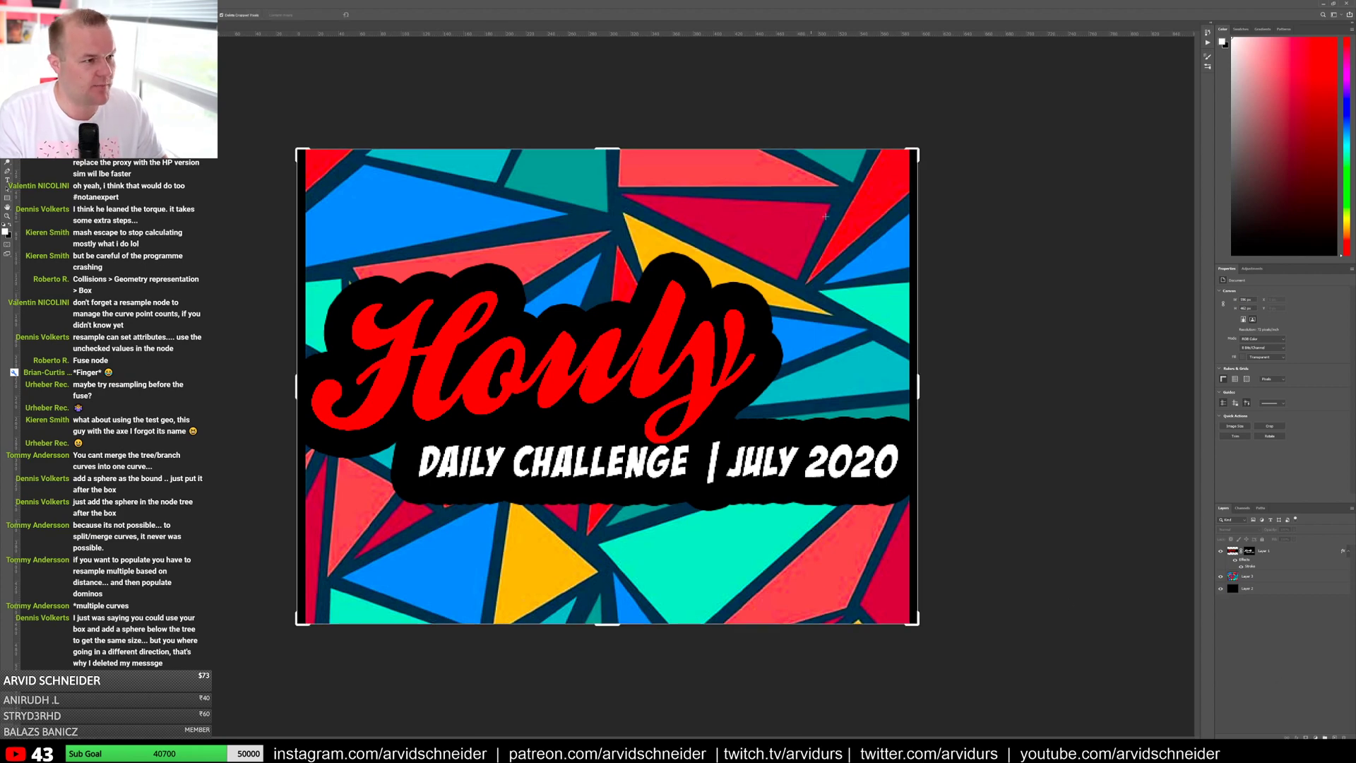
left_click_drag(919, 389, 915, 388)
left_click_drag(303, 385, 307, 385)
key("Return")
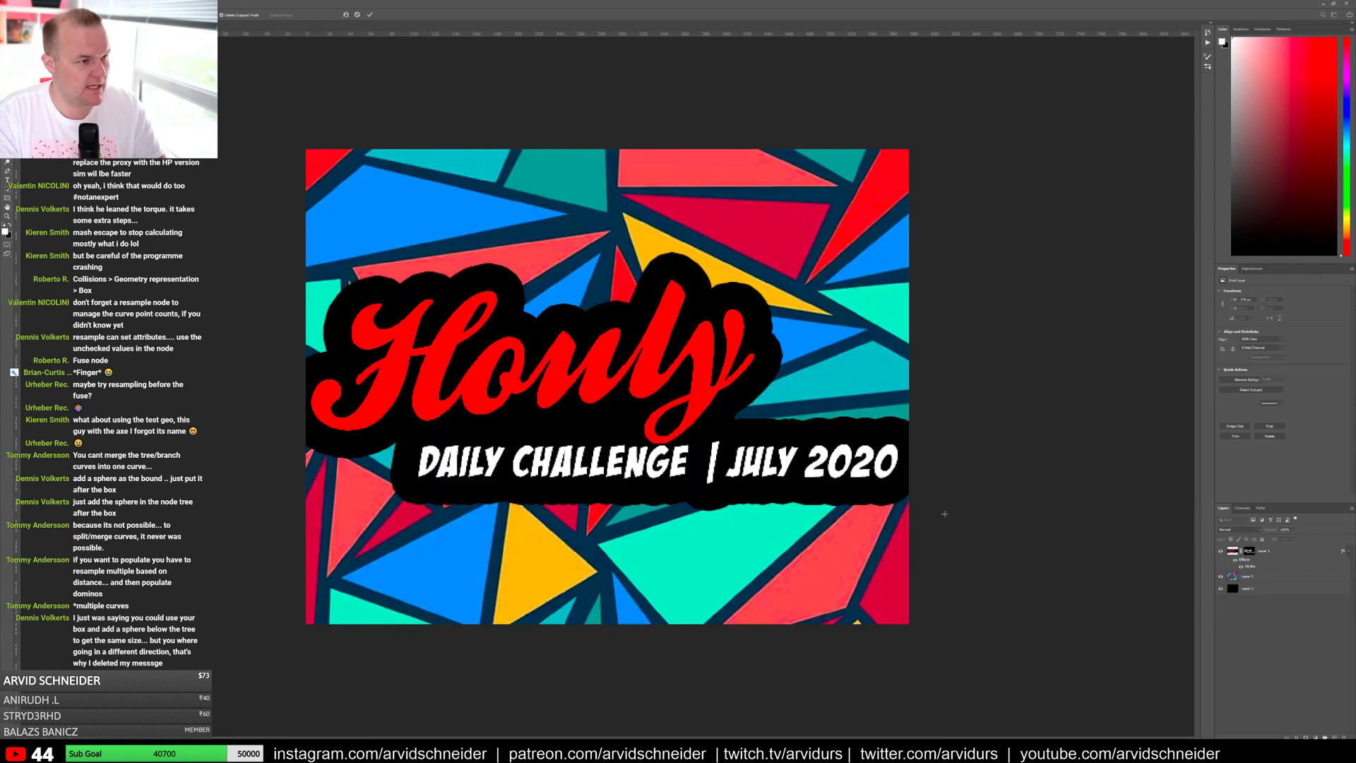
Step: Save the finished artwork as a JPEG in the sources folder, basing its file name on the existing logo image
left_click(14, 3)
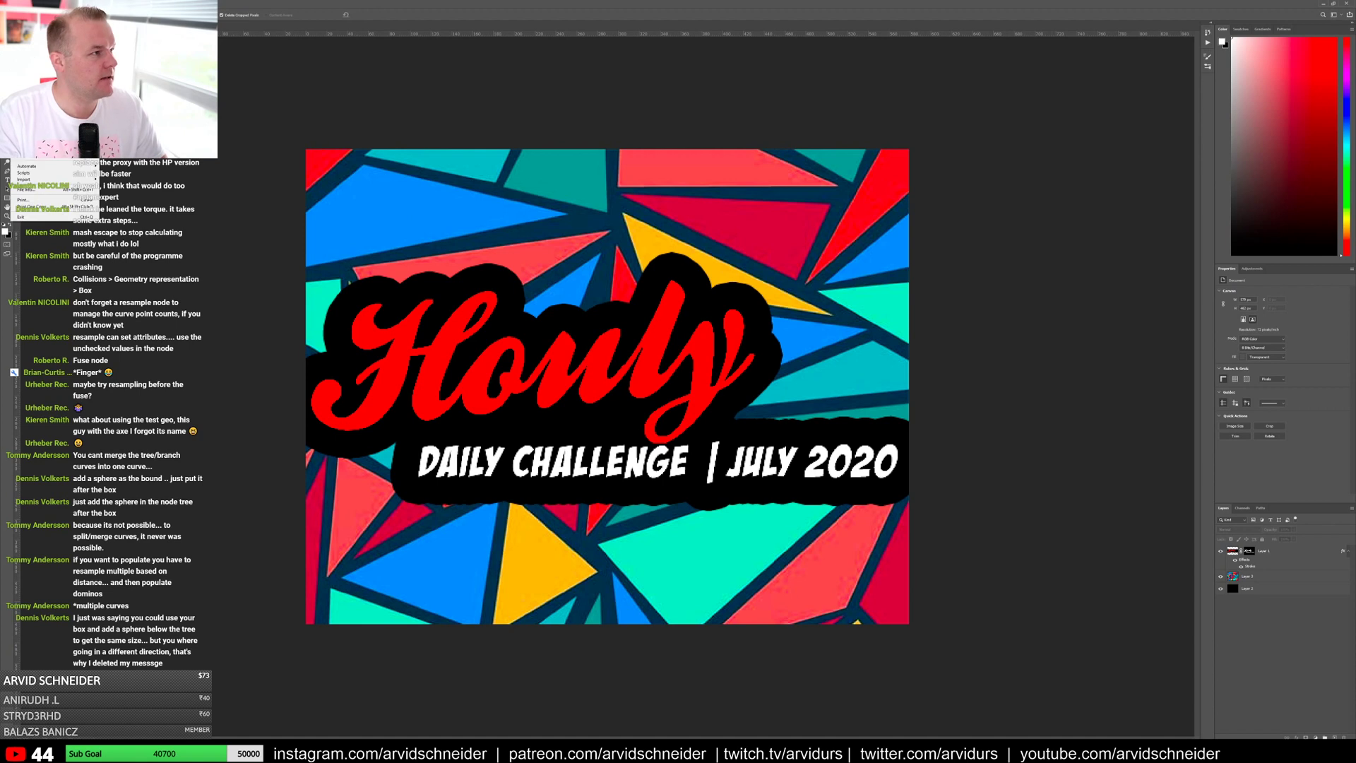
left_click(27, 88)
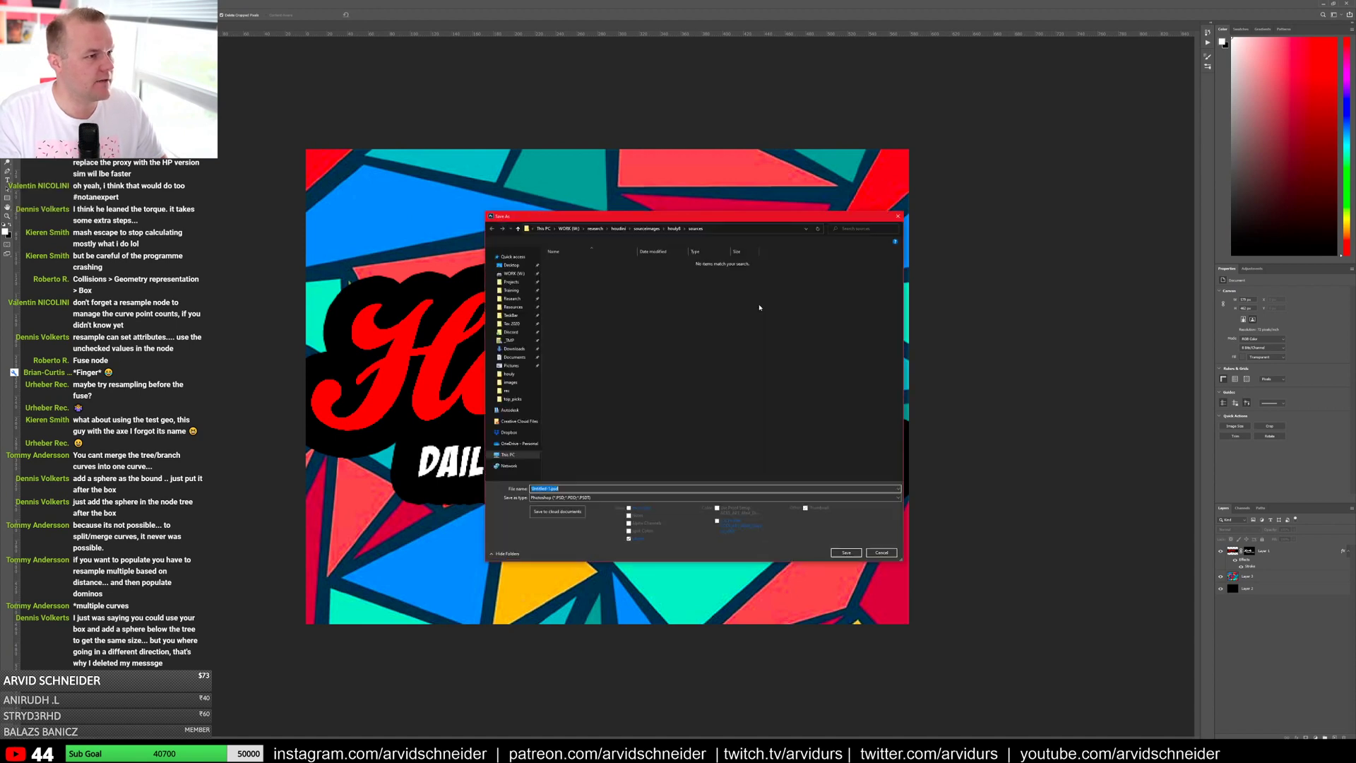
left_click(558, 497)
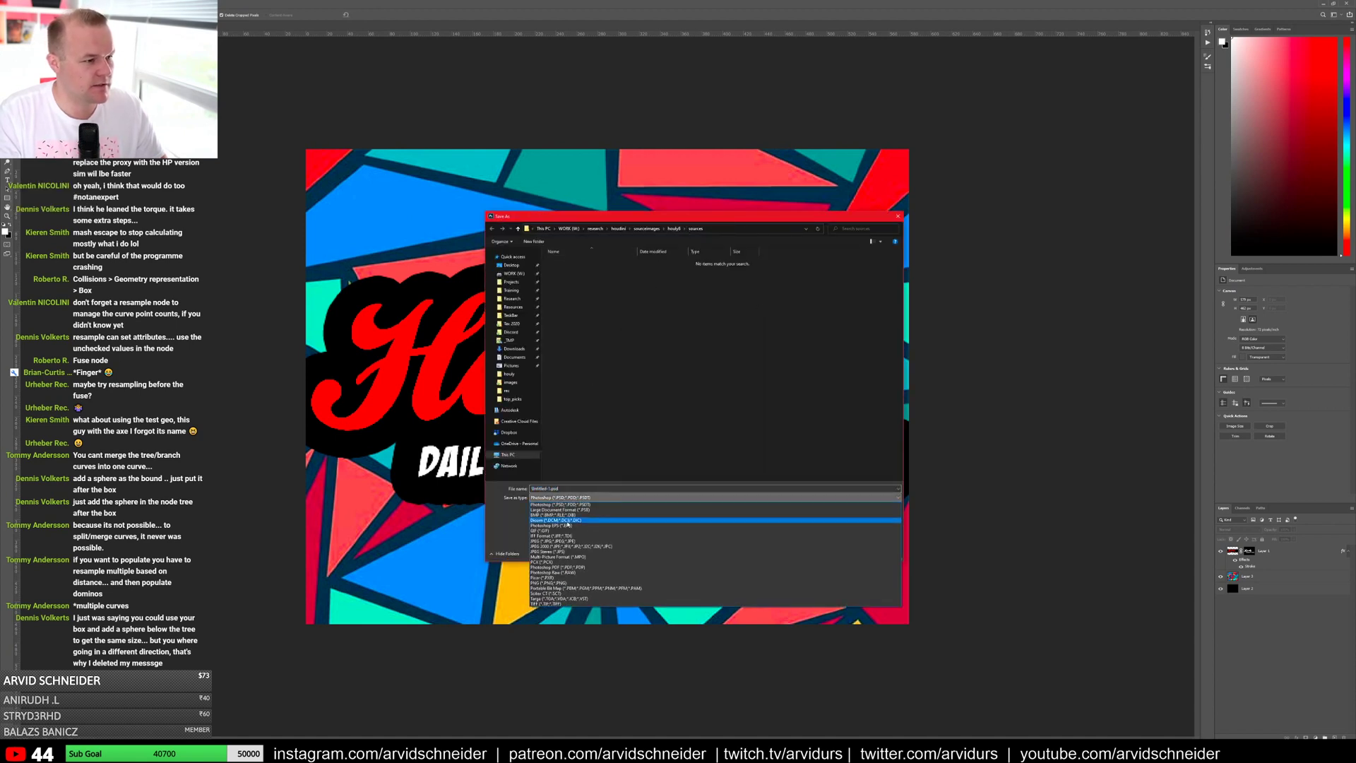
left_click(557, 530)
left_click(580, 263)
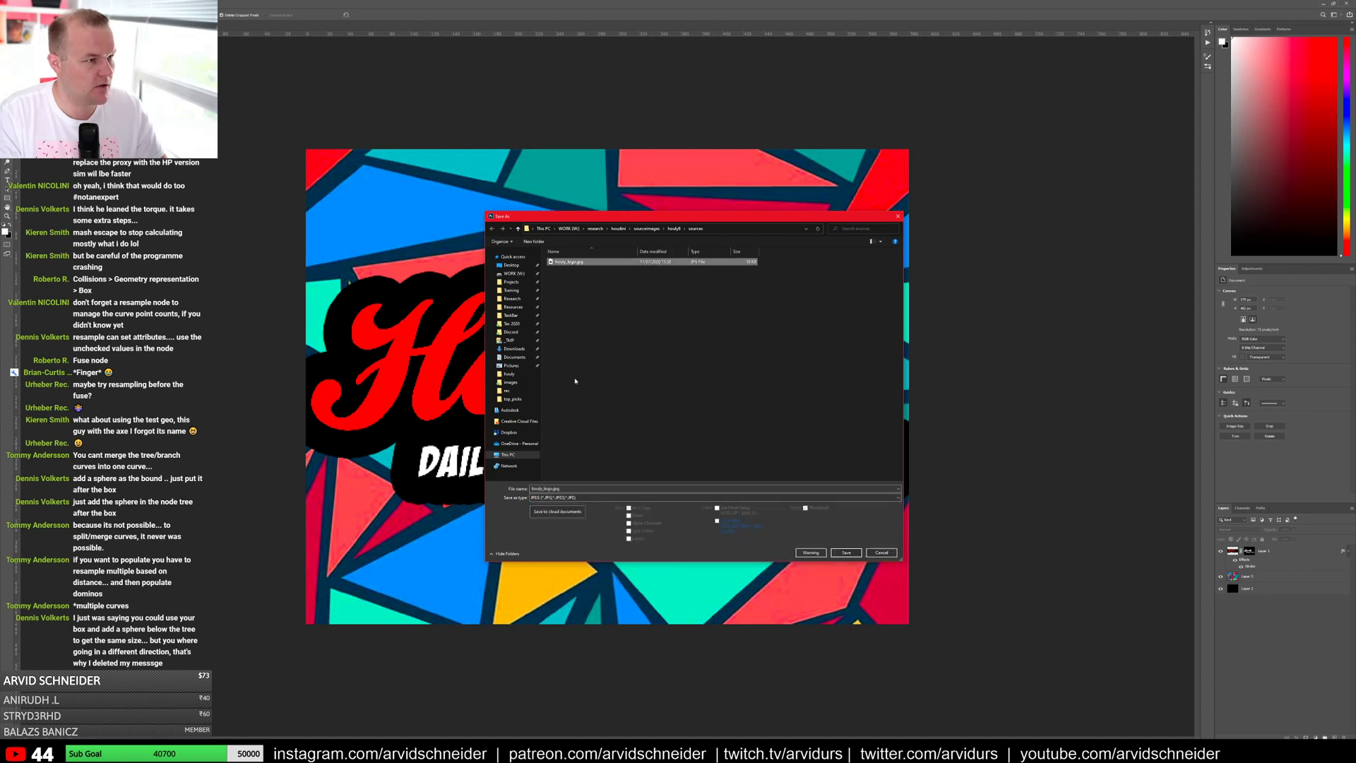
left_click(568, 489)
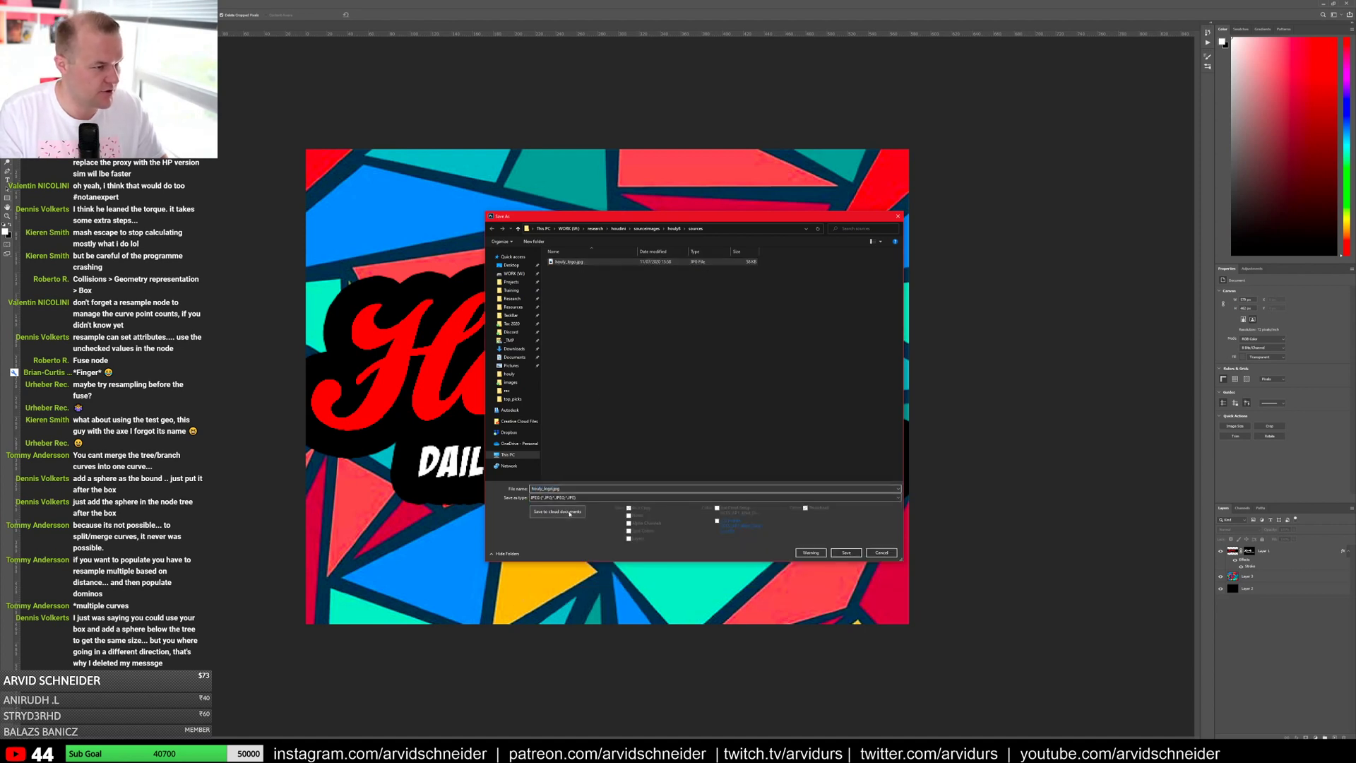
key("Return")
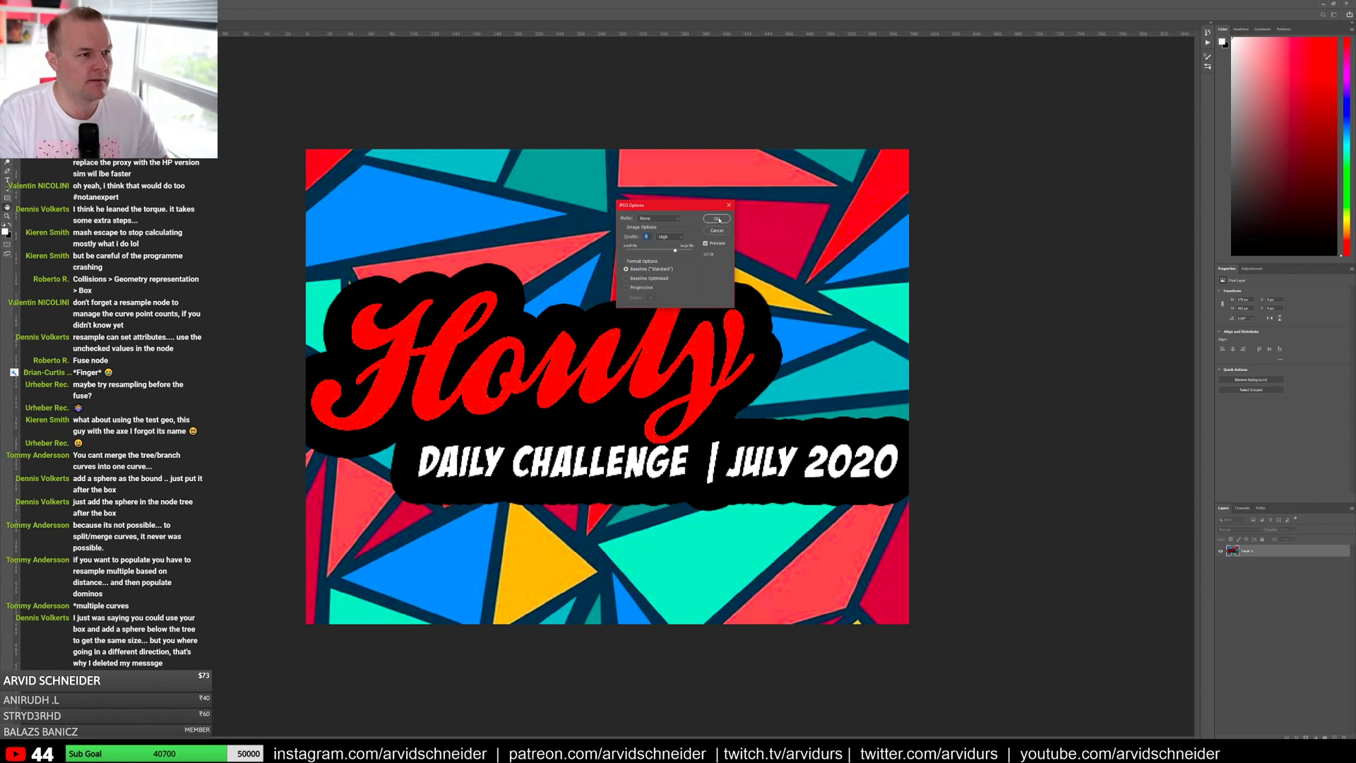
key("Return")
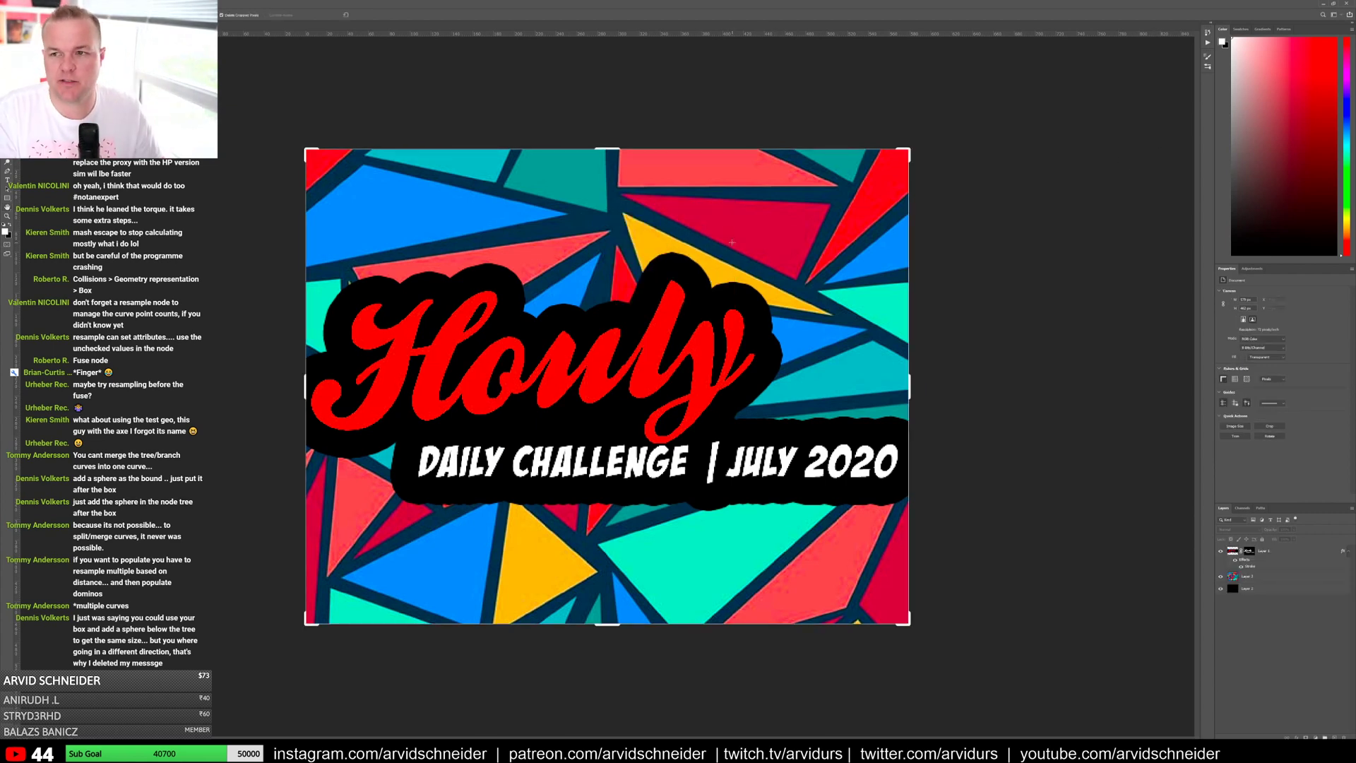
Step: Switch back to Houdini, set the viewport to wireframe display and scrub through the domino simulation from the early frames
left_click(1321, 6)
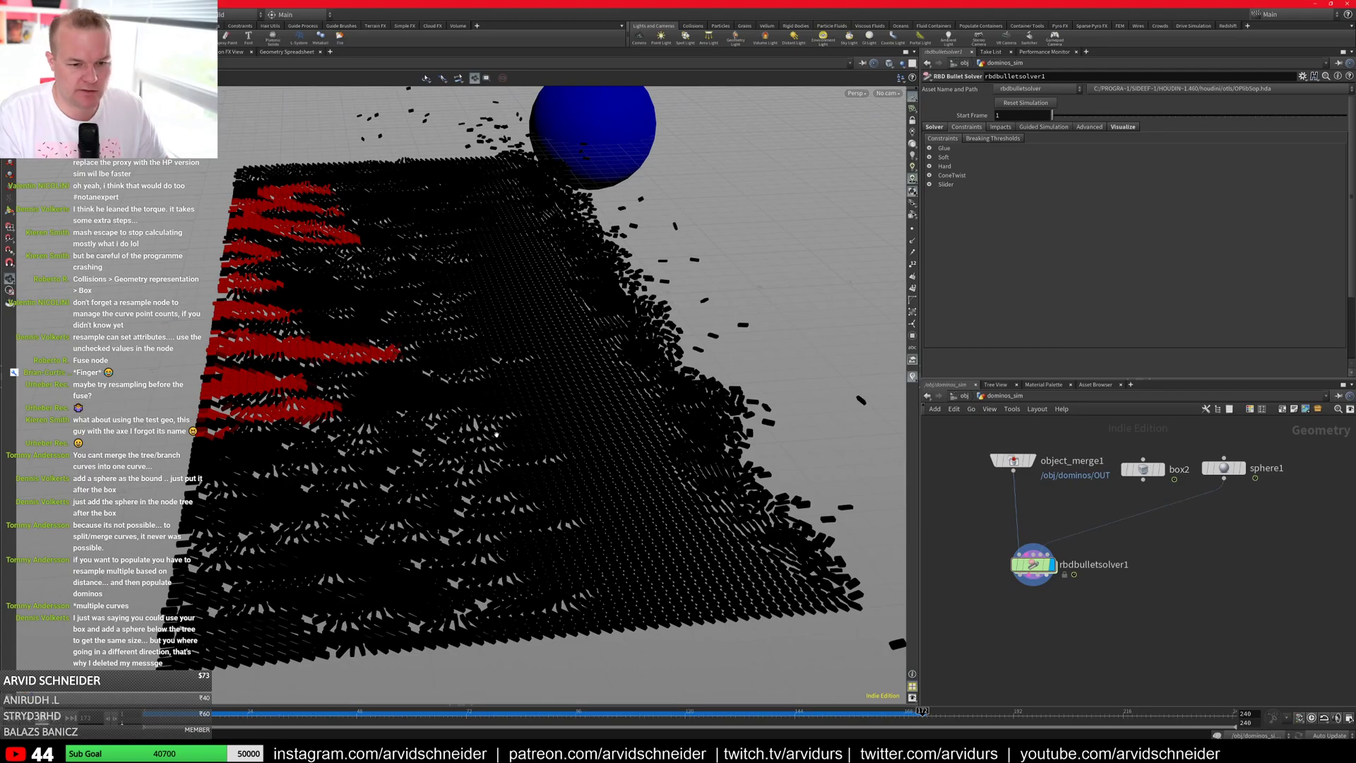
left_click_drag(606, 316, 573, 532)
key("w")
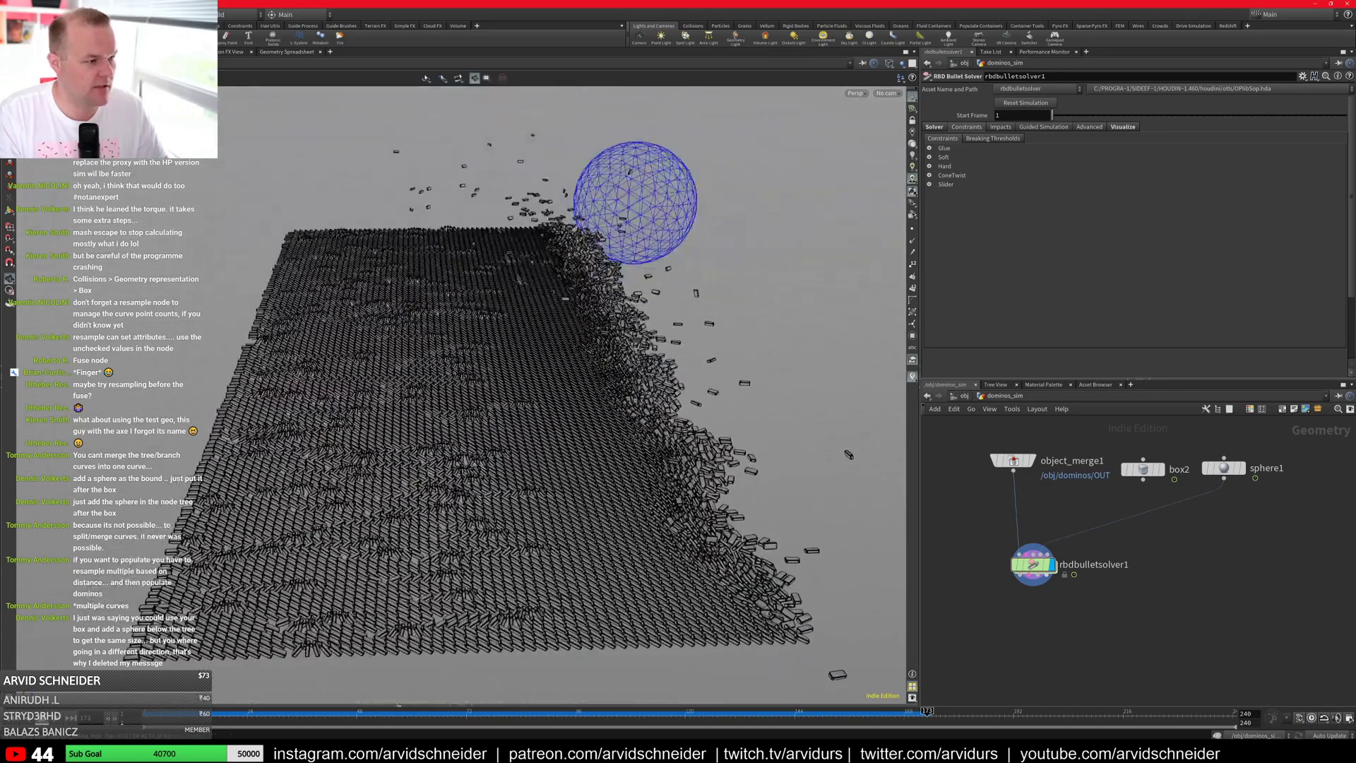
left_click(348, 711)
left_click_drag(348, 711, 662, 718)
left_click(308, 712)
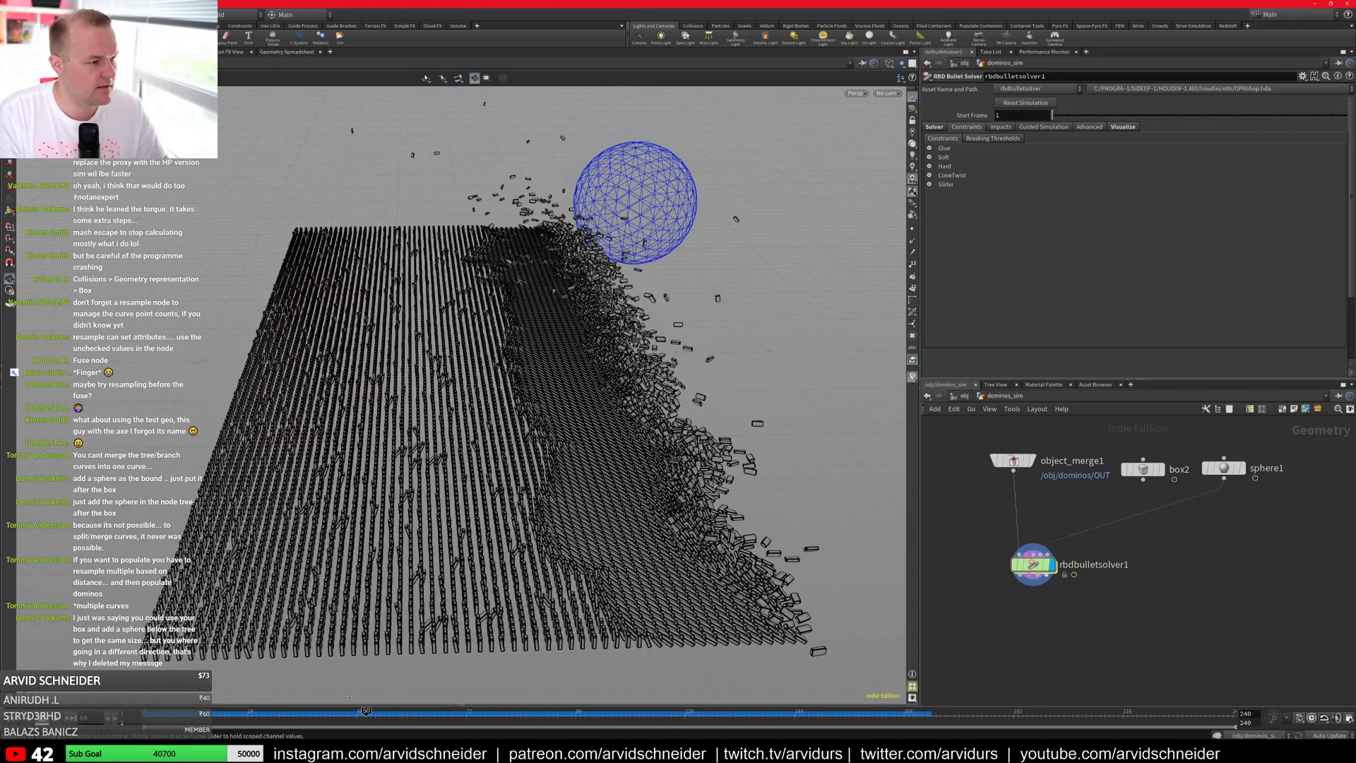
left_click_drag(314, 695, 152, 712)
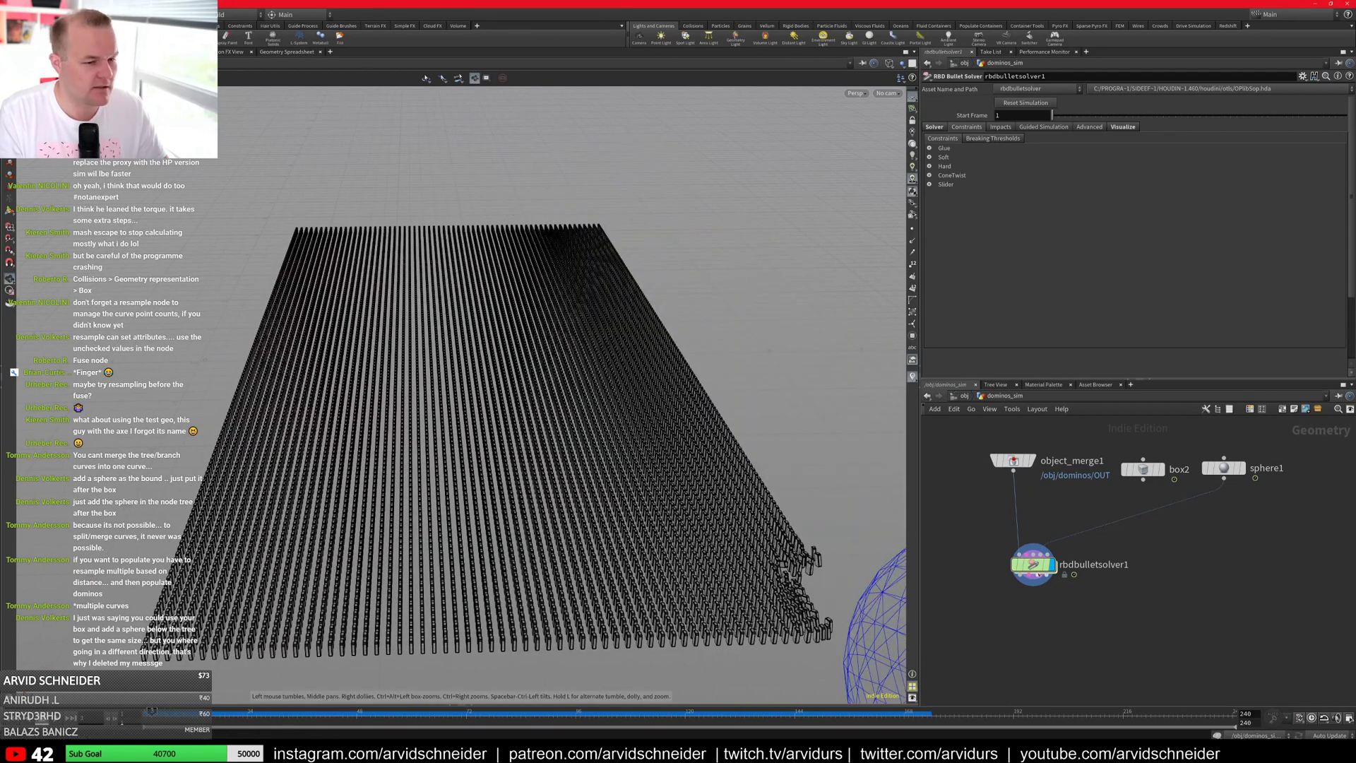
mouse_move(1038, 563)
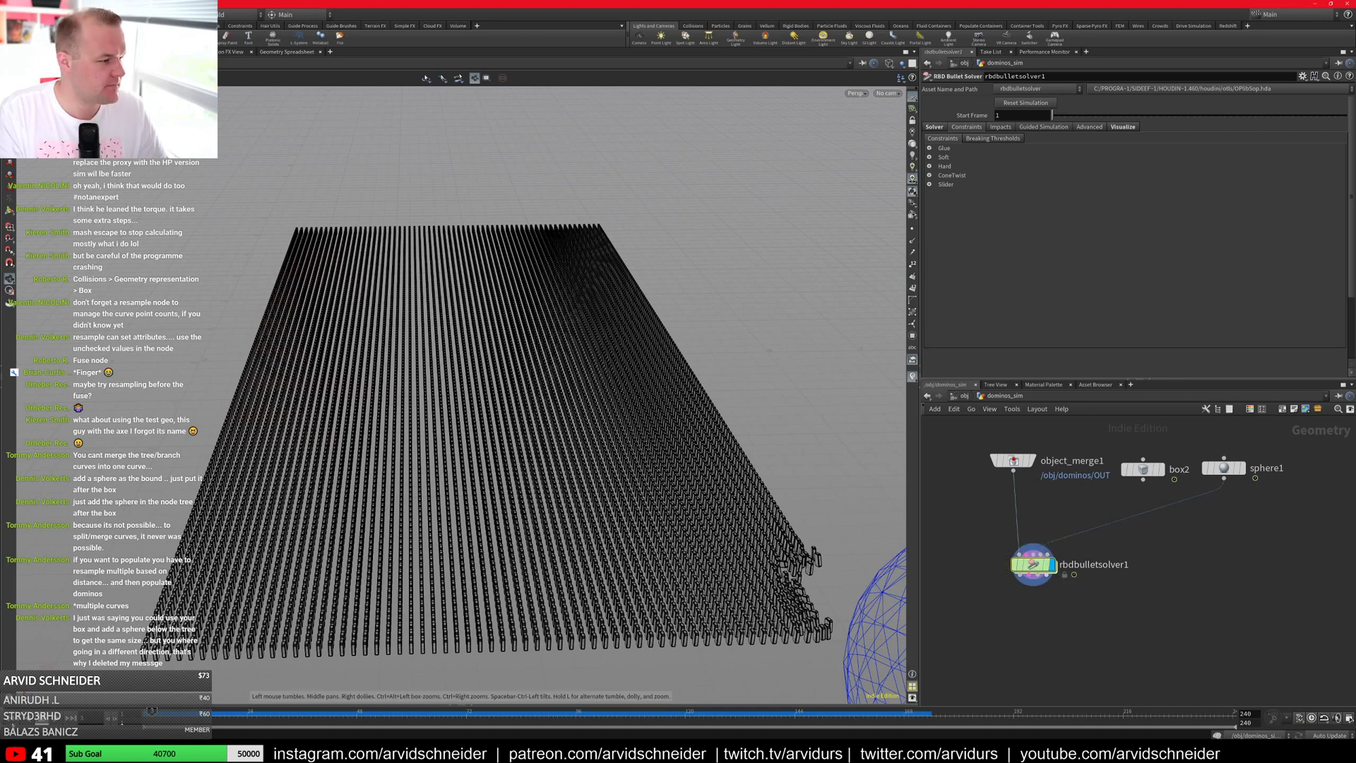
Step: Return to the object level, switch the viewport to shaded display and enter the dominos geometry network
key("ctrl+Up")
key("u")
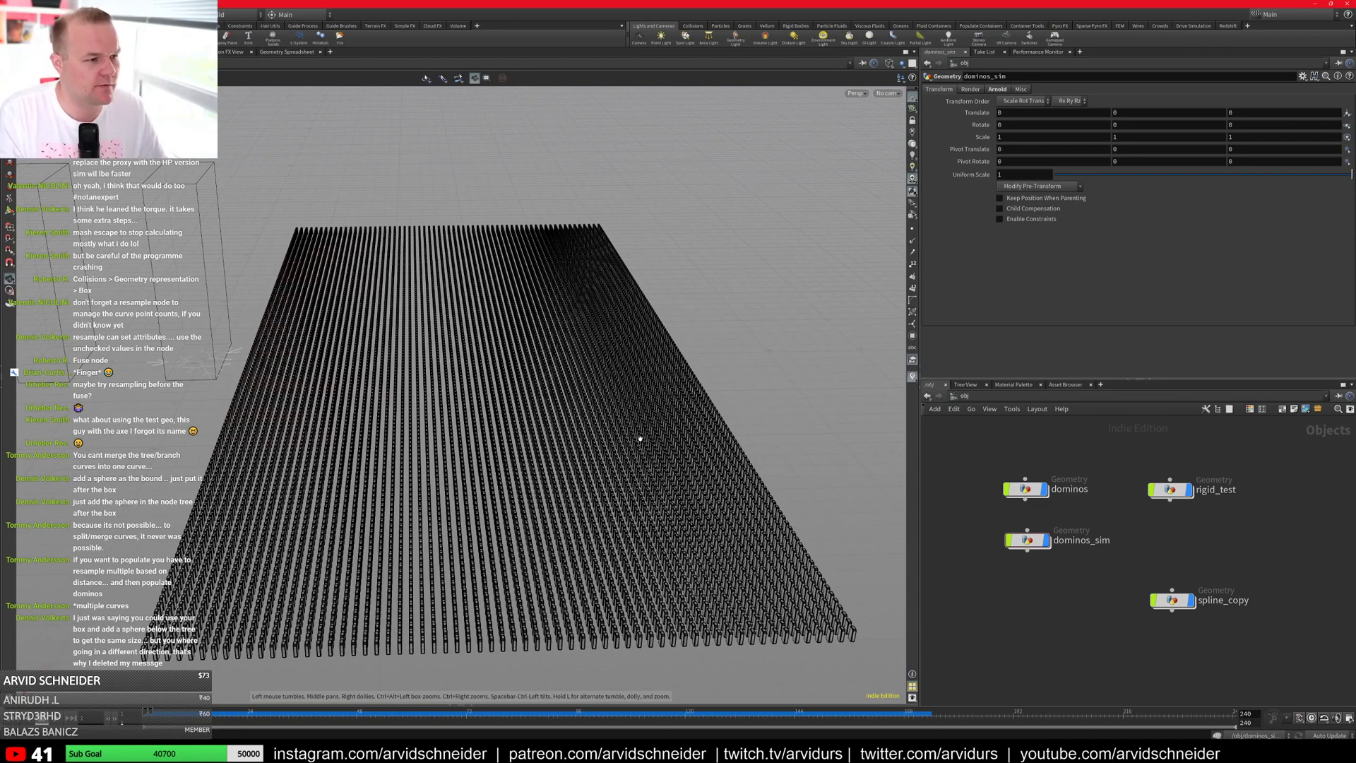
left_click_drag(640, 439, 519, 396)
key("shift+w")
mouse_move(621, 367)
left_mouse_down()
mouse_move(666, 399)
mouse_move(784, 416)
left_mouse_up()
mouse_move(1025, 490)
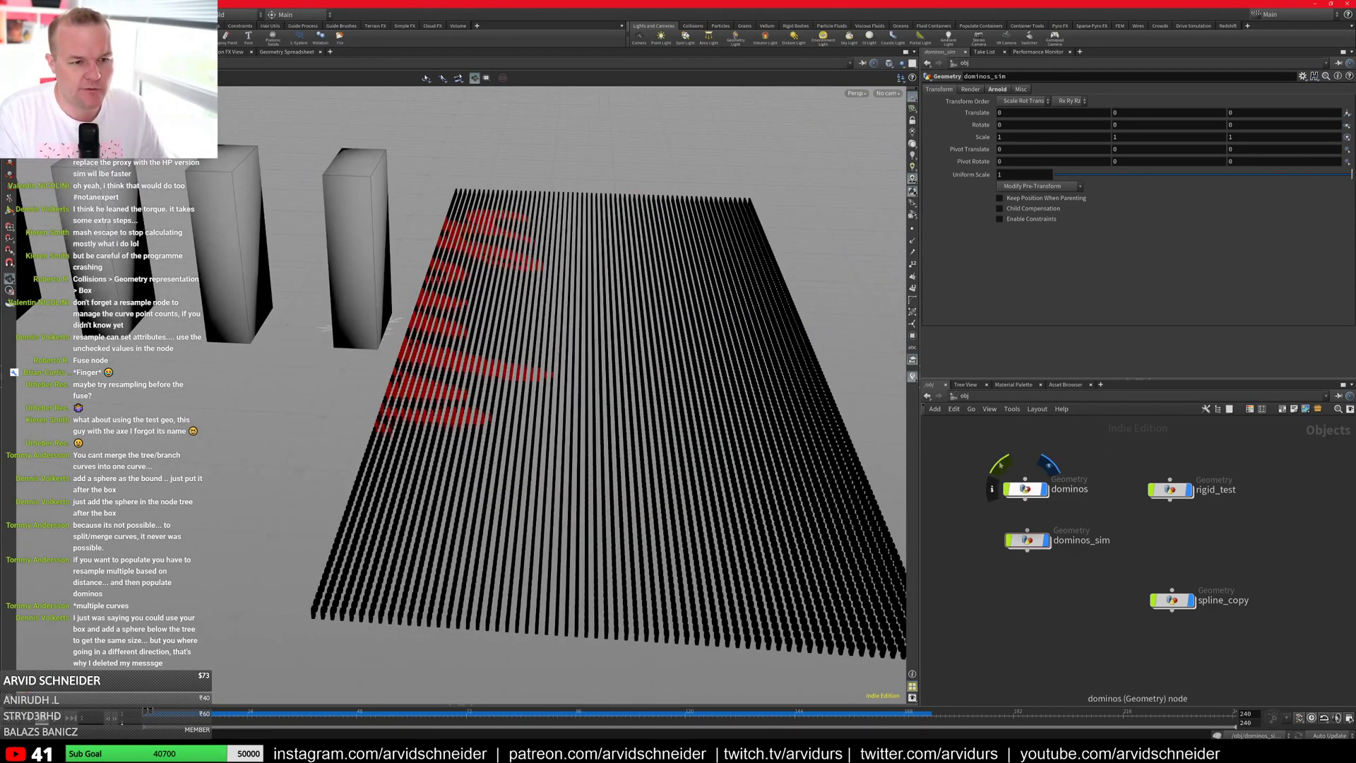
key("i")
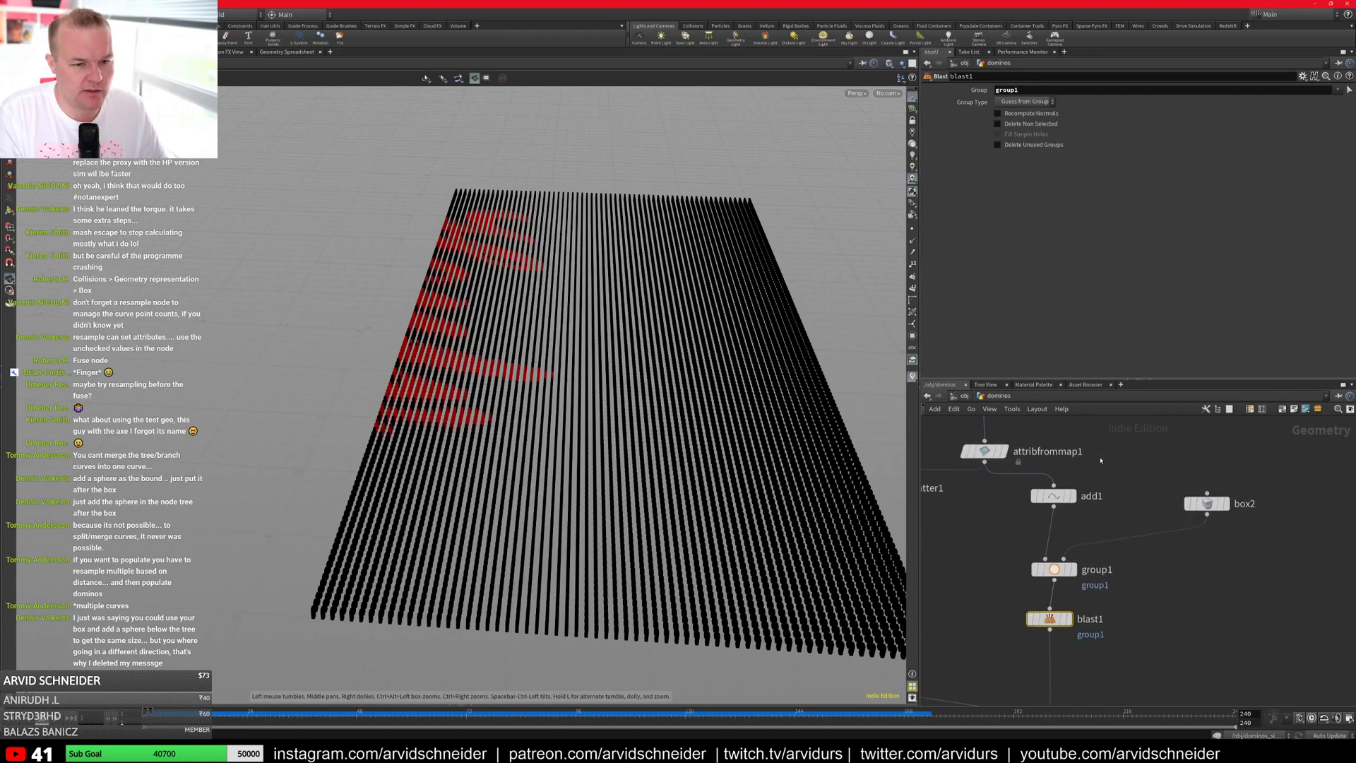
Step: Set the texture map of attribfrommap1 to $HIP/sourceimages/houly8/sources/houly_logo_2.jpg
key("h")
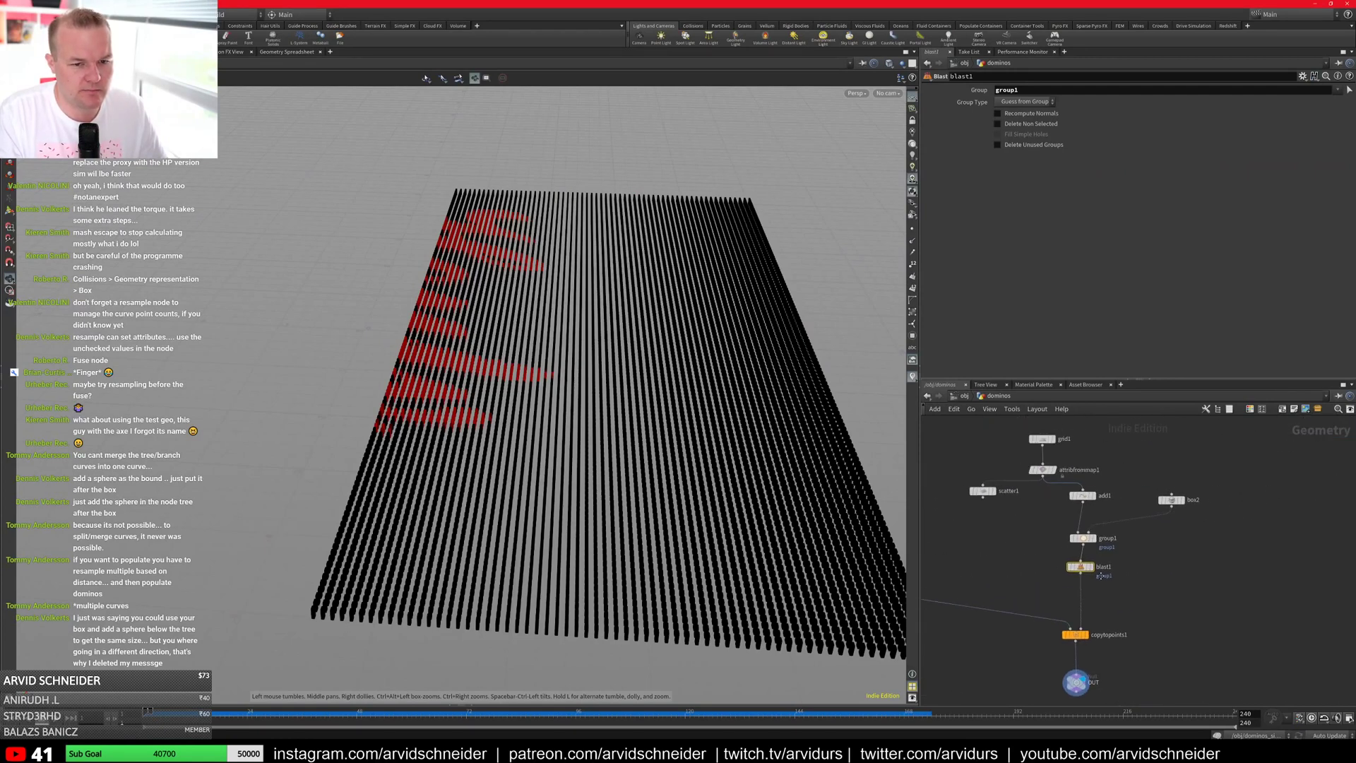
scroll(1057, 467, "up", 3)
left_click(1055, 469)
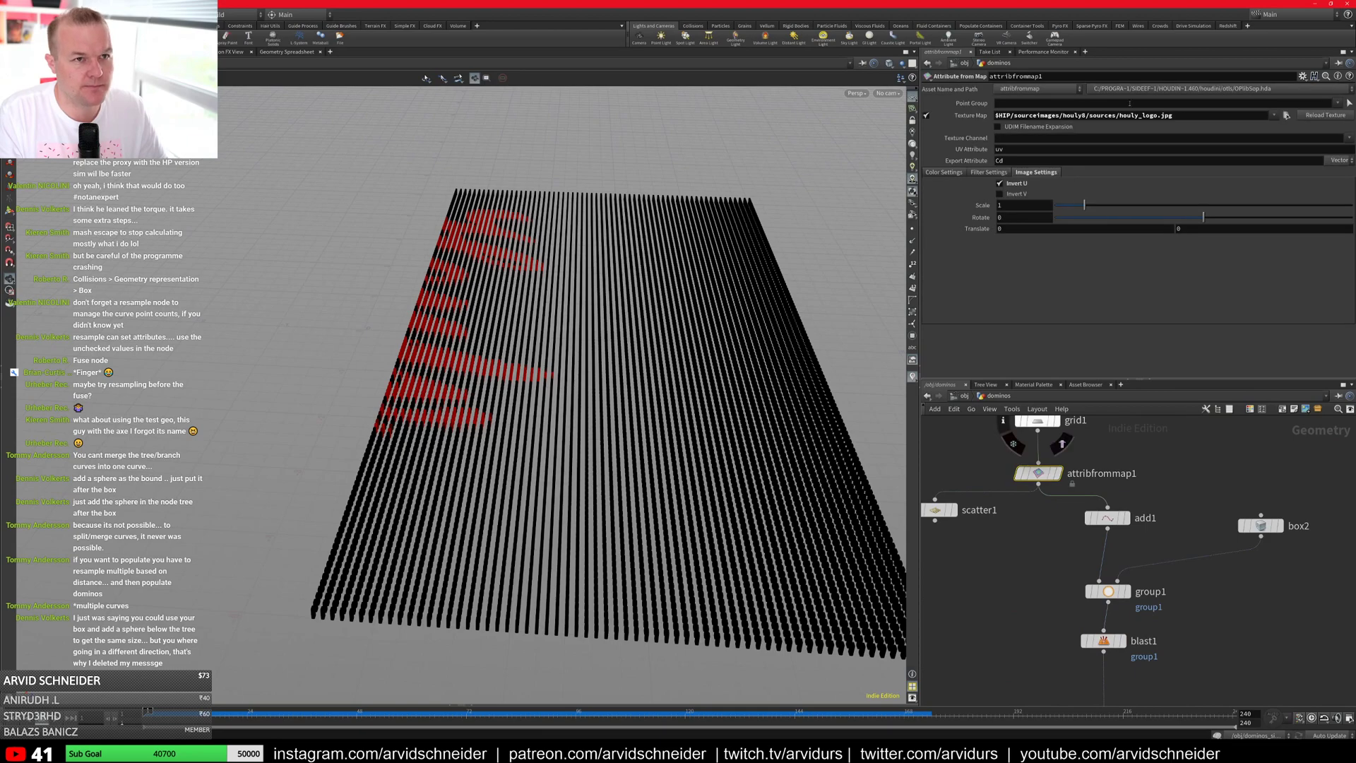
left_click(1159, 115)
type("_2")
key("Return")
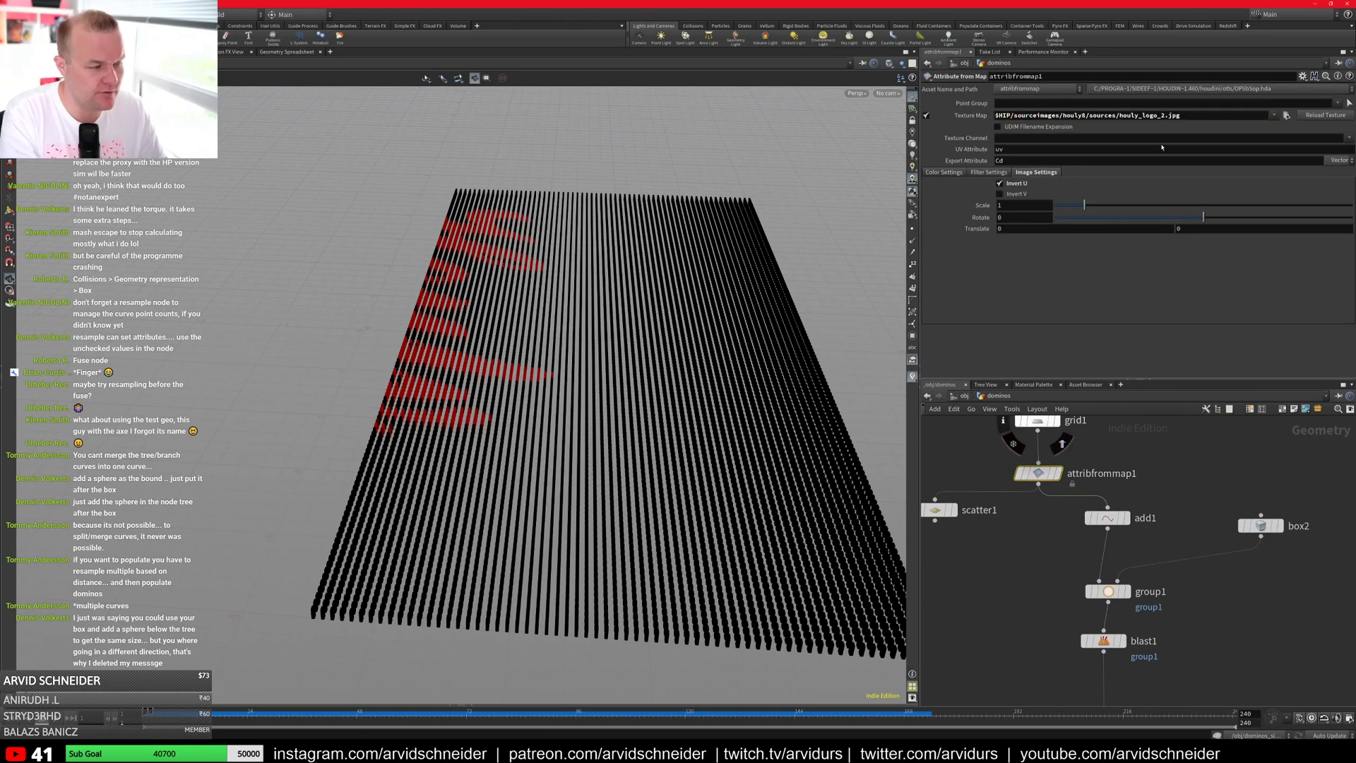
left_click_drag(721, 294, 676, 326)
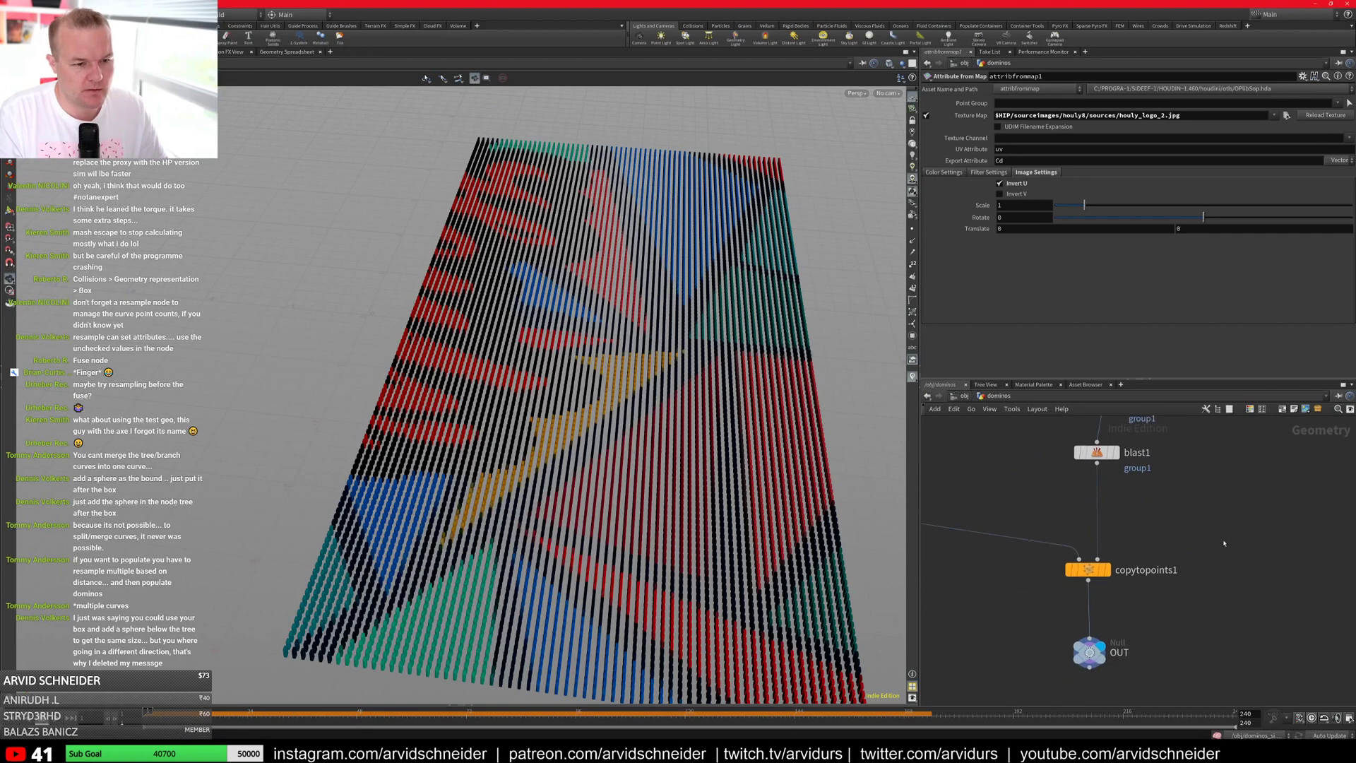
Step: Look over the dominos_sim network with its bullet solver, then return to the object level
key("u")
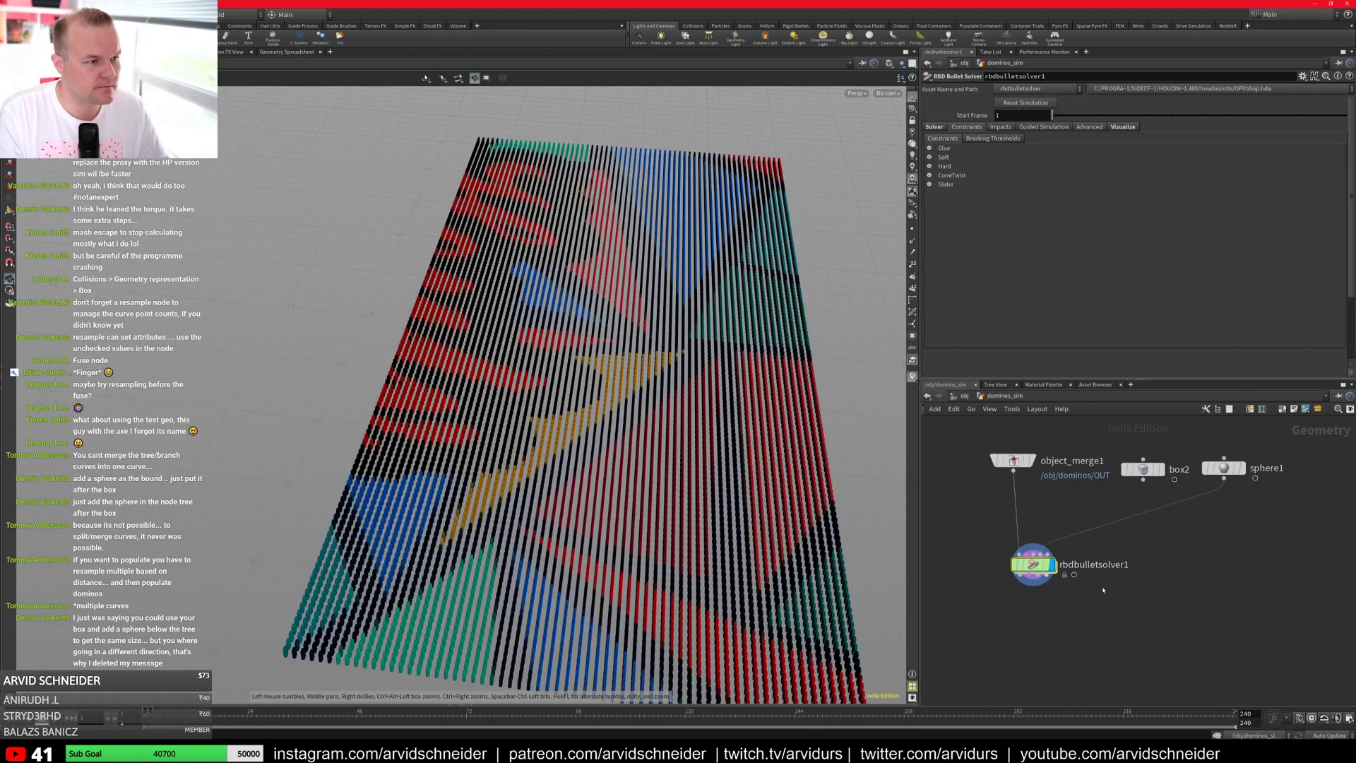
double_click(1027, 543)
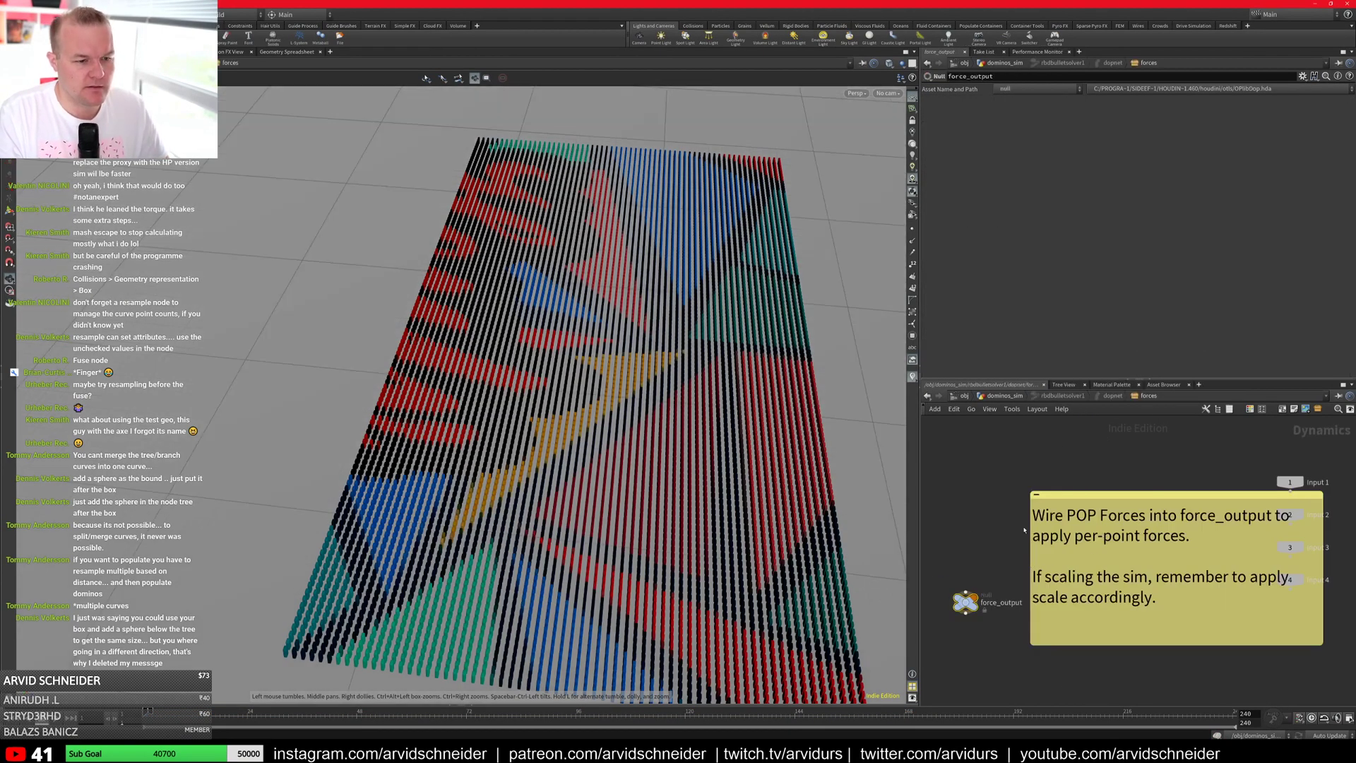
key("u")
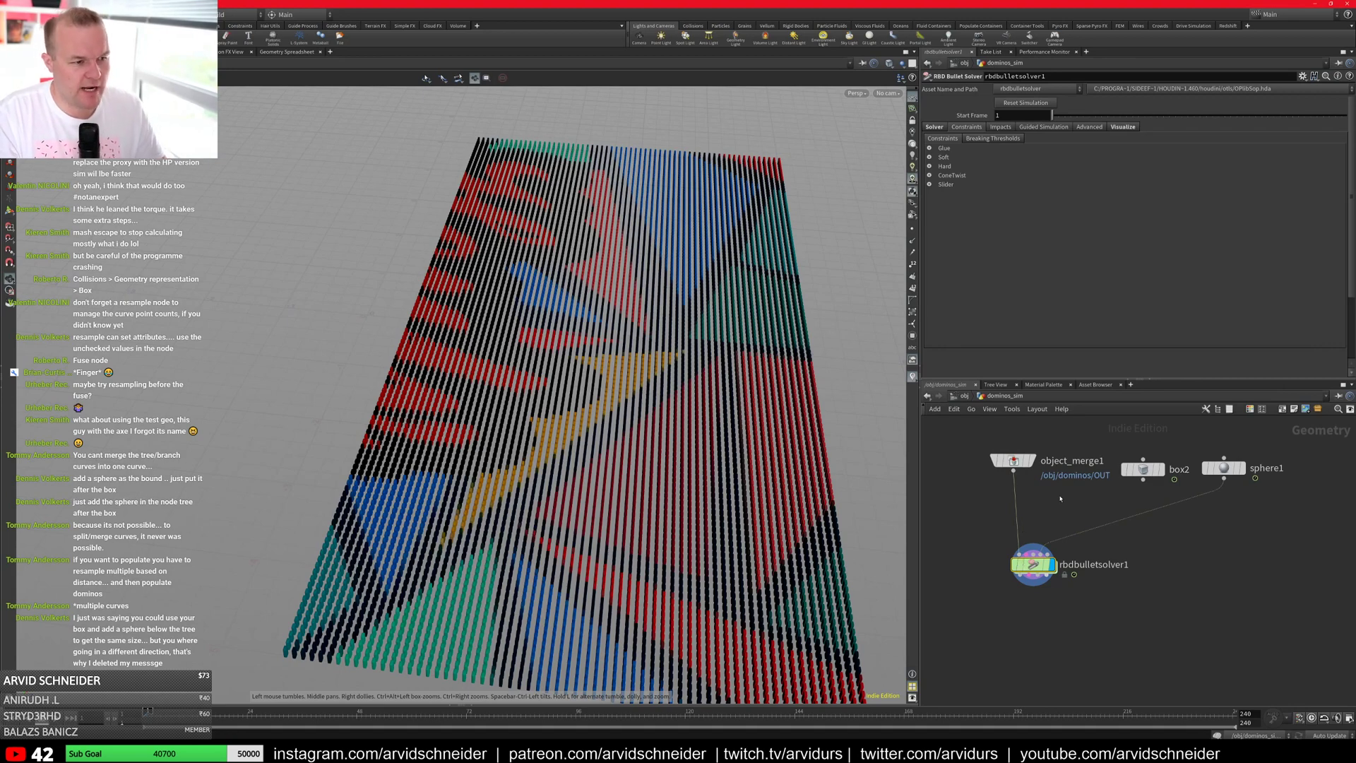
key("u")
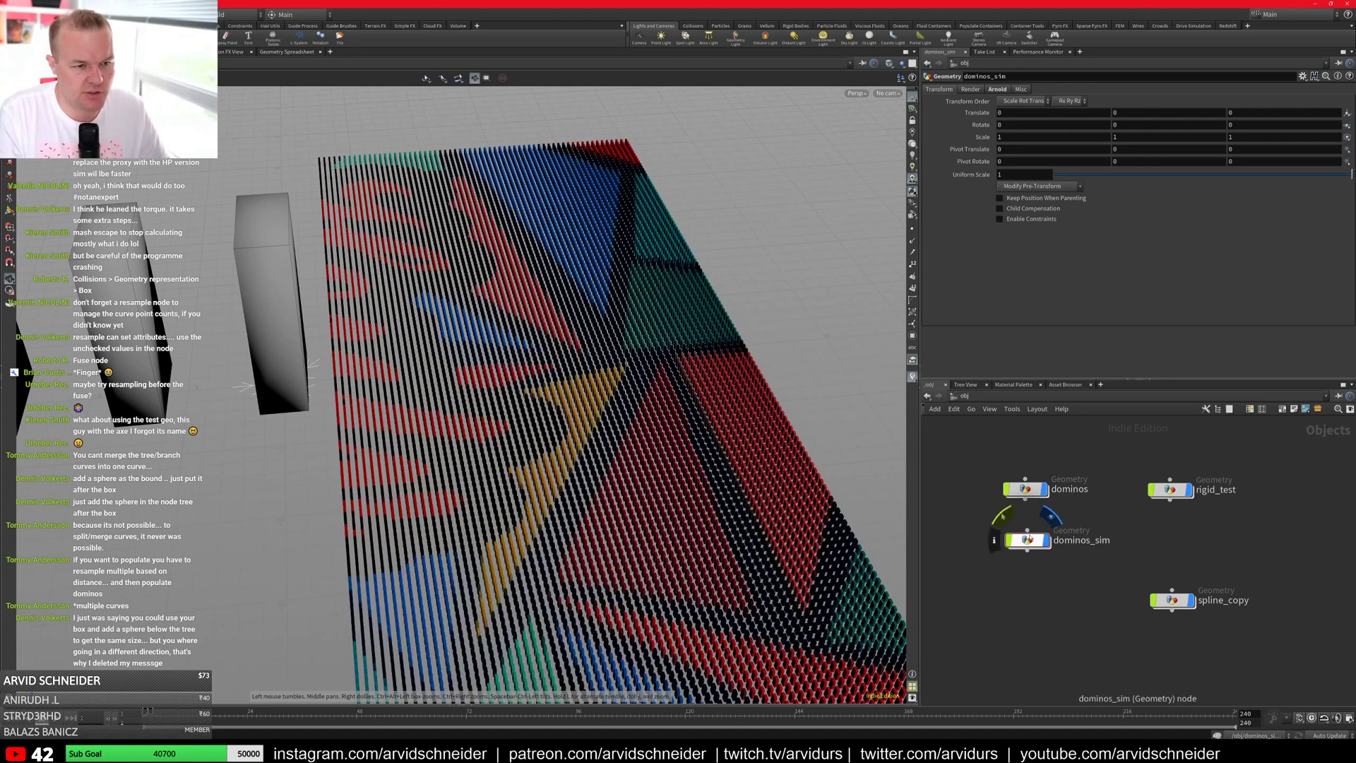
Step: Go into the dominos network and display the results of add1, blast1 and copytopoints1 in turn
double_click(1025, 488)
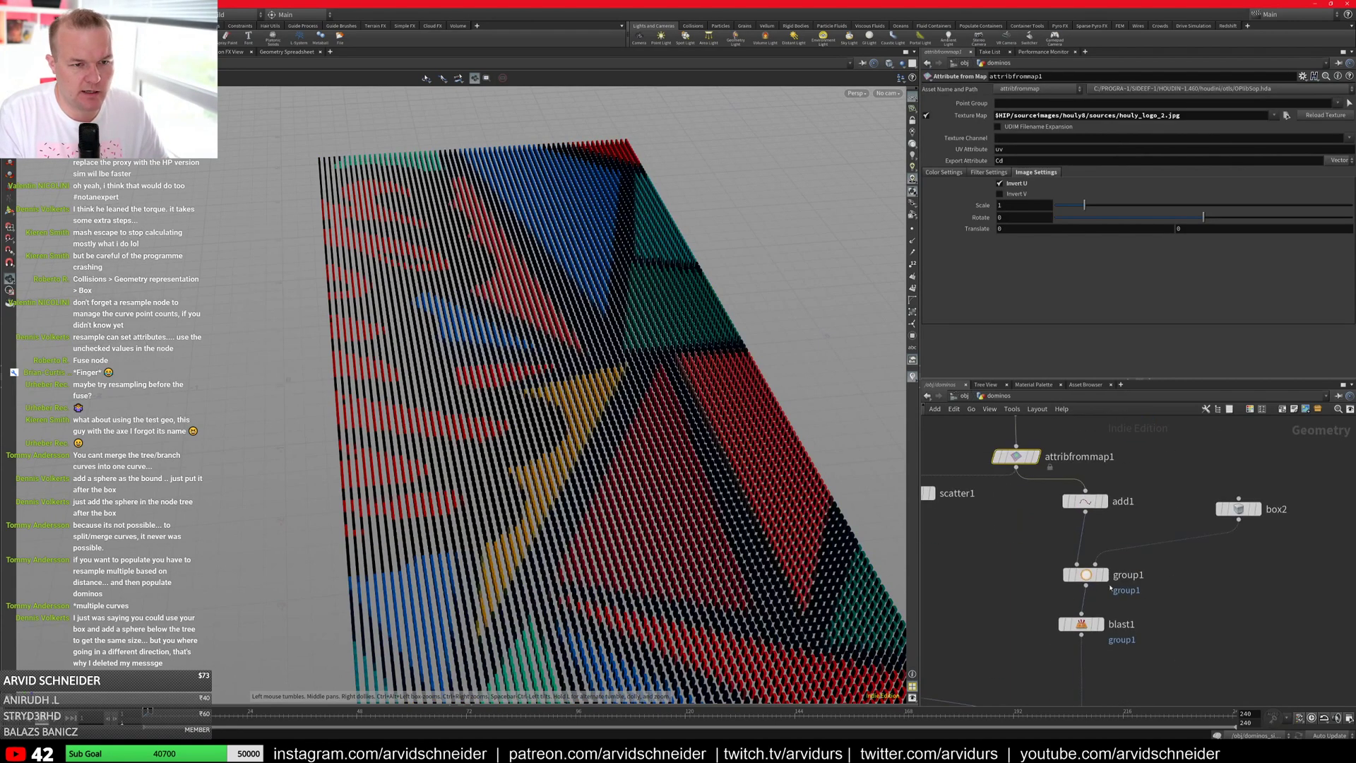
mouse_move(1164, 579)
middle_mouse_down()
mouse_move(1203, 682)
mouse_move(1168, 561)
middle_mouse_up()
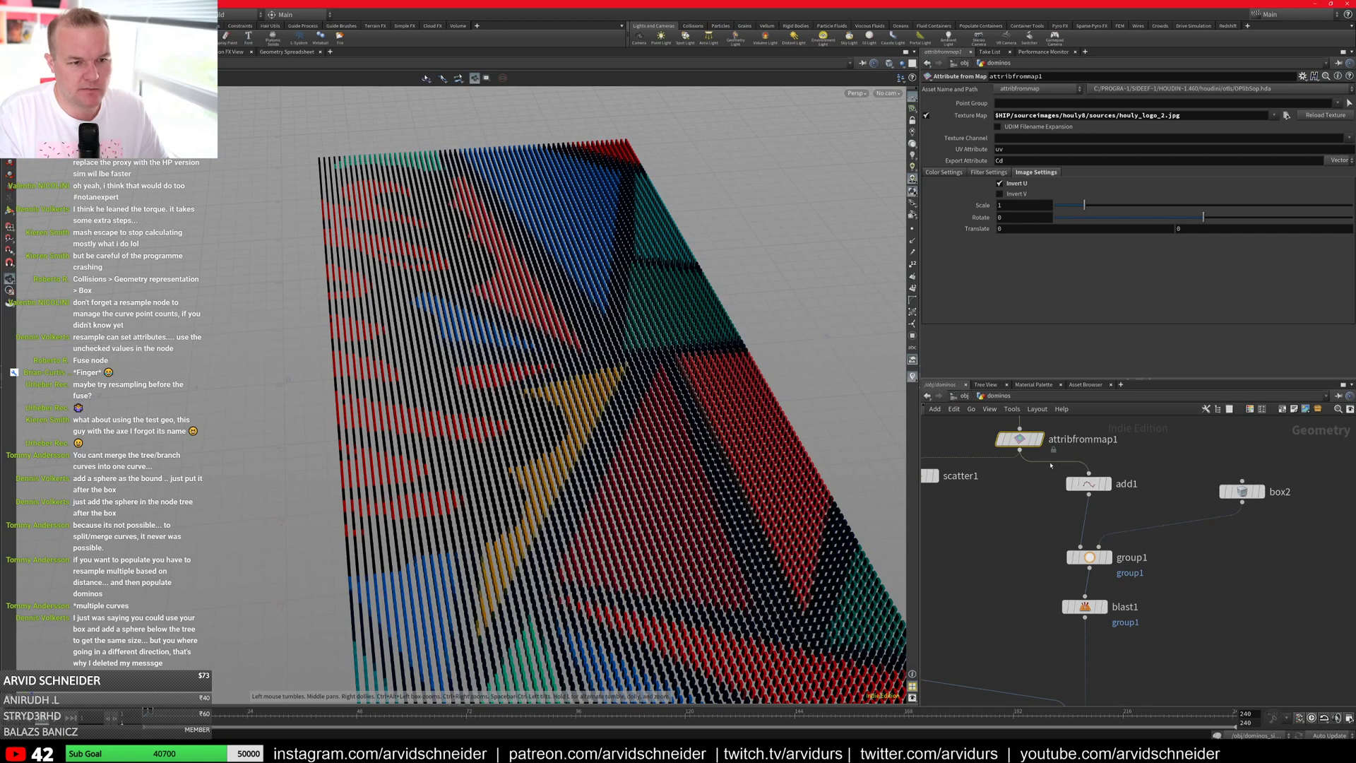
left_click(1109, 487)
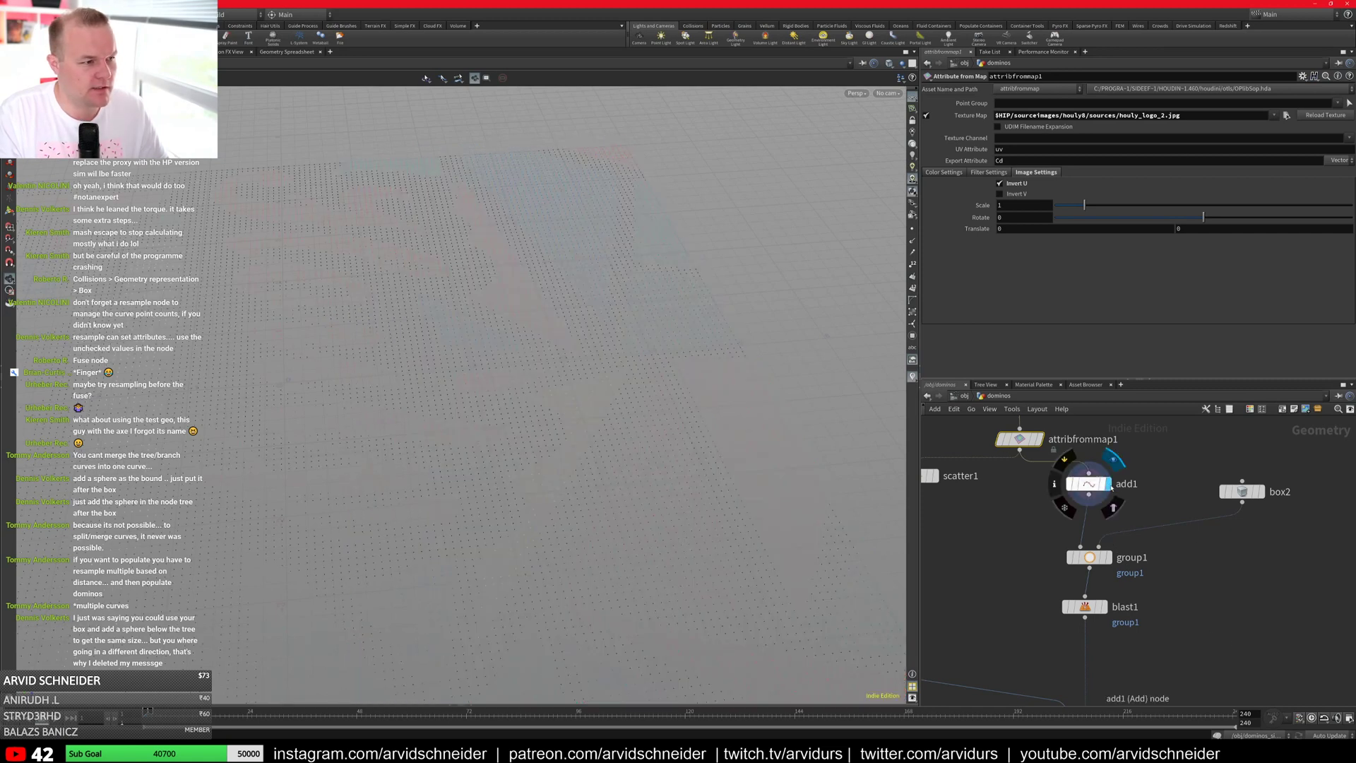
middle_click_drag(1147, 641, 1193, 519)
mouse_move(999, 578)
middle_mouse_down()
mouse_move(1131, 592)
mouse_move(1020, 583)
middle_mouse_up()
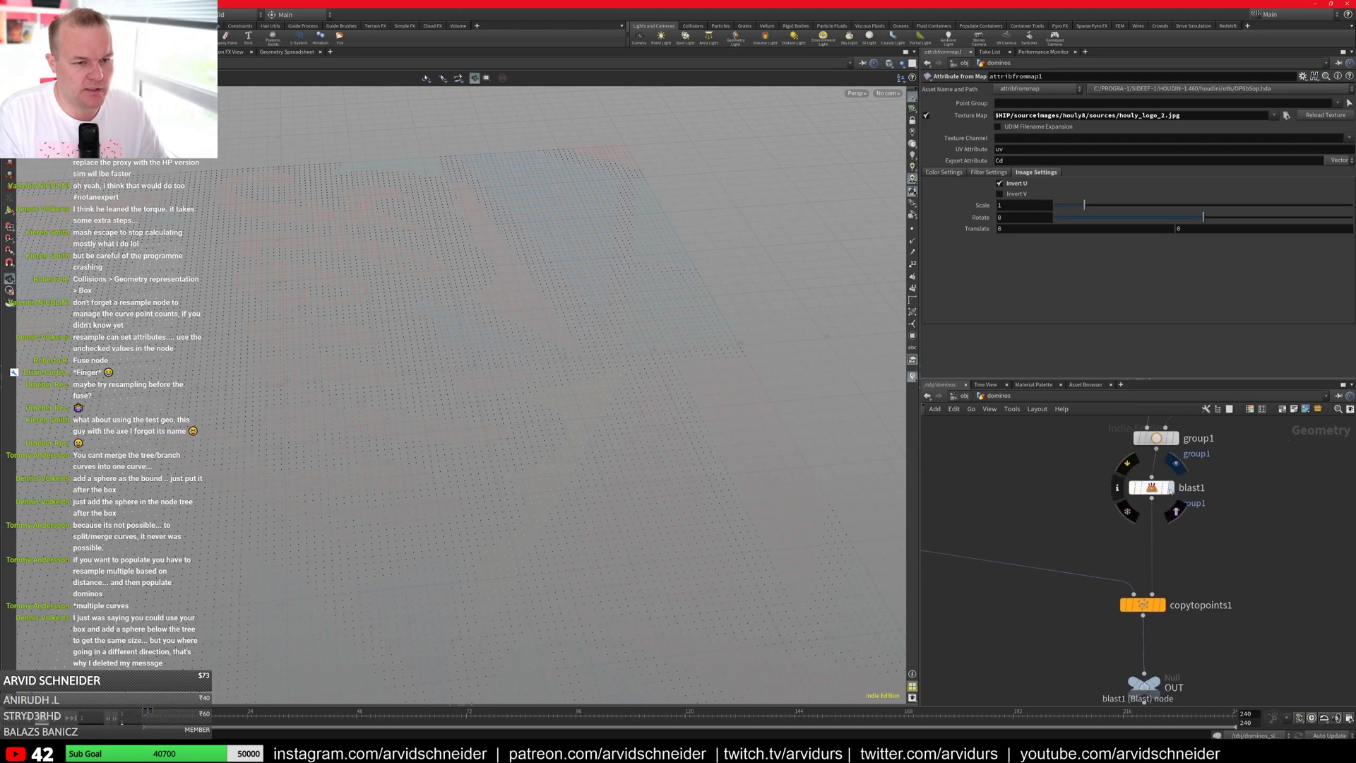
left_click(1170, 491)
left_click(1163, 605)
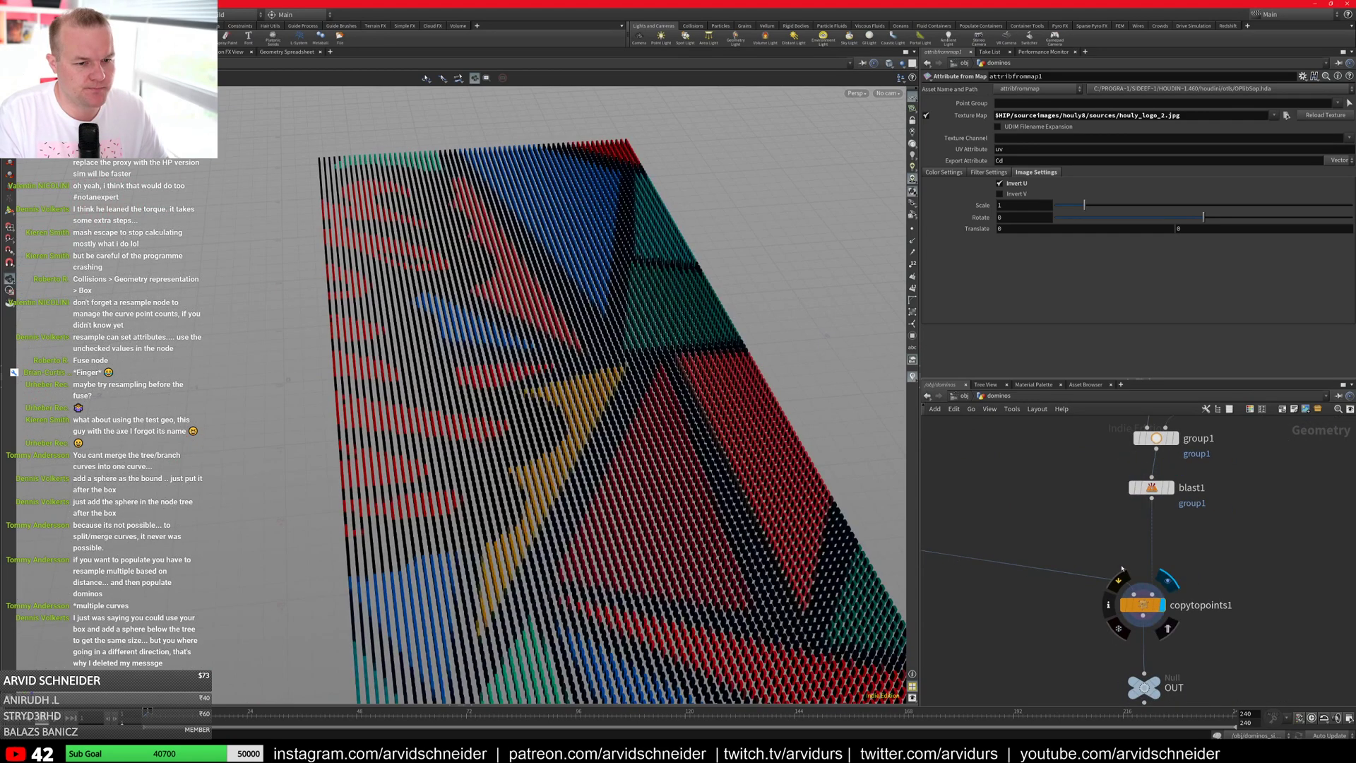
Step: Insert an Attribute Randomize node between blast1 and copytopoints1
key("Tab")
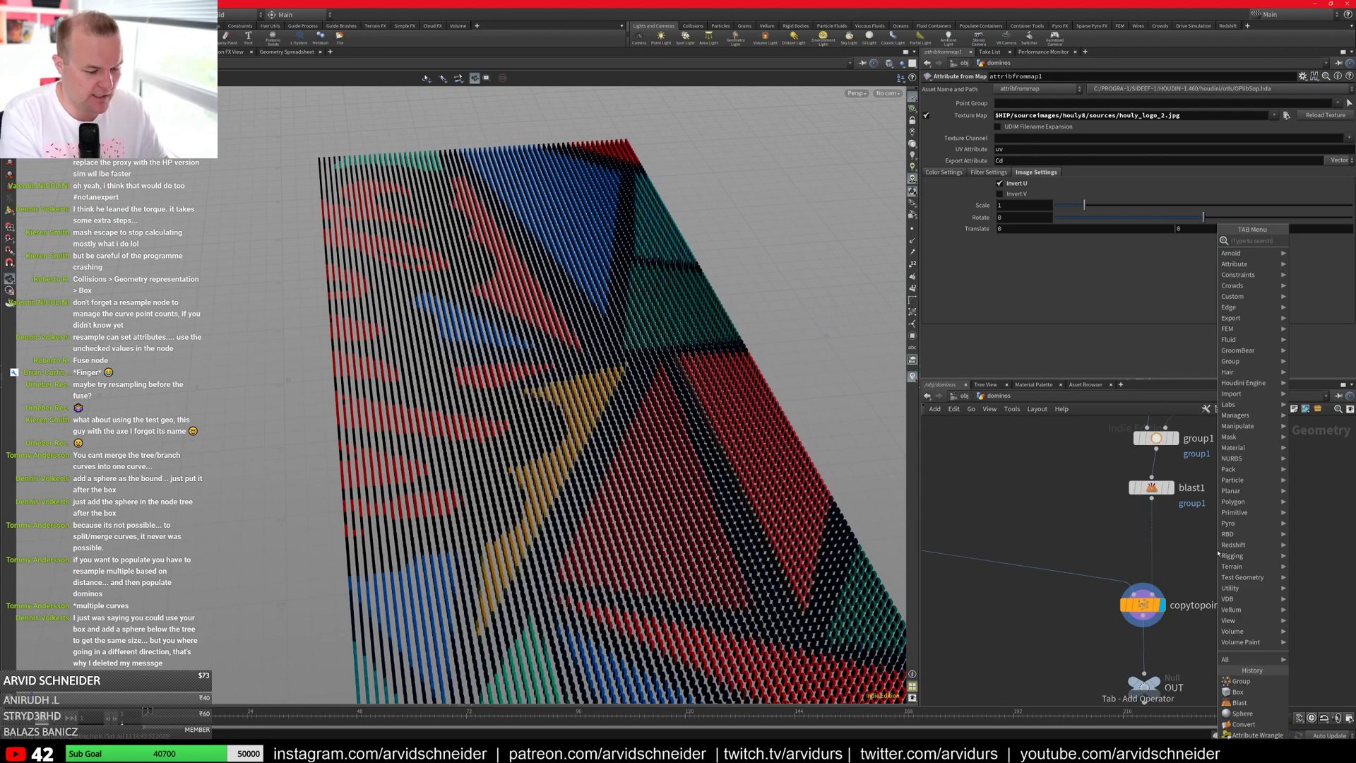
type("atra")
key("Return")
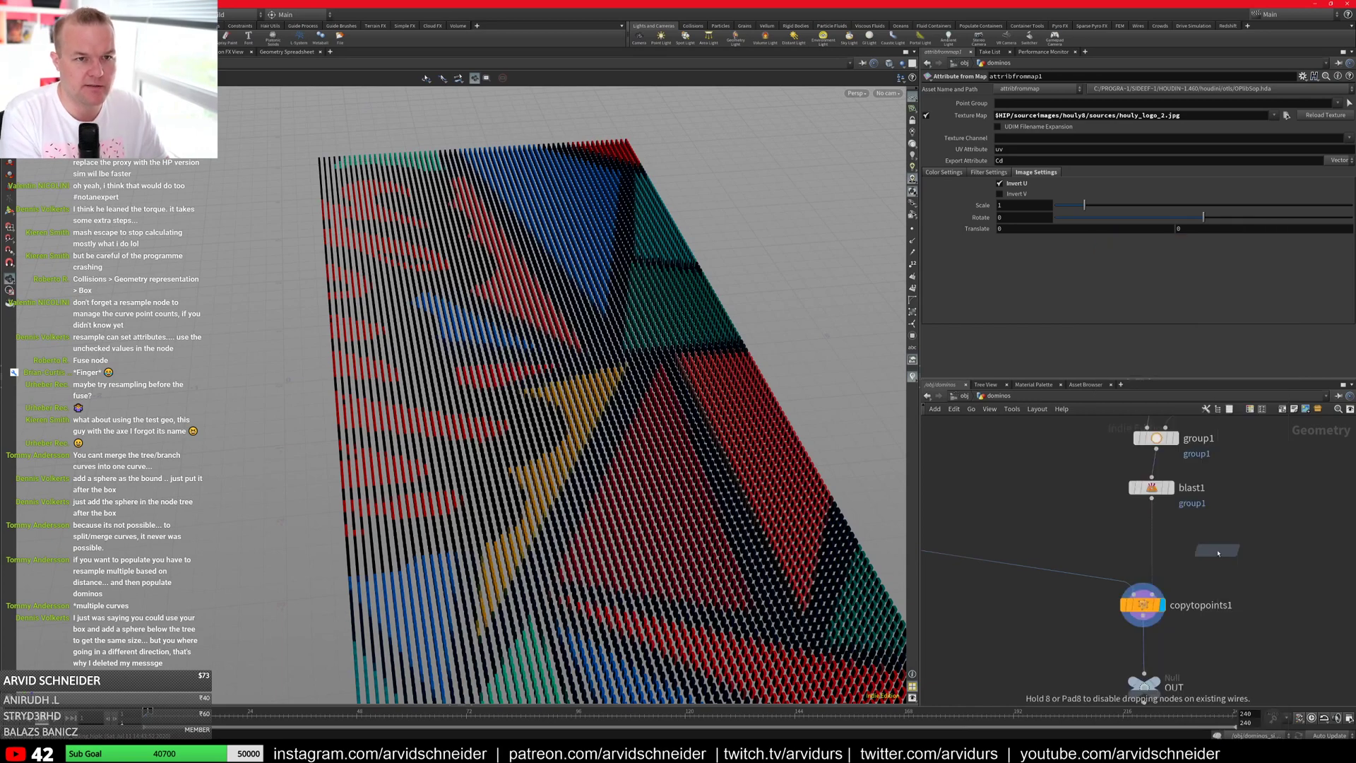
left_click(1151, 532)
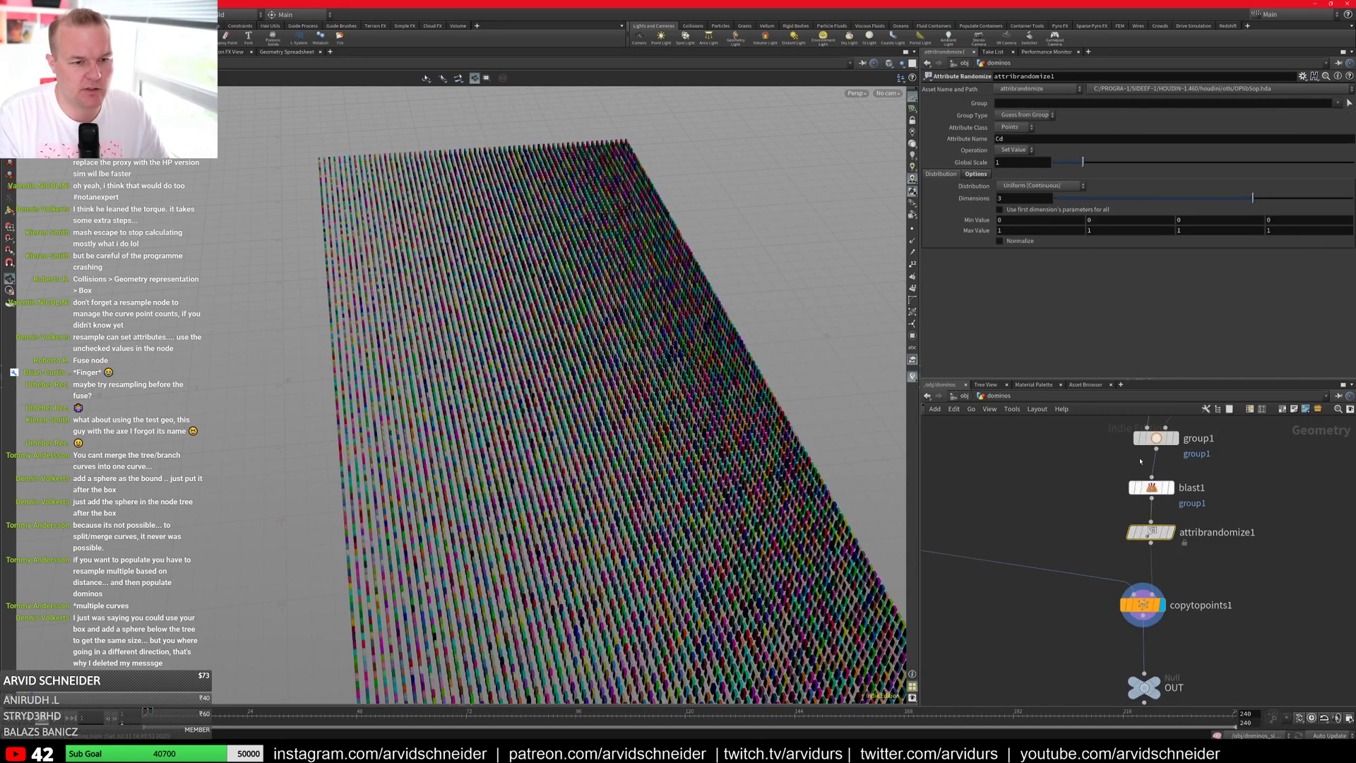
left_click_drag(616, 402, 695, 395)
Step: Make attribrandomize1 randomize the orient attribute with 4 dimensions
double_click(1010, 138)
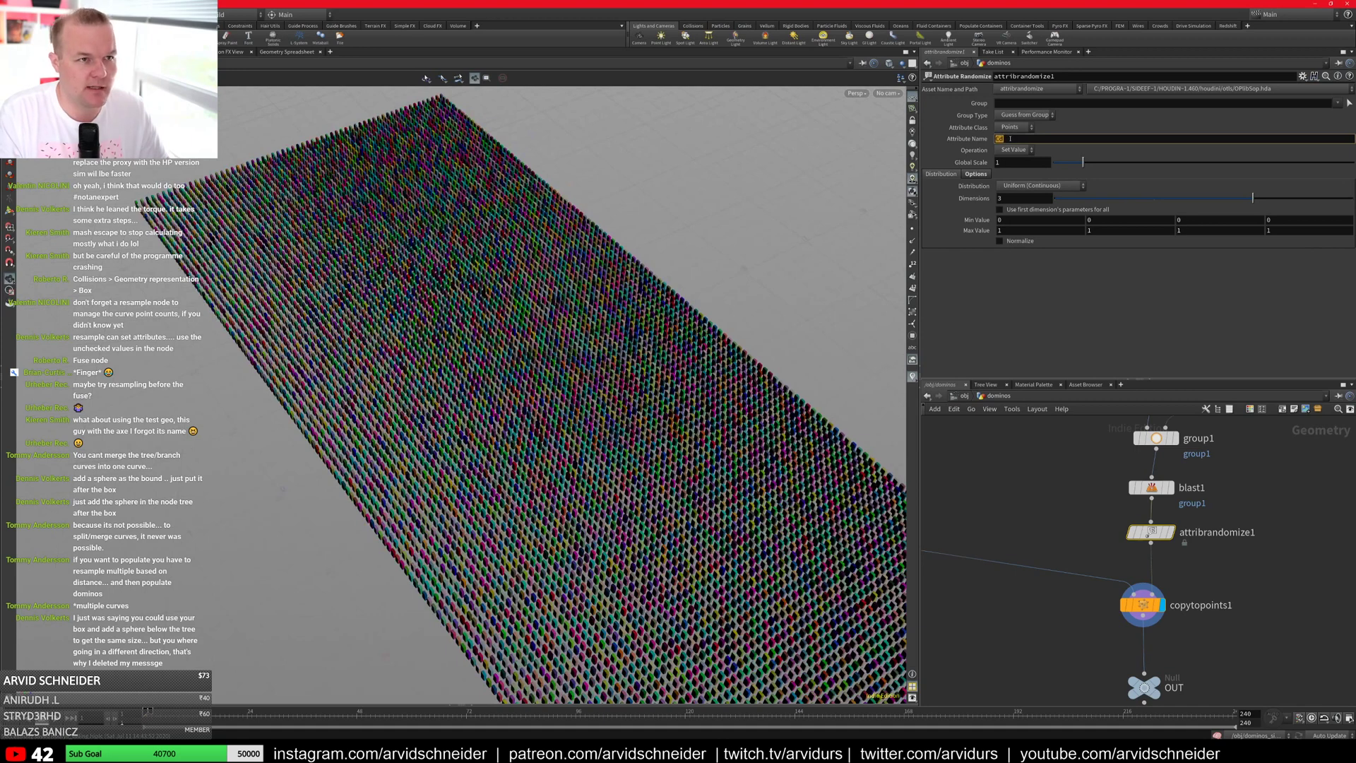
type("orient")
key("Return")
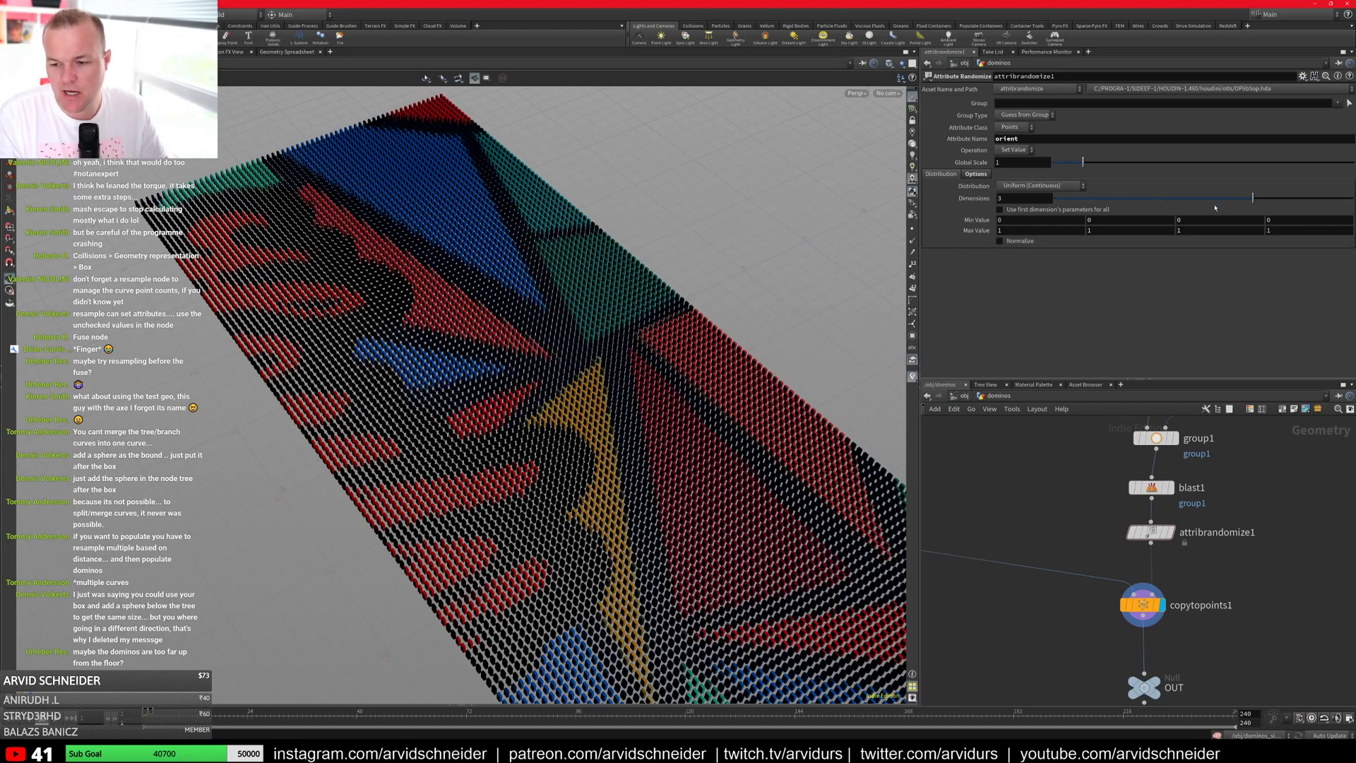
left_click_drag(1262, 200, 1318, 200)
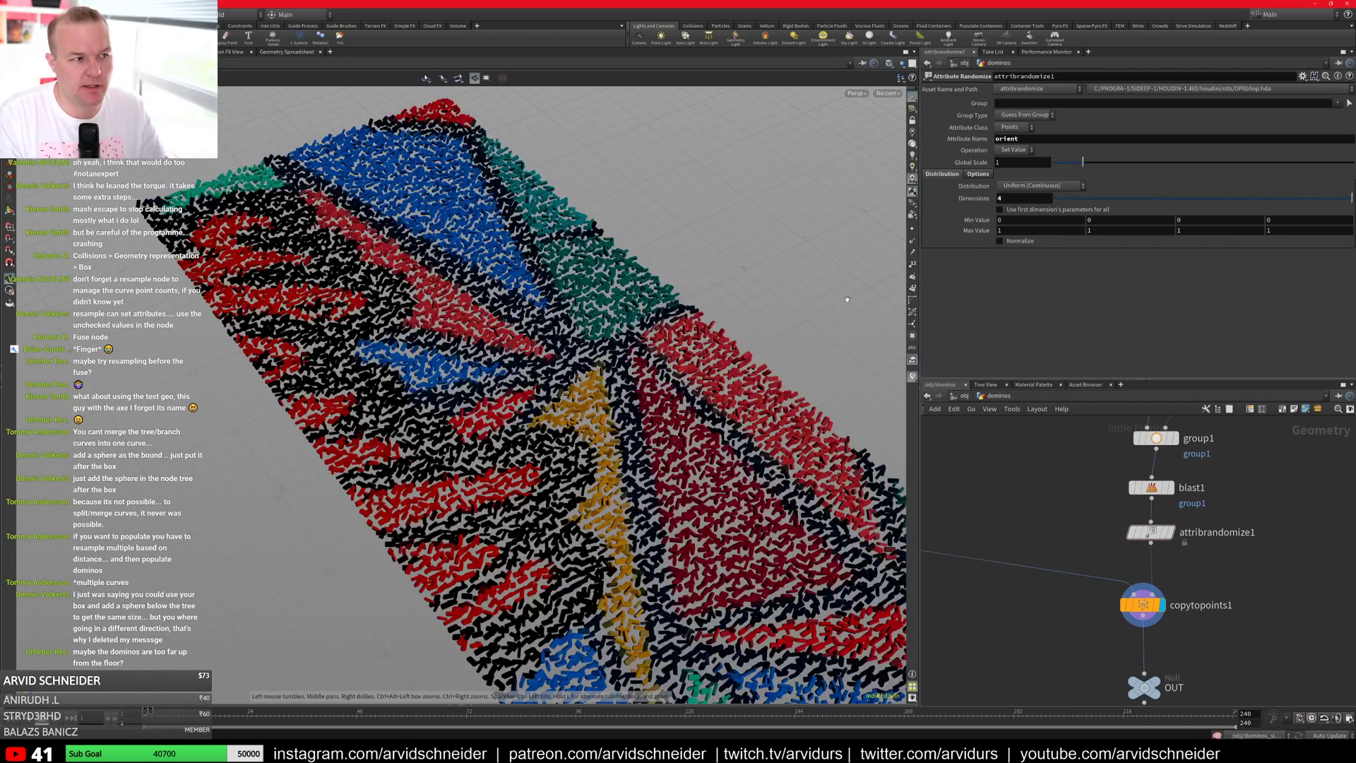
Step: Change the orient randomization's distribution to Inside Sphere and enable its cone angle limit
left_click_drag(707, 325, 706, 424)
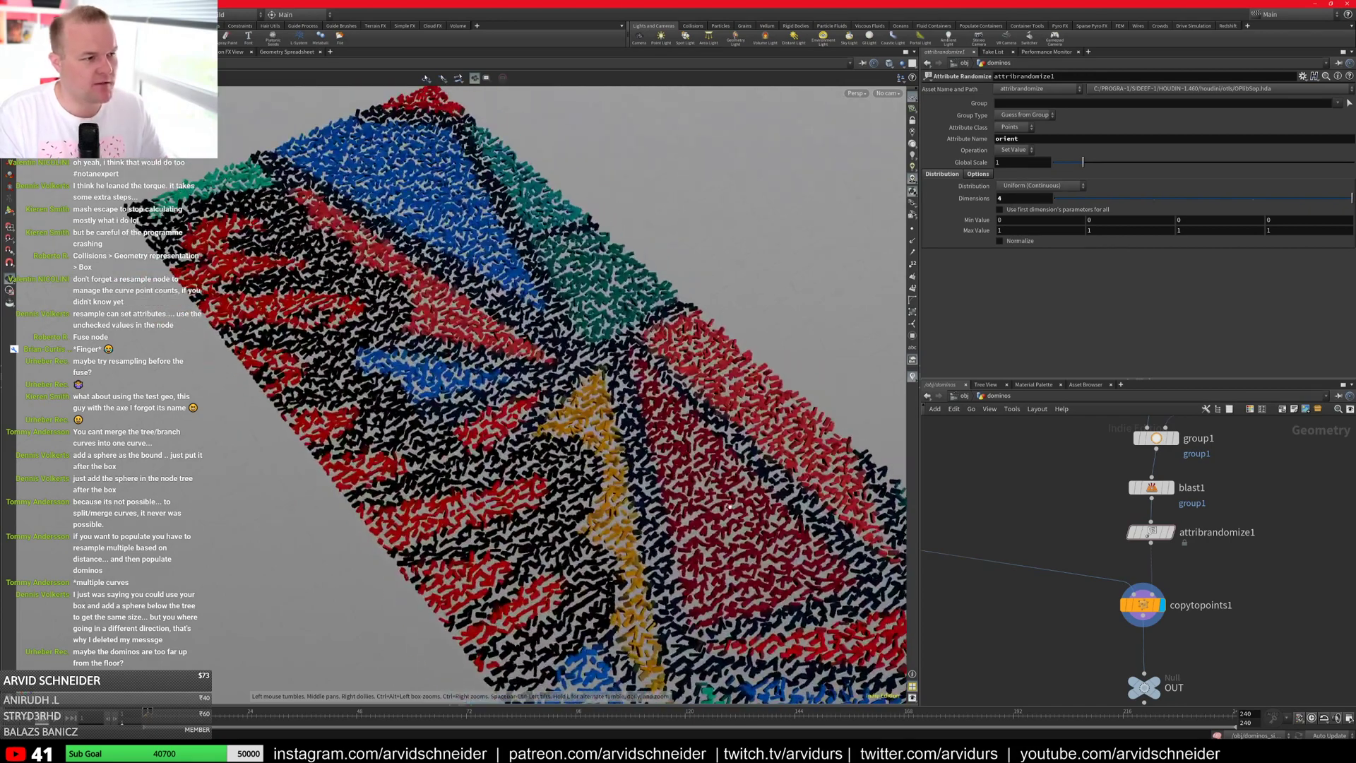
right_click_drag(706, 424, 773, 508)
left_click_drag(774, 509, 788, 475)
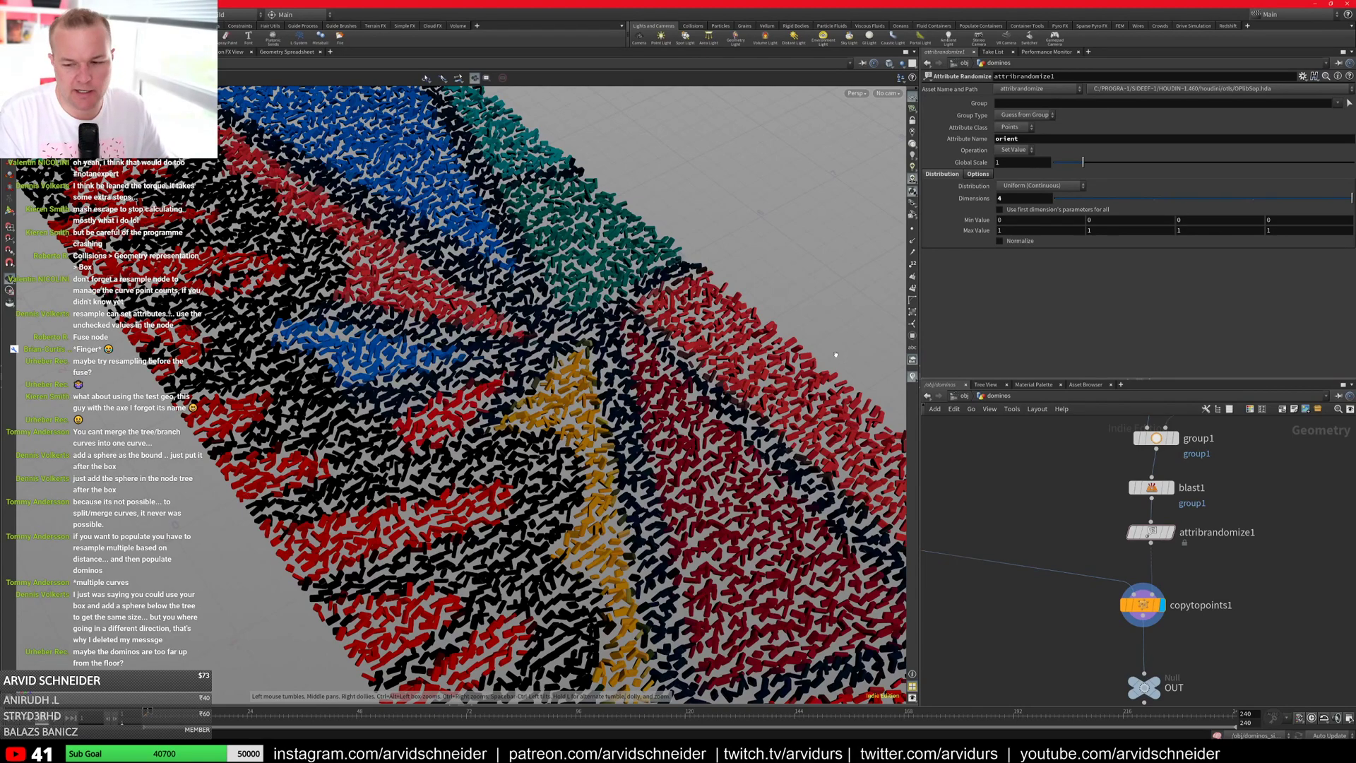
left_click_drag(672, 330, 637, 378)
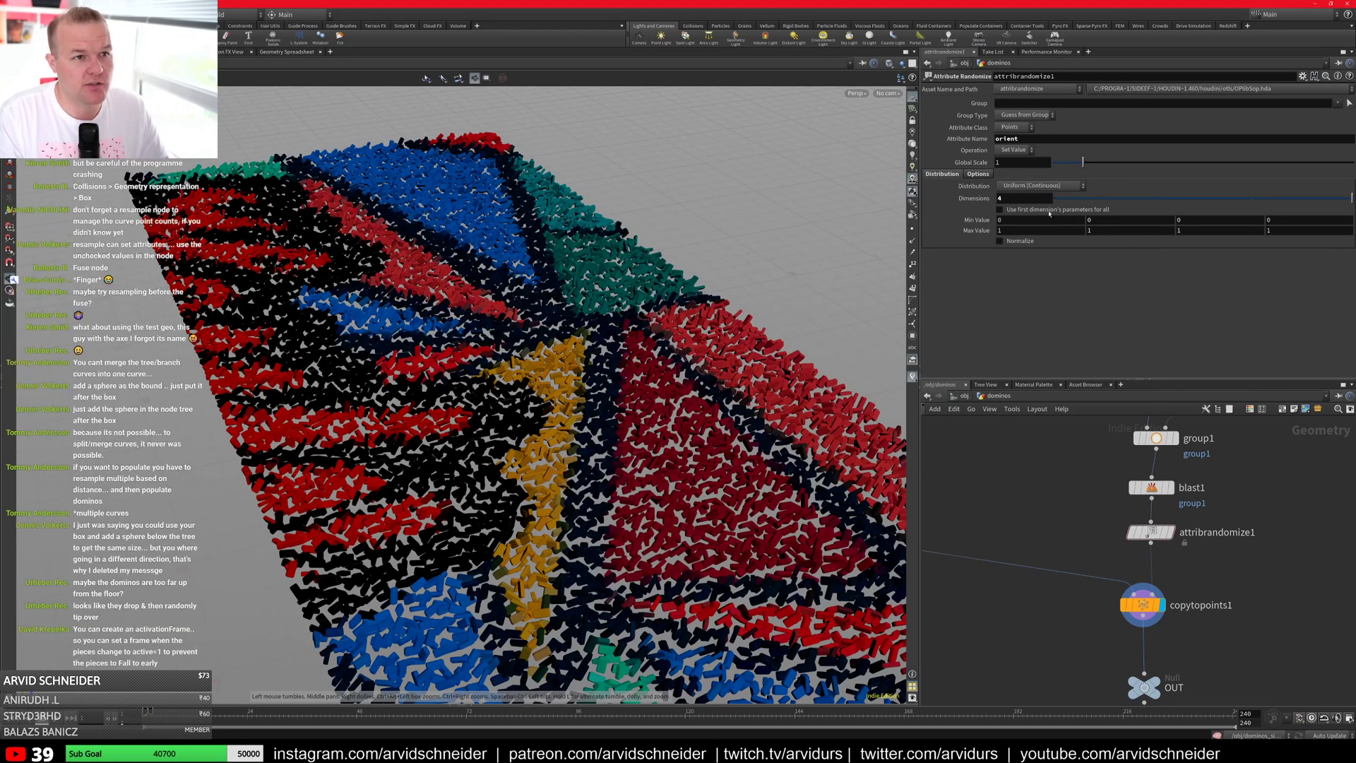
left_click(1042, 186)
left_click(1046, 262)
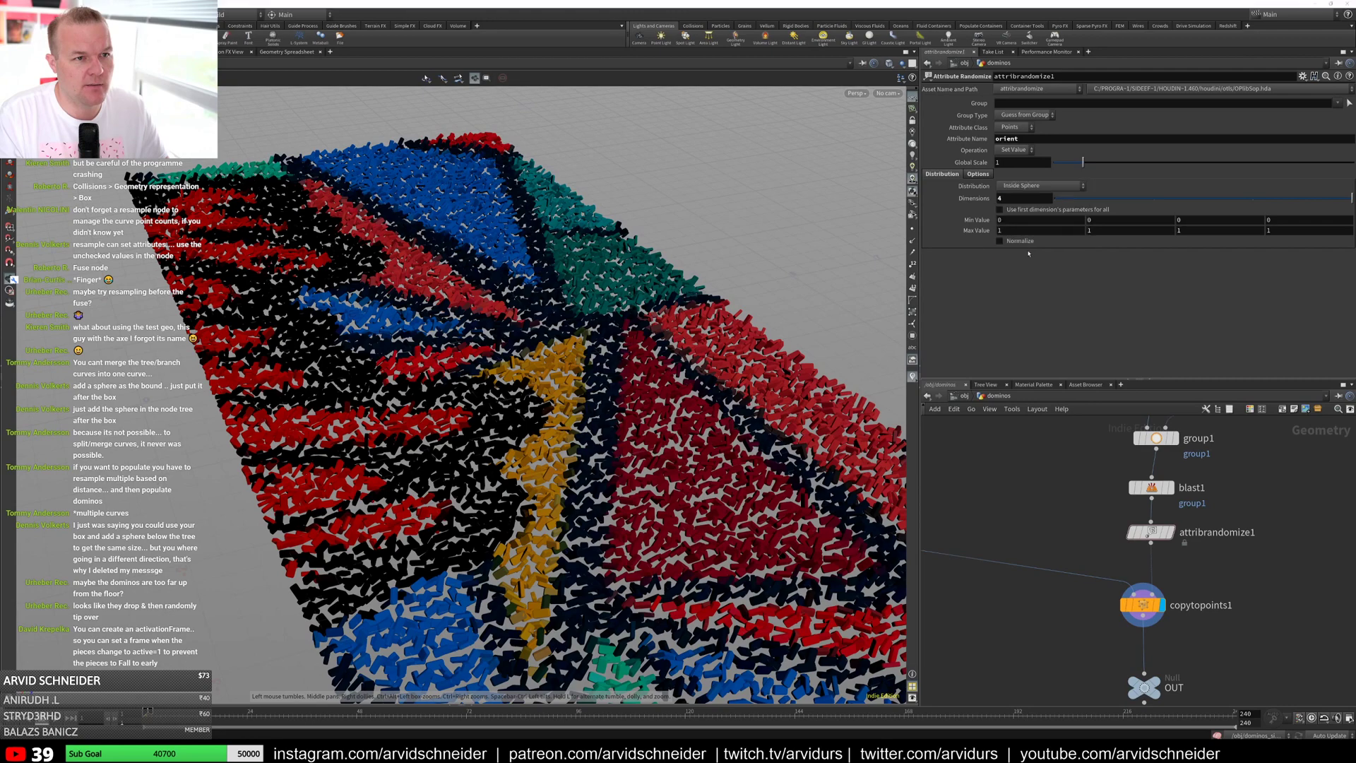
left_click(929, 210)
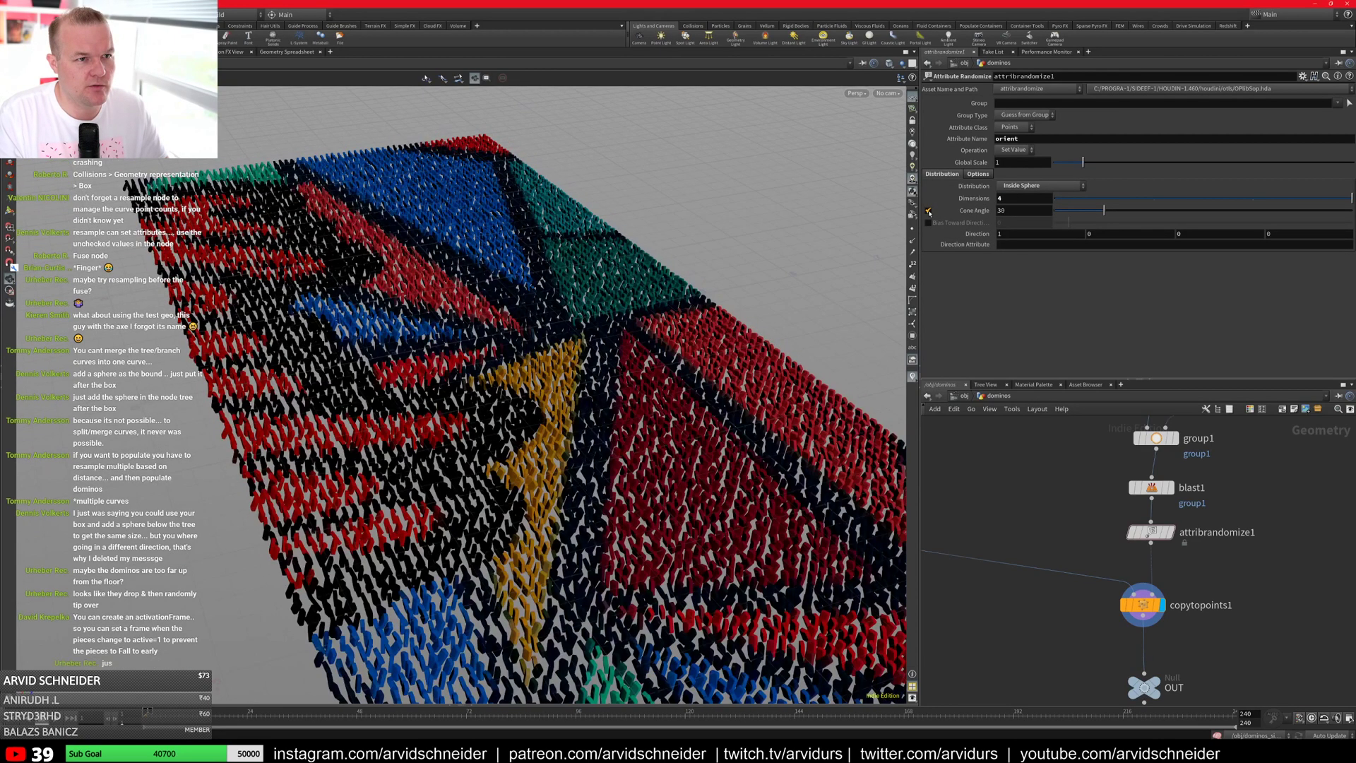
Step: Set the randomization cone's direction to 0, 1, 0, 0
type("1")
left_click_drag(1095, 234, 989, 234)
type("0")
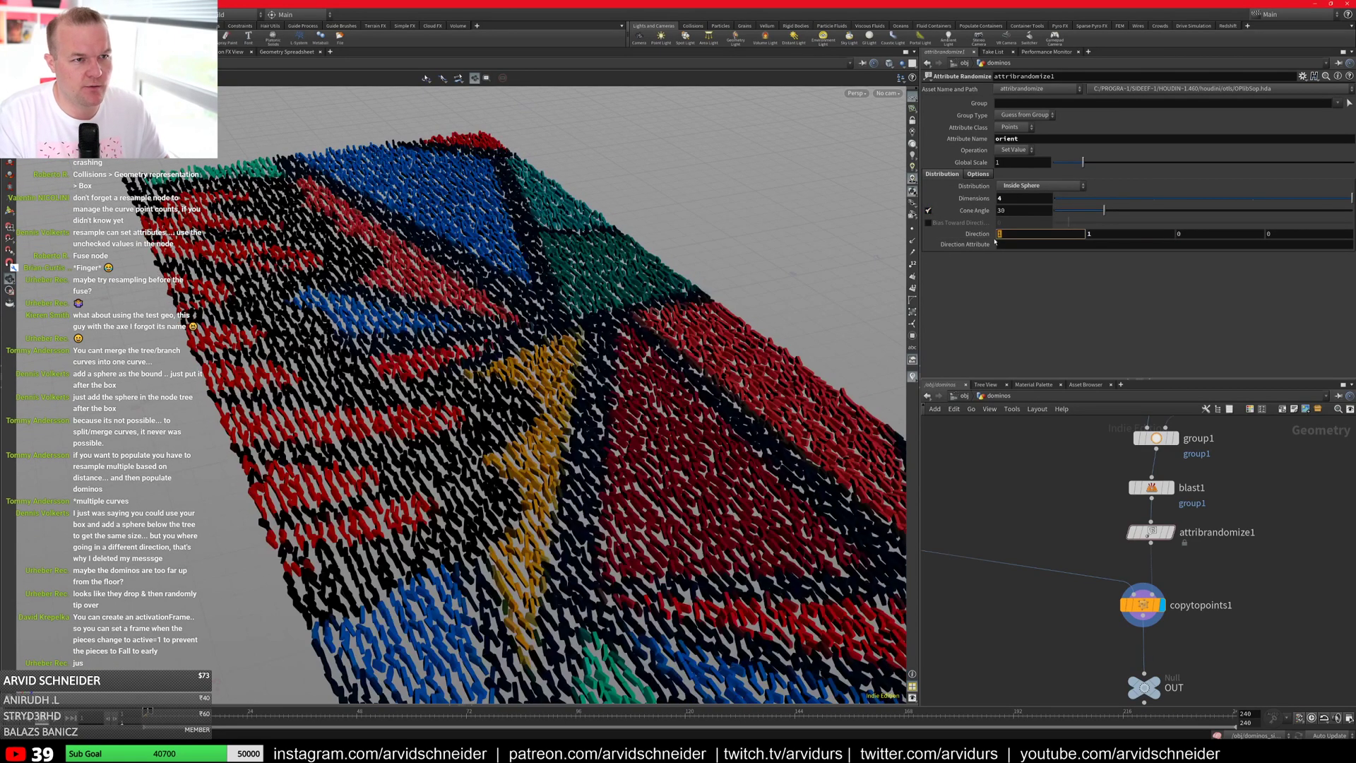
key("Return")
Step: Try a cone angle of 0 for the orient randomization and inspect the domino alignment
left_click_drag(523, 452, 744, 514)
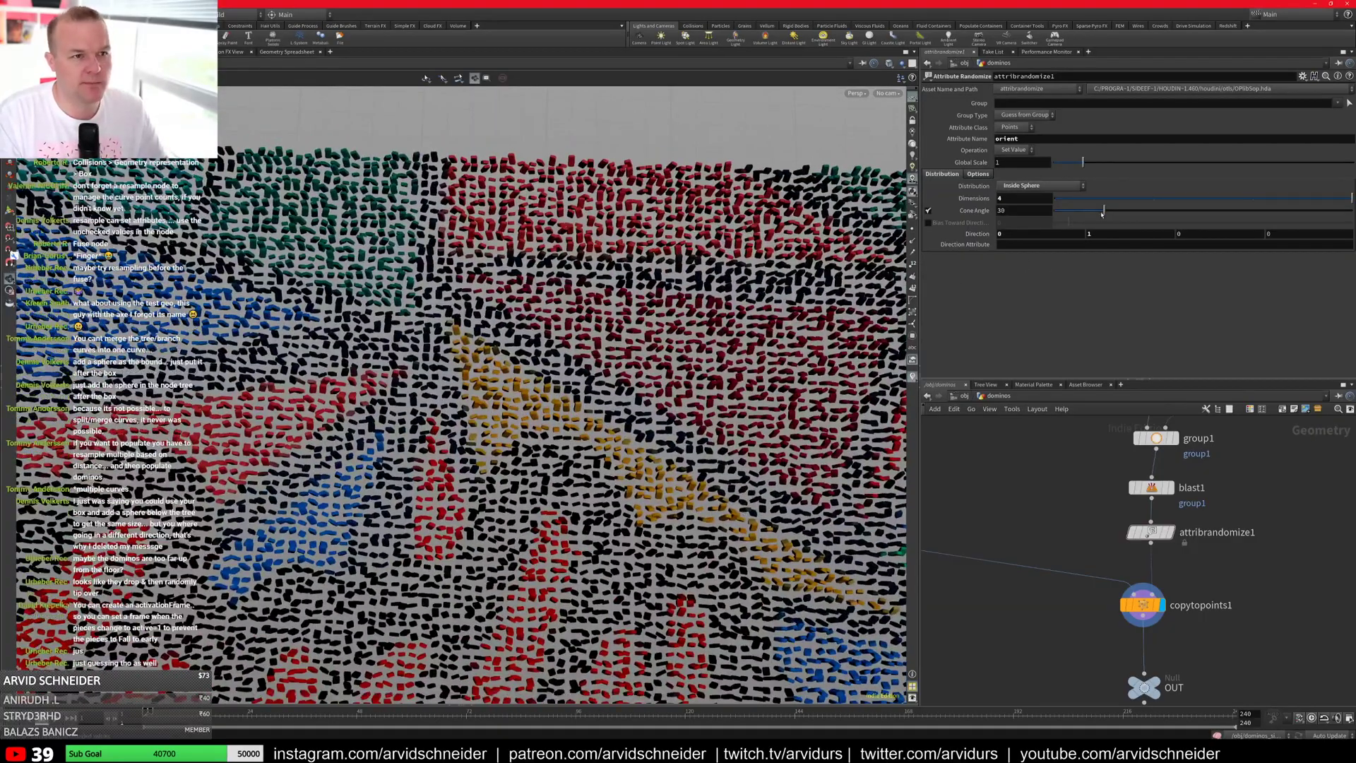
left_click_drag(1102, 212, 1029, 221)
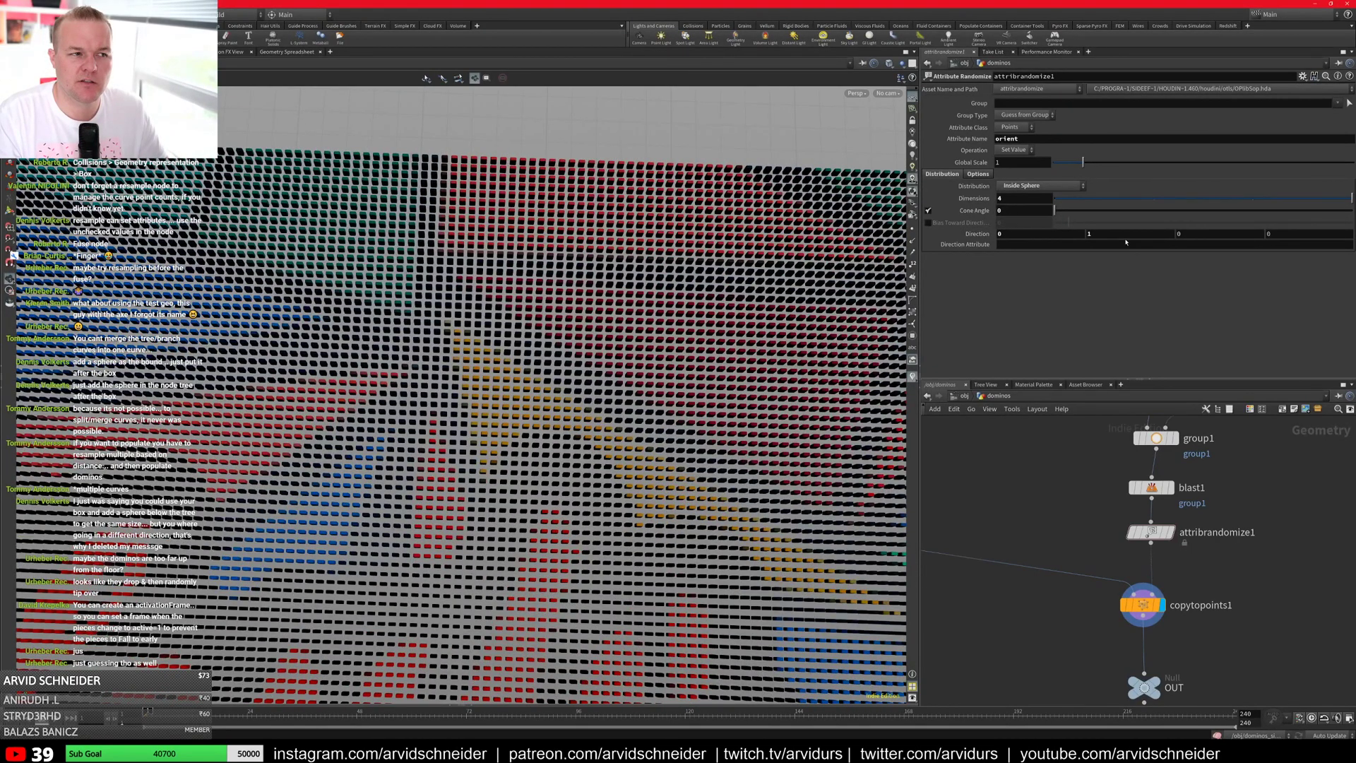
left_click_drag(840, 281, 709, 309)
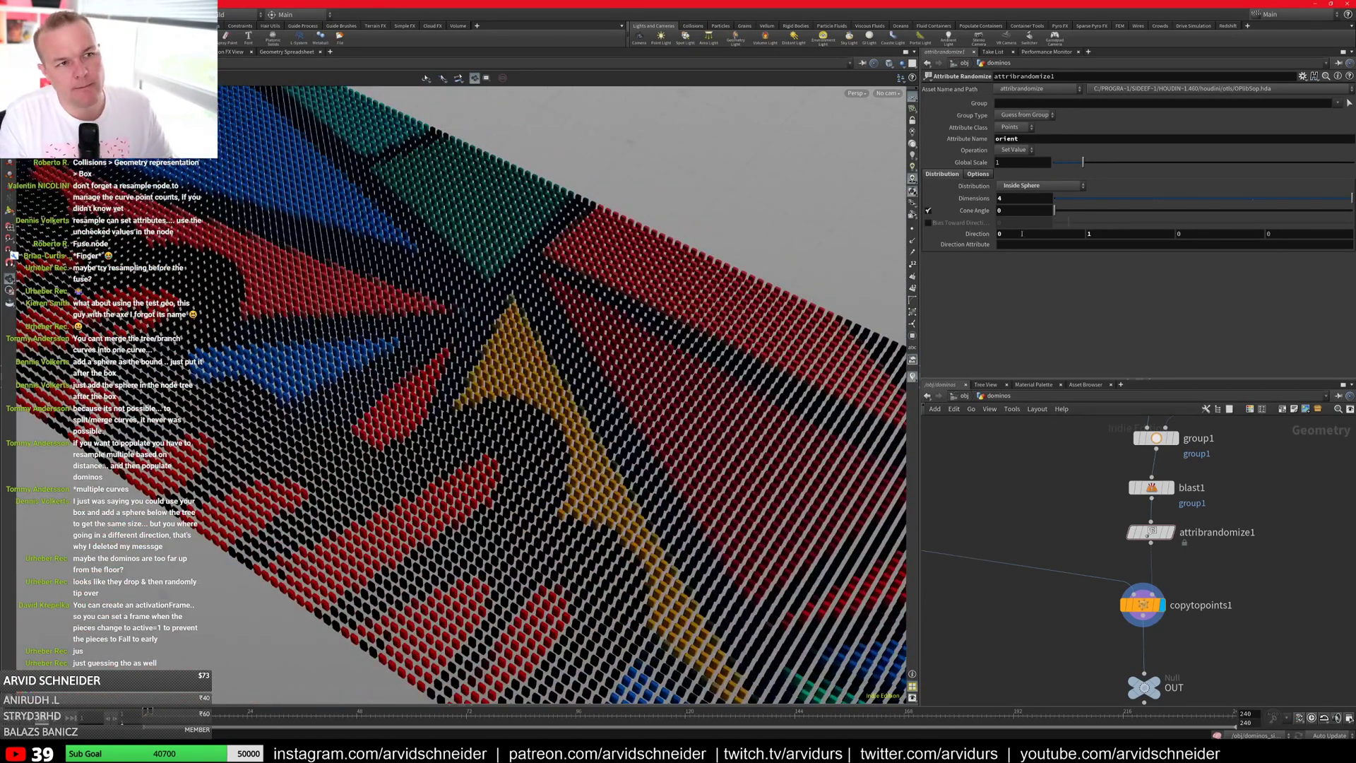
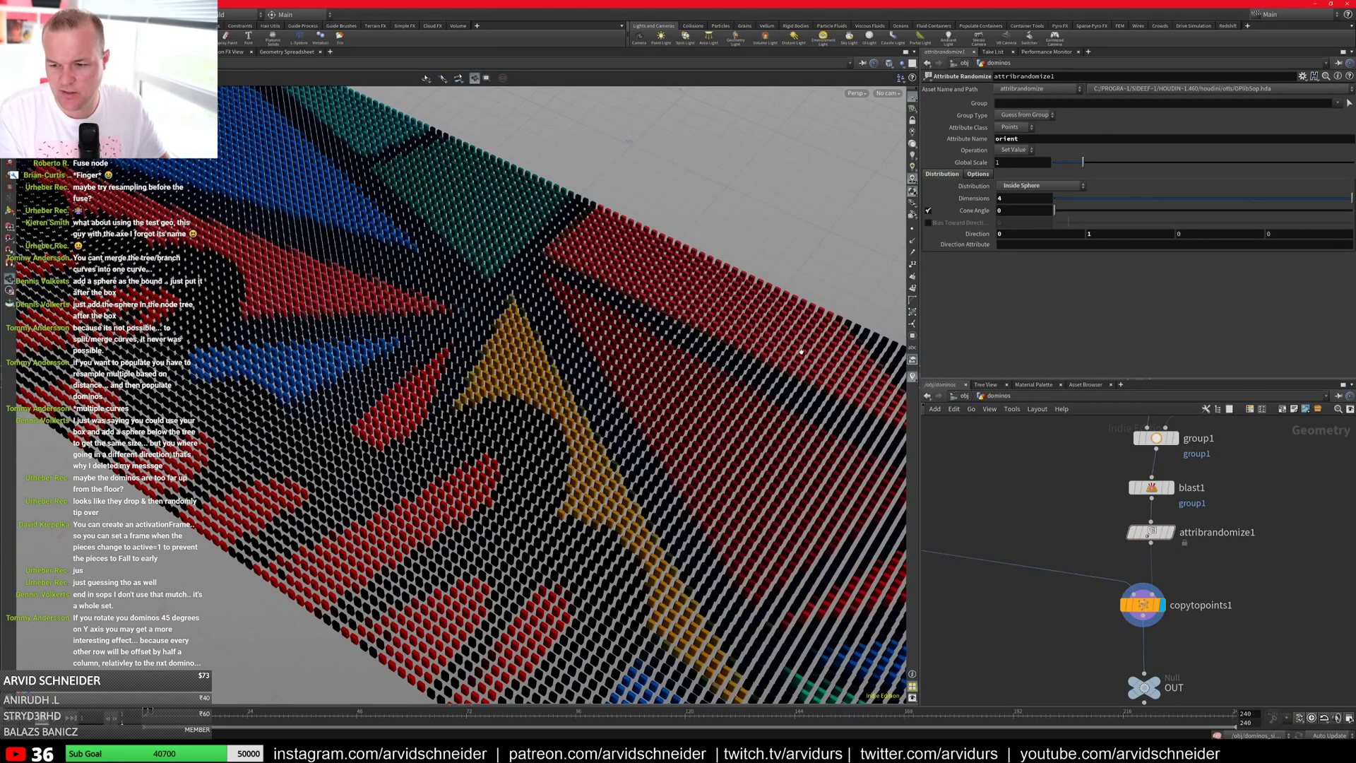
Step: Try a cone angle of 22.2 for the orient randomization, inspecting the dominoes from close above
scroll(649, 316, "down", 5)
left_click_drag(649, 316, 479, 402)
scroll(480, 401, "up", 10)
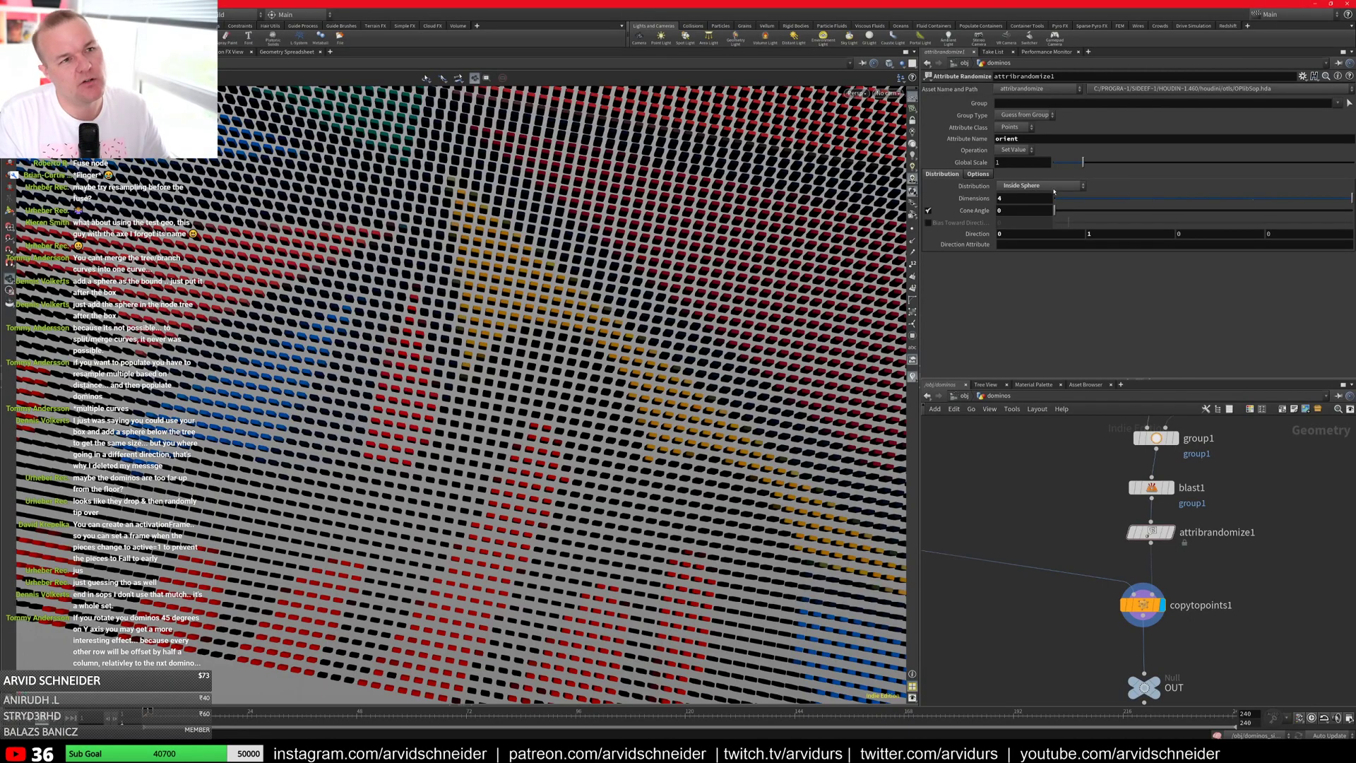
left_click_drag(1053, 211, 1091, 242)
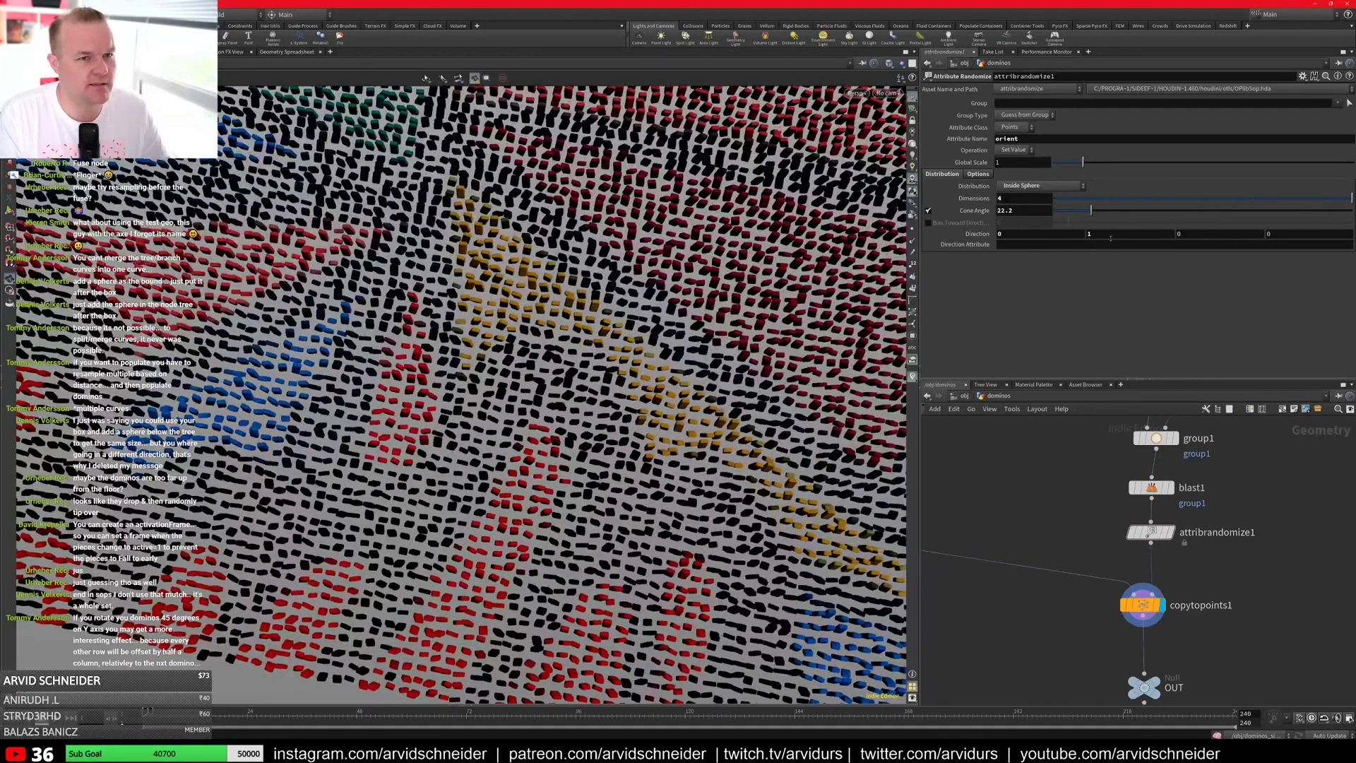
Step: Try reducing the orient randomization to 1 dimension with a cone angle of 32.2
left_click(1036, 186)
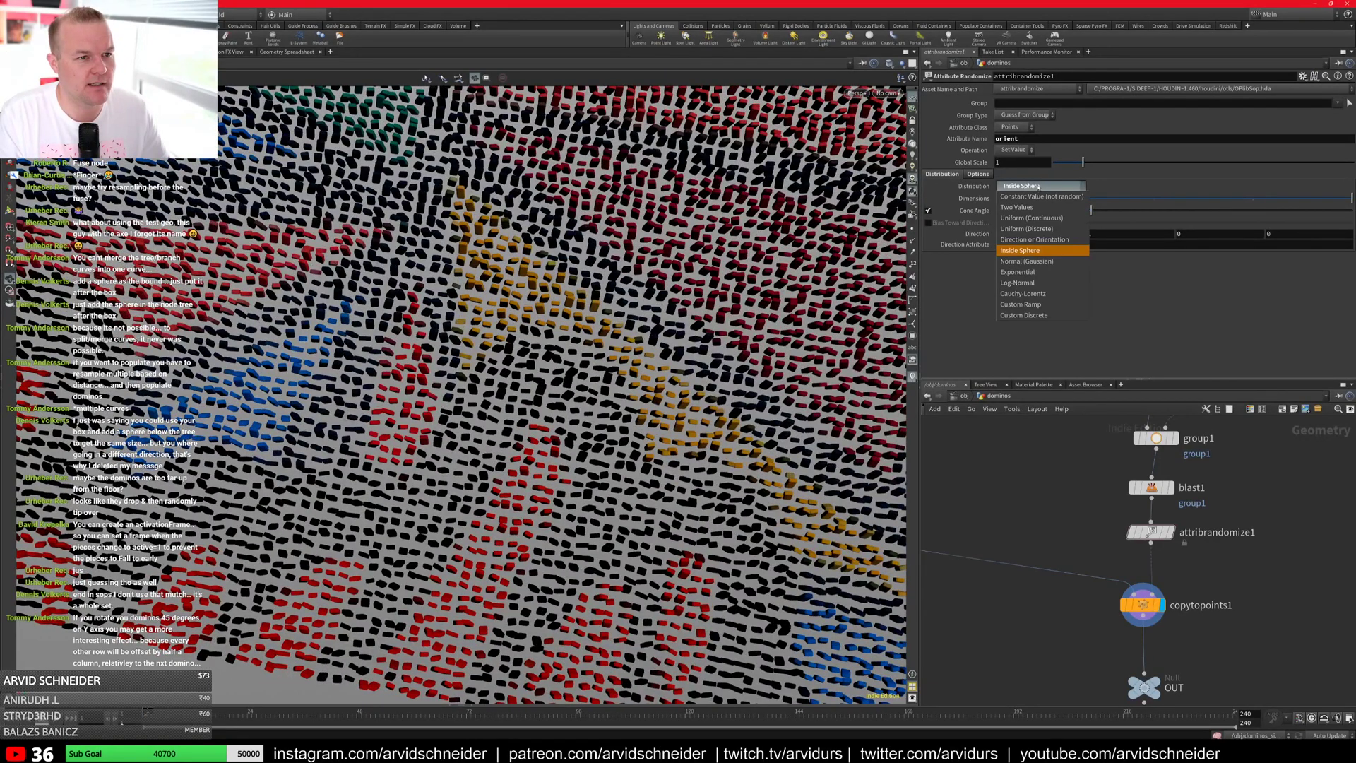
left_click(1037, 186)
left_click(1090, 201)
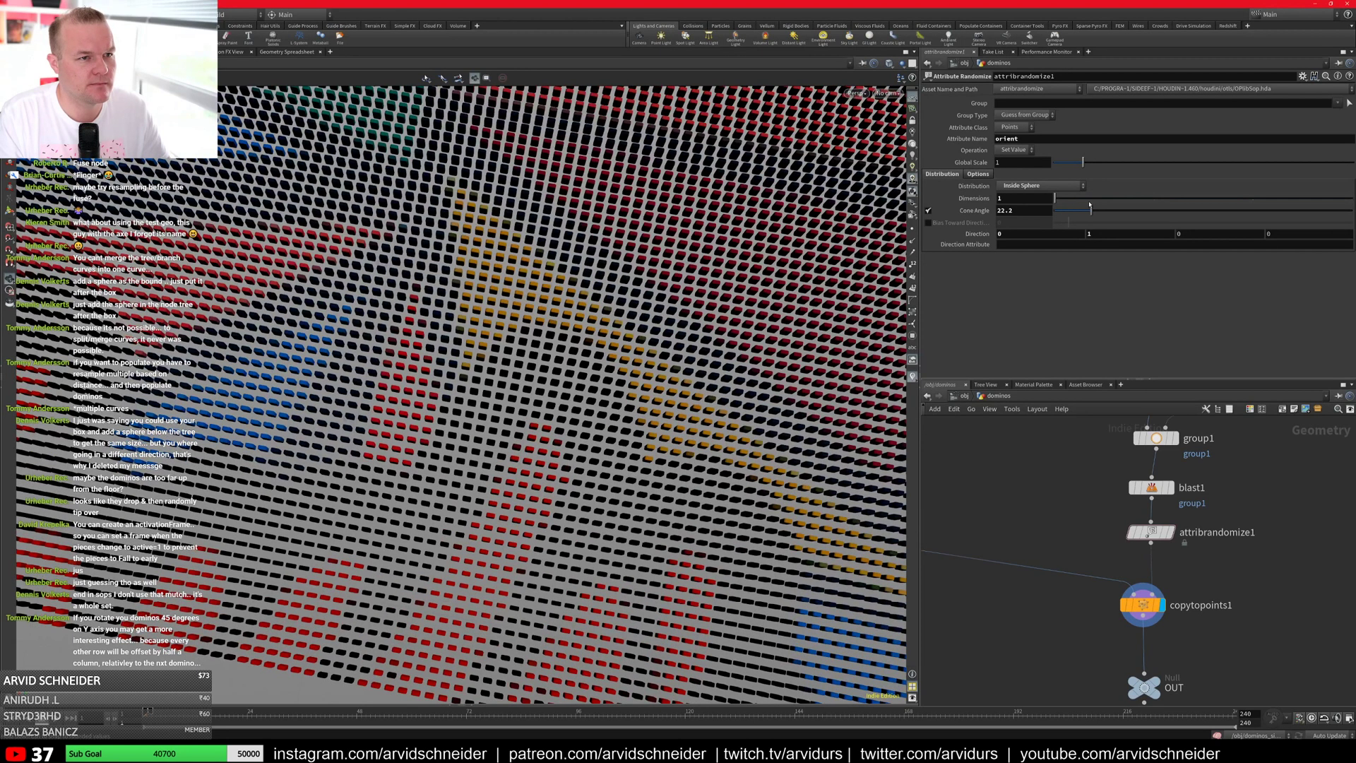
left_click_drag(1094, 213, 1108, 211)
Step: Clear the randomized attribute's name and re-enter it as orient
left_click(1044, 139)
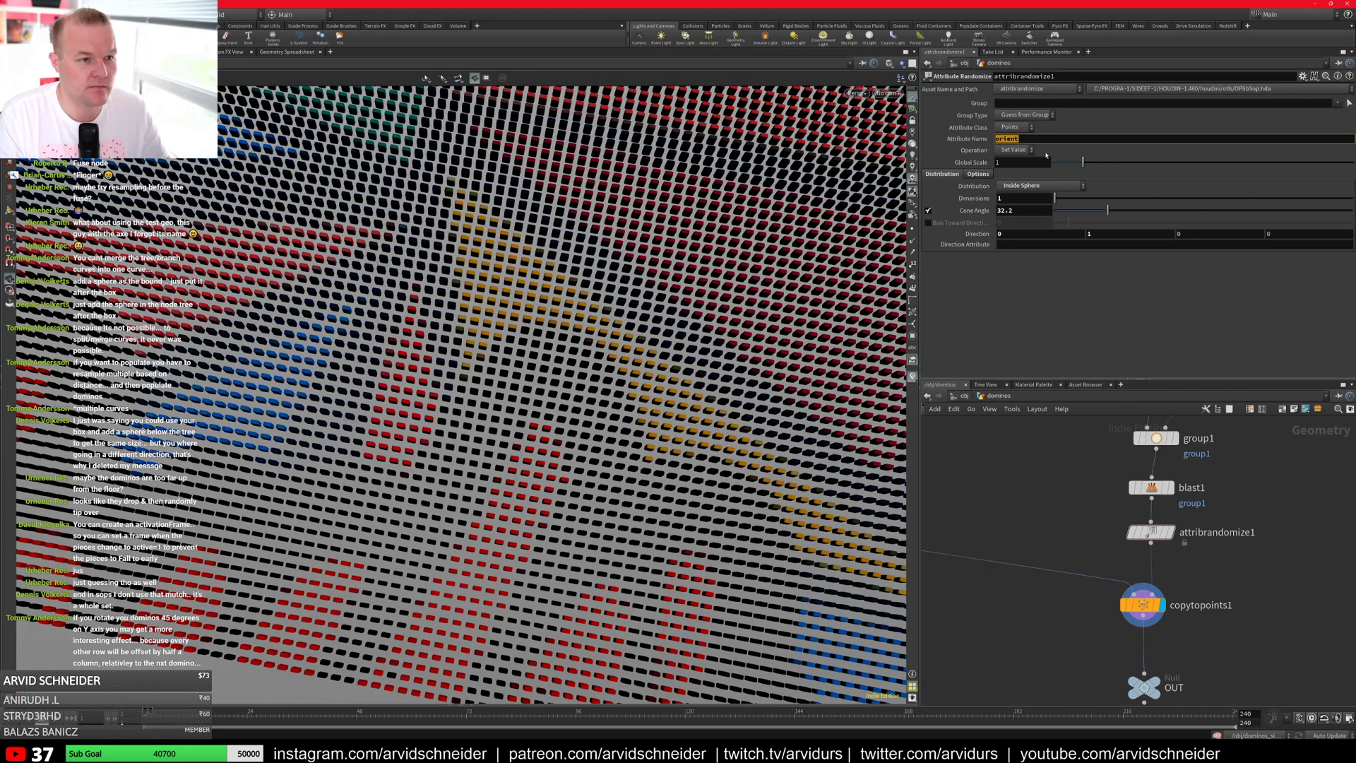
key("BackSpace")
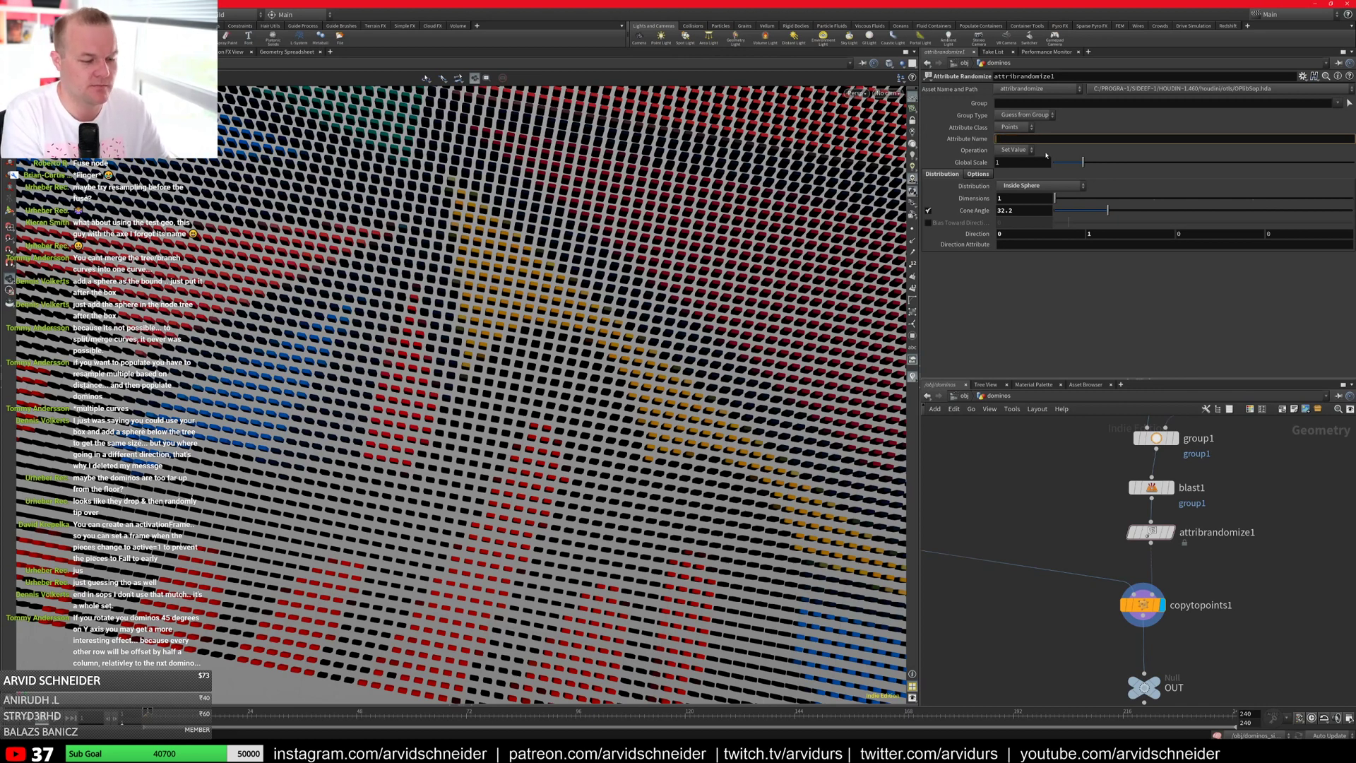
type("or")
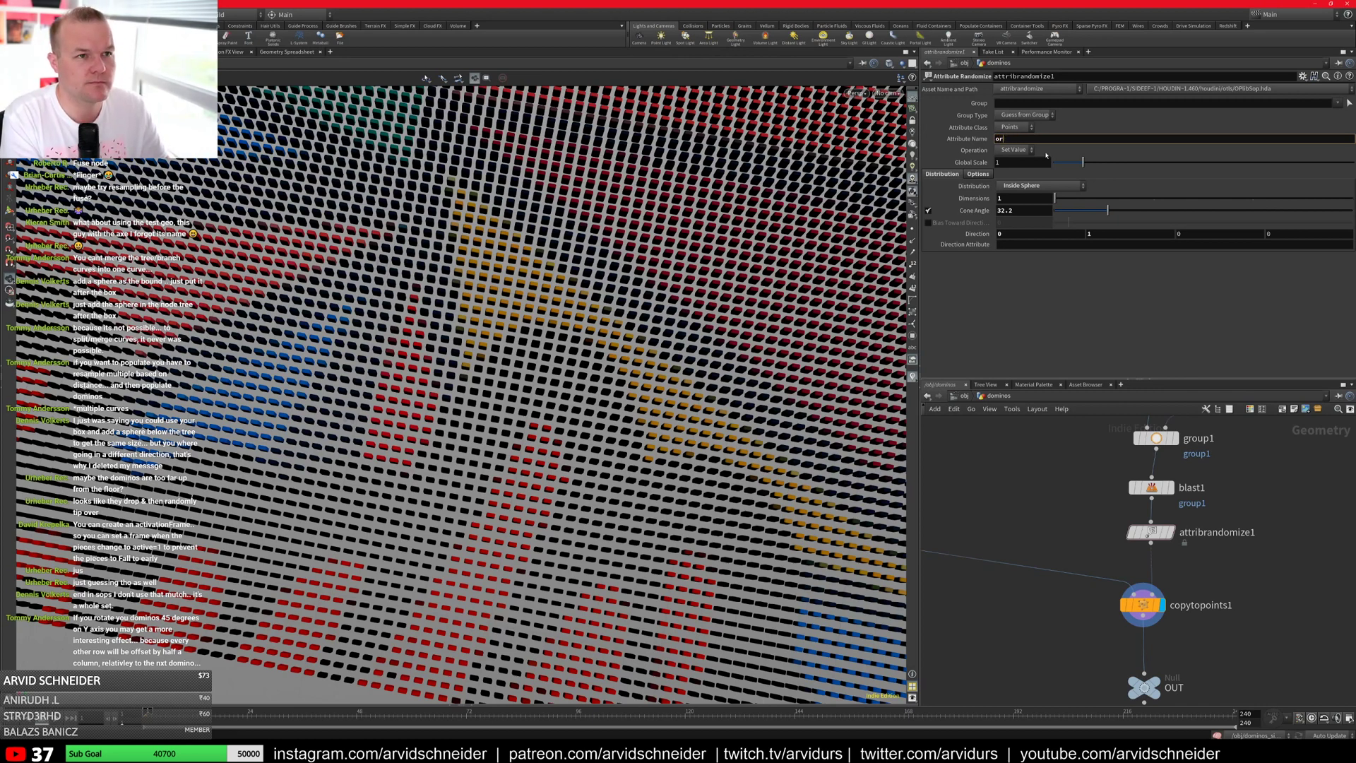
type("ient")
key("Return")
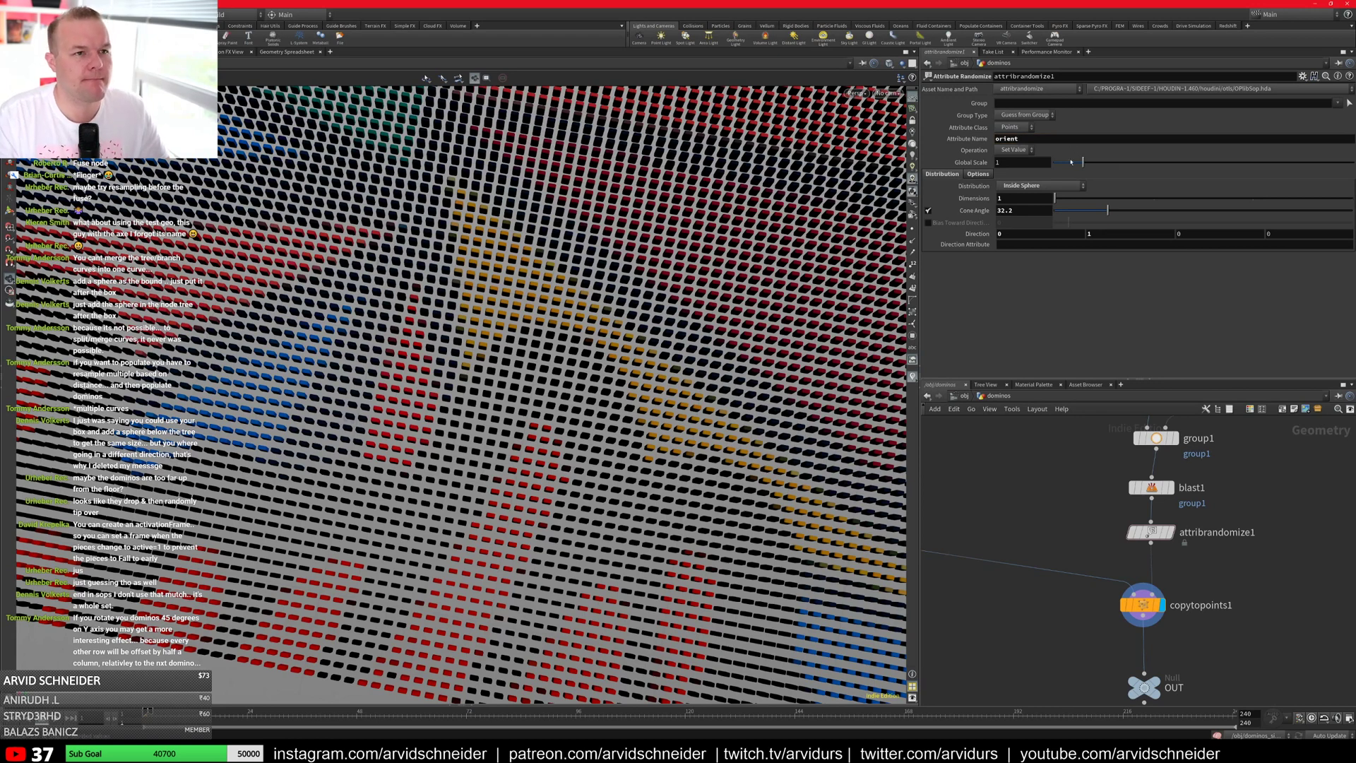
left_click(1040, 160)
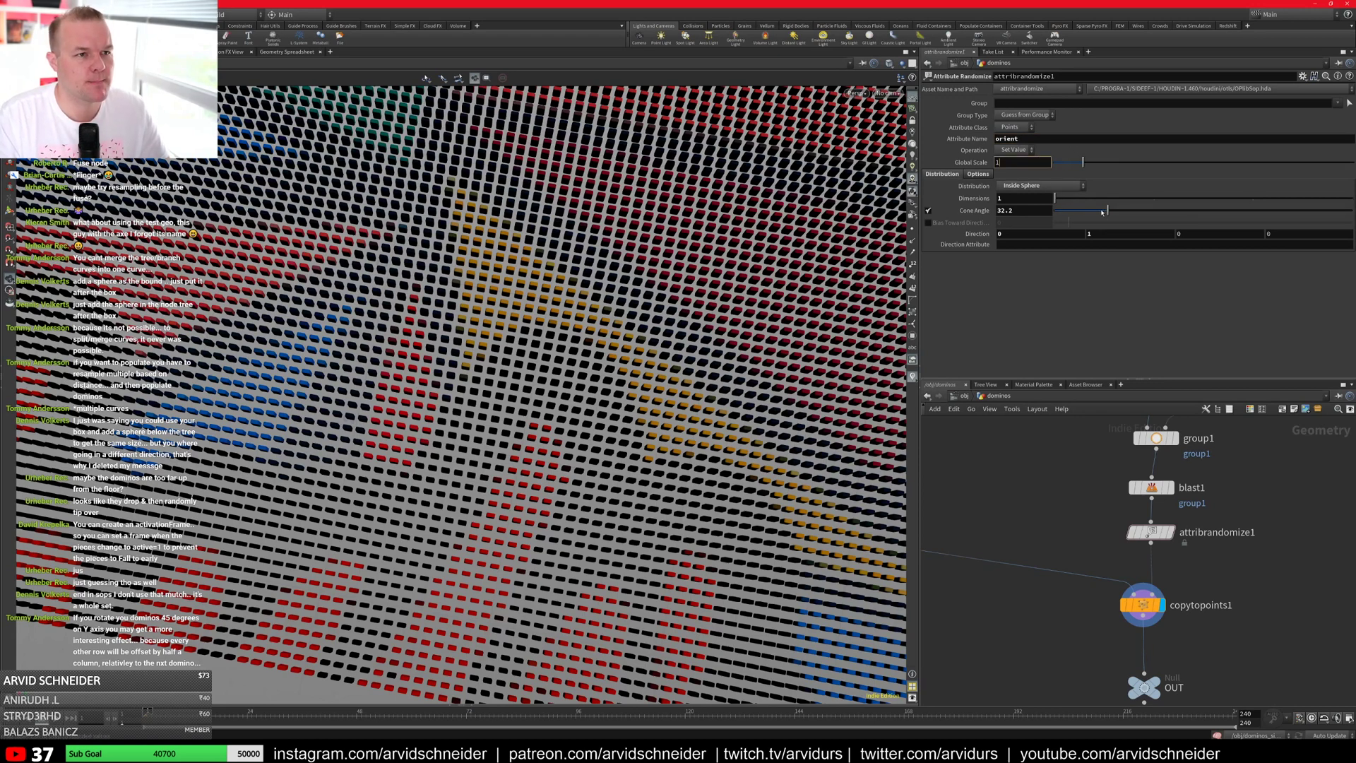
Step: Set the orient randomization to 4 dimensions with a cone angle of 10.5 and inspect the dominoes from a low angle
left_click_drag(1108, 210, 1323, 201)
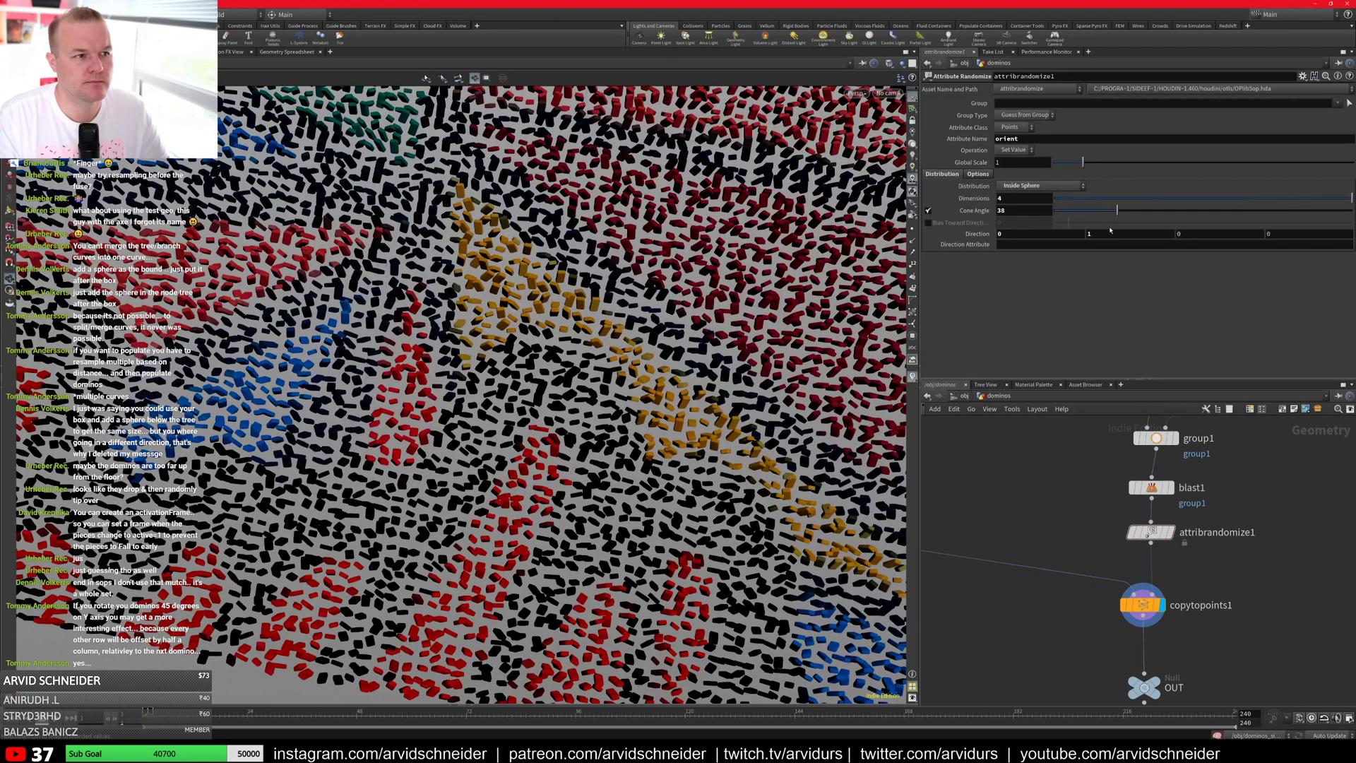
left_click_drag(1118, 210, 1072, 211)
left_click_drag(508, 346, 842, 194)
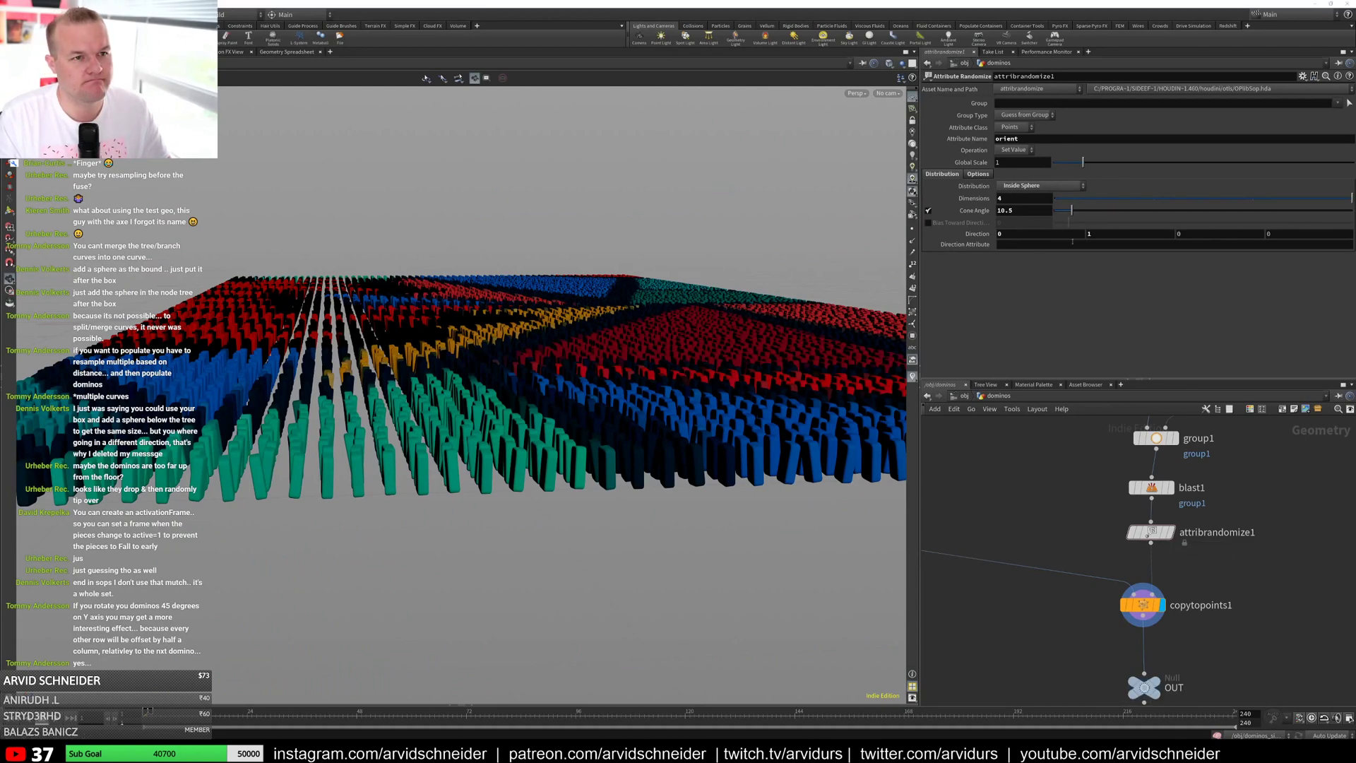
Step: Try a randomization cone direction of 1, 0, 0, 0 on attribrandomize1
left_click(1028, 234)
type("1")
key("Tab")
left_click(1112, 234)
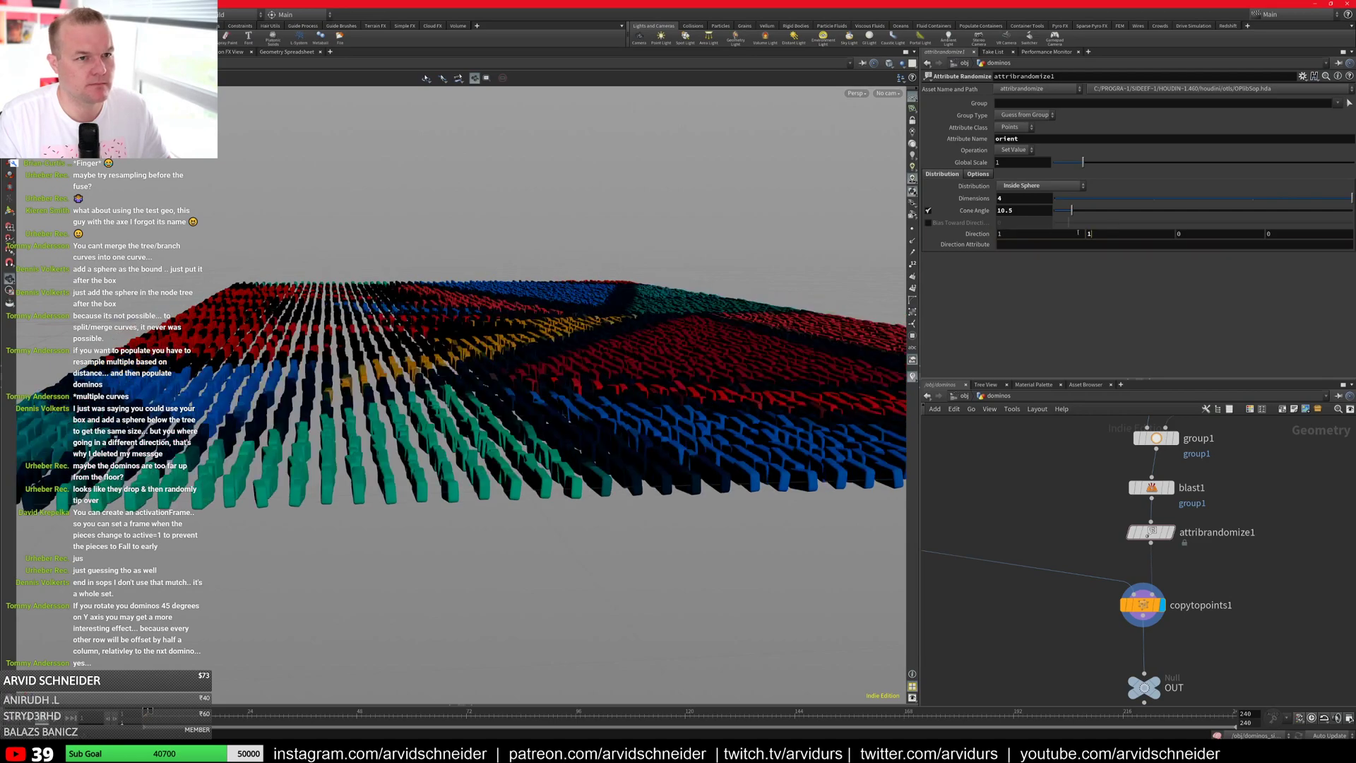
type("0")
key("Return")
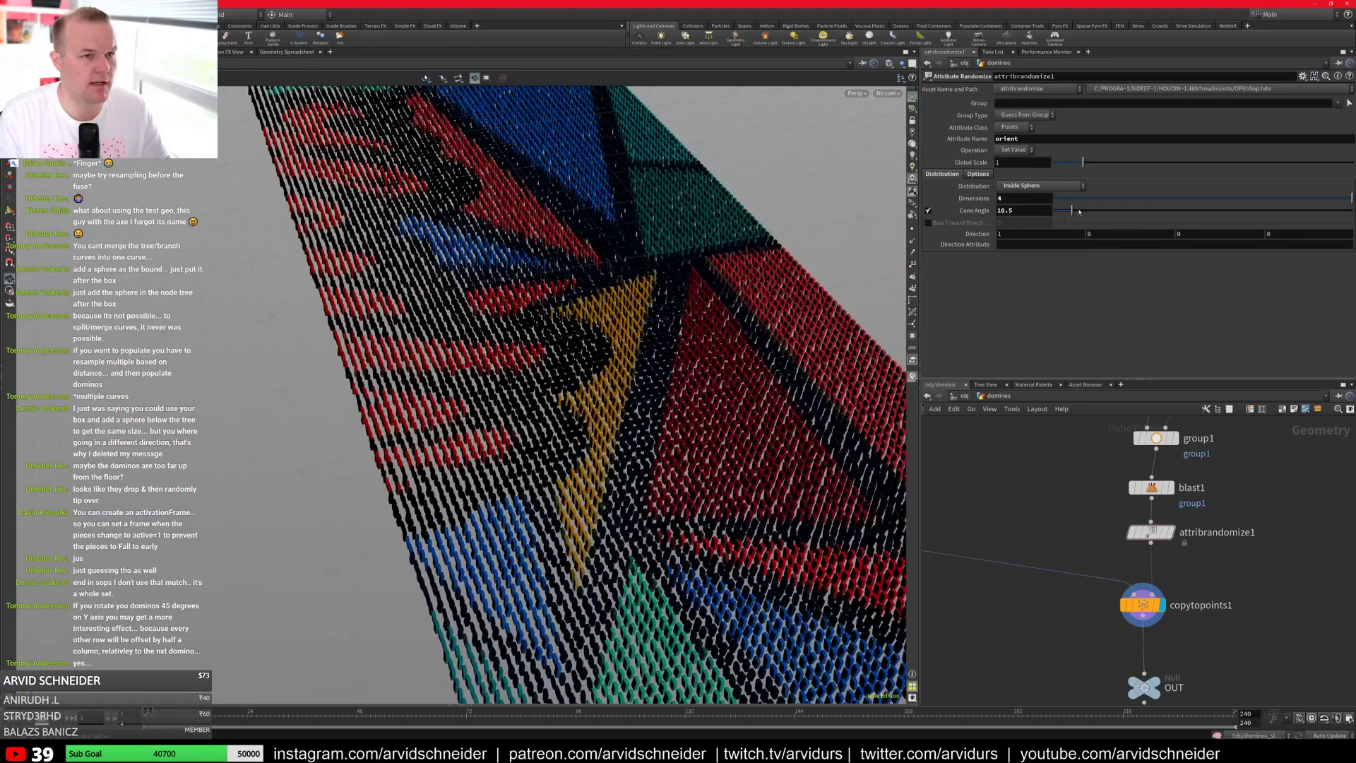
Step: Set the orient randomization's cone angle to 0 and its direction to 0, 0, 0, 0
left_click_drag(1080, 211, 1017, 210)
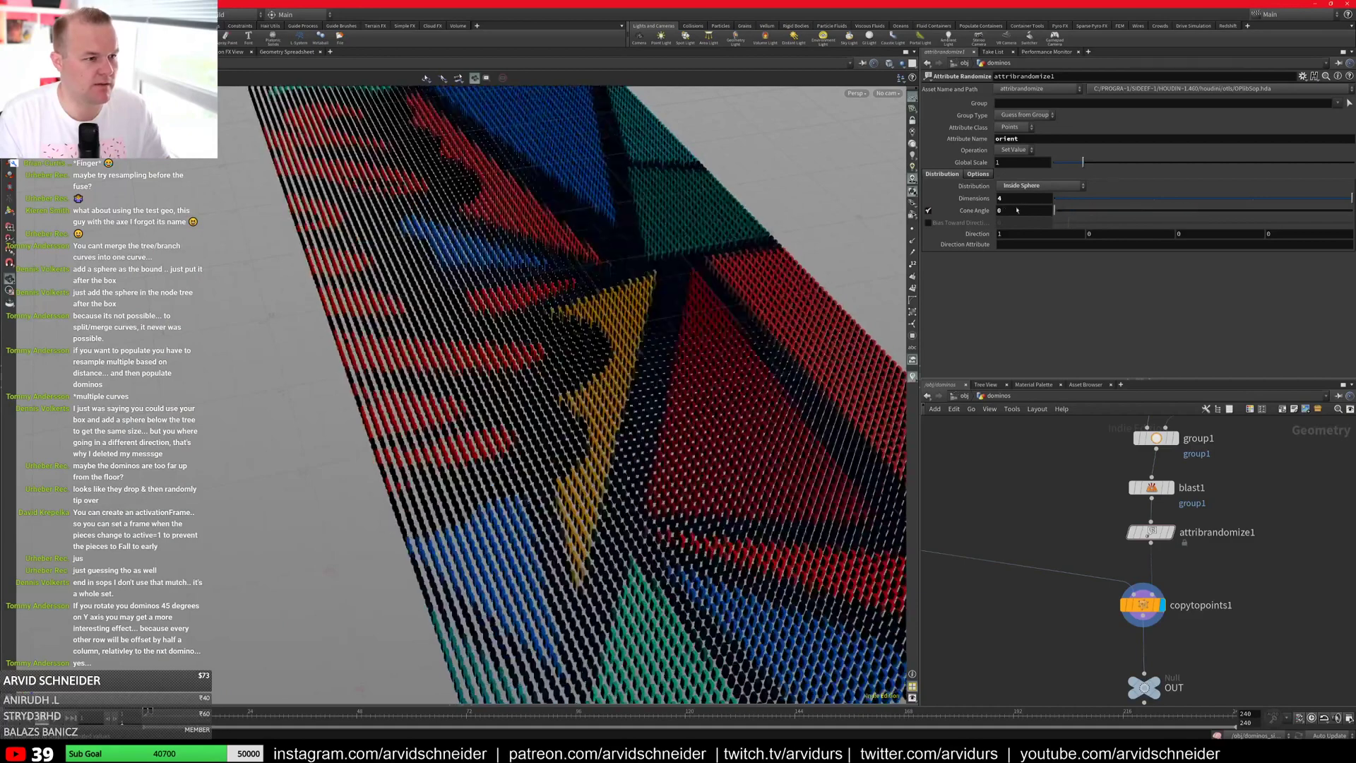
left_click(1054, 234)
type("0")
key("Return")
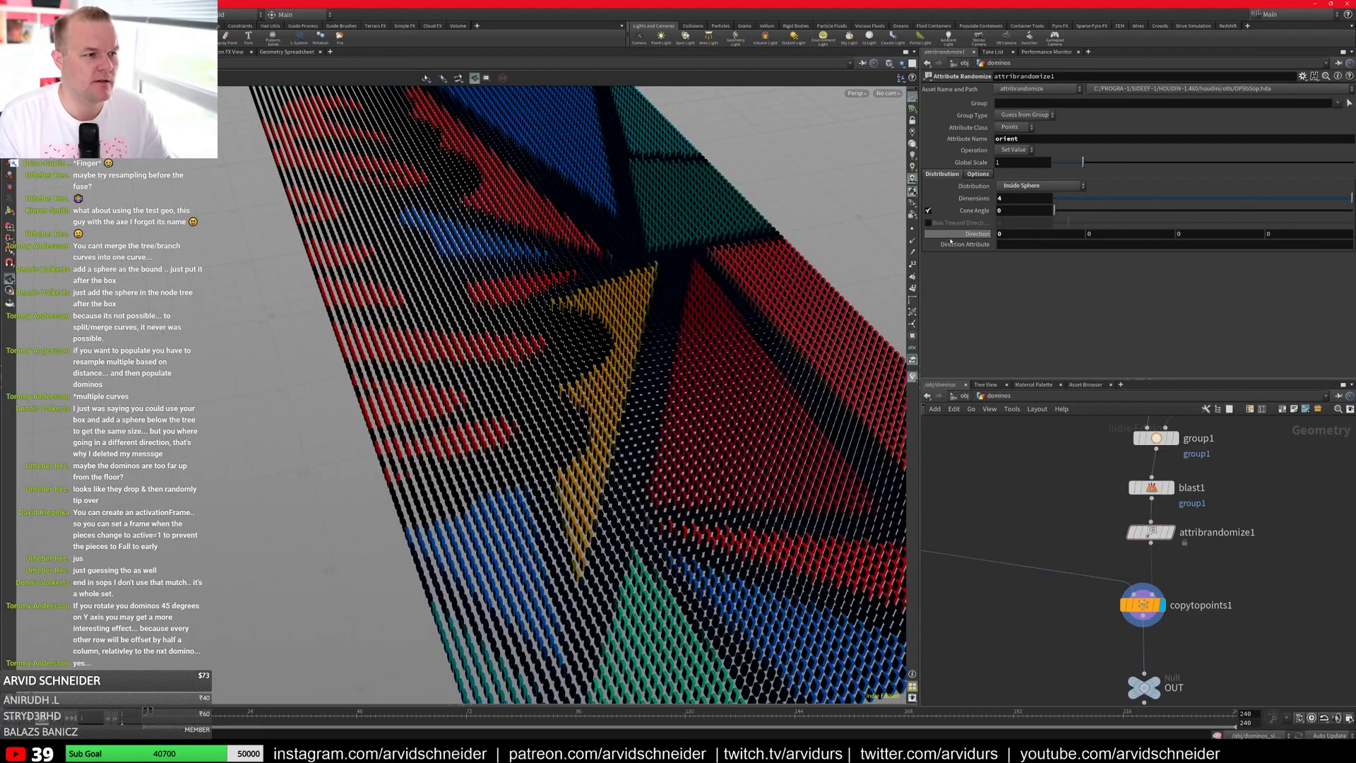
Step: Delete attribrandomize1 to inspect the domino layout without it, and restore the node between blast1 and copytopoints1
key("Delete")
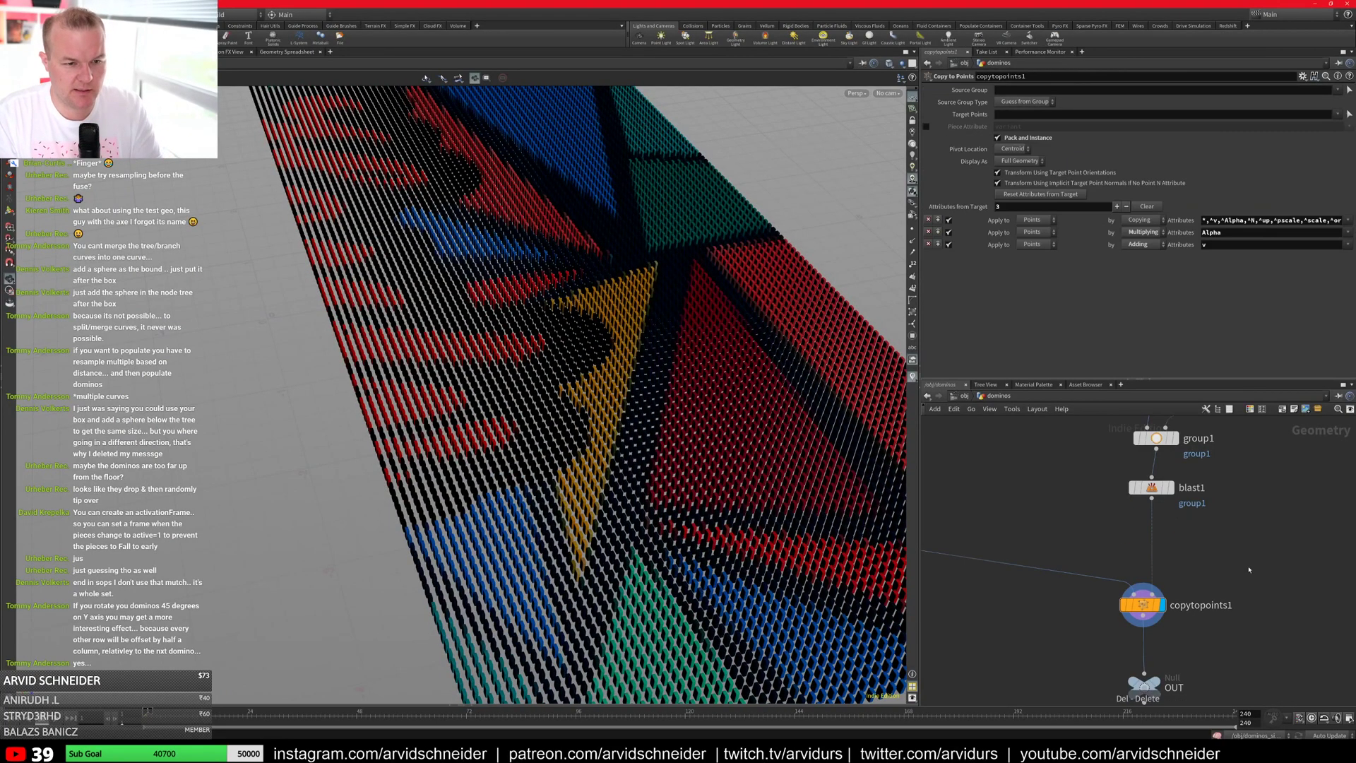
scroll(685, 420, "down", 3)
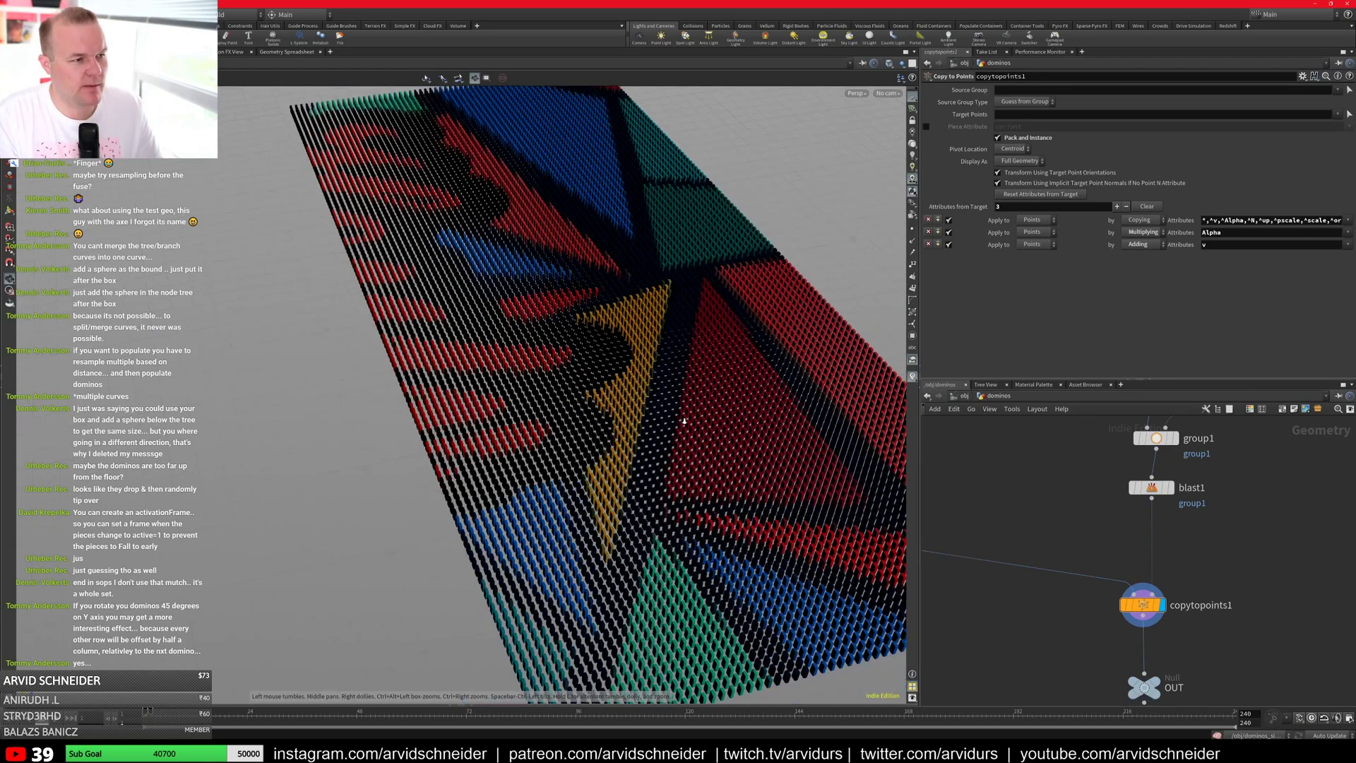
left_click_drag(565, 421, 696, 409)
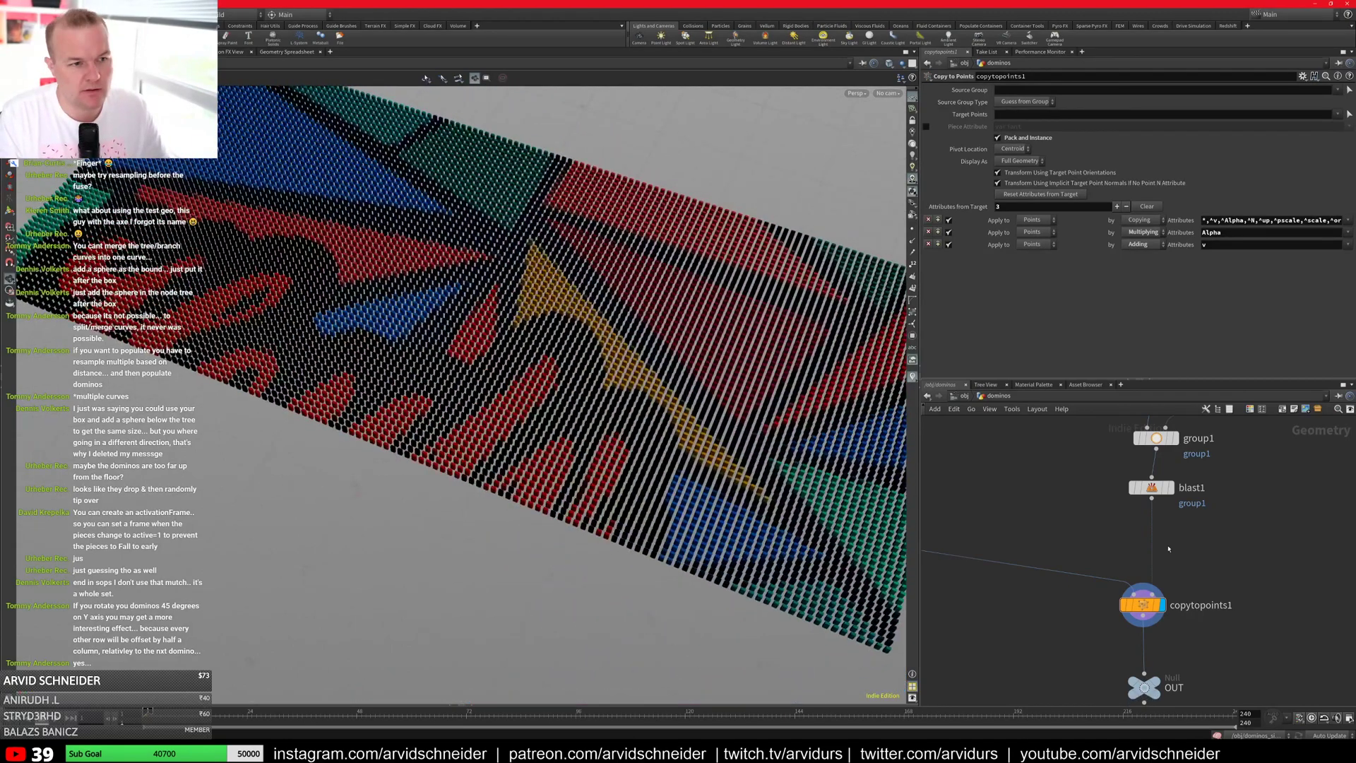
middle_click_drag(1046, 503, 1317, 553)
key("f")
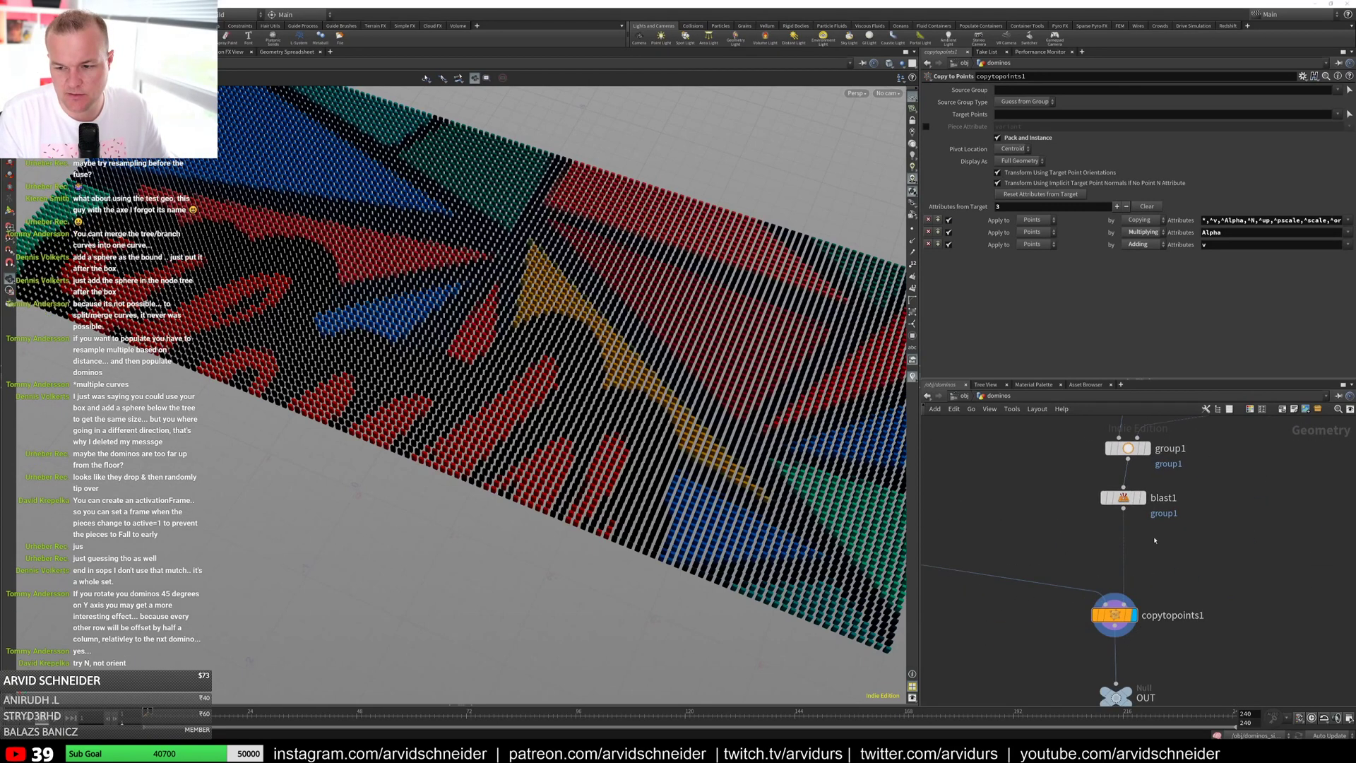
key("Tab")
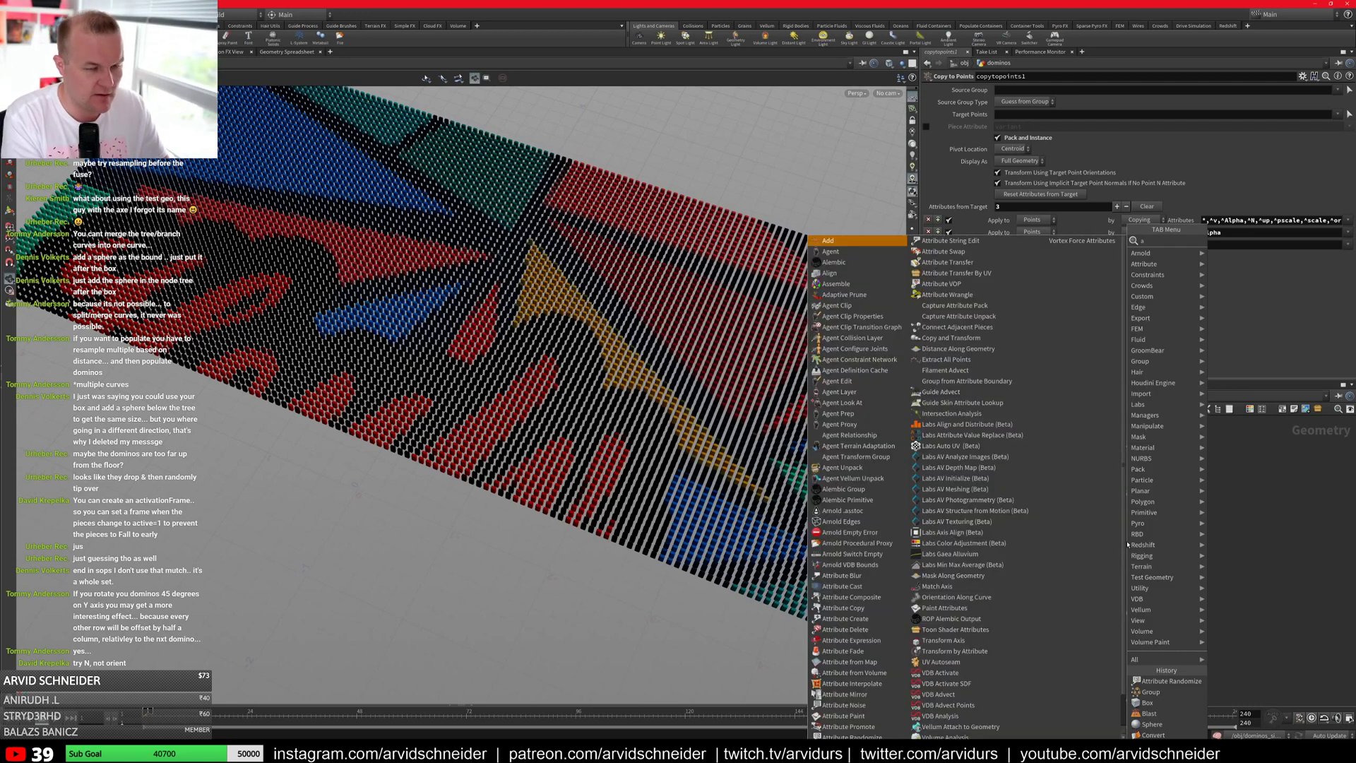
key("Escape")
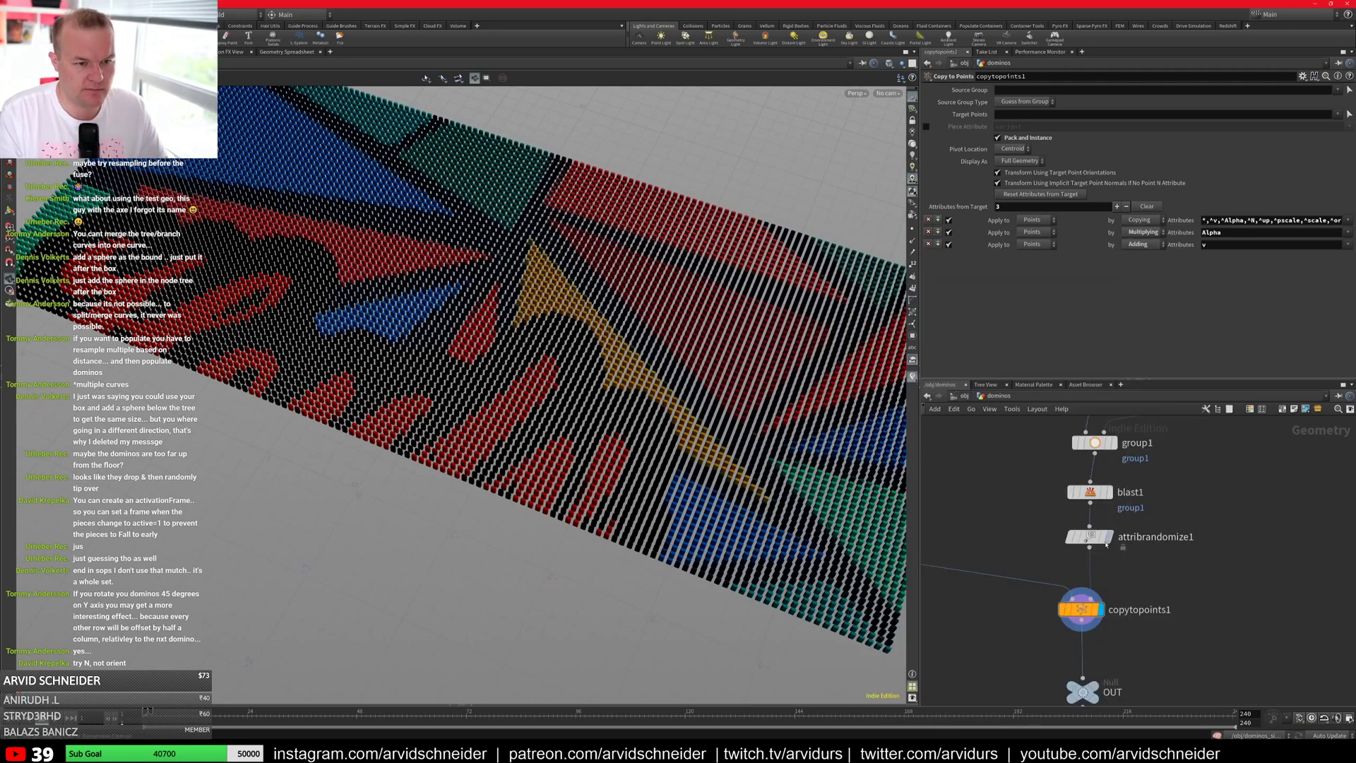
Step: Make attribrandomize1 randomize the N attribute with 3 dimensions
left_click(1090, 536)
double_click(1007, 138)
type("N")
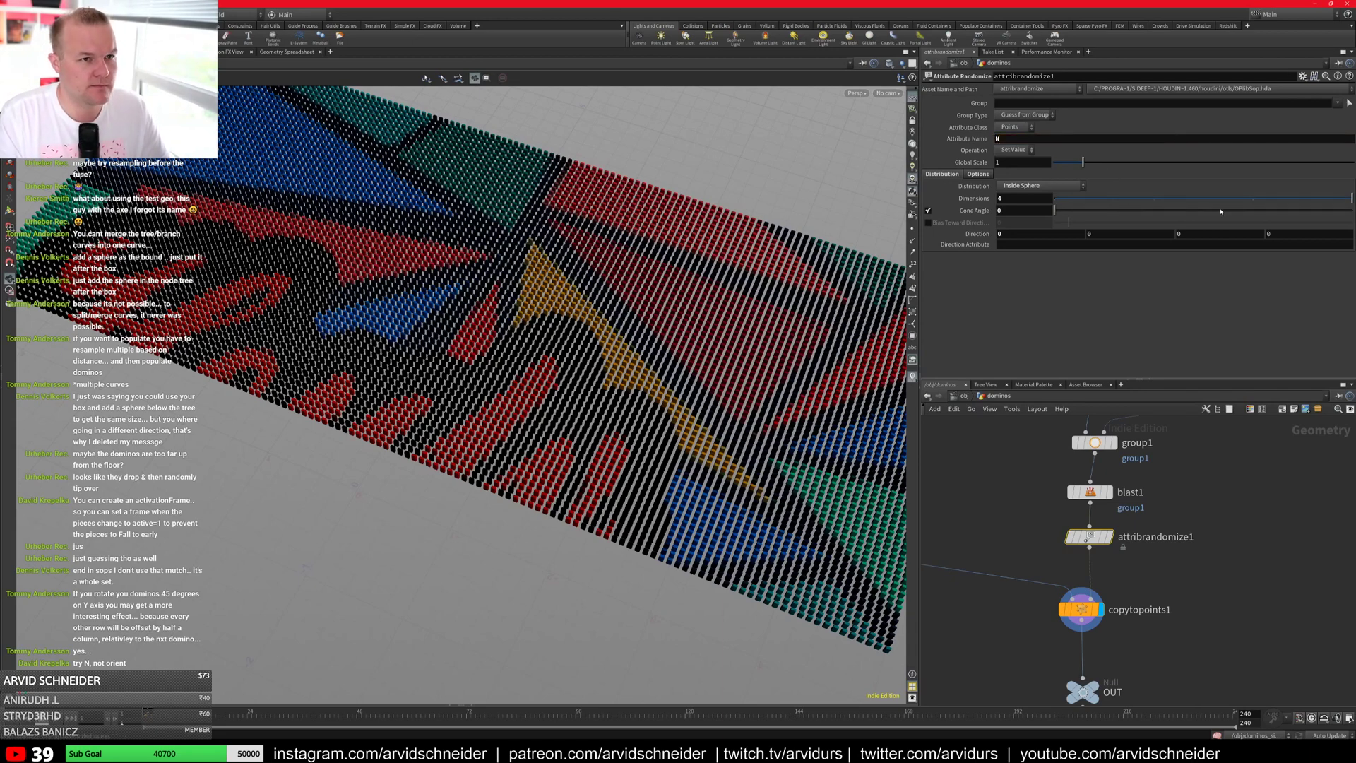
left_click(1251, 199)
Step: Set the N randomization cone's direction to 0, 1, 0, 0 and widen its cone angle to 94.4
left_click_drag(1068, 214, 1111, 215)
double_click(1093, 234)
type("1")
left_click(1058, 236)
mouse_move(848, 339)
left_mouse_down()
mouse_move(773, 366)
mouse_move(864, 323)
left_mouse_up()
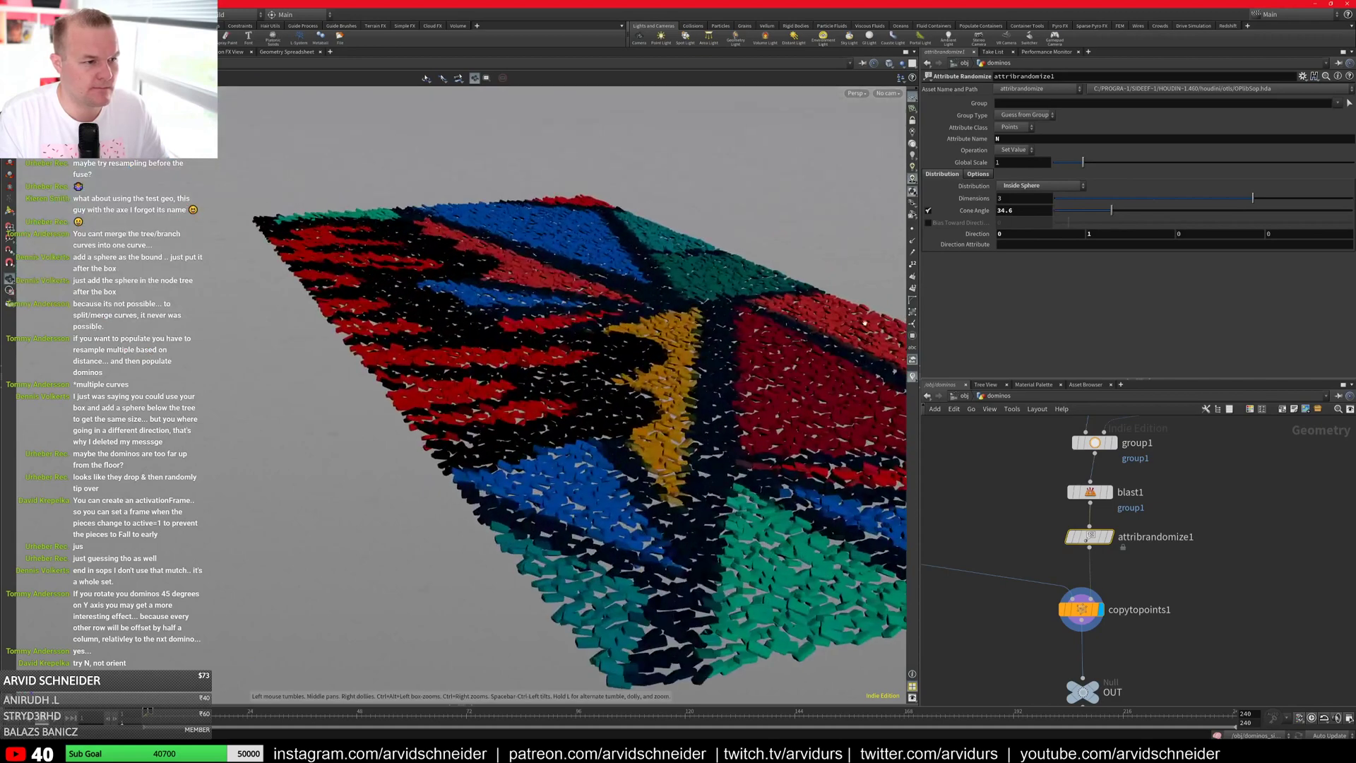
left_click_drag(1118, 217, 1217, 215)
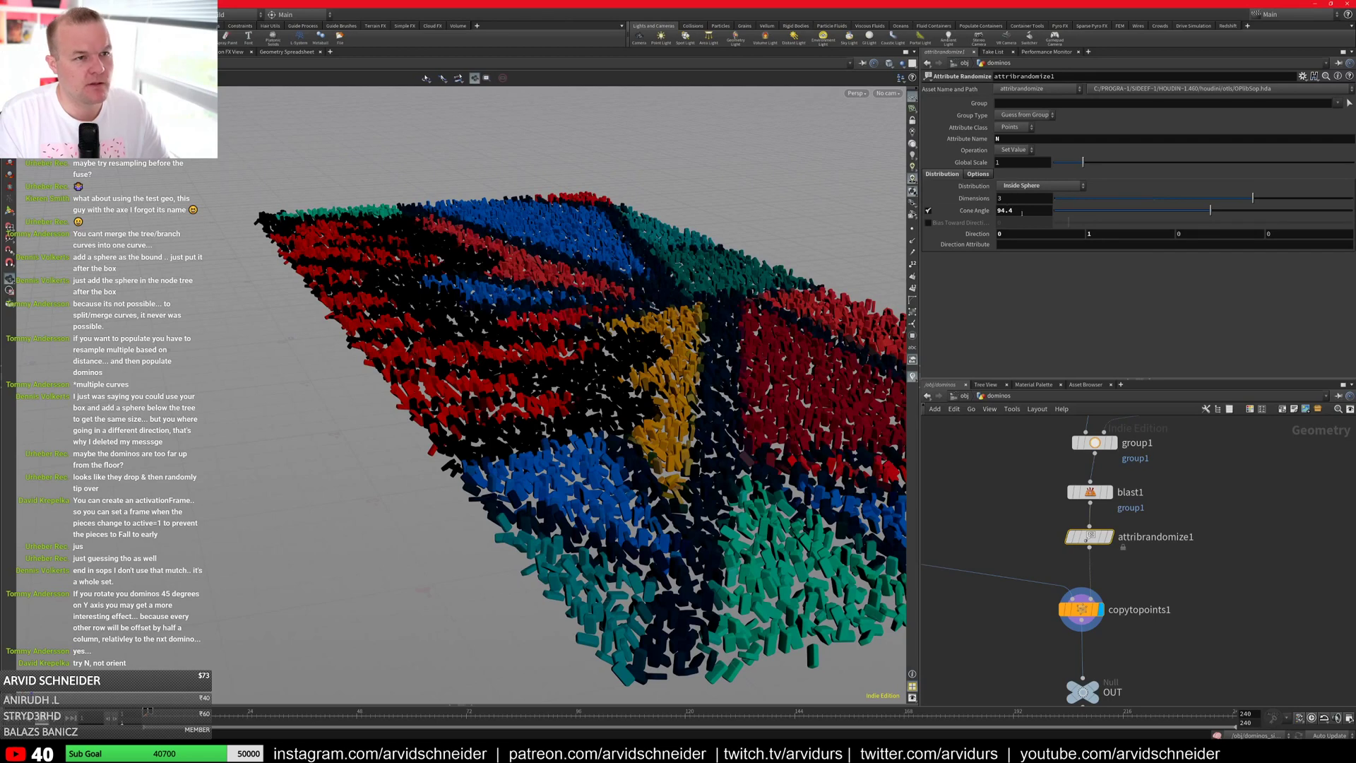
Step: Try a Uniform (Continuous) distribution for N with minimum values 1, 0, 1 and inspect the dominoes from above
left_click(1020, 186)
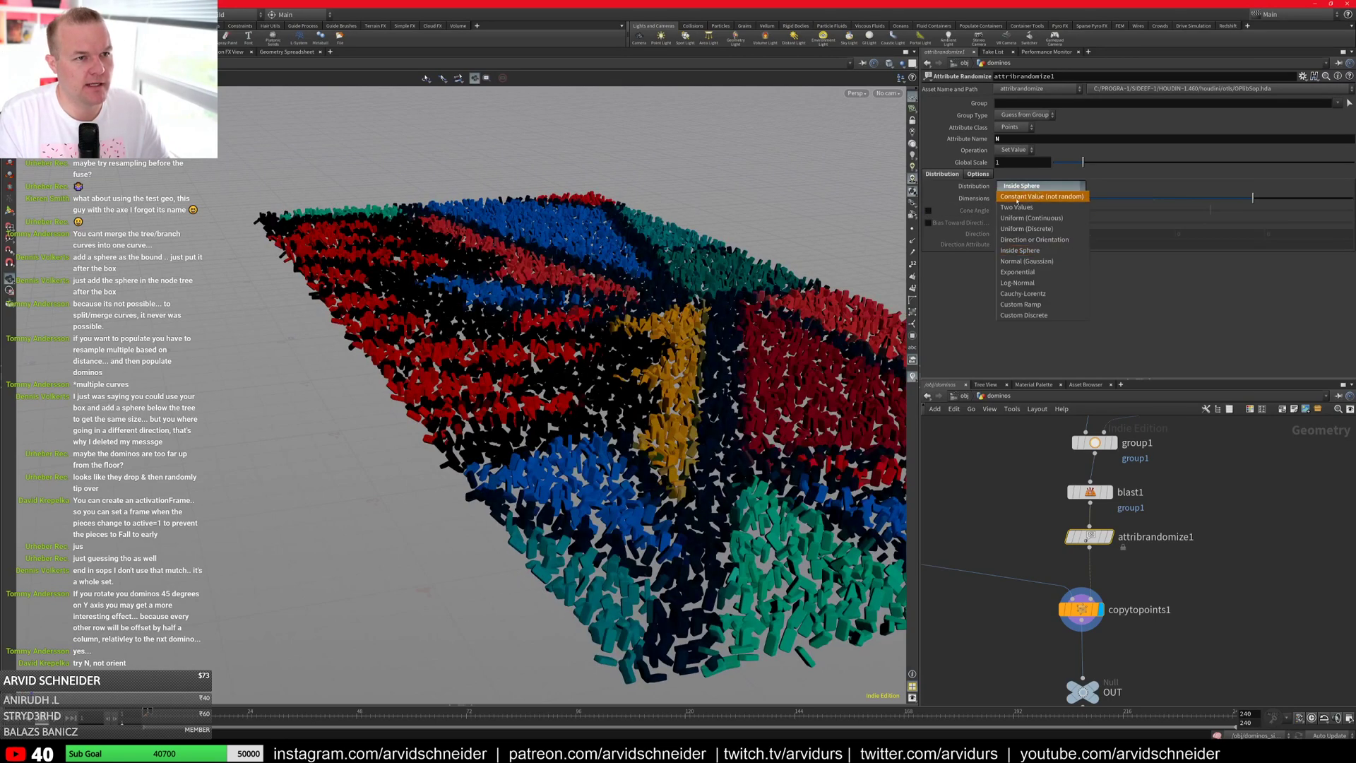
left_click(1031, 217)
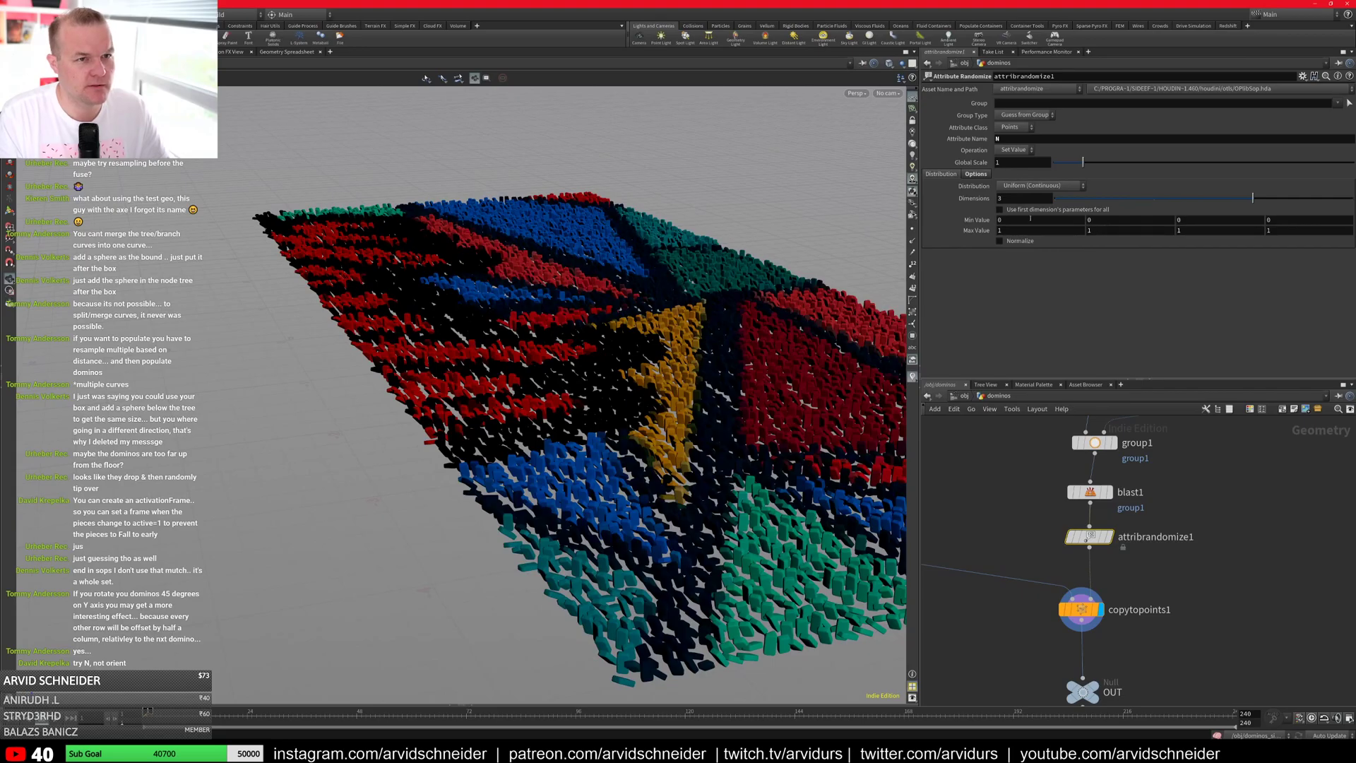
type("1")
key("Tab")
type("0")
key("Tab")
type("1")
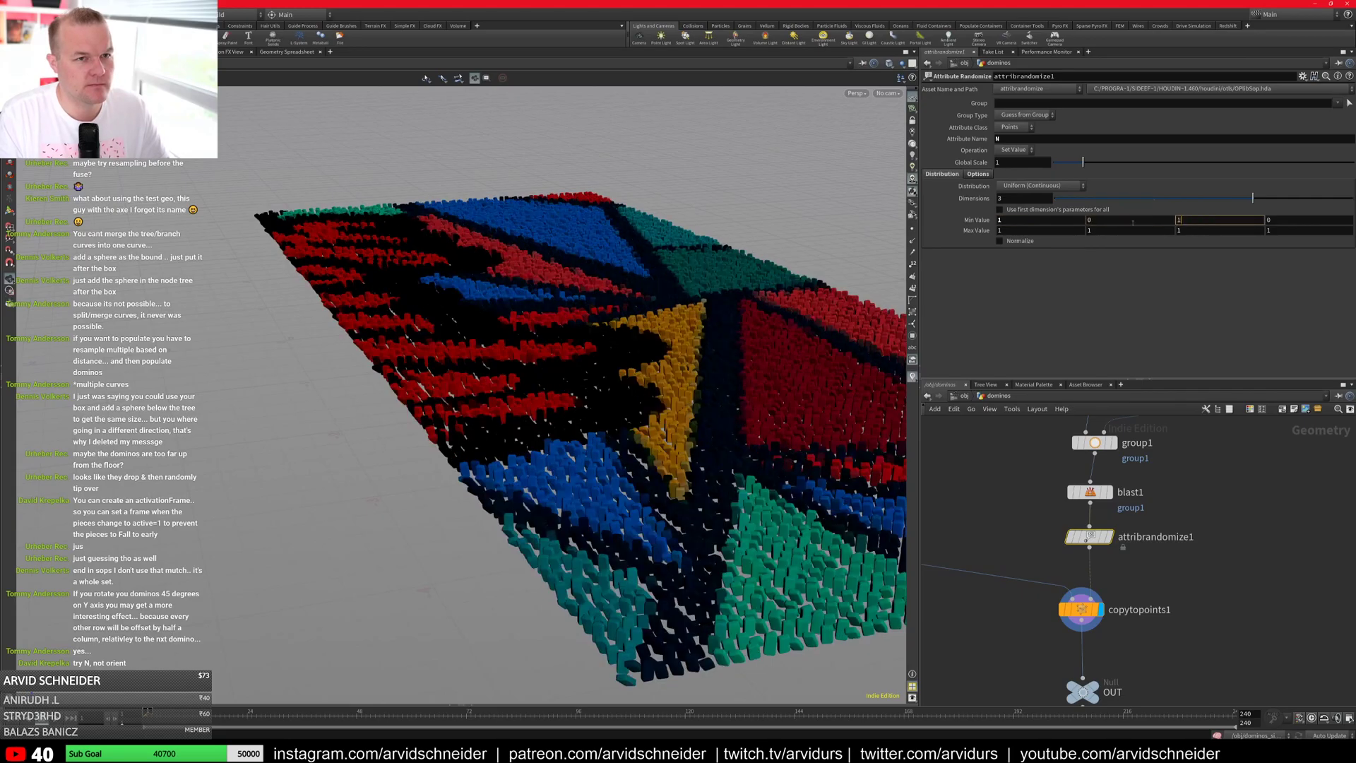
key("shift+Tab")
type("0")
left_click_drag(622, 304, 812, 396)
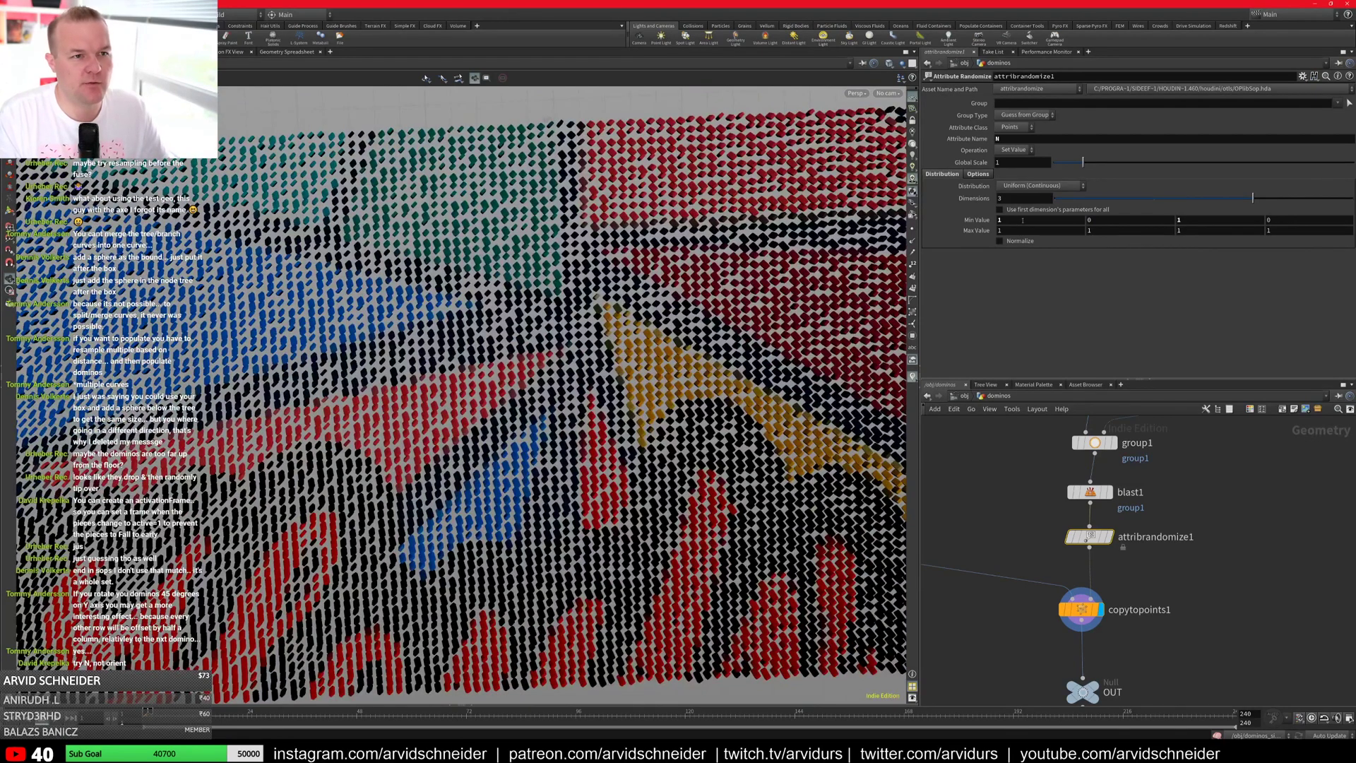
Step: Try a second minimum value of -0.3, undo the minimum value changes, and inspect the domino layout
mouse_move(1108, 220)
middle_mouse_down()
mouse_move(1123, 221)
mouse_move(1108, 222)
middle_mouse_up()
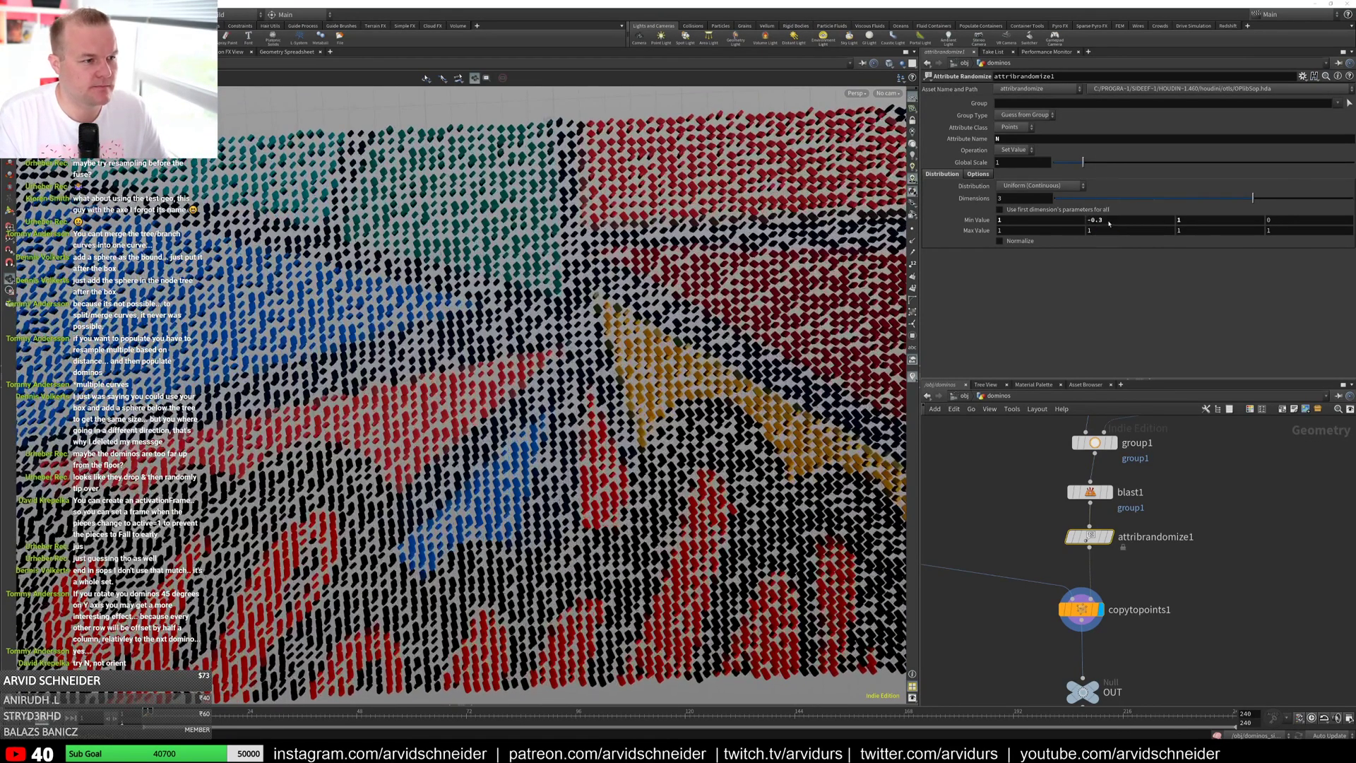
key("ctrl+z")
key("ctrl+z")
key("ctrl+z")
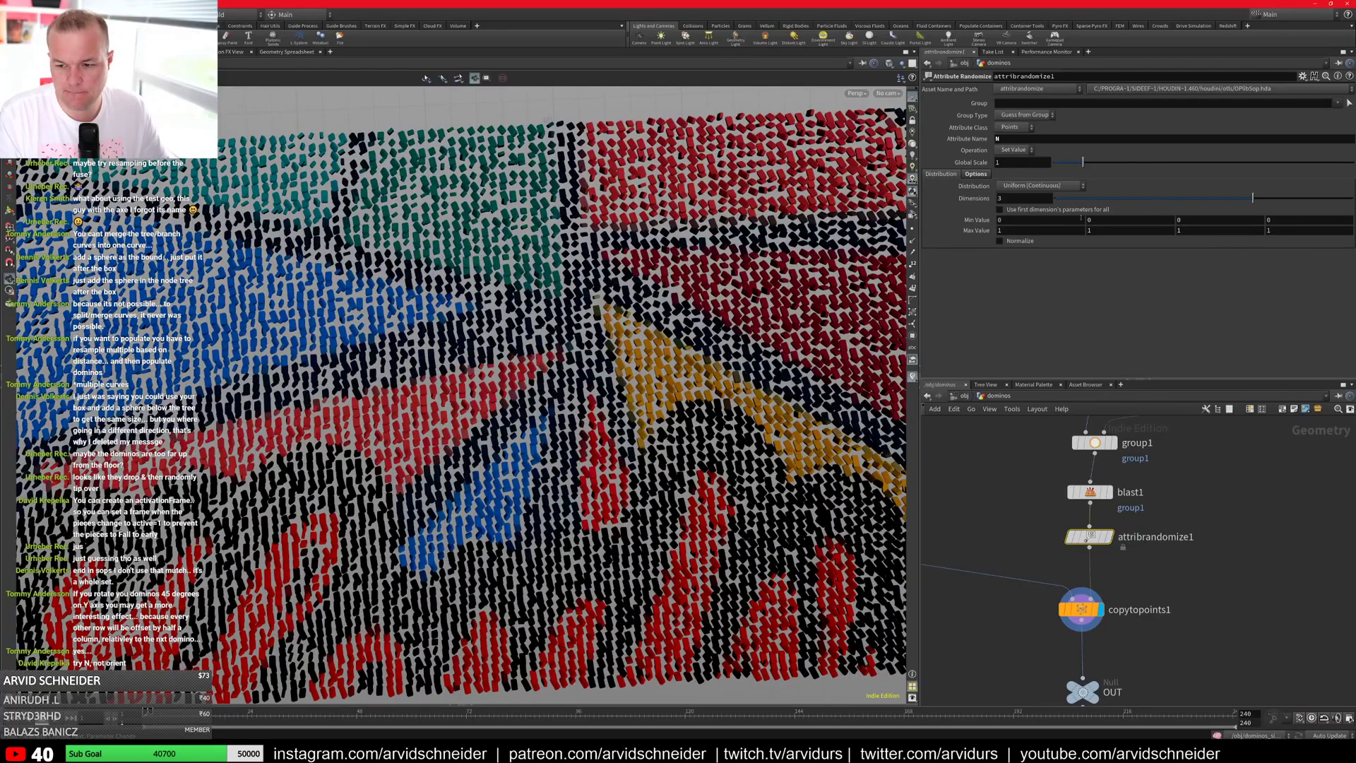
left_click_drag(678, 339, 600, 318)
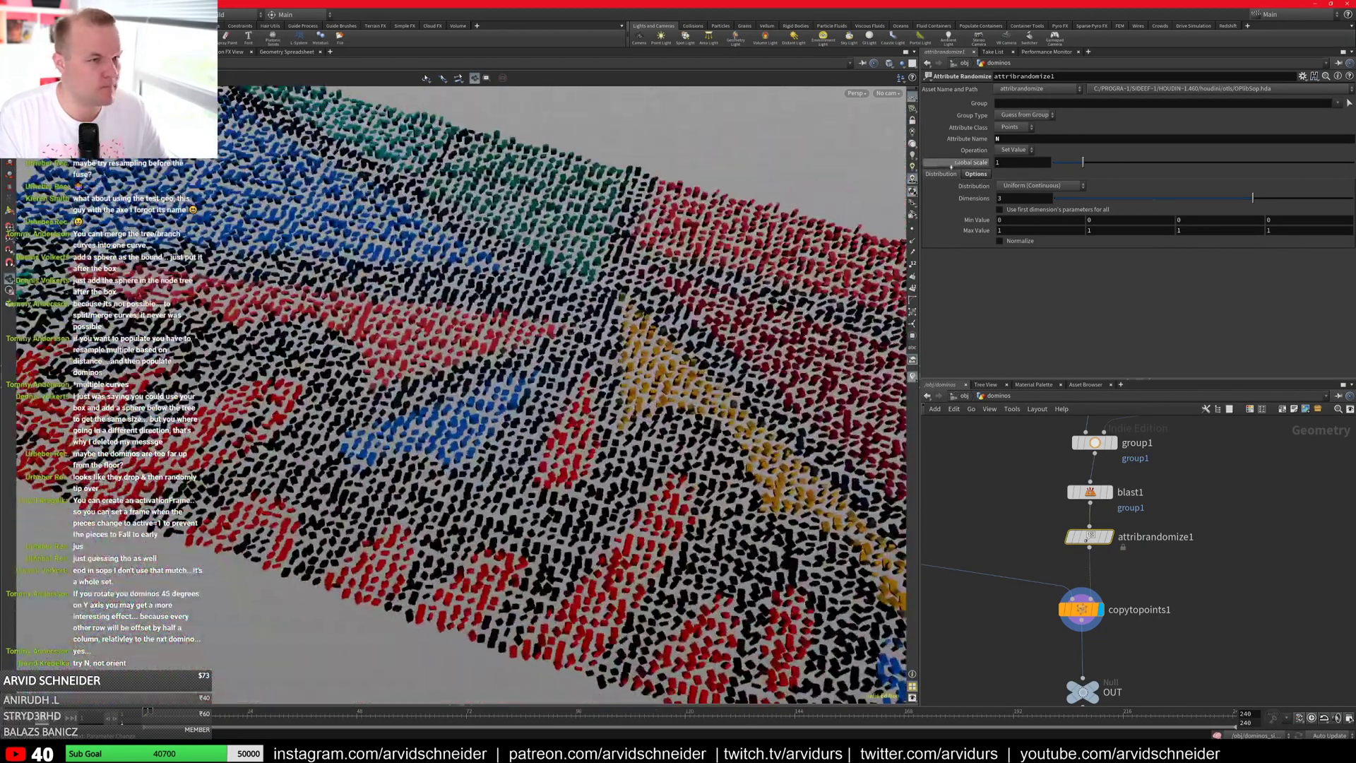
Step: Switch the N randomization back to Inside Sphere, enable its cone angle limit, and narrow the angle to about 48
left_click(1020, 187)
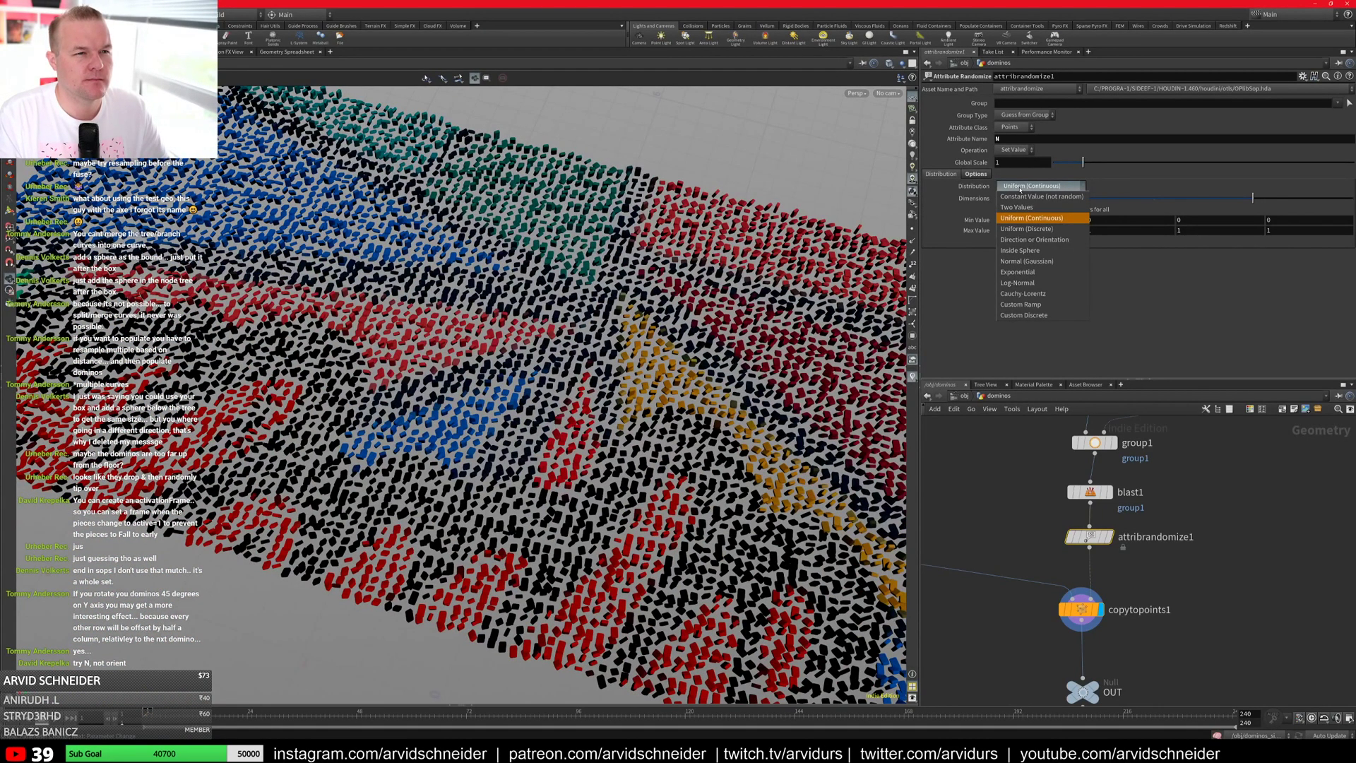
left_click(1020, 250)
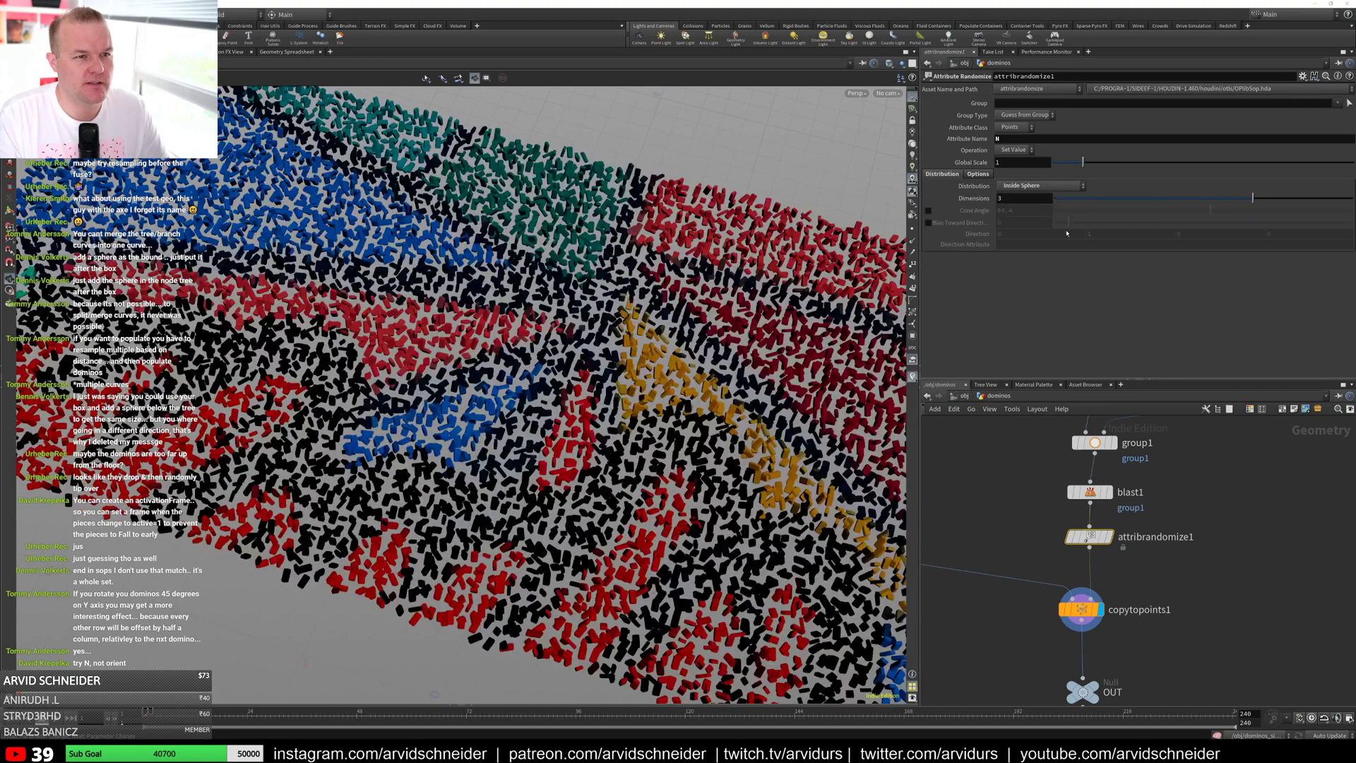
left_click(928, 211)
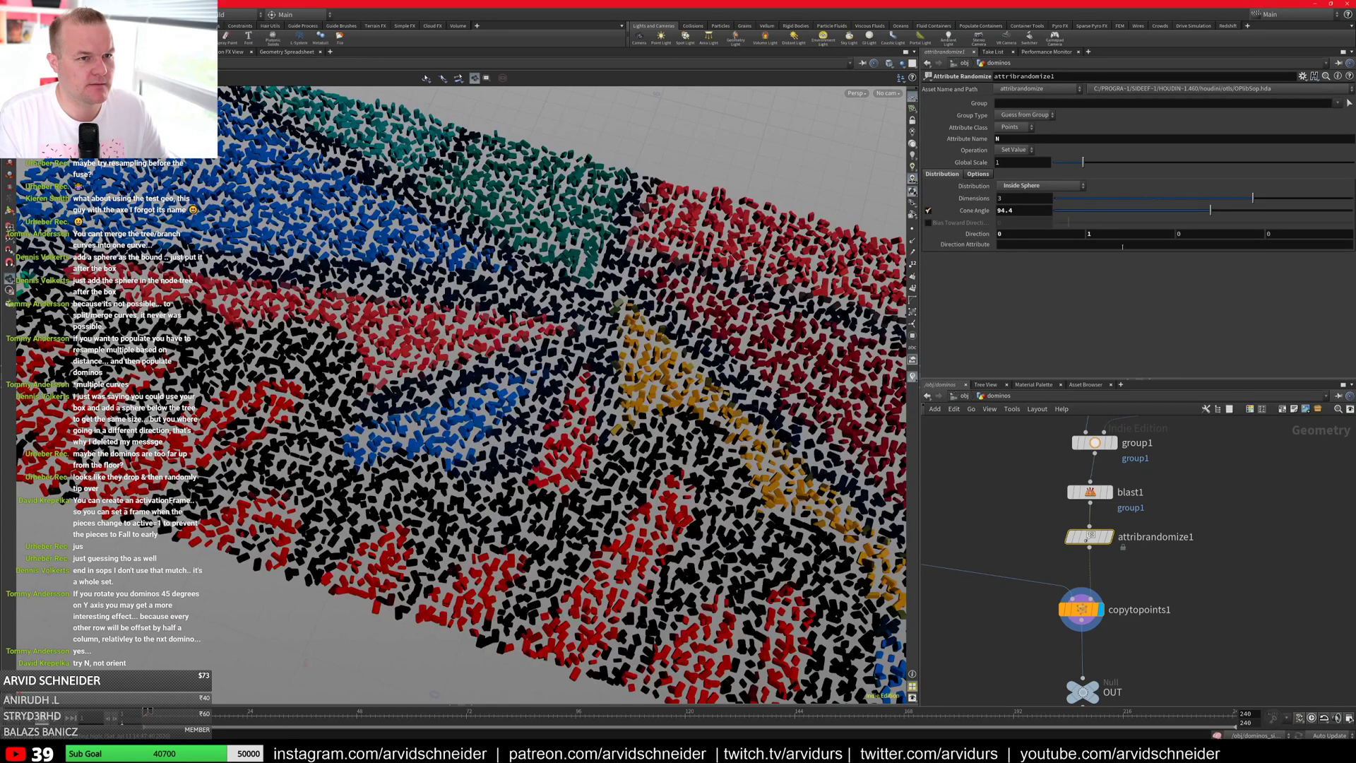
mouse_move(1096, 213)
left_mouse_down()
mouse_move(1054, 215)
mouse_move(1115, 214)
left_mouse_up()
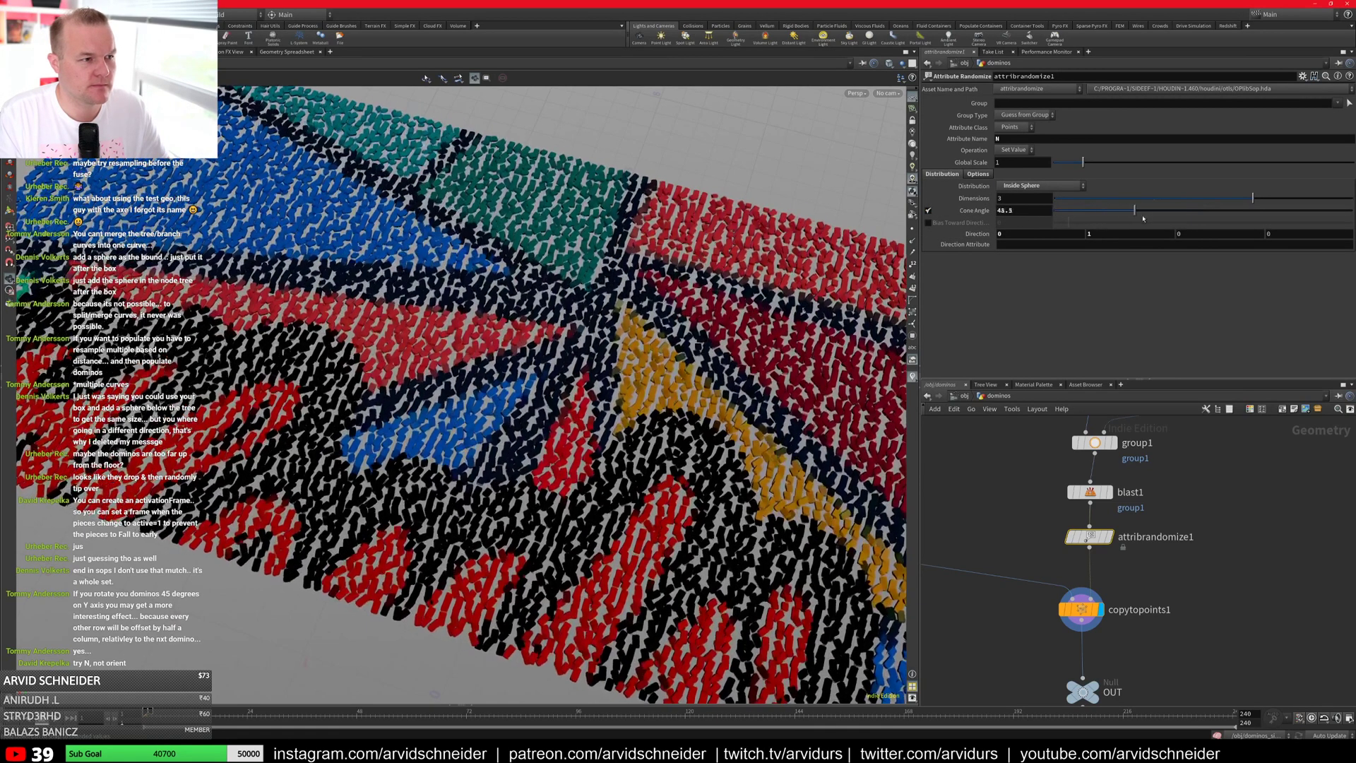
Step: Try an N randomization cone angle of 35.9 with direction 1, 0, 0, 0 and inspect the dominoes from several angles
left_click_drag(744, 303, 713, 219)
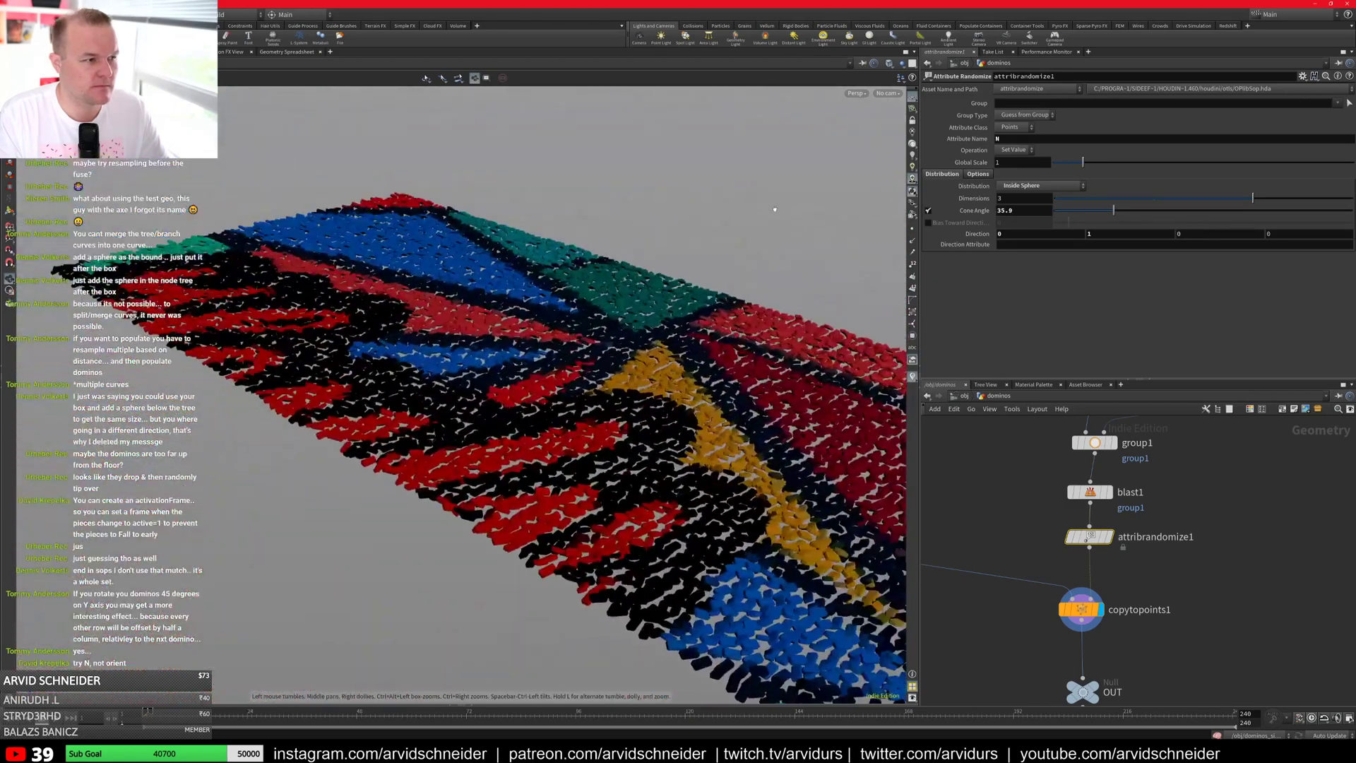
type("1")
key("Tab")
type("0")
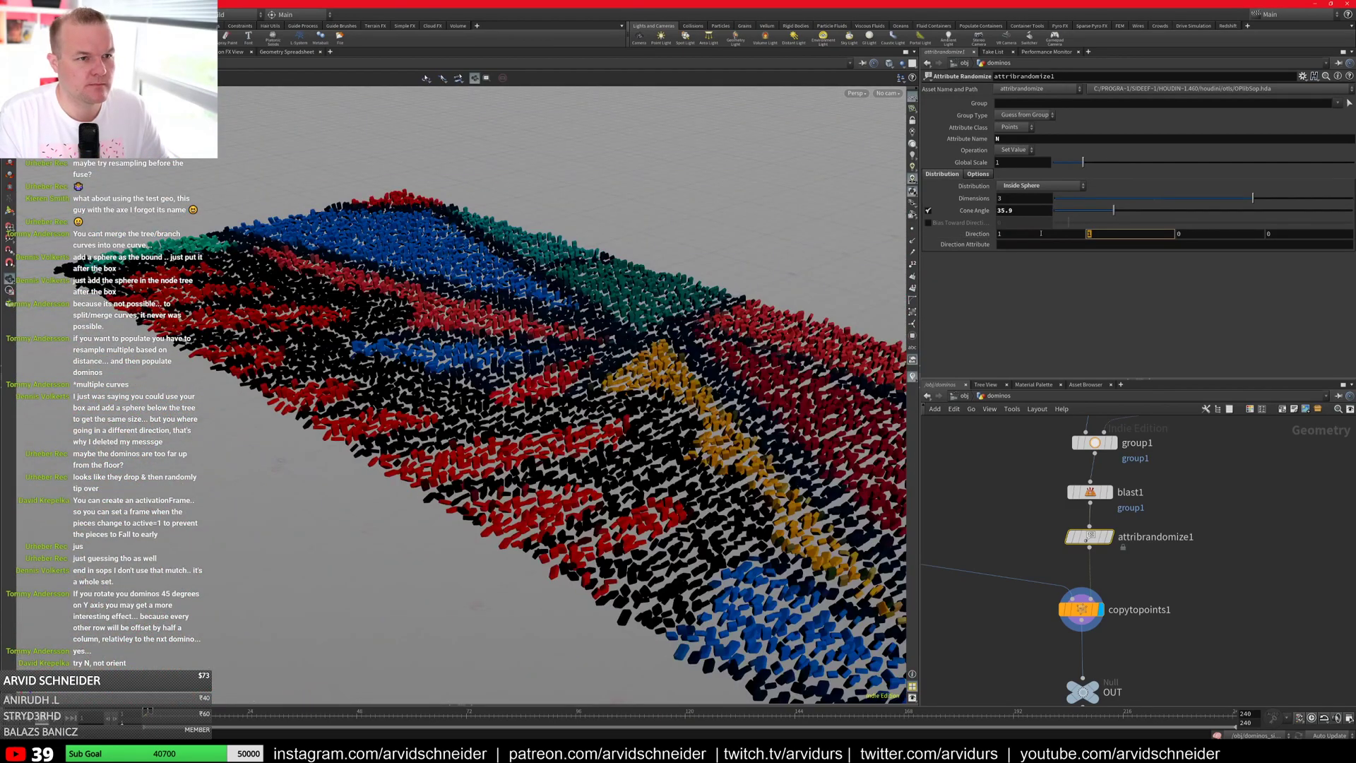
key("Return")
left_click_drag(777, 251, 791, 339)
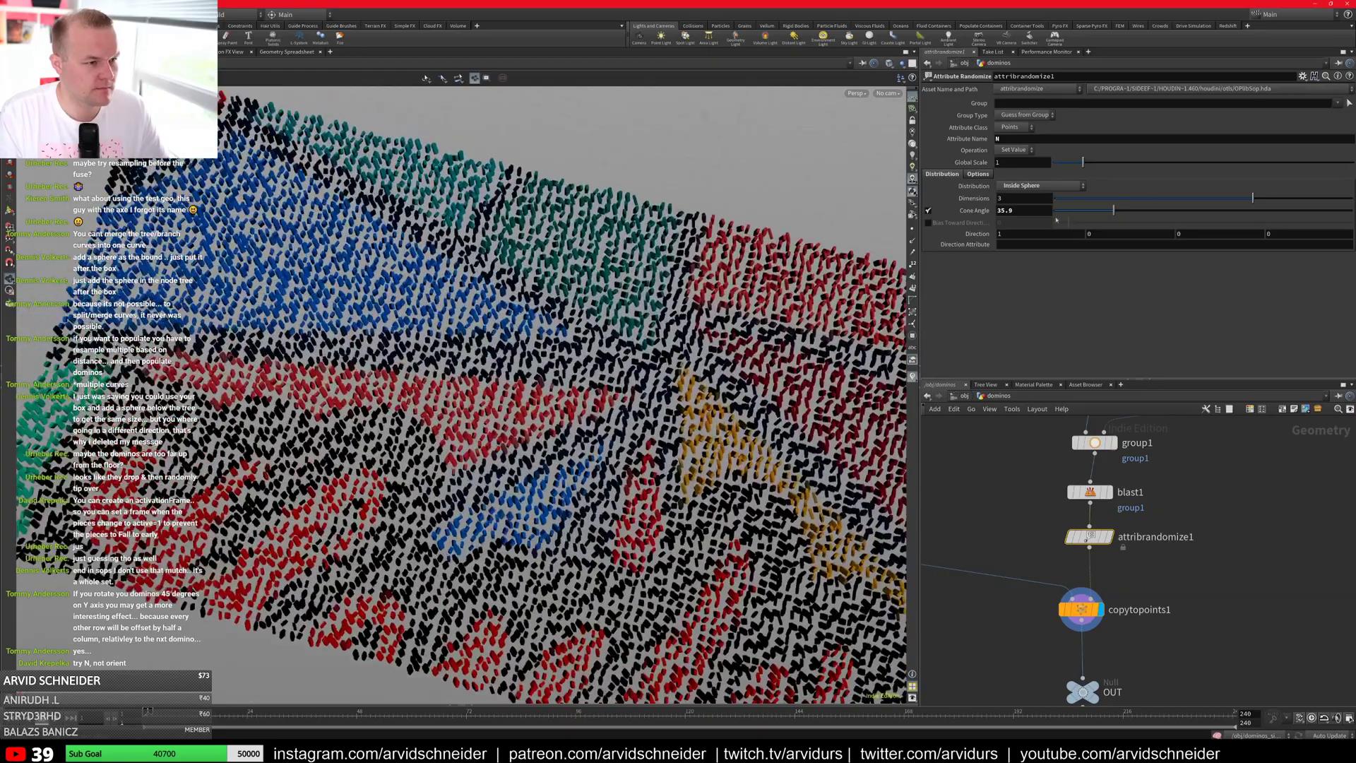
Step: Widen the N randomization's cone angle briefly to compare the effect, and set it to 0
left_click_drag(1106, 212, 1163, 212)
left_click_drag(1018, 211, 960, 215)
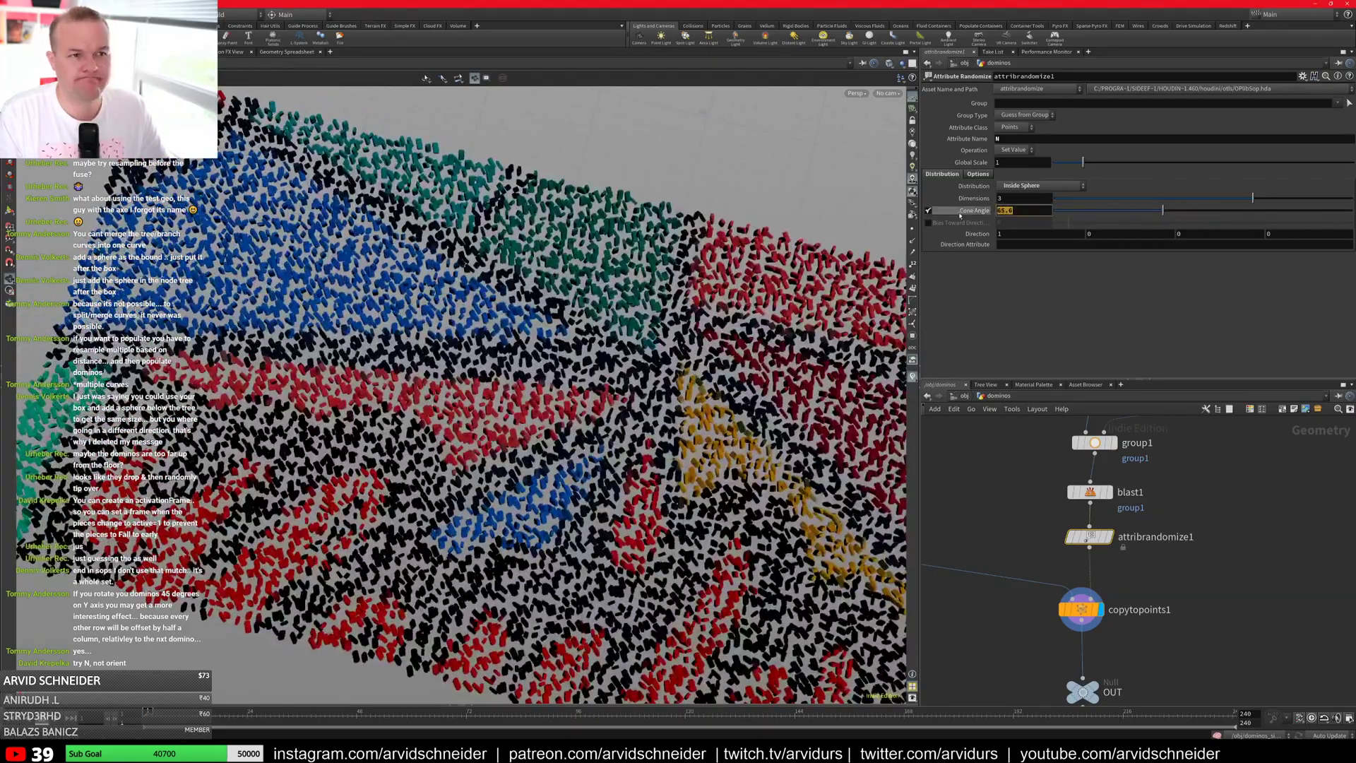
type("0")
key("Return")
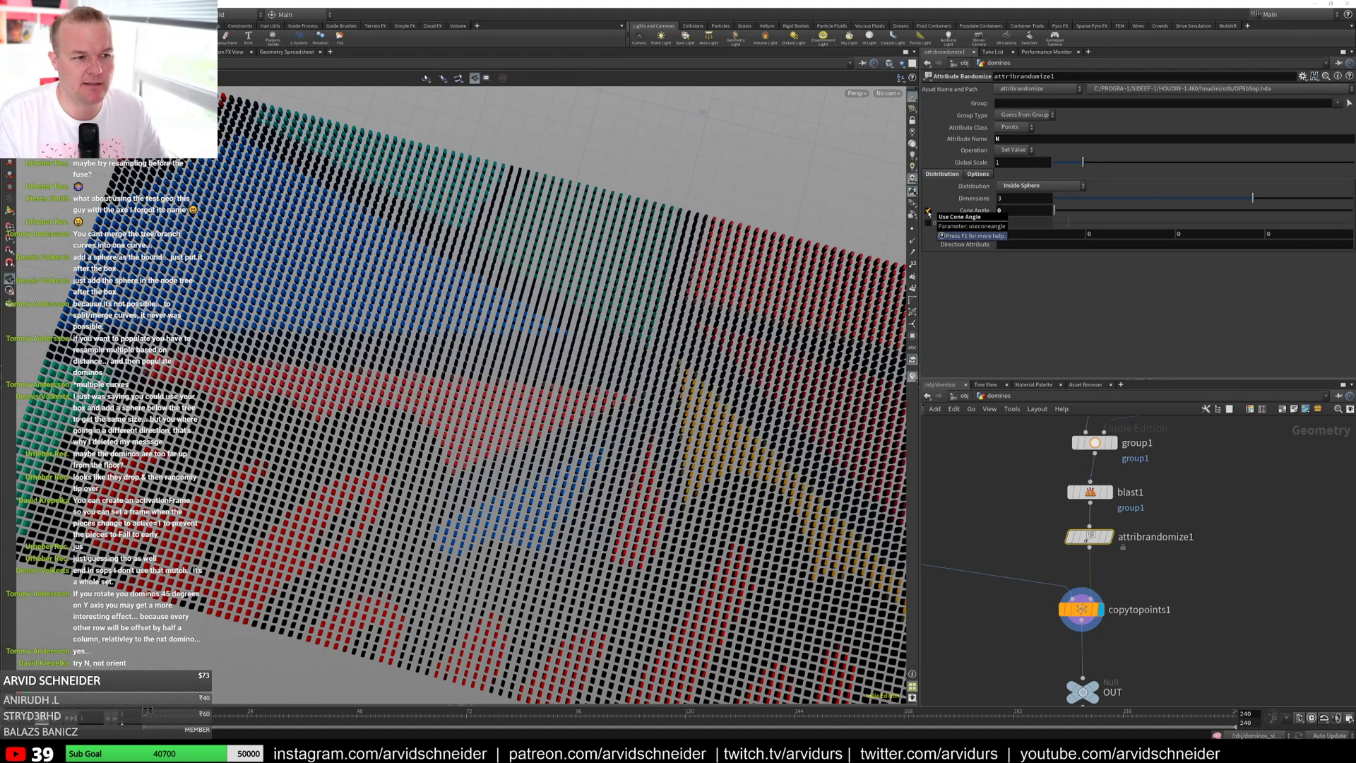
Step: Move the OUT null further below copytopoints1 to make room in the network
scroll(1002, 527, "up", 1)
middle_click_drag(1003, 527, 1084, 527)
scroll(1083, 527, "down", 2)
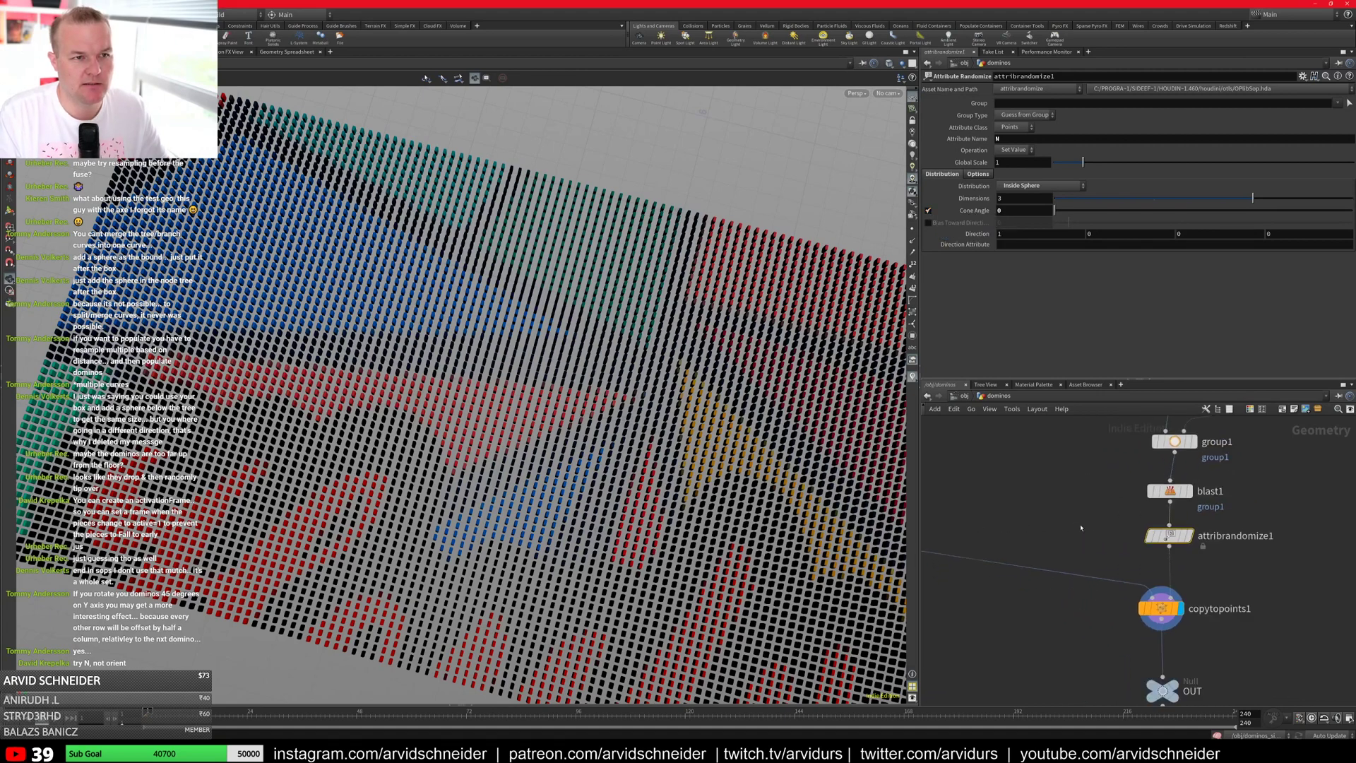
middle_click_drag(1017, 638, 1060, 558)
scroll(1089, 621, "down", 2)
left_click(1137, 597)
scroll(1138, 596, "up", 2)
left_click_drag(1168, 574, 1156, 630)
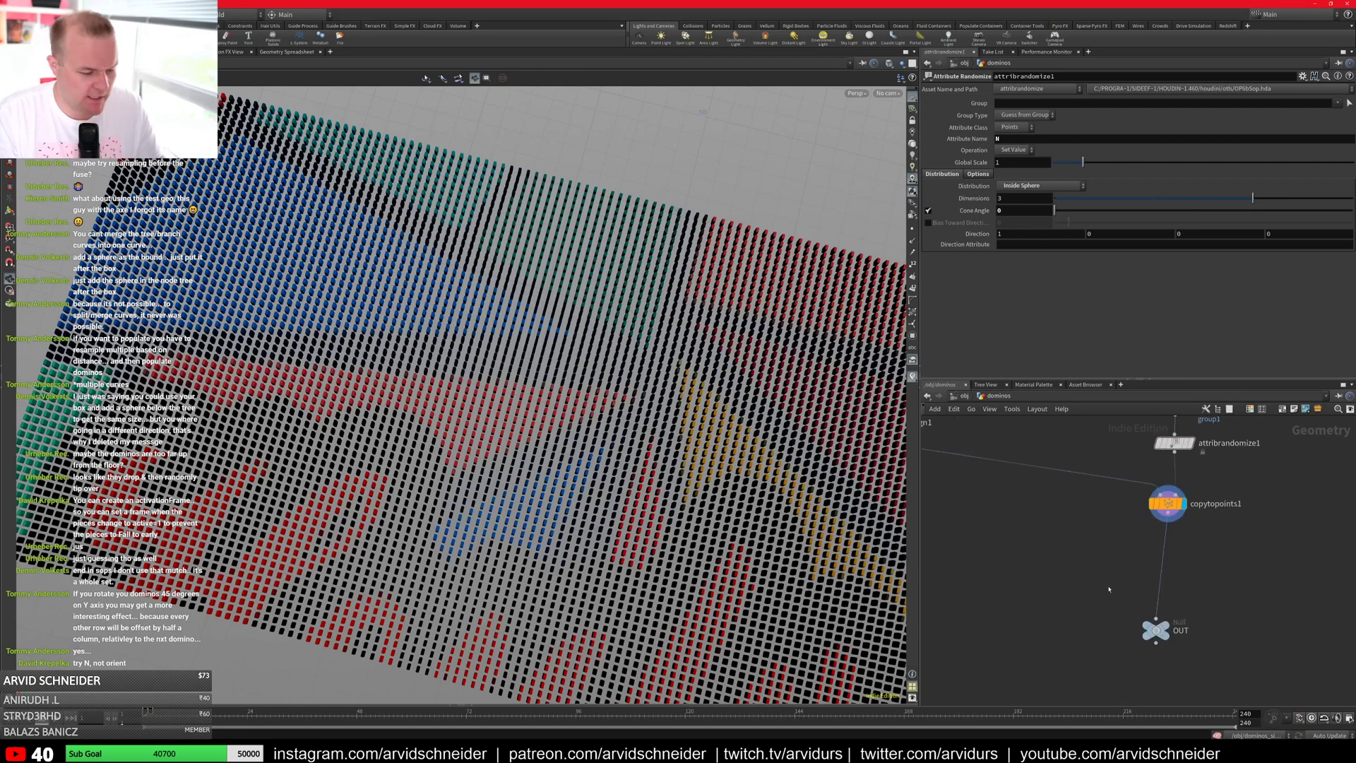
Step: Add a For-Each Point loop beside copytopoints1 and feed attribrandomize1 into its foreach_begin1 node
key("Tab")
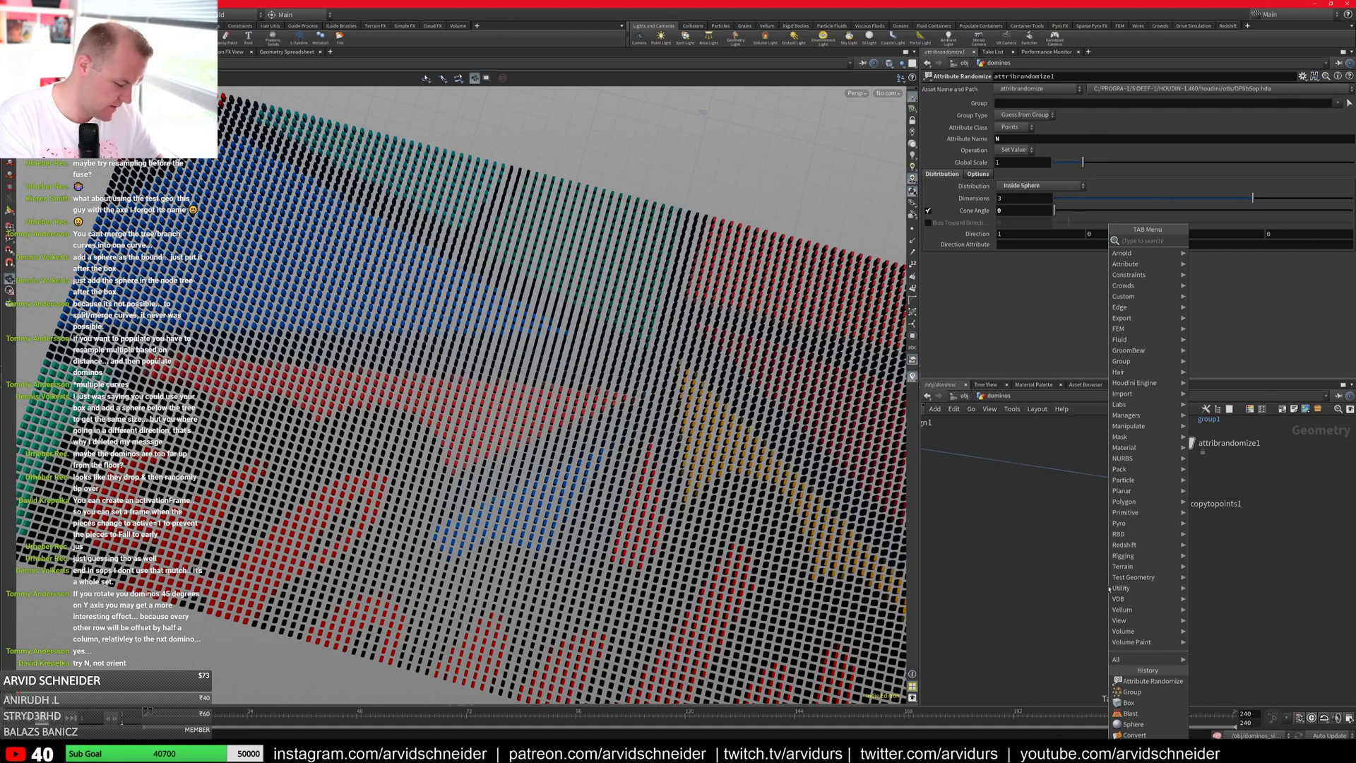
type("for")
key("Down")
key("Down")
key("Down")
key("Down")
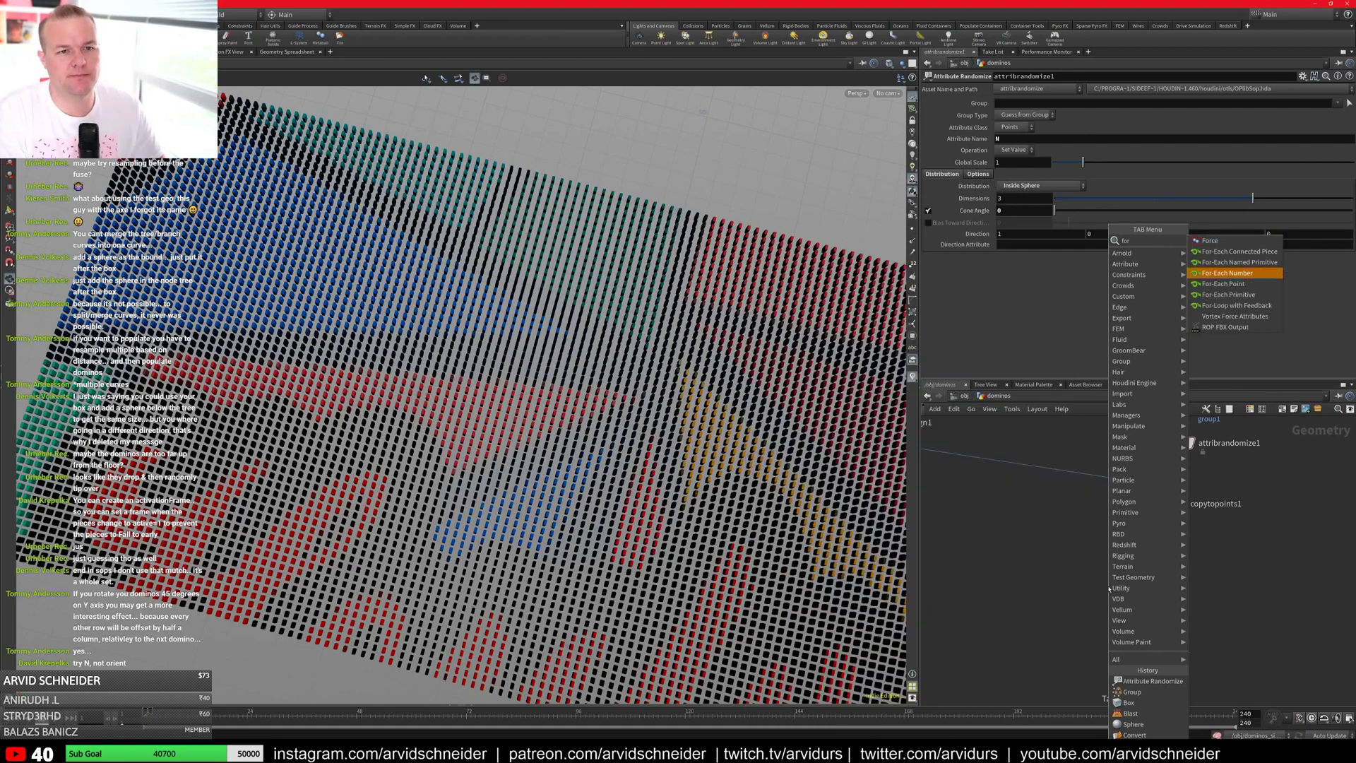
key("Return")
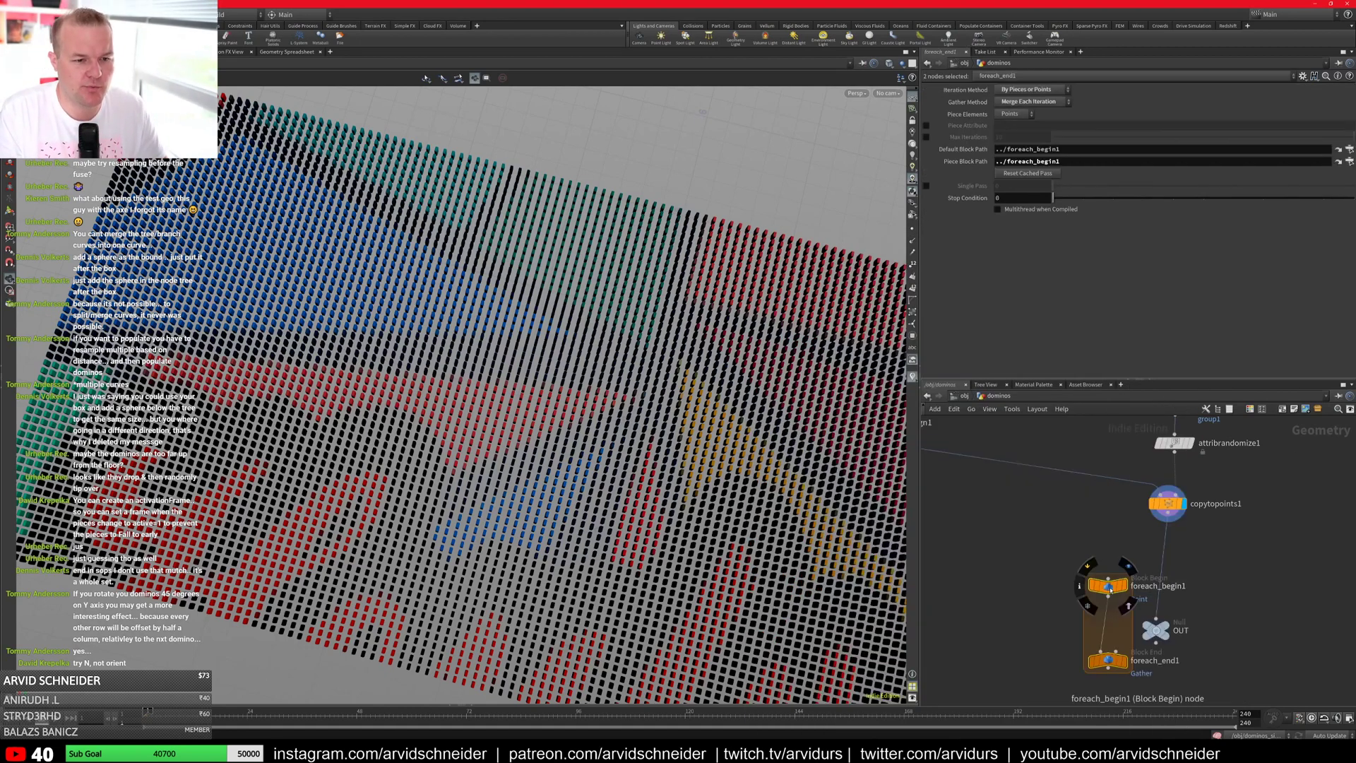
left_click_drag(1109, 588, 1012, 546)
middle_click_drag(1168, 509, 1258, 531)
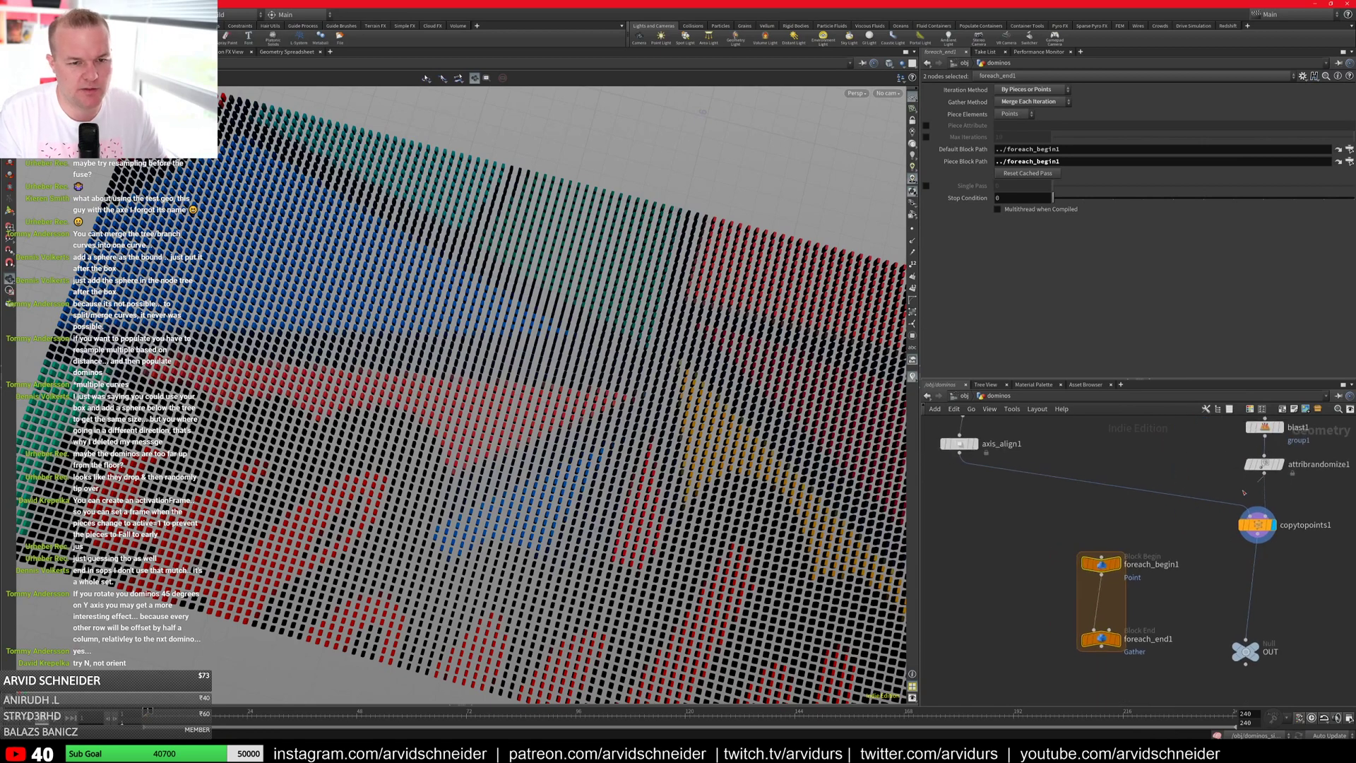
left_click_drag(1264, 472, 1101, 553)
left_click(1185, 575)
Step: Add a second Copy to Points node next to the loop and enable Pack and Instance on it
key("Tab")
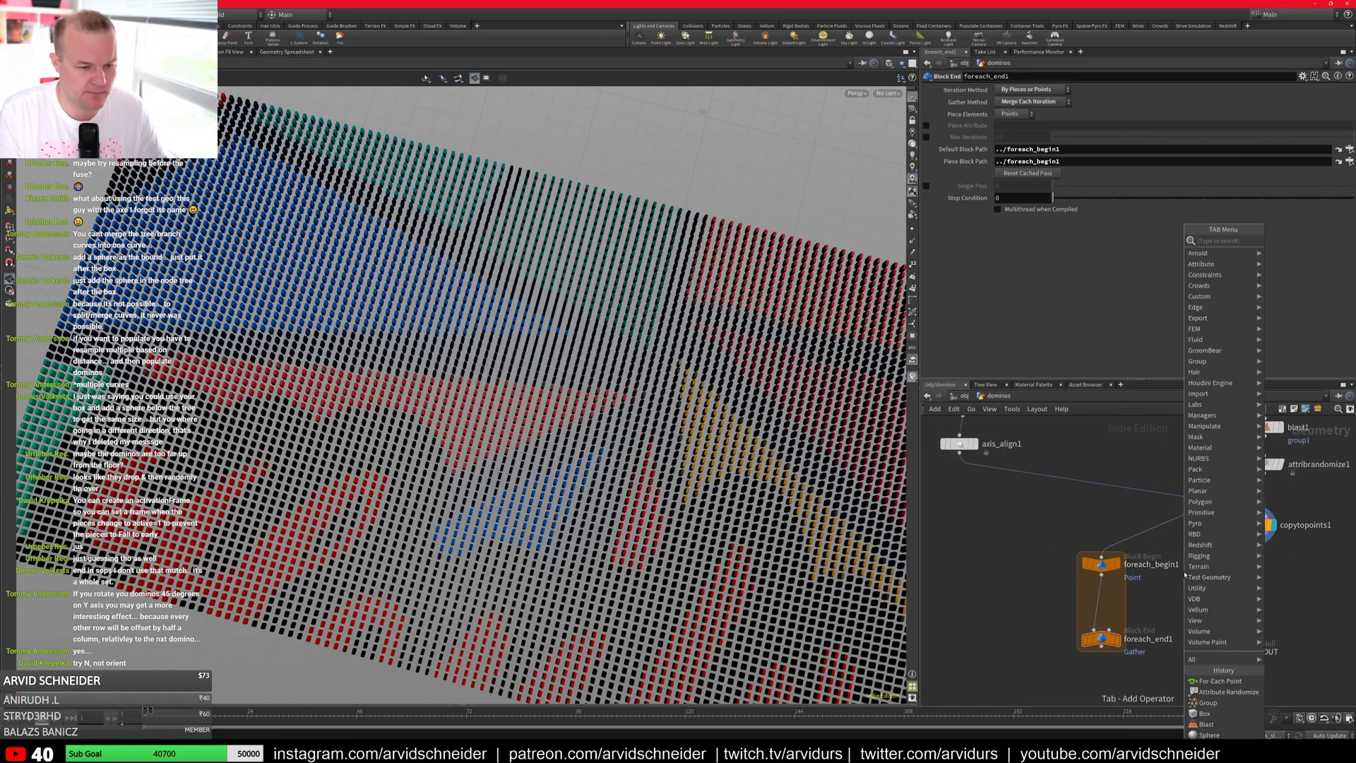
type("copy")
key("Down")
key("Down")
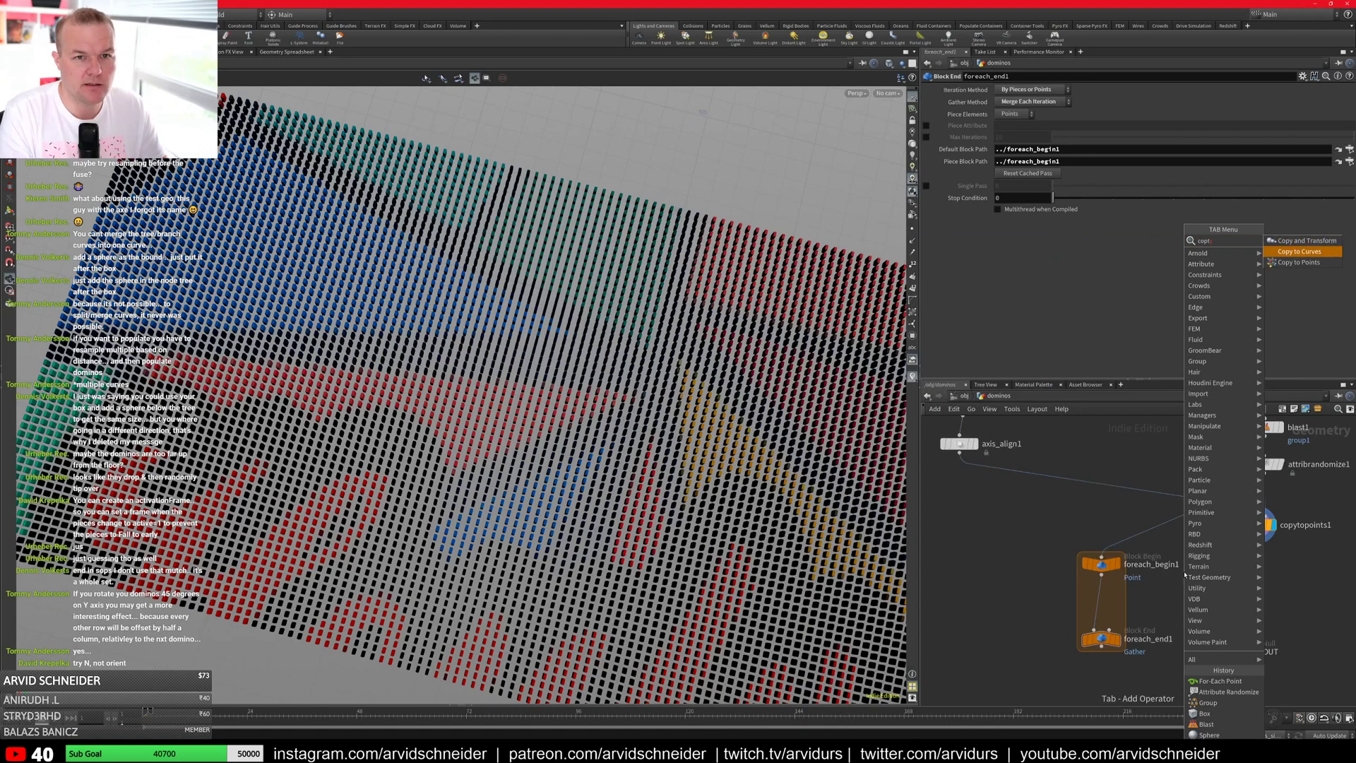
key("Return")
left_click(989, 579)
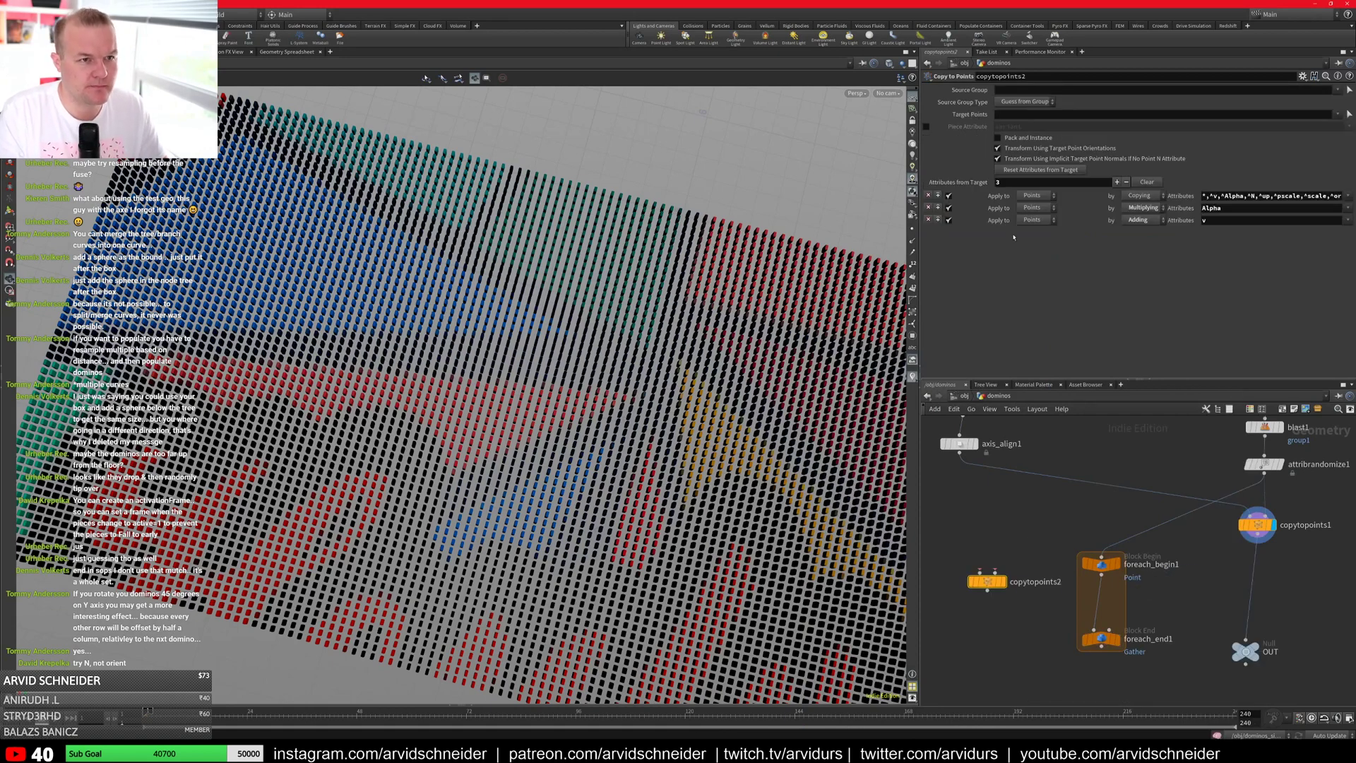
left_click(999, 138)
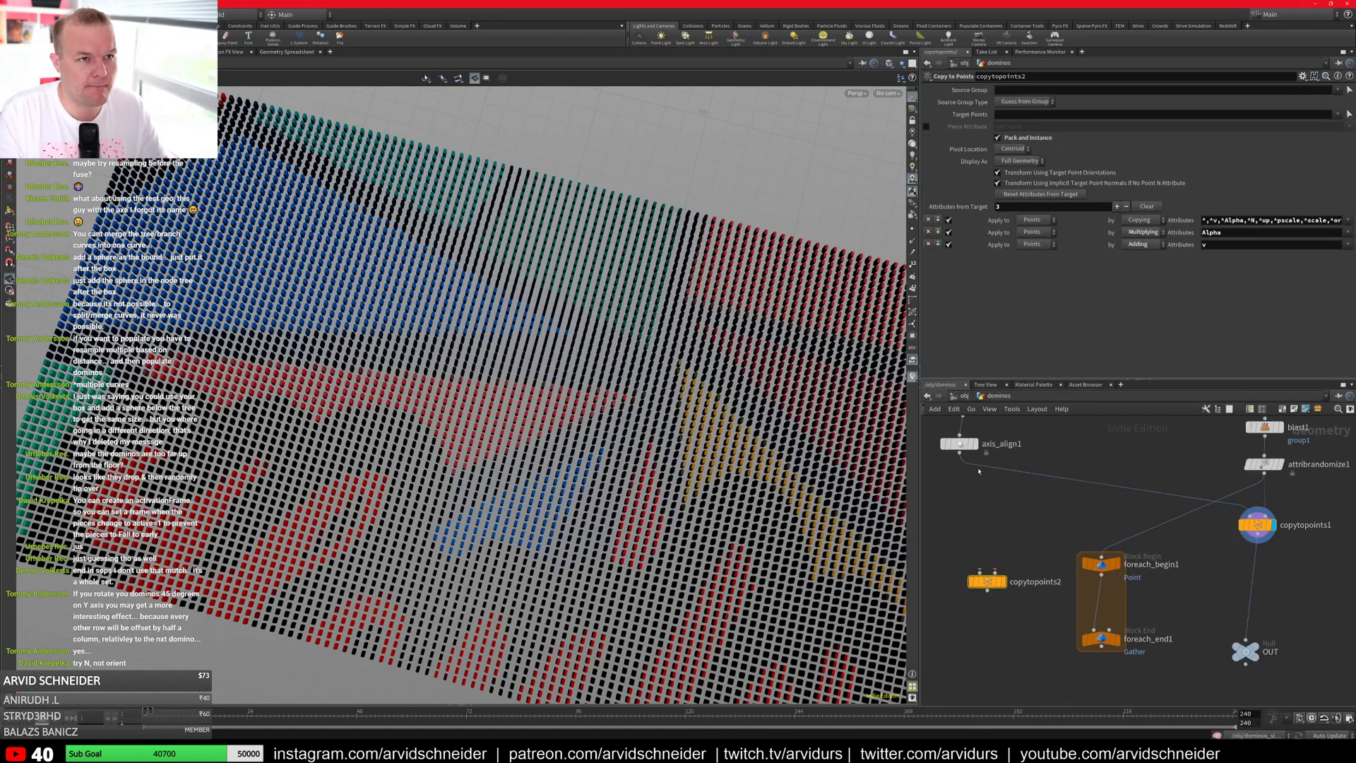
Step: Wire axis_align1 and foreach_begin1 into copytopoints2 and place it inside the loop, feeding foreach_end1
left_click_drag(960, 453, 979, 572)
left_click_drag(1101, 574, 1044, 605)
middle_click_drag(1077, 676, 1079, 613)
left_click_drag(1104, 578, 1098, 616)
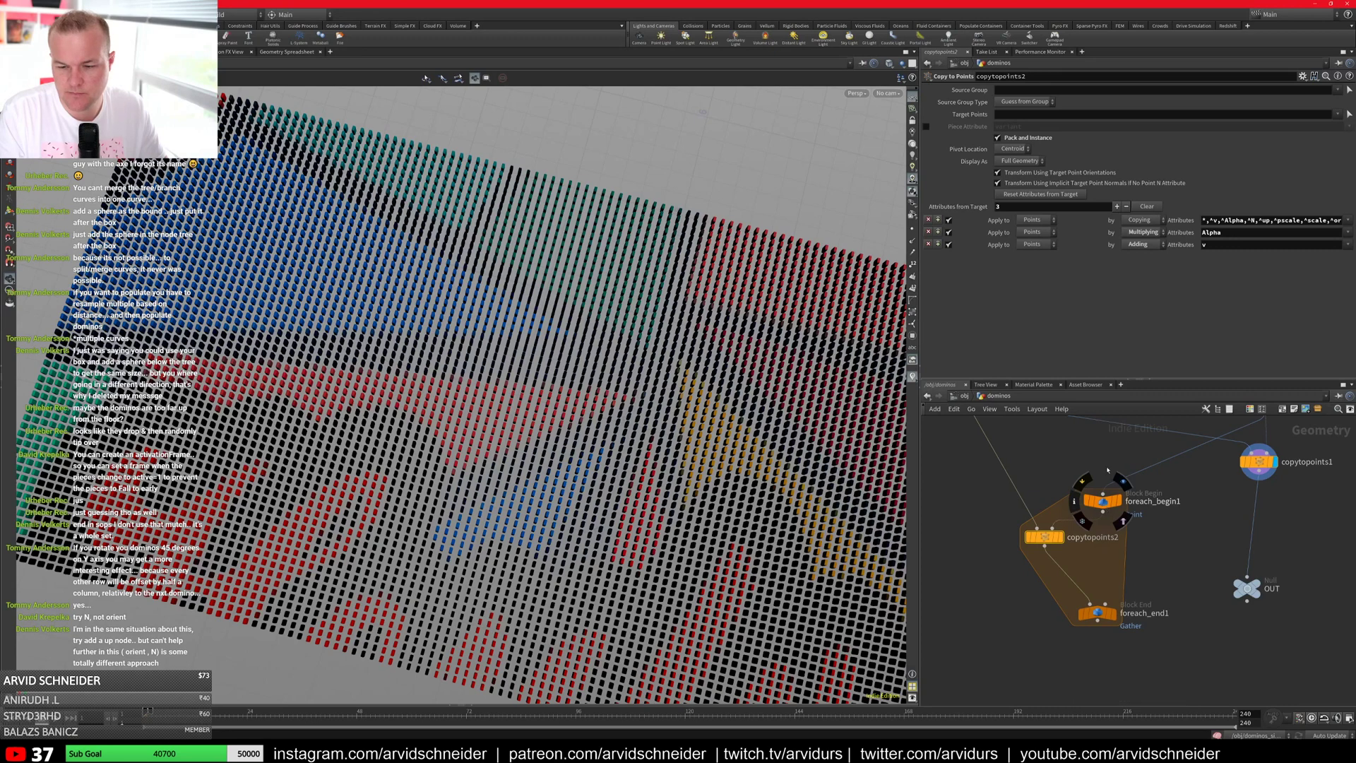
Step: Change attribrandomize1's attribute name to up and inspect the dominoes from a lower angle
middle_click_drag(1105, 507, 958, 550)
left_click(1117, 444)
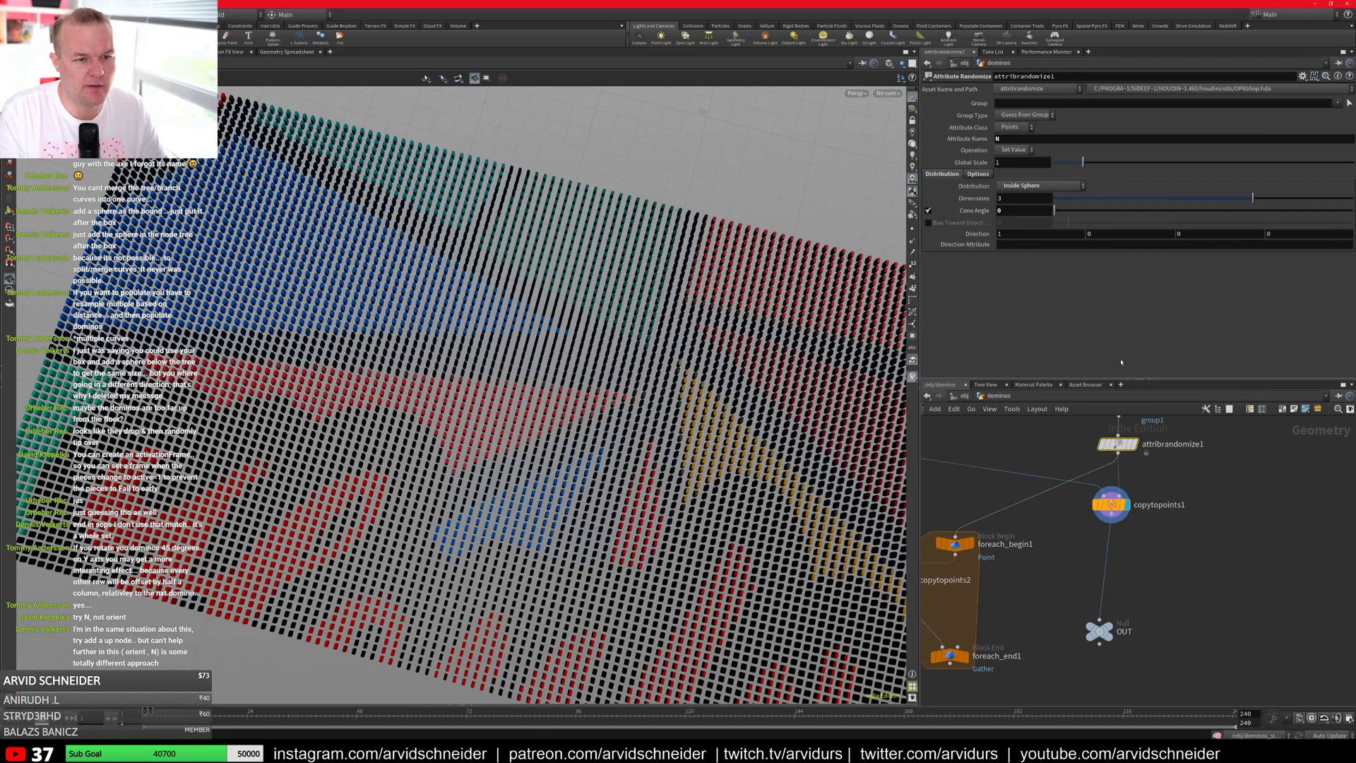
left_click(1019, 138)
type("up")
key("Return")
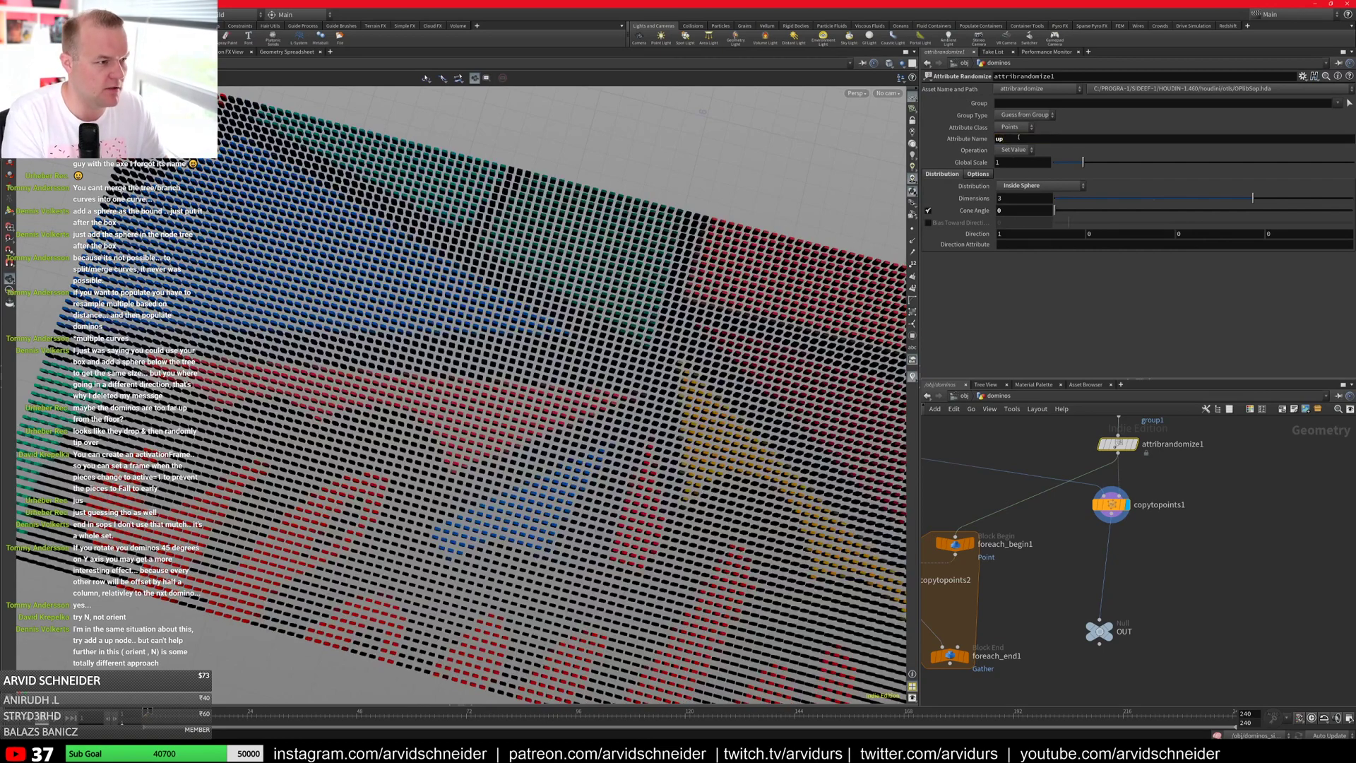
left_click_drag(699, 318, 719, 265)
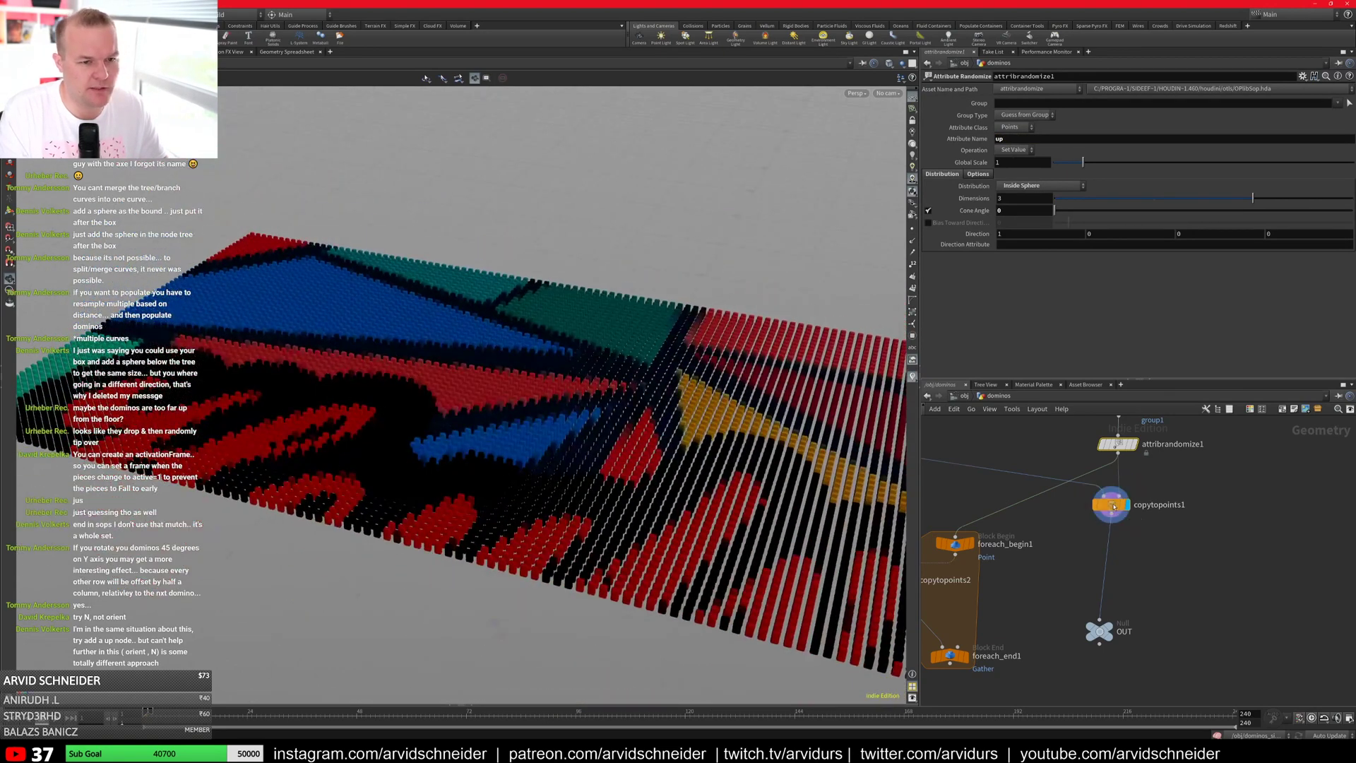
left_click(1111, 504)
left_click(1117, 445)
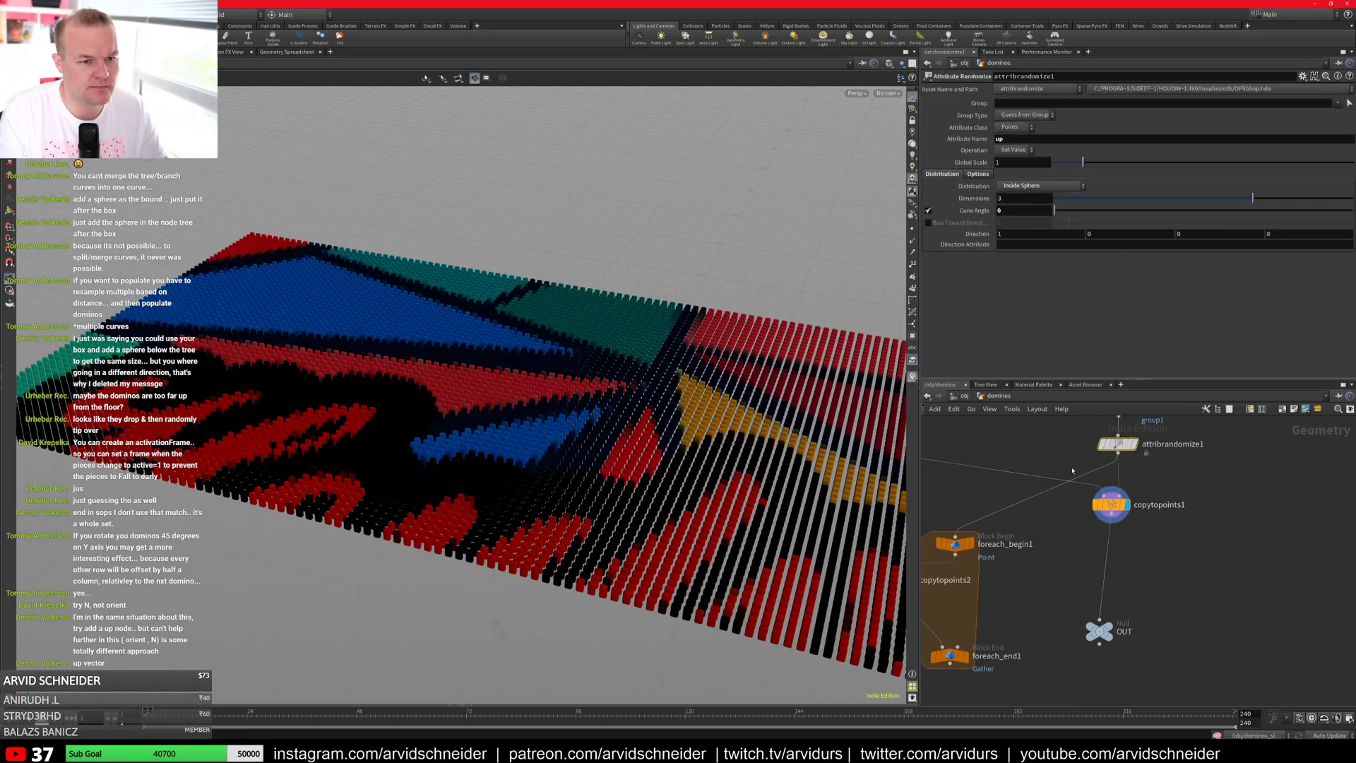
mouse_move(671, 428)
left_mouse_down()
mouse_move(659, 356)
mouse_move(664, 402)
left_mouse_up()
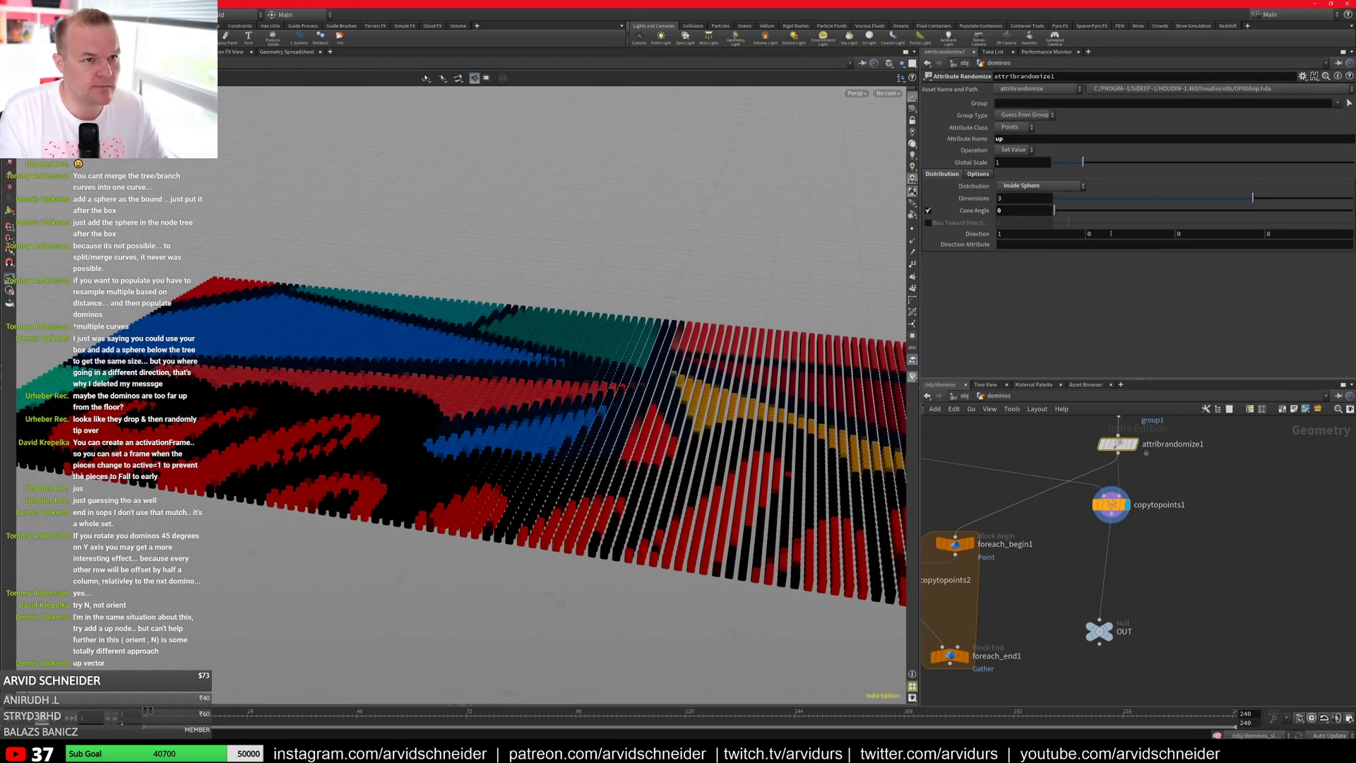
Step: Try a cone direction of 0, 1, 0, 0 with a cone angle of 60.6 for the up attribute
left_click_drag(1003, 234, 948, 237)
type("0")
key("Tab")
type("1")
key("Return")
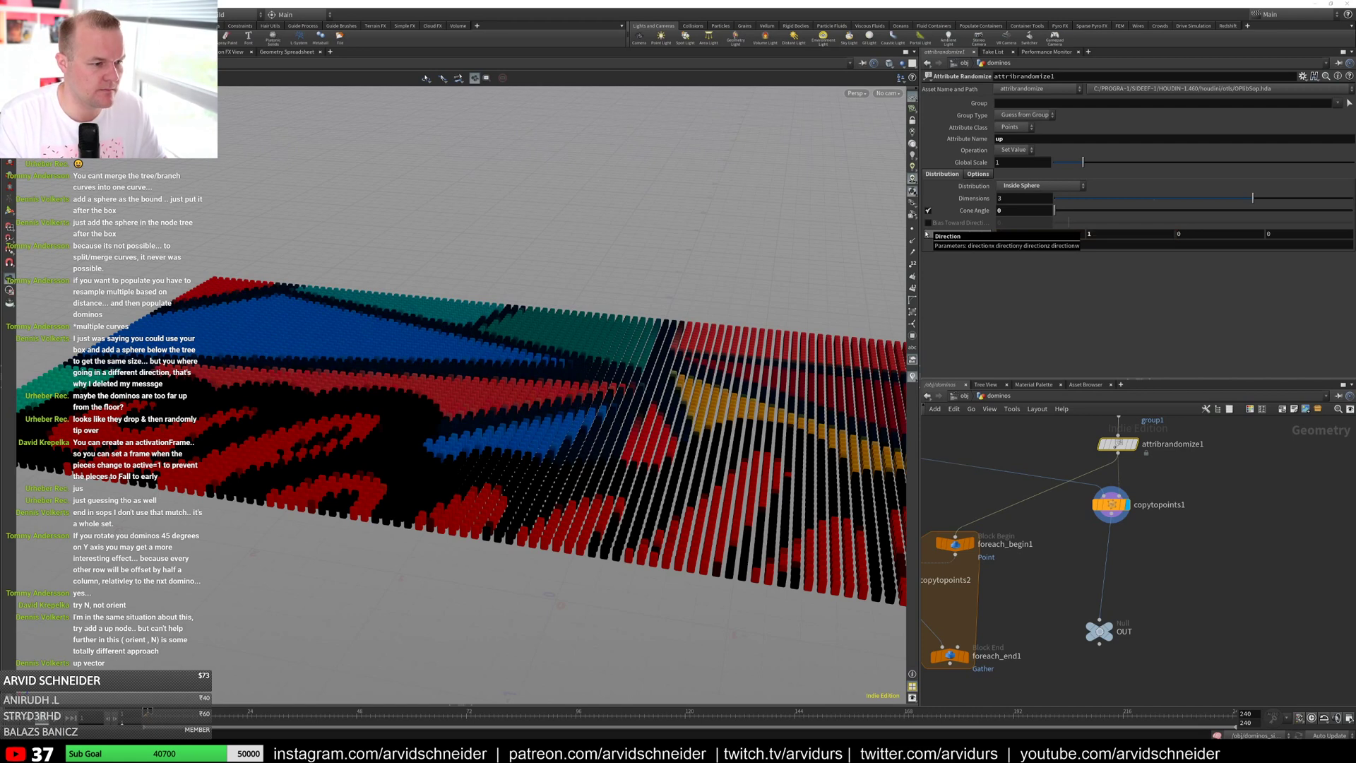
left_click_drag(1054, 210, 1154, 210)
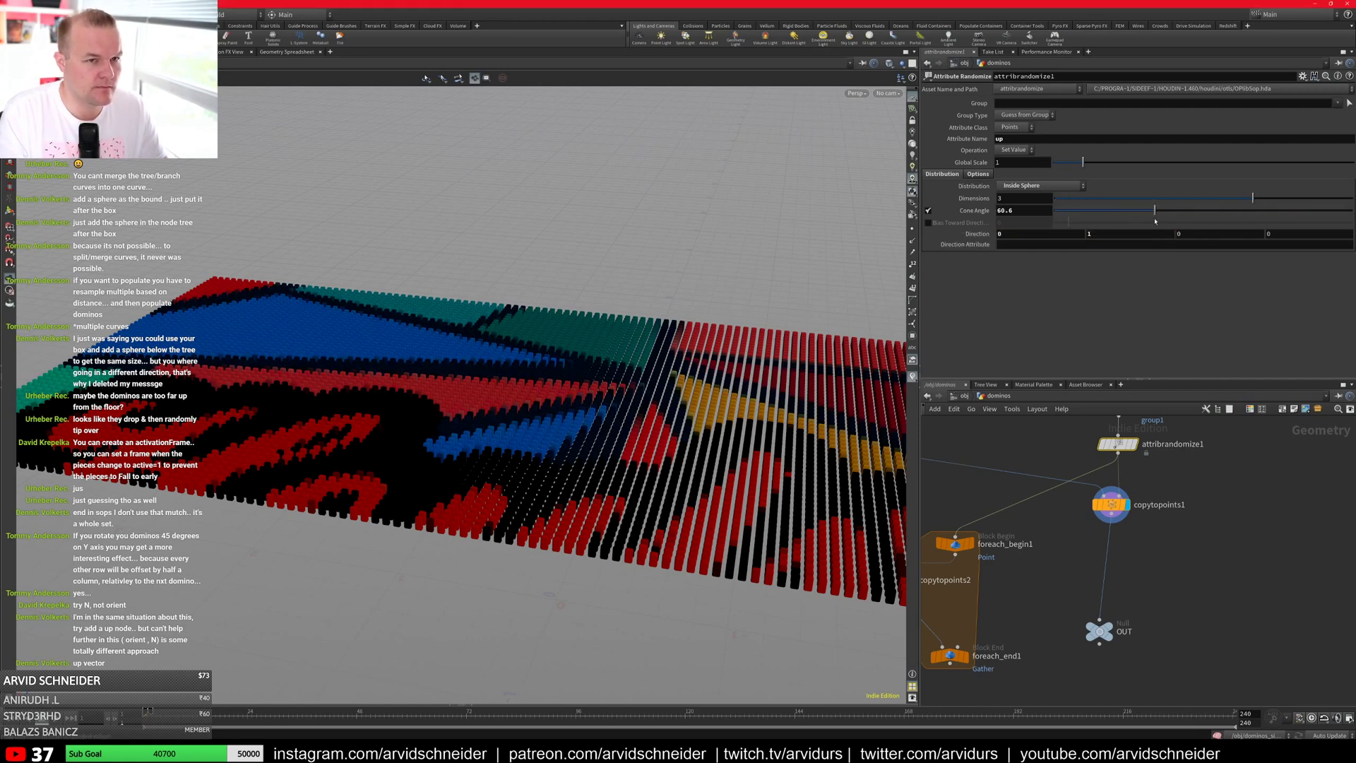
Step: Switch the up randomization to a Uniform (Continuous) distribution and check the copytopoints1 settings
left_click(1020, 185)
left_click(1030, 198)
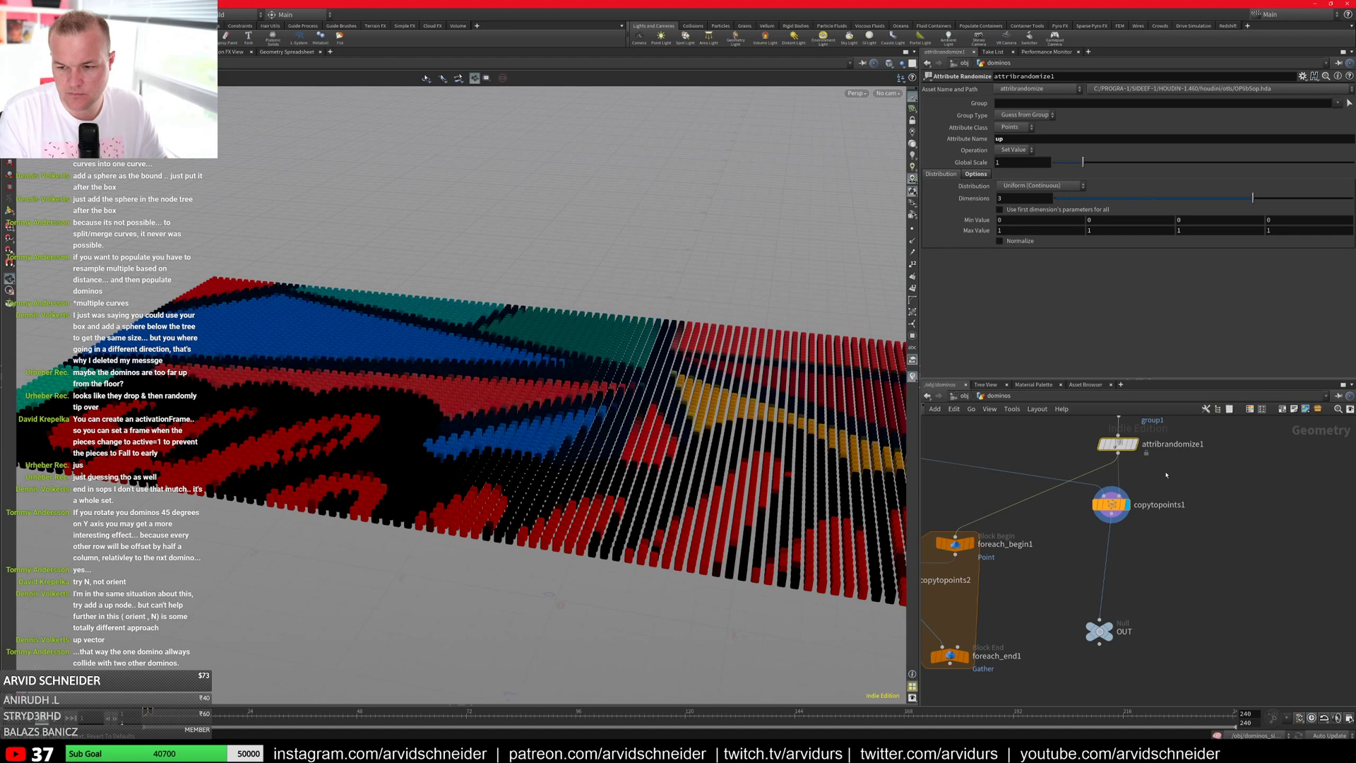
left_click(1110, 504)
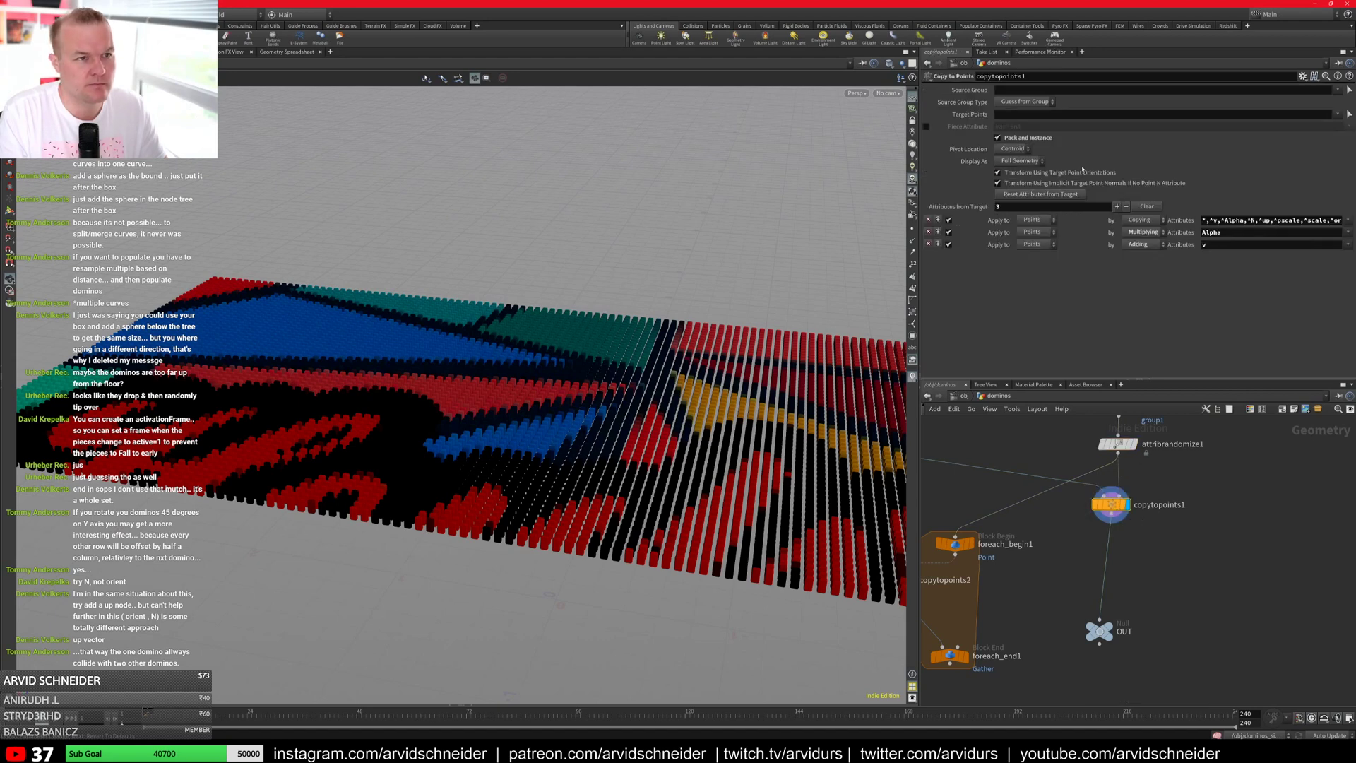
left_click(1118, 444)
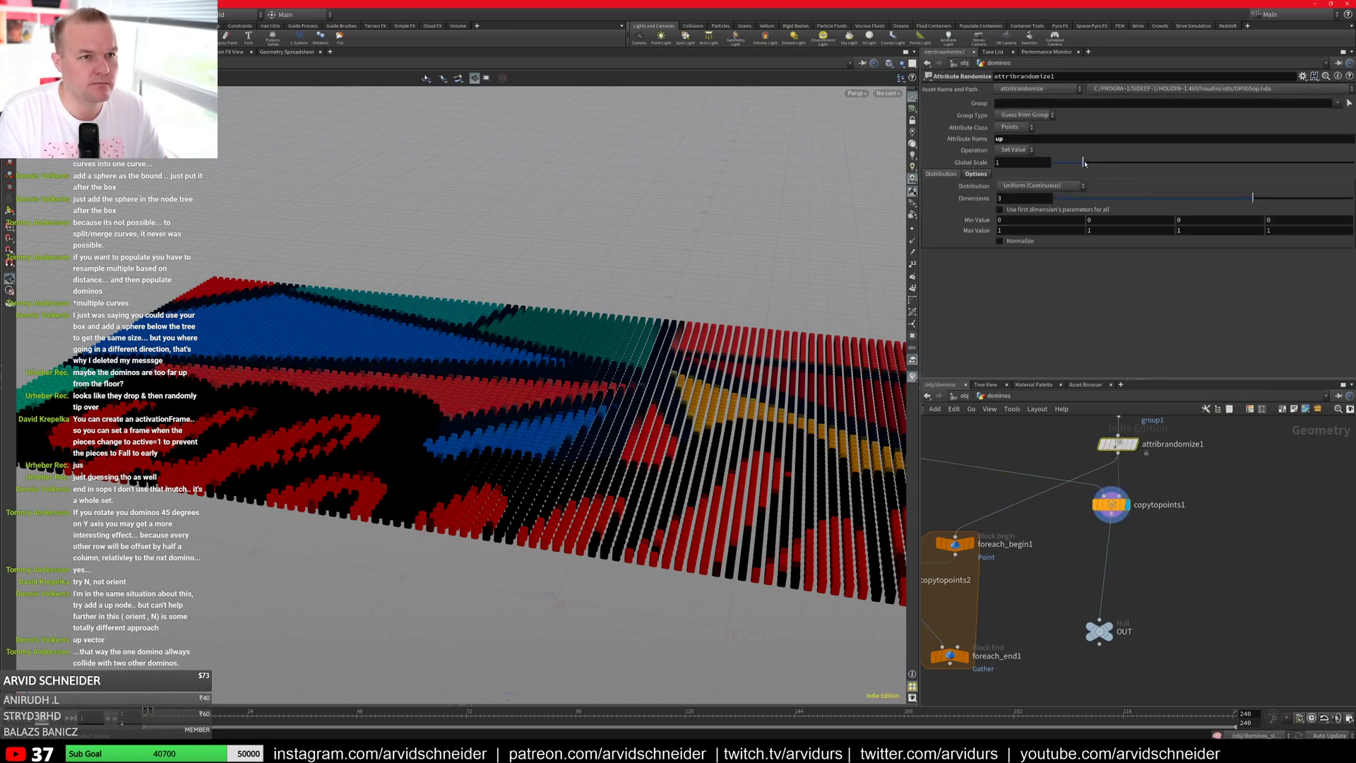
Step: Create a meta import node from foreach_begin1 and rename it meta
middle_click_drag(1031, 551, 1153, 542)
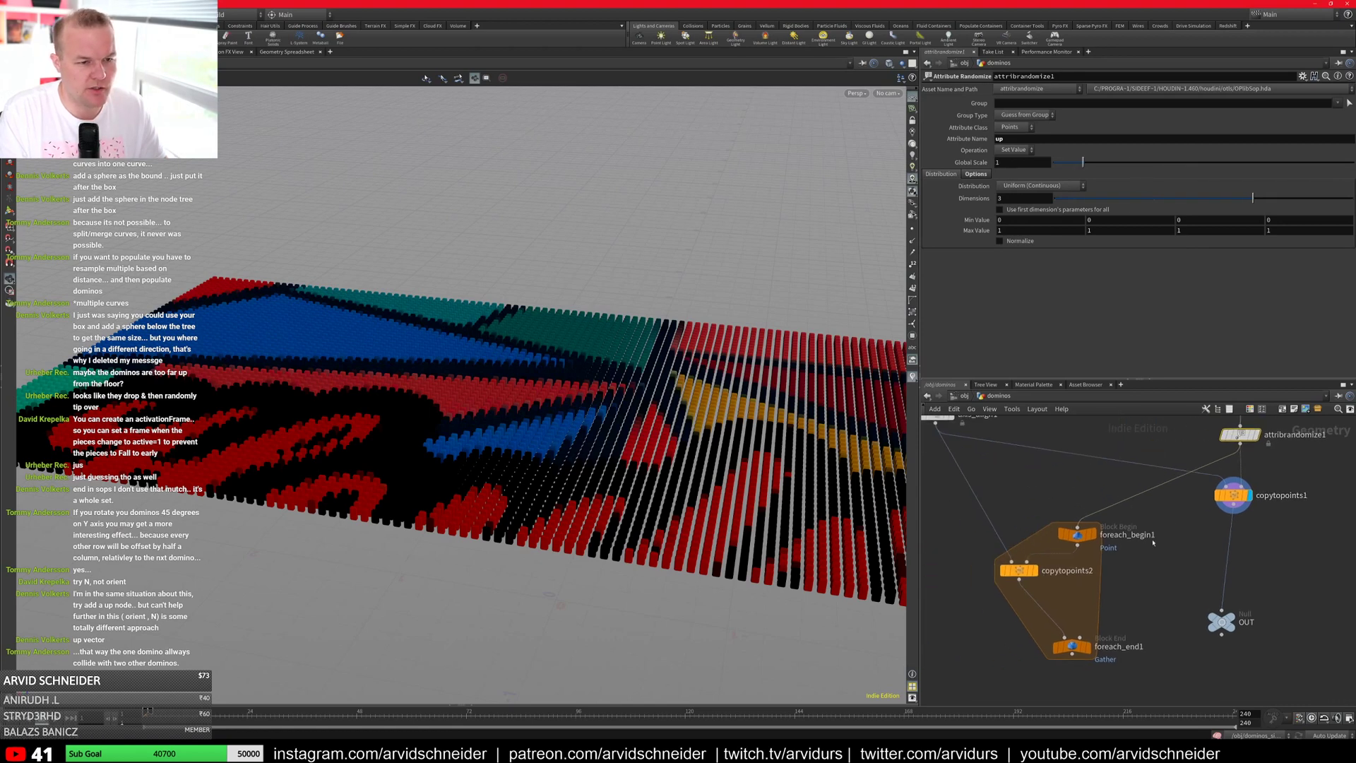
left_click(1076, 533)
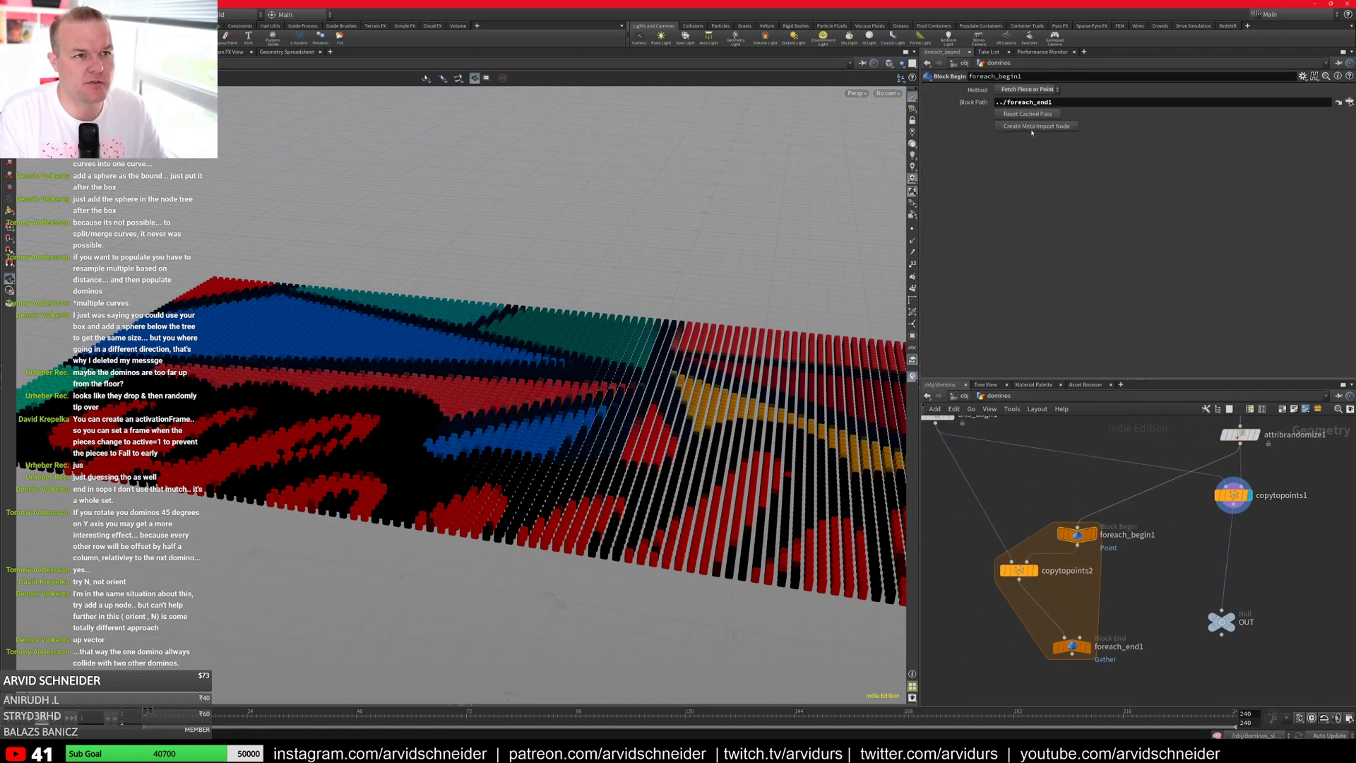
left_click(1034, 127)
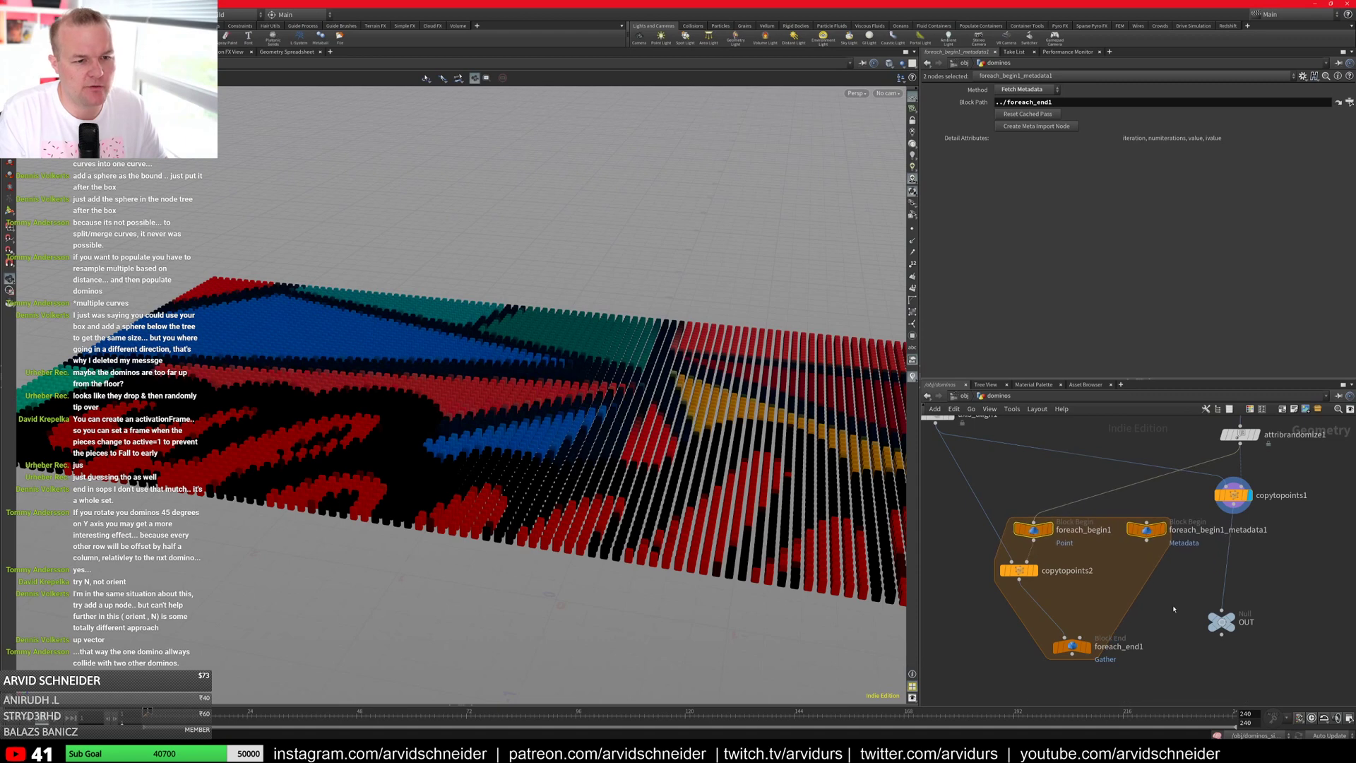
middle_click_drag(1173, 609, 1133, 553)
left_click(1240, 444)
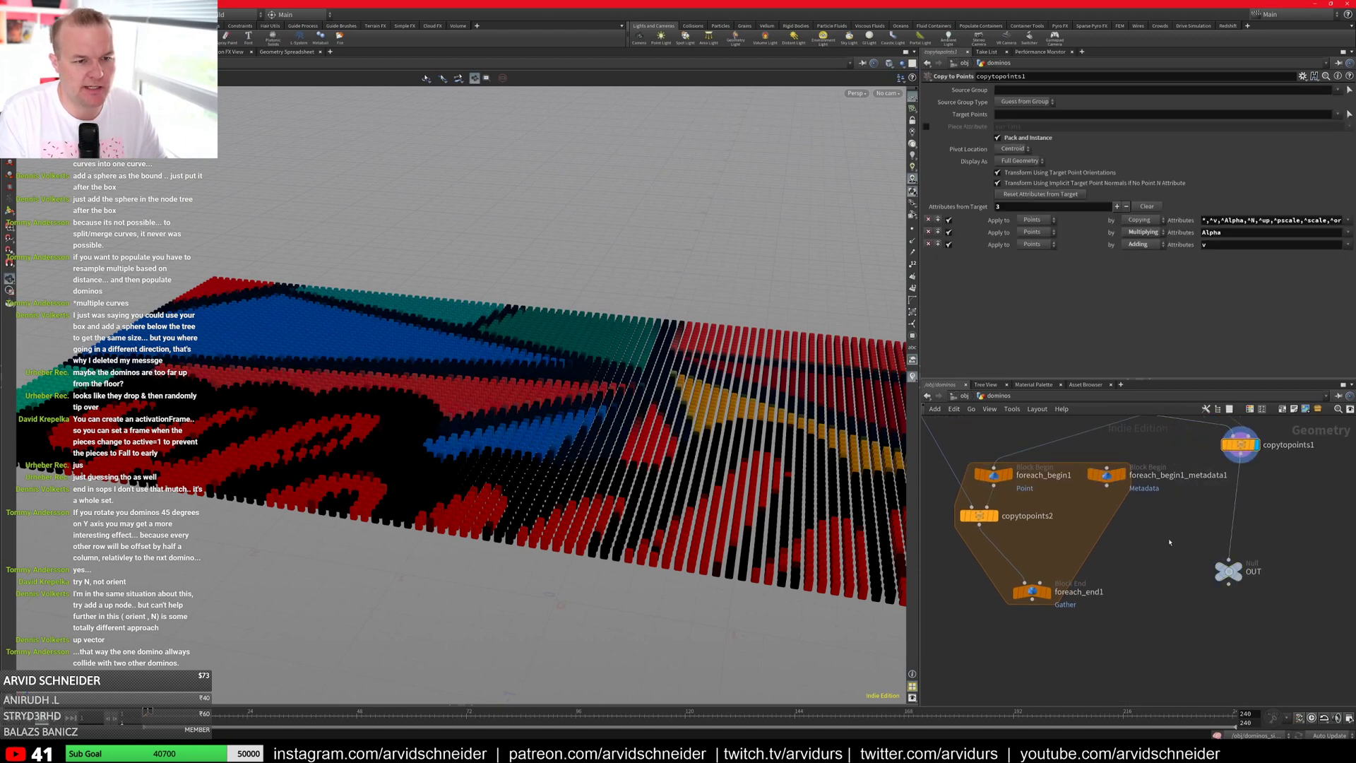
left_click(1106, 474)
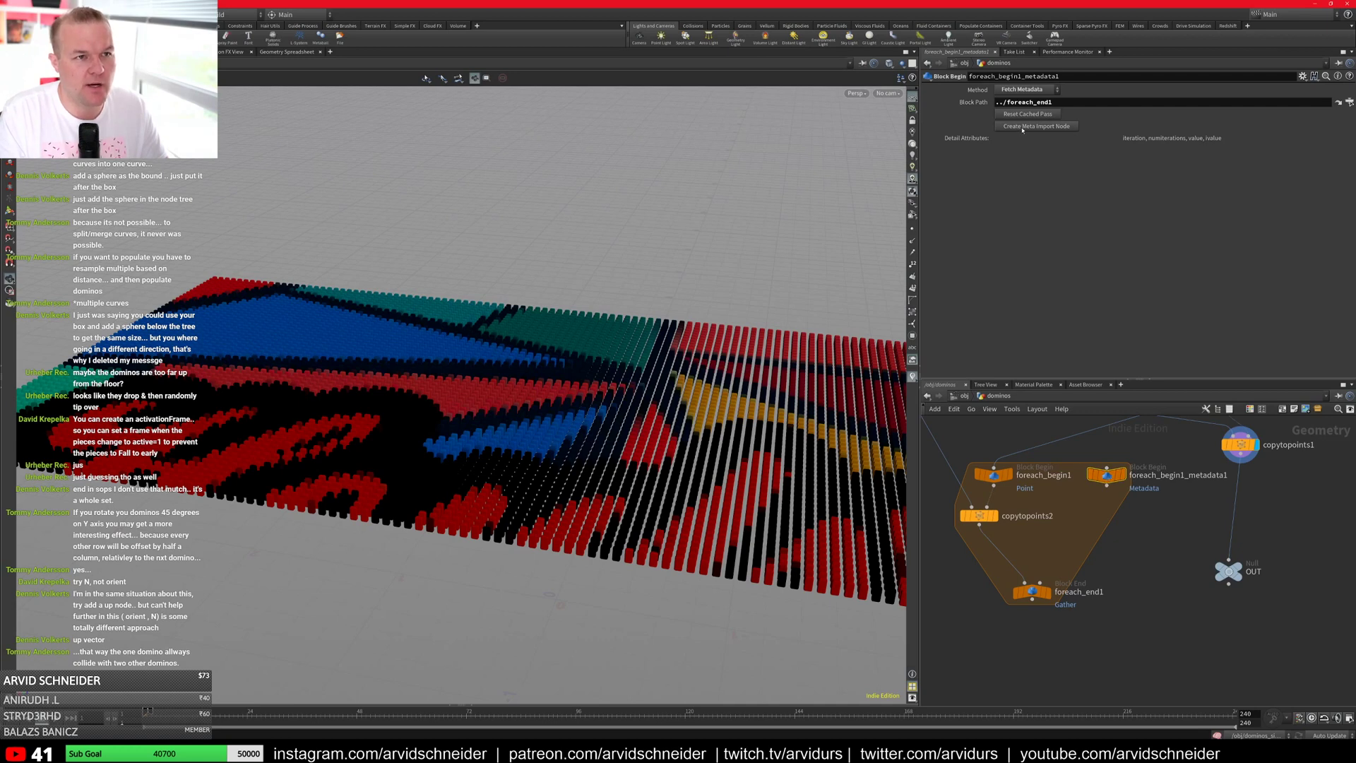
double_click(1177, 474)
type("meta")
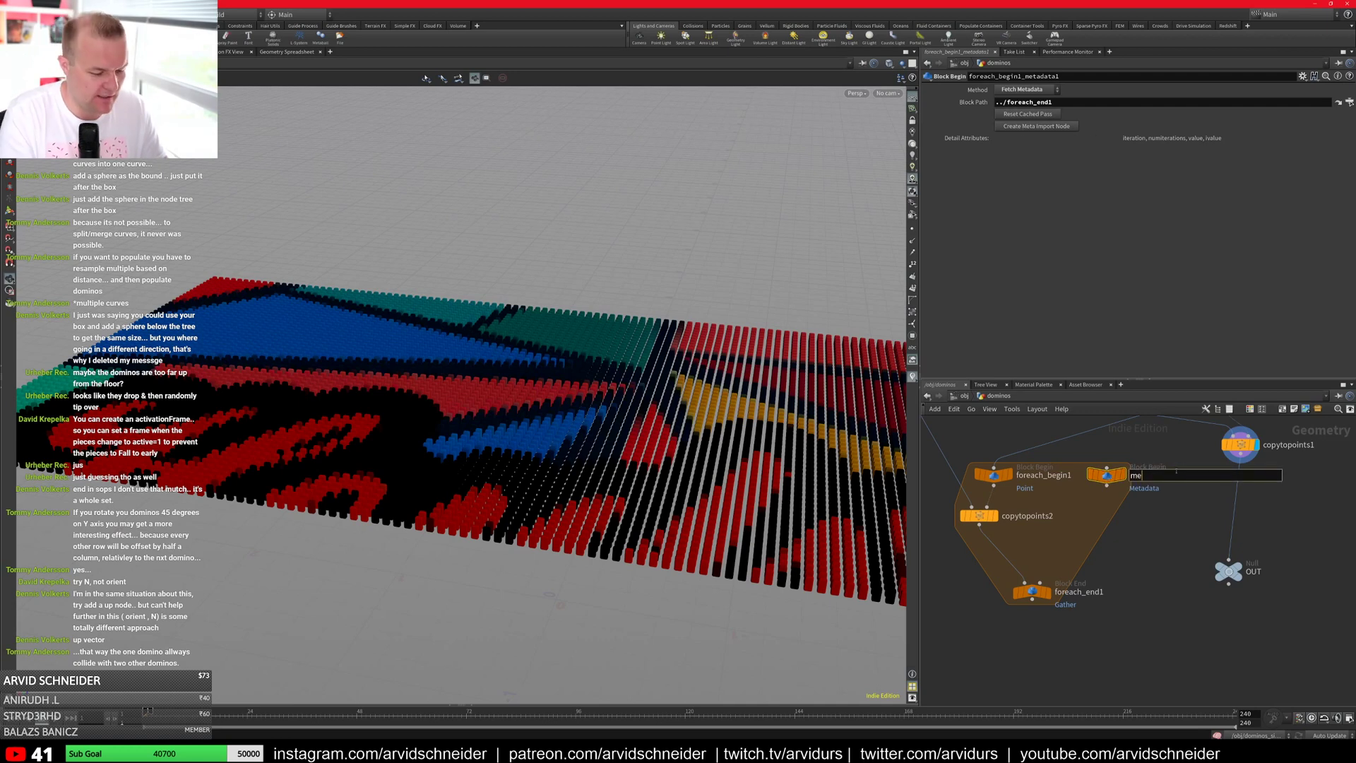
key("Return")
Step: Add a Transform node on the connection between axis_align1 and copytopoints2, and move foreach_end1 slightly lower in the loop
middle_click_drag(1177, 474, 1231, 484)
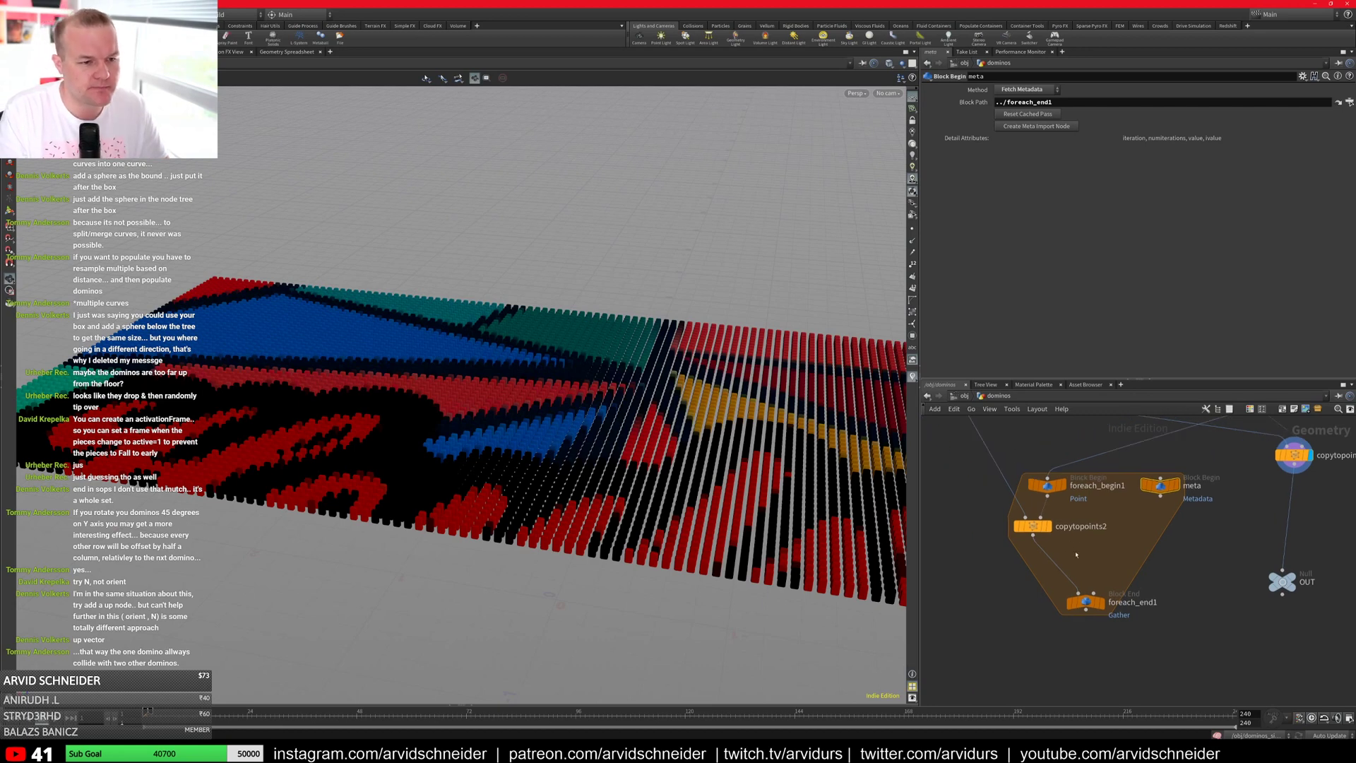
left_click_drag(1086, 601, 1079, 638)
middle_click_drag(947, 450, 1004, 554)
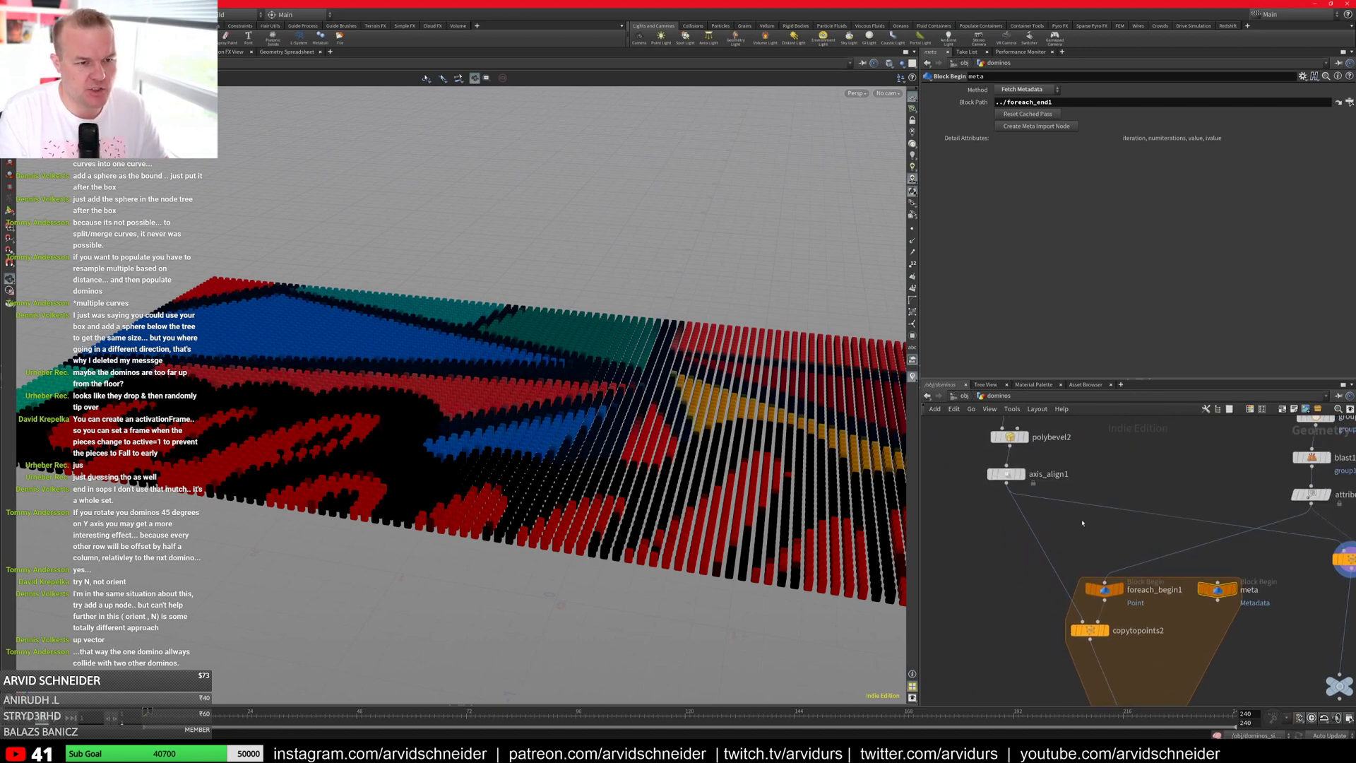
key("Tab")
type("attrib")
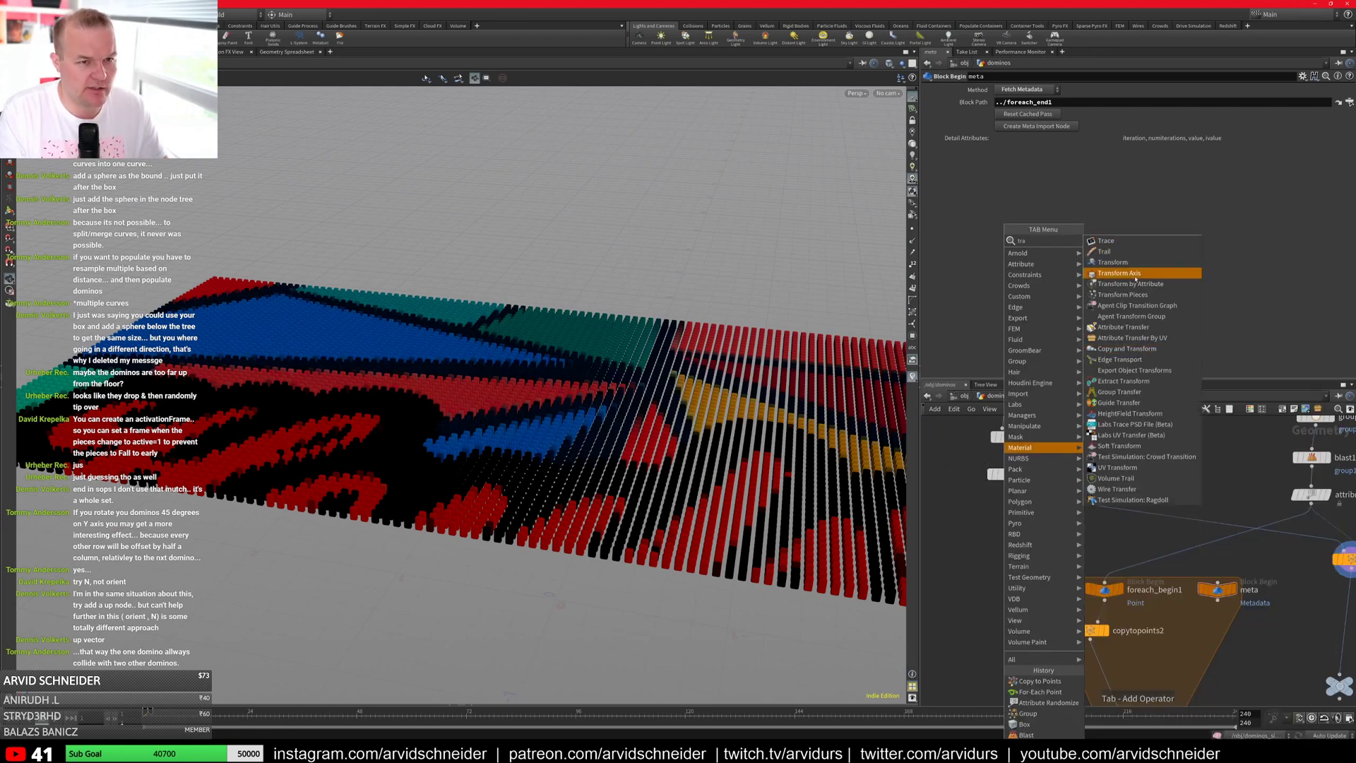
key("Return")
left_click(1031, 540)
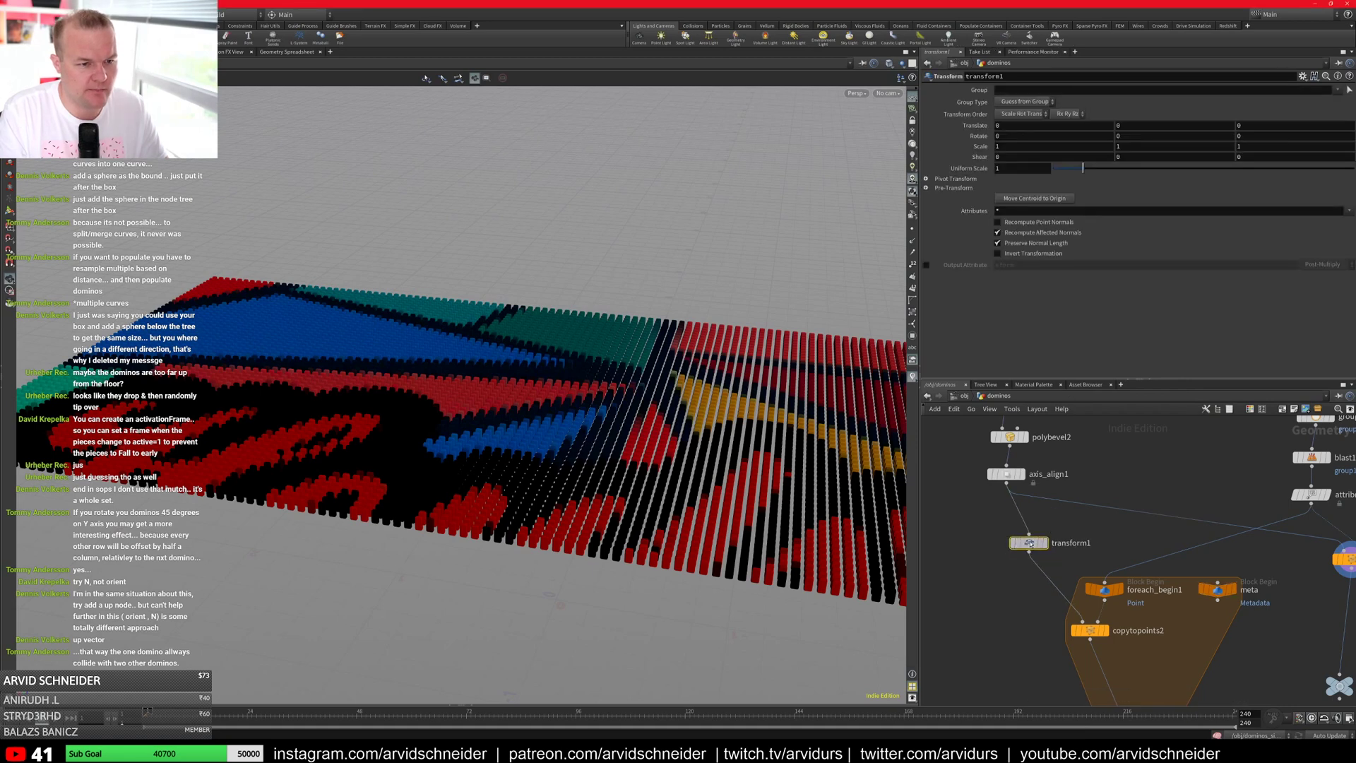
Step: Try Y rotations of 180 and -600 on transform1 and inspect the effect on the dominoes at foreach_end1
middle_click_drag(1144, 138, 1224, 108)
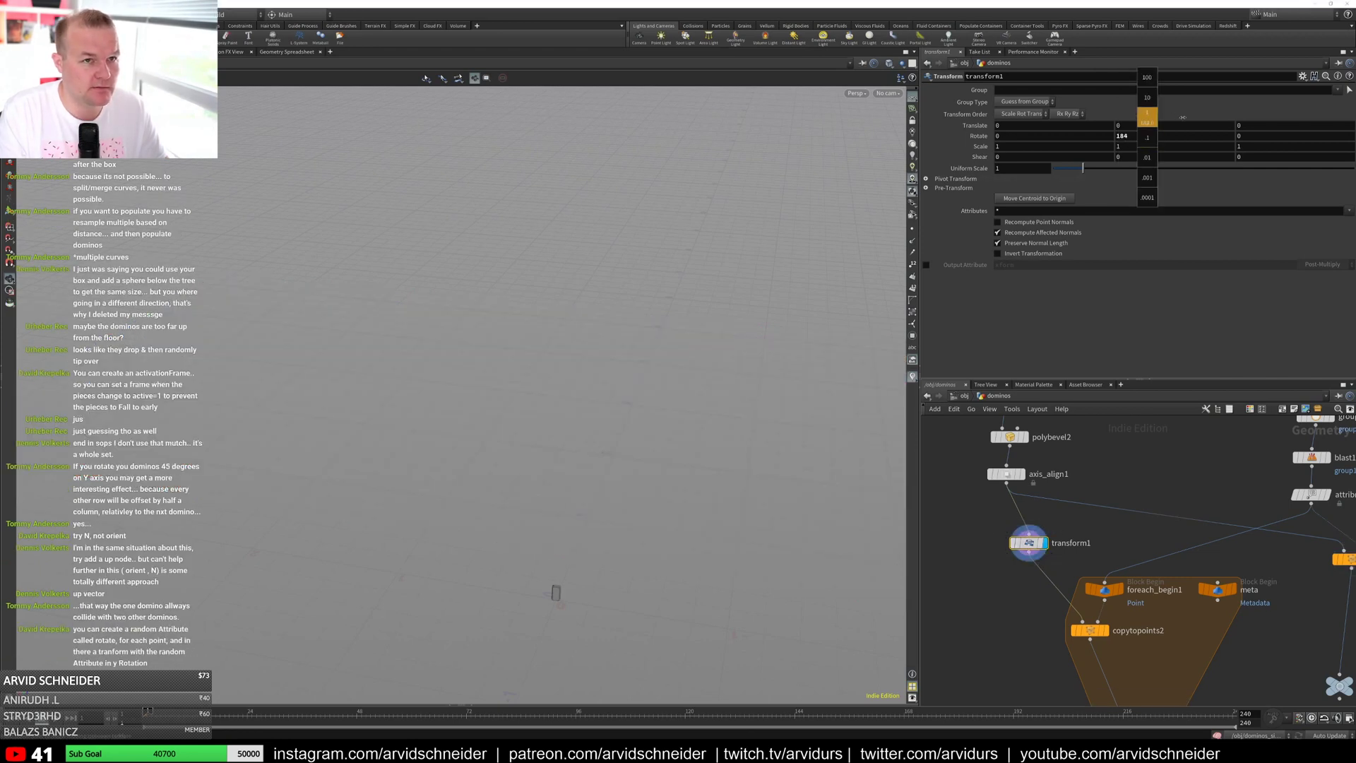
middle_click_drag(1082, 513, 1067, 427)
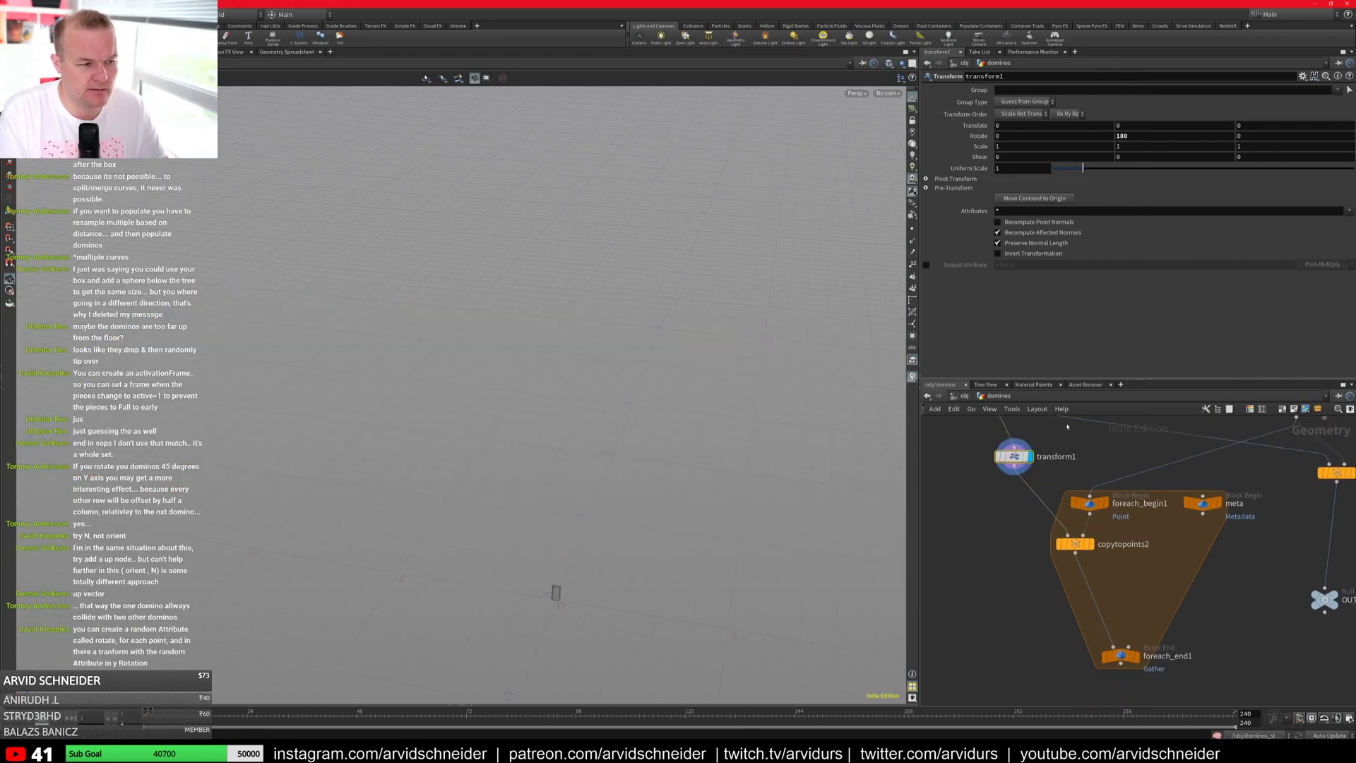
left_click(1137, 655)
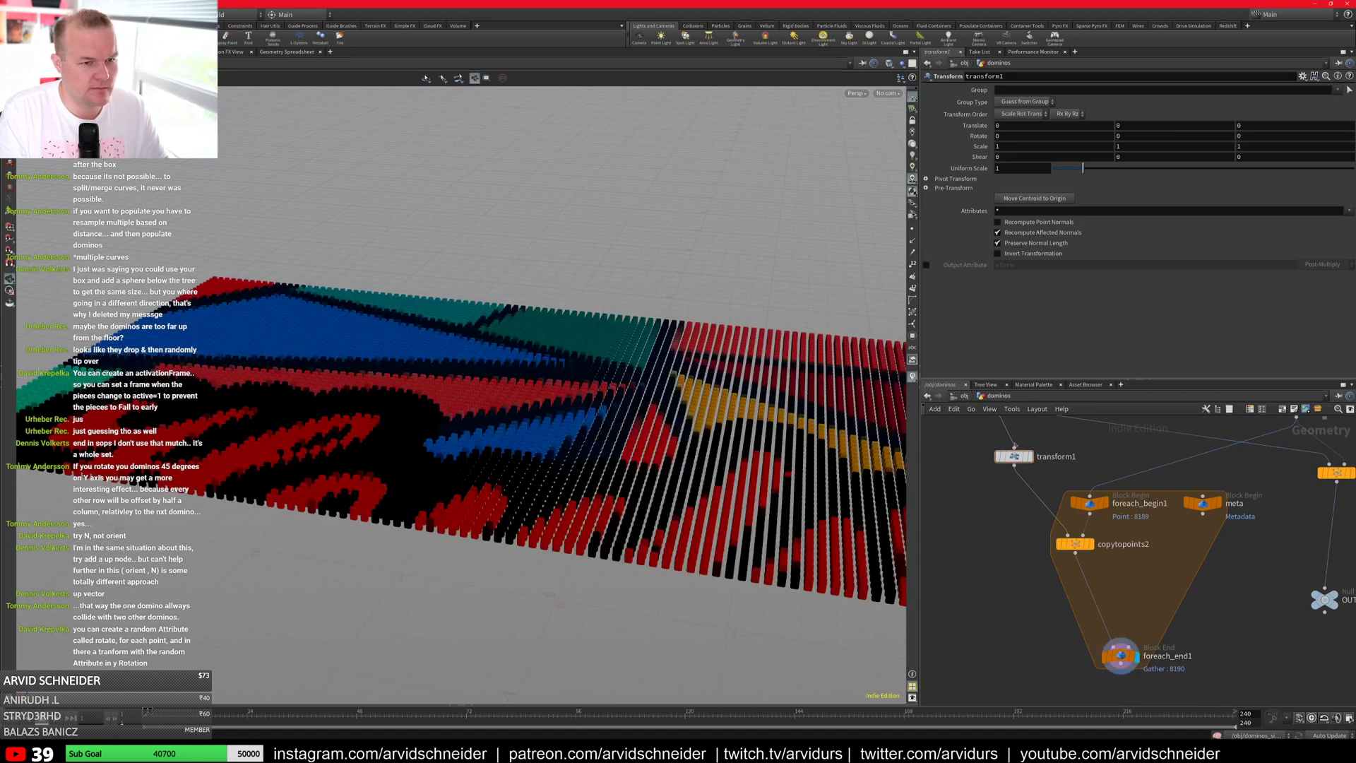
middle_click_drag(1134, 135, 1232, 100)
middle_click_drag(887, 417, 891, 409)
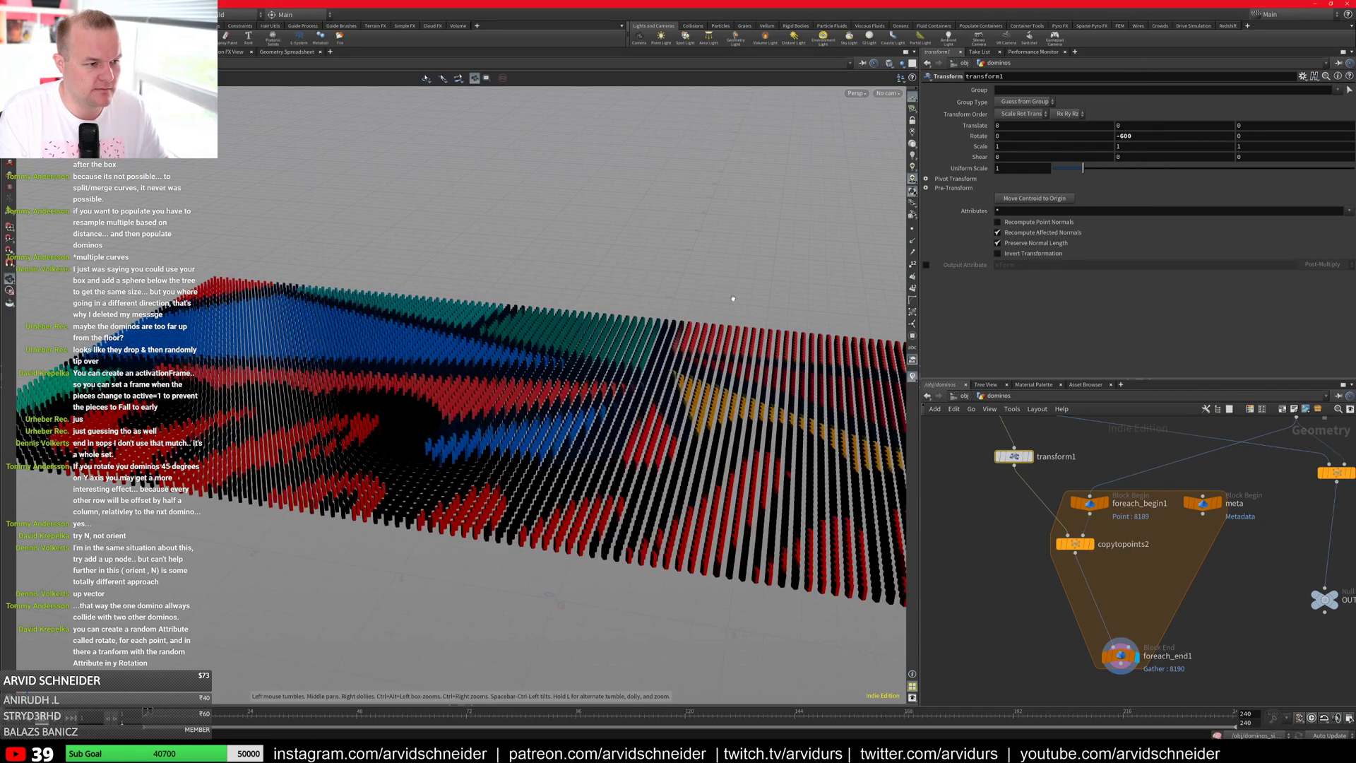
left_click_drag(732, 298, 693, 363)
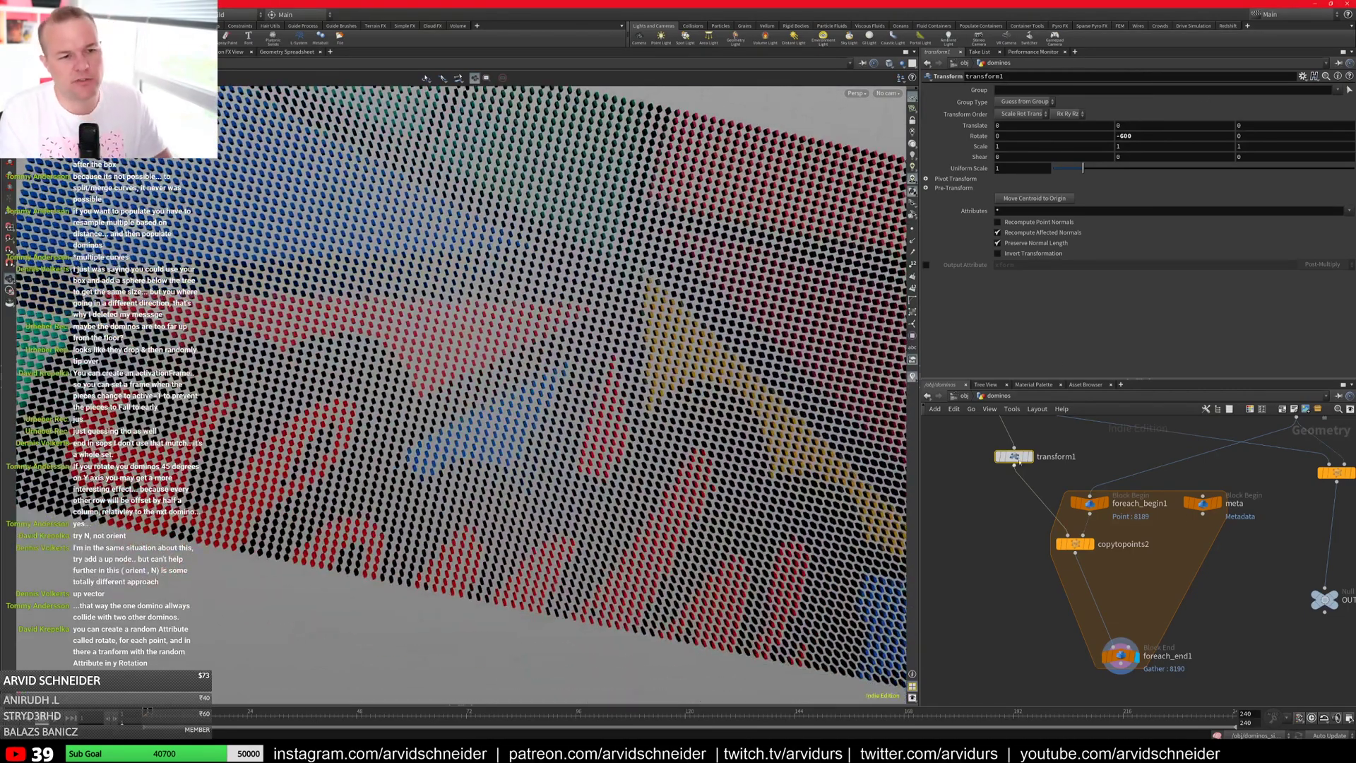
Step: Set transform1's Y rotation to the expression detail("../meta", "iteration", 0)
left_click_drag(1133, 136, 1088, 136)
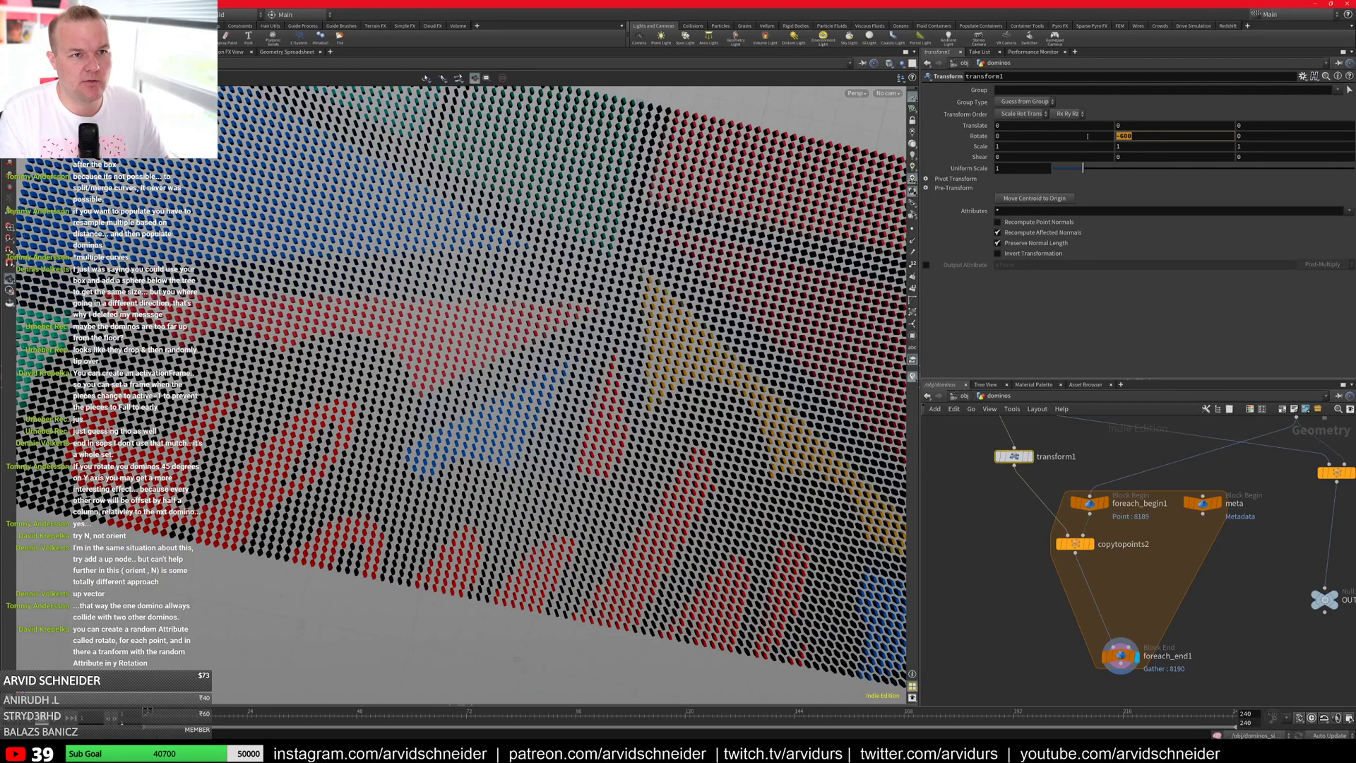
type("detail()")
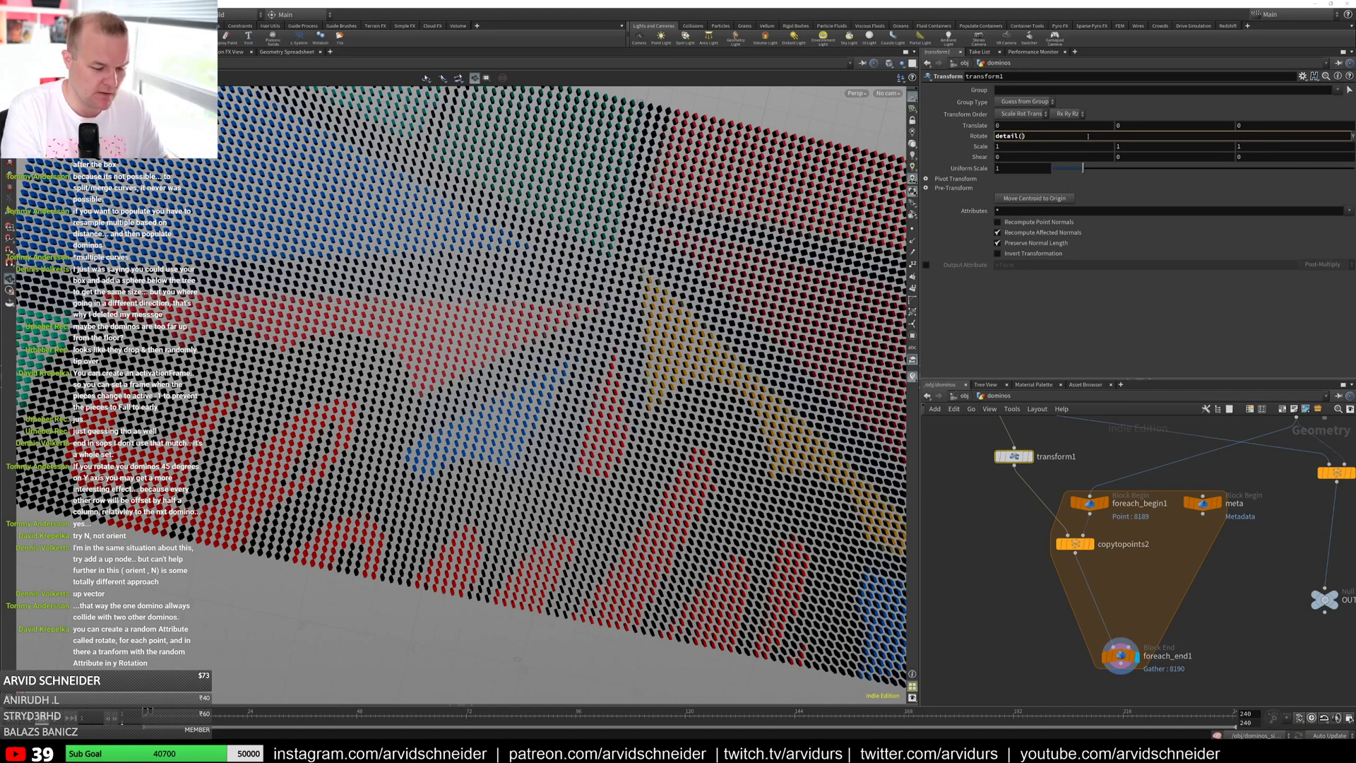
type("\"")
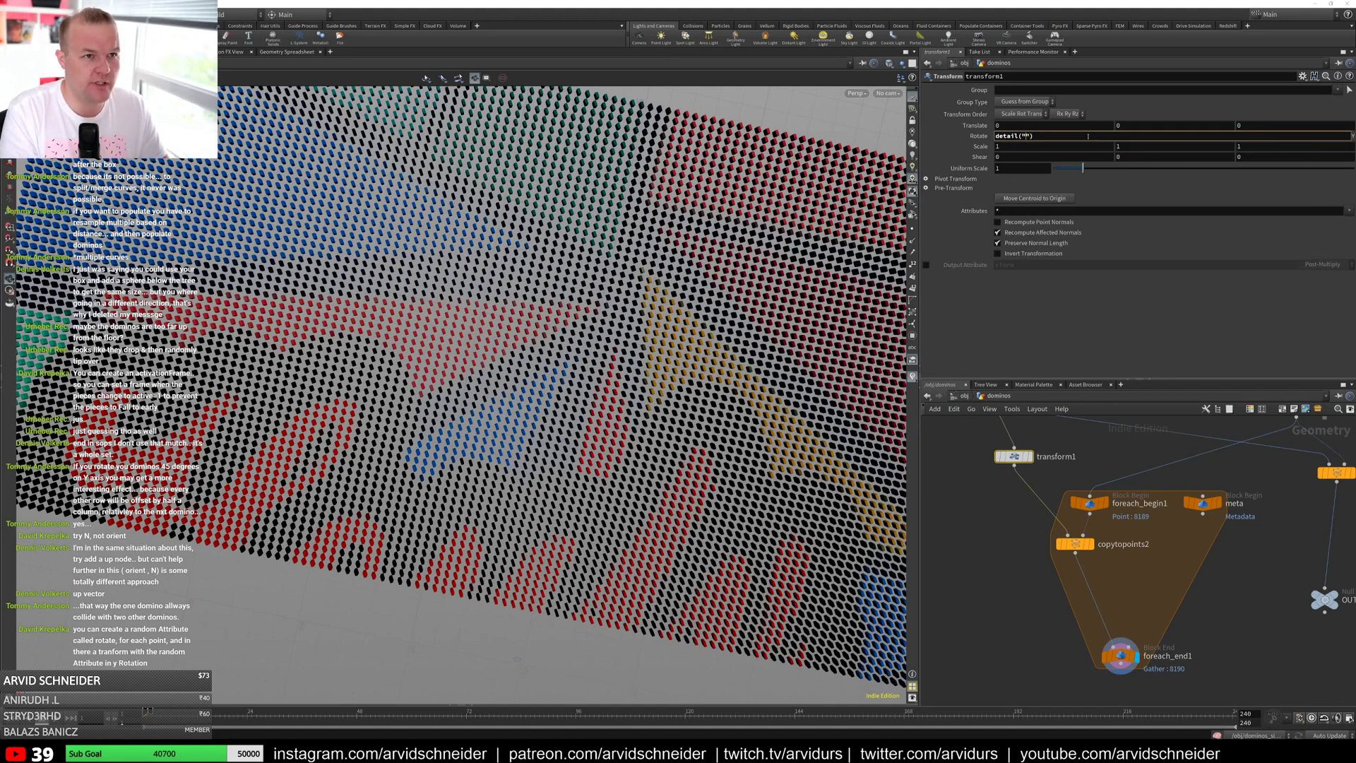
type("m")
key("BackSpace")
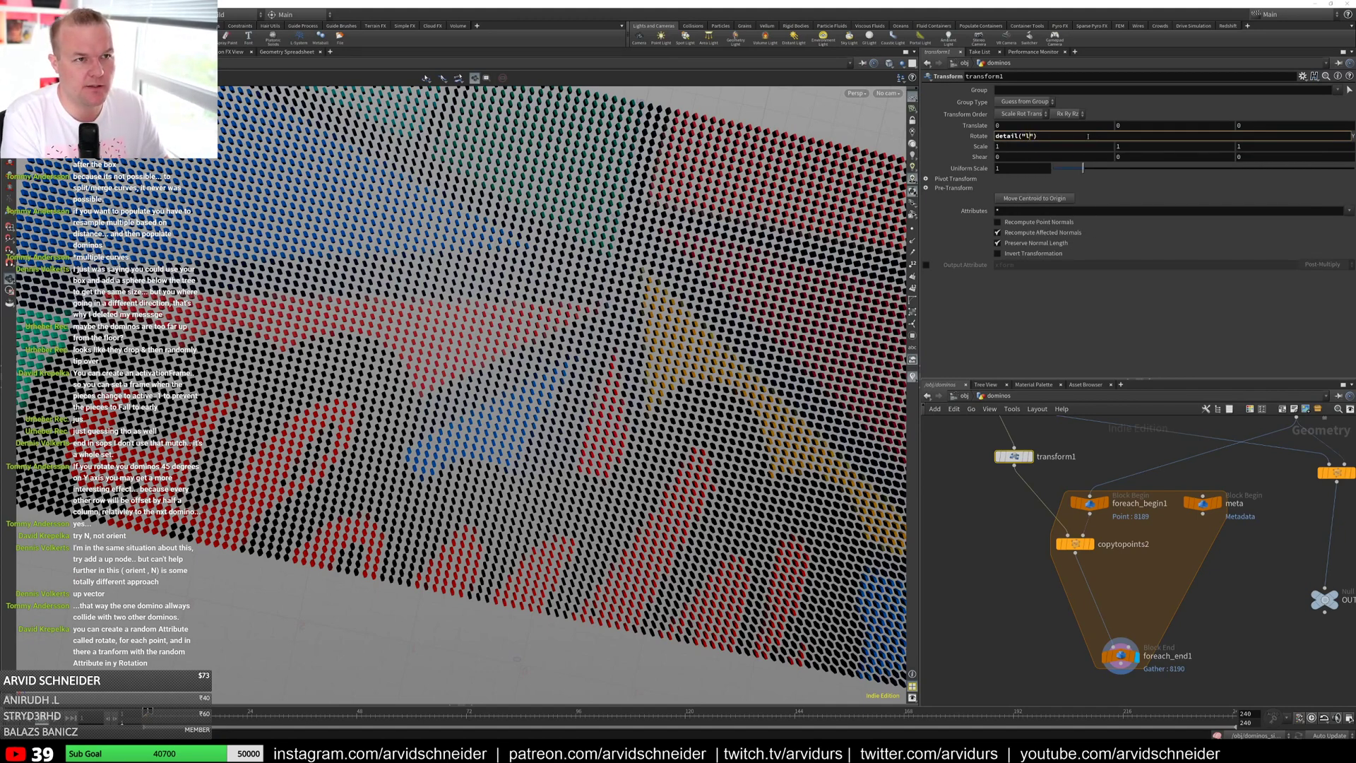
type("../me")
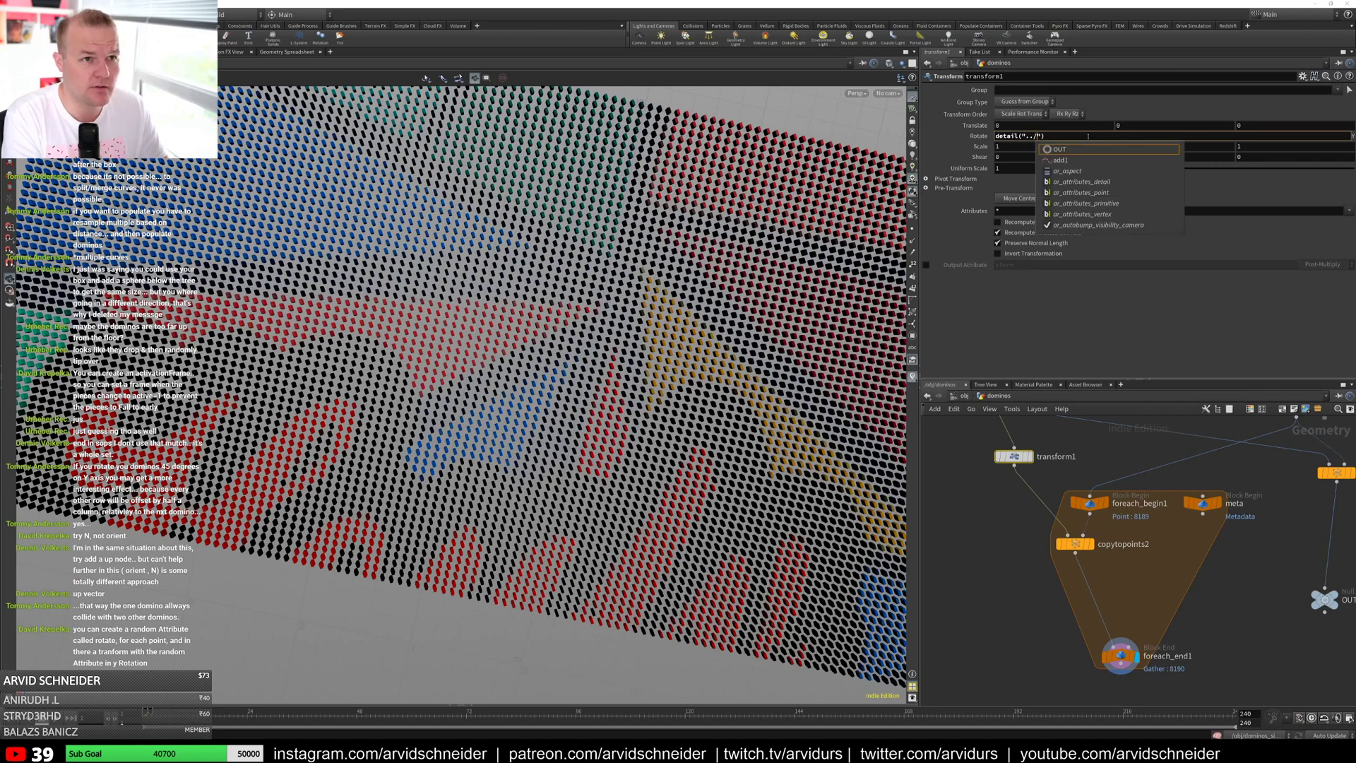
key("Return")
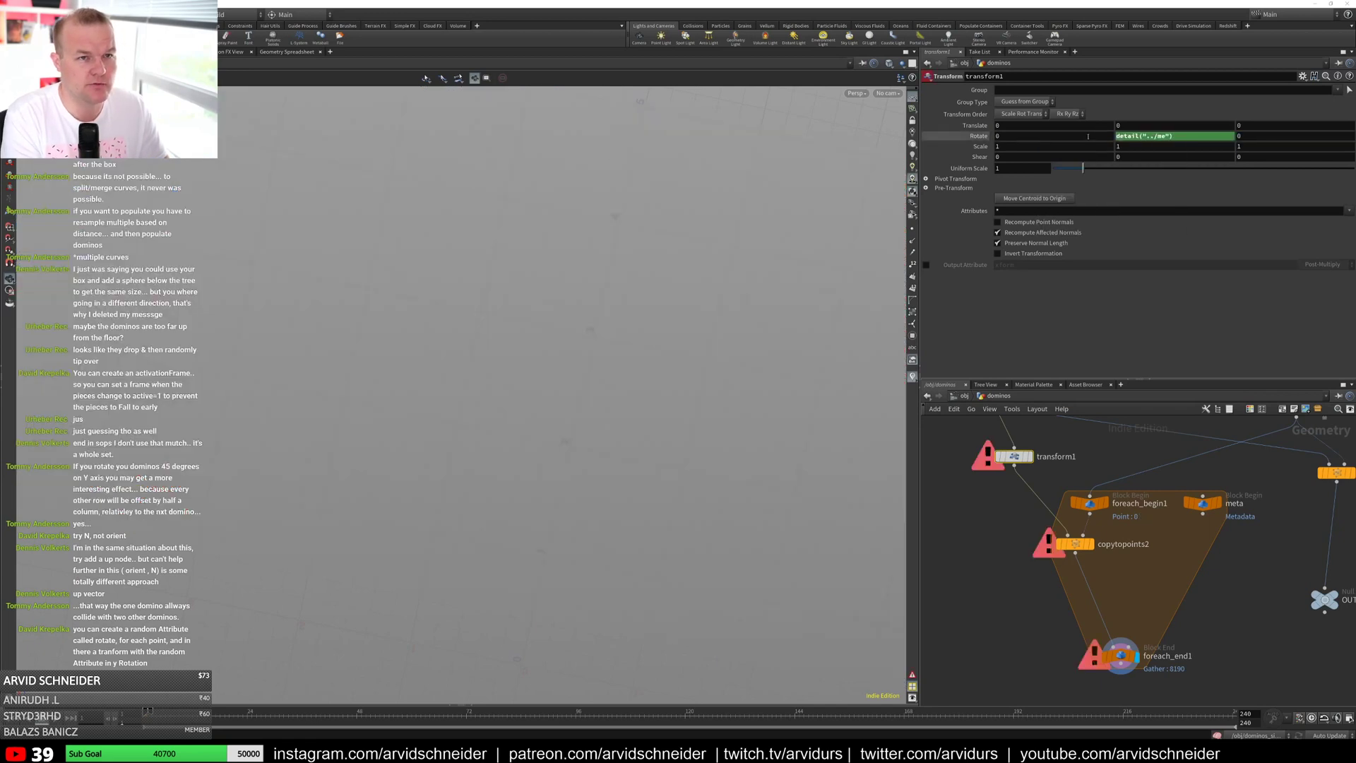
left_click(1166, 135)
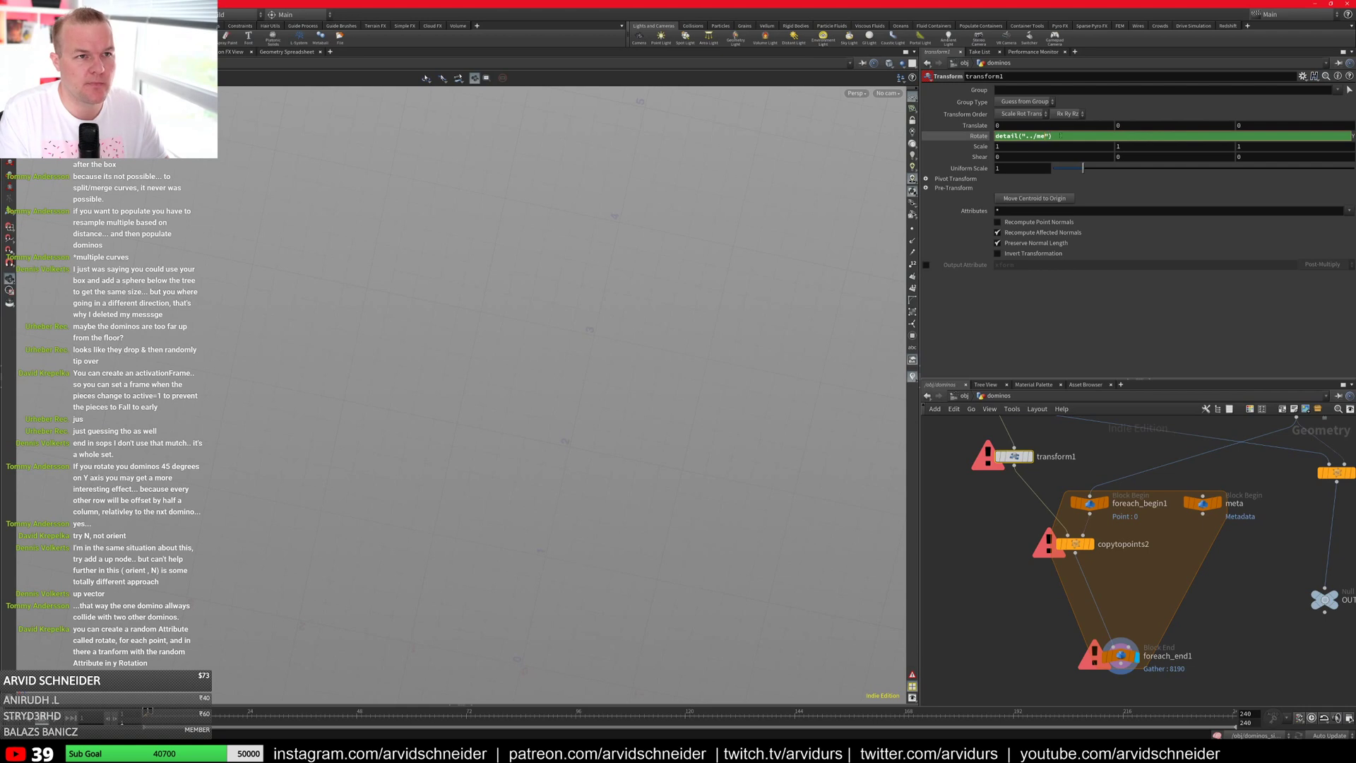
type("ta")
key("Right")
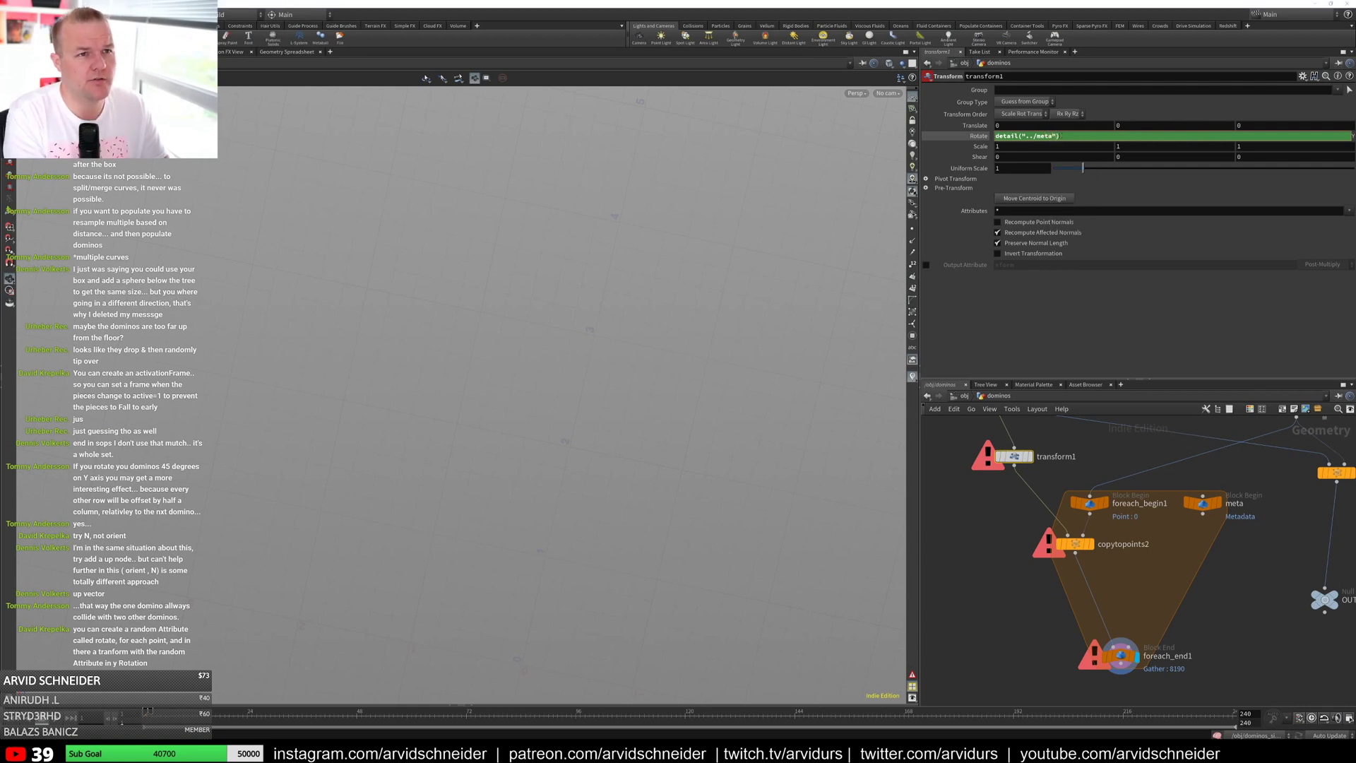
type(", \"iter")
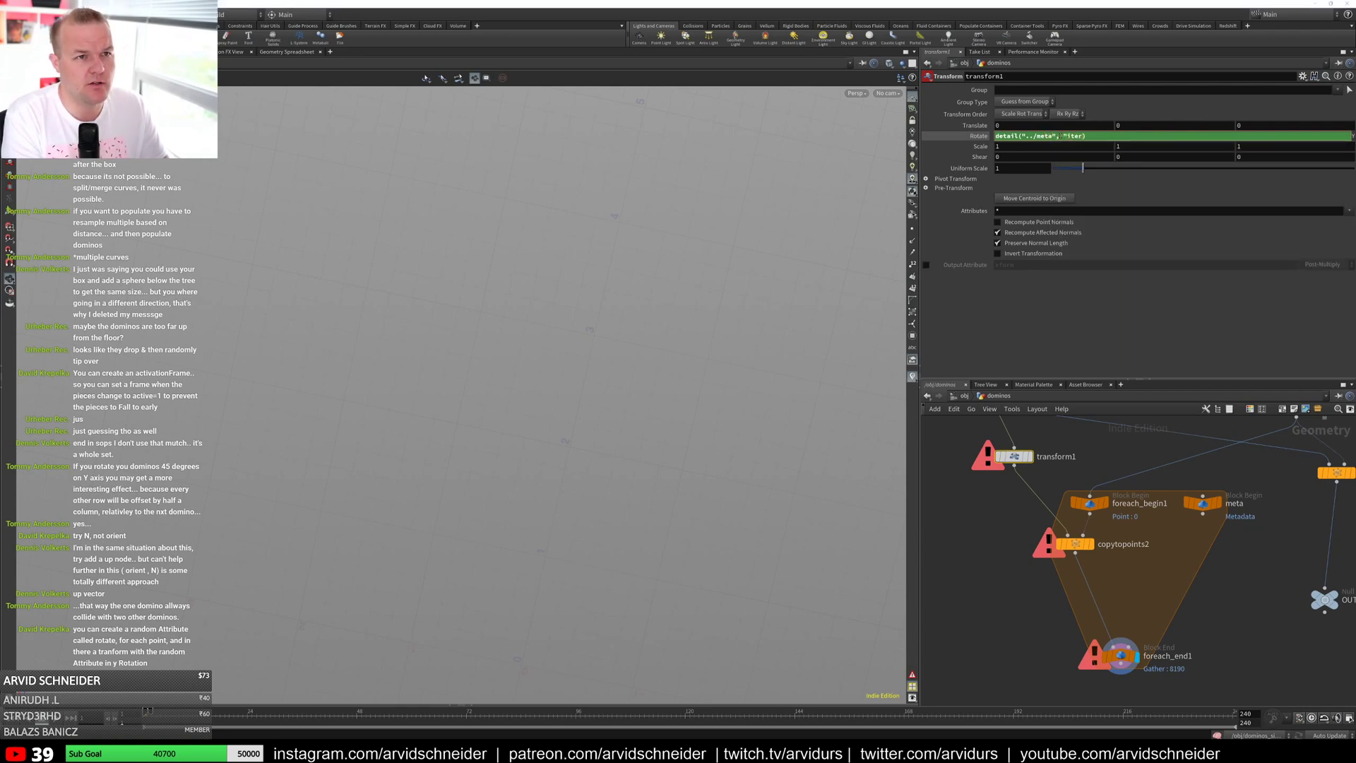
type("ation\"")
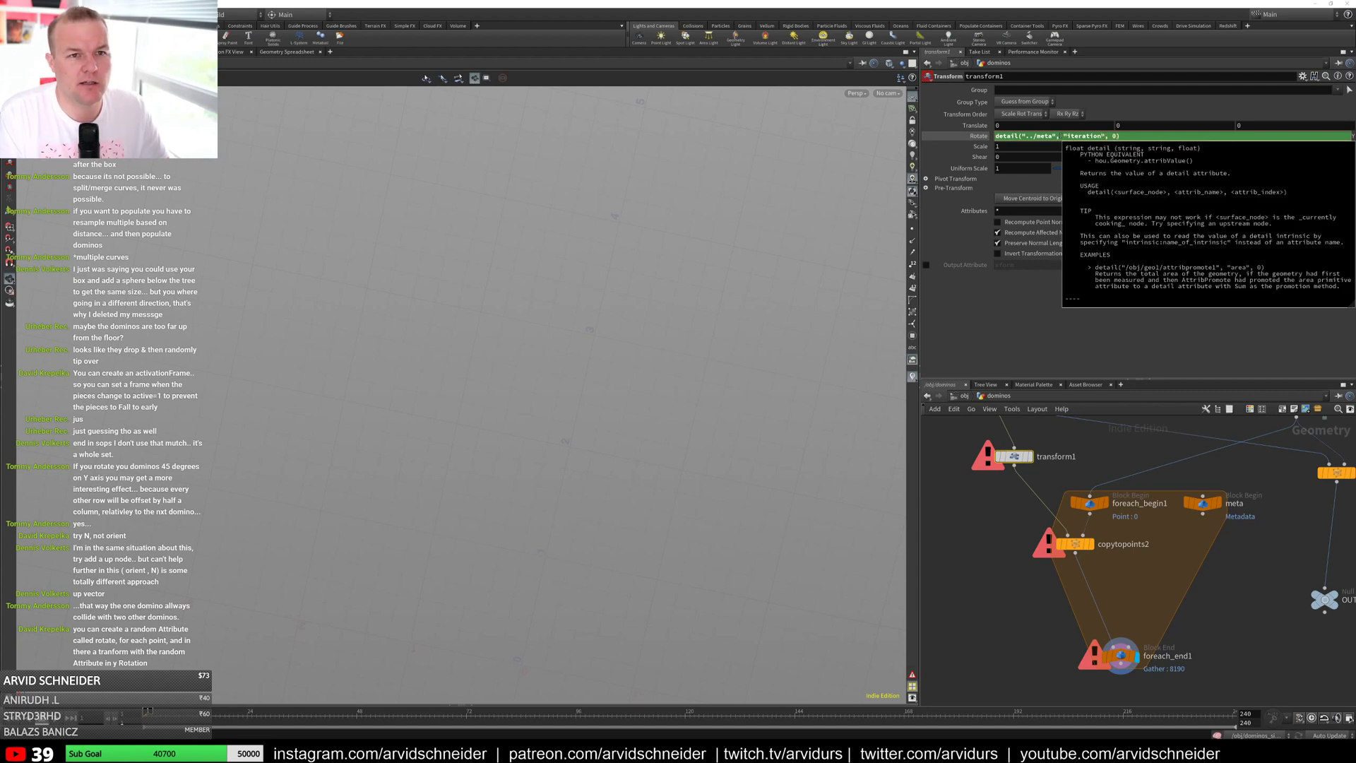
type(", 0)")
key("Return")
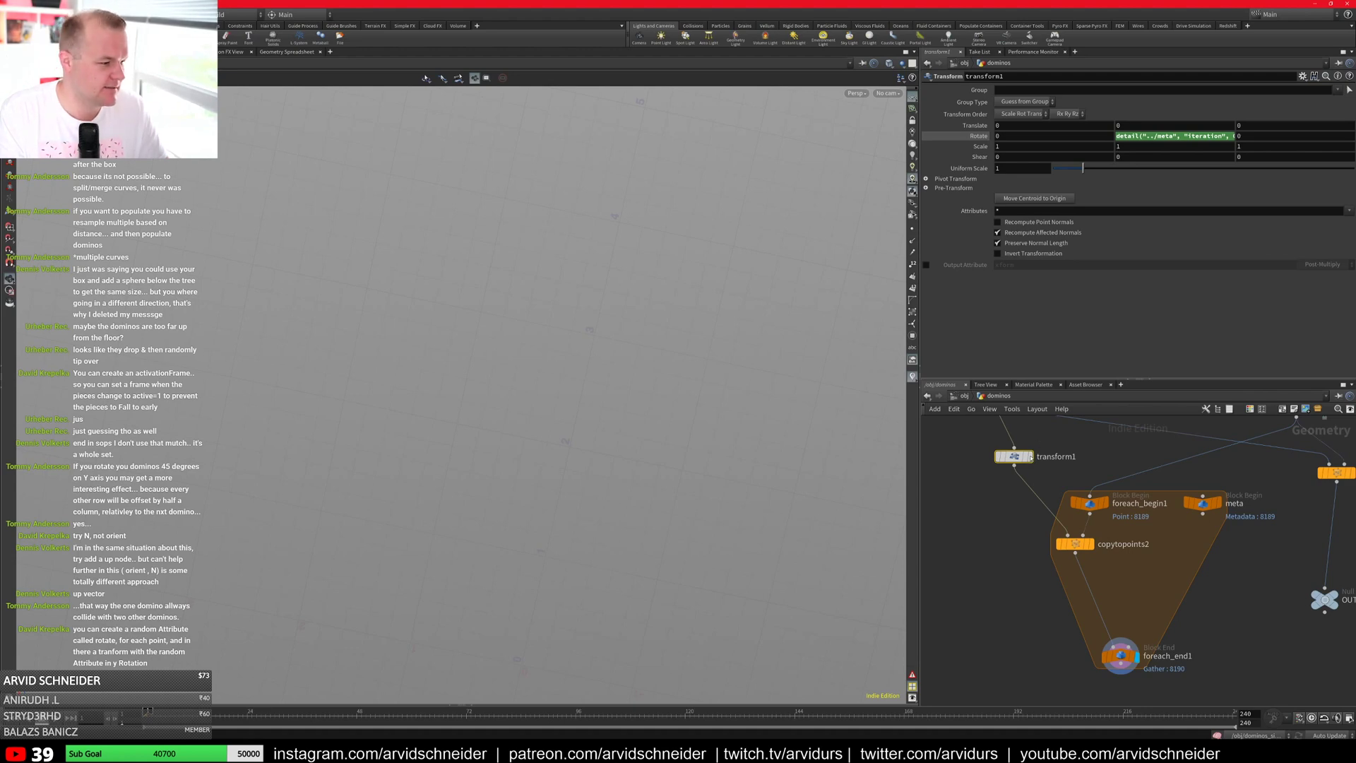
Step: Display transform1's output, switch back to foreach_end1, and examine the individual domino orientations up close
mouse_move(1030, 457)
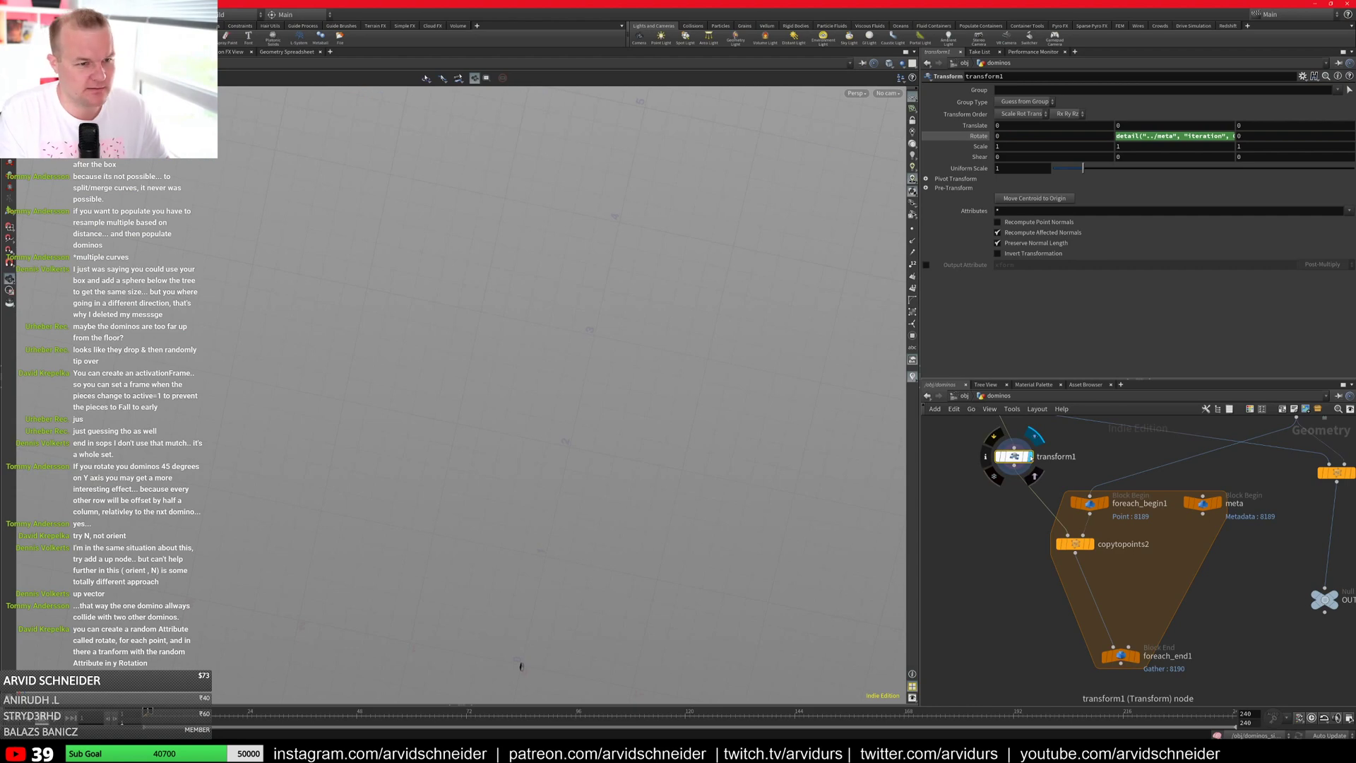
mouse_move(1139, 664)
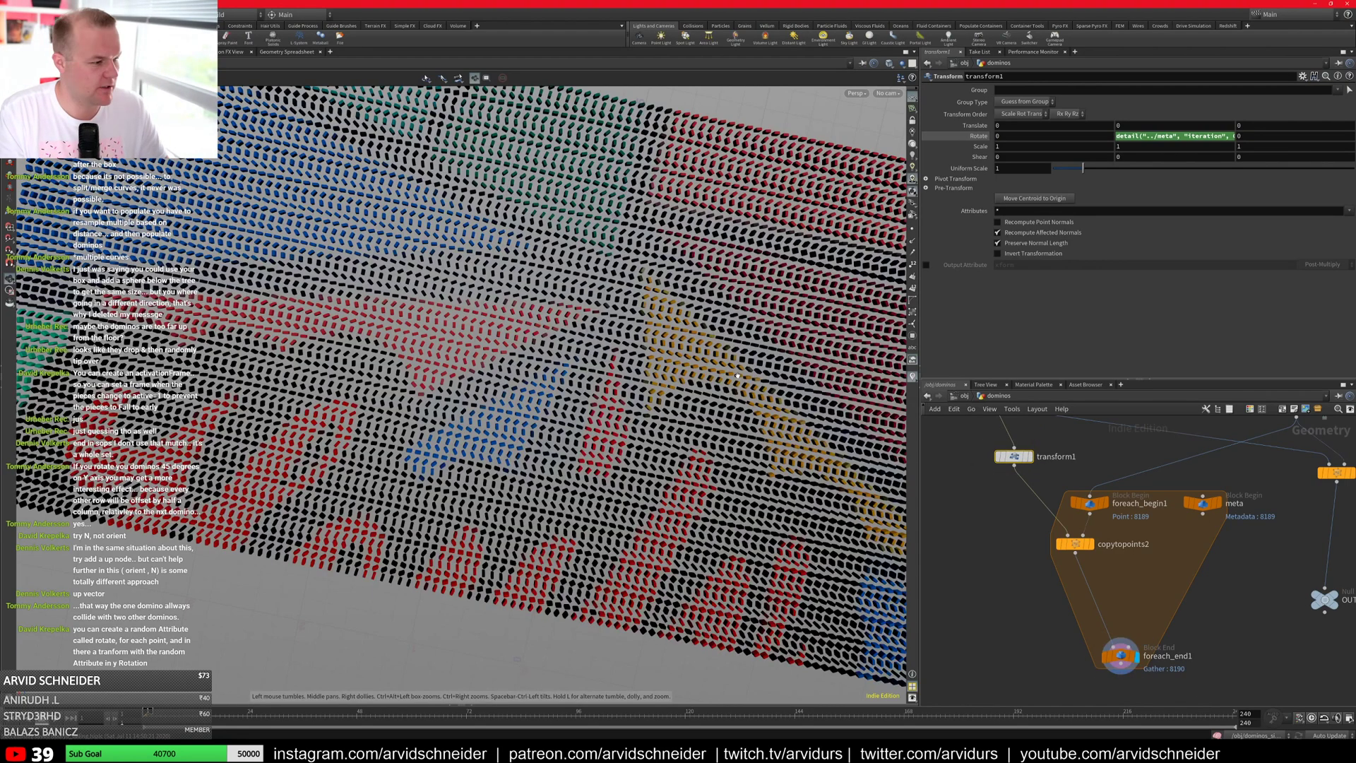
left_click_drag(628, 367, 669, 392)
left_click_drag(681, 446, 697, 443)
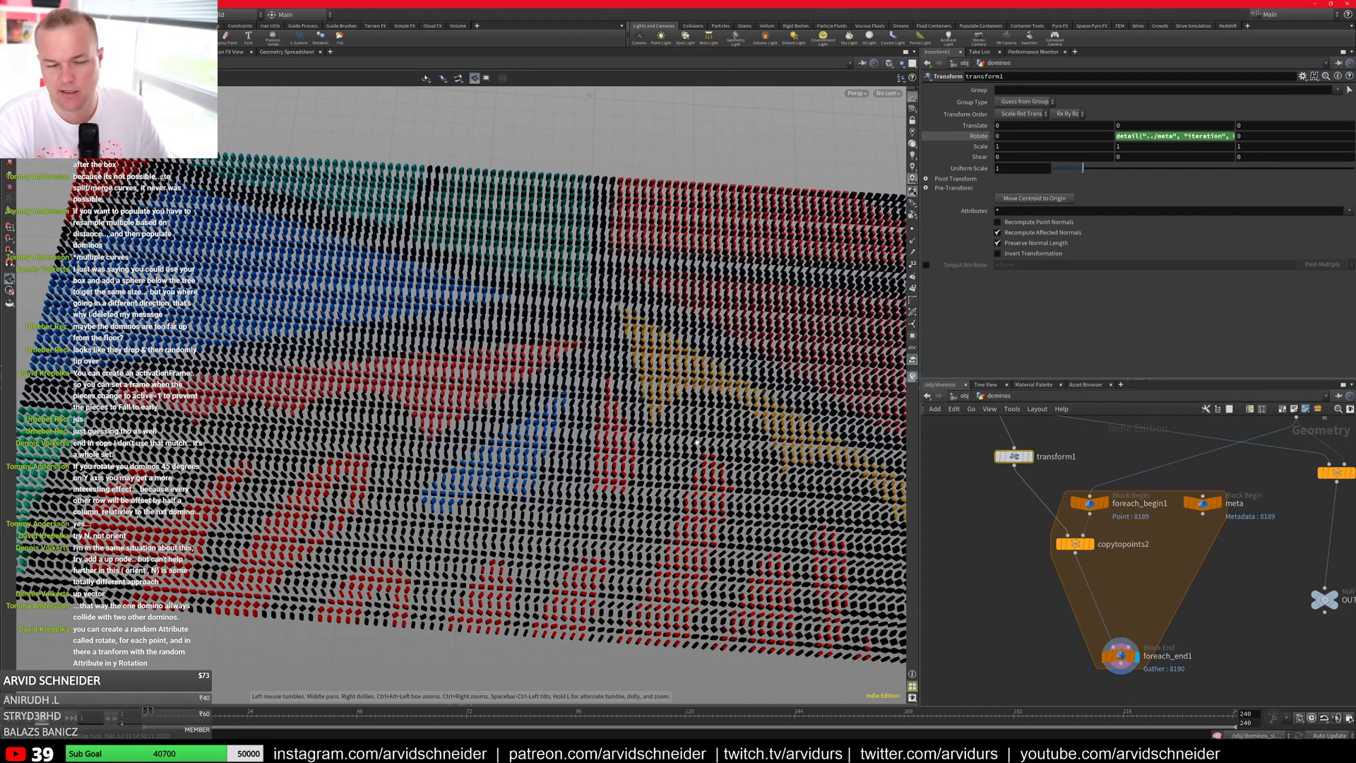
left_click_drag(608, 365, 521, 358)
scroll(601, 334, "up", 3)
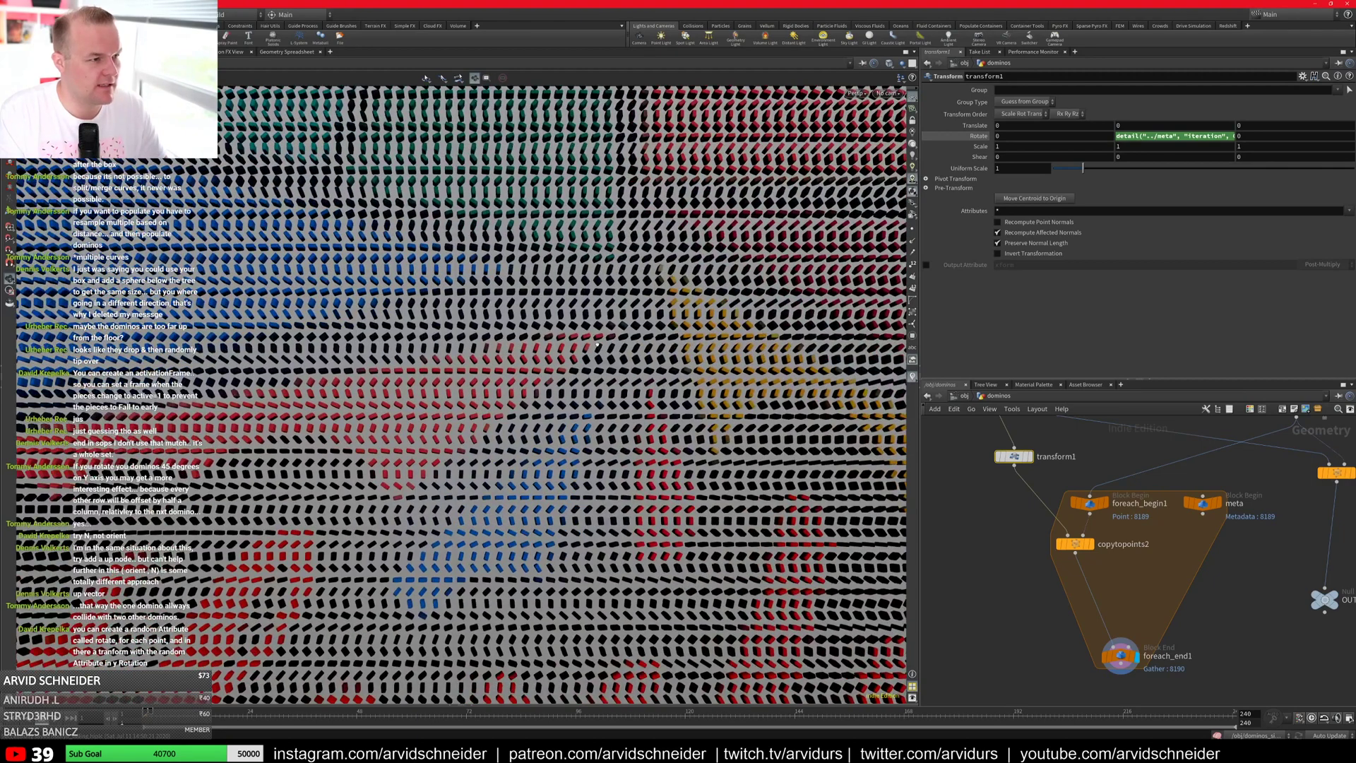
Step: Wrap the detail expression in transform1's Y rotation in a rand() function
scroll(598, 343, "down", 5)
scroll(622, 414, "up", 4)
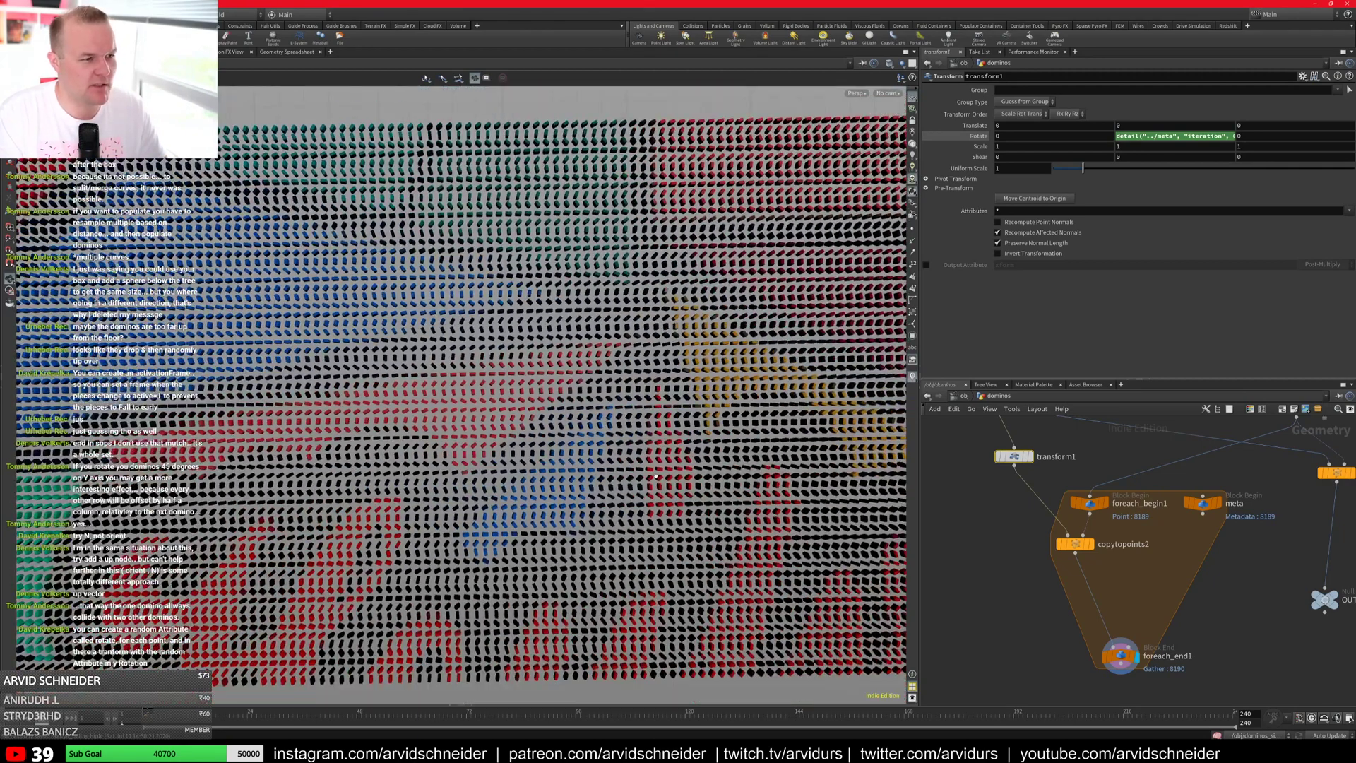
left_click_drag(656, 478, 650, 426)
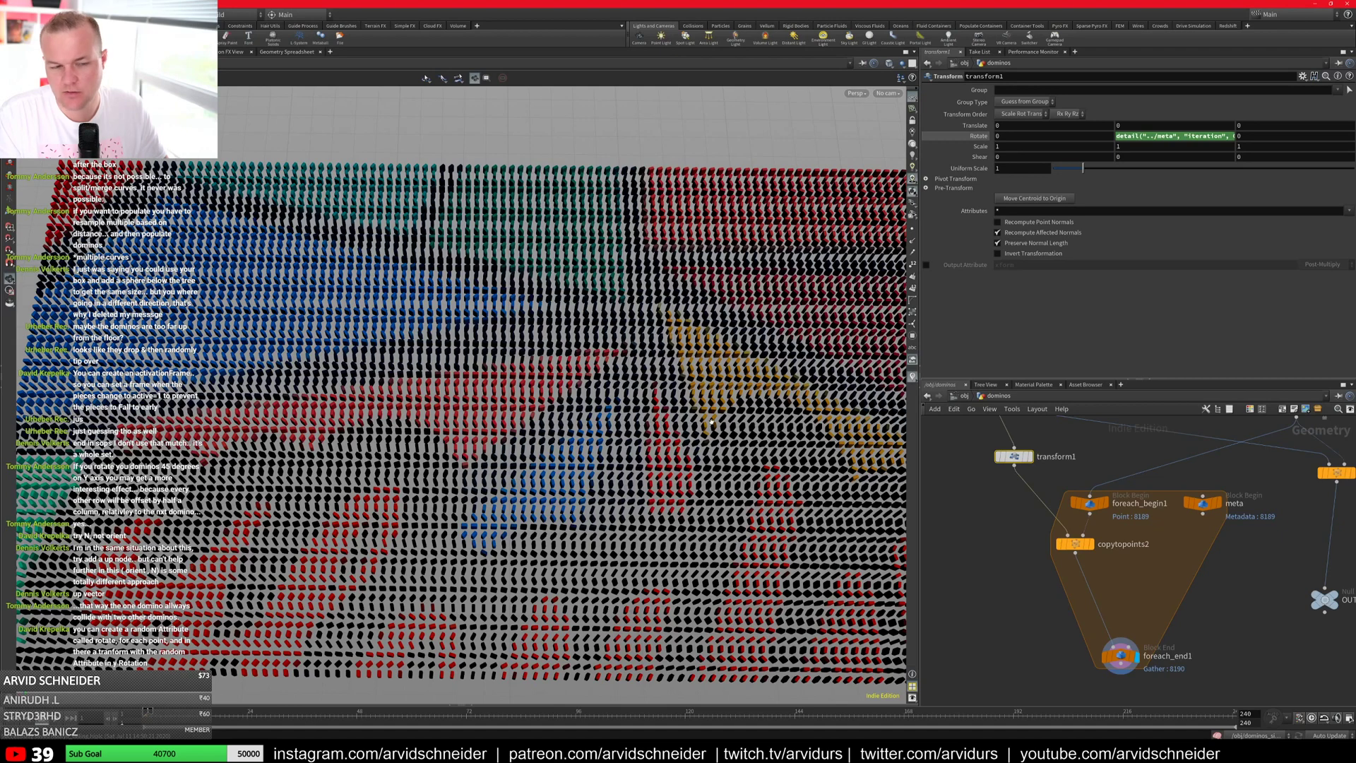
left_click(1117, 136)
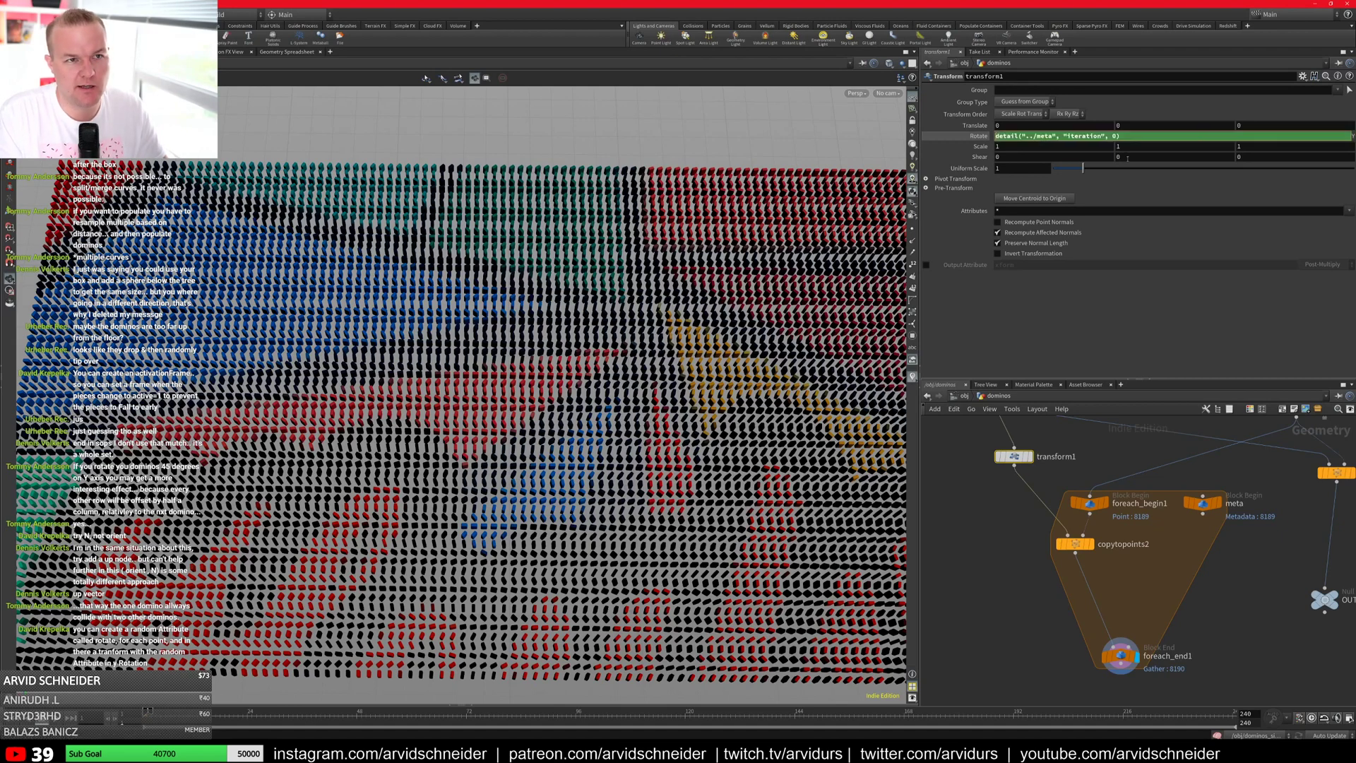
type("rant(")
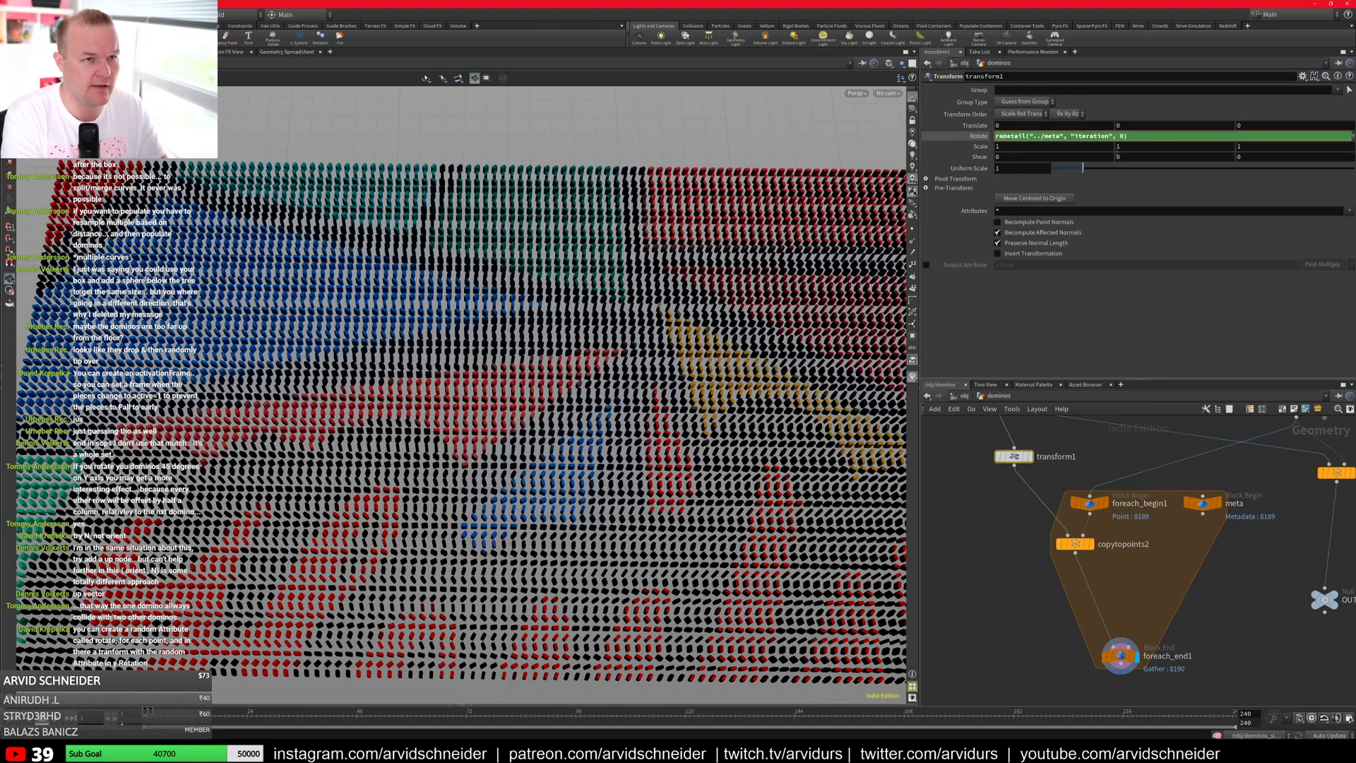
key("BackSpace")
key("BackSpace")
type("d")
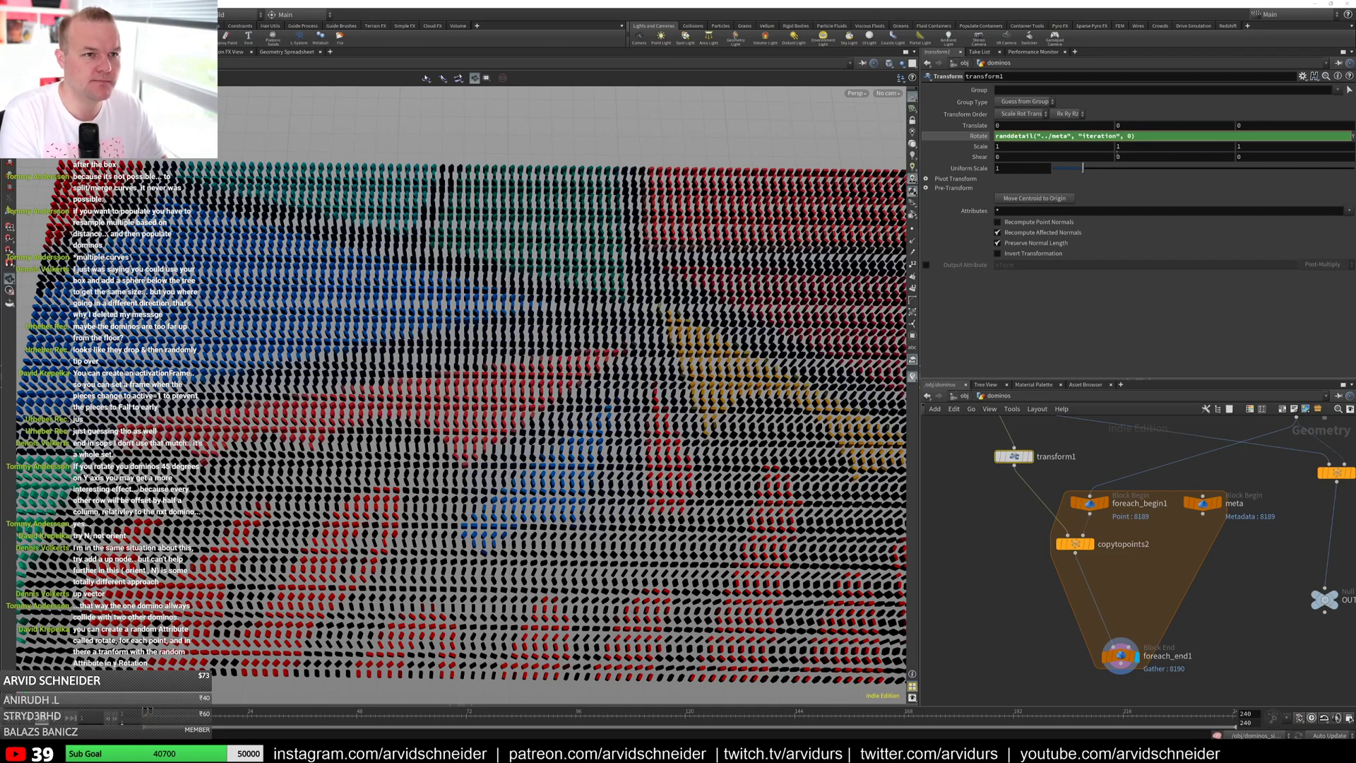
type("(")
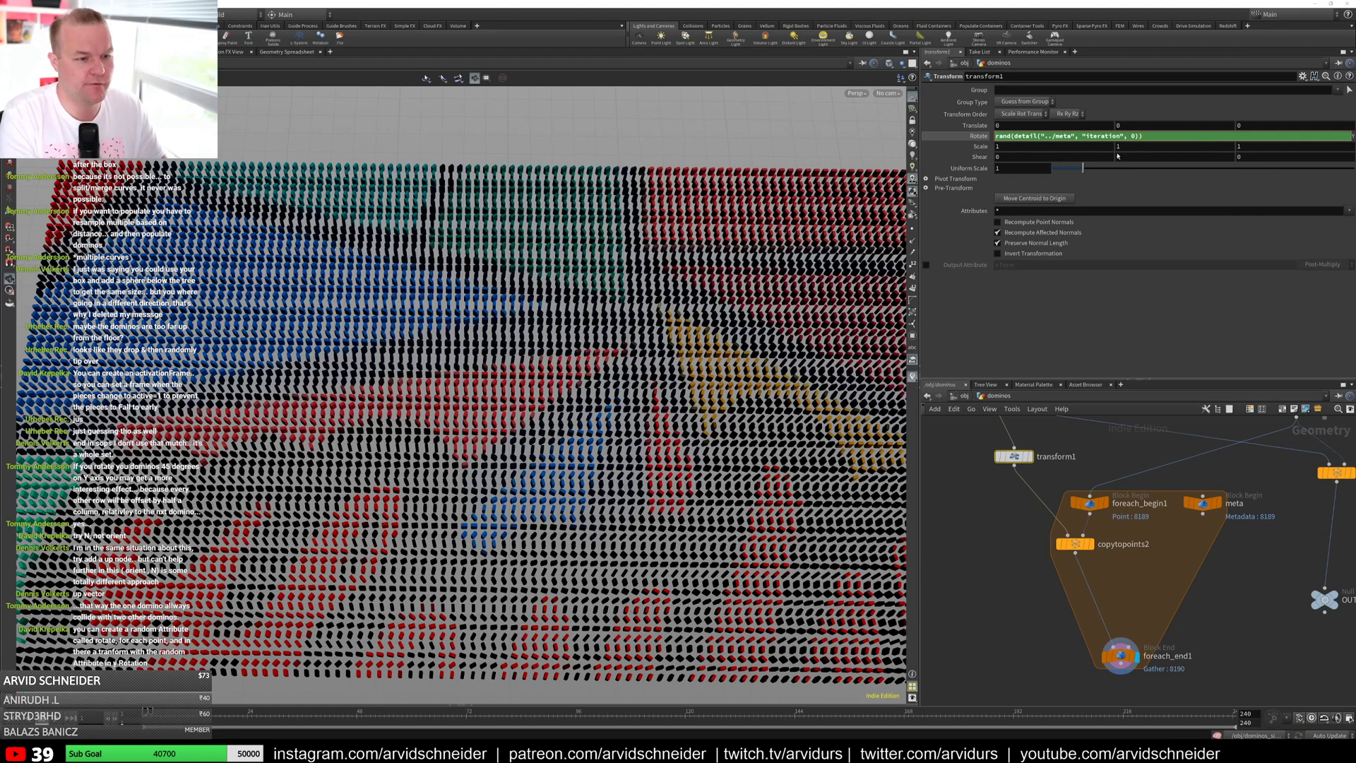
Step: Remap transform1's random Y rotation with fit01 to a range of 0 to 50
key("Home")
type("fit0")
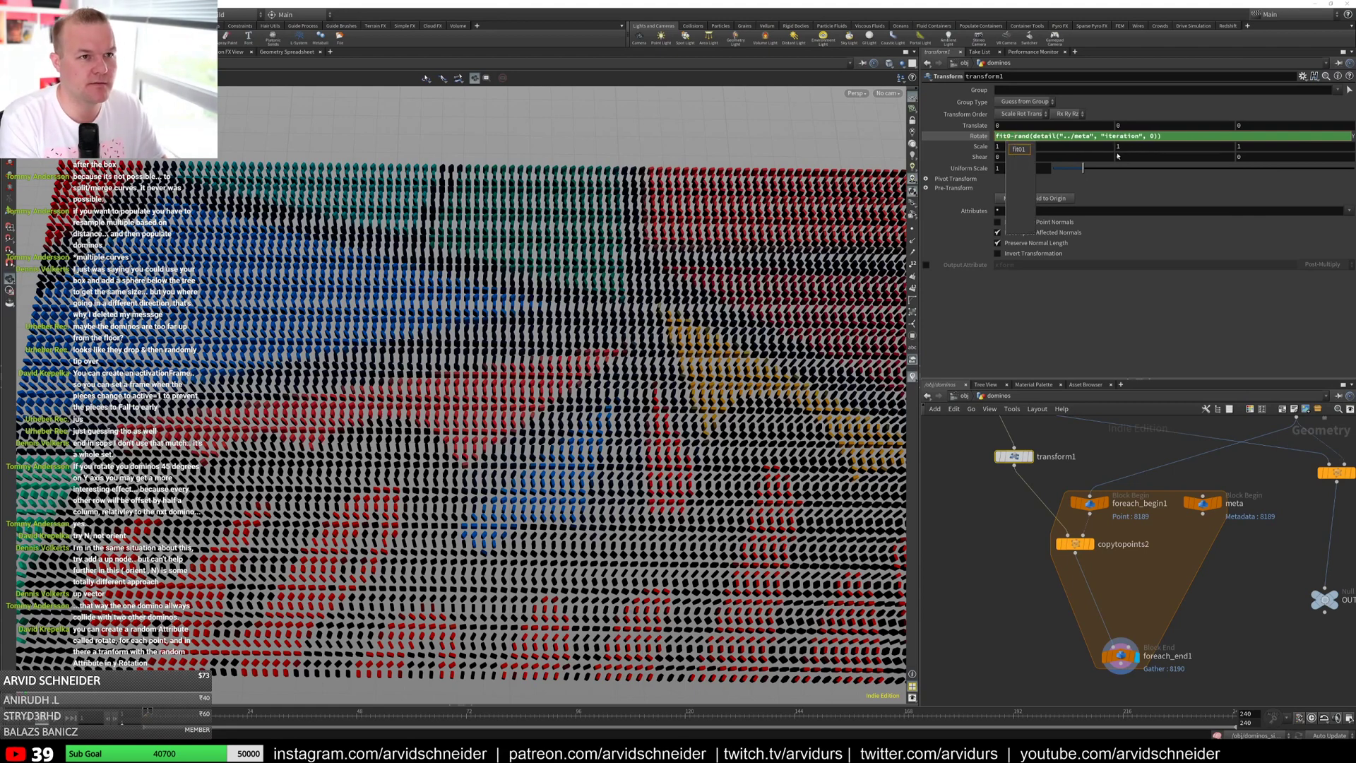
type("1(")
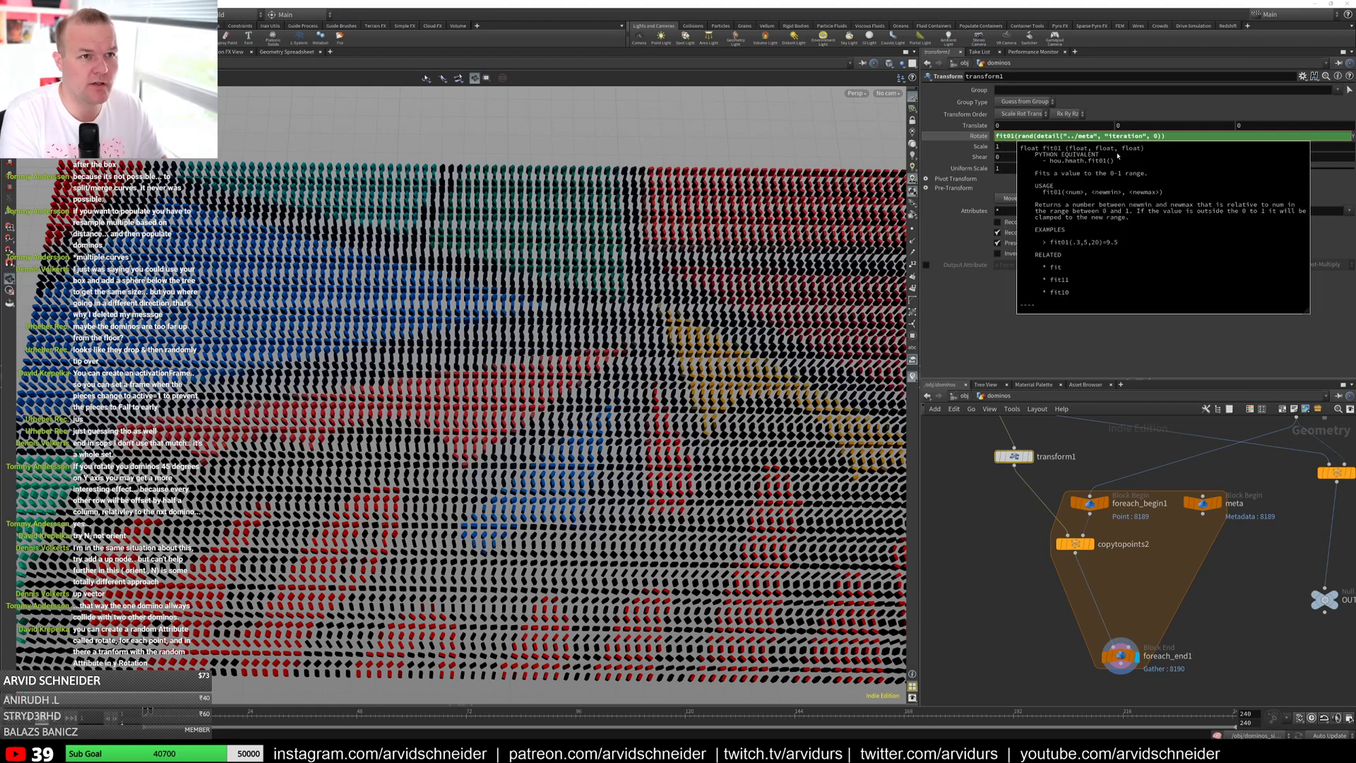
key("End")
type(",")
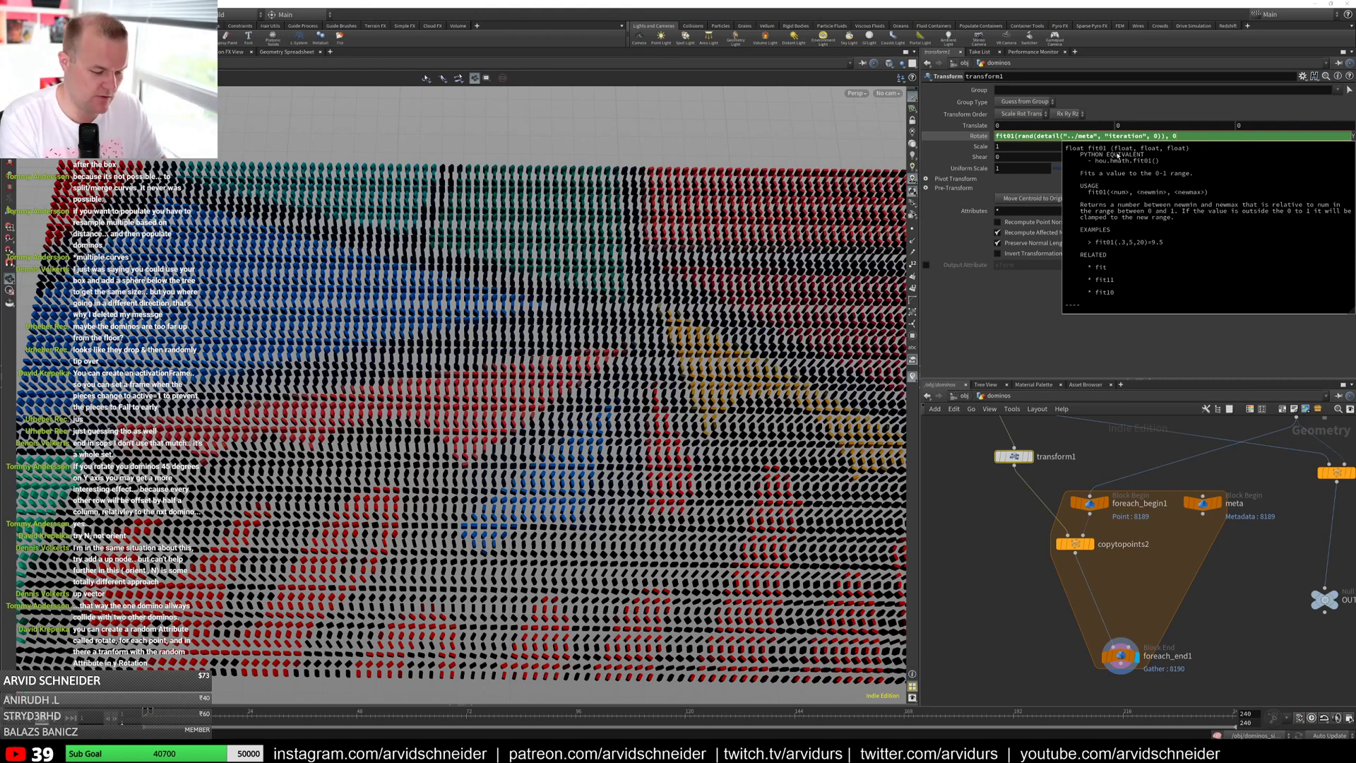
type(", 50)")
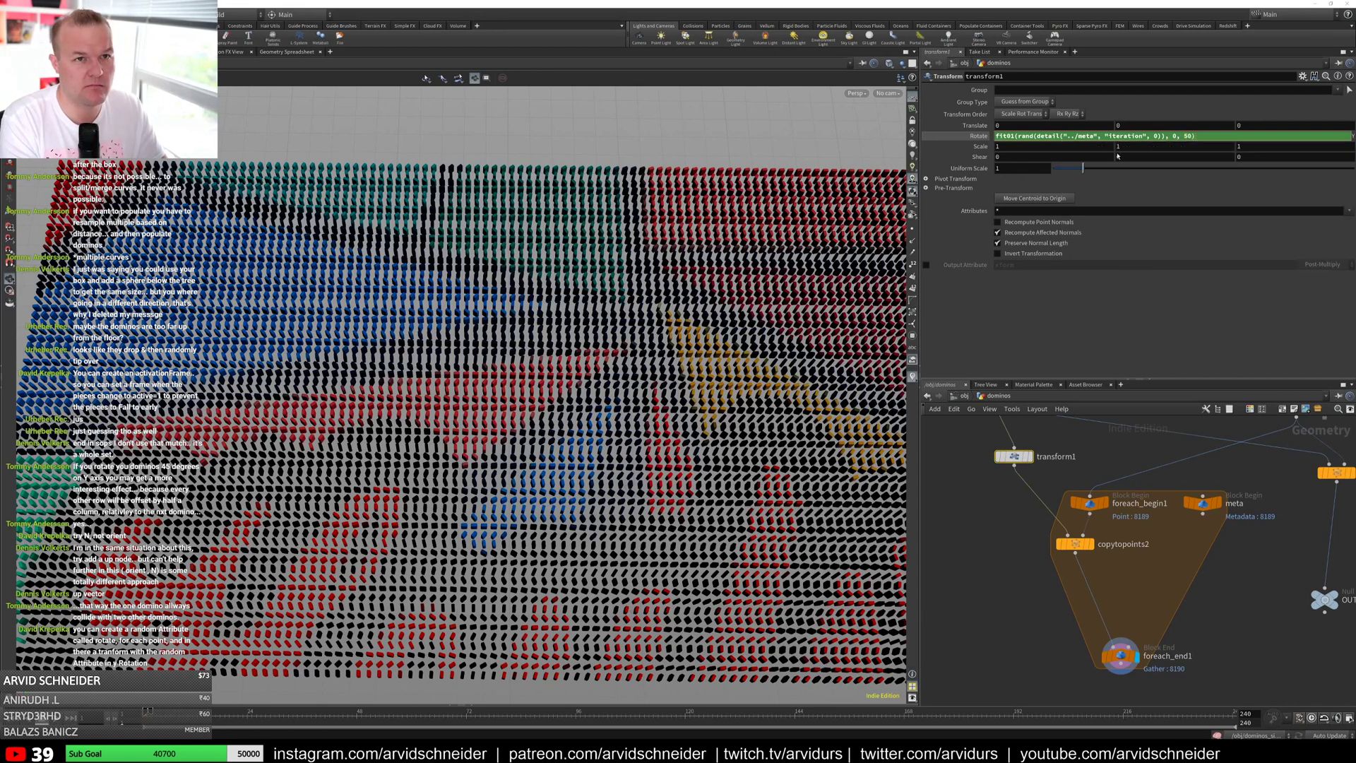
key("Return")
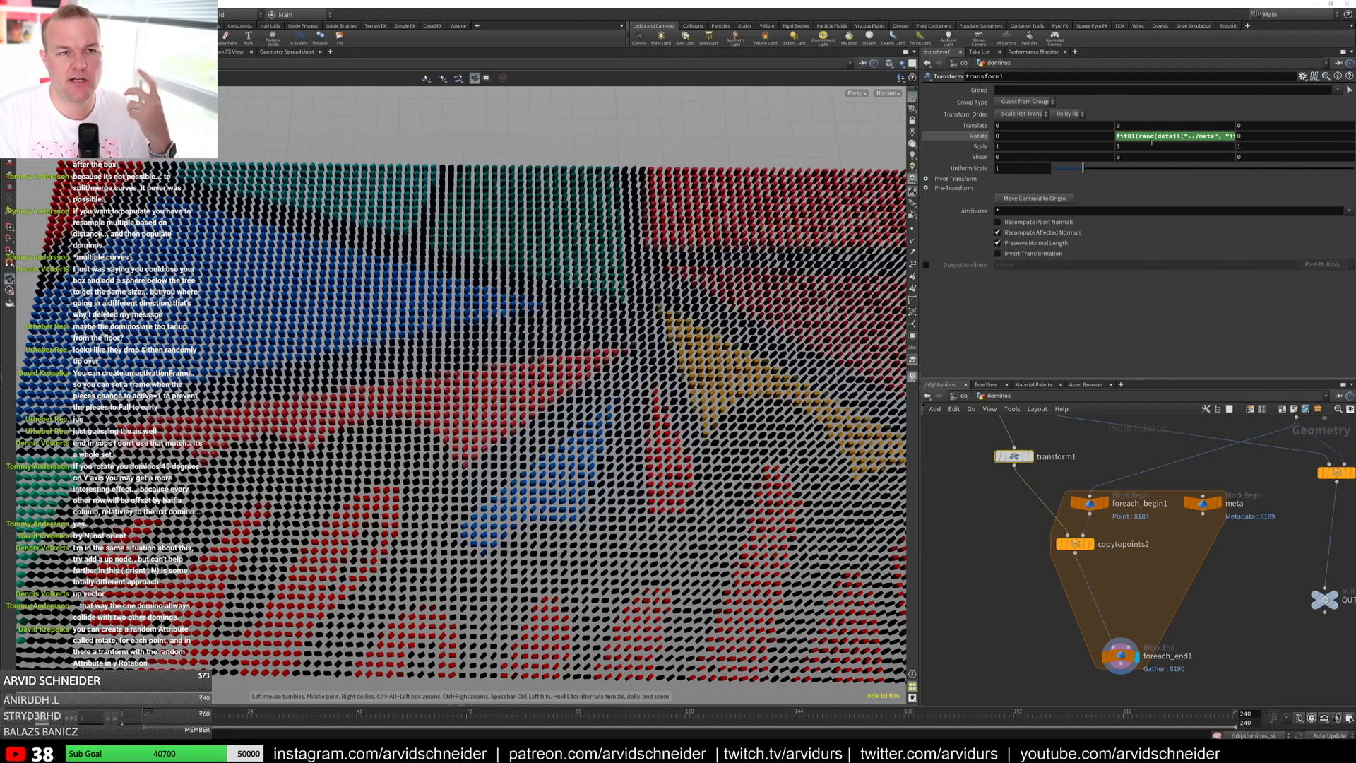
Step: Change the fit01 output range in transform1's Y rotation to -20 to 20
left_click(1163, 135)
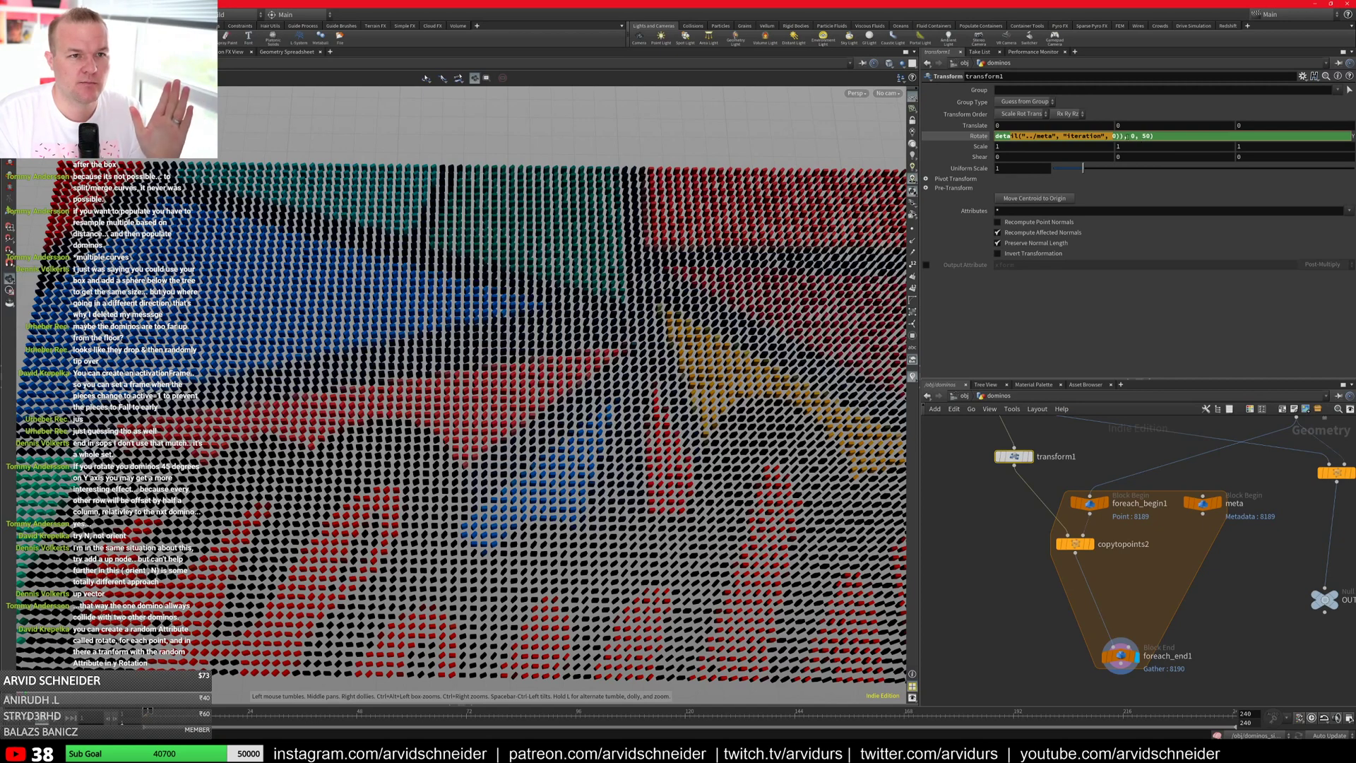
left_click(1130, 136)
type("-20, ")
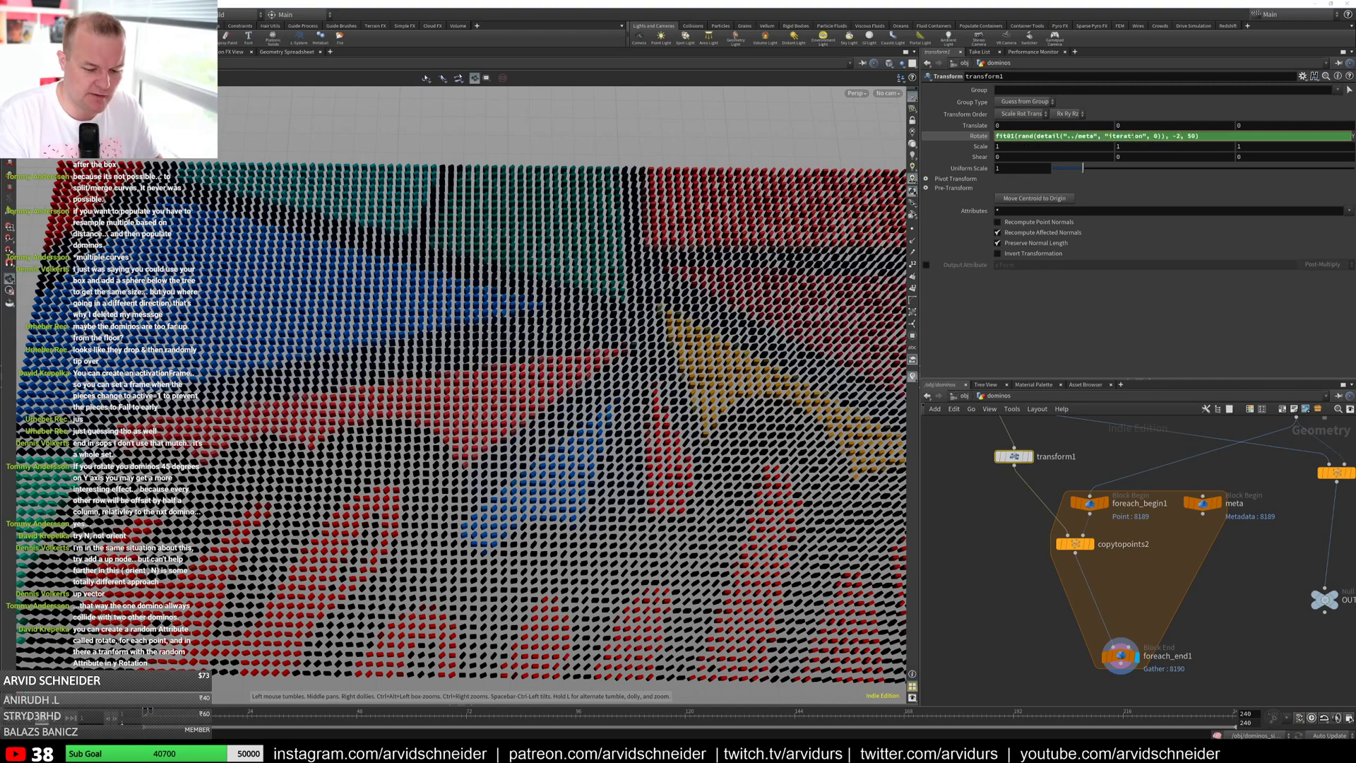
type("2")
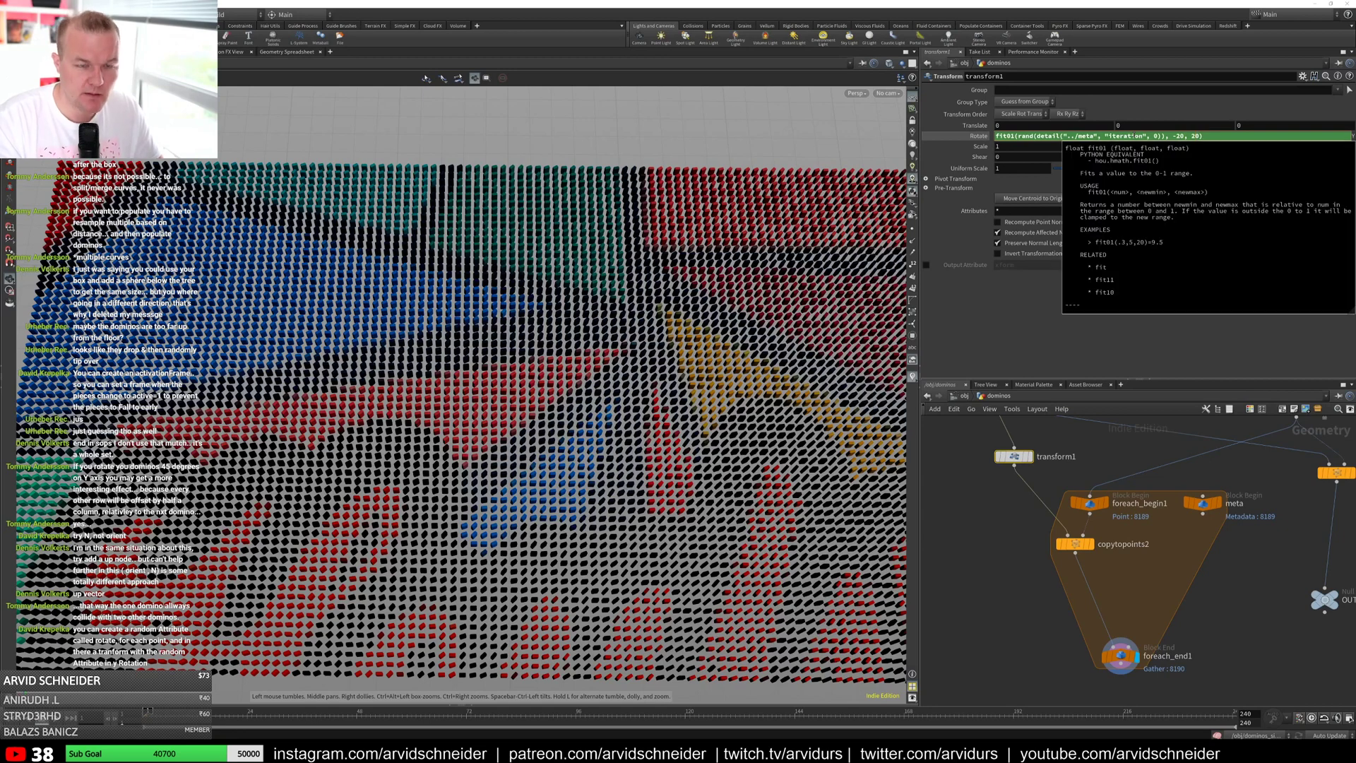
key("Return")
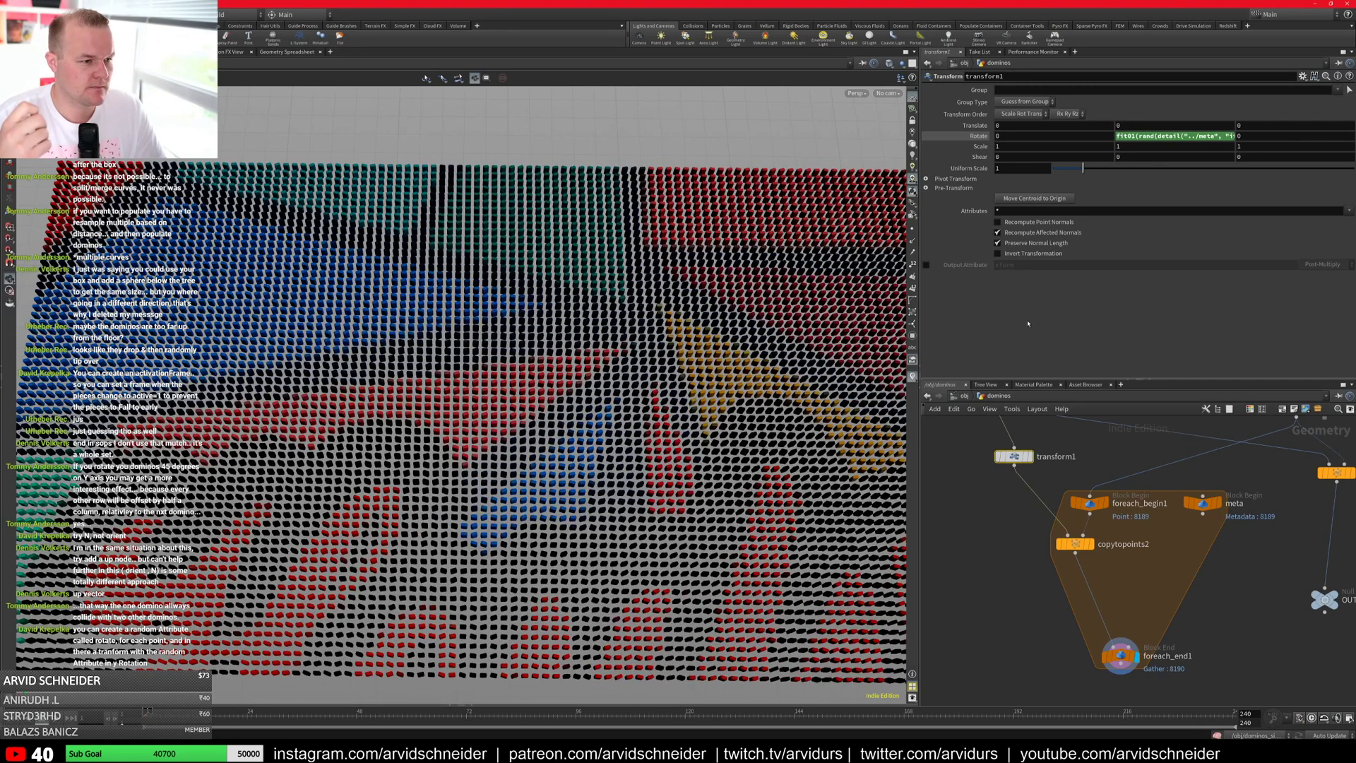
Step: Narrow the fit01 output range in transform1's Y rotation to -10 to 10
left_click_drag(605, 415, 614, 437)
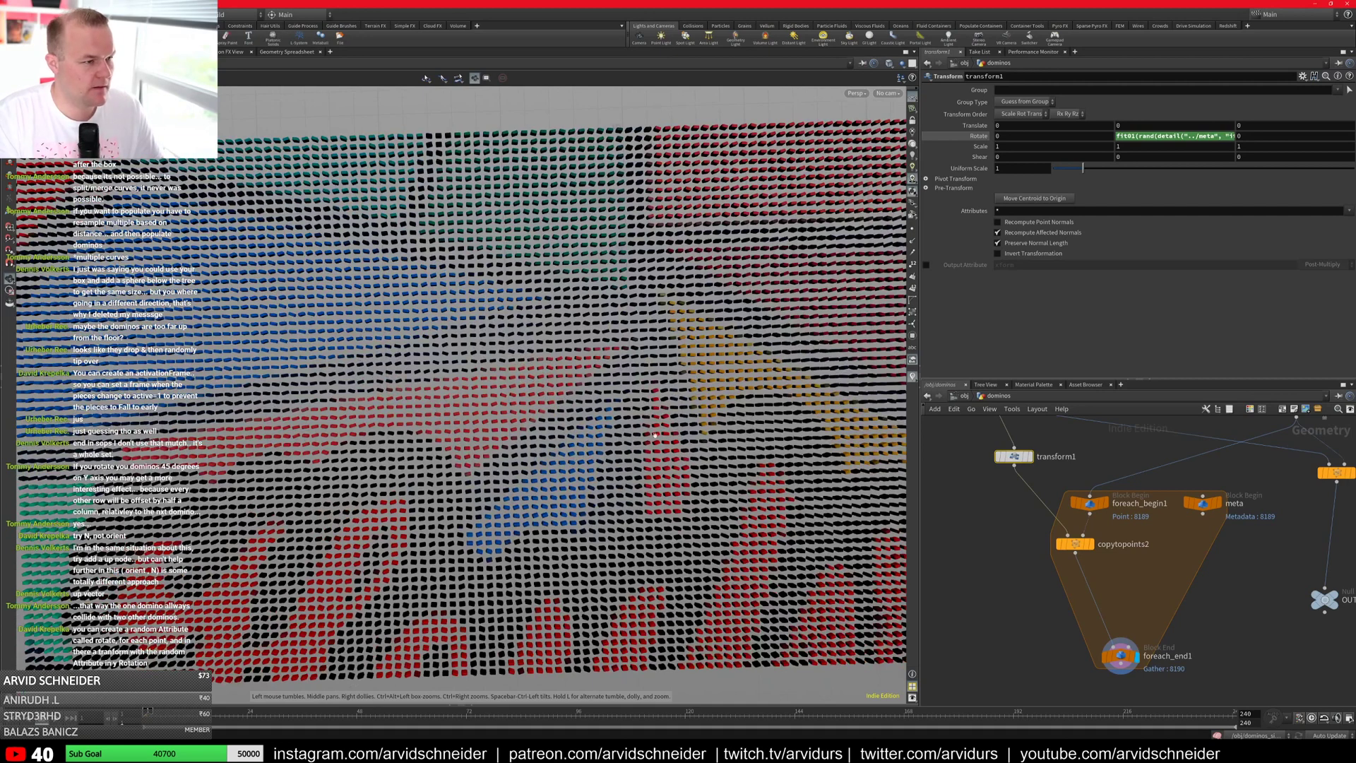
middle_click_drag(666, 350, 539, 357)
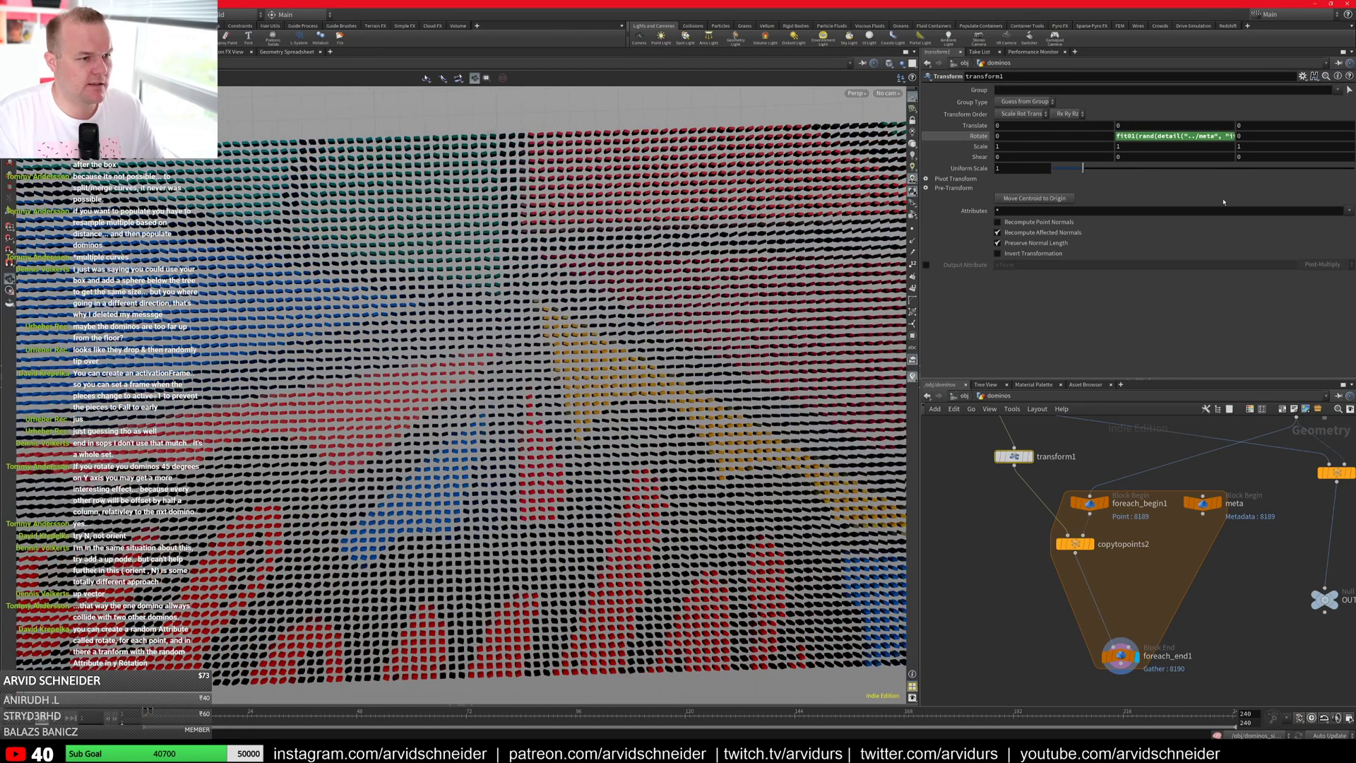
left_click(1194, 136)
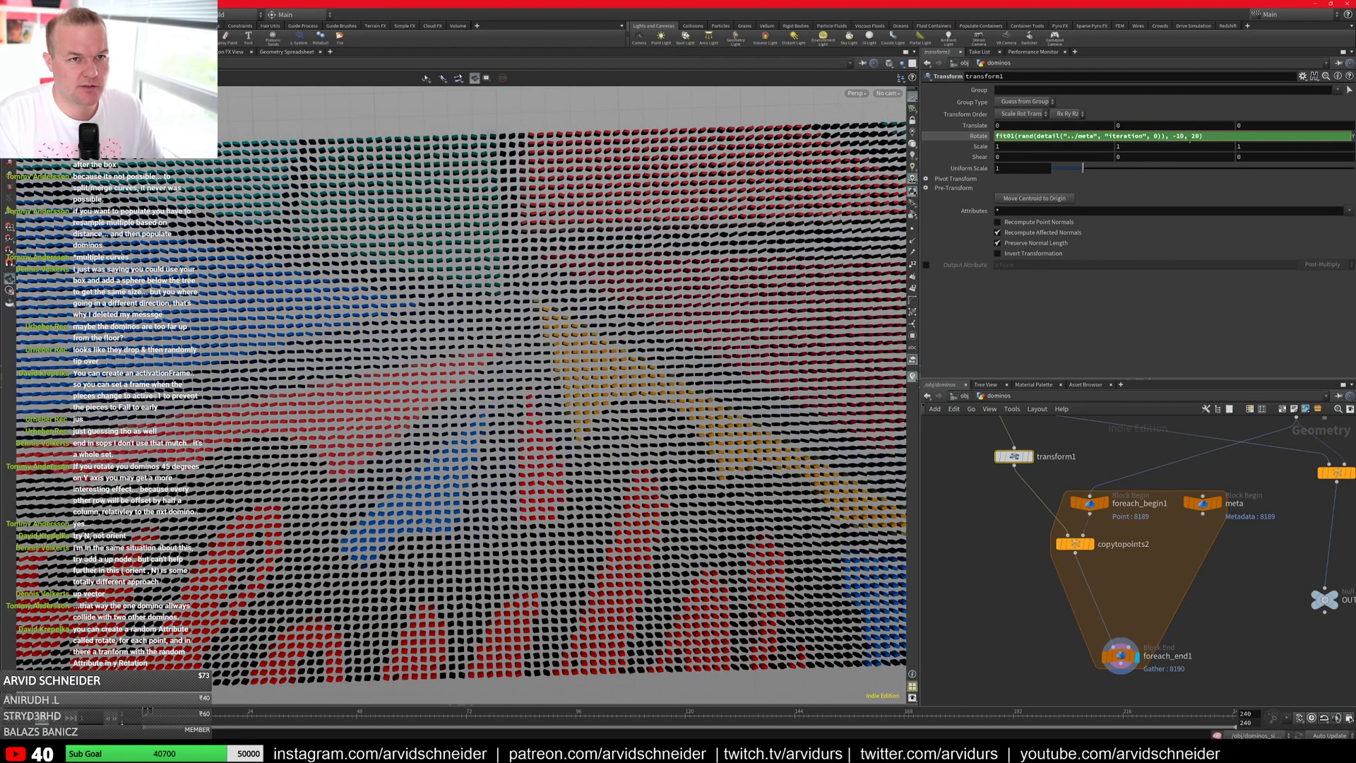
left_click(1192, 137)
double_click(1194, 137)
type("10")
key("Return")
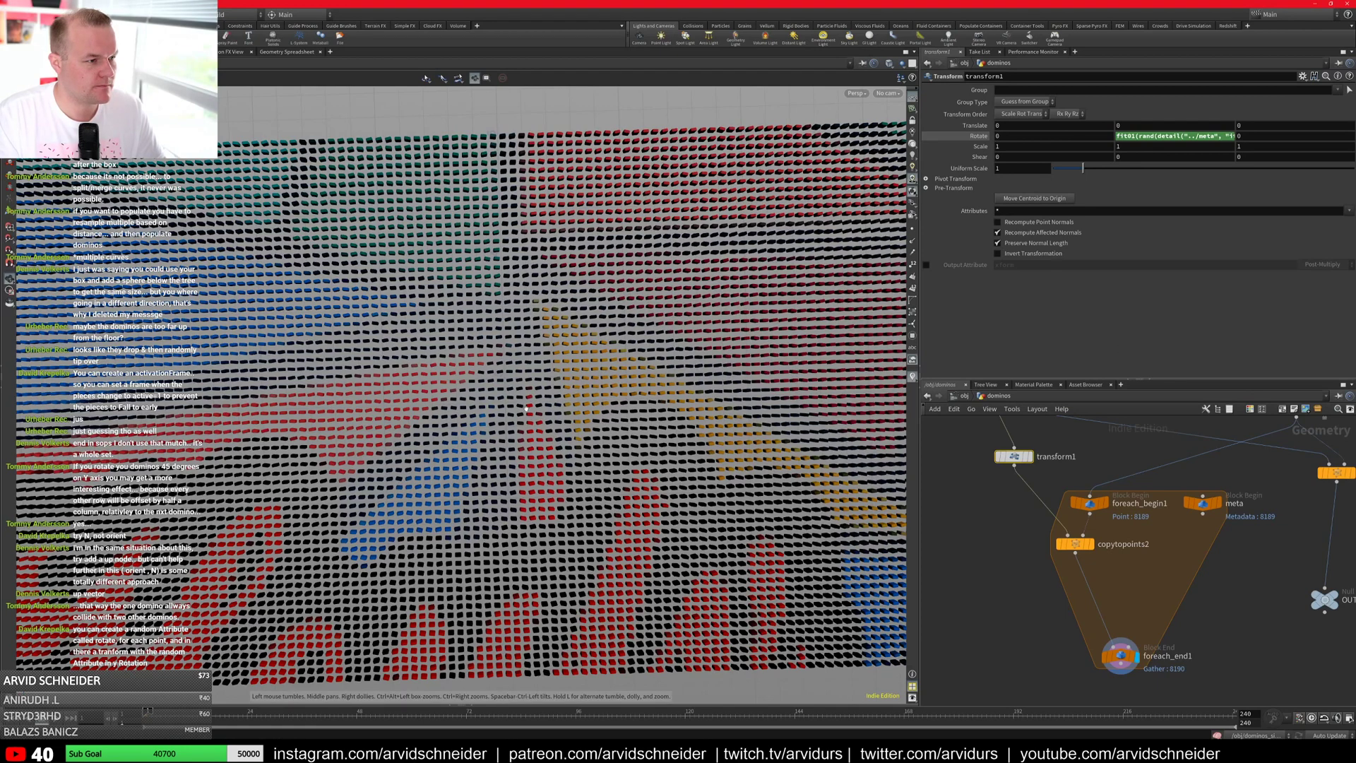
Step: Examine the randomly rotated dominoes up close and check the settings of copytopoints2 and transform1
left_click_drag(536, 415, 565, 438)
right_click_drag(565, 438, 751, 477)
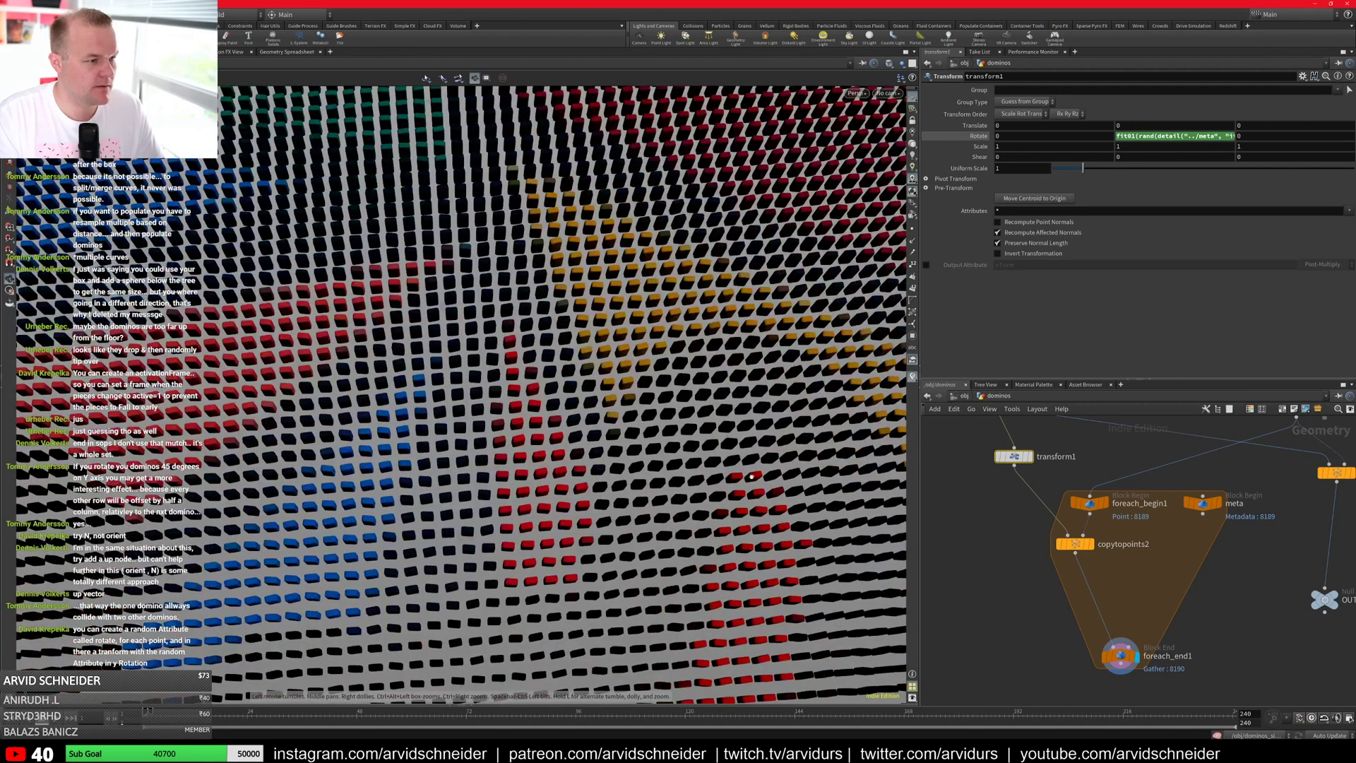
left_click(1075, 545)
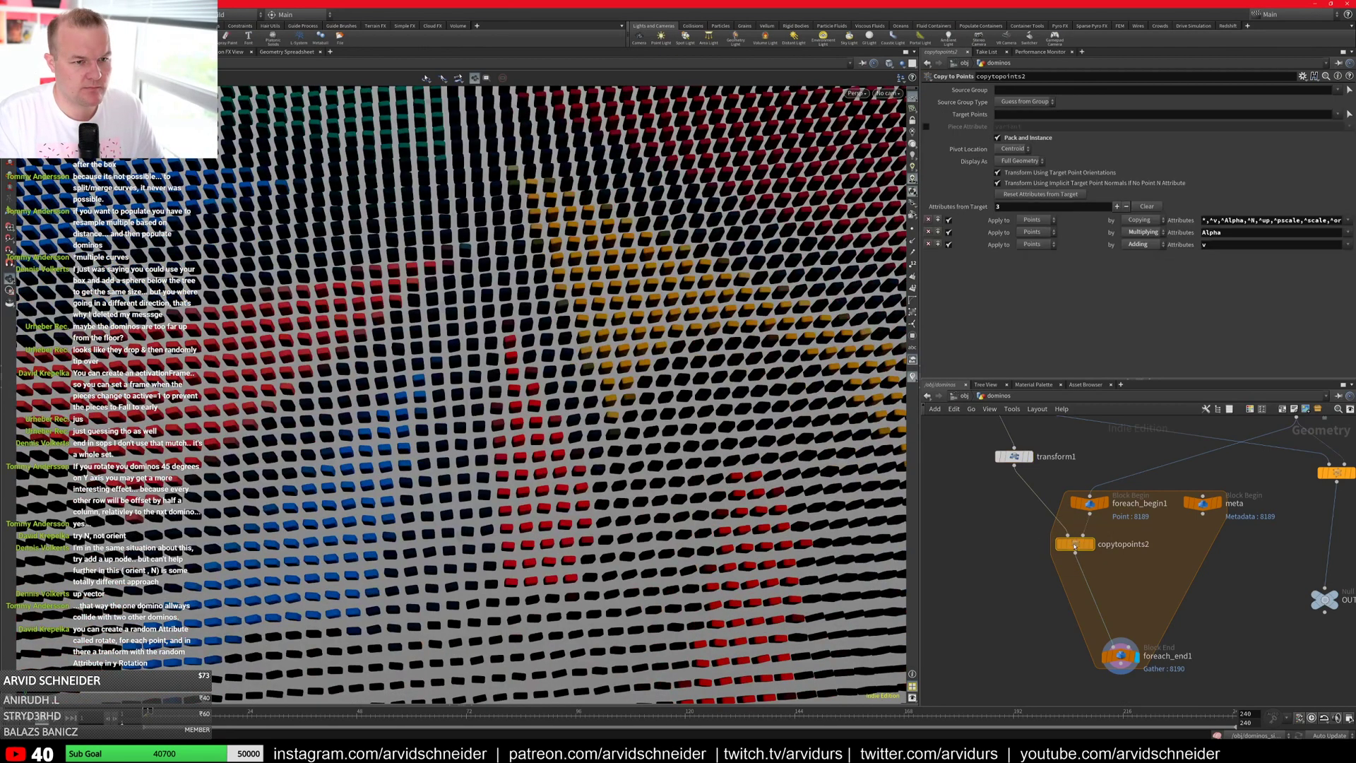
left_click(1015, 456)
scroll(658, 456, "down", 5)
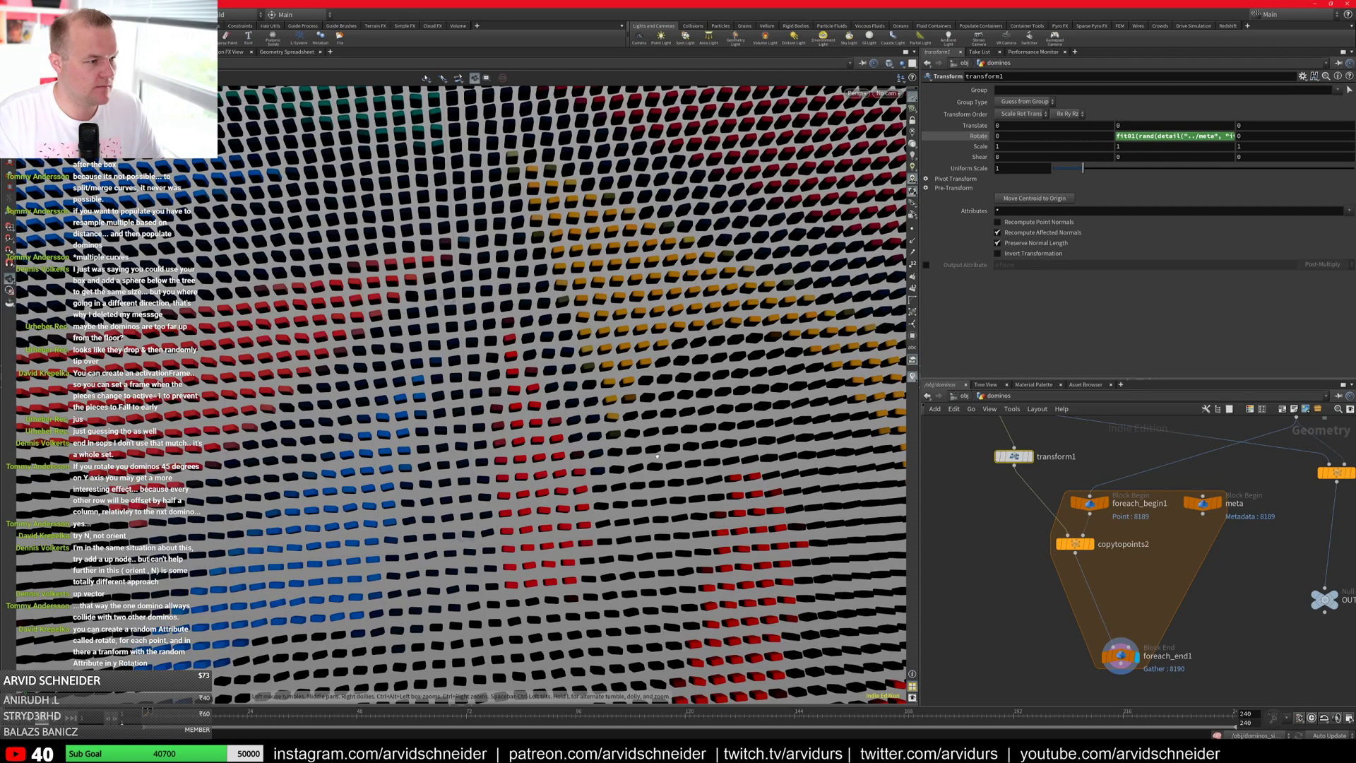
scroll(657, 456, "up", 5)
scroll(656, 457, "down", 5)
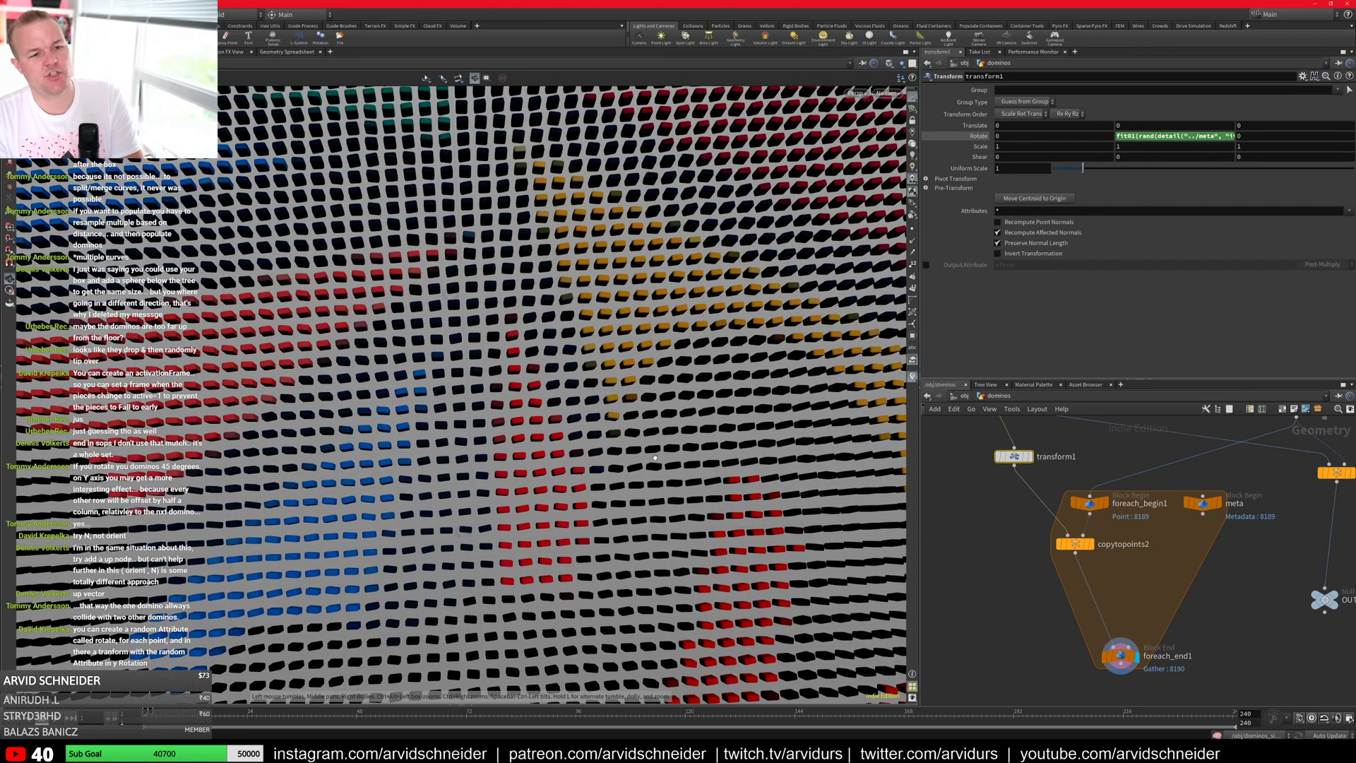
scroll(656, 457, "up", 5)
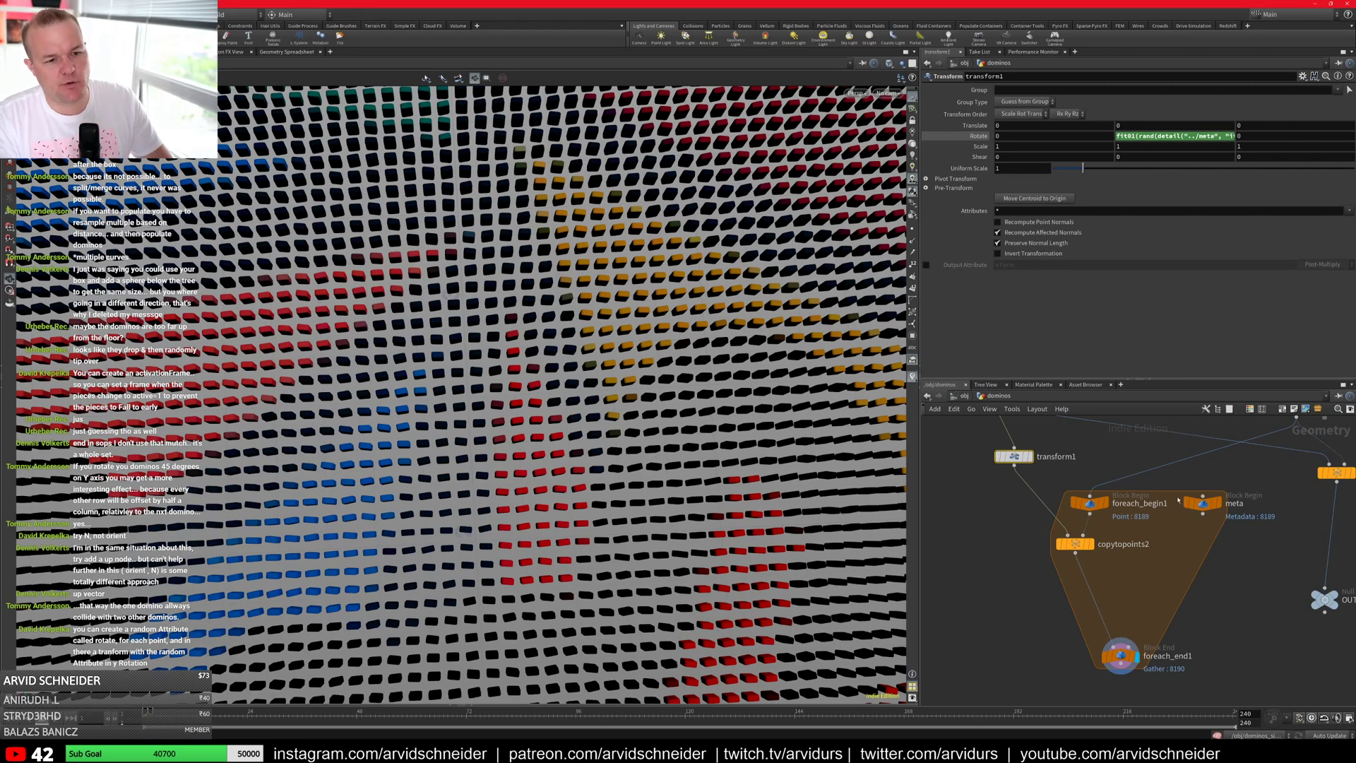
Step: Display the result of attribrandomize1 and move the copytopoints1 node further down below it
middle_click_drag(1270, 452, 1080, 585)
left_click(1123, 542)
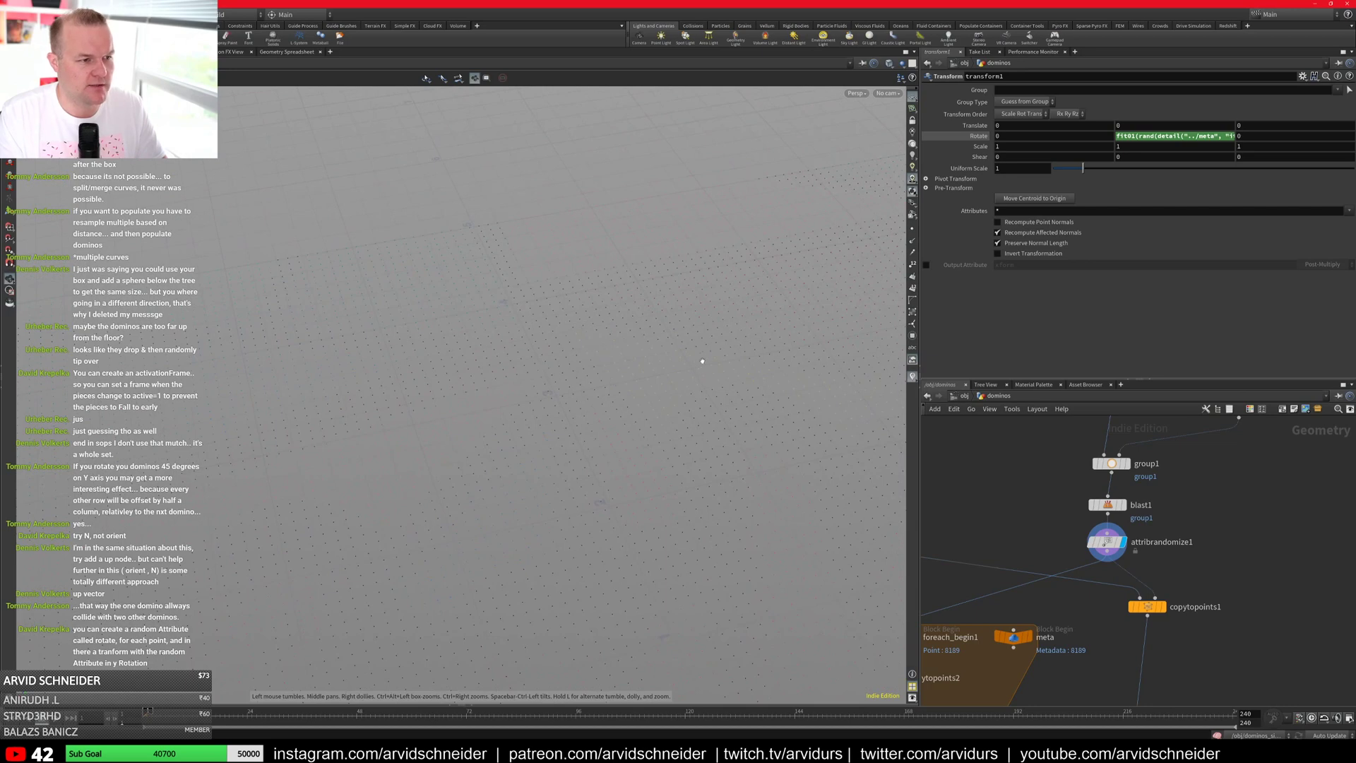
scroll(1177, 530, "down", 4)
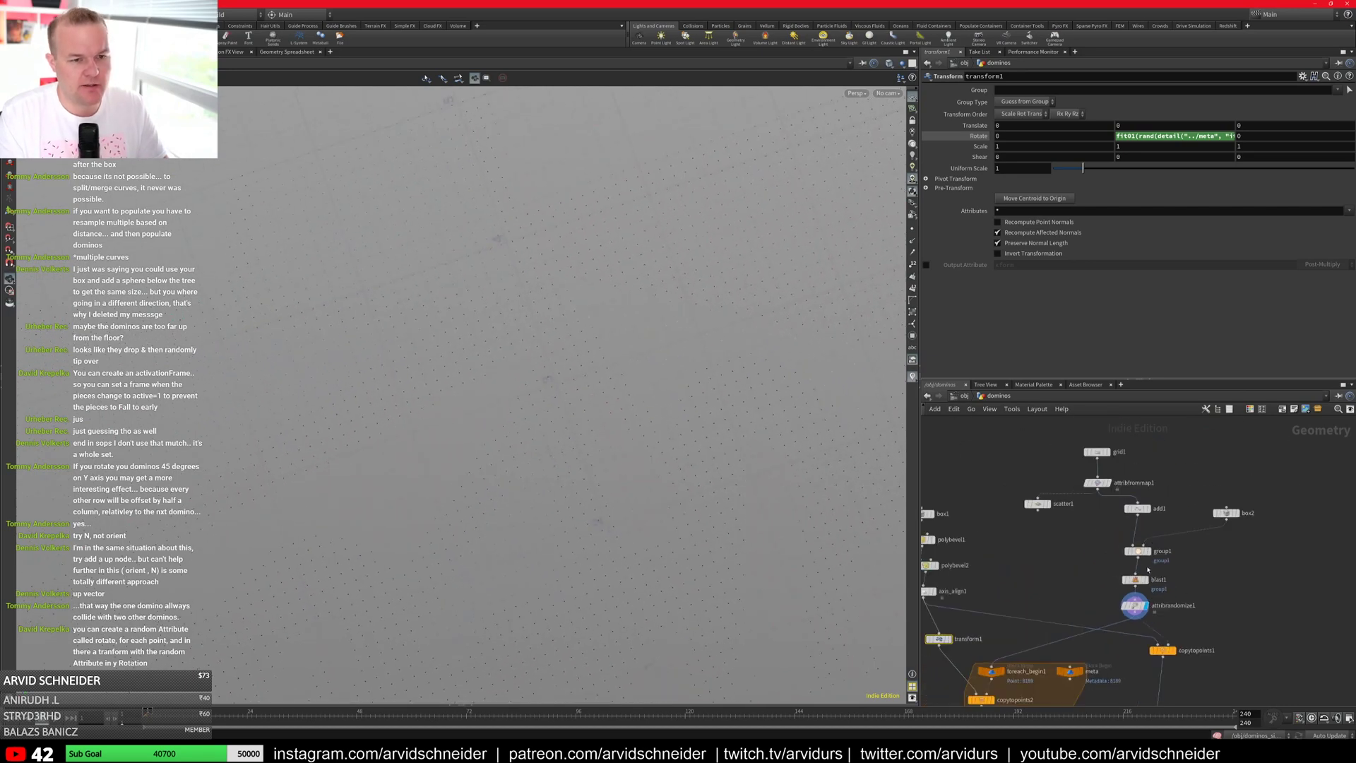
left_click_drag(1240, 673, 960, 486)
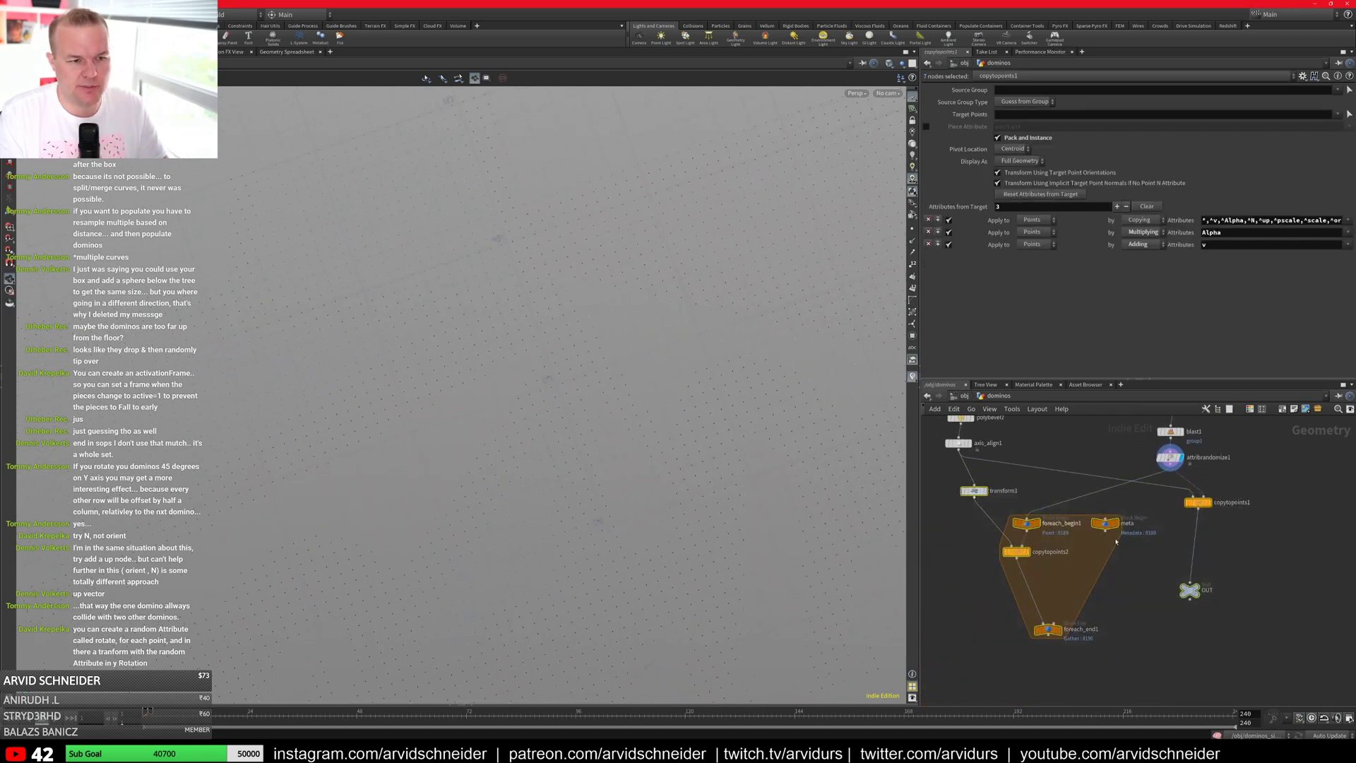
left_click_drag(1197, 502, 1194, 552)
middle_click_drag(1217, 481, 1209, 504)
scroll(1209, 504, "up", 3)
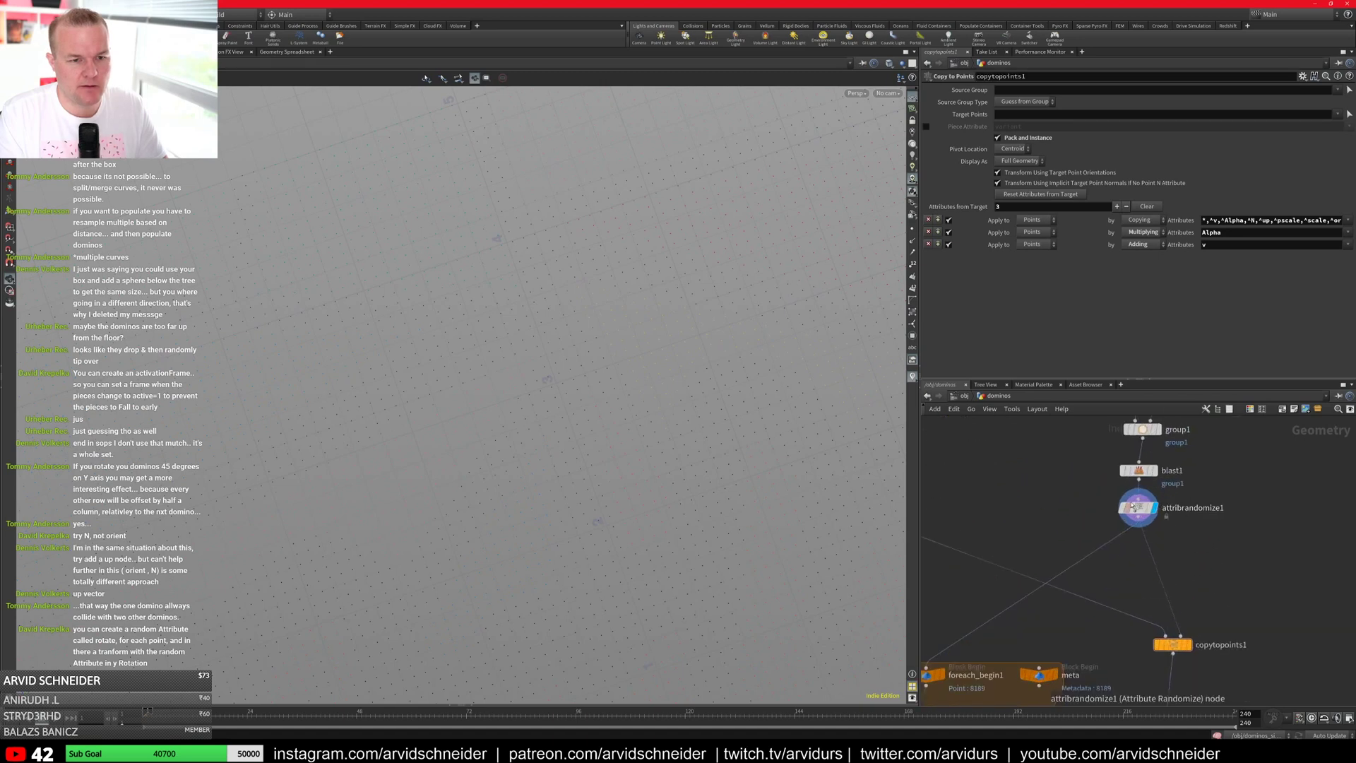
Step: Set the attribute name of attribrandomize1 to P
left_click(1139, 507)
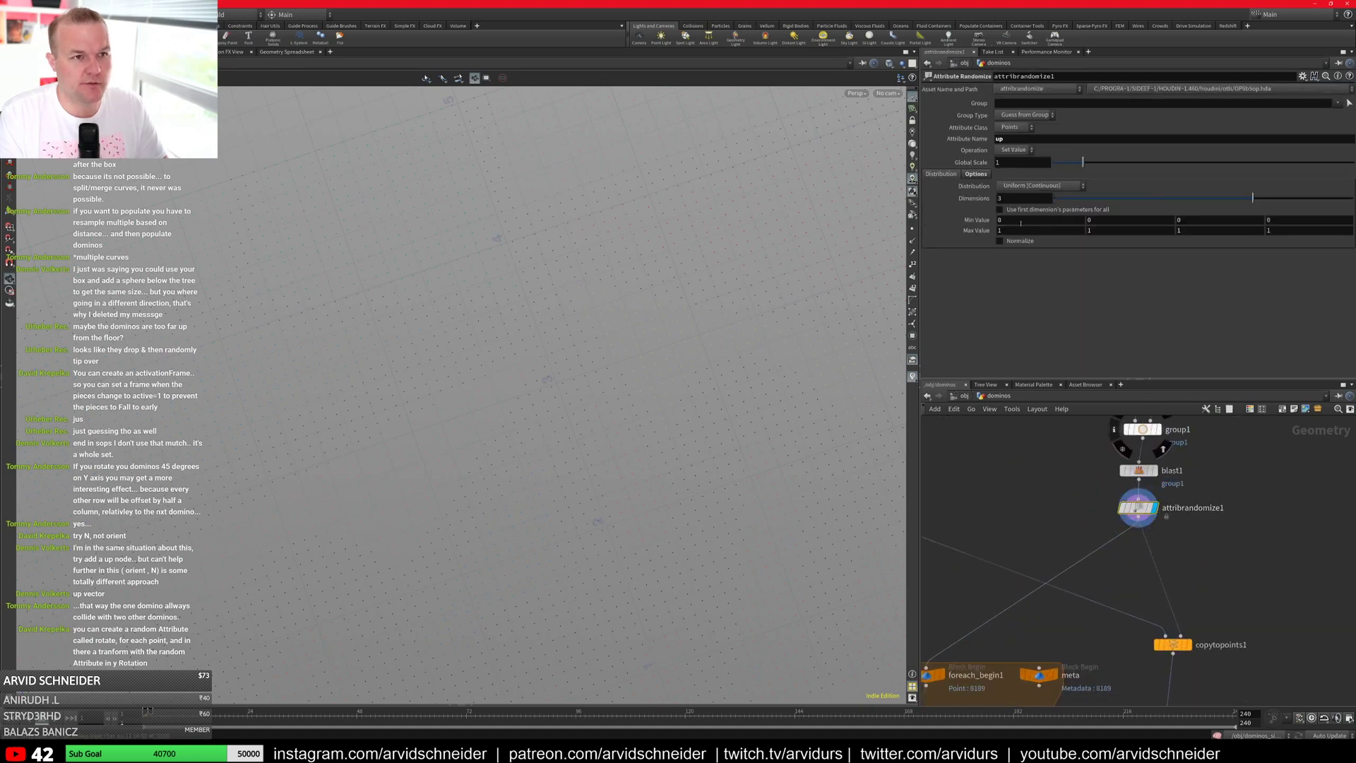
left_click(1021, 139)
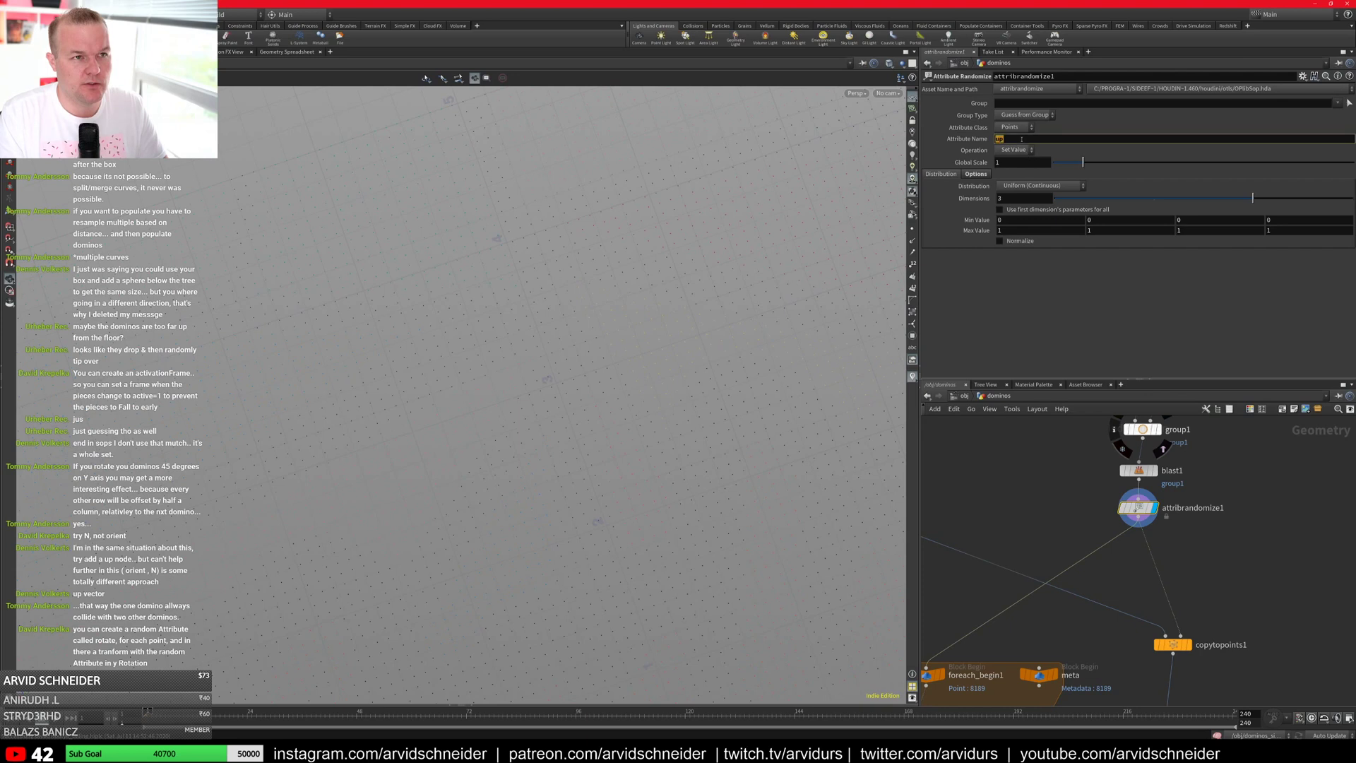
type("P")
key("Return")
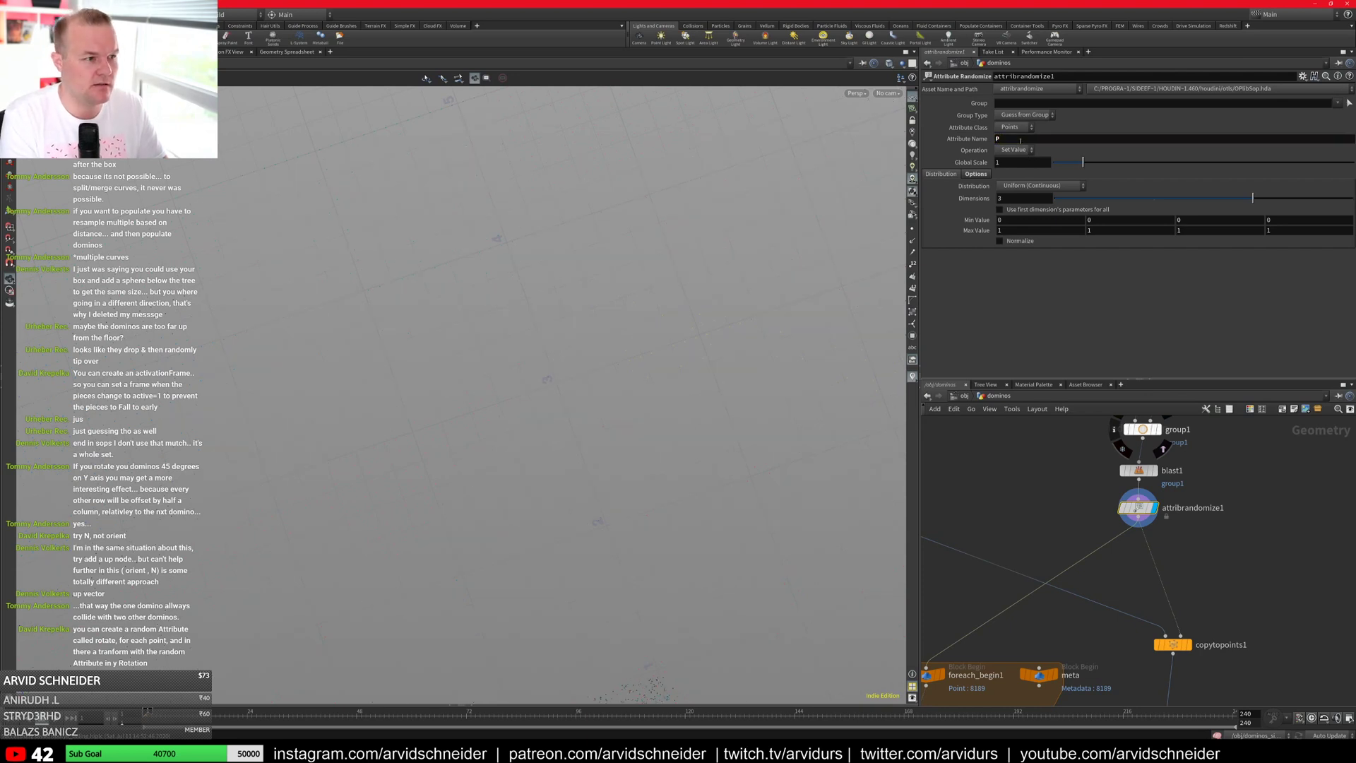
Step: Set attribrandomize1's first three minimum values to 1 and its operation to Multiply
left_click(1026, 221)
type("1")
key("Tab")
type("1")
key("Tab")
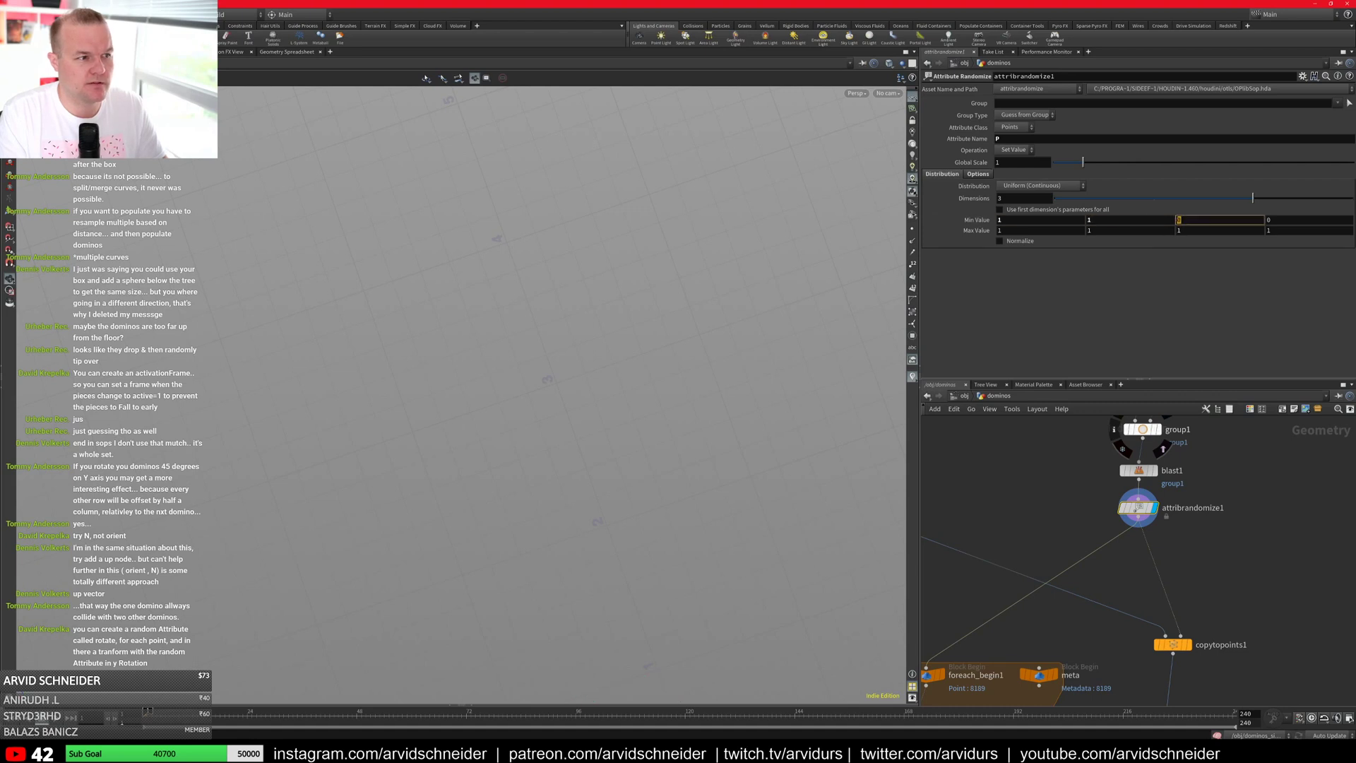
type("1")
key("Return")
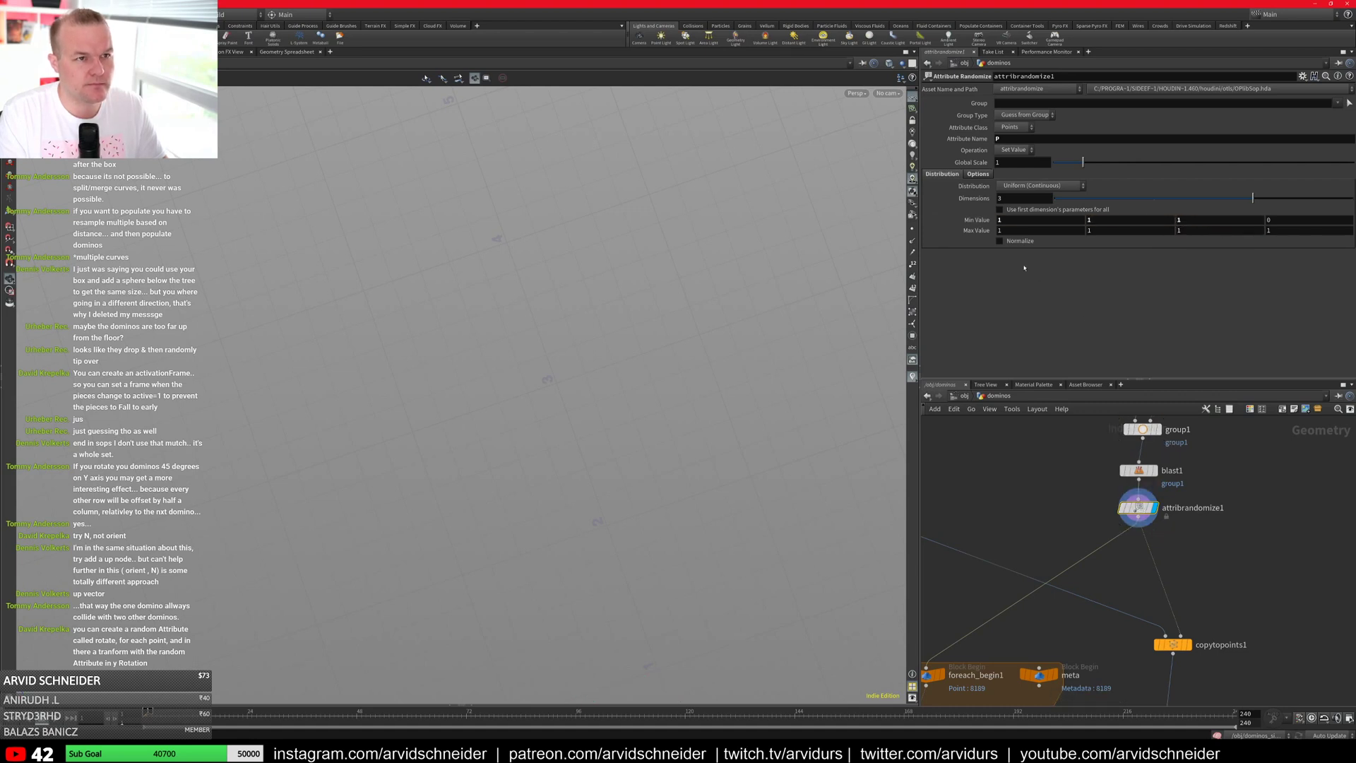
left_click(1015, 150)
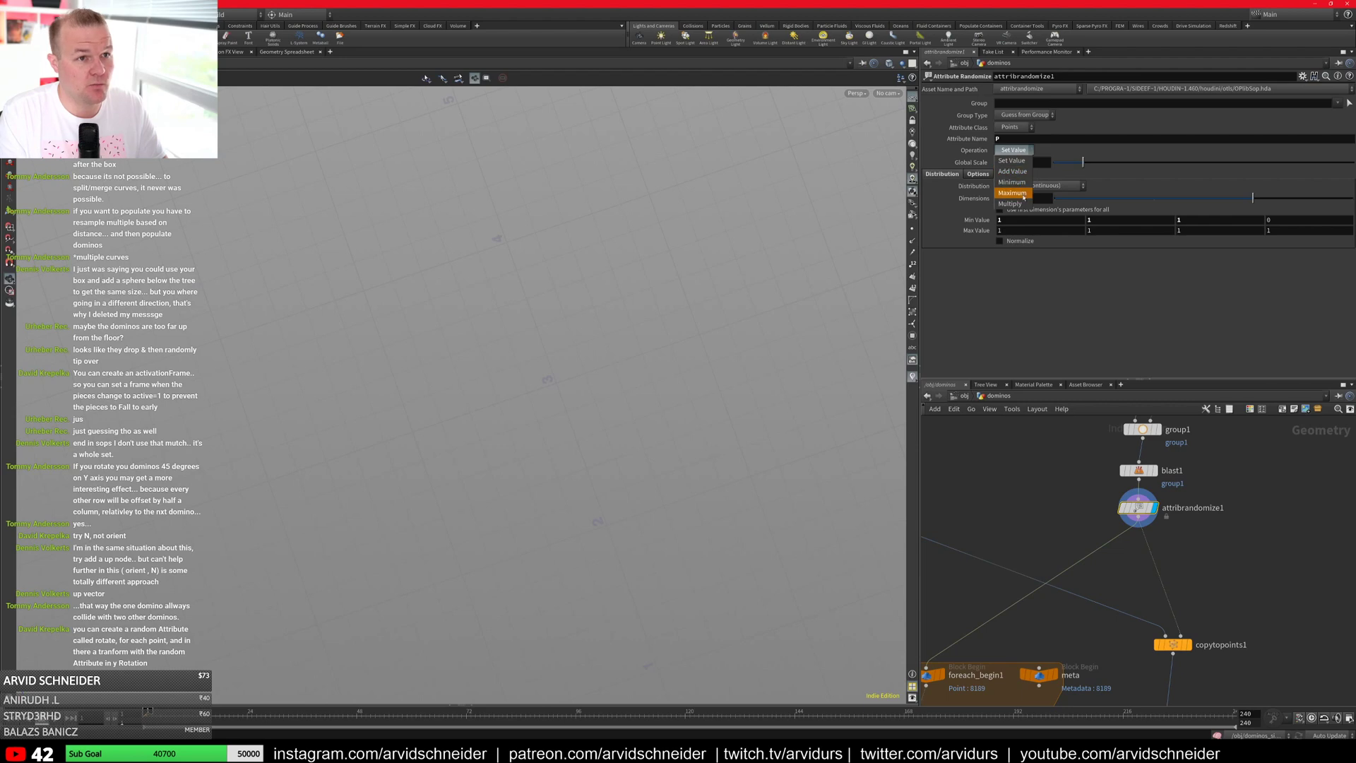
left_click(1015, 194)
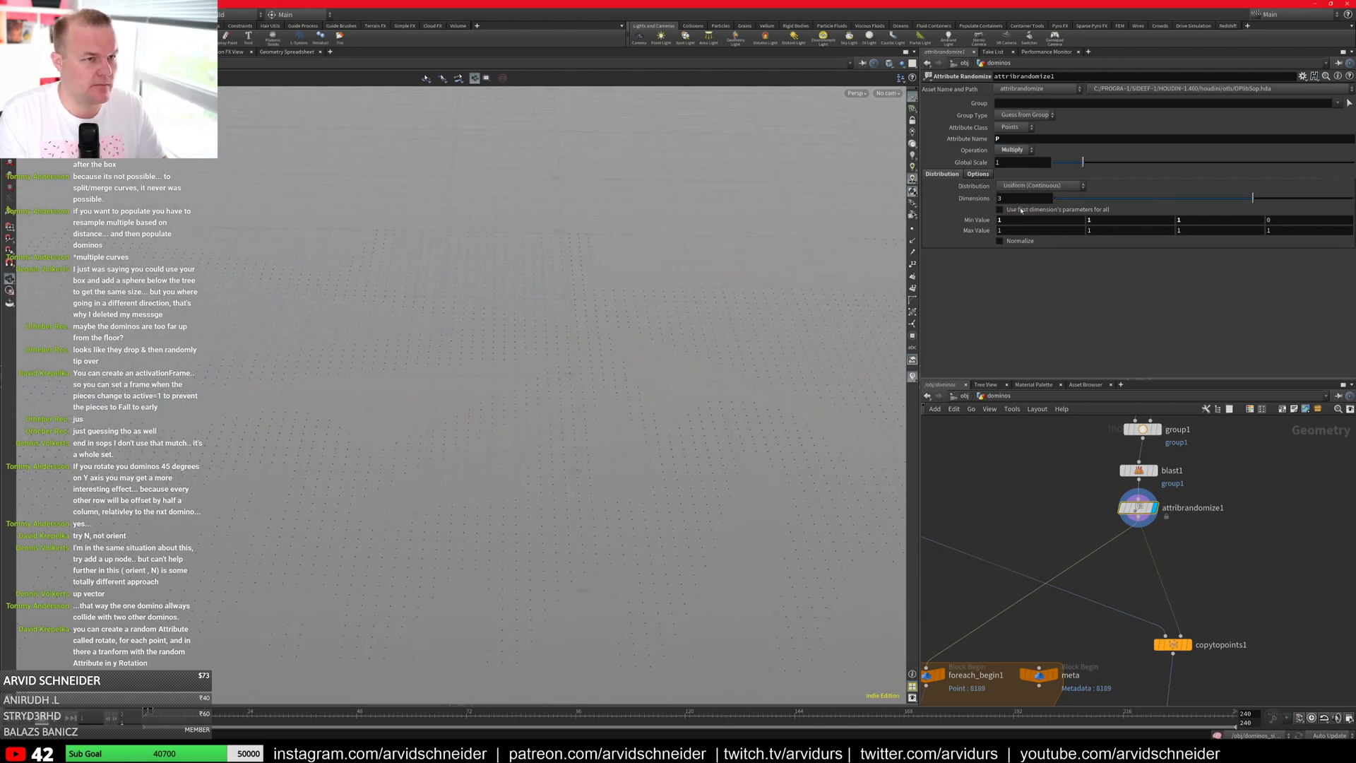
Step: Set attribrandomize1's operation to Add Value and its first three minimum values to 0
left_click(1015, 150)
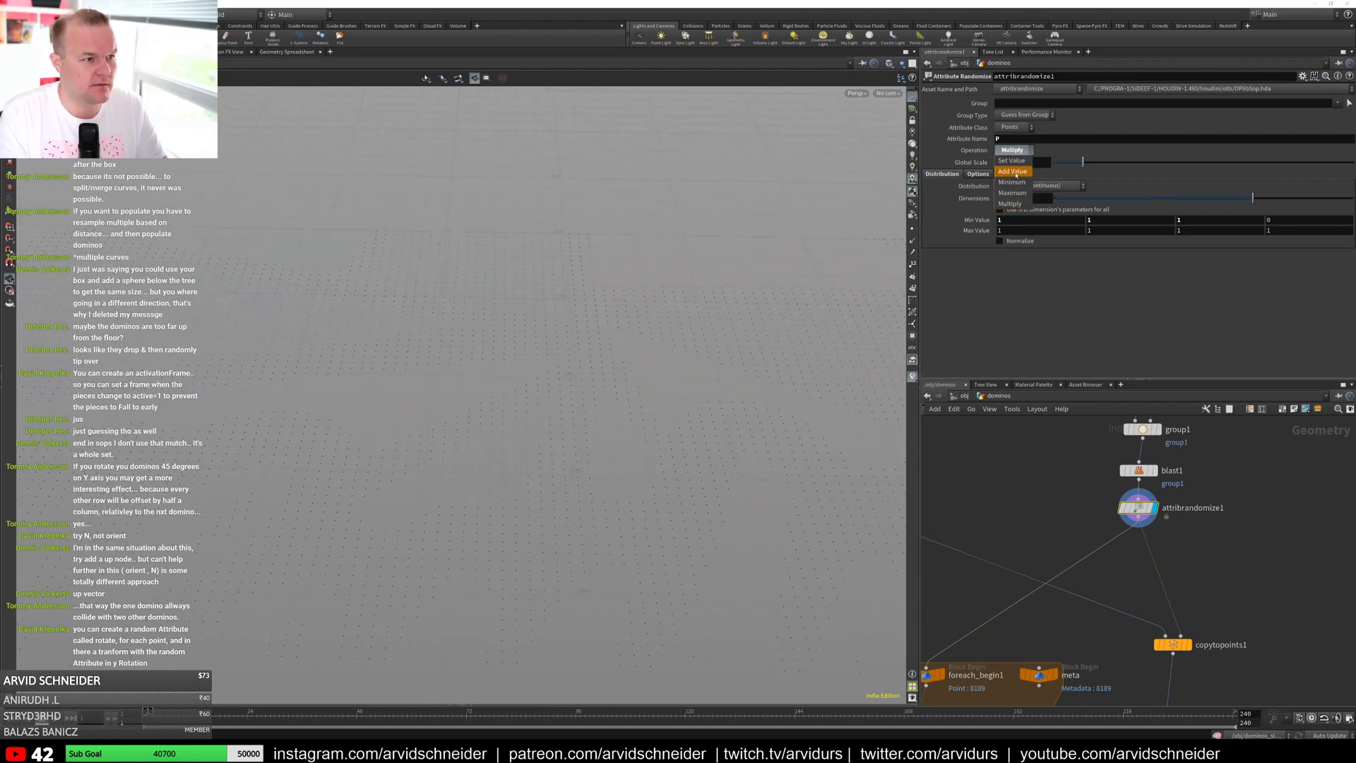
left_click(1015, 171)
left_click(1005, 151)
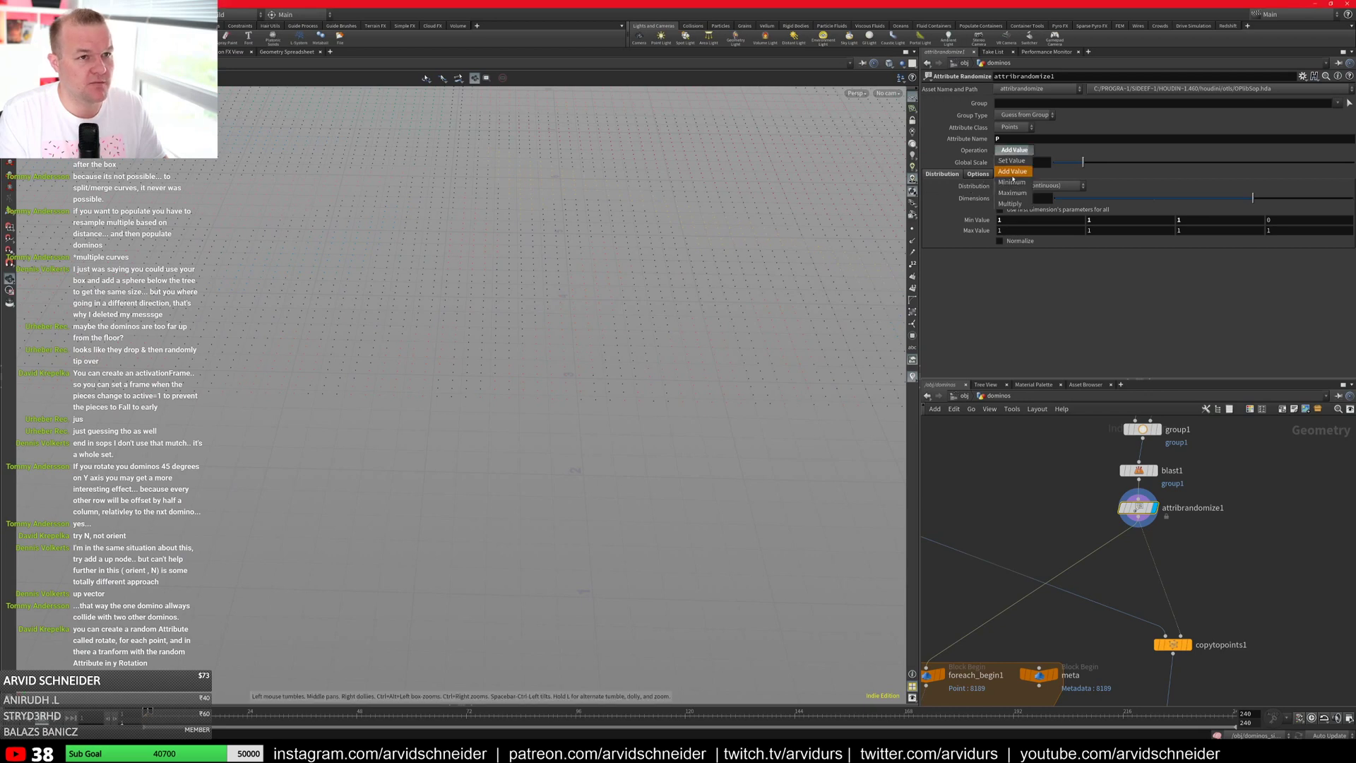
left_click(1009, 233)
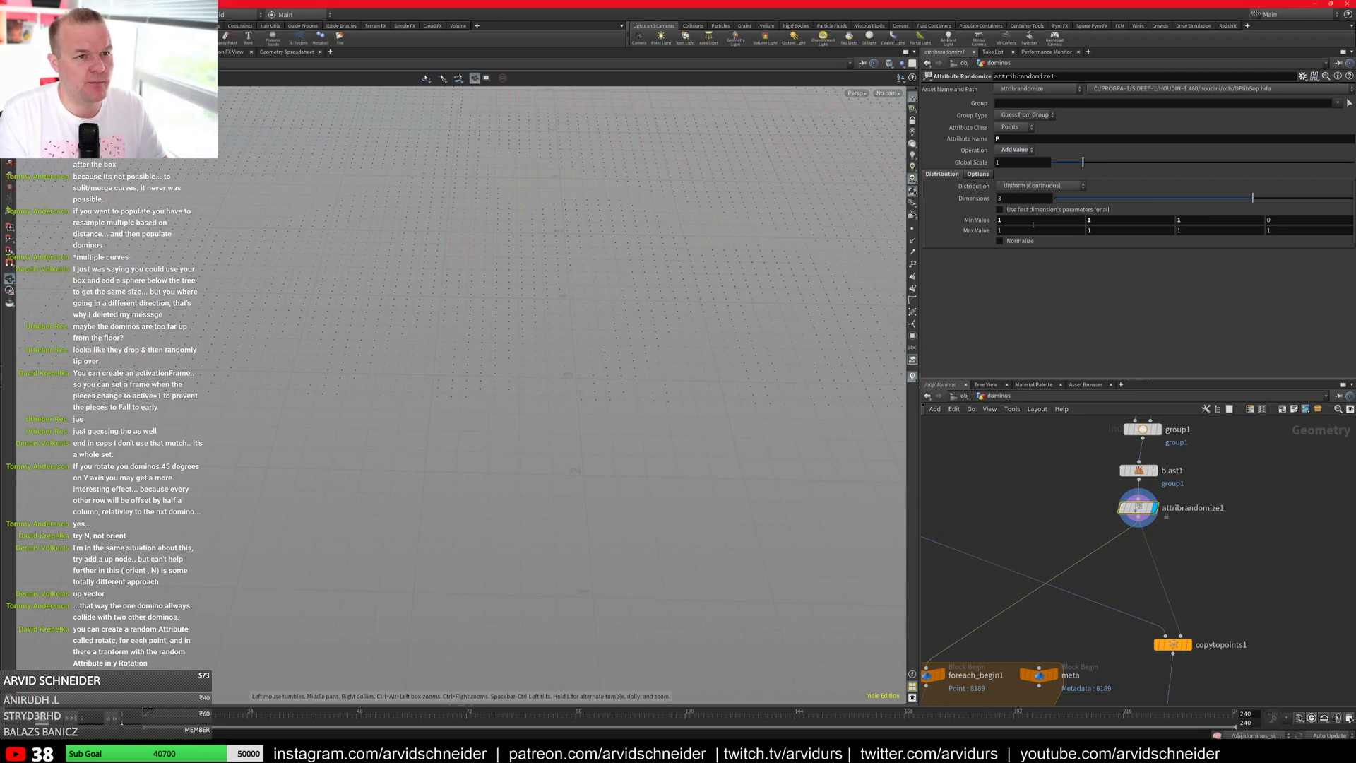
double_click(1012, 220)
type("0")
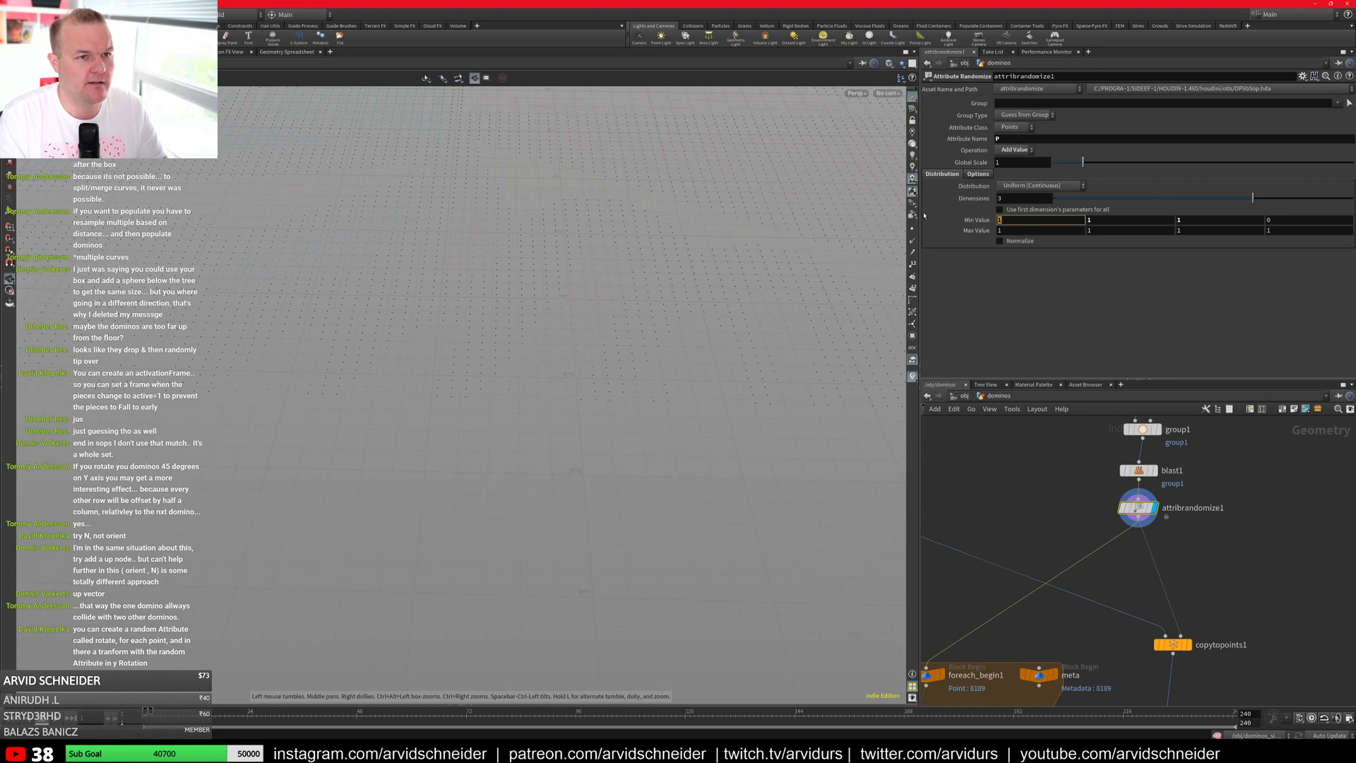
key("Tab")
type("0")
key("Tab")
type("0")
key("Tab")
Step: Set the first three maximum values of attribrandomize1 to 0
key("Tab")
type("0")
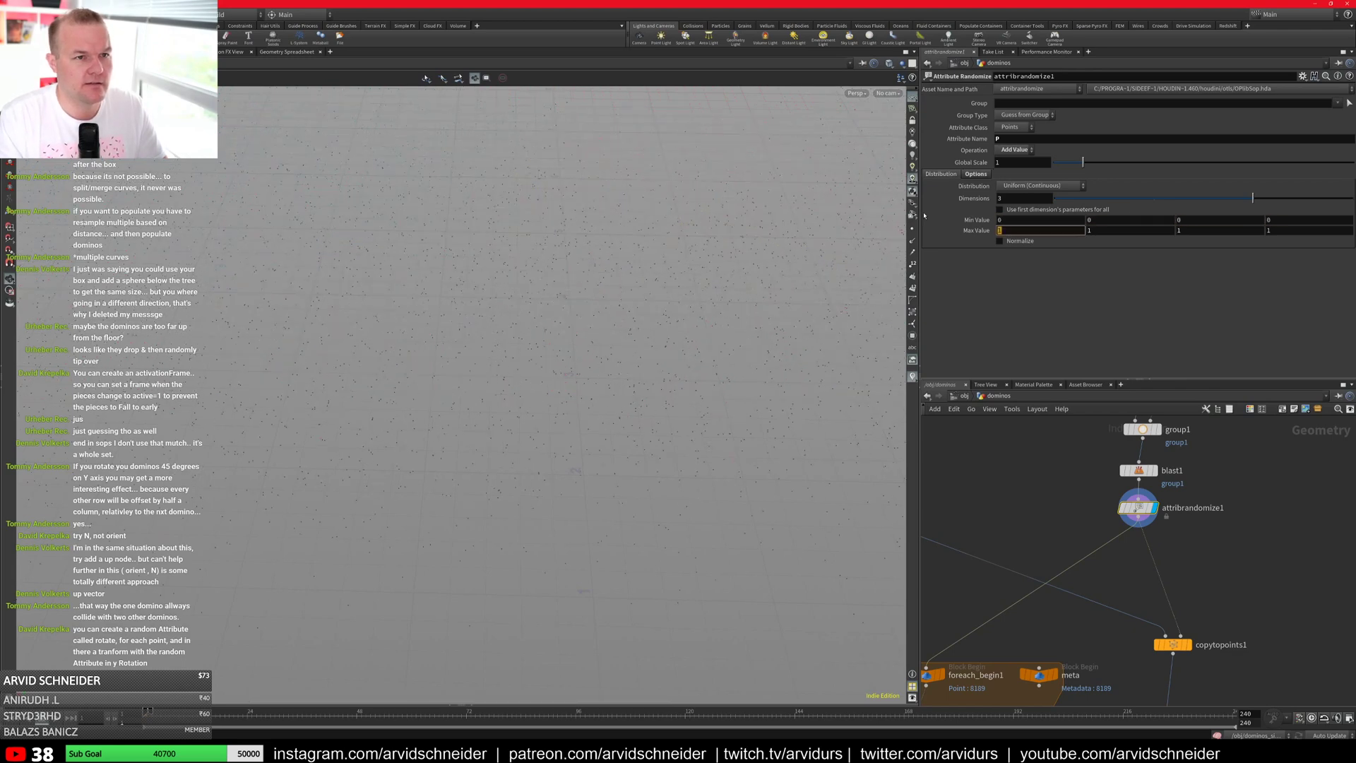
key("Tab")
type("0")
key("Tab")
type("0")
key("Tab")
key("Return")
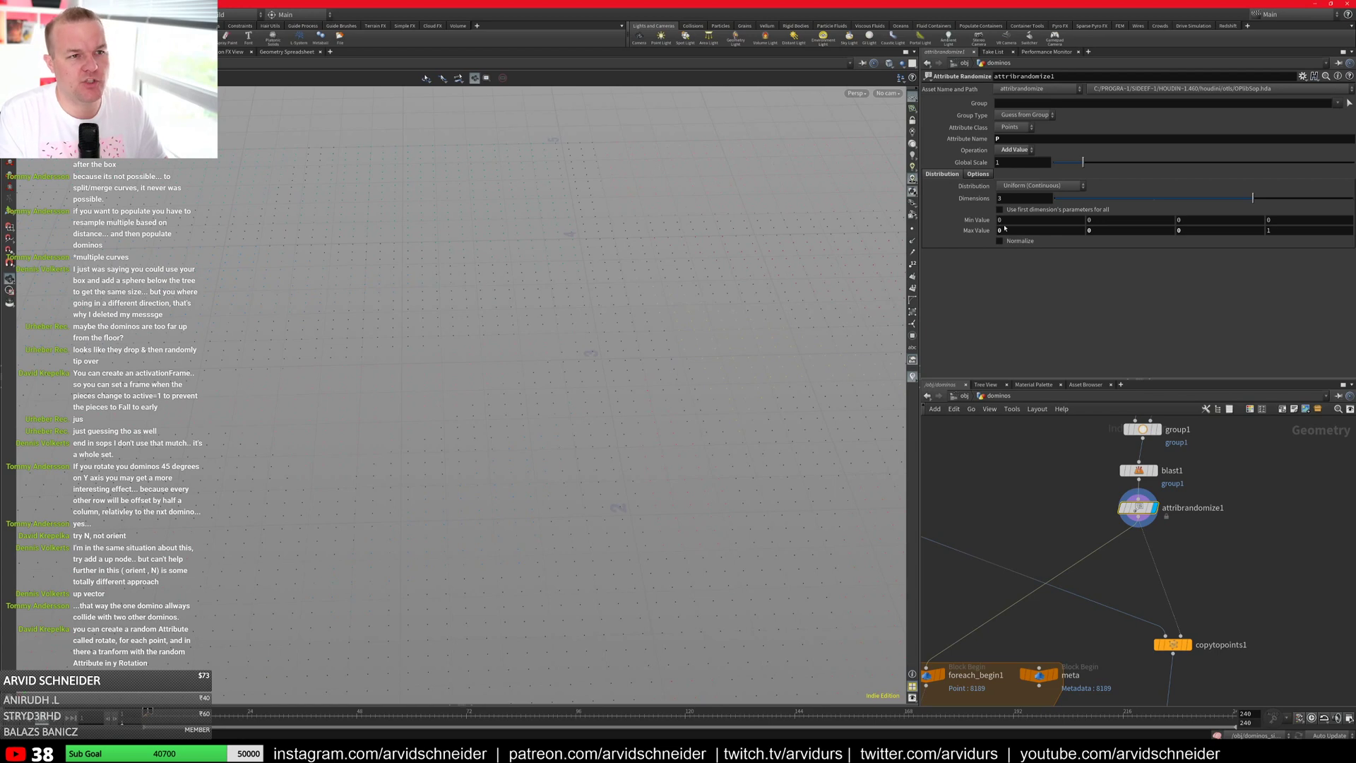
Step: Raise attribrandomize1's first maximum value to 0.012
middle_click_drag(1014, 231, 1014, 272)
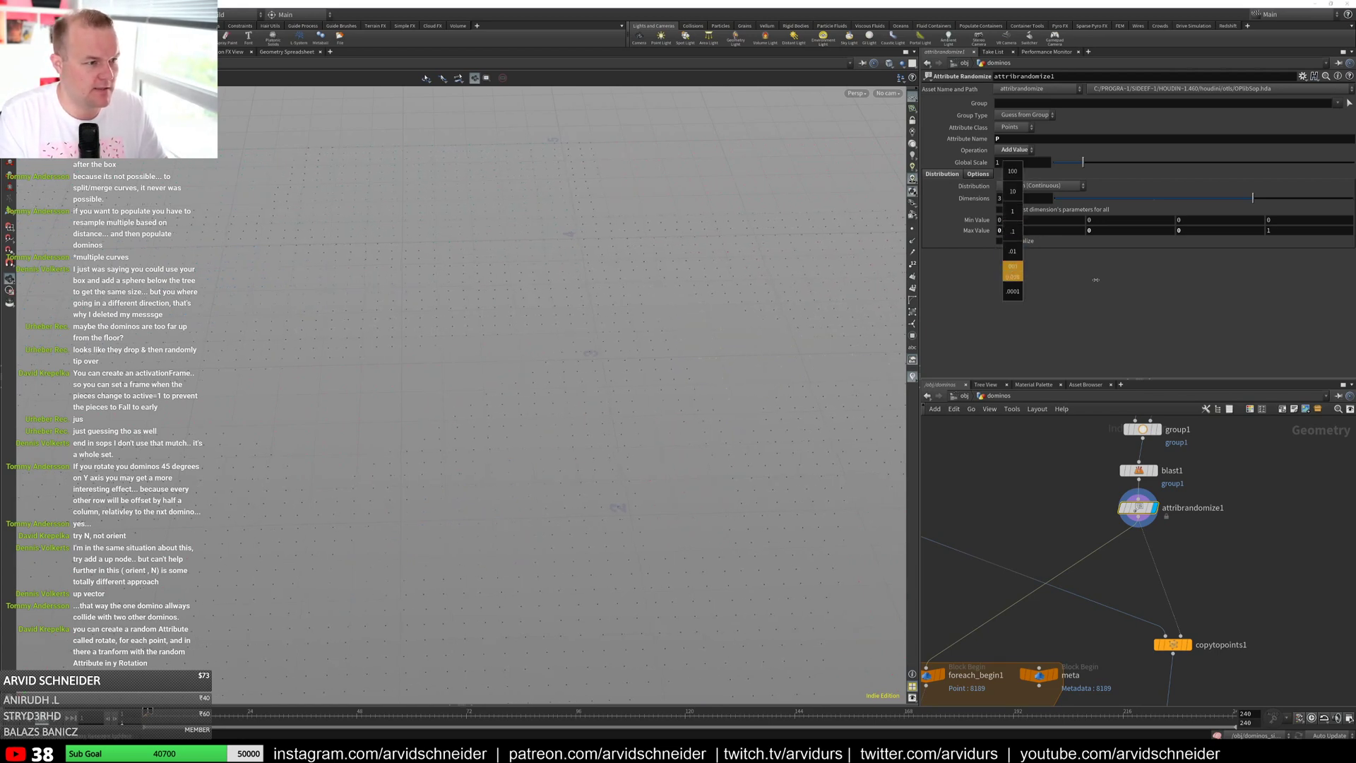
middle_click_drag(1095, 280, 1102, 279)
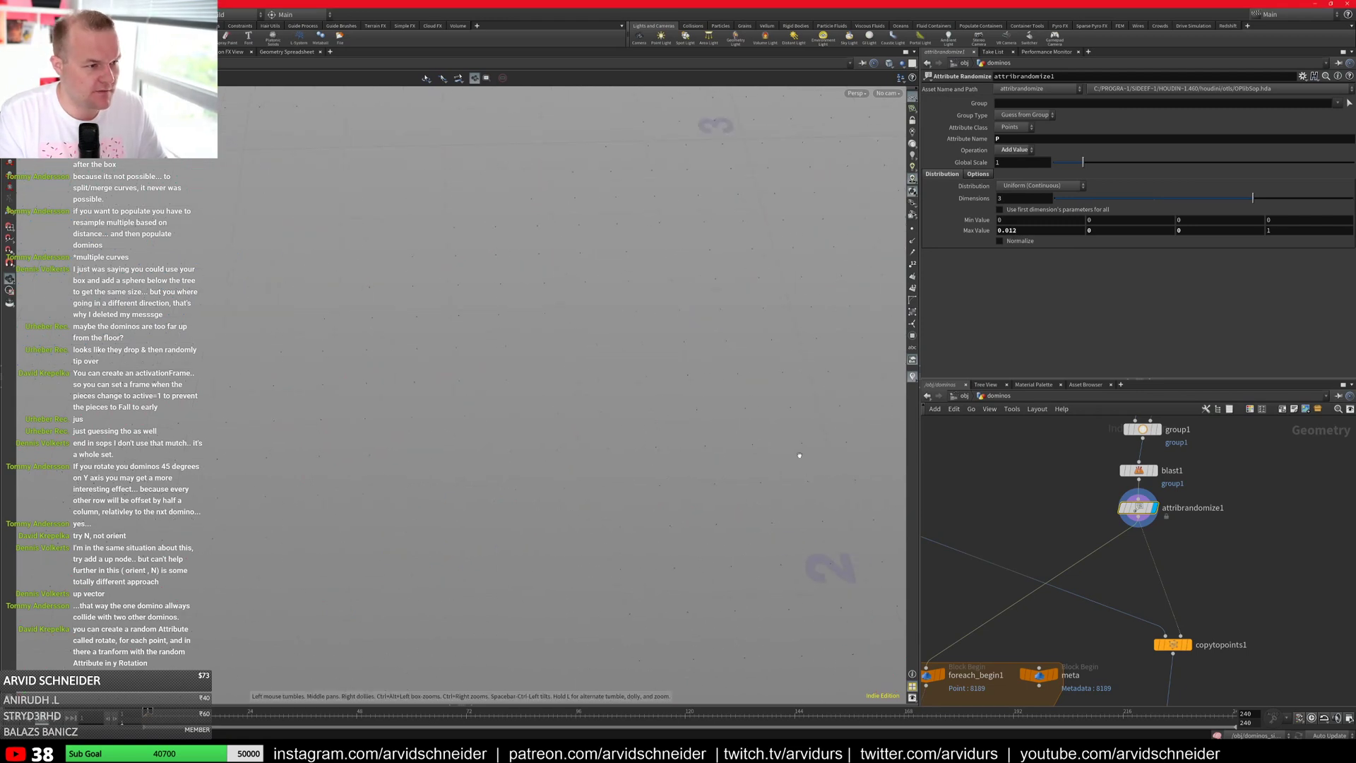
left_click_drag(799, 456, 627, 412)
mouse_move(1057, 230)
middle_mouse_down()
mouse_move(1044, 227)
mouse_move(1044, 278)
mouse_move(1049, 241)
middle_mouse_up()
Step: Display copytopoints1 and set attribrandomize1's first maximum value to 0.022 and its third to 0.009
left_click(1185, 647)
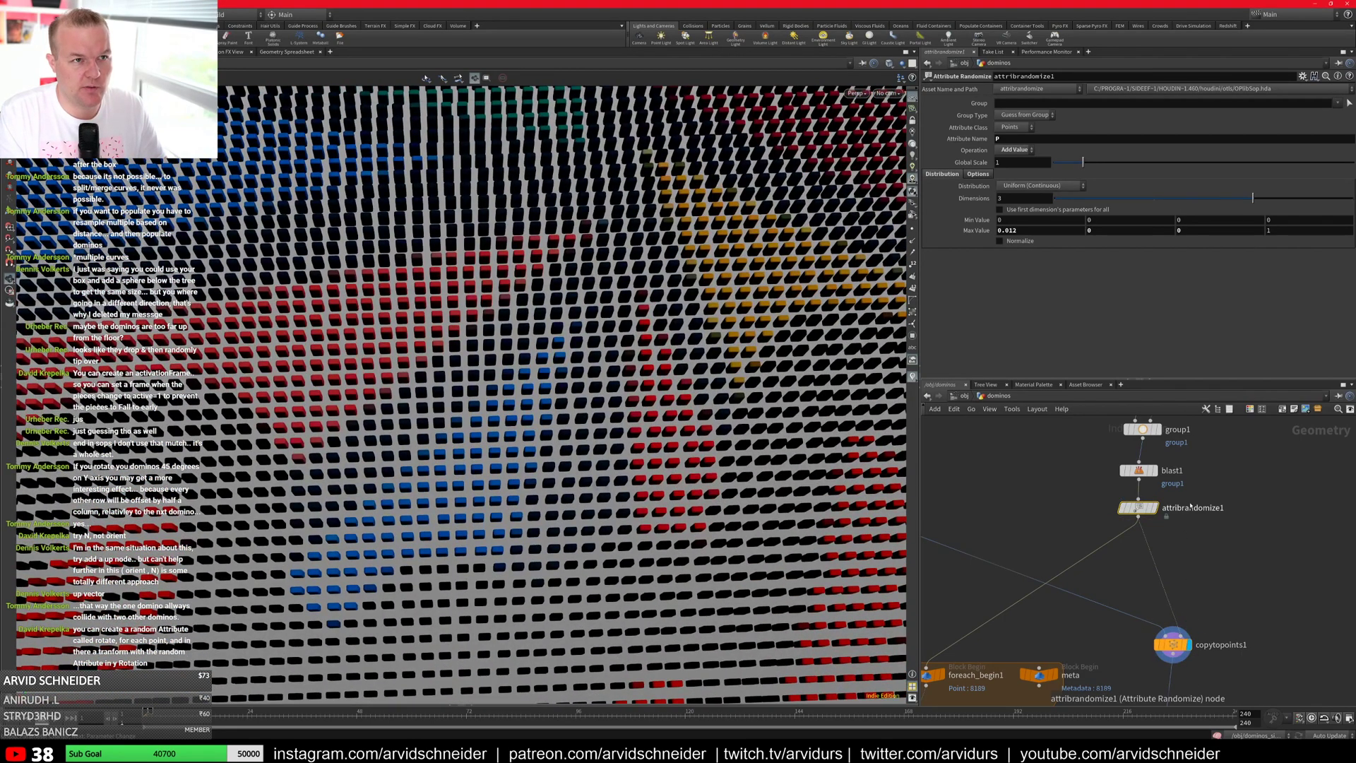
middle_click_drag(1022, 231, 1235, 267)
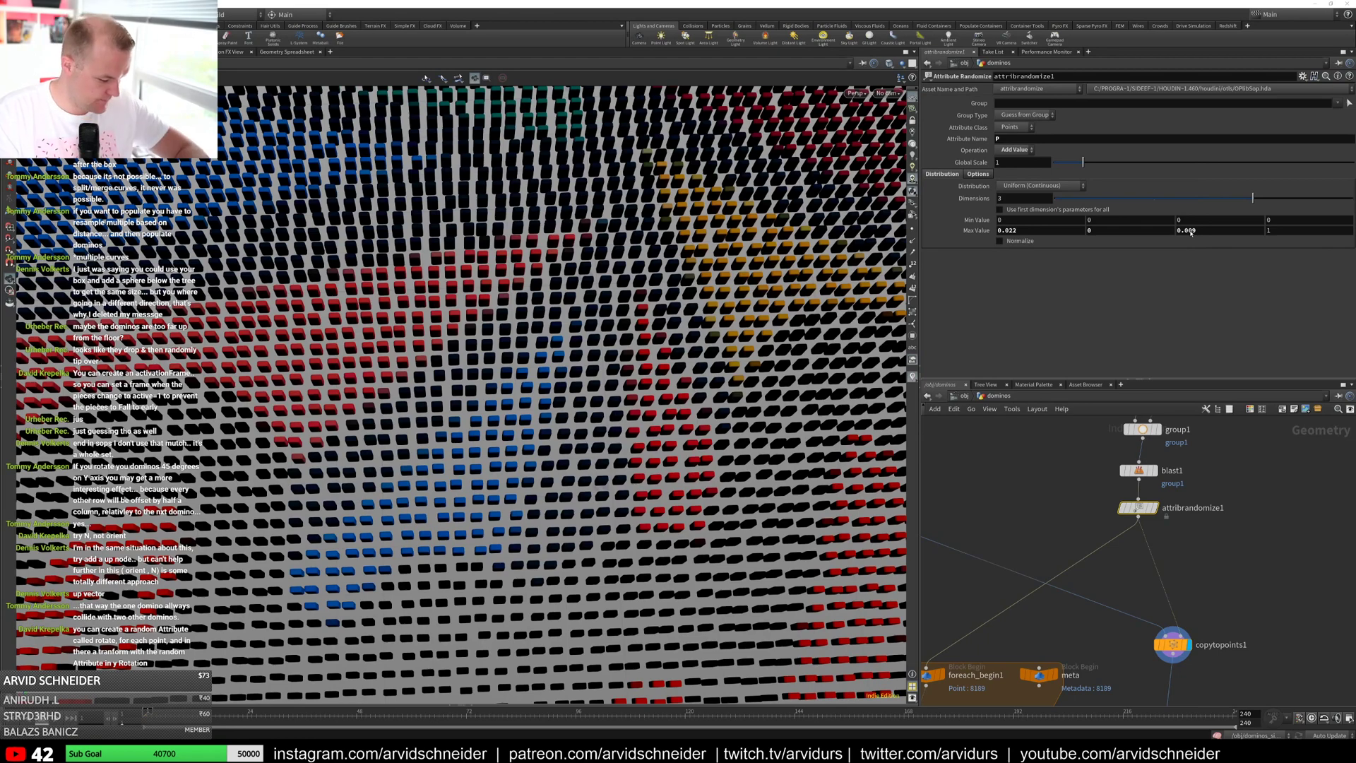
left_click_drag(480, 331, 586, 406)
Step: Compare the outputs of blast1 and copytopoints1, and check the dominoes with attribrandomize1 bypassed and active
left_click(1157, 471)
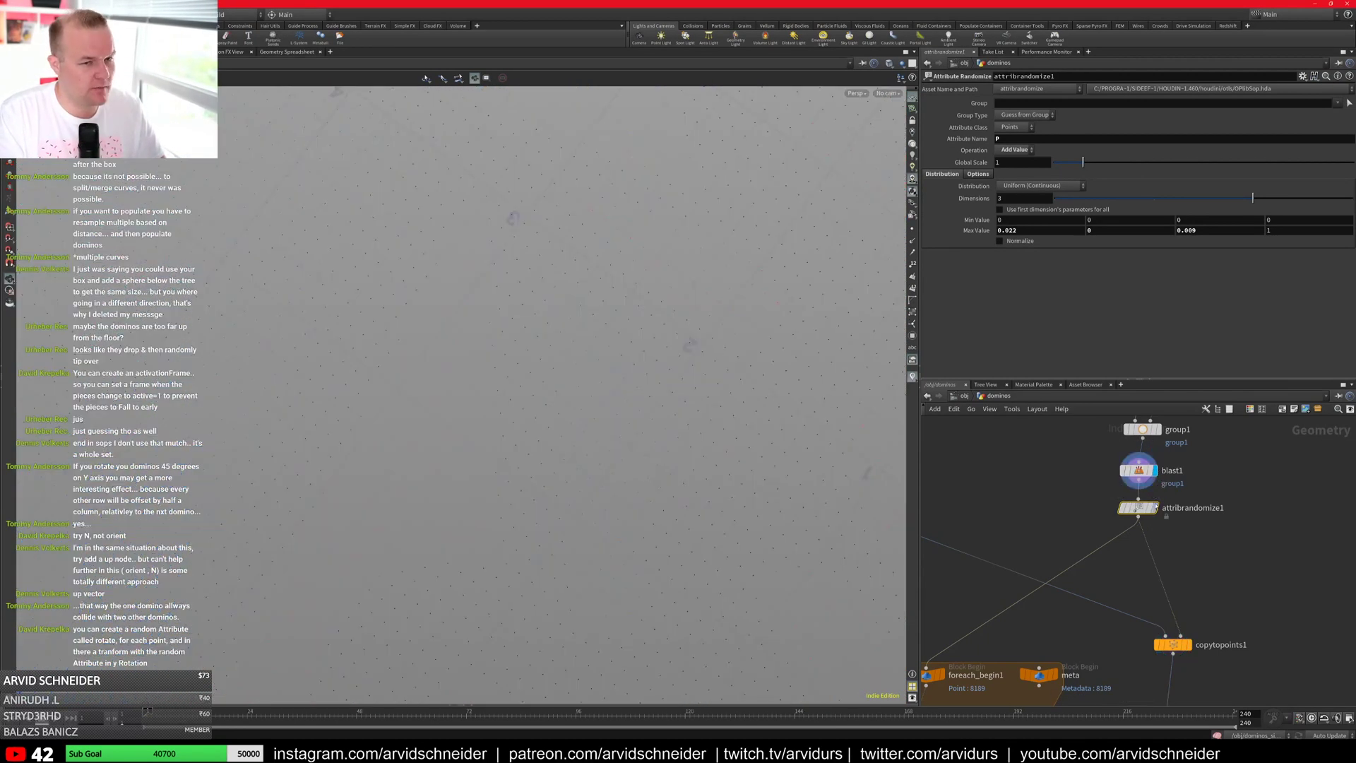
left_click(1156, 507)
left_click(1191, 646)
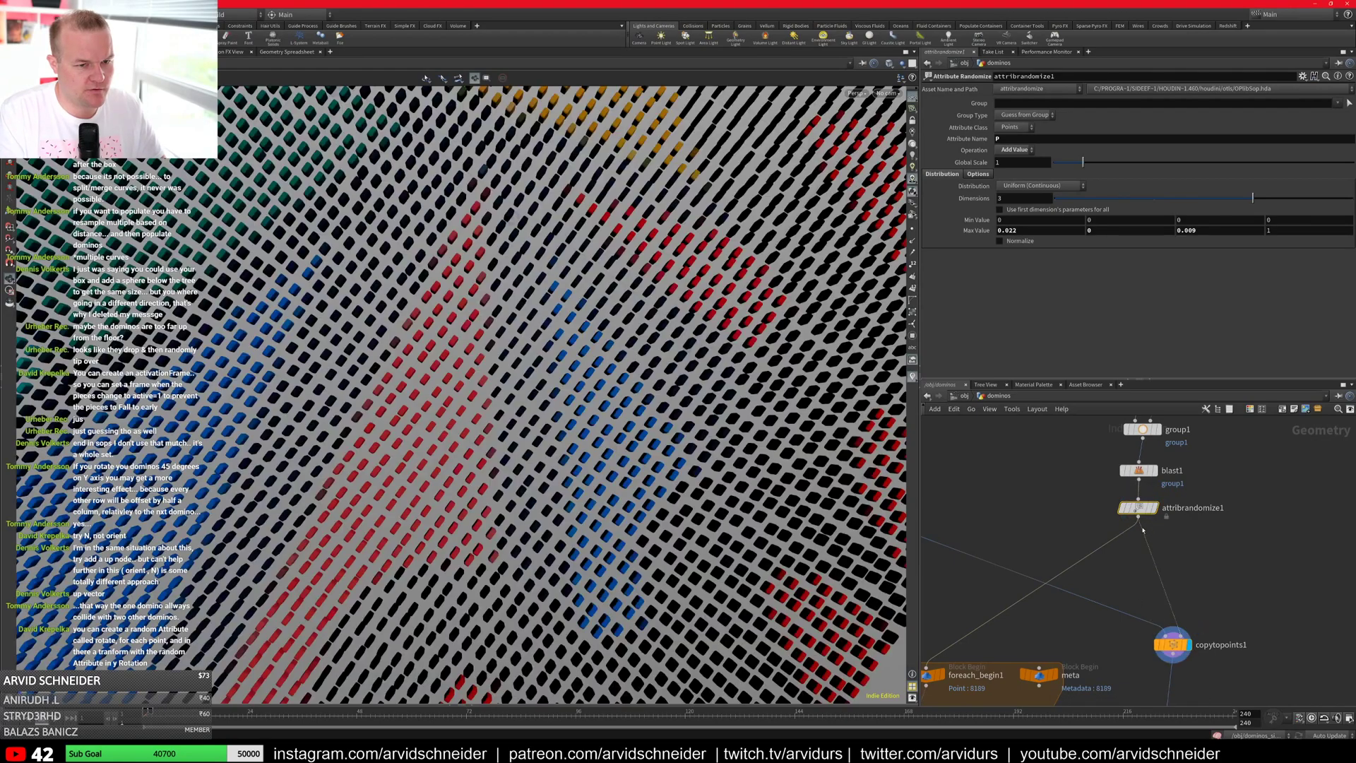
key("b")
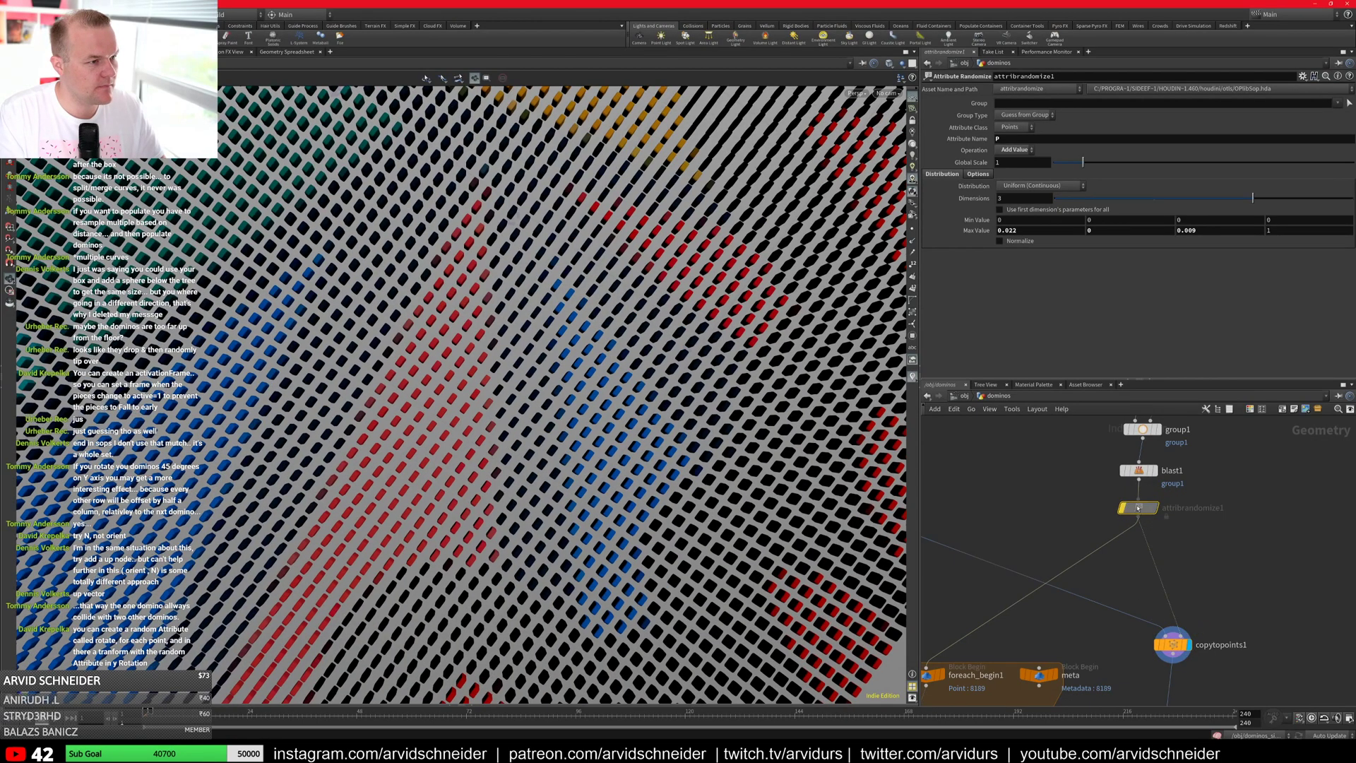
key("b")
Step: Set attribrandomize1's first and third maximum values to 0.01
left_click_drag(494, 459, 526, 395)
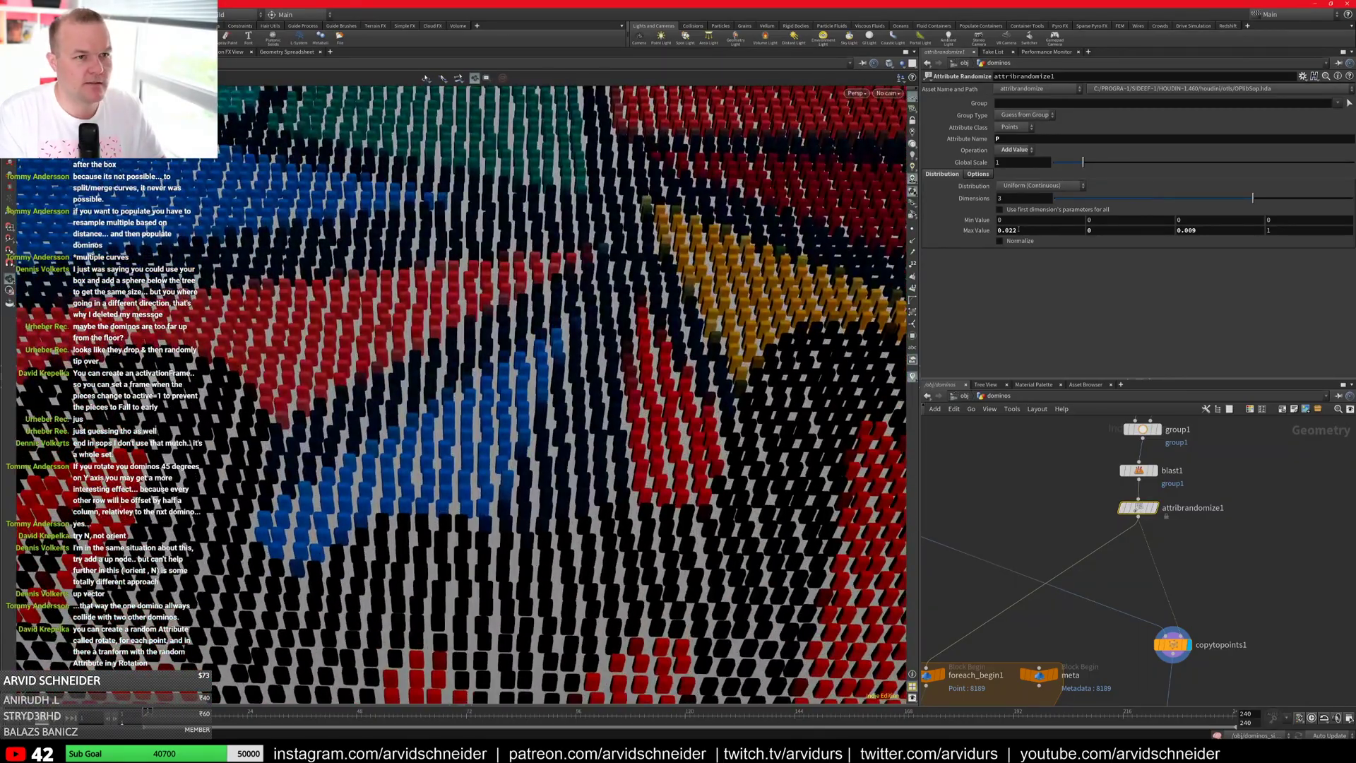
type("1")
key("Return")
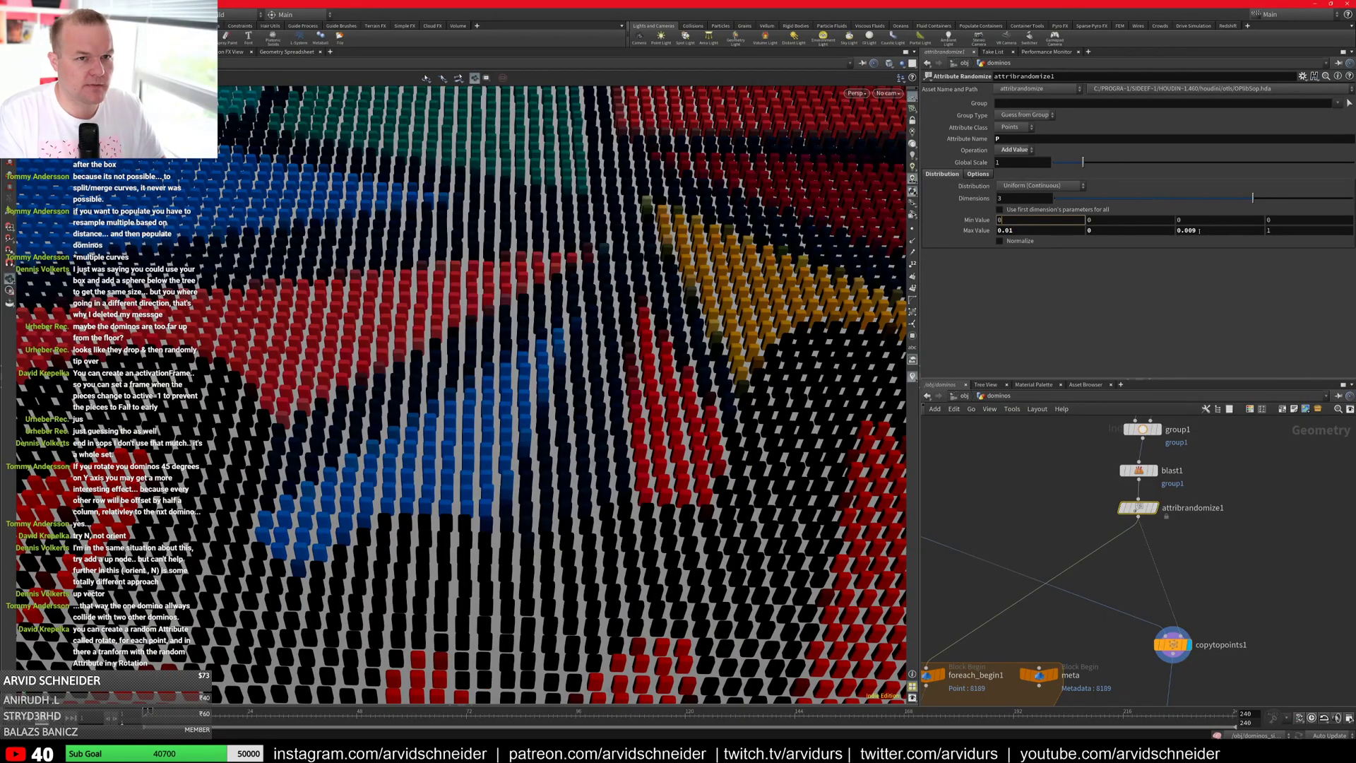
left_click_drag(1197, 231, 1188, 230)
type("1")
key("Return")
Step: Examine the whole domino field from several angles and distances for the effect of the position variation
left_click_drag(653, 261, 663, 360)
right_click_drag(662, 361, 494, 233)
left_click_drag(494, 233, 607, 177)
middle_click_drag(494, 113, 556, 263)
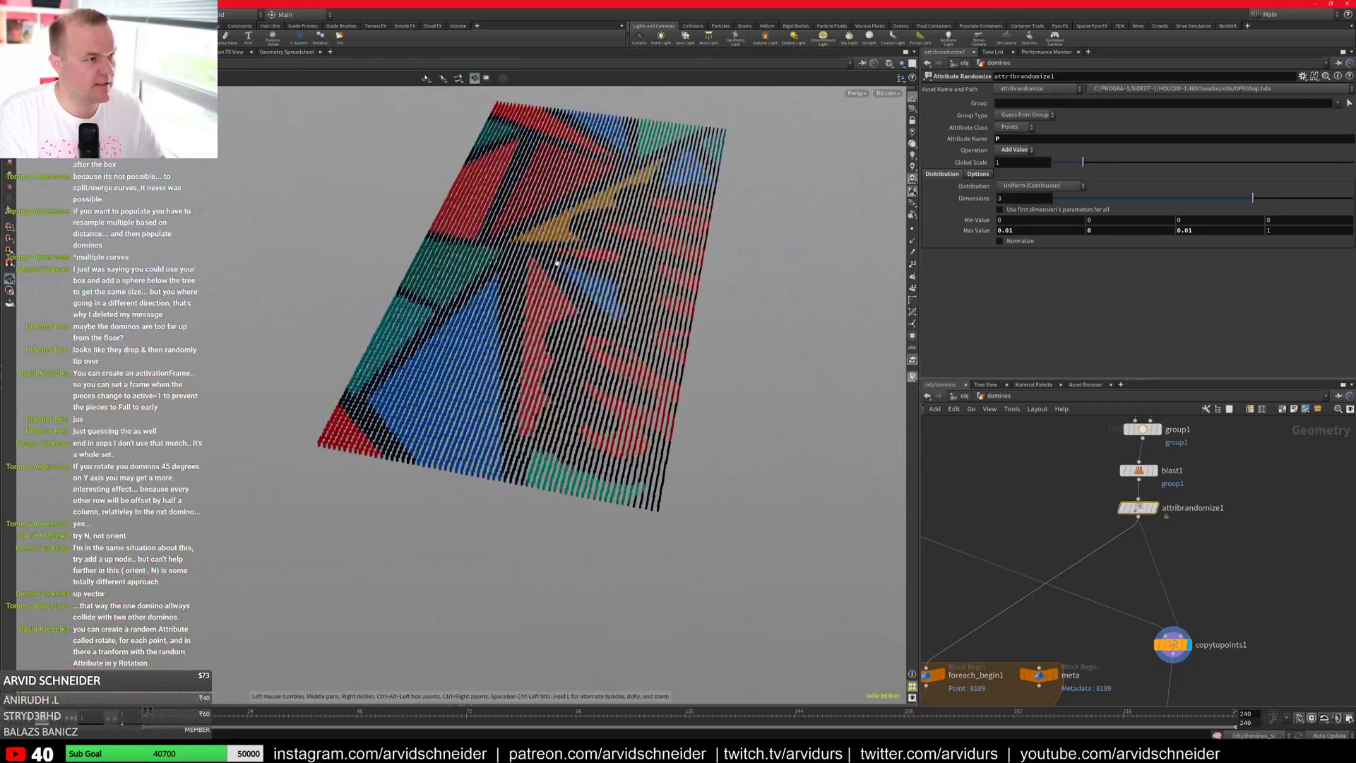
left_click_drag(556, 263, 625, 205)
left_click_drag(533, 421, 390, 348)
right_click_drag(390, 349, 761, 356)
middle_click_drag(761, 356, 763, 130)
key("f")
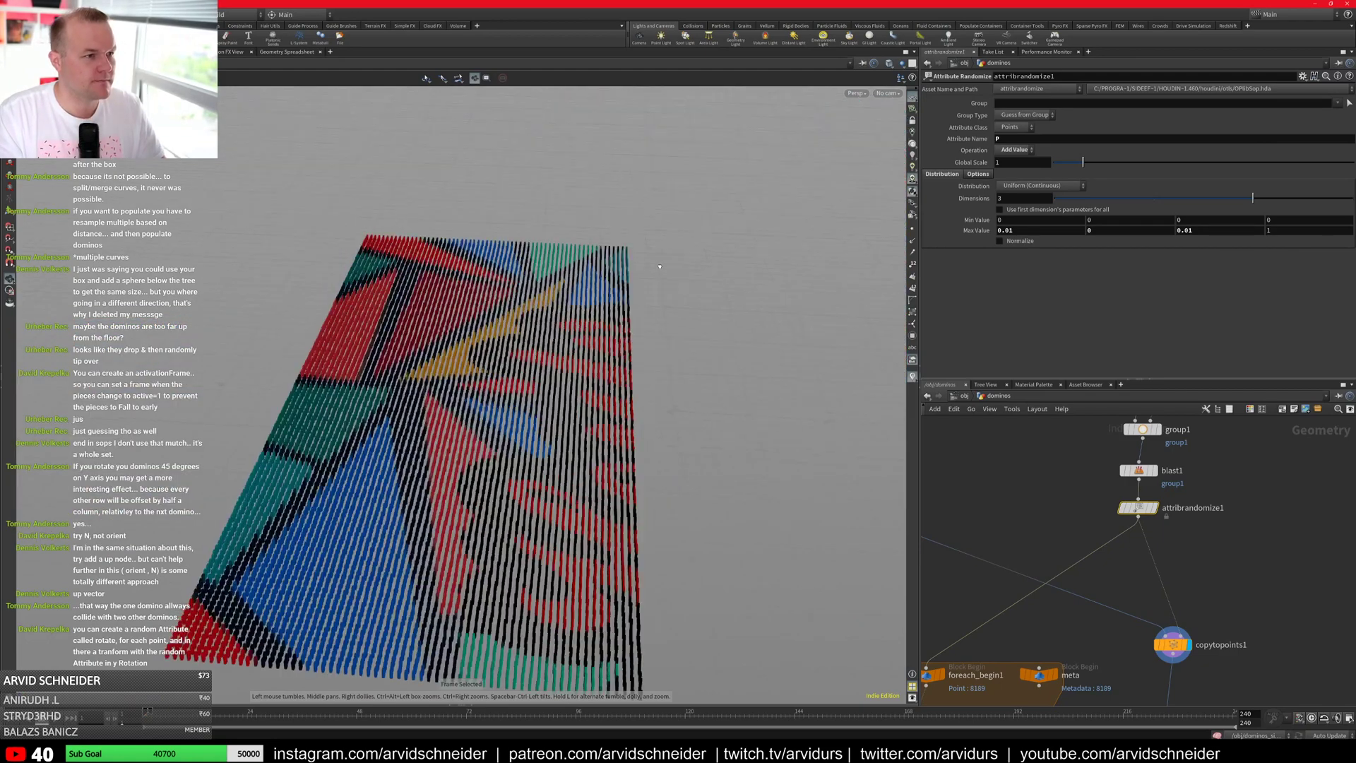
Step: Insert a second Attribute Randomize node between attribrandomize1 and copytopoints1
middle_click_drag(1065, 638, 1161, 492)
middle_click_drag(951, 590, 1028, 614)
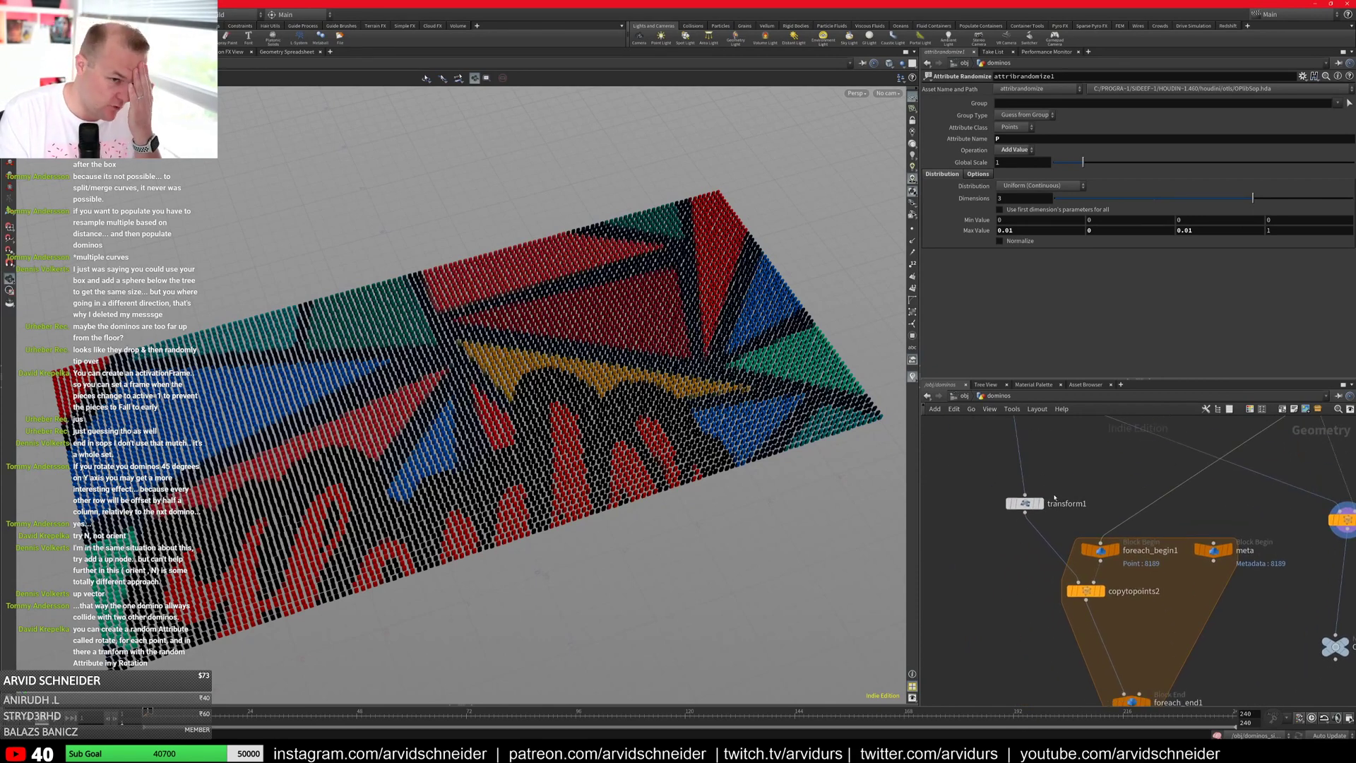
middle_click_drag(1308, 440, 1197, 530)
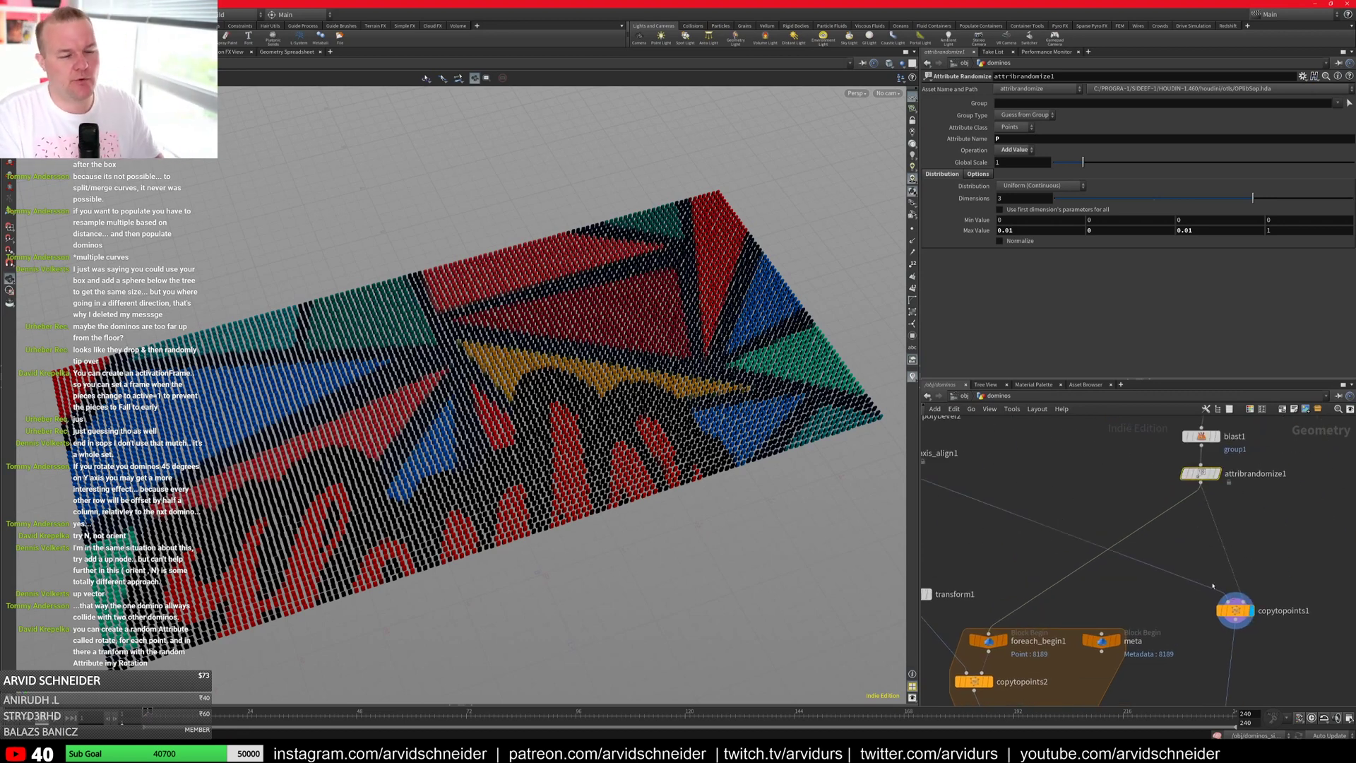
middle_click_drag(1264, 526, 1217, 541)
key("Tab")
type("a")
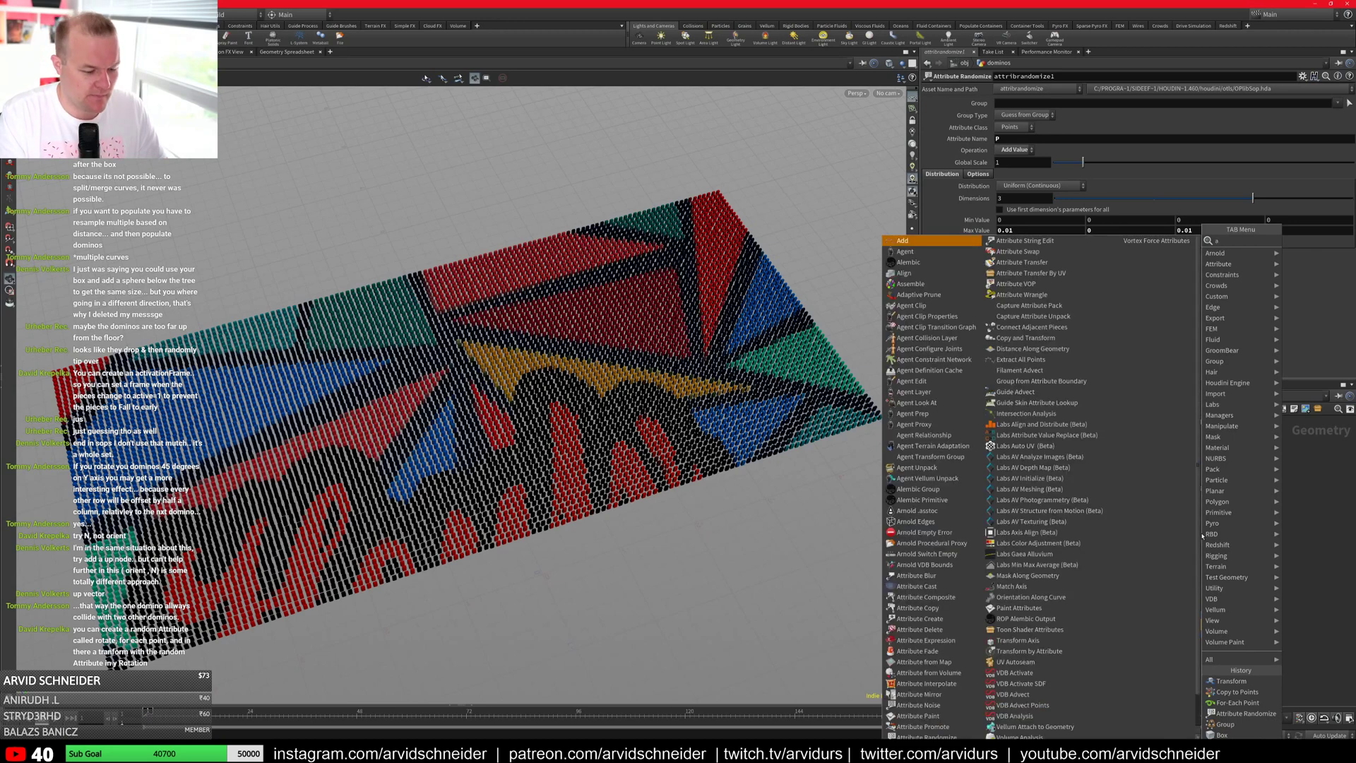
type("ttrra")
left_click(1176, 241)
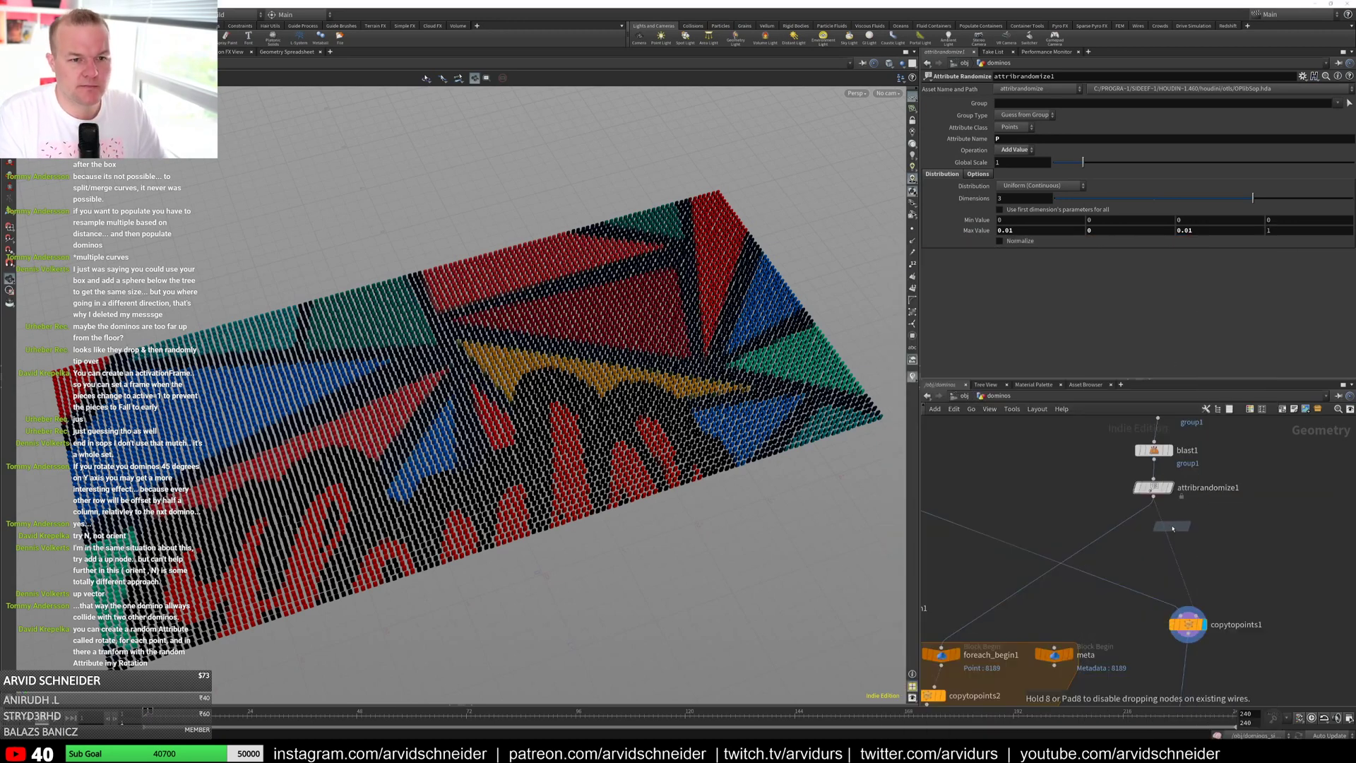
left_click(1174, 552)
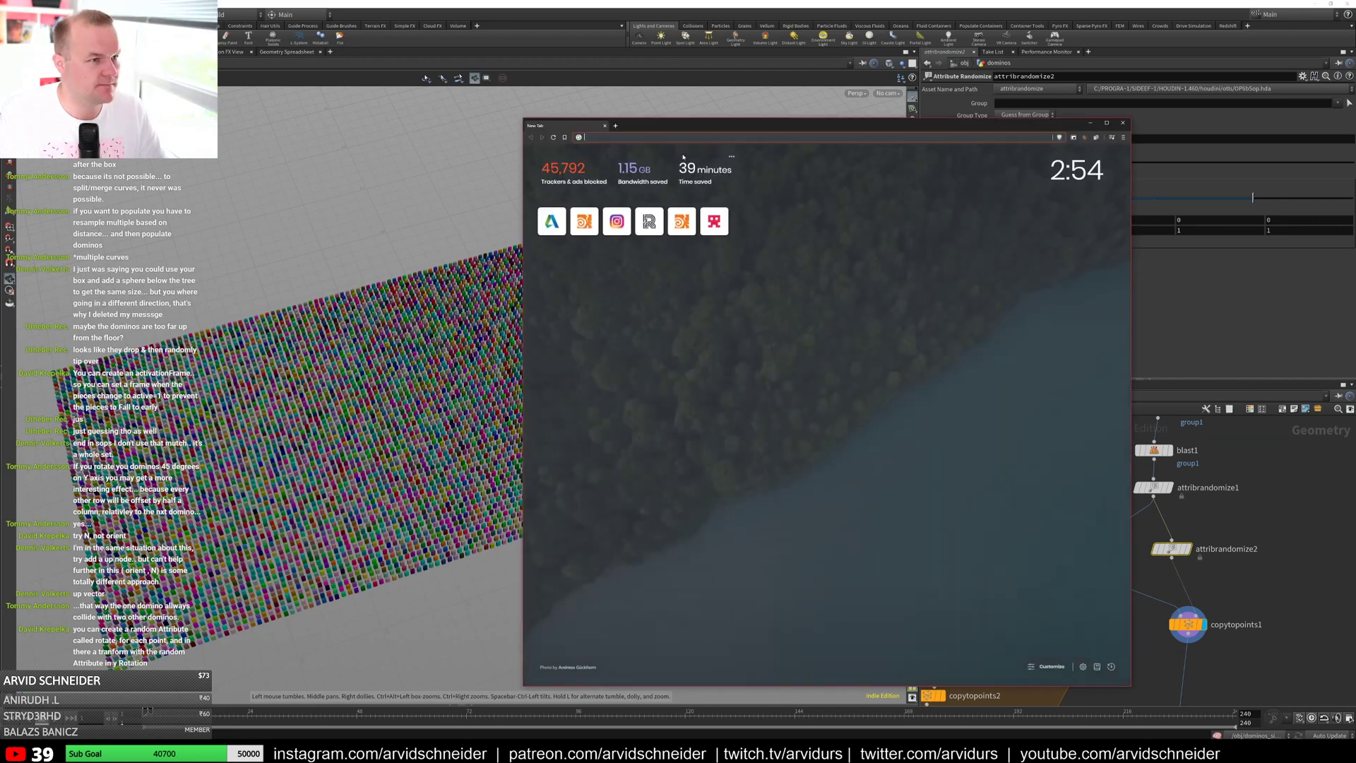
Step: Switch to the web browser and search Google for "houdini rotate points y axis"
type("houdini rot")
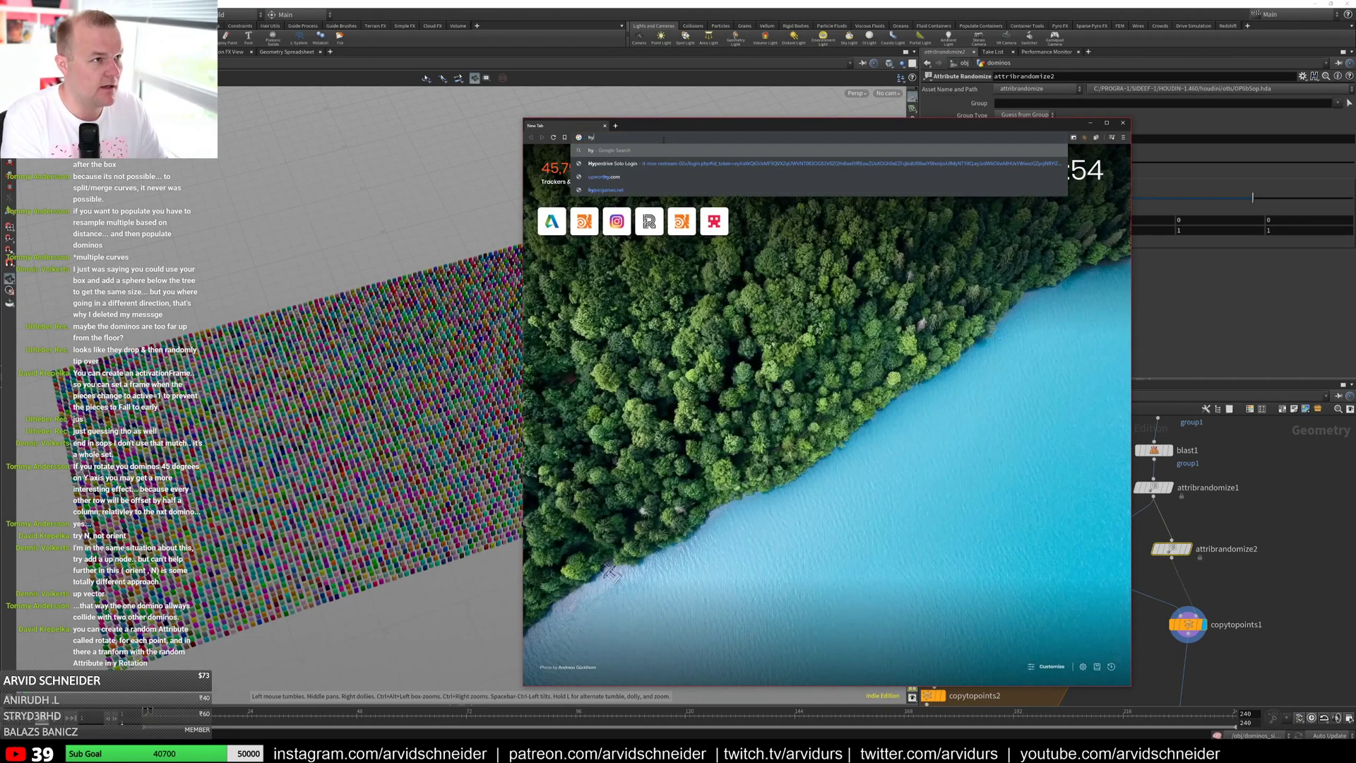
type("ate points")
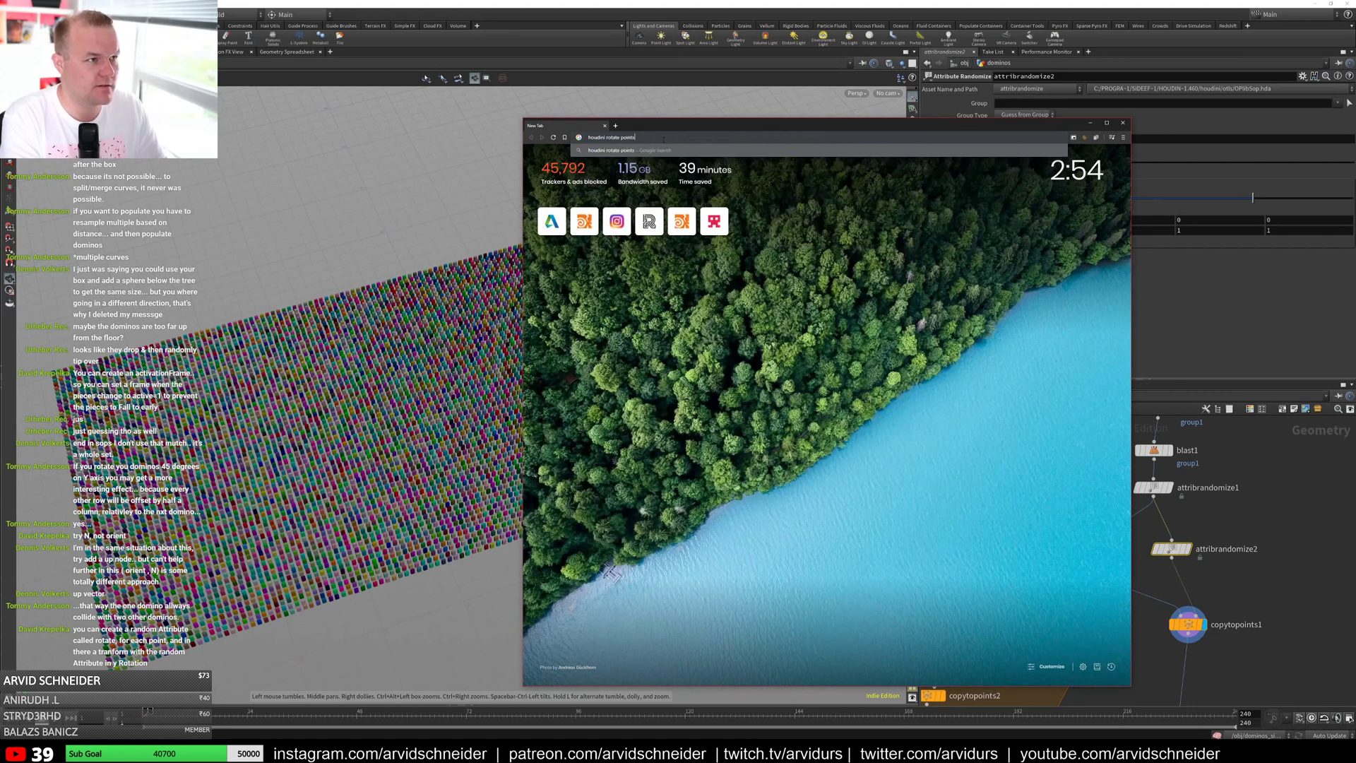
type(" t axis")
key("Return")
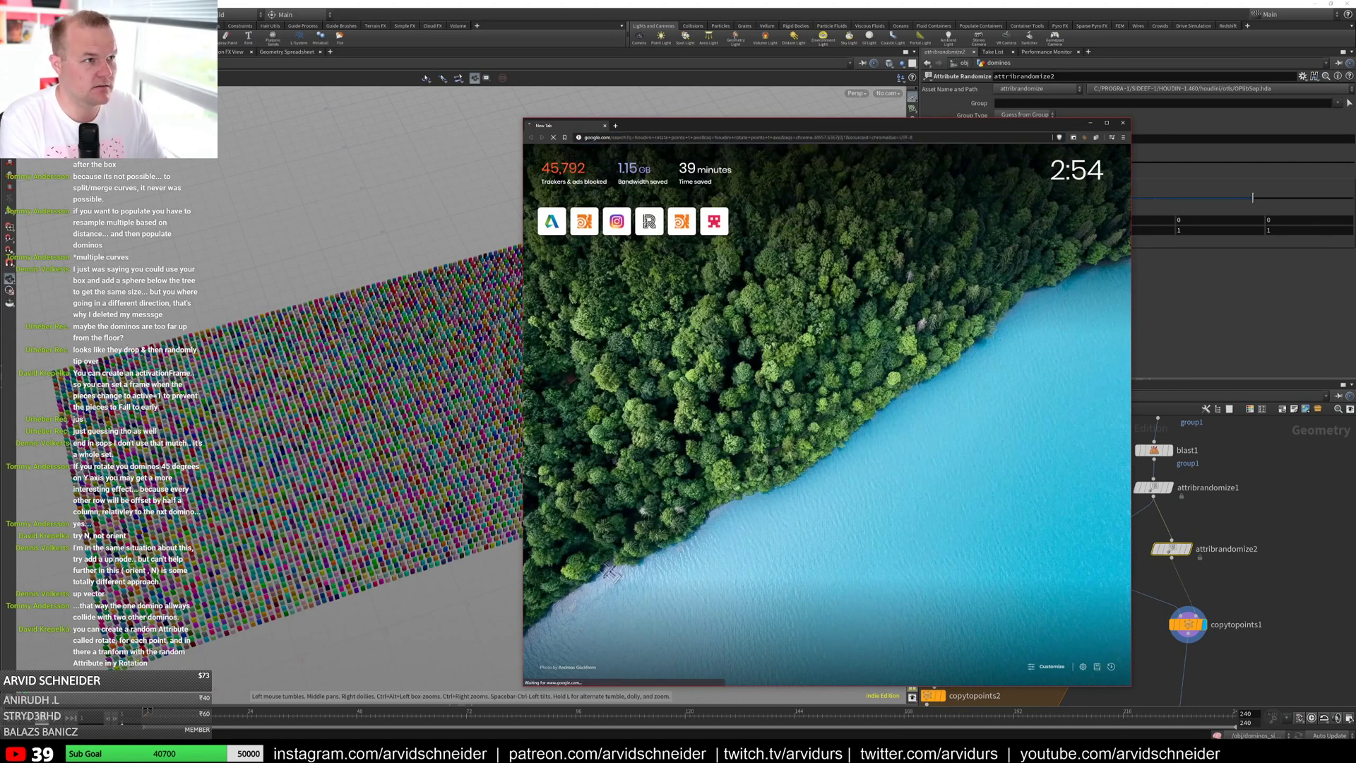
left_click(640, 158)
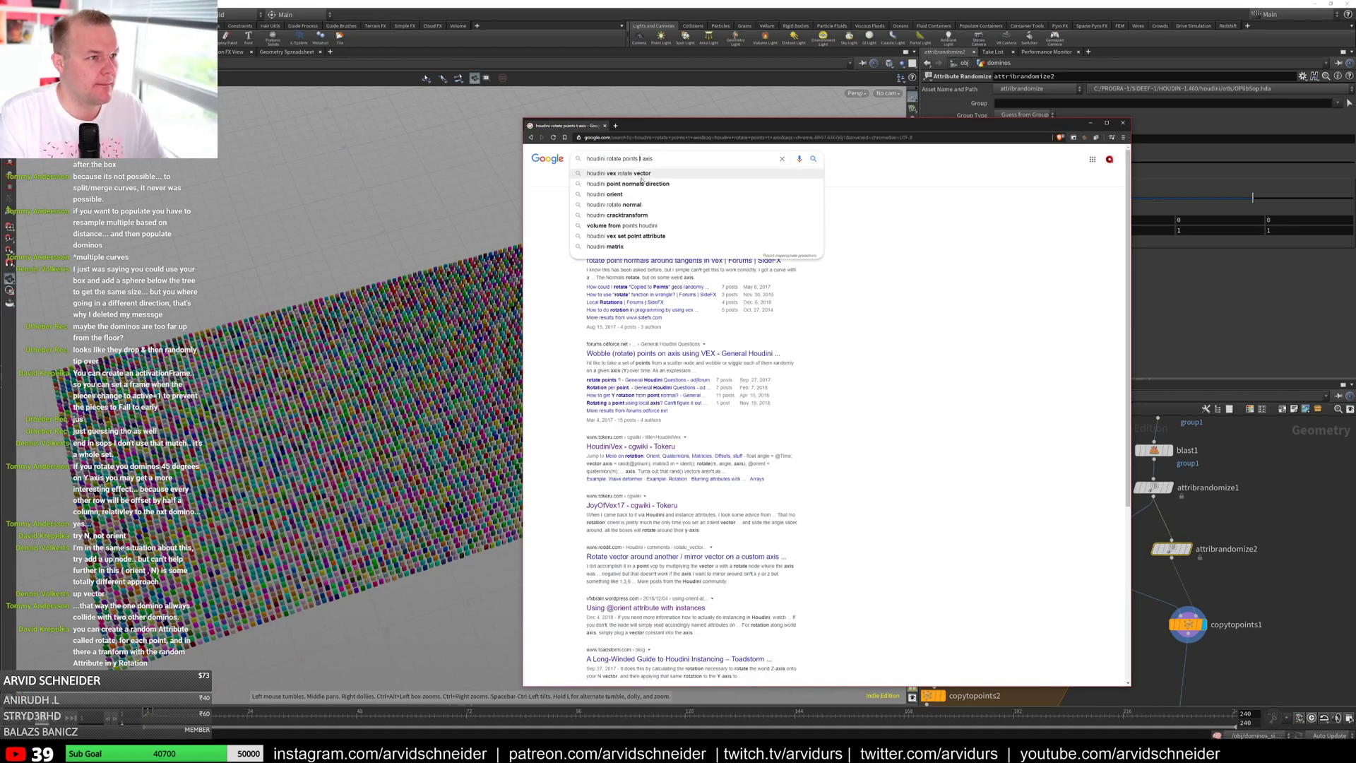
key("BackSpace")
type("y")
key("Return")
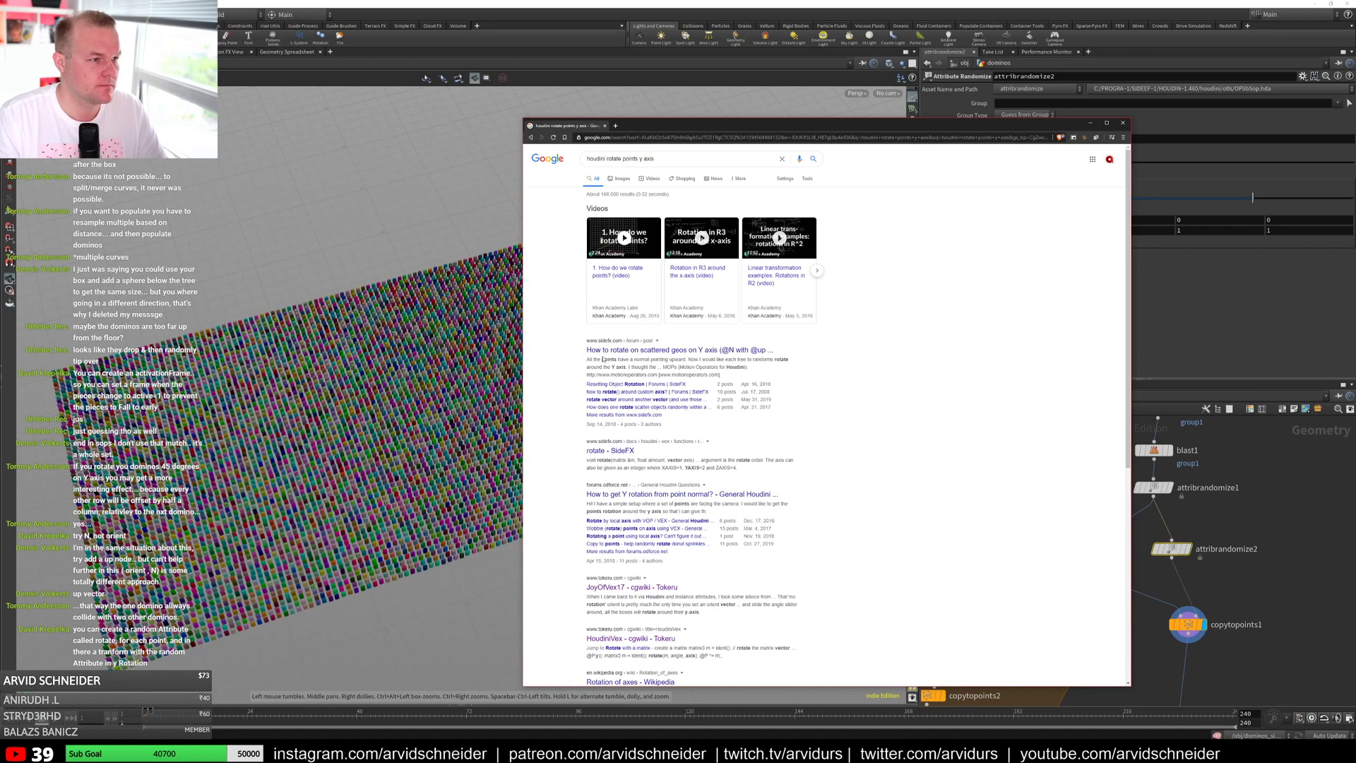
Step: Open the SideFX forum thread on rotating scattered geos around the Y axis and read its replies
middle_click(607, 350)
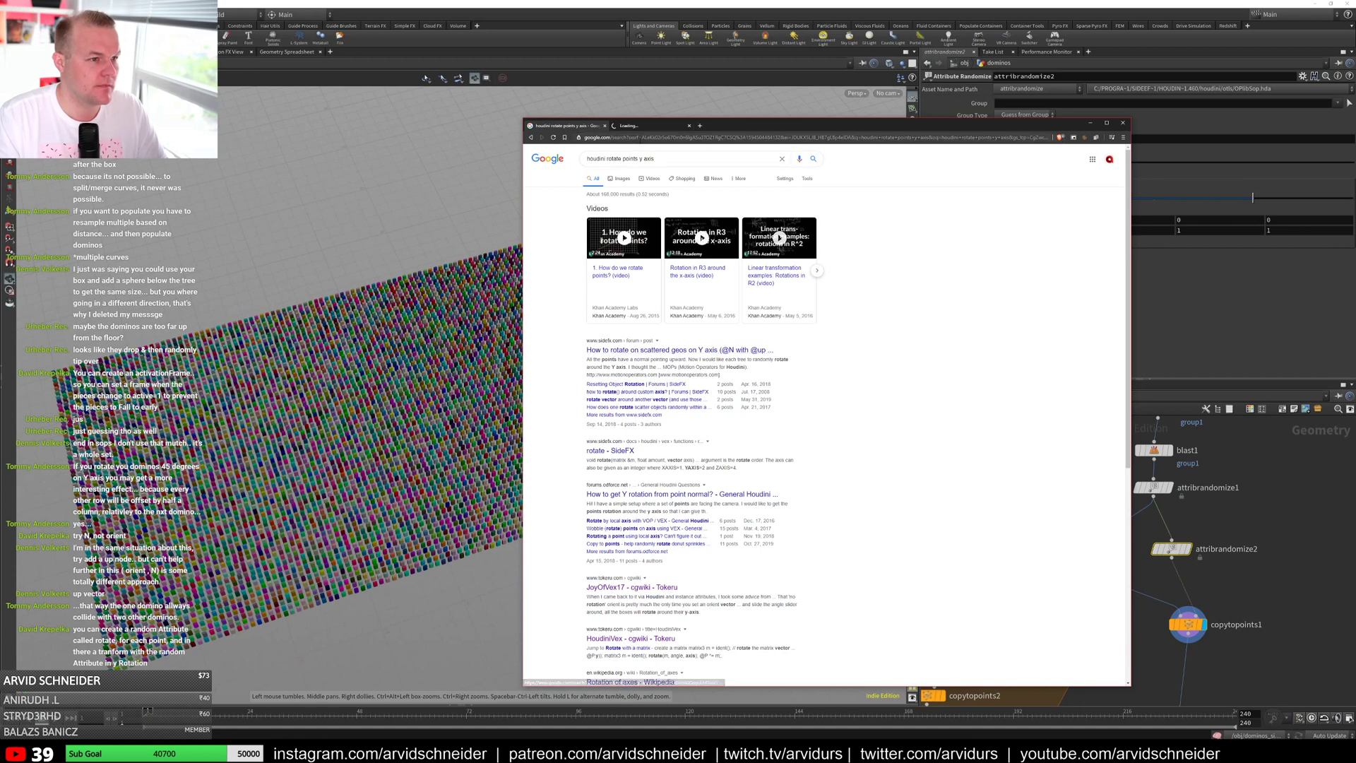
key("ctrl+Tab")
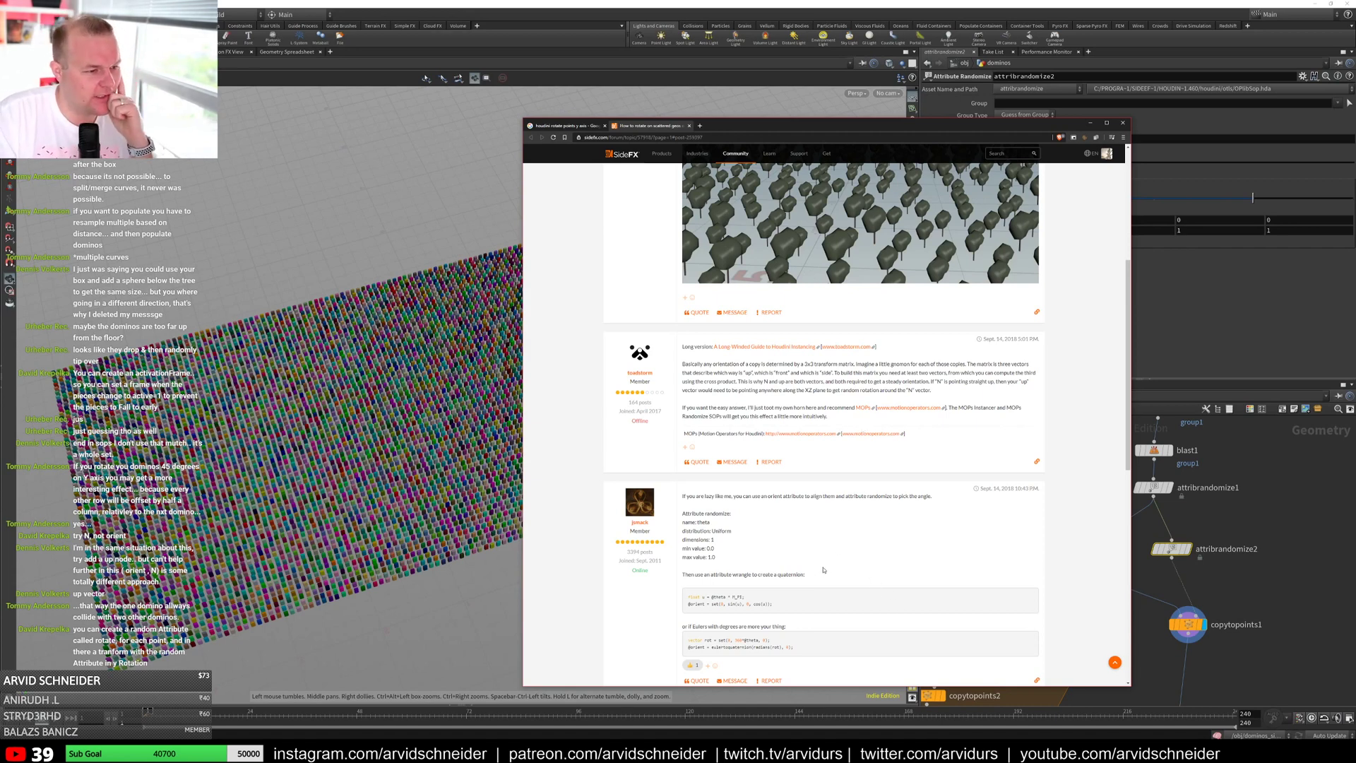
scroll(849, 550, "down", 3)
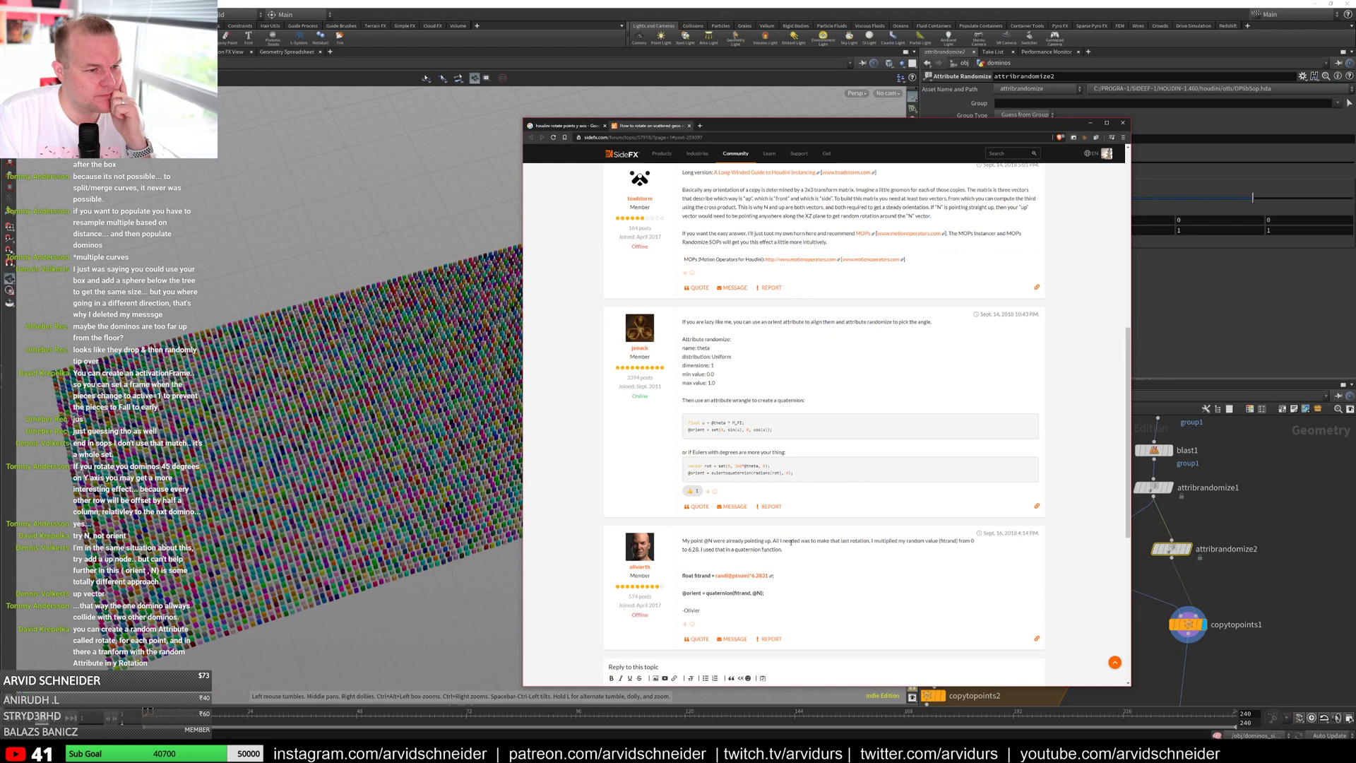
scroll(802, 562, "down", 3)
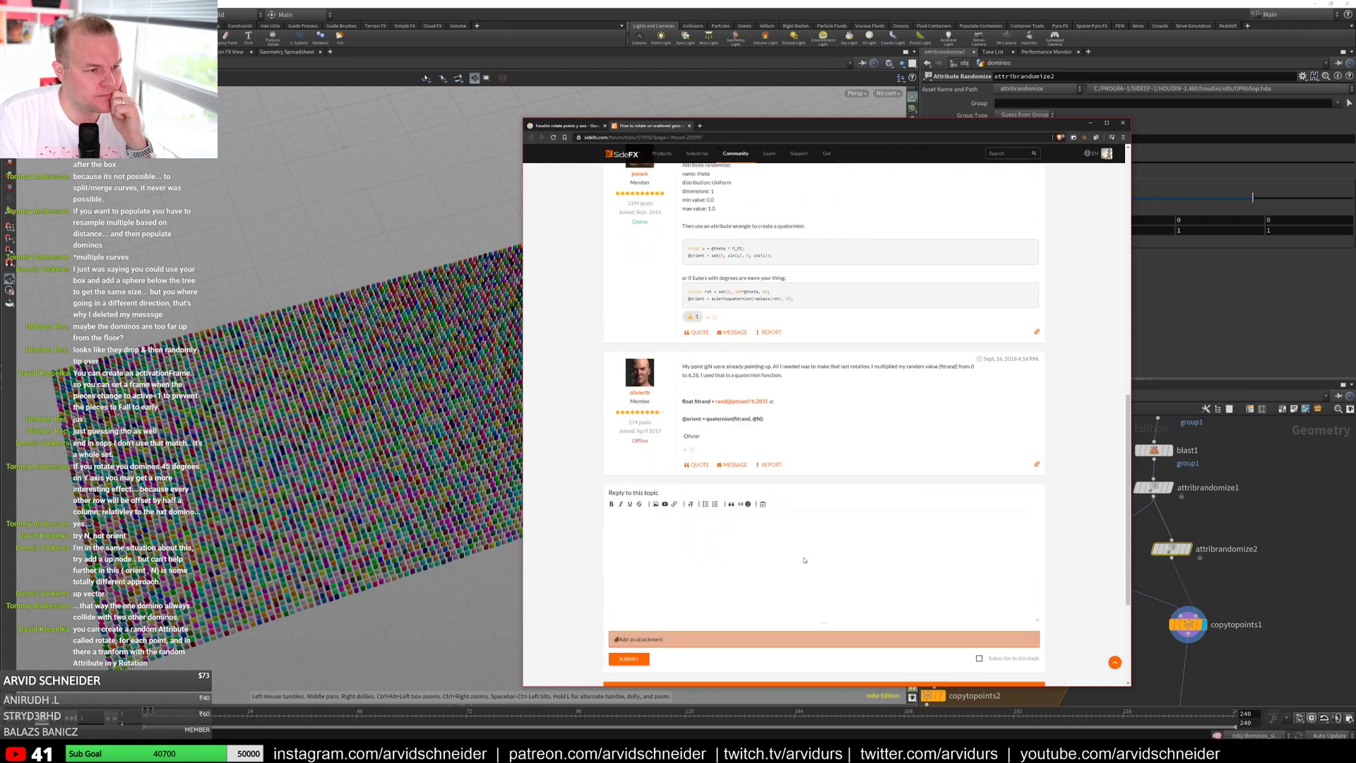
scroll(803, 555, "up", 1)
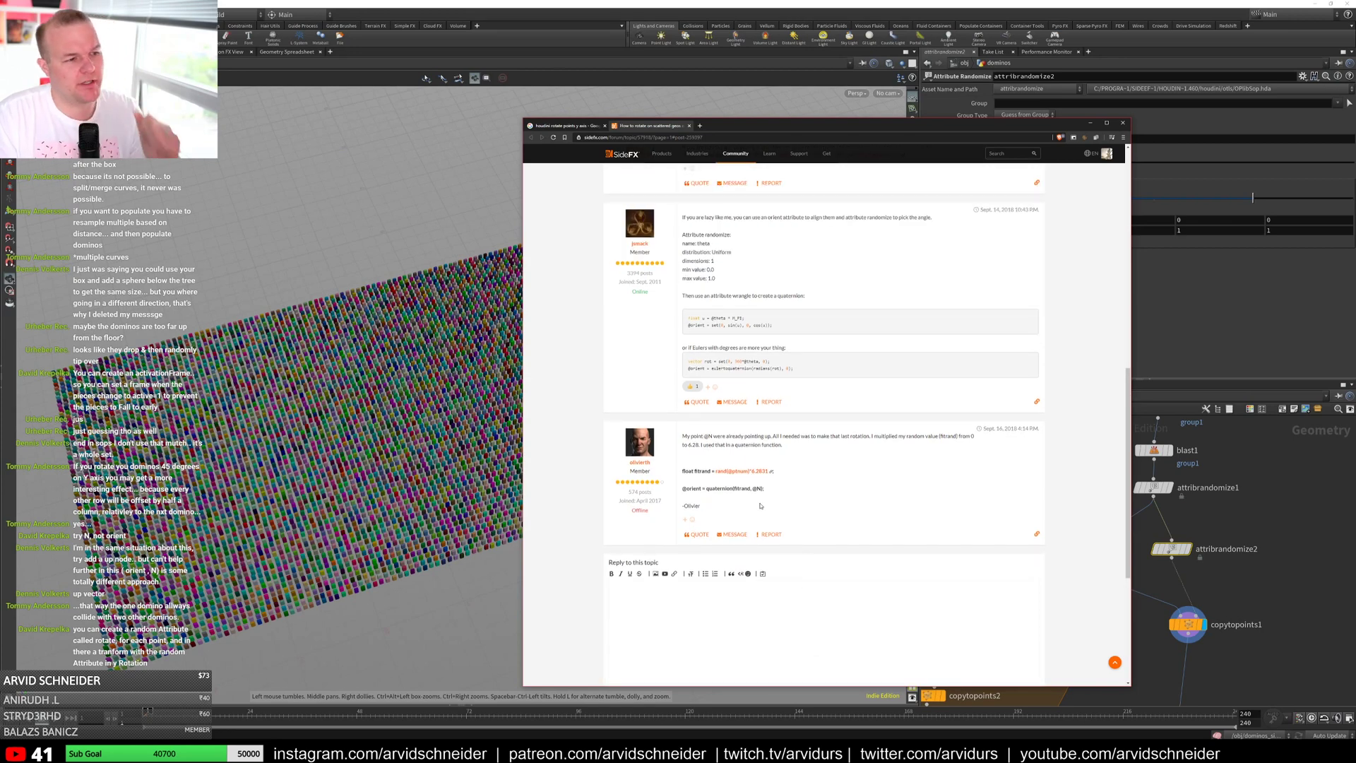
mouse_move(772, 491)
left_mouse_down()
mouse_move(685, 469)
mouse_move(763, 489)
left_mouse_up()
left_click(681, 472)
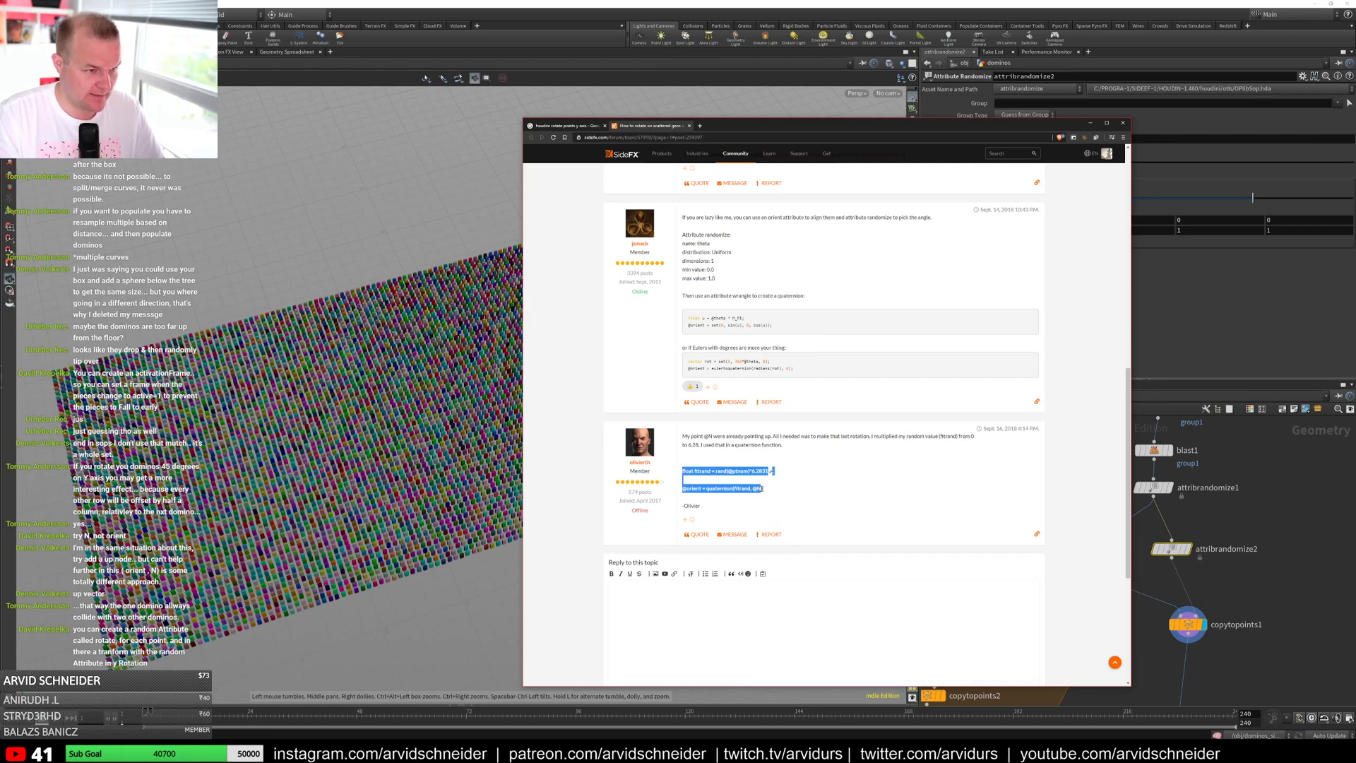
left_click(1090, 123)
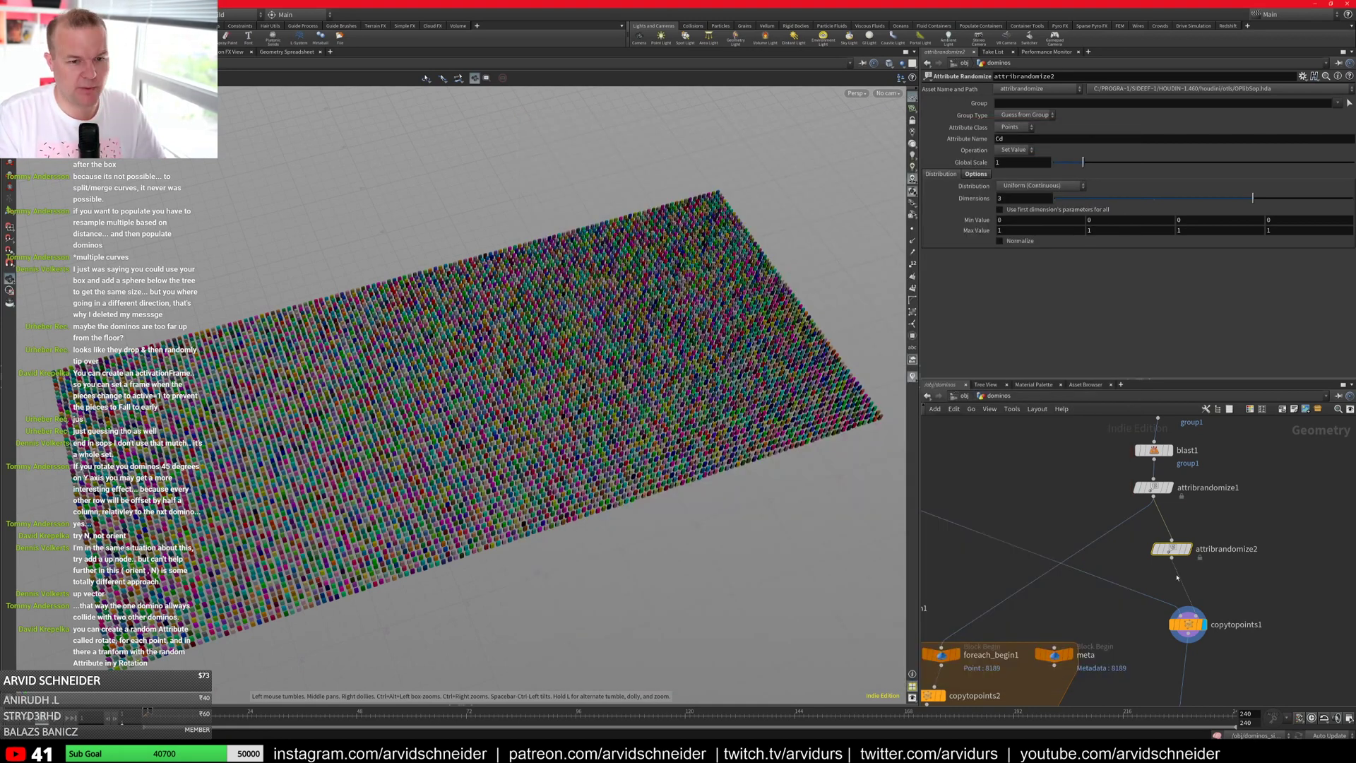
Step: Delete attribrandomize2 and insert an Attribute Wrangle node between attribrandomize1 and copytopoints1
key("Delete")
key("Tab")
type("ex")
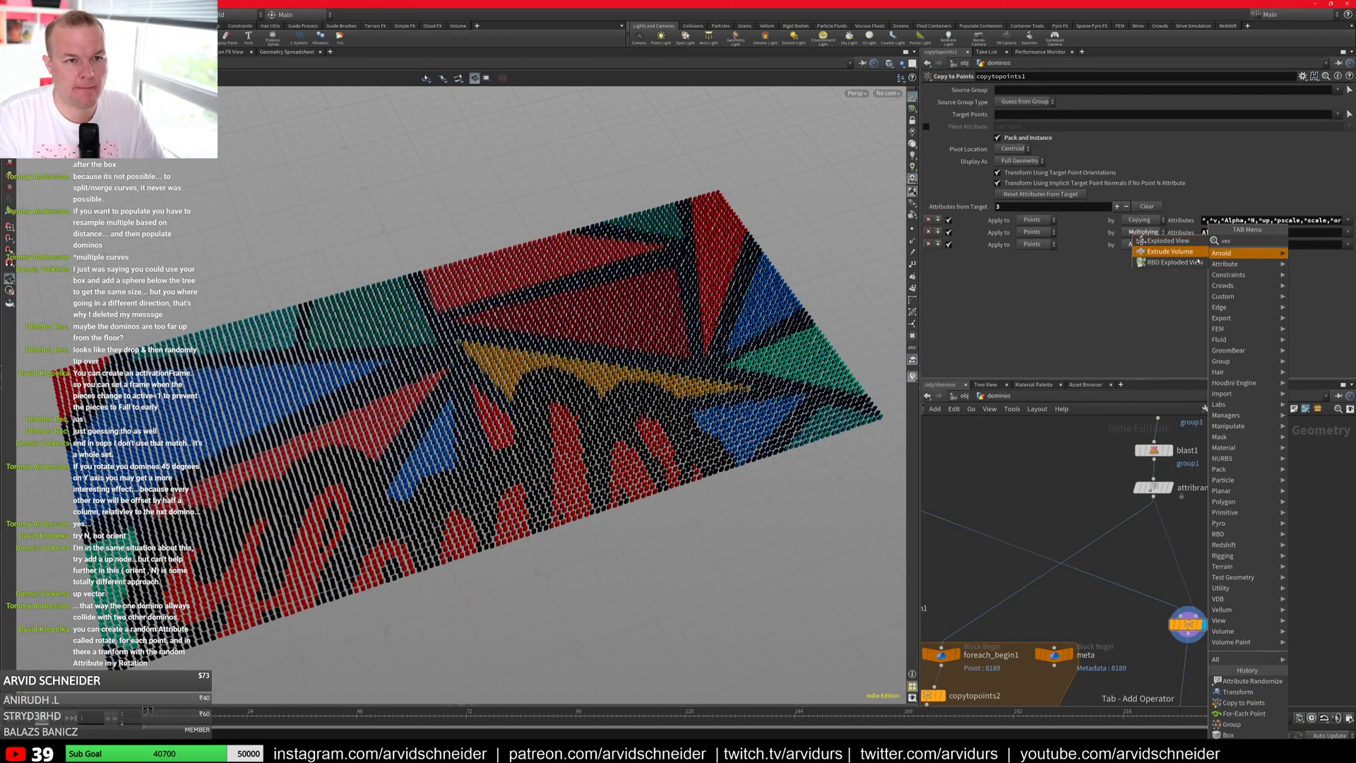
key("Escape")
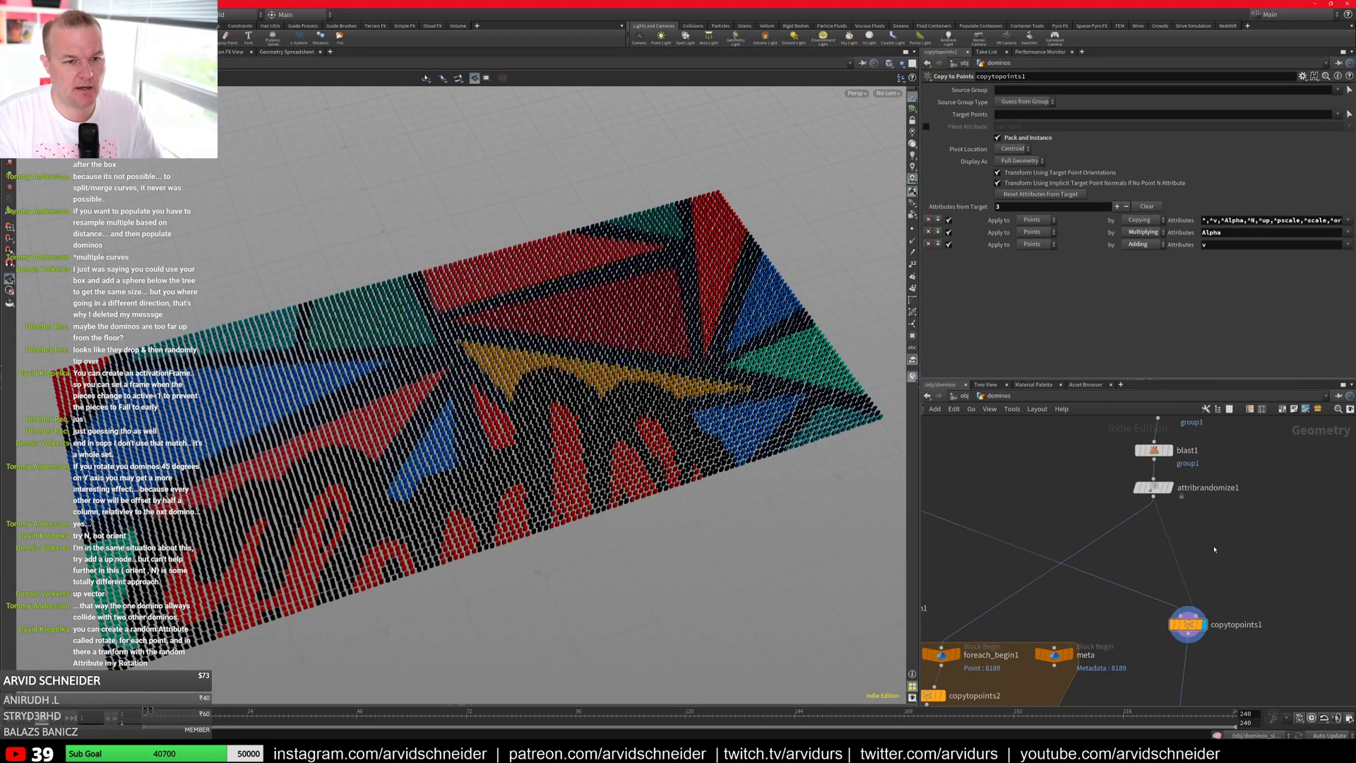
key("Tab")
type("aw")
left_click(1191, 242)
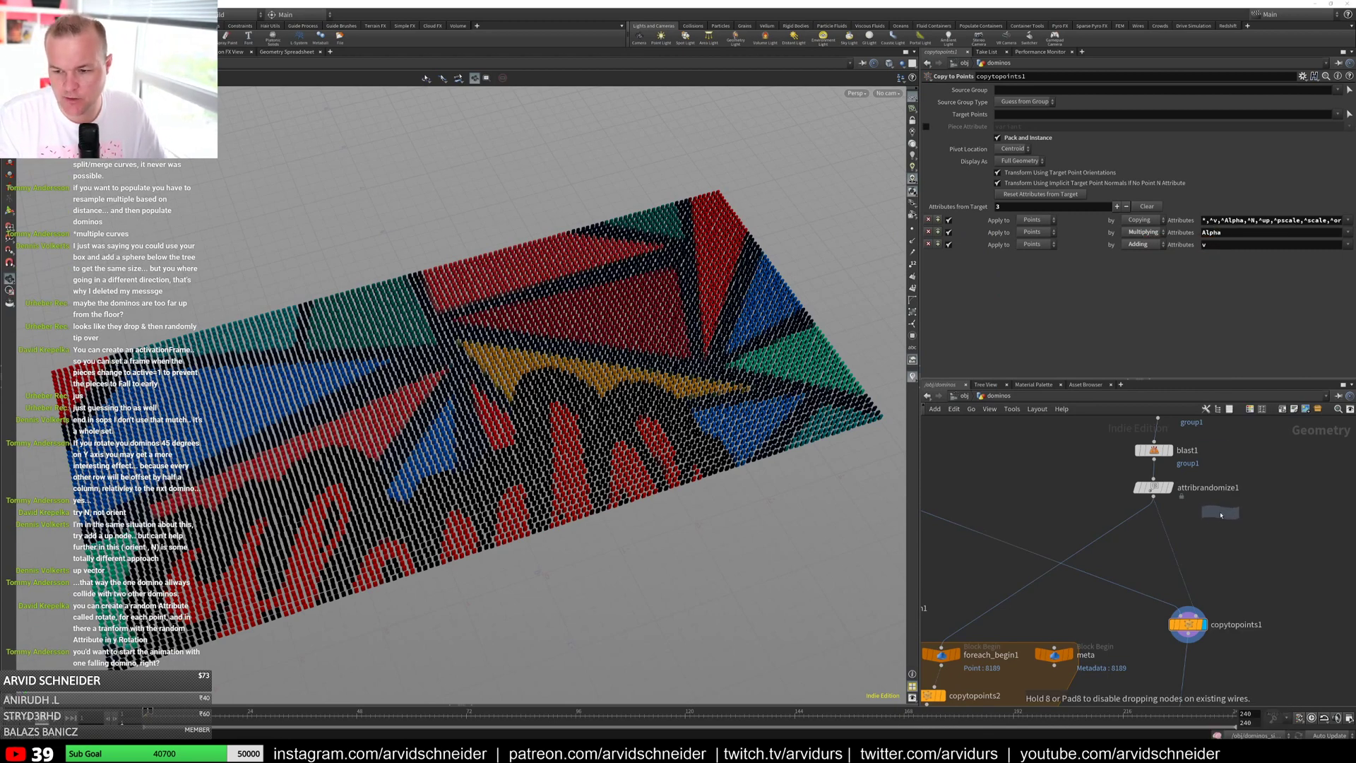
left_click(1166, 532)
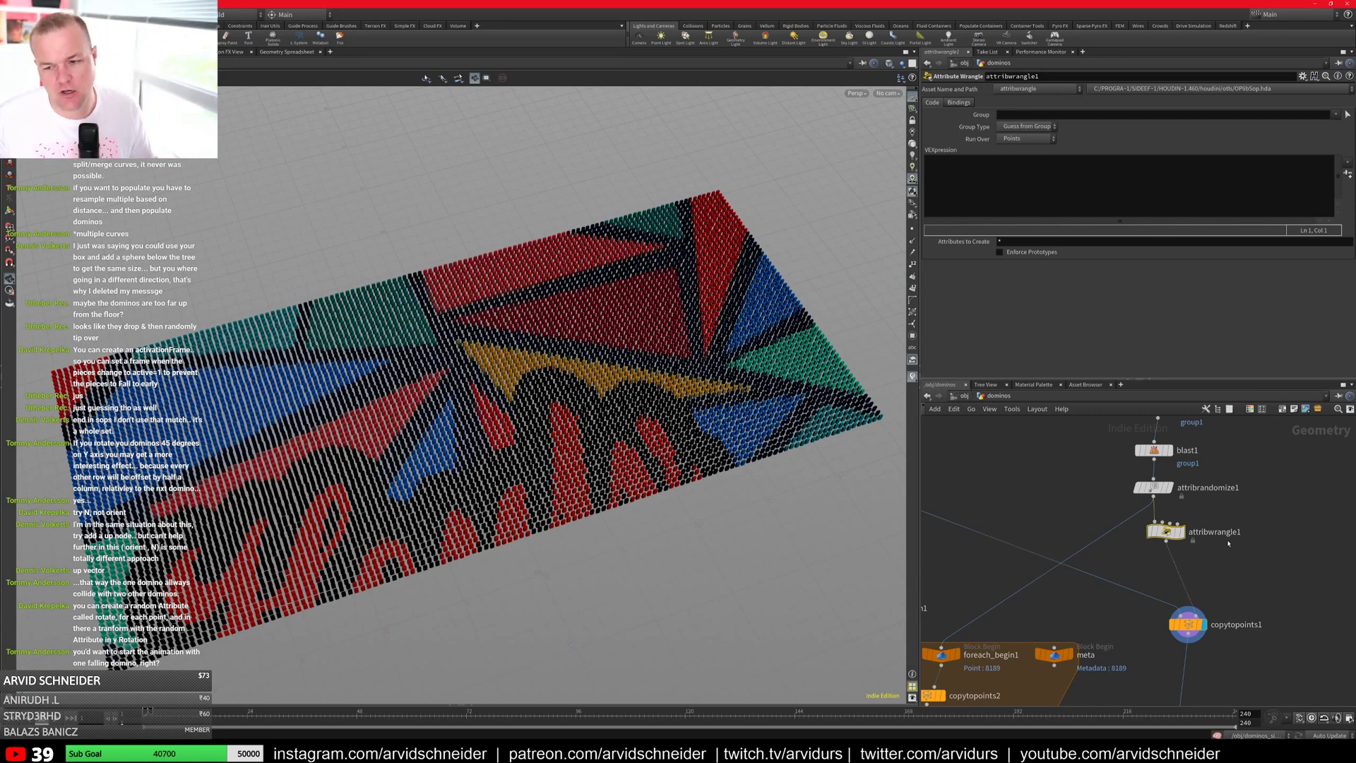
left_click(1024, 185)
type("float fitrand = rand(@ptnum)*6.2831;  @orient = quaternion(fitrand, @N)")
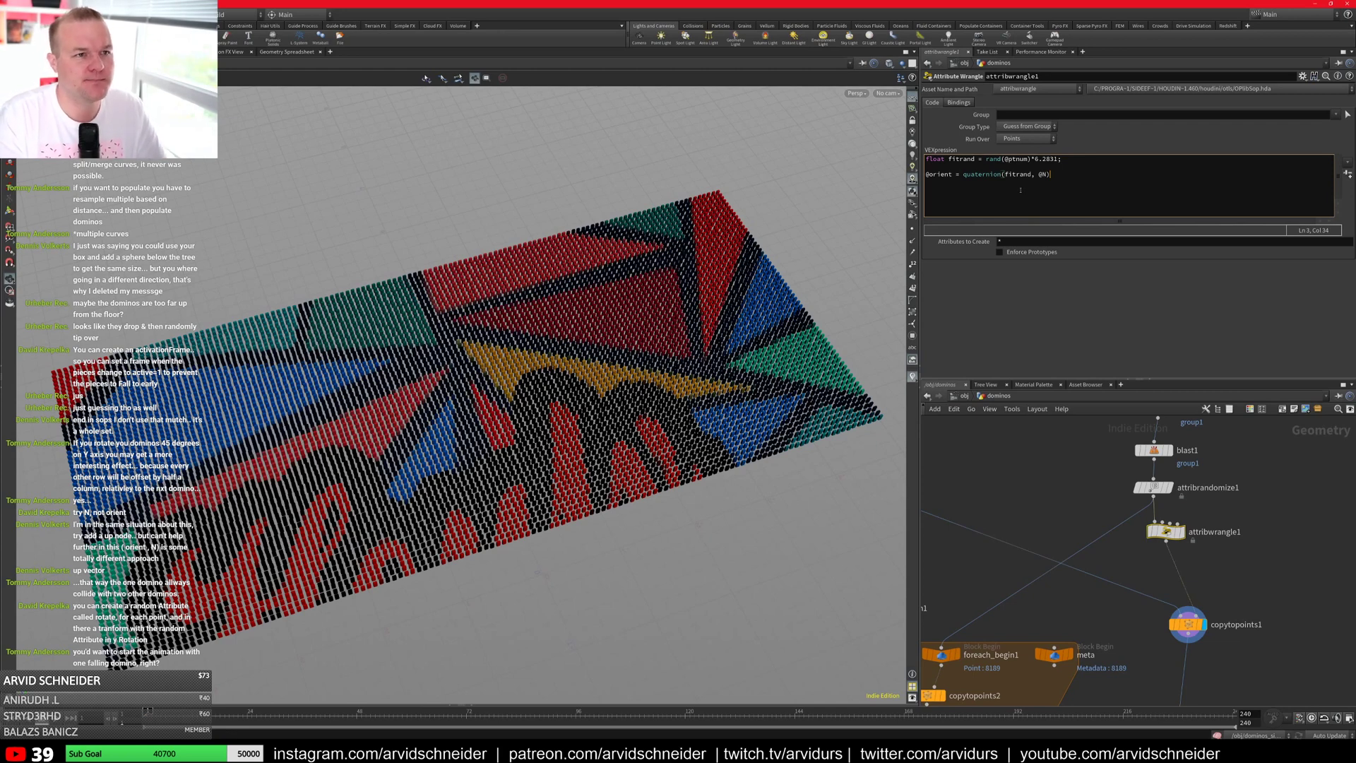
left_click(1017, 480)
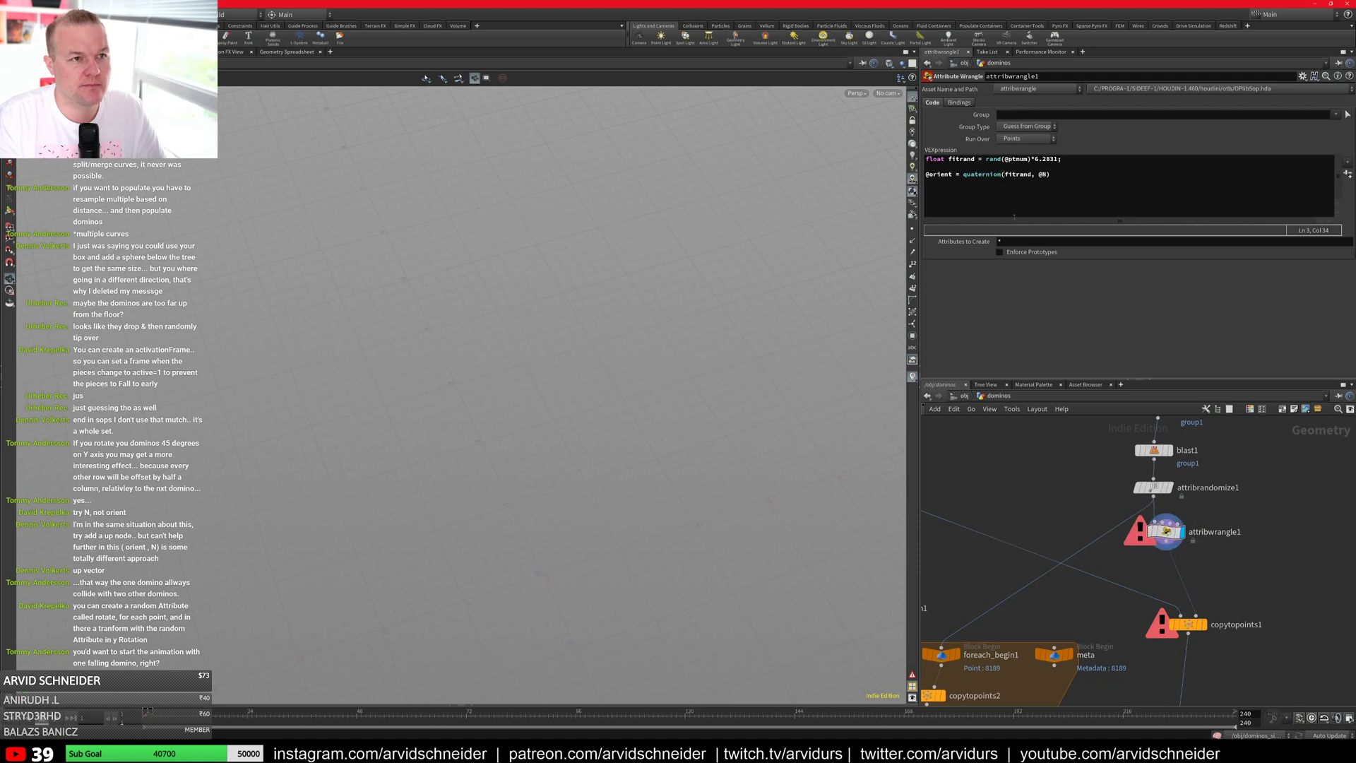
left_click(1059, 175)
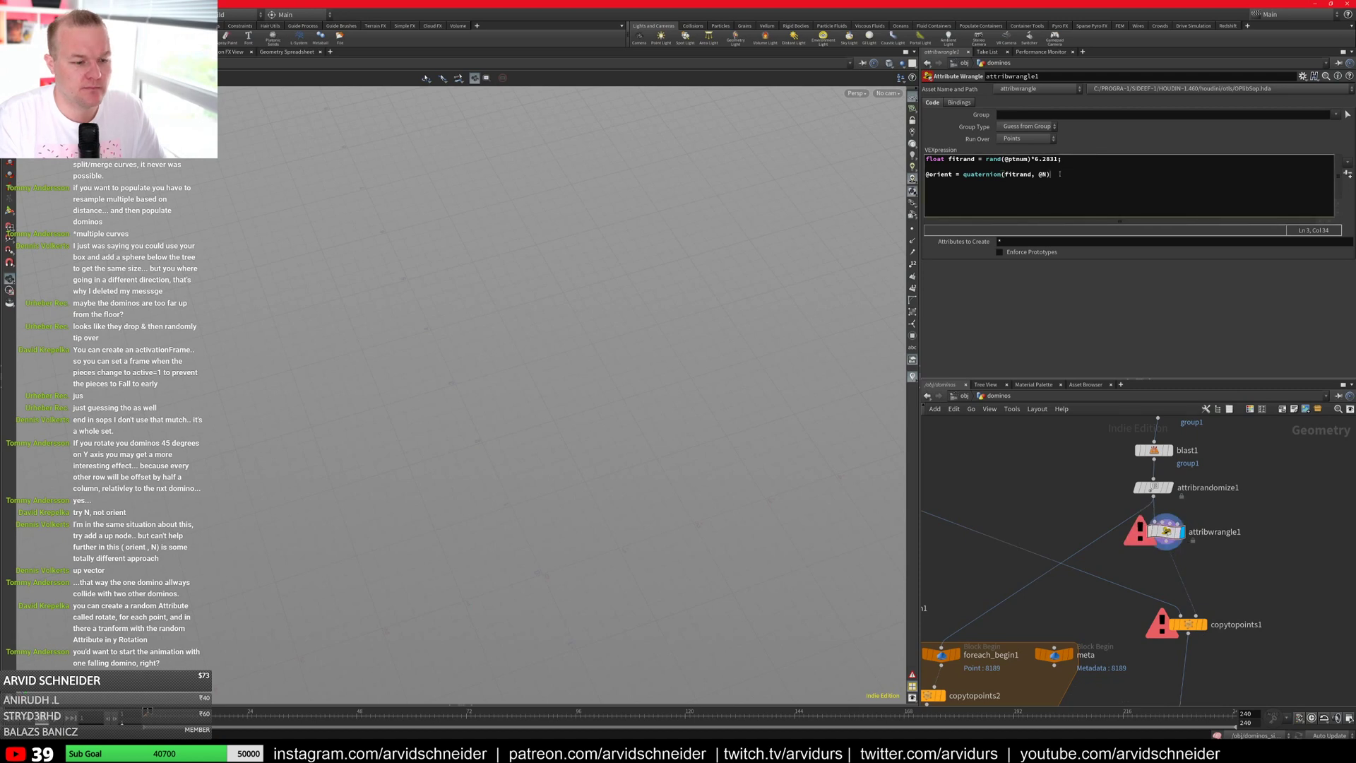
type(";")
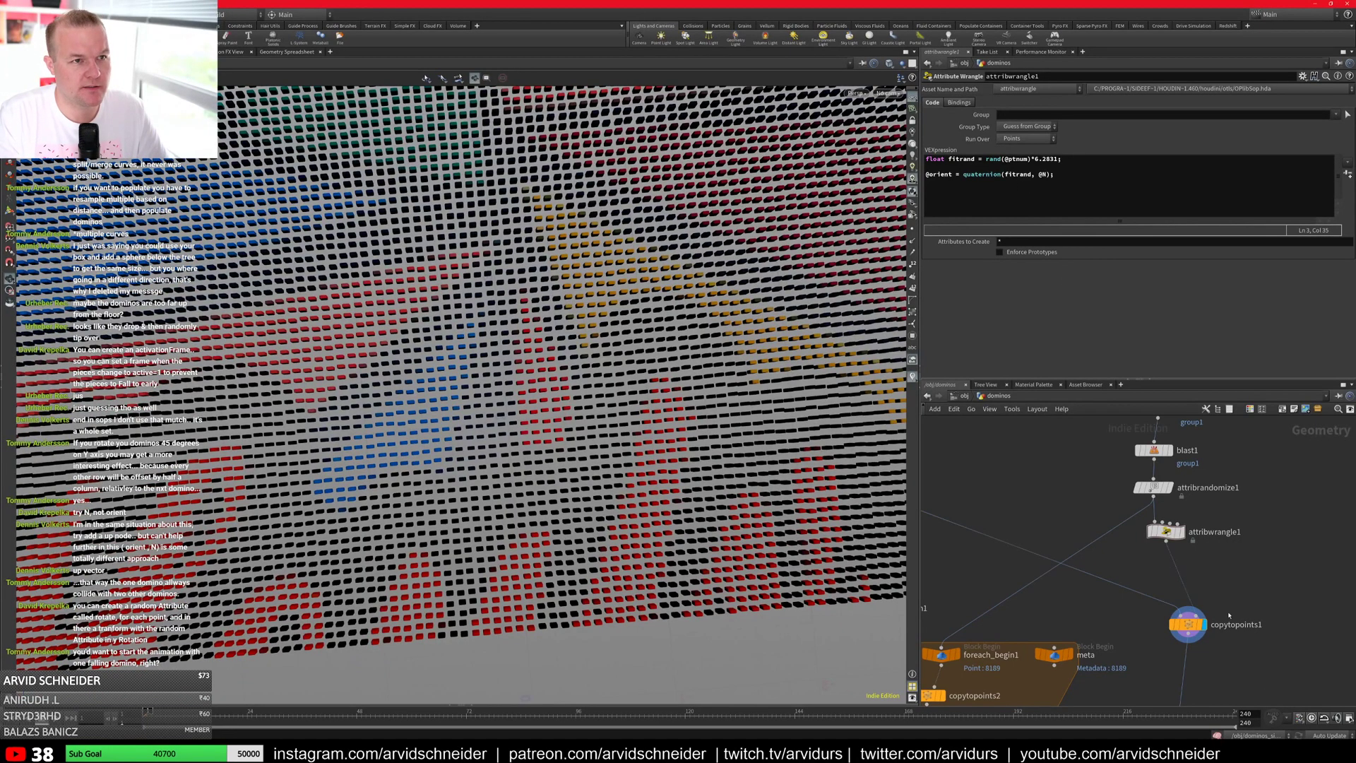
Step: Inspect the copied dominoes and the settings of copytopoints1 and attribwrangle1 to check the rotation
left_click(1187, 622)
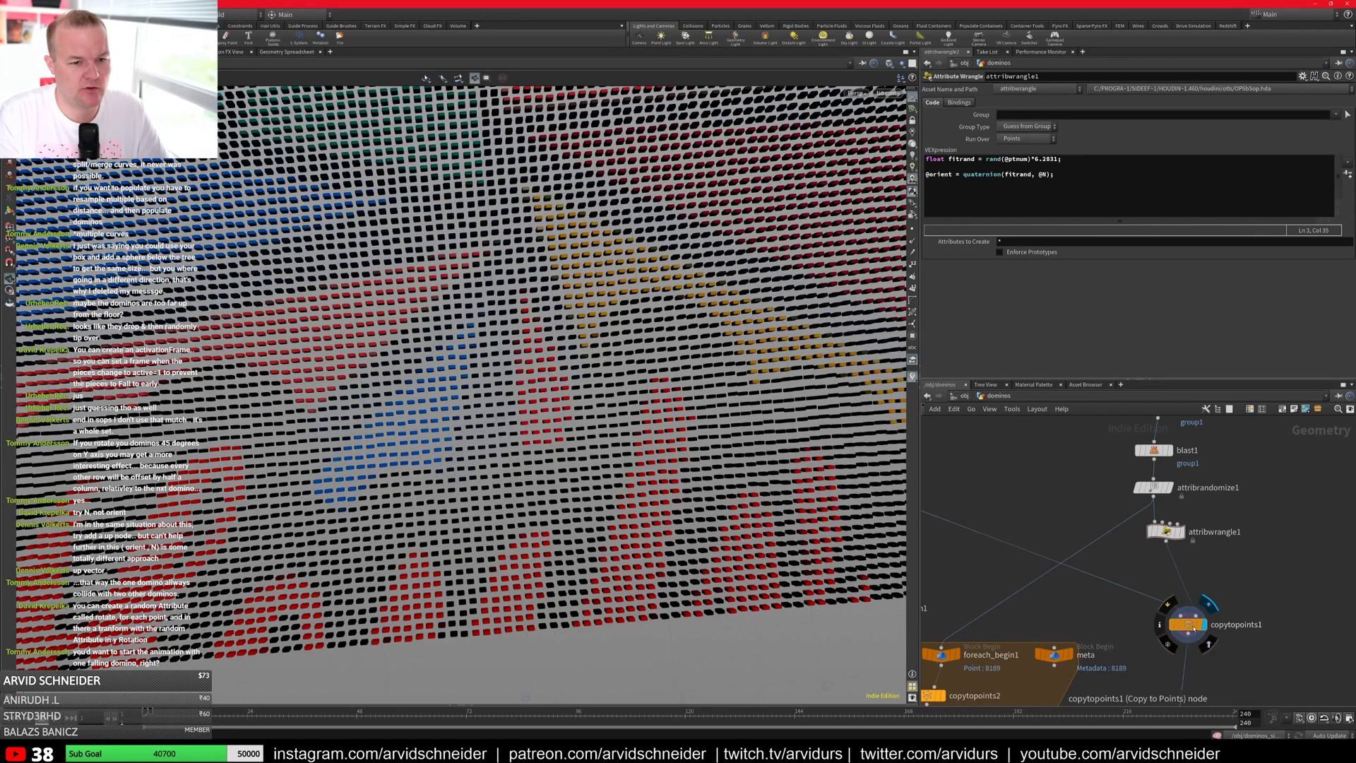
left_click(1180, 531)
left_click(1208, 605)
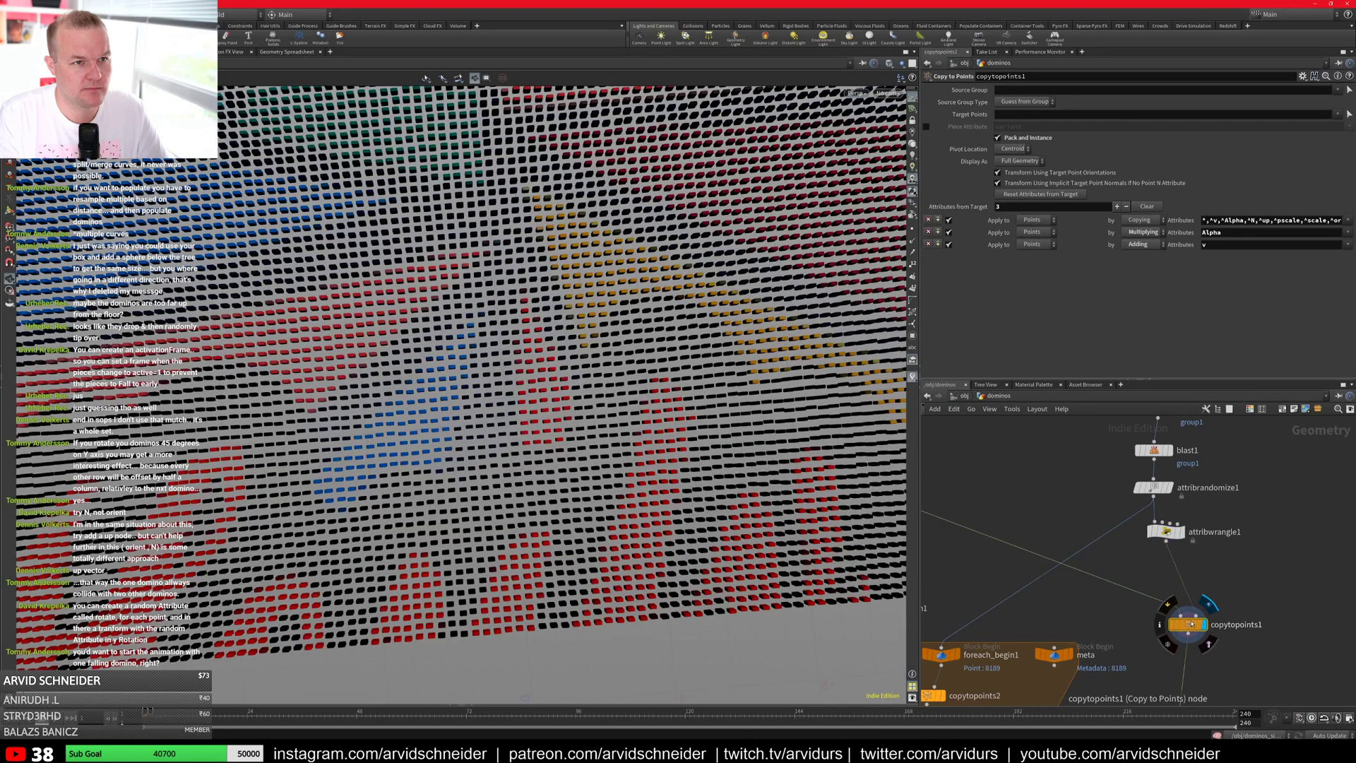
mouse_move(1145, 514)
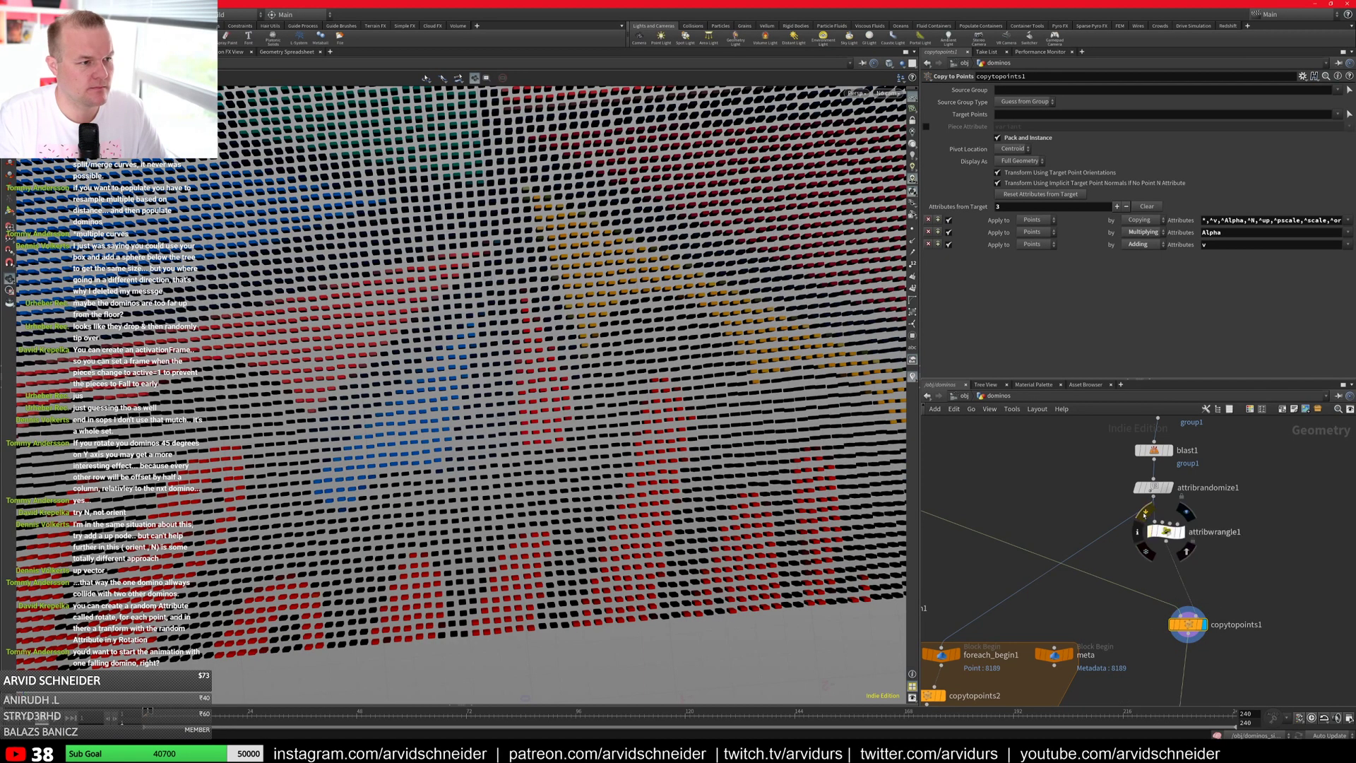
left_click(1165, 531)
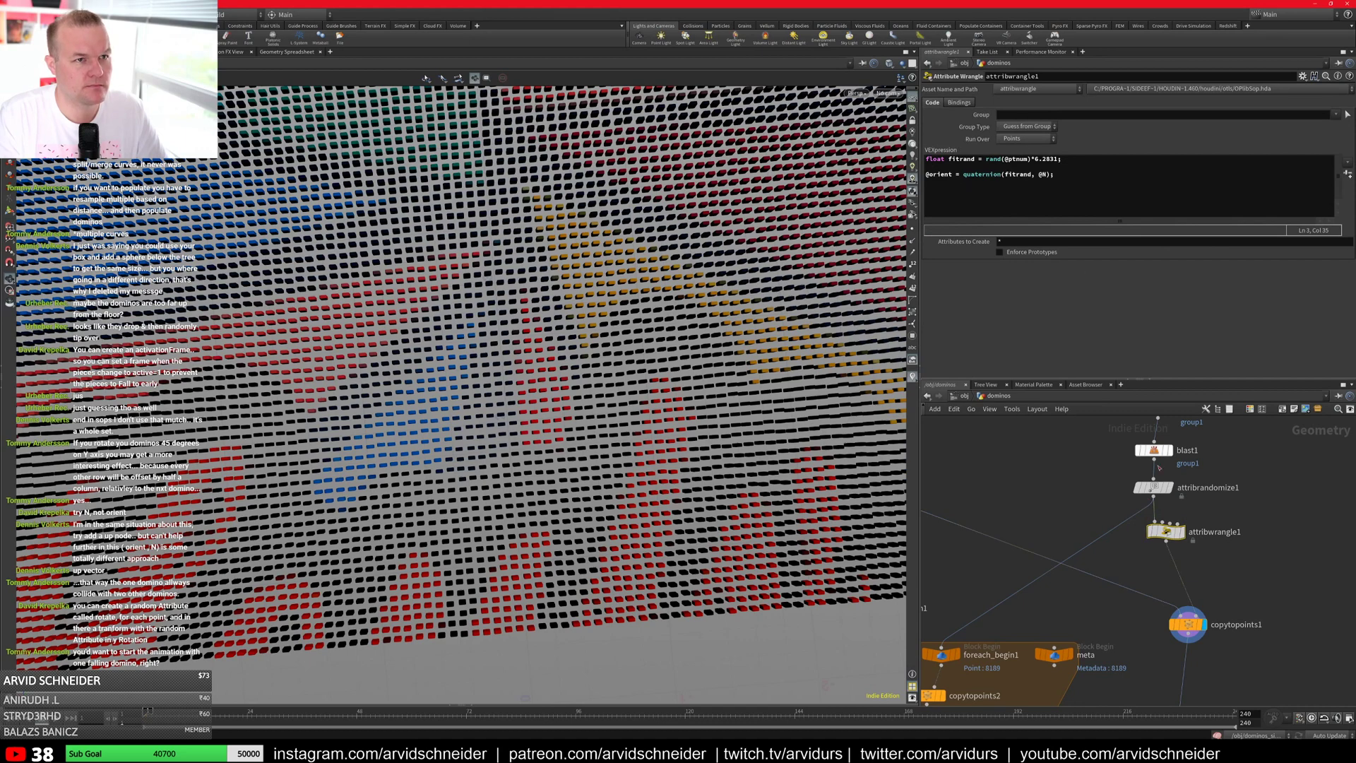
Step: Insert a Normal node between attribrandomize1 and attribwrangle1 and set it to add normals to Points
left_click_drag(1166, 531, 1168, 554)
key("Tab")
type("nor")
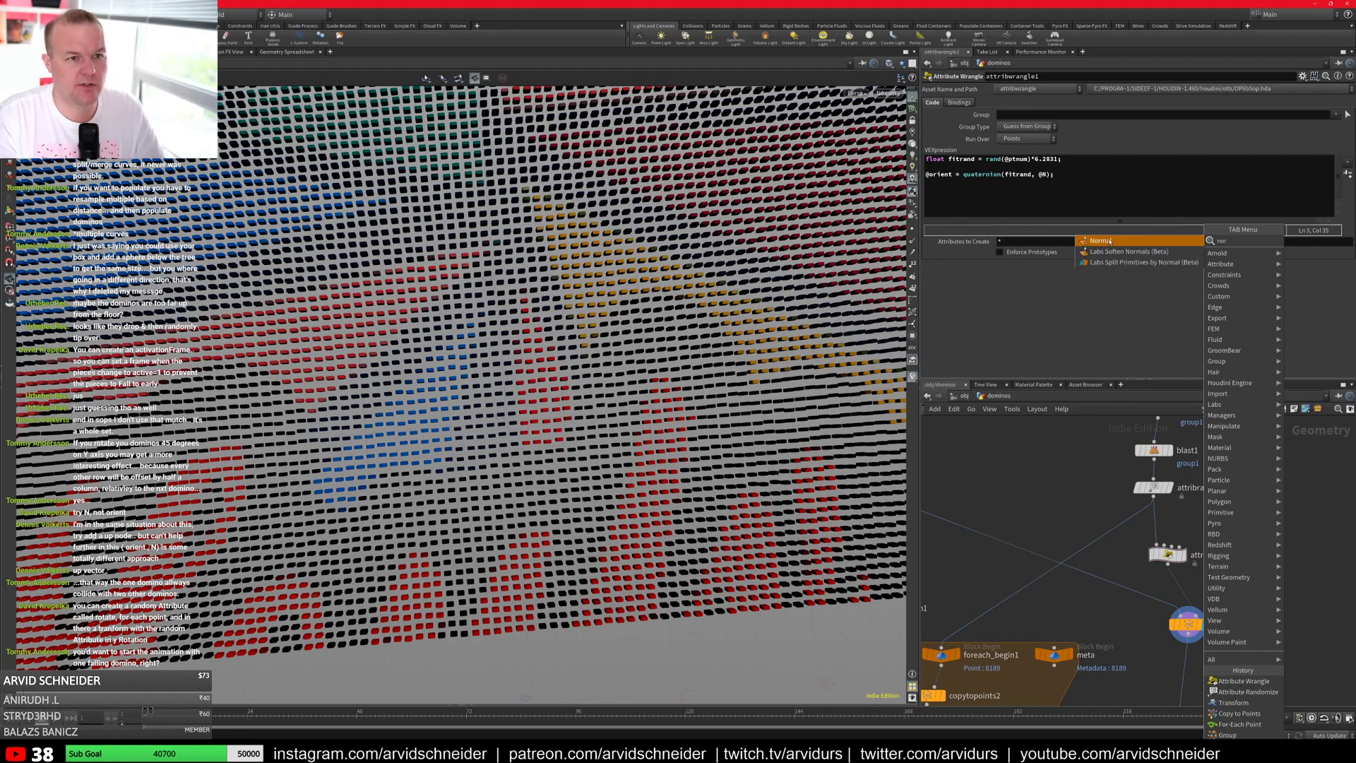
left_click(1110, 242)
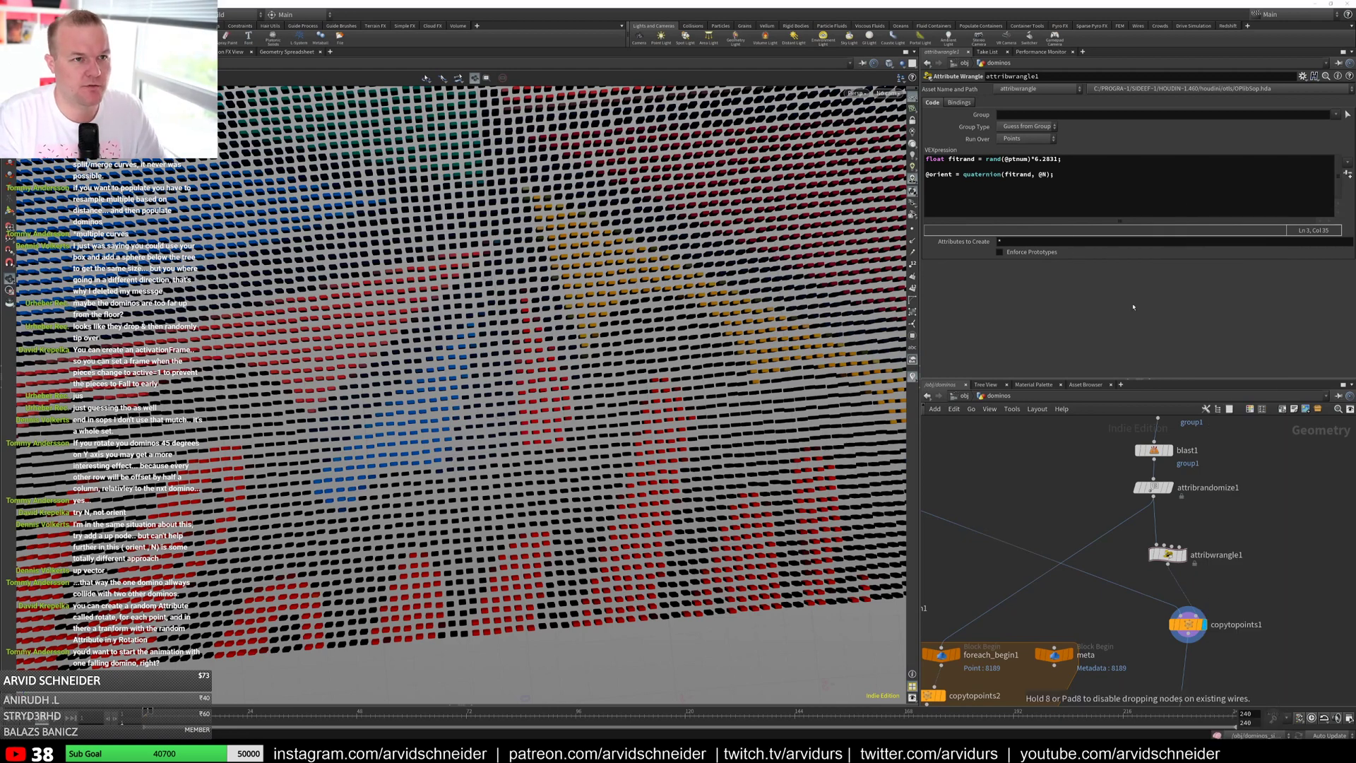
left_click(1160, 535)
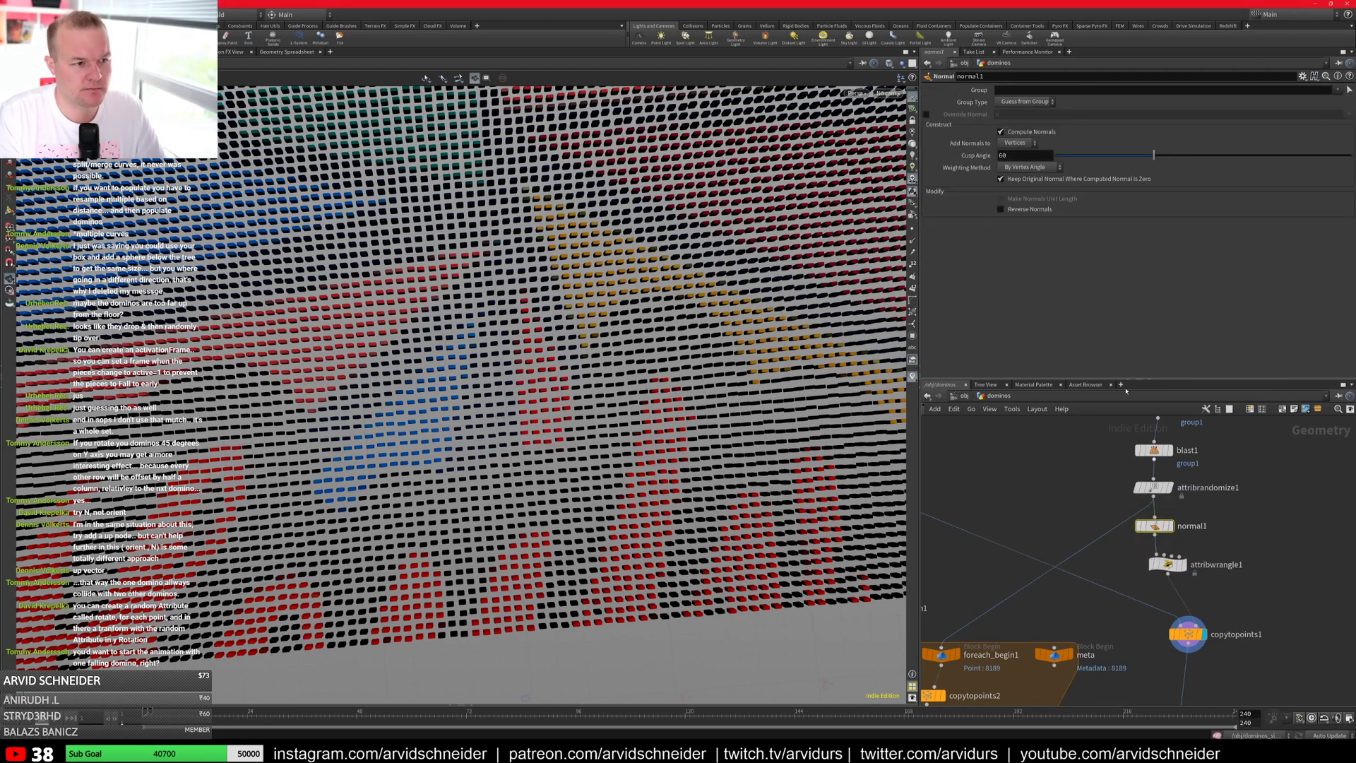
left_click(1017, 143)
left_click(1013, 156)
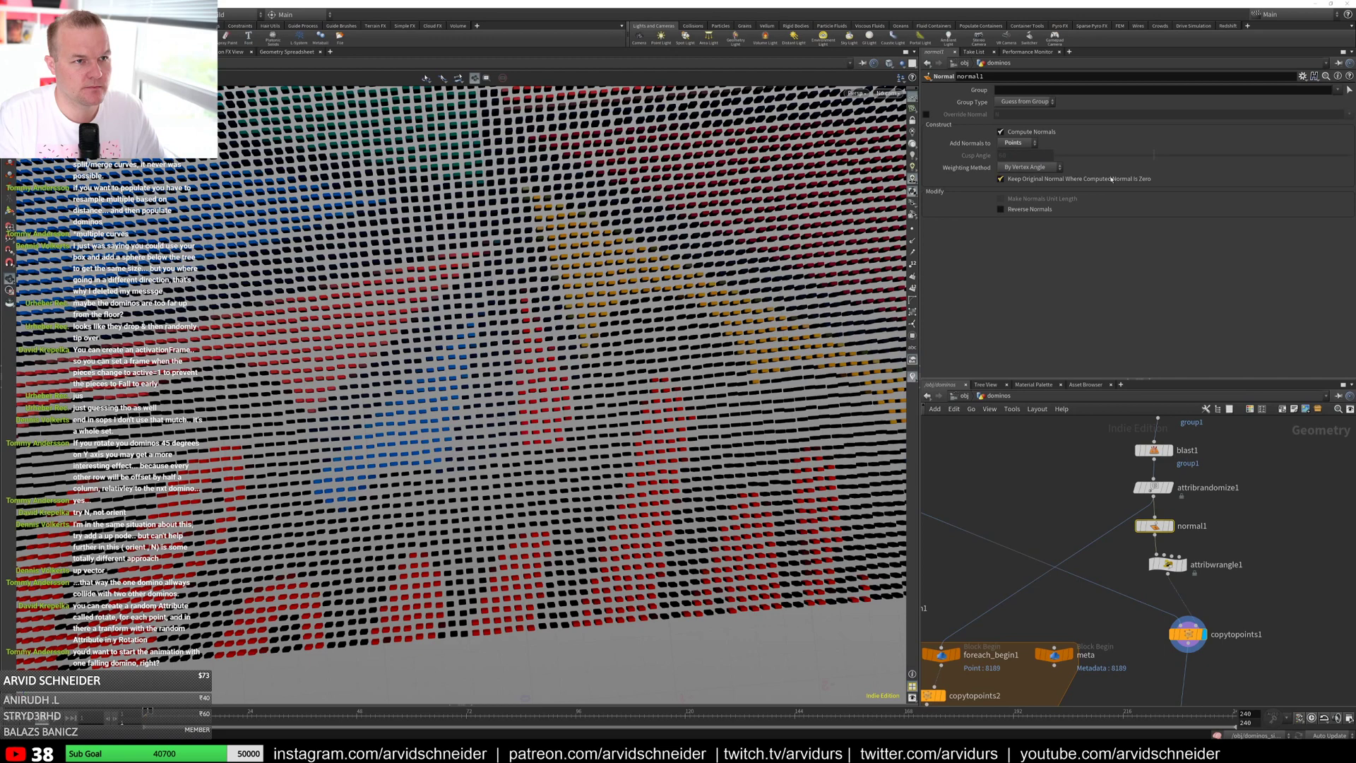
Step: Detach normal1 from its place before attribwrangle1 and reinsert it above the add1 node, with point normals displayed
left_click(1172, 527)
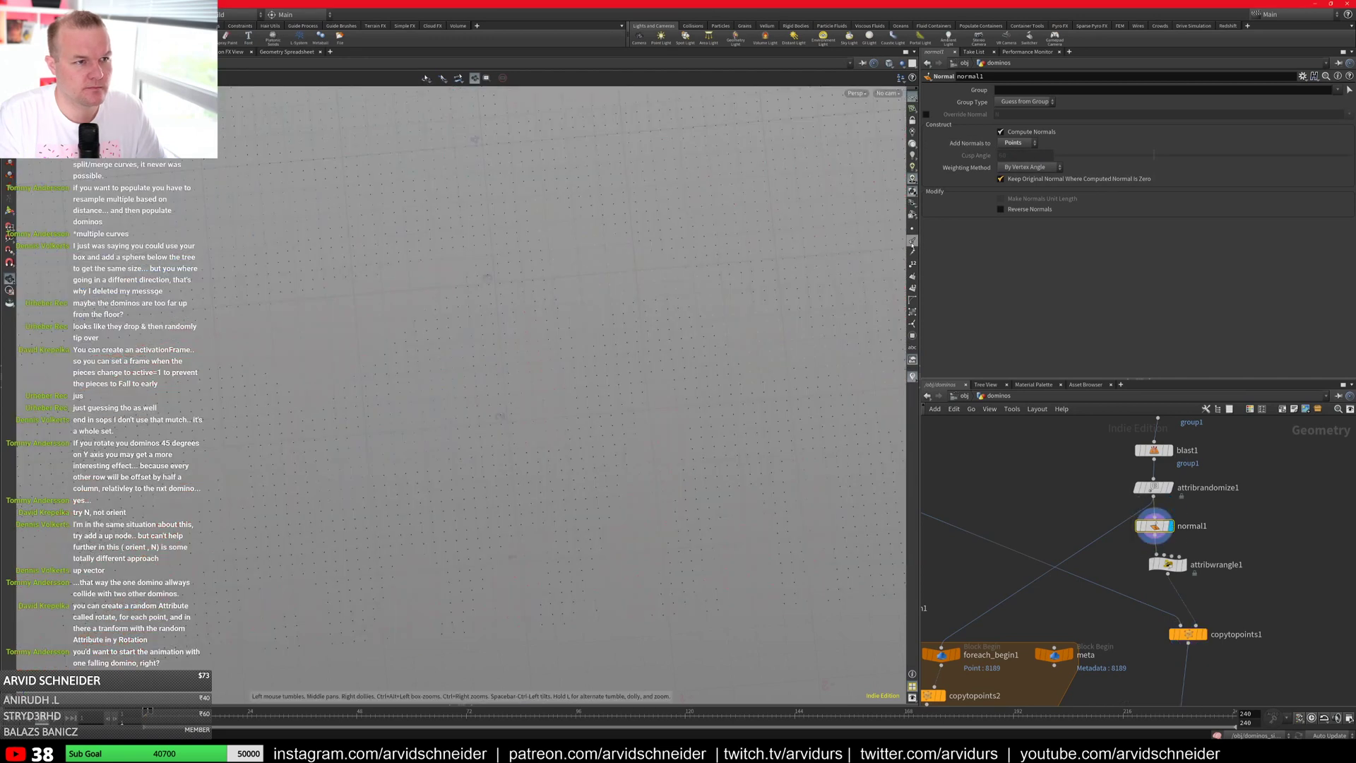
left_click_drag(1171, 527, 1071, 463)
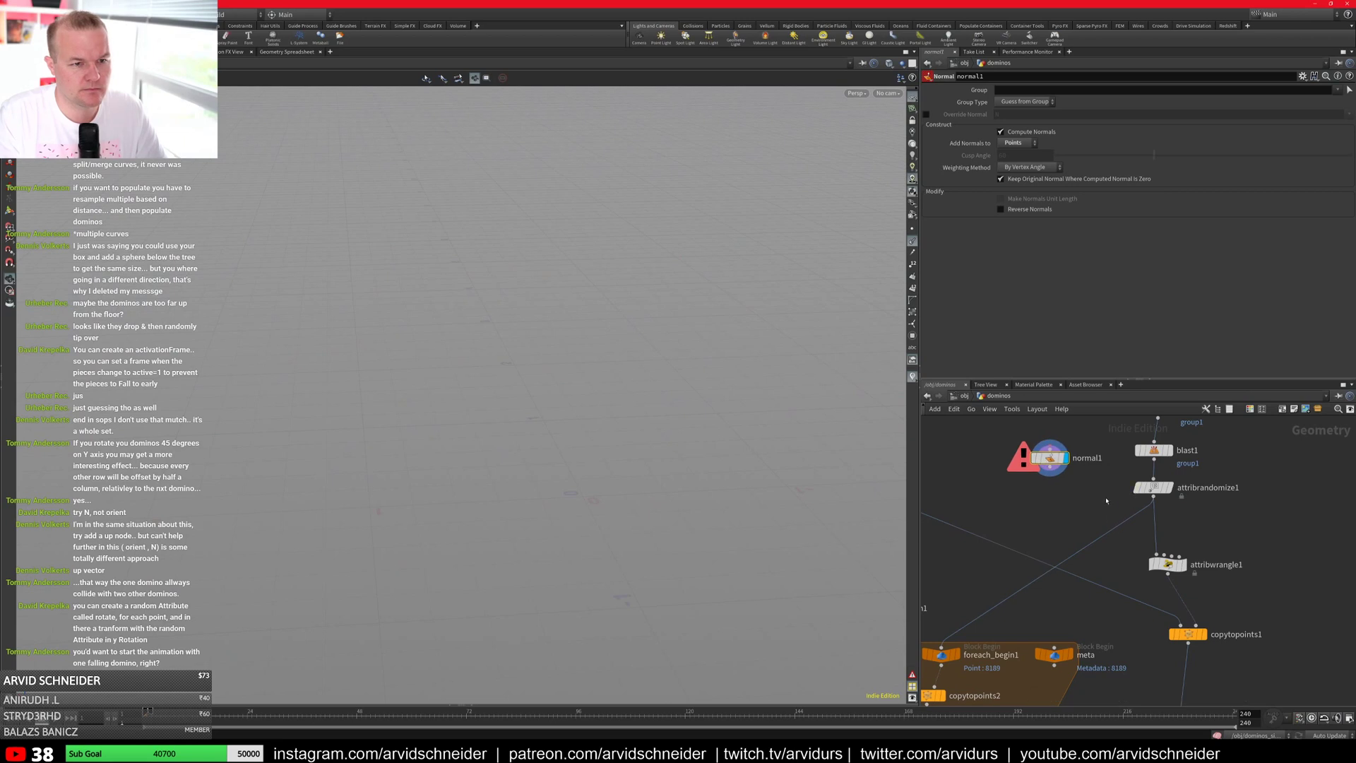
scroll(1107, 500, "down", 3)
left_click_drag(1112, 537, 1113, 555)
middle_click_drag(1113, 555, 1105, 606)
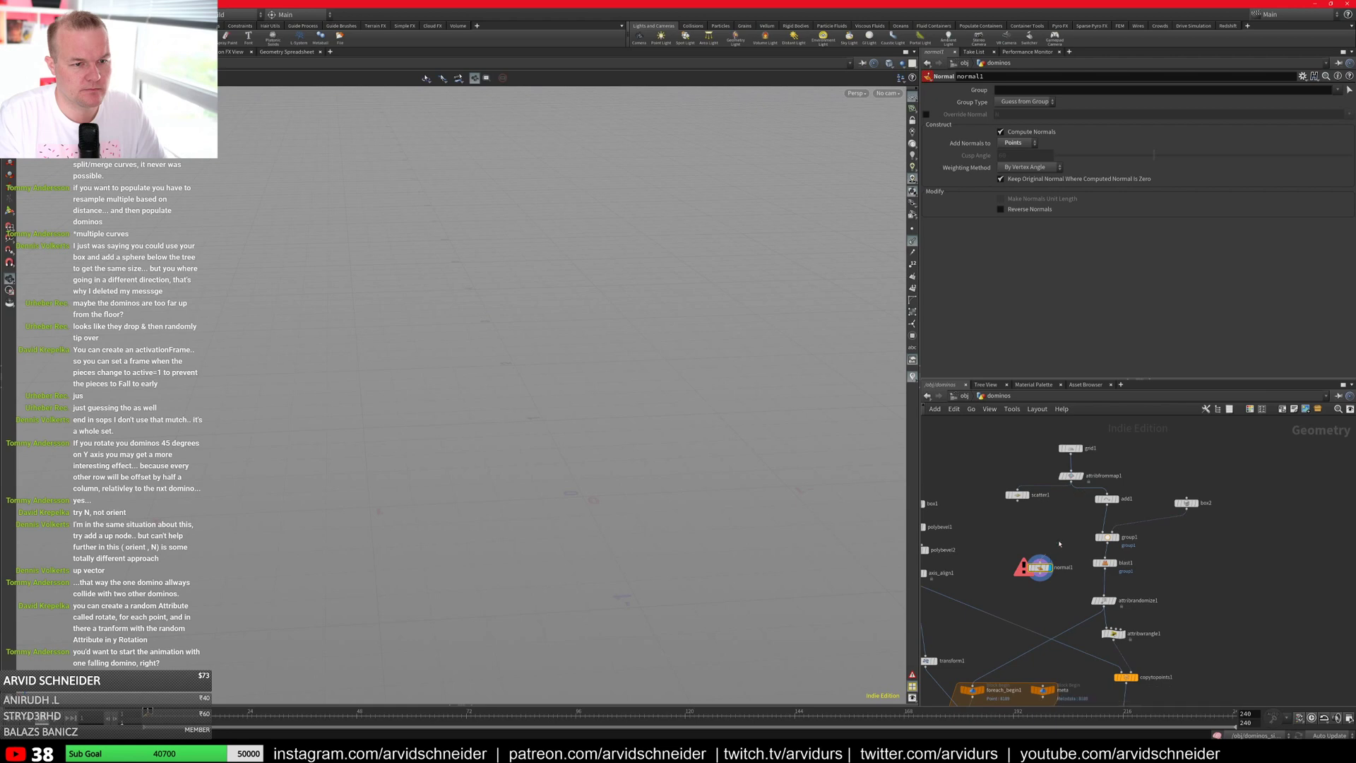
left_click_drag(1039, 567, 1087, 497)
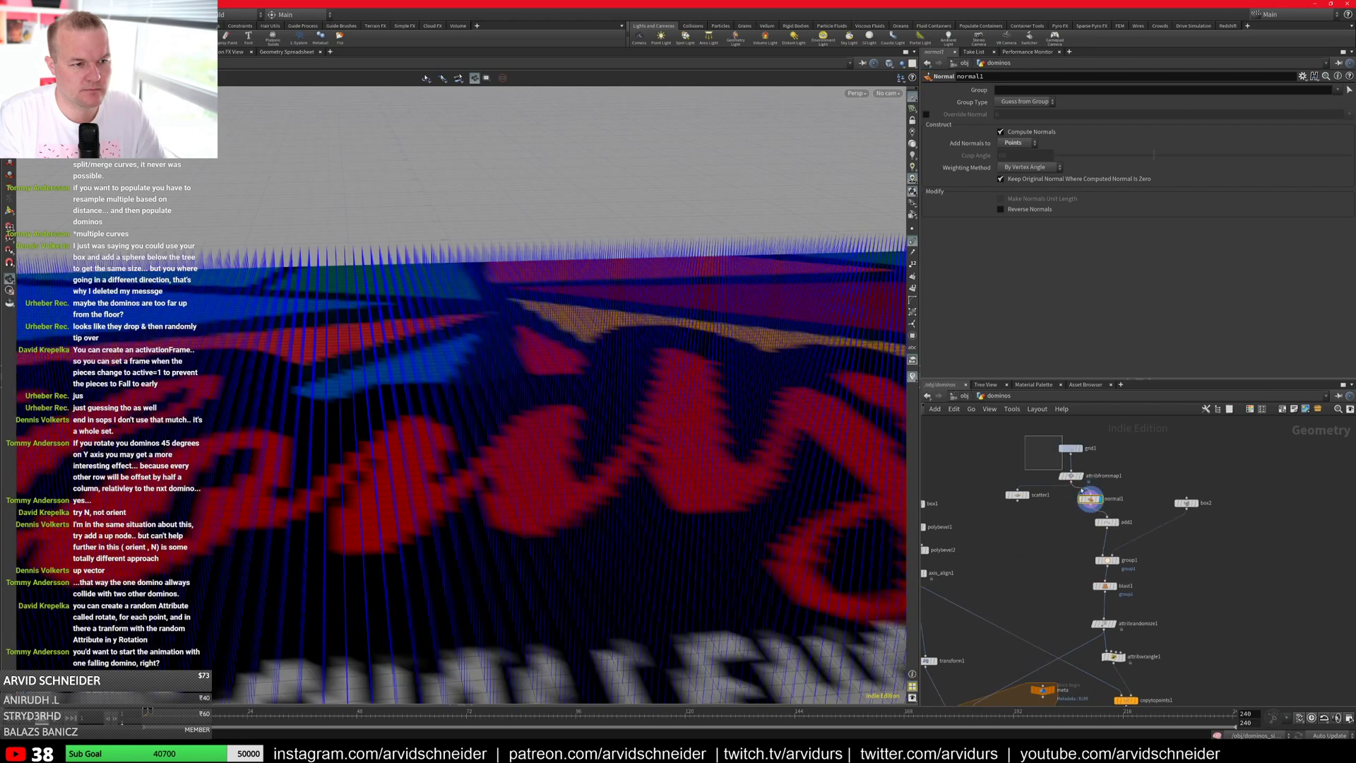
Step: Check the normals at add1 and attribwrangle1, hide the normal display, and show the copytopoints1 result
middle_click_drag(1129, 545, 1114, 493)
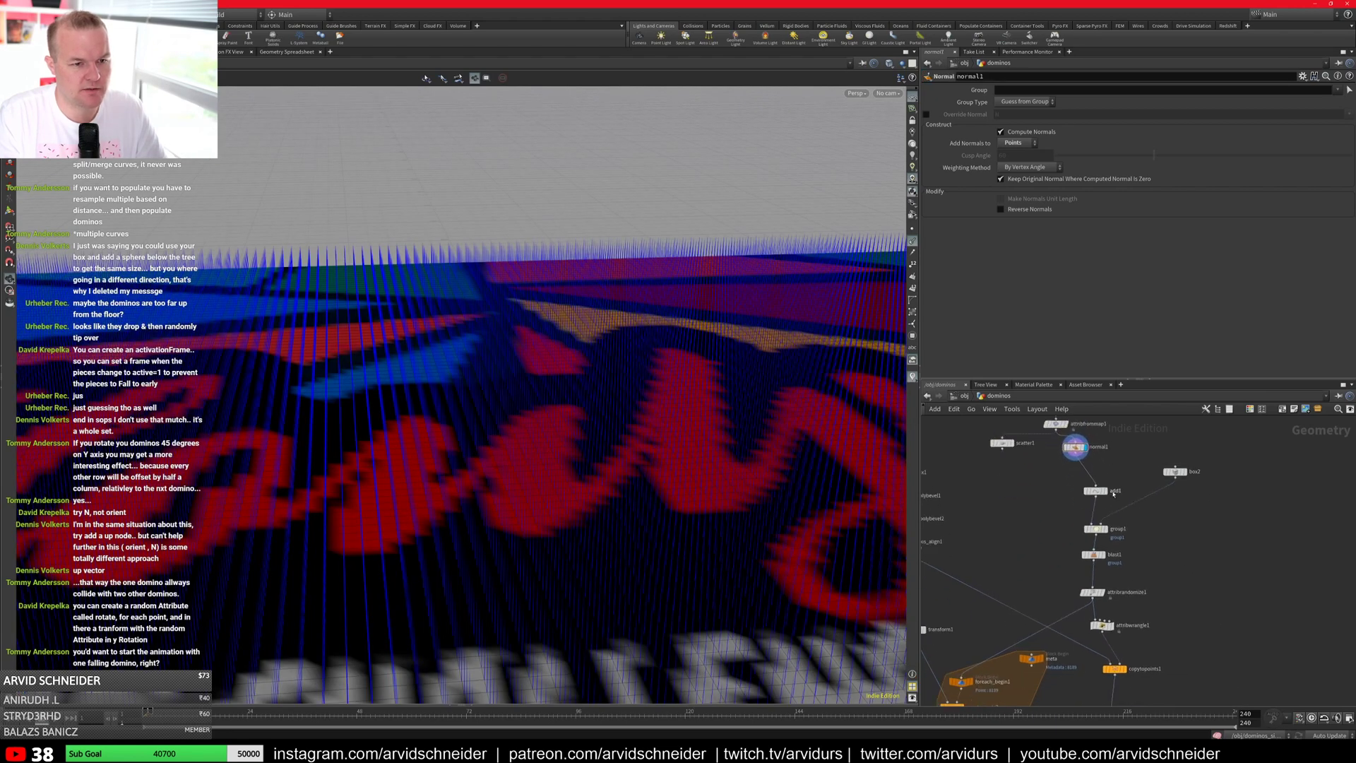
left_click(1114, 492)
middle_click_drag(1201, 573, 1194, 527)
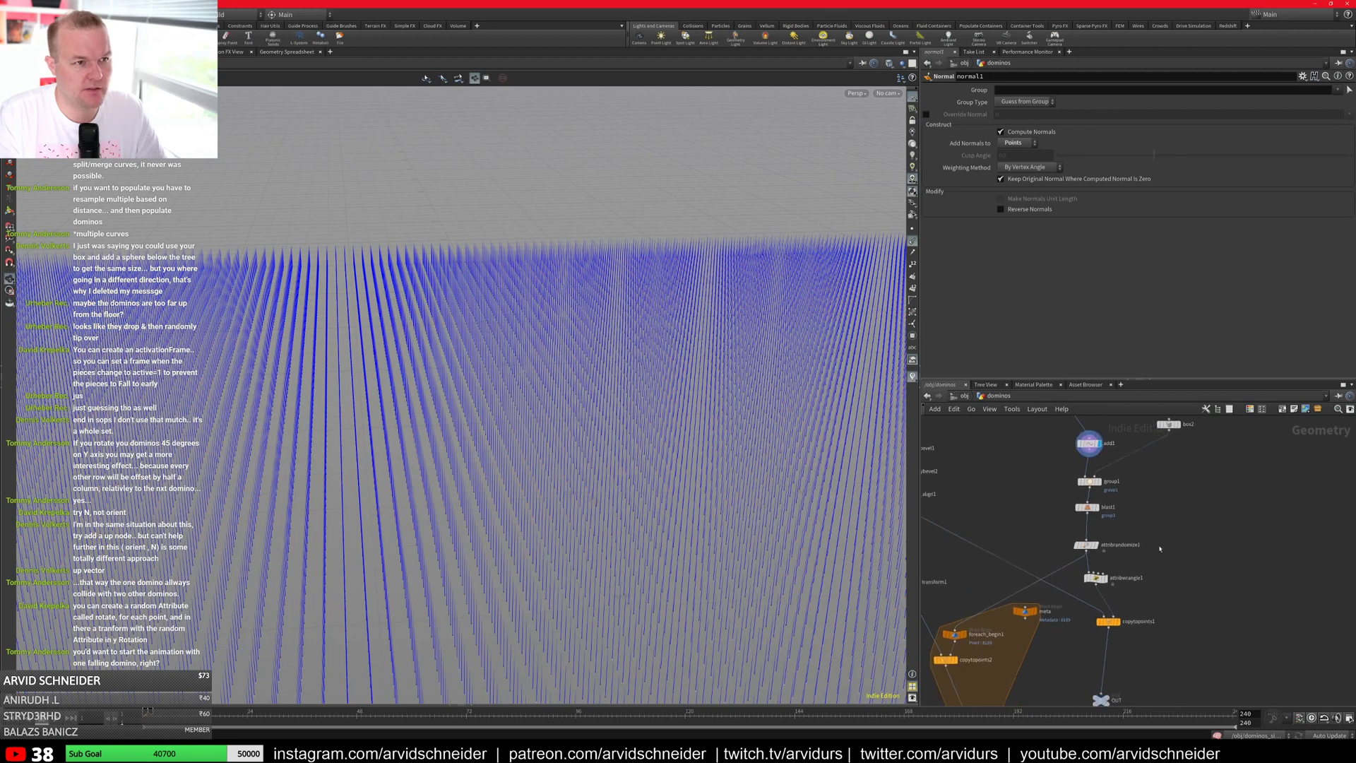
left_click(1105, 578)
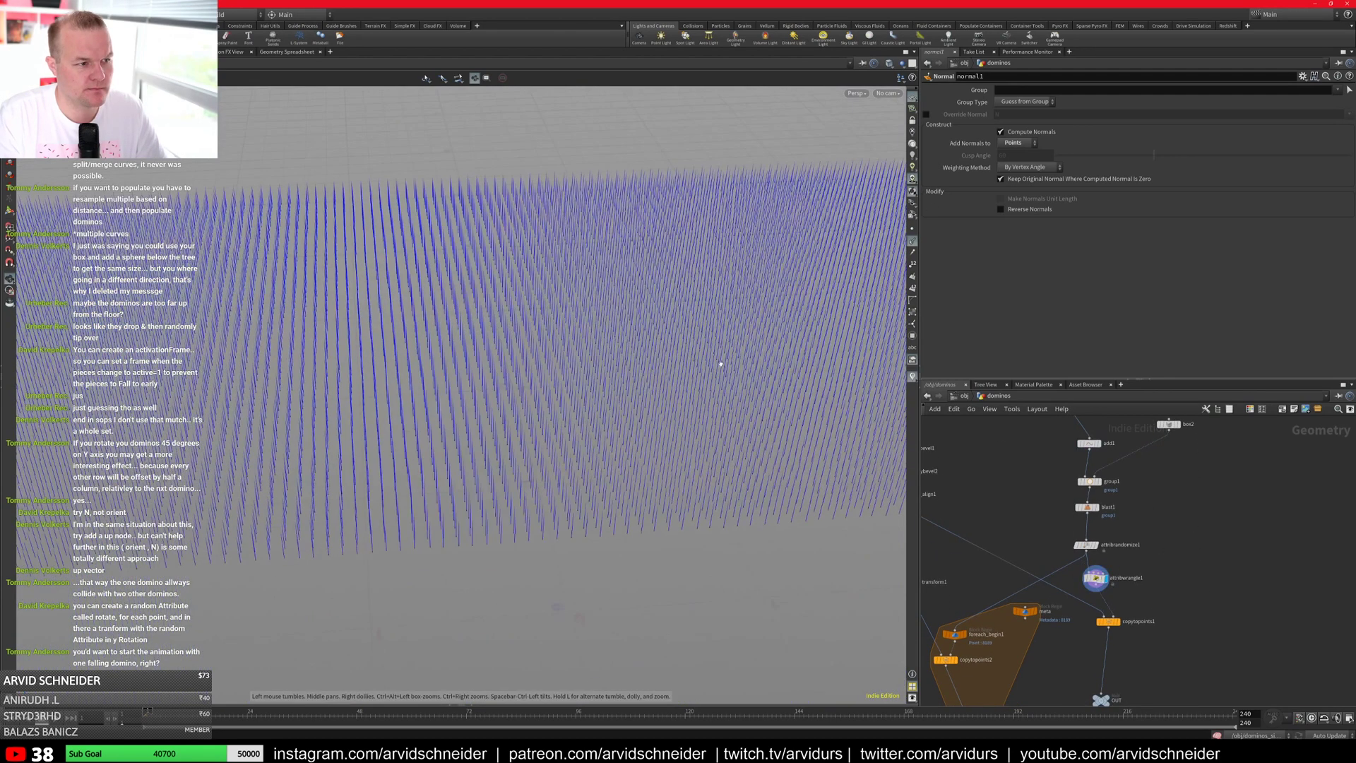
left_click(913, 242)
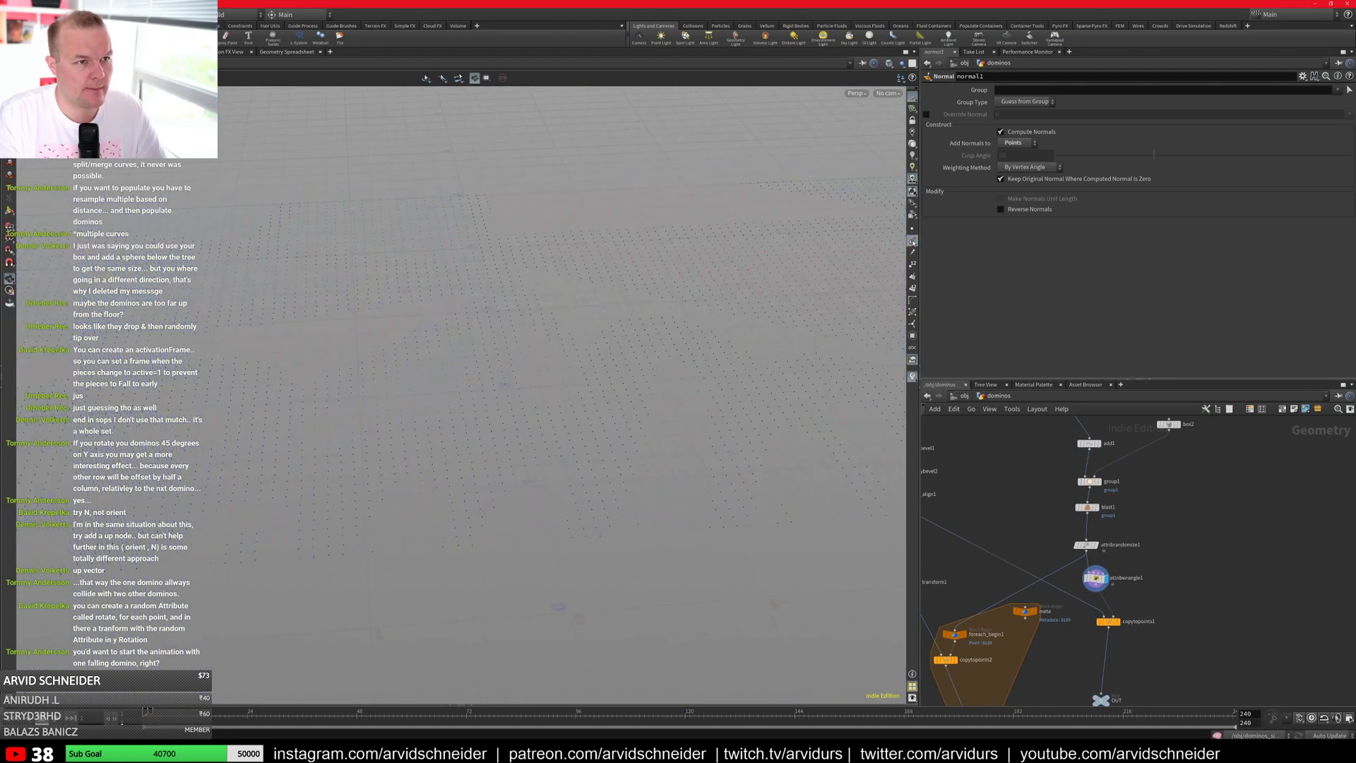
left_click(1117, 620)
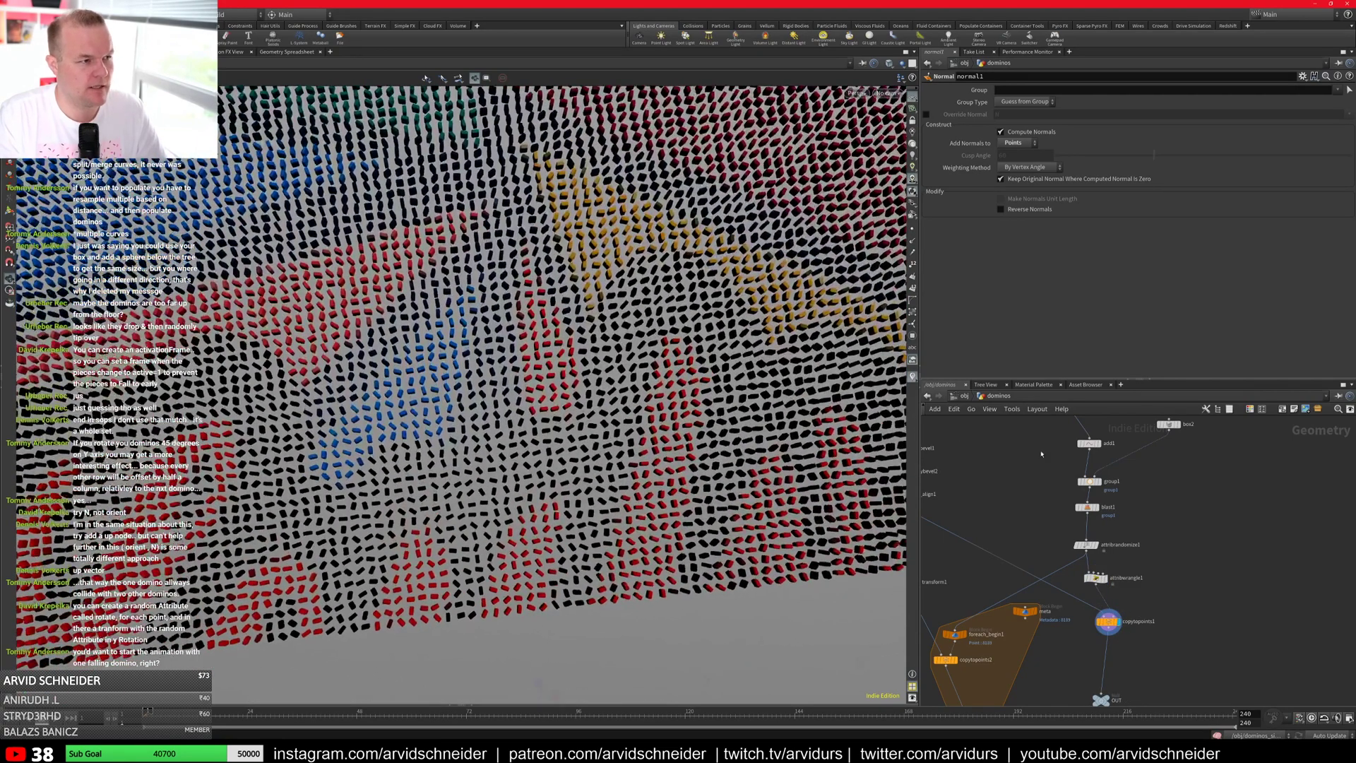
Step: Replace 6.2831 in attribwrangle1's code with ch("orientatoin") and create the matching channel parameter
middle_click_drag(1178, 517, 1196, 595)
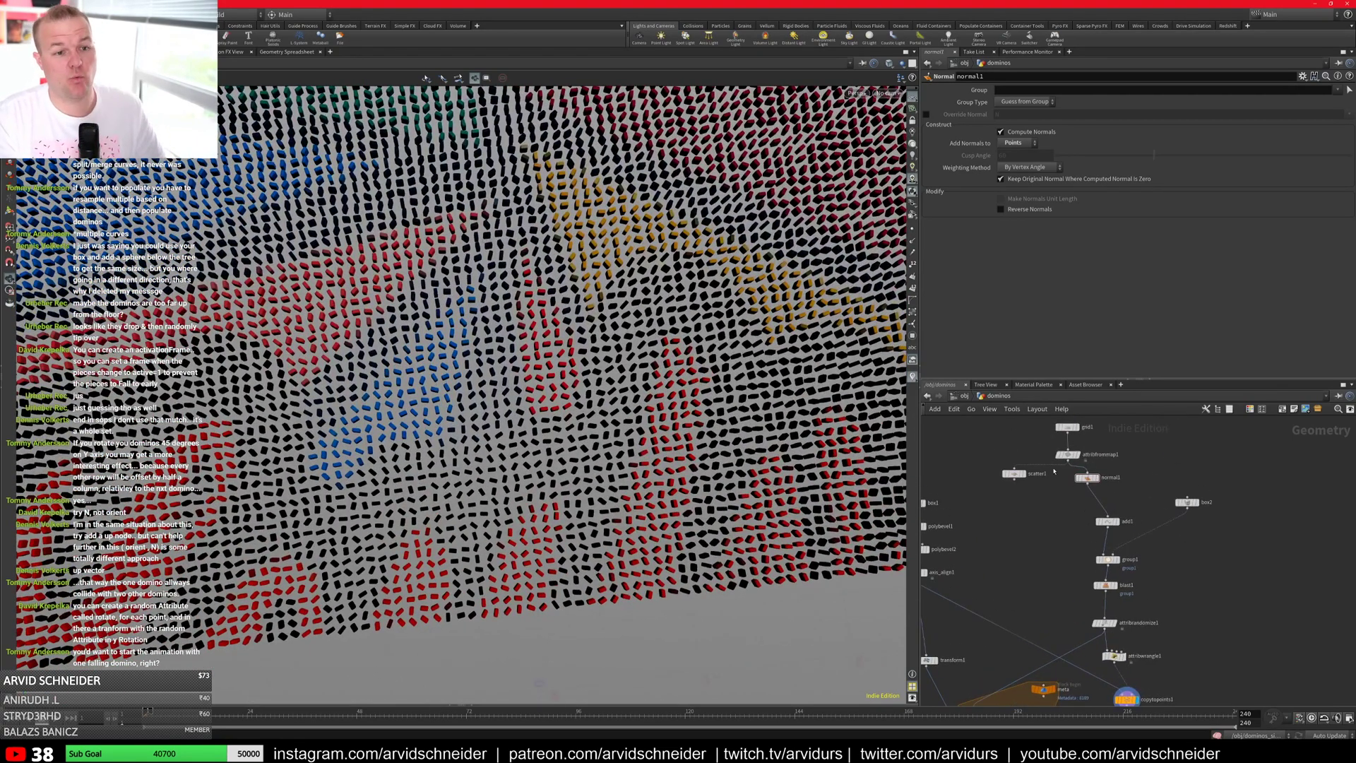
scroll(1137, 678, "up", 3)
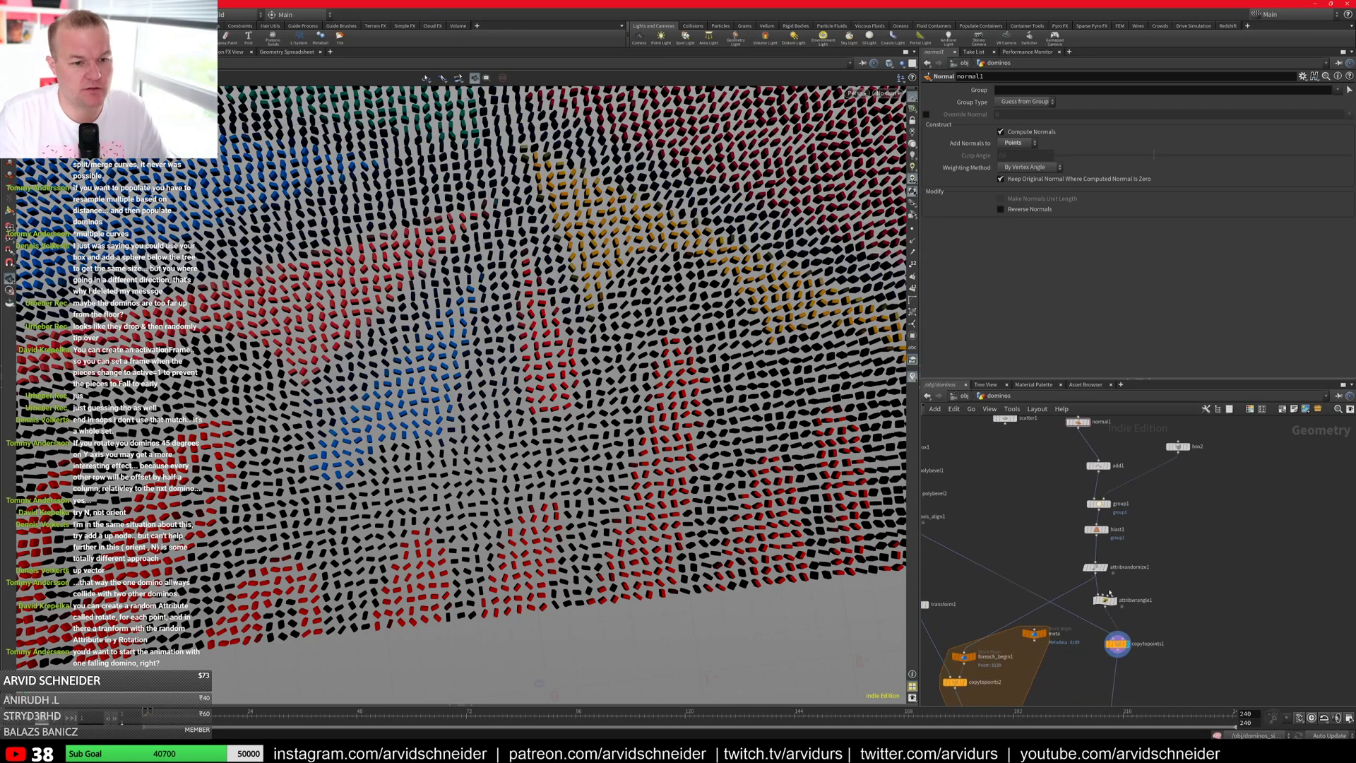
left_click(1114, 655)
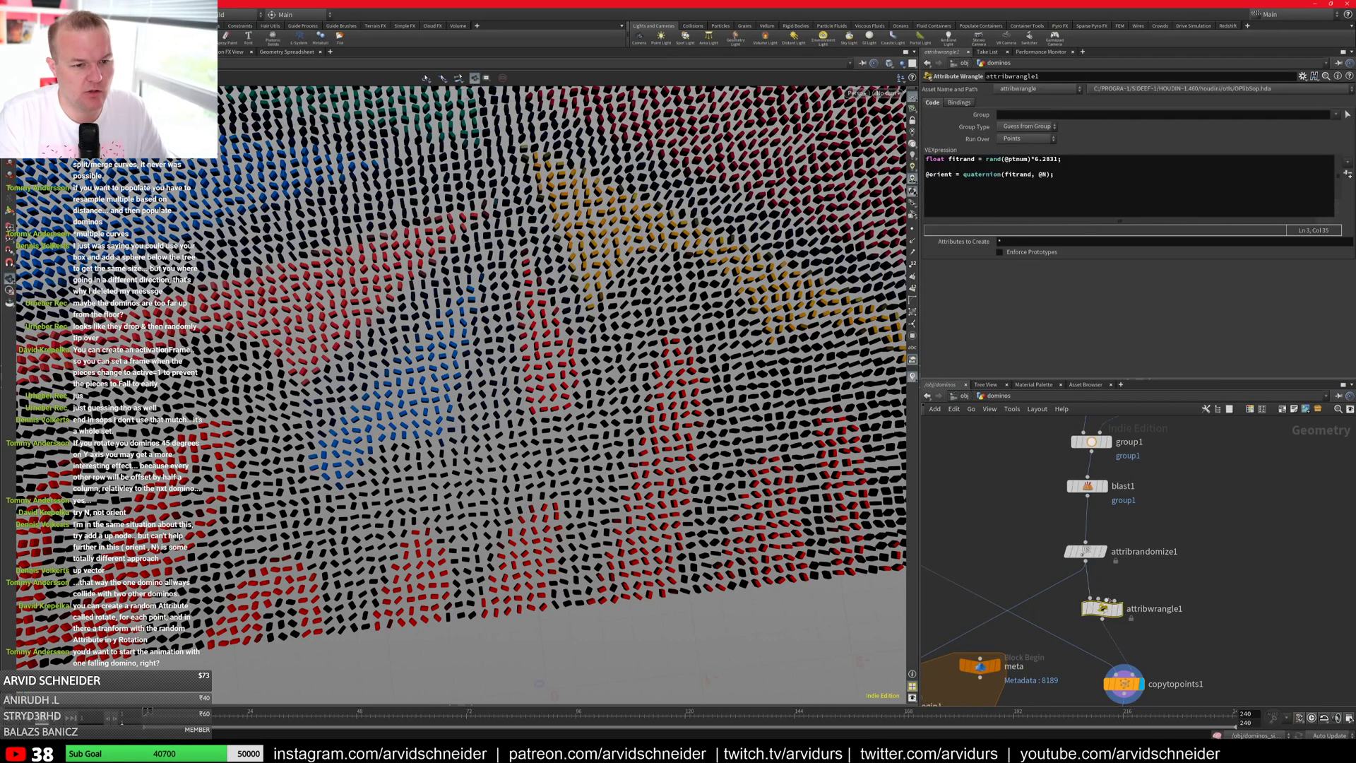
left_click(1035, 158)
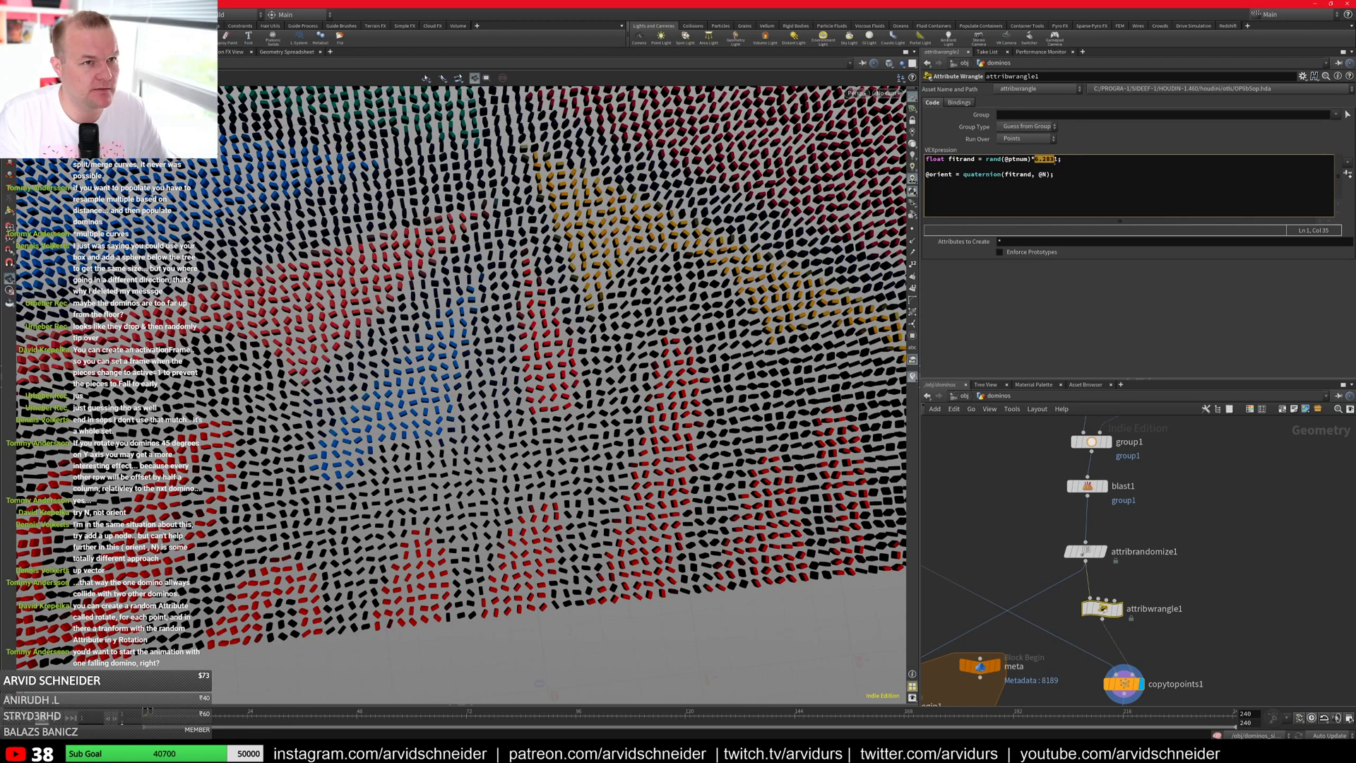
type("ch()")
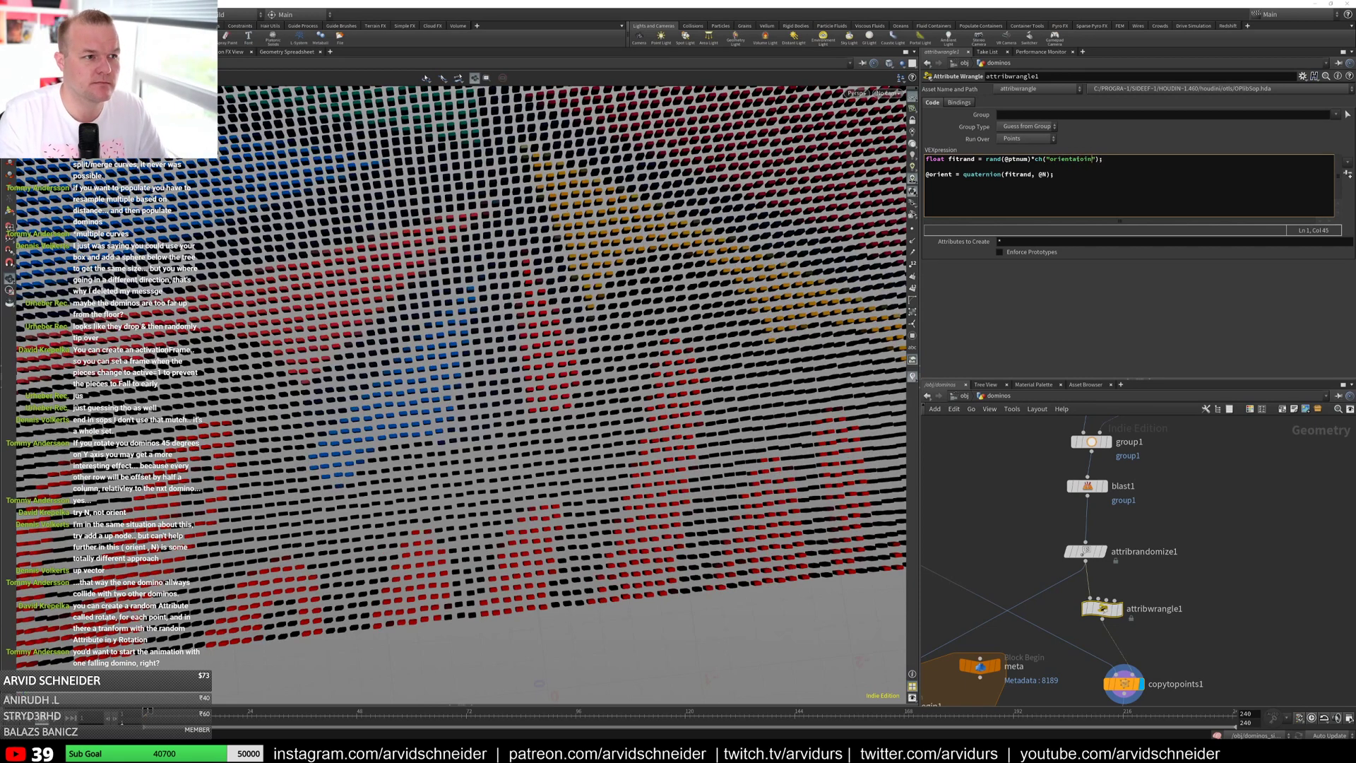
left_click(1348, 173)
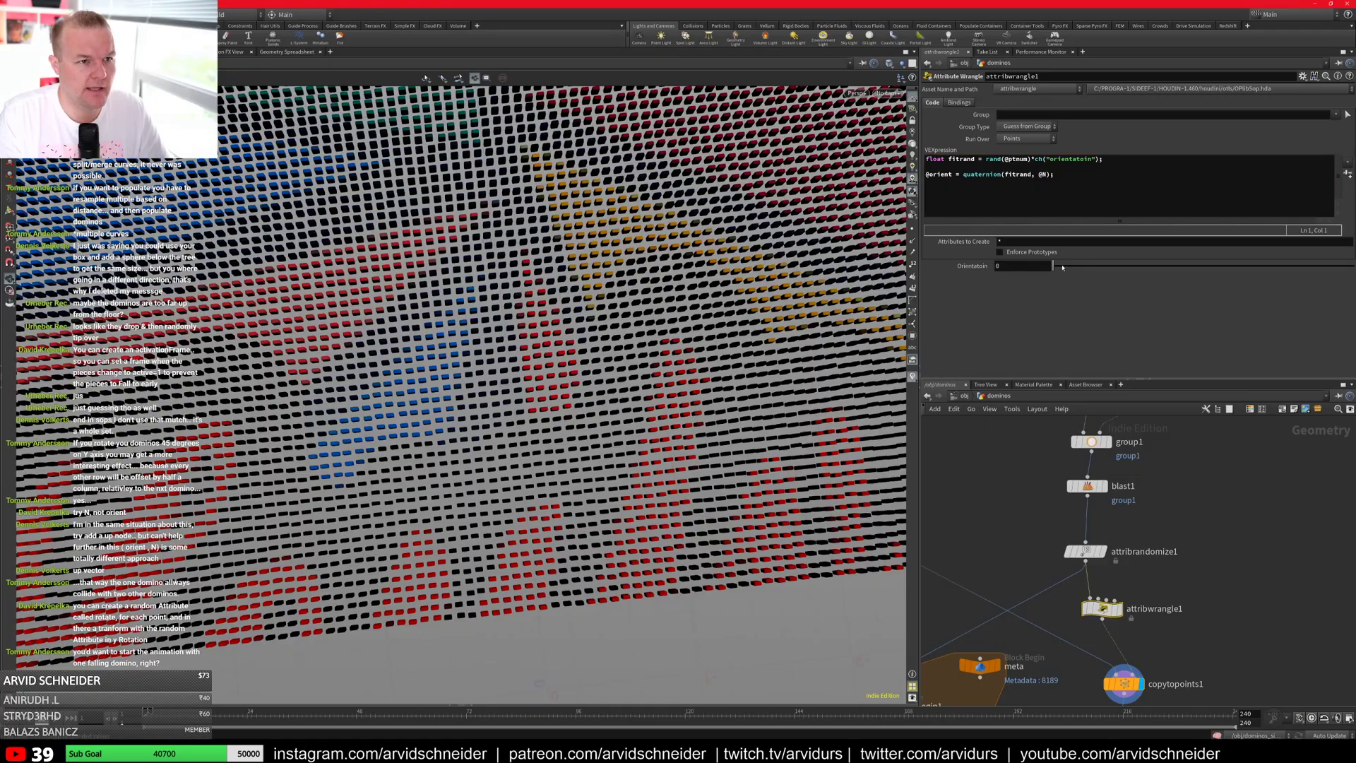
Step: Test different rotation amounts with attribwrangle1's new channel parameter, leaving it at 0.344
left_click_drag(1062, 267, 1157, 273)
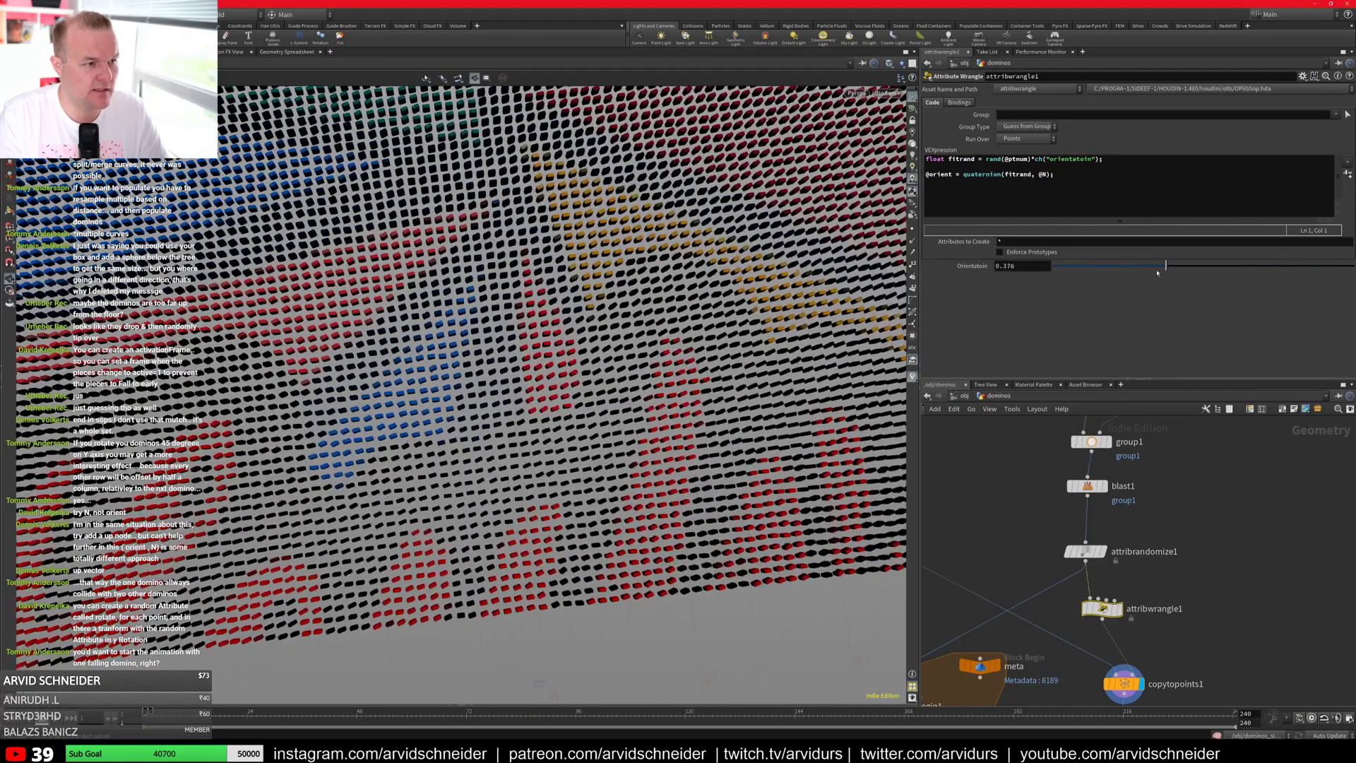
mouse_move(1038, 267)
middle_mouse_down()
mouse_move(1039, 222)
mouse_move(1038, 267)
middle_mouse_up()
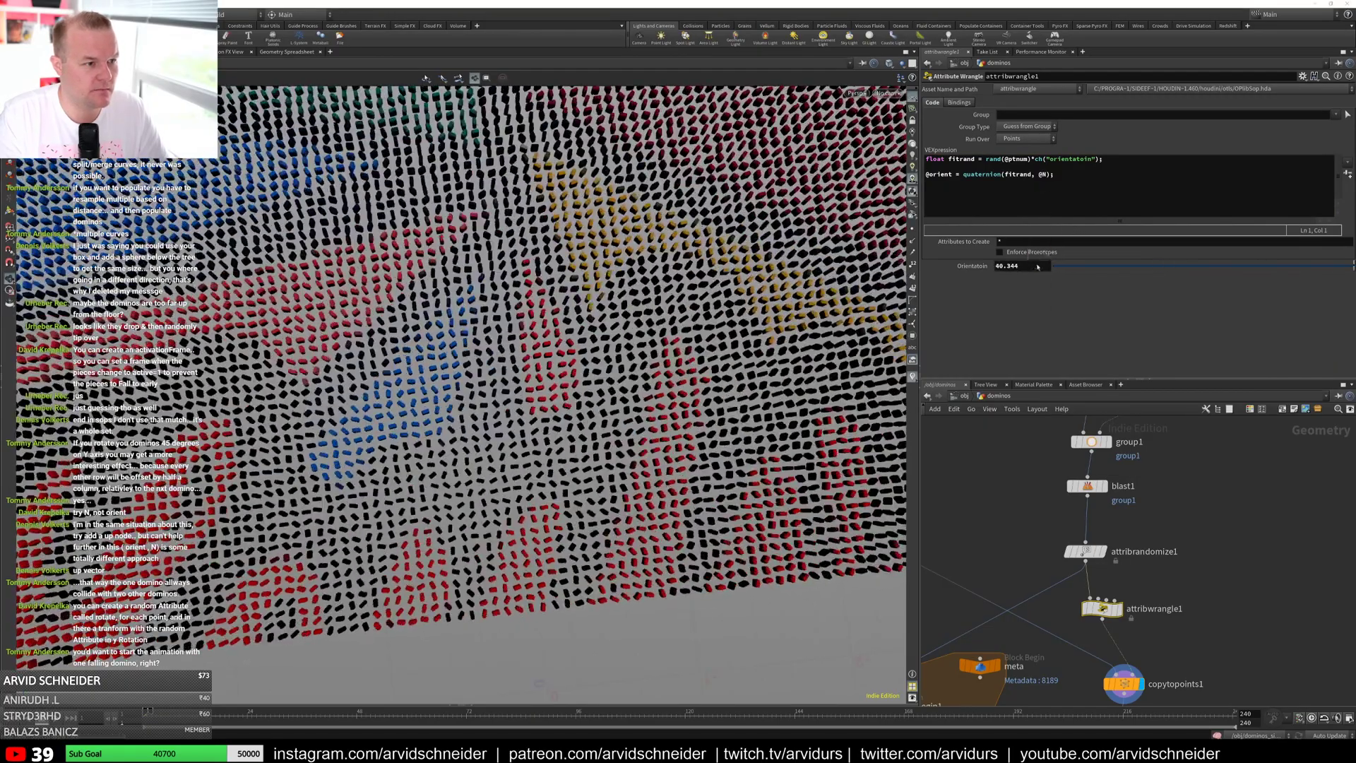
key("ctrl+z")
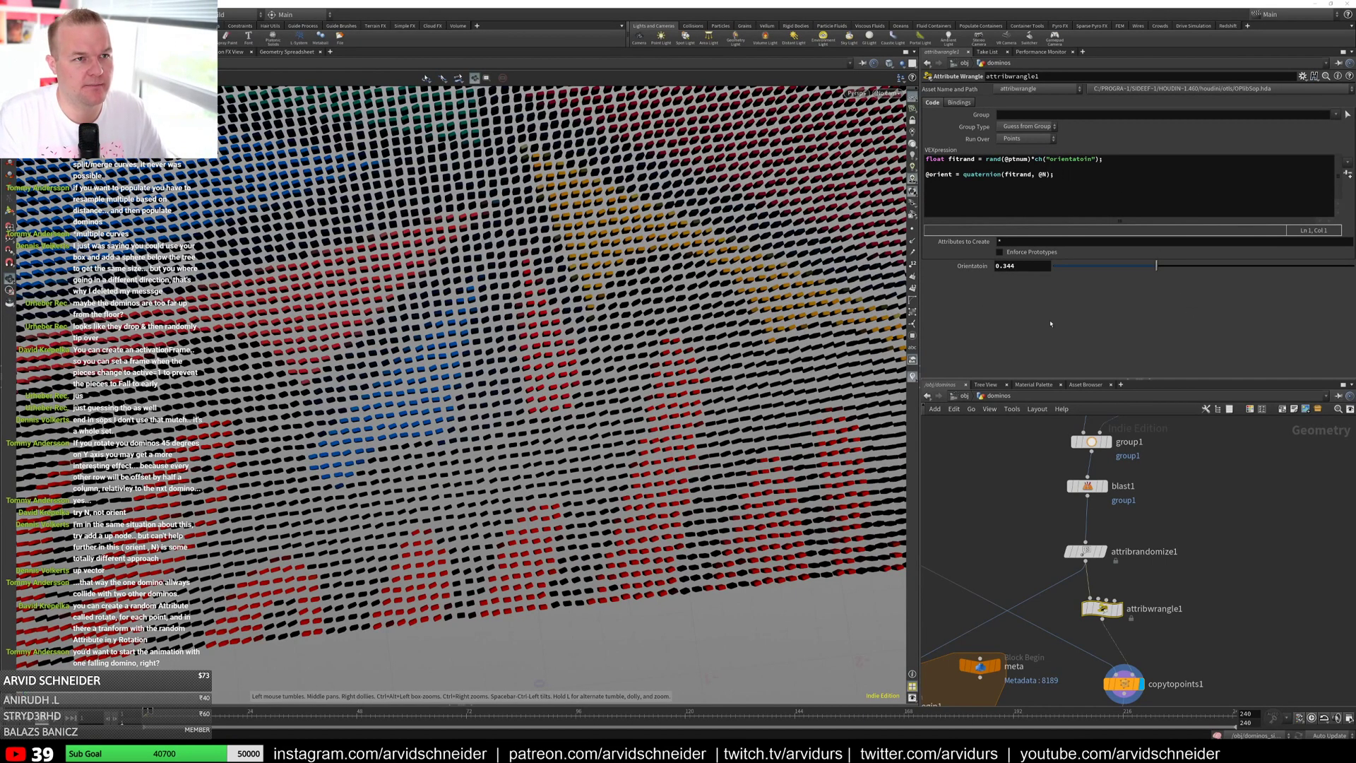
Step: Correct the misspelled channel name in attribwrangle1's code so the expression reads ch("orientation")
mouse_move(1144, 634)
middle_mouse_down()
mouse_move(1260, 542)
mouse_move(1298, 447)
mouse_move(1128, 637)
middle_mouse_up()
double_click(1072, 159)
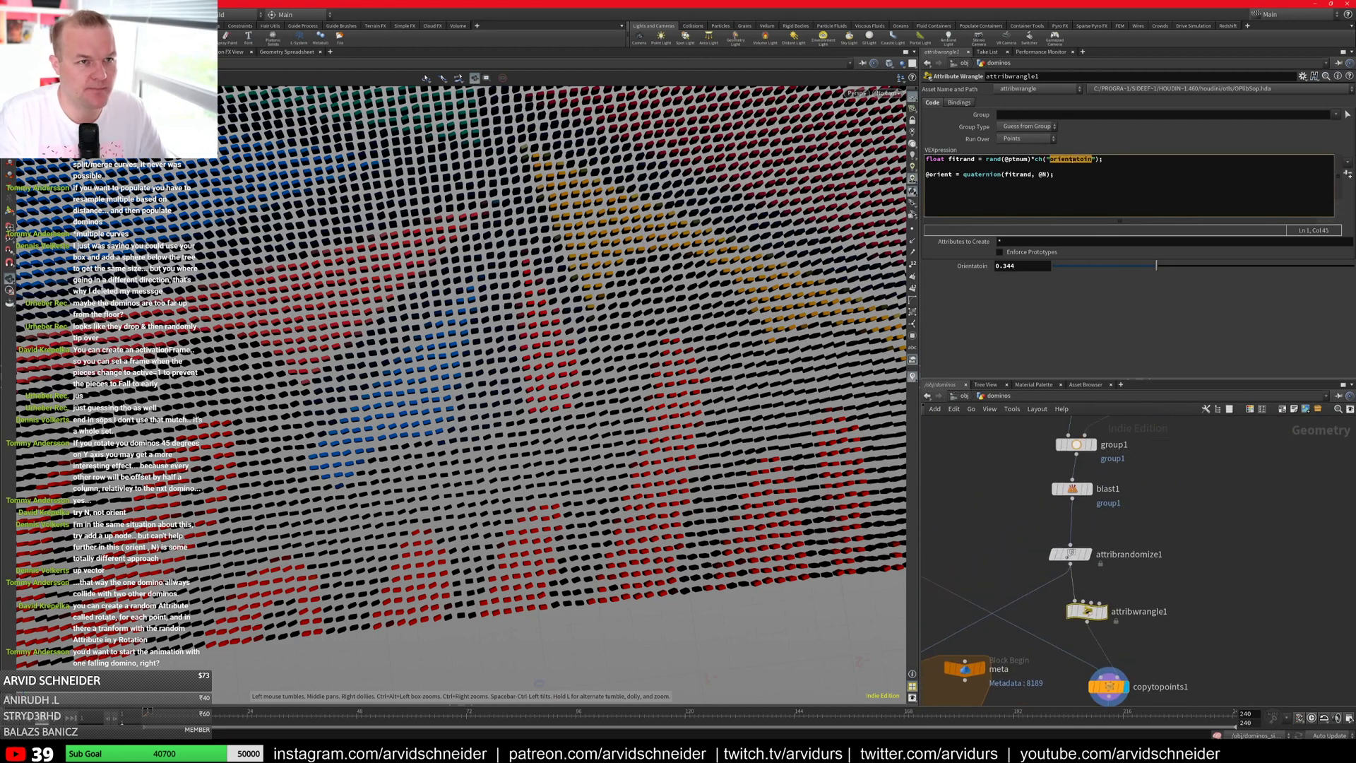
type("orientat")
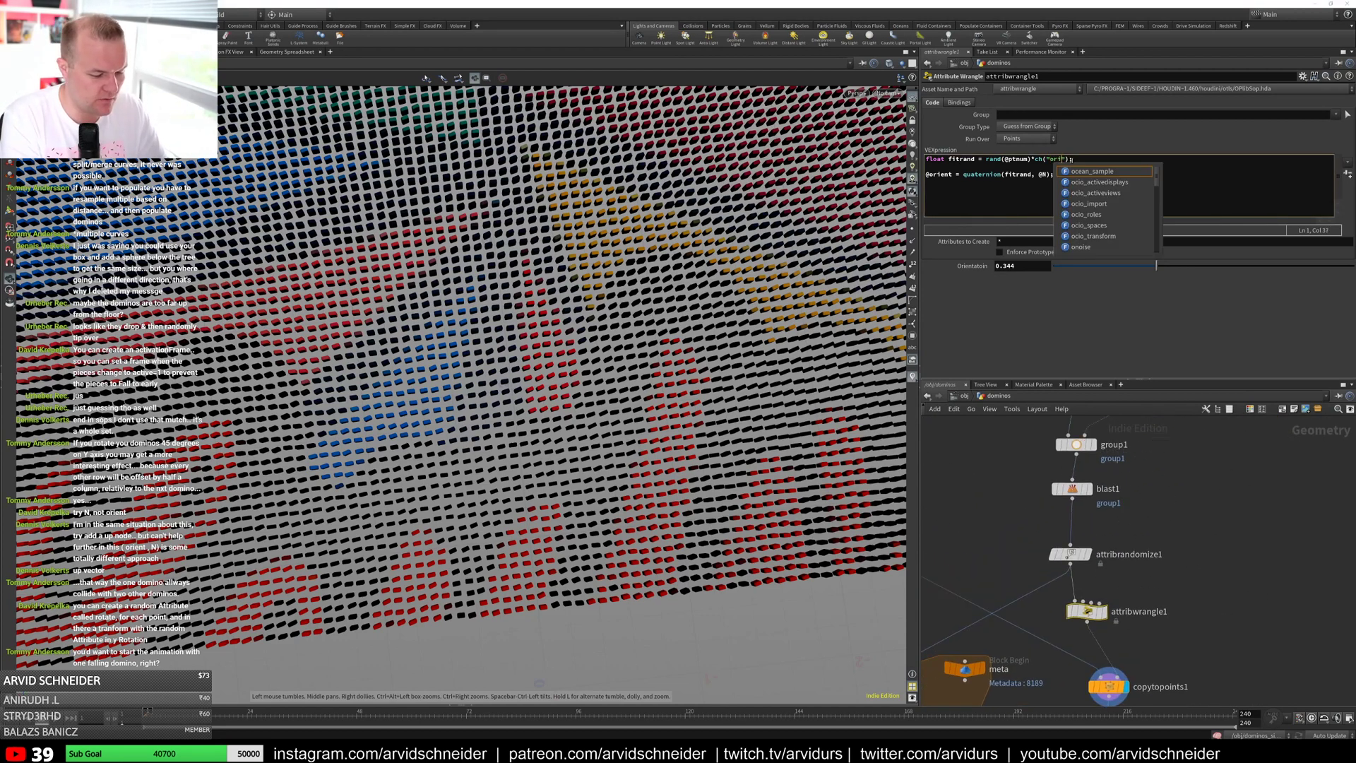
left_click(1111, 302)
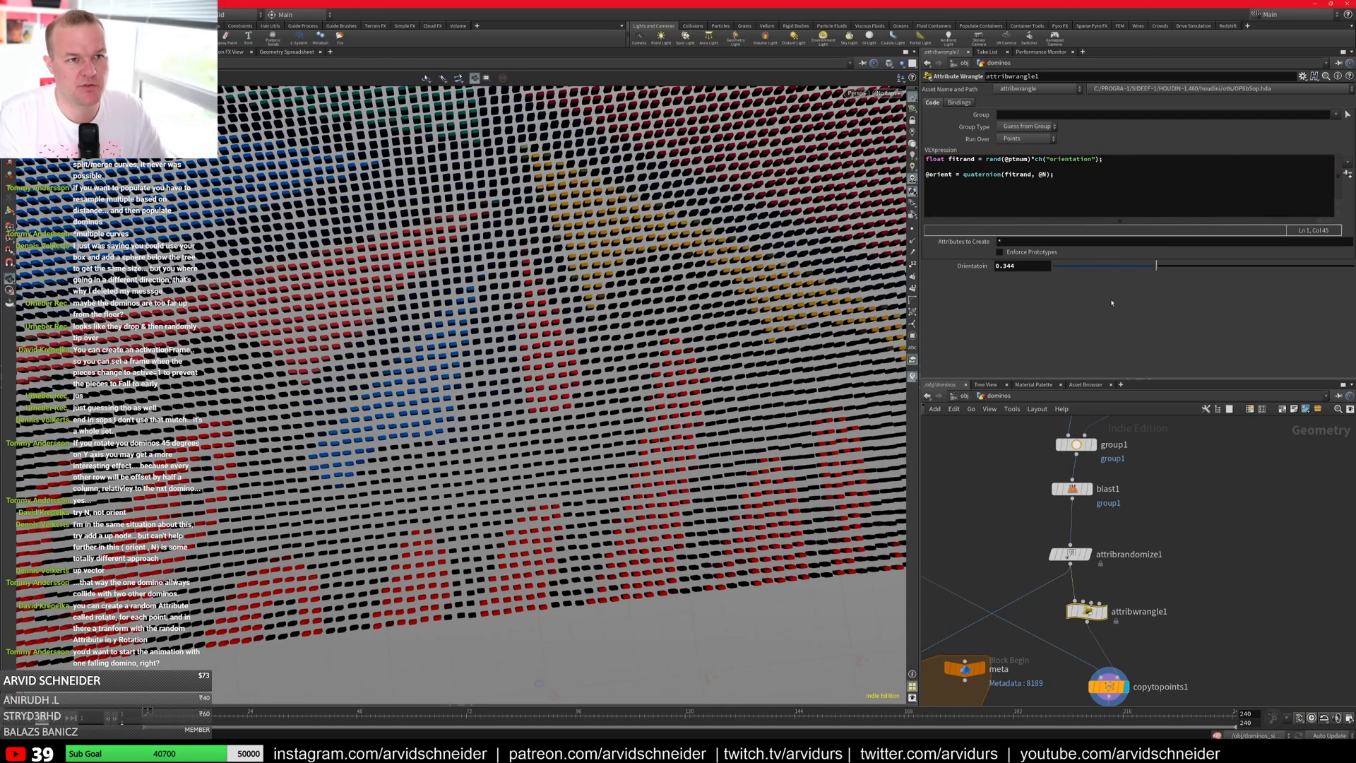
Step: Delete all spare parameters of attribwrangle1, recreate the channel parameter from the corrected code and set Orientation to 0.23
left_click(1303, 76)
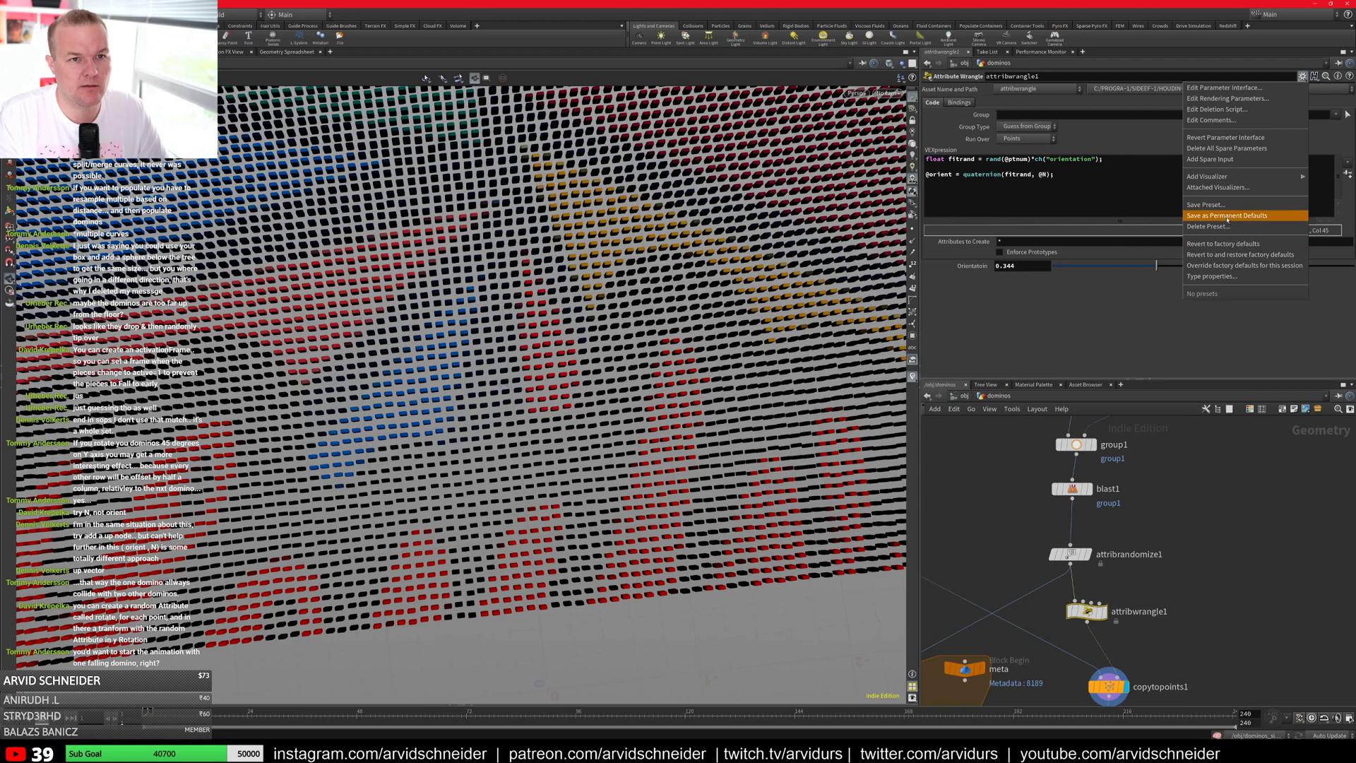
left_click(1228, 150)
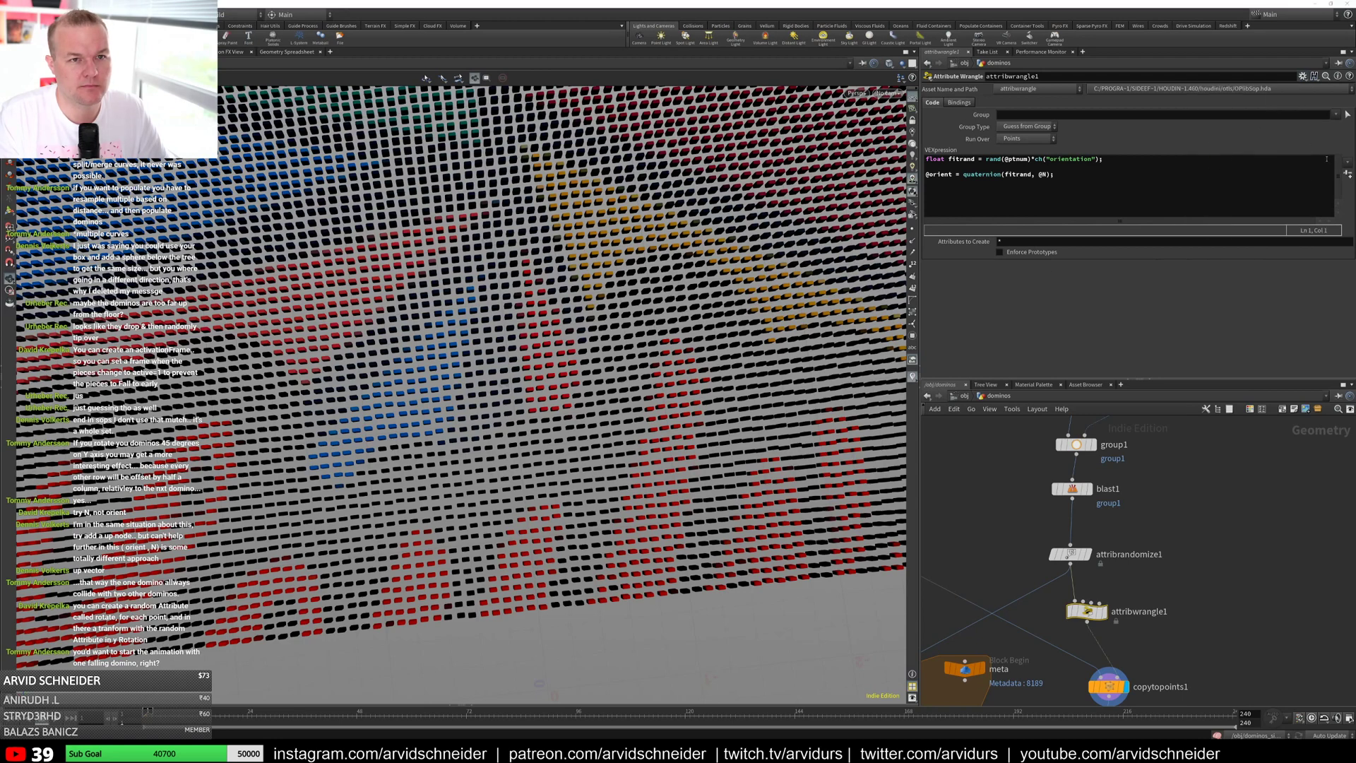
left_click(1347, 173)
left_click_drag(1061, 268, 1122, 269)
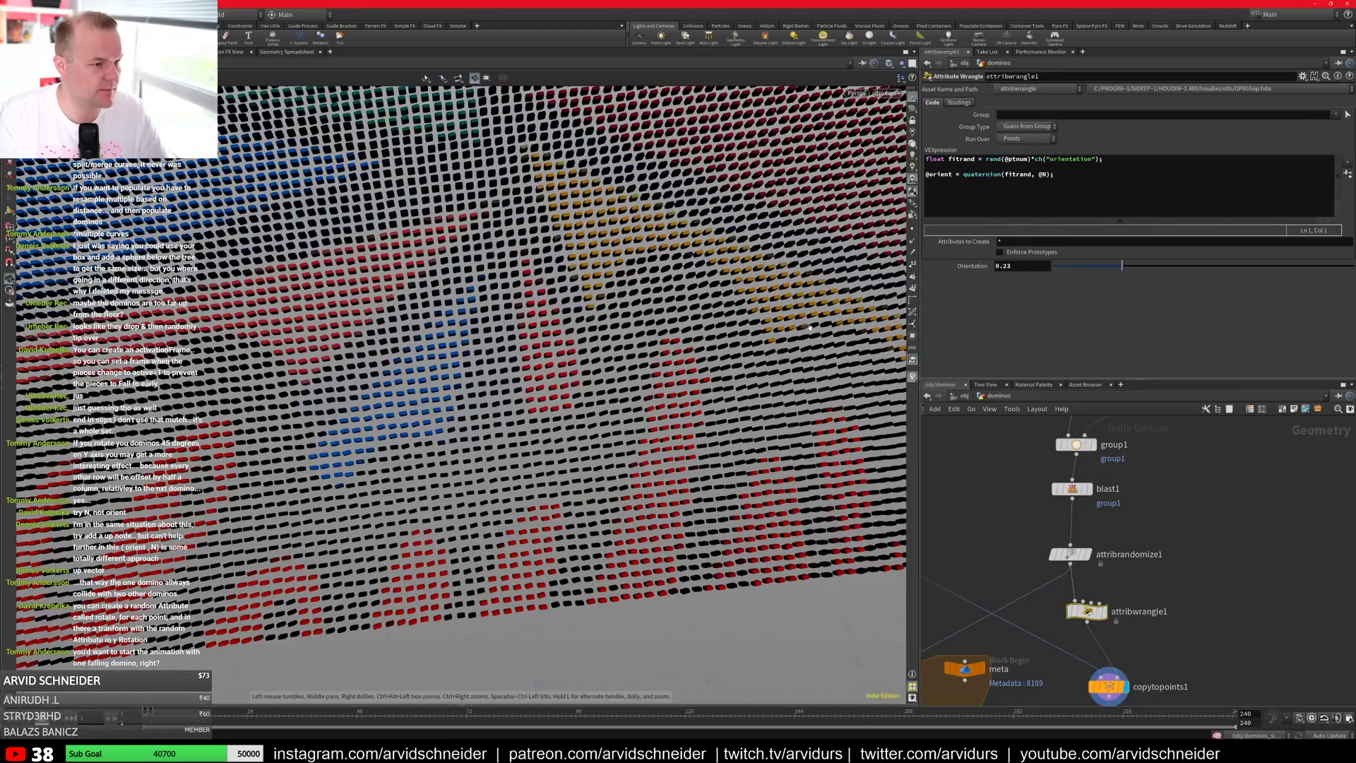
Step: Delete the leftover for-each block nodes beside the chain, and move copytopoints1 and OUT closer below attribwrangle1
left_click_drag(707, 367, 1192, 585)
scroll(1130, 572, "down", 5)
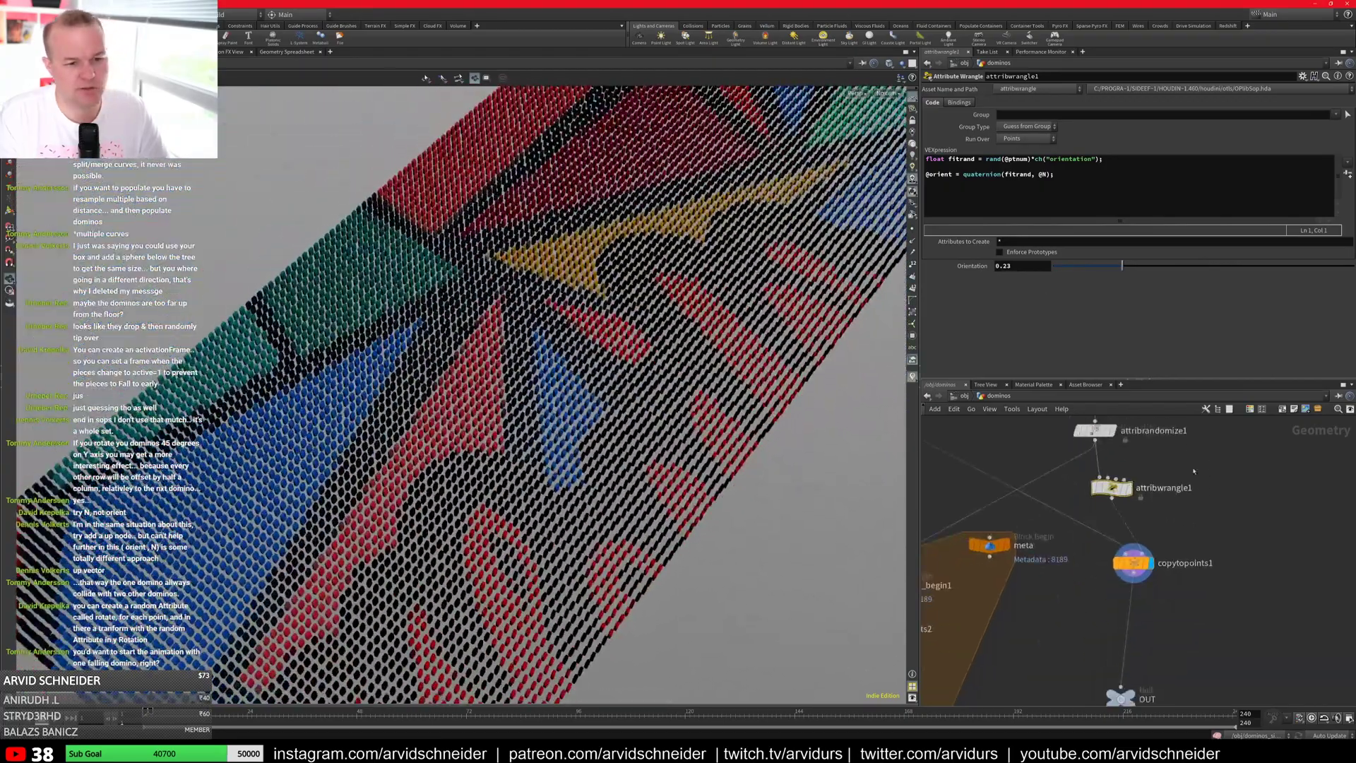
left_click_drag(939, 450, 1092, 644)
key("Delete")
middle_click_drag(1206, 530, 1167, 574)
left_click_drag(1118, 549, 1105, 537)
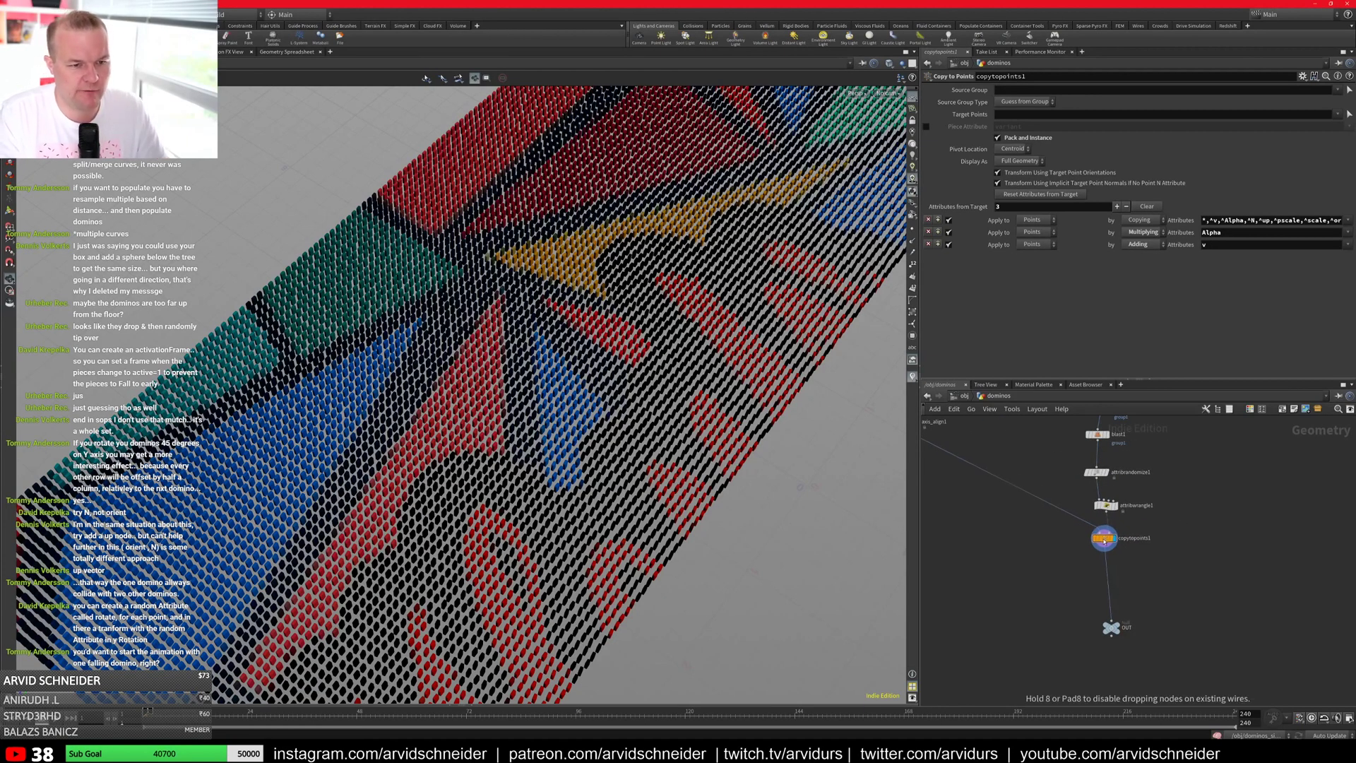
left_click_drag(1111, 627, 1104, 591)
scroll(774, 403, "down", 5)
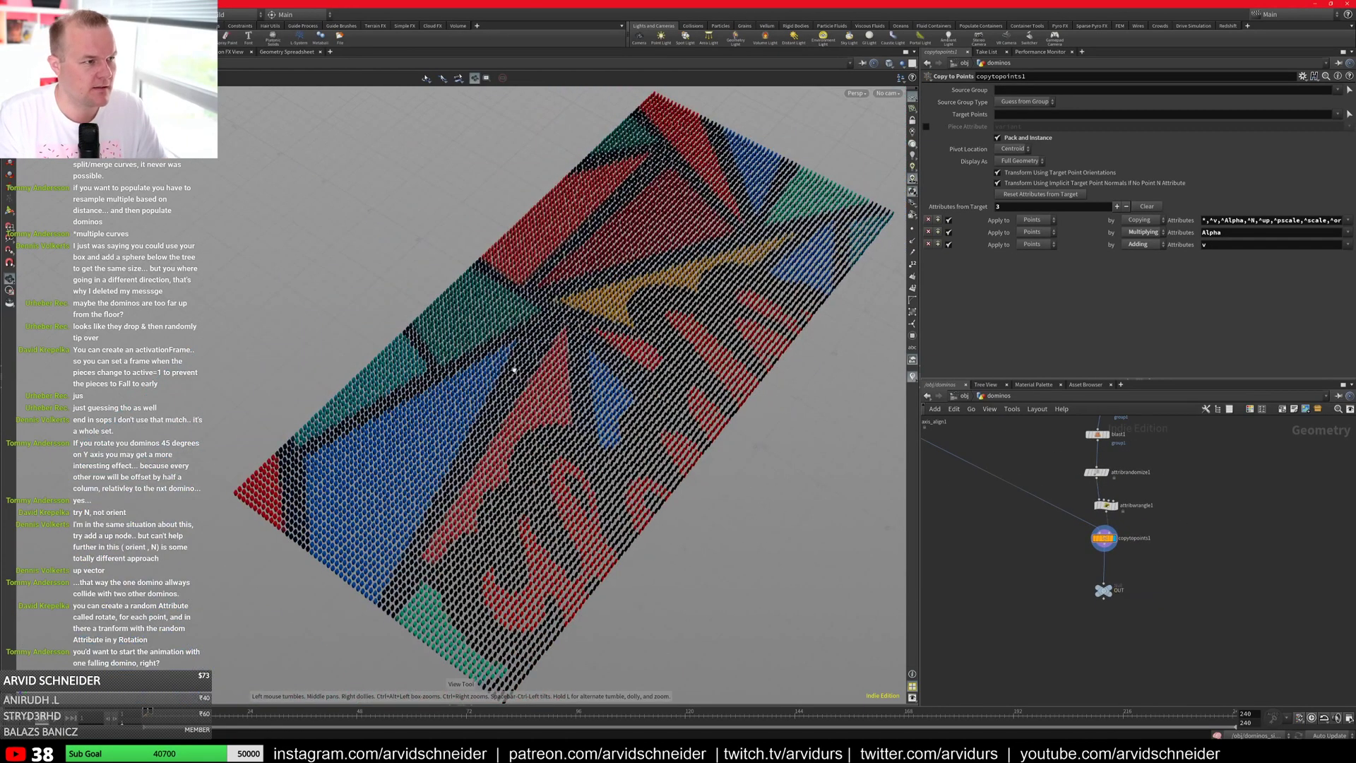
Step: Bypass blast1 to use the full domino grid and inspect the complete layout from several angles
left_click_drag(515, 370, 628, 385)
middle_click_drag(1181, 493, 1149, 526)
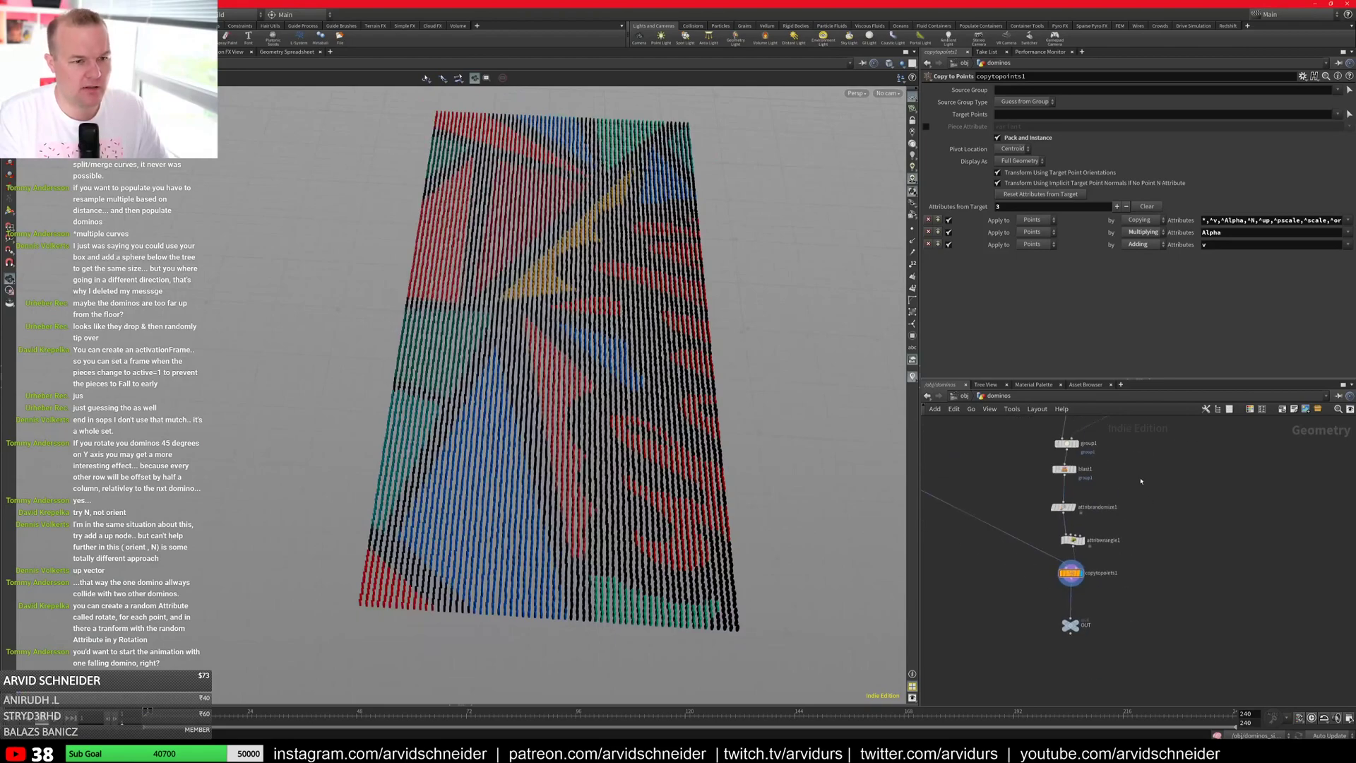
middle_click_drag(1121, 435, 1099, 499)
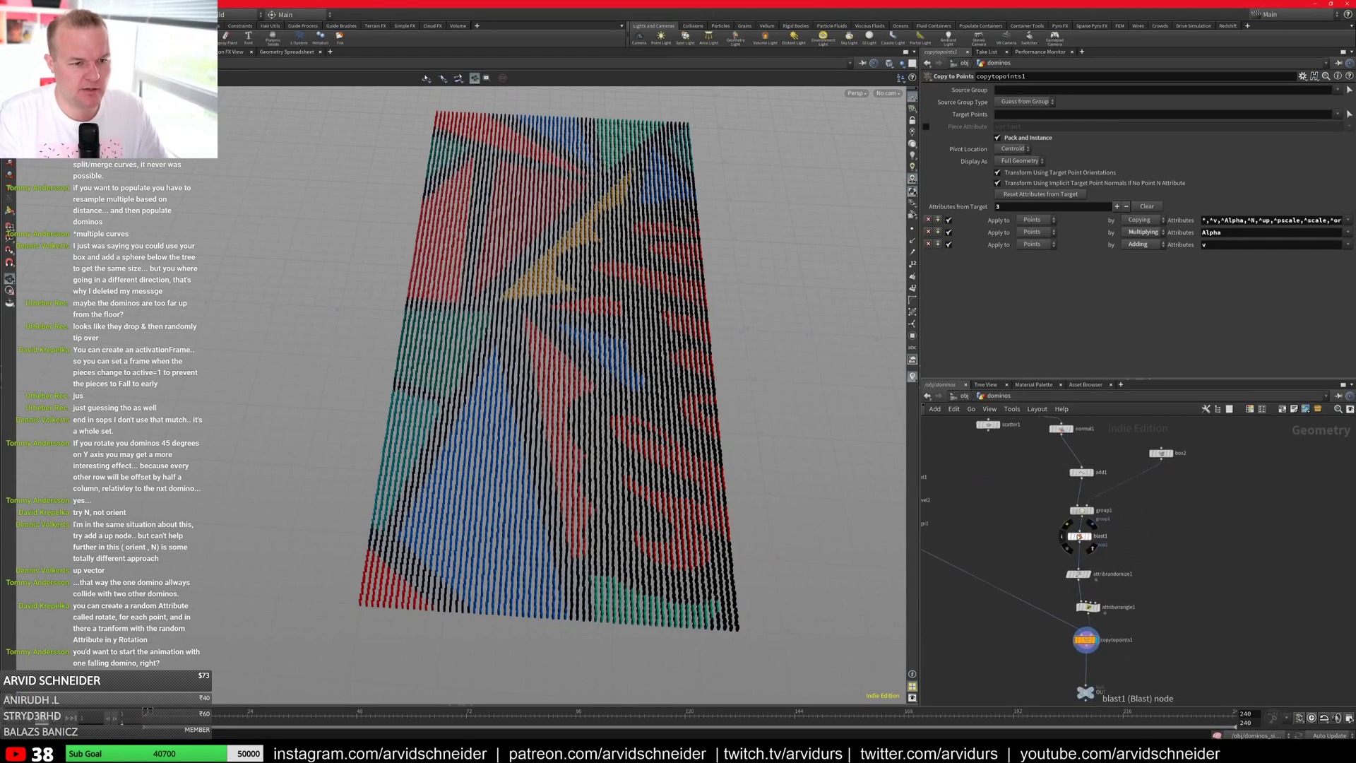
left_click(1080, 537)
key("b")
middle_click_drag(872, 395, 653, 396)
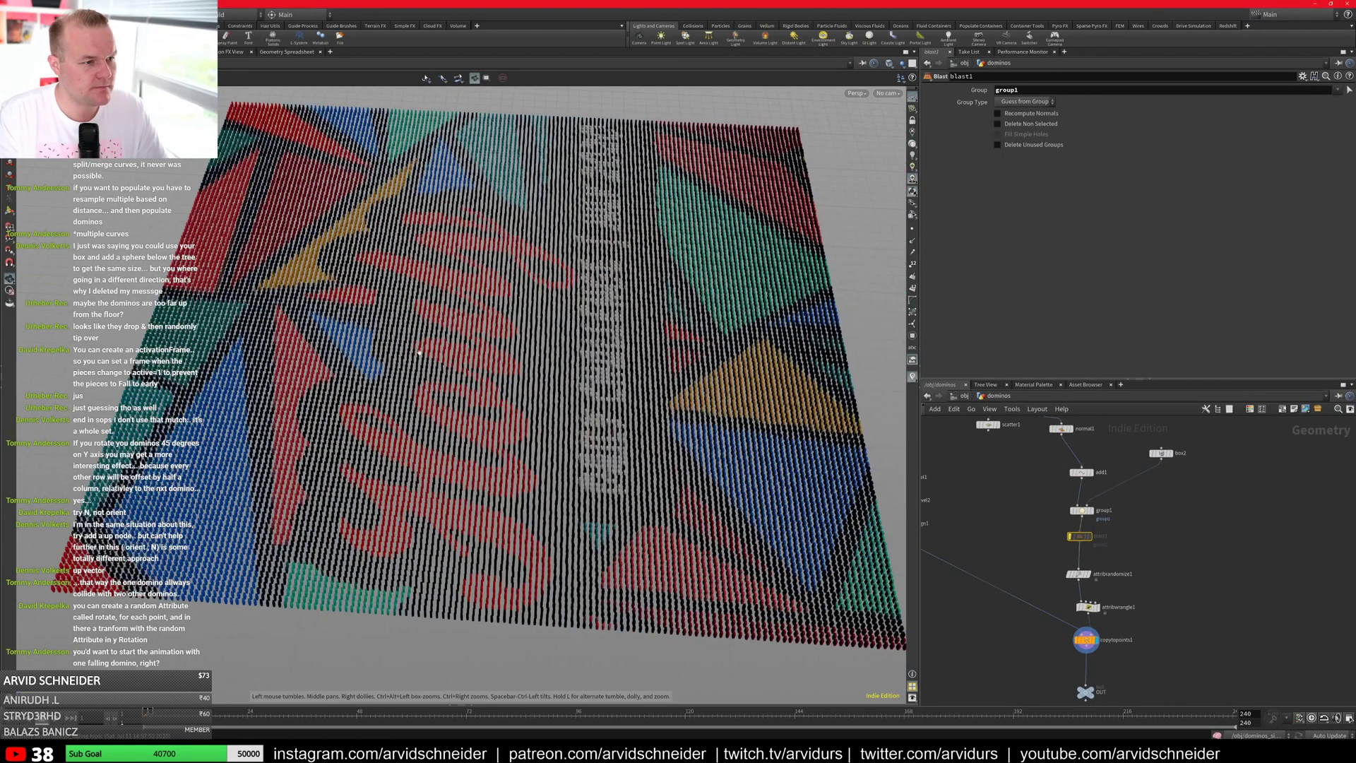
left_click_drag(696, 375, 744, 409)
scroll(745, 409, "up", 4)
scroll(745, 409, "up", 3)
middle_click_drag(744, 409, 581, 377)
scroll(581, 376, "down", 5)
left_click_drag(580, 376, 415, 255)
Step: Go up to the object level and place rigid_test and spline_copy together, away from the two dominos objects
middle_click_drag(1117, 688, 1150, 586)
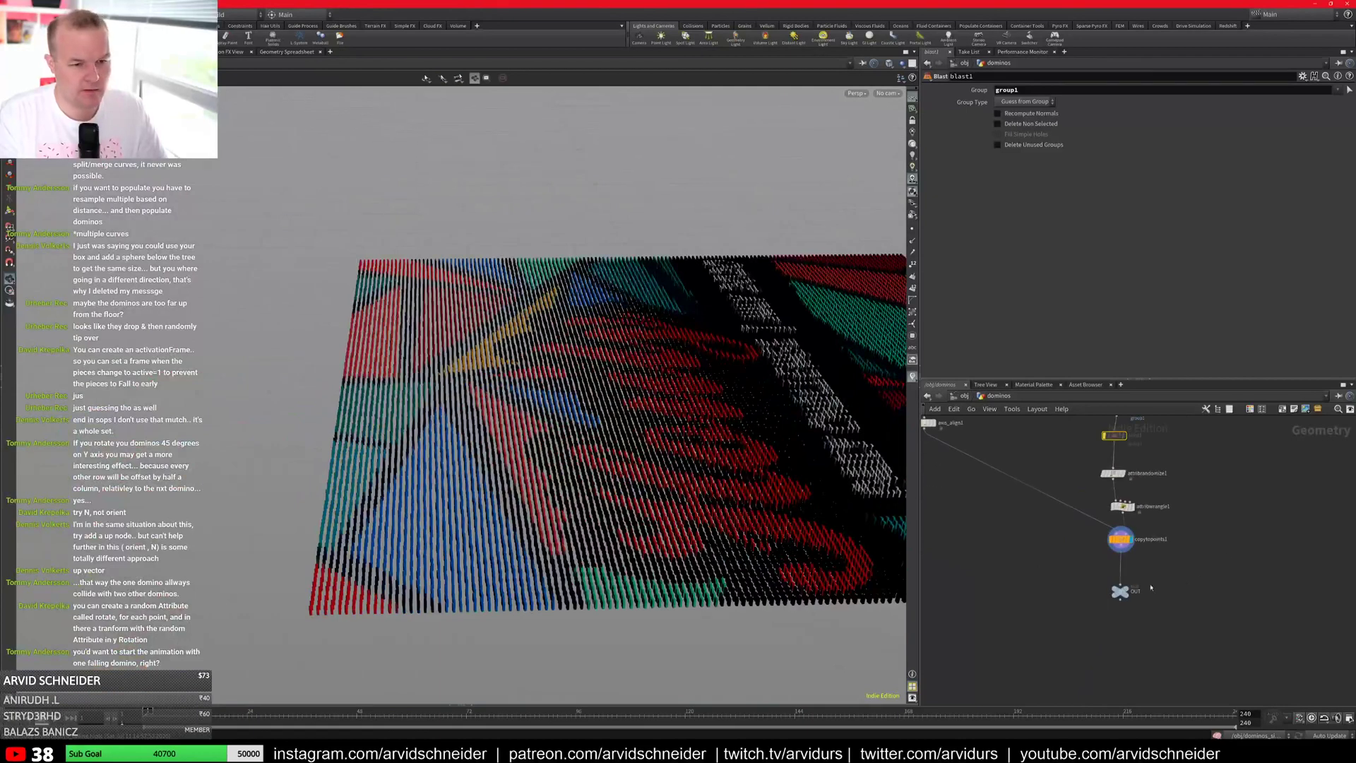
left_click(1128, 590)
key("u")
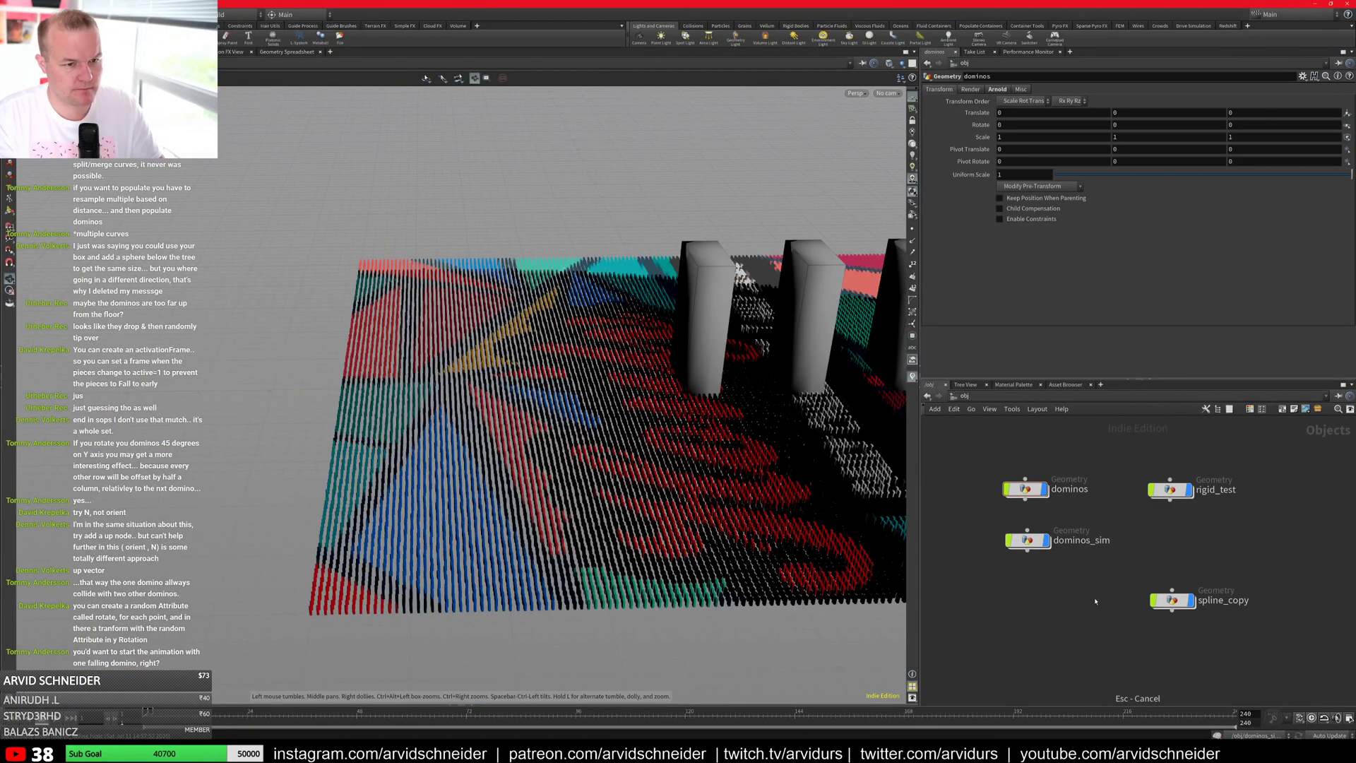
left_click_drag(1169, 597, 1244, 523)
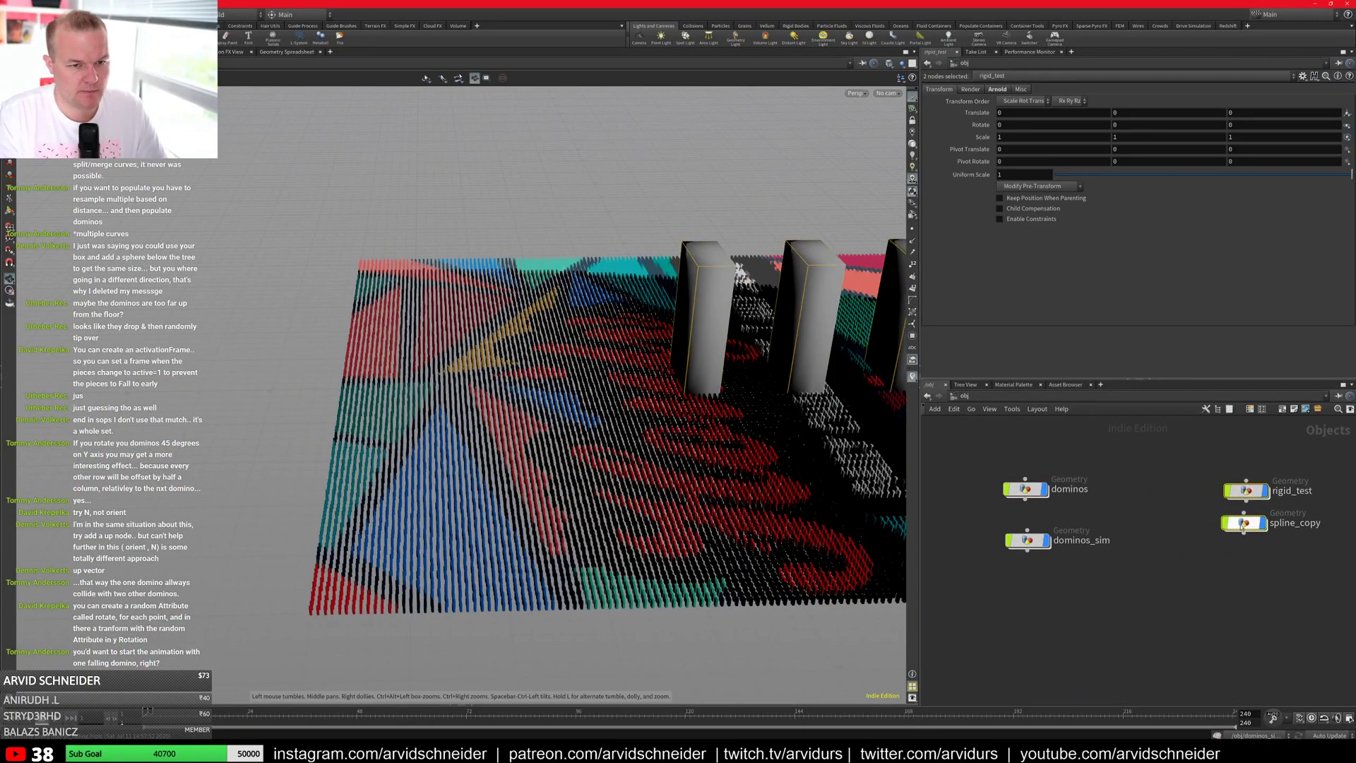
left_click(1194, 557)
Step: Hide the dominos, rigid_test and spline_copy objects, keeping dominos_sim displayed
left_click(1045, 489)
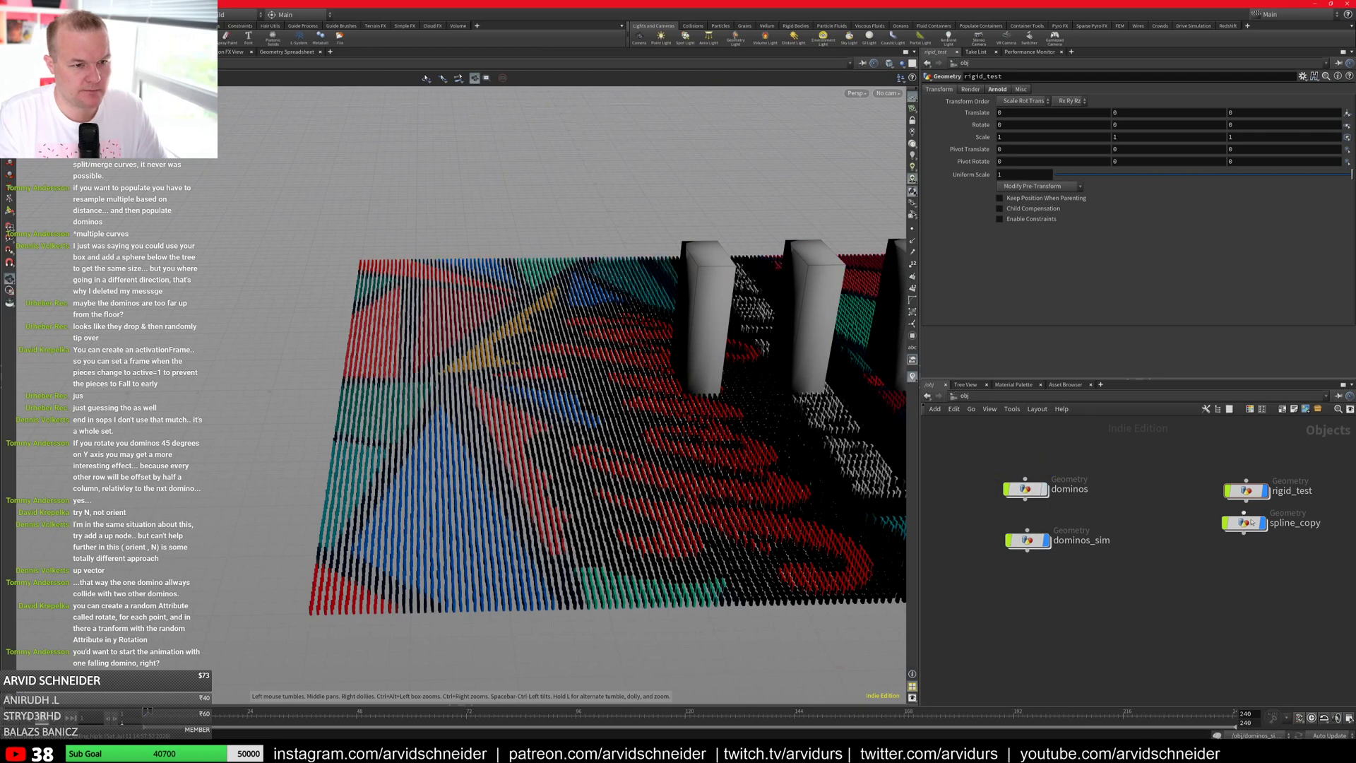
left_click_drag(1304, 458, 1259, 531)
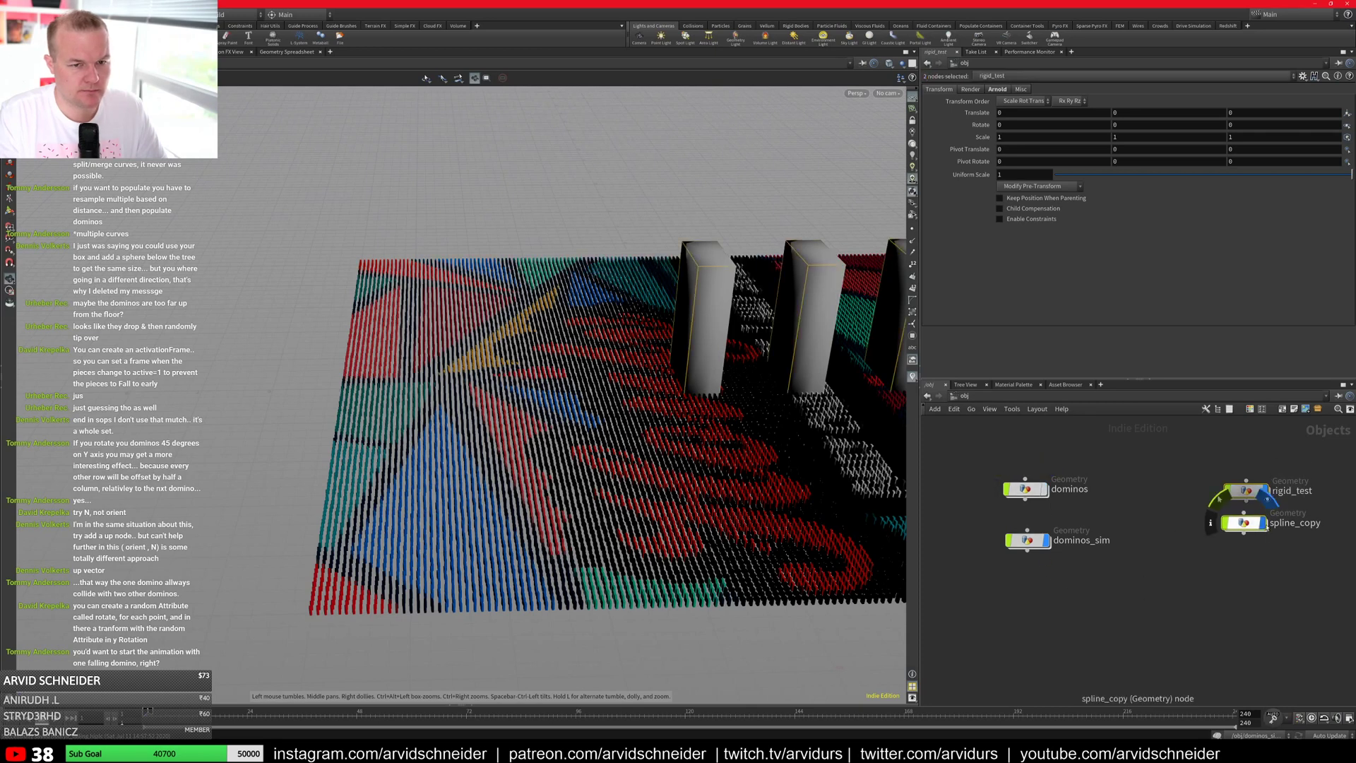
left_click(1265, 525)
left_click(1186, 554)
Step: Enter dominos_sim and set sphere1's center Z to 6.66476, viewing the sphere beside the domino grid
double_click(1029, 541)
left_click_drag(750, 432, 592, 390)
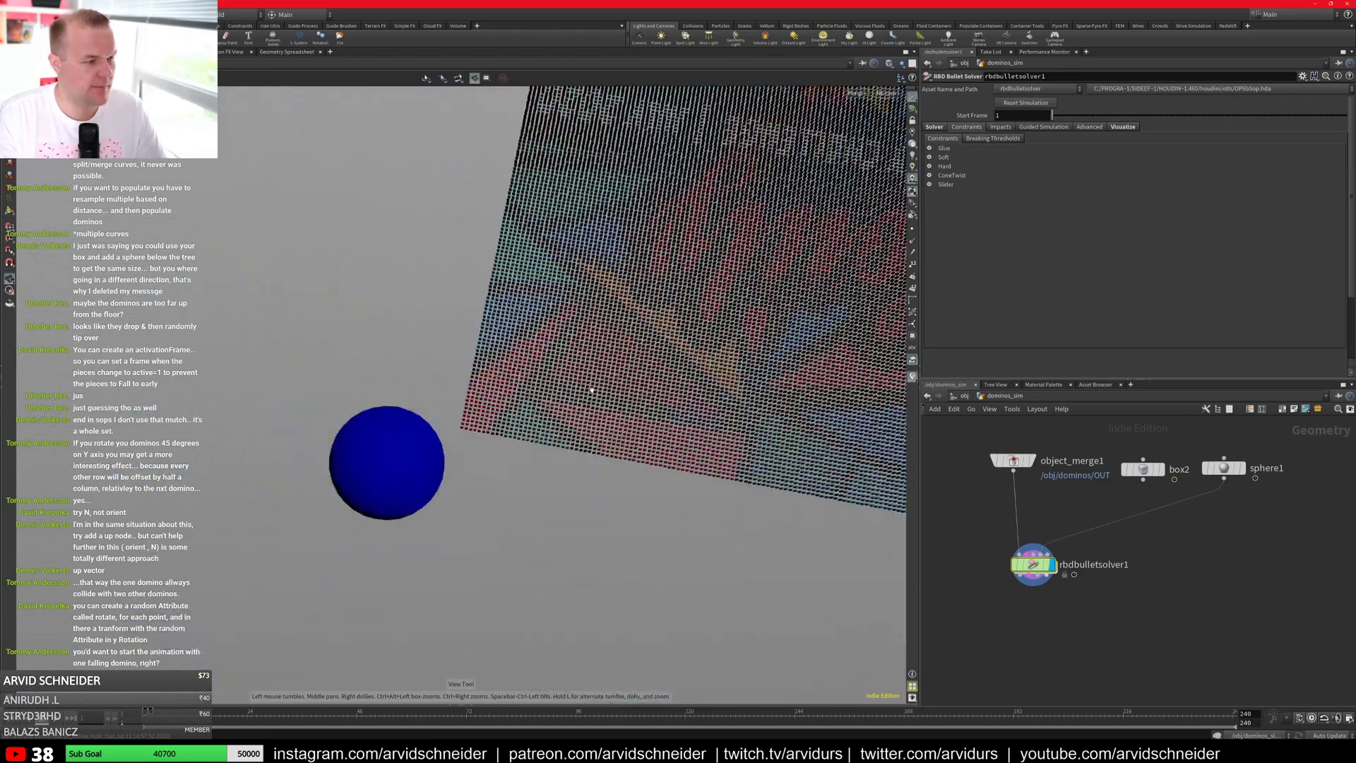
left_click(1224, 468)
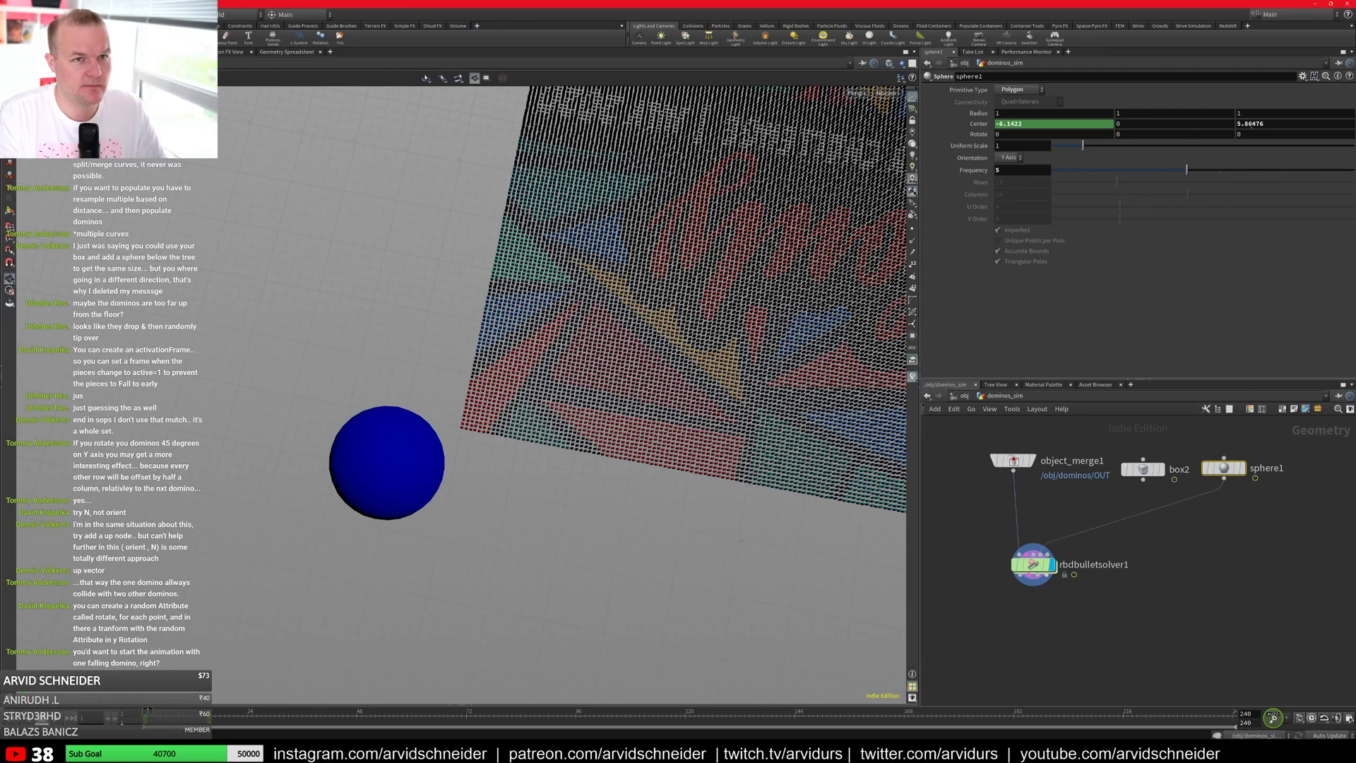
middle_click_drag(1250, 125, 1307, 126)
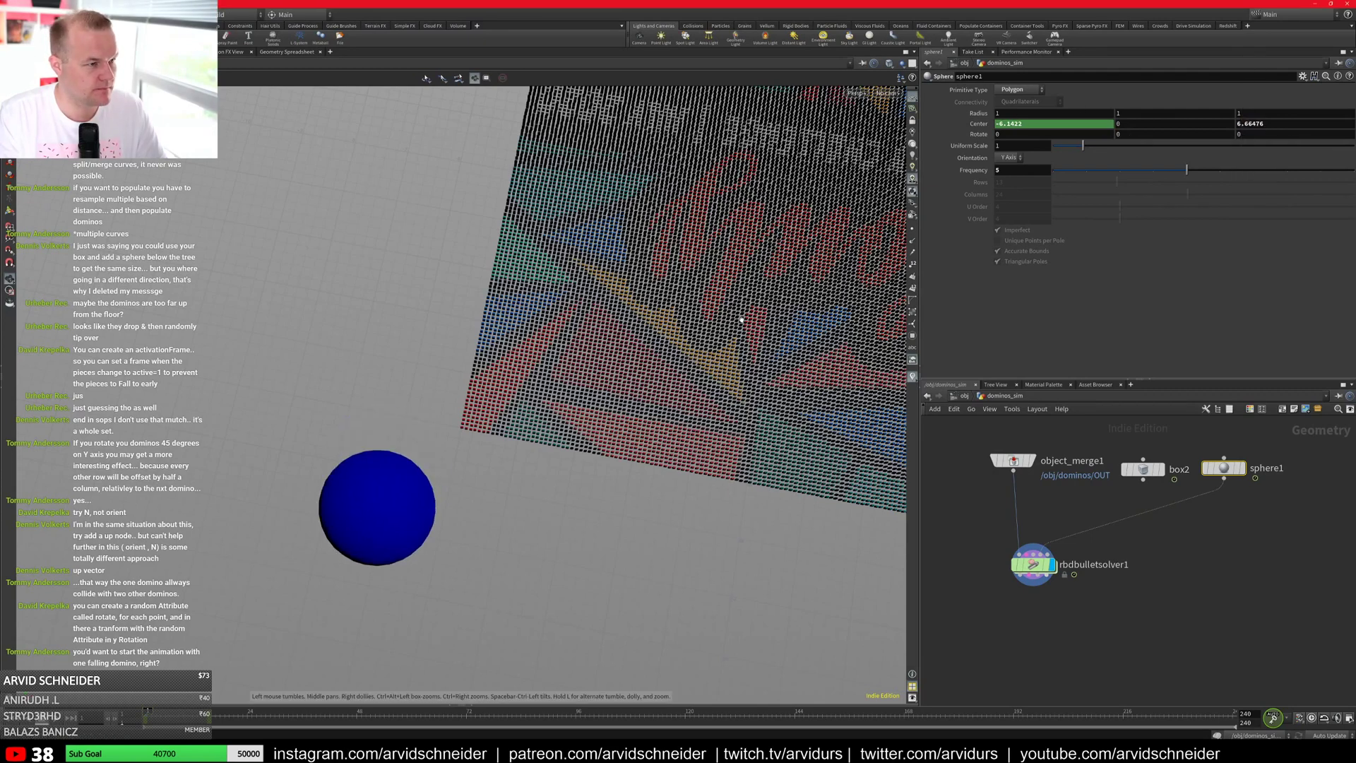
Step: Display sphere1 with object_merge1 as a template and look at both from the top
left_click(1240, 468)
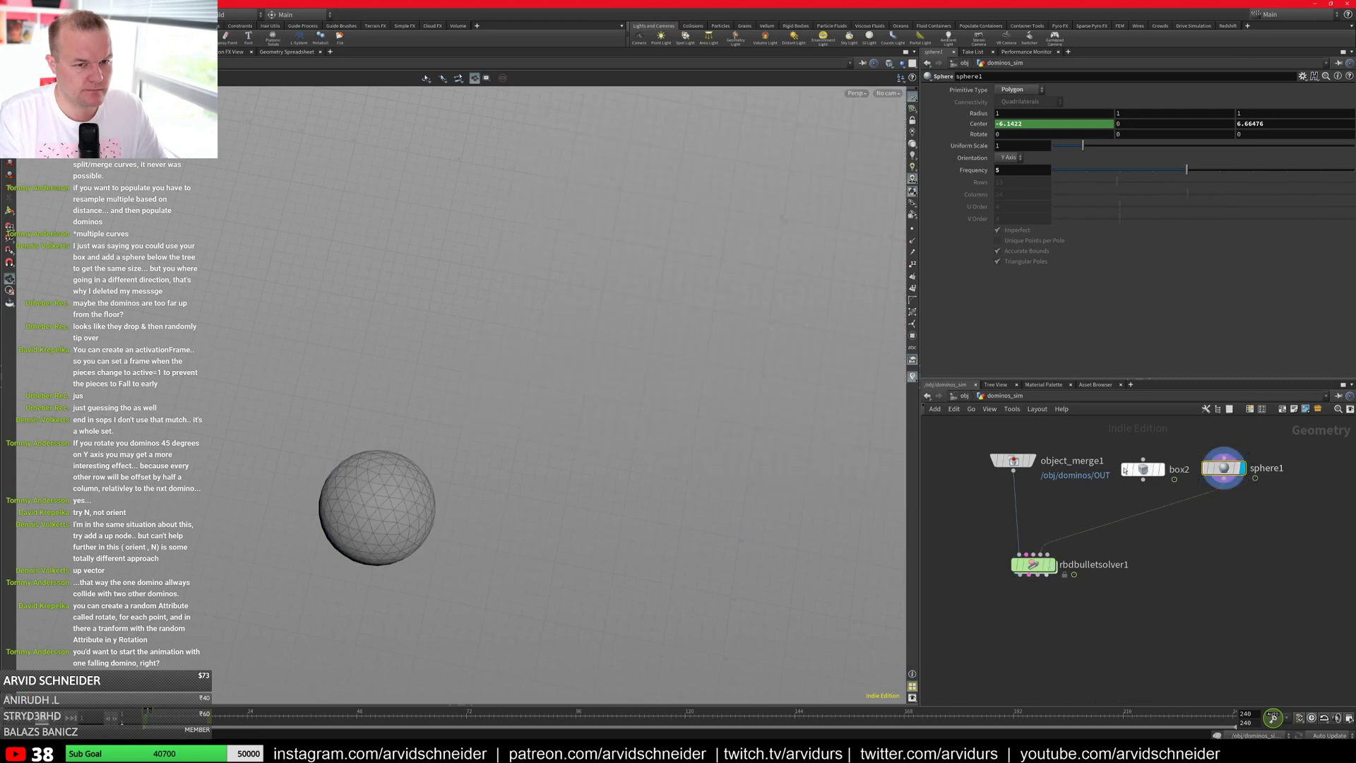
left_click(1031, 461)
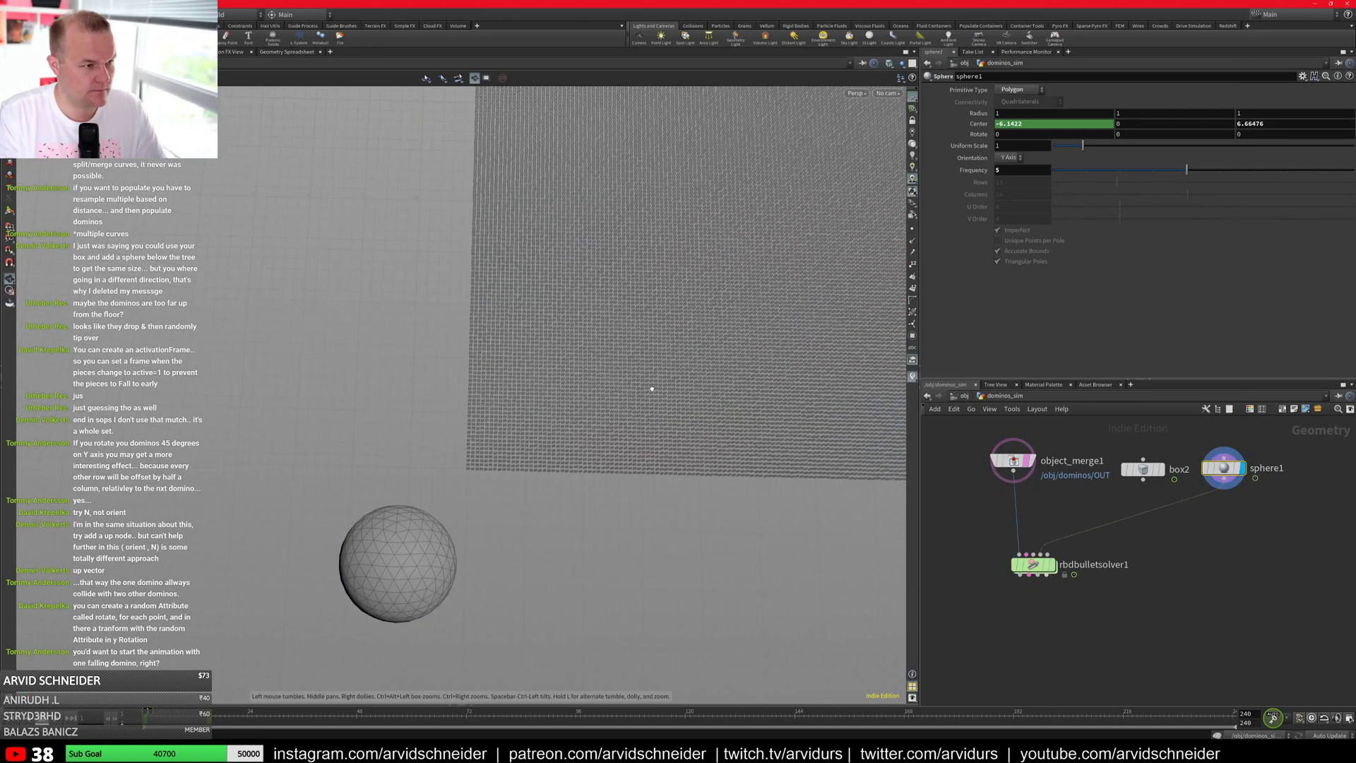
key("space+2")
middle_click_drag(541, 397, 617, 277)
right_click_drag(617, 277, 654, 370)
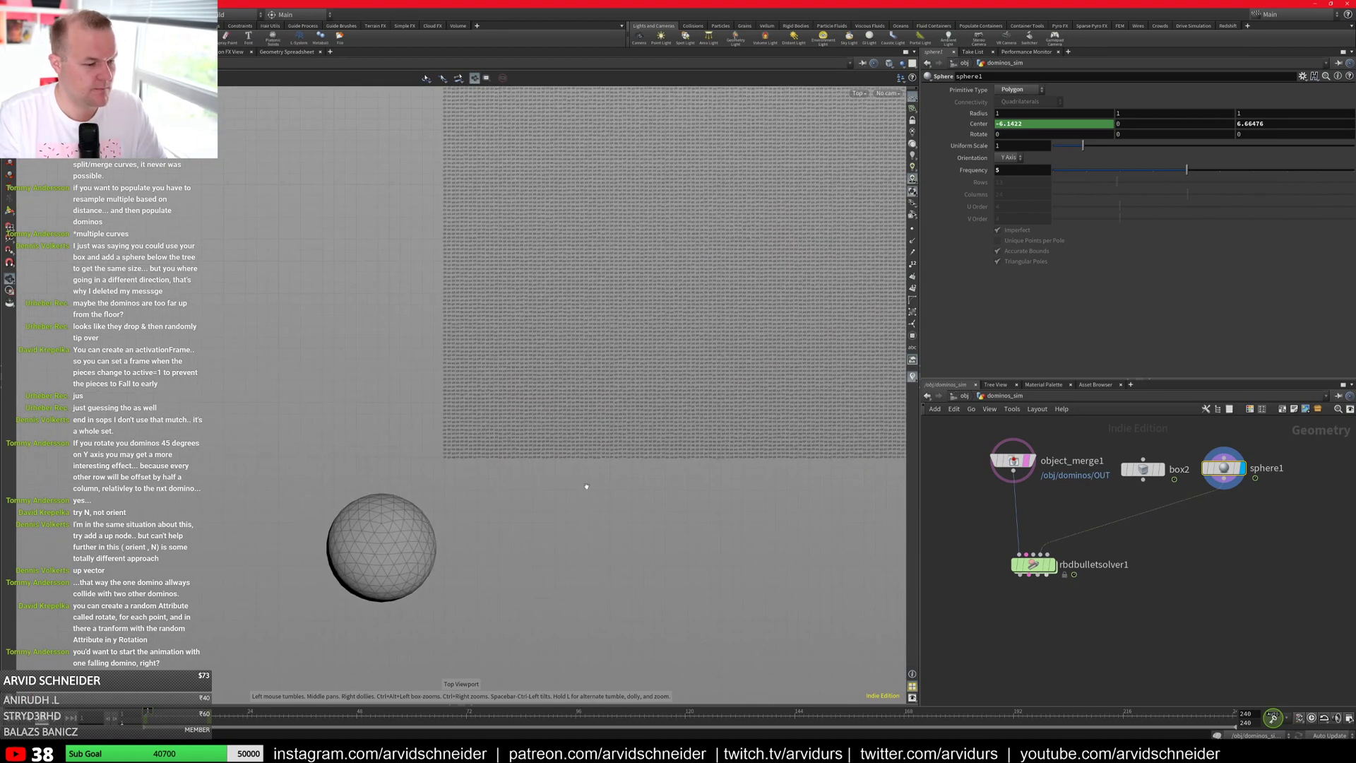
Step: Move sphere1 toward the domino grid to a center Z of 5.97446 and scrub the animation to check its path
key("Return")
left_click_drag(382, 624, 390, 586)
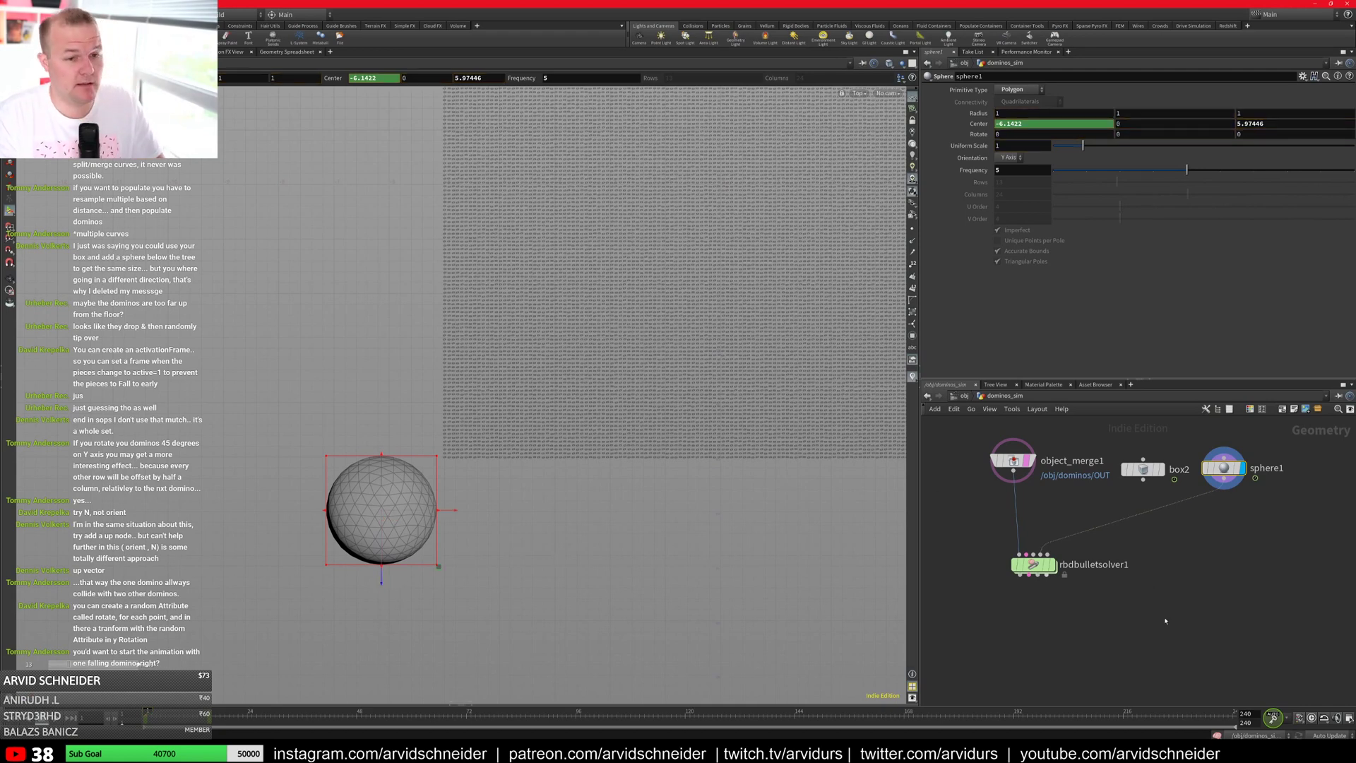
left_click(212, 719)
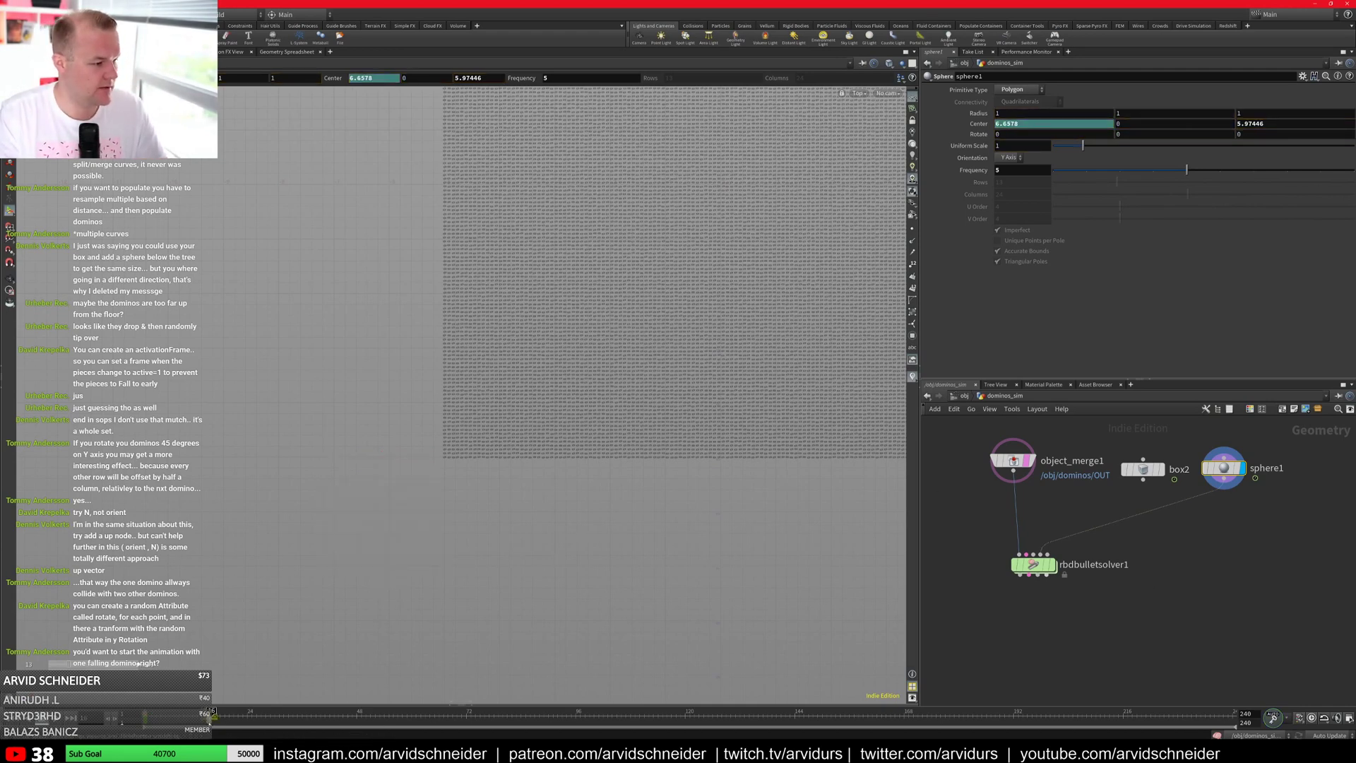
left_click_drag(212, 719, 356, 719)
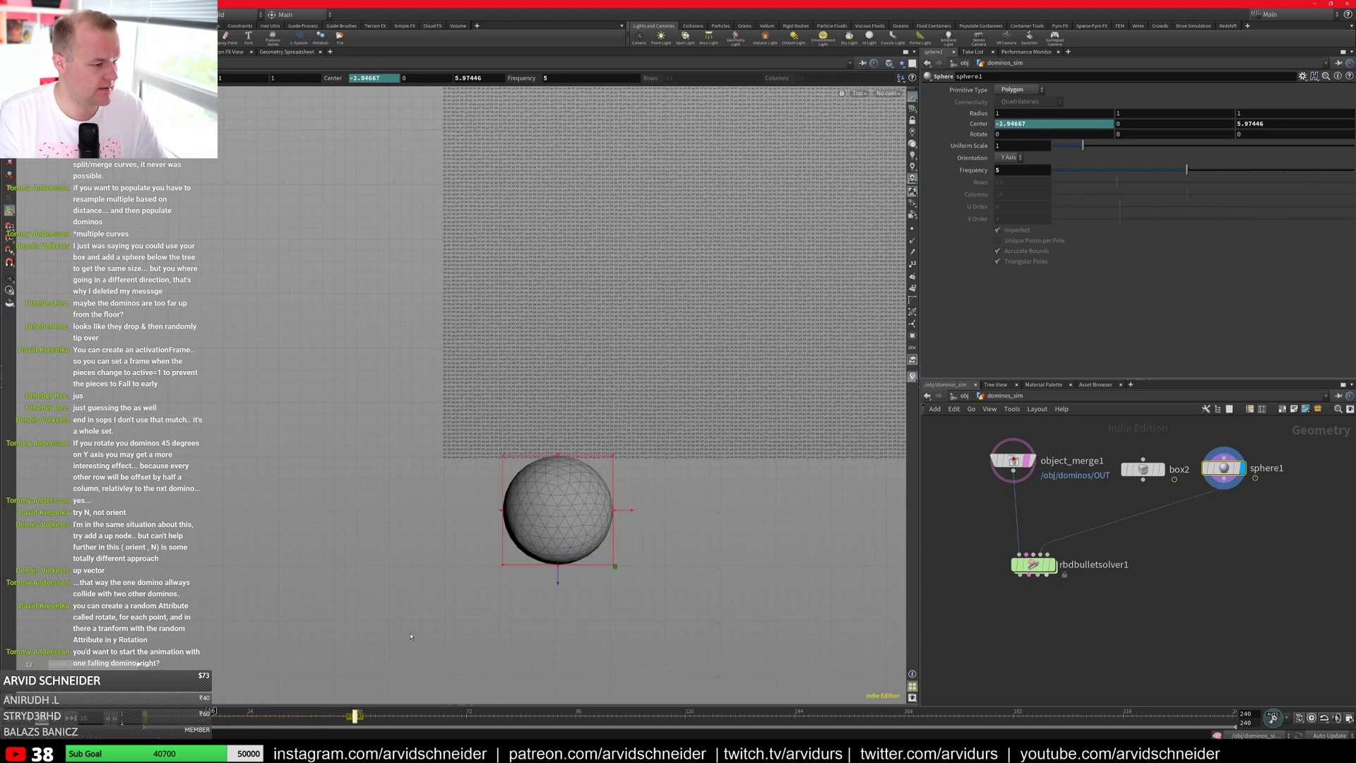
key("Escape")
Step: Return to the start of the animation, set sphere1's center Z to 5.47946, and scrub to check its path along the grid edge
left_click(14, 718)
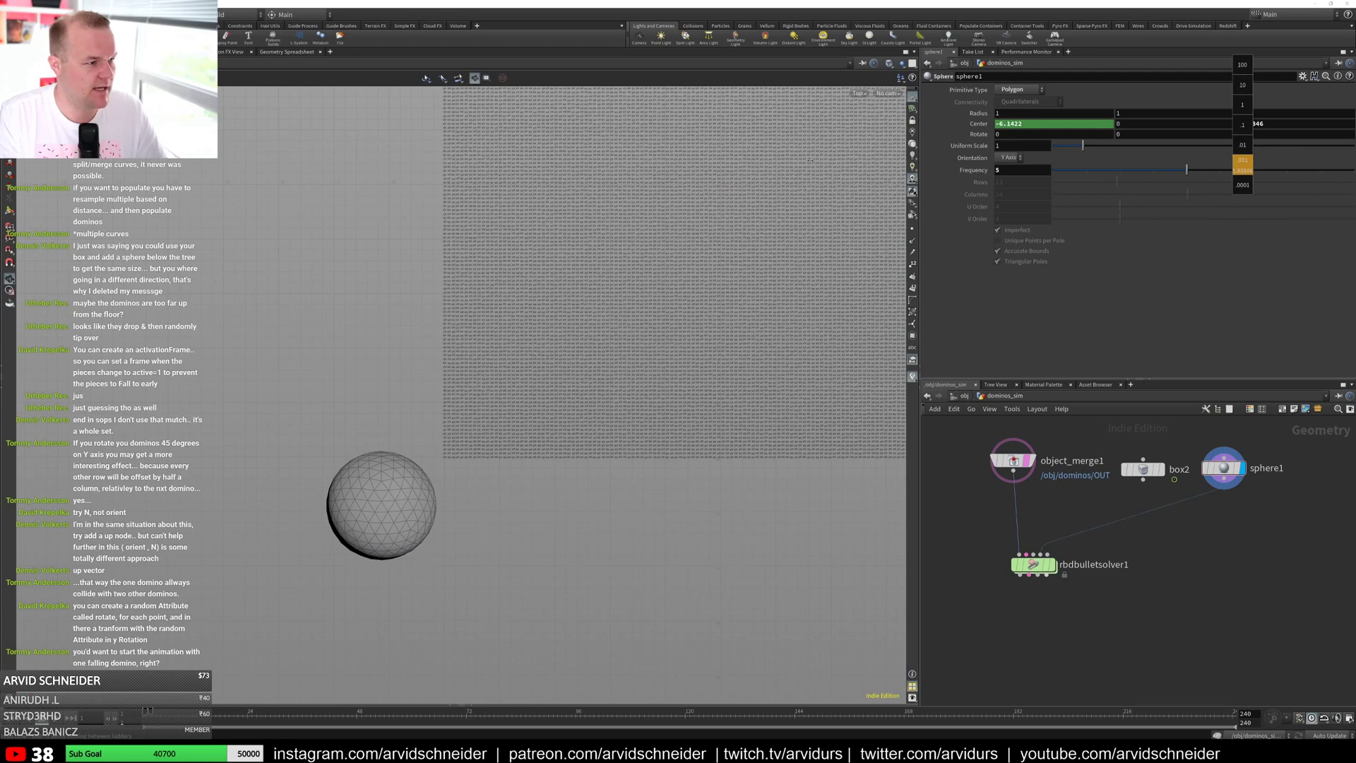
middle_click_drag(1261, 124, 1238, 133)
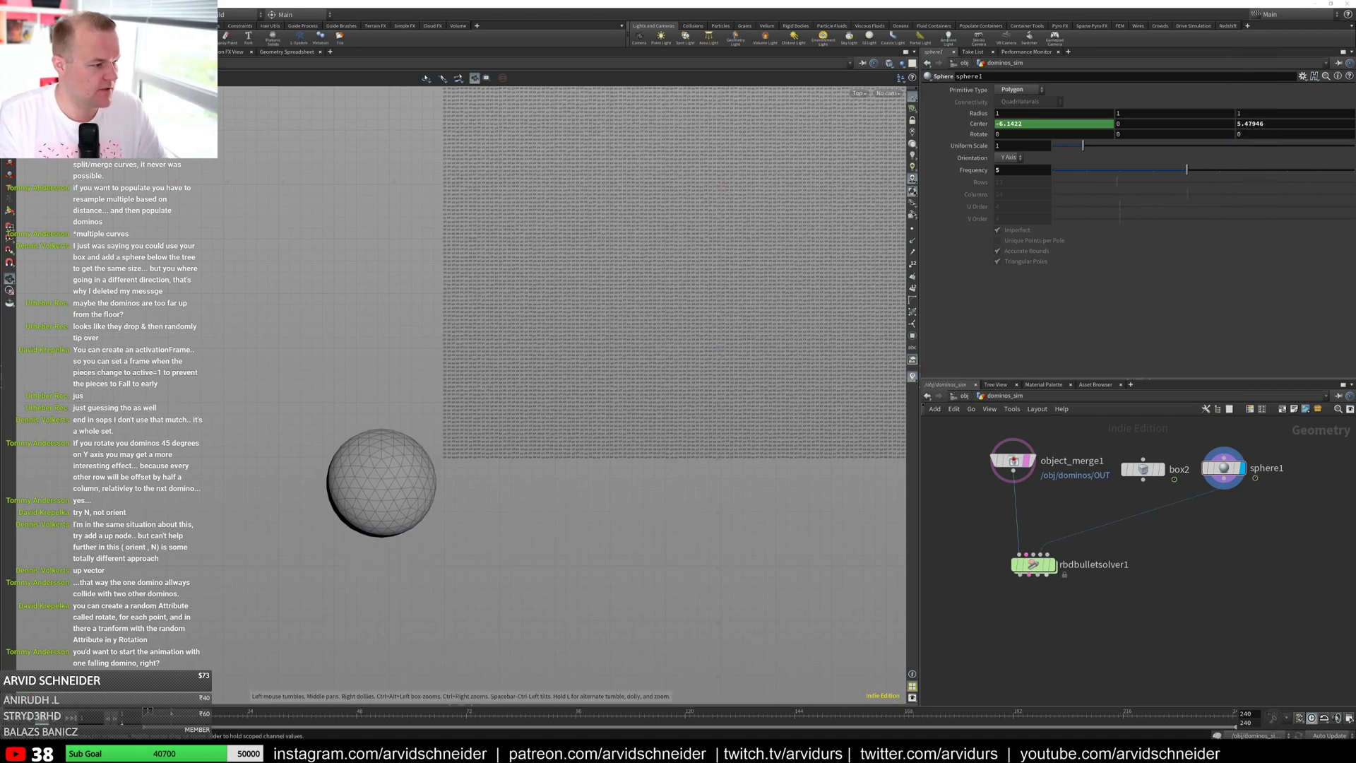
left_click_drag(161, 721, 271, 713)
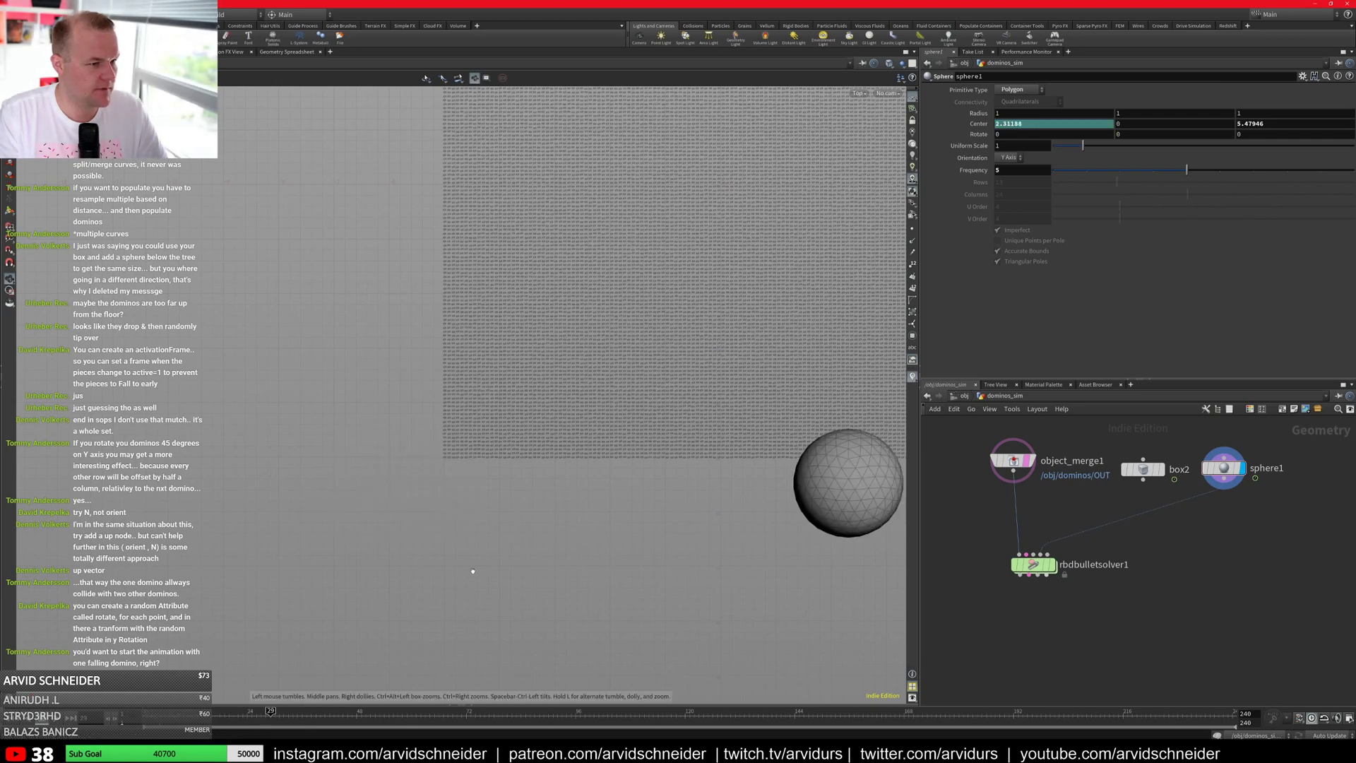
scroll(473, 569, "down", 2)
middle_click_drag(811, 483, 598, 509)
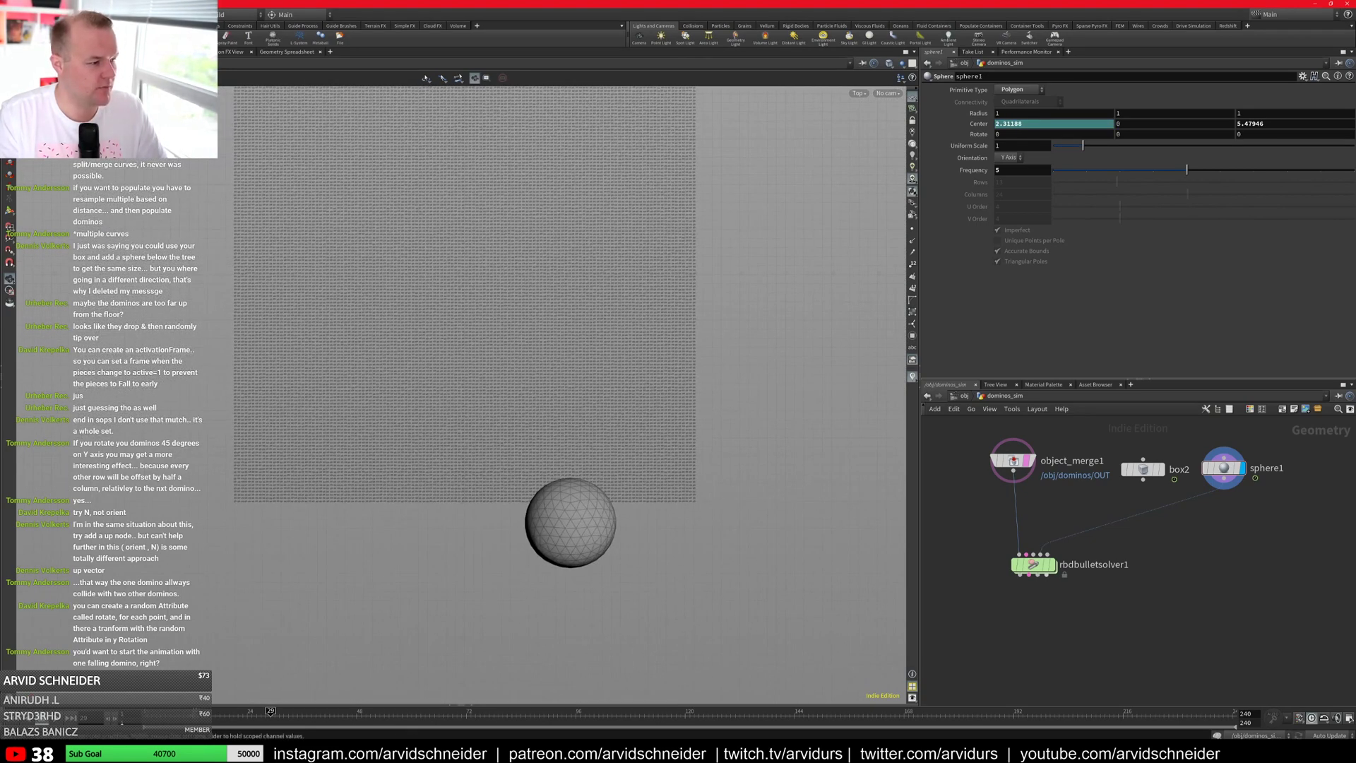
mouse_move(271, 715)
left_mouse_down()
mouse_move(200, 716)
mouse_move(284, 717)
left_mouse_up()
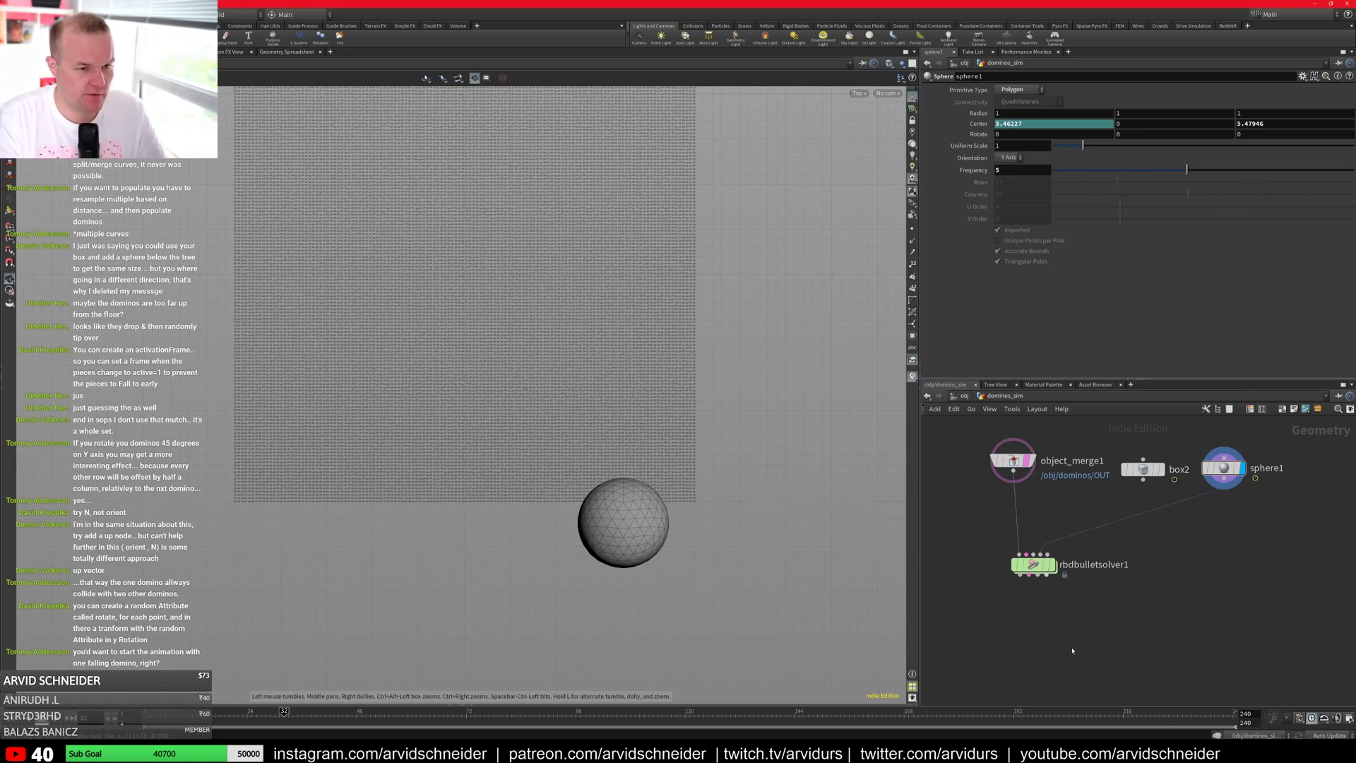
Step: Add a File Cache node connected below rbdbulletsolver1 and rename it dominoies
key("Tab")
type("fil")
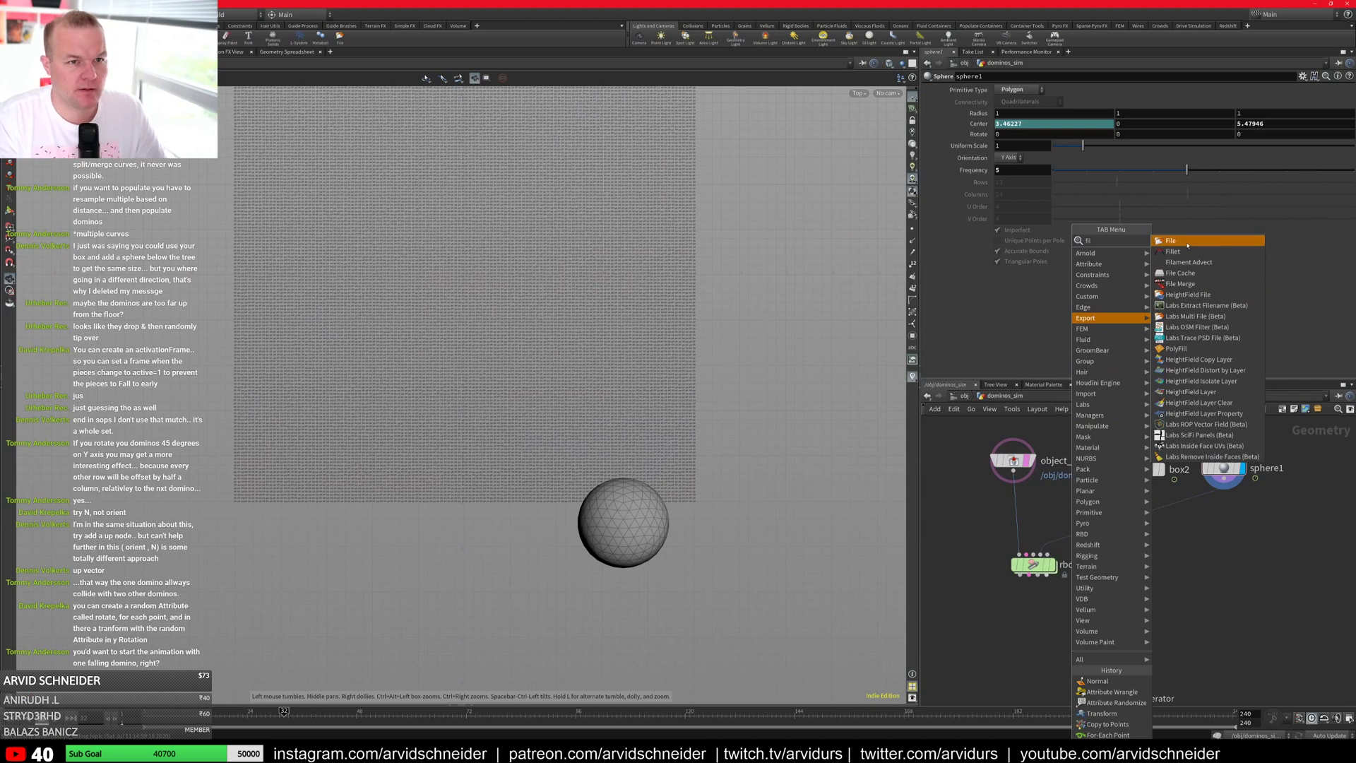
left_click(1189, 262)
left_click(1023, 615)
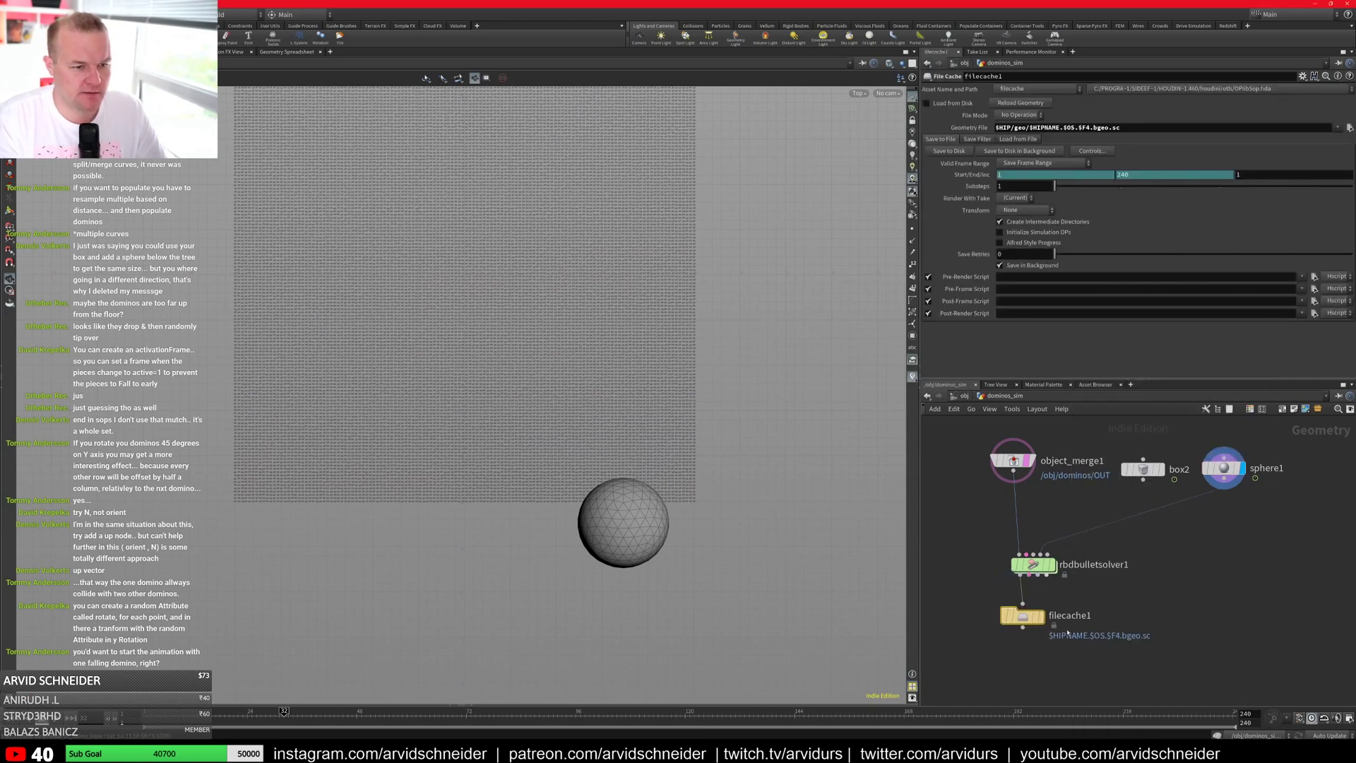
double_click(1070, 615)
type("ho")
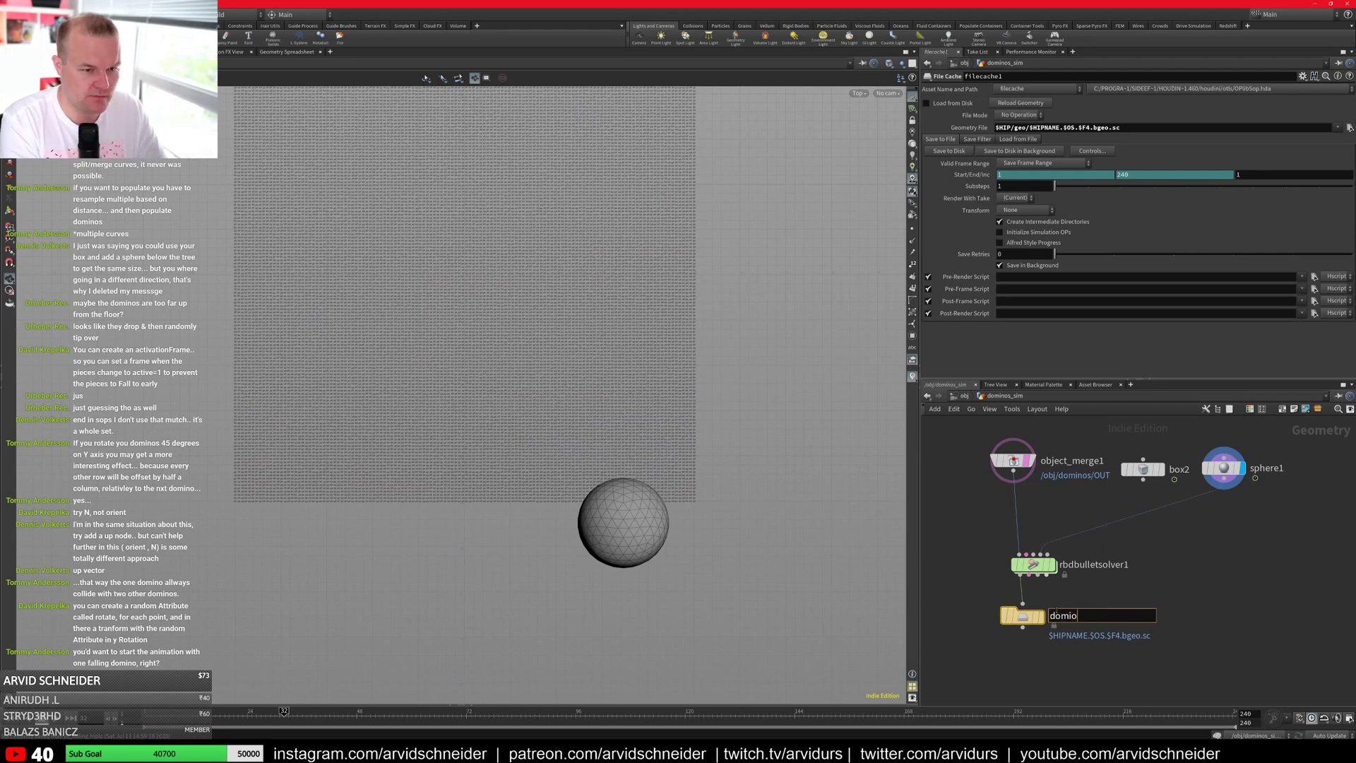
type("minoies")
key("Return")
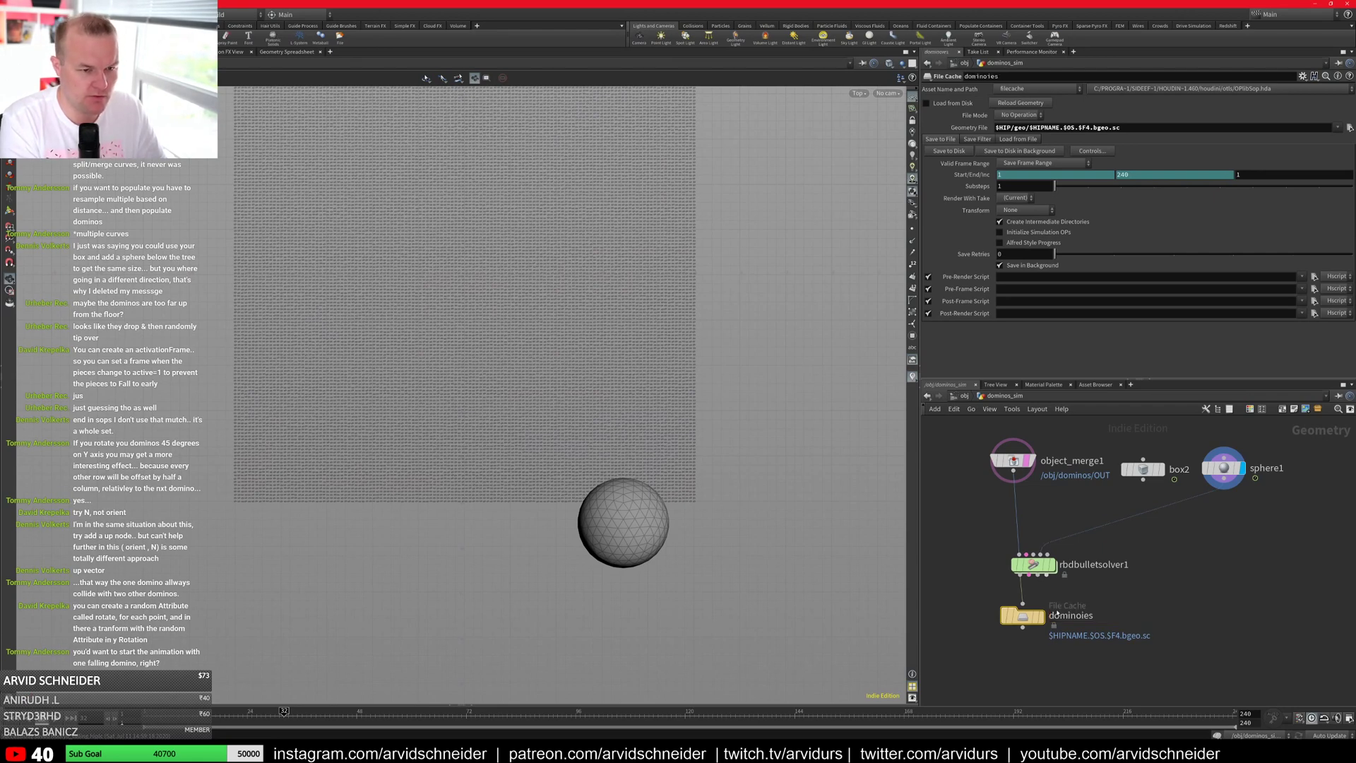
Step: Correct the File Cache node's name to dominoes
key("F2")
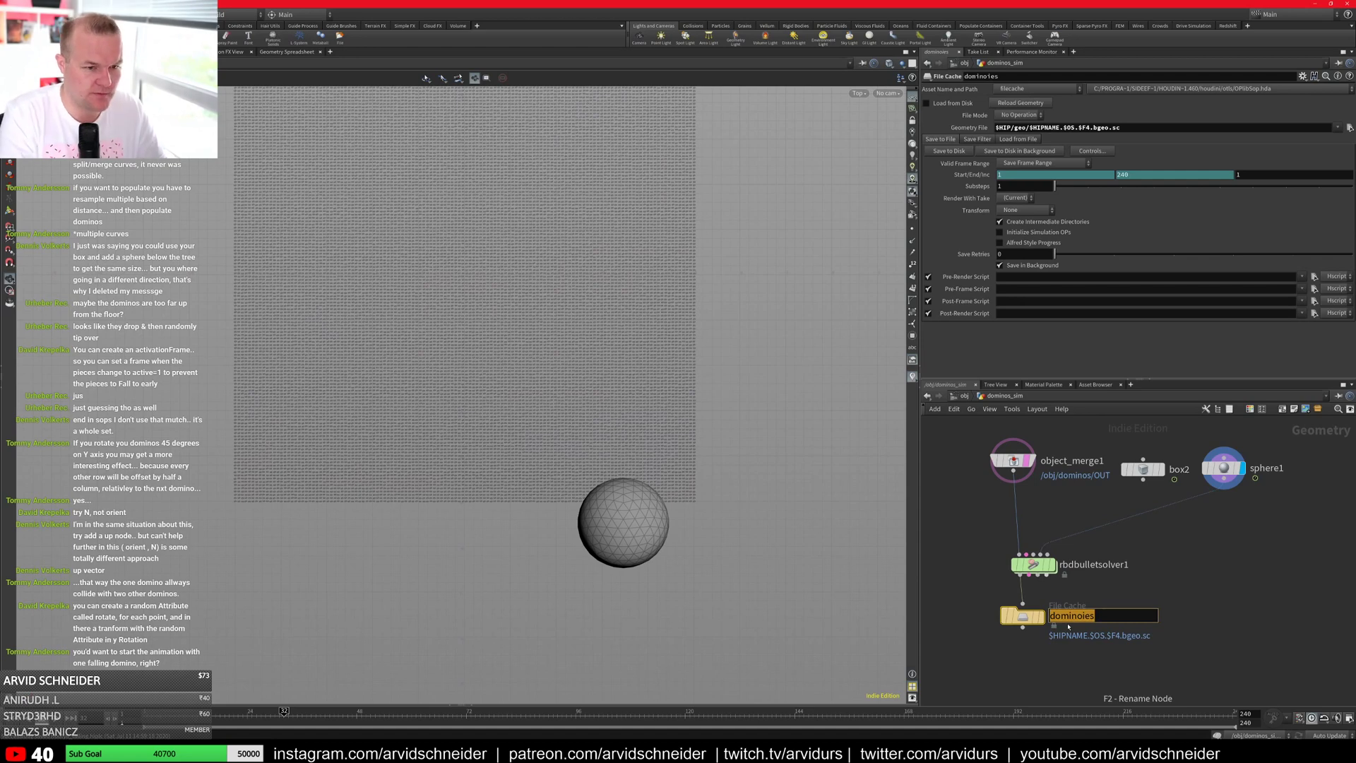
key("End")
key("Return")
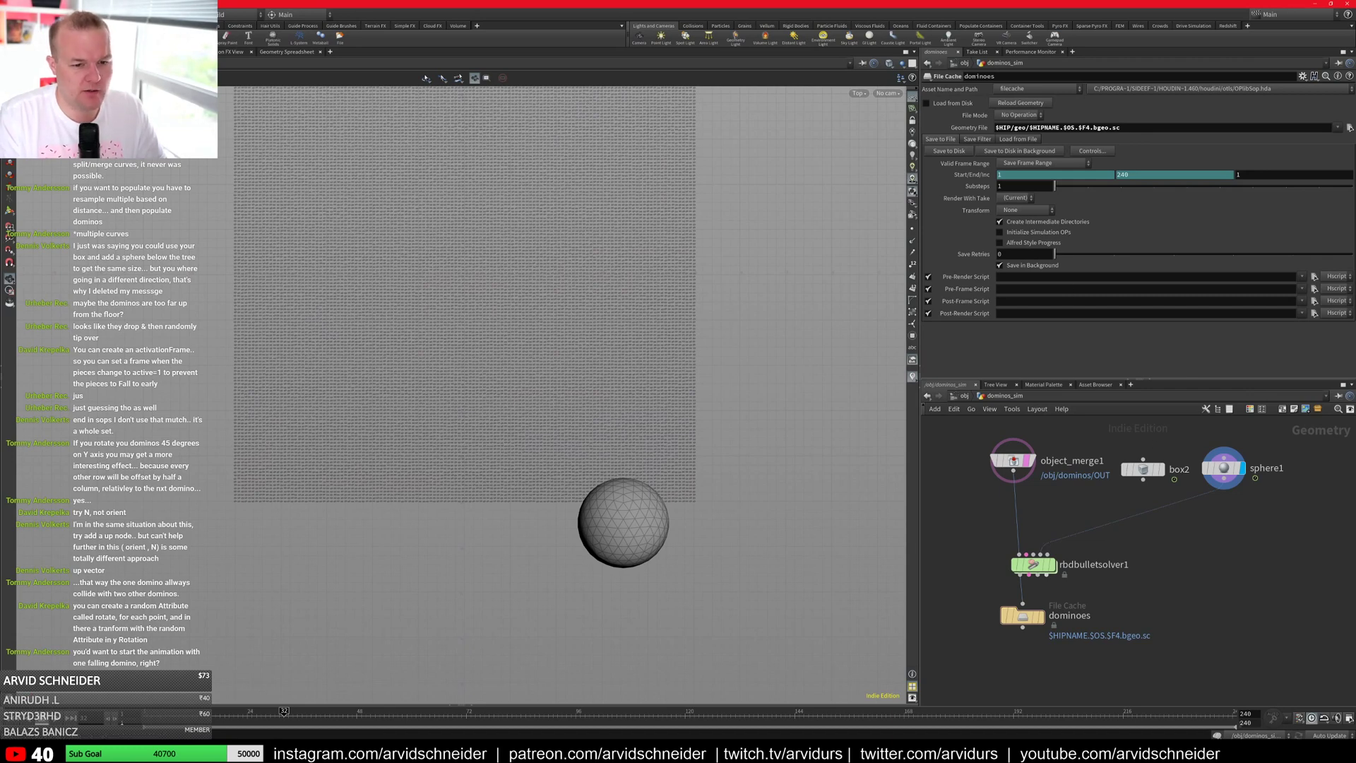
Step: Set the animation's end frame to 100 and start caching the domino simulation to disk, interrupting it about halfway
type("00")
key("Return")
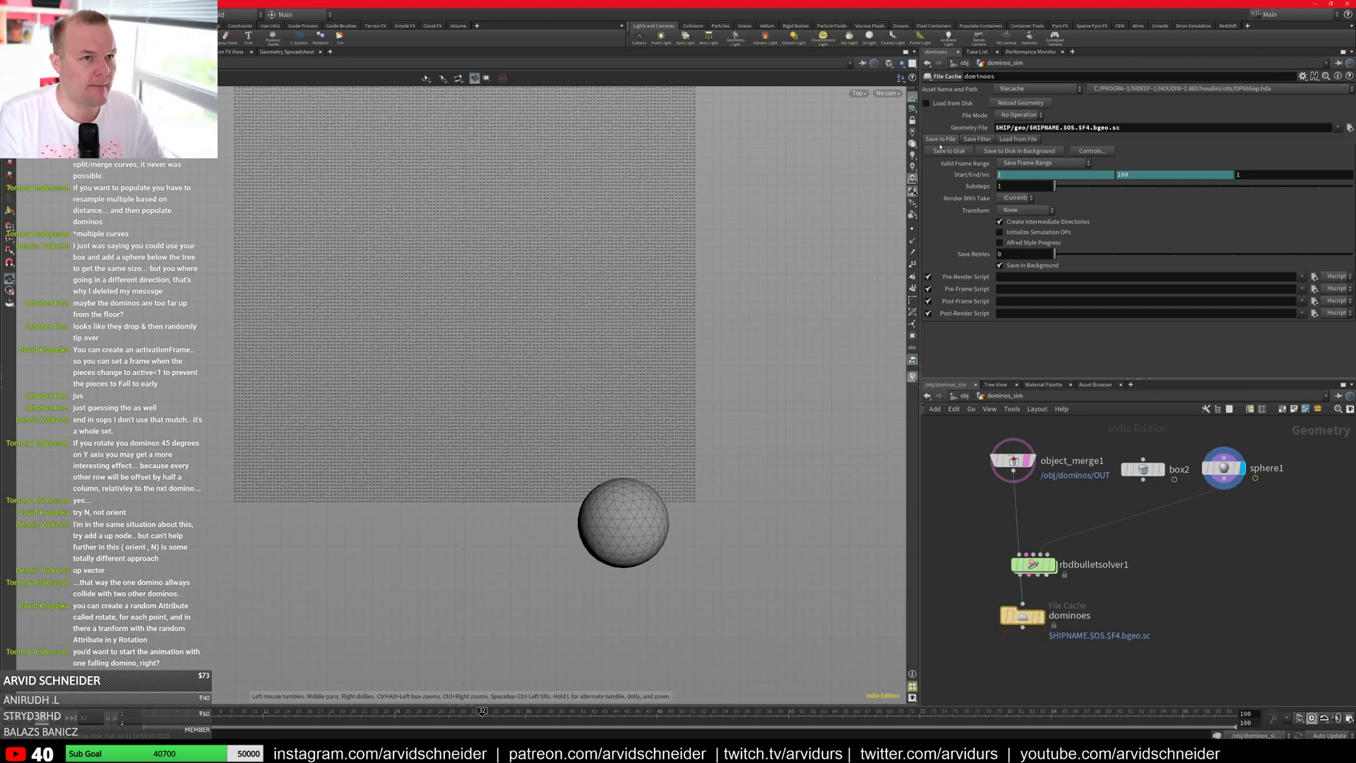
left_click(943, 152)
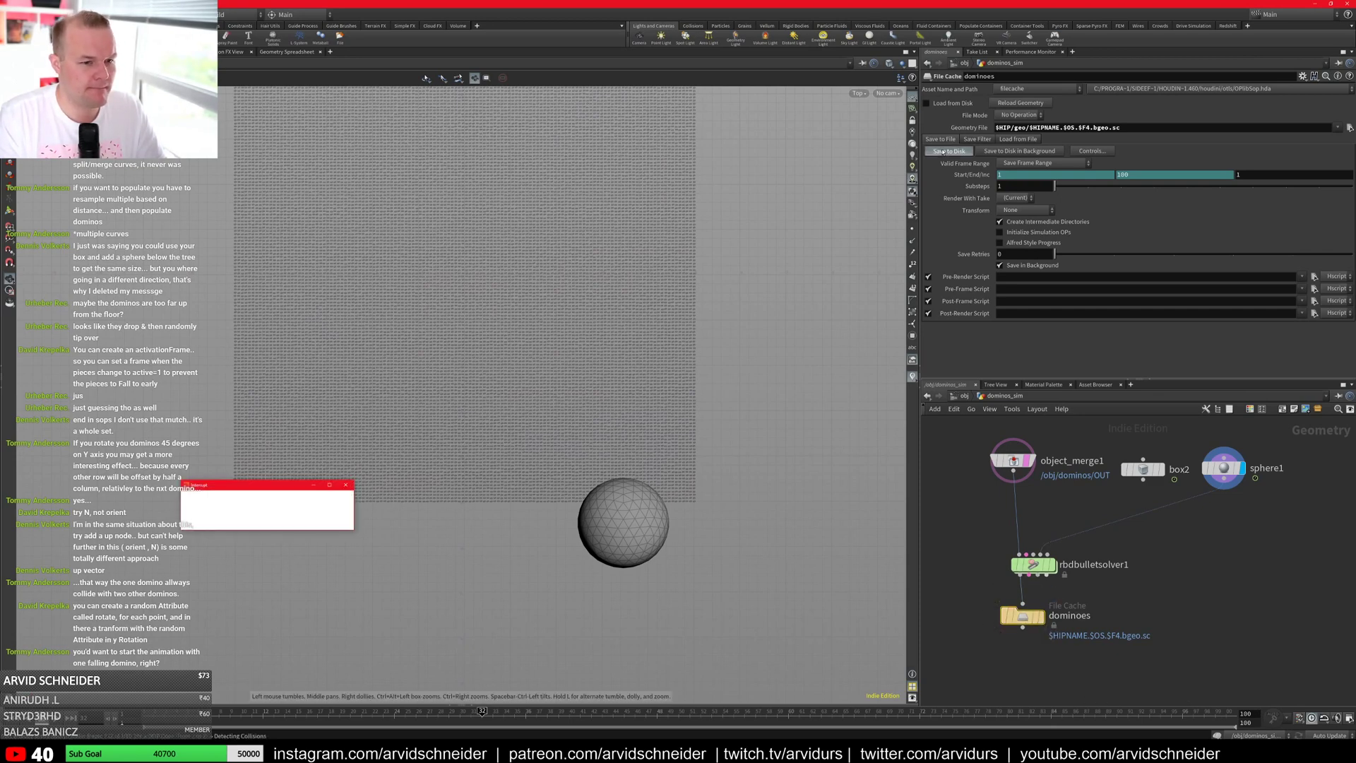
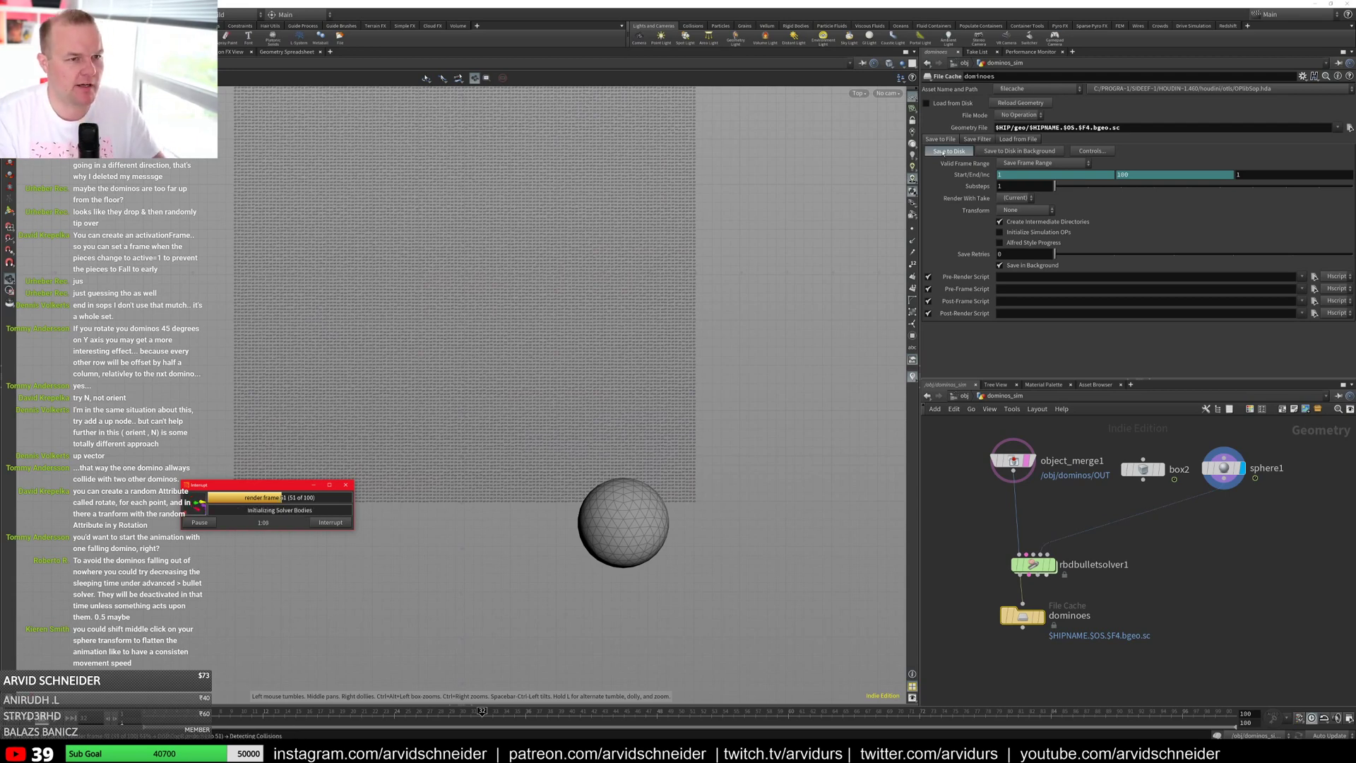
left_click(344, 523)
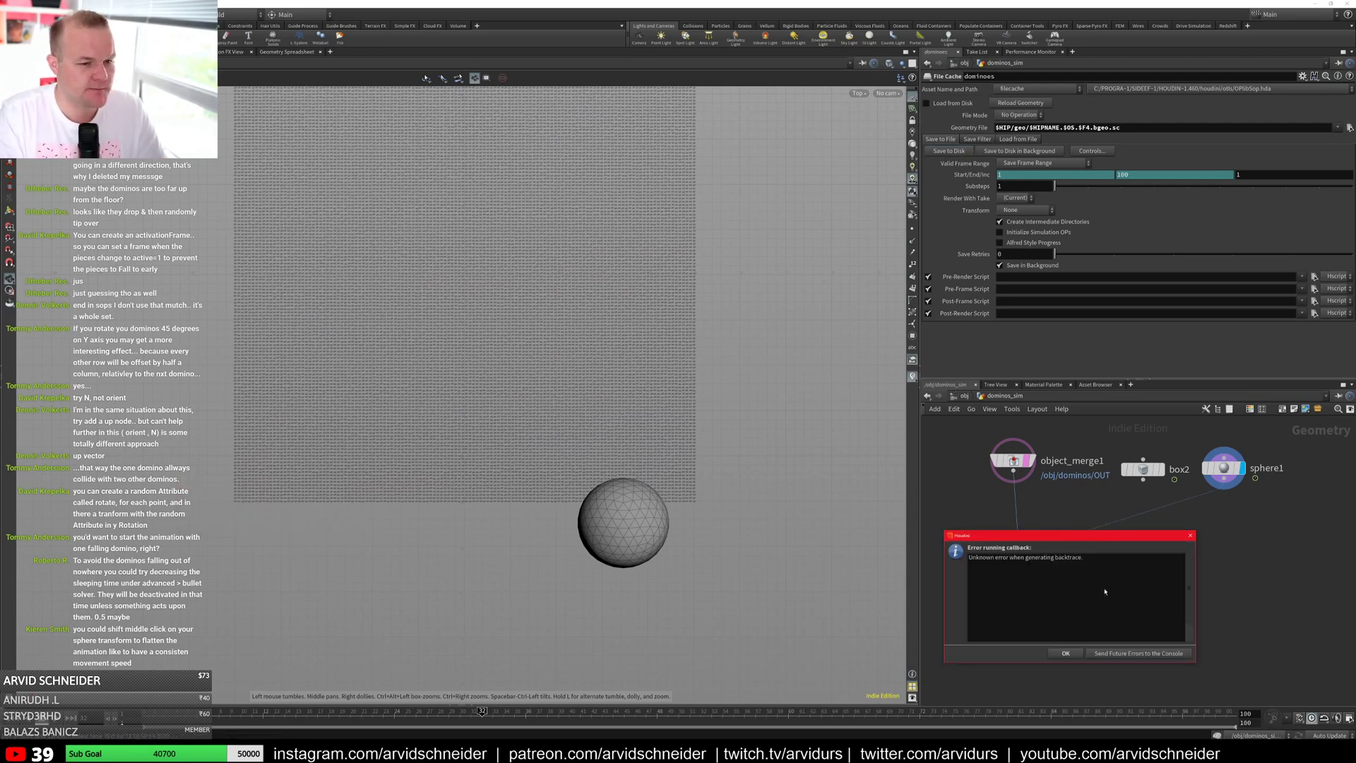
left_click(1079, 656)
Step: Straighten sphere1's Center X animation curve in the Animation Editor so the sphere moves at a constant speed
left_click(1224, 468)
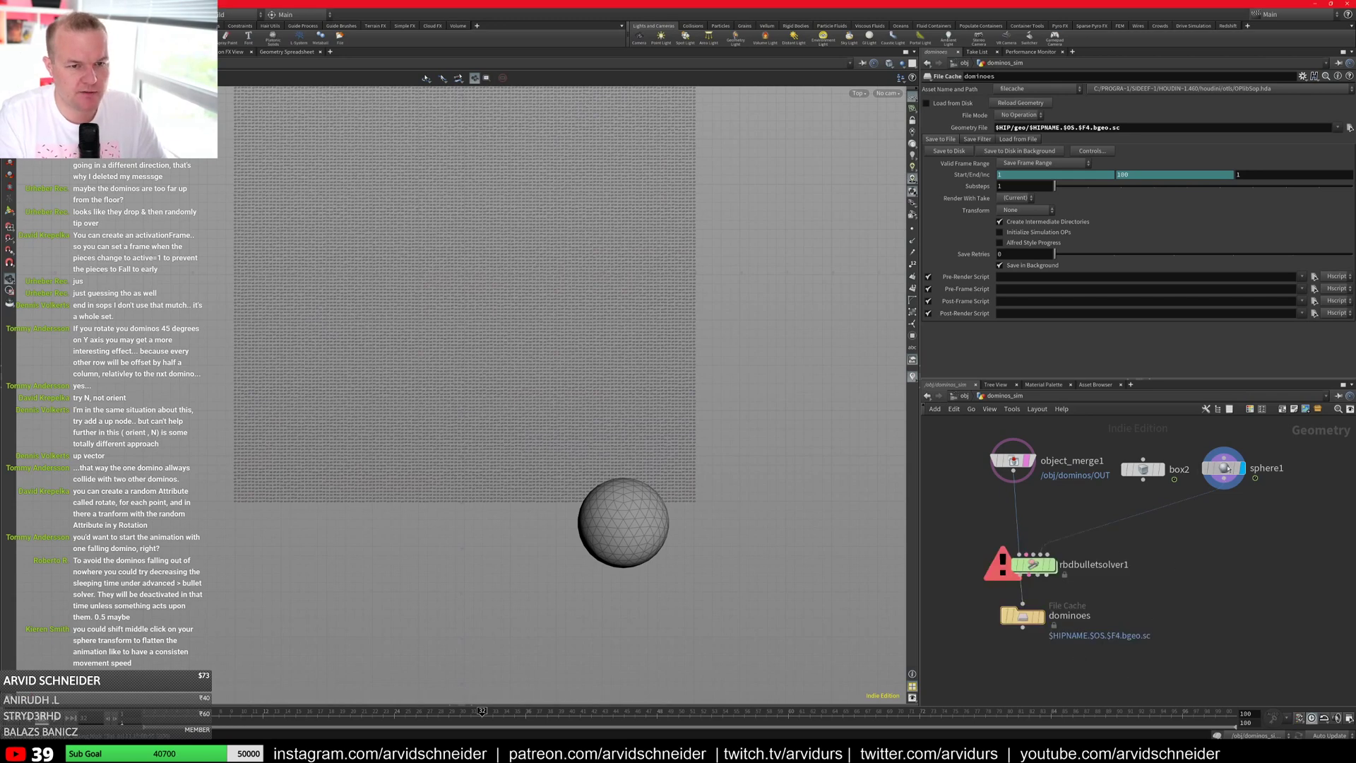
left_click(979, 124)
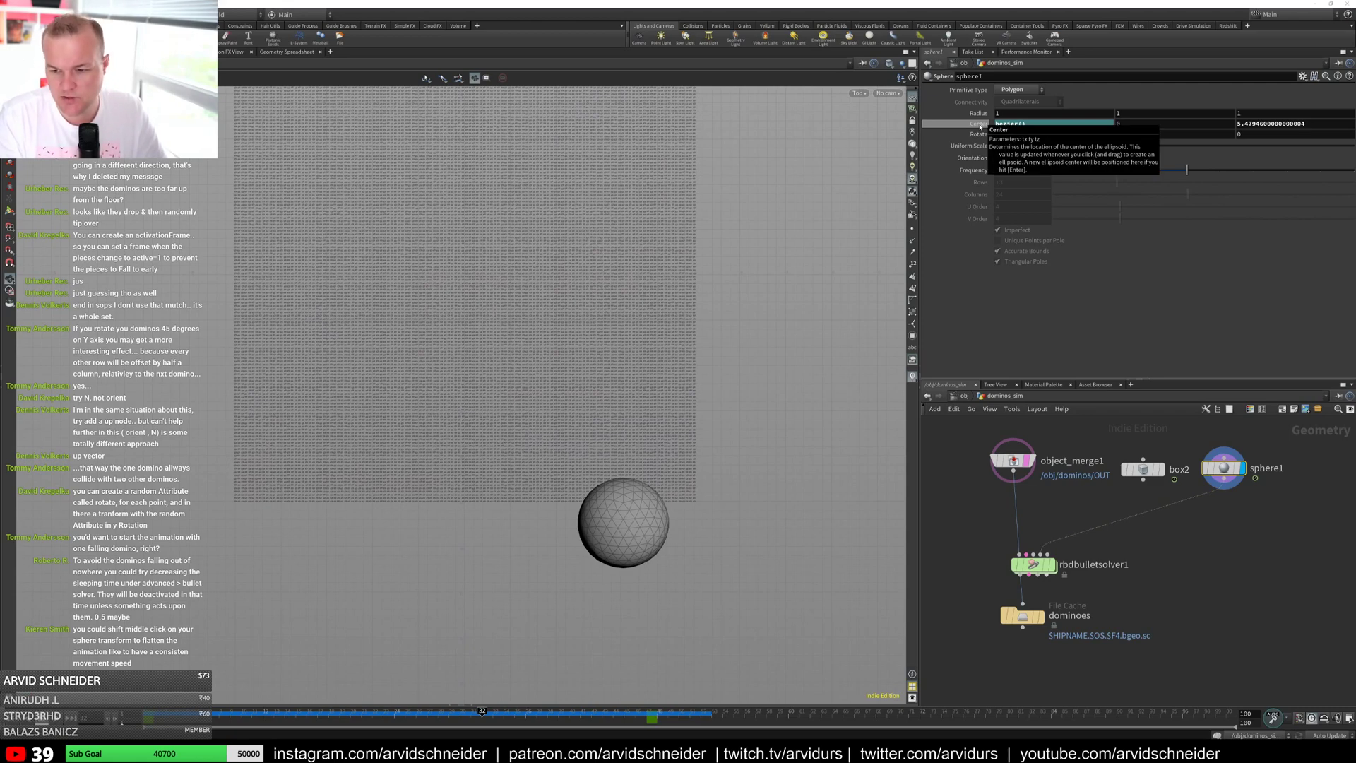
left_click(980, 126, "shift")
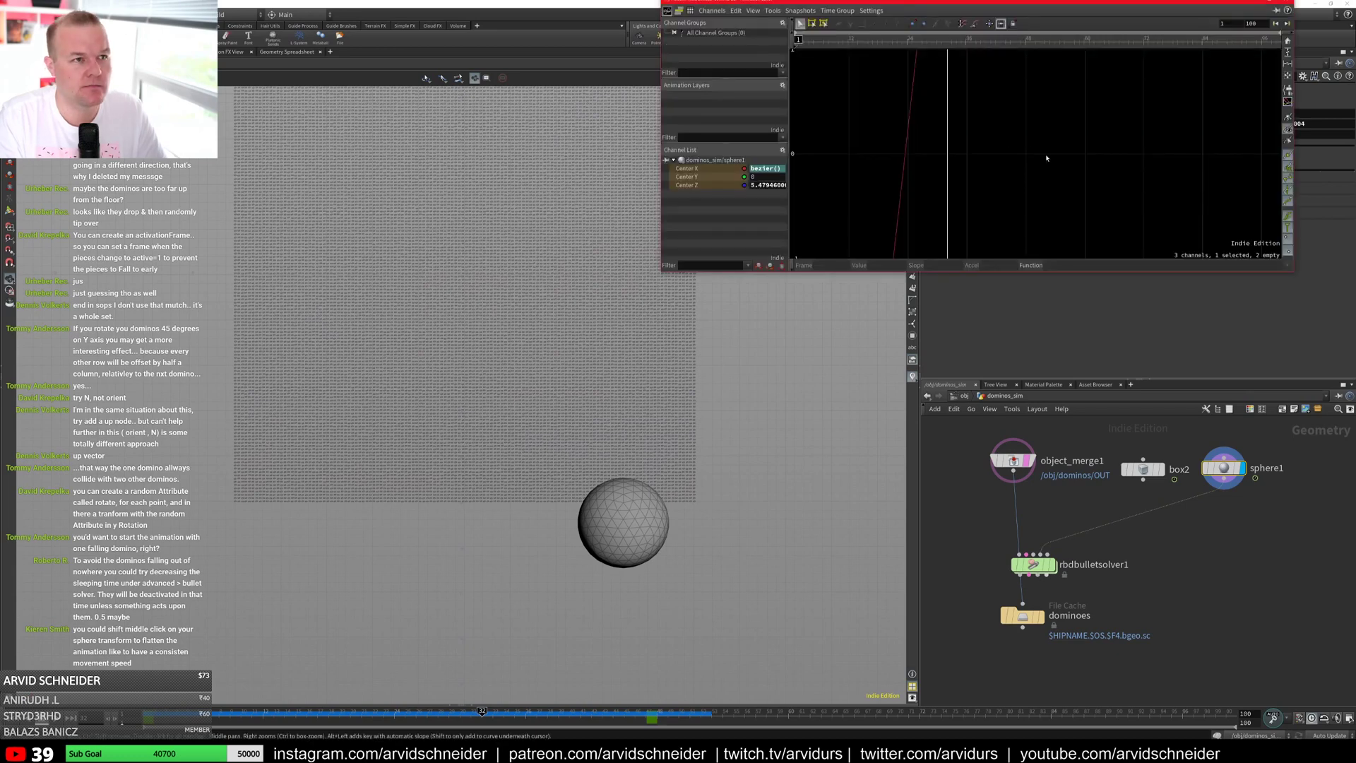
right_click_drag(1074, 212, 1039, 226, "alt")
key("h")
left_click_drag(878, 134, 911, 182)
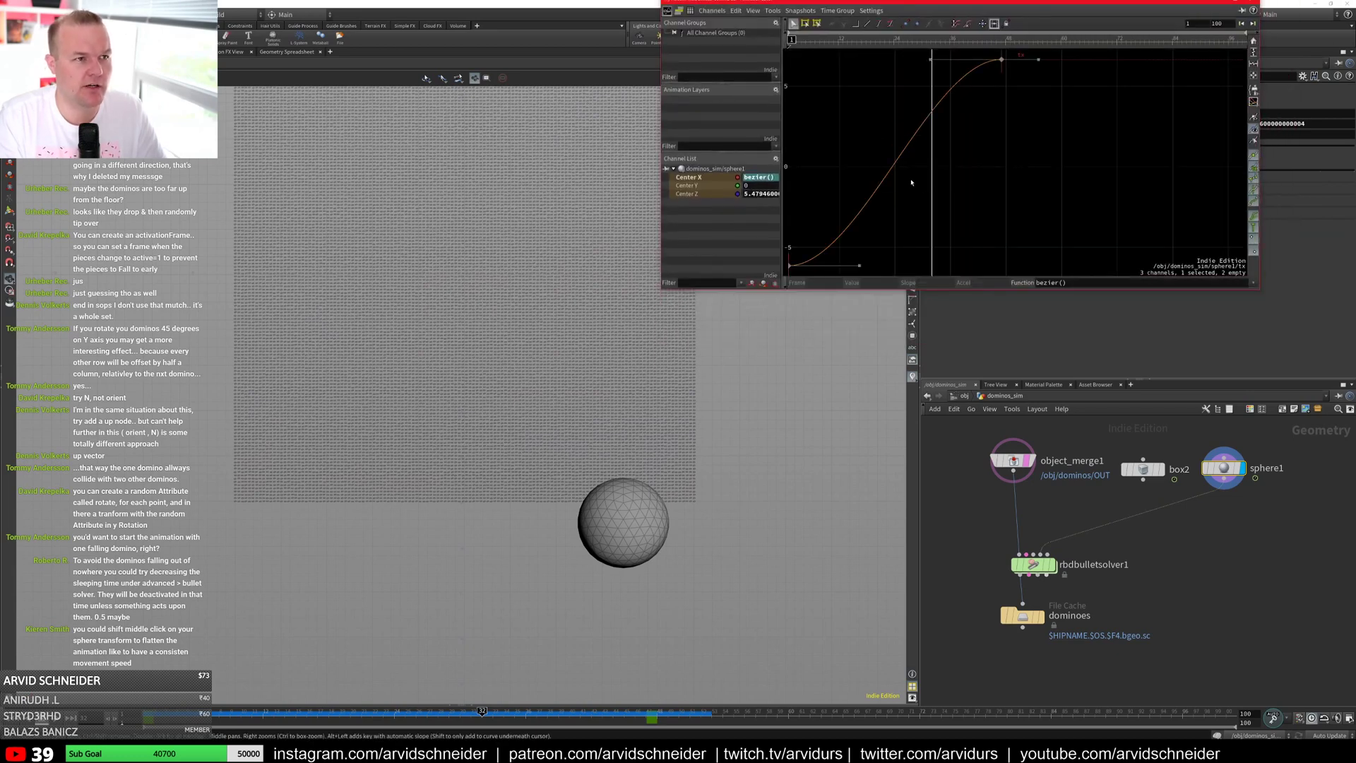
left_click(866, 24)
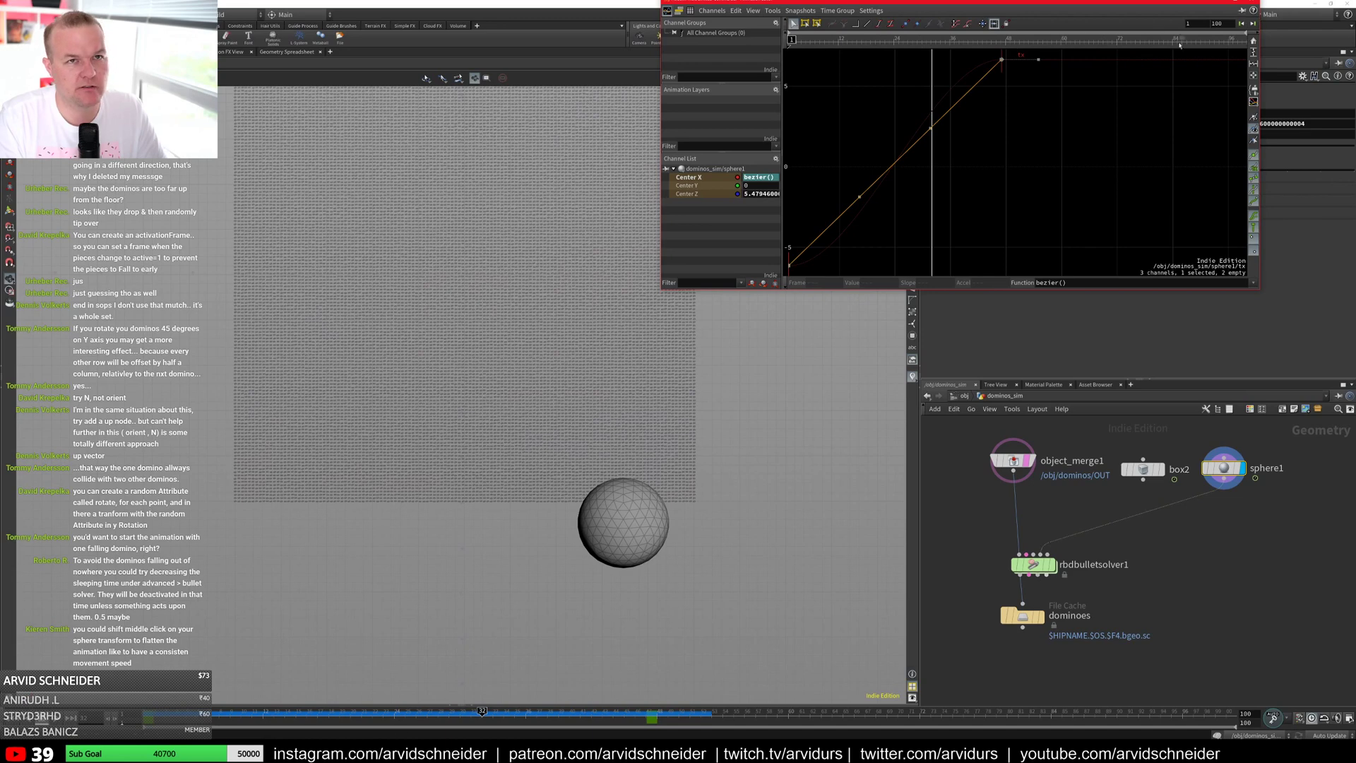
left_click_drag(1186, 2, 1157, 56)
left_click(1207, 54)
left_click(1331, 4)
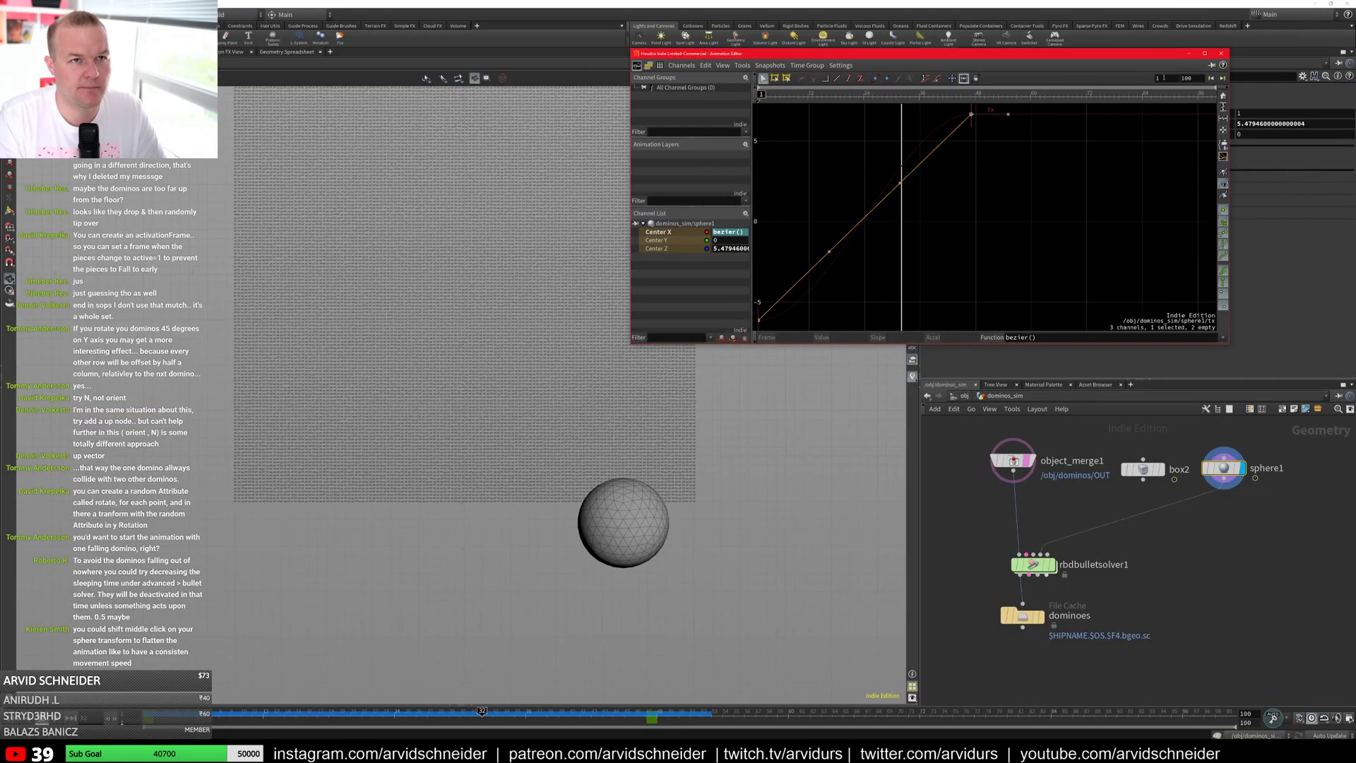
left_click(1189, 53)
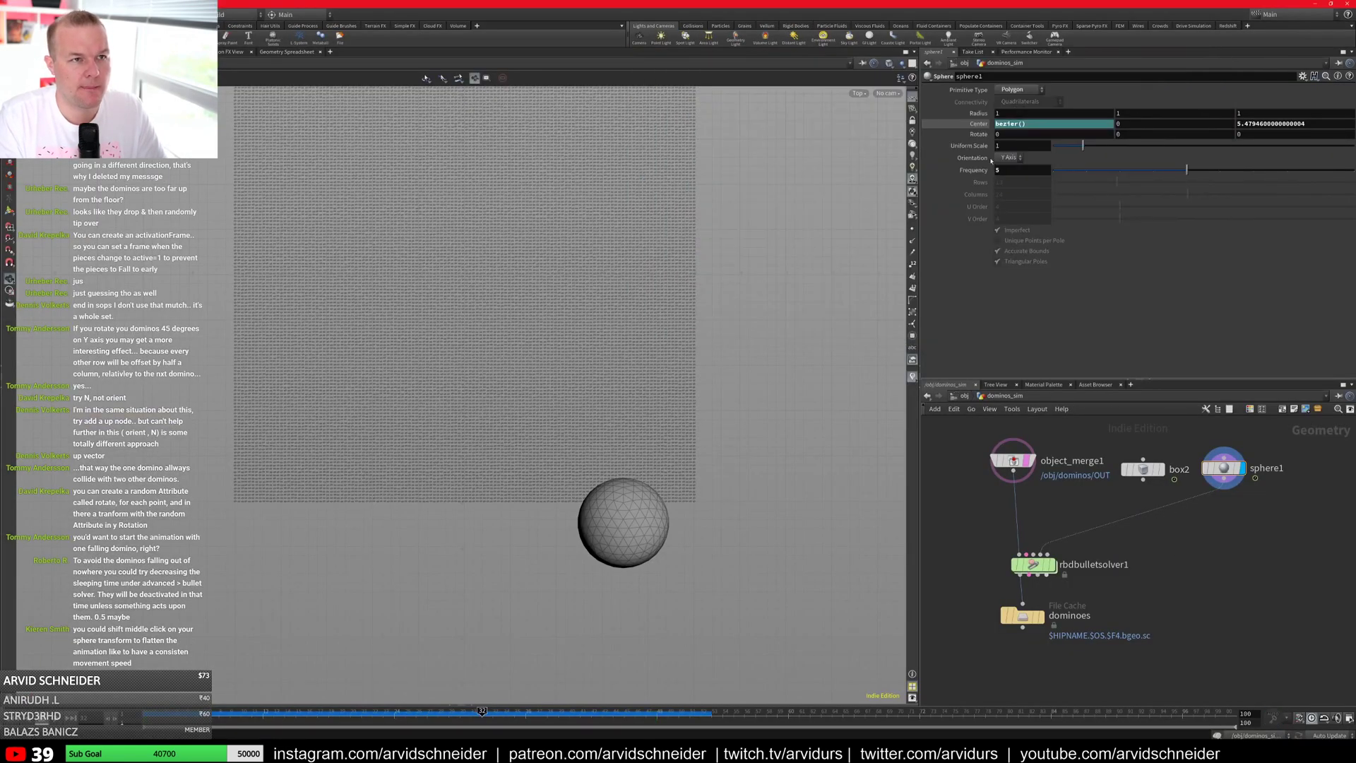
Step: Examine the keyframe options of sphere1's Center X and check its channel and curve again in the Animation Editor
right_click(1014, 126)
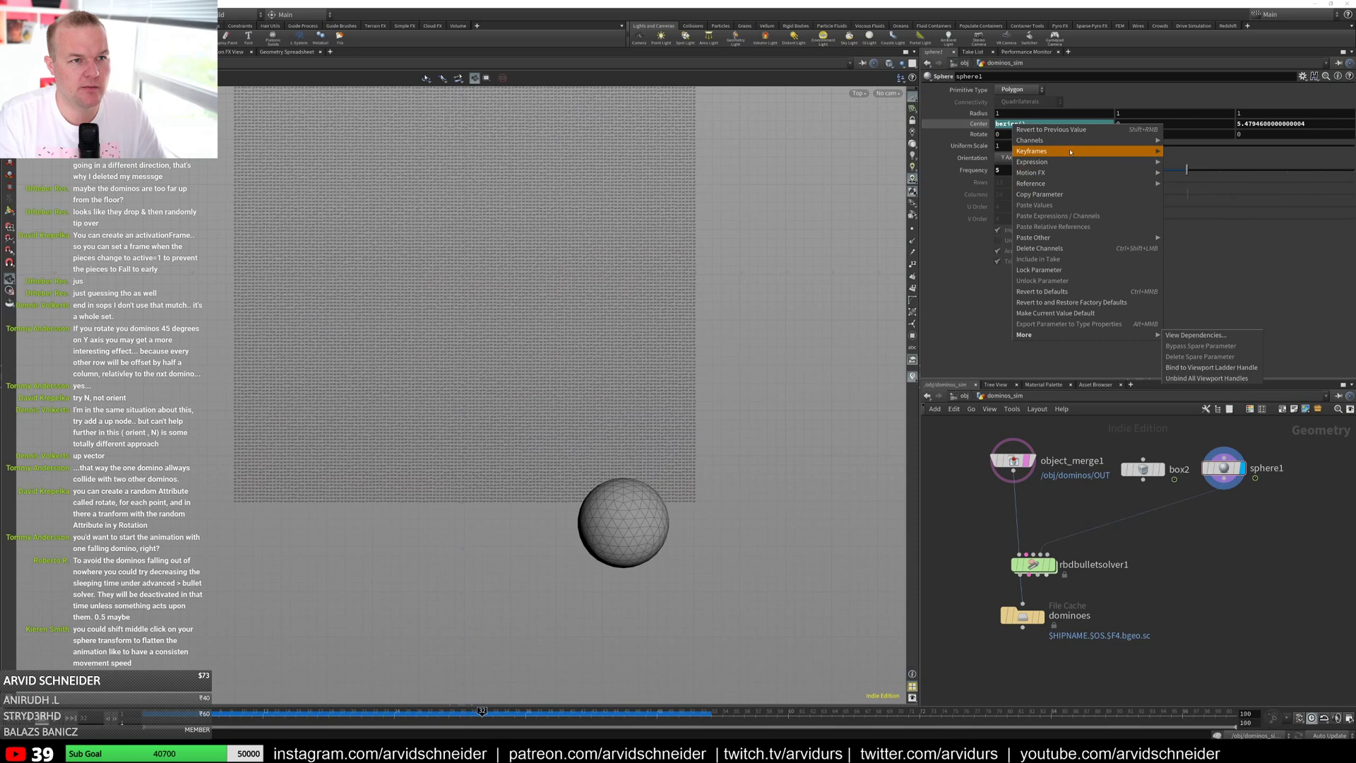
mouse_move(1069, 152)
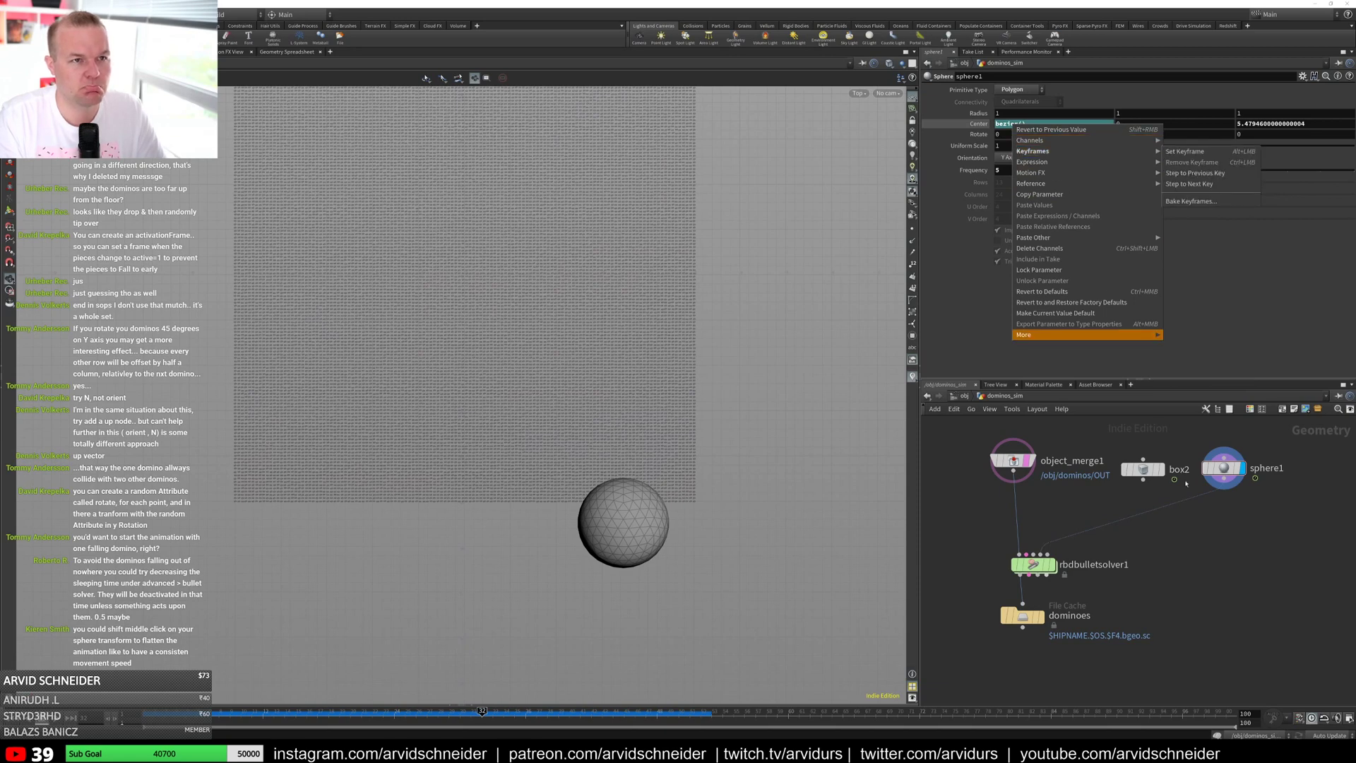
left_click(1195, 554)
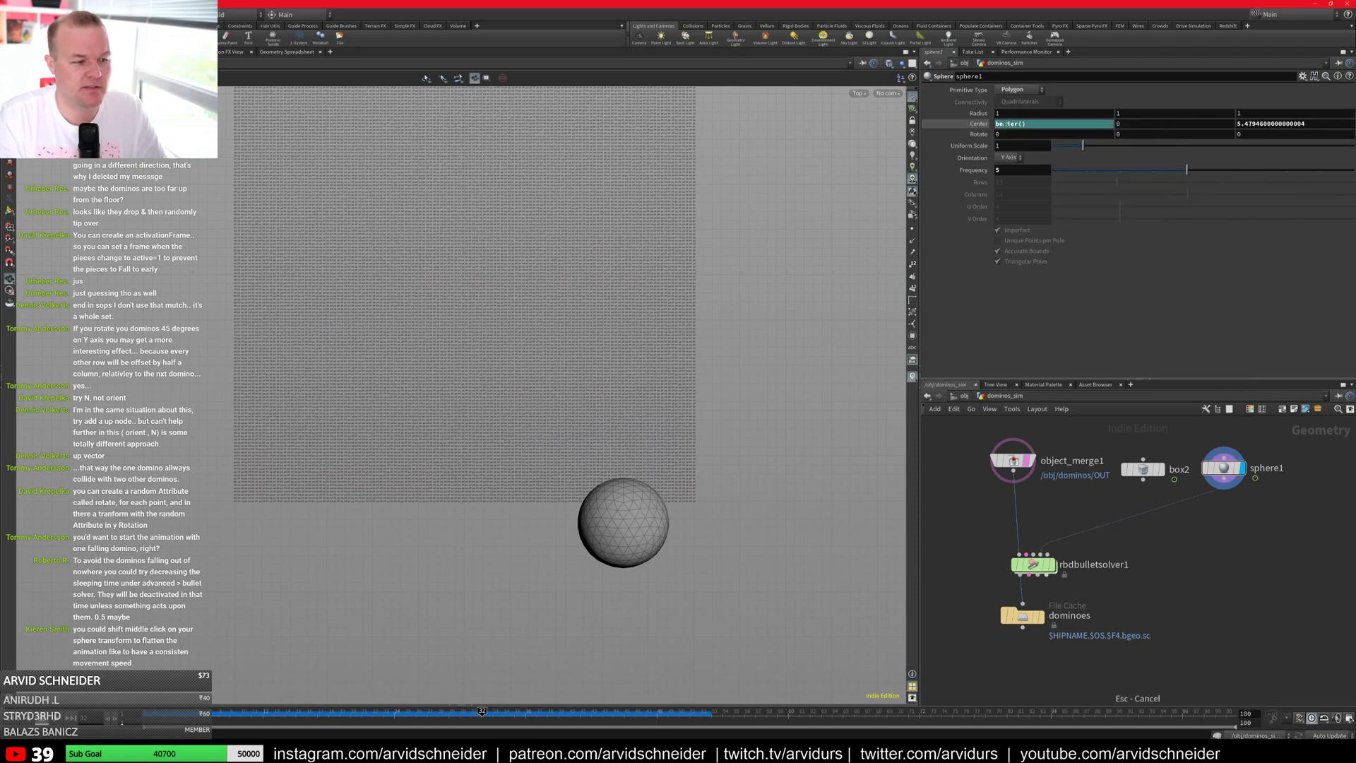
left_click(1015, 125, "shift")
key("h")
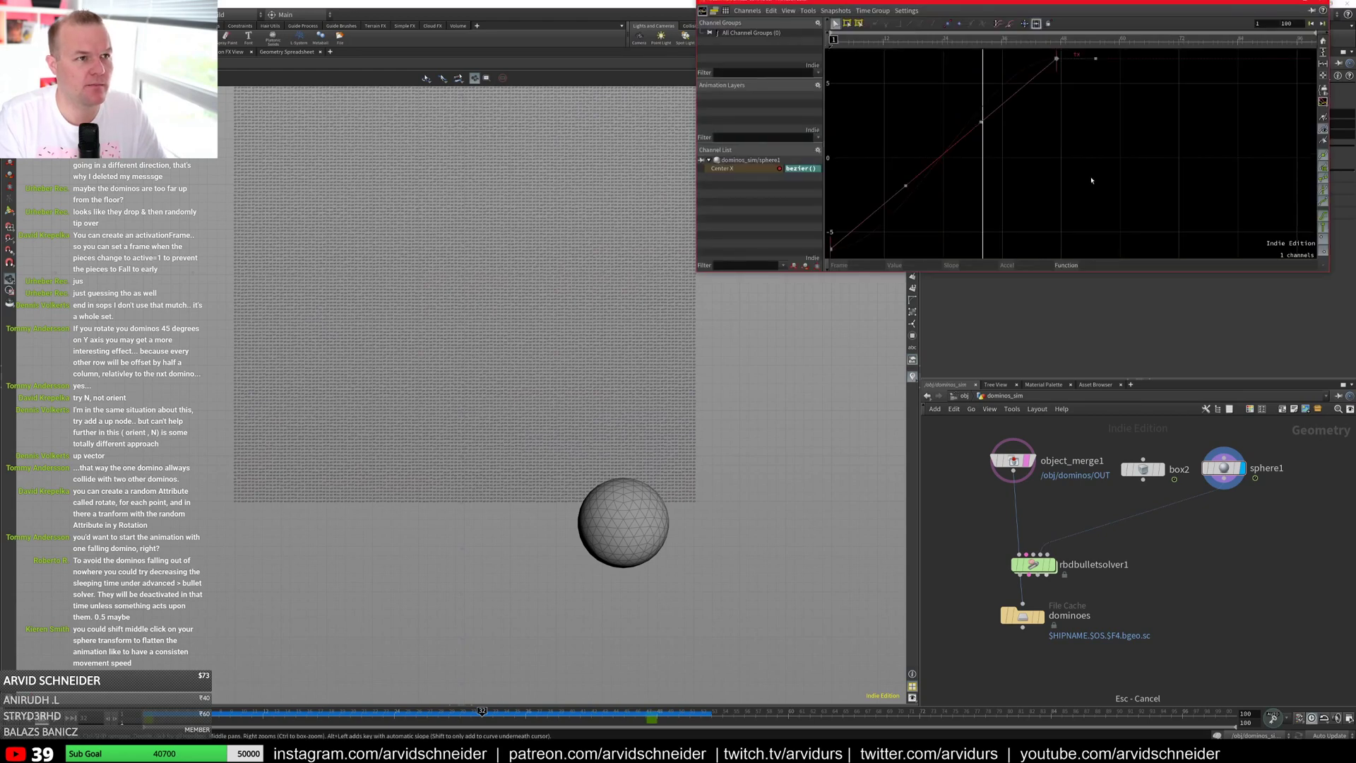
right_click(805, 170)
double_click(801, 169)
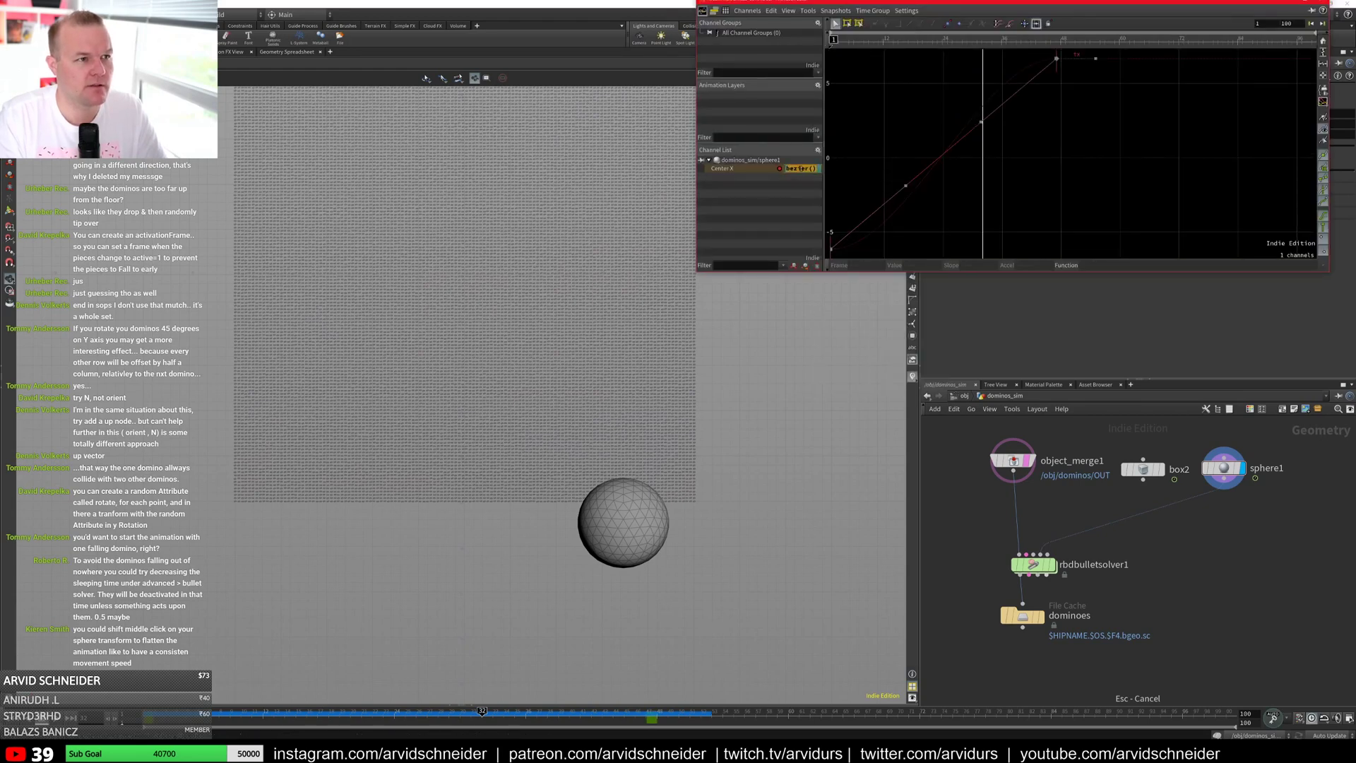
left_click(738, 182)
left_click(754, 170)
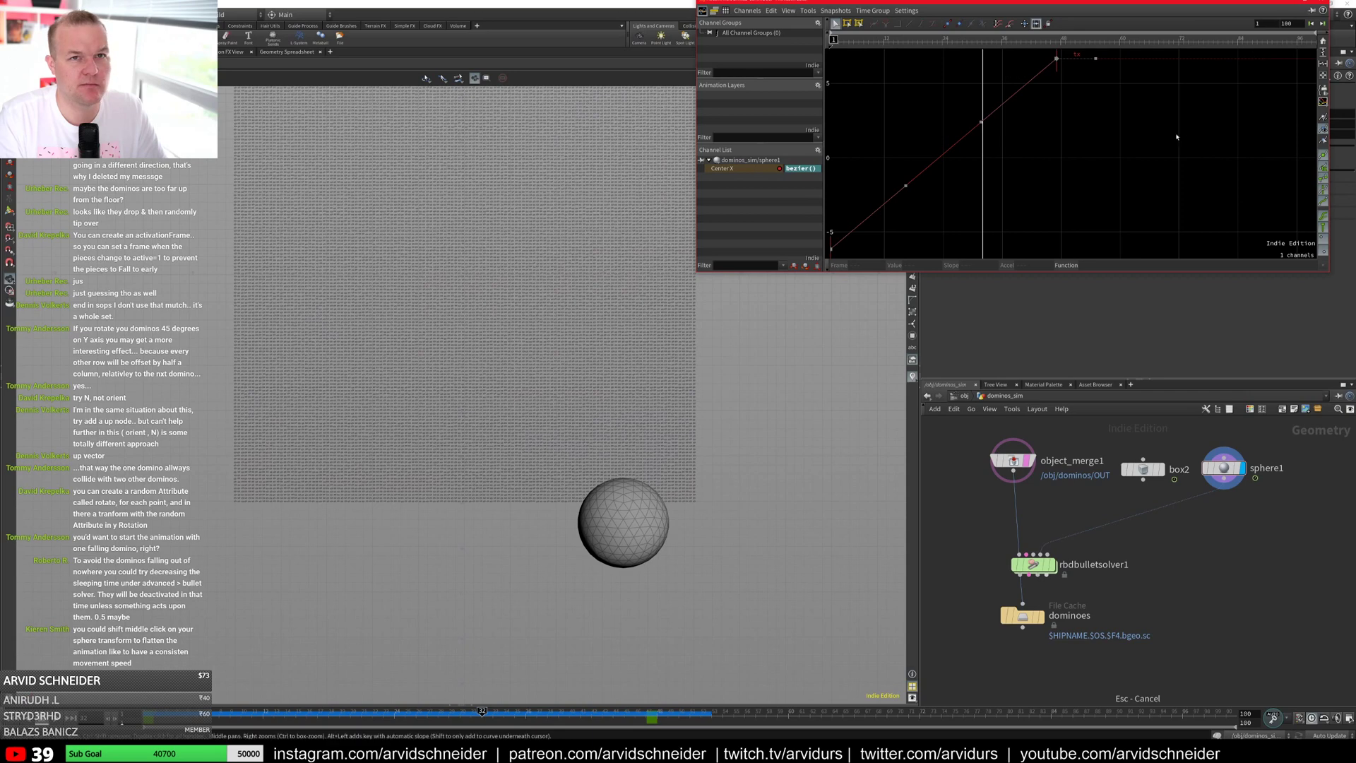
left_click_drag(1180, 1, 1114, 57)
left_click(1255, 55)
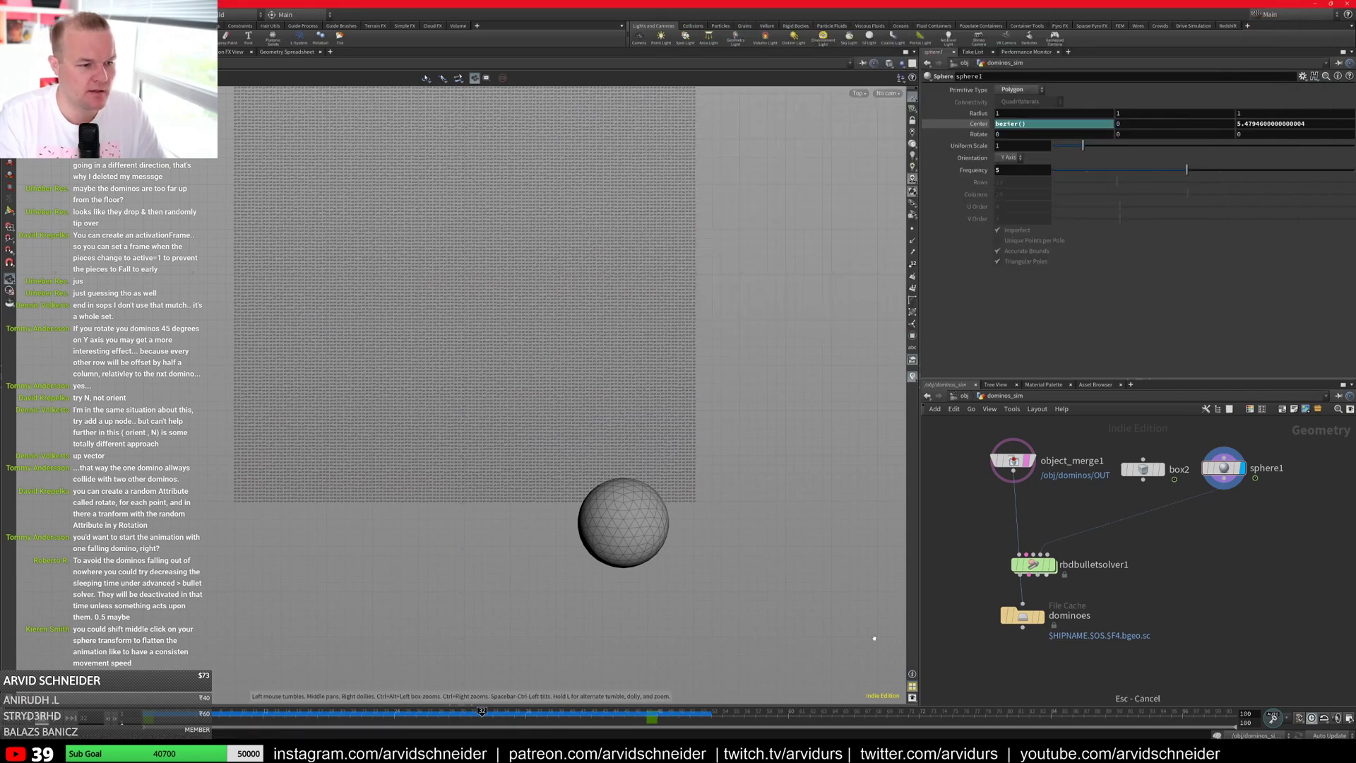
Step: Display the dominoes File Cache with its geometry loaded from disk and scrub through the cached frames from several angles
left_click(12, 718)
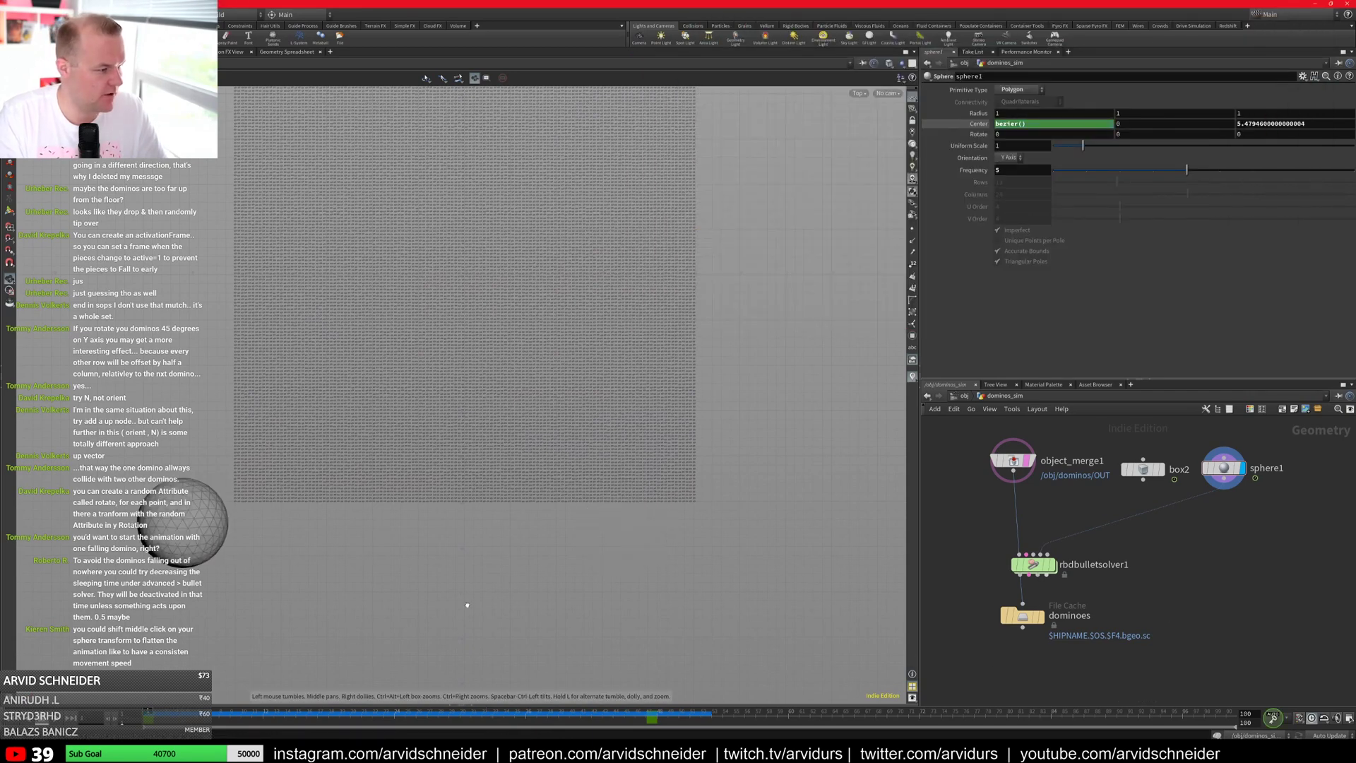
left_click(1041, 622)
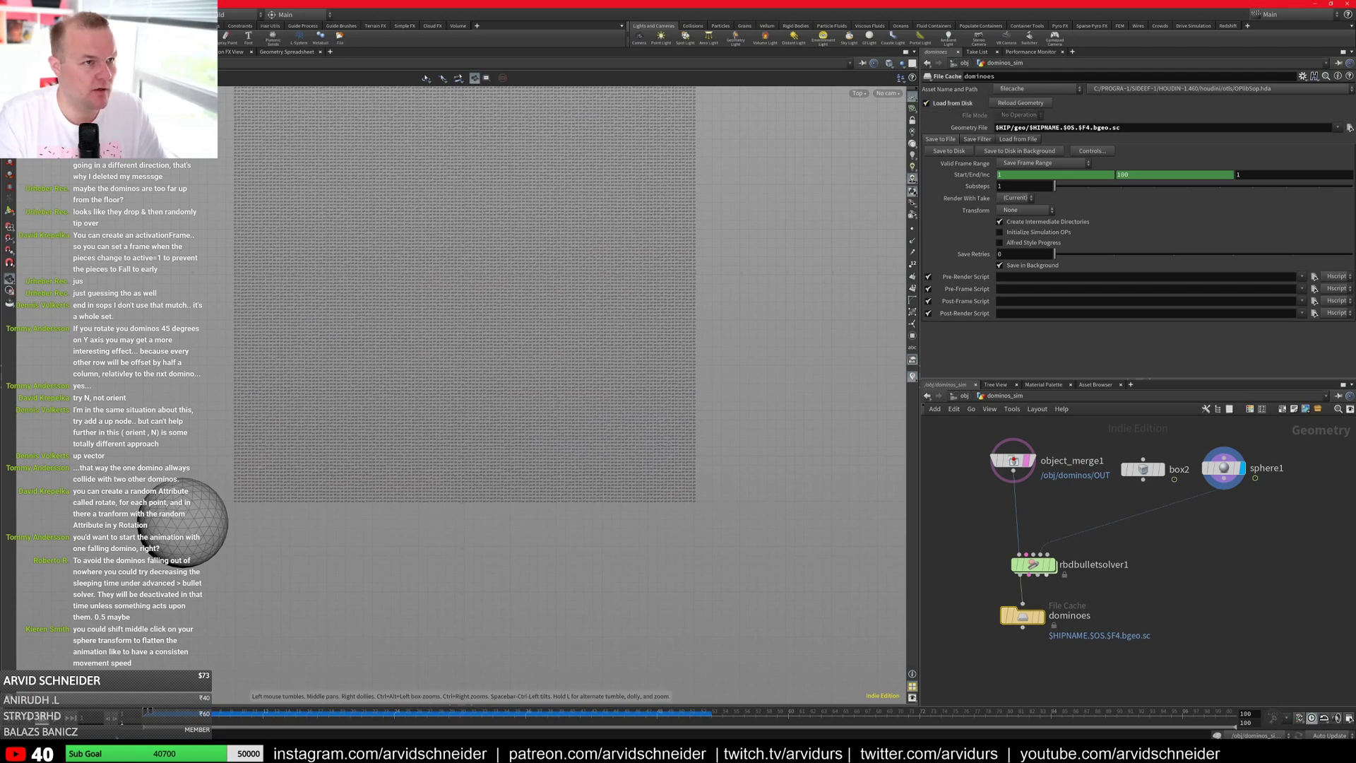
left_click_drag(149, 712, 274, 713)
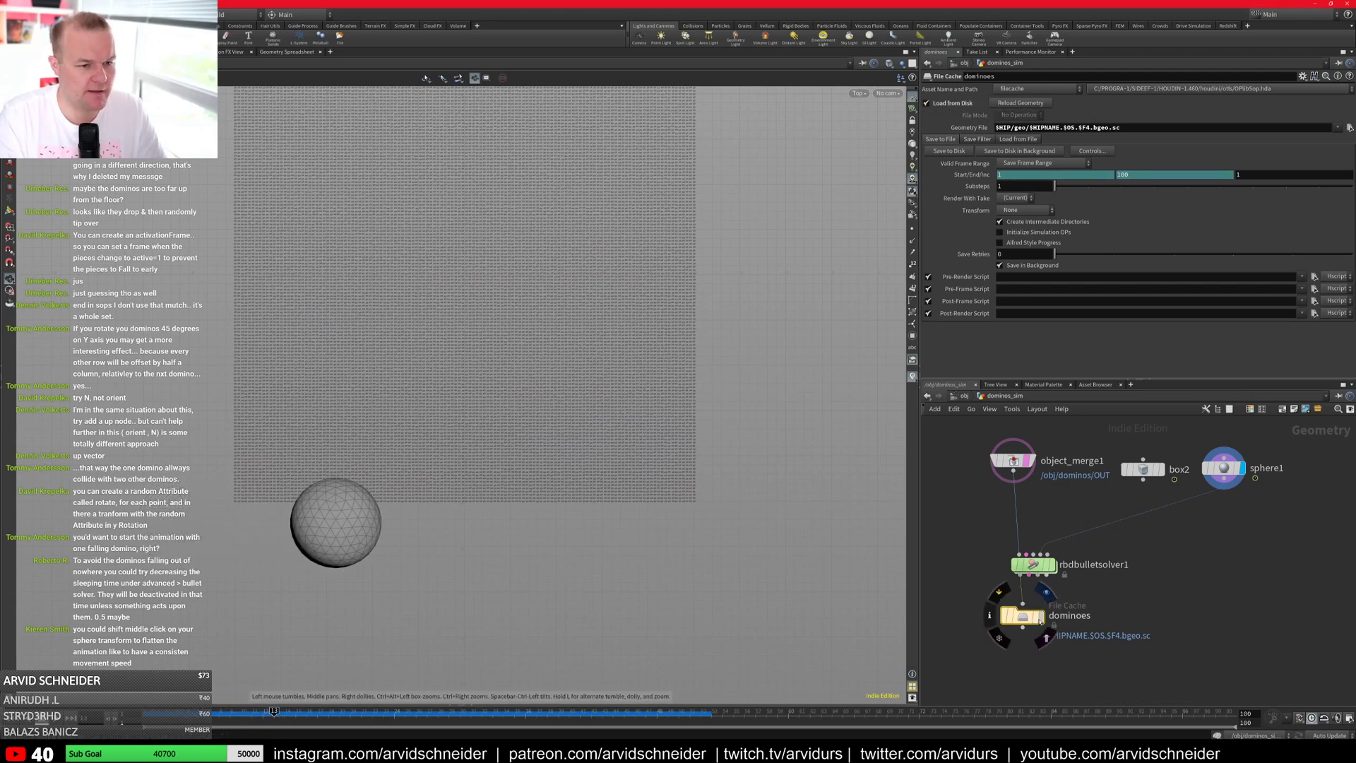
left_click(1046, 592)
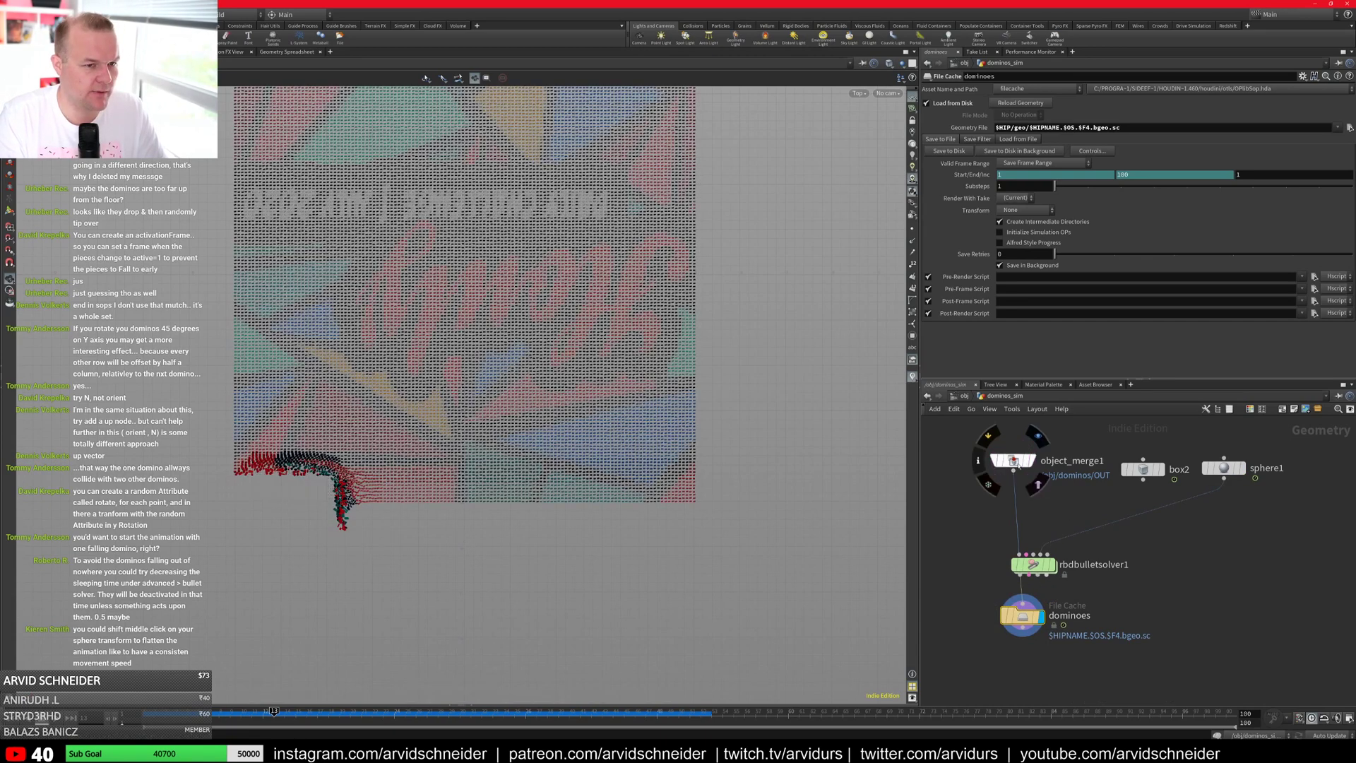
left_click_drag(236, 712, 690, 712)
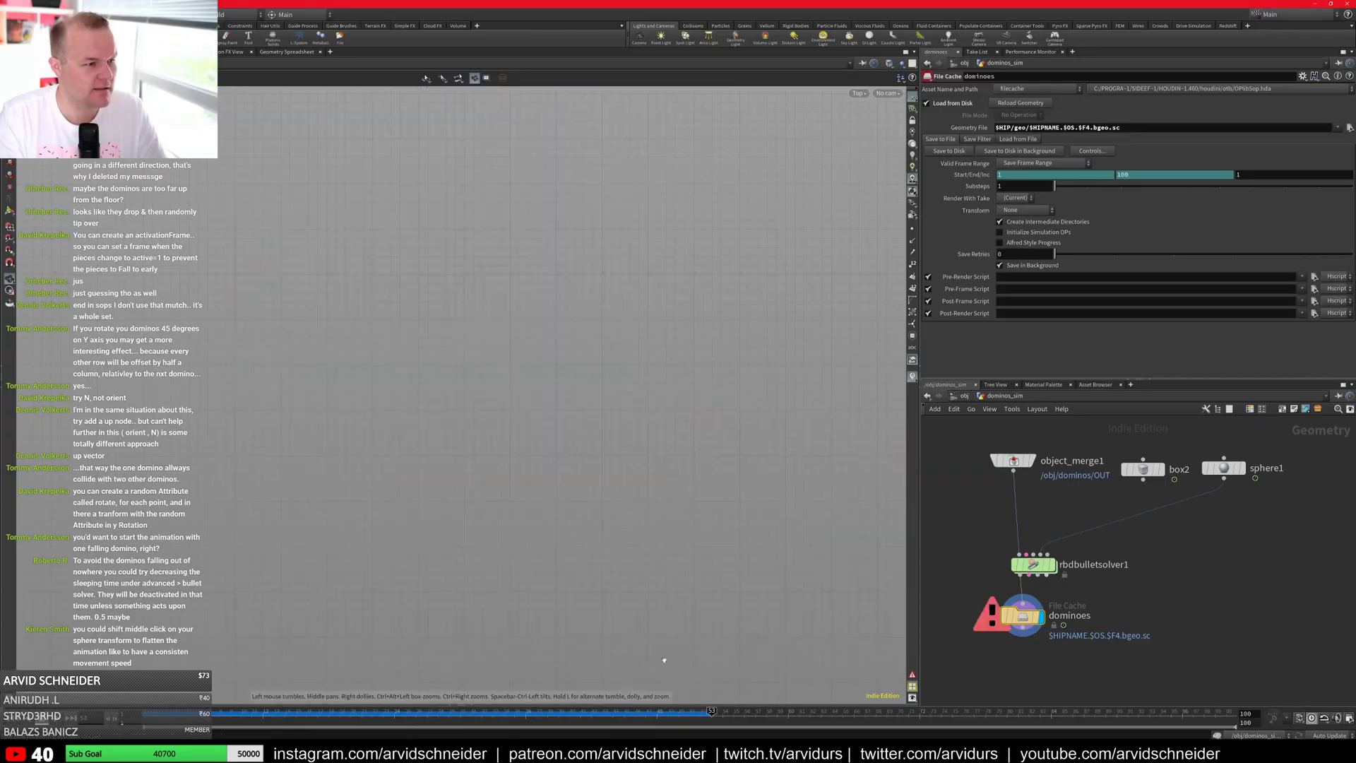
left_click_drag(582, 575, 690, 578)
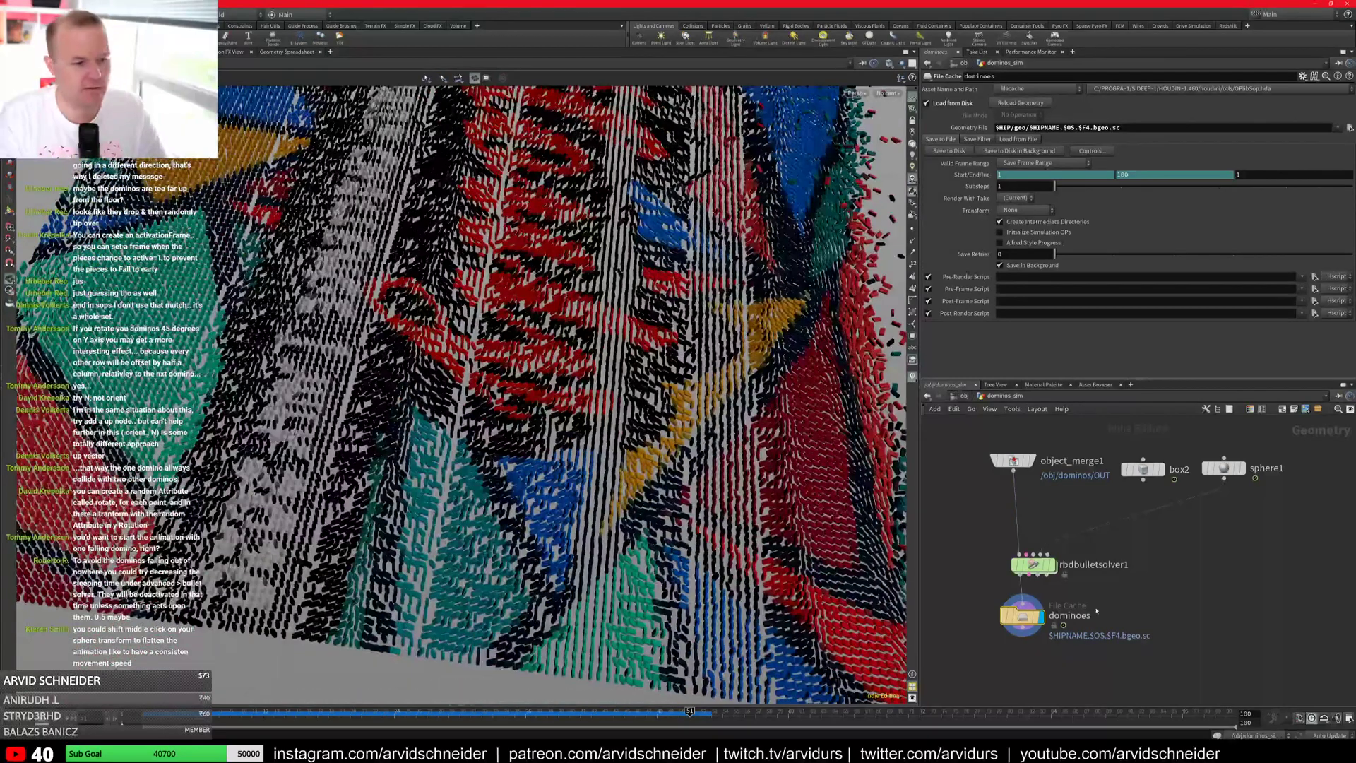
Step: Search rbdbulletsolver1's parameters for "slee" and locate Sleeping Time in the advanced Bullet Solver settings
left_click(1033, 564)
key("ctrl+Up")
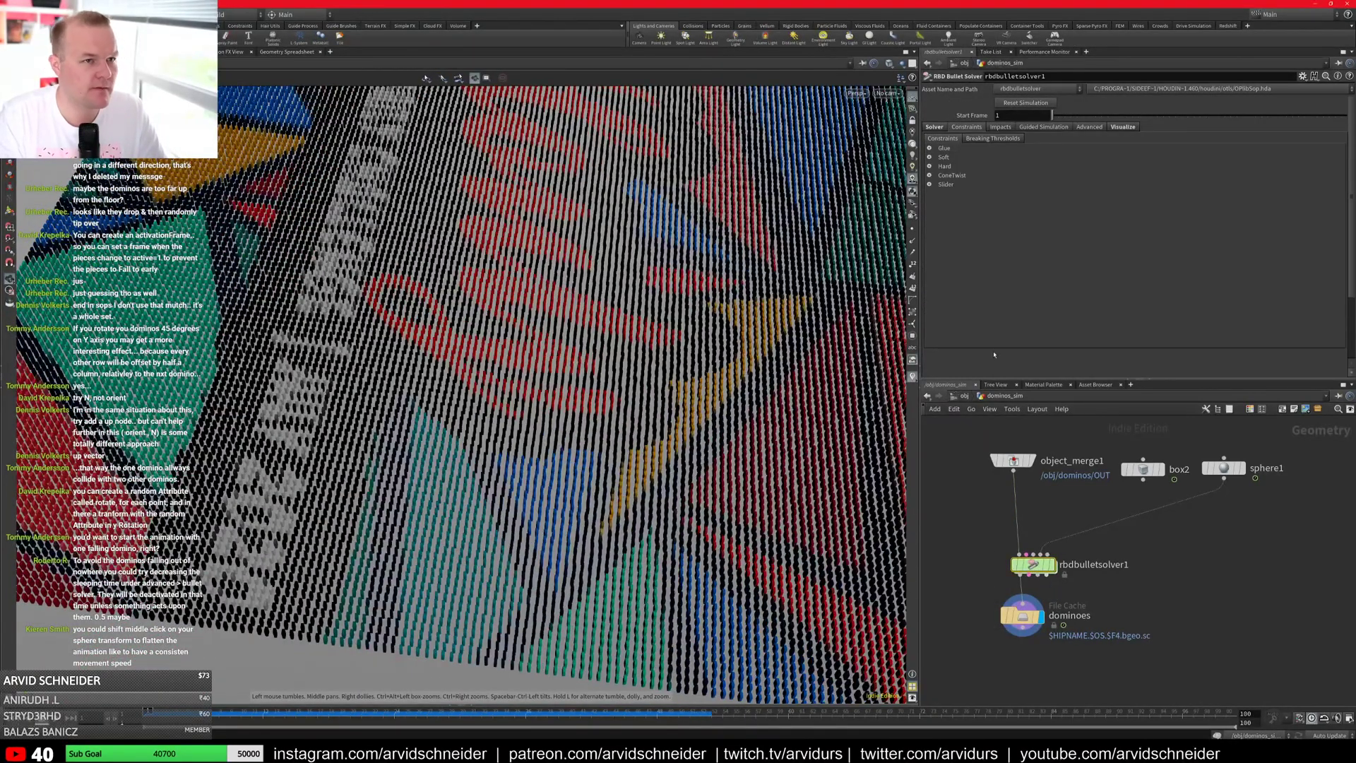
left_click(1326, 76)
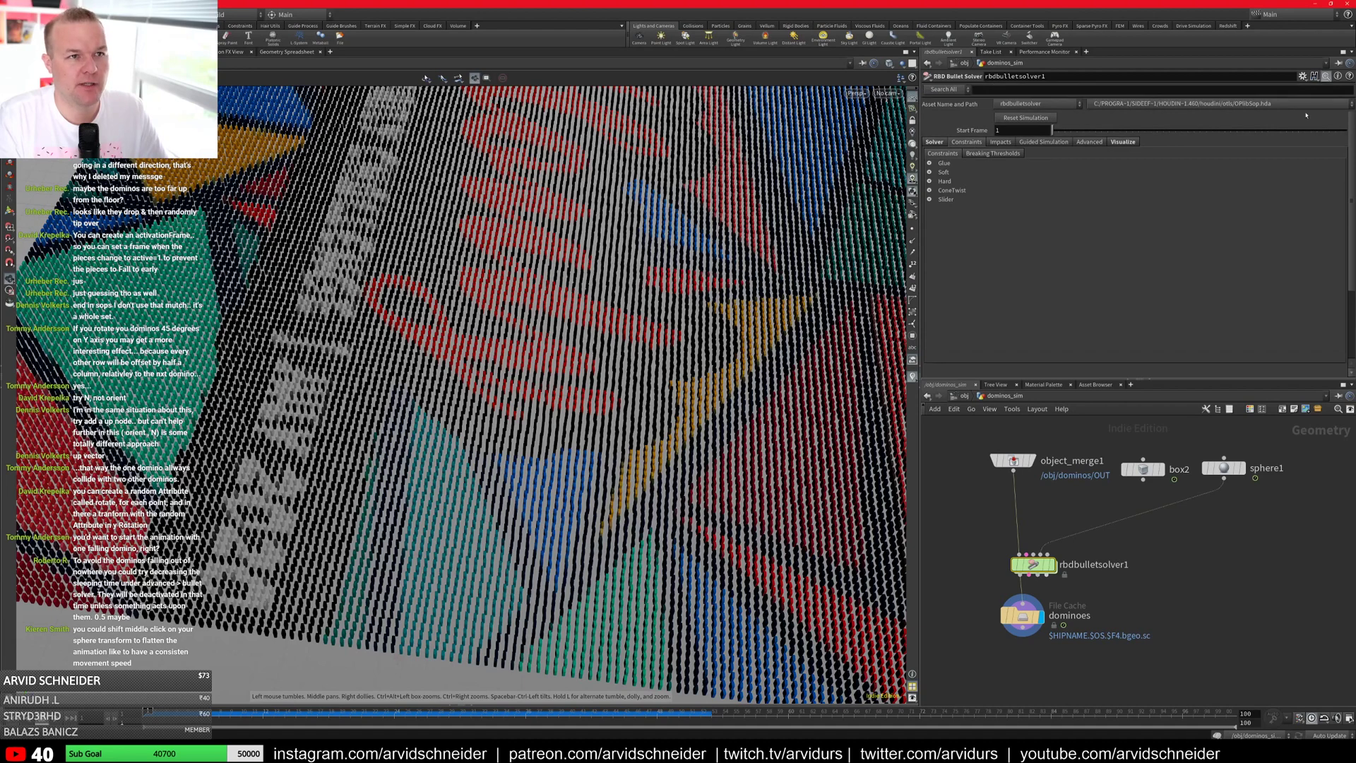
left_click(1208, 90)
type("slee")
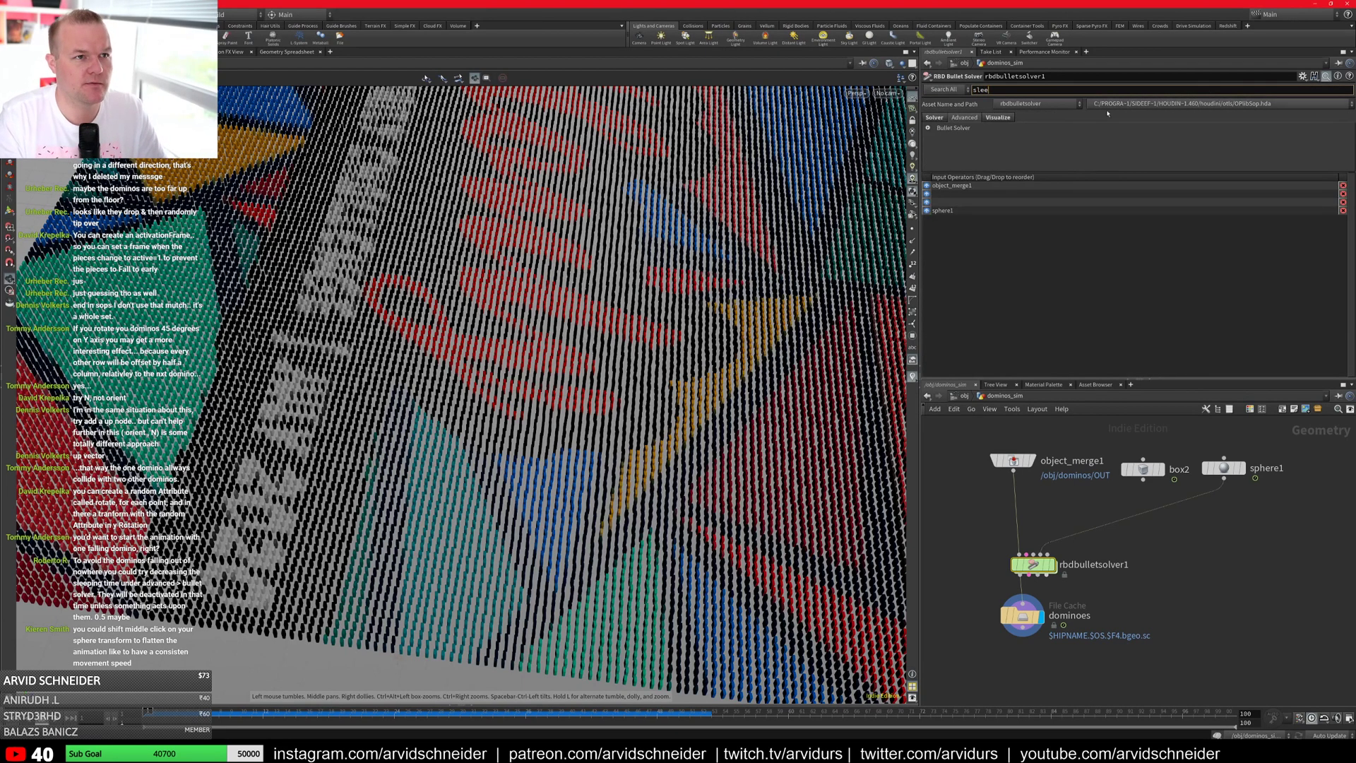
left_click(929, 128)
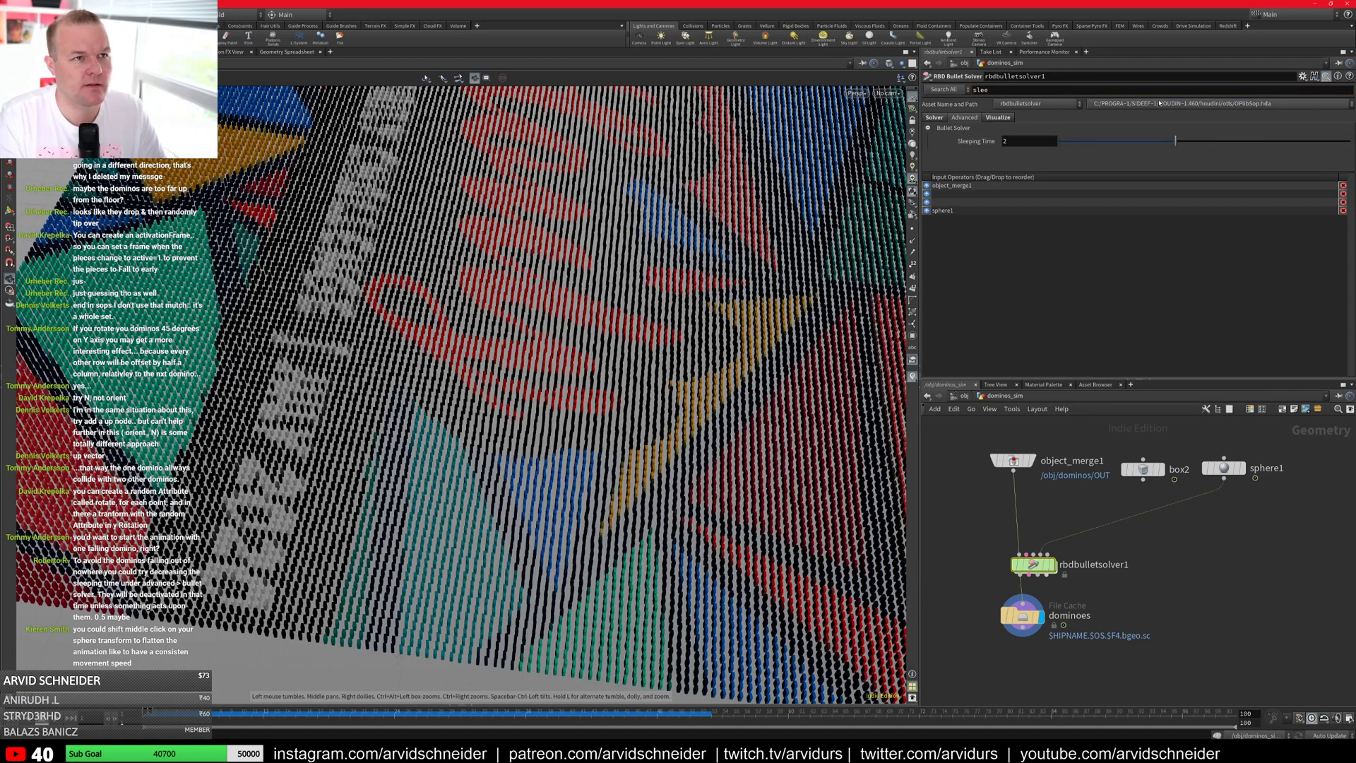
left_click(1325, 76)
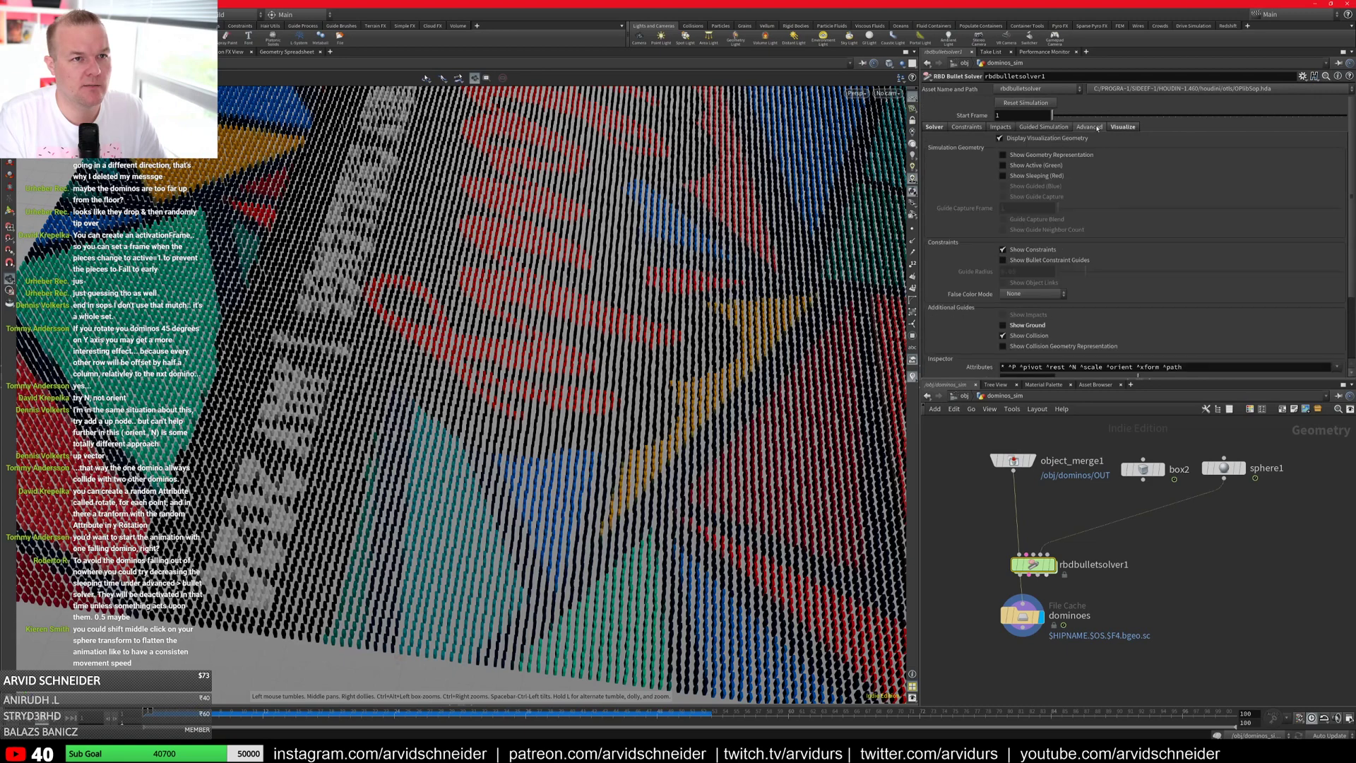
mouse_move(973, 176)
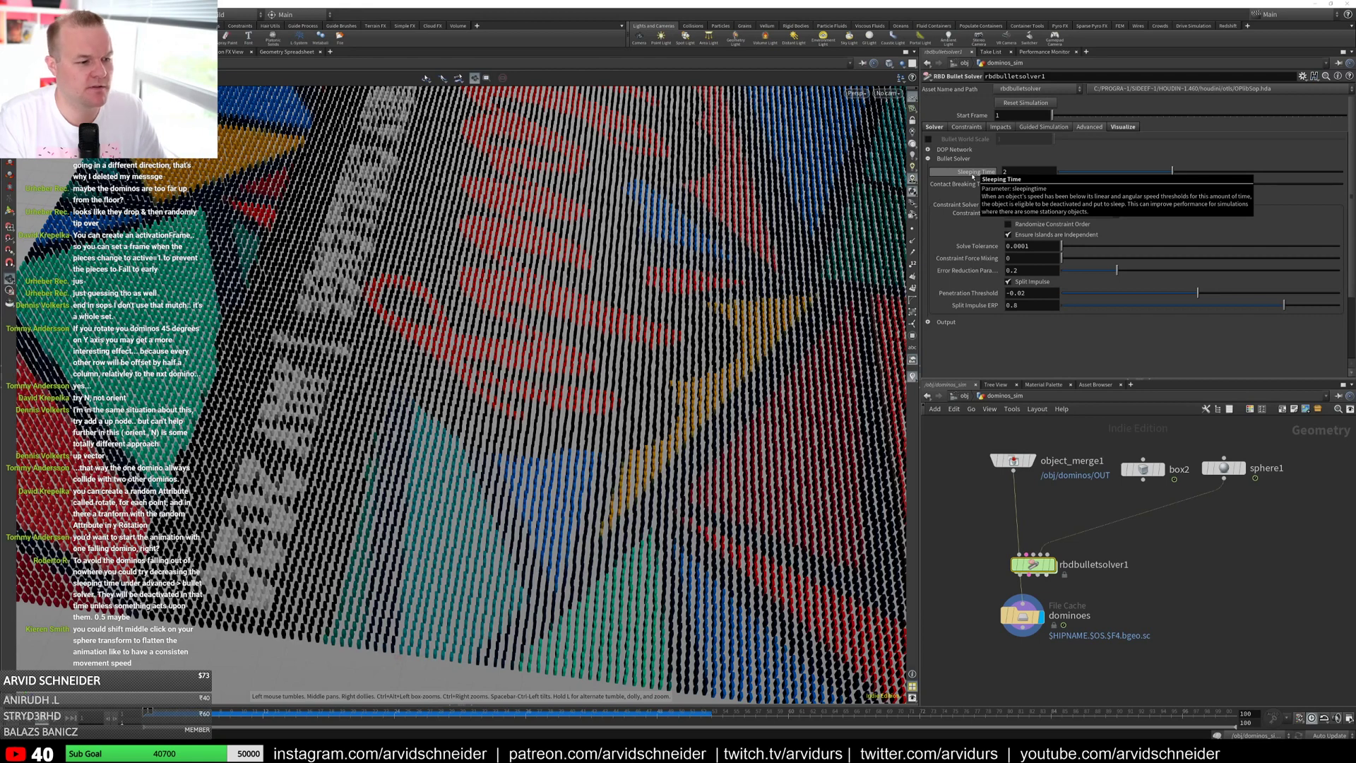
Step: Scrub back through the cached domino collapse and lower rbdbulletsolver1's Sleeping Time
left_click(635, 712)
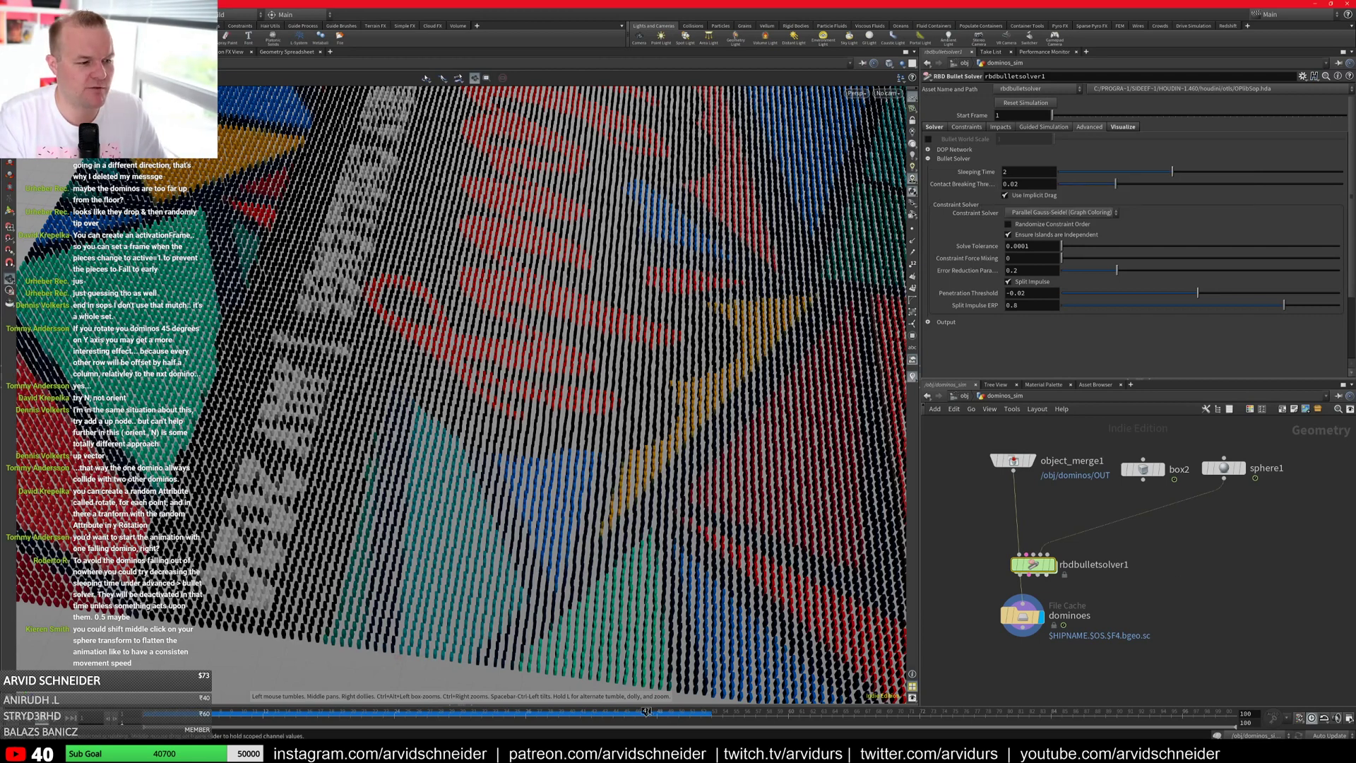
left_click_drag(599, 712, 526, 735)
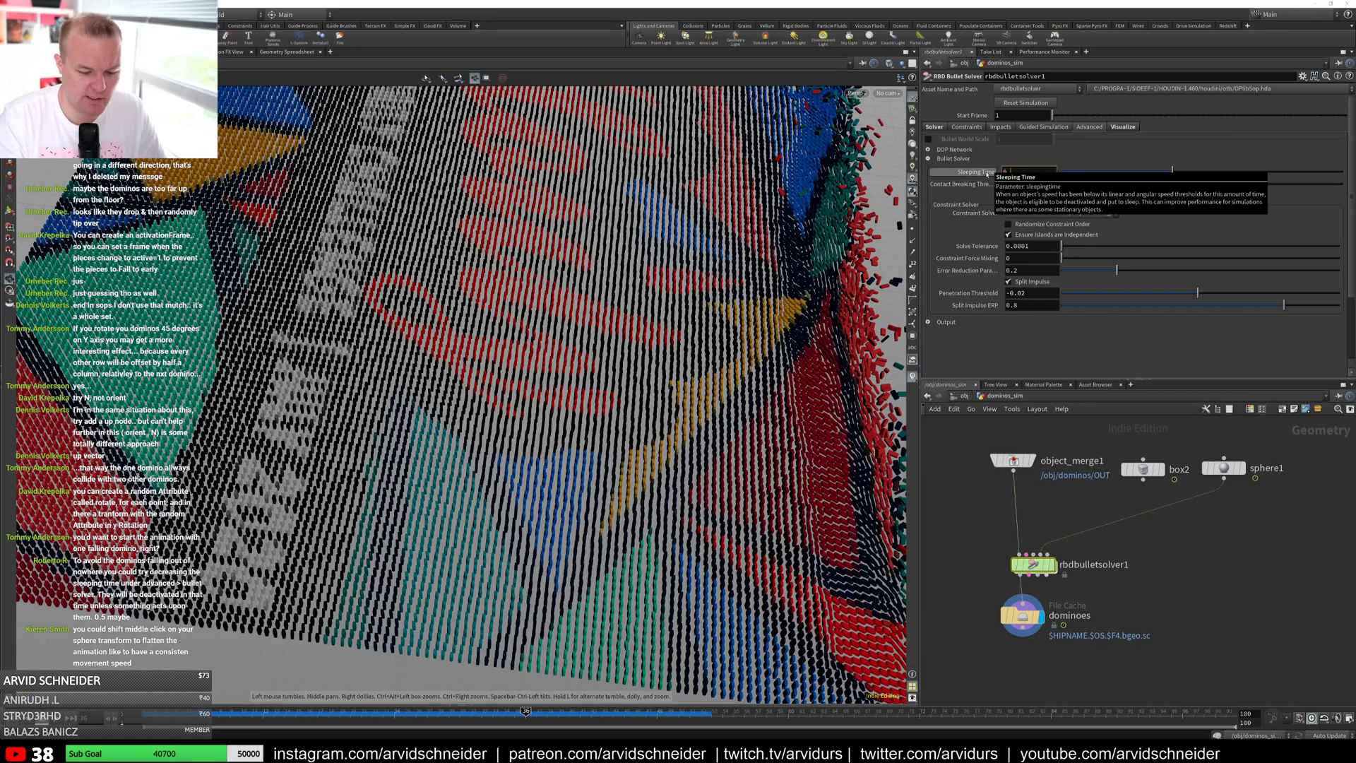
middle_click(988, 174, "ctrl")
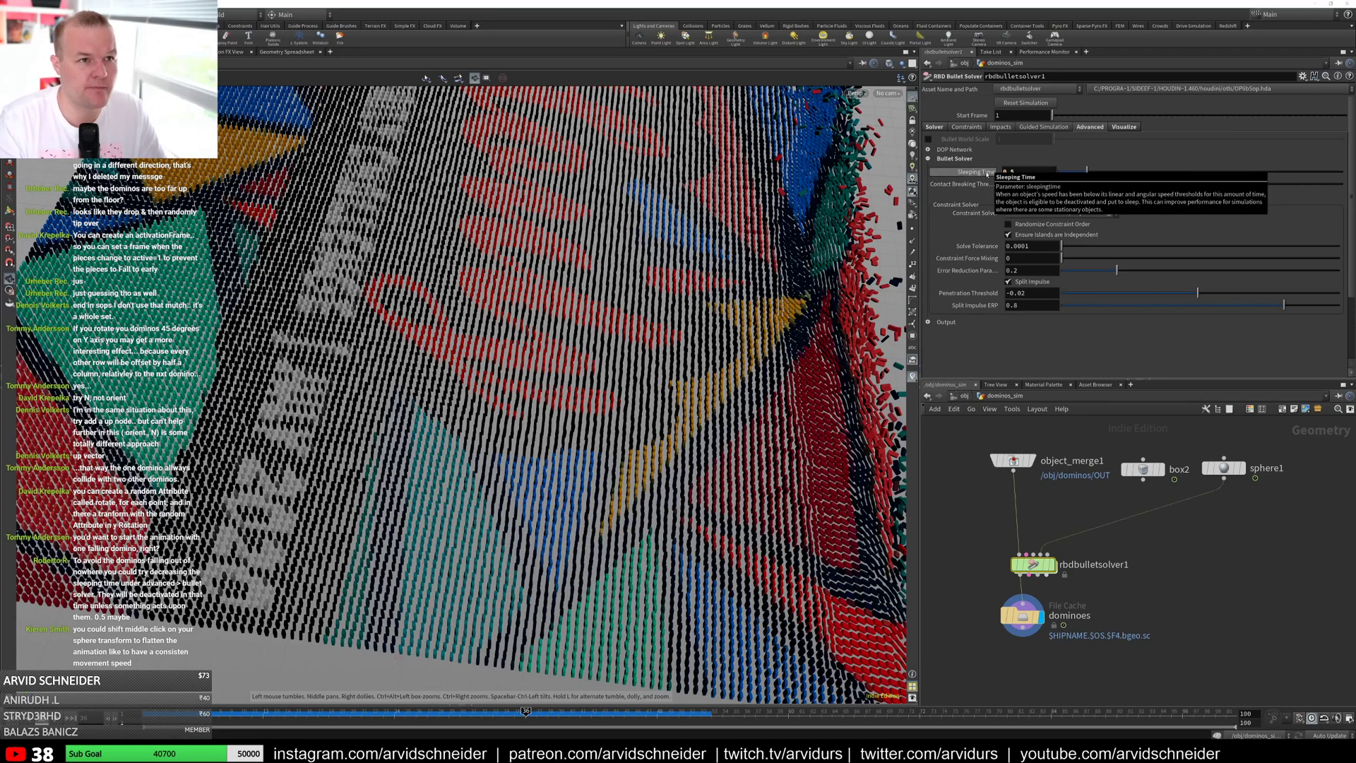
Step: Try the Show Sleeping (Red) visualization of rbdbulletsolver1, rewind to the first frame and display the solver's own output
left_click(1124, 126)
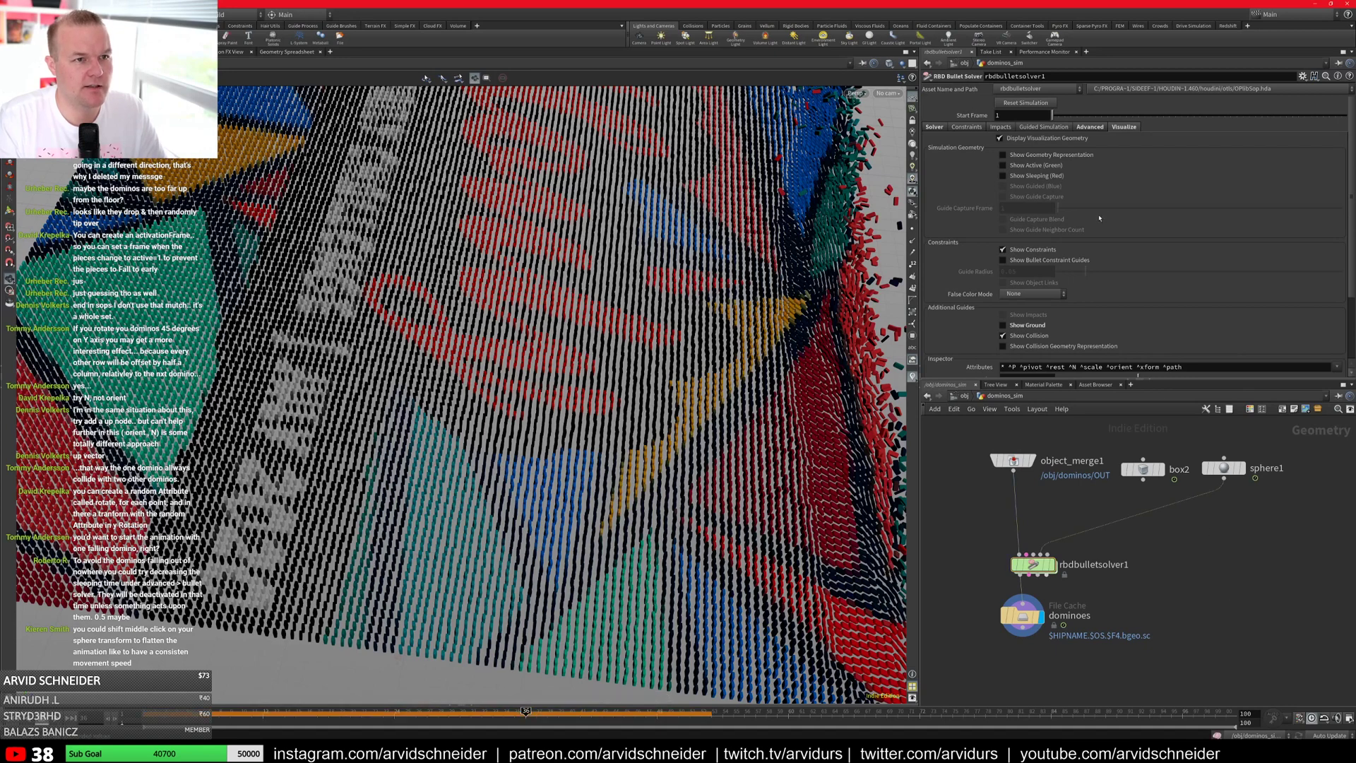
left_click(1031, 176)
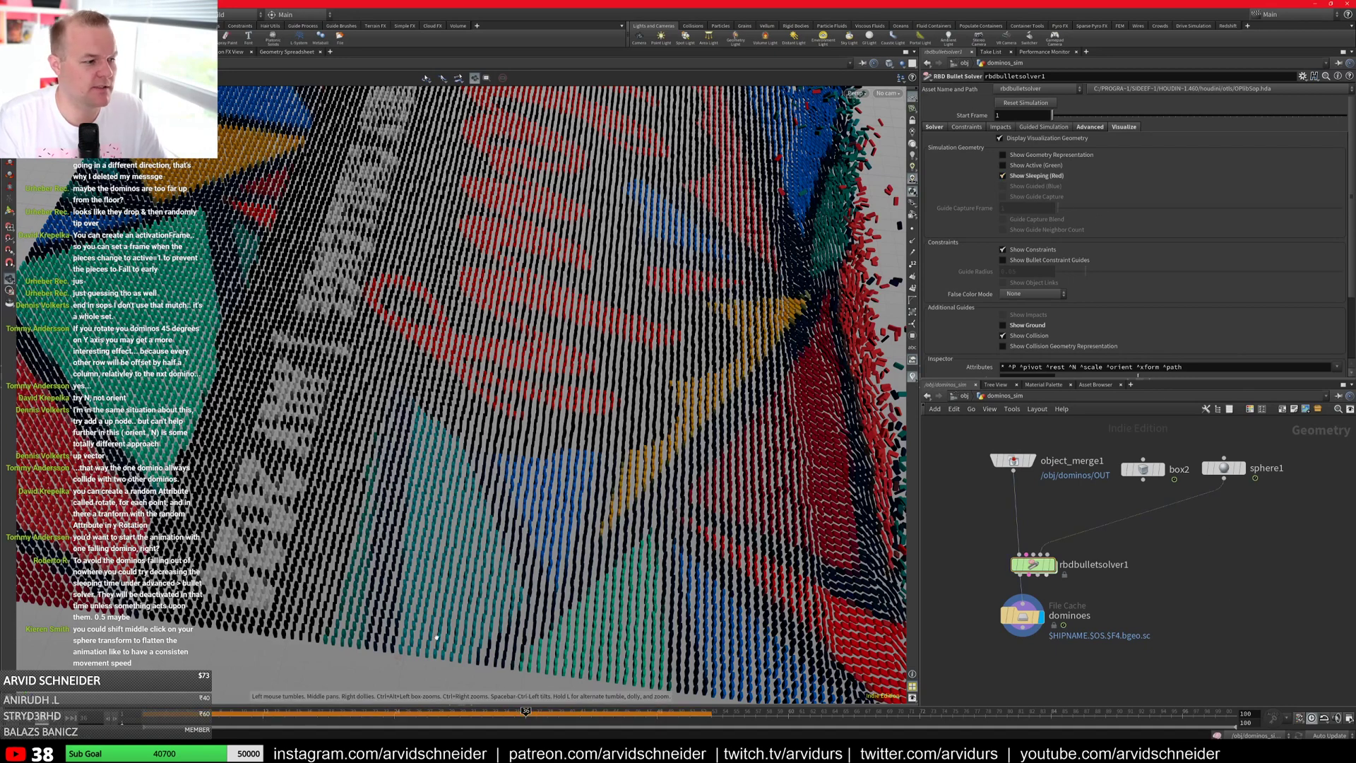
key("ctrl+Up")
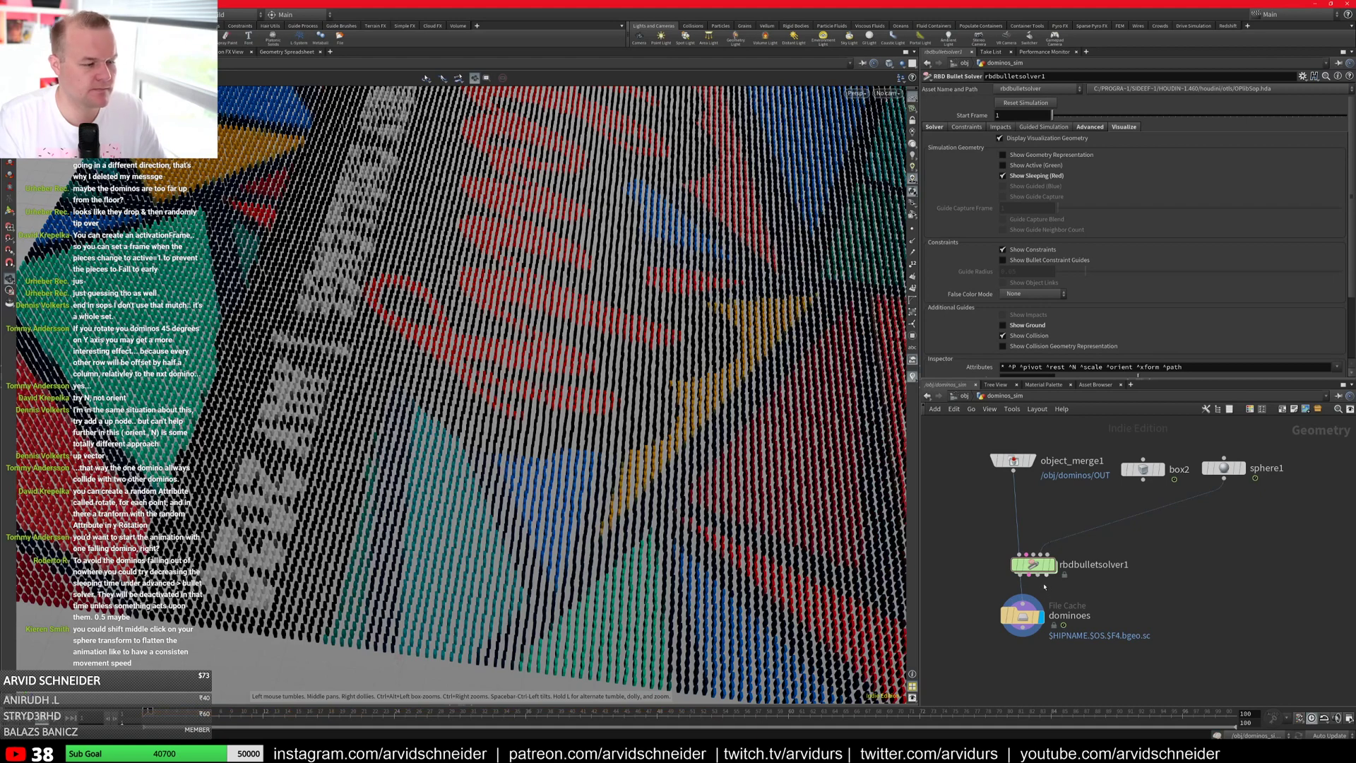
mouse_move(1052, 567)
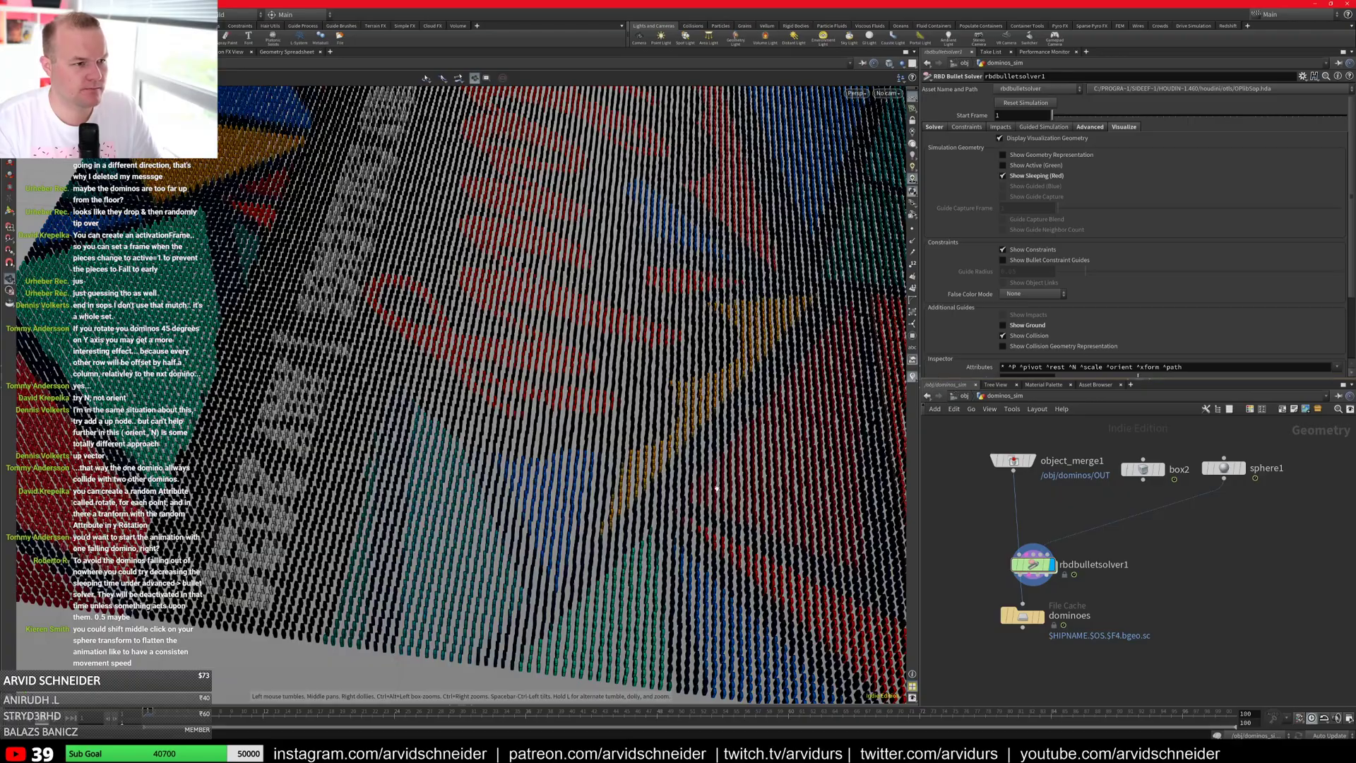
left_click_drag(368, 339, 335, 401)
right_click_drag(636, 438, 601, 424)
left_click_drag(600, 423, 438, 342)
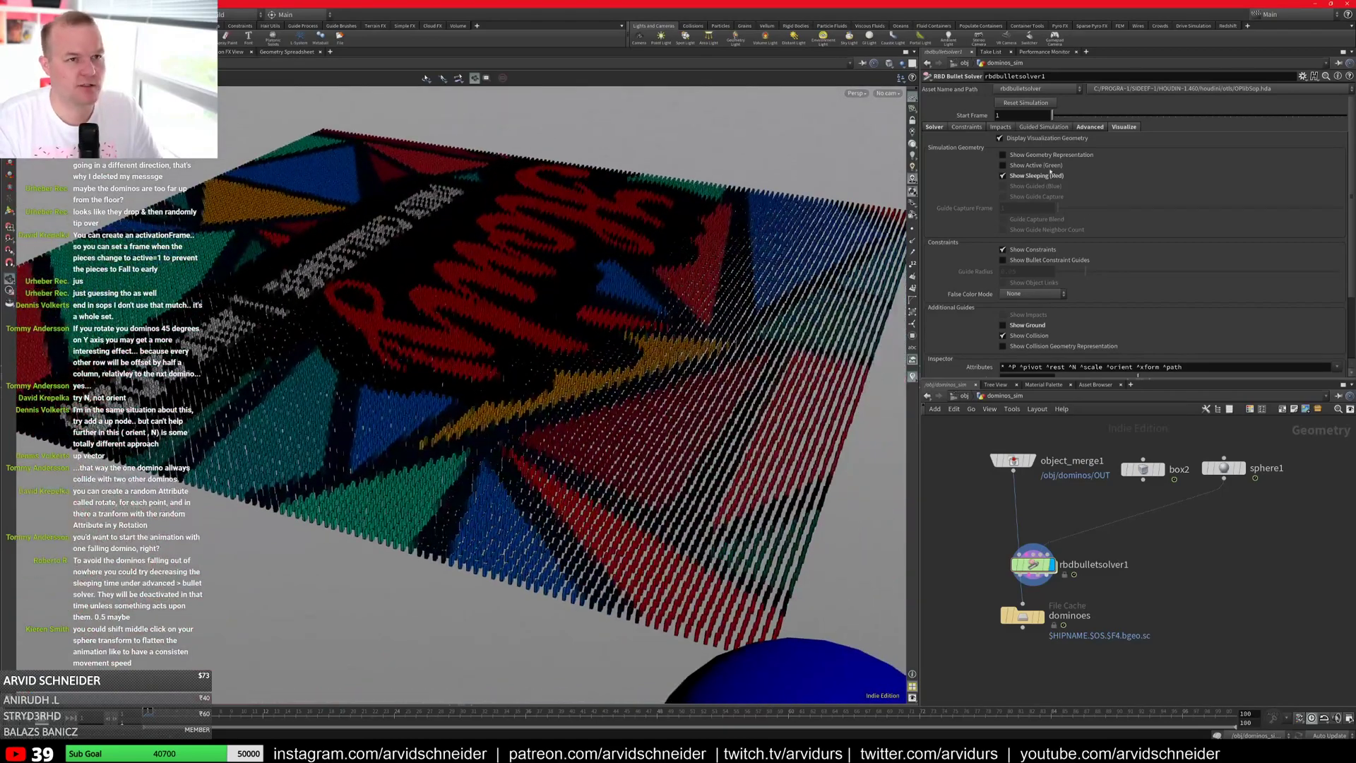
left_click_drag(565, 389, 509, 374)
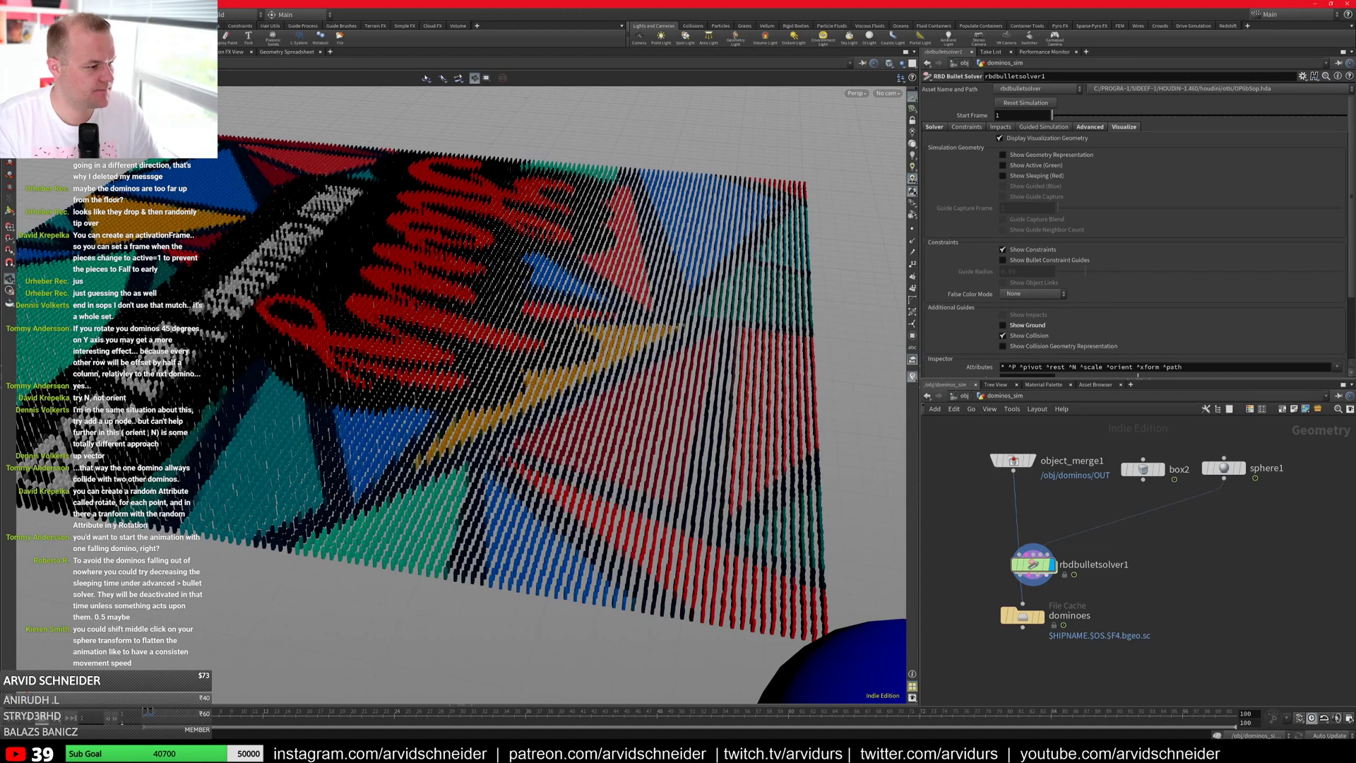
Step: Set grid1 in the dominos object to 140/2 rows and 130/2 columns
key("u")
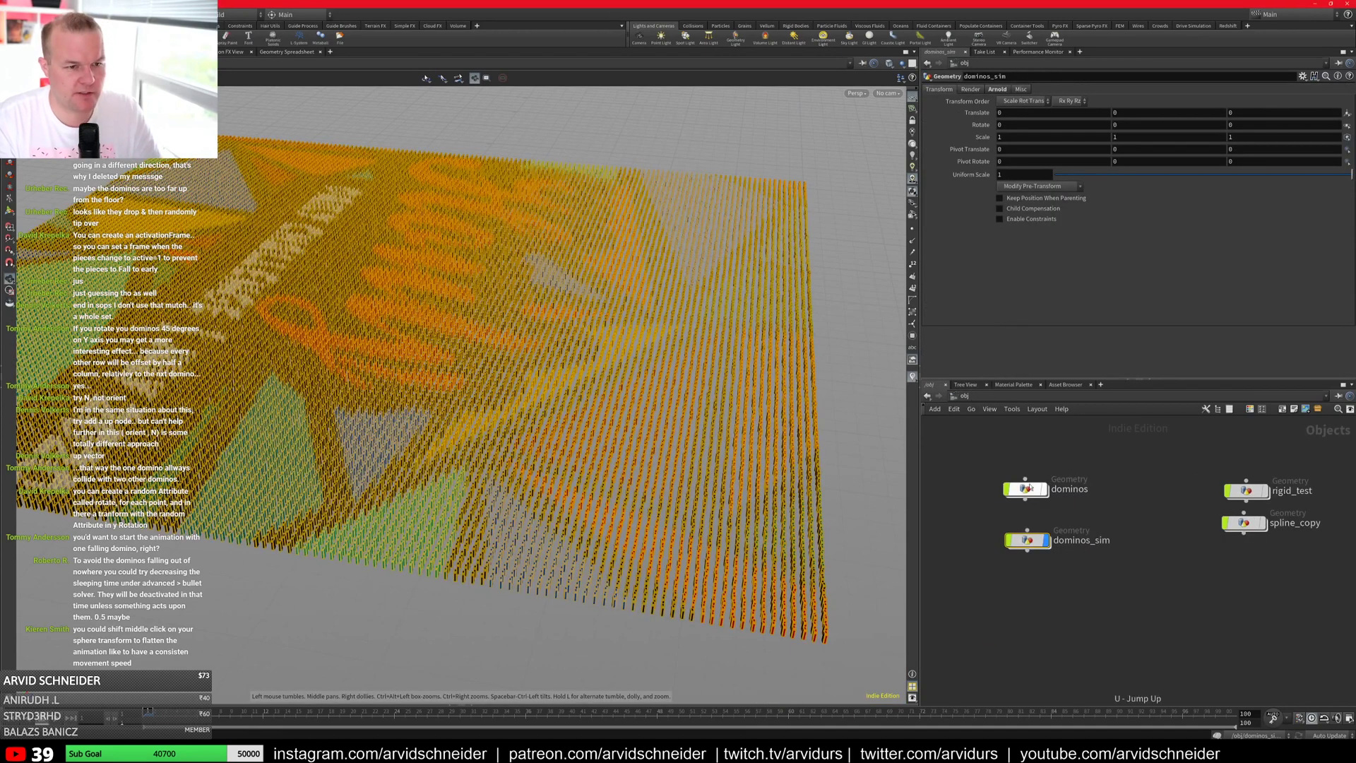
double_click(1028, 488)
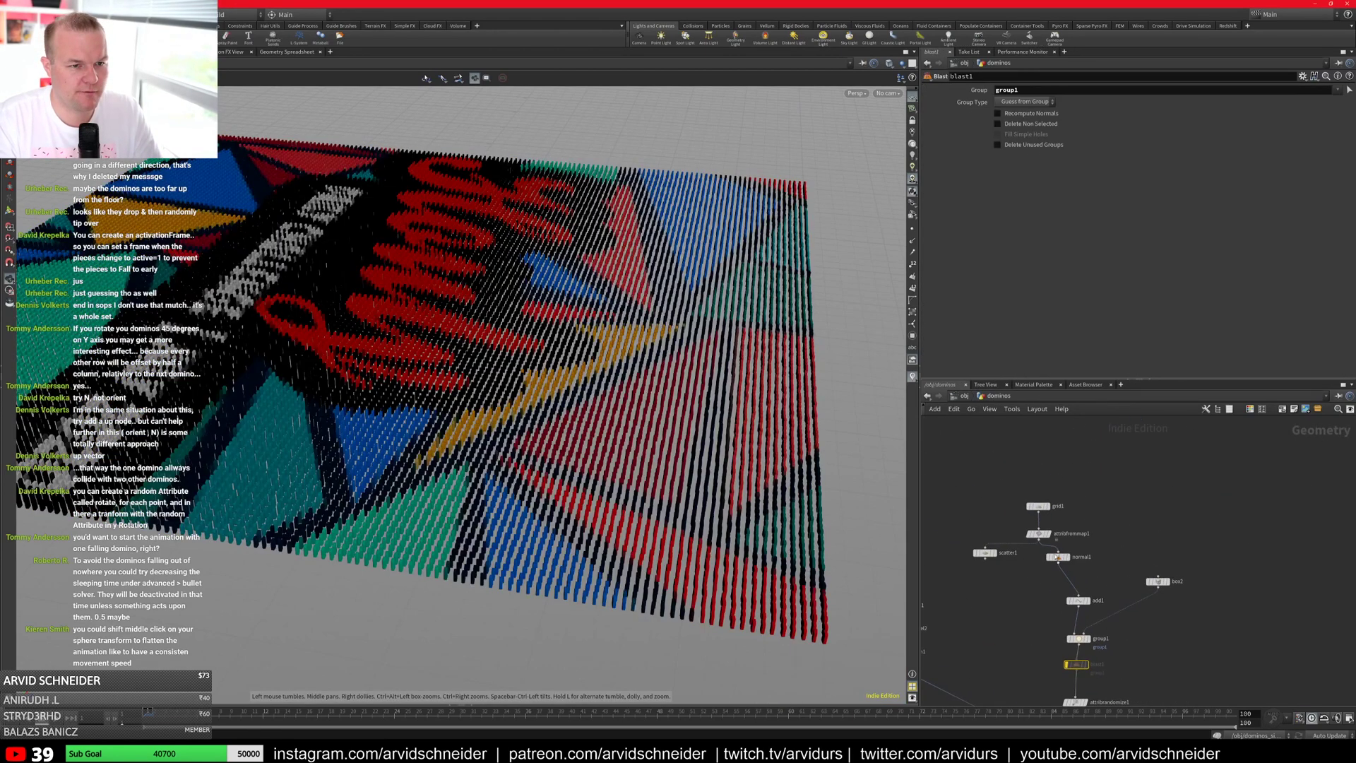
left_click(1037, 506)
double_click(1002, 158)
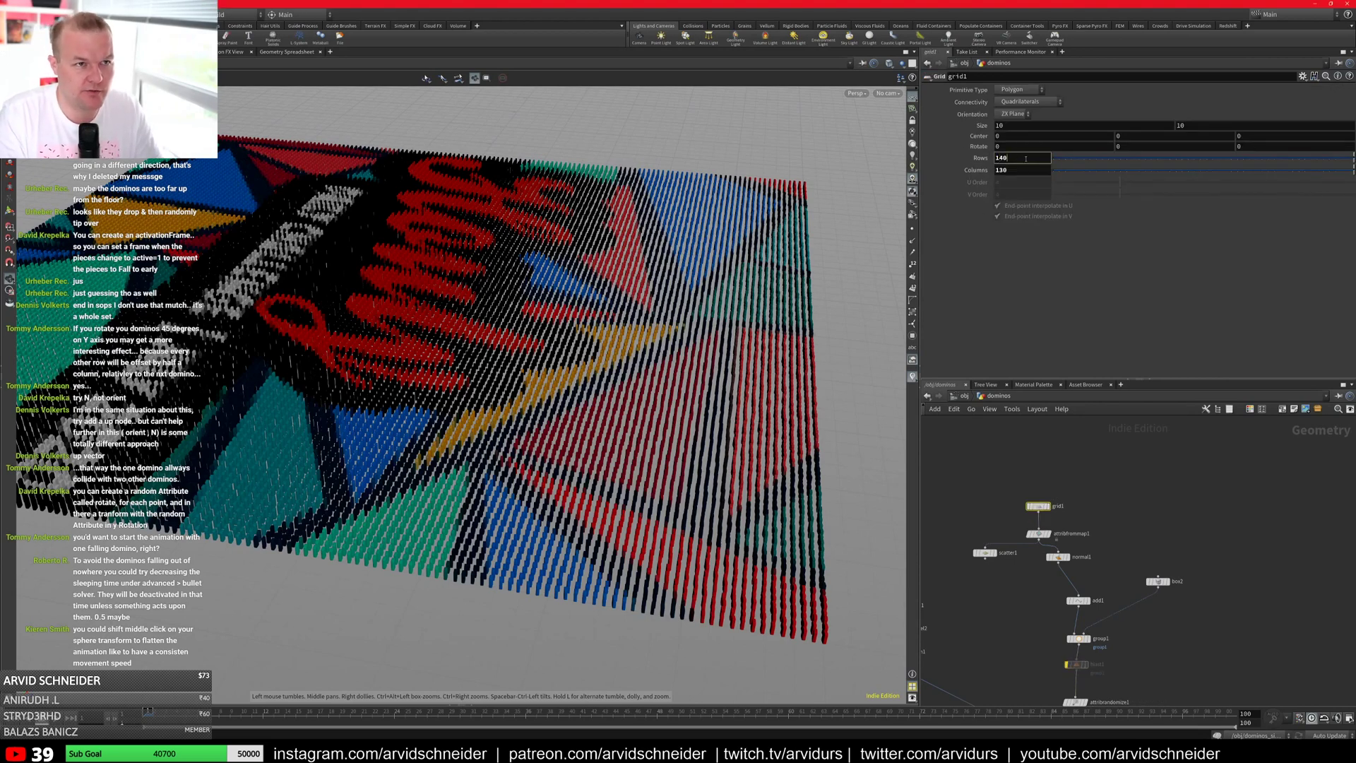
type("/2")
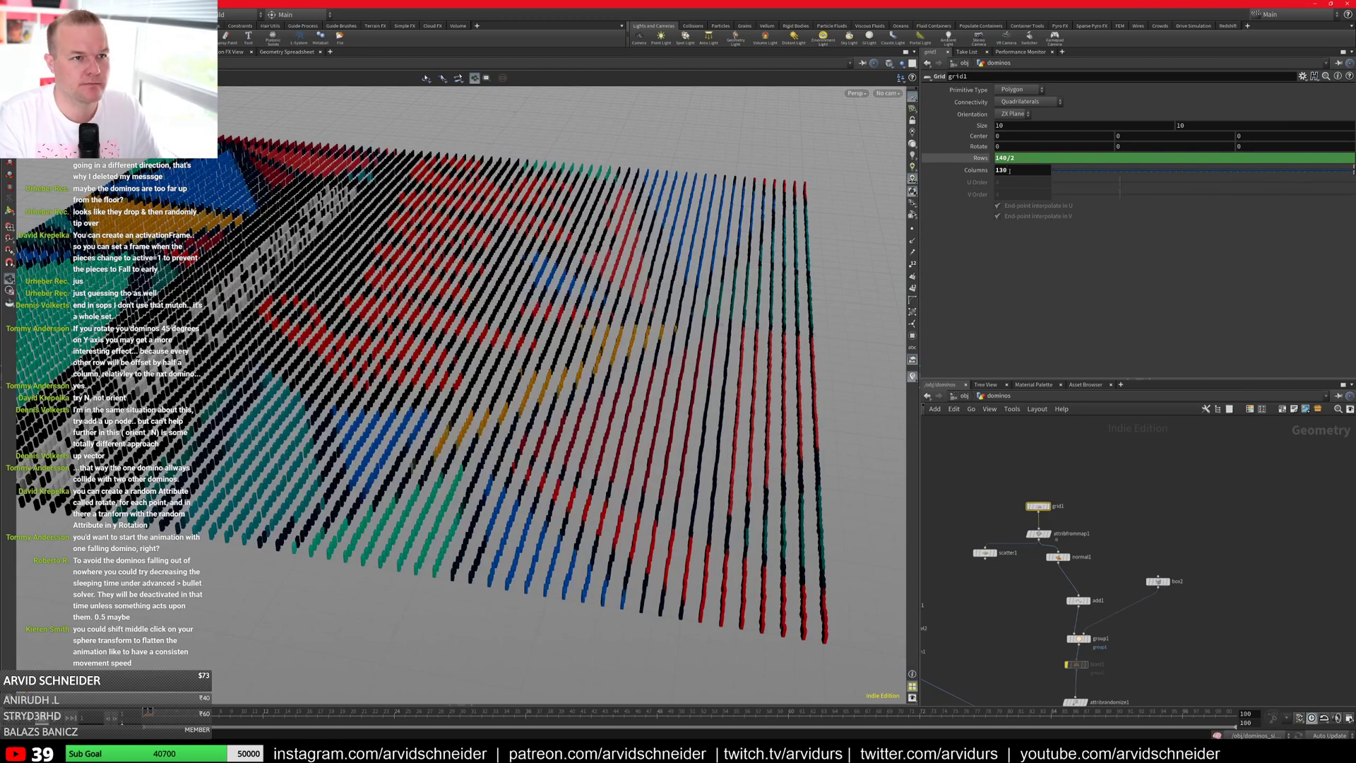
left_click(1009, 170)
type("/2")
key("Return")
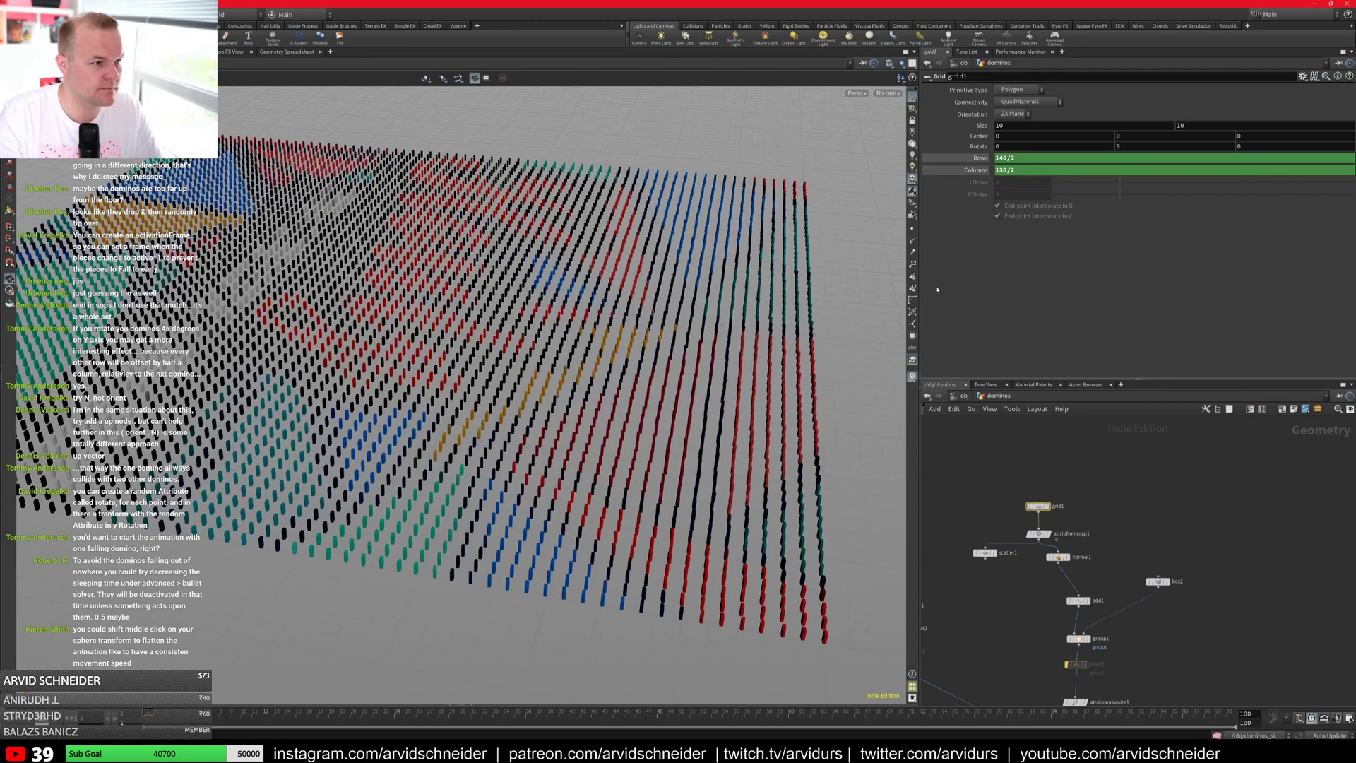
Step: Simulate the sparser domino grid in dominos_sim and watch how the untouched dominoes behave
left_click_drag(682, 453, 608, 453)
key("u")
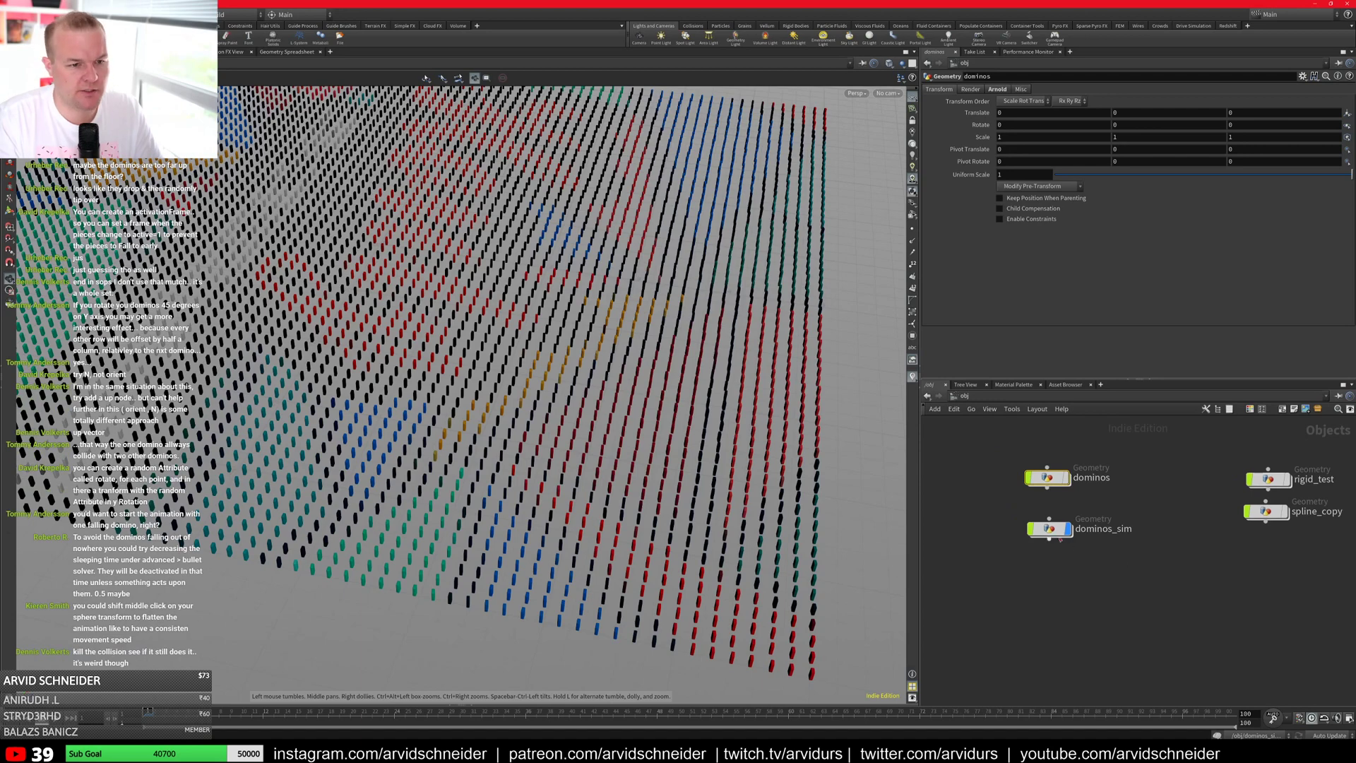
double_click(1058, 535)
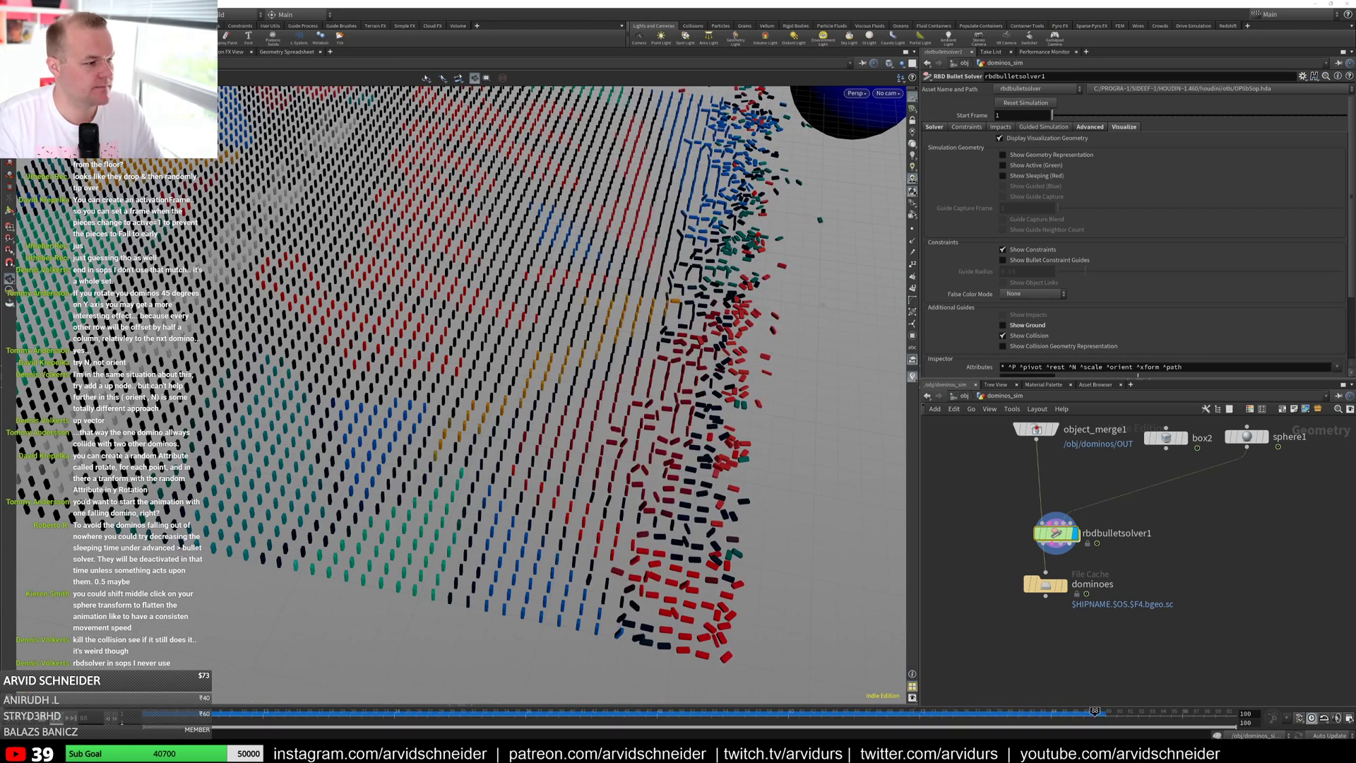
key("u")
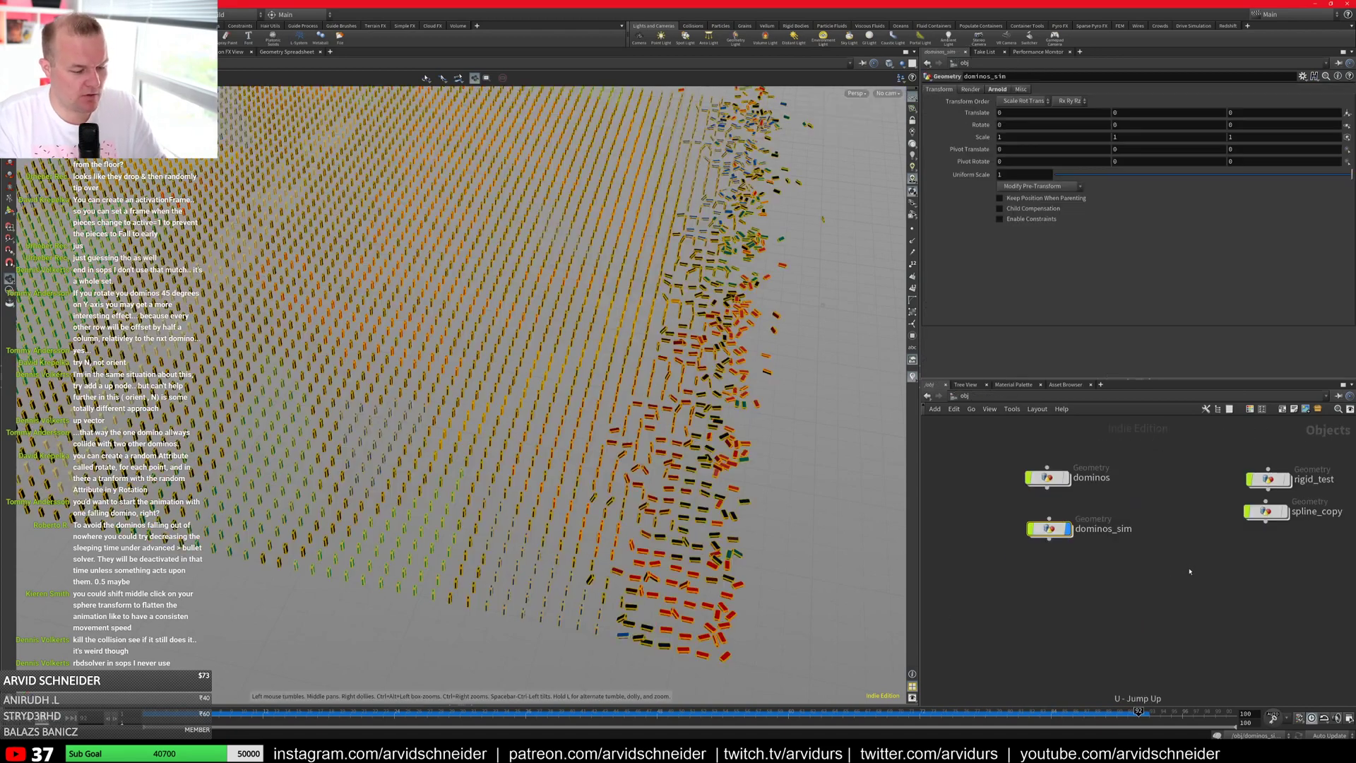
double_click(1050, 529)
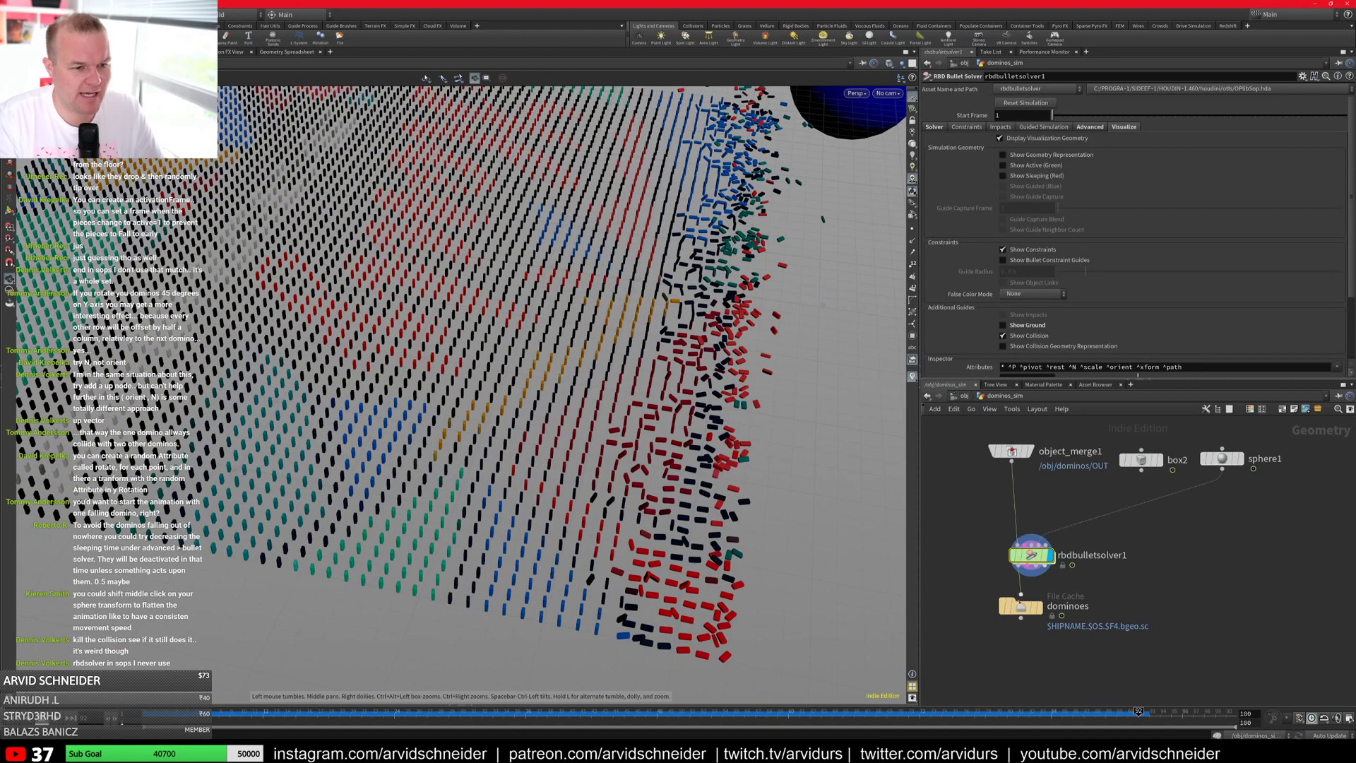
Step: Set grid1 in the dominos object to 140 rows and 130/3 columns
key("u")
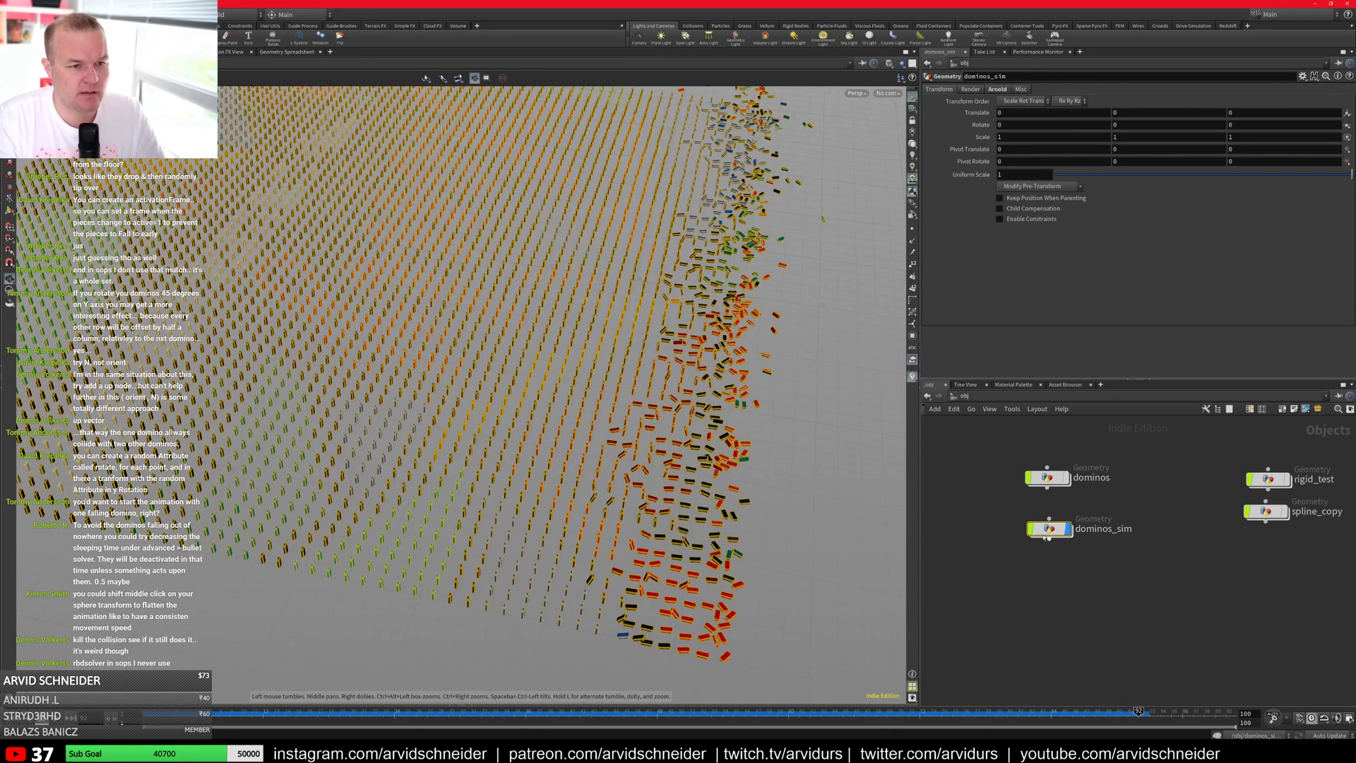
double_click(1048, 477)
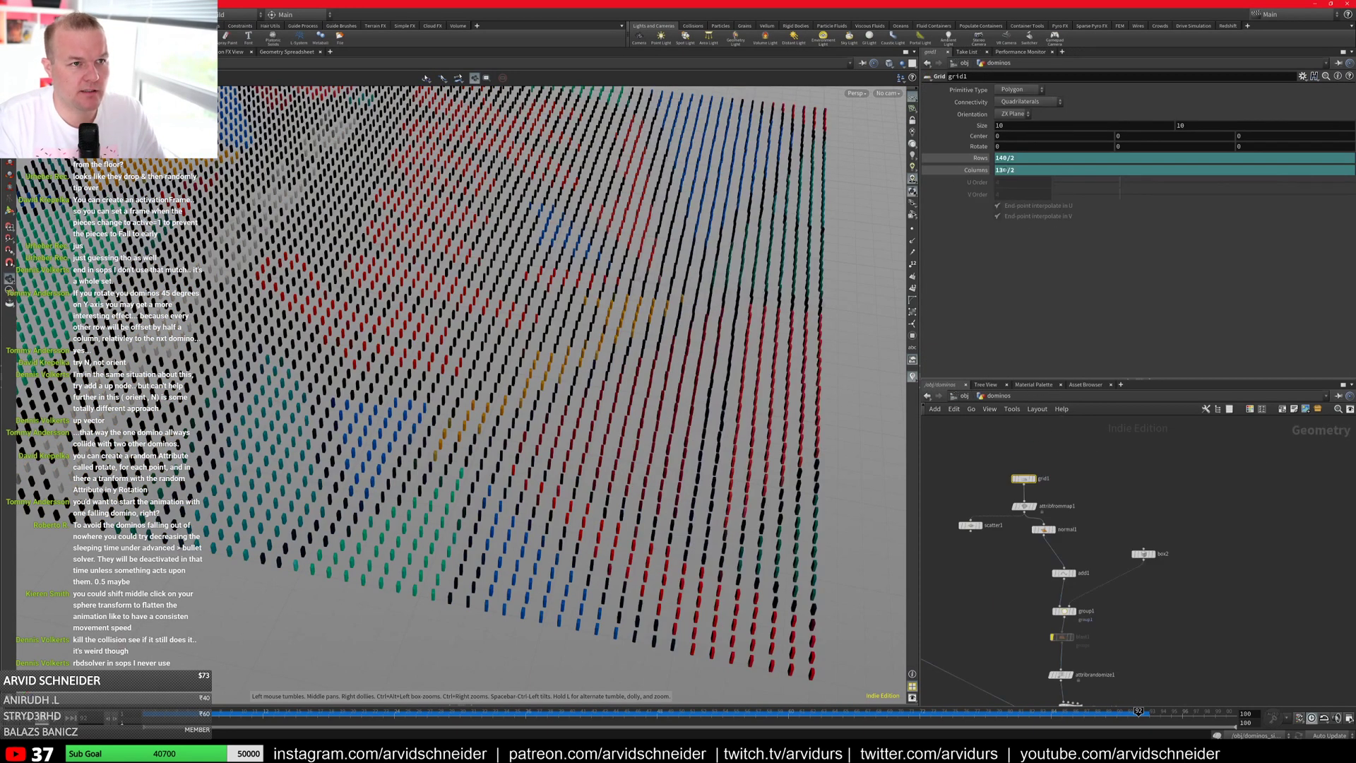
type("1")
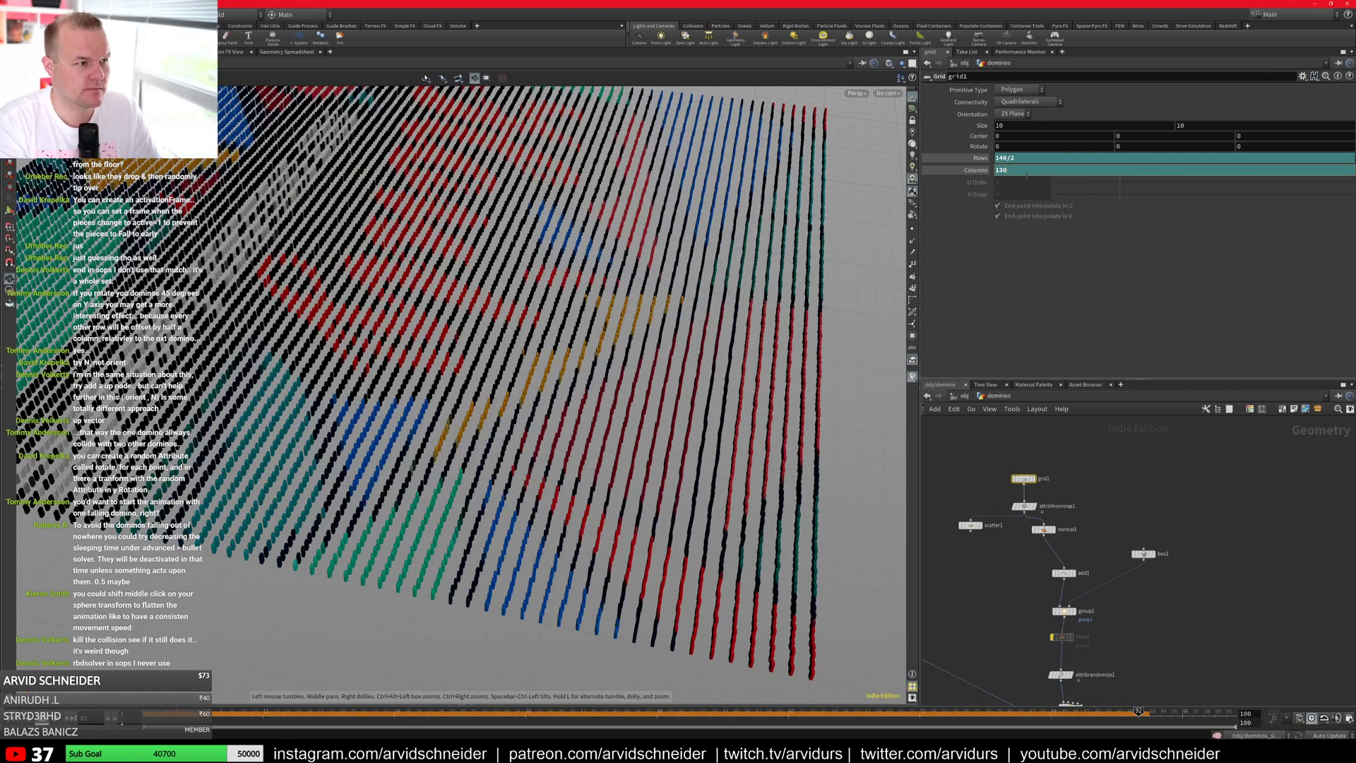
left_click_drag(1010, 158, 1030, 157)
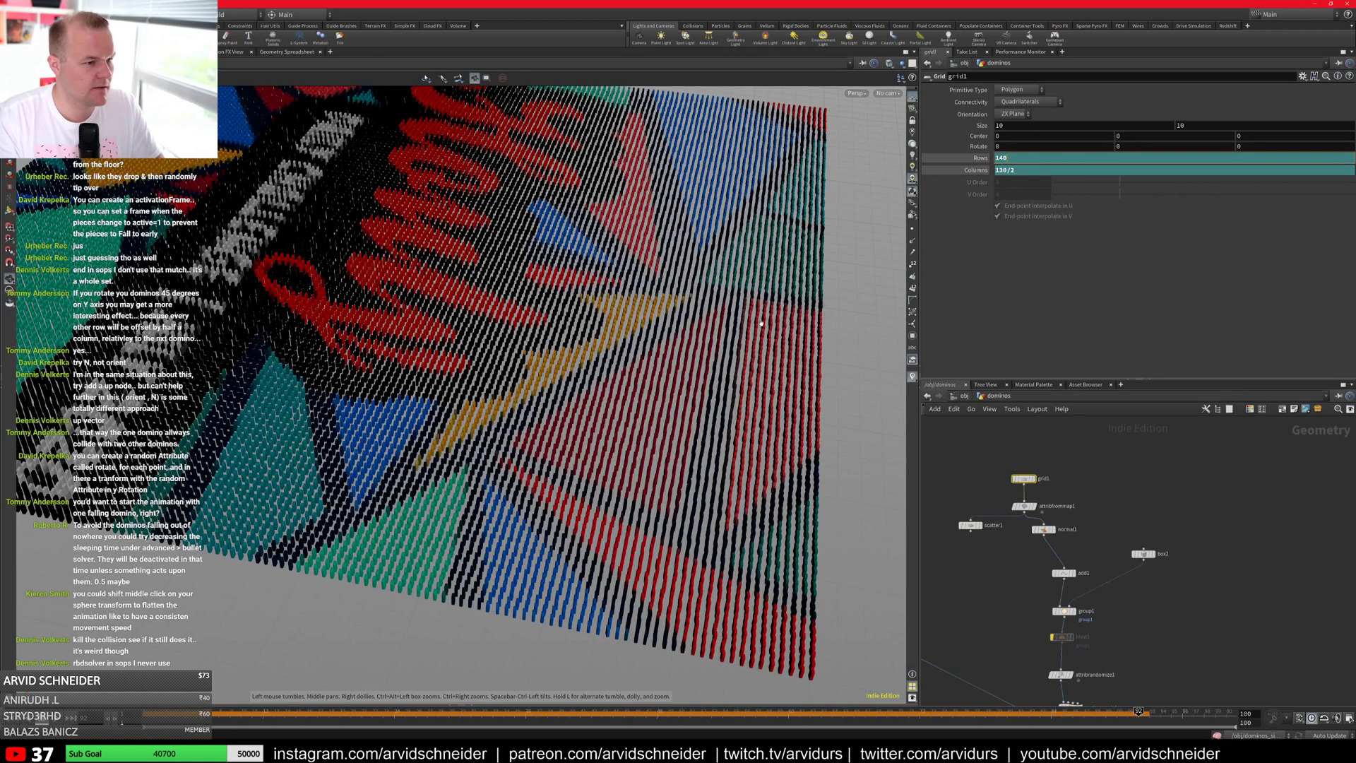
left_click_drag(1011, 170, 1018, 170)
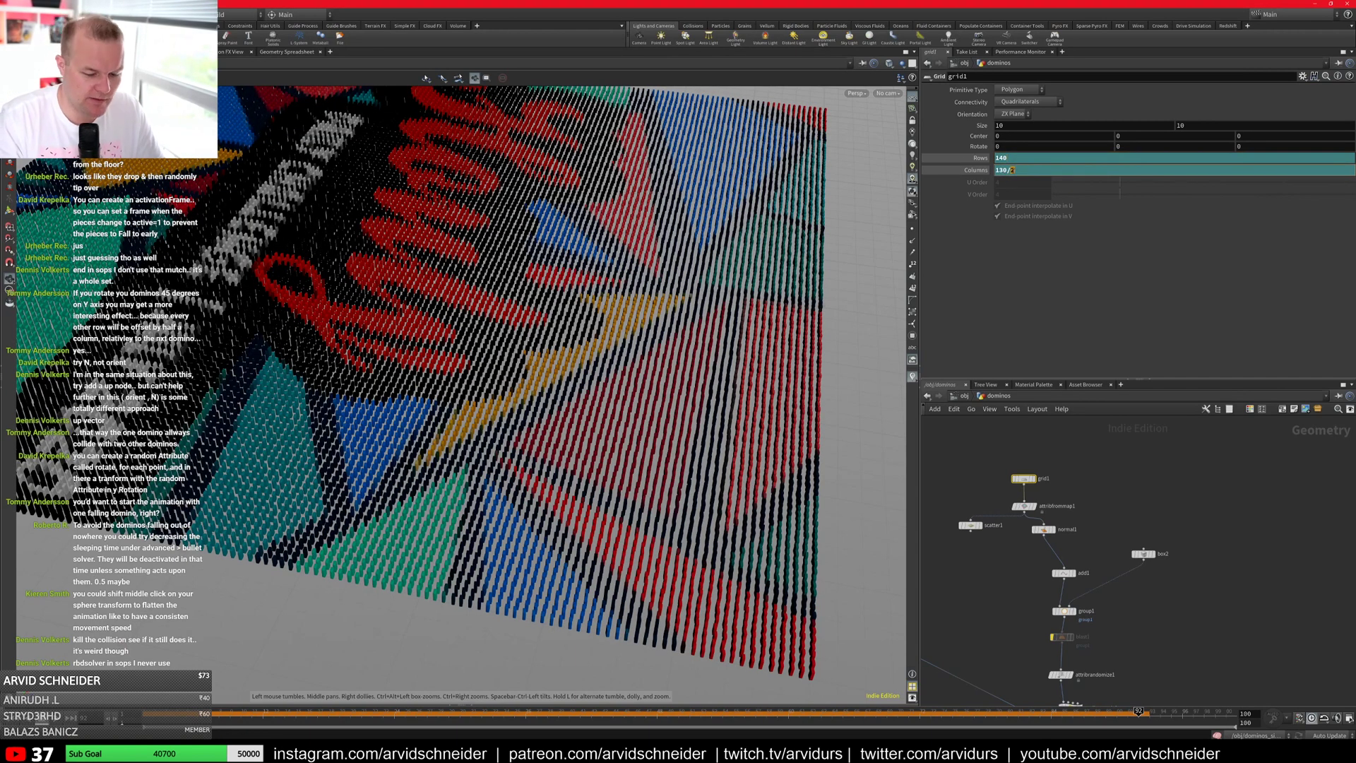
key("BackSpace")
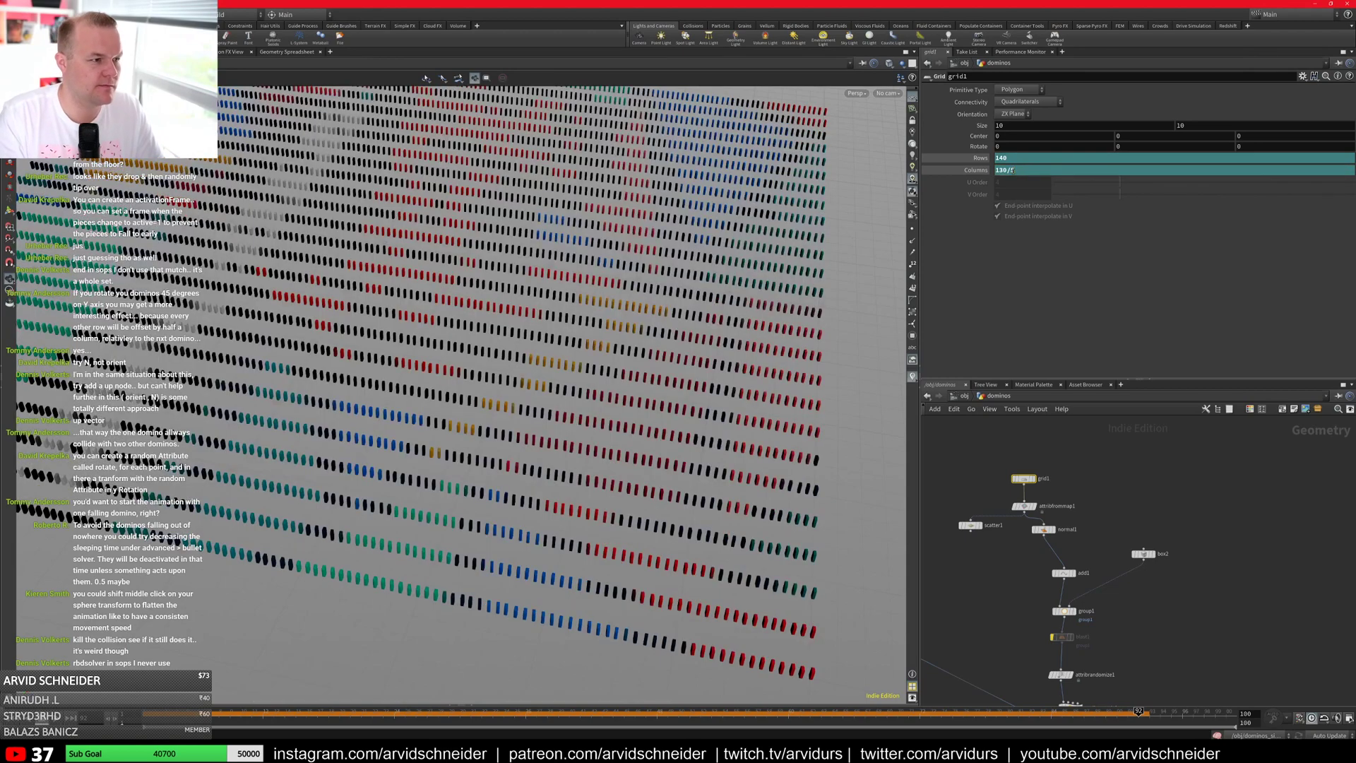
type("5")
key("BackSpace")
type("3")
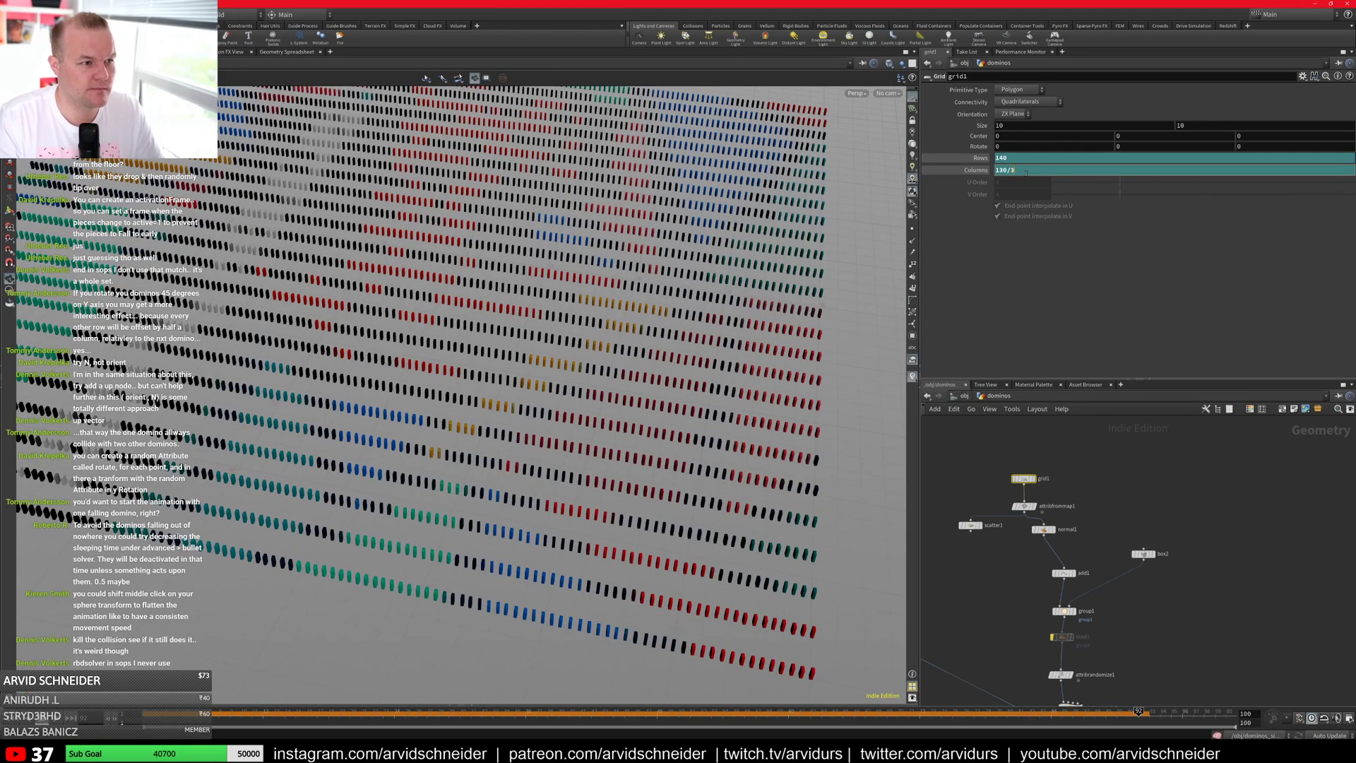
key("Return")
Step: Return to dominos_sim, run the simulation again from the first frame and scrub back through the collapse
middle_click_drag(1179, 563, 1174, 523)
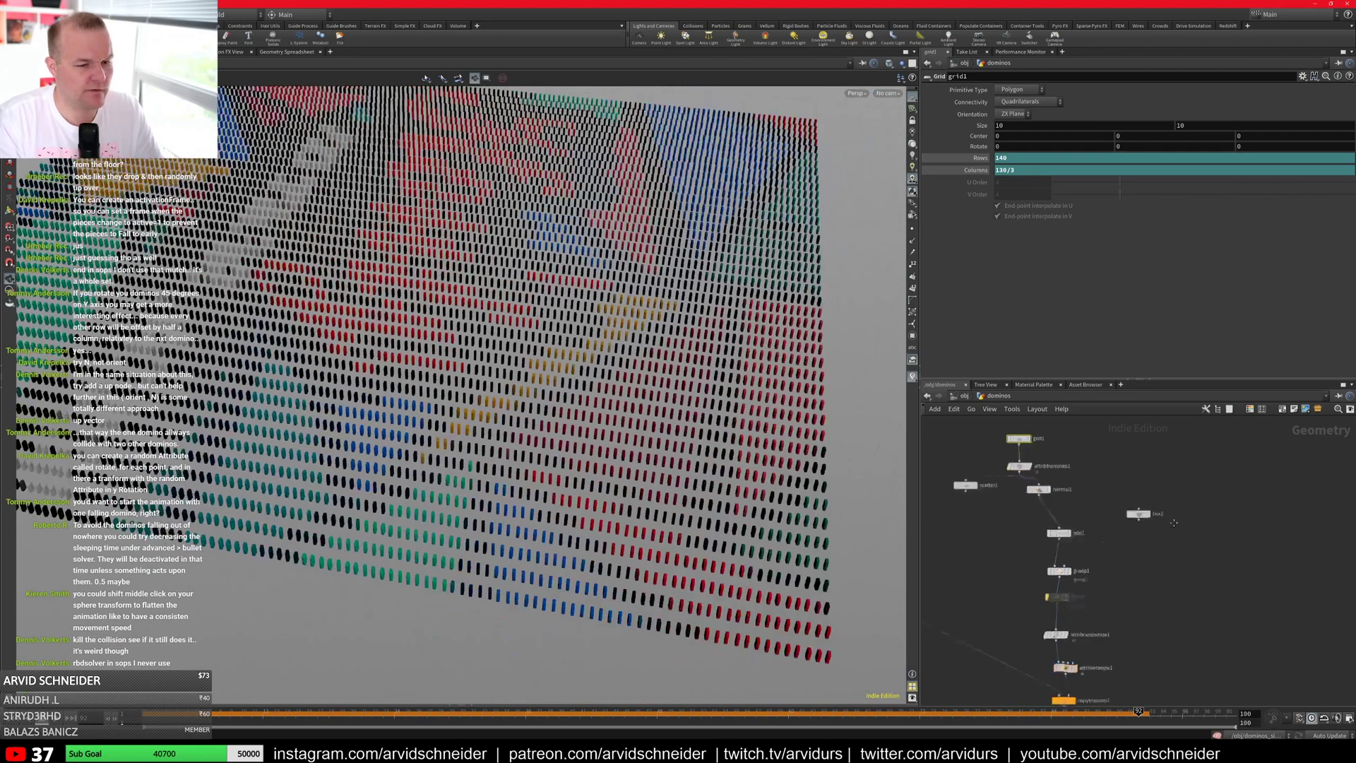
key("u")
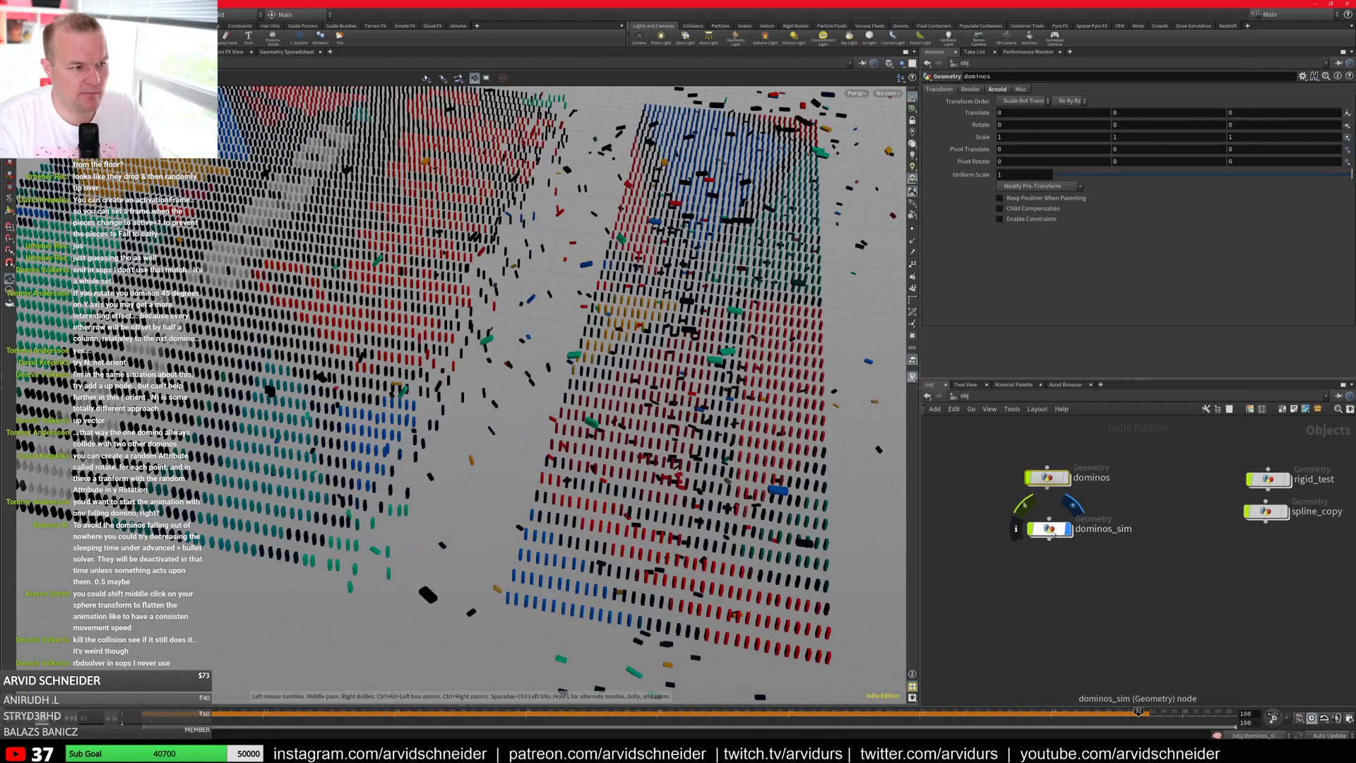
double_click(1051, 531)
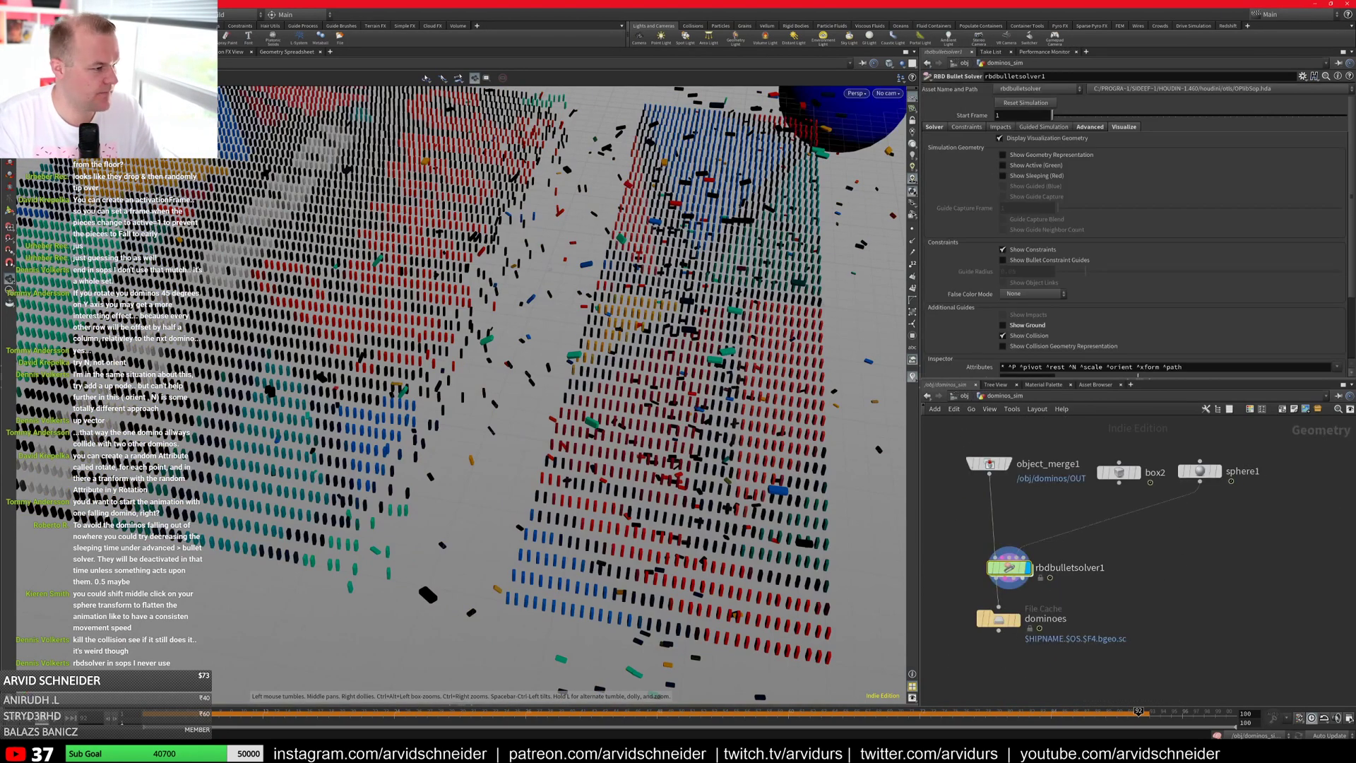
left_click(14, 718)
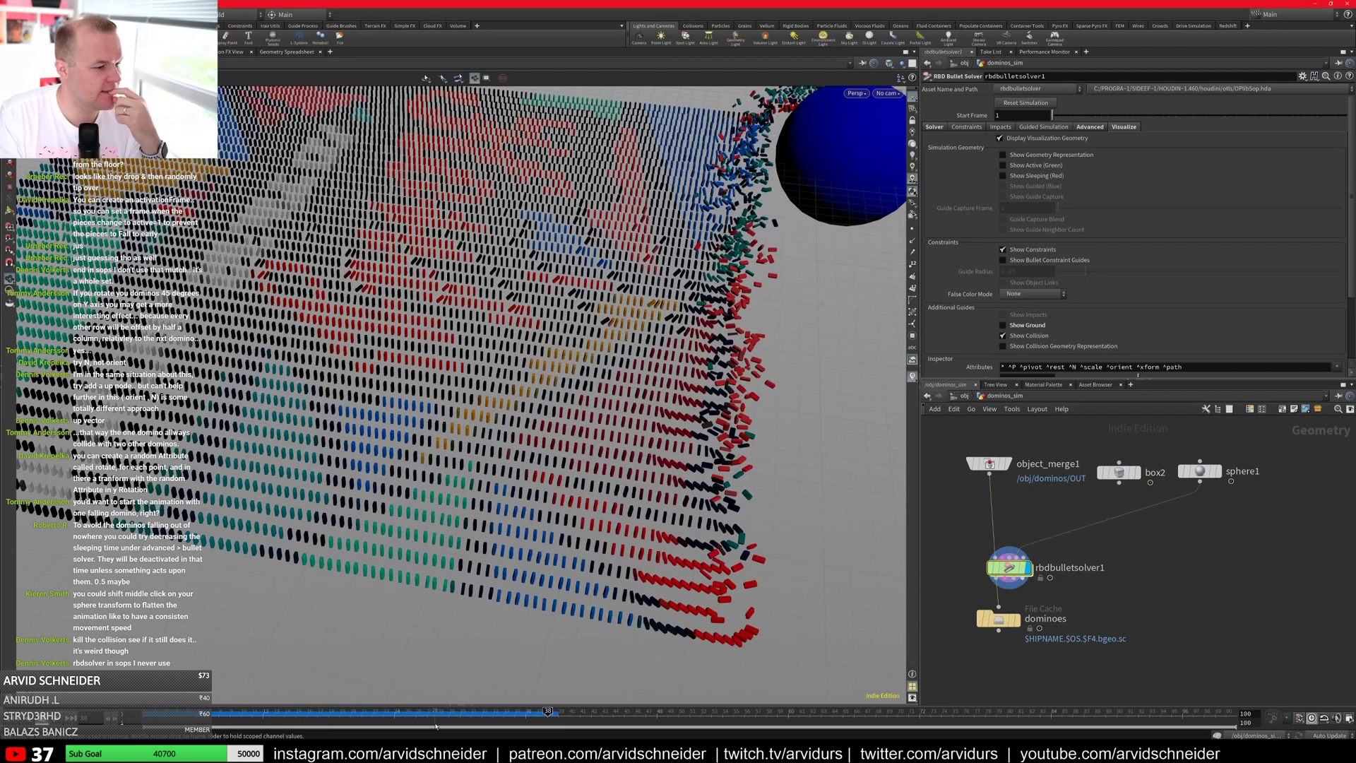
left_click_drag(548, 711, 362, 712)
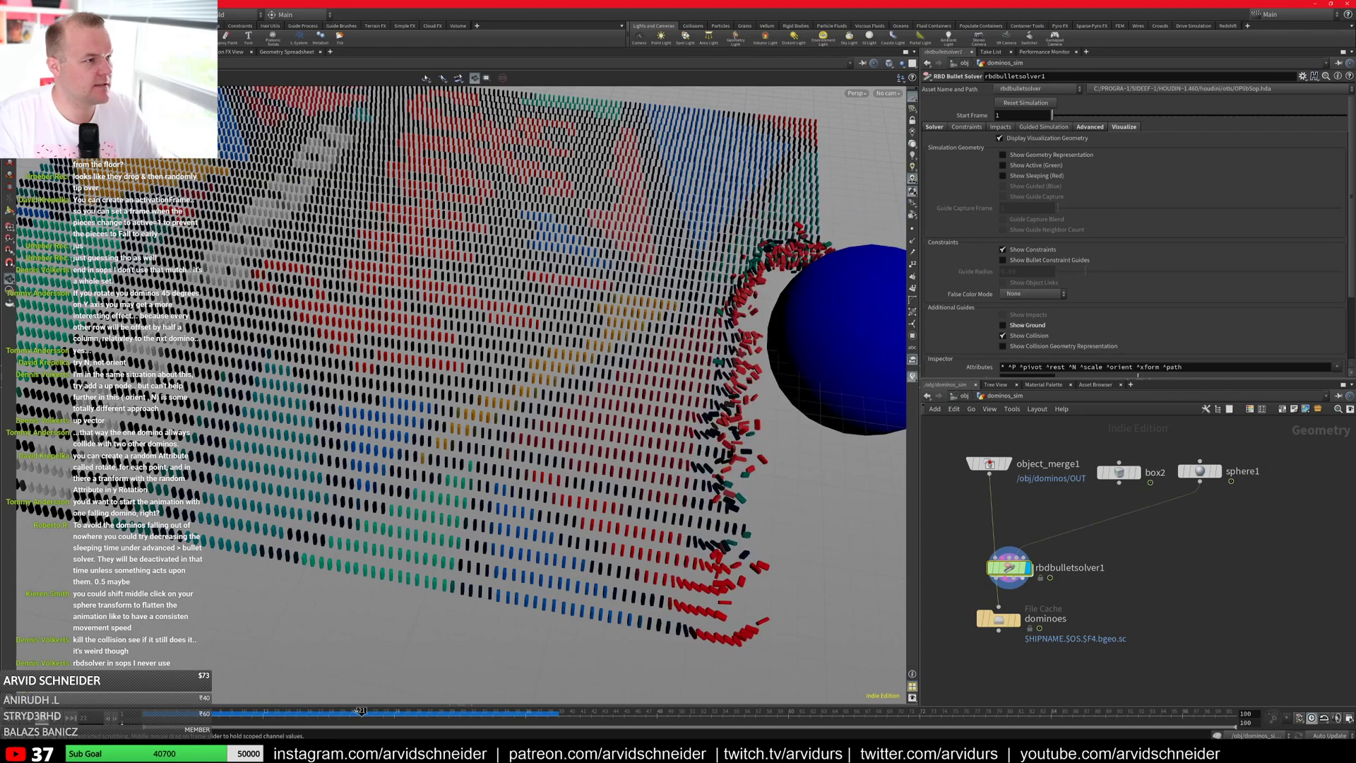
Step: Examine the untouched dominoes up close in wireframe while scrubbing forward through the simulated frames
right_click_drag(368, 282, 477, 400)
left_click_drag(477, 400, 522, 204)
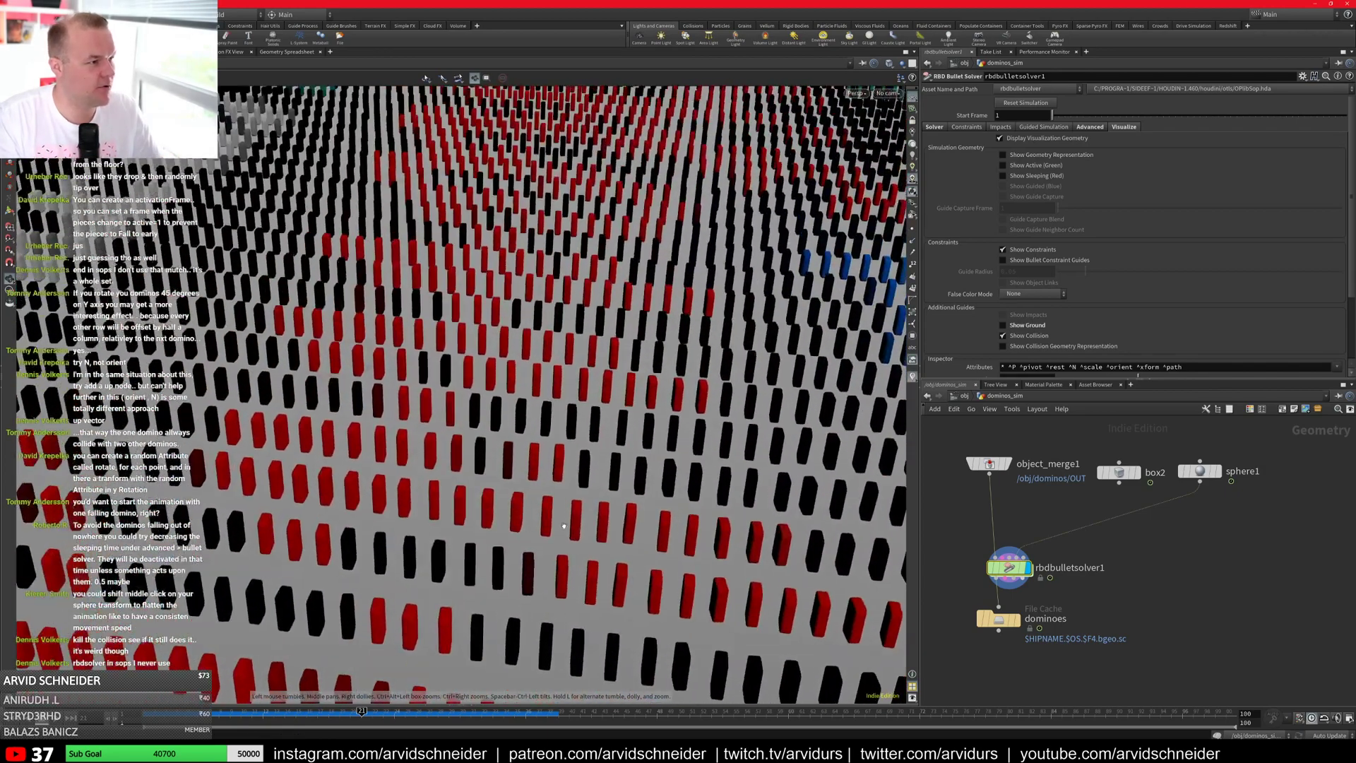
key("w")
left_click_drag(361, 712, 493, 710)
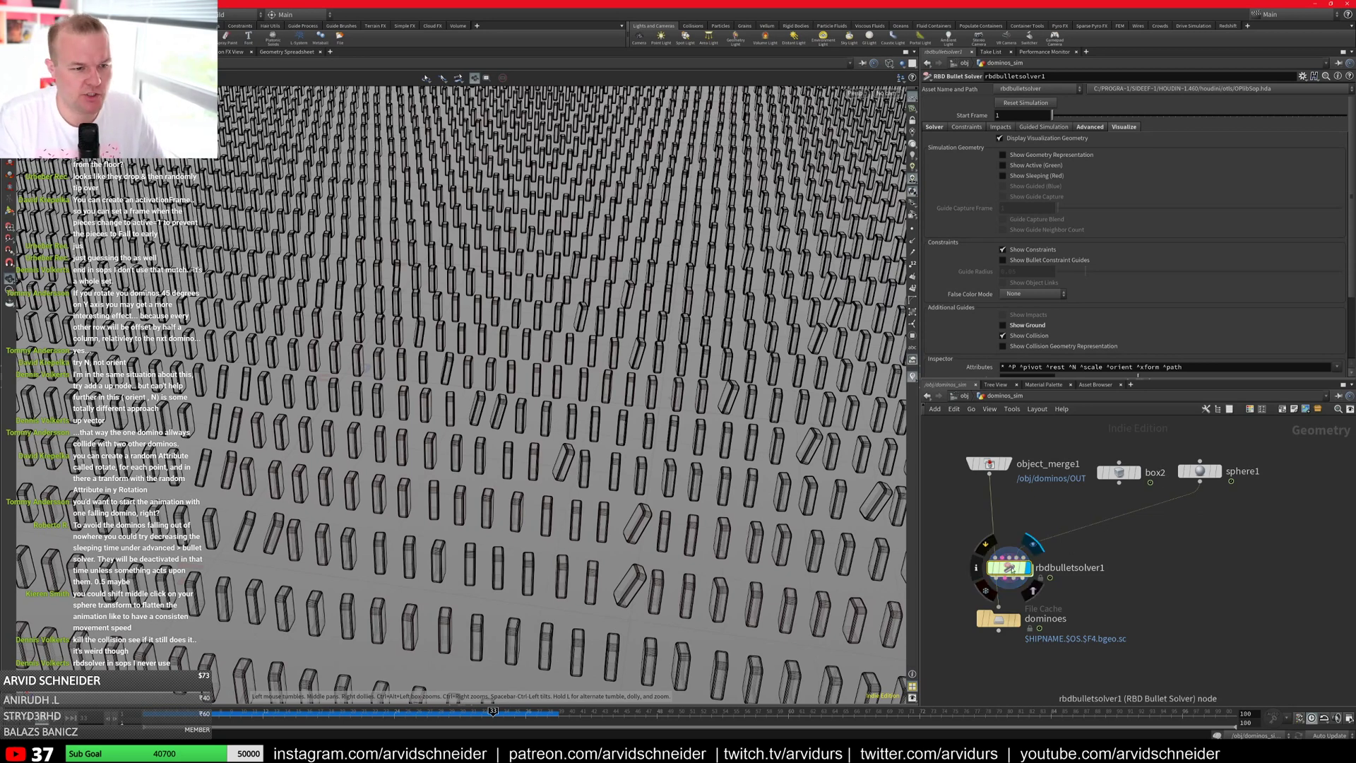
Step: Test the simulation with Use Collisions disabled on rbdbulletsolver1, rewind to the first frame and re-enable Use Collisions
left_click(934, 128)
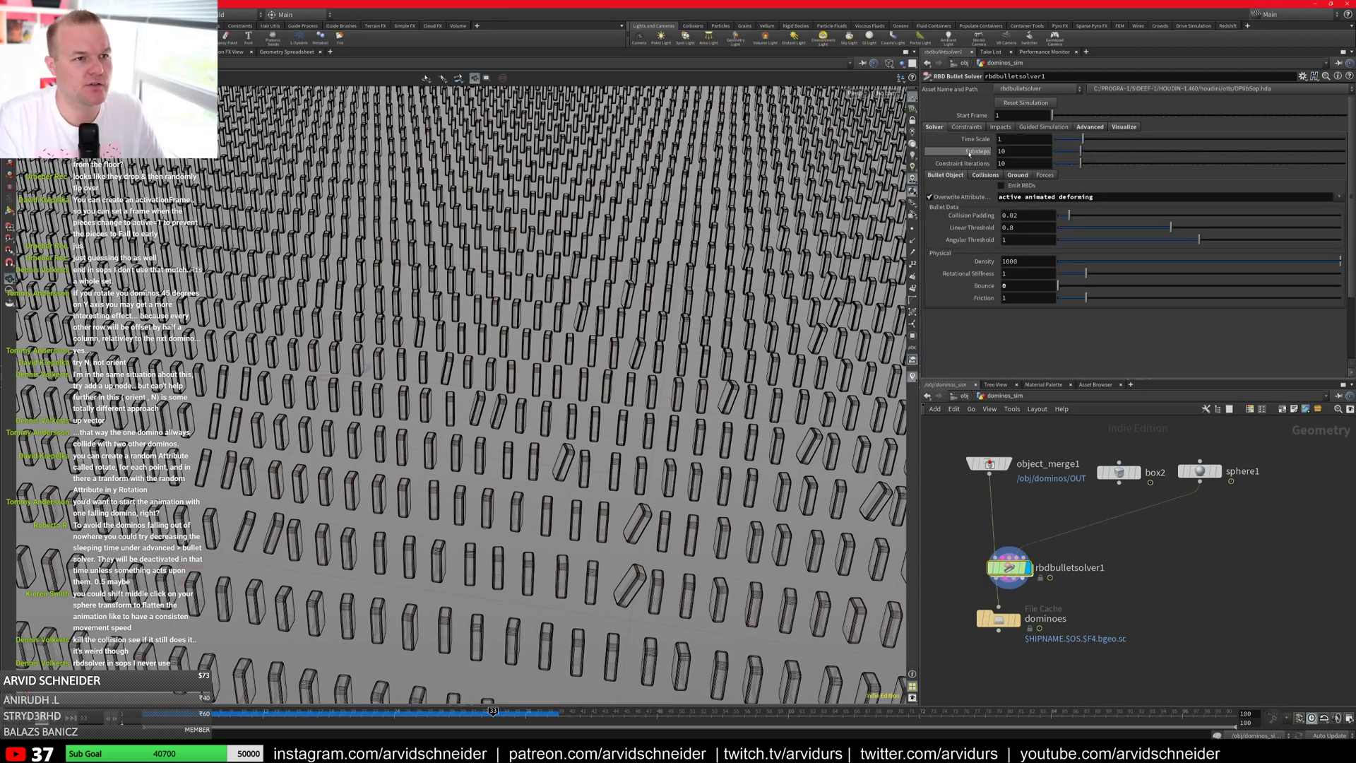
left_click(986, 176)
left_click(1009, 185)
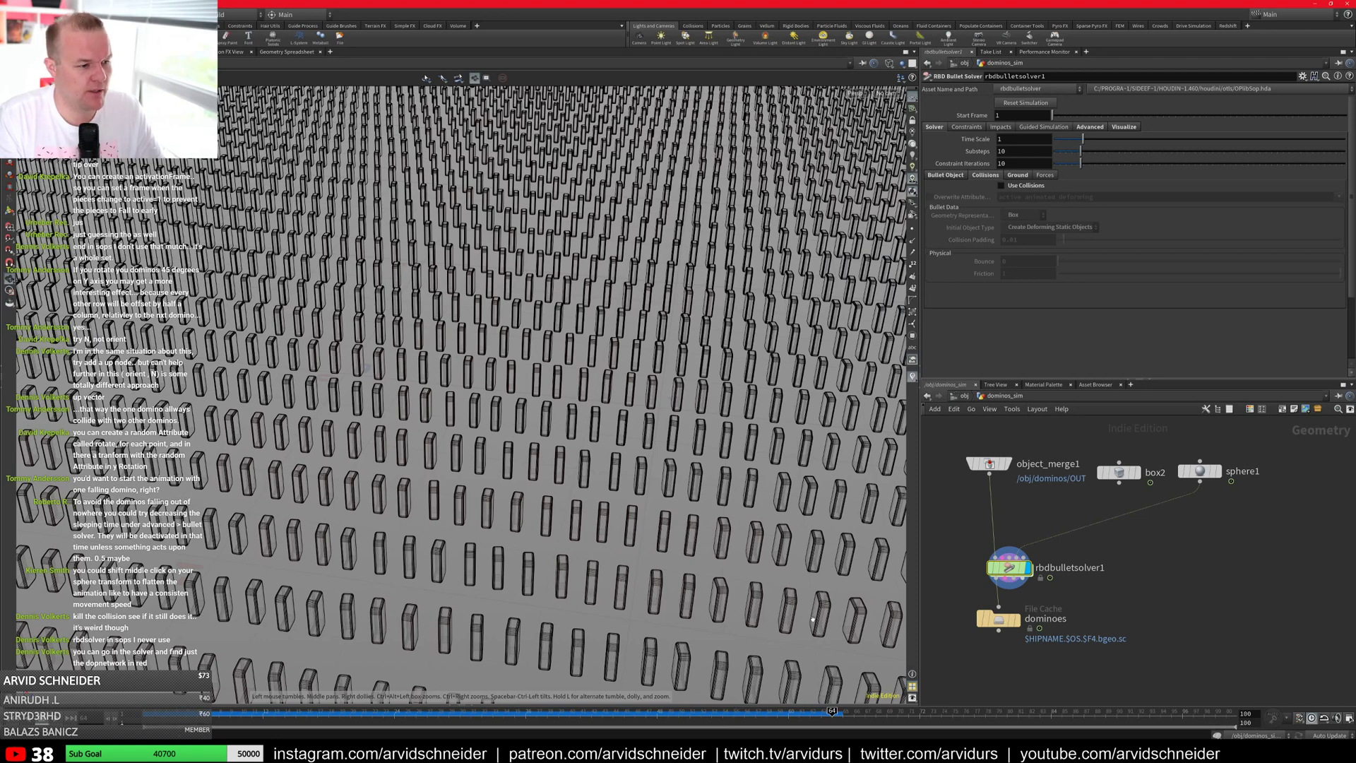
left_click_drag(286, 711, 146, 712)
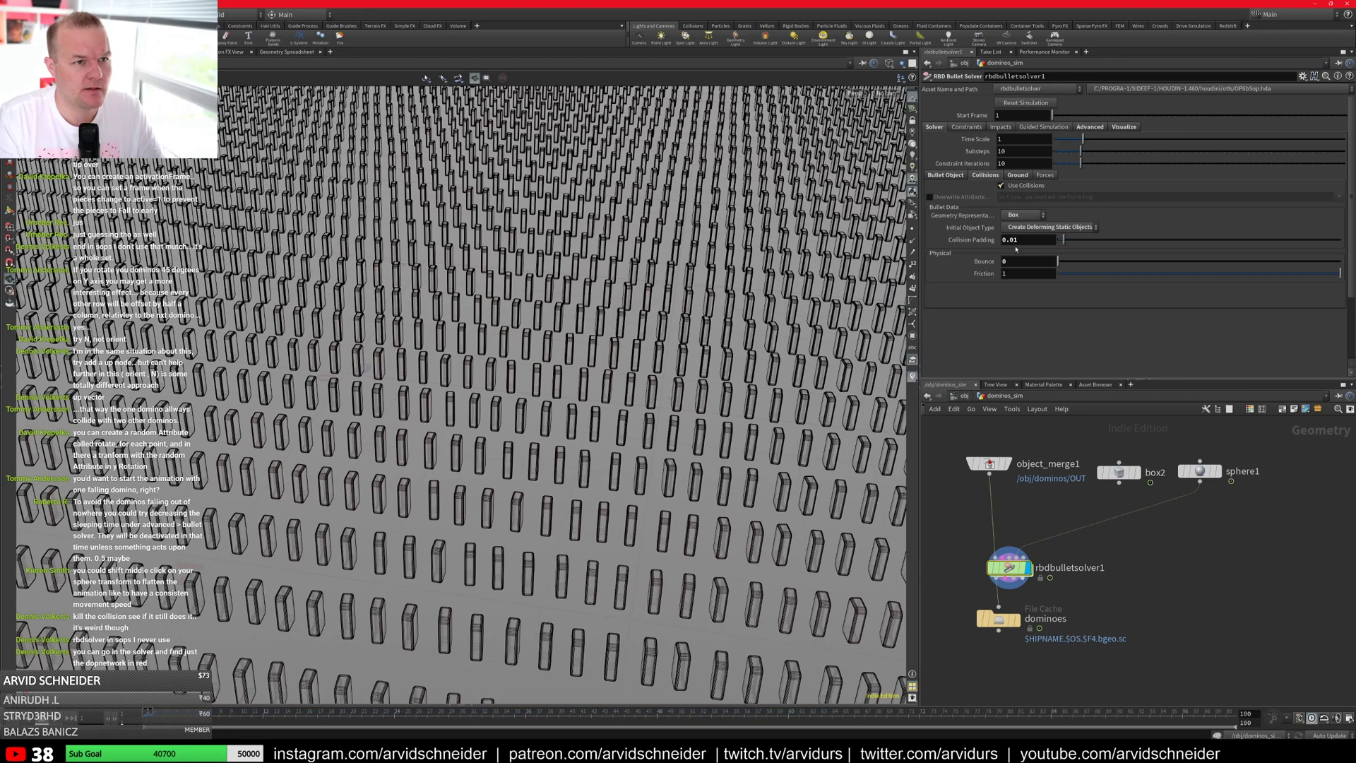
mouse_move(971, 240)
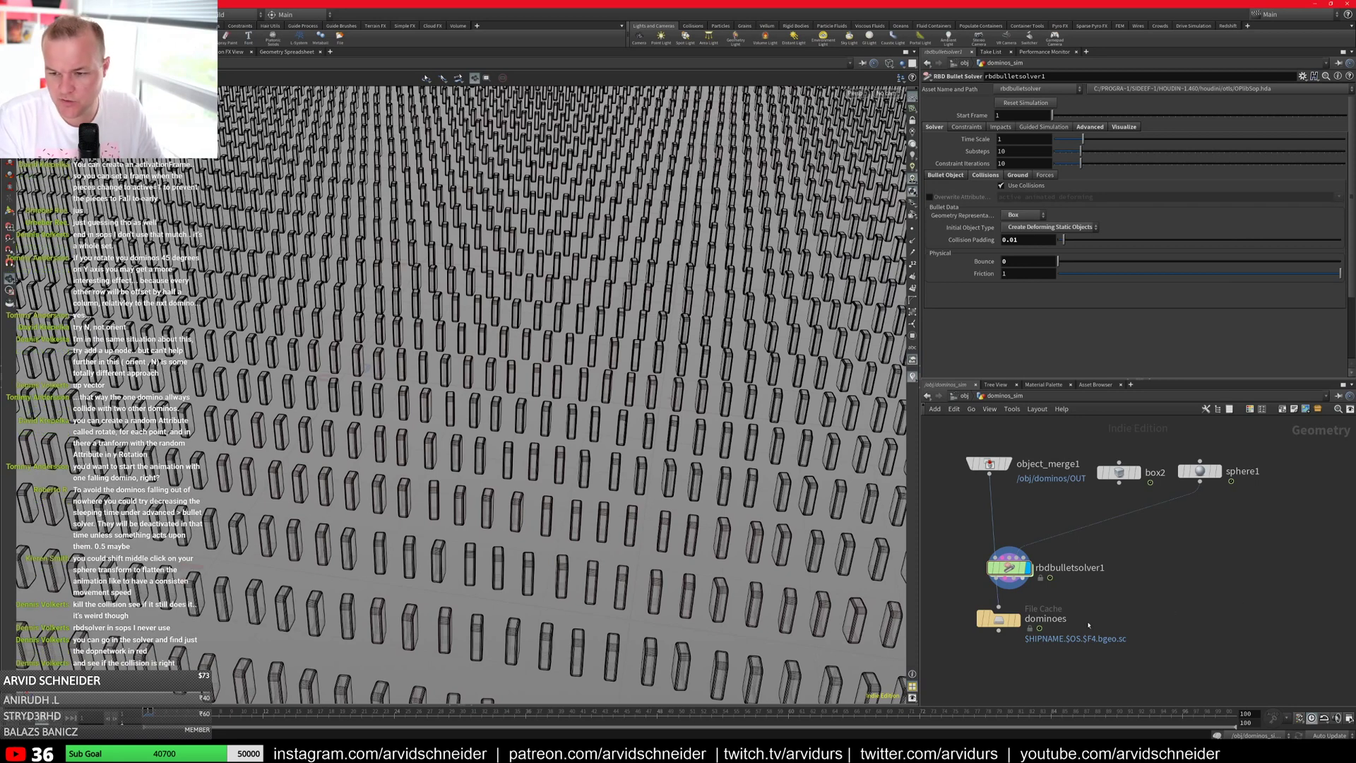
Step: Allow editing of contents on rbdbulletsolver1 and dive into its internal geometry network
double_click(1009, 567)
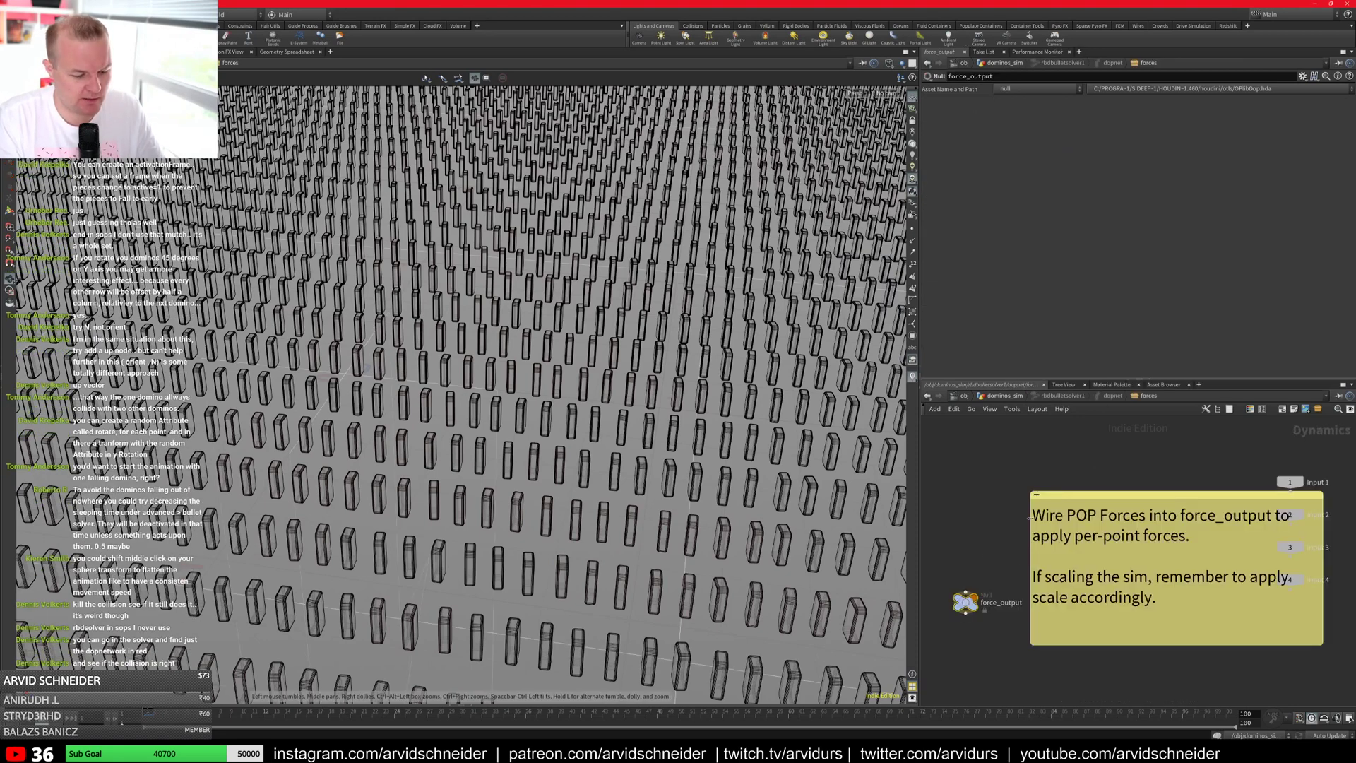
key("u")
right_click(998, 566)
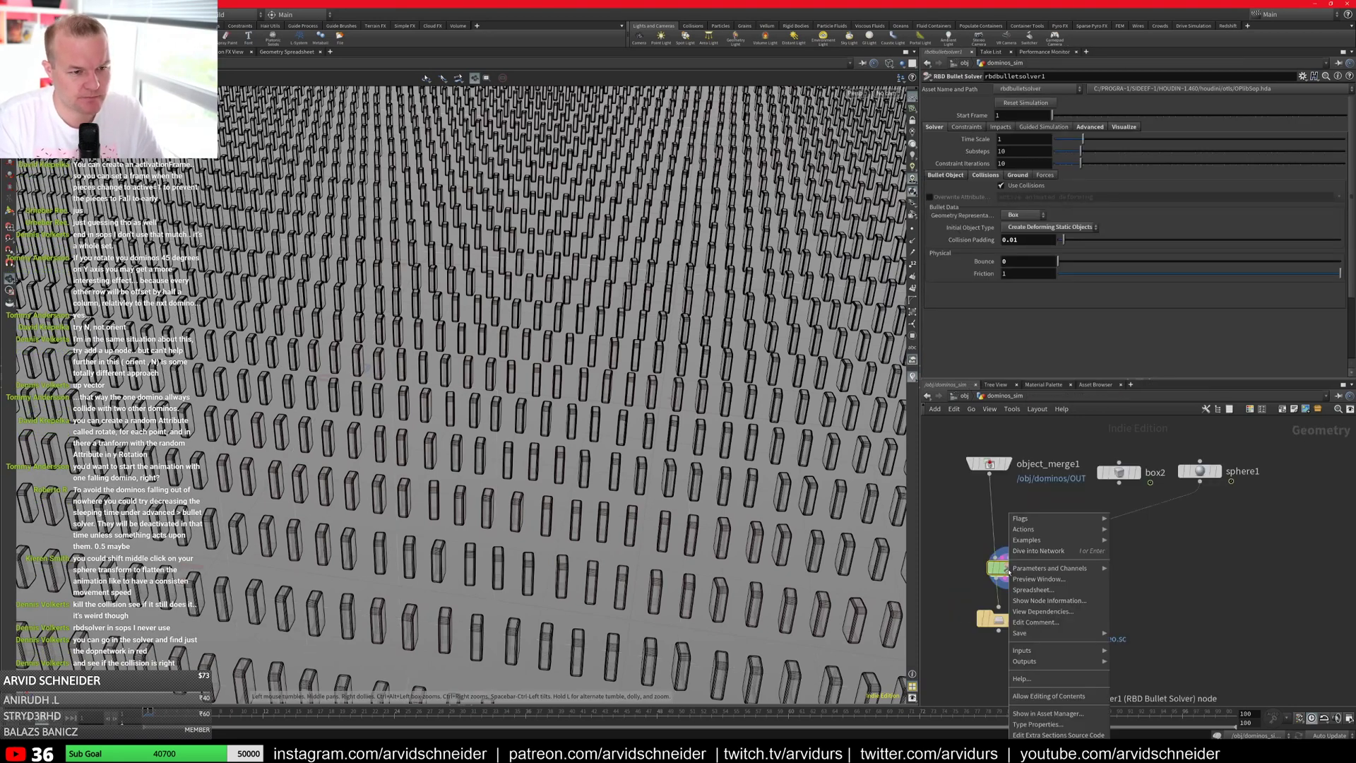
left_click(1048, 696)
key("i")
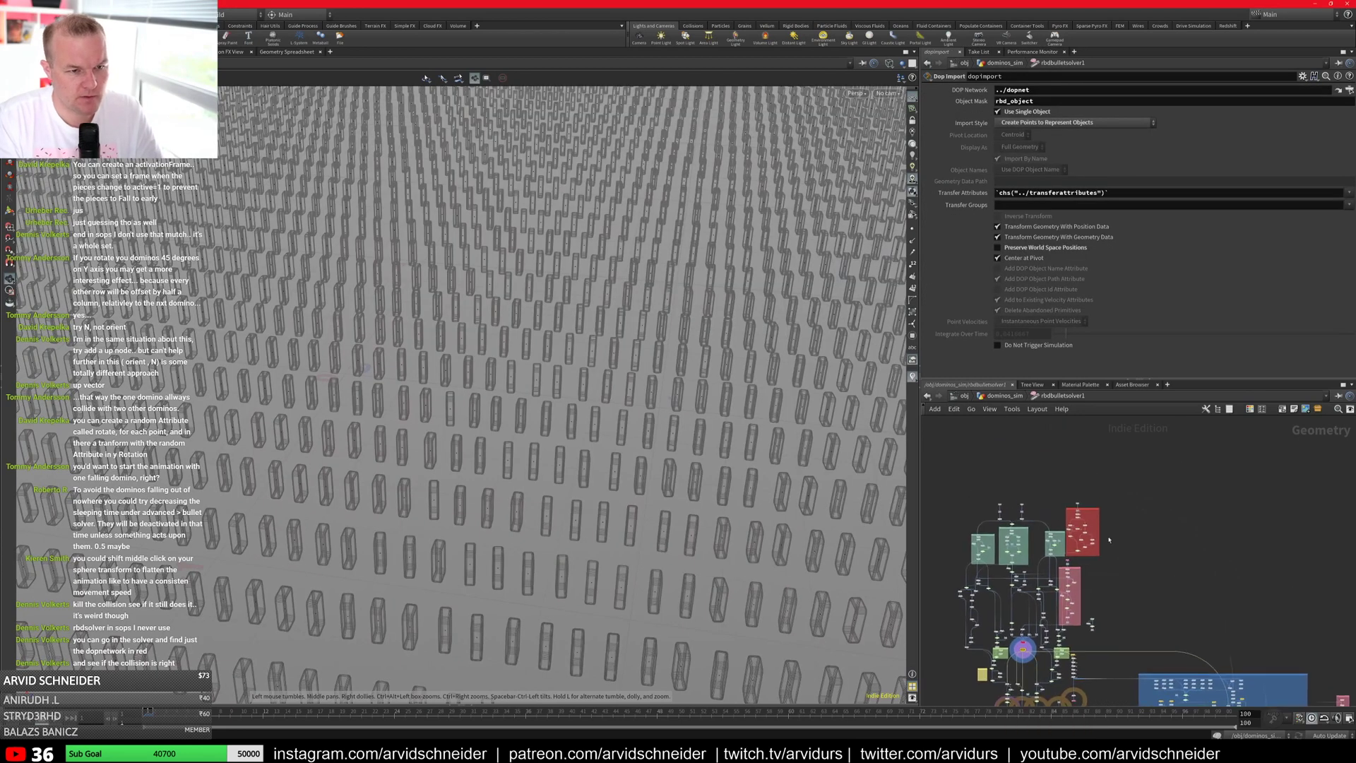
Step: Examine the Collisions network inside the solver, displaying transform4 and checking the contents of group_packed1
scroll(1109, 540, "up", 5)
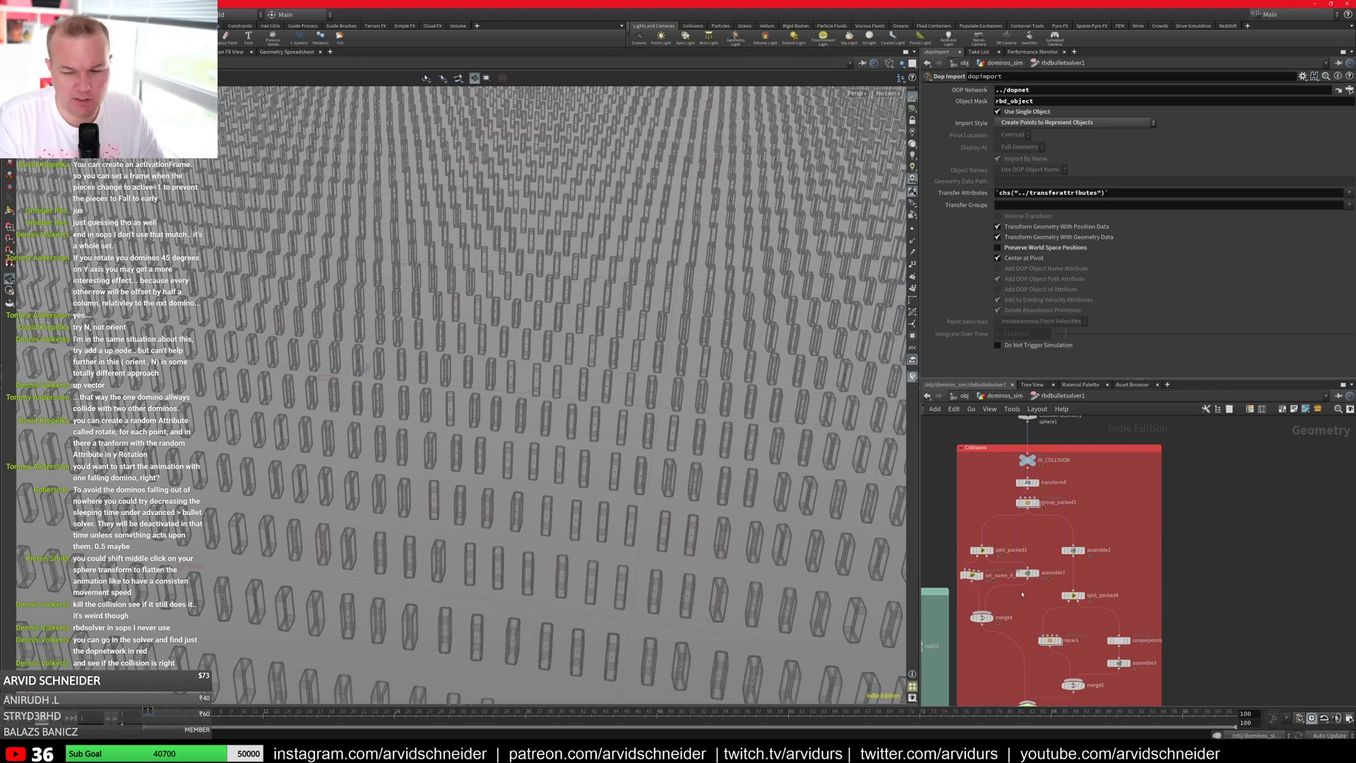
scroll(1022, 595, "up", 5)
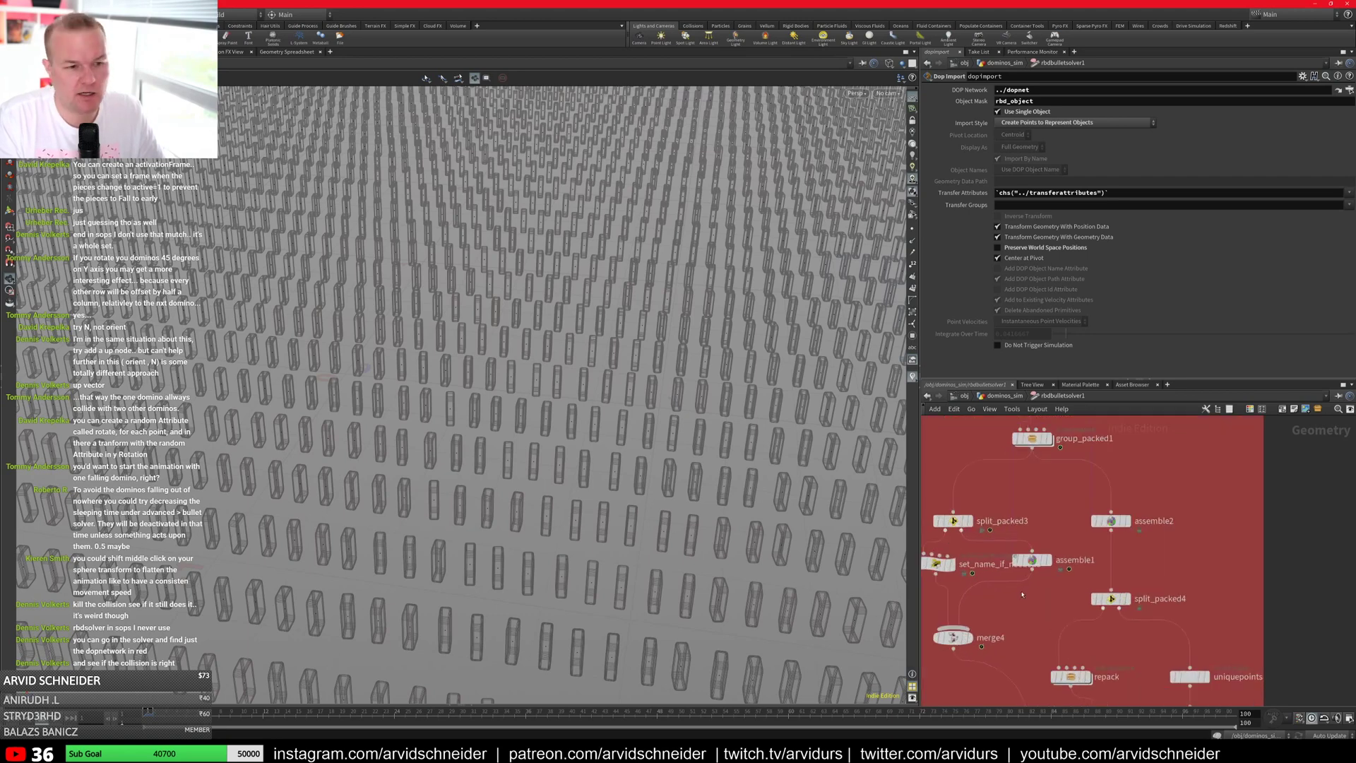
middle_click_drag(1116, 611, 1153, 475)
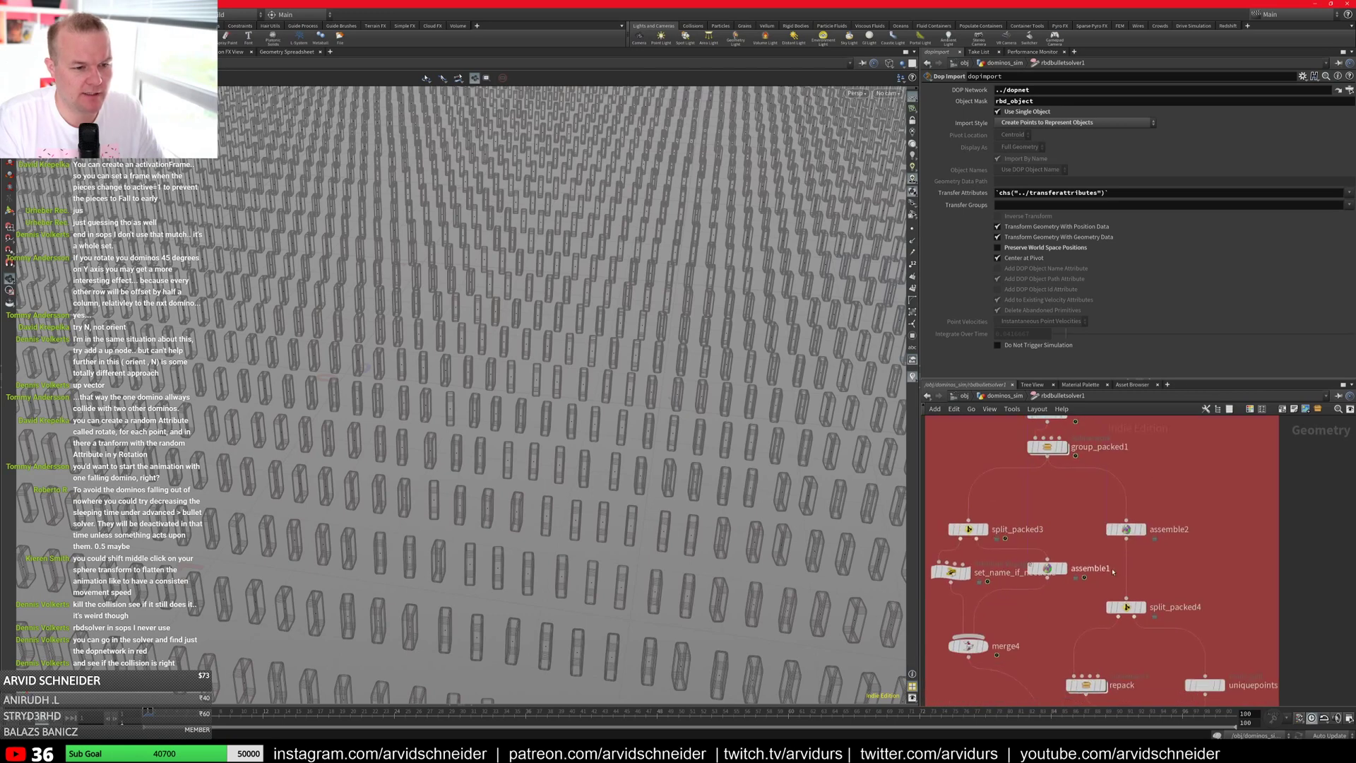
middle_click_drag(1032, 649, 1066, 490)
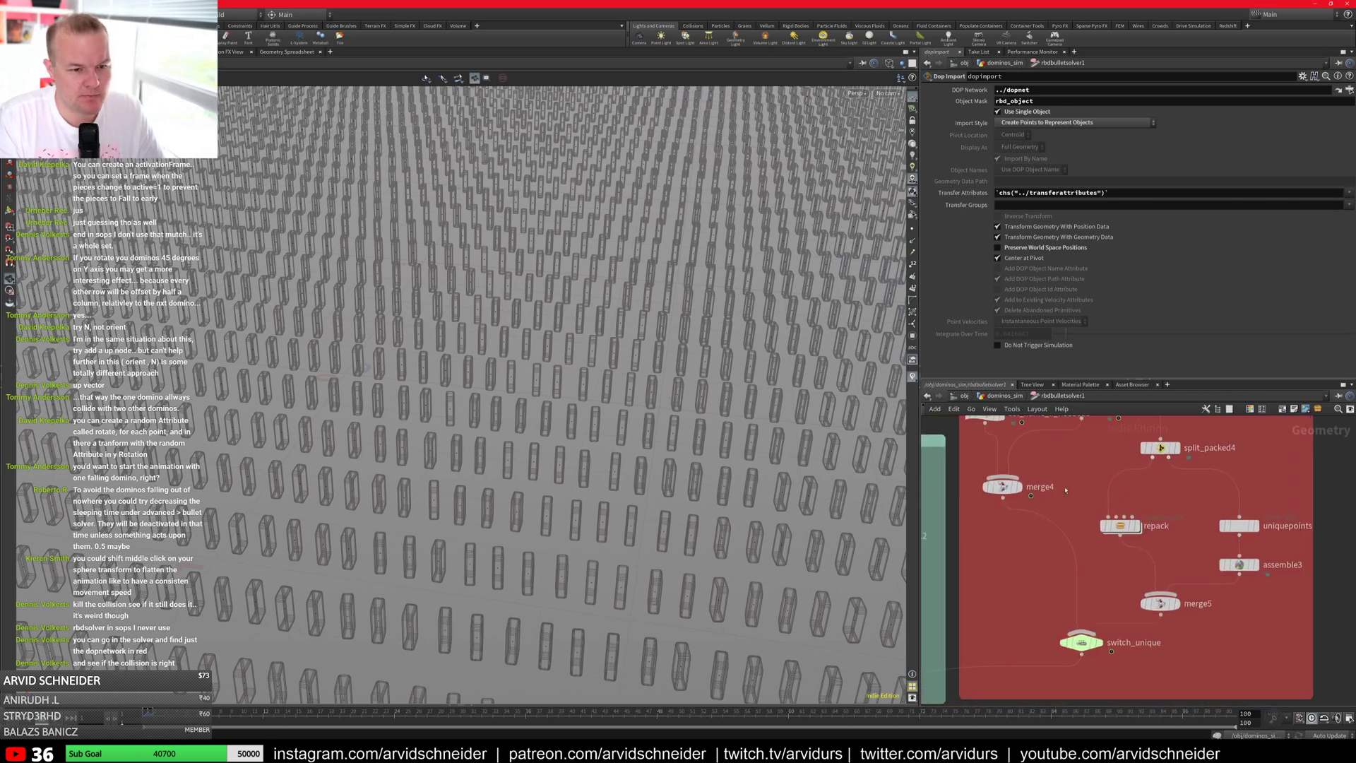
middle_click_drag(1087, 367, 1091, 515)
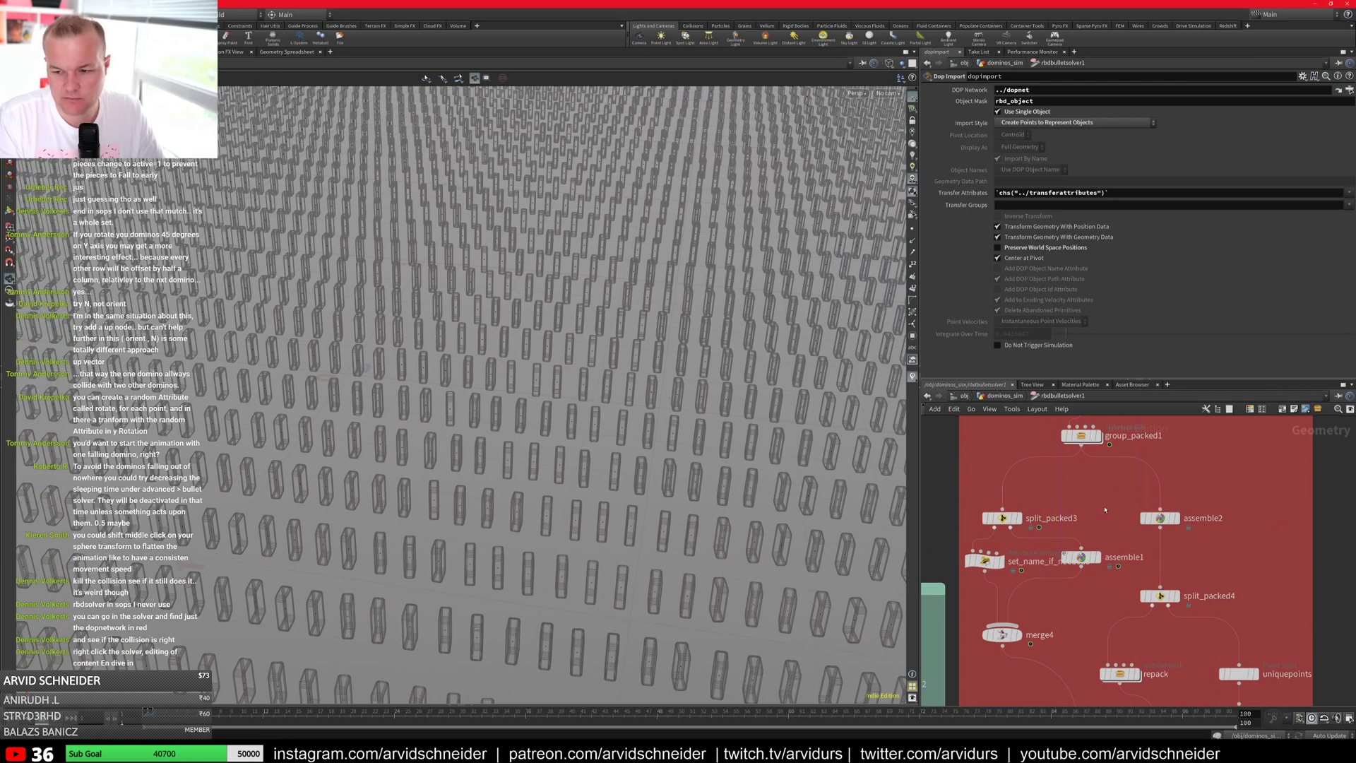
middle_click_drag(1105, 510, 1068, 606)
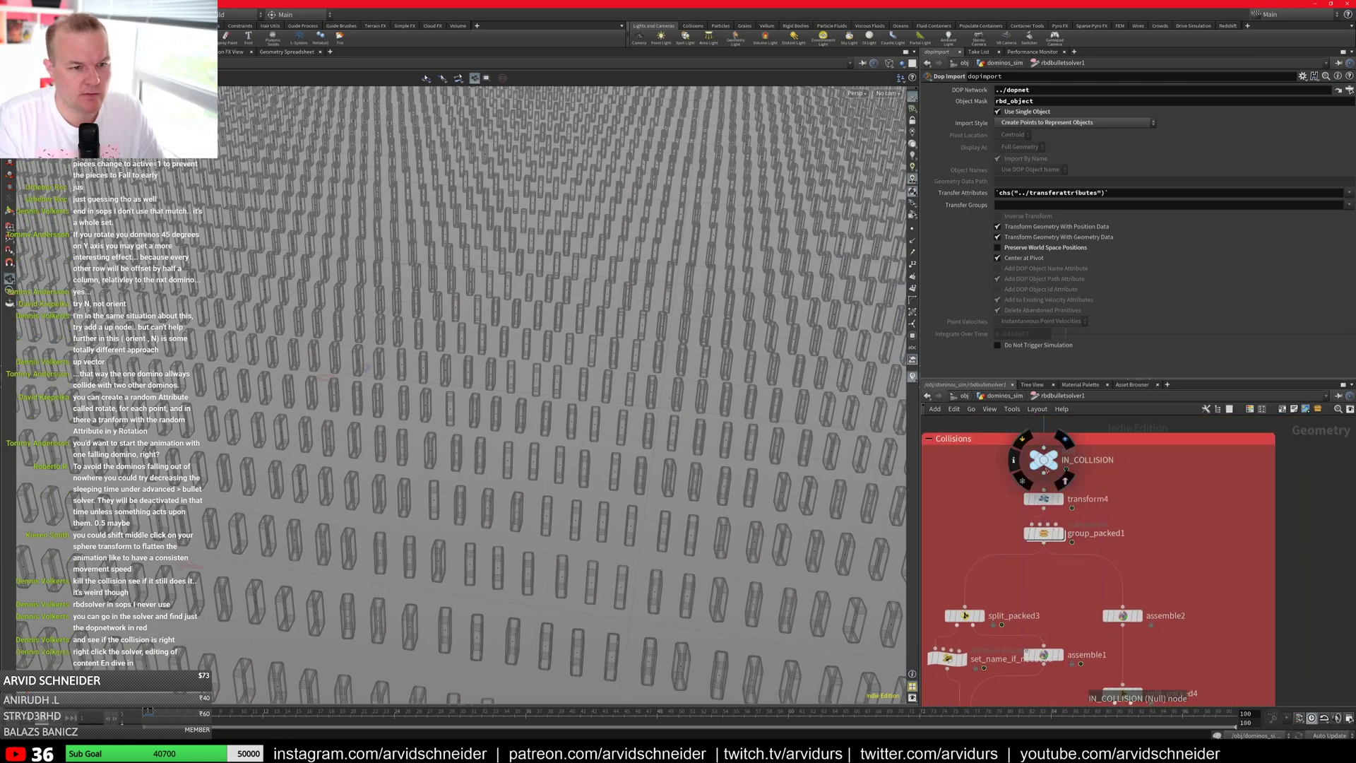
middle_click_drag(1046, 471, 1068, 520)
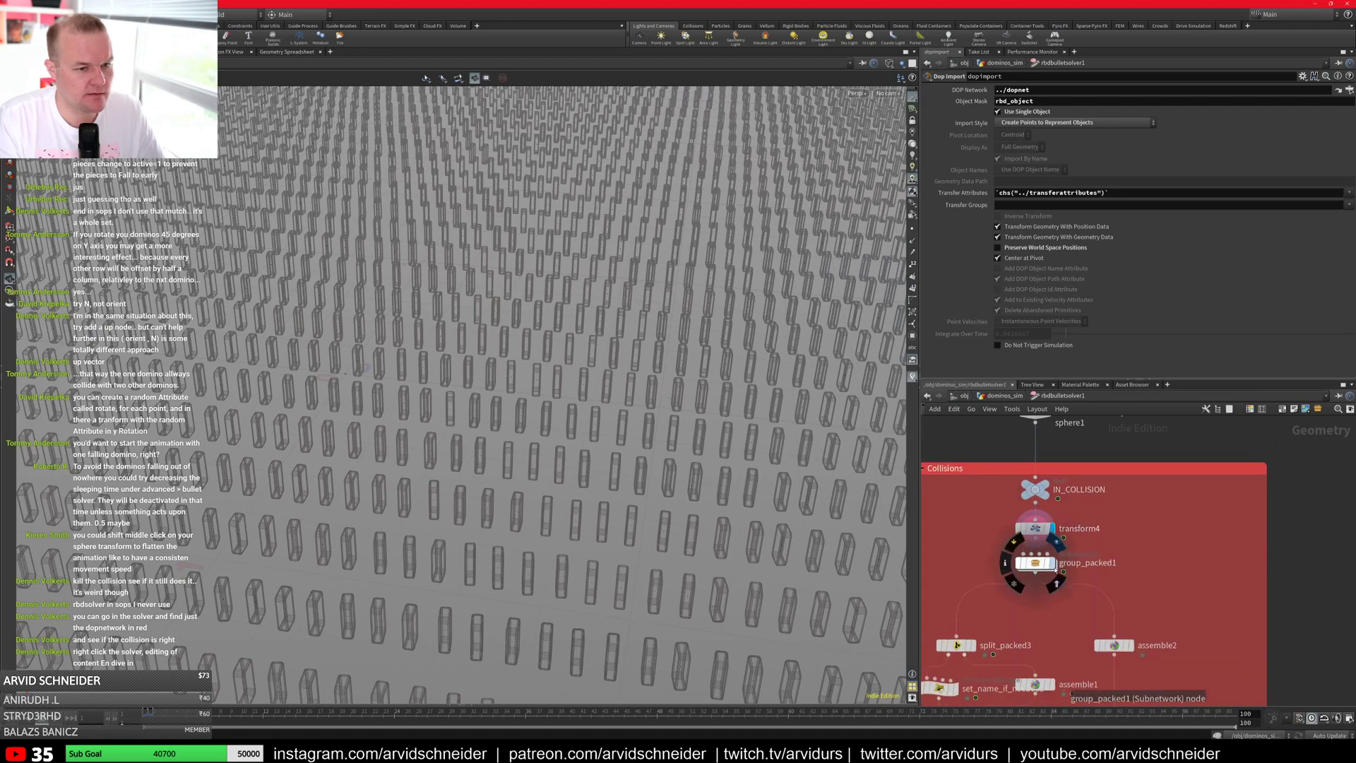
double_click(1046, 563)
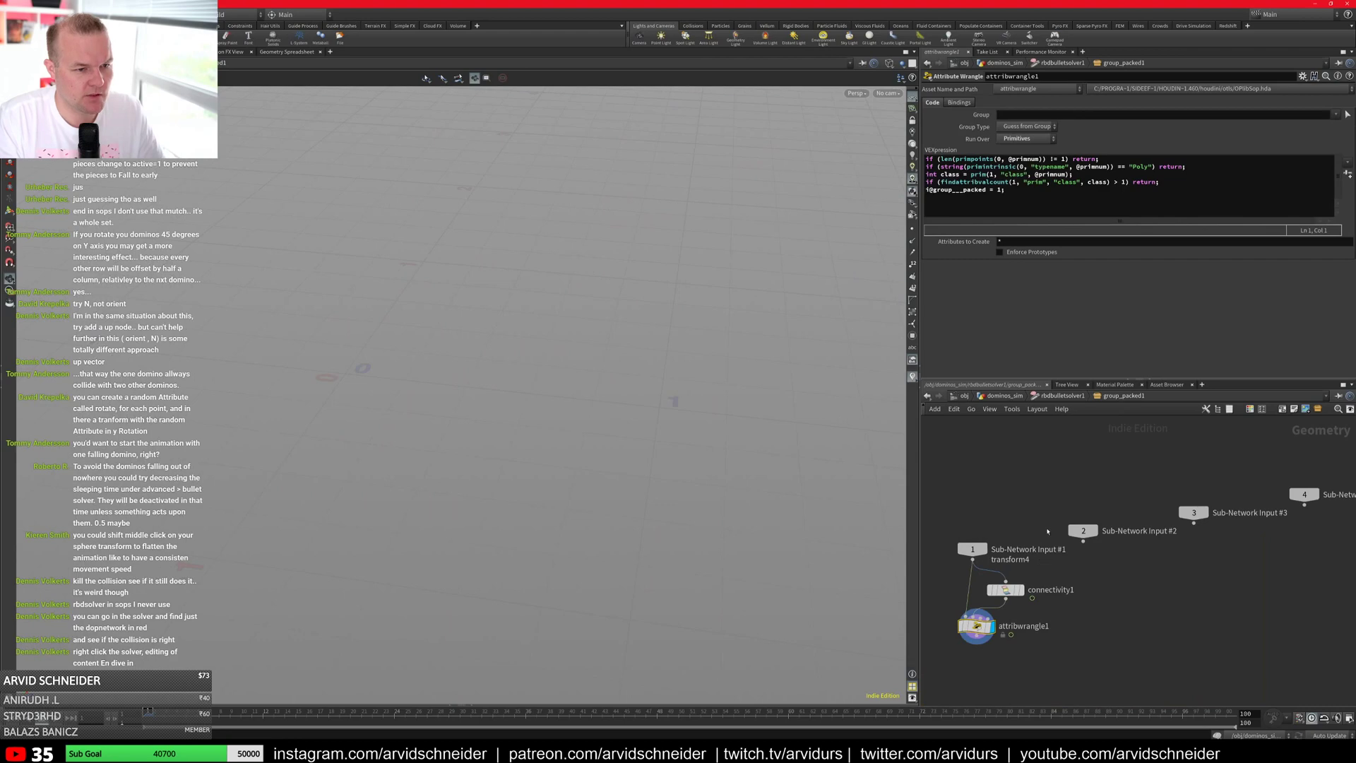
key("u")
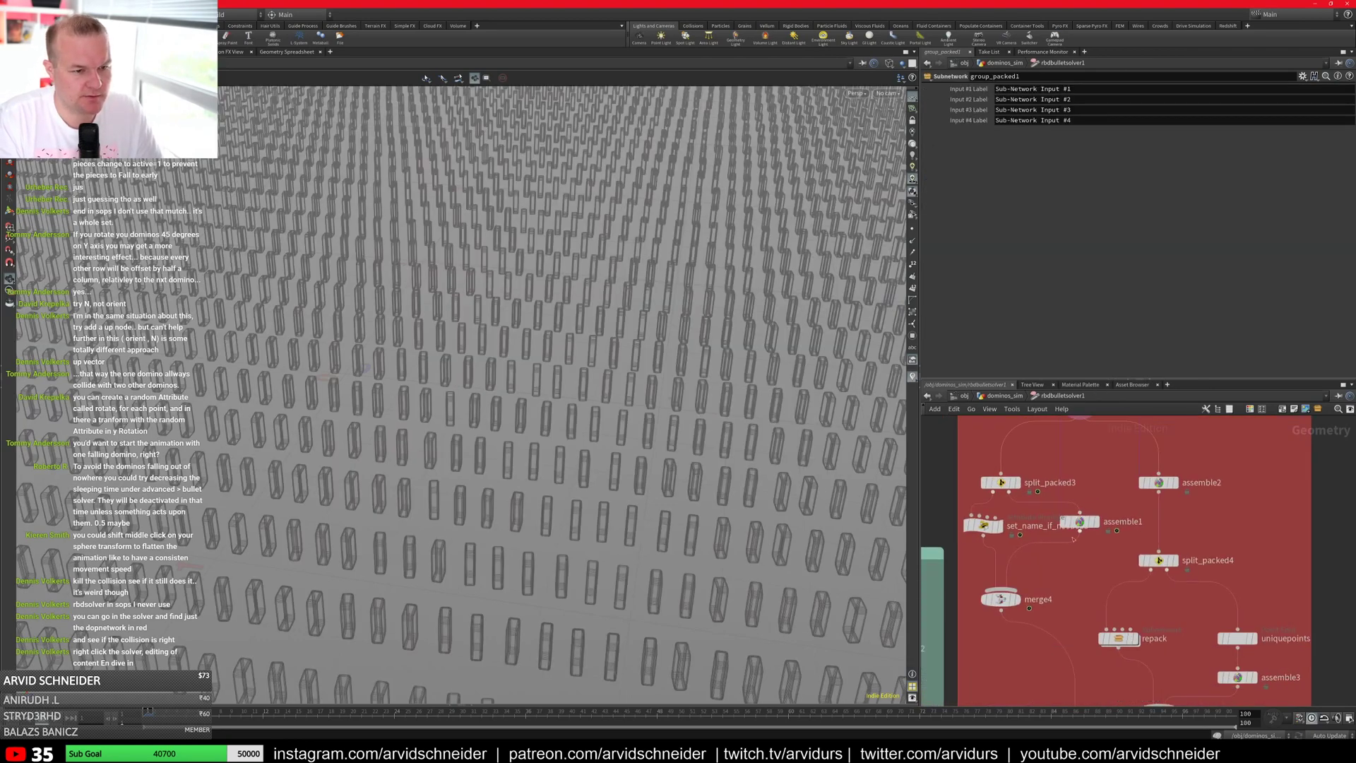
Step: Trace the Collisions branch from group_packed1 to its end and display the output of switch_unique
scroll(1073, 538, "down", 5)
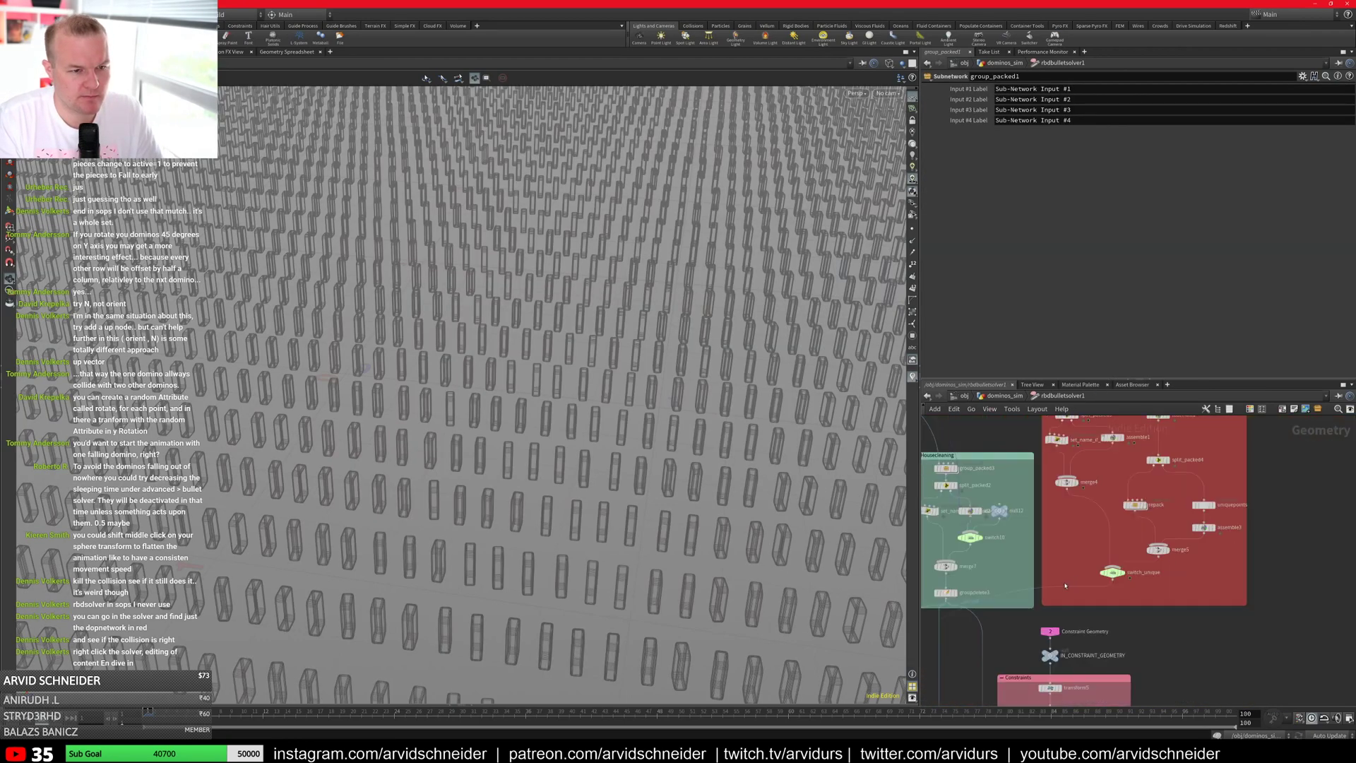
middle_click_drag(1068, 508, 982, 657)
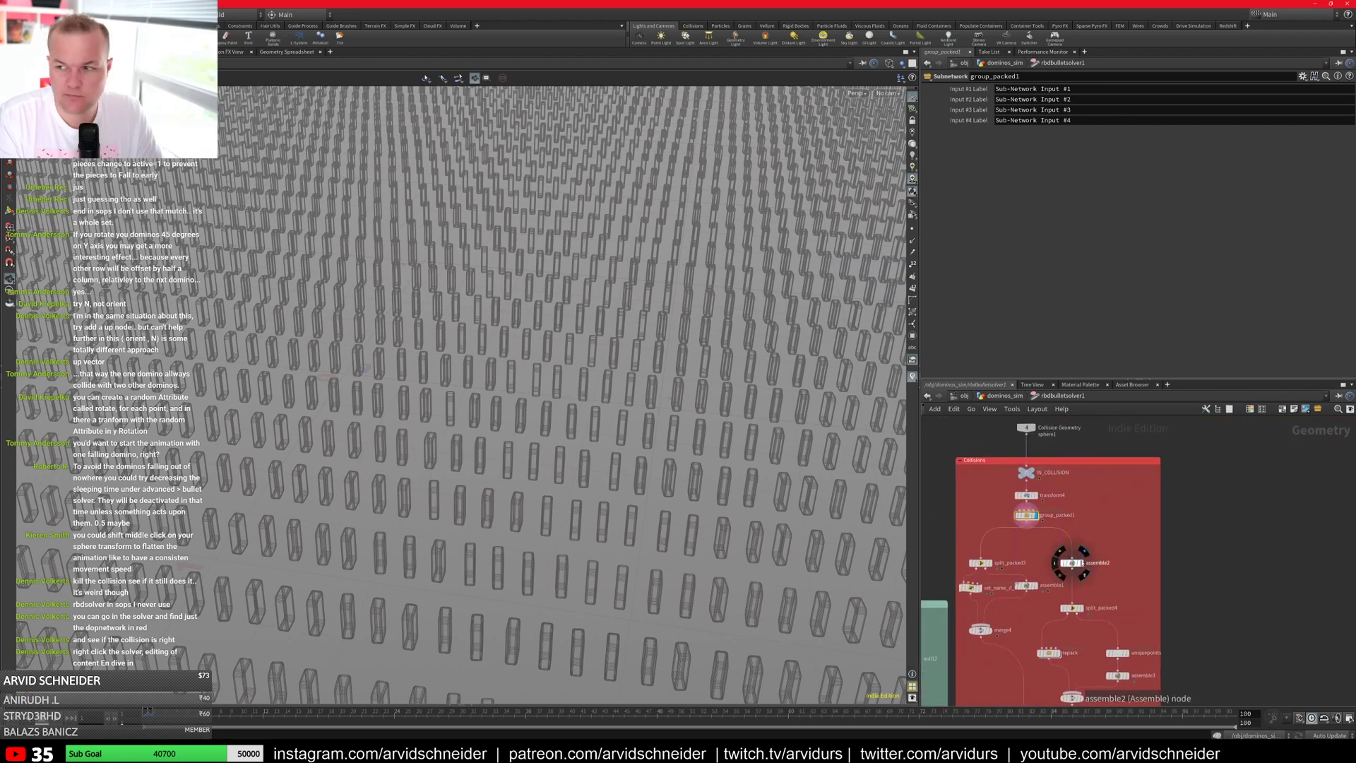
scroll(1073, 563, "up", 2)
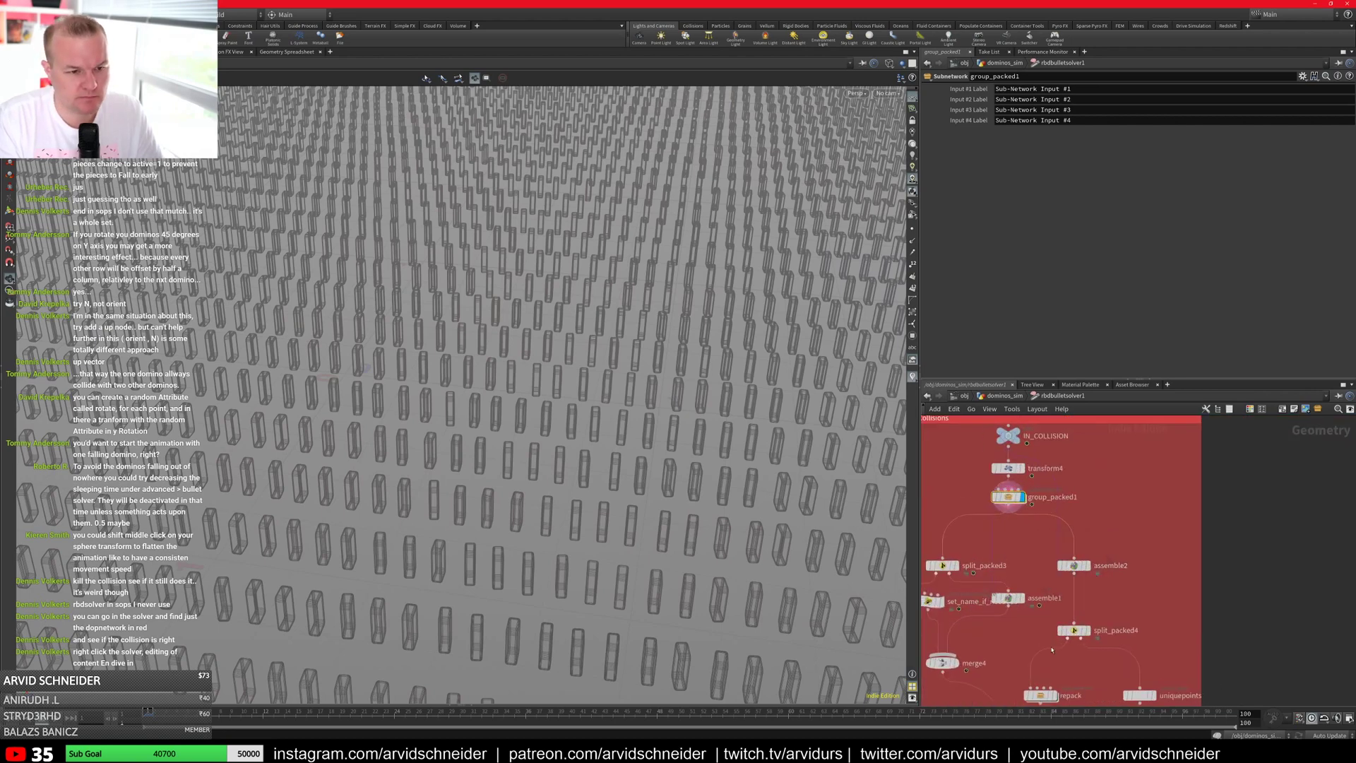
middle_click_drag(1074, 707, 1095, 582)
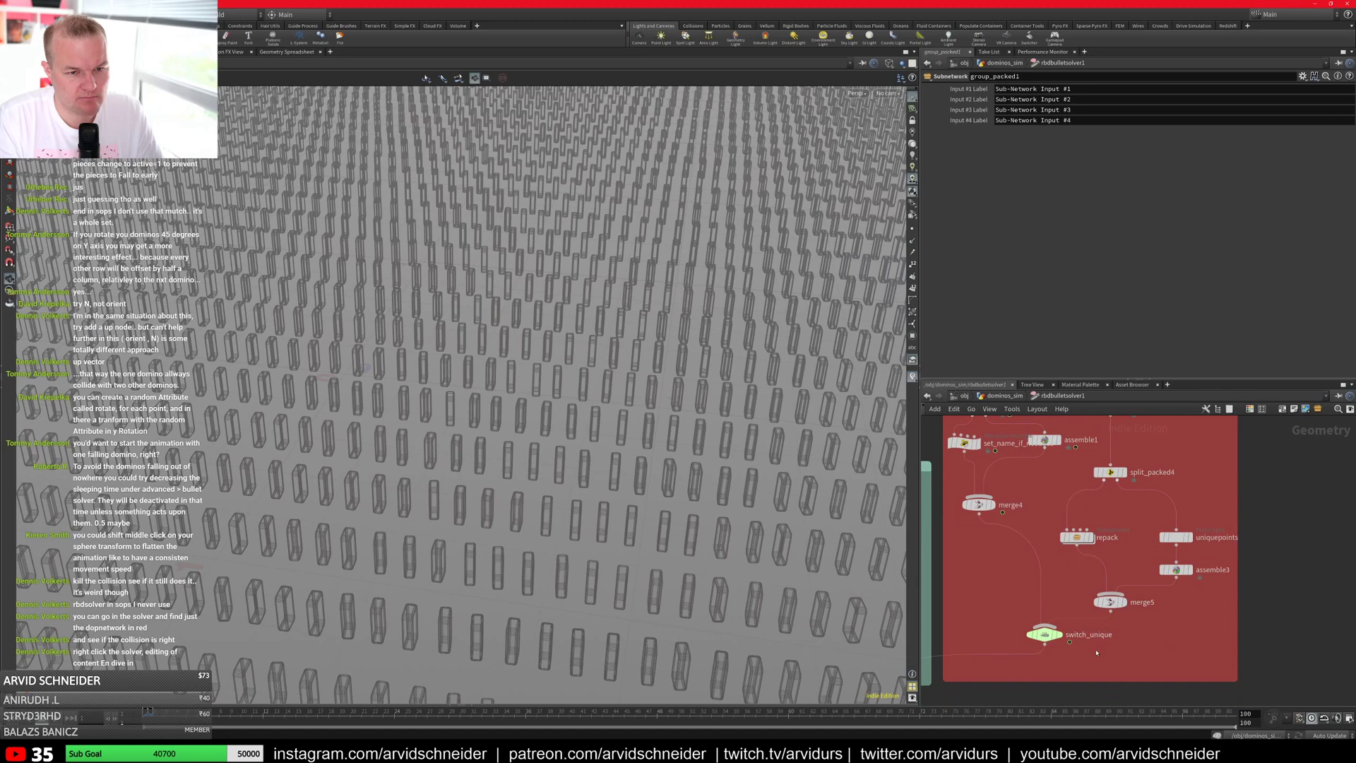
middle_click_drag(1061, 639, 1164, 531)
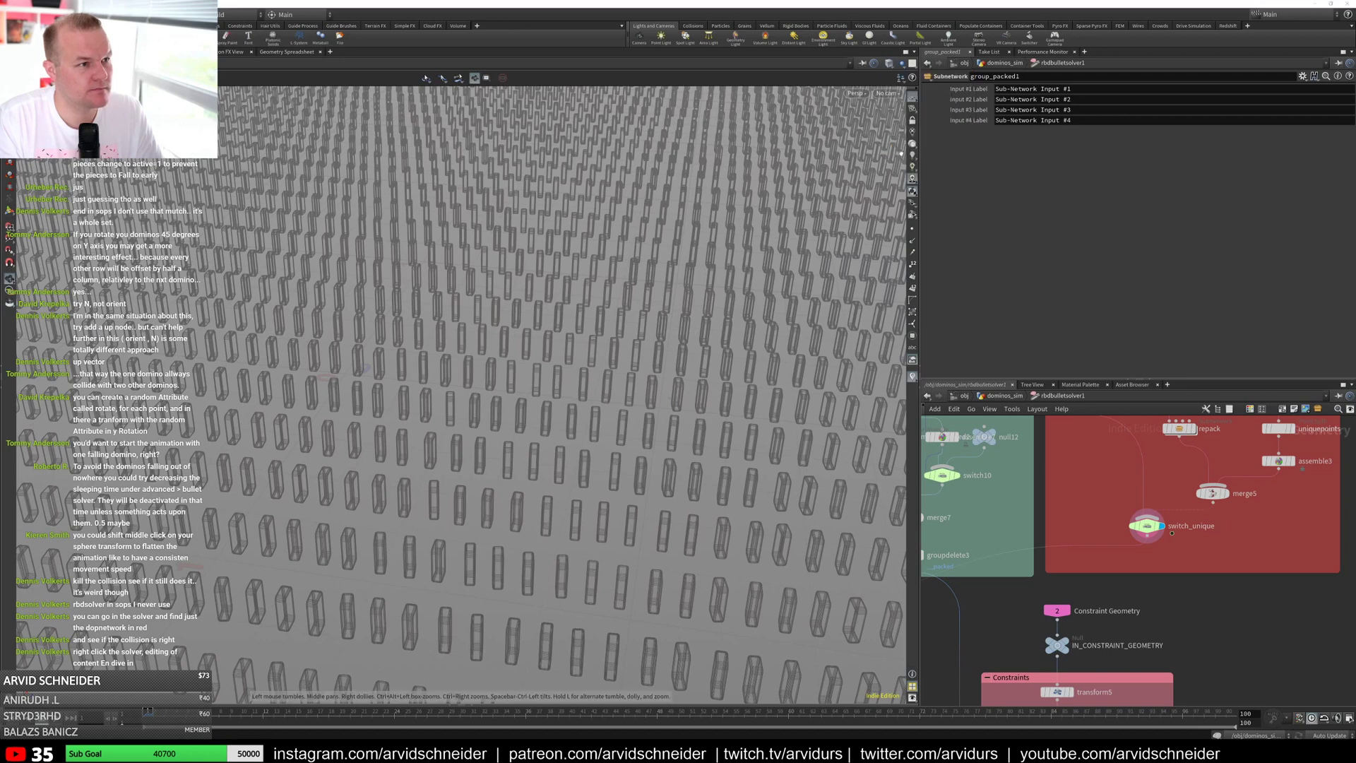
middle_click_drag(1124, 574, 1178, 517)
Step: Locate the dopnet node fed by the DYNAMIC_OBJECT, CONSTRAINT, COLLISIONS and GUIDE nulls and enter its network
scroll(1212, 626, "down", 5)
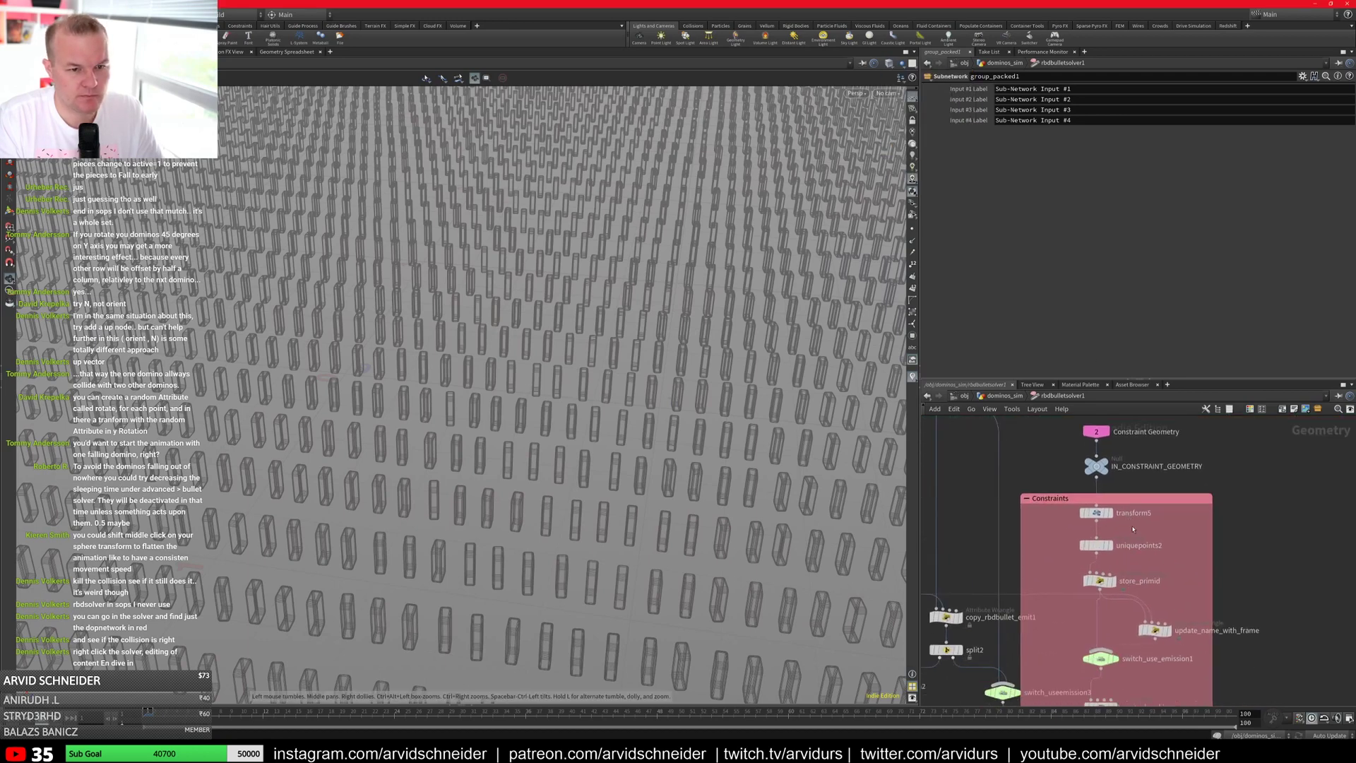
middle_click_drag(1190, 556, 1279, 563)
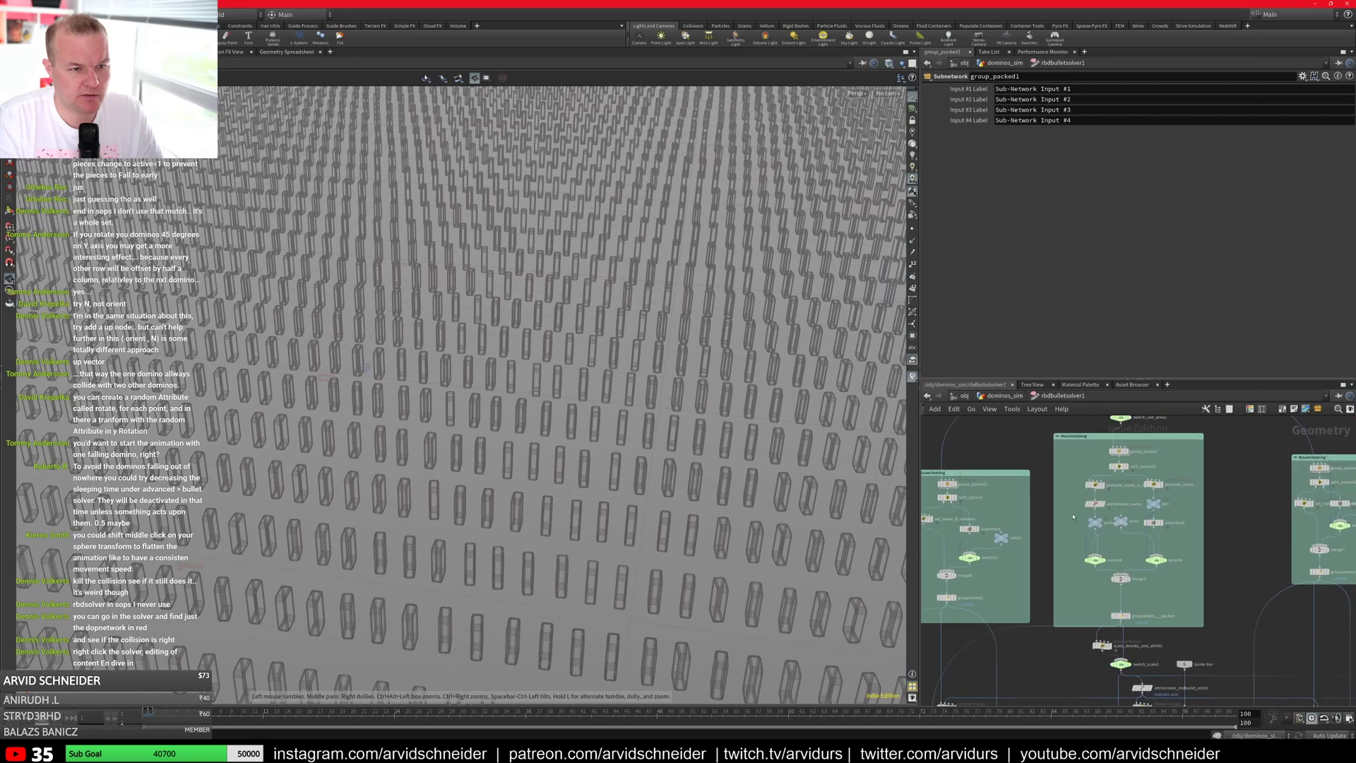
middle_click_drag(1003, 637, 919, 494)
middle_click_drag(1067, 648, 1109, 423)
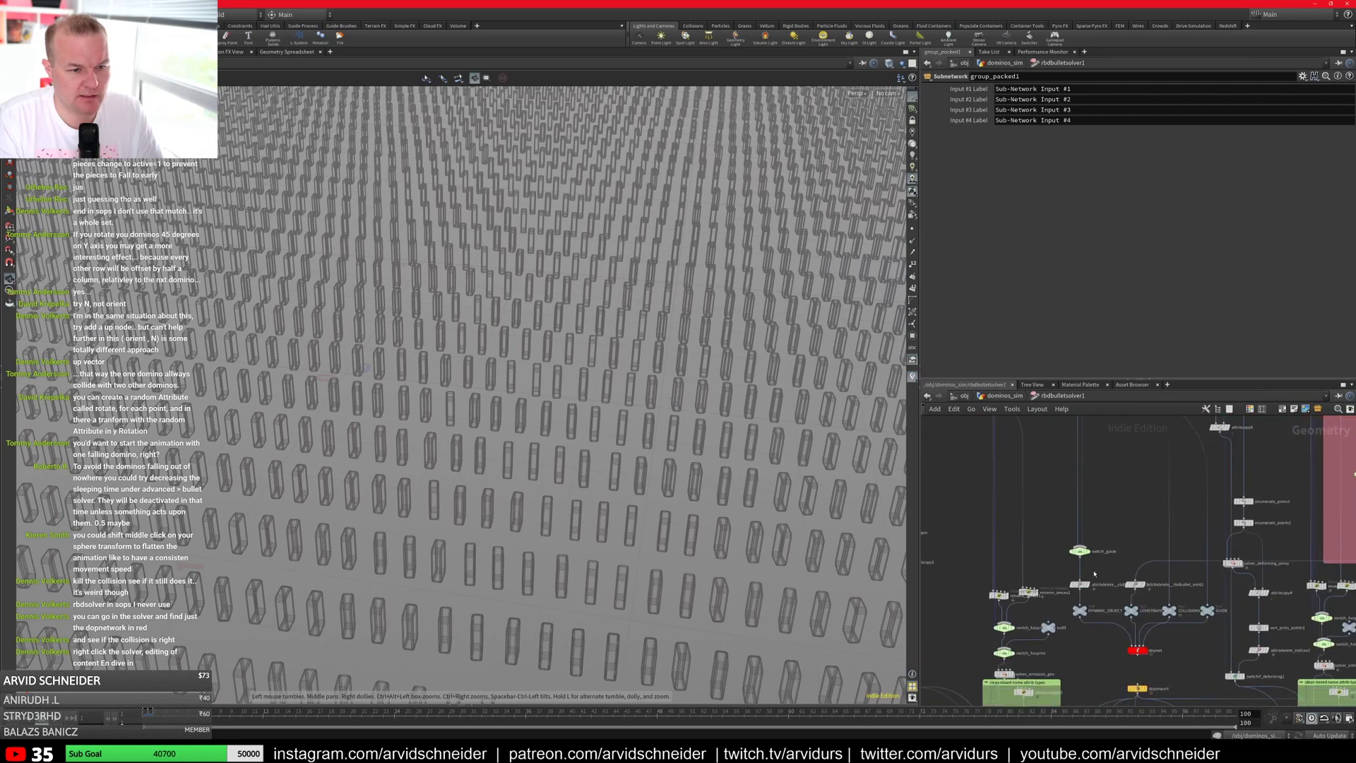
middle_click_drag(1183, 653, 1156, 524)
scroll(1156, 523, "up", 3)
scroll(1157, 526, "down", 4)
scroll(1156, 529, "up", 3)
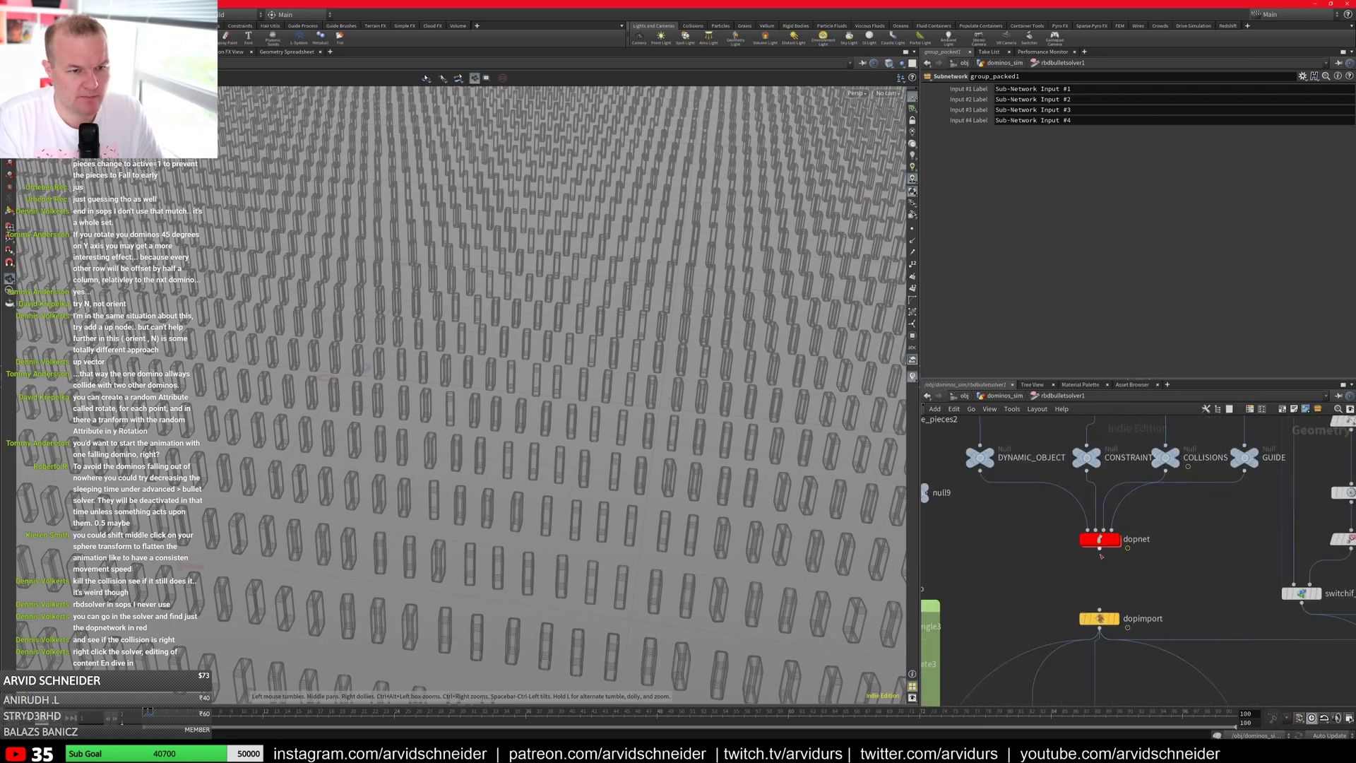
double_click(1097, 538)
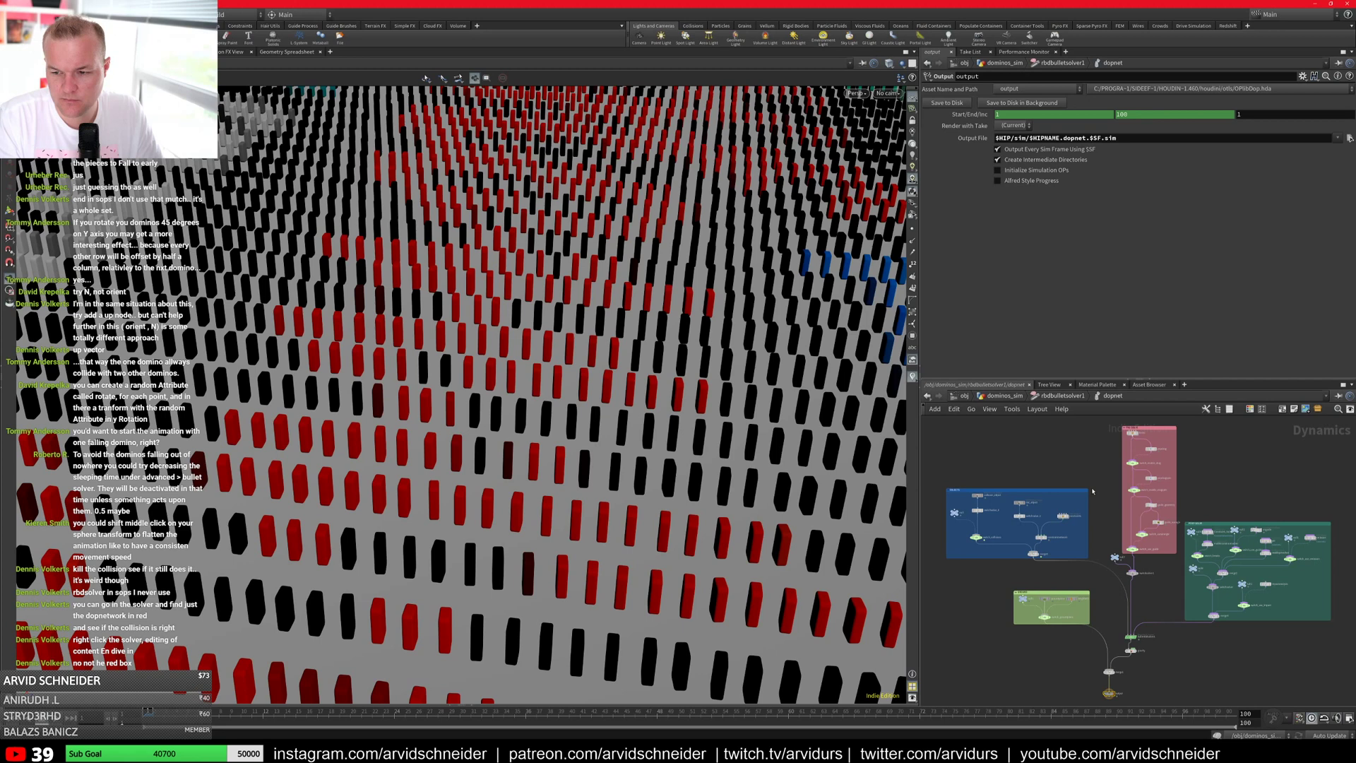
Step: Inspect the solver chain and OBJECTS network in dopnet, checking the parameters of switchvalue_0 and collision_object
scroll(1085, 570, "up", 5)
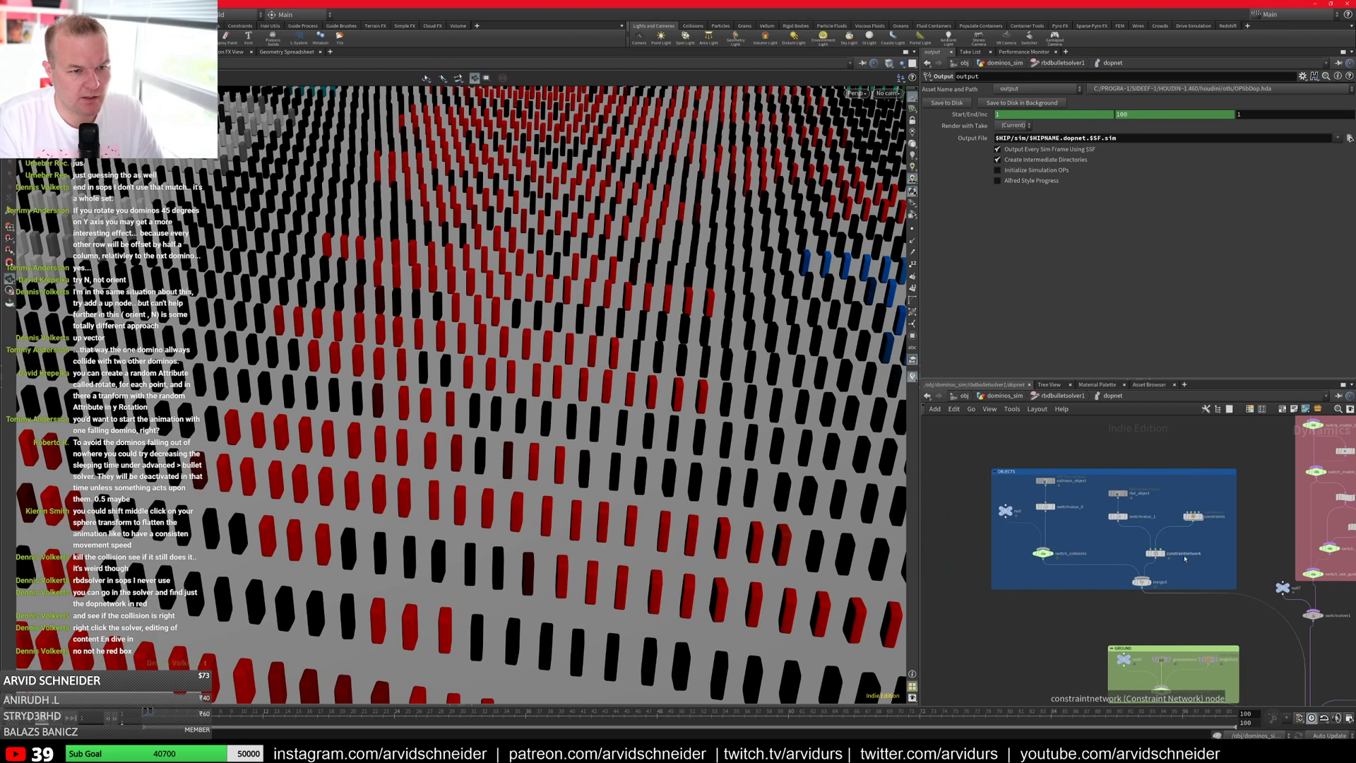
middle_click_drag(1264, 633, 970, 498)
middle_click_drag(1072, 653, 1151, 559)
scroll(1145, 493, "up", 3)
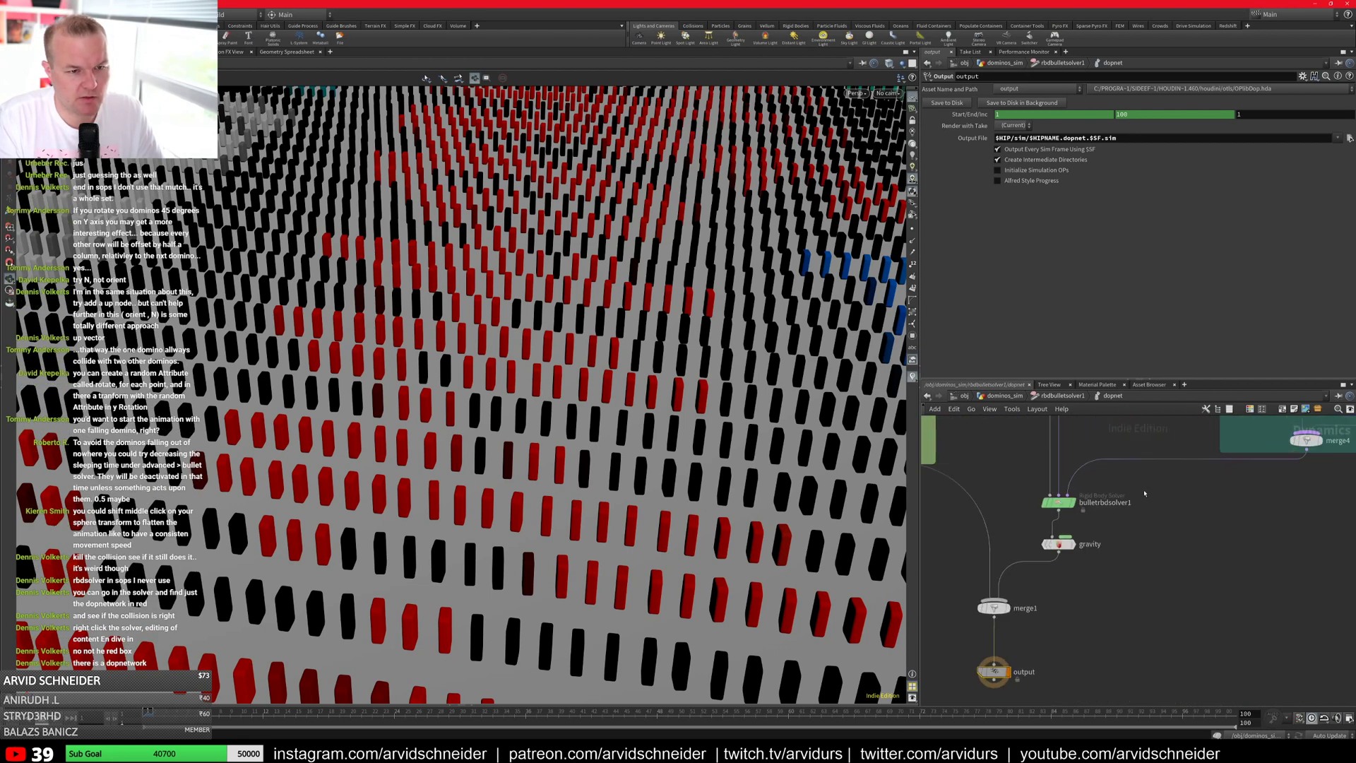
middle_click_drag(1006, 462, 1230, 662)
middle_click_drag(1008, 545, 1071, 522)
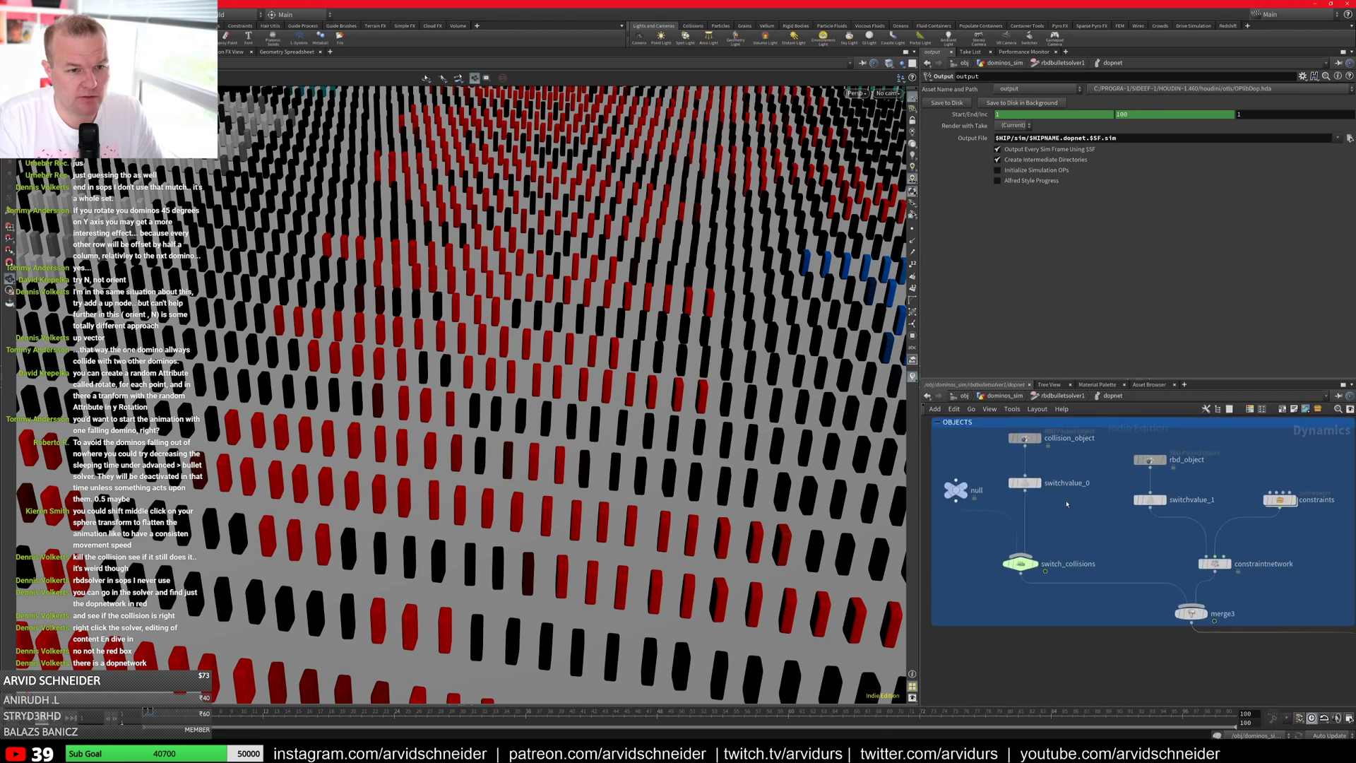
left_click(1025, 484)
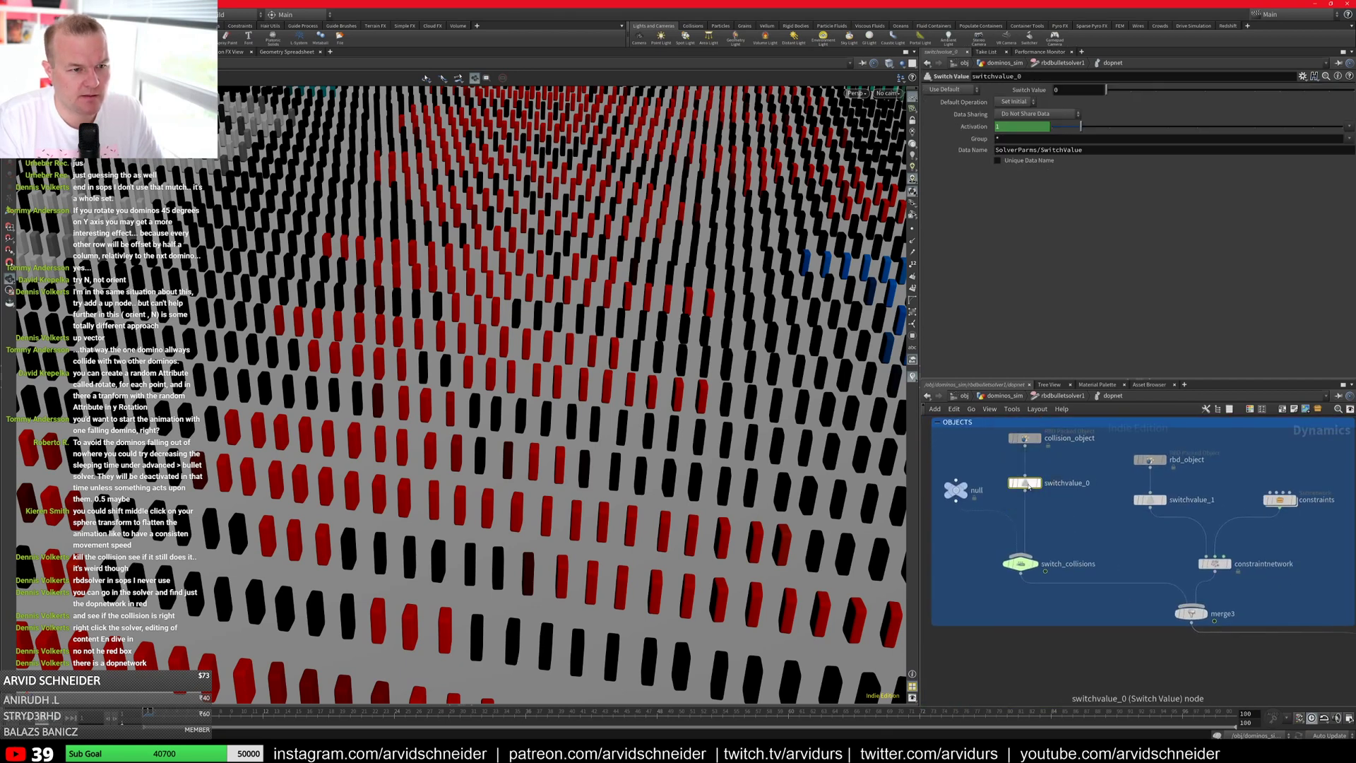
left_click(1025, 439)
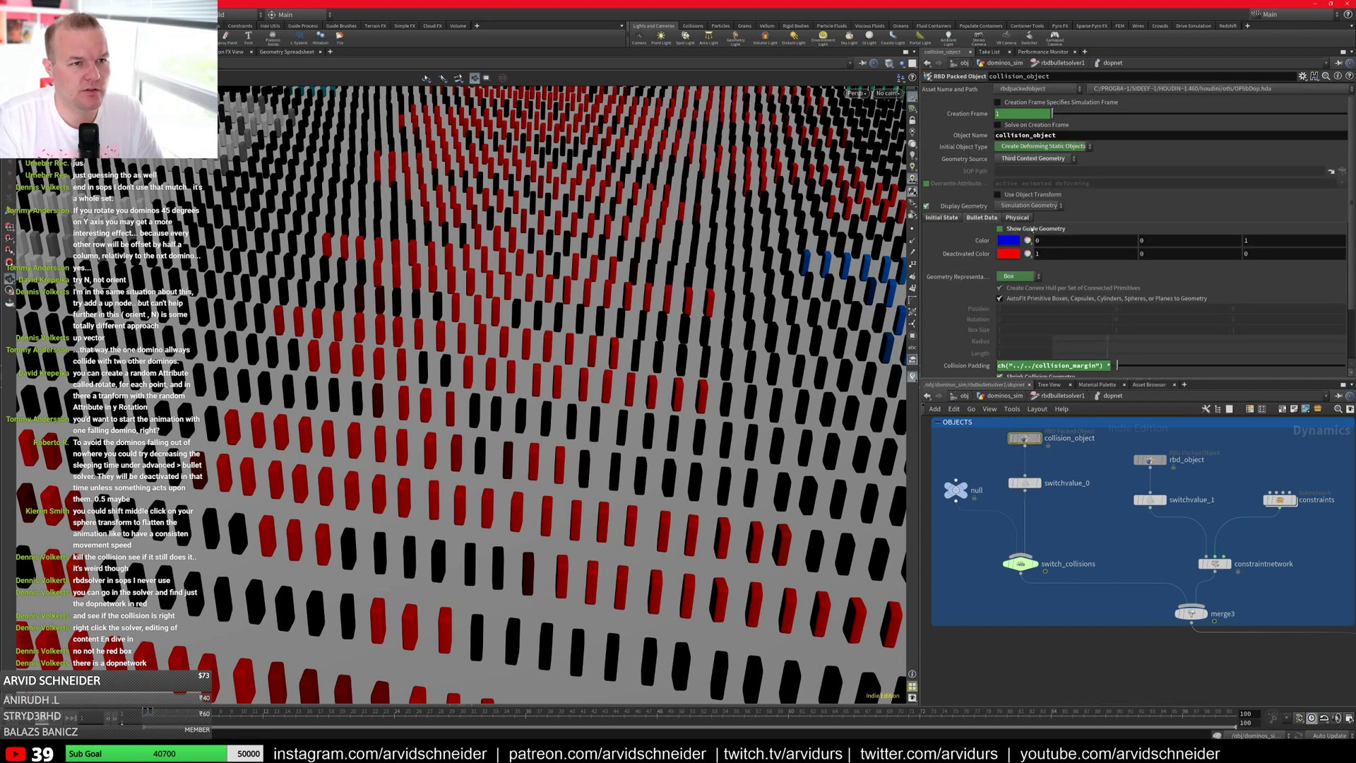
Step: Delete the channels on collision_object's Display Geometry toggle and turn Display Geometry off
scroll(988, 339, "down", 3)
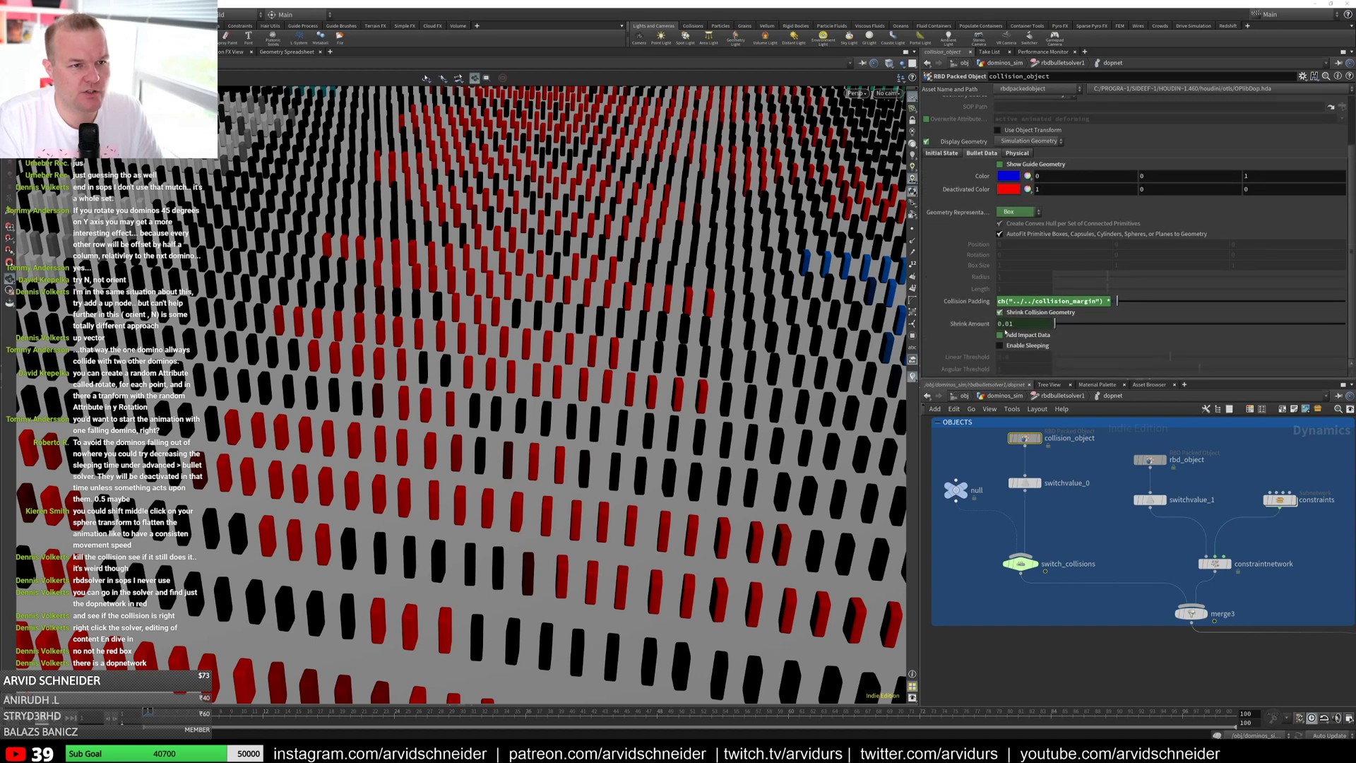
scroll(994, 298, "up", 3)
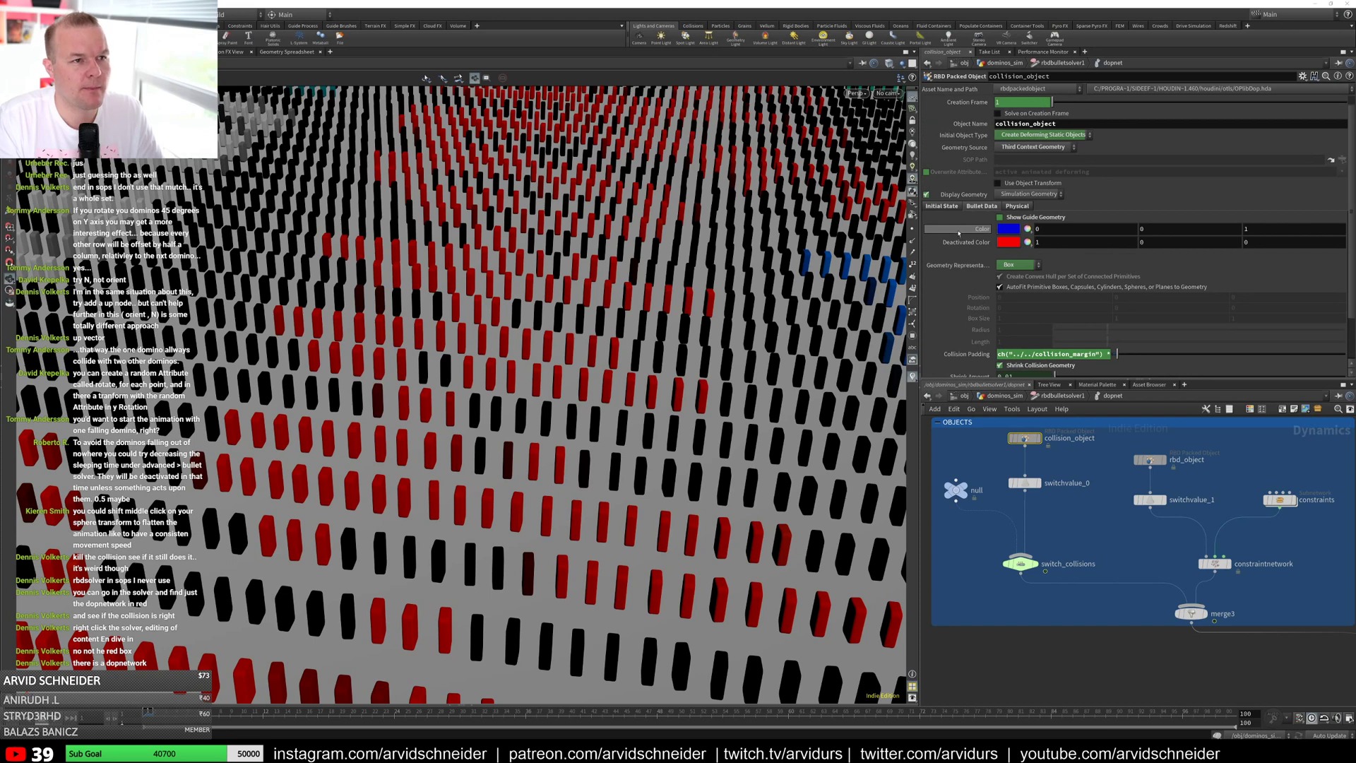
right_click(931, 195)
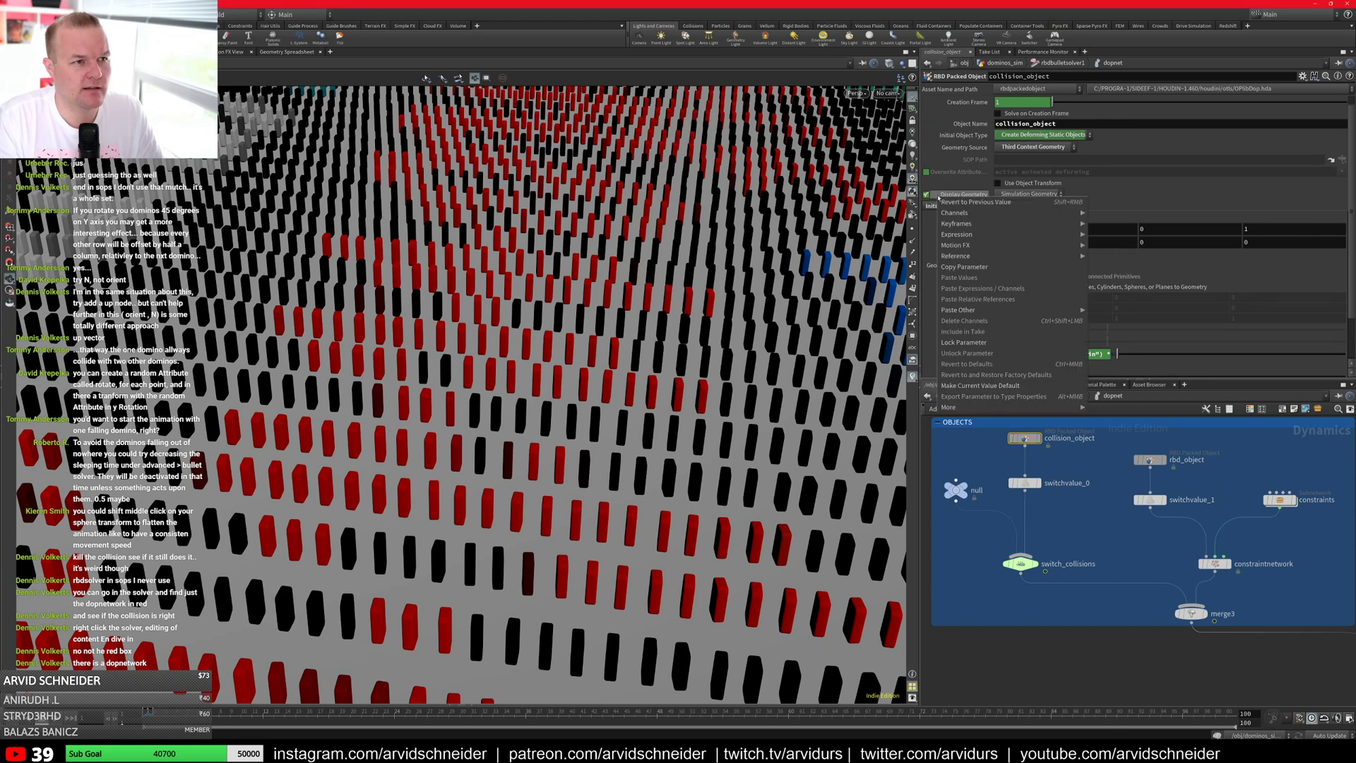
left_click(931, 195)
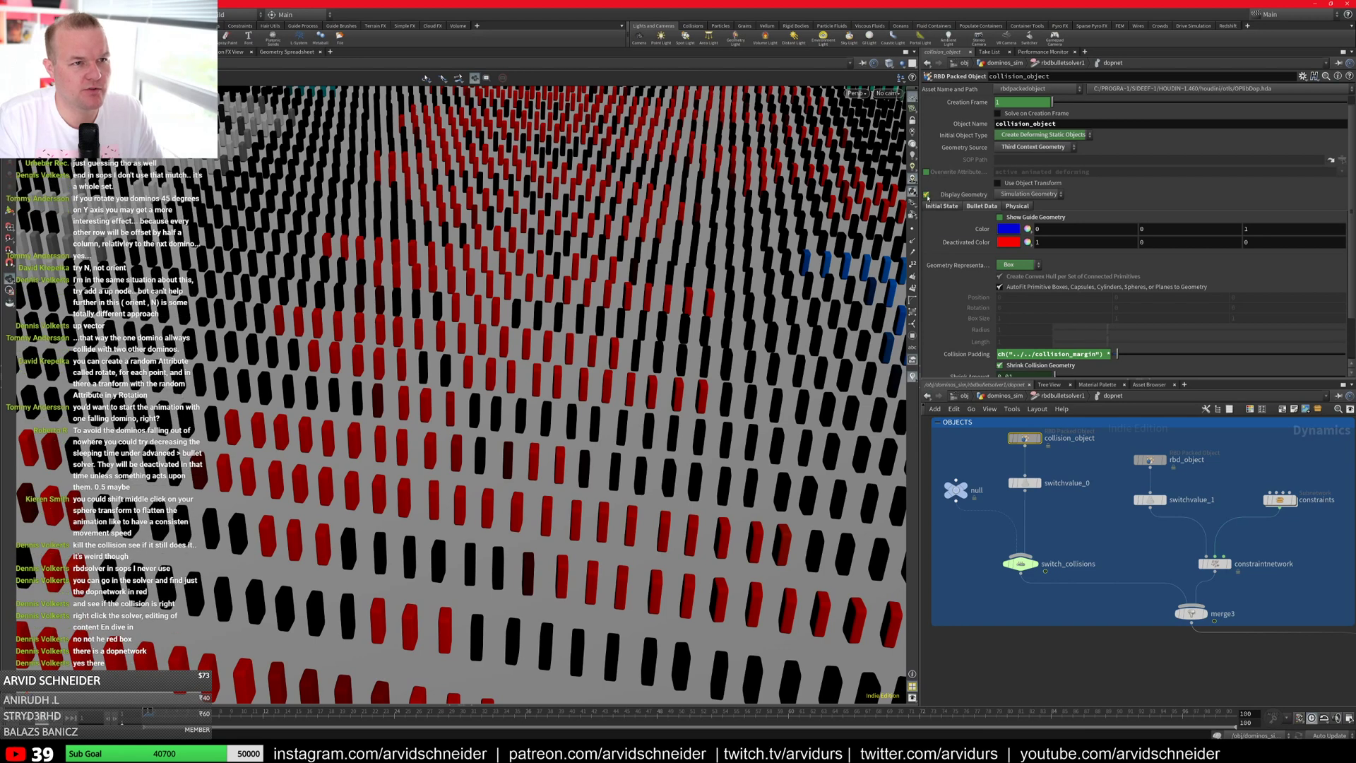
right_click(926, 196)
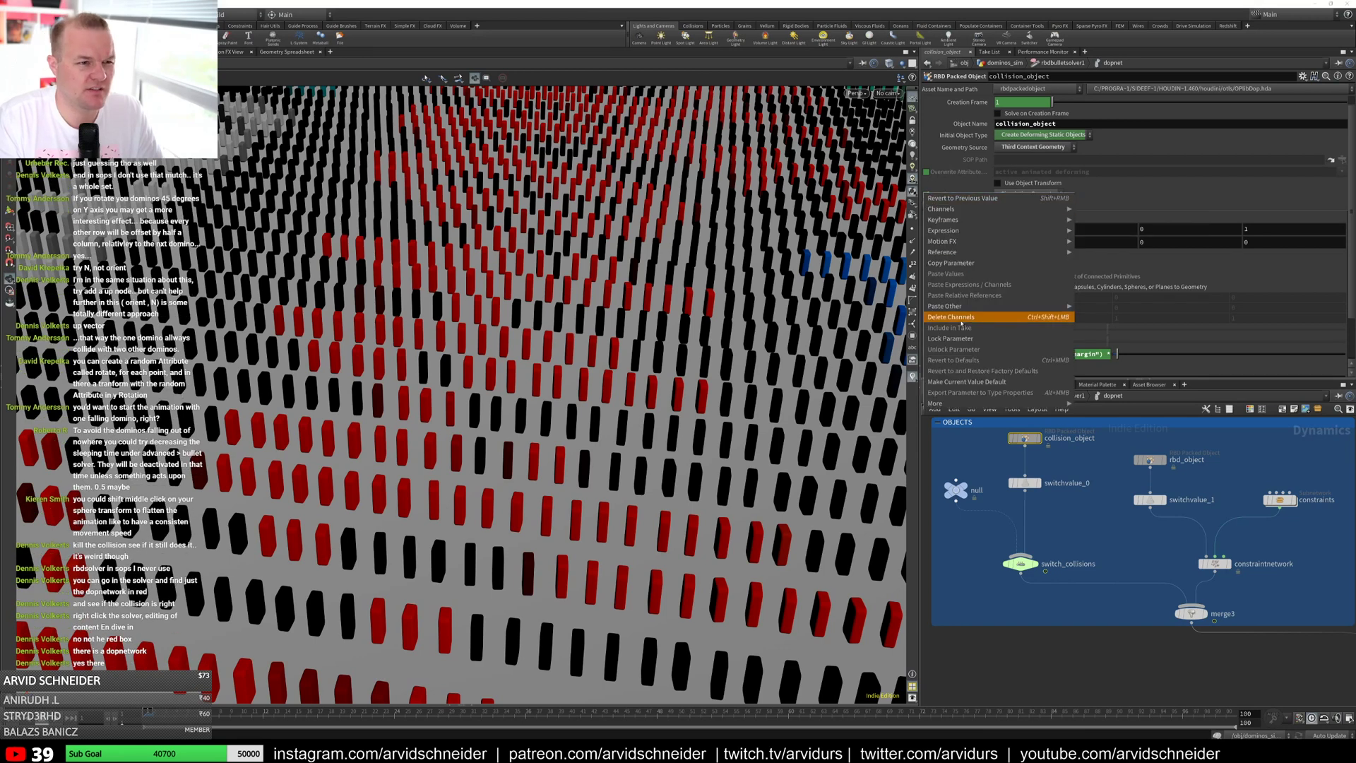
left_click(961, 318)
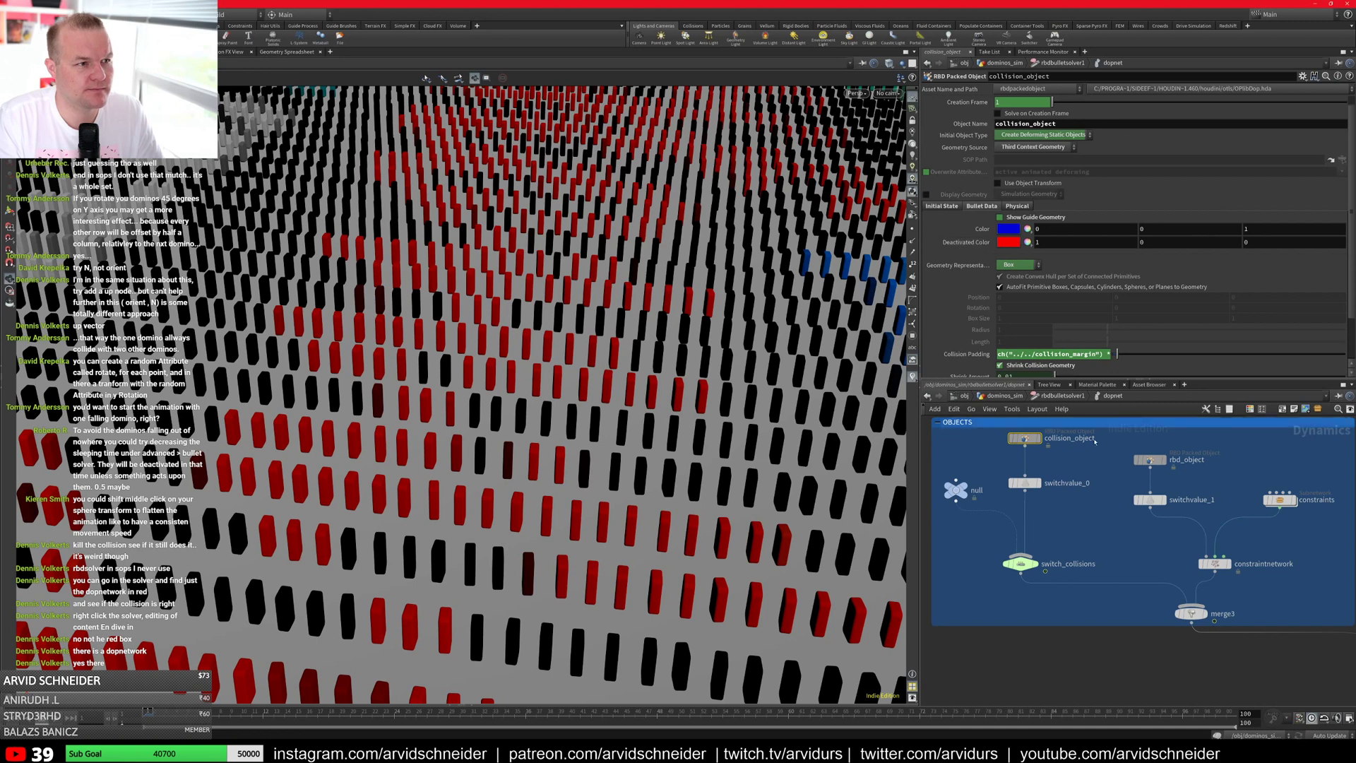
Step: Delete the channels on collision_object's Show Guide Geometry toggle and turn Show Guide Geometry on
middle_click_drag(1148, 632, 1078, 523)
scroll(1078, 524, "down", 2)
middle_click_drag(1261, 647, 1060, 532)
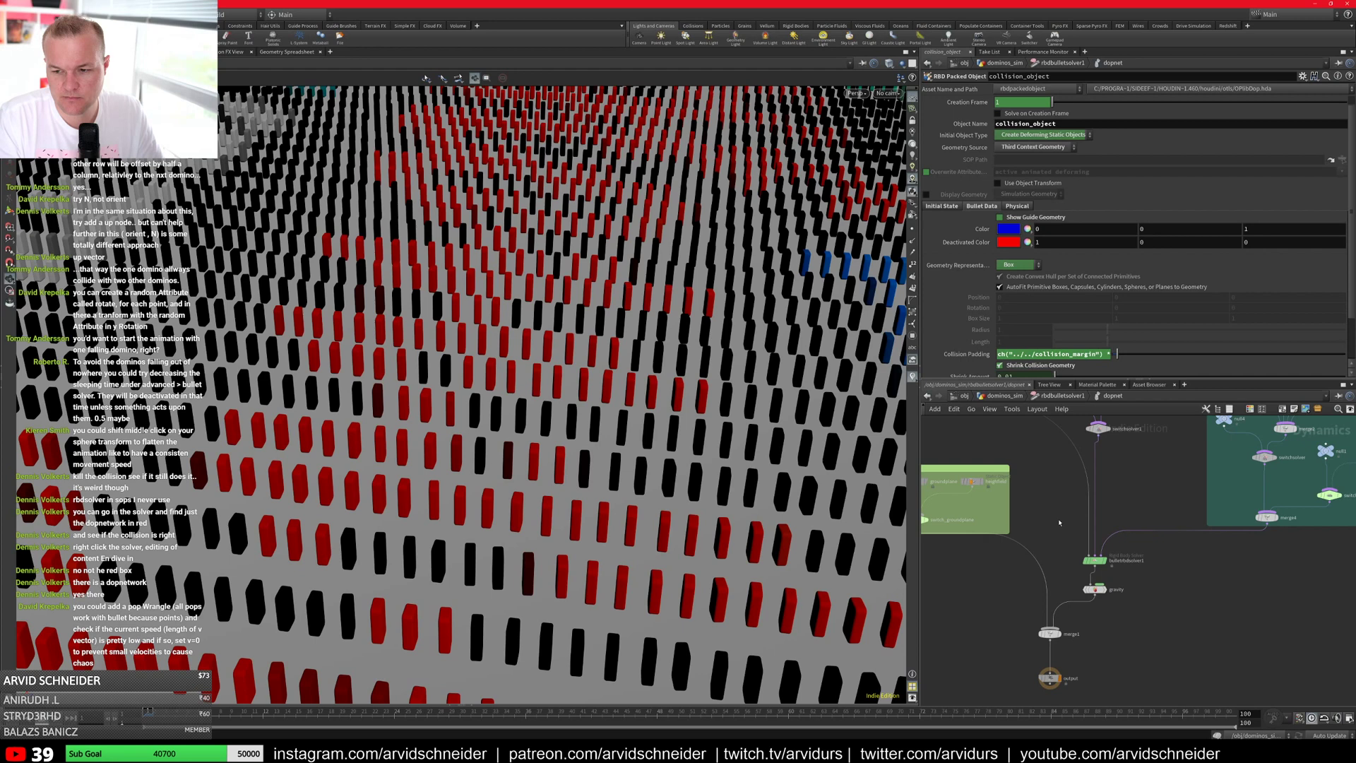
middle_click_drag(1059, 522, 1236, 661)
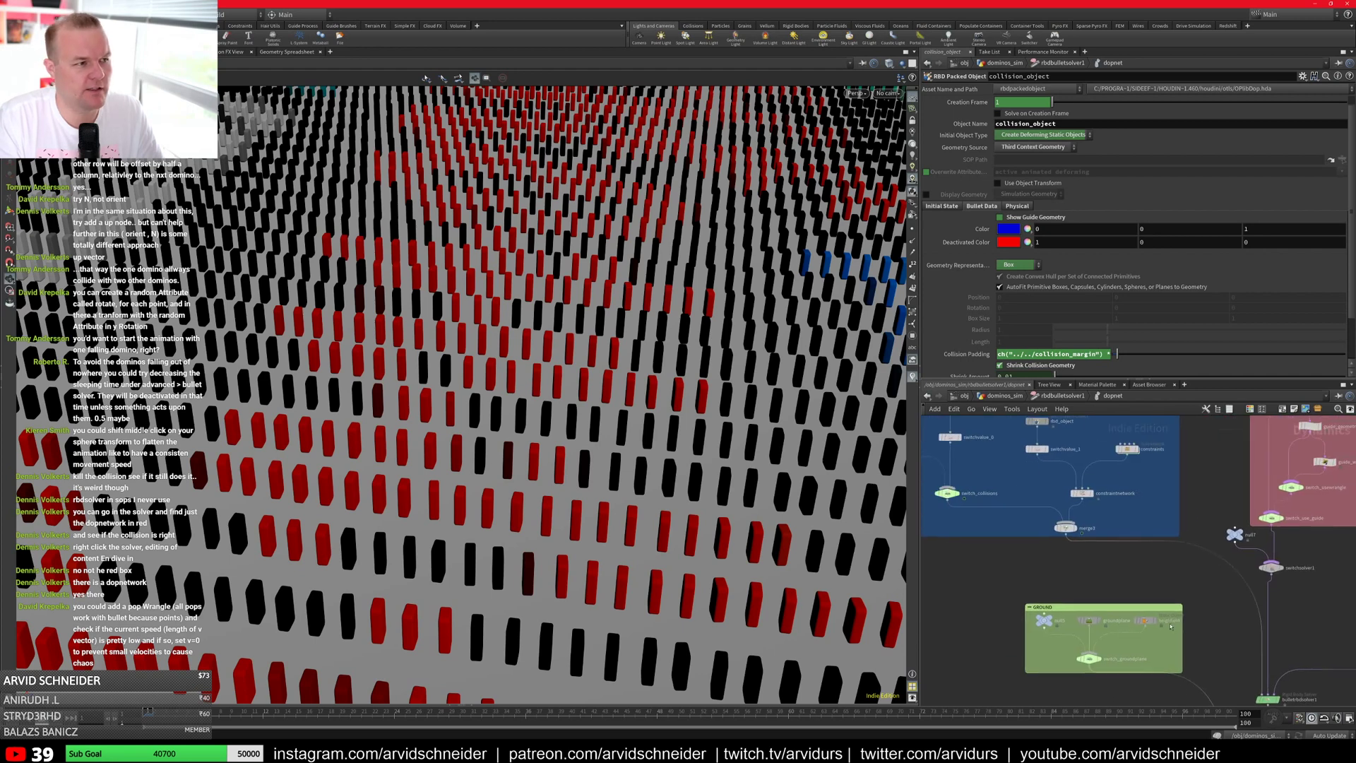
middle_click_drag(999, 463, 1094, 574)
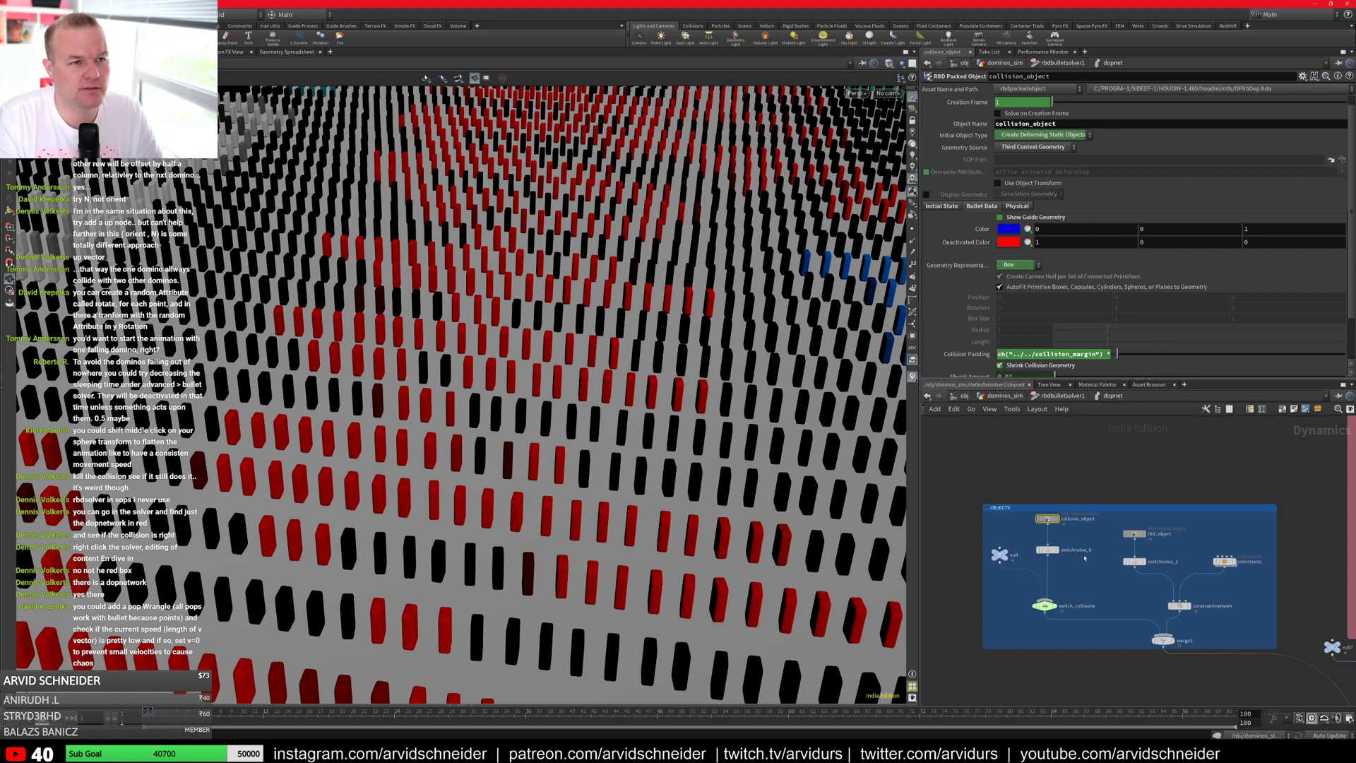
right_click(1000, 218)
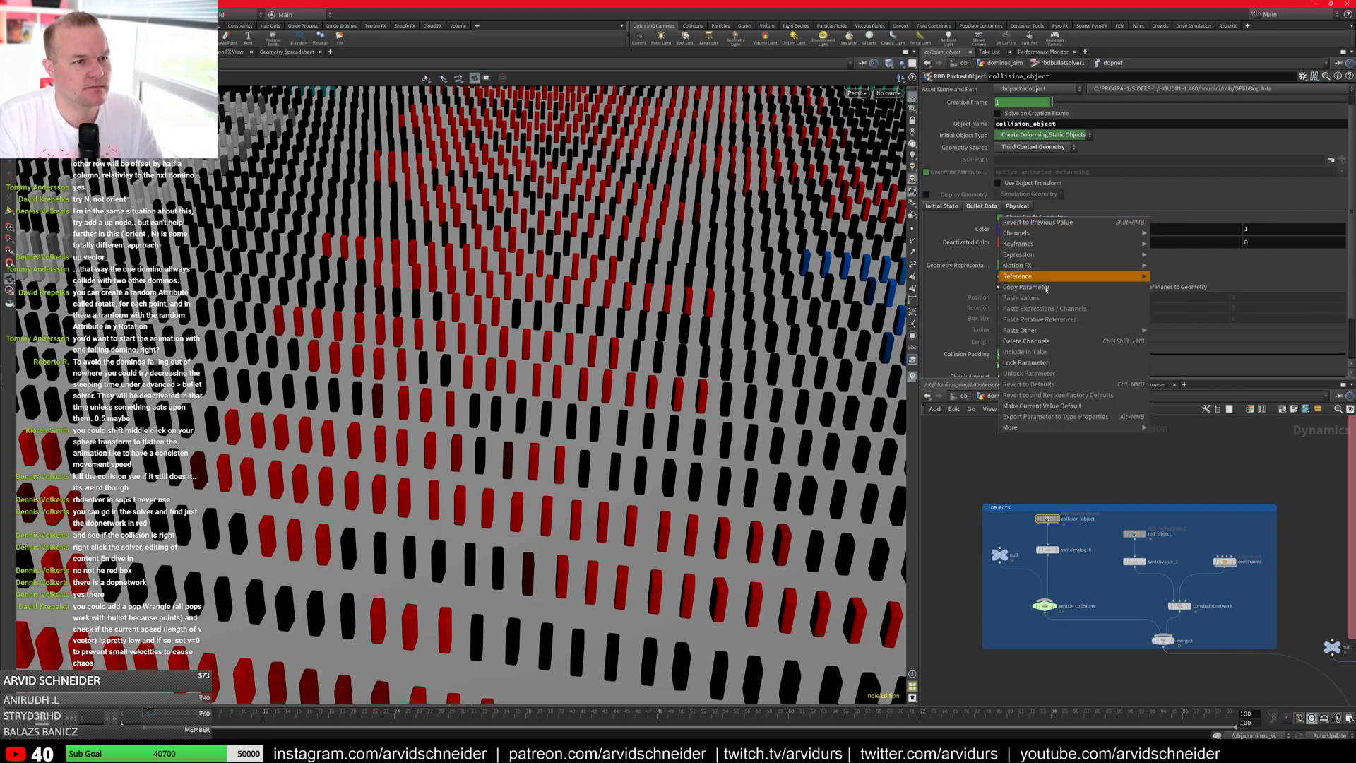
left_click(1060, 343)
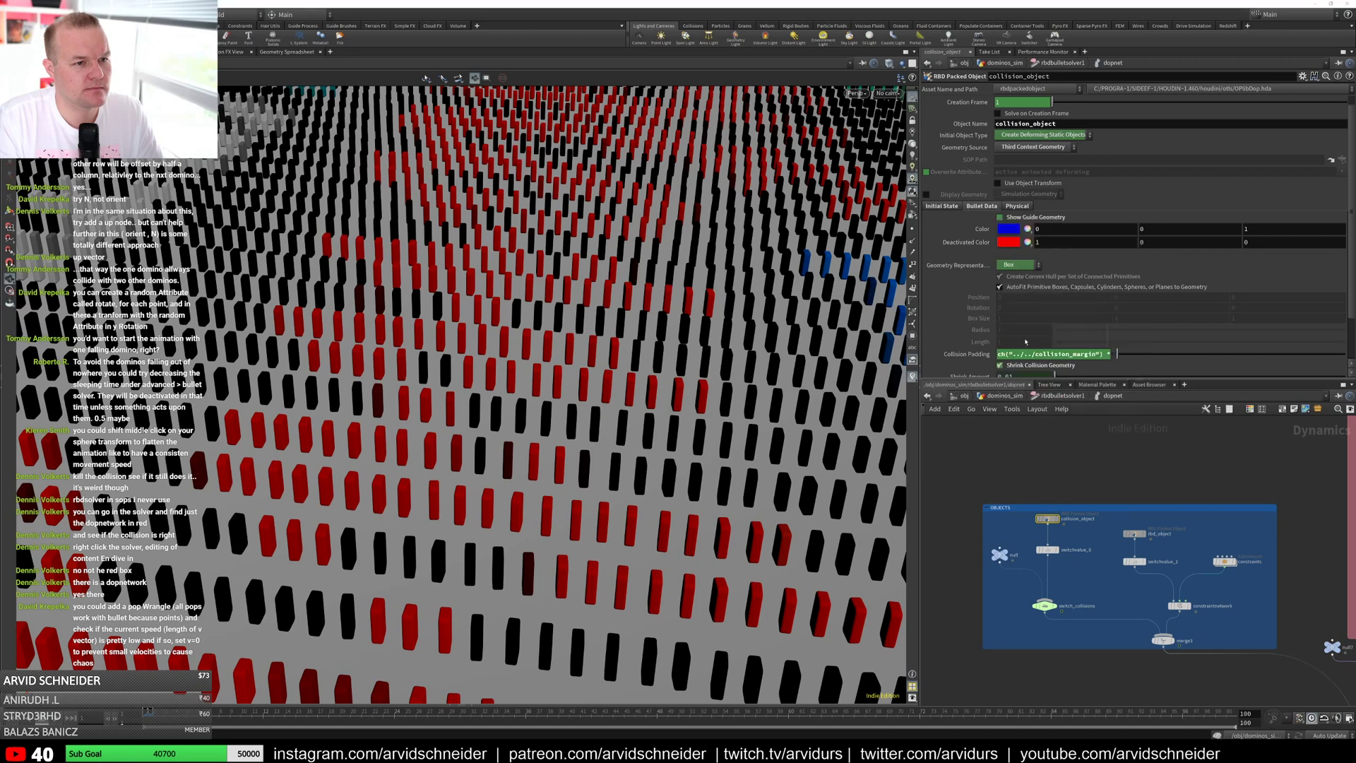
left_click(1000, 217)
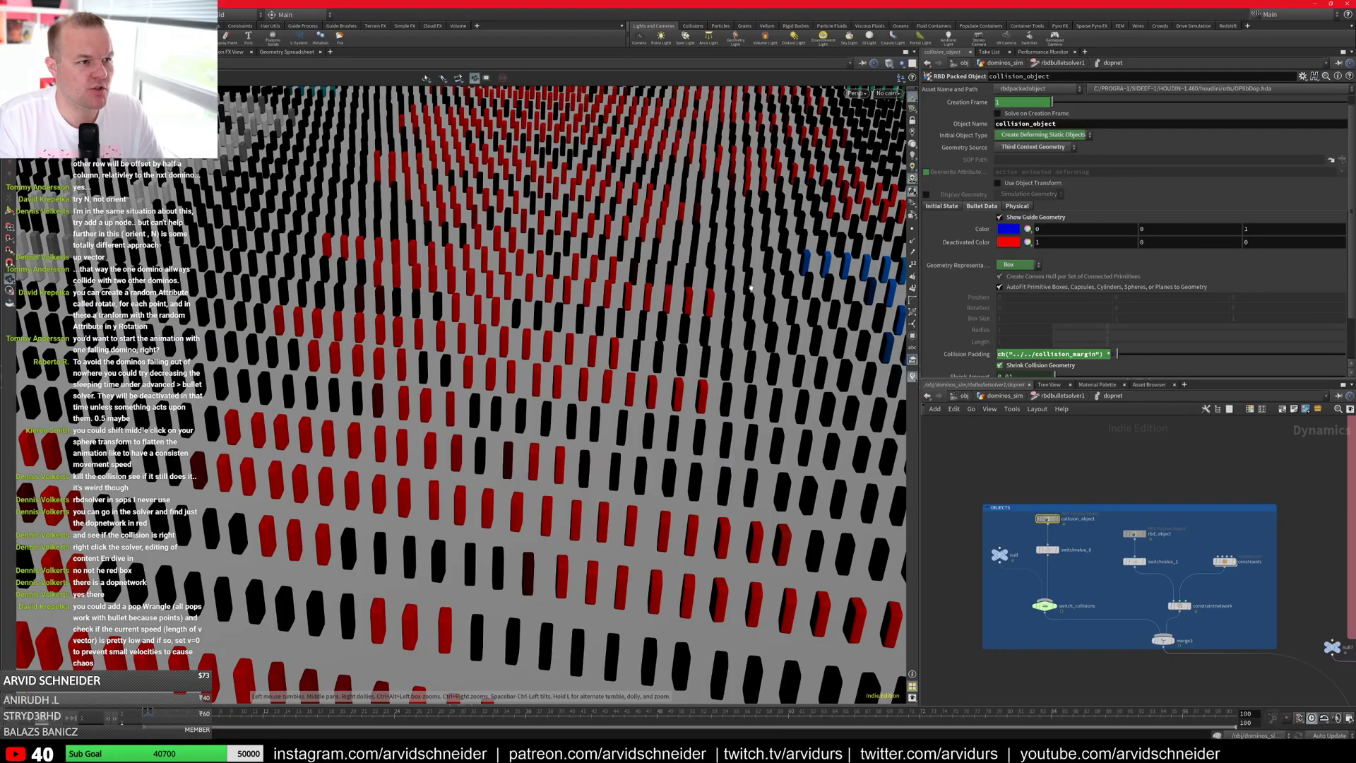
Step: Examine the dominoes in wireframe and review collision_object's Initial State and Bullet Data settings, including geometry representation and collision padding
scroll(452, 304, "down", 6)
left_click_drag(452, 303, 412, 248)
key("w")
scroll(412, 248, "up", 5)
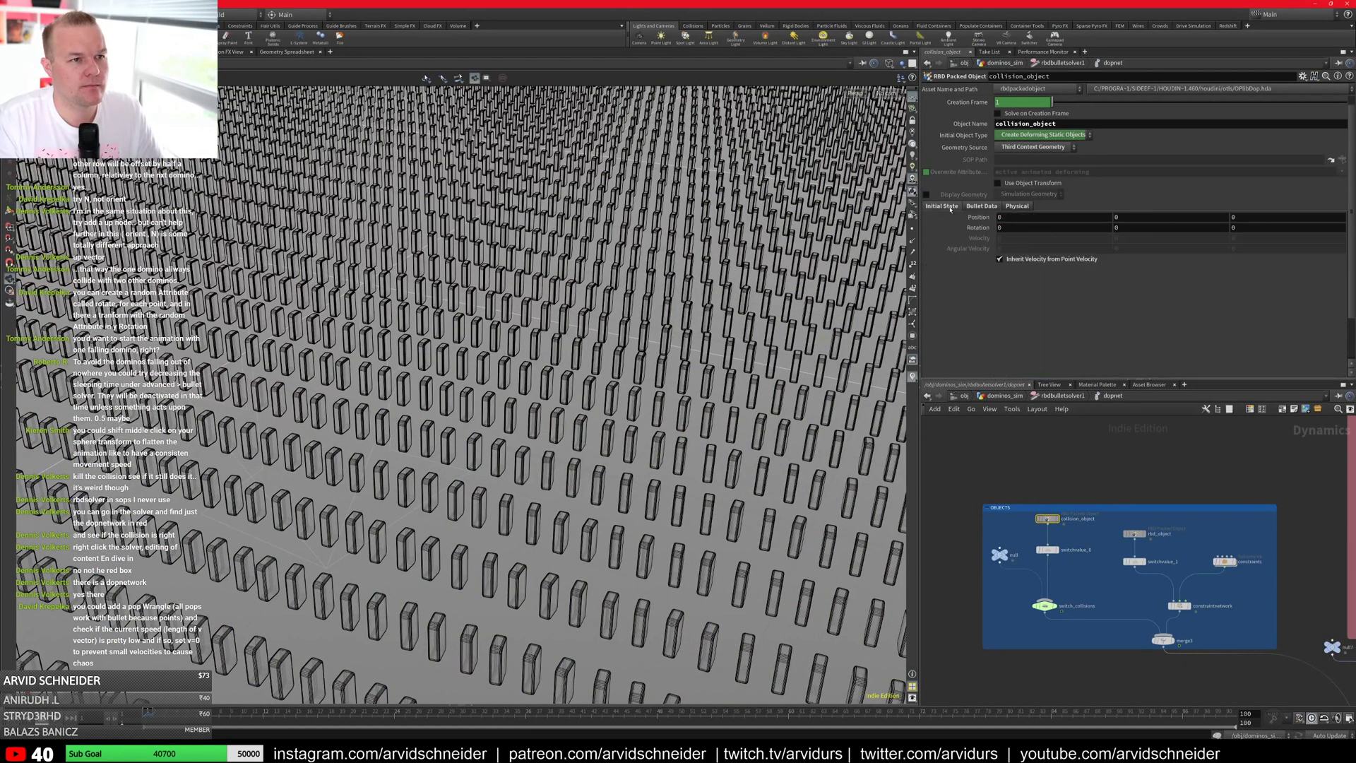
scroll(1020, 268, "down", 3)
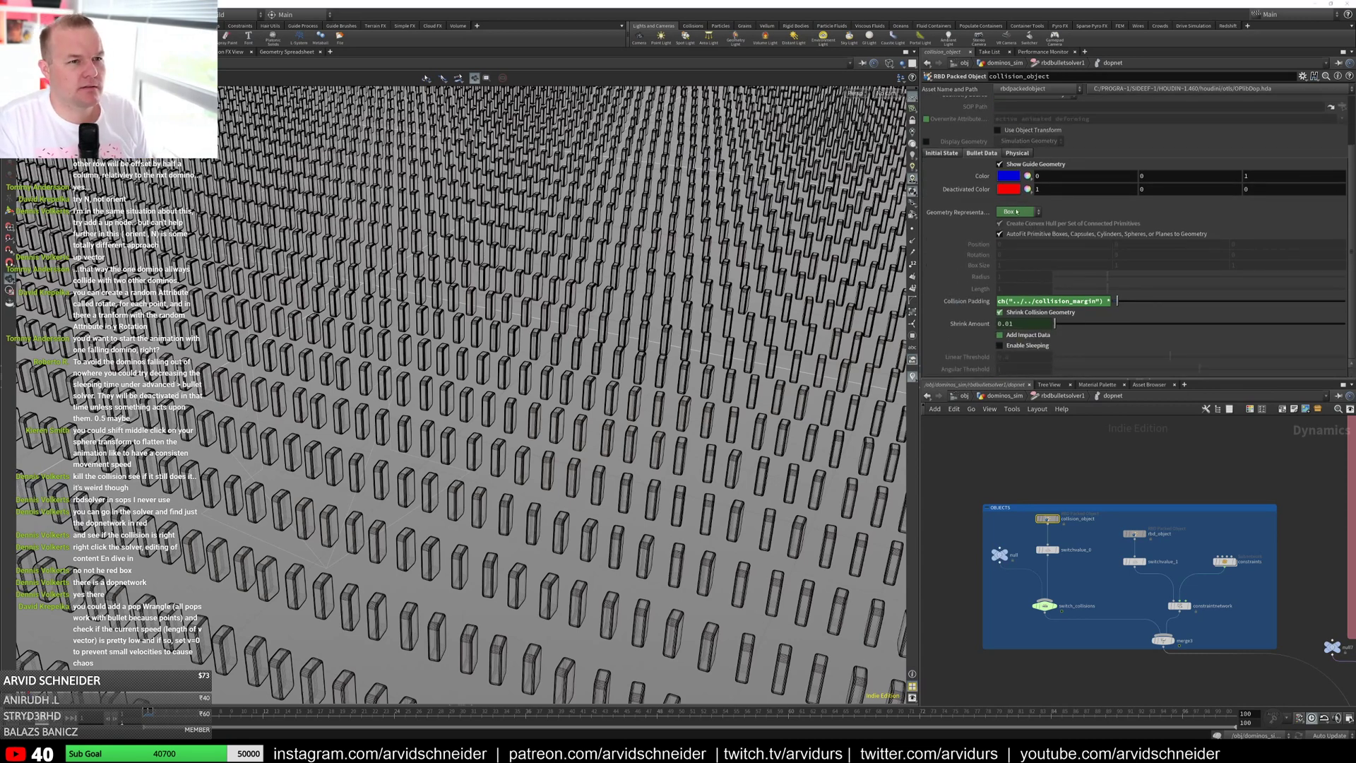
scroll(975, 254, "up", 4)
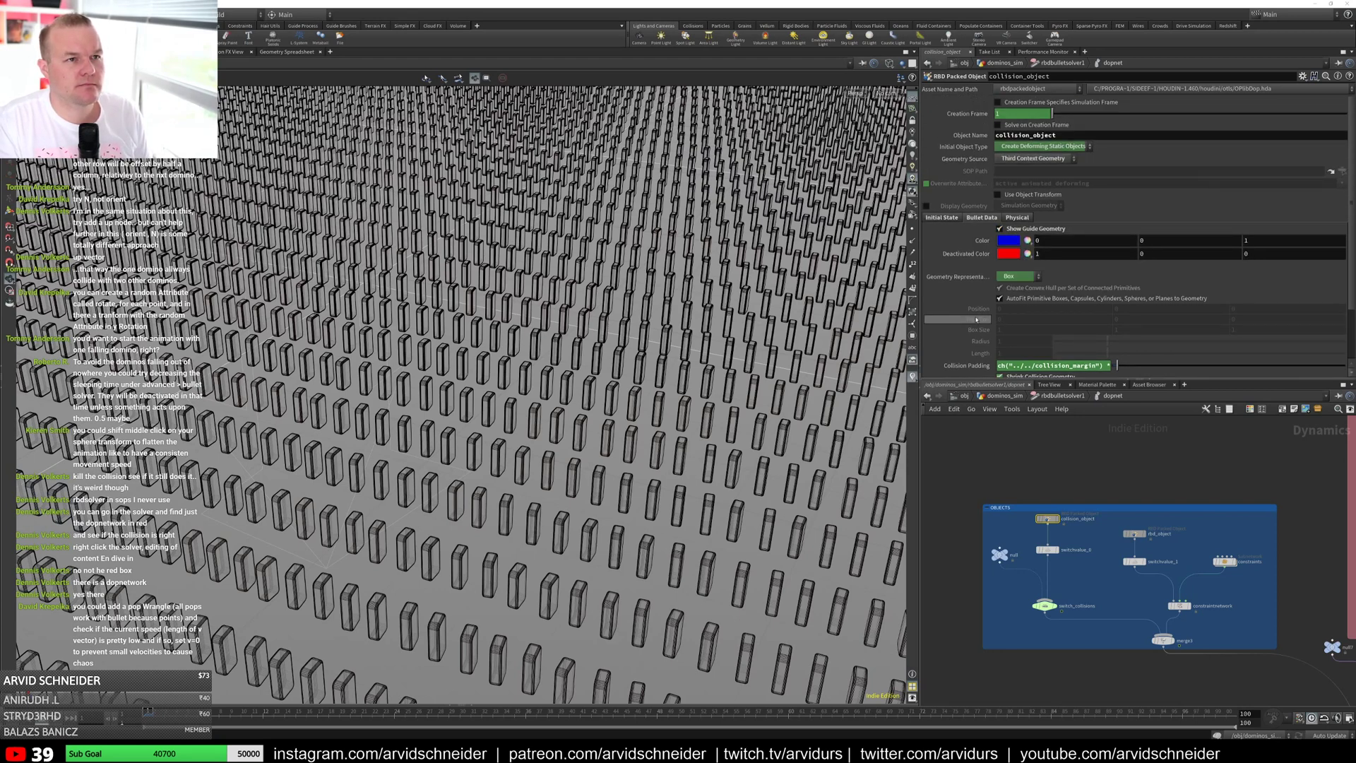
scroll(967, 305, "down", 3)
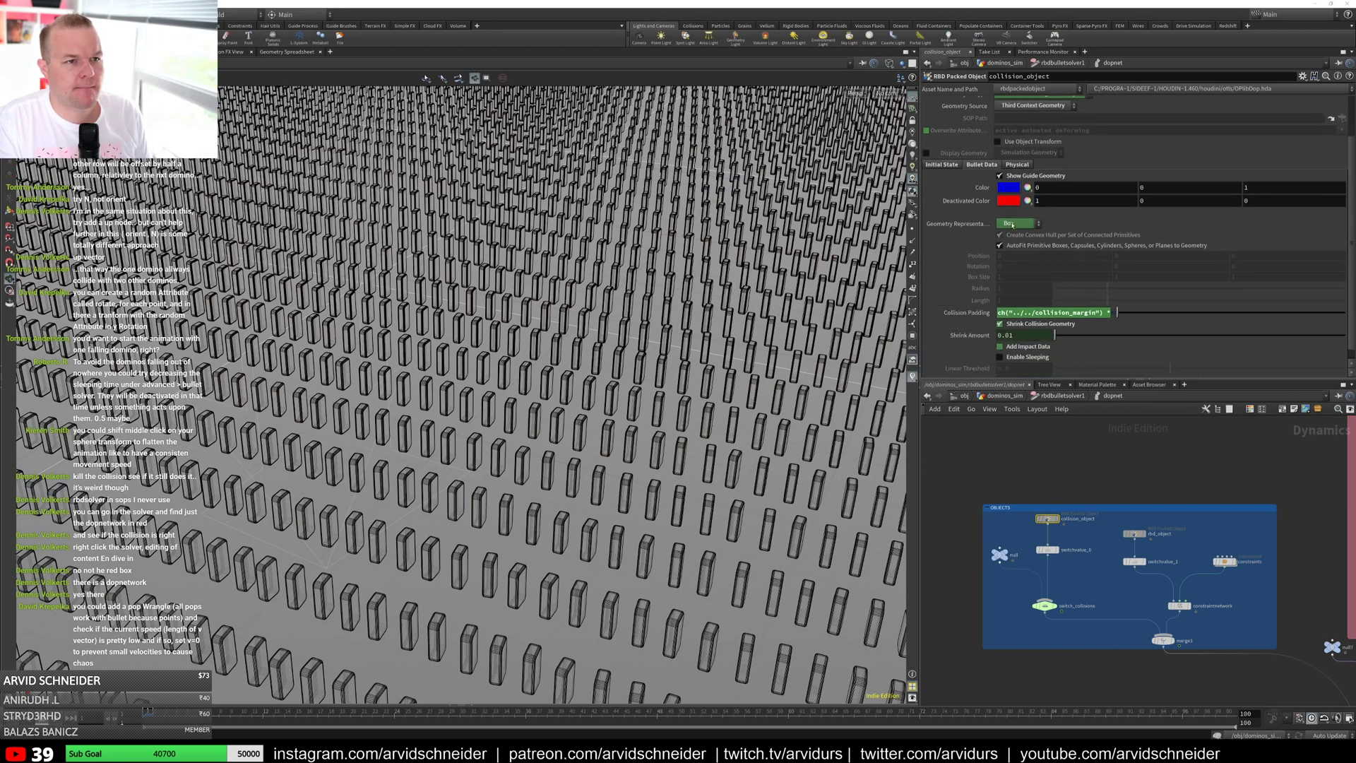
scroll(958, 236, "up", 2)
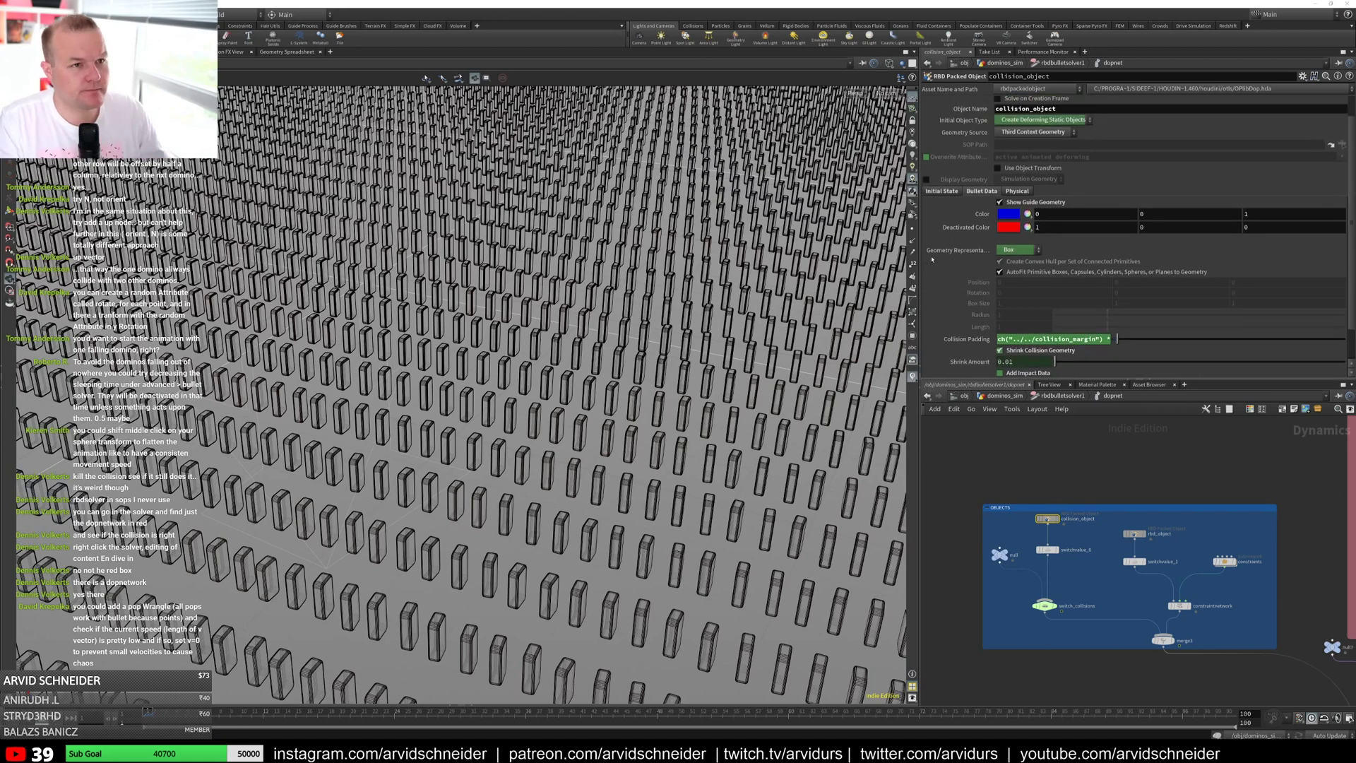
scroll(937, 257, "up", 1)
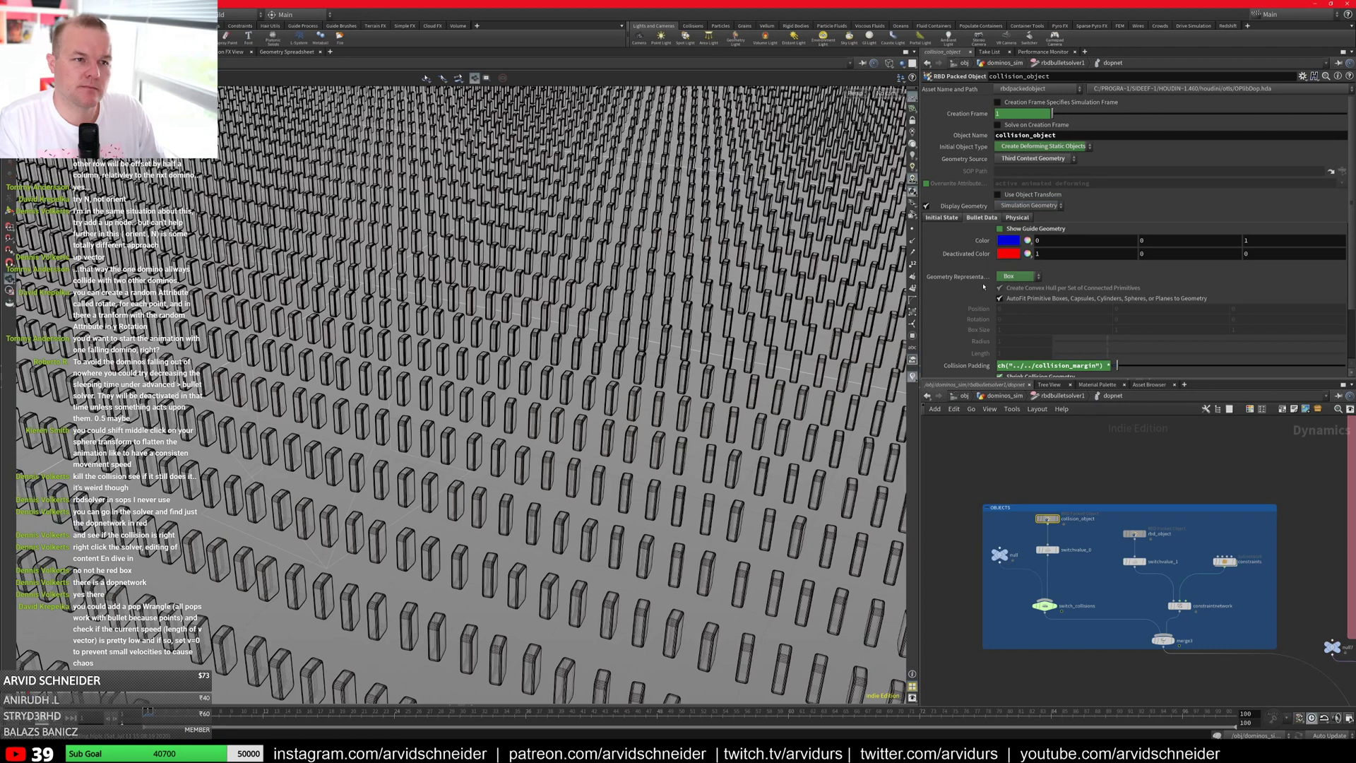
scroll(984, 286, "down", 3)
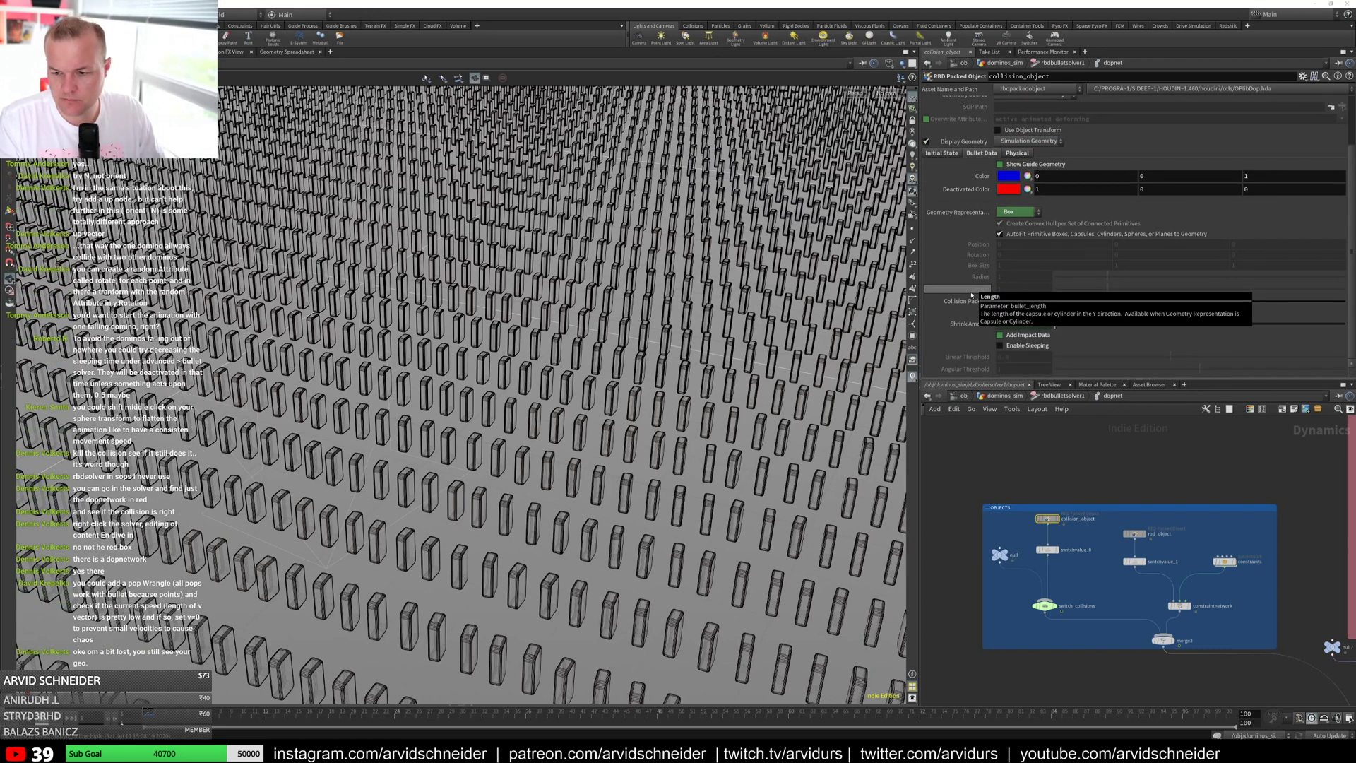
left_click_drag(727, 304, 629, 258)
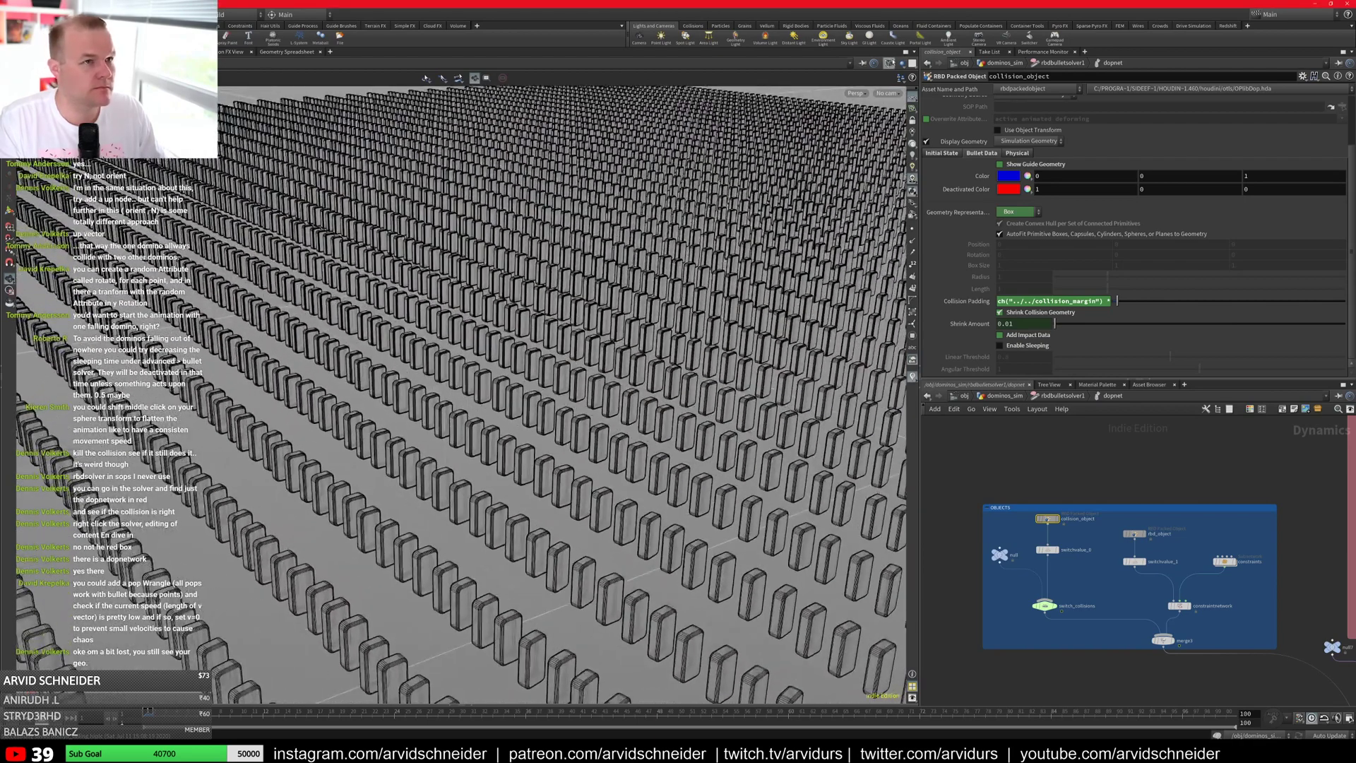
Step: Set the viewport shading to Smooth Wire Shaded and go back up from dopnet to the dominos_sim network
left_click(889, 62)
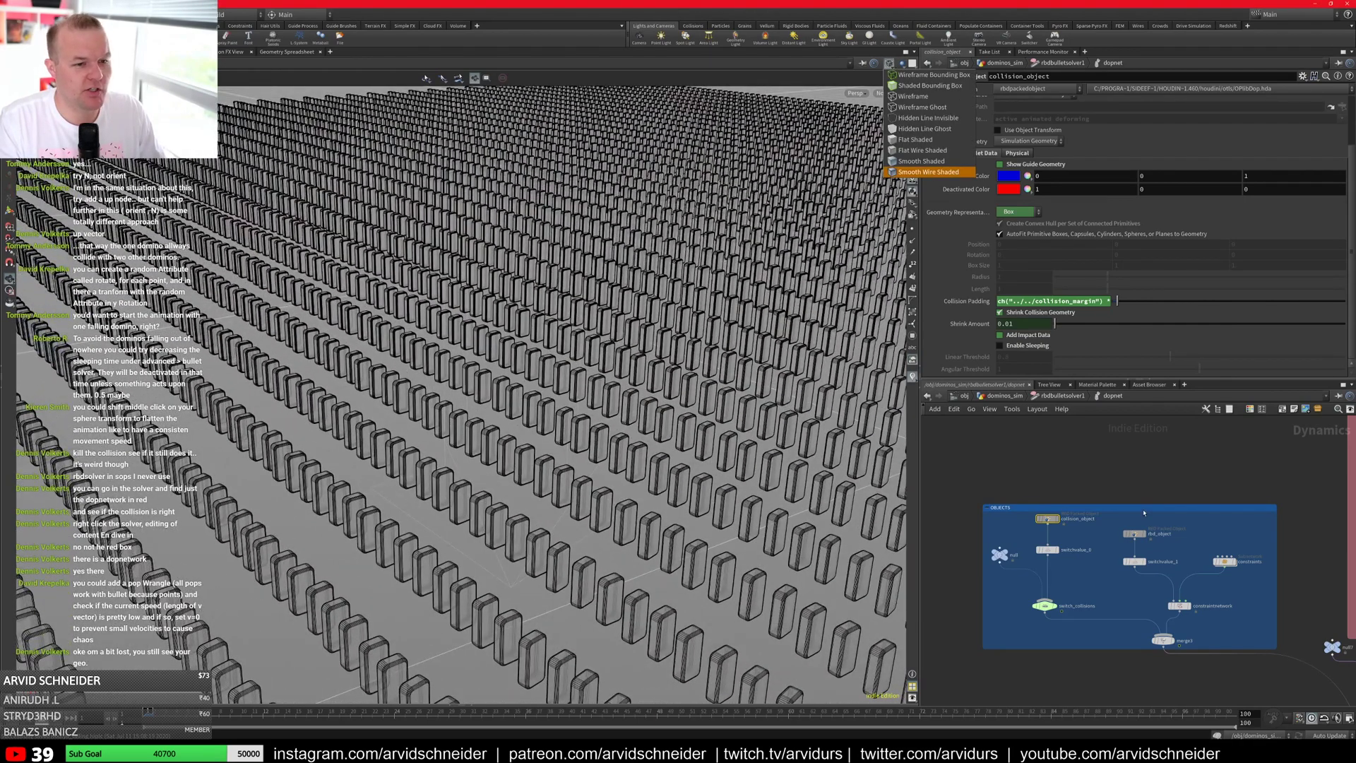
left_click(930, 172)
middle_click_drag(1167, 473, 1080, 447)
middle_click_drag(1201, 622, 1084, 523)
middle_click_drag(1228, 699, 1202, 566)
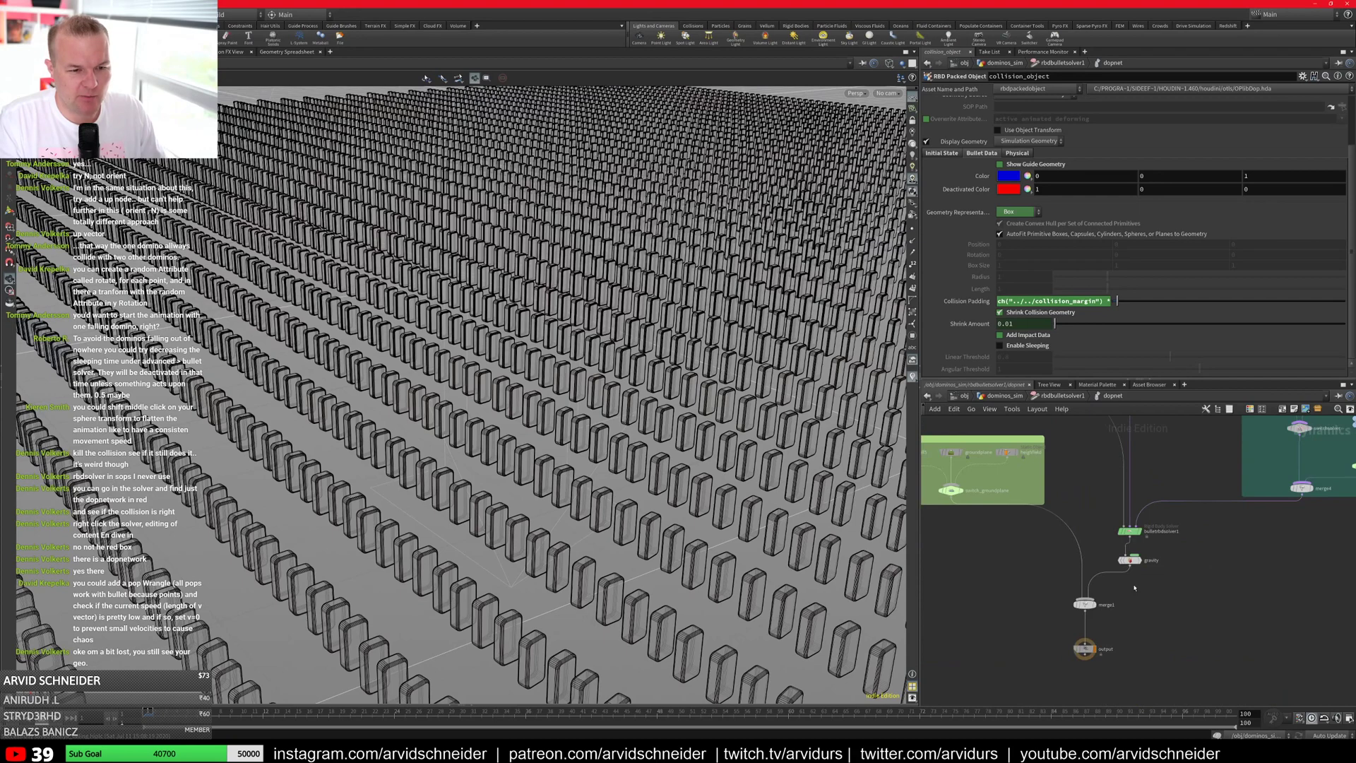
key("u")
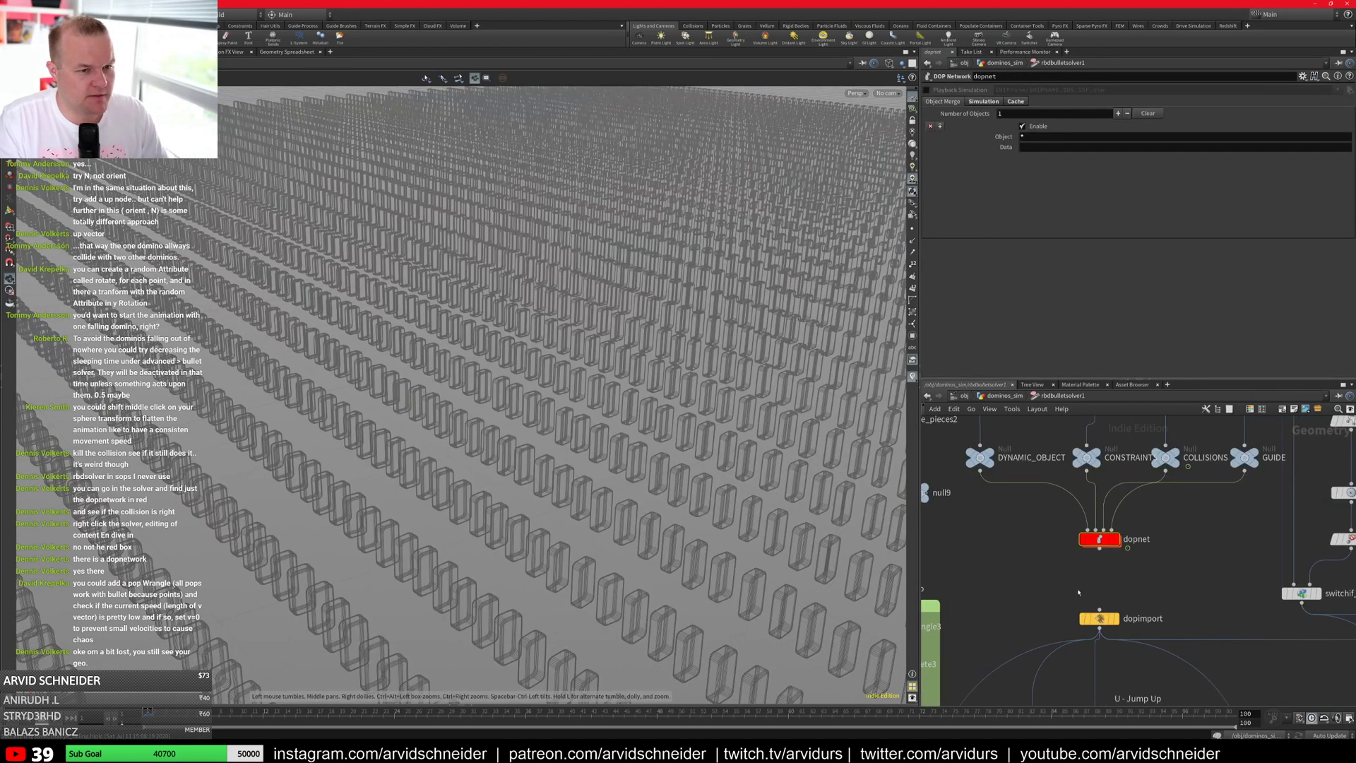
key("u")
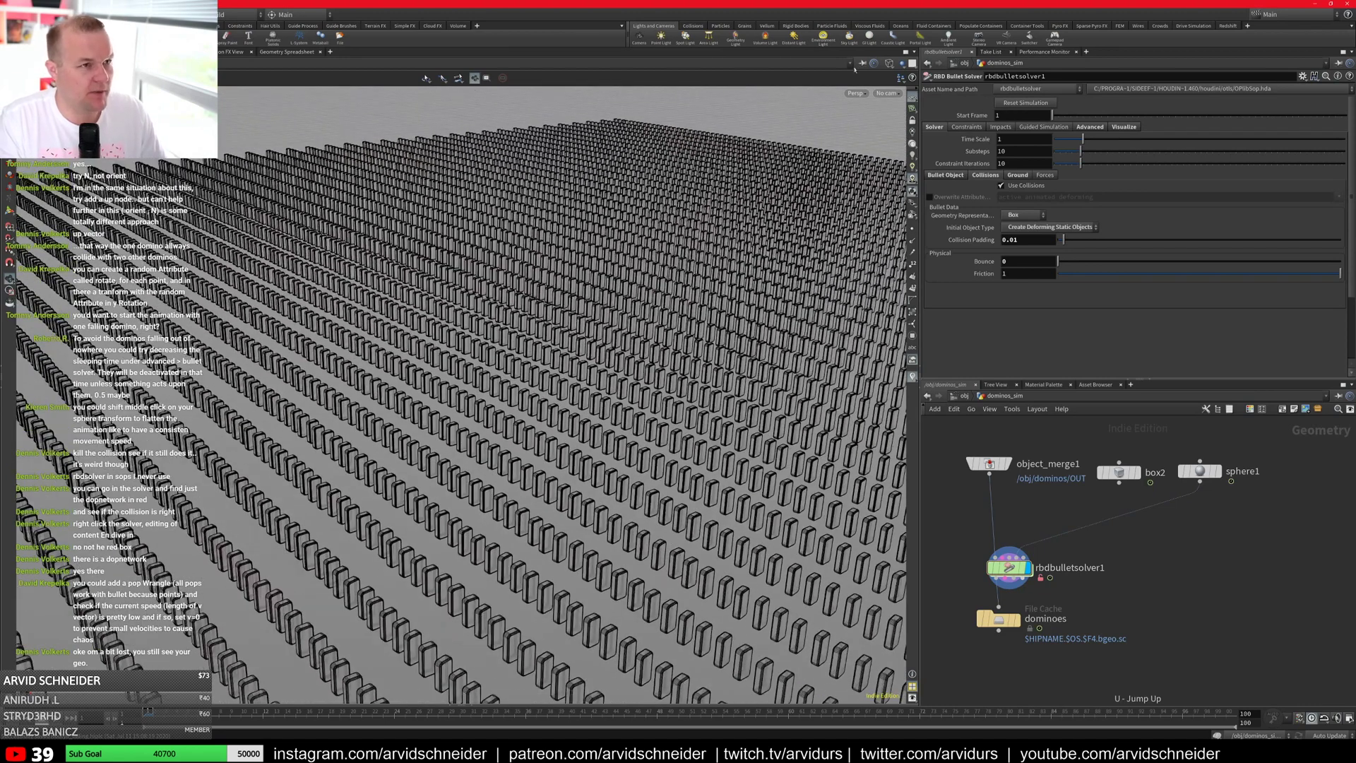
Step: Set the viewport shading to Smooth Shaded for viewing the coloured domino field
left_click(889, 63)
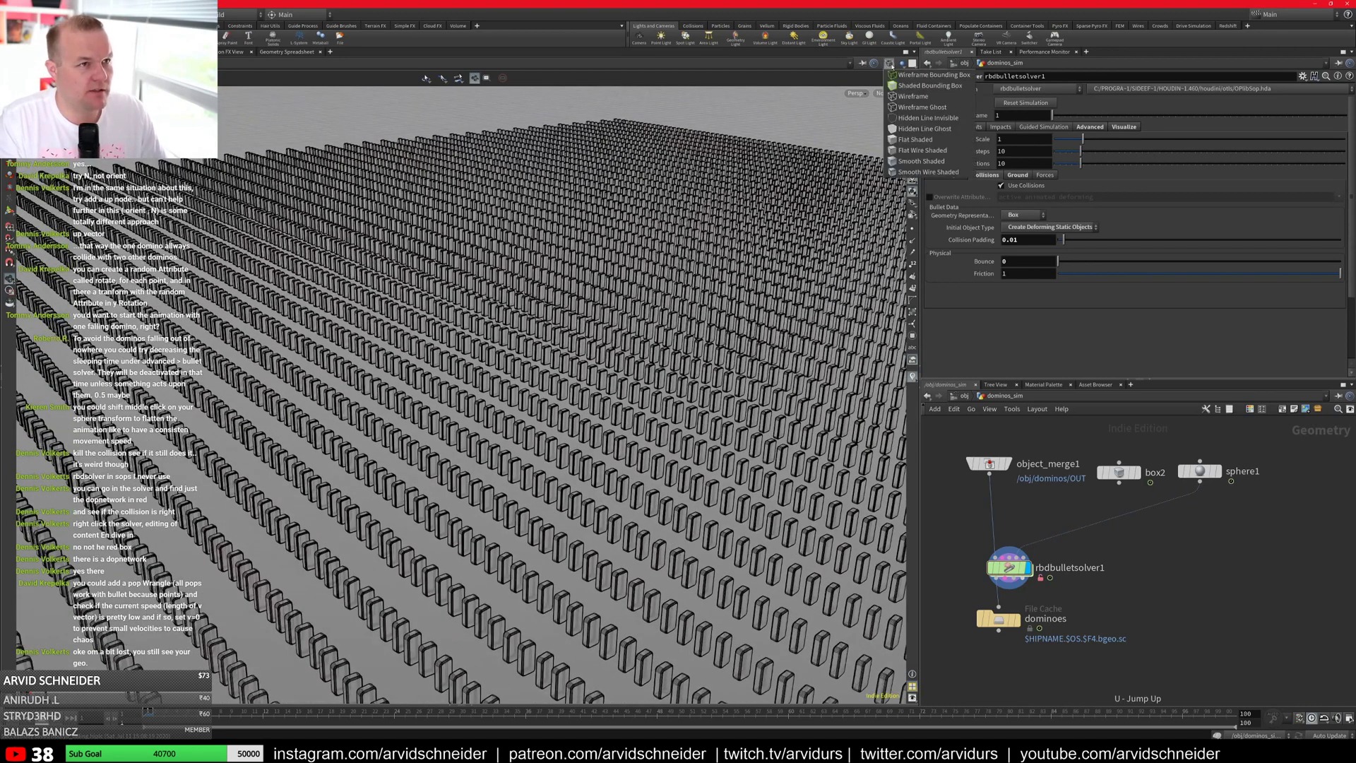
left_click(918, 161)
left_click_drag(597, 310, 597, 396)
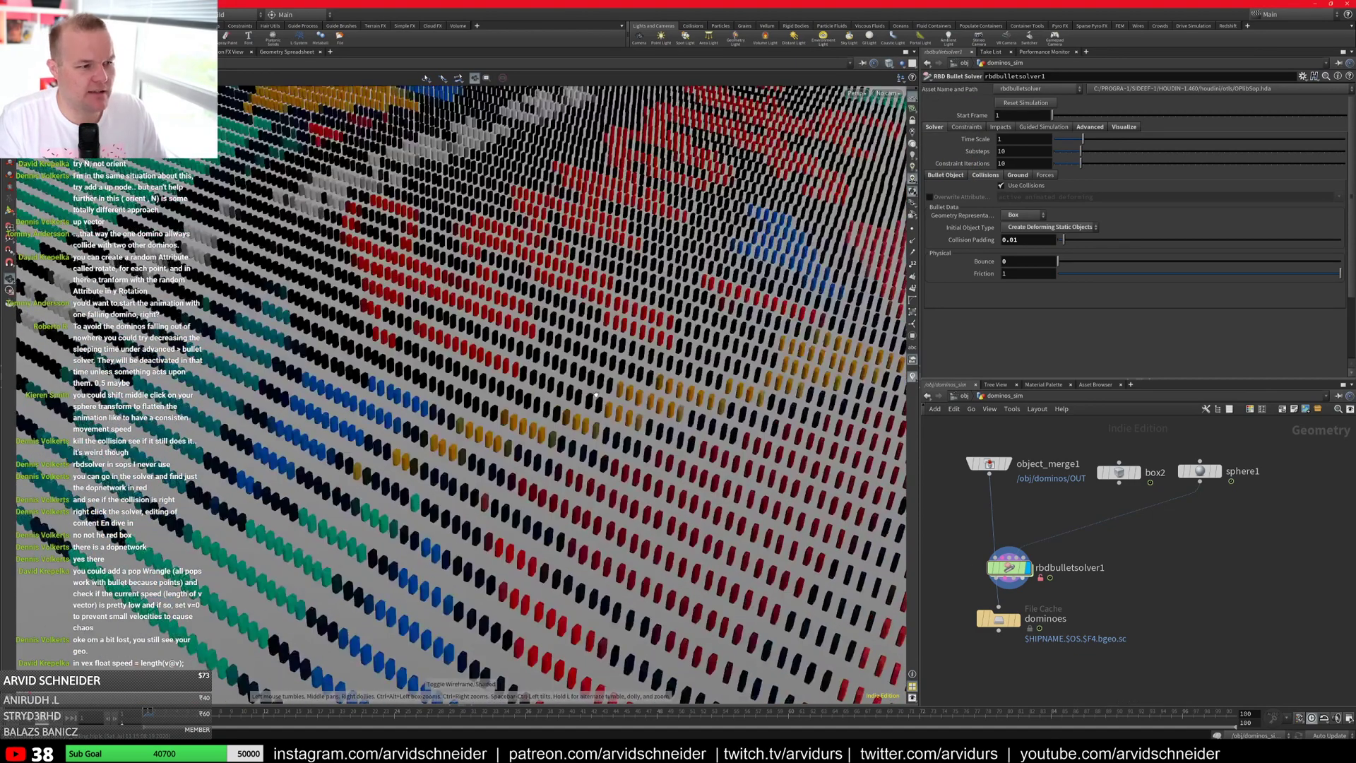
Step: Enter rbdbulletsolver1's dopnet and go inside the forces node in the PRE-SOLVE group
right_click(1010, 567)
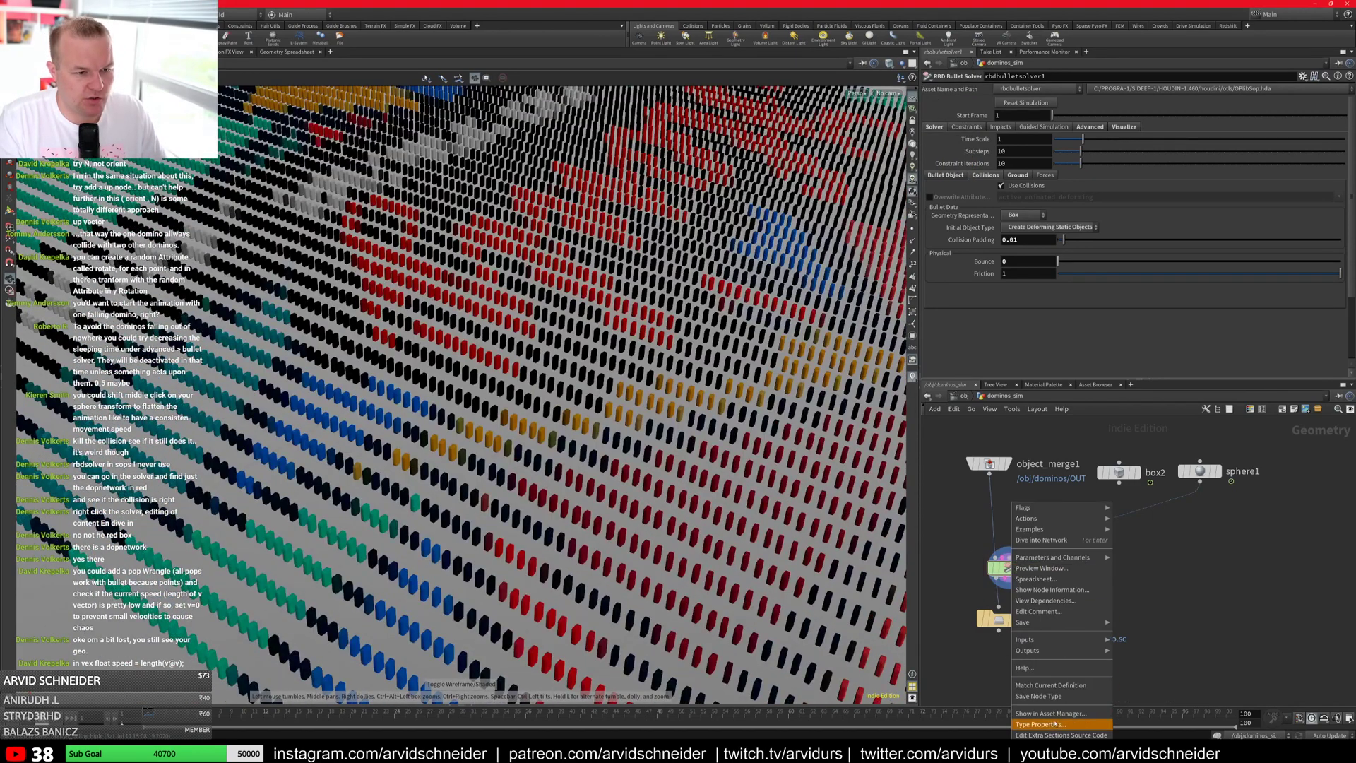
left_click(1008, 570)
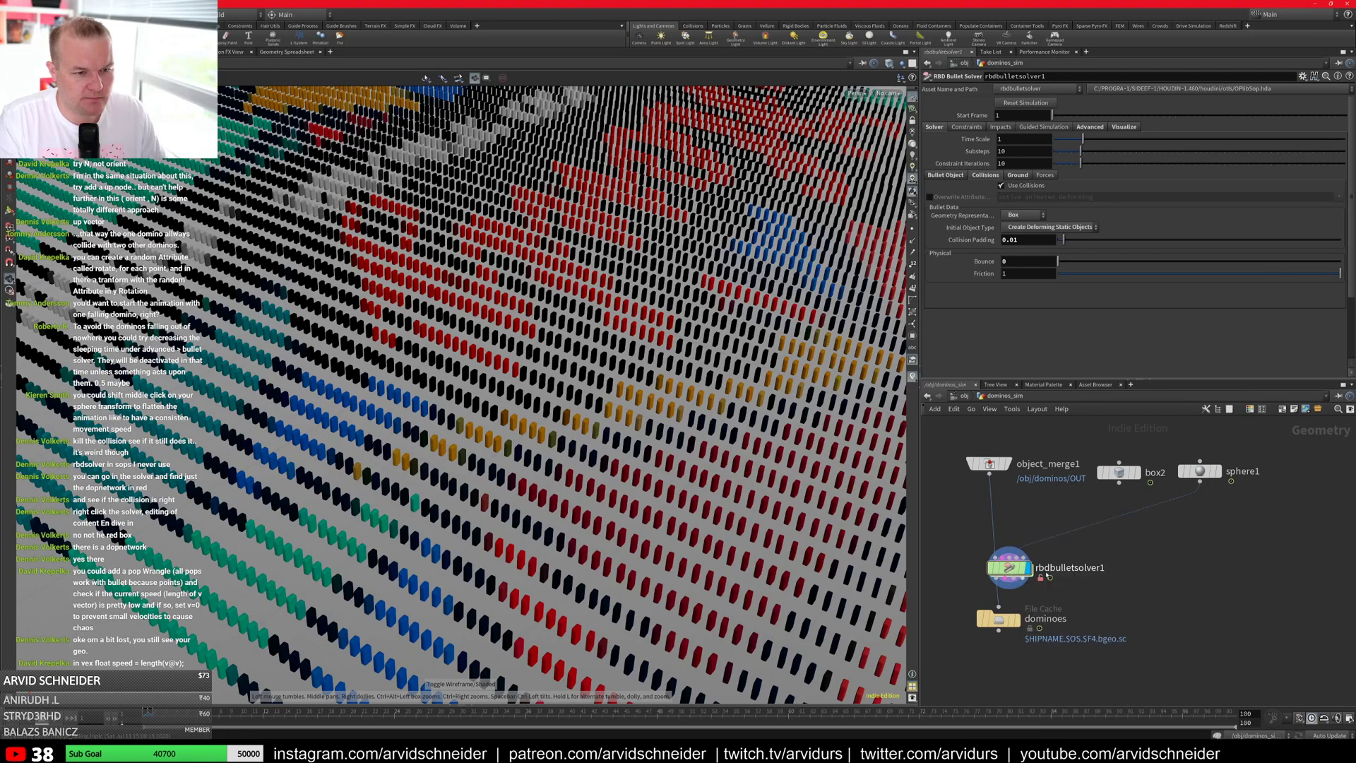
double_click(1008, 569)
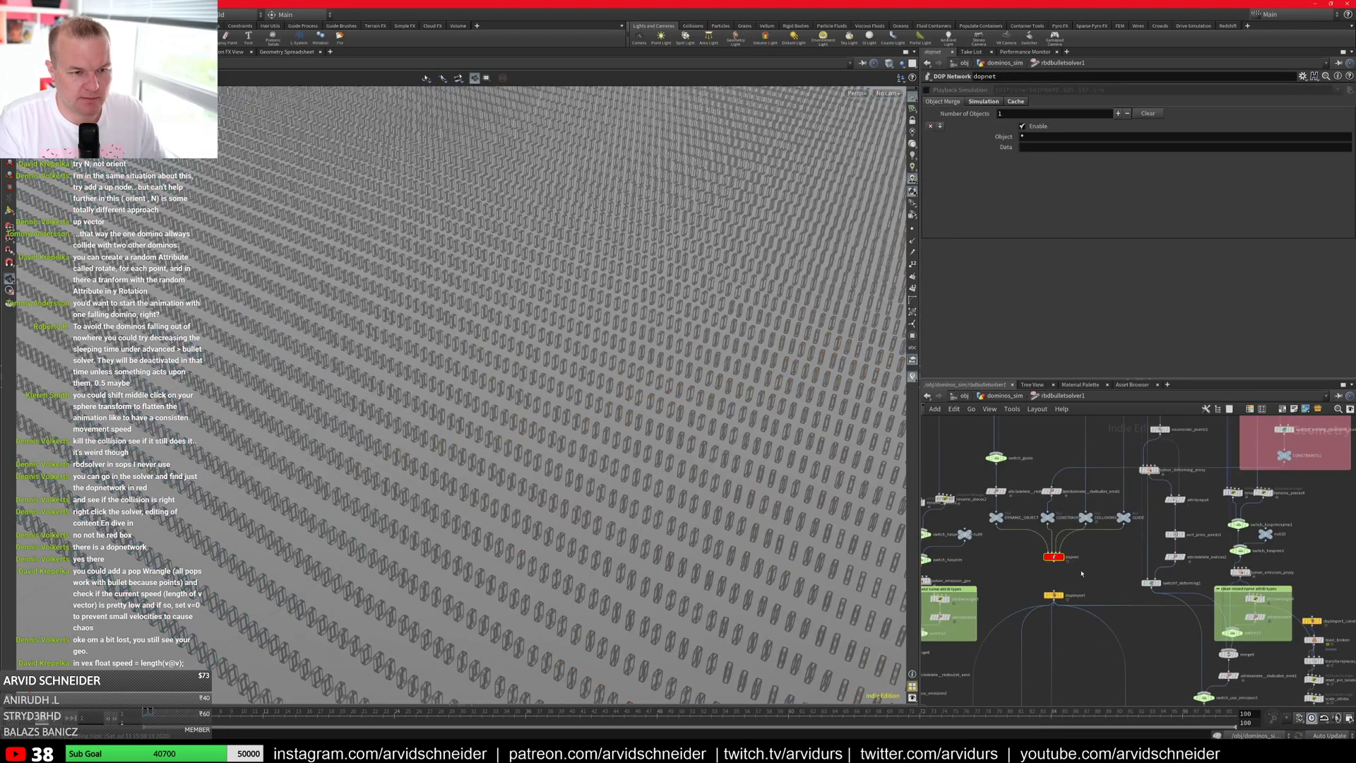
double_click(1053, 556)
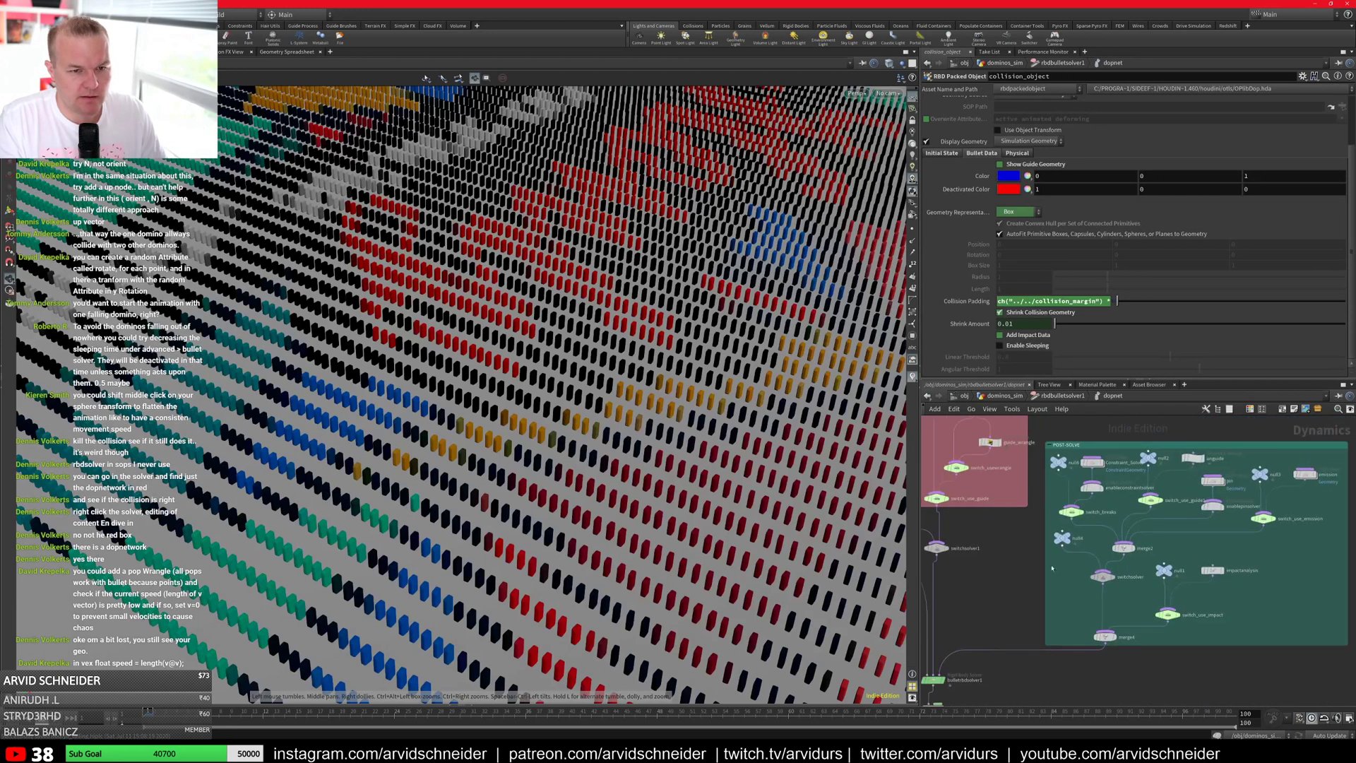
scroll(981, 622, "up", 3)
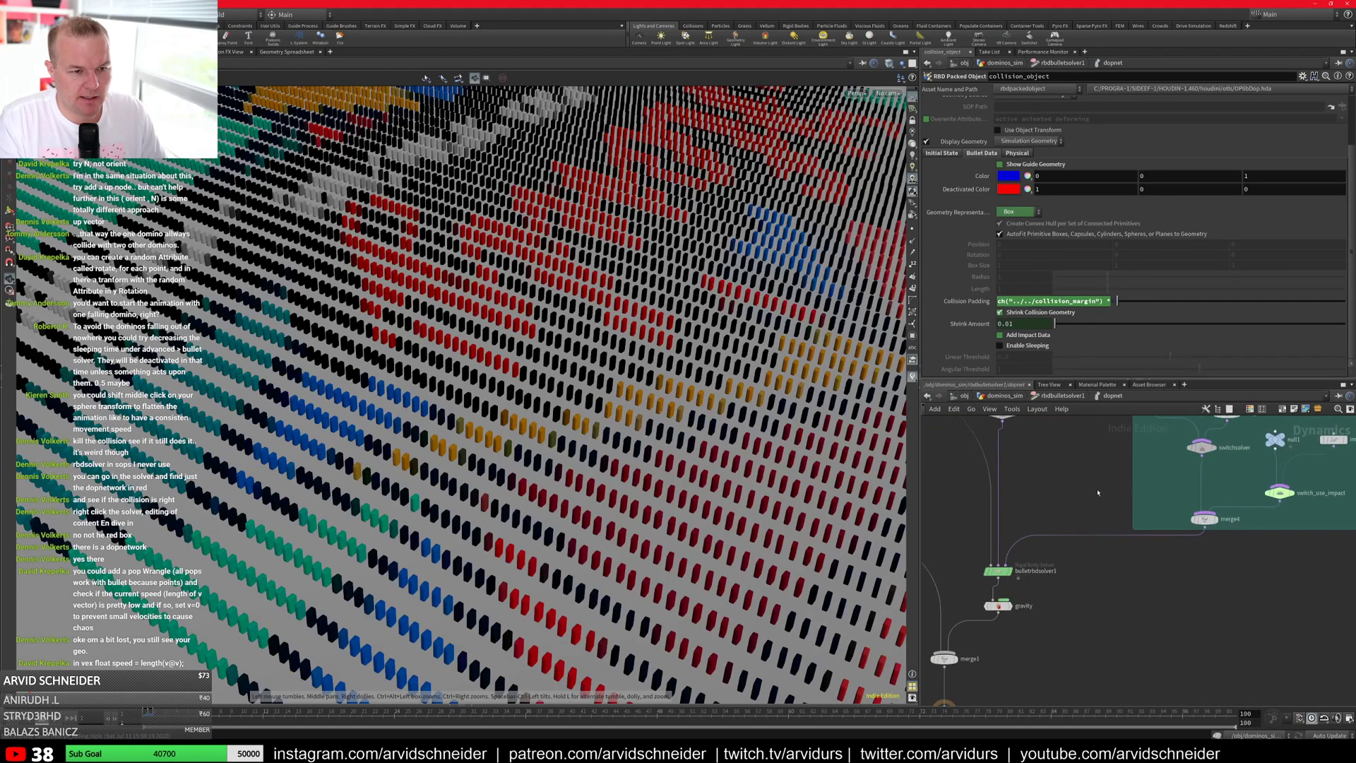
scroll(1091, 479, "down", 4)
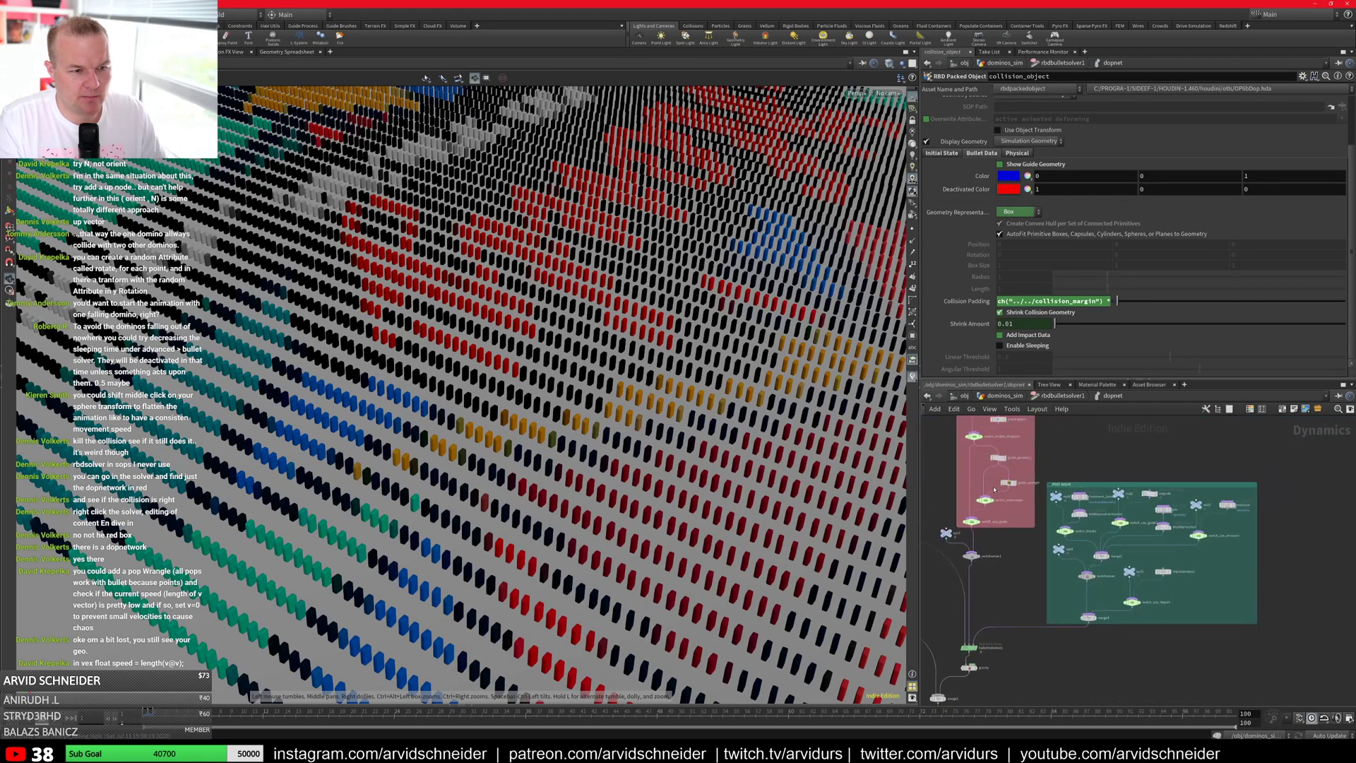
scroll(994, 489, "up", 5)
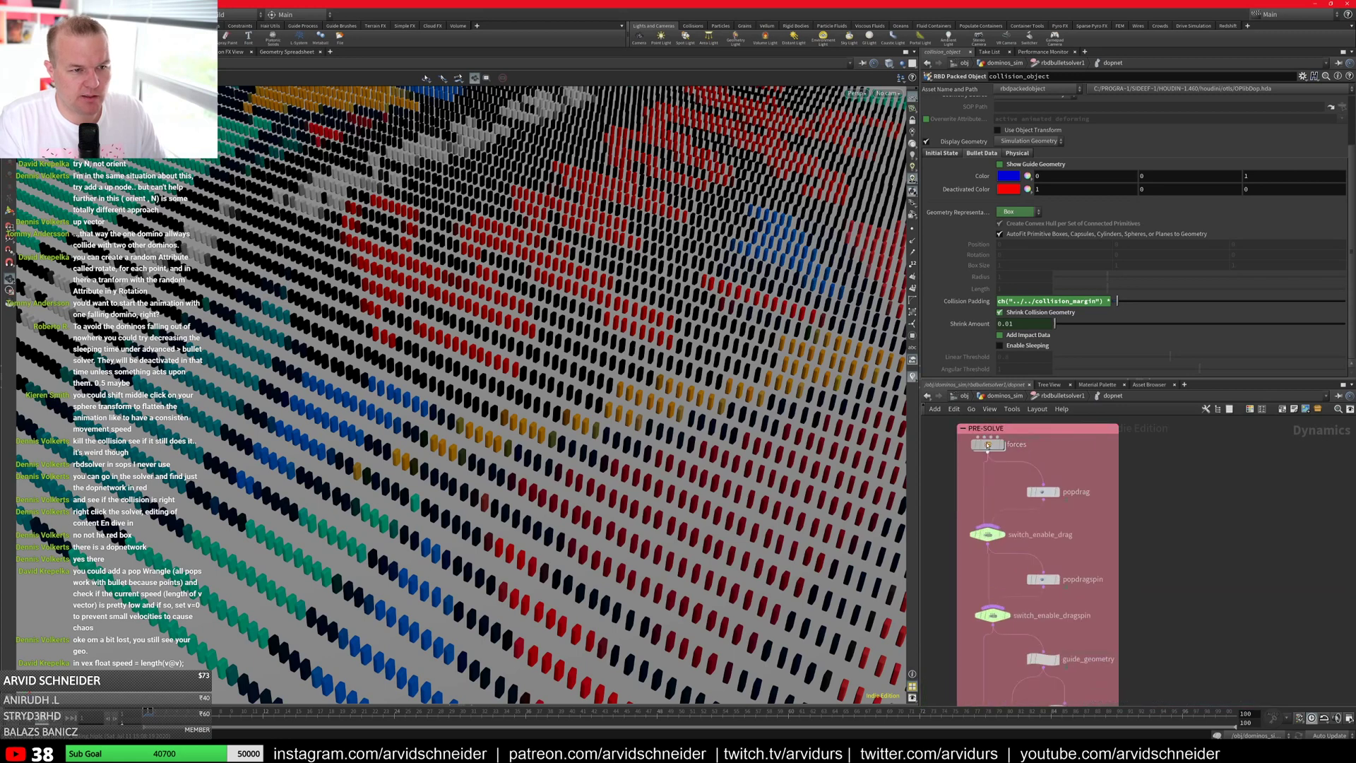
double_click(987, 445)
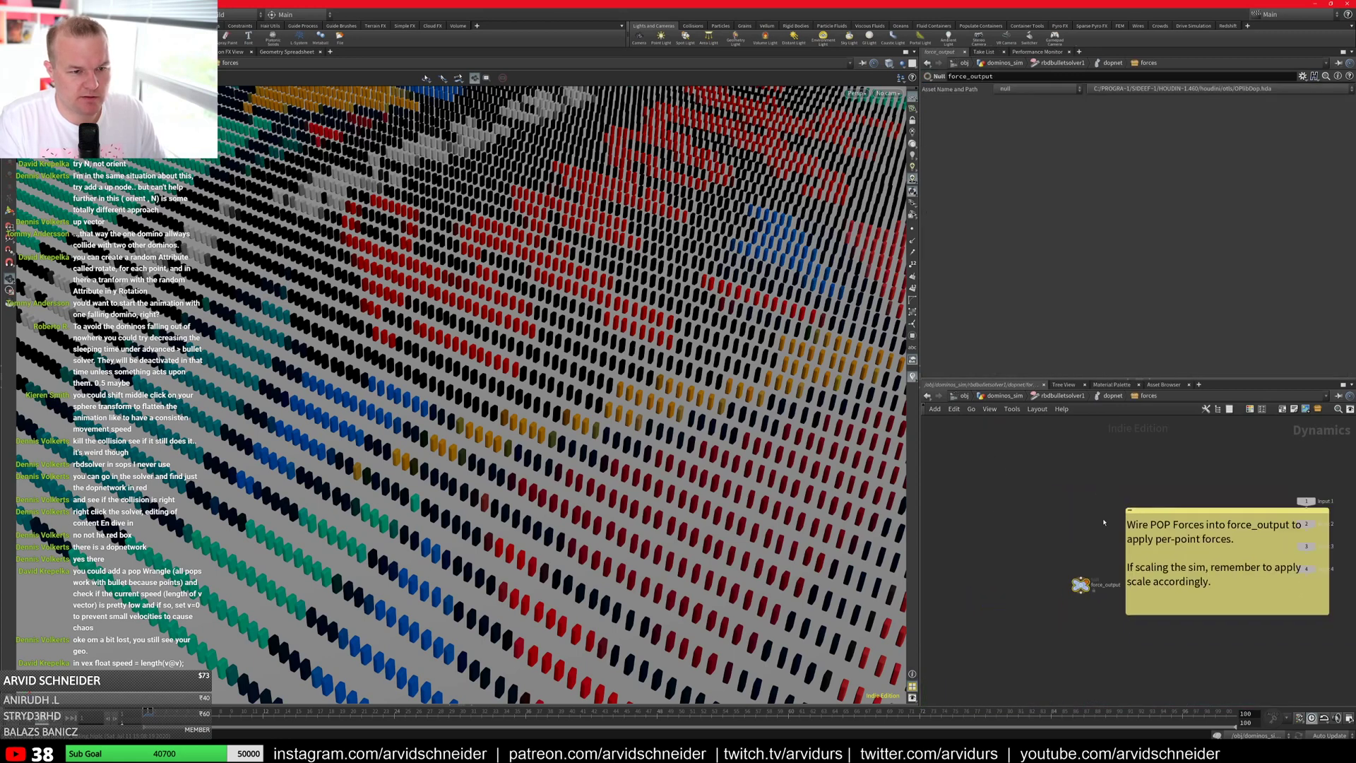
Step: Add a POP Wrangle node and wire it into force_output
key("Tab")
type("popw")
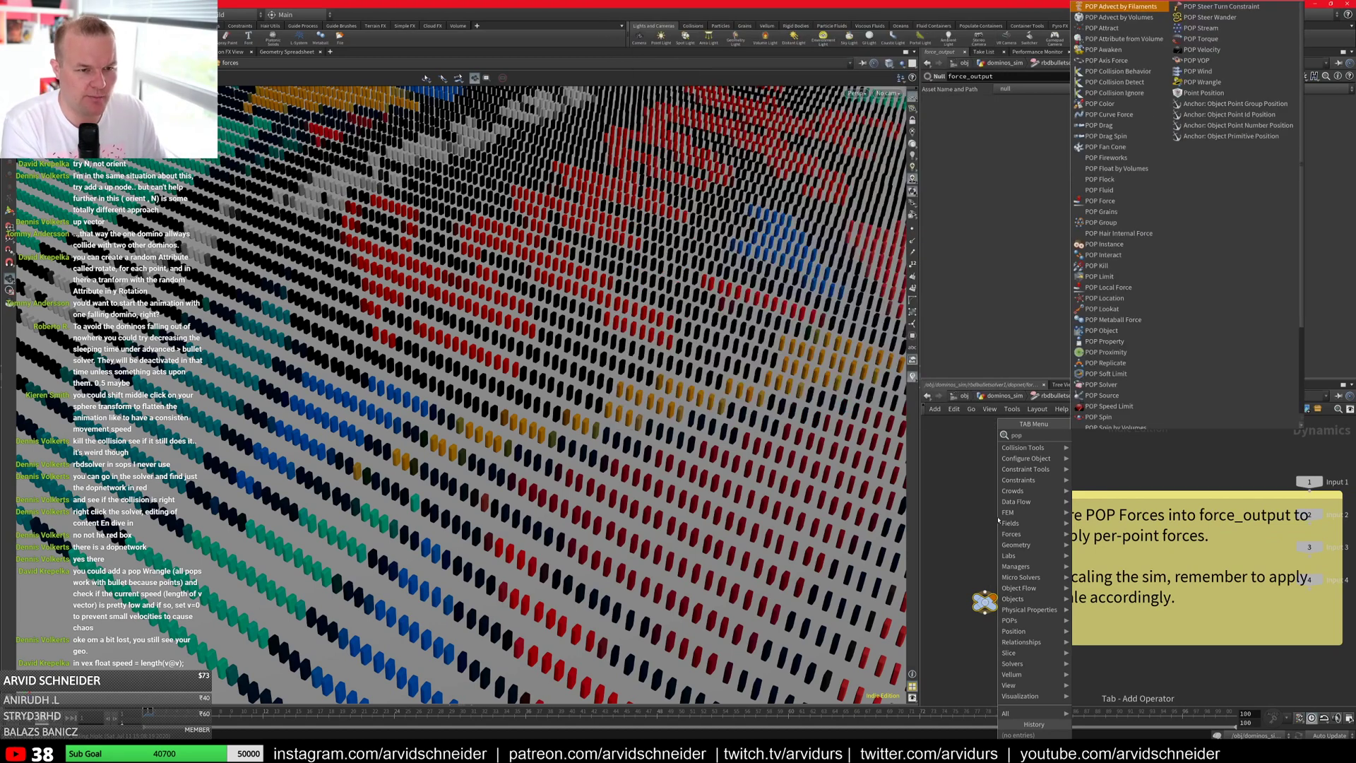
key("Down")
key("Down")
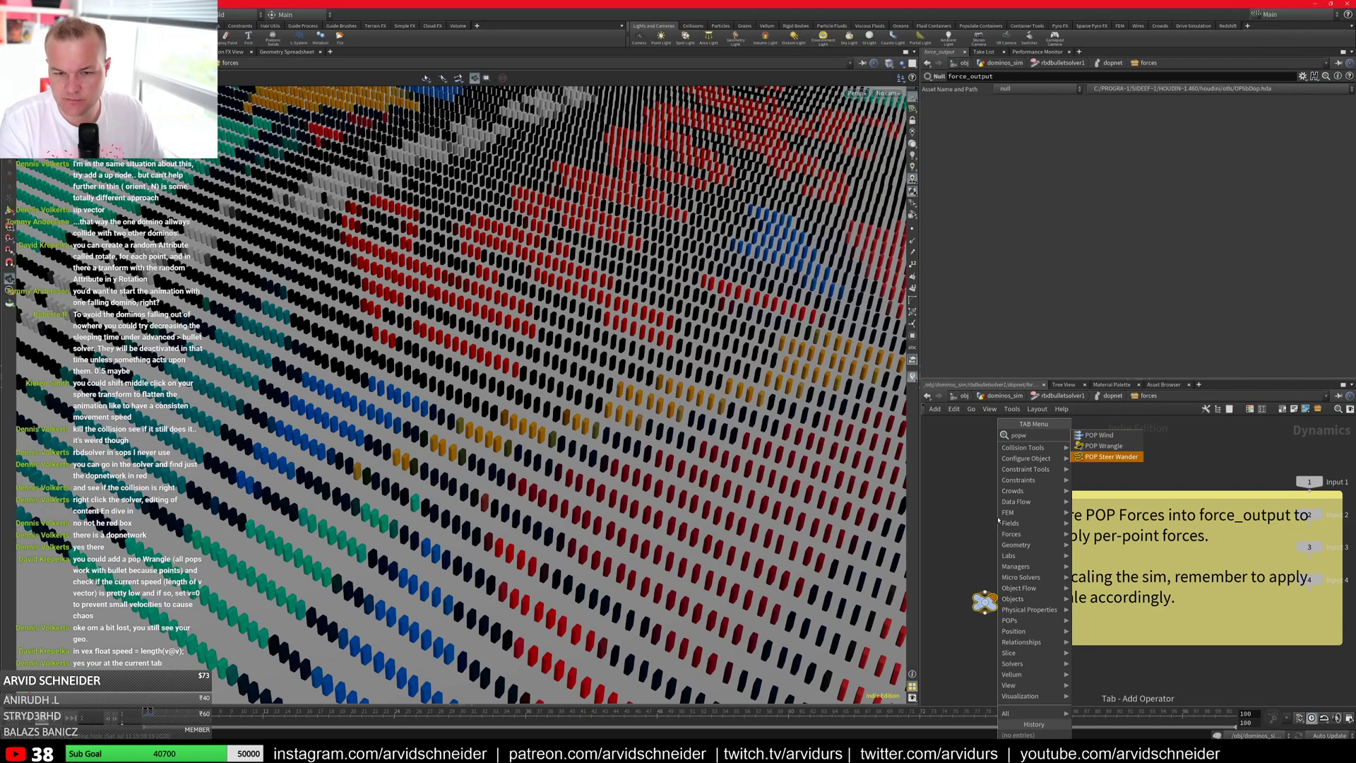
key("Up")
key("Return")
left_click(997, 518)
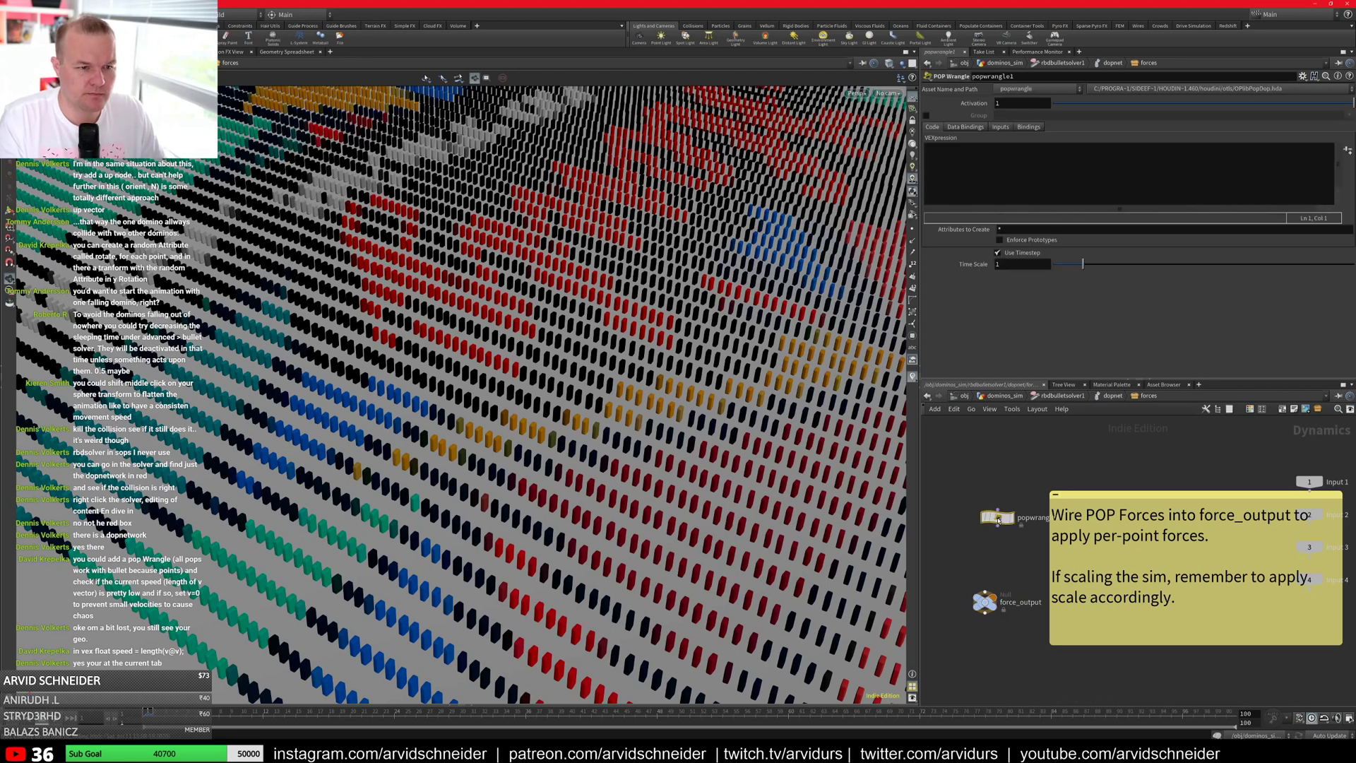
left_click_drag(1000, 535, 986, 510)
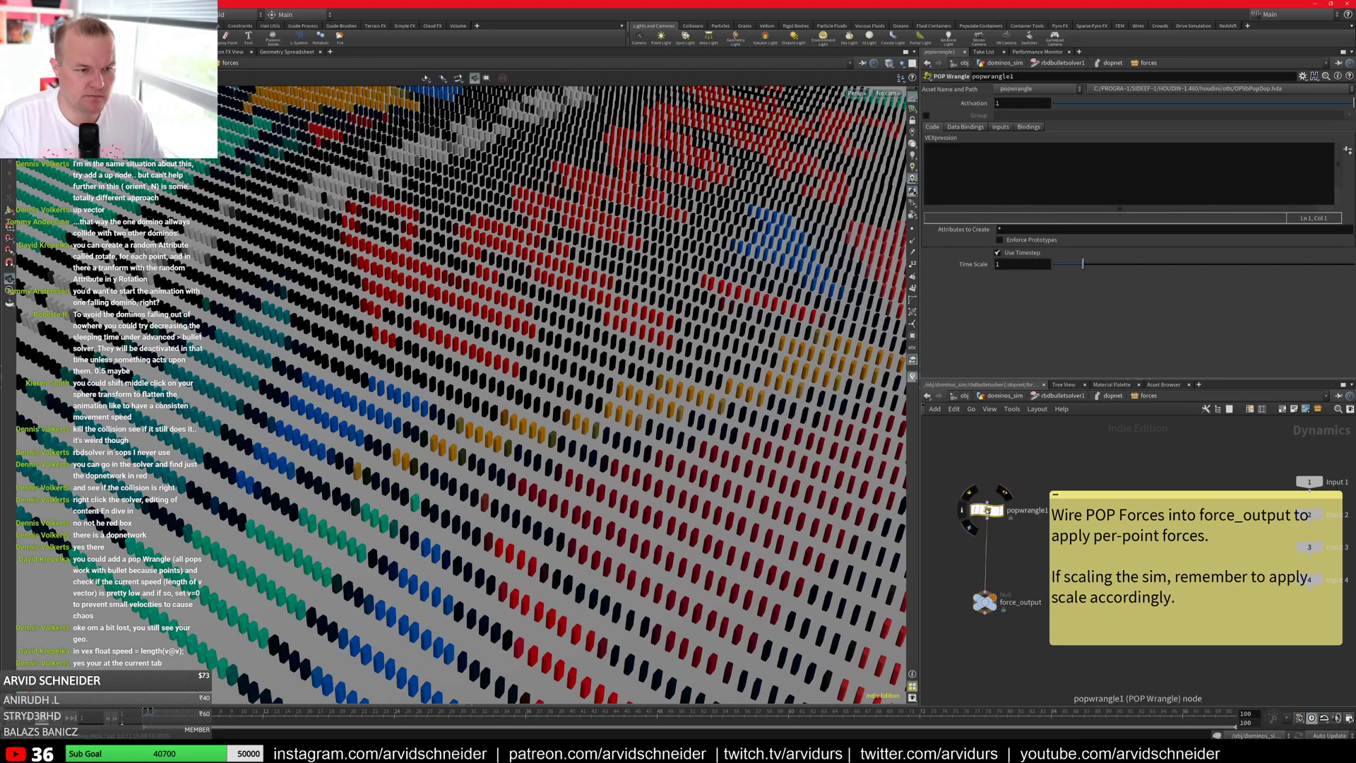
Step: Write the expression @P = {0,0,0}; in the POP Wrangle's VEXpression
left_click(979, 175)
type("@")
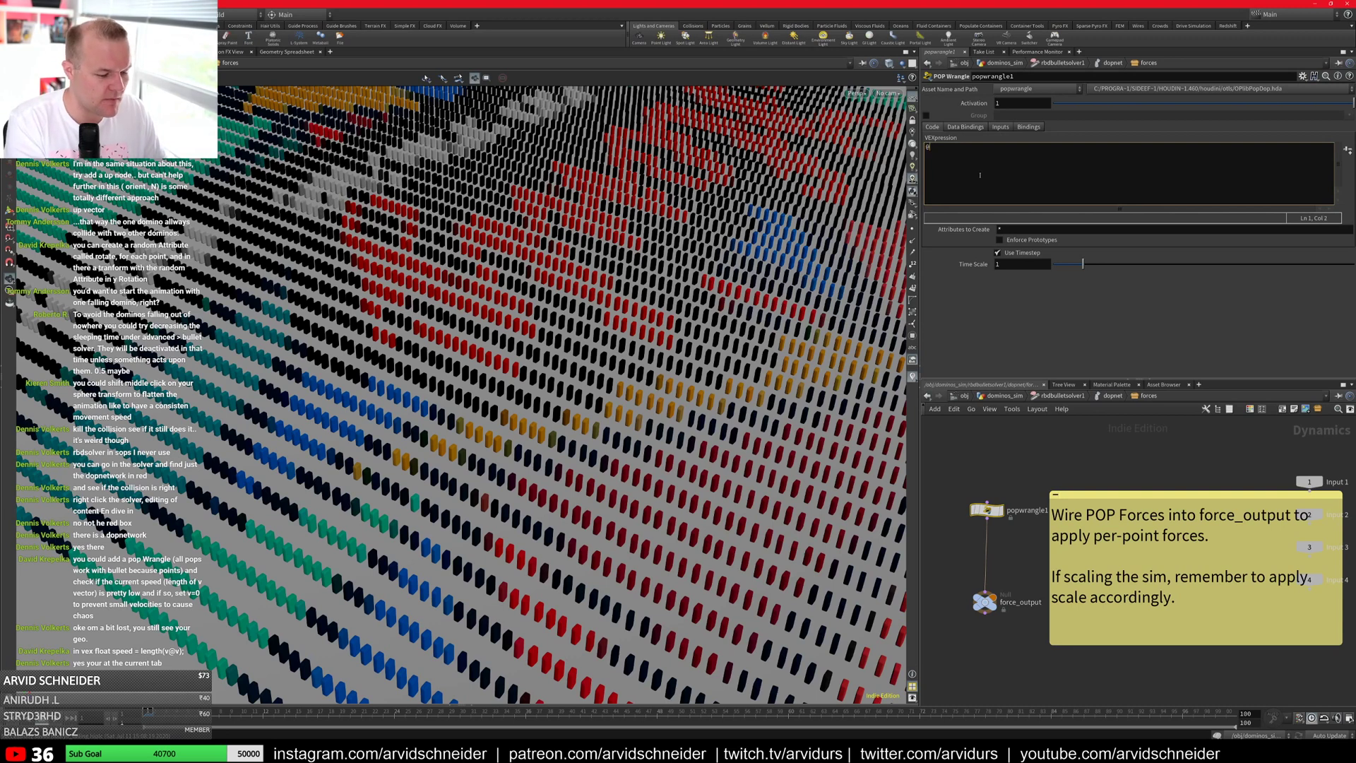
type("P")
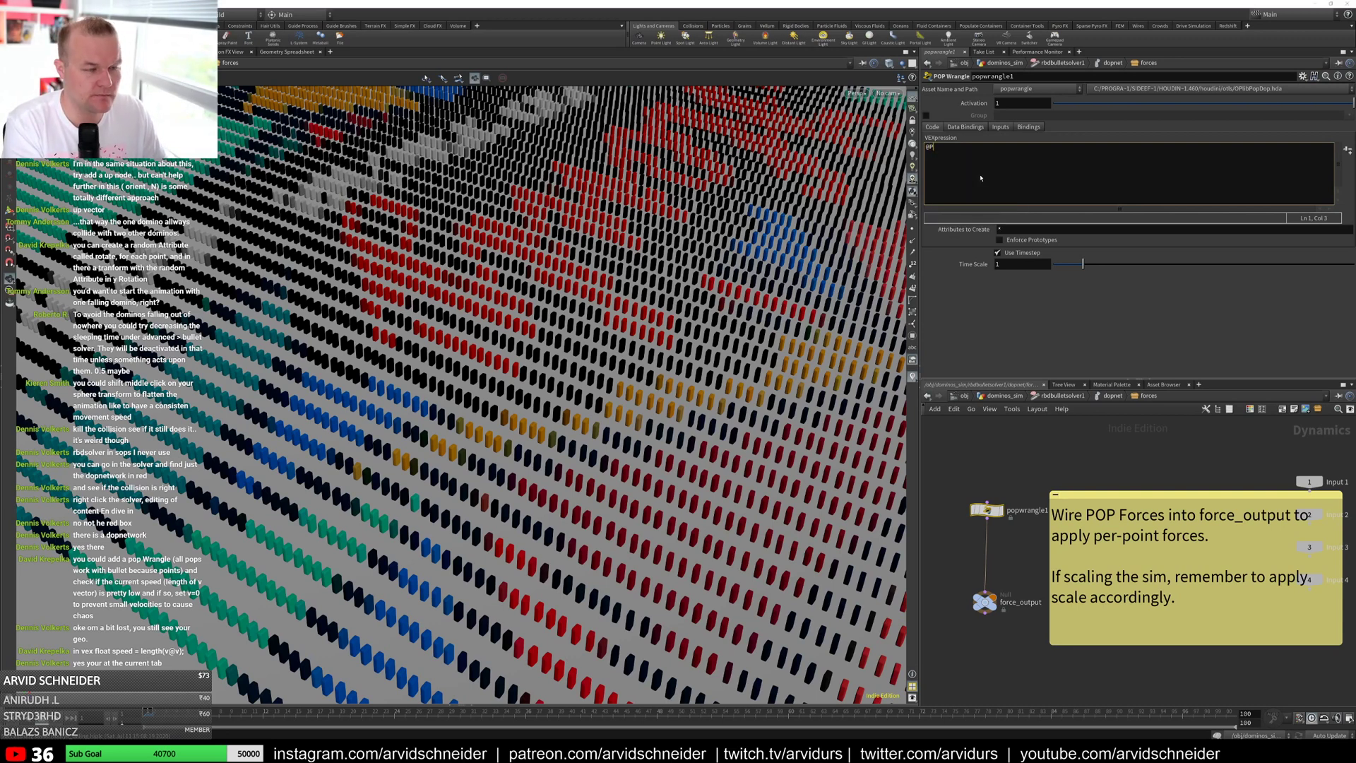
type(" = ")
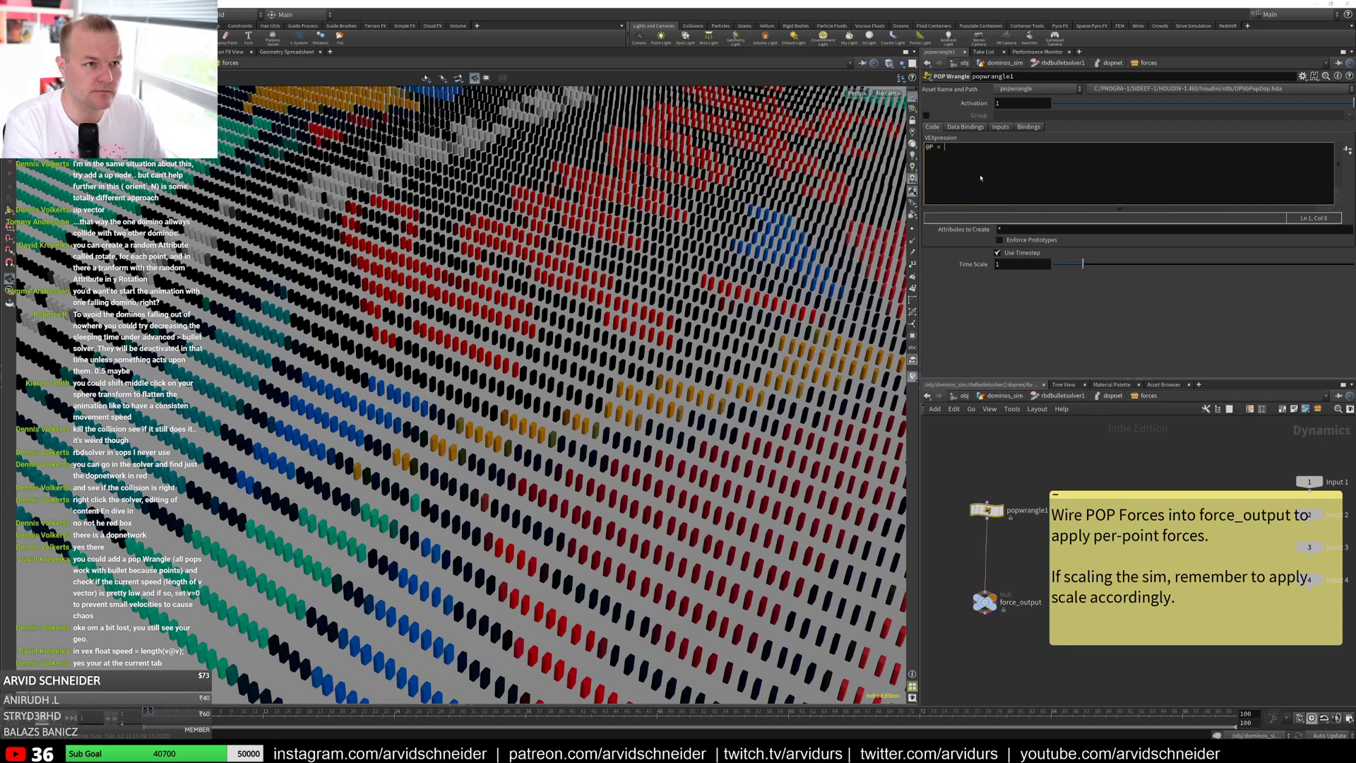
type("{}")
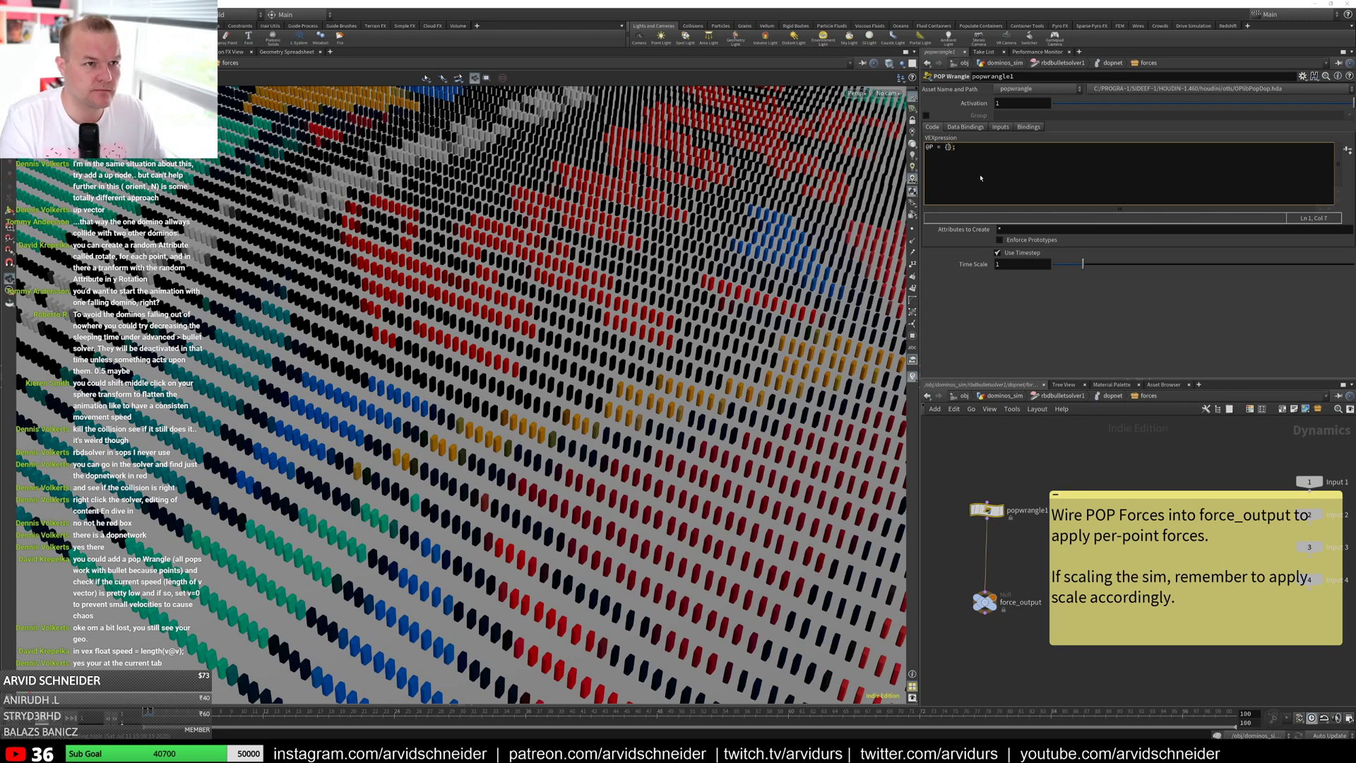
type("0")
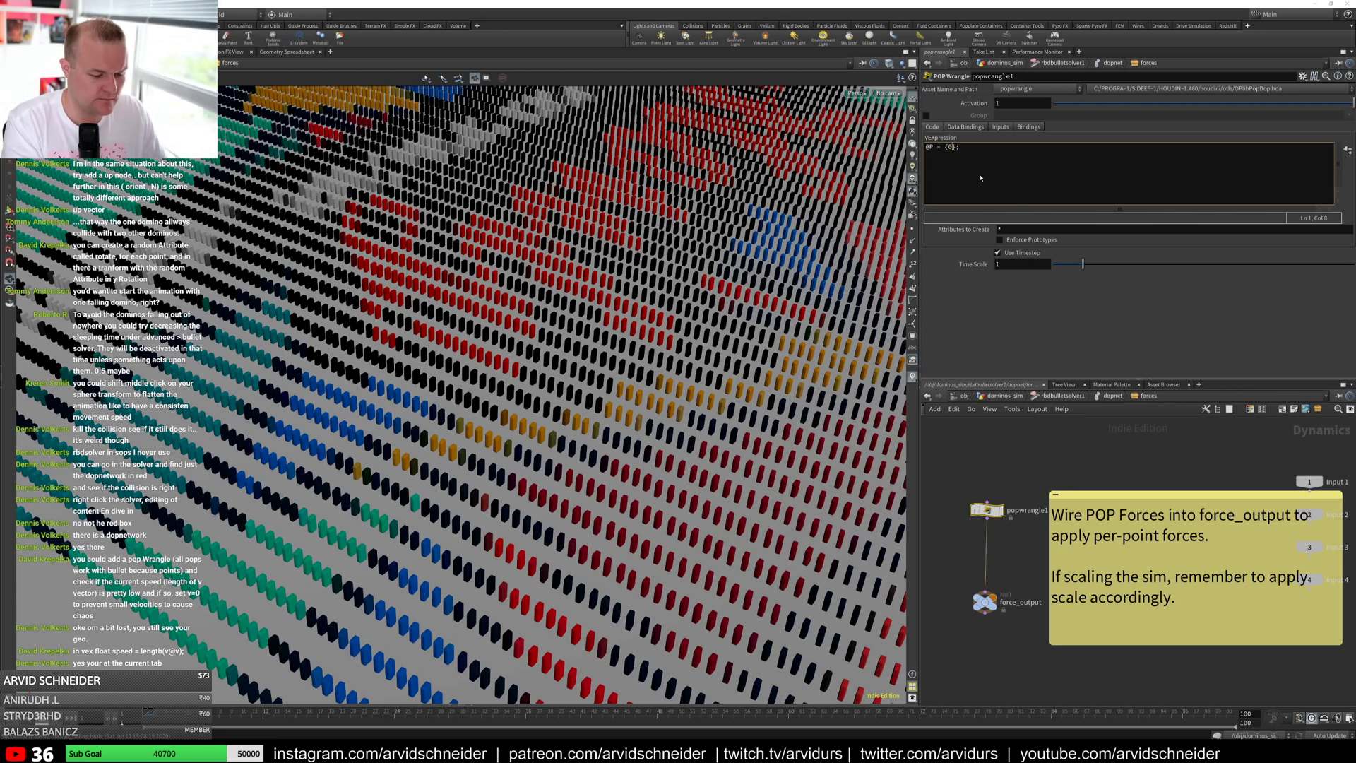
type(",0,")
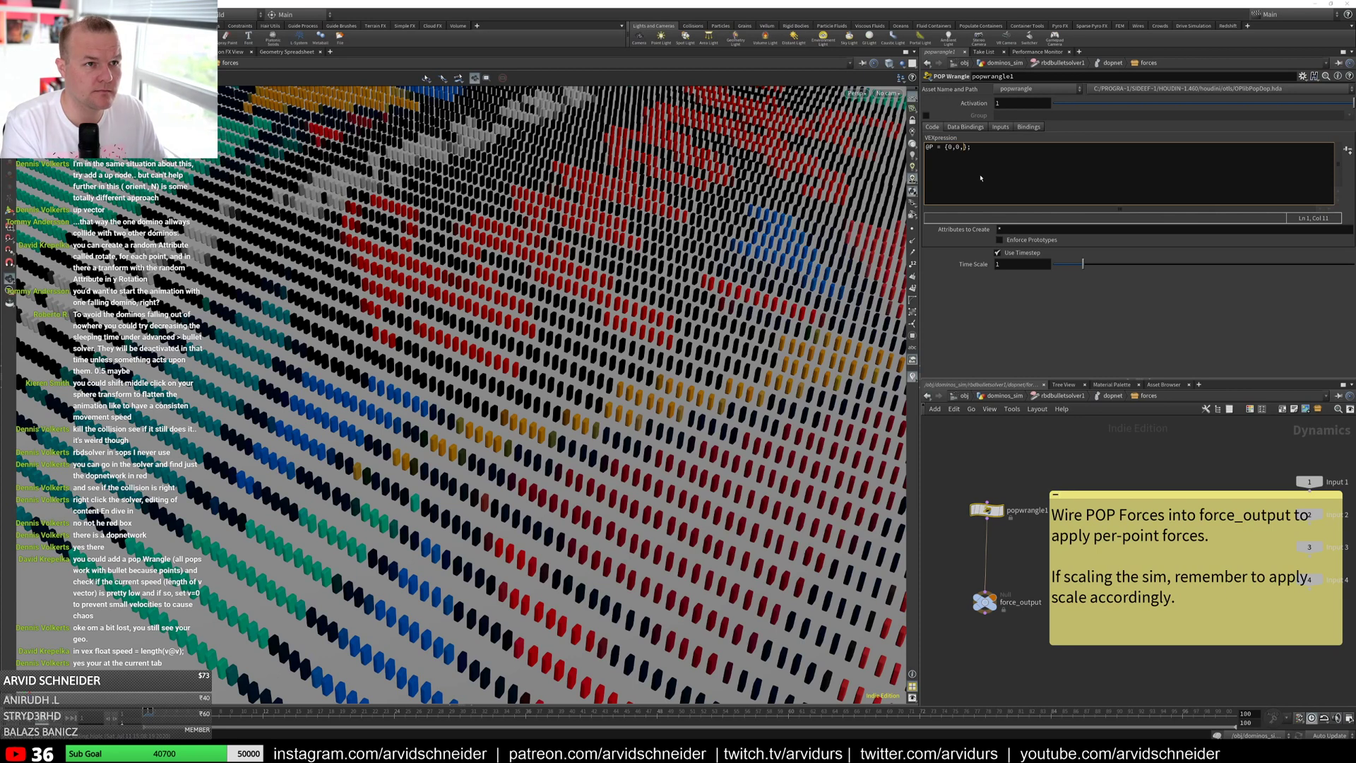
type("0")
scroll(1136, 567, "down", 4)
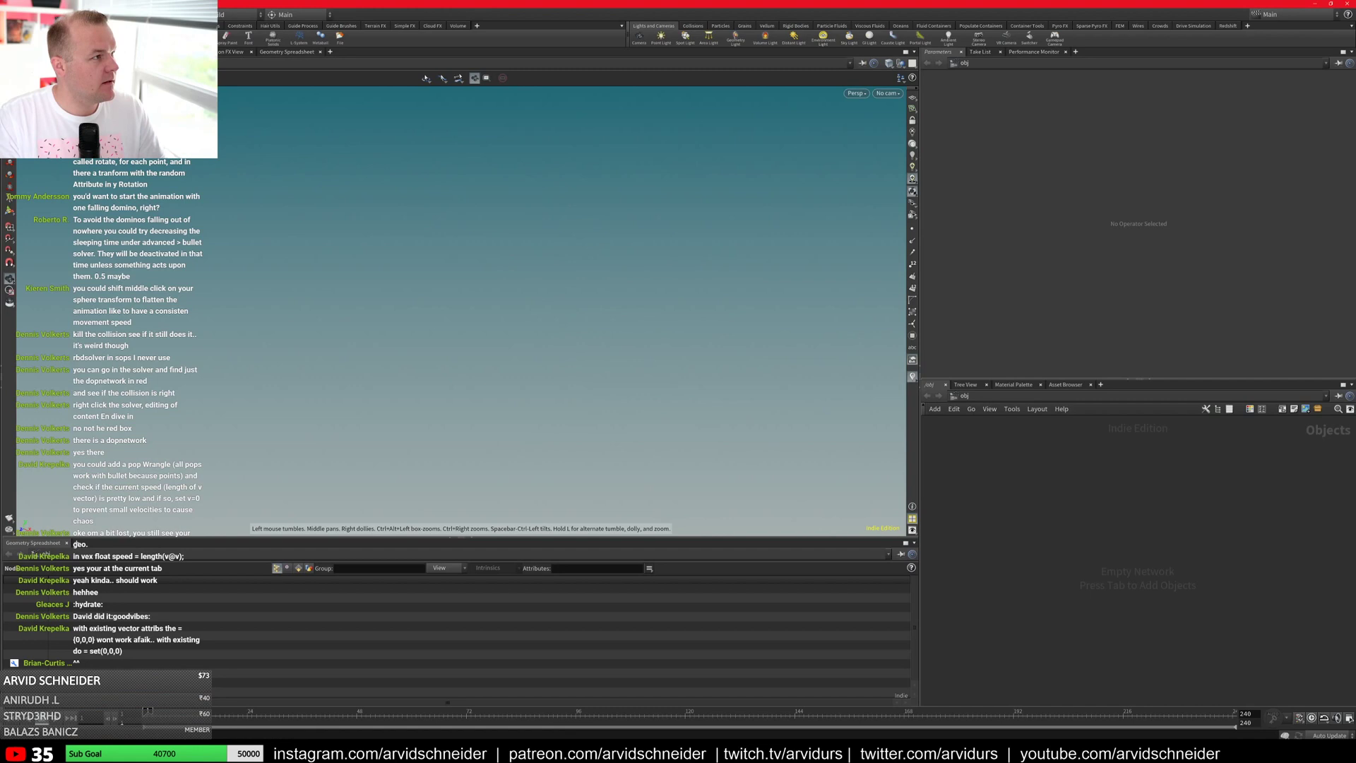
Step: Reopen the most recent domino scene file, whose name ends in falling.hiplc
left_click(14, 15)
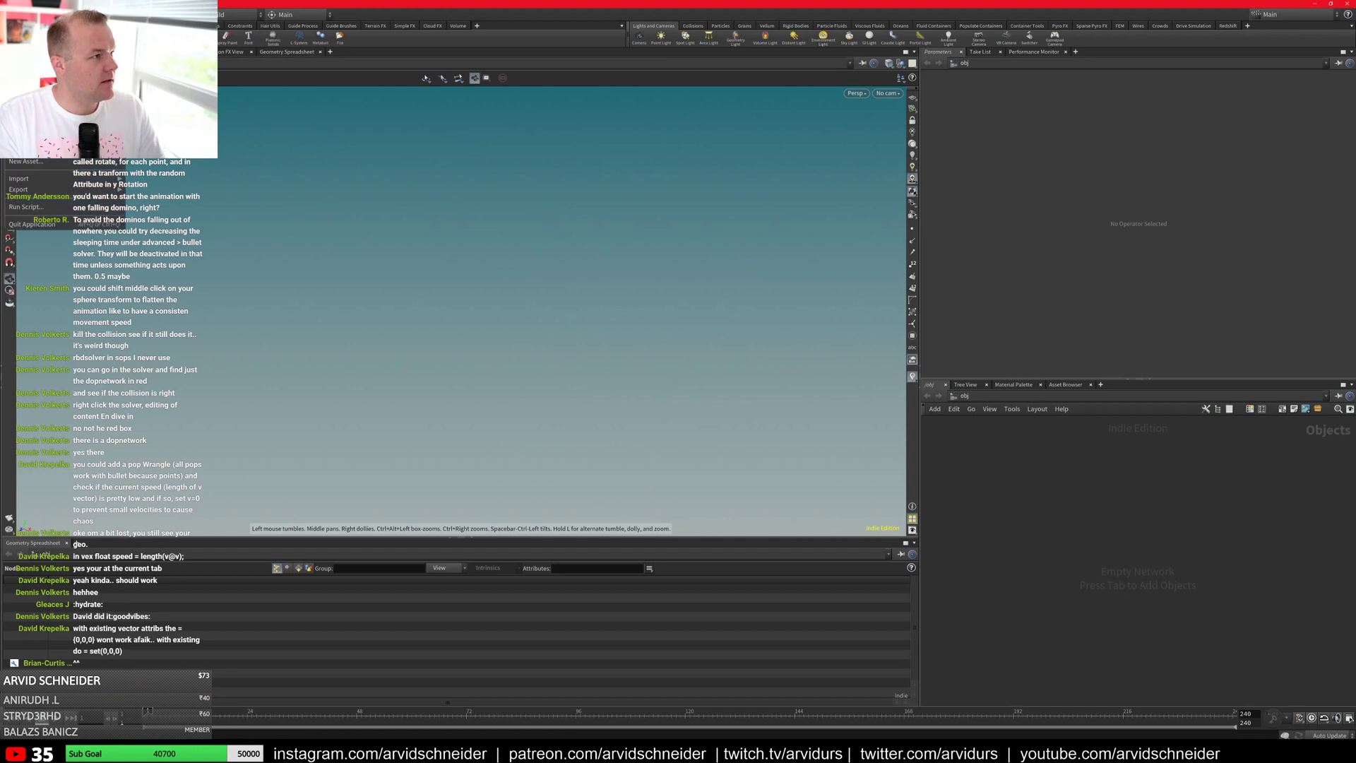
mouse_move(35, 48)
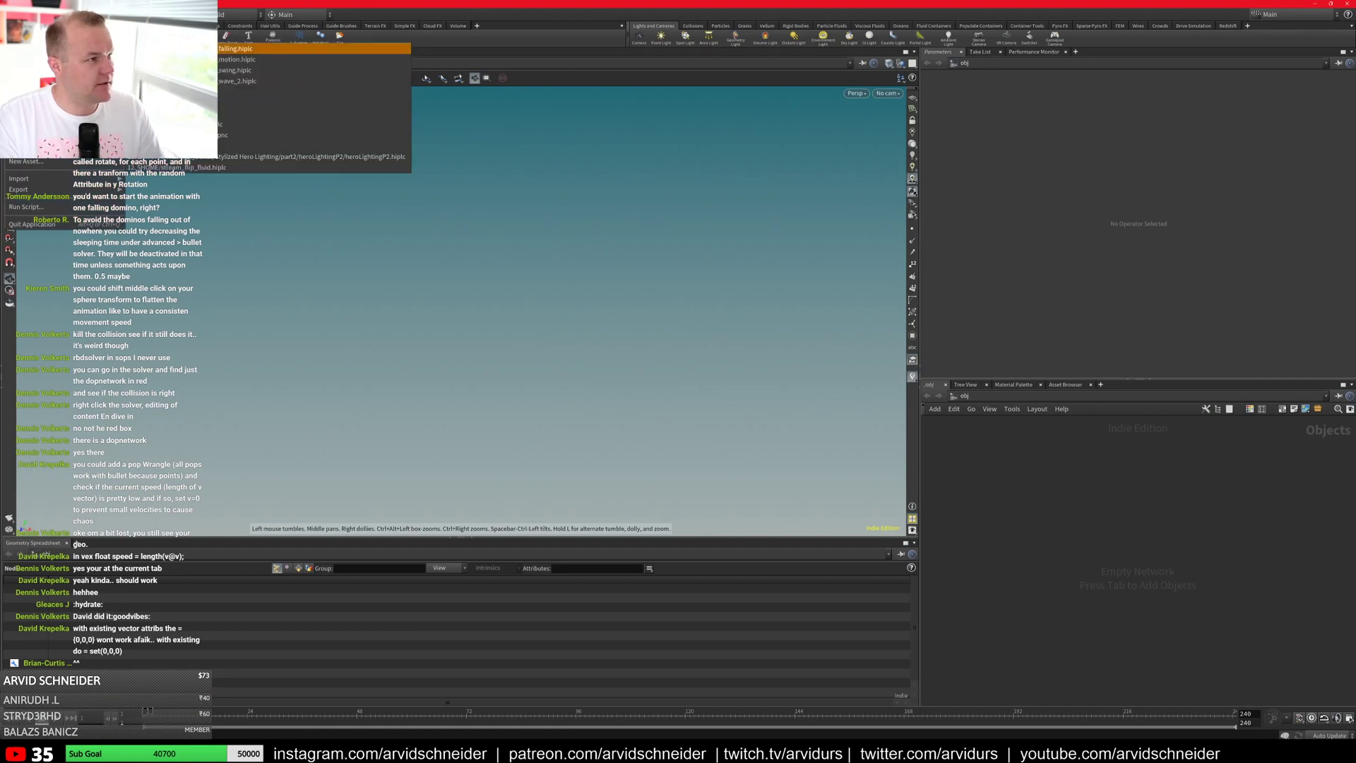
left_click(240, 48)
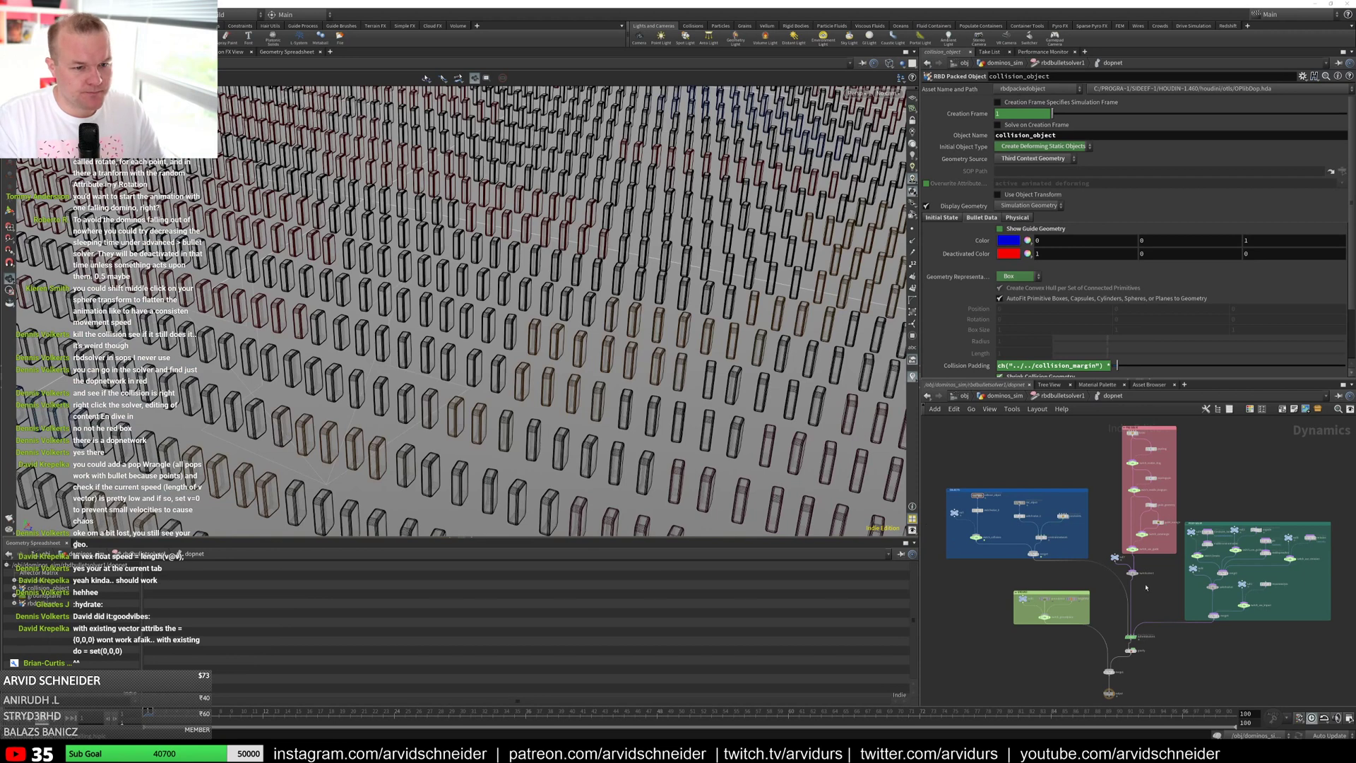
Step: Go inside the forces node in the PRE-SOLVE group of rbdbulletsolver1's dopnet
middle_click_drag(1146, 587, 1122, 568)
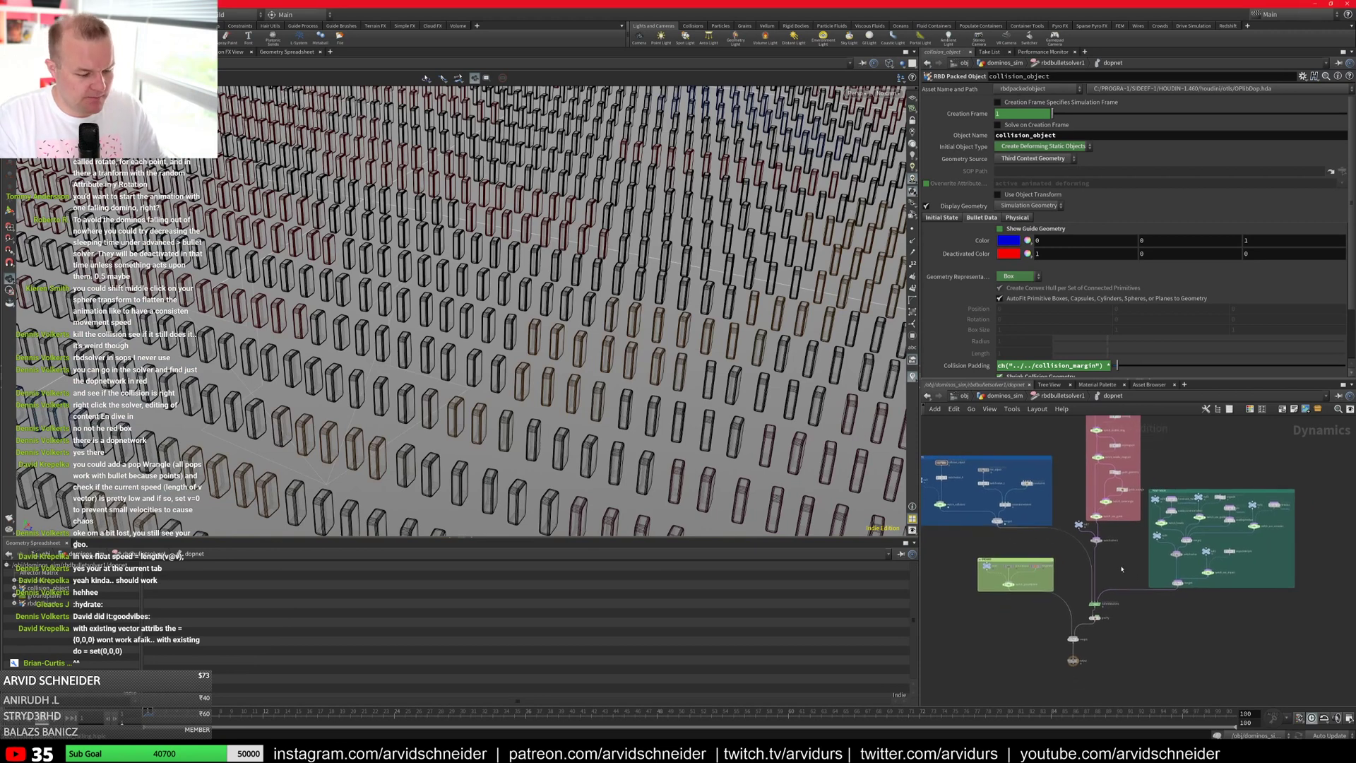
key("u")
key("u")
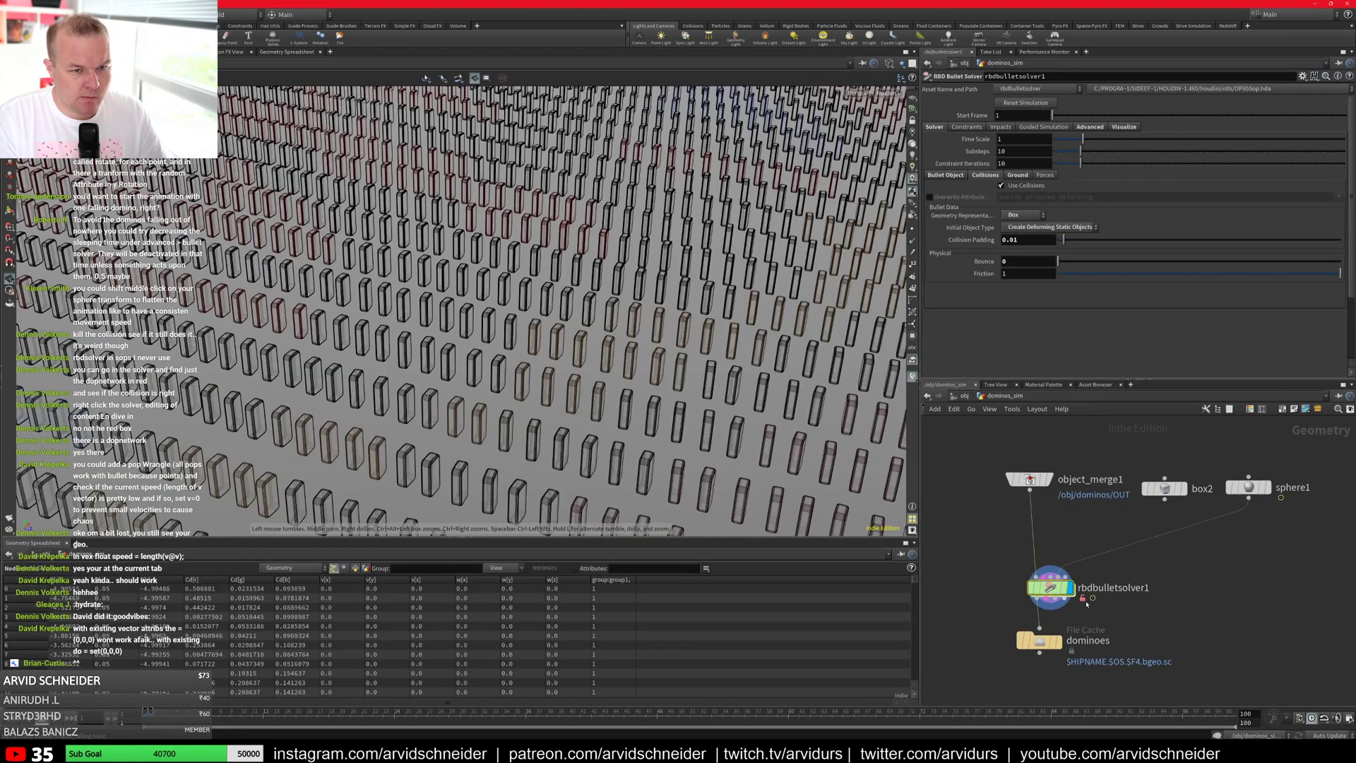
double_click(1047, 586)
double_click(1018, 566)
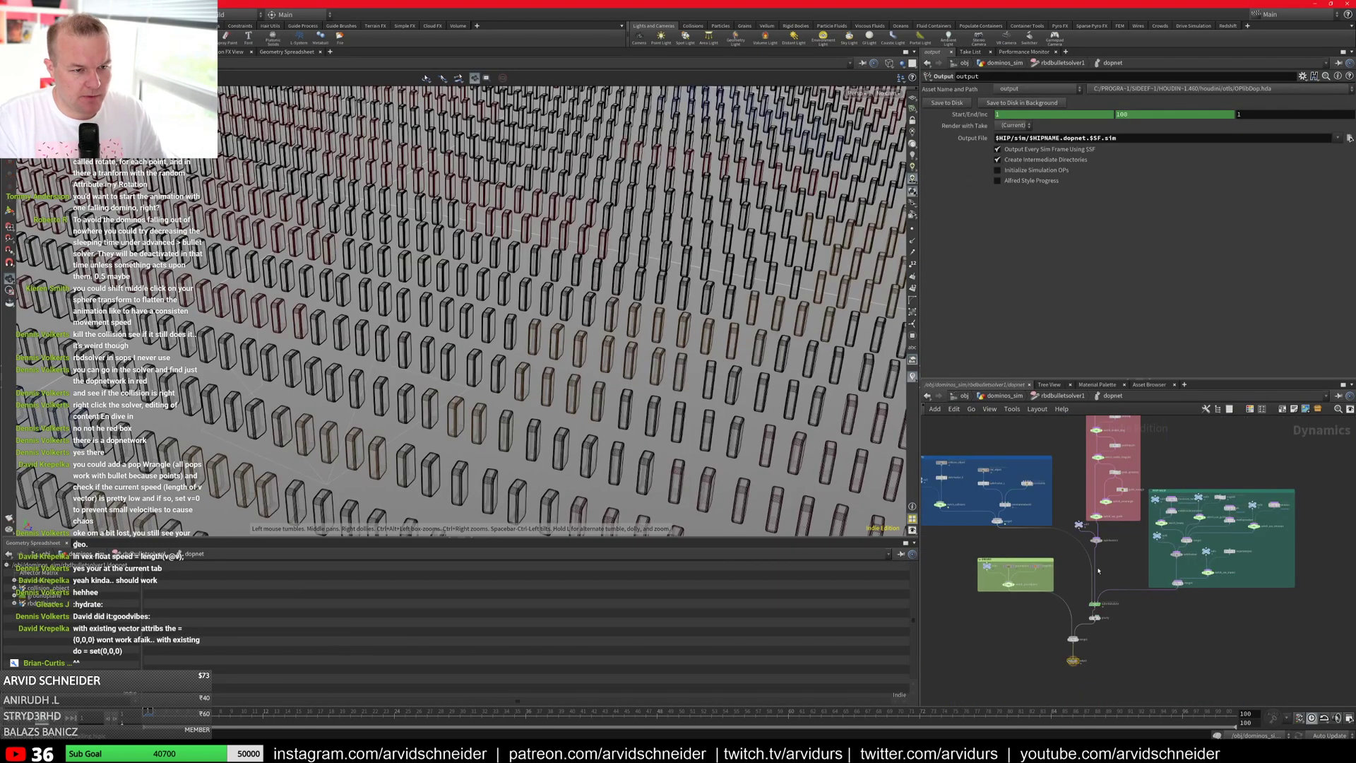
scroll(1126, 608, "up", 4)
middle_click_drag(1130, 579, 1193, 652)
scroll(1194, 652, "up", 2)
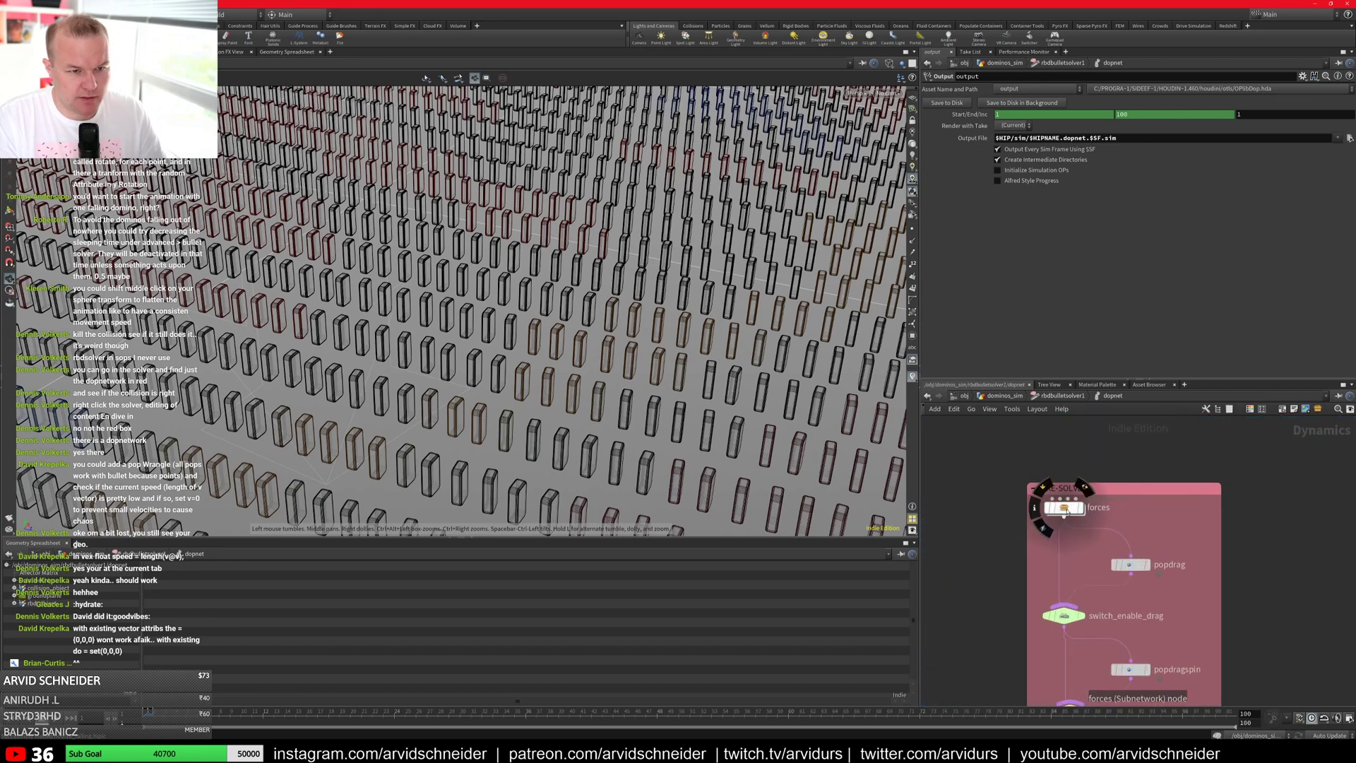
double_click(1046, 514)
middle_click_drag(996, 510, 1086, 525)
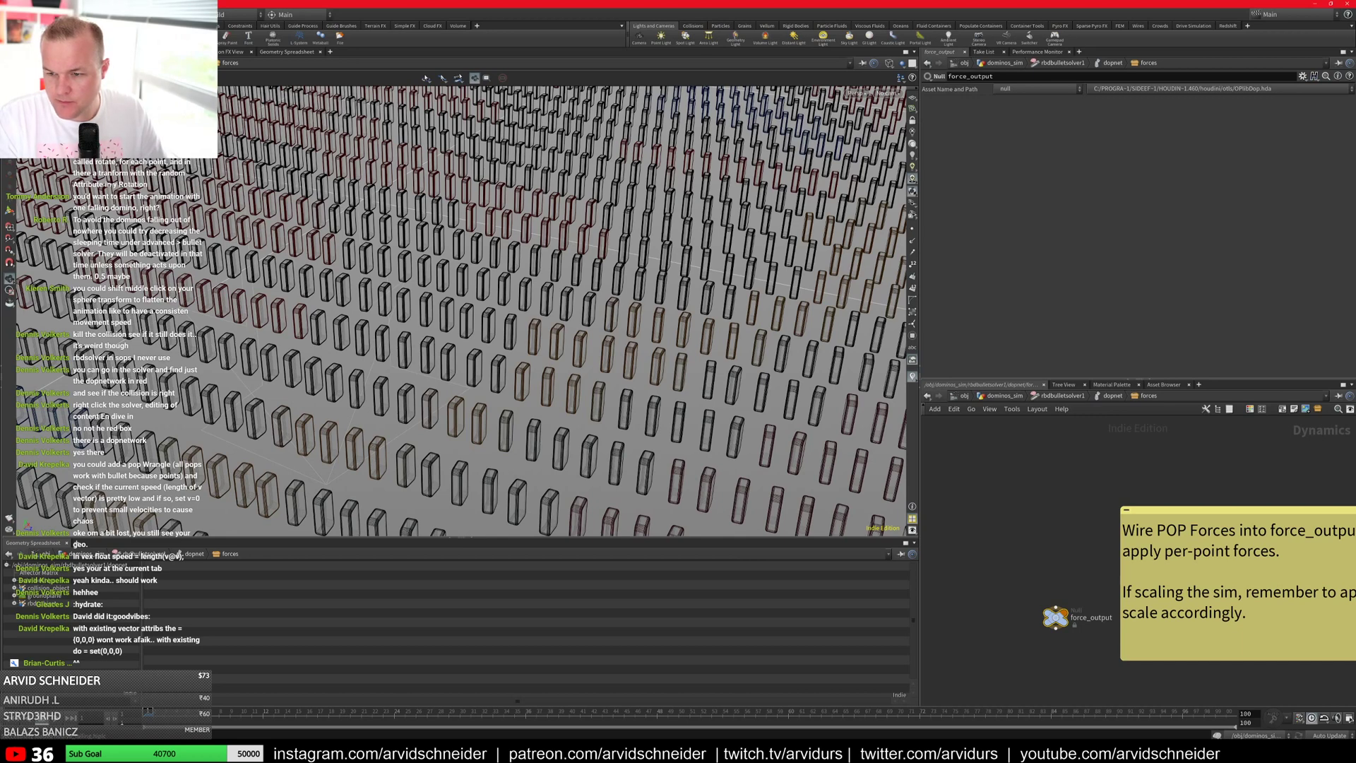
Step: Add a POP Wrangle node and place it above force_output
key("Tab")
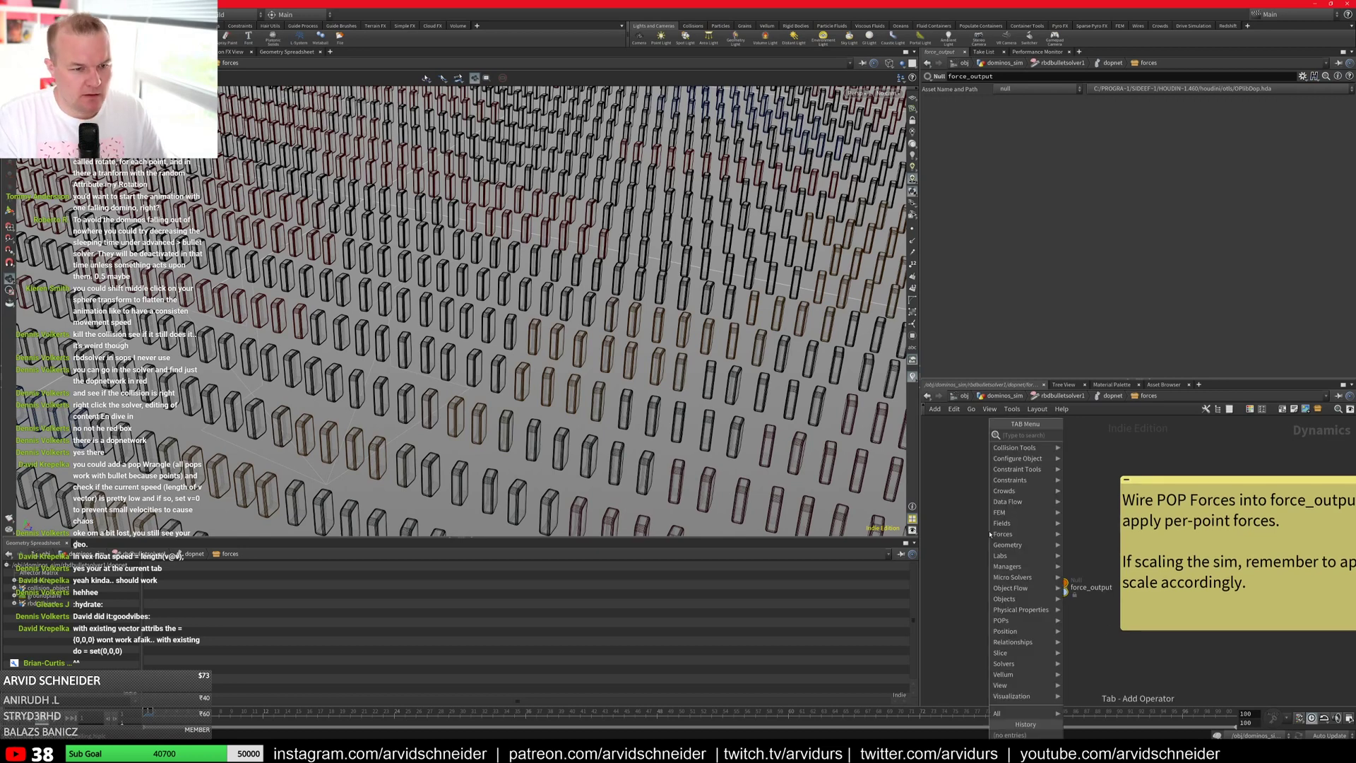
mouse_move(995, 534)
type("popw")
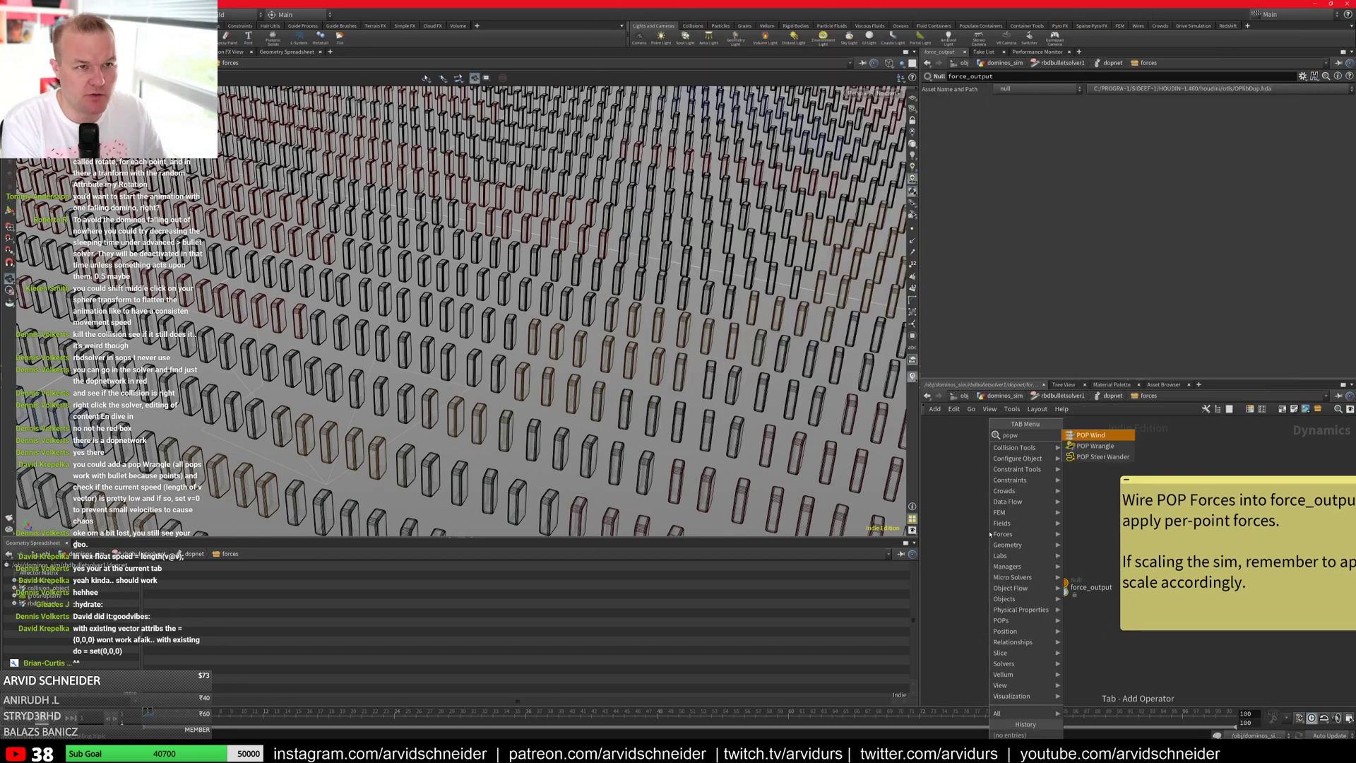
key("Down")
key("Return")
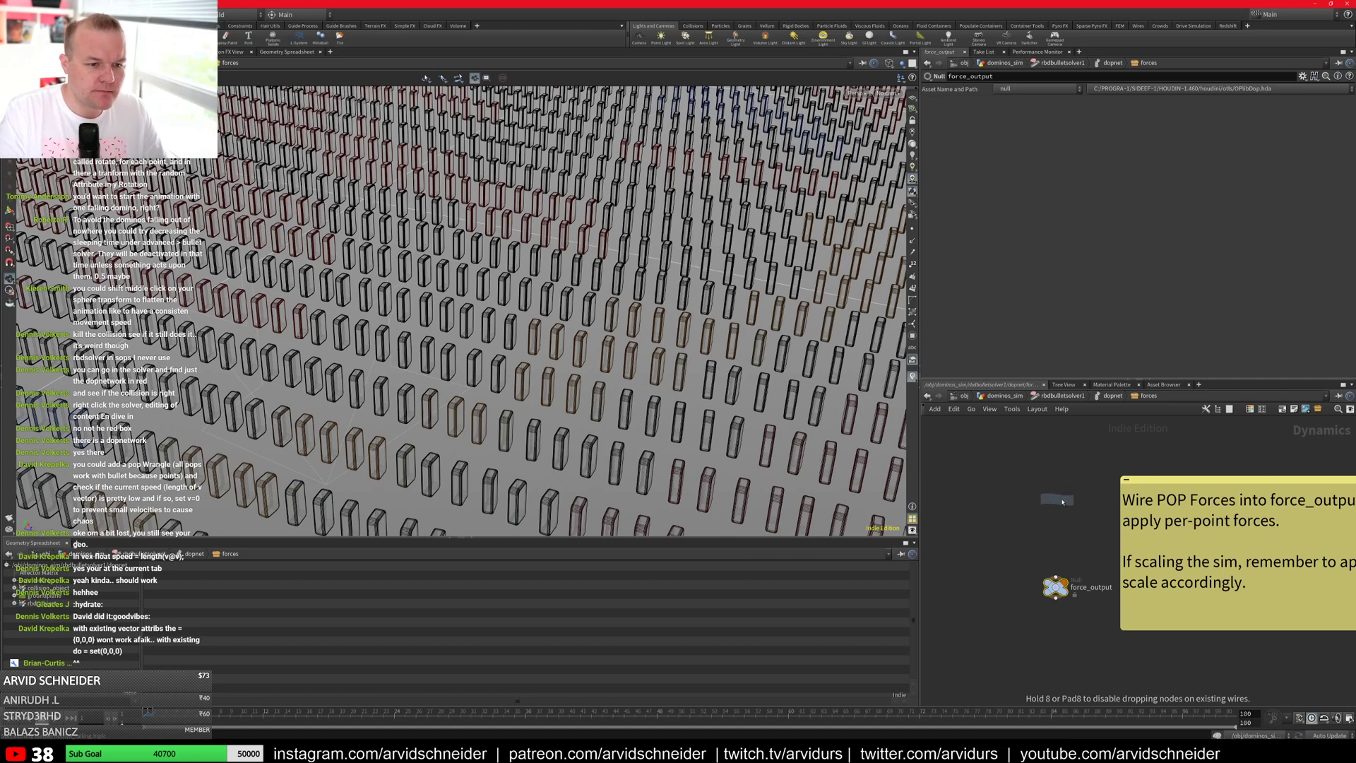
left_click(1074, 499)
left_click_drag(1074, 500, 1060, 497)
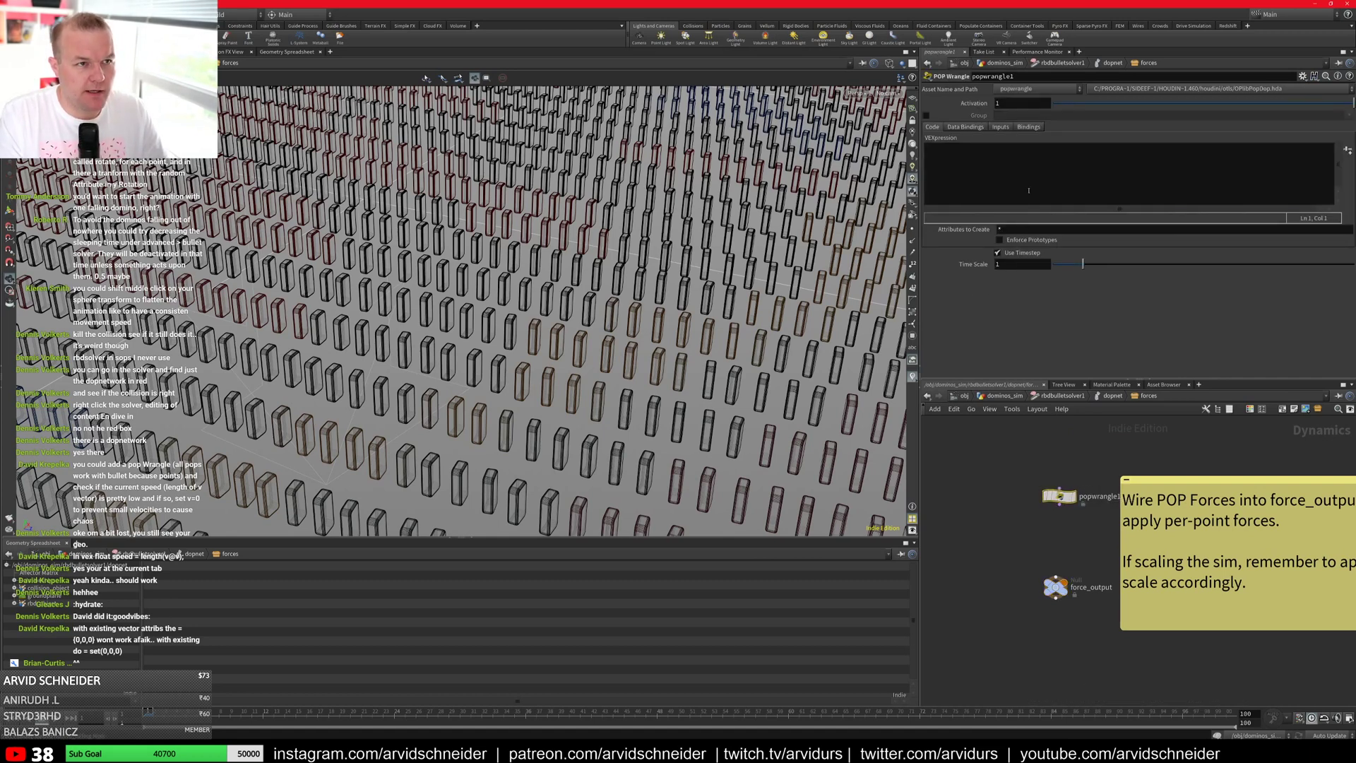
Step: Begin the POP Wrangle's VEXpression with the condition if (length(v@v) < 0.01) and an opening brace
left_click(1028, 190)
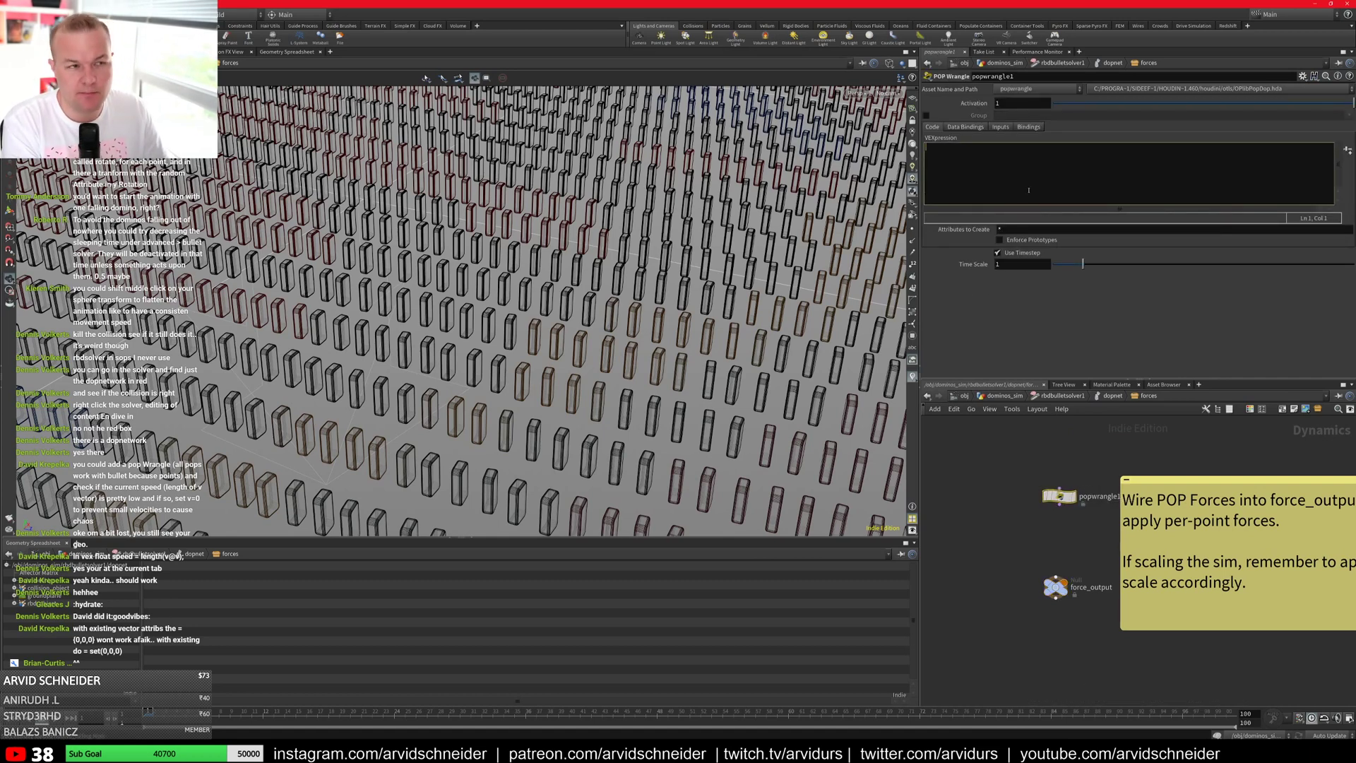
type("@")
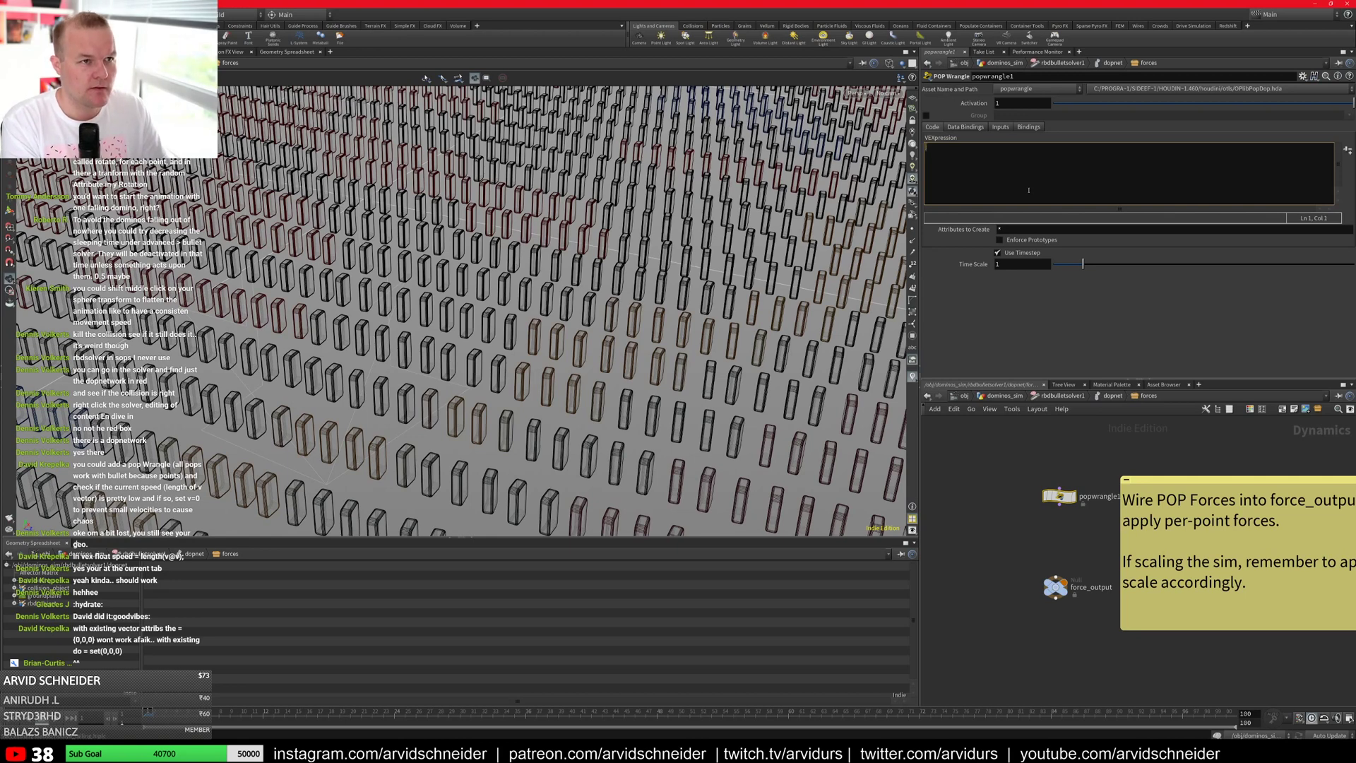
type("f (v")
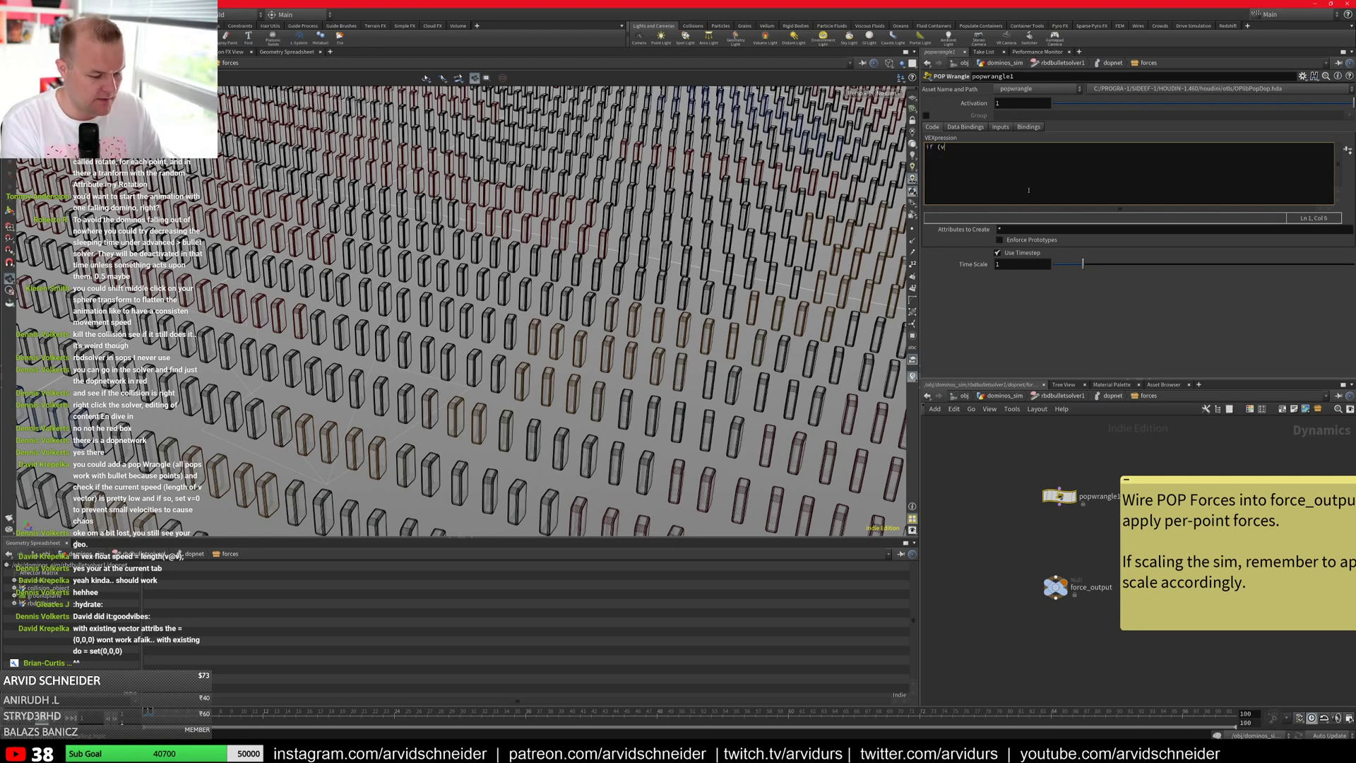
type("@v")
key("BackSpace")
key("BackSpace")
key("BackSpace")
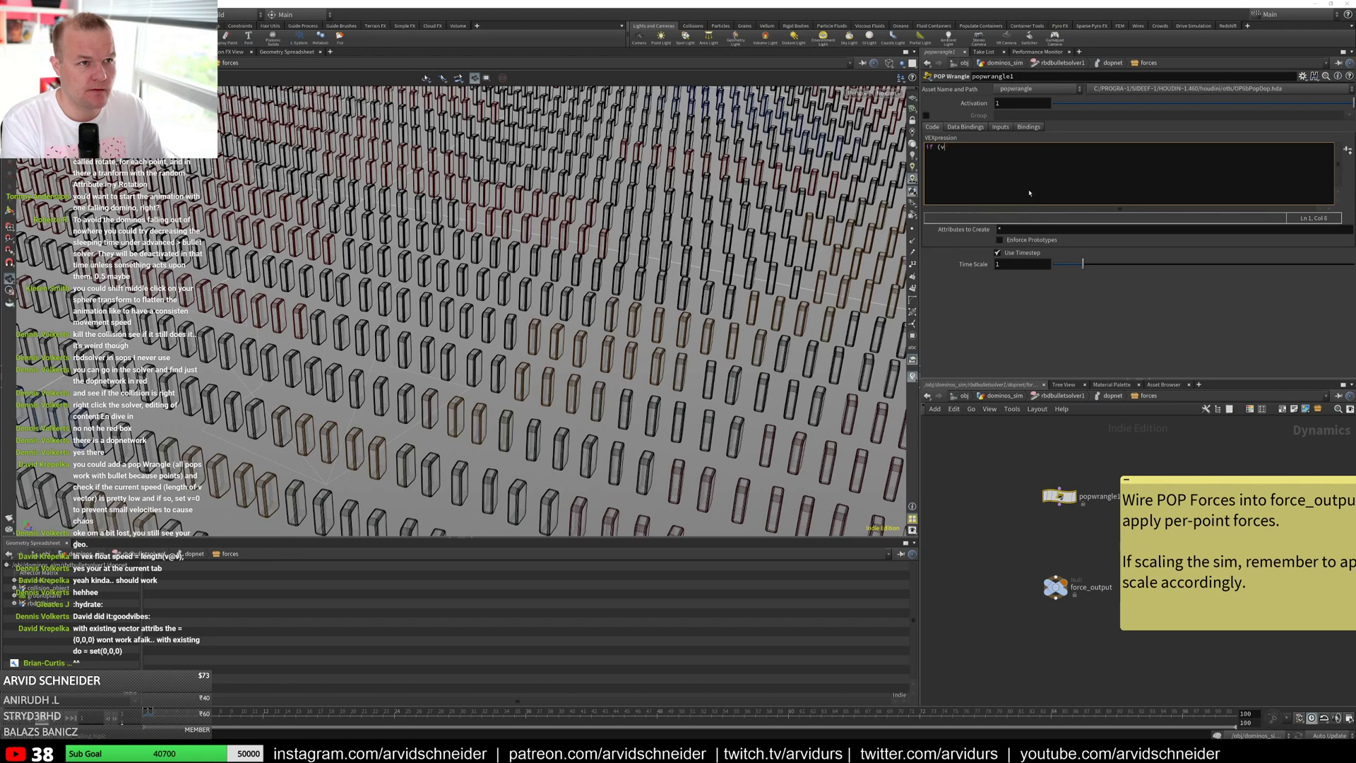
type("length(")
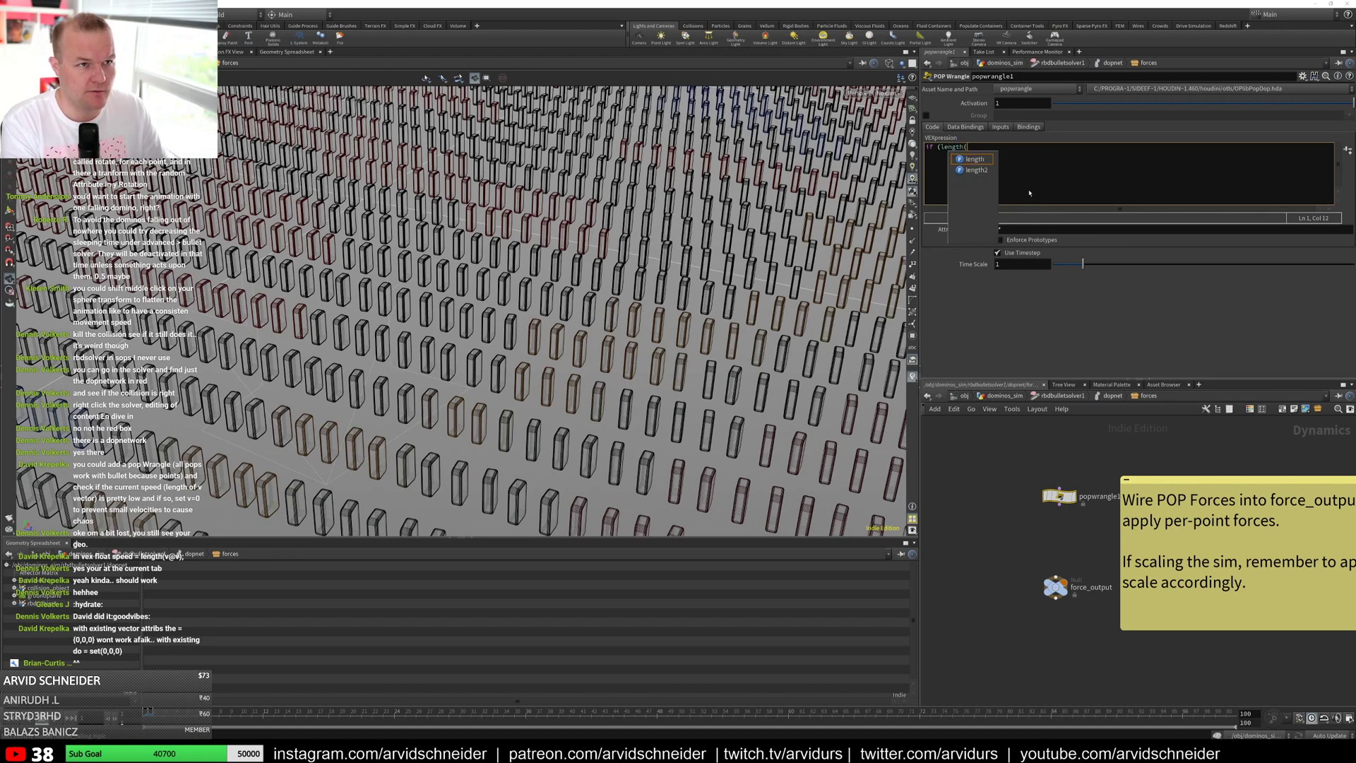
type("v@")
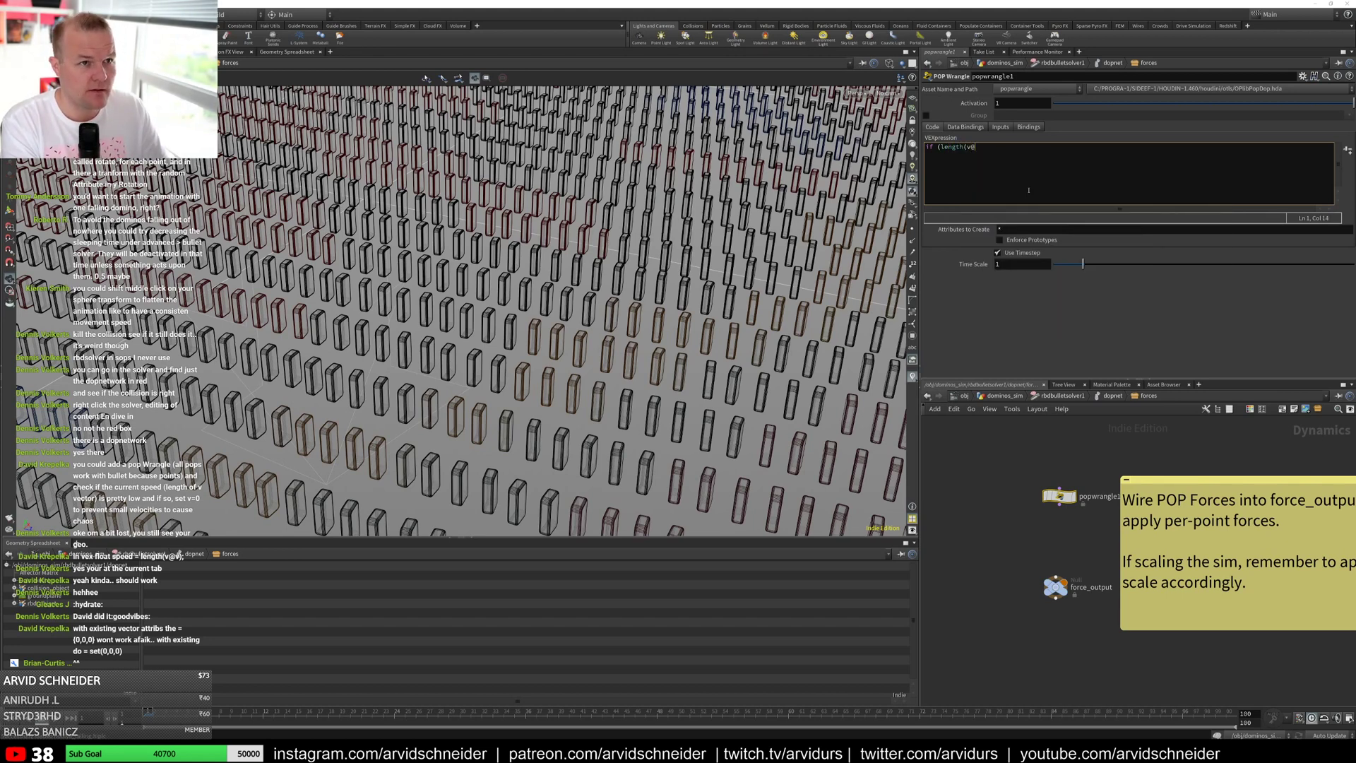
type("v")
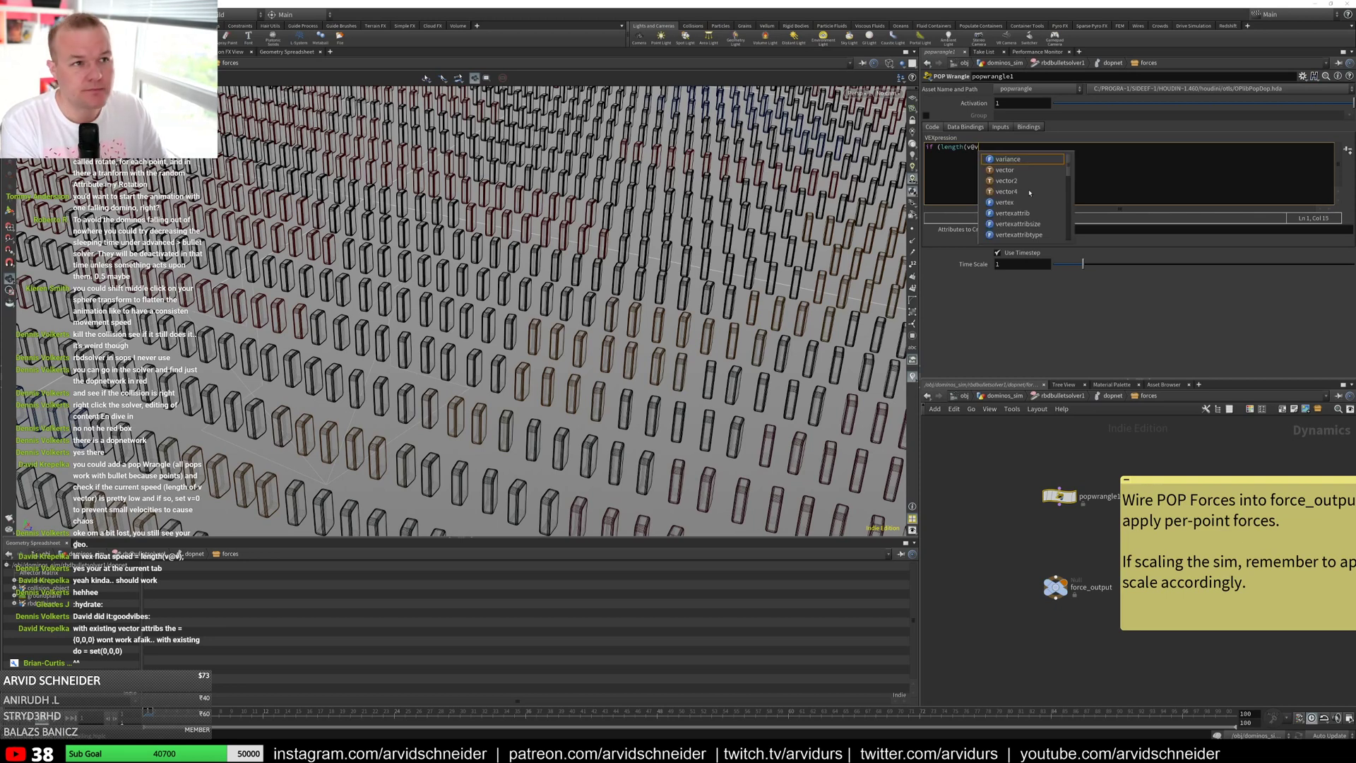
type(") <")
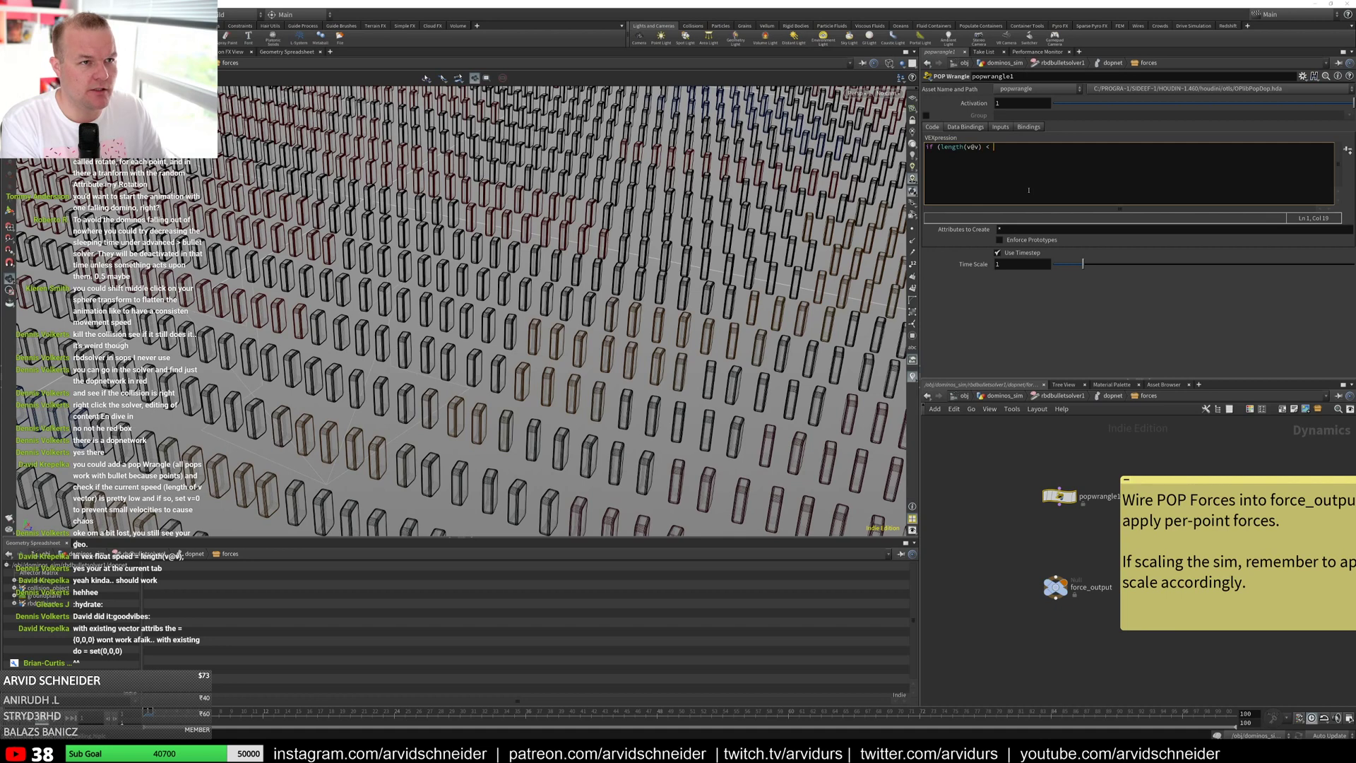
type("0.001")
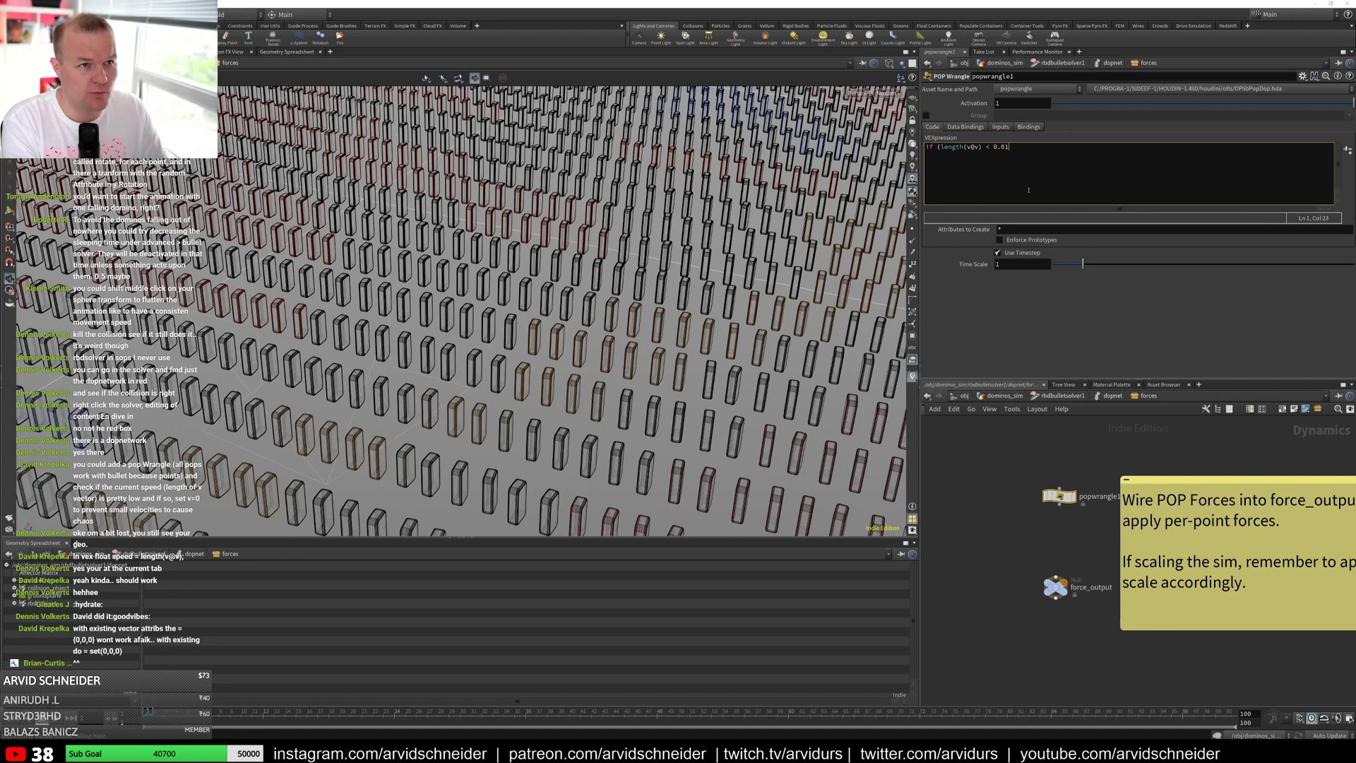
type(") {")
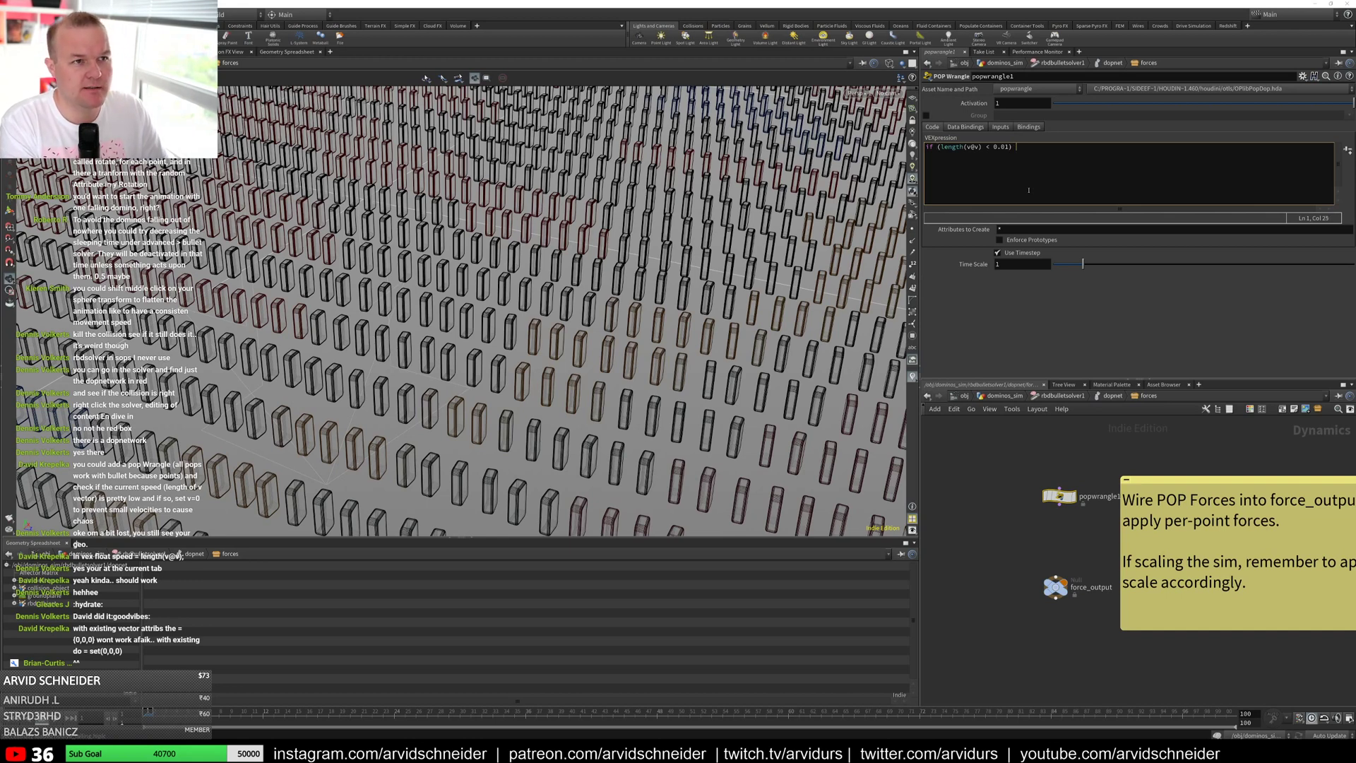
Step: Fill the if block's body with v@v = {0,0,0}; to zero the velocity of slow dominoes
key("Return")
key("Return")
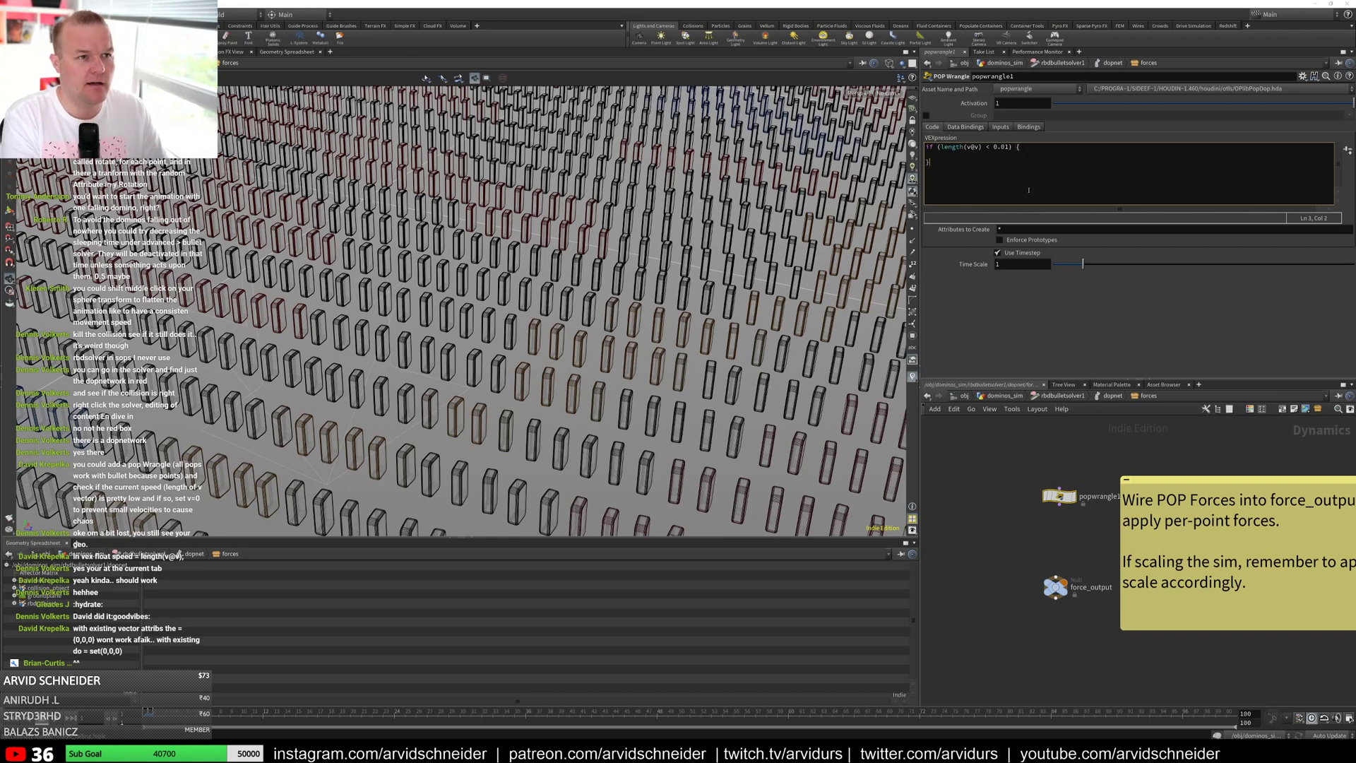
type("v@")
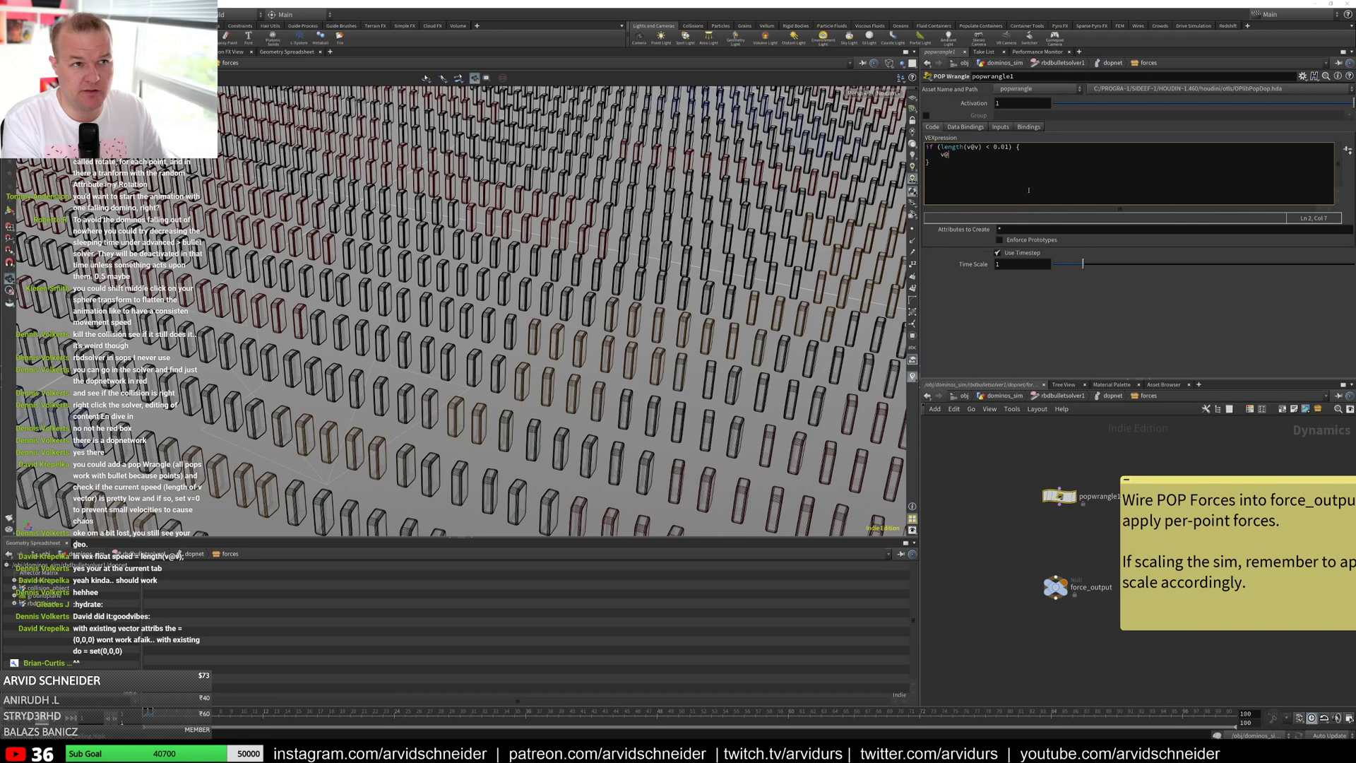
type("v")
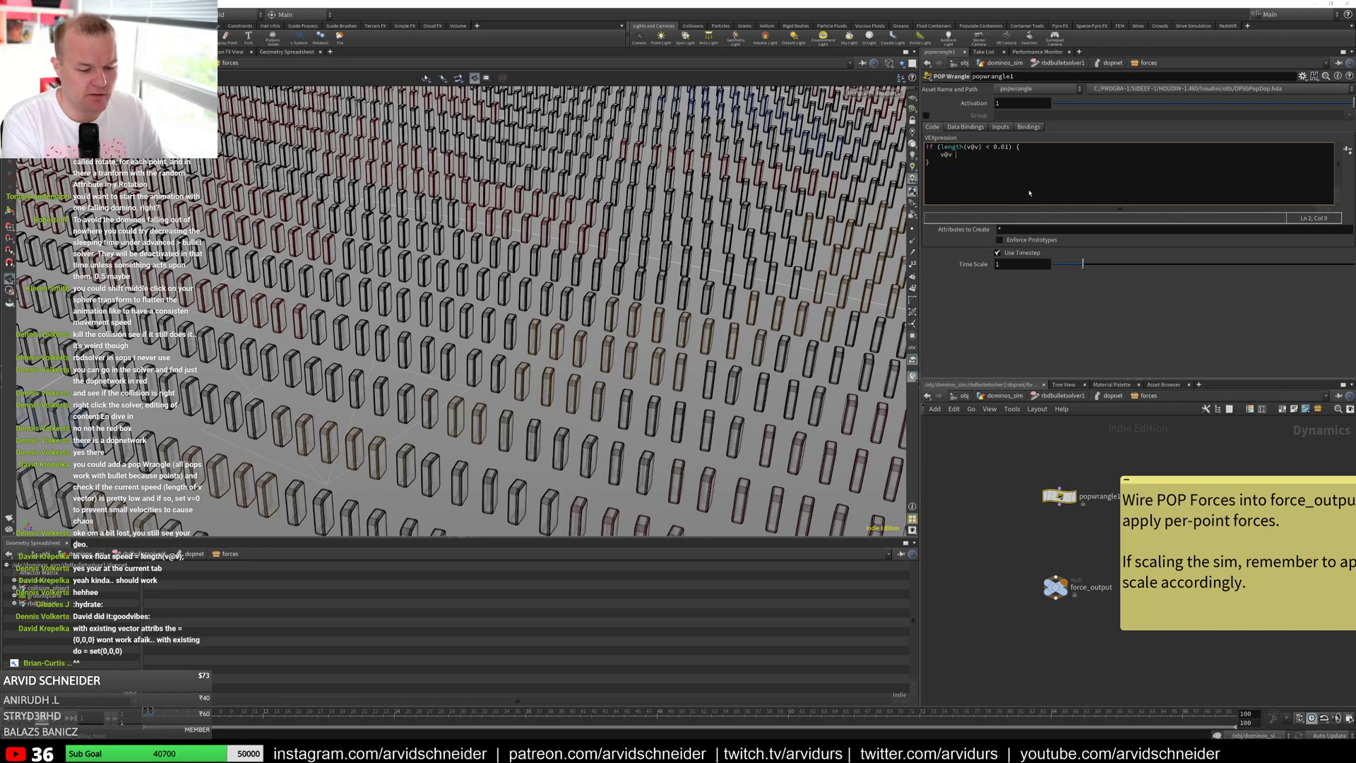
type(" = ")
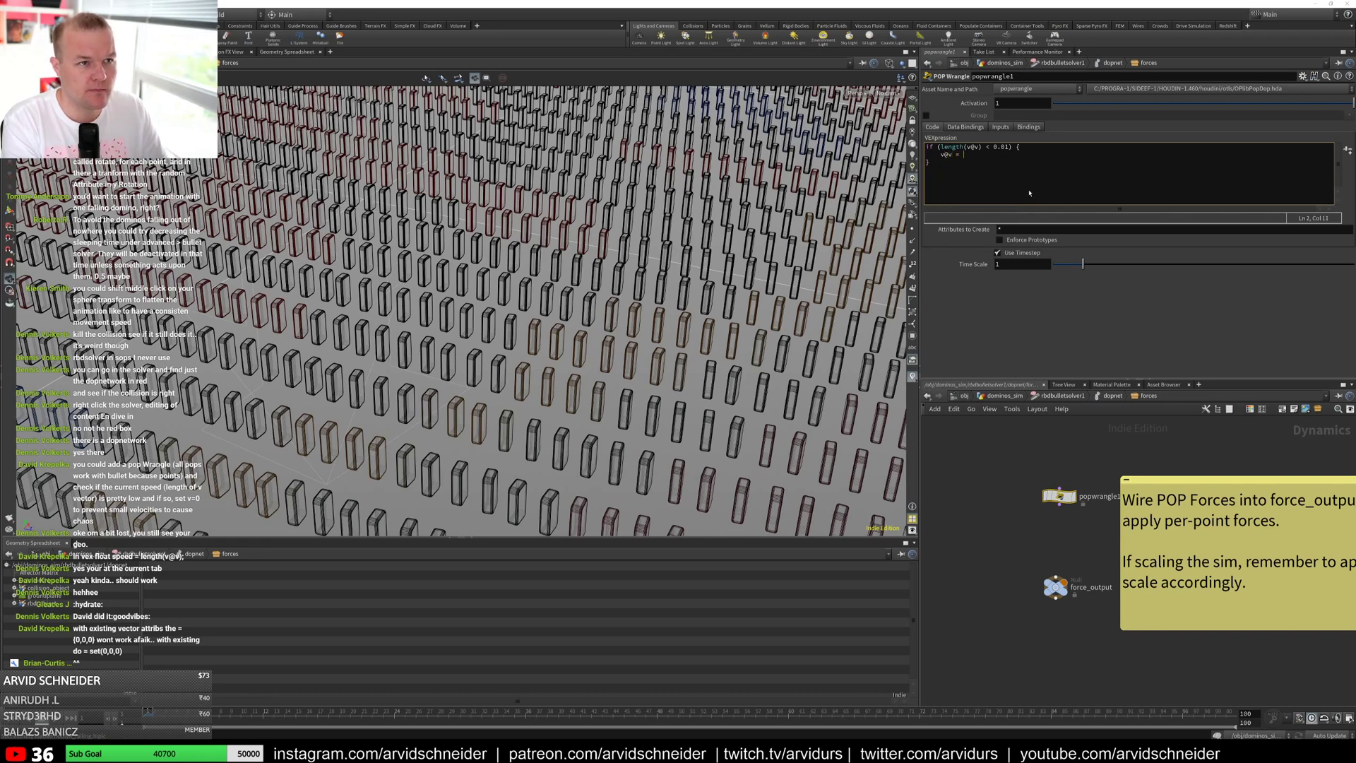
type("{}")
type("0,0")
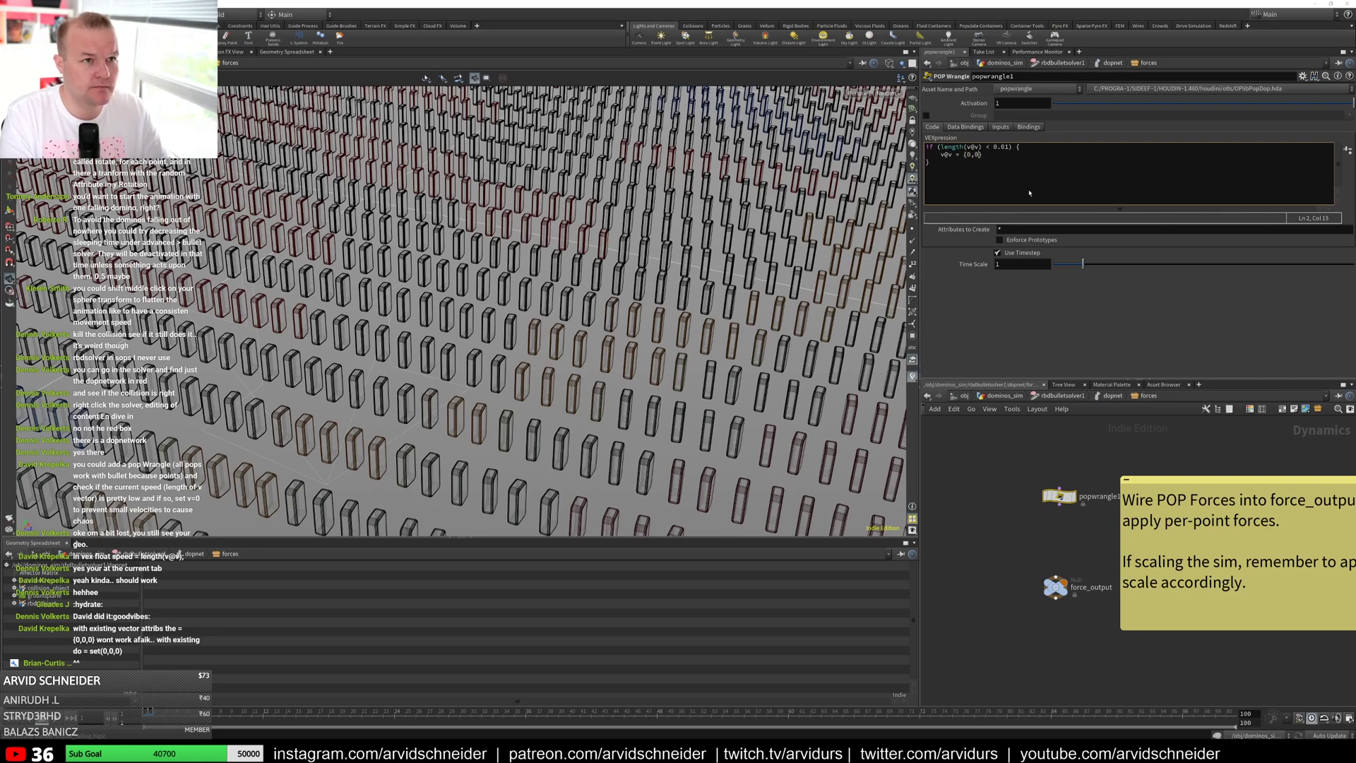
type(",0")
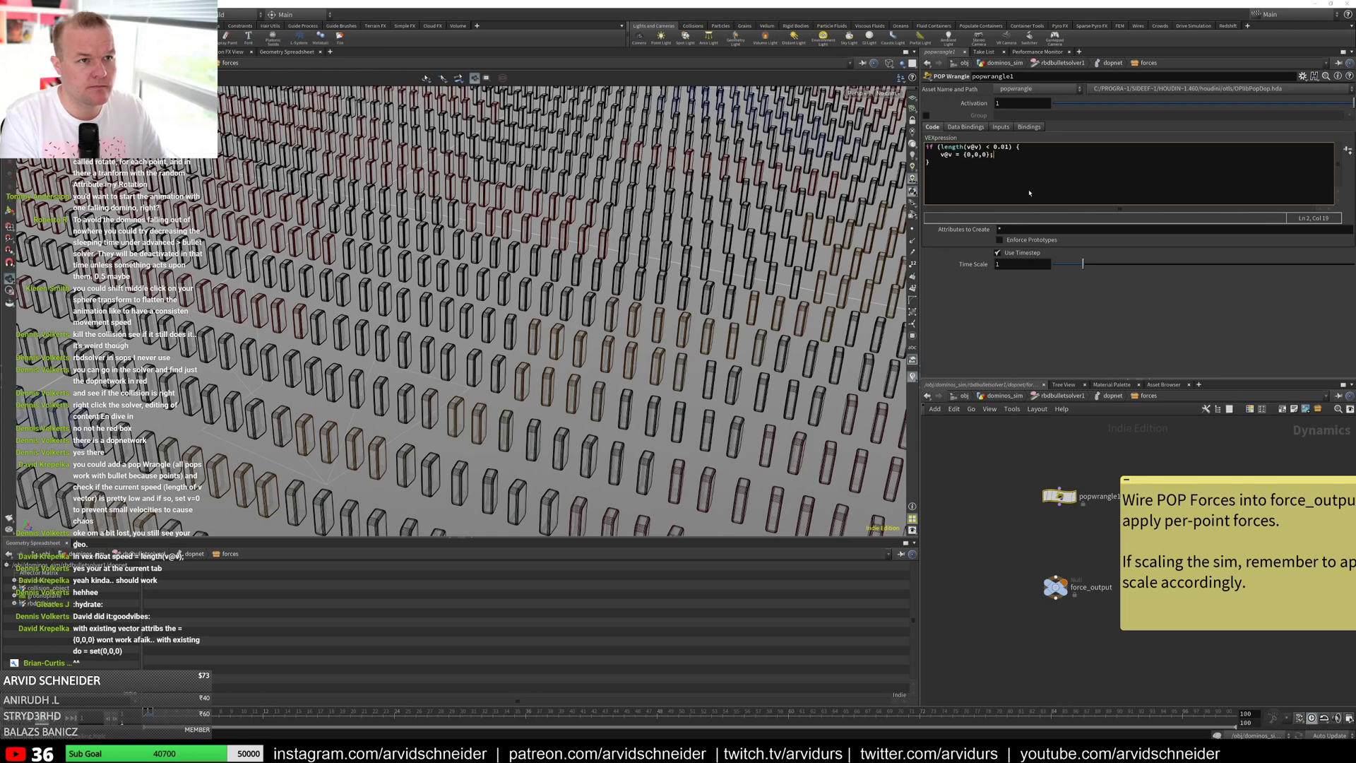
Step: Wire popwrangle1 into force_output and return to the dominos_sim network
left_click(982, 548)
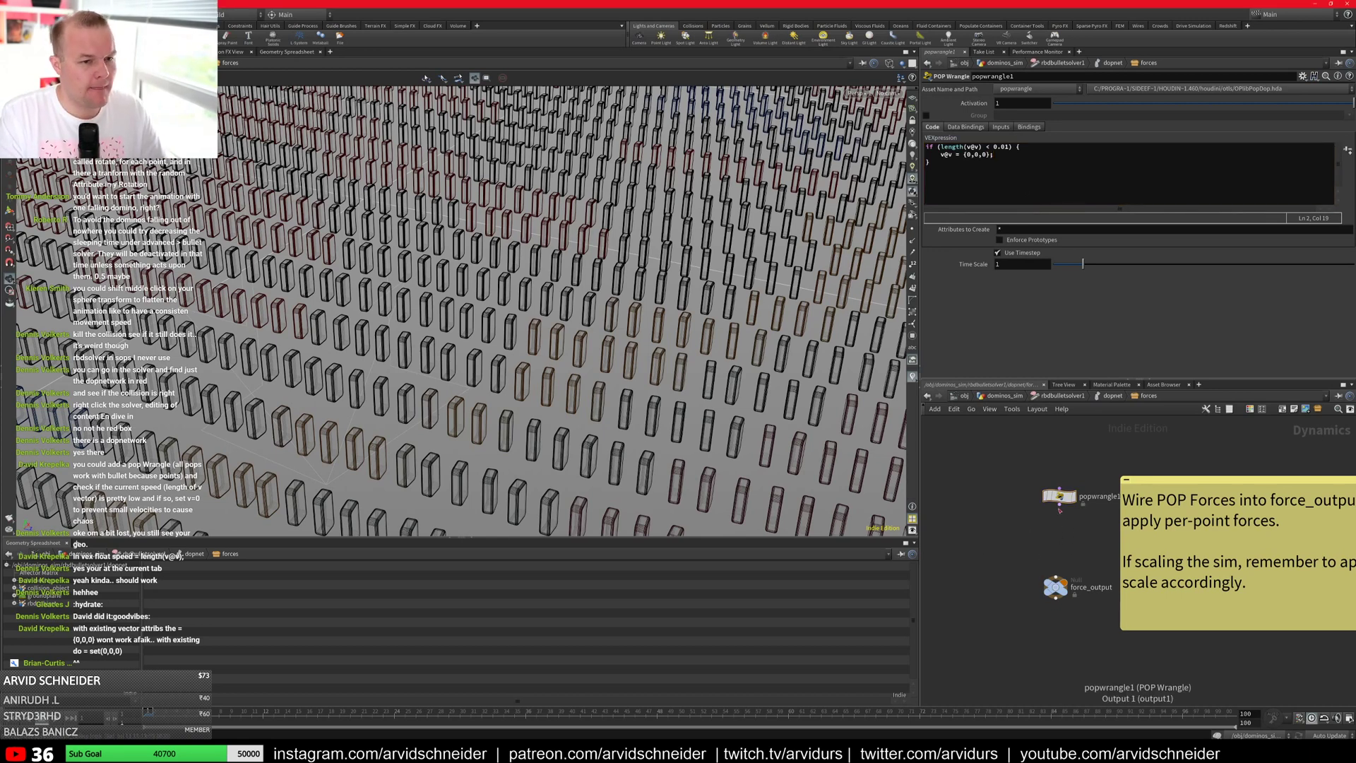
left_click_drag(1060, 504, 1055, 577)
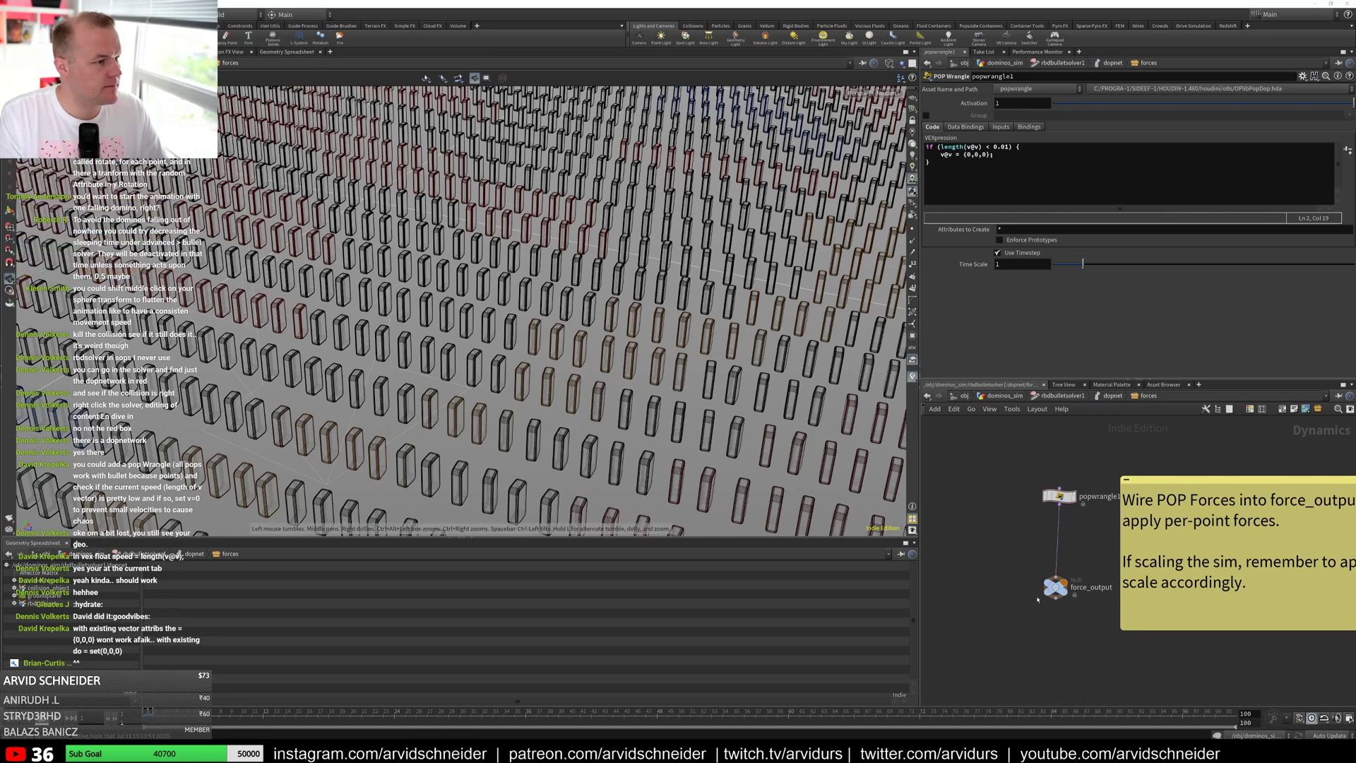
left_click(962, 397)
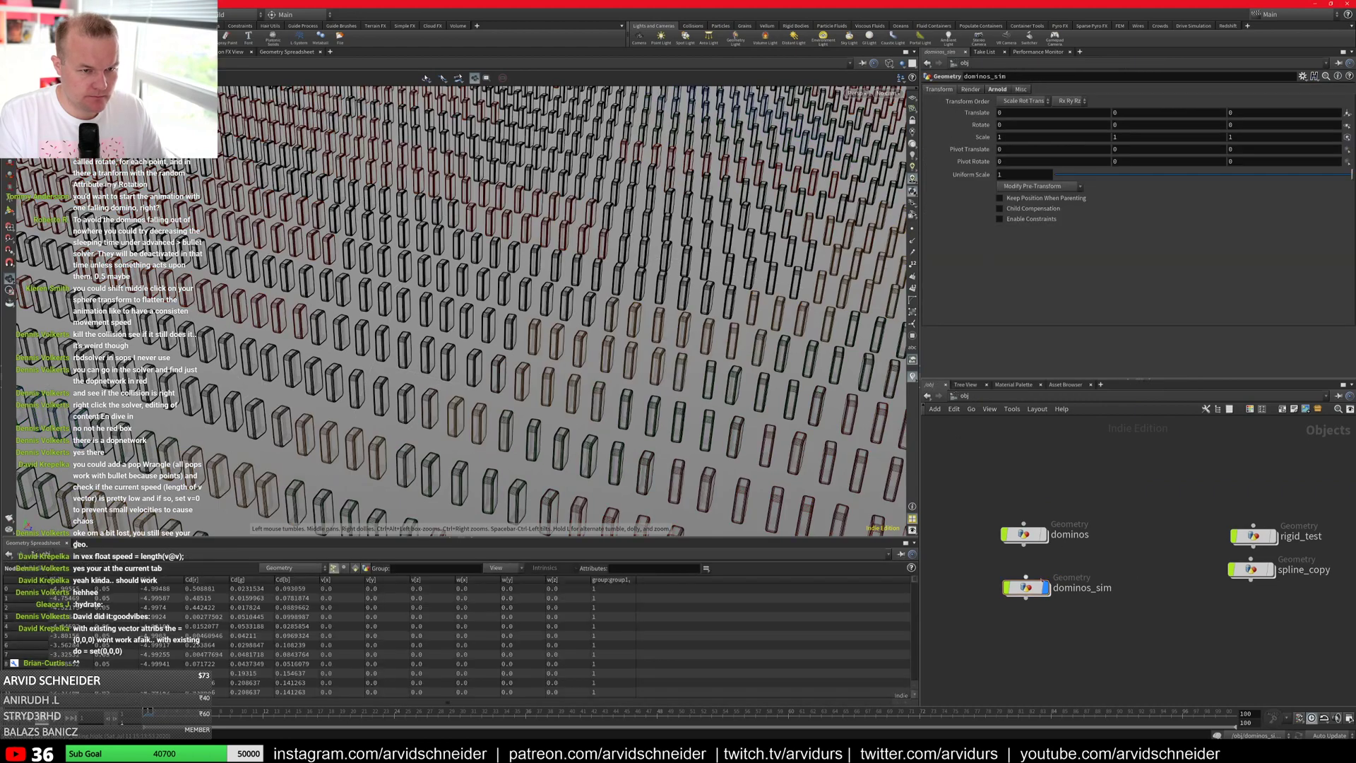
double_click(1026, 587)
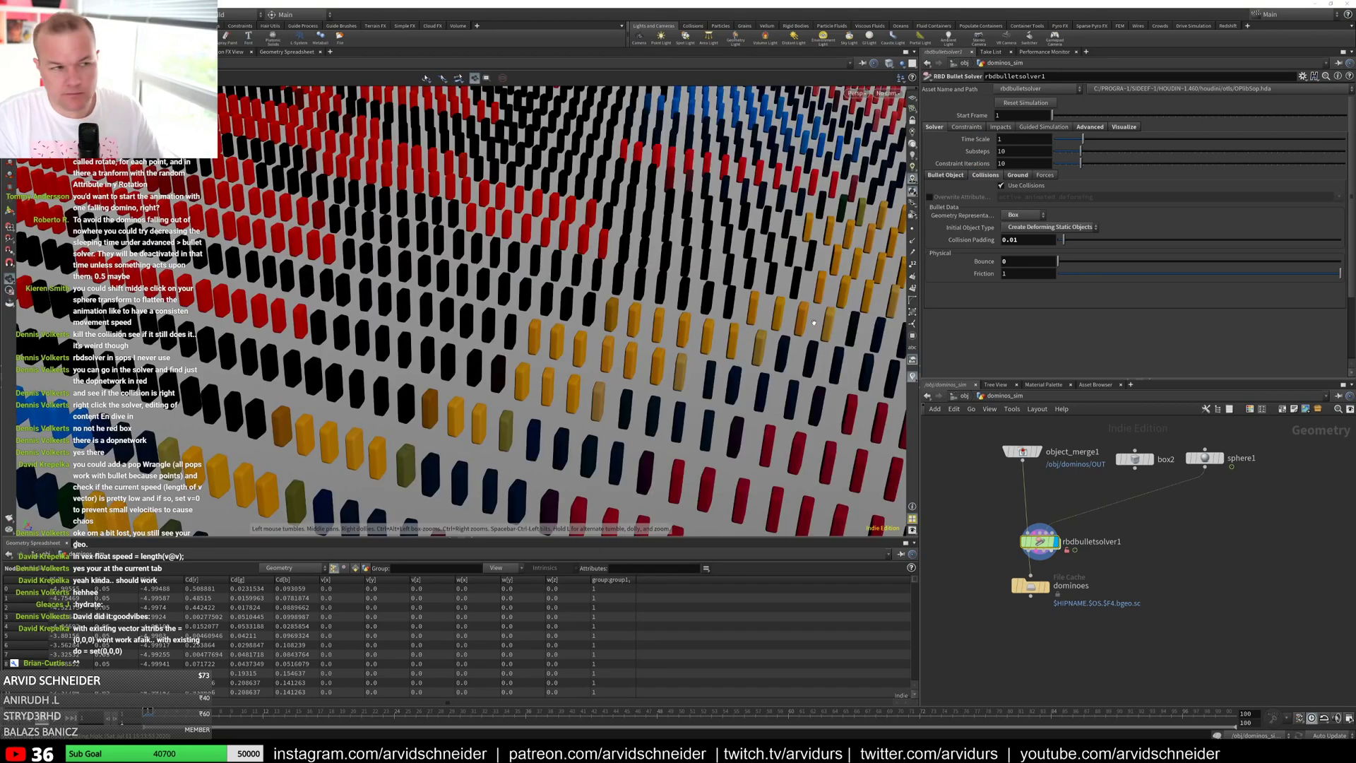
Step: Simulate the dominoes and scrub through the frames, checking their motion and the velocity values in the geometry spreadsheet
scroll(463, 299, "down", 10)
left_click_drag(463, 299, 751, 339)
left_click(56, 718)
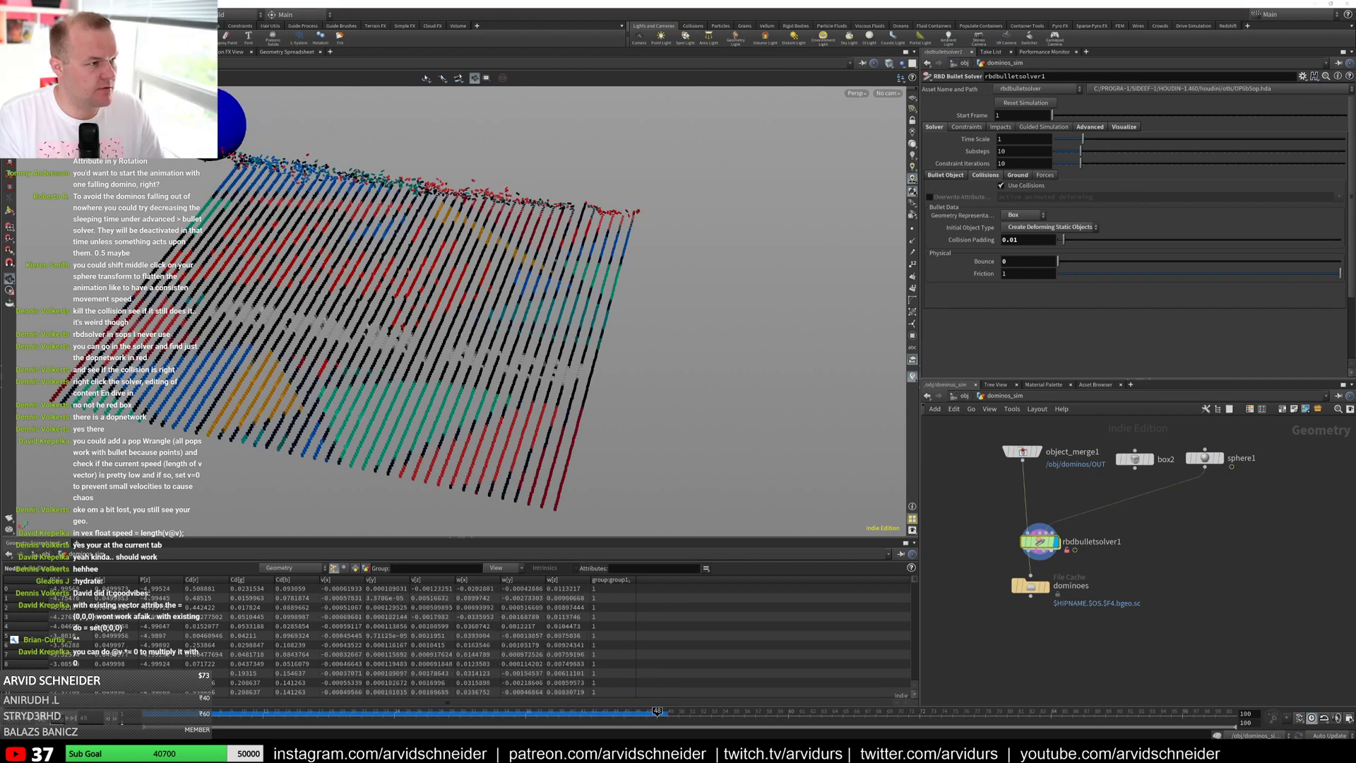
left_click_drag(600, 265, 459, 247)
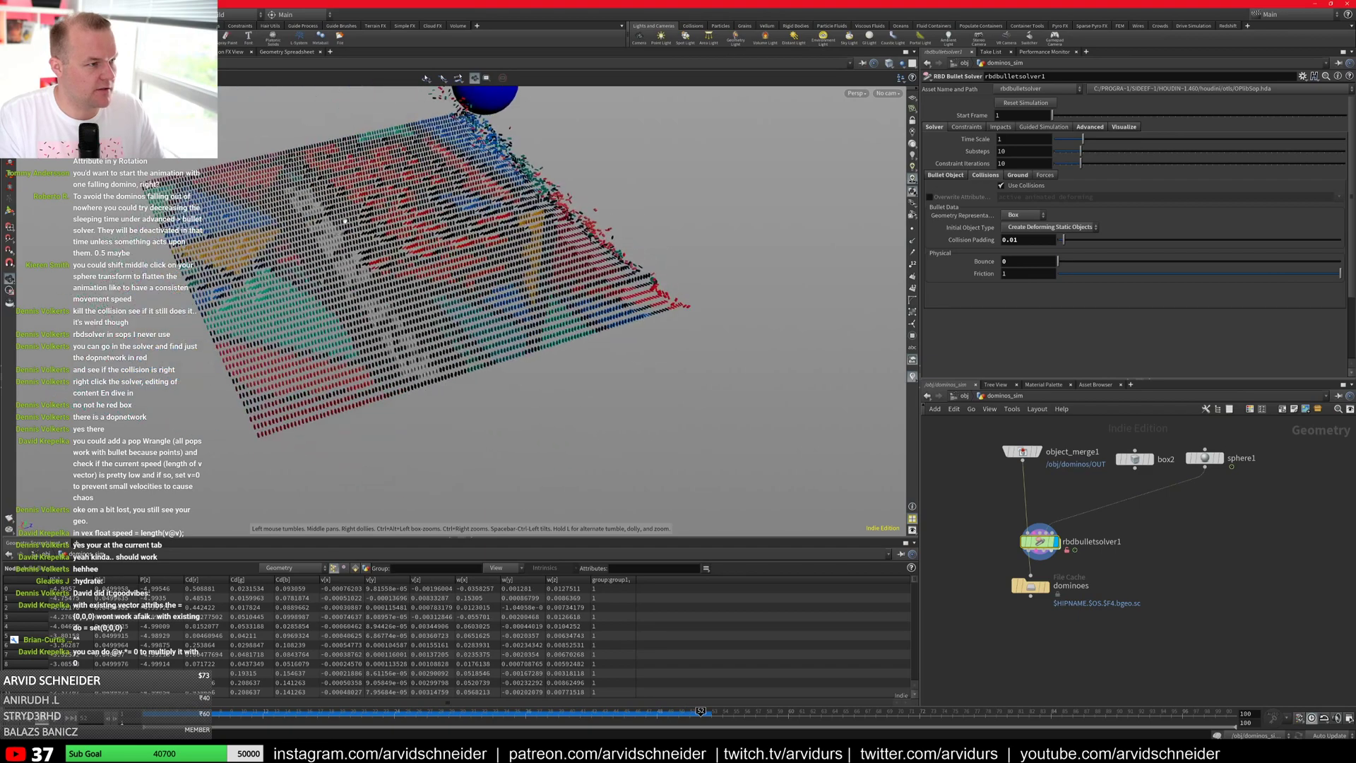
right_click_drag(460, 247, 519, 260)
left_click_drag(519, 260, 463, 272)
left_click_drag(688, 712, 452, 712)
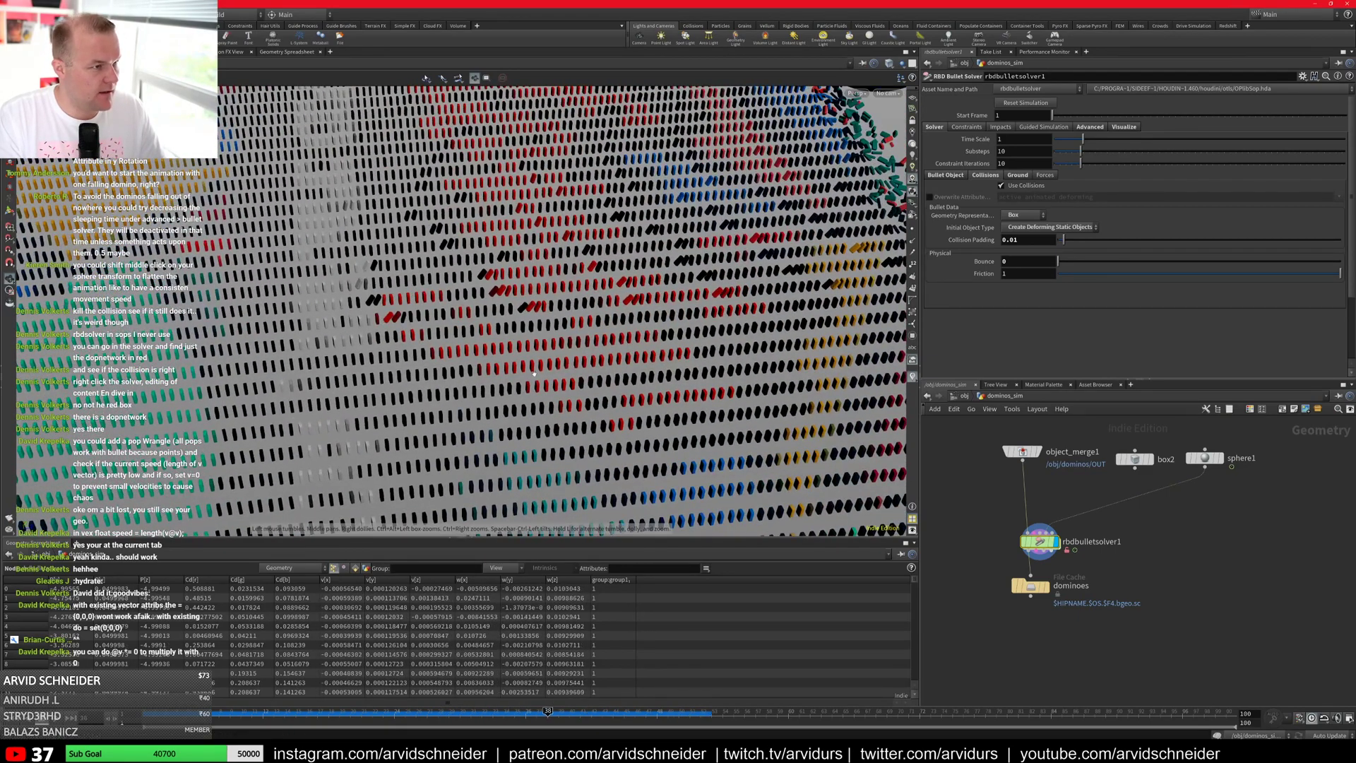
left_click(349, 580)
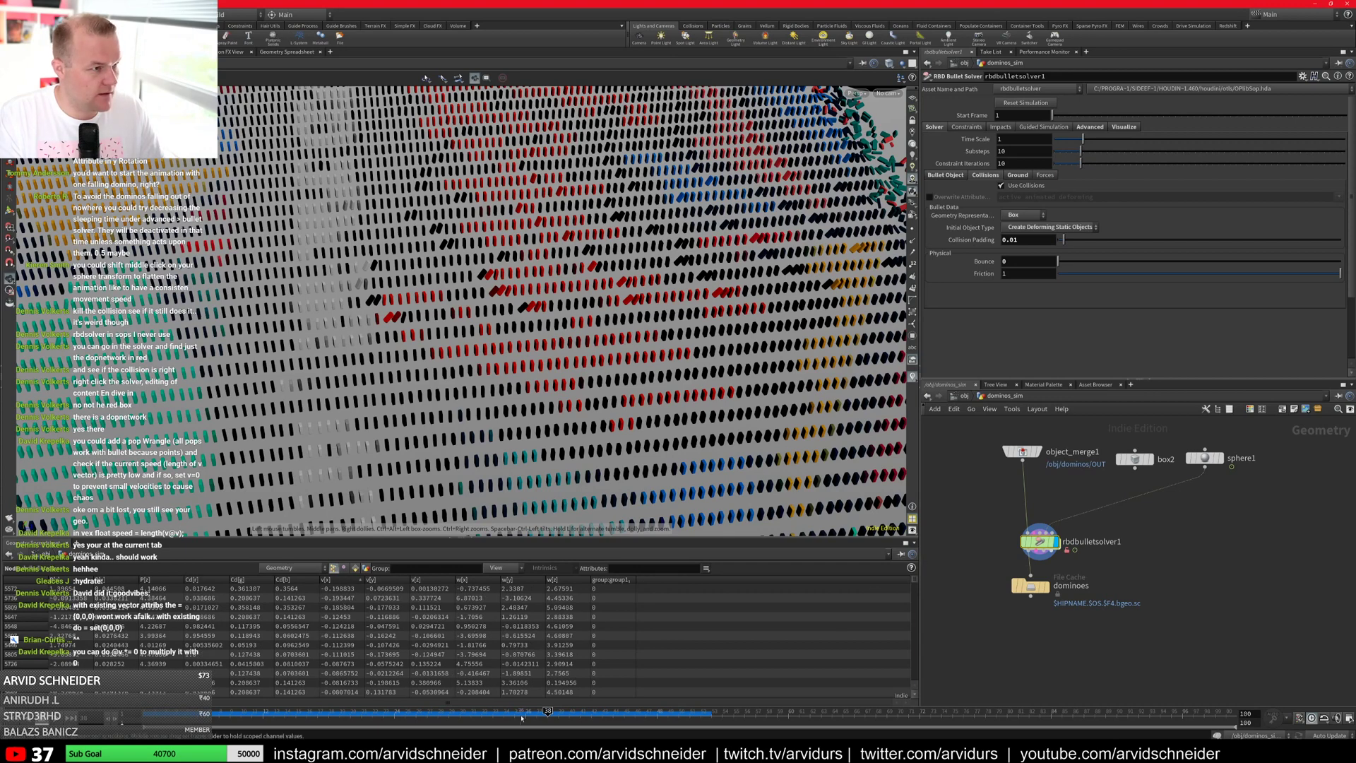
left_click_drag(544, 712, 252, 712)
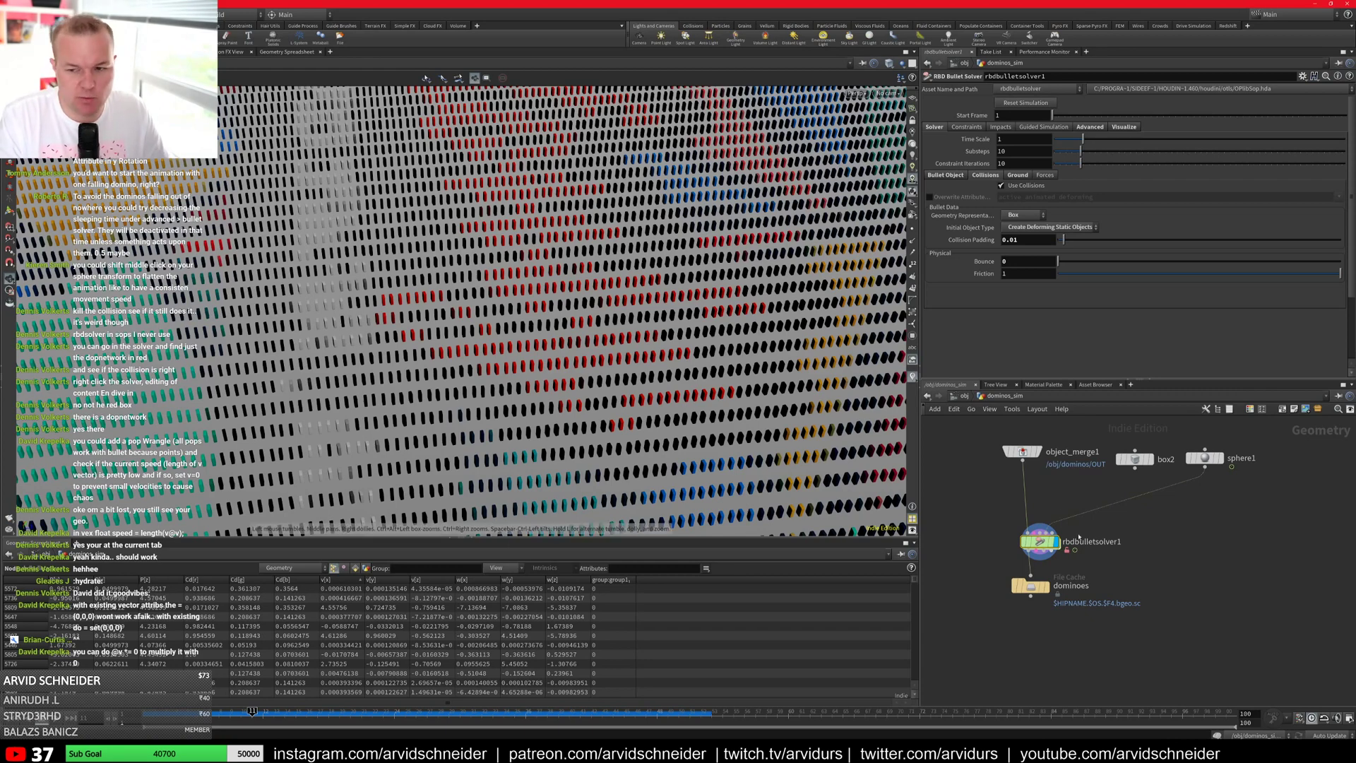
Step: Go back inside the forces node of rbdbulletsolver1's dopnet
double_click(1039, 542)
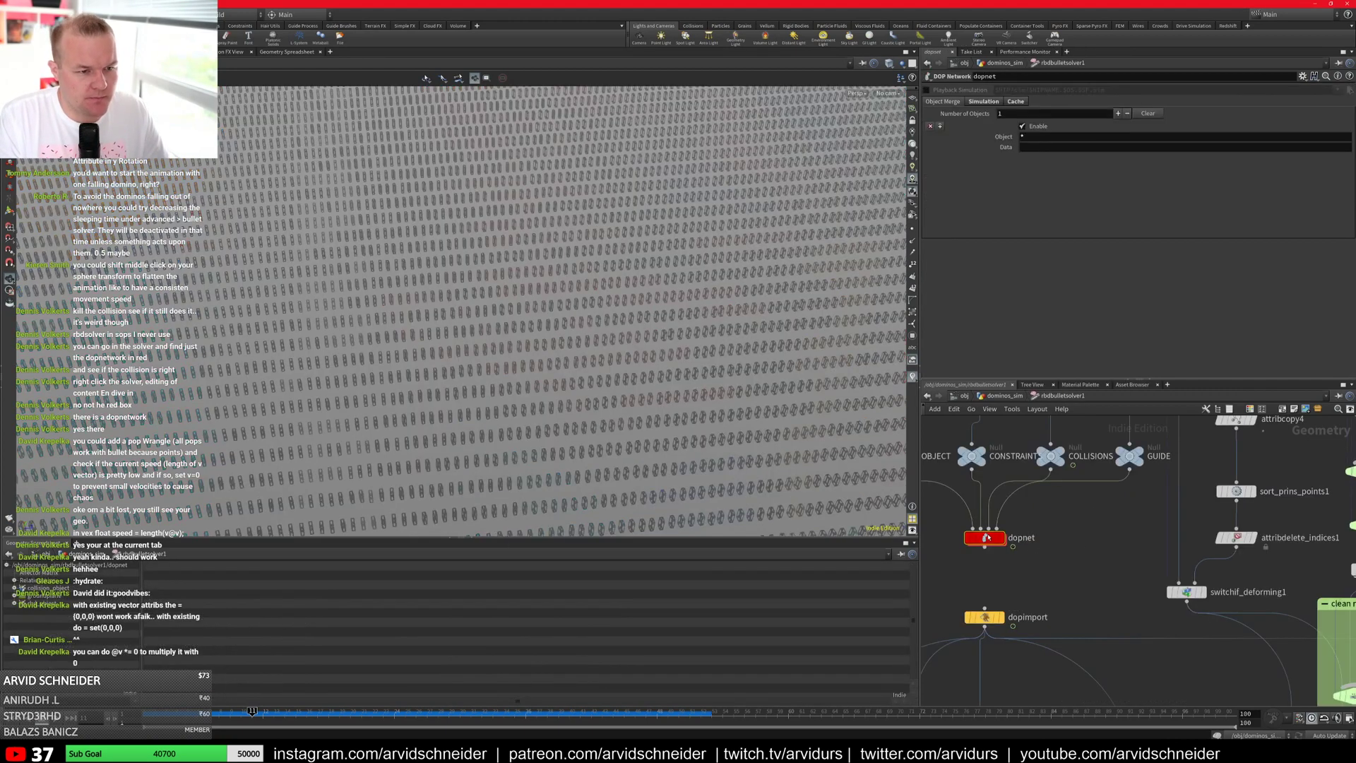
double_click(988, 538)
double_click(1055, 495)
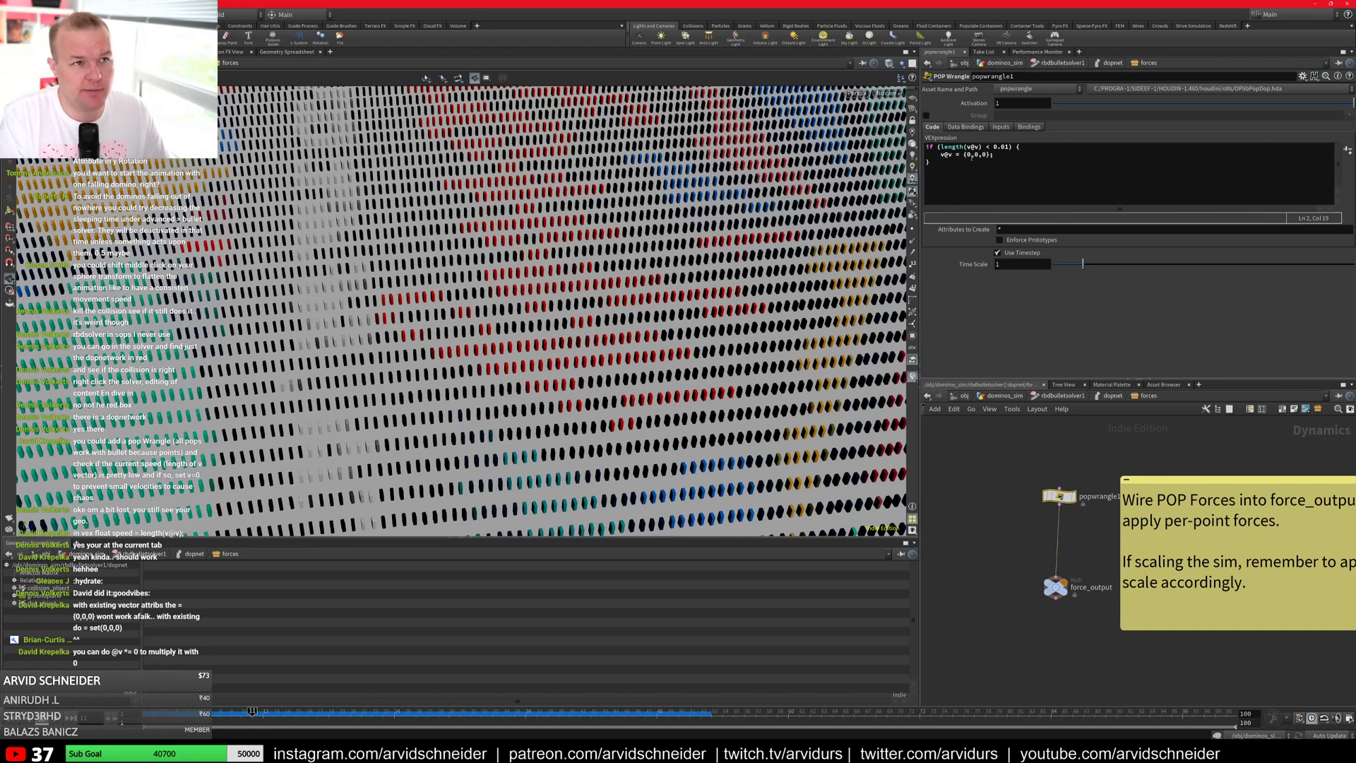
Step: Change the wrangle's velocity line to v@v *= 0; and set the threshold in the if condition to 0.1
left_click_drag(956, 154, 991, 155)
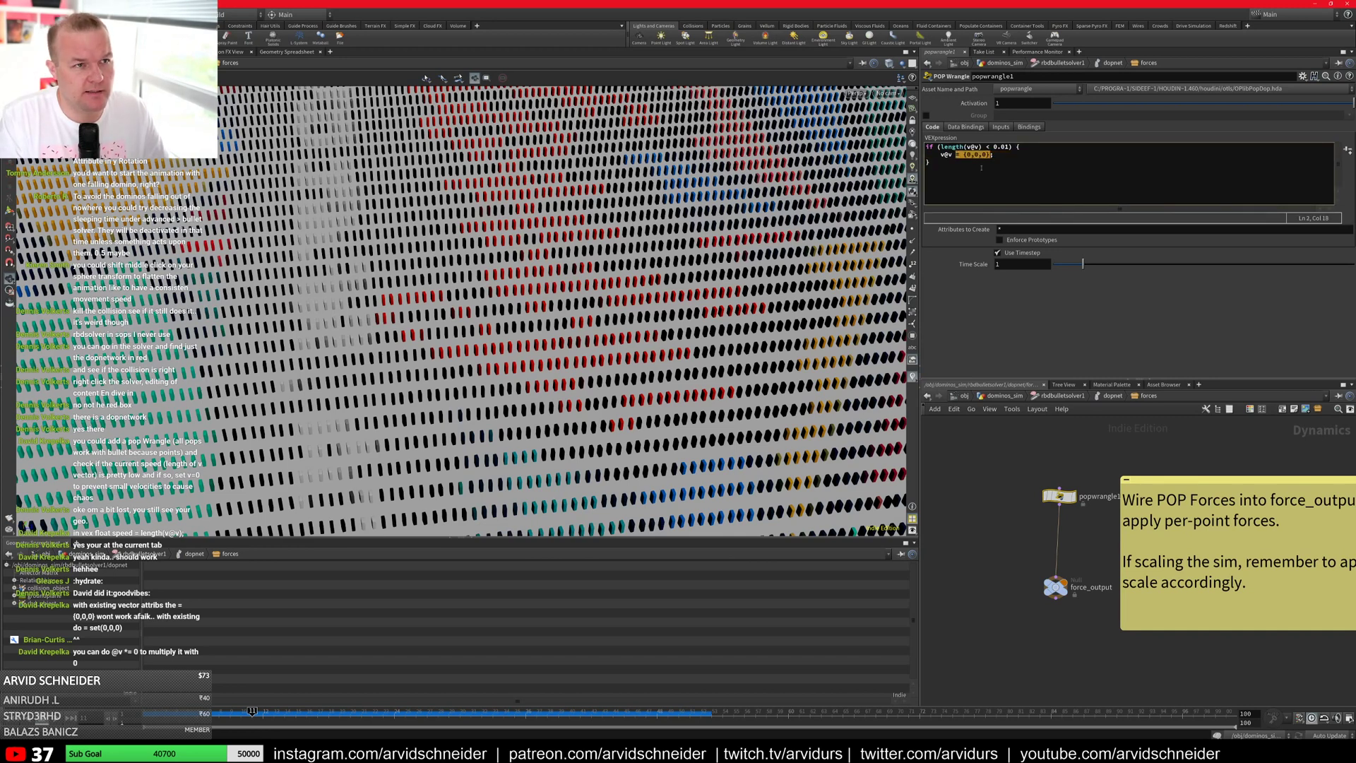
type("* 0")
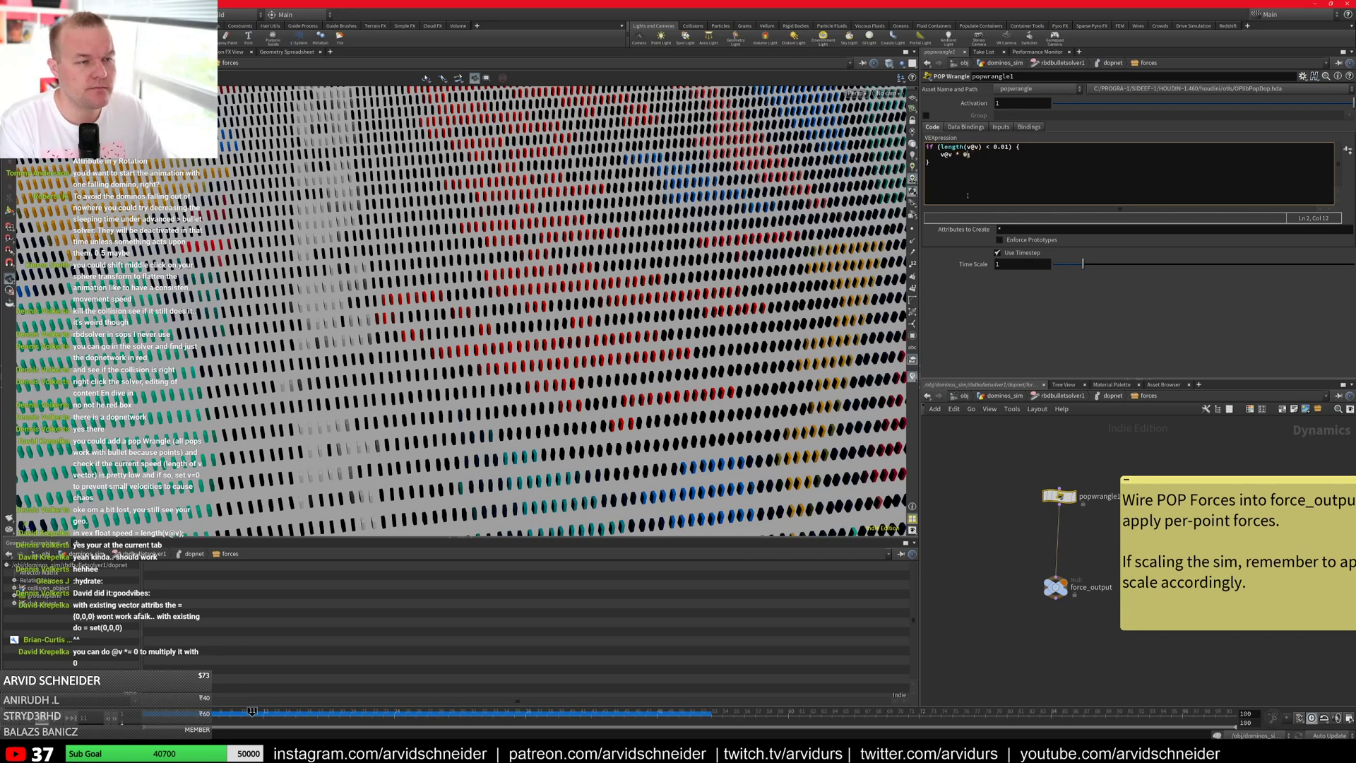
key("BackSpace")
key("BackSpace")
key("BackSpace")
type("*=")
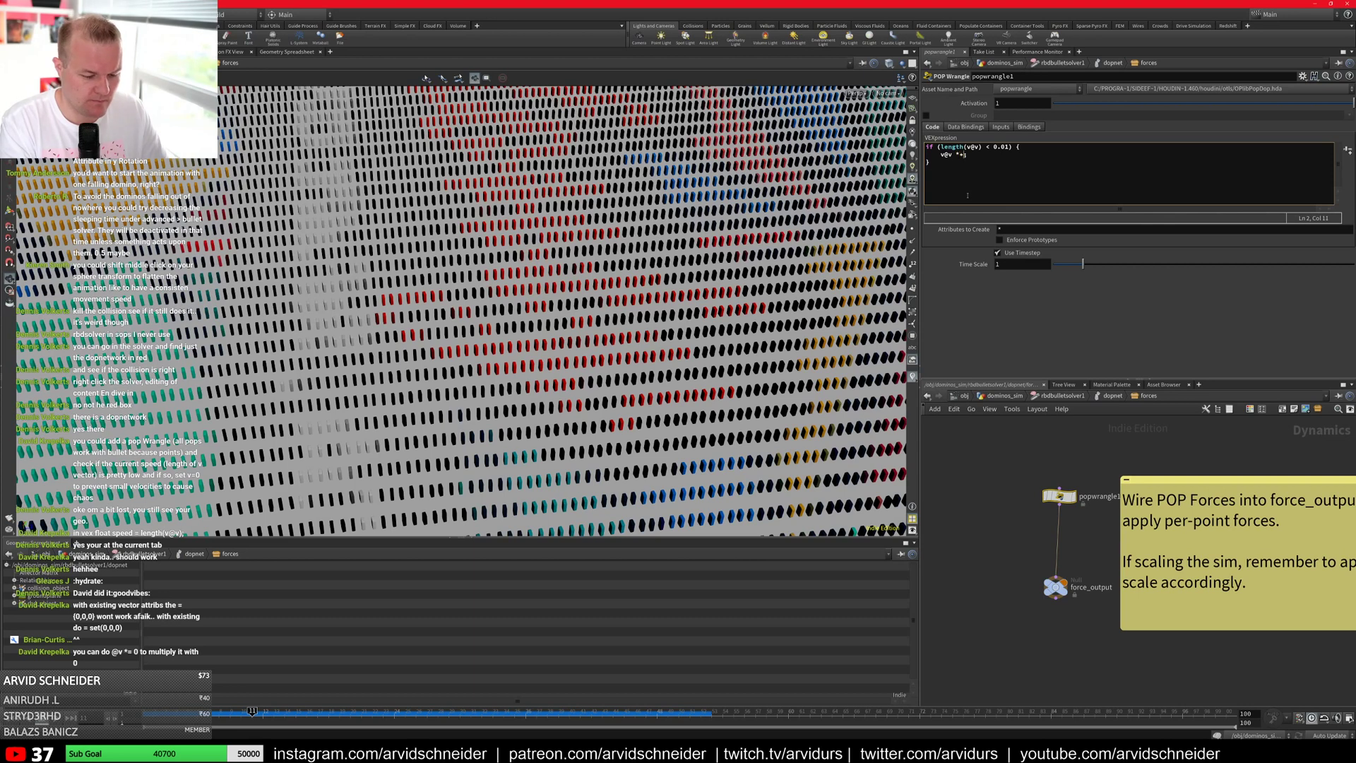
type(" 0;")
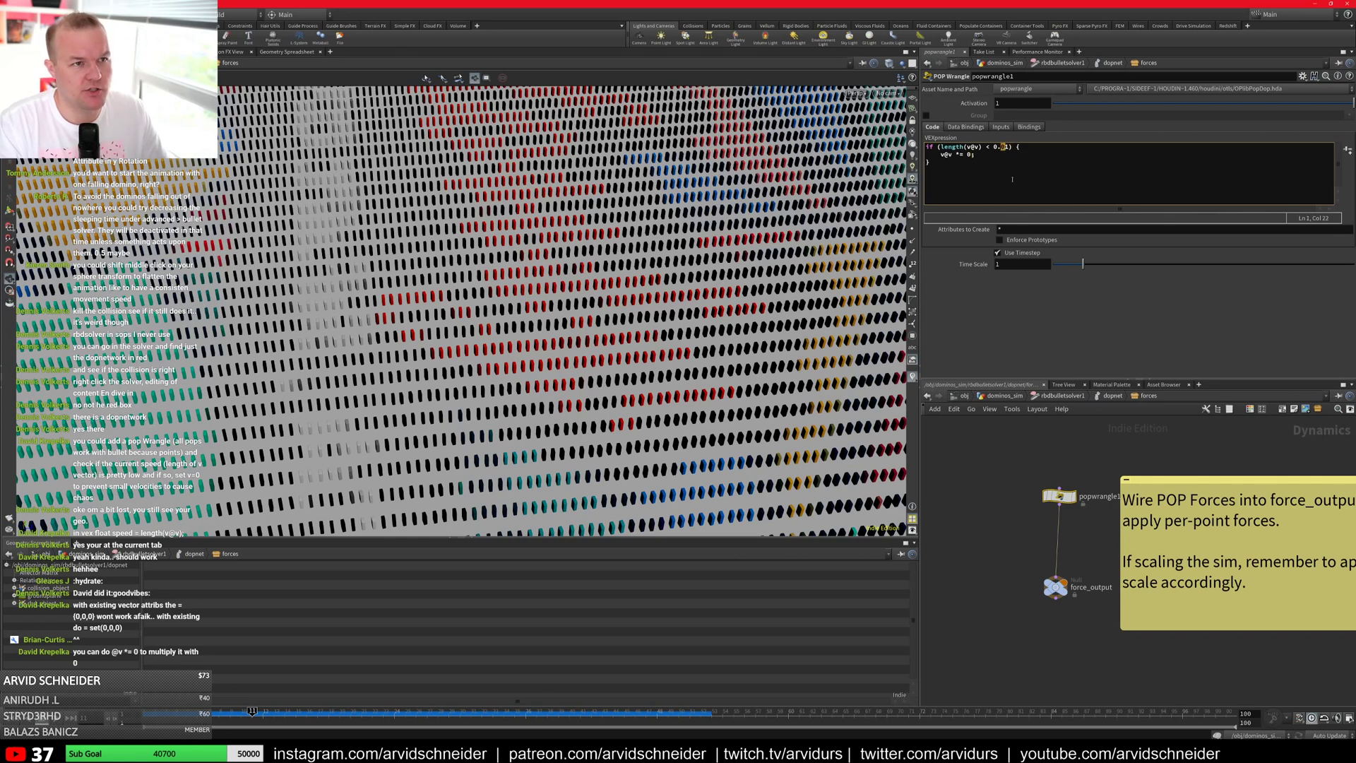
key("BackSpace")
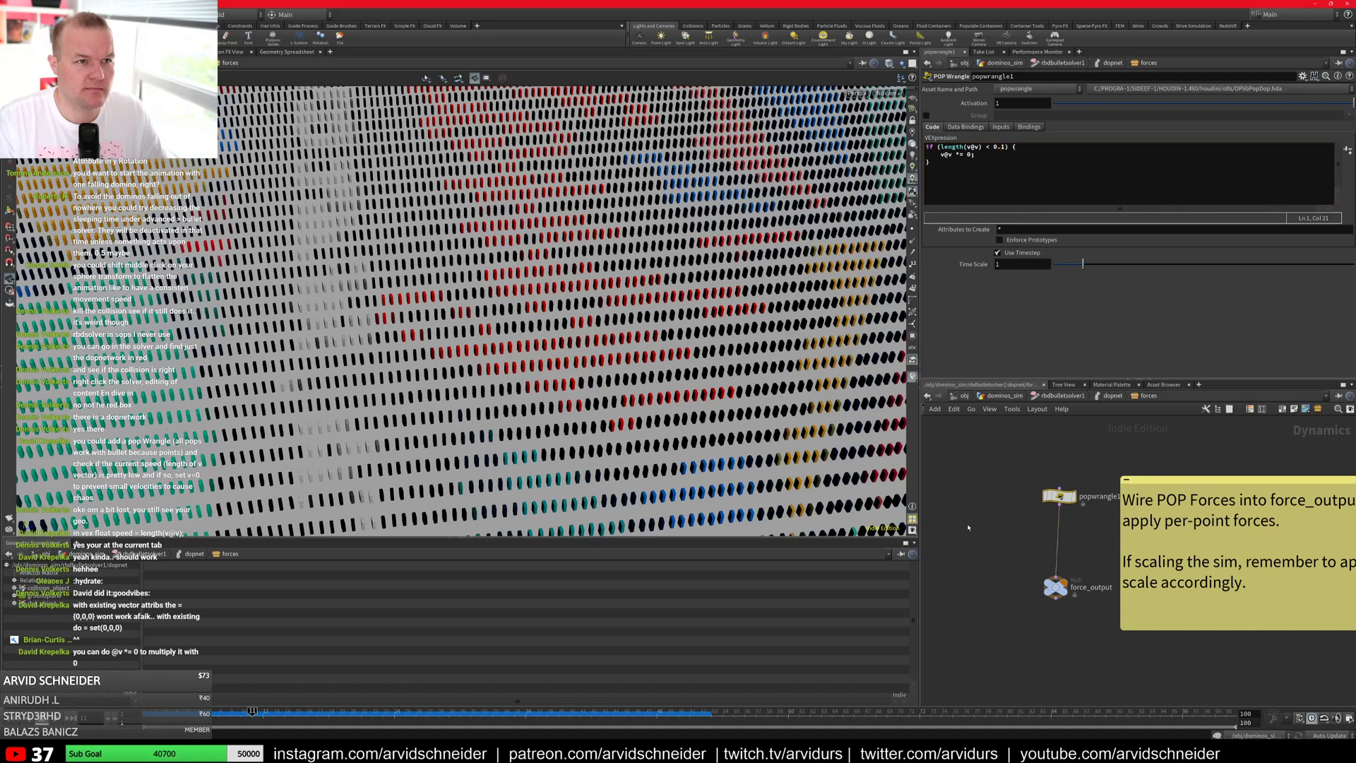
scroll(757, 321, "down", 2)
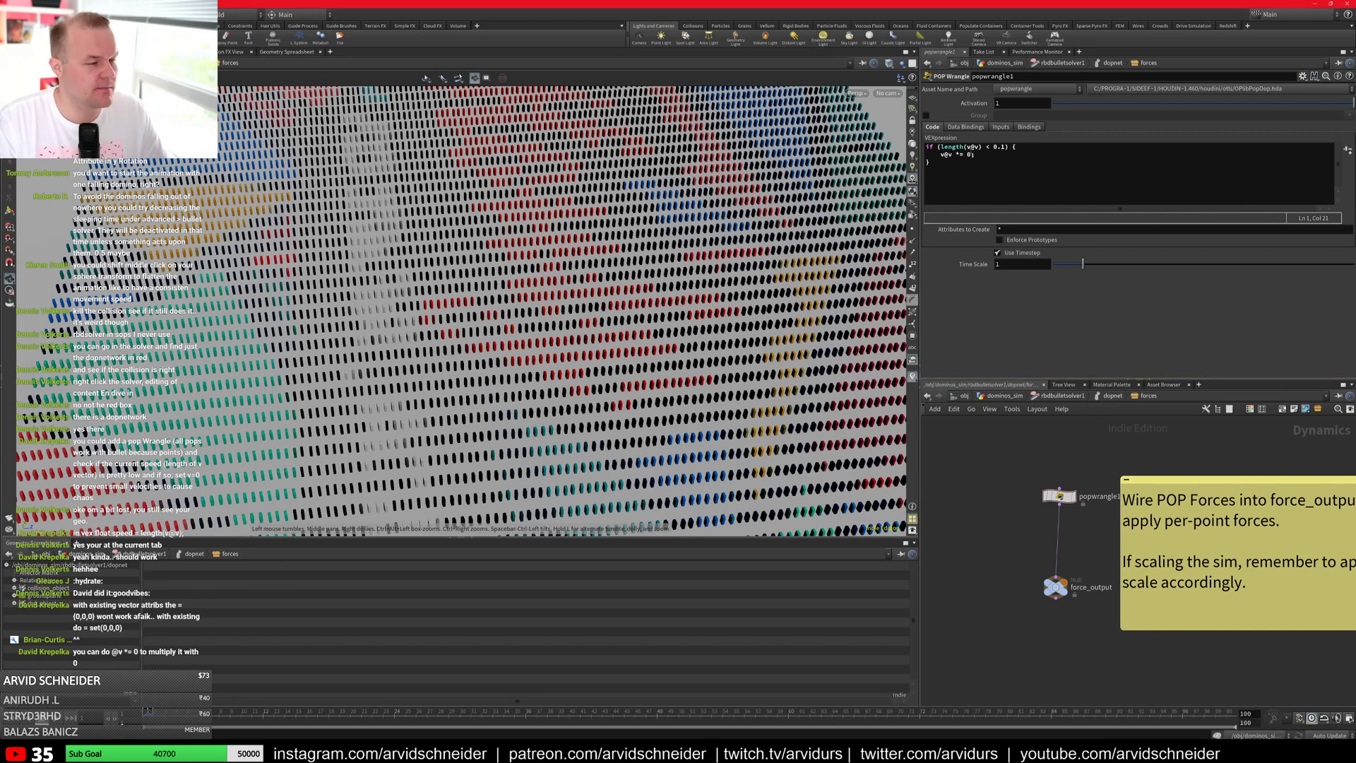
Step: Add the line f@vlength=length(v@v); above the if condition in the POP Wrangle's VEXpression
left_click_drag(940, 147, 982, 147)
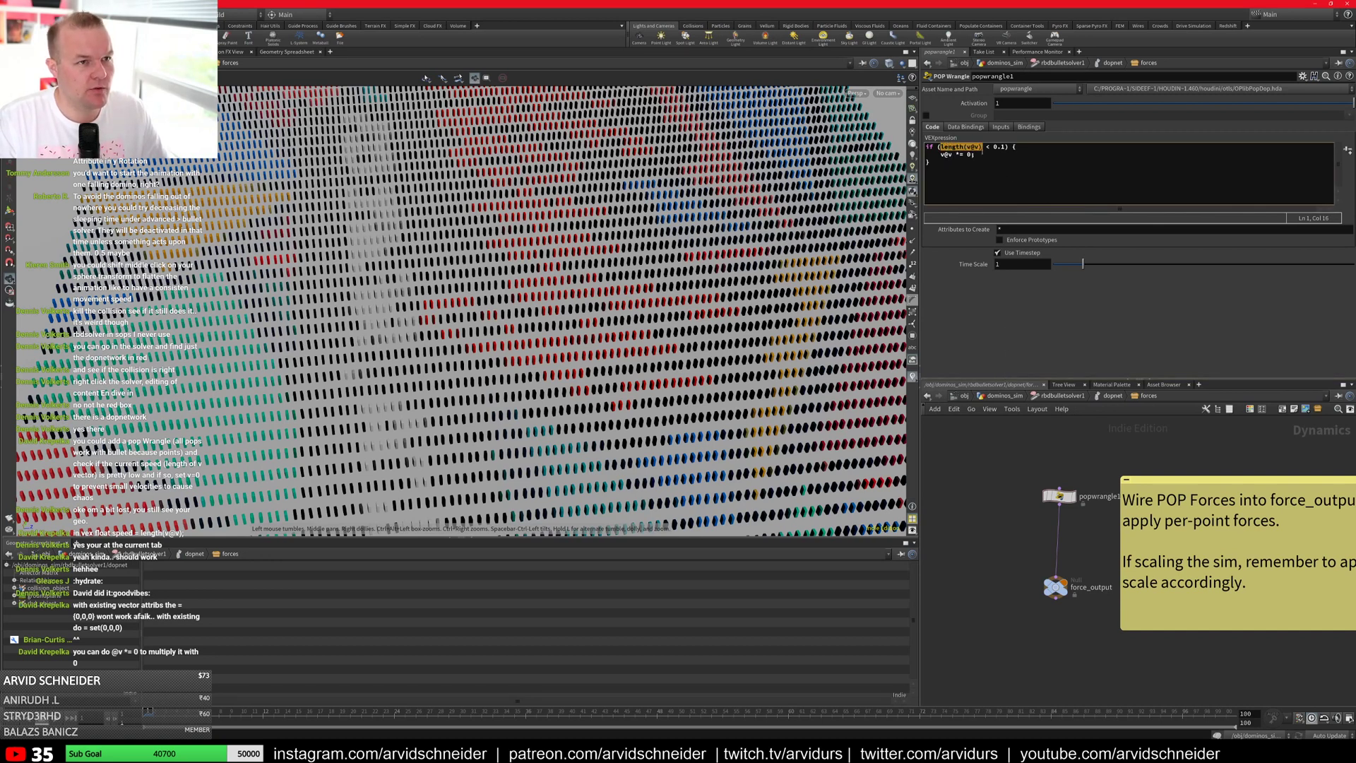
key("Home")
key("Return")
key("Up")
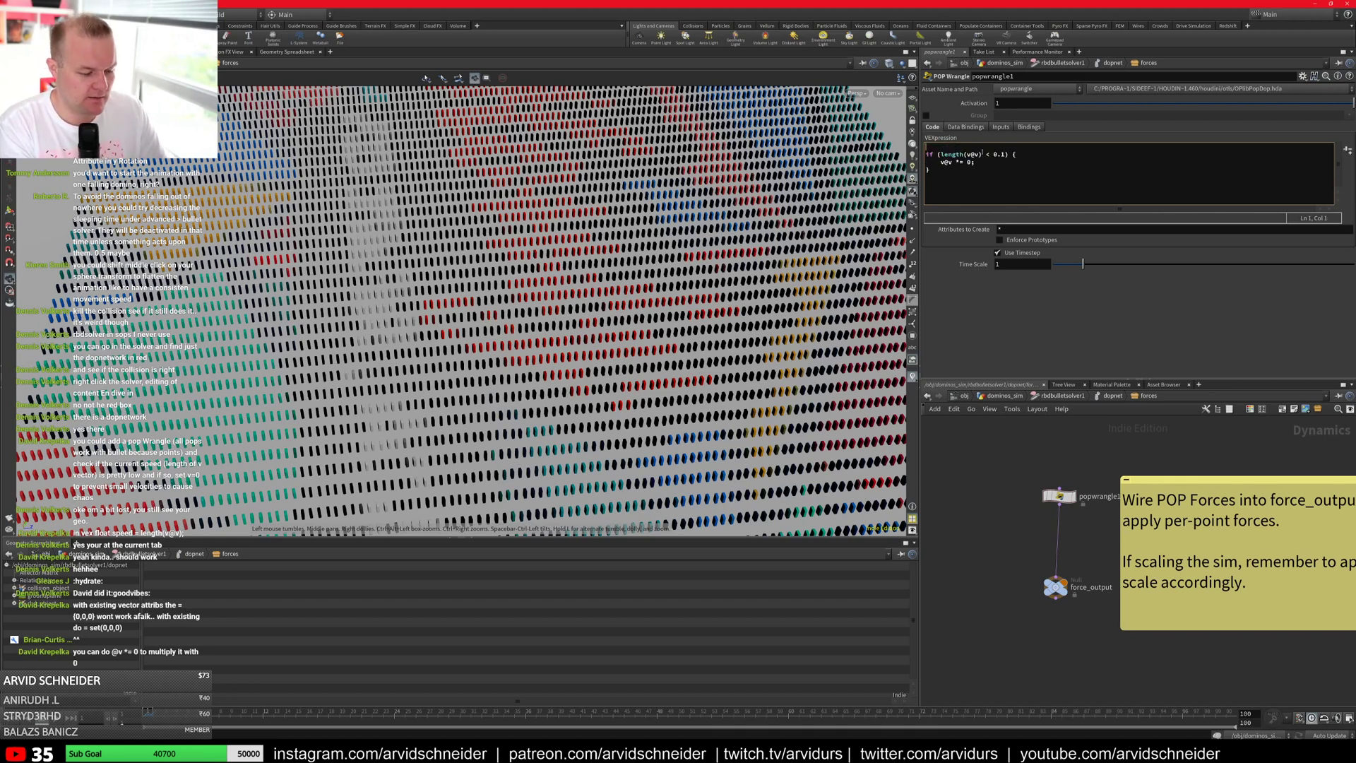
type("f")
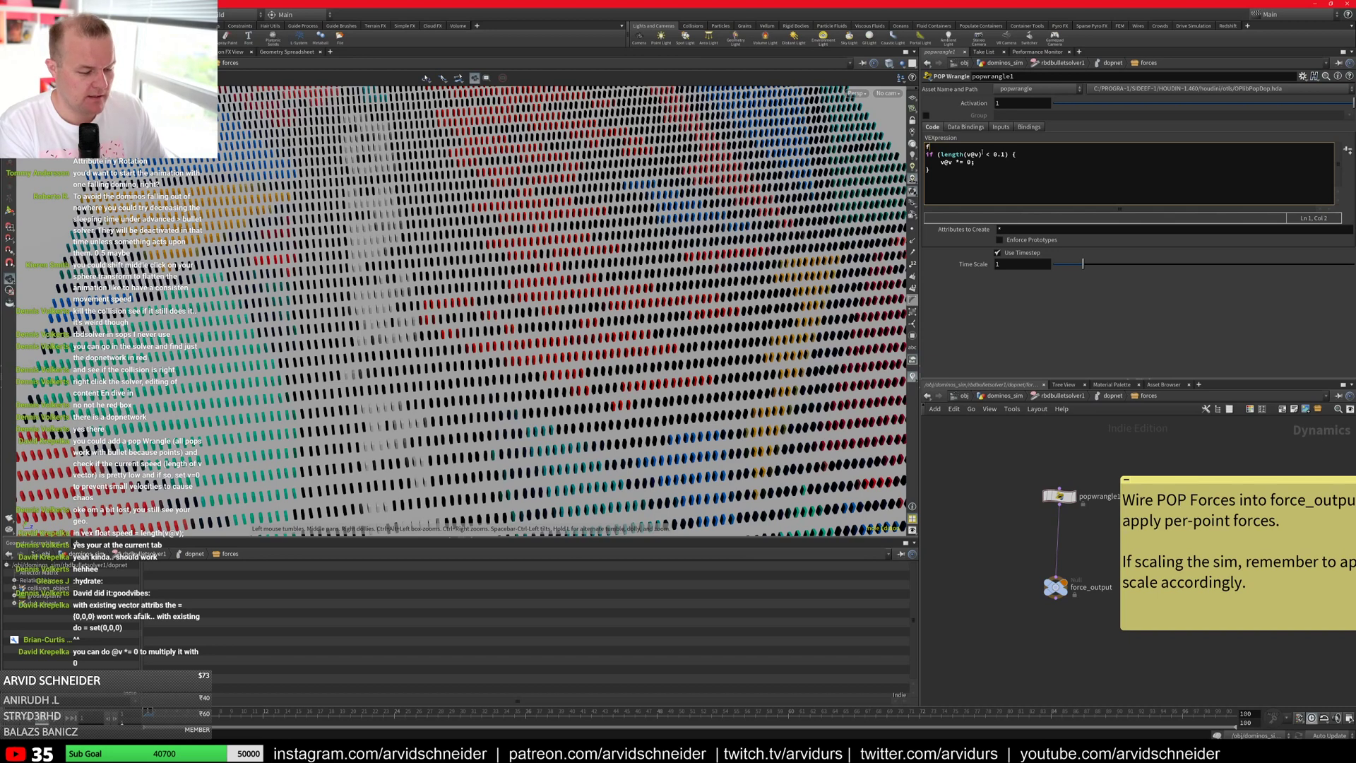
type("@vlen")
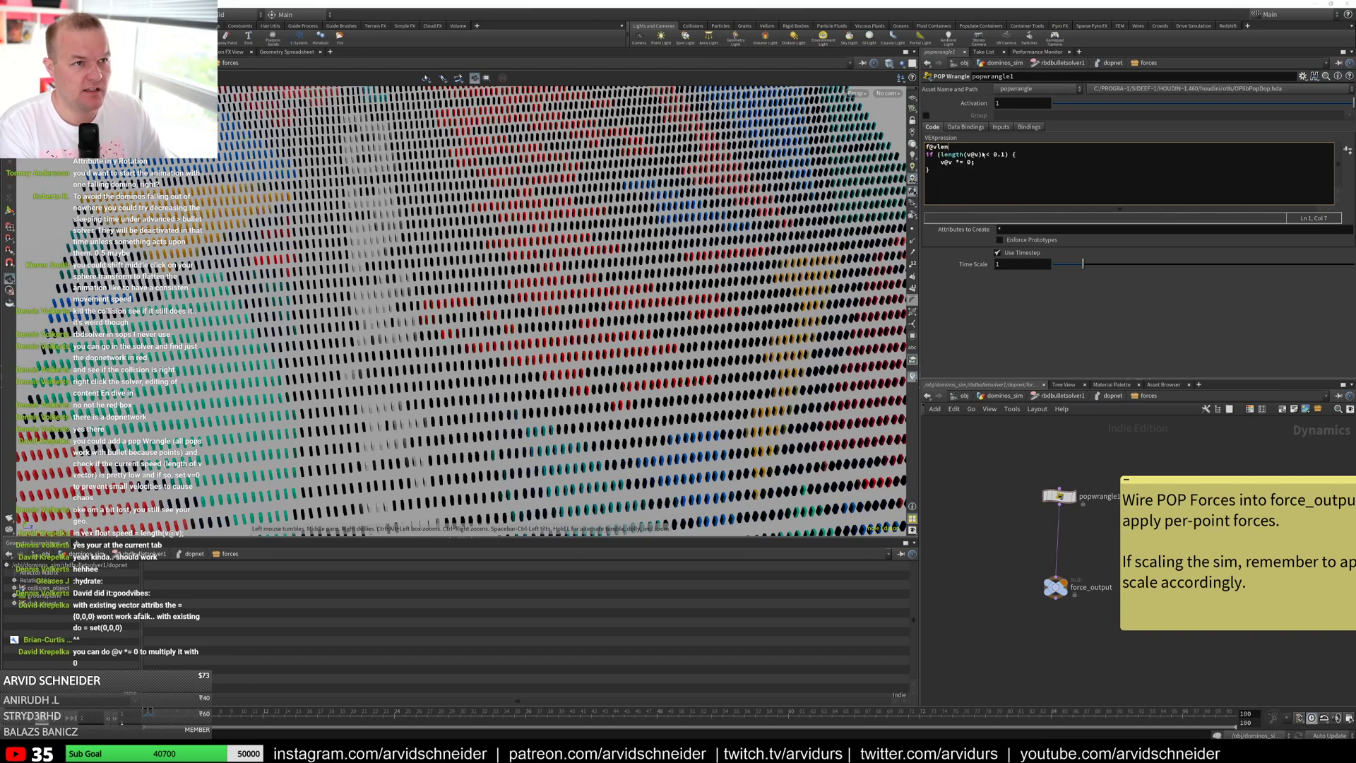
type("gth=length(v@v);")
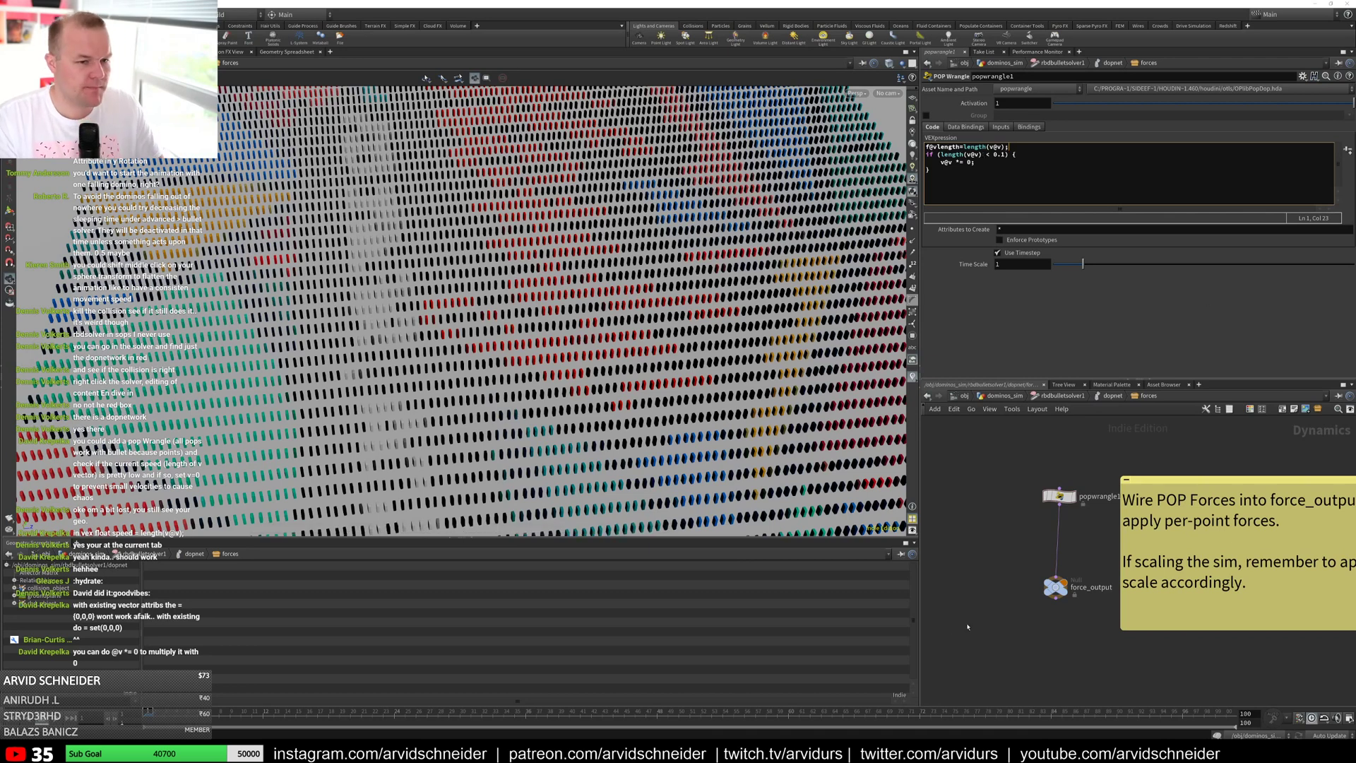
Step: Go up to the dopnet level and display the rbd_object's Geometry data in the geometry spreadsheet
mouse_move(1052, 586)
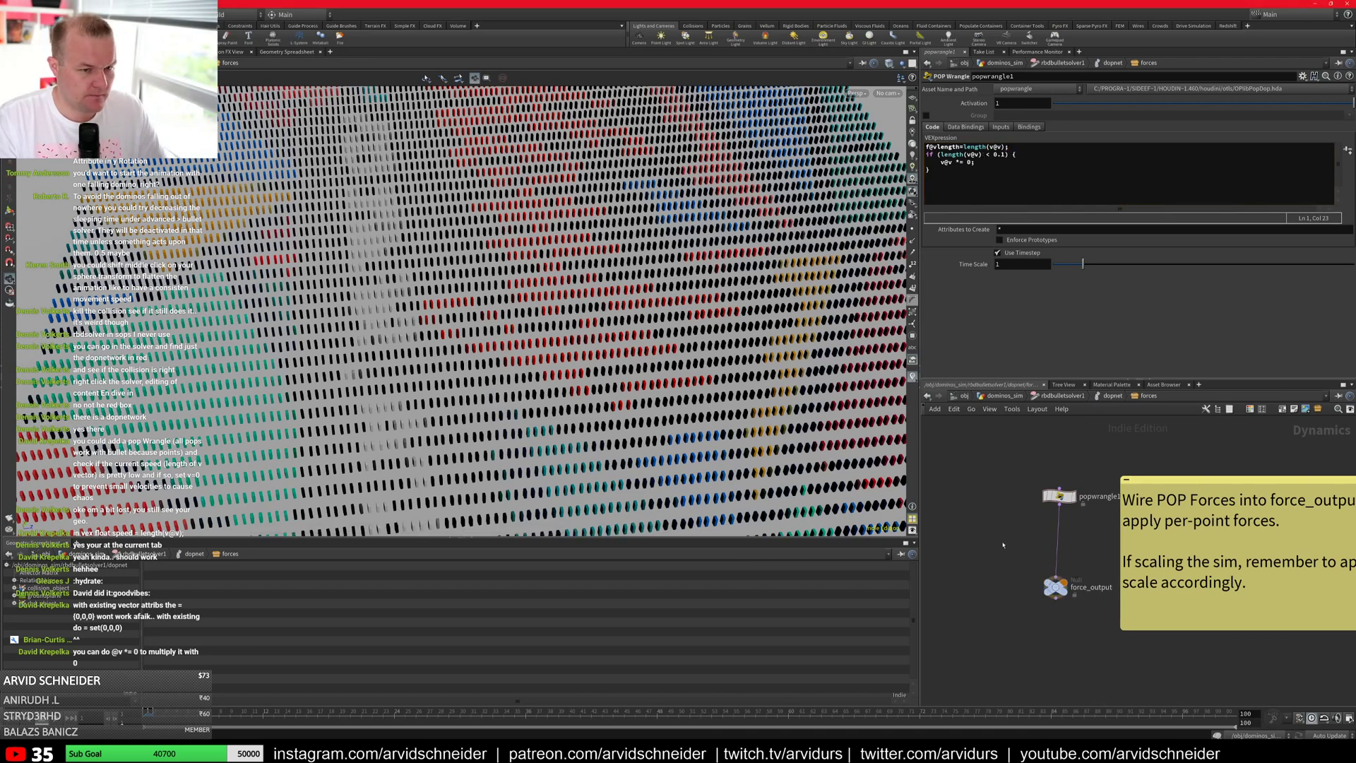
key("u")
key("u")
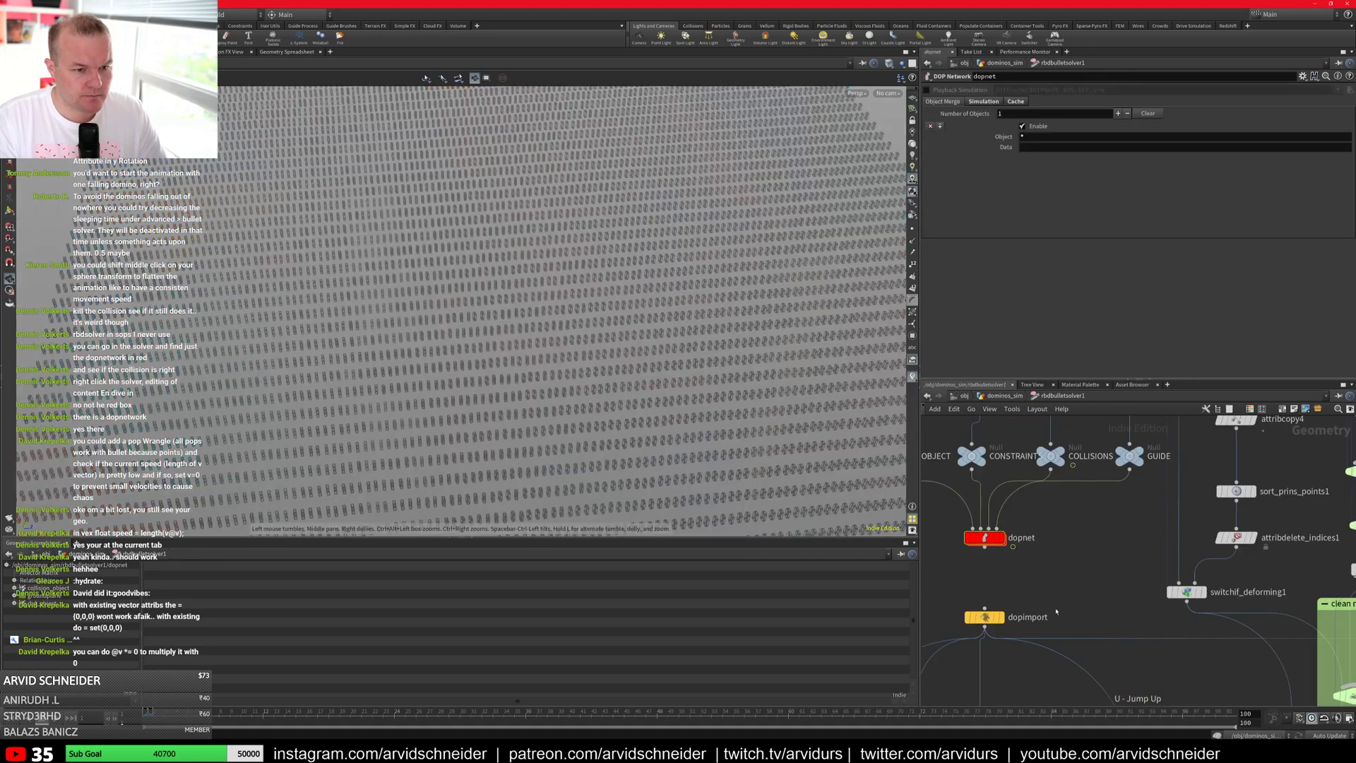
scroll(1056, 599, "down", 6)
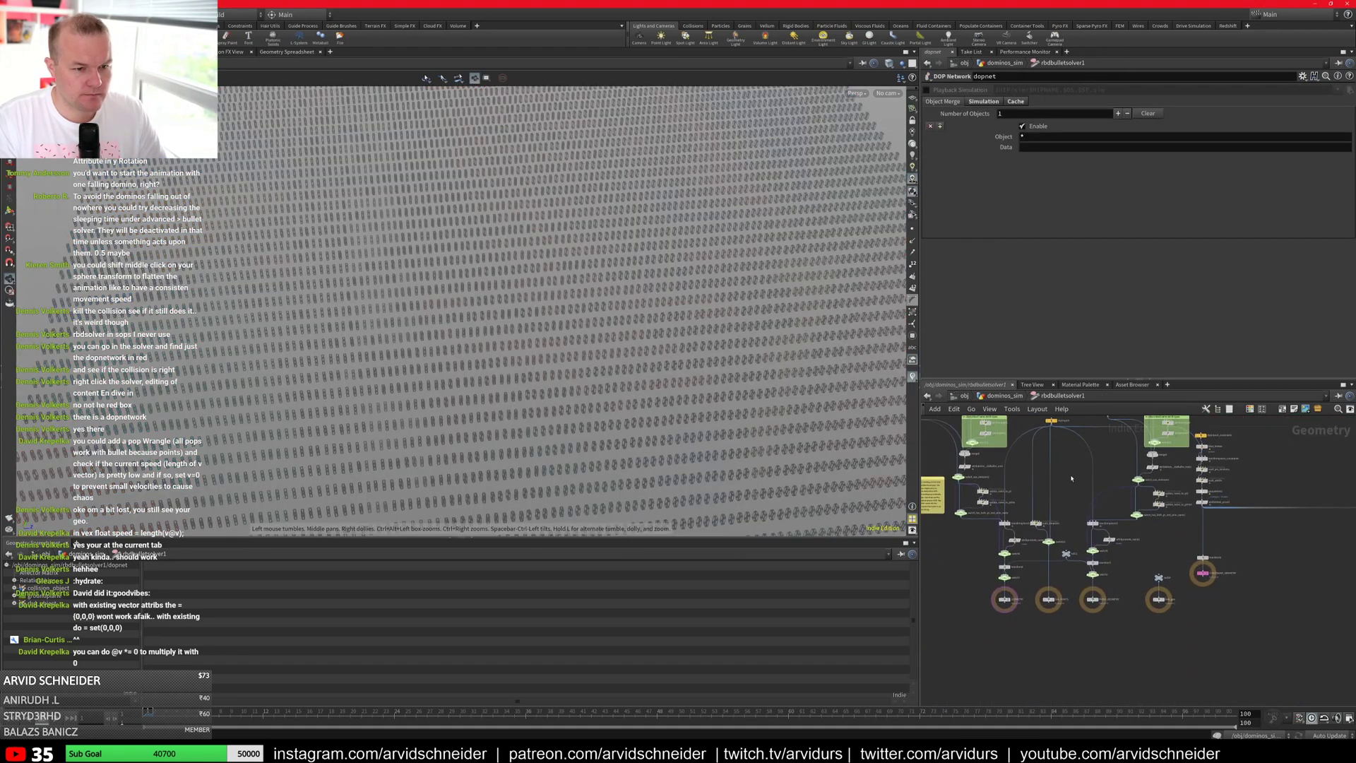
scroll(1055, 526, "up", 5)
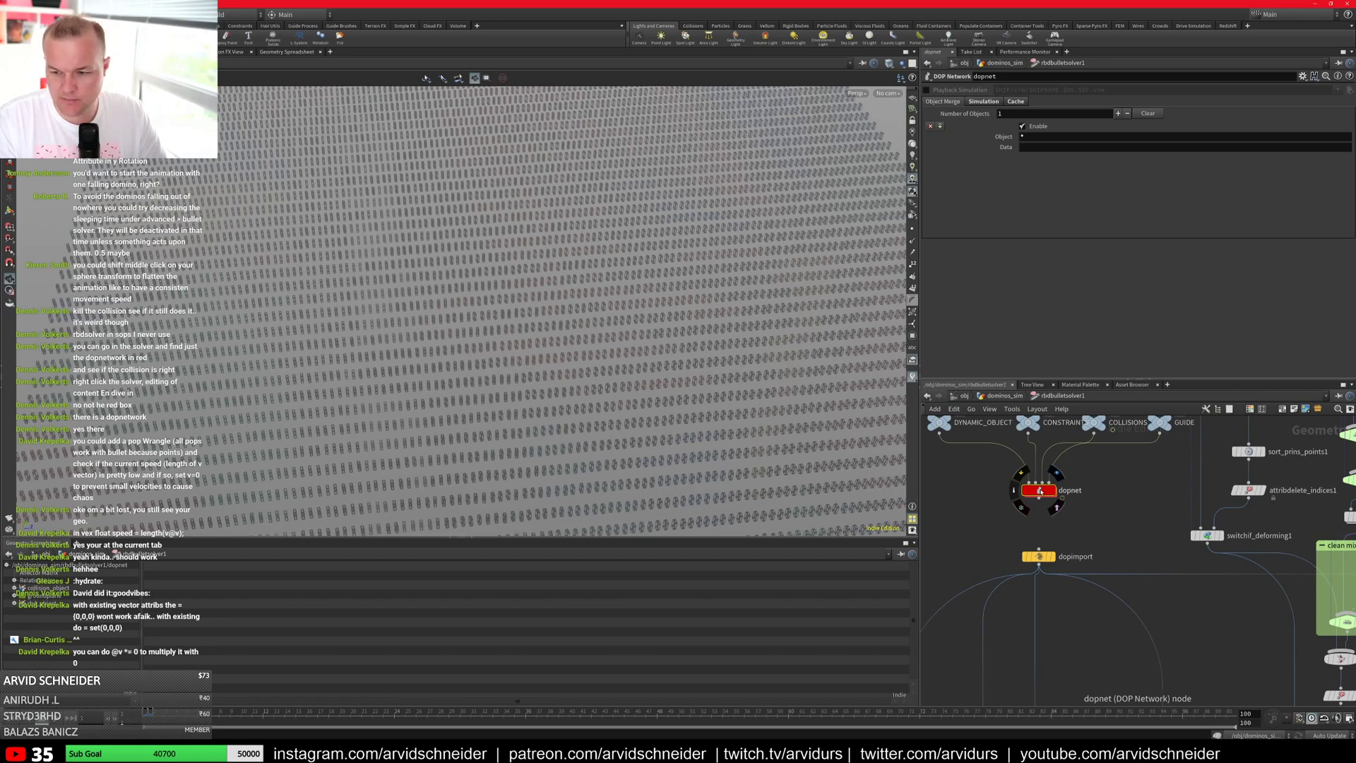
double_click(1039, 490)
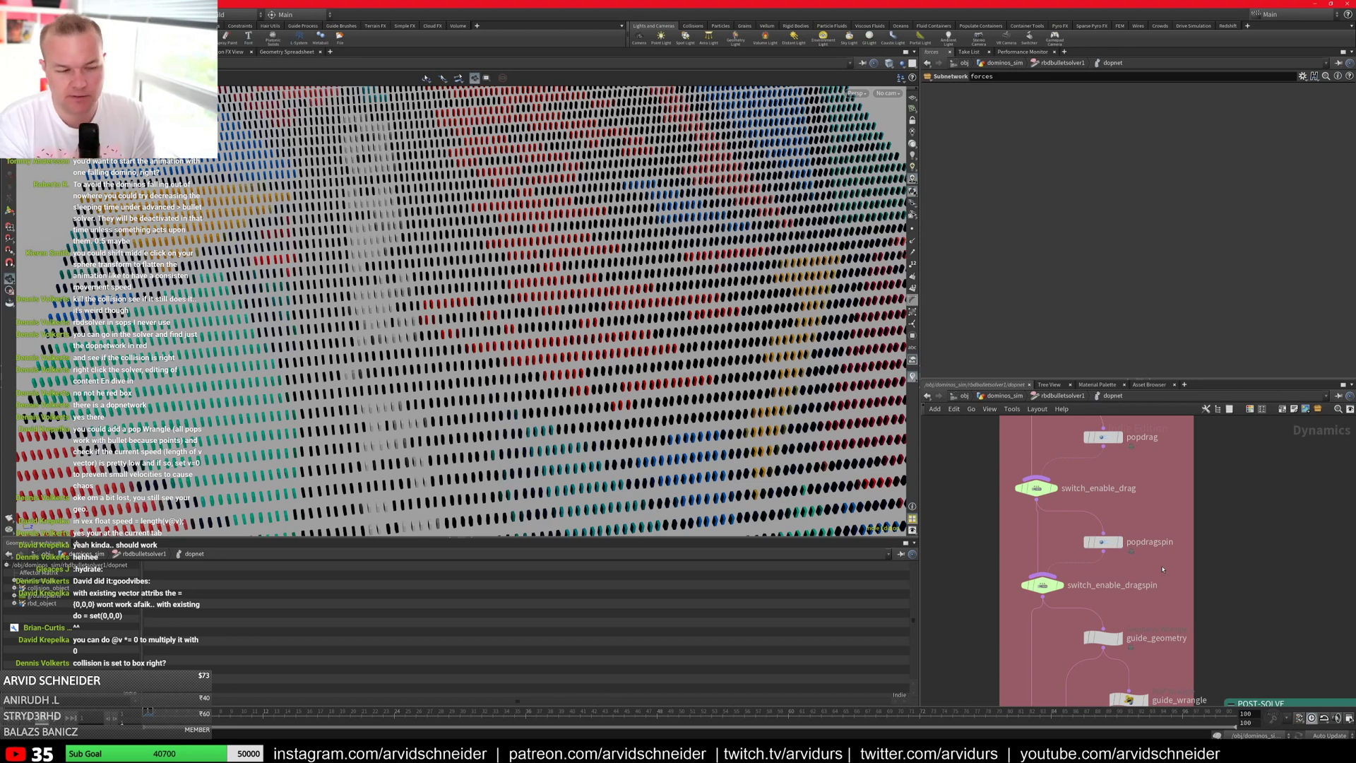
left_click(14, 604)
left_click(48, 654)
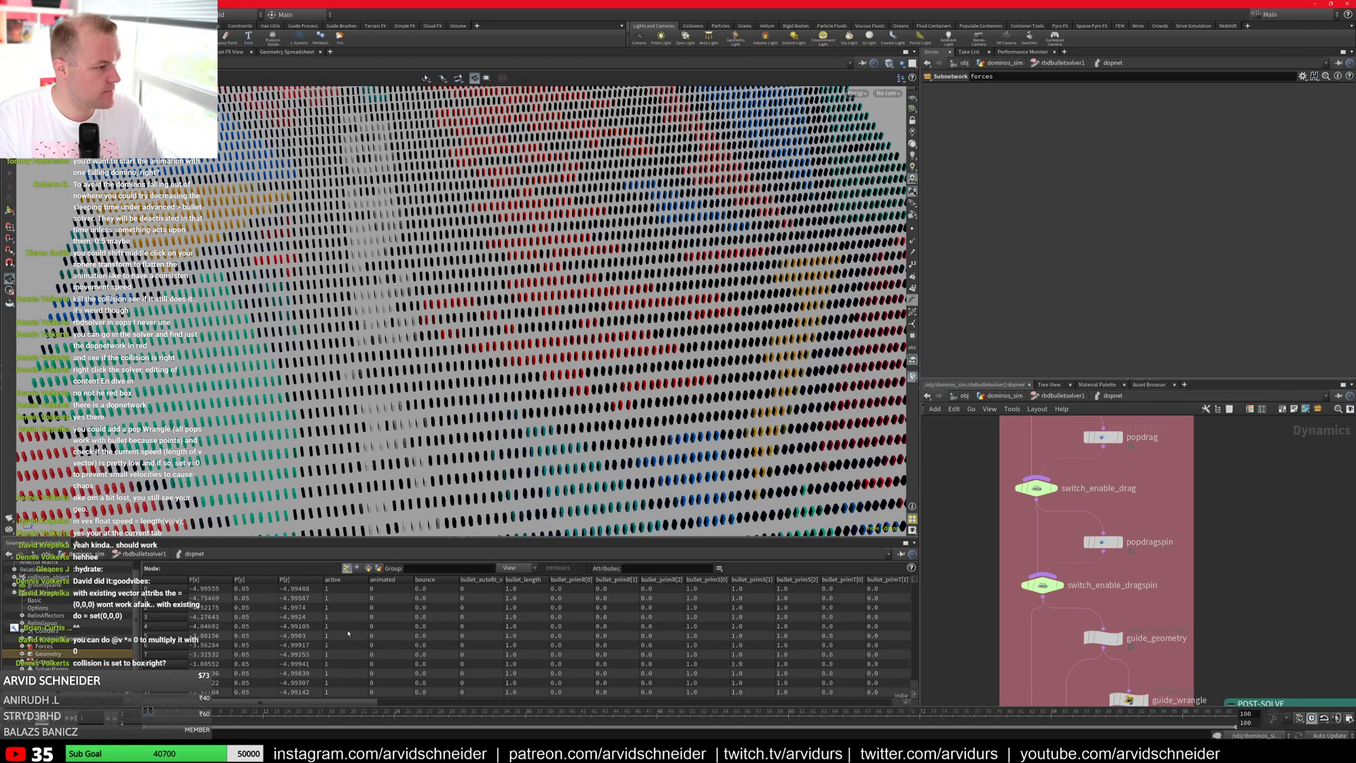
scroll(1162, 579, "down", 2)
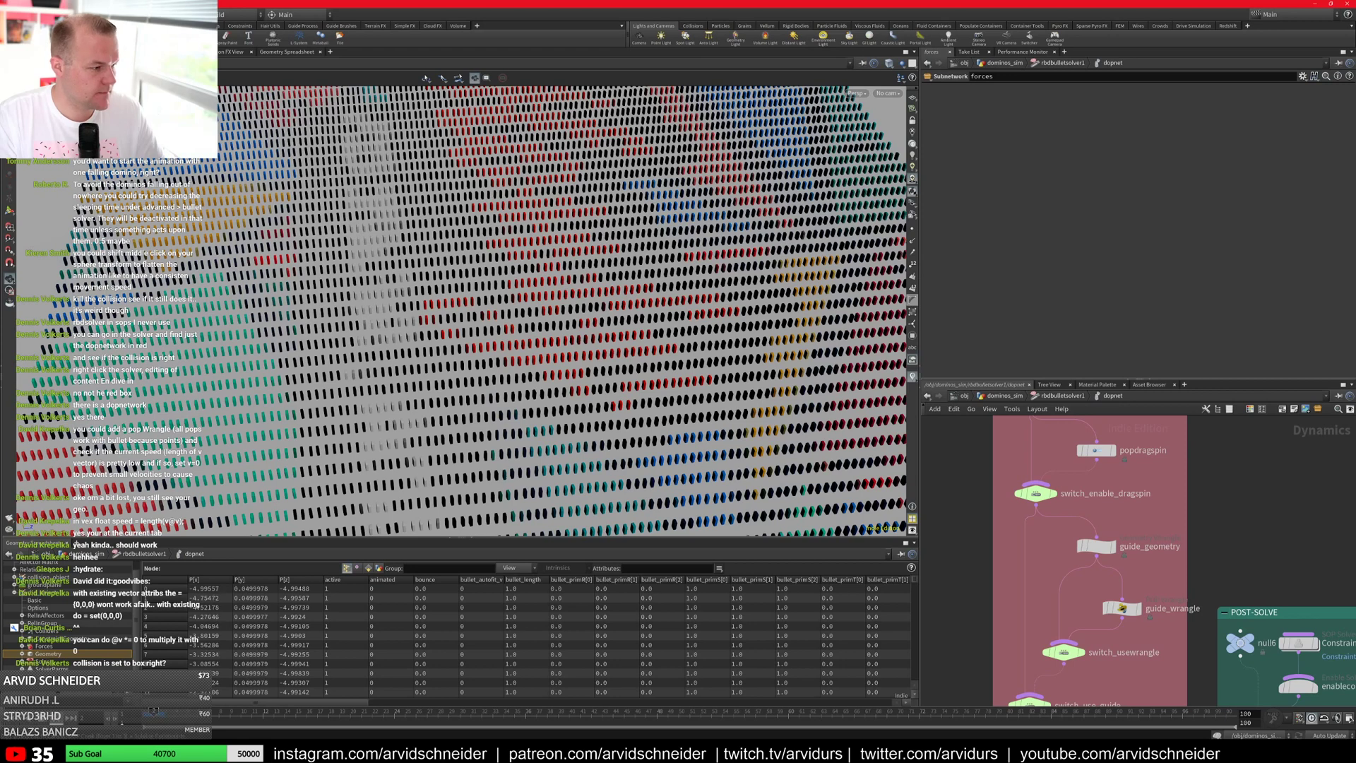
Step: Reopen the forces node in the dopnet's PRE-SOLVE group to get back to popwrangle1
left_click(675, 568)
scroll(1212, 544, "down", 3)
middle_click_drag(1212, 544, 1162, 680)
scroll(1048, 533, "up", 4)
double_click(1046, 535)
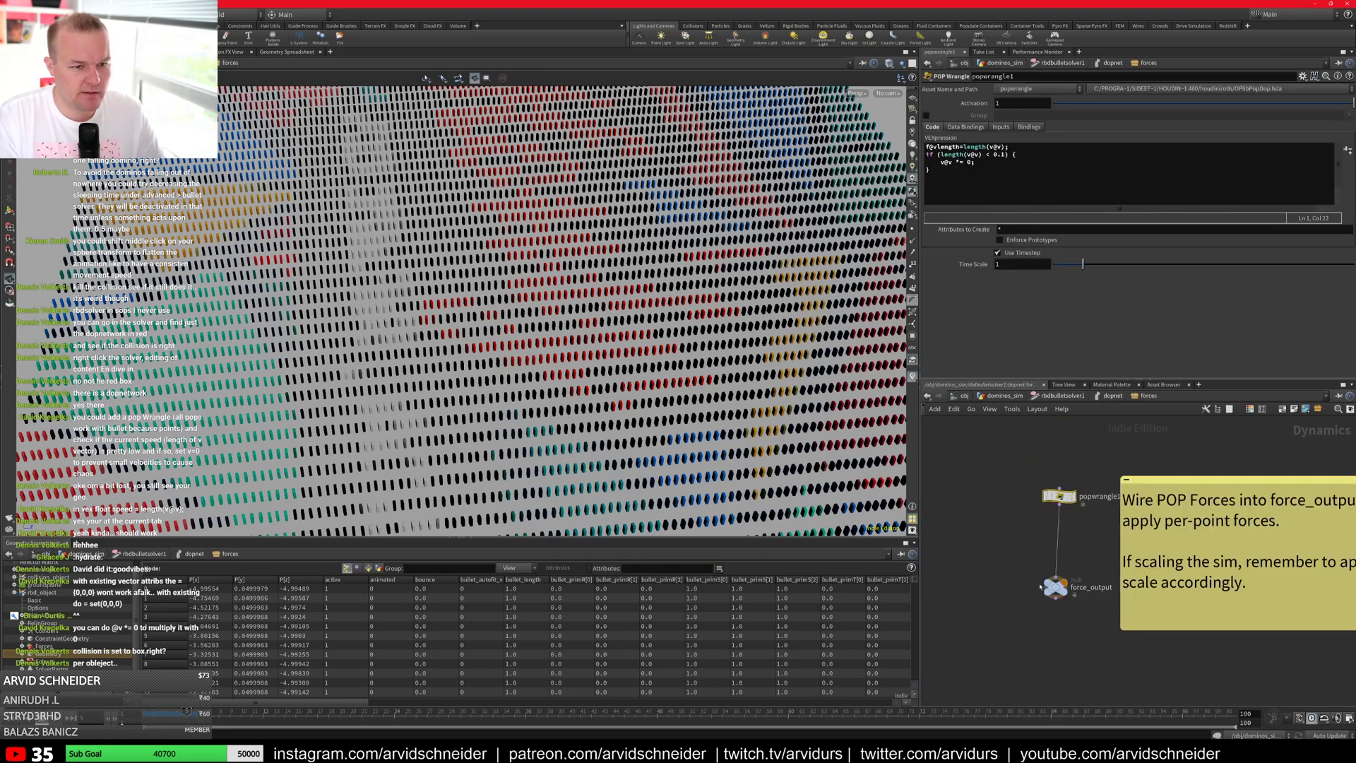
Step: Filter the spreadsheet attributes to vlength, sort the points by it and examine the range of values
left_click(635, 568)
type("vlen")
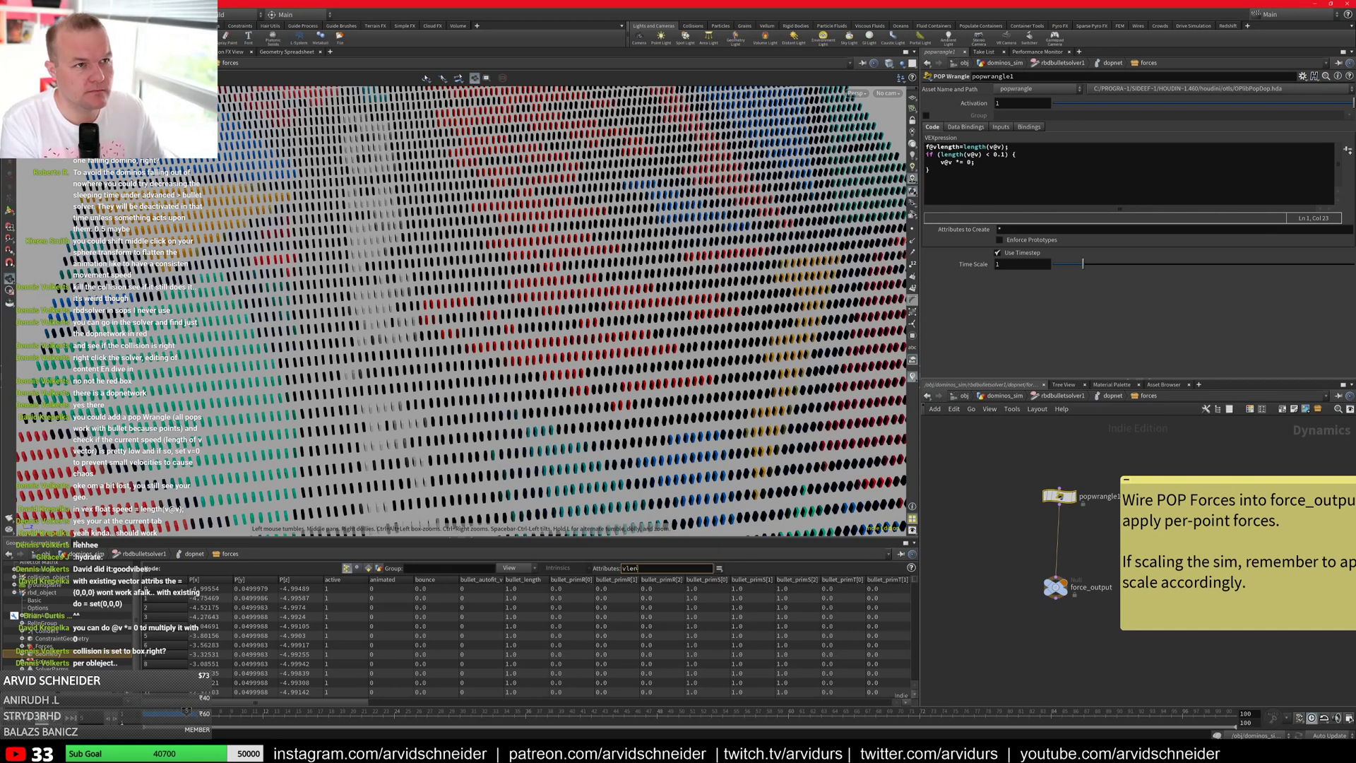
type("gth")
key("Return")
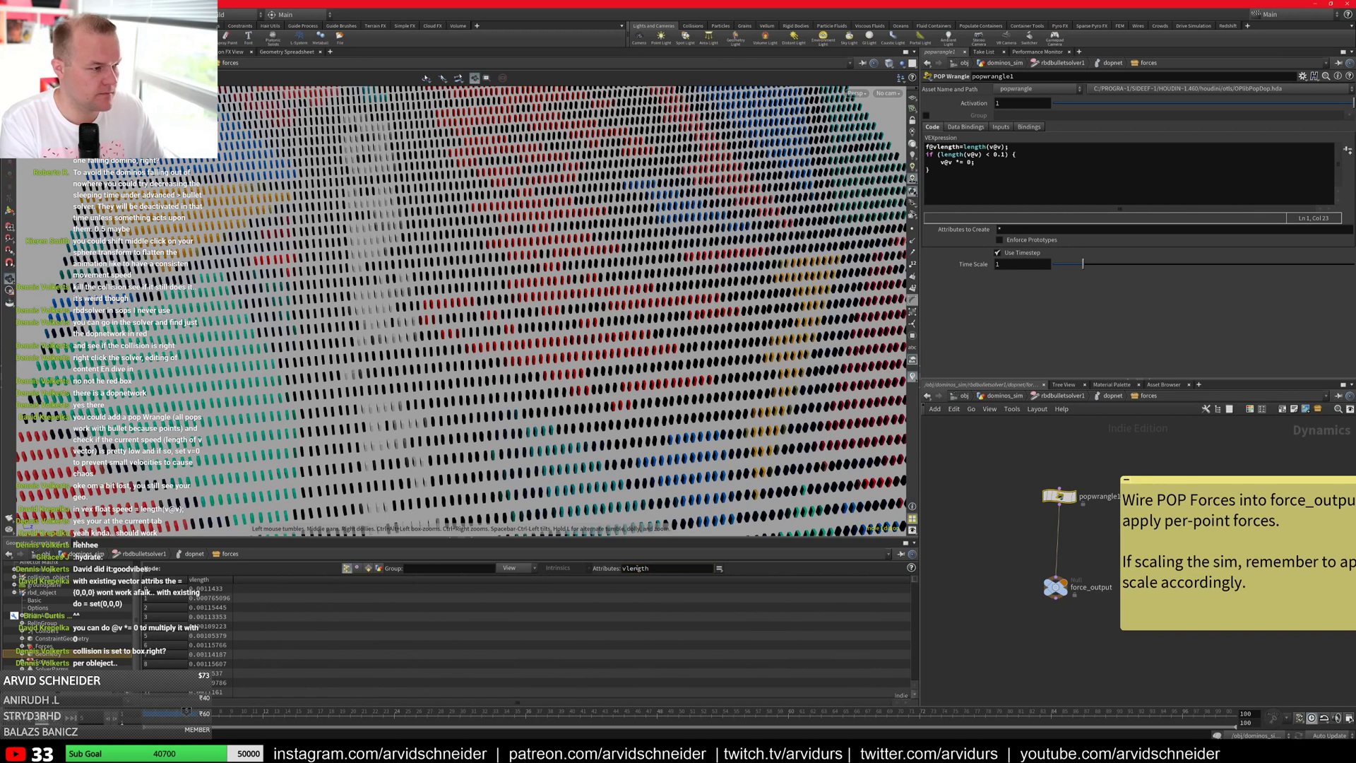
left_click(208, 581)
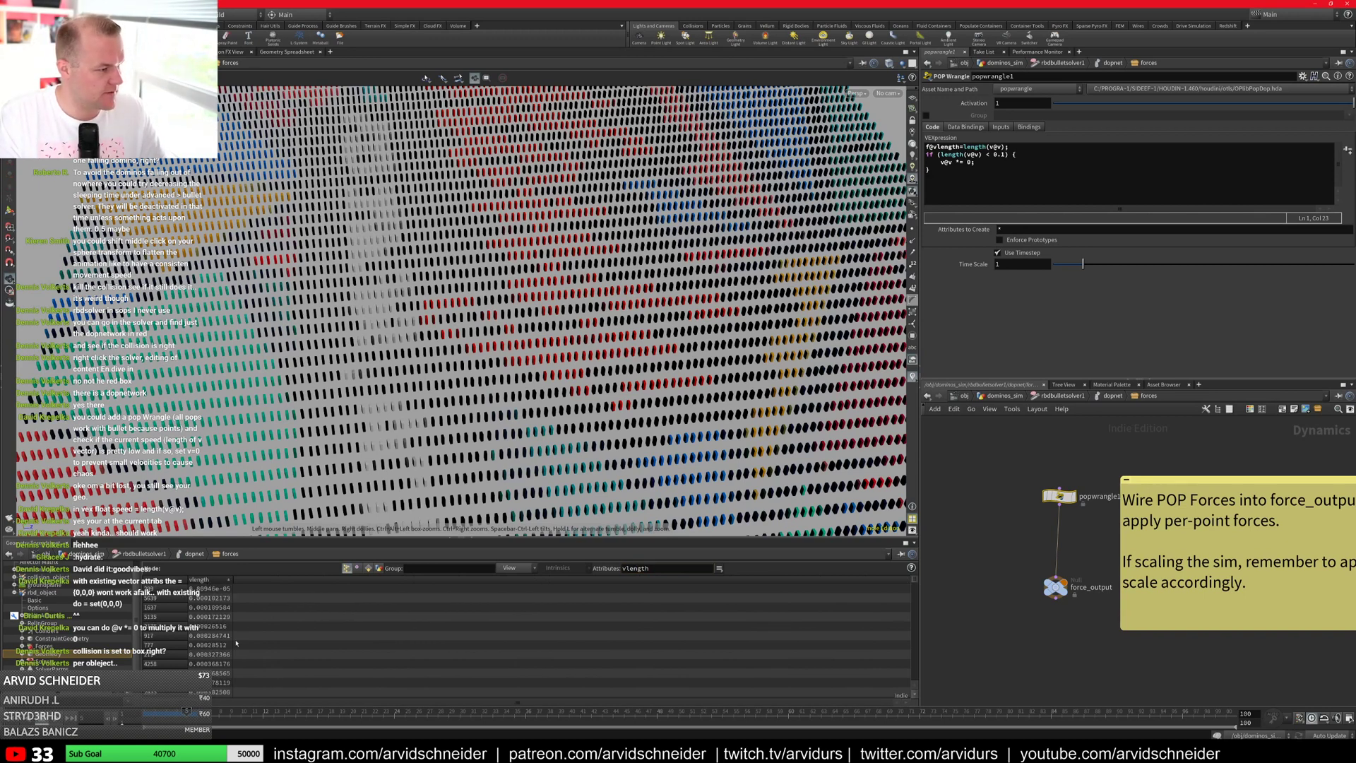
mouse_move(915, 581)
left_mouse_down()
mouse_move(923, 599)
mouse_move(929, 579)
left_mouse_up()
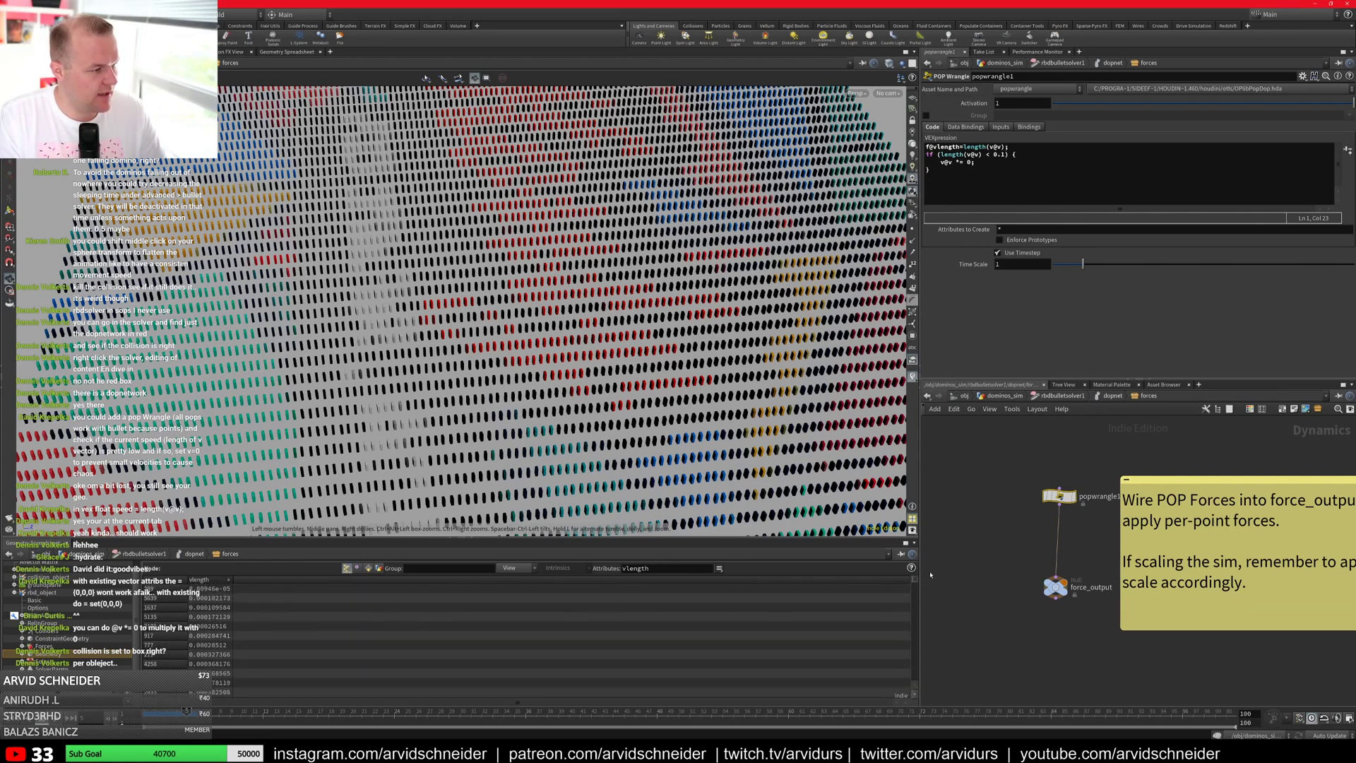
left_click_drag(931, 574, 924, 668)
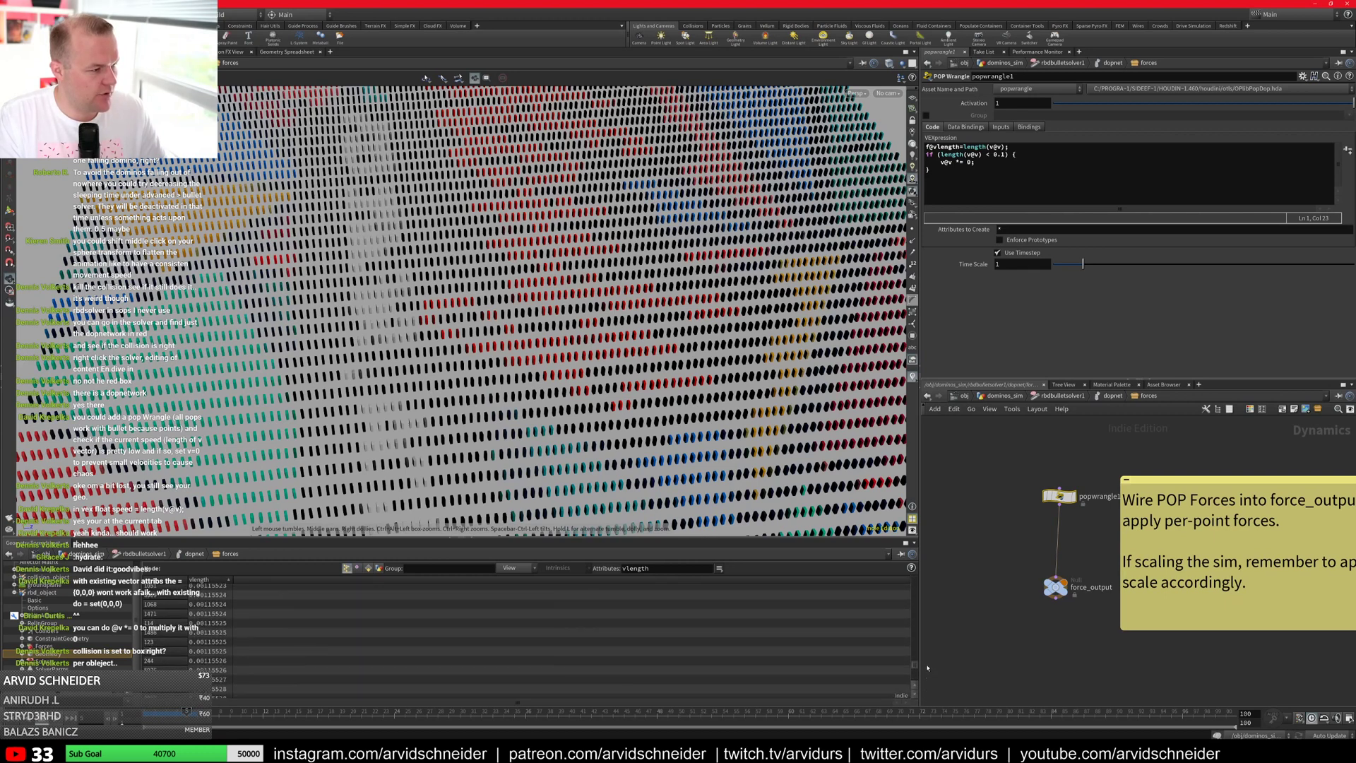
Step: Read through the sorted vlength values of the simulated points
scroll(746, 683, "up", 5)
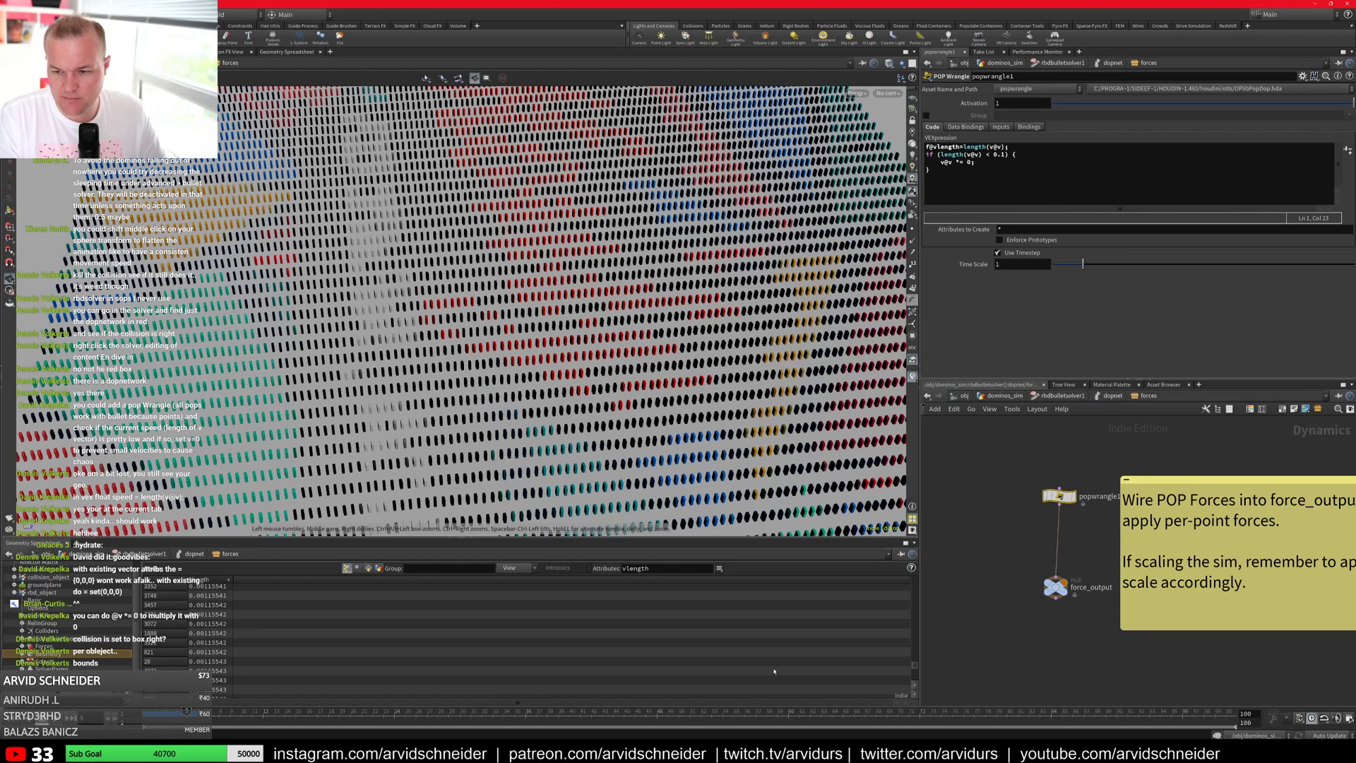
scroll(748, 668, "down", 2)
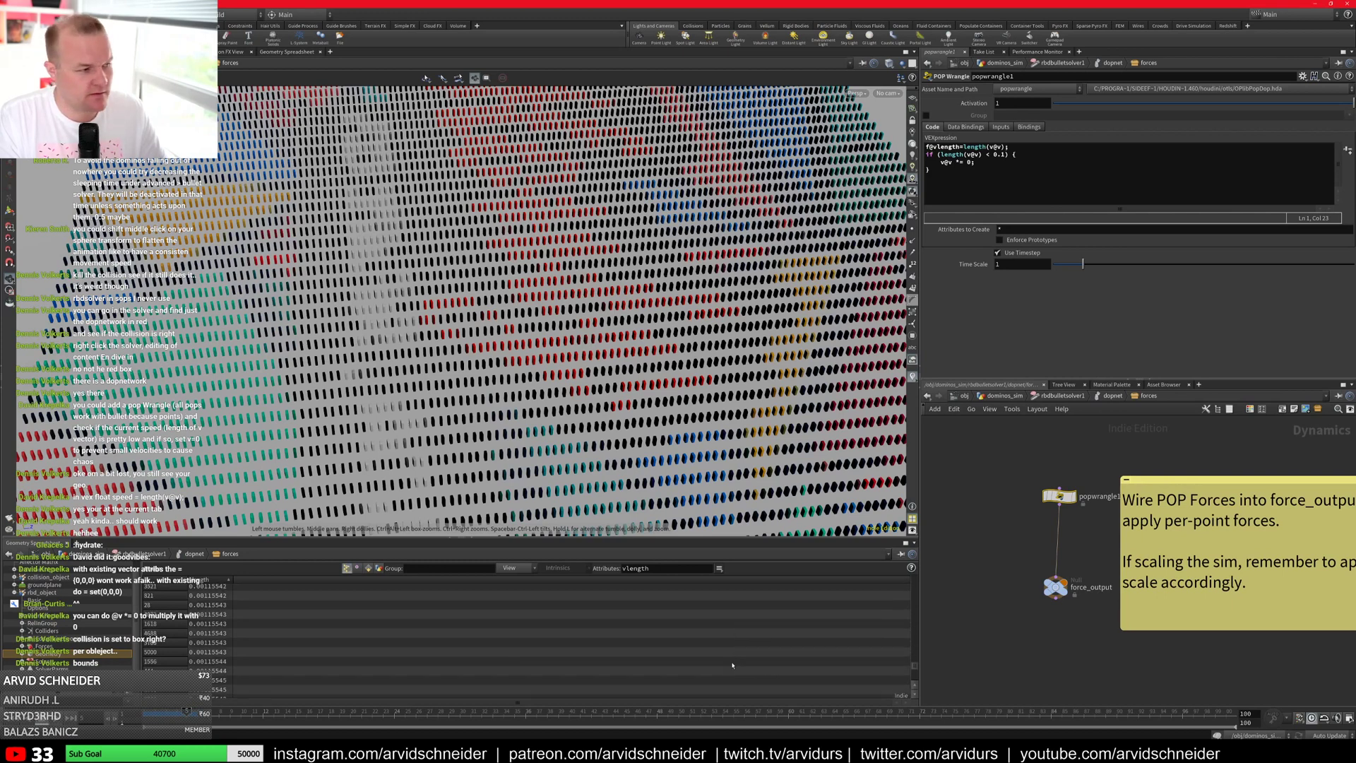
scroll(736, 669, "down", 2)
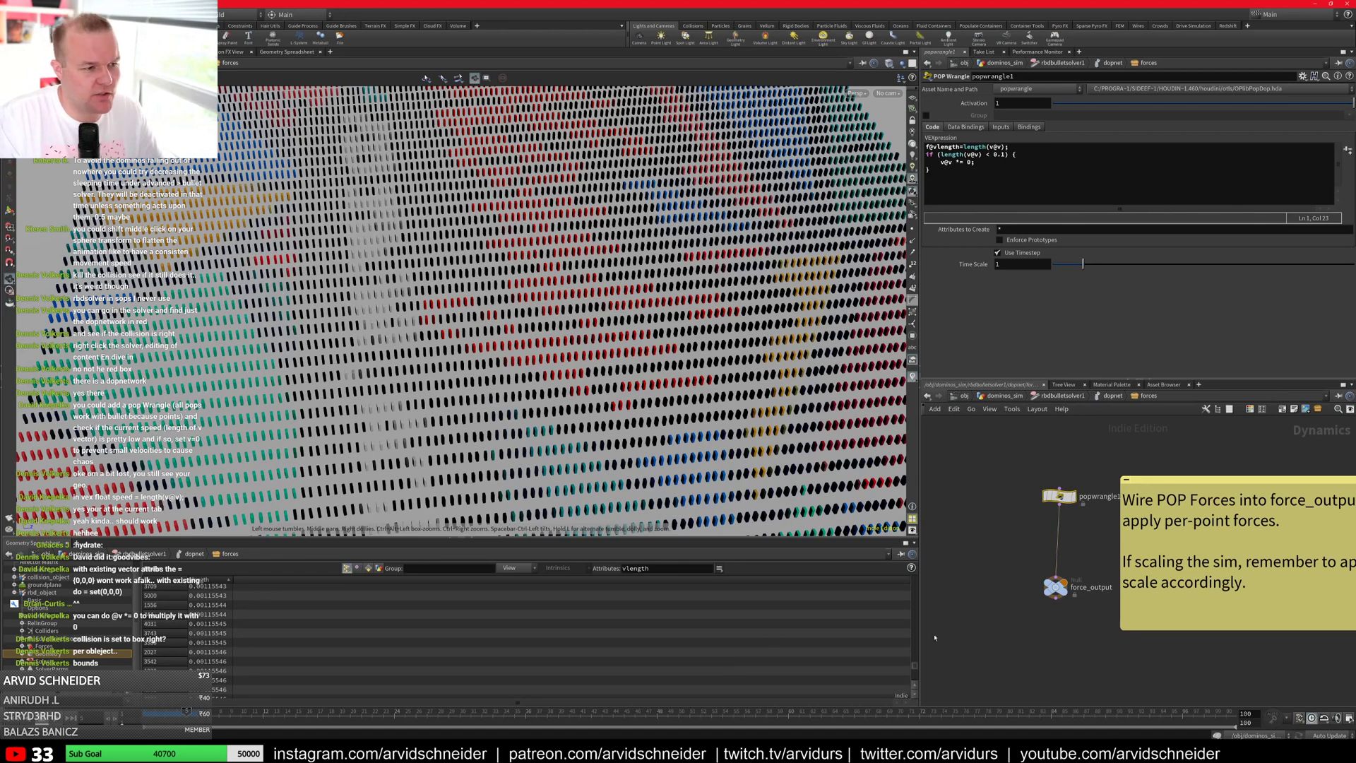
Step: Leave the solver network, go into the dominos geometry network and display the axis_align1 domino, framed in the viewport
key("u")
key("u")
key("u")
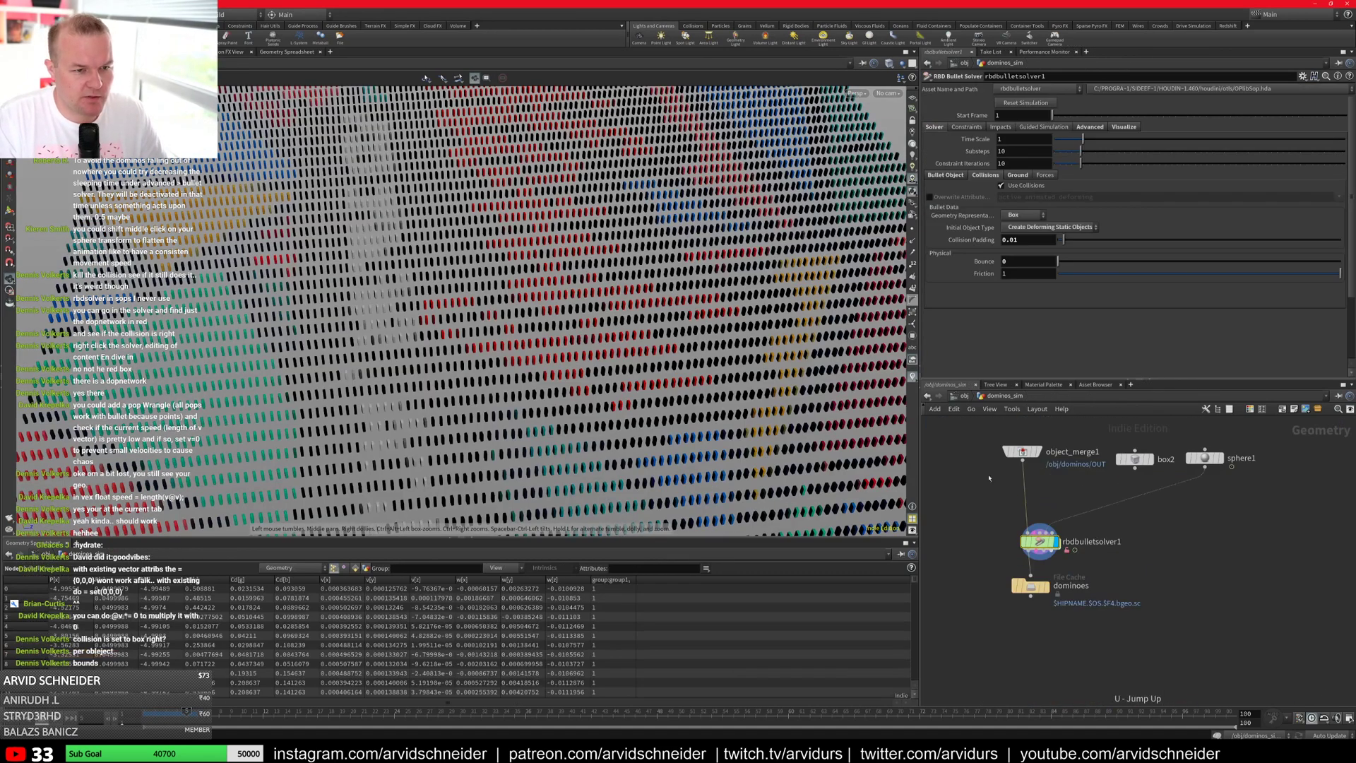
key("u")
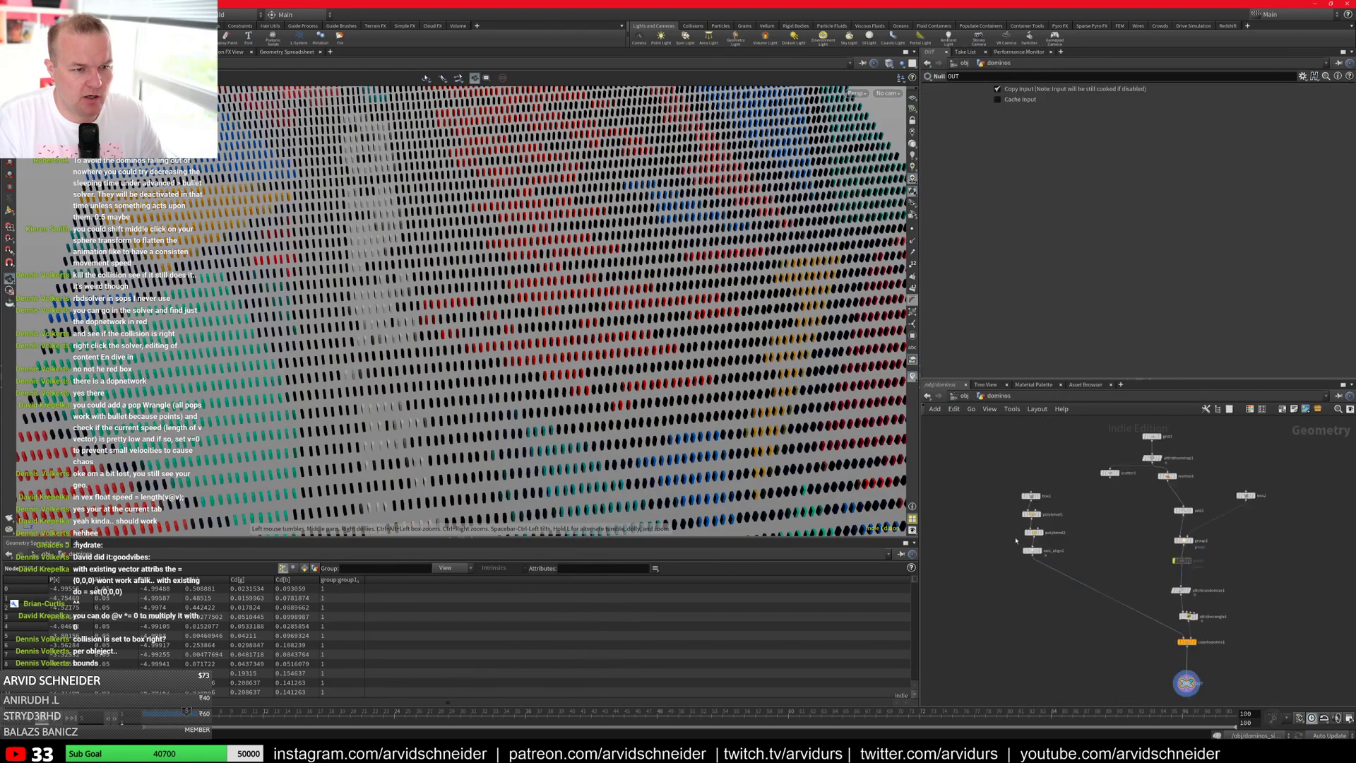
left_click(1048, 545)
key("space+g")
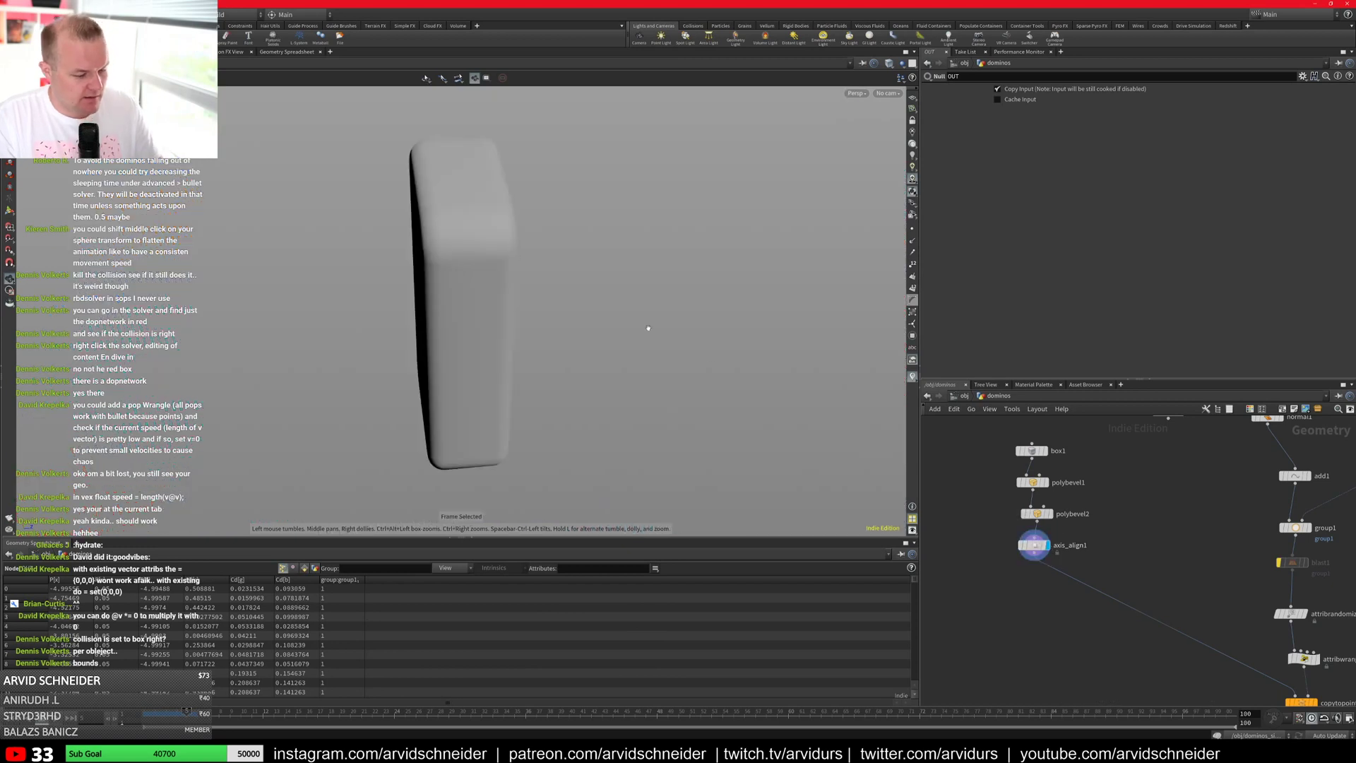
Step: Connect a temporary Bound node to axis_align1, display it to inspect the domino's bounding box, and delete it
left_click_drag(648, 327, 565, 328)
key("Tab")
type("bound")
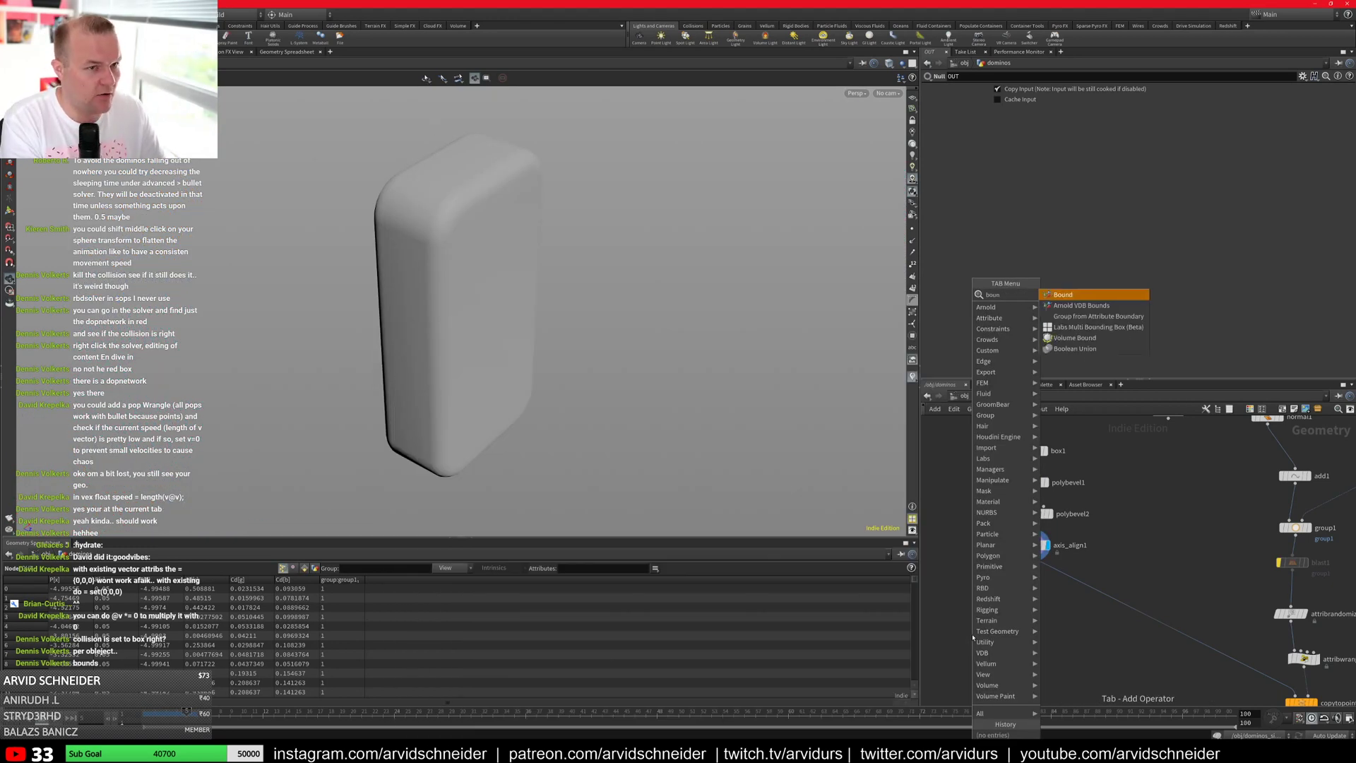
key("Return")
left_click(972, 636)
left_click_drag(999, 587, 973, 626)
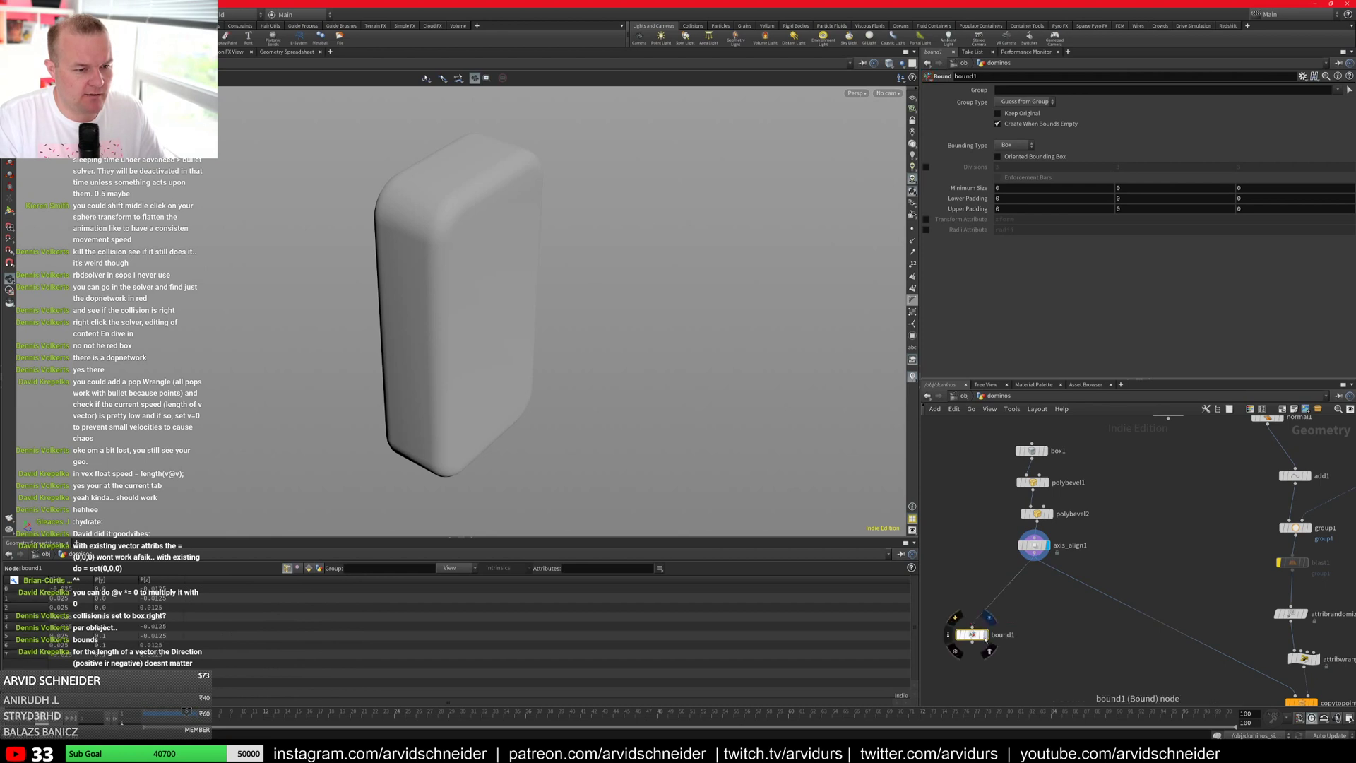
left_click(986, 635)
left_click_drag(754, 385, 569, 281)
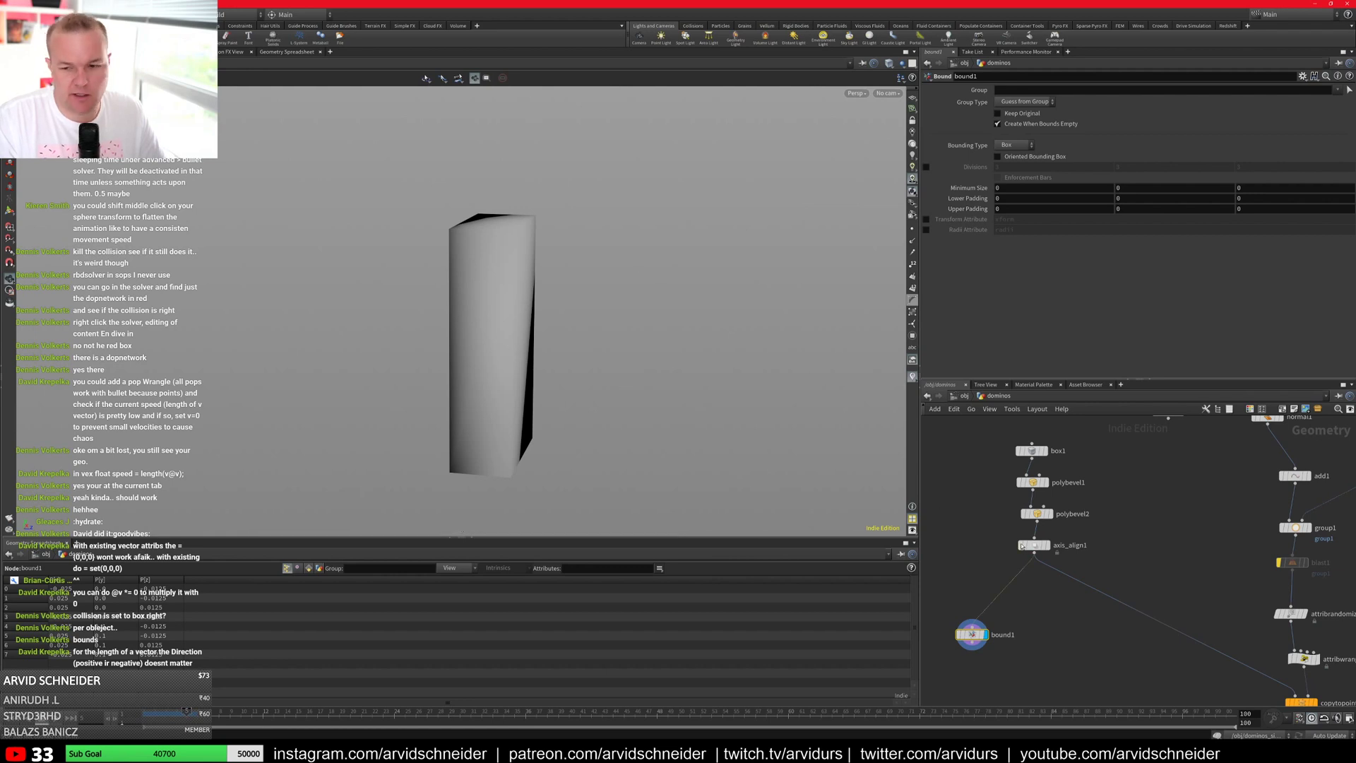
key("Delete")
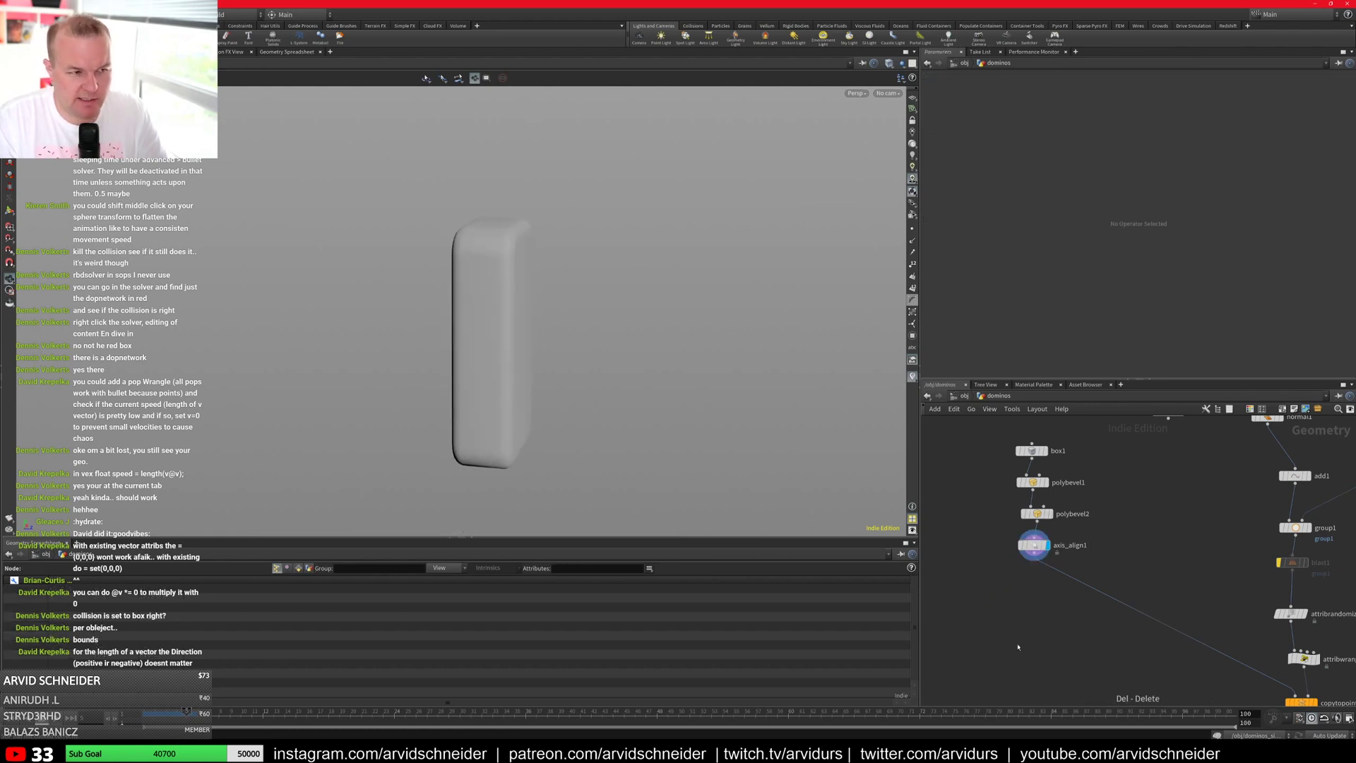
Step: Return to dominos_sim and open the forces subnetwork inside rbdbulletsolver1's dopnet
key("u")
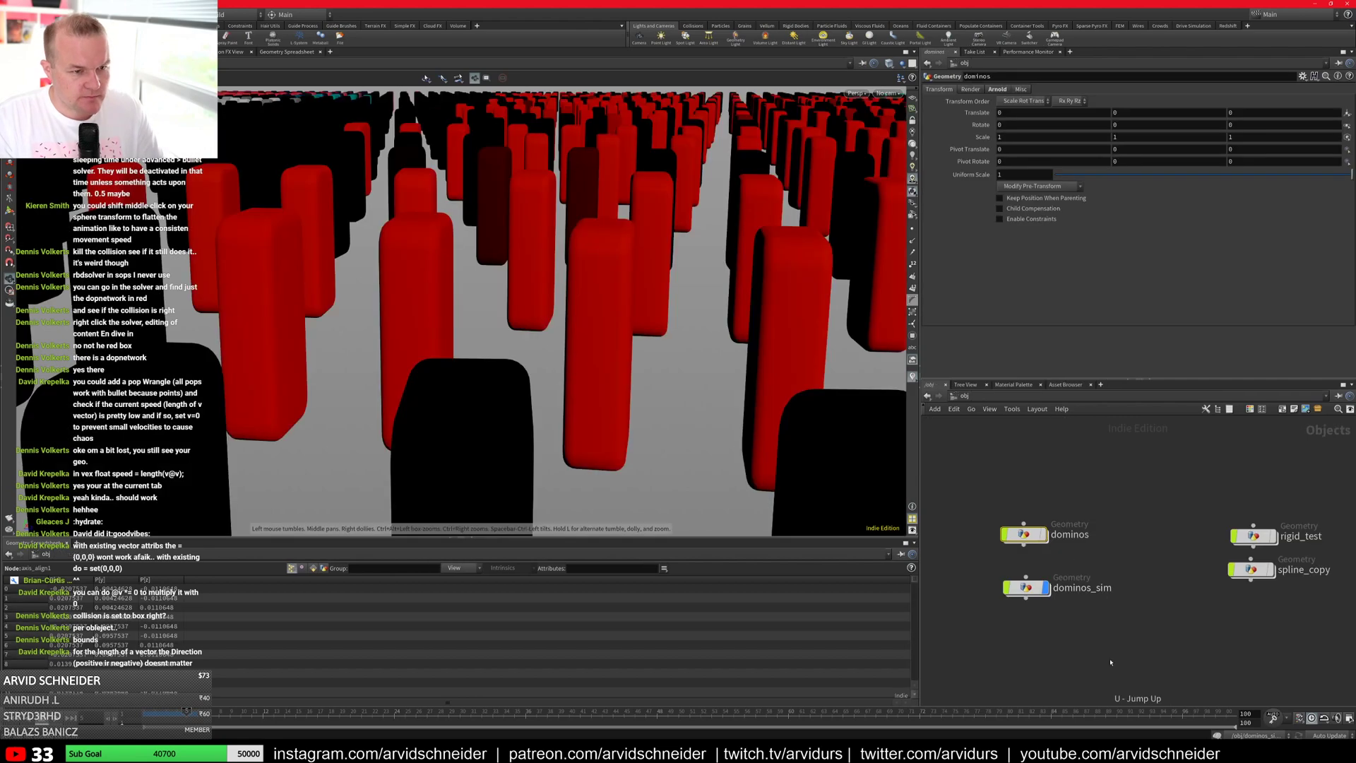
left_click(1025, 588)
double_click(1025, 588)
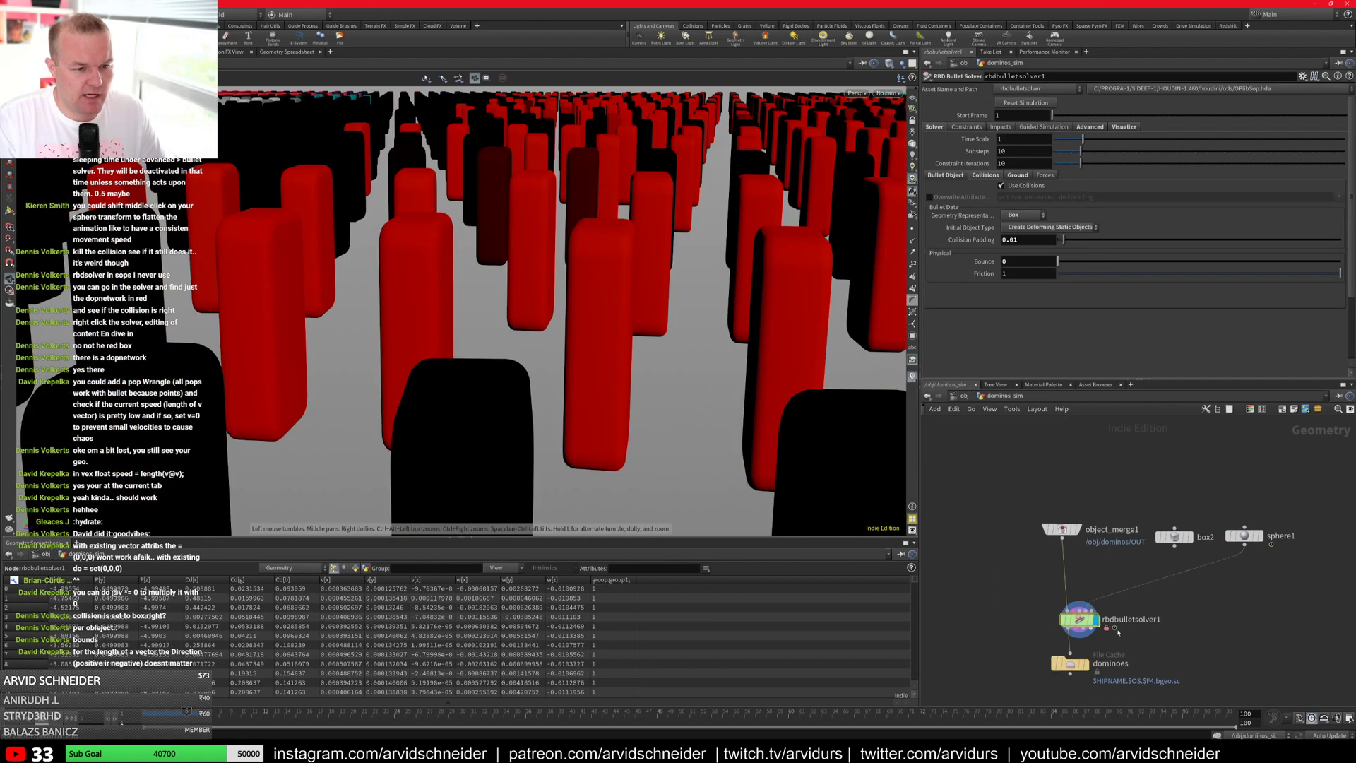
double_click(1080, 621)
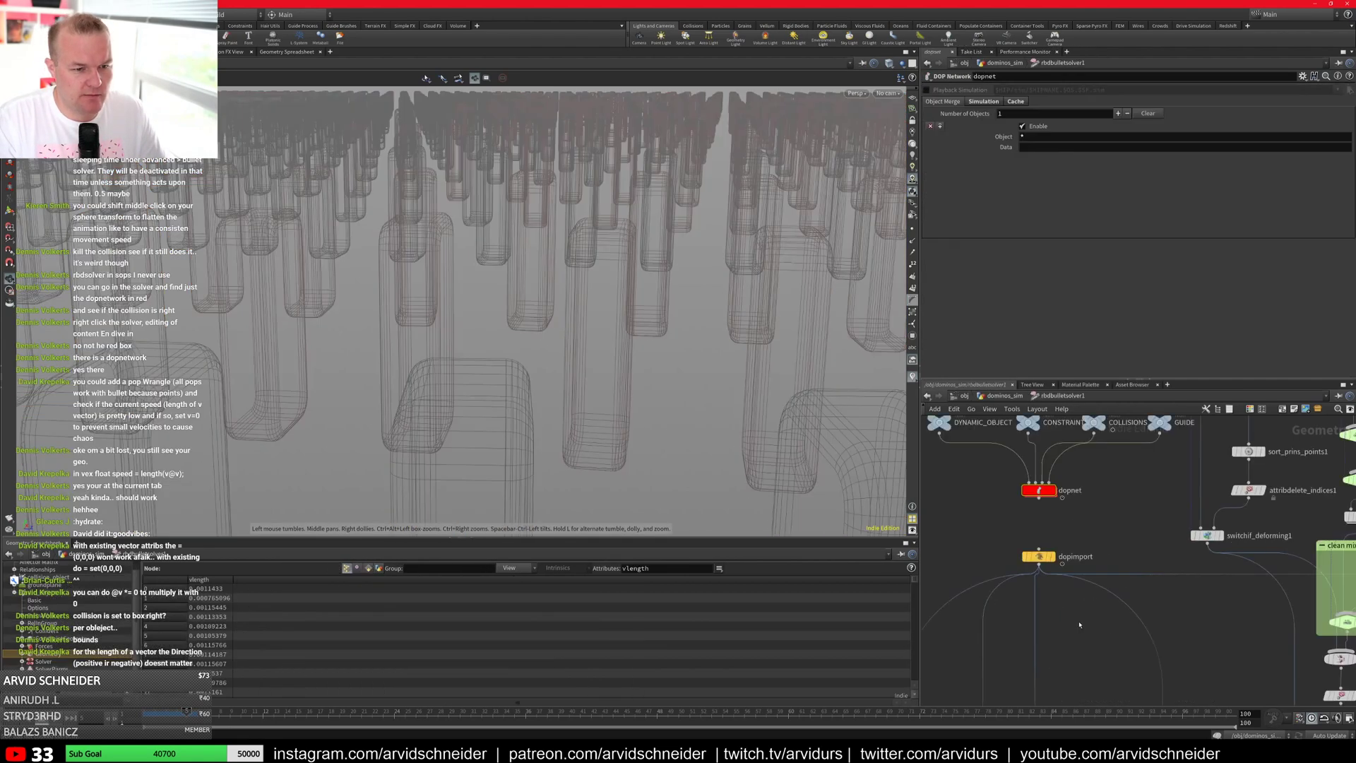
double_click(1039, 490)
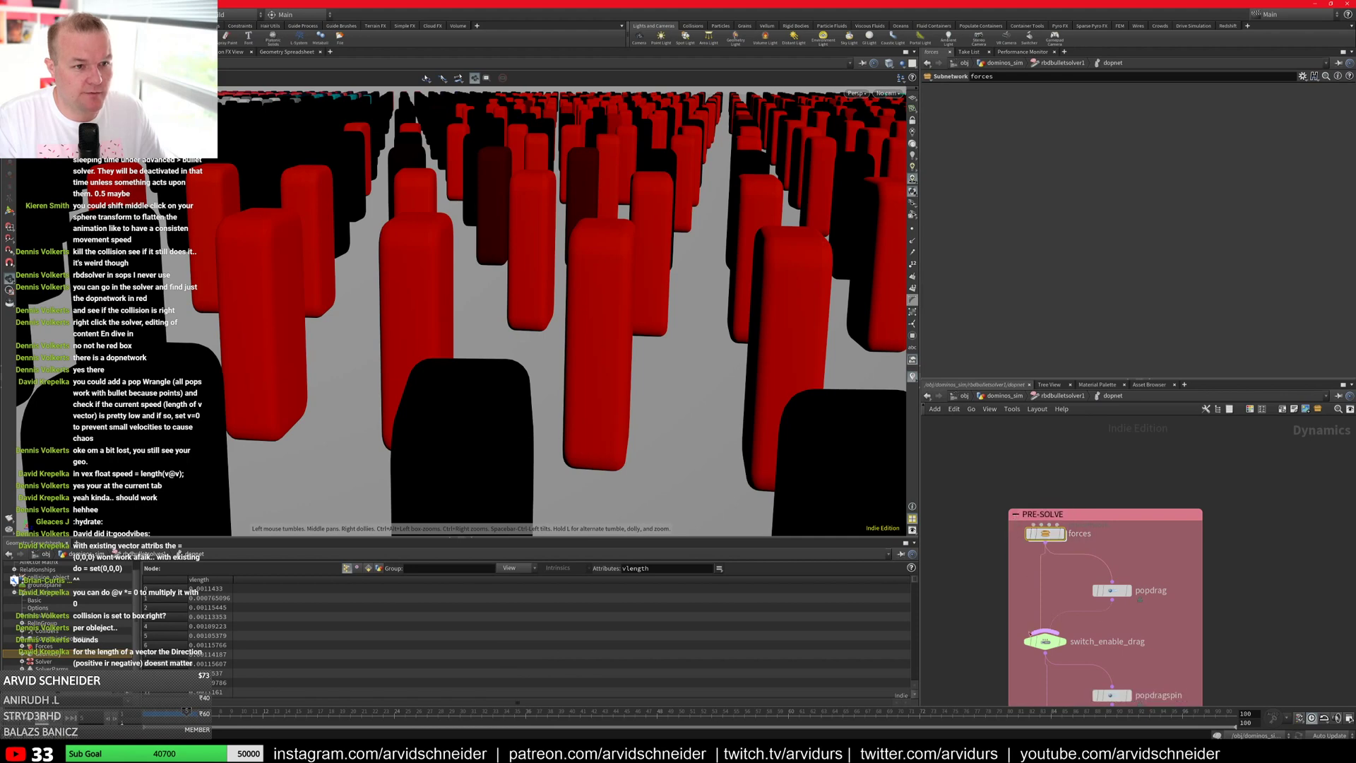
double_click(1046, 533)
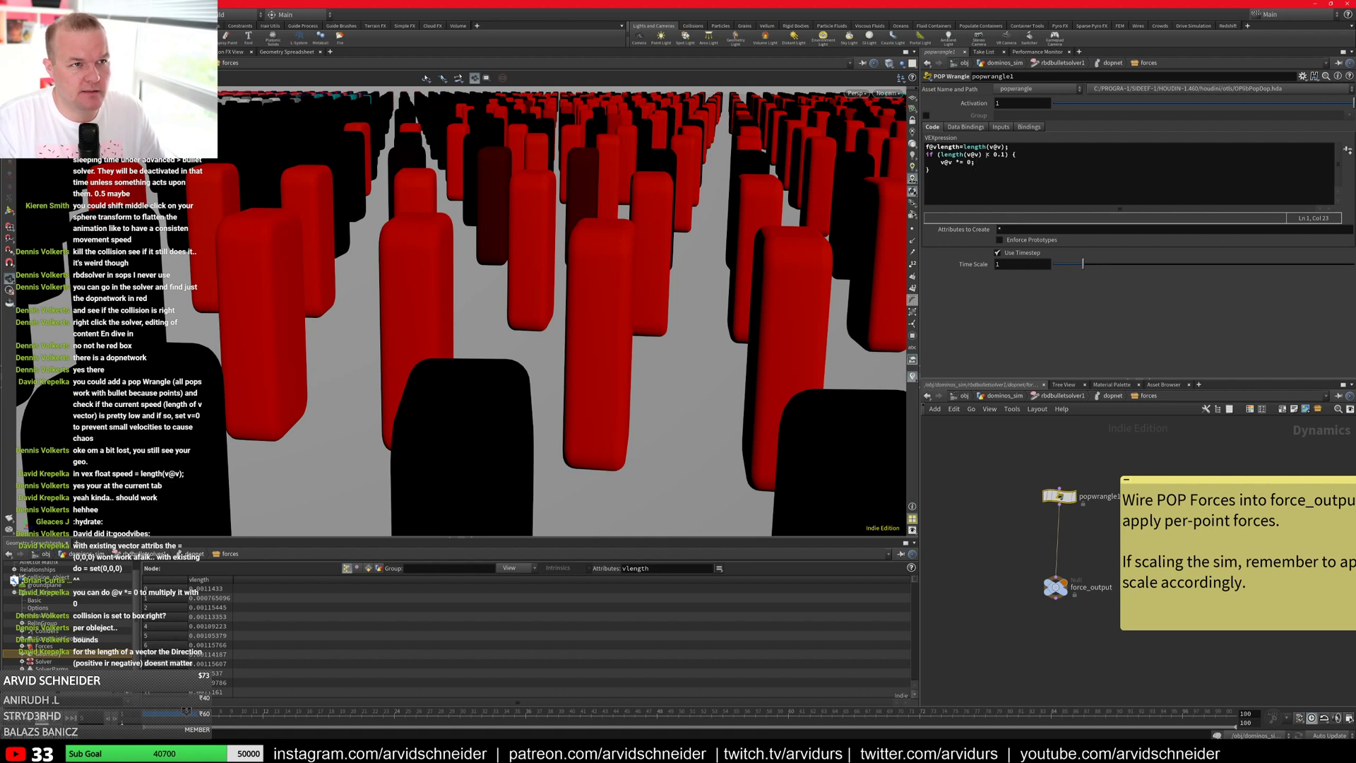
Step: Remove the f@vlength line from popwrangle1's VEXpression and go back up to the dominos_sim level
left_click_drag(994, 154, 1006, 154)
left_click(1026, 155)
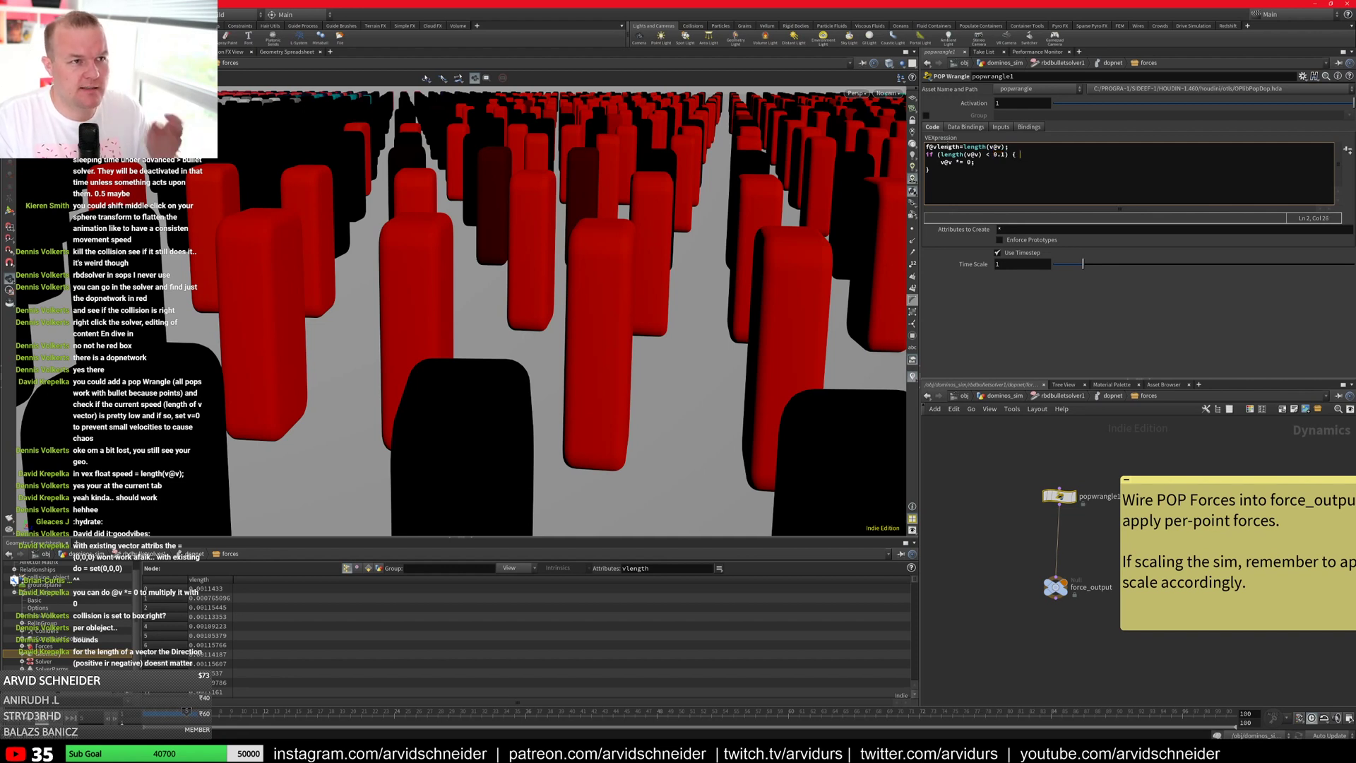
triple_click(1011, 146)
type("f")
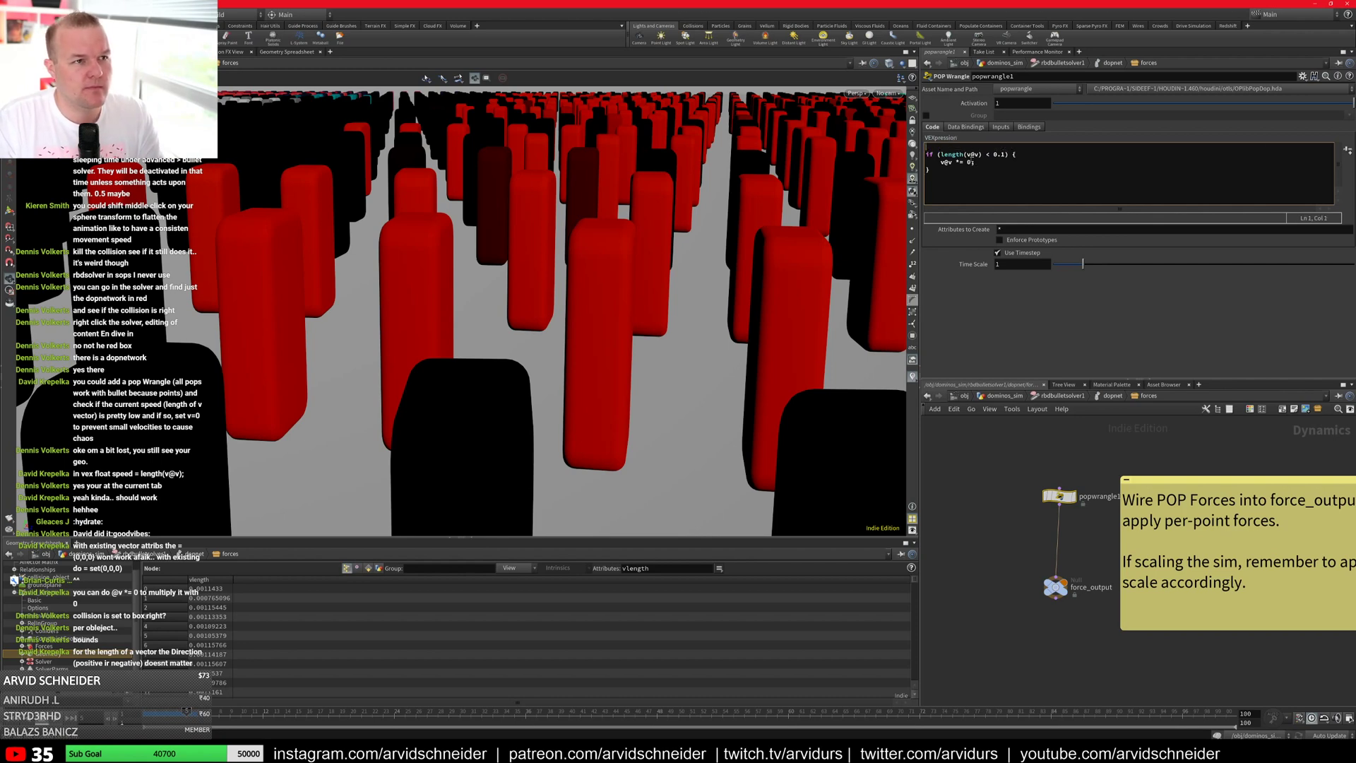
type("u")
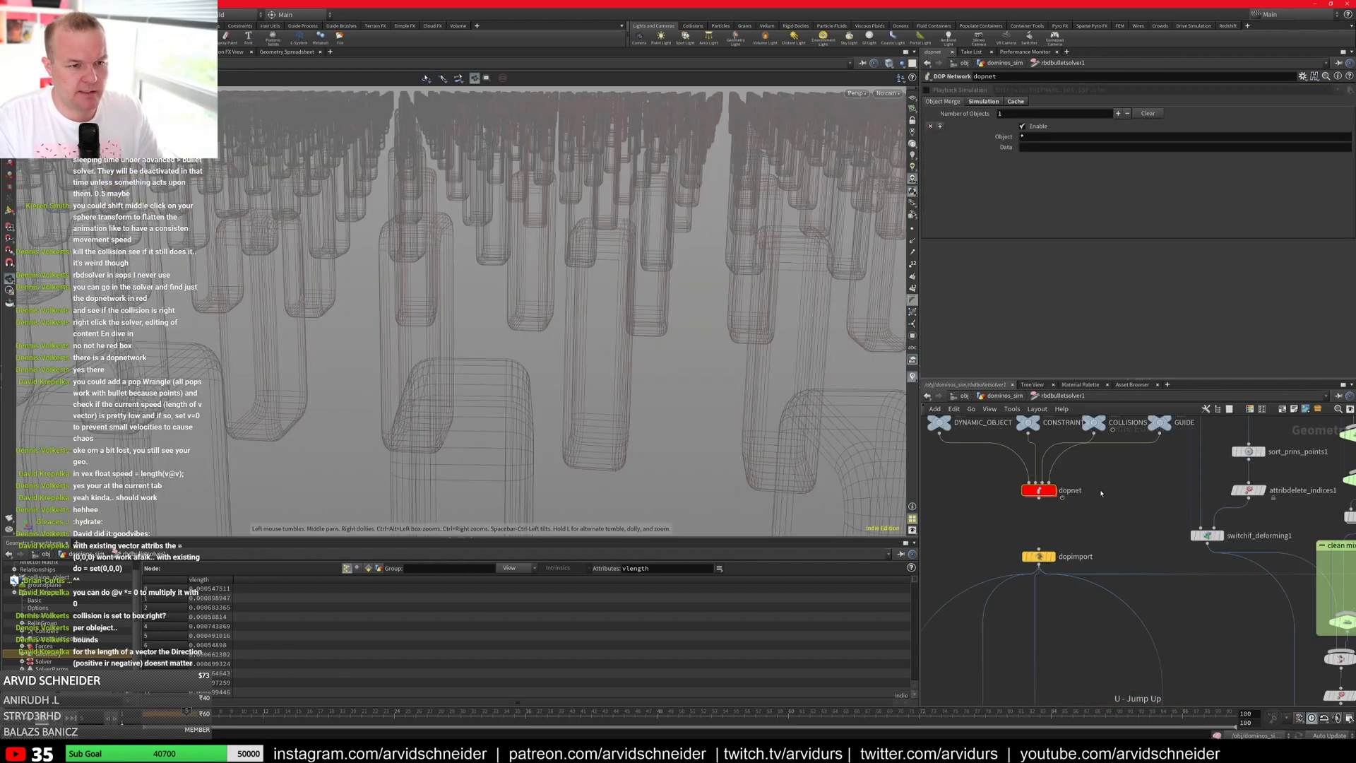
type("u")
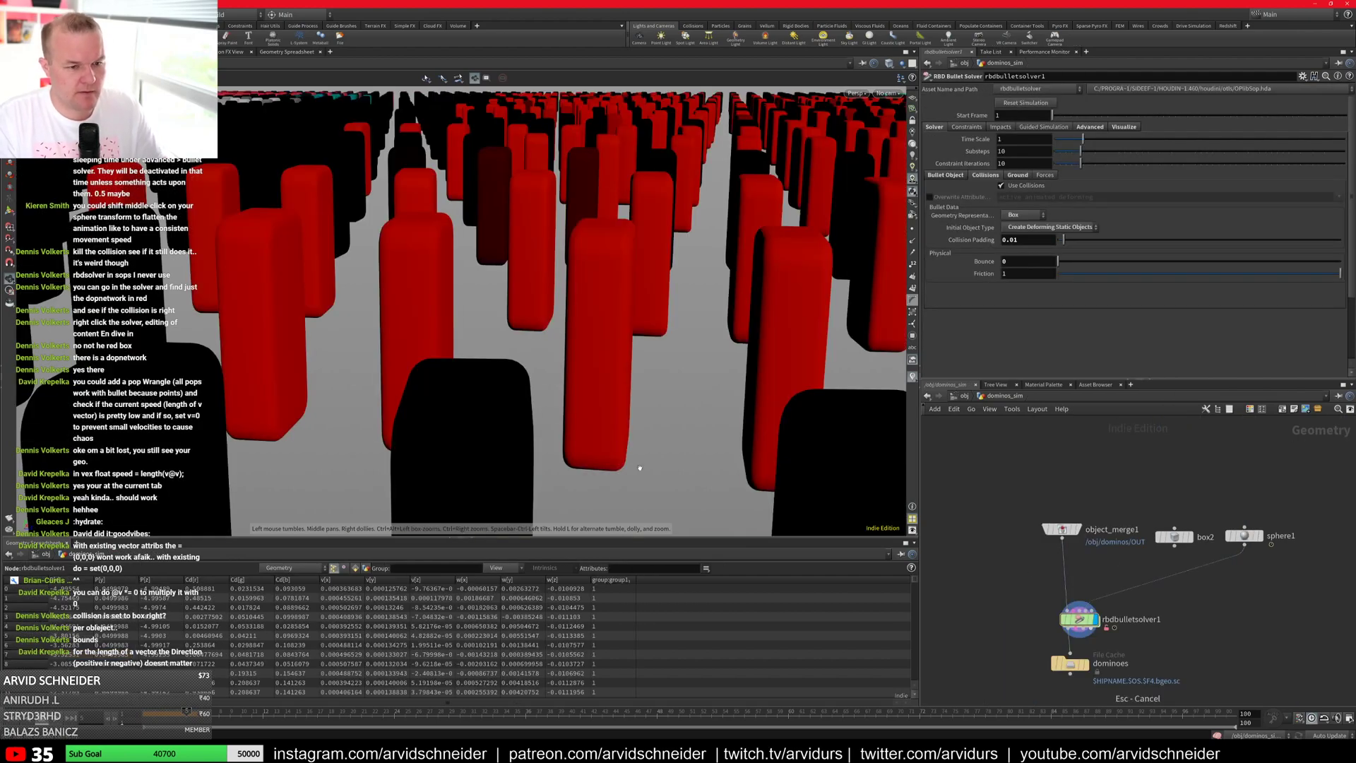
Step: Play the simulation from the first frame and watch how the dominoes behave as the sphere reaches them
right_click_drag(640, 467, 495, 368)
left_click_drag(495, 367, 861, 408)
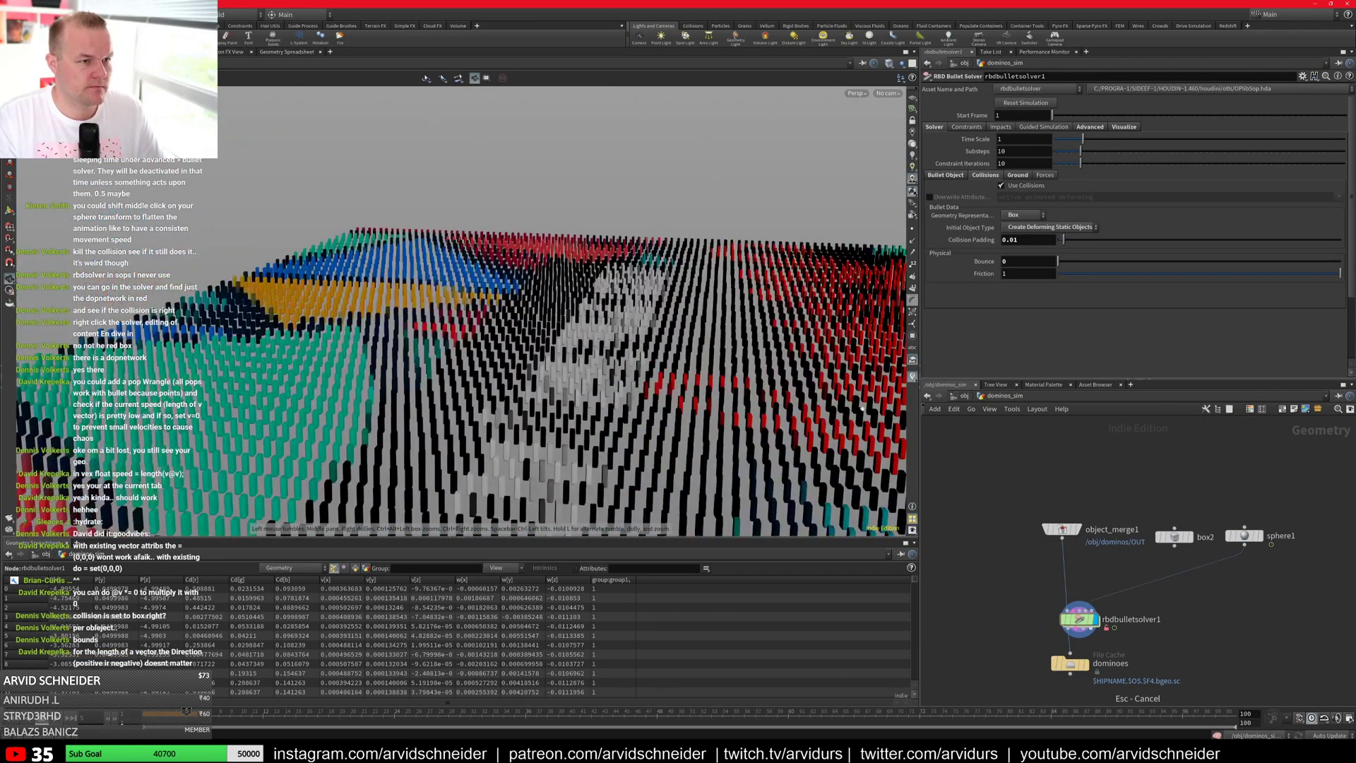
key("ctrl+Up")
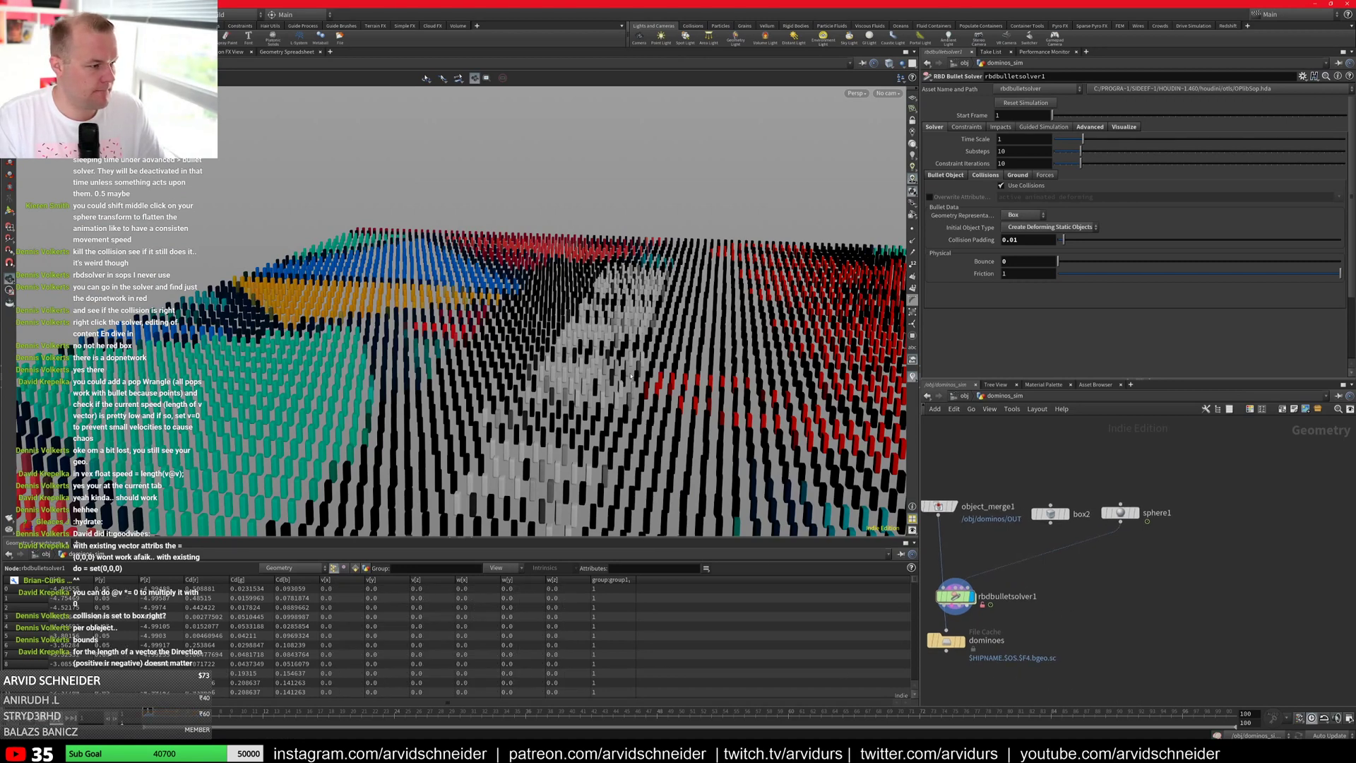
key("Up")
right_click_drag(733, 370, 794, 362)
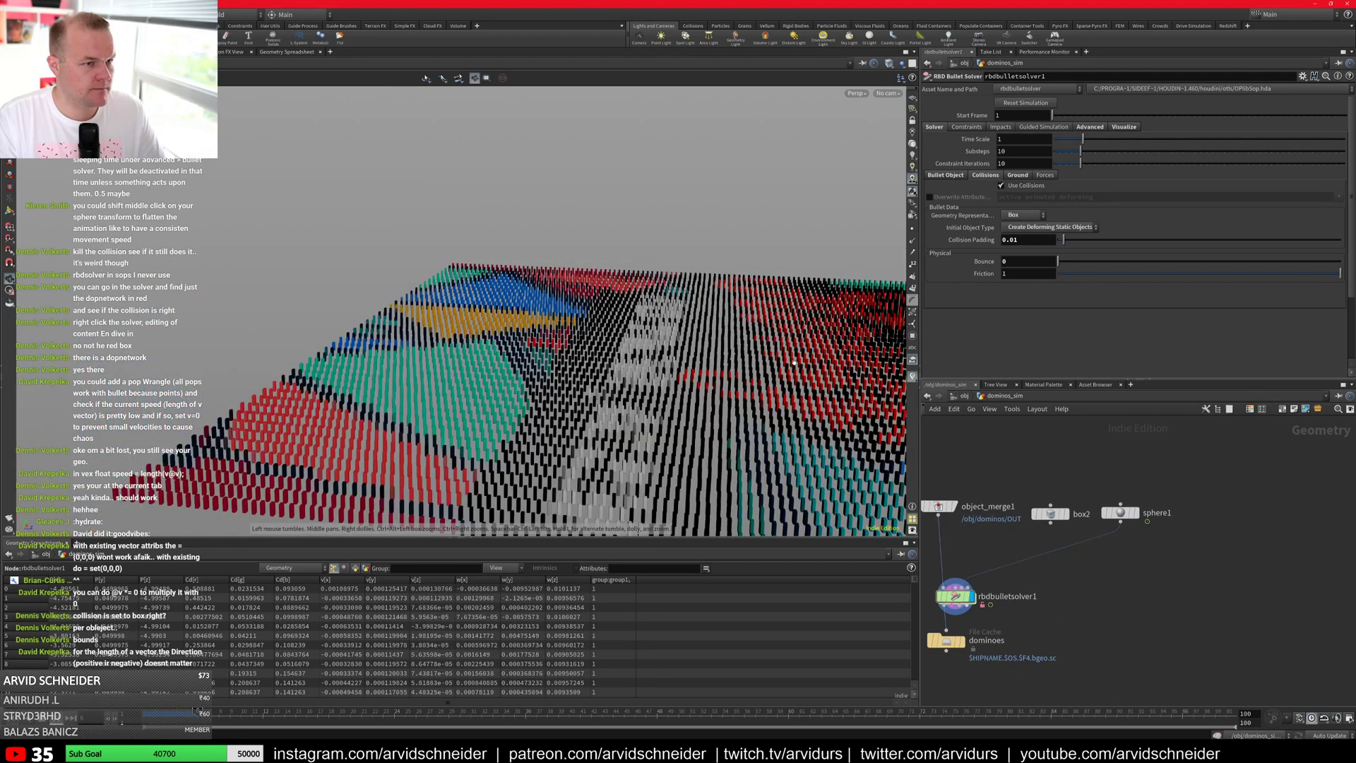
mouse_move(793, 361)
middle_mouse_down()
mouse_move(661, 329)
mouse_move(781, 351)
middle_mouse_up()
right_click_drag(781, 351, 796, 352)
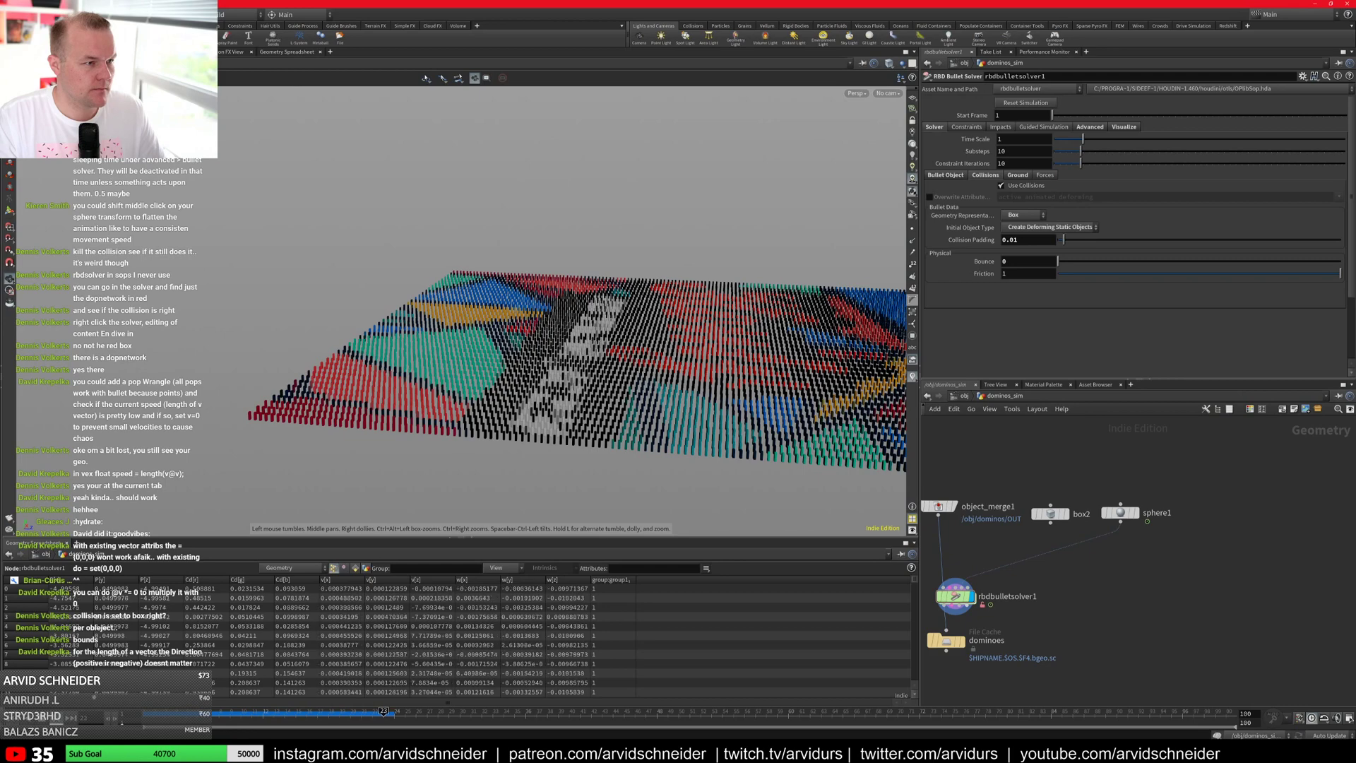
middle_click_drag(775, 331, 560, 341)
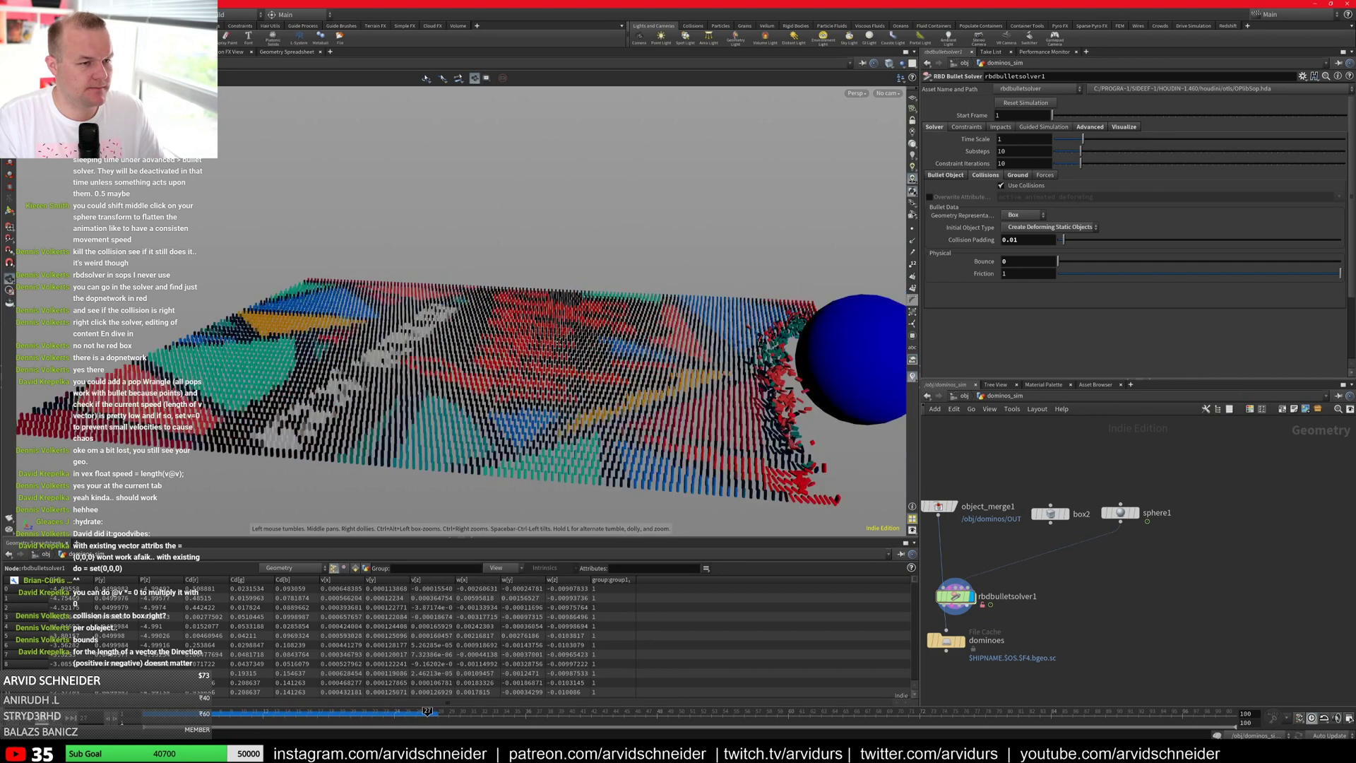
left_click_drag(560, 341, 629, 324)
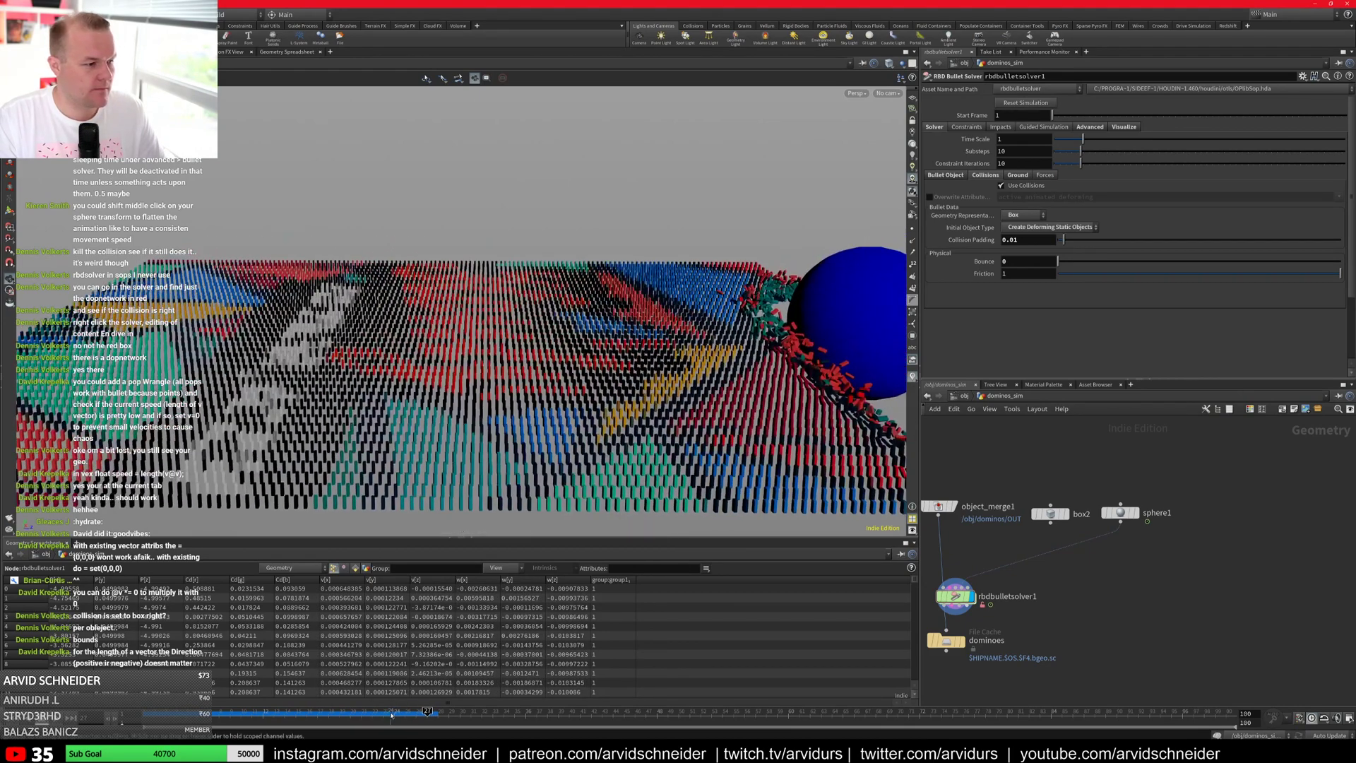
Step: Scrub the early simulated frames and inspect the untouched red dominoes up close for unwanted movement
left_click_drag(392, 715, 347, 704)
scroll(438, 396, "up", 5)
mouse_move(608, 424)
right_mouse_down()
mouse_move(887, 328)
mouse_move(865, 334)
right_mouse_up()
mouse_move(339, 712)
left_mouse_down()
mouse_move(396, 711)
mouse_move(350, 711)
left_mouse_up()
mouse_move(554, 322)
left_mouse_down()
mouse_move(519, 335)
mouse_move(558, 347)
left_mouse_up()
mouse_move(361, 715)
left_mouse_down()
mouse_move(387, 714)
mouse_move(324, 712)
mouse_move(361, 712)
left_mouse_up()
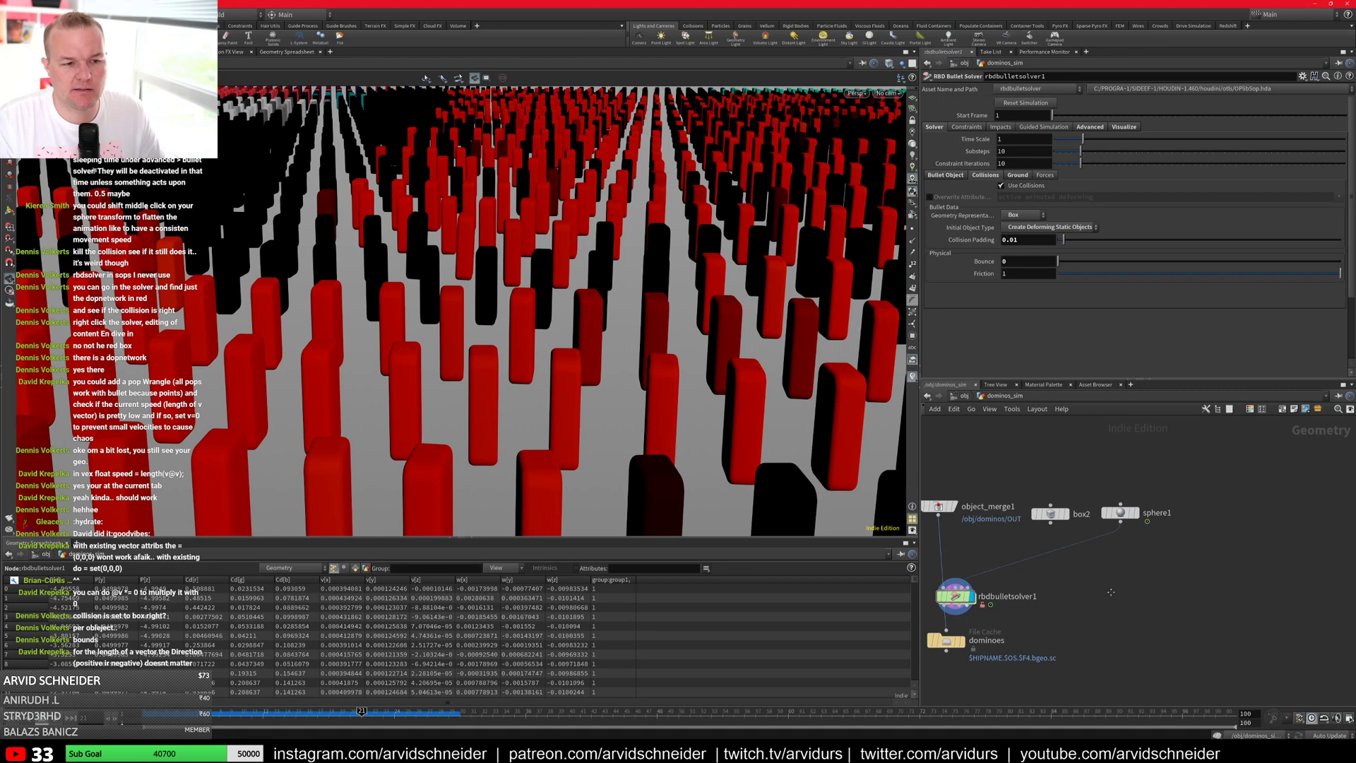
Step: Review rbdbulletsolver1's bullet object and collision settings, and set the ground plane's Bounce to 0
middle_click_drag(1111, 592, 1185, 572)
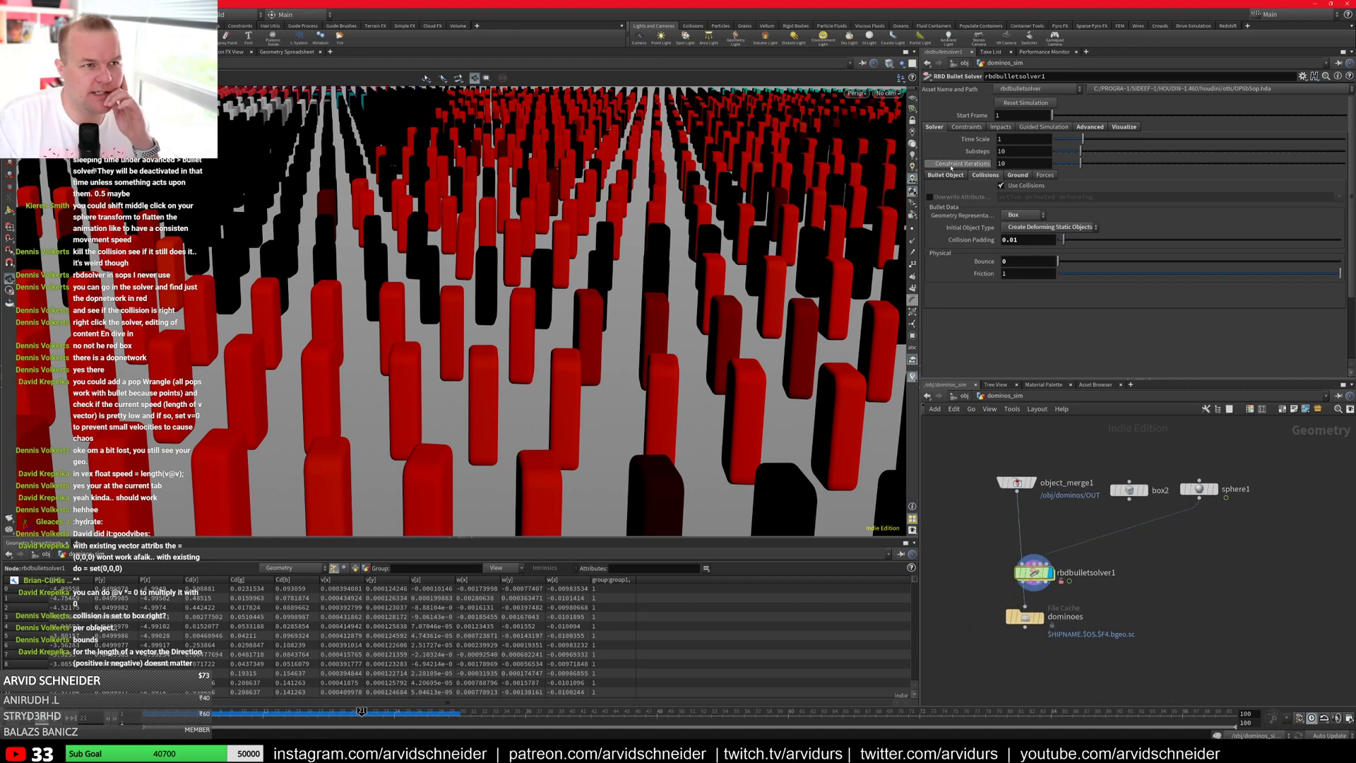
left_click(944, 175)
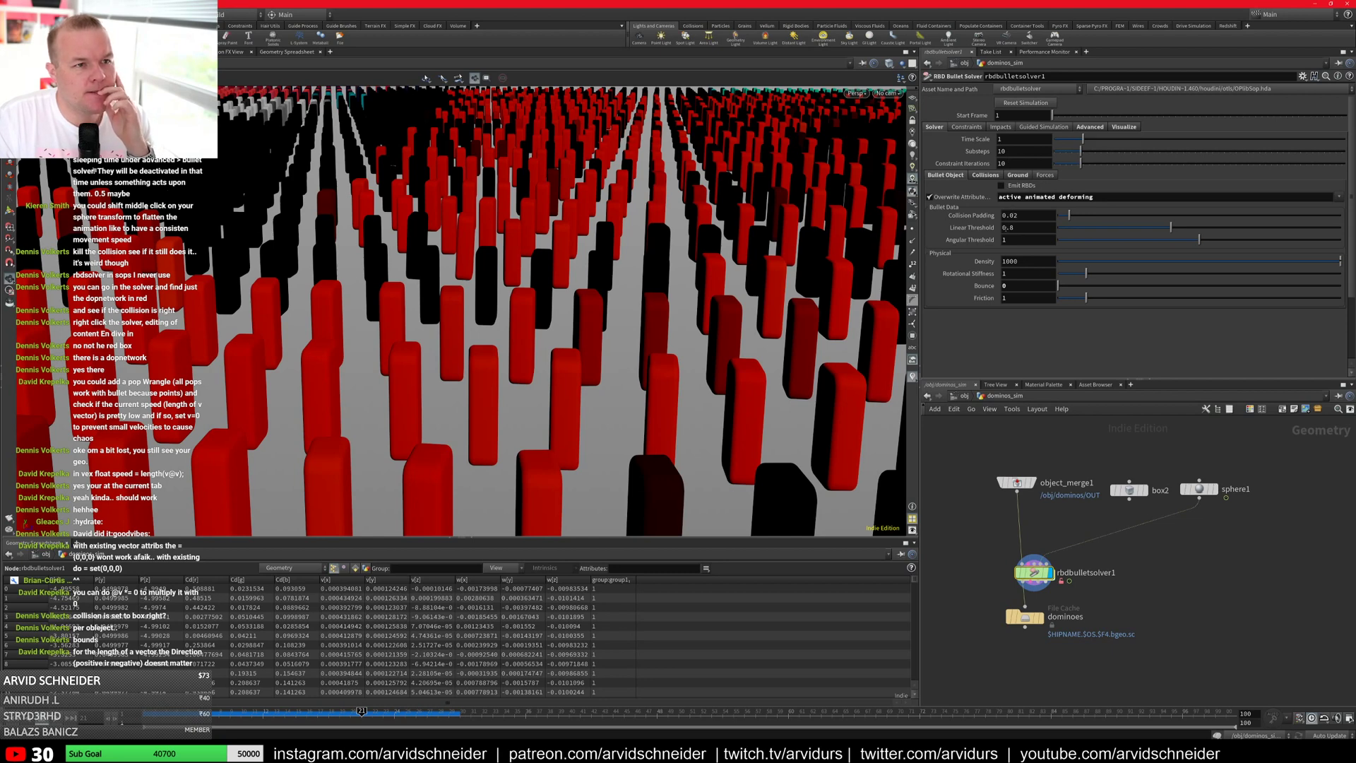
left_click(984, 175)
left_click(1018, 175)
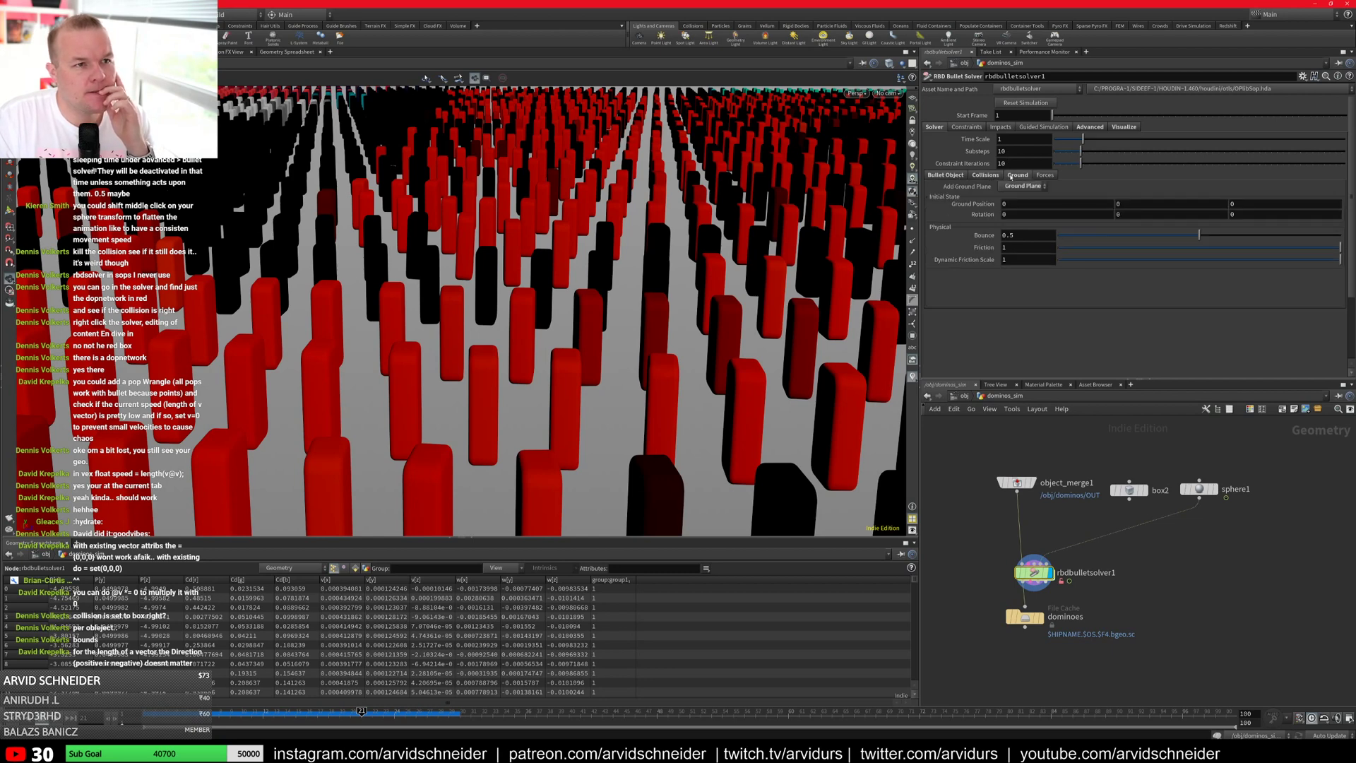
left_click(1058, 234)
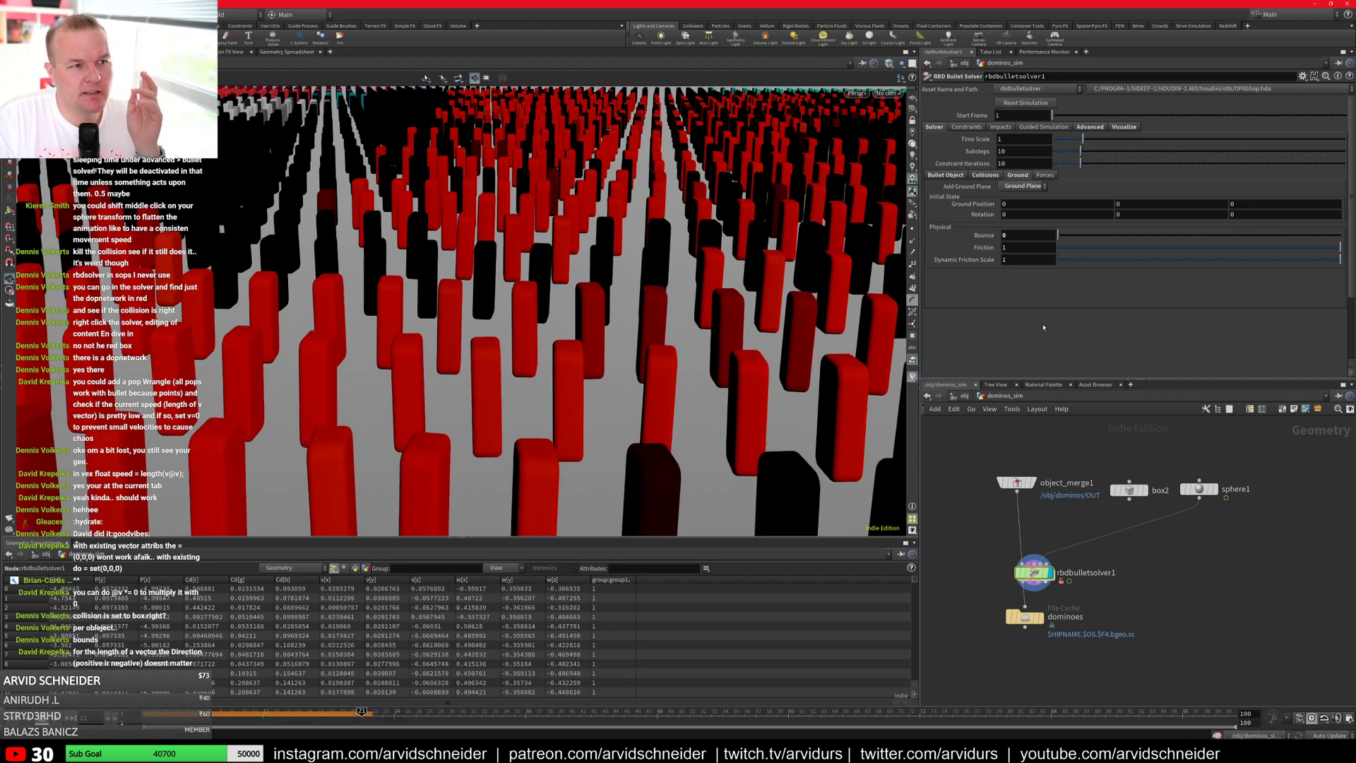
Step: Replay the simulation from the start, scrub its frames to check the dominoes, and return to the first frame
left_click(14, 718)
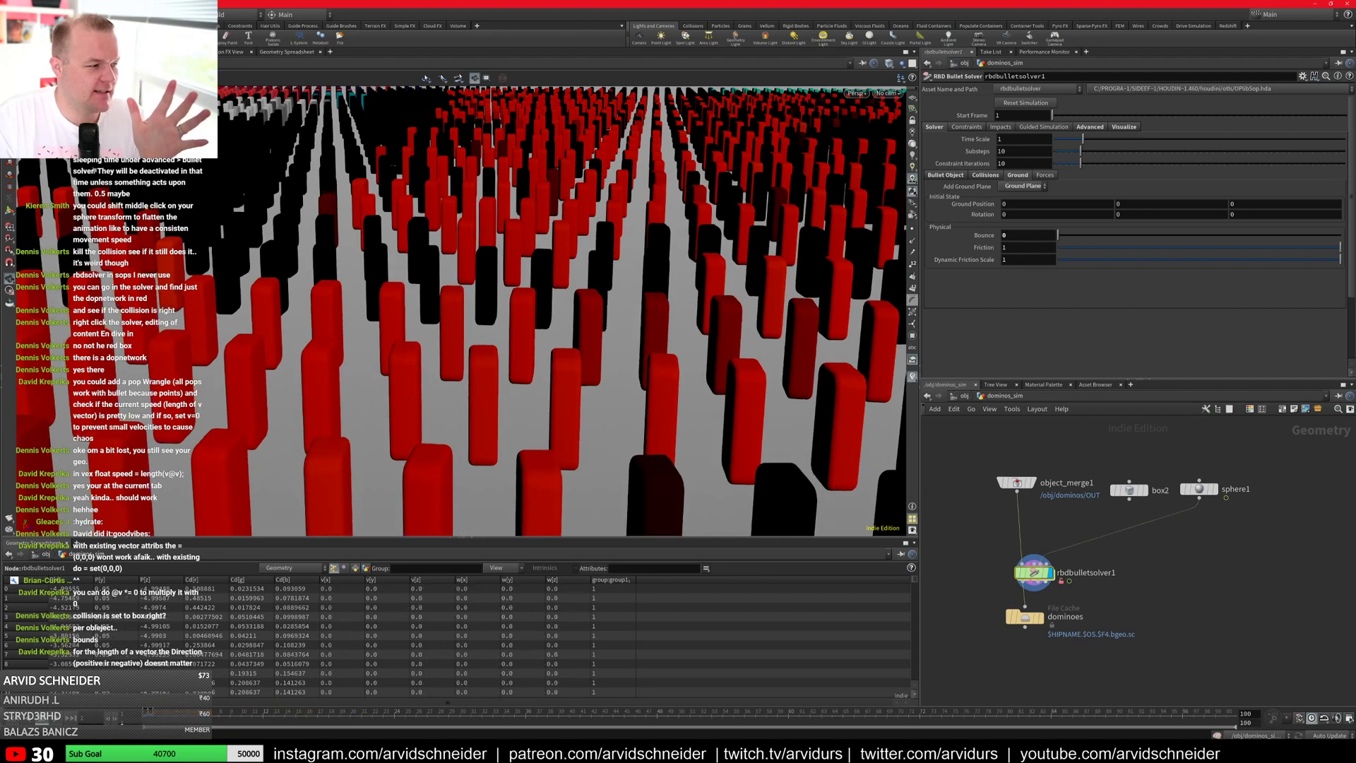
left_click(57, 718)
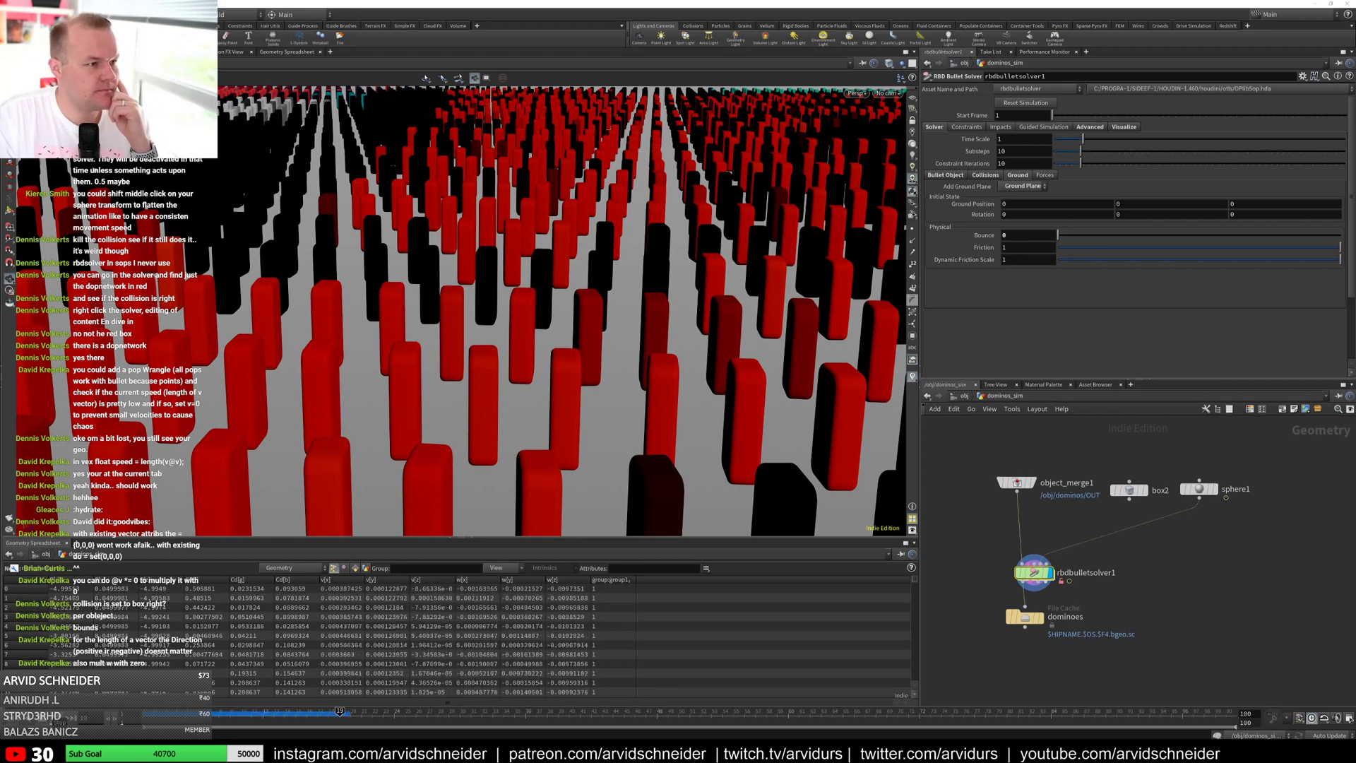
left_click(43, 717)
left_click_drag(378, 714, 302, 716)
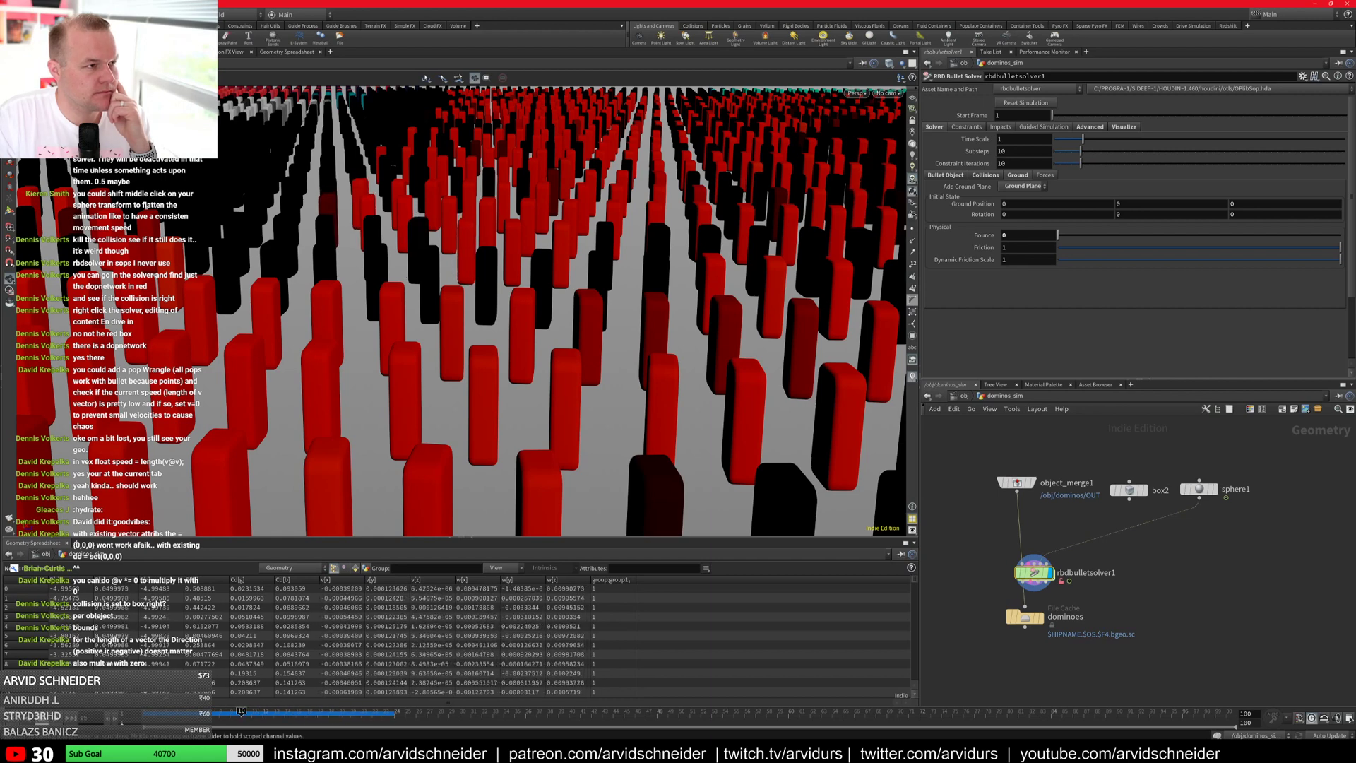
left_click(145, 712)
Step: Open popwrangle1 in the forces network inside rbdbulletsolver1 and start editing its velocity line
double_click(1033, 573)
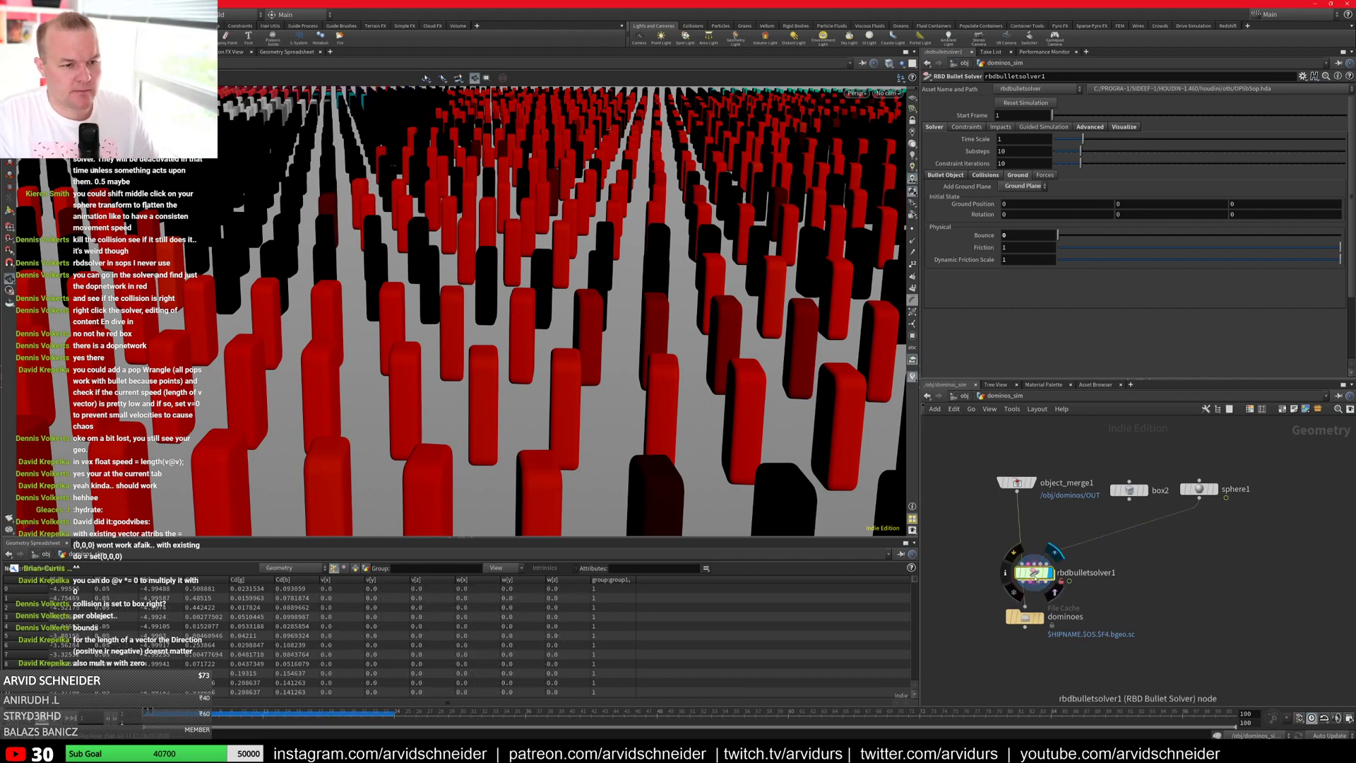
double_click(1038, 541)
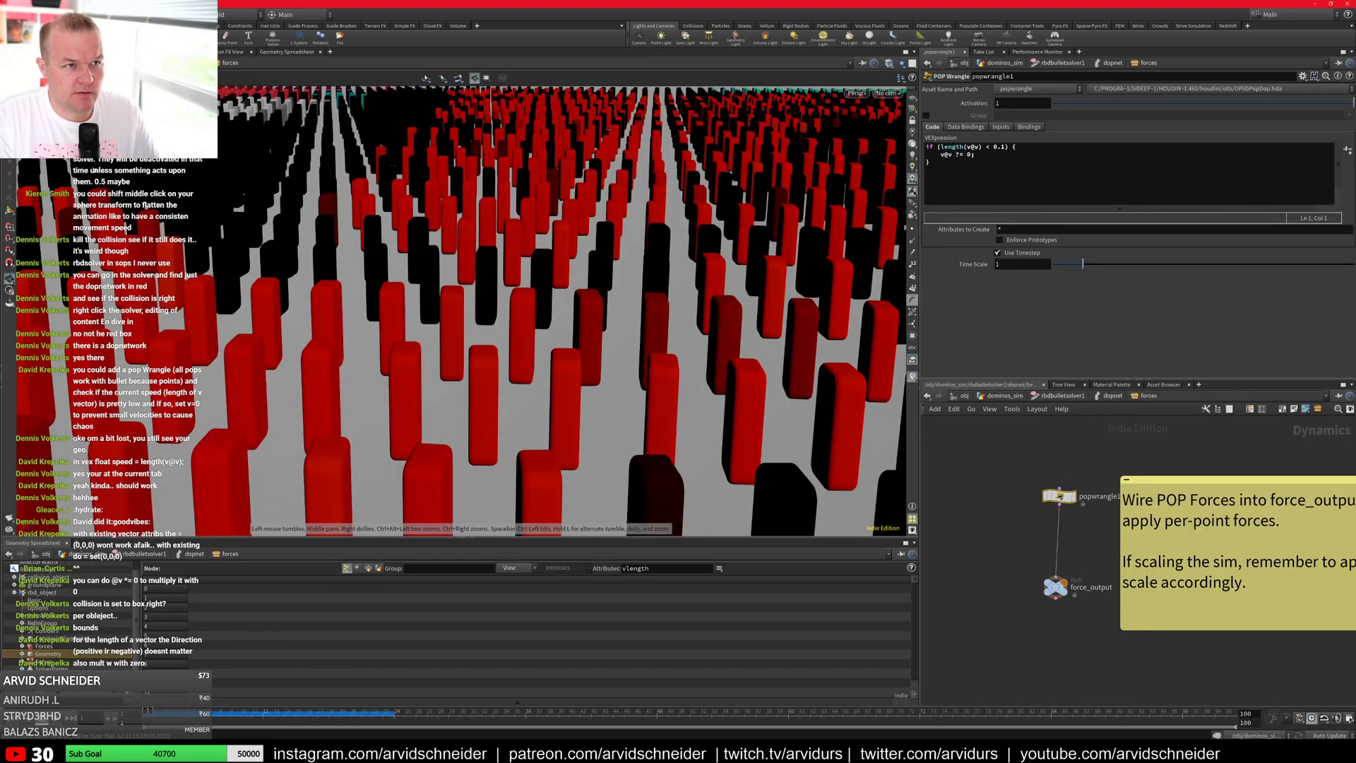
left_click(958, 155)
left_click(998, 155)
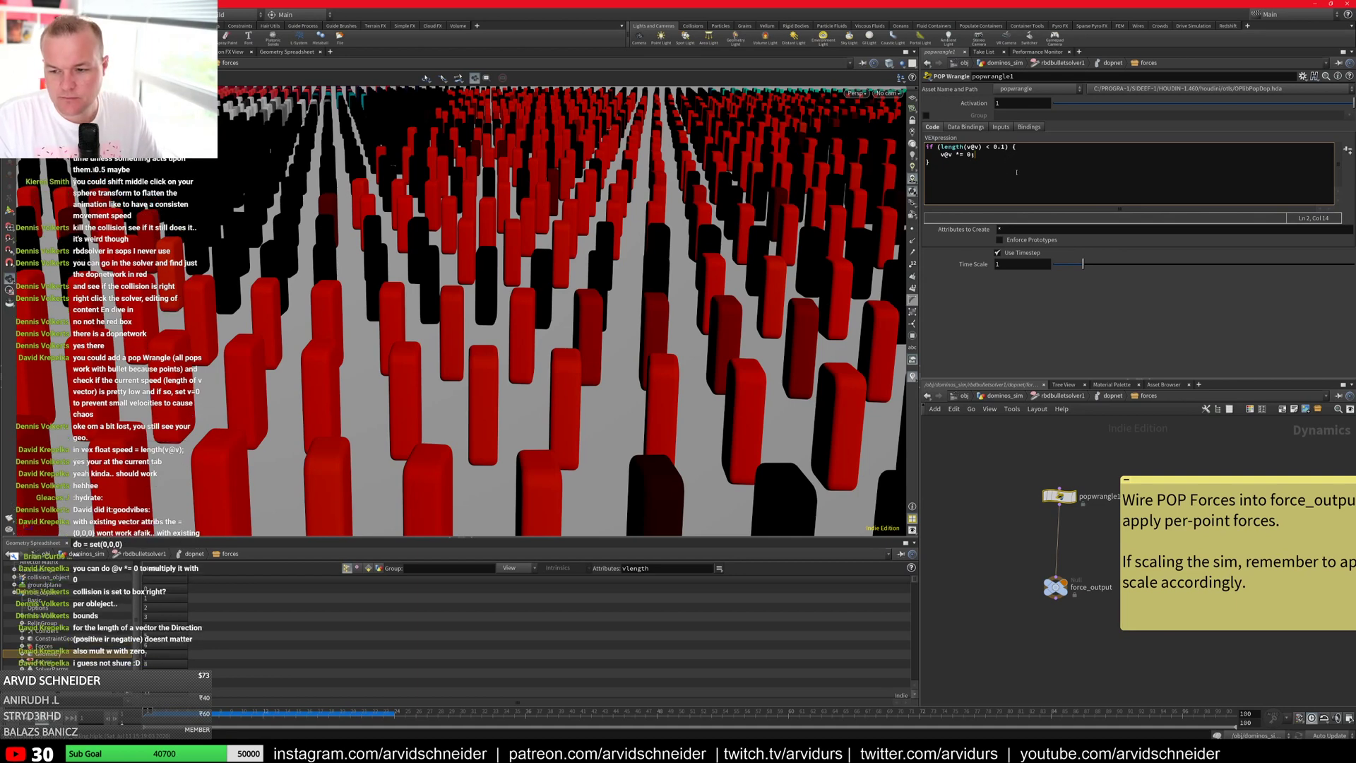
Step: Try rewriting the wrangle's velocity line as v@v = v@v * 0;
double_click(946, 155)
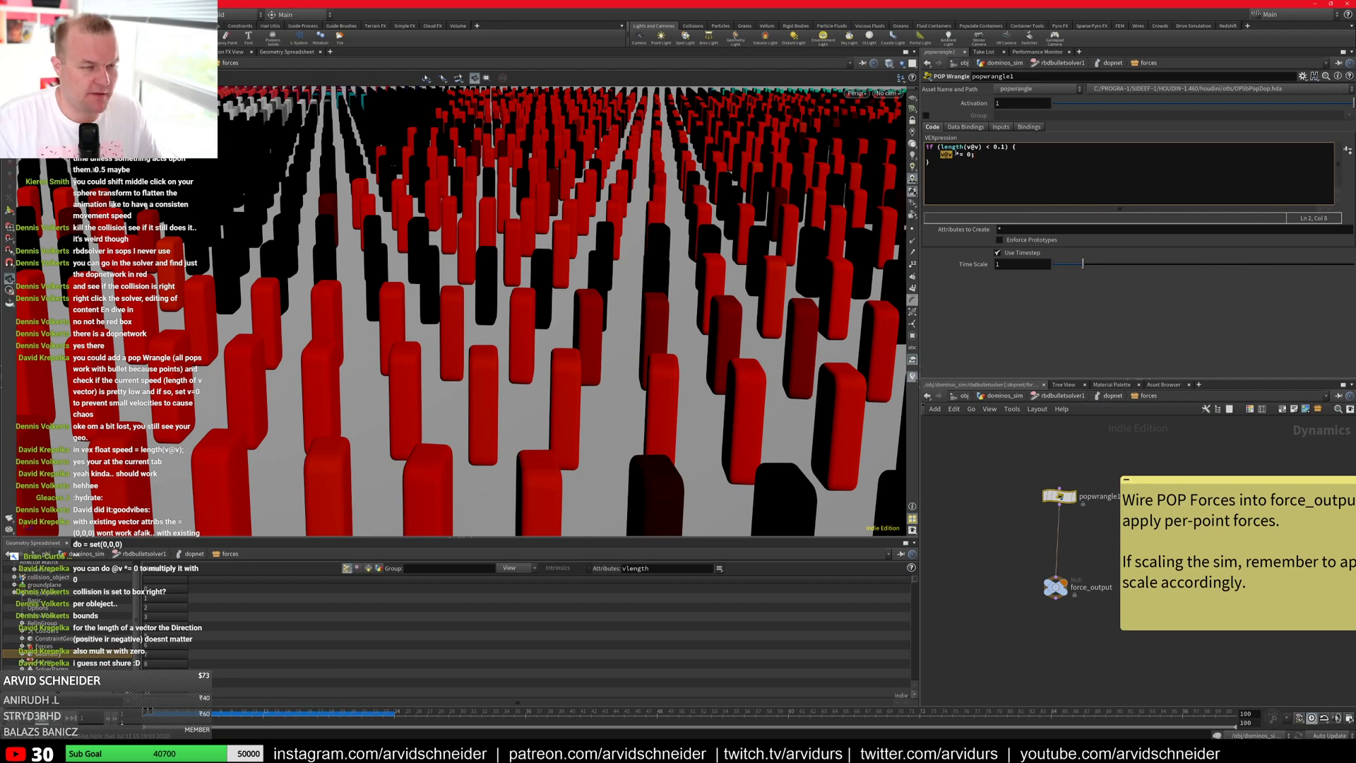
left_click(955, 154)
key("BackSpace")
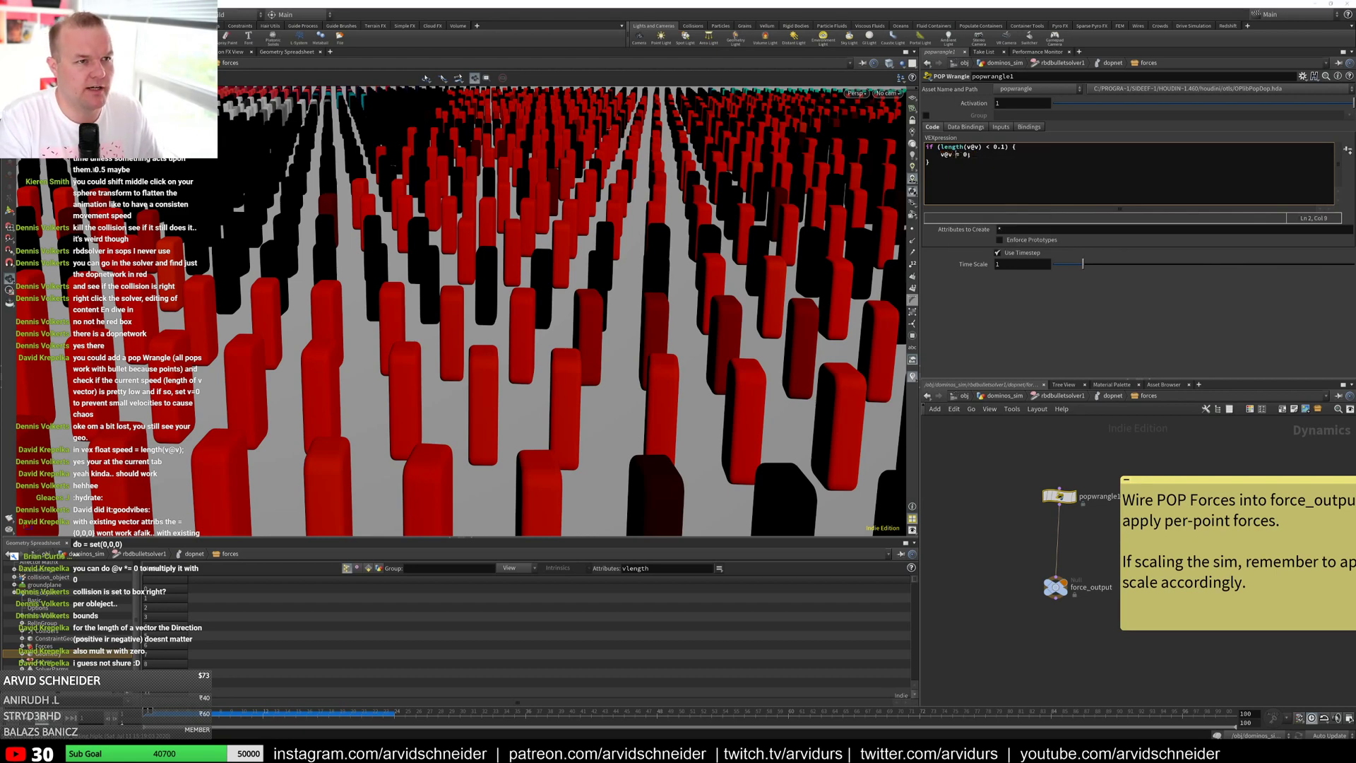
key("End")
key("ctrl+b")
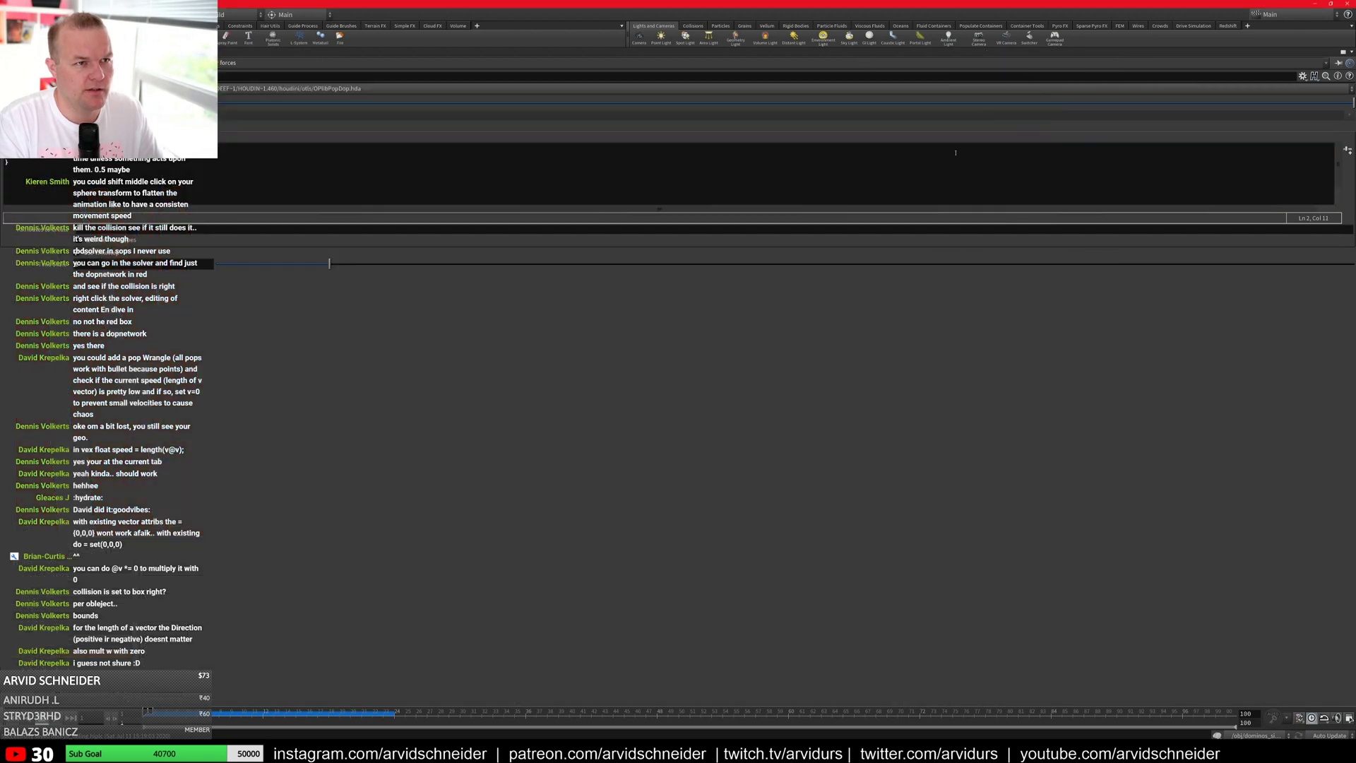
key("ctrl+b")
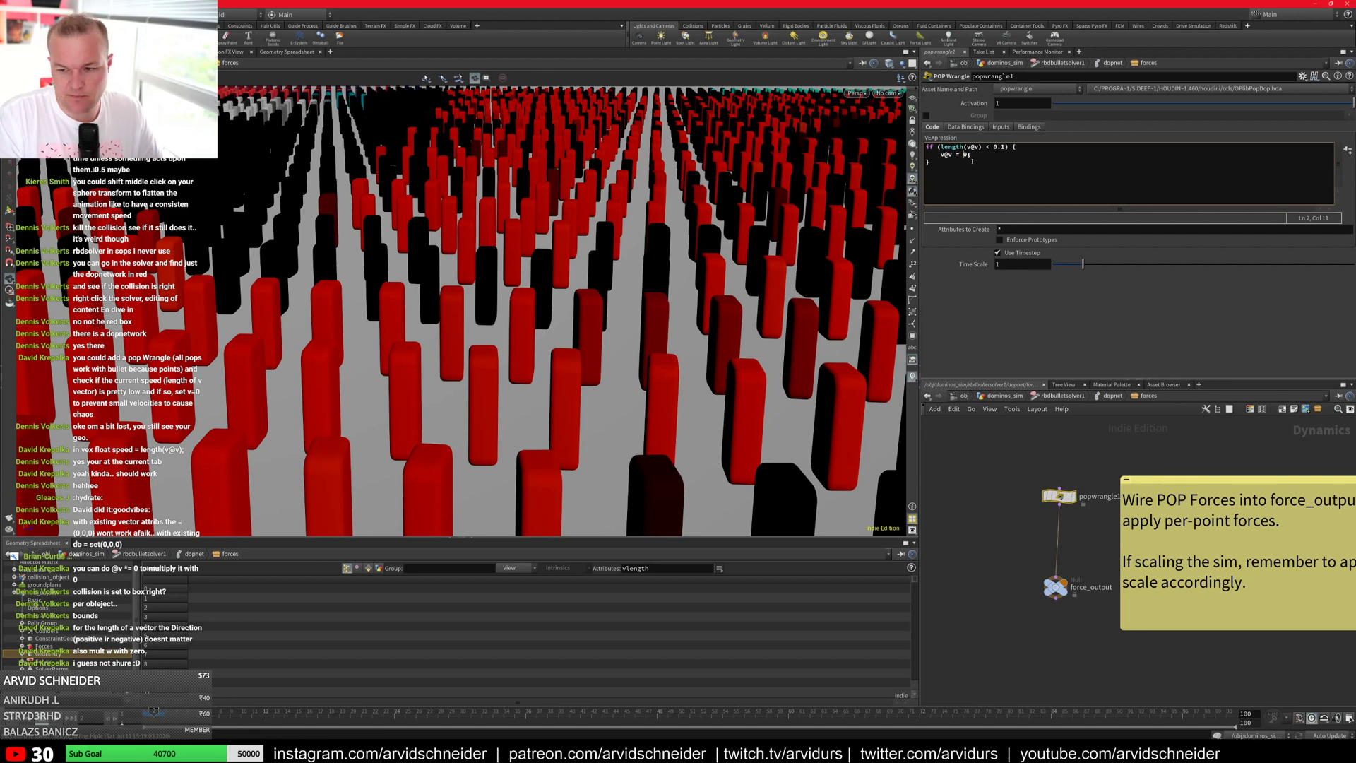
type("v@v *")
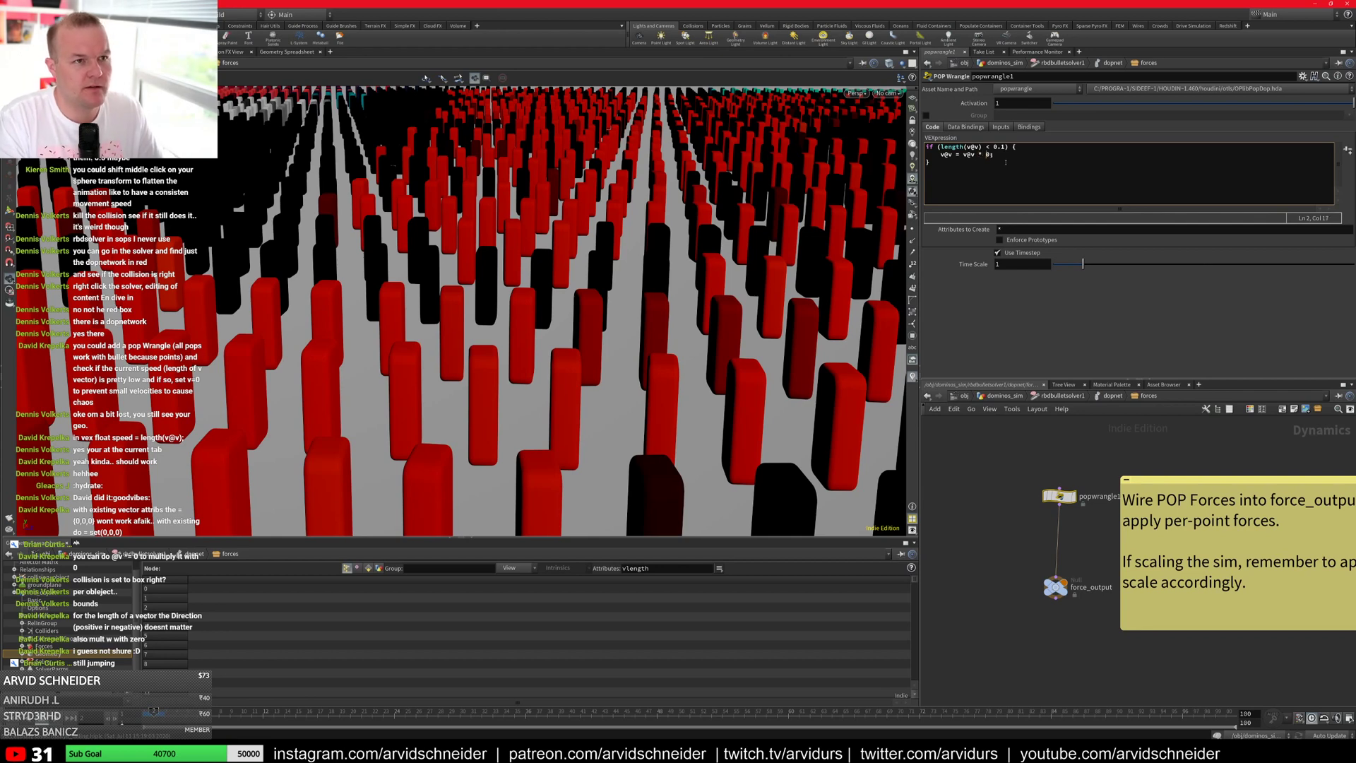
Step: Restore the wrangle's velocity line to v@v *= 0; and remove the extra blank line above the condition
key("BackSpace")
key("BackSpace")
key("BackSpace")
key("BackSpace")
key("Left")
key("Left")
type("*")
key("ctrl+Home")
key("Return")
key("Up")
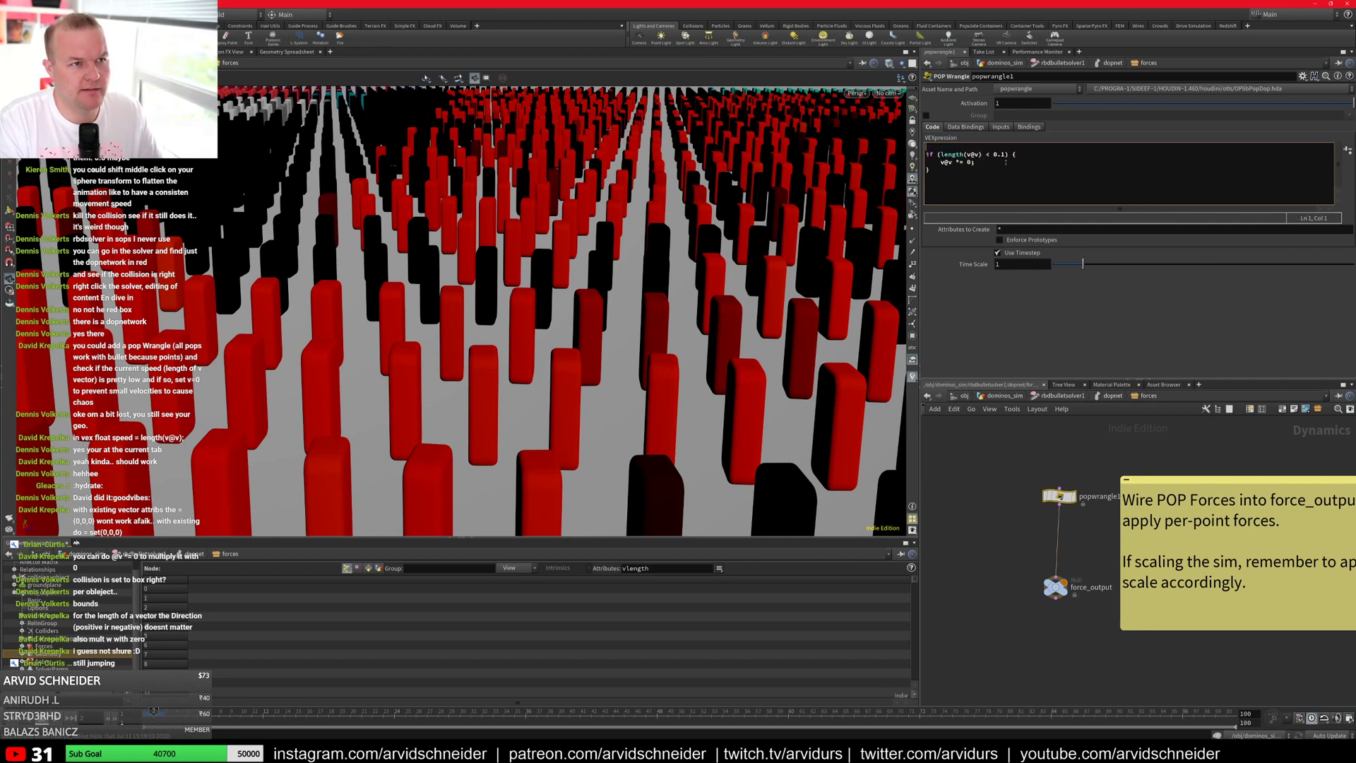
key("ctrl+z")
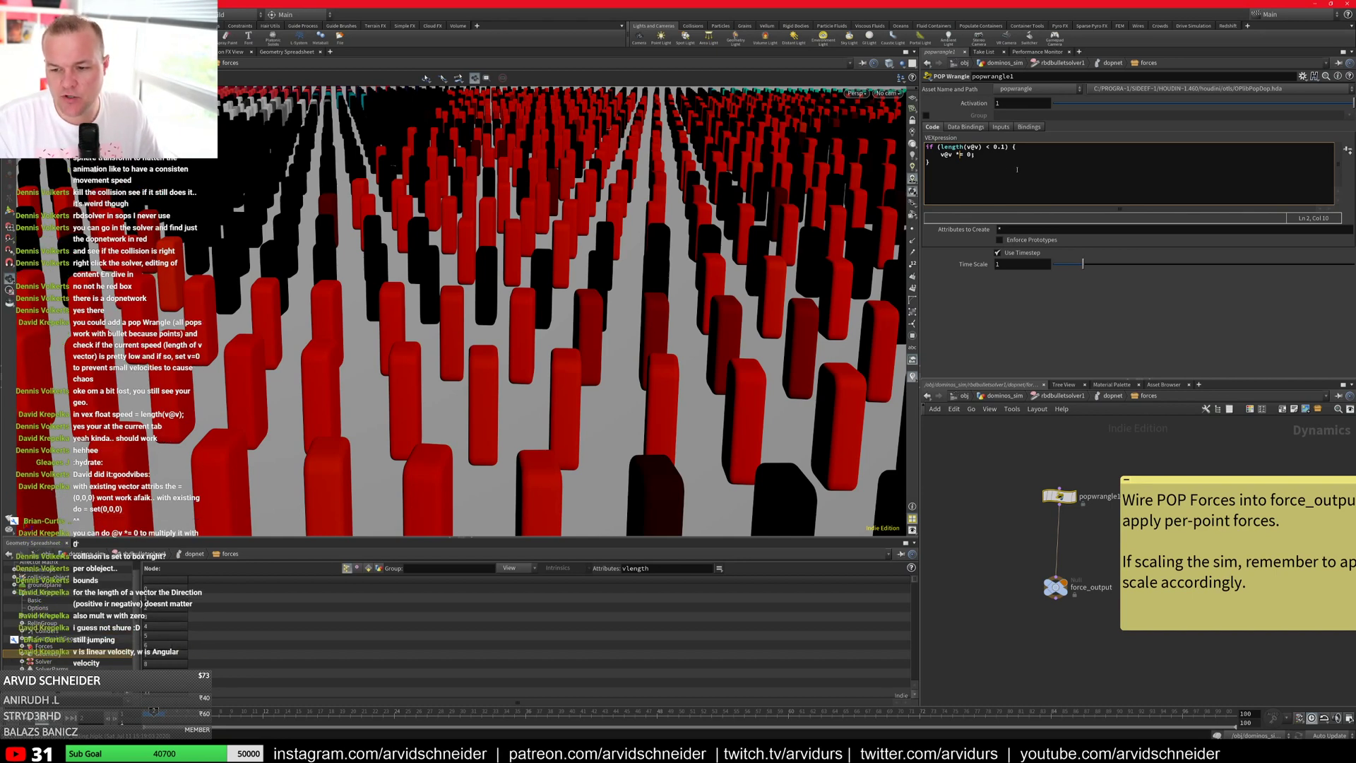
Step: Duplicate the v@v *= 0; line inside the if block and change the copy to v@w *= 0;
left_click_drag(940, 154, 978, 156)
key("ctrl+c")
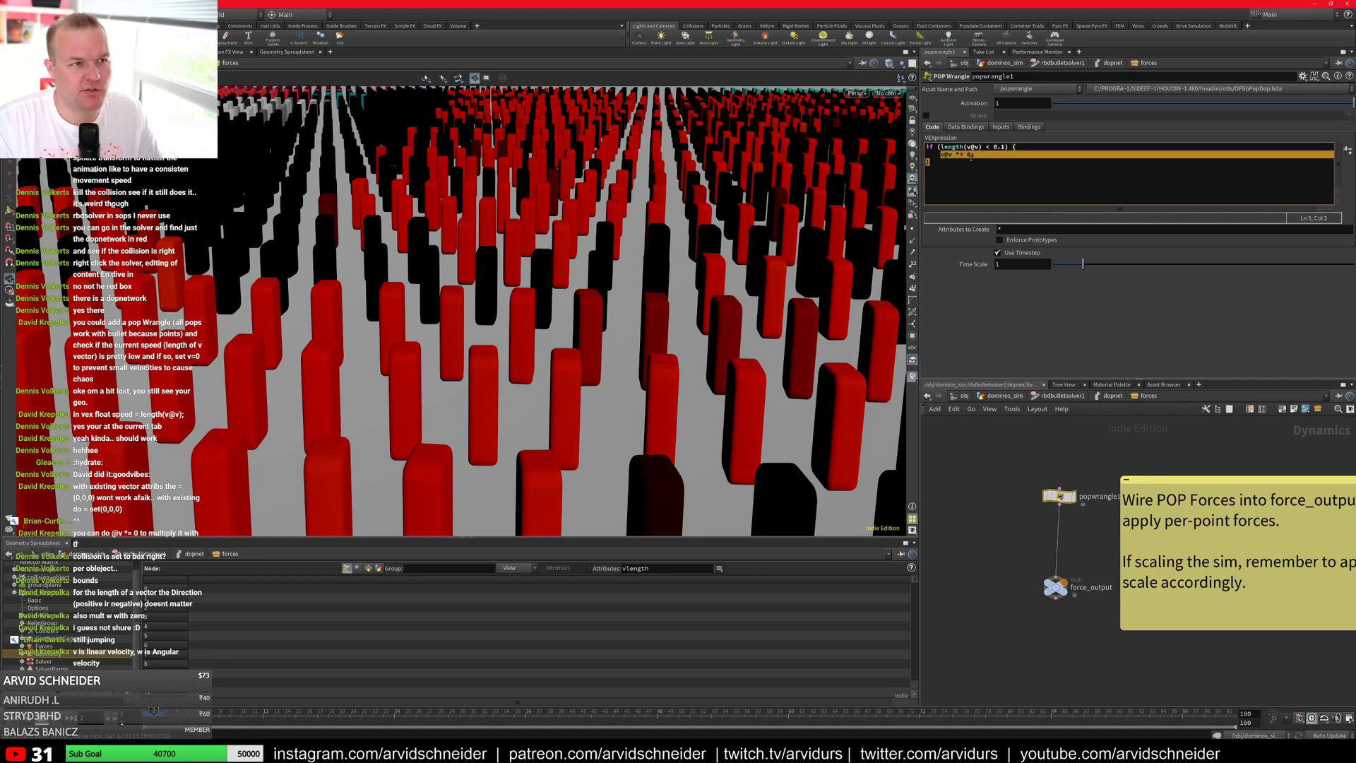
left_click(977, 156)
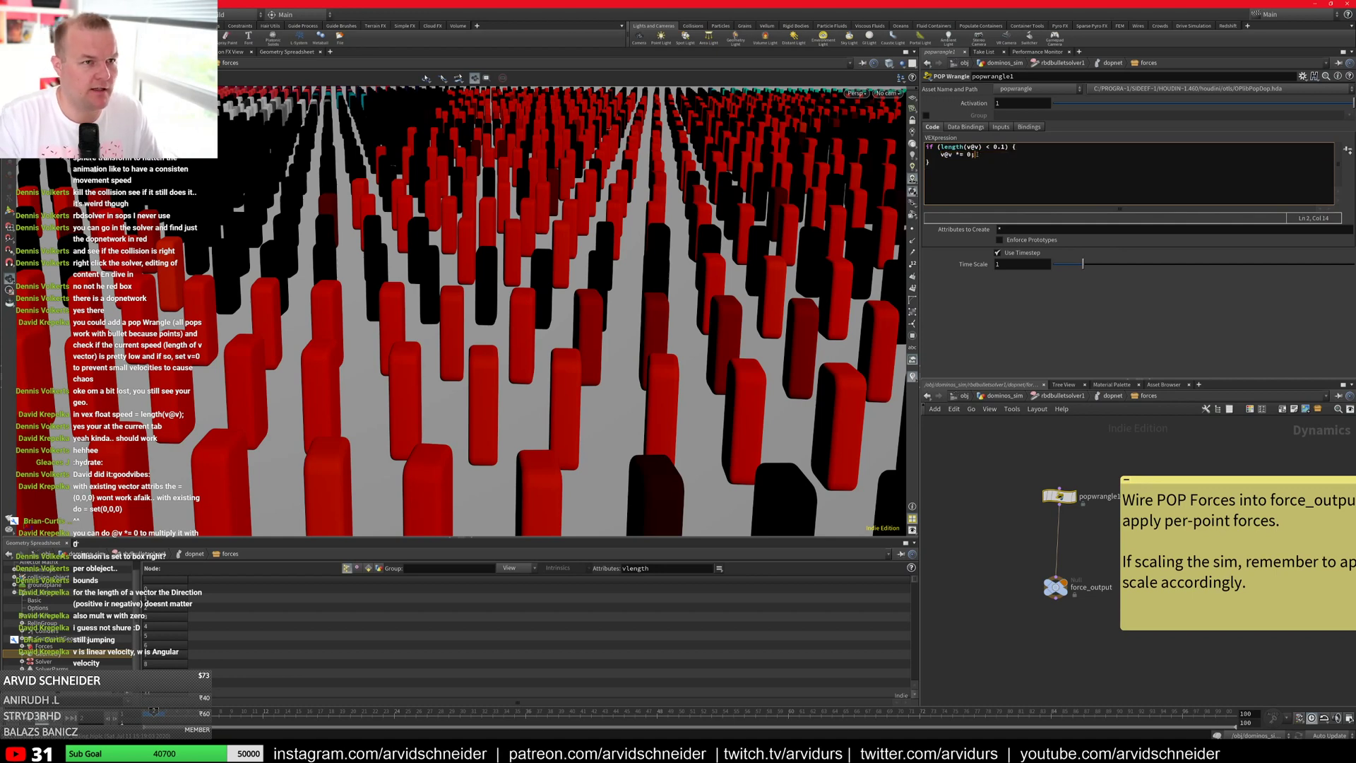
key("Return")
key("ctrl+v")
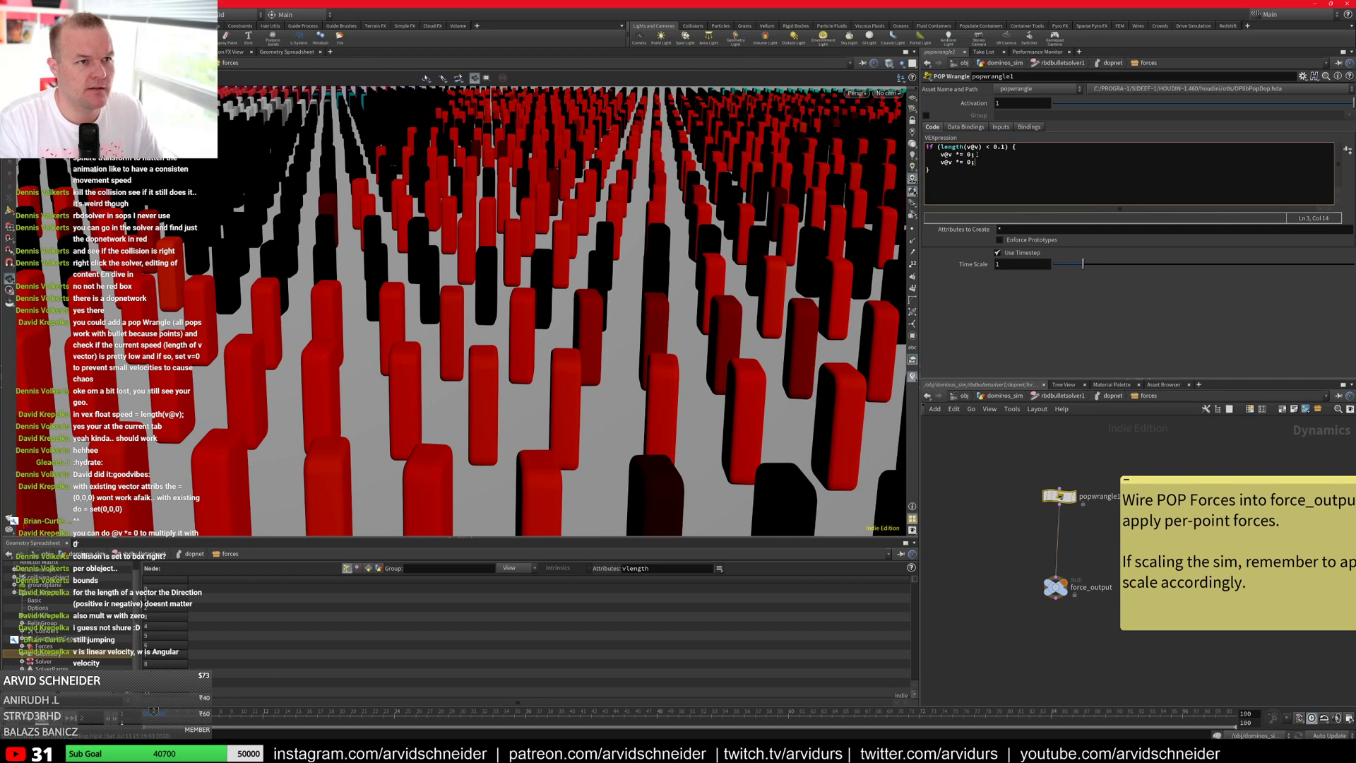
key("Left")
key("Left")
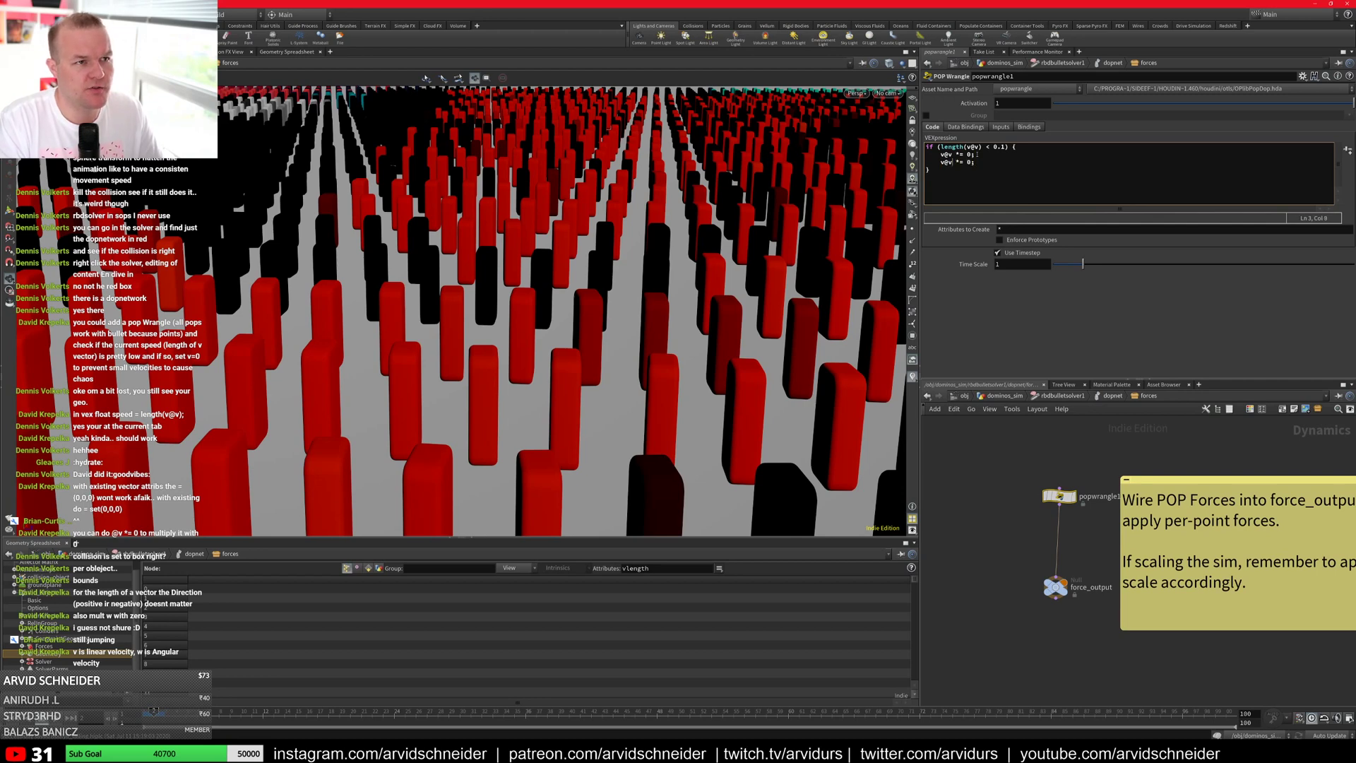
key("BackSpace")
type("w")
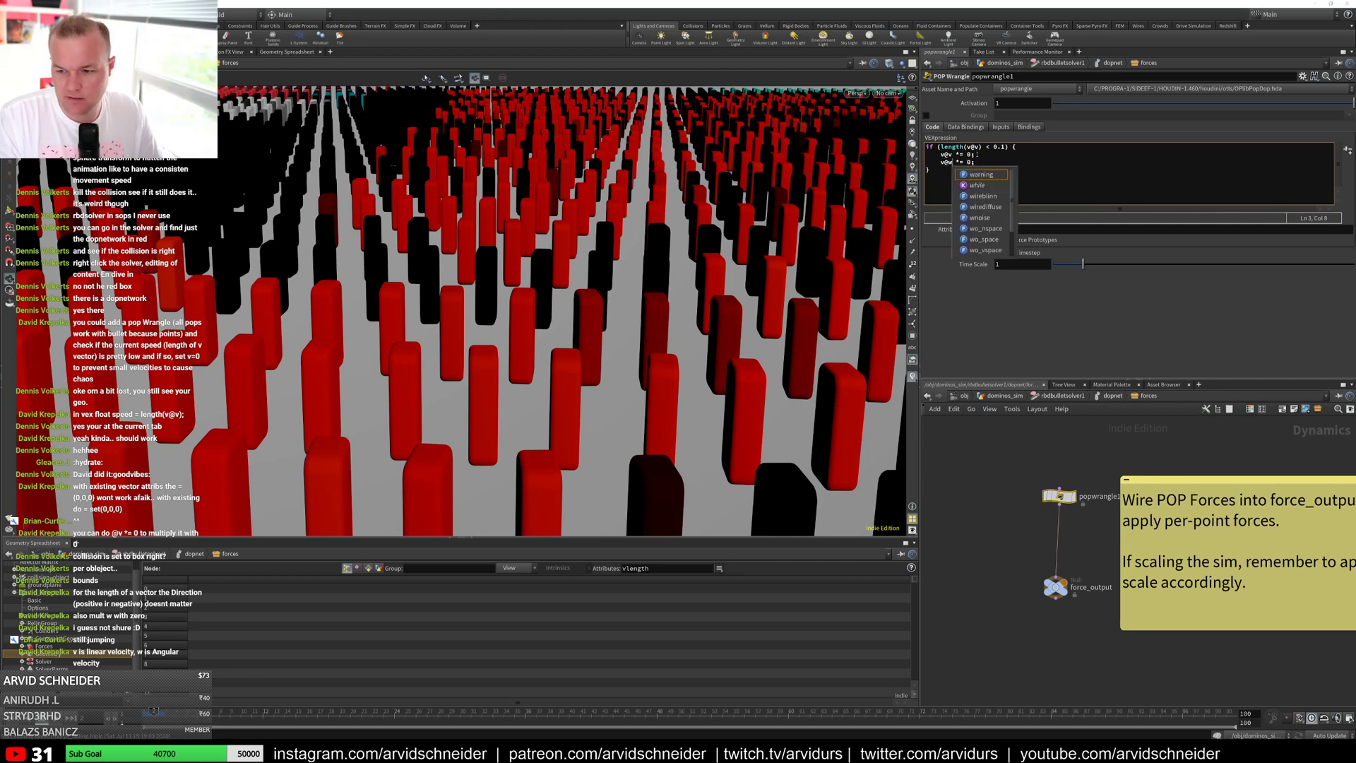
key("Escape")
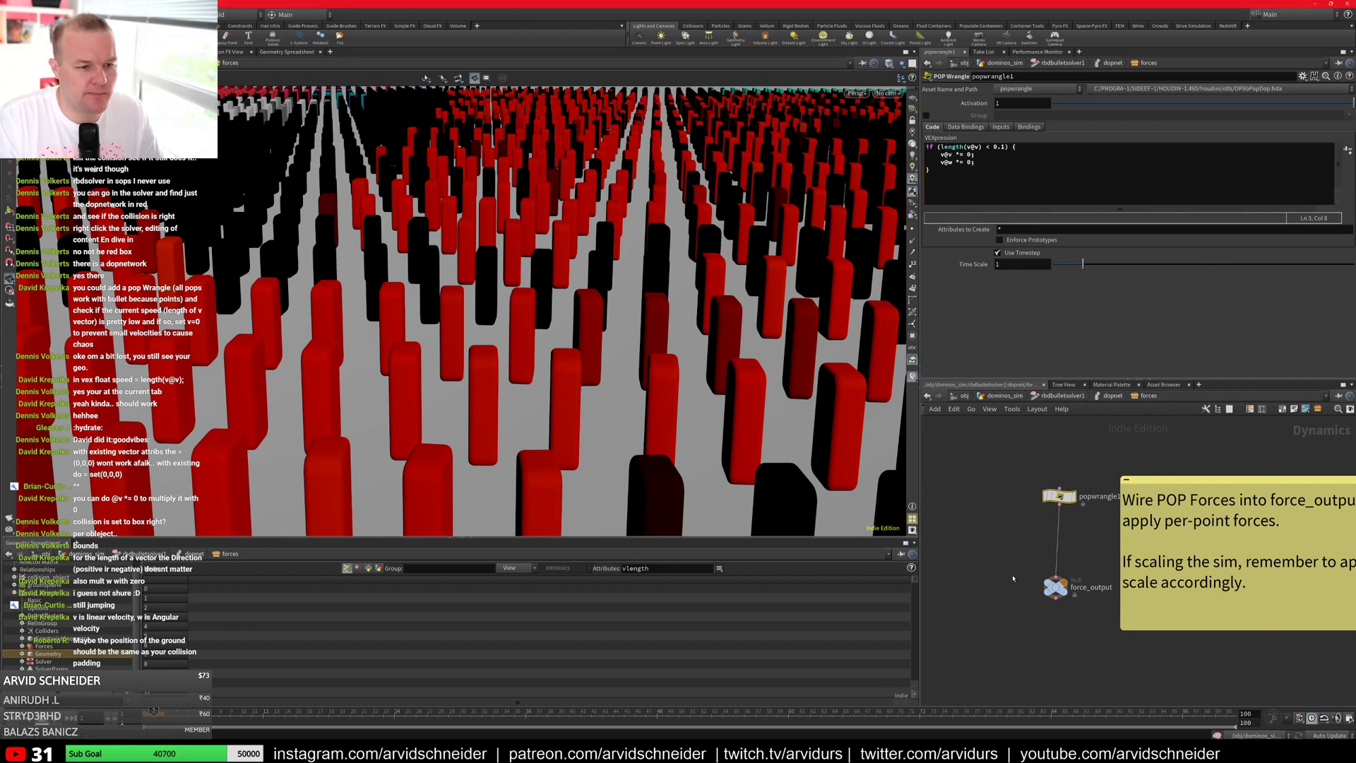
Step: Return to rbdbulletsolver1 and check its collision padding against the ground plane settings
key("u")
middle_click_drag(985, 624, 981, 520)
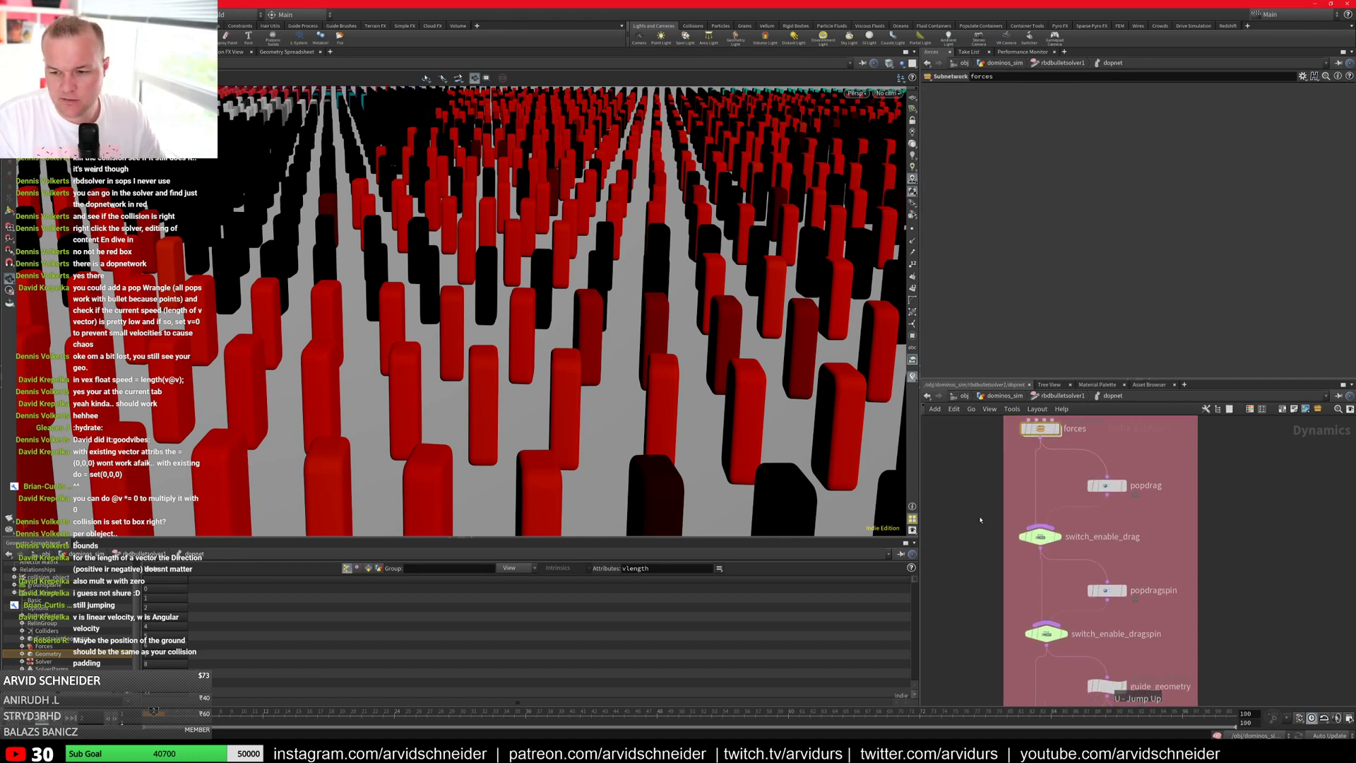
key("u")
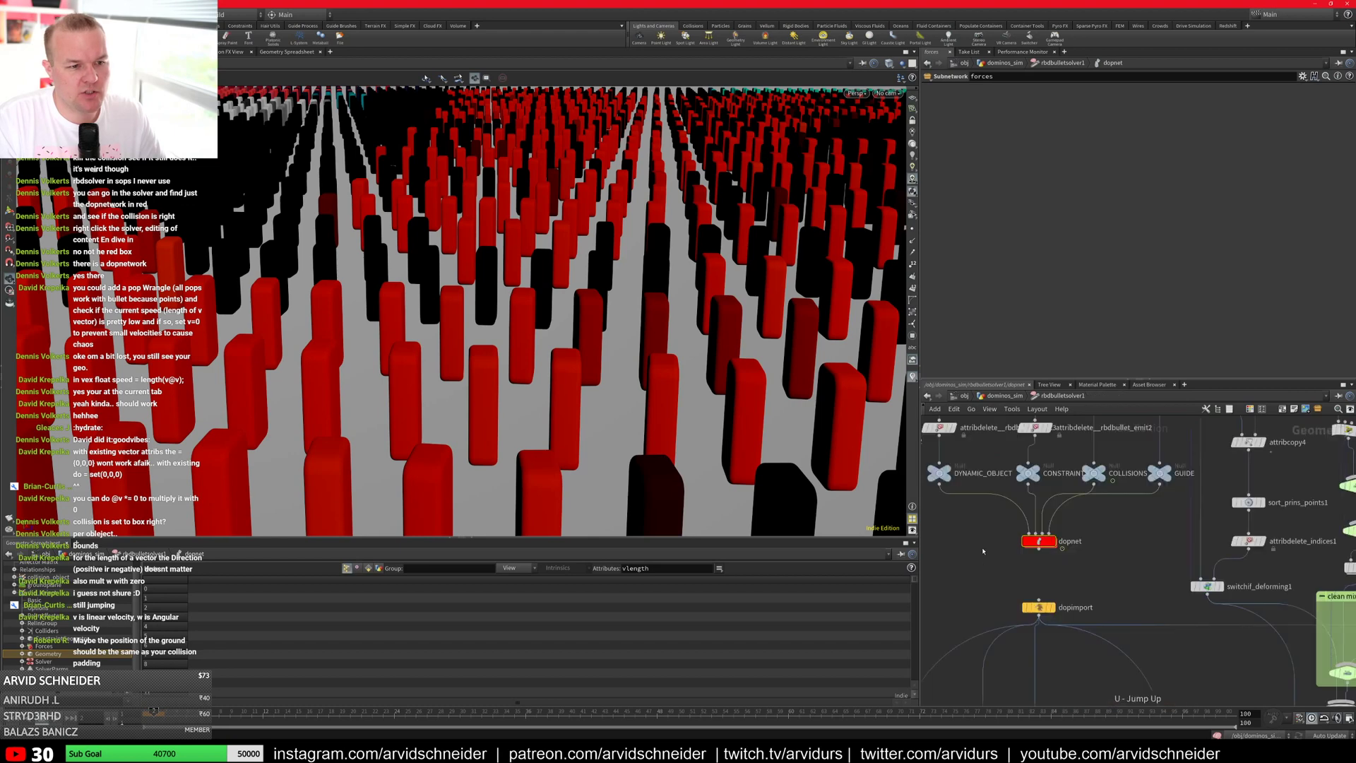
key("u")
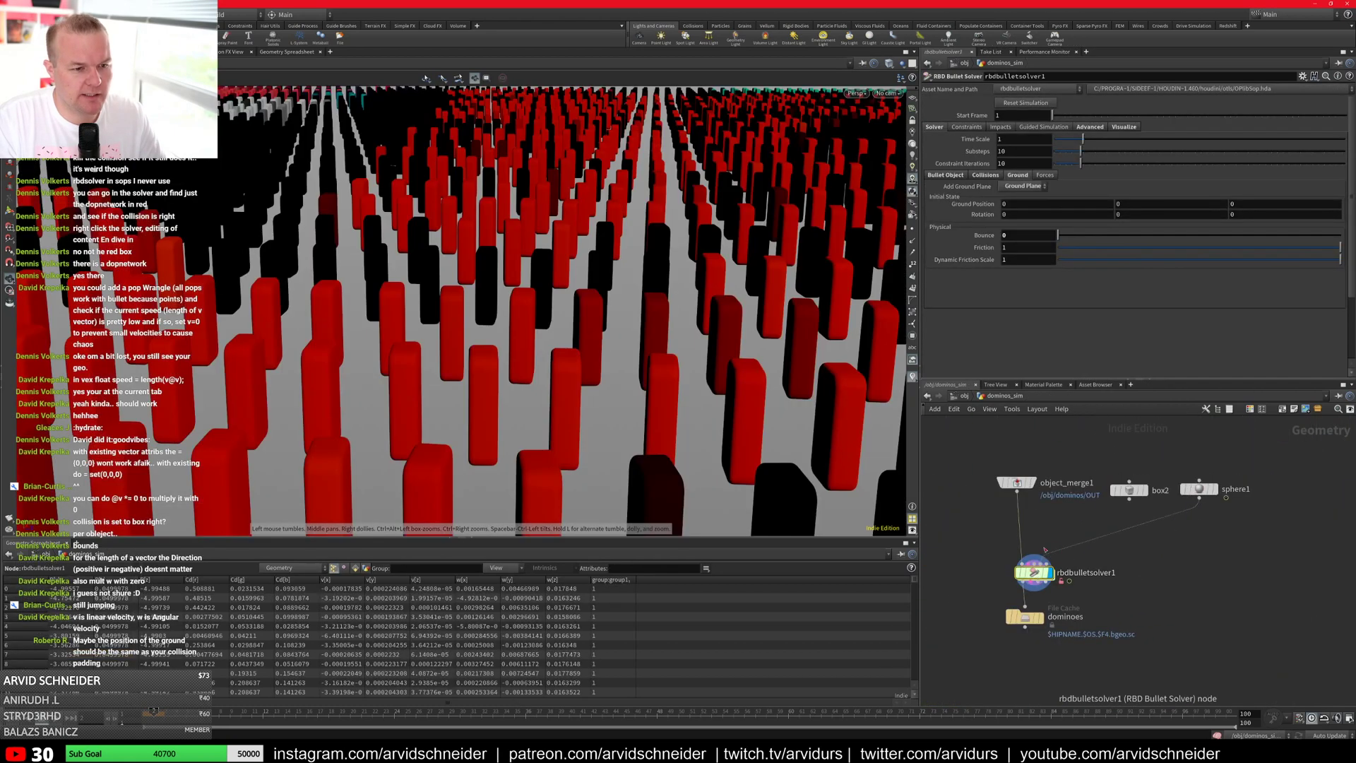
left_click(982, 176)
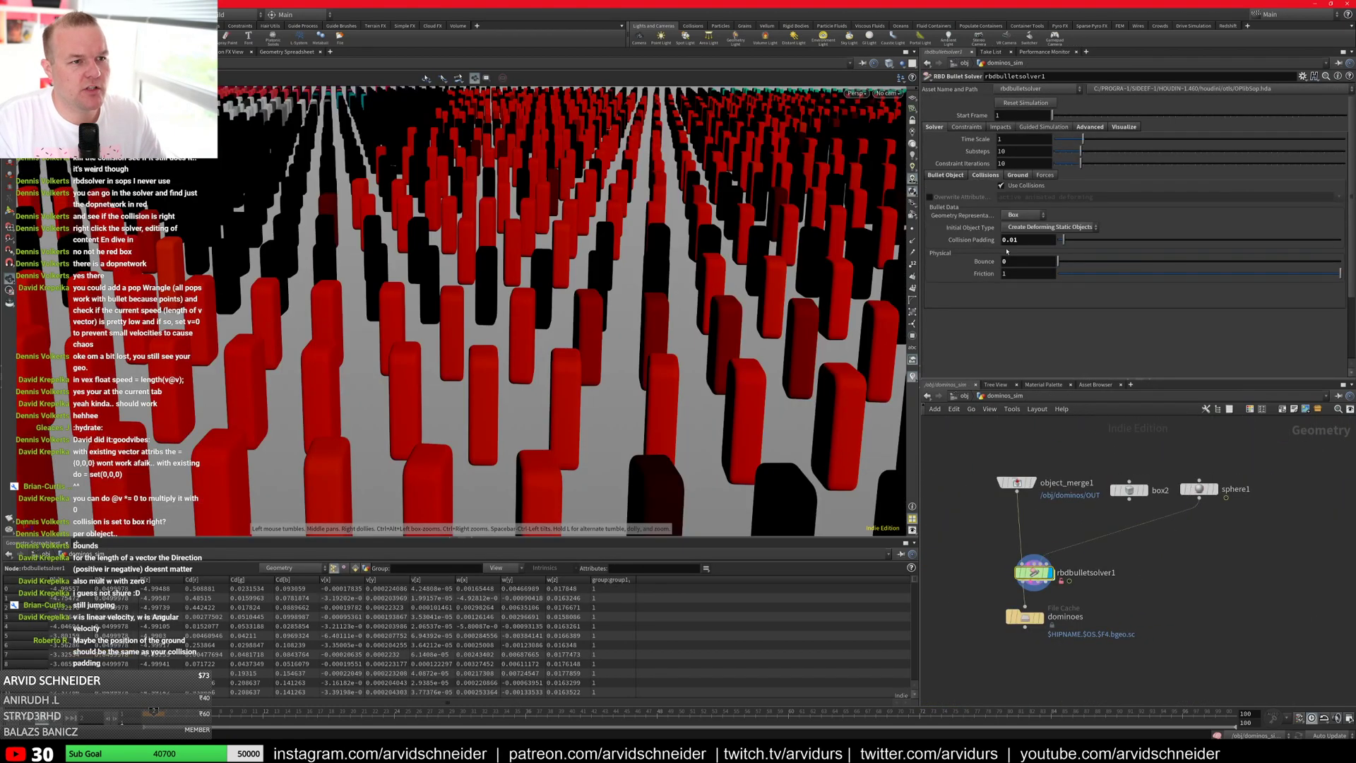
left_click(1020, 175)
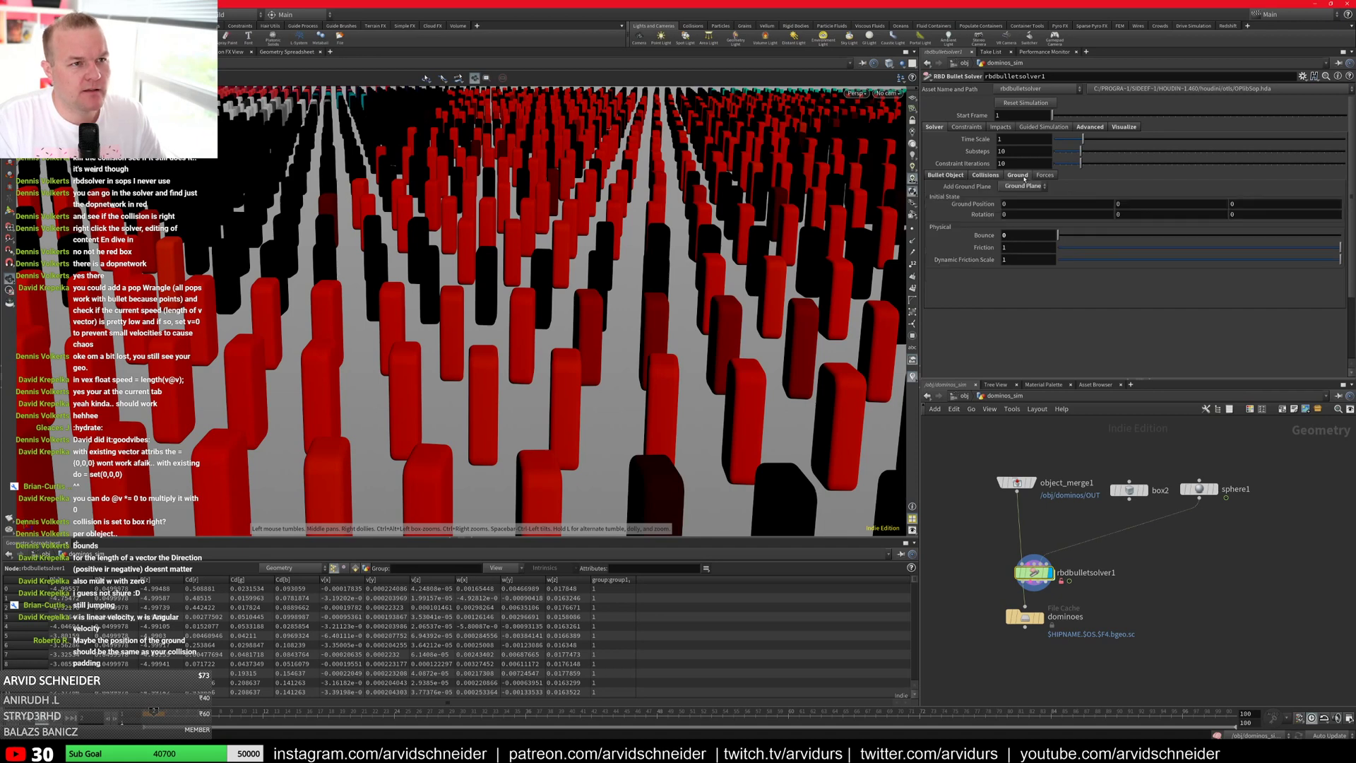
Step: Try 0.01 as the ground plane's Y position, and set it to -0.01 instead
left_click(1120, 204)
type("0.01")
key("Return")
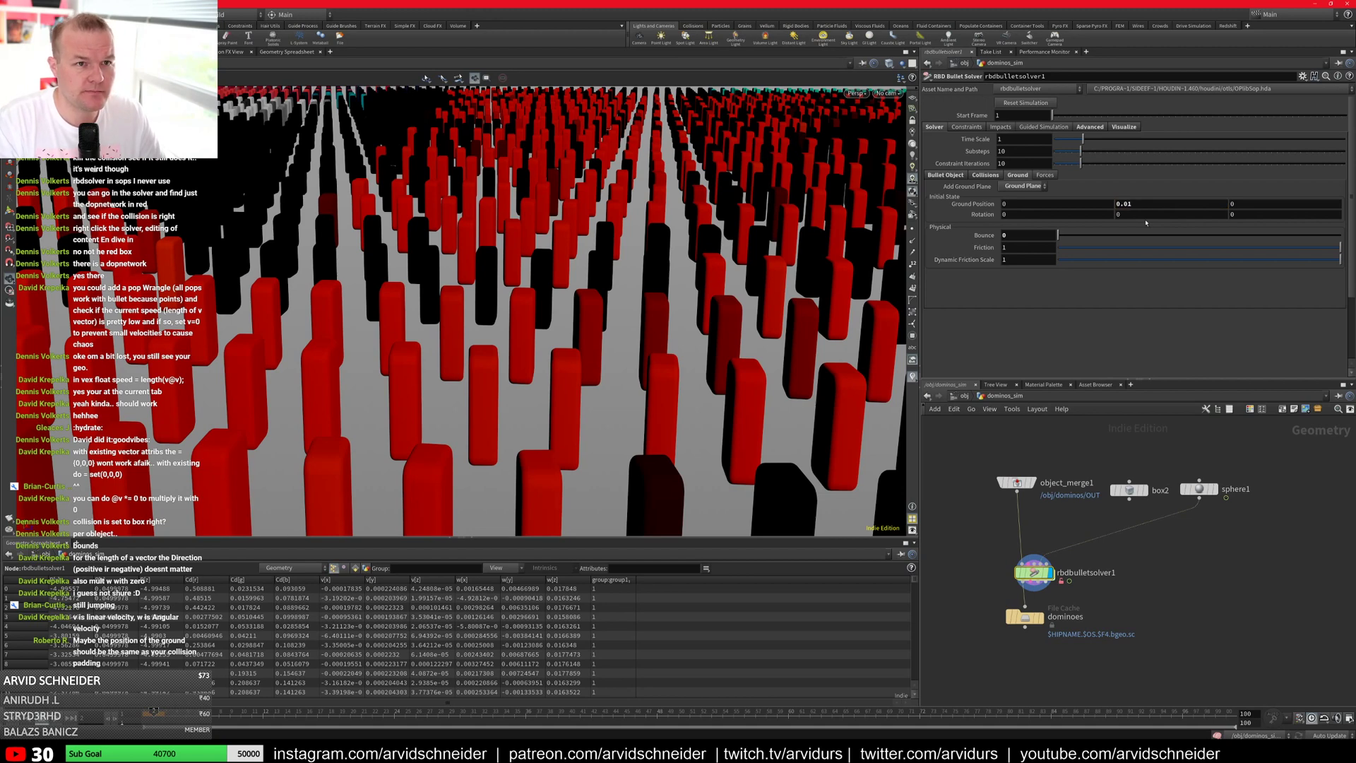
left_click(1117, 205)
type("-")
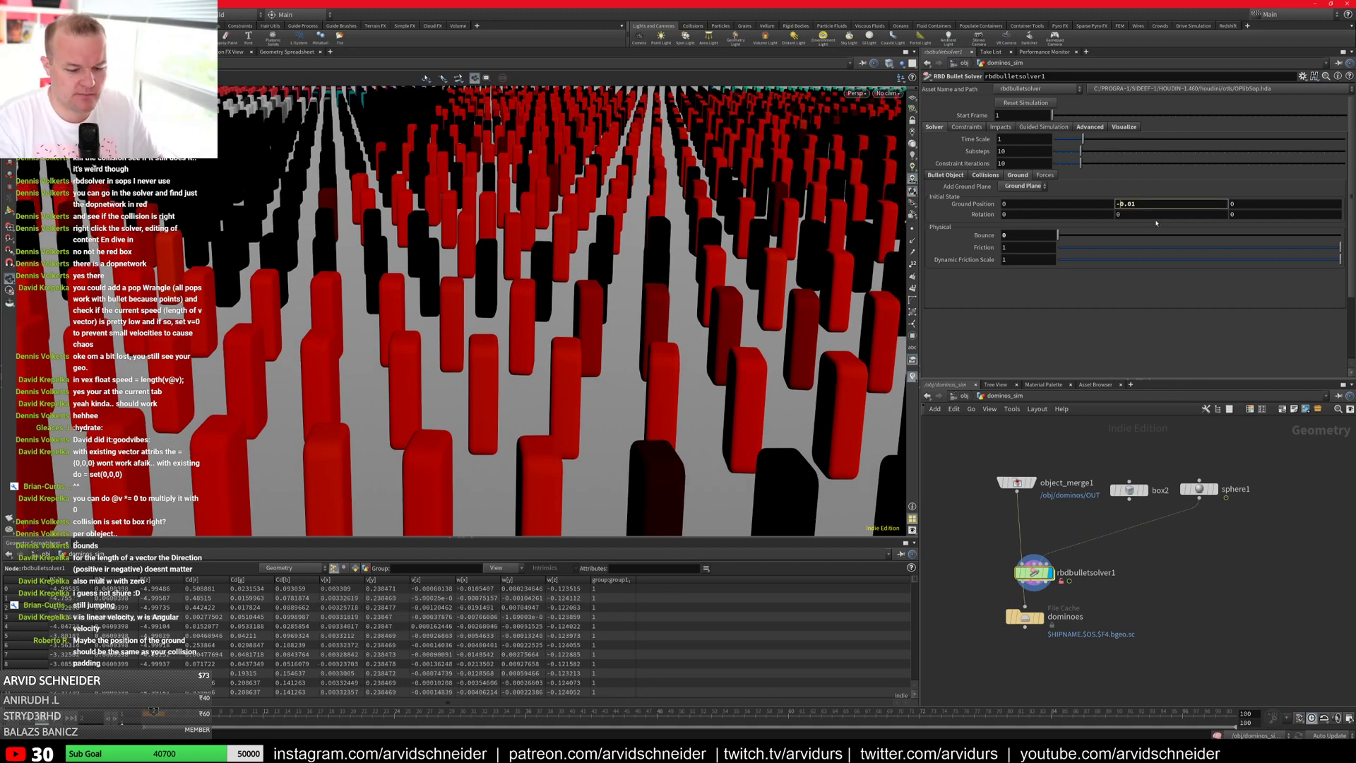
key("Return")
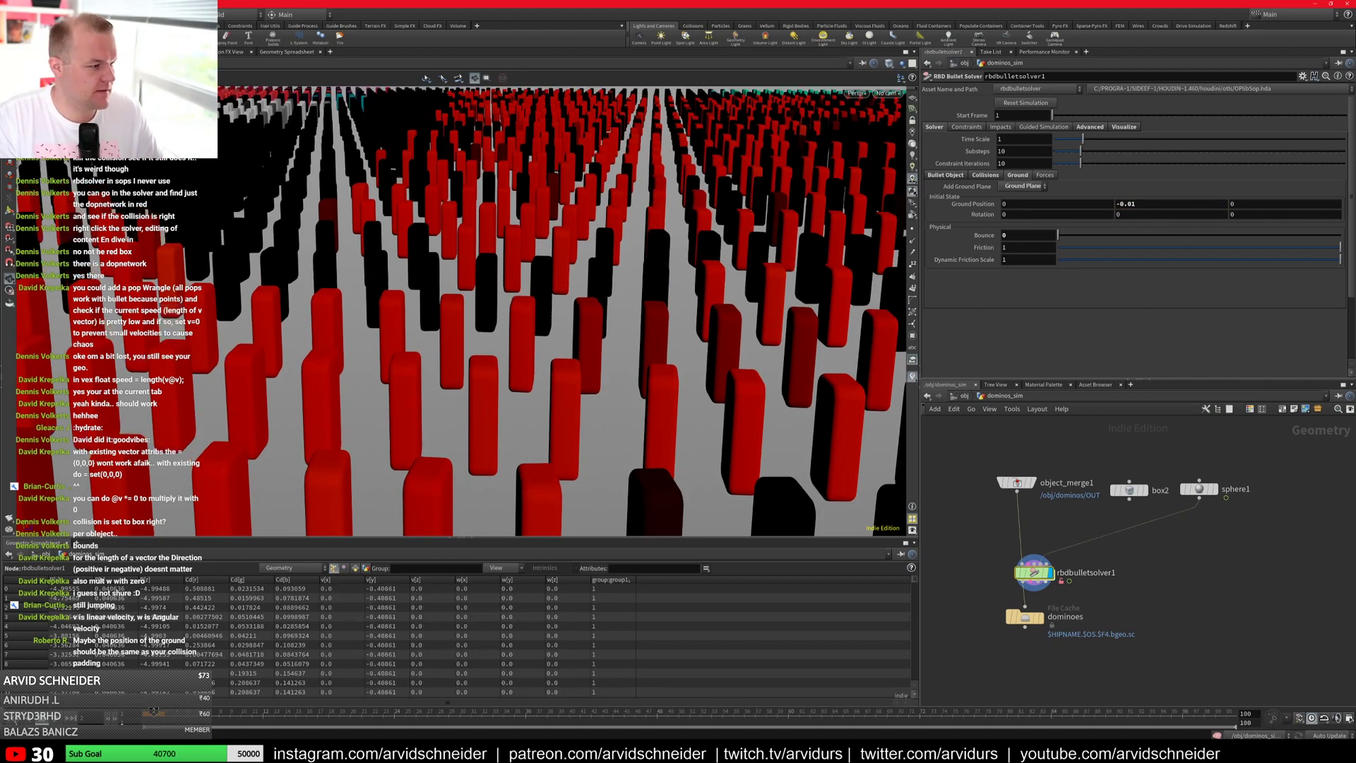